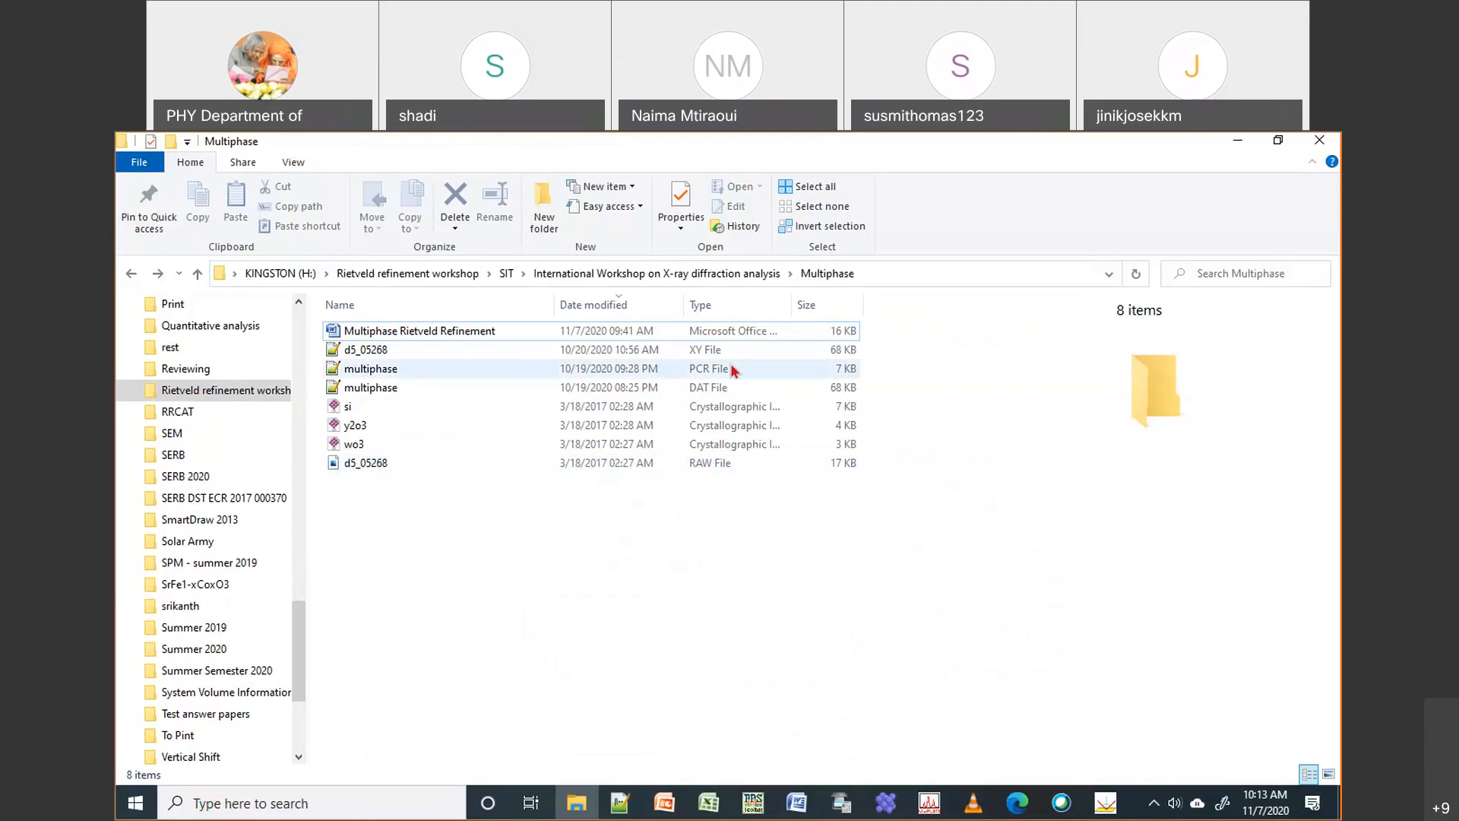
Open the d5_05268.xy file to inspect its two-column diffraction data, then close it and return to the Multiphase folder
click(677, 352)
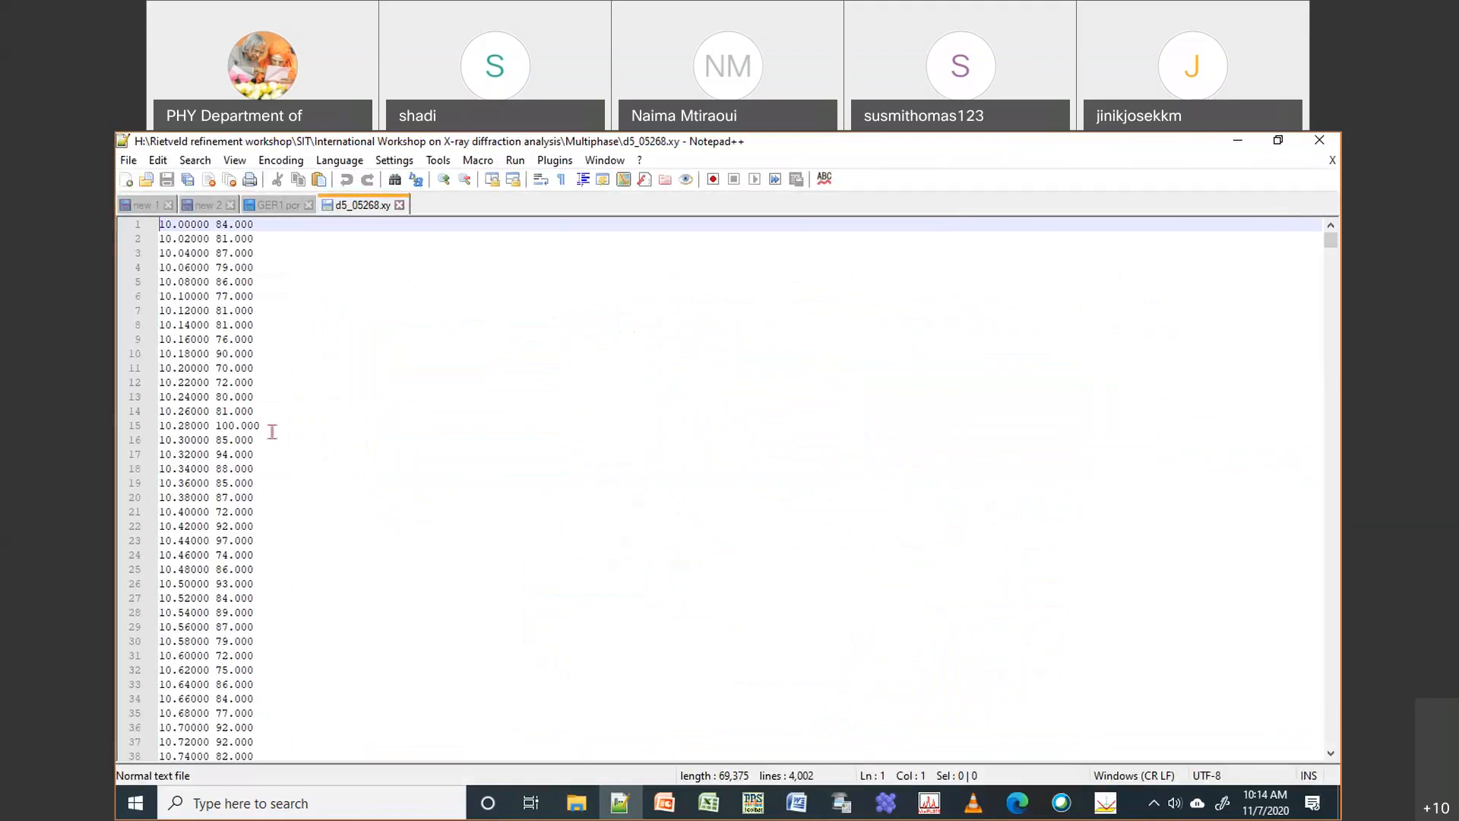
click(1333, 160)
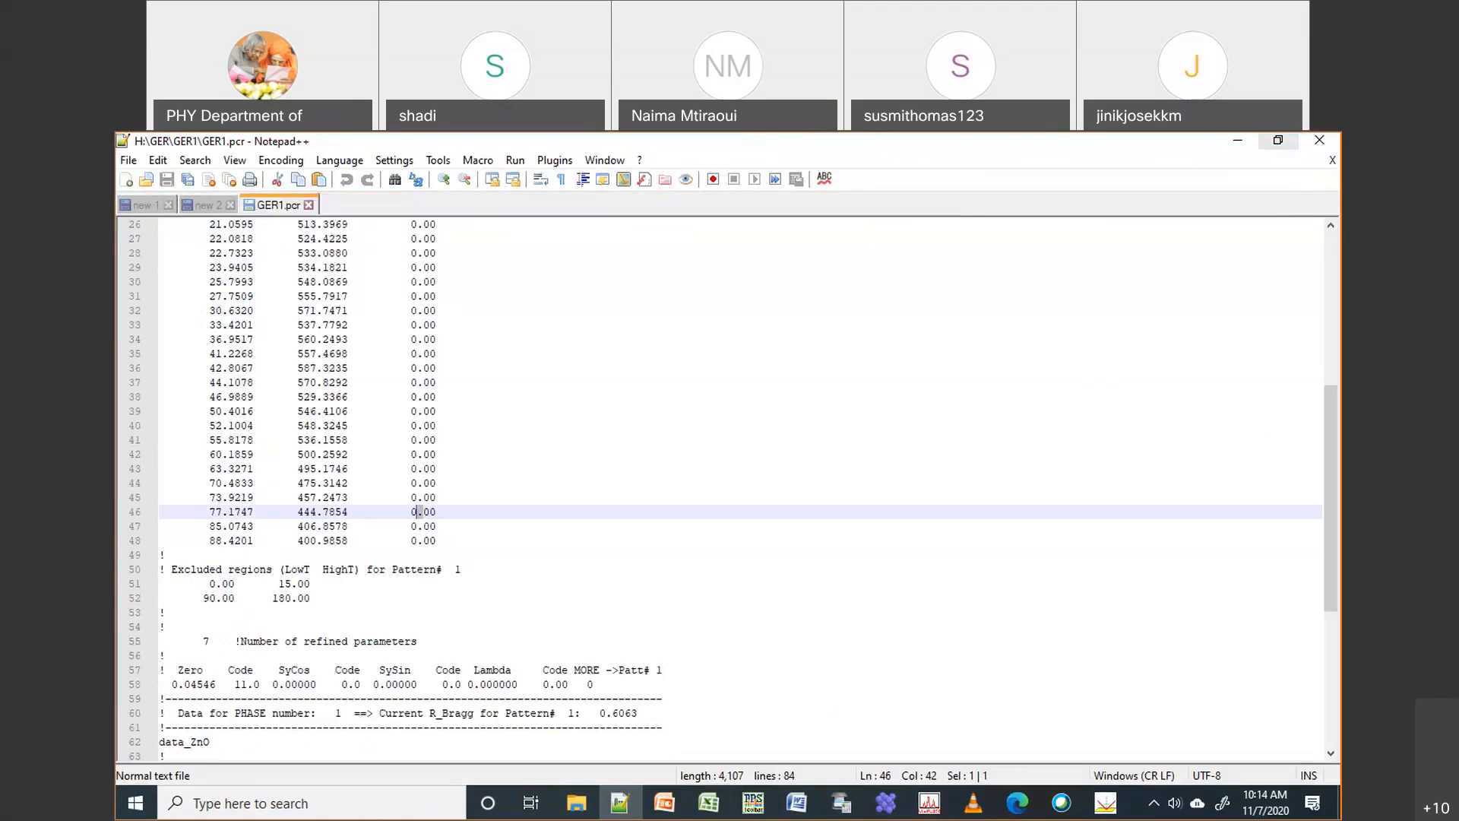
click(1238, 143)
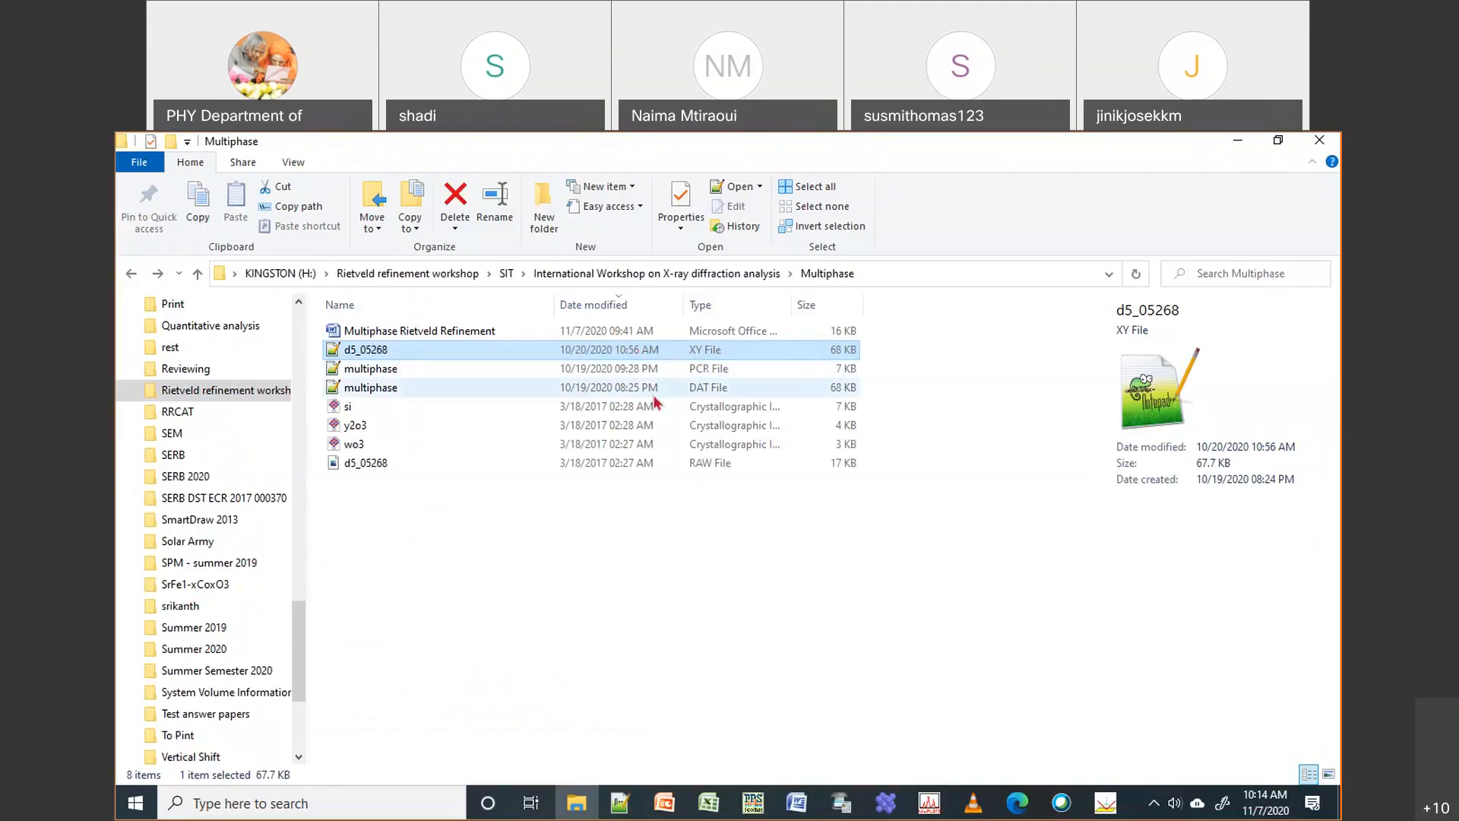
Open the multiphase.dat file to inspect its diffraction data, then return to the Multiphase folder
click(692, 392)
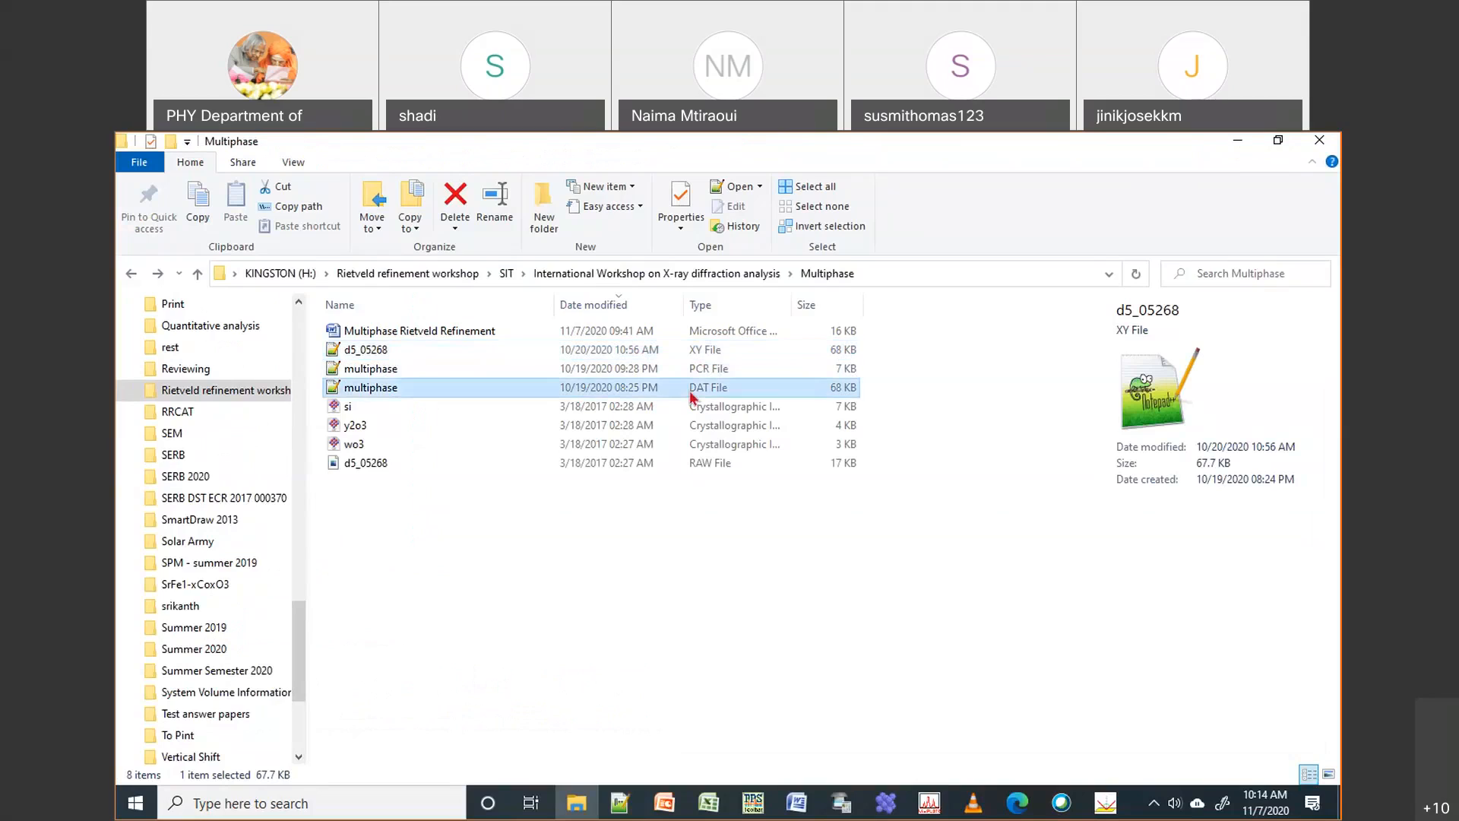
click(637, 351)
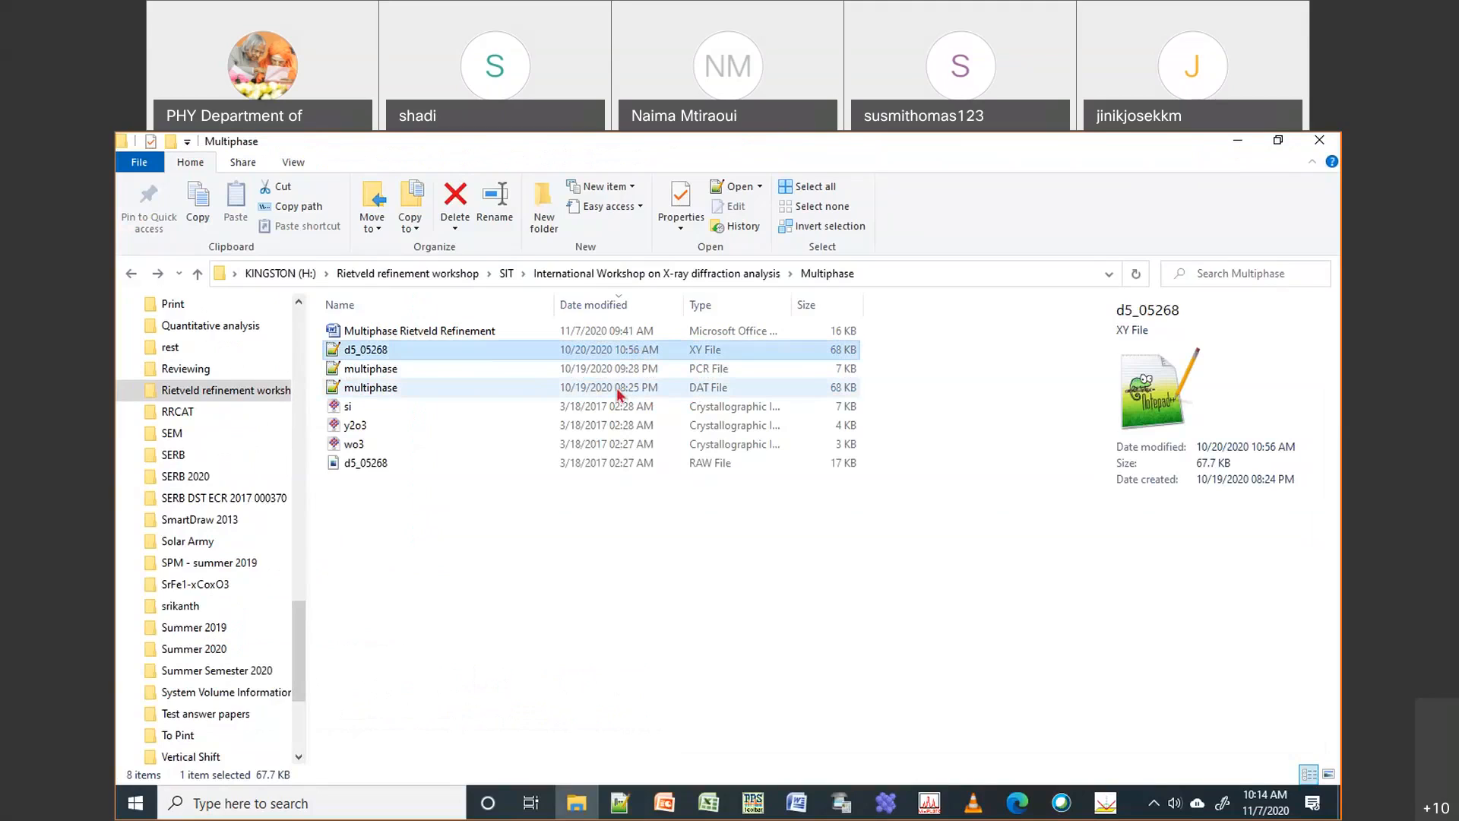
click(620, 393)
double_click(620, 393)
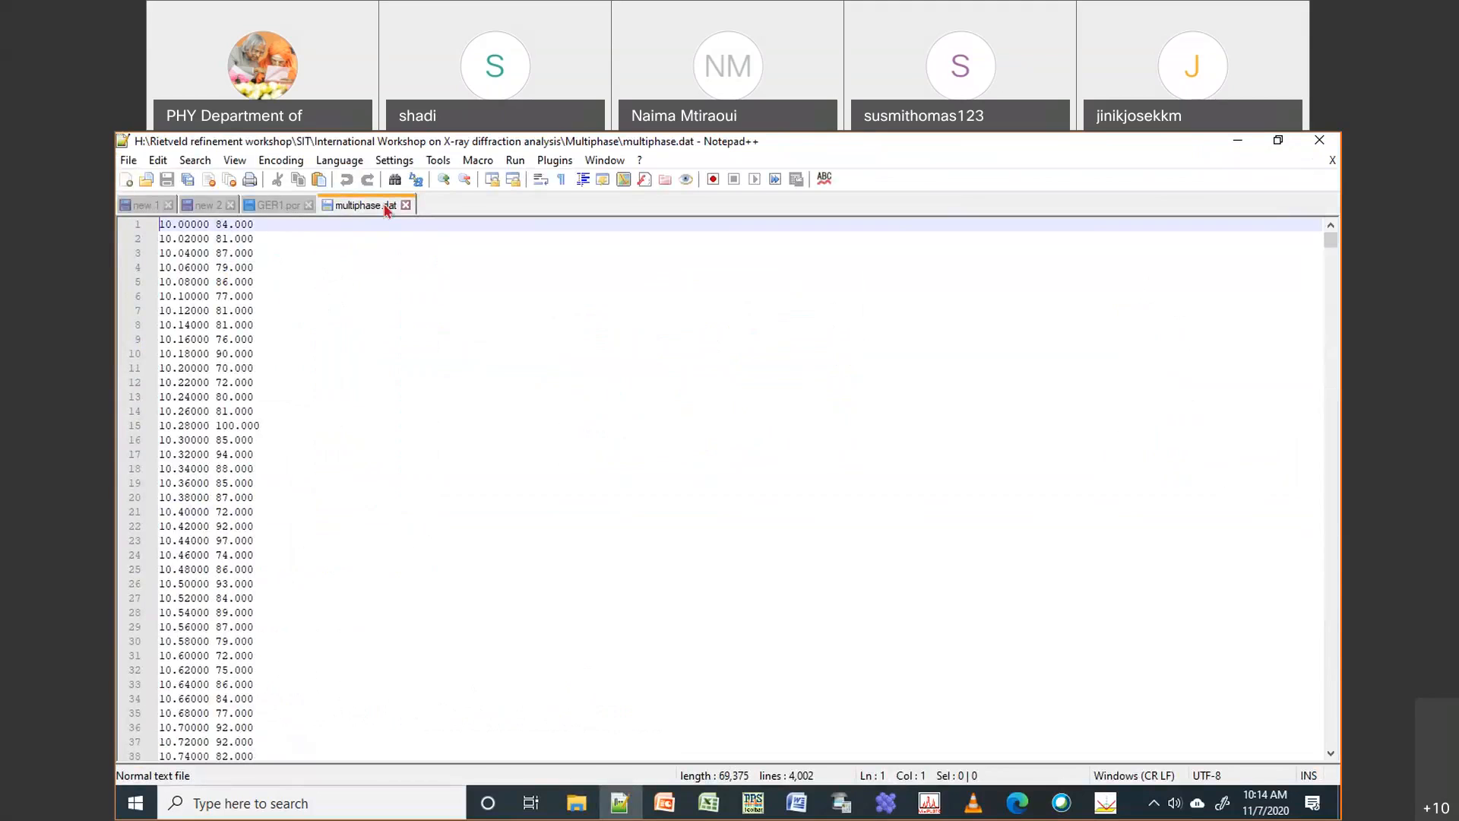
click(1236, 147)
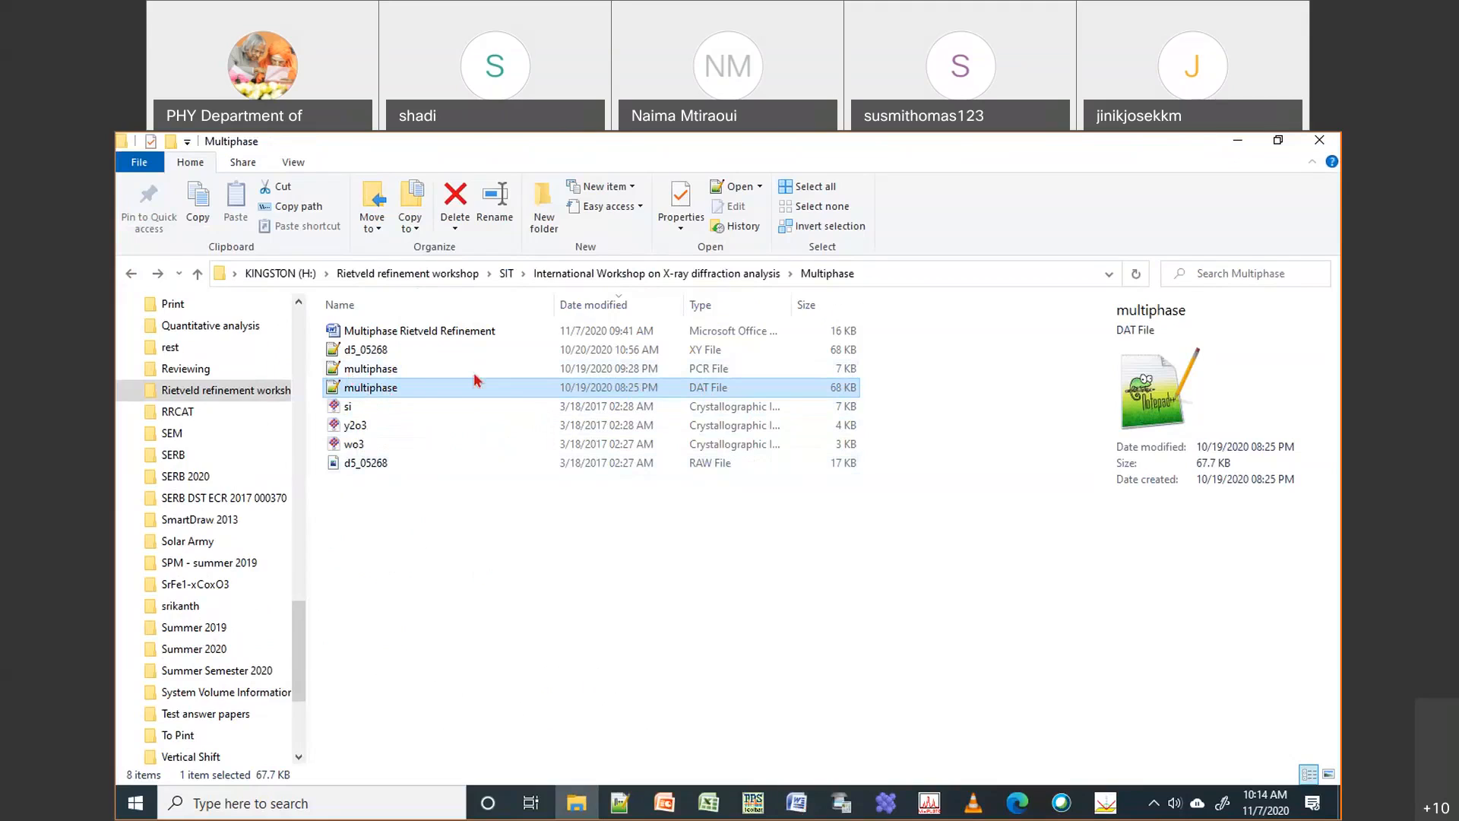
click(622, 351)
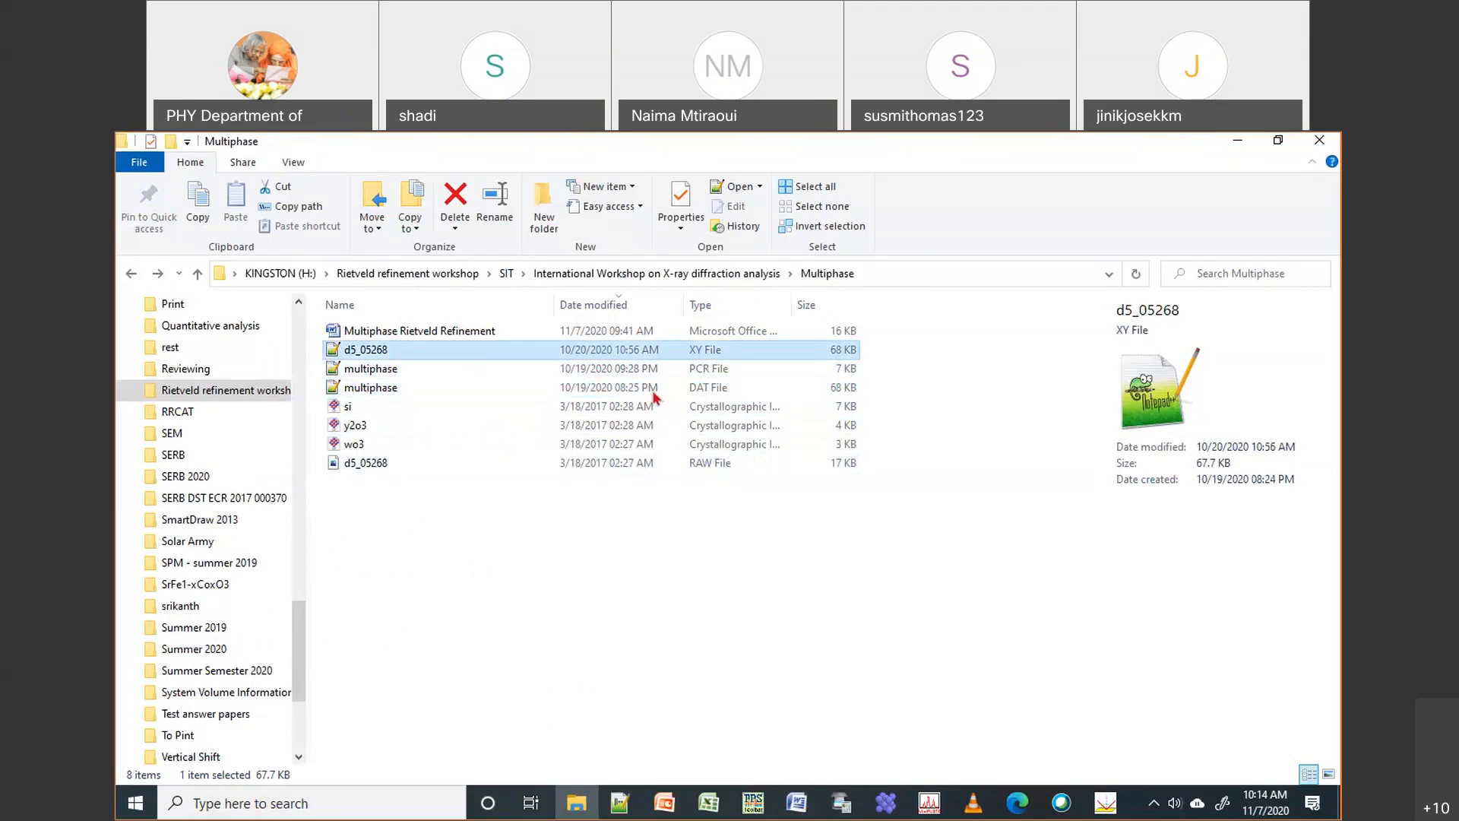
click(654, 388)
click(650, 352)
click(654, 388)
click(652, 351)
click(654, 387)
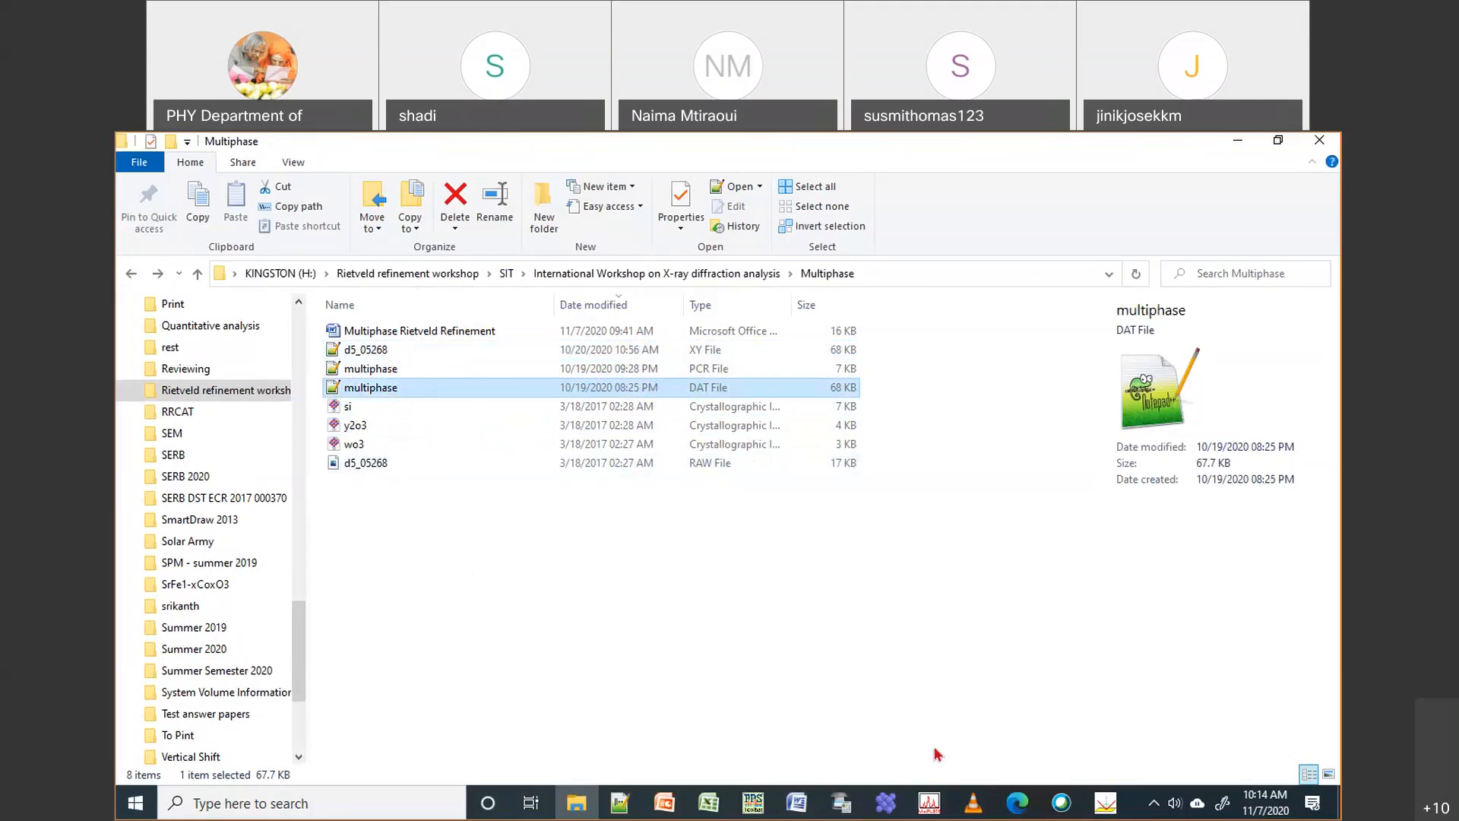
Switch to QualX and import the multiphase.dat diffraction data with the Cu radiation wavelength
click(1106, 804)
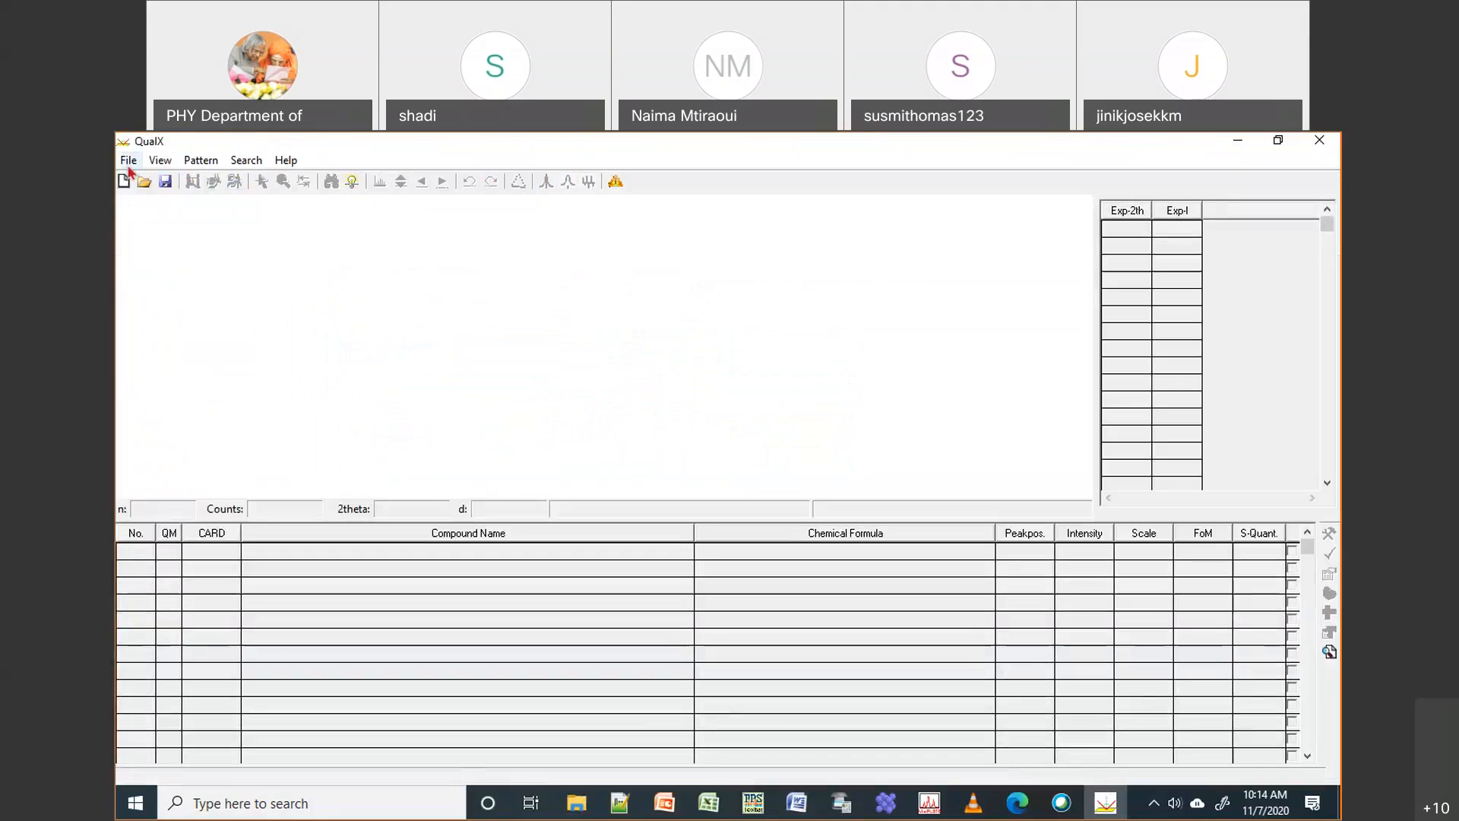
click(129, 163)
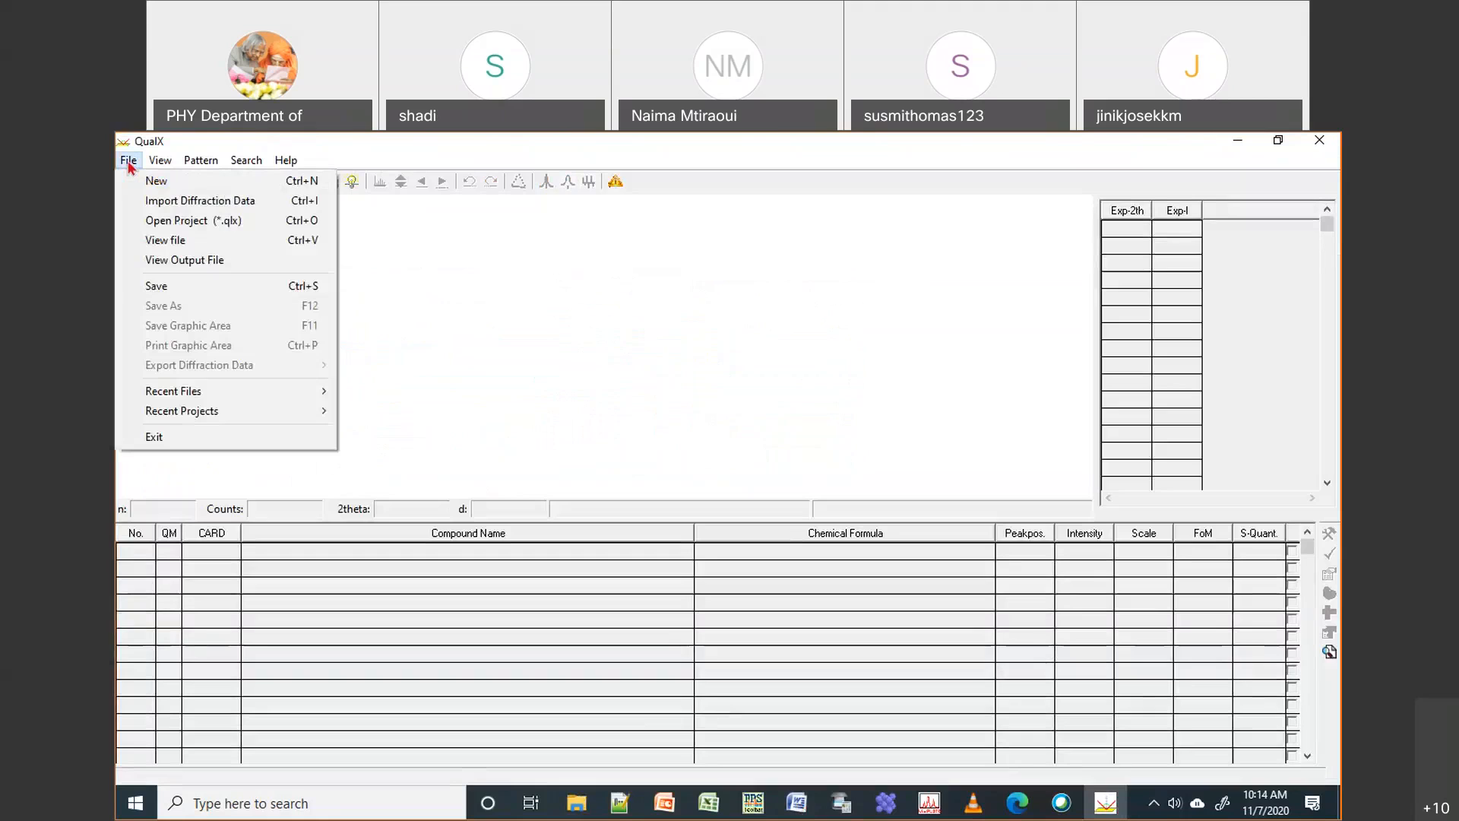
click(174, 202)
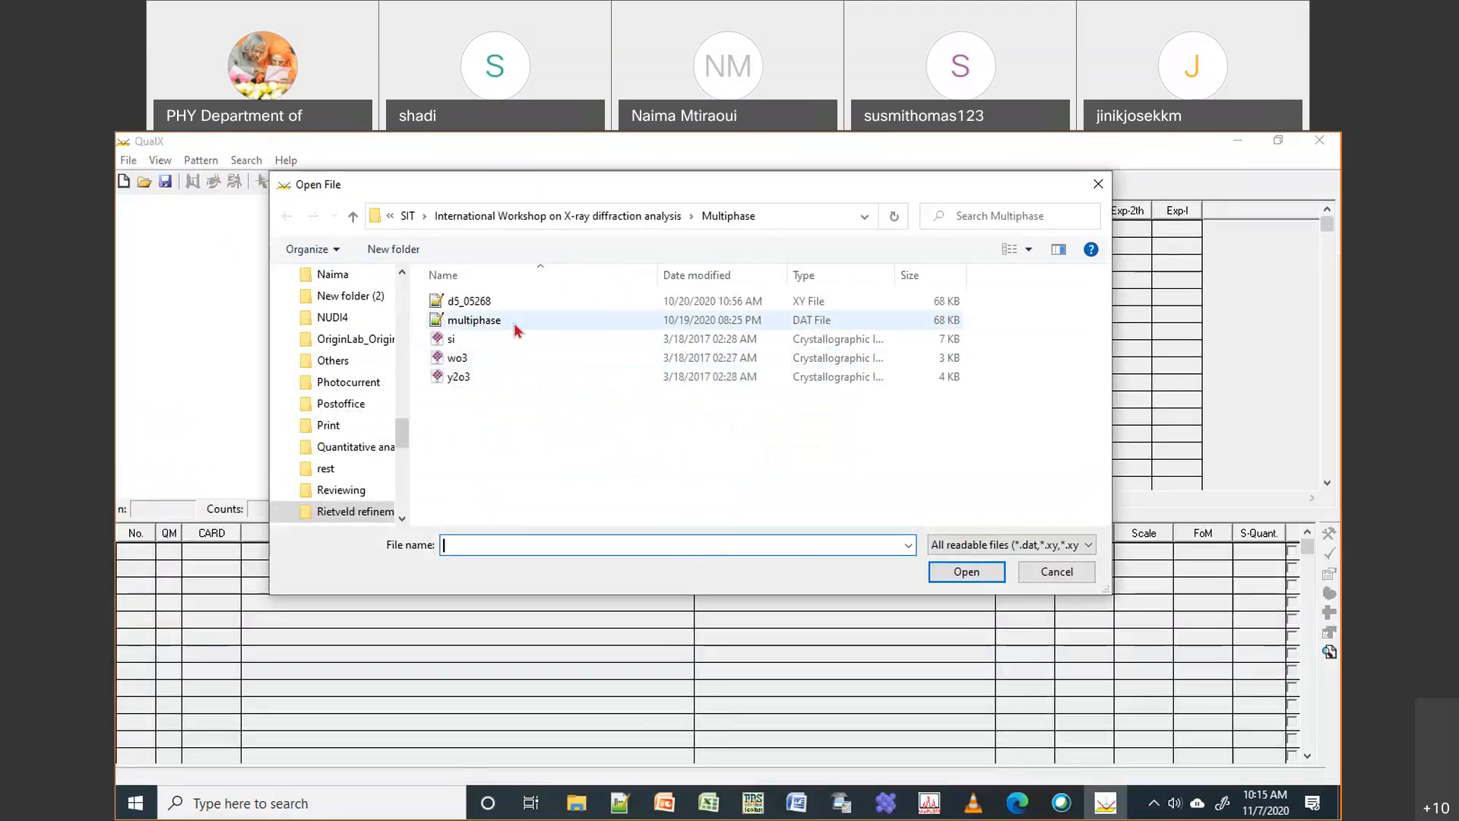
click(516, 329)
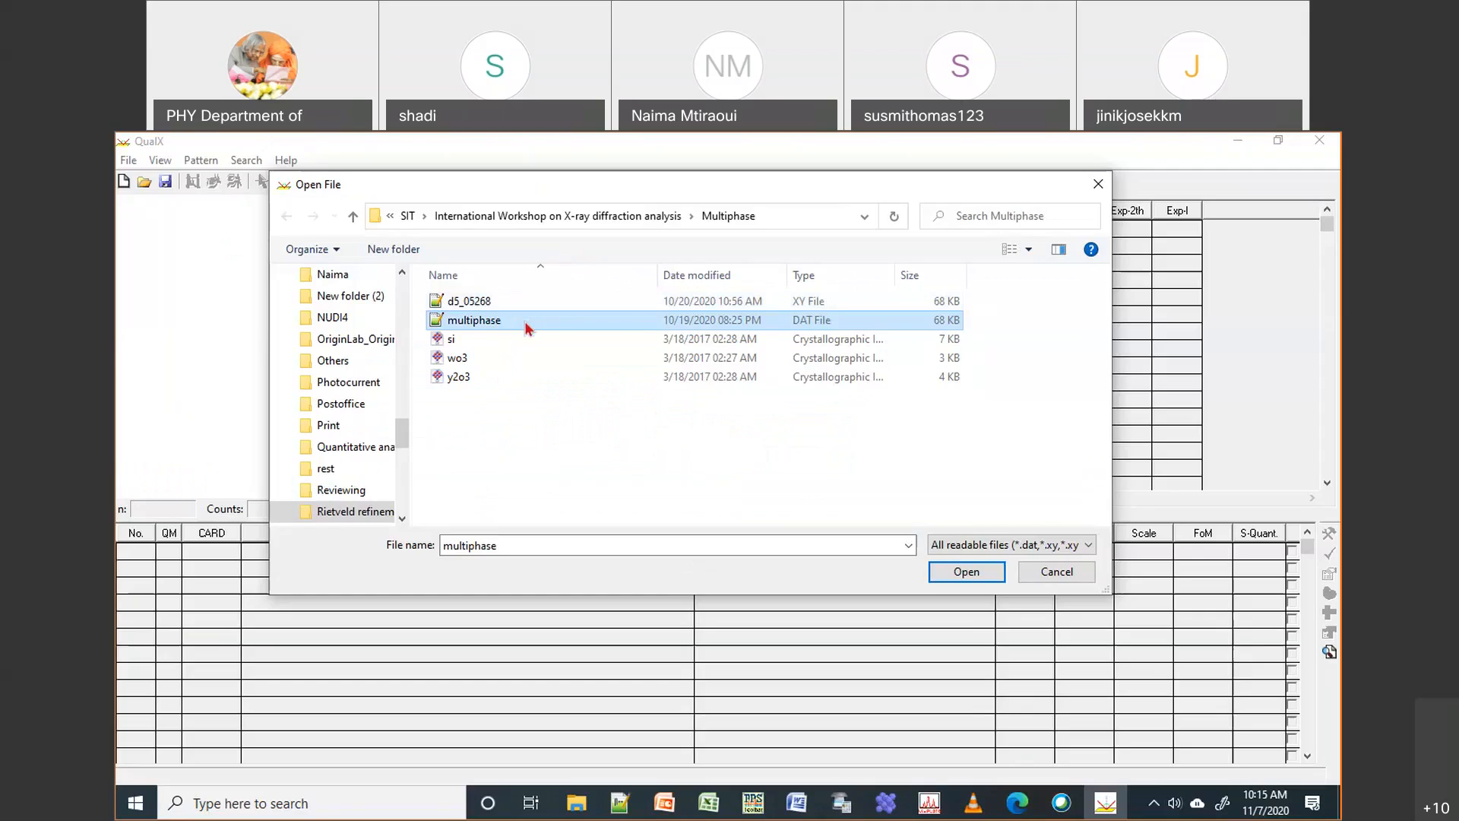
double_click(524, 321)
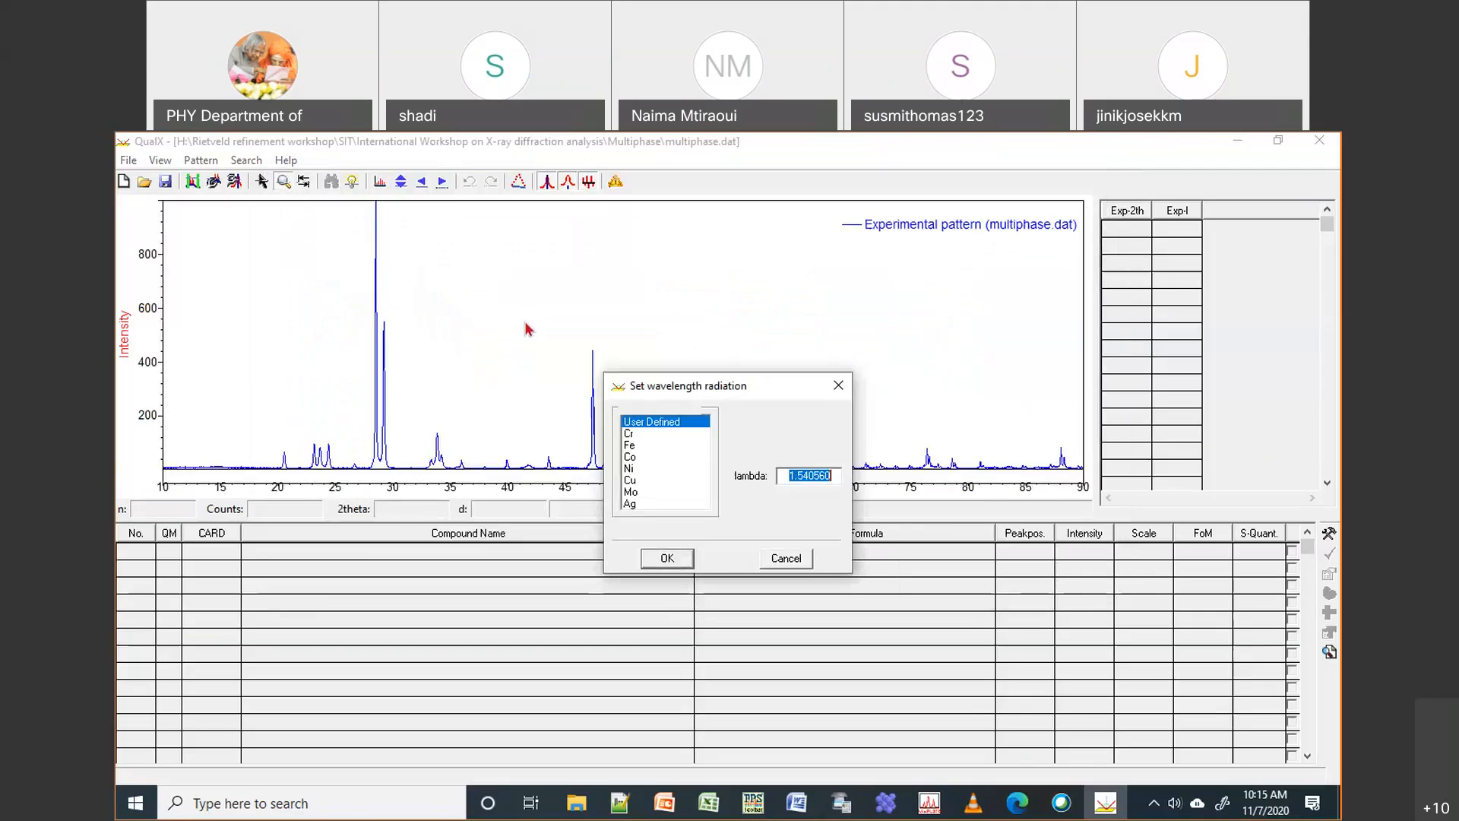
click(646, 480)
click(667, 559)
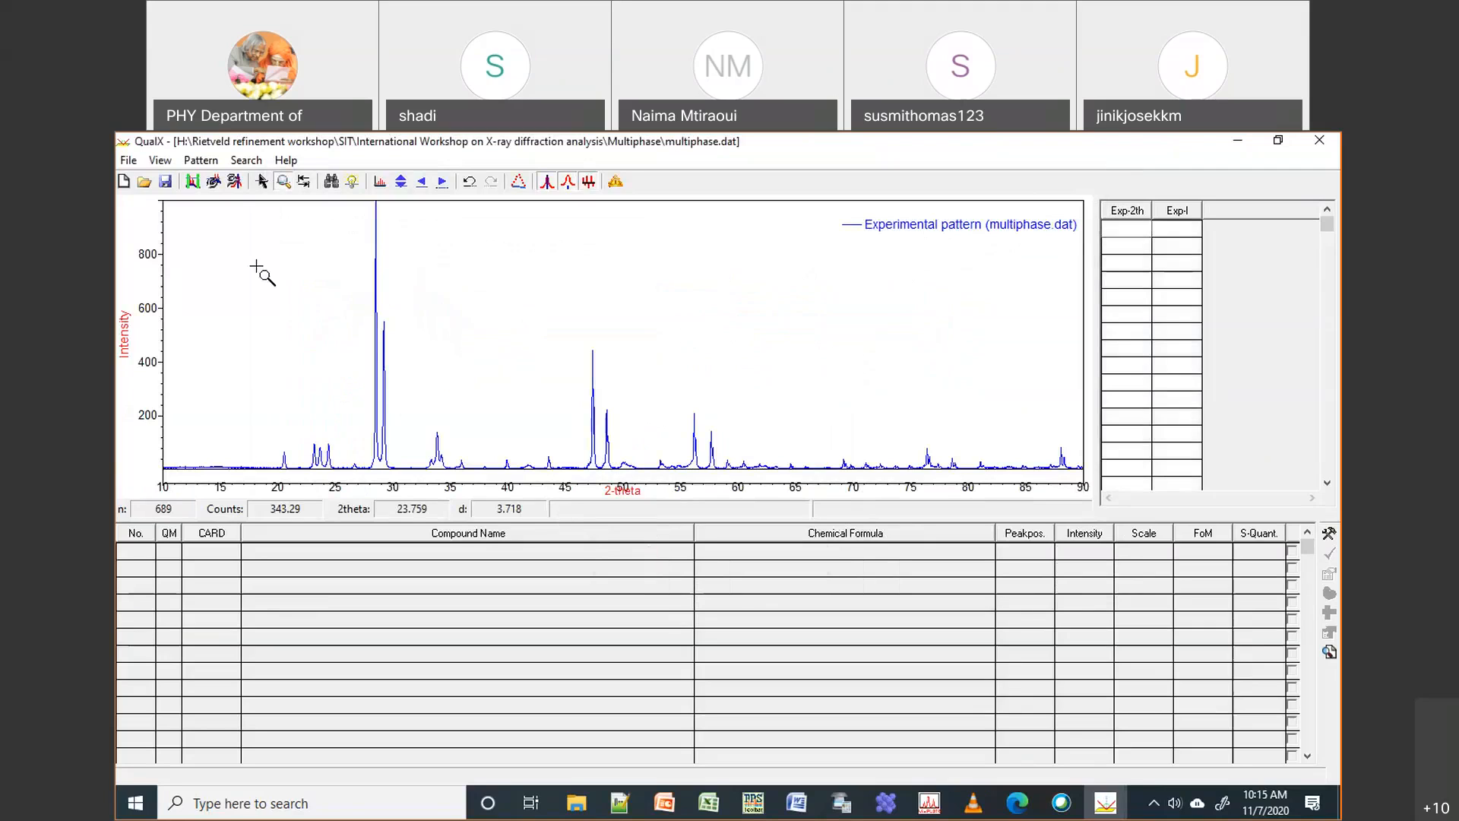
Create a polynomial background with 20 coefficients for the diffraction pattern and check its fit at low intensity
drag(232, 200, 1059, 474)
click(216, 162)
click(244, 225)
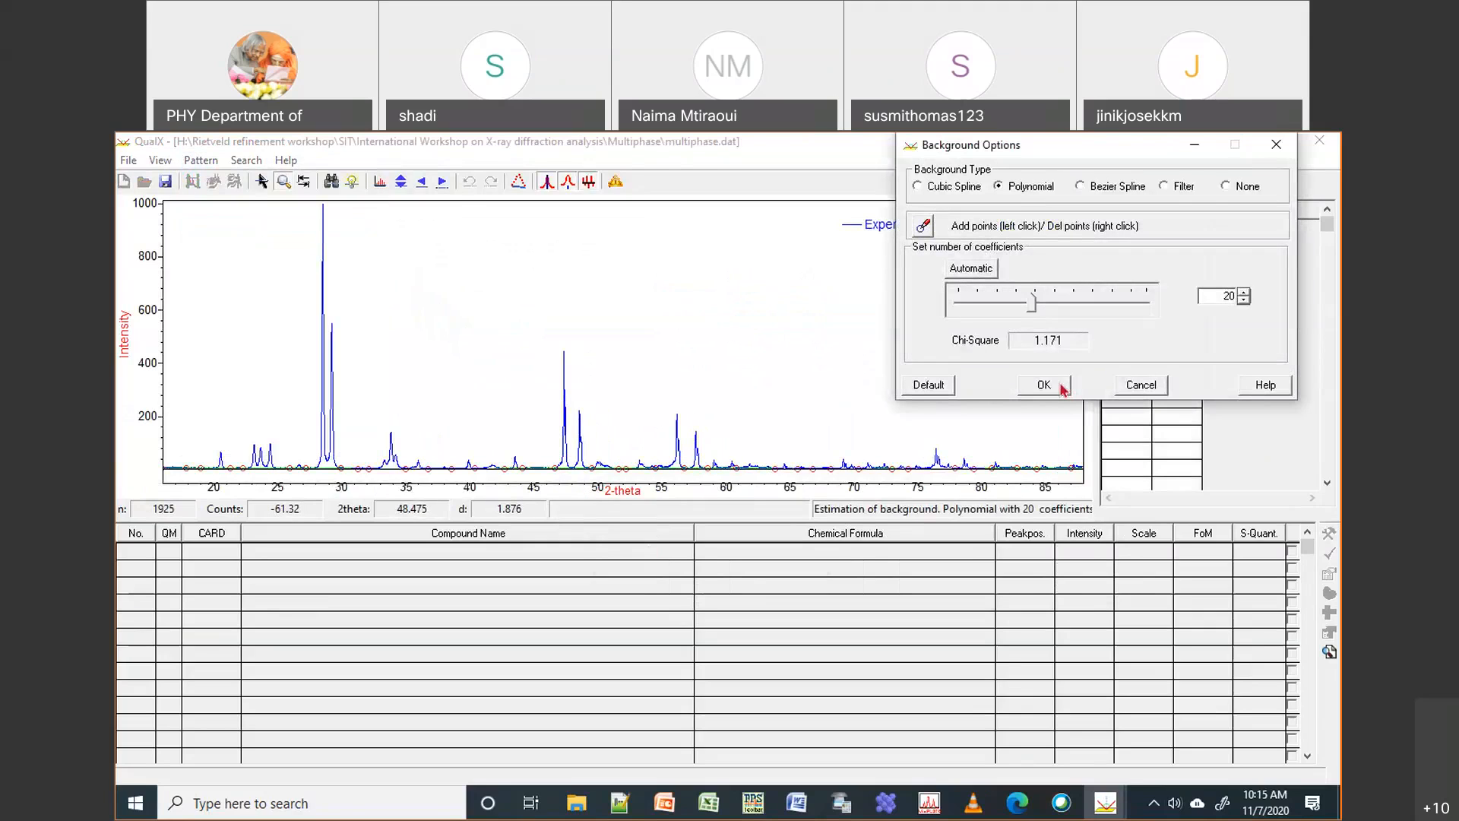
drag(335, 486, 580, 477)
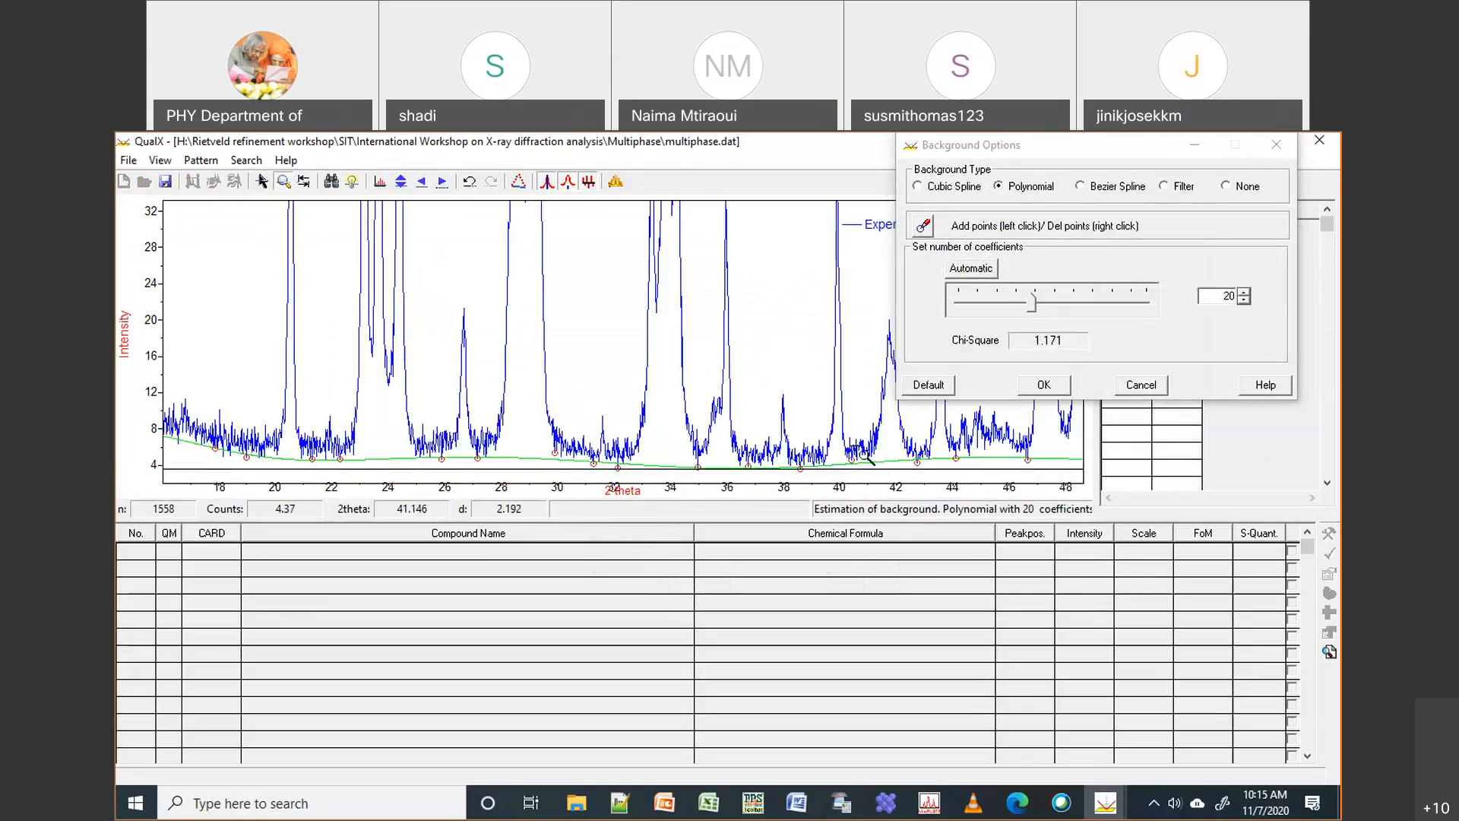
click(1043, 383)
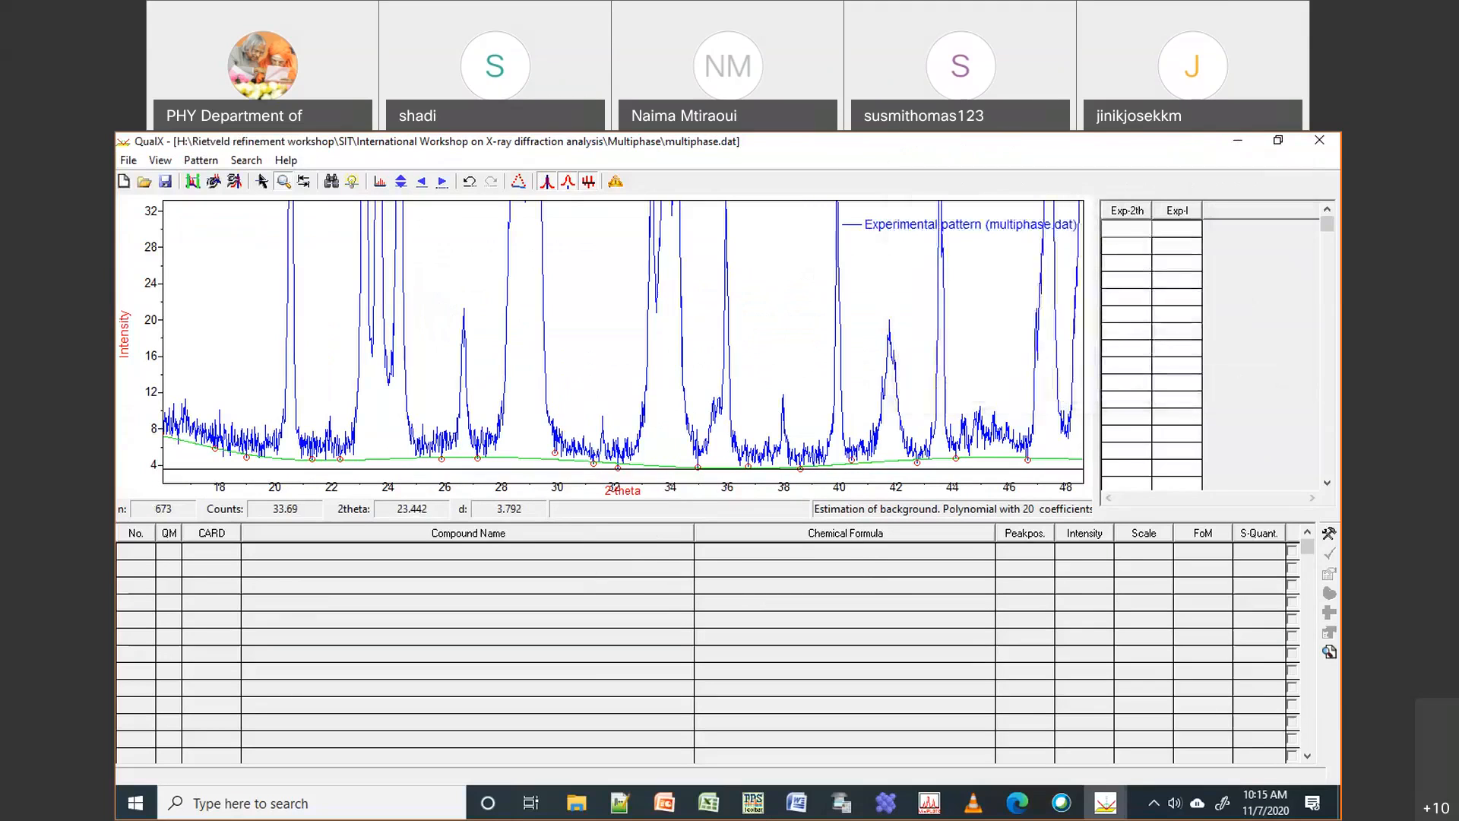
click(380, 183)
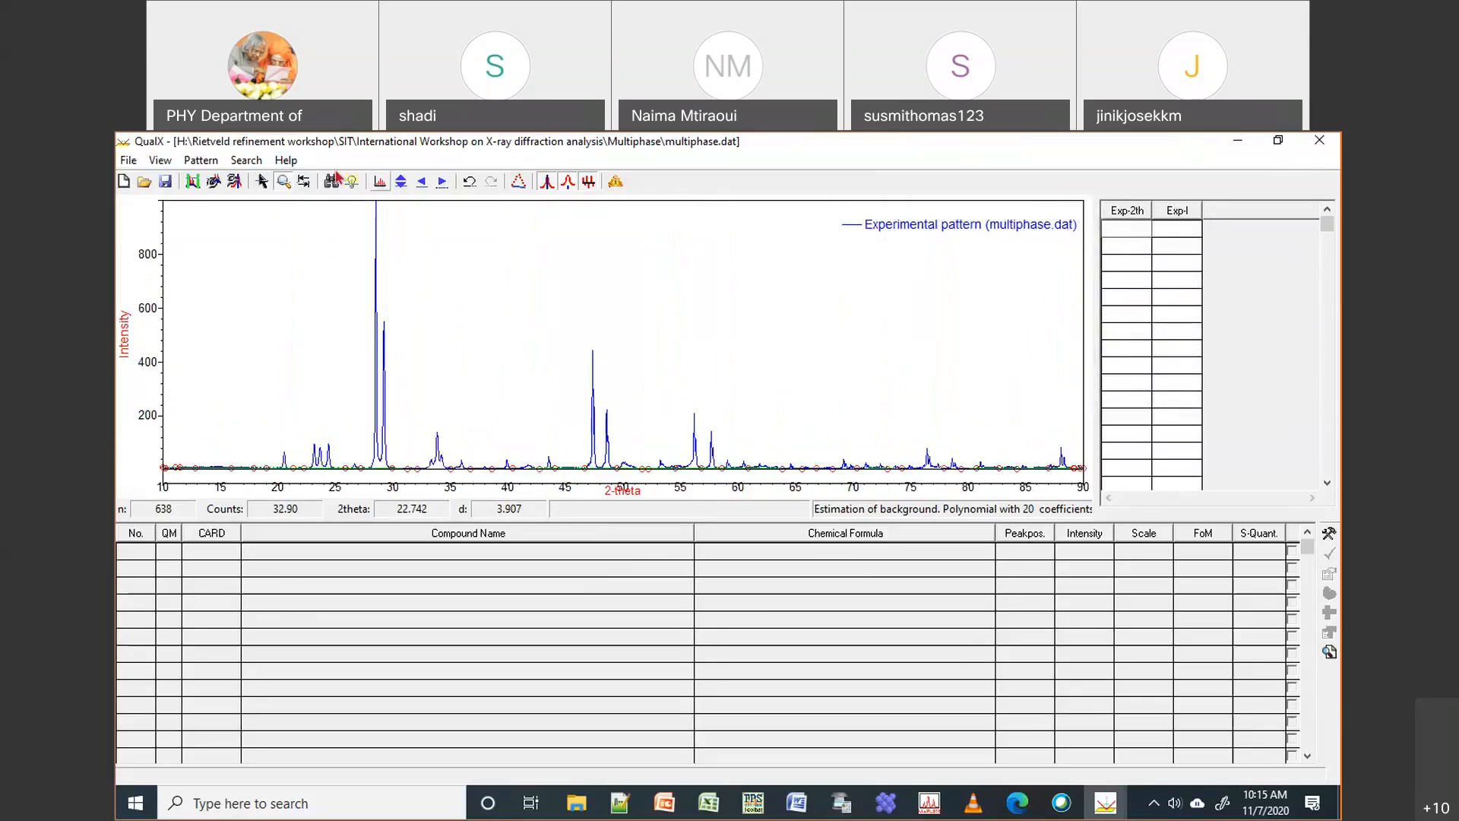
Run the peak search with adjustable conditions and manually add missed peaks near 35.6° and 37.9° 2-theta
click(201, 160)
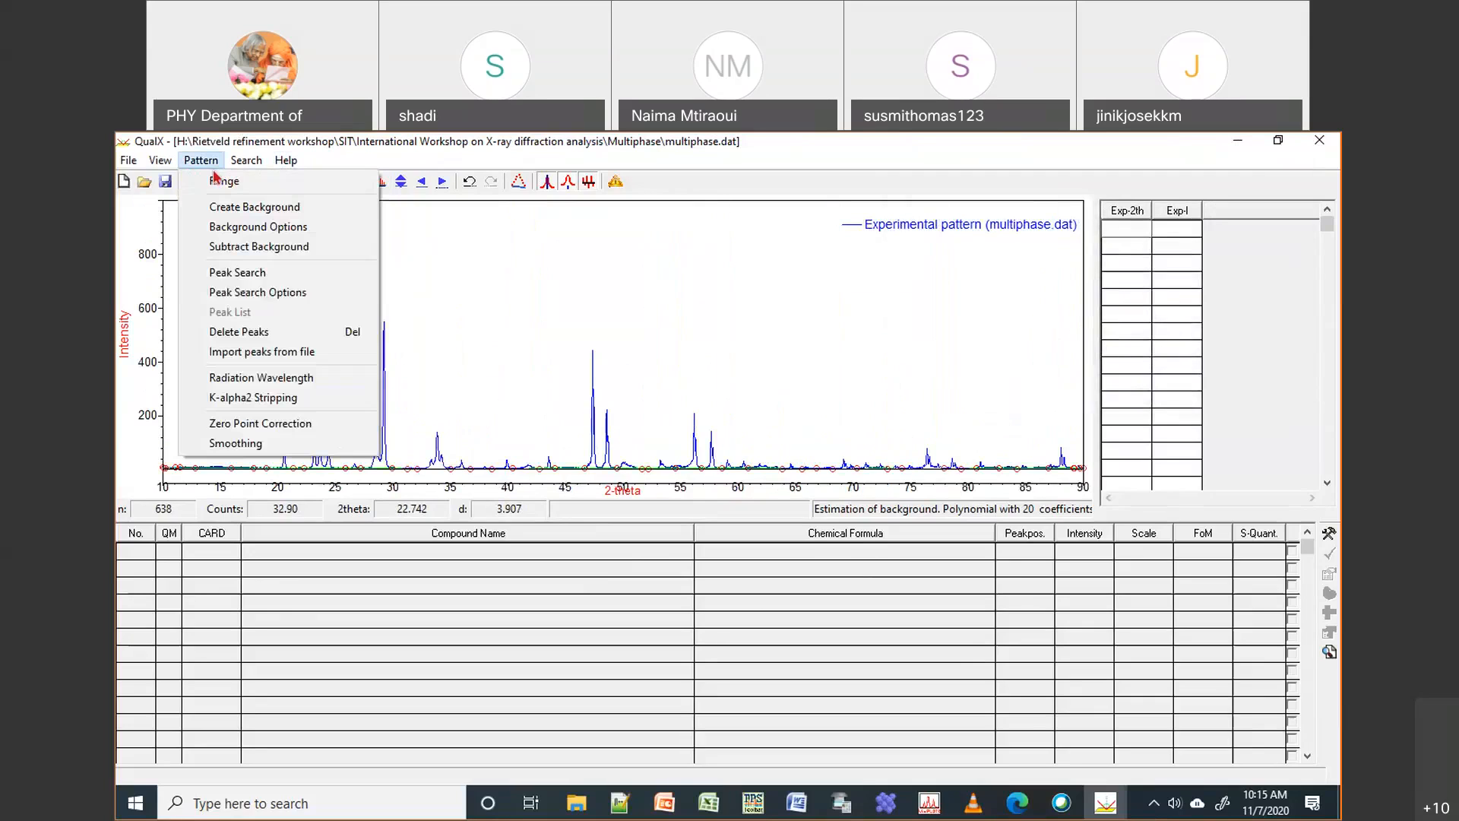
click(259, 293)
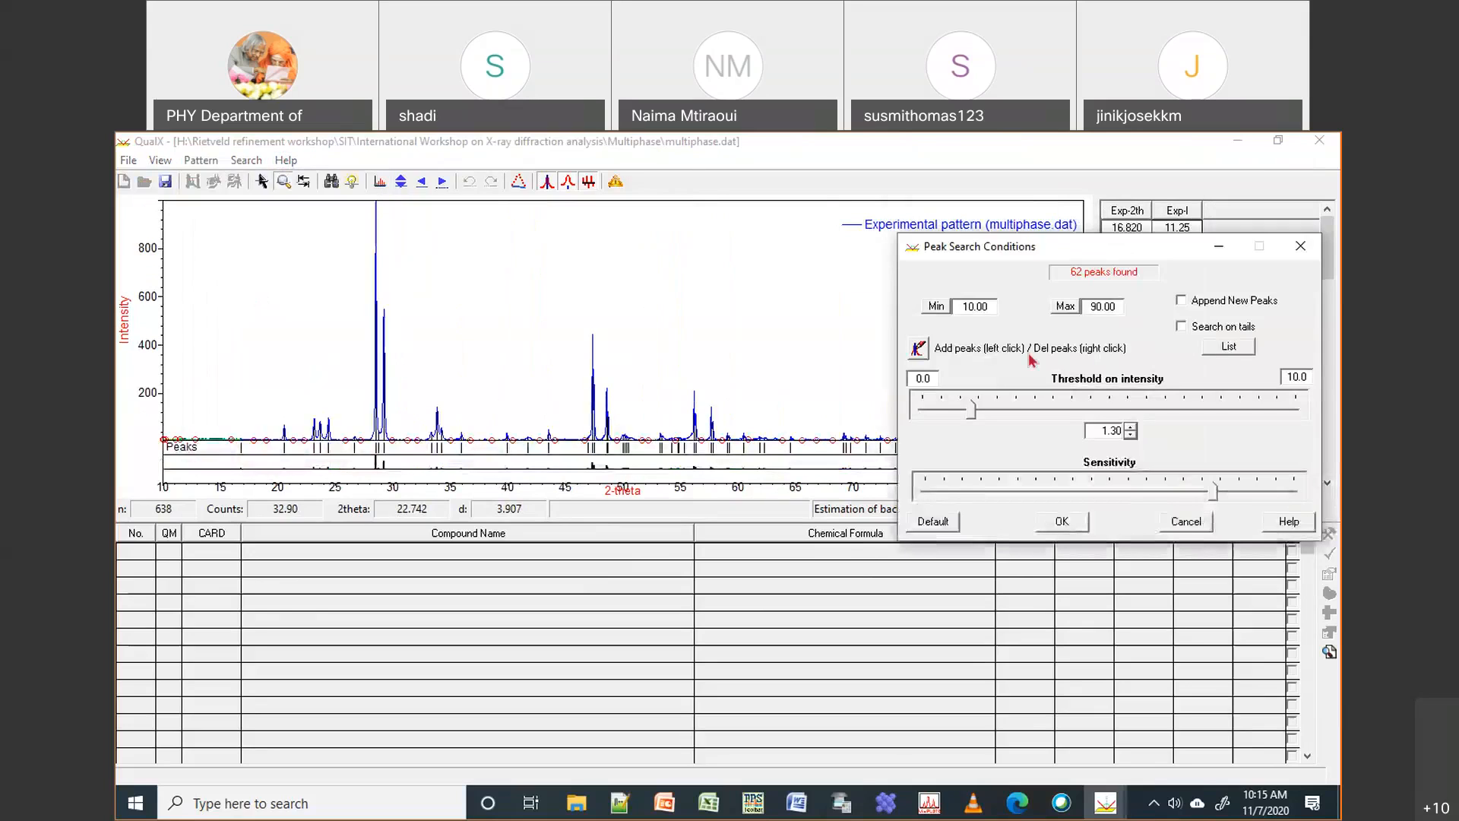
drag(231, 354, 678, 462)
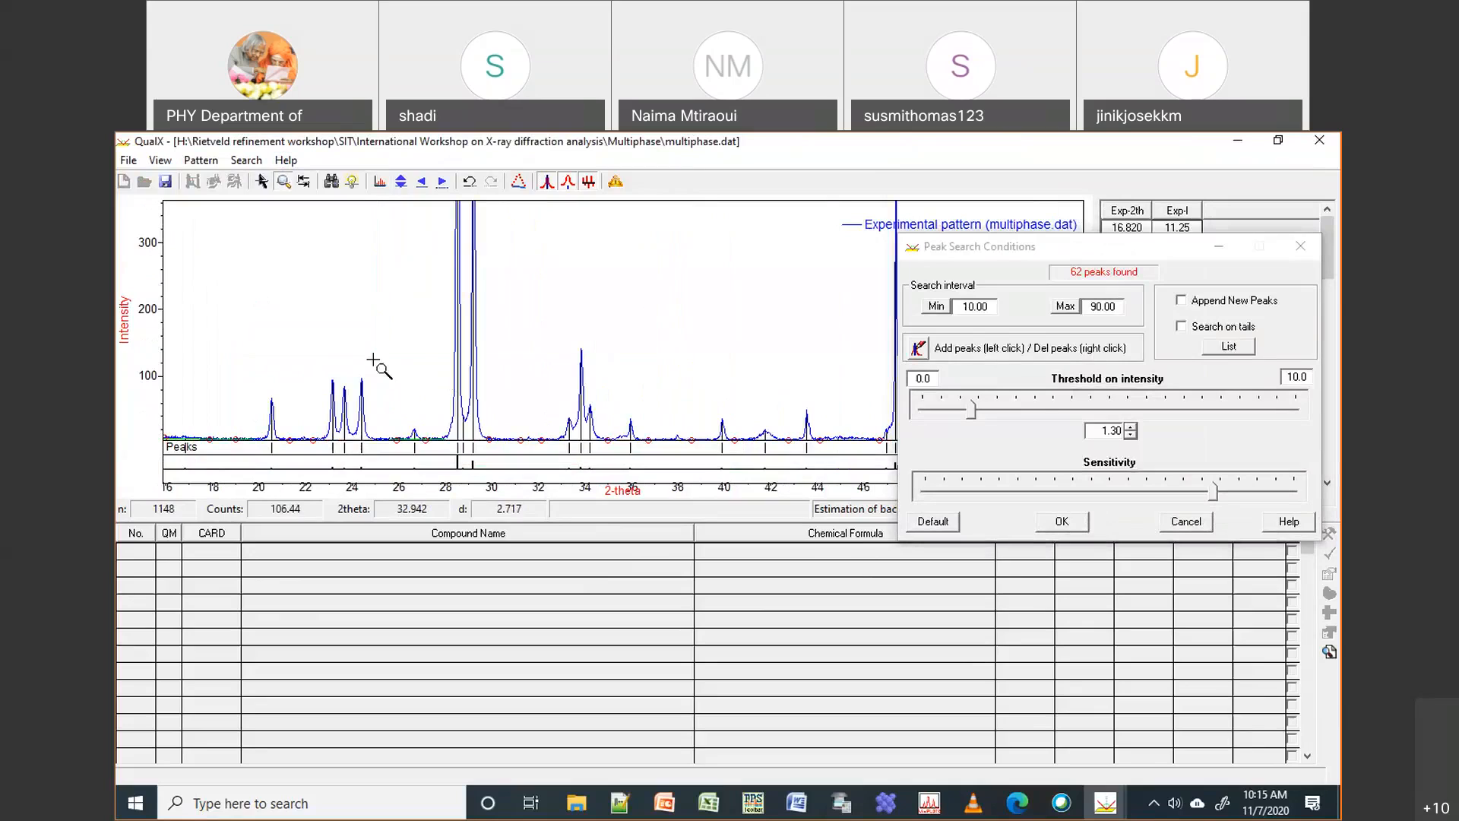
click(920, 351)
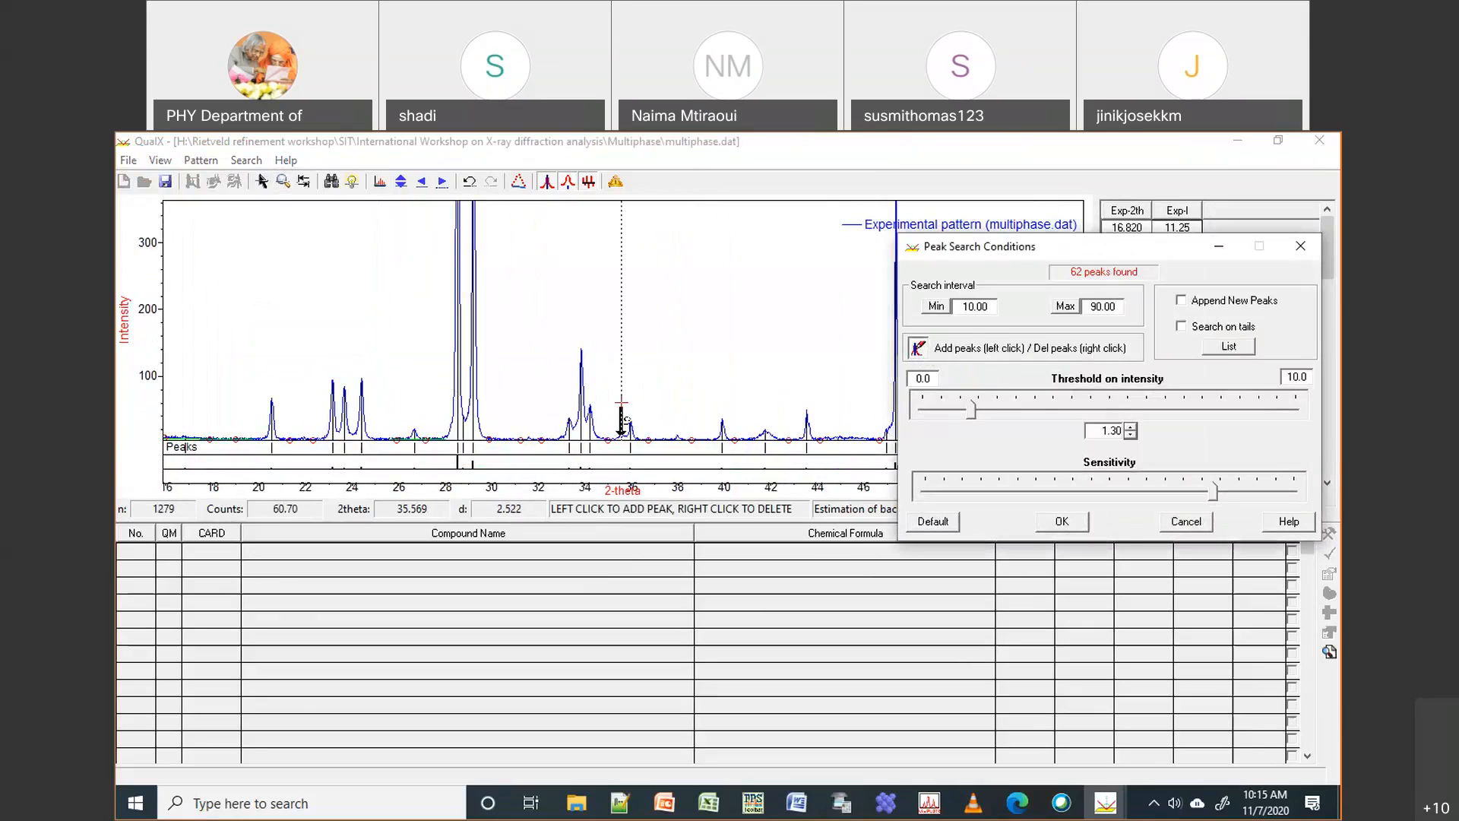
click(687, 395)
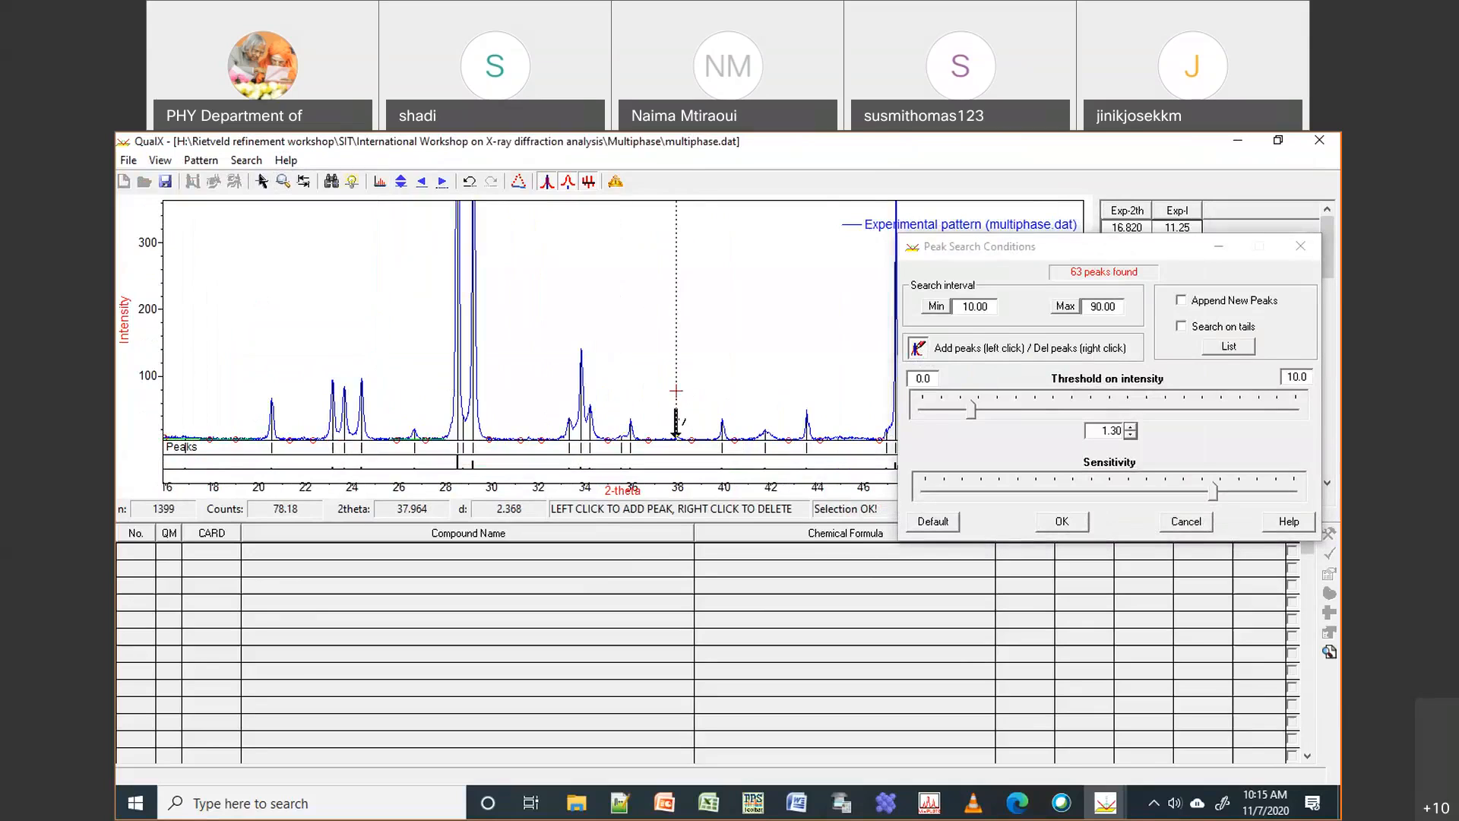
click(861, 388)
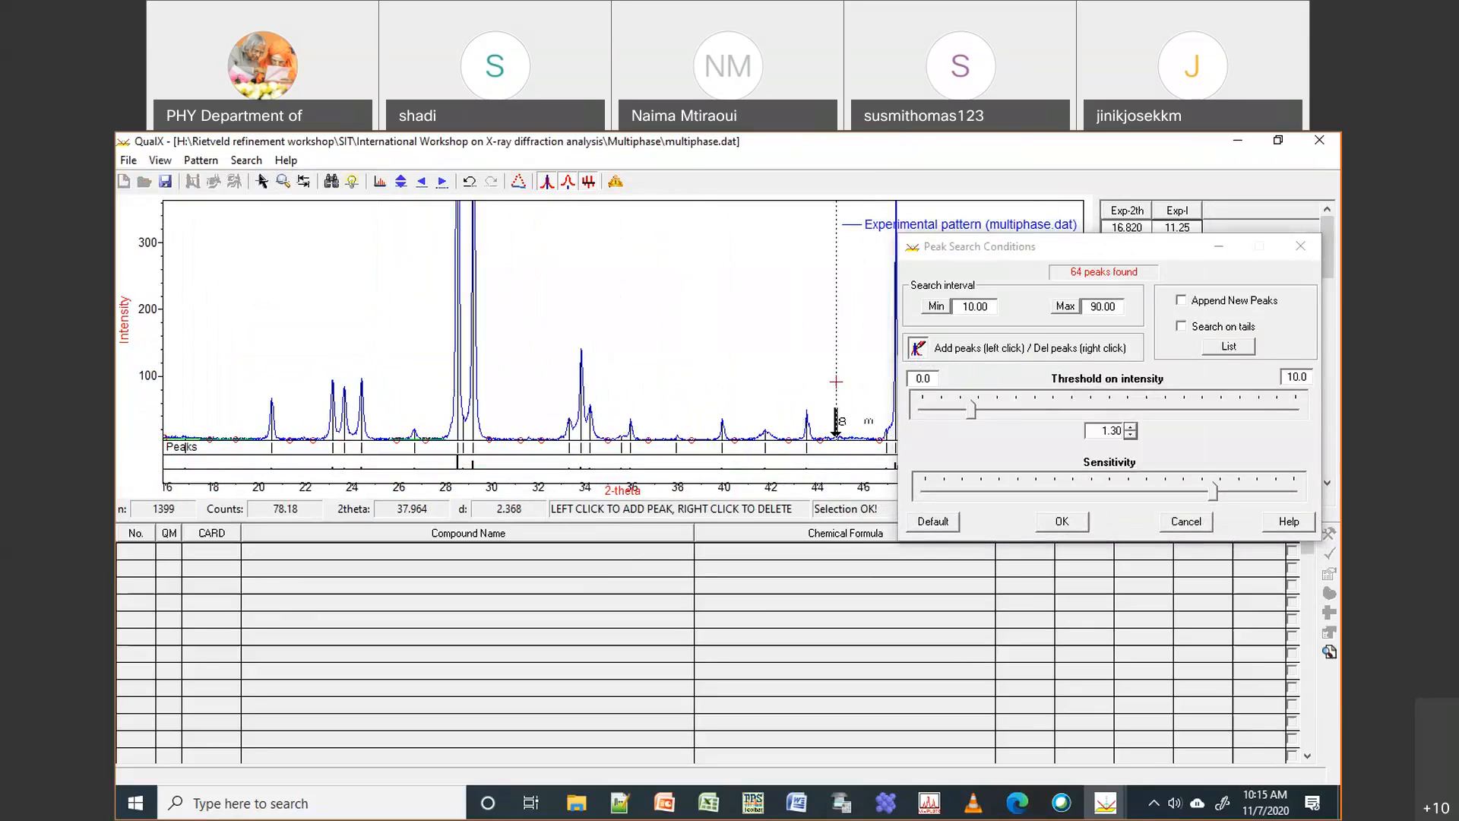
Add further missed peaks between about 50° and 75° 2-theta and accept the peak search
click(442, 183)
click(442, 183)
click(442, 182)
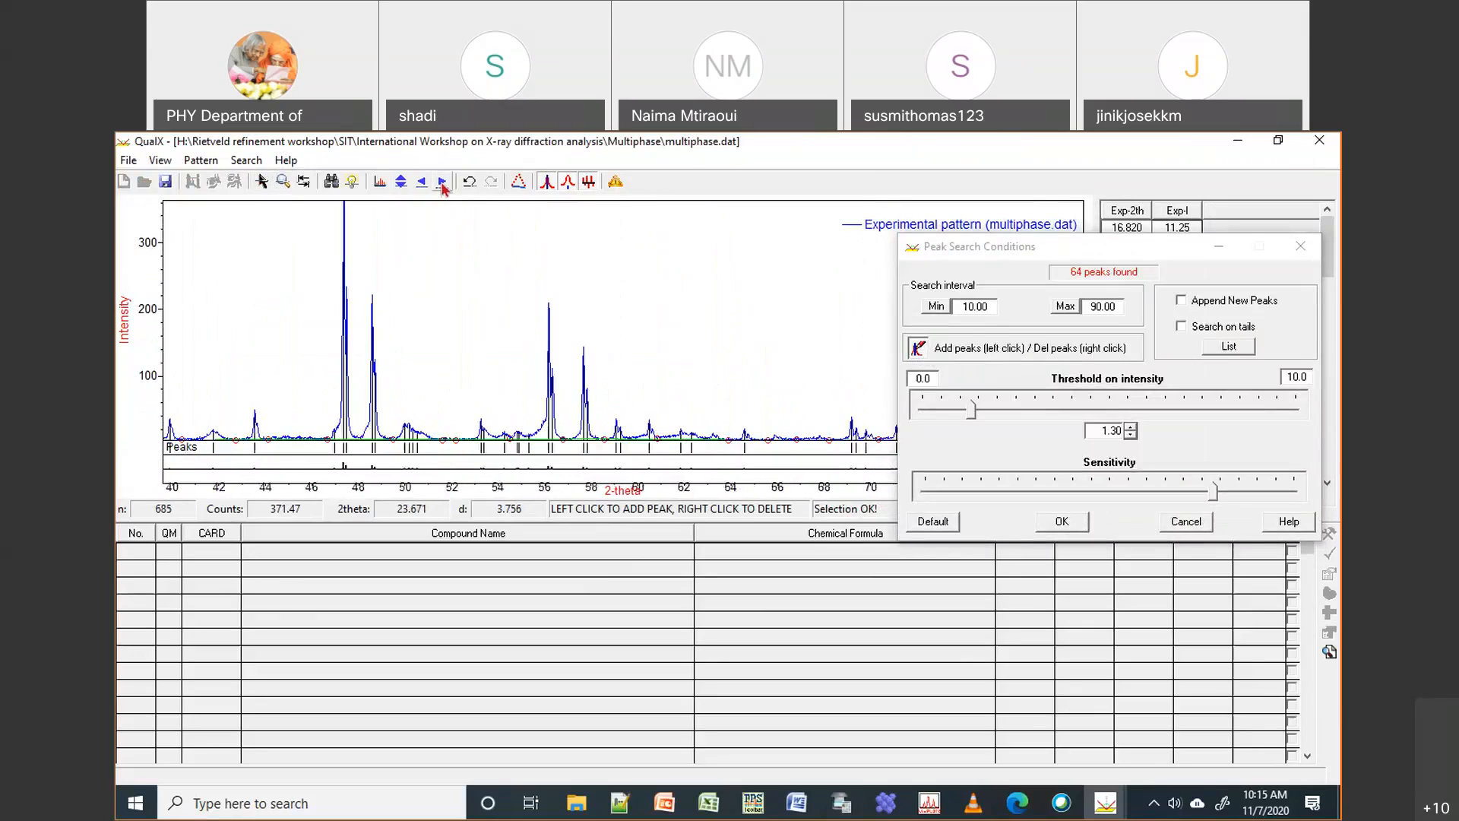
click(442, 182)
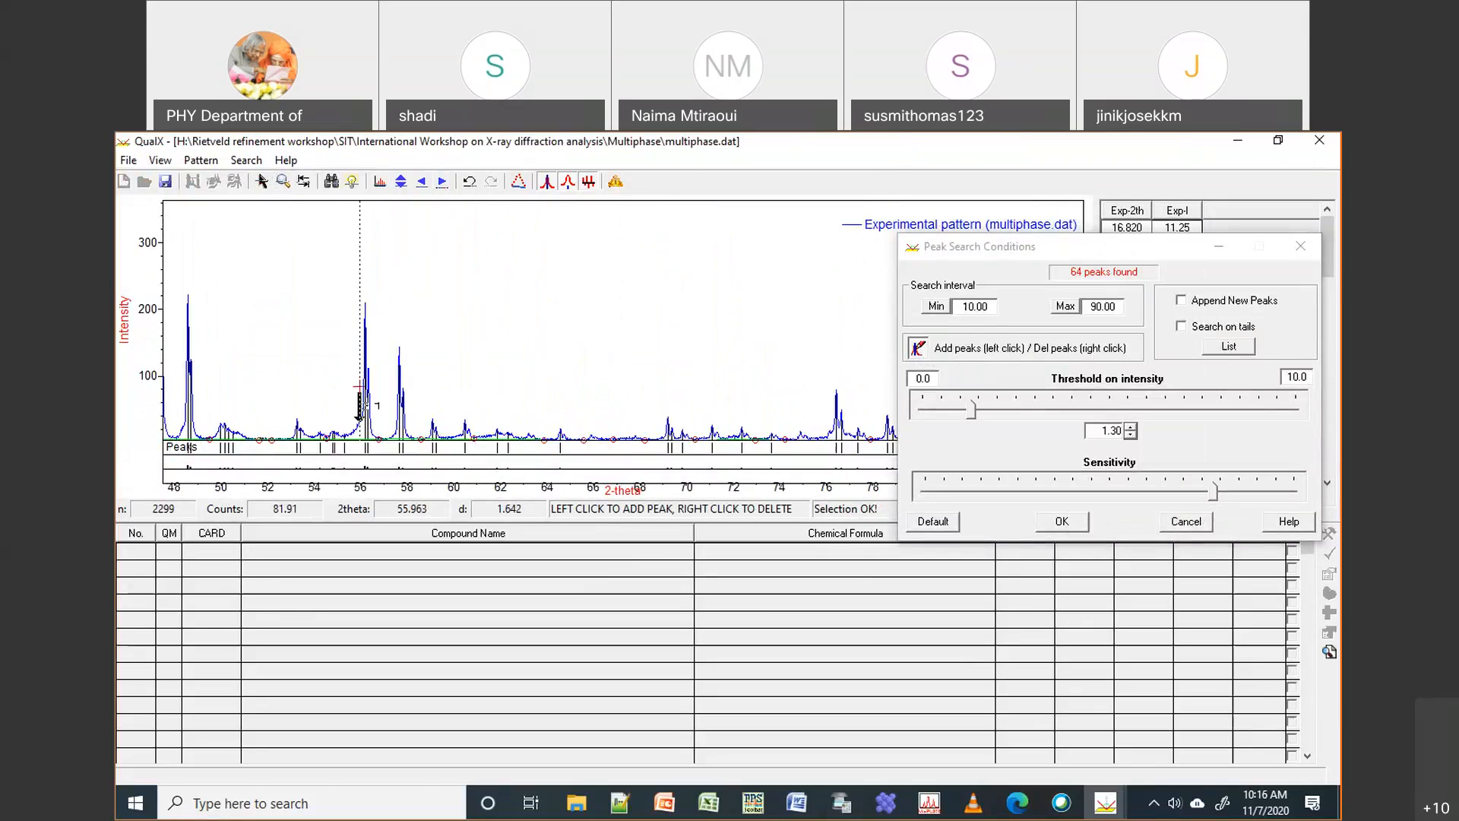
click(238, 367)
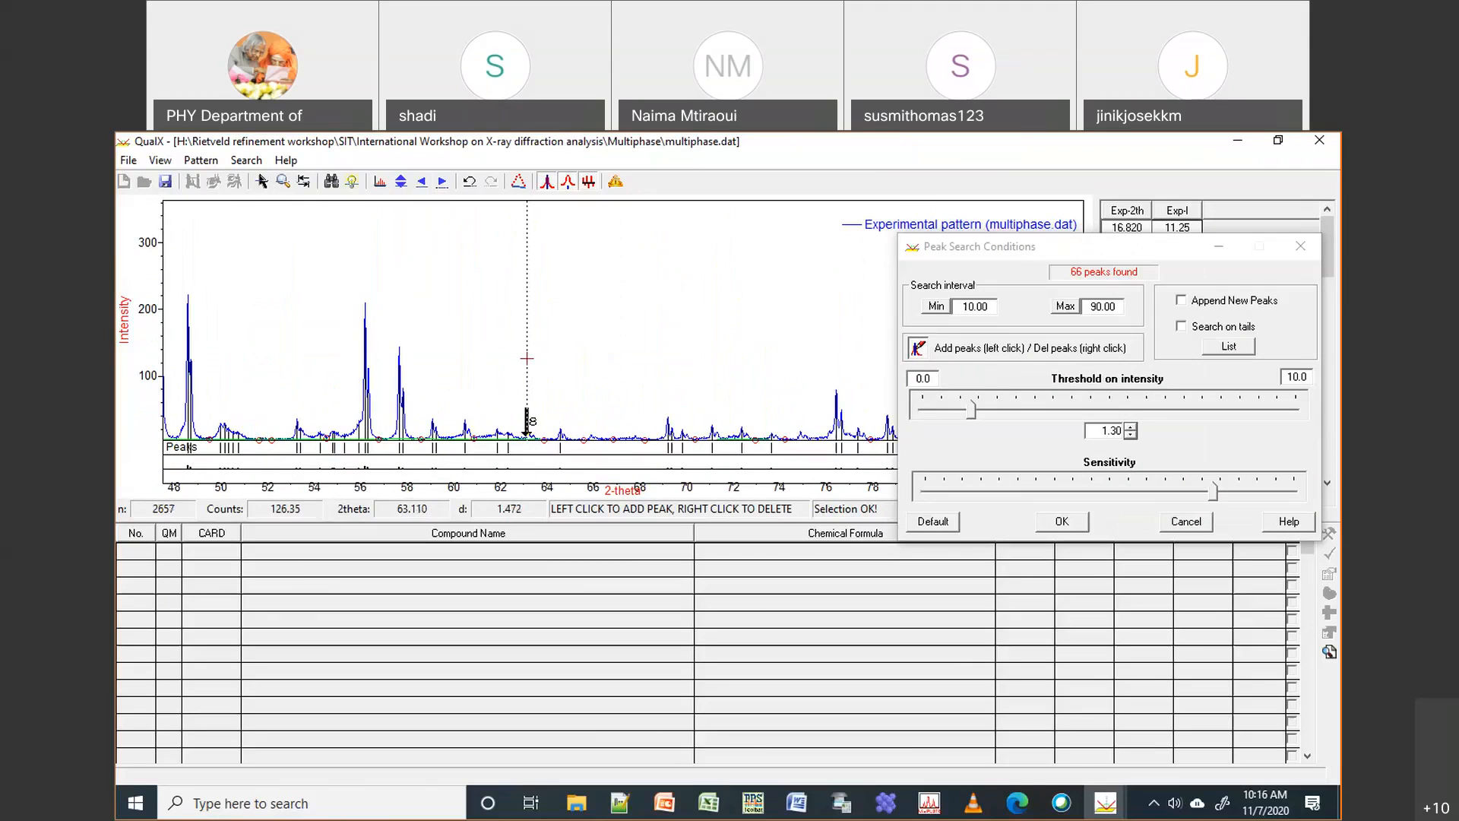
click(591, 348)
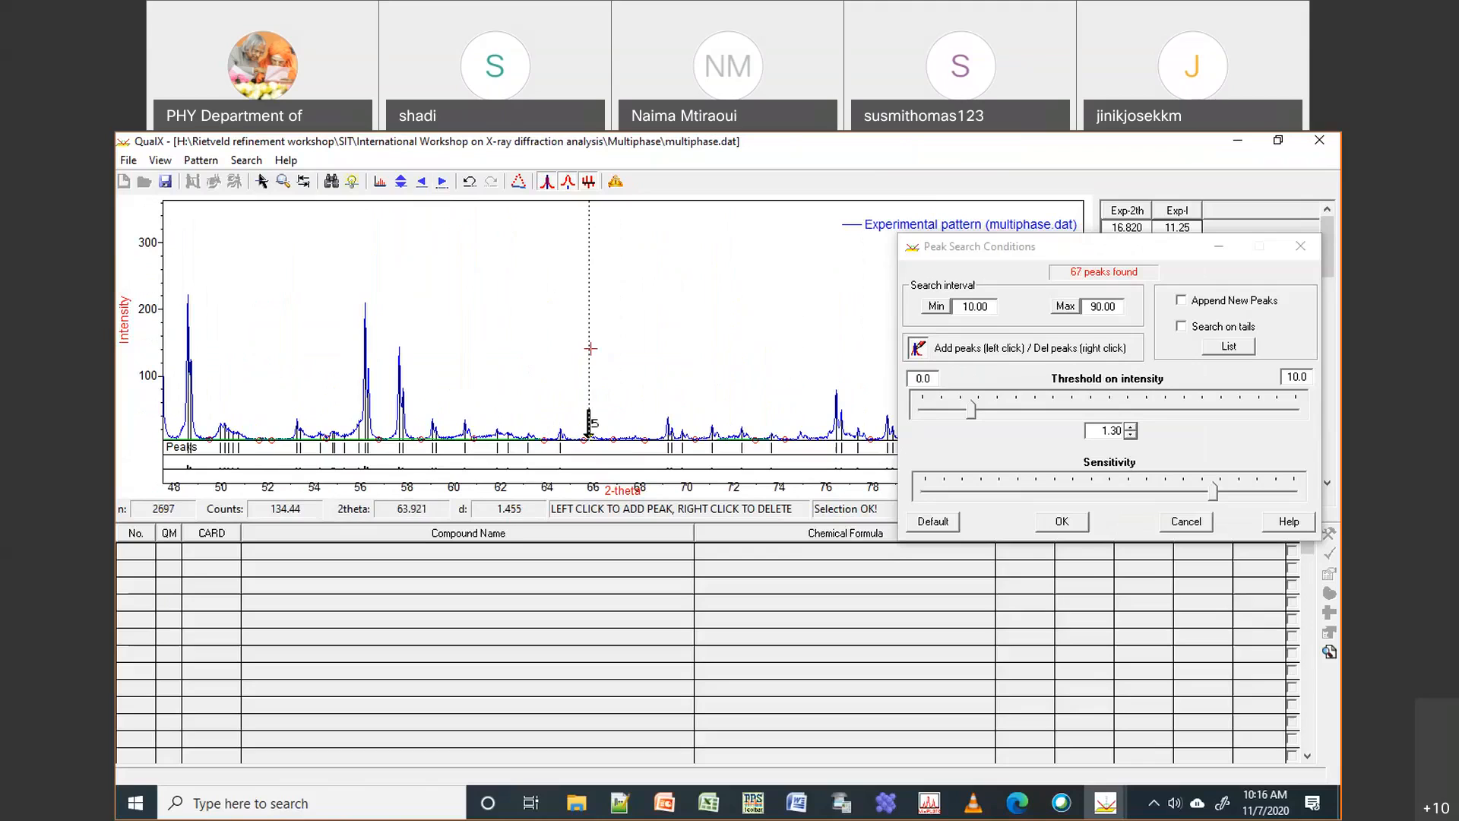
click(729, 331)
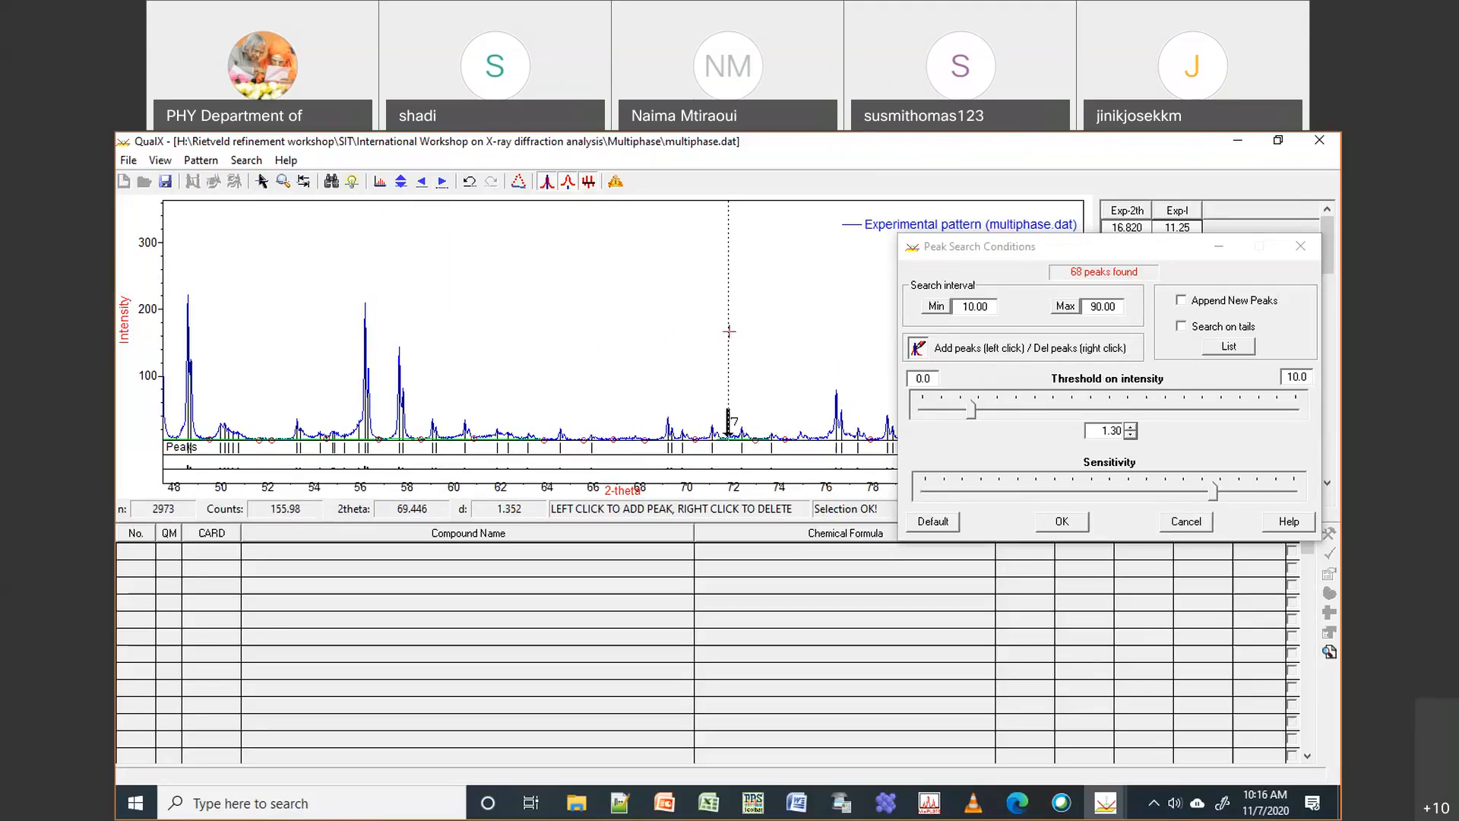
click(797, 317)
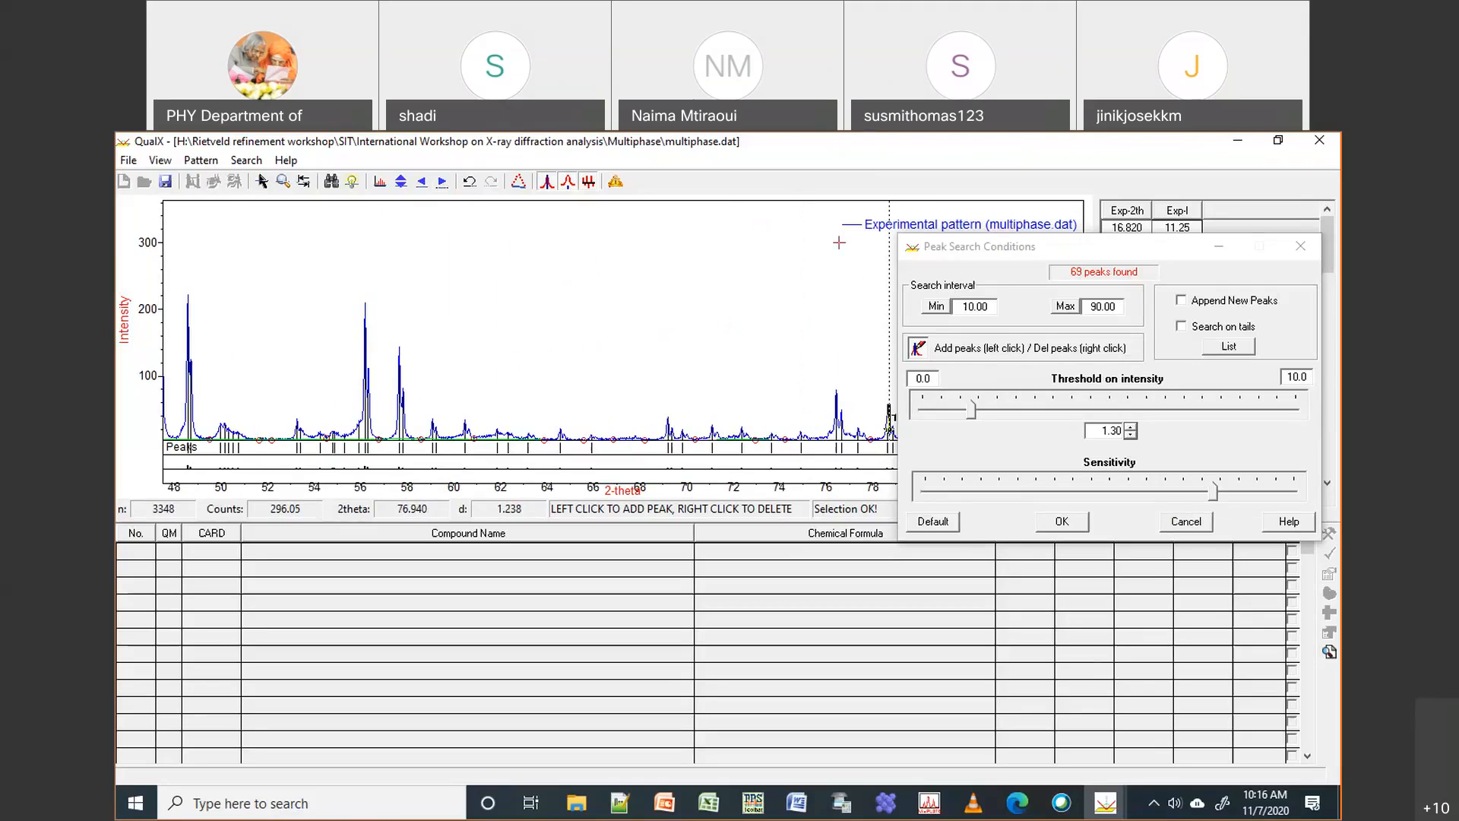
click(712, 266)
click(442, 182)
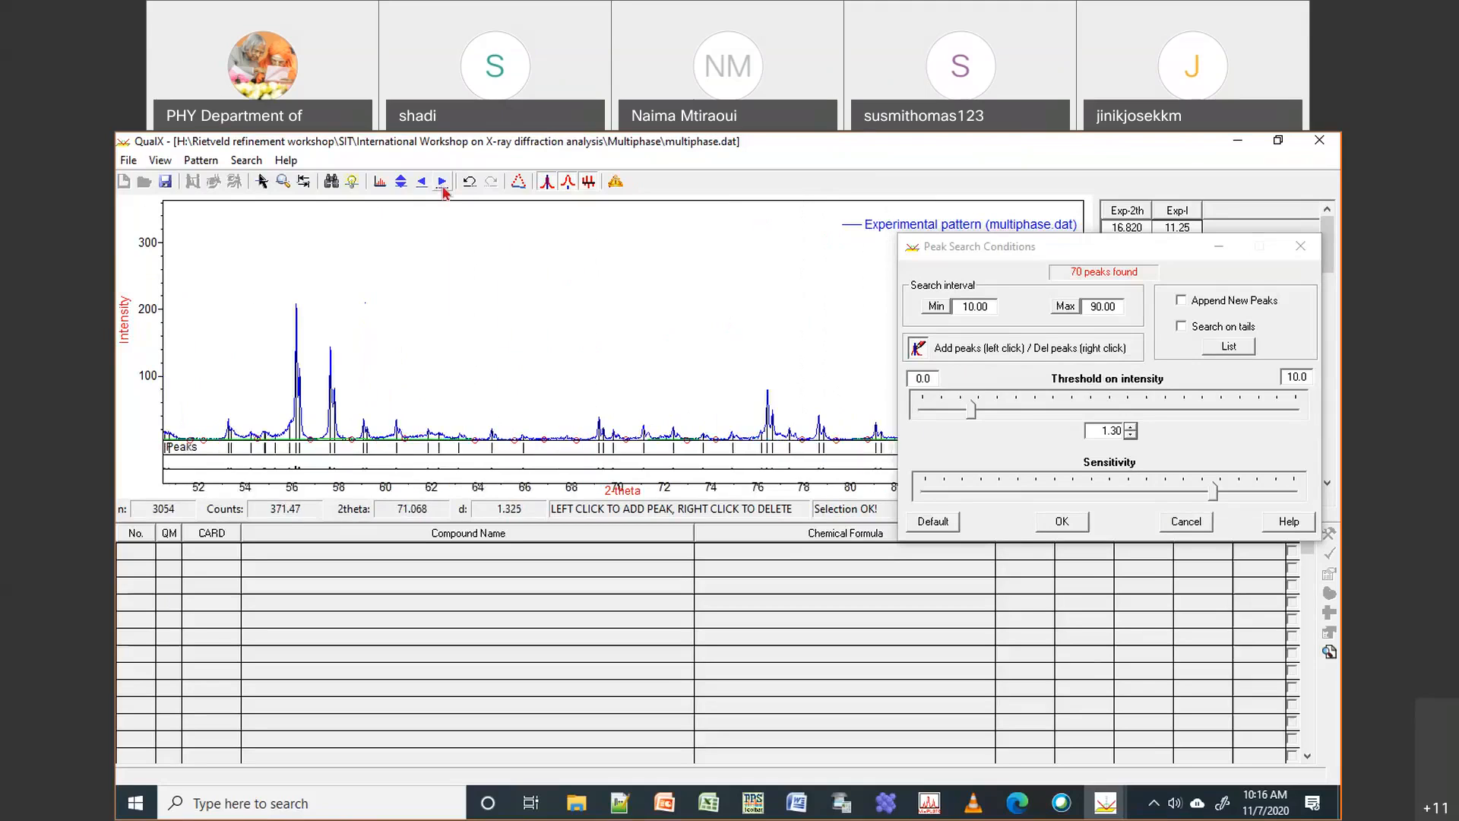
click(1069, 524)
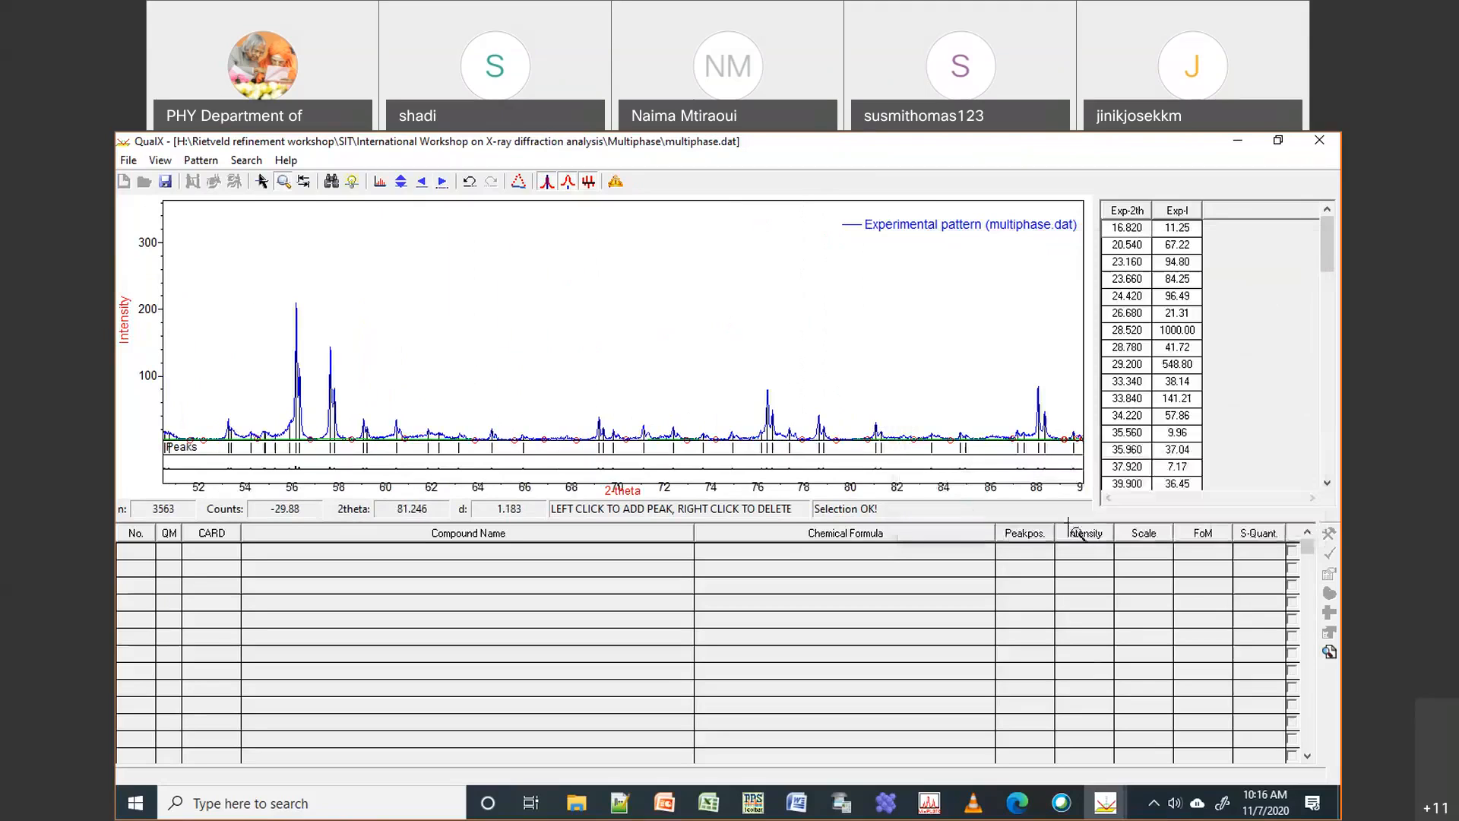
Restore the full view of the diffraction pattern
click(245, 159)
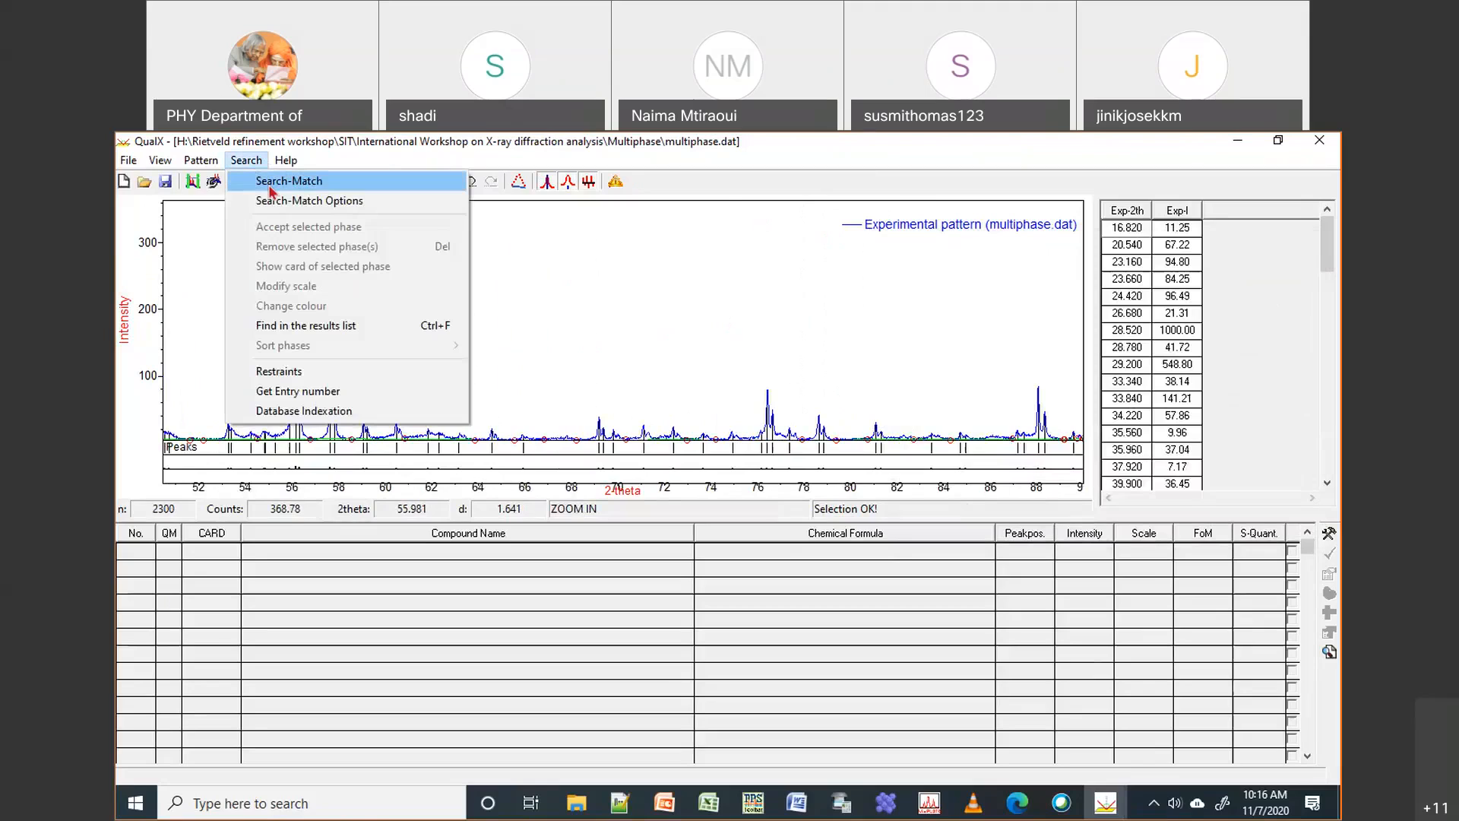
click(567, 265)
click(404, 185)
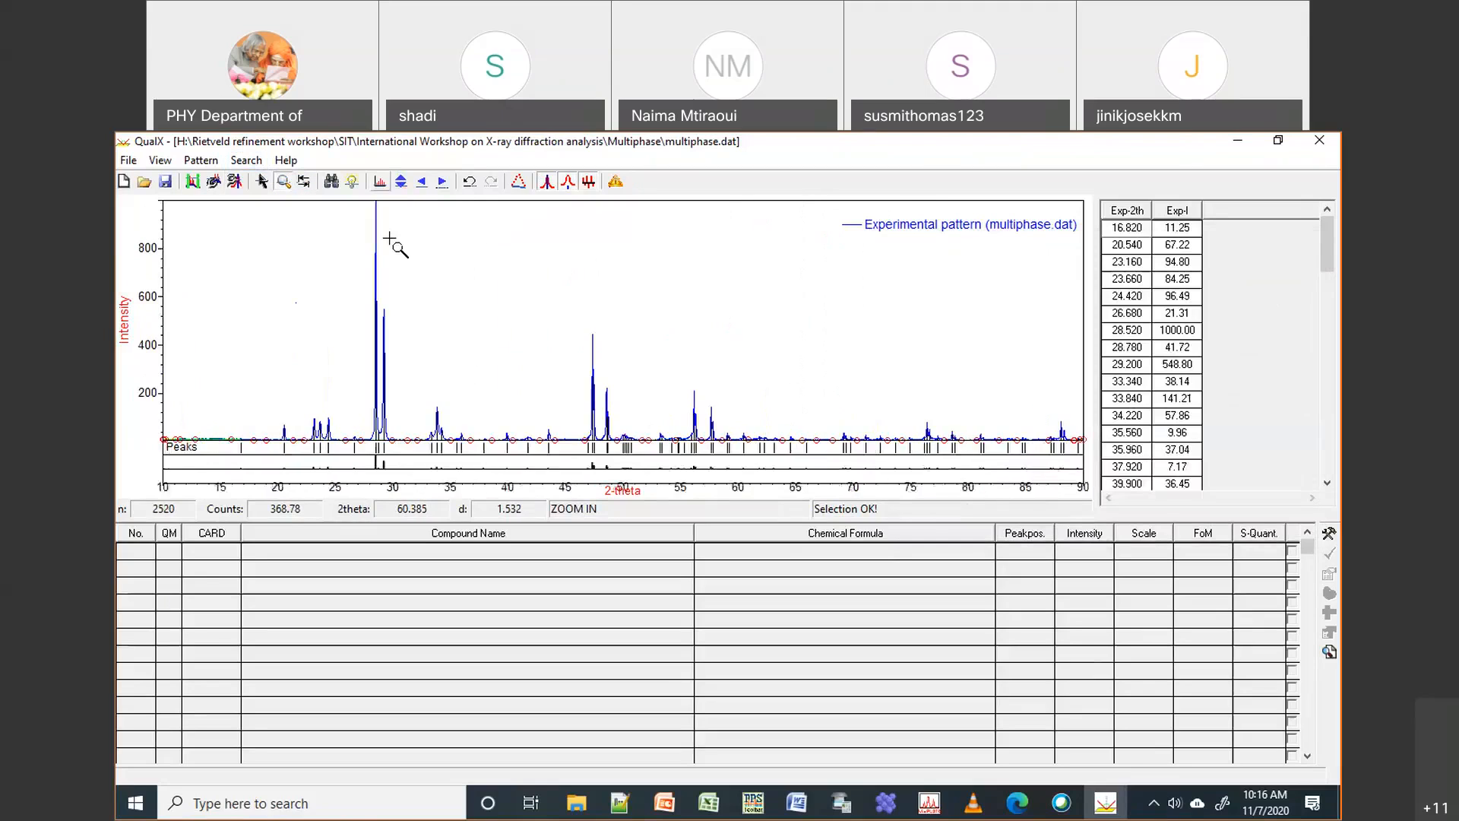
Run a search-match on the pattern and accept the yttrium oxide (Y2O3) card 00-100-9014 as a phase
click(245, 160)
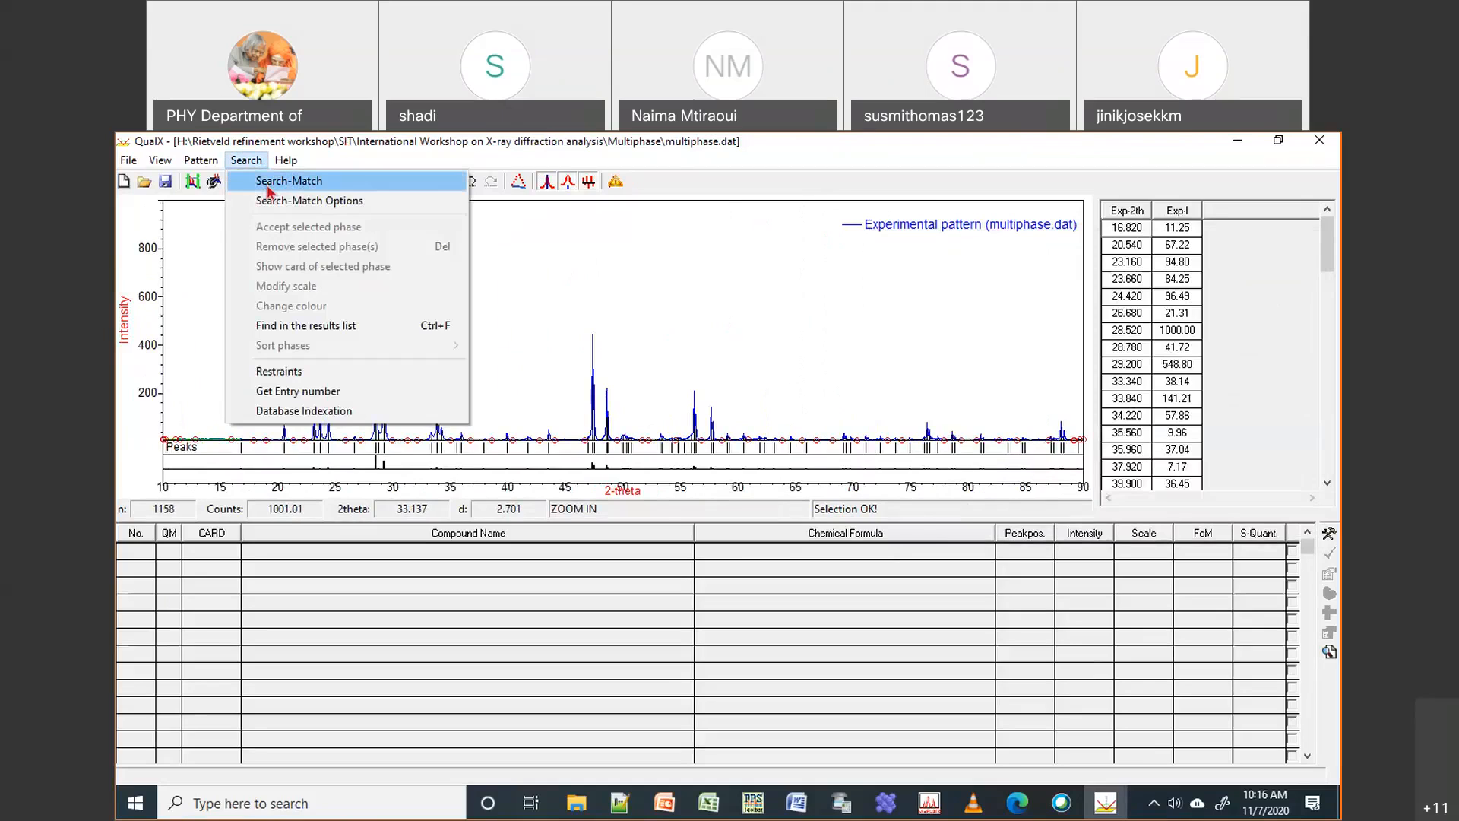
click(266, 184)
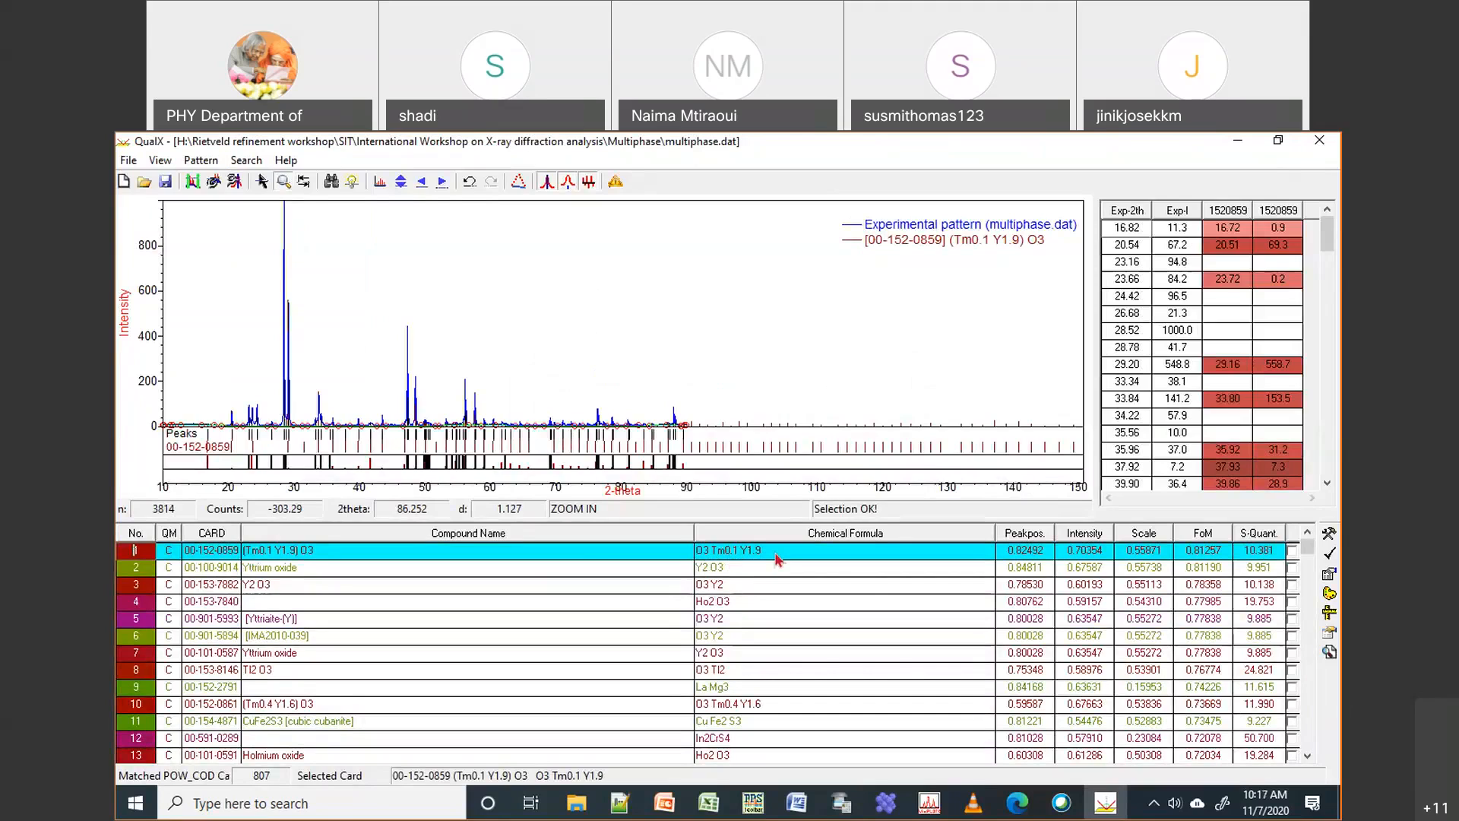
click(732, 567)
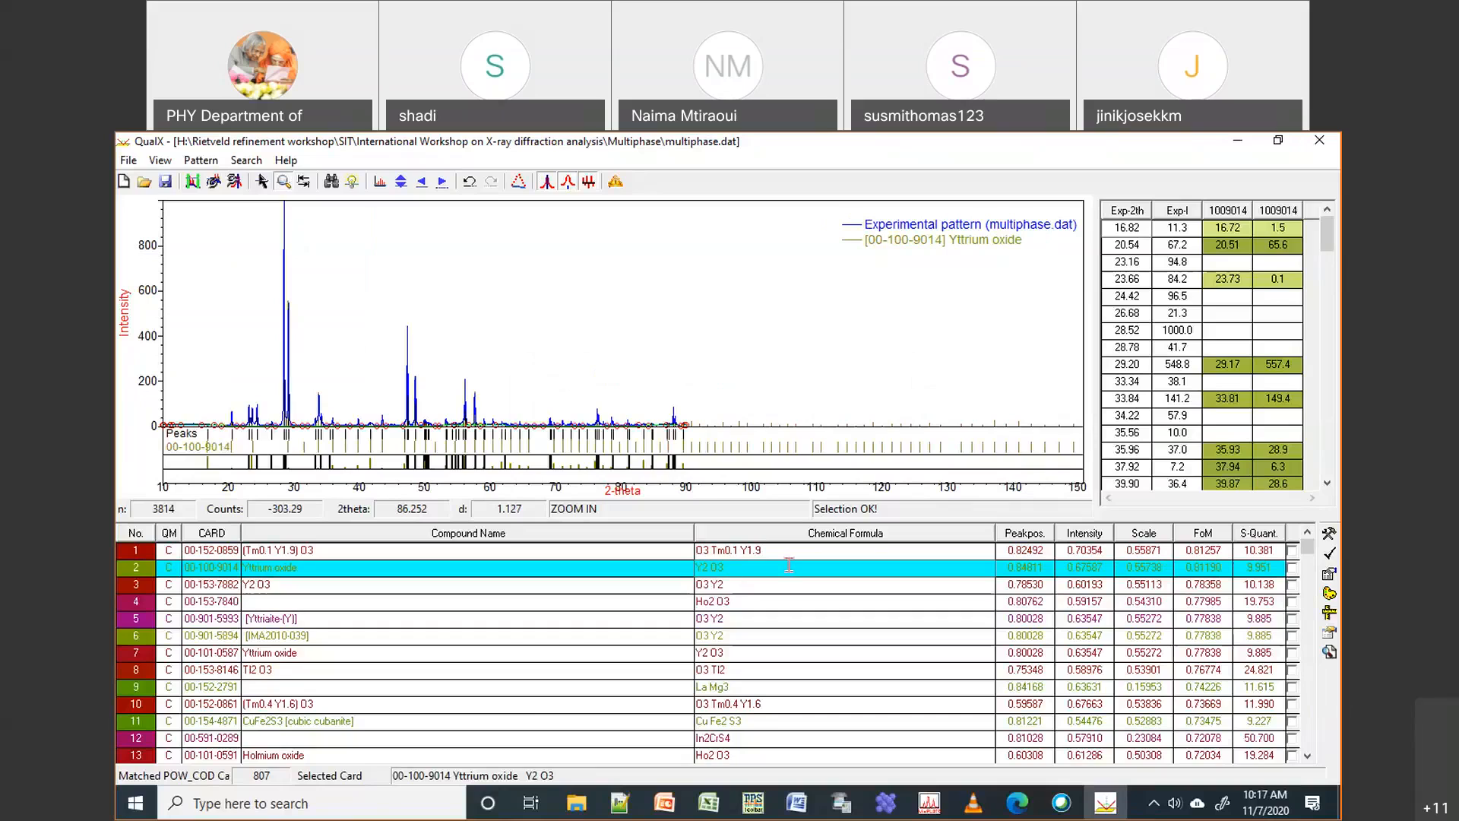
click(1333, 556)
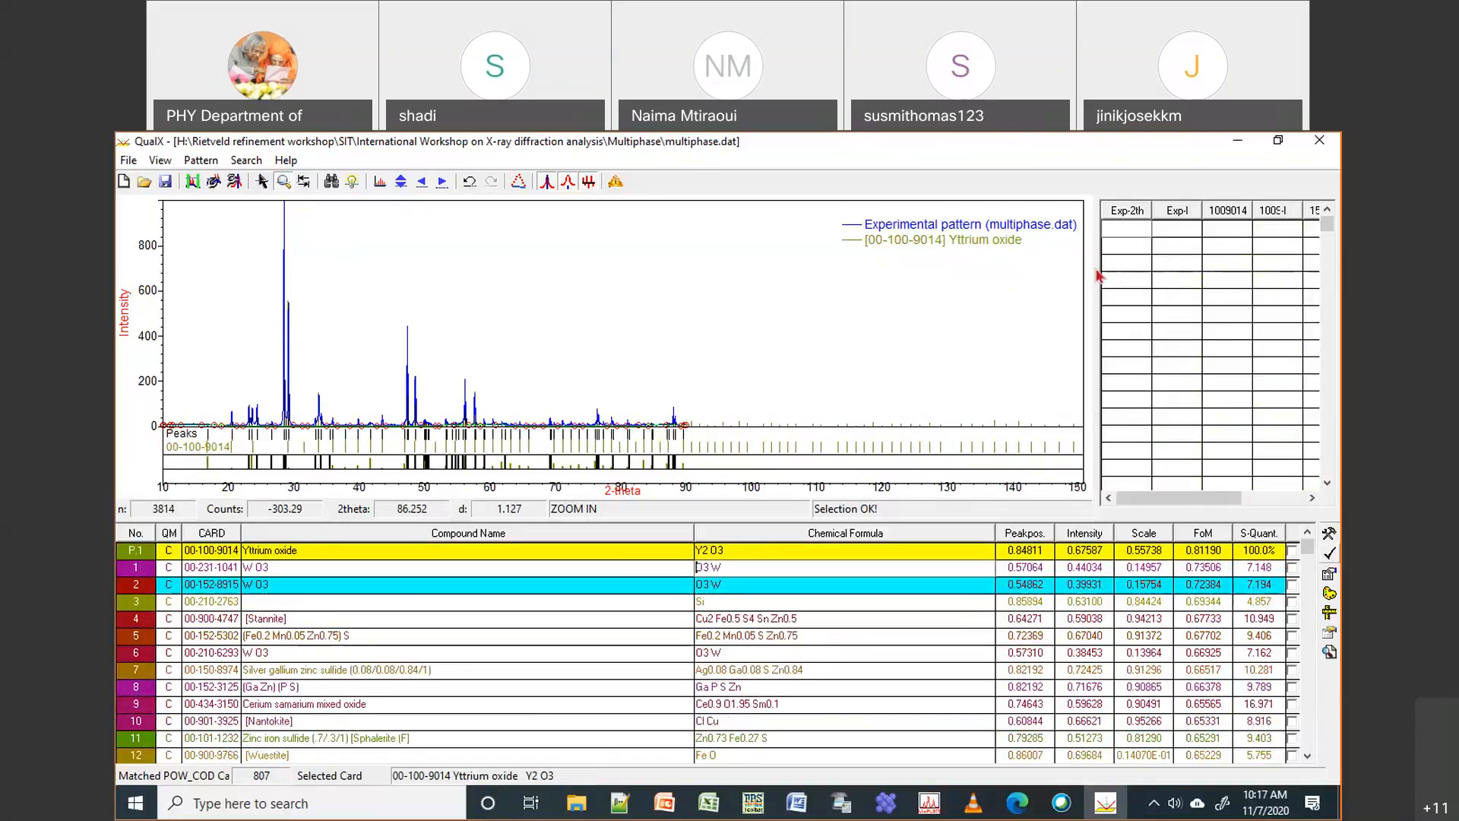
Accept the WO3 card 00-231-1041 as the second phase and compare the Si candidate's peaks with the experimental peak list
key(Up)
drag(1052, 267, 878, 267)
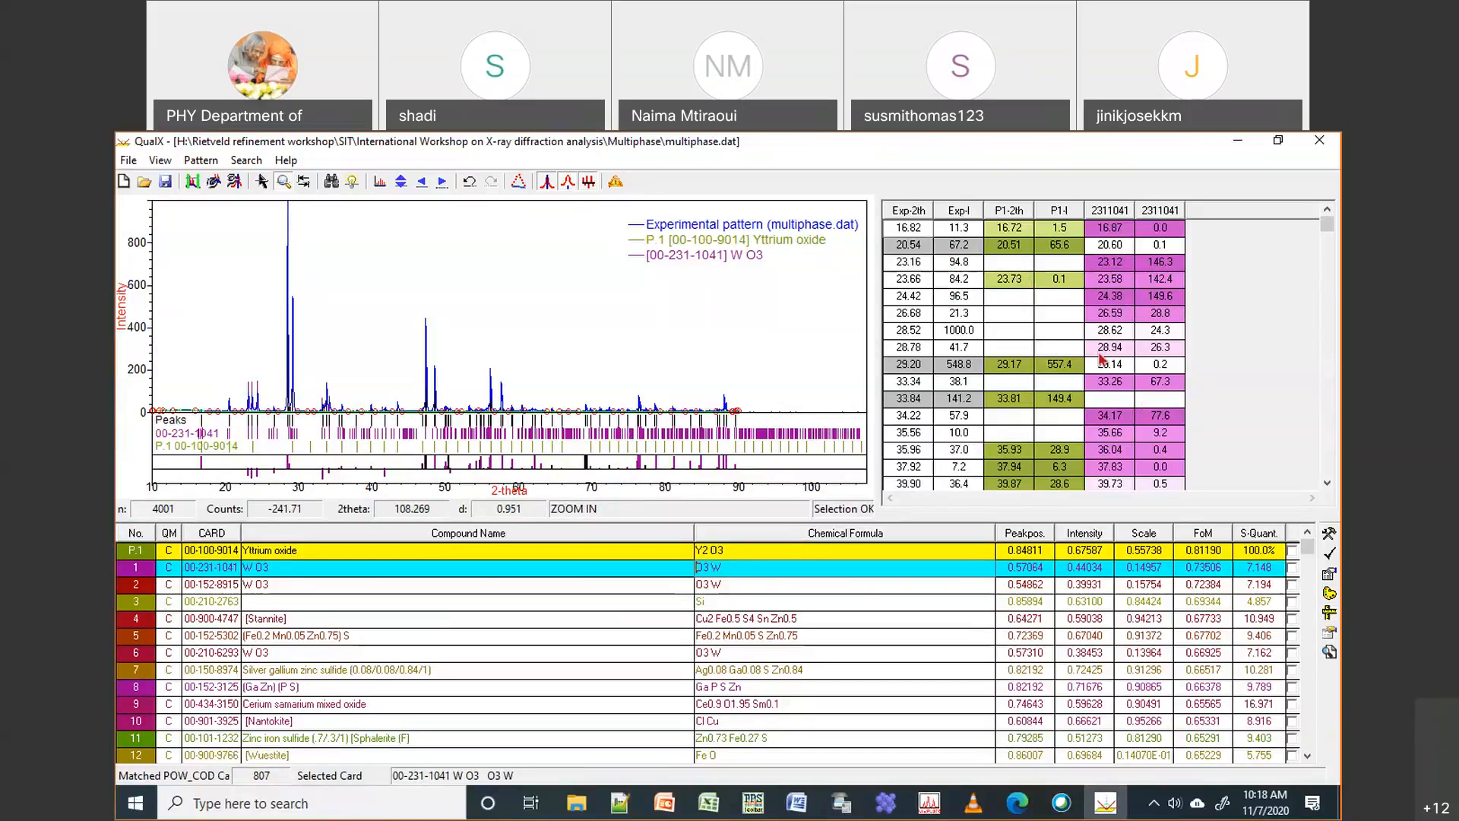
click(1330, 555)
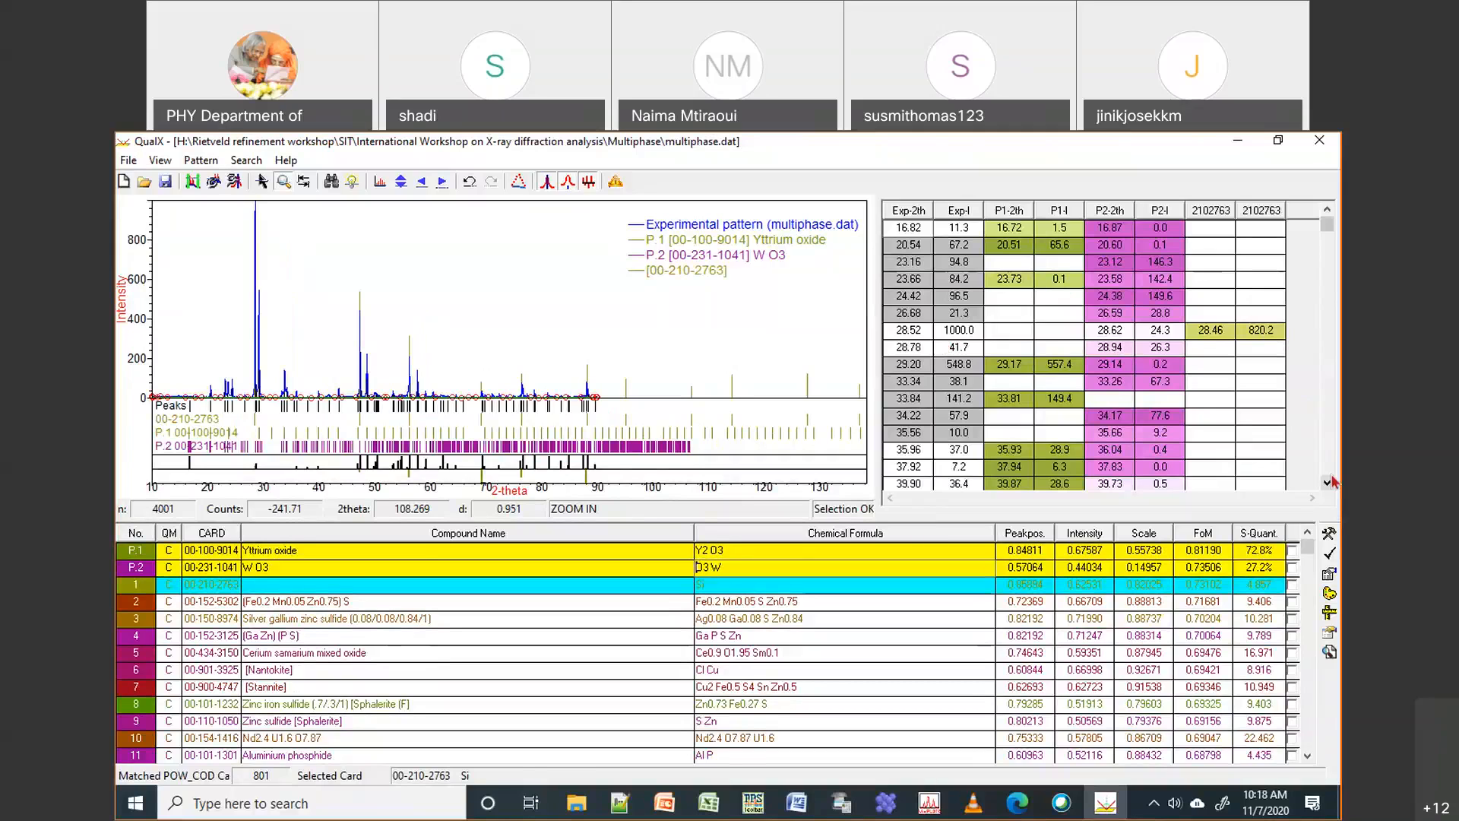
scroll(1331, 481, down, 4)
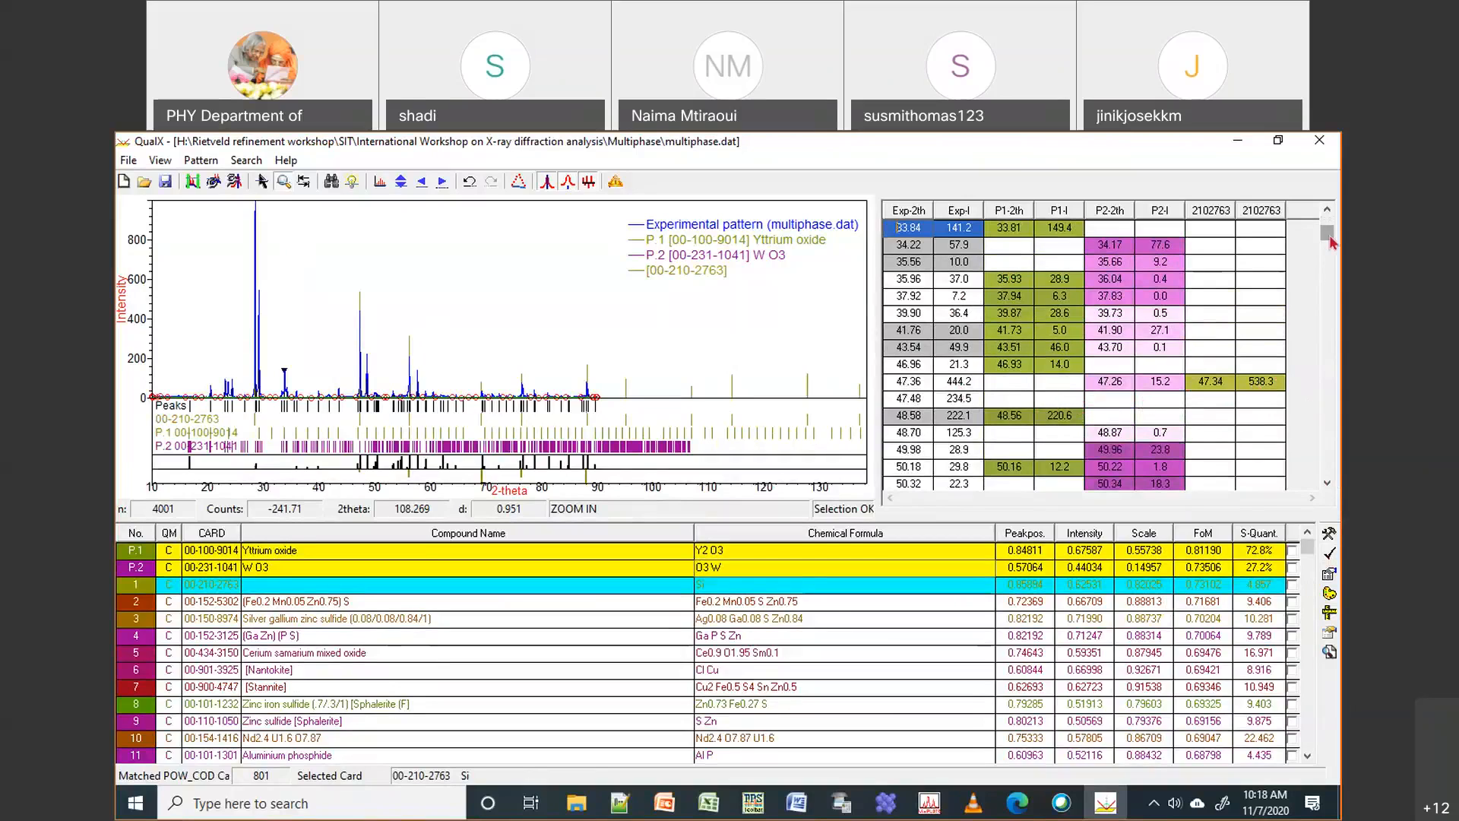
drag(1327, 232, 1052, 287)
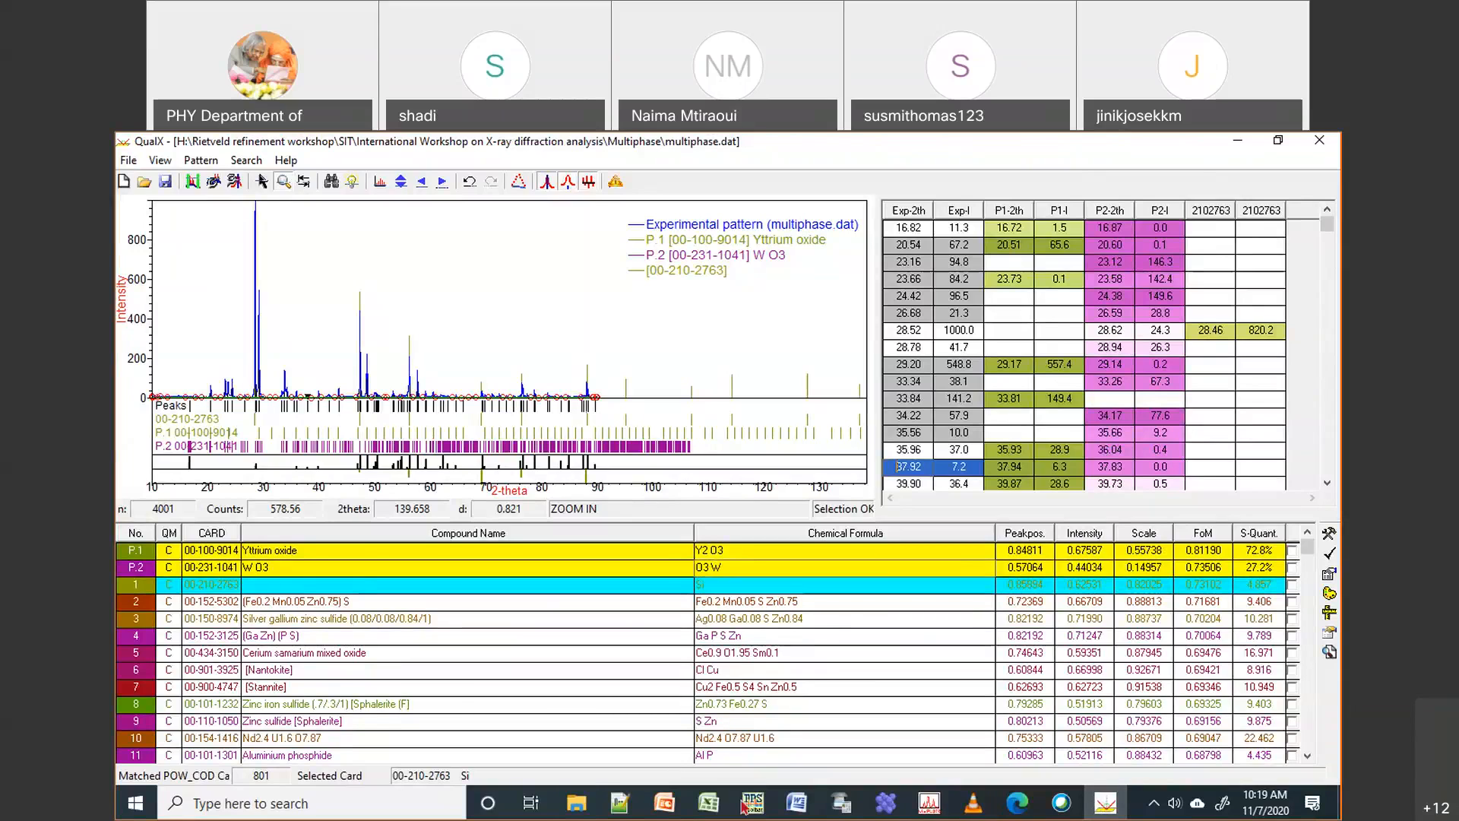
Check the files needed in the Multiphase Rietveld Refinement Word document and view the workflow slide in the Rietveld Refinement 1 PowerPoint presentation
click(578, 807)
click(364, 334)
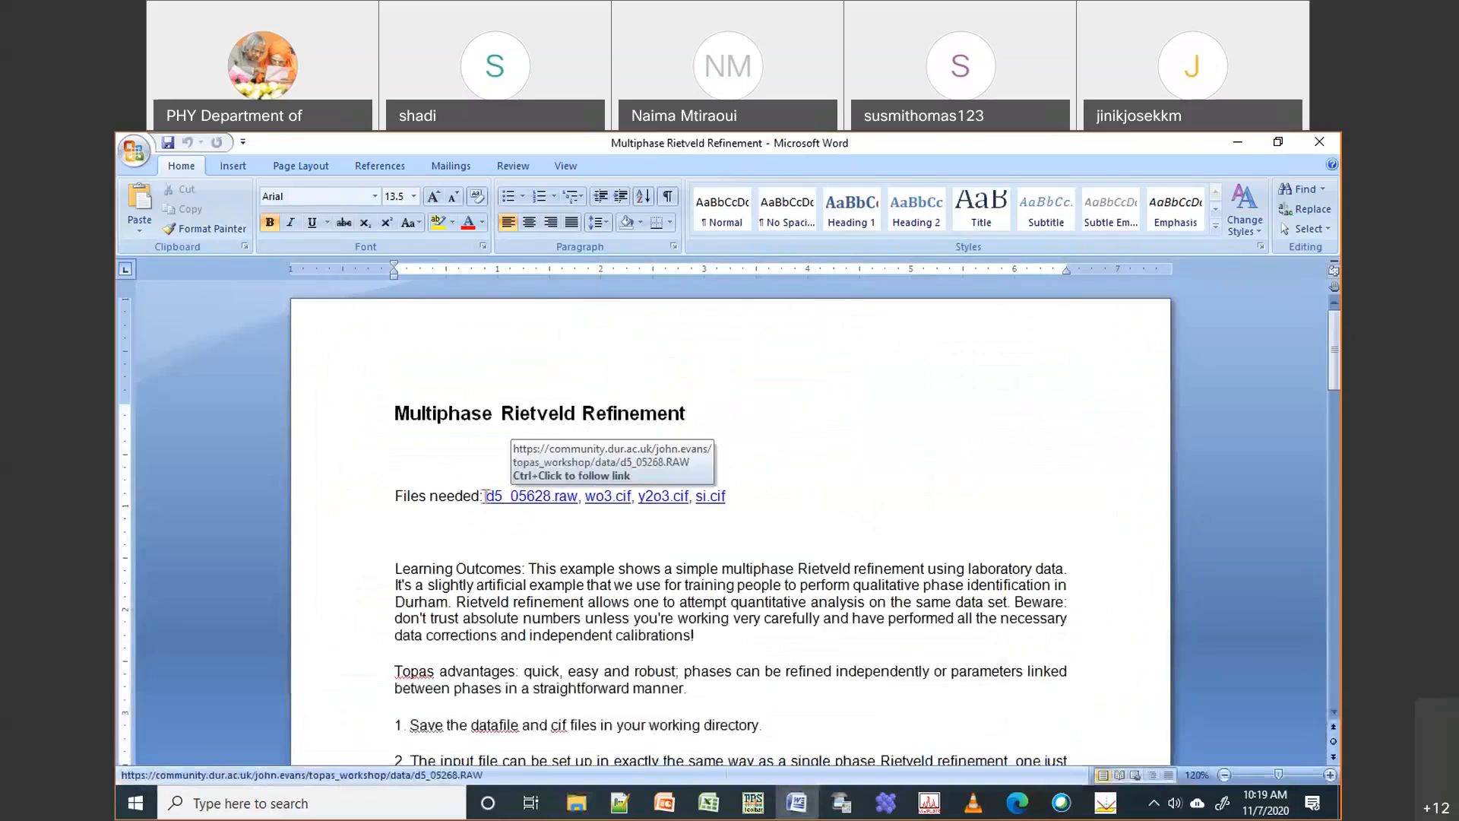
drag(486, 496, 732, 499)
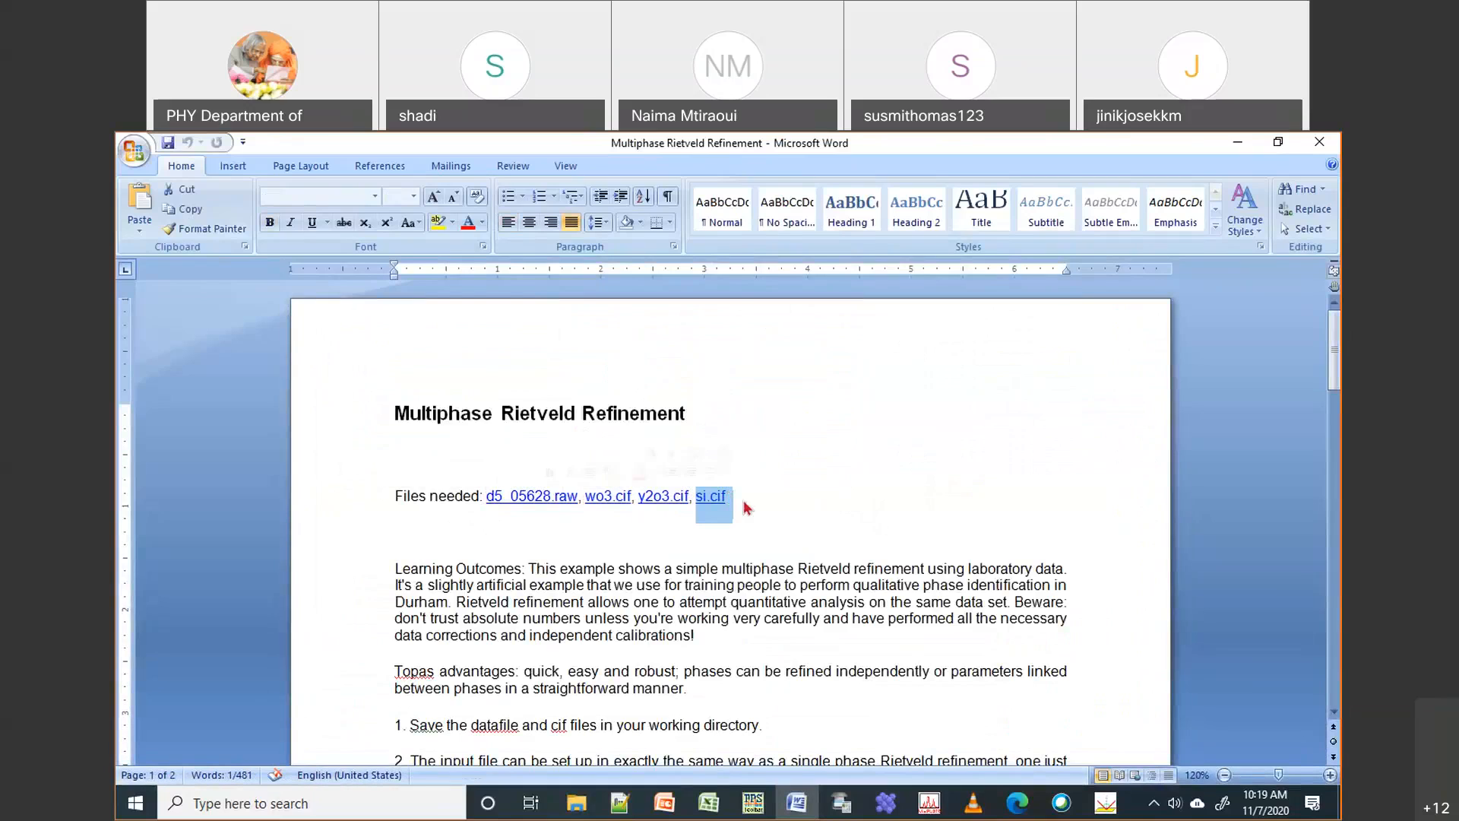
click(1238, 145)
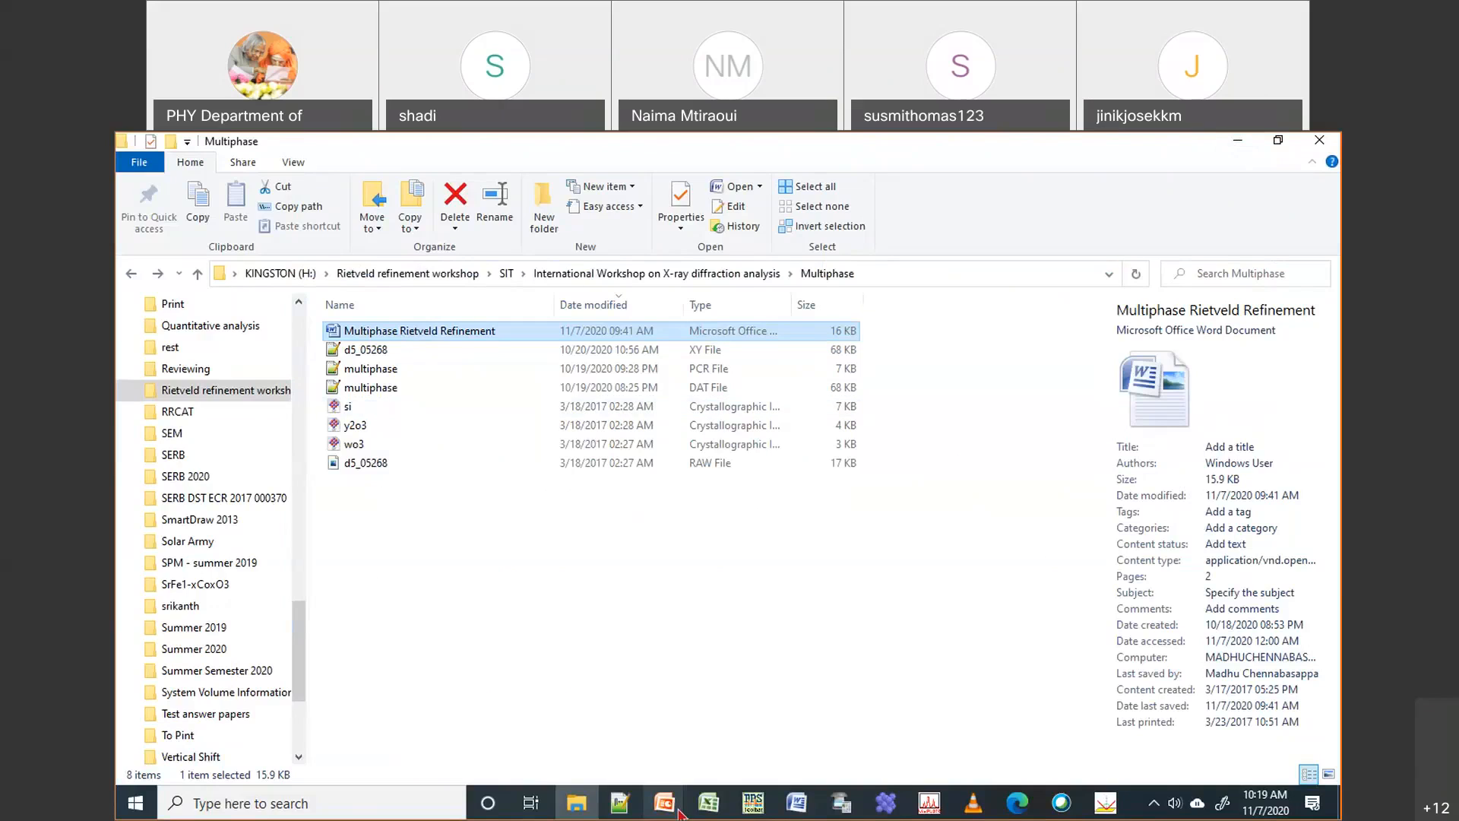
mouse_move(675, 807)
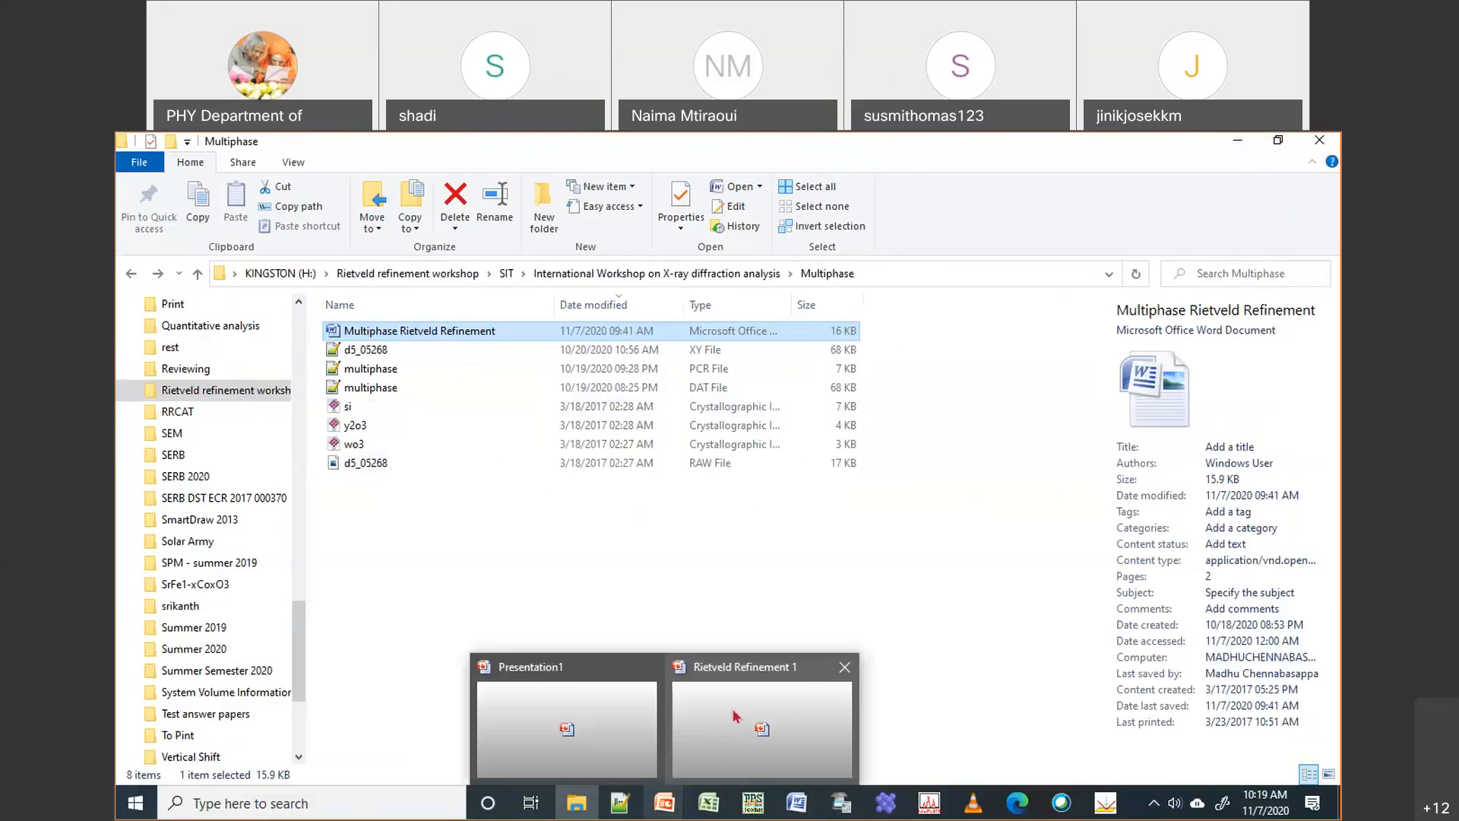
click(736, 716)
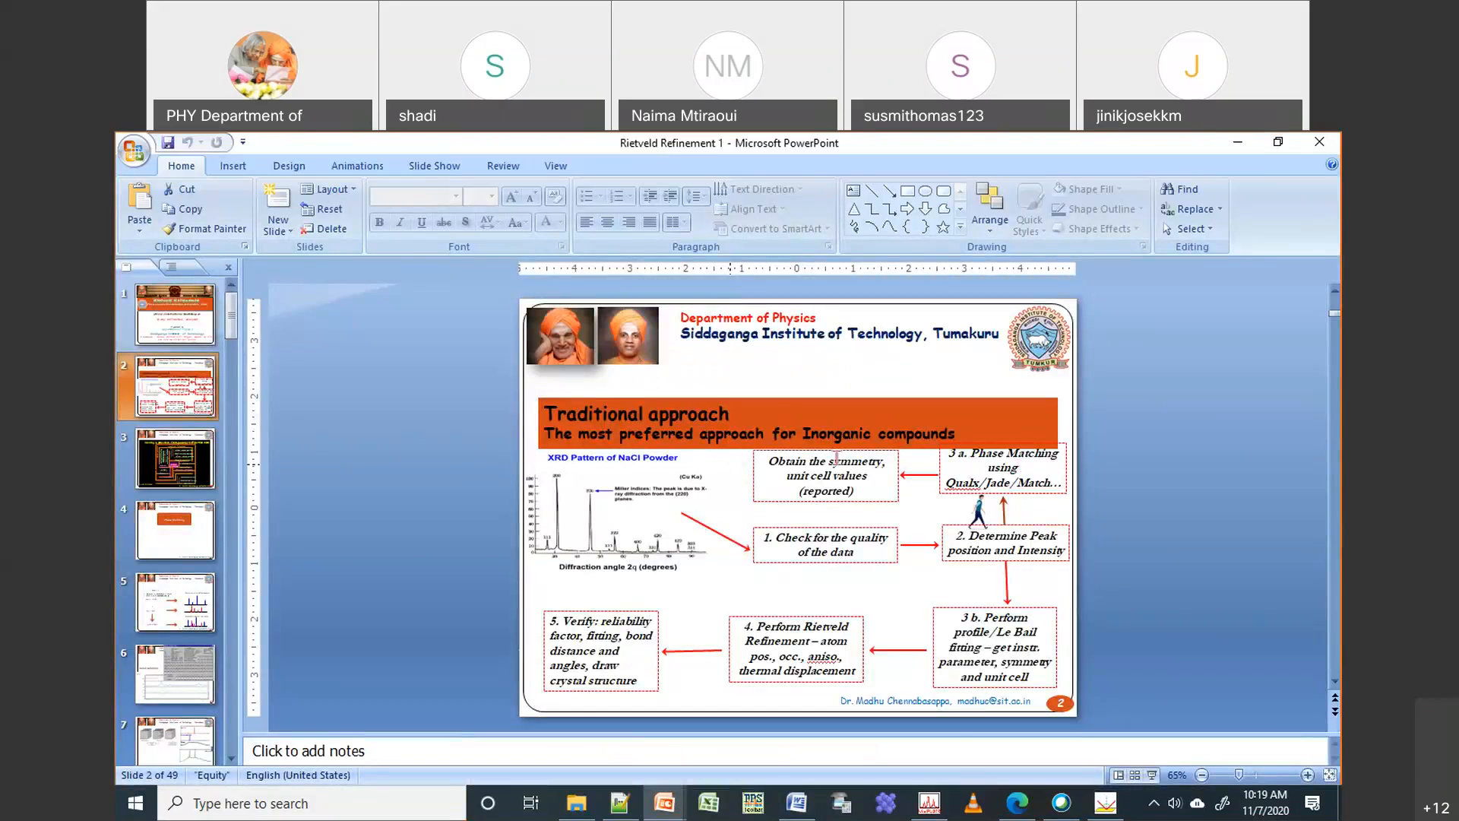
Switch back to QualX and examine the yttrium oxide card's space group, crystal system and cell parameter
click(1106, 807)
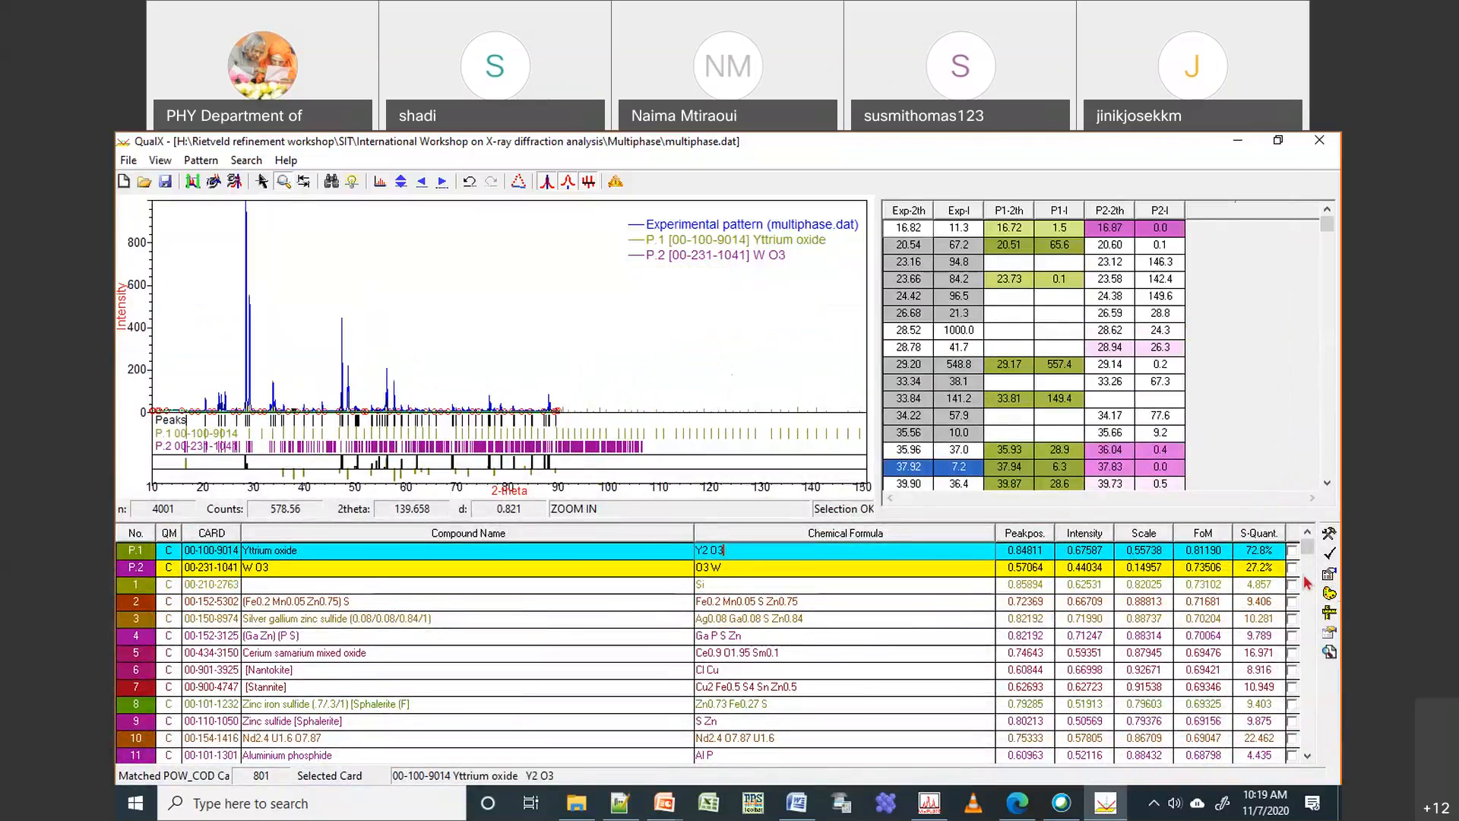
click(1329, 573)
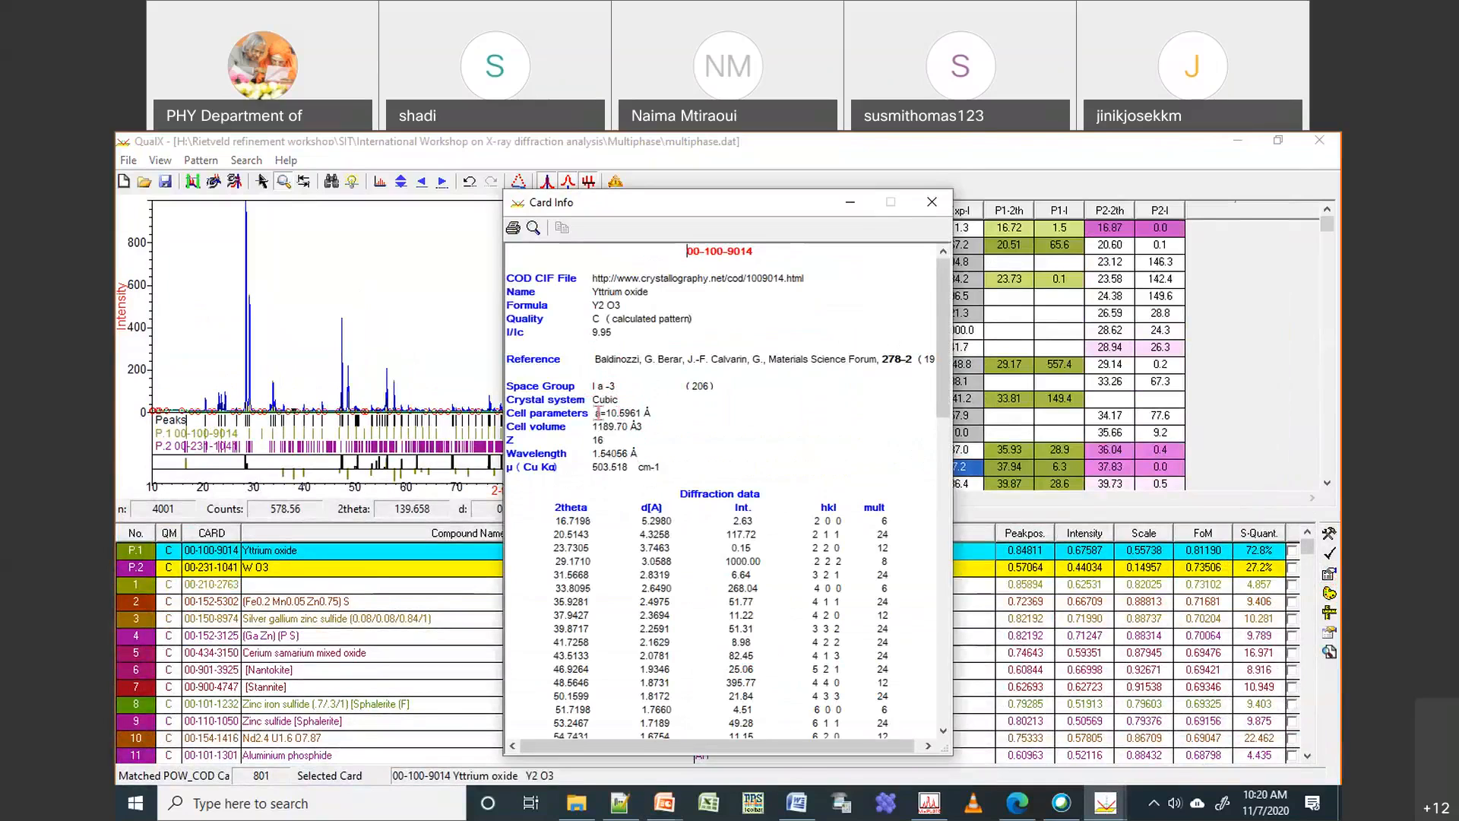
drag(596, 413, 643, 415)
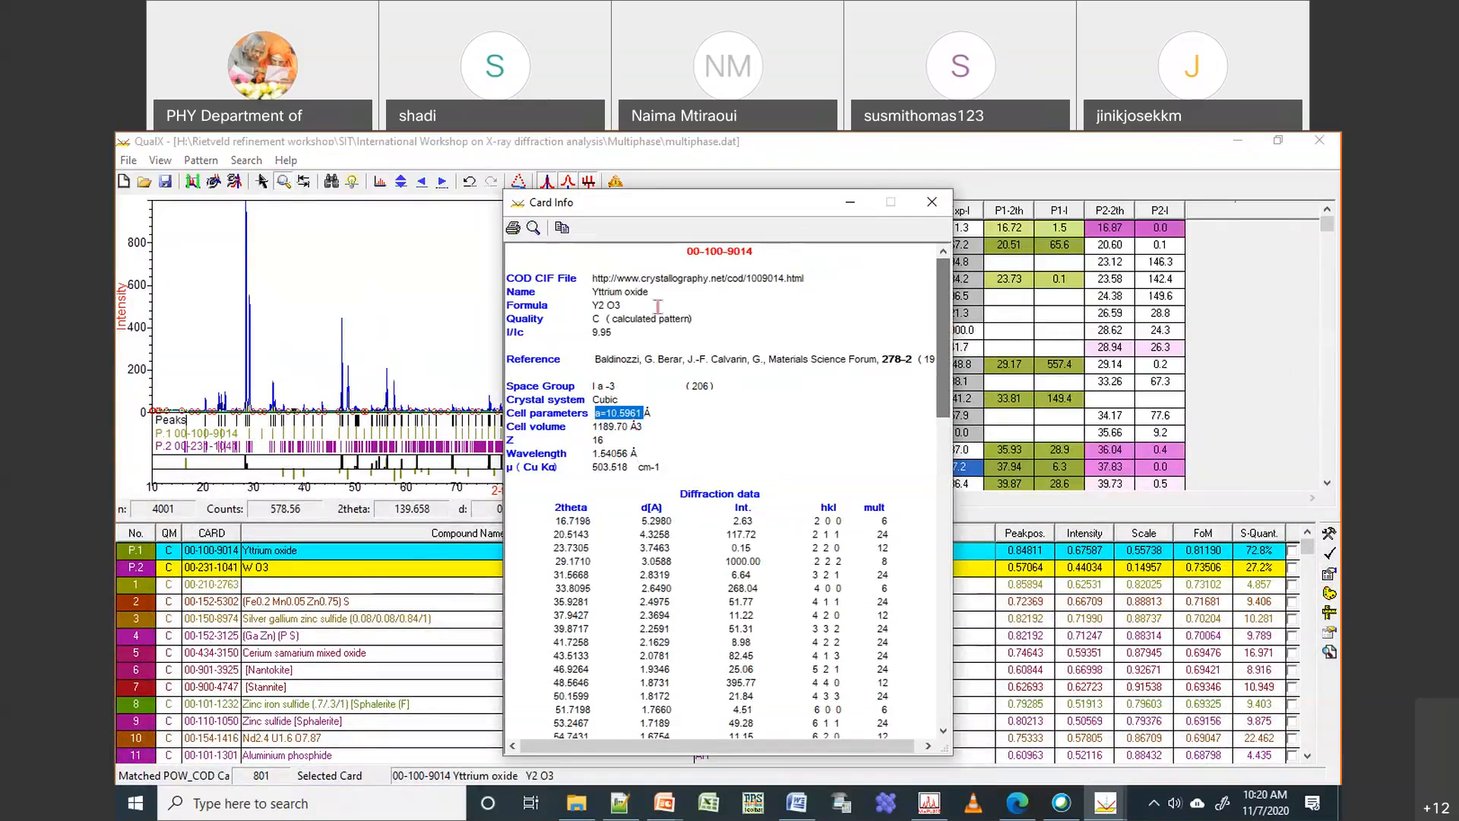
click(931, 203)
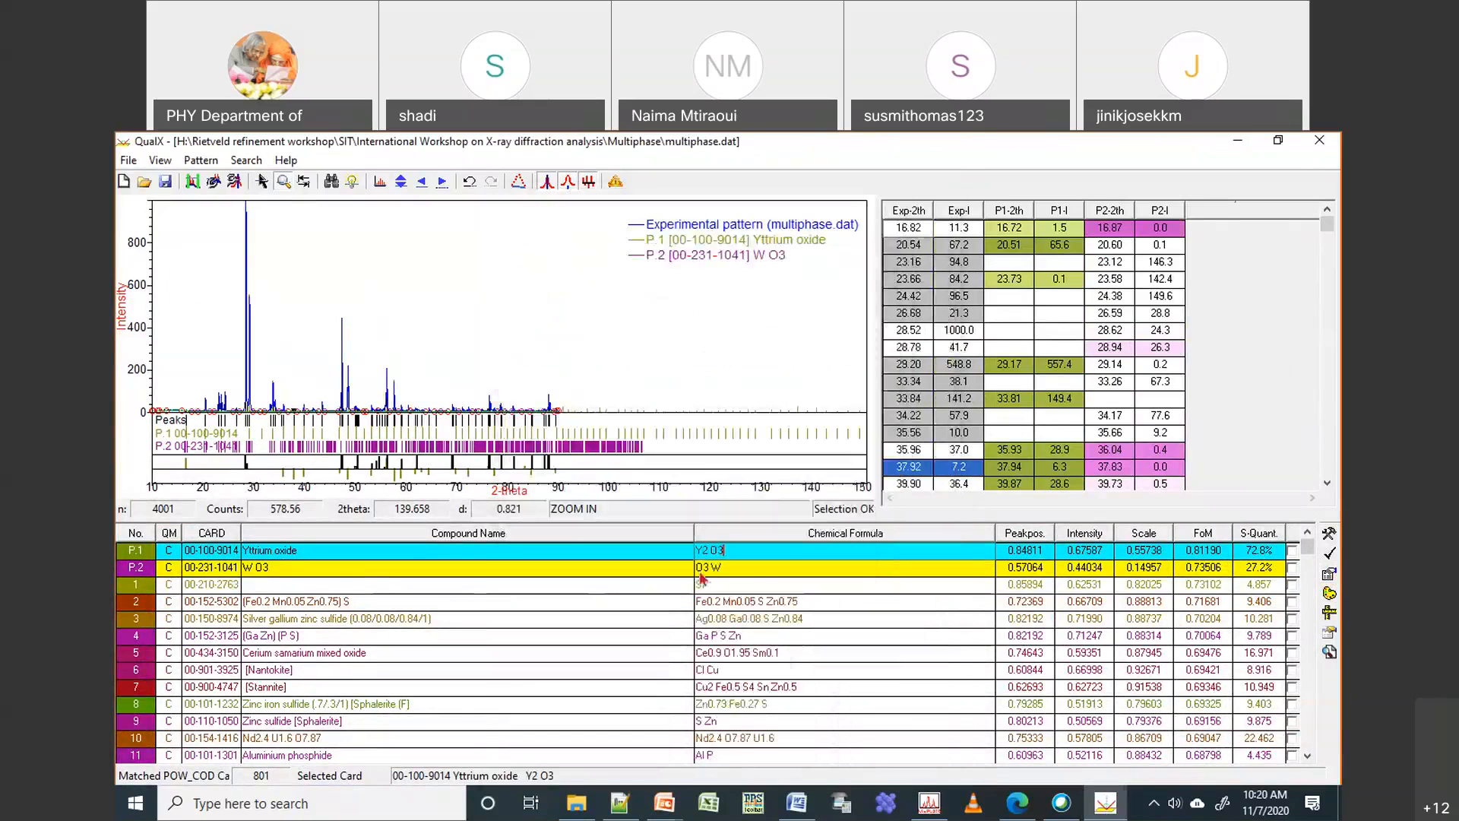
Examine the accepted WO3 phase's card for its space group and monoclinic cell parameters, including the β angle
click(754, 569)
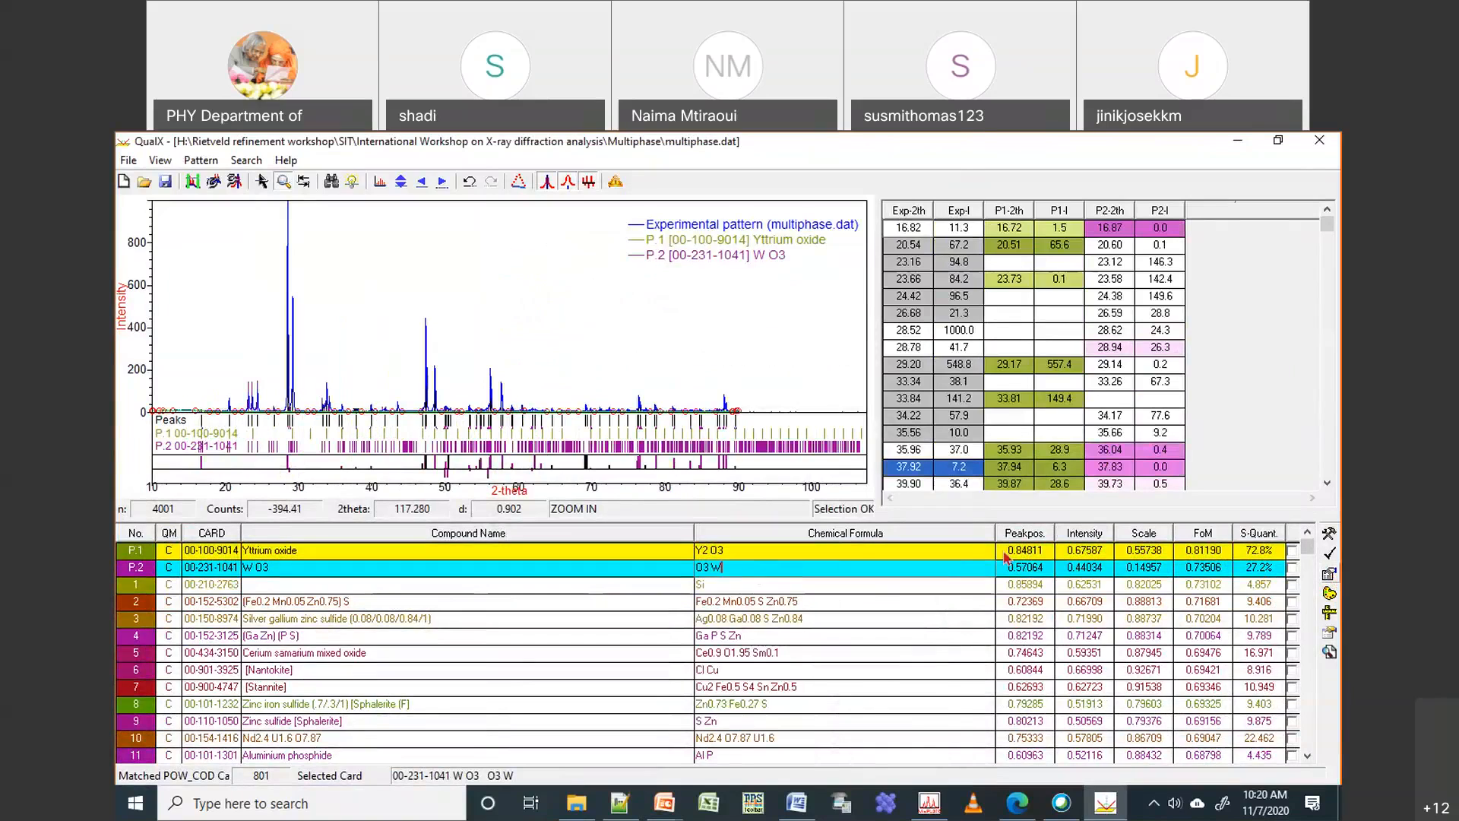
click(1328, 575)
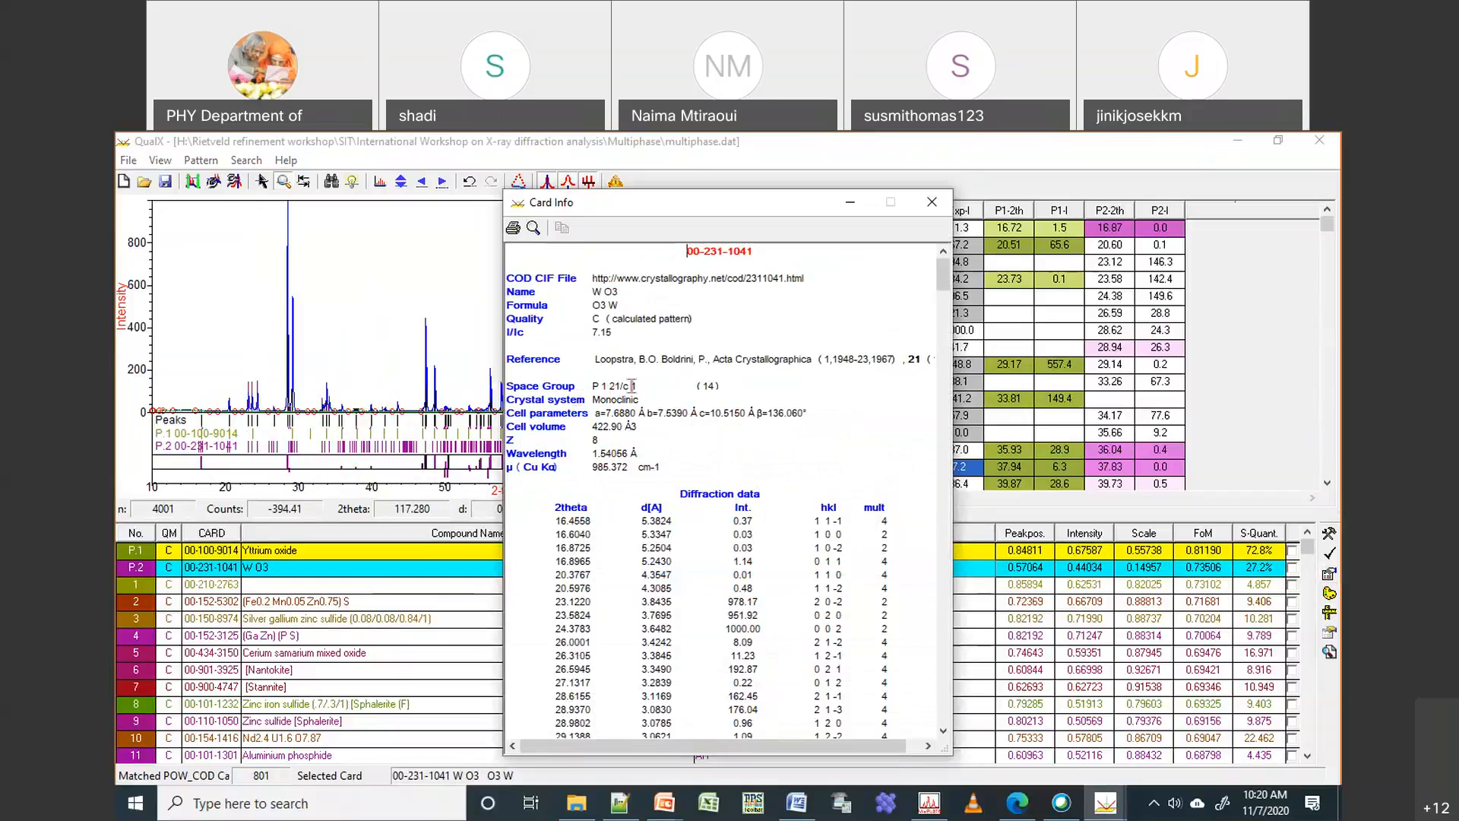
drag(595, 413, 797, 414)
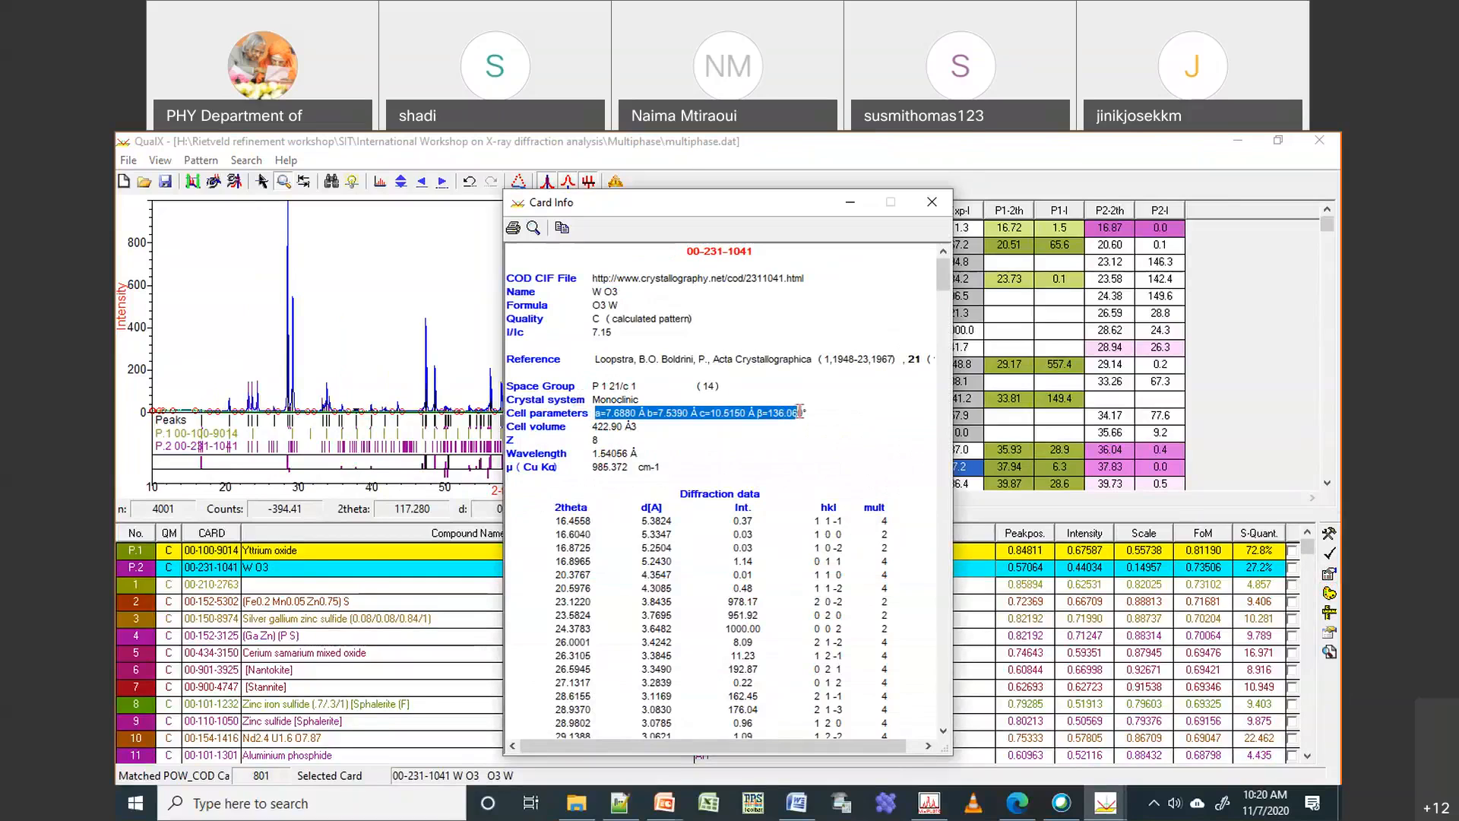
click(759, 413)
drag(758, 412, 810, 414)
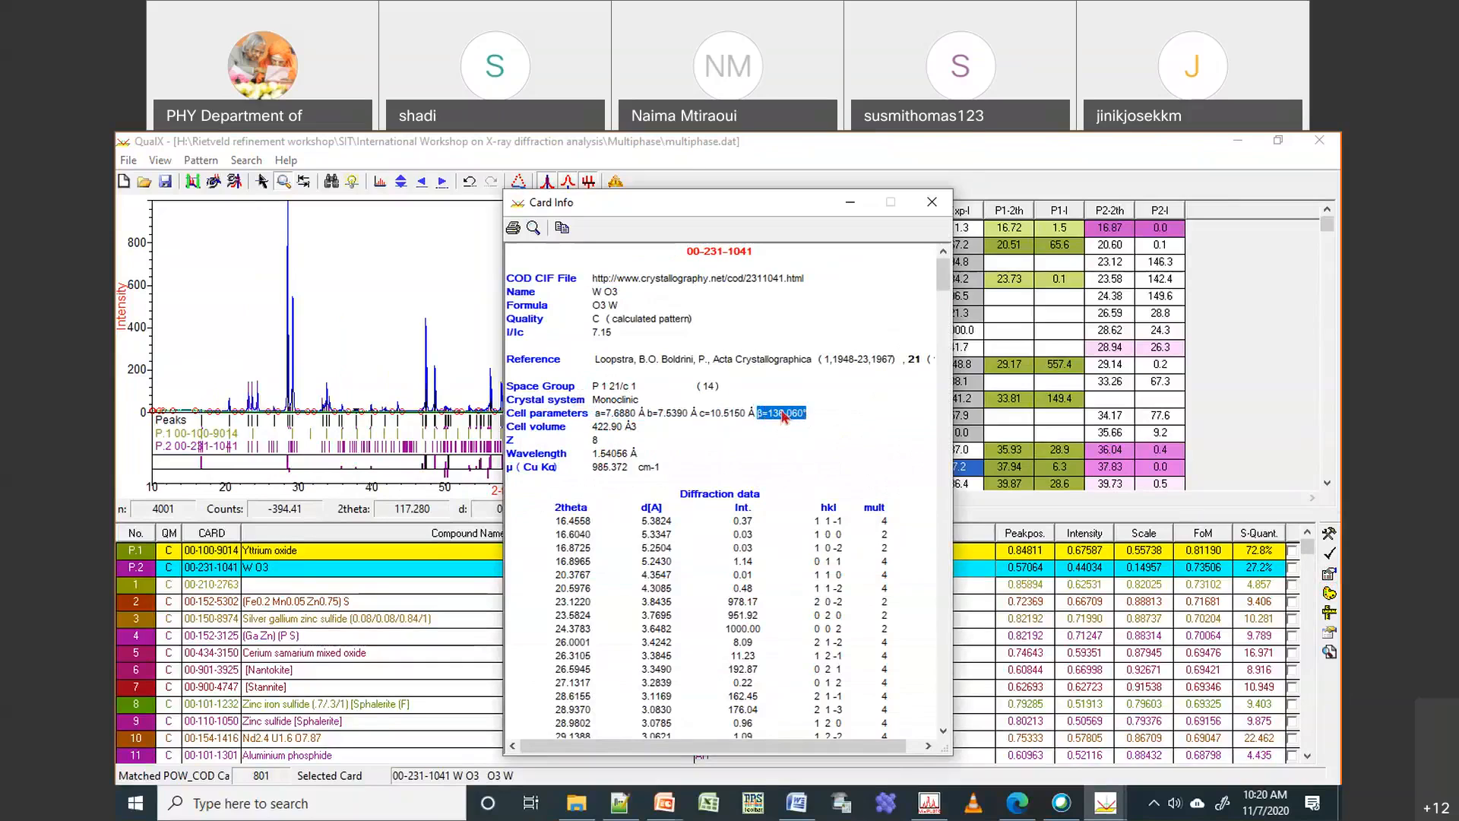
click(932, 202)
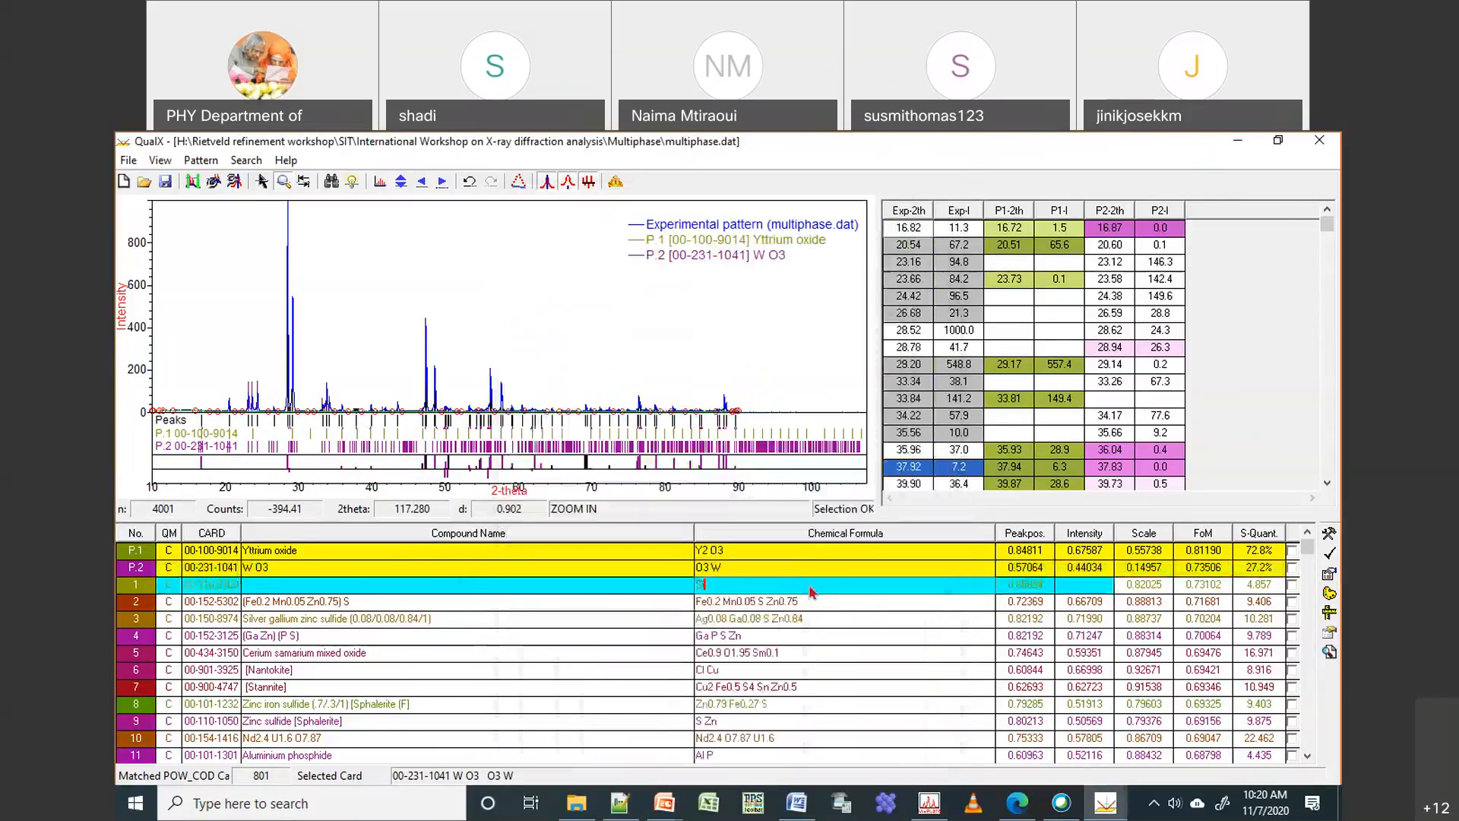
Examine the Si candidate card's space group and cell parameter, and return to the Traditional approach workflow slide in PowerPoint
click(1329, 578)
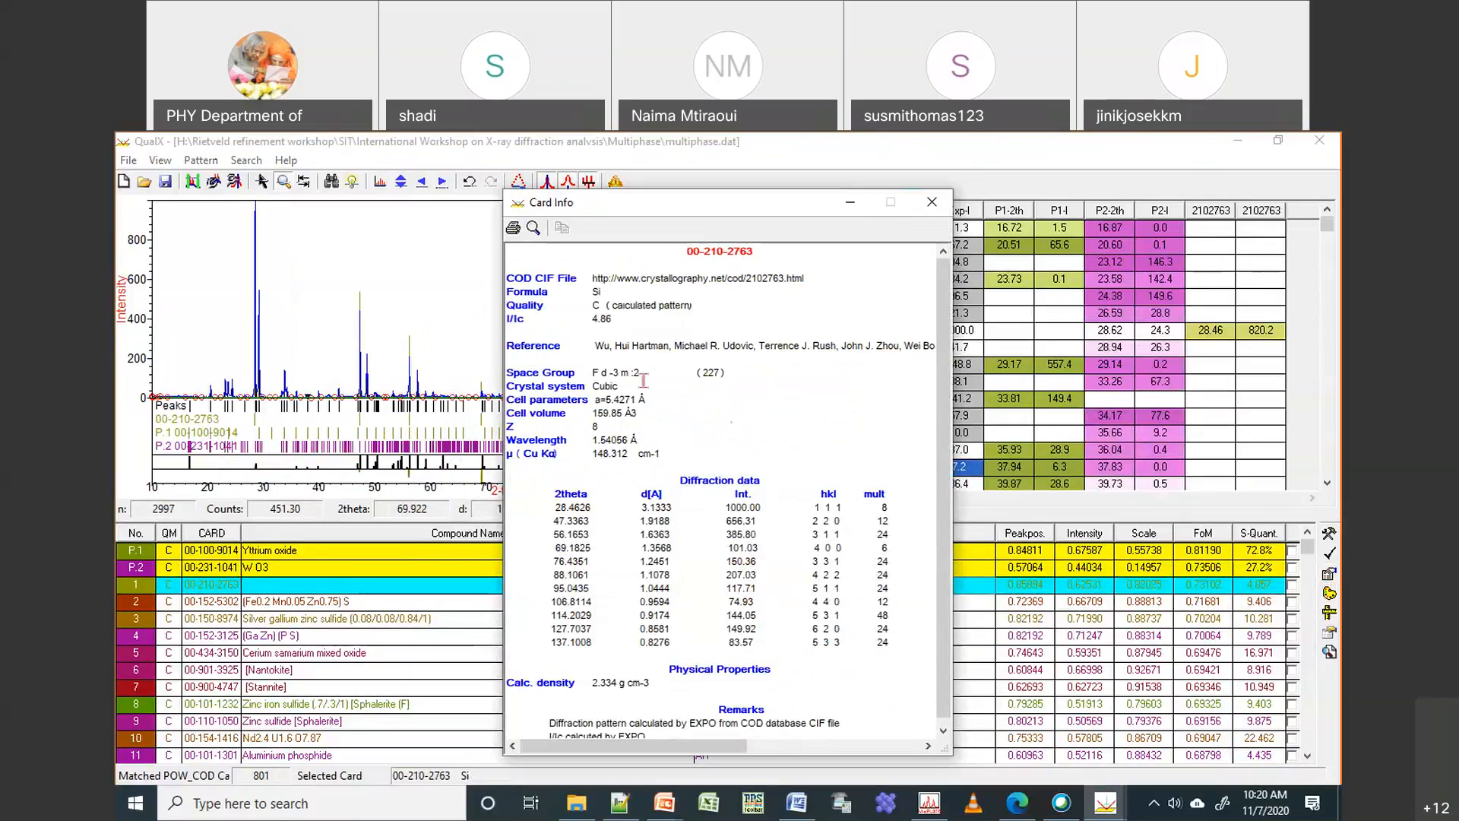
drag(592, 372, 633, 399)
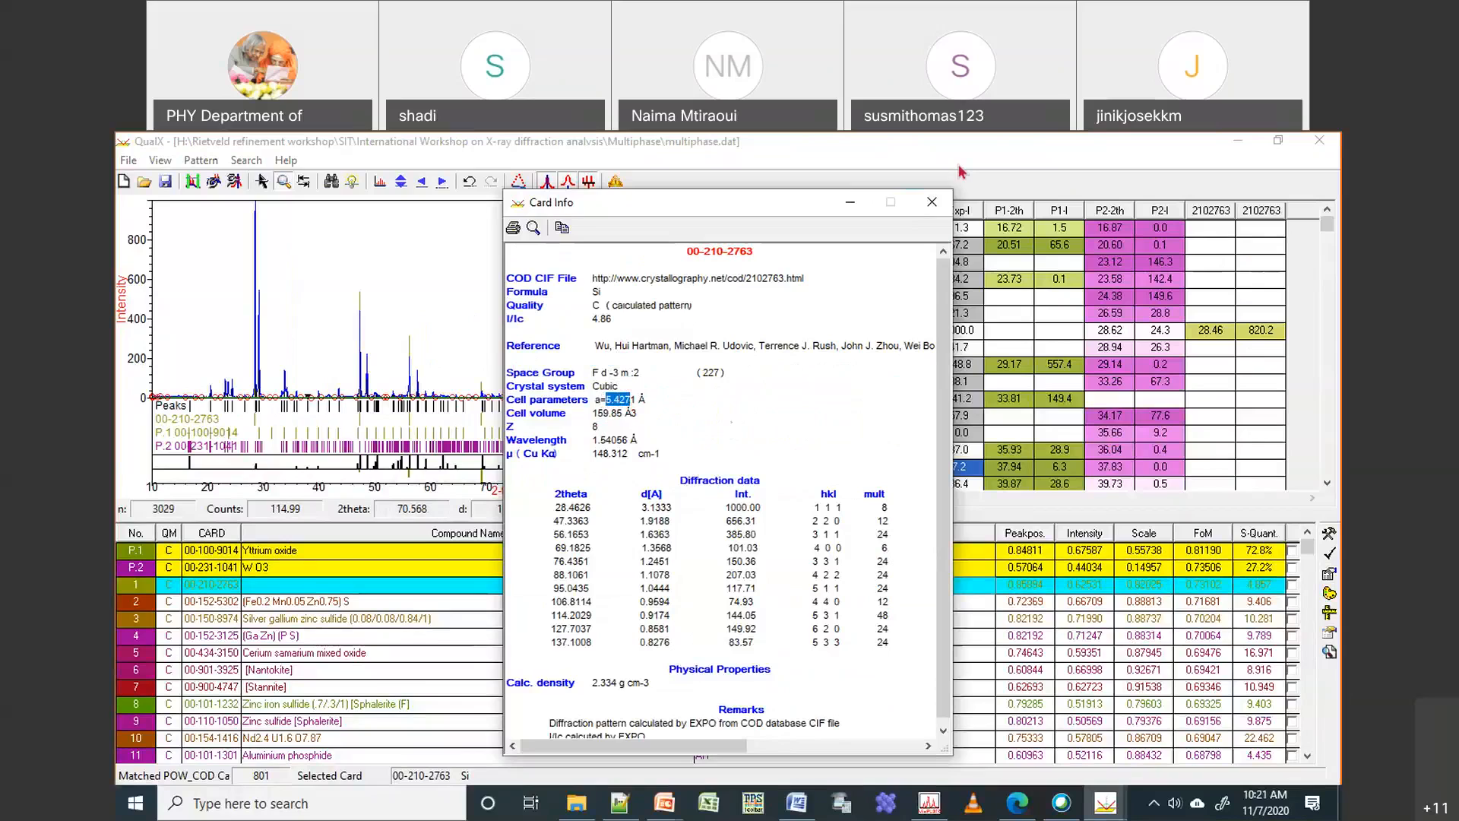
click(933, 202)
click(667, 816)
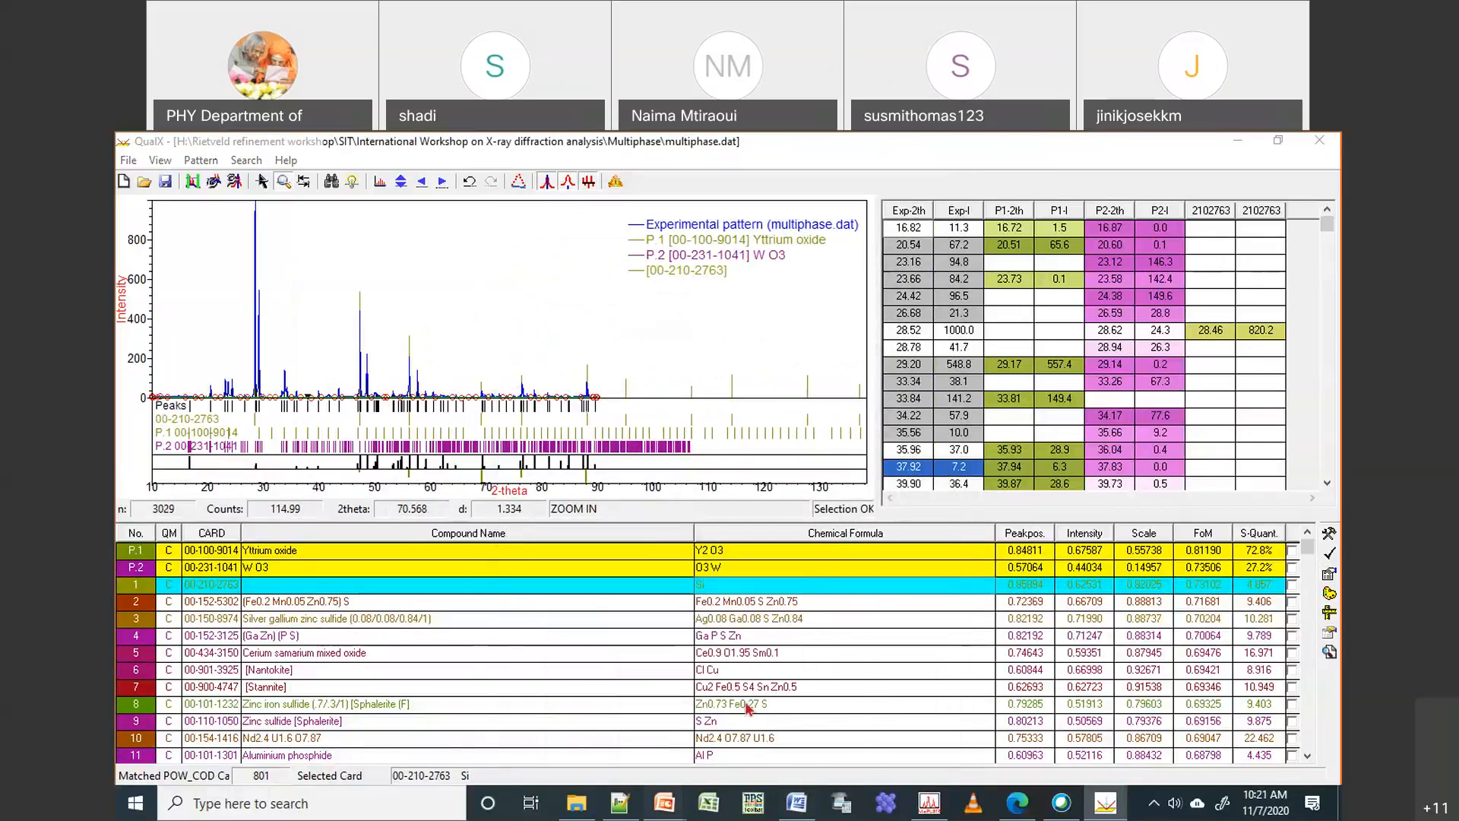
click(851, 729)
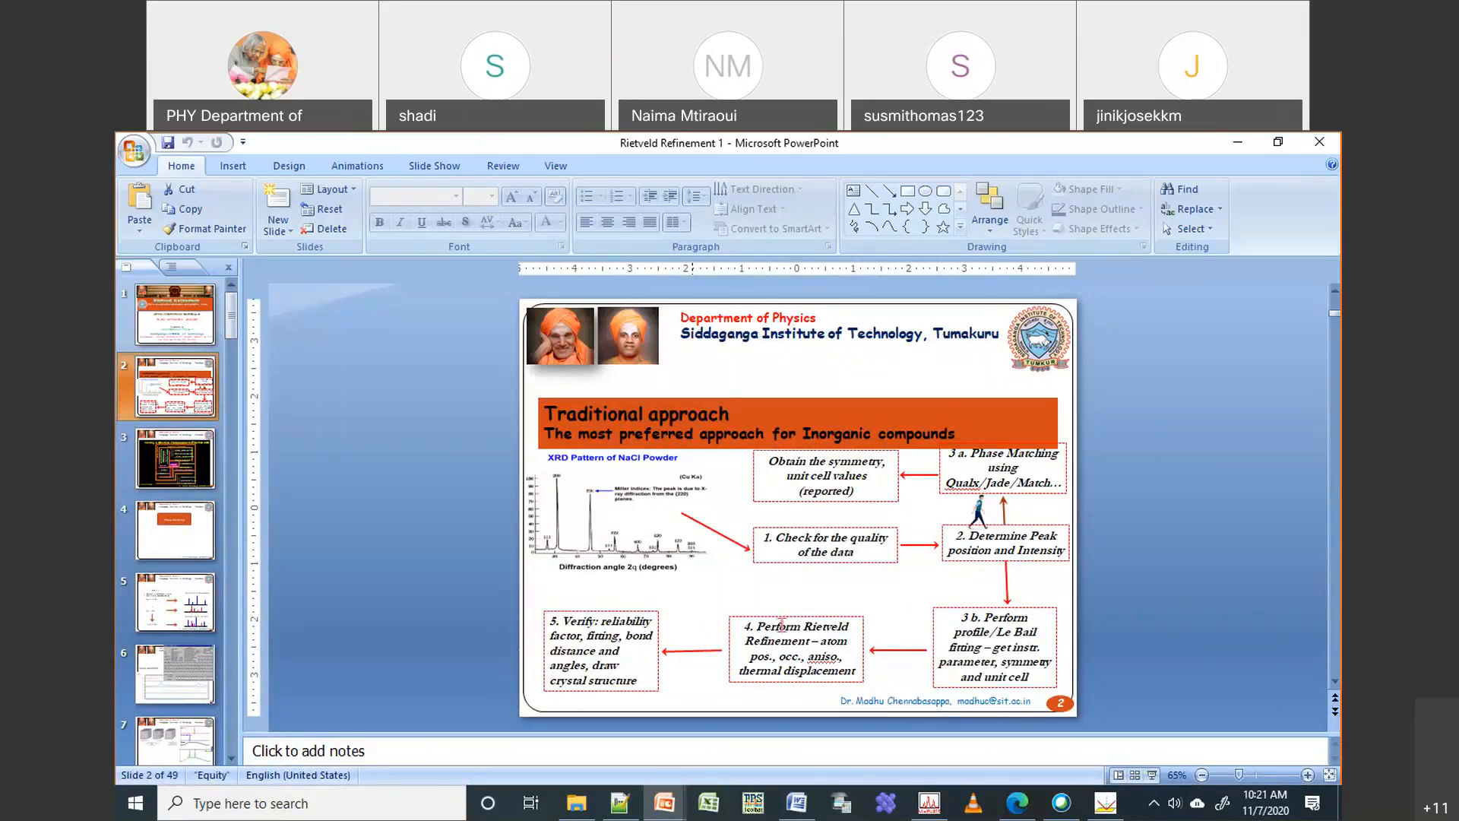
Switch to WinPLOTR, open the FullProf PCR editor and start a new PCR file
mouse_move(939, 809)
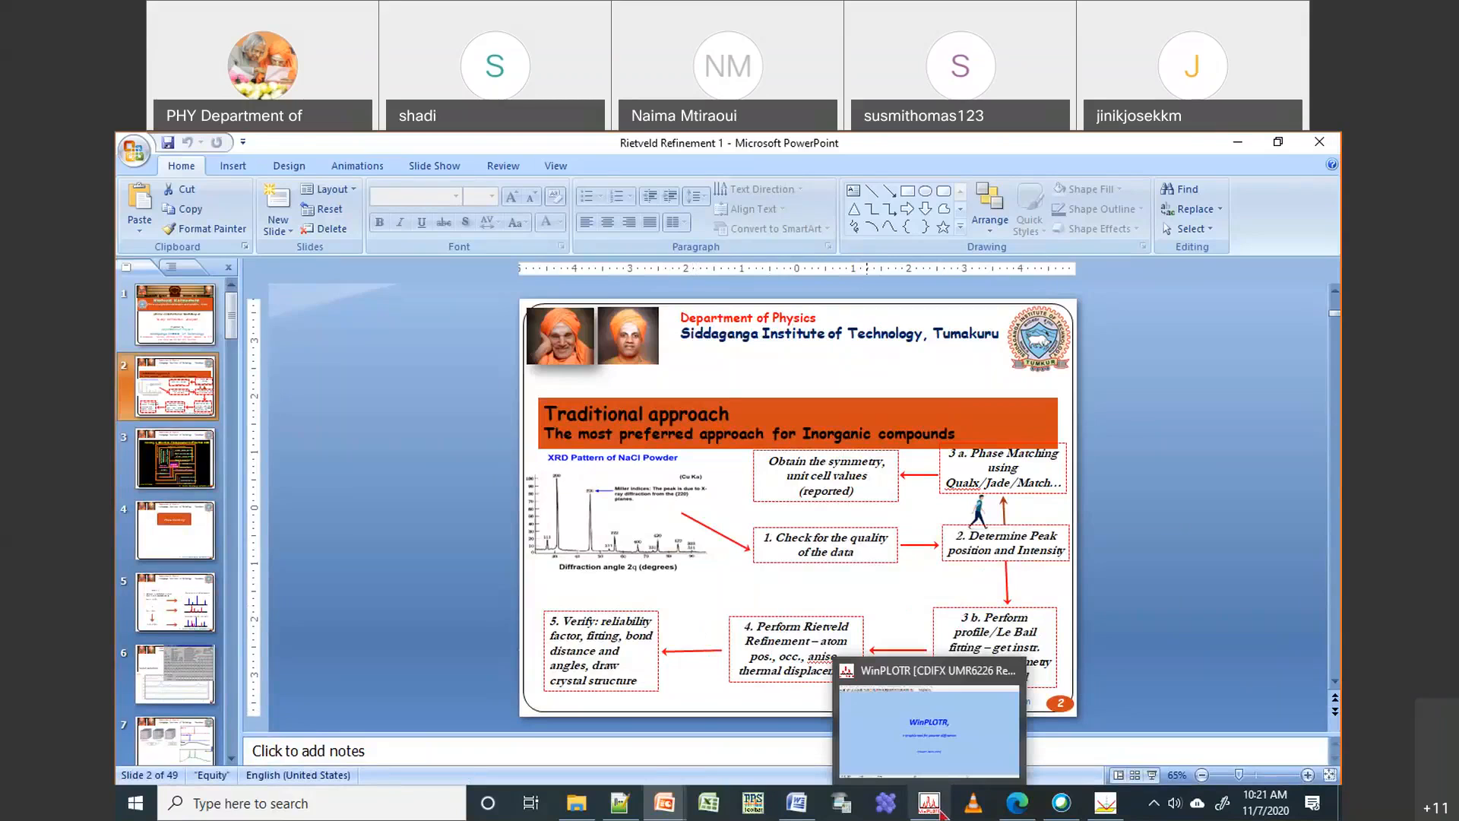
click(942, 737)
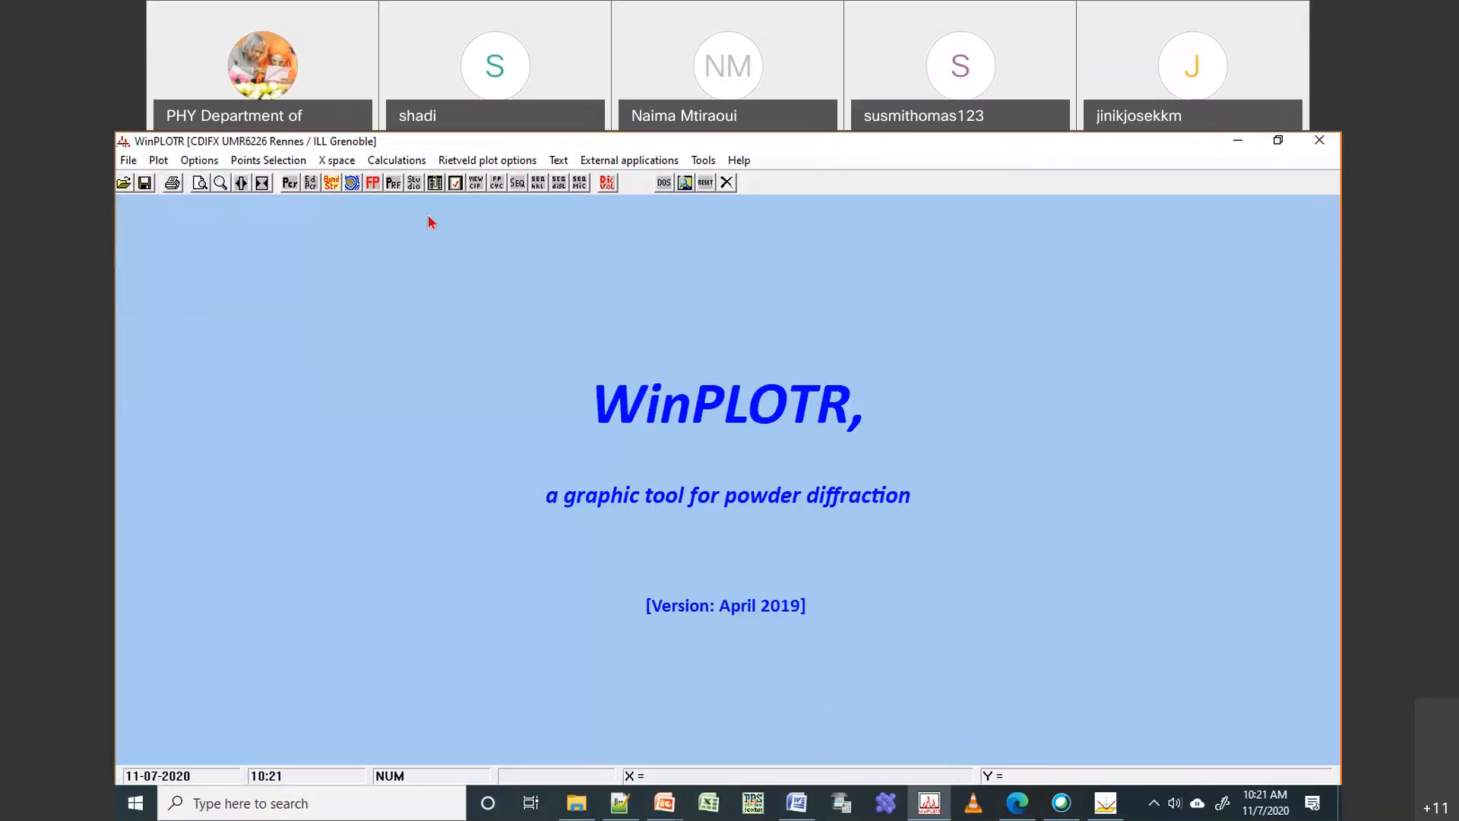
click(311, 184)
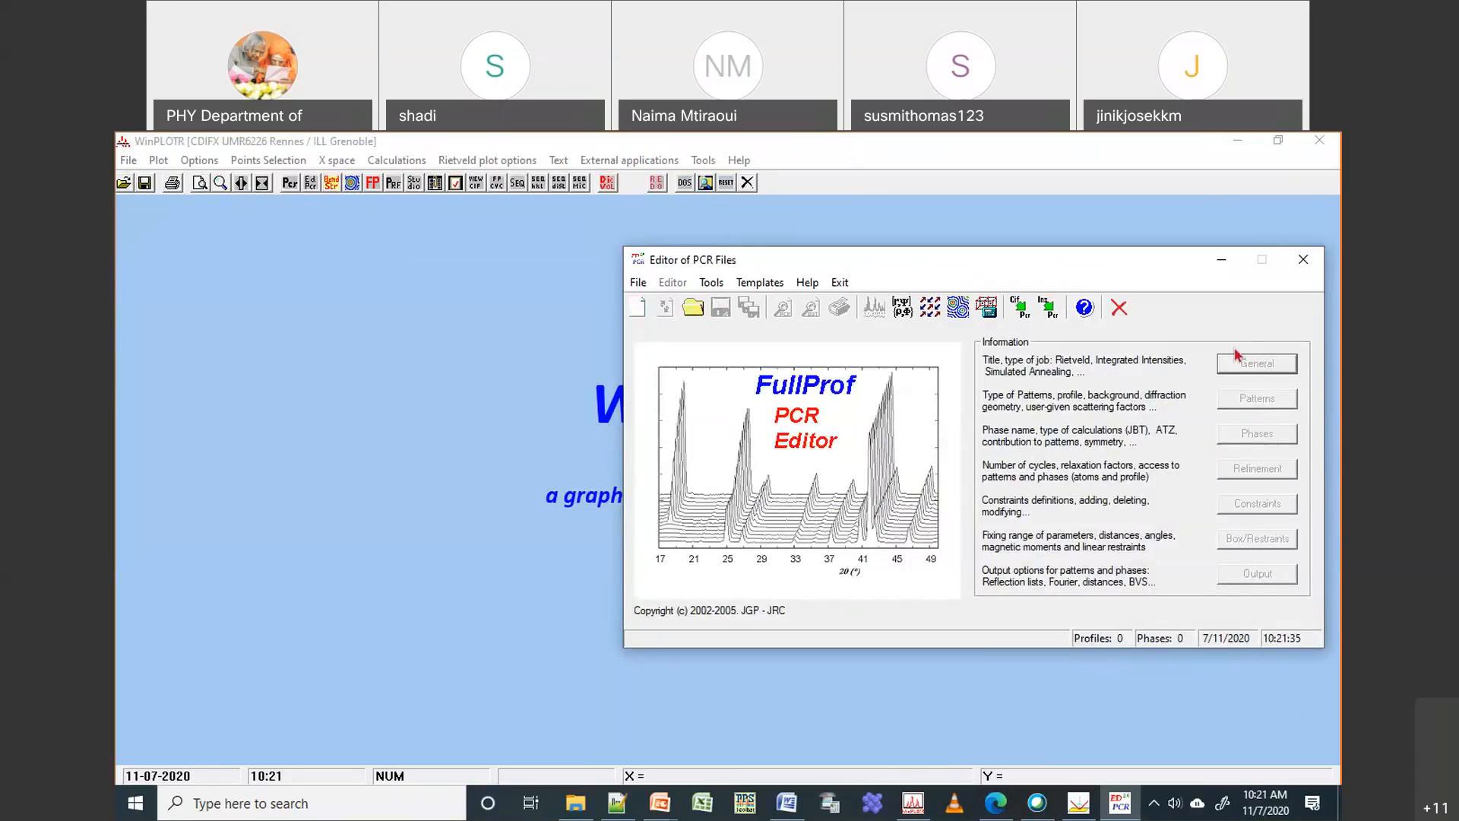
click(638, 311)
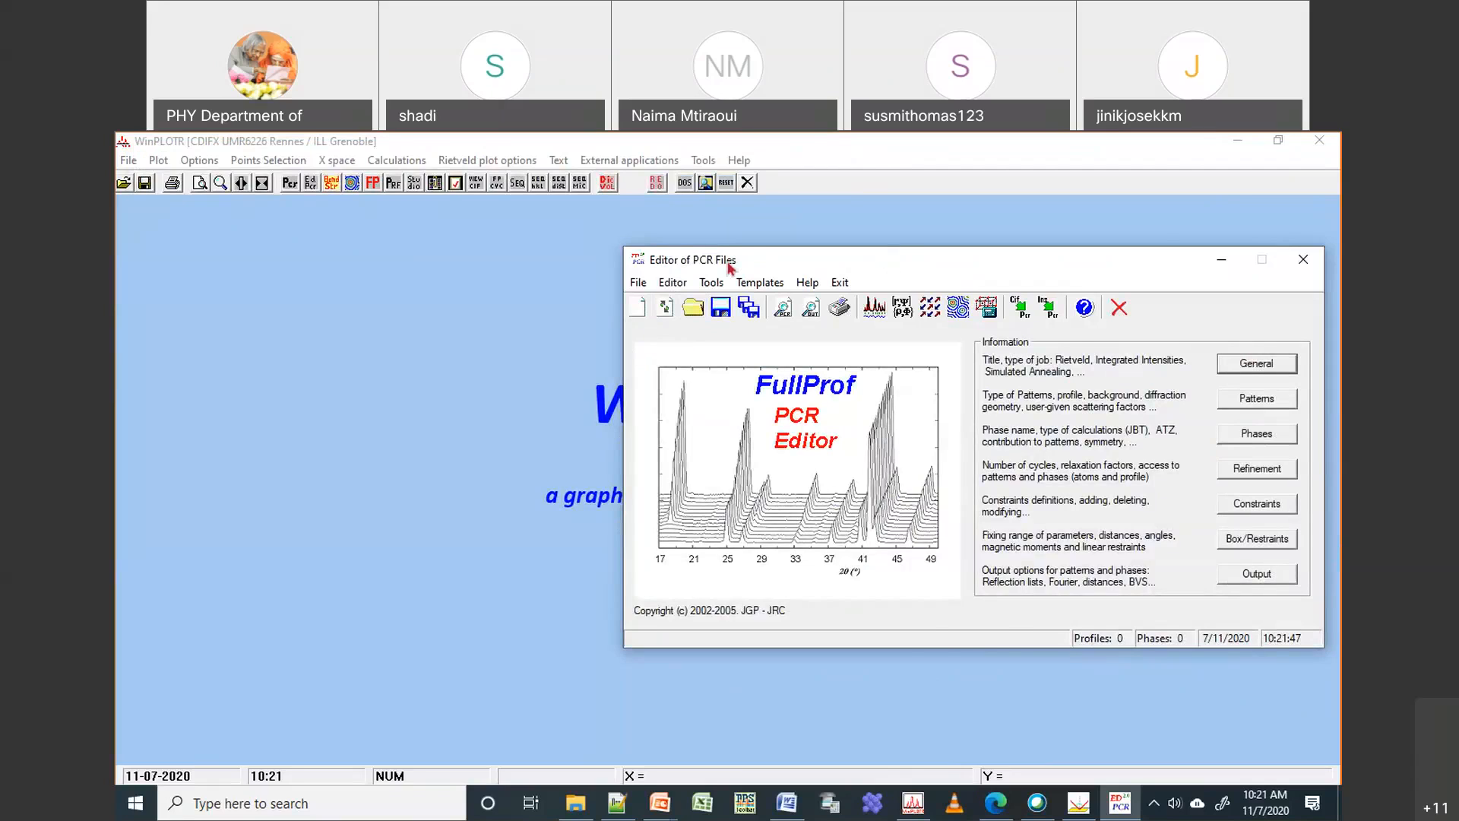
Set the title of the new PCR file to "Multiphase" in its general information
drag(728, 266, 565, 271)
click(1095, 370)
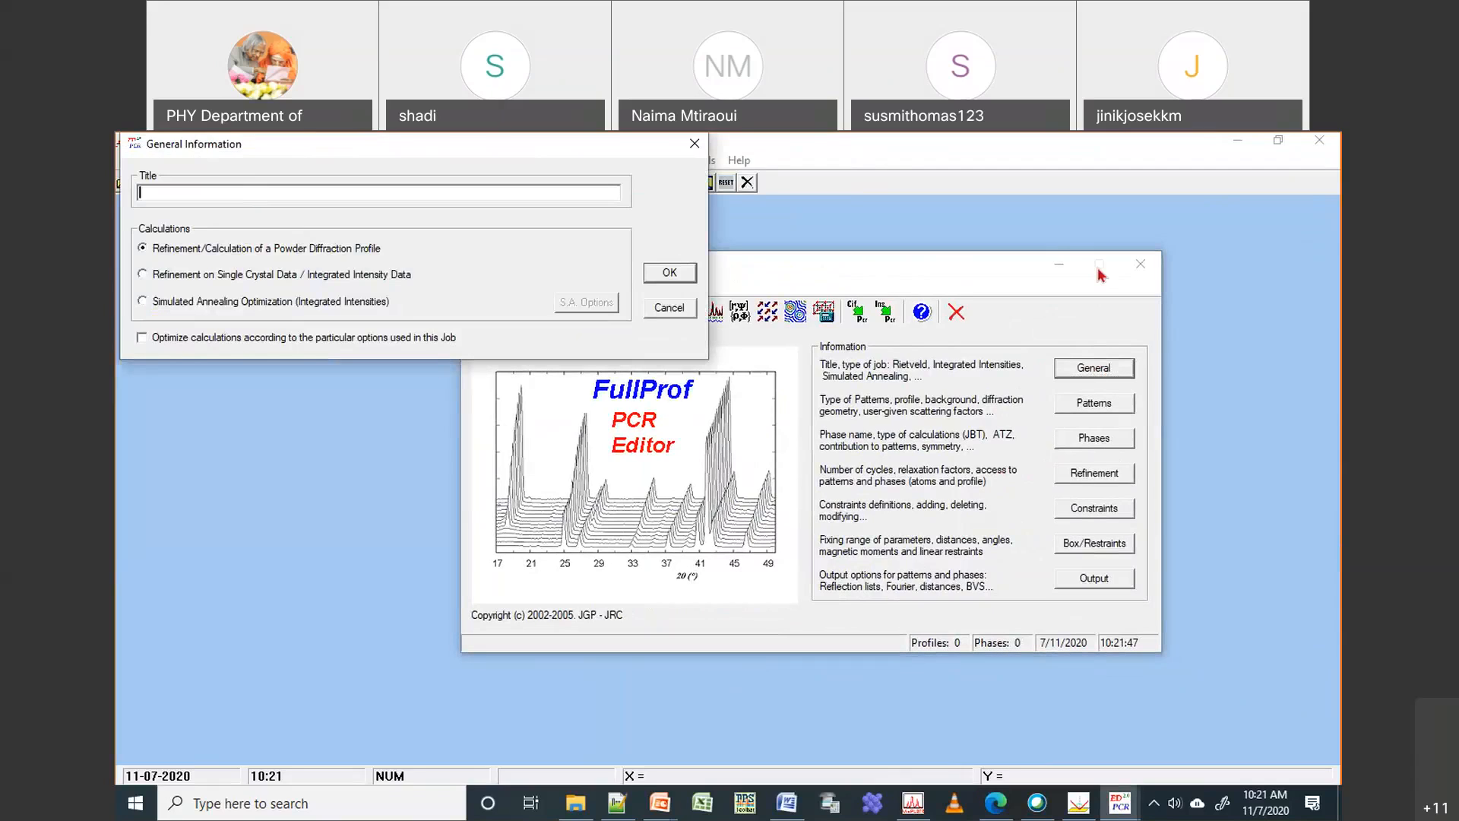
text(Mu)
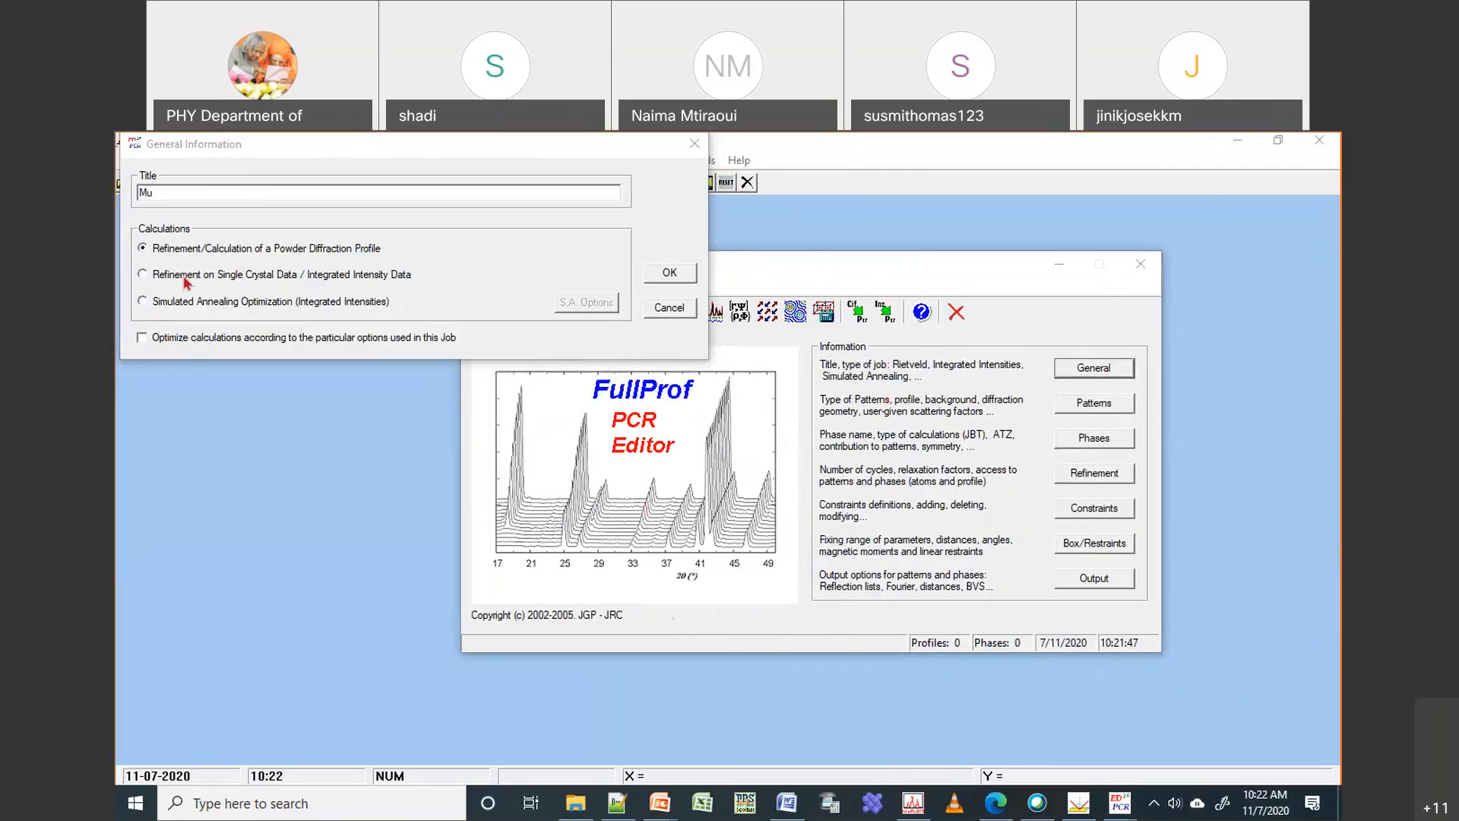
click(227, 231)
text(Multipha)
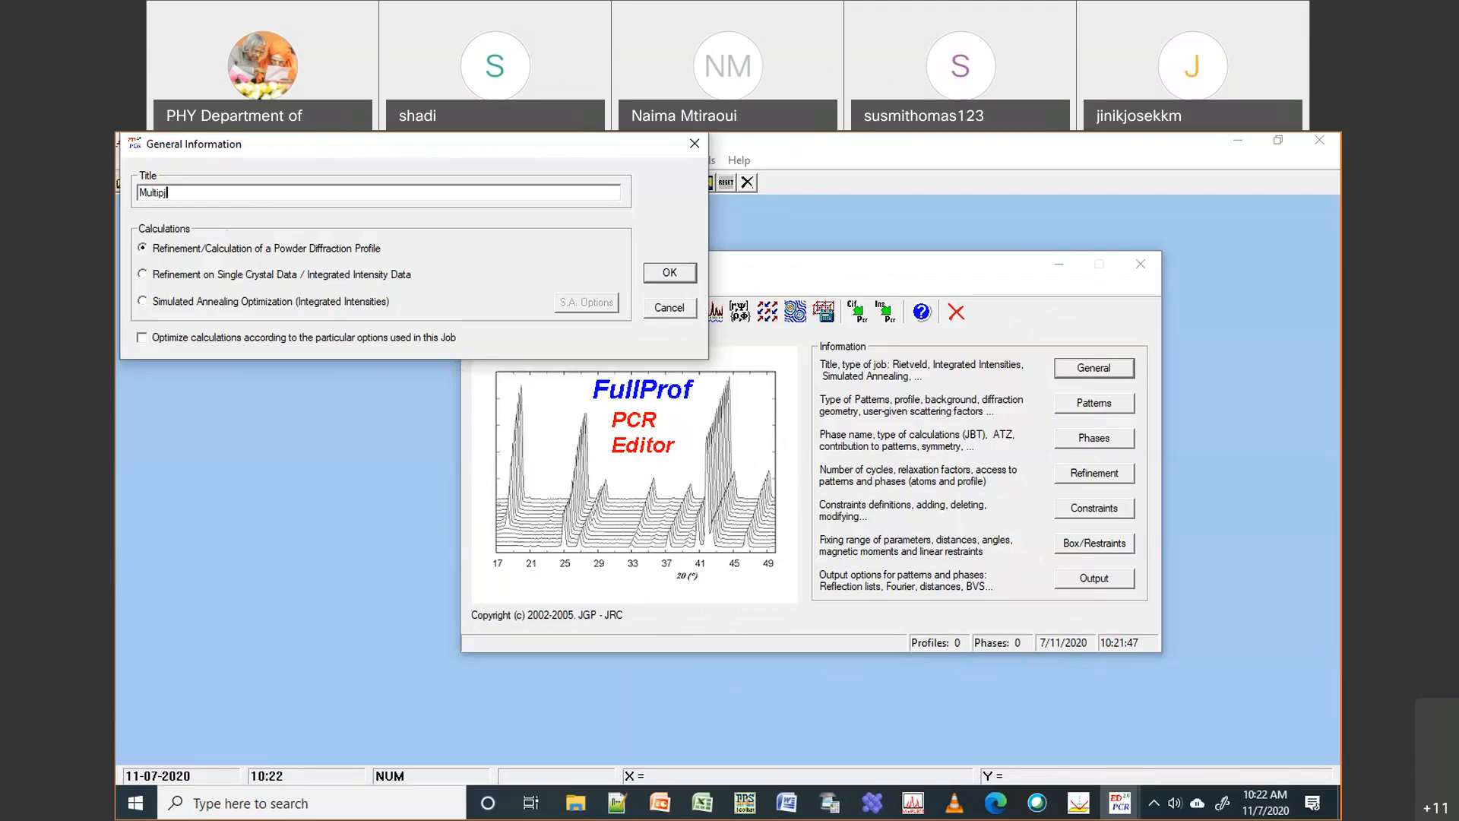
text(se)
click(669, 273)
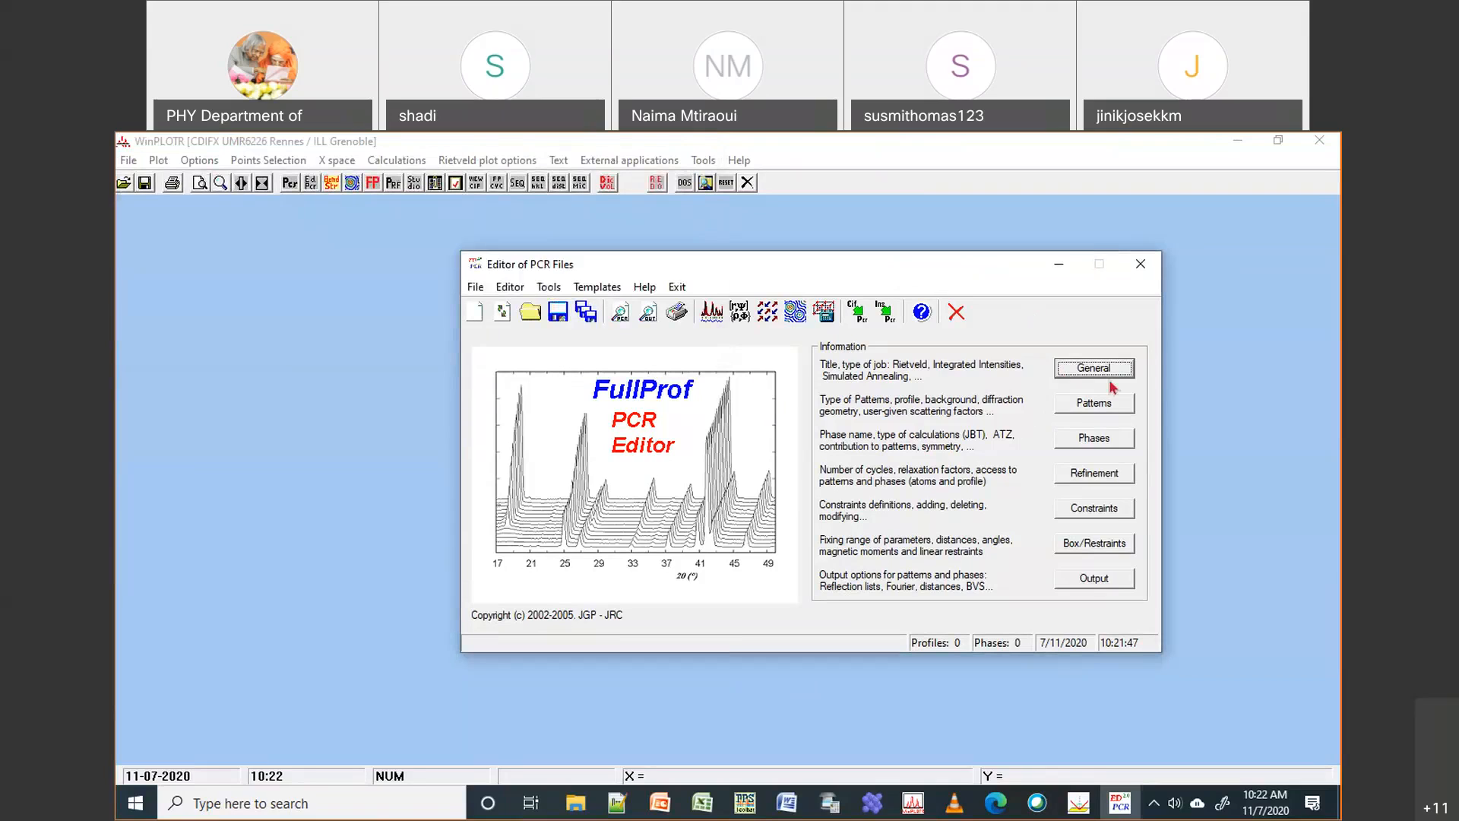
click(1104, 406)
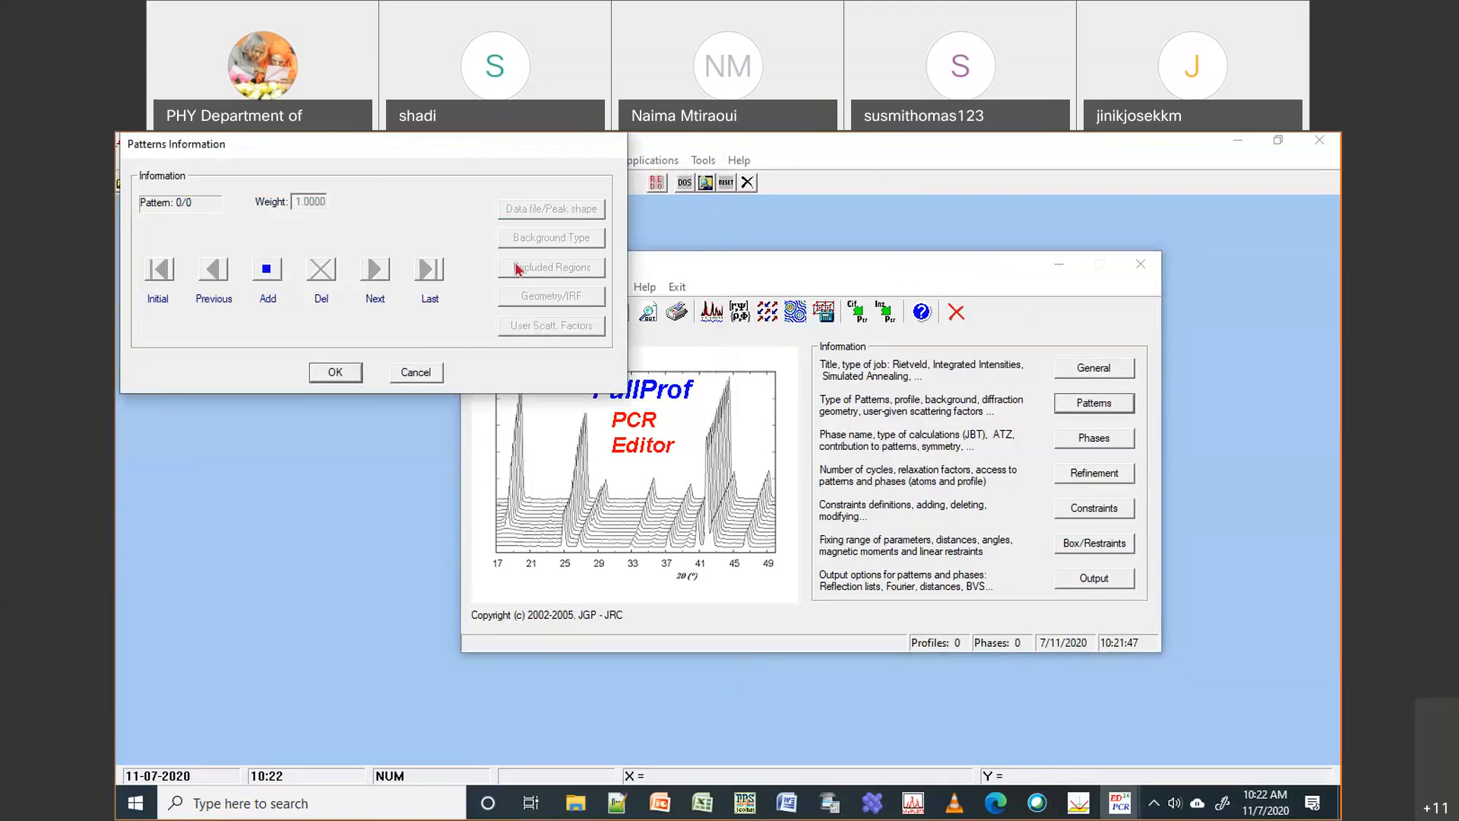
drag(460, 145, 515, 202)
click(492, 432)
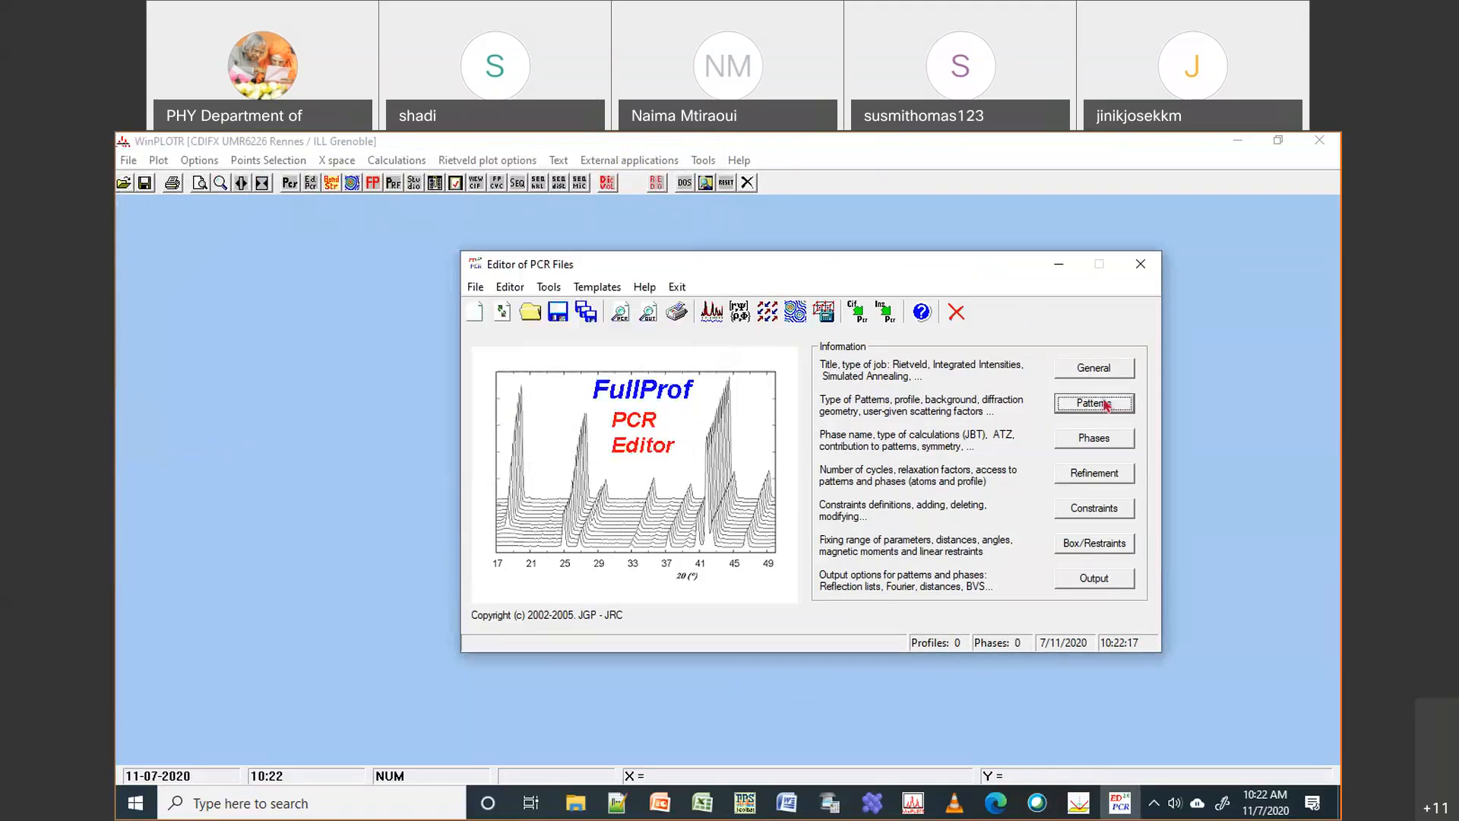
click(1102, 442)
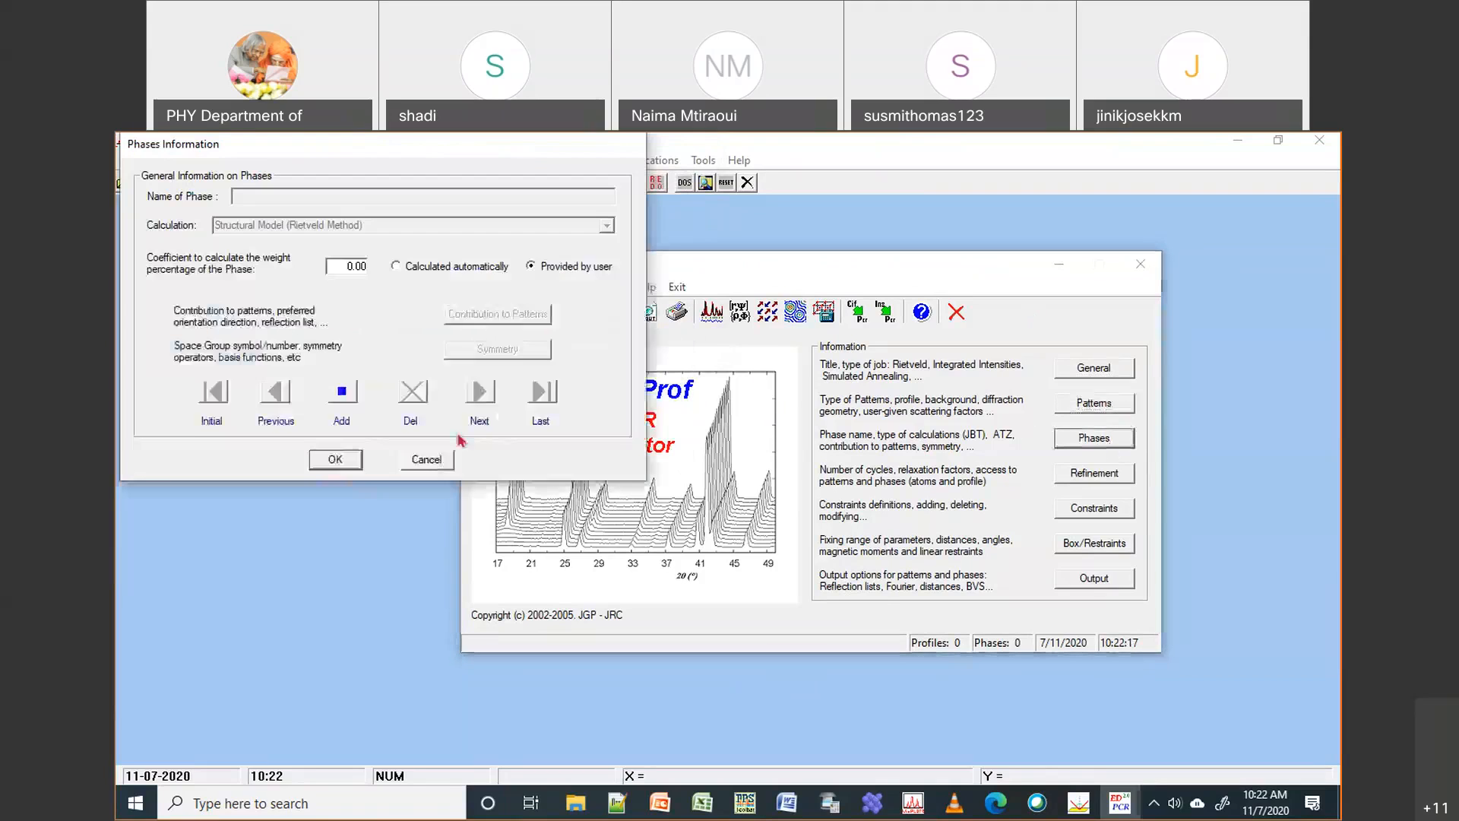
click(423, 461)
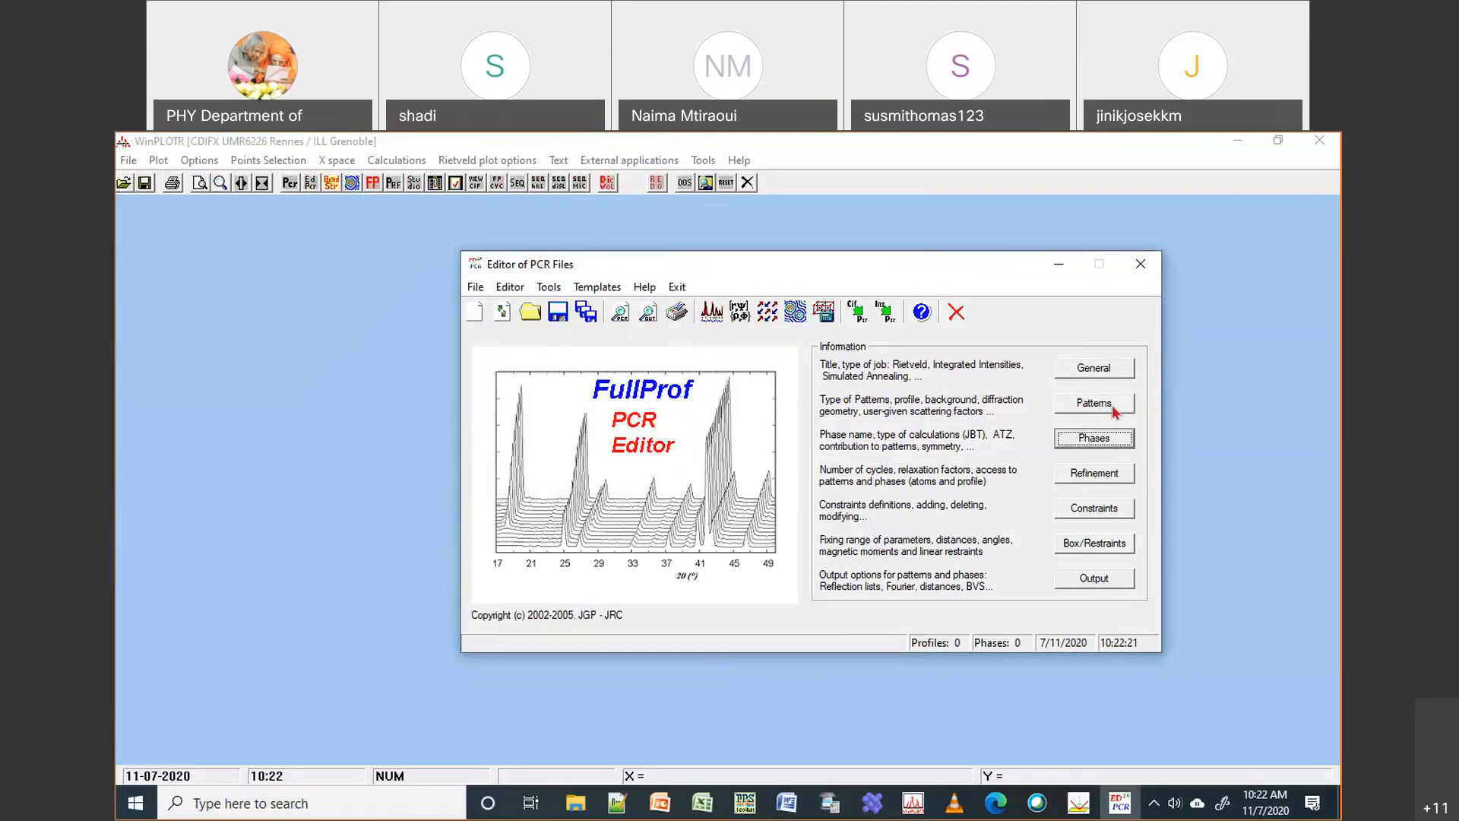
click(1113, 409)
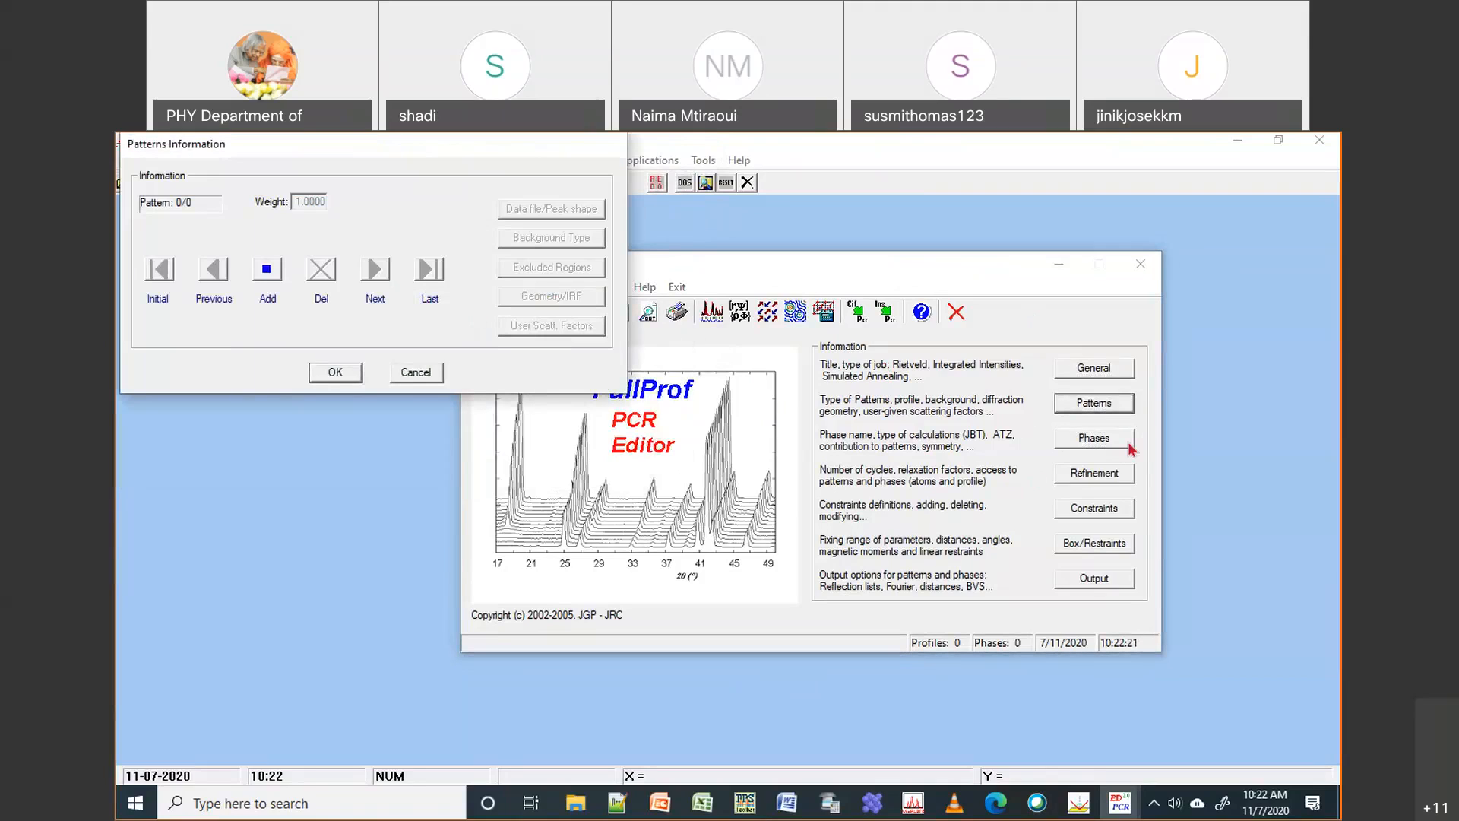
click(430, 380)
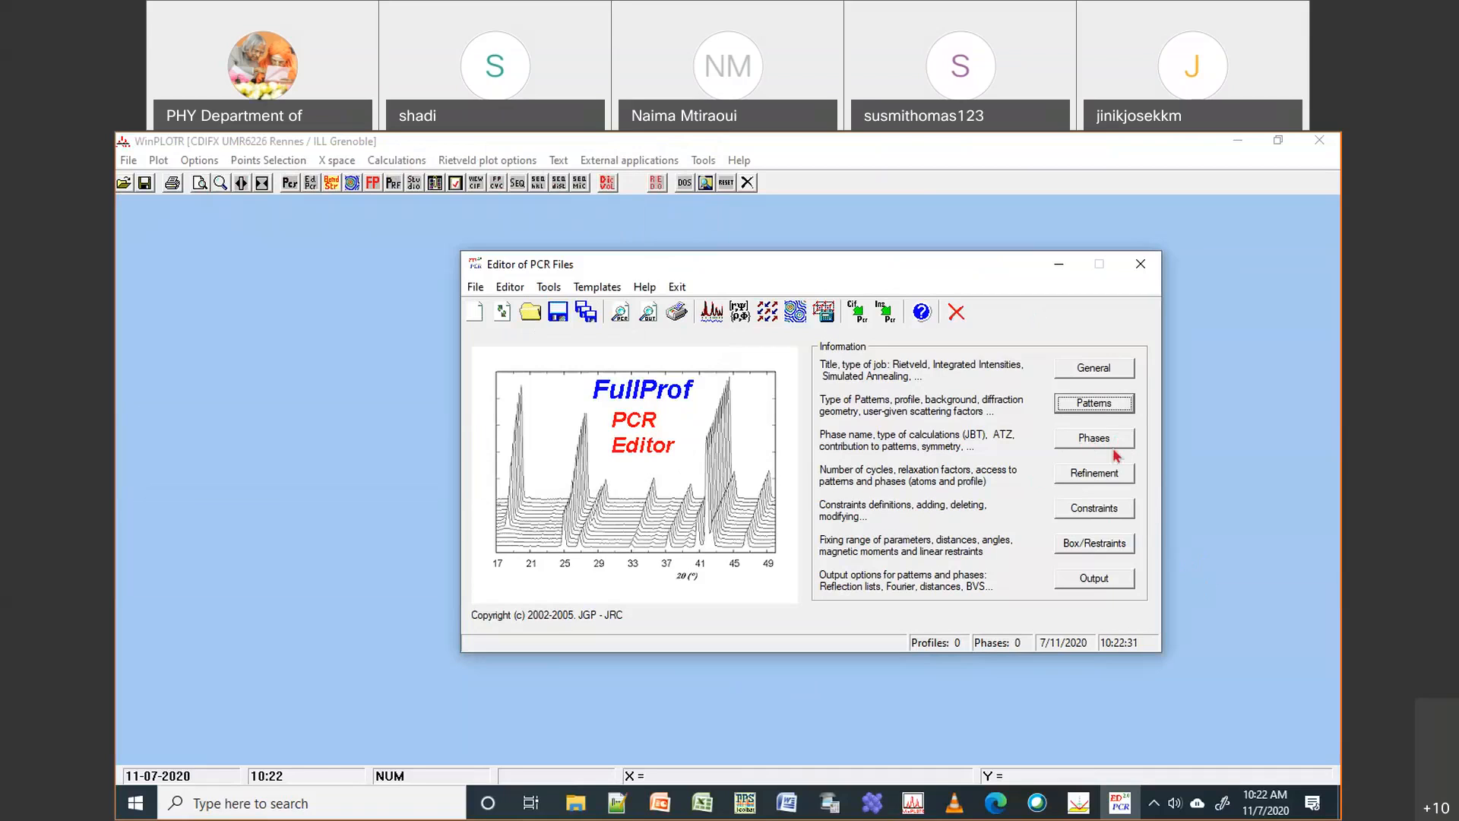
Add a pattern to the PCR file and load the multiphase DAT file as its data in X,Y,SIGMA (XYDATA) format
click(1097, 405)
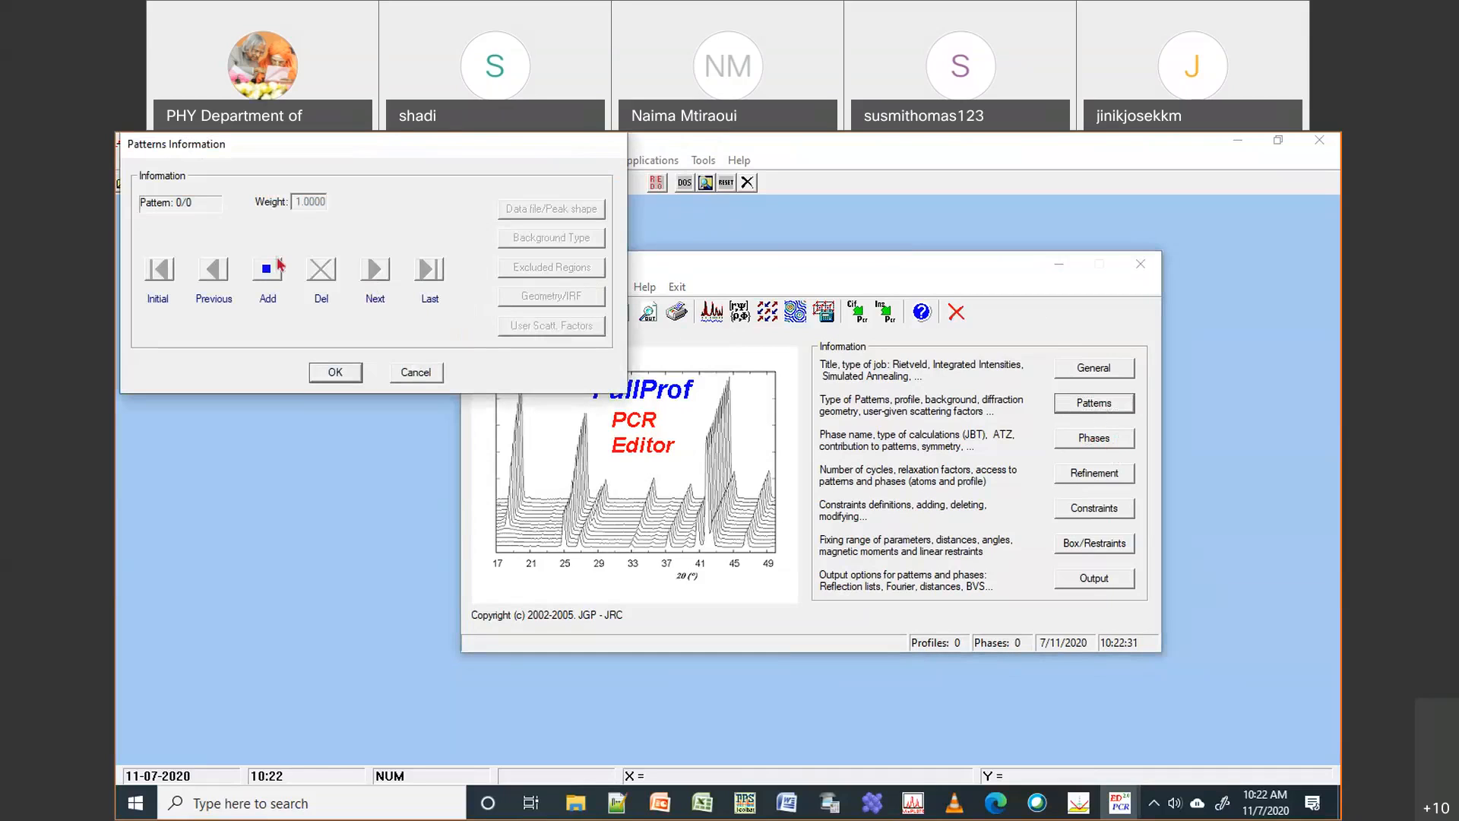
click(275, 278)
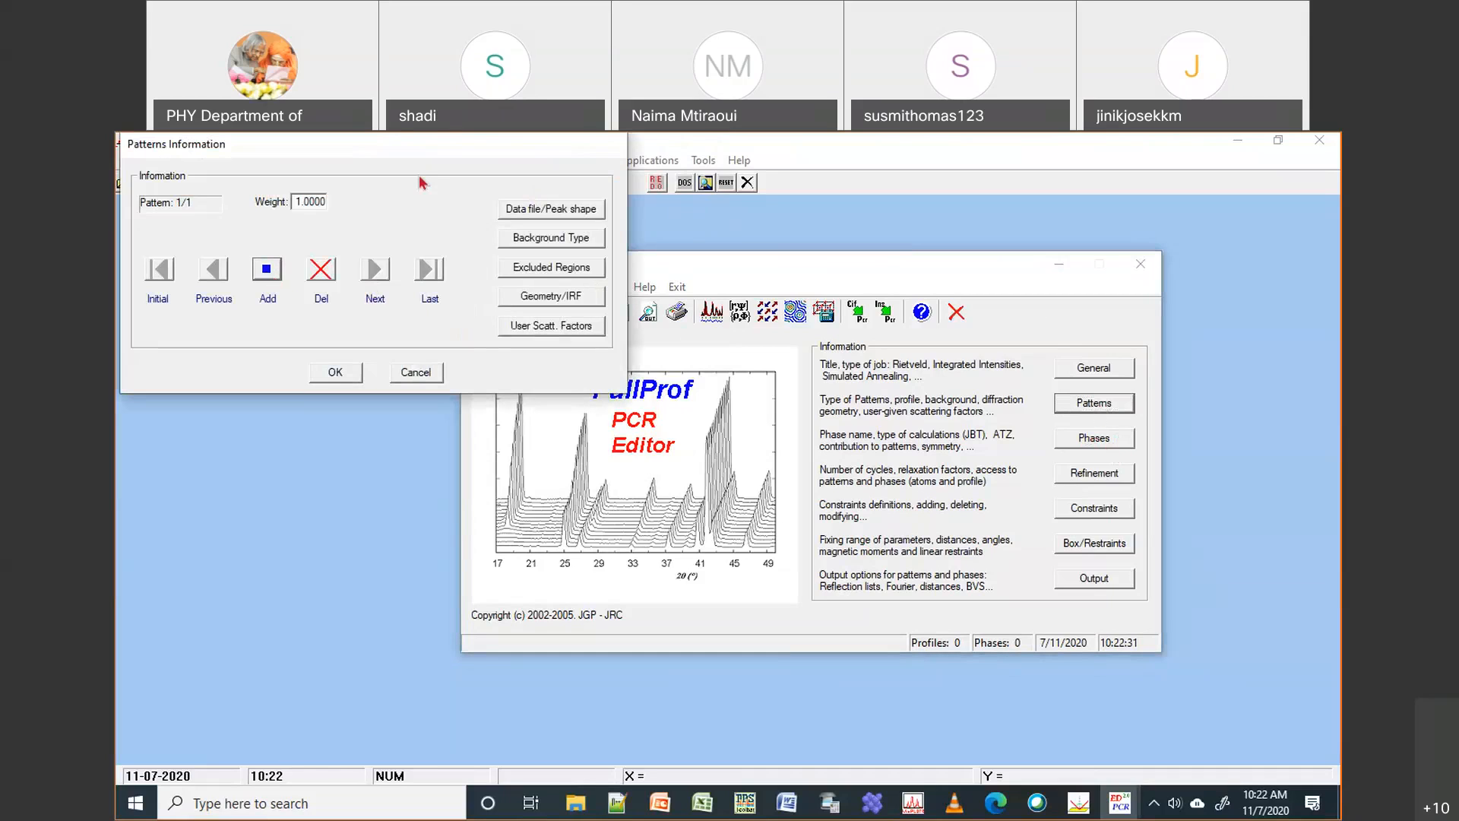
click(566, 218)
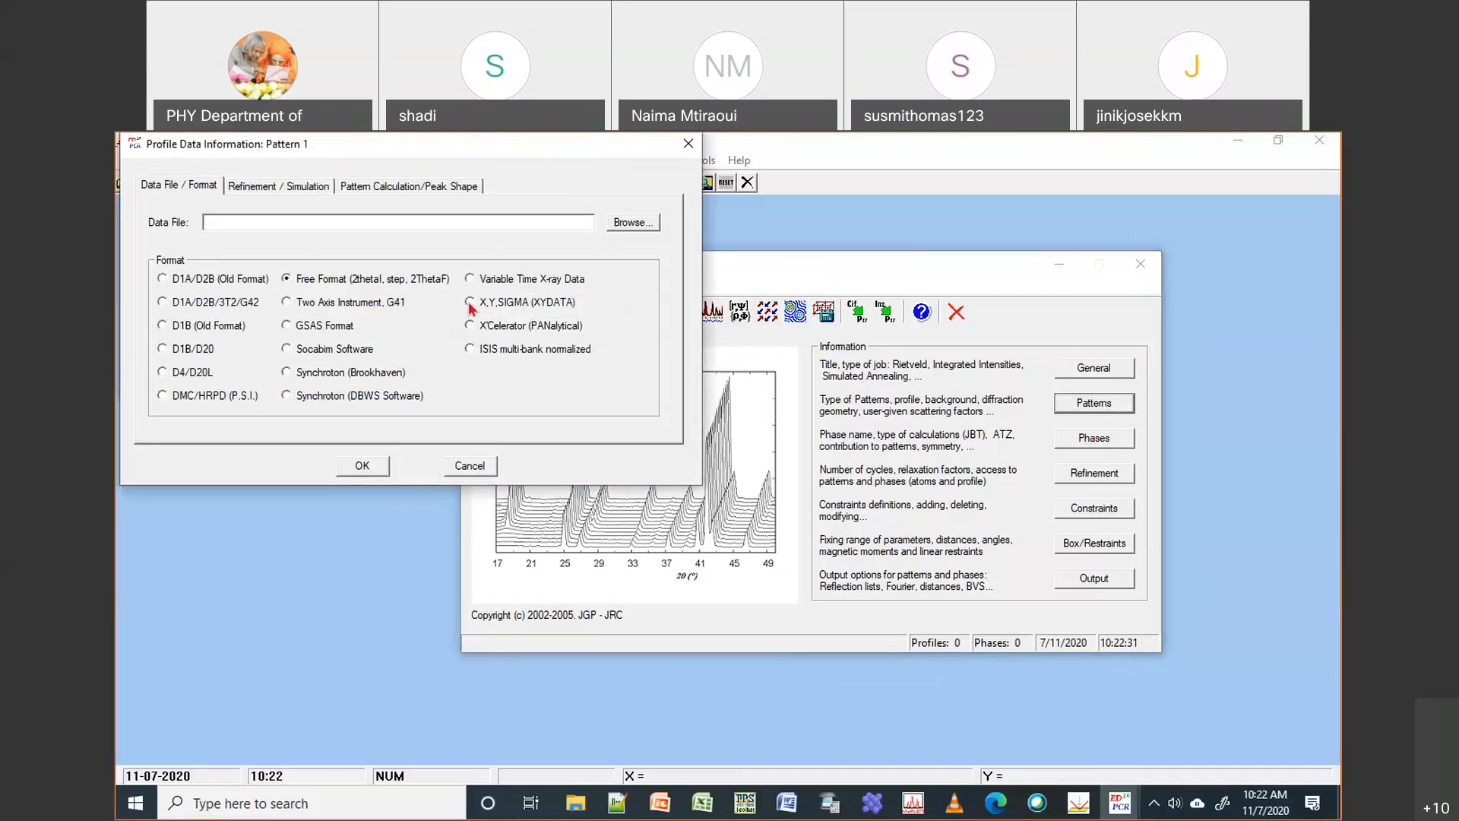
click(471, 304)
click(634, 223)
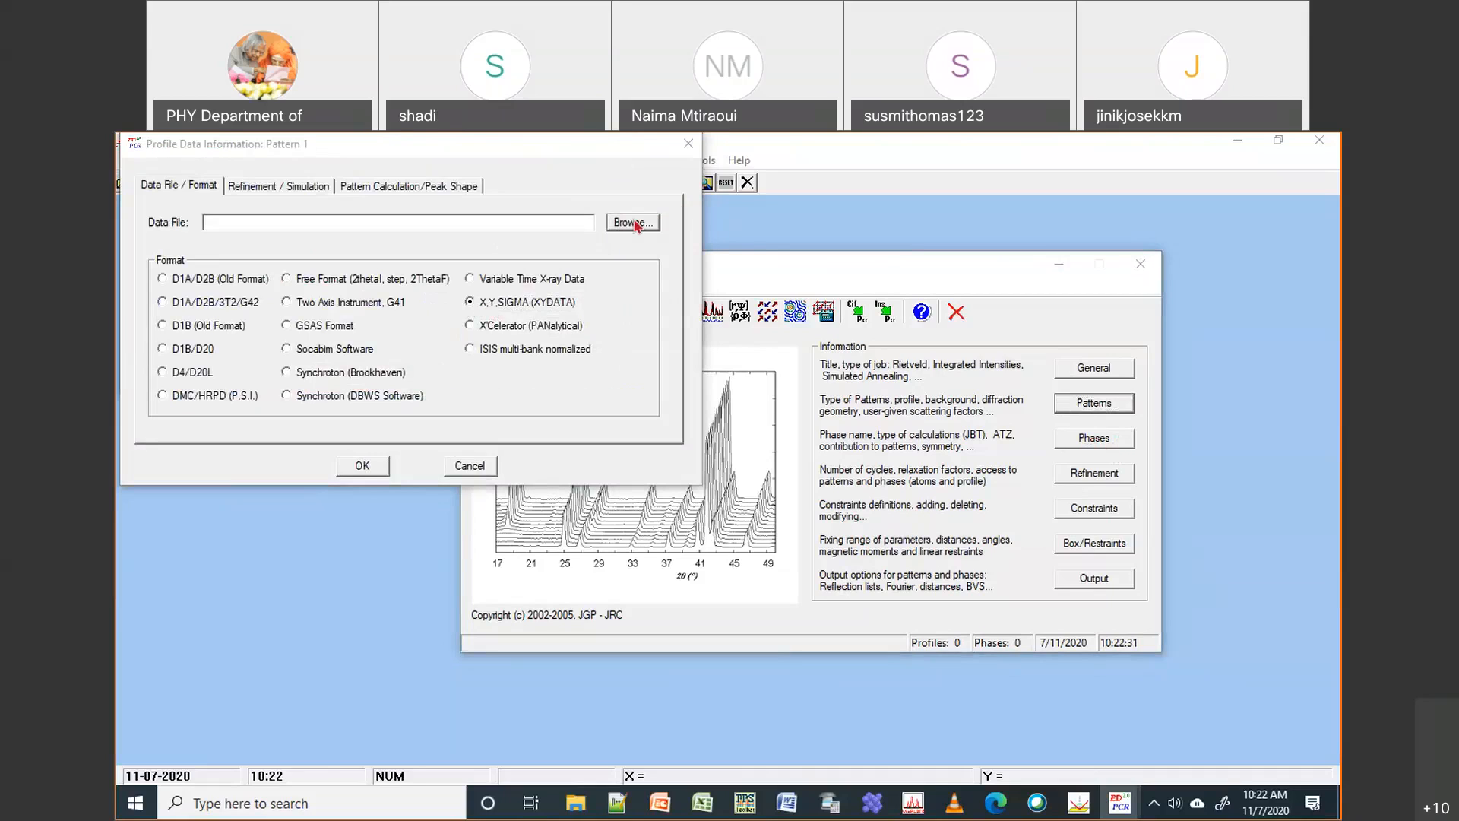
click(543, 295)
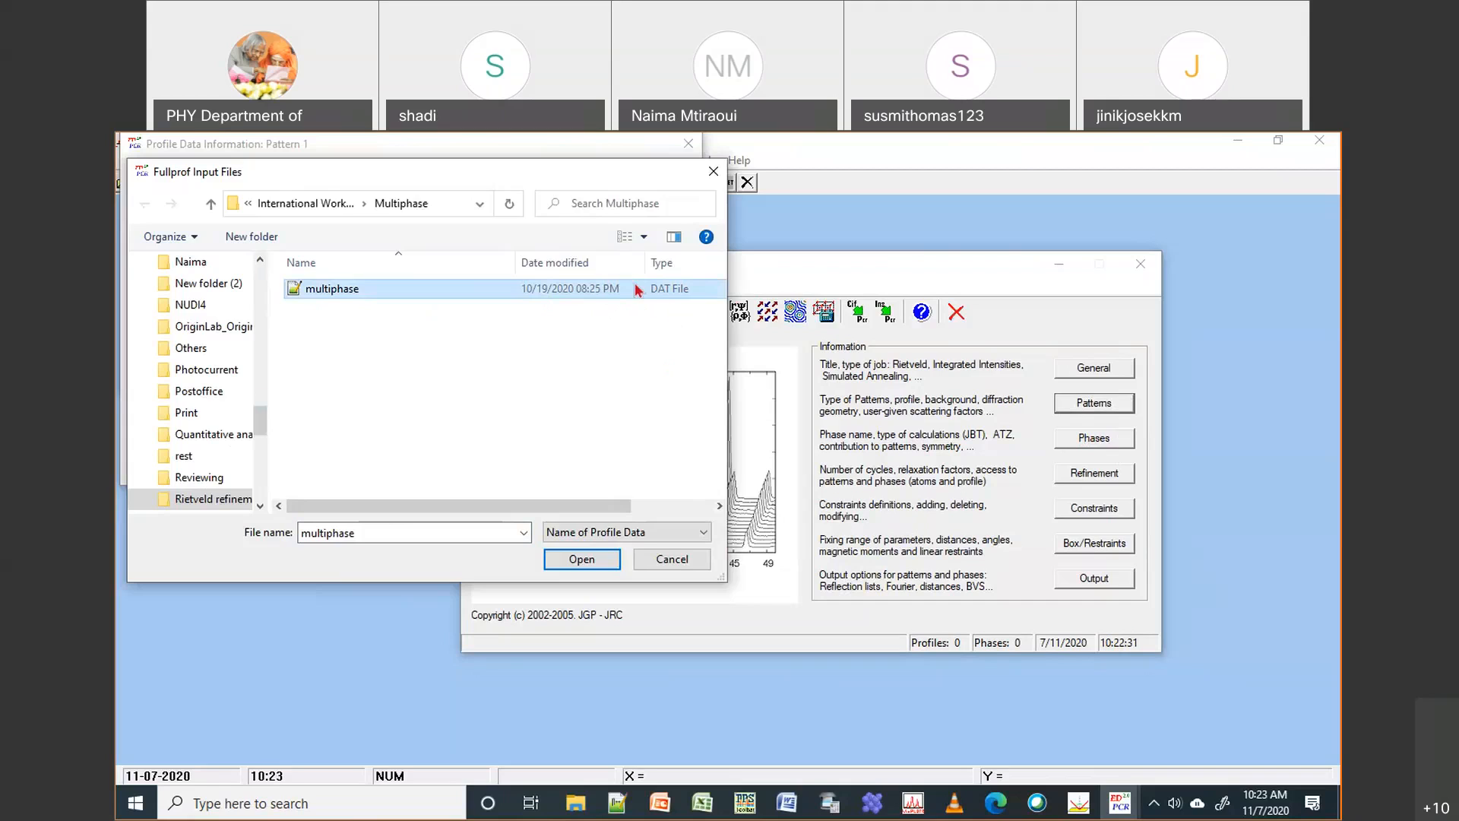
click(590, 560)
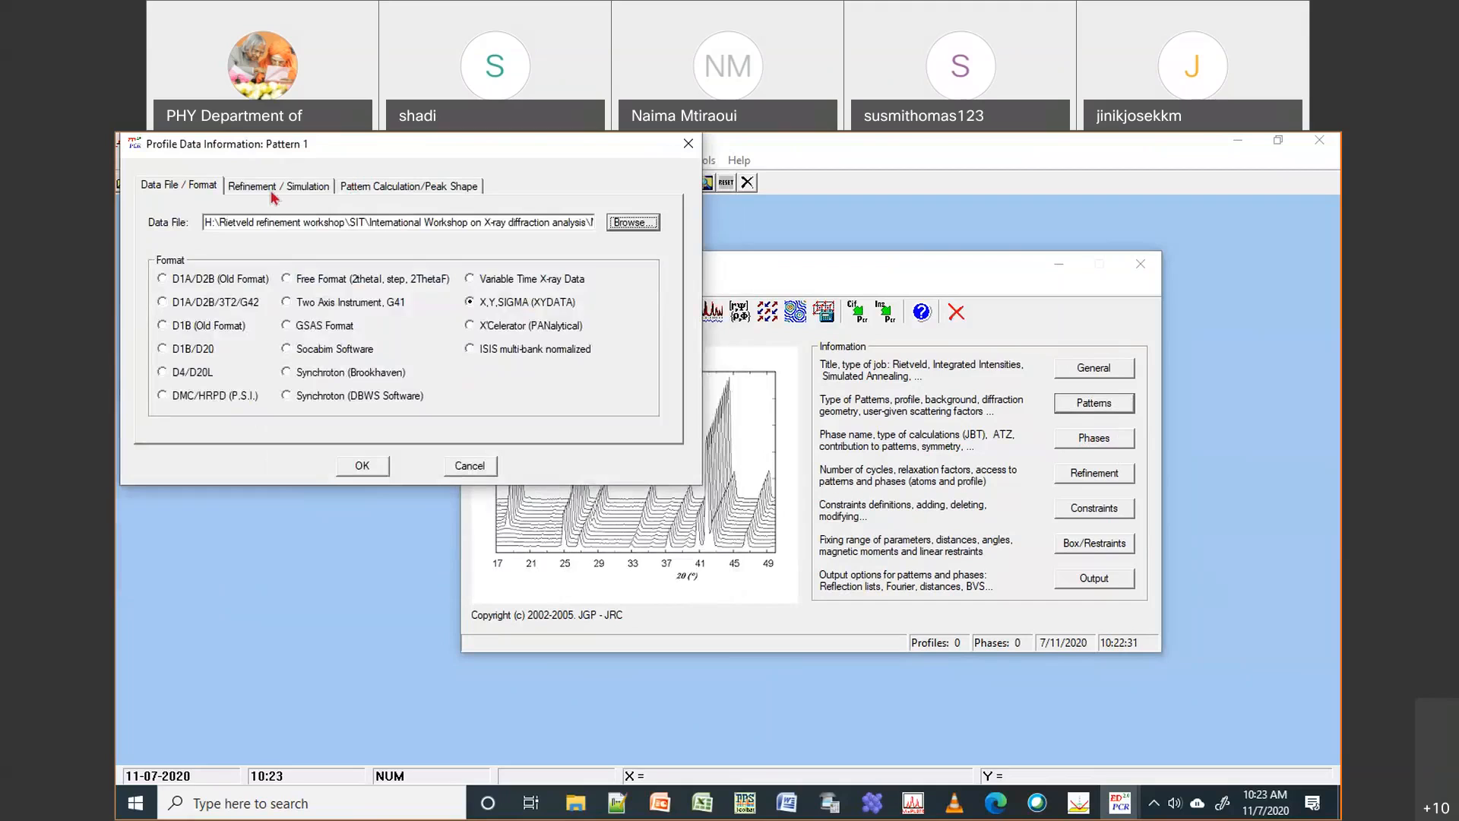
Set pattern 1 to X-ray refinement data with the Thompson-Cox-Hastings pseudo-Voigt * Axial divergence asymmetry peak shape
click(272, 194)
click(164, 240)
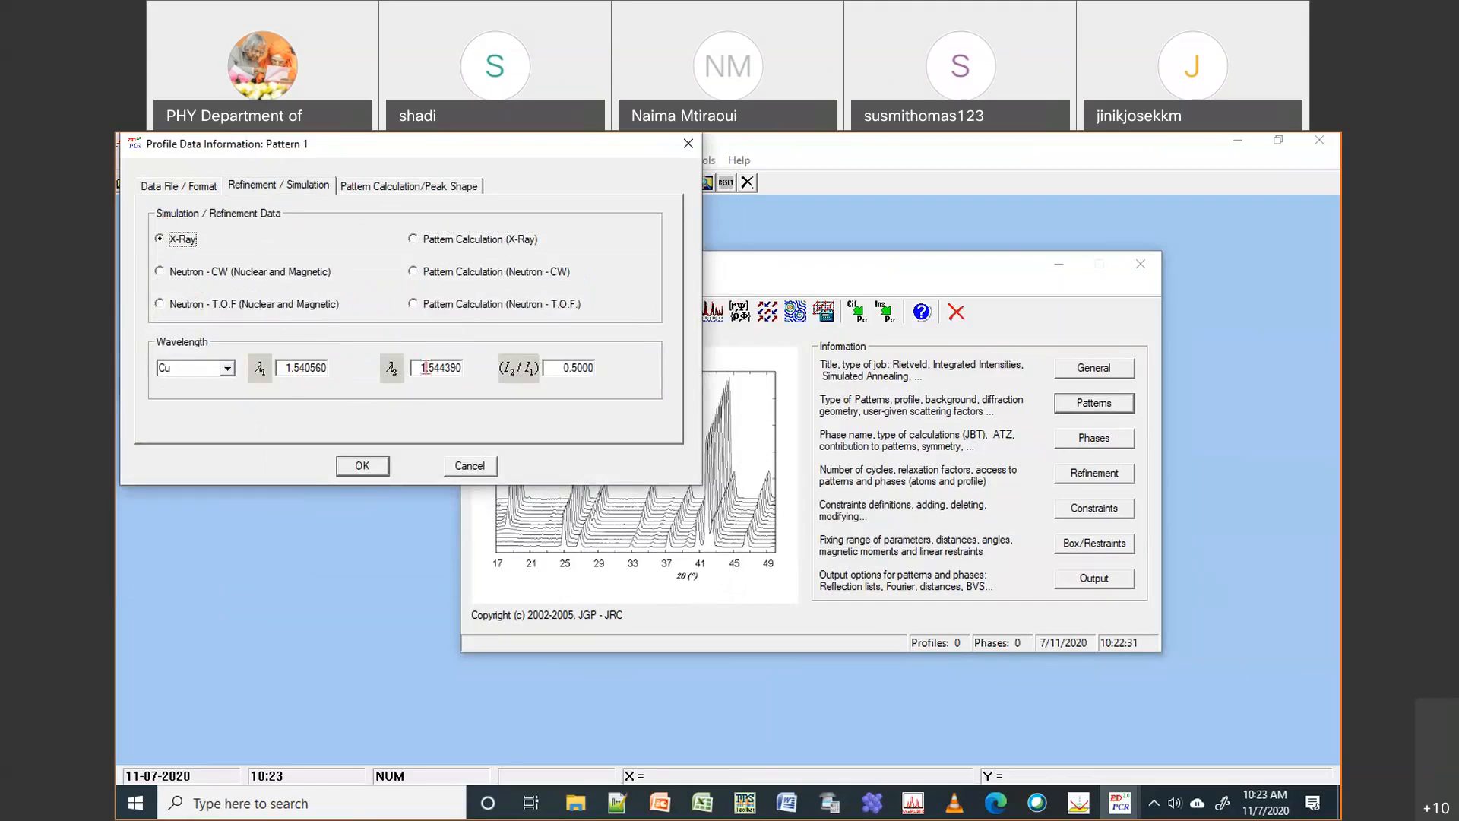
click(418, 190)
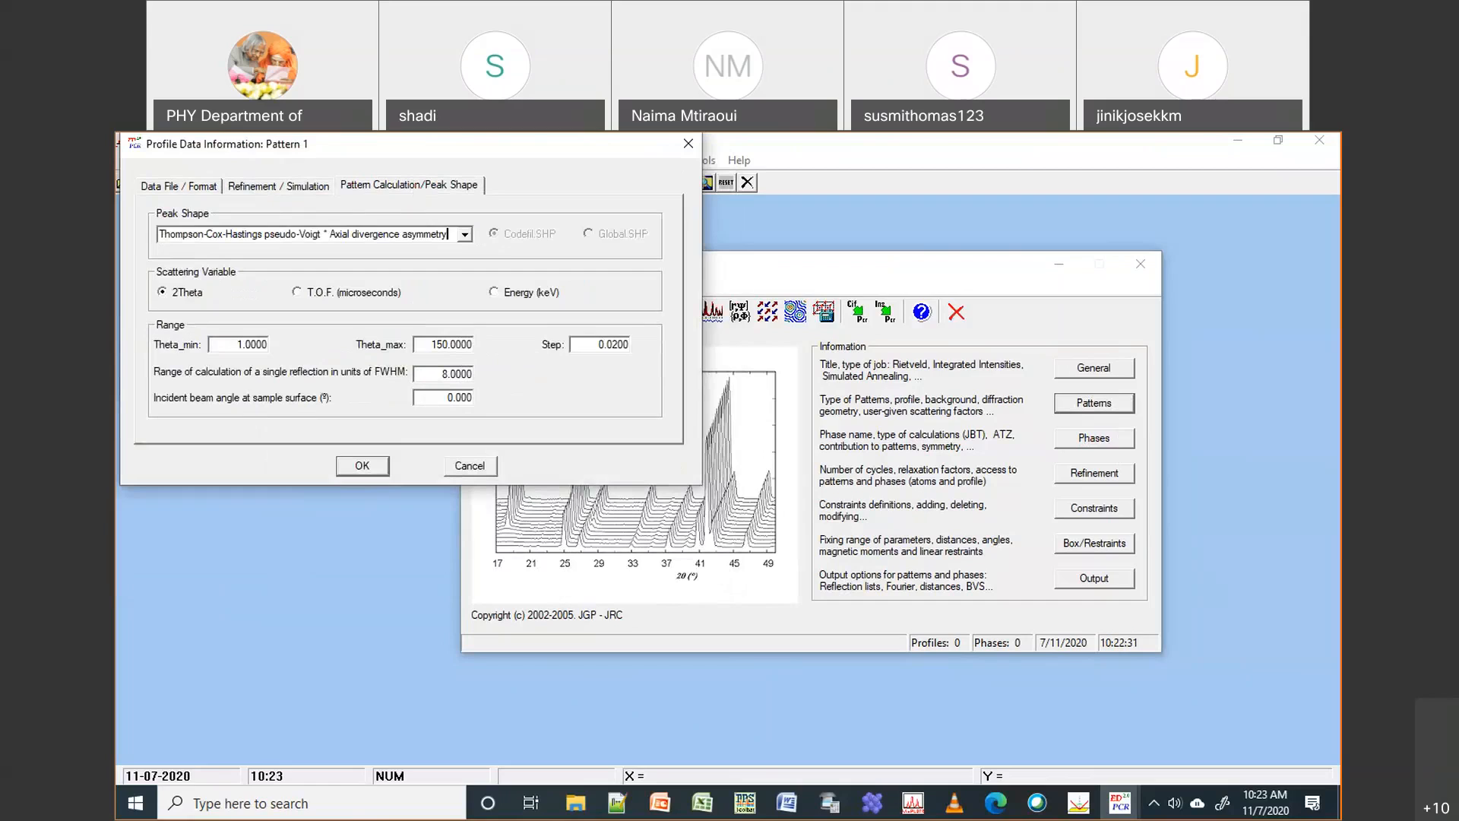
click(698, 166)
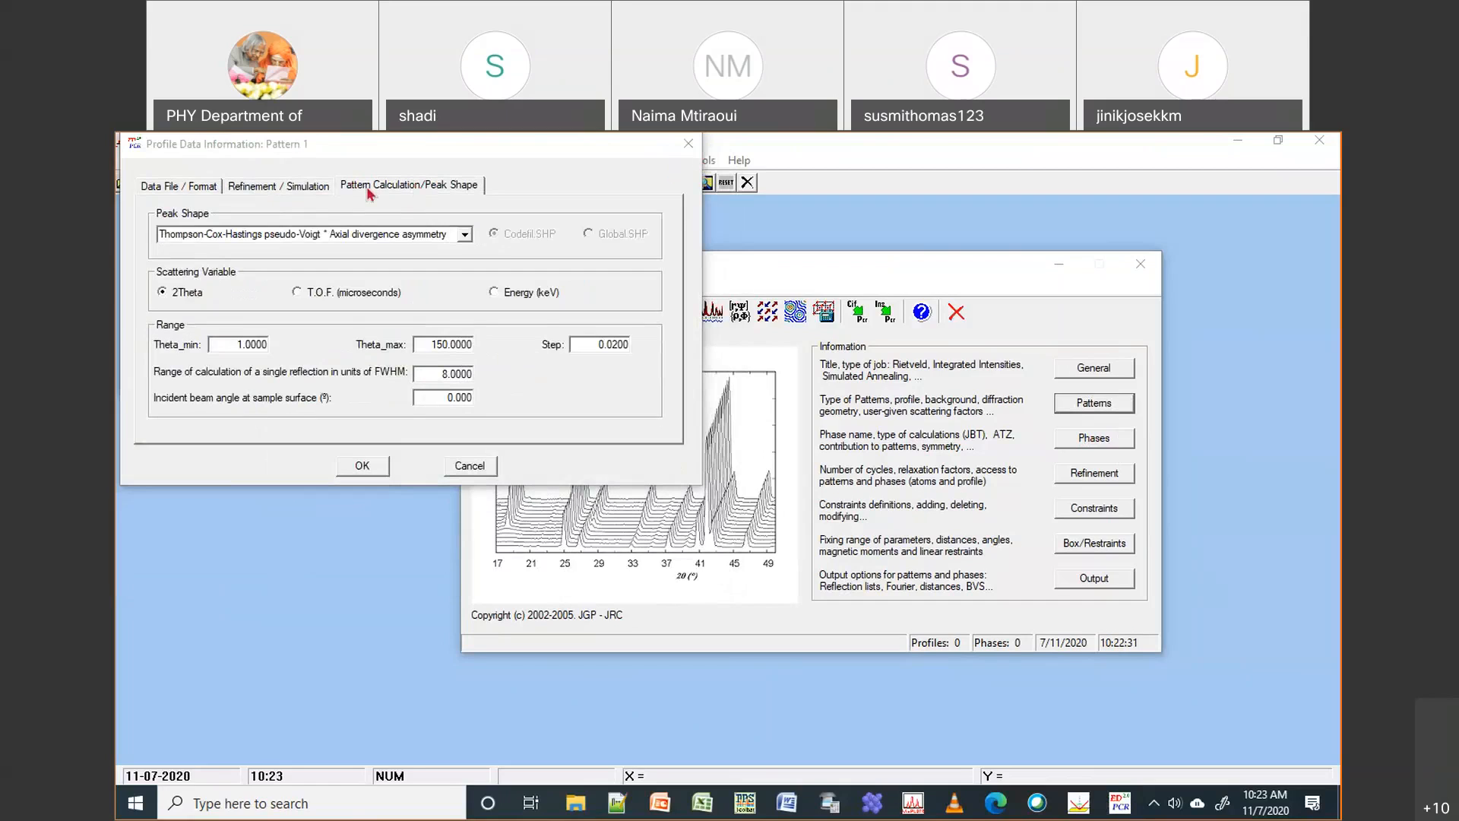
click(261, 149)
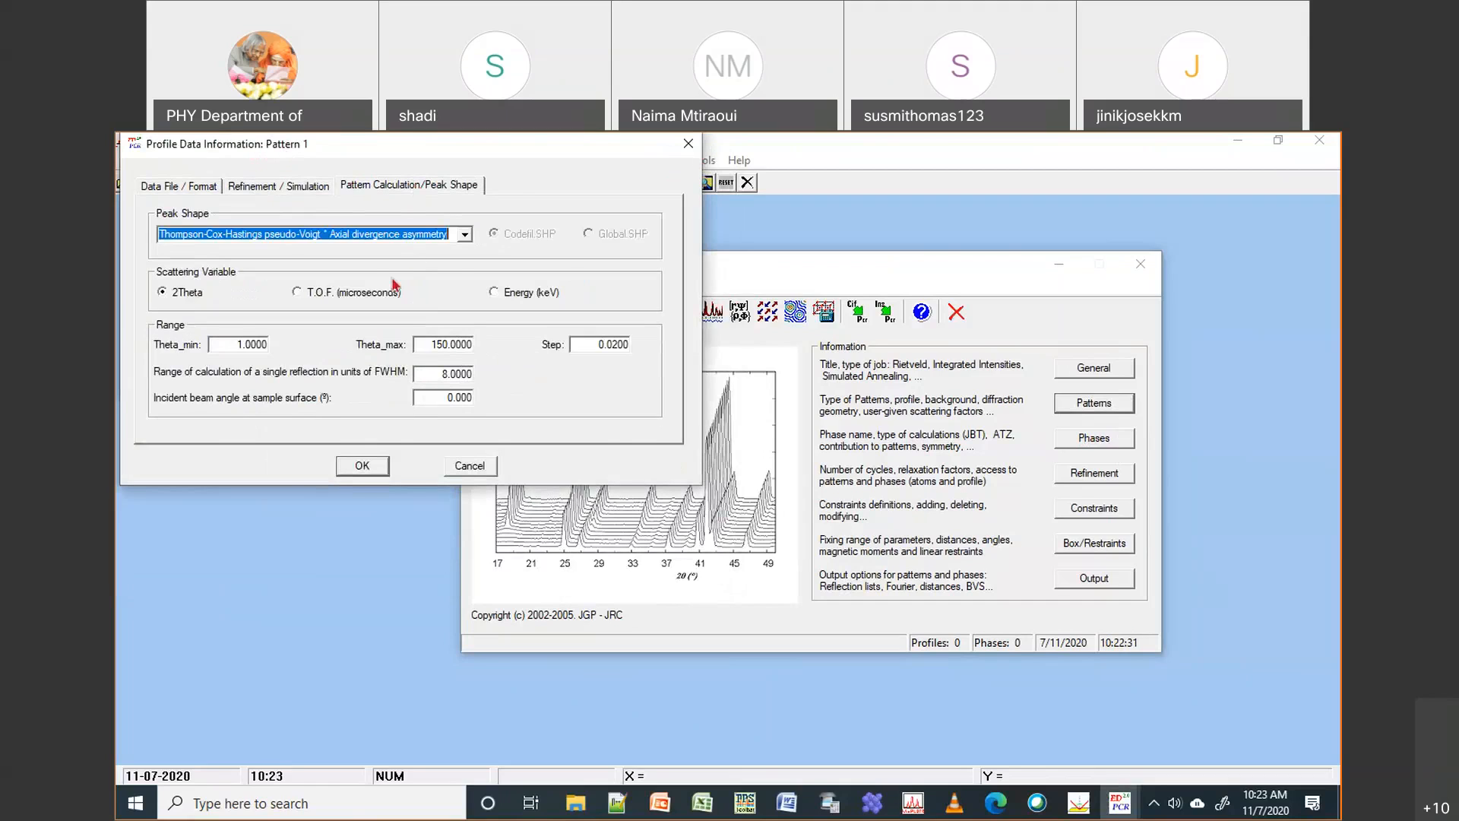
drag(286, 155, 320, 244)
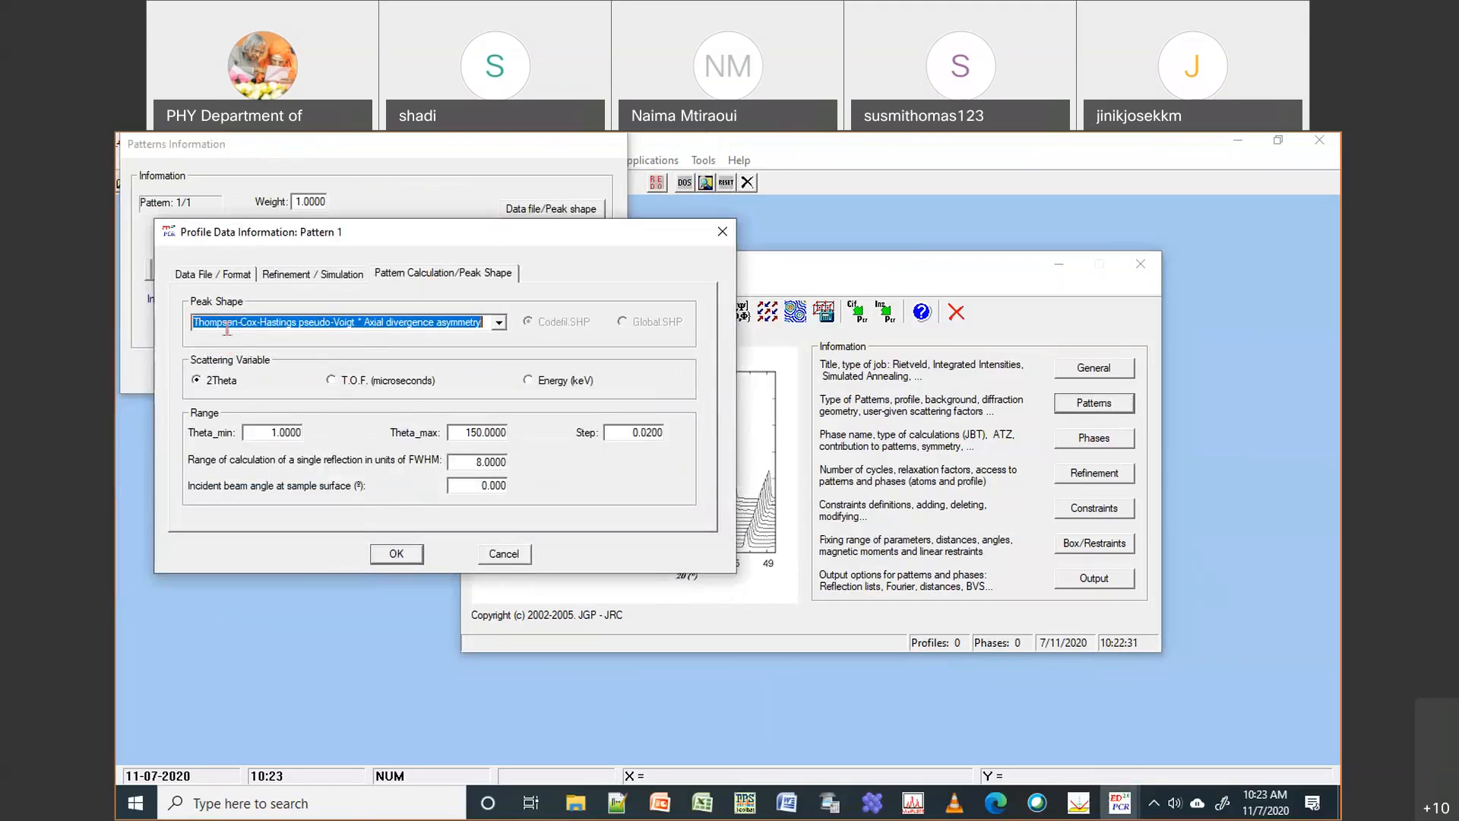
click(499, 325)
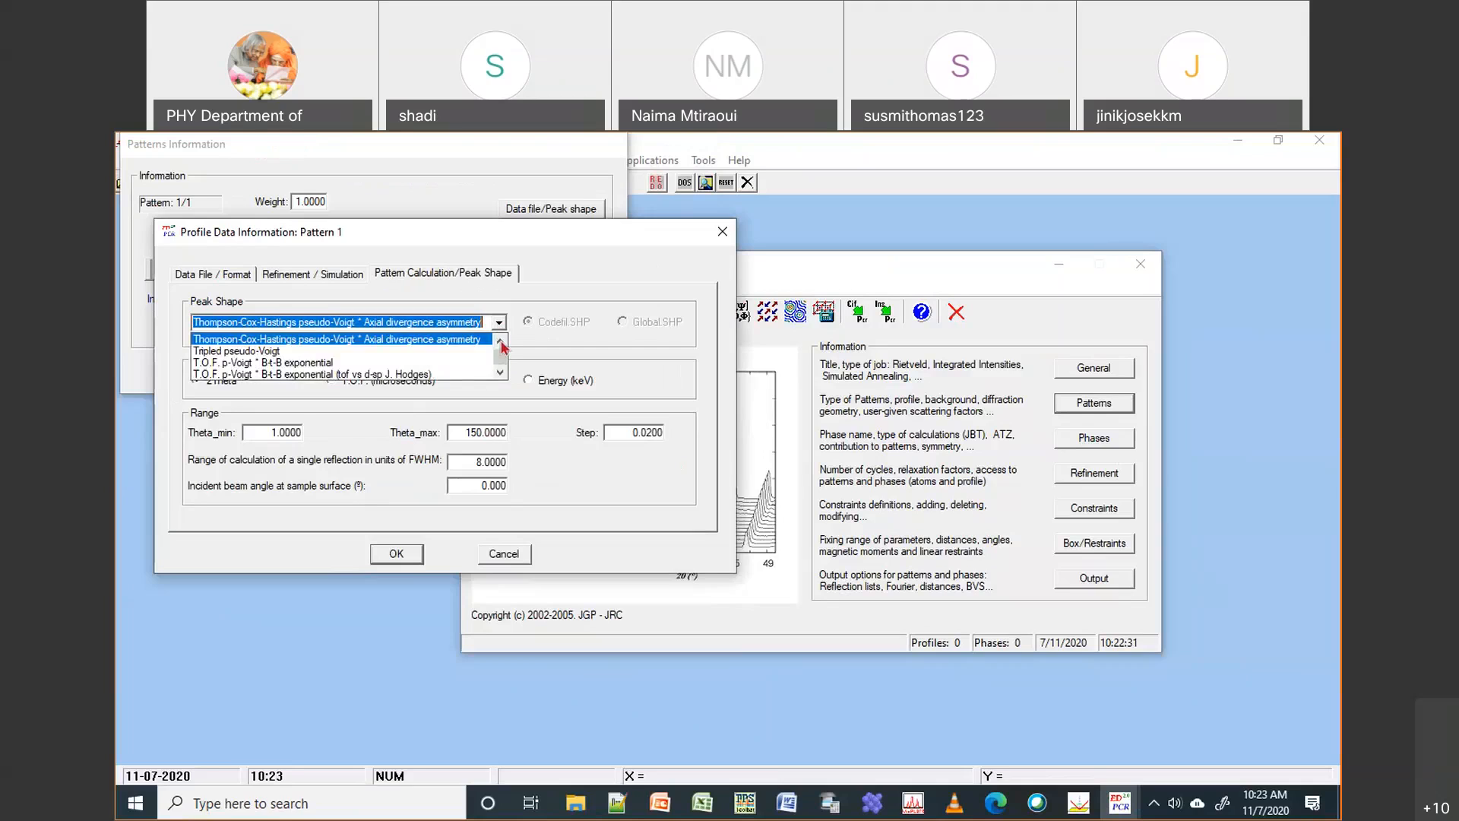
click(501, 339)
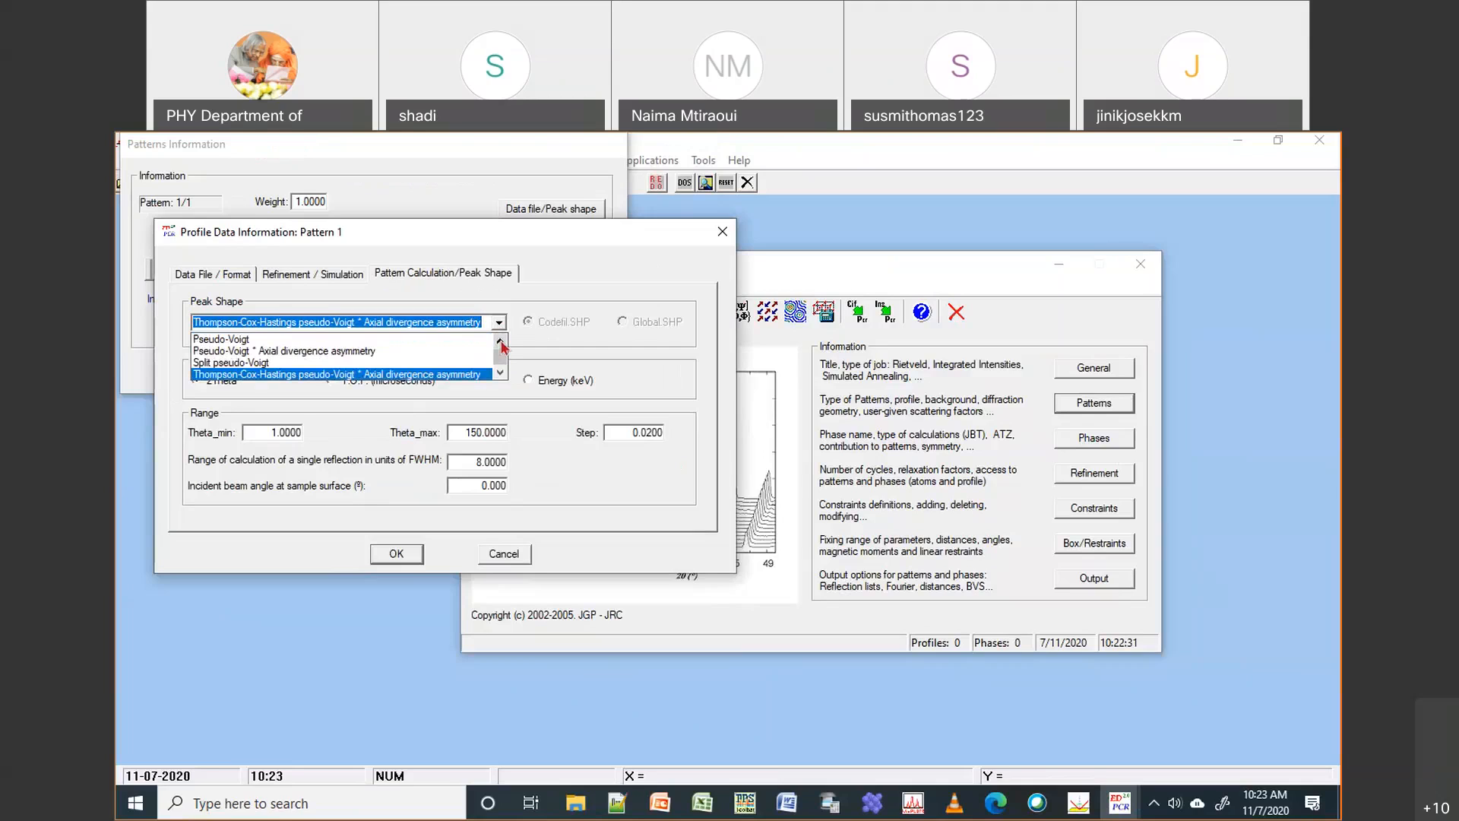
click(481, 373)
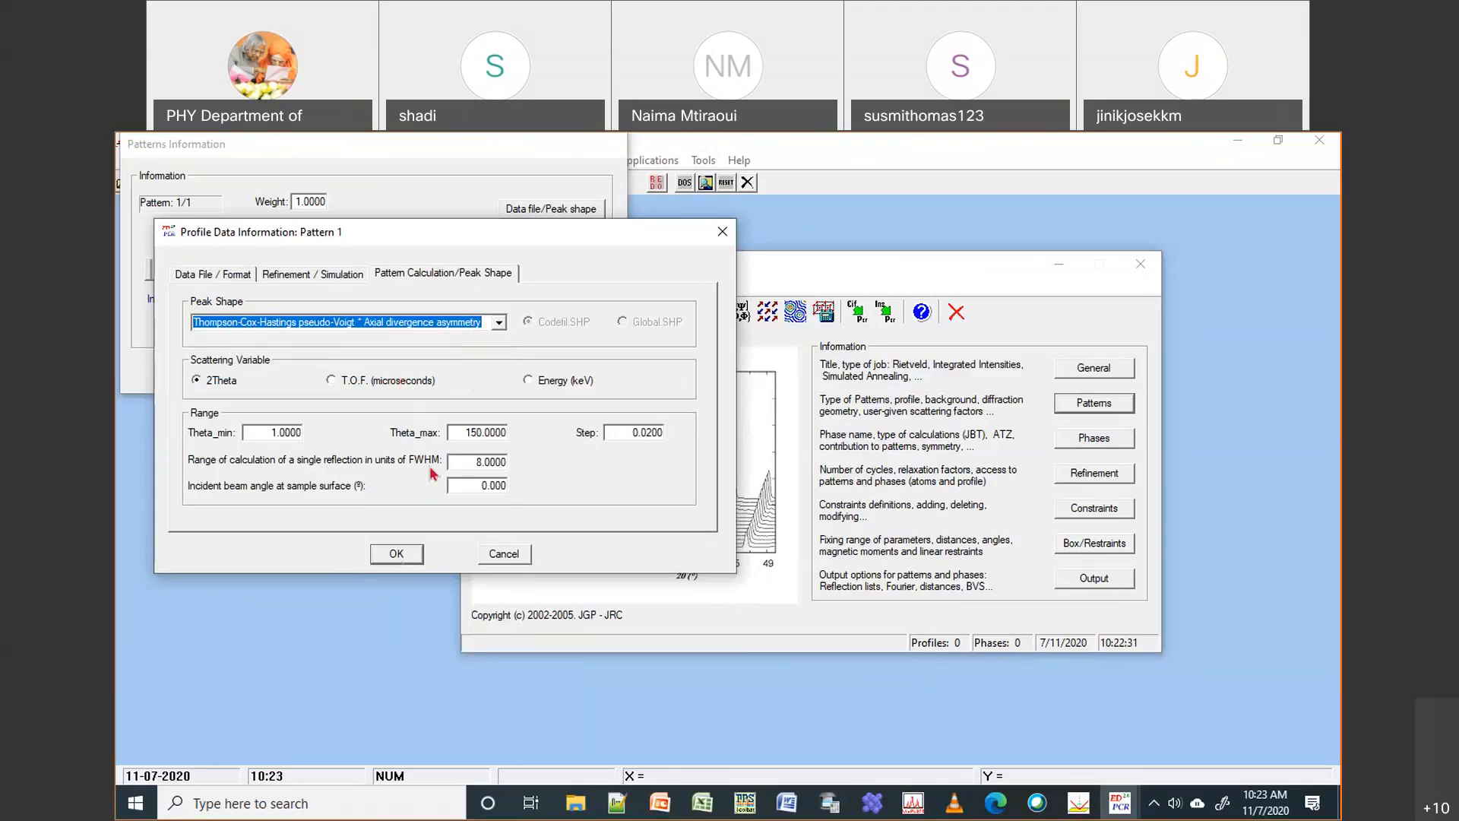
click(396, 554)
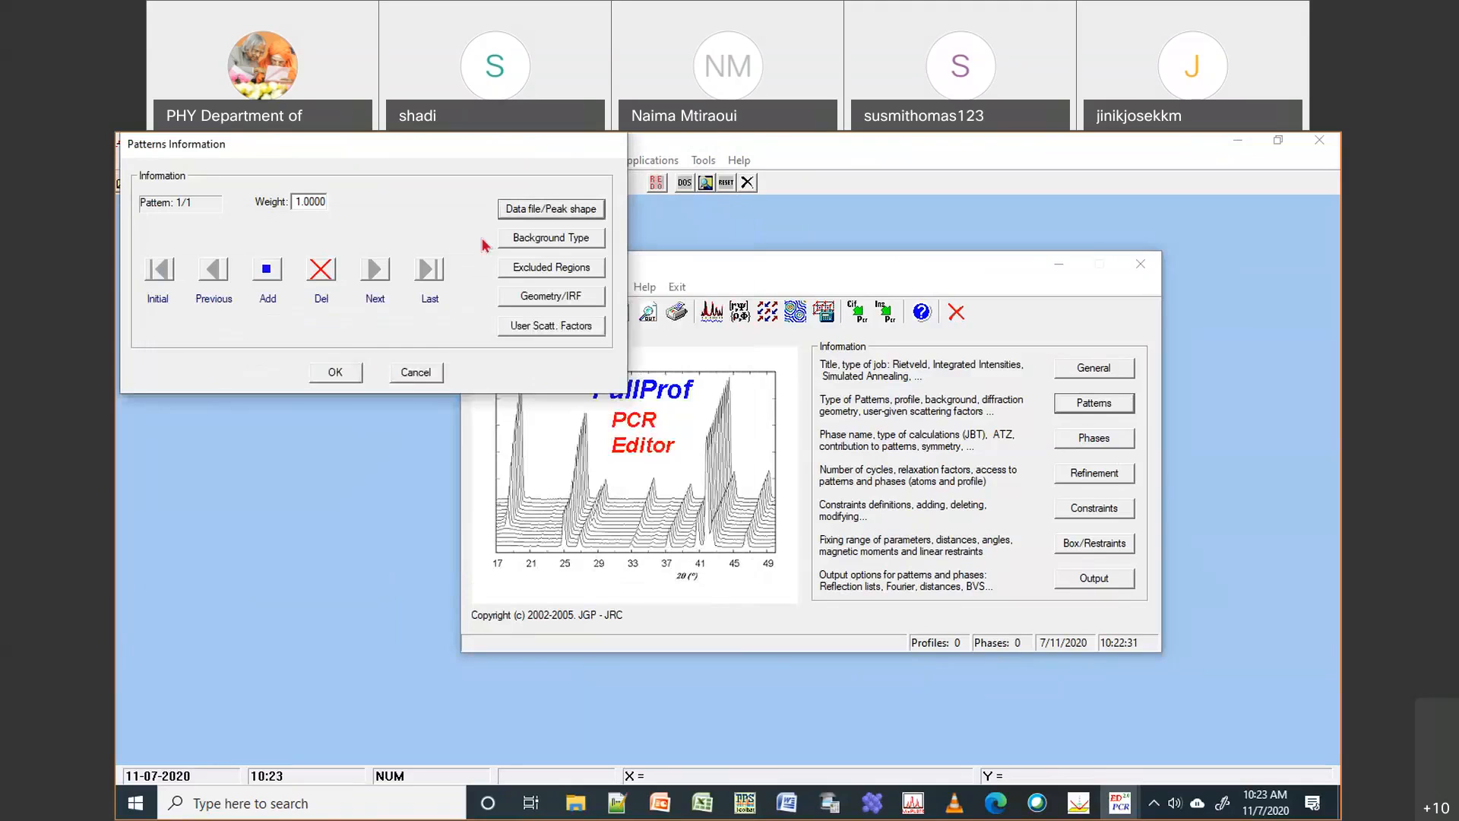
Accept the 6-coefficients polynomial function as the pattern's background mode and confirm the pattern information
click(551, 238)
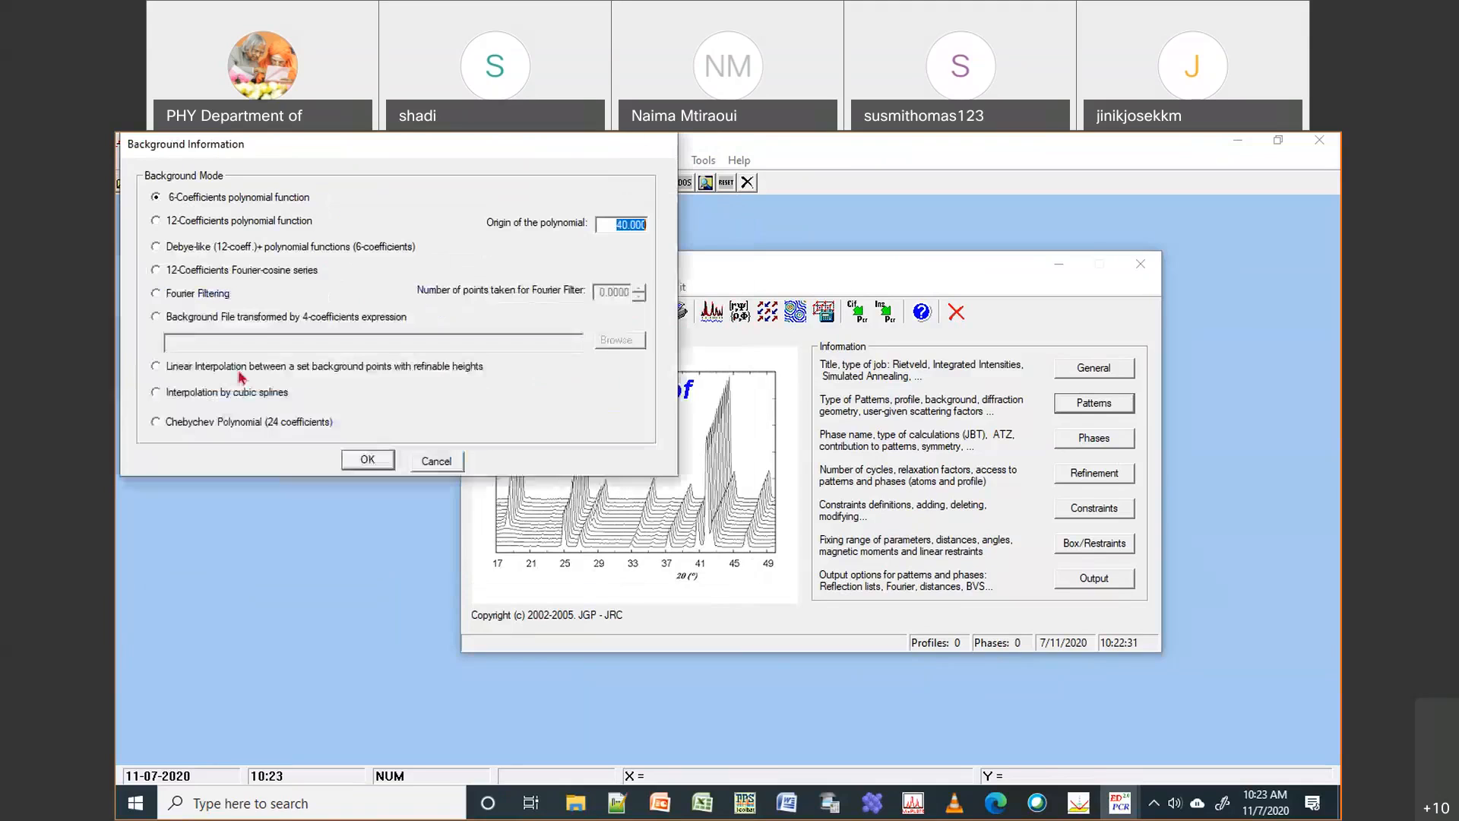
click(368, 459)
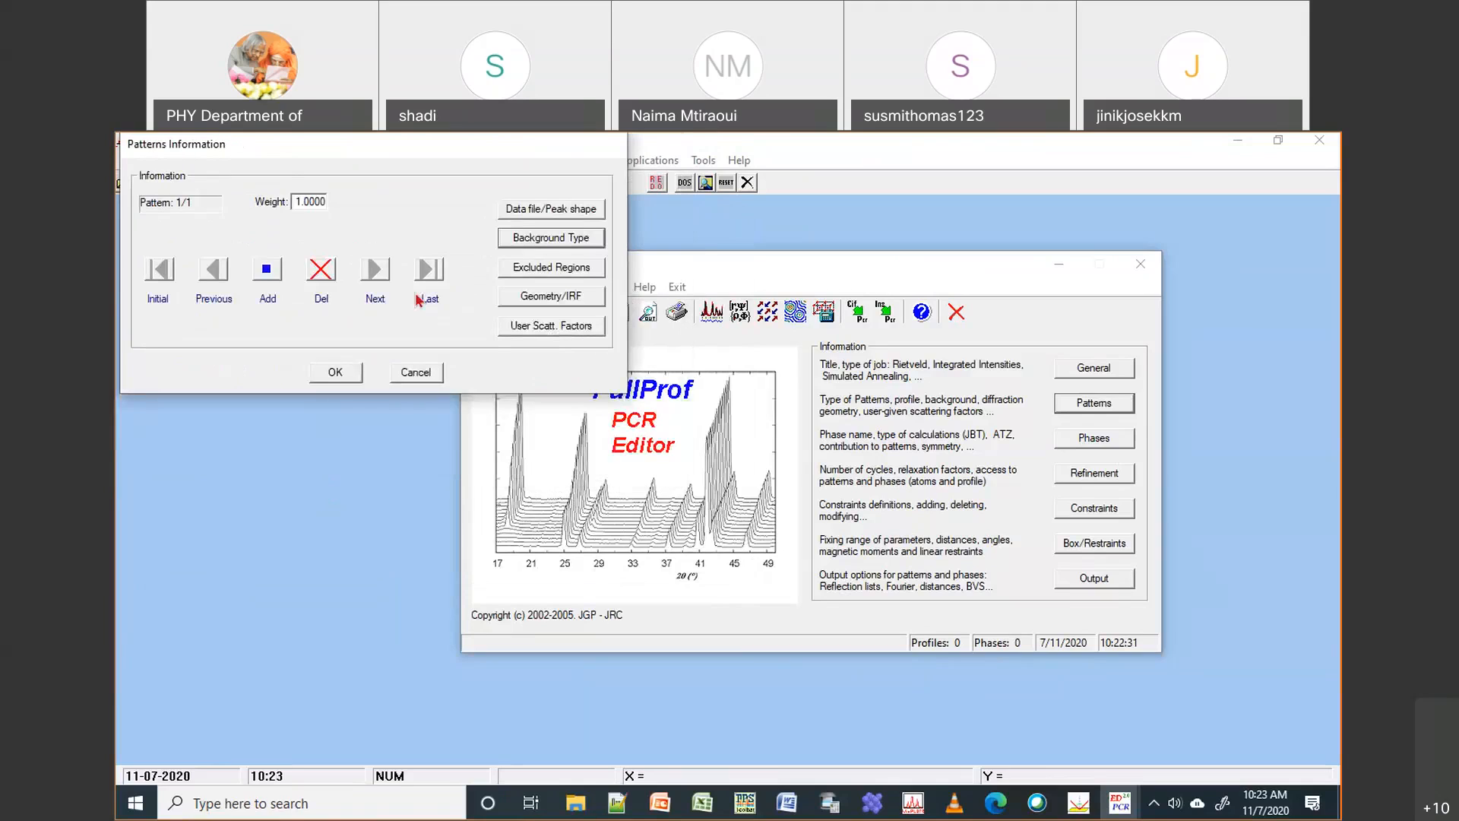
click(346, 377)
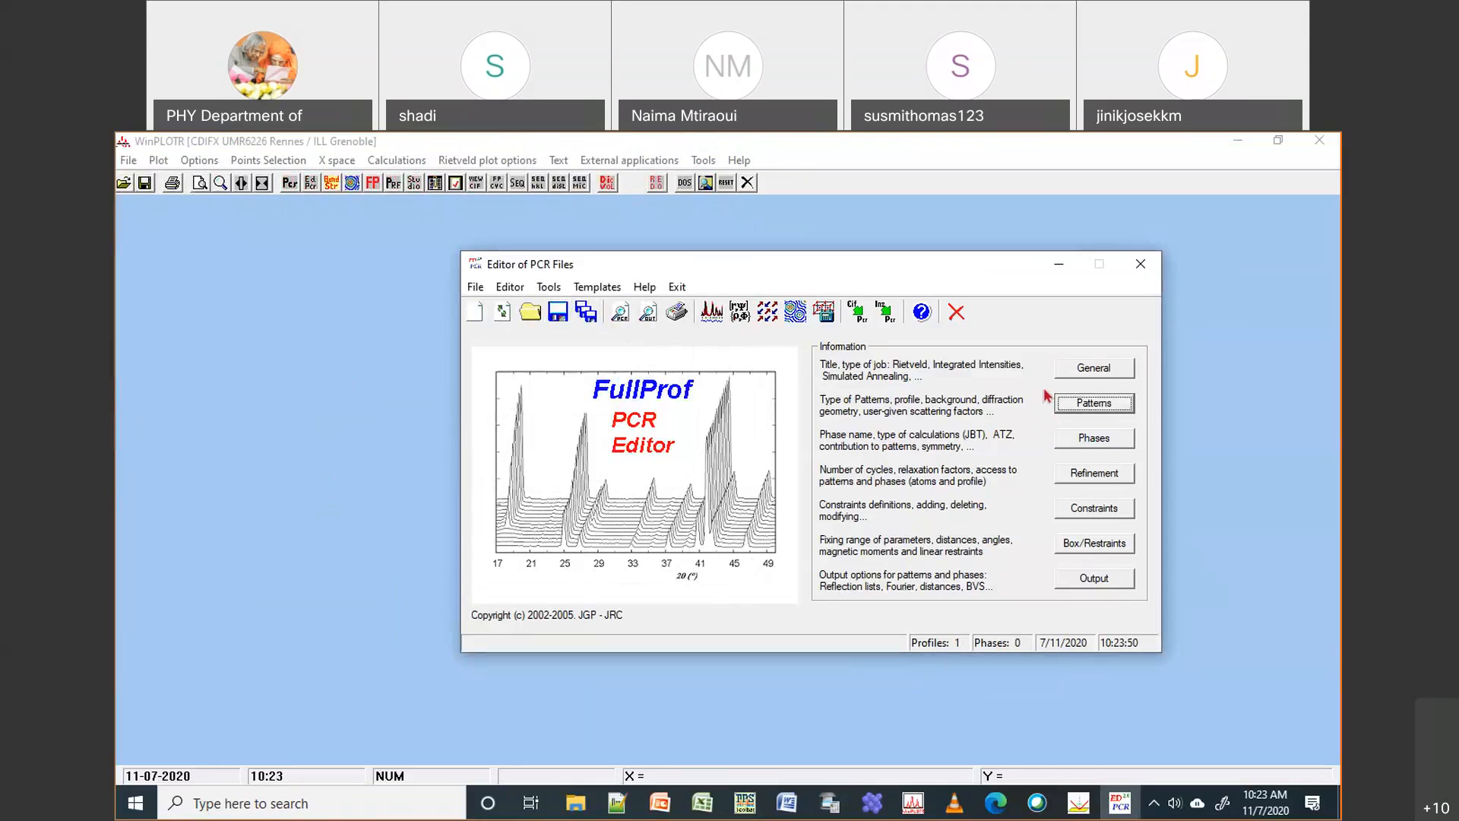
Save the PCR file as "Threephase" in the workshop's Multiphase folder, using the folder path copied from File Explorer
click(559, 311)
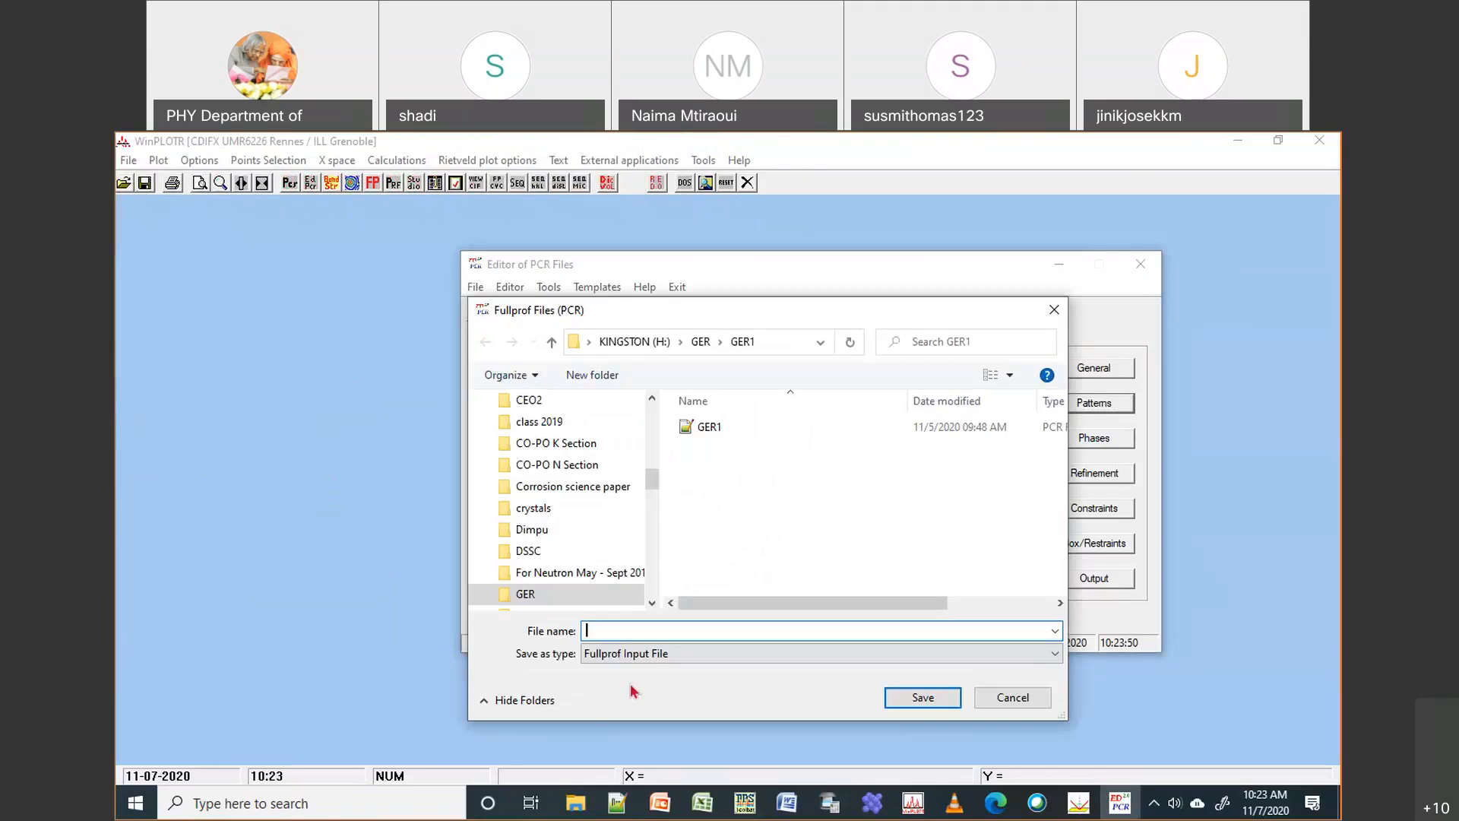
click(577, 805)
click(904, 272)
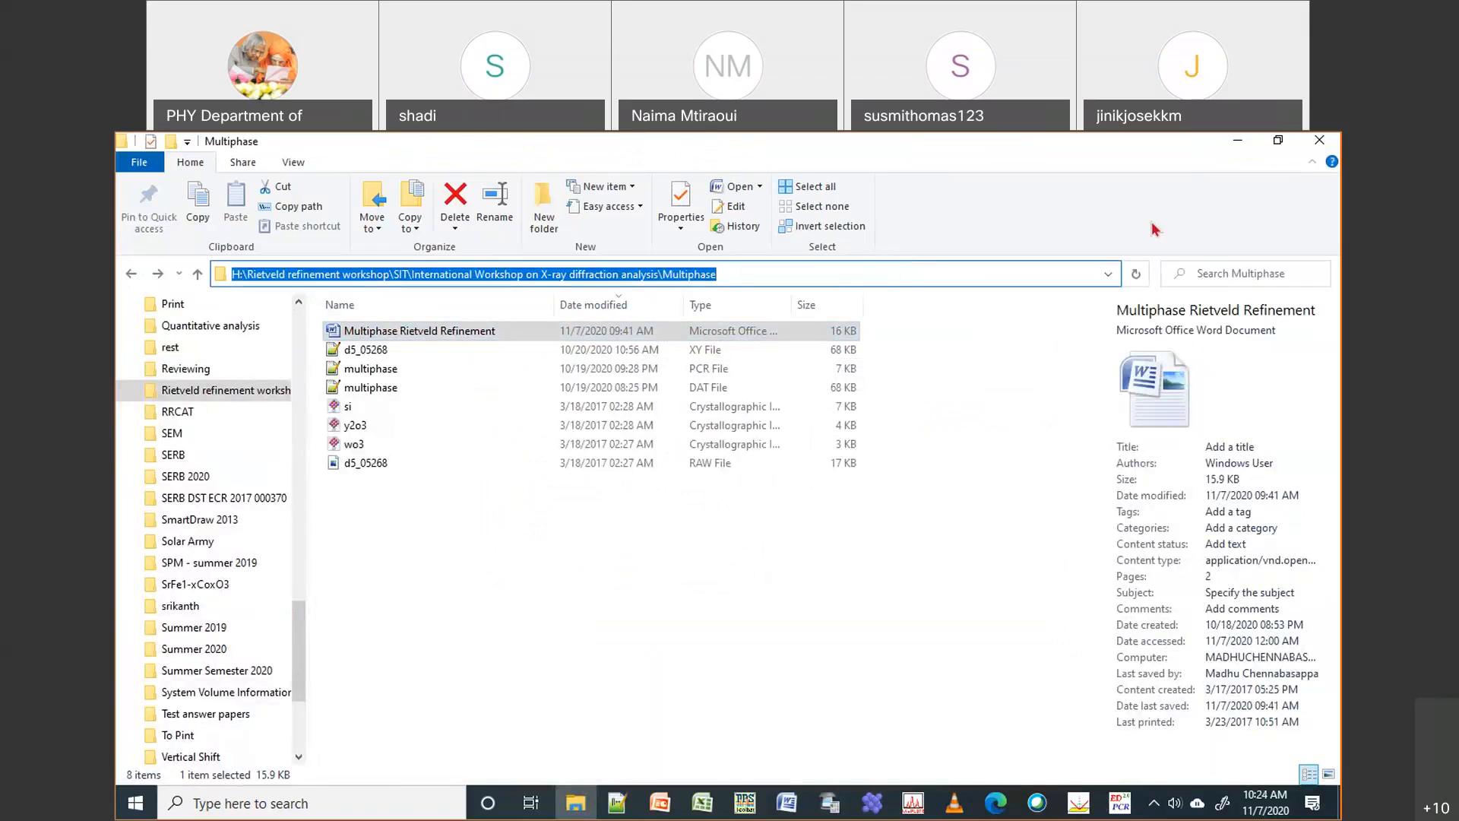
key(BackSpace)
click(1234, 141)
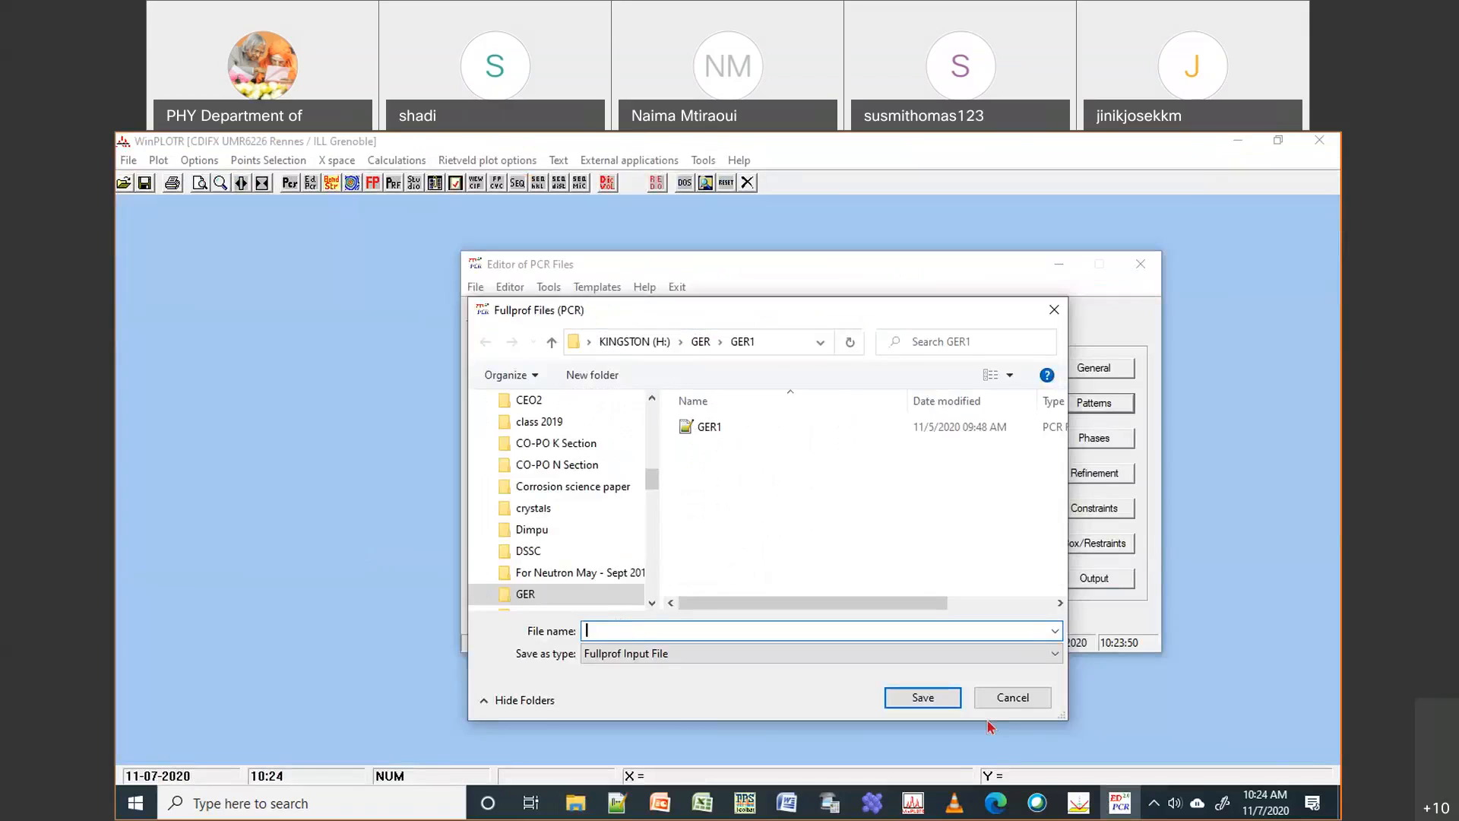
text(H:\Rietveld refinement workshop\DP International Workshop on X-ray diffraction analysis\Multiphase)
key(Tab)
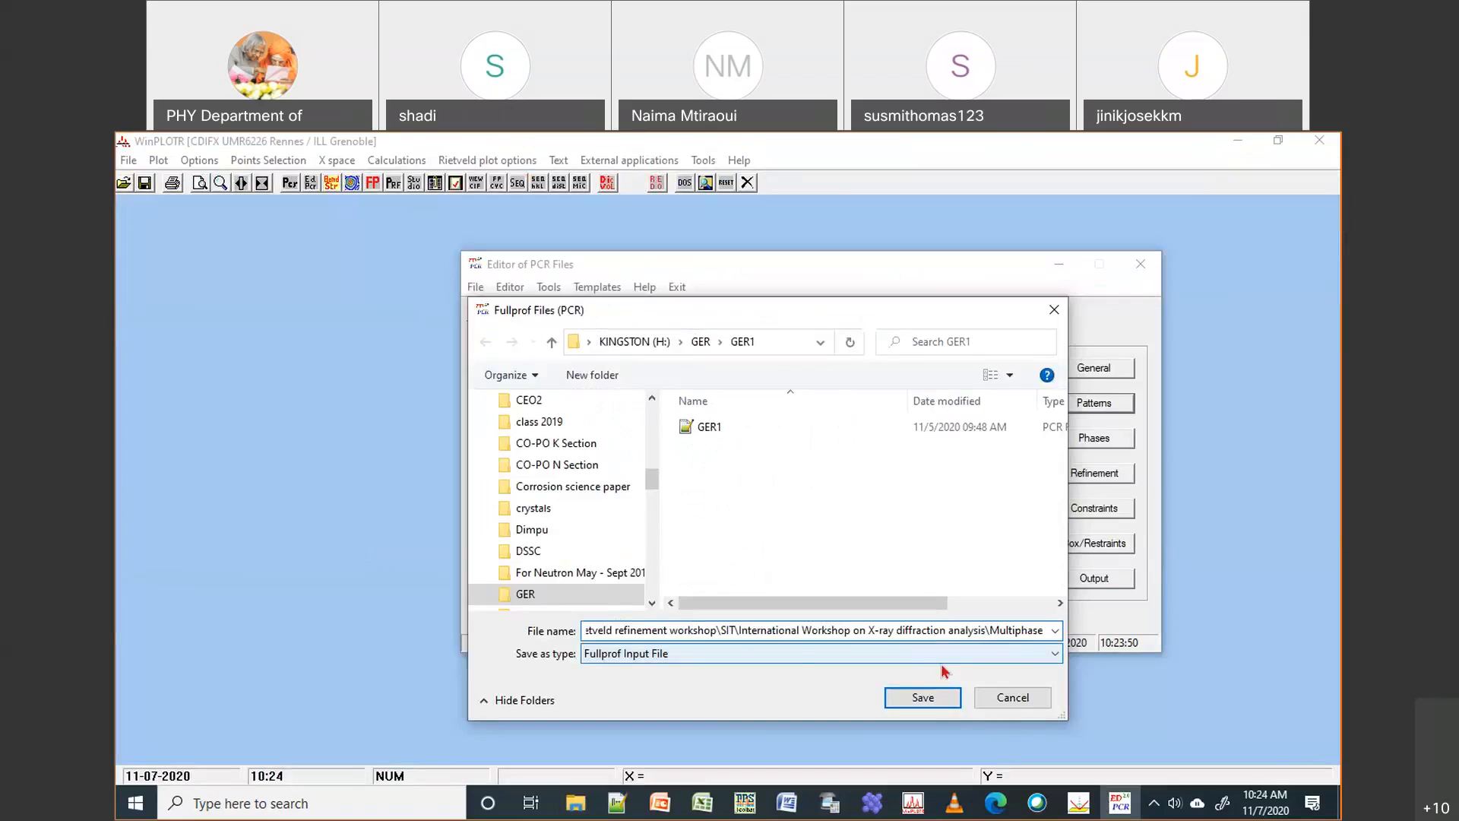
key(Return)
click(675, 633)
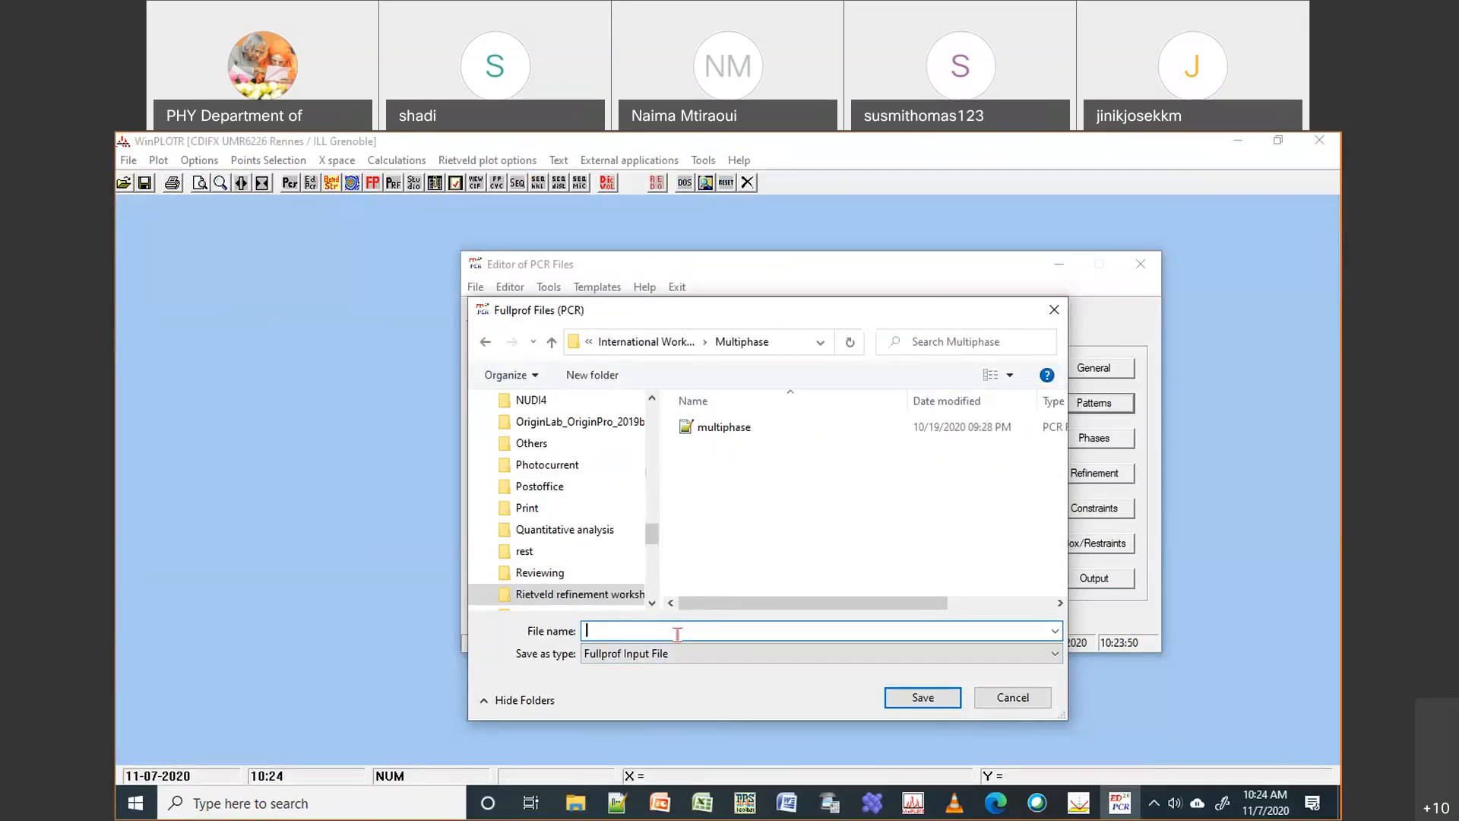
text(Threephase)
click(935, 698)
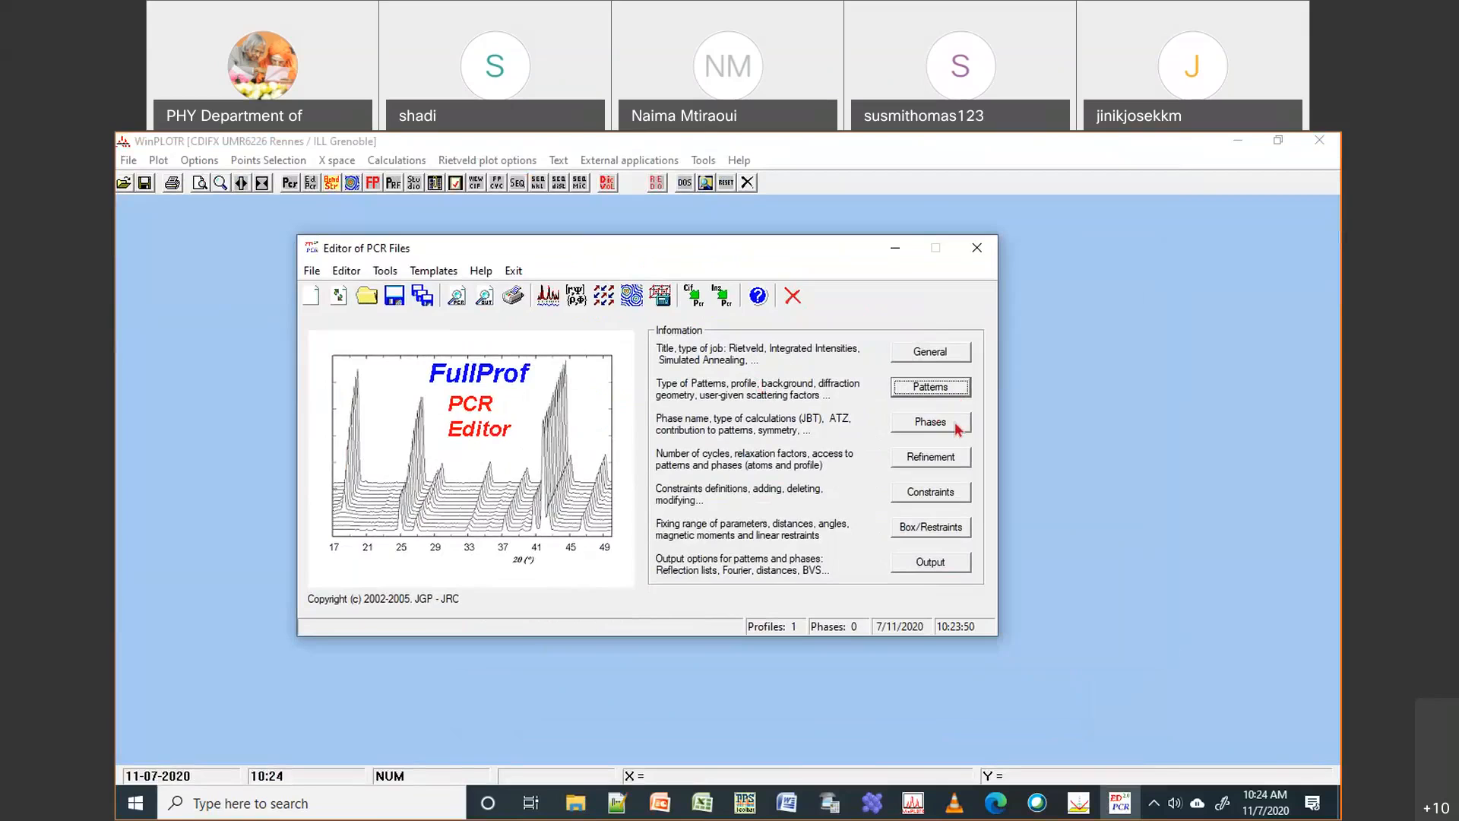
Add a first phase to the PCR file, calculated by Profile Matching with constant scale factor
click(956, 428)
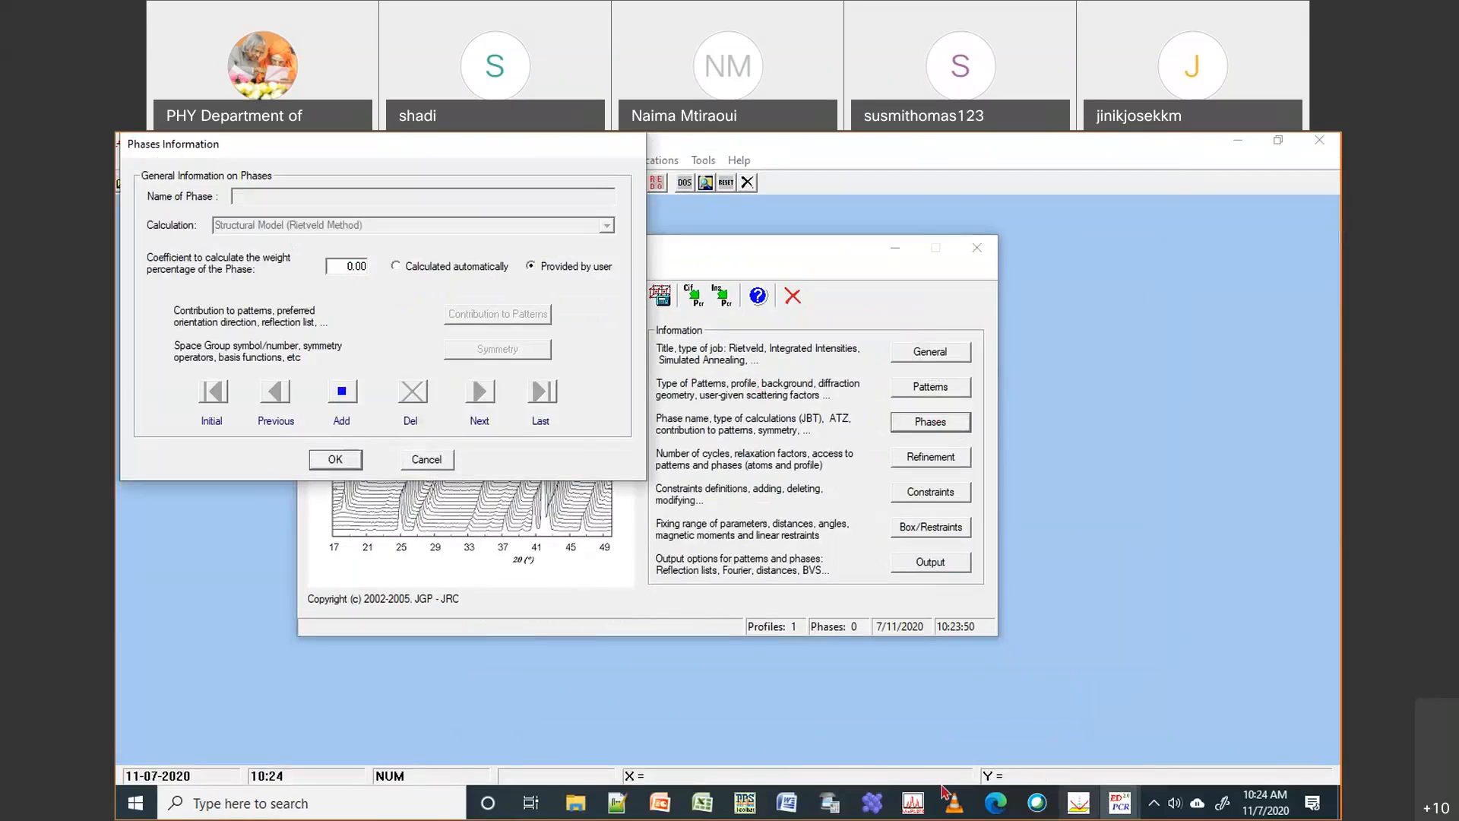
click(343, 394)
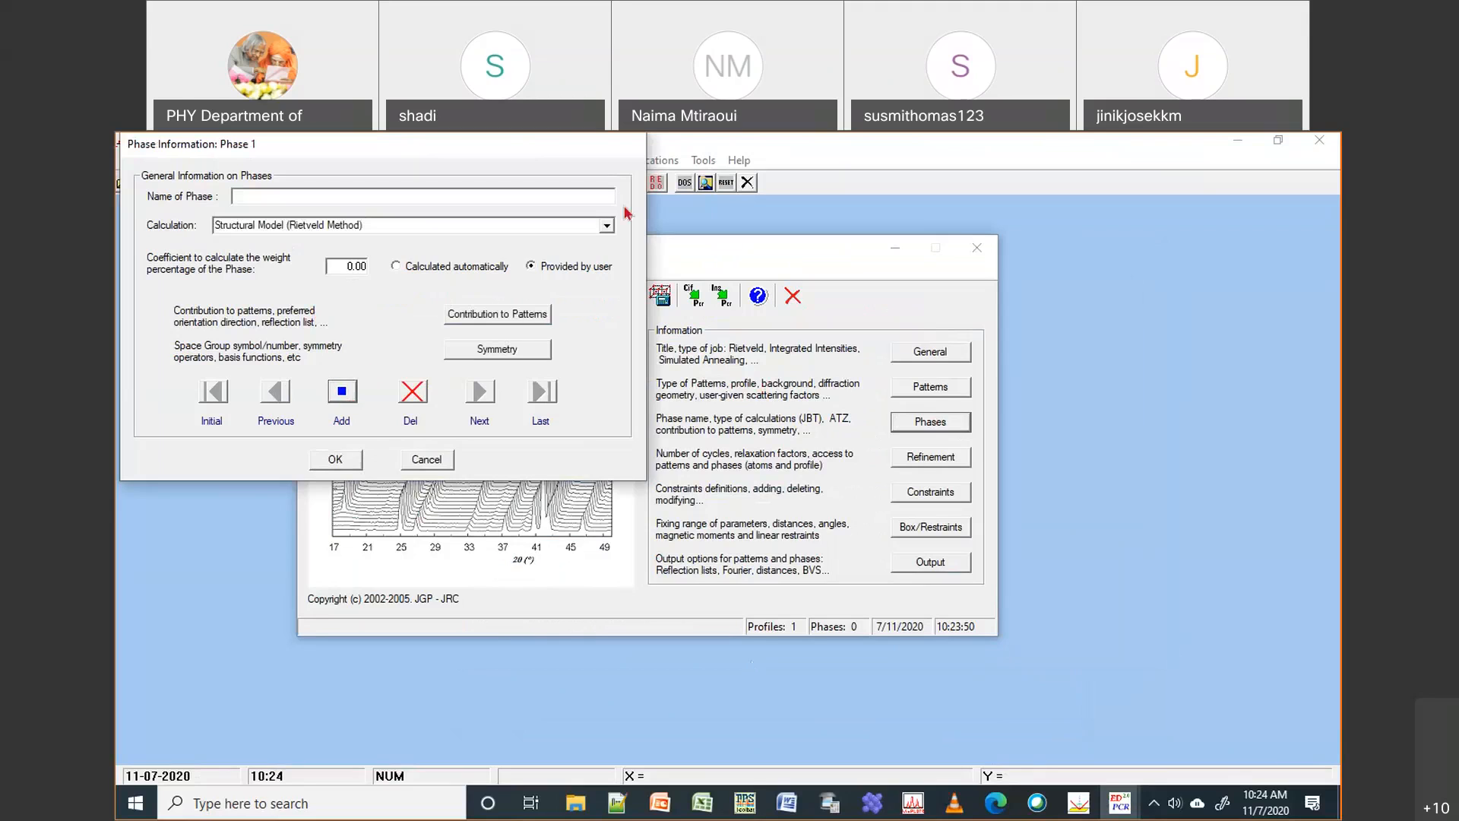
click(606, 227)
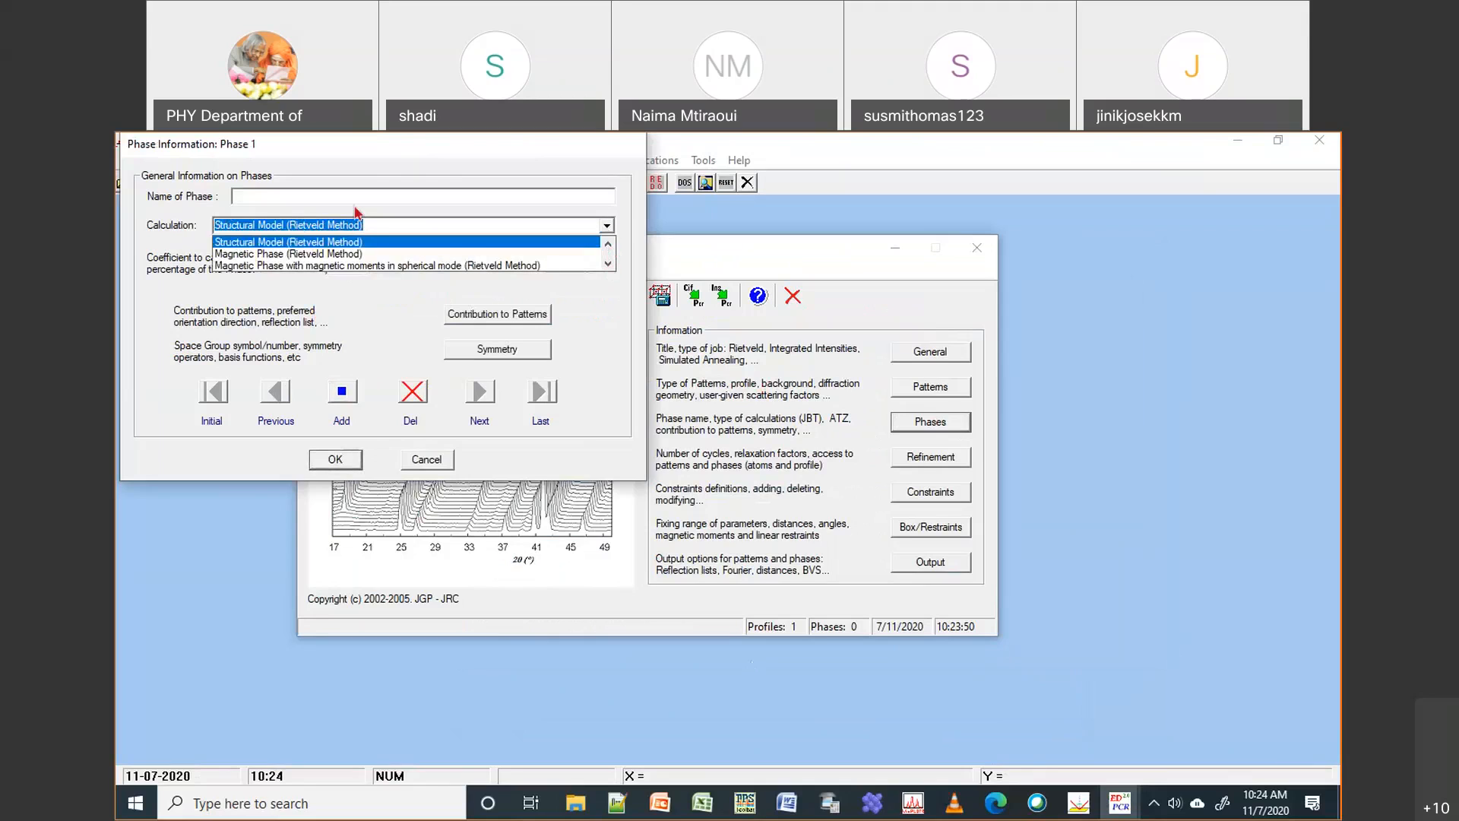
click(608, 266)
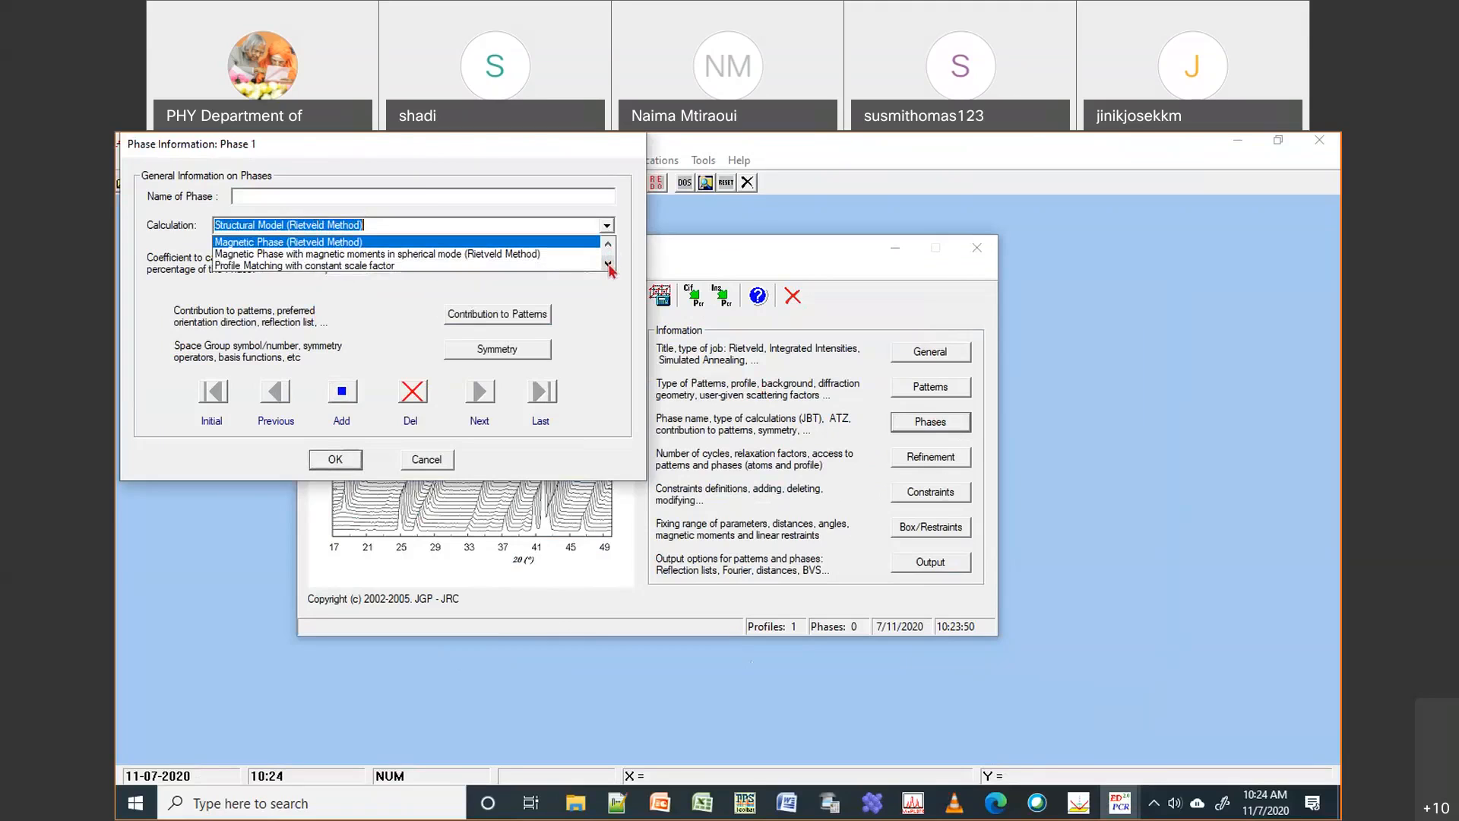
click(487, 267)
Name the phase Y2O3, taking the formula from the Yttrium oxide entry in QualX
click(271, 197)
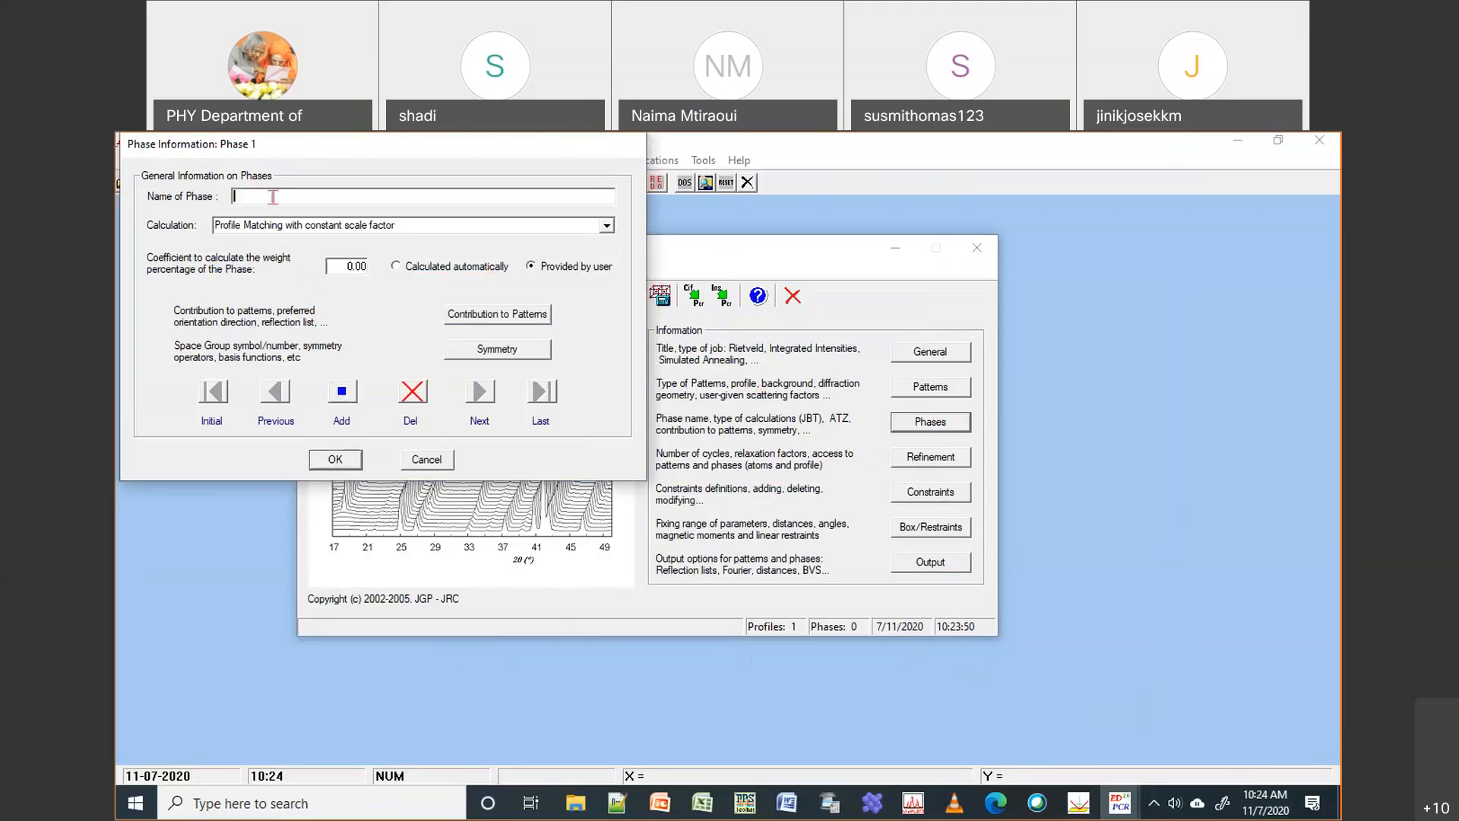
click(1080, 803)
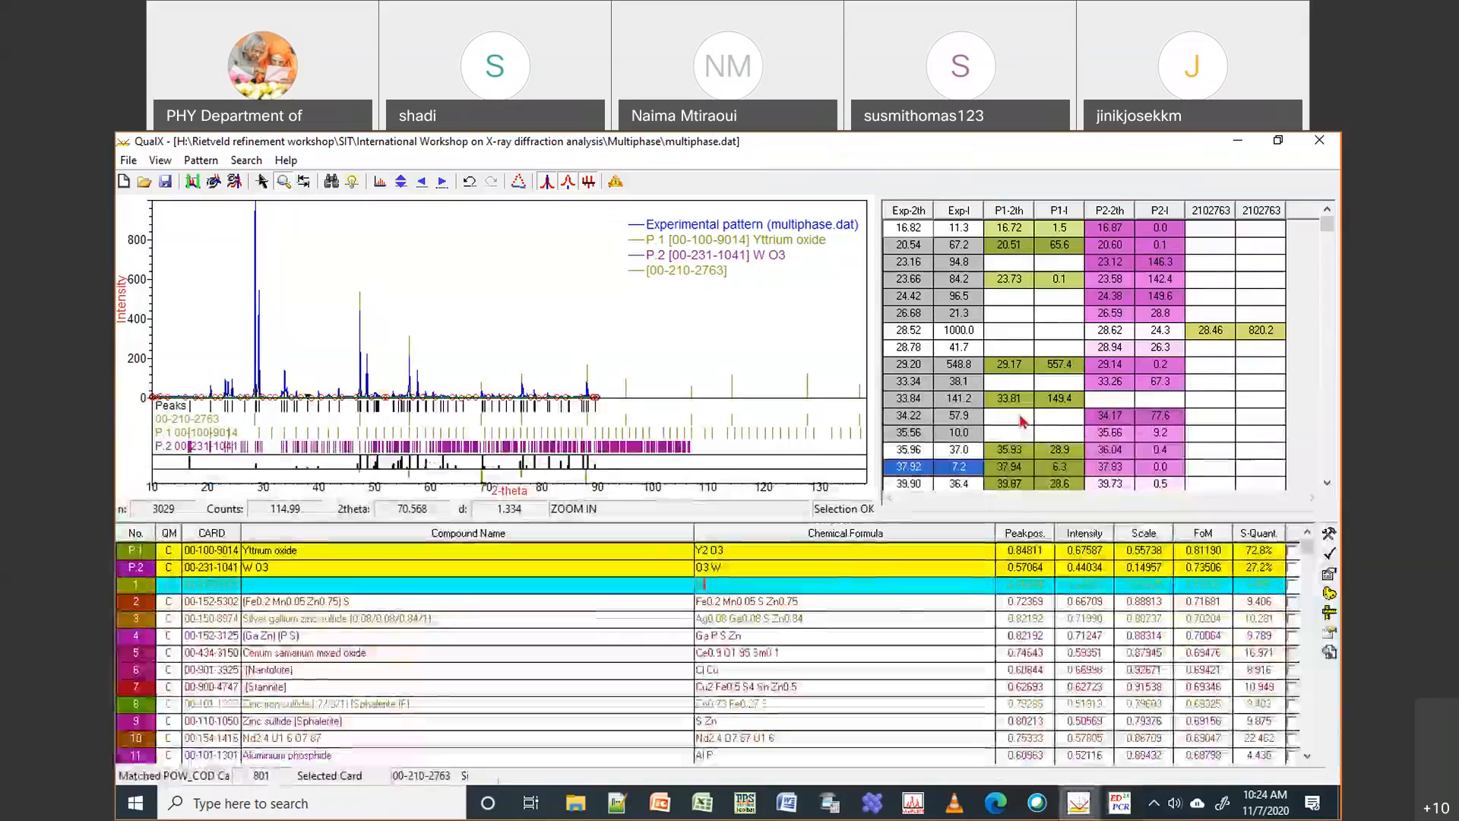
click(715, 551)
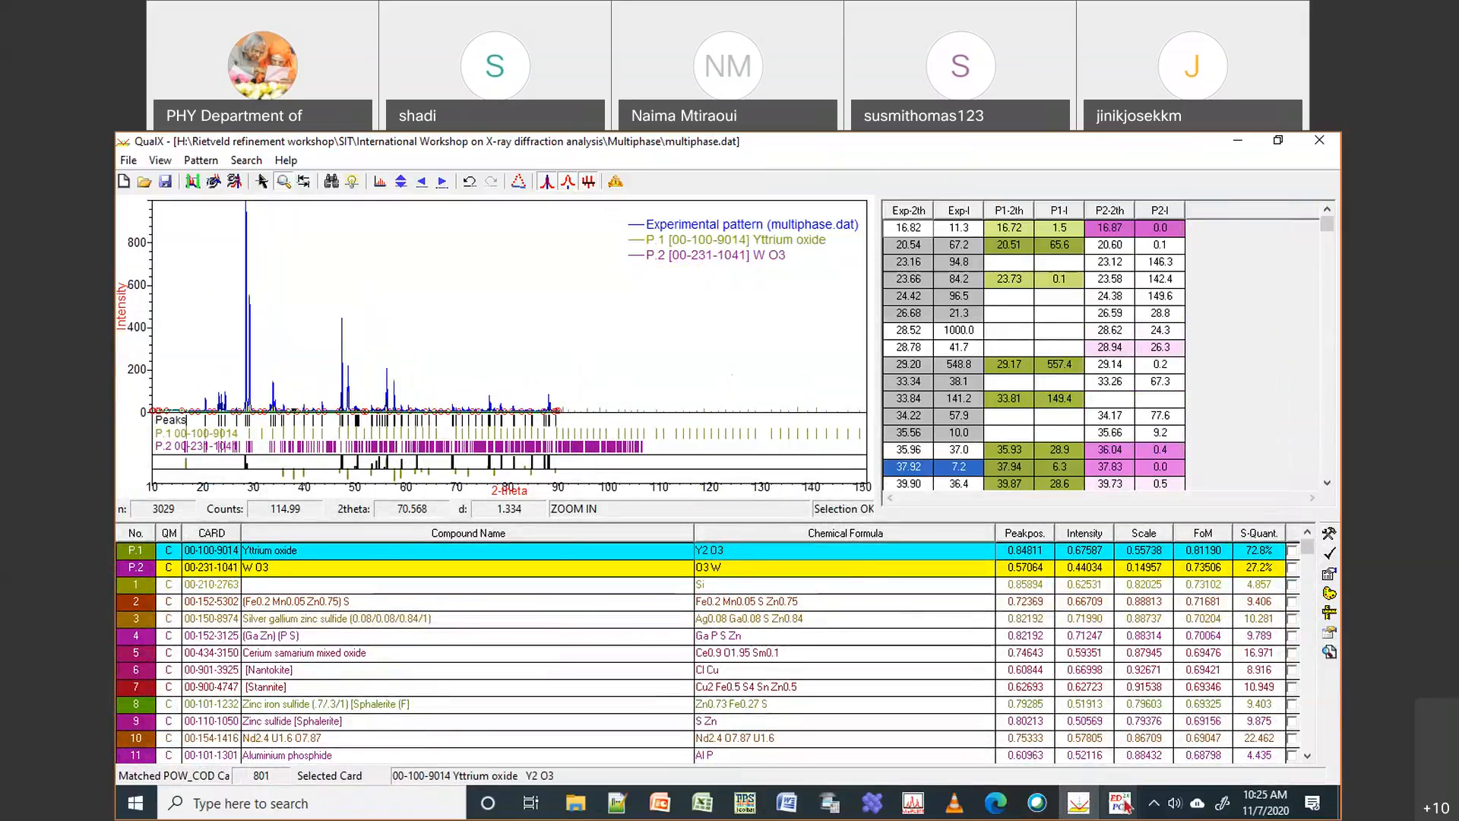
mouse_move(1124, 810)
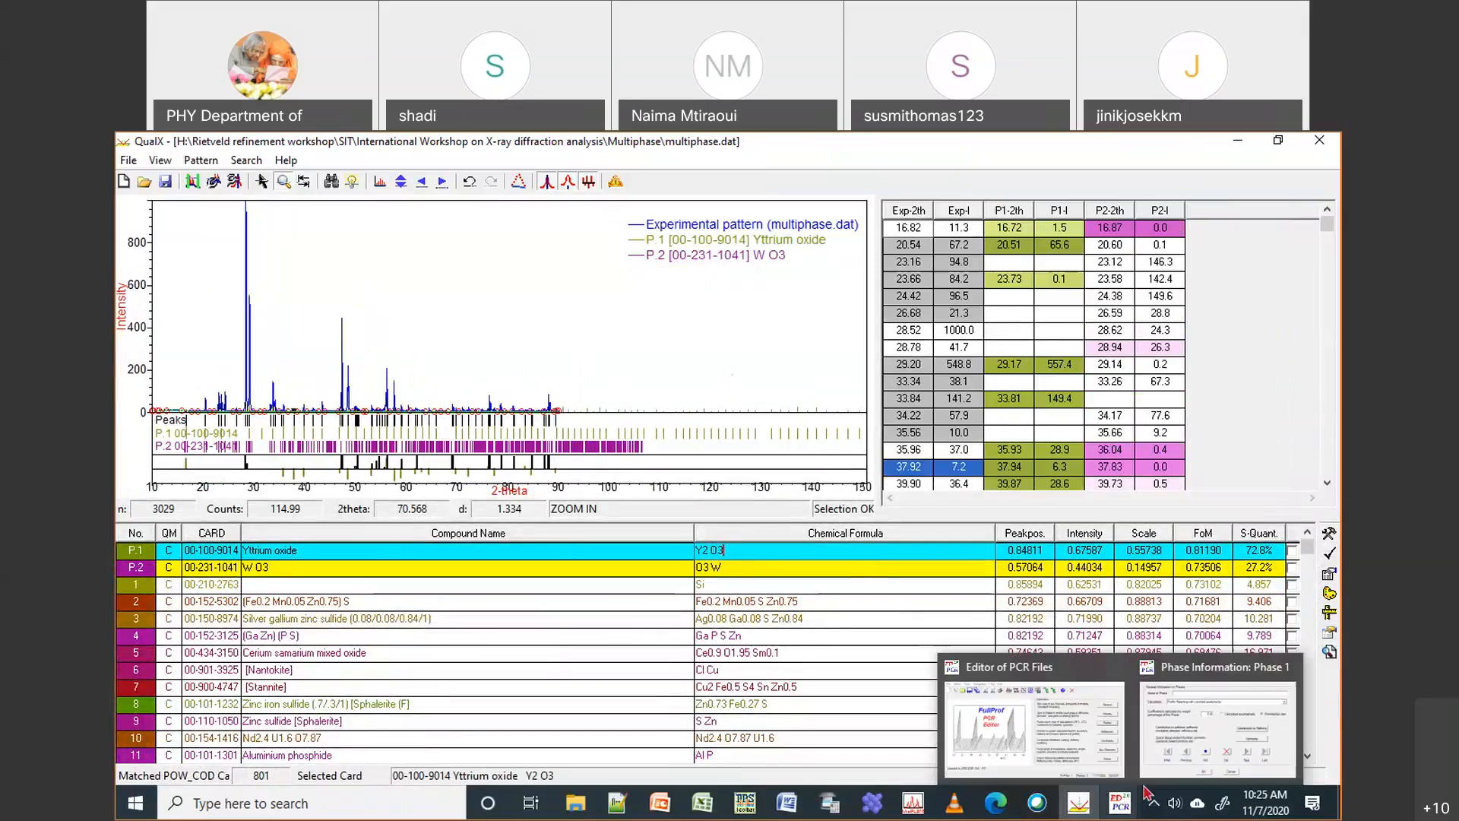
click(1217, 723)
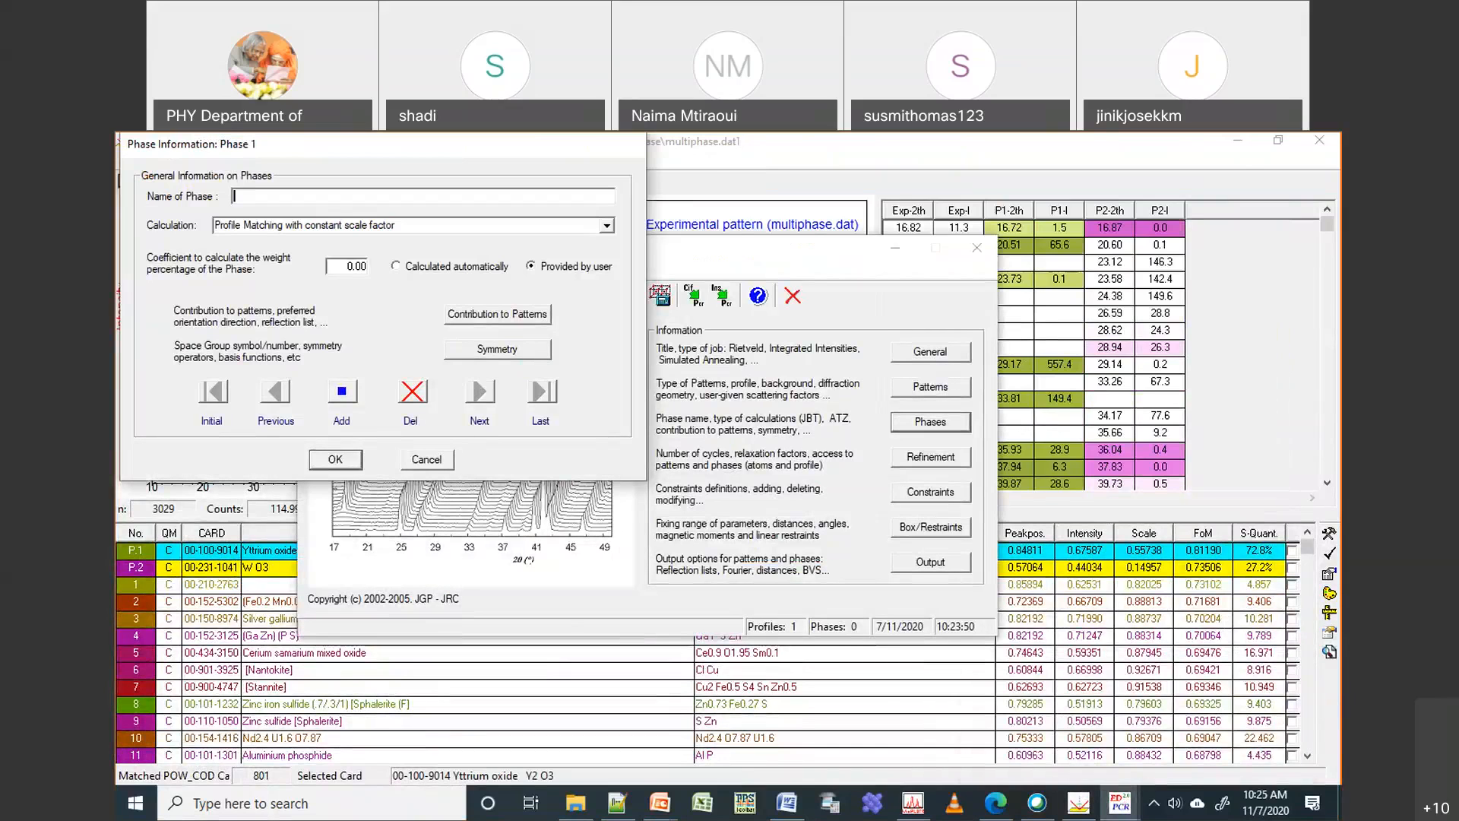
text(Y2O3)
Set the Y2O3 phase's contribution to pattern 1 to the Thompson-Cox-Hastings pseudo-Voigt * Axial divergence asymmetry peak shape
click(536, 319)
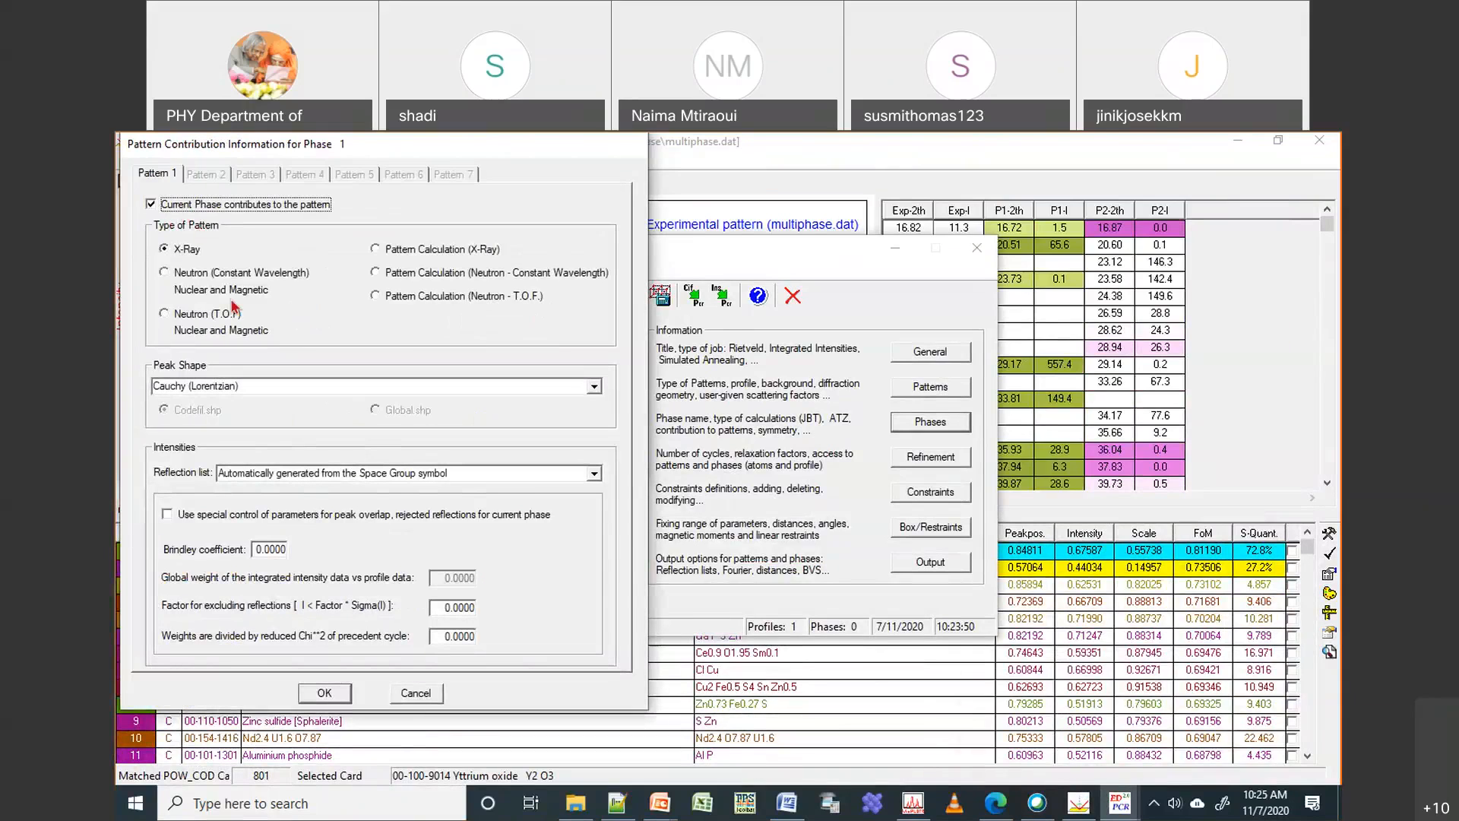
click(596, 389)
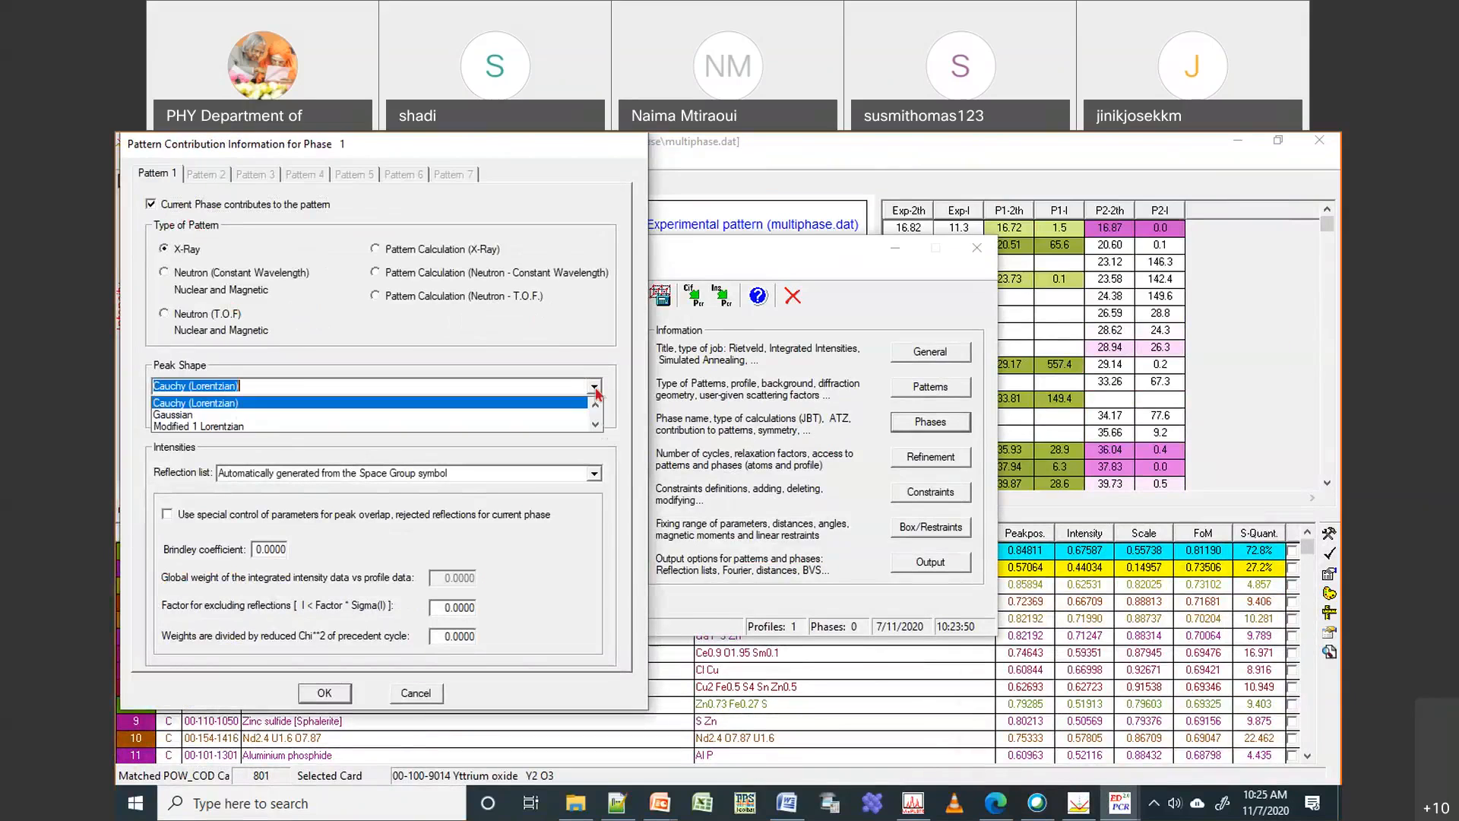
click(598, 427)
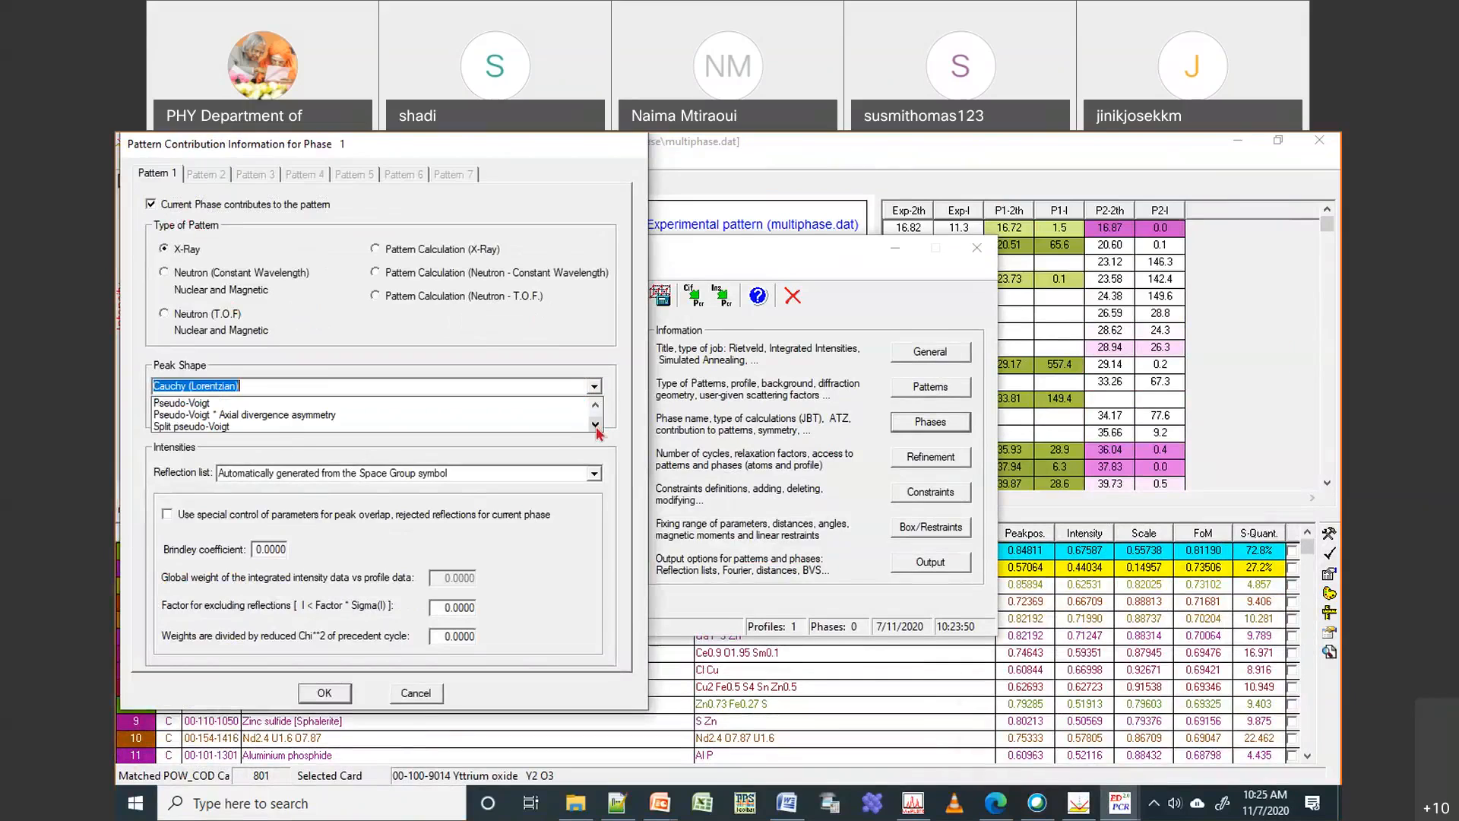
click(595, 427)
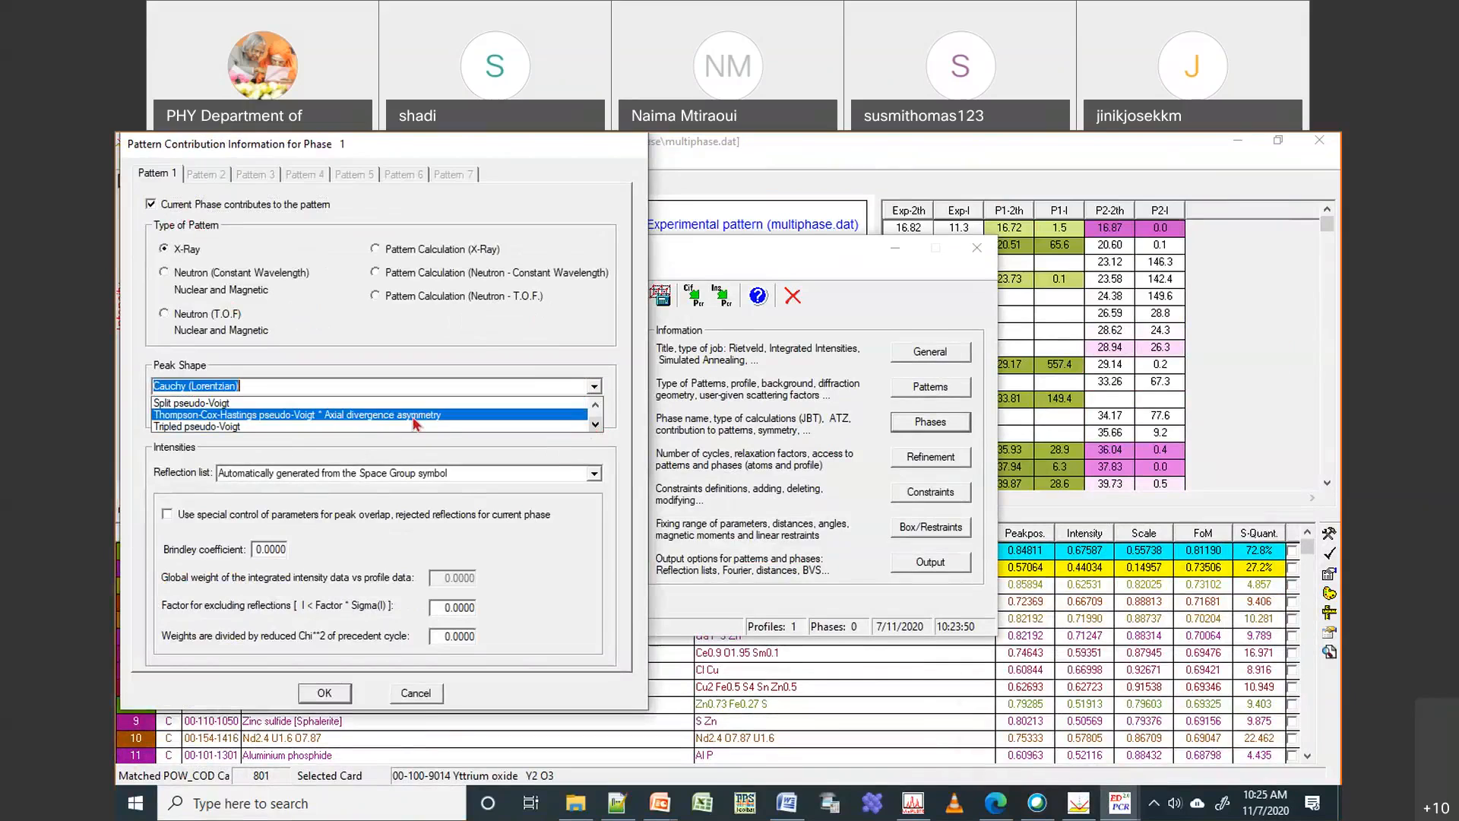
click(319, 415)
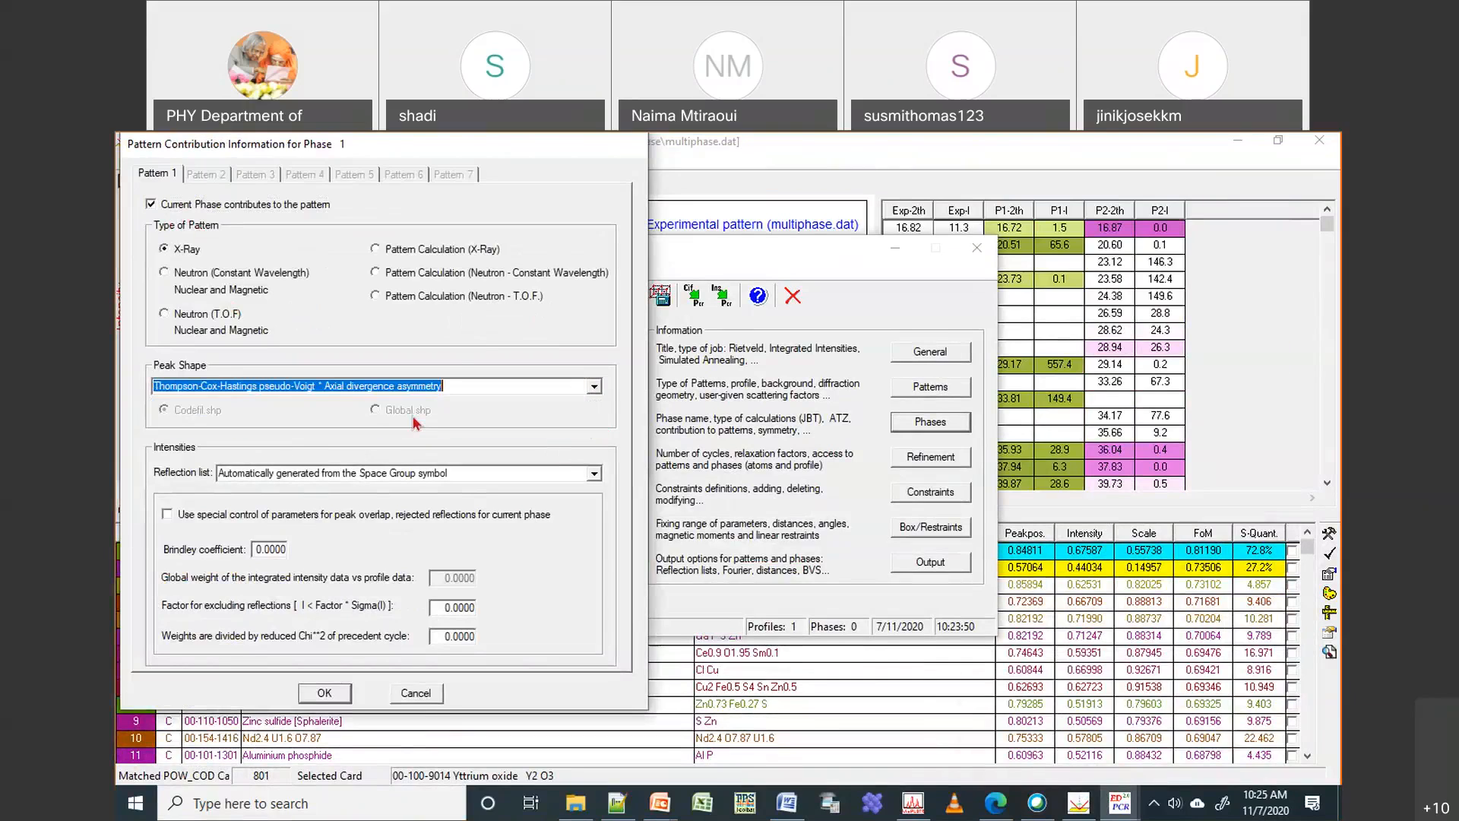
click(324, 694)
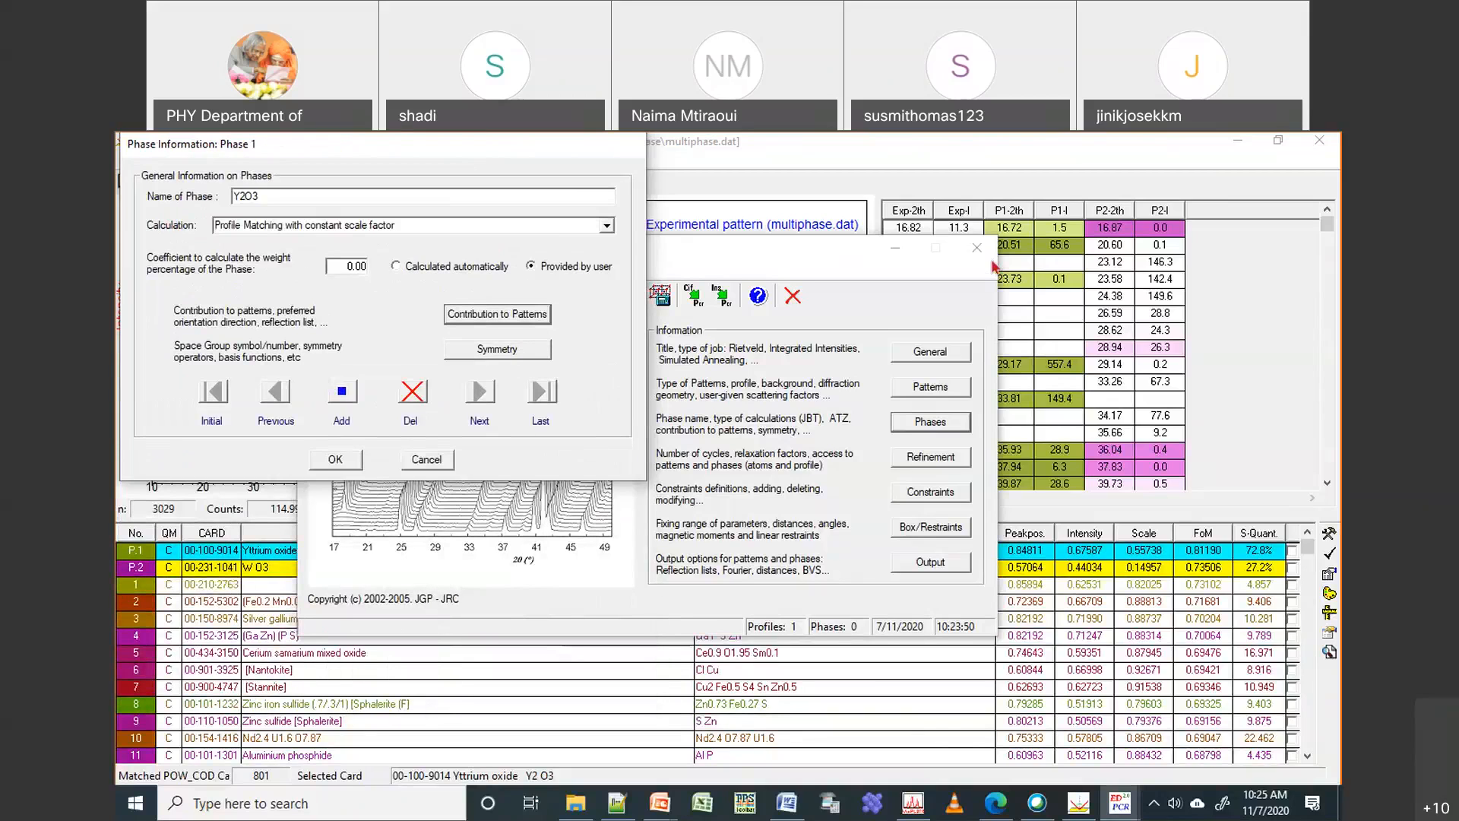
Open the Yttrium oxide card information in QualX, confirm the phase information, and arrange the PCR editor beside the card
click(1255, 390)
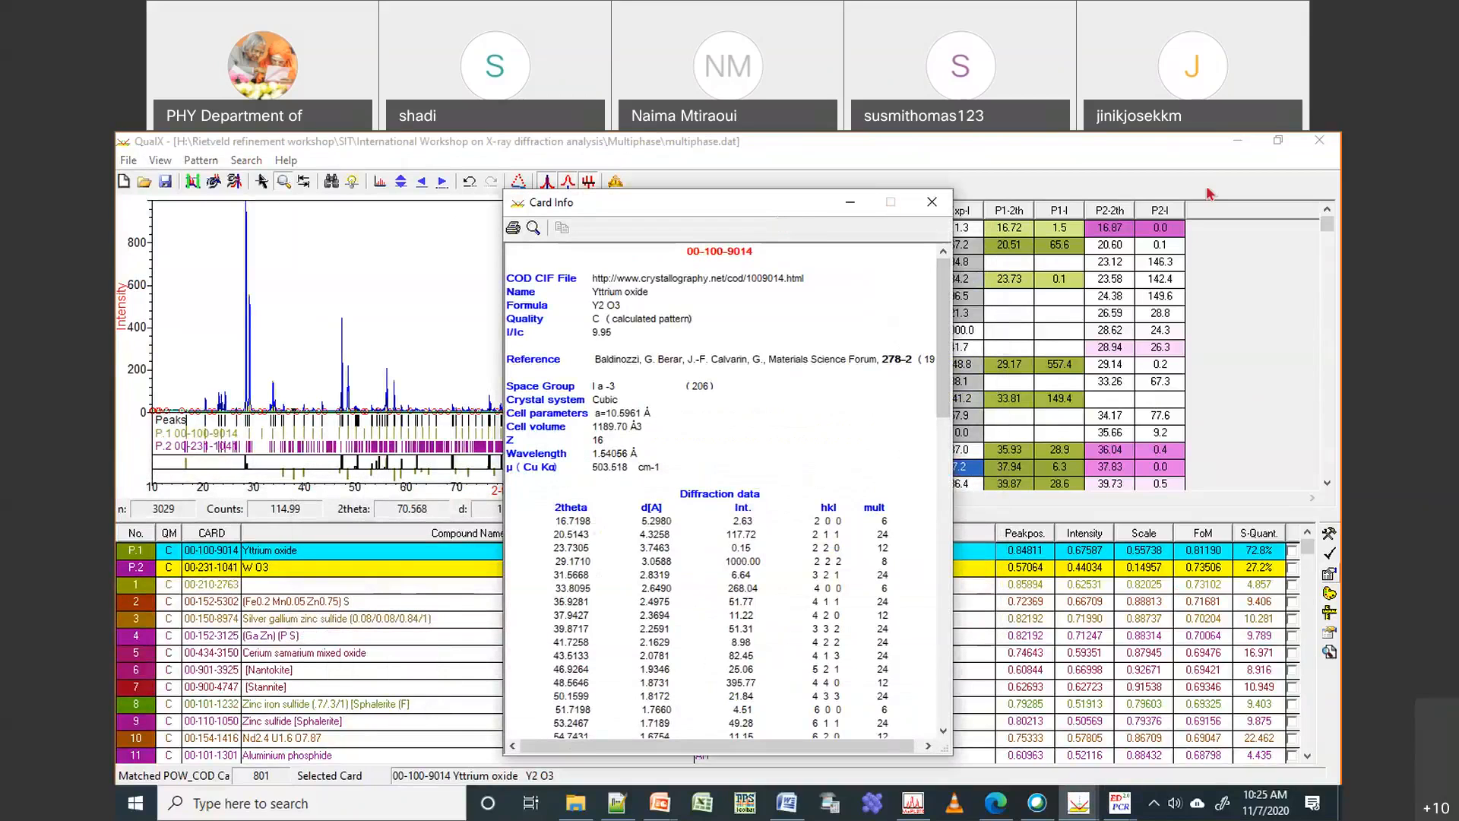
drag(820, 205, 1205, 196)
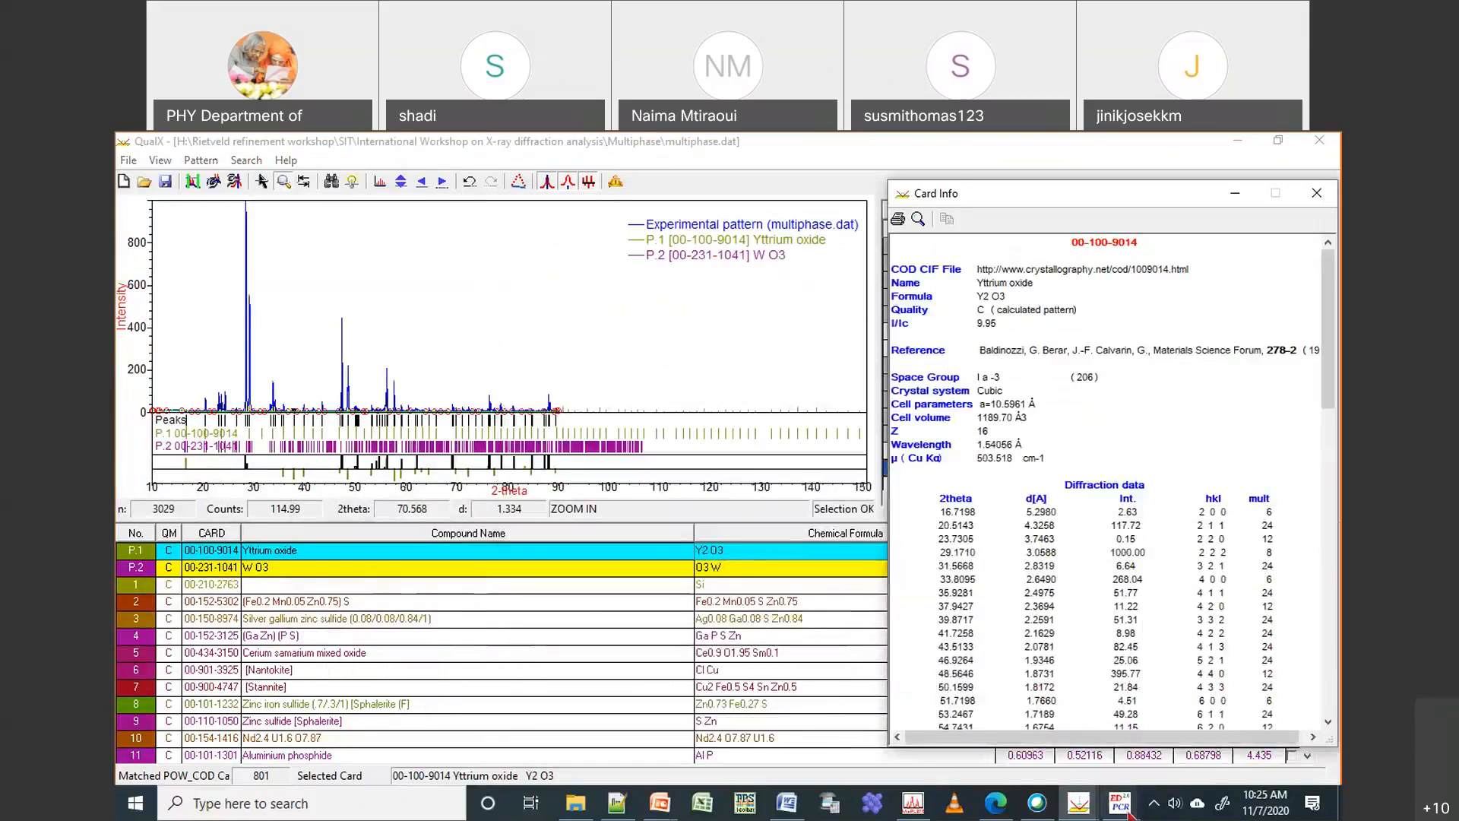
click(1127, 811)
click(1064, 722)
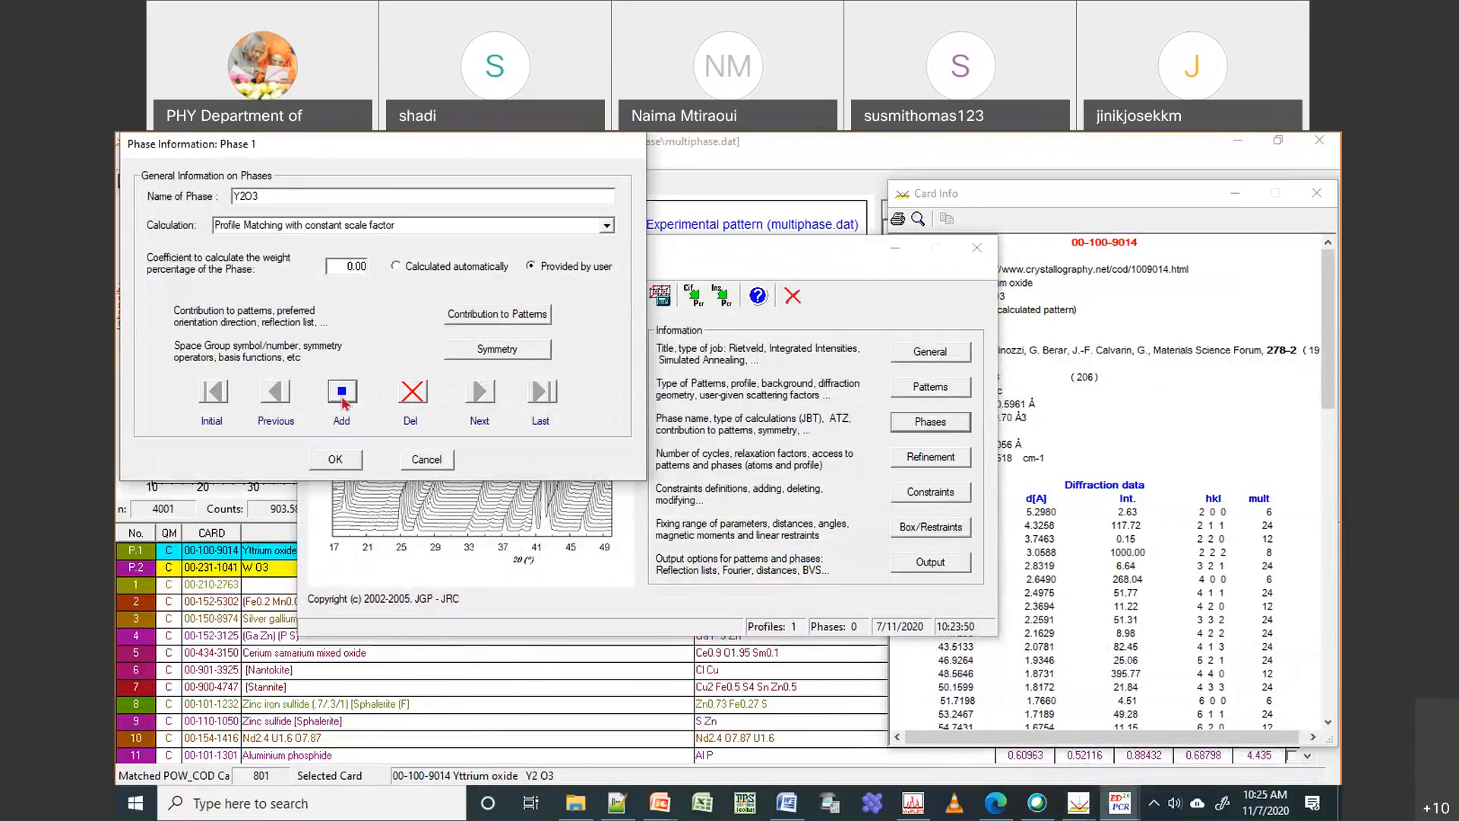
click(334, 459)
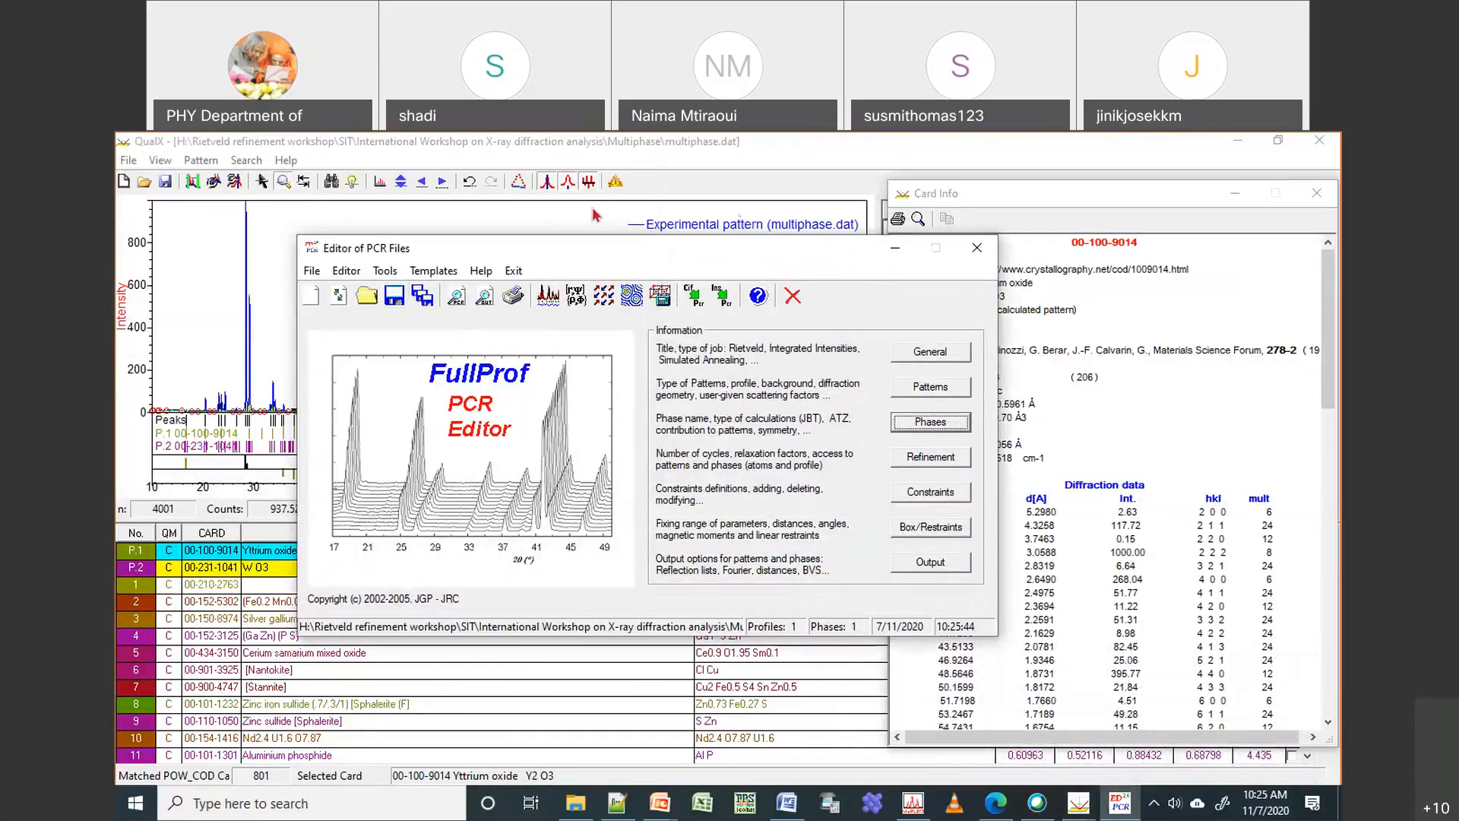
drag(710, 256, 564, 215)
Reopen the Y2O3 phase information and check its contribution settings for pattern 1
click(788, 385)
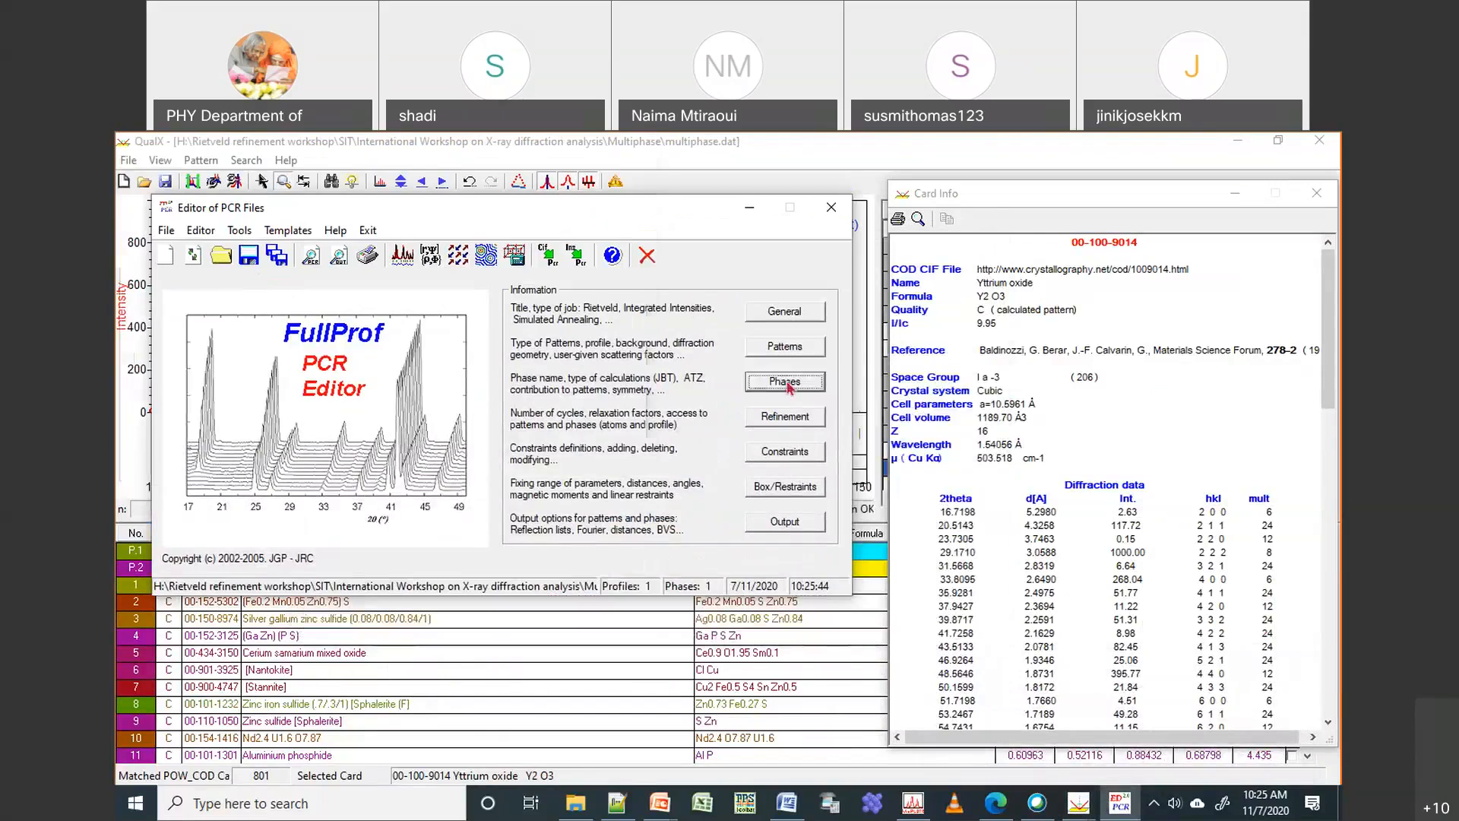
click(495, 317)
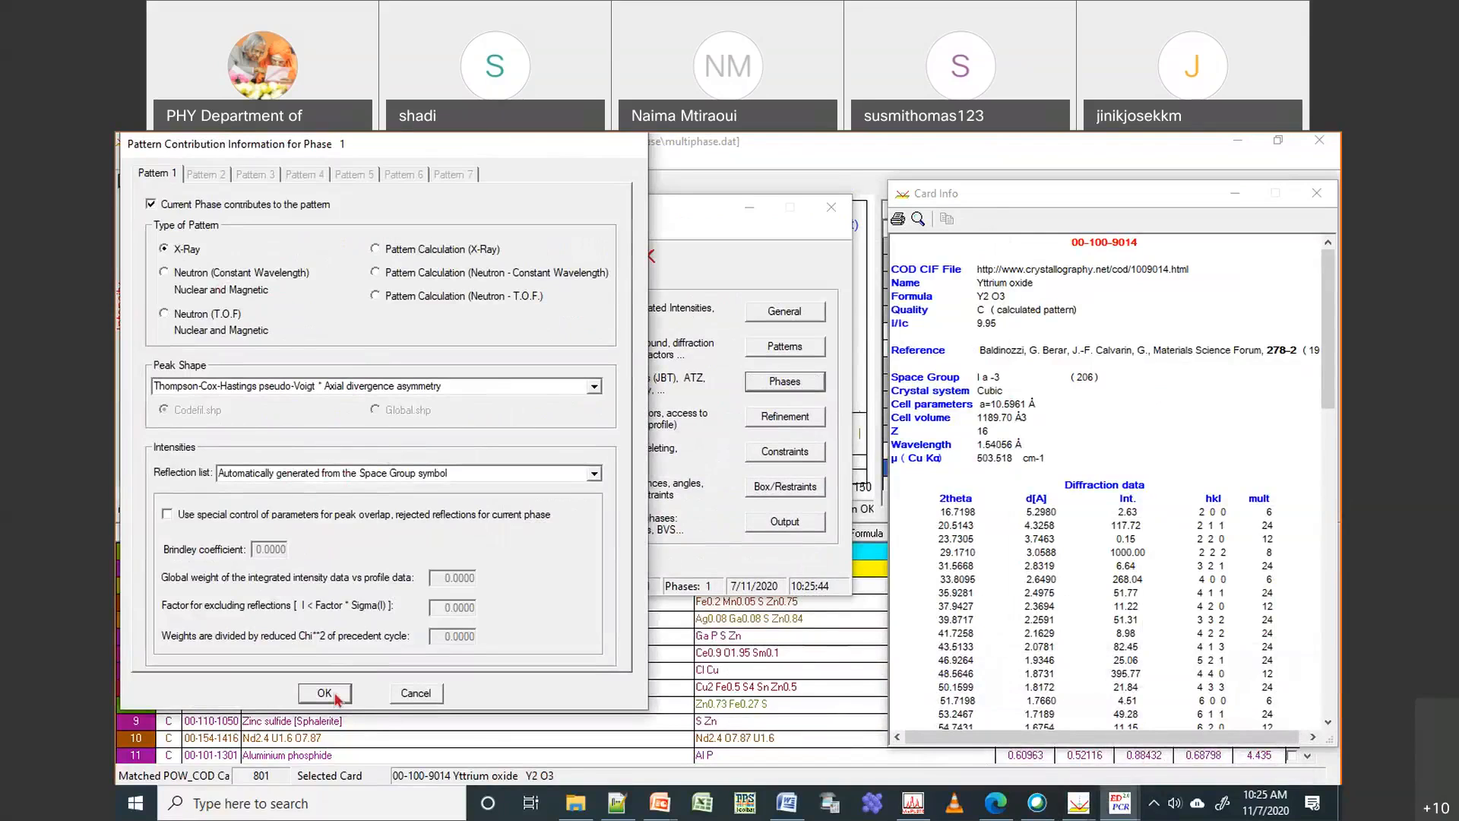
click(324, 693)
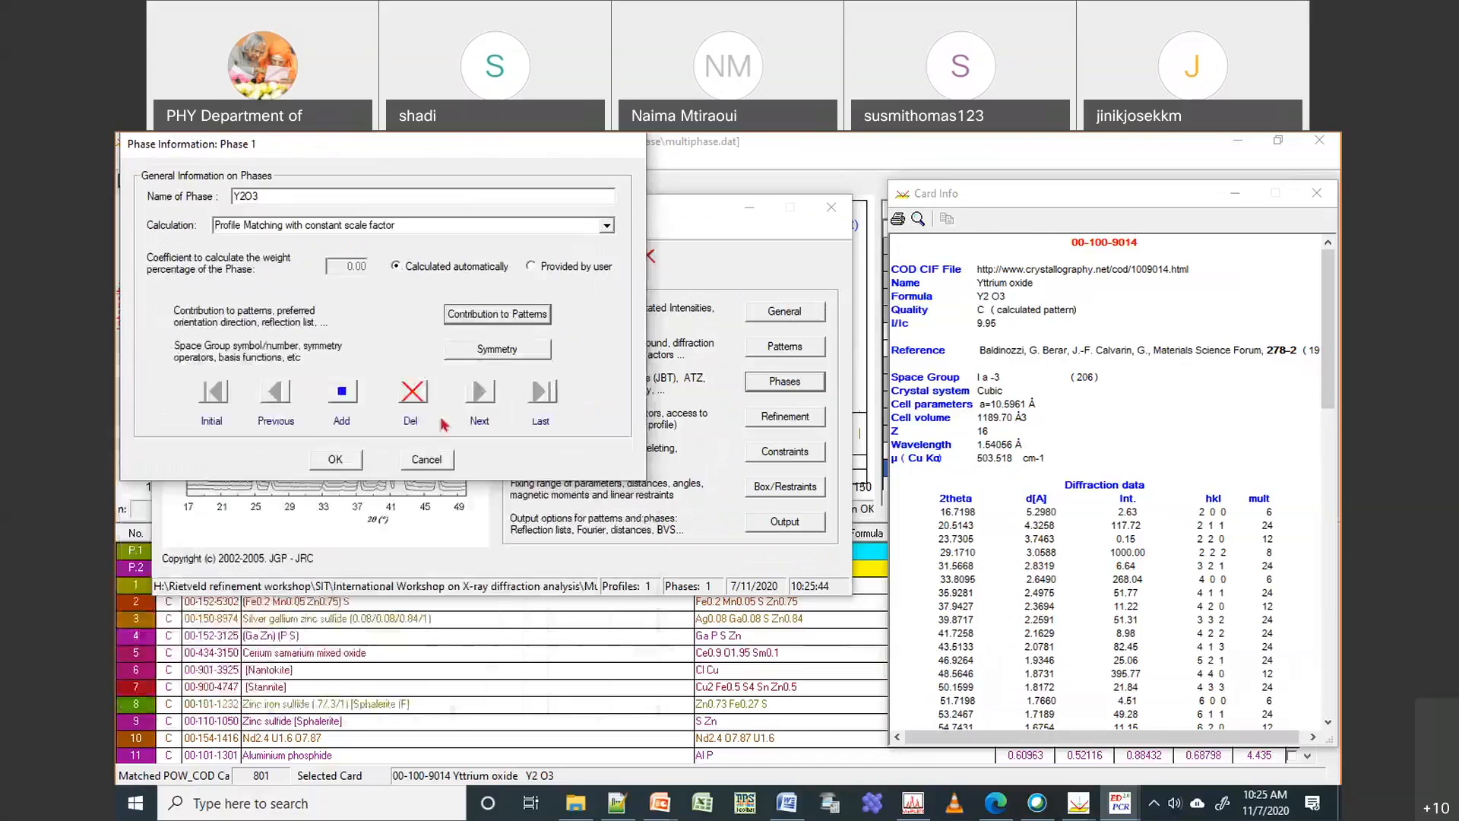
Set the Y2O3 phase's space group to "I a -3" from the QualX card and generate its symmetry operators automatically
click(487, 354)
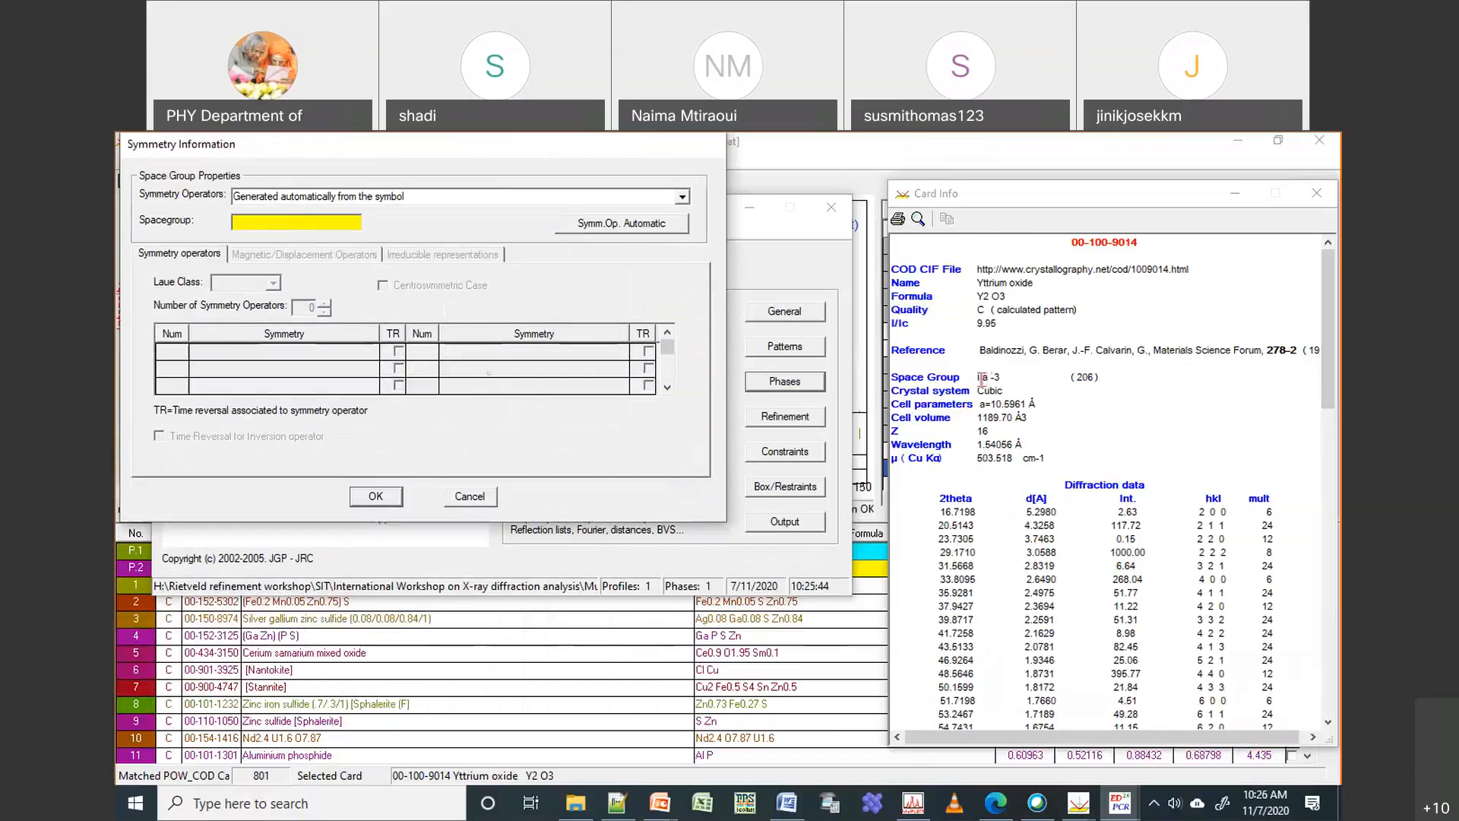
drag(978, 377, 1004, 378)
drag(1099, 377, 1078, 373)
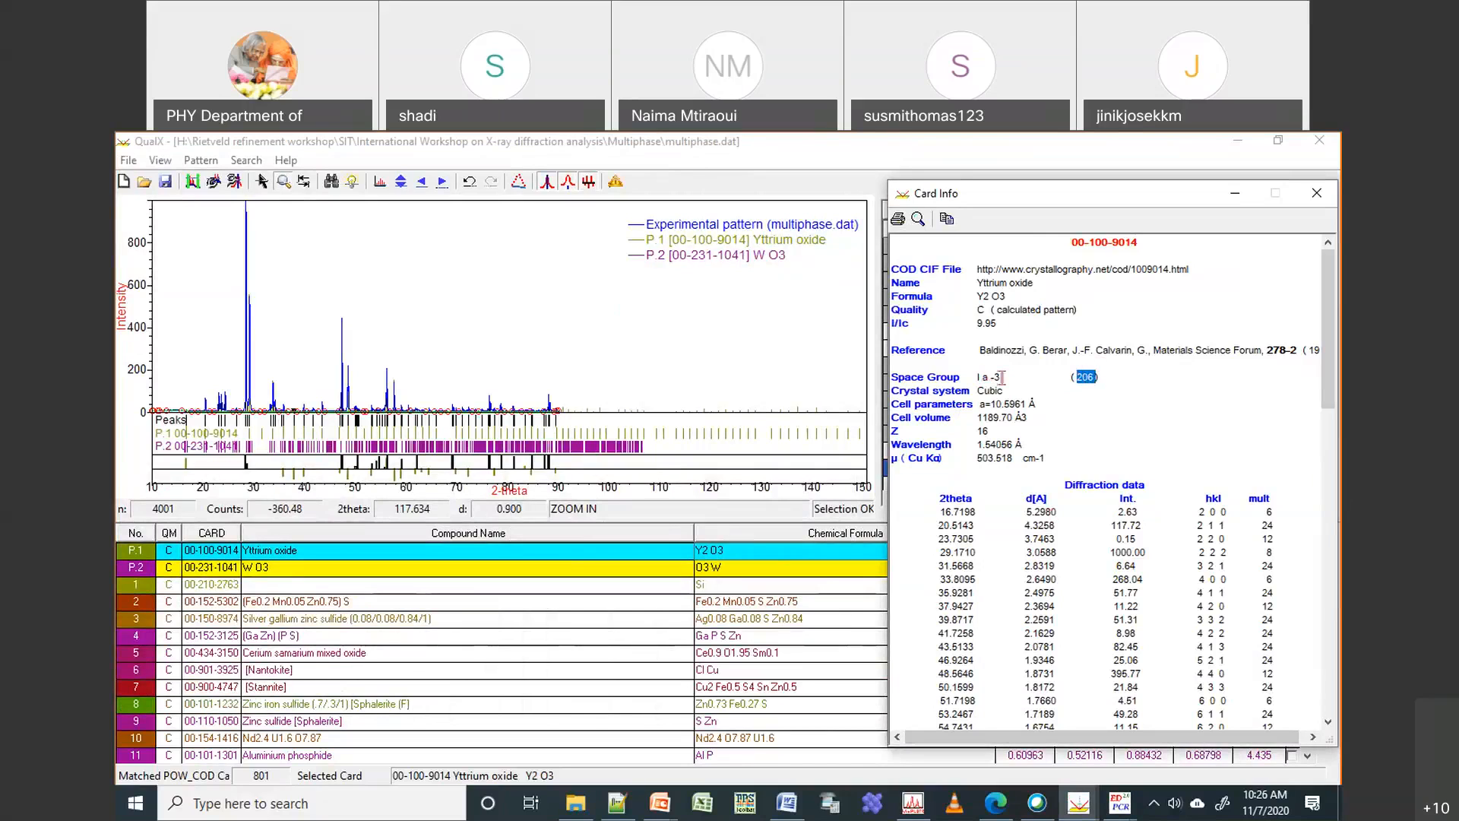
mouse_move(1119, 803)
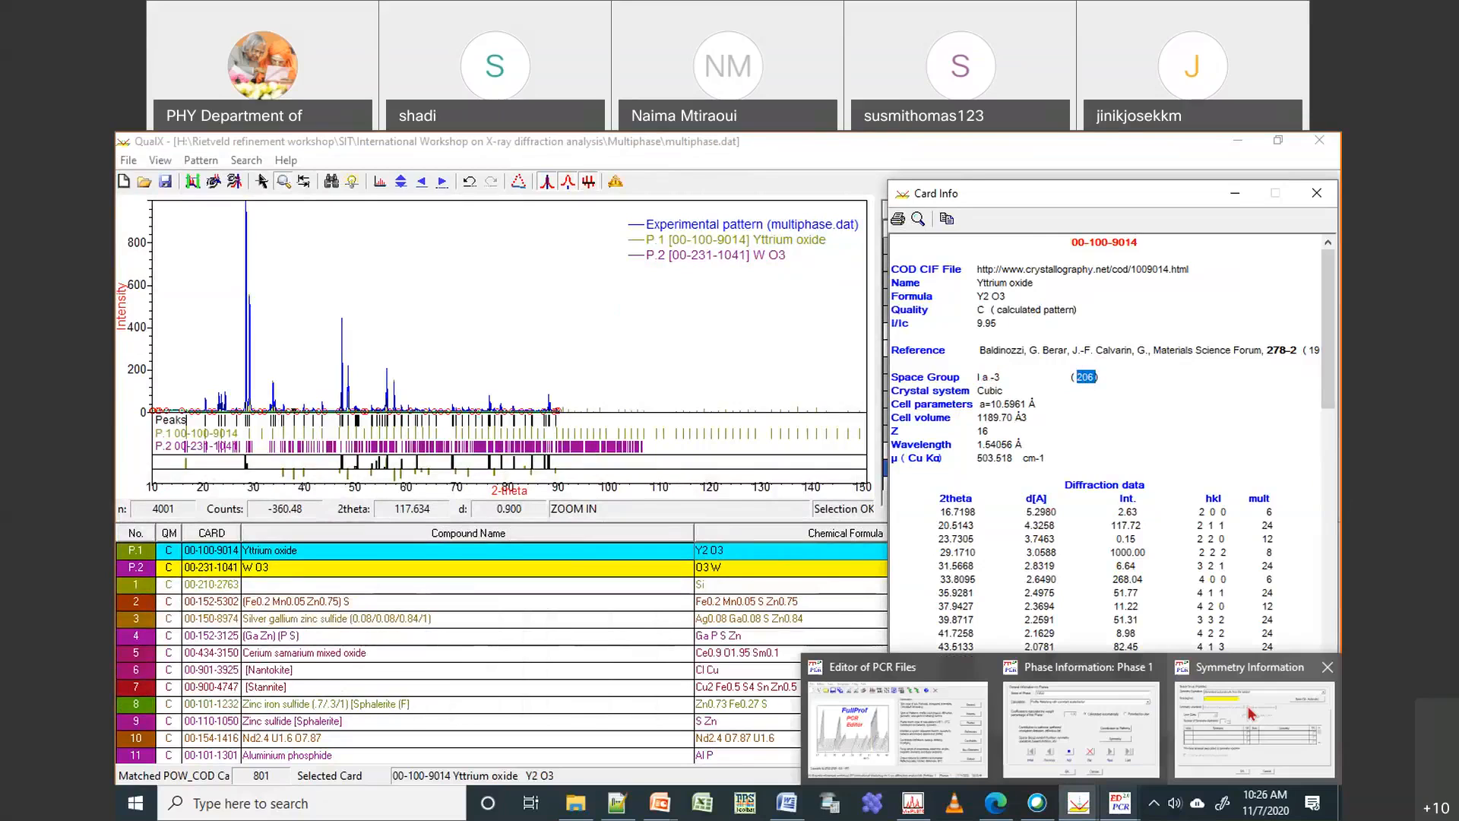
click(1250, 713)
text(I a)
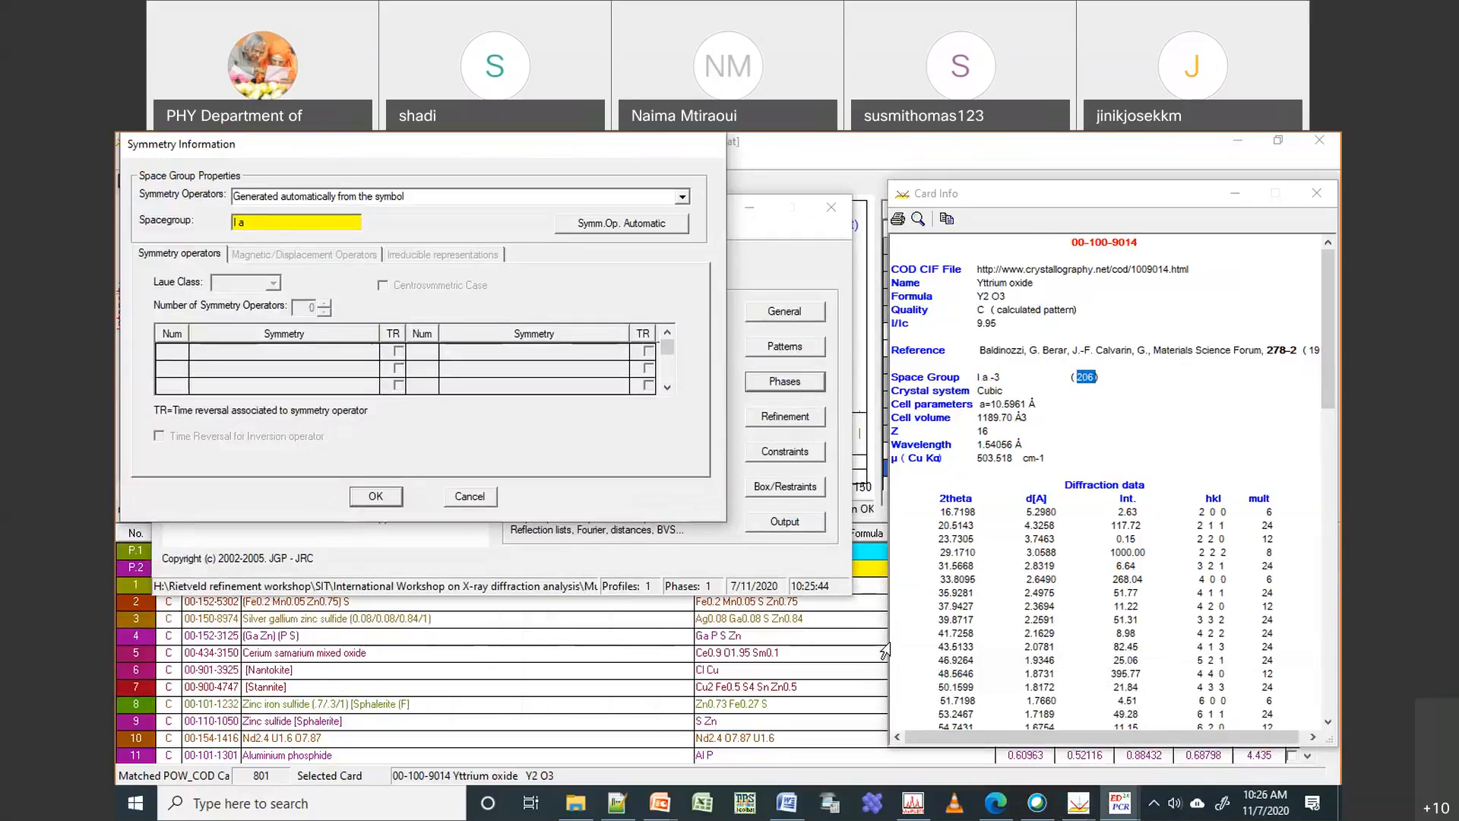
text( -3)
click(635, 228)
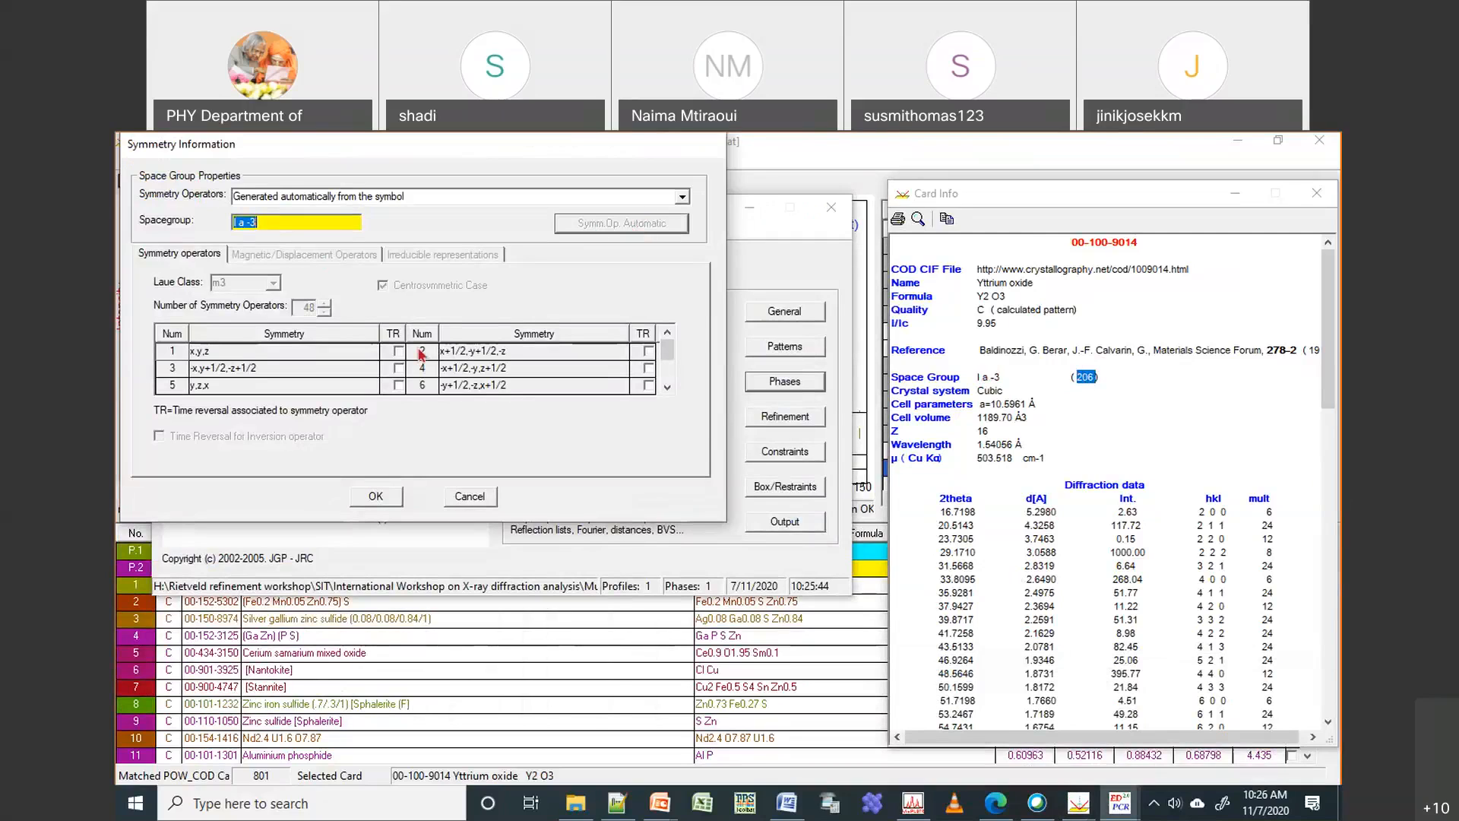
Review the generated symmetry operators, and accept the symmetry and phase information for Y2O3
click(669, 387)
click(668, 387)
click(668, 387)
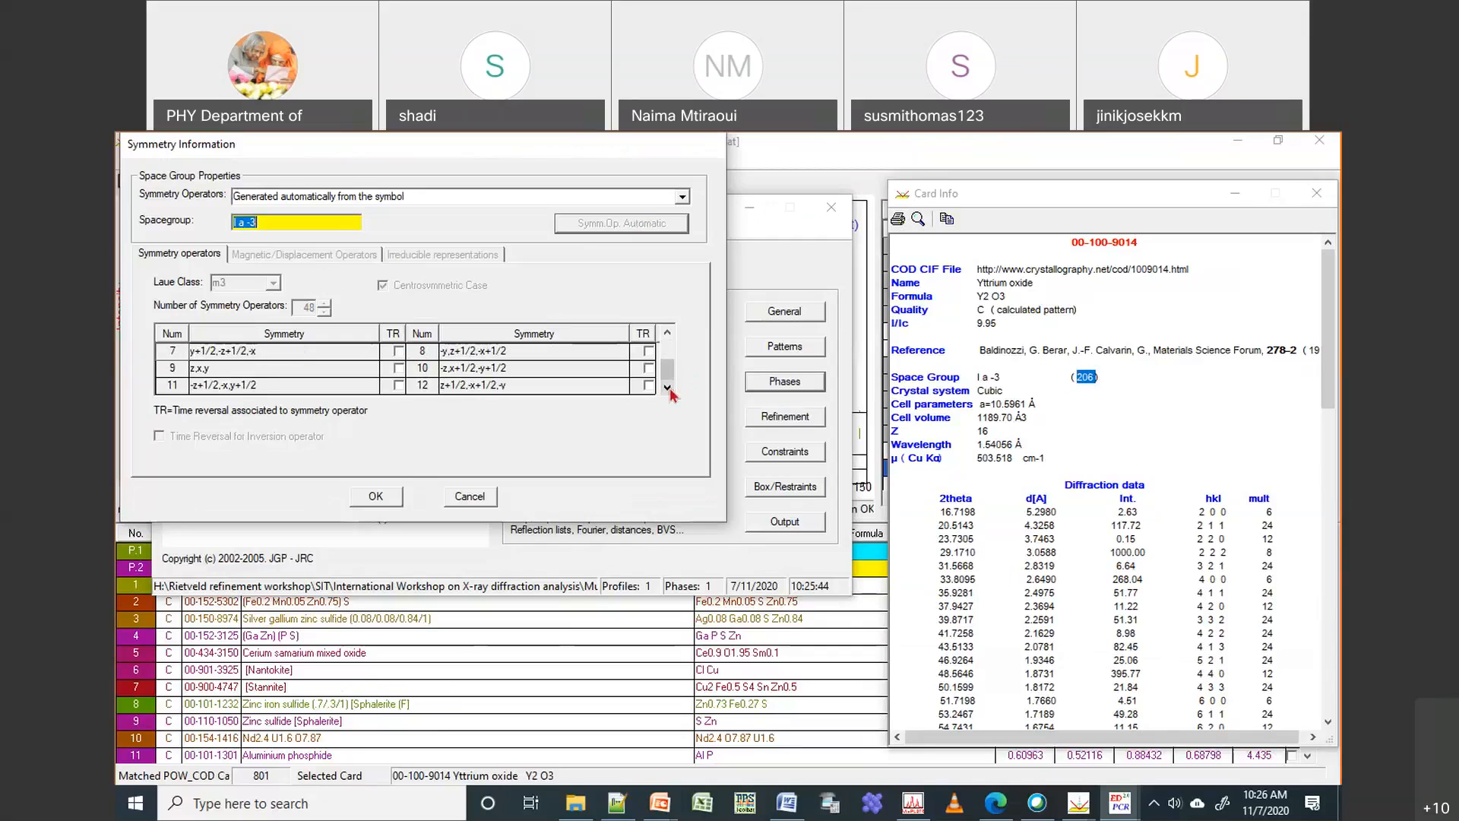
drag(667, 381, 560, 329)
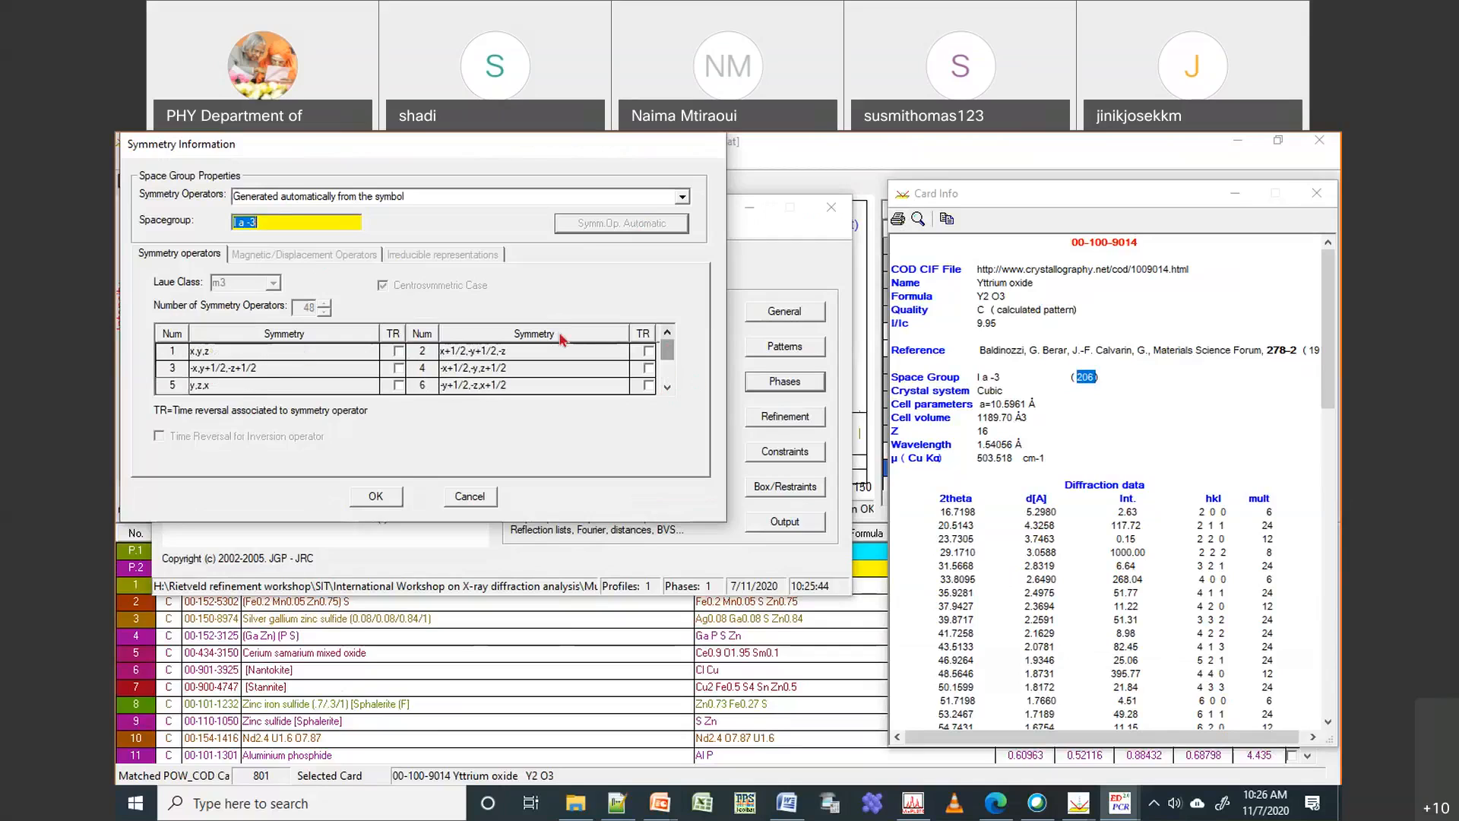
click(389, 499)
click(327, 464)
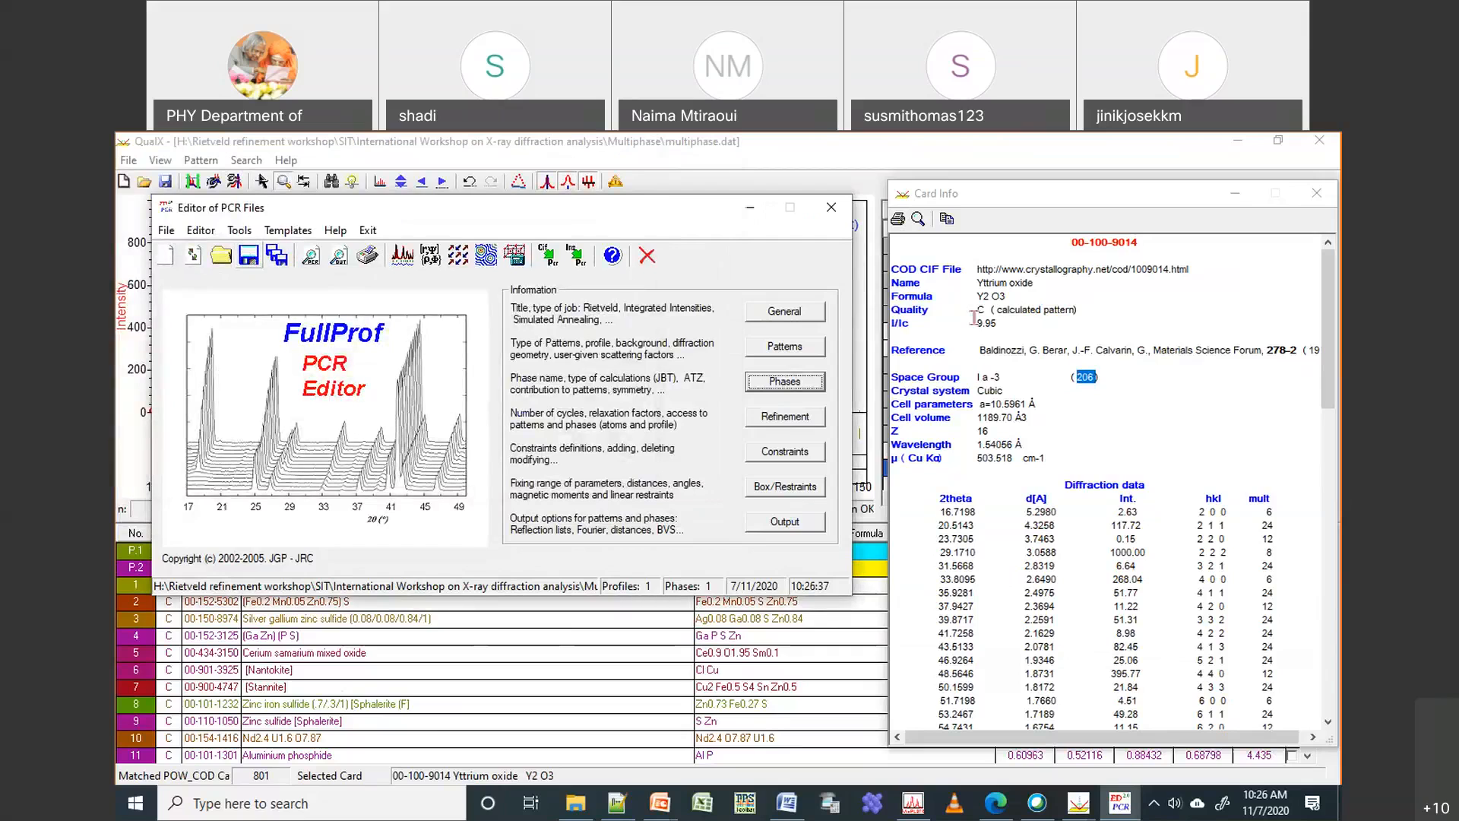
Set the number of refinement cycles to 10 in the refinement information
click(802, 420)
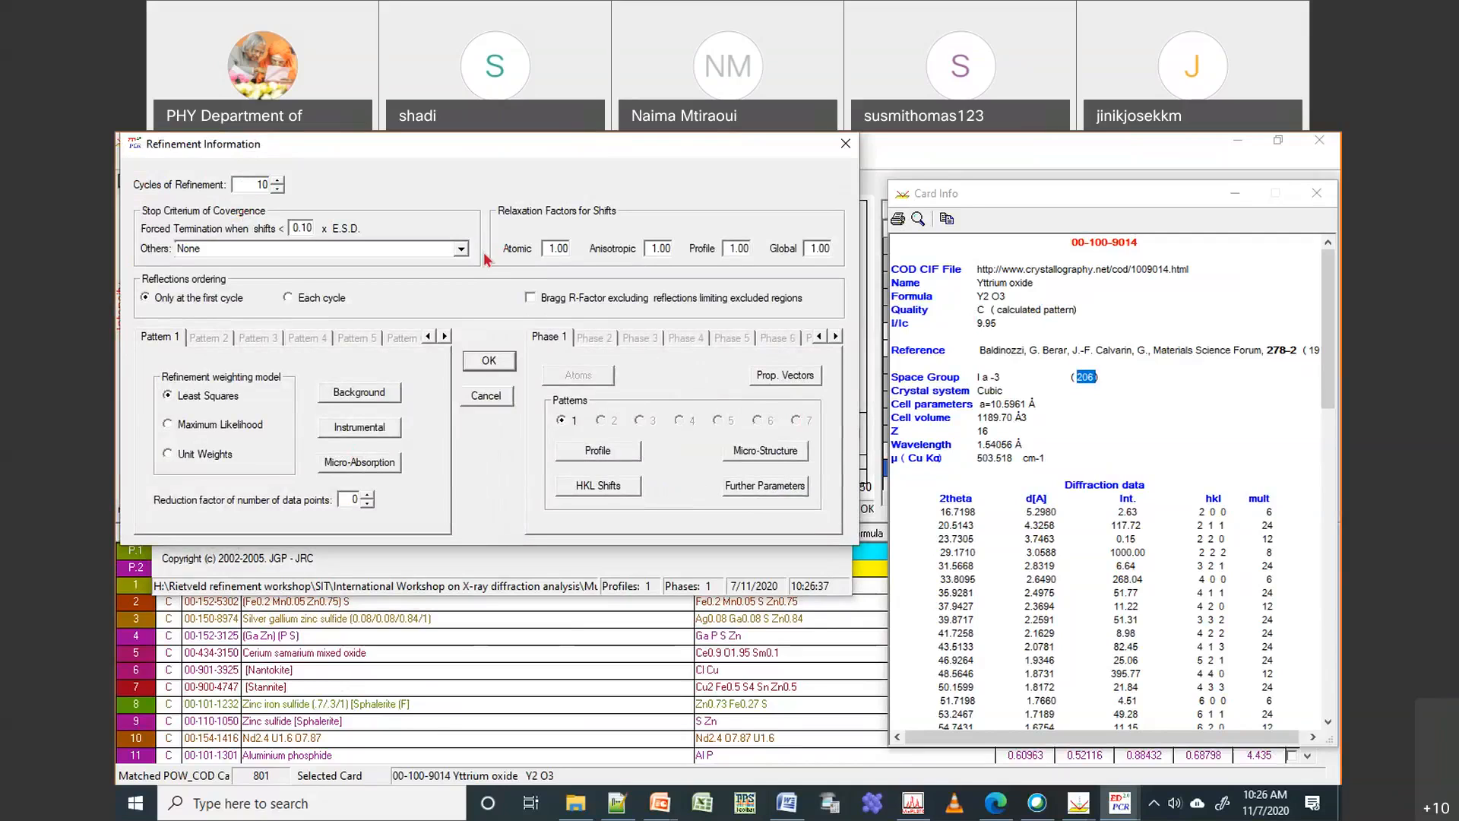
text(10)
double_click(259, 182)
Set the Y2O3 cell parameters a, b and c to 10.596 in the profile parameters of phase 1
click(630, 456)
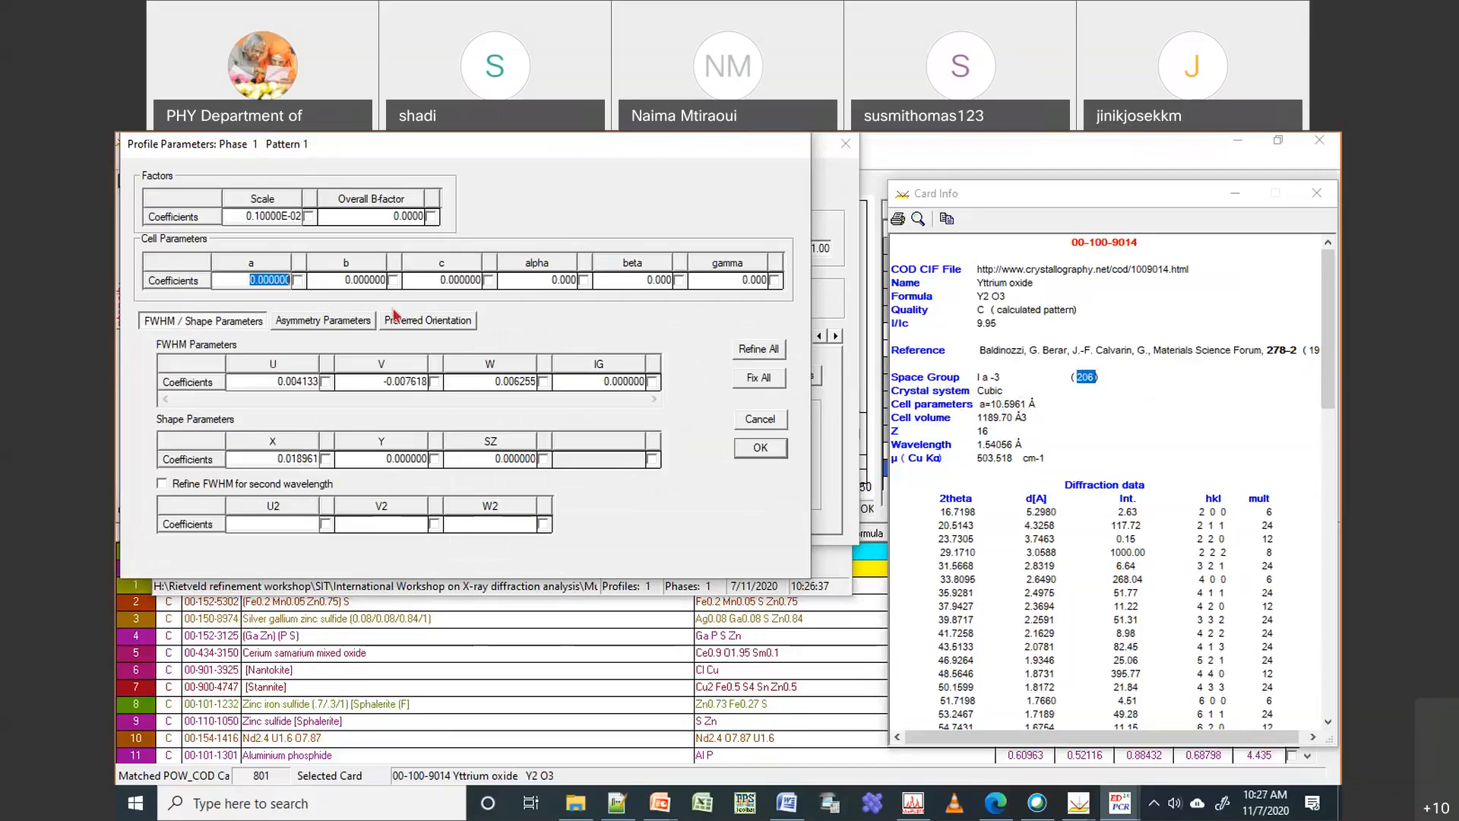
text(10.596)
key(Tab)
key(Tab)
click(246, 280)
drag(372, 278, 355, 278)
text(10.596)
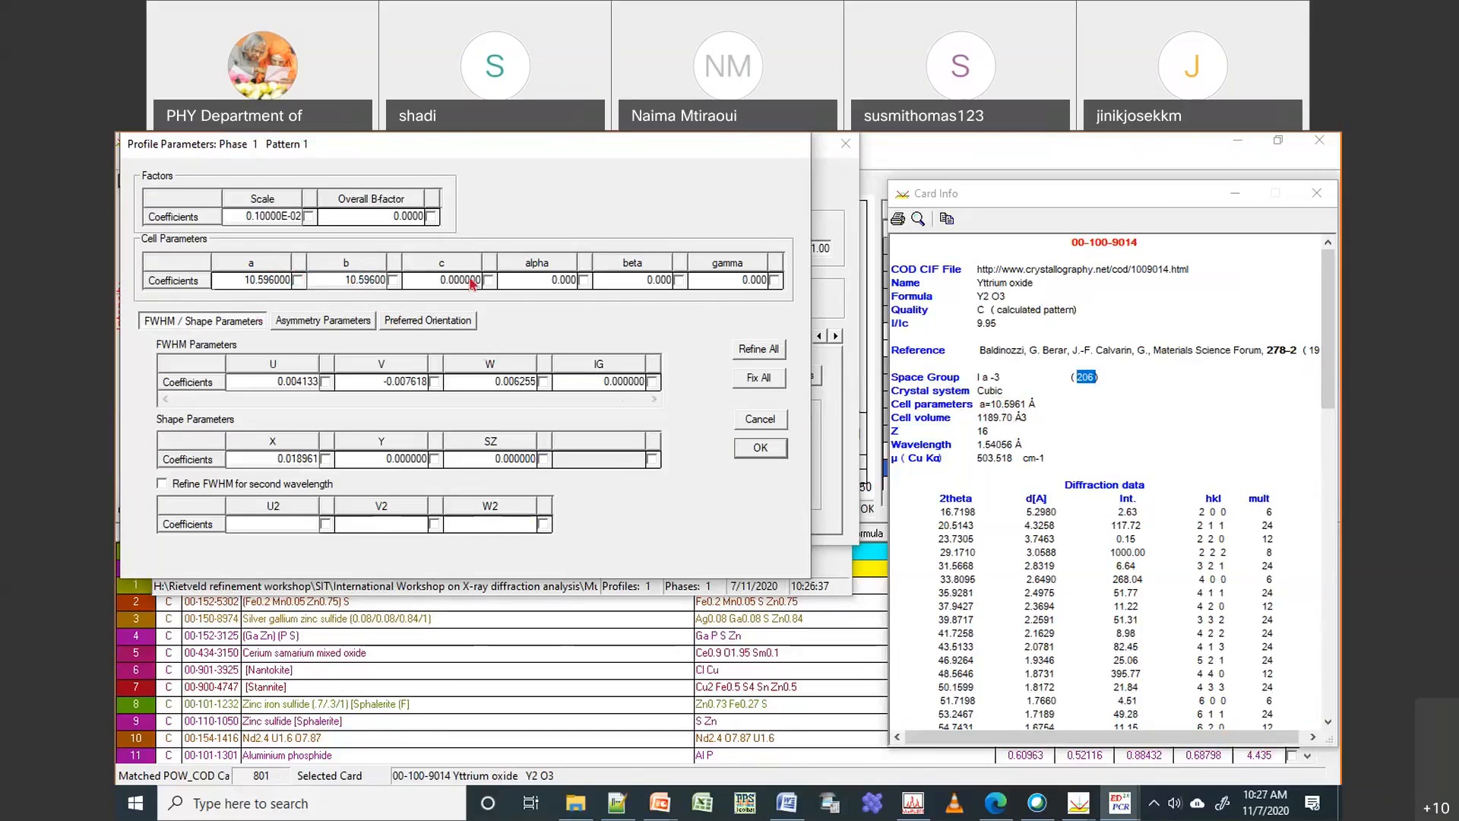
drag(465, 279, 439, 281)
text(10.596)
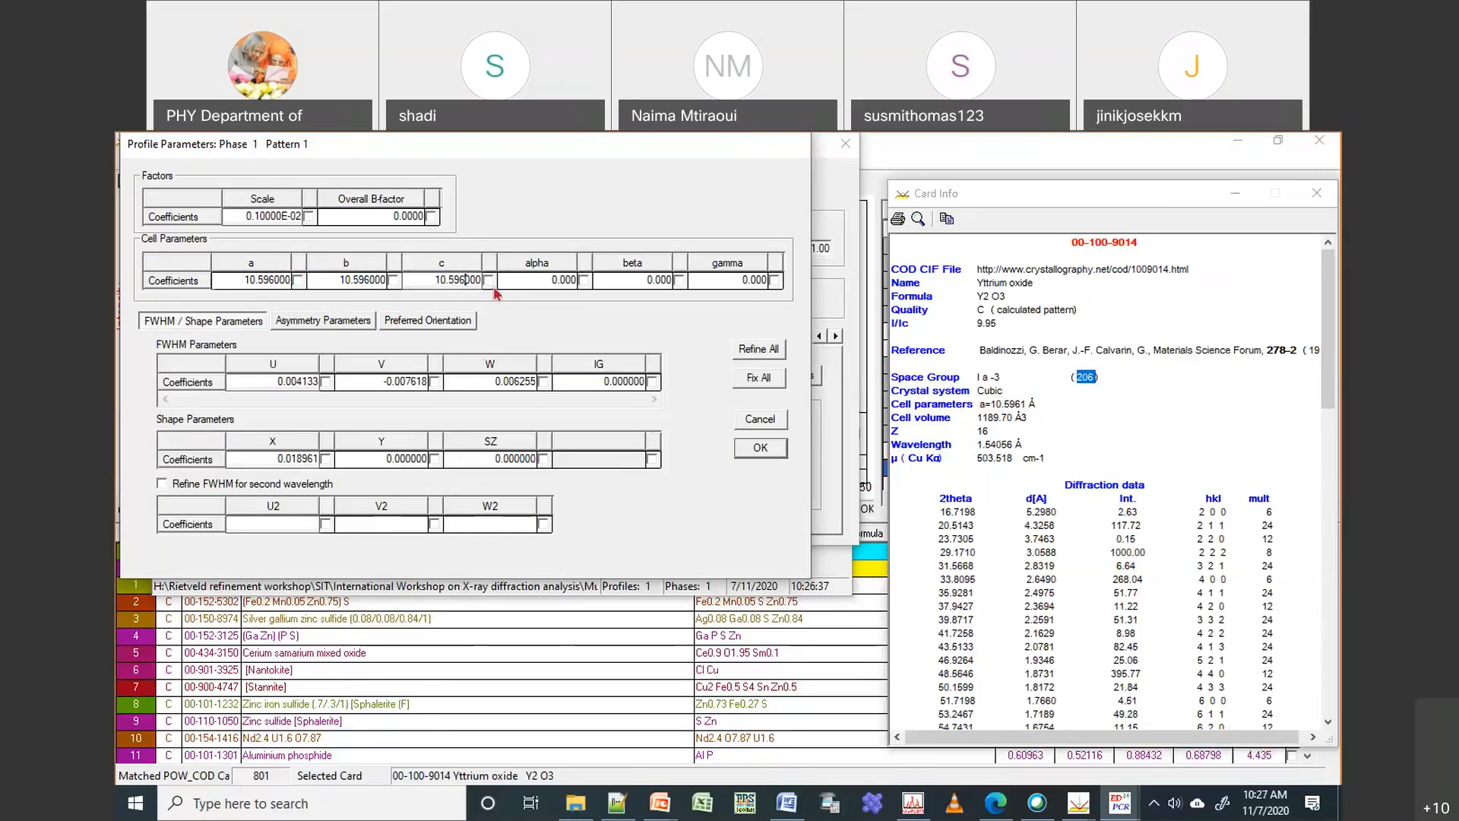
Set the Y2O3 cell angles alpha, beta and gamma to 90
text(9)
click(647, 280)
text(9)
click(728, 280)
text(9)
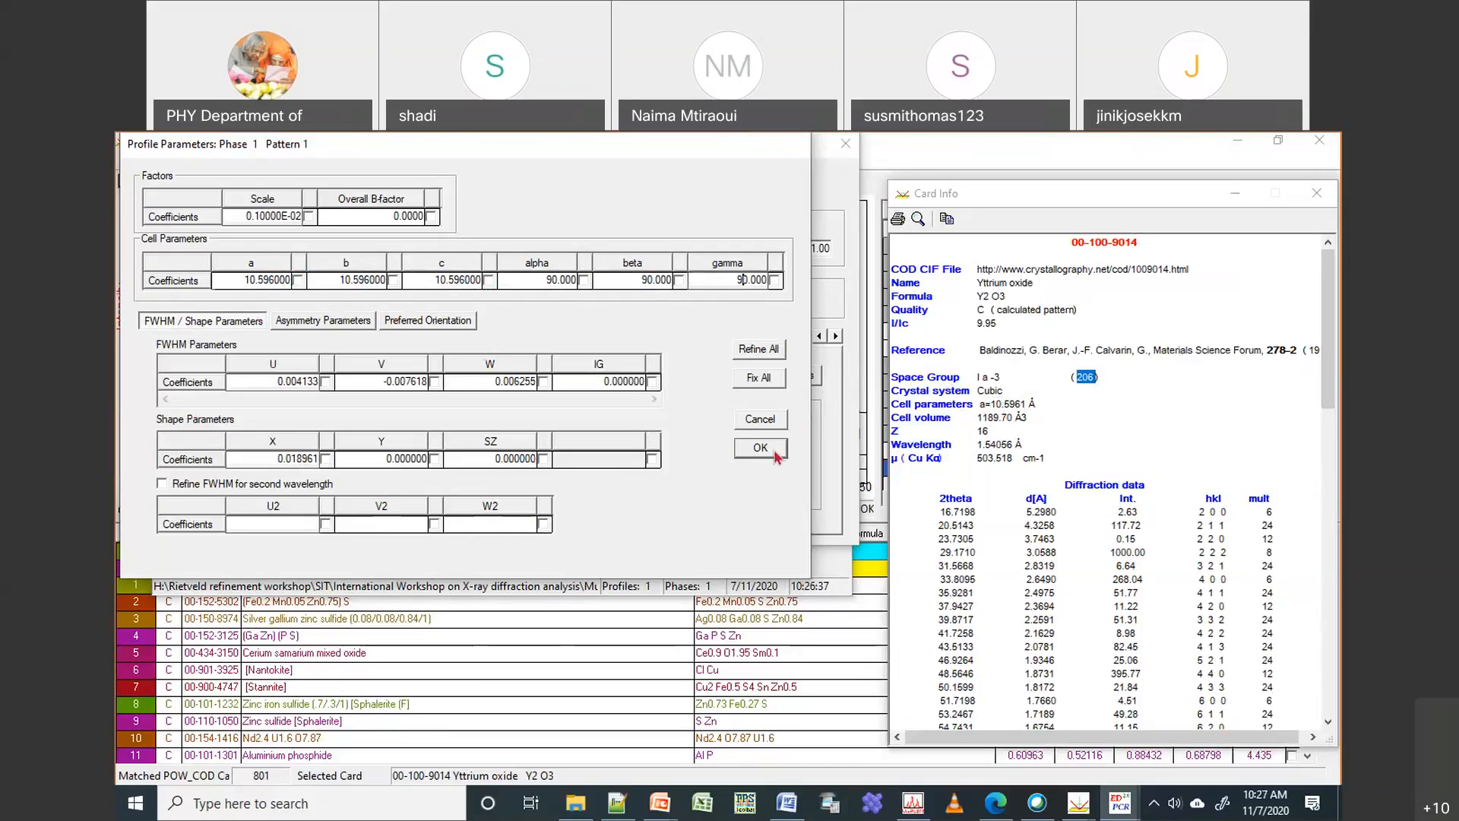
Mark the Y2O3 cell parameters a, b and c for refinement, and accept the profile parameters and refinement information
click(298, 280)
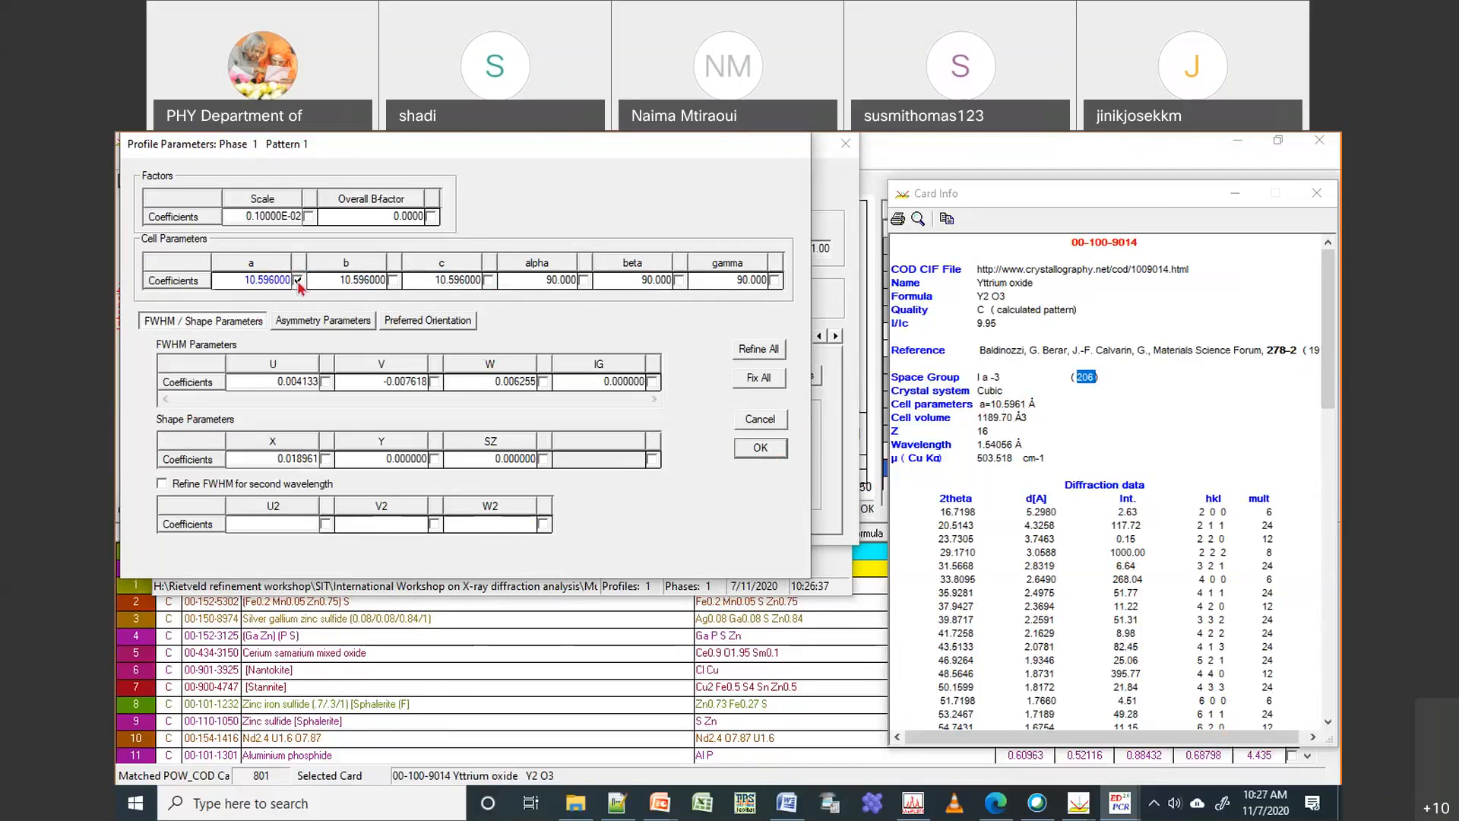
click(393, 280)
click(488, 280)
click(752, 448)
click(509, 367)
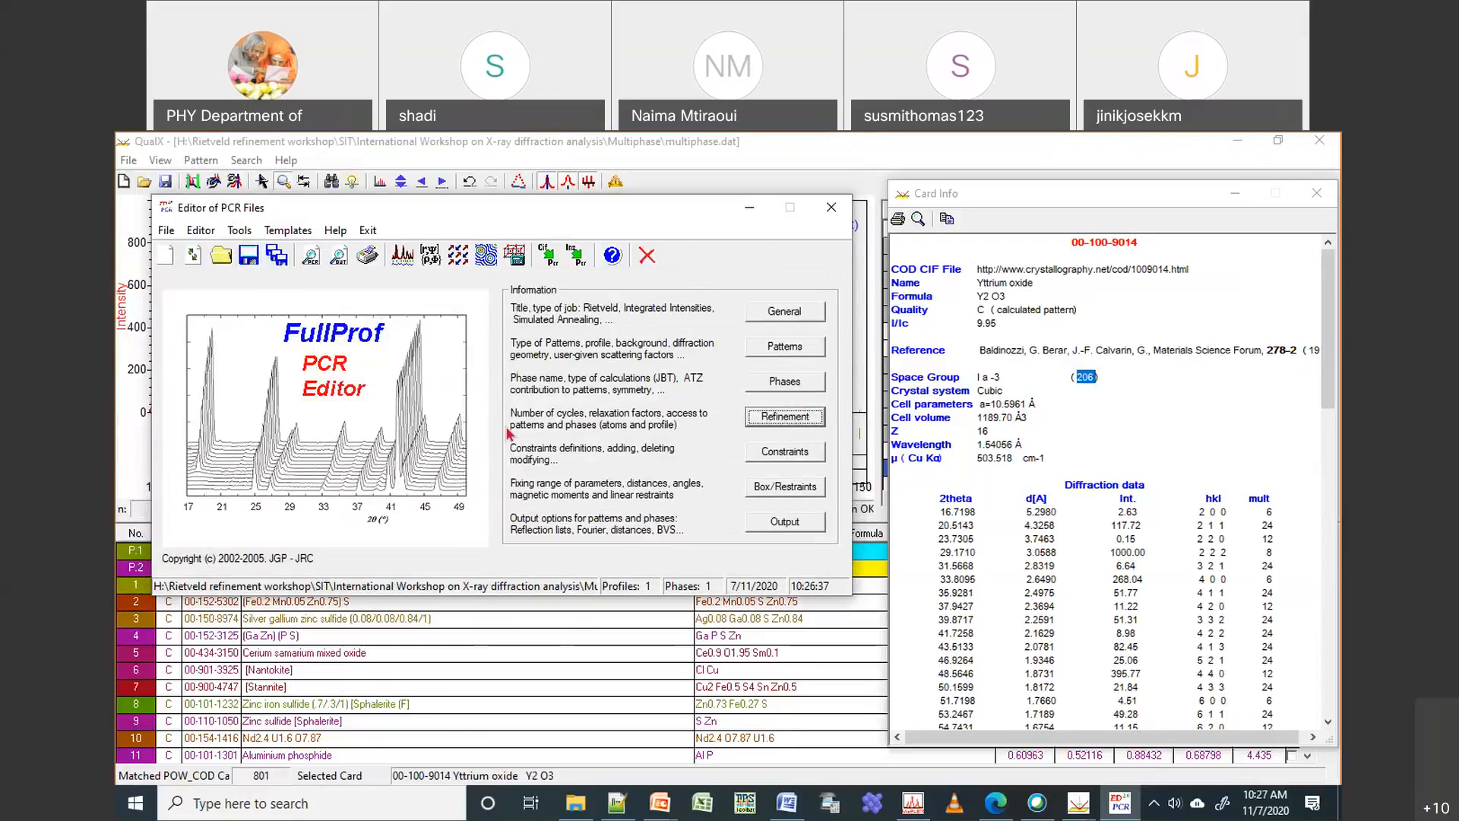
Mark the Zero coefficient for refinement in the instrumental parameters of pattern 1, and accept the refinement information
click(785, 417)
click(360, 428)
click(301, 229)
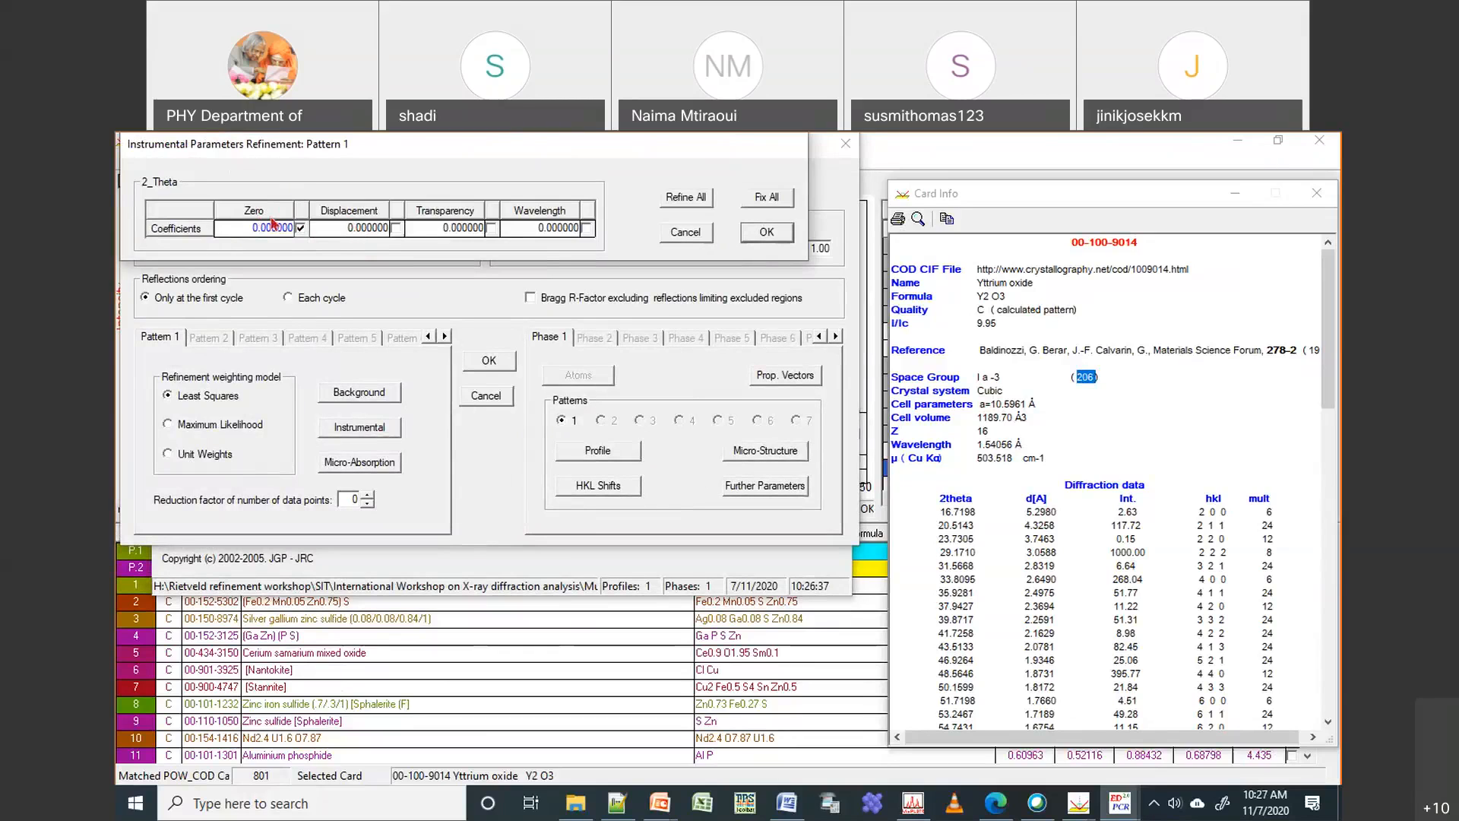
click(764, 247)
click(501, 369)
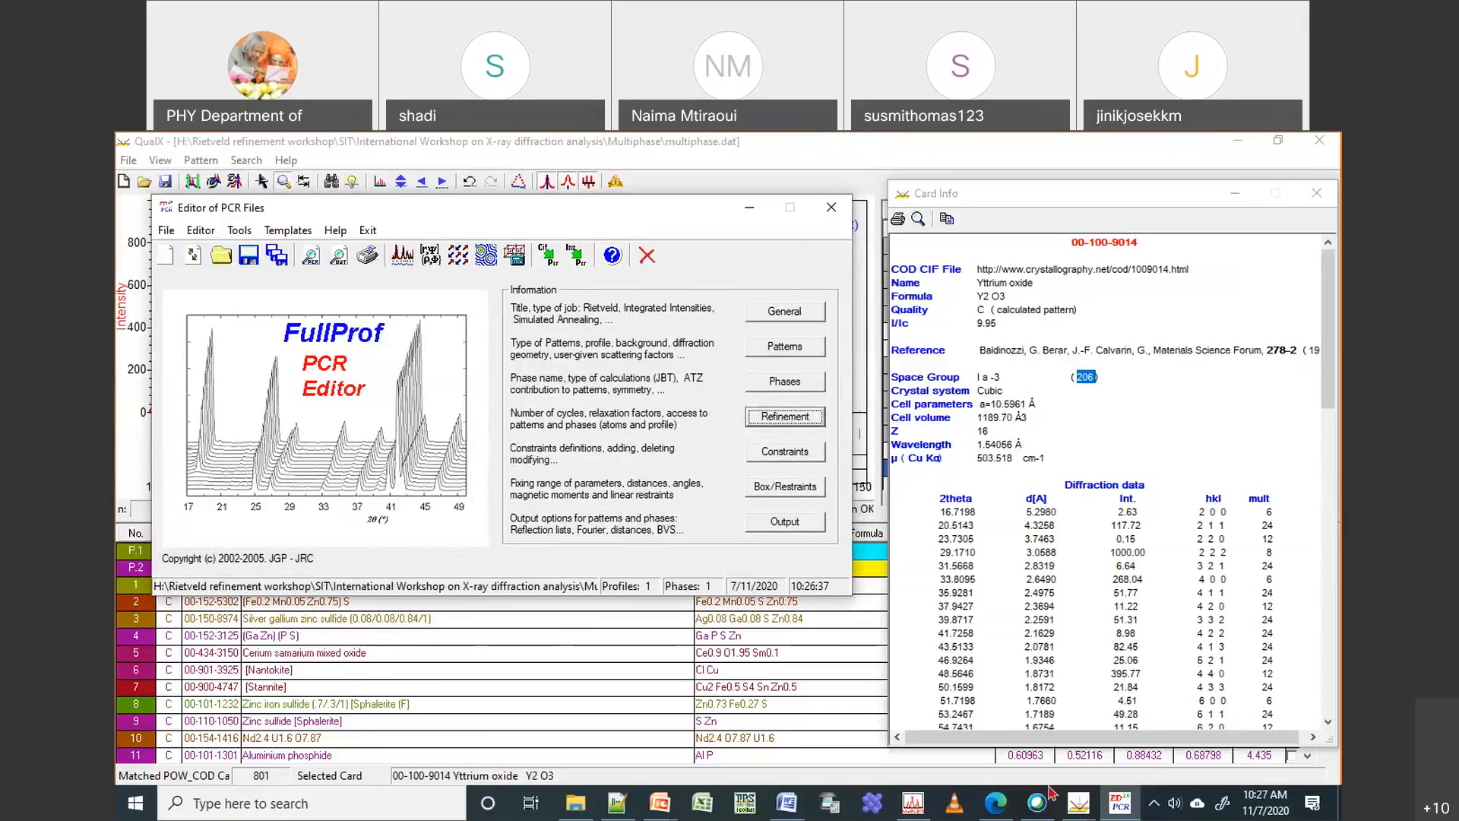
Switch to WinPLOTR
mouse_move(918, 813)
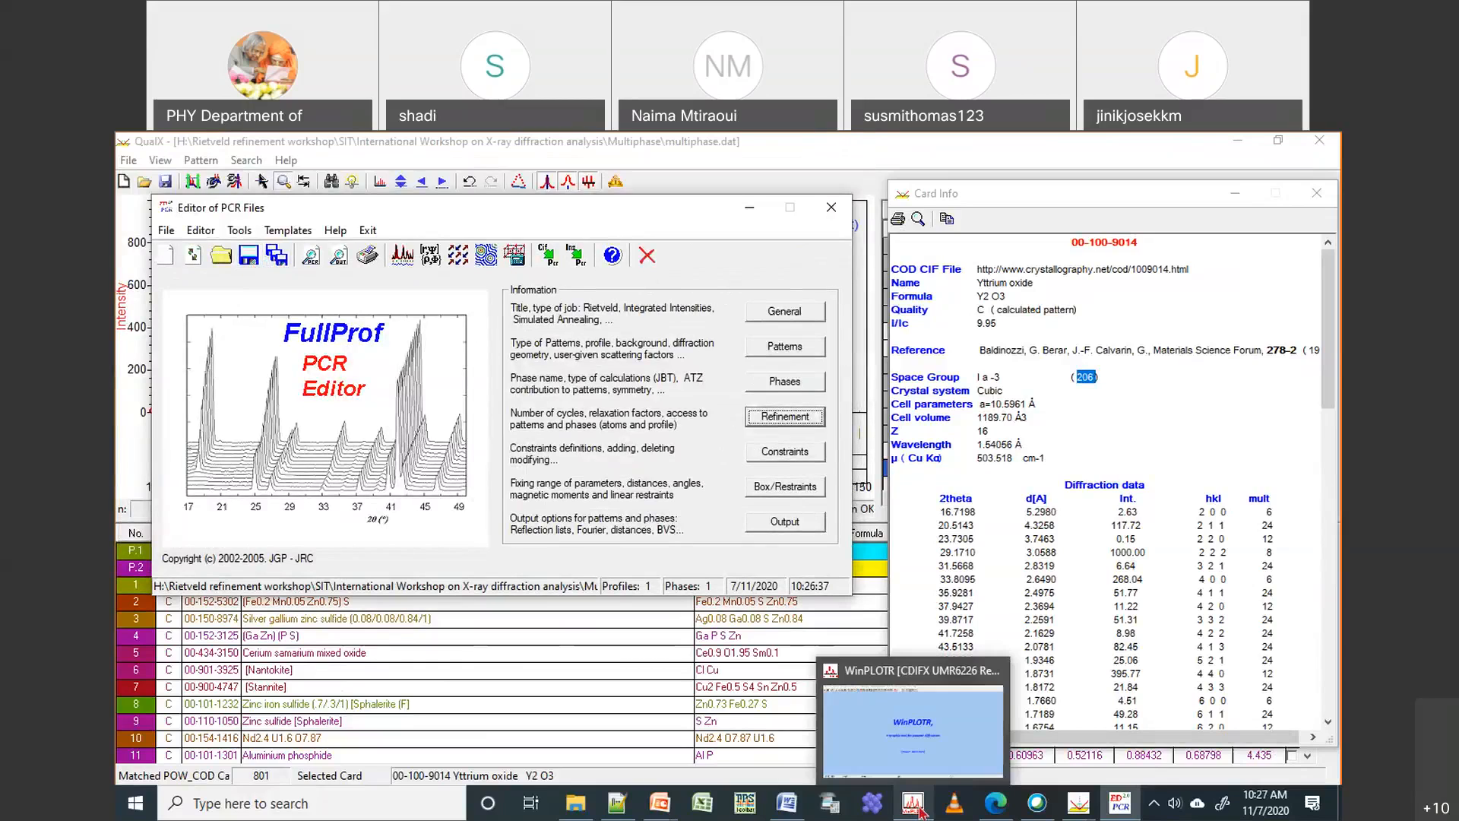
click(920, 805)
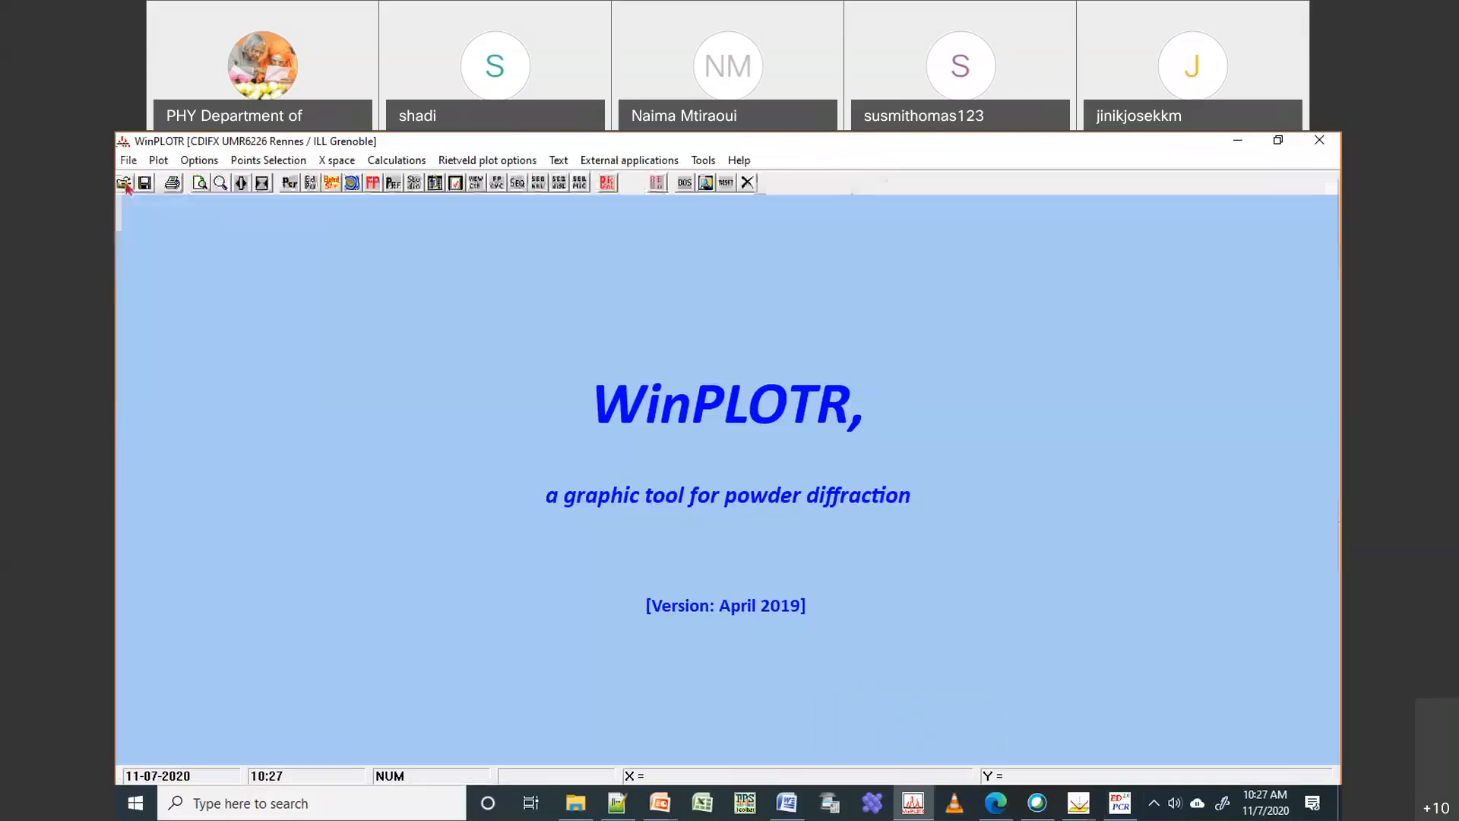
click(123, 183)
click(167, 593)
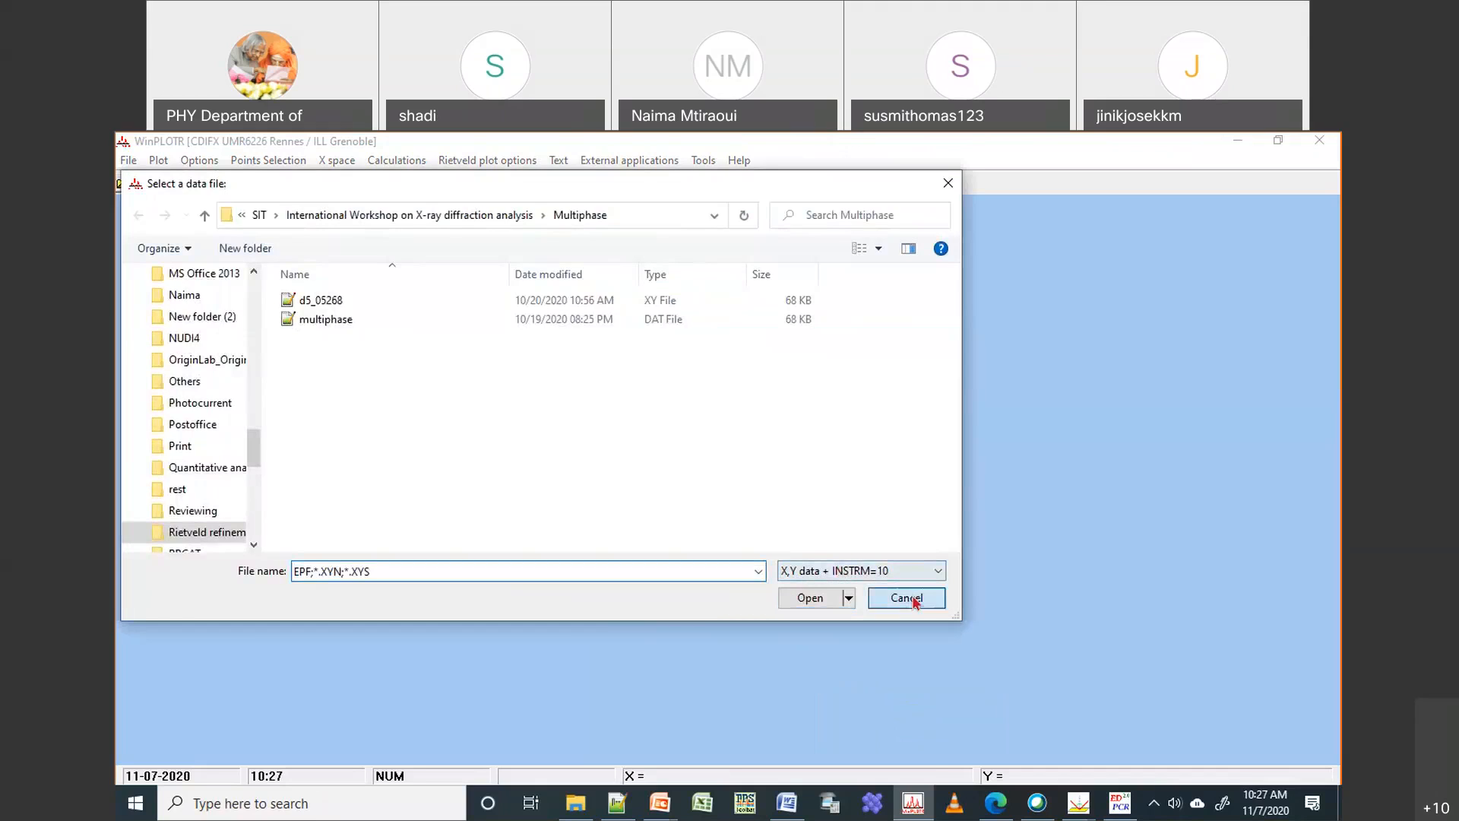
click(915, 598)
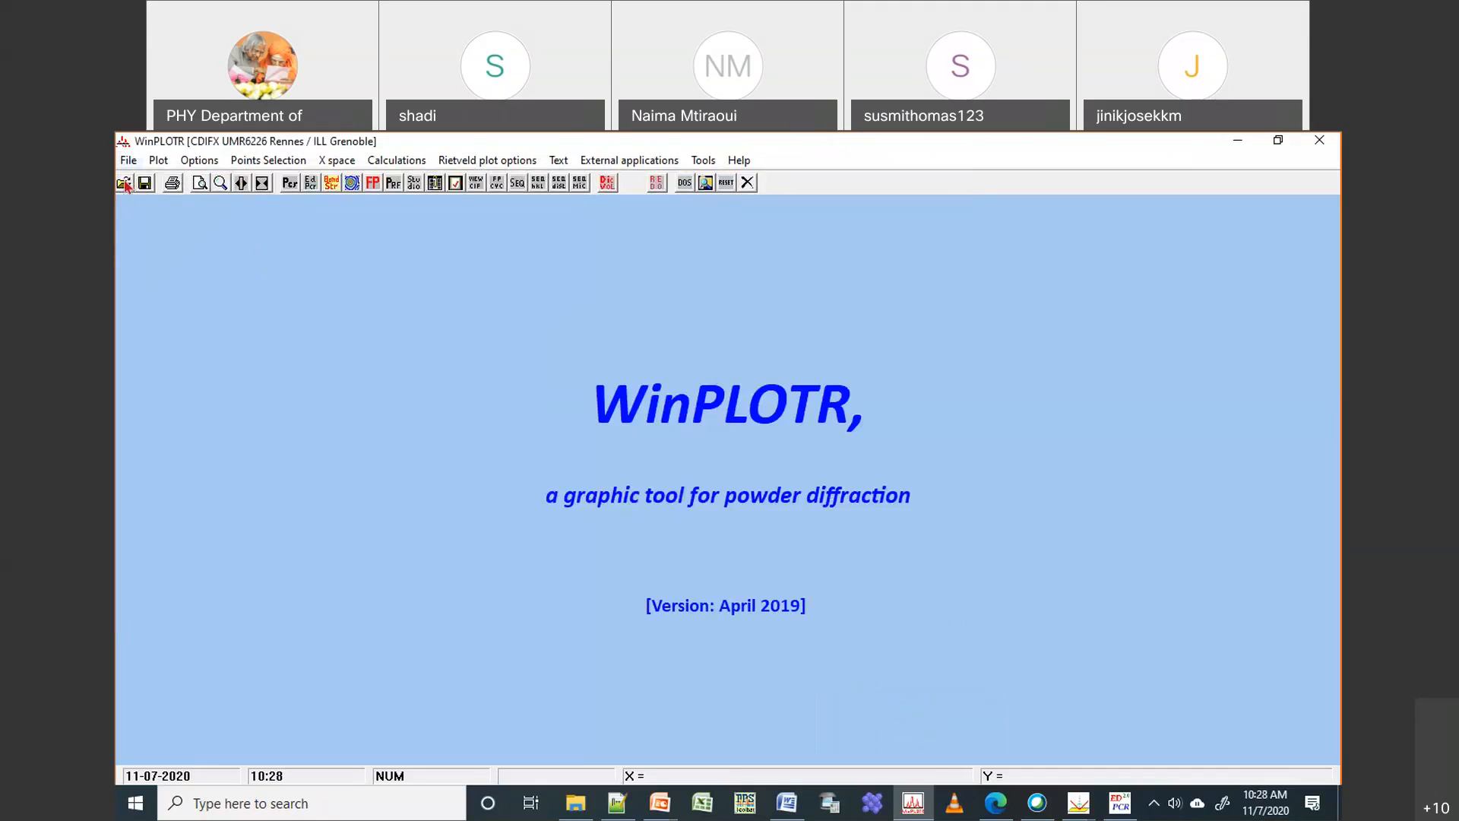
Open the data file multiphase with the format X,Y data + INSTRM=10
click(124, 183)
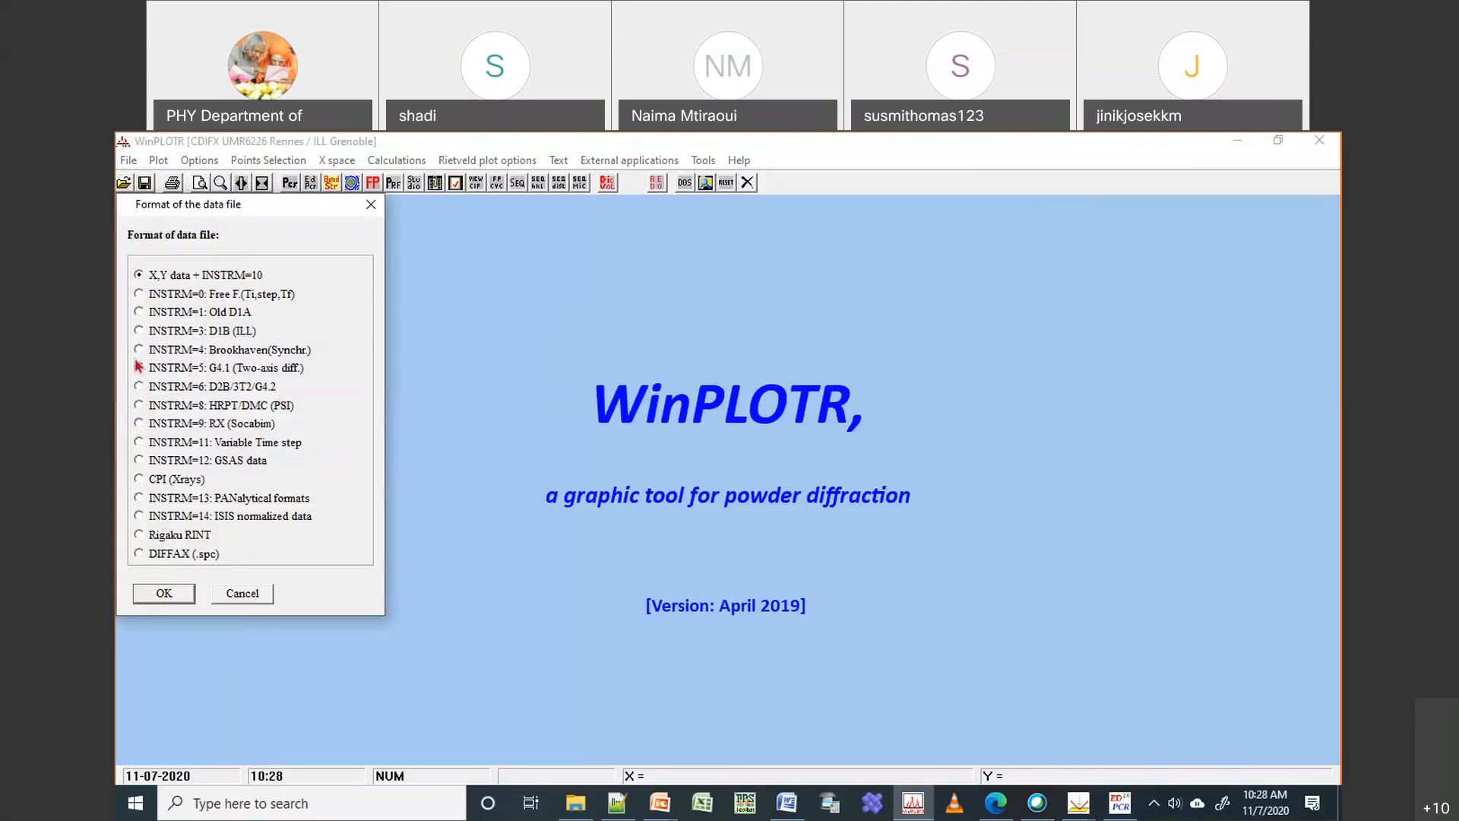
click(165, 594)
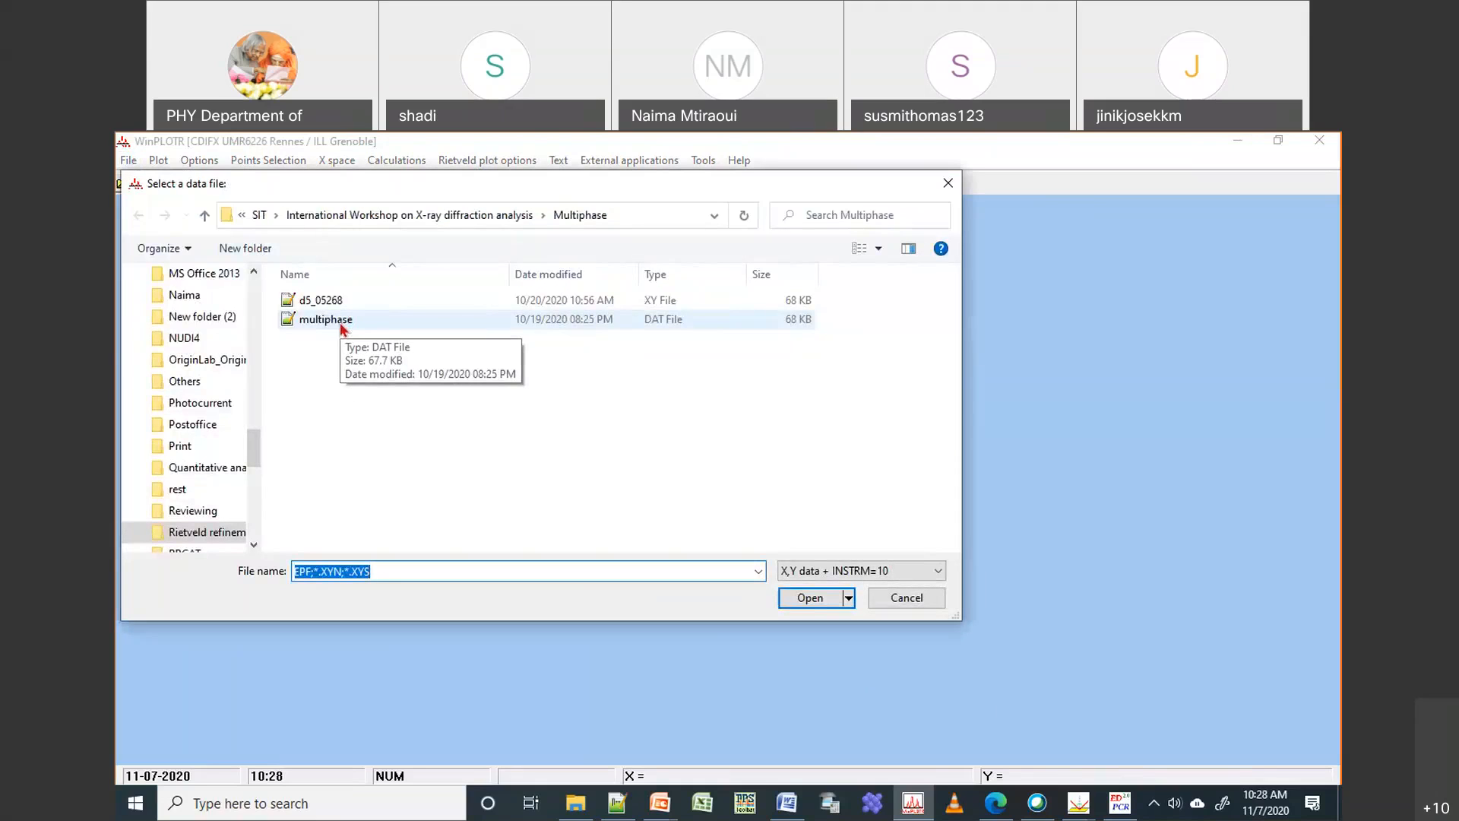
double_click(339, 323)
Start manual background point selection and place points along the pattern's baseline from about 10° to 22° 2θ
drag(320, 669, 681, 690)
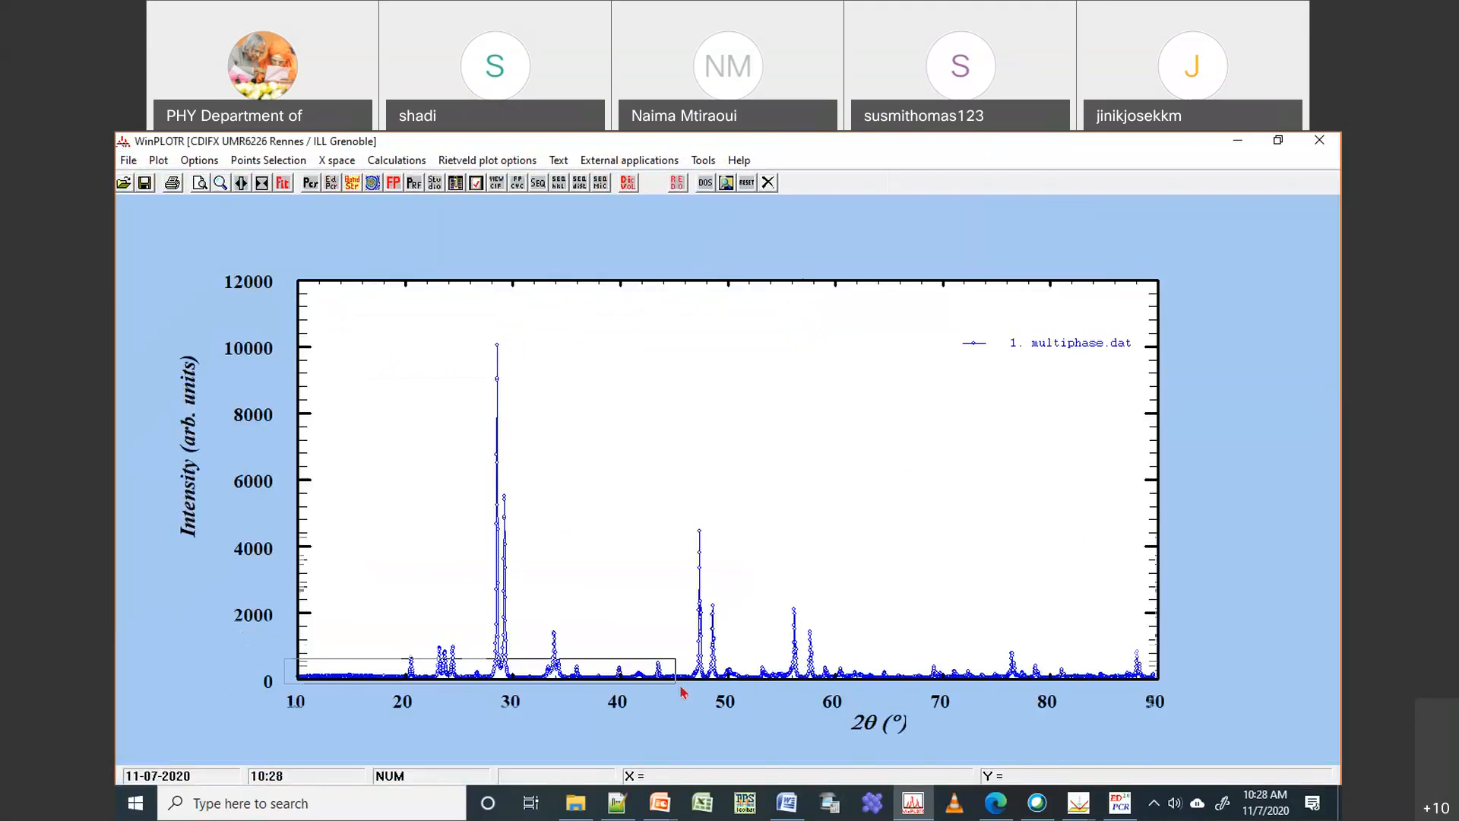
click(268, 160)
click(268, 161)
click(268, 161)
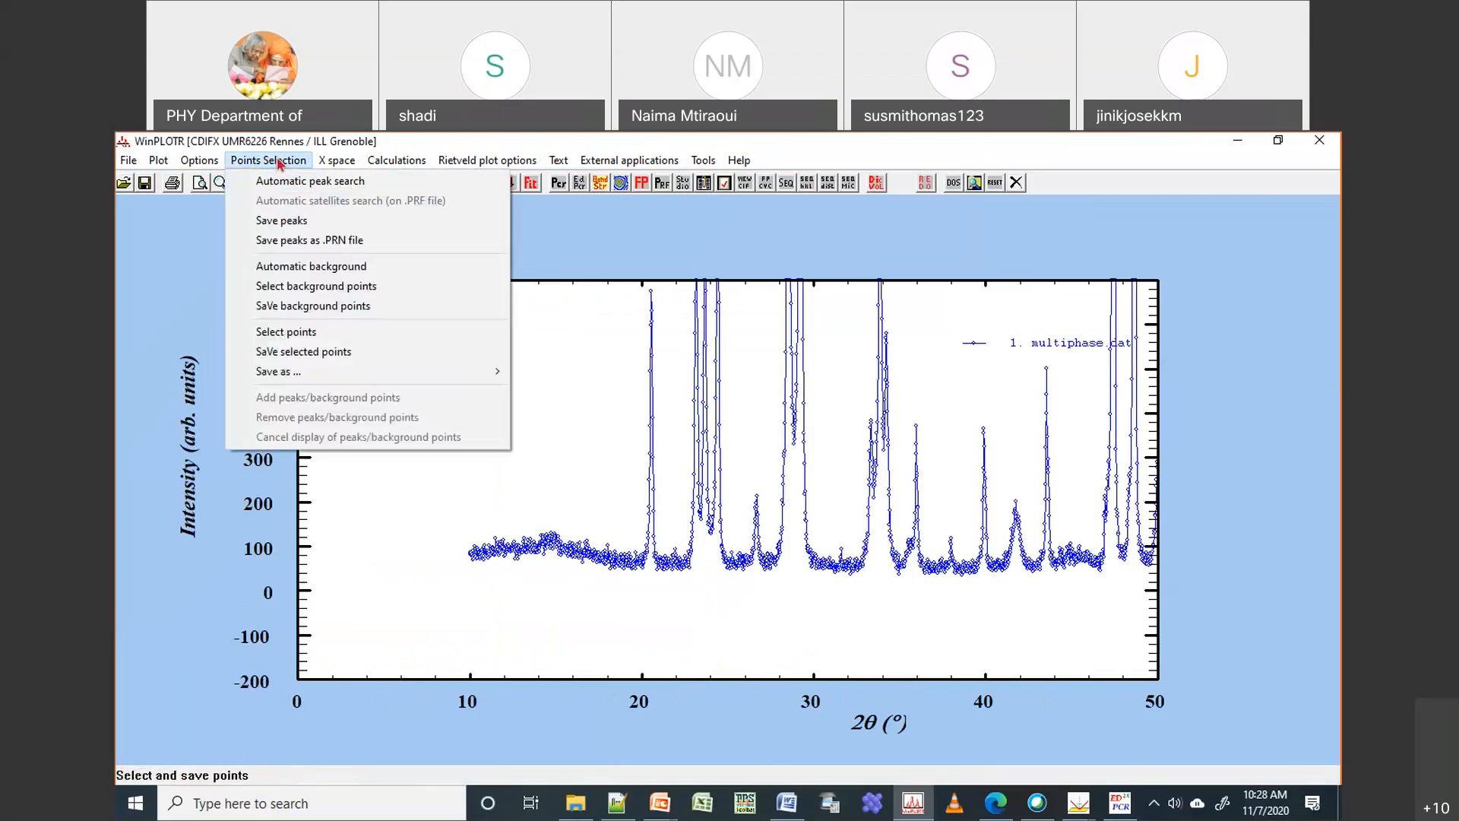
click(304, 291)
click(475, 556)
click(499, 551)
click(523, 547)
click(562, 548)
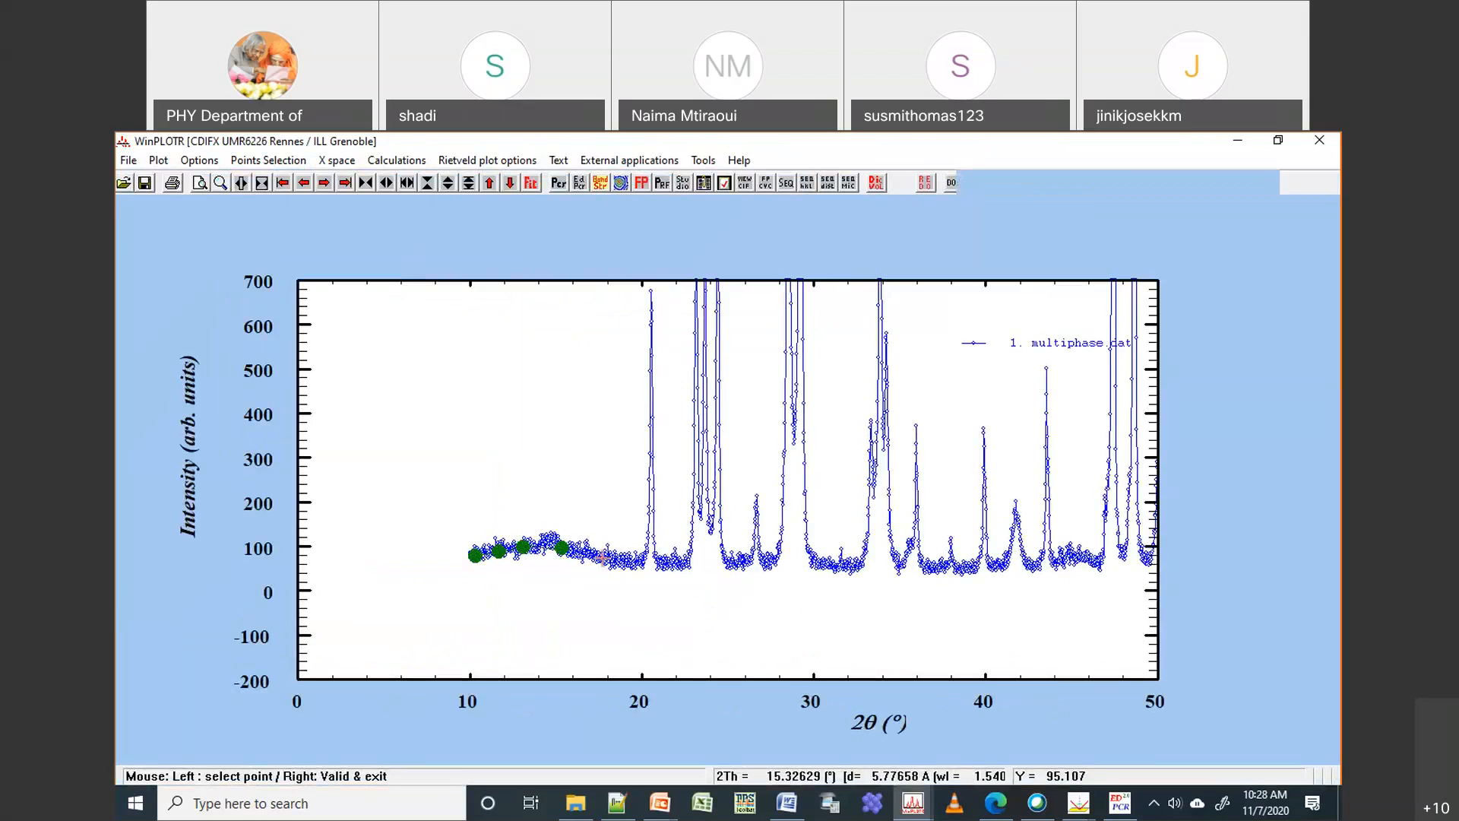
click(601, 556)
click(628, 562)
click(672, 566)
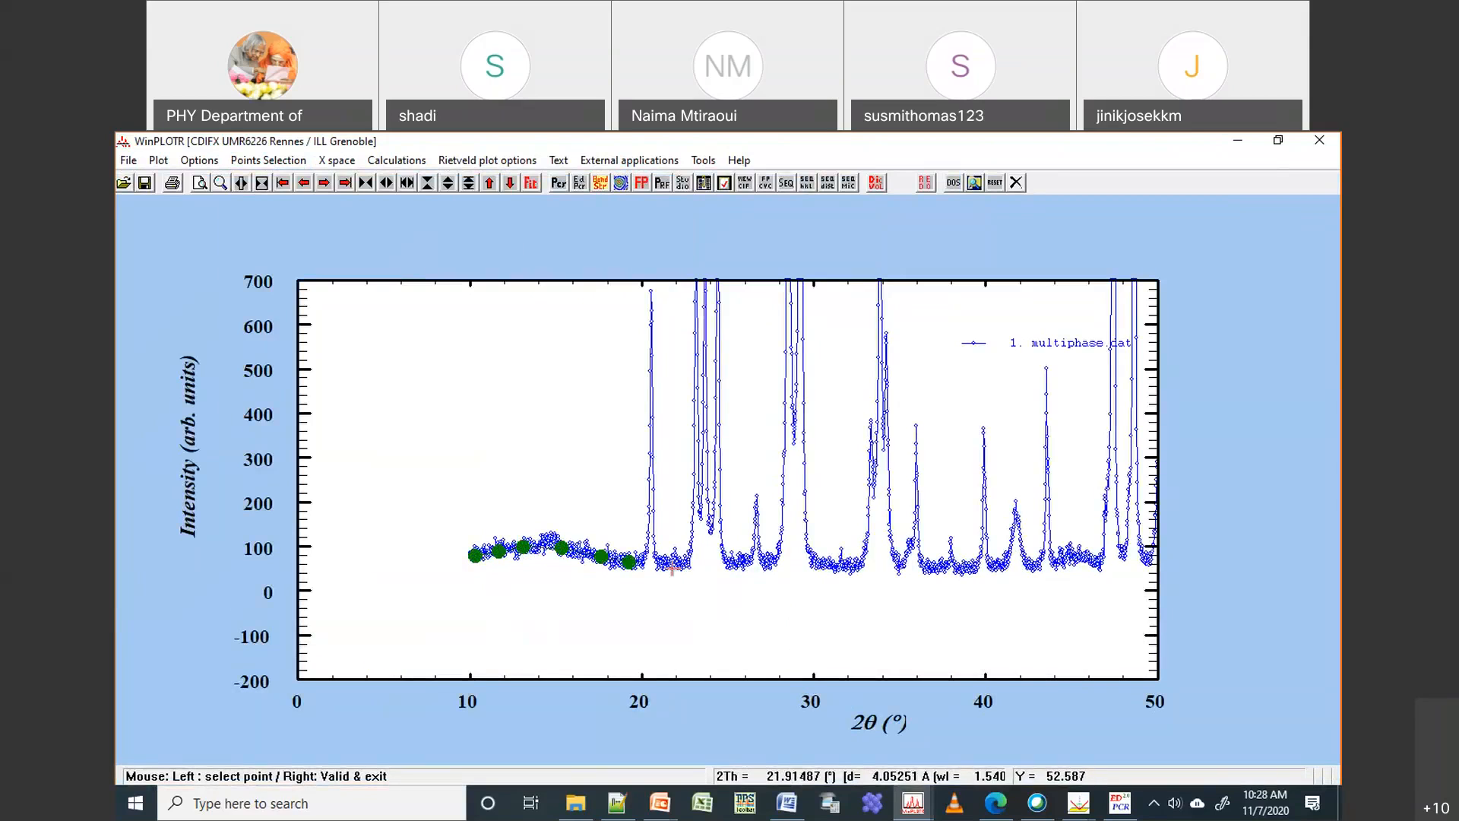
Place more background points on the baseline between the peaks from about 25° to 46° 2θ
click(735, 565)
click(767, 563)
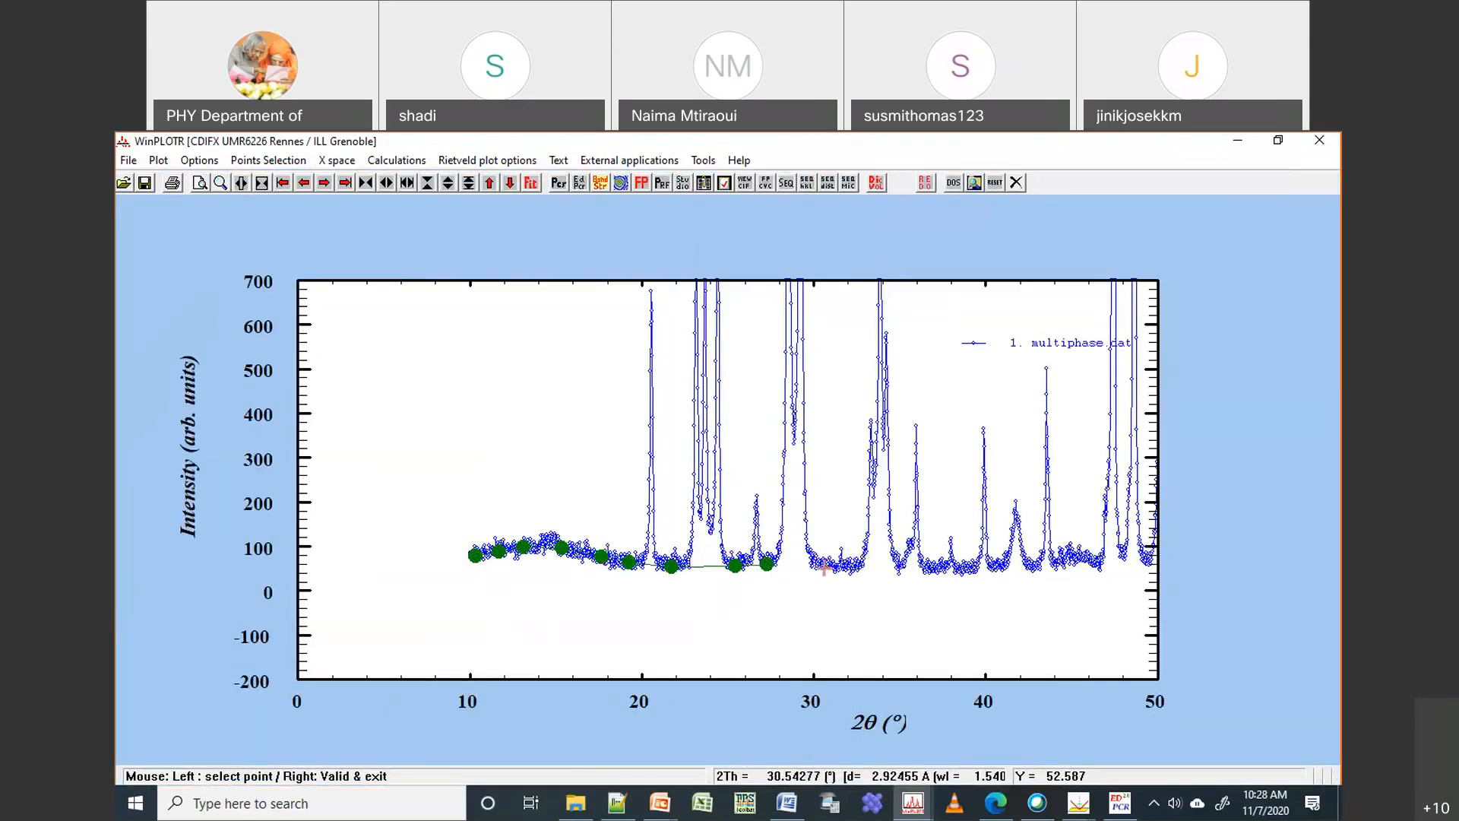
right_click(858, 570)
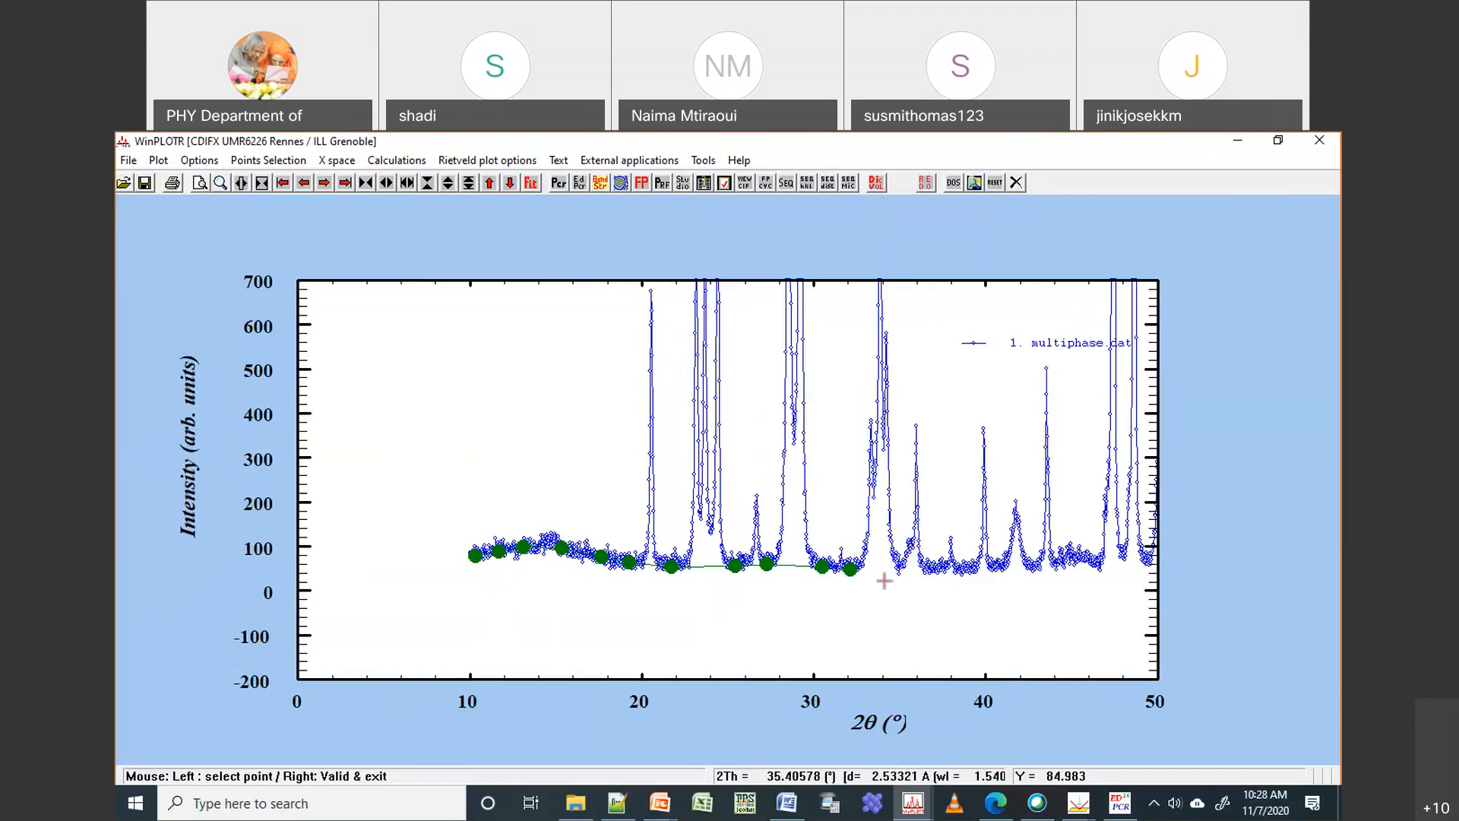
click(931, 569)
click(966, 570)
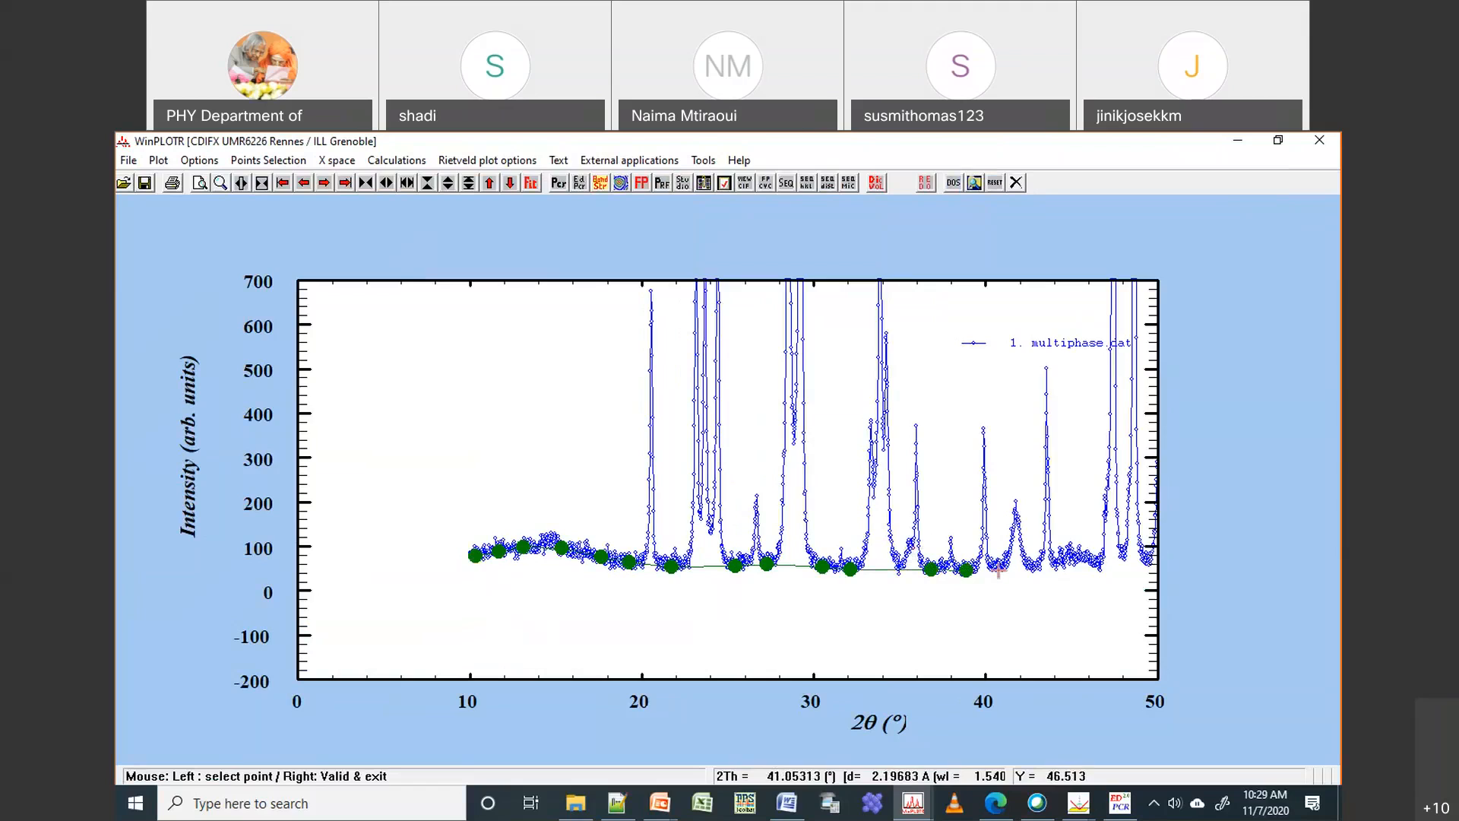
click(994, 569)
click(1036, 569)
click(1055, 567)
click(1095, 563)
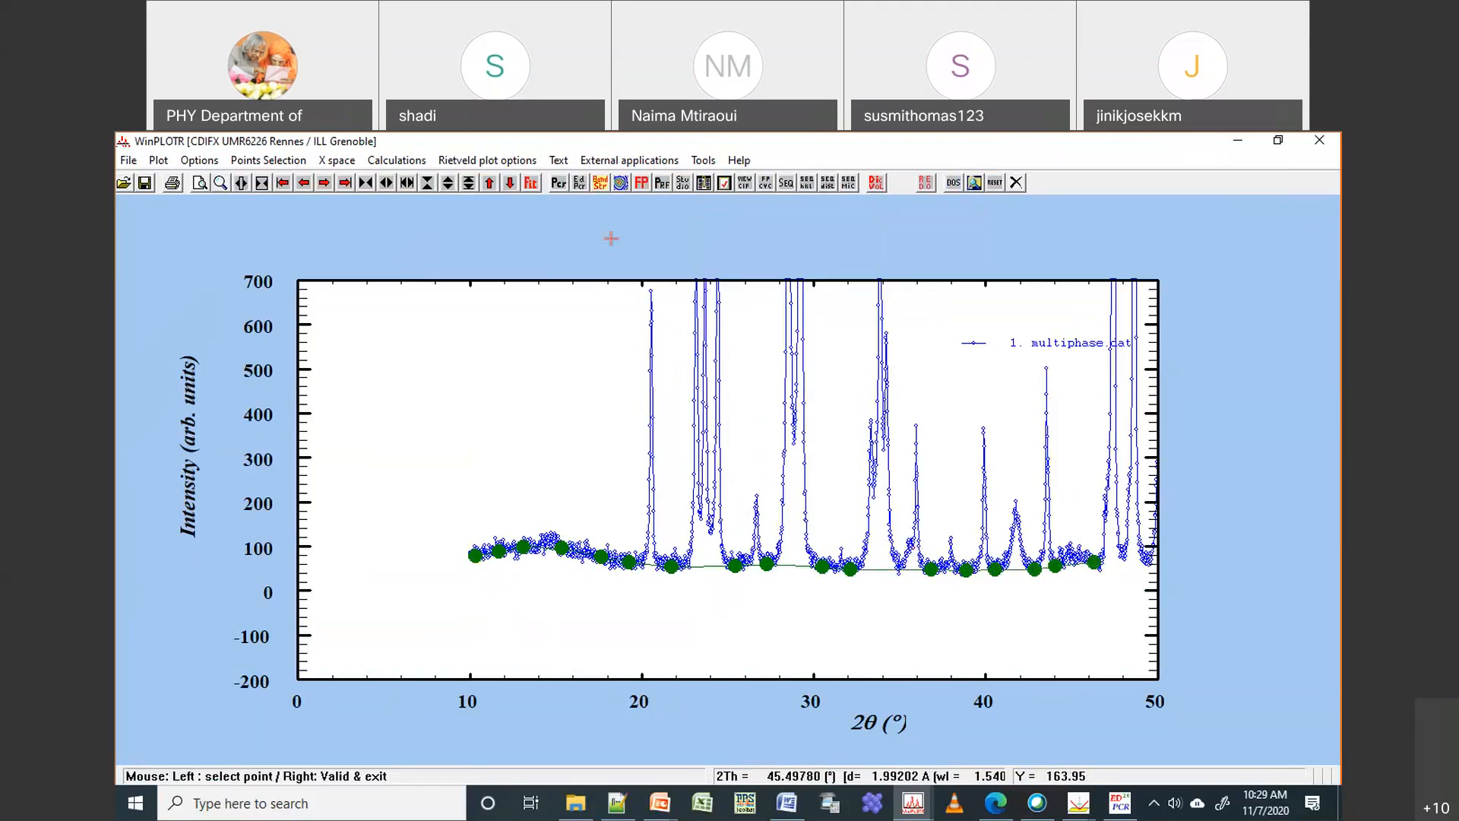
Continue the background points along the baseline between the peaks from about 52° to 68° 2θ
click(326, 183)
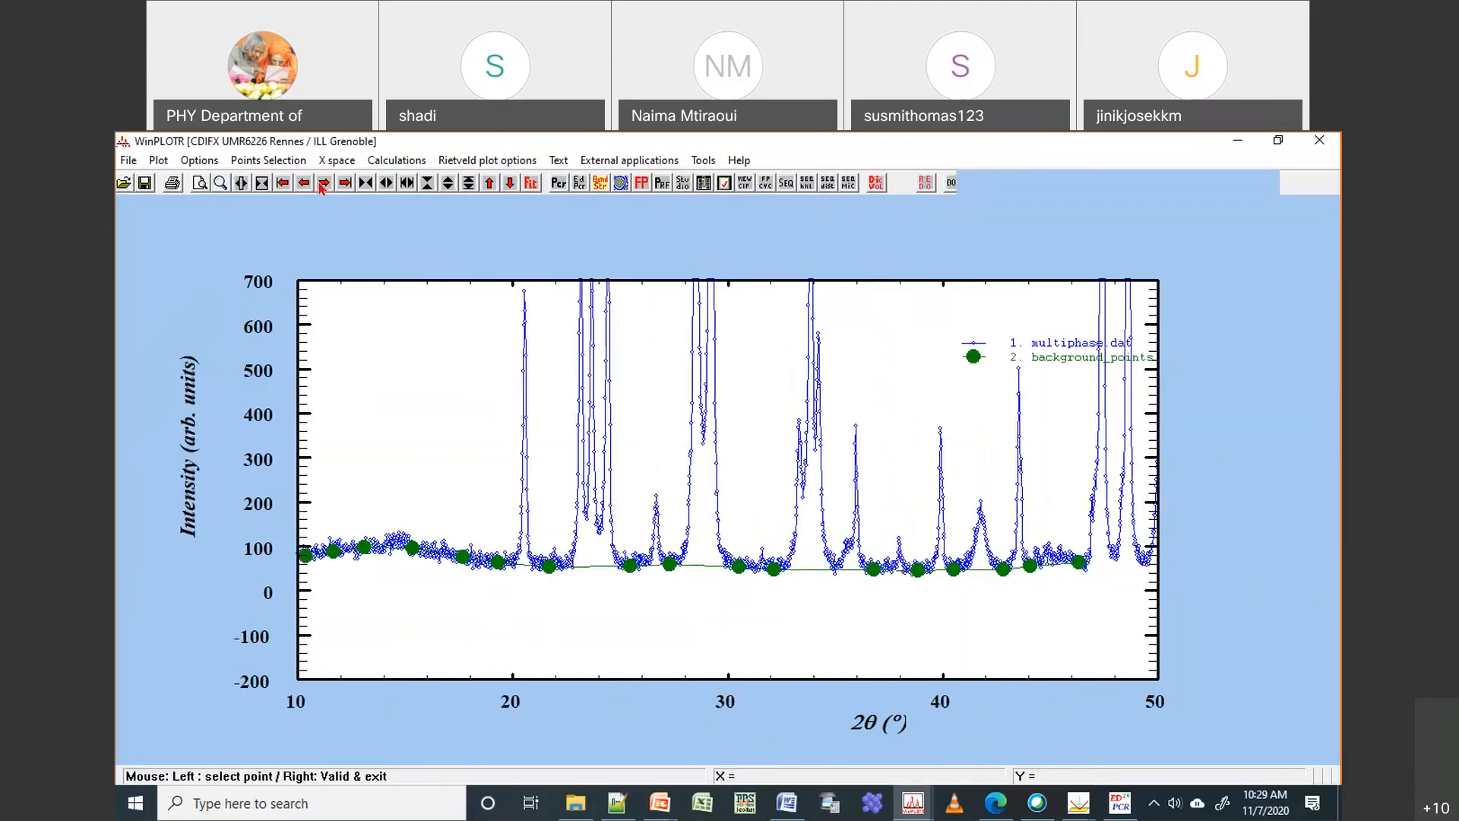
click(319, 183)
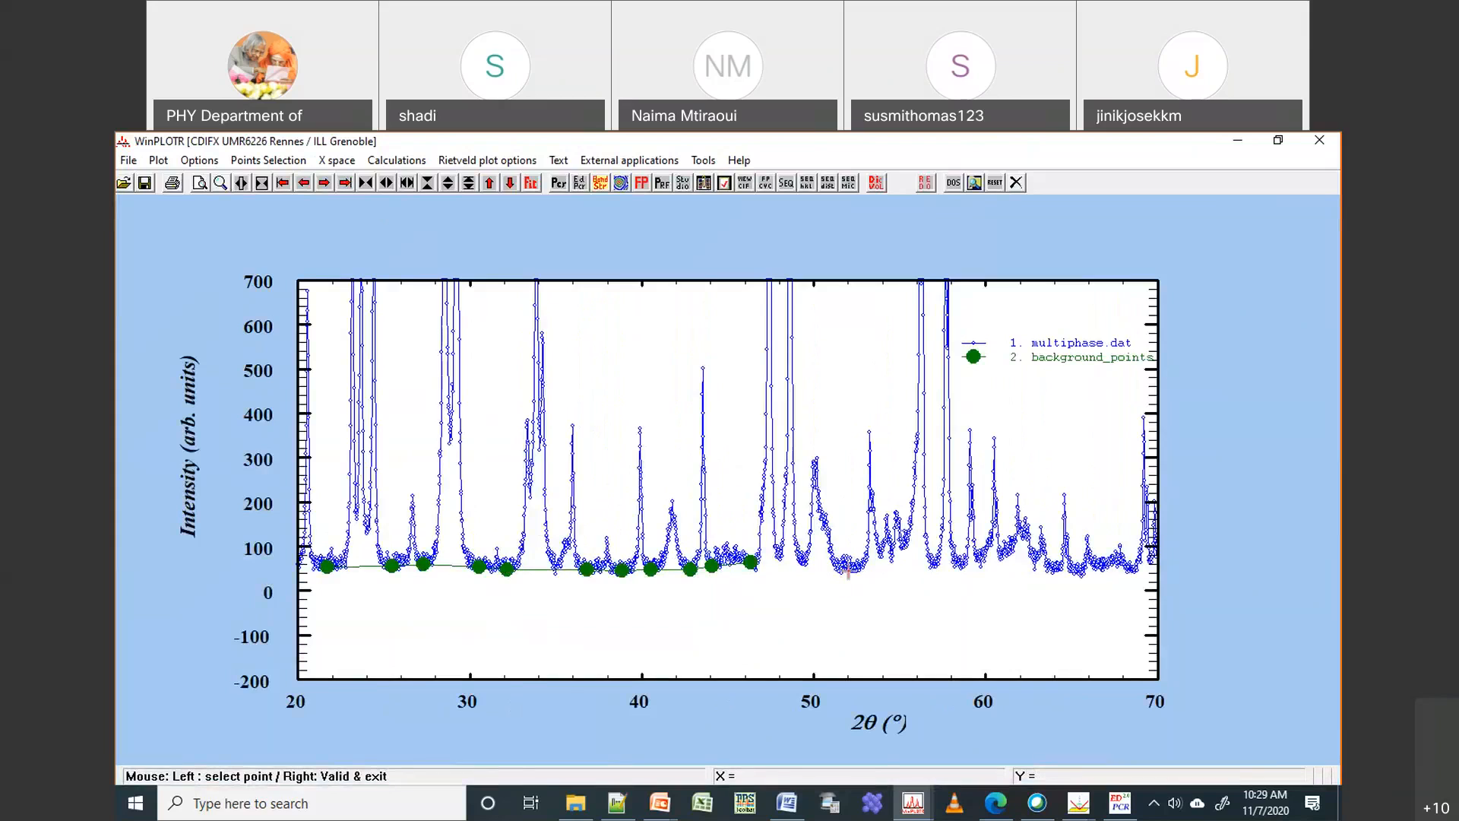
click(844, 570)
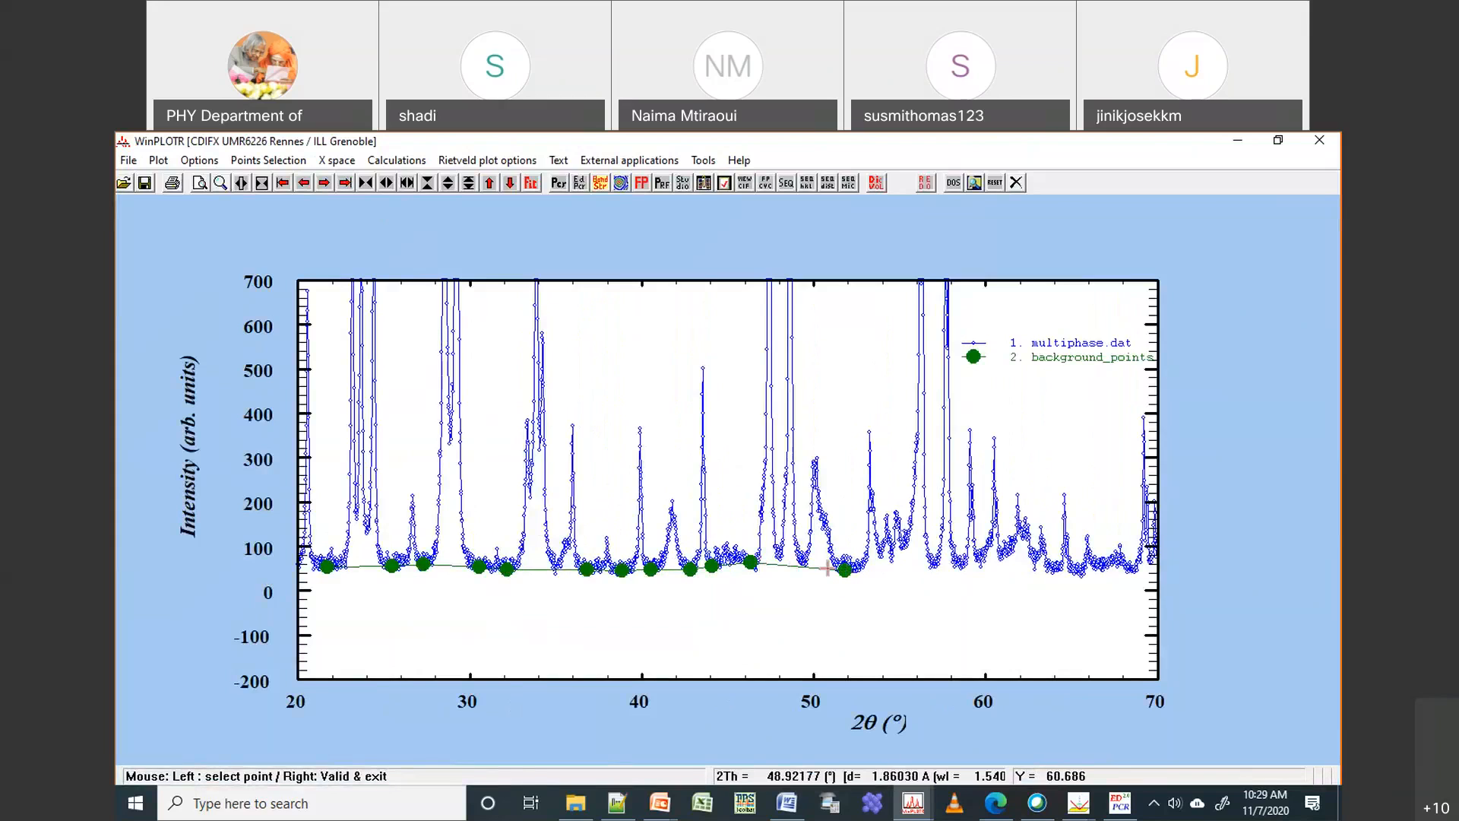
click(932, 565)
click(961, 566)
click(1003, 561)
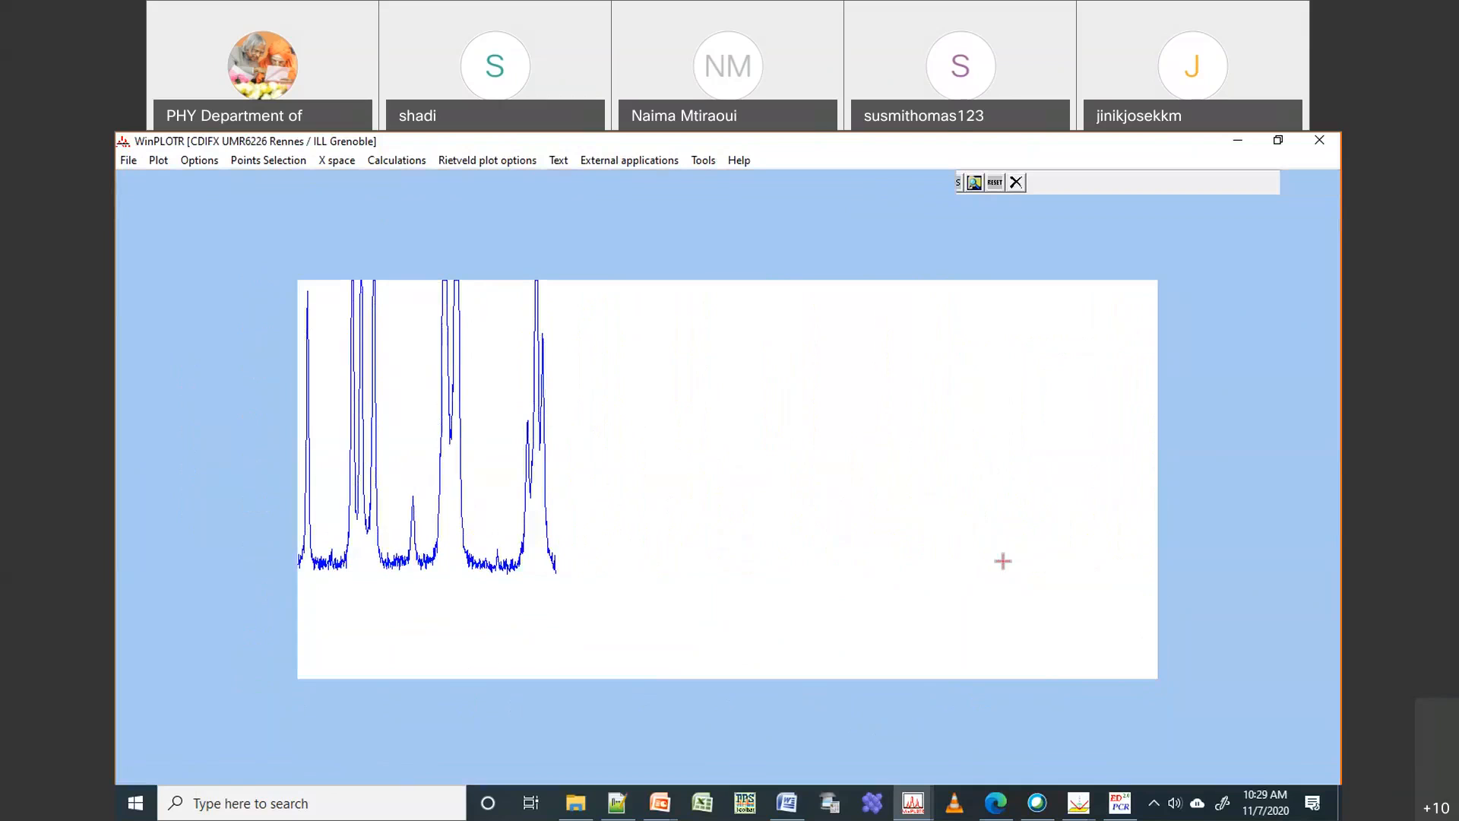
click(1035, 570)
click(1081, 572)
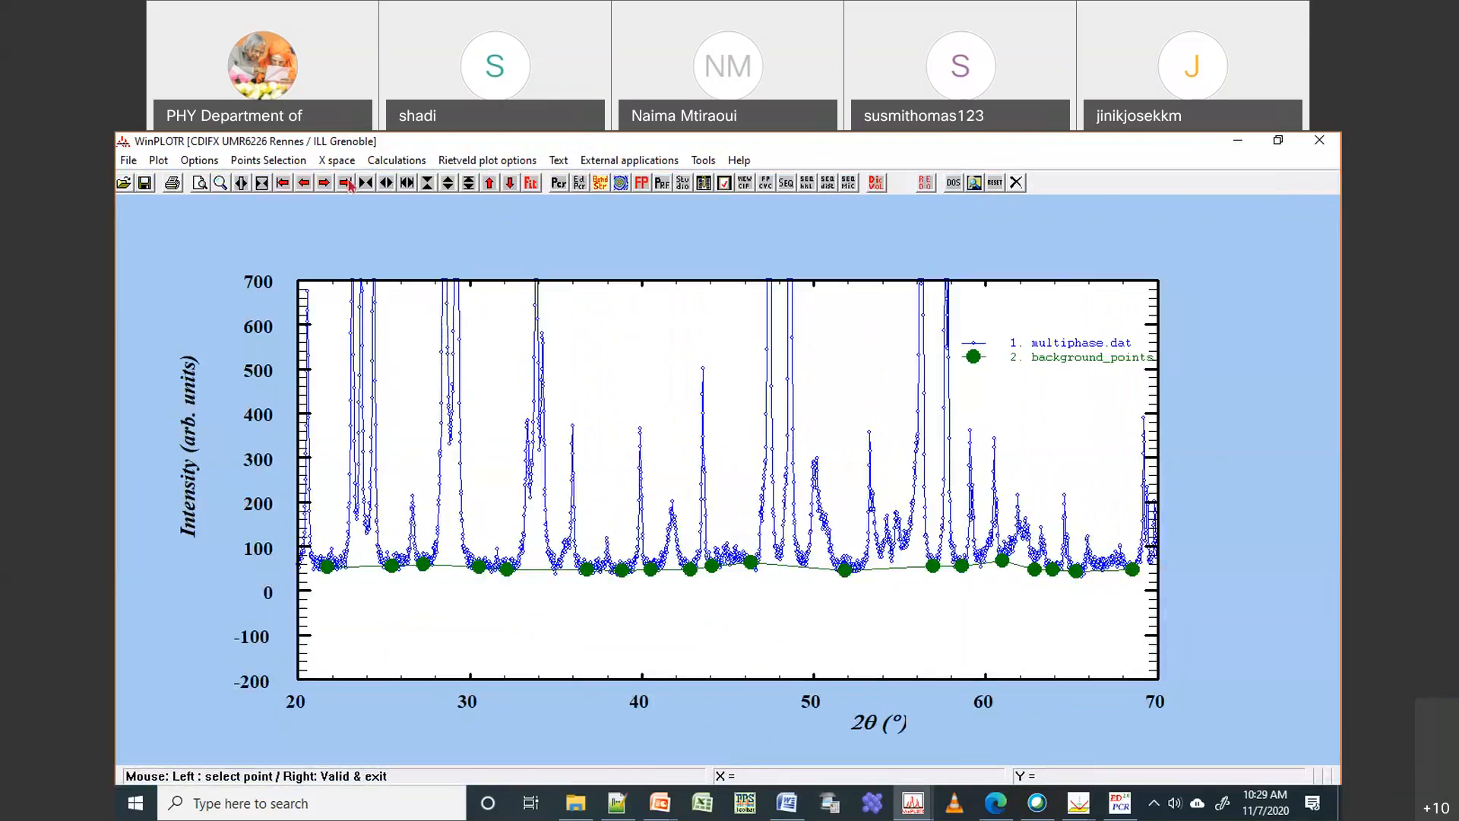
Complete the background points along the baseline from about 73° to the pattern's end at 90° 2θ
click(324, 183)
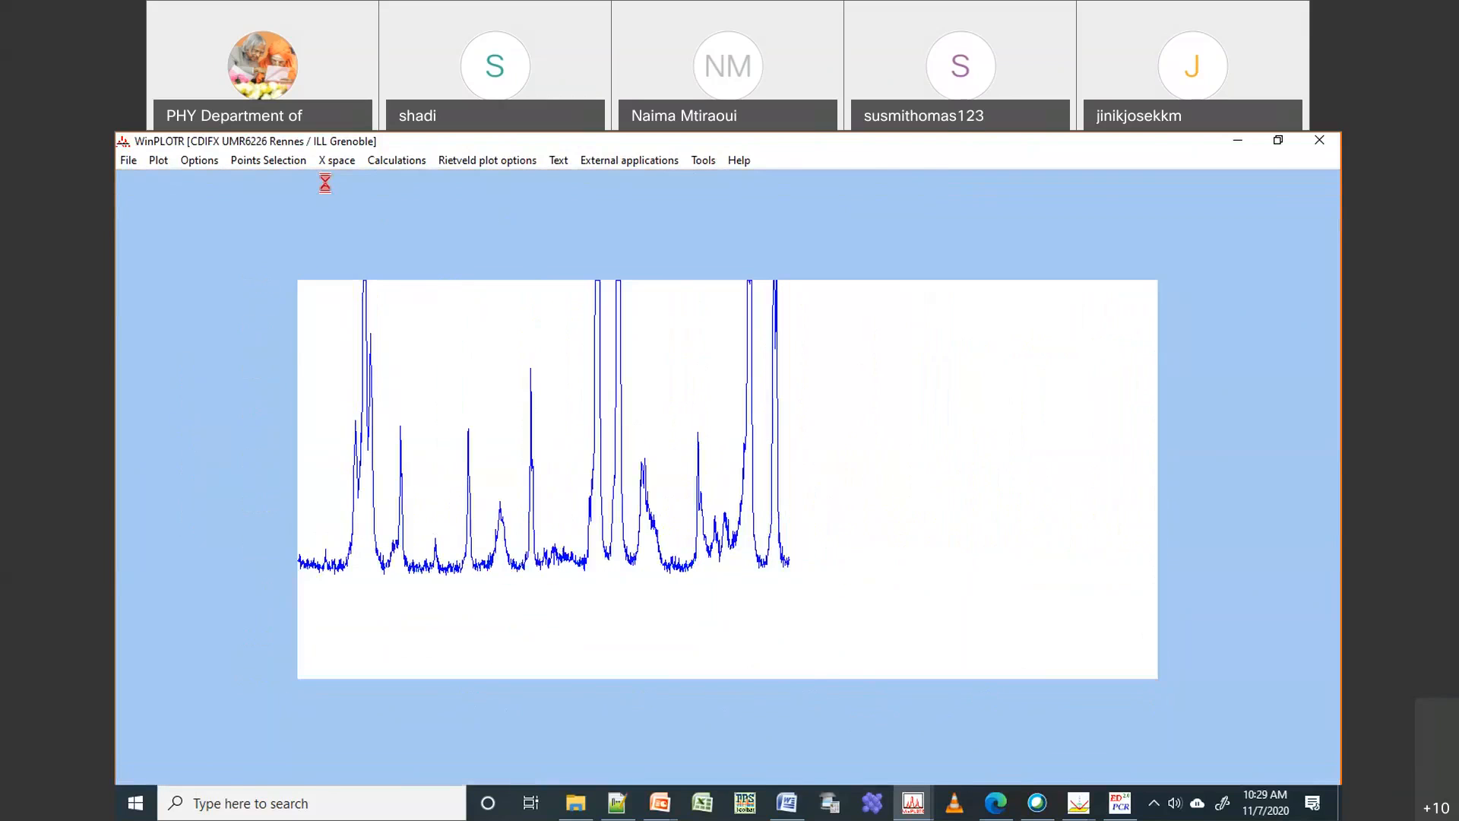
click(866, 571)
click(887, 570)
click(950, 566)
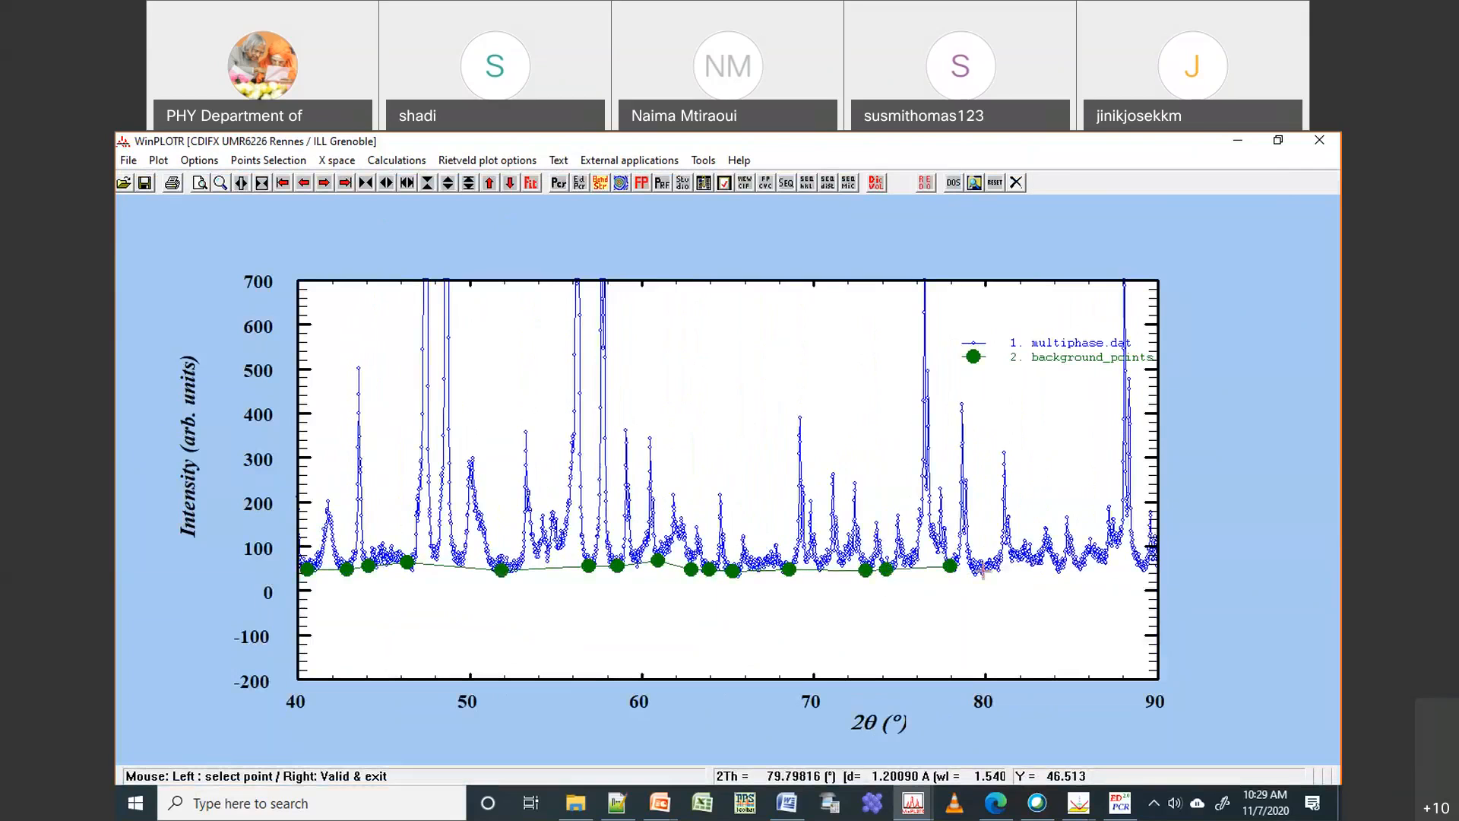
click(982, 568)
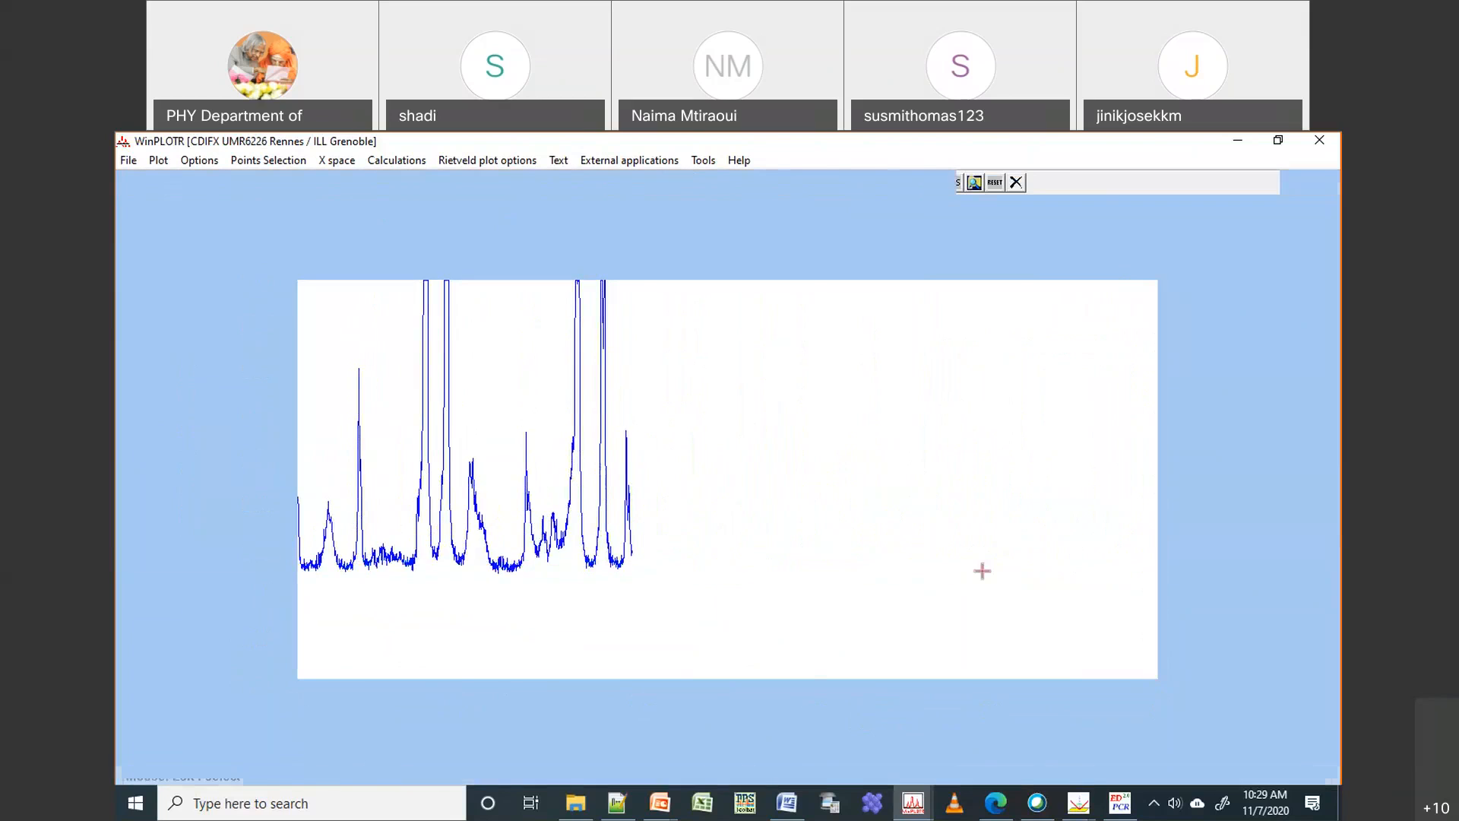
click(1057, 570)
click(1142, 567)
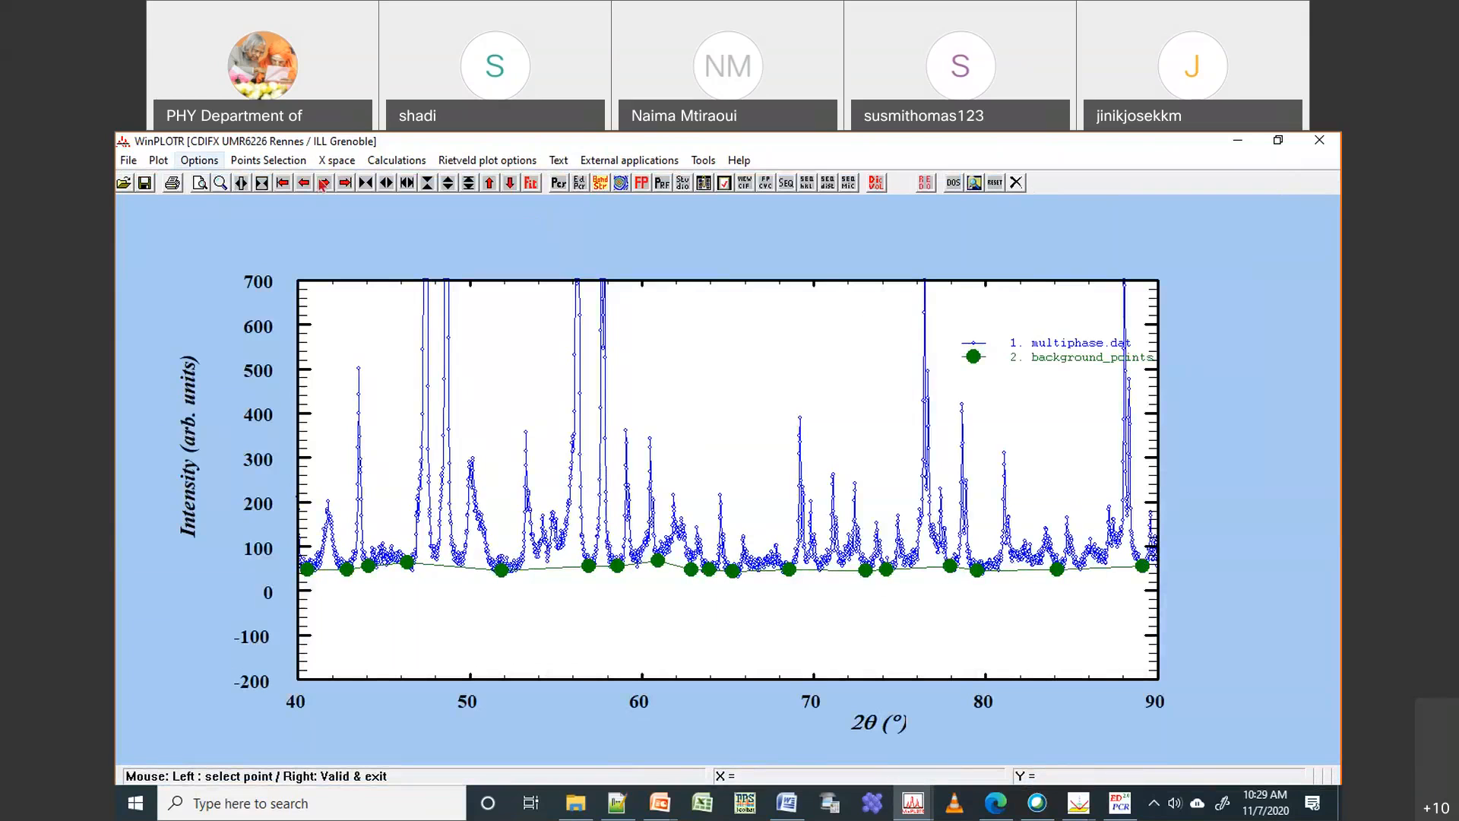
click(328, 183)
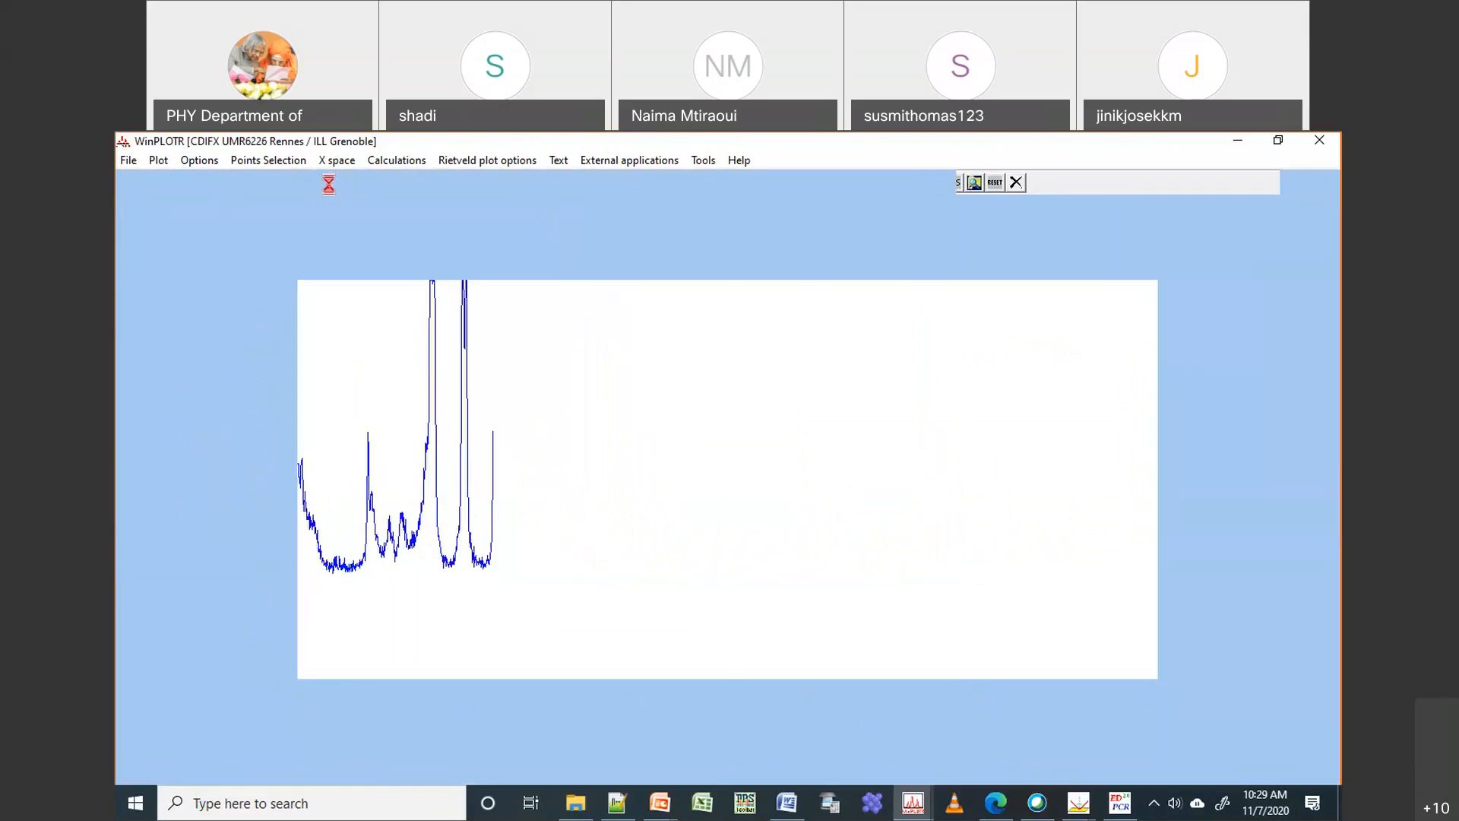
click(944, 564)
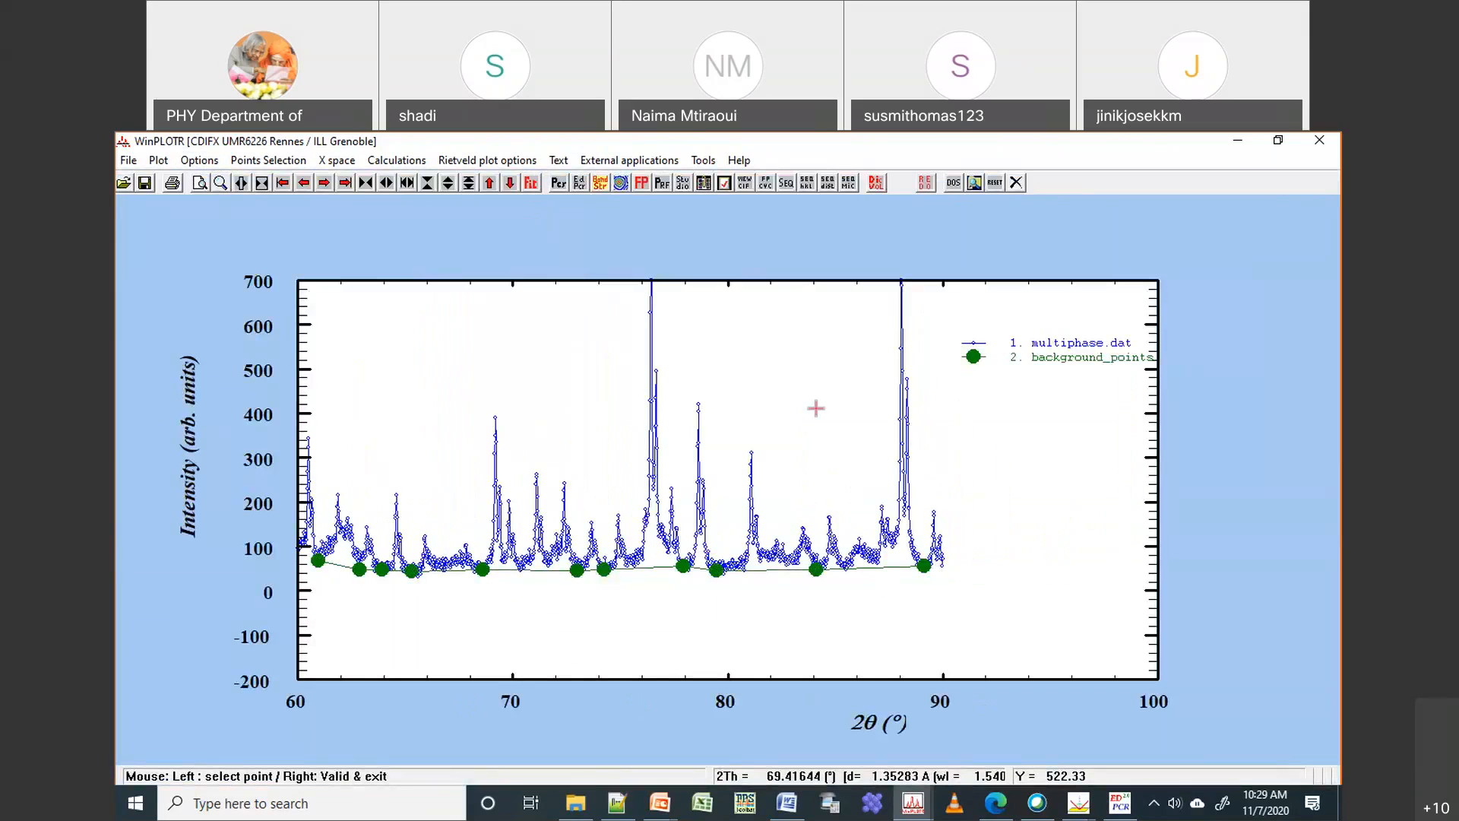
Save the selected background points as the background file back (*.BGR), without opening it for editing
click(280, 161)
click(282, 302)
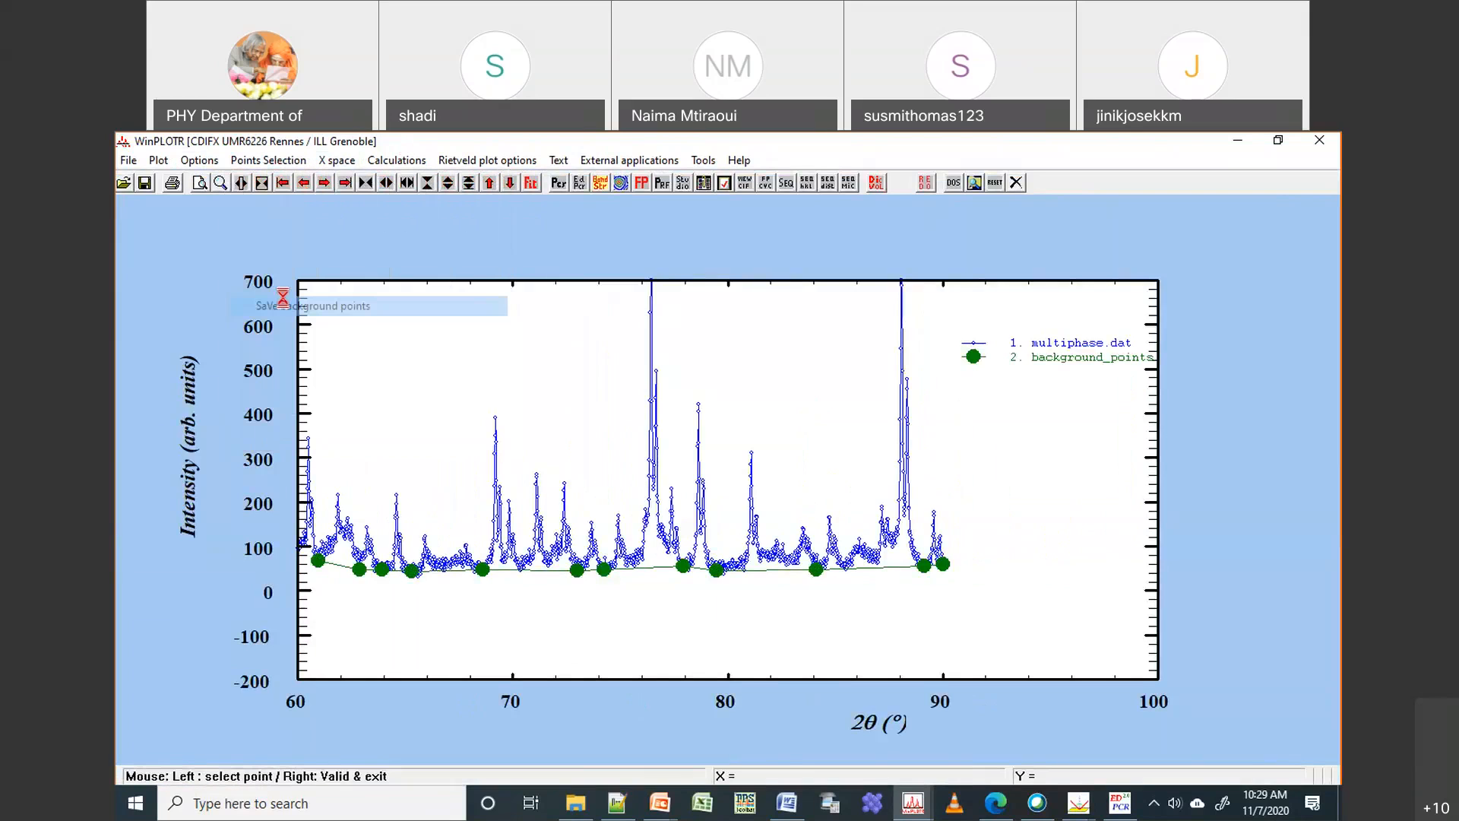
click(711, 523)
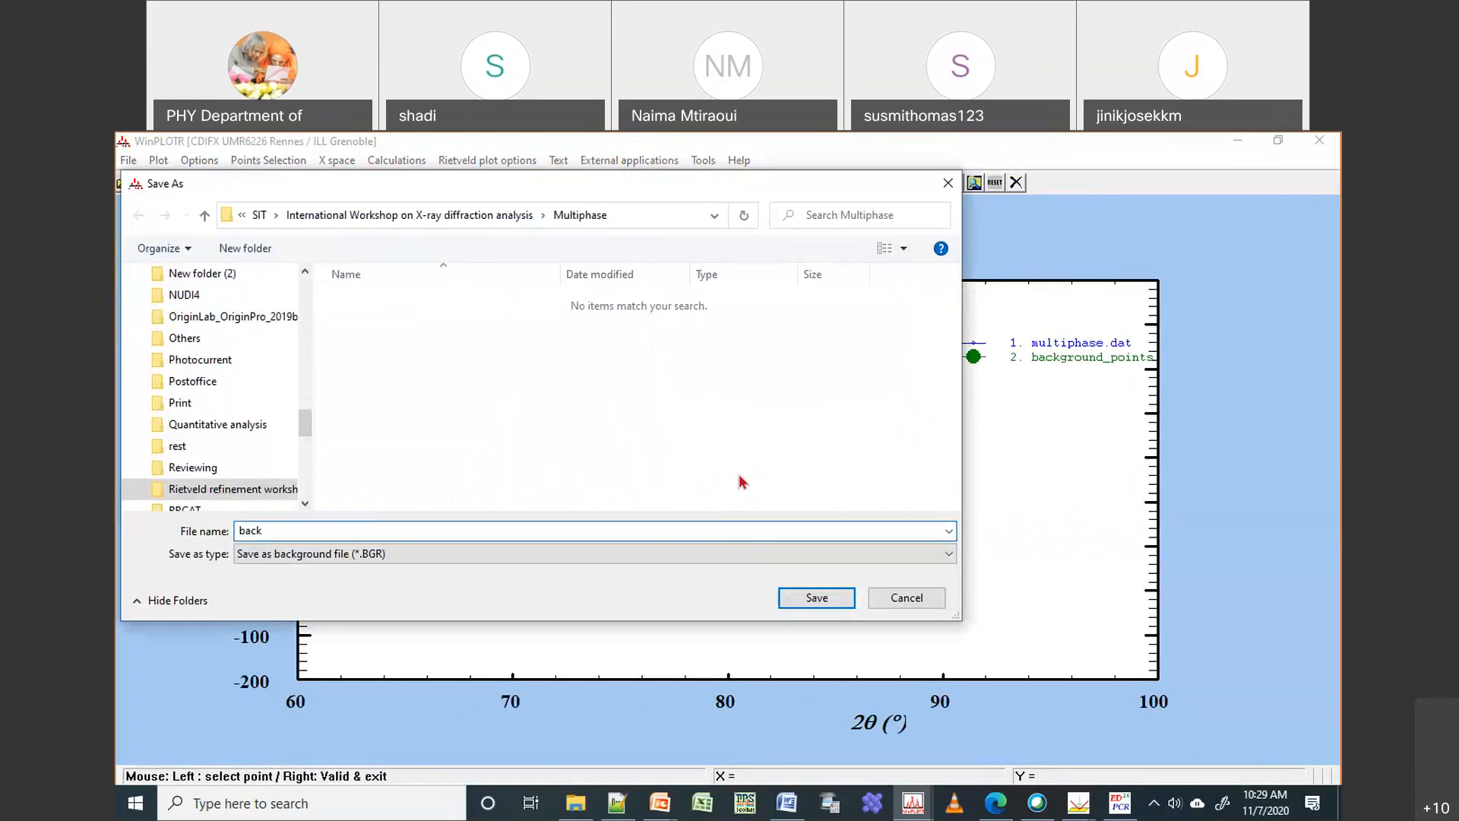
key(Return)
click(865, 510)
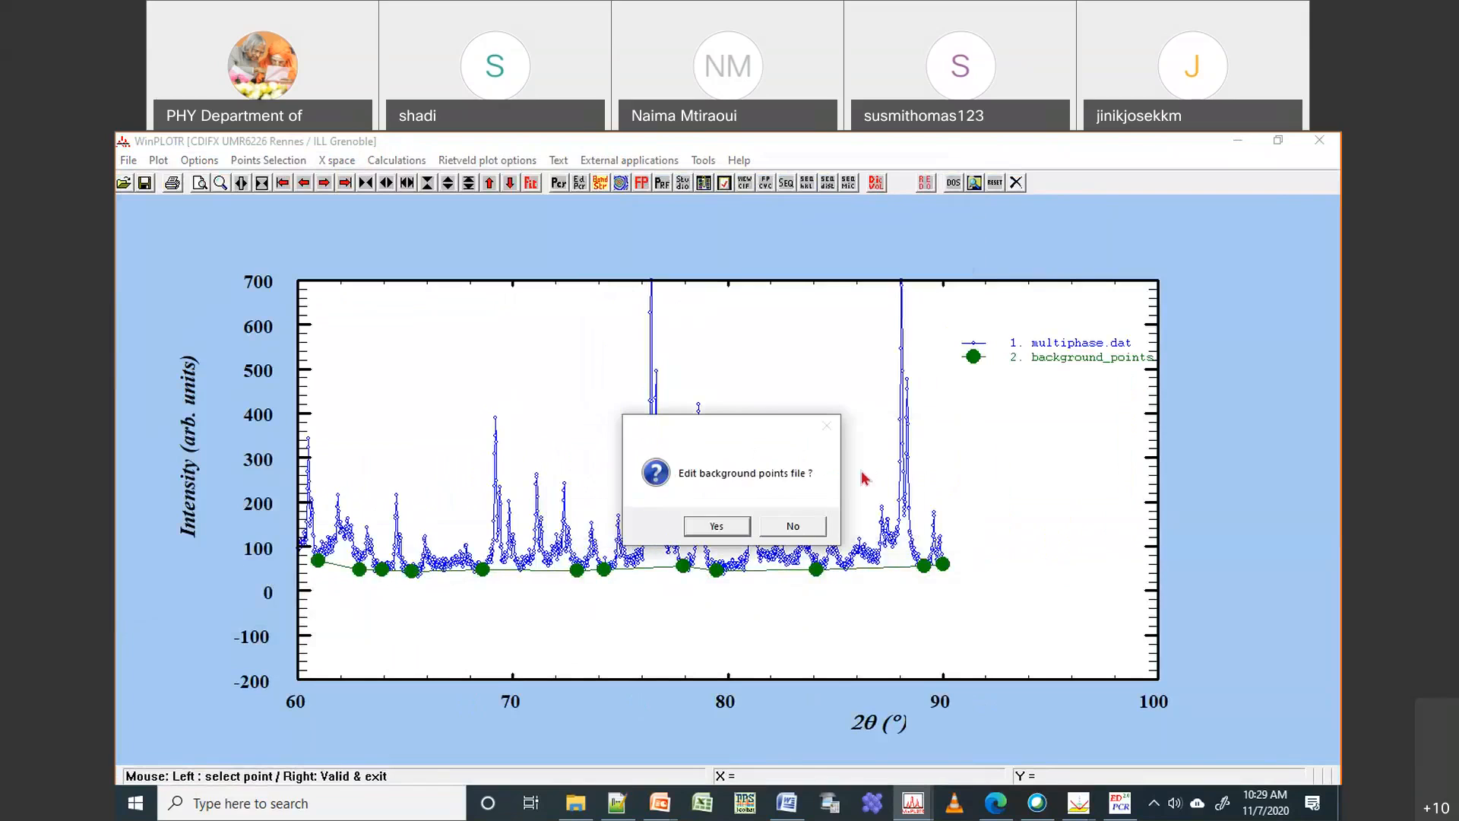
click(809, 526)
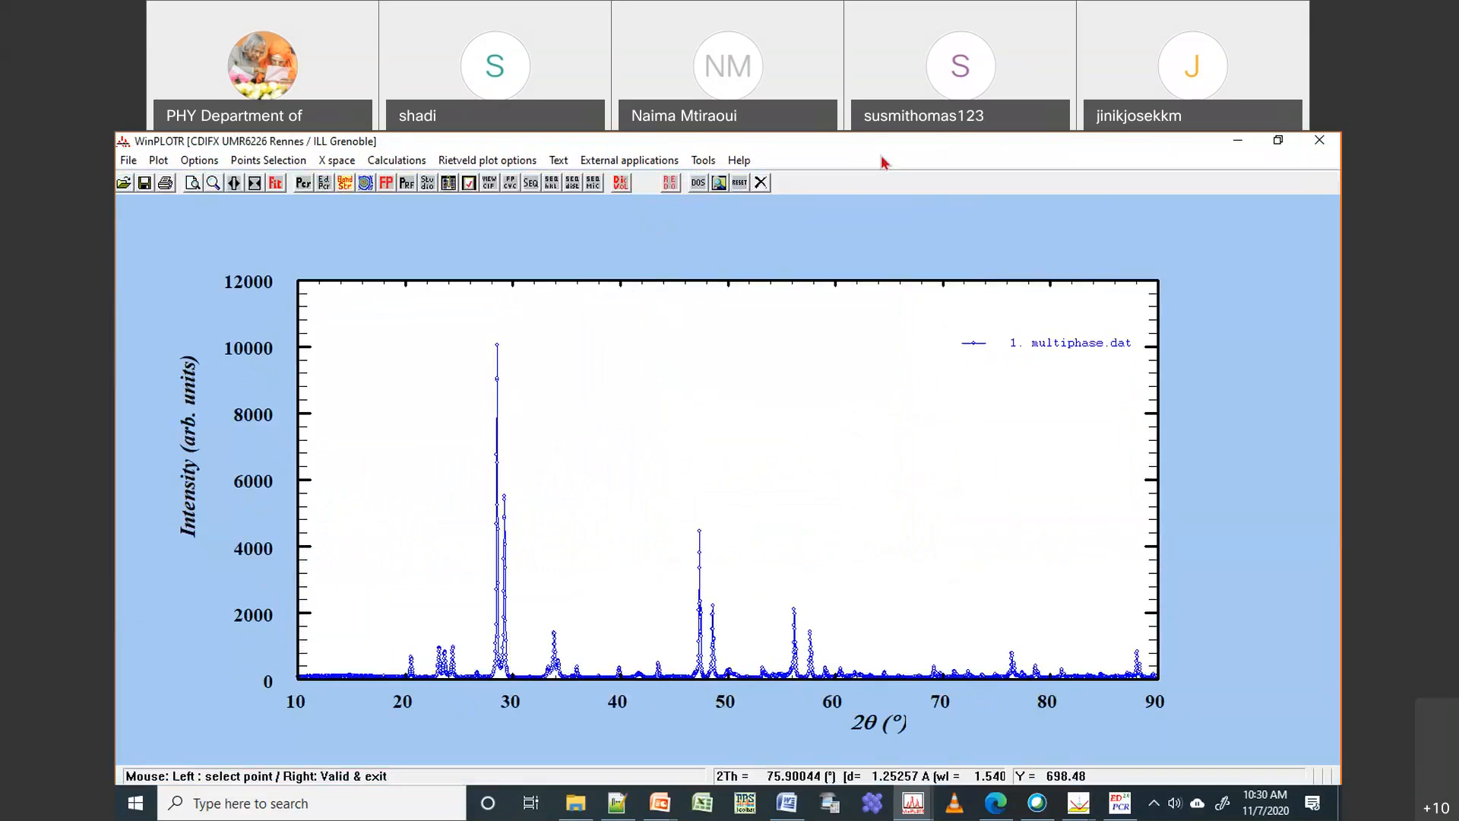
In the PCR editor, import the background file back from the GER1 folder as Pattern 1's linear-interpolation background points and accept the refinement settings
click(1120, 803)
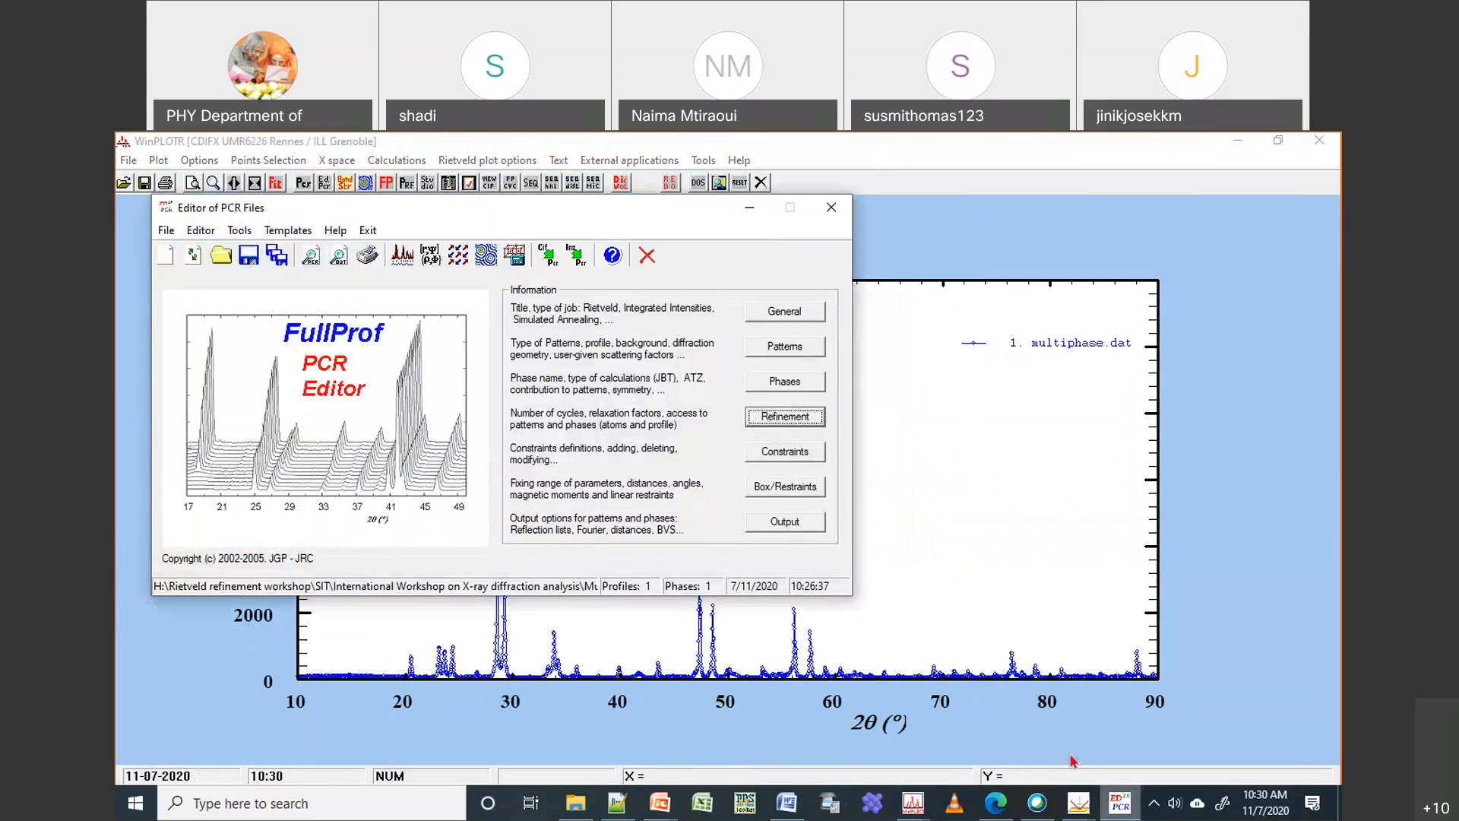
click(783, 418)
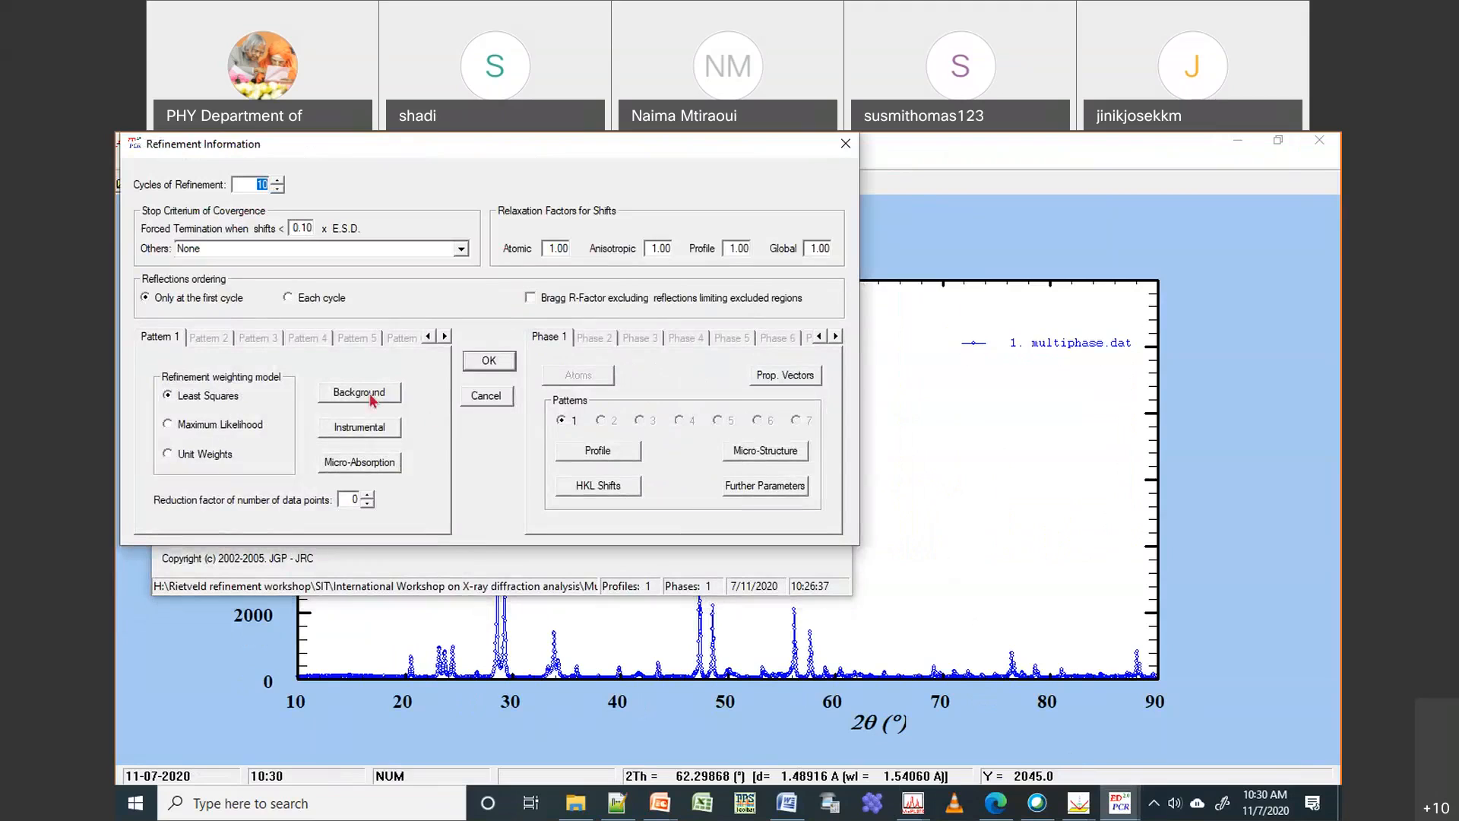
click(370, 399)
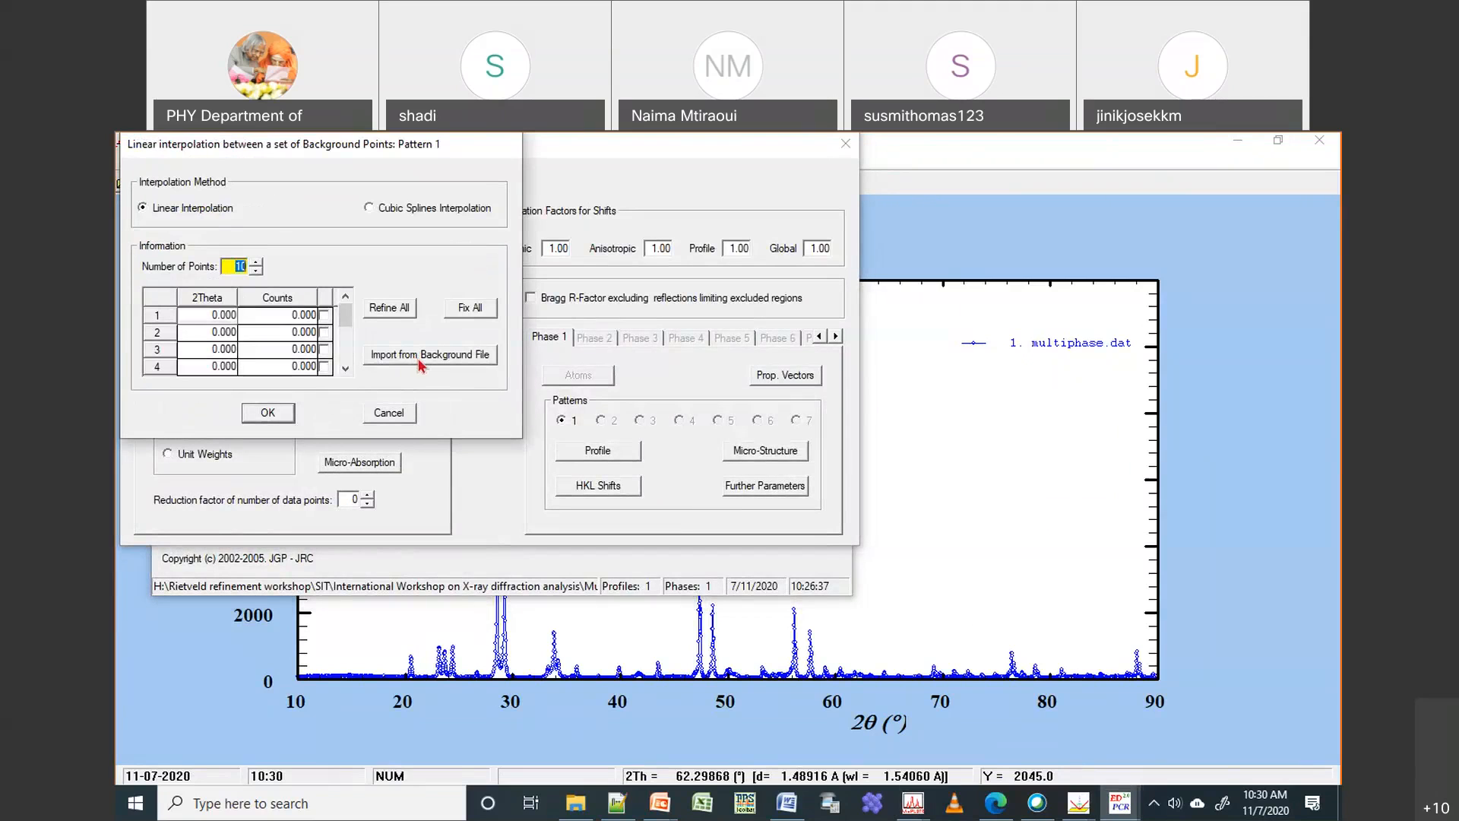
click(420, 365)
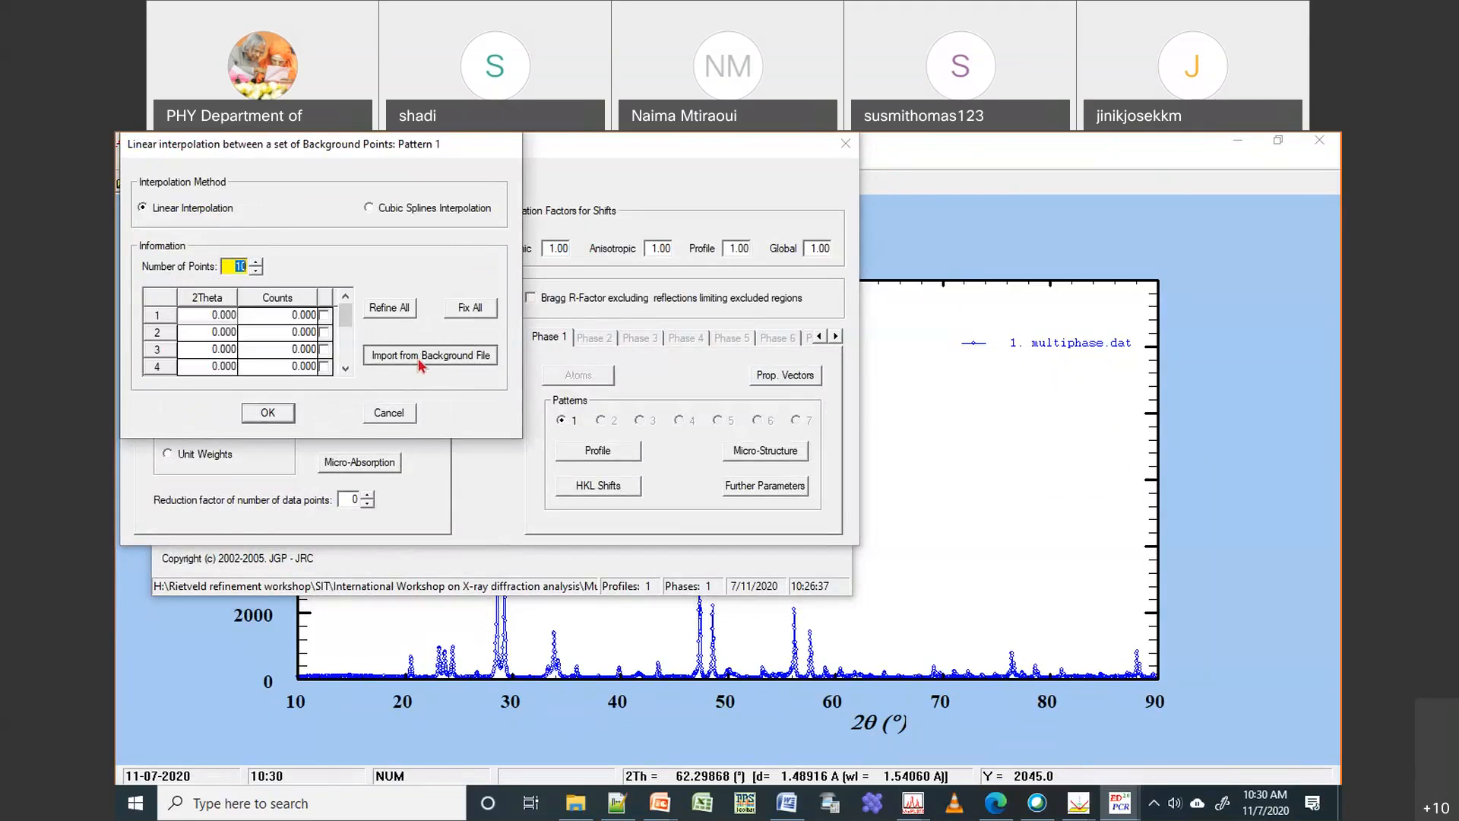
click(313, 289)
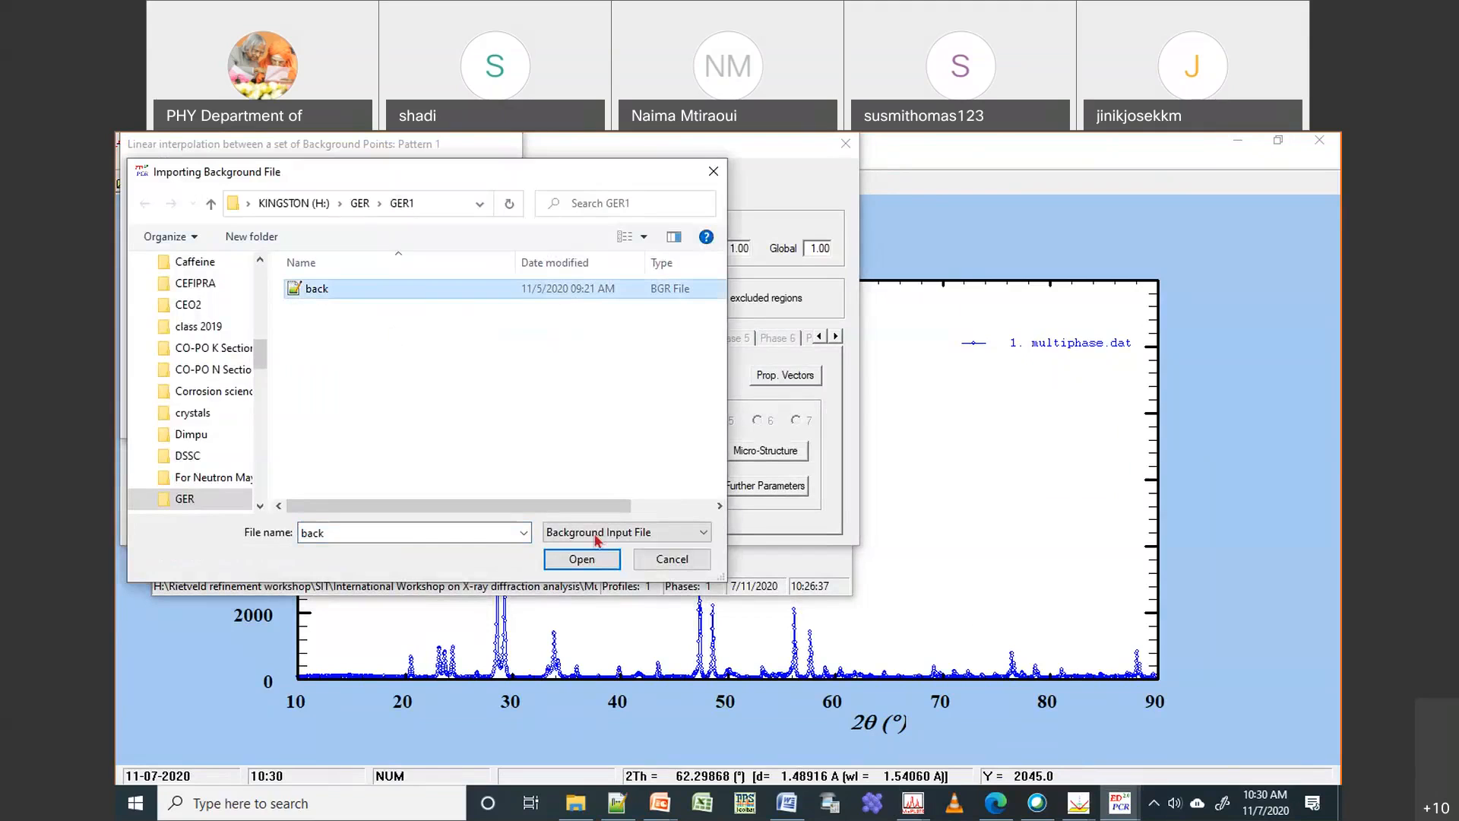
click(584, 560)
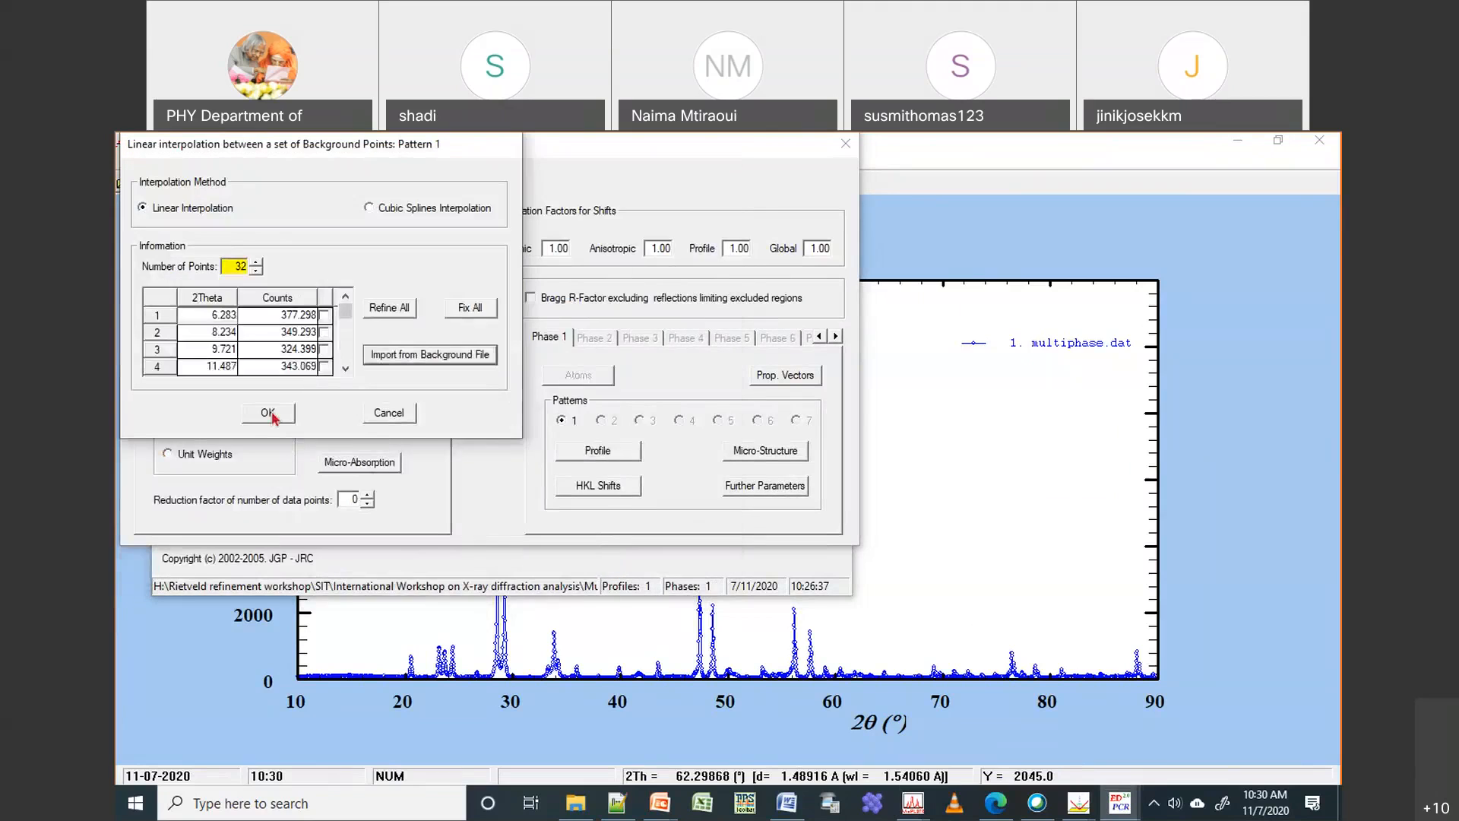
click(270, 414)
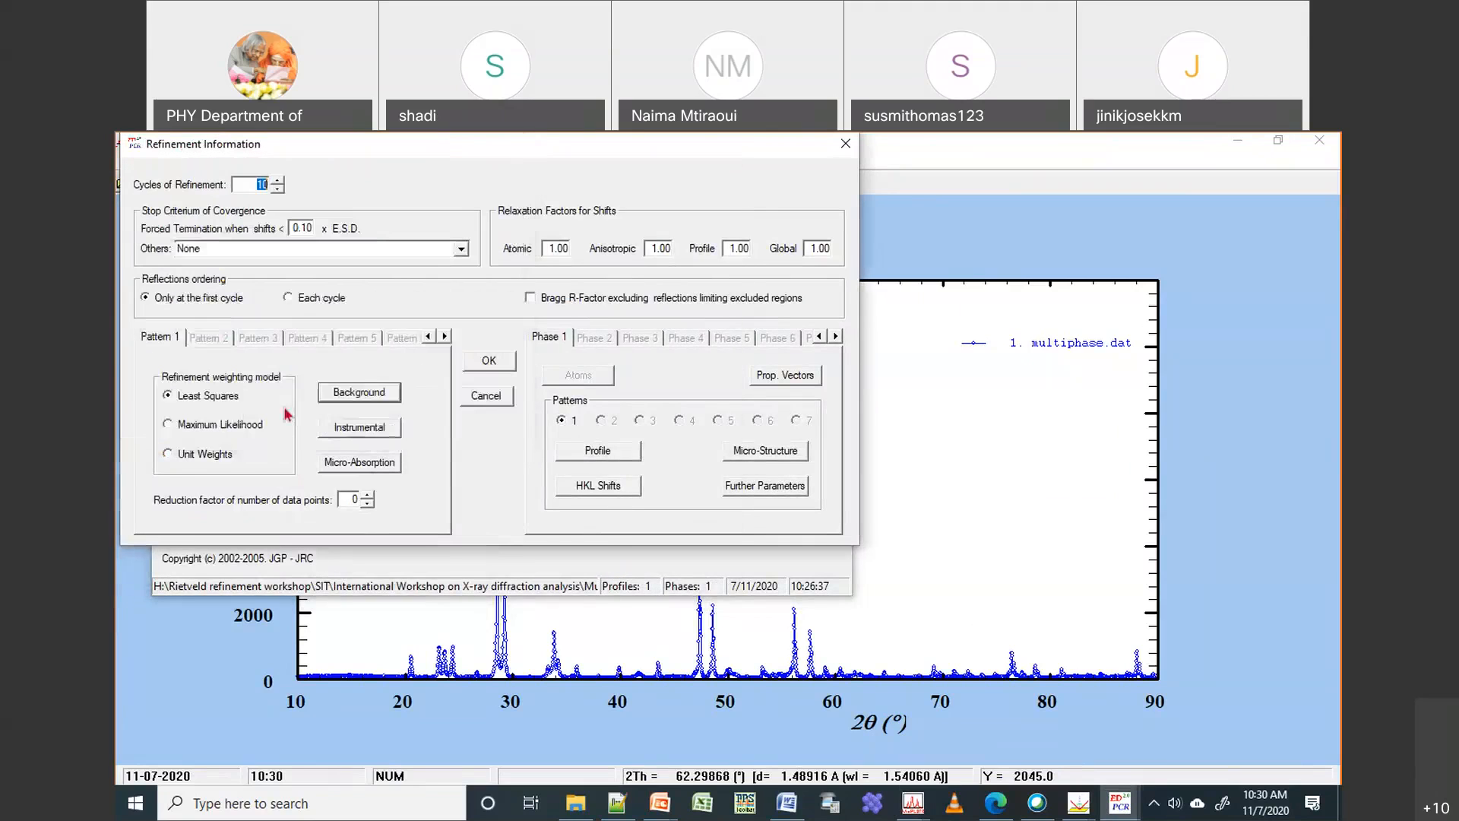
click(487, 365)
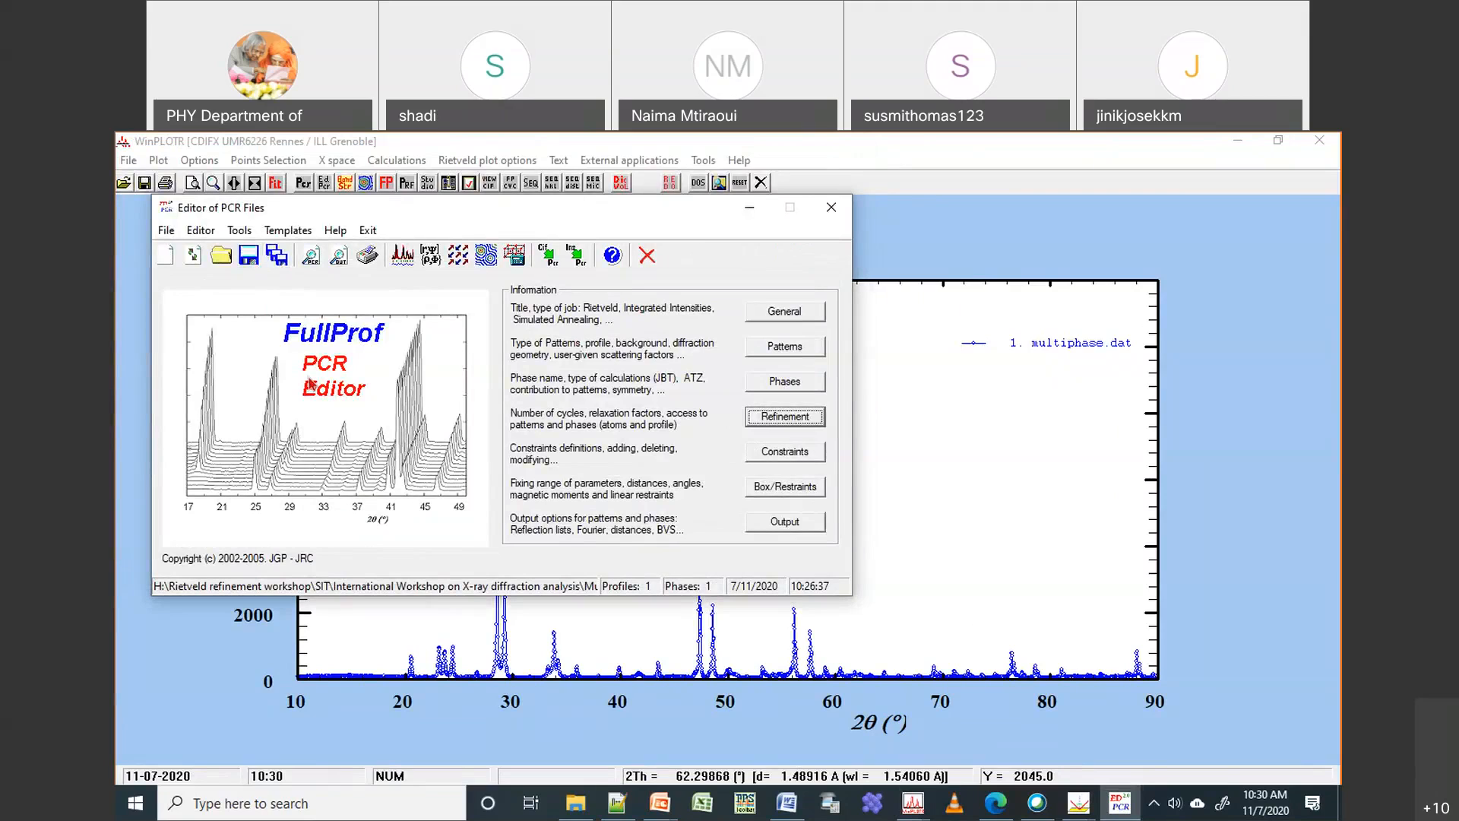
Switch to File Explorer, sort the Multiphase folder by modification date, and open the Threephase PCR file in Notepad++
click(576, 803)
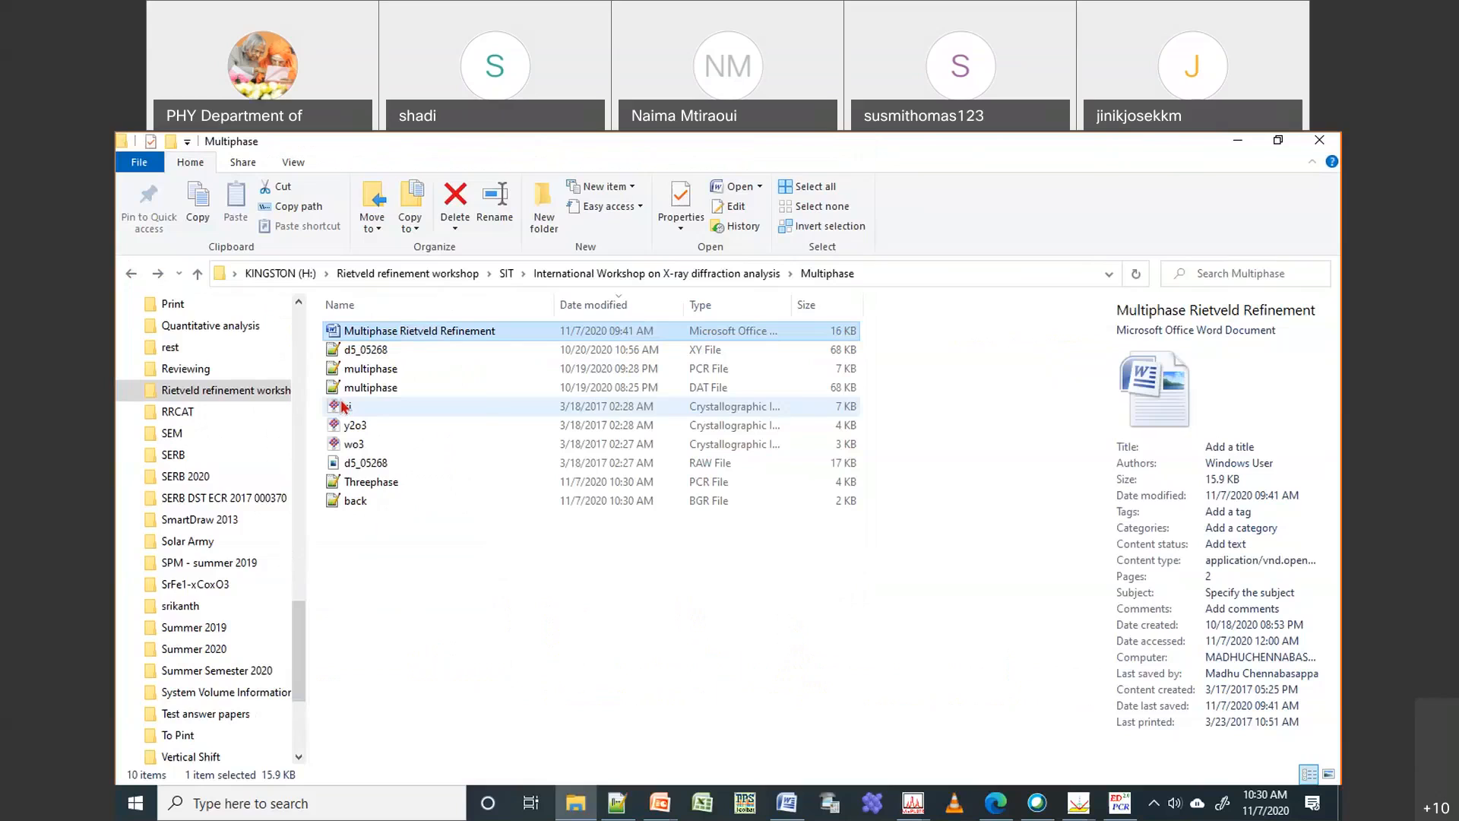
click(601, 305)
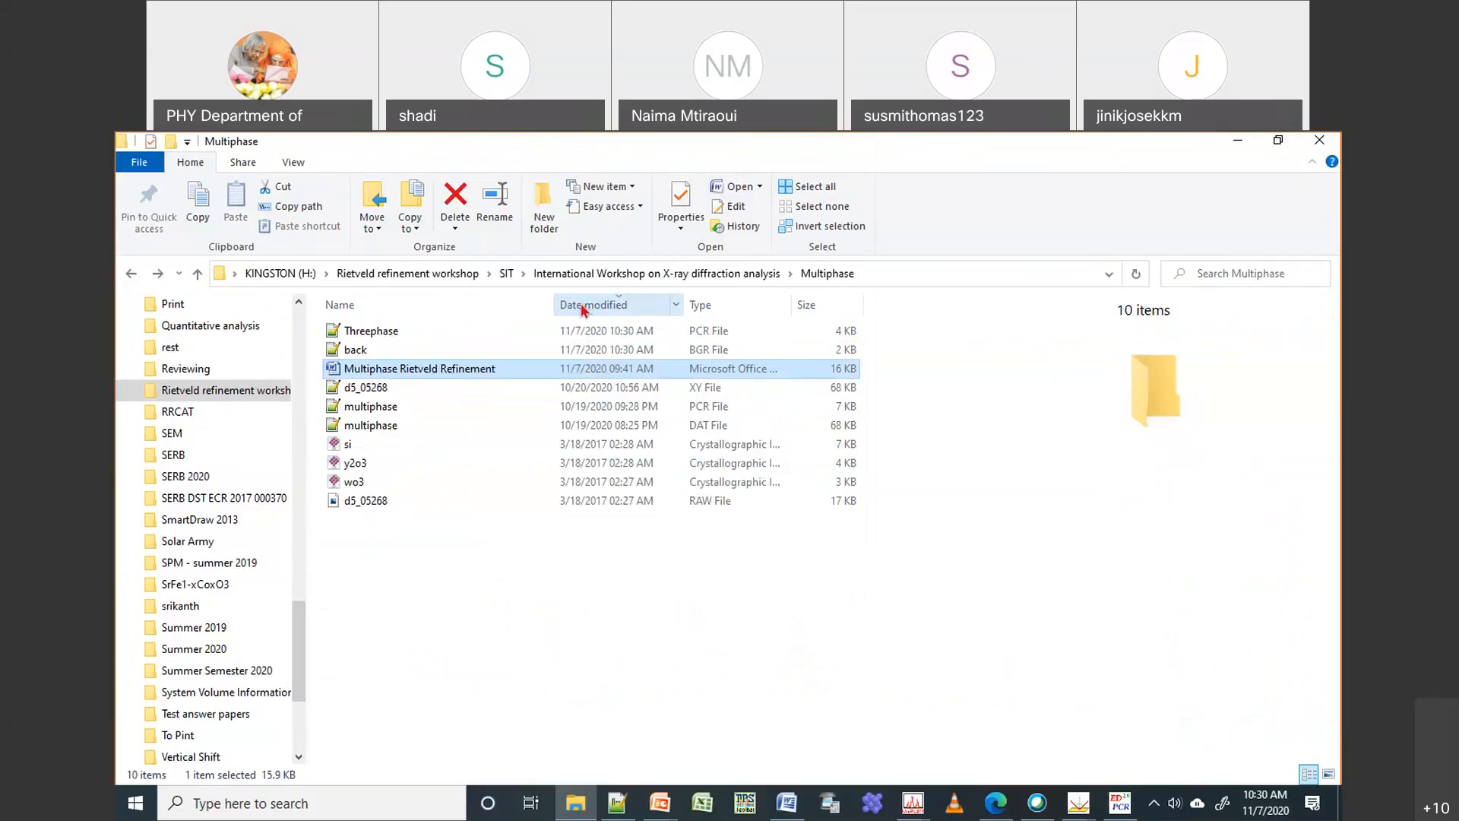
click(410, 333)
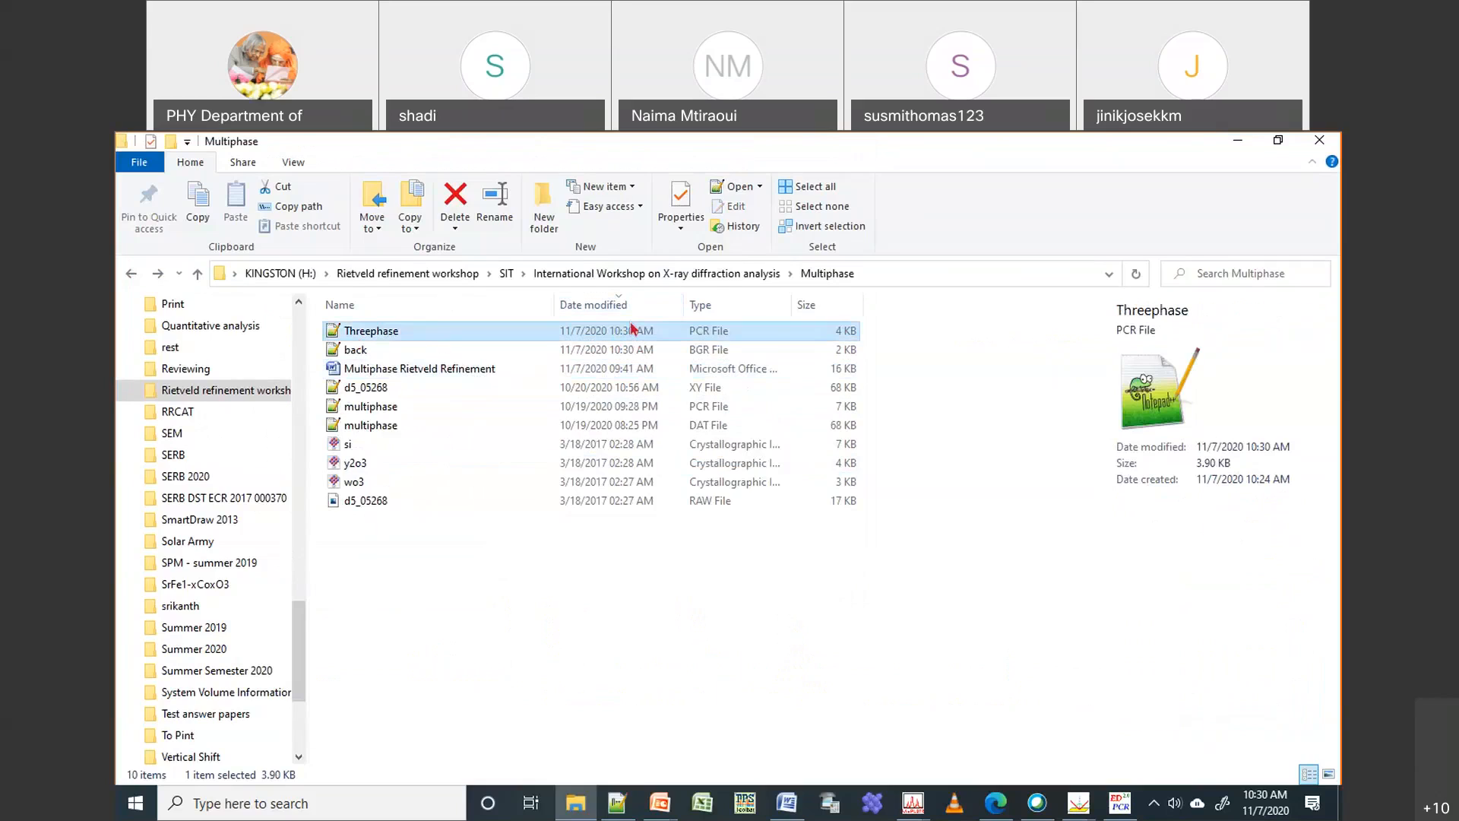
double_click(364, 331)
right_click(364, 328)
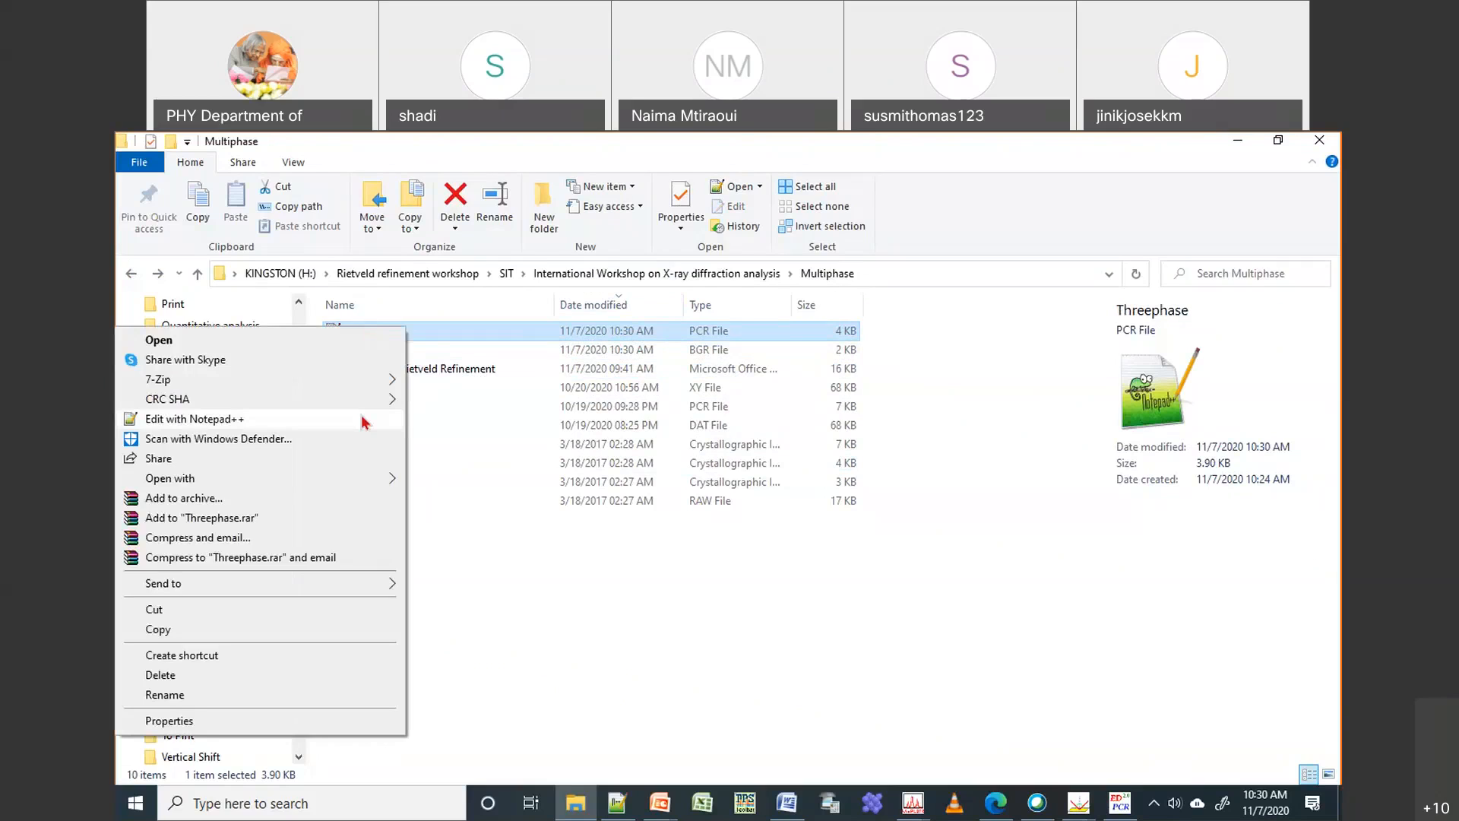
click(363, 418)
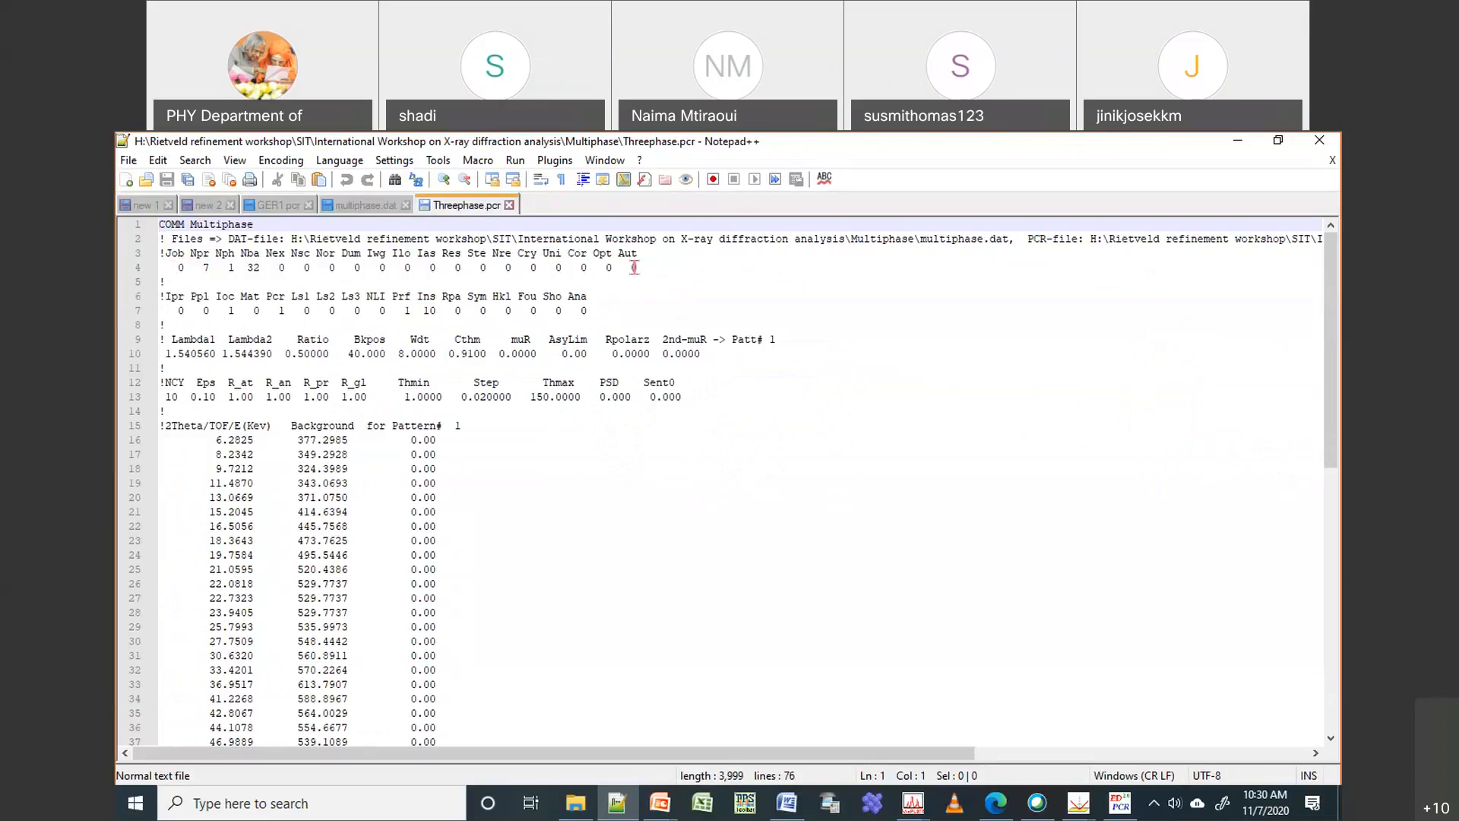
Set the Aut flag in Threephase.pcr to 1 and save the file
double_click(634, 267)
text(1)
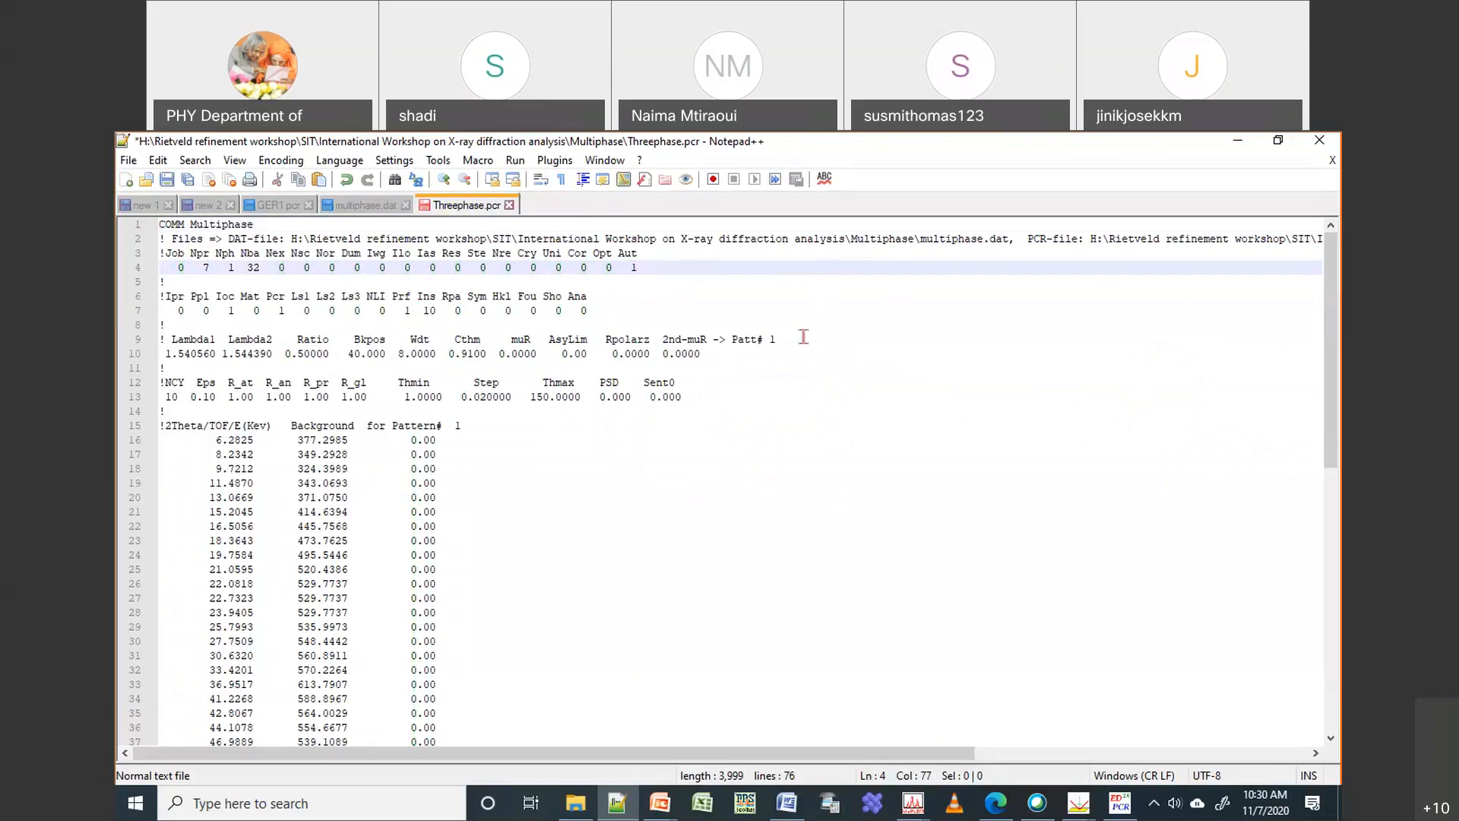
click(168, 181)
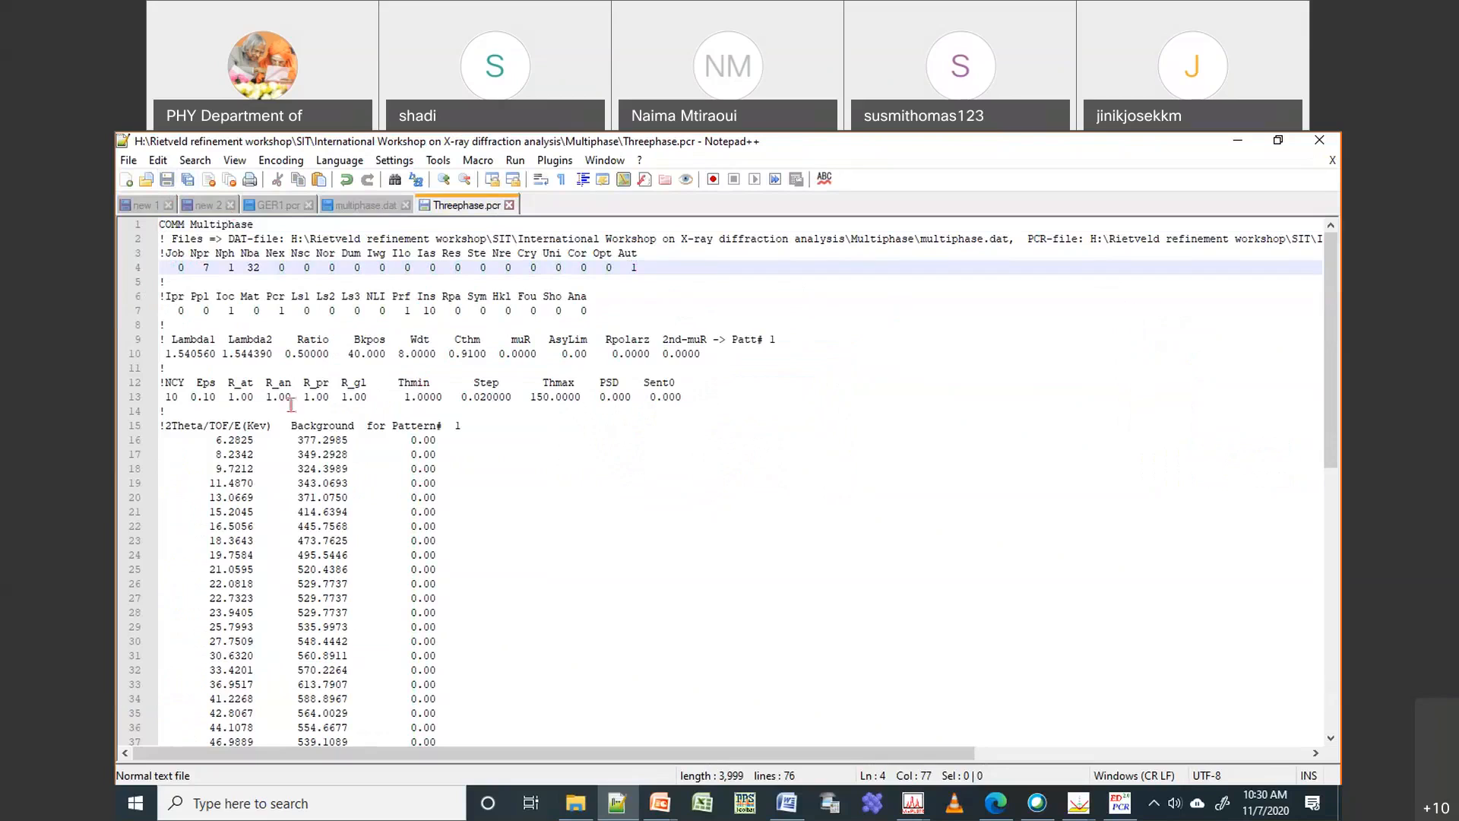
Set the refinement code of the Zero shift to 11.0 and save Threephase.pcr
scroll(291, 404, down, 8)
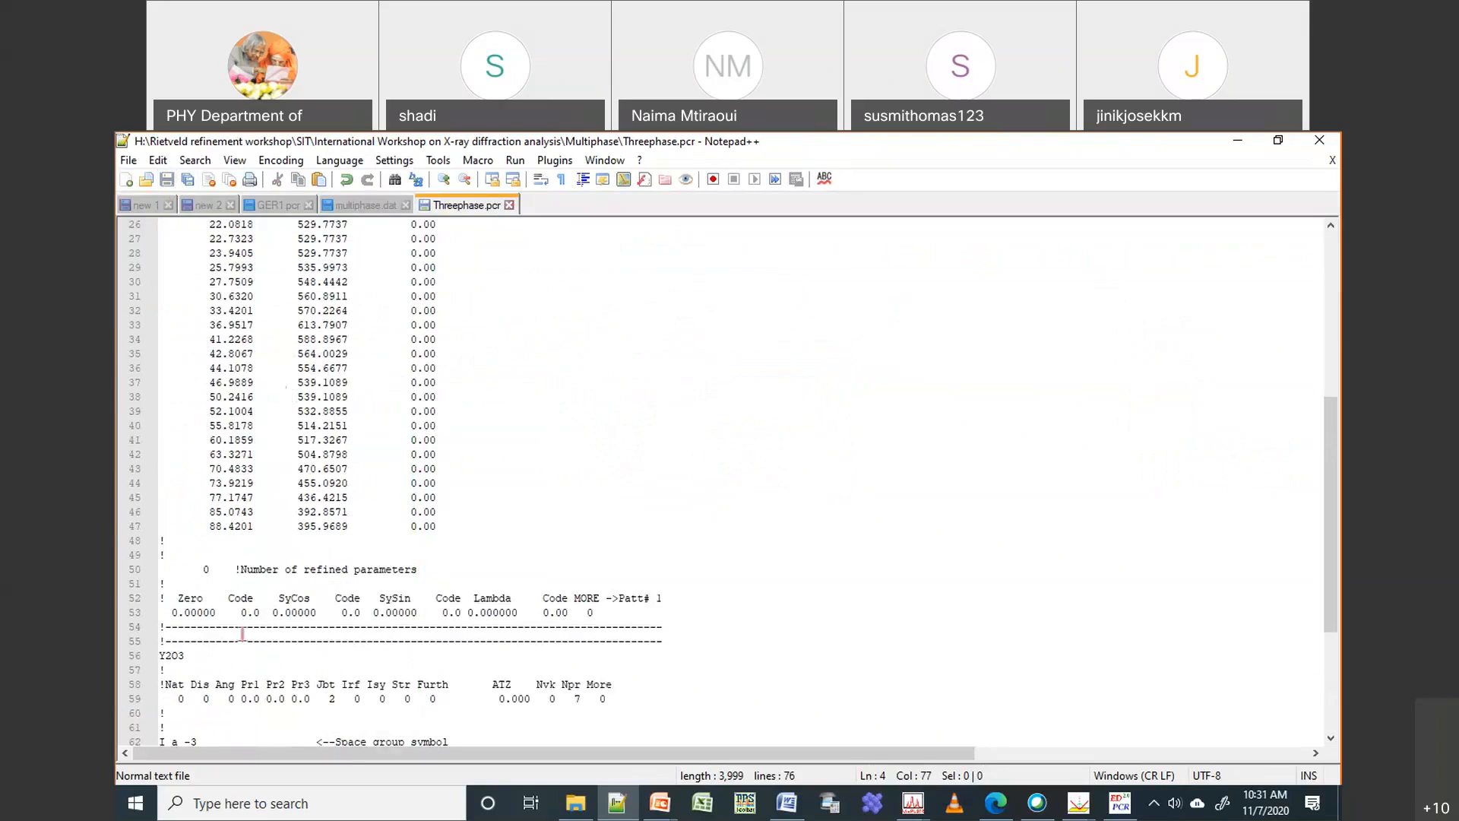
double_click(244, 613)
text(11)
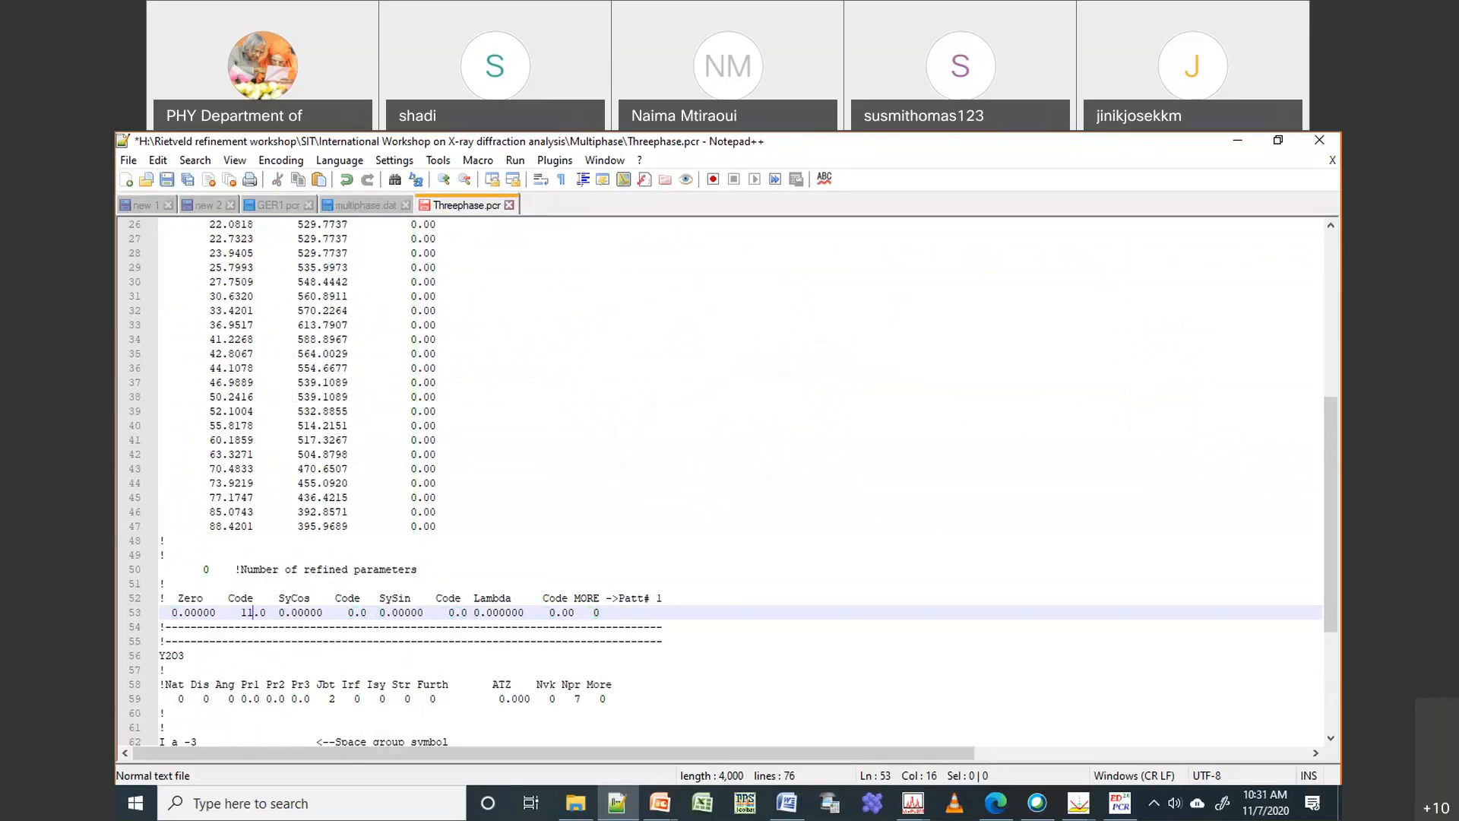
drag(1336, 498, 1335, 594)
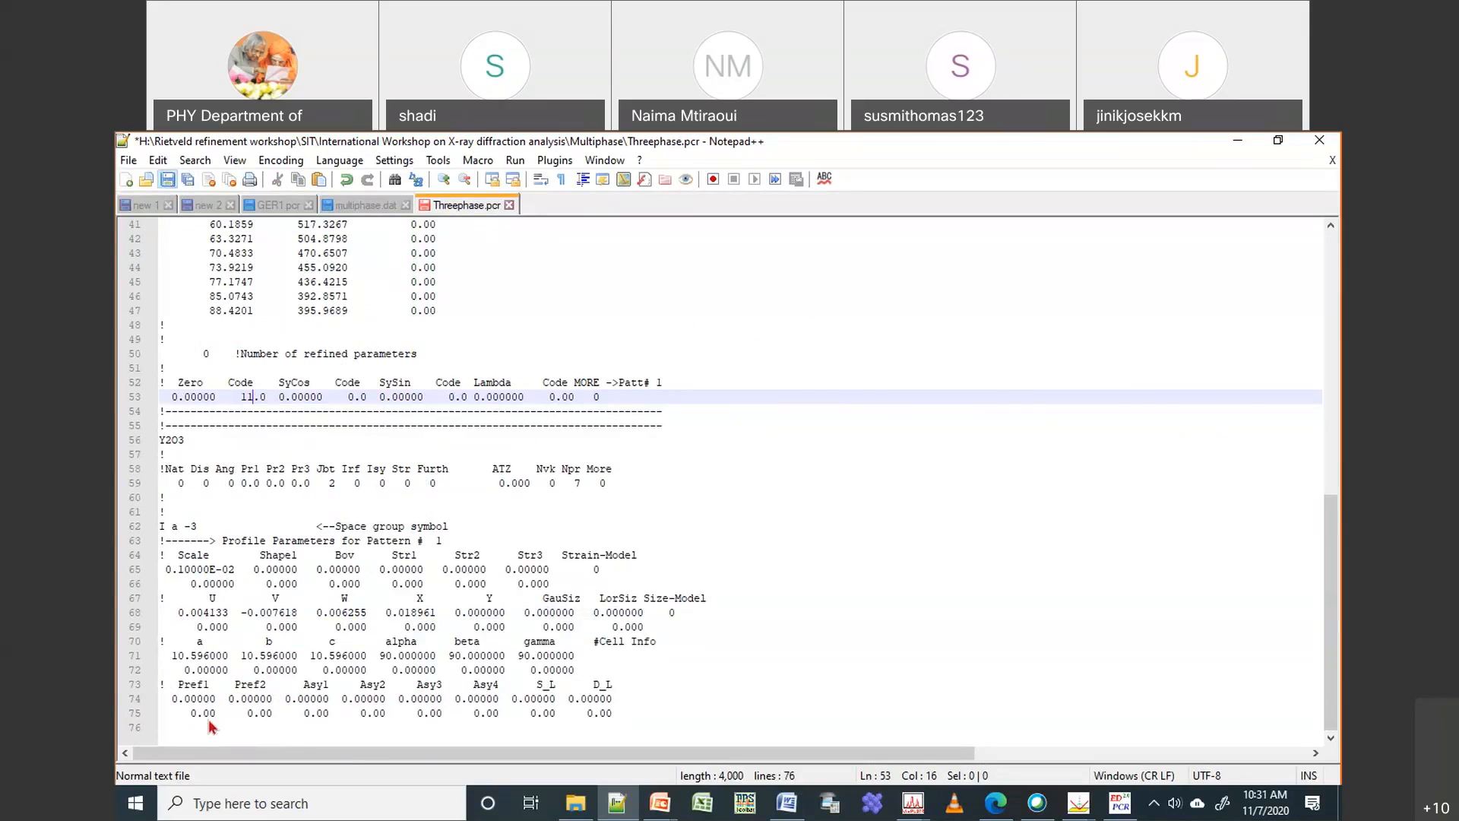
key(ctrl+s)
Set the refinement codes of the Y2O3 cell parameters a, b and c to 21.00000 each and save the file
drag(190, 669, 184, 669)
text(2)
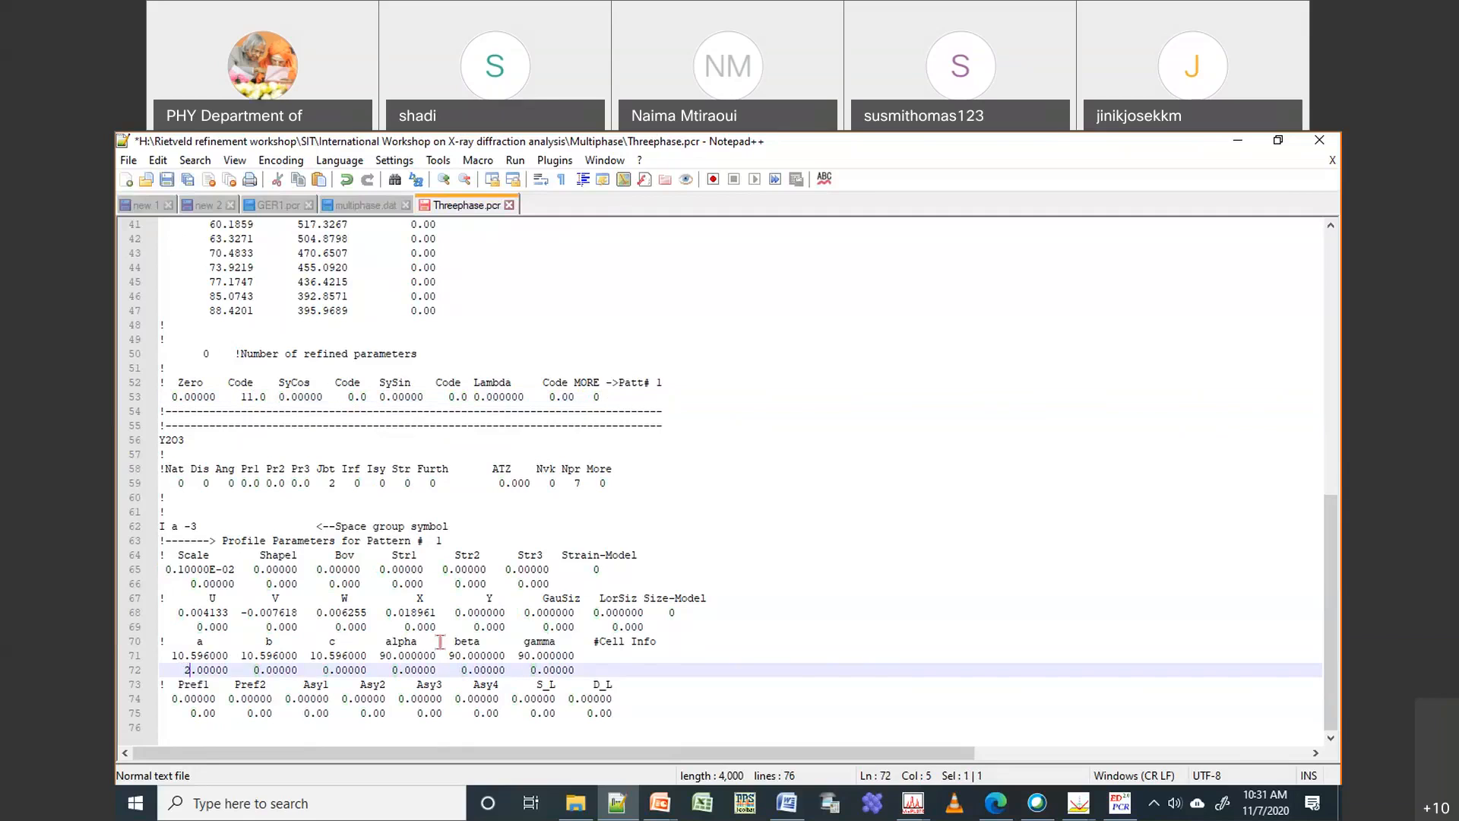
text(1)
drag(267, 670, 336, 670)
text(21.00000   21)
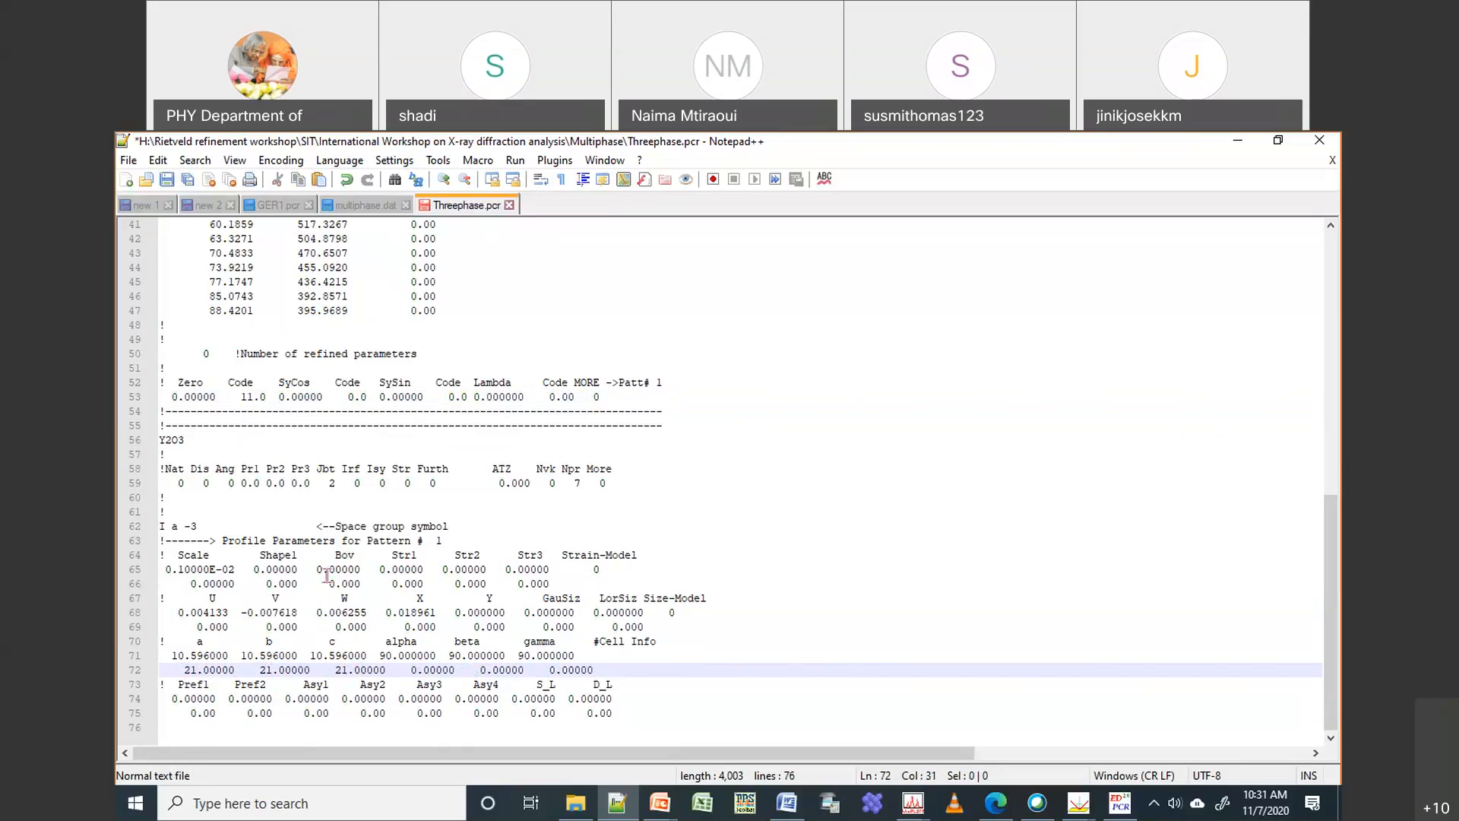
click(167, 179)
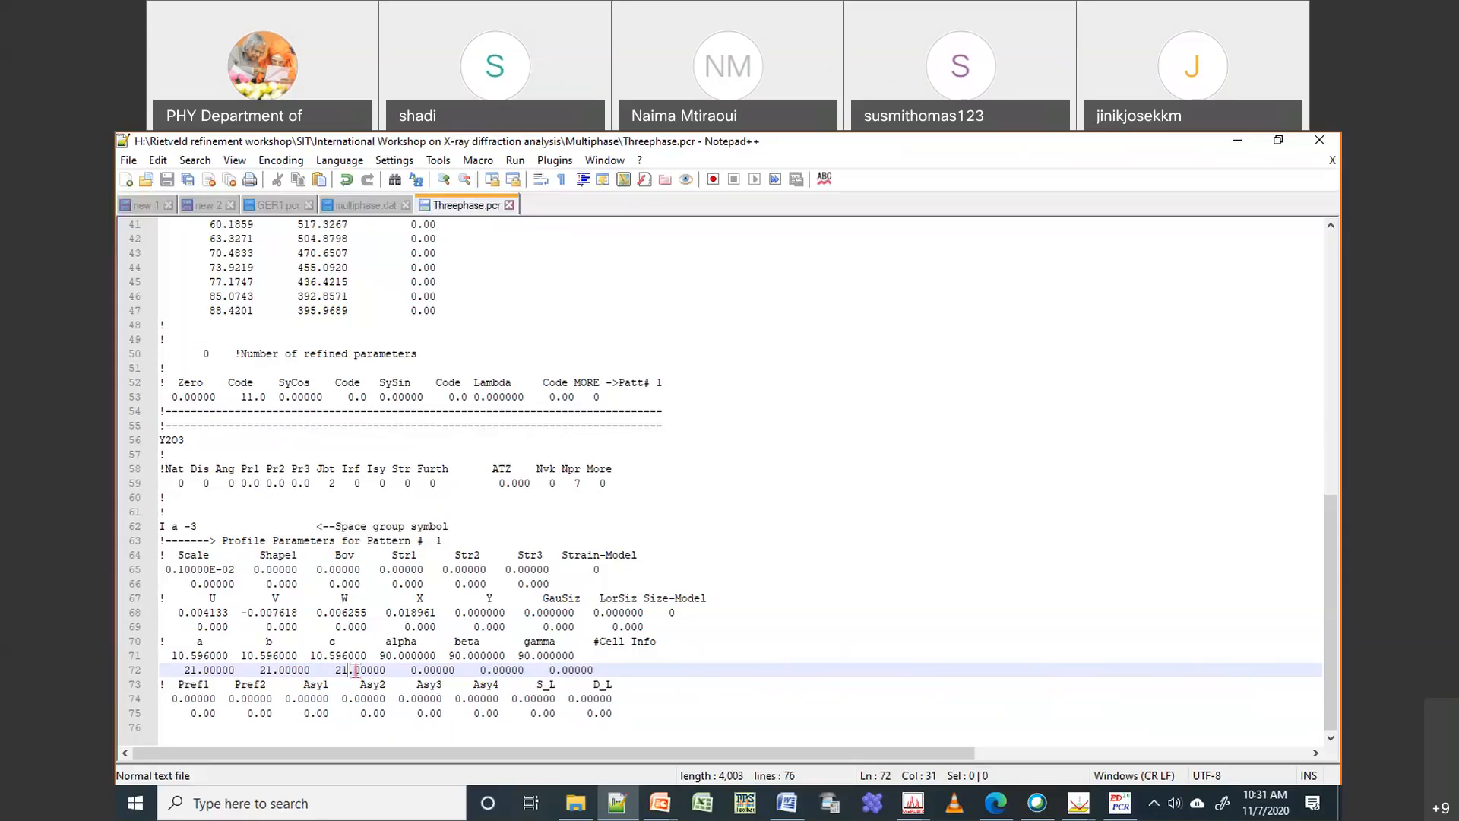
drag(190, 670, 196, 670)
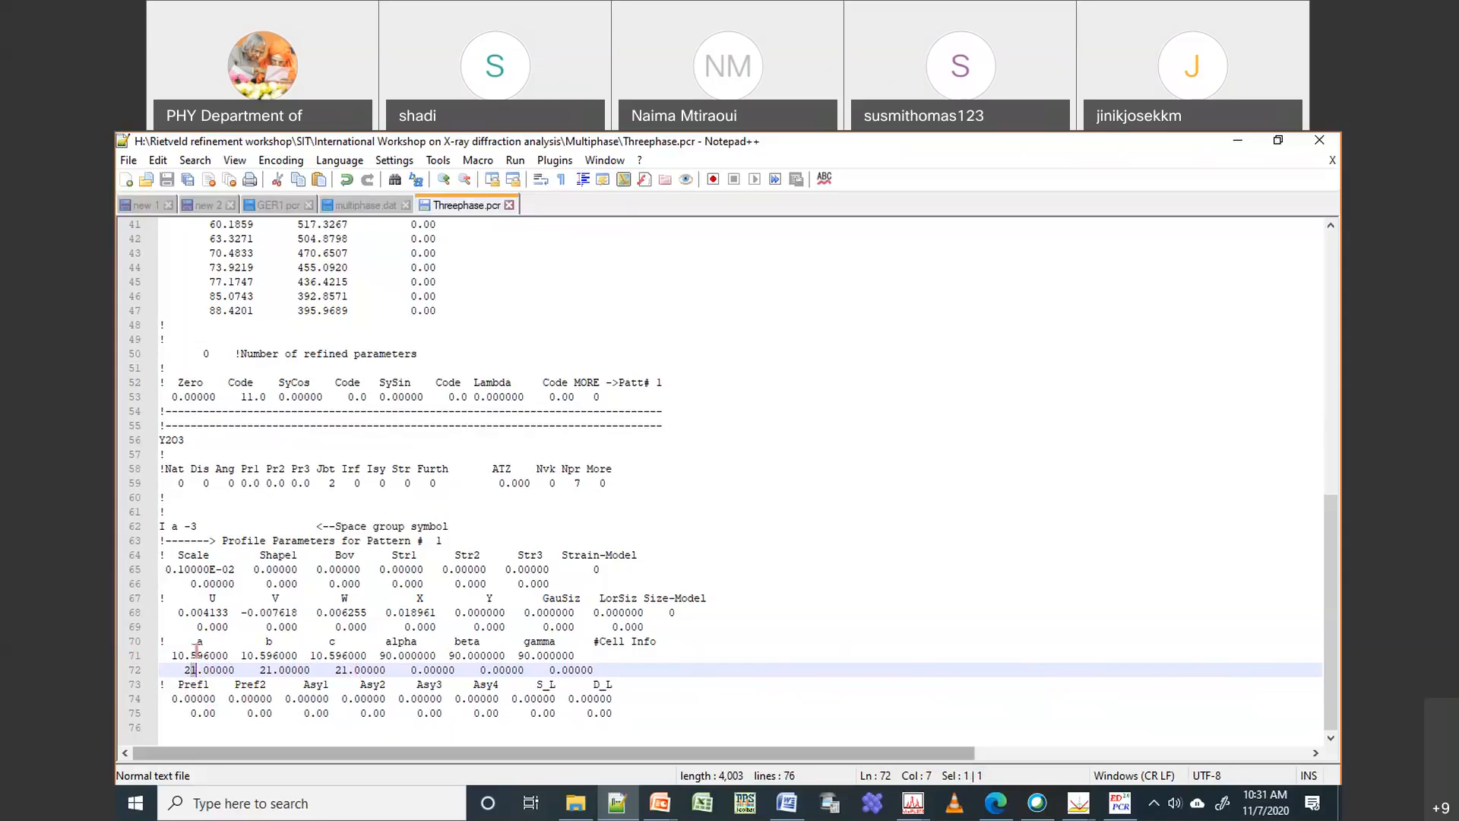
click(204, 669)
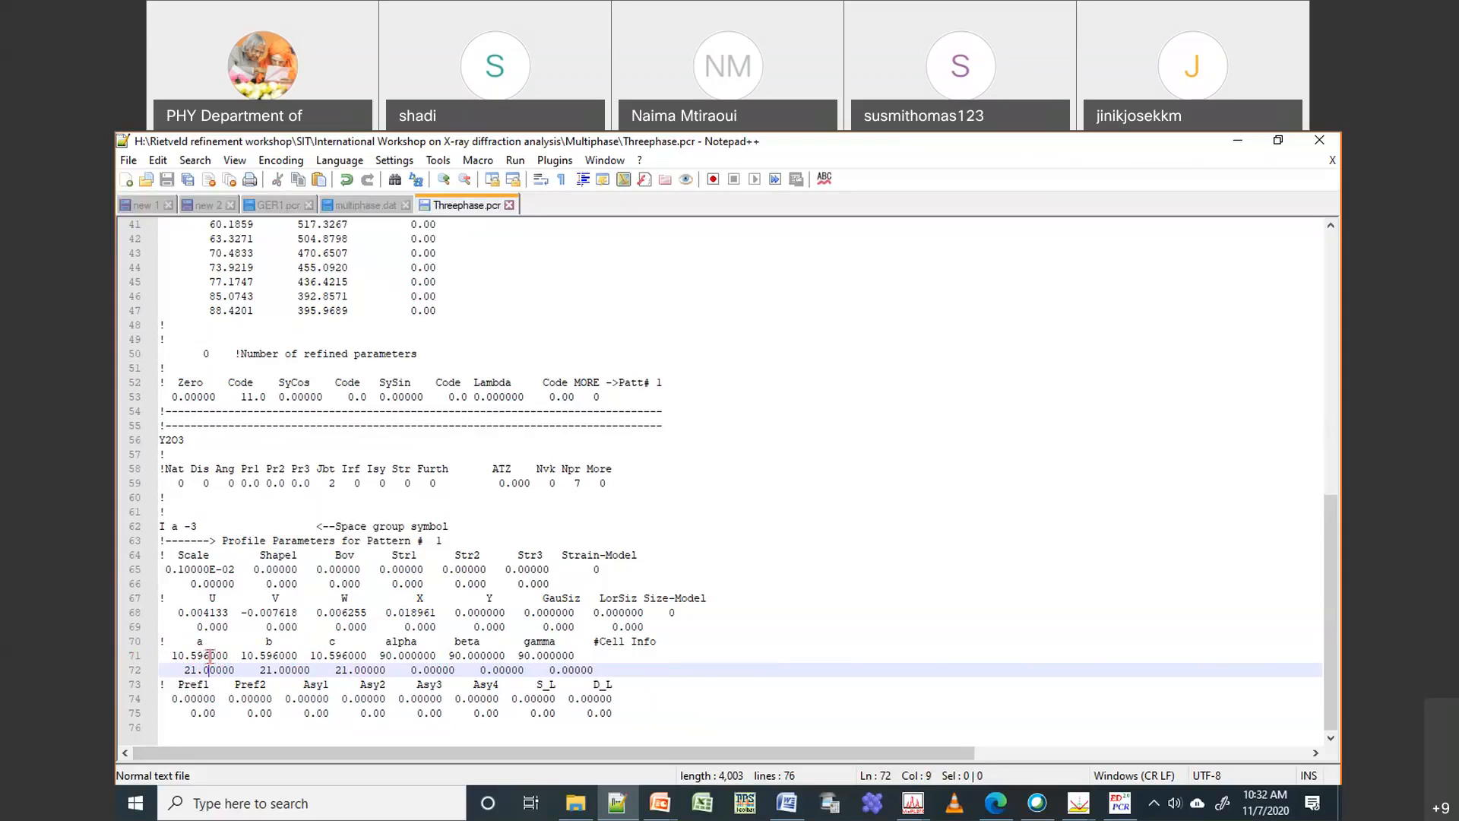
drag(210, 655, 217, 655)
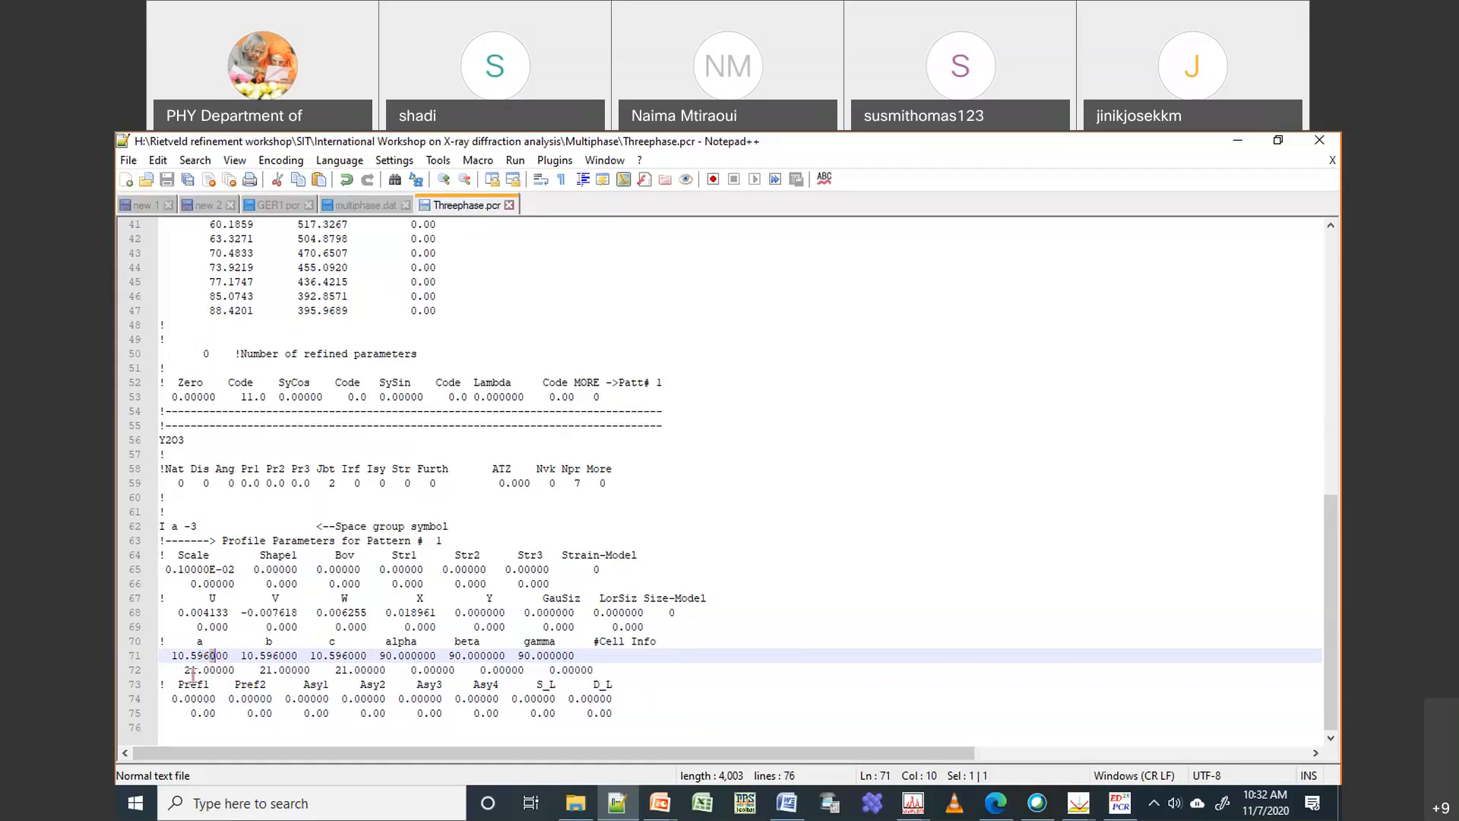
drag(191, 670, 196, 670)
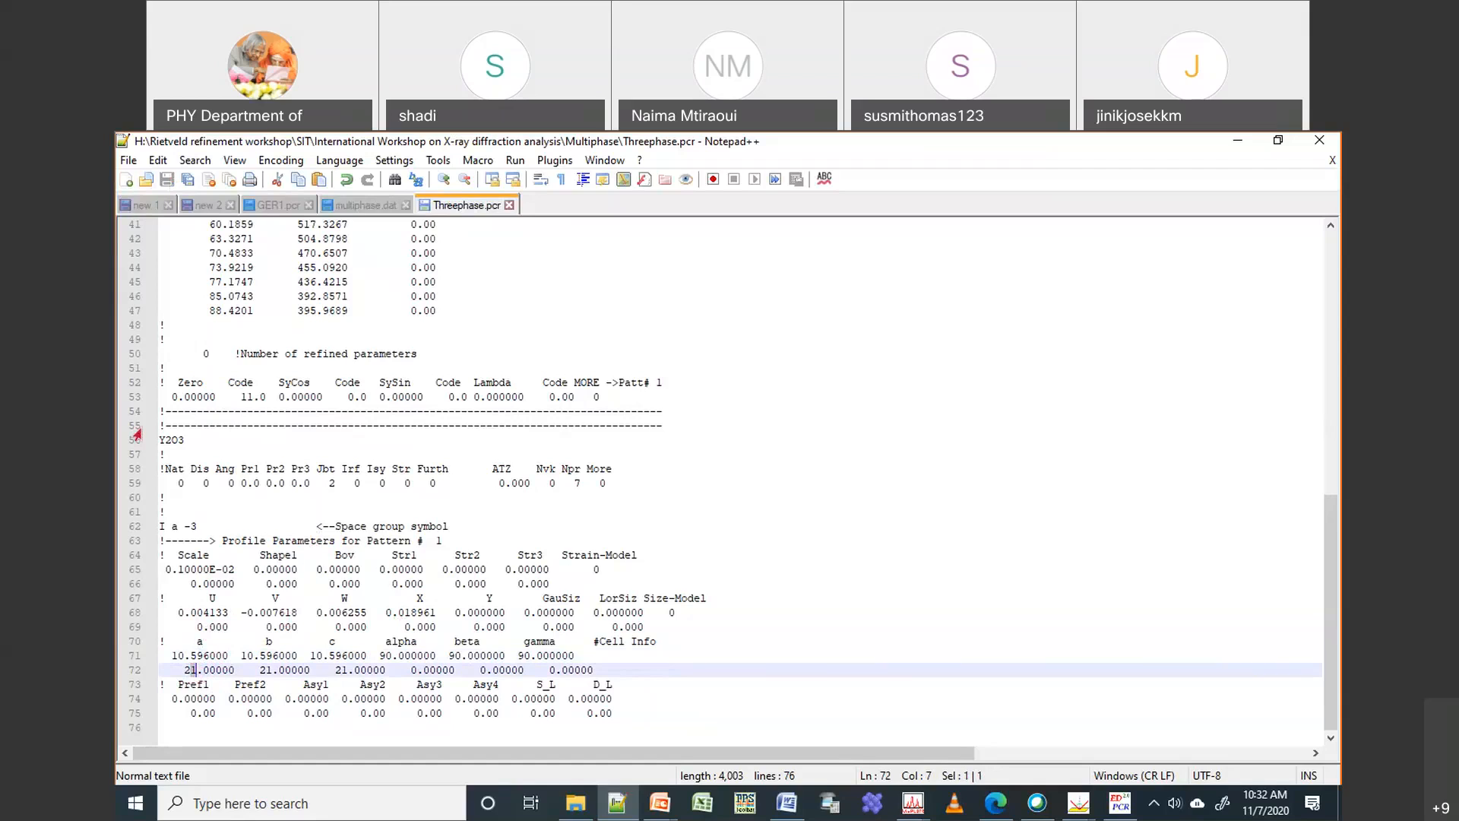
Switch to WinPLOTR, reopen the PCR editor from there, and load the Threephase PCR file to run FullProf
click(1121, 812)
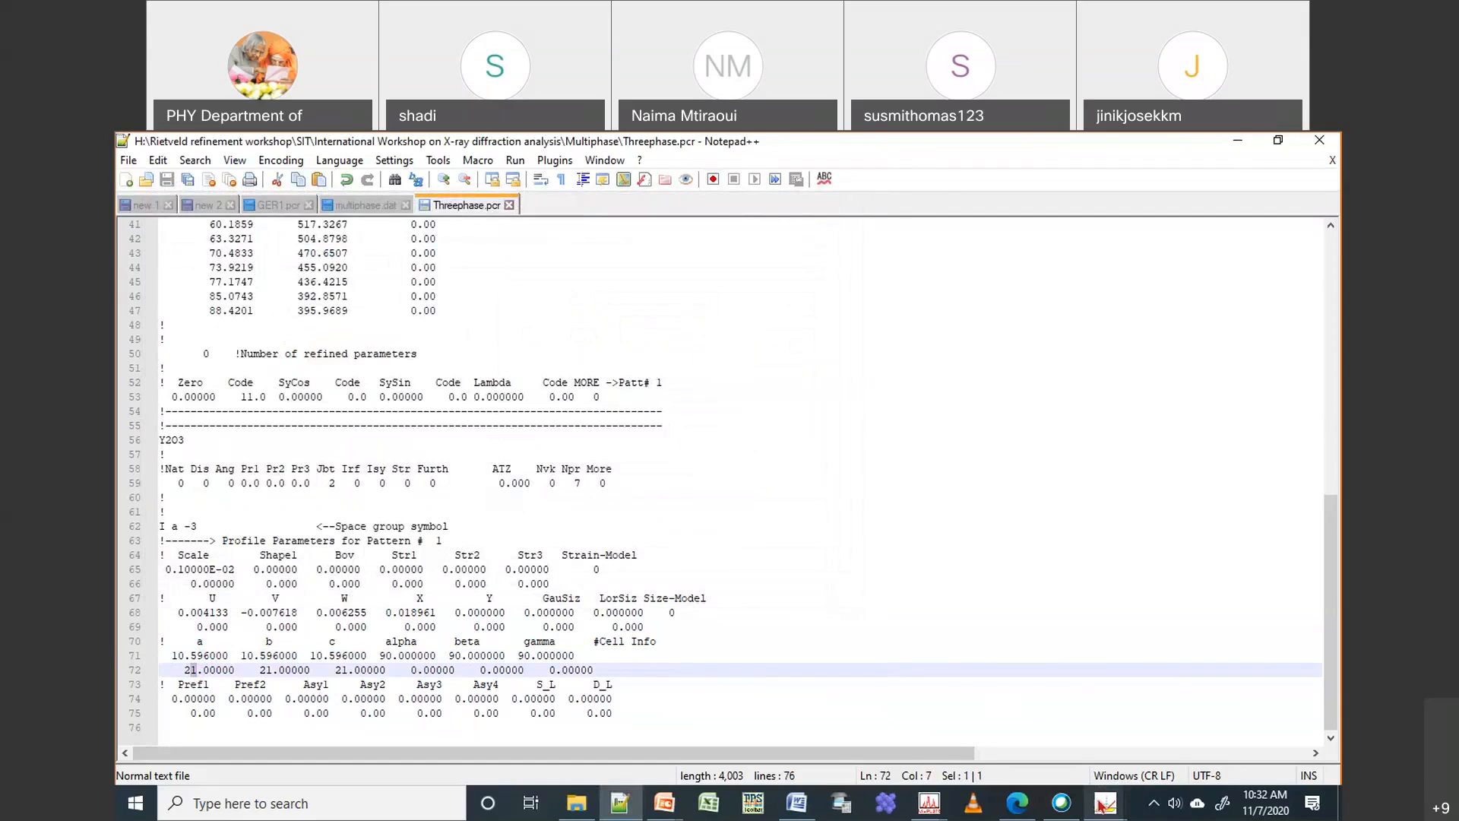
mouse_move(929, 803)
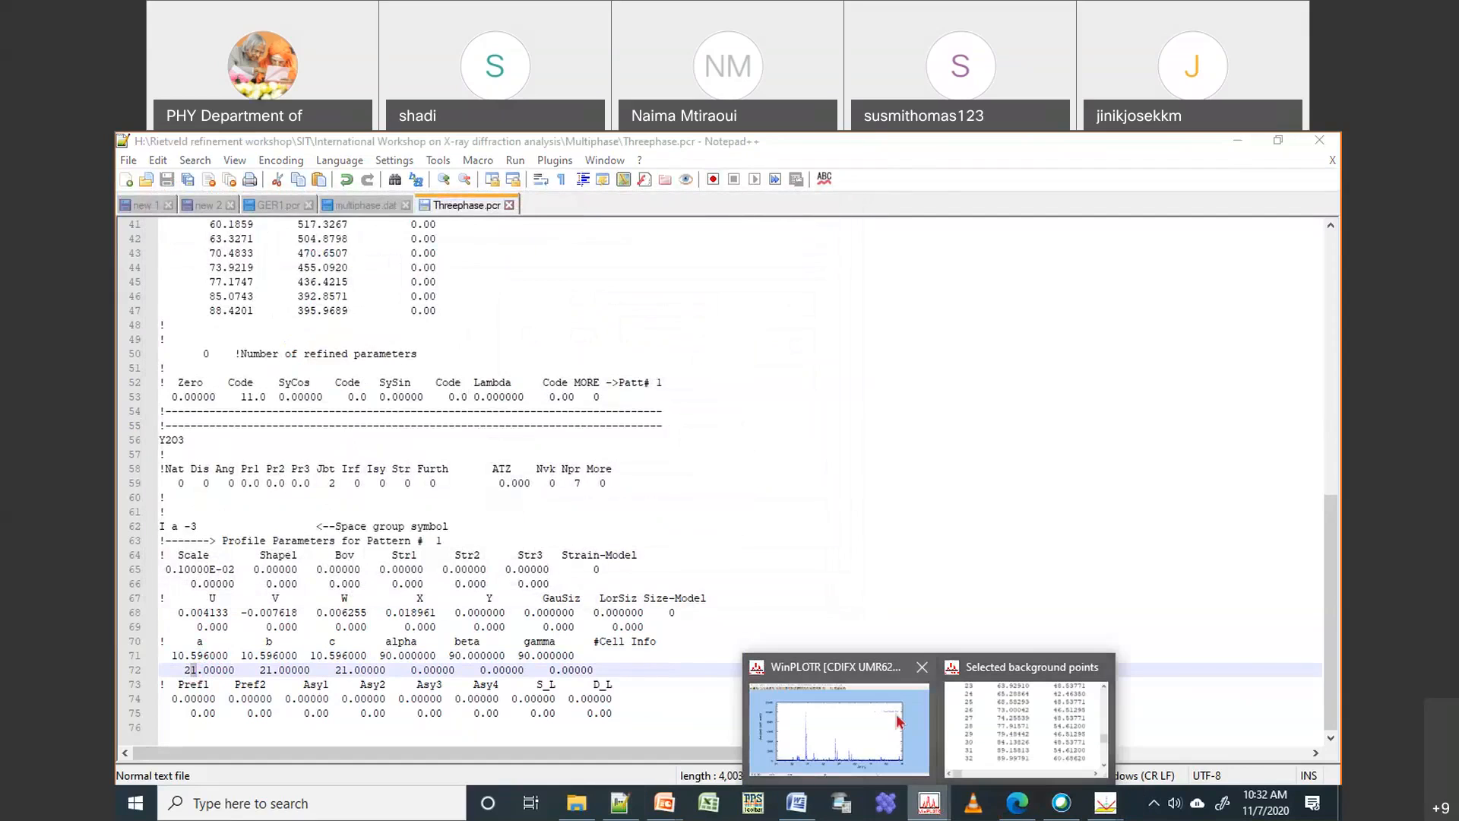
click(843, 733)
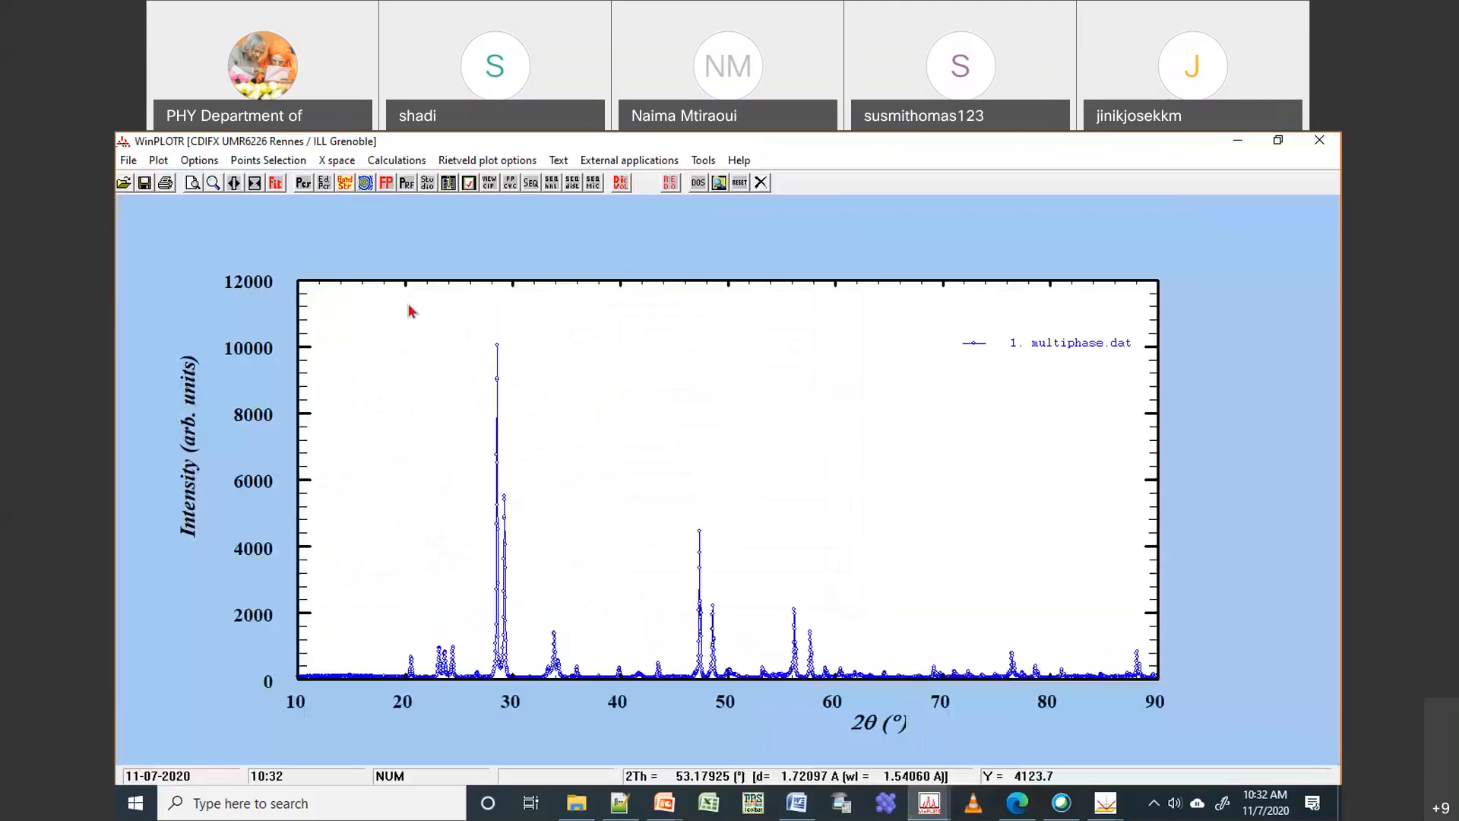
click(332, 188)
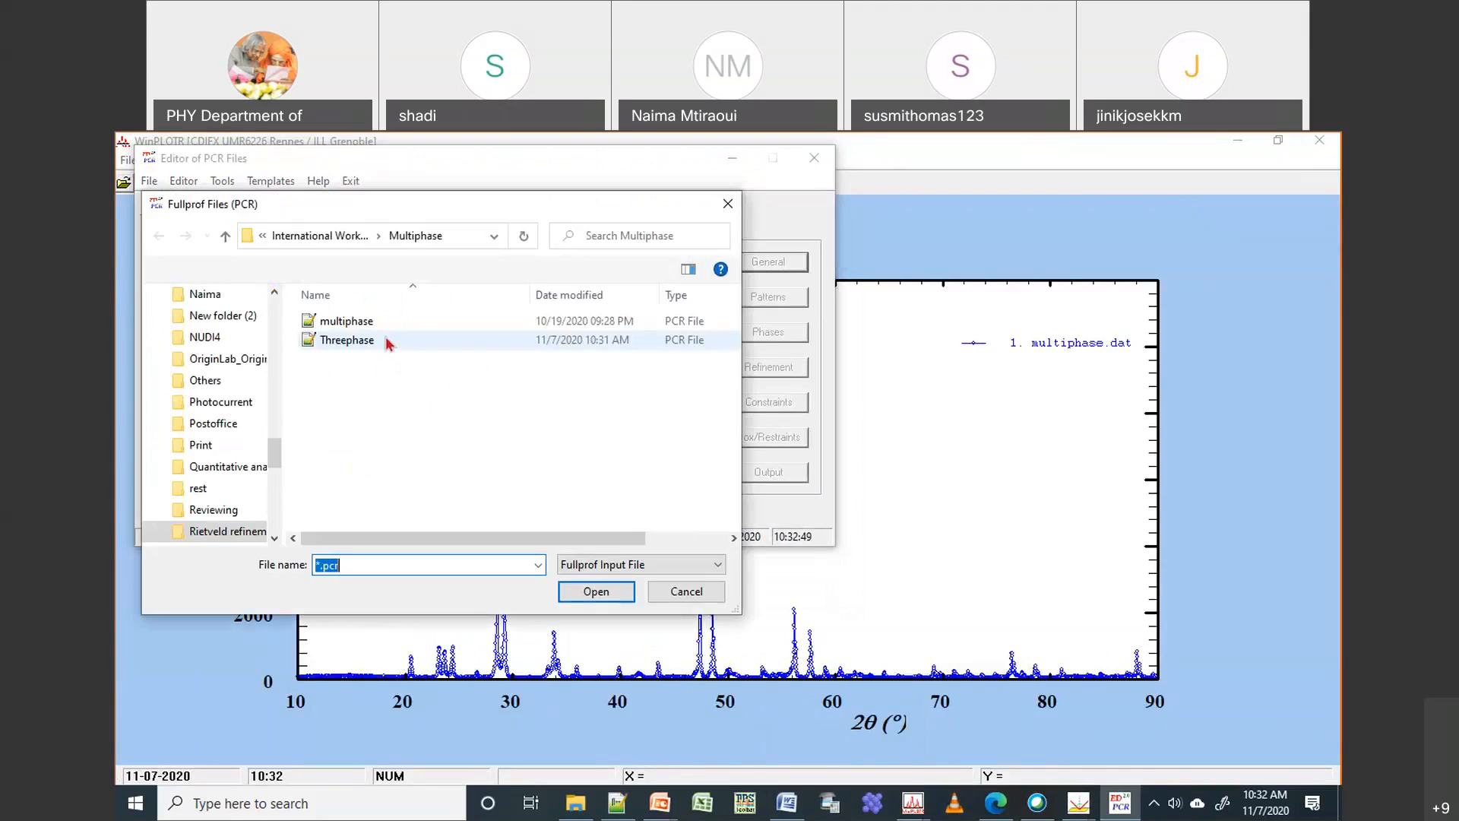
double_click(386, 344)
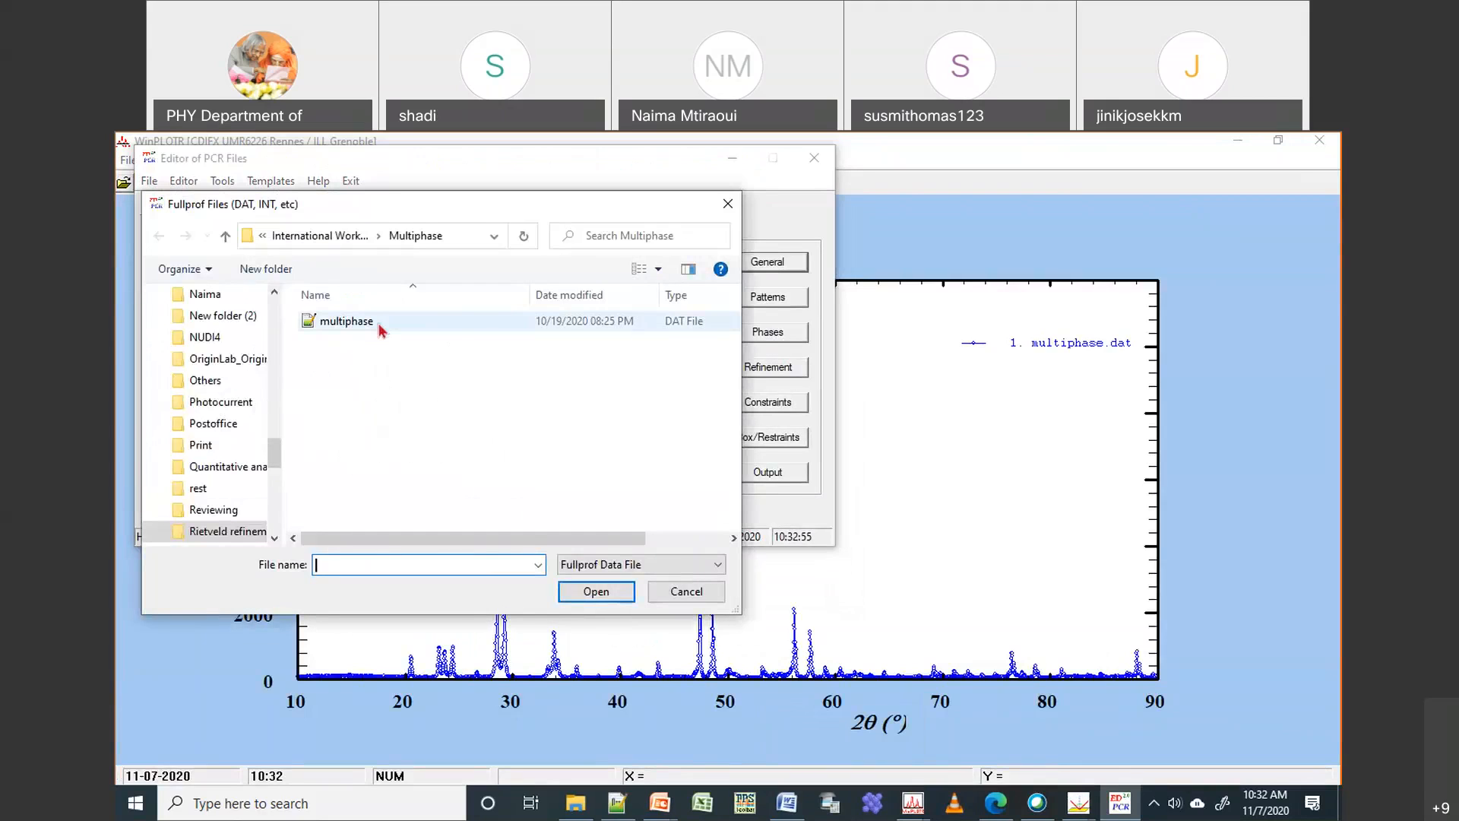
Run the FullProf refinement with the multiphase data file, exit FullProf, and reload the PCR file in the editor
double_click(381, 330)
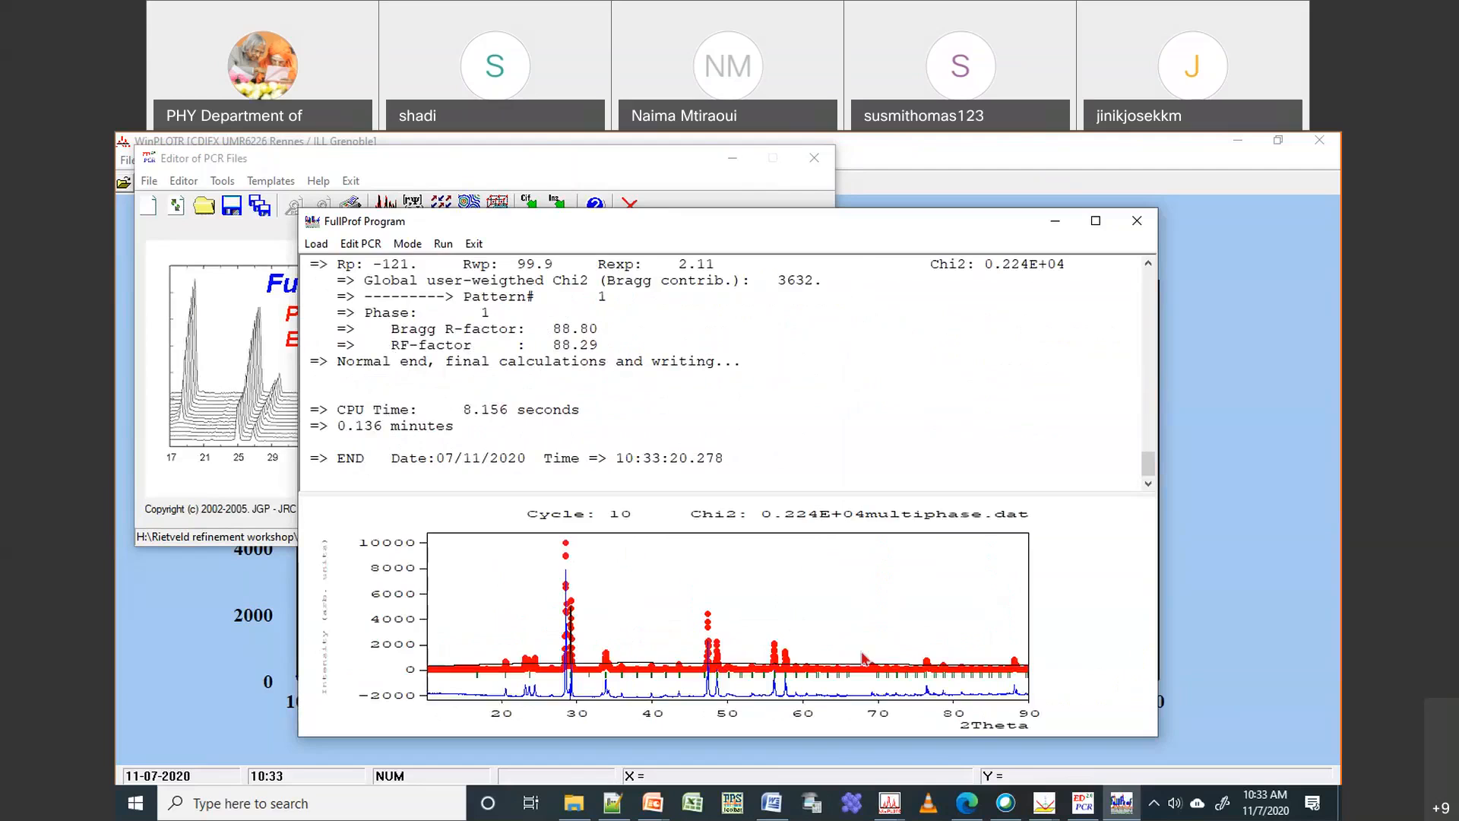
click(471, 243)
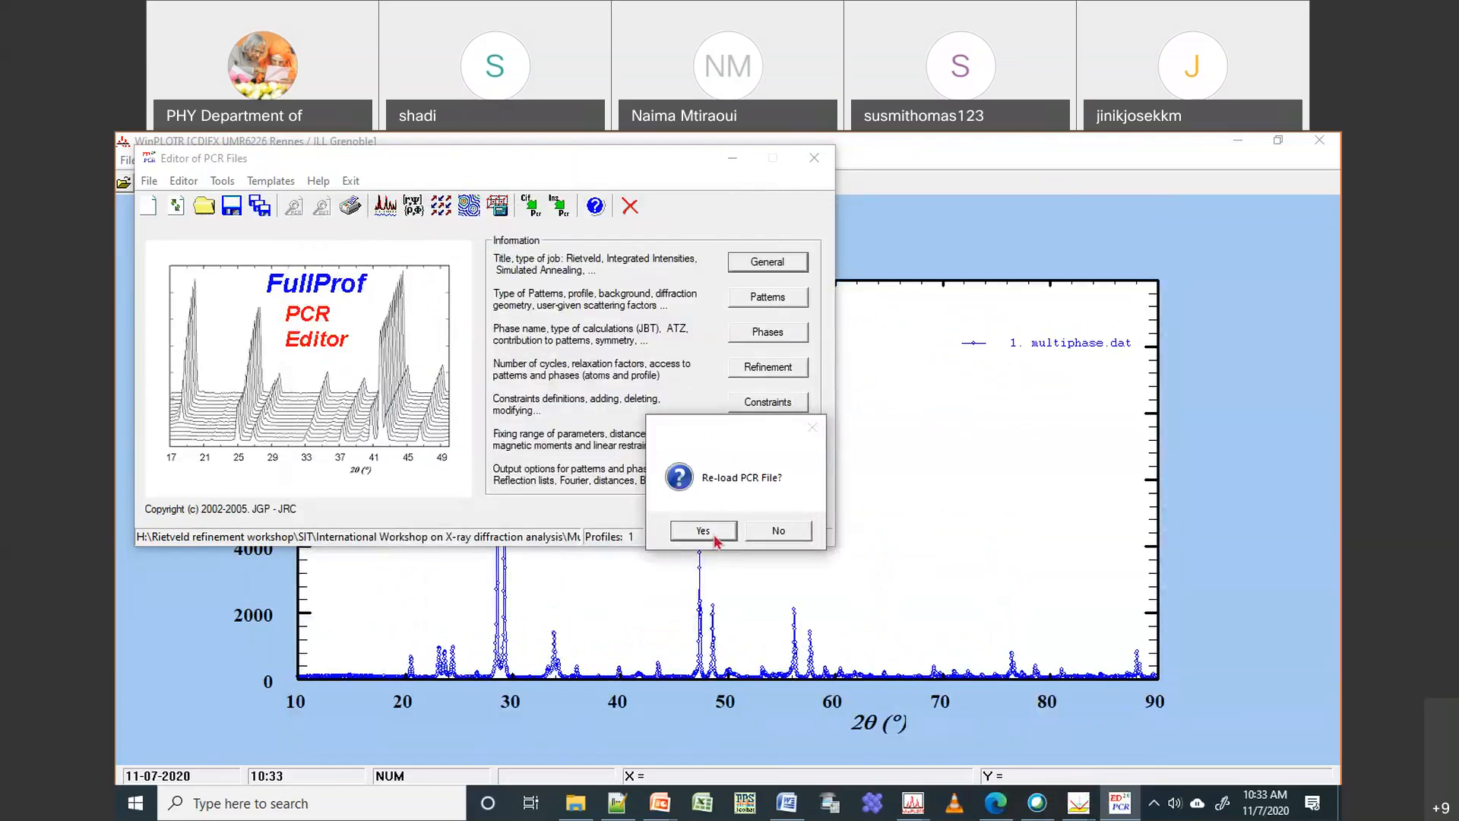
click(703, 530)
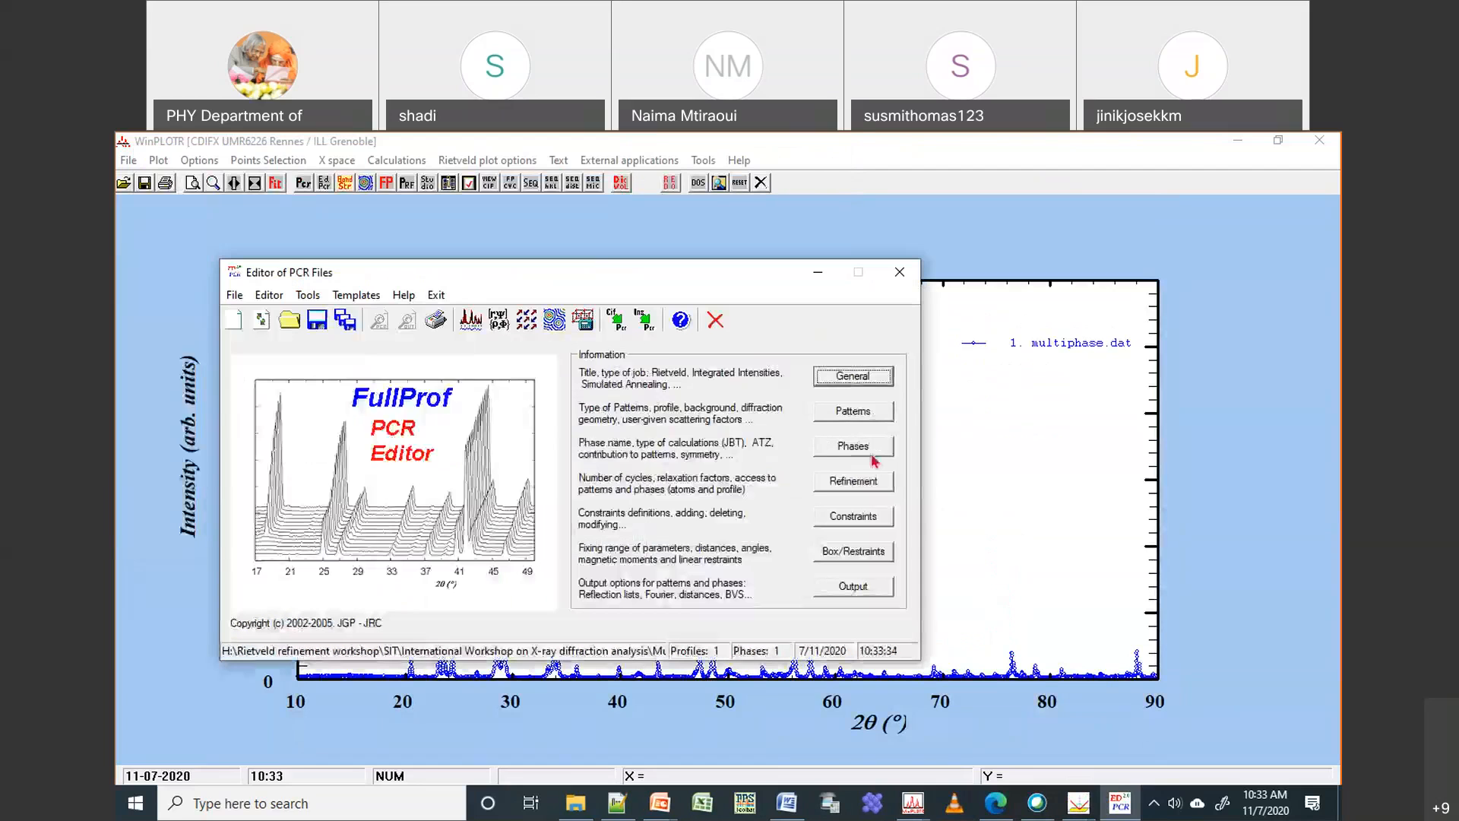
Set the pattern's data file to multiphase.dat in the X,Y,SIGMA (XYDATA) format, declining to create a Threephase data file
click(871, 452)
click(428, 459)
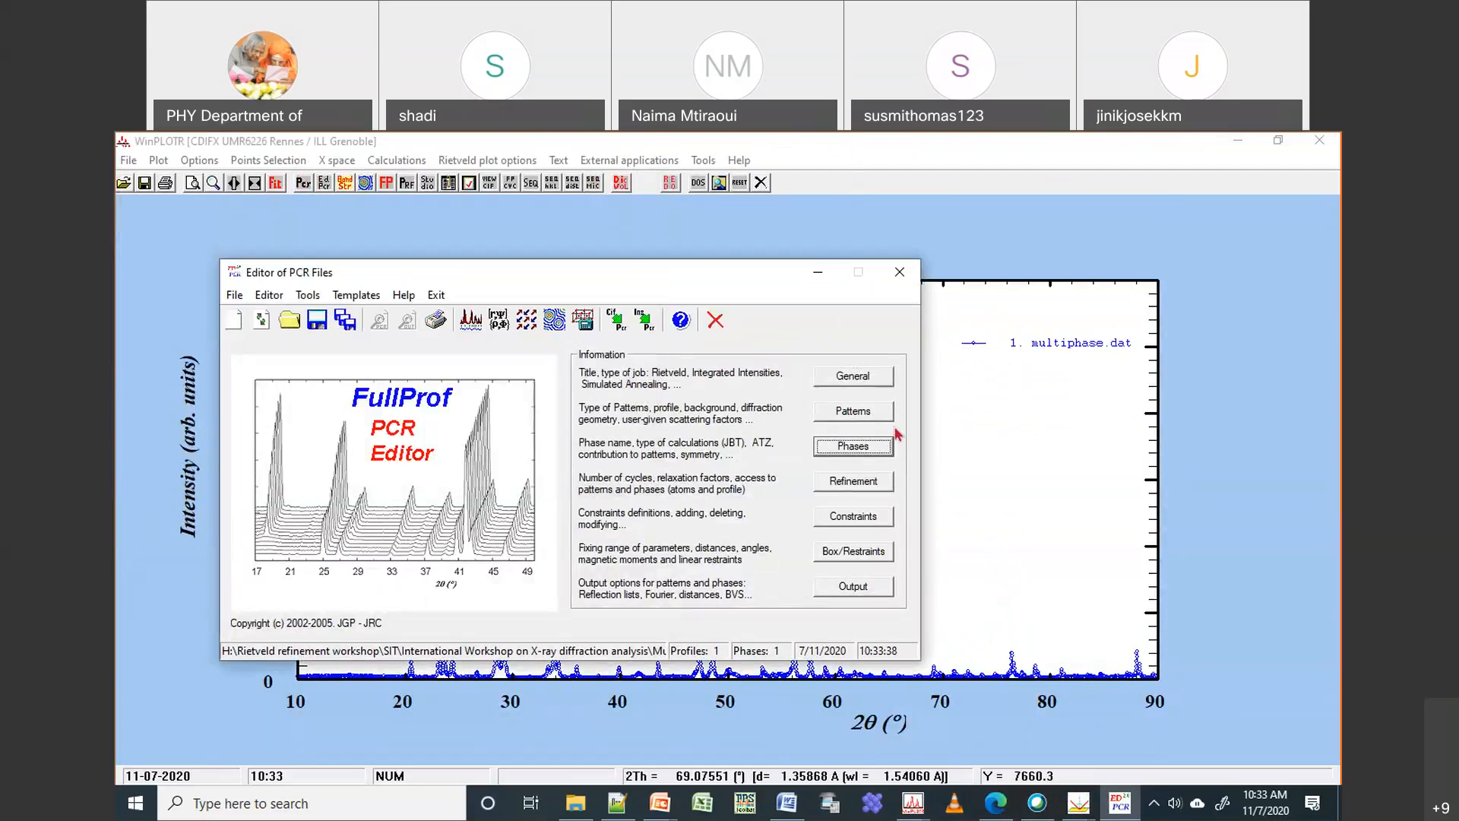
click(853, 411)
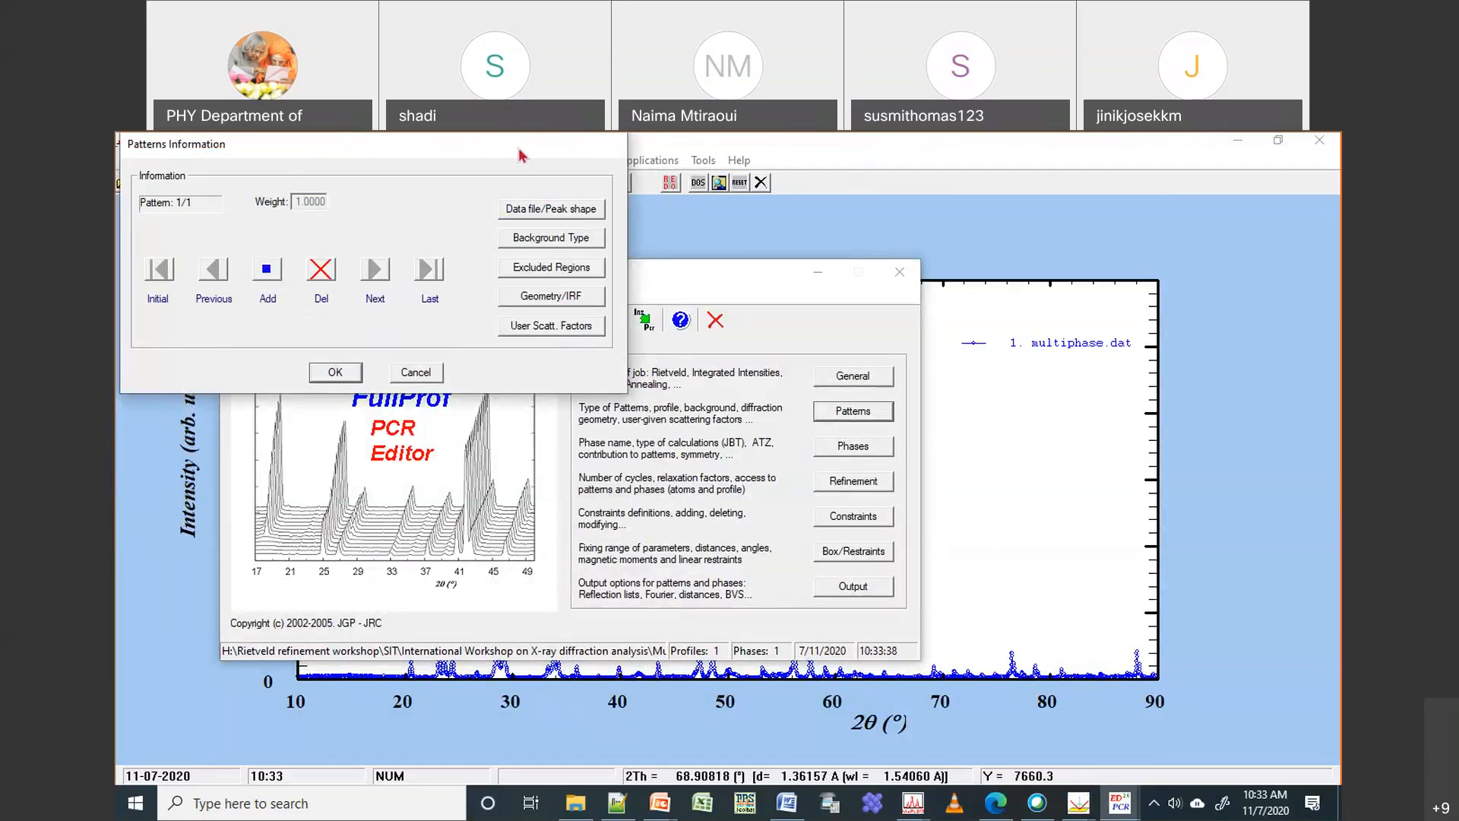
click(596, 371)
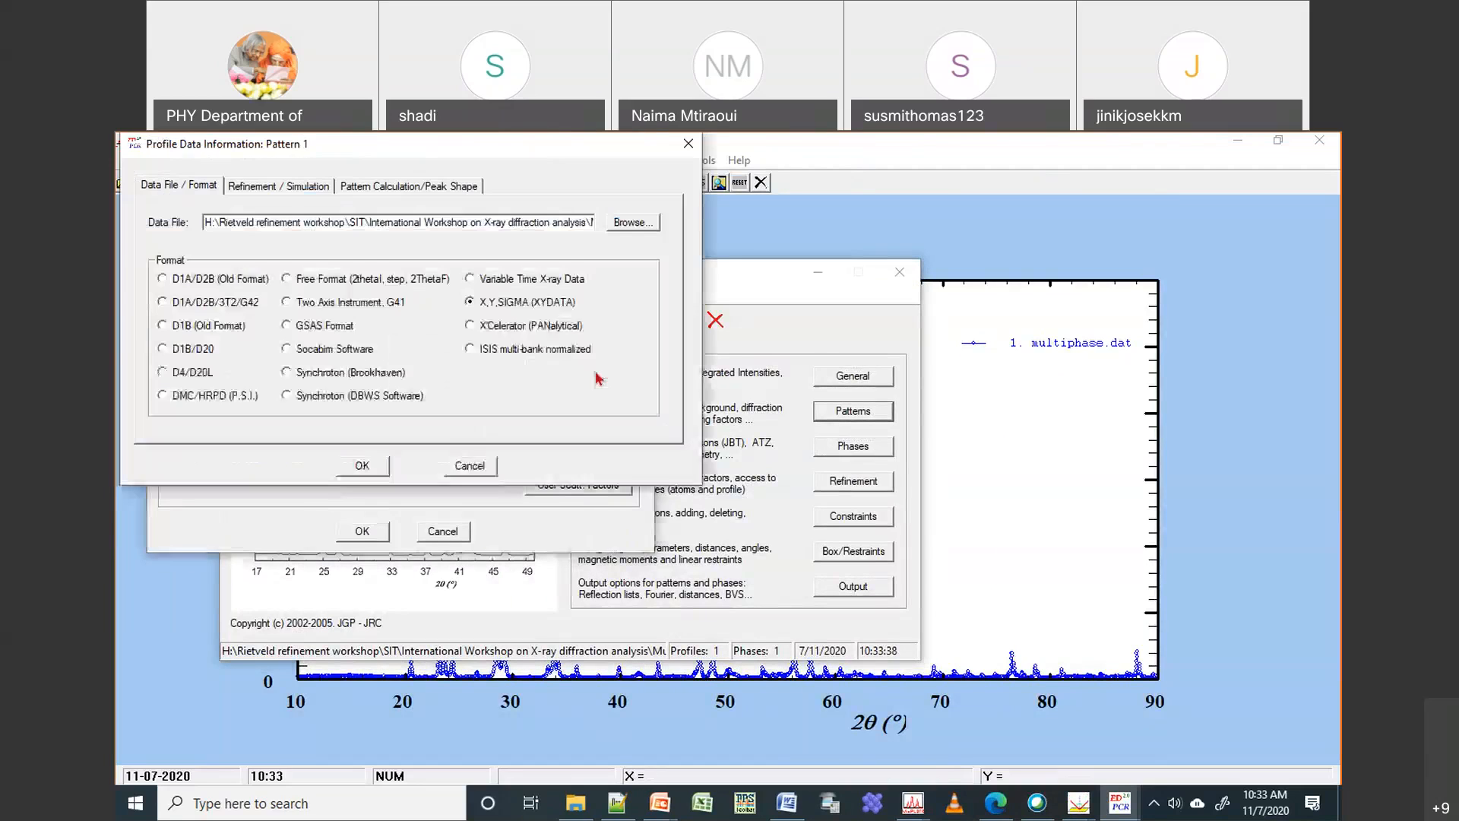
click(616, 228)
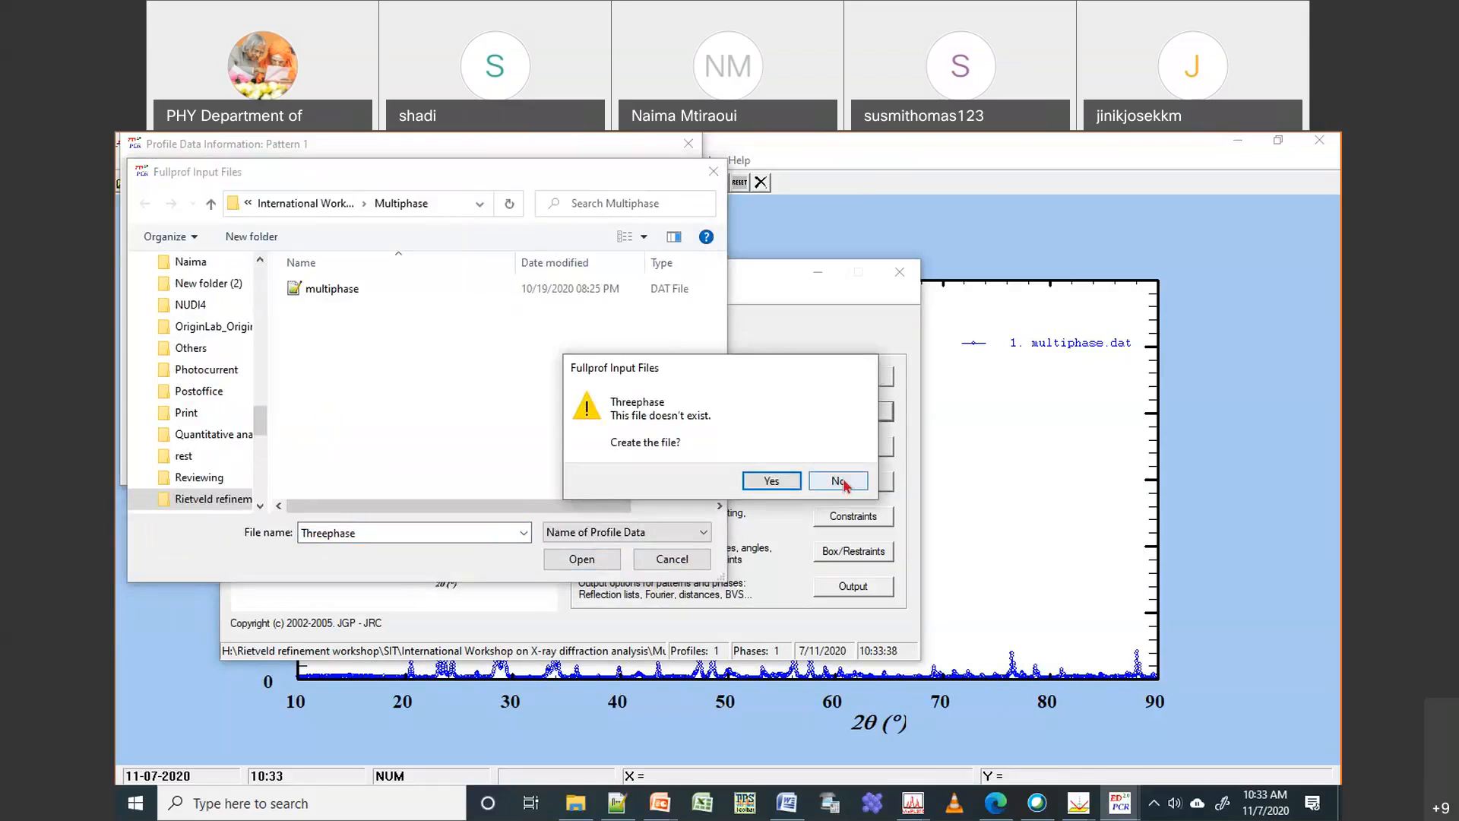
click(840, 477)
double_click(346, 296)
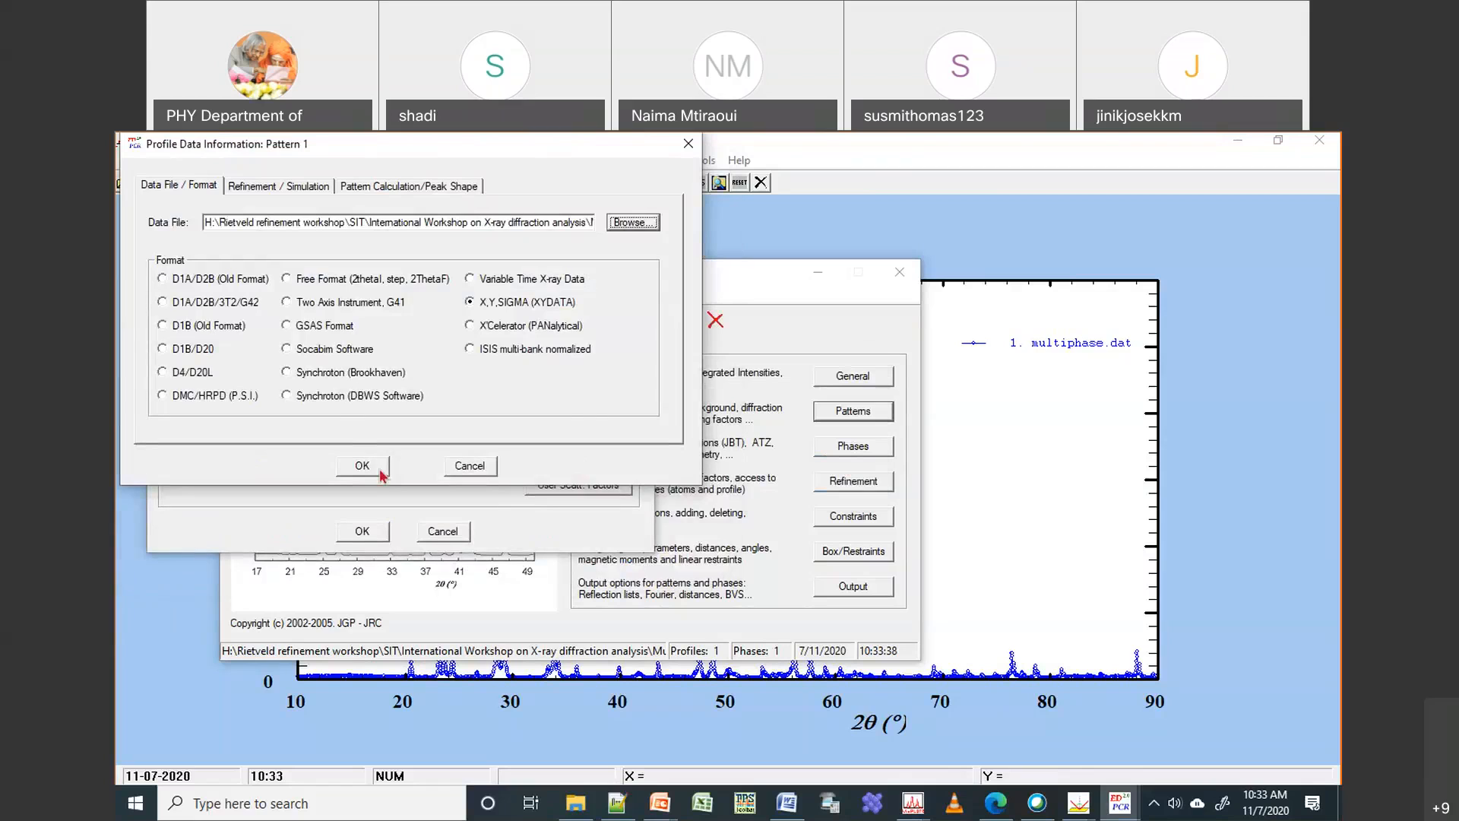
click(380, 471)
click(363, 531)
Import the background points for Pattern 1 from the back.bgr file and accept the refinement settings
click(867, 482)
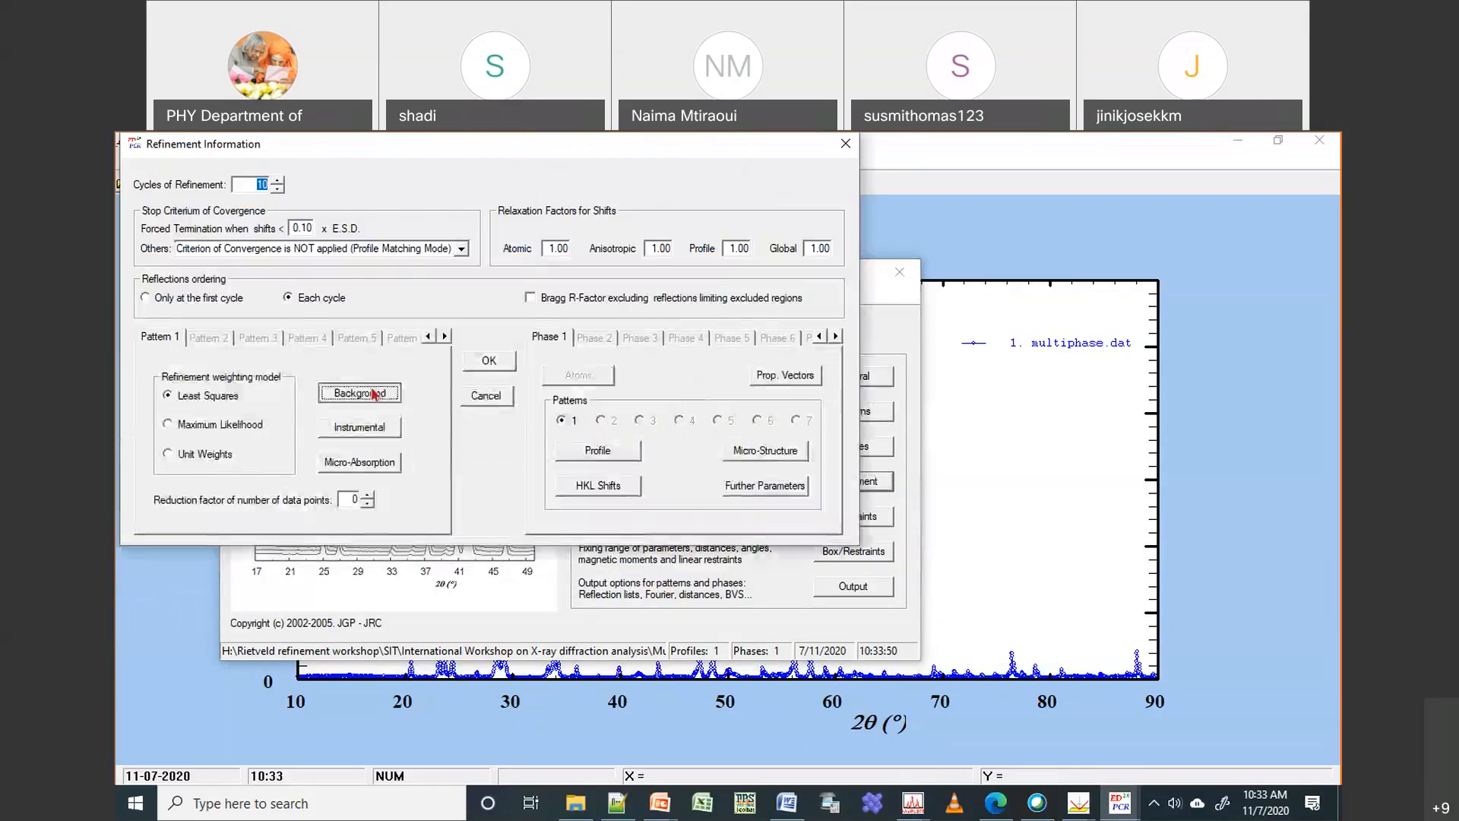
click(363, 391)
click(424, 355)
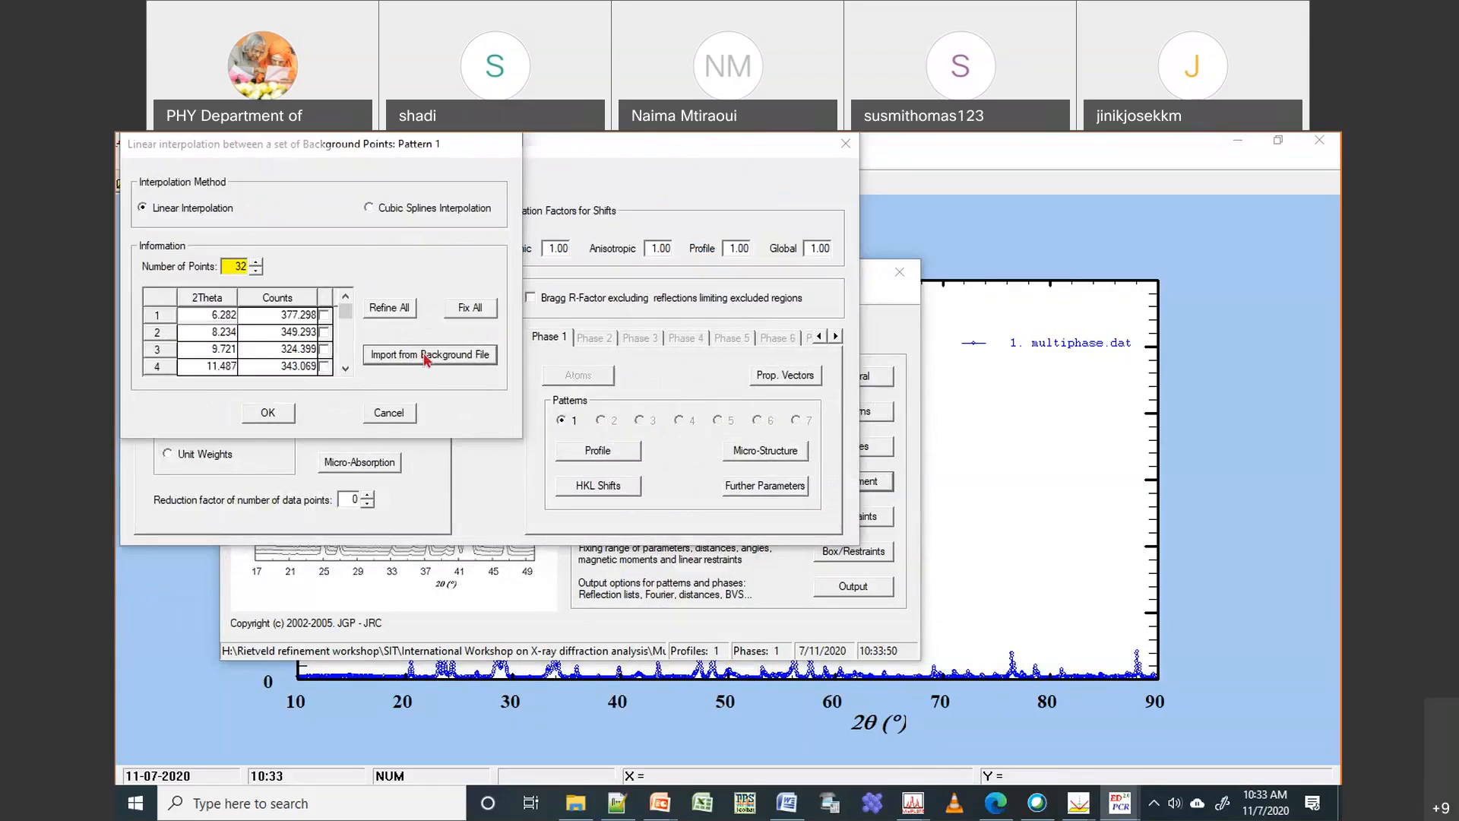
double_click(340, 293)
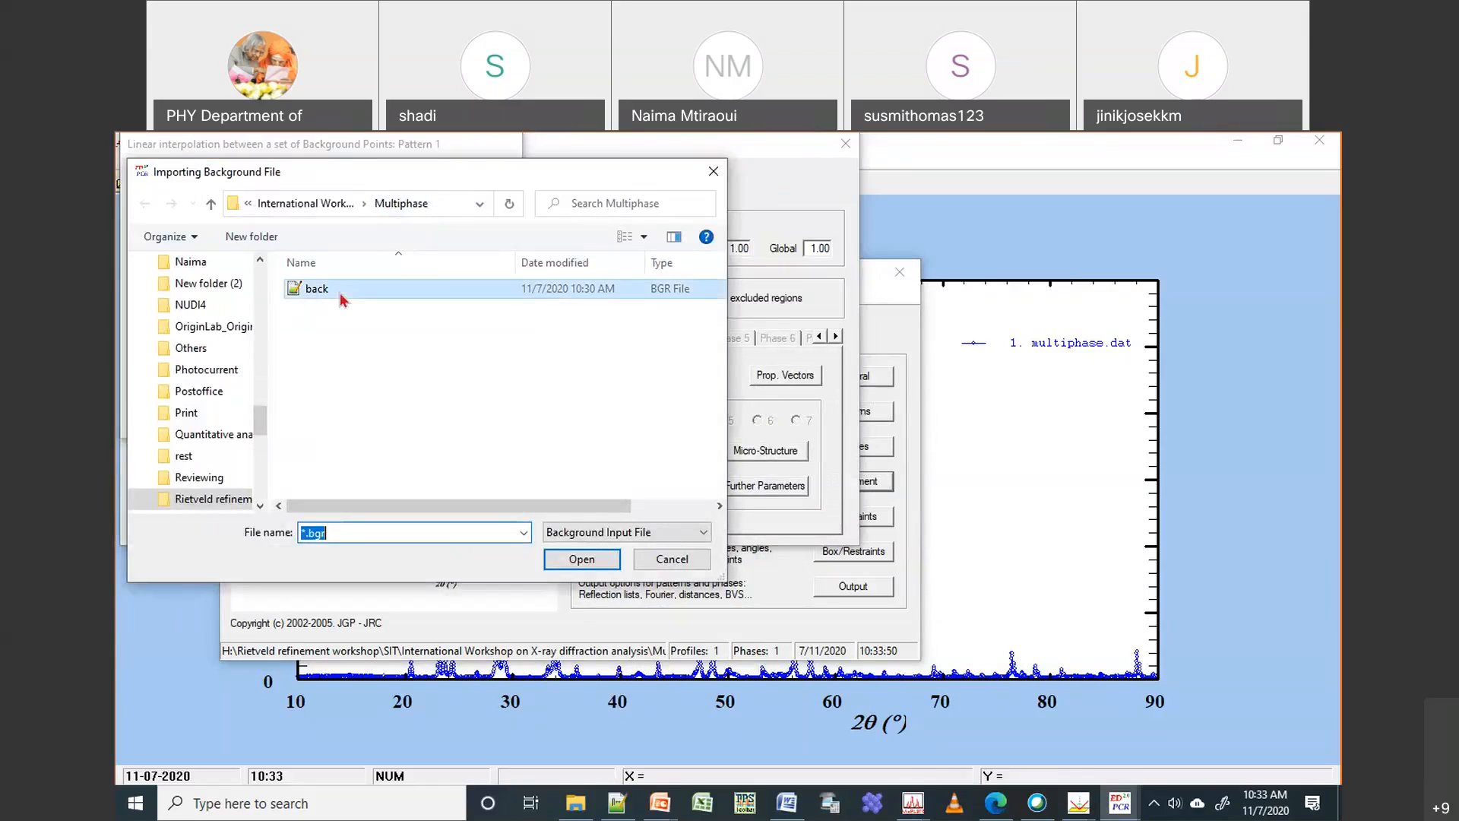
click(269, 415)
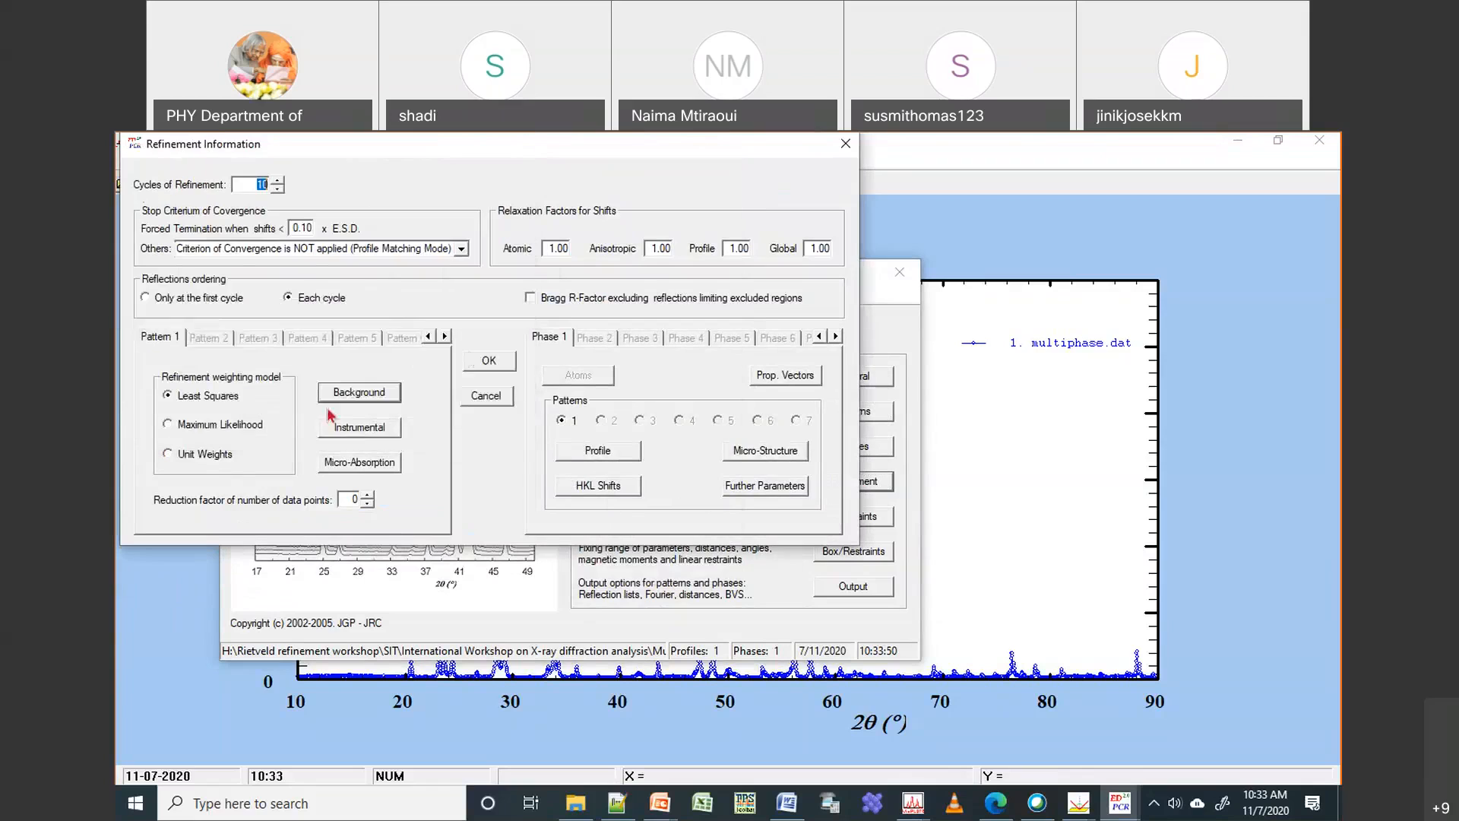
click(485, 362)
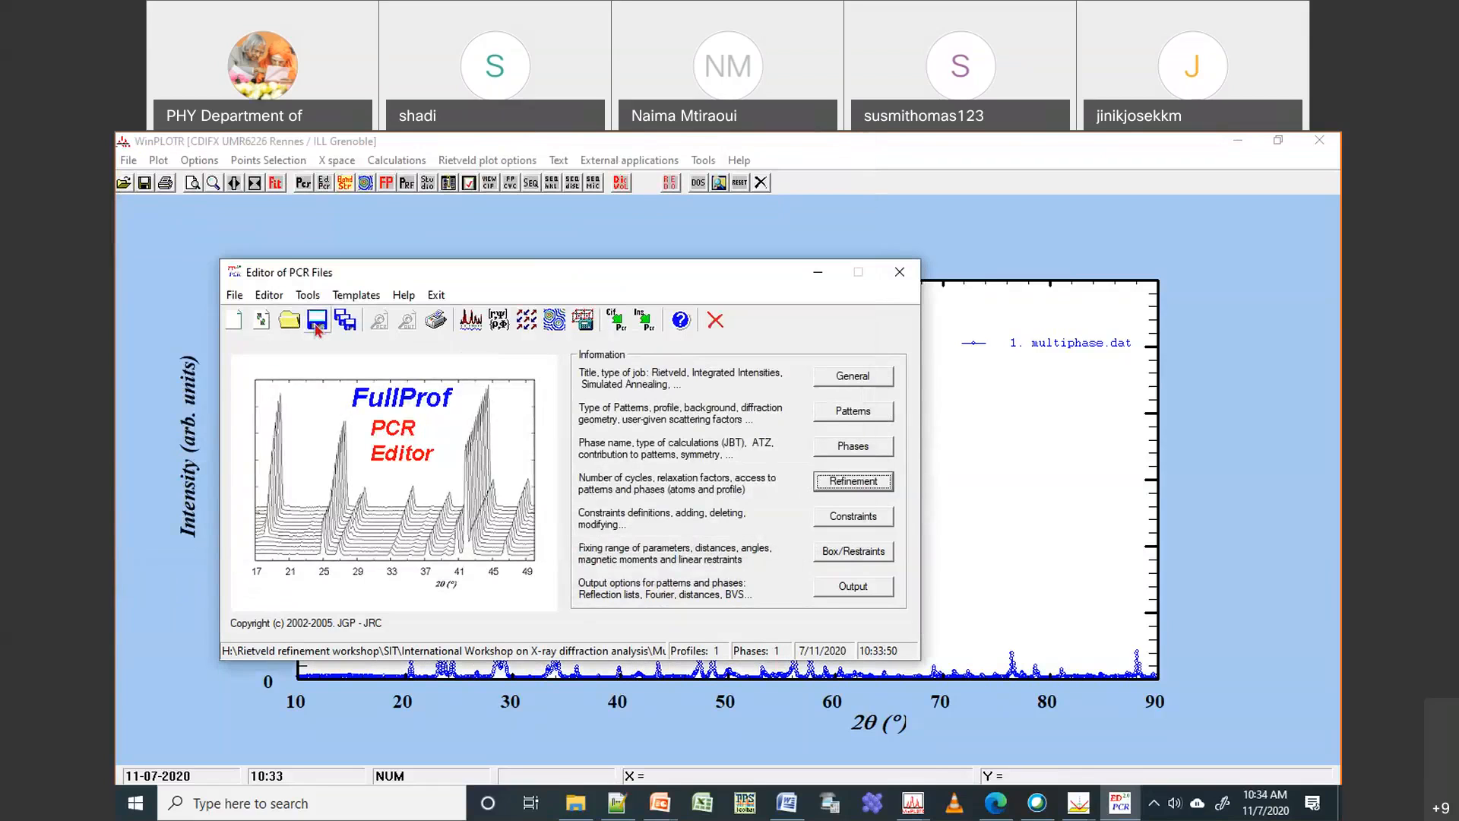
Run the FullProf refinement with the multiphase data file, inspect the low-intensity part of the fit plot, and exit FullProf
click(476, 328)
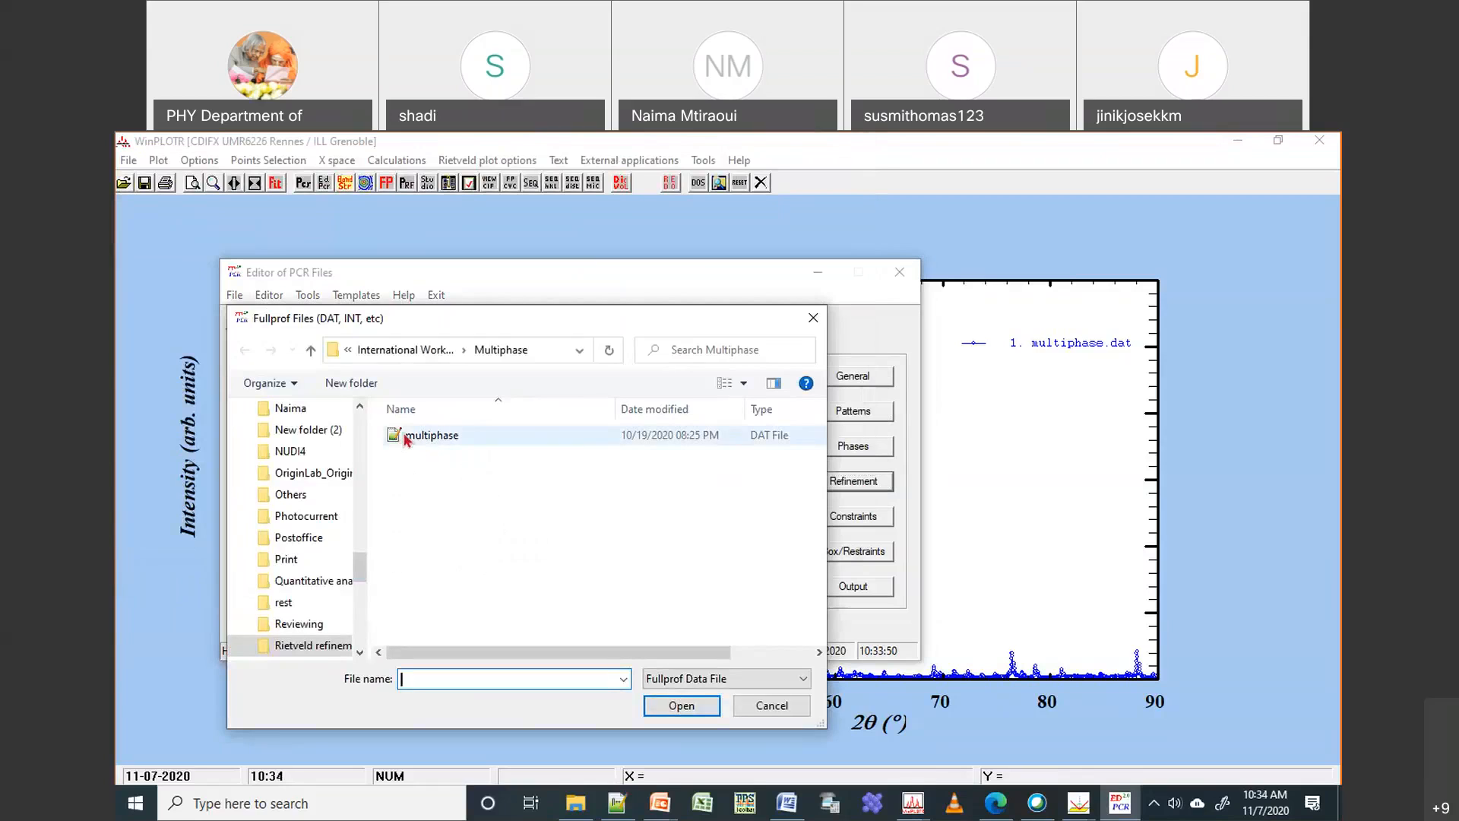
double_click(426, 436)
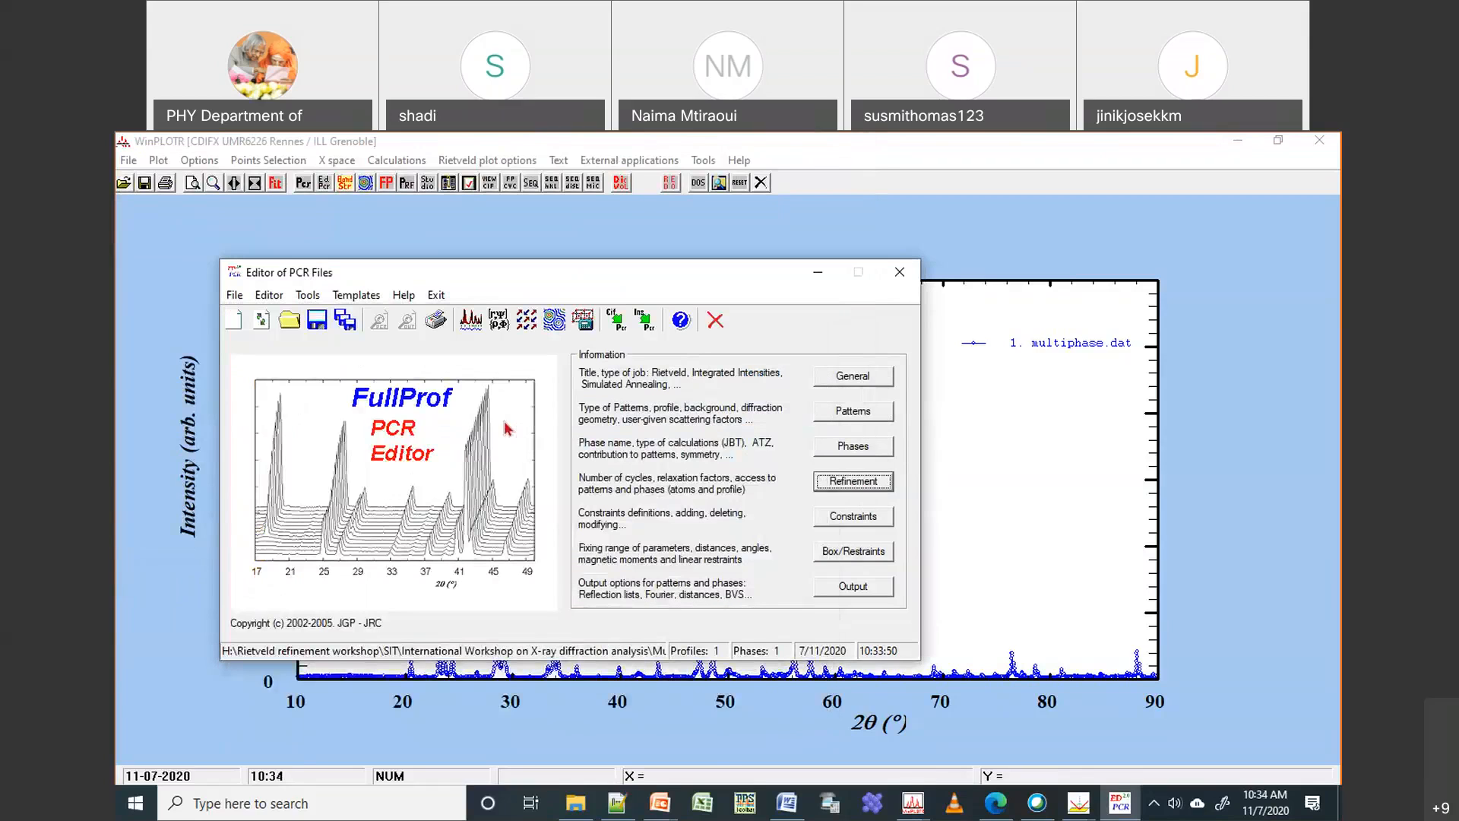
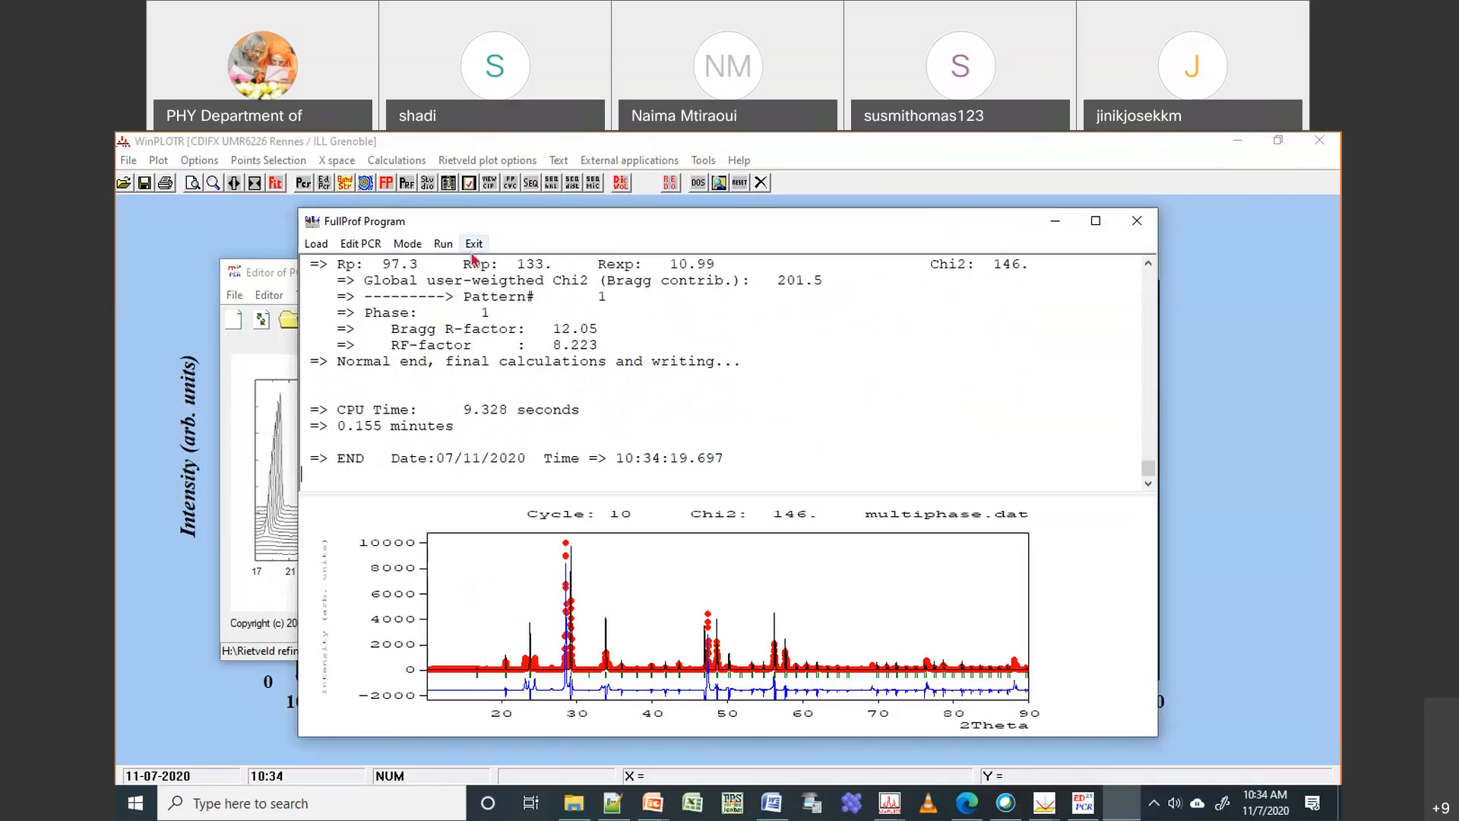
drag(431, 648, 780, 690)
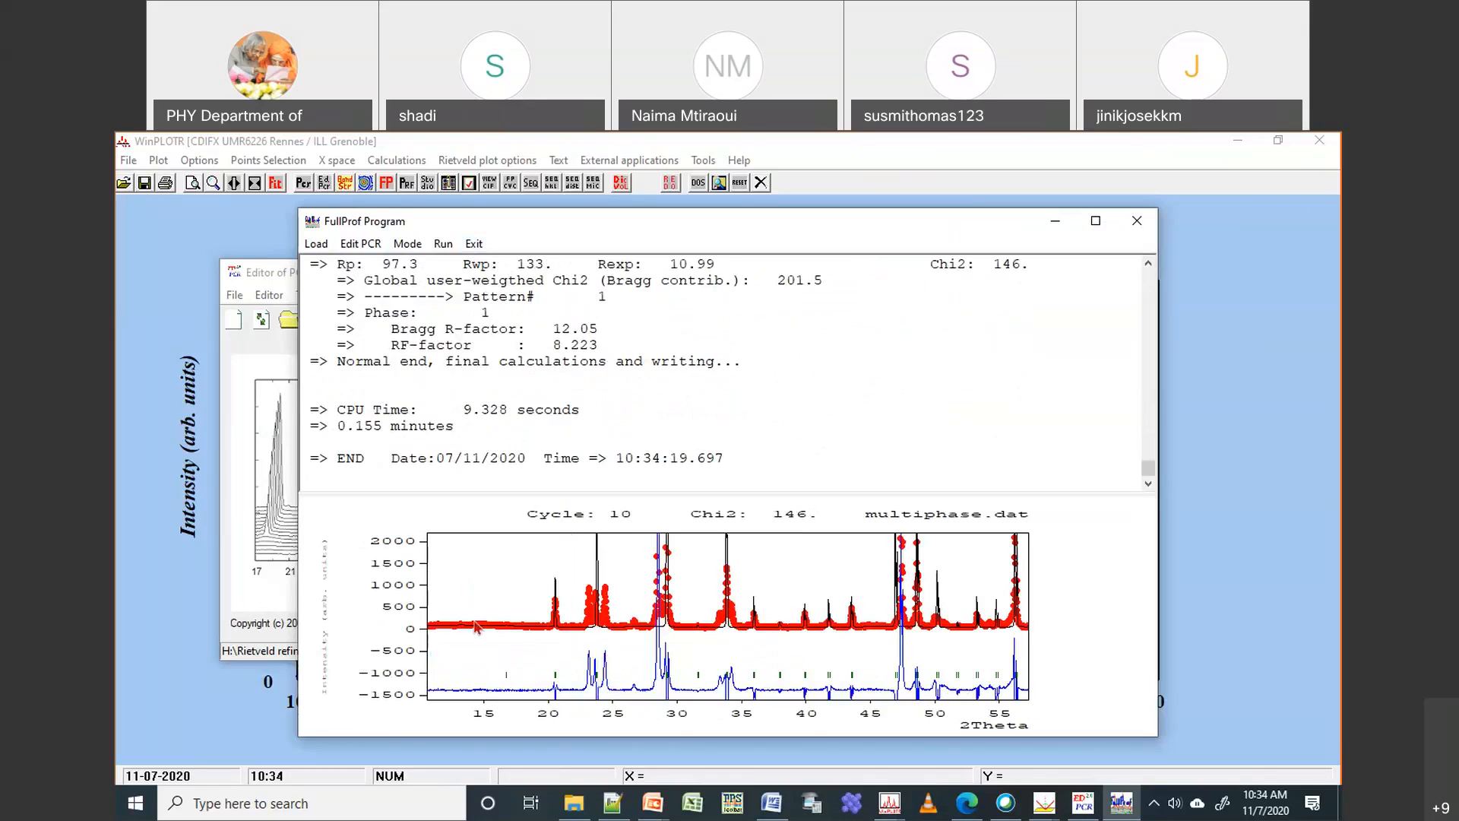
drag(477, 626, 955, 636)
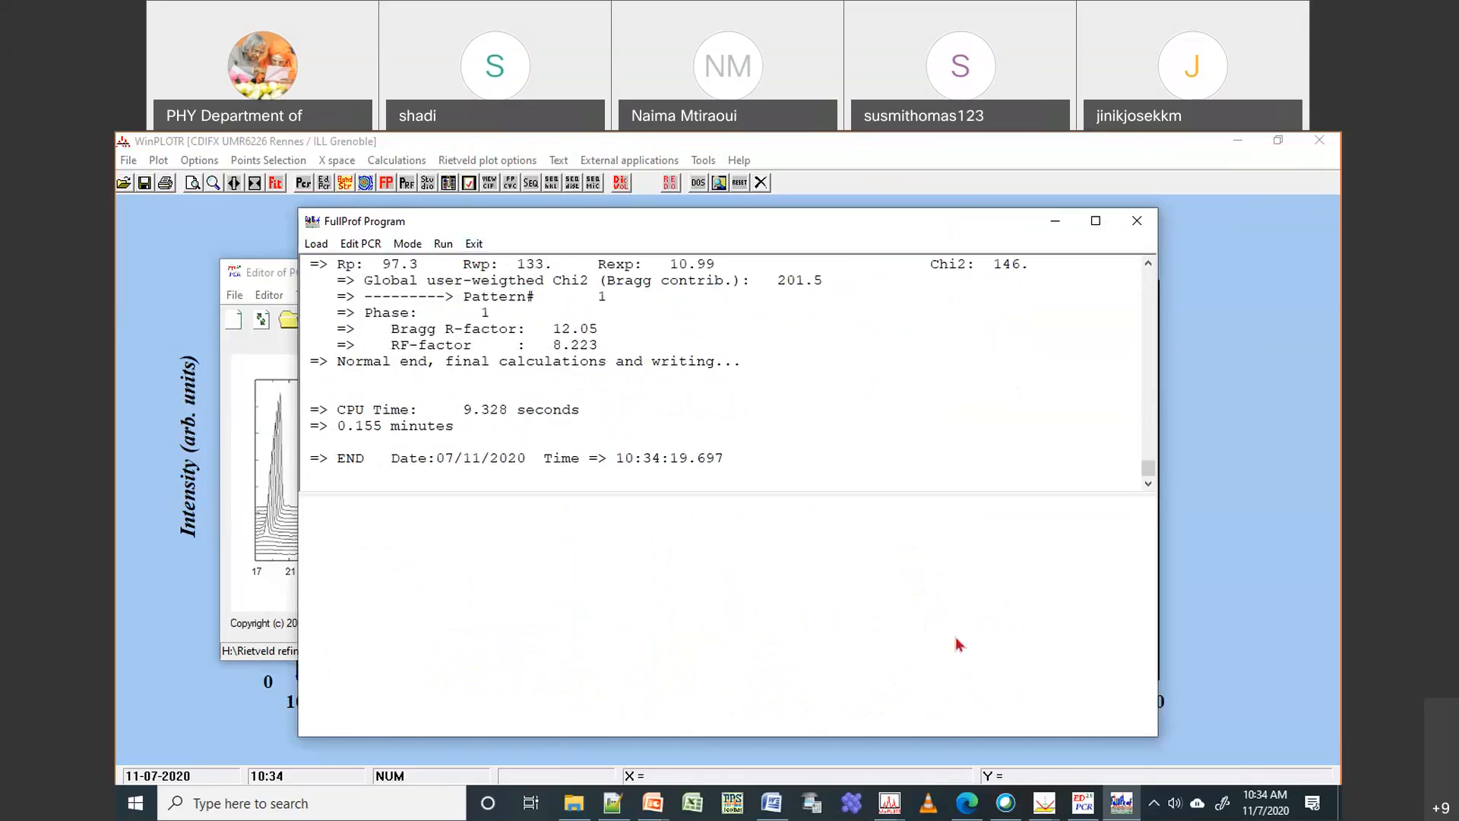
click(473, 244)
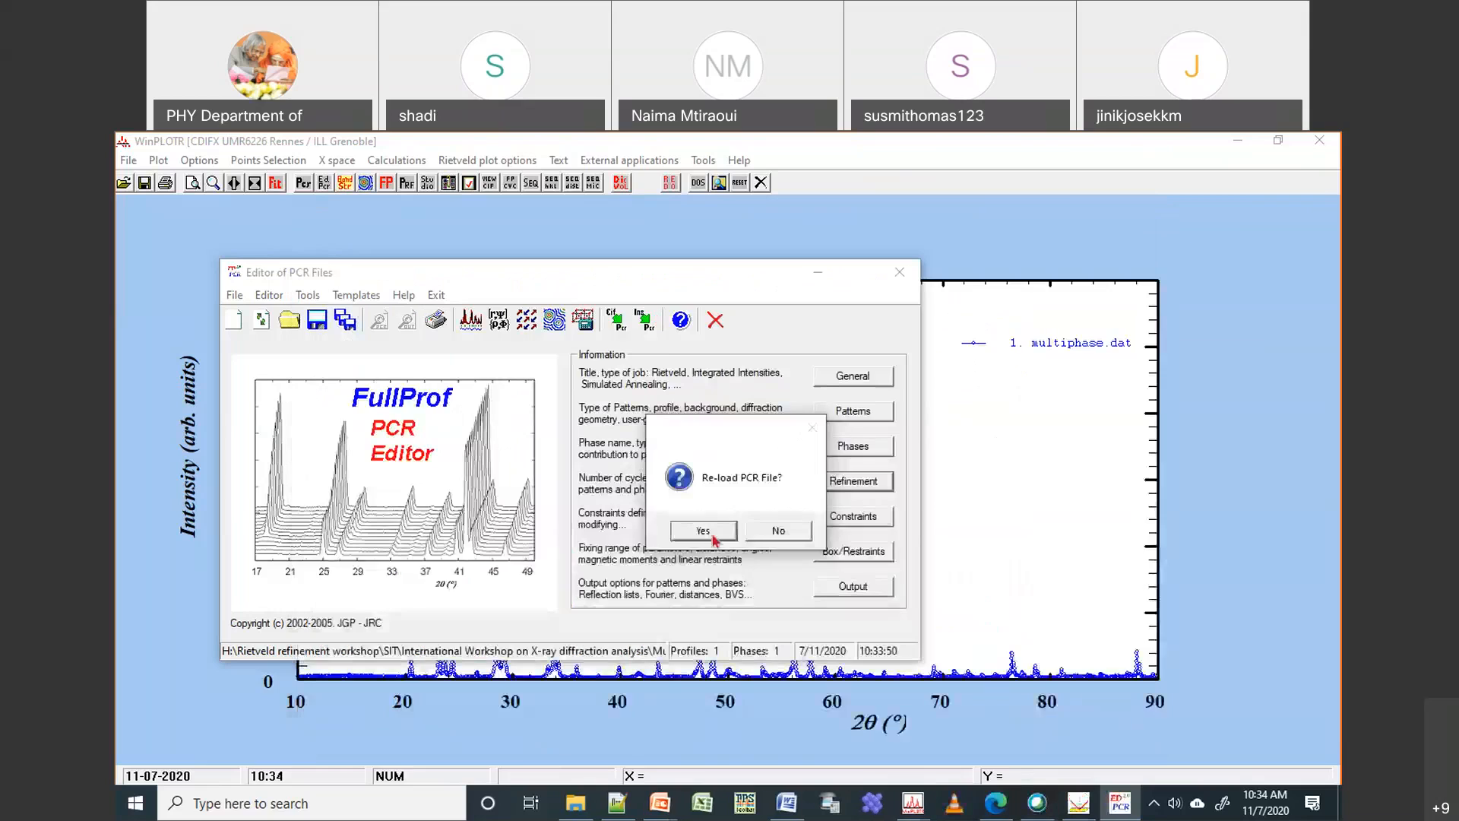
click(791, 531)
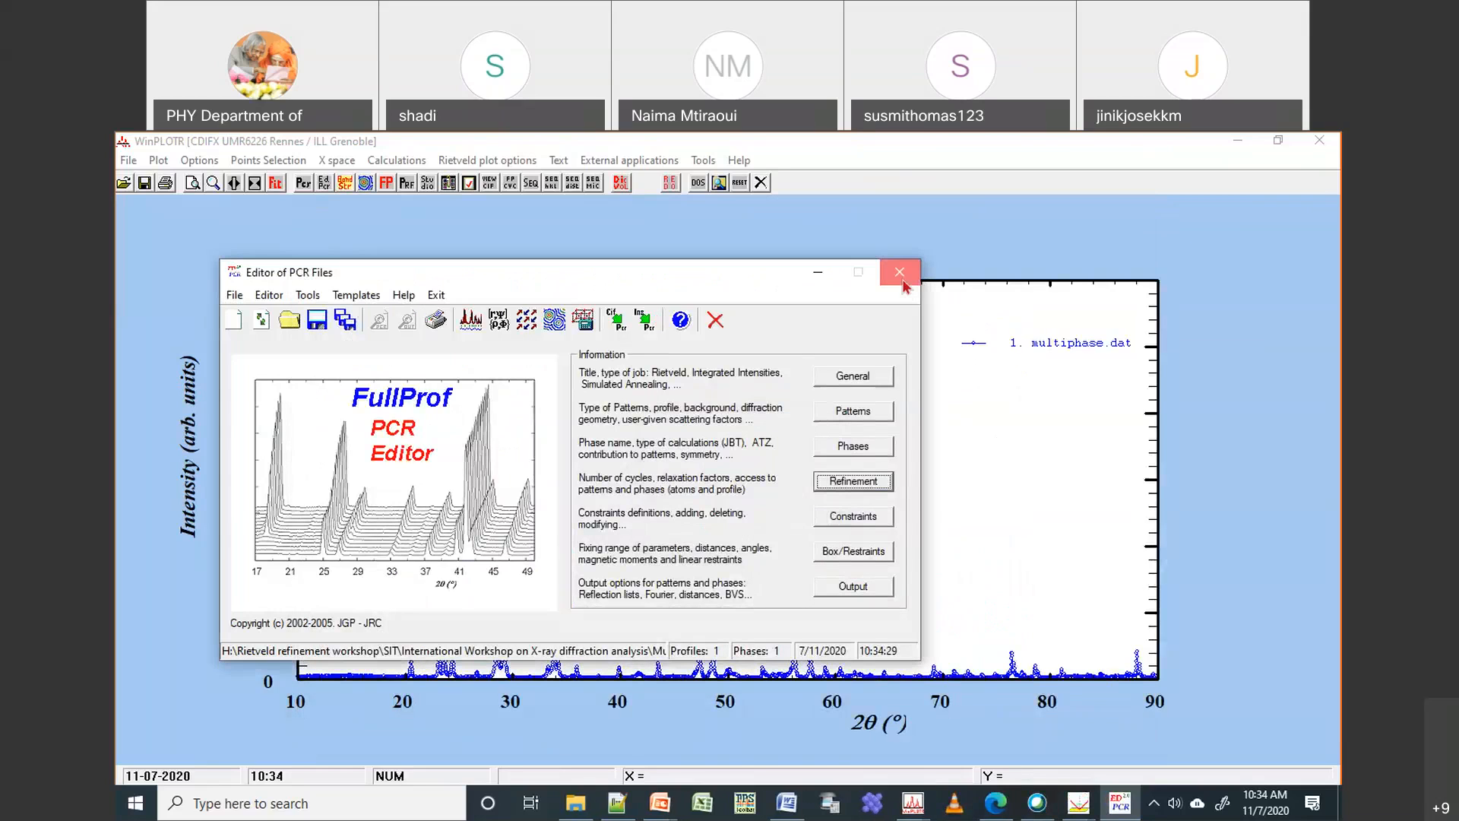
Close the PCR editor and load the Threephase PRF file in WinPLOTR to plot the refinement
click(901, 274)
click(1291, 143)
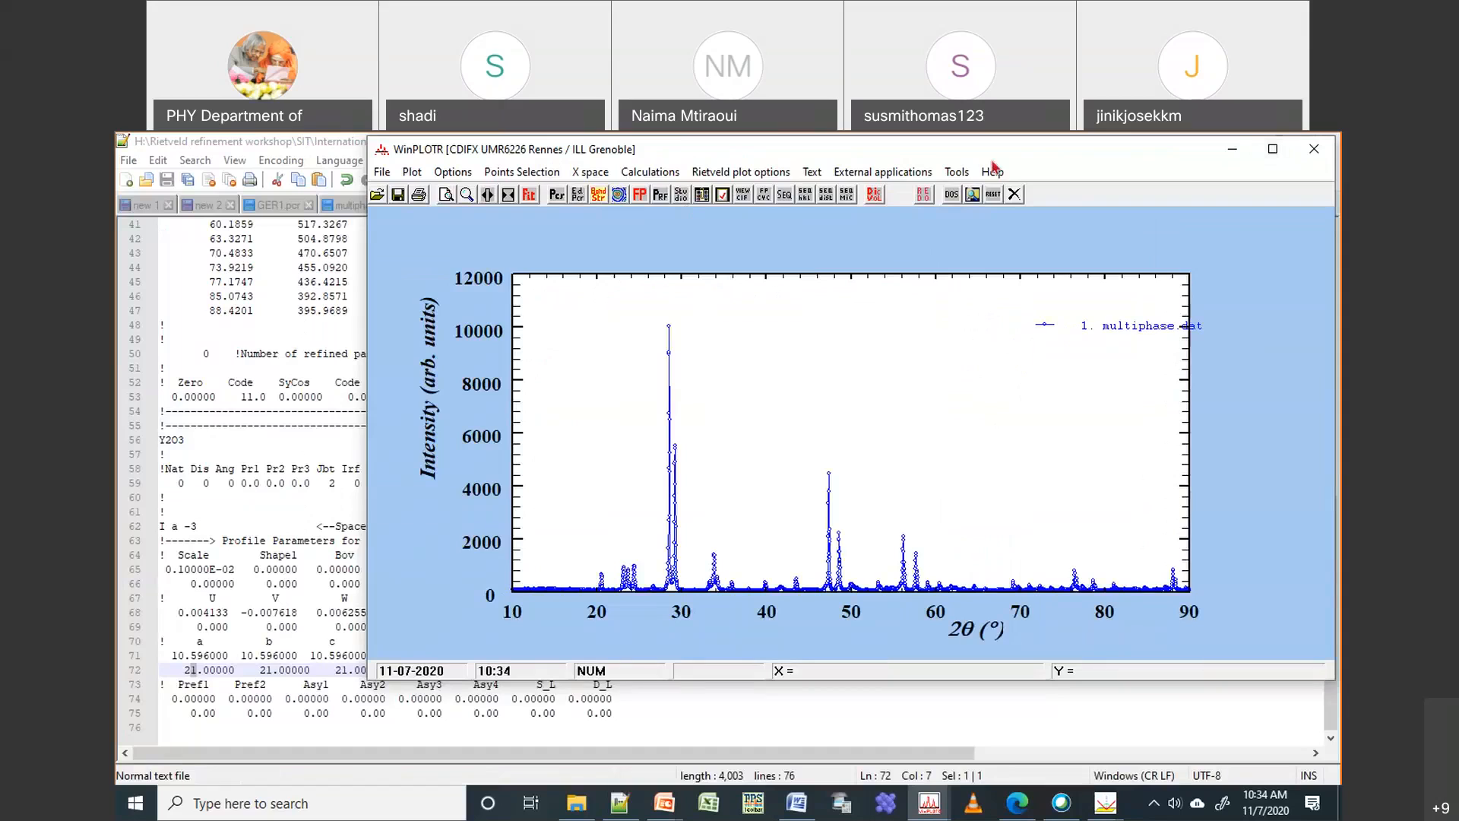
double_click(992, 157)
click(407, 188)
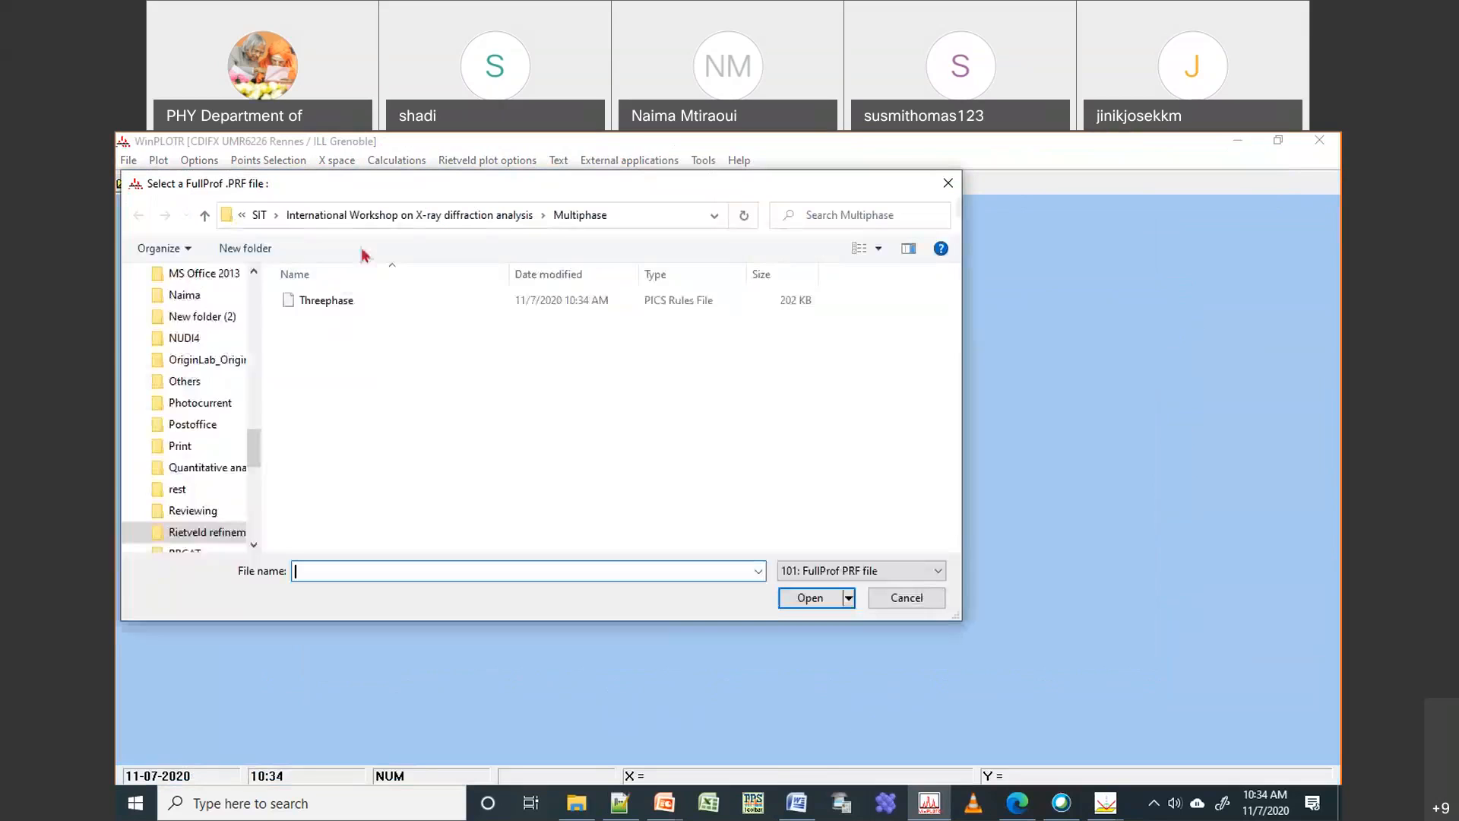
double_click(335, 304)
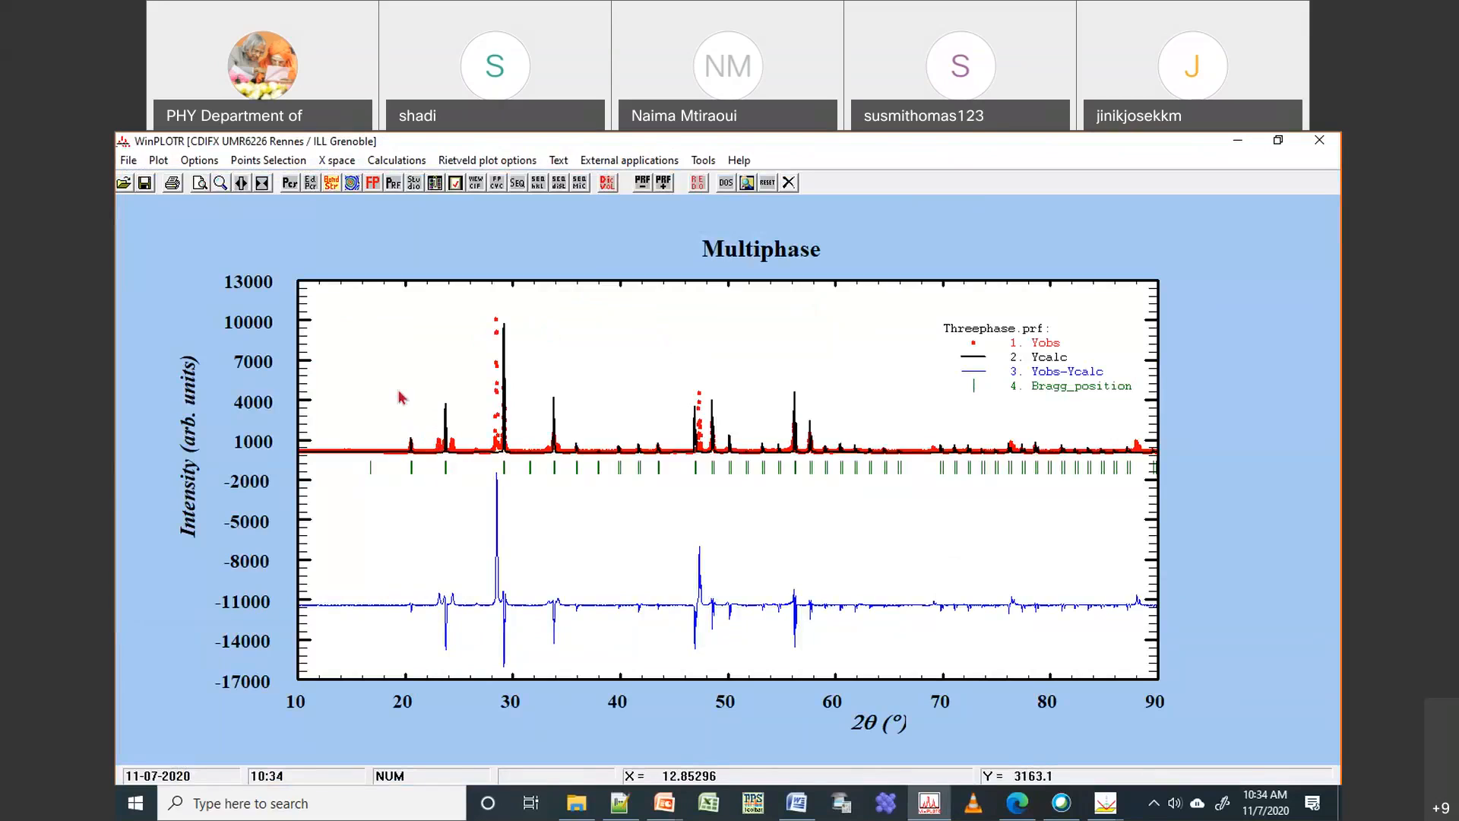
Compare the observed and calculated peaks in the ranges of about 11–41° and 42–64° 2θ
drag(316, 319, 617, 508)
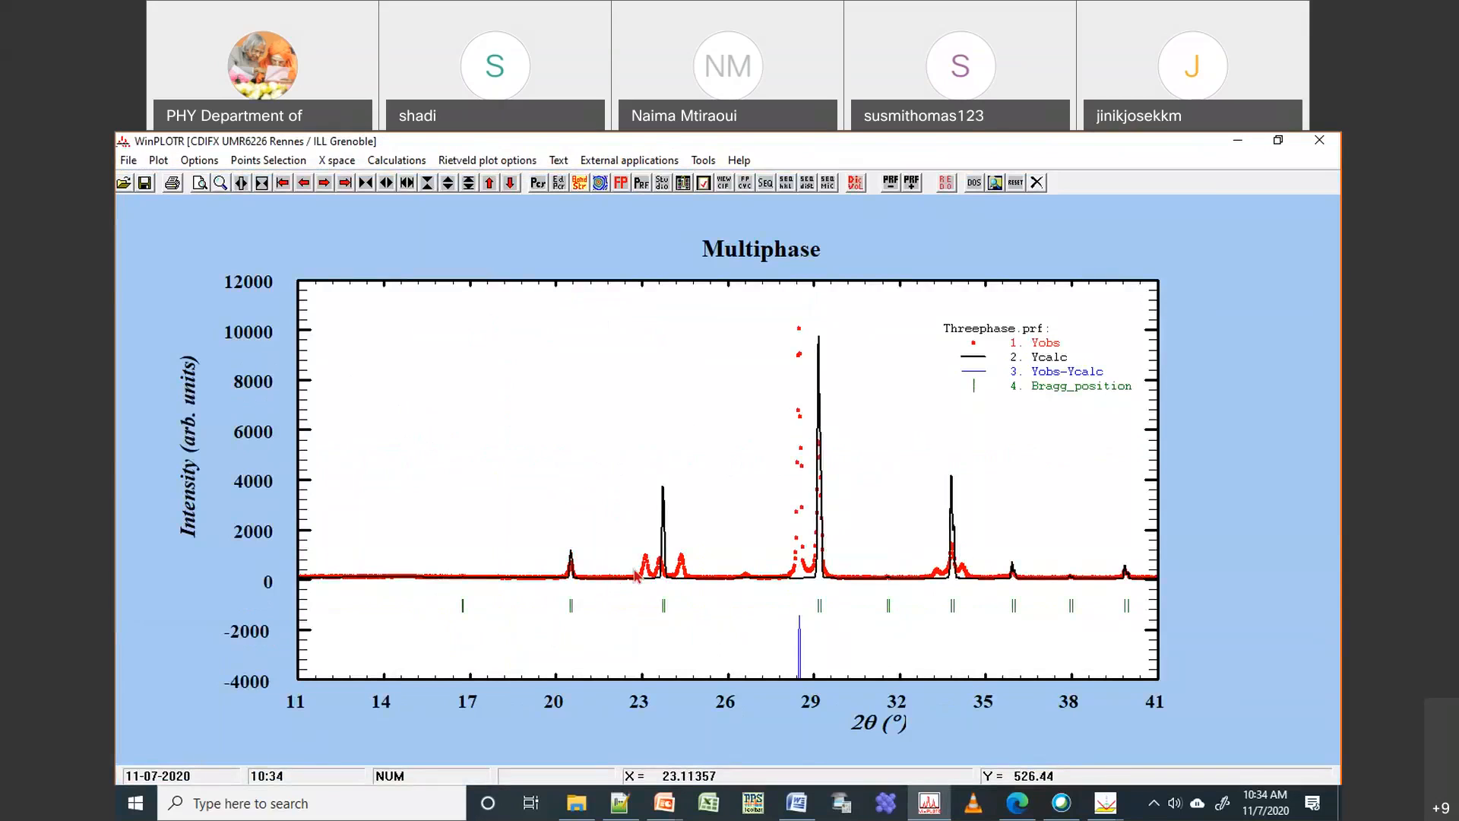
right_click(827, 528)
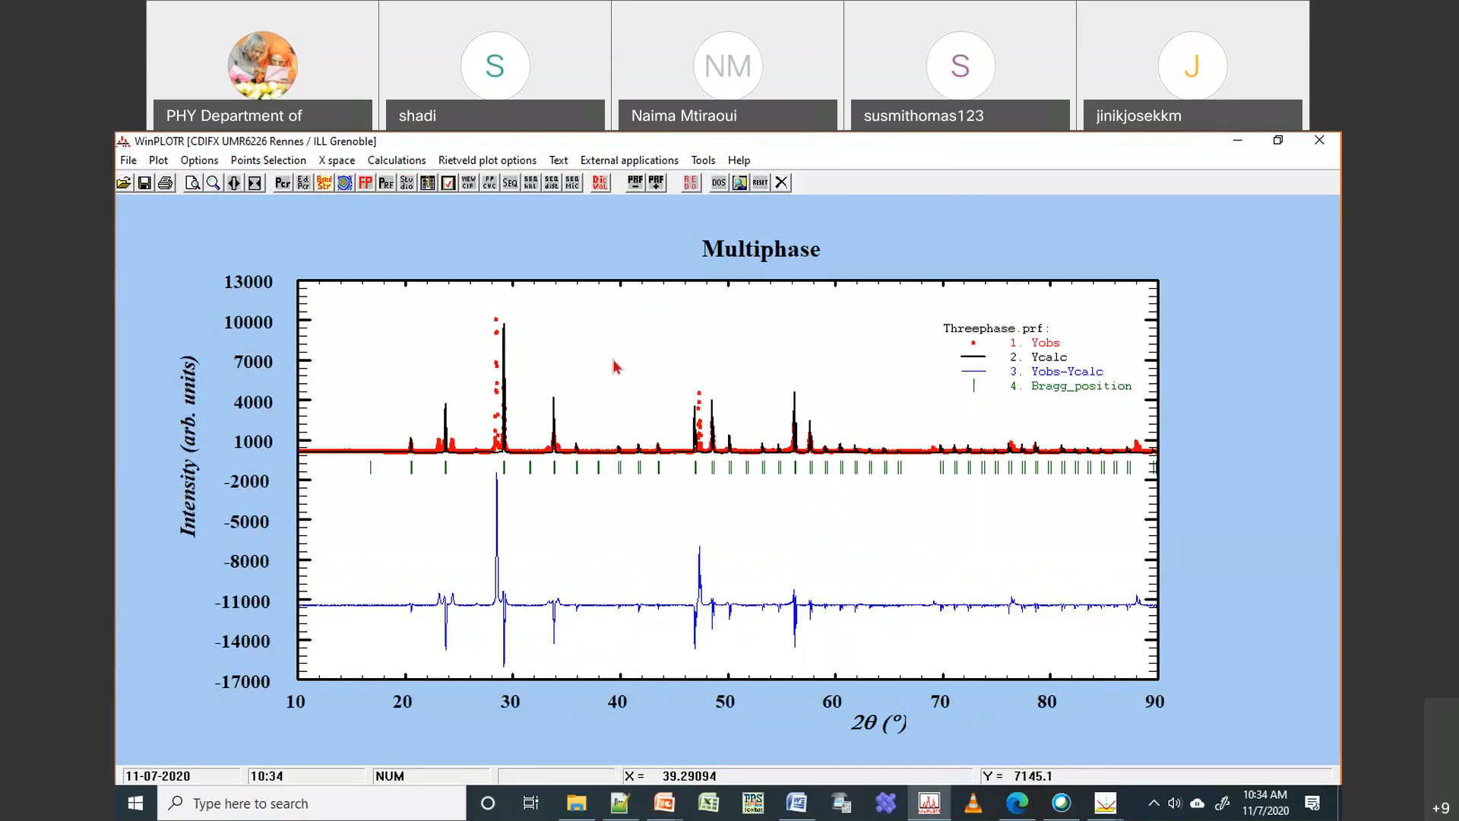
drag(643, 360, 861, 490)
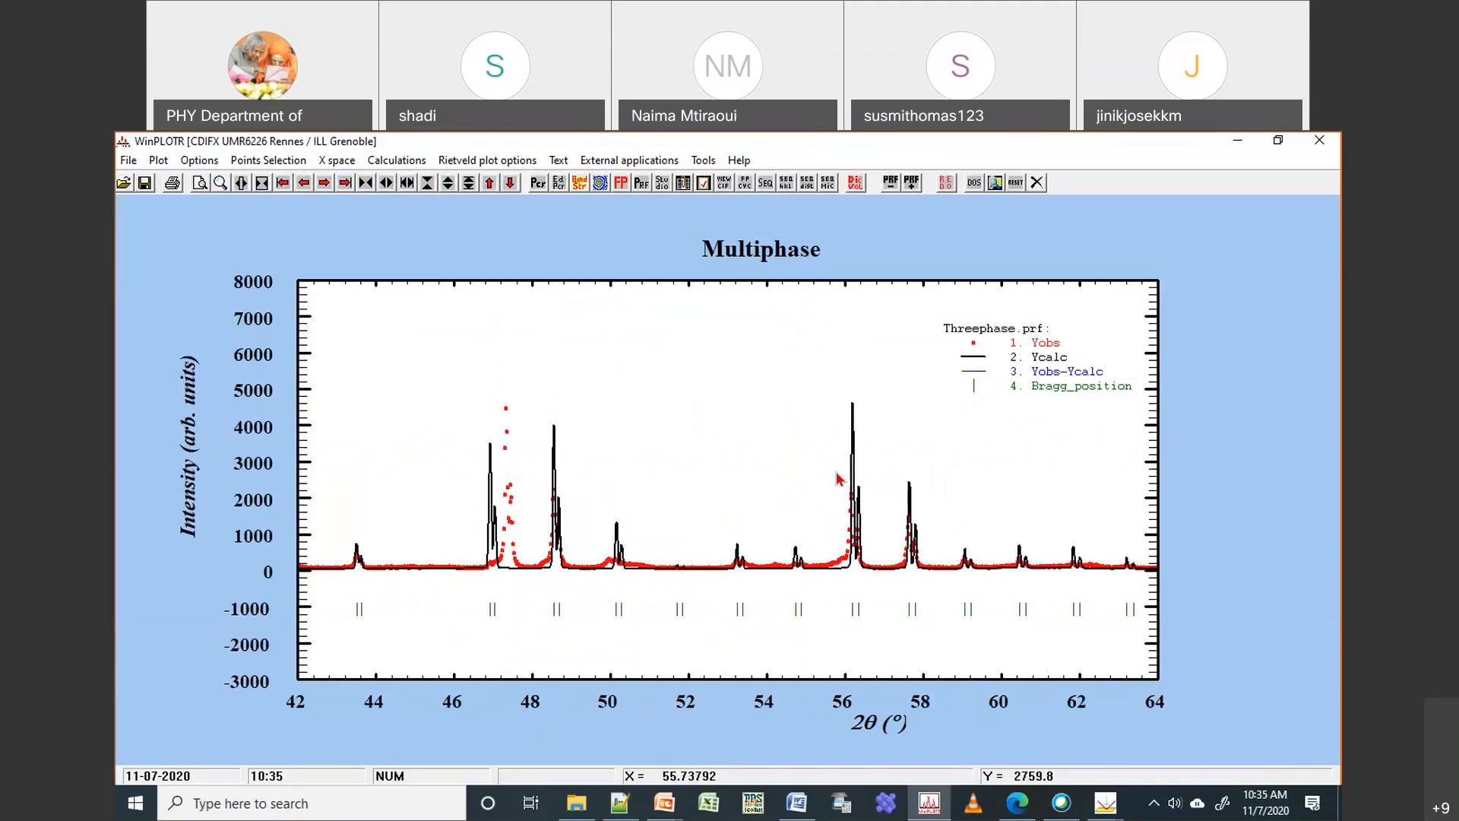
Switch to QualX and examine the Y2O3 and WO3 peak markers between about 41° and 56° 2θ
click(1107, 804)
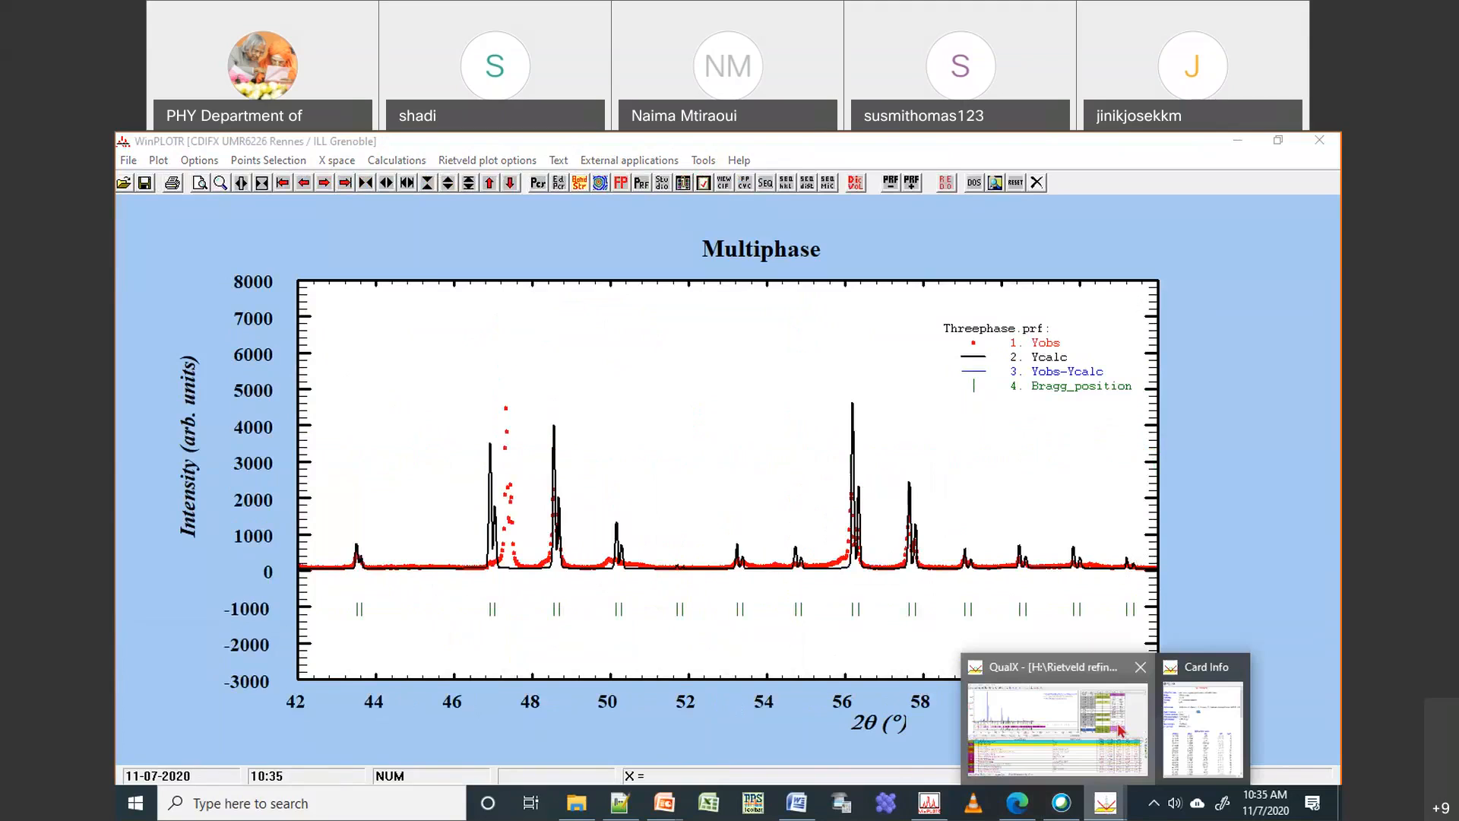
click(1120, 731)
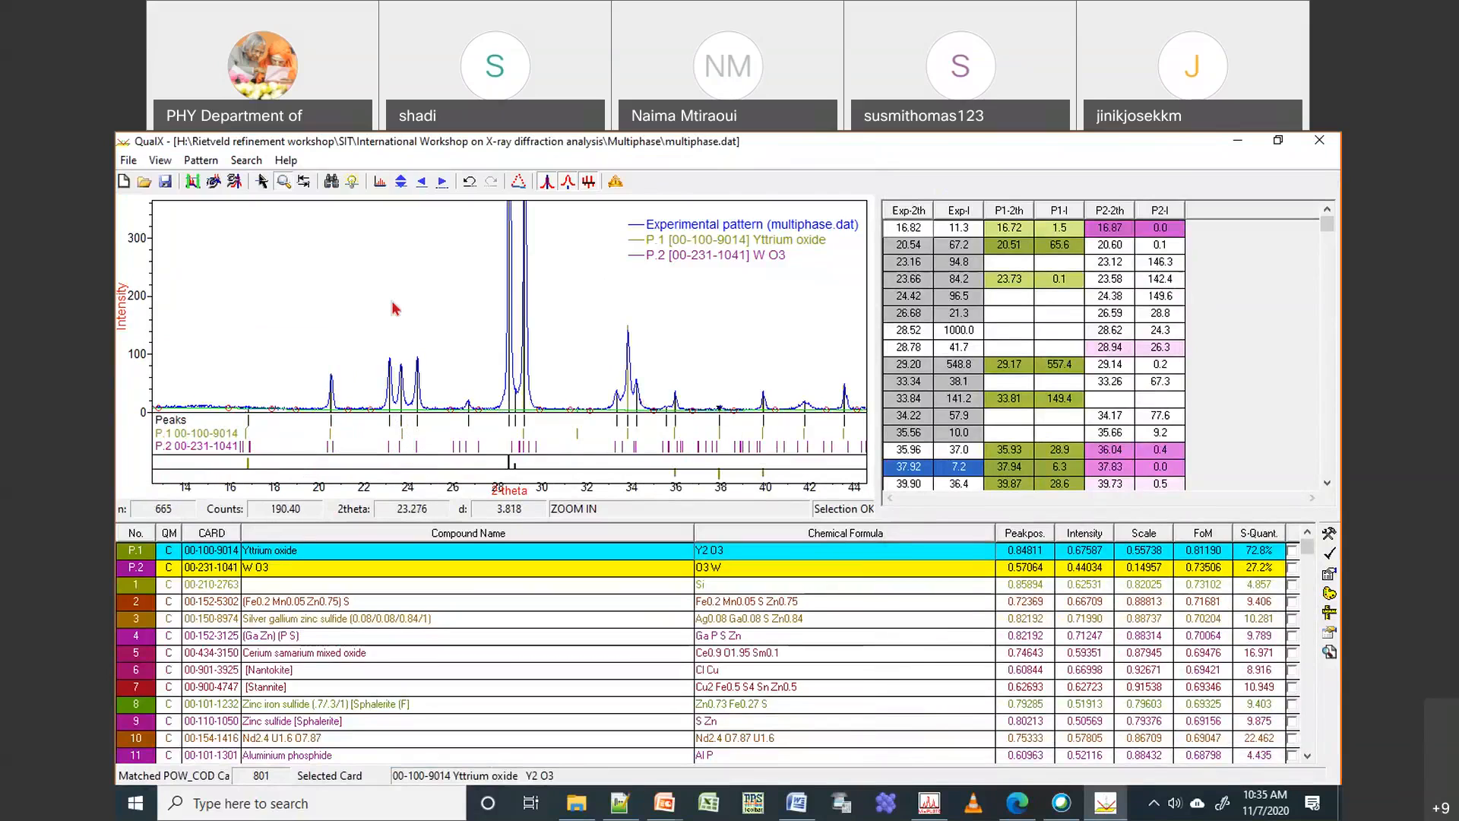
click(379, 182)
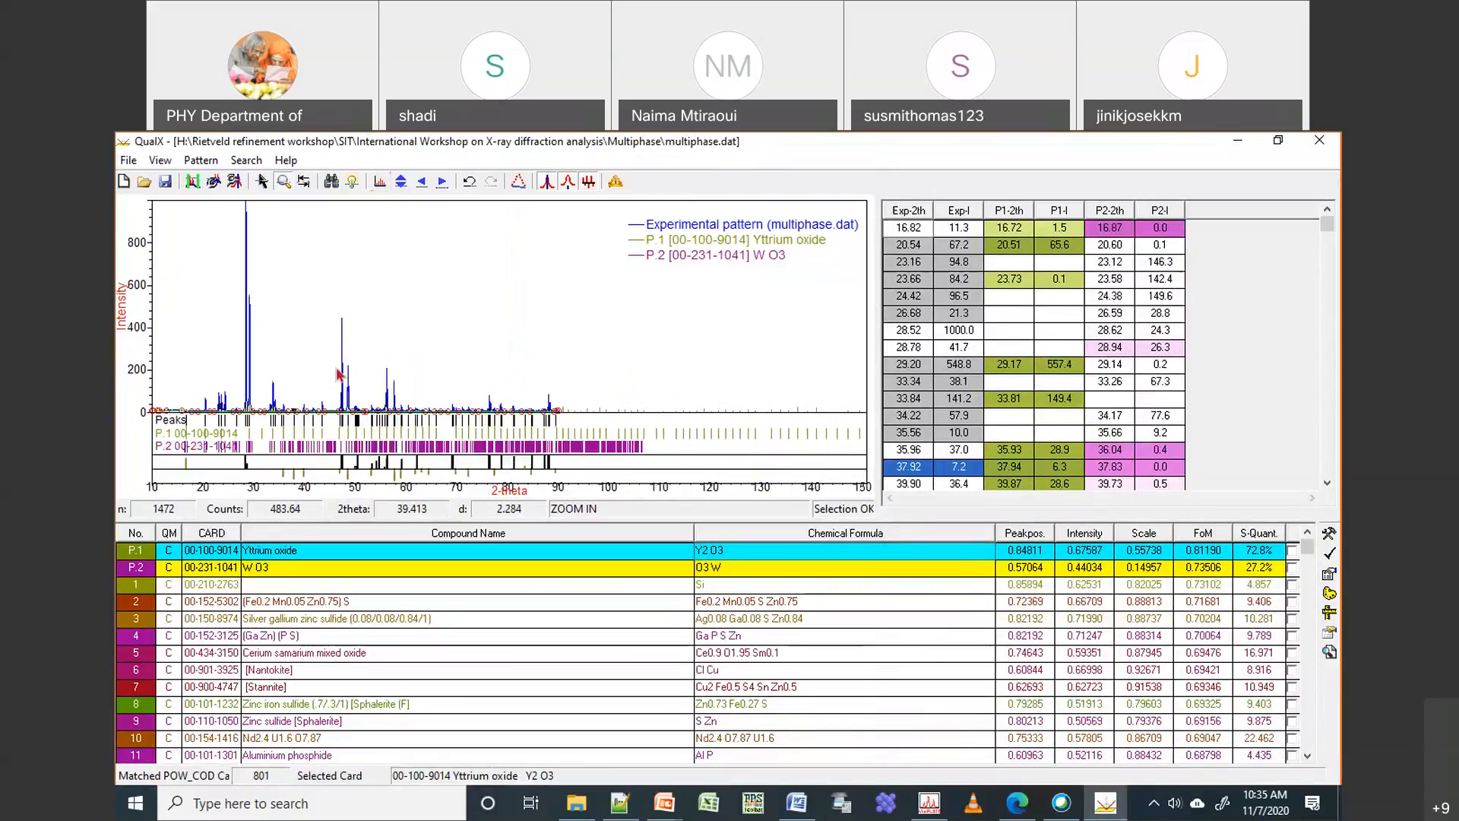
drag(336, 368, 388, 423)
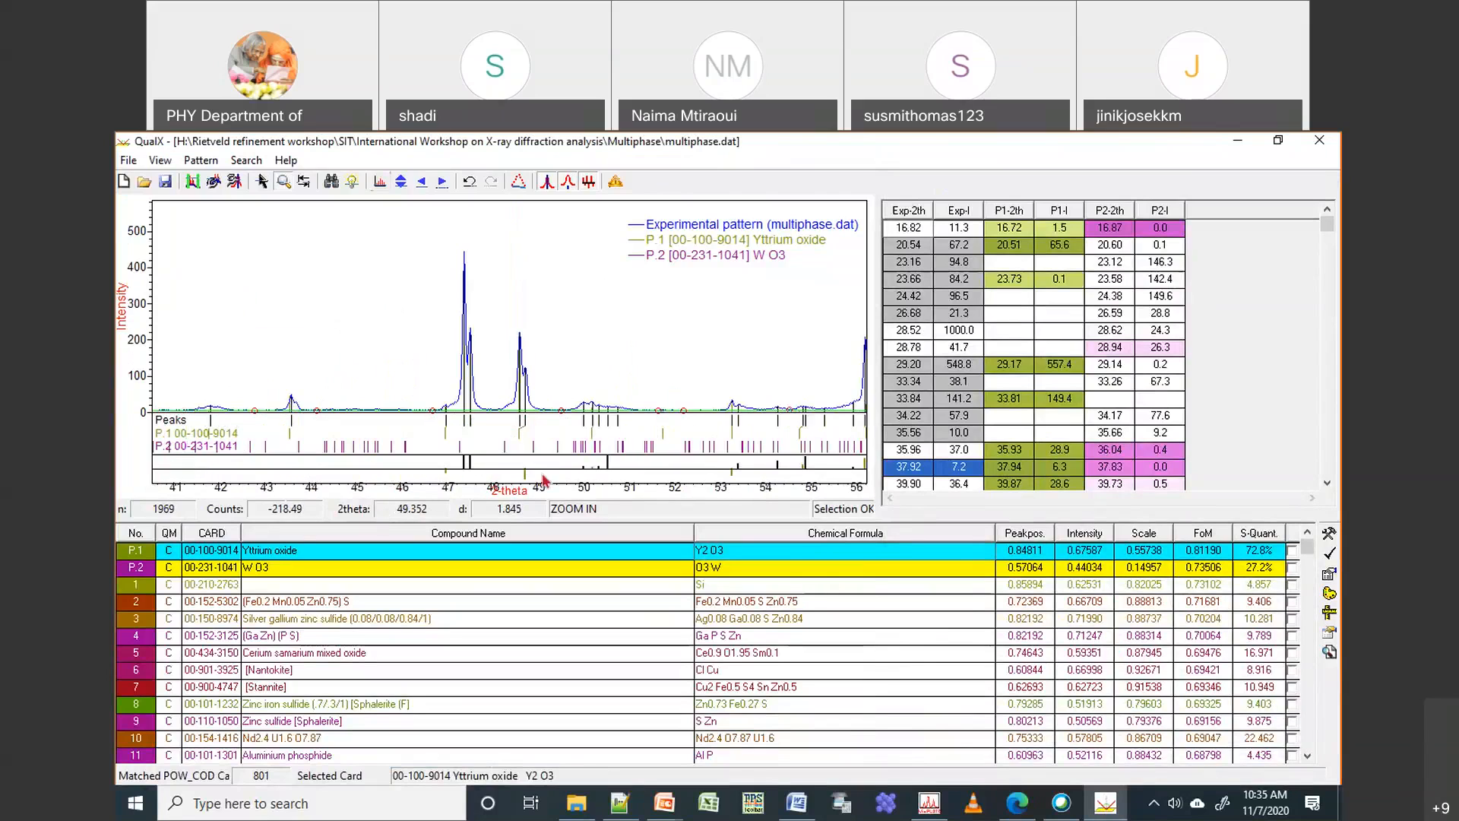
click(379, 182)
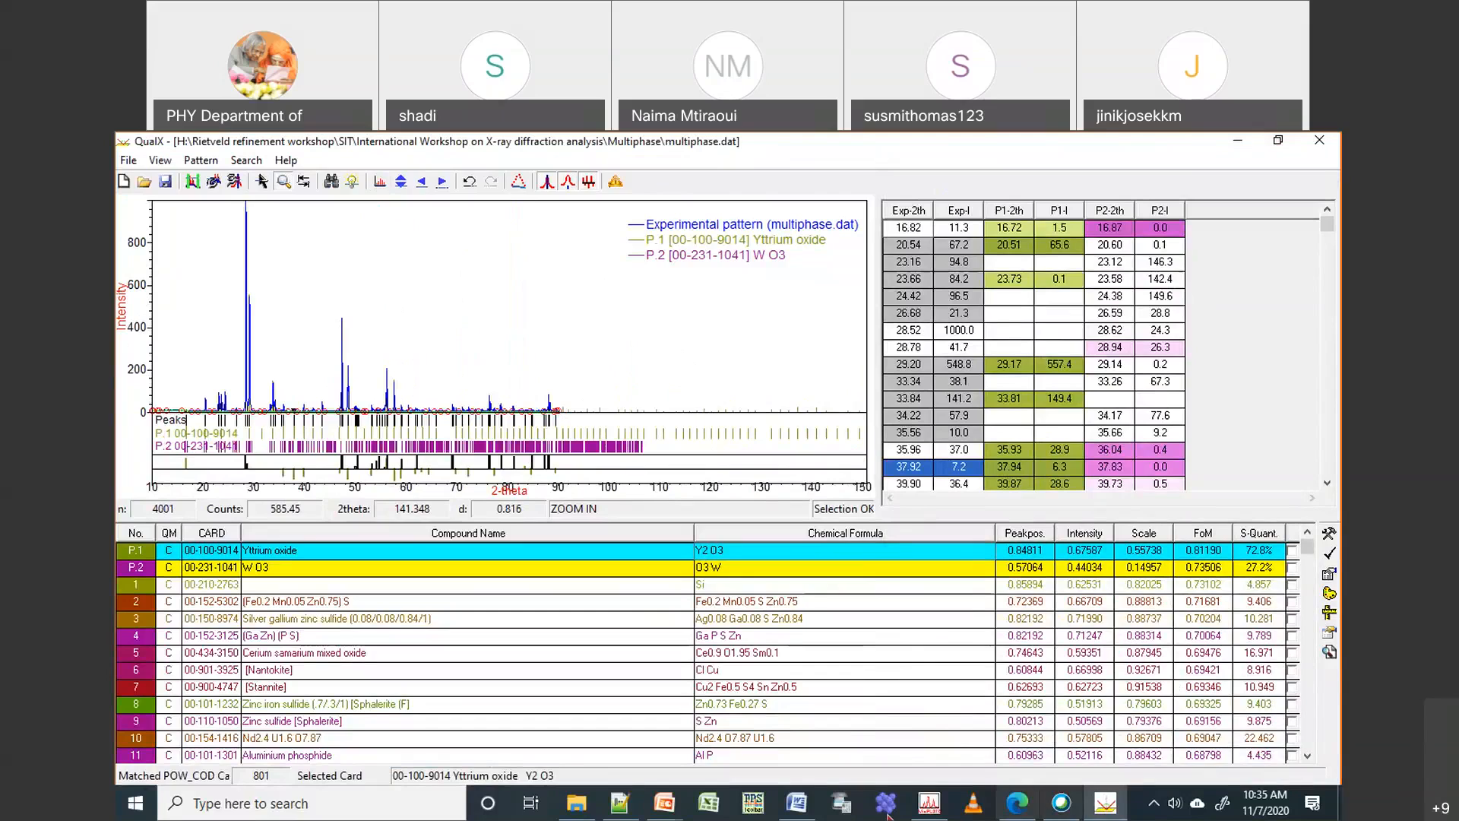
Switch back to WinPLOTR and compare the observed and calculated peaks between about 44° and 52° 2θ
click(940, 809)
right_click(664, 368)
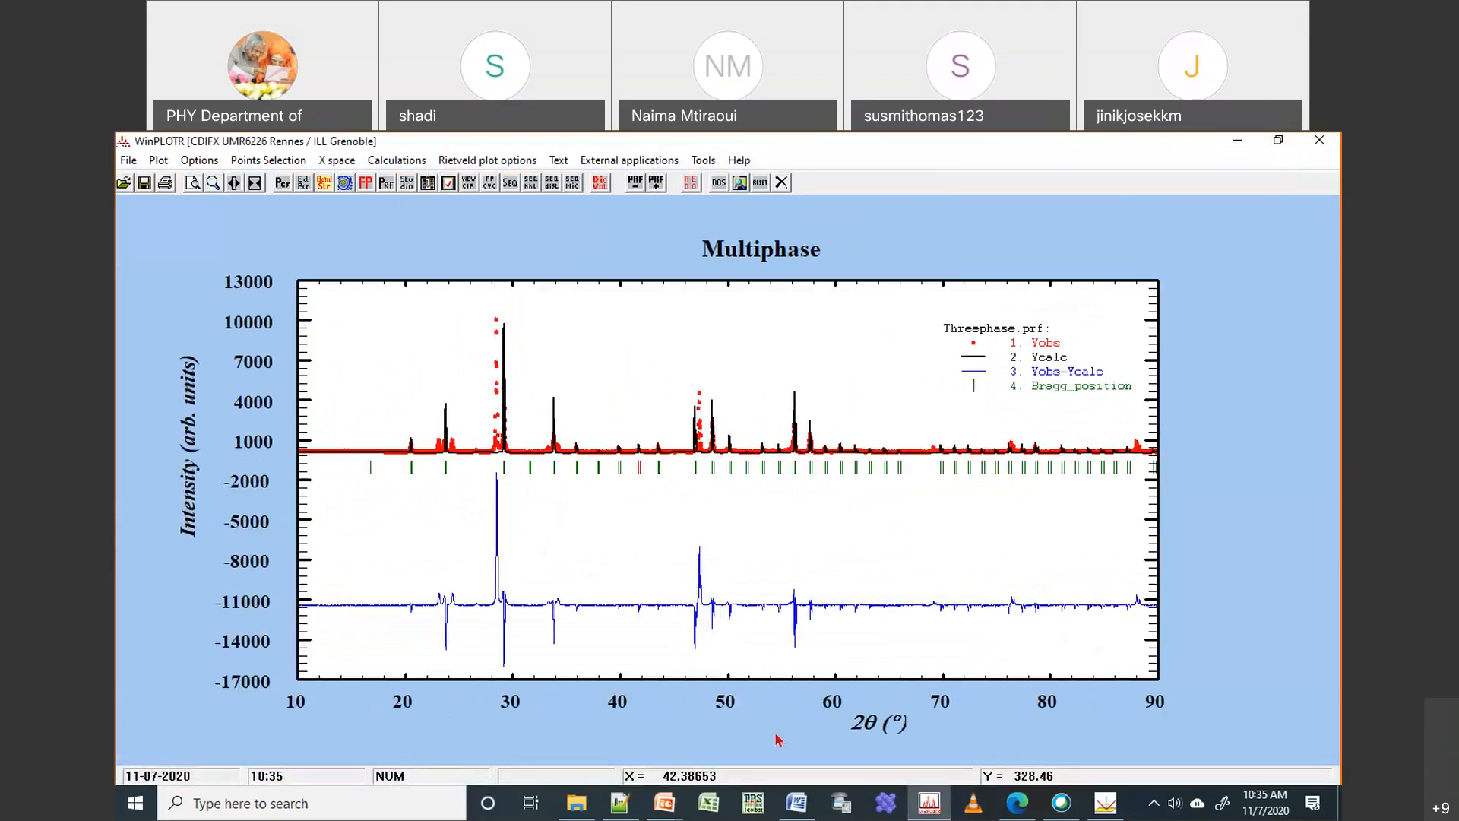
drag(669, 351, 748, 499)
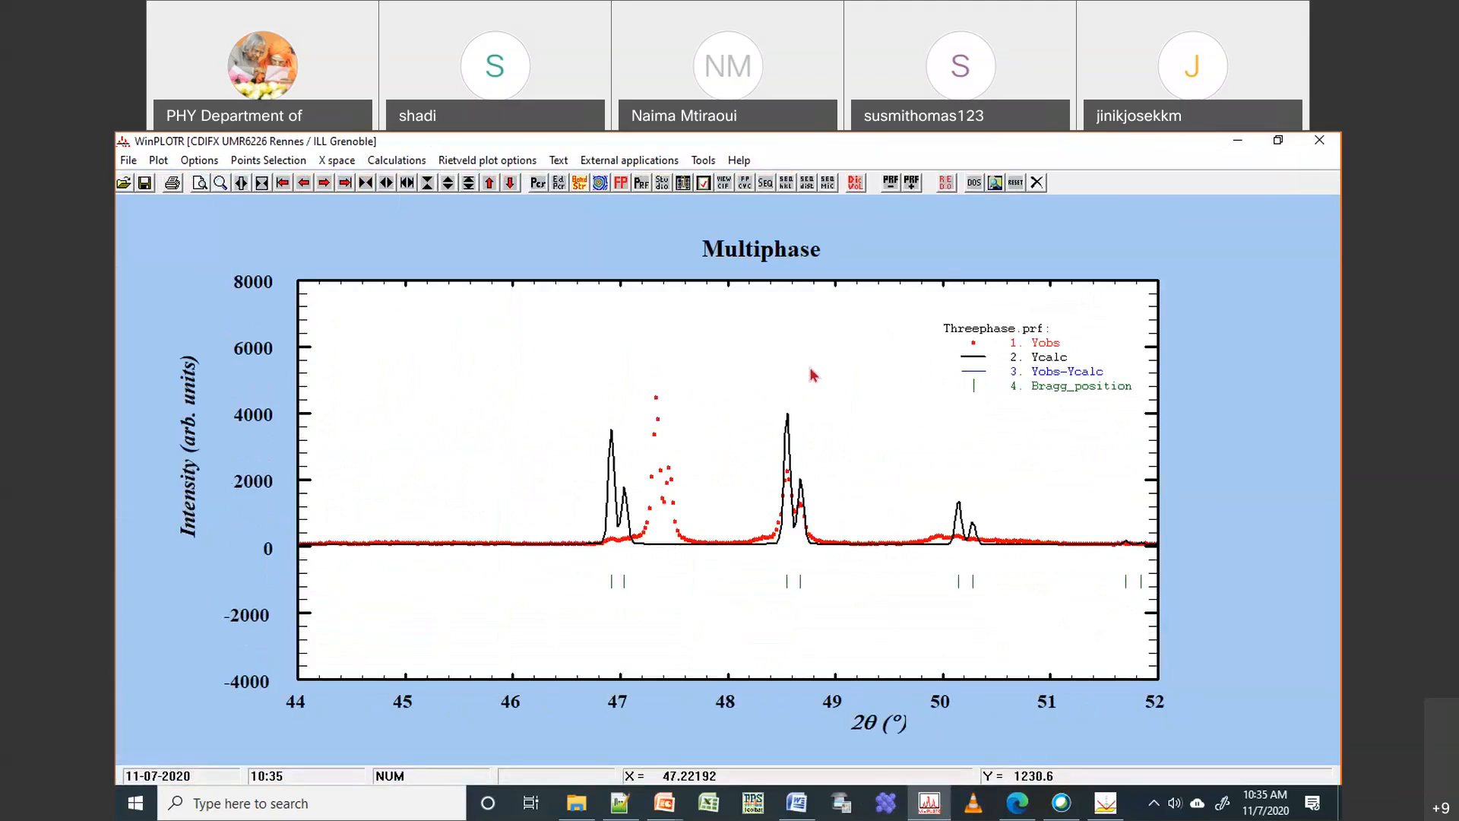
right_click(840, 404)
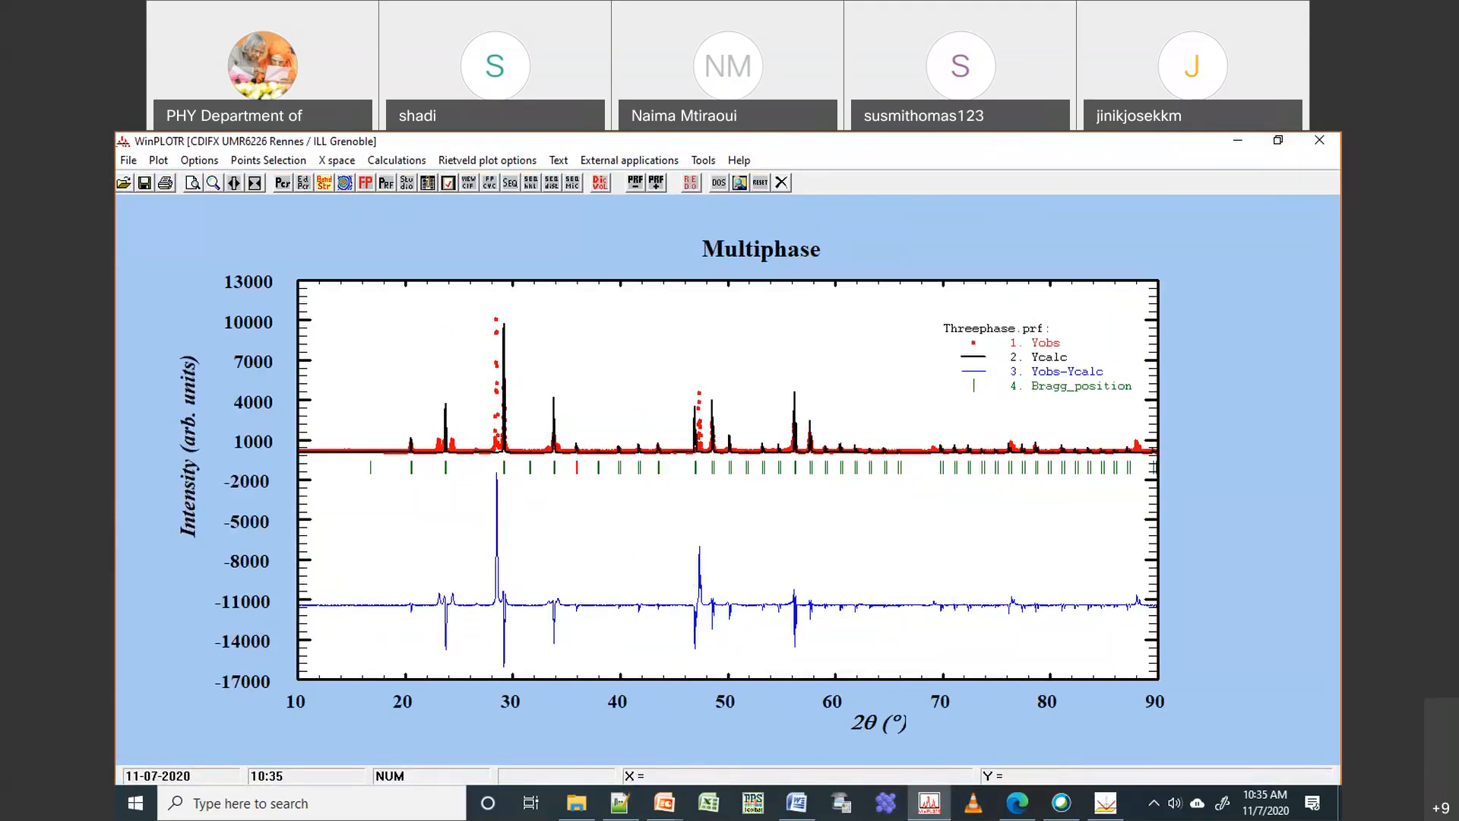
Switch to Notepad++, reload the modified Threephase.pcr file, and return to WinPLOTR
key(alt+Tab)
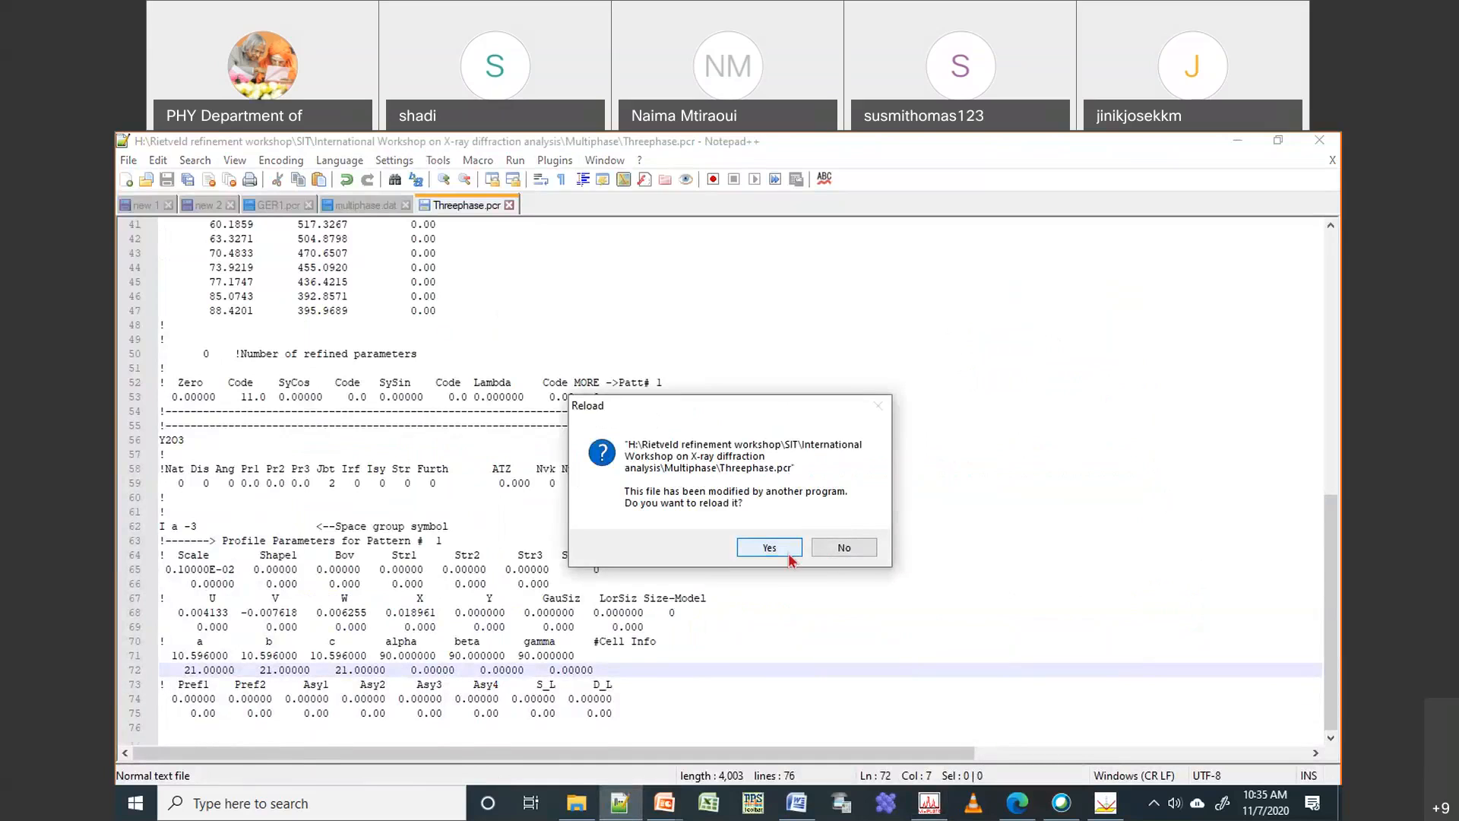
click(769, 547)
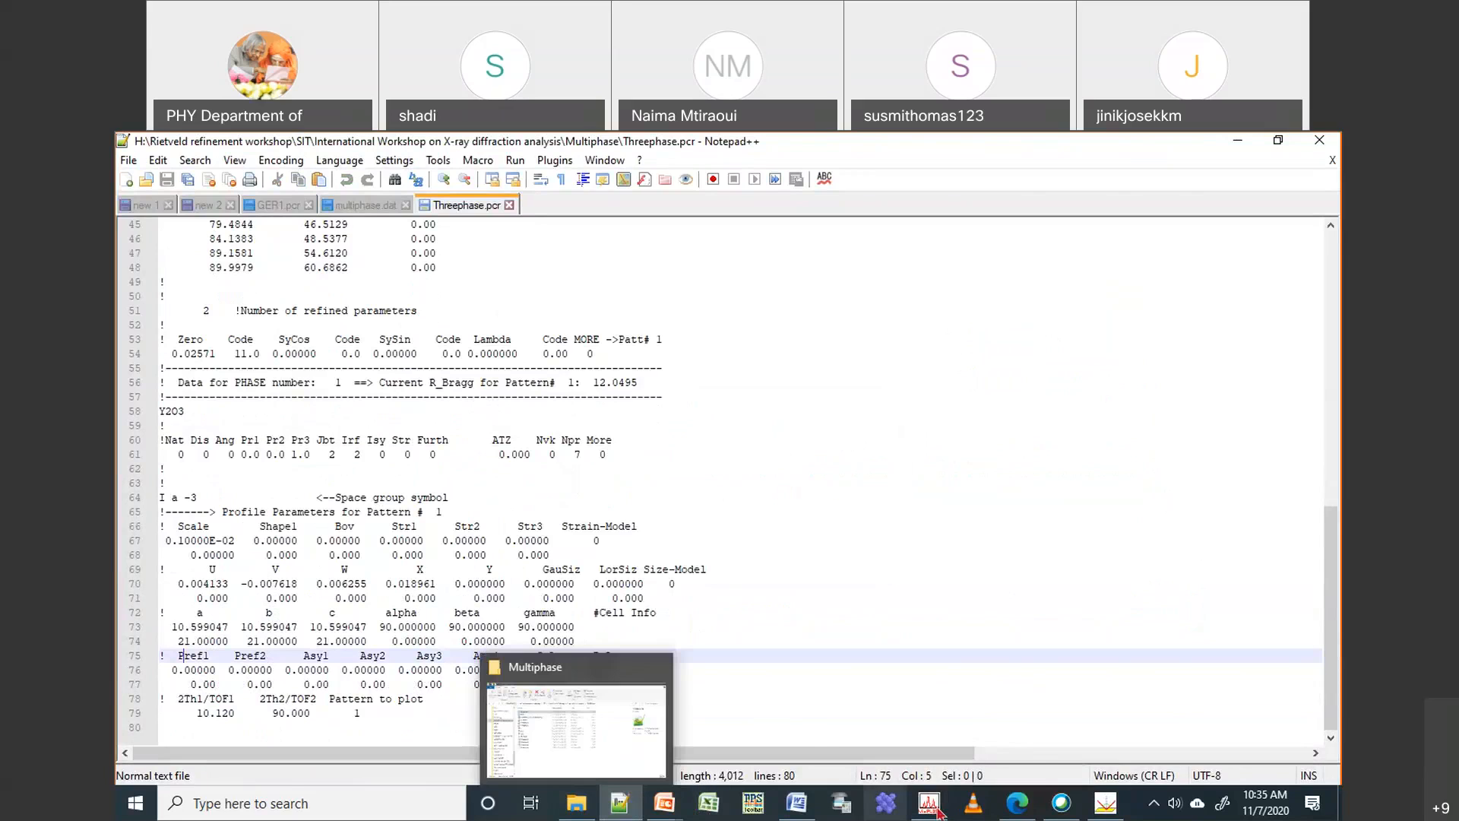
mouse_move(931, 812)
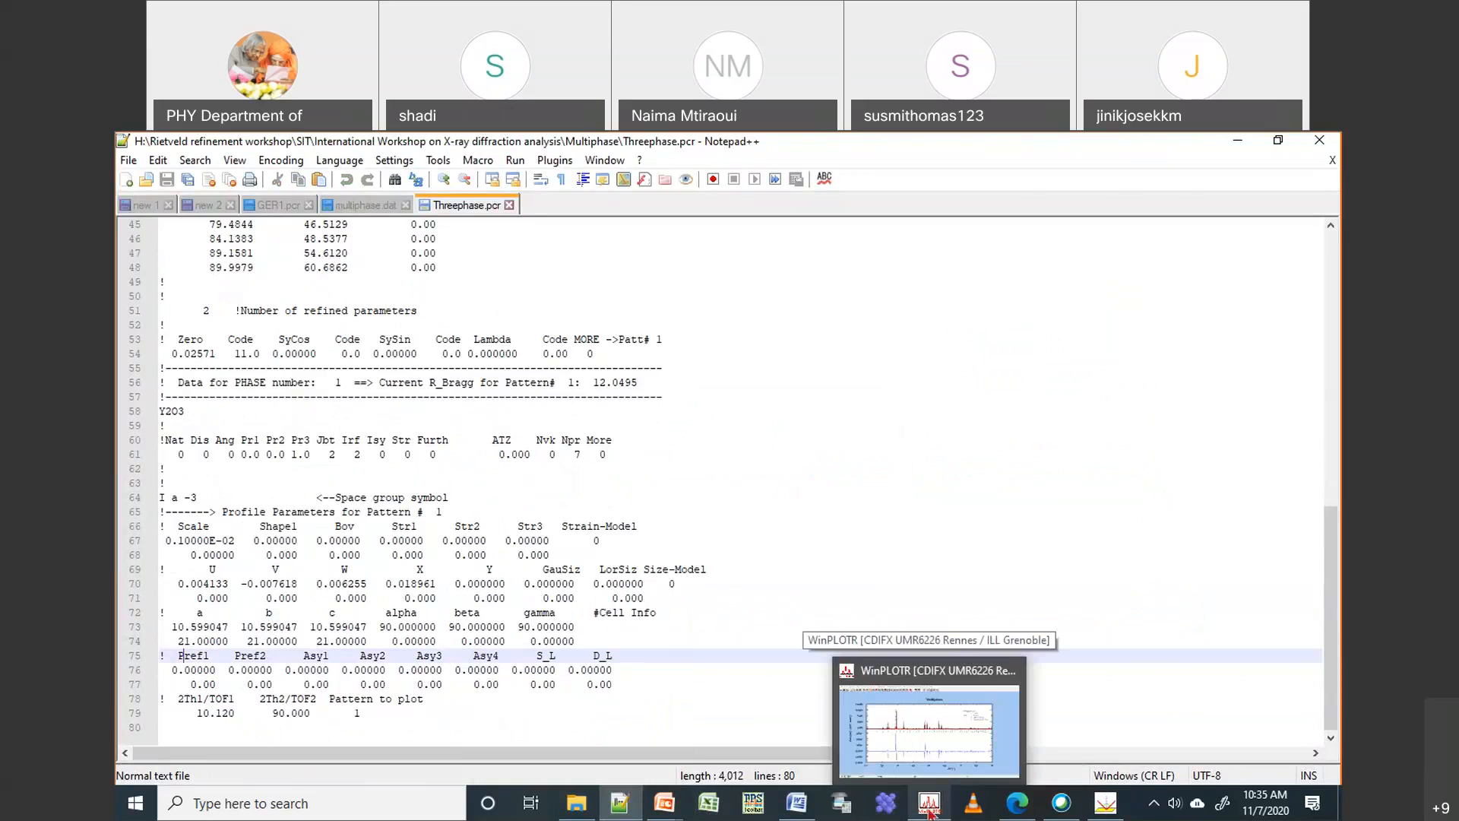
click(931, 811)
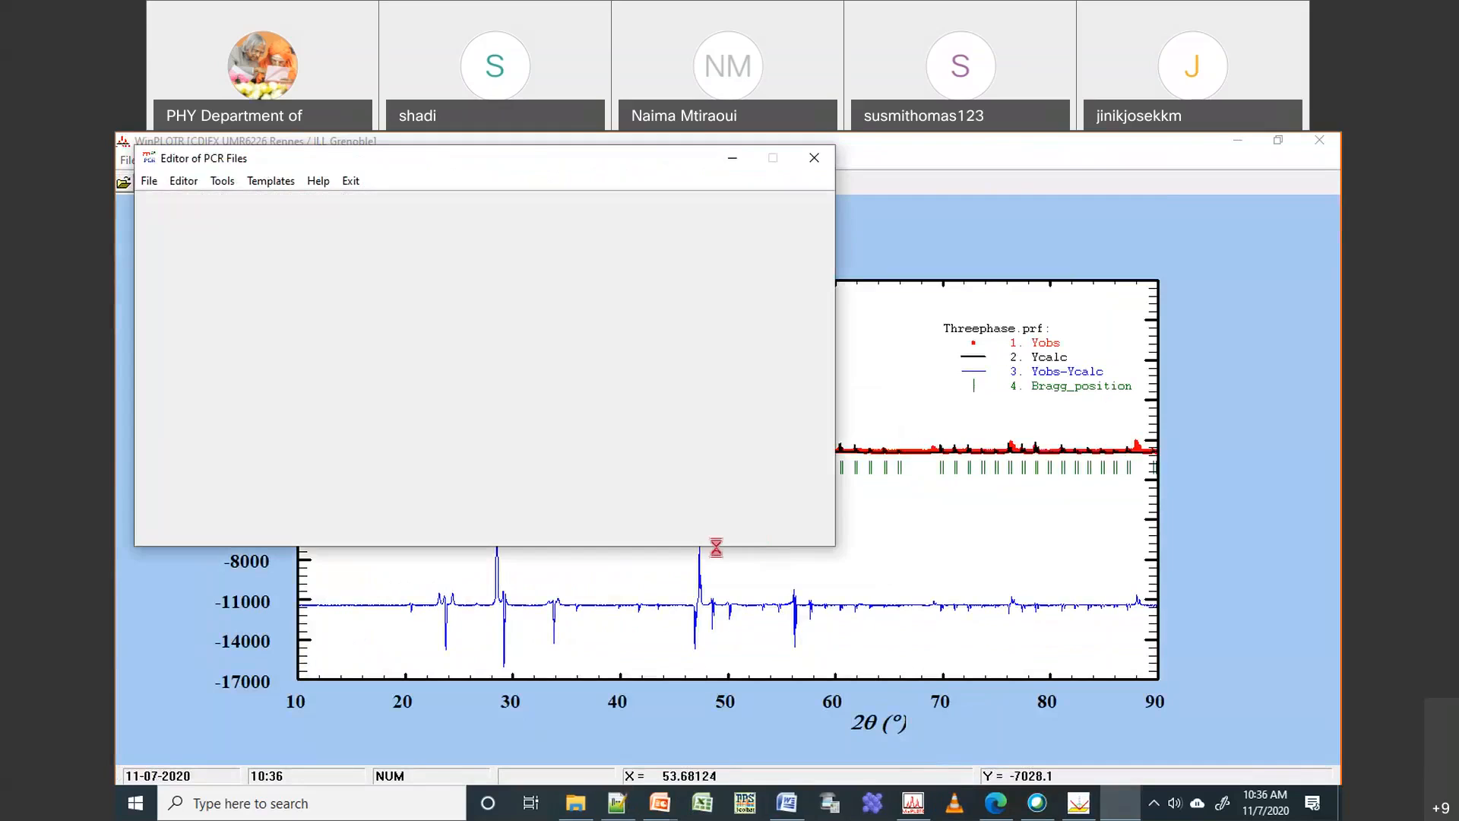
click(203, 206)
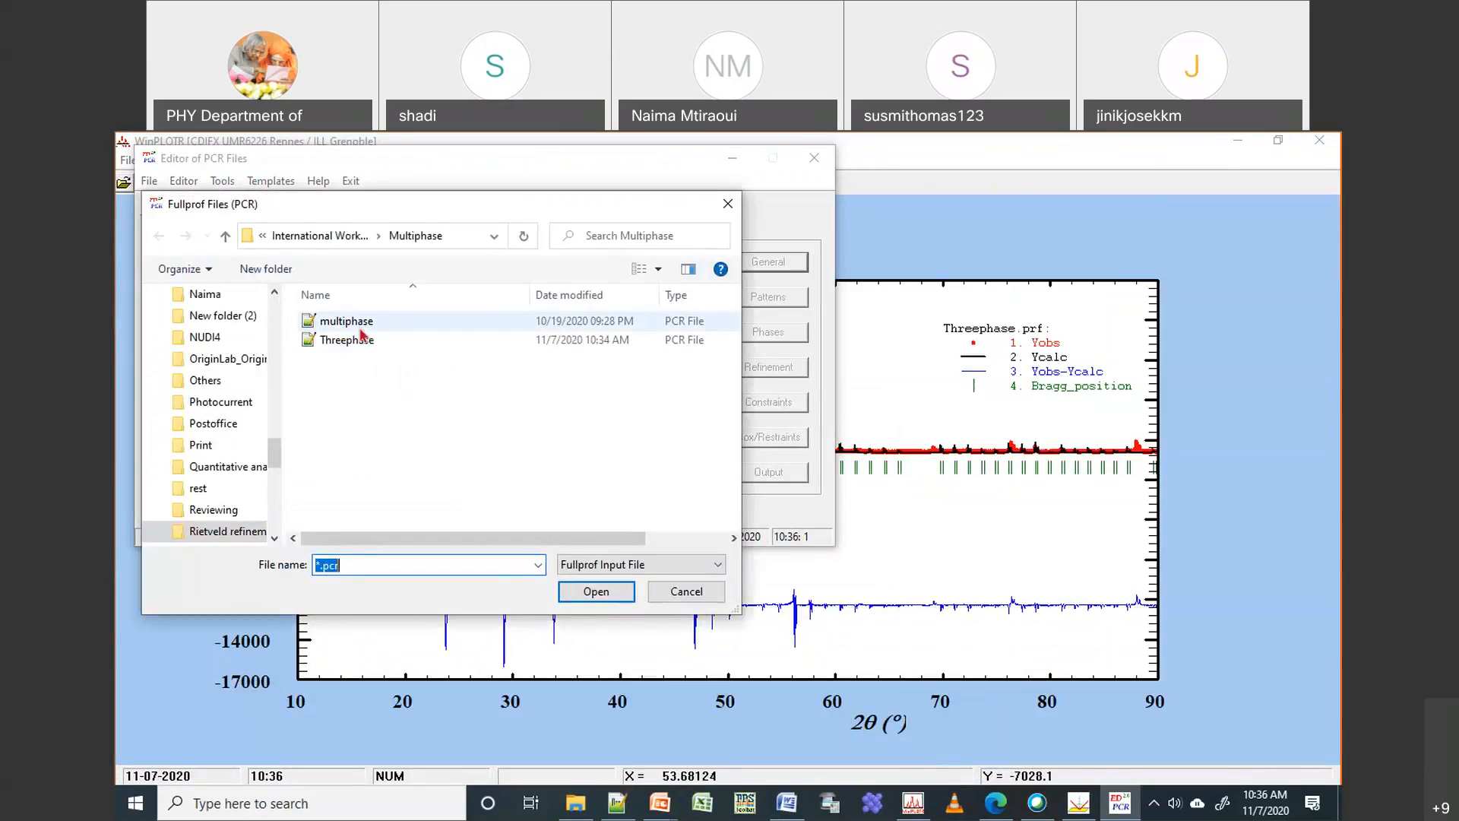
double_click(371, 348)
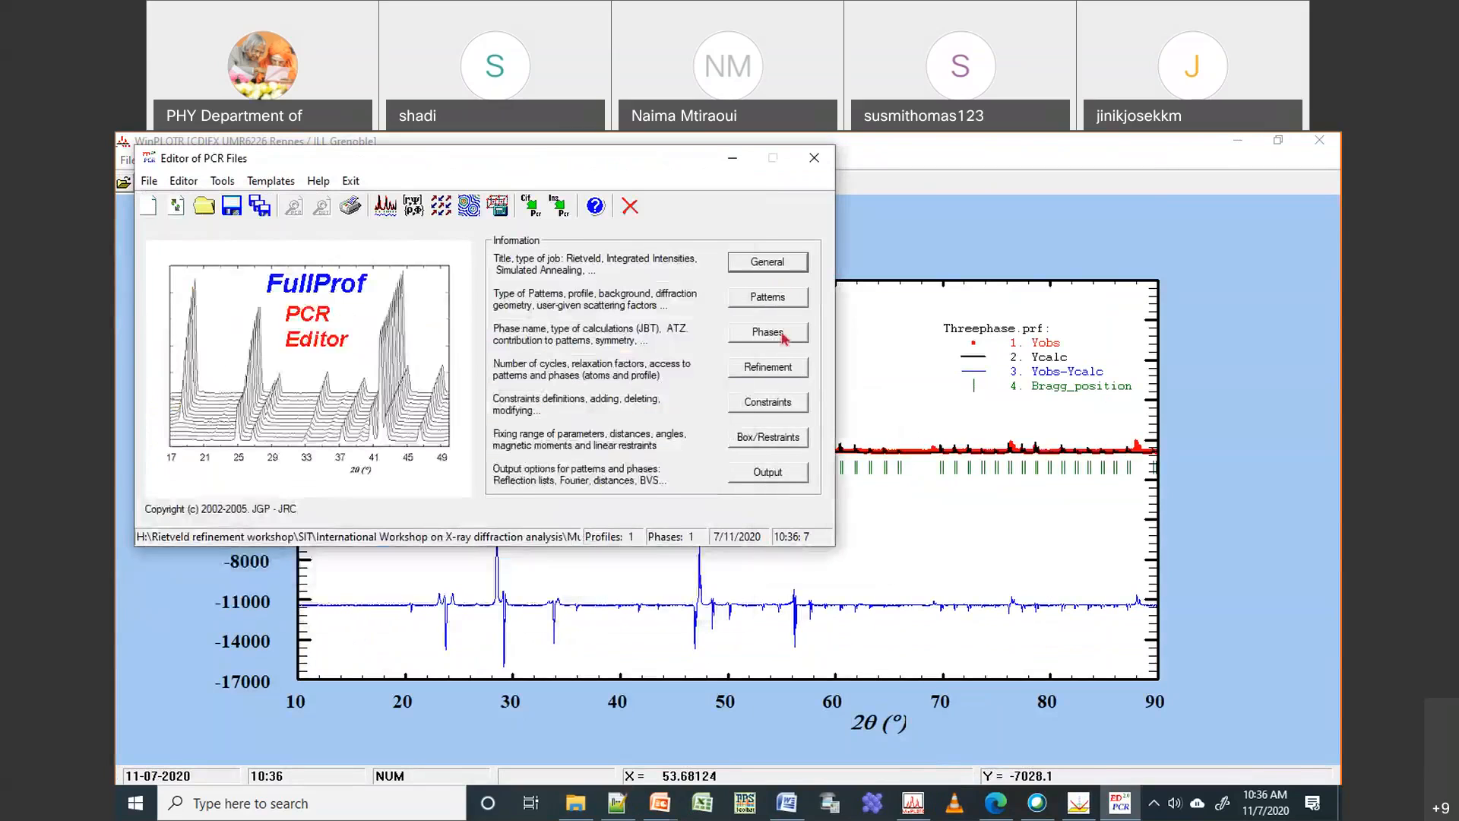
click(782, 339)
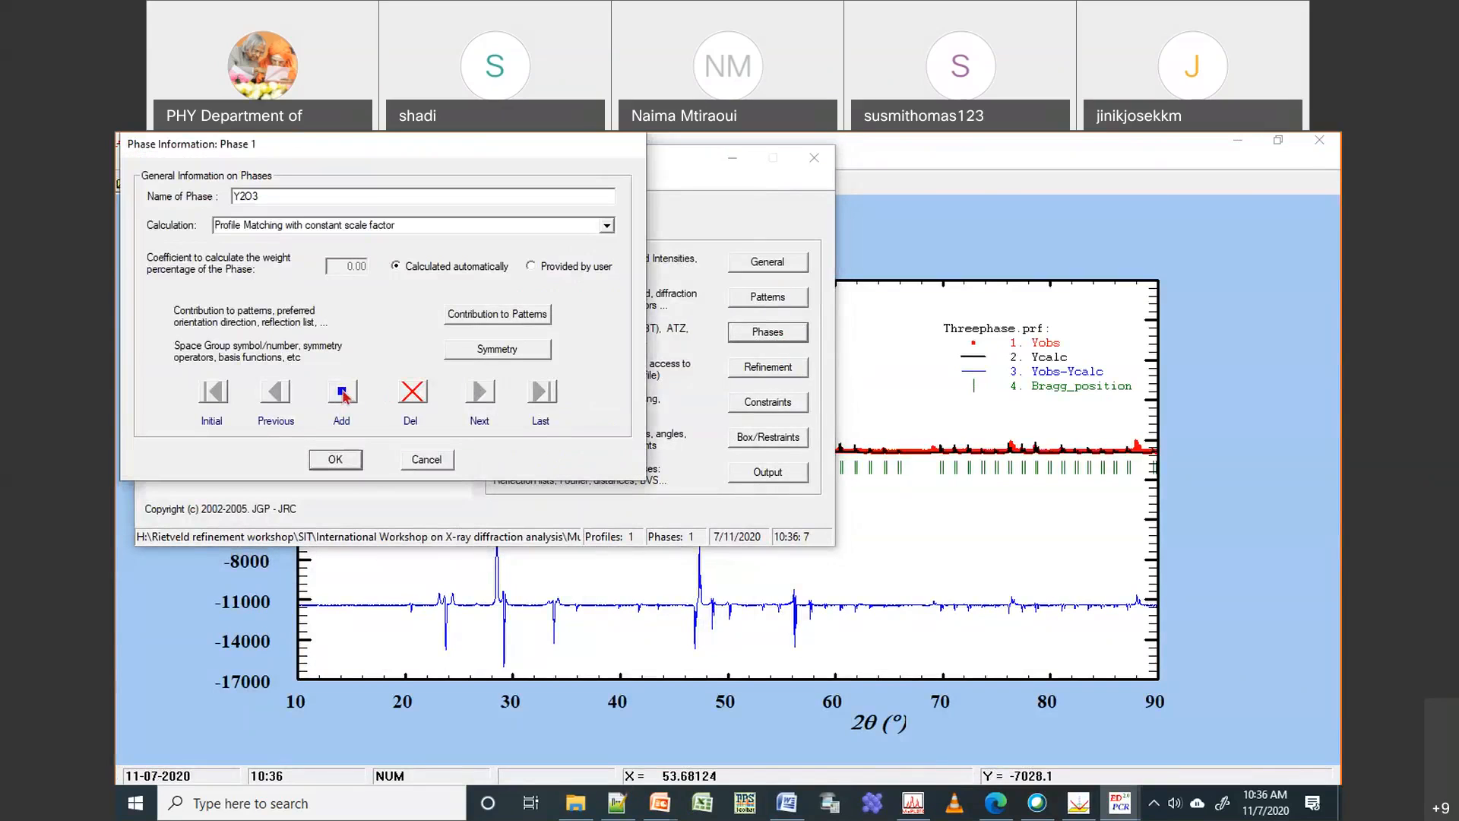
click(426, 460)
drag(285, 159, 309, 231)
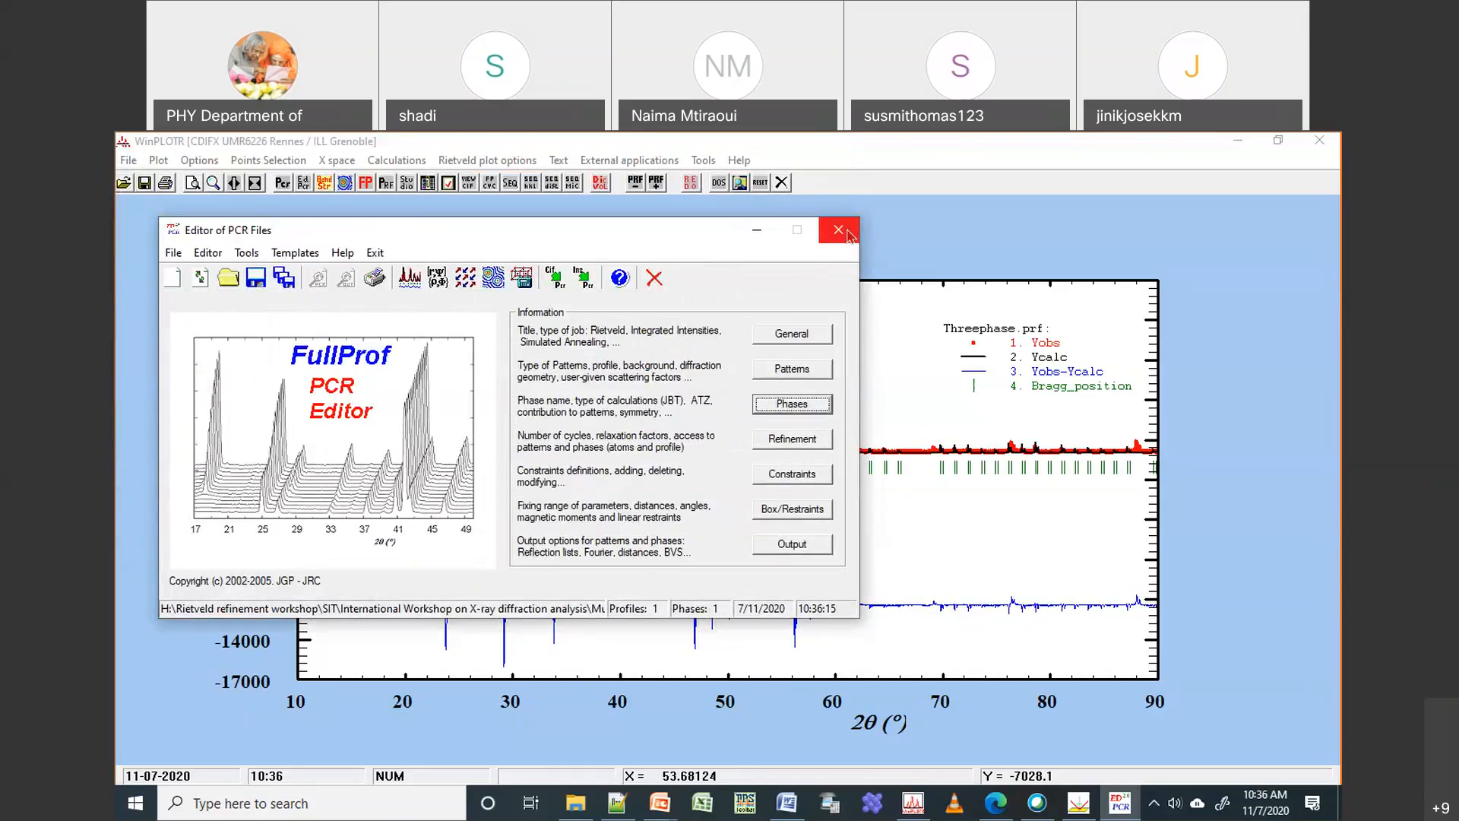
click(846, 241)
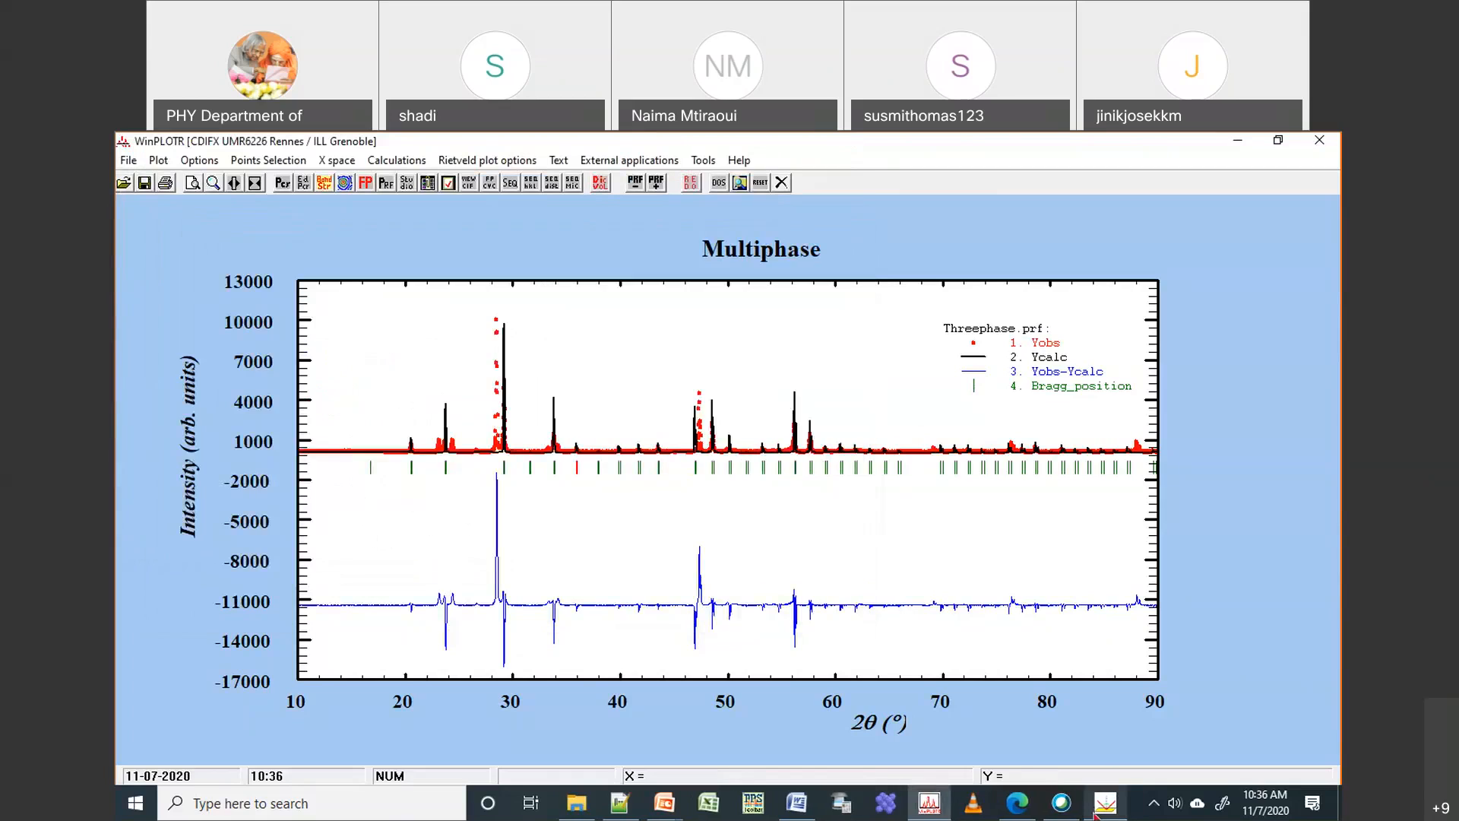
Switch to Threephase.pcr in Notepad++ and paste a copy of the whole Y2O3 phase block directly below the original
click(621, 812)
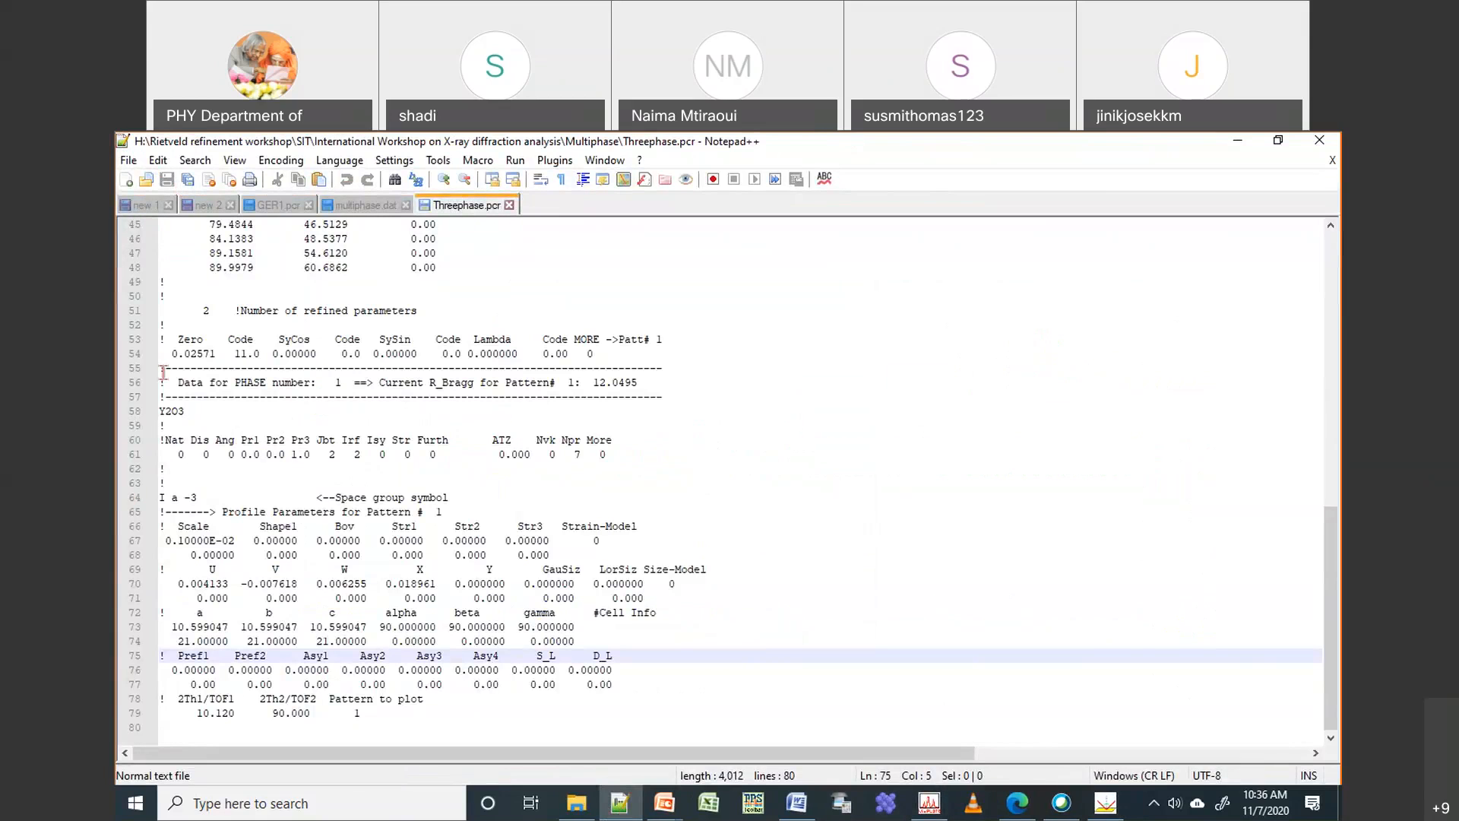
drag(161, 370, 156, 684)
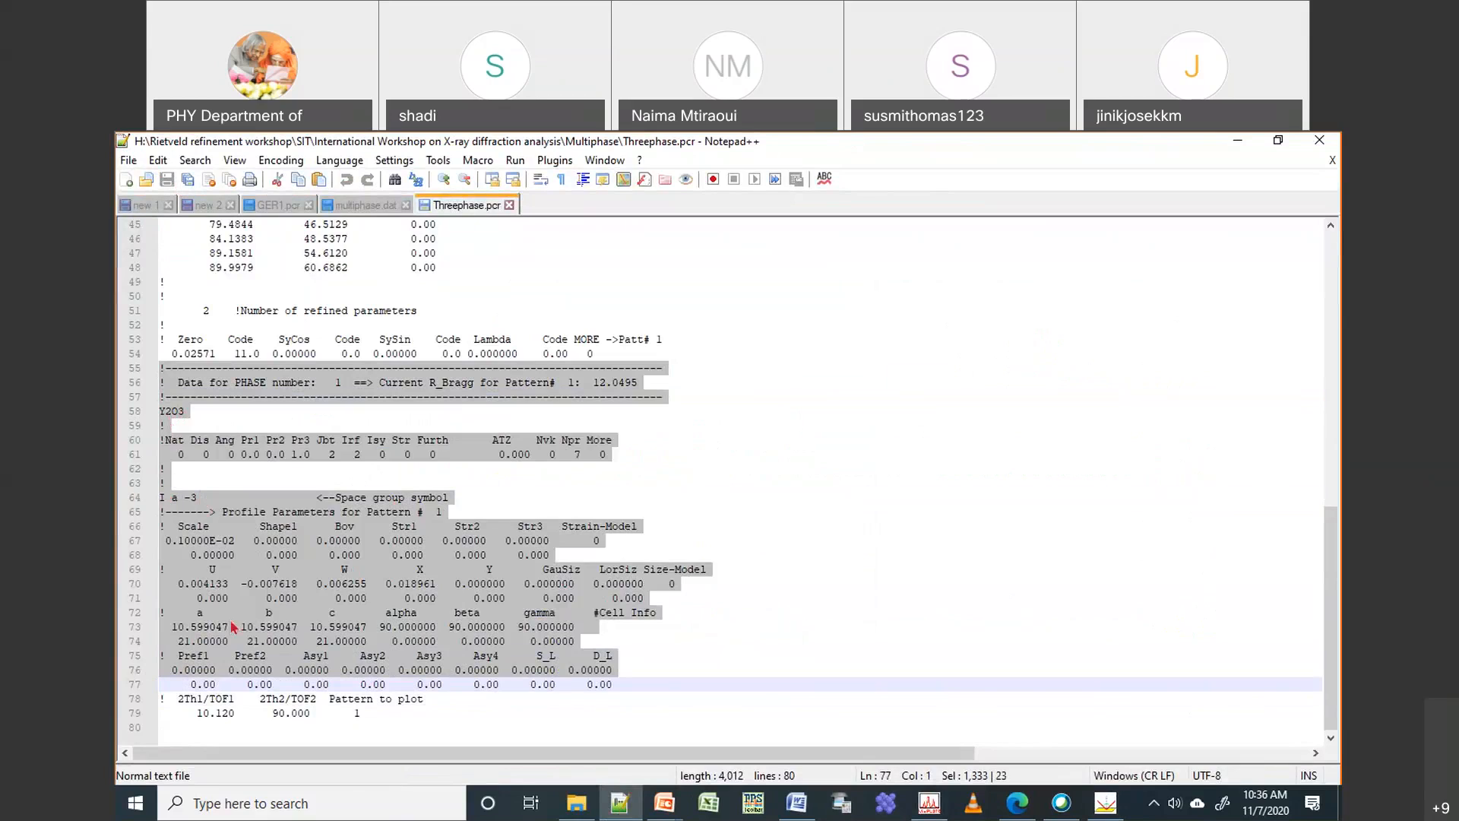
click(627, 686)
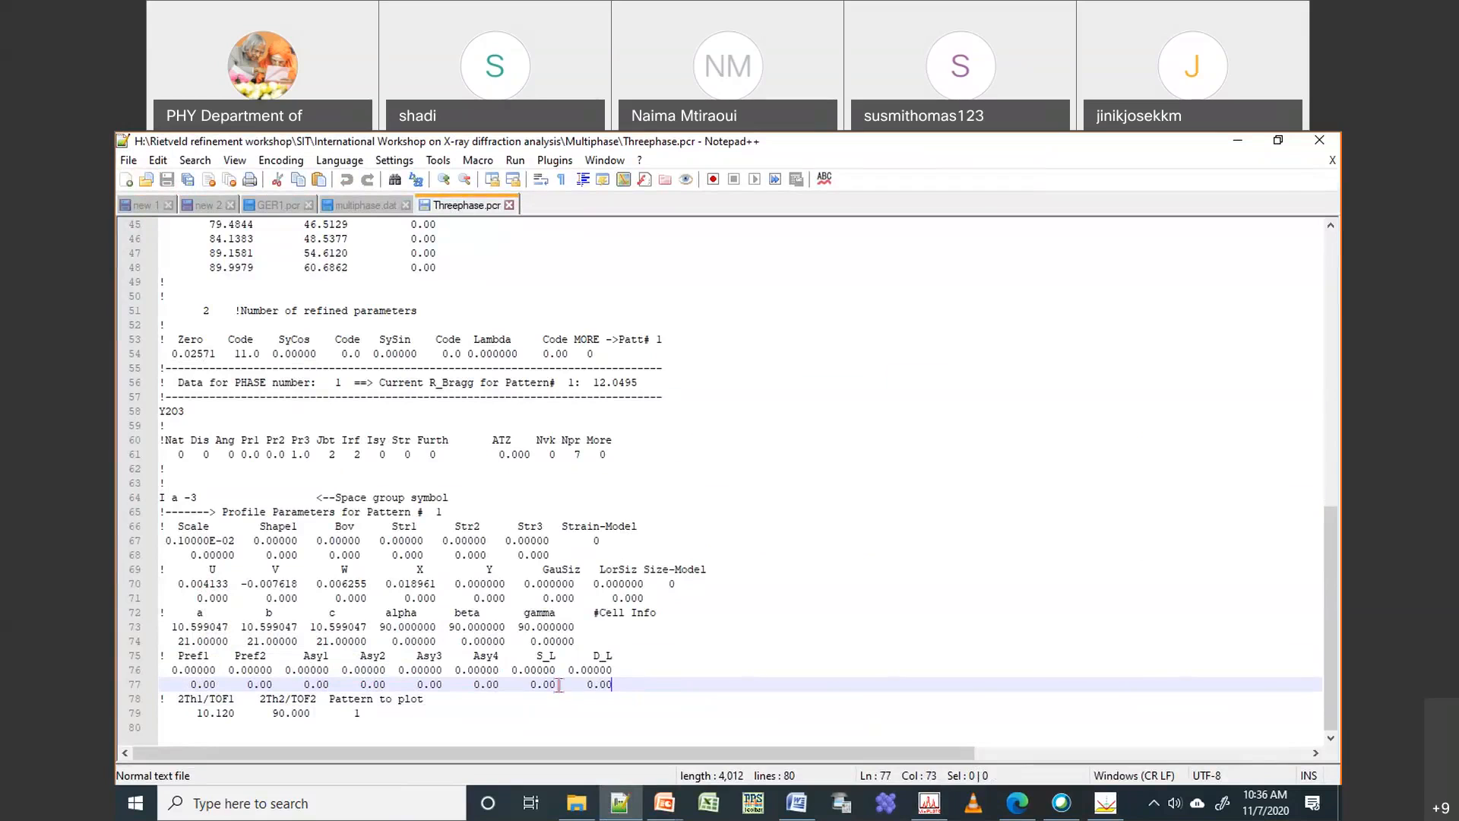
shift+click(161, 368)
key(ctrl+c)
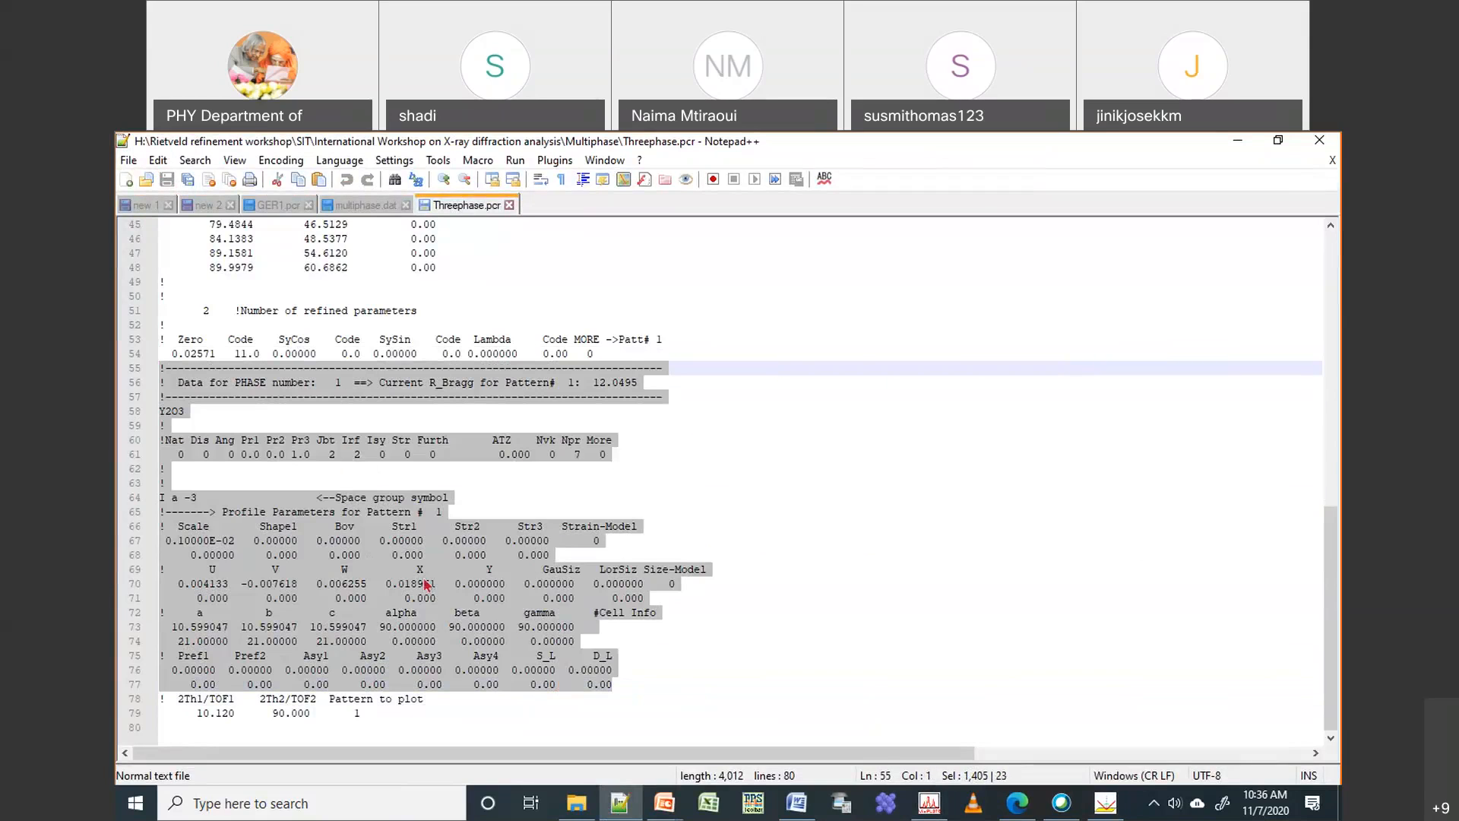
click(627, 684)
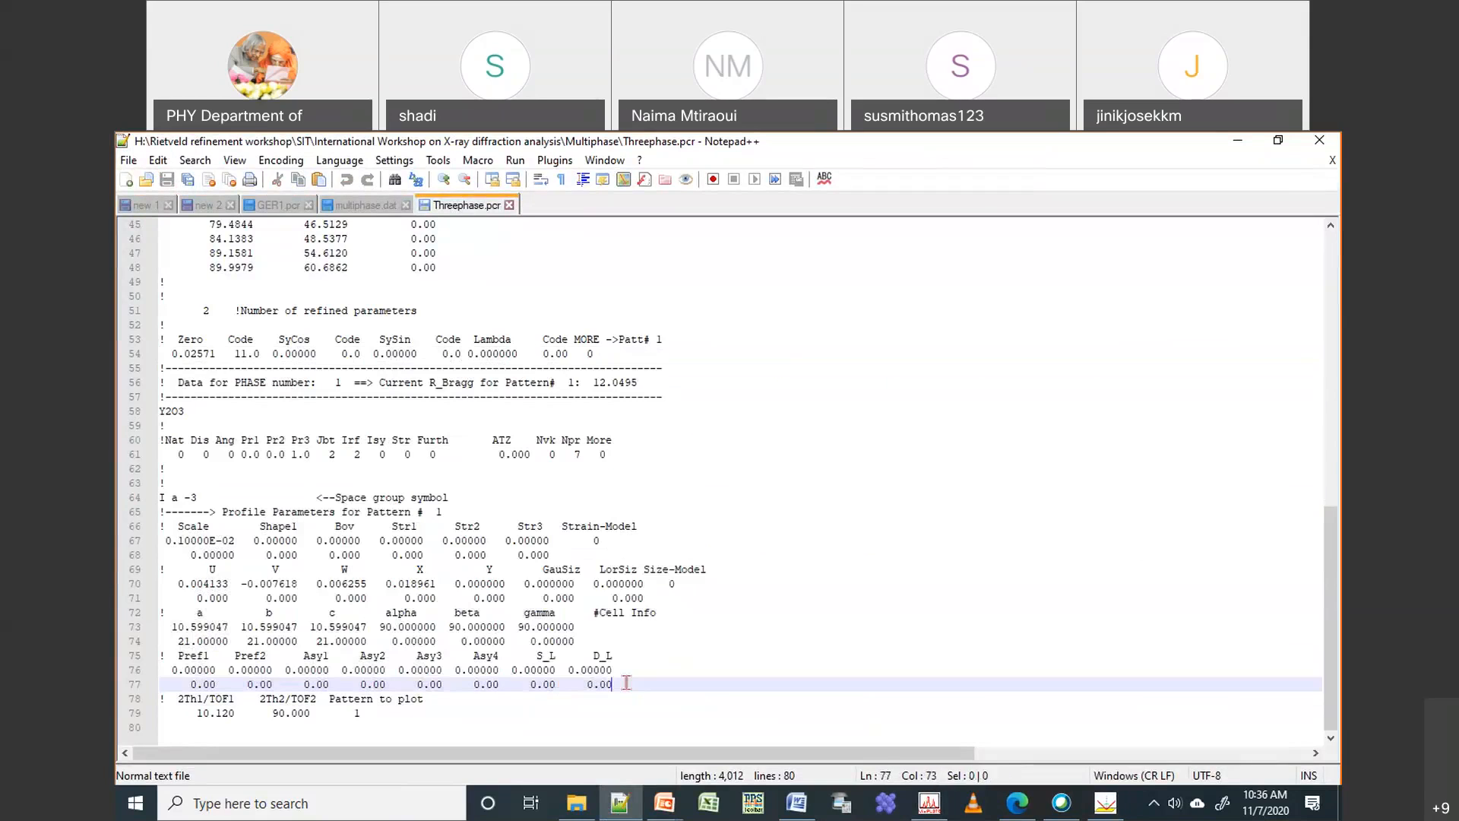
key(Return)
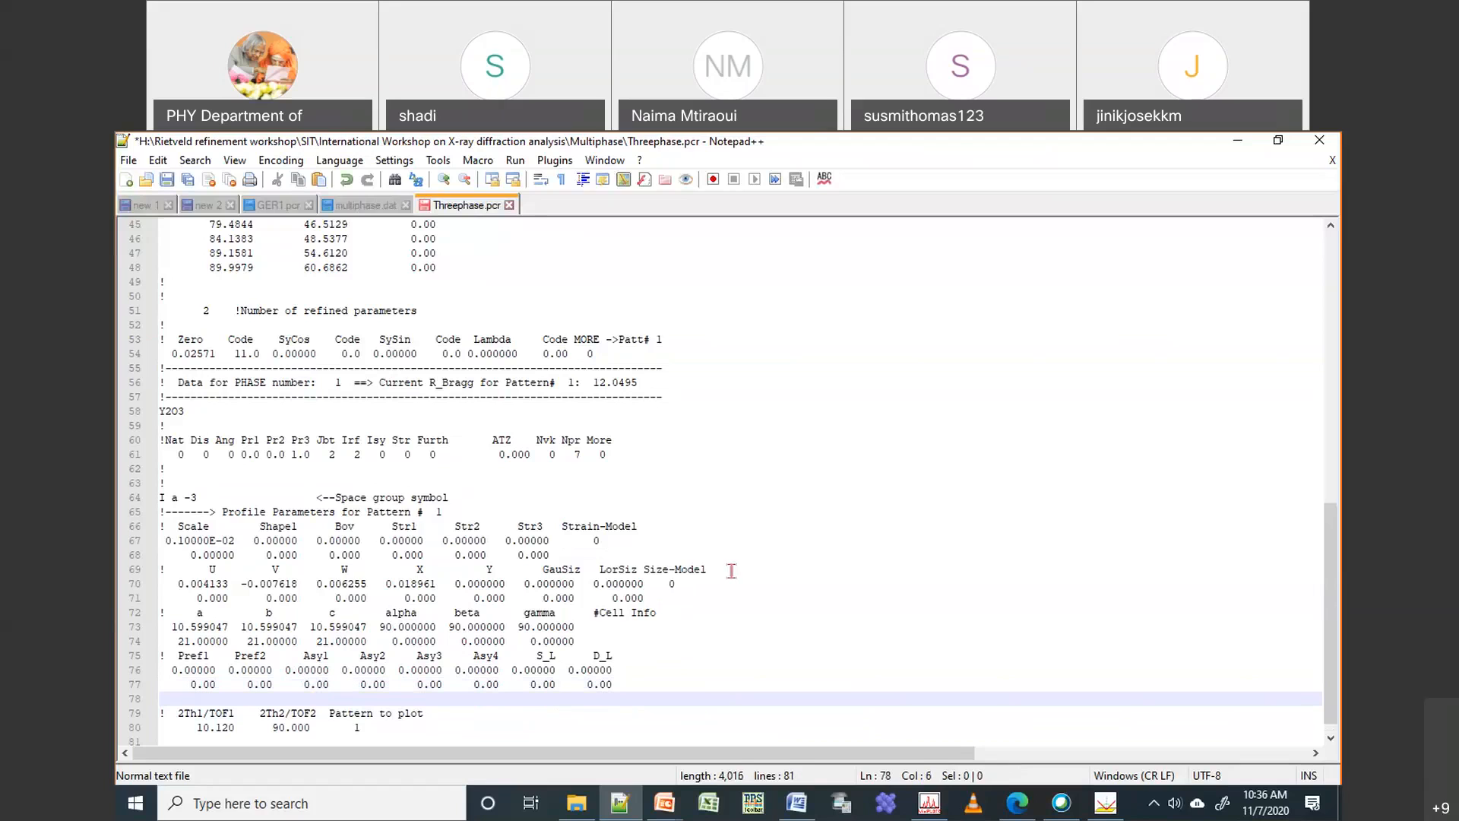
key(ctrl+v)
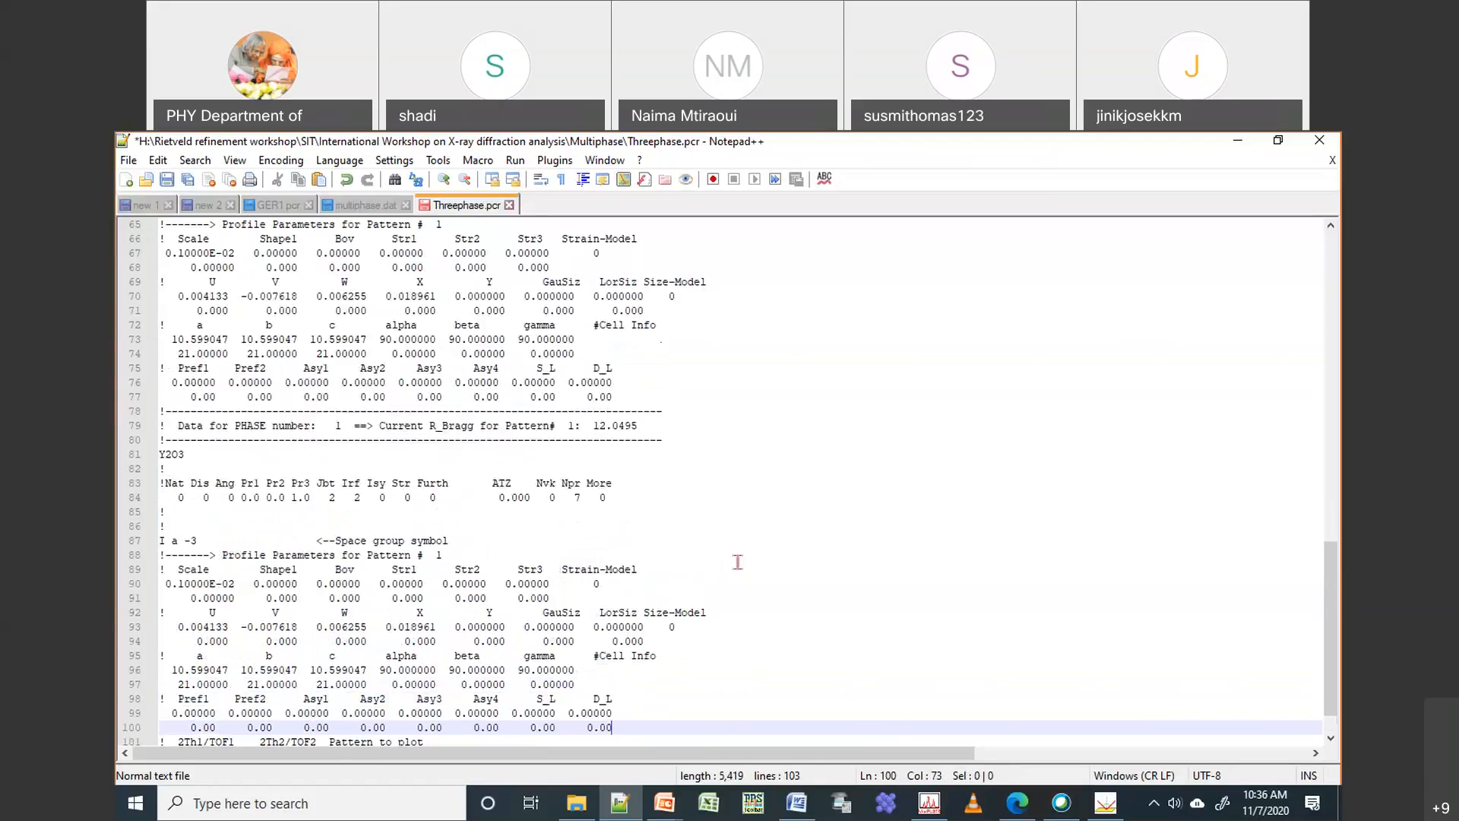
Set the phase number in the copied block's header to 2
click(341, 427)
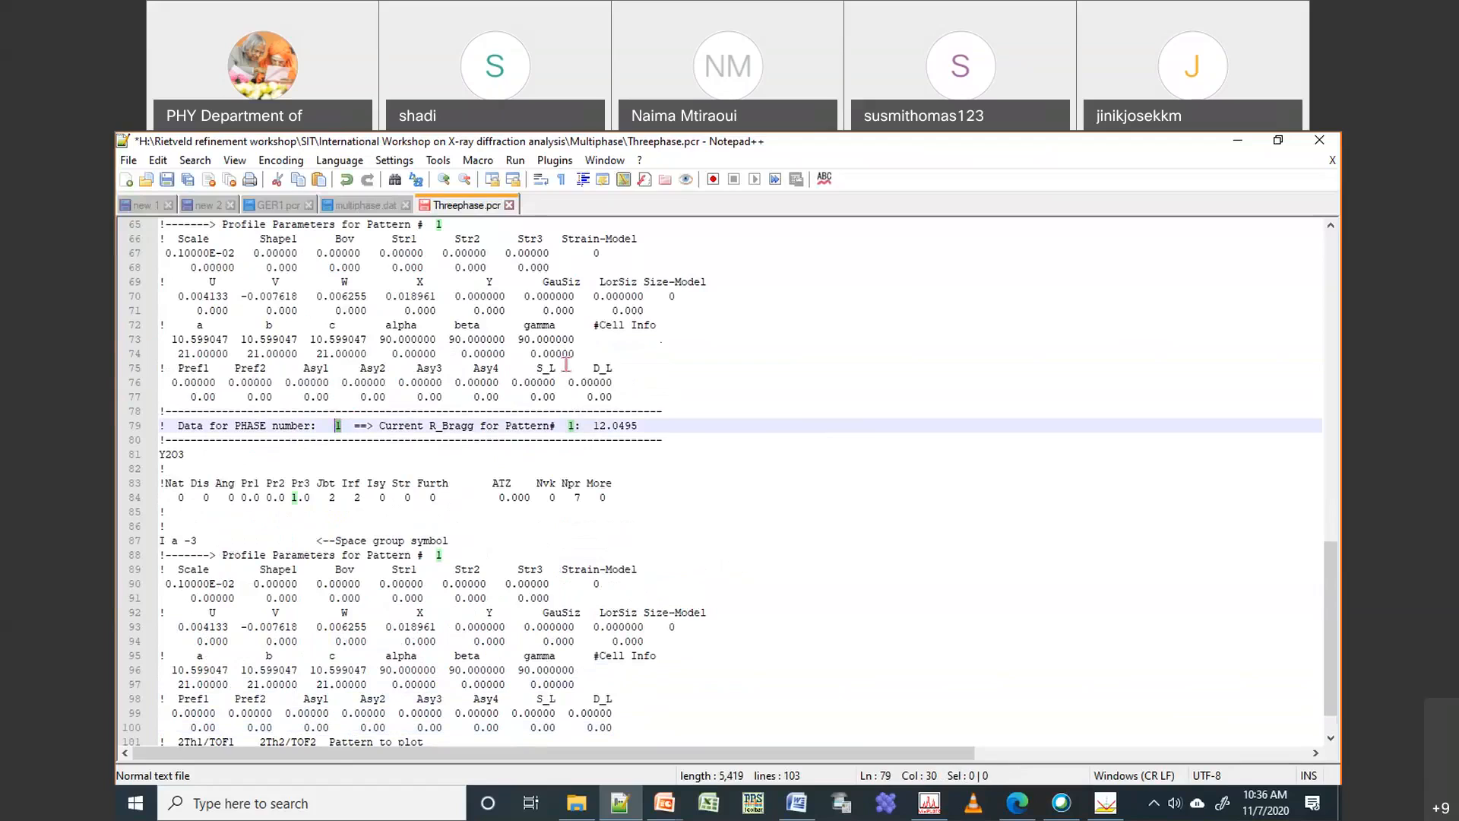
key(BackSpace)
text(2)
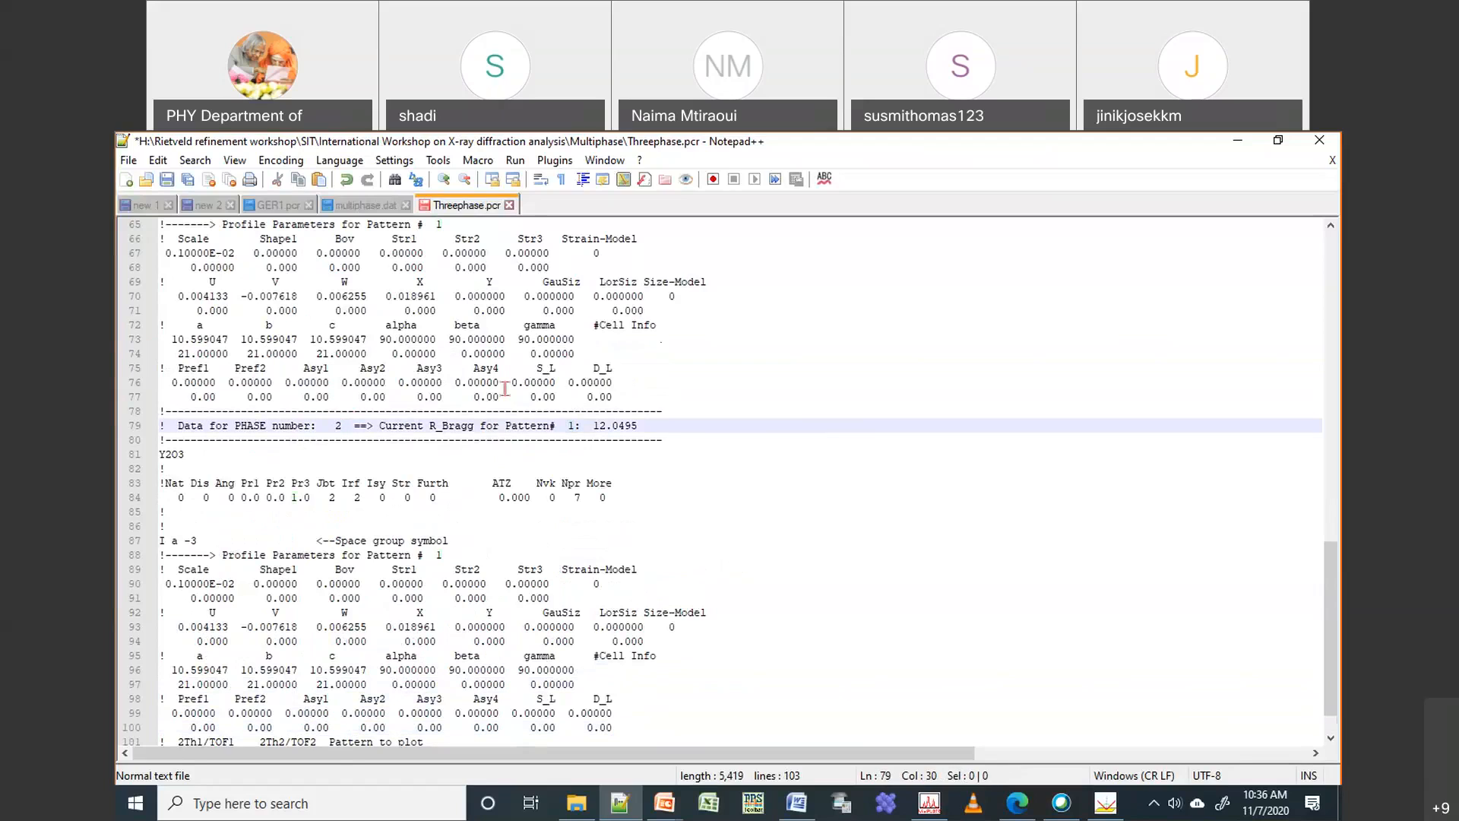
Open the WO3 card information in QualX and arrange it side by side with Threephase.pcr in Notepad++
click(1104, 806)
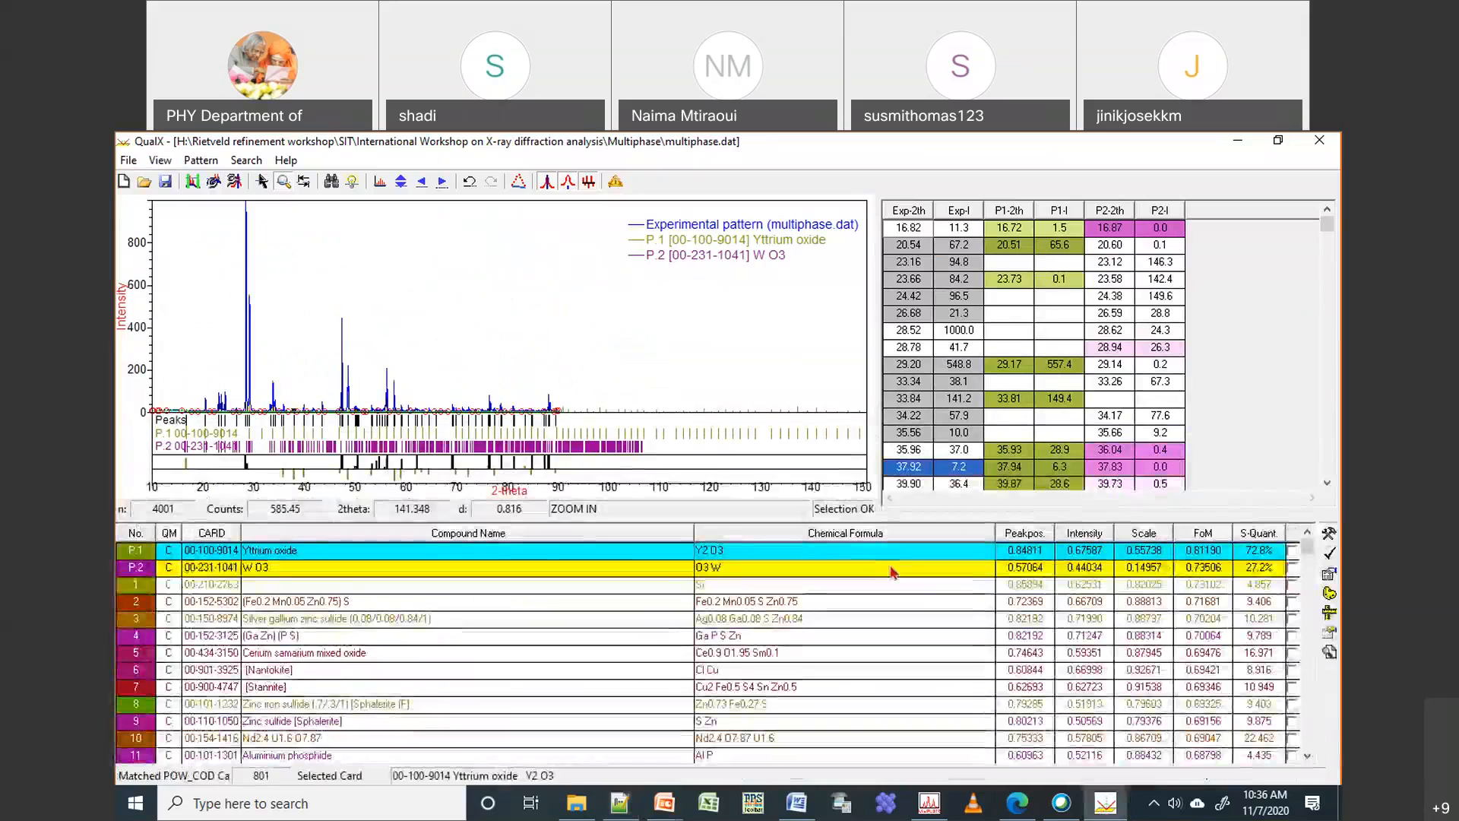
click(1329, 593)
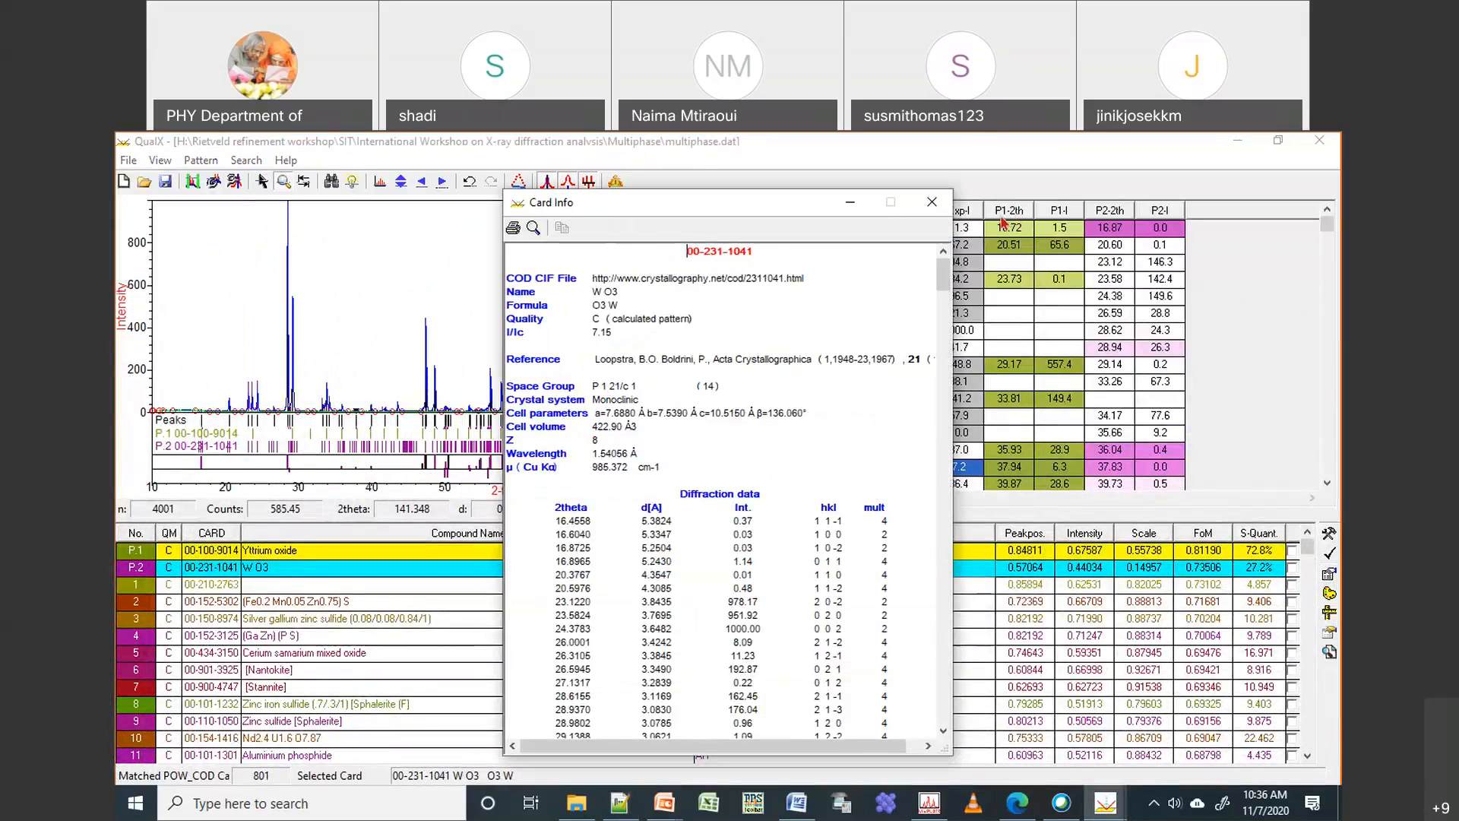
drag(767, 202, 1175, 211)
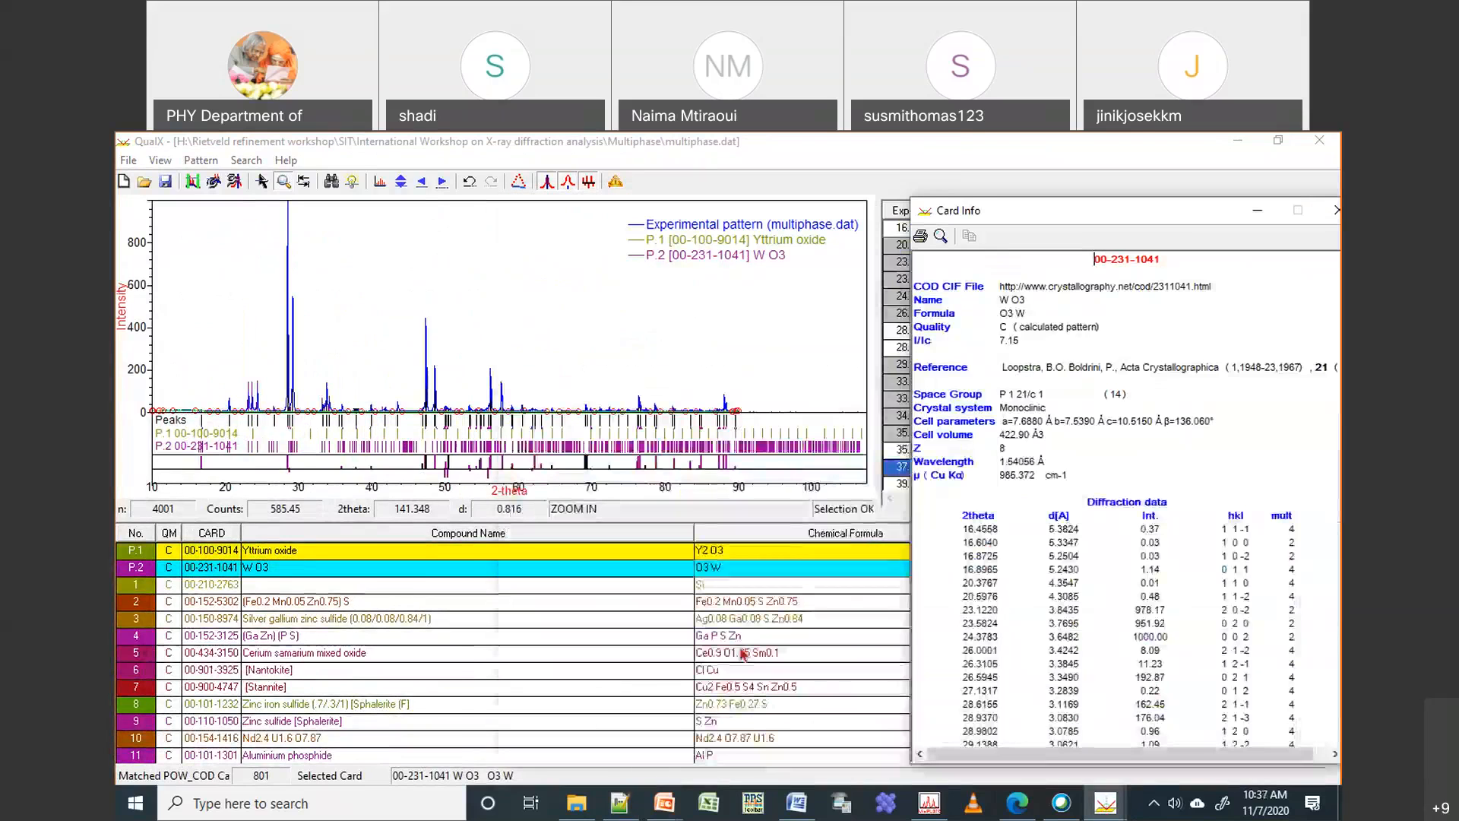
click(635, 811)
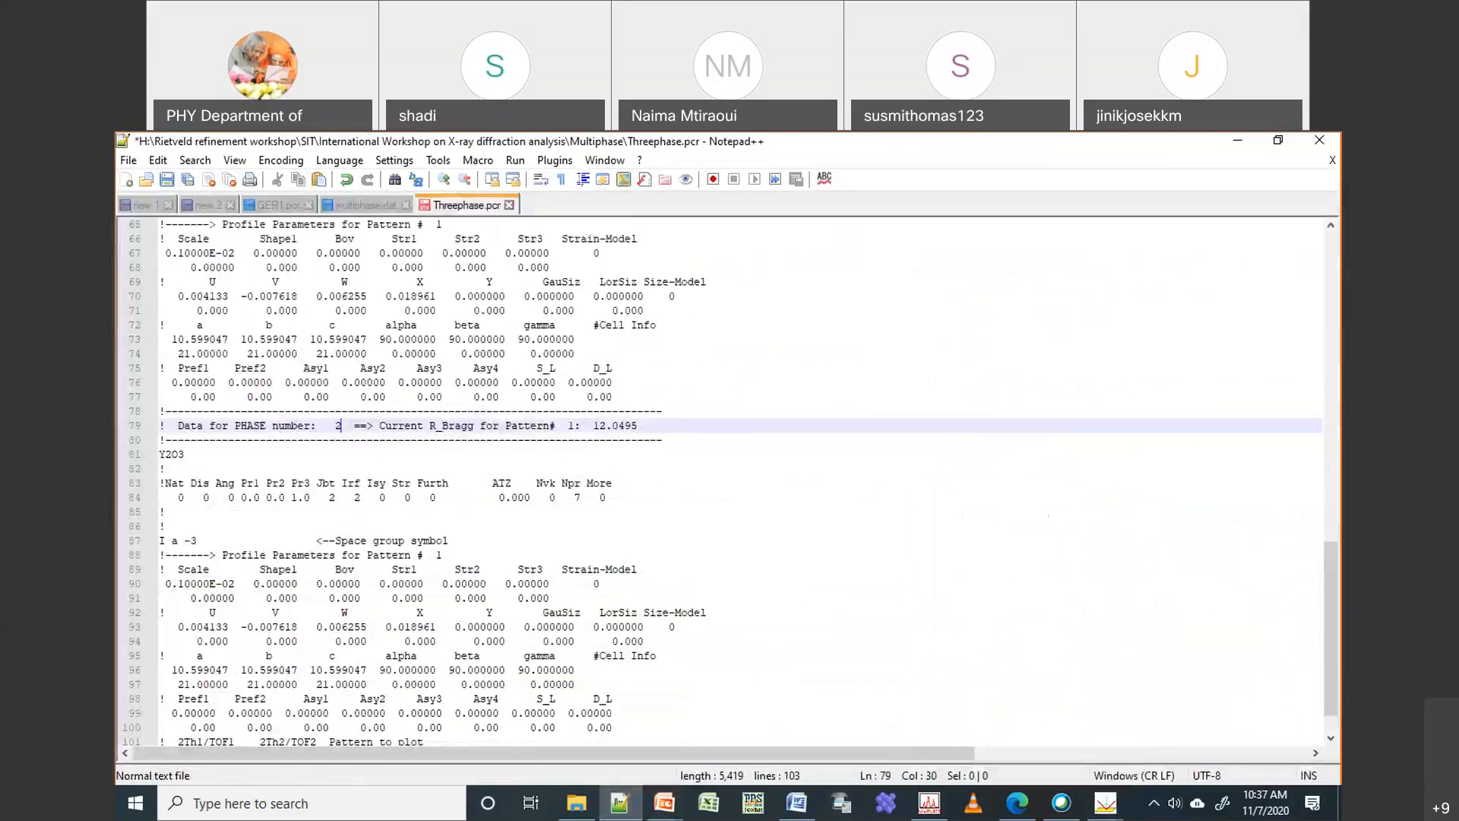
click(1288, 142)
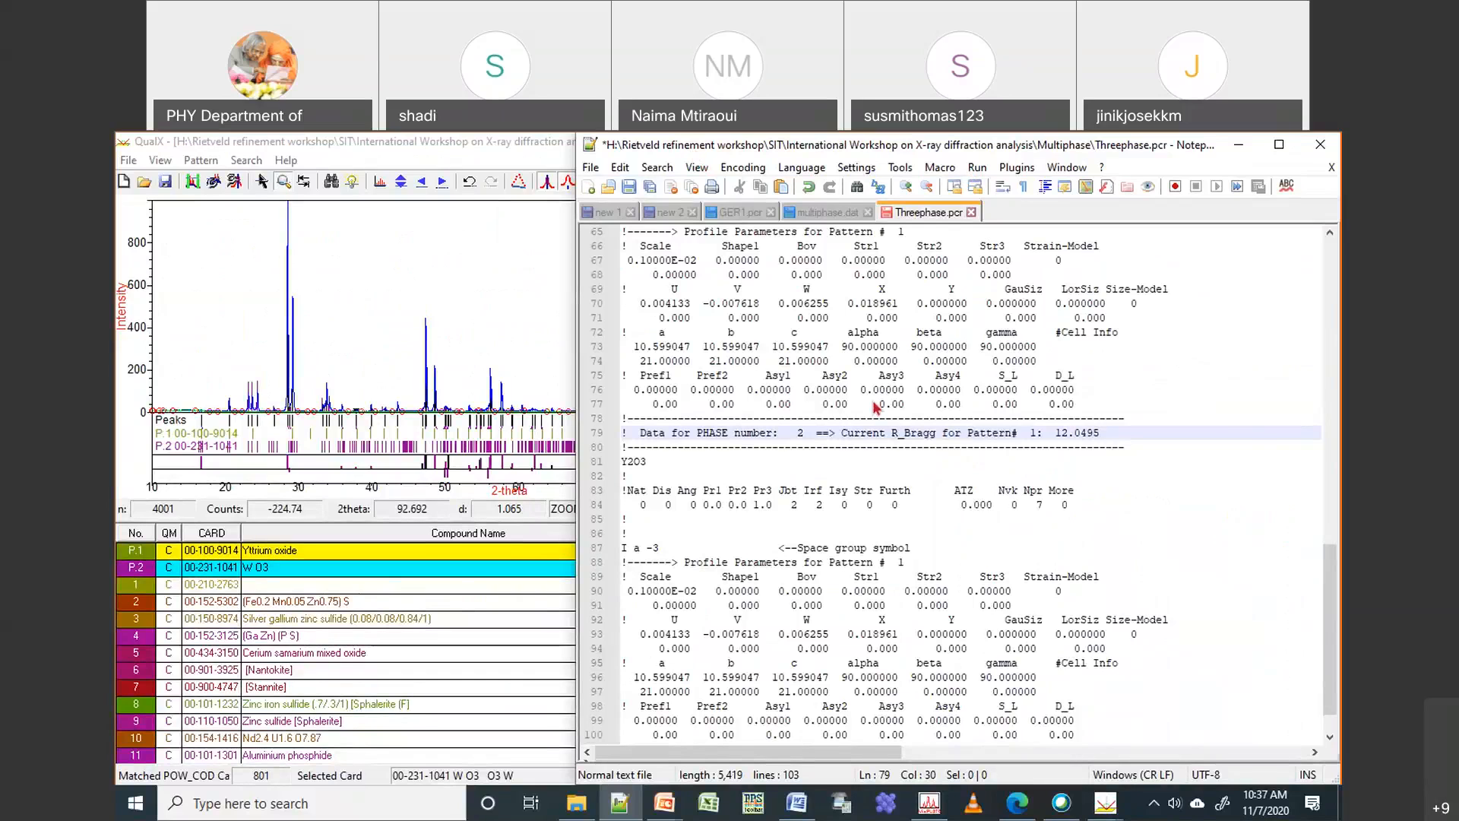
drag(912, 144, 456, 148)
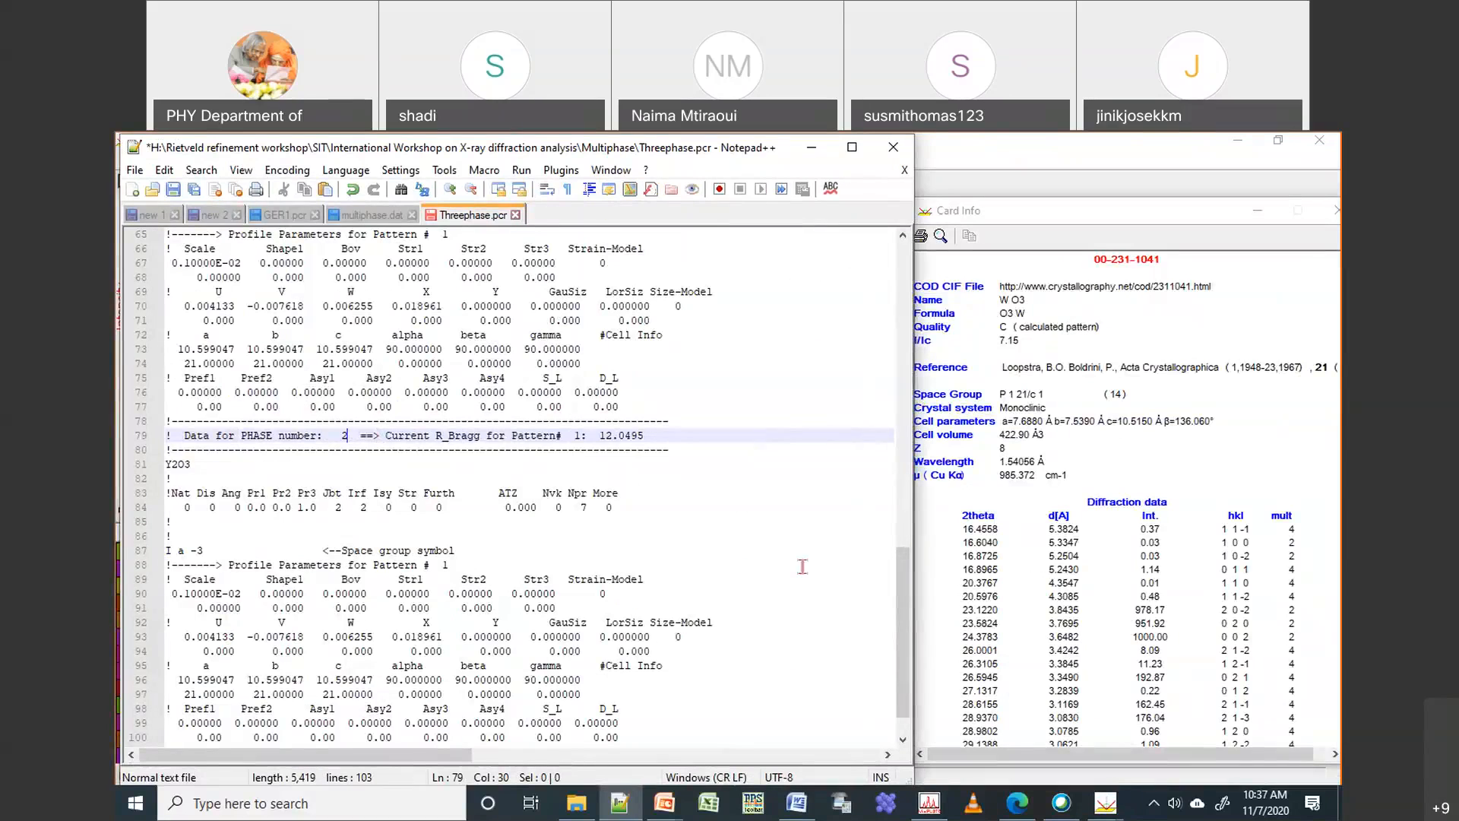
Rename the second phase from Y2O3 to WO3
scroll(902, 569, up, 4)
scroll(901, 569, up, 1)
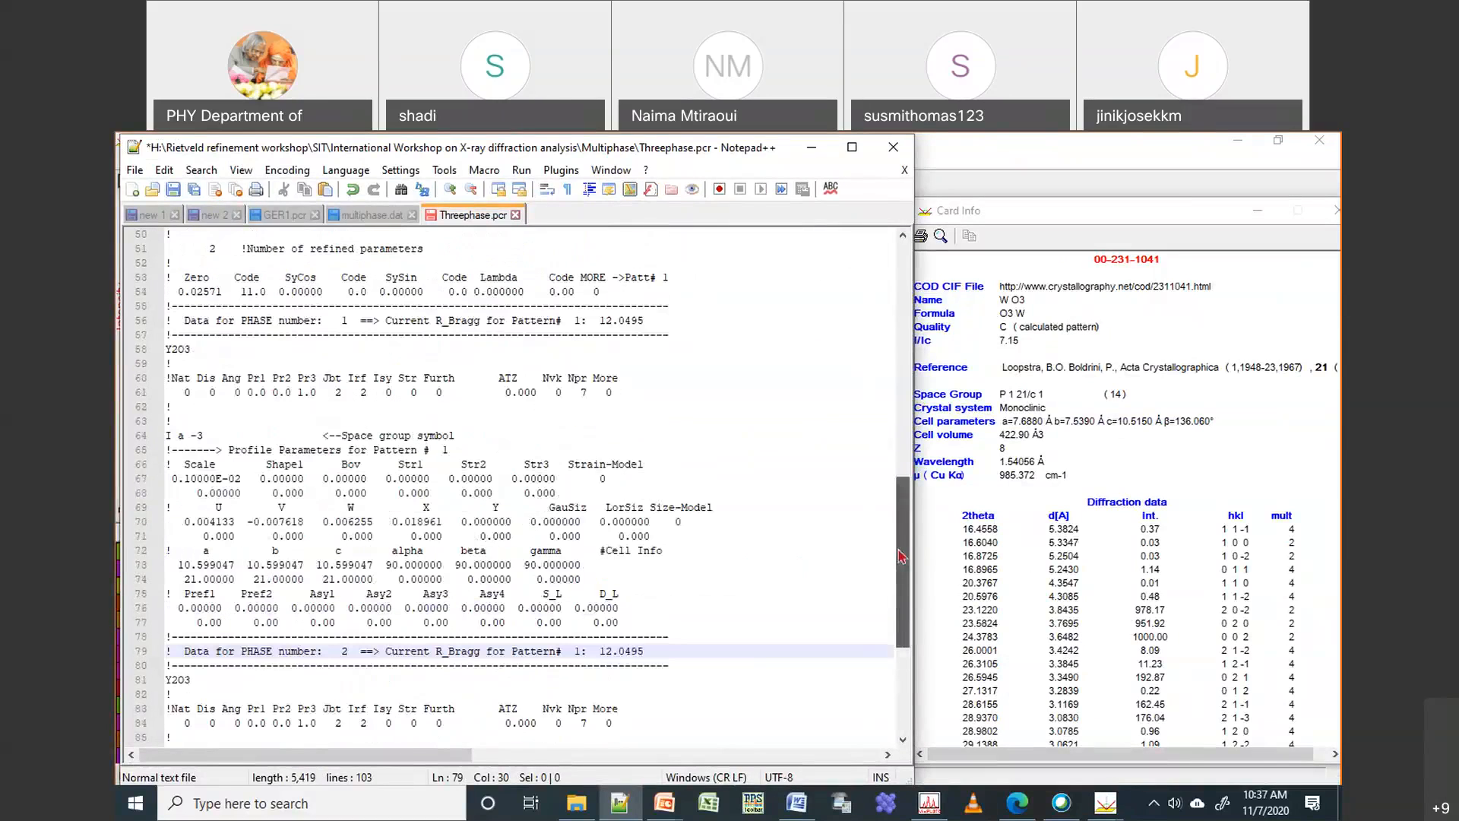
double_click(190, 350)
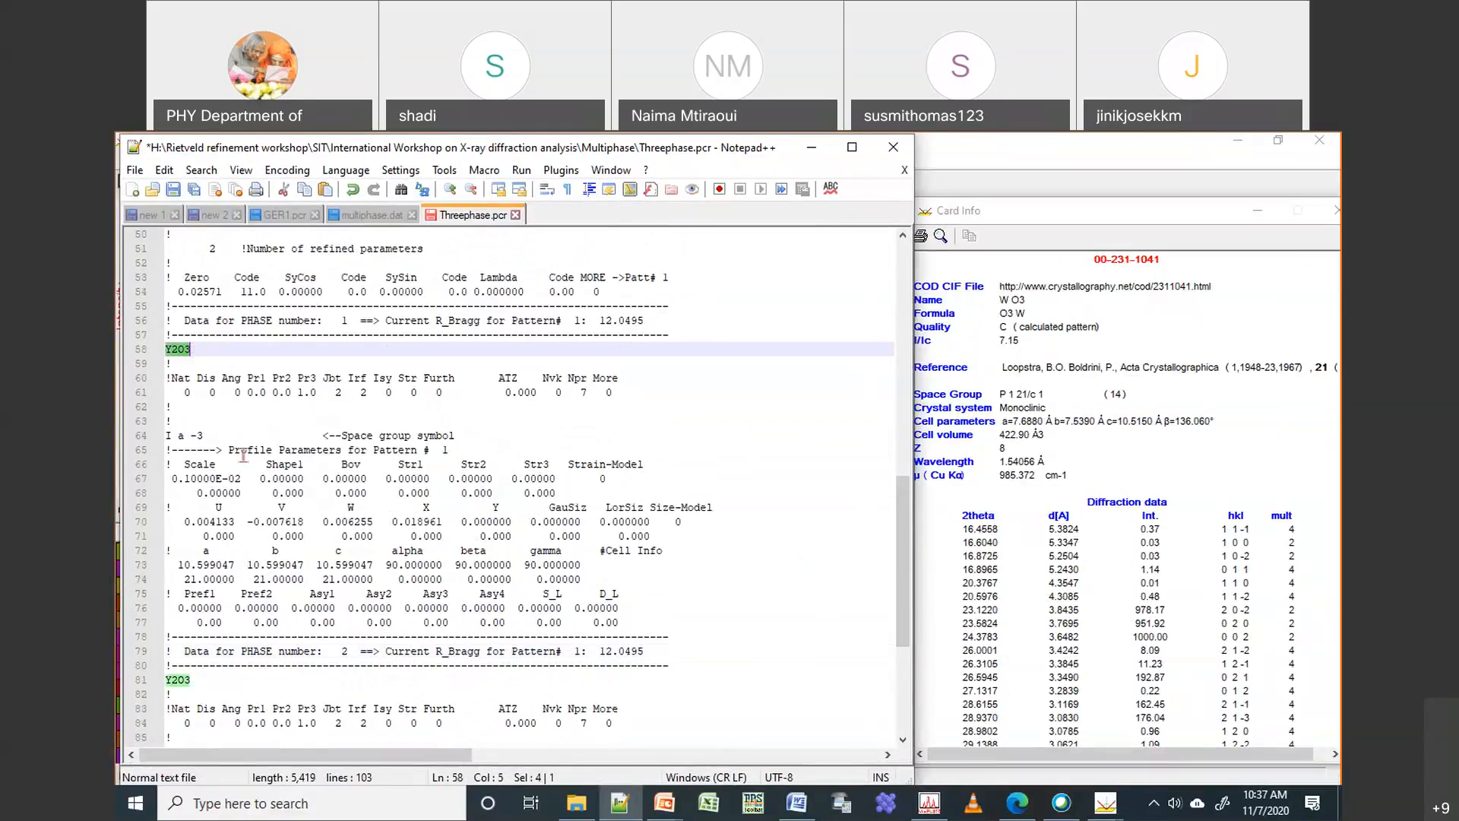
click(199, 666)
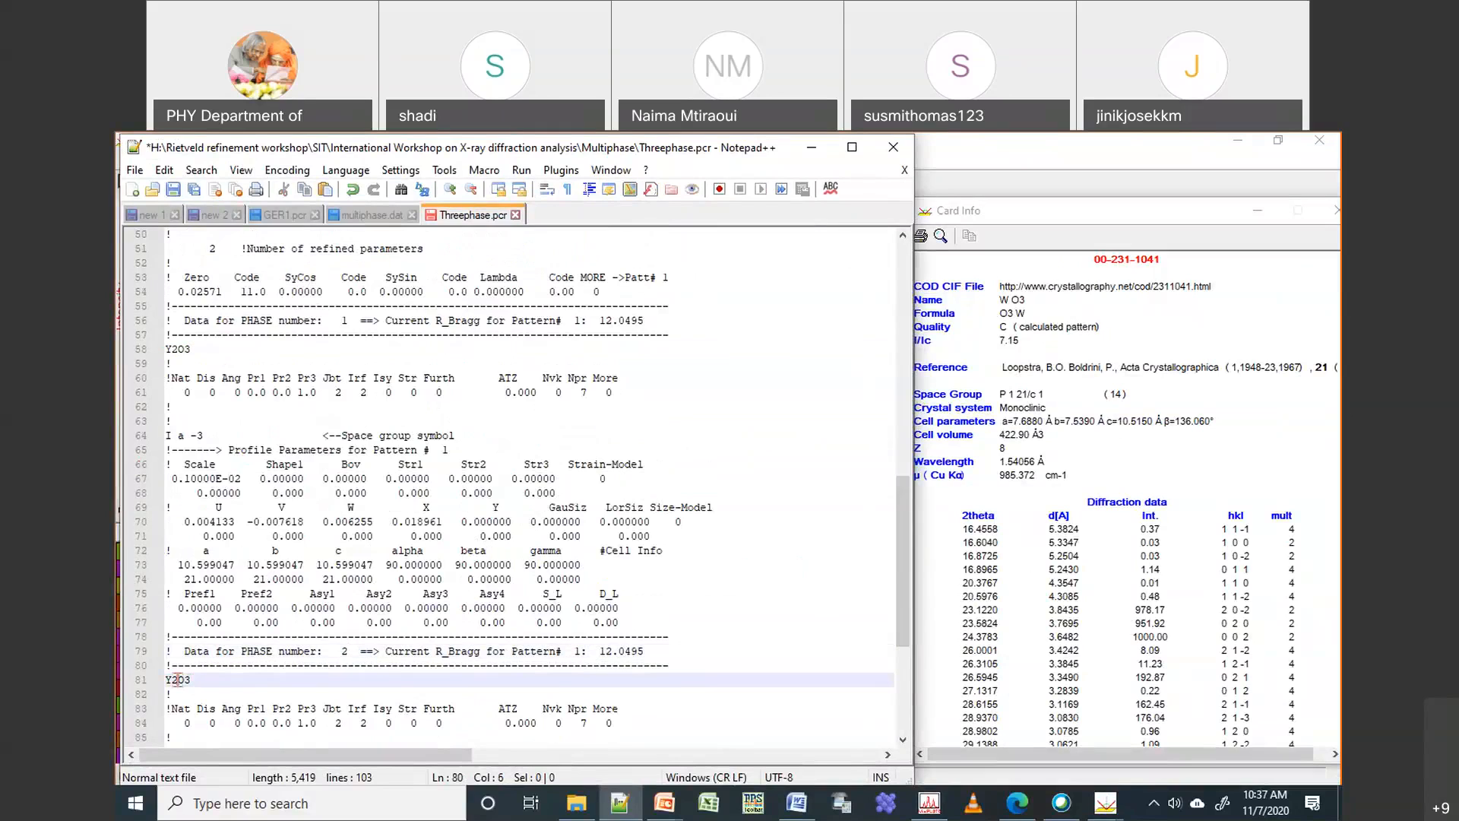
text(Ywo3)
key(BackSpace)
key(BackSpace)
text(wo)
key(BackSpace)
key(BackSpace)
text(WO3)
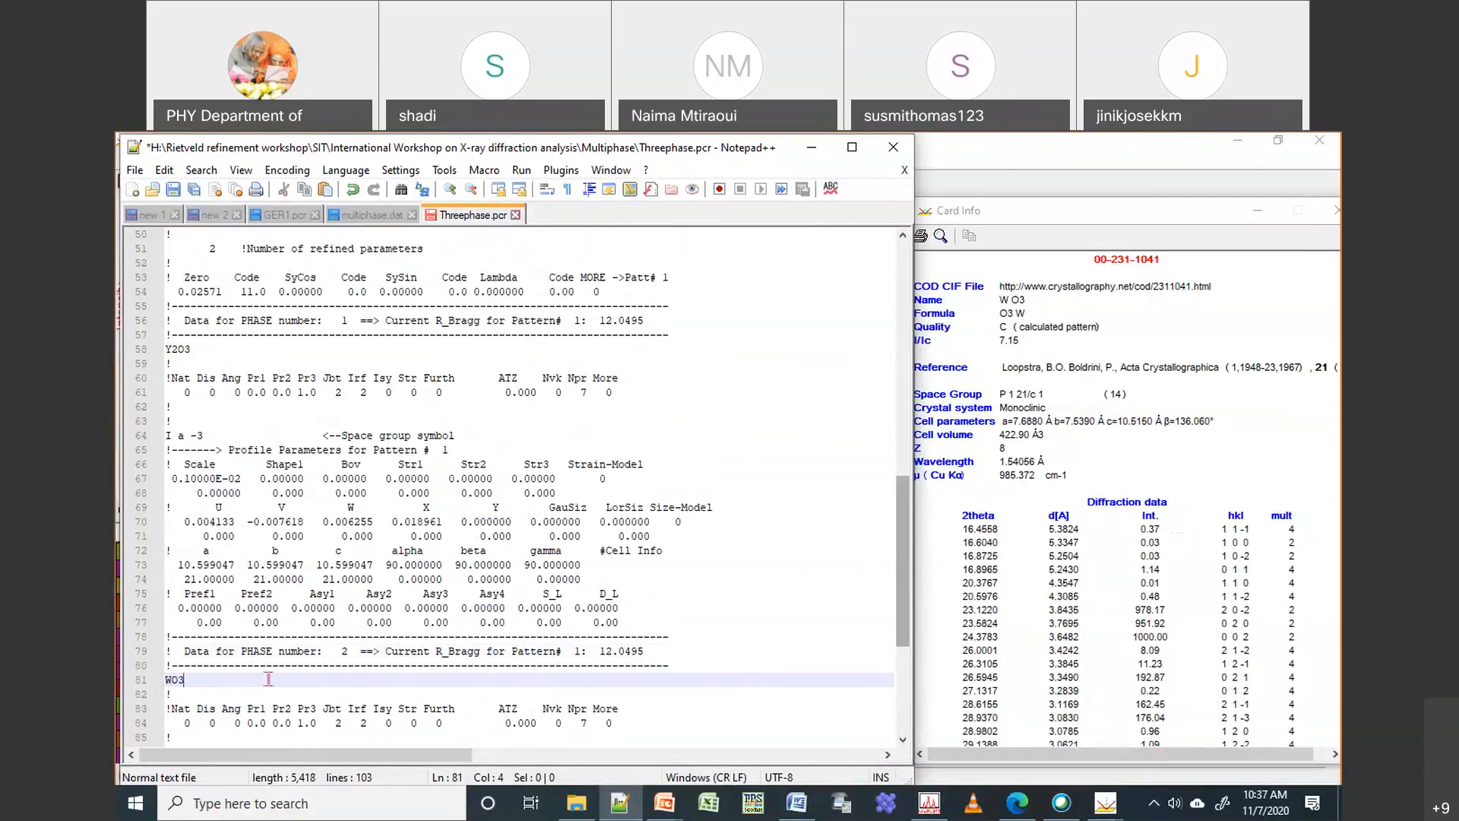
Set the WO3 phase's space group symbol to P 1 21/c 1 and save the file
drag(904, 549, 918, 647)
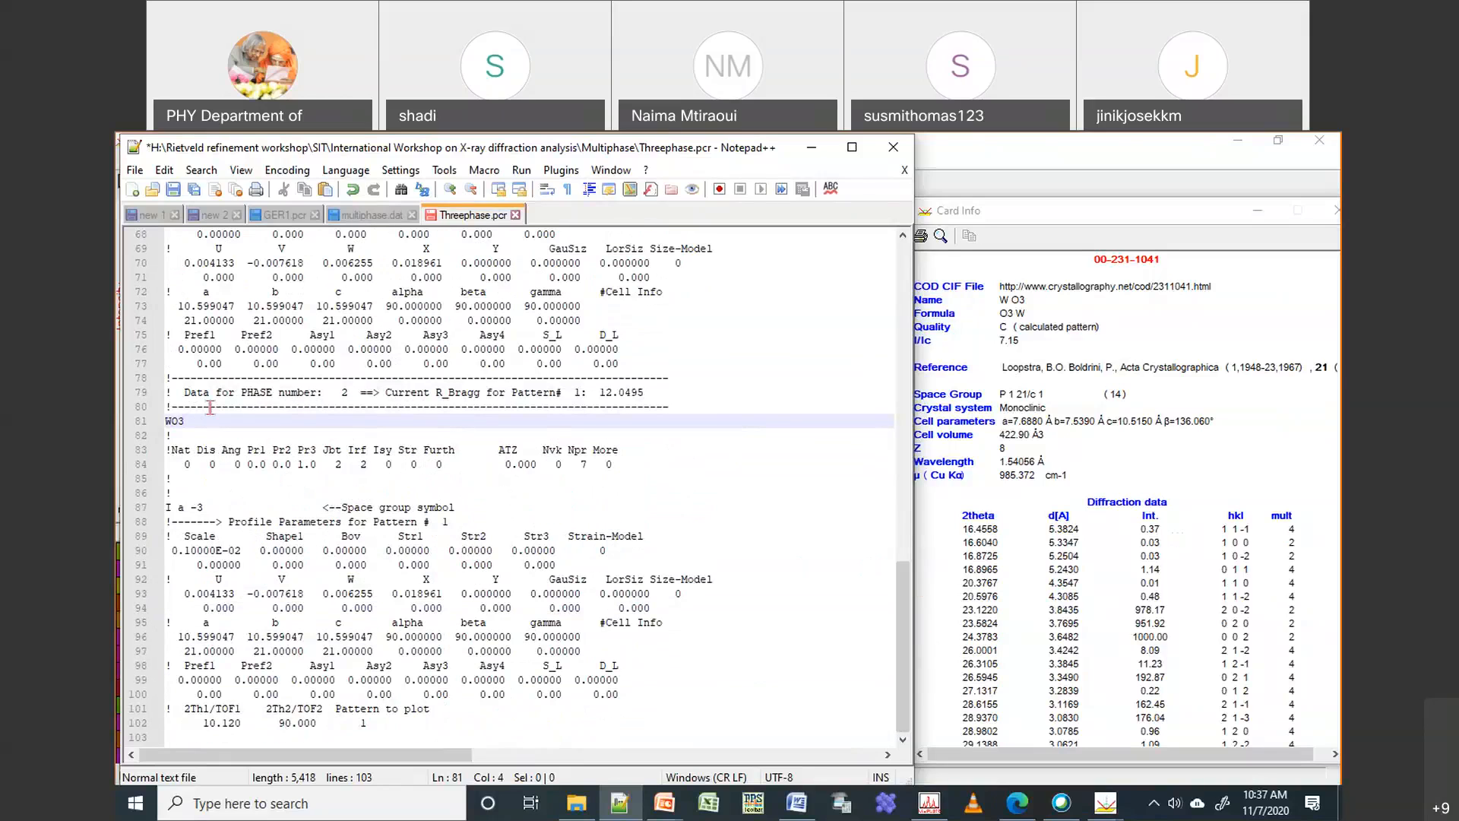
click(207, 507)
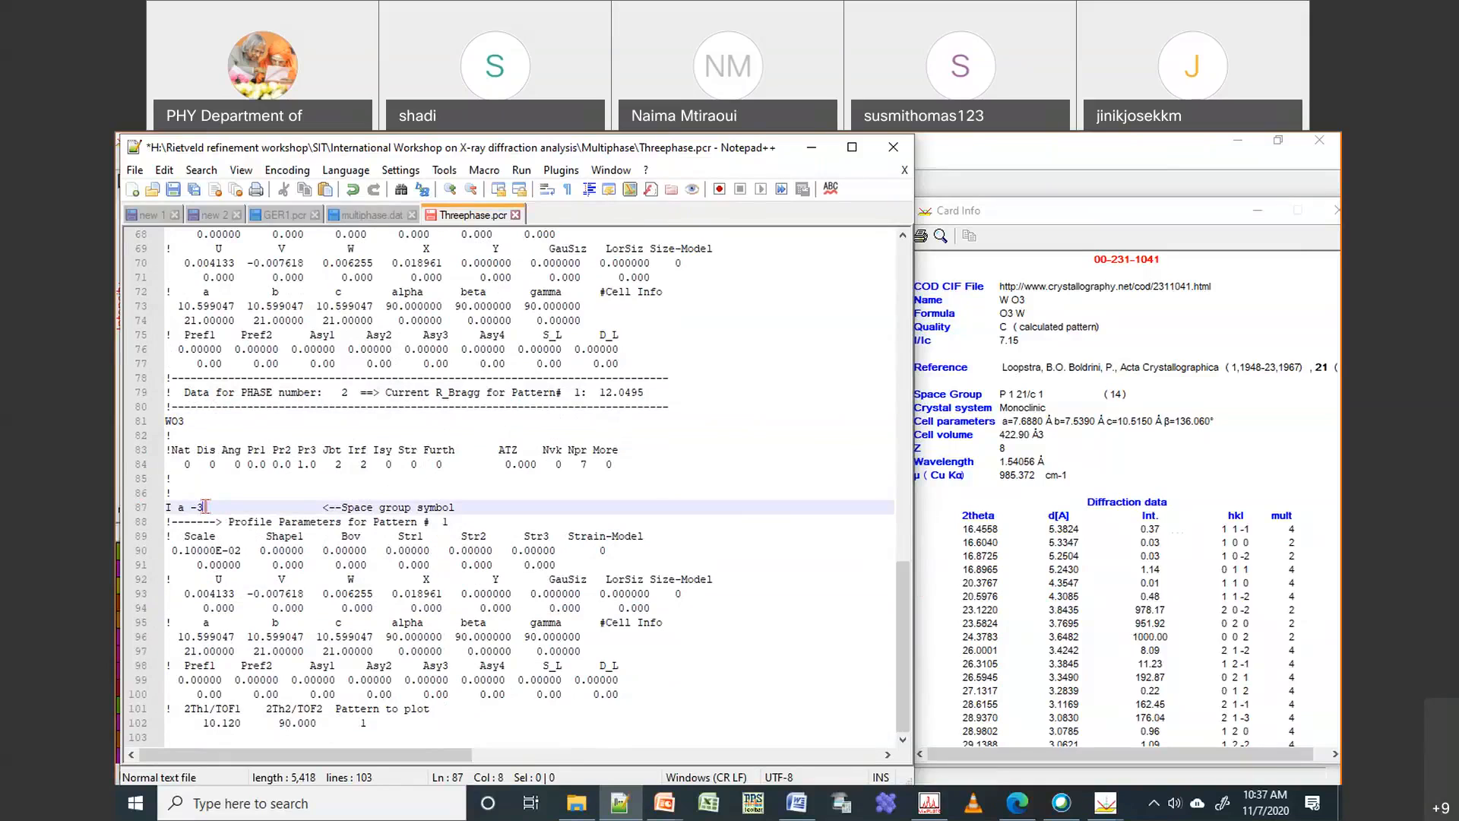
key(Right)
click(362, 465)
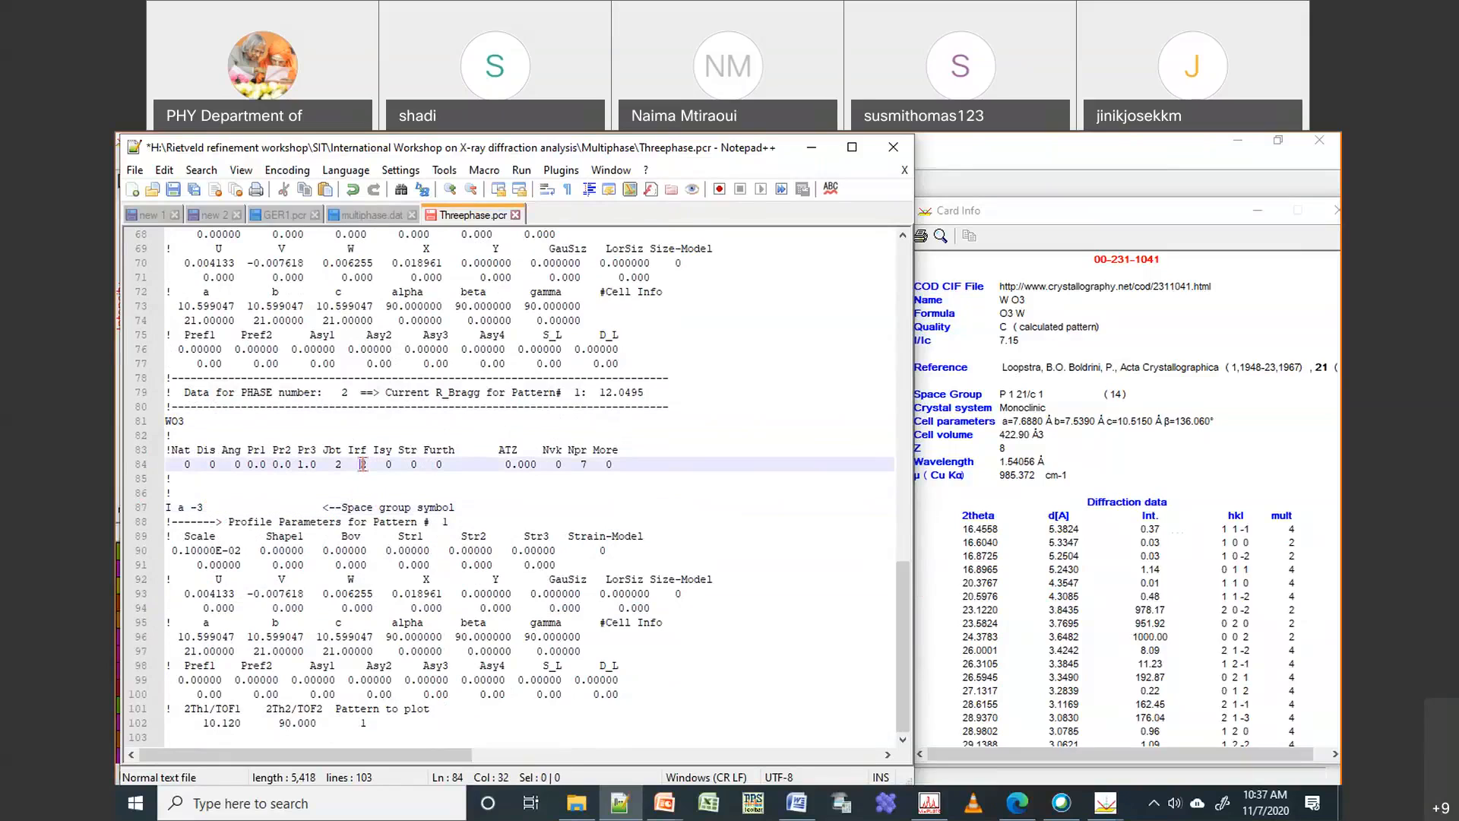
double_click(363, 465)
drag(203, 507, 166, 507)
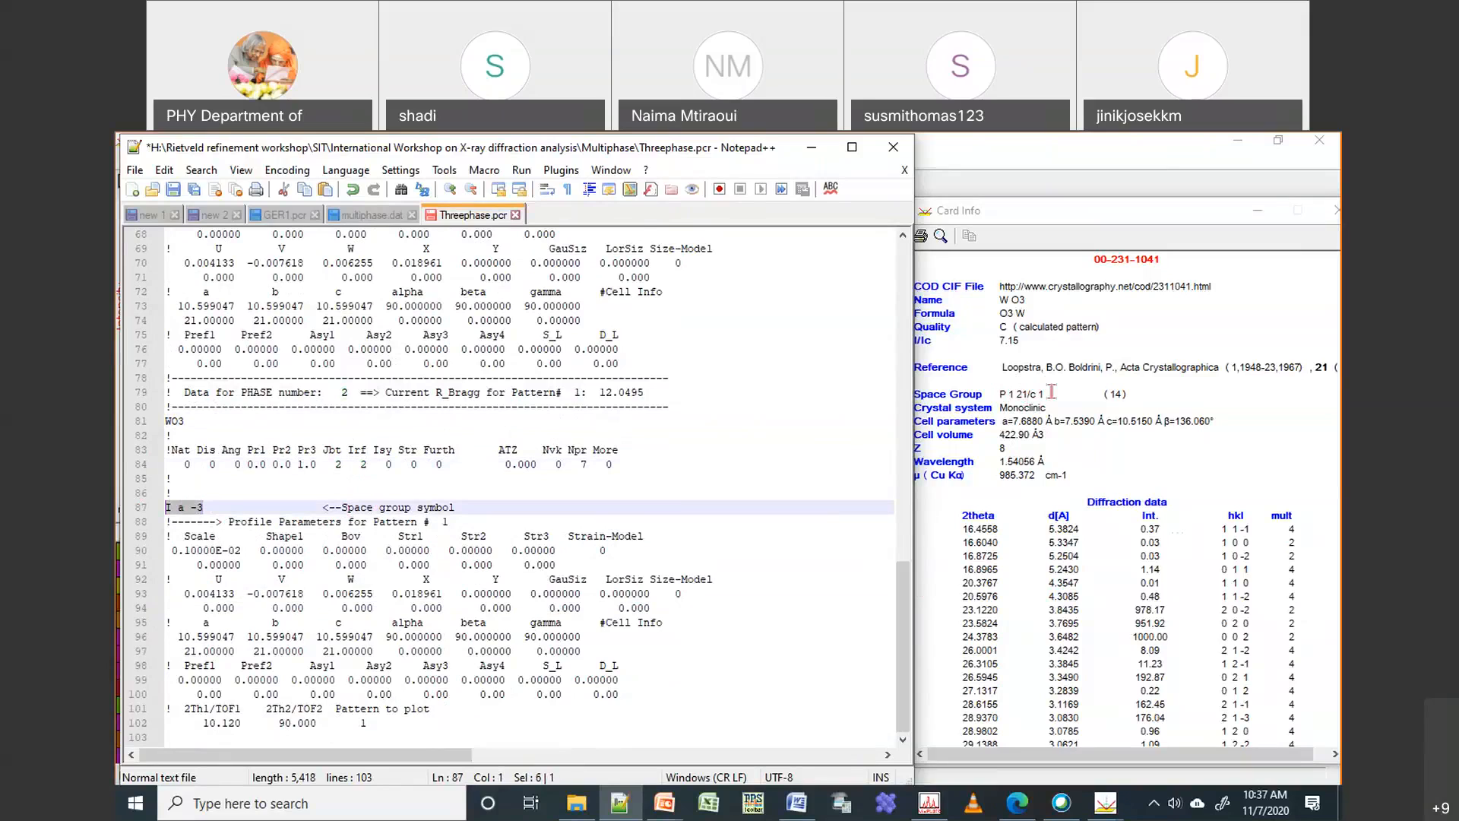
text(P 1)
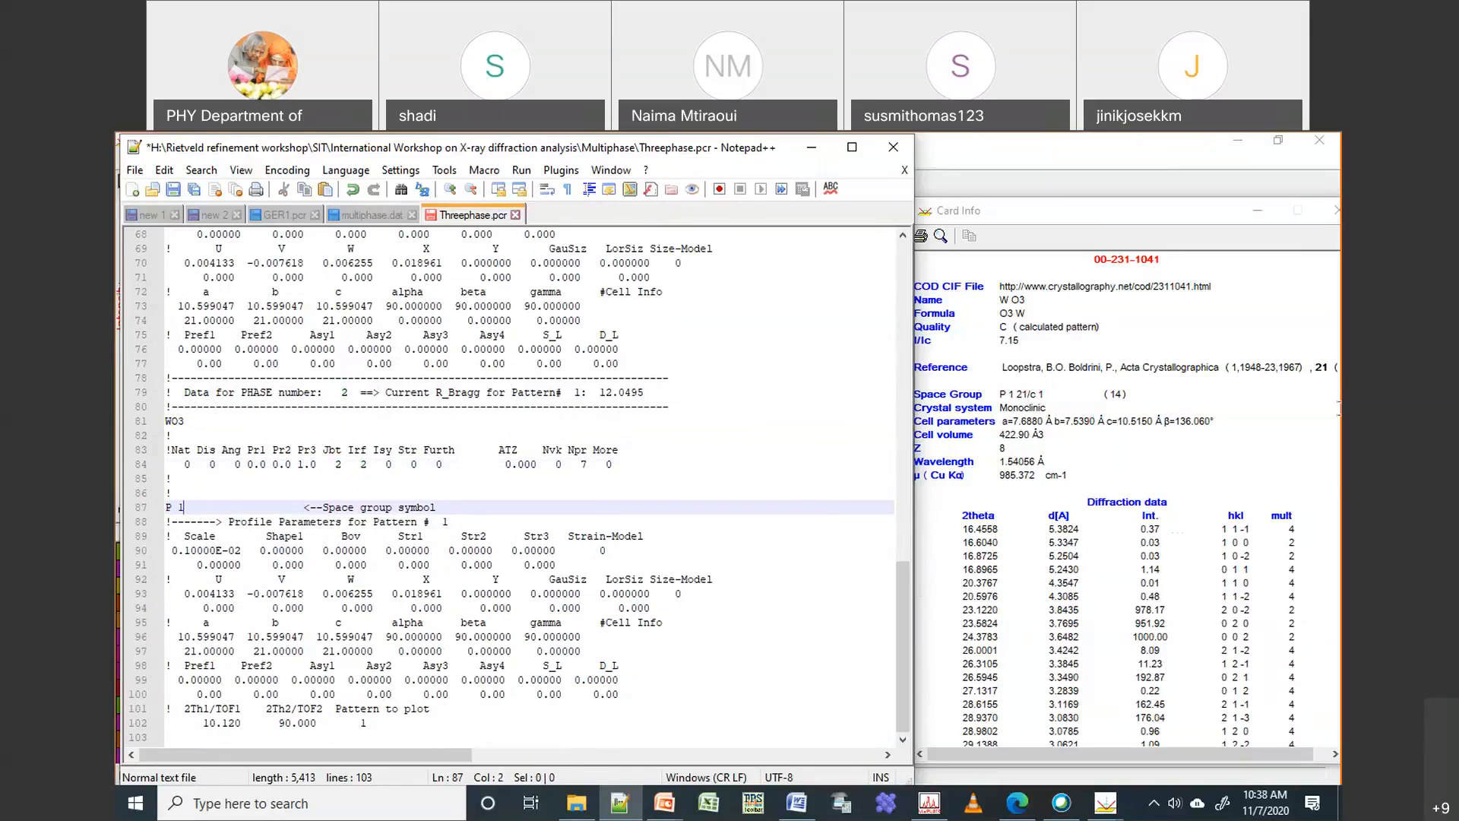
text( 21/c 1)
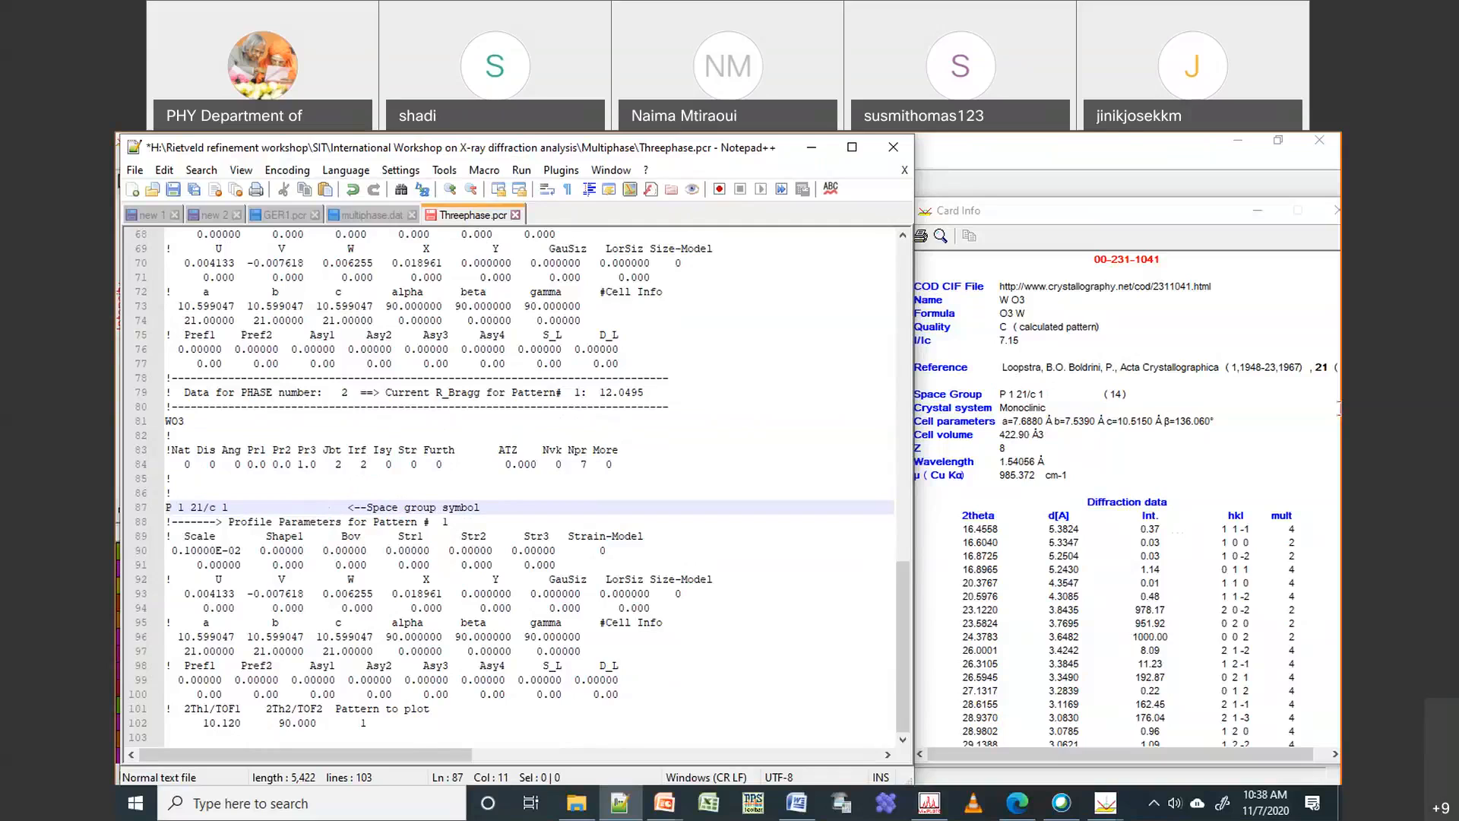
click(172, 190)
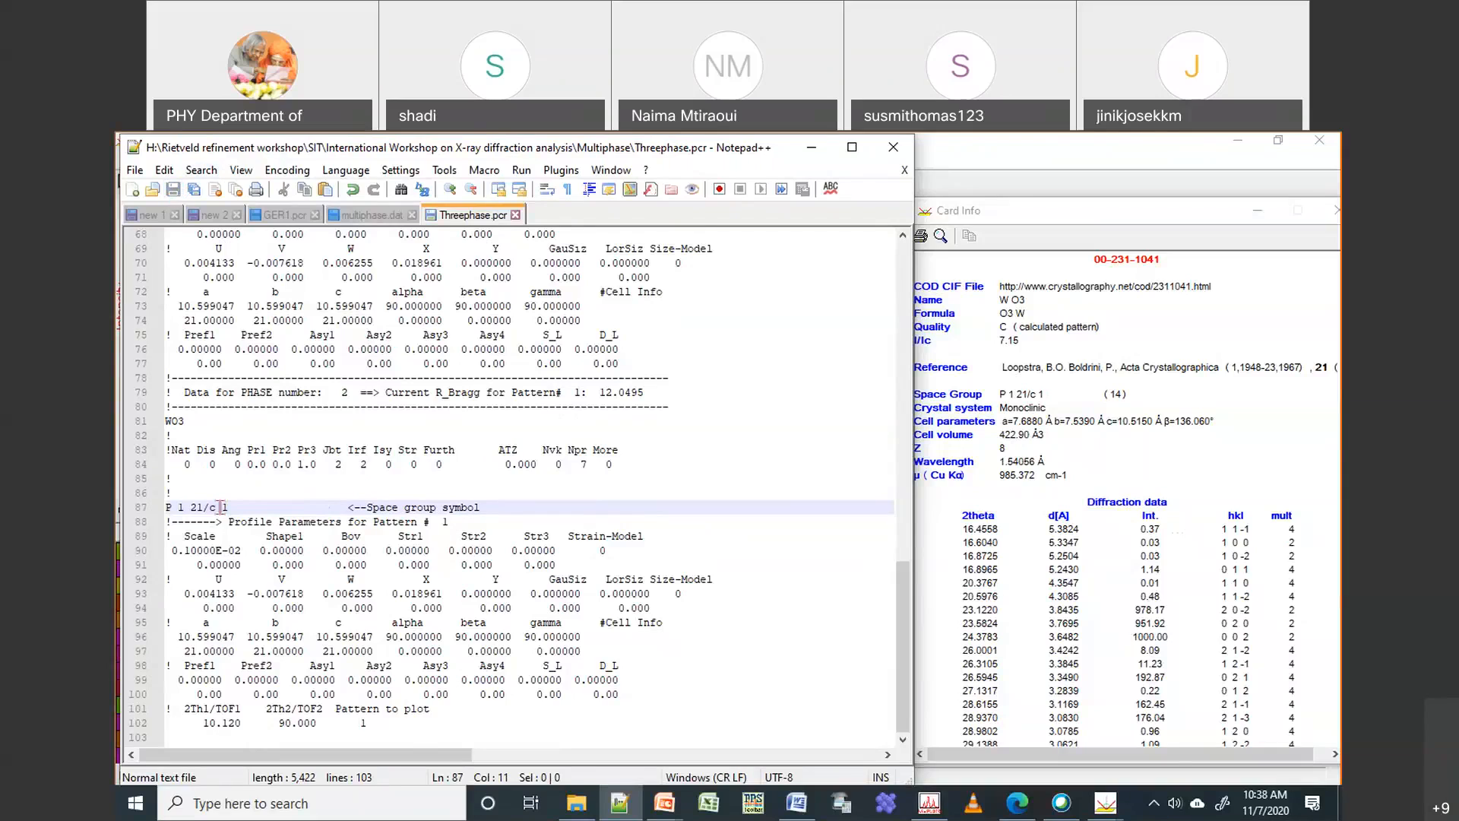
Replace the WO3 phase's space group symbol with the space group number 14 and save the file
drag(229, 508, 165, 508)
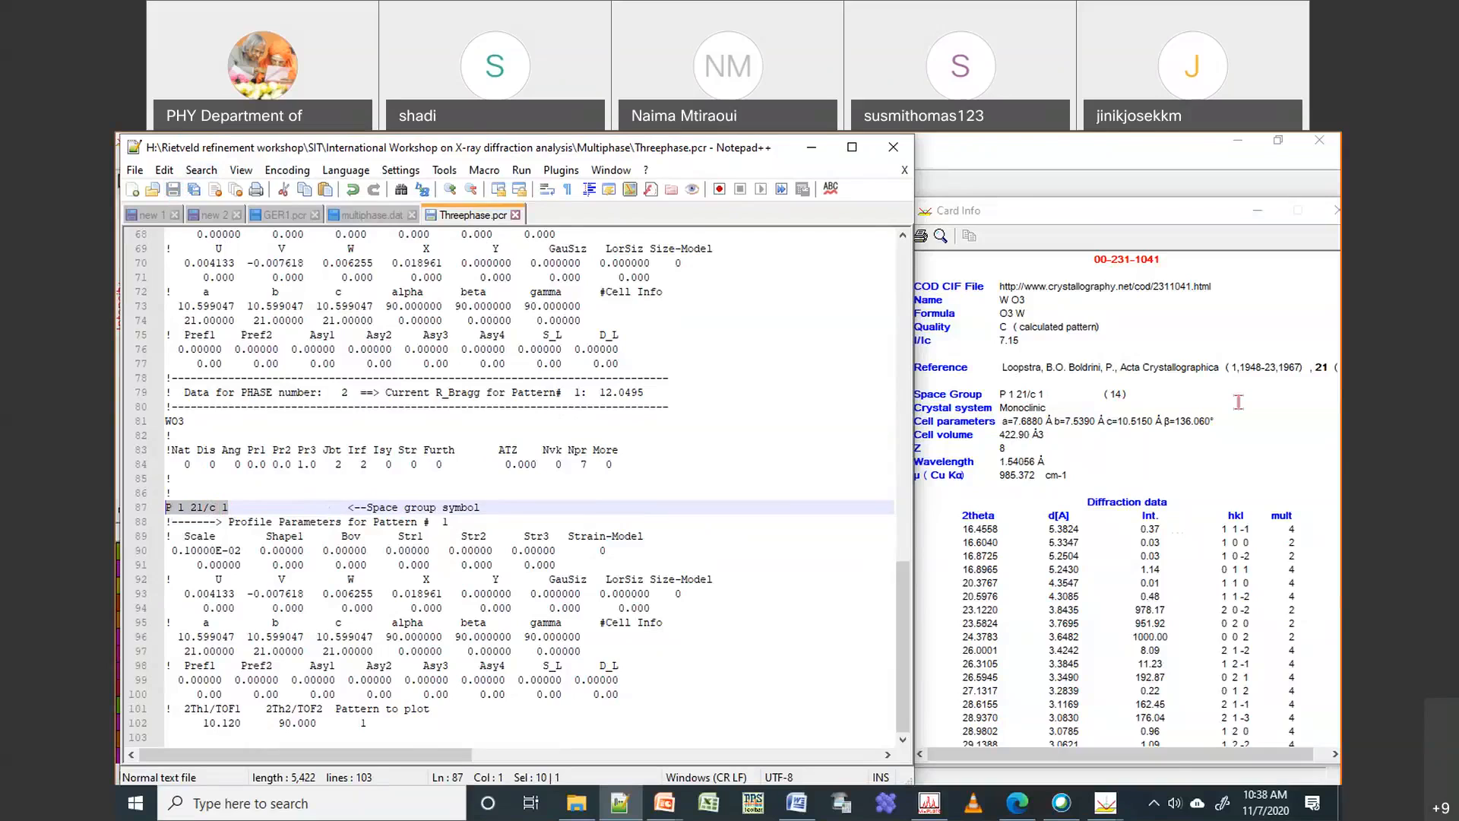
text(14)
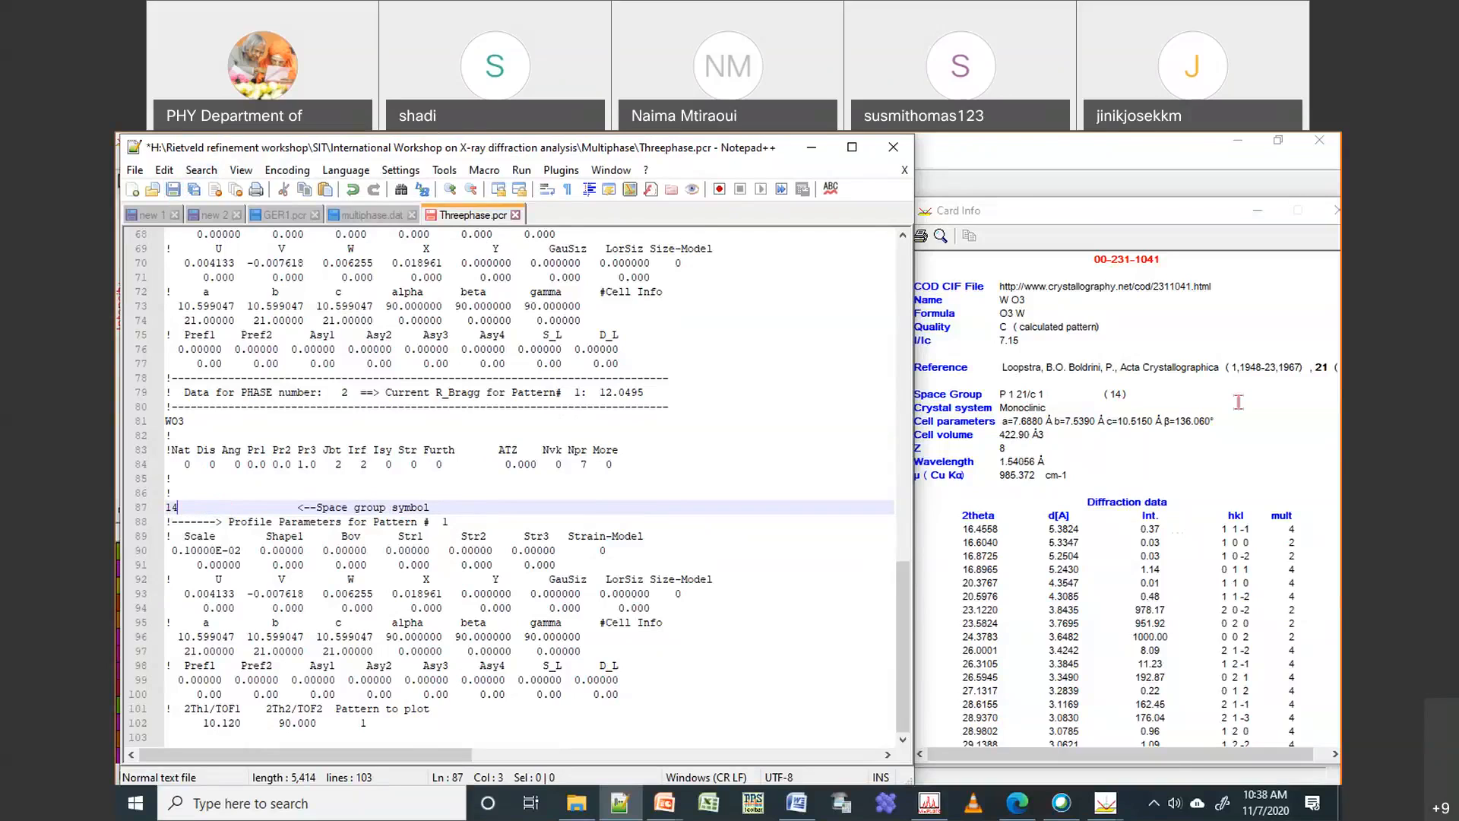
click(174, 190)
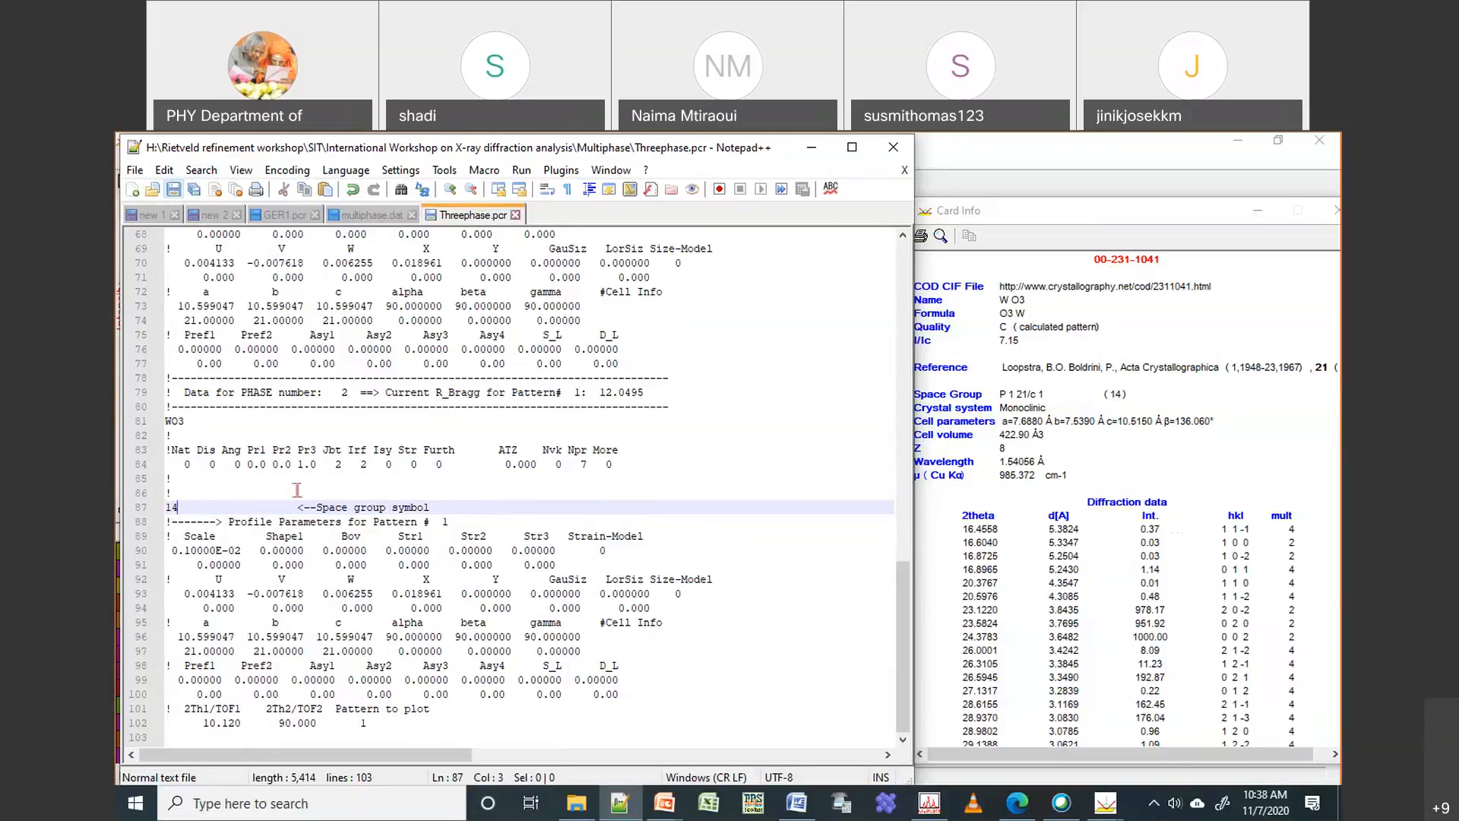
click(284, 621)
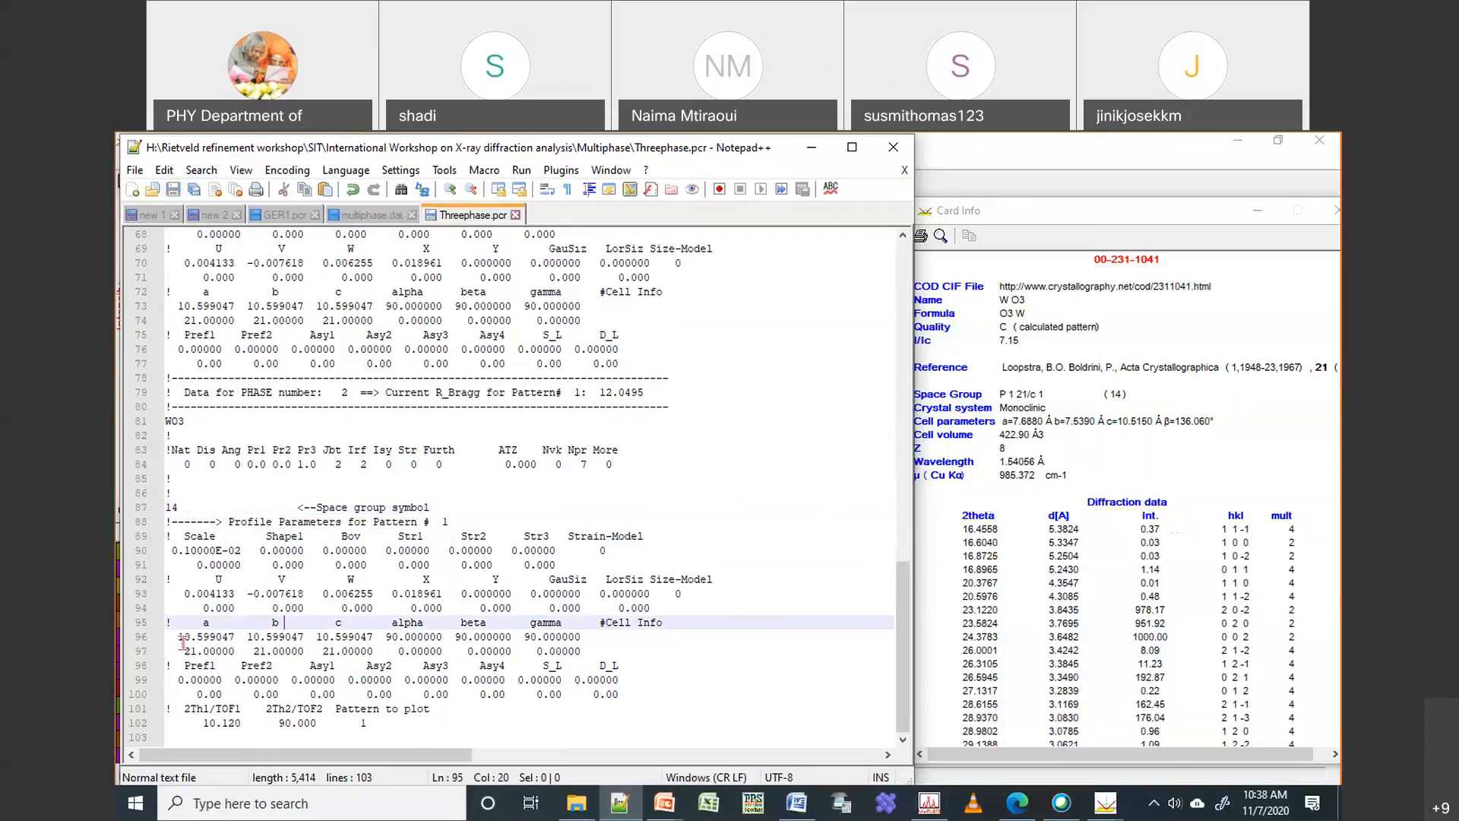
Set the WO3 phase's cell lengths to a 7.688, b 7.539 and c 10.515 in Threephase.pcr
drag(176, 636, 373, 636)
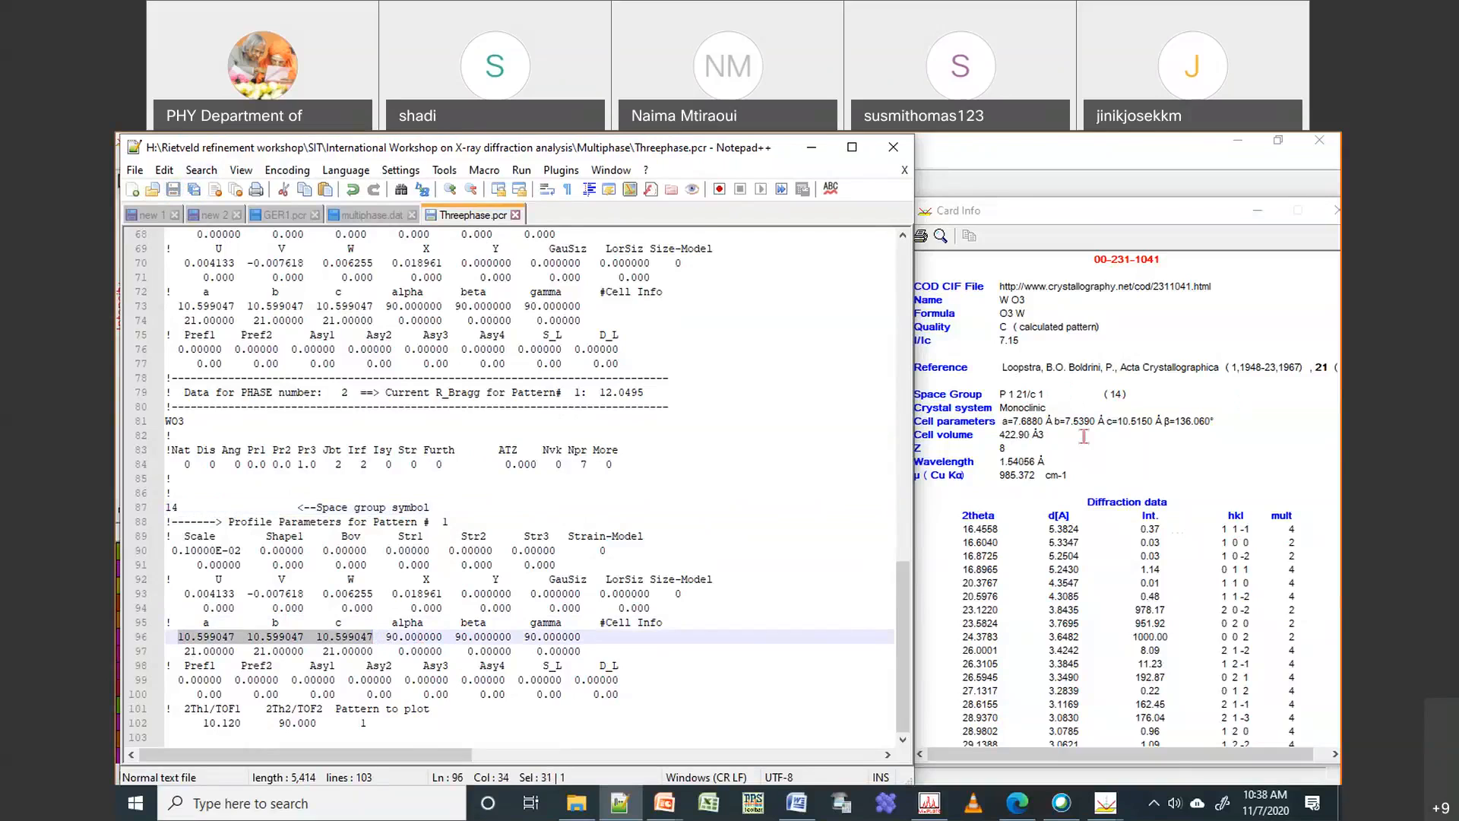
text(7.688)
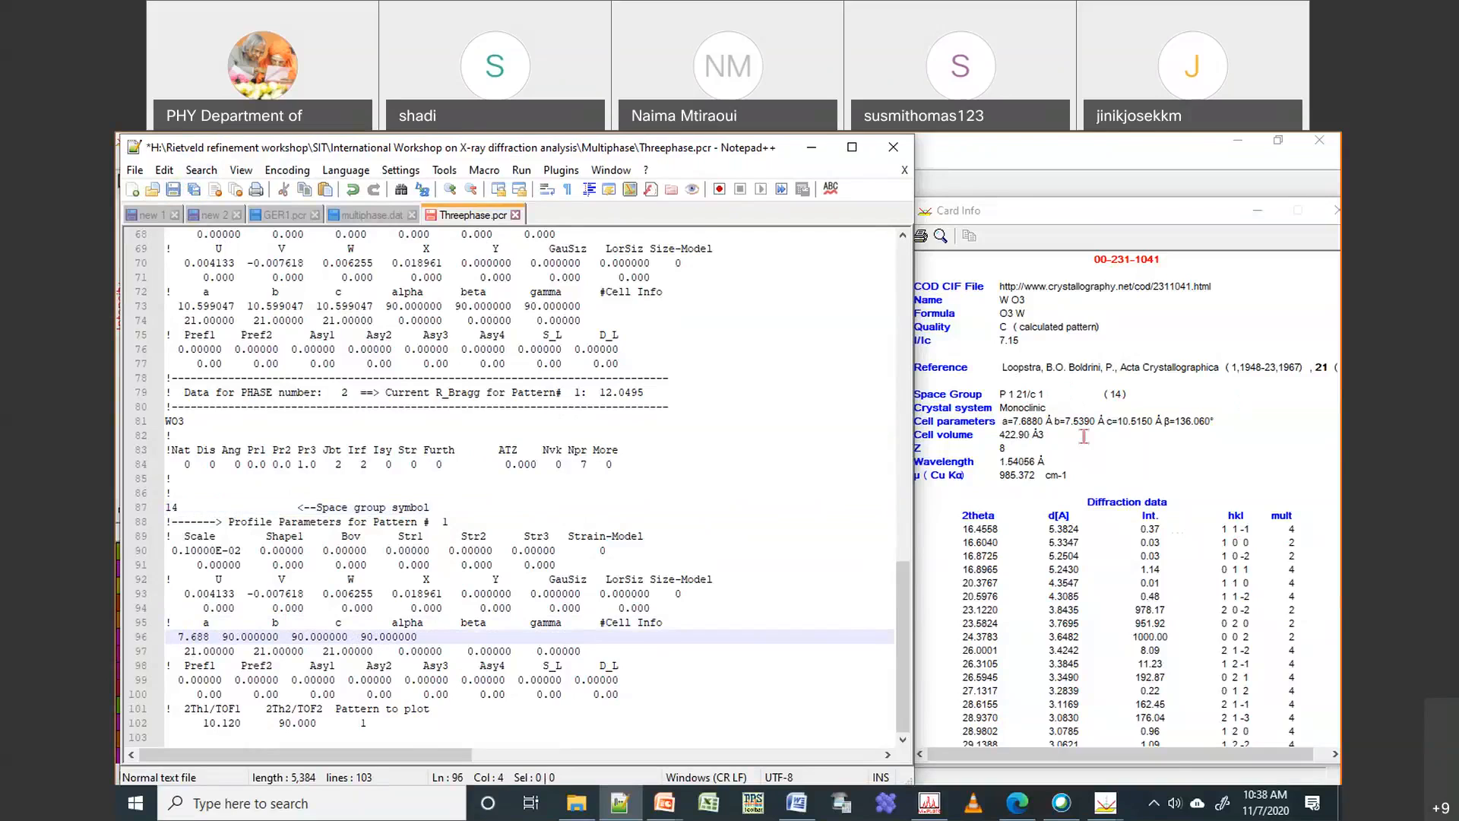
text(  7.)
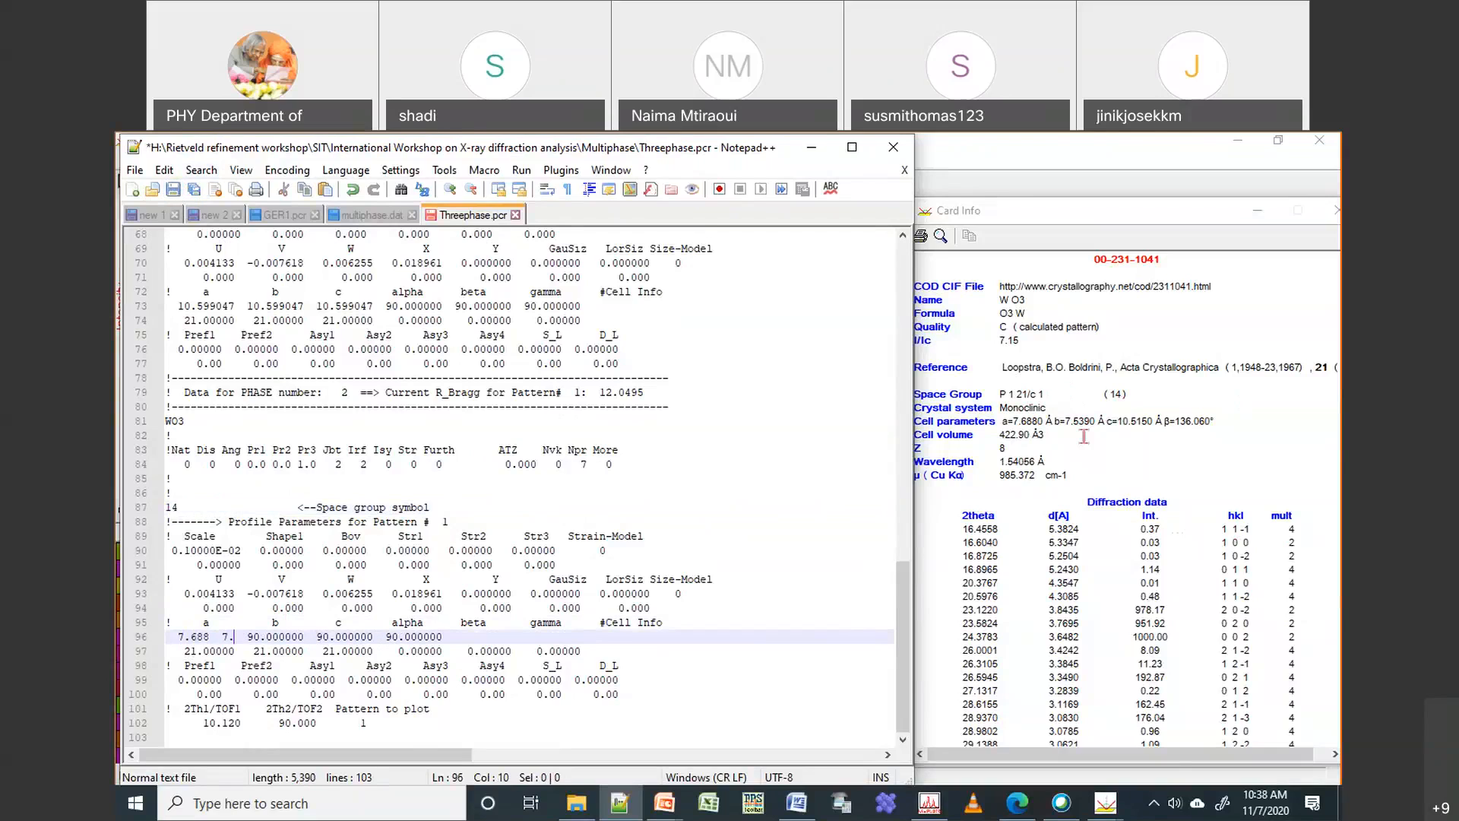
text(539 10.515)
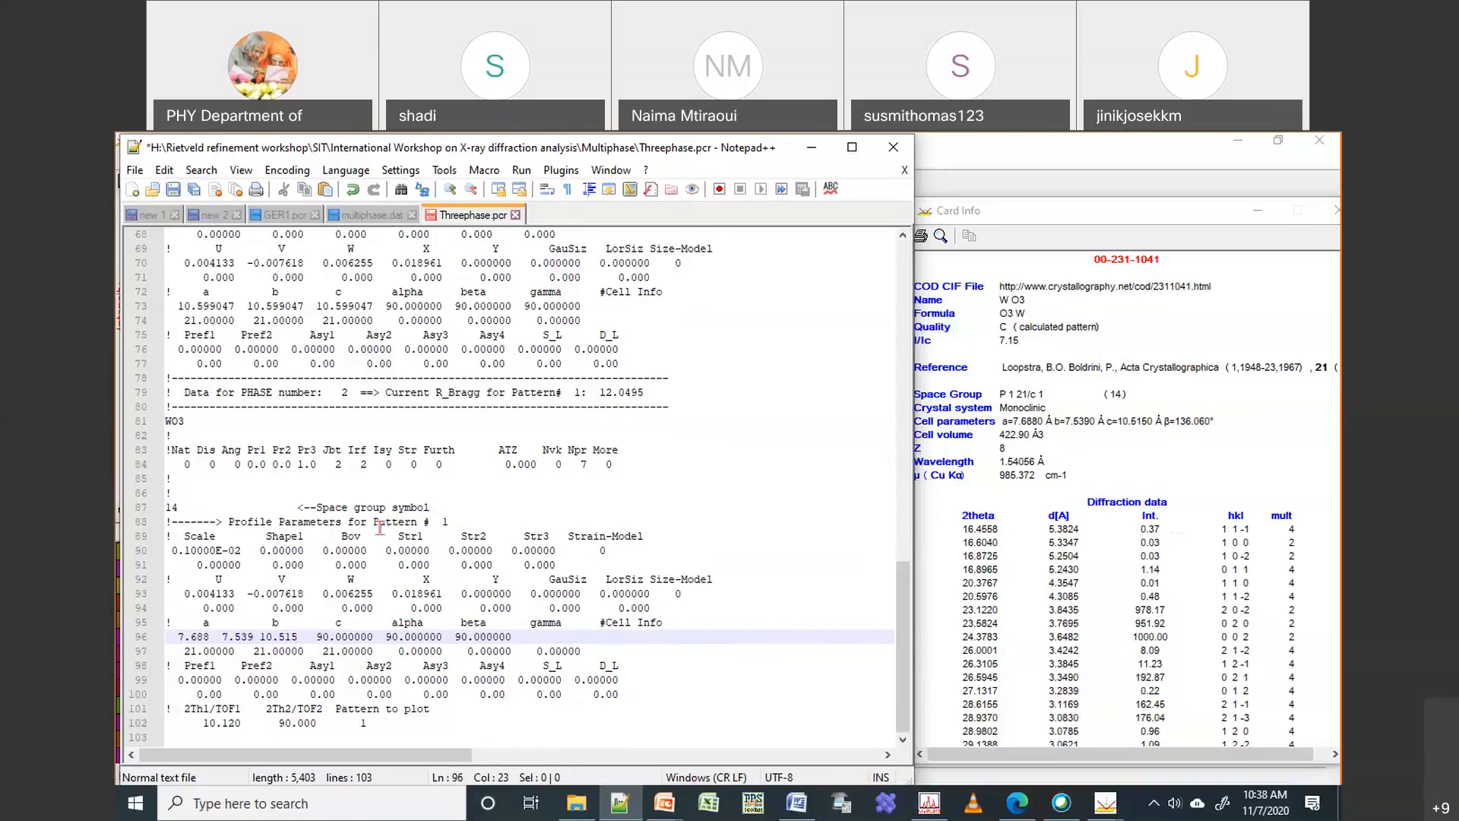
Set the WO3 phase's beta angle to 136.06 and remove the leftover decimals behind it
double_click(391, 637)
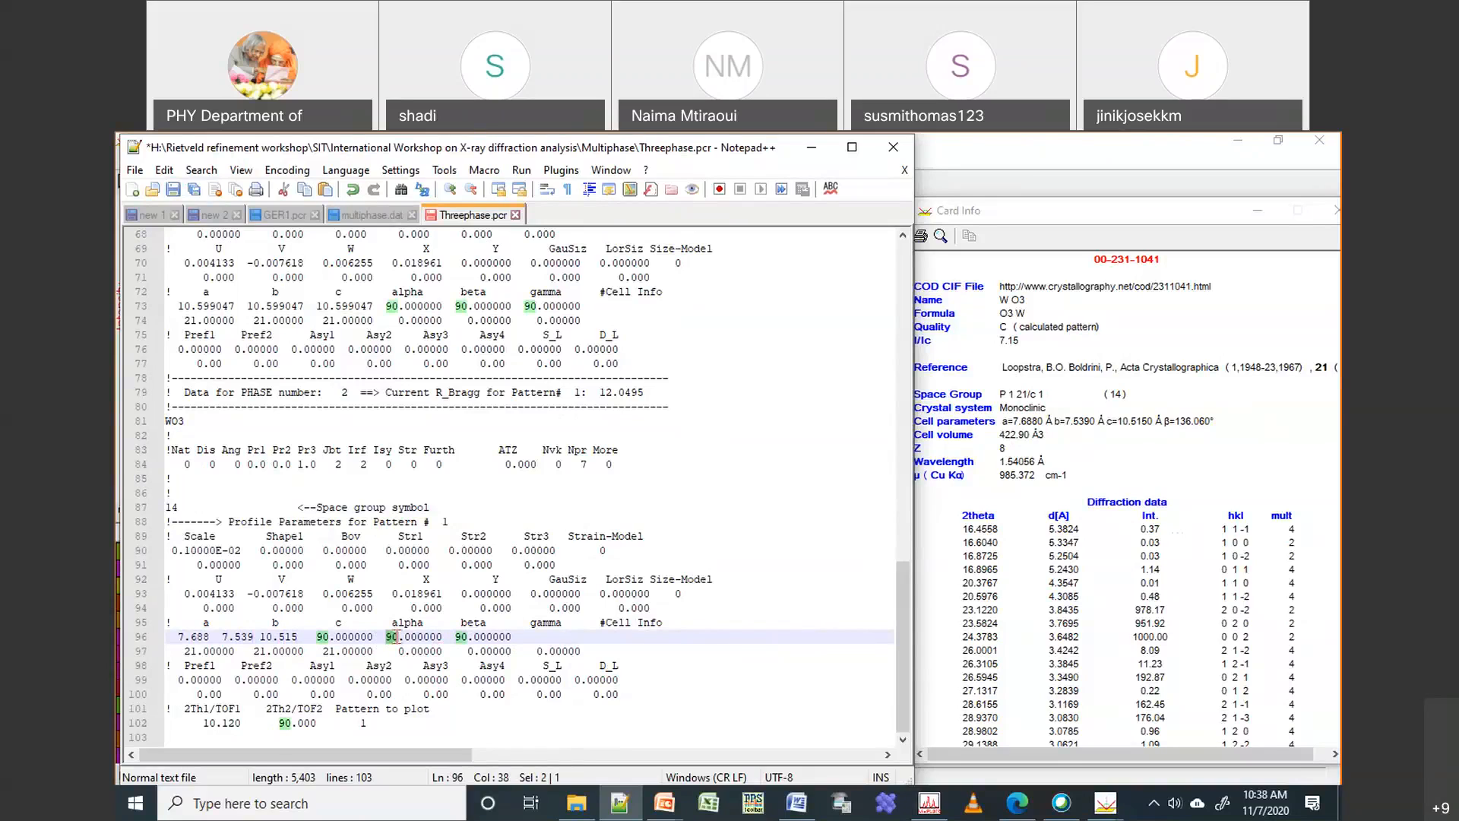
text(136.06)
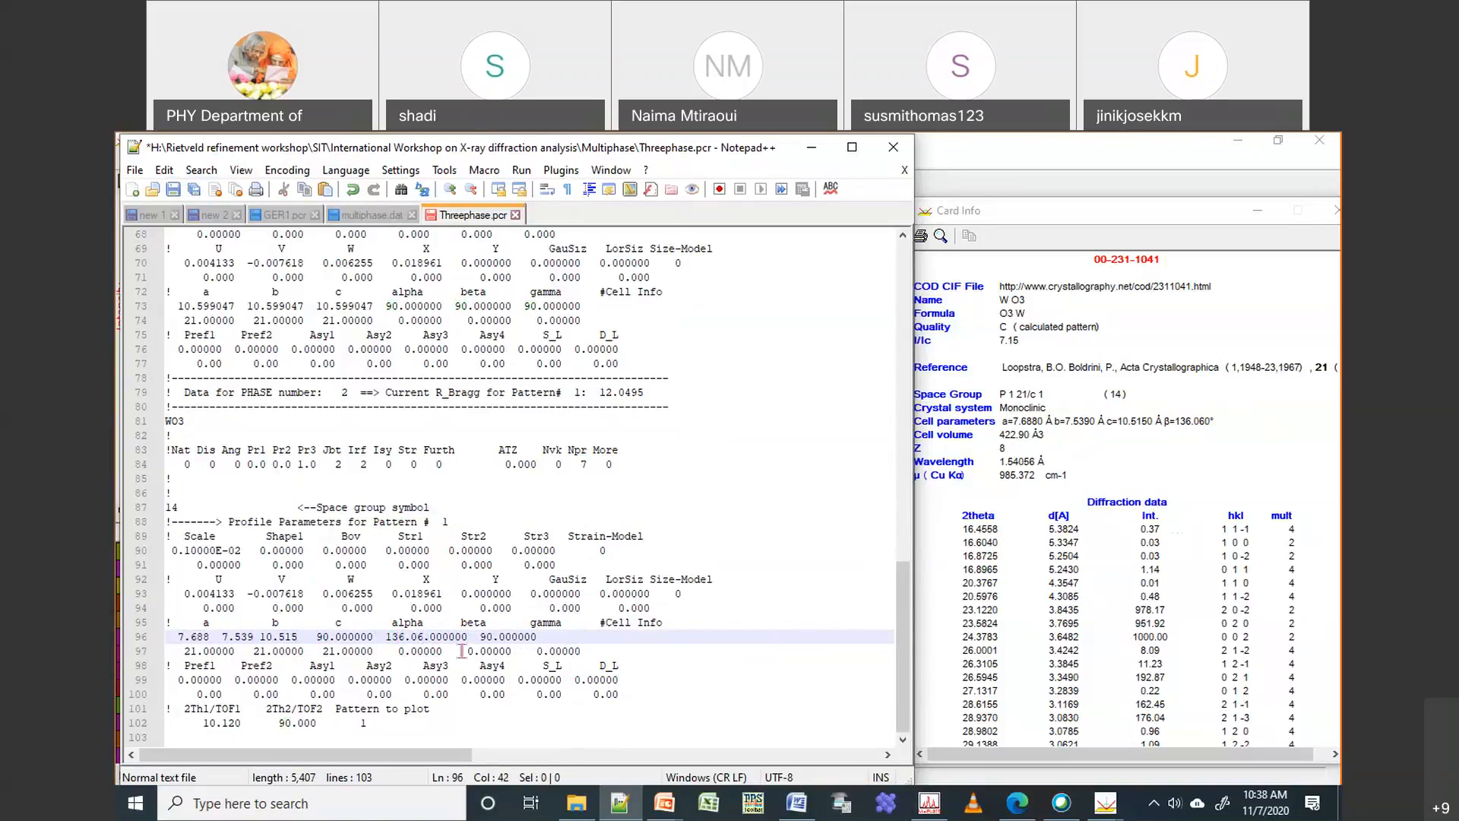
key(Delete)
key(Delete)
key(Delete)
key(Delete)
key(Delete)
key(Delete)
key(Delete)
Check the WO3 cell parameter line against the QualX card's cell parameters and save Threephase.pcr
drag(172, 636, 499, 637)
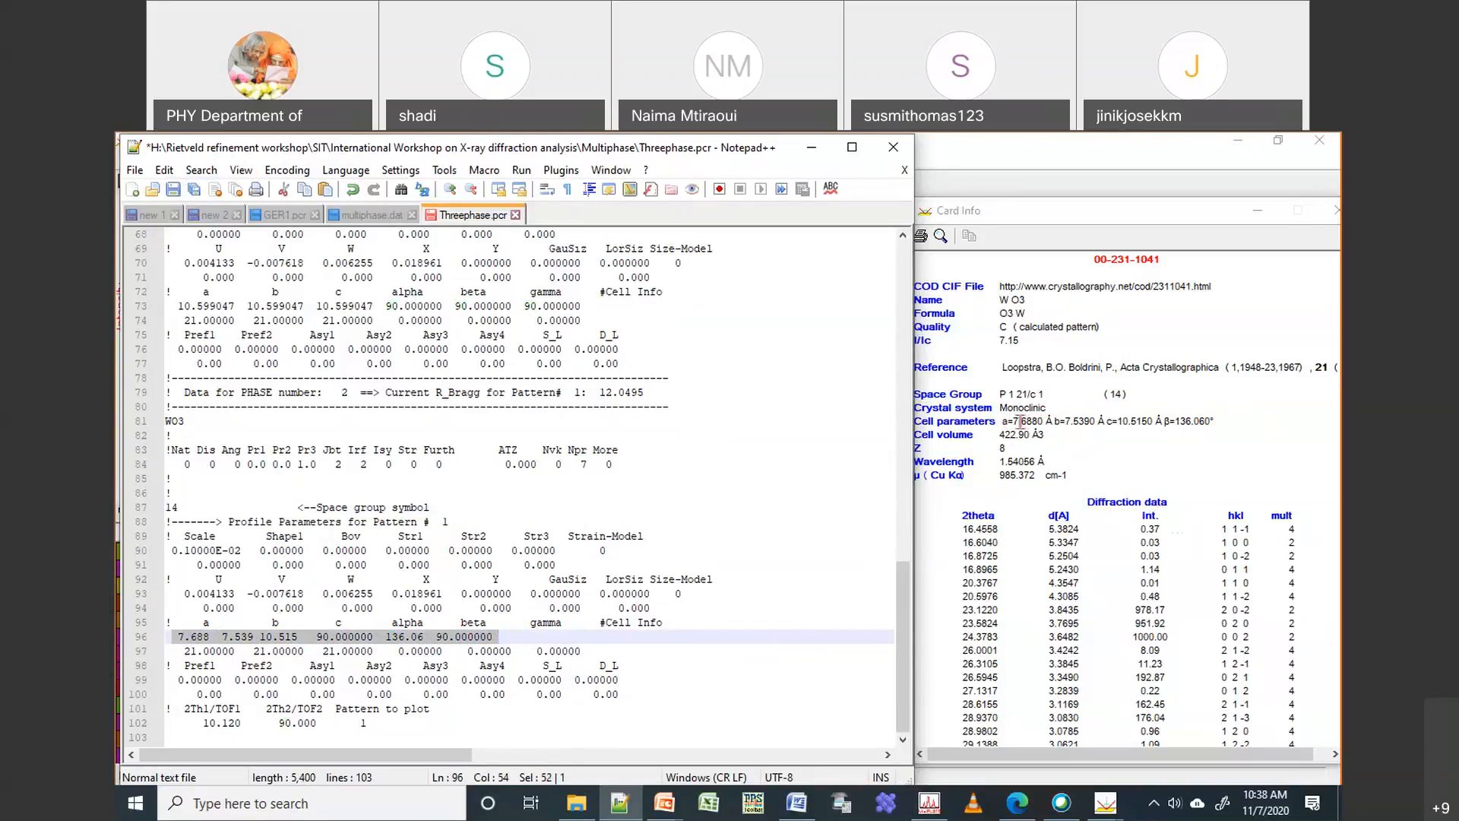
drag(1055, 420, 1096, 420)
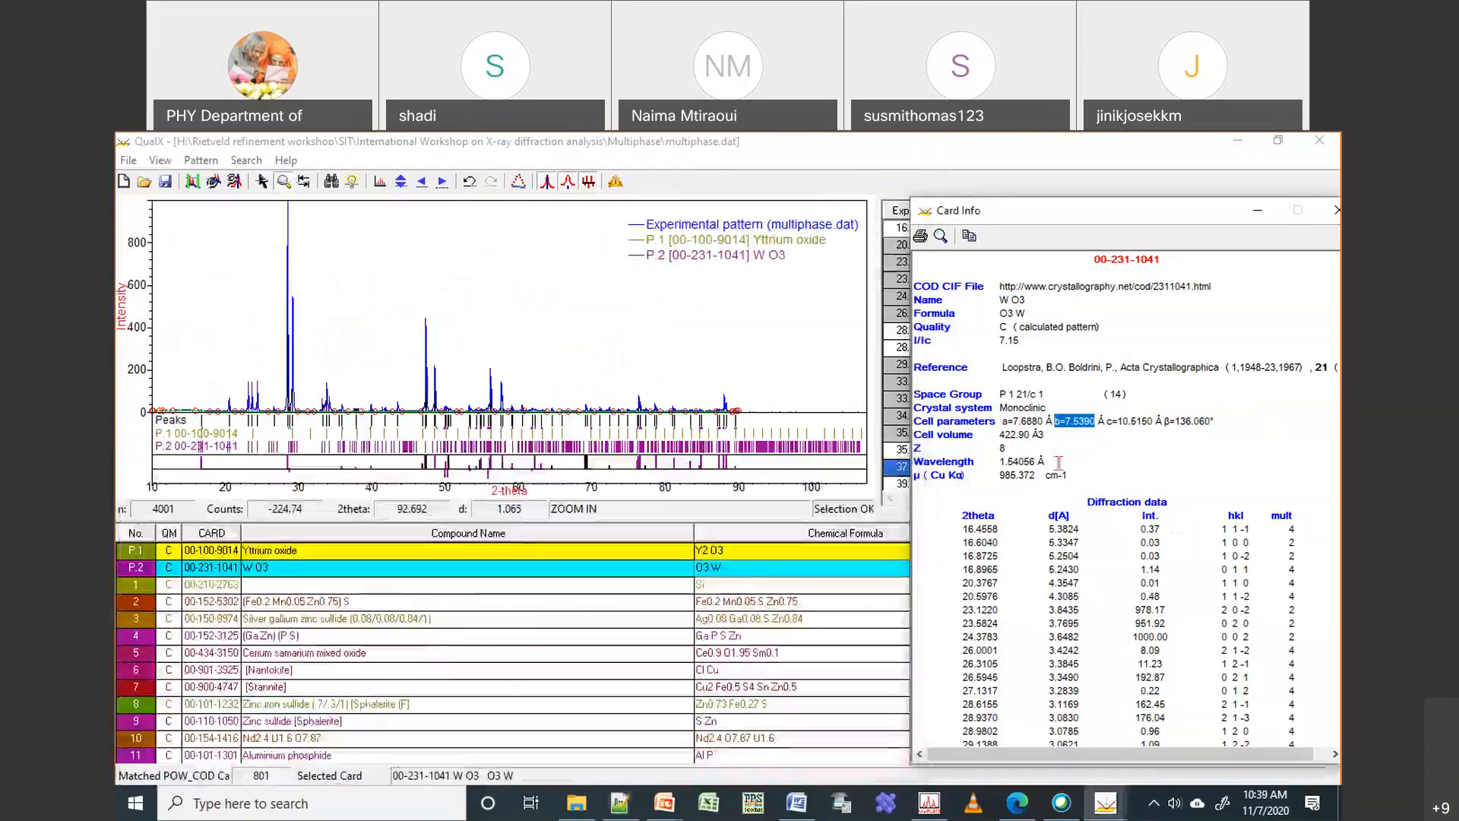
click(637, 807)
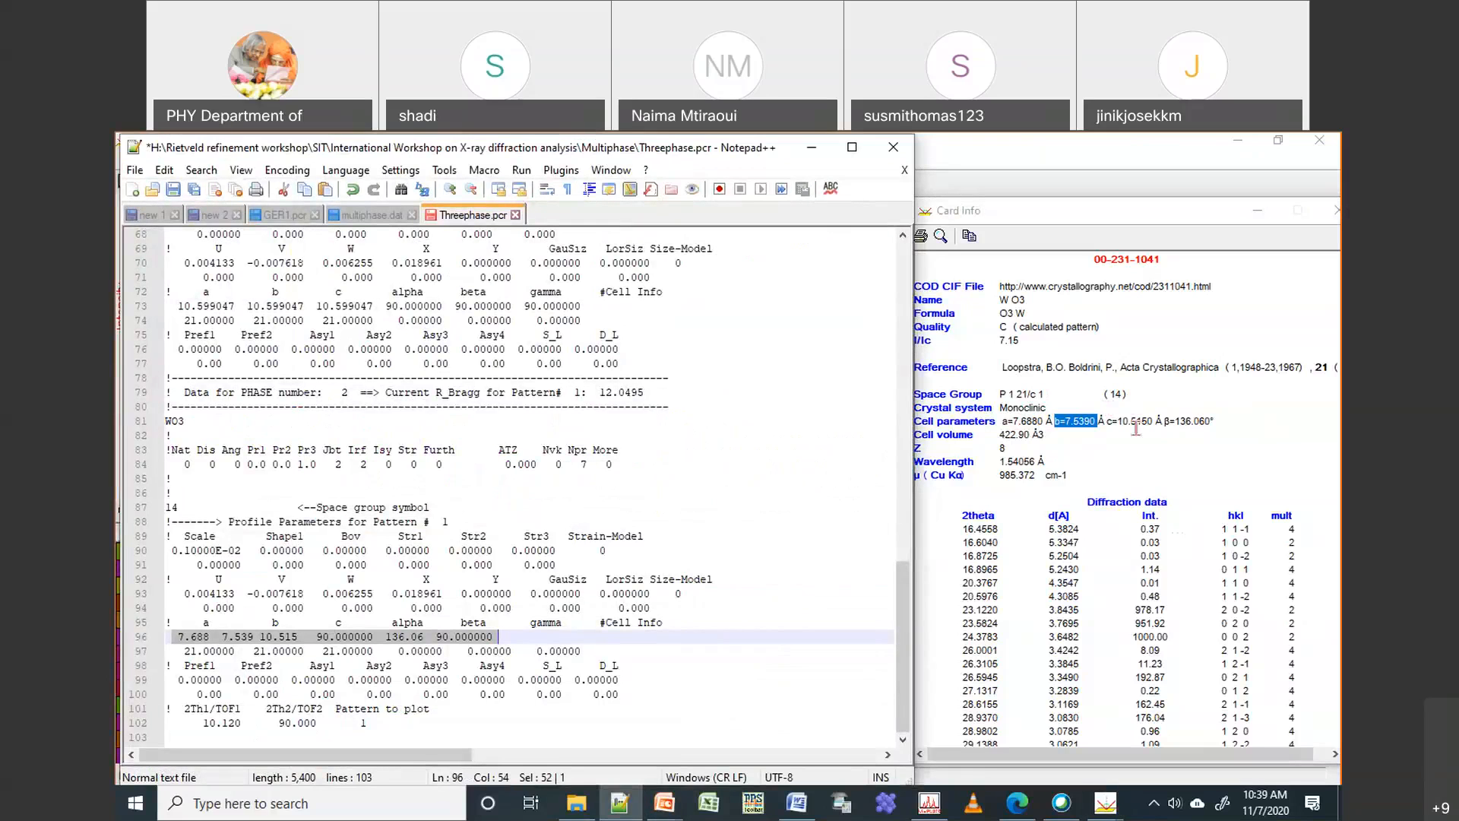
click(173, 189)
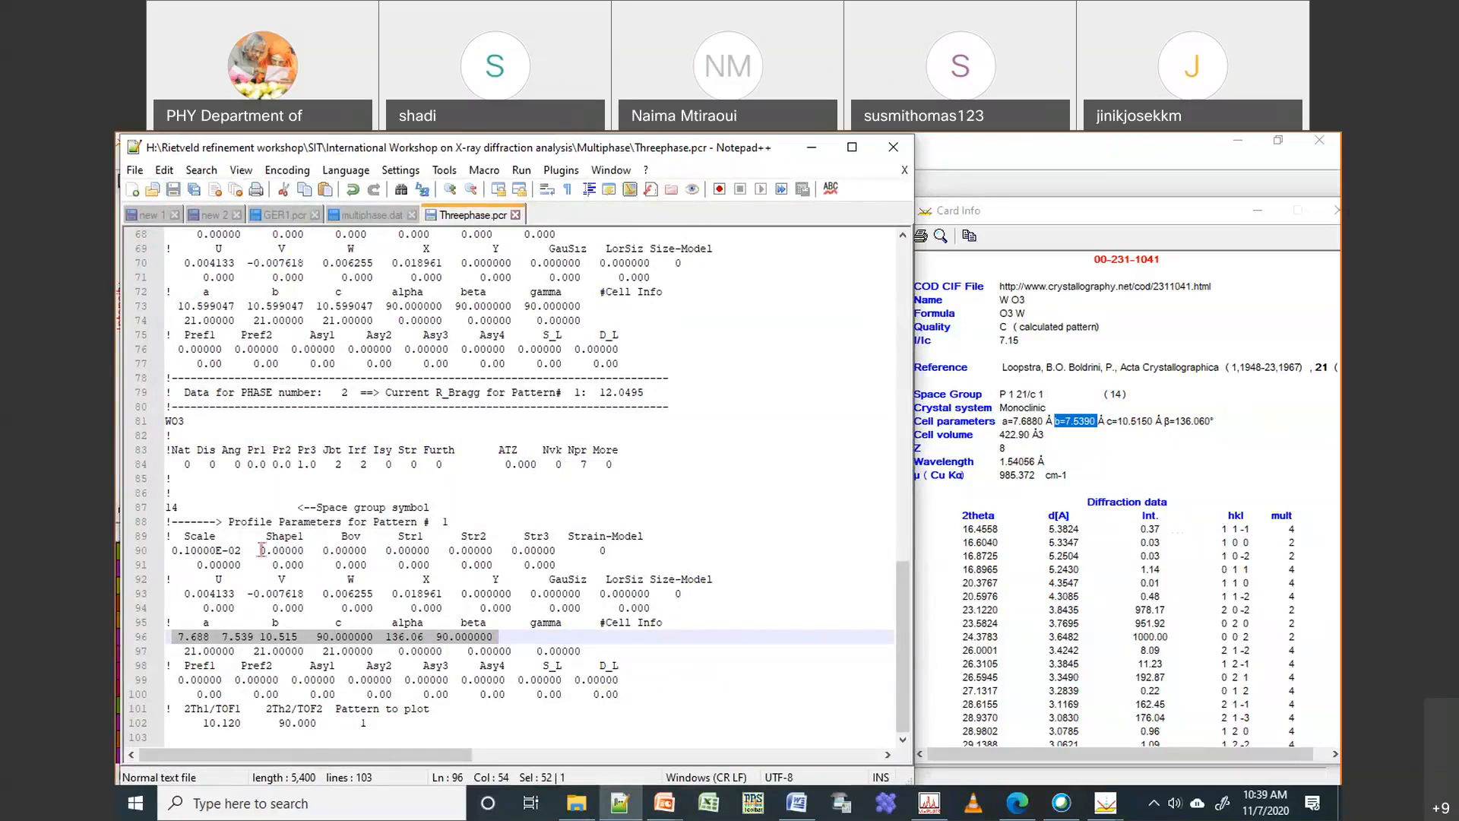
Set the WO3 cell refinement codes to 31 for a, 41 for b, 51 for c and 60 for beta, and save the file
scroll(899, 663, up, 7)
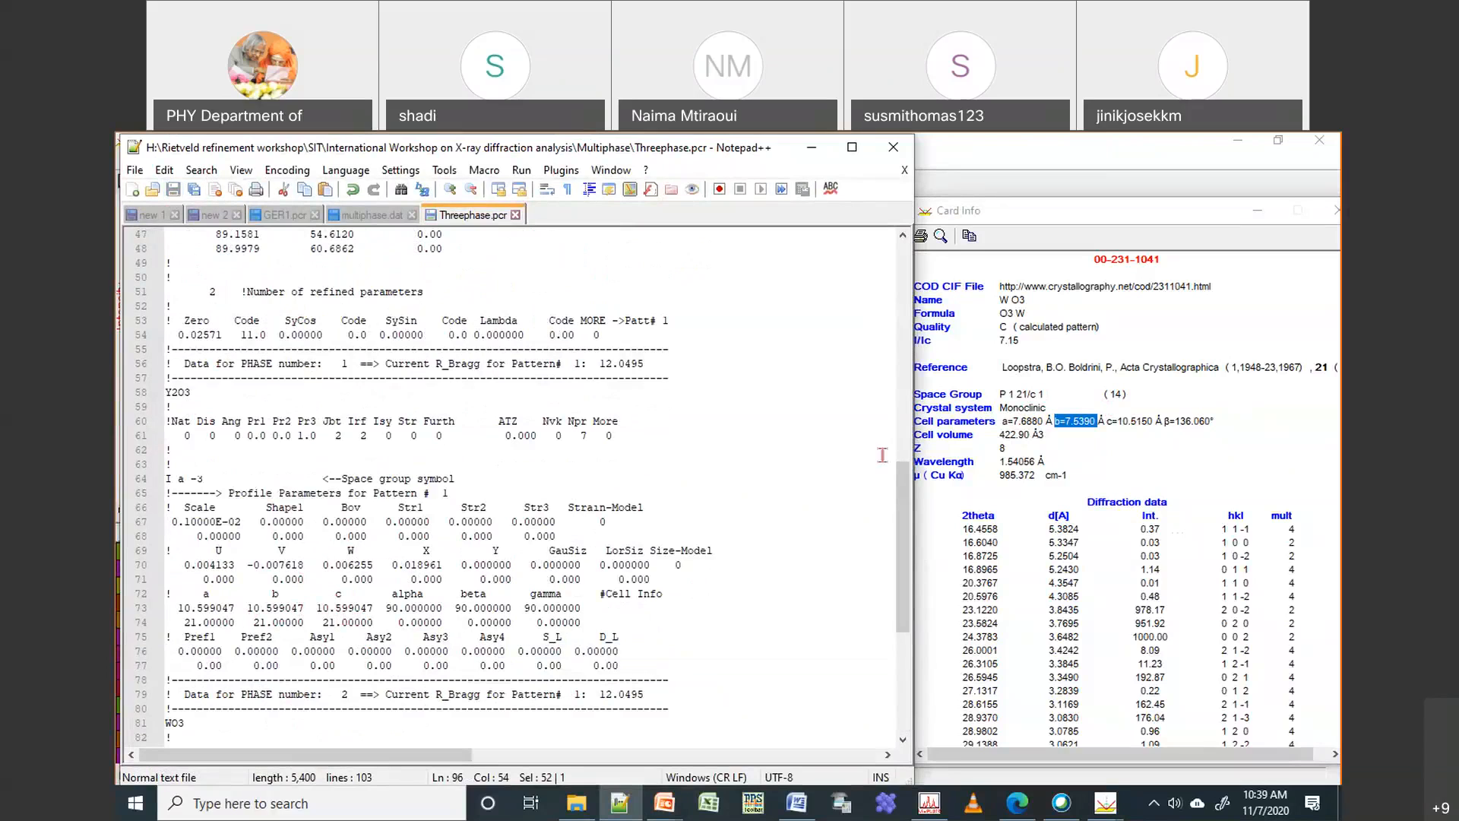
scroll(881, 454, down, 7)
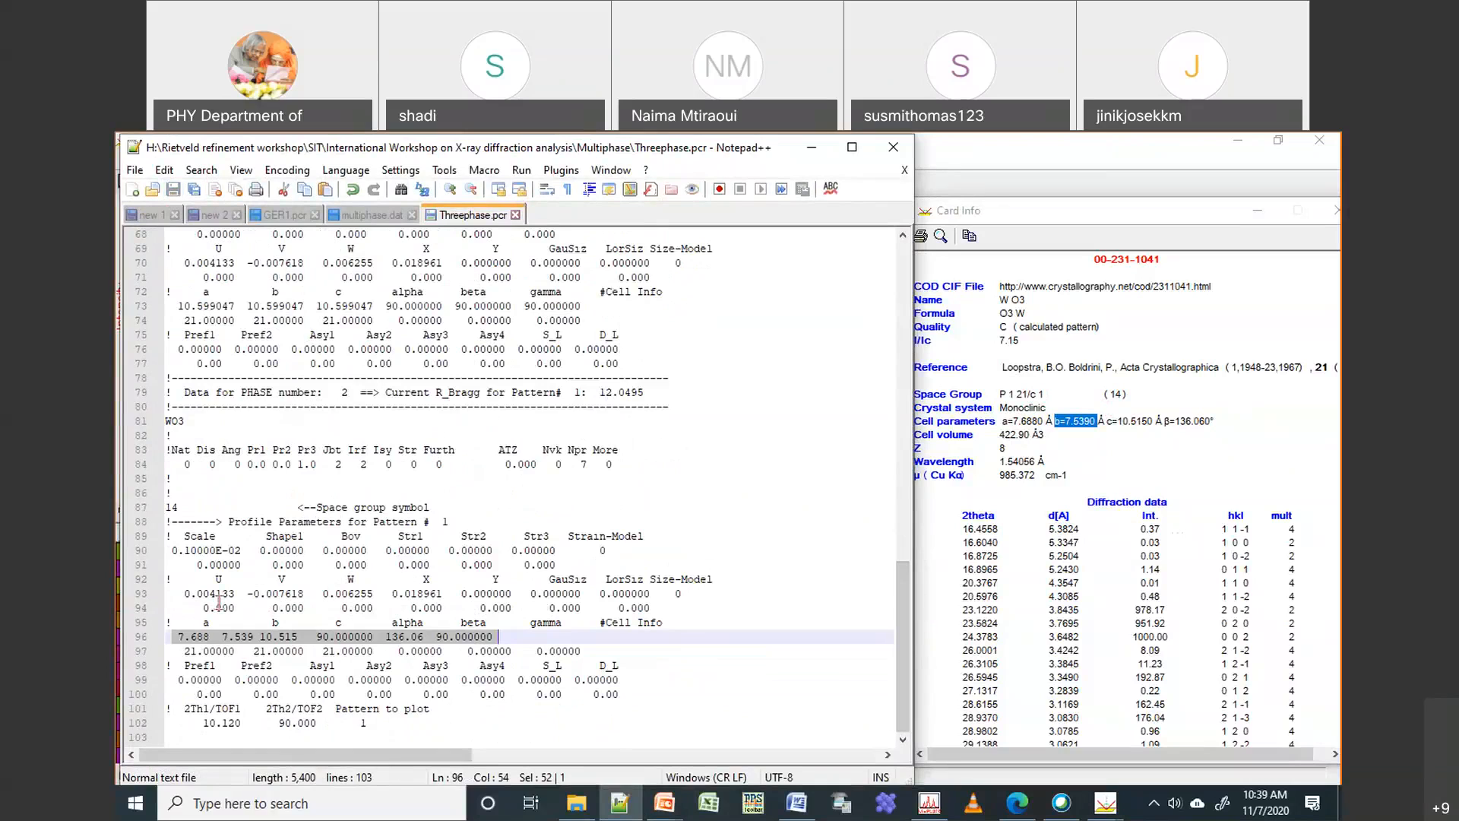
click(199, 664)
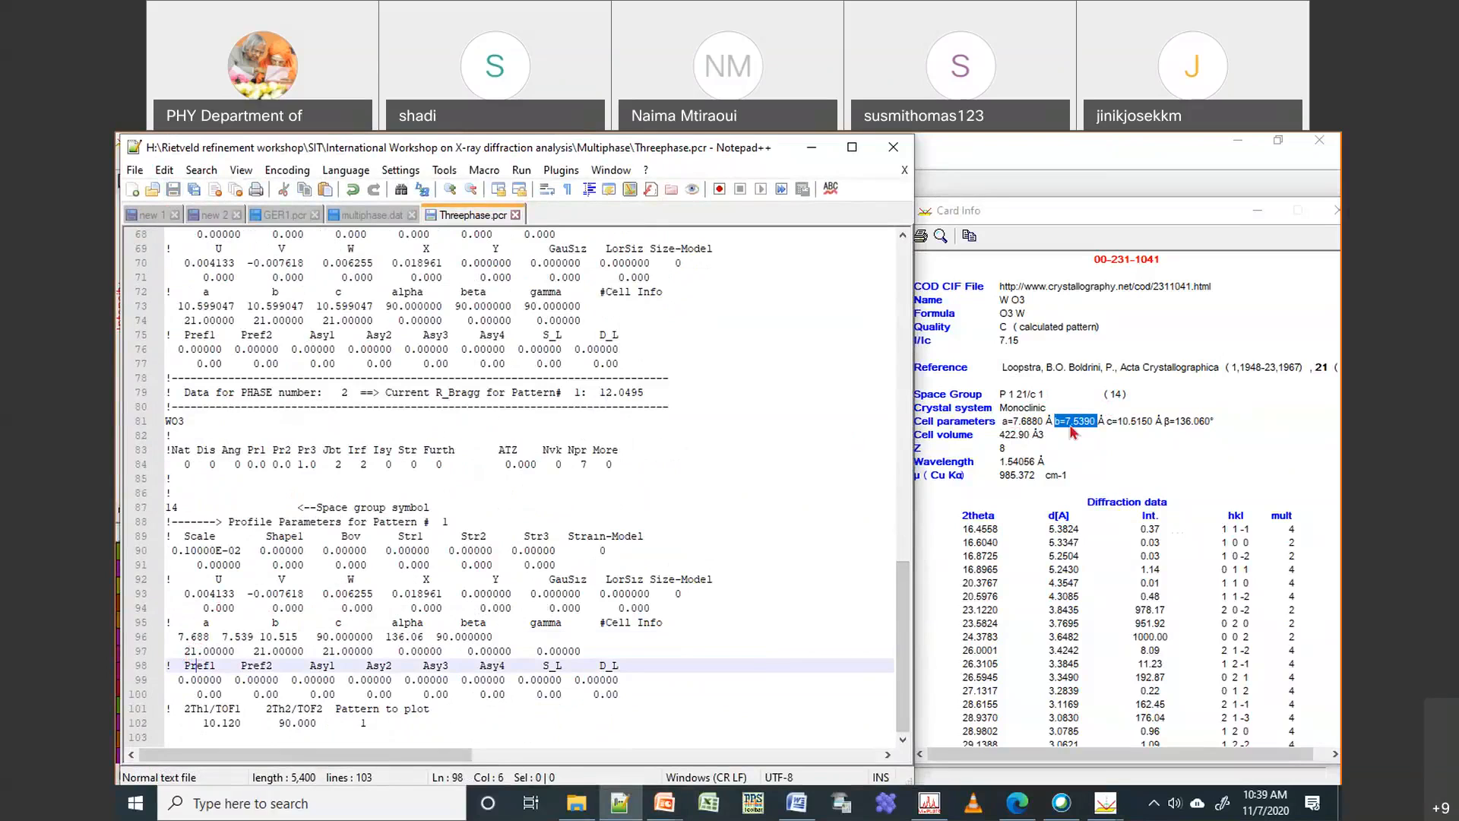
click(185, 651)
key(Delete)
text(3)
click(256, 650)
key(Delete)
text(4)
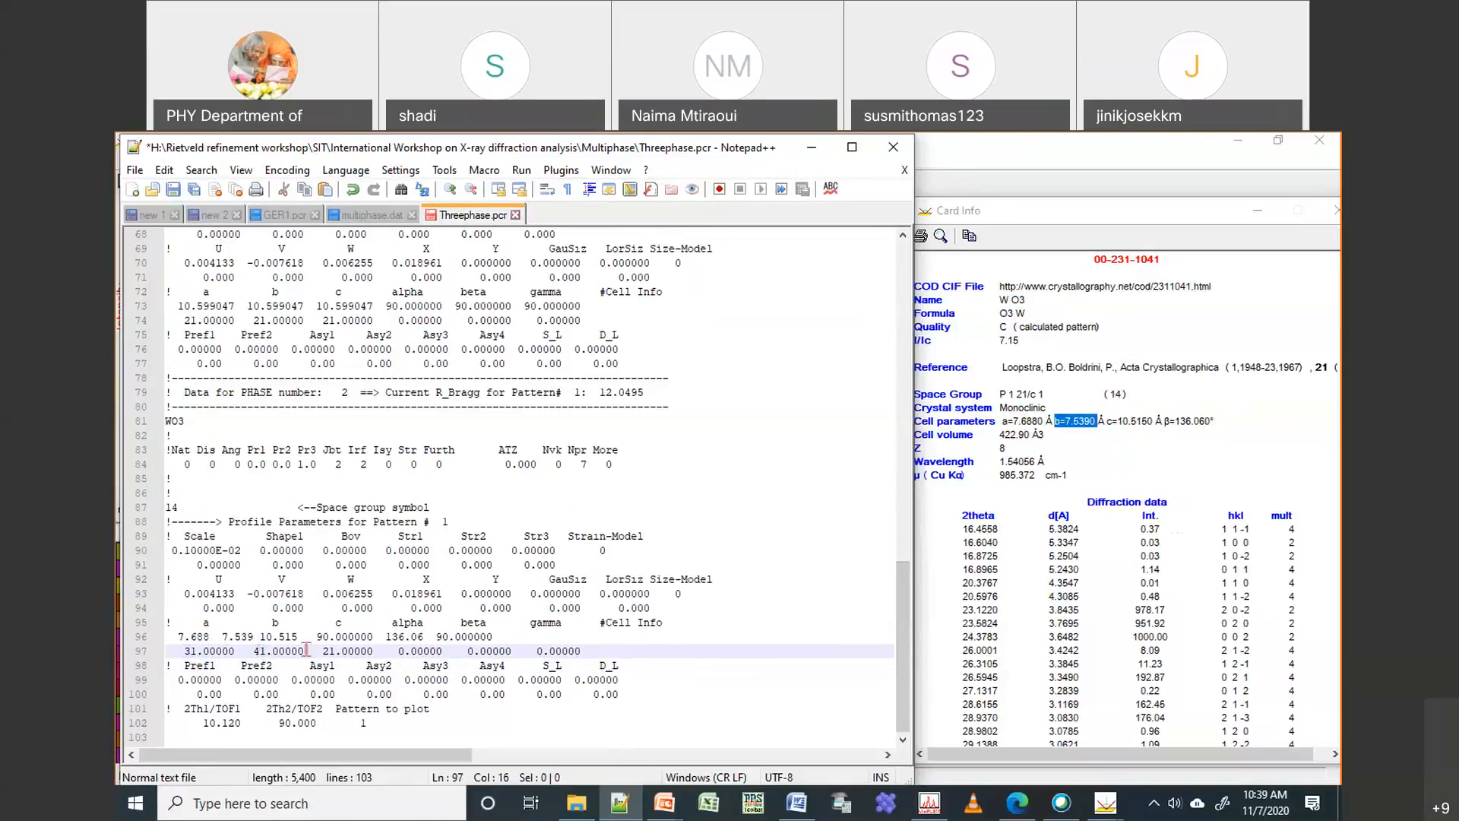
drag(323, 651, 330, 652)
text(5)
click(469, 652)
text(6)
click(174, 189)
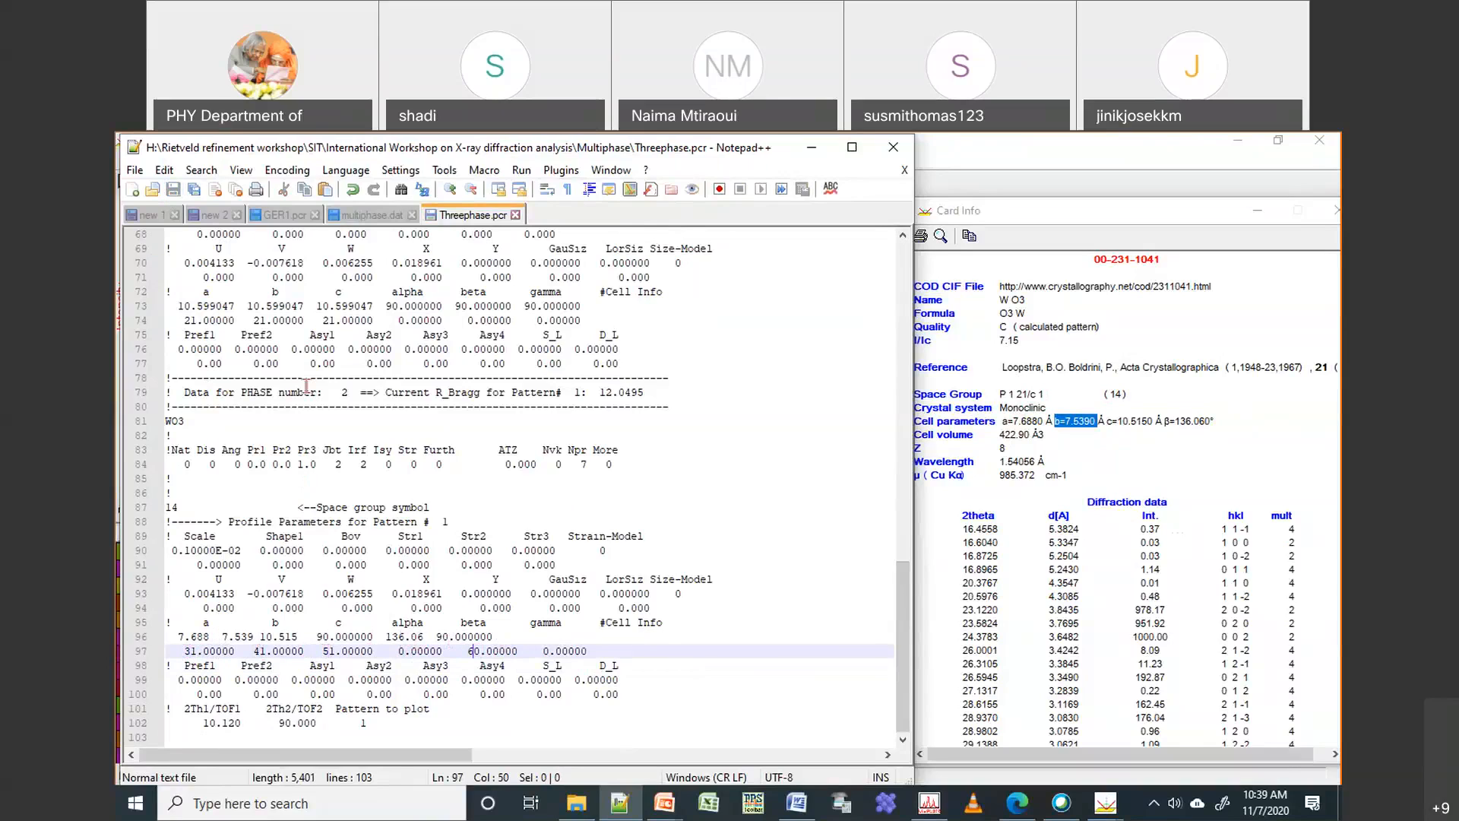
Set the WO3 phase's Irf value to 0 and save the file
double_click(364, 464)
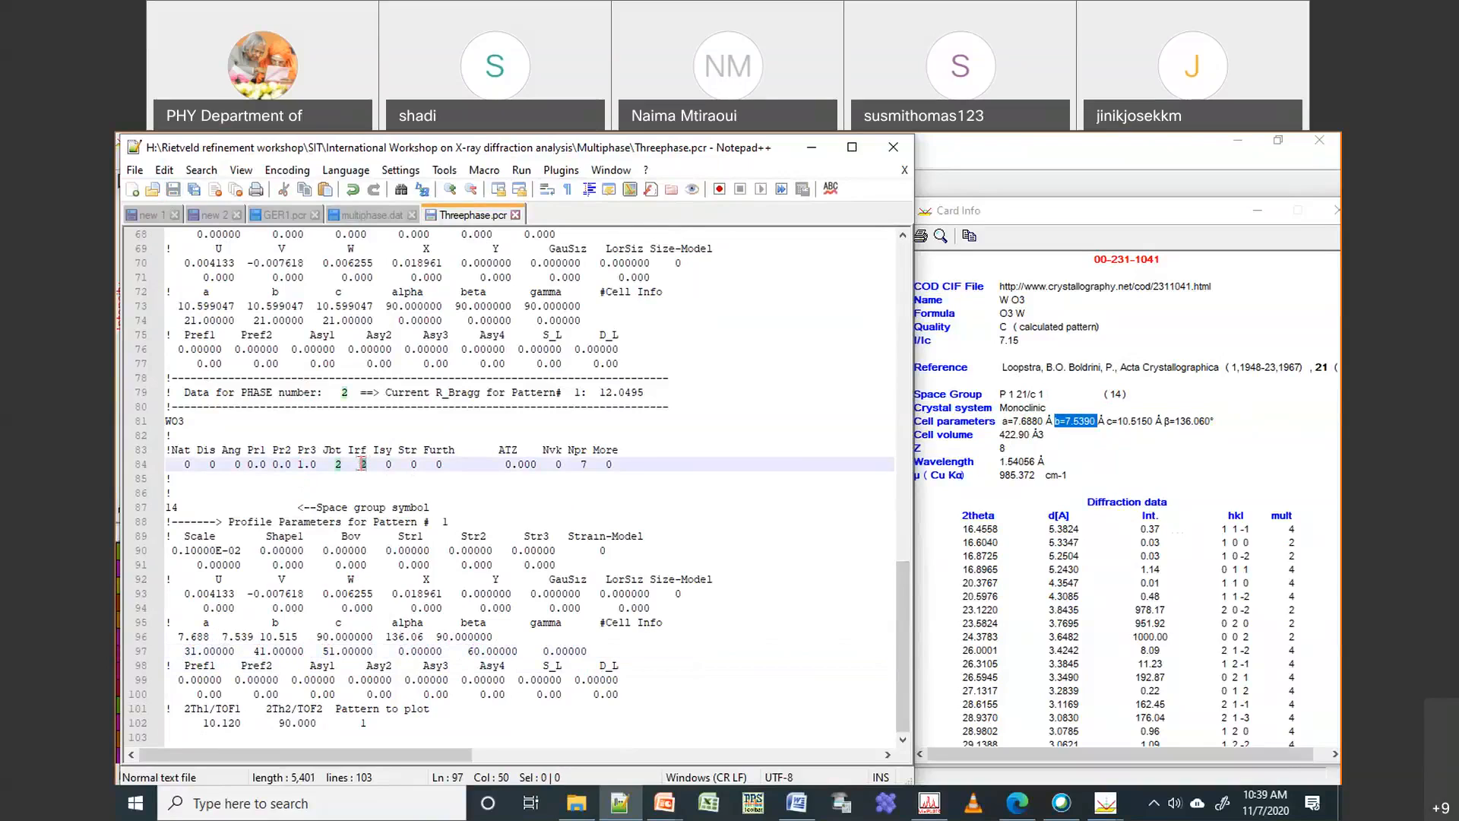
text(0)
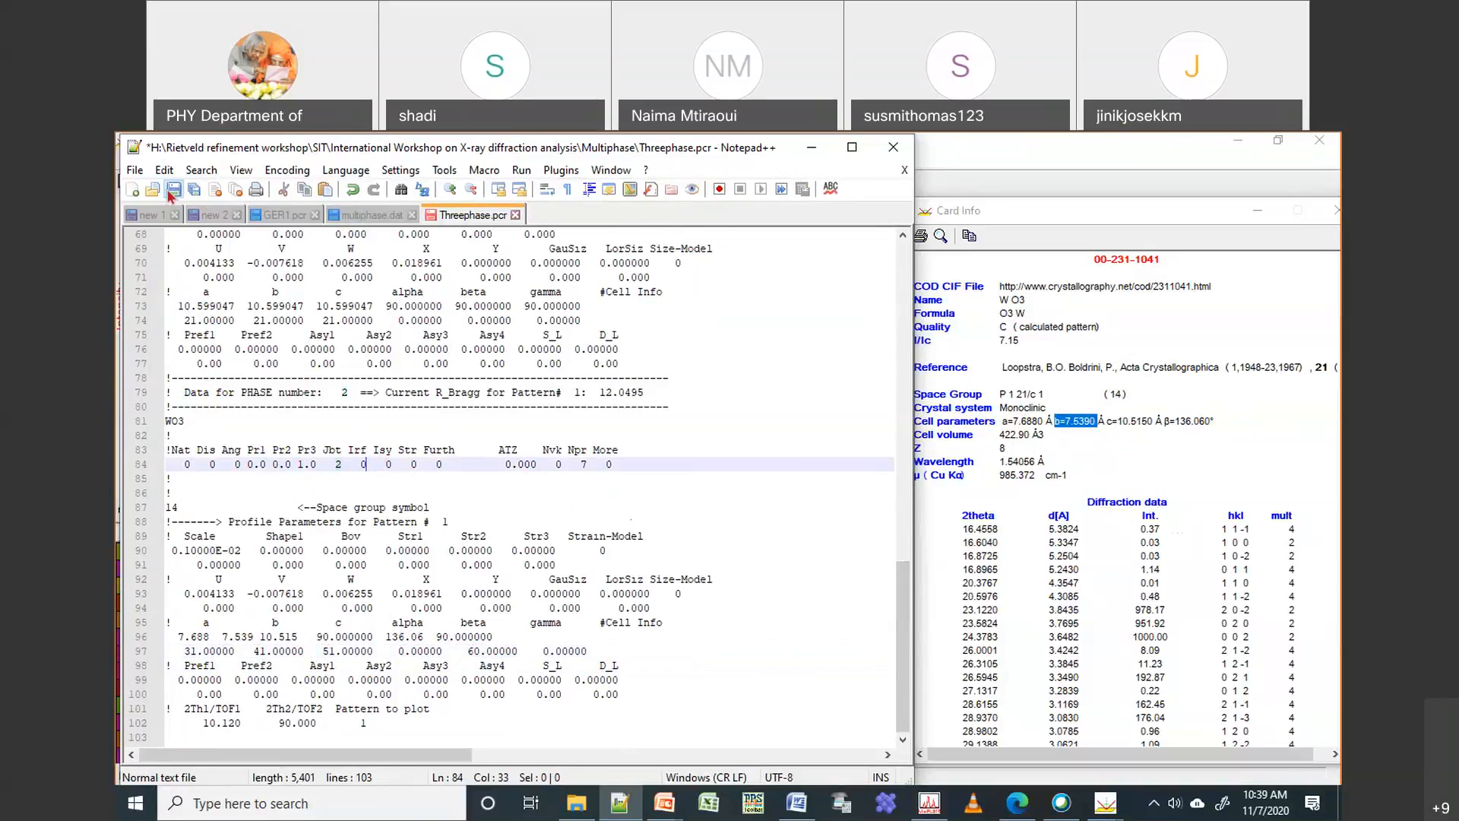
key(ctrl+s)
drag(902, 681, 902, 609)
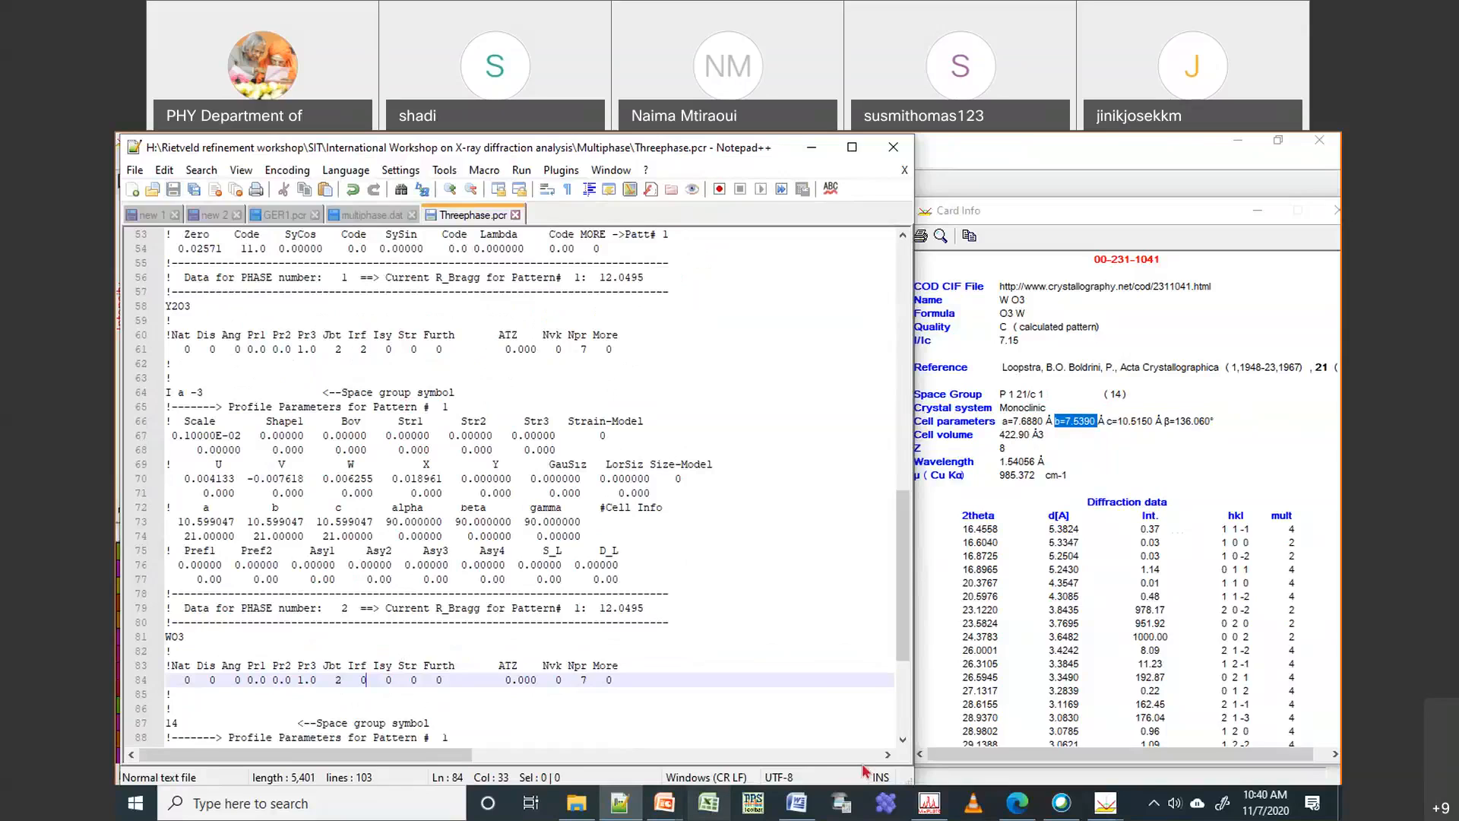
Look up the Threephase1 HKL file in the Multiphase folder in File Explorer and return to Threephase.pcr in Notepad++
click(577, 814)
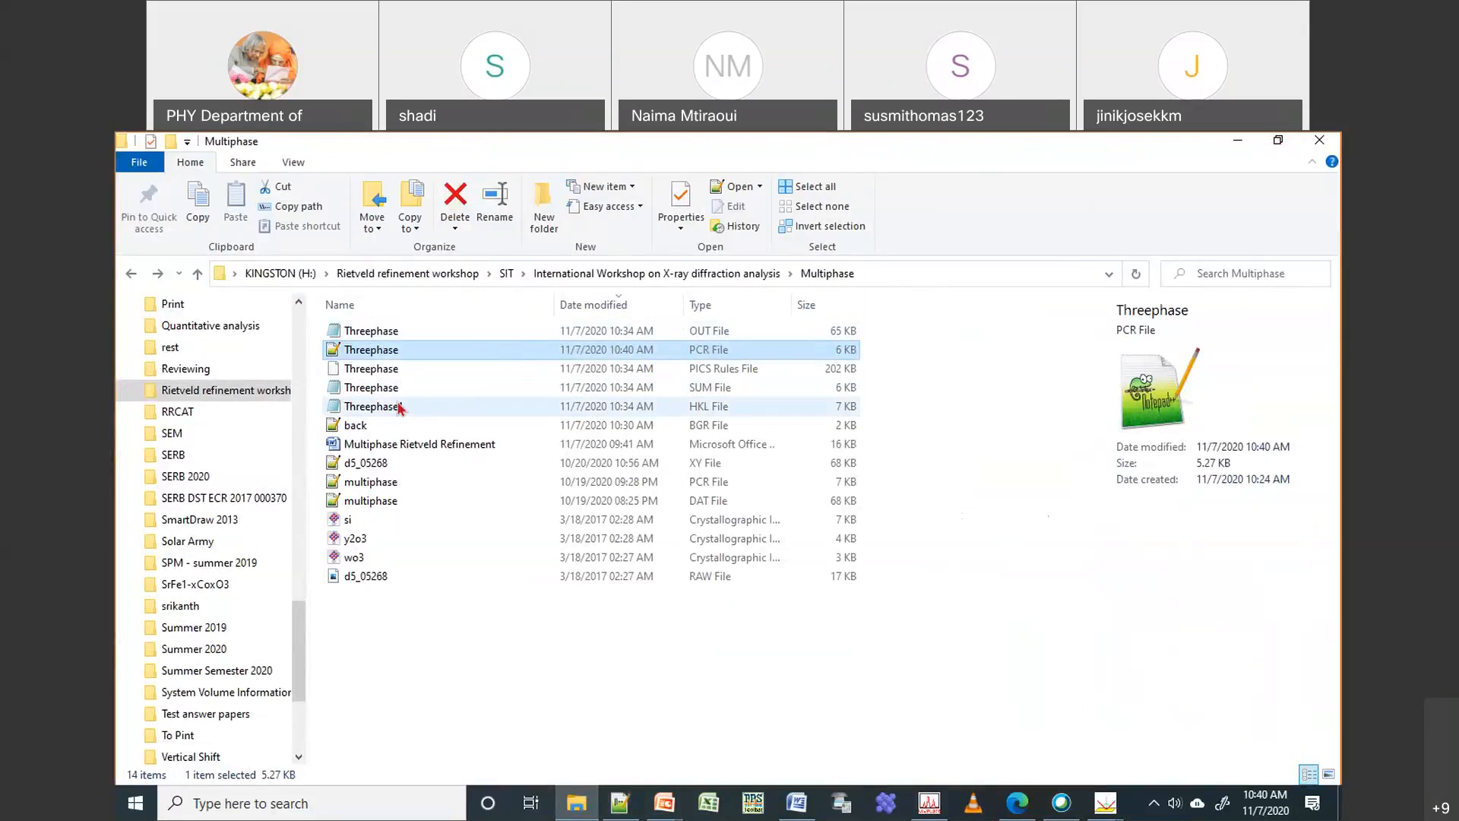
click(395, 406)
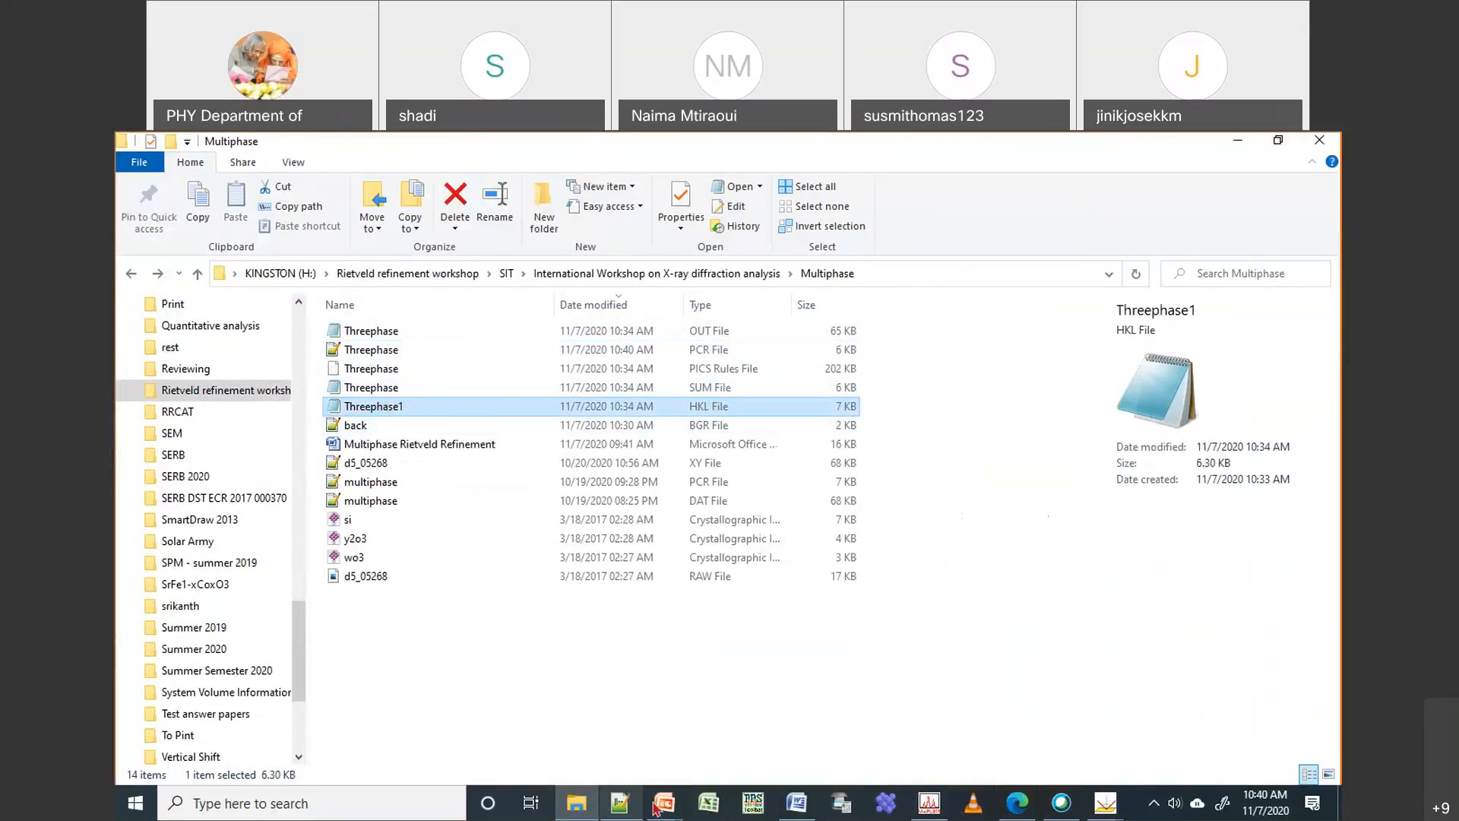
click(621, 804)
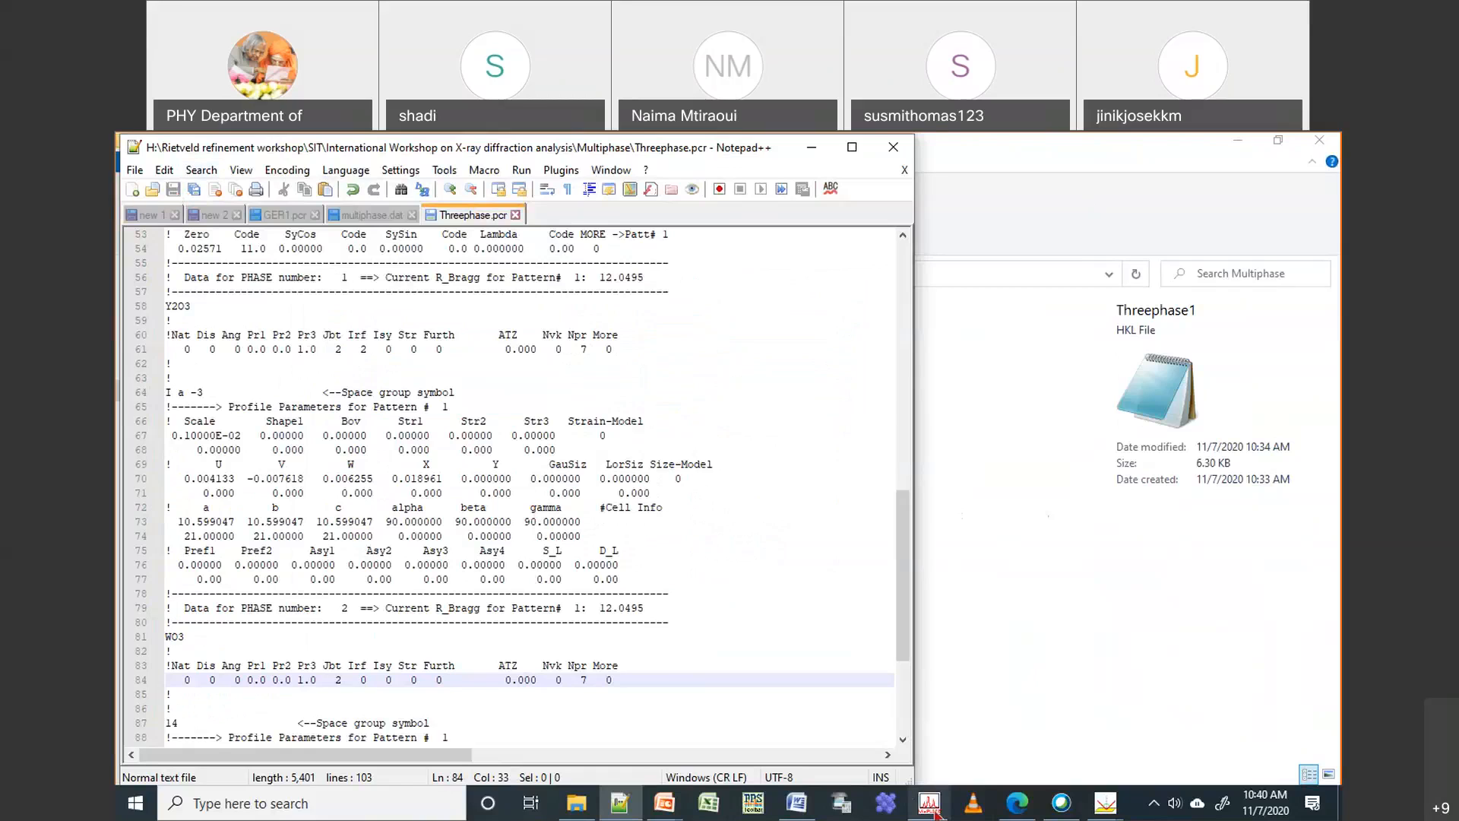
Open Threephase.pcr in the PCR editor from WinPLOTR, view its phase information, and close the editor without changes
click(930, 803)
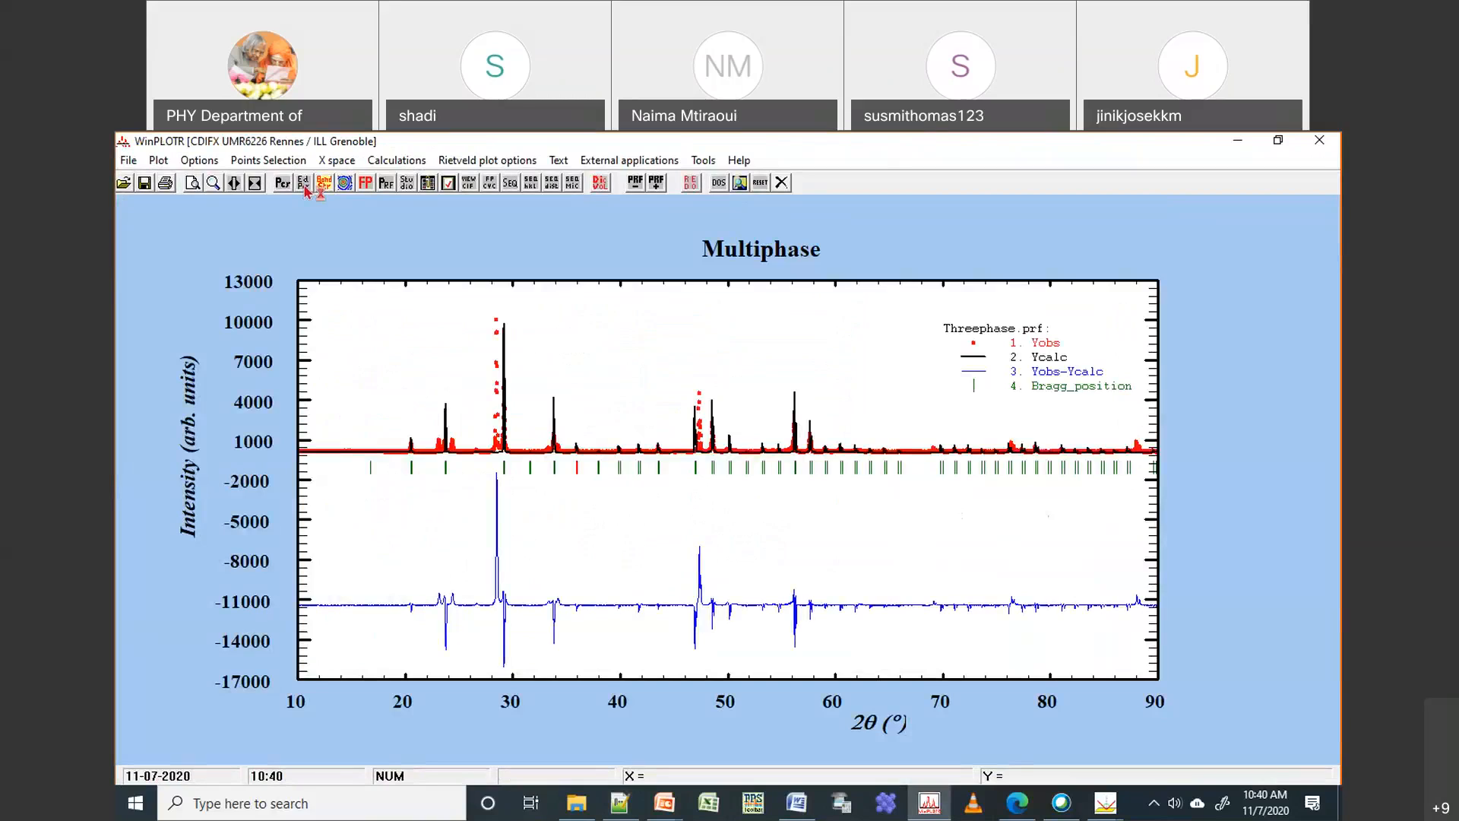
click(304, 185)
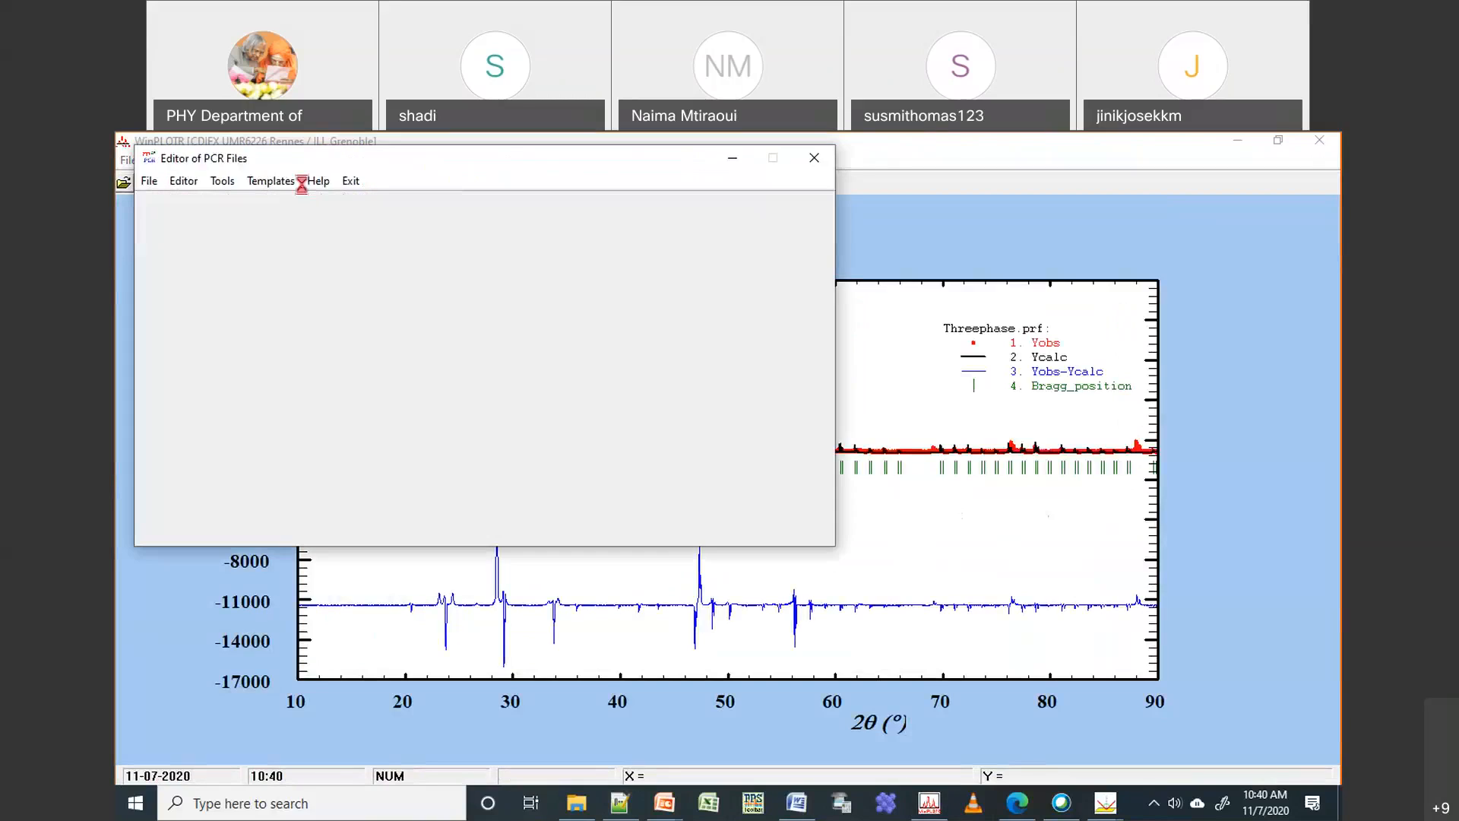
click(204, 206)
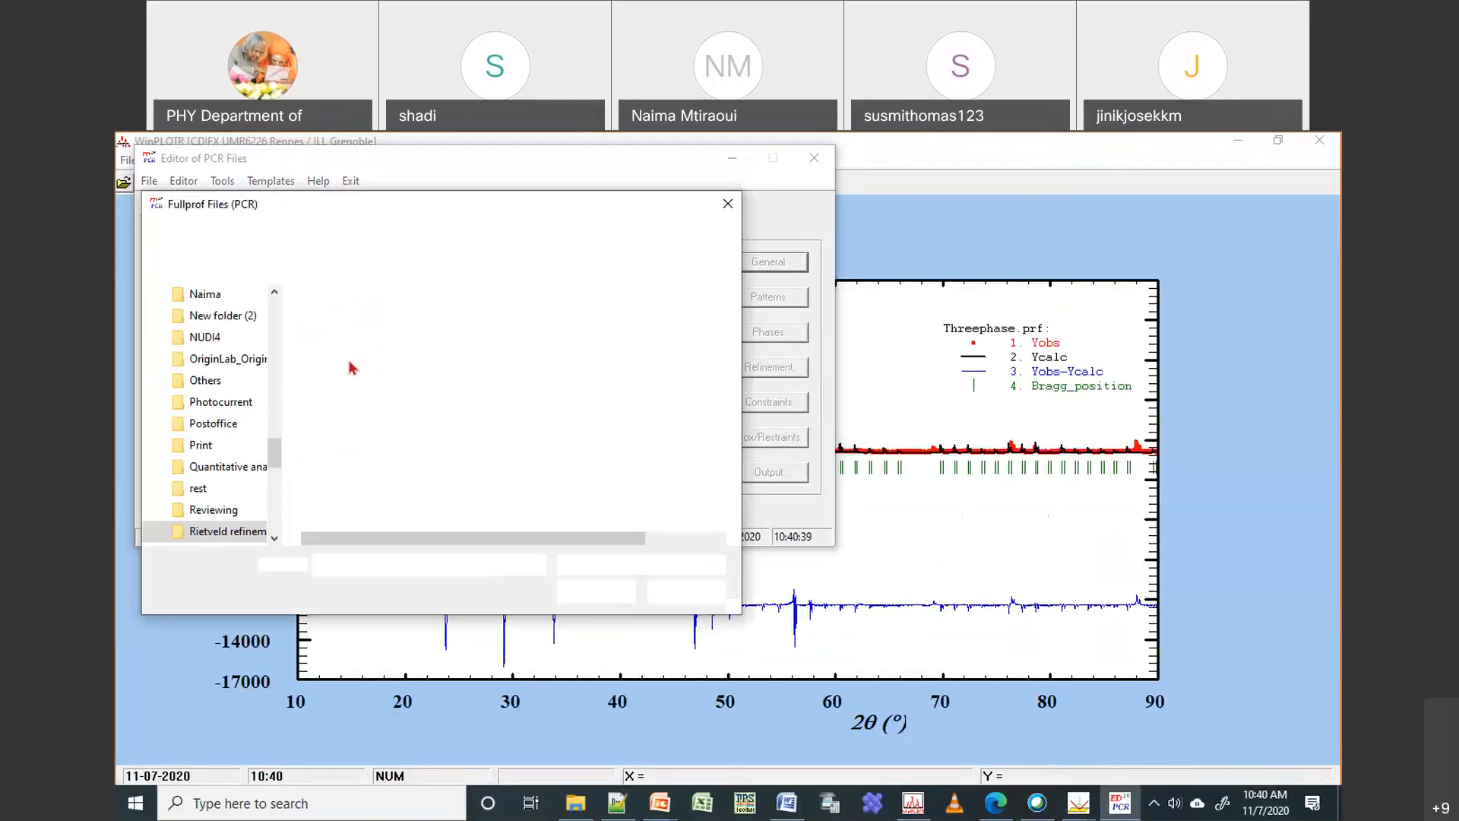
click(347, 342)
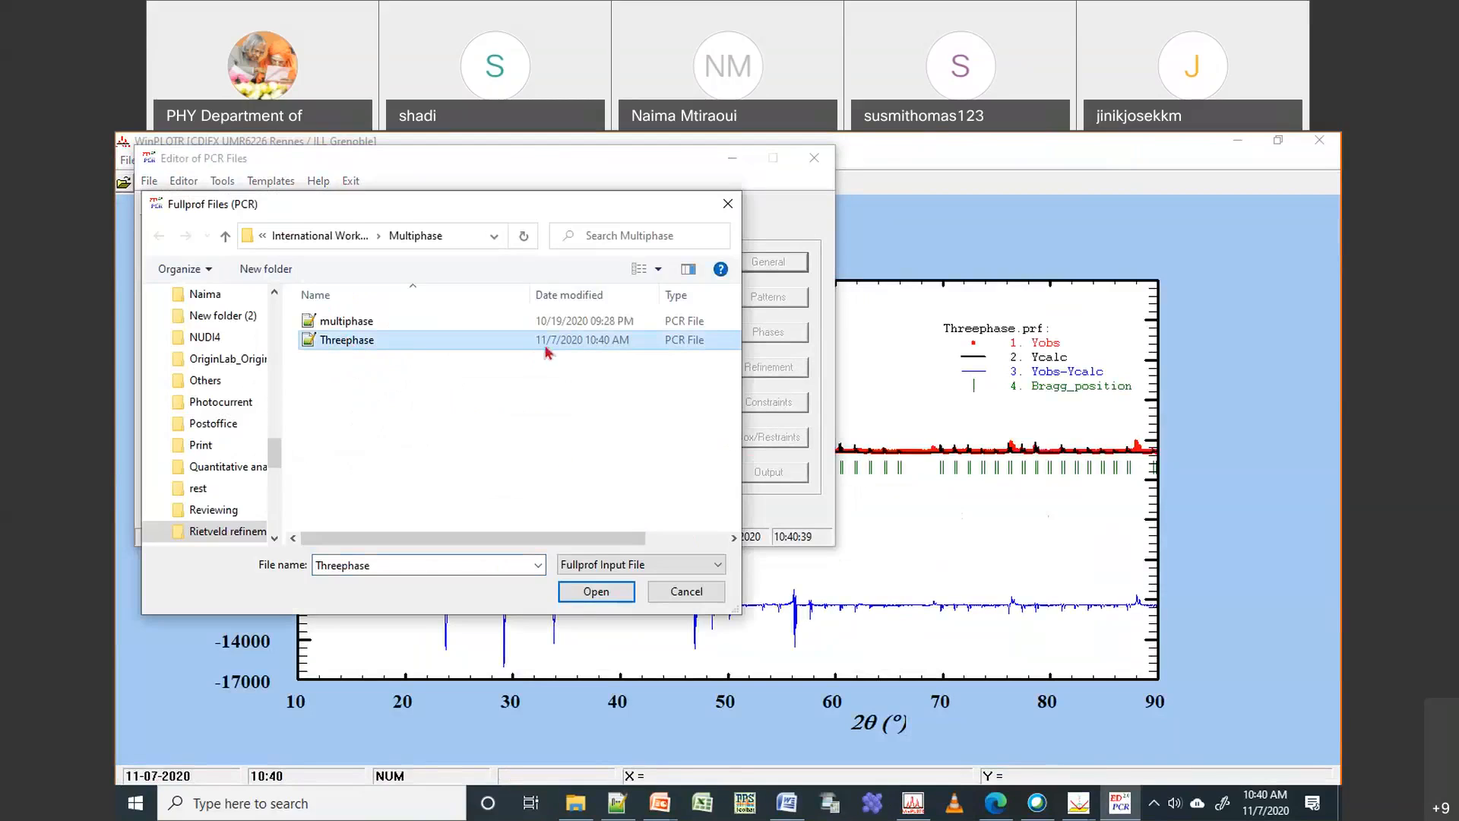
click(614, 598)
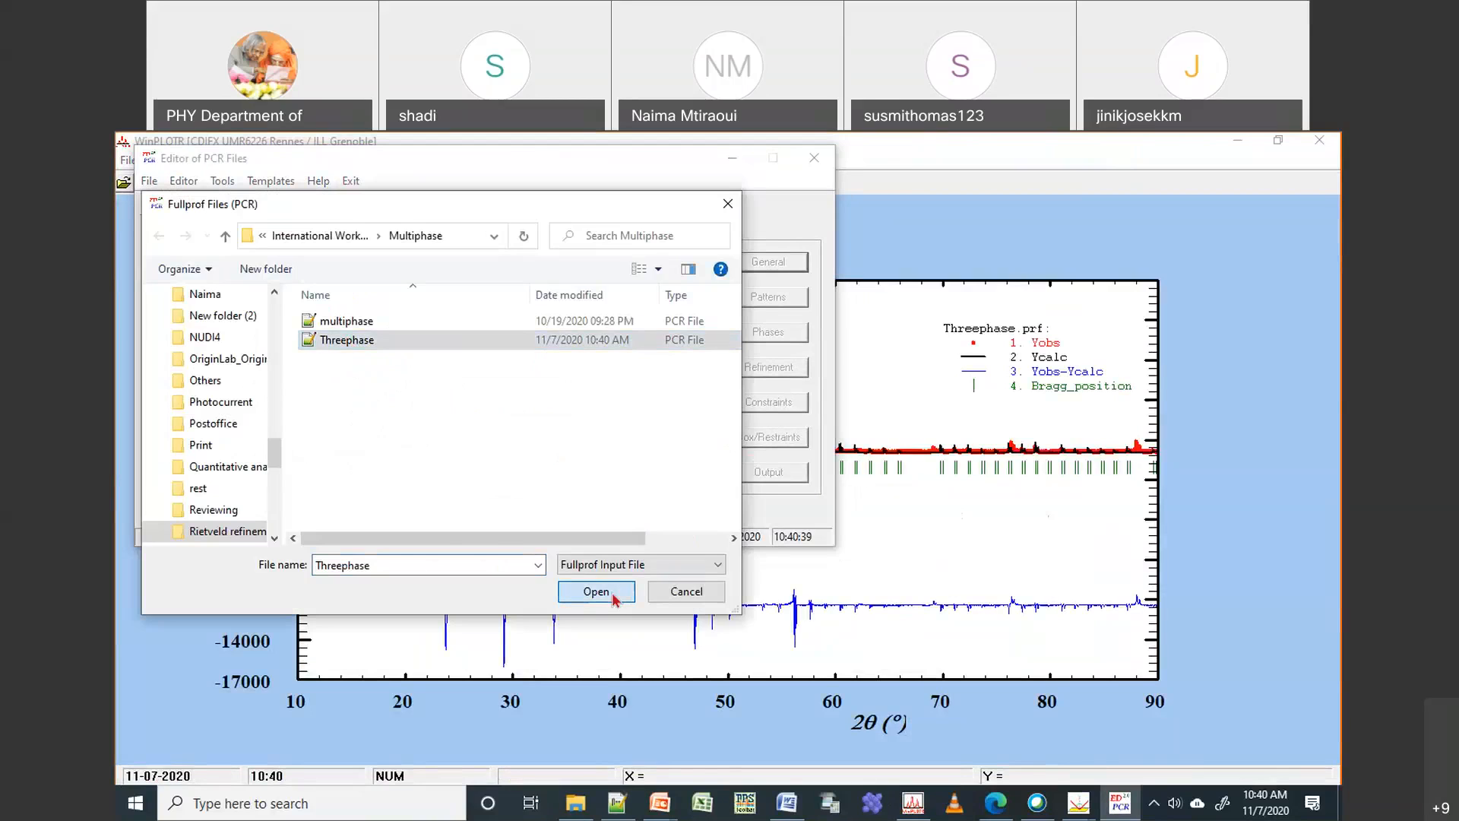
click(776, 337)
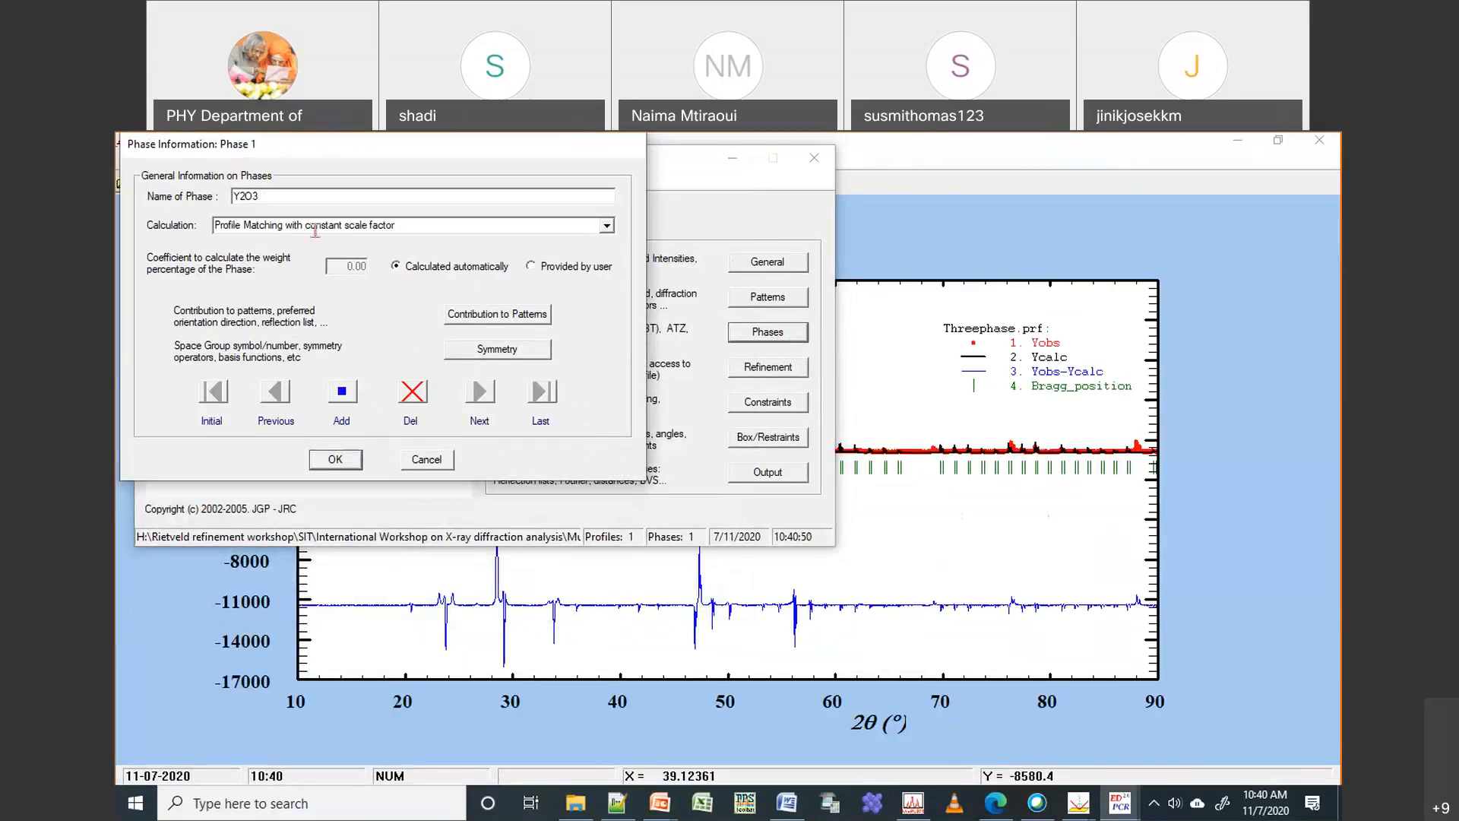
click(427, 461)
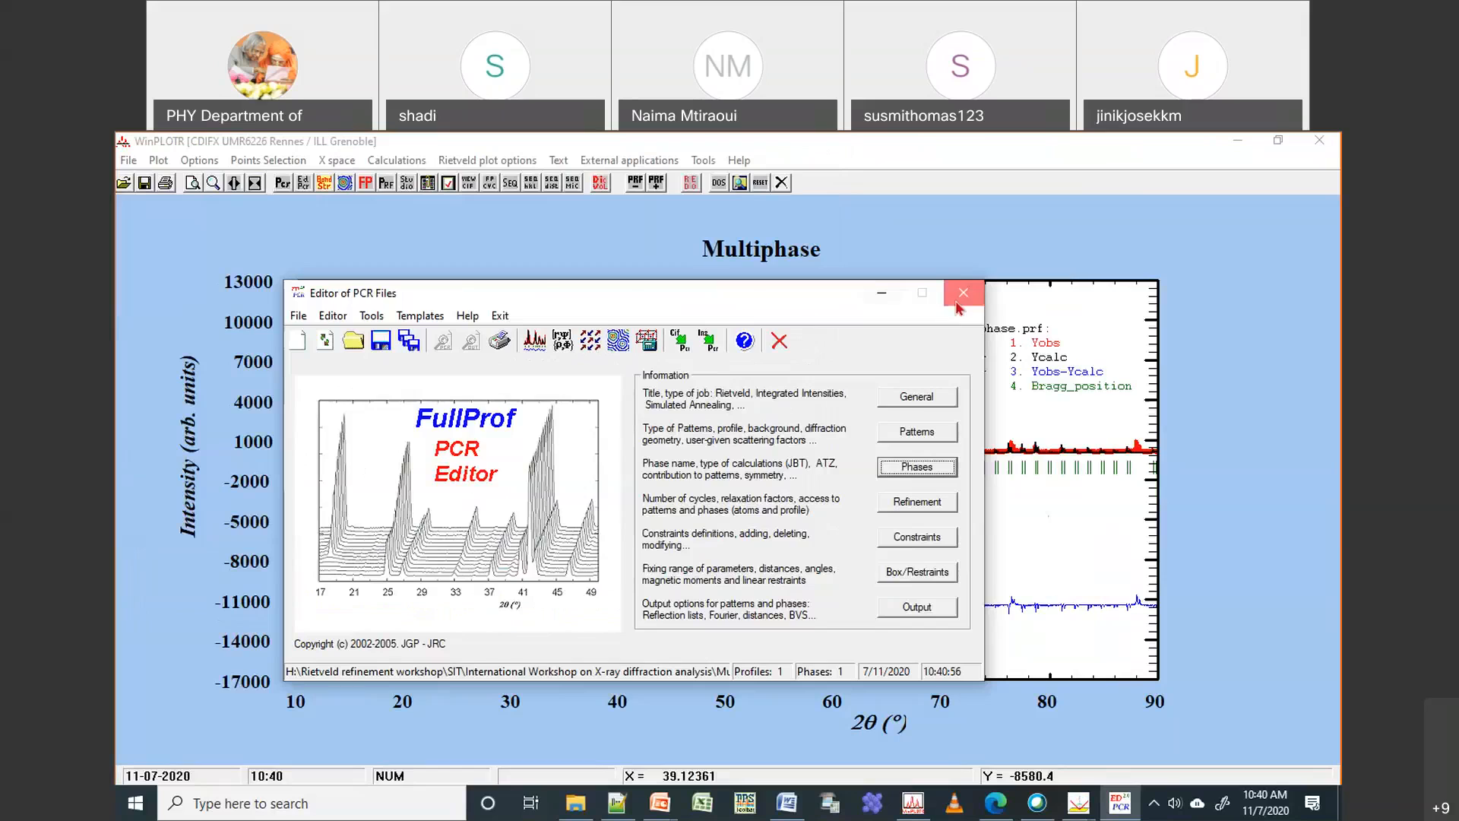
click(959, 307)
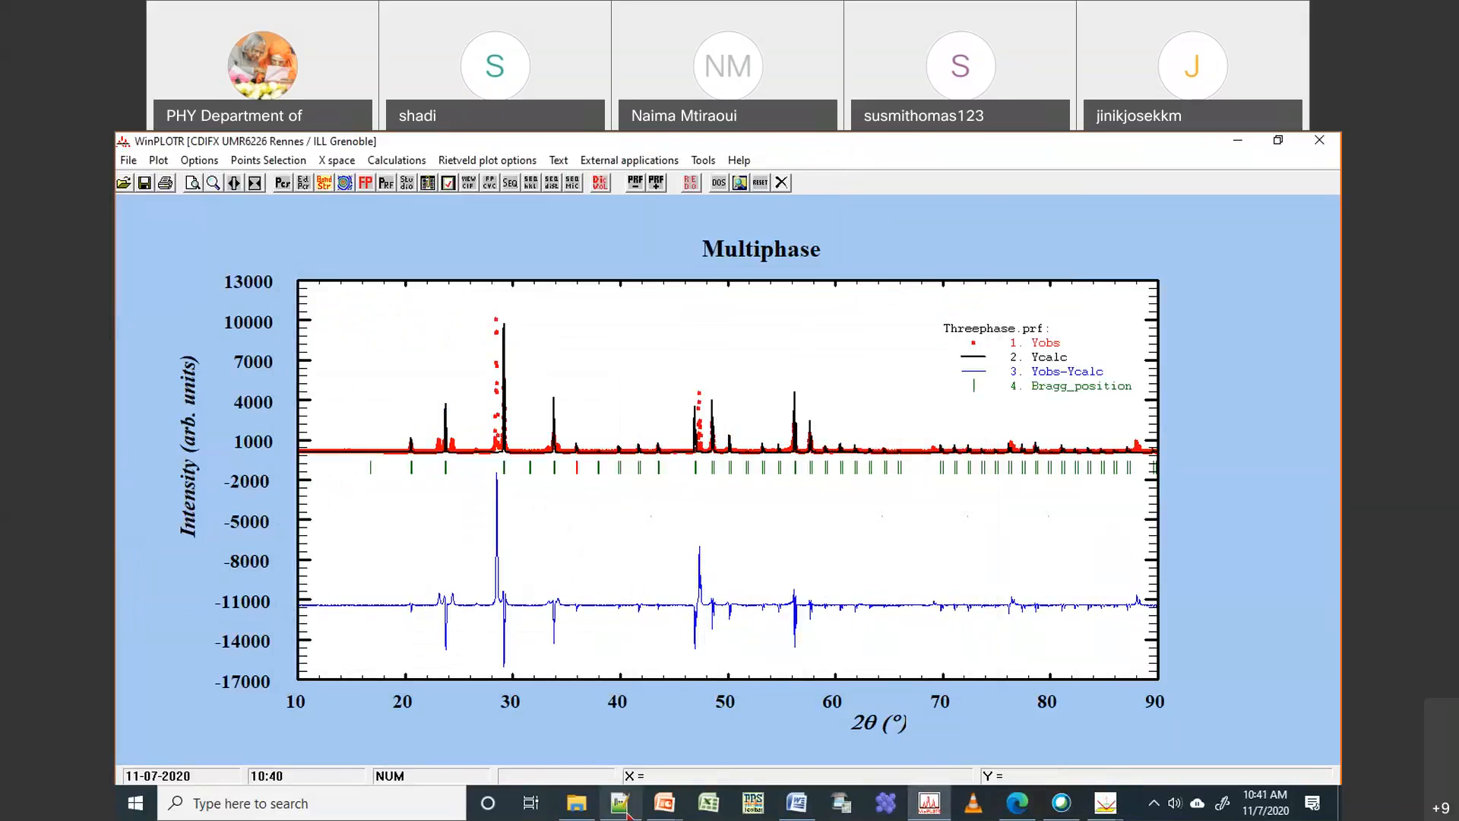
Switch between Threephase.pcr in Notepad++ and WinPLOTR, and reopen the PCR editor
click(622, 806)
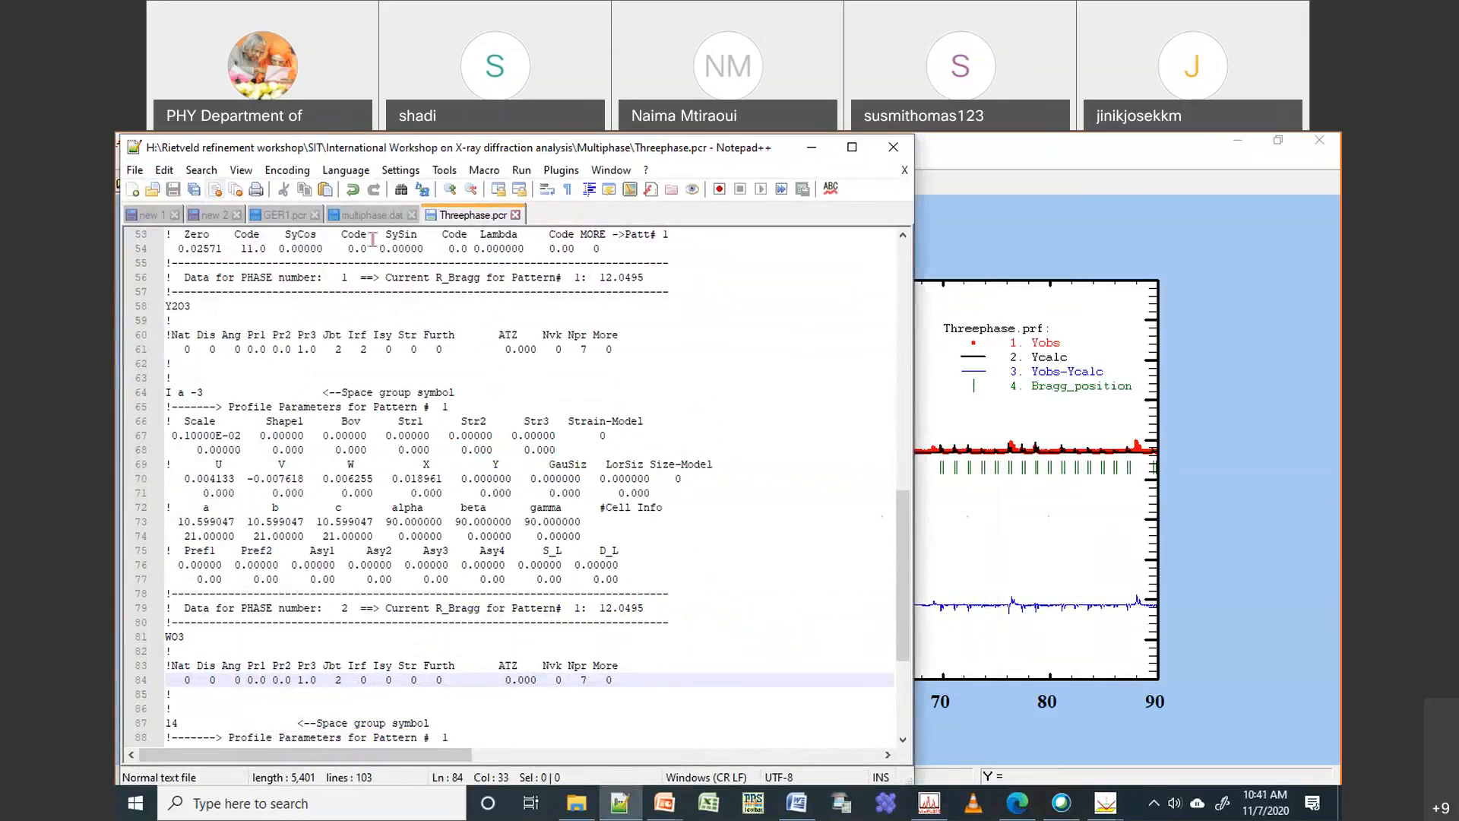
click(1025, 422)
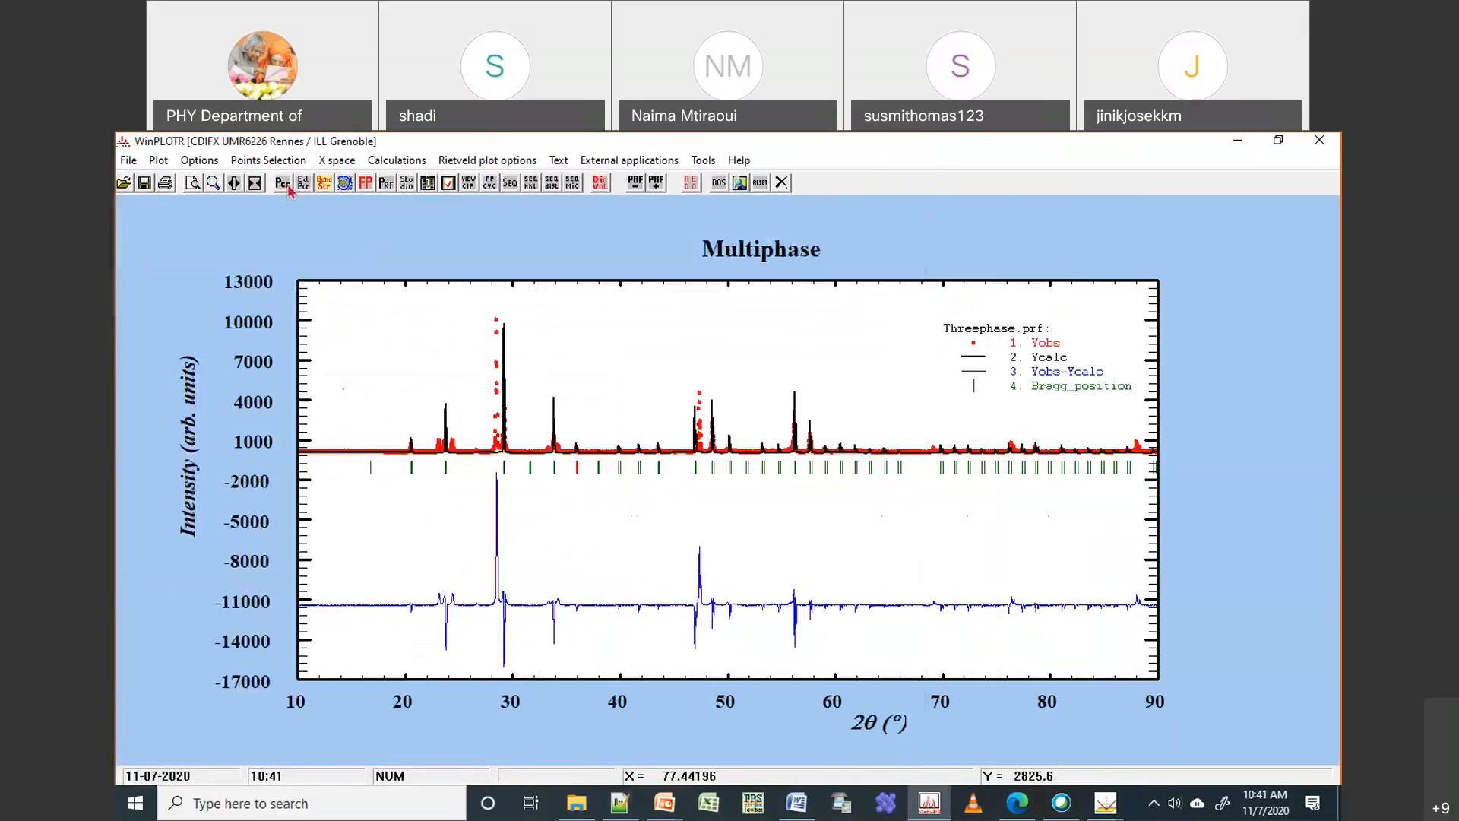
click(304, 188)
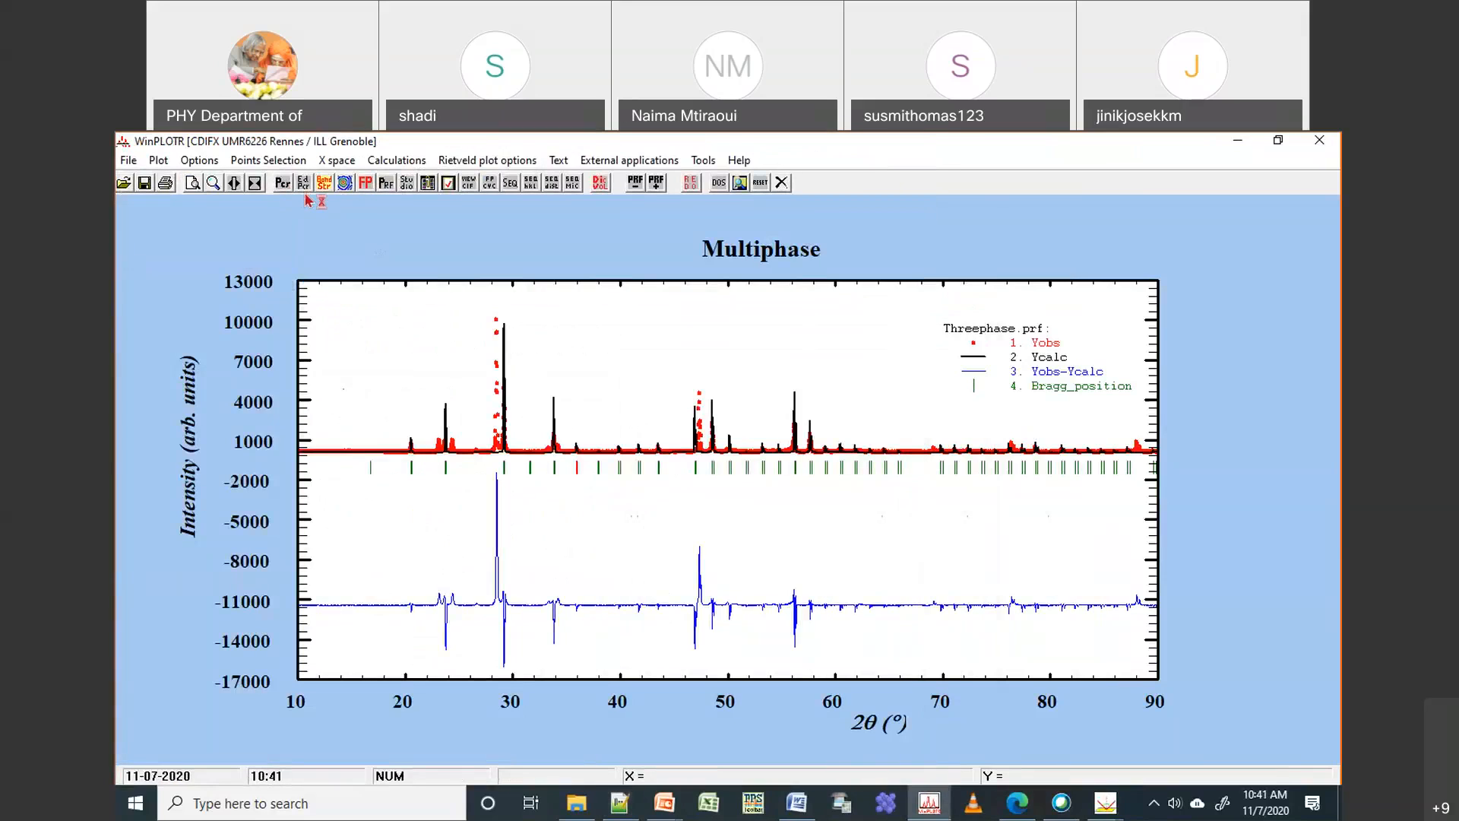
click(303, 191)
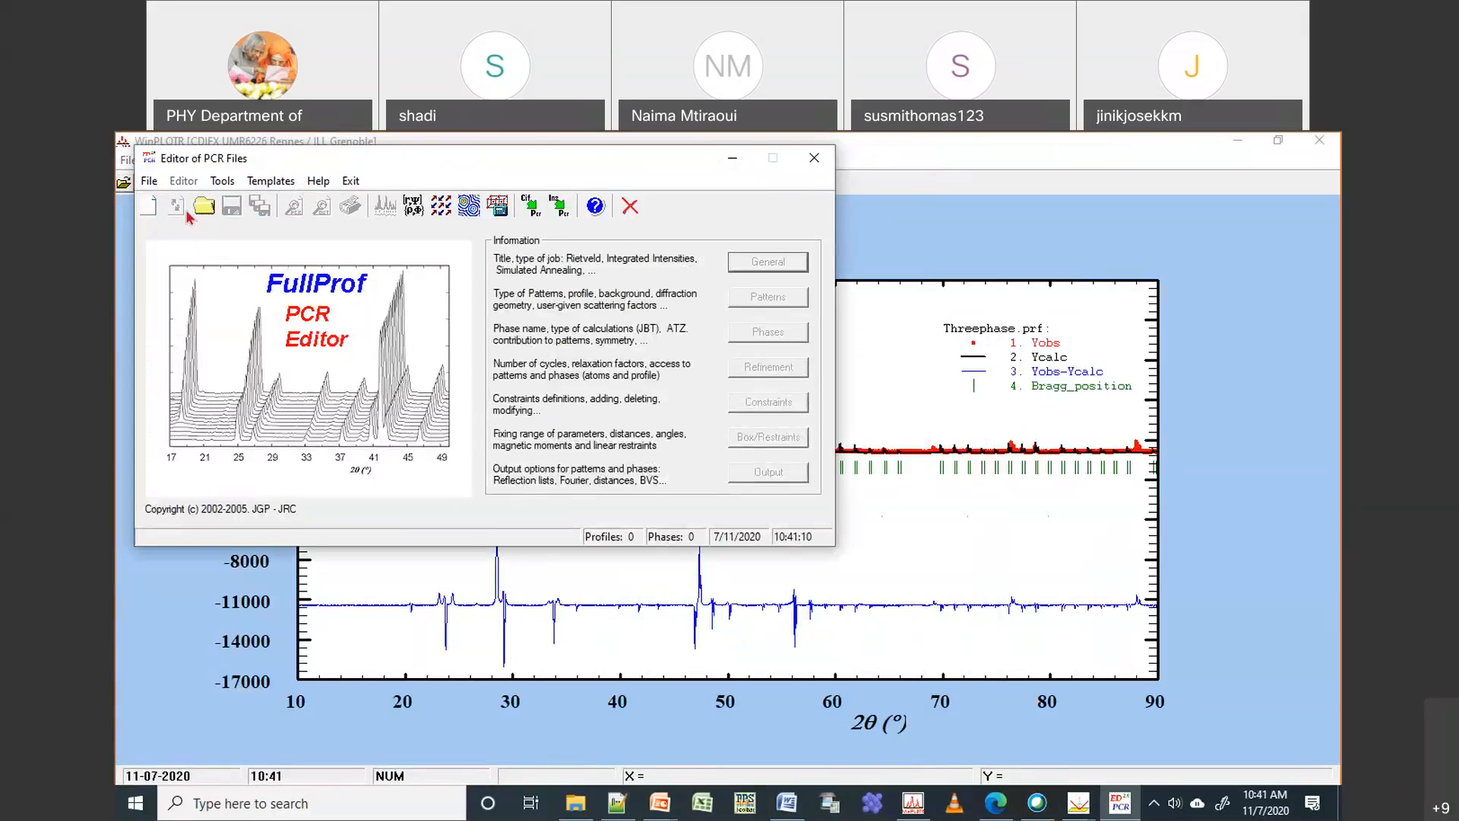
Open the Threephase PCR file from the Multiphase folder in the PCR editor
click(204, 206)
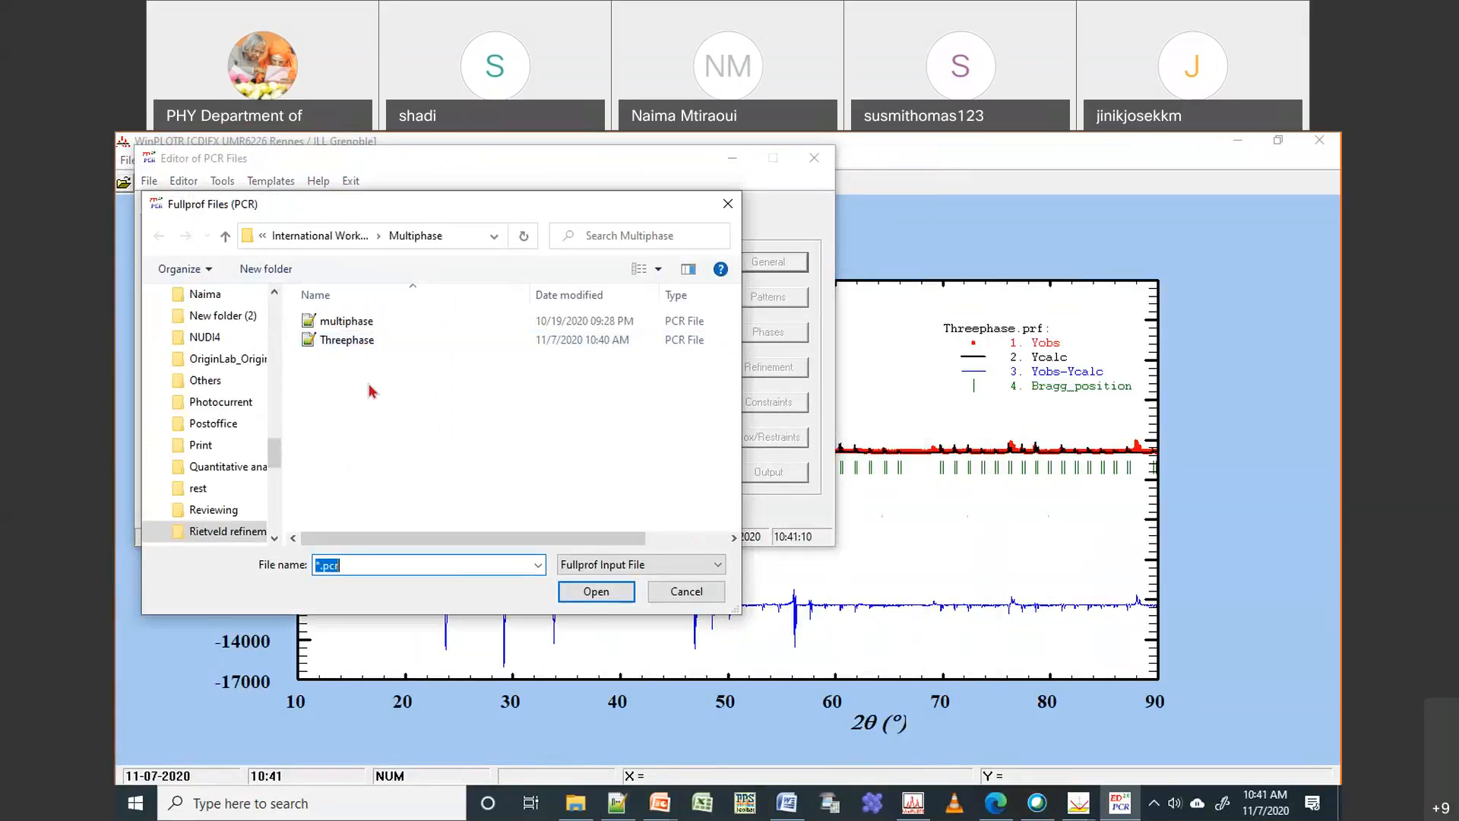
right_click(369, 384)
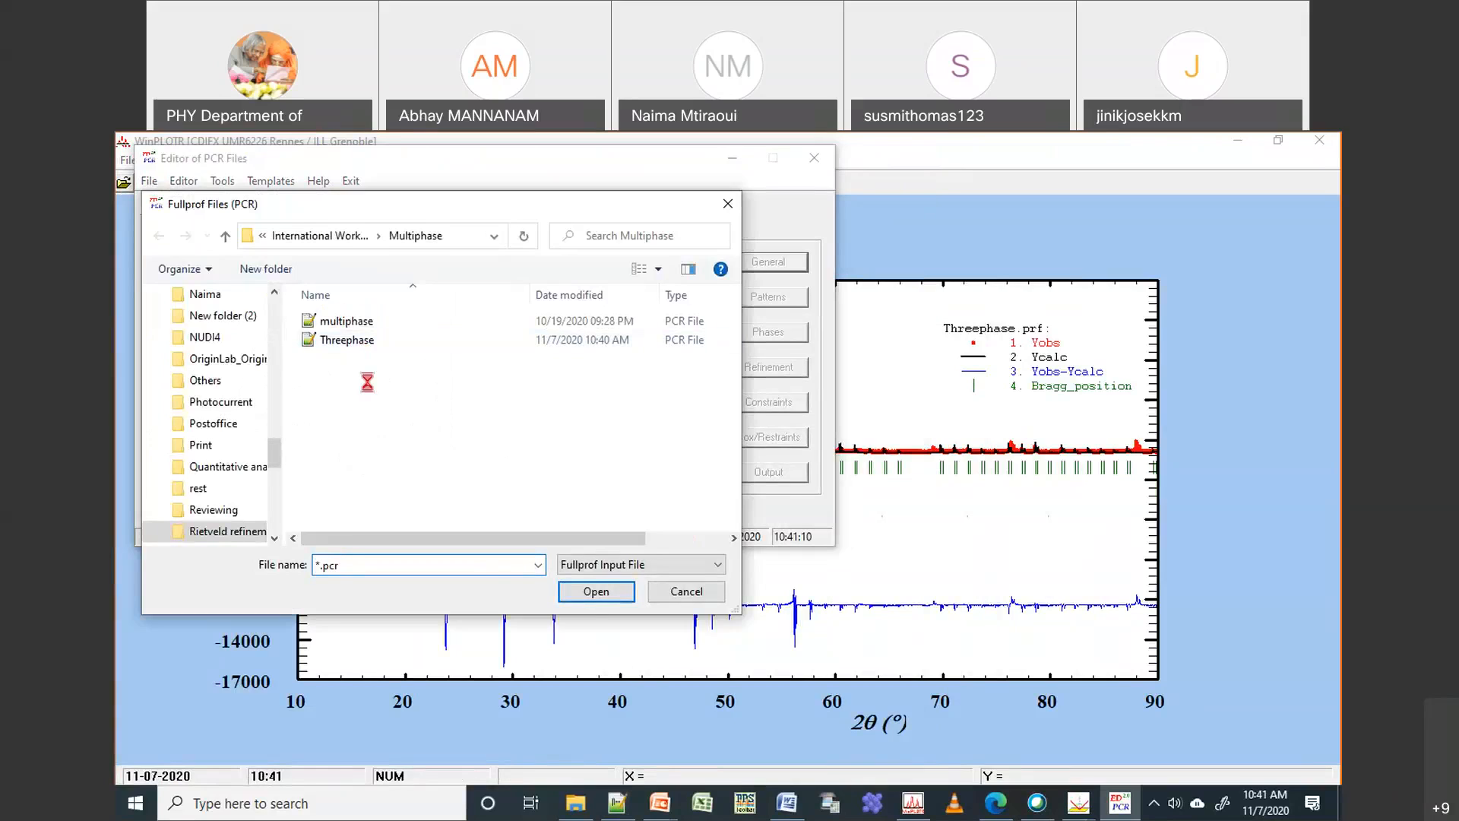
click(342, 346)
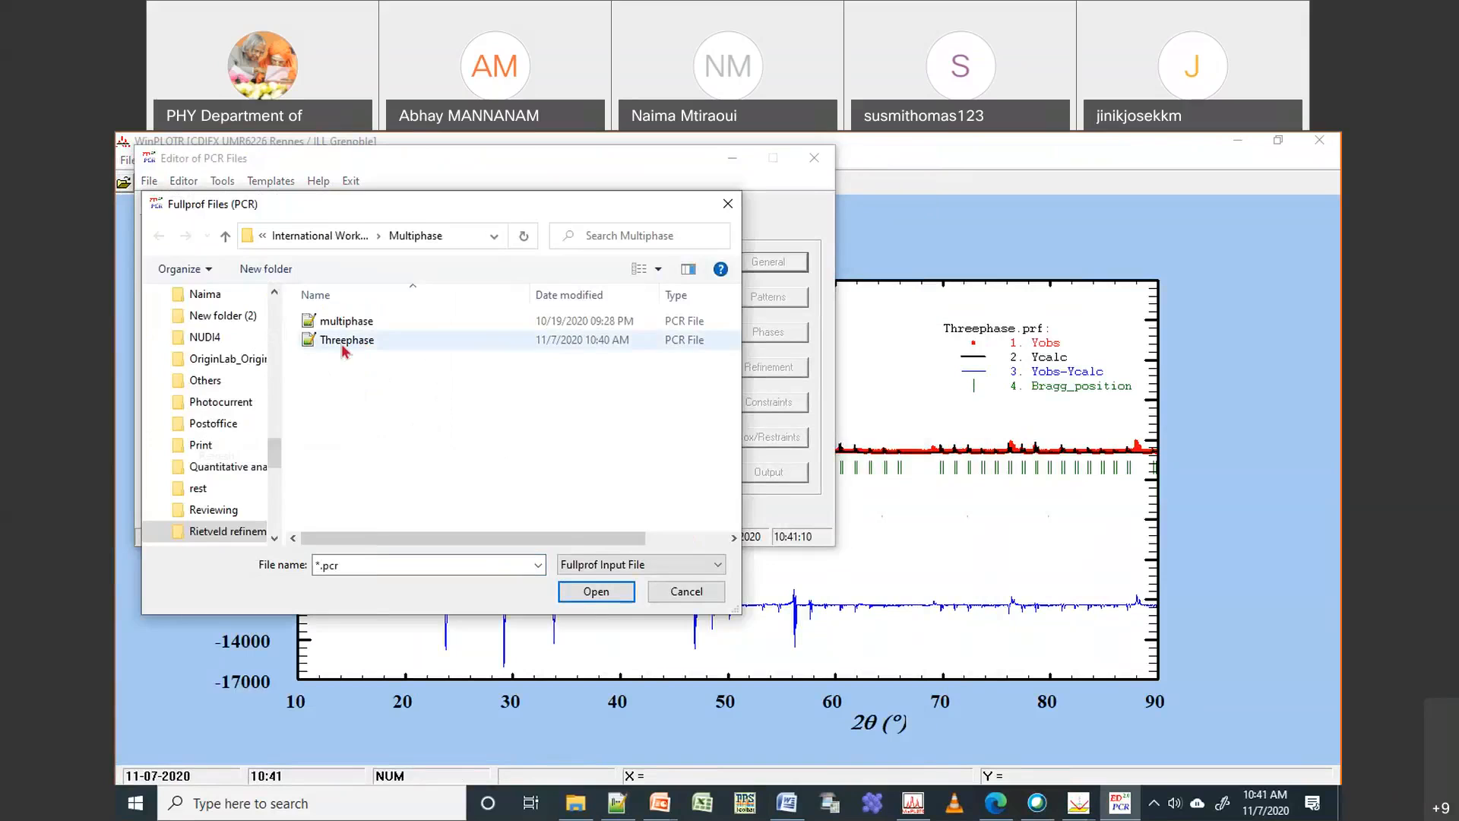
double_click(340, 344)
Check the phase information and the refinement settings without changing them, and close WinPLOTR
click(768, 335)
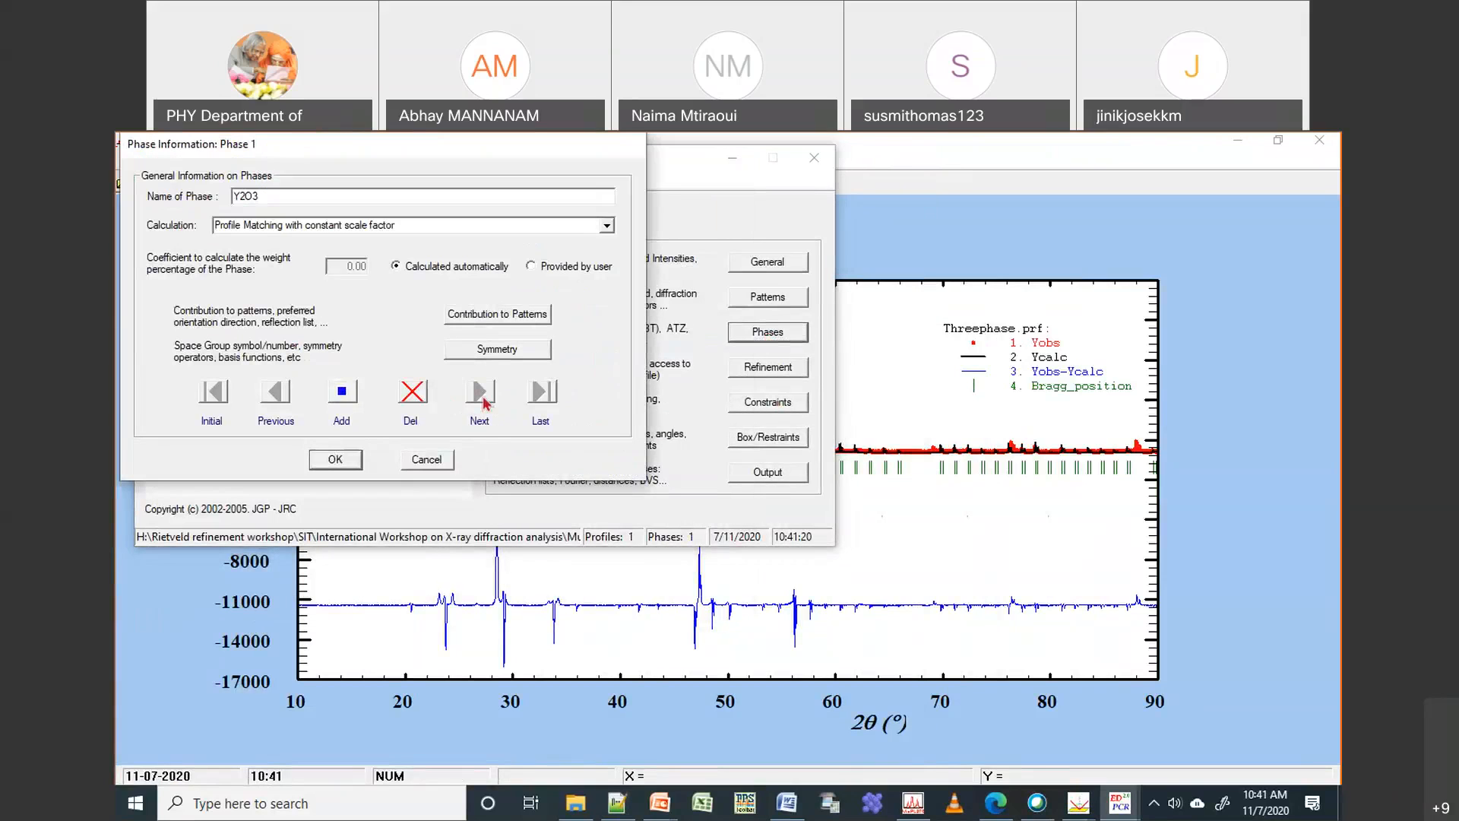
click(428, 460)
click(767, 368)
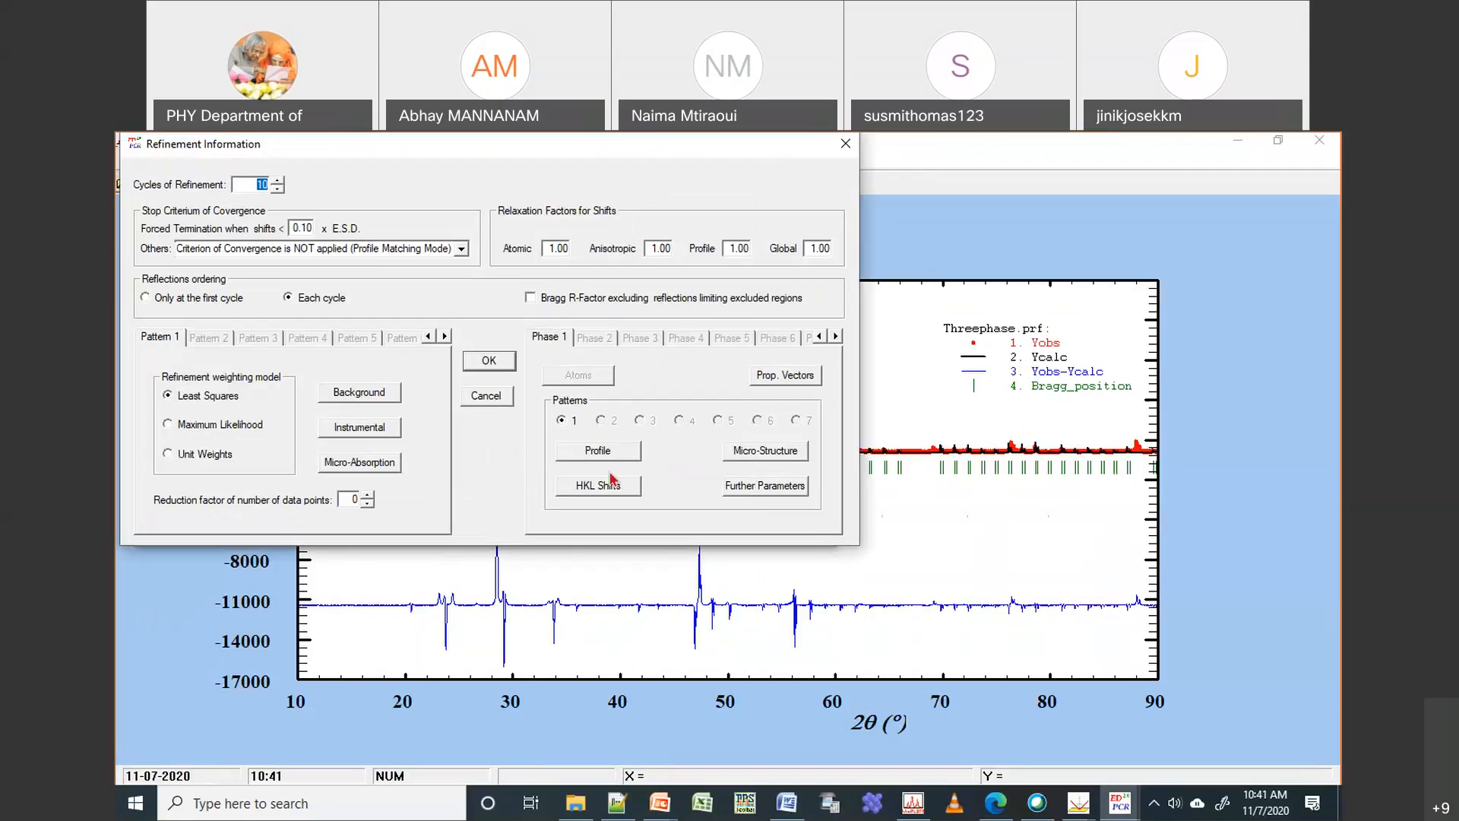
click(486, 395)
click(864, 338)
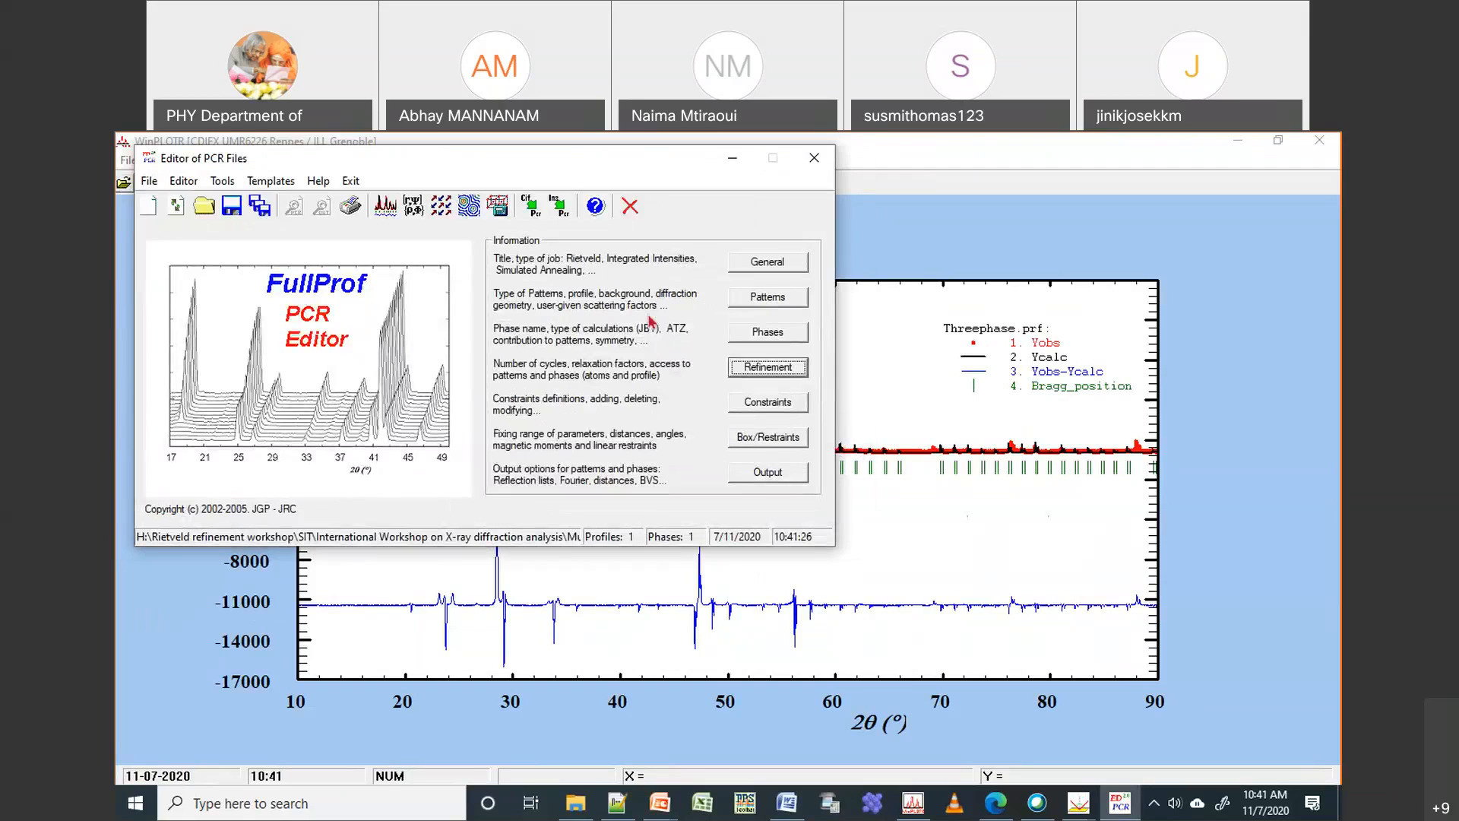
click(1318, 141)
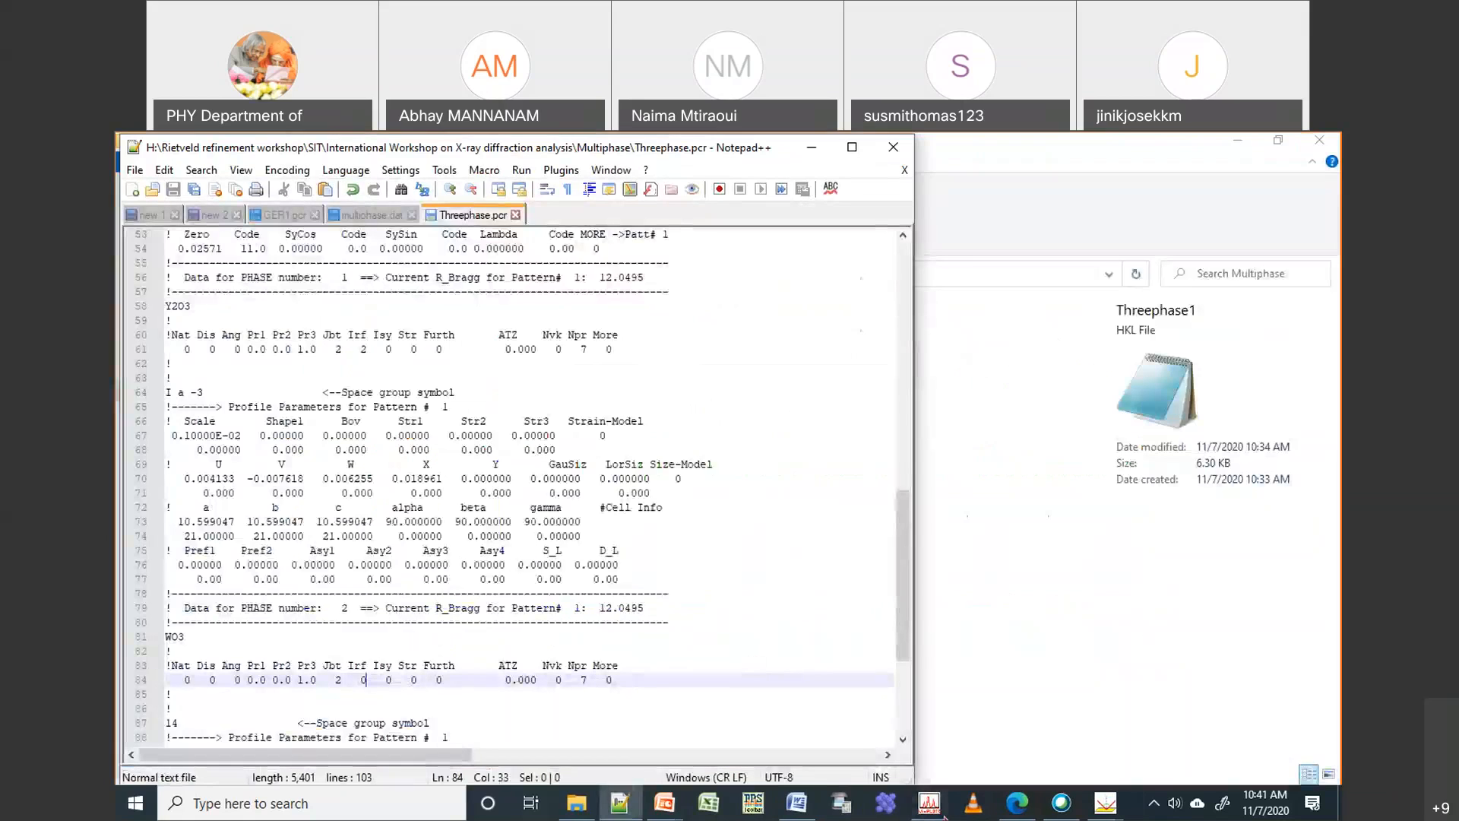
Switch to Threephase.pcr in Notepad++, set the number of phases (Nph) to 2 and save the file
click(613, 803)
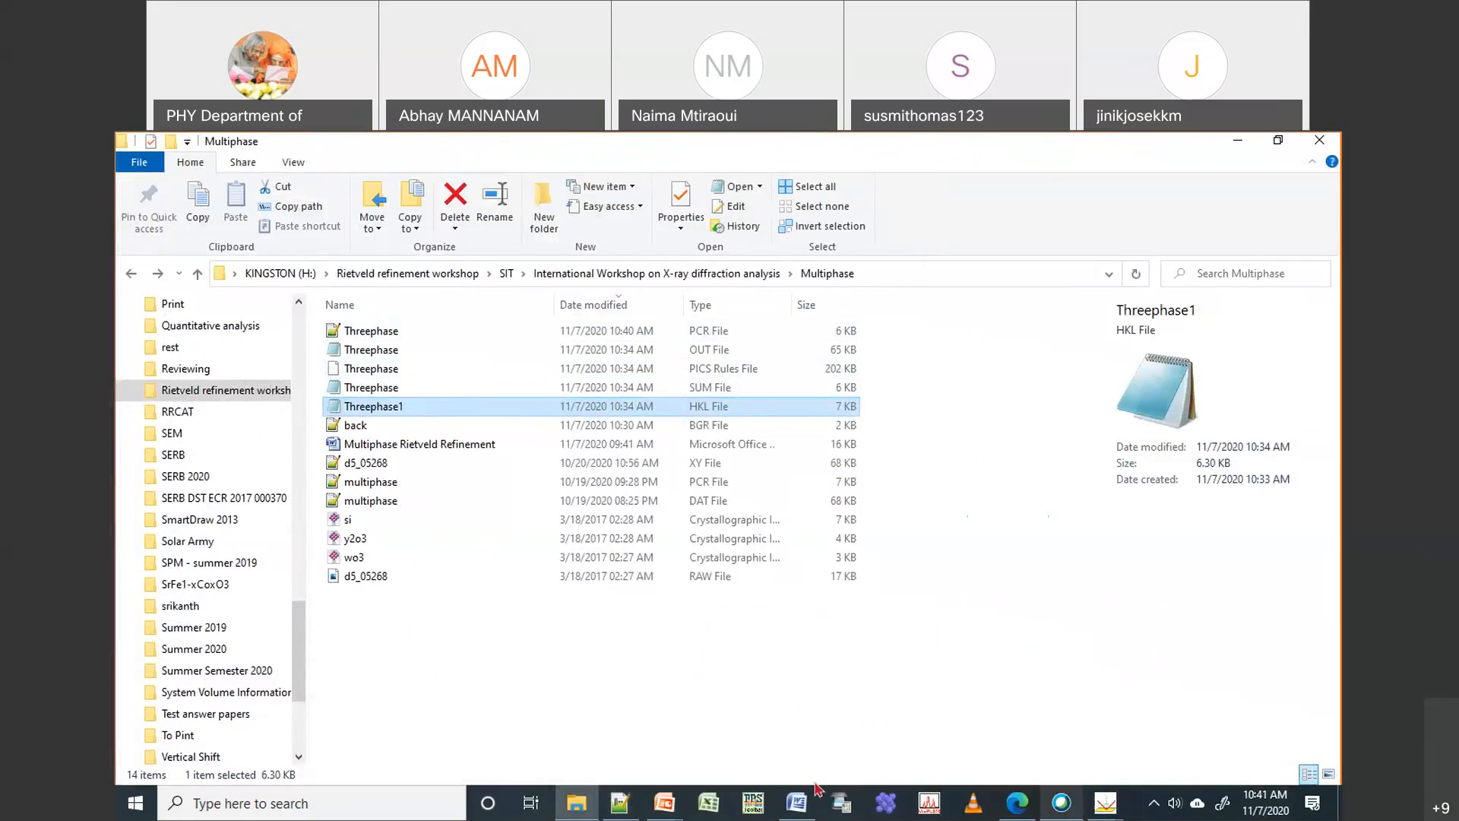
click(633, 810)
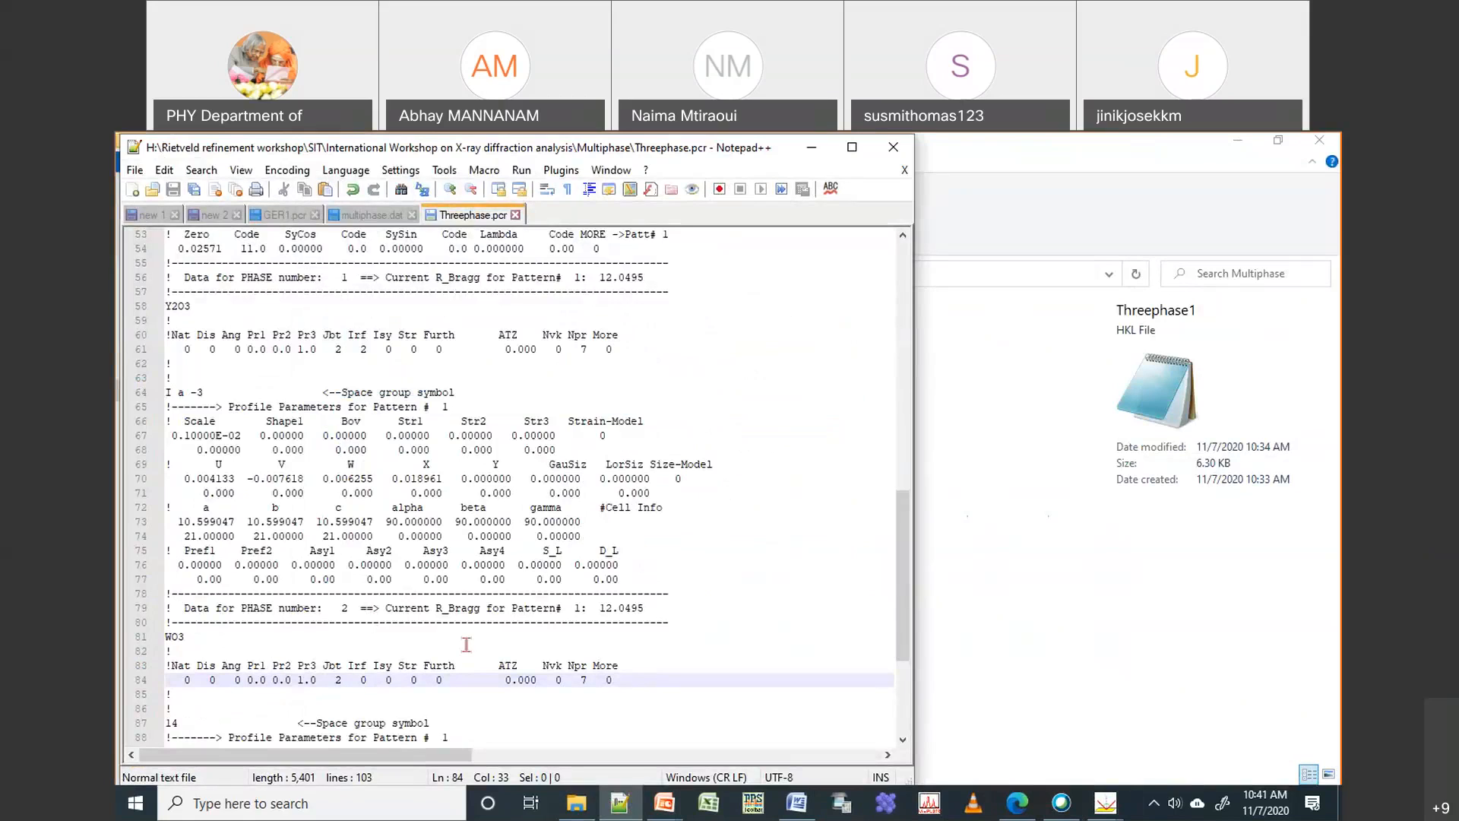
scroll(466, 644, up, 17)
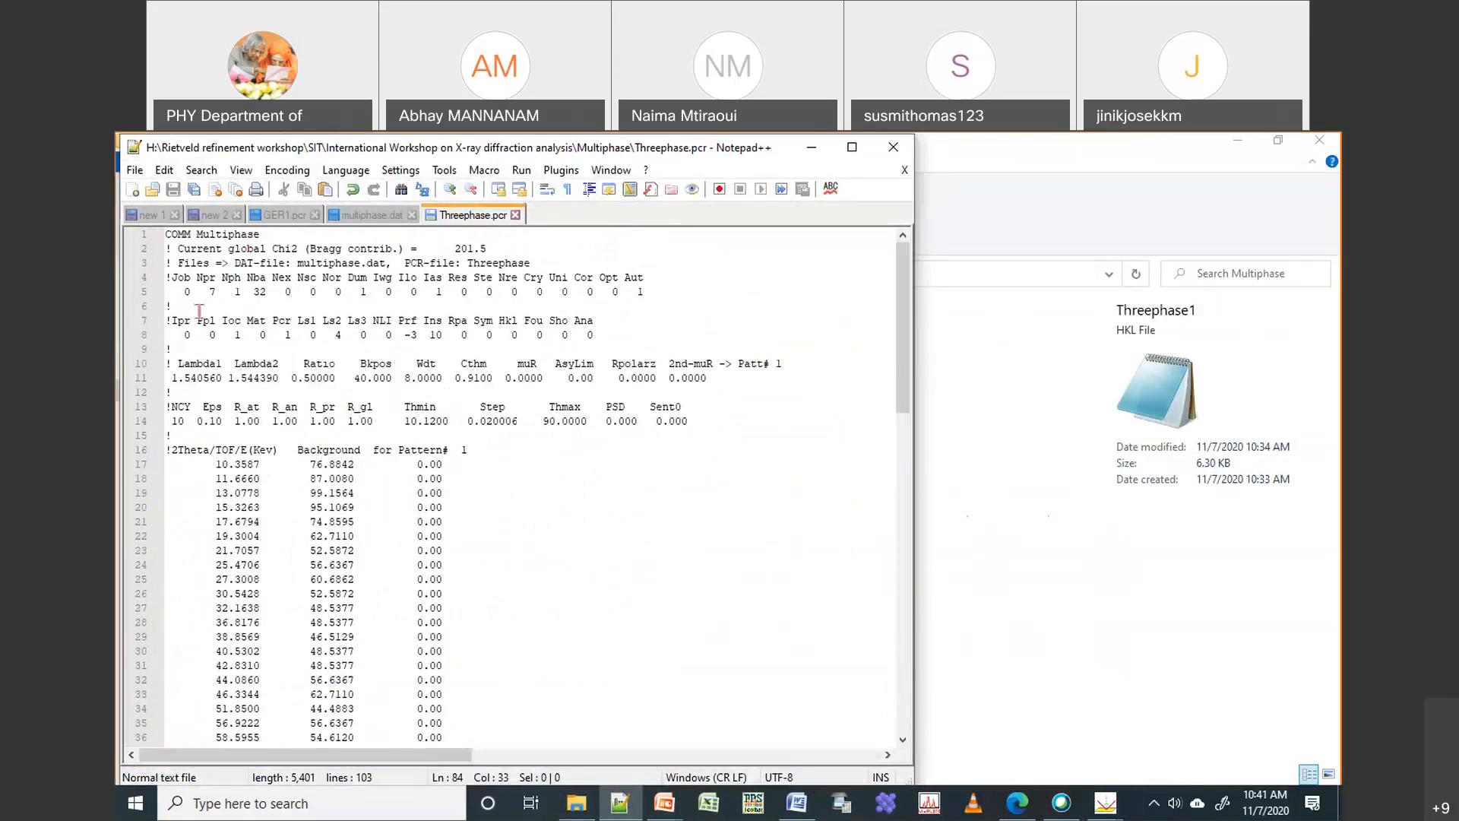
double_click(238, 292)
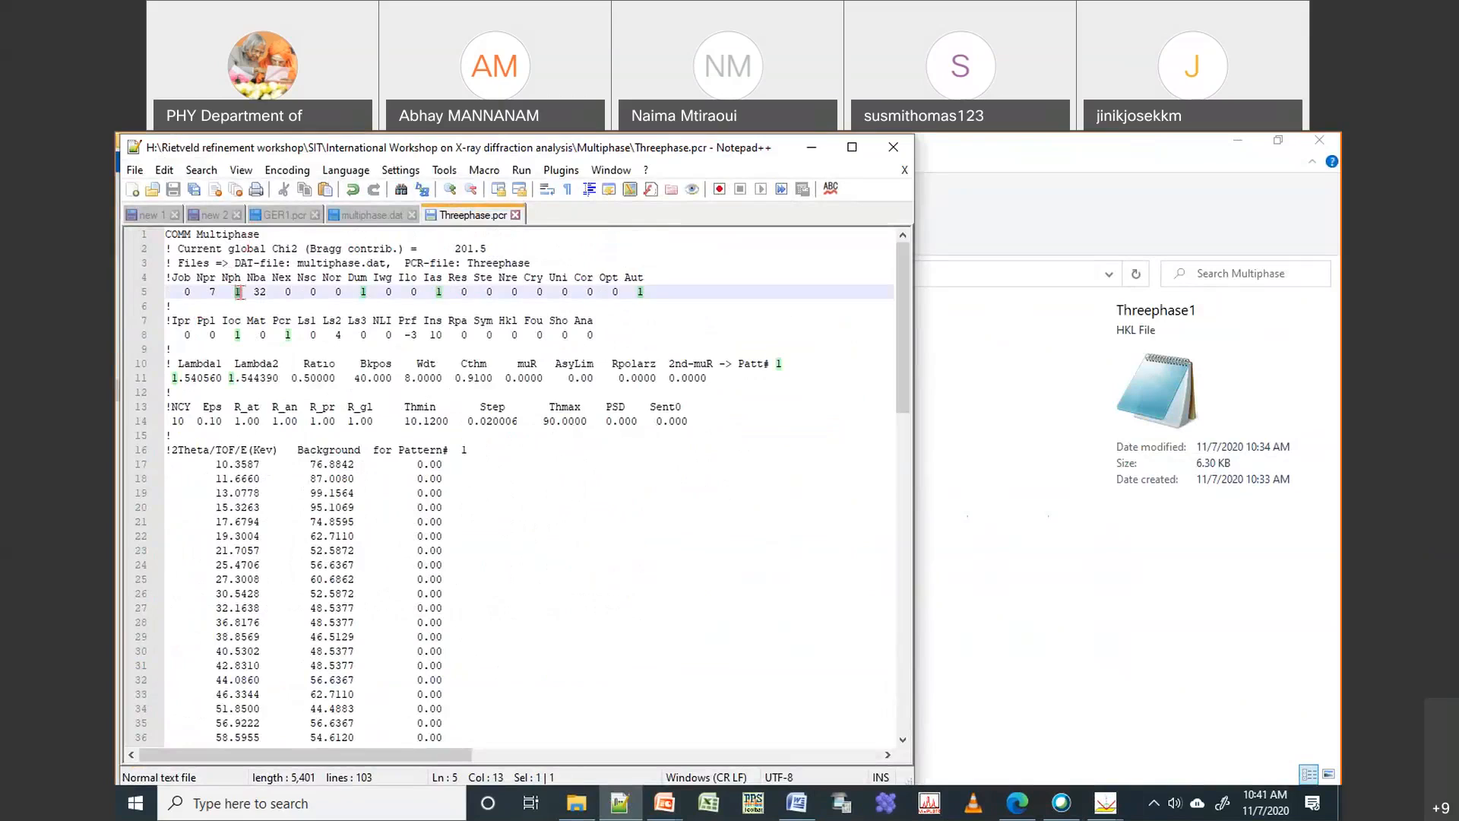
text(2)
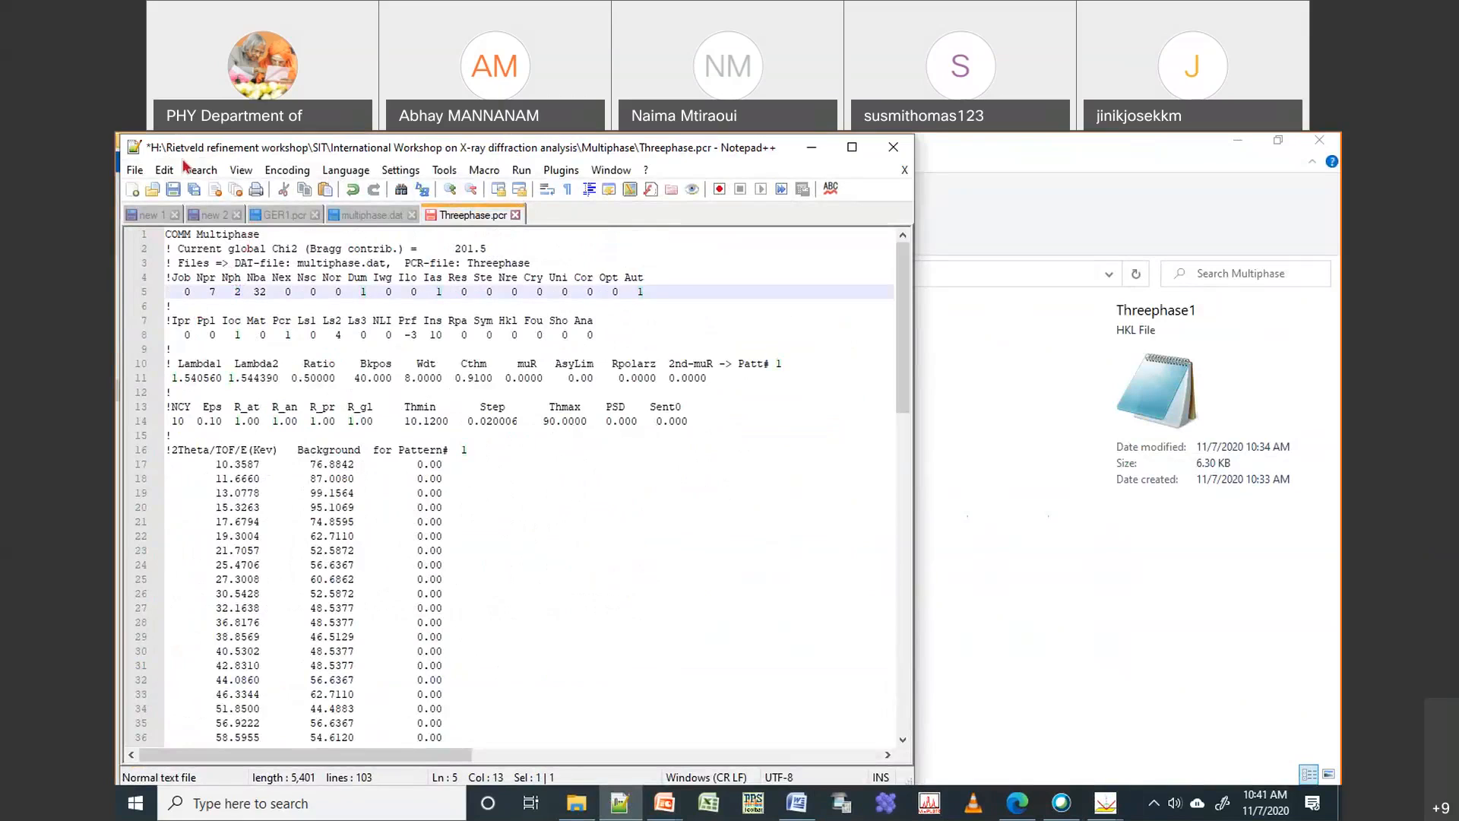
click(173, 189)
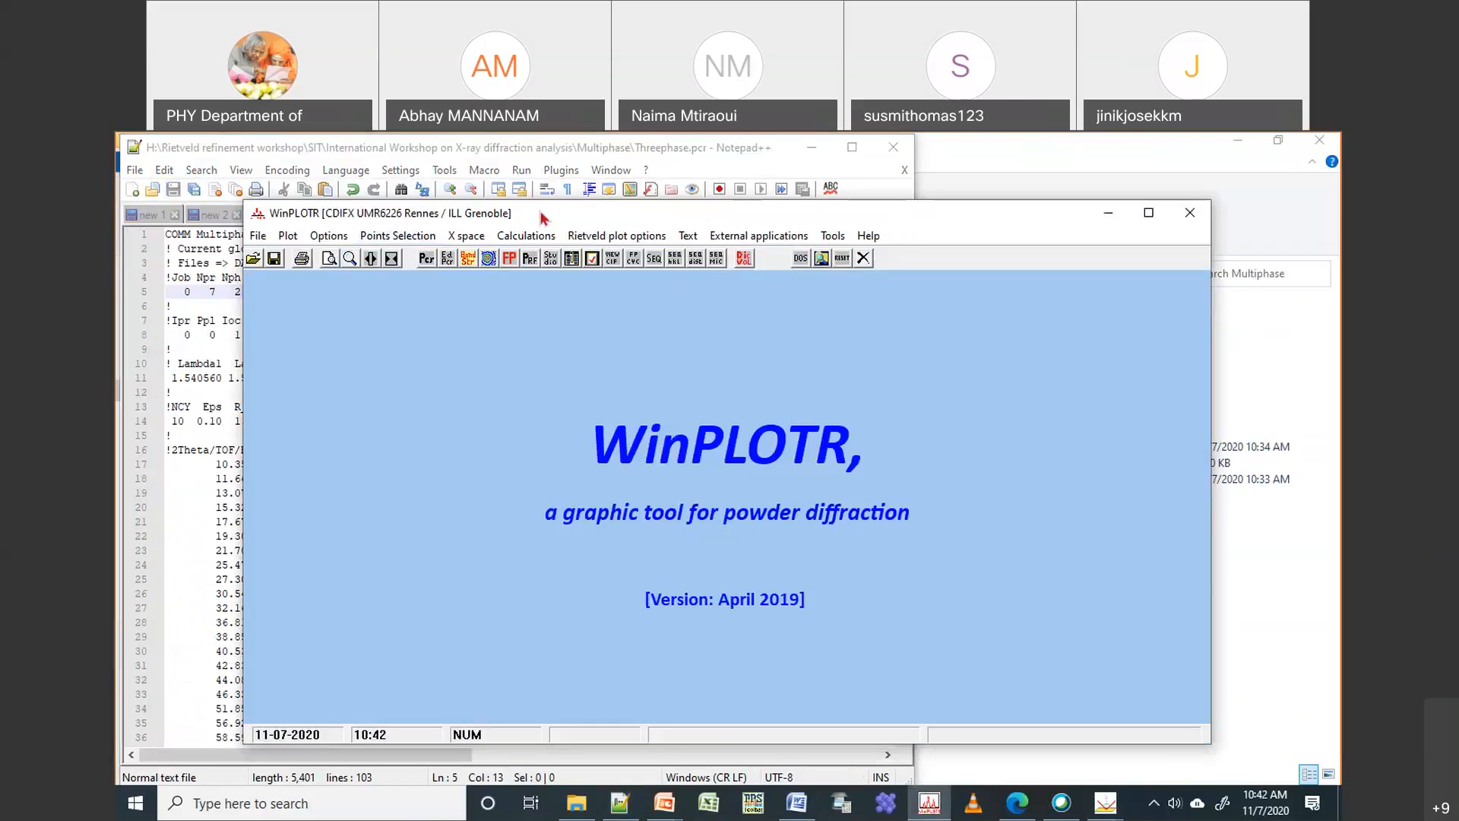
Open the Threephase PCR file in the PCR editor launched from WinPLOTR, using the Multiphase folder path copied from File Explorer
double_click(540, 213)
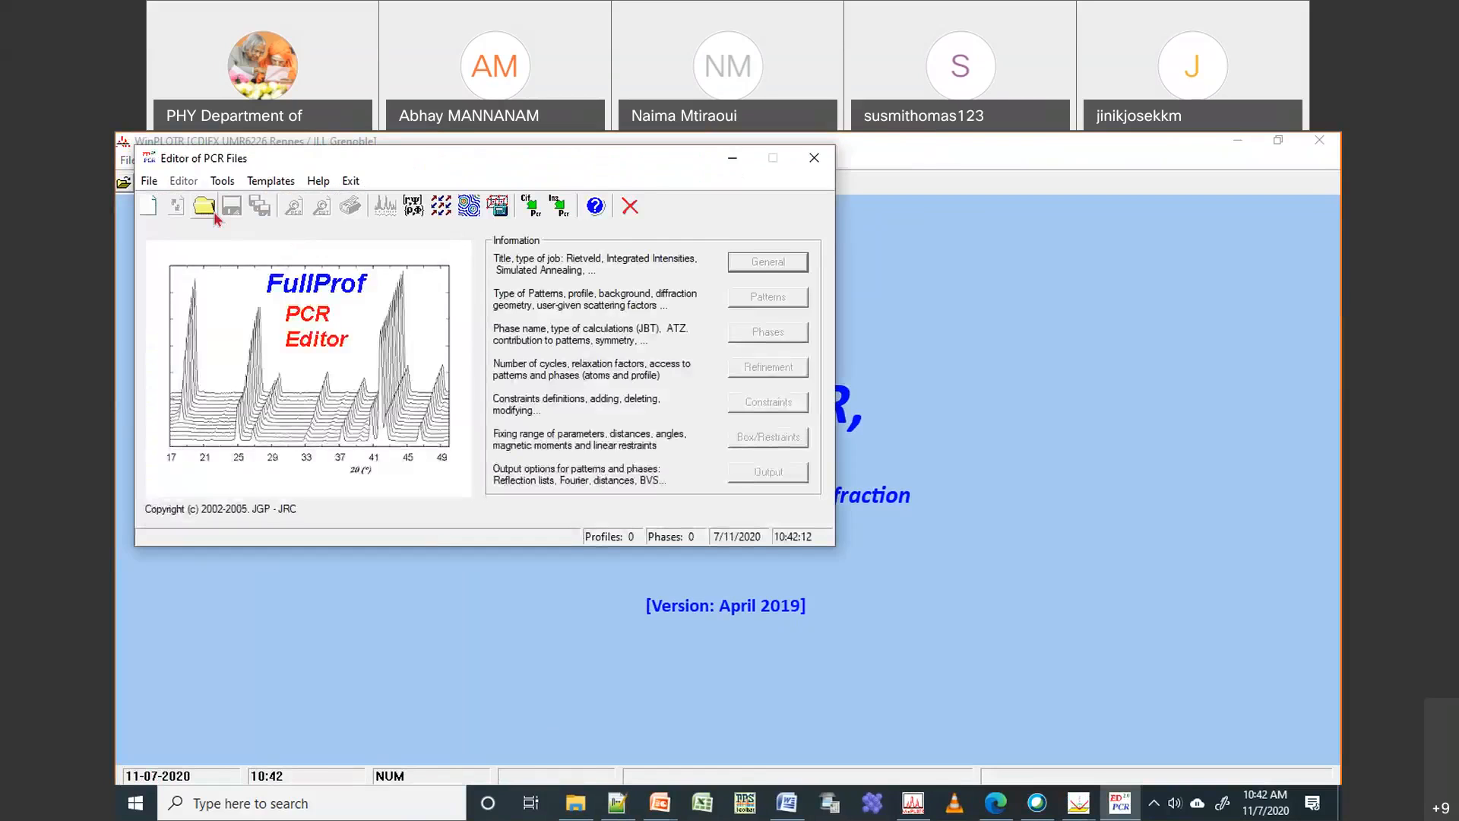
click(212, 219)
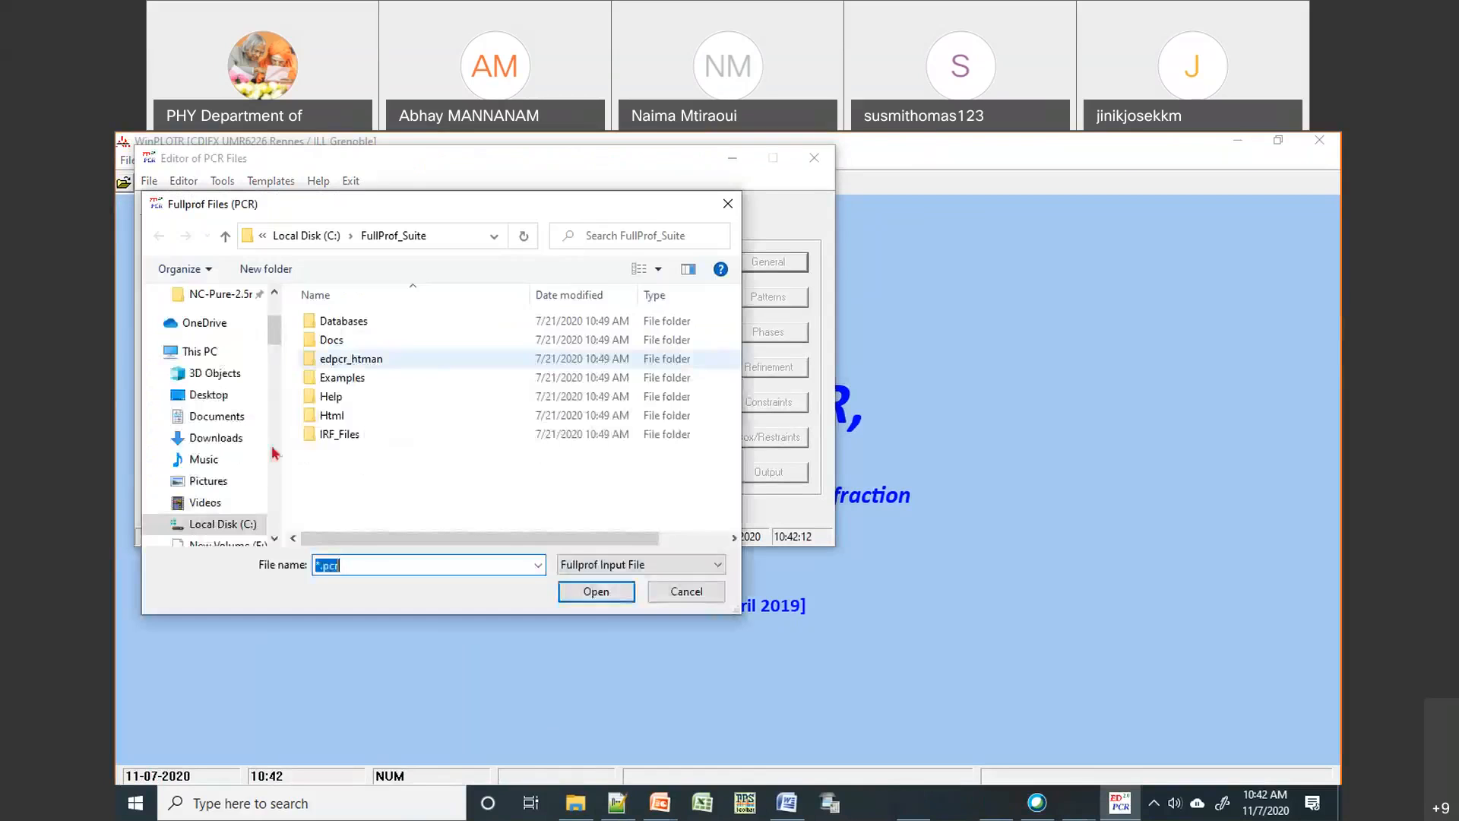
text(------------------------------------------)
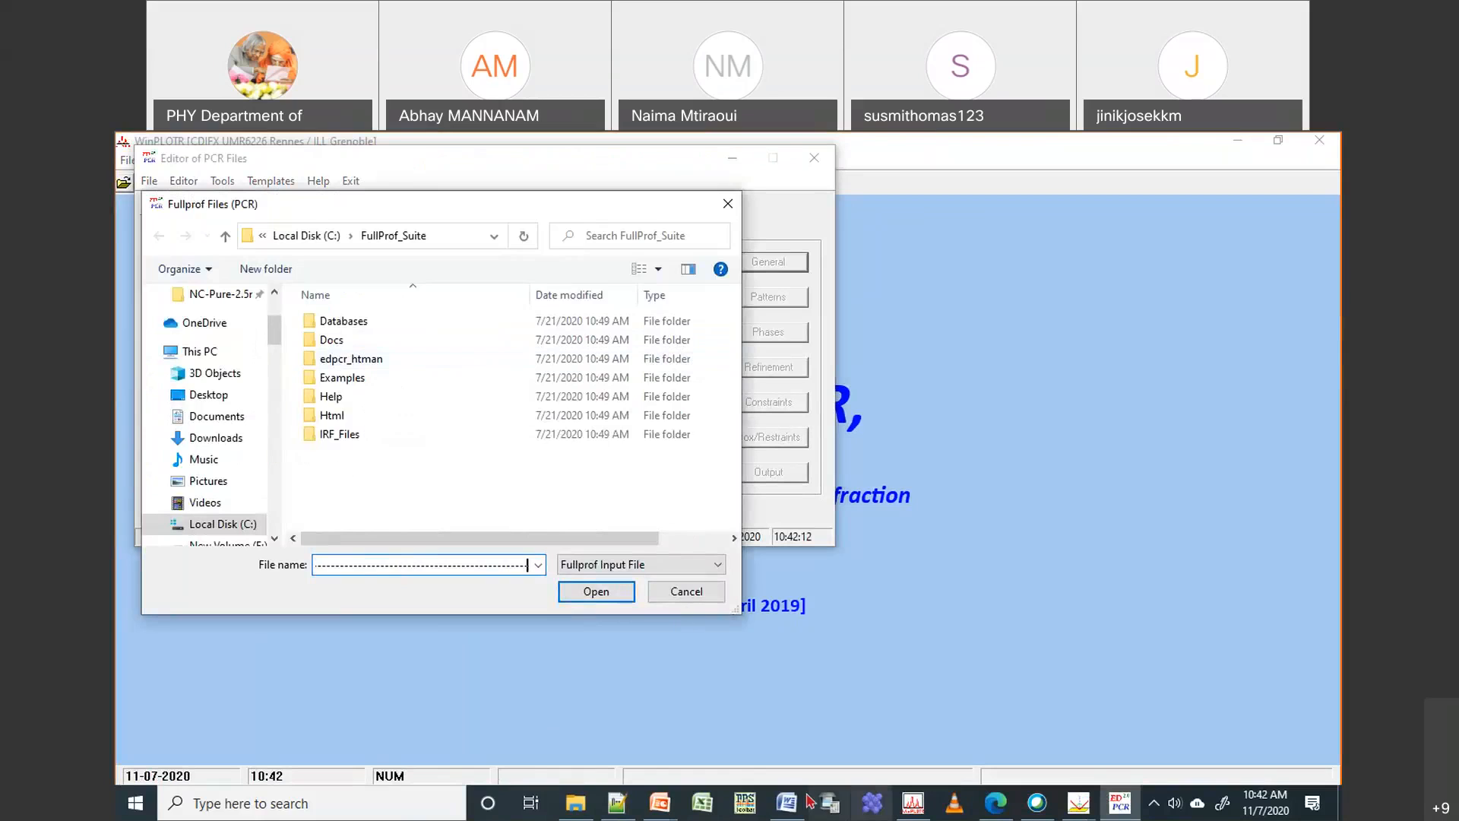
click(578, 803)
click(879, 274)
key(BackSpace)
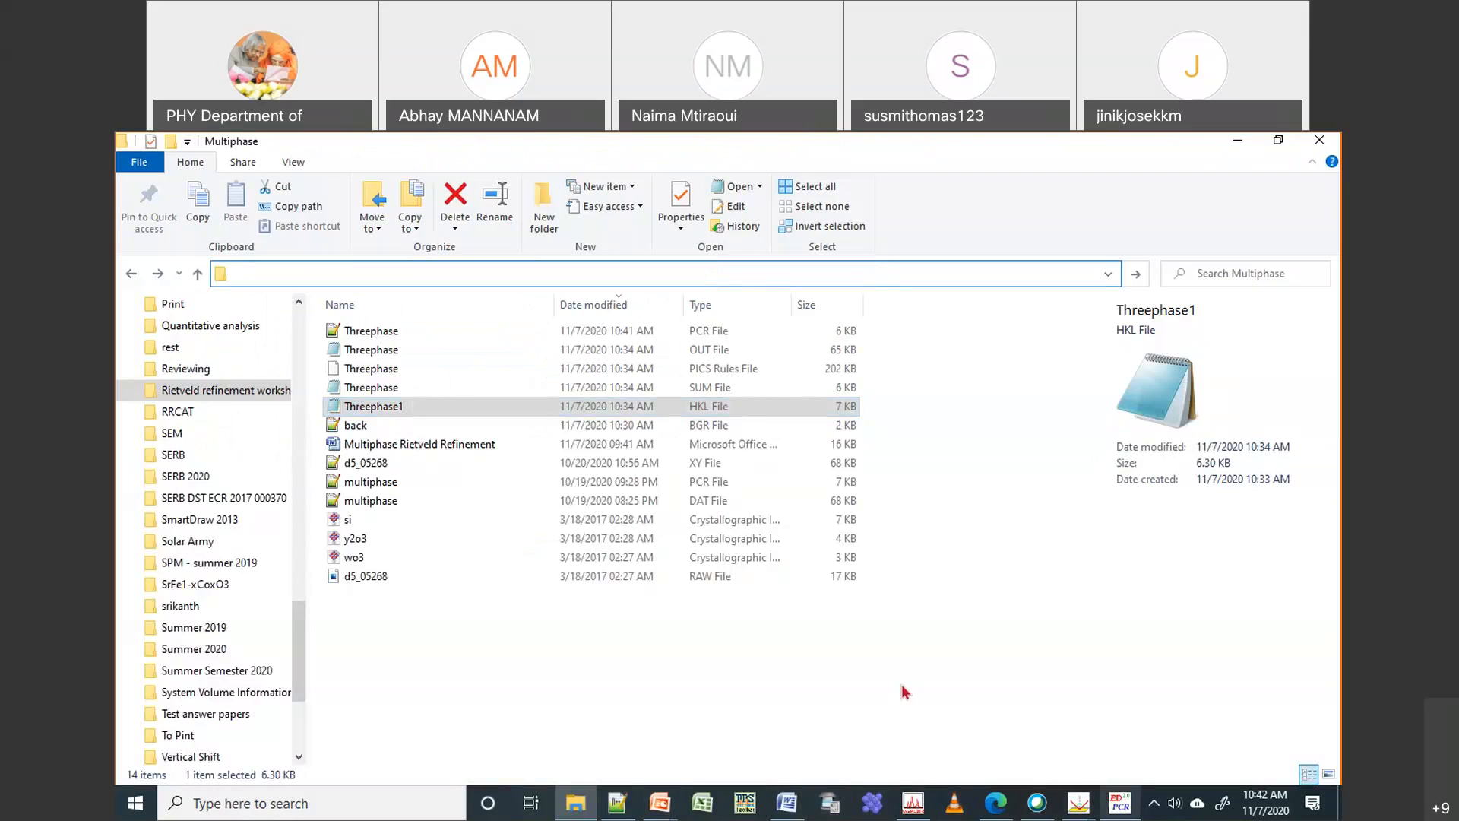
click(1119, 803)
key(ctrl+v)
click(585, 595)
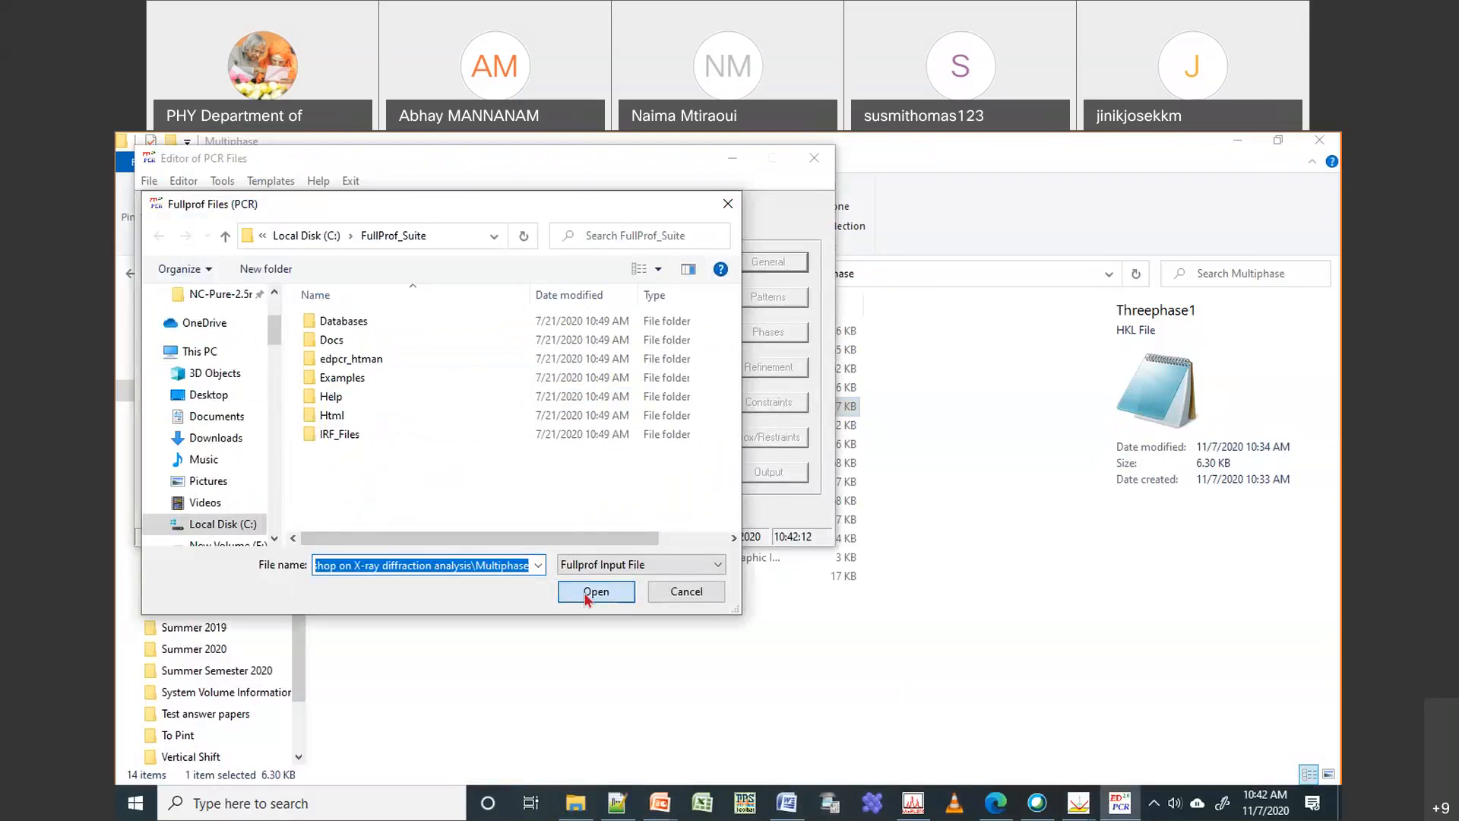
click(586, 597)
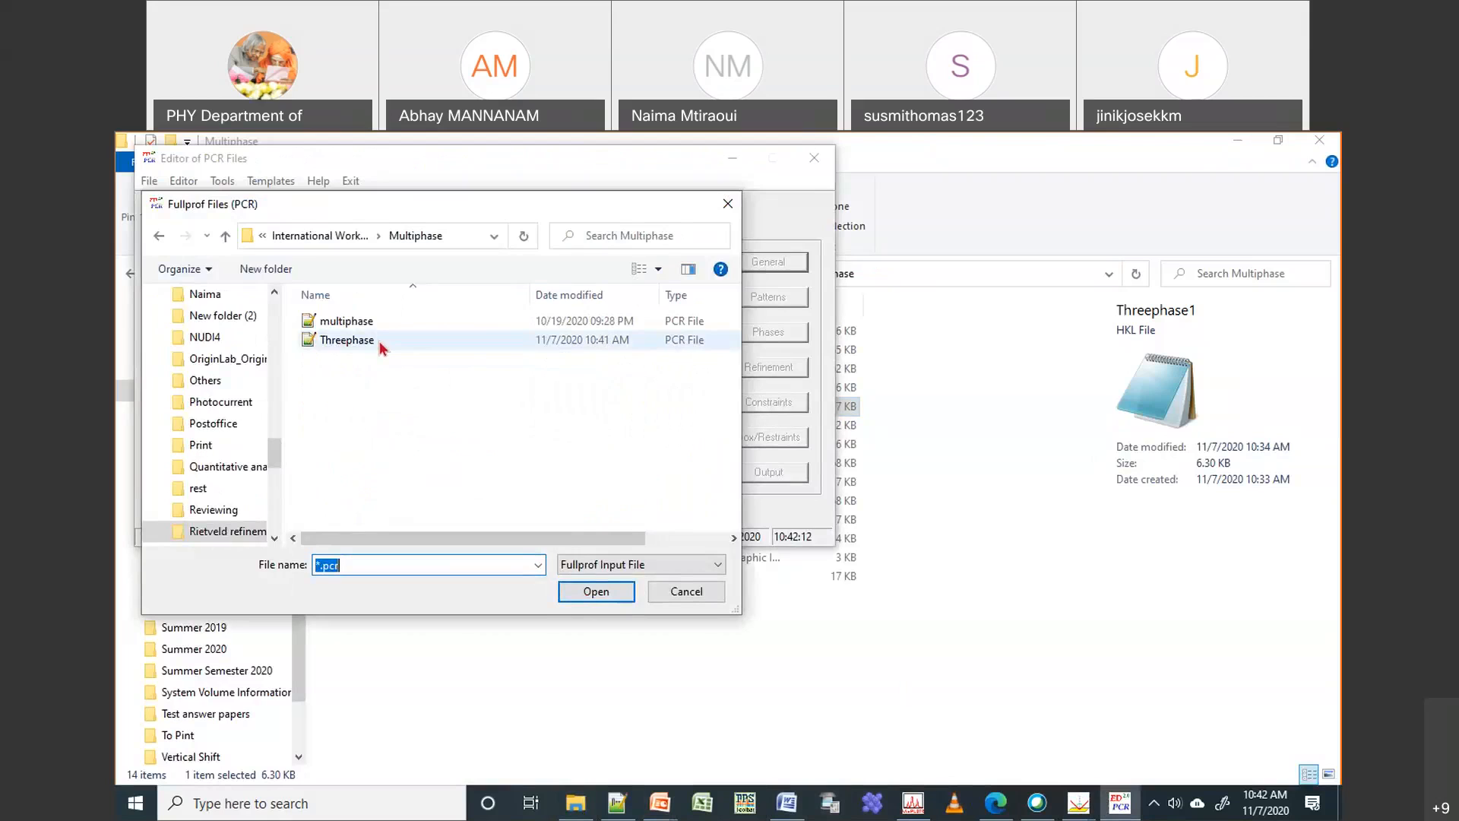
double_click(380, 341)
Review the space group symmetry and the pattern contribution settings of phase 2, WO3, and accept them as they are
click(767, 331)
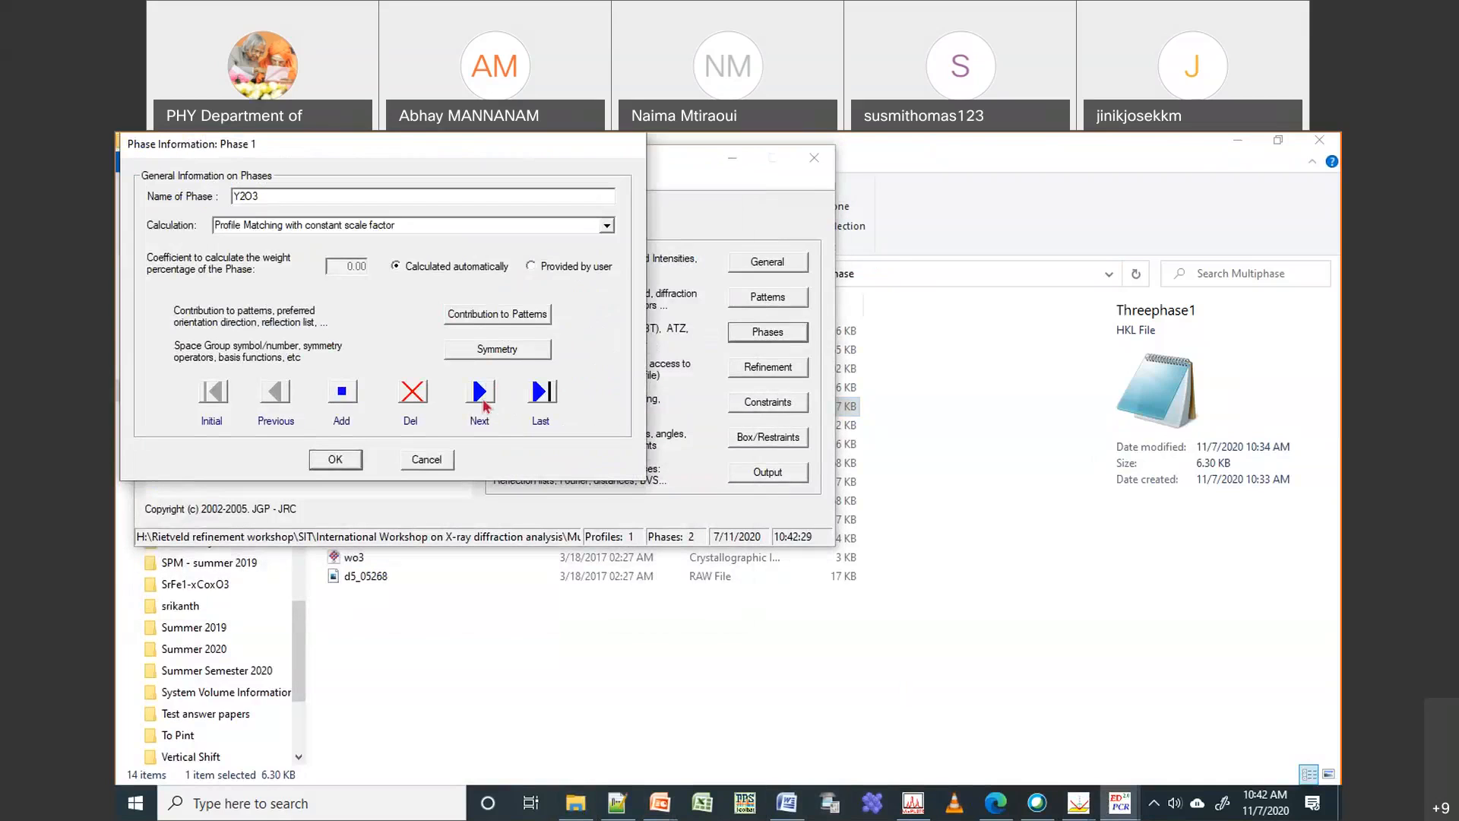
click(482, 401)
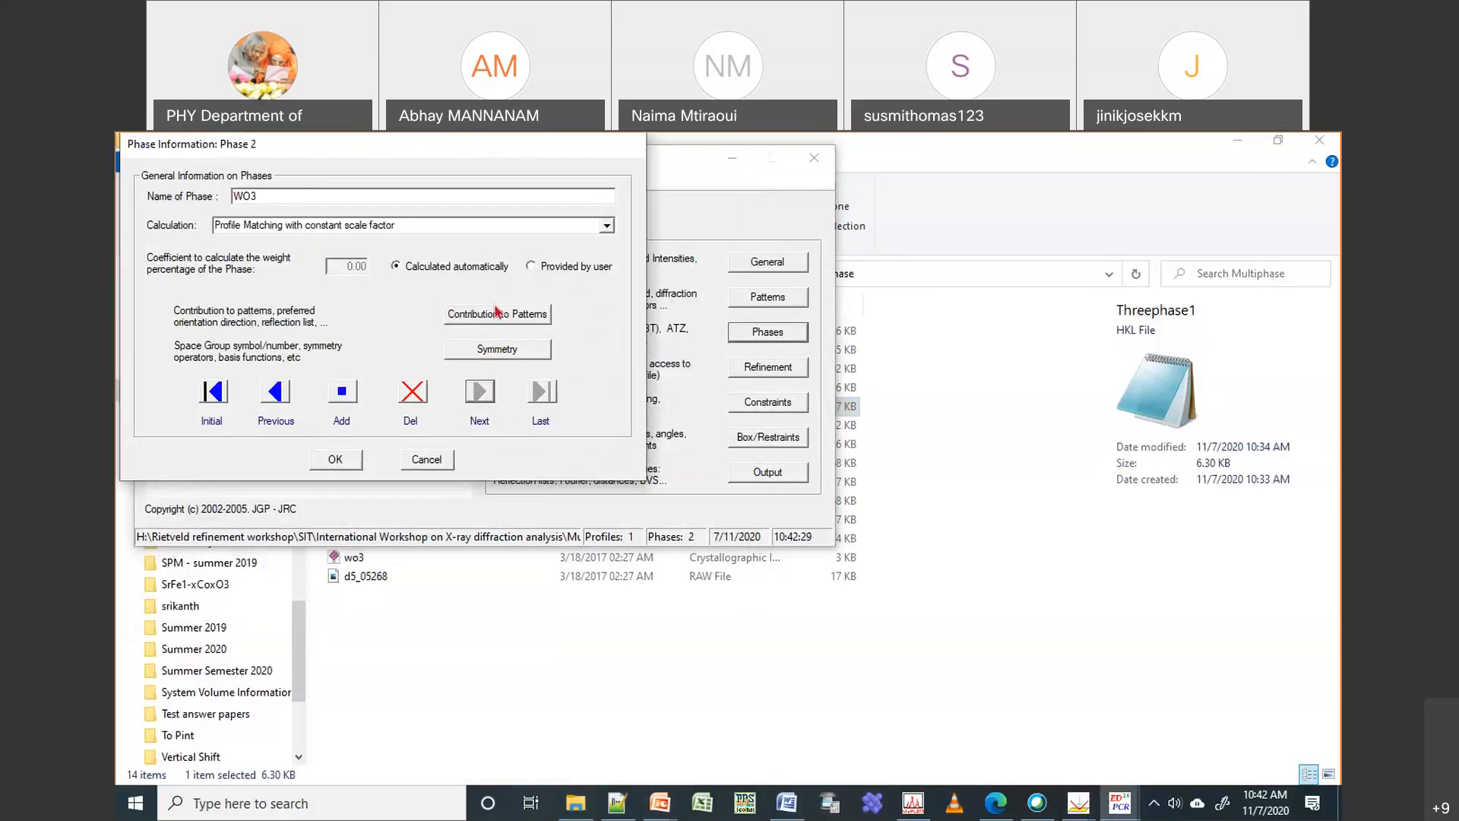
click(499, 352)
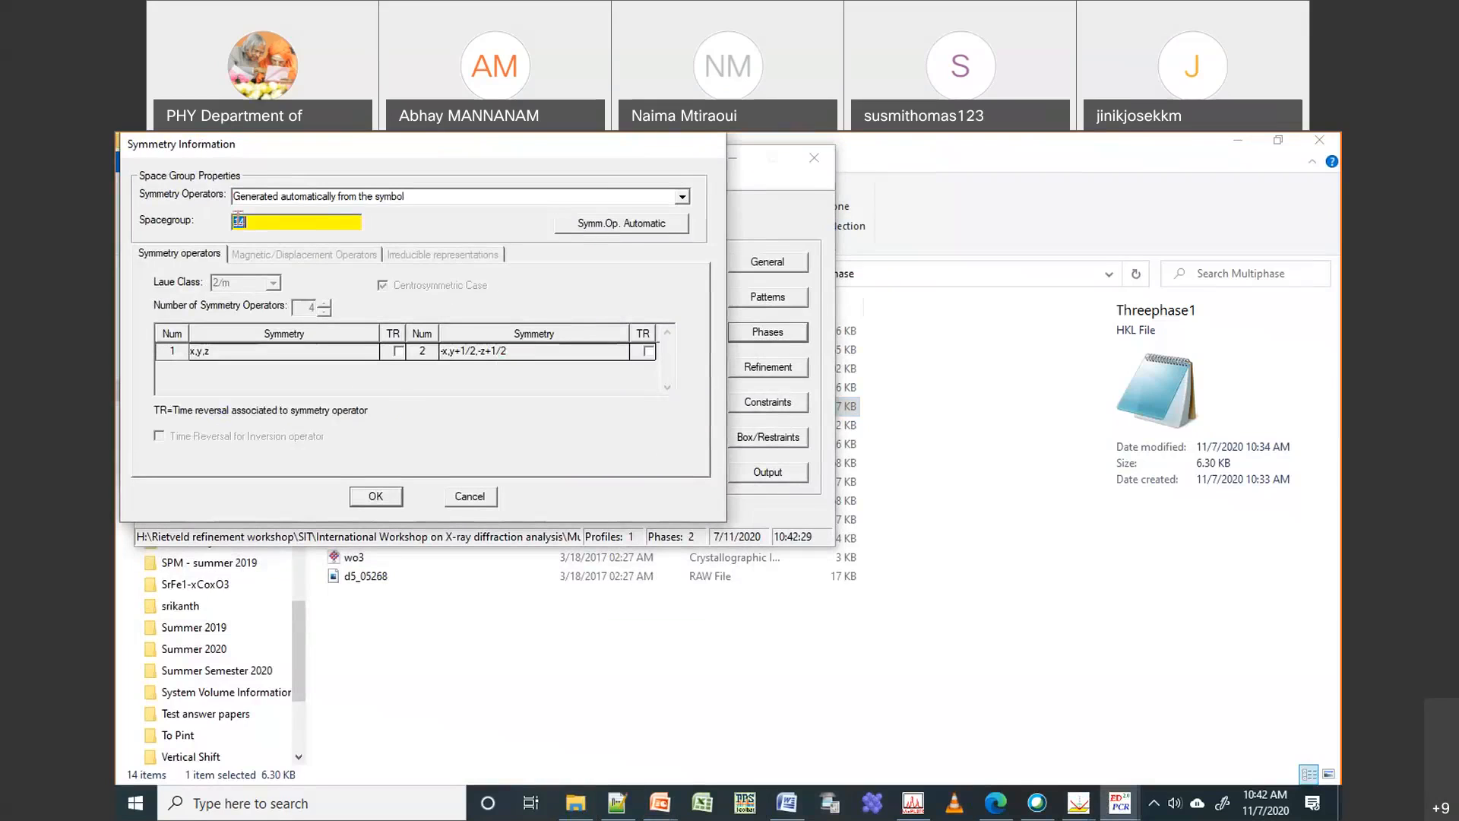
click(383, 506)
click(521, 320)
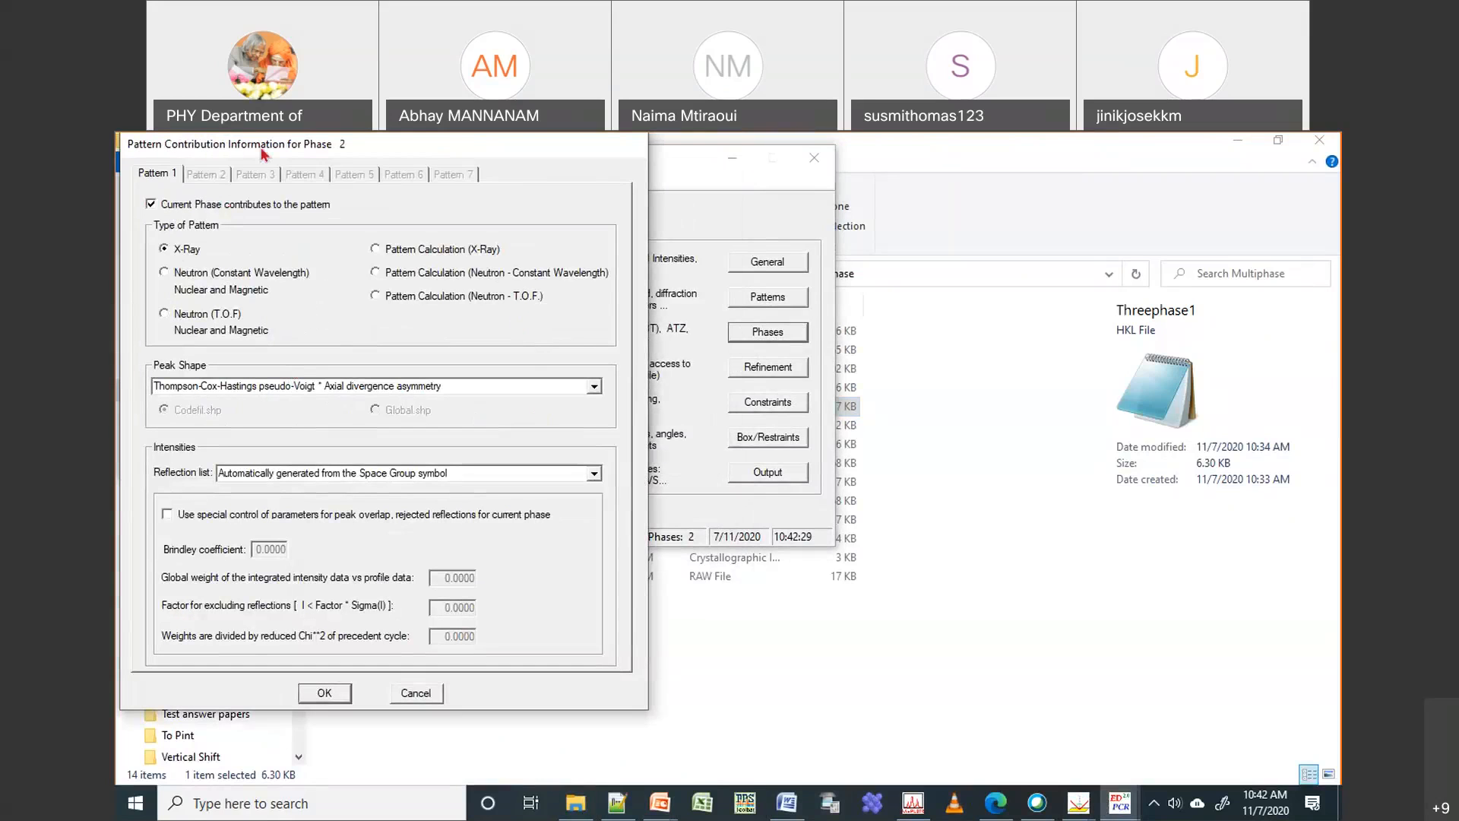
drag(261, 148, 422, 181)
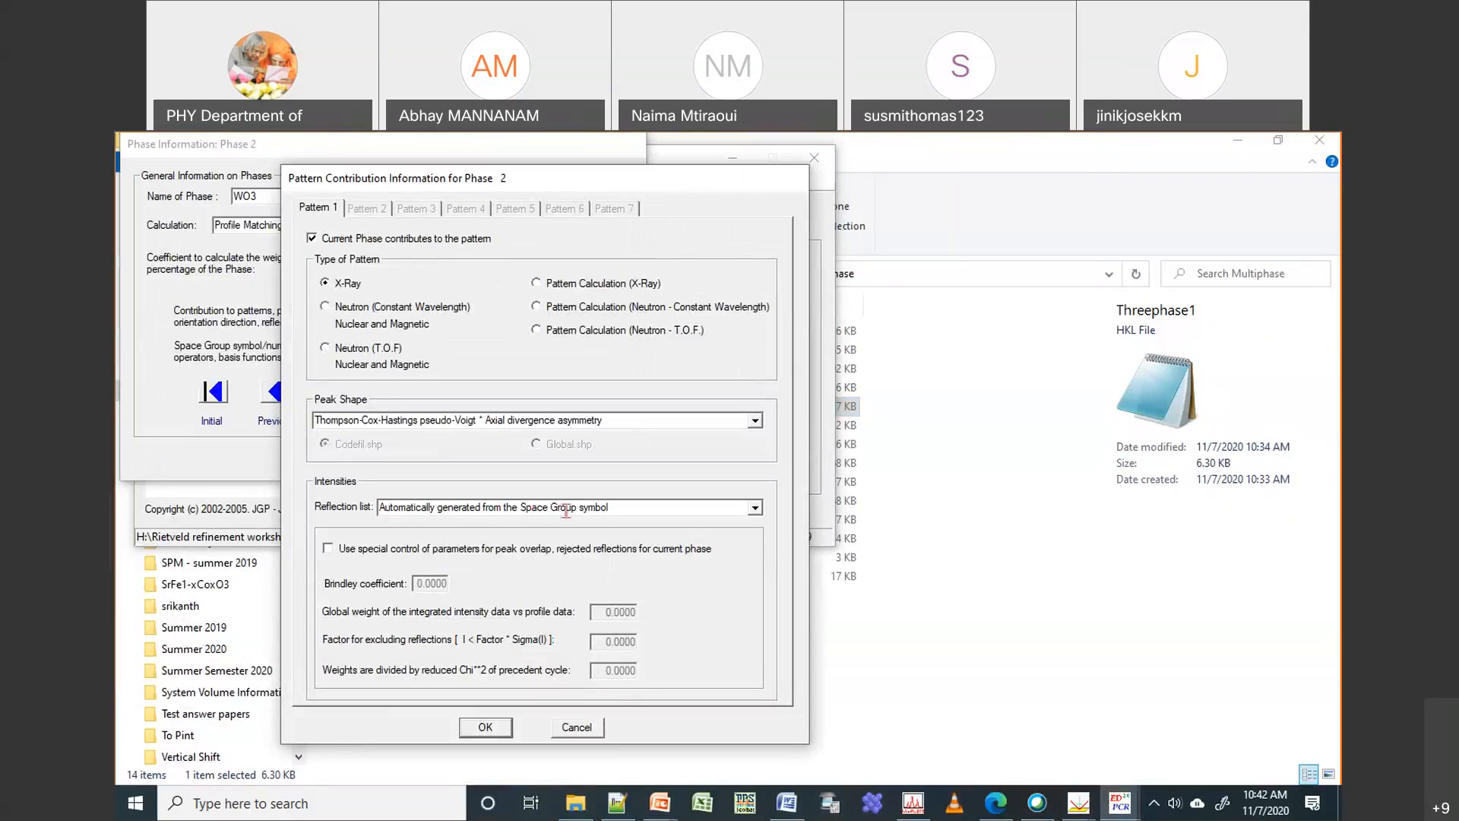
click(484, 728)
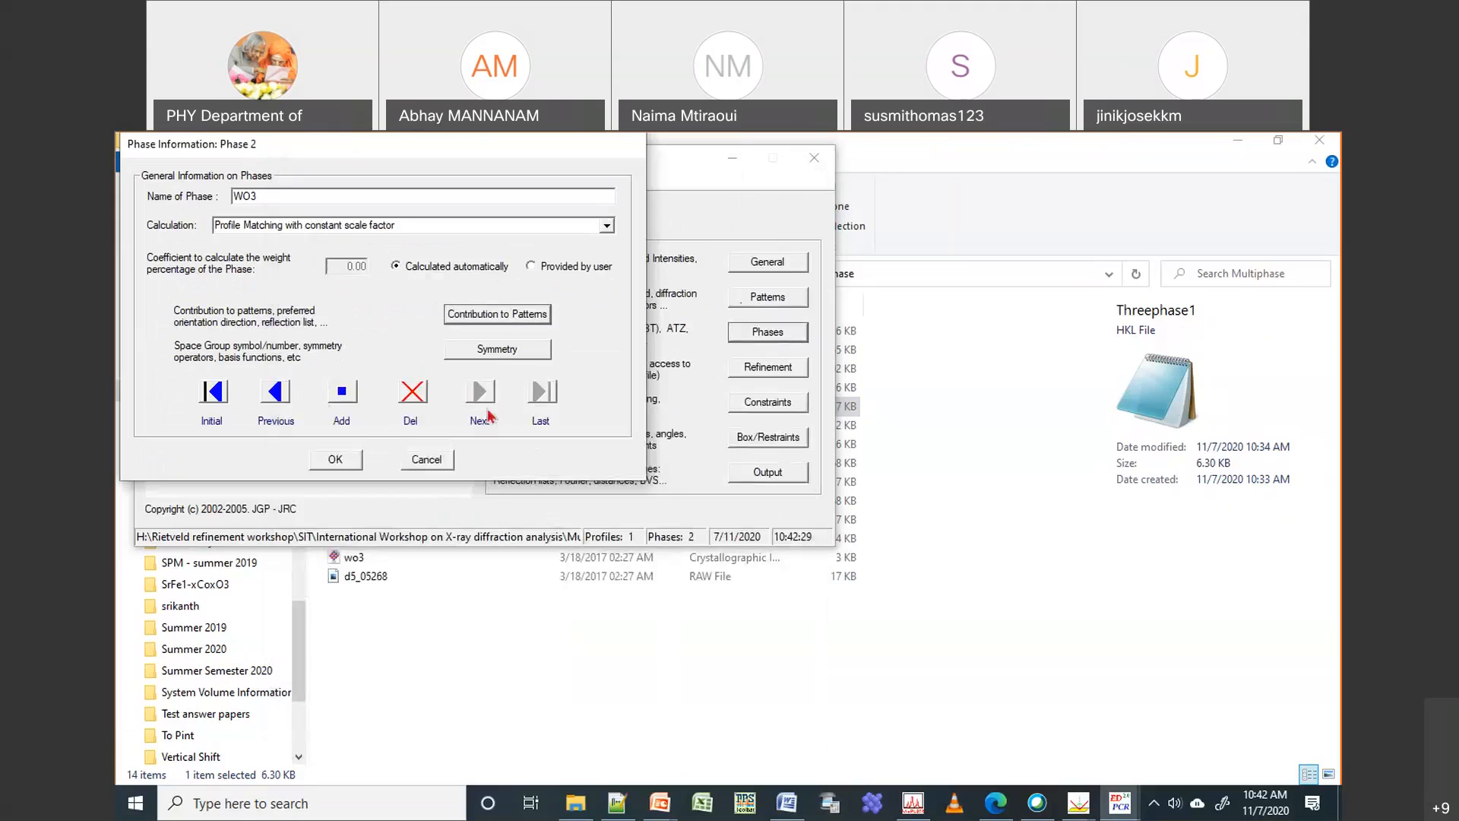
Examine the reflection list options in the pattern contribution of phase 1, Y2O3, and accept the phase information with the existing choice
click(278, 401)
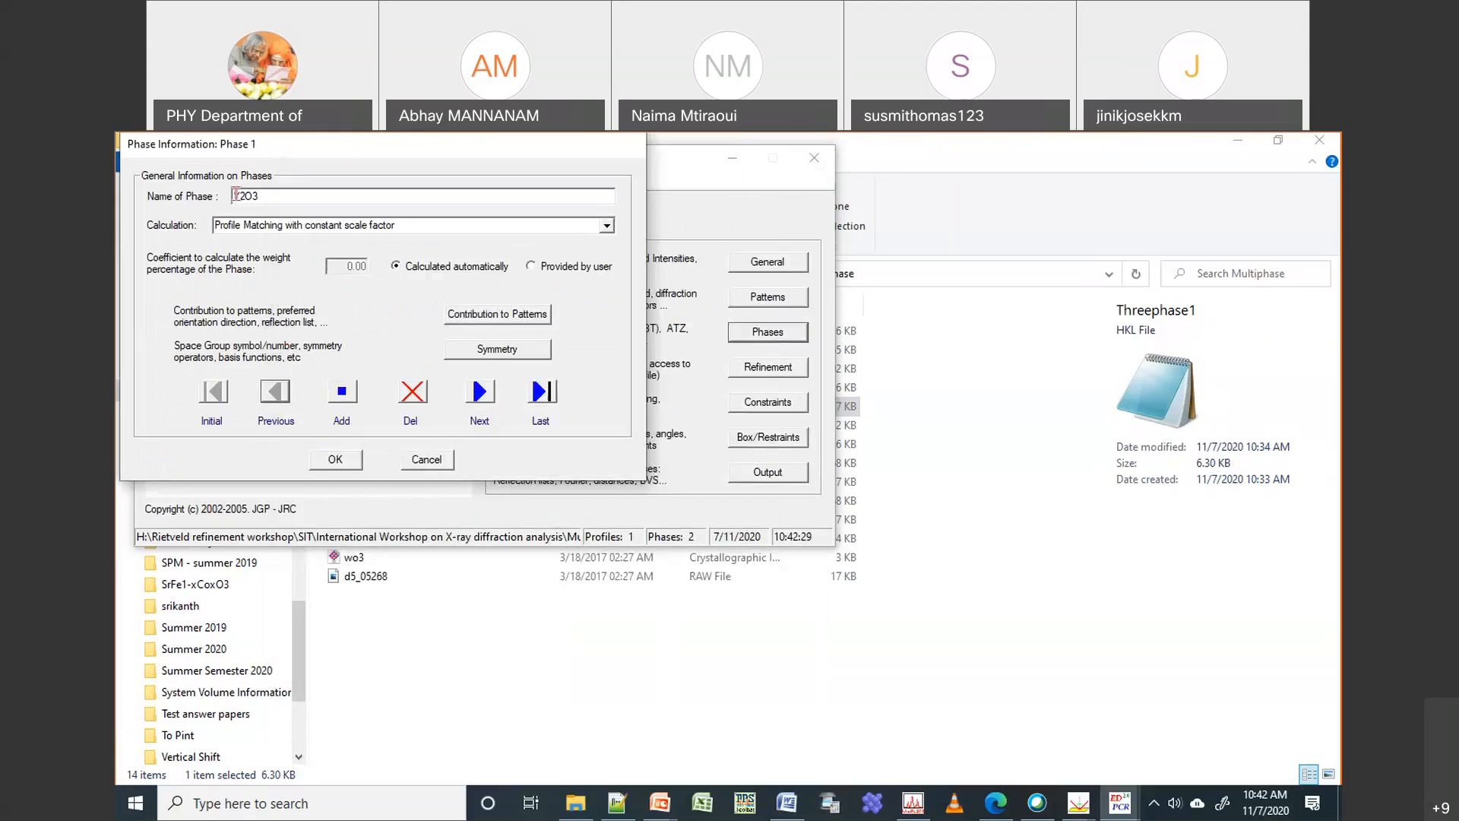
click(499, 321)
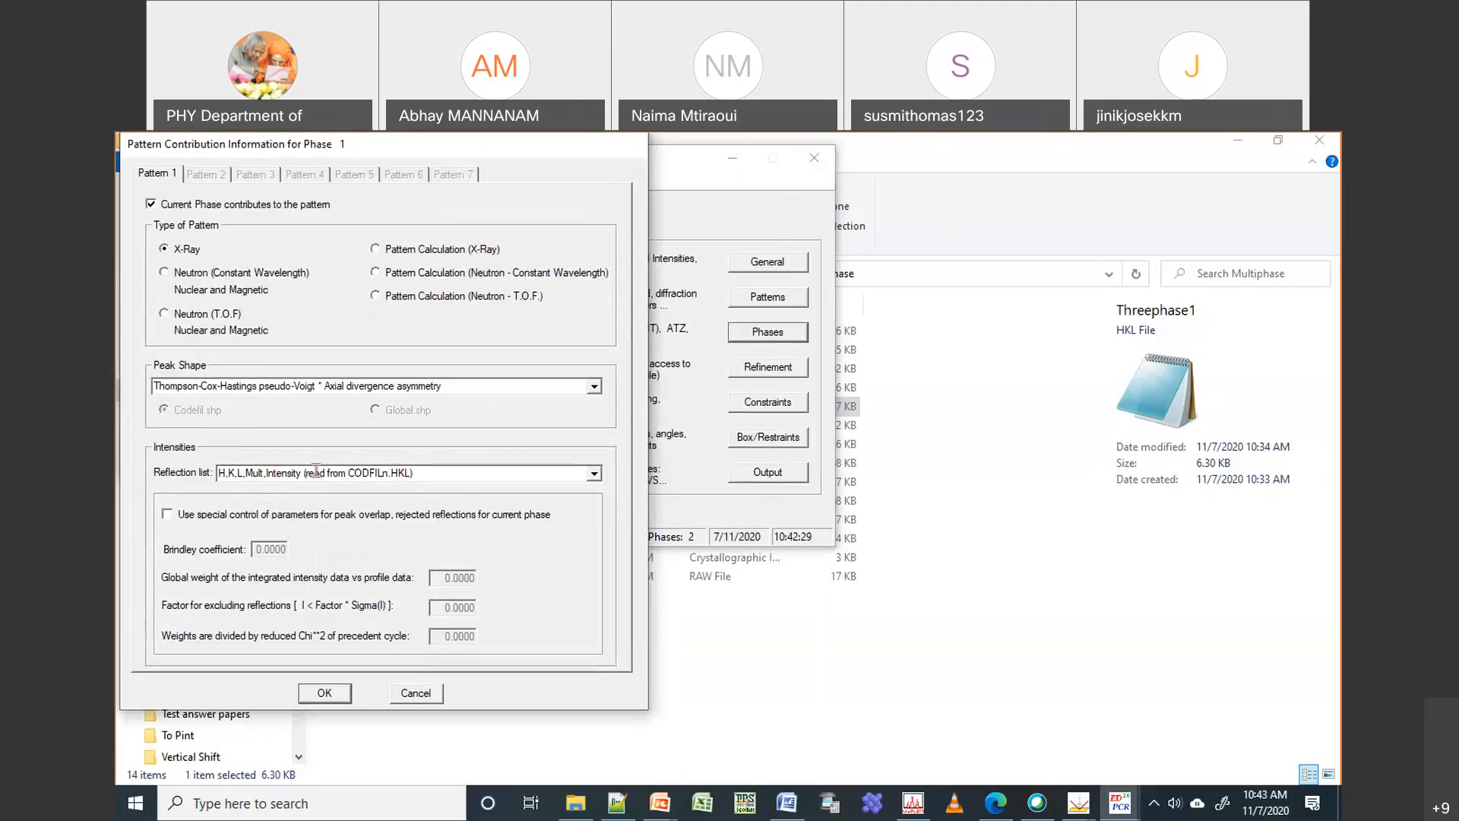
click(594, 475)
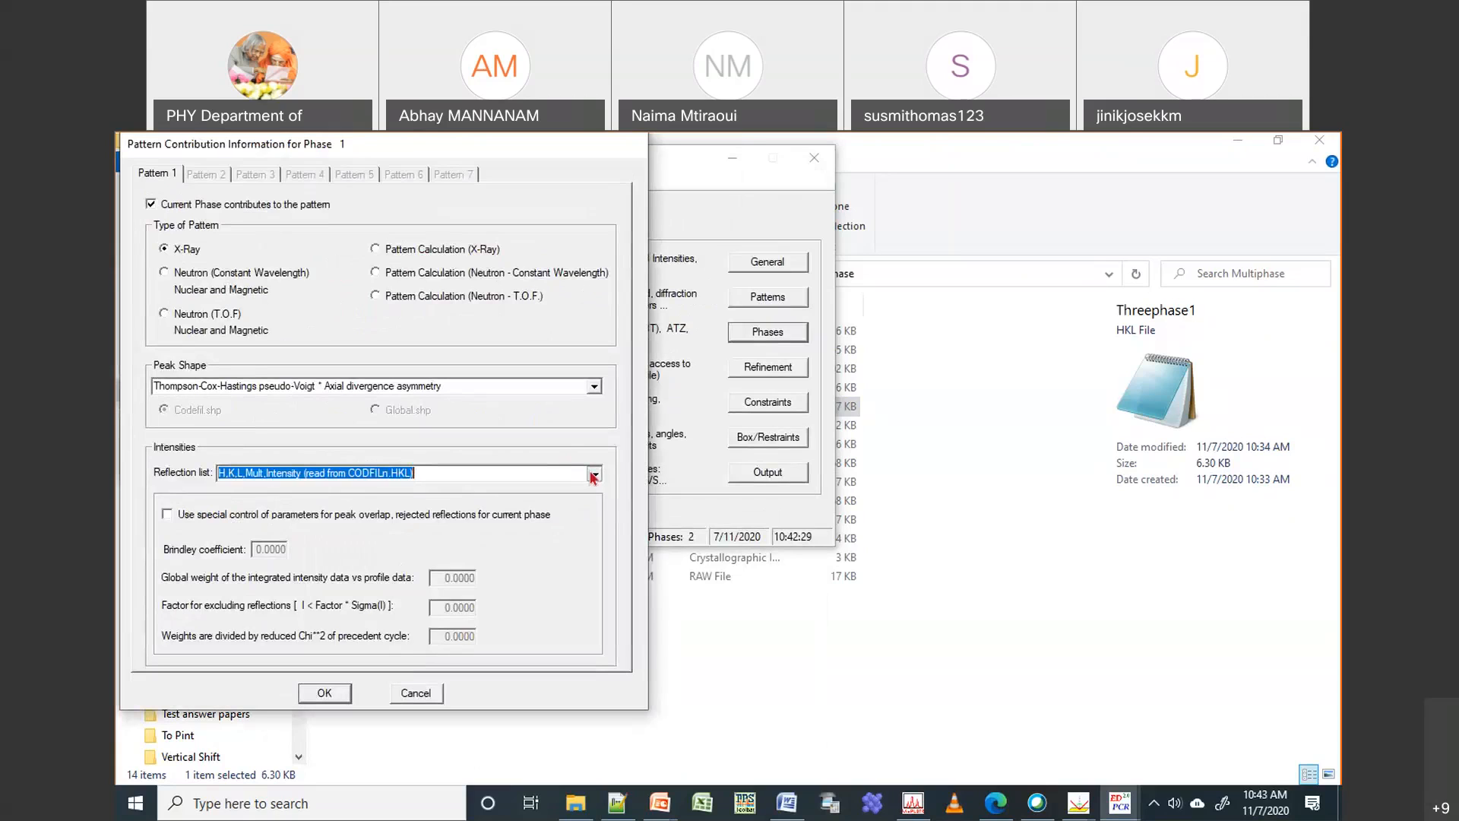
click(596, 493)
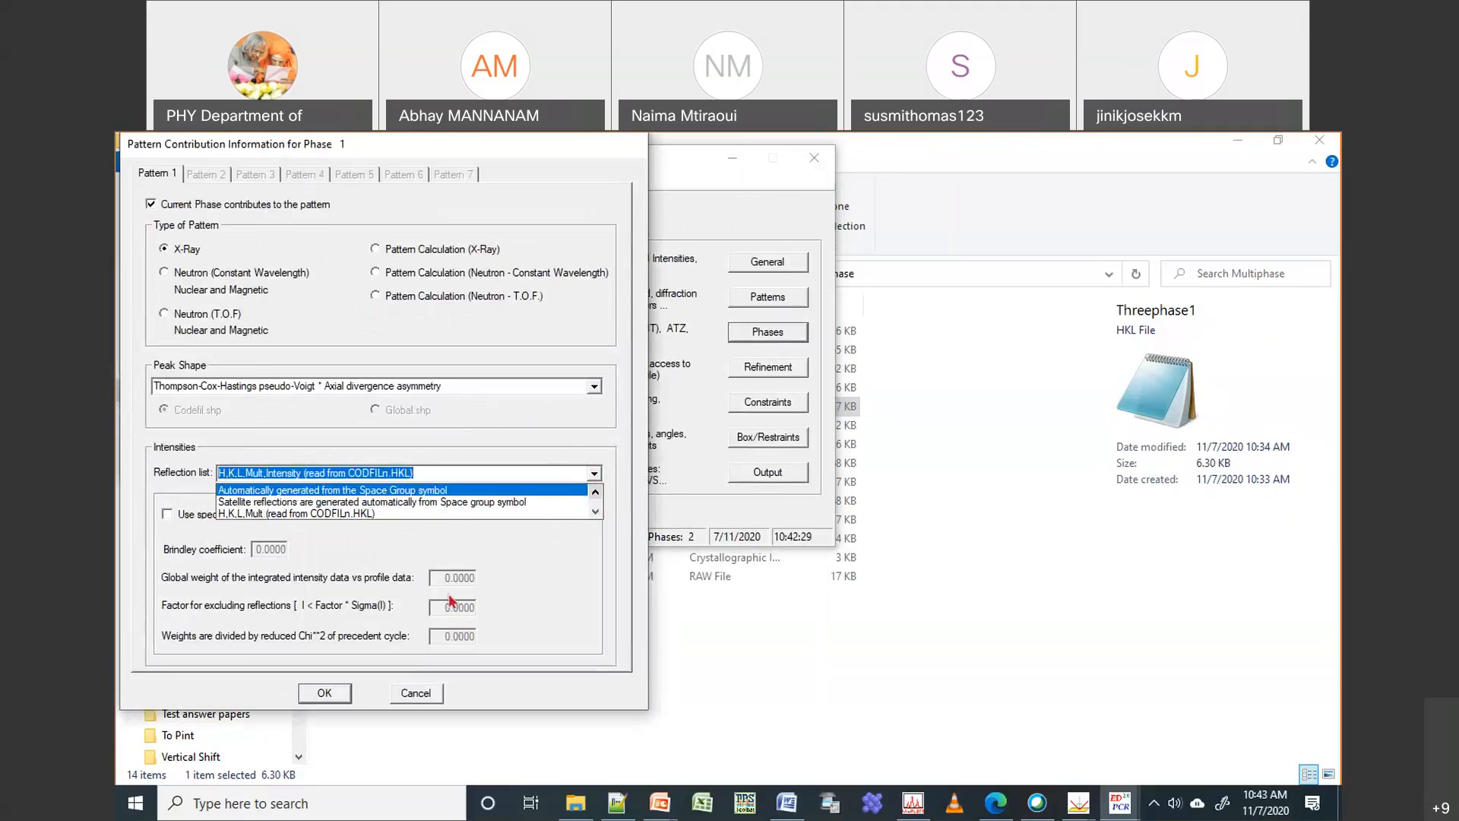
click(348, 675)
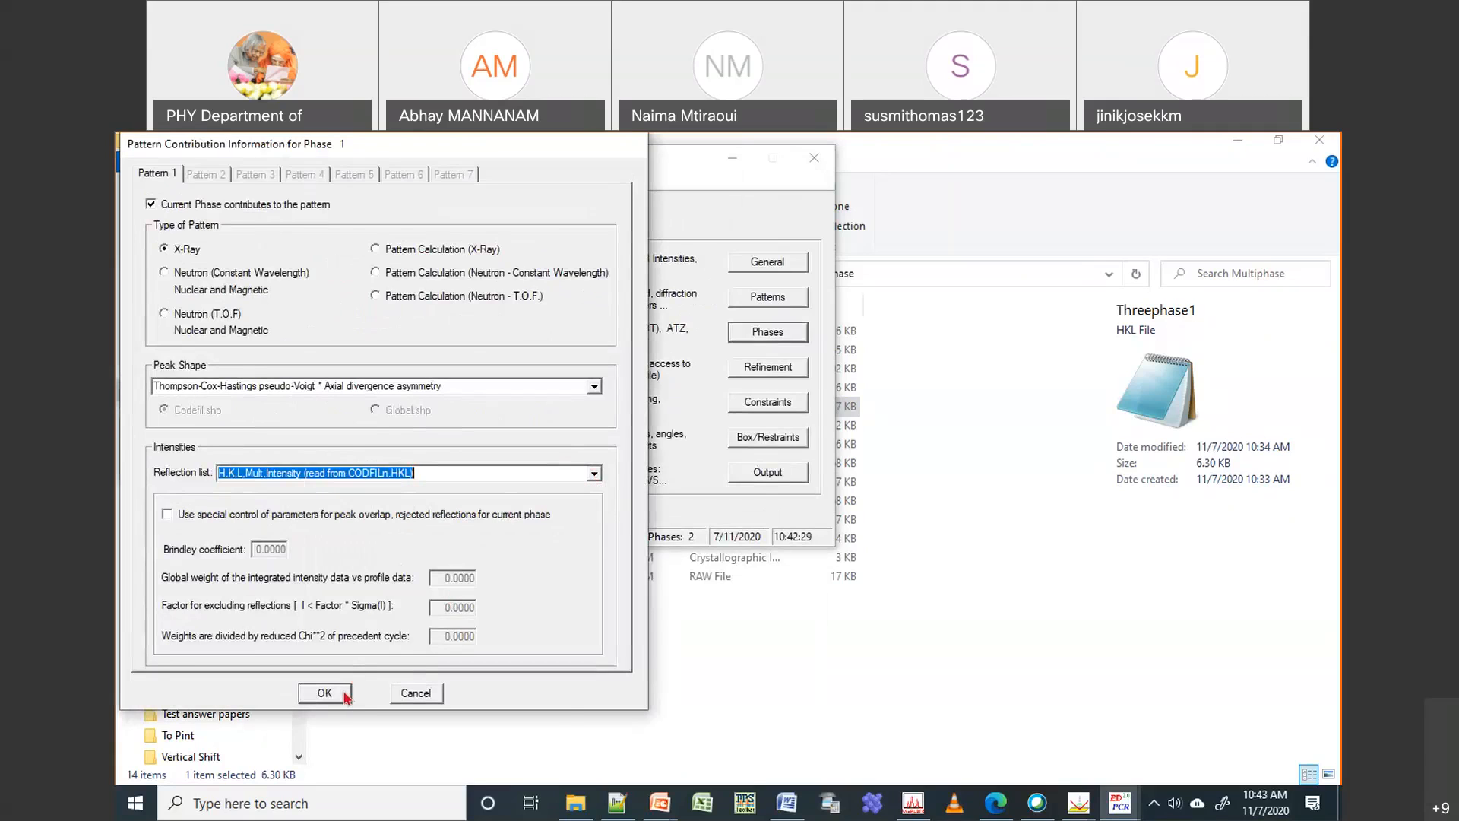
click(325, 693)
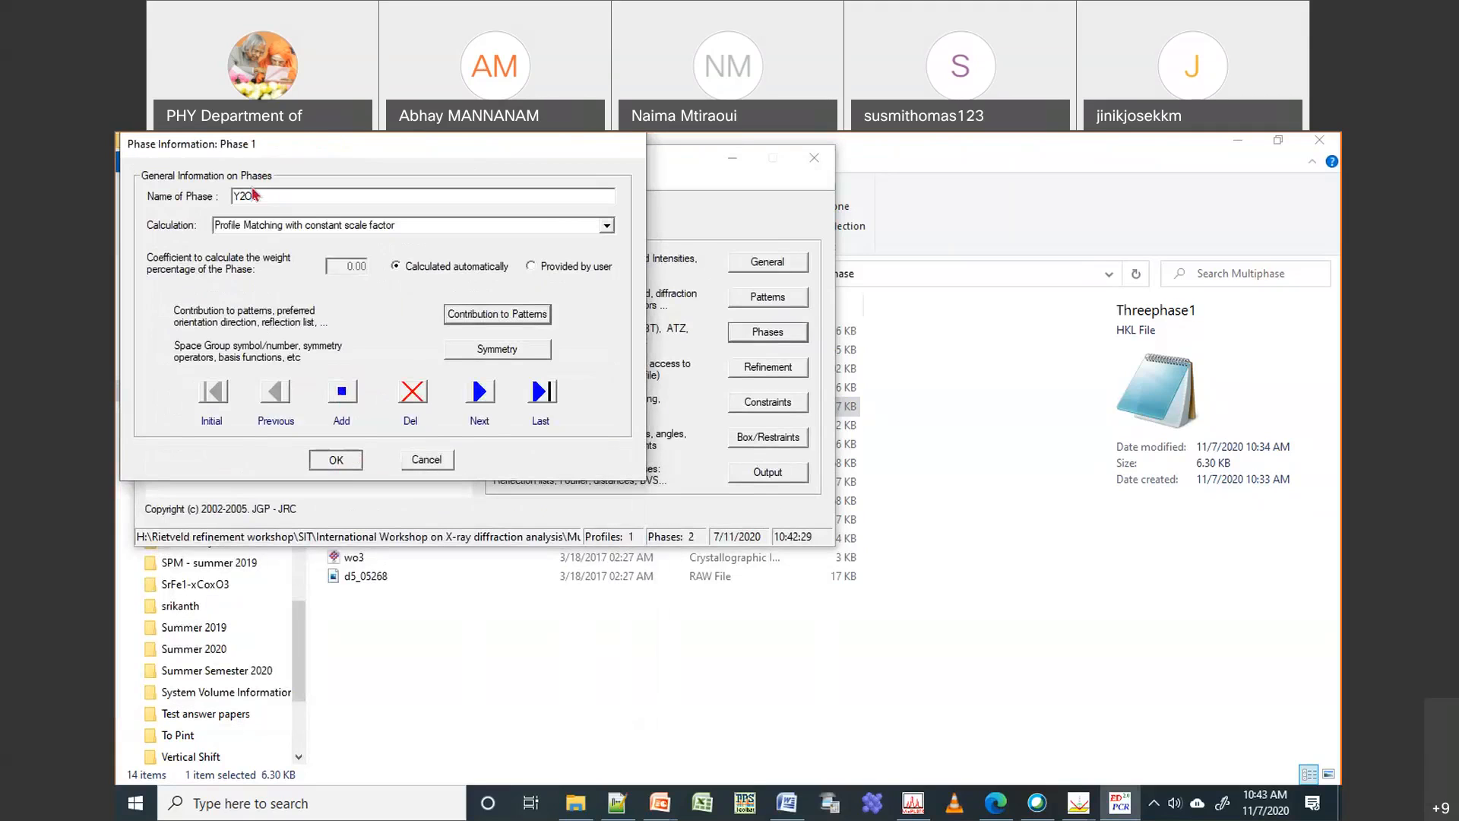
key(Return)
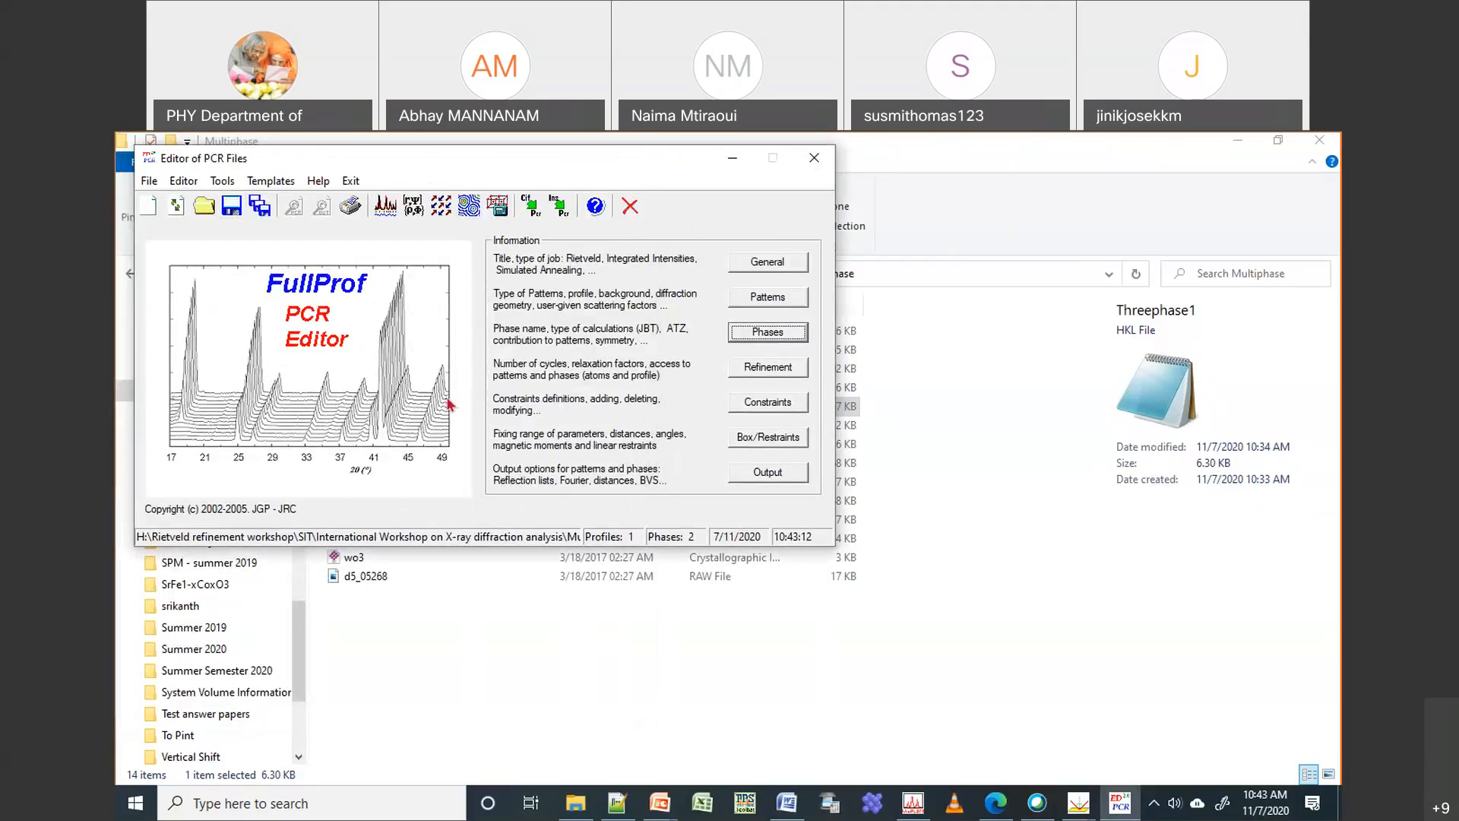
Move the PCR editor aside and plot the Threephase.prf Rietveld profile in WinPLOTR
drag(578, 158, 1336, 237)
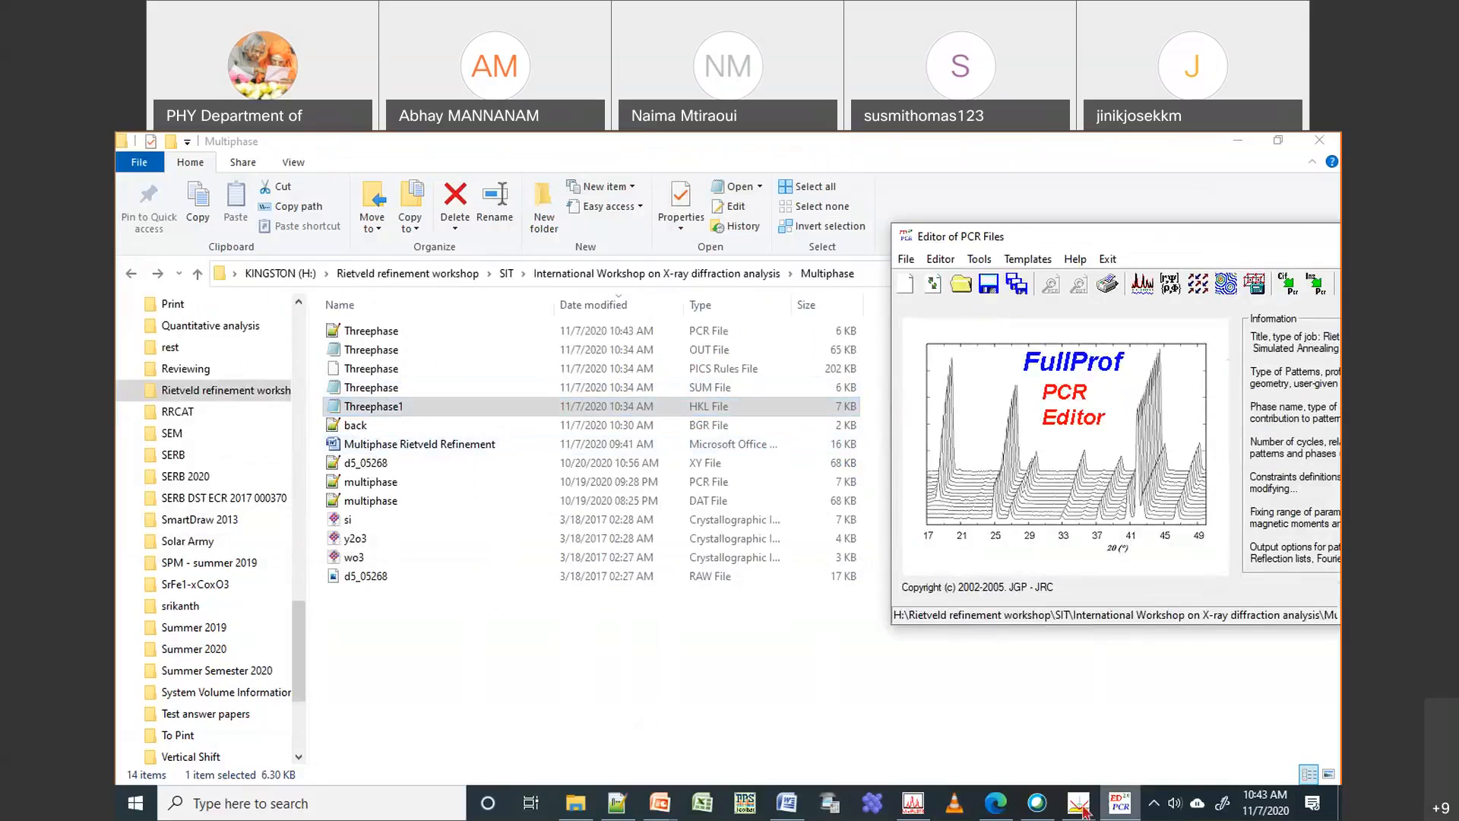
click(912, 810)
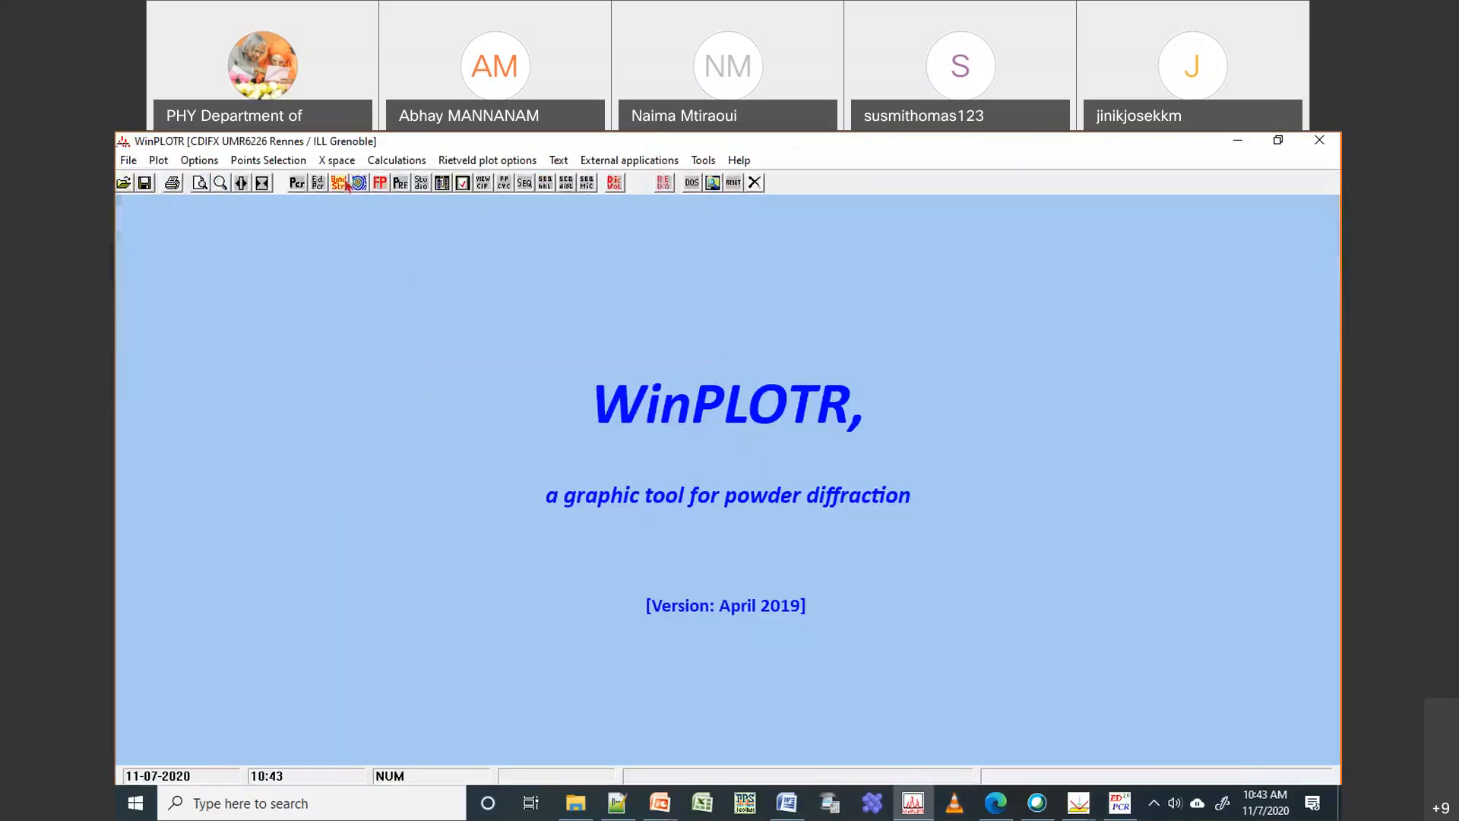
click(393, 185)
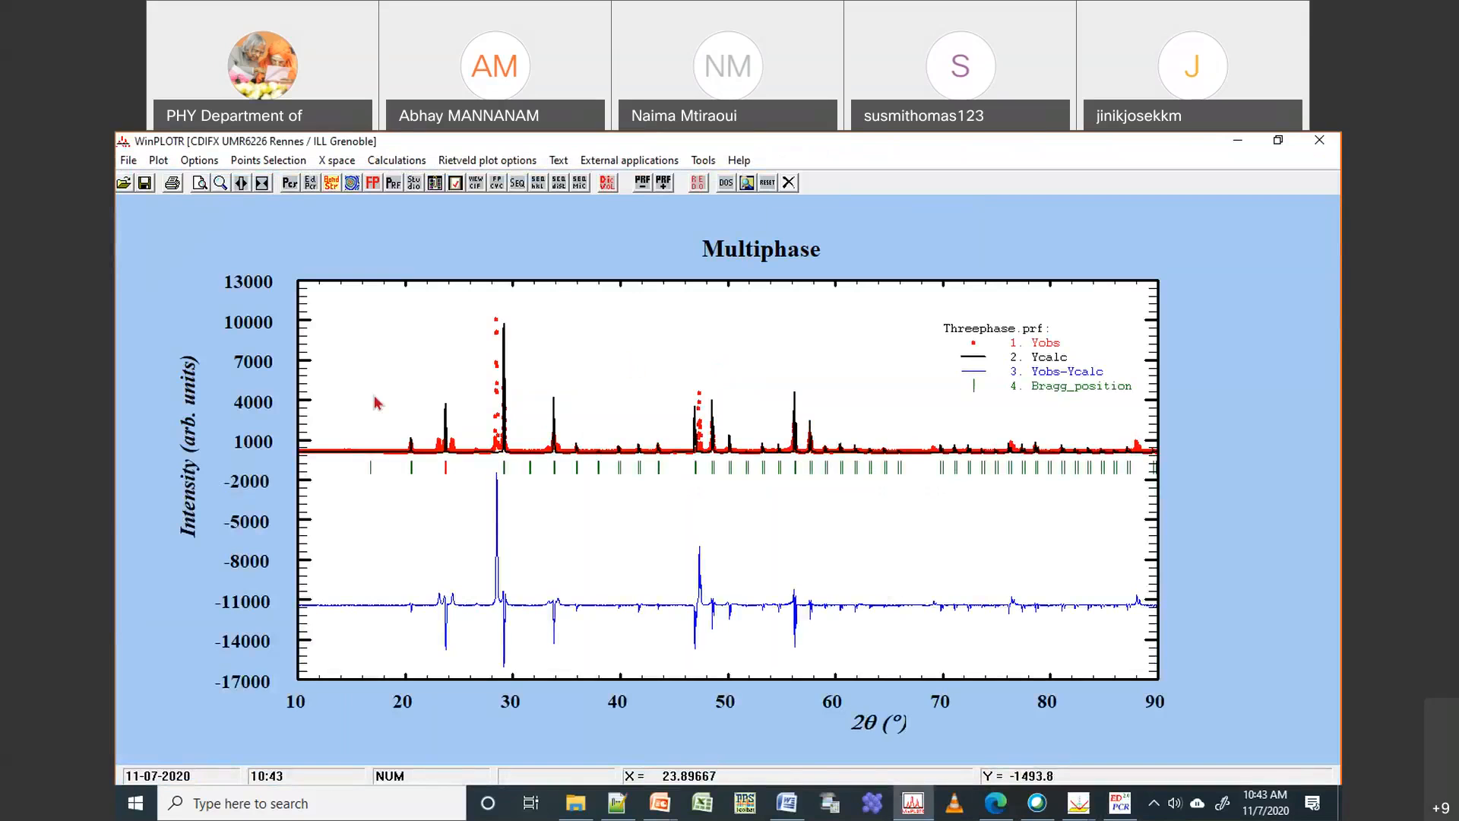
Run the FullProf refinement on the Threephase PCR file and exit it to plot the updated profile
drag(375, 396, 704, 481)
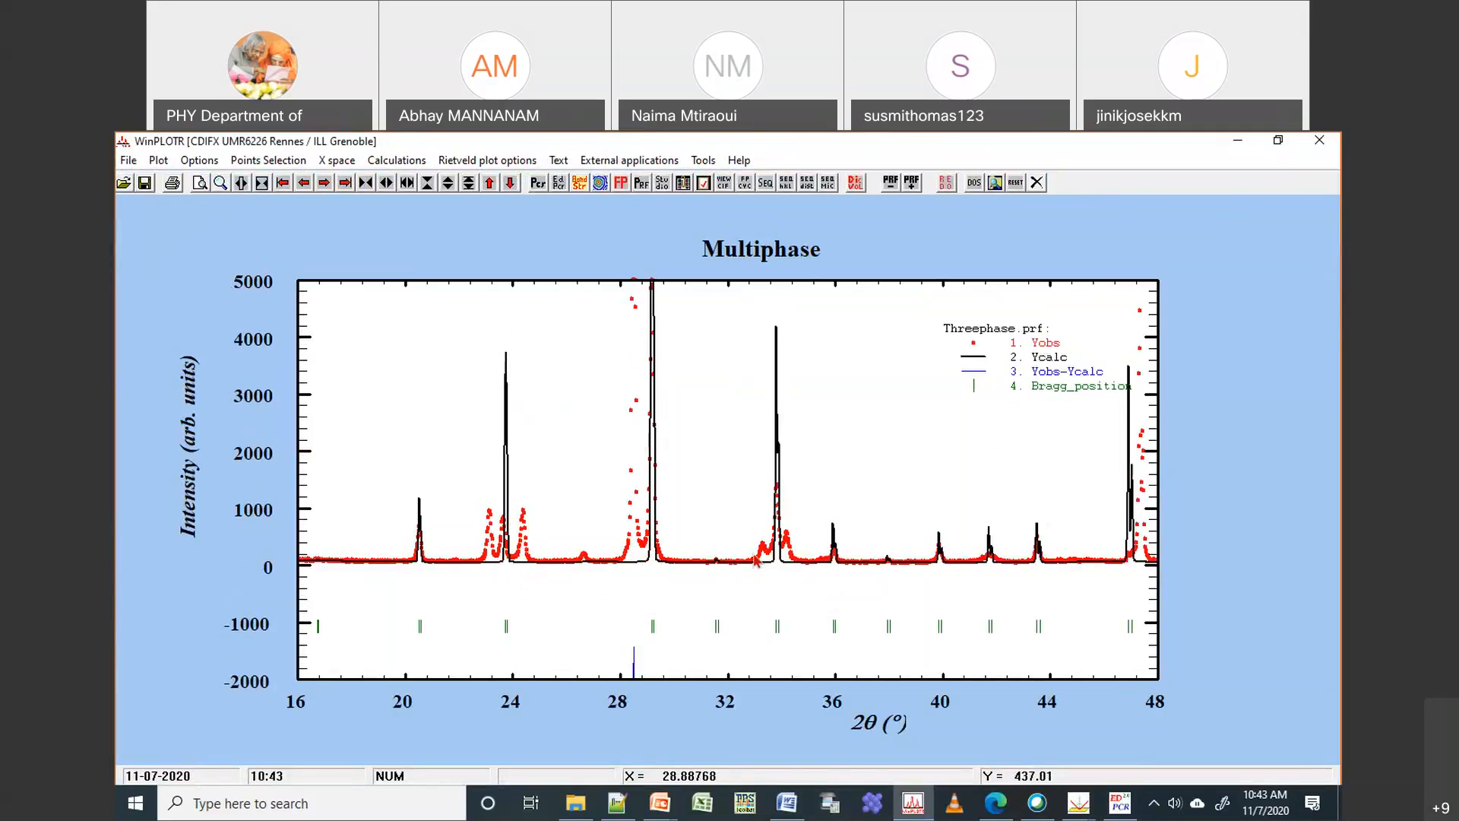
right_click(937, 528)
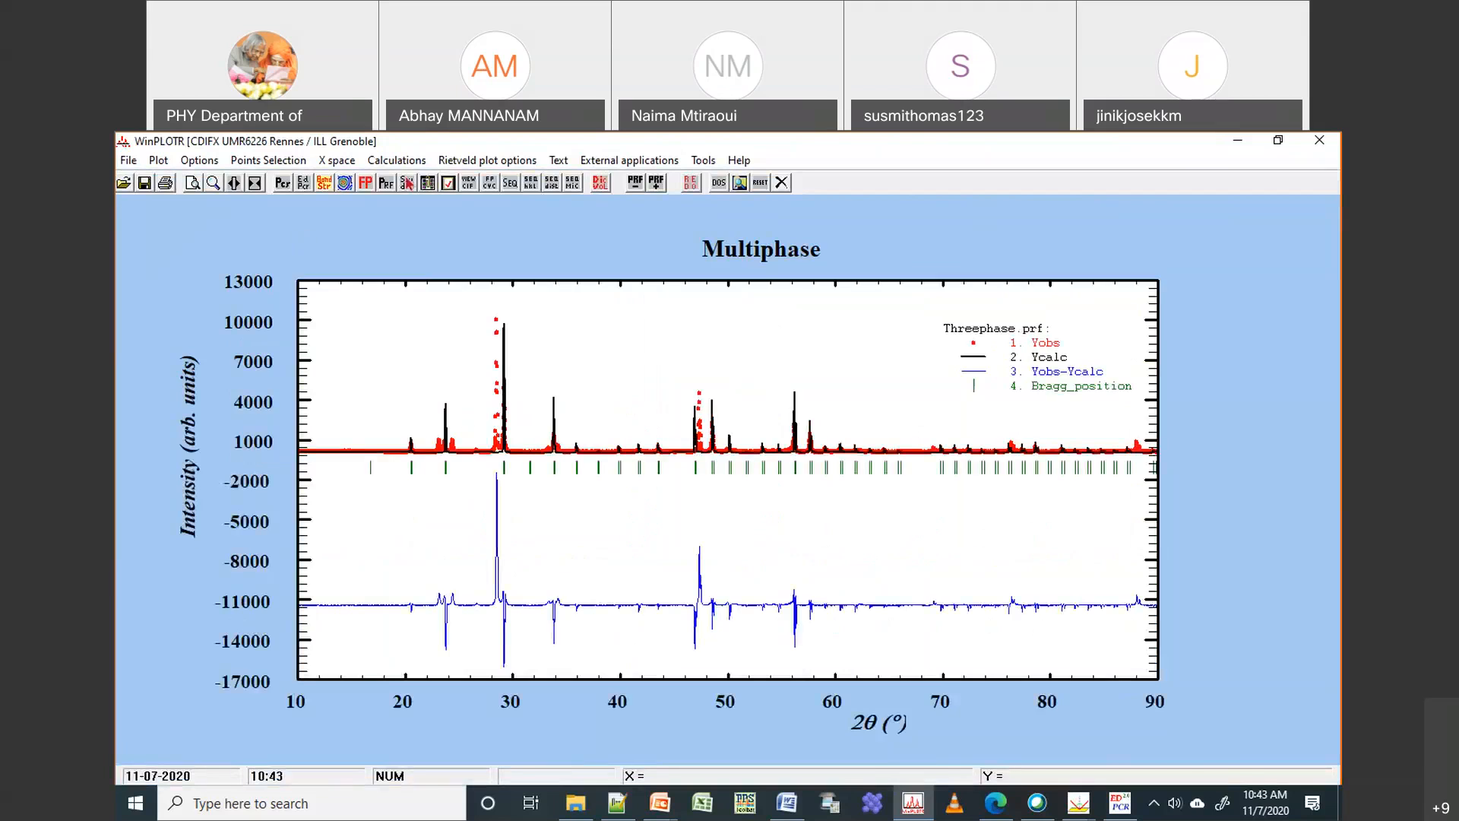
click(365, 184)
click(366, 183)
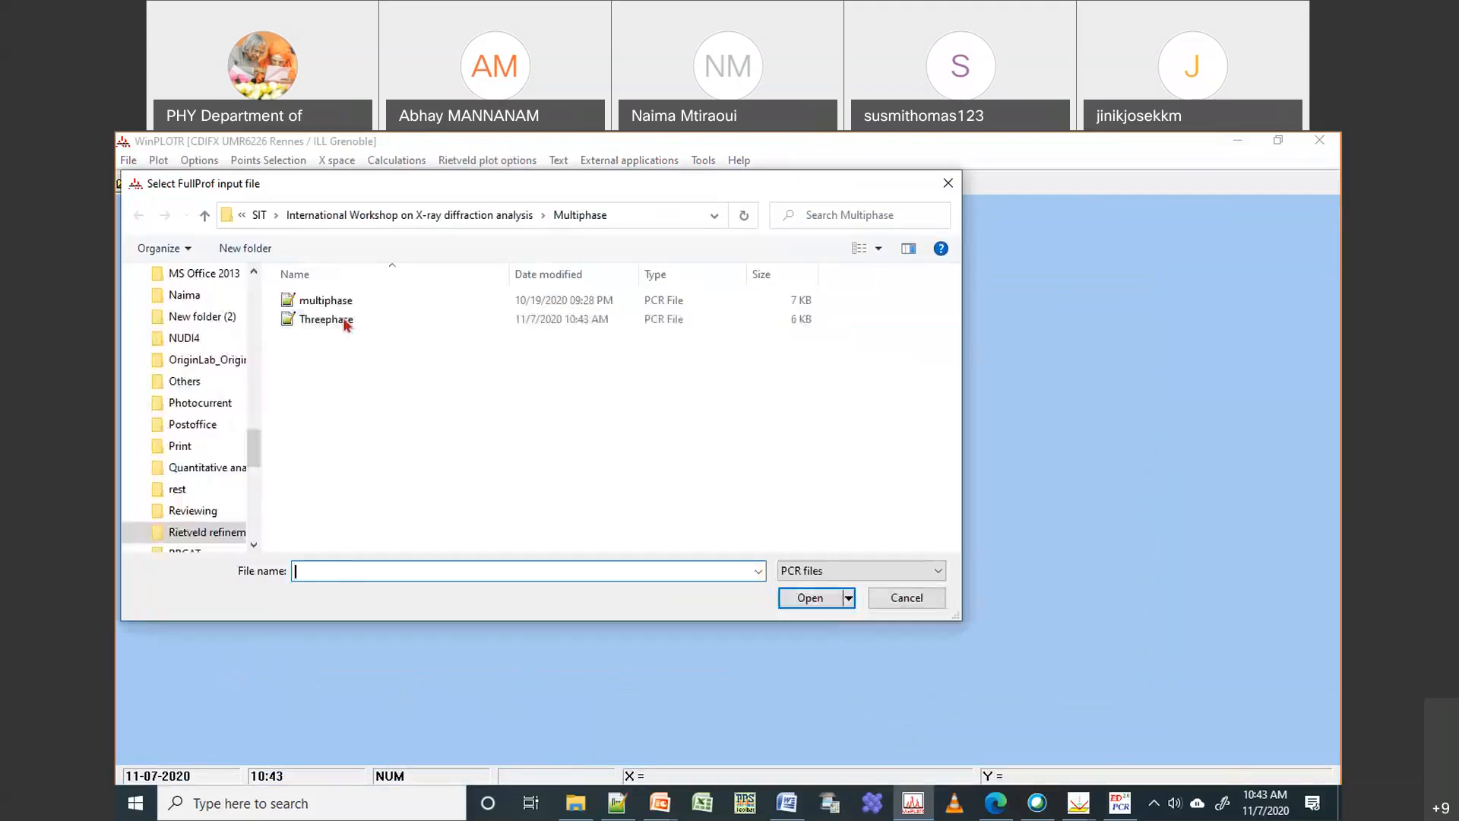
click(326, 319)
double_click(344, 322)
double_click(343, 302)
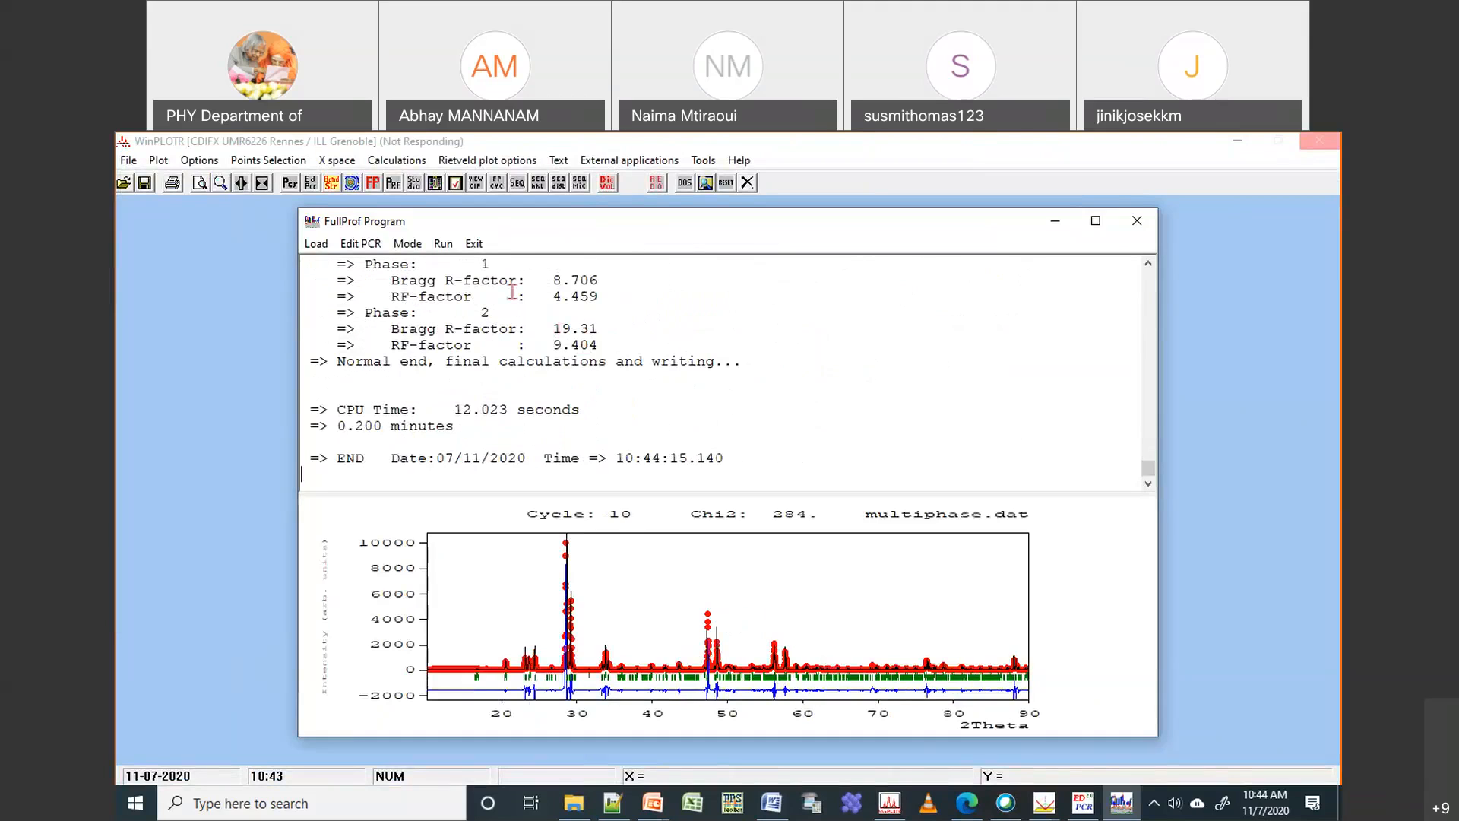
click(475, 244)
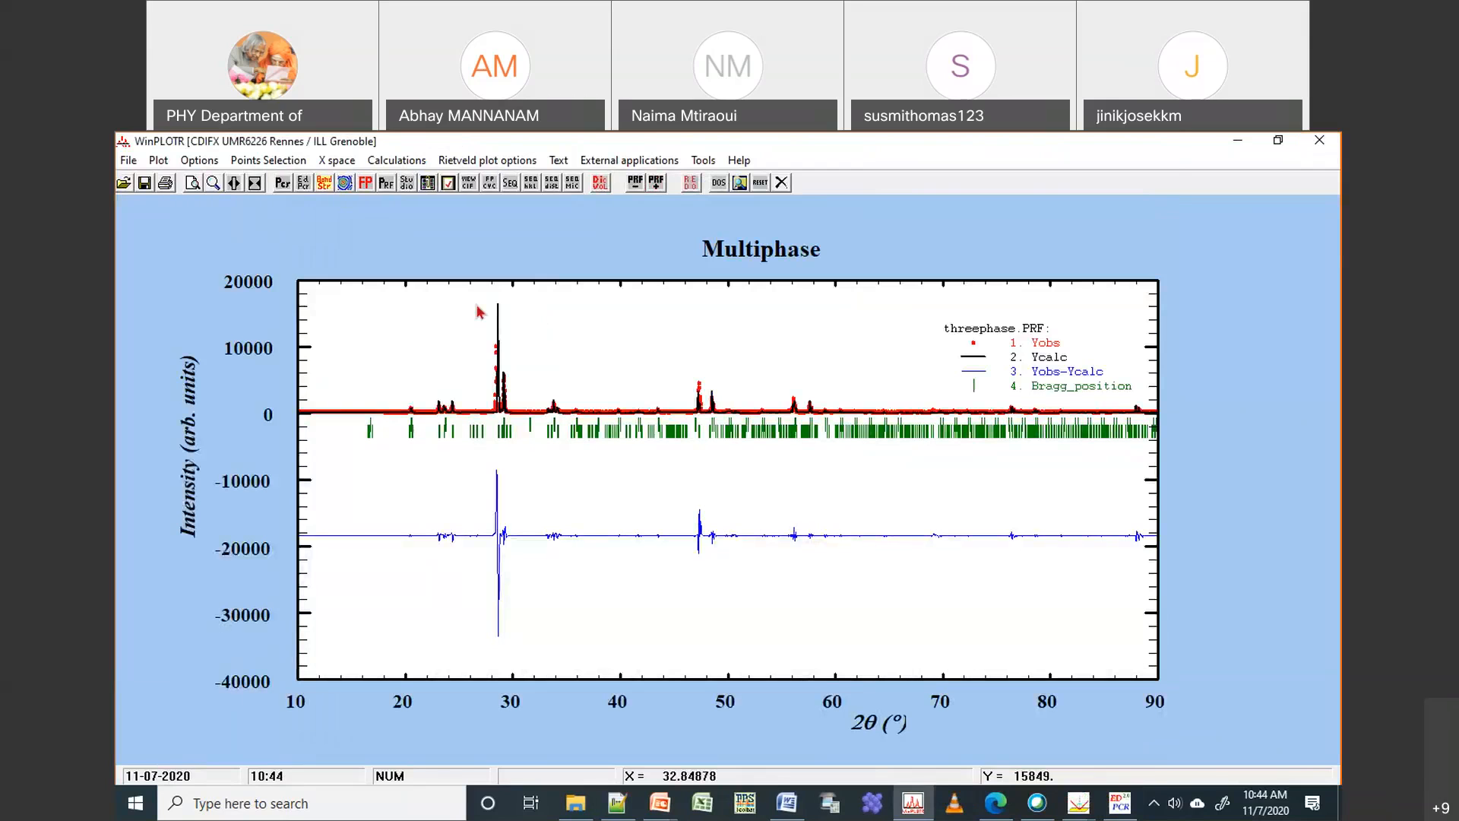
Examine how the calculated profile and Bragg positions match the observed peaks near 28.5°, between 45° and 52°, and over 10–50° 2θ
drag(460, 283, 544, 502)
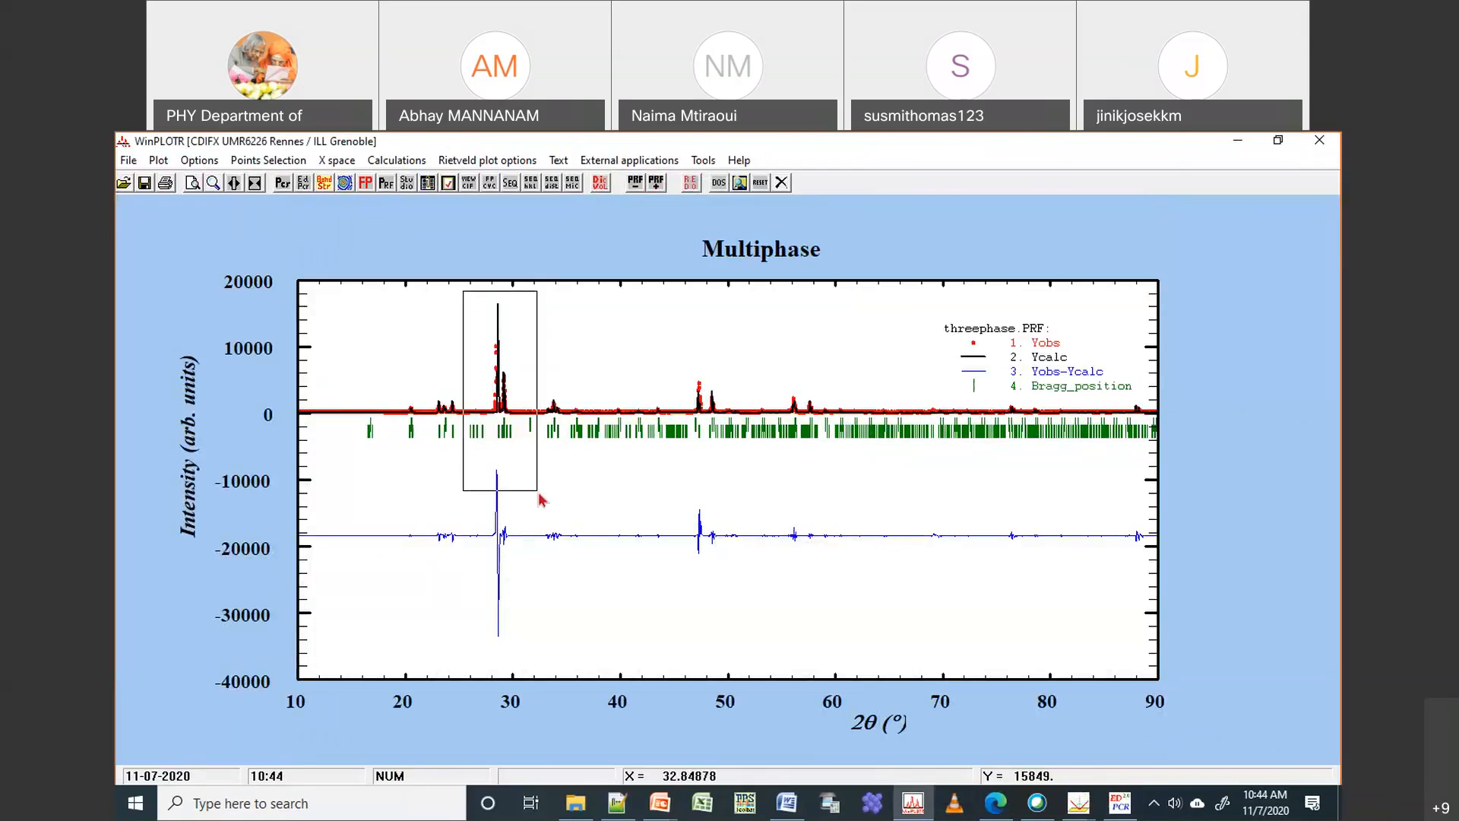
drag(579, 257, 867, 594)
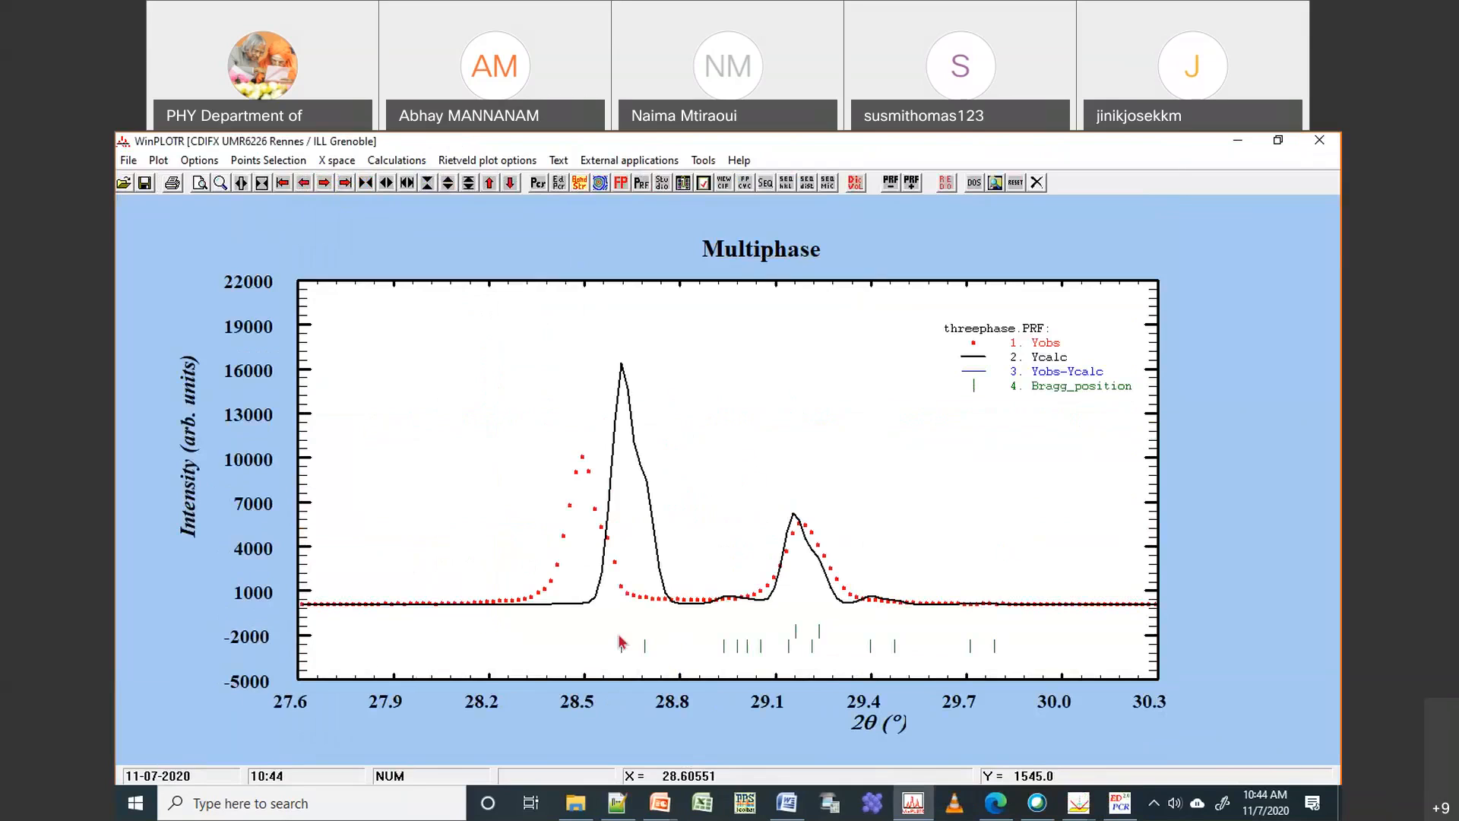
right_click(724, 424)
drag(392, 375, 495, 449)
drag(395, 425, 935, 672)
right_click(563, 501)
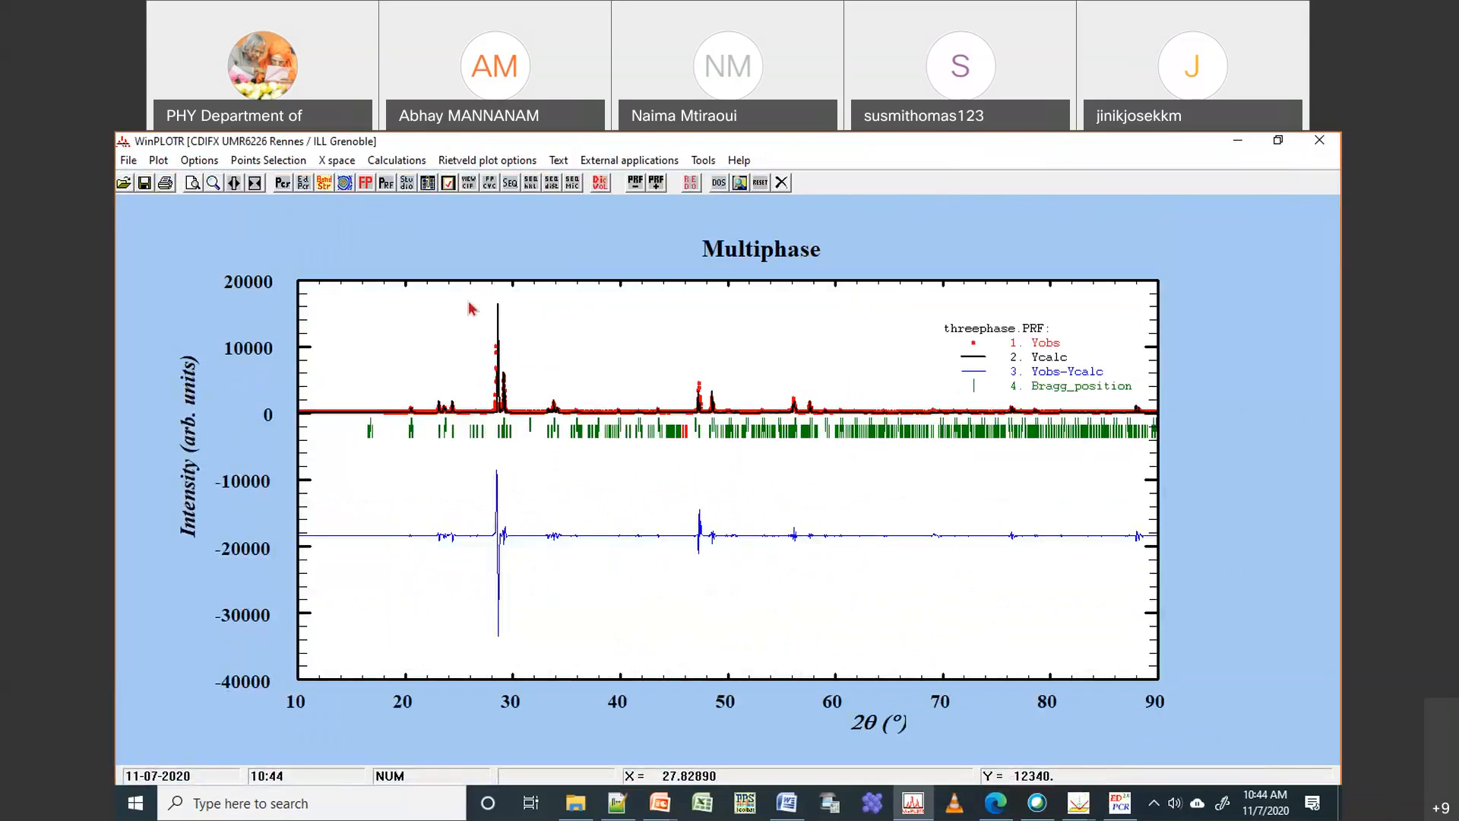
right_click(770, 493)
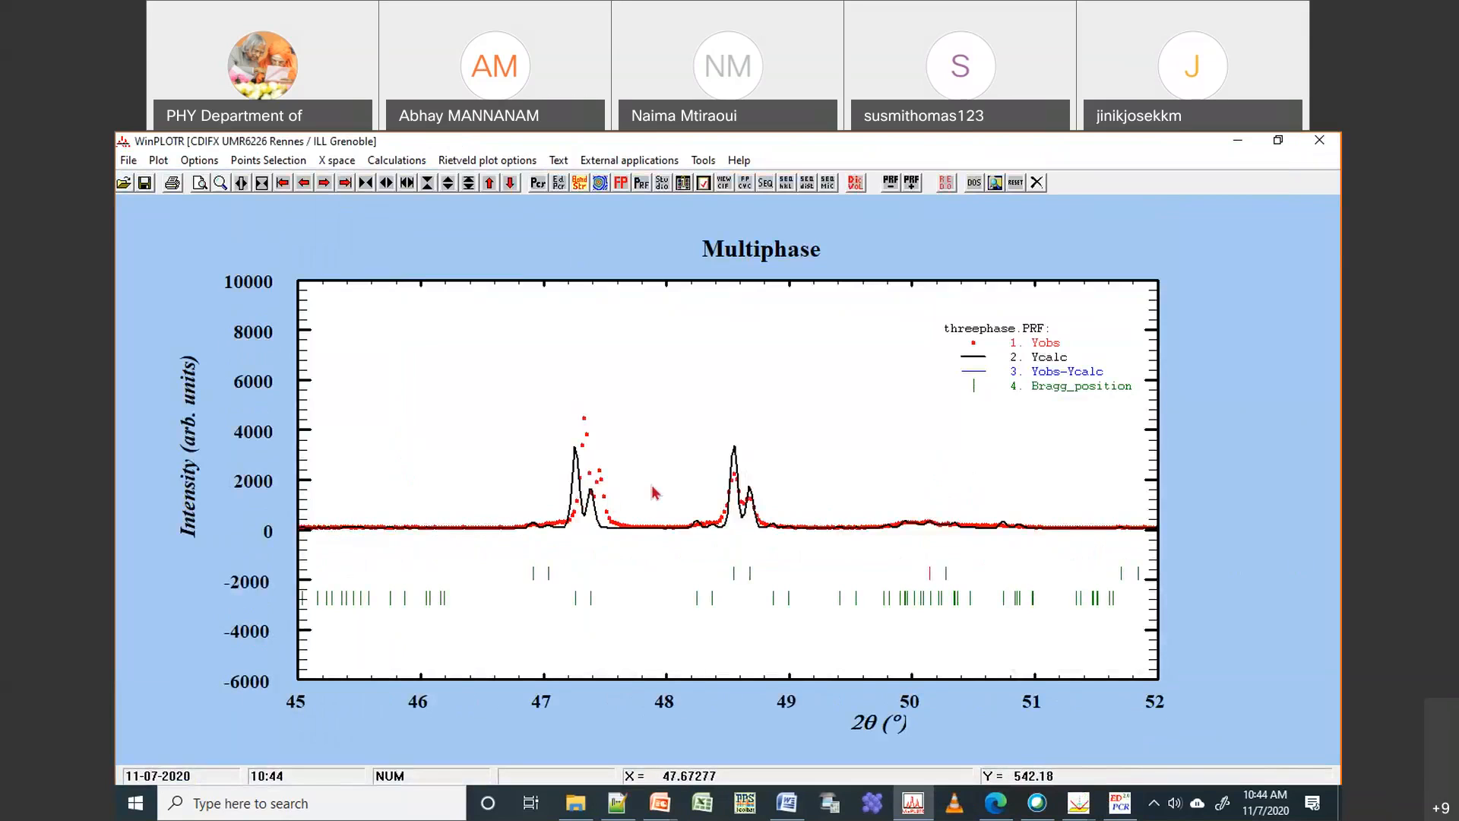
right_click(672, 420)
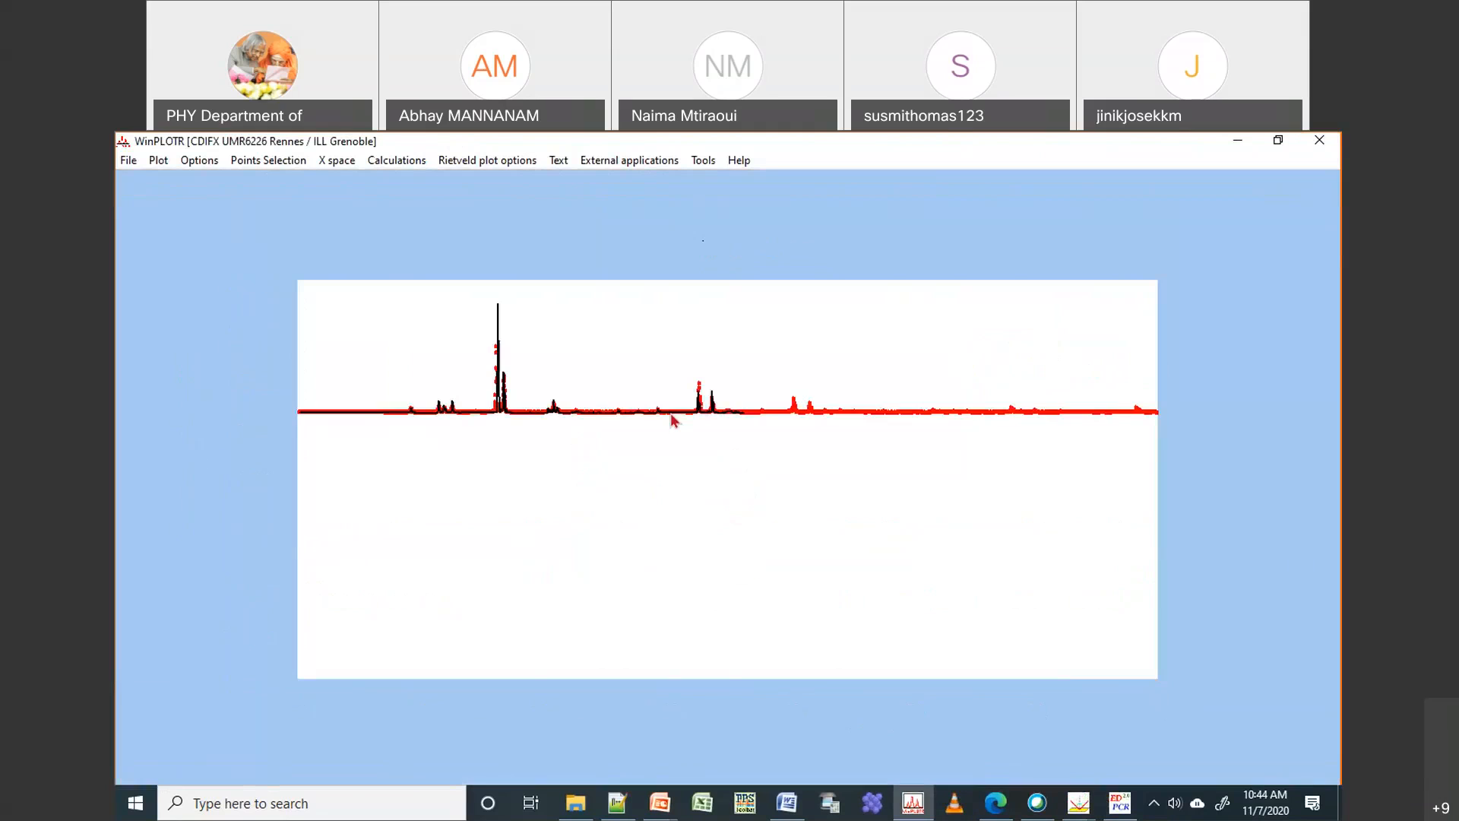
drag(472, 289, 542, 452)
right_click(715, 512)
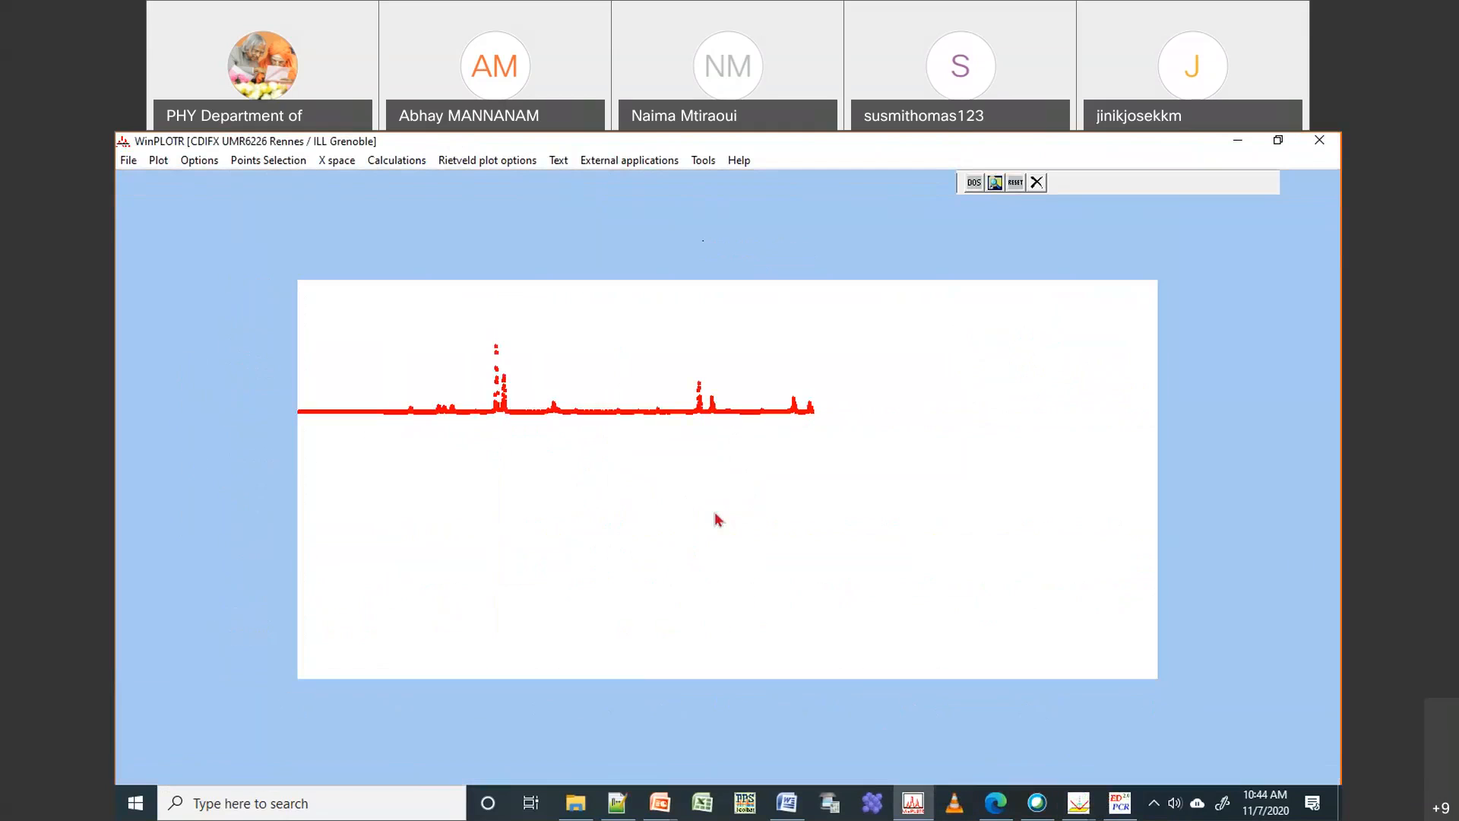
drag(308, 397, 726, 462)
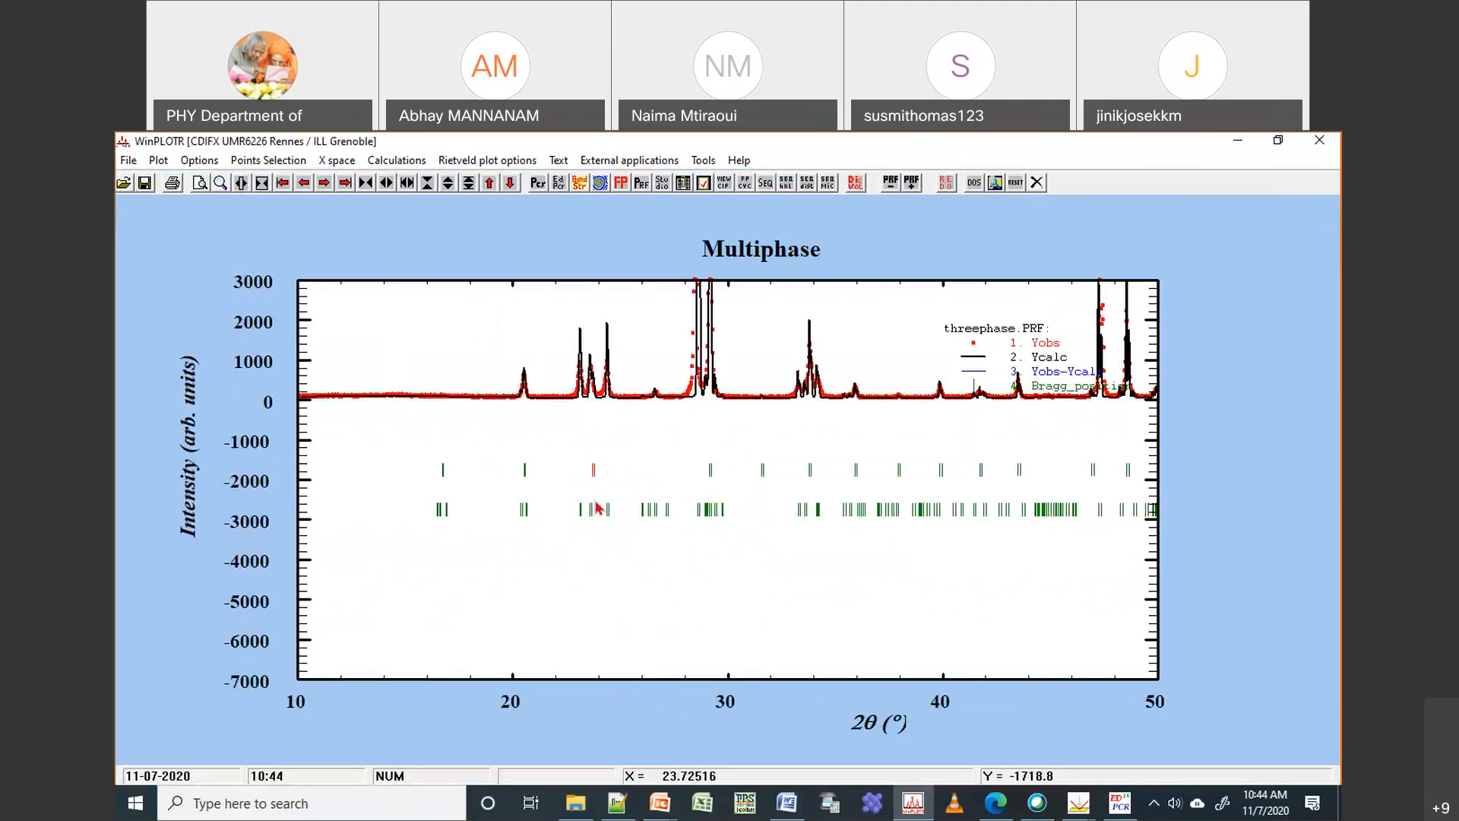
drag(679, 279, 744, 596)
right_click(656, 367)
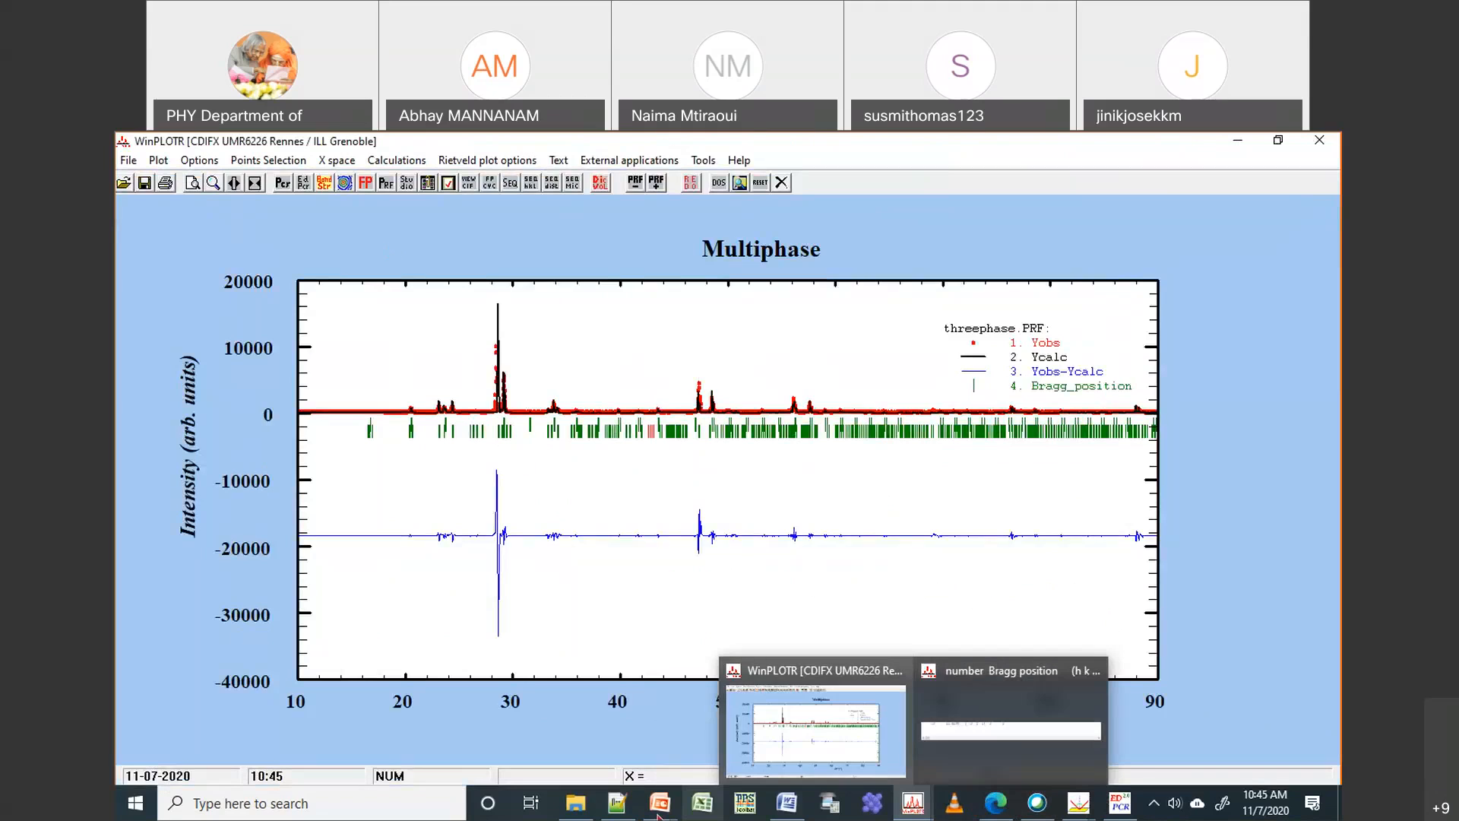
Switch to Threephase.pcr in Notepad++ and set the number of phases, Nph, to 3
mouse_move(608, 812)
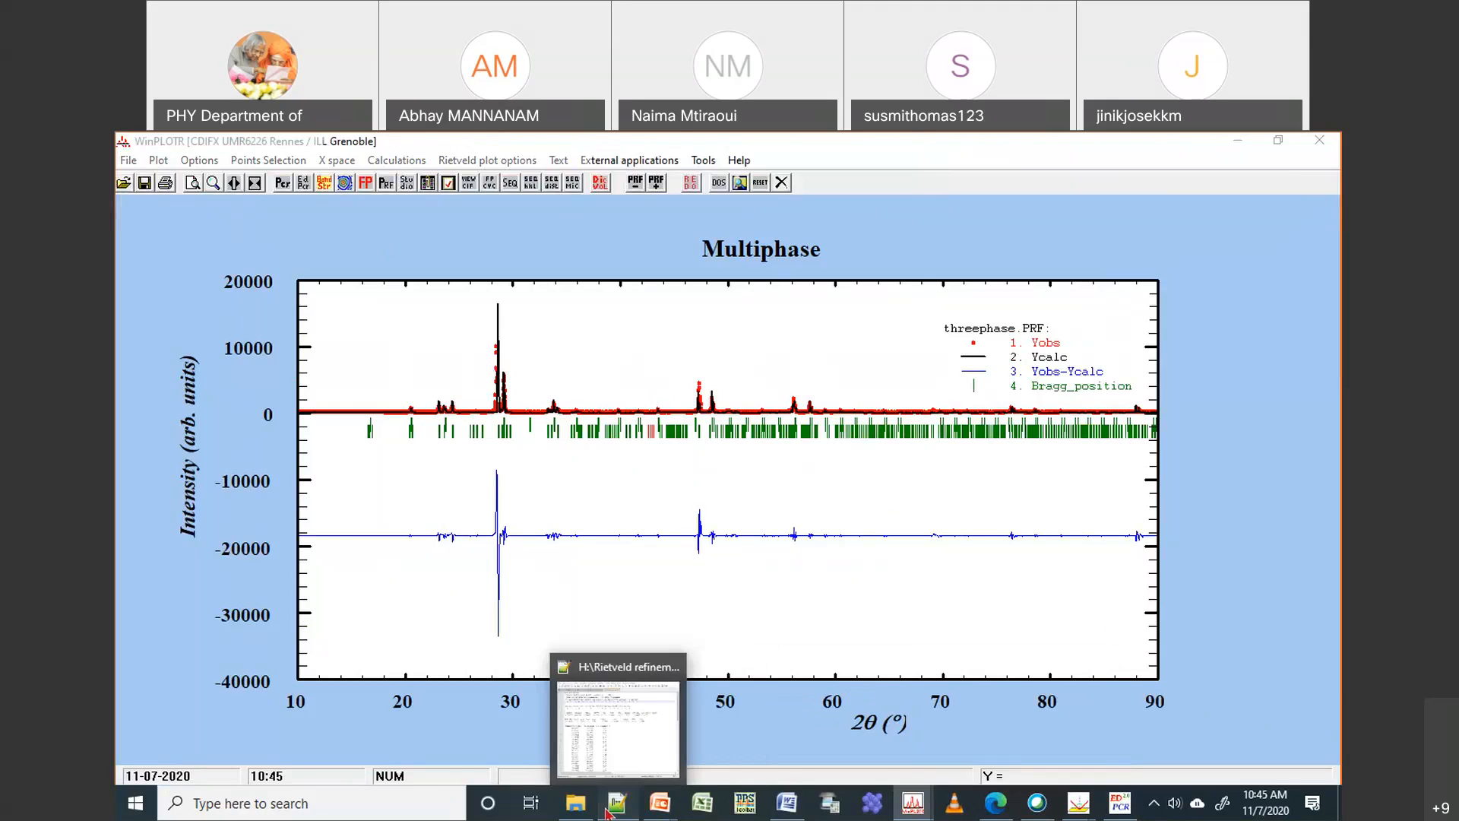
click(608, 812)
click(766, 554)
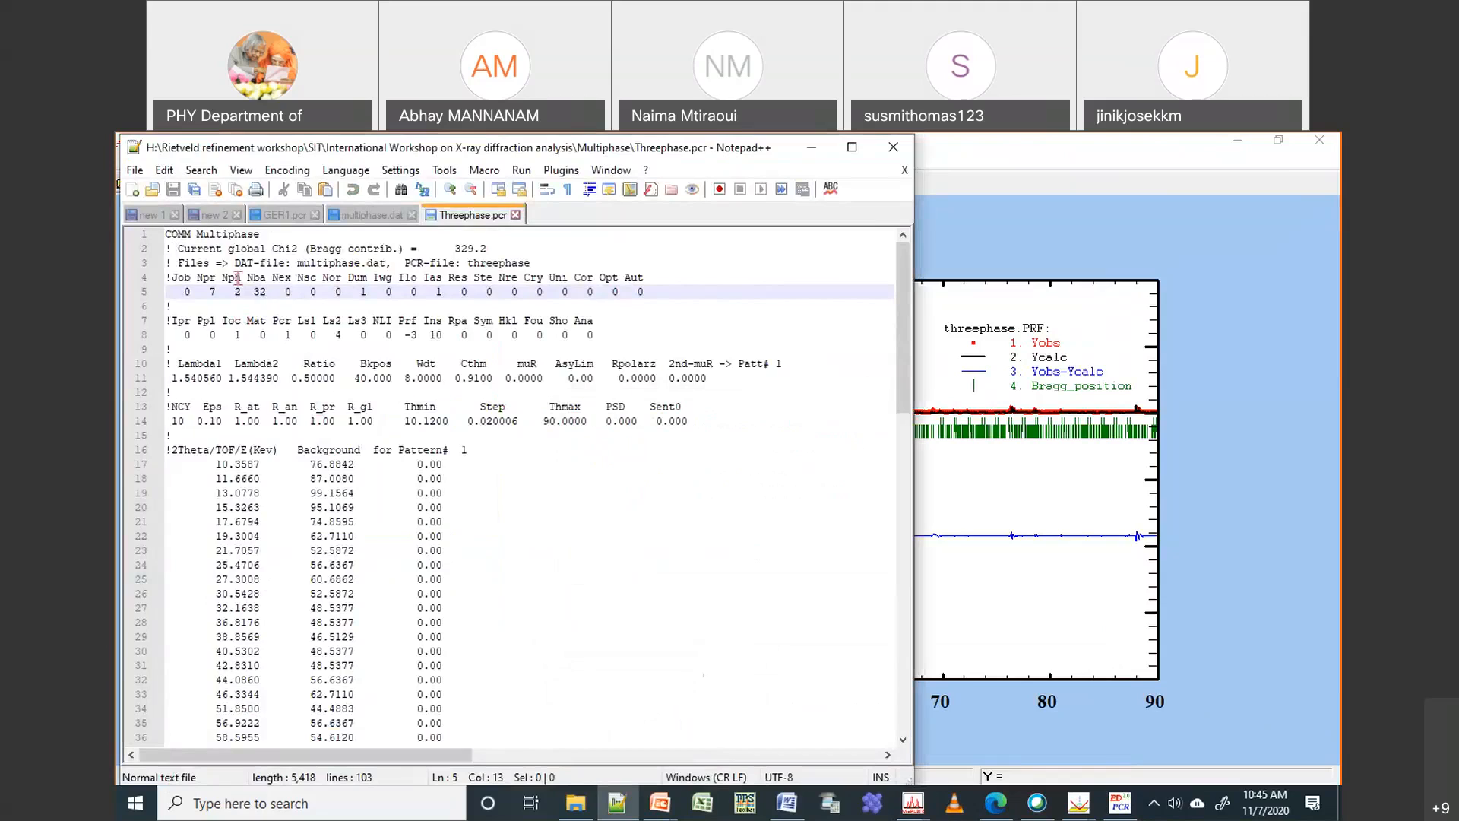
drag(241, 292, 234, 292)
text(3)
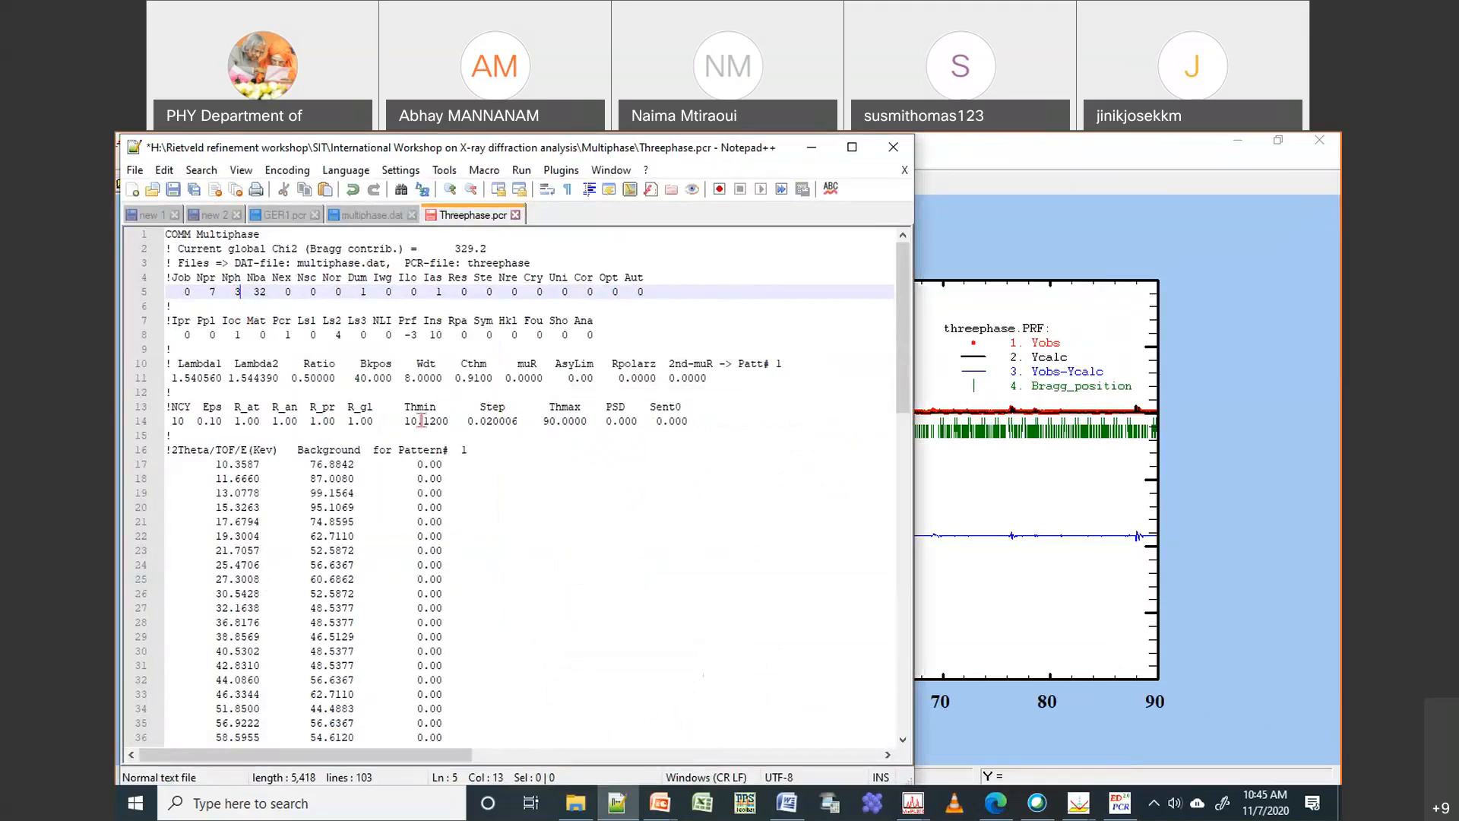
mouse_move(222, 277)
mouse_down()
mouse_move(241, 293)
mouse_move(241, 278)
mouse_up()
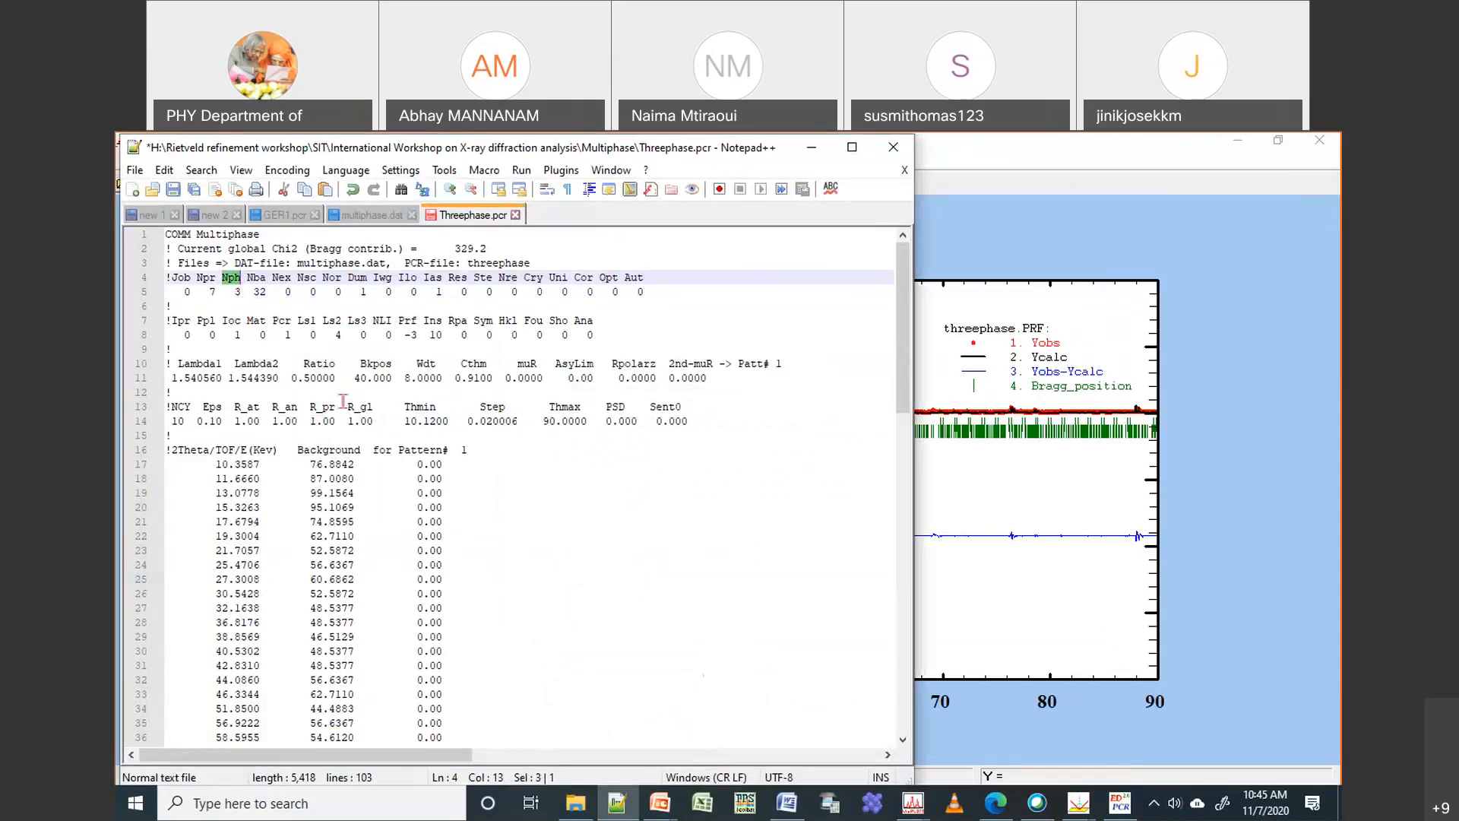
Duplicate the whole phase 2 WO3 data block and insert the copy just before the pattern-to-plot lines
scroll(343, 400, down, 20)
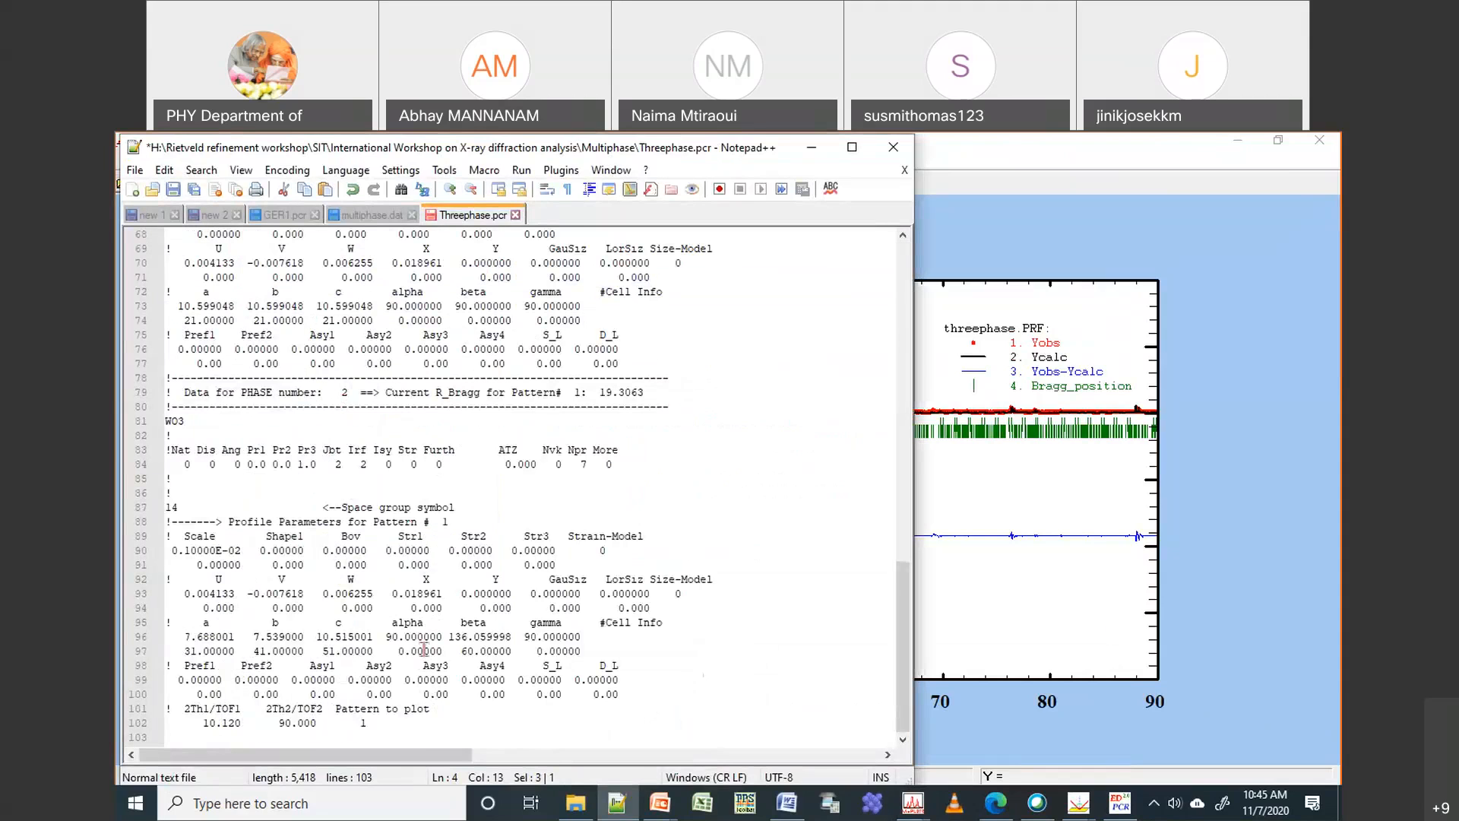
click(631, 694)
drag(144, 694, 144, 378)
key(ctrl+c)
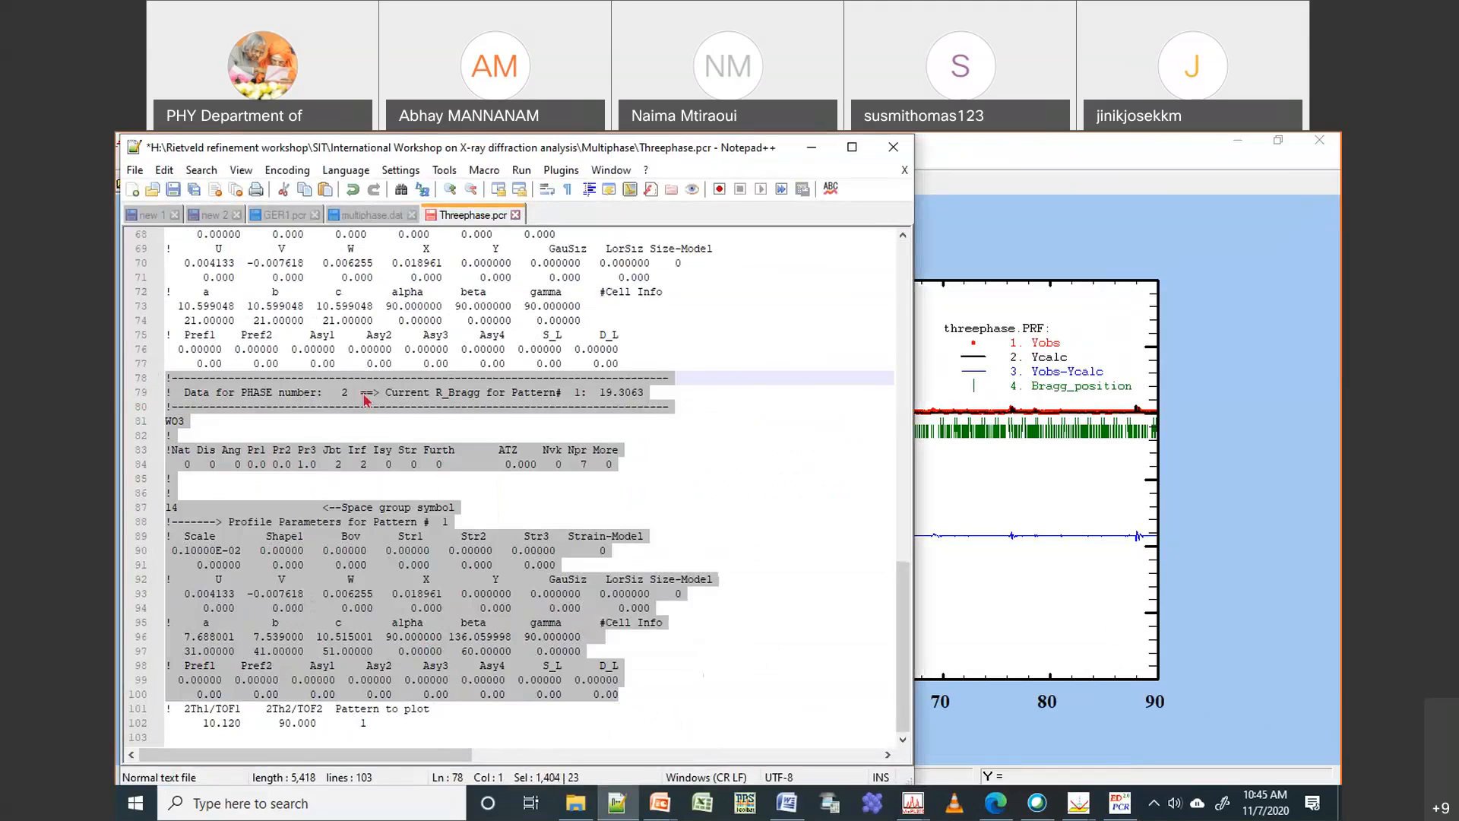
click(616, 700)
key(Return)
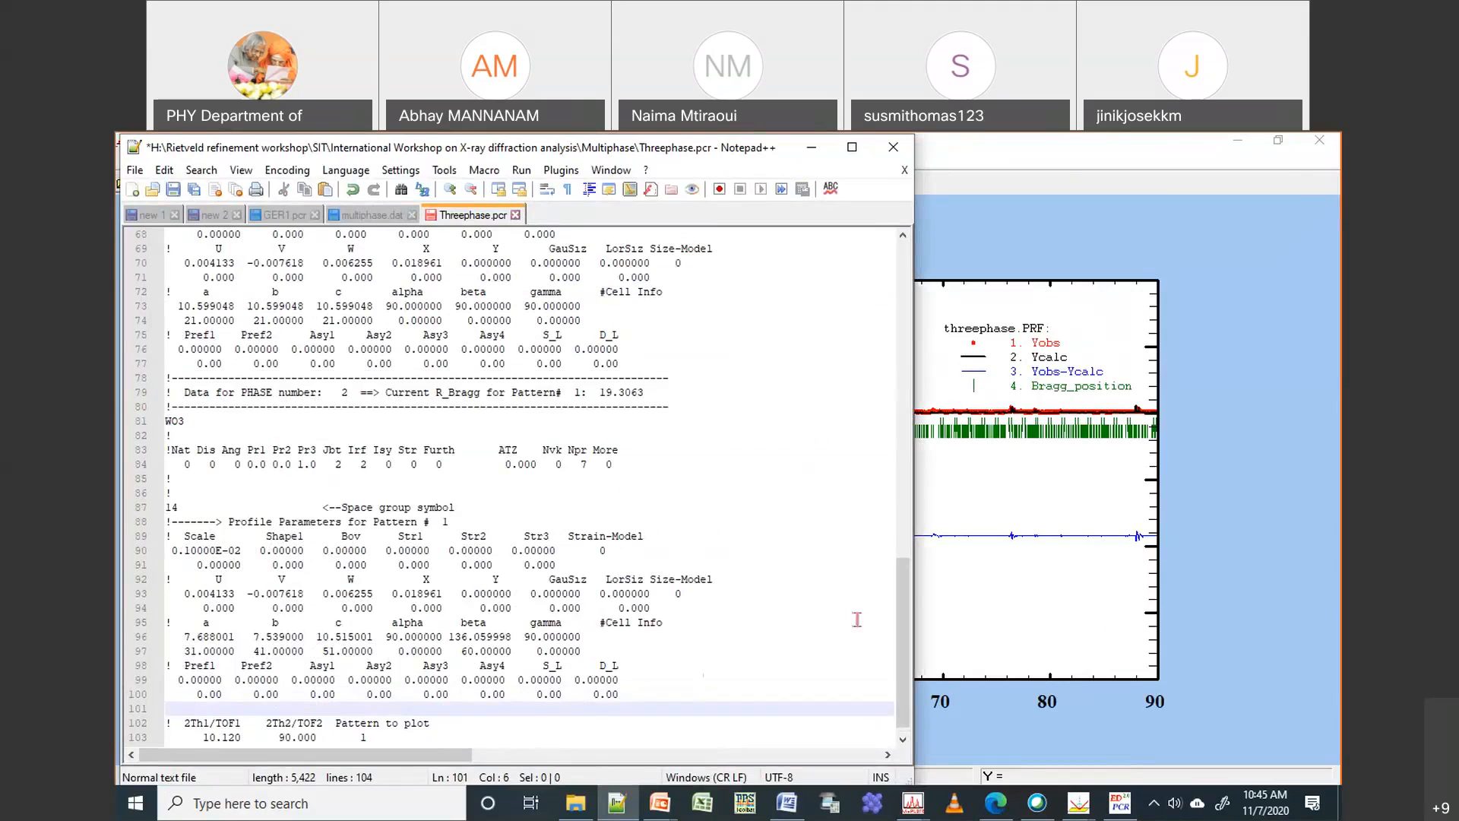
key(ctrl+v)
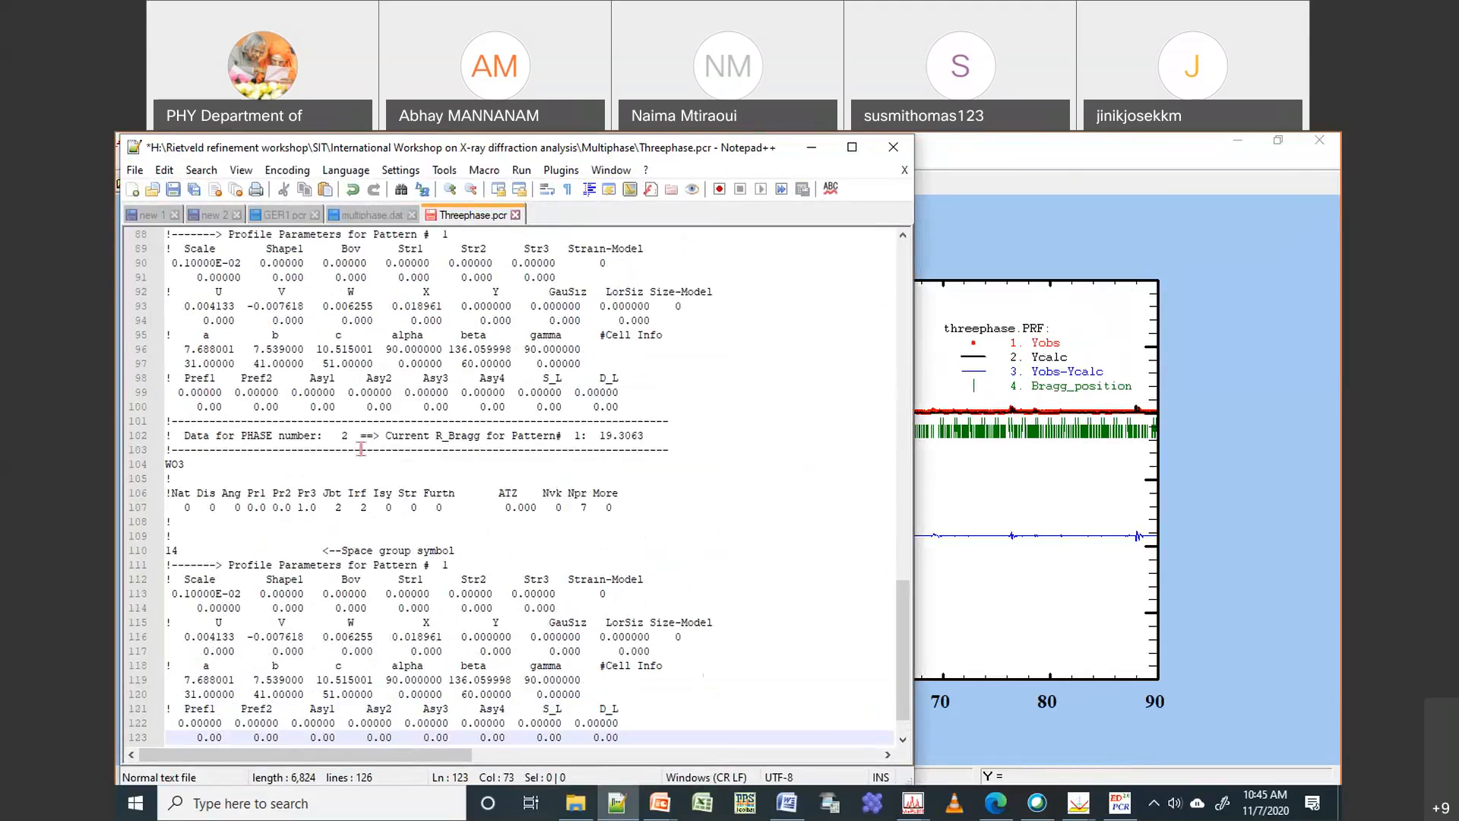
Renumber the copied data block as phase 3 and rename its phase to Si
double_click(344, 436)
text(3)
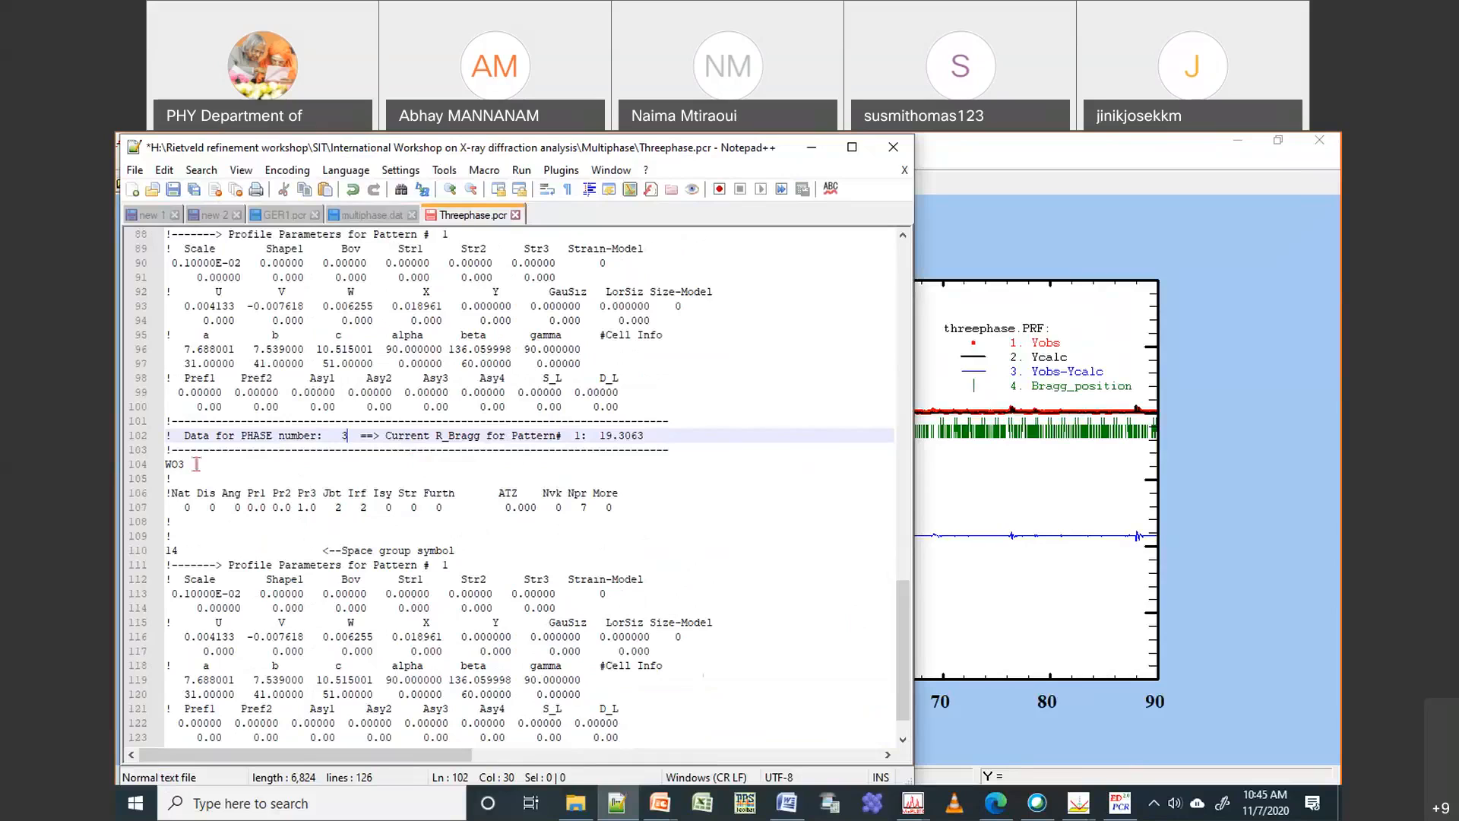
drag(196, 464, 165, 463)
text(Si)
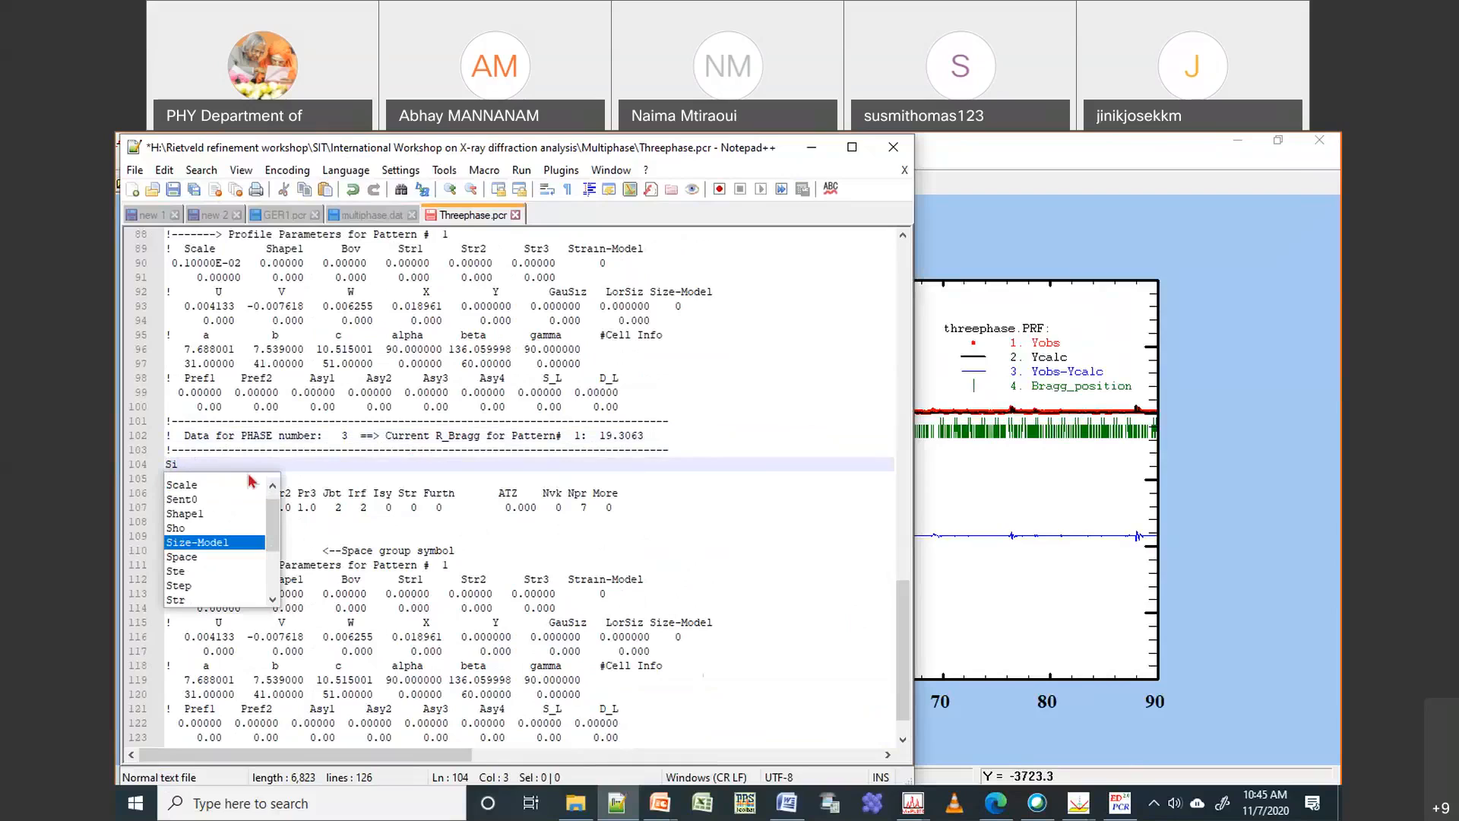
click(314, 453)
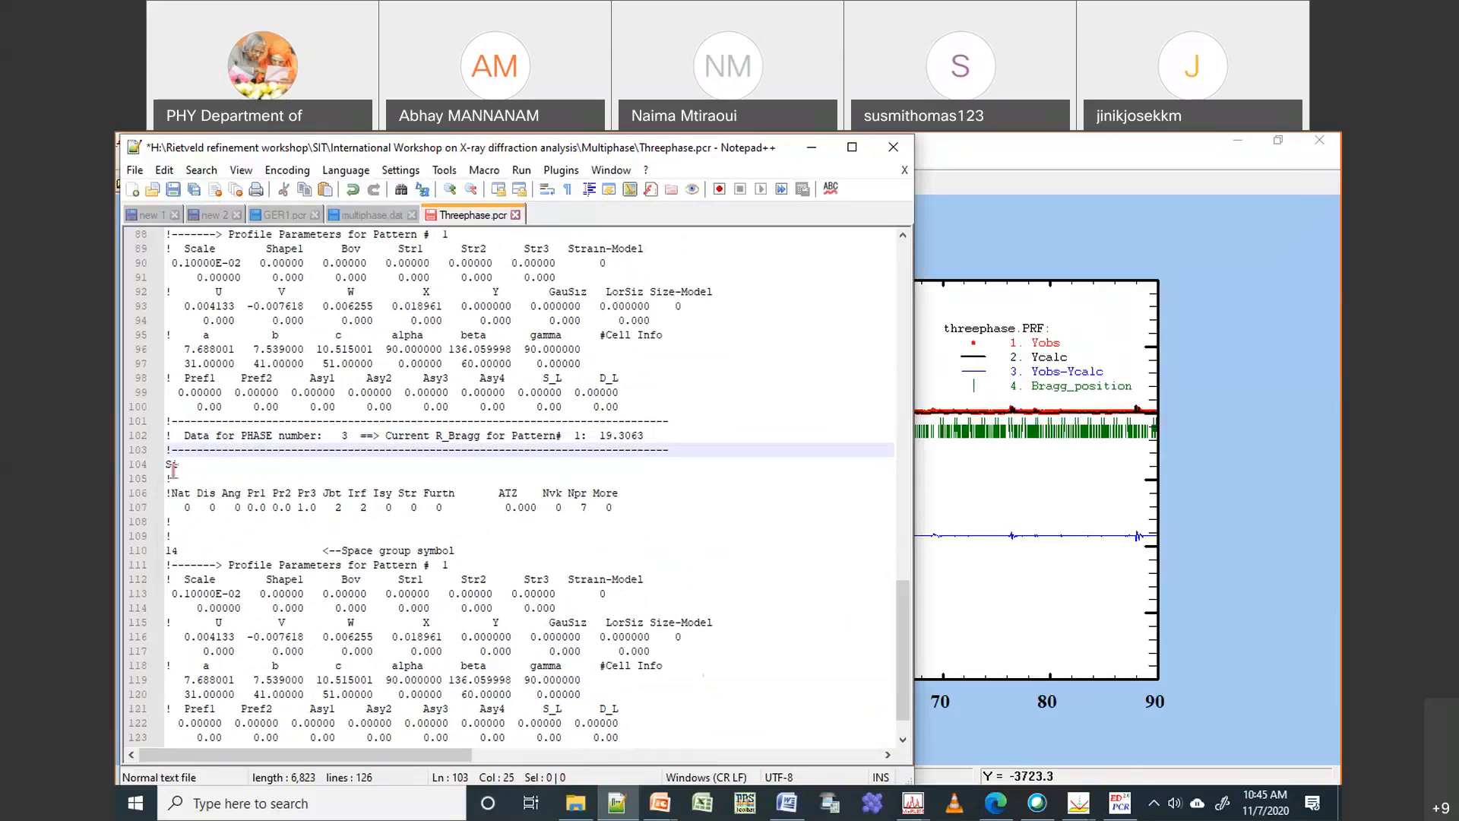
In QualX, close the WO3 card, open the card information for Si (00-210-2763), and place it beside the text editor's area
click(1091, 813)
click(1180, 742)
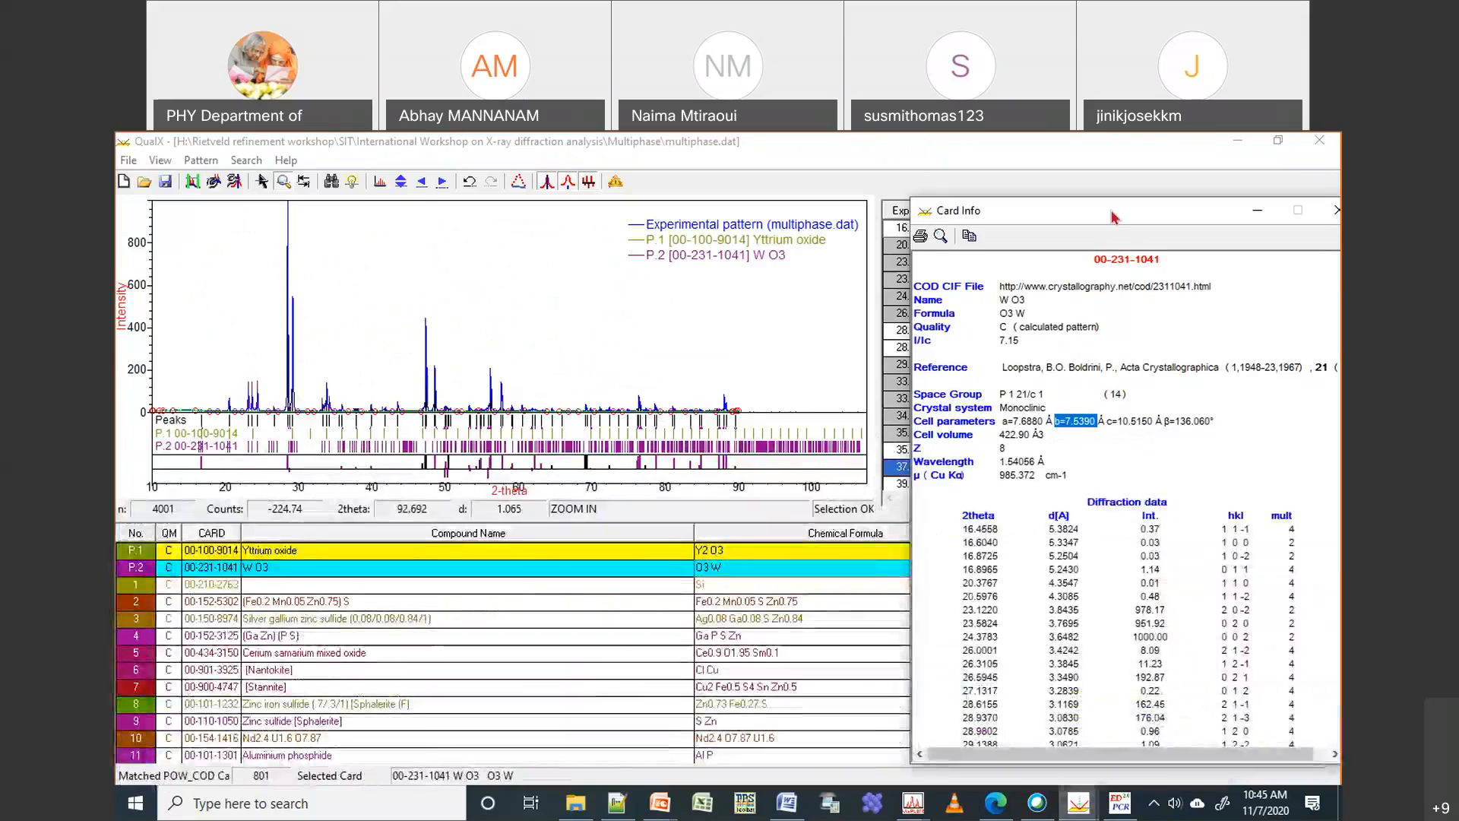
click(1247, 223)
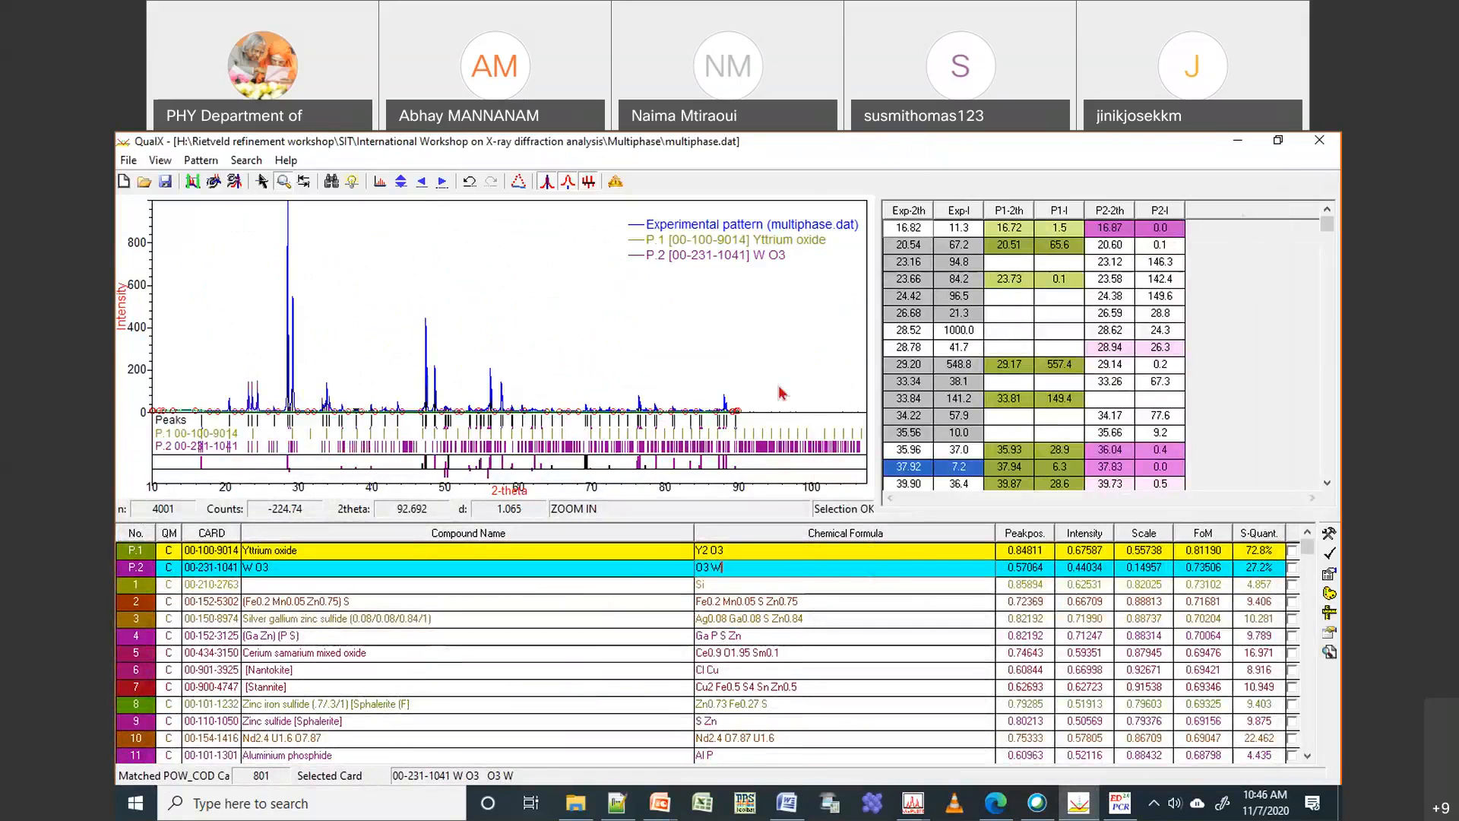
click(647, 590)
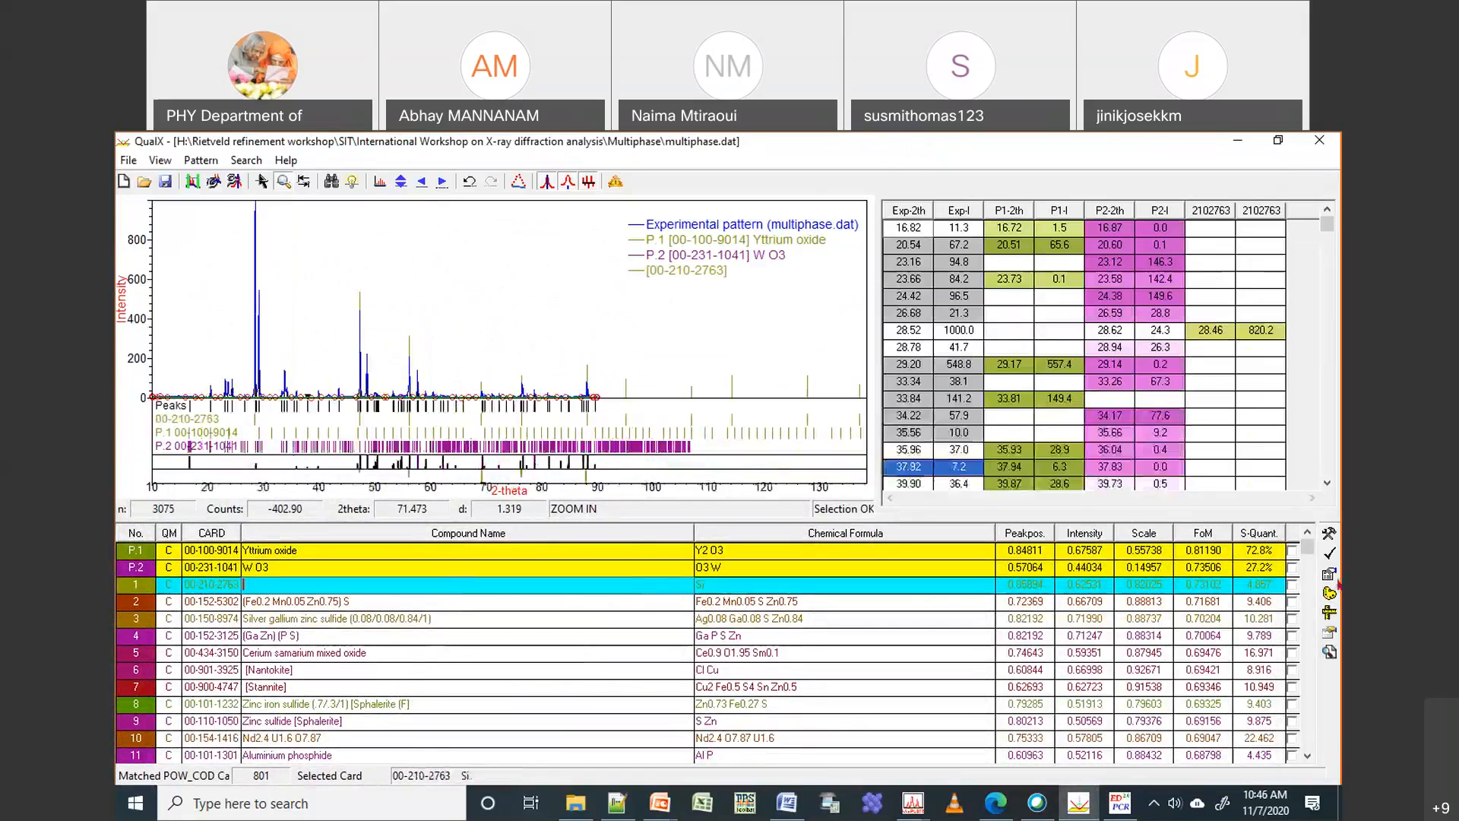
click(1328, 573)
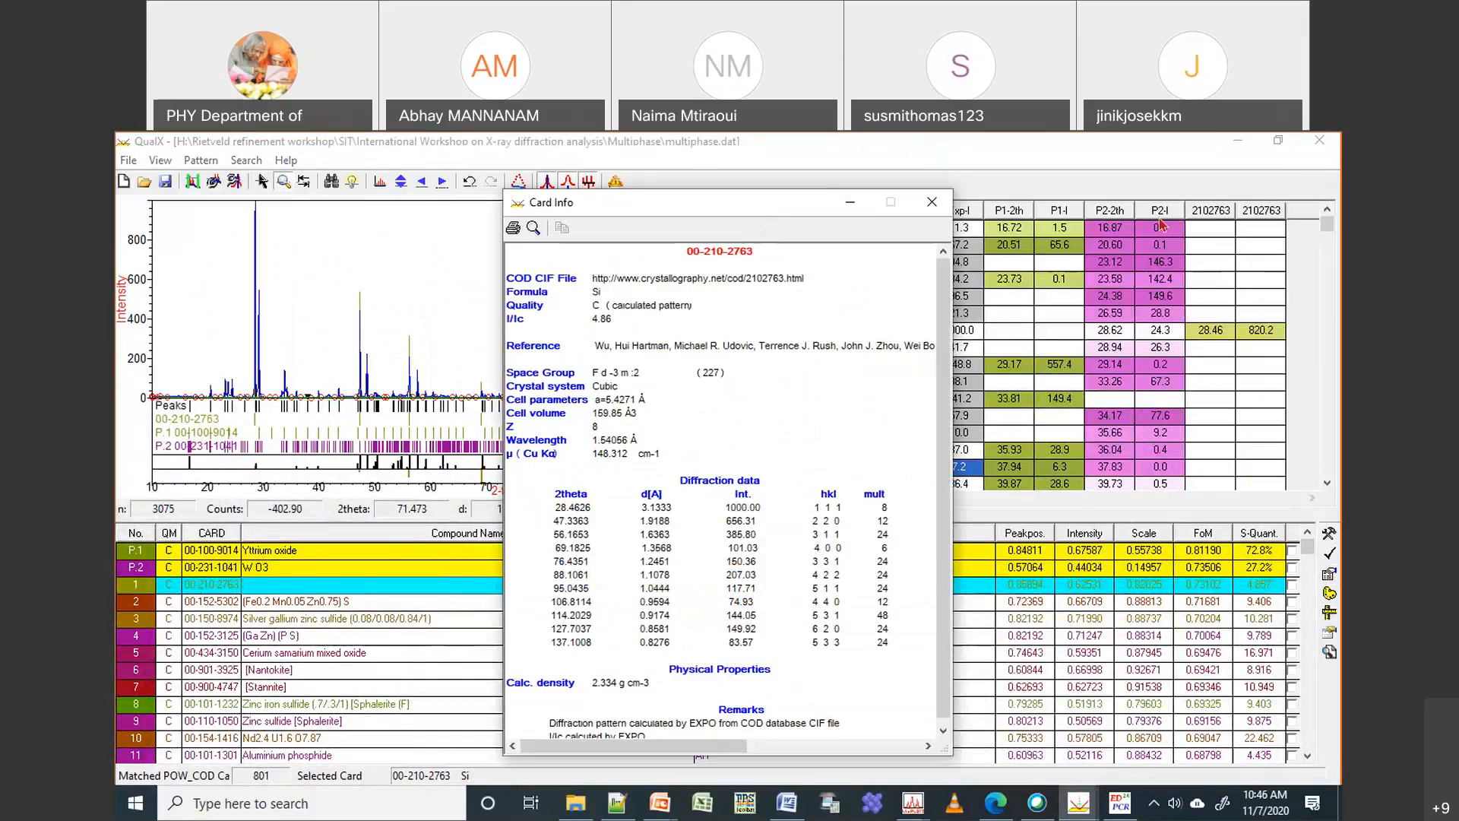
drag(765, 206, 1160, 219)
click(1119, 803)
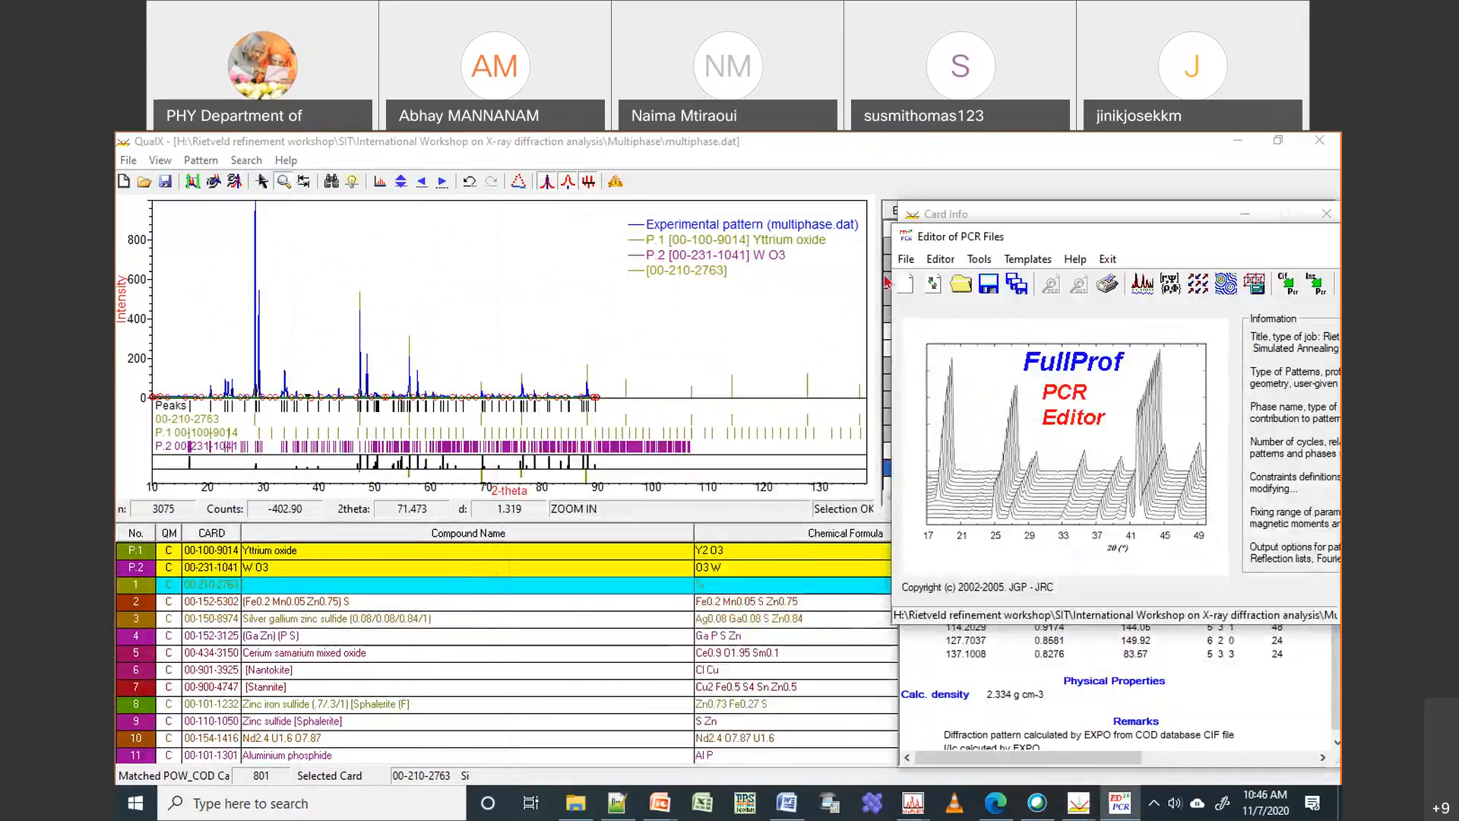
click(1275, 275)
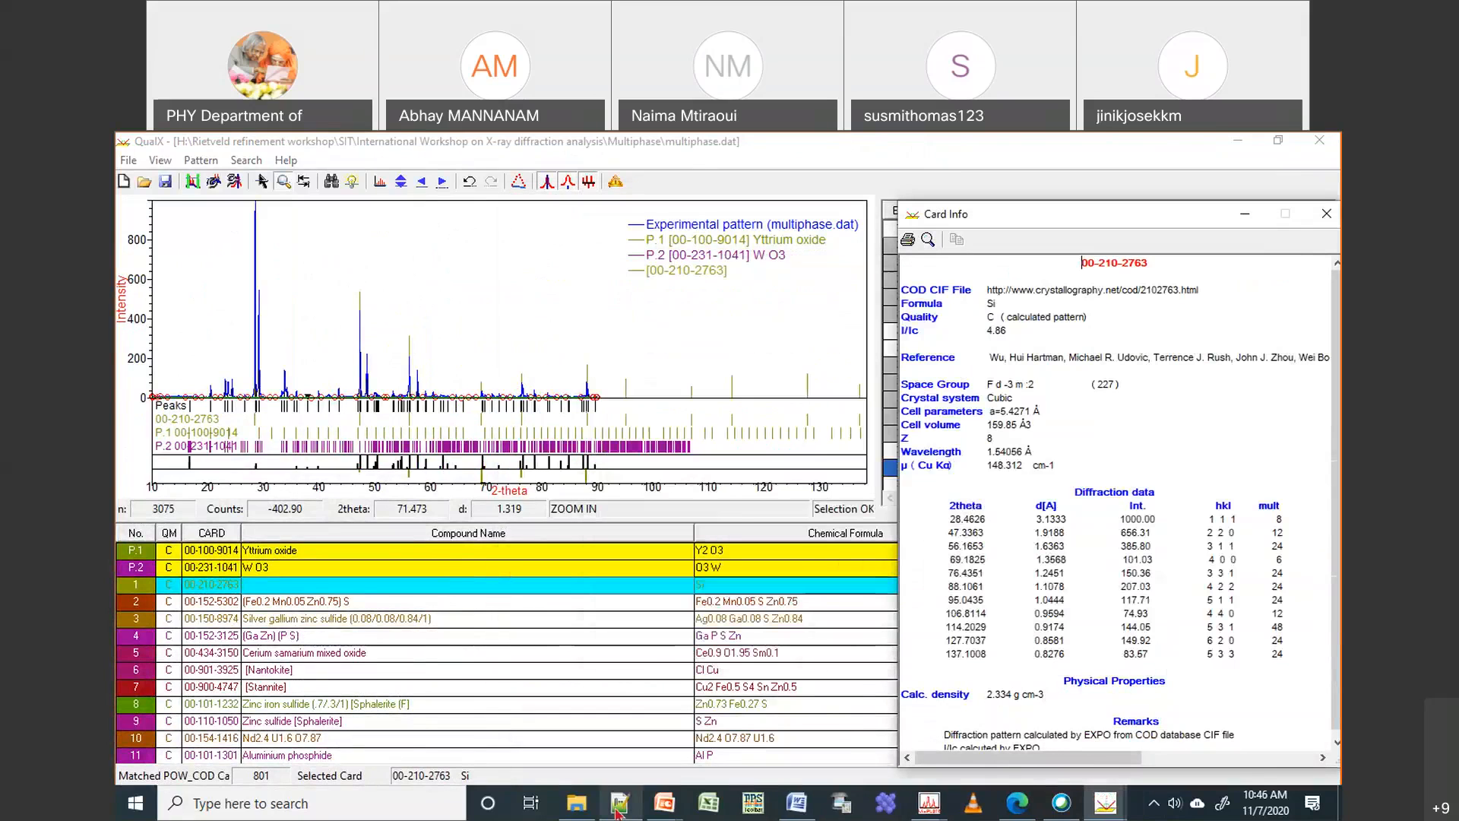
Back in Threephase.pcr, replace the space group symbol of phase 3, Si, with F d -3 m
click(619, 806)
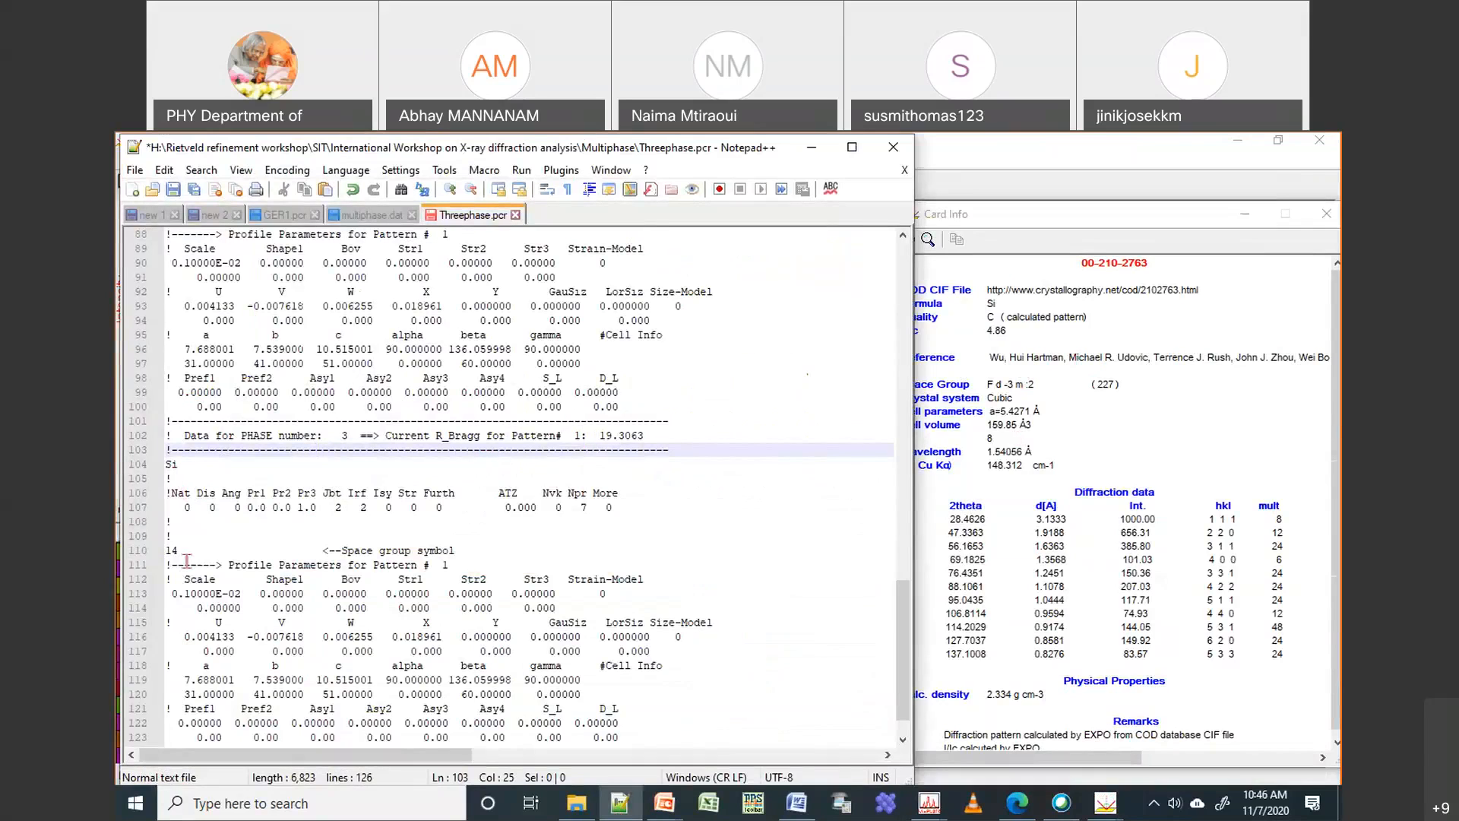
drag(181, 552, 162, 550)
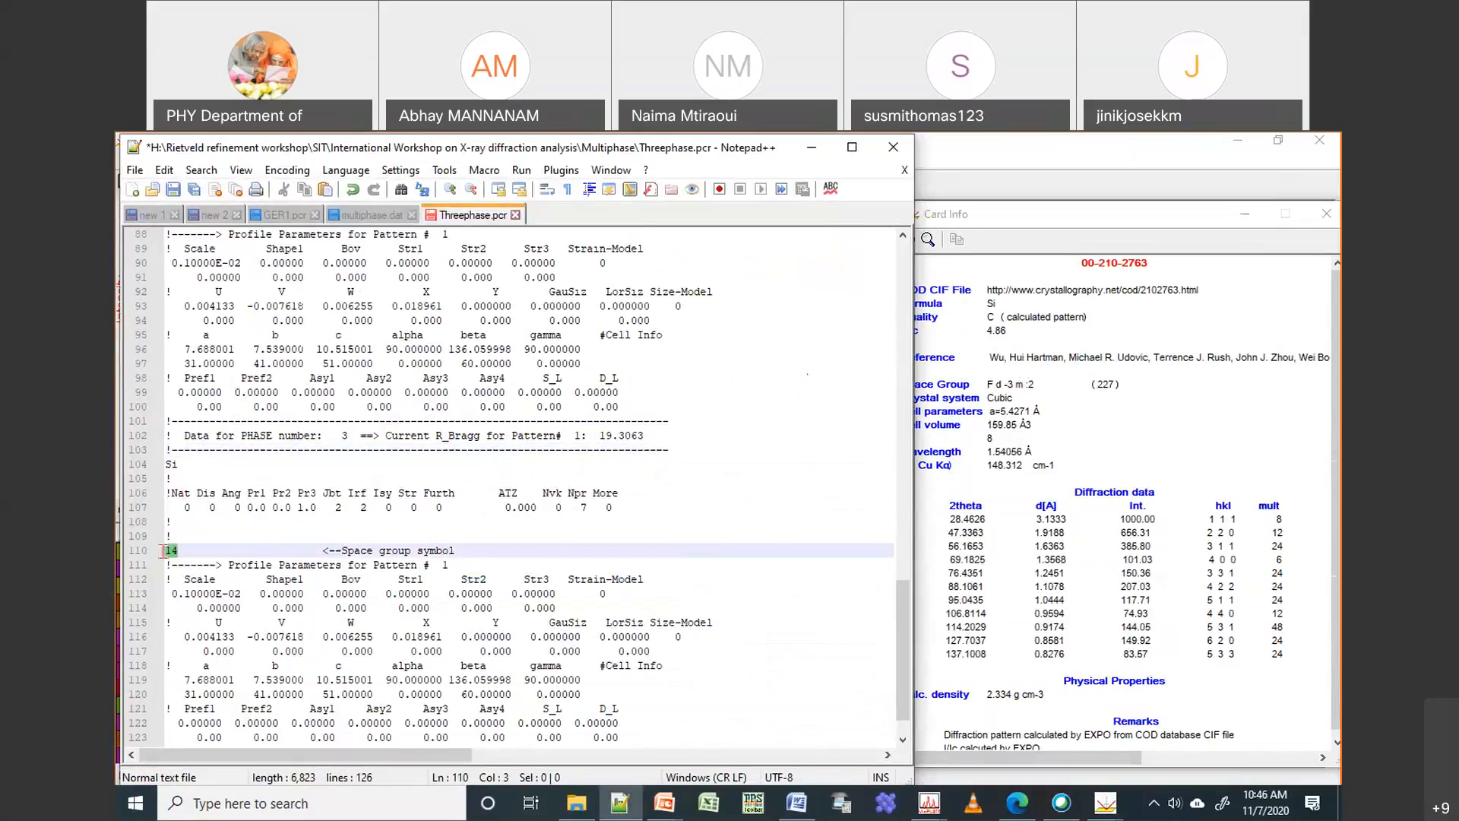
key(BackSpace)
text(F )
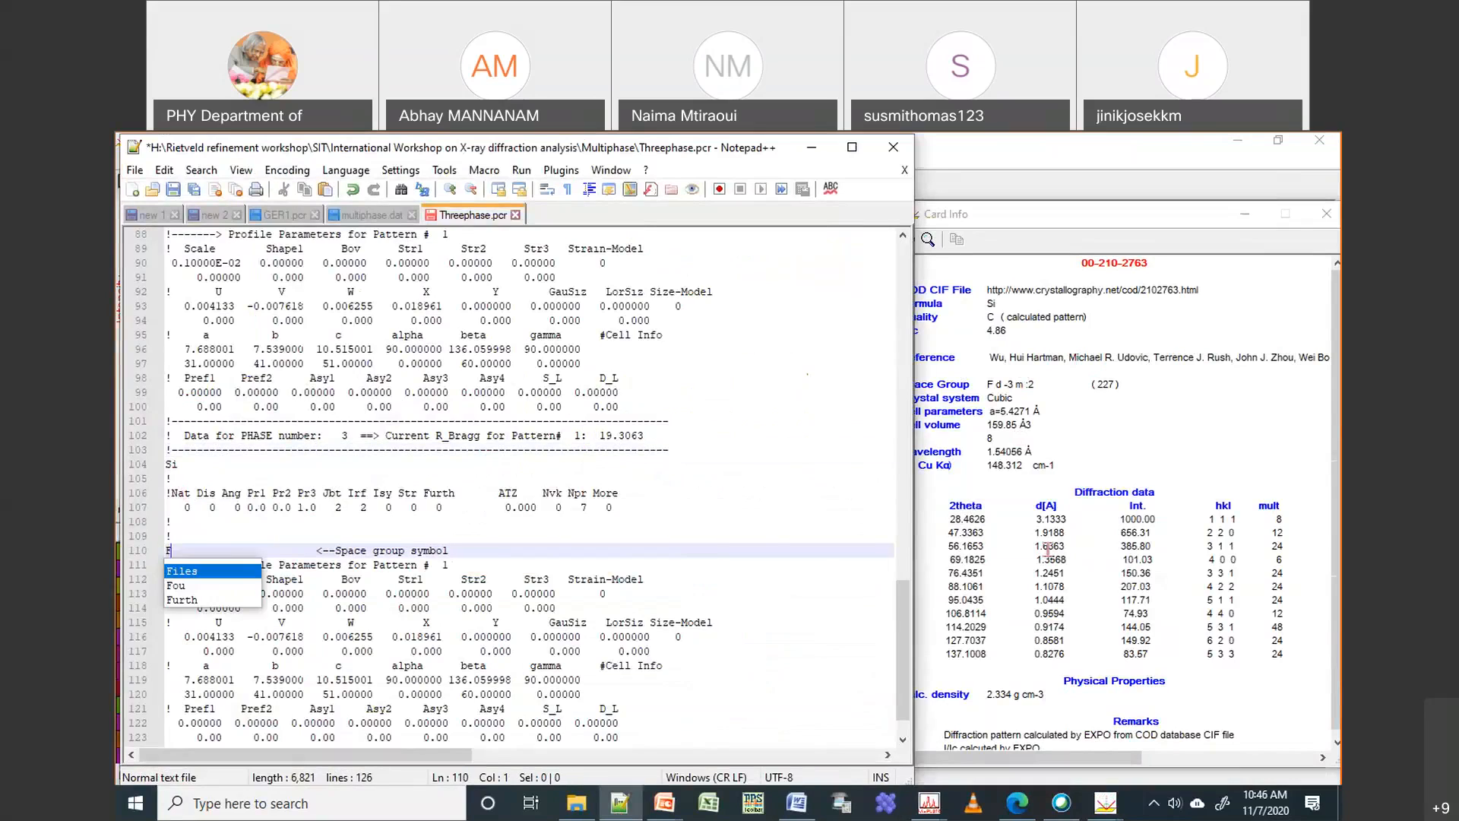
text(d -3 m)
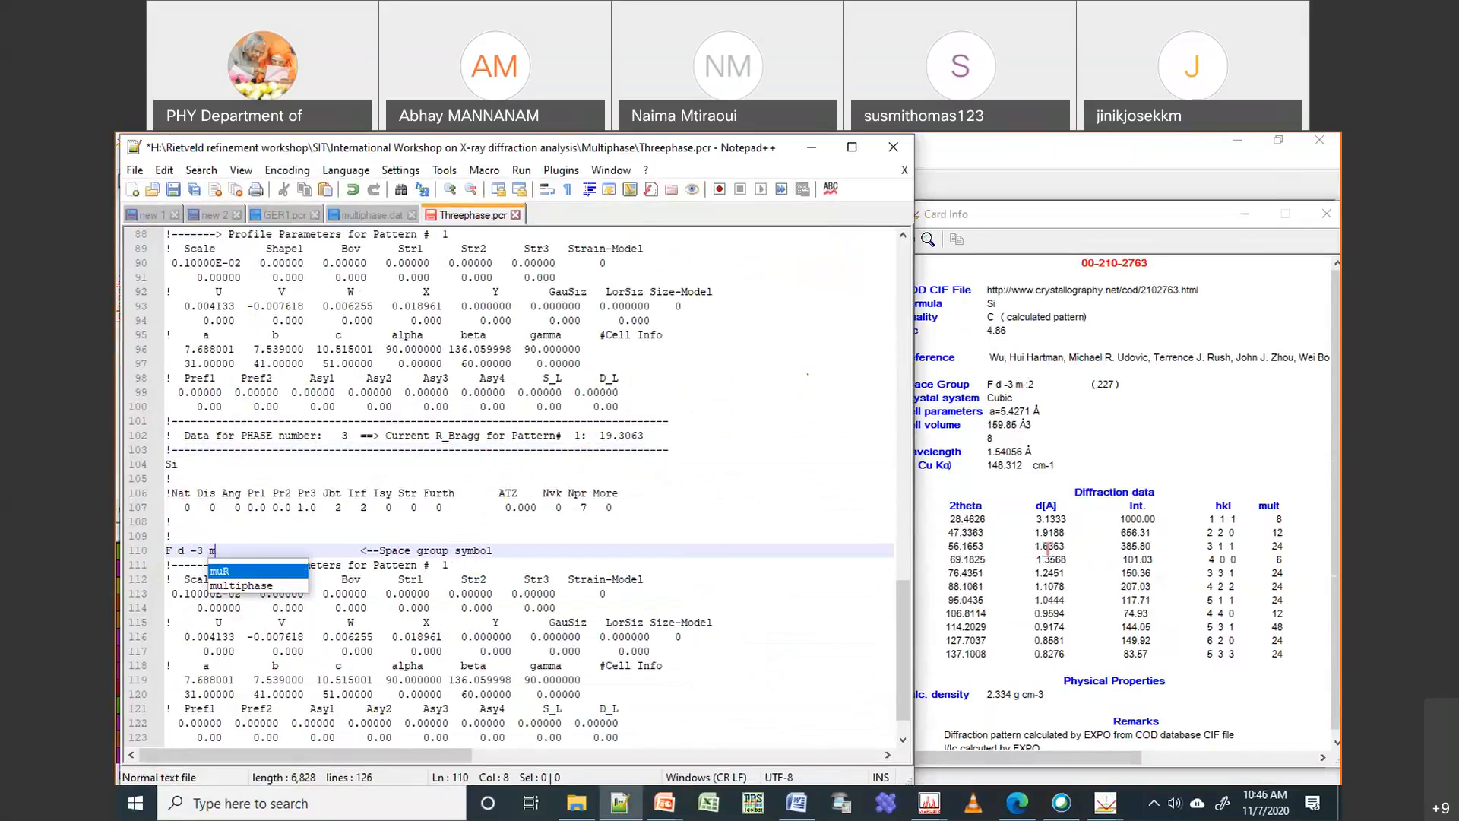
click(270, 528)
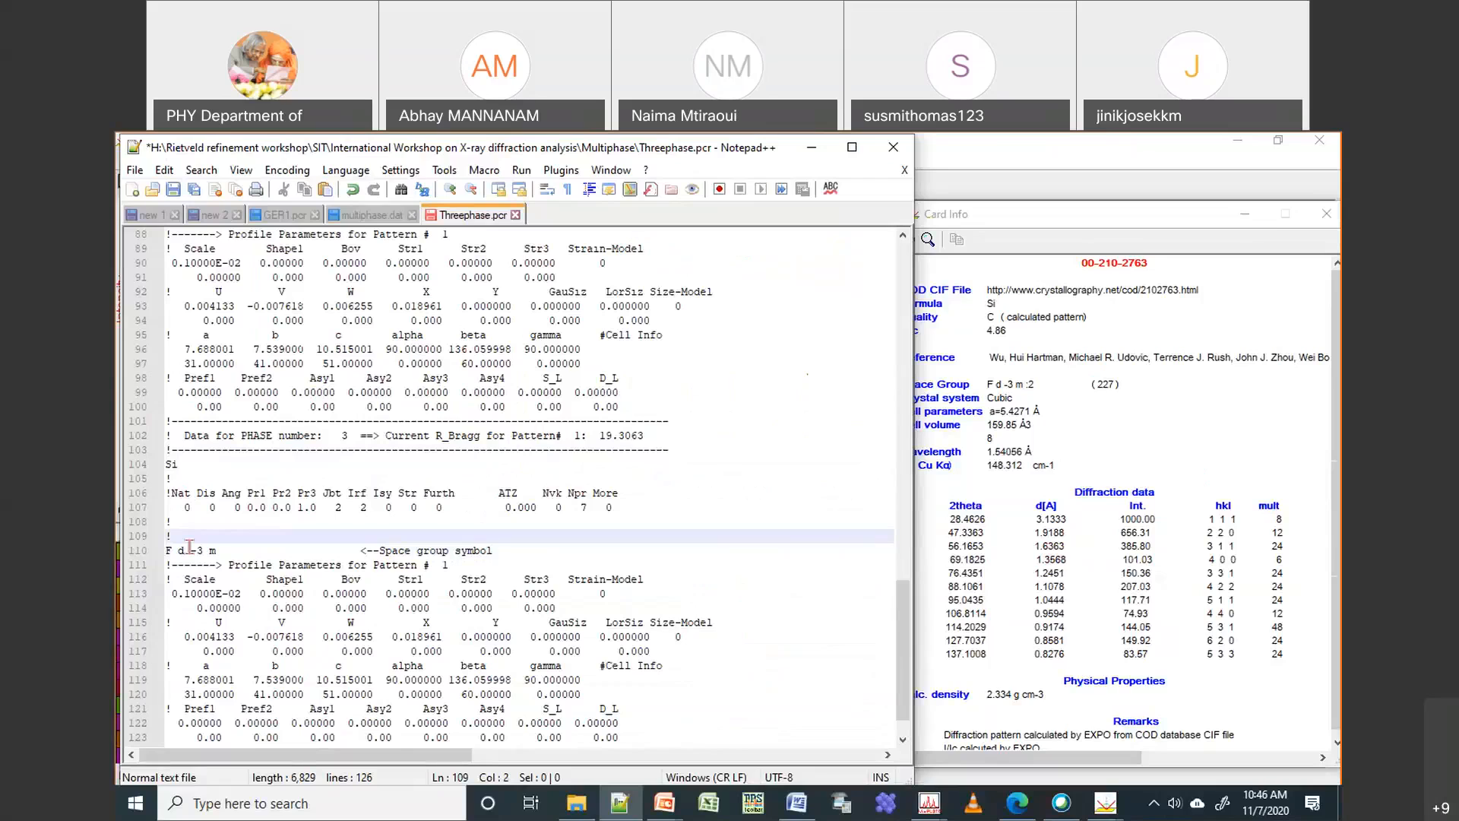
Set Irf to 0 for phase 3, Si, and save Threephase.pcr
double_click(369, 508)
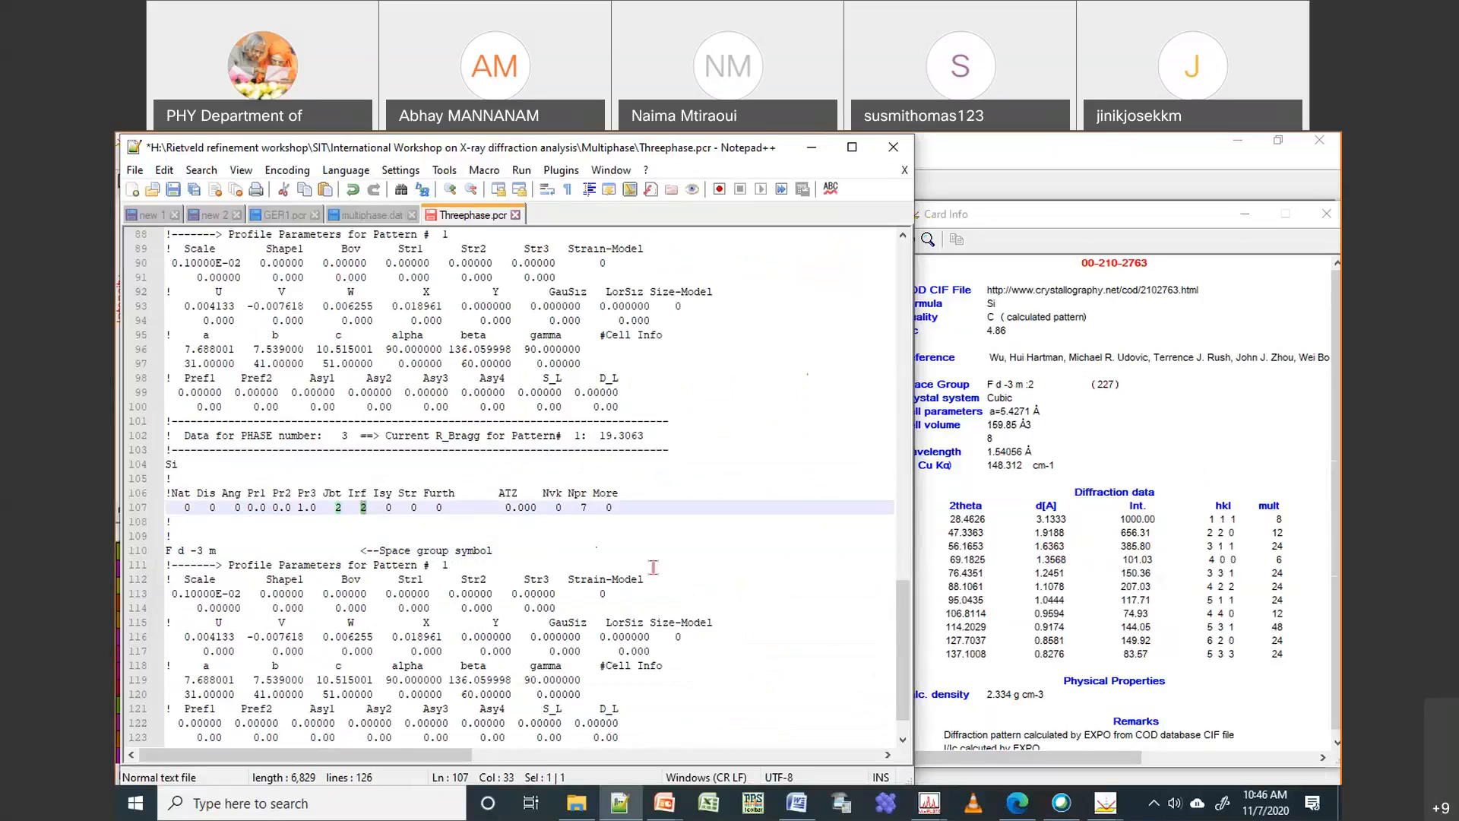
key(Right)
key(BackSpace)
text(0)
click(173, 191)
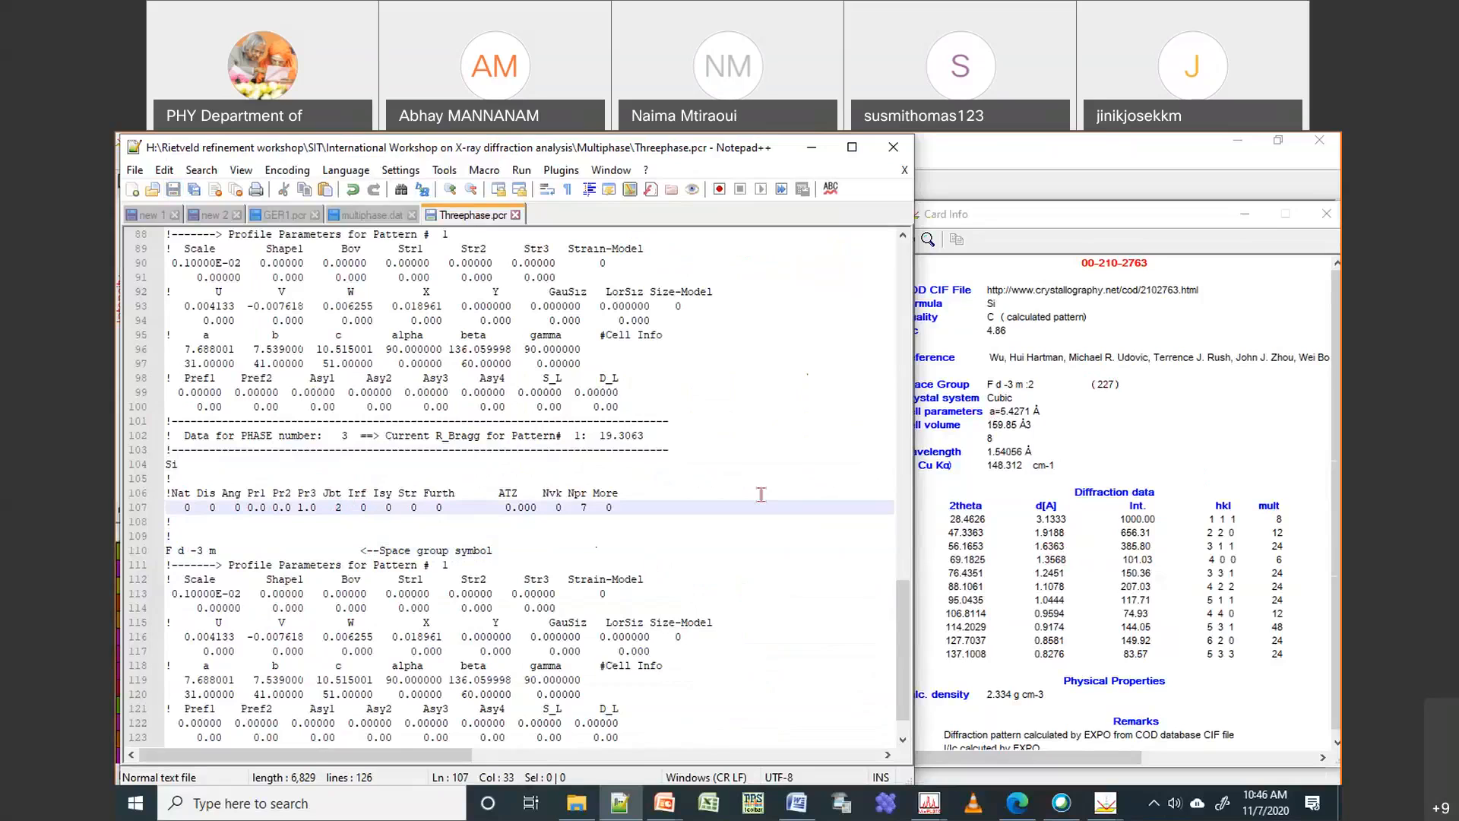
Replace the cell lengths a, b and c of phase 3, Si, with 5.4271 each
click(185, 680)
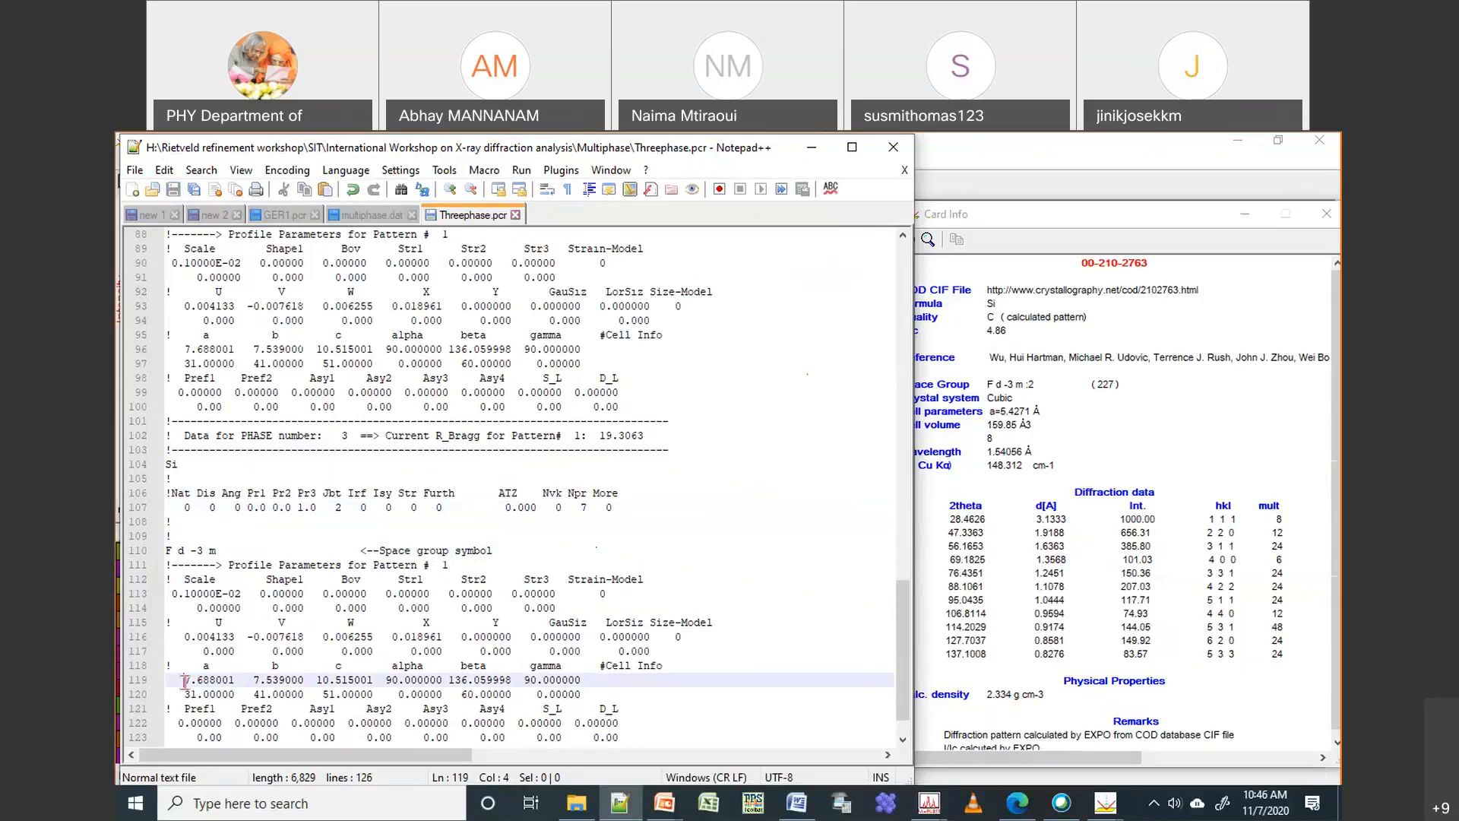
shift+click(234, 681)
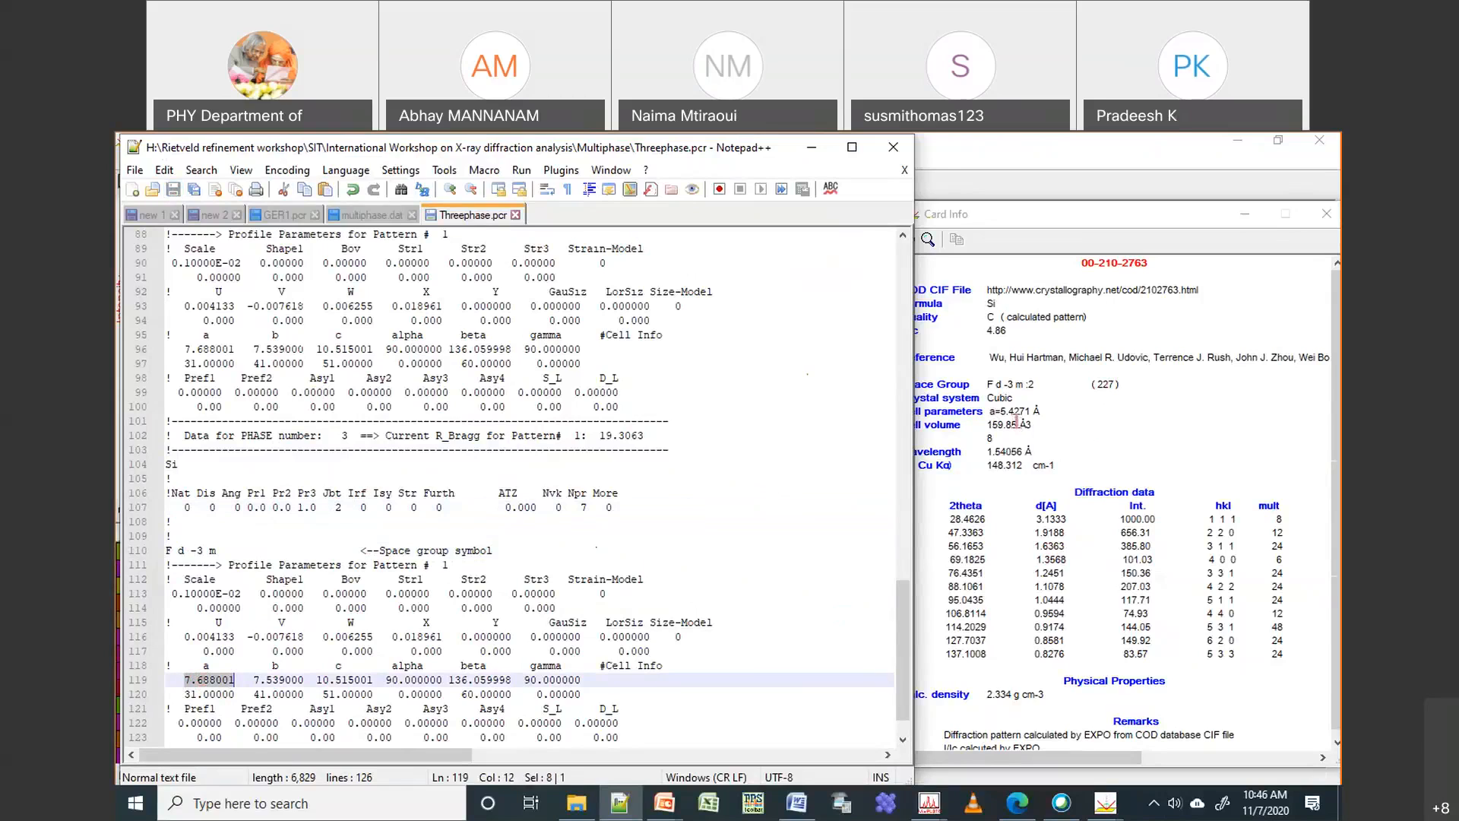
text(5.42)
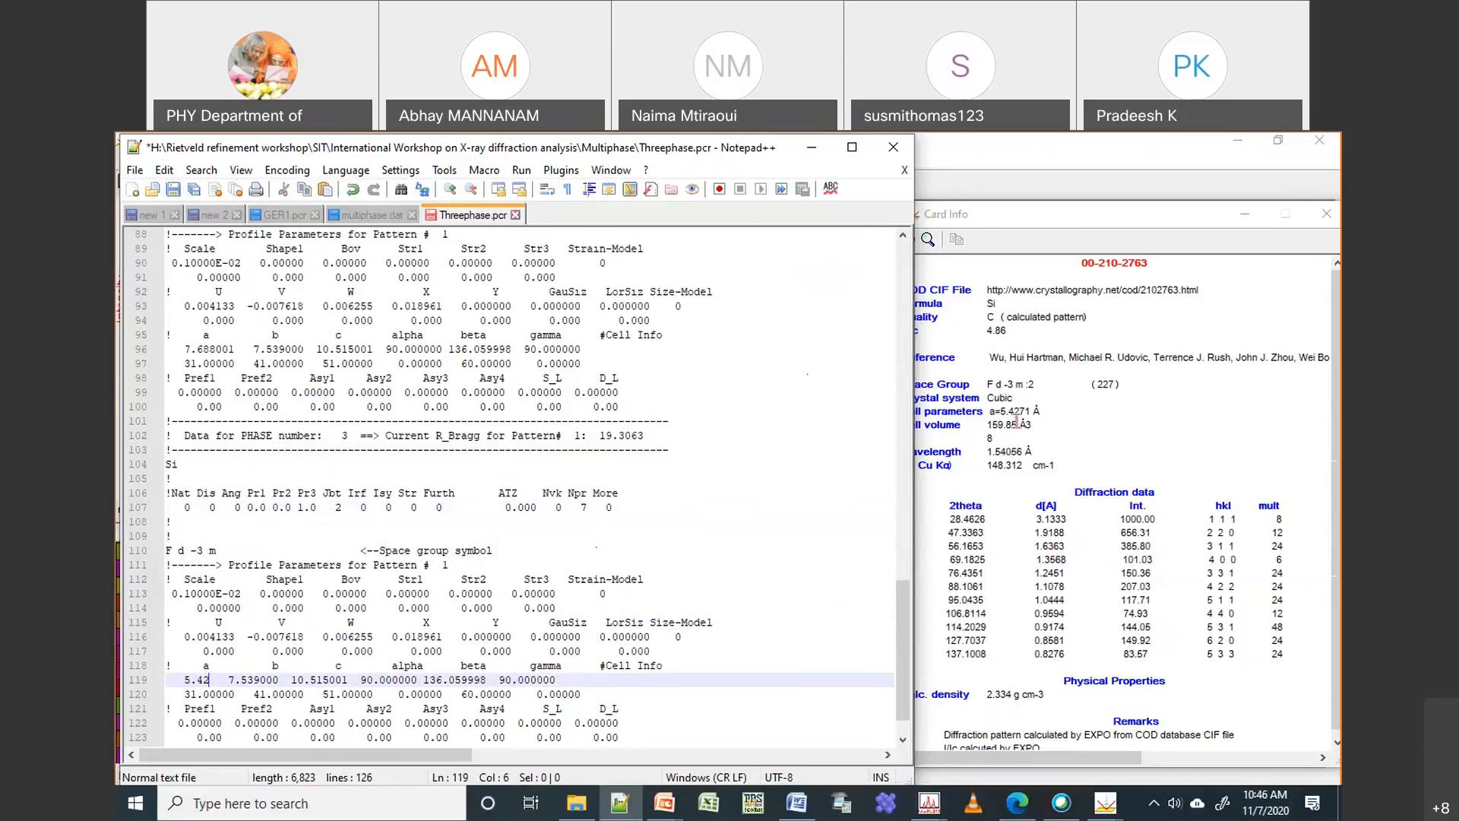
text(71    5.4271  )
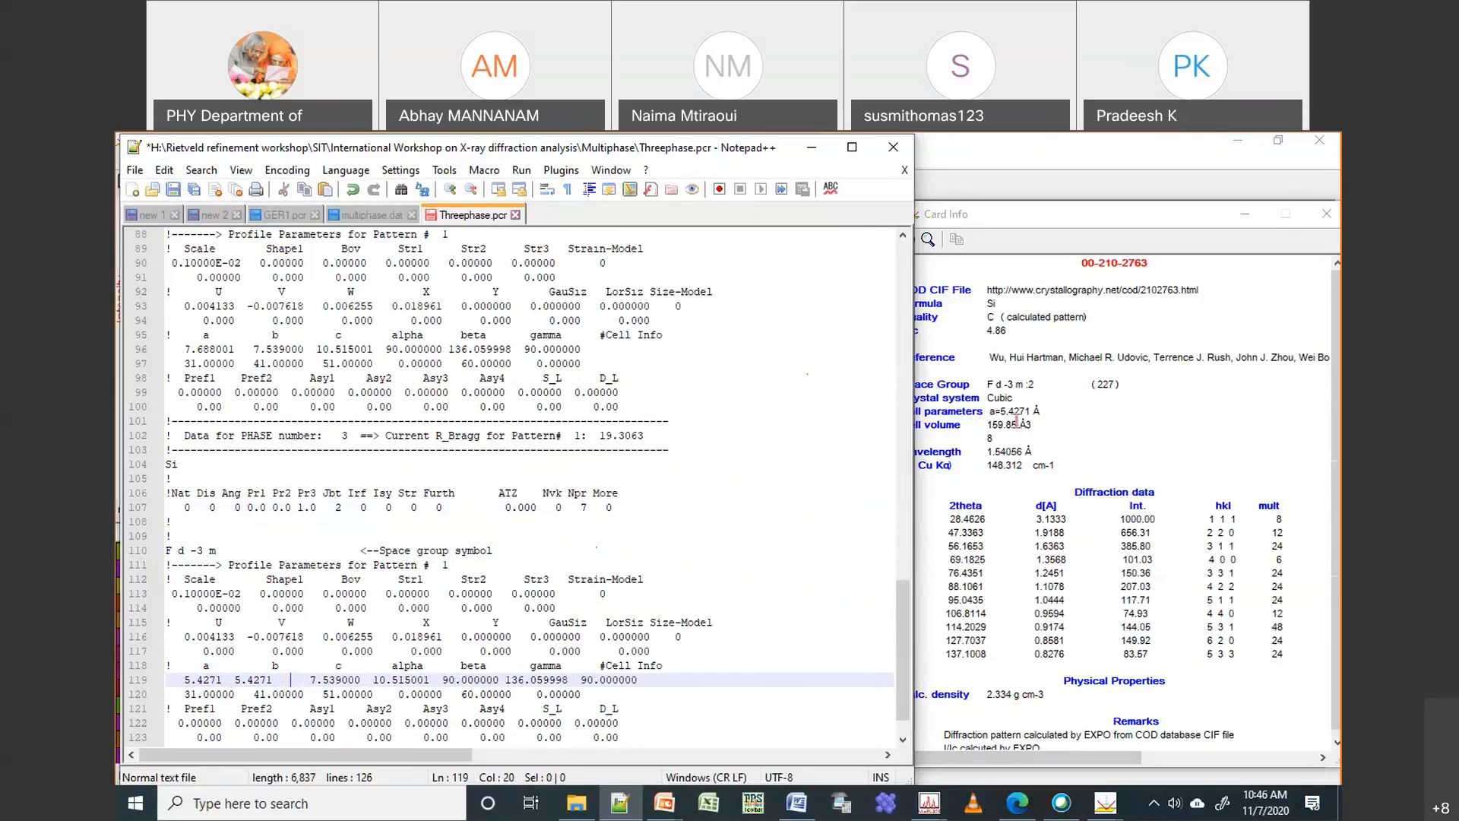
text(5.427)
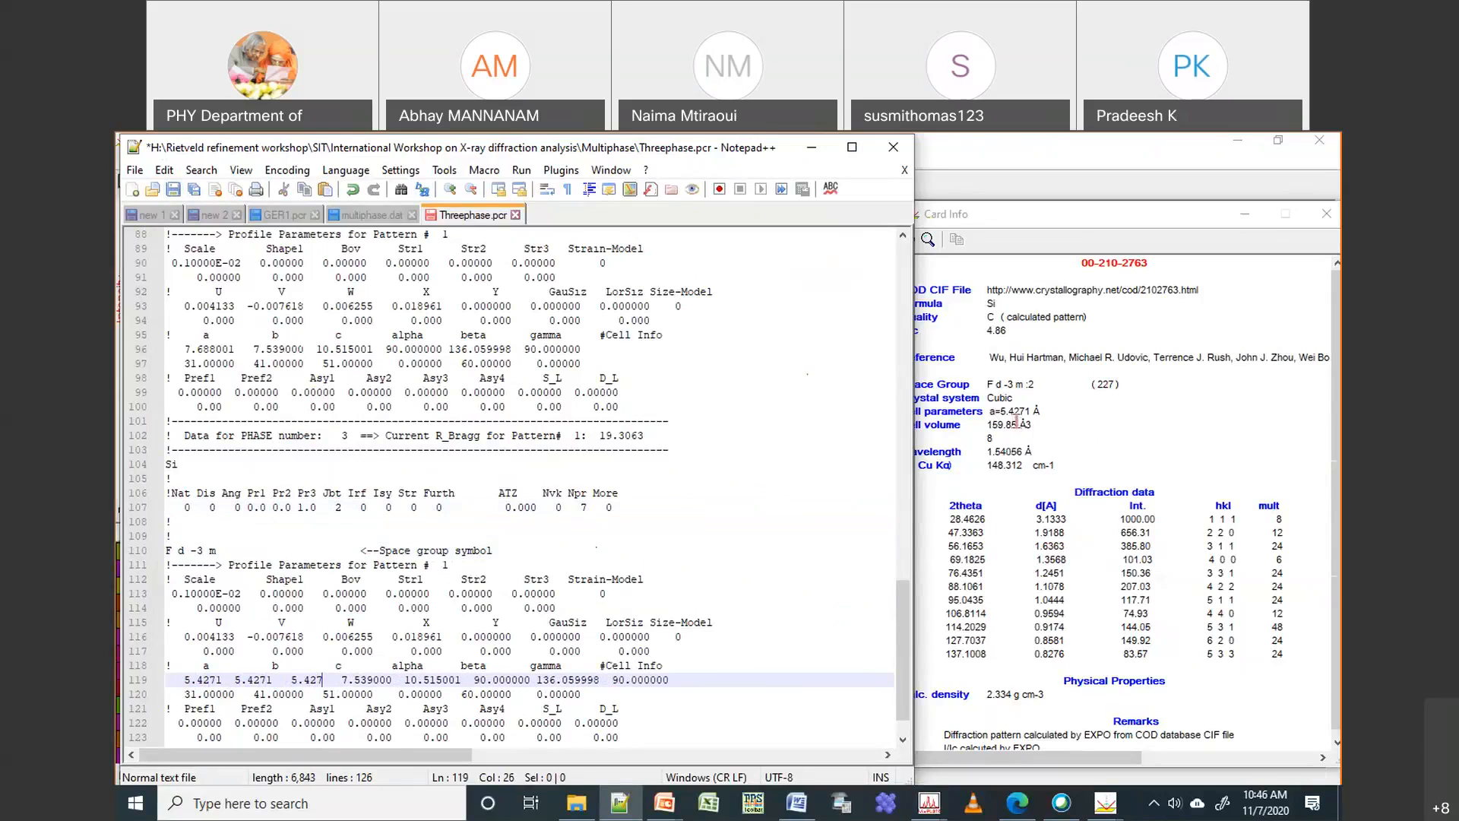
text(1)
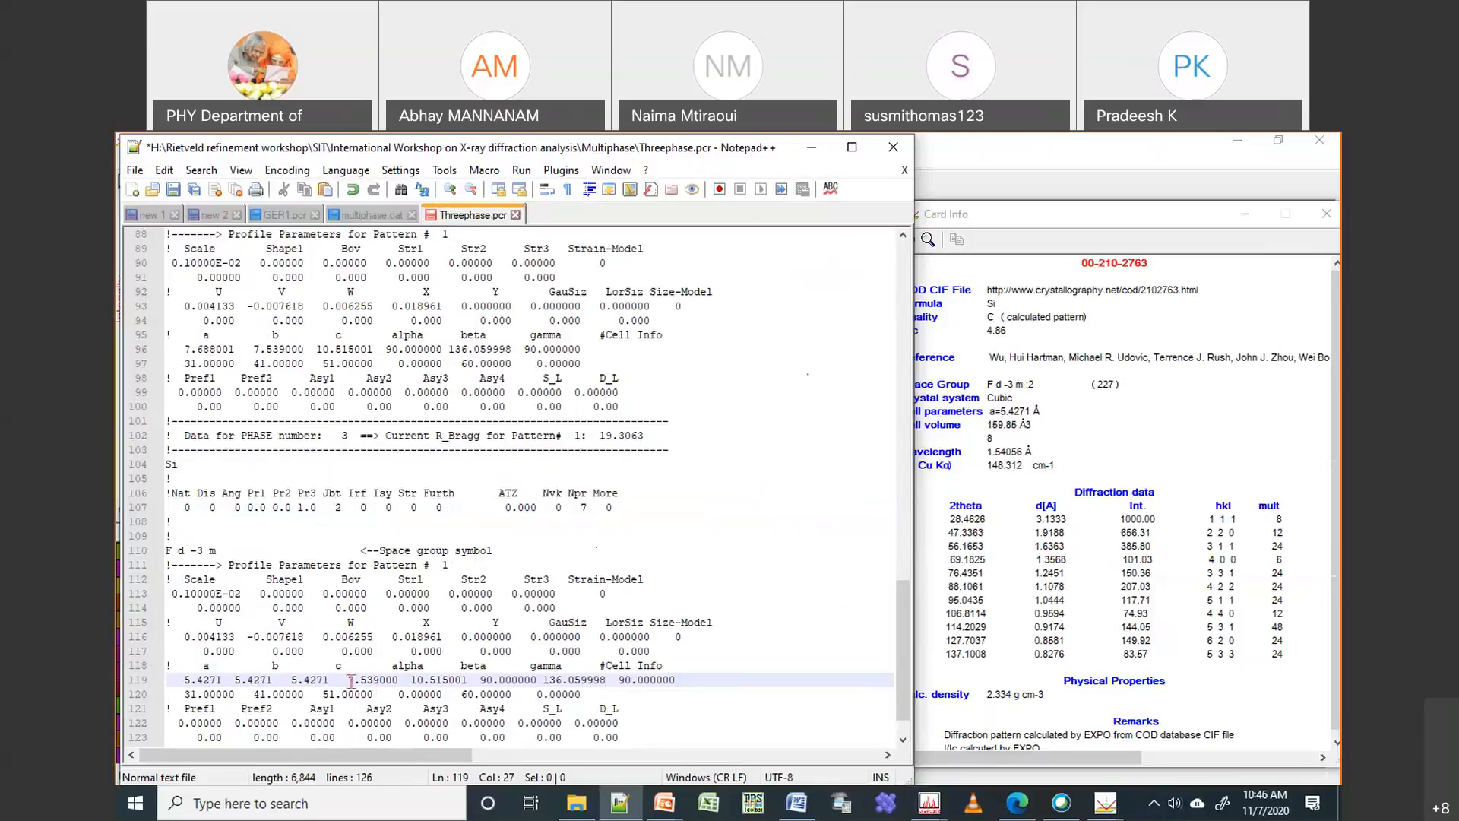
drag(351, 680, 499, 680)
key(Delete)
Set the beta cell angle of phase 3, Si, to 90.00000, keeping the angle columns spaced apart
click(423, 679)
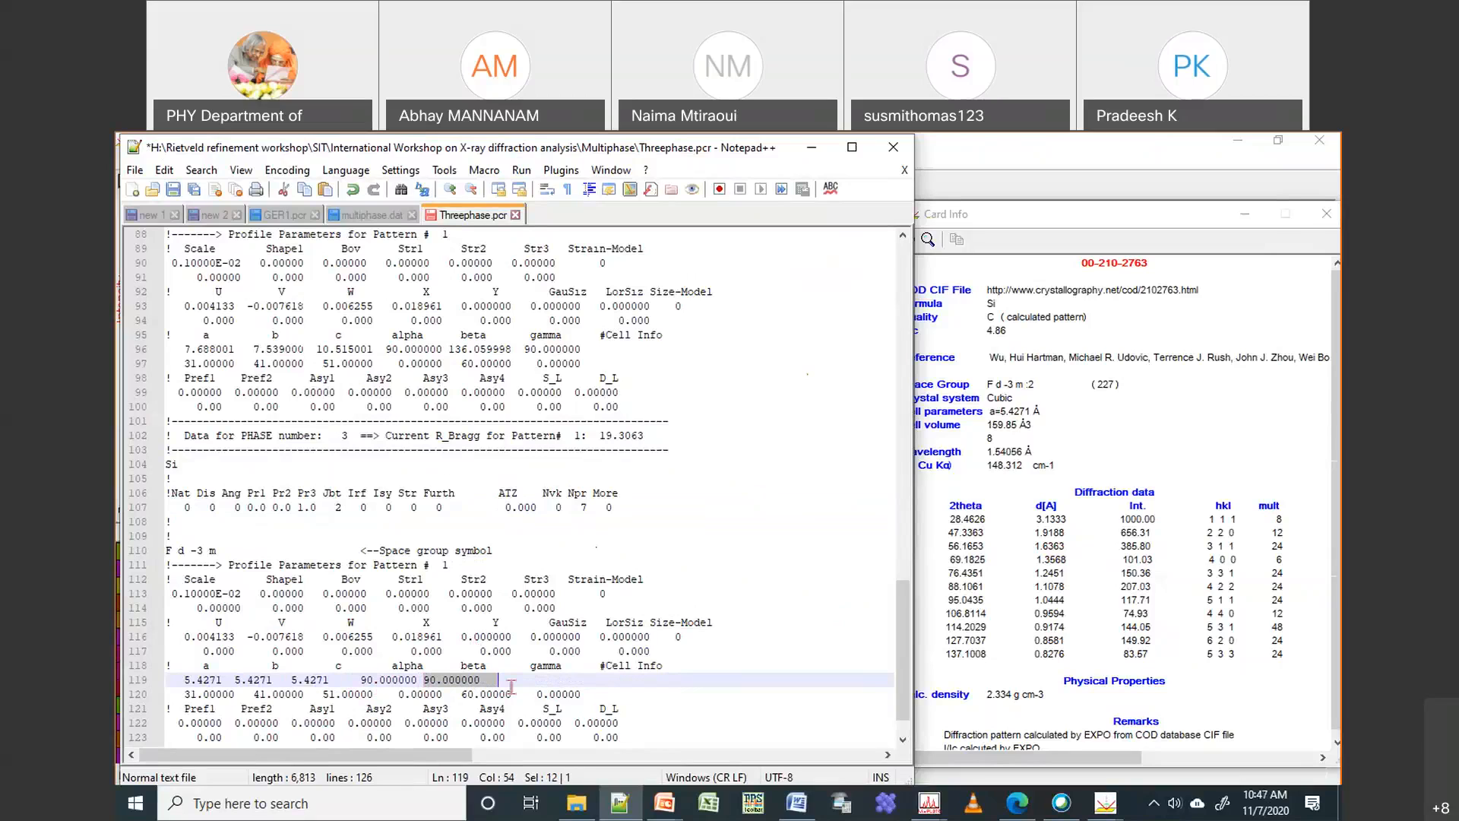
key(Delete)
click(424, 679)
text(90.00000)
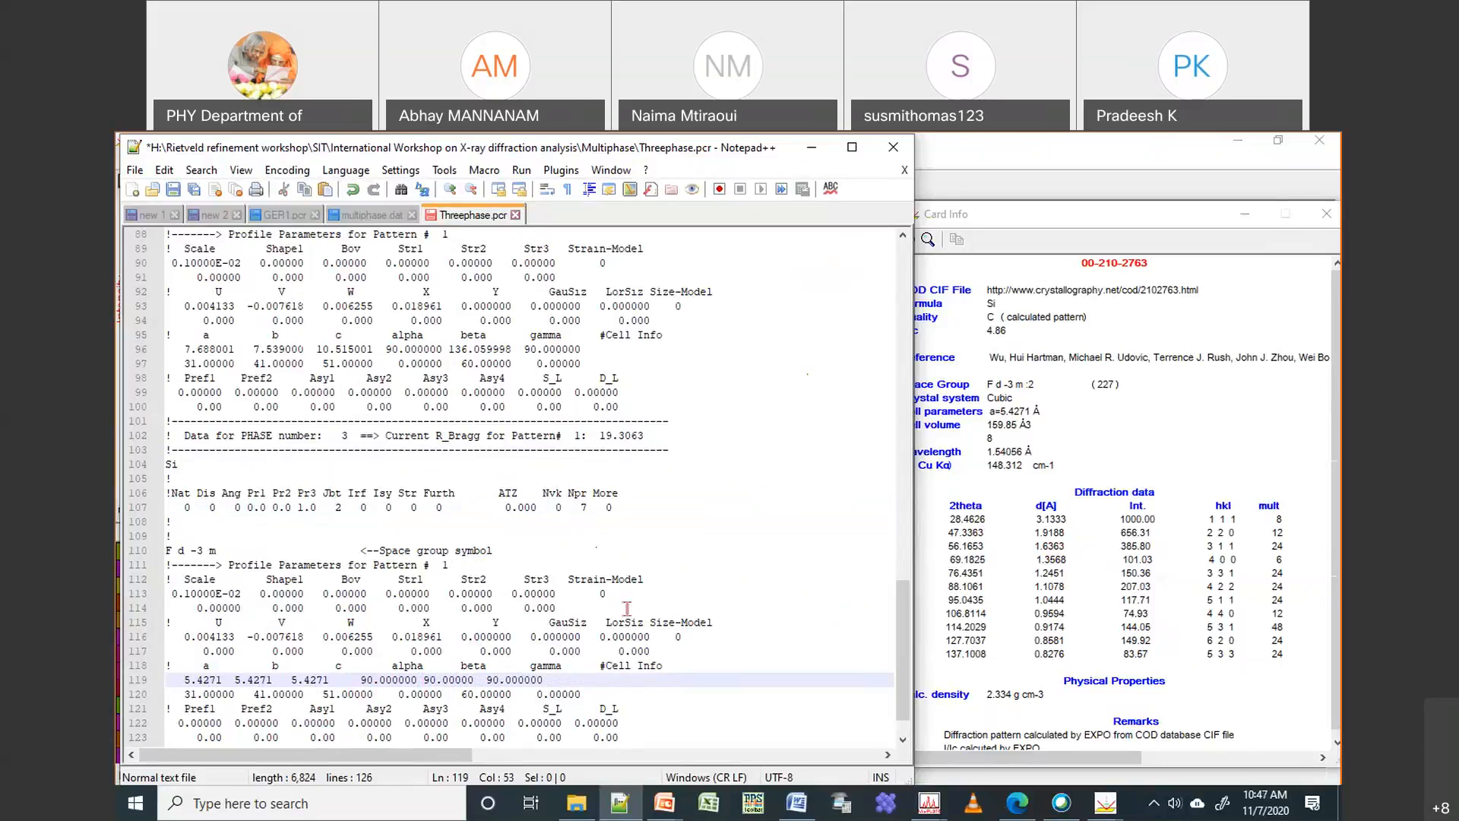
click(426, 680)
key(BackSpace)
text(90)
Change the refinement code of the beta angle in phase 2, WO3, to 61.00000
click(468, 363)
key(Delete)
text(1)
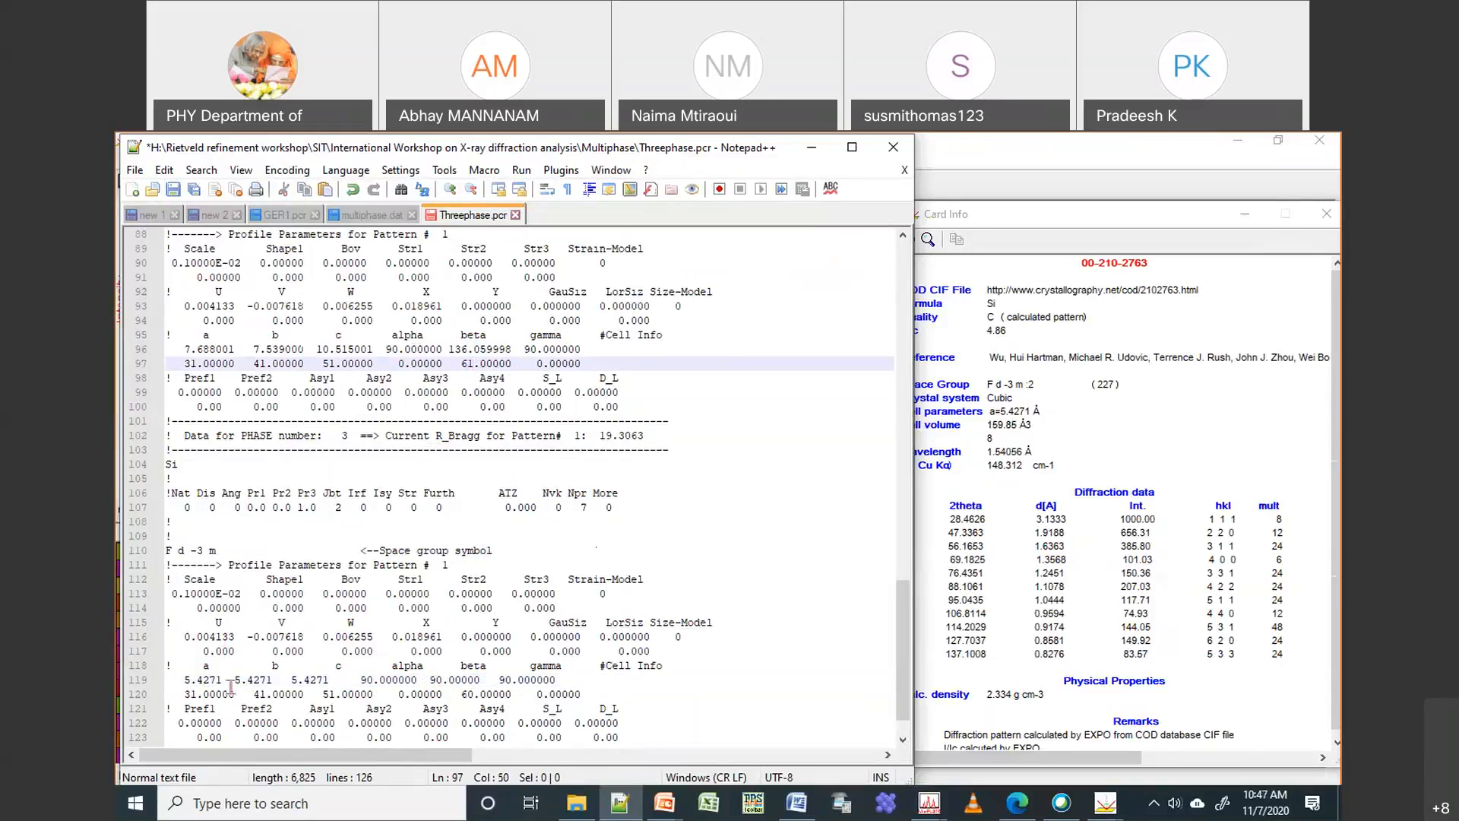
Set the refinement codes of a, b and c in phase 3, Si, to 71.00000 and save the file
click(184, 693)
key(Delete)
text(7)
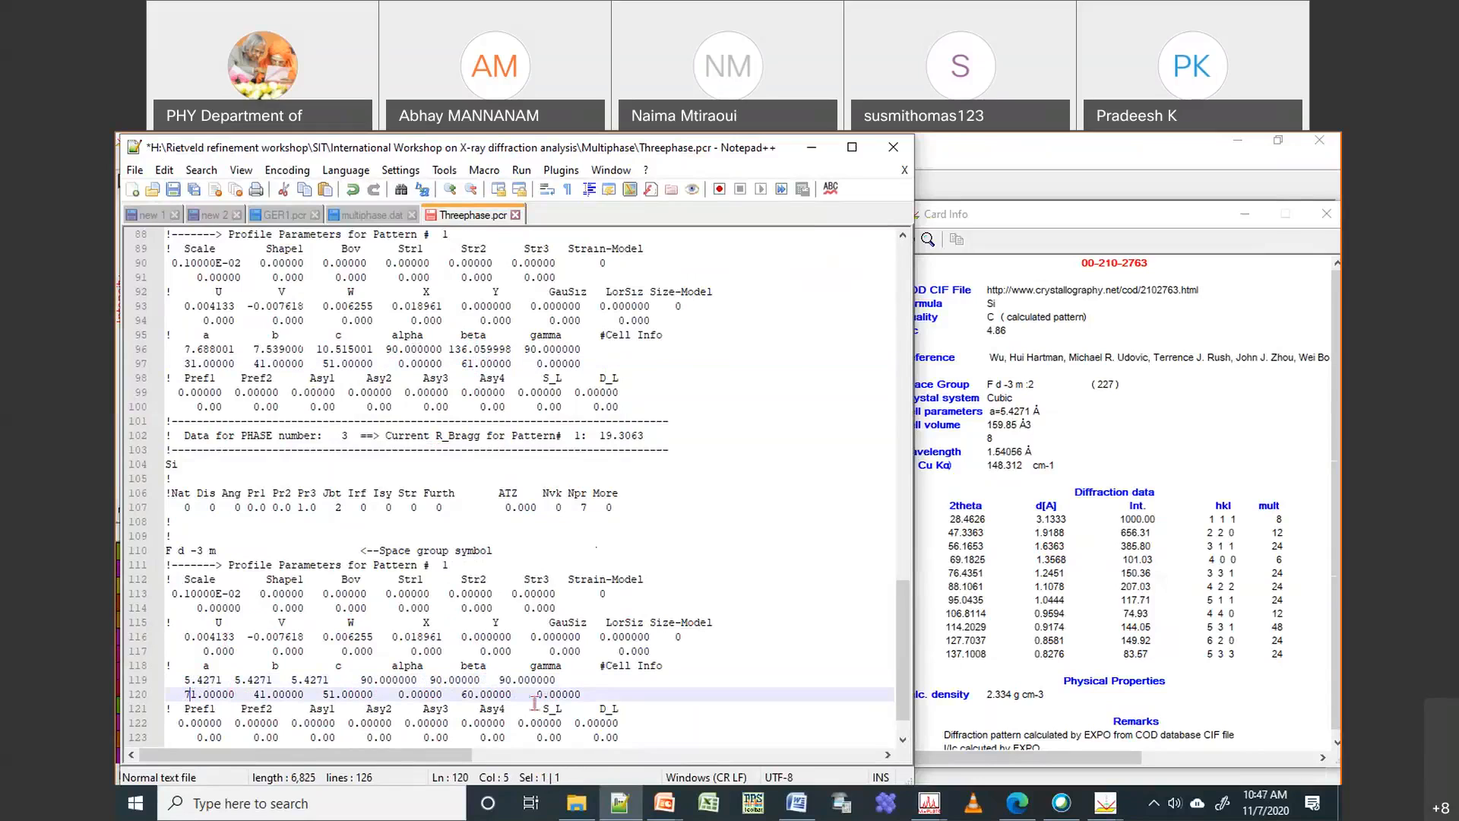
click(255, 694)
key(Delete)
text(7)
mouse_move(330, 694)
mouse_down()
mouse_move(338, 703)
mouse_move(323, 694)
mouse_up()
text(7)
click(174, 189)
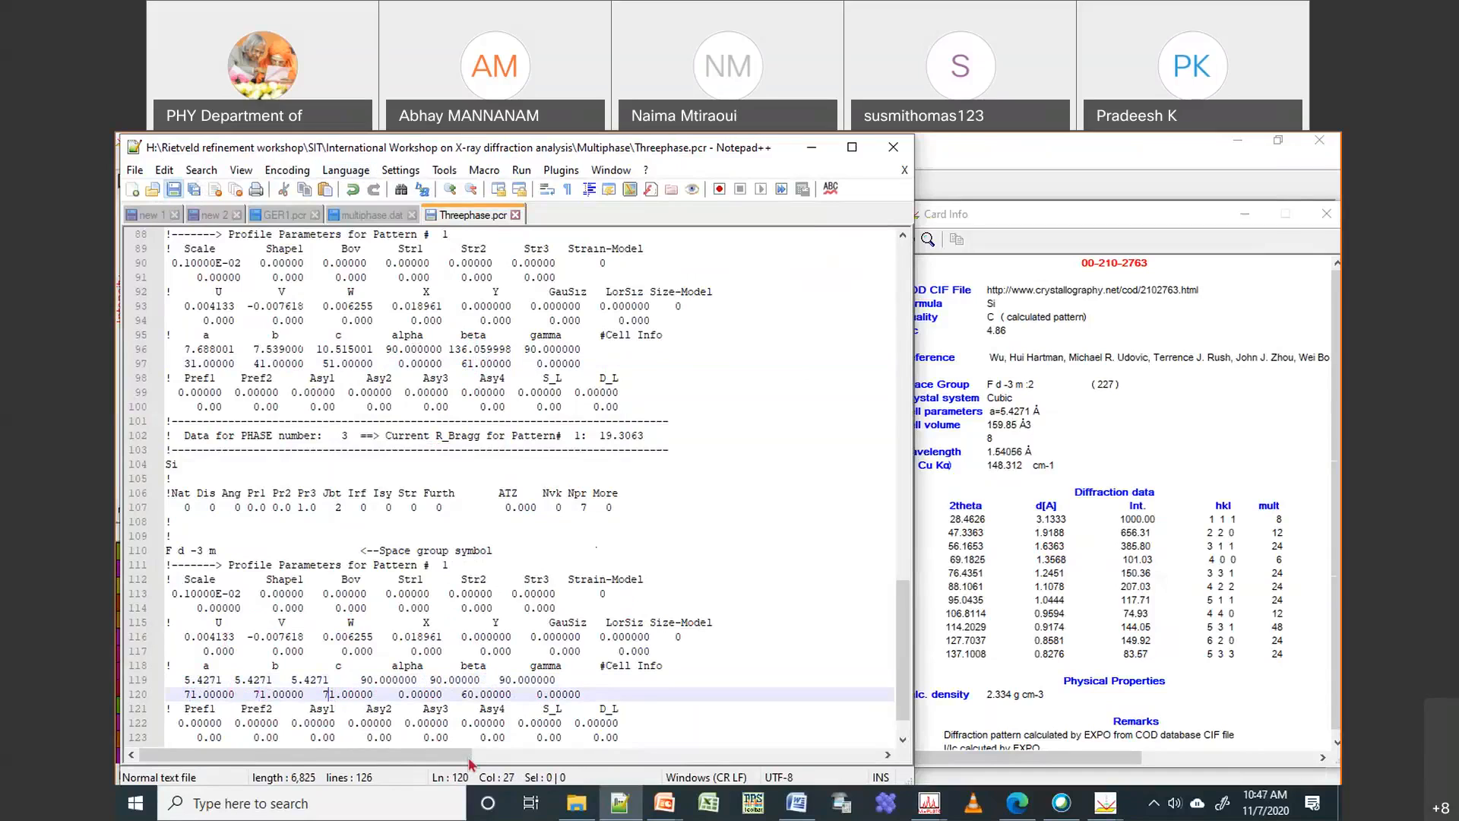
In File Explorer, refresh the Multiphase folder and check the HKL files Threephase1 and threephase2, then switch to WinPLOTR
click(575, 803)
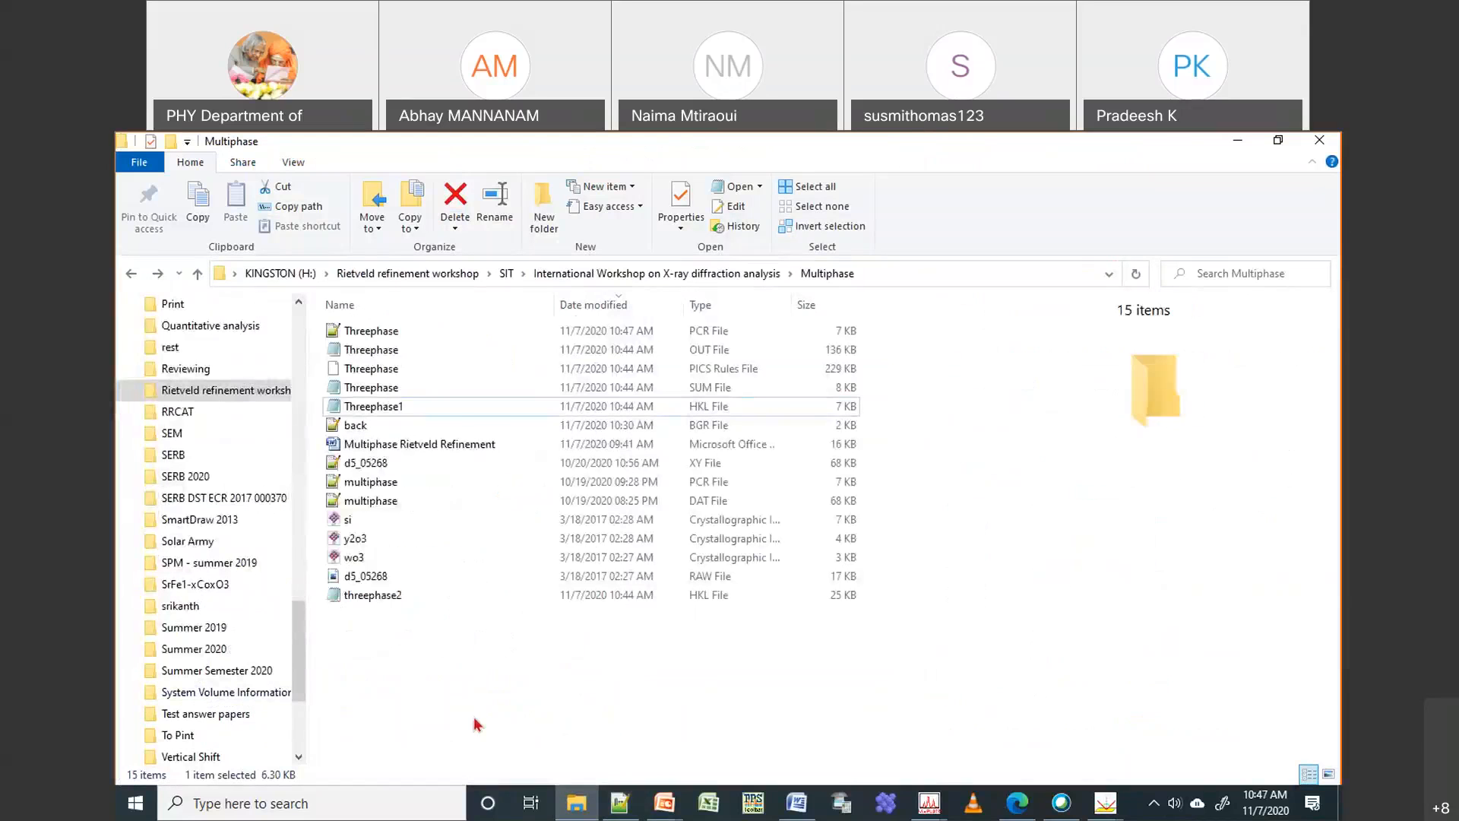
right_click(473, 717)
click(364, 534)
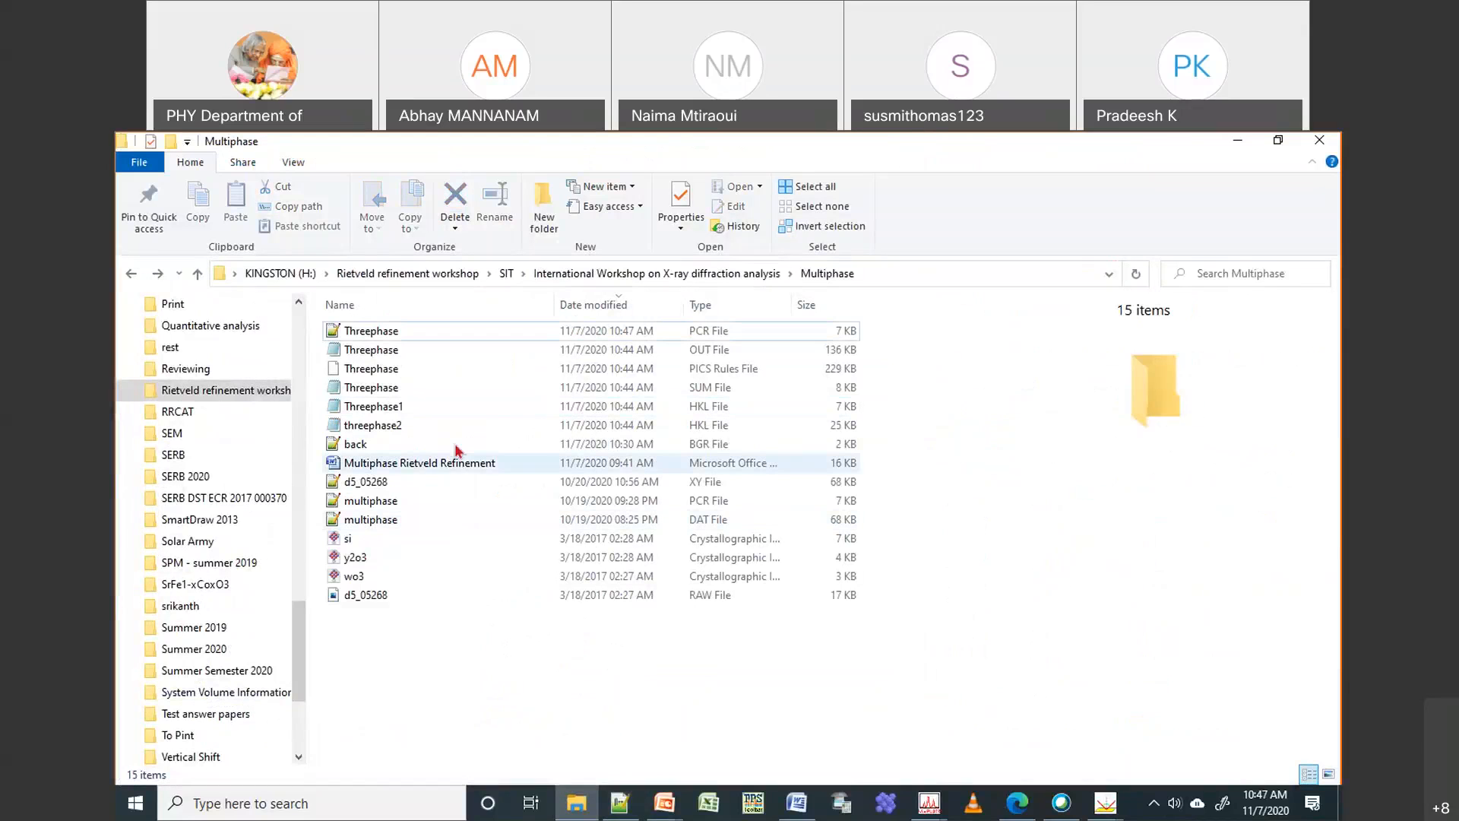
click(413, 410)
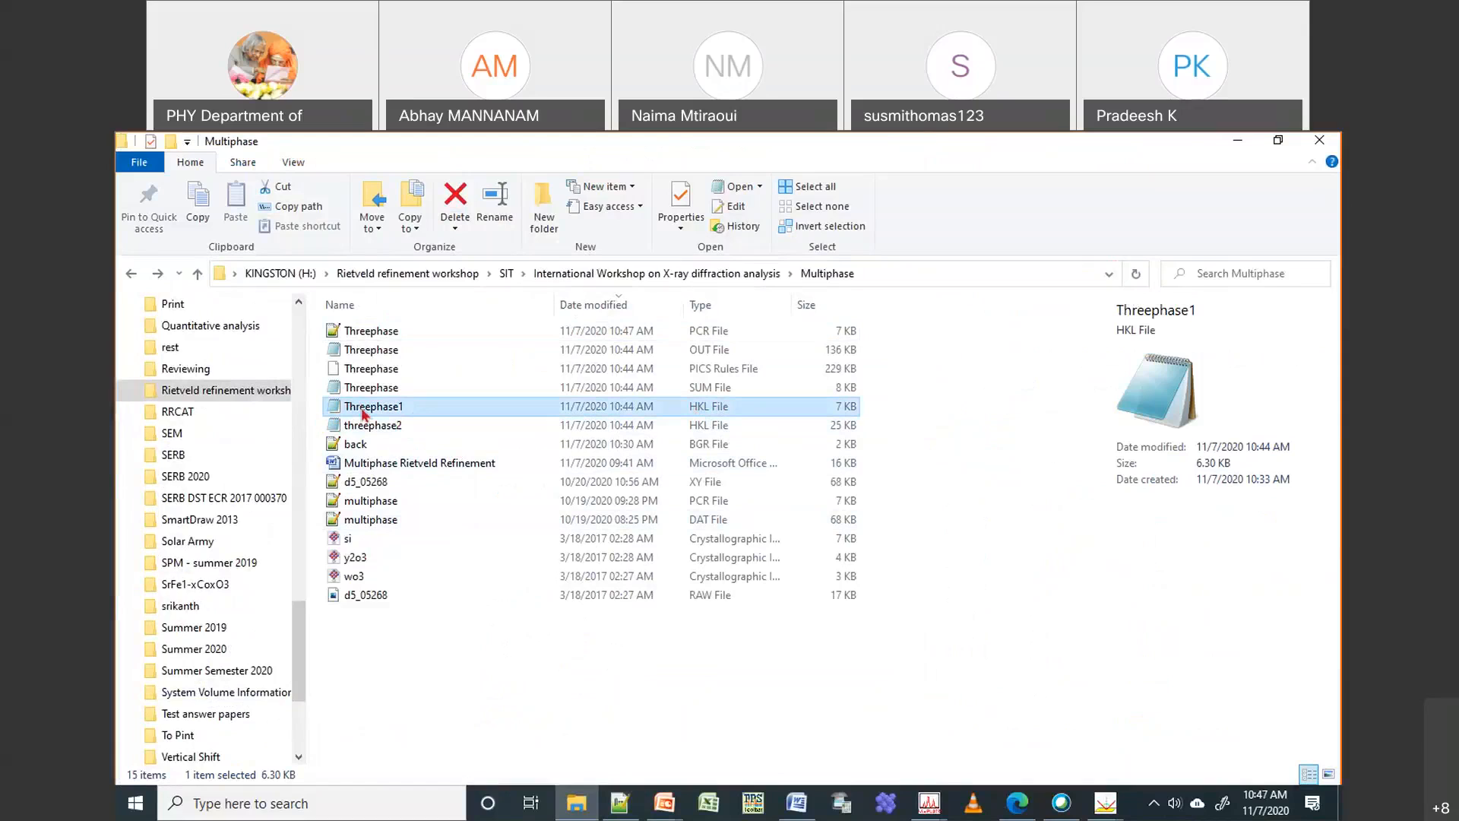
double_click(456, 425)
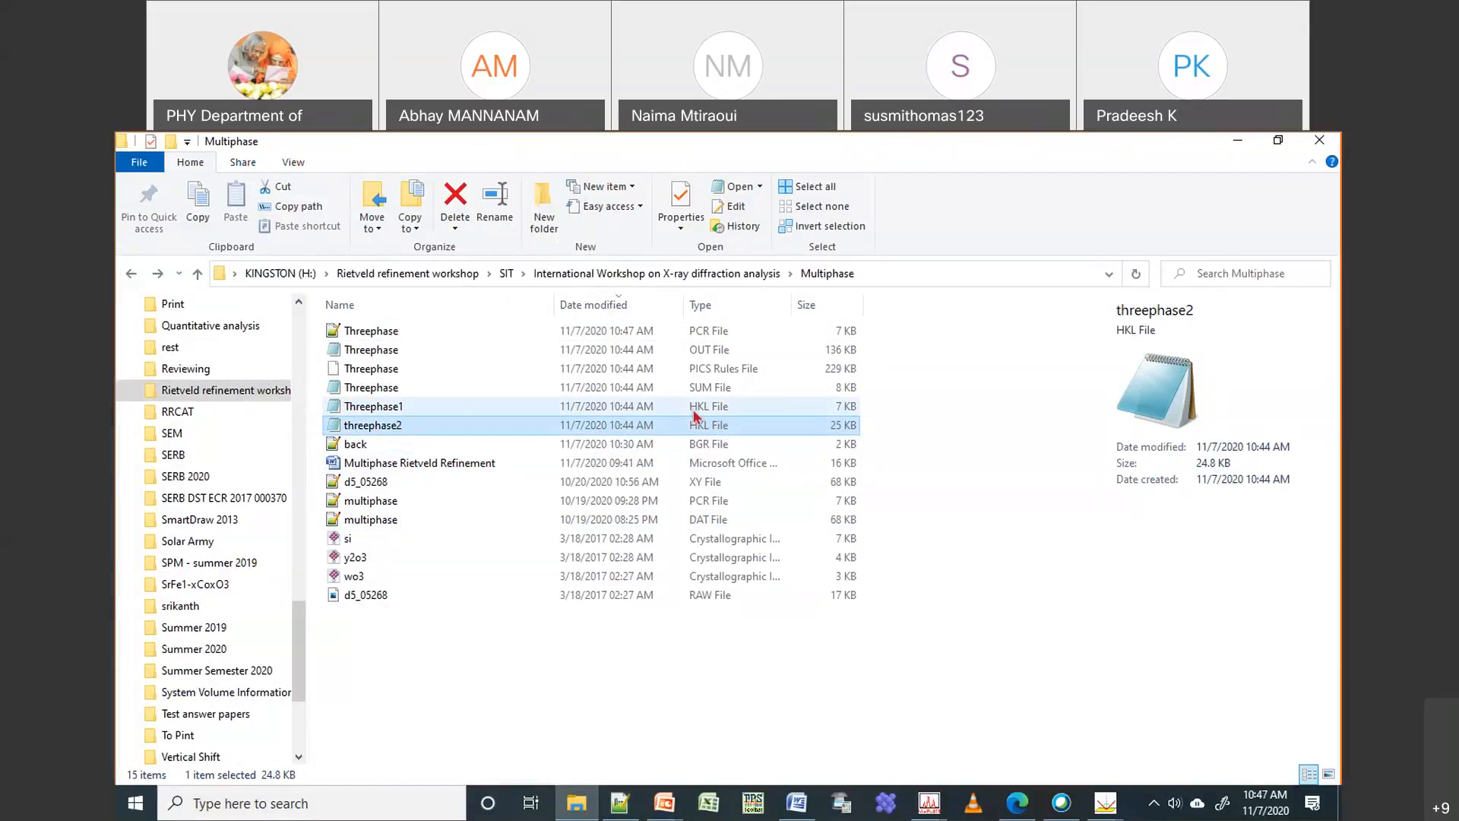
click(940, 809)
click(832, 726)
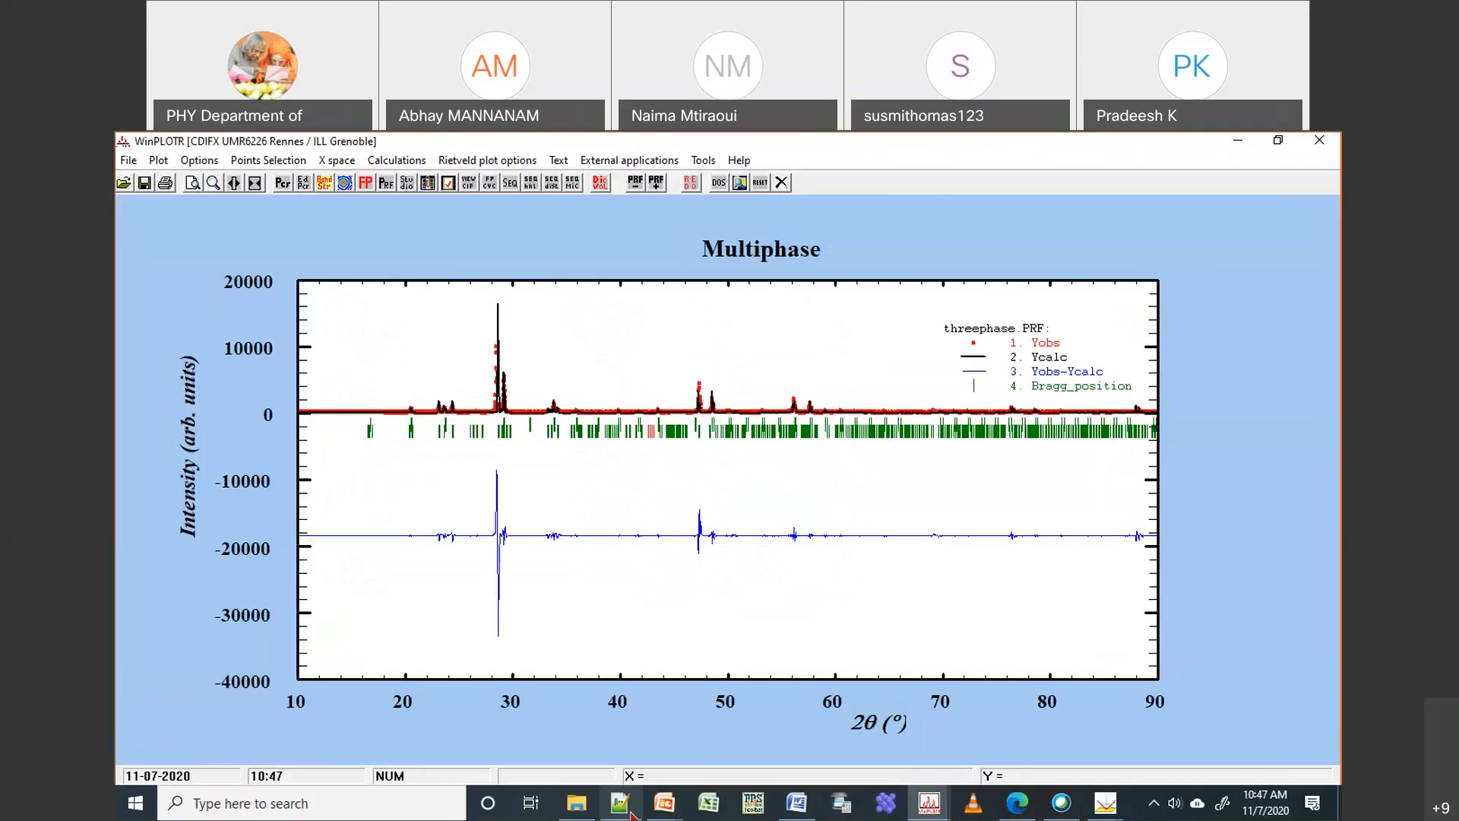
Back in Threephase.pcr, set the refinement code of the beta angle in phase 3, Si, to 0.00000 and save the file
click(620, 804)
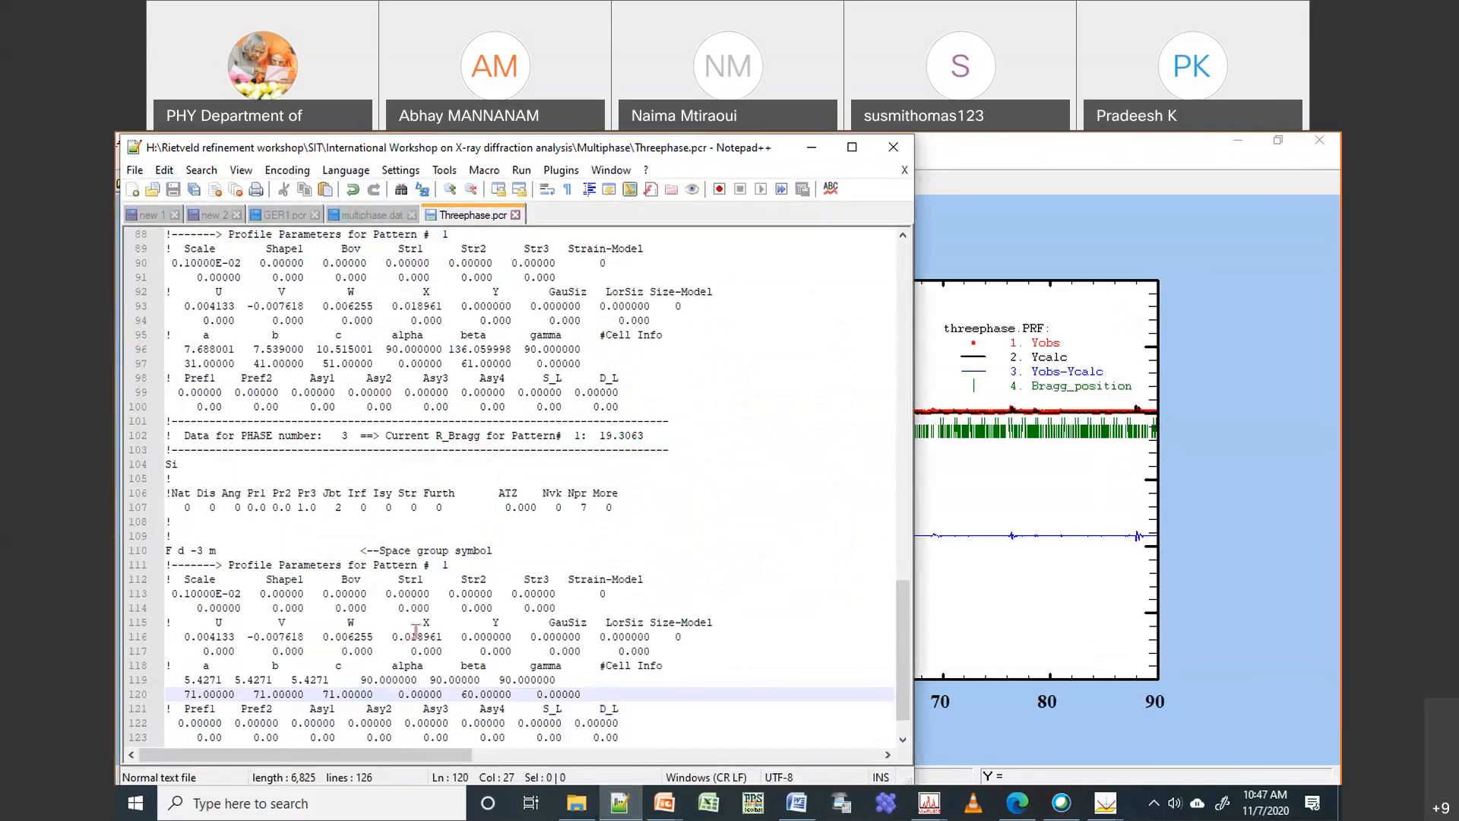
scroll(416, 629, down, 1)
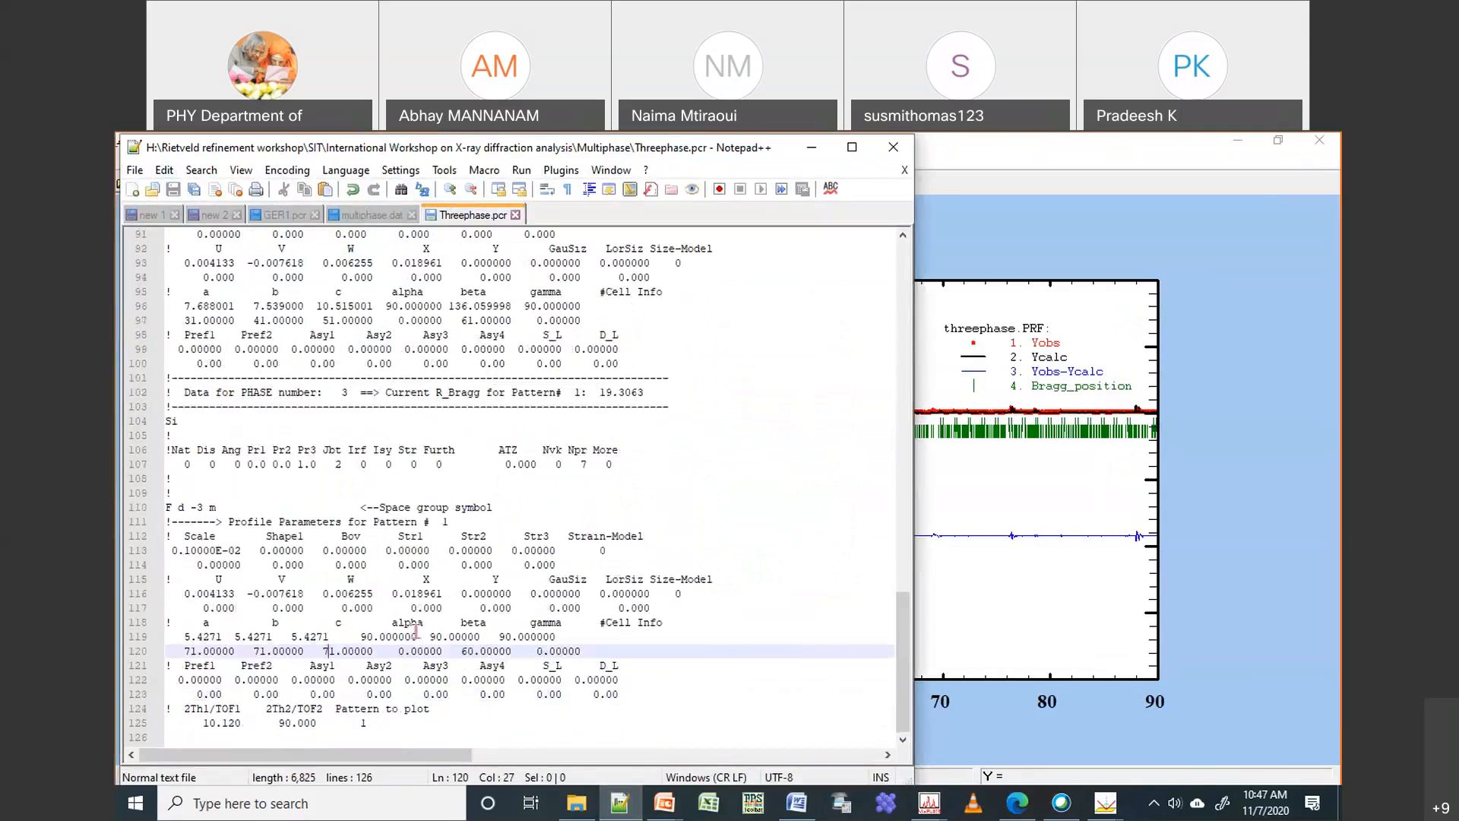
double_click(468, 651)
text(0)
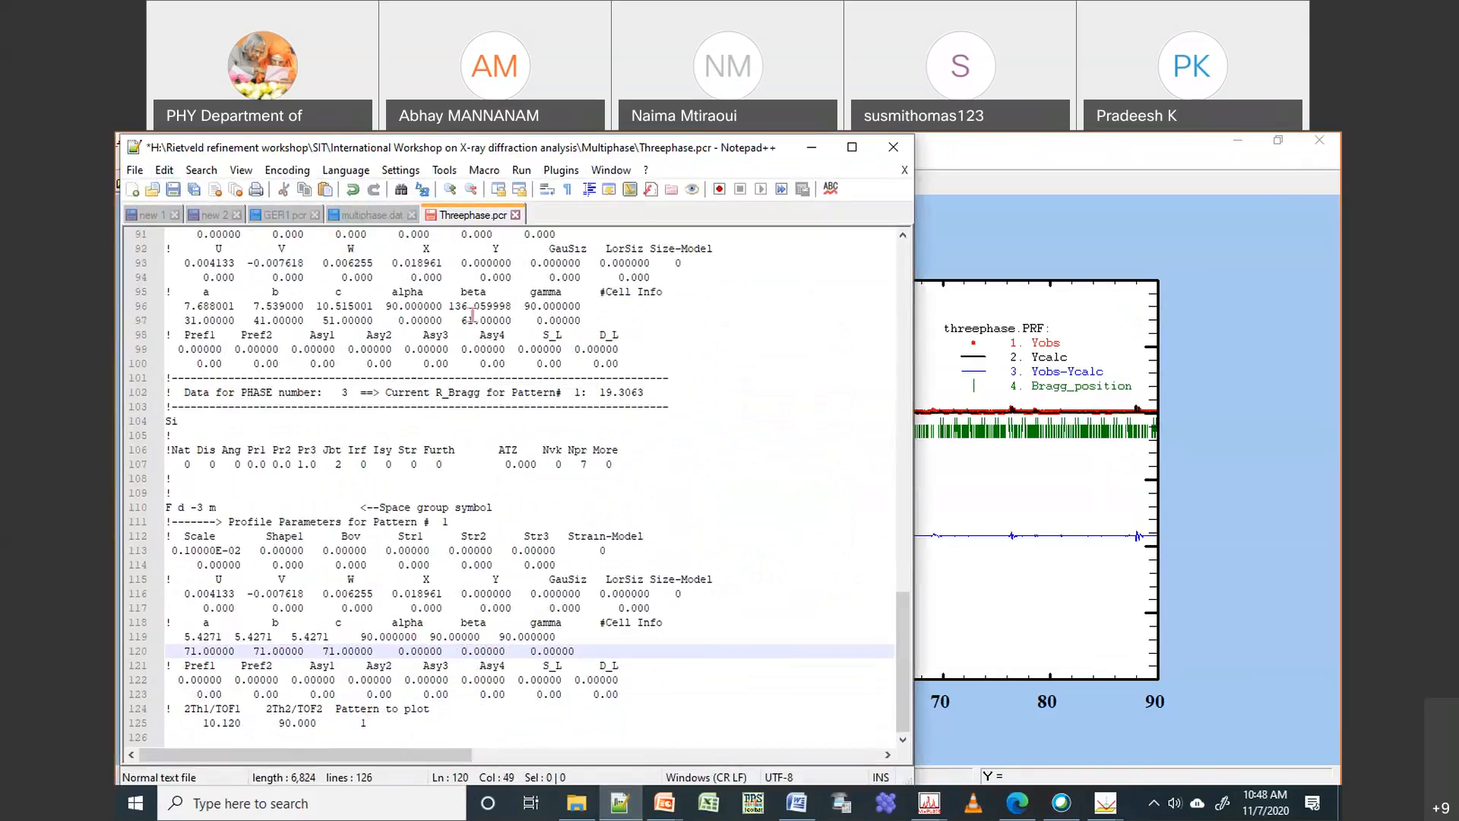
click(174, 190)
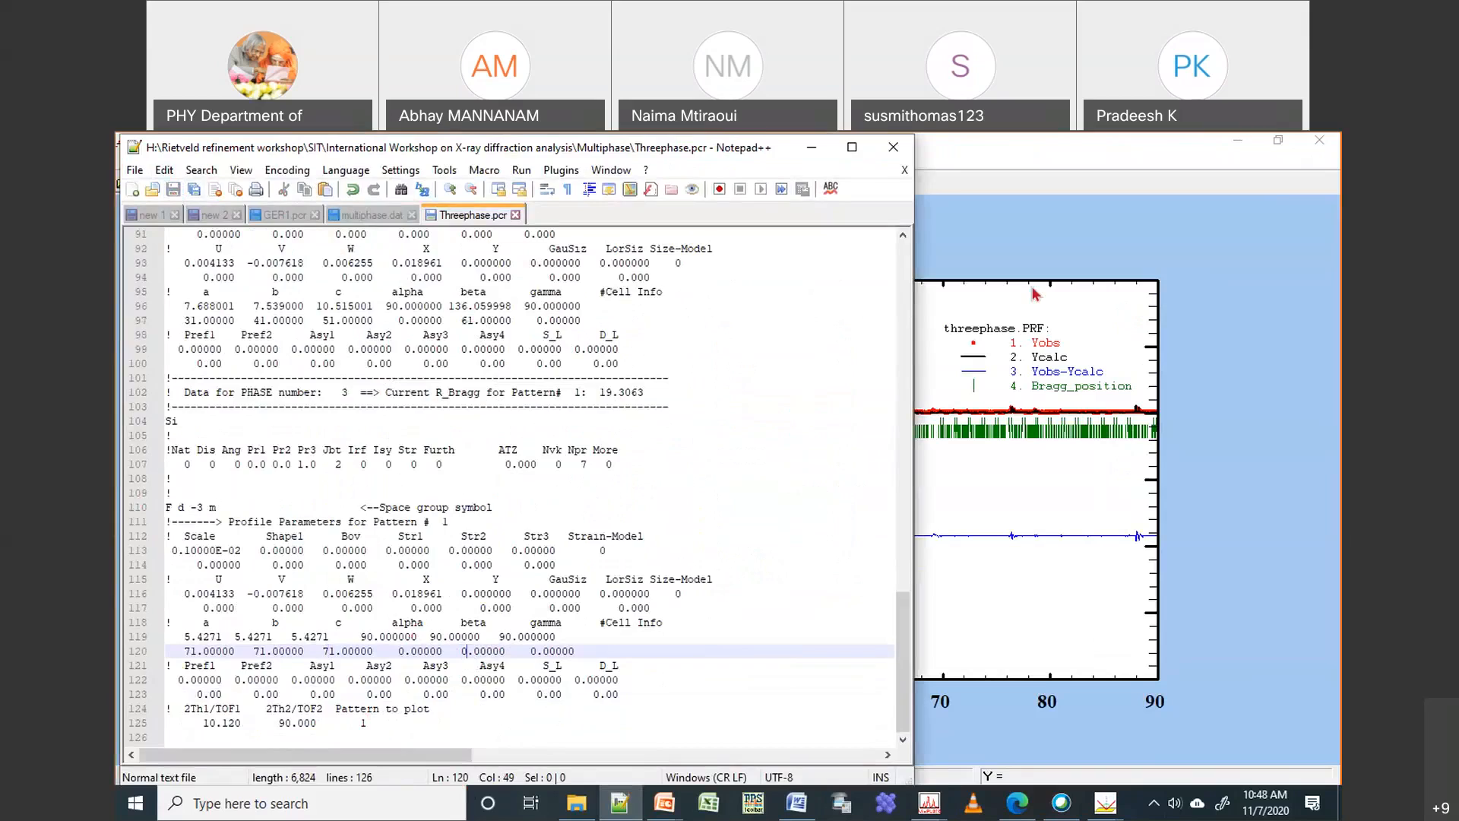
In WinPLOTR, run the FullProf refinement on the Threephase PCR file
click(1034, 294)
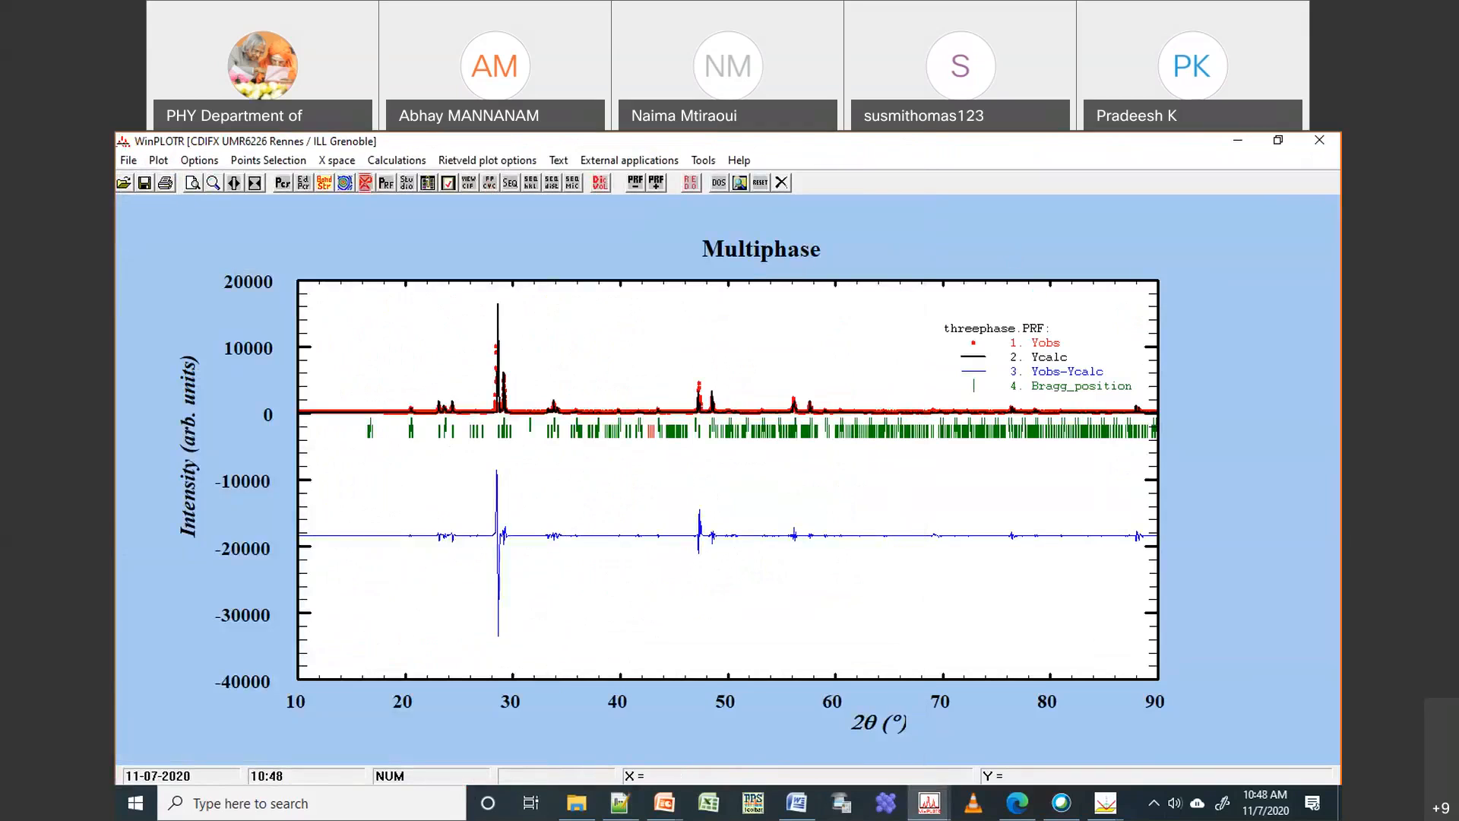
click(365, 183)
click(347, 324)
double_click(348, 324)
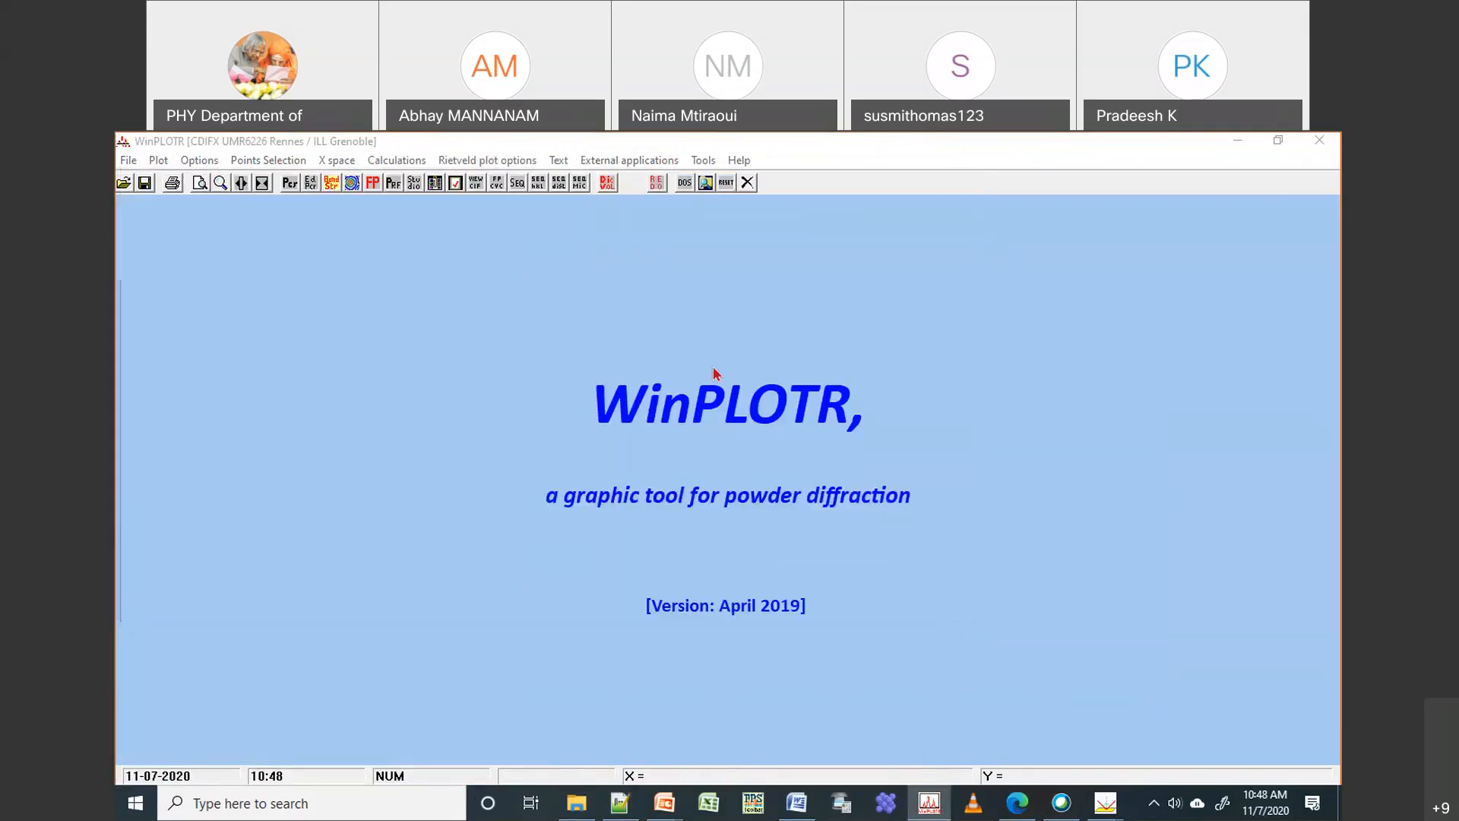
double_click(380, 303)
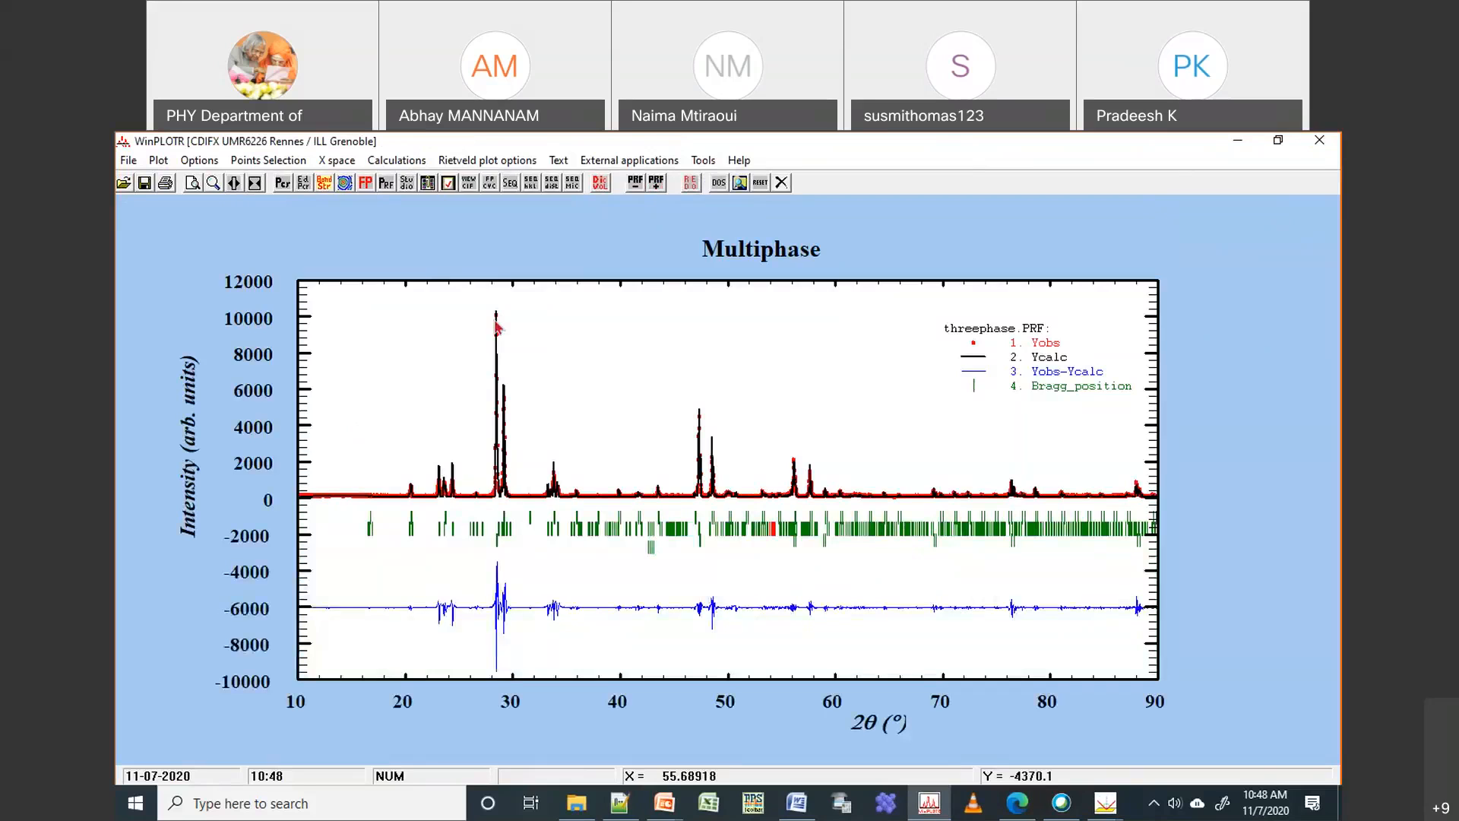
Examine the fit of the peaks near 28.5°, 47.4° and 20.5° 2θ up close and return to the full pattern
drag(472, 294, 528, 577)
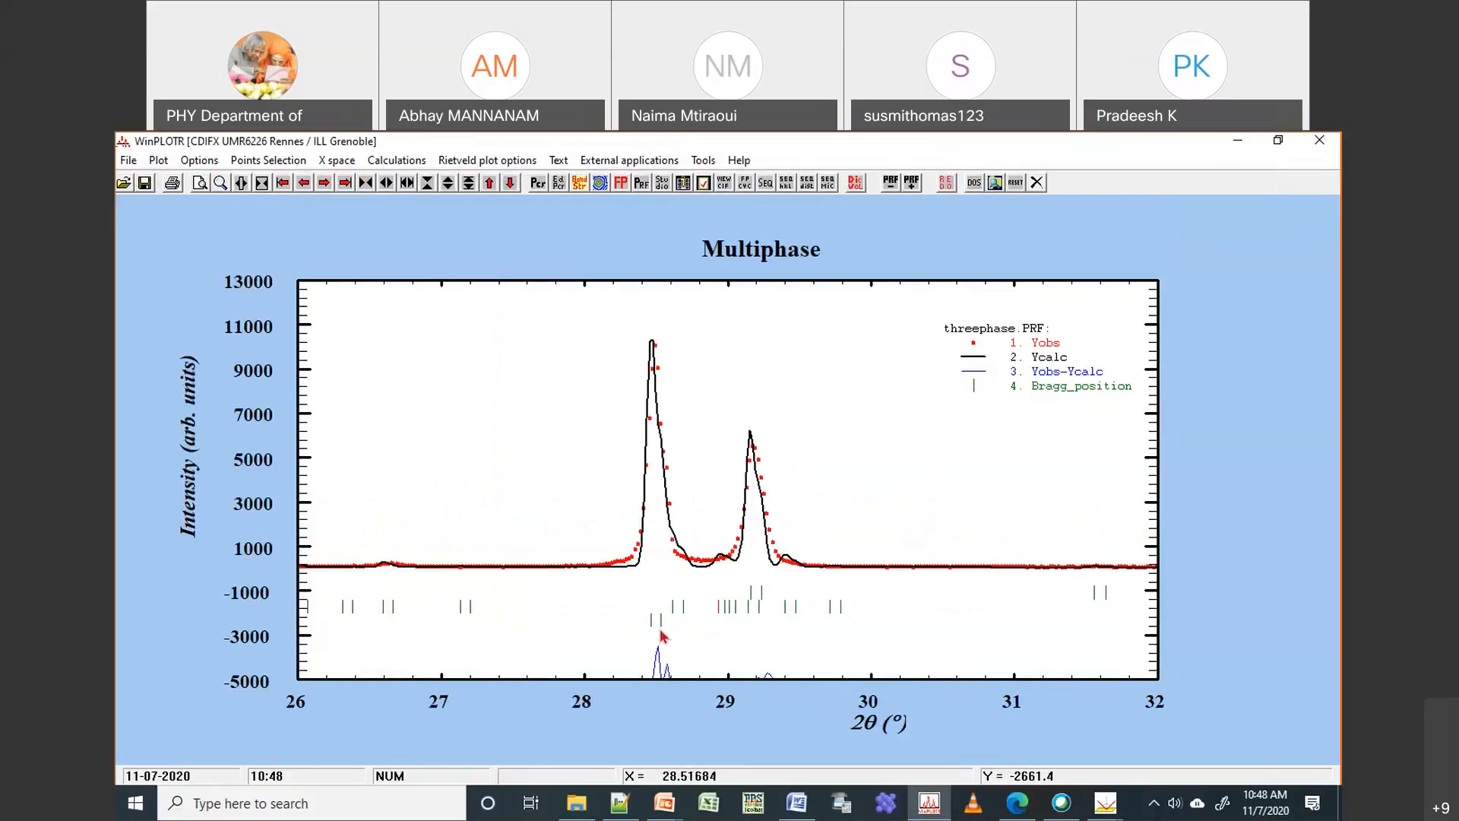
right_click(795, 488)
drag(670, 368, 752, 666)
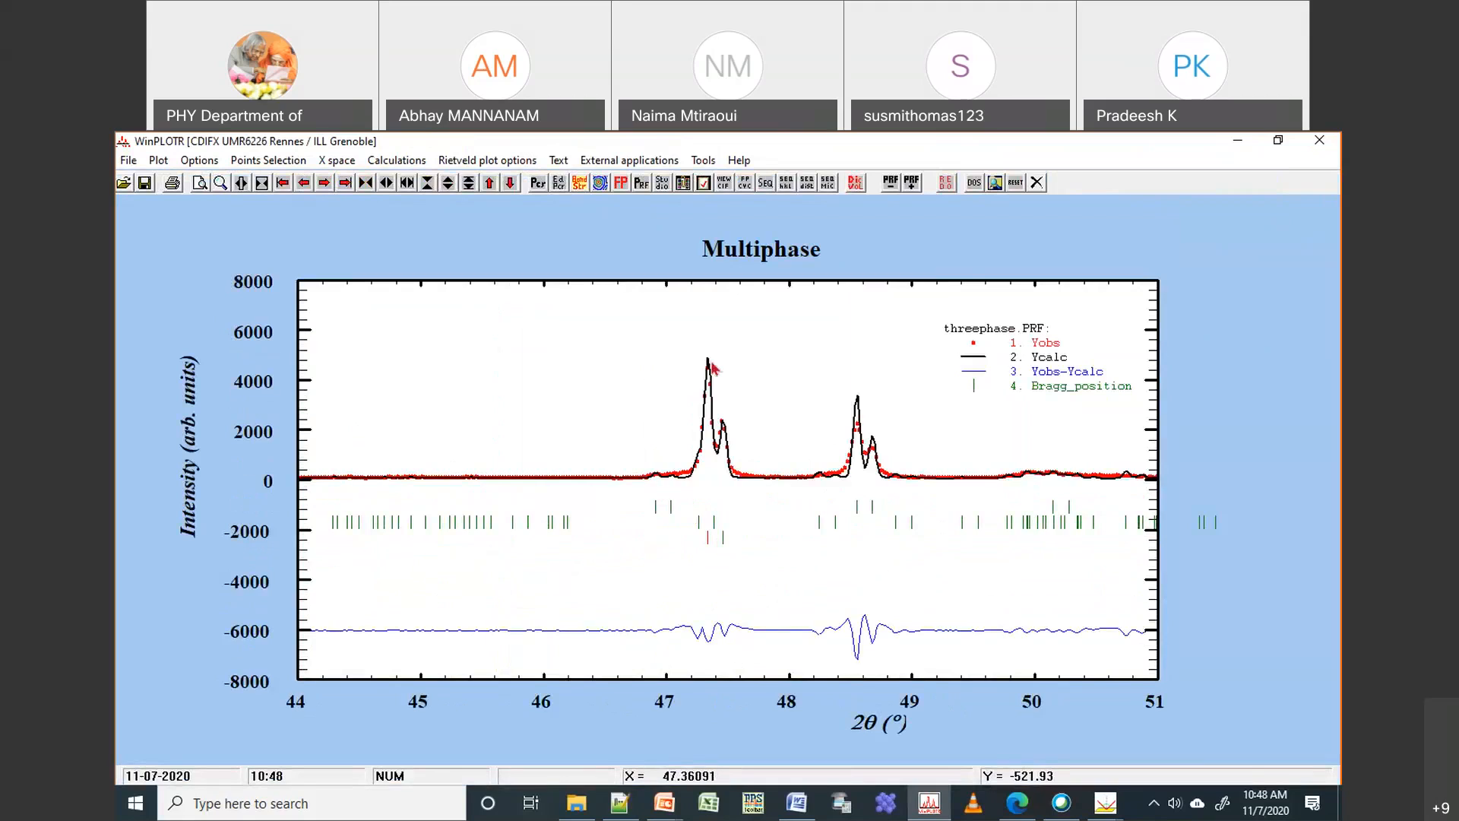
right_click(786, 363)
drag(374, 438, 557, 553)
drag(430, 415, 511, 535)
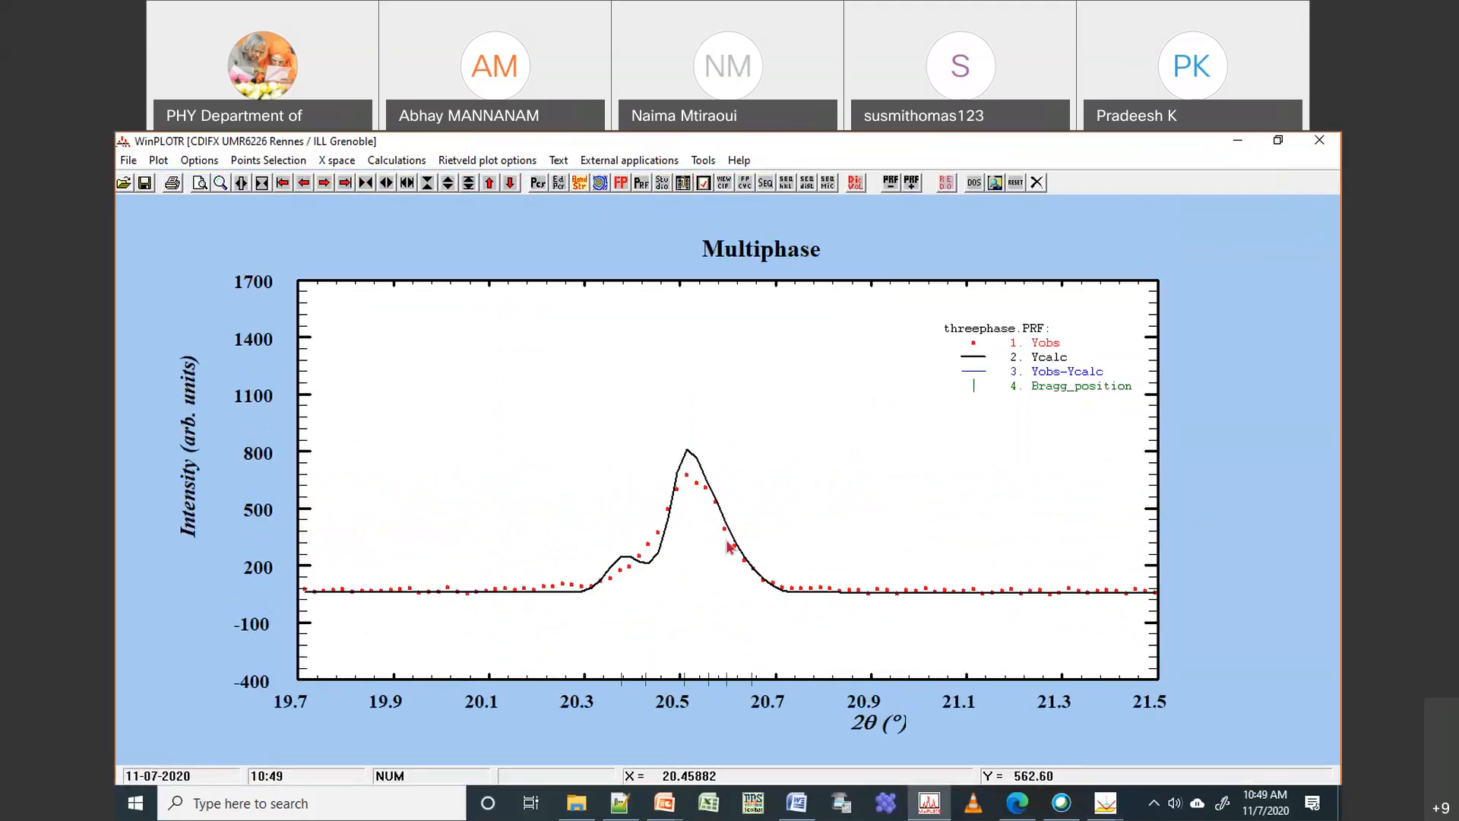
right_click(695, 525)
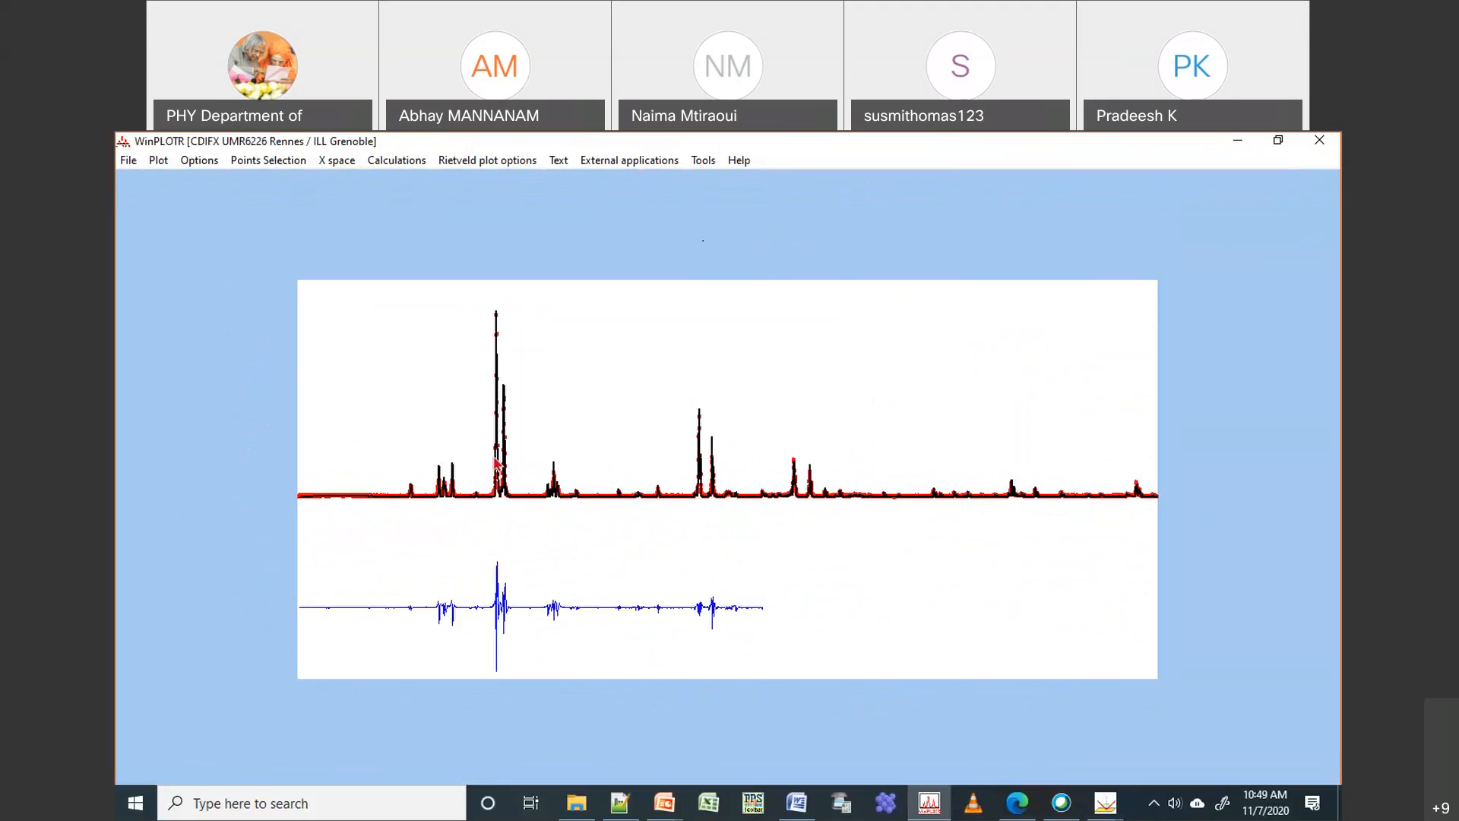
drag(405, 426, 501, 533)
right_click(801, 452)
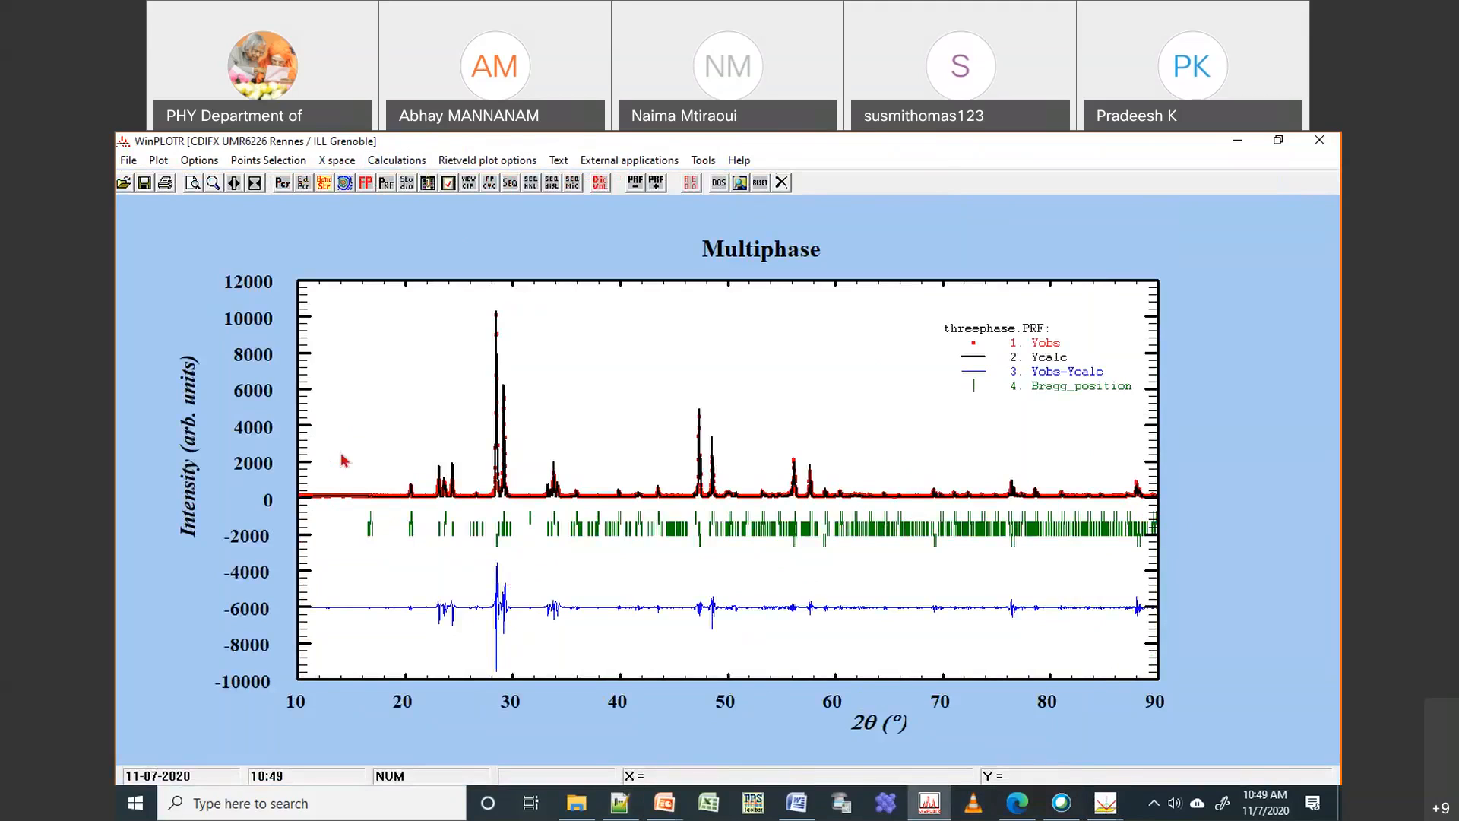
Reload the updated Threephase.pcr in the text editor, and refresh the Multiphase folder in File Explorer to check the HKL files
click(628, 812)
click(785, 549)
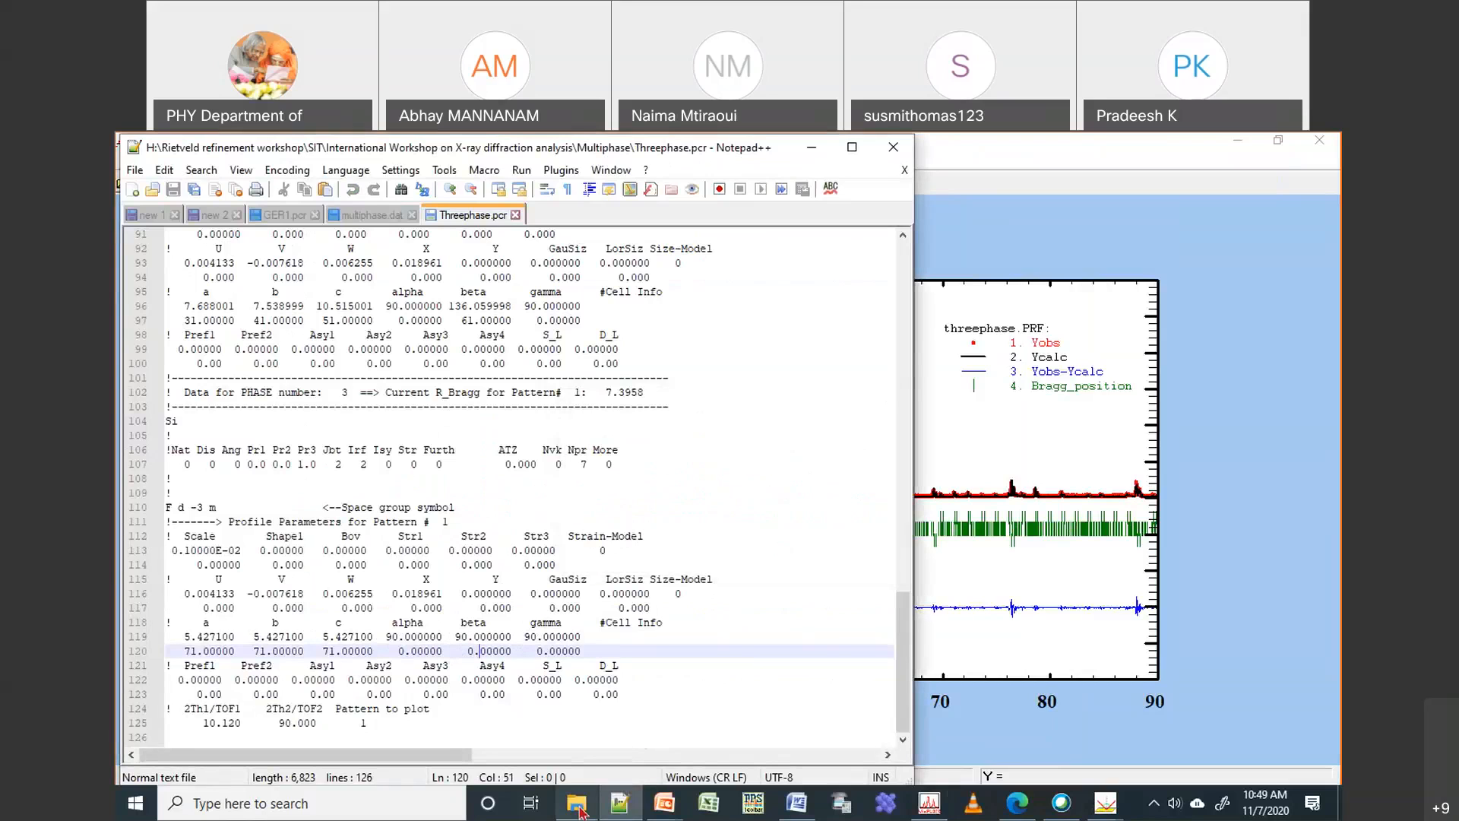
click(580, 807)
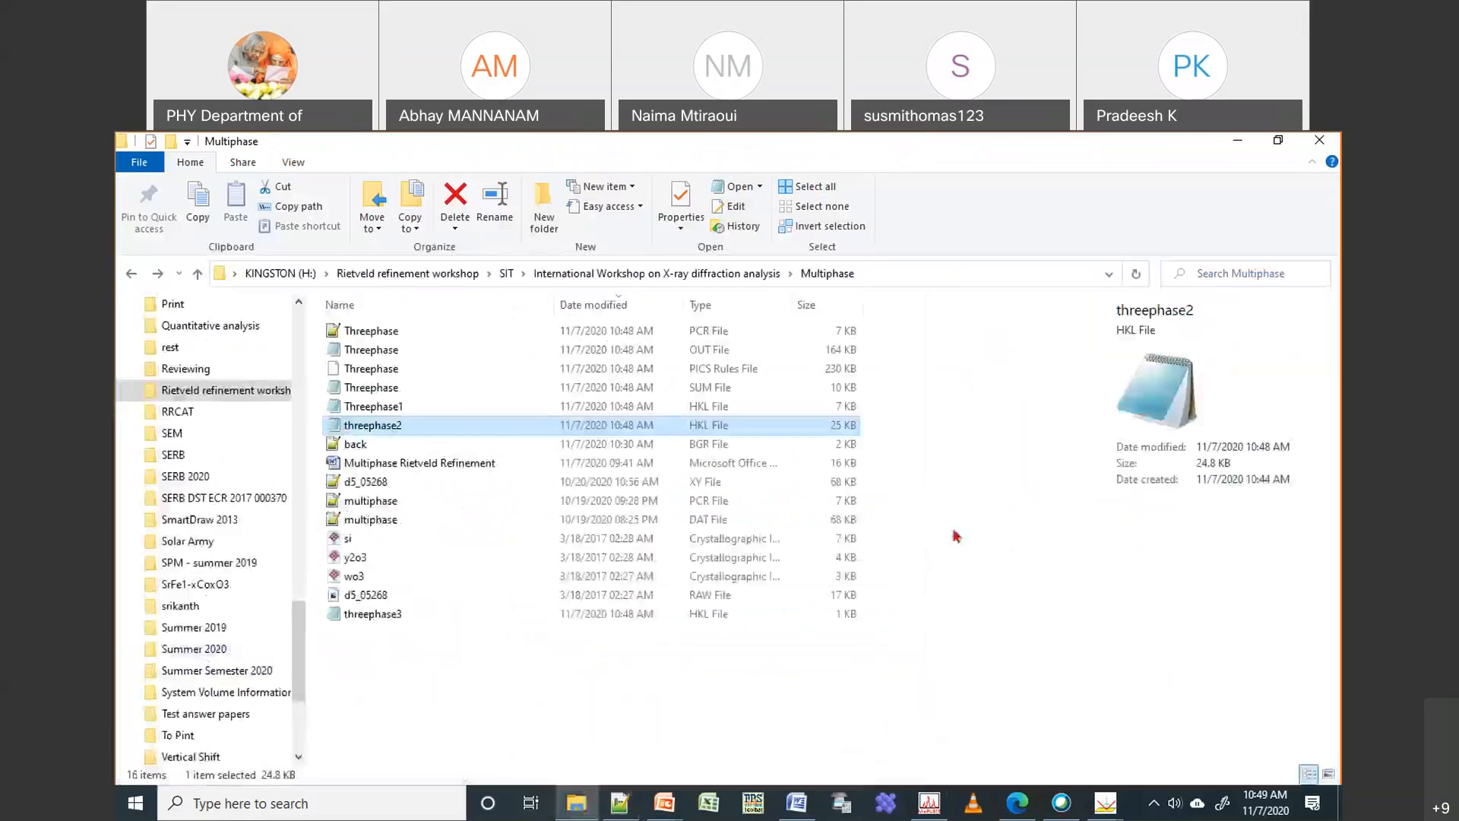
right_click(933, 493)
click(874, 569)
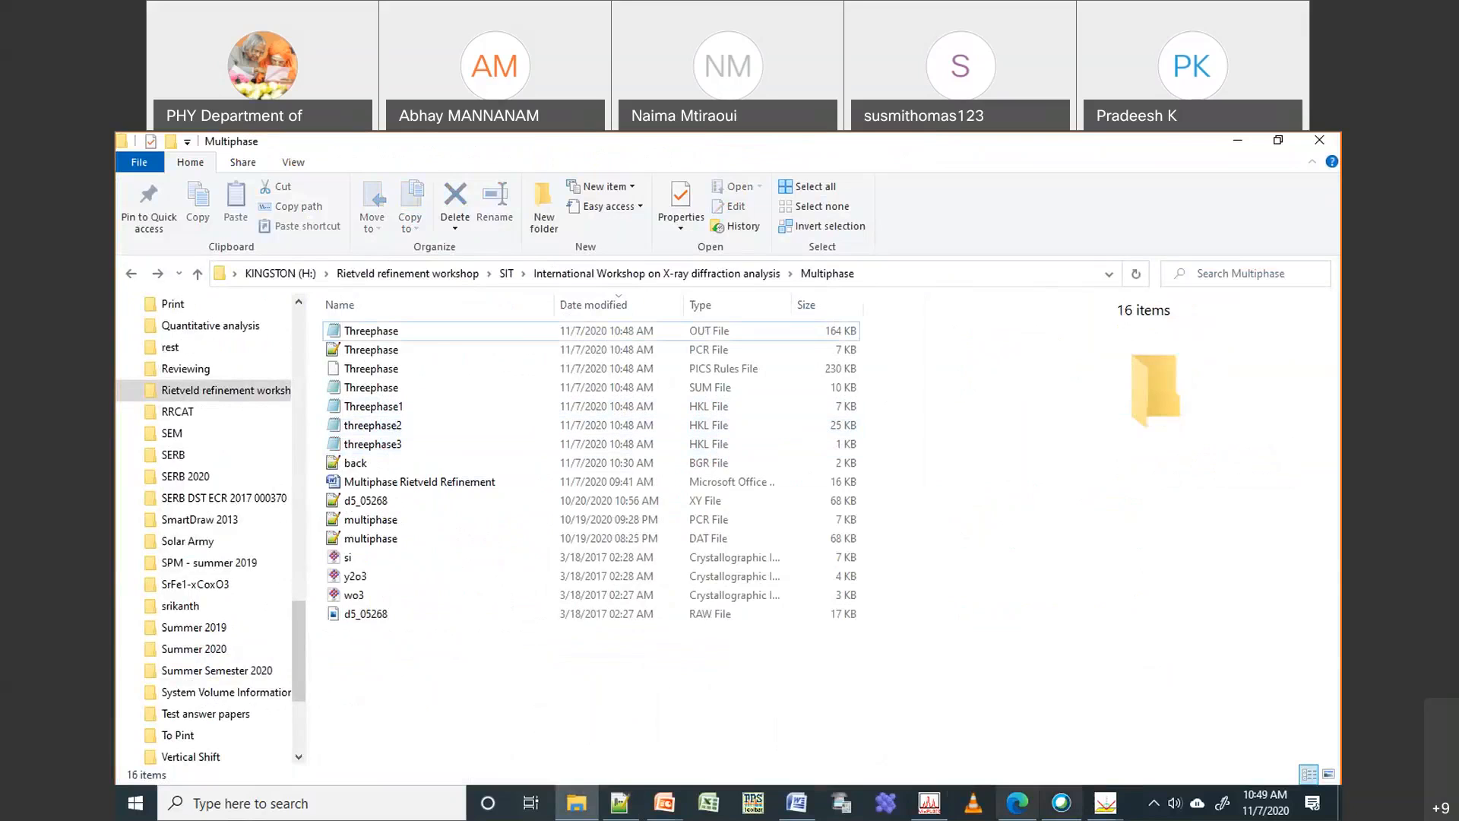
In Threephase.pcr in Notepad++, set the Aut flag to 1 and save the file
click(610, 808)
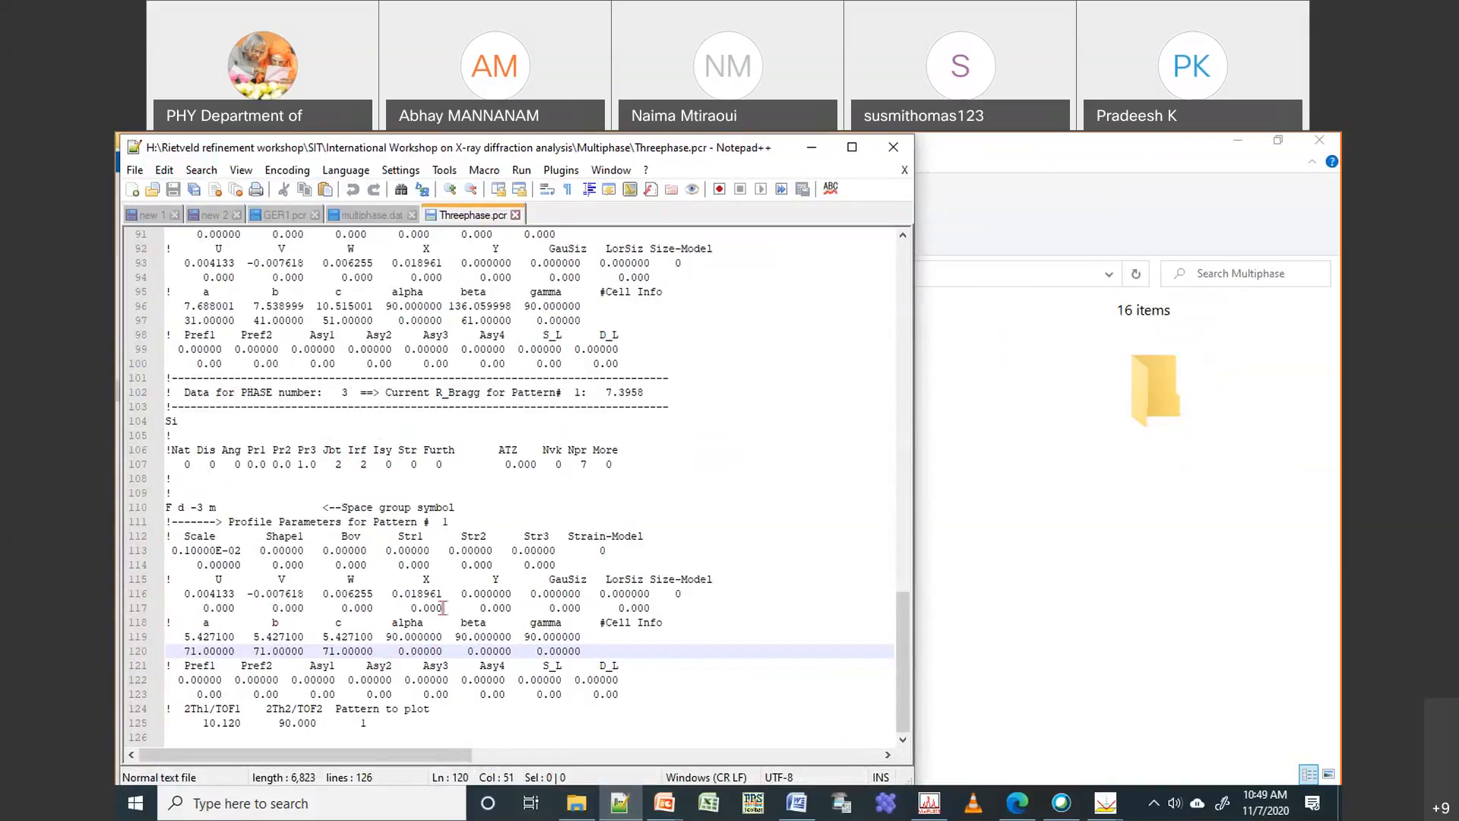
double_click(410, 612)
drag(903, 663, 917, 490)
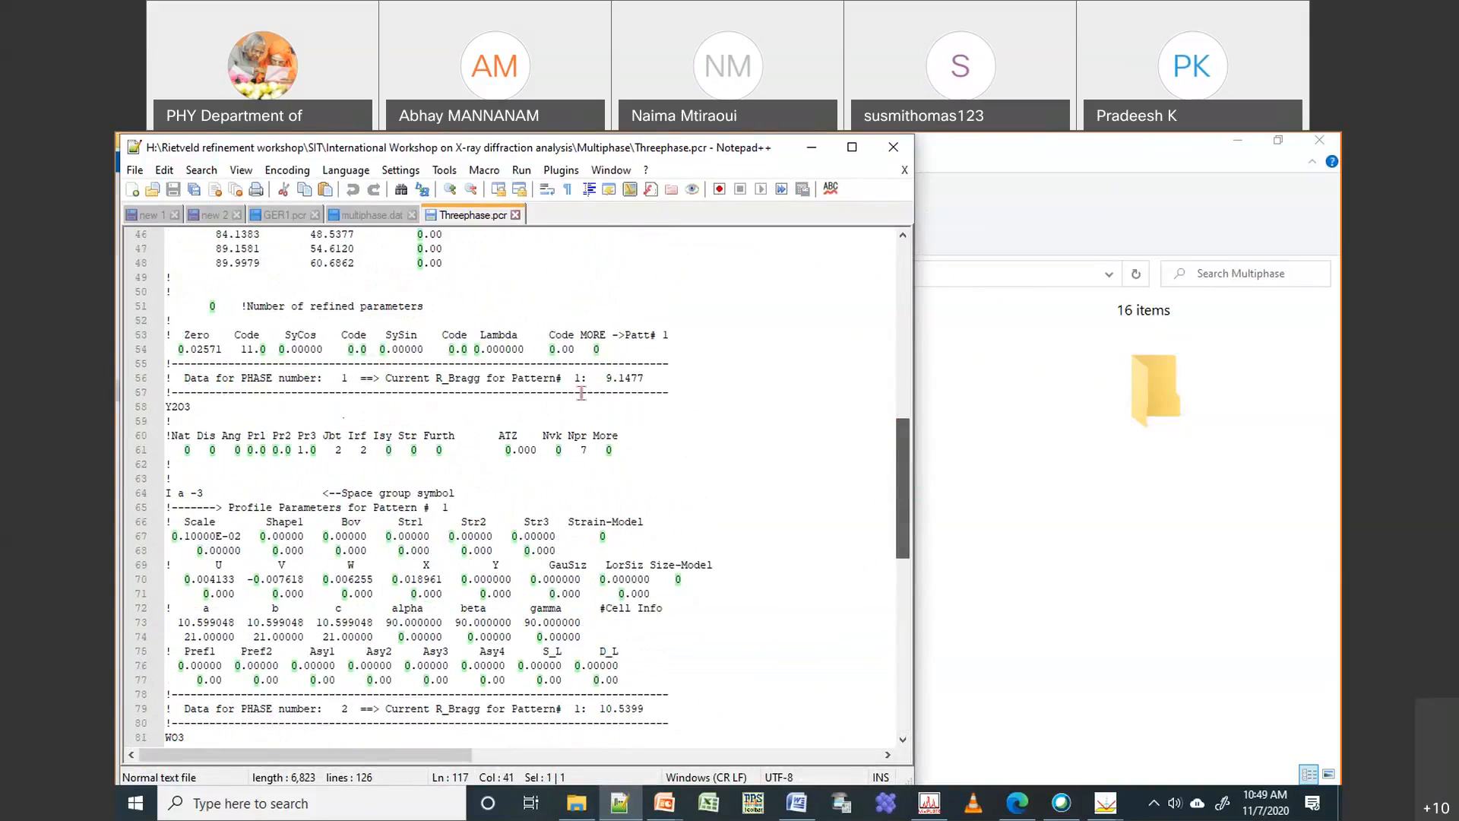
scroll(582, 393, up, 15)
double_click(641, 292)
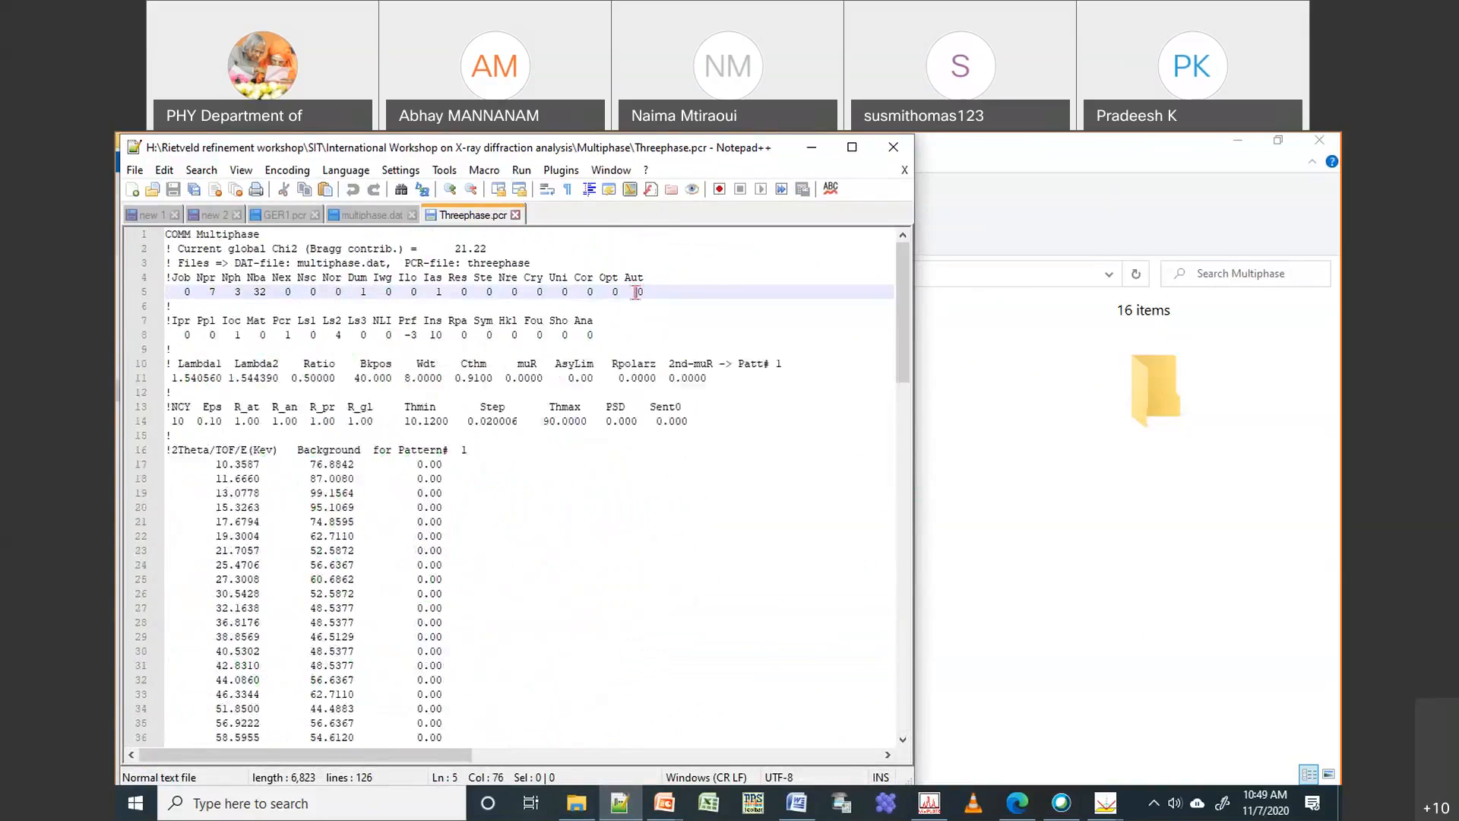
text(1)
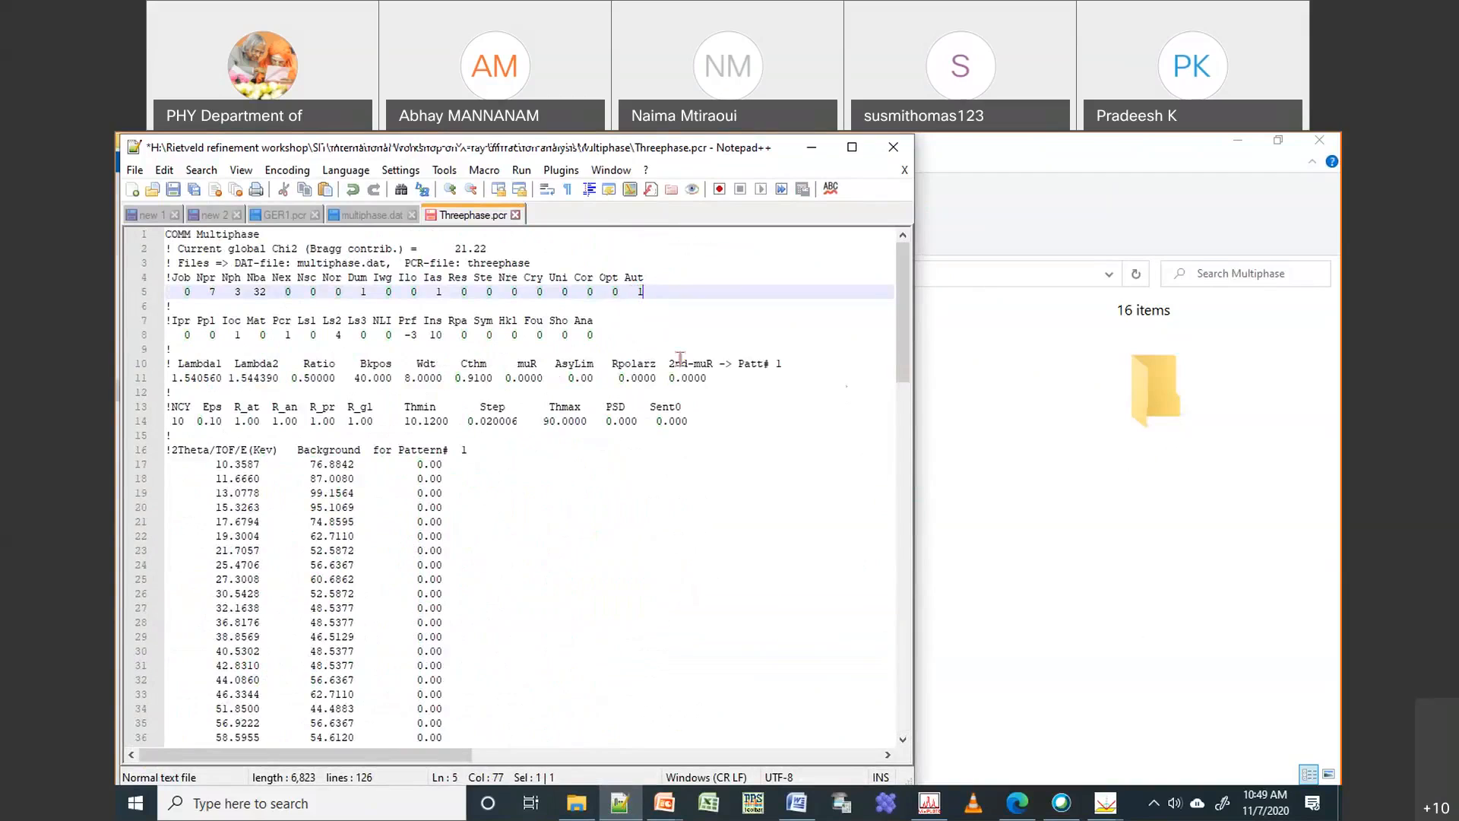
click(174, 190)
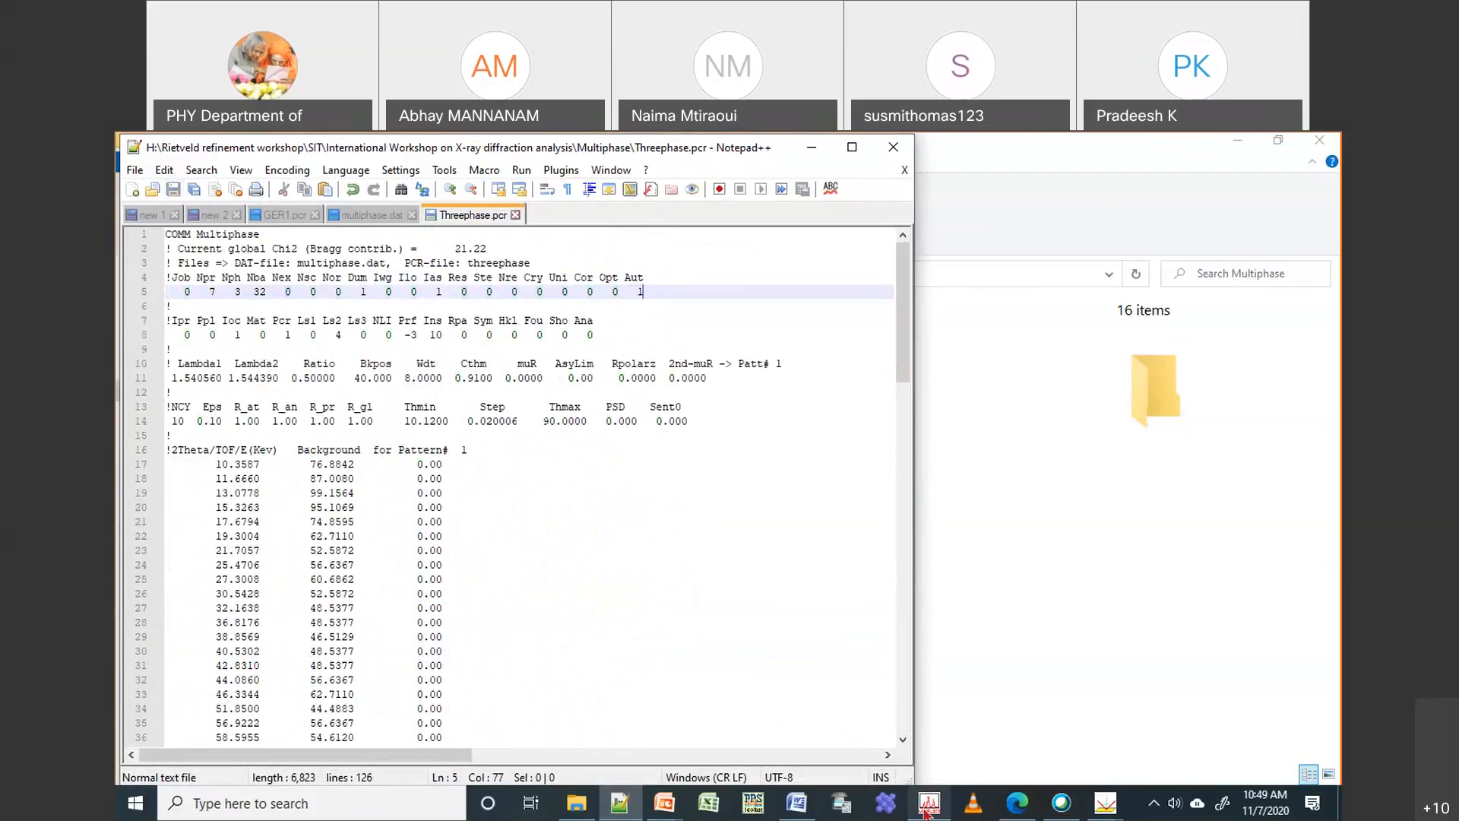
In WinPLOTR, run the FullProf refinement with the Threephase PCR file and the multiphase DAT file
mouse_move(927, 812)
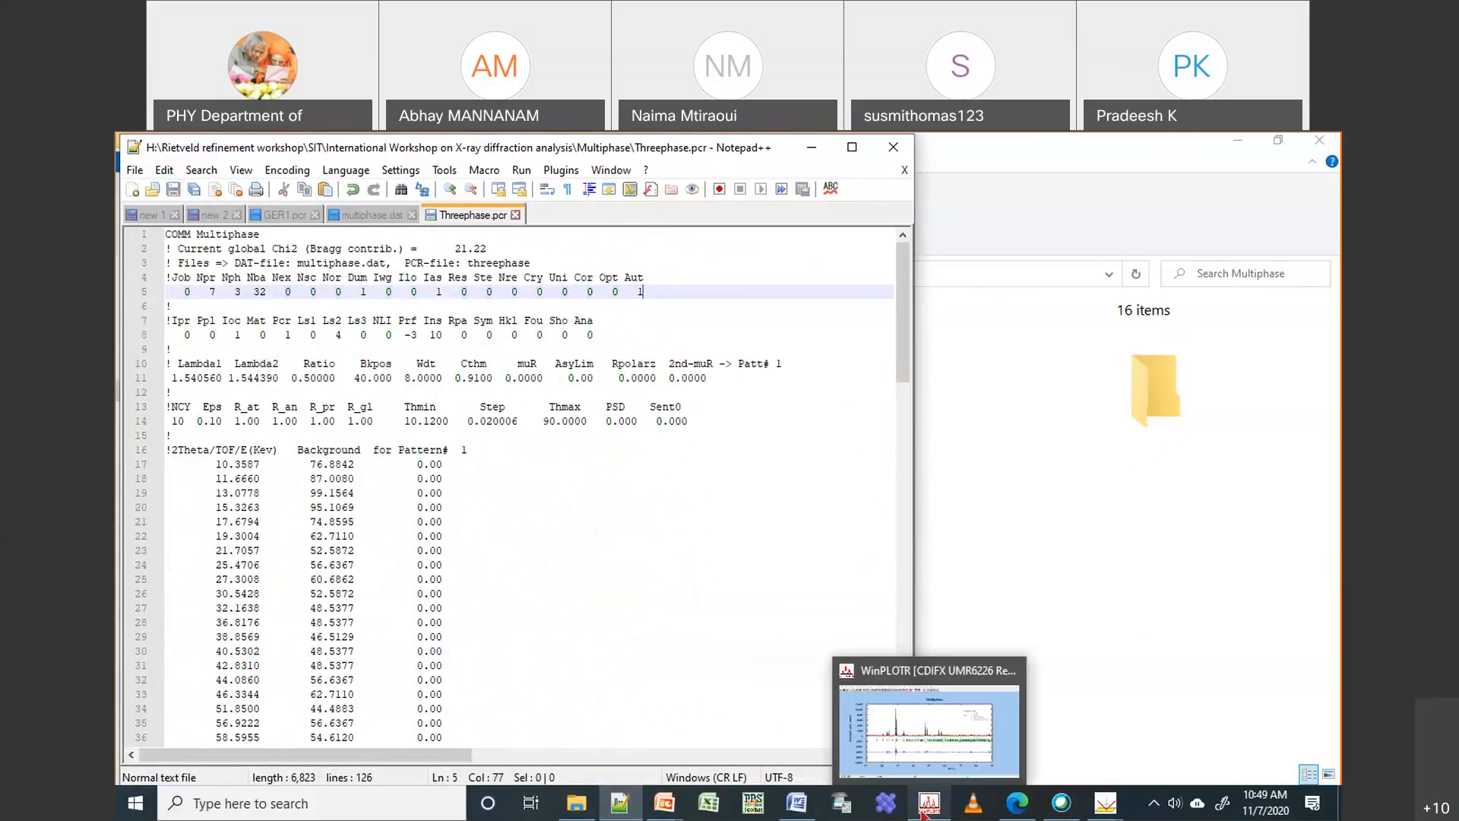
click(912, 731)
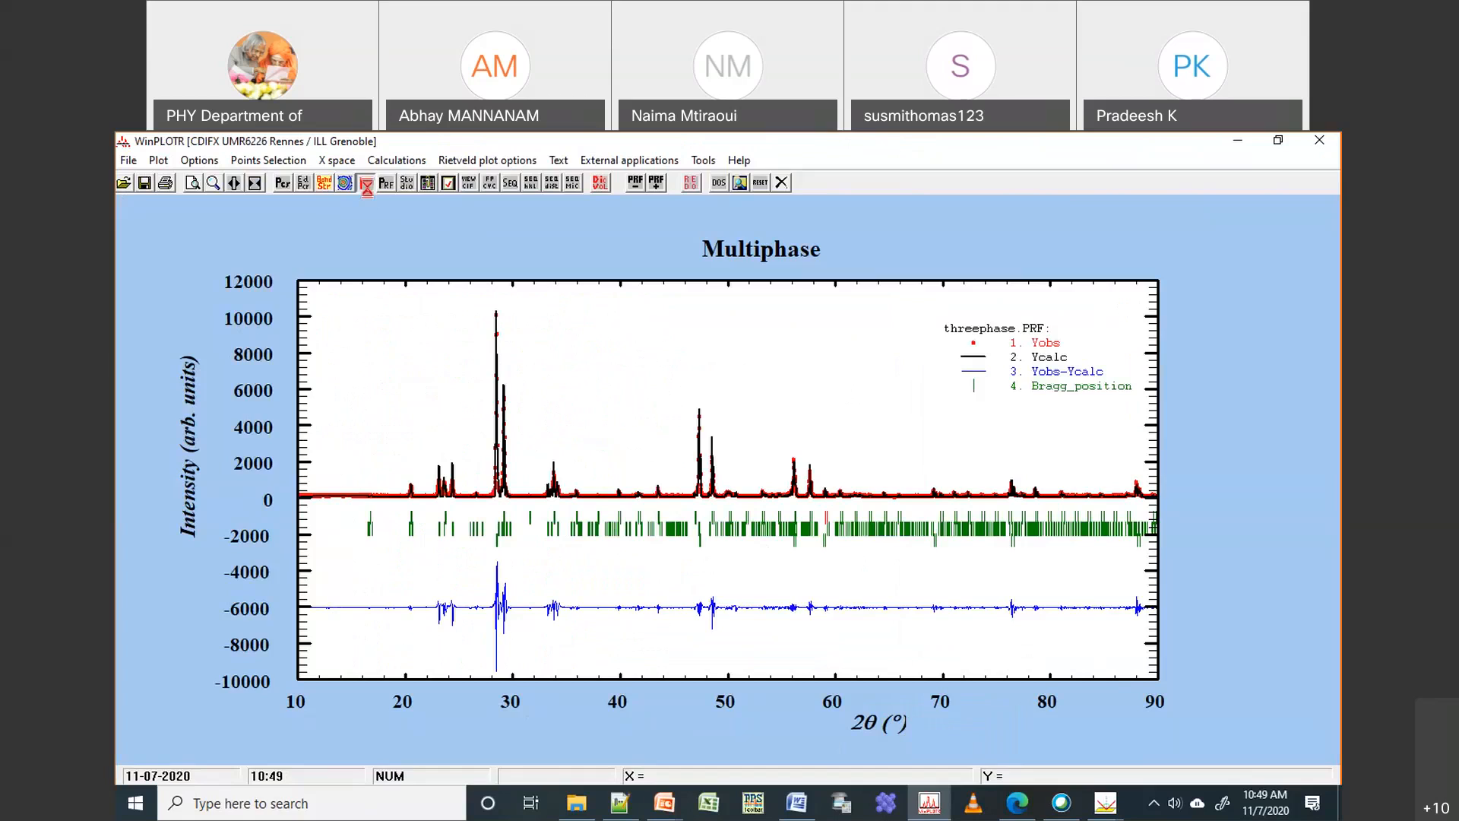
click(365, 184)
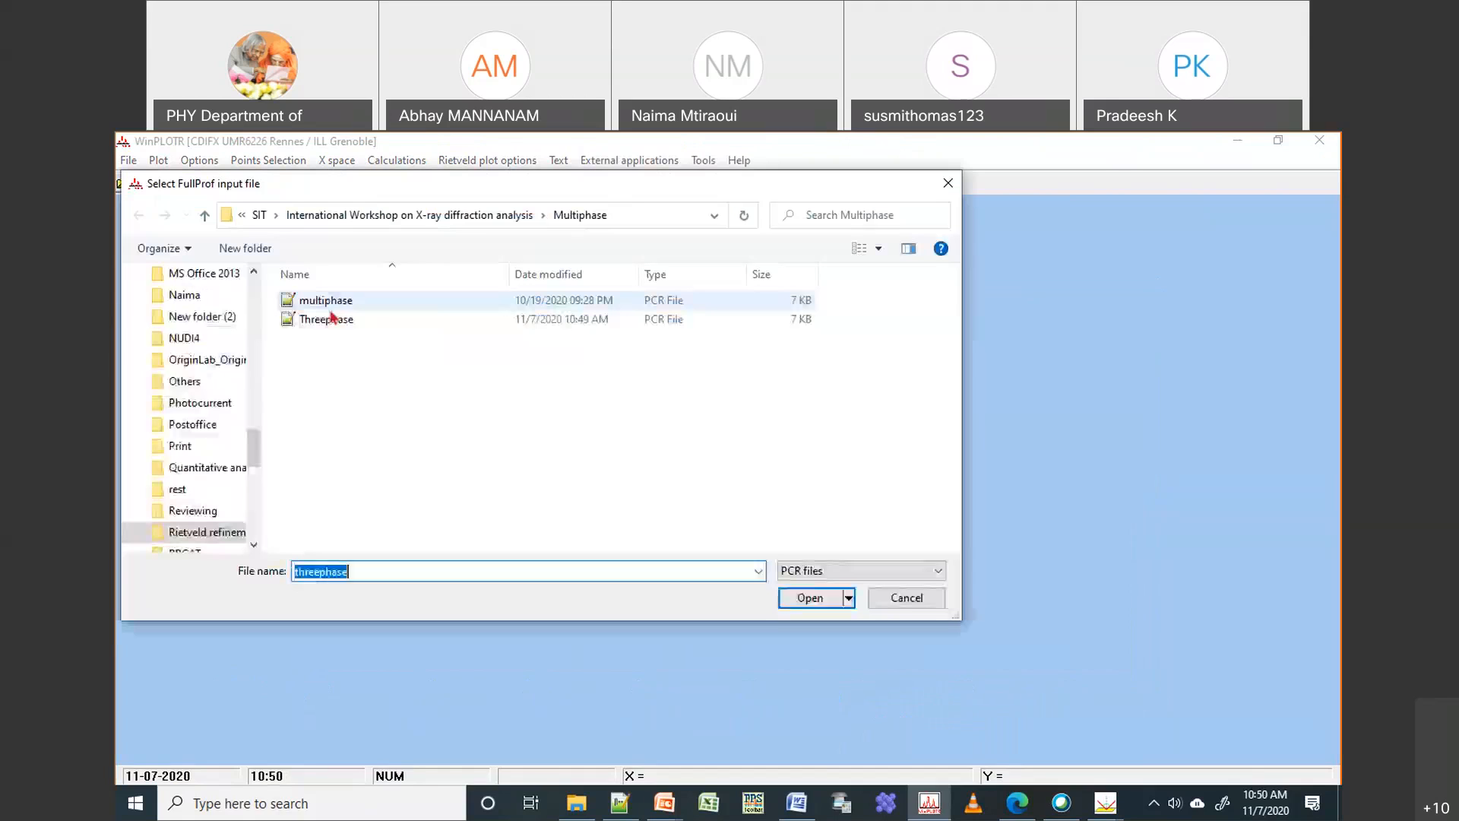
double_click(330, 318)
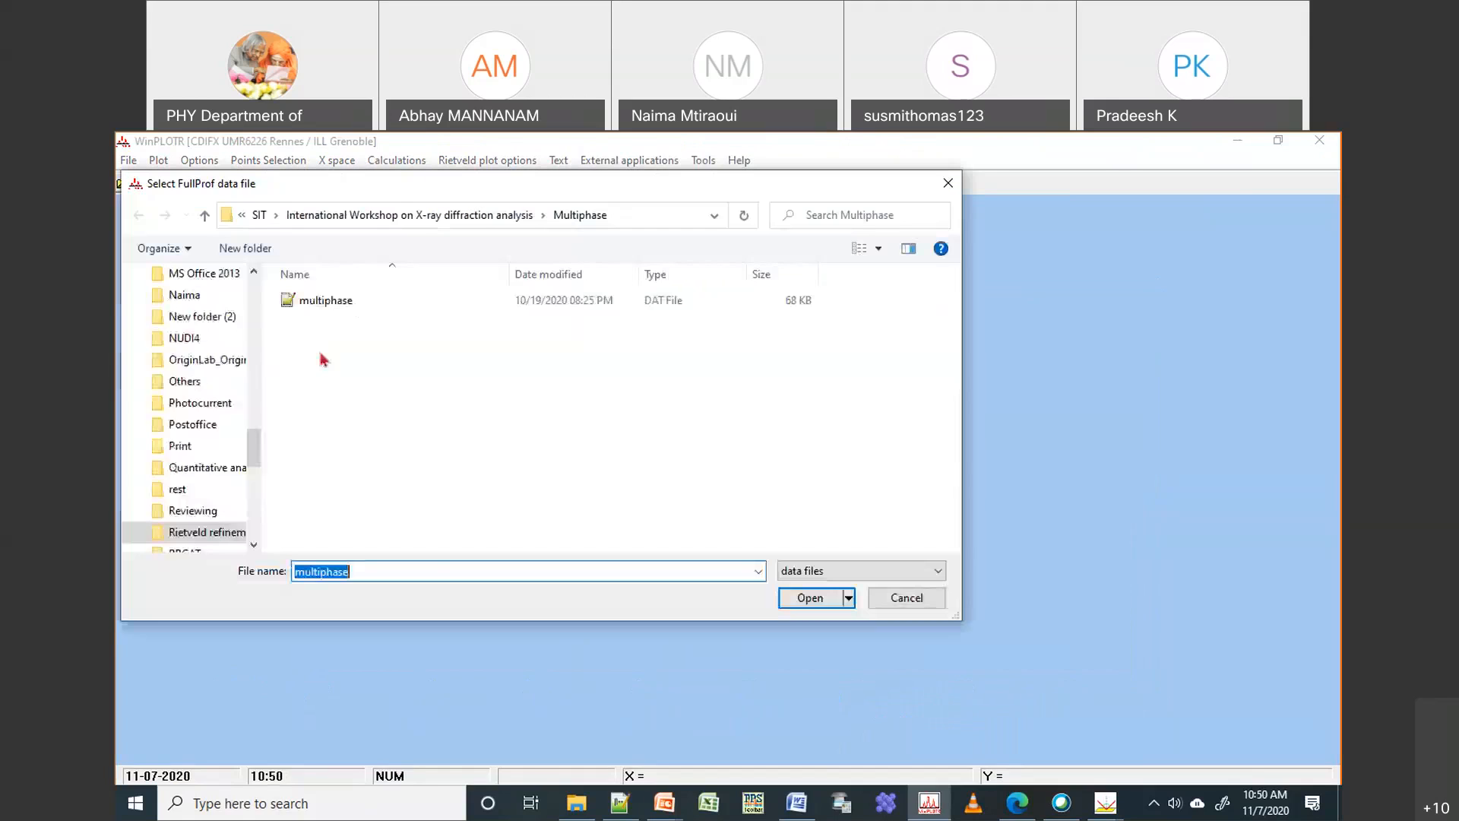
double_click(326, 302)
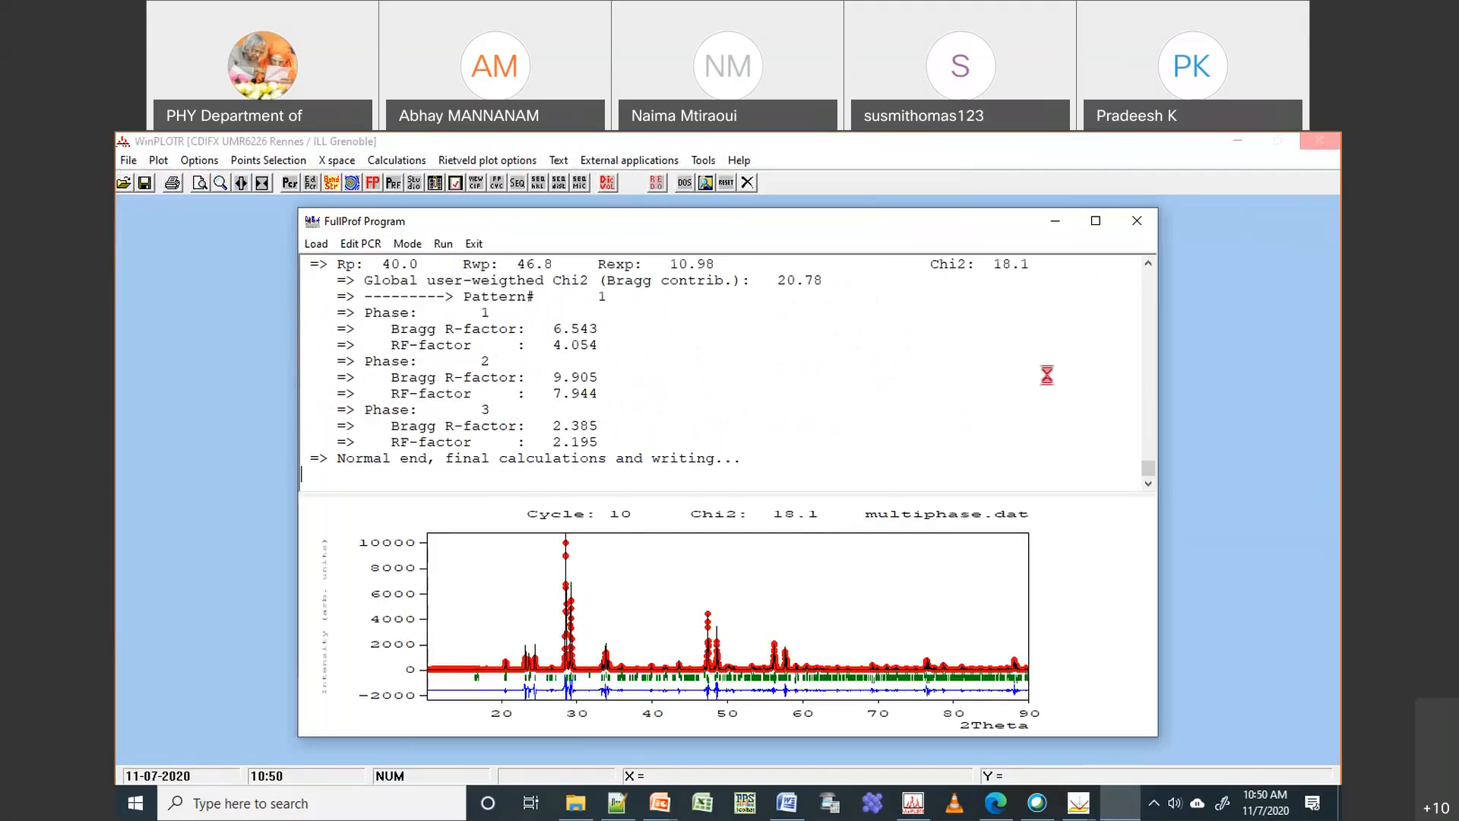
drag(1148, 472, 1148, 350)
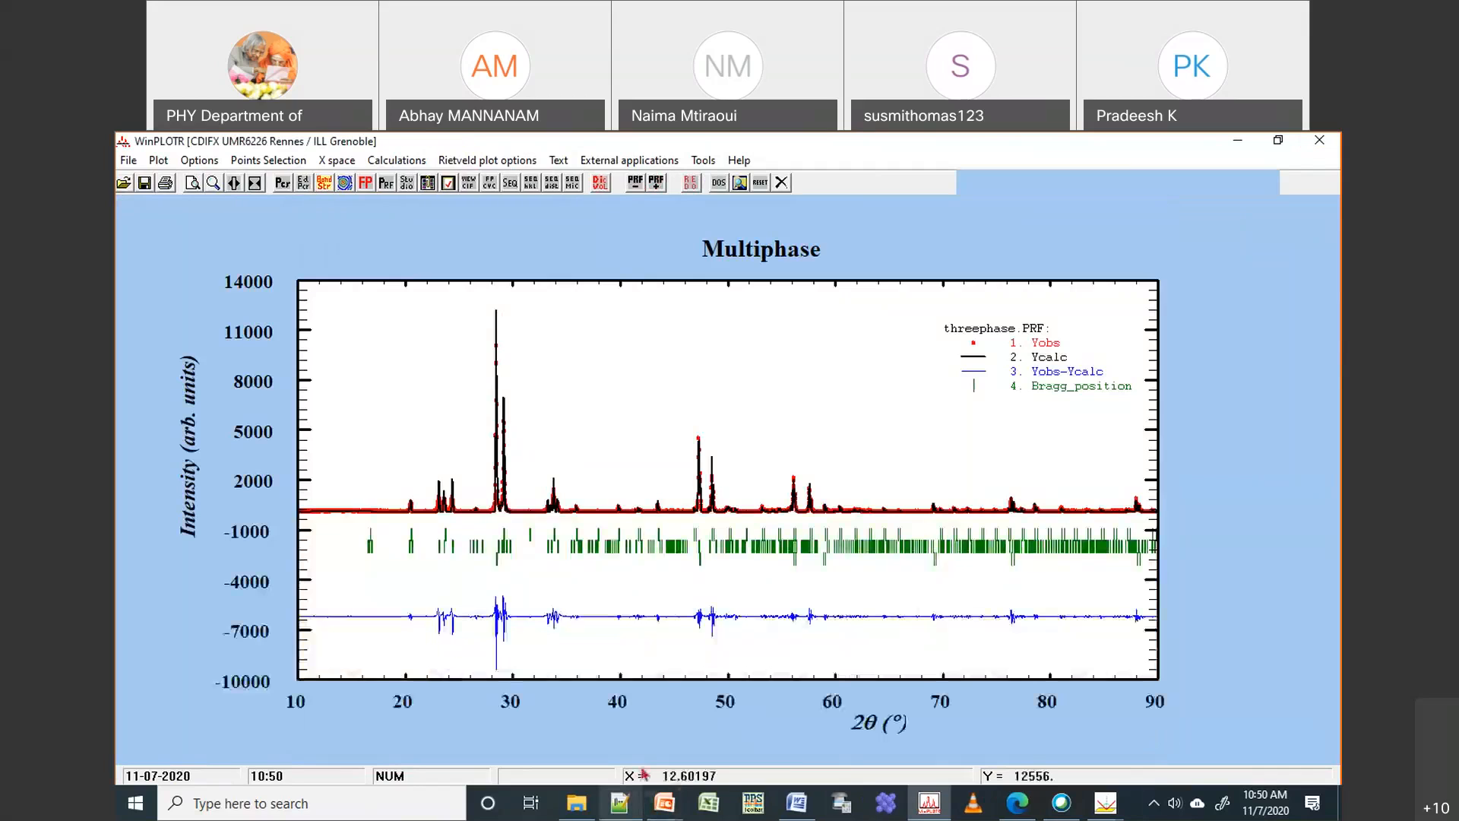
Reload the updated Threephase.pcr in Notepad++ and check the Si cell refinement codes and the number of refined parameters
click(620, 802)
click(763, 549)
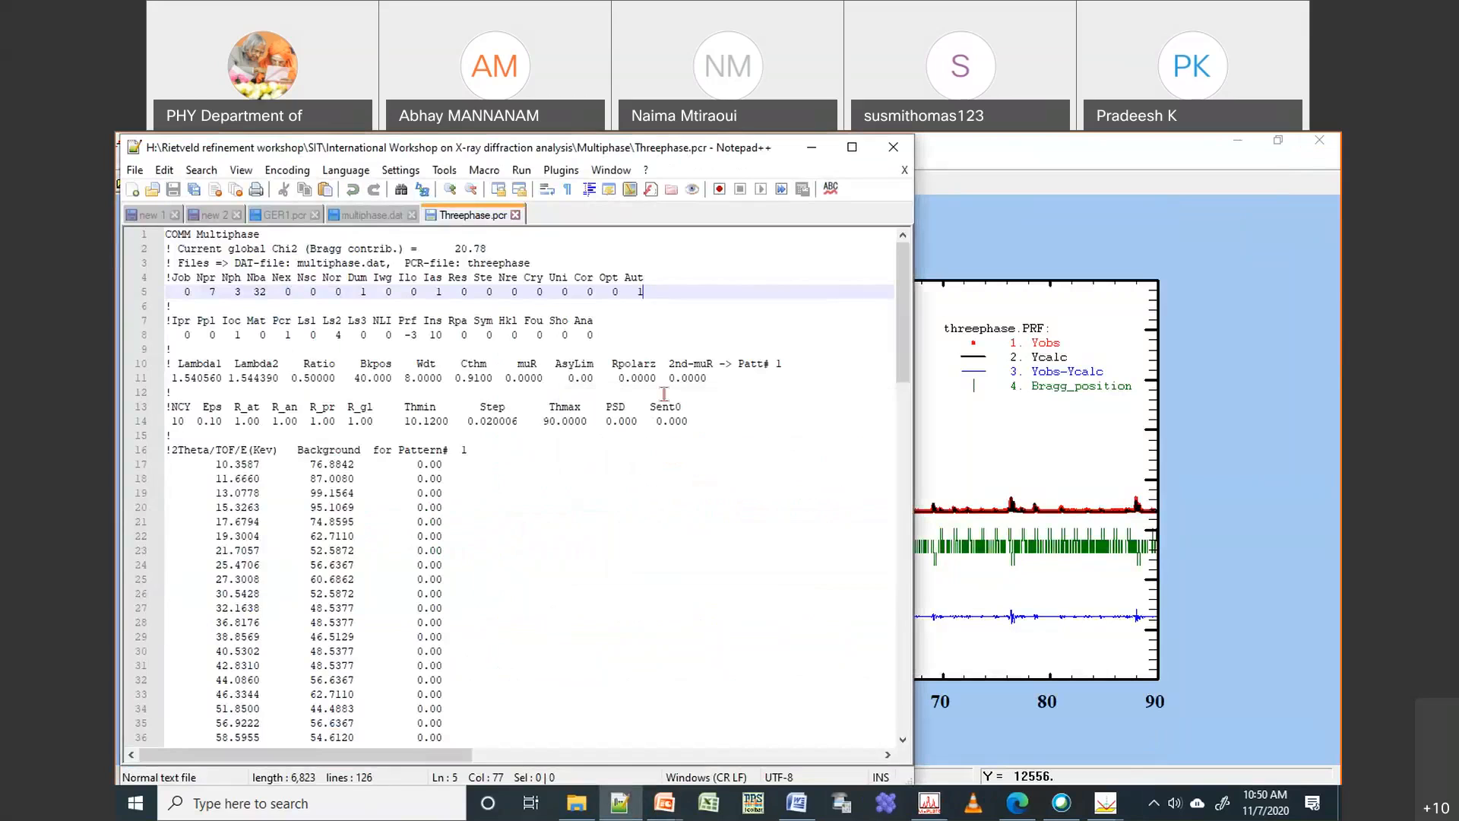
drag(903, 312, 901, 656)
double_click(188, 651)
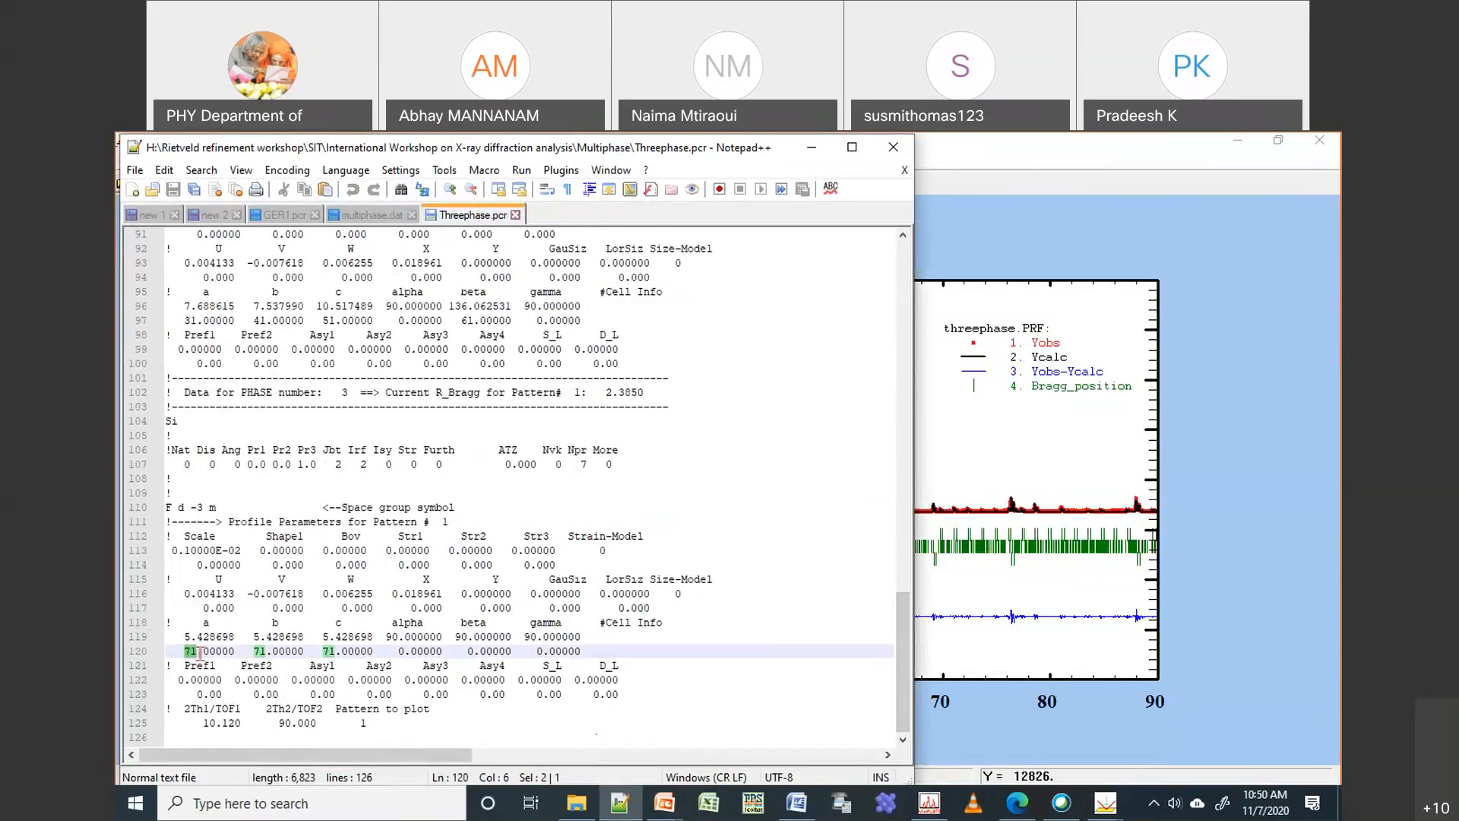
drag(909, 716, 909, 491)
click(212, 492)
double_click(213, 492)
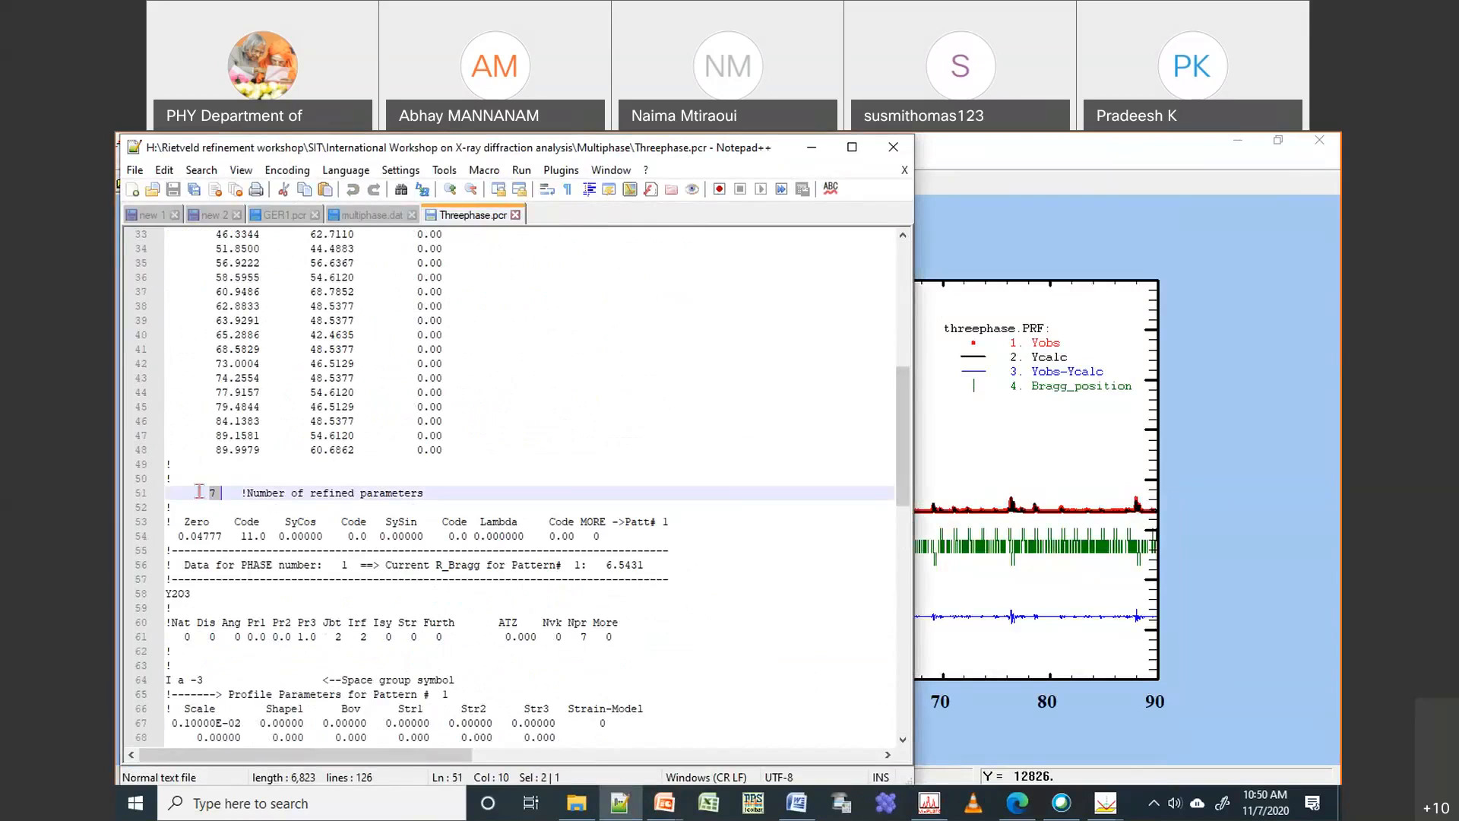
click(206, 493)
double_click(214, 492)
scroll(864, 489, up, 11)
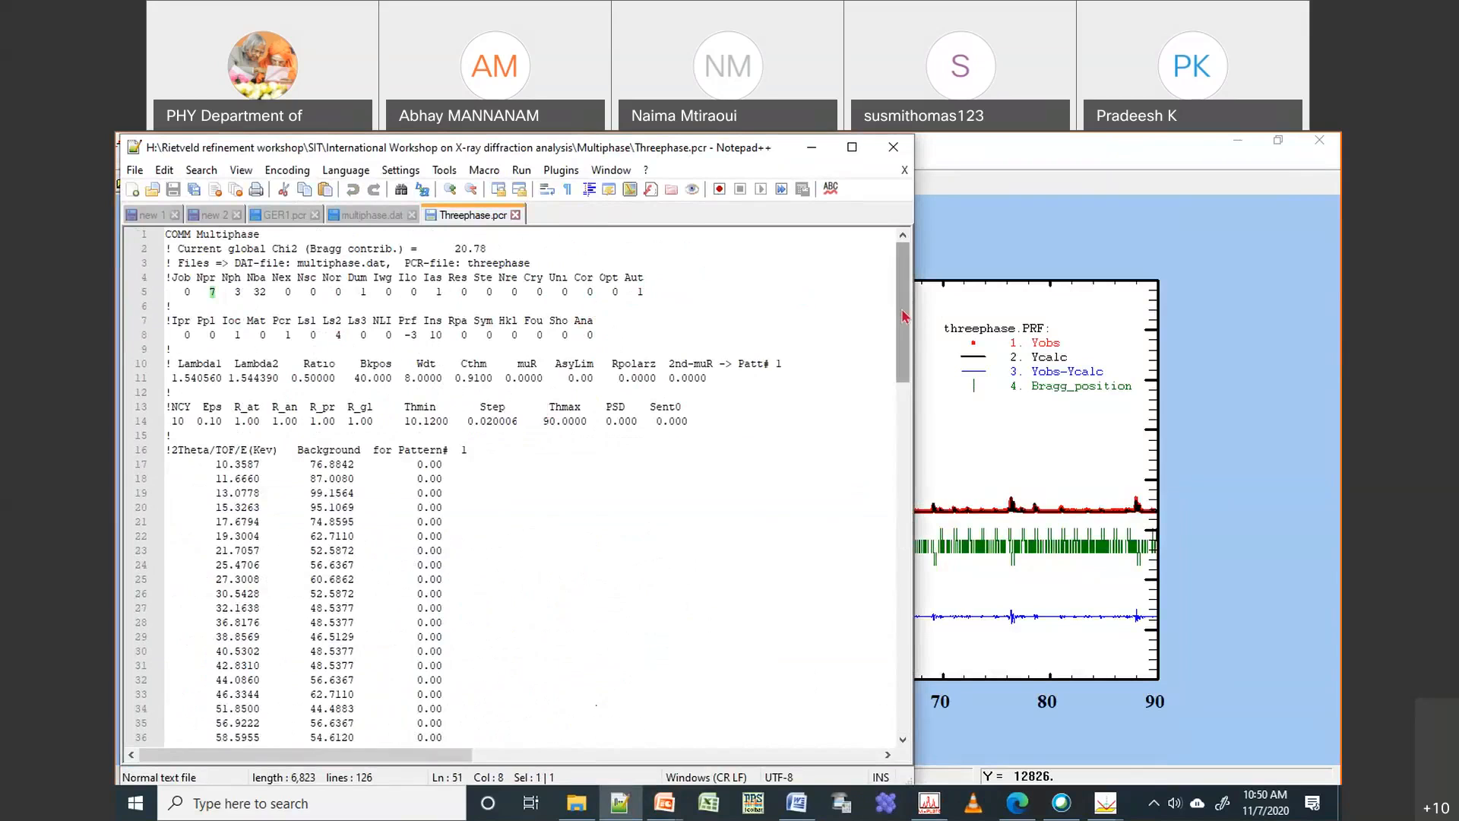
drag(905, 315, 937, 462)
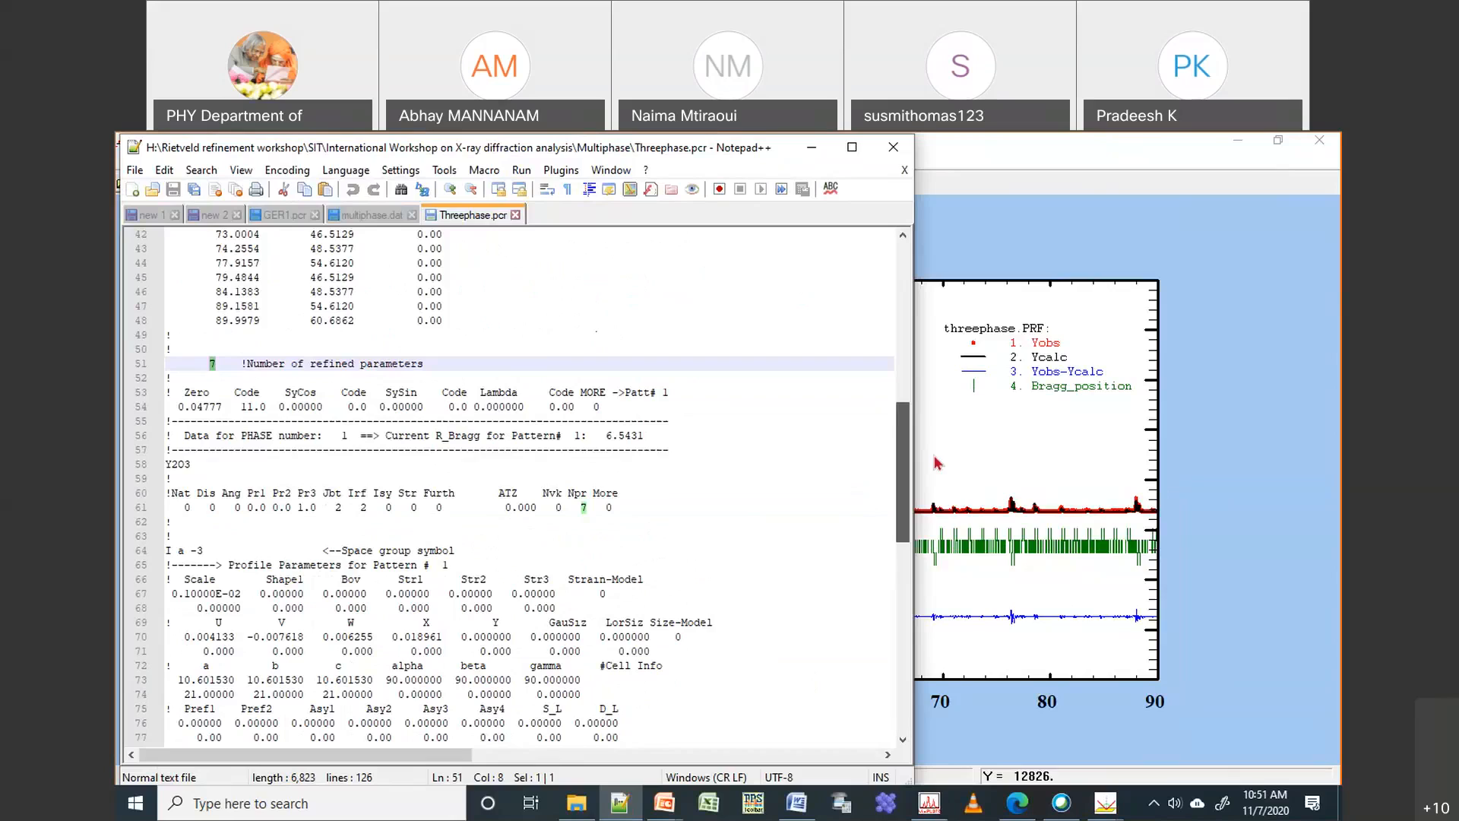
drag(209, 364, 218, 363)
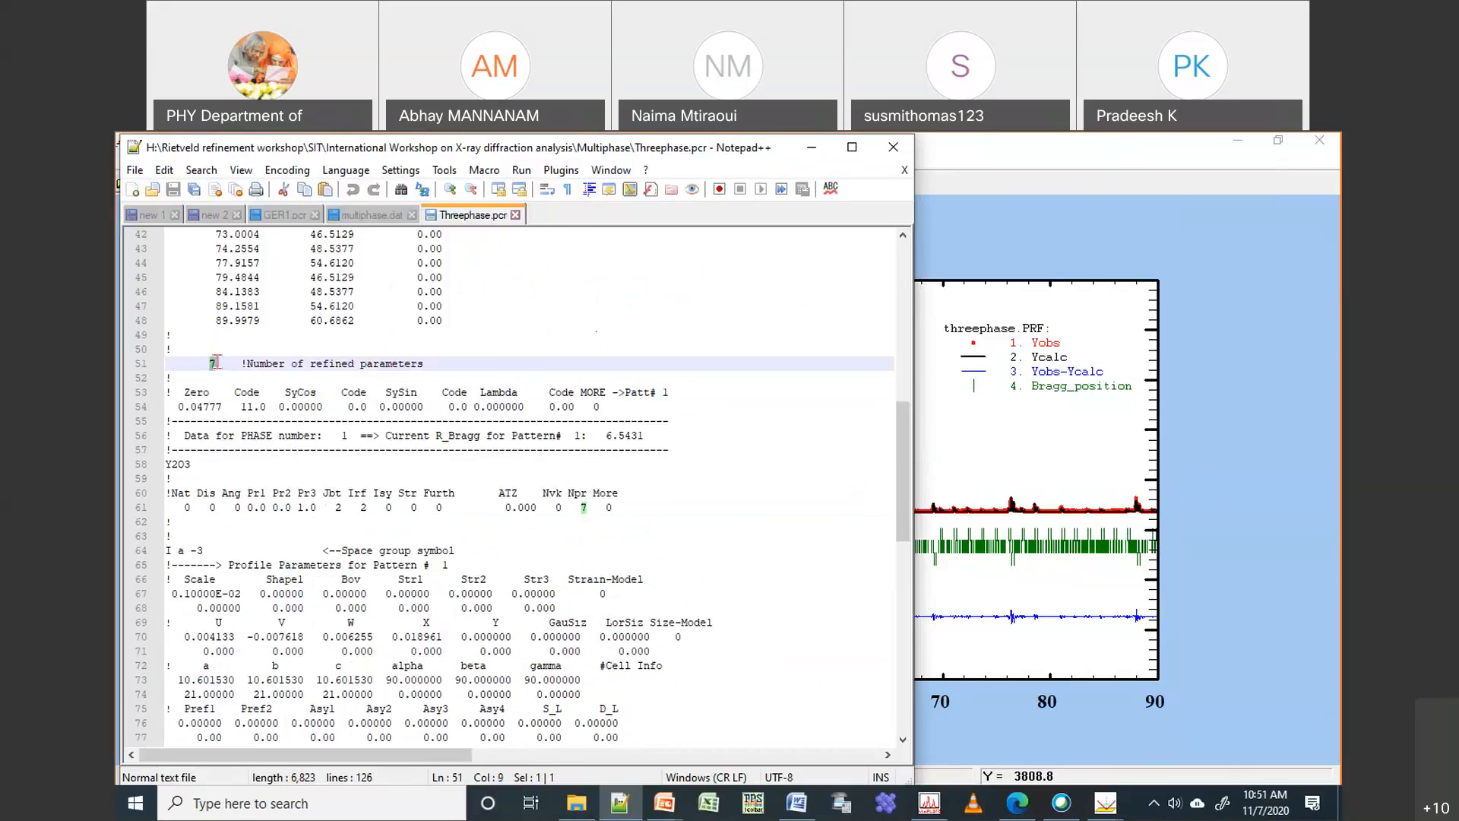
For phase 1, Y2O3, set the refinement code of X to 81.000 and that of Y to 91.000
drag(416, 652, 403, 652)
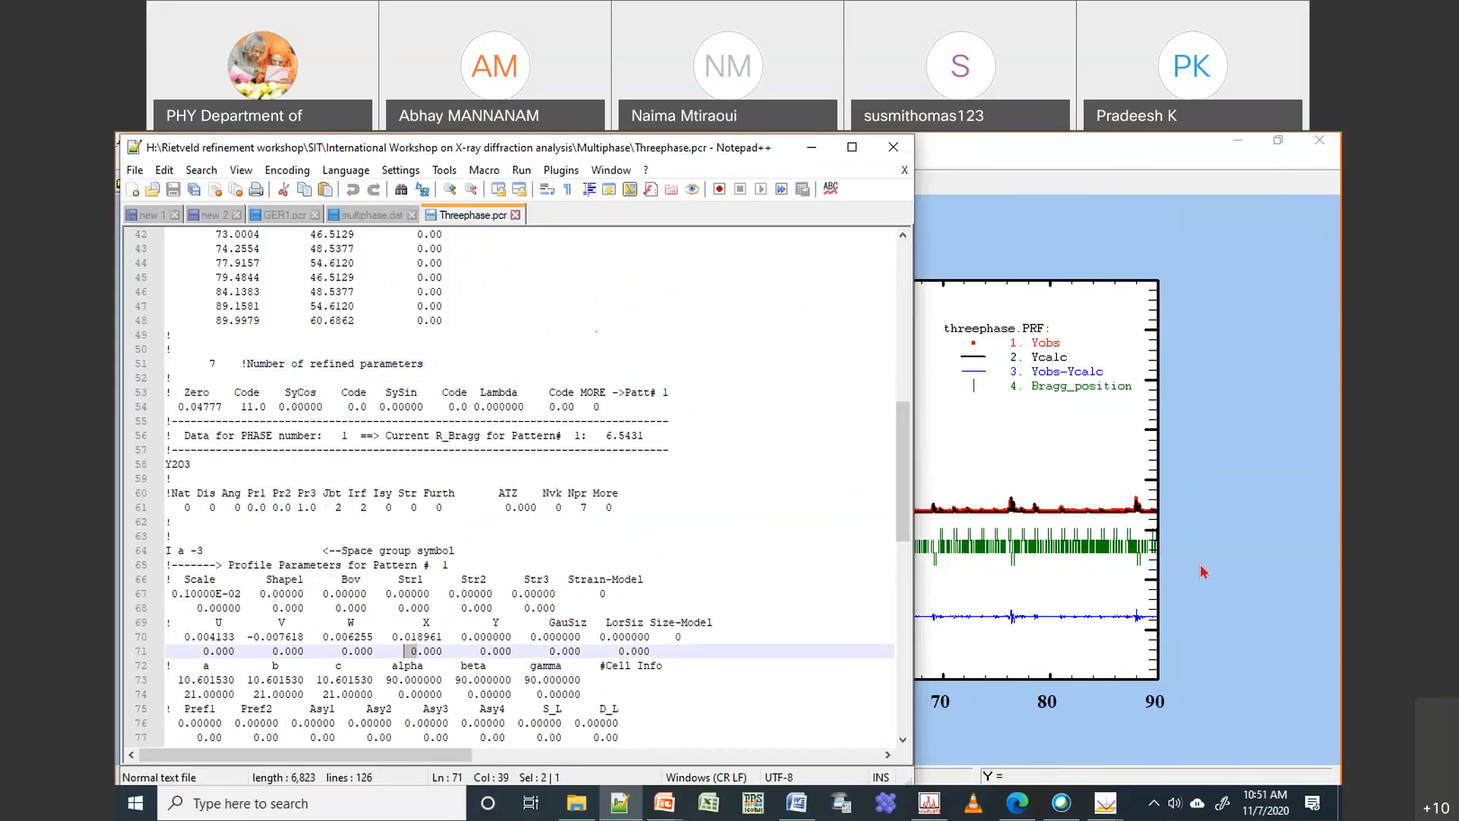
text(81)
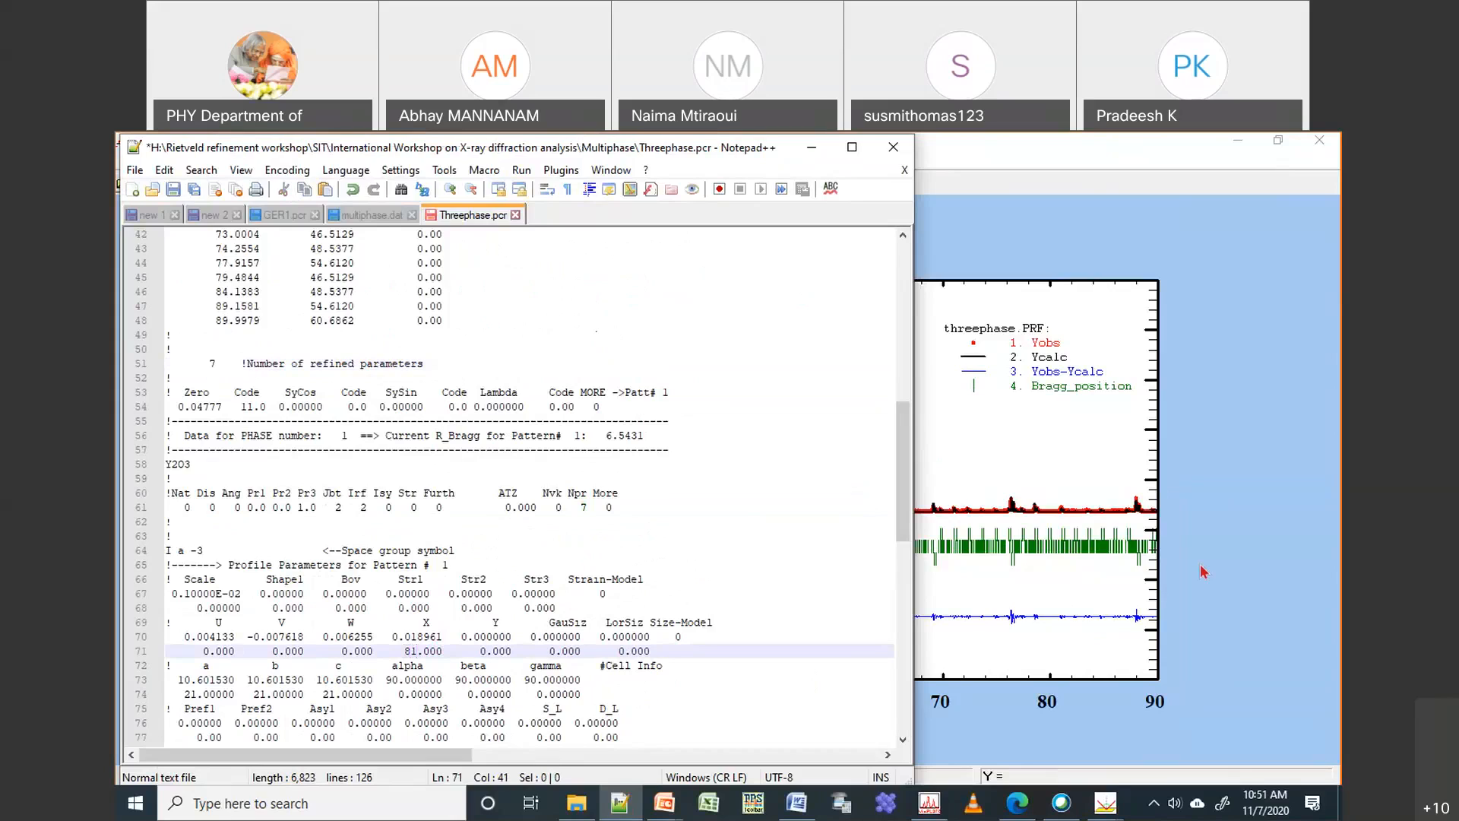
key(Right)
key(Right)
key(Right)
key(Right)
key(Right)
key(Right)
key(Right)
key(Right)
key(shift+Right)
key(shift+Right)
text(91)
For phase 2, WO3, set the refinement code of X to 81.000 and that of Y to 91.000
scroll(914, 530, down, 5)
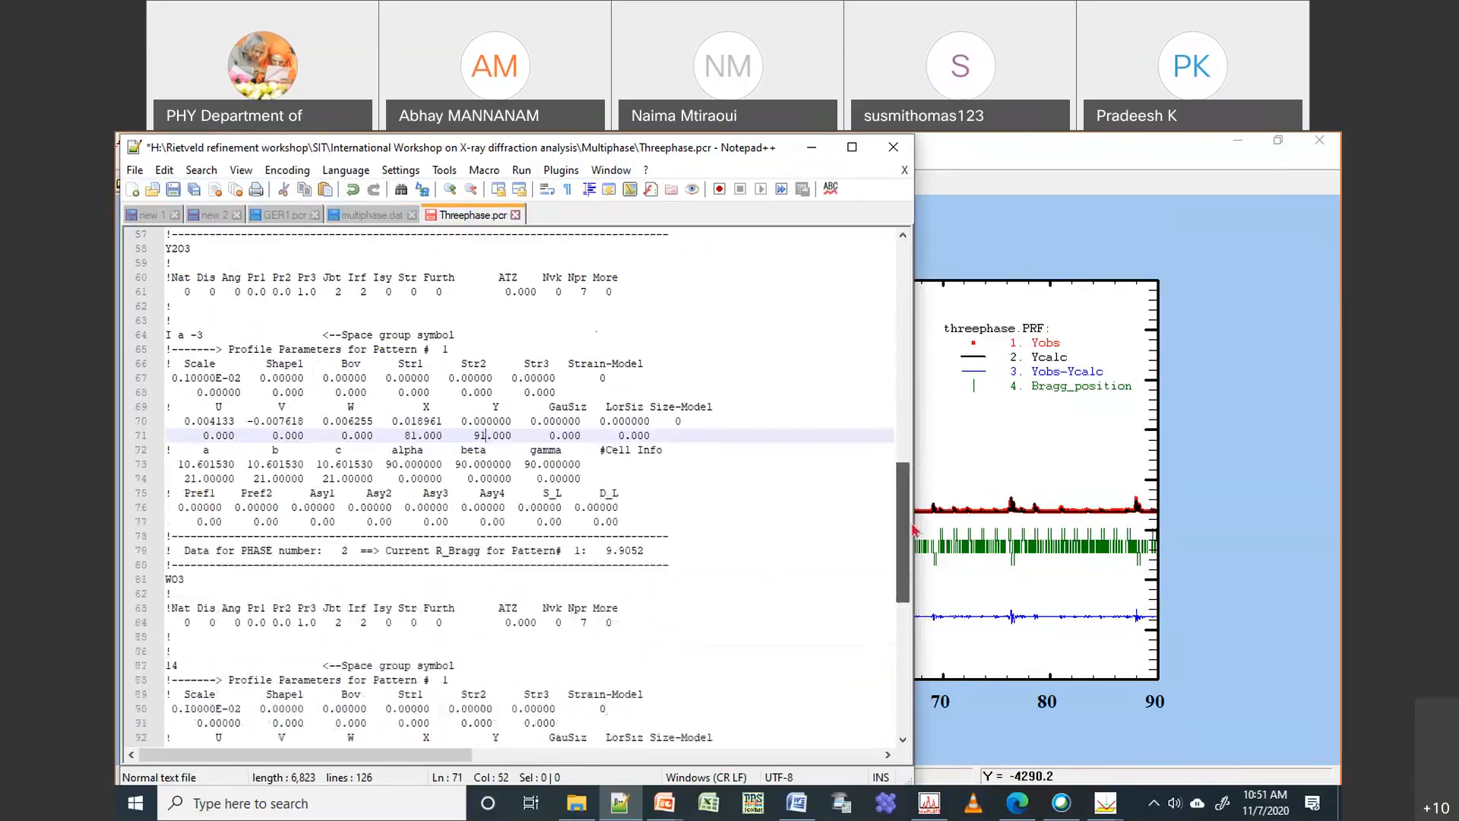
scroll(914, 530, down, 5)
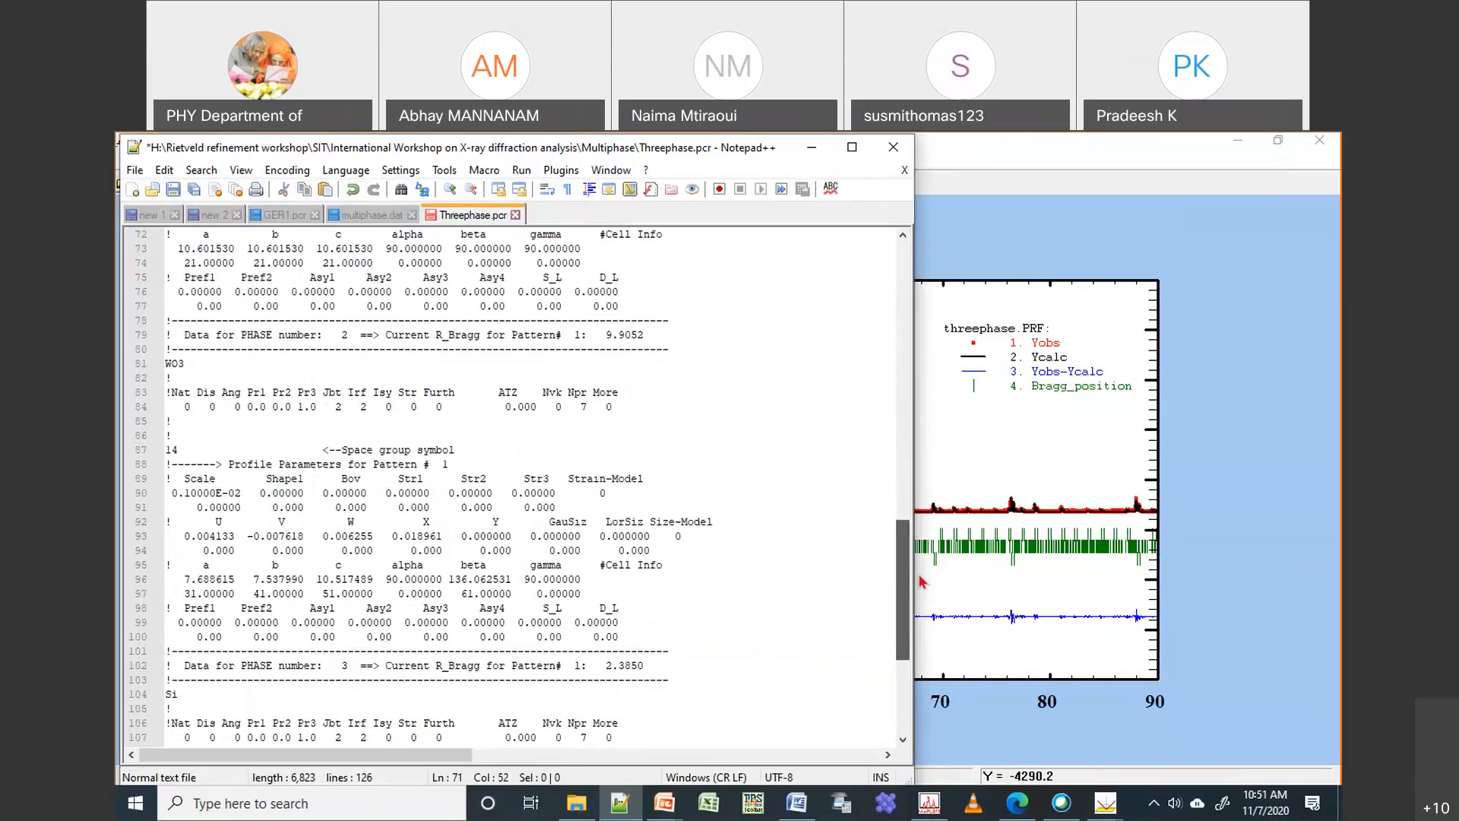
double_click(344, 335)
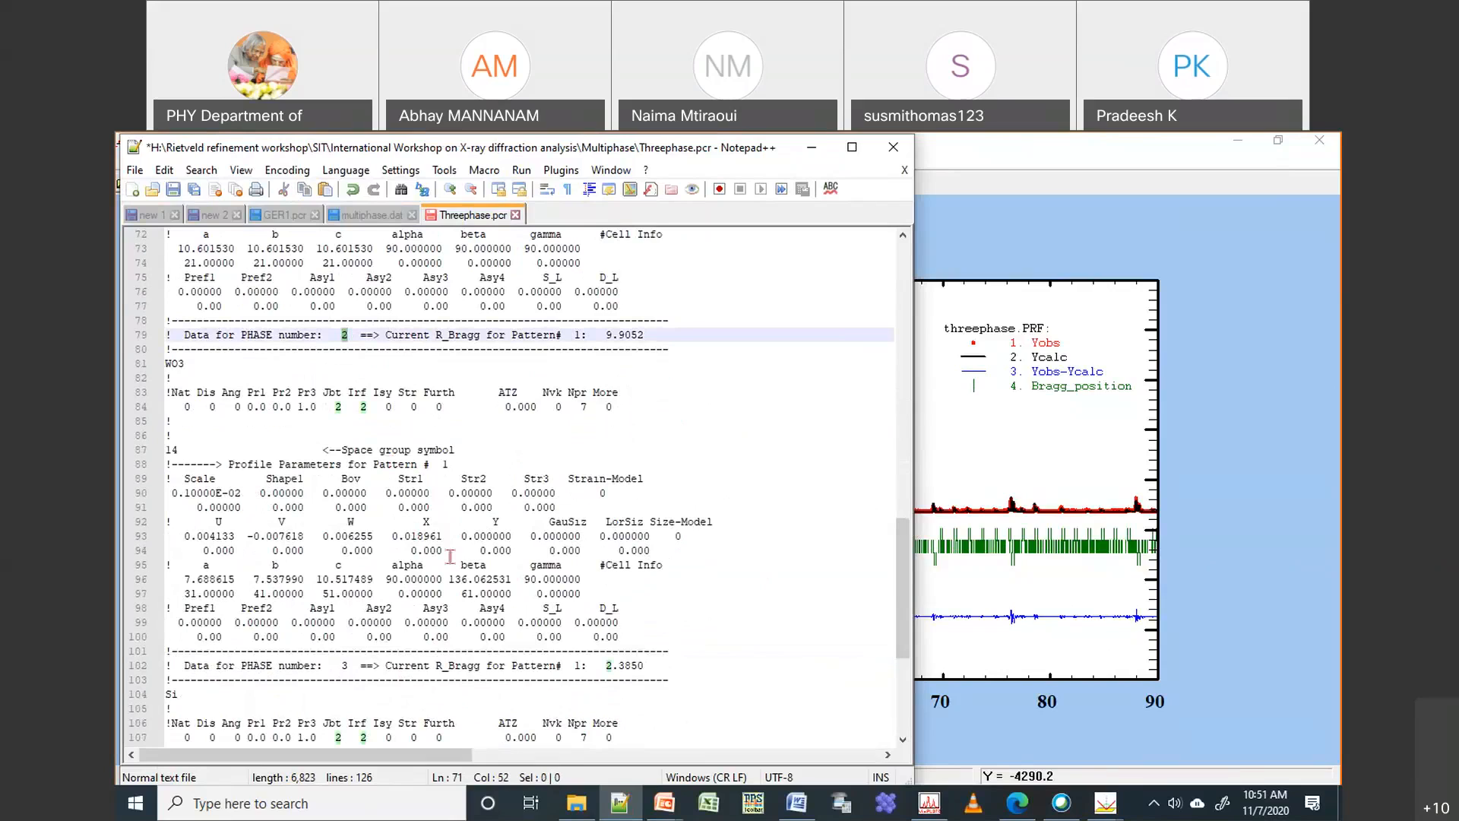
double_click(411, 550)
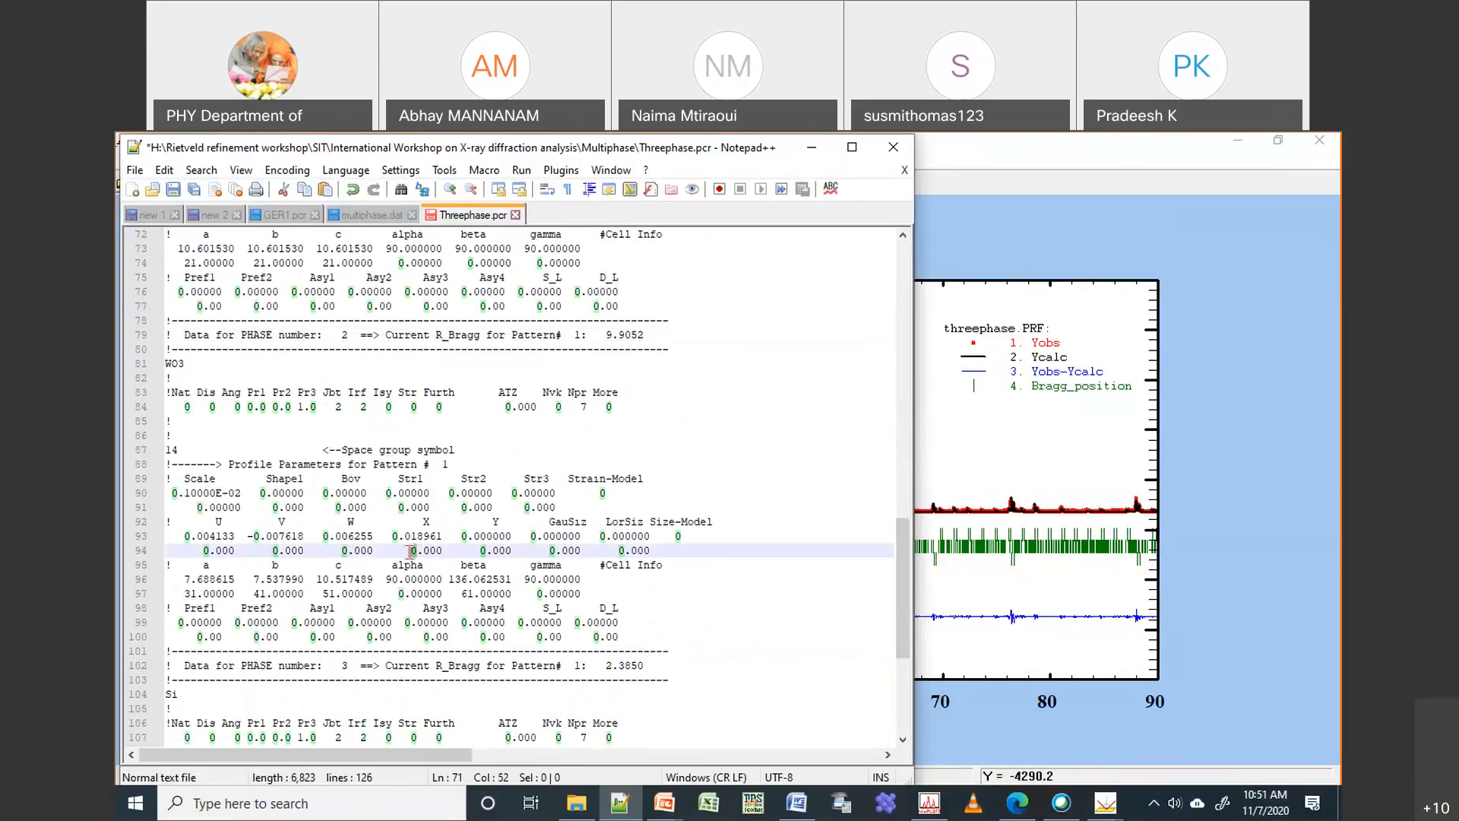
text(81)
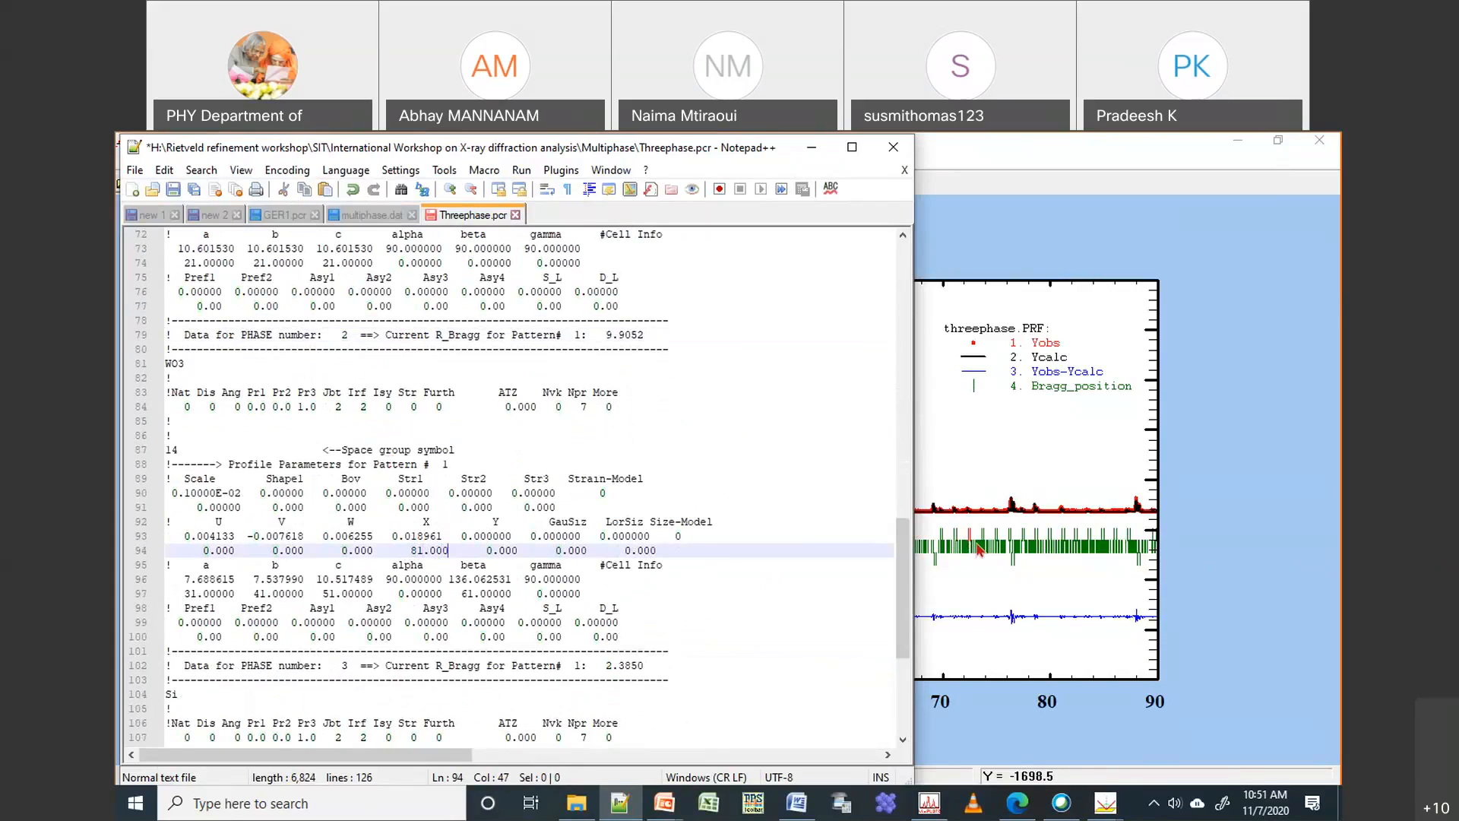
key(Right)
key(Right)
key(Right)
key(Right)
key(shift+Right)
key(shift+Right)
text(91)
For phase 3, Si, set the refinement codes of X to 81.000 and Y to 91.000, and save Threephase.pcr
scroll(427, 626, down, 7)
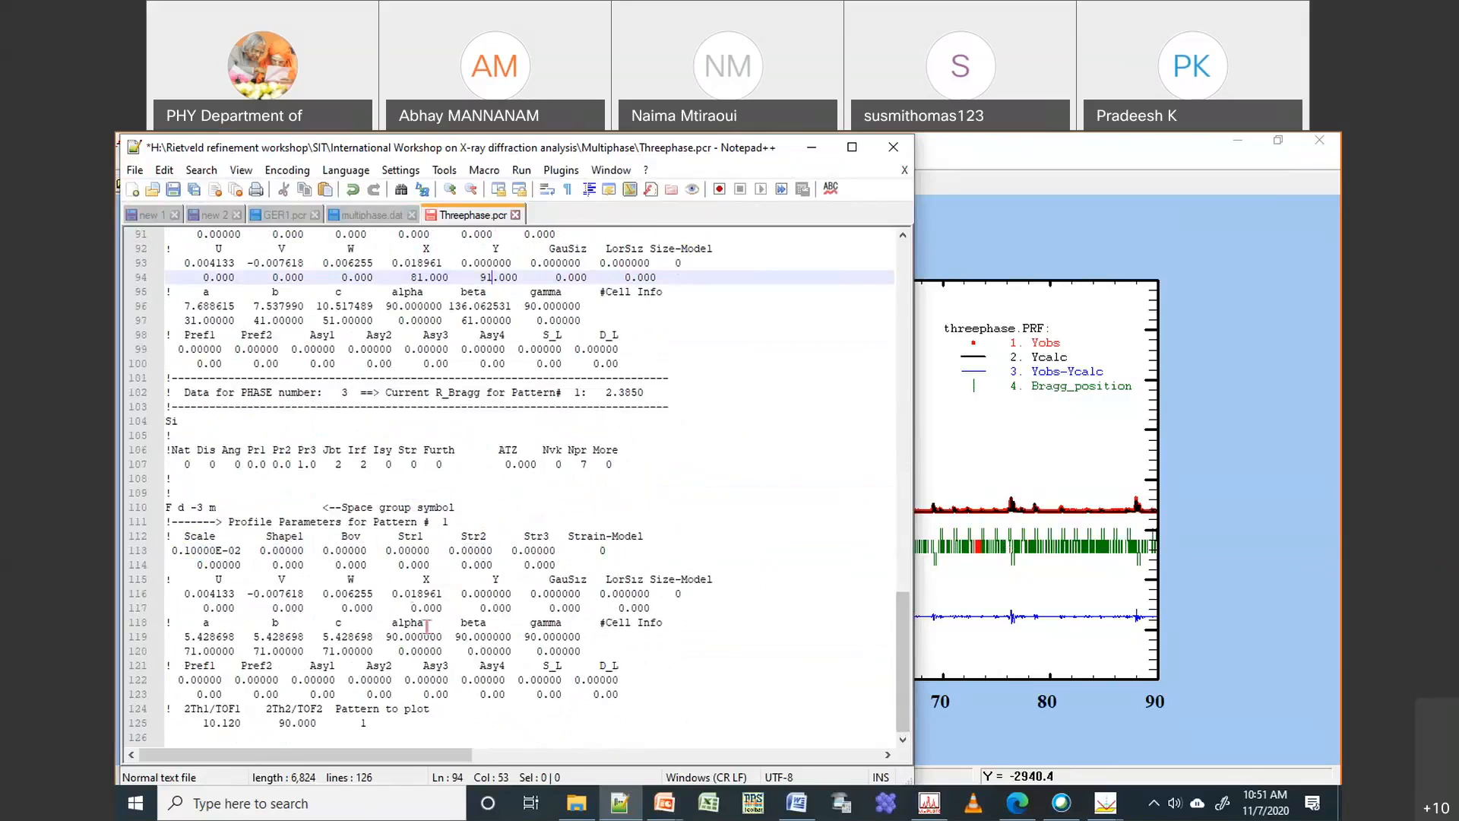
click(405, 608)
key(shift+Right)
key(shift+Right)
text(81)
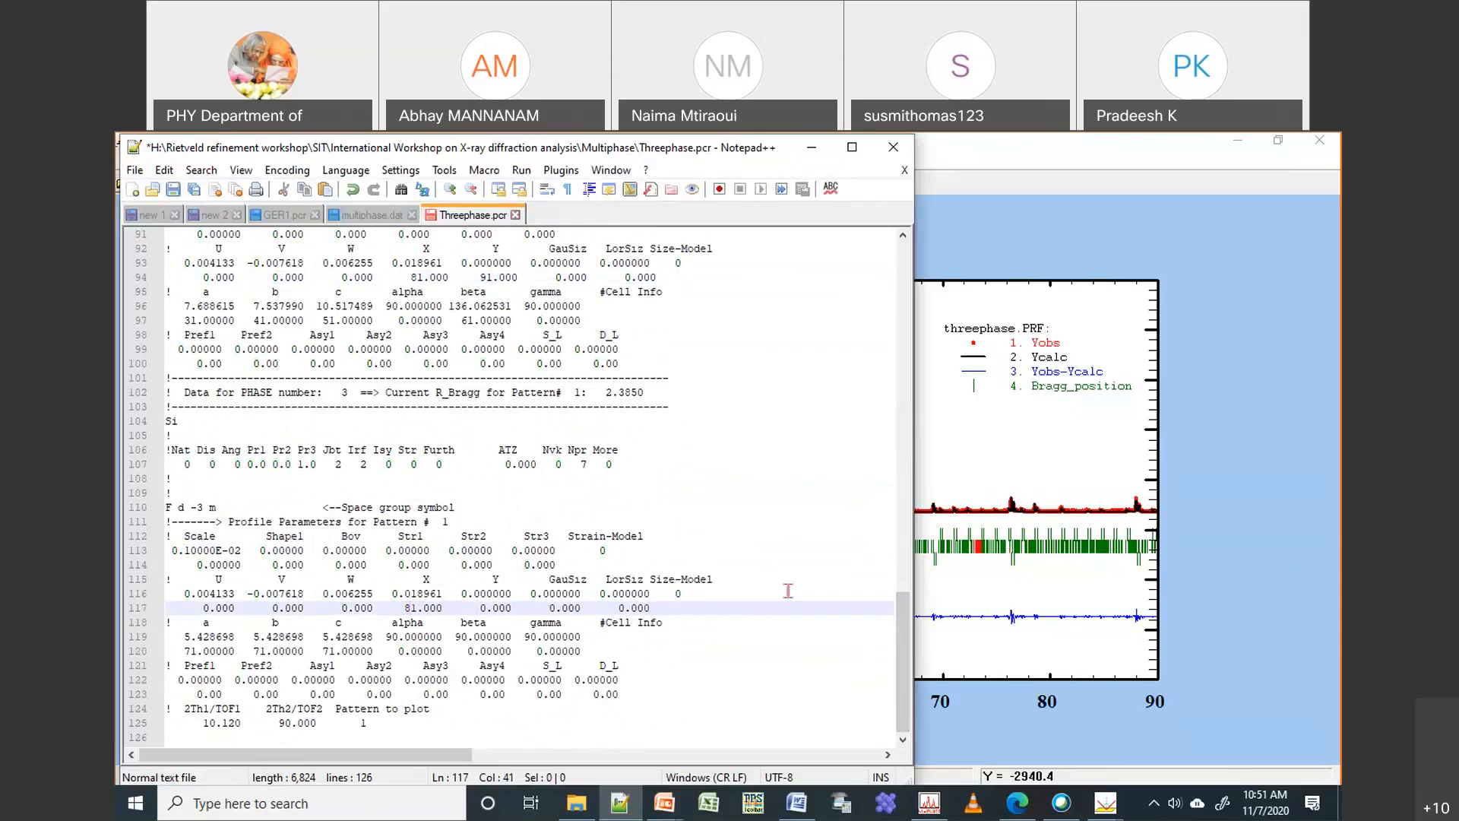
click(475, 608)
key(shift+Right)
key(shift+Left)
text(91)
key(ctrl+s)
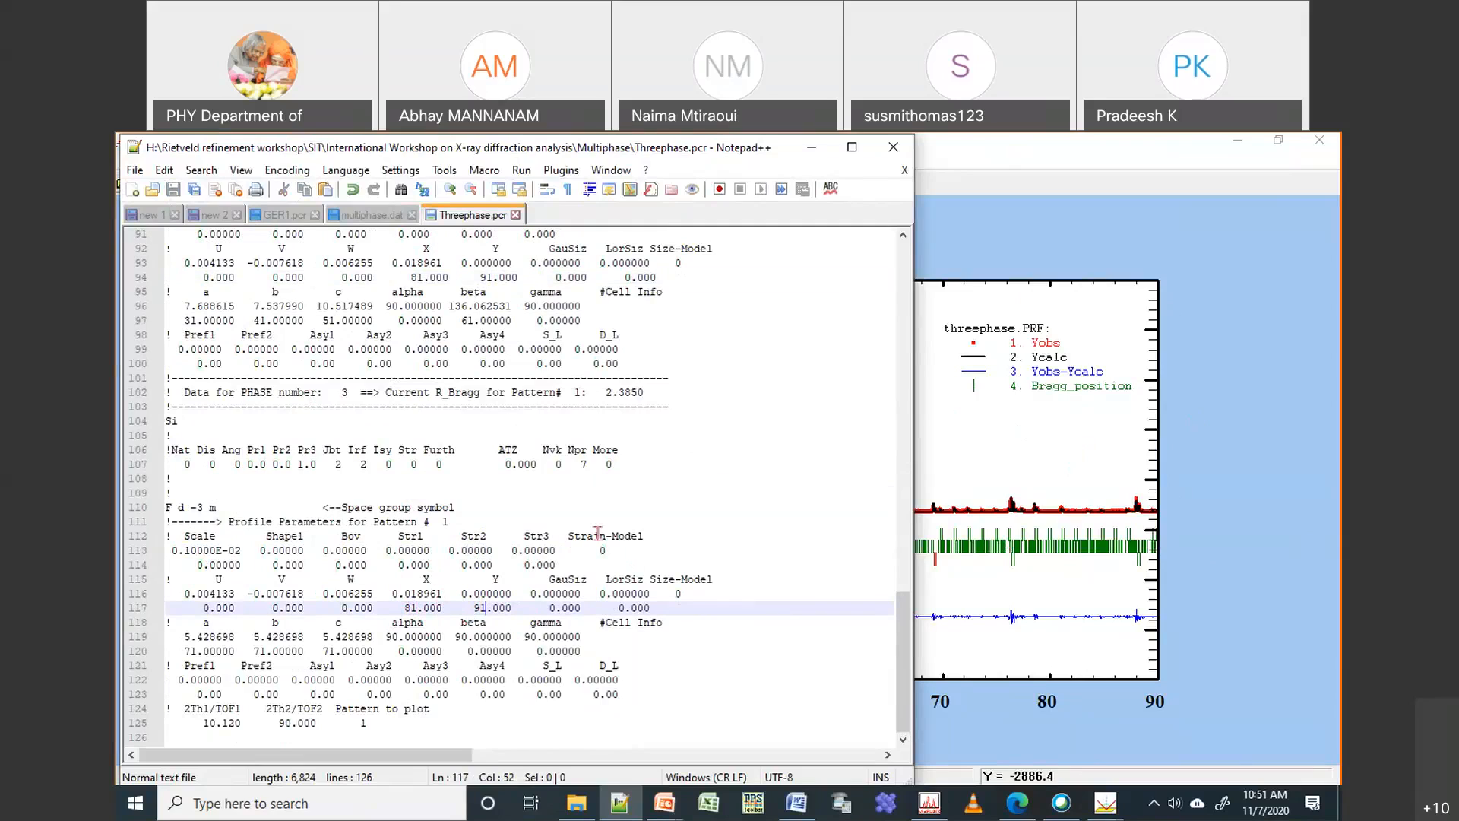
Rerun FullProf from WinPLOTR on Threephase with the multiphase data, inspect the fit between 18° and 27° 2θ, and return to the full pattern
click(399, 405)
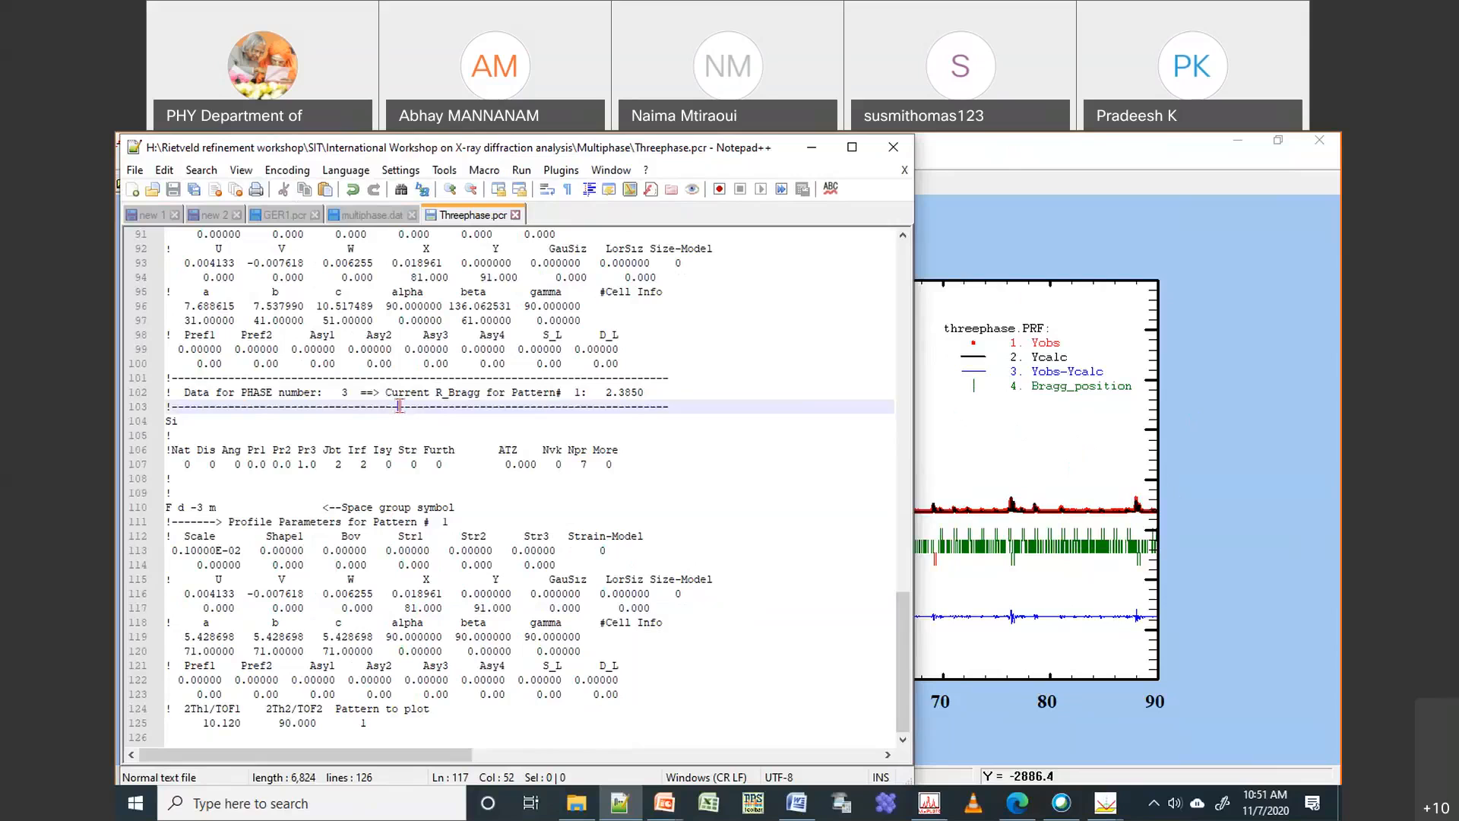
scroll(520, 253, up, 6)
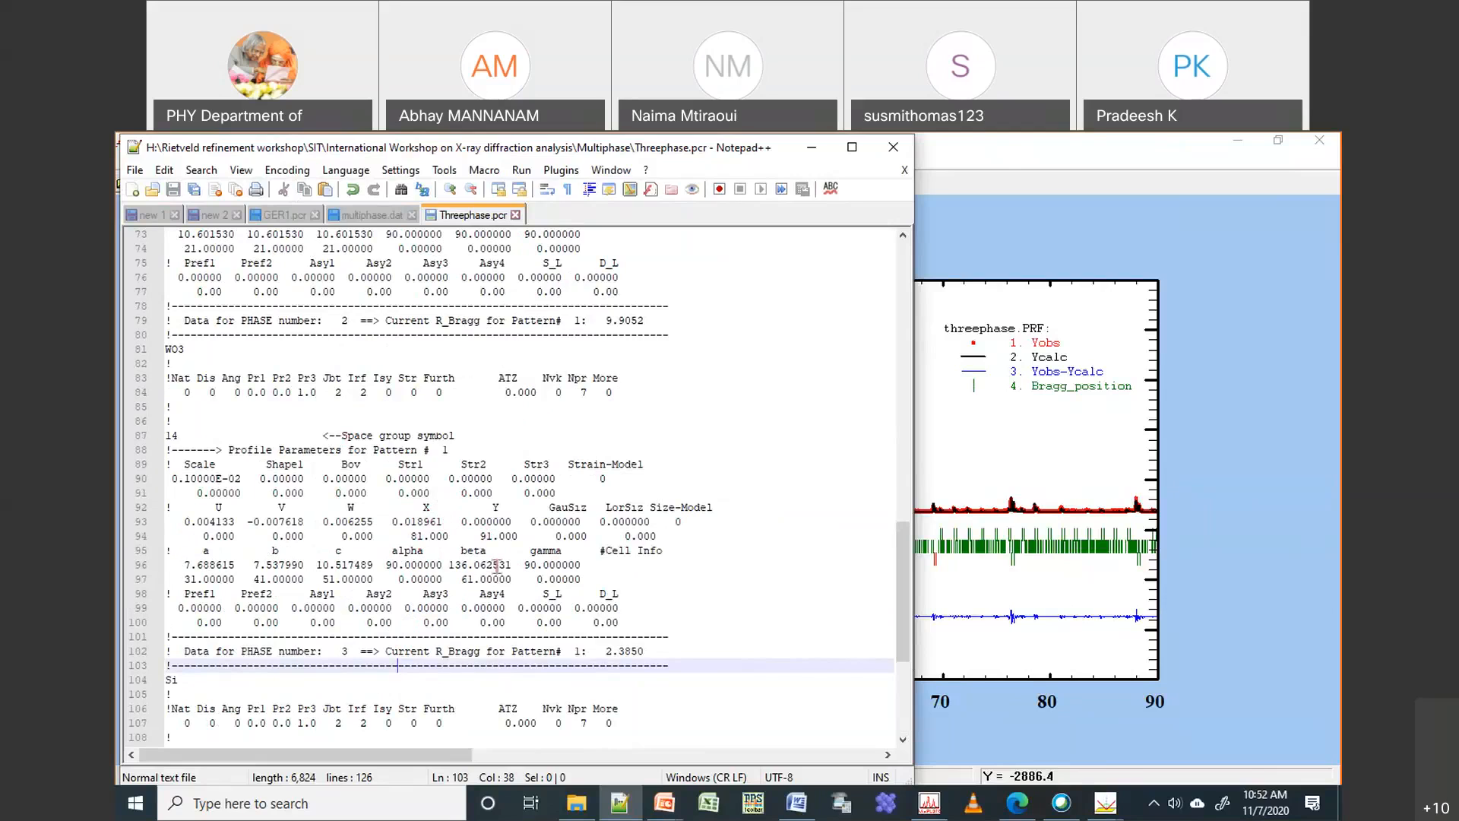
click(1017, 453)
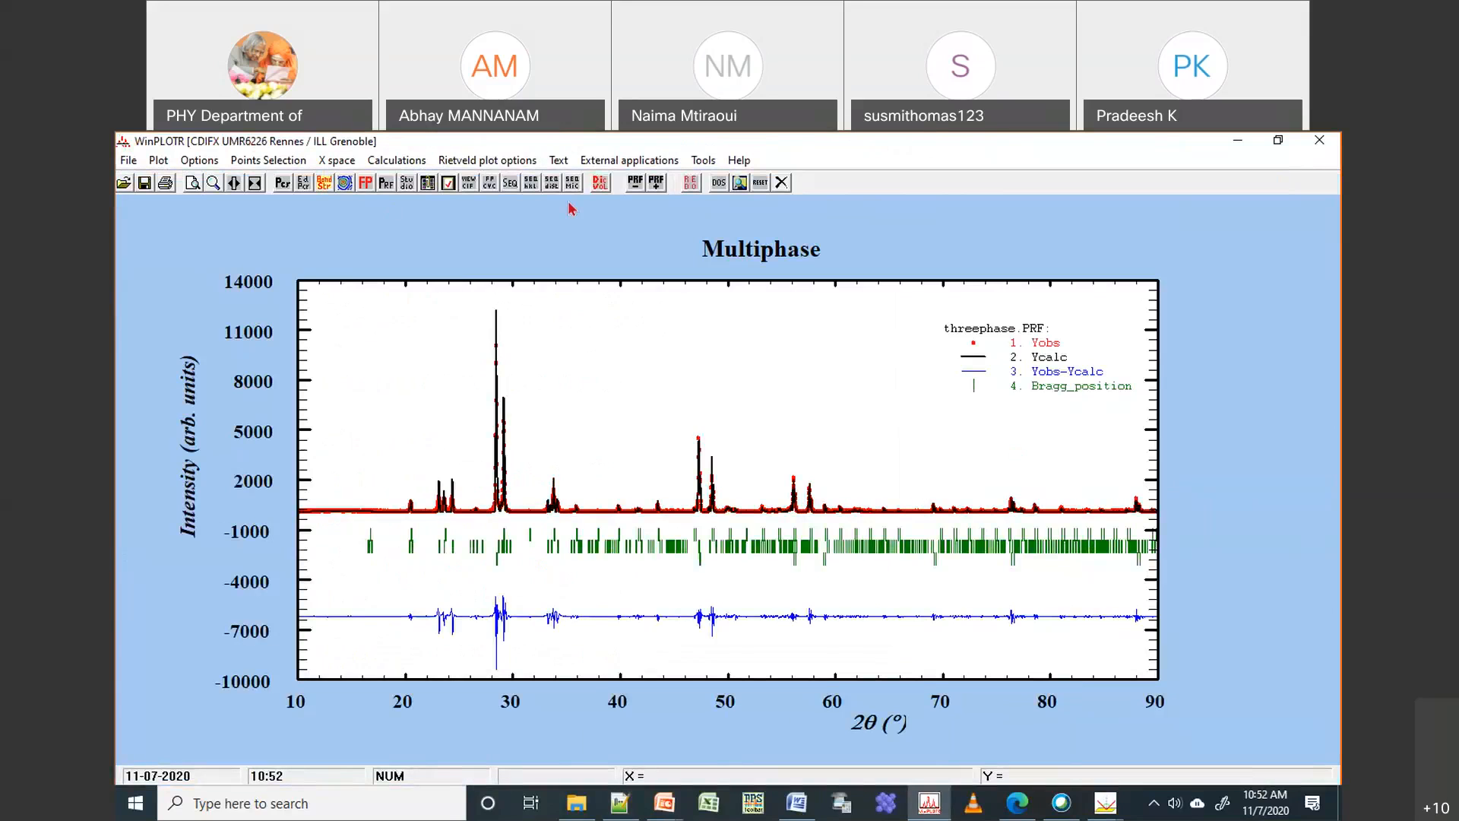
click(366, 186)
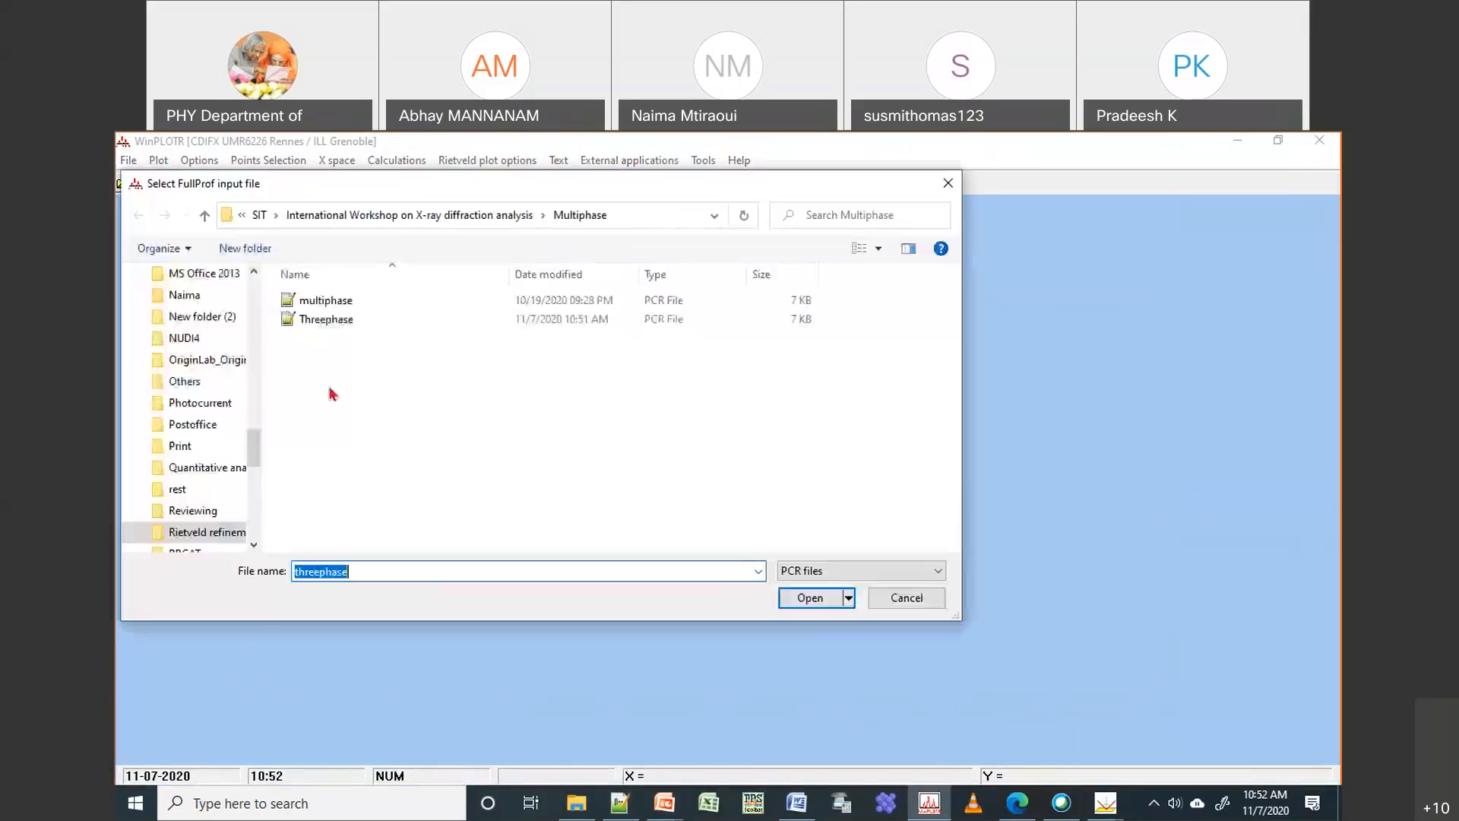
click(362, 320)
key(Return)
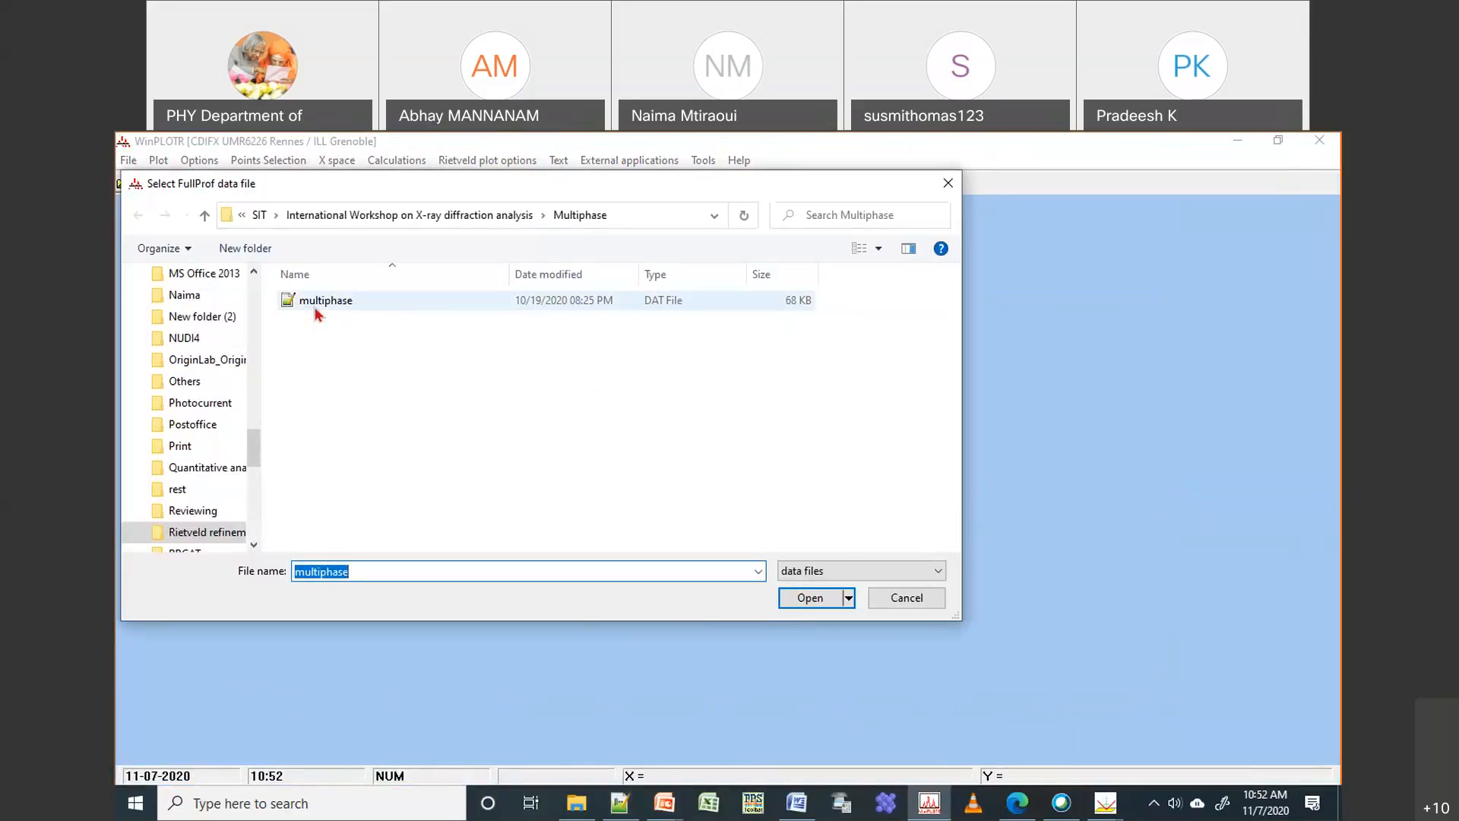
double_click(316, 308)
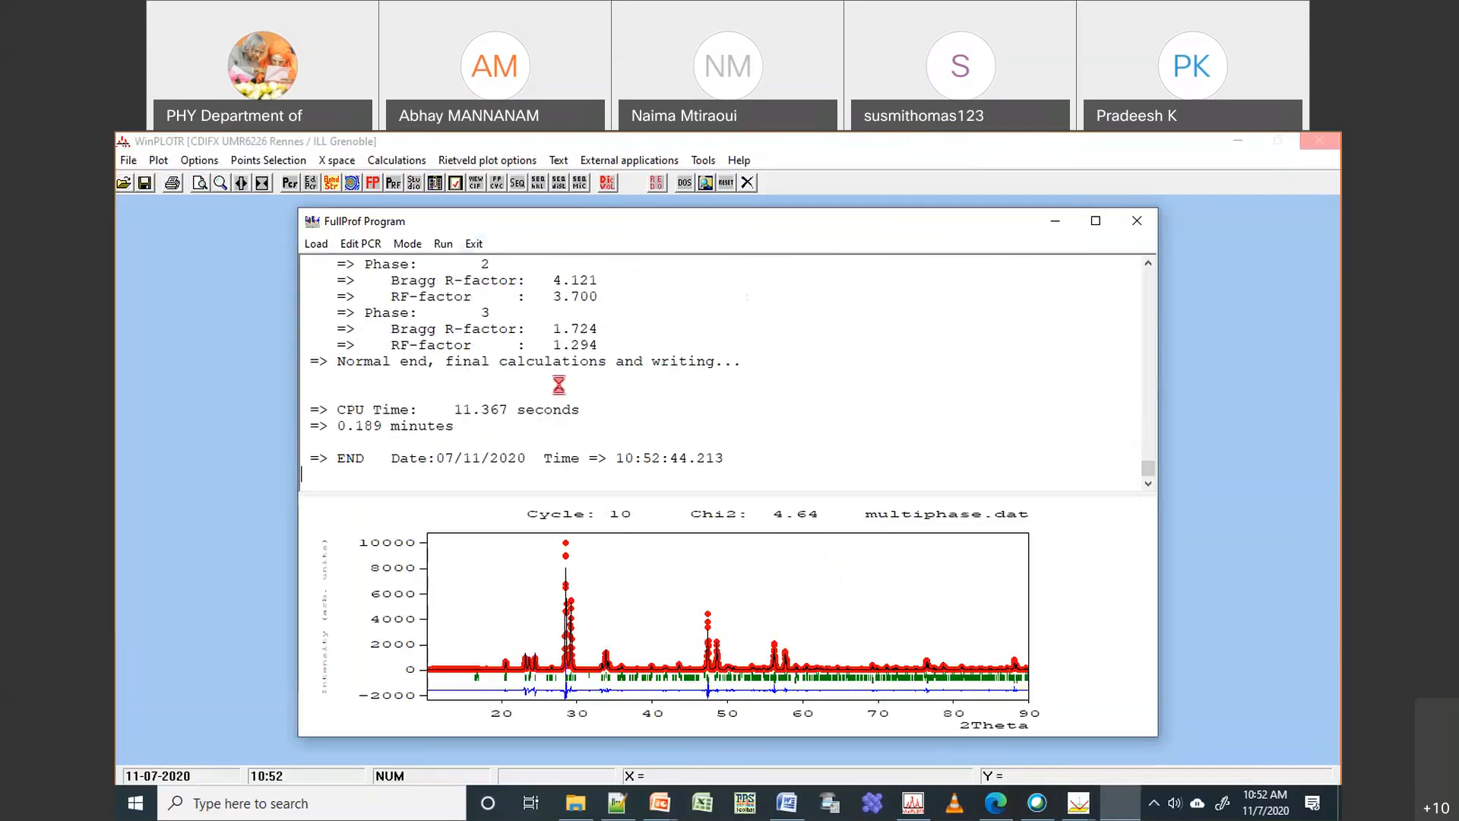
click(475, 244)
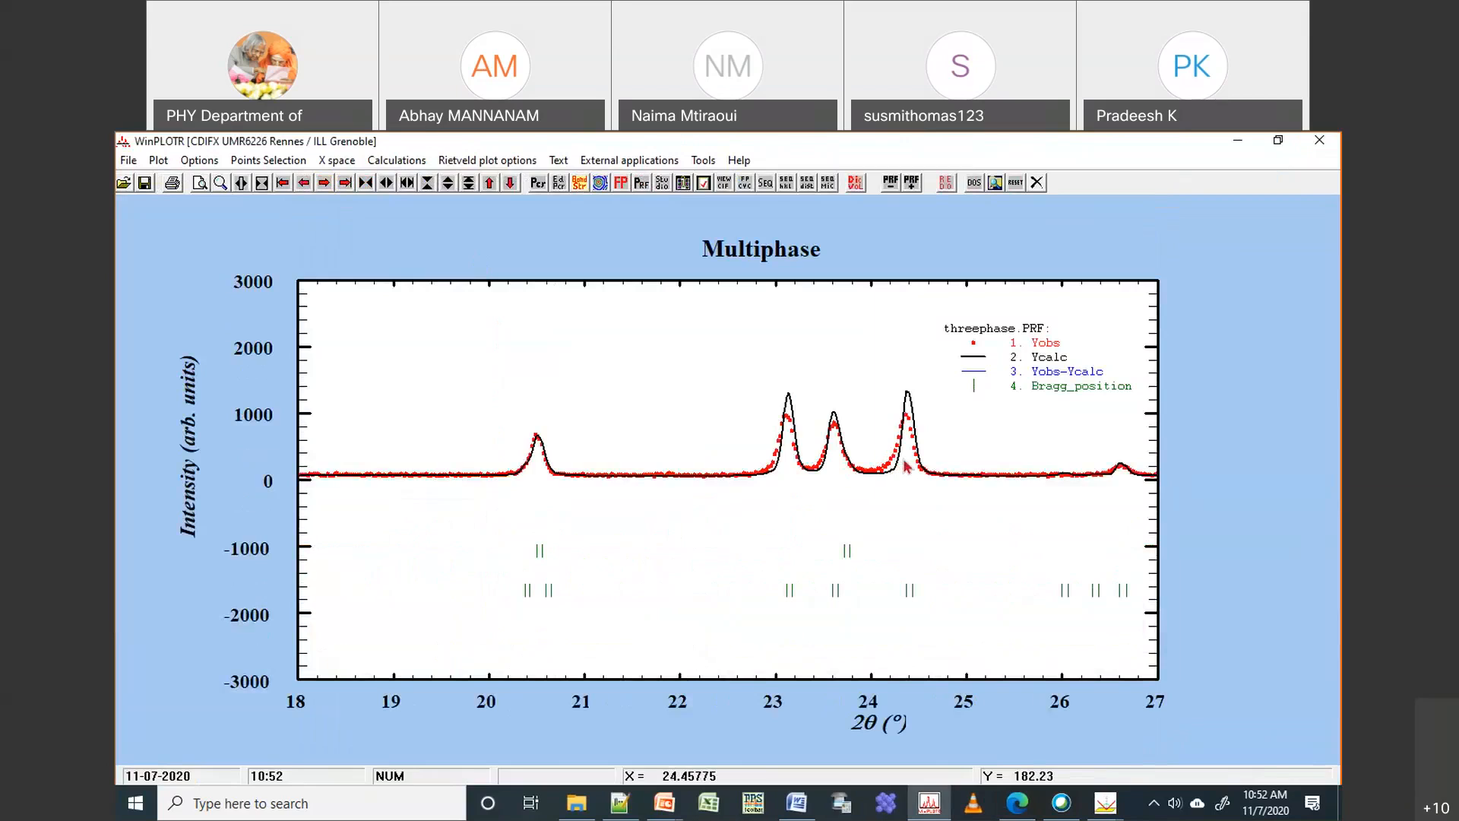
right_click(886, 461)
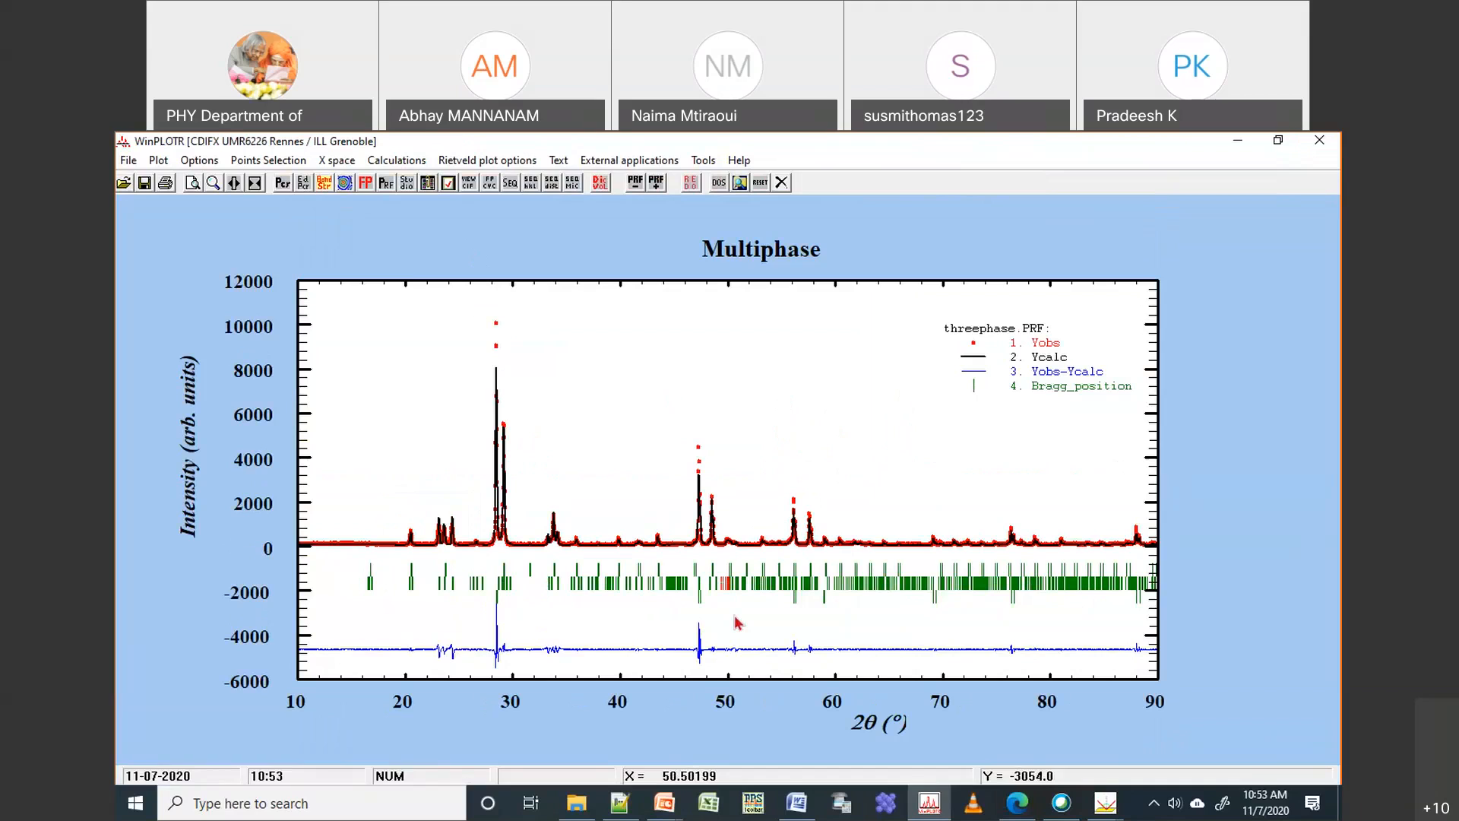
Inspect the fit at 44–51°, 28.0–28.9° and 53–62° 2θ, and return to the full pattern
drag(669, 426, 735, 617)
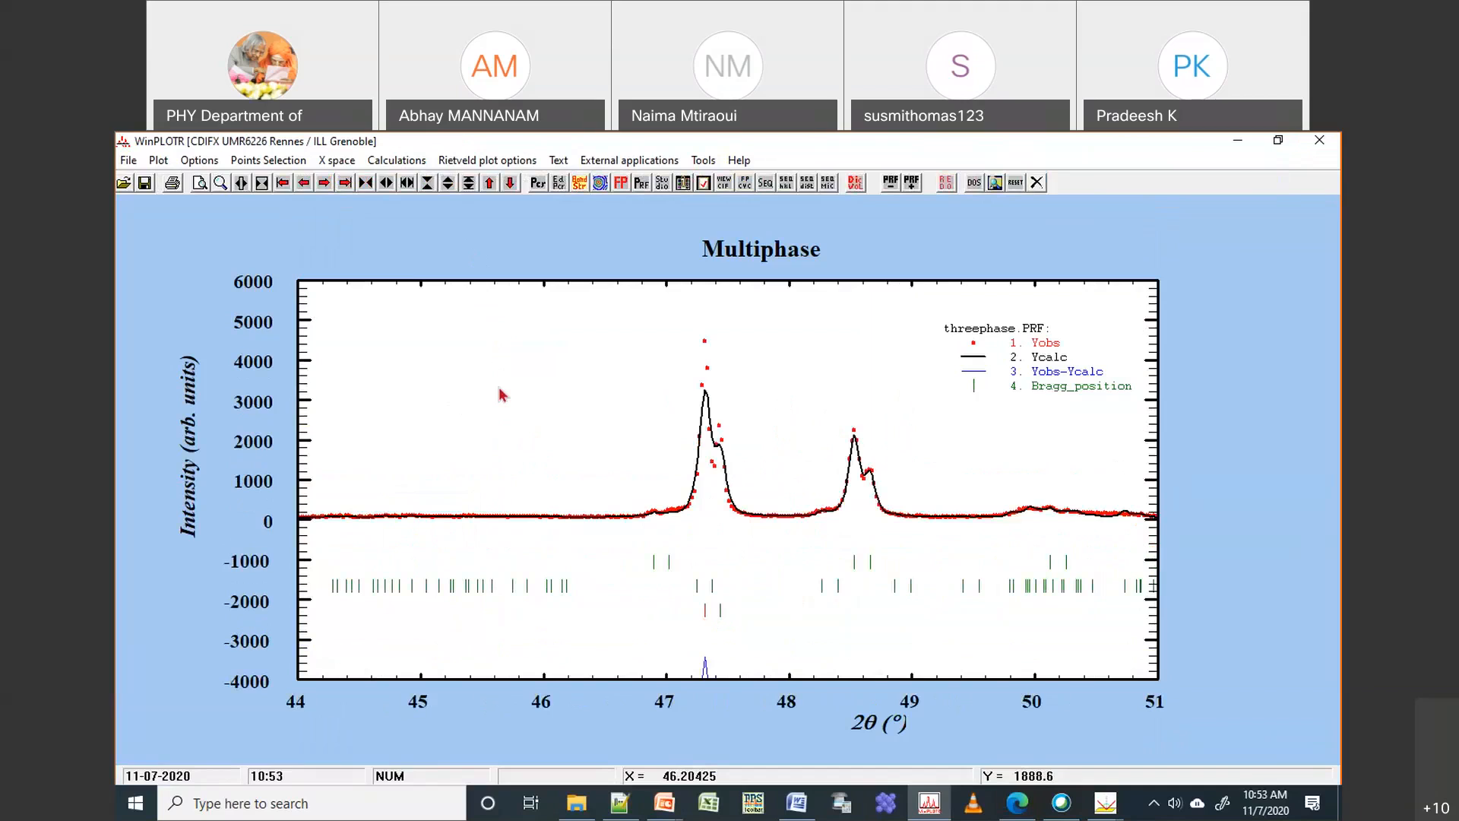
right_click(631, 413)
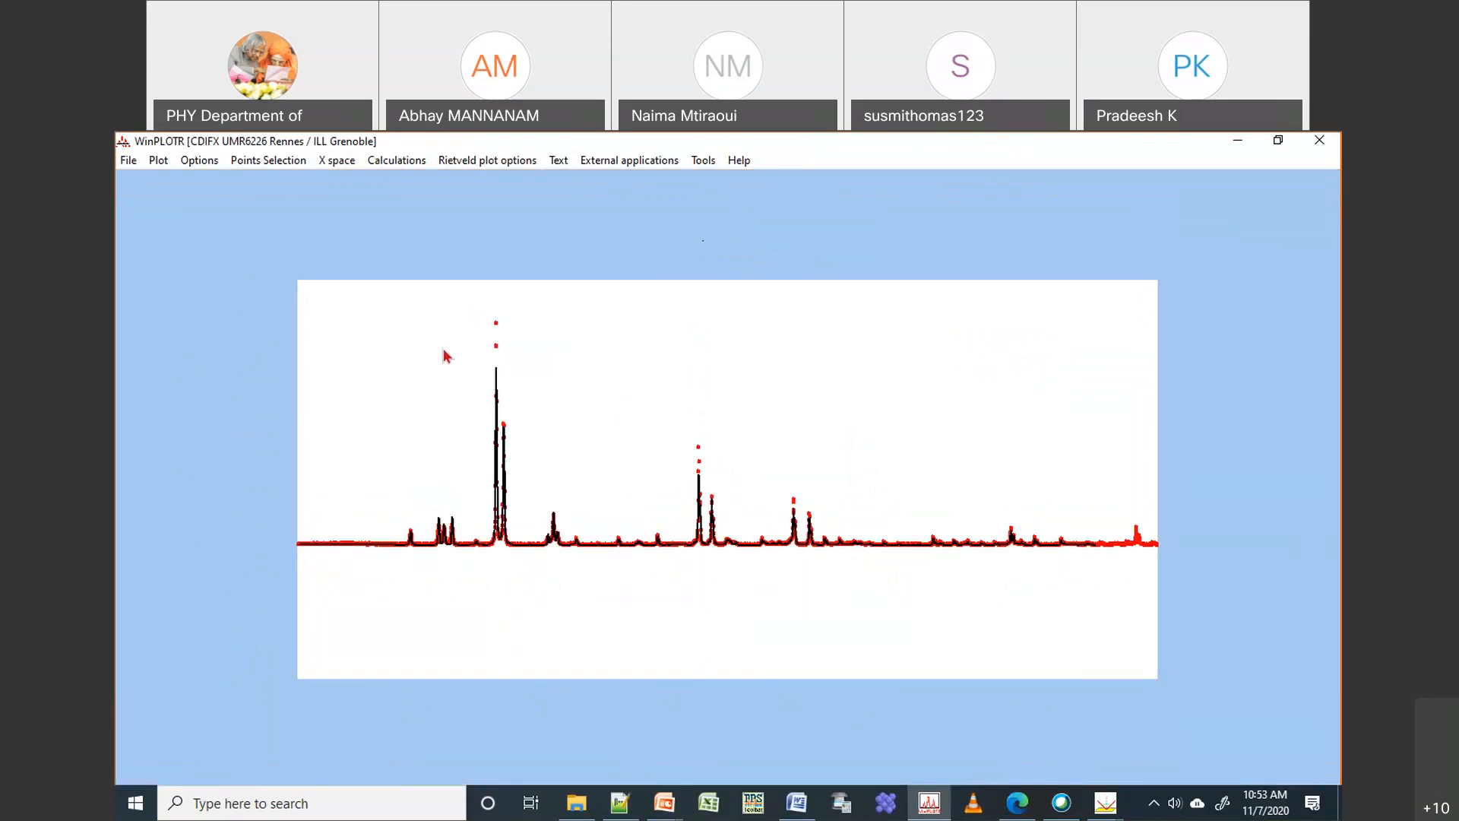
drag(592, 325, 708, 703)
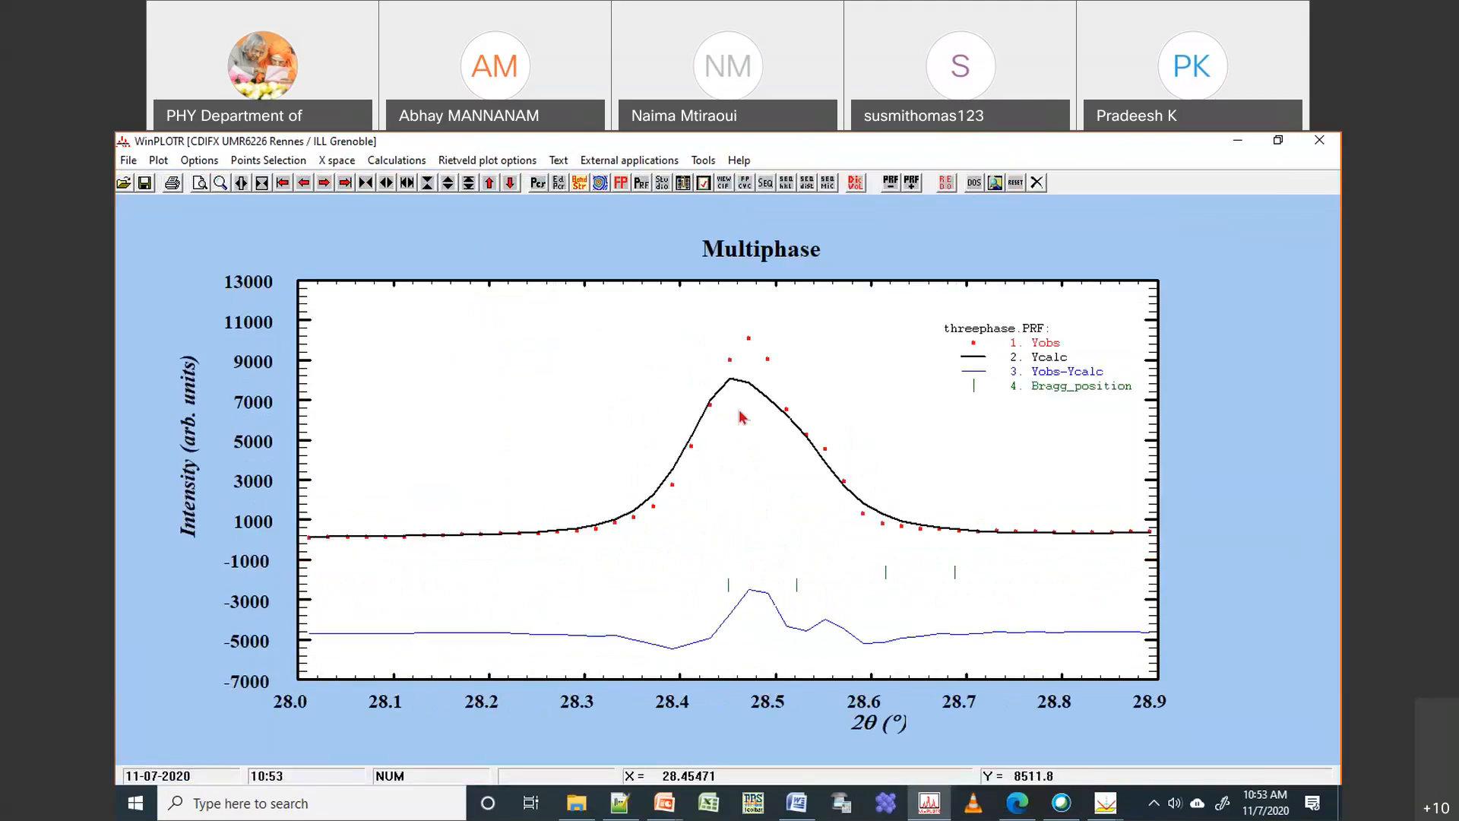
right_click(741, 416)
drag(667, 400, 739, 627)
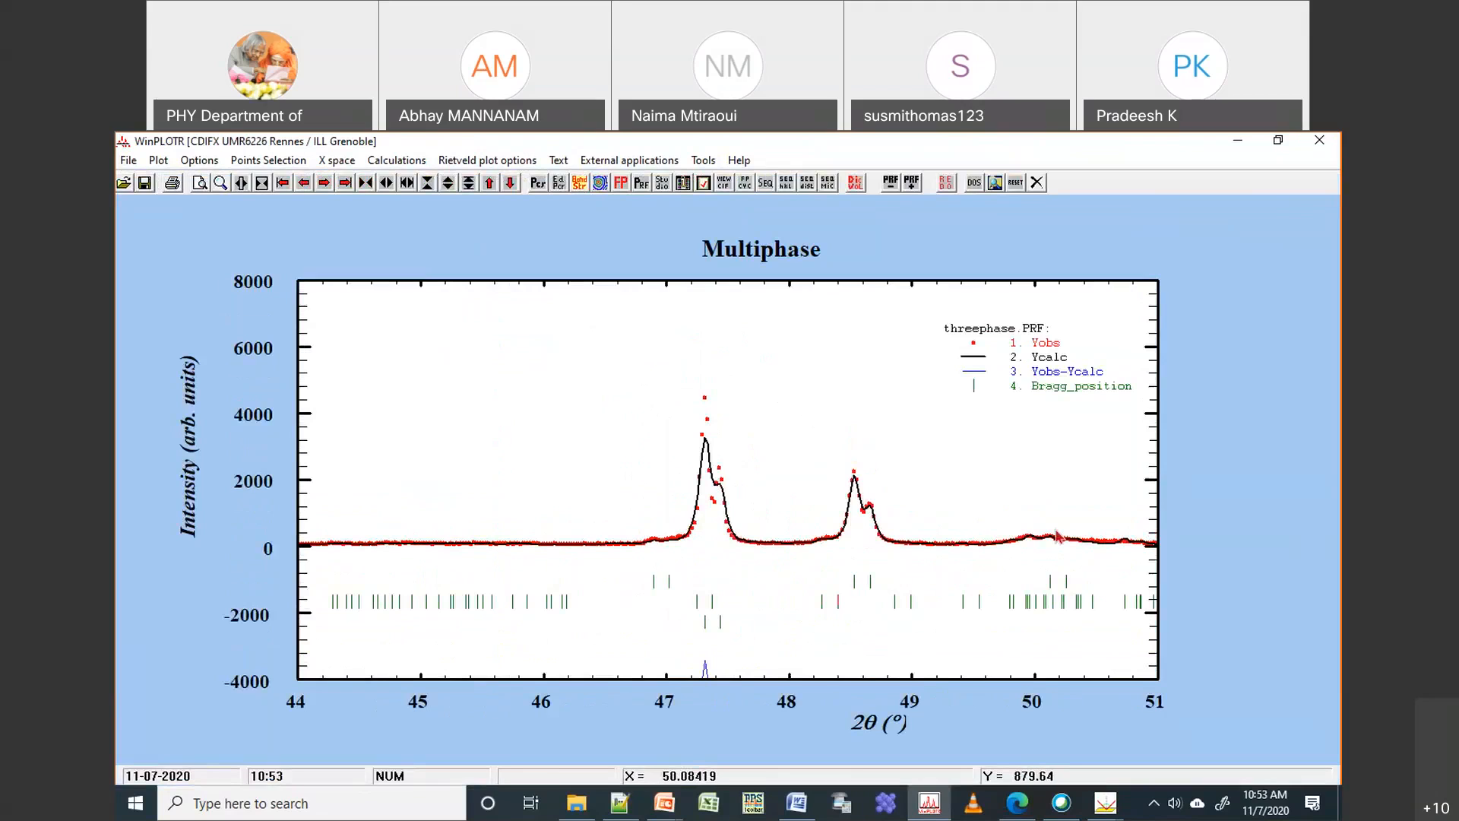
right_click(1014, 509)
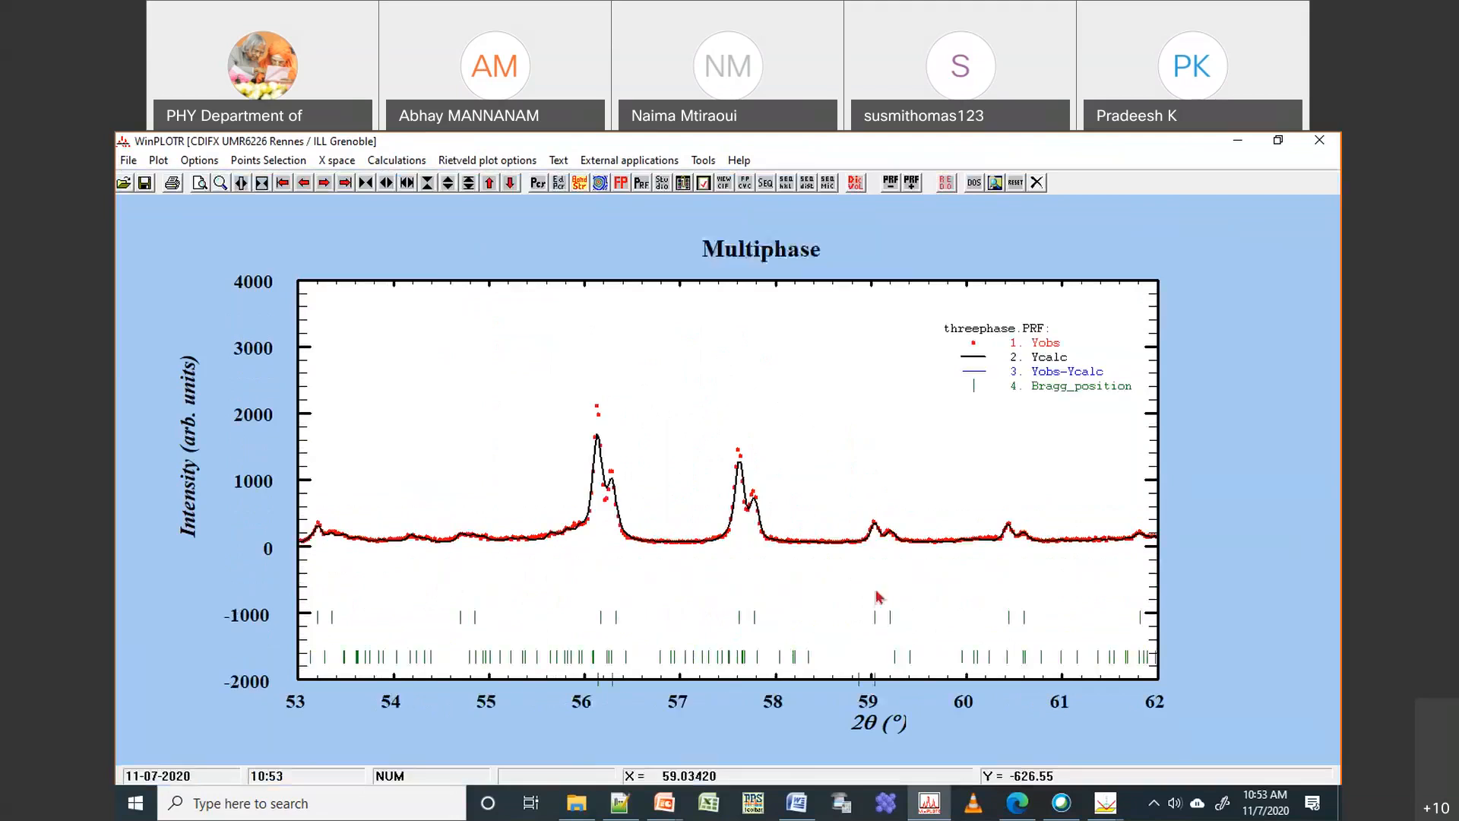
right_click(825, 484)
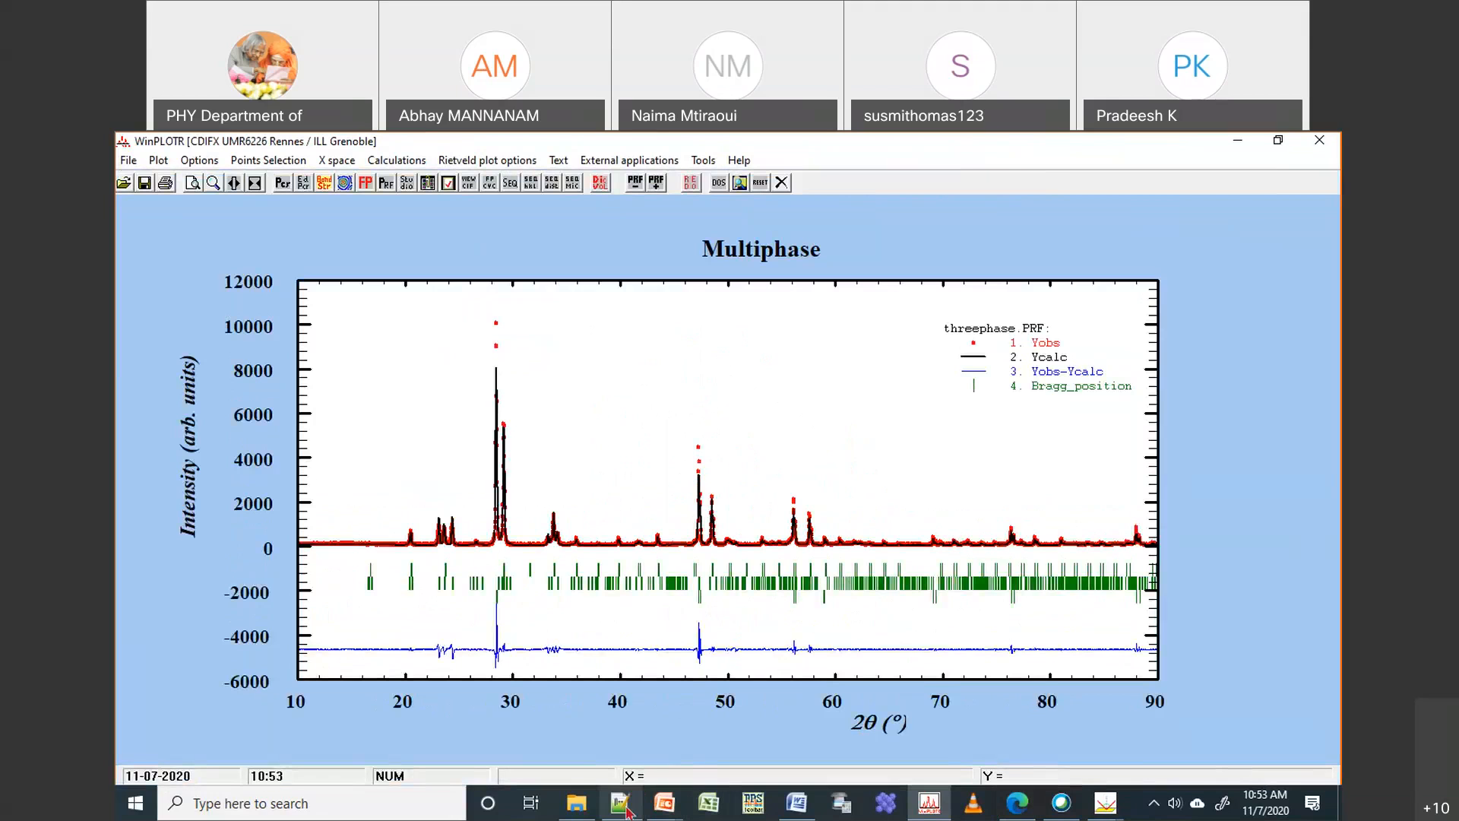
In Threephase.pcr, set the refinement codes of phase 3, Si, to 101.00 for X and 111.000 for Y, and save the file
mouse_move(625, 810)
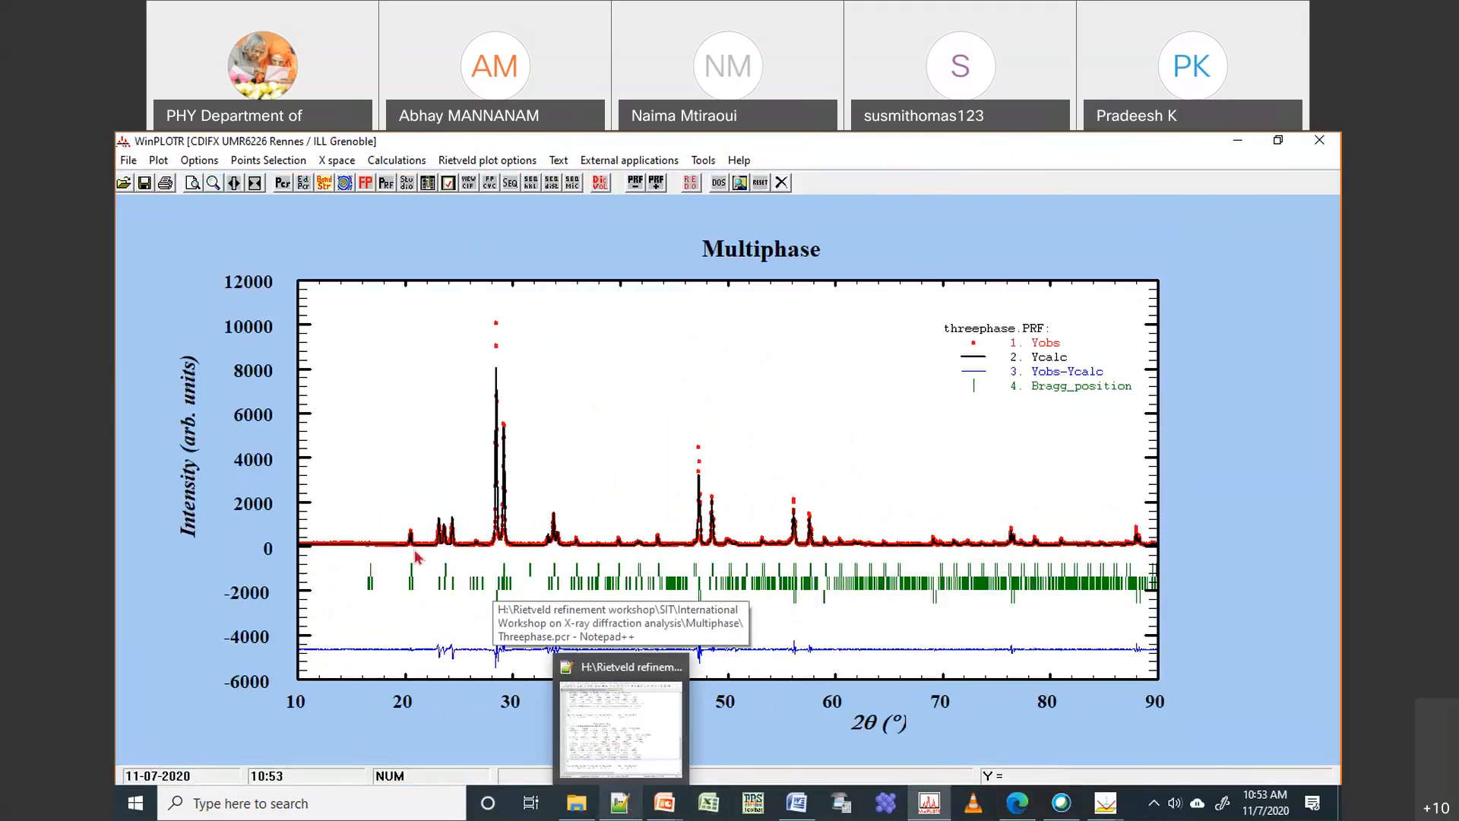
click(621, 728)
click(762, 547)
scroll(752, 538, down, 5)
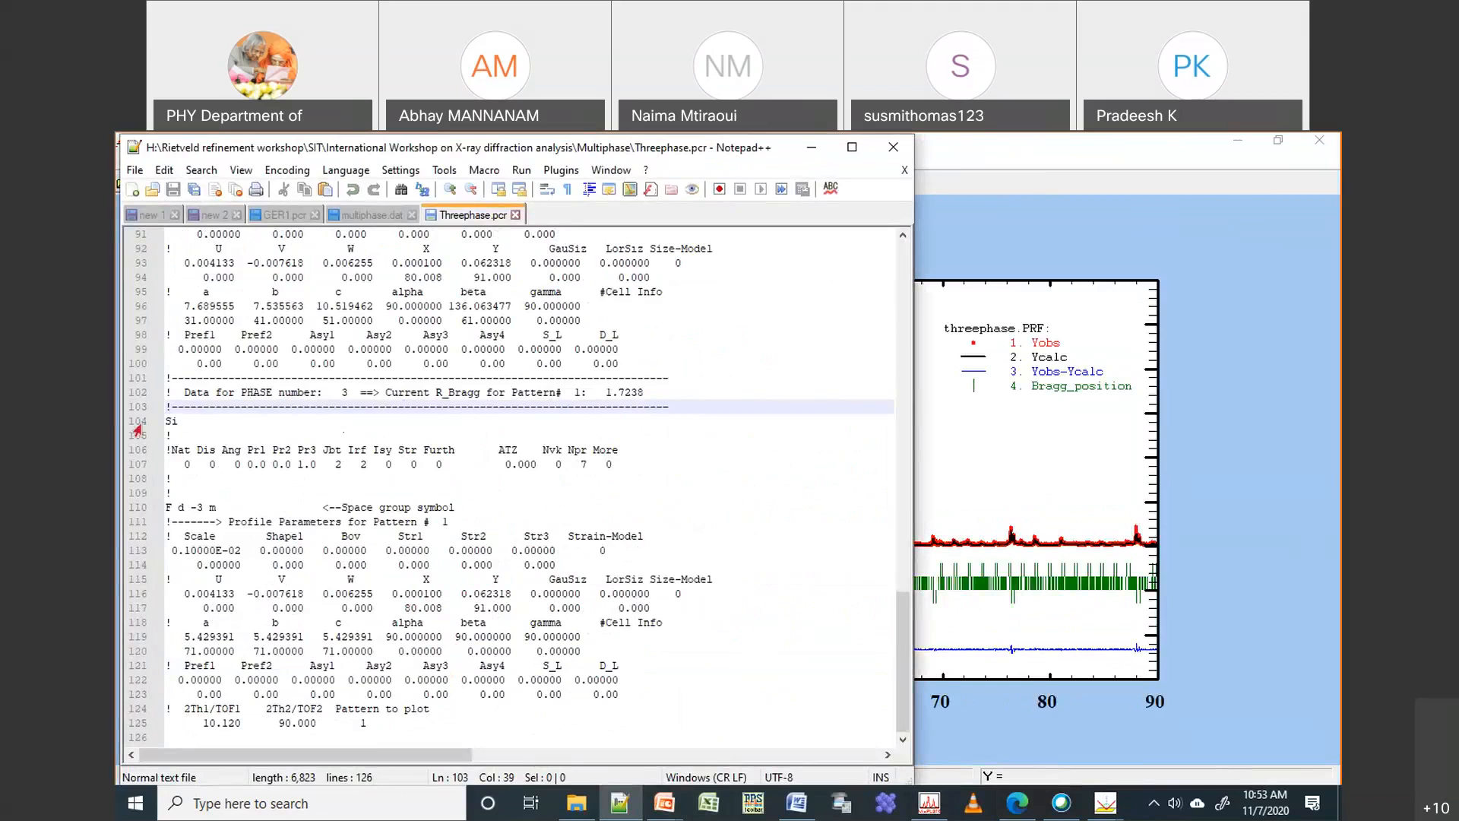
drag(403, 608, 443, 608)
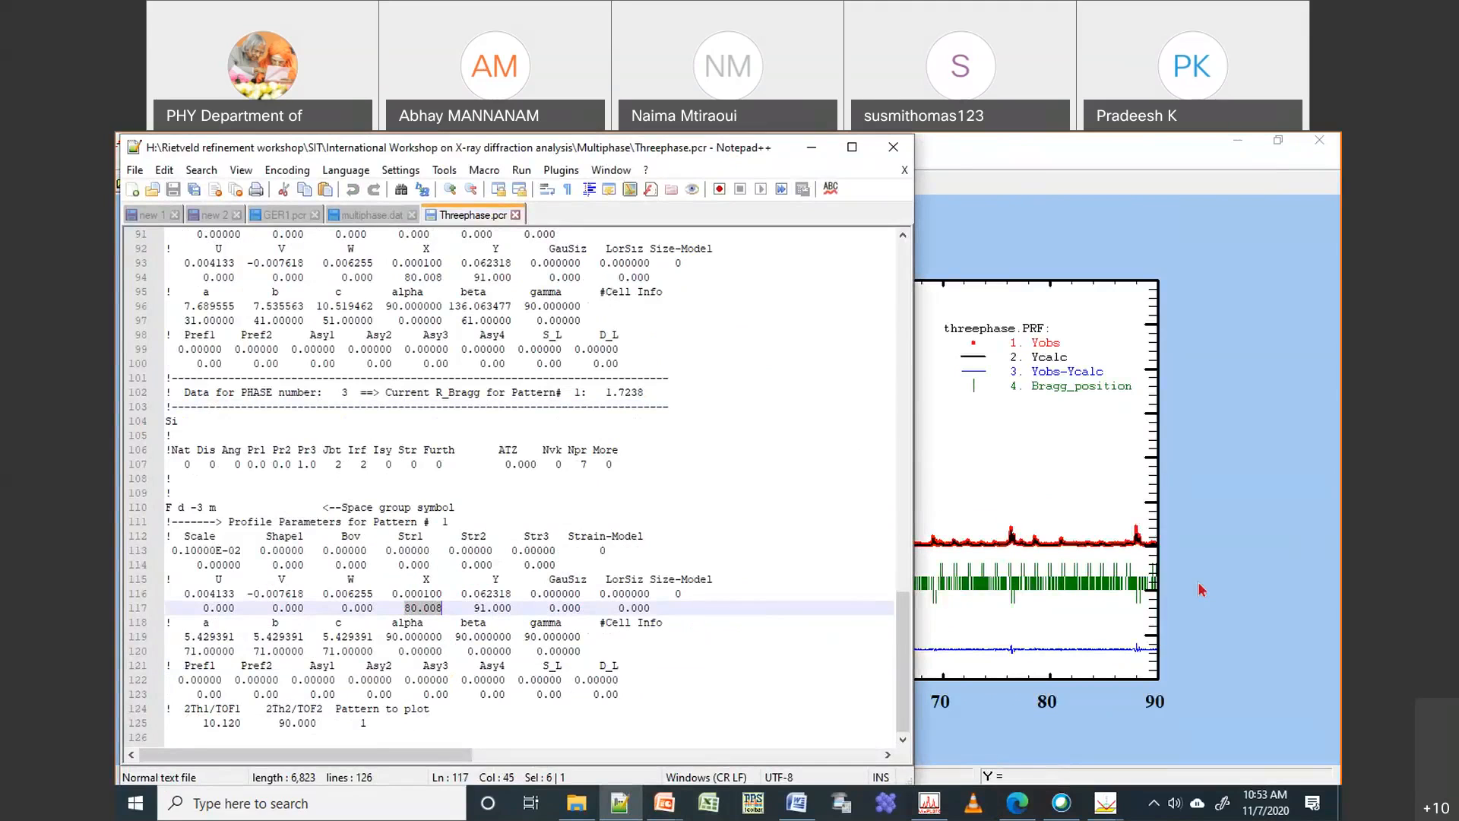
text(101.0)
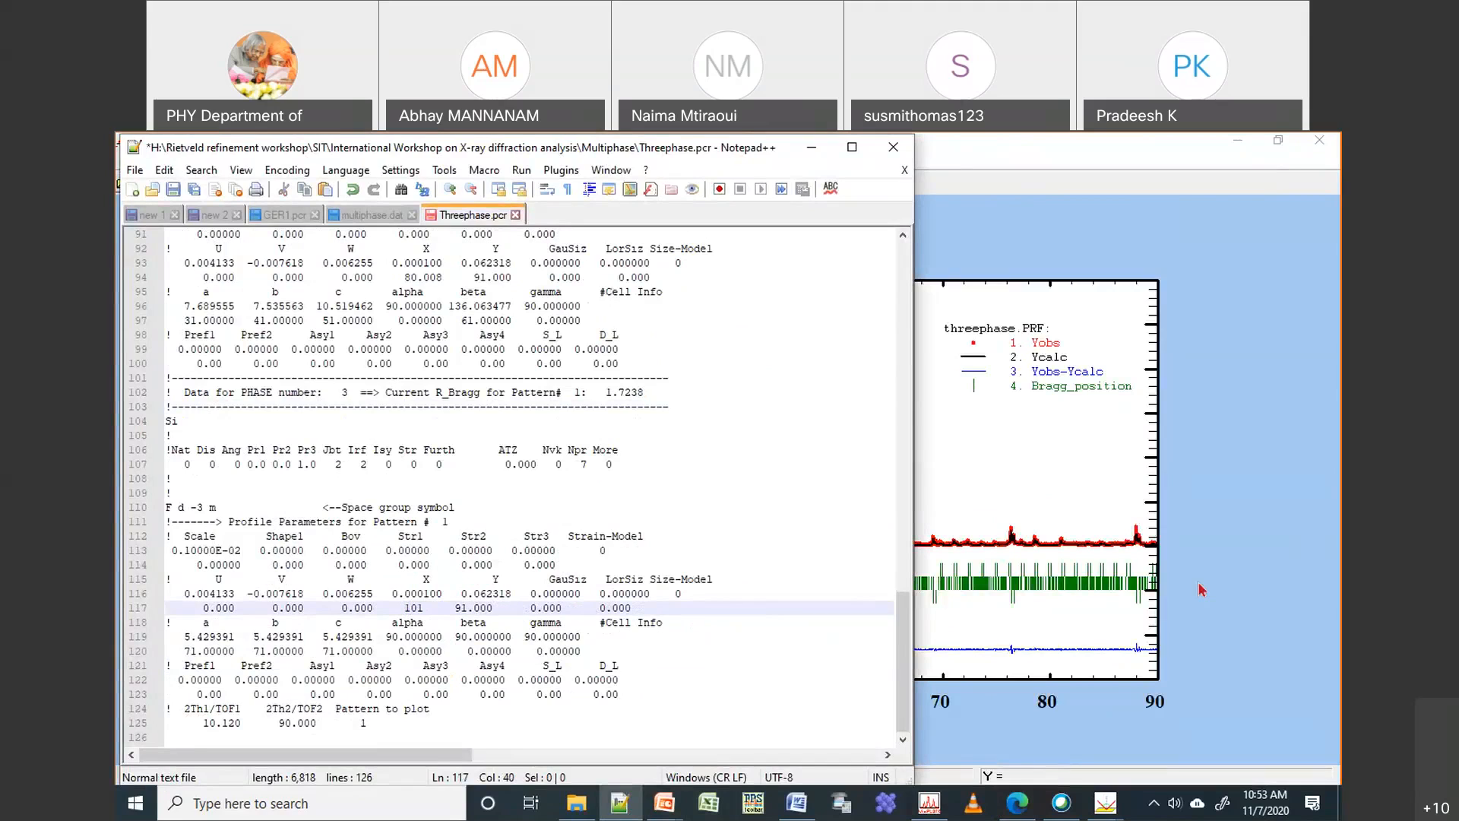
text(0)
key(Right)
key(Right)
key(Right)
key(Right)
key(Right)
key(shift+Right)
text(111)
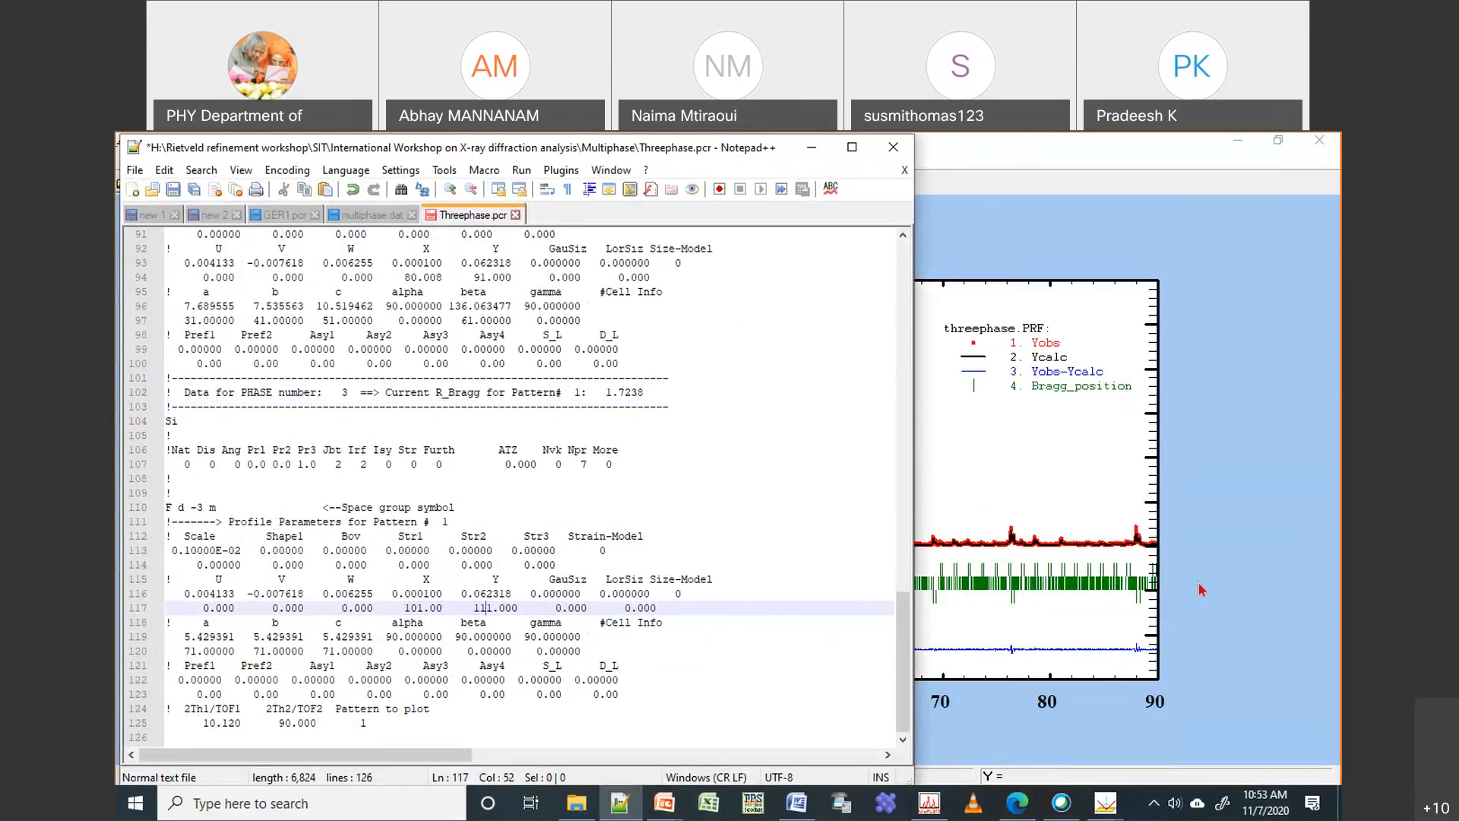
key(ctrl+s)
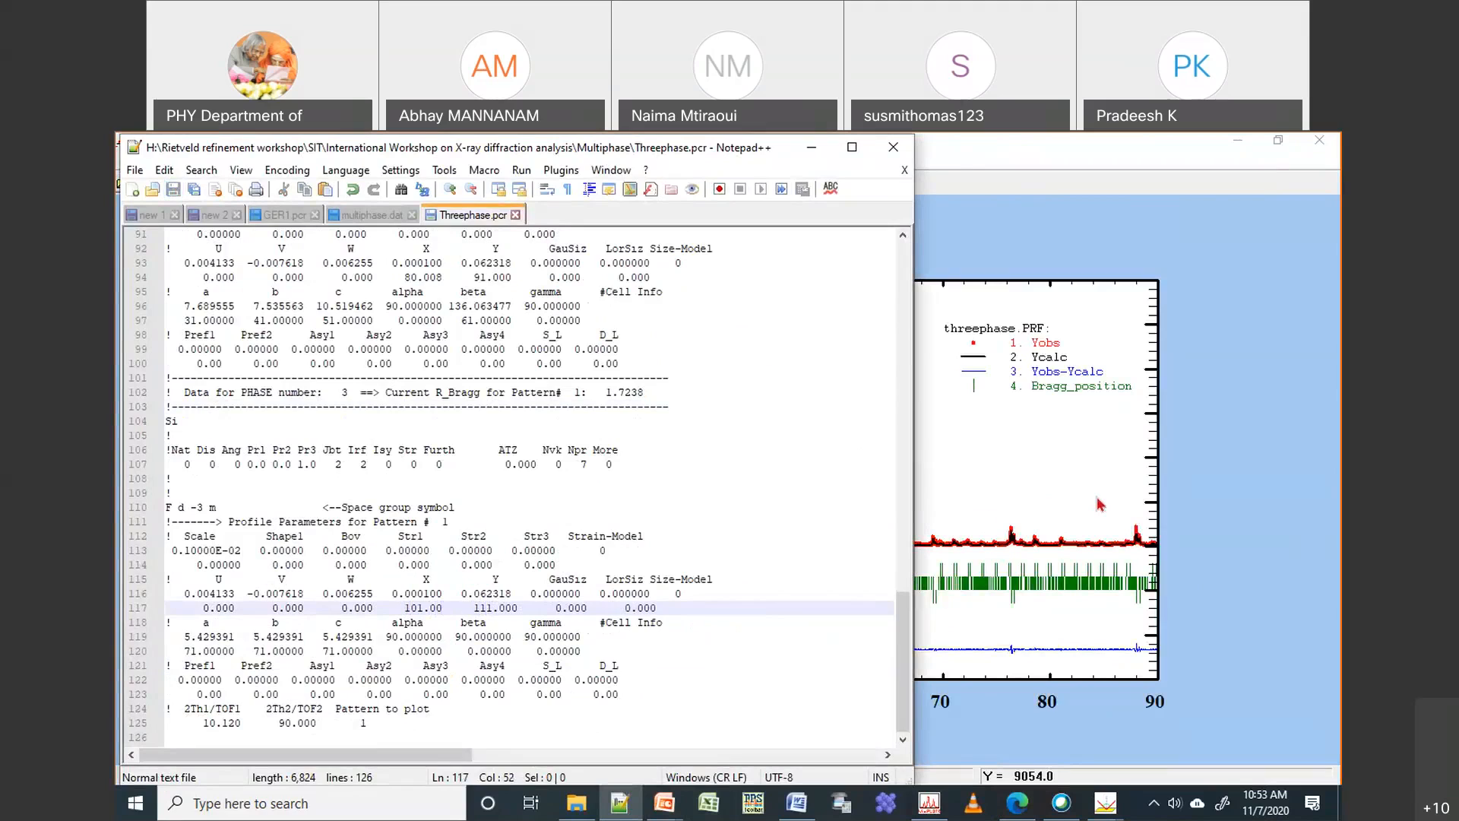
Rerun FullProf from WinPLOTR on the Threephase input file with the multiphase data
click(1177, 441)
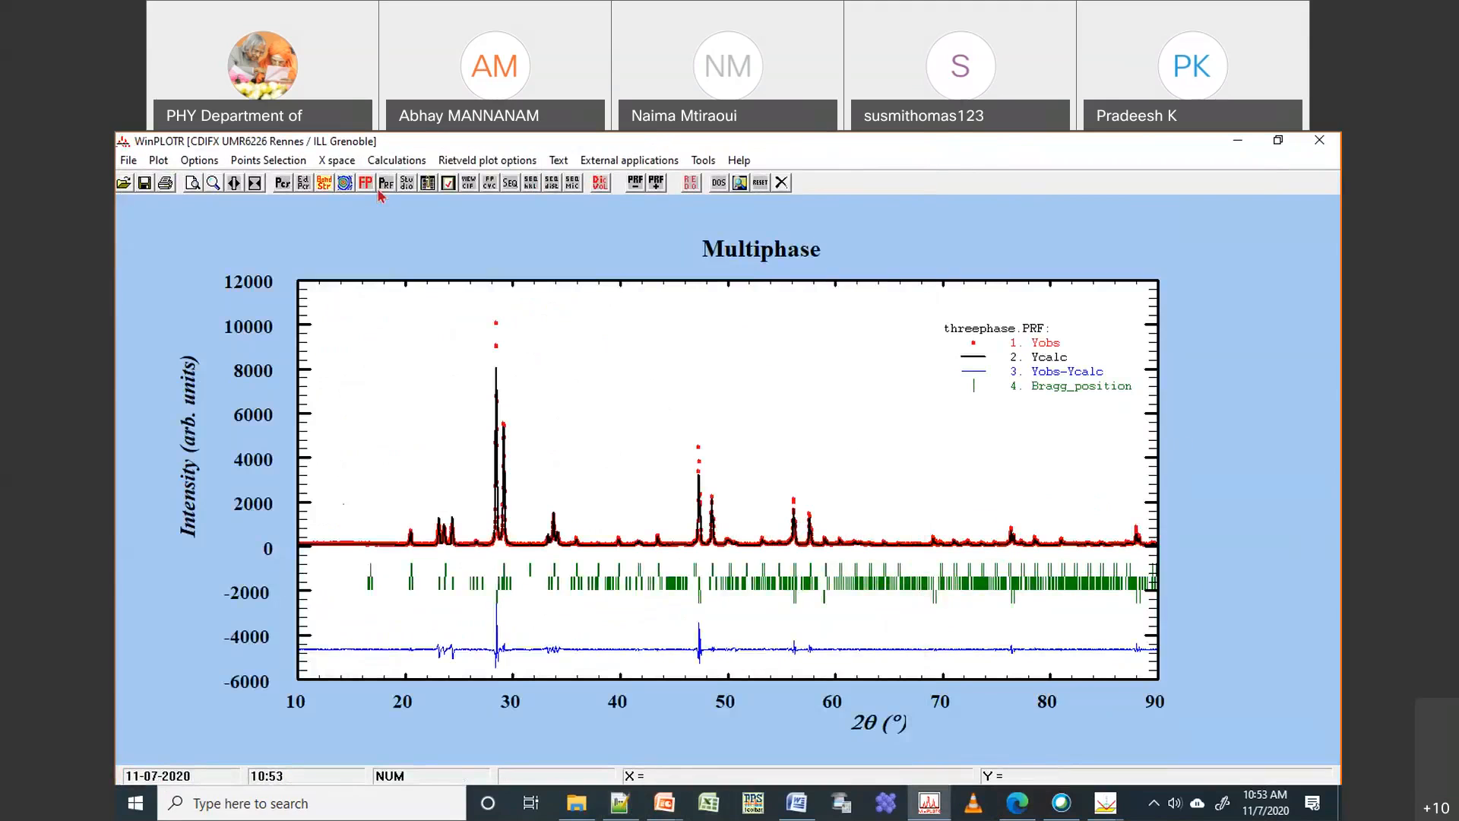
click(368, 184)
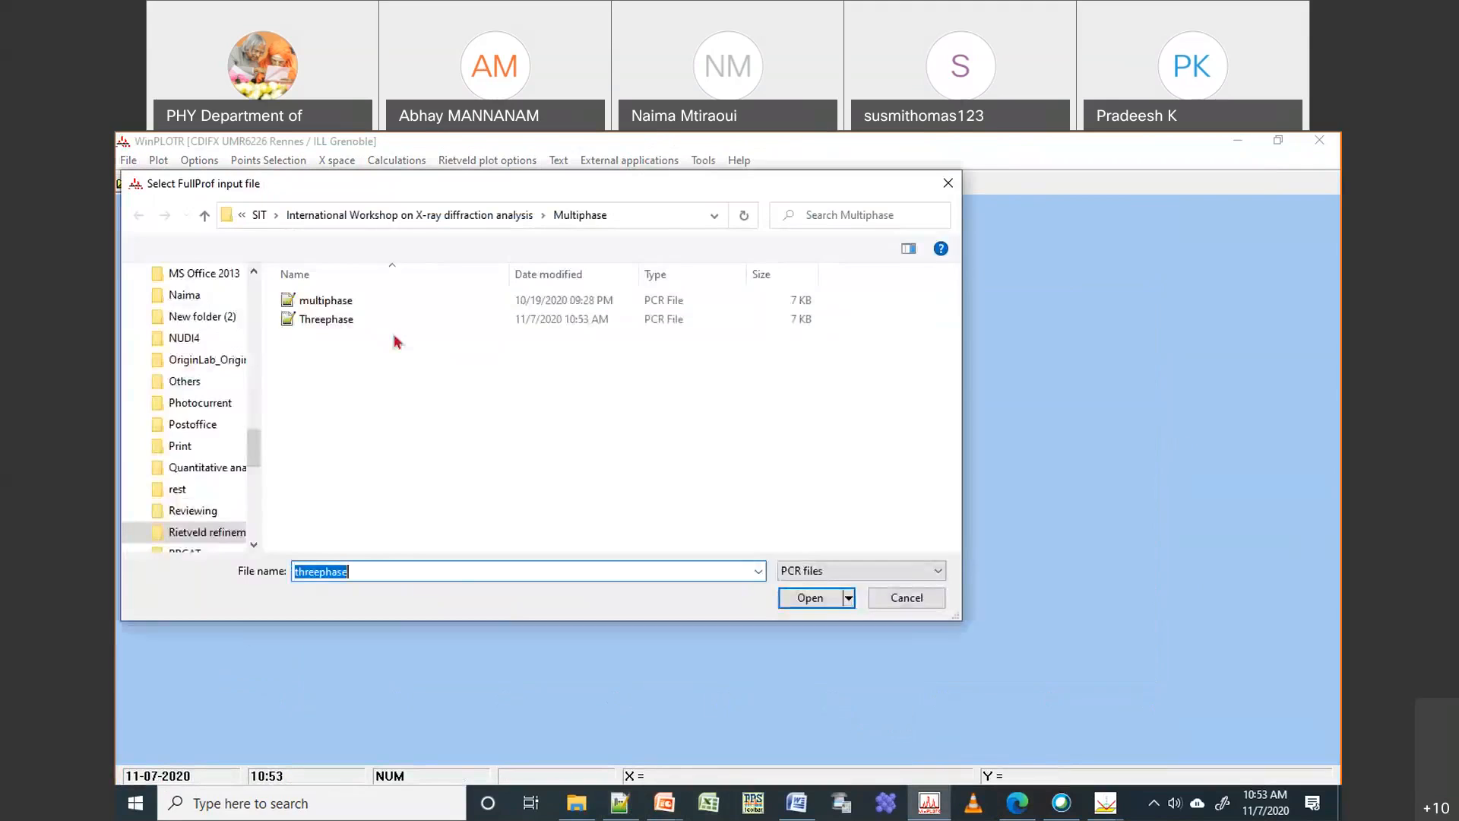
double_click(381, 324)
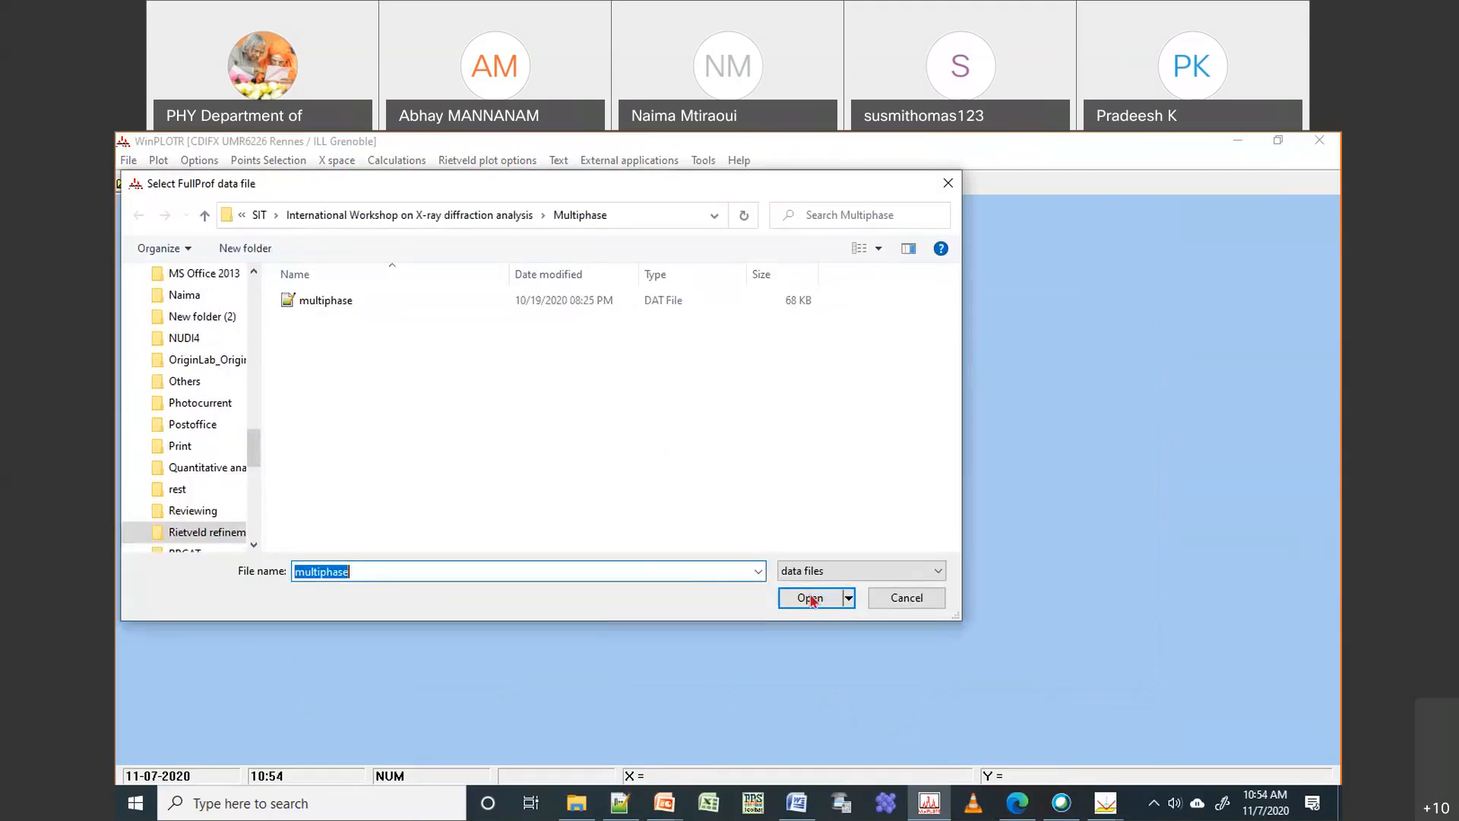
click(810, 598)
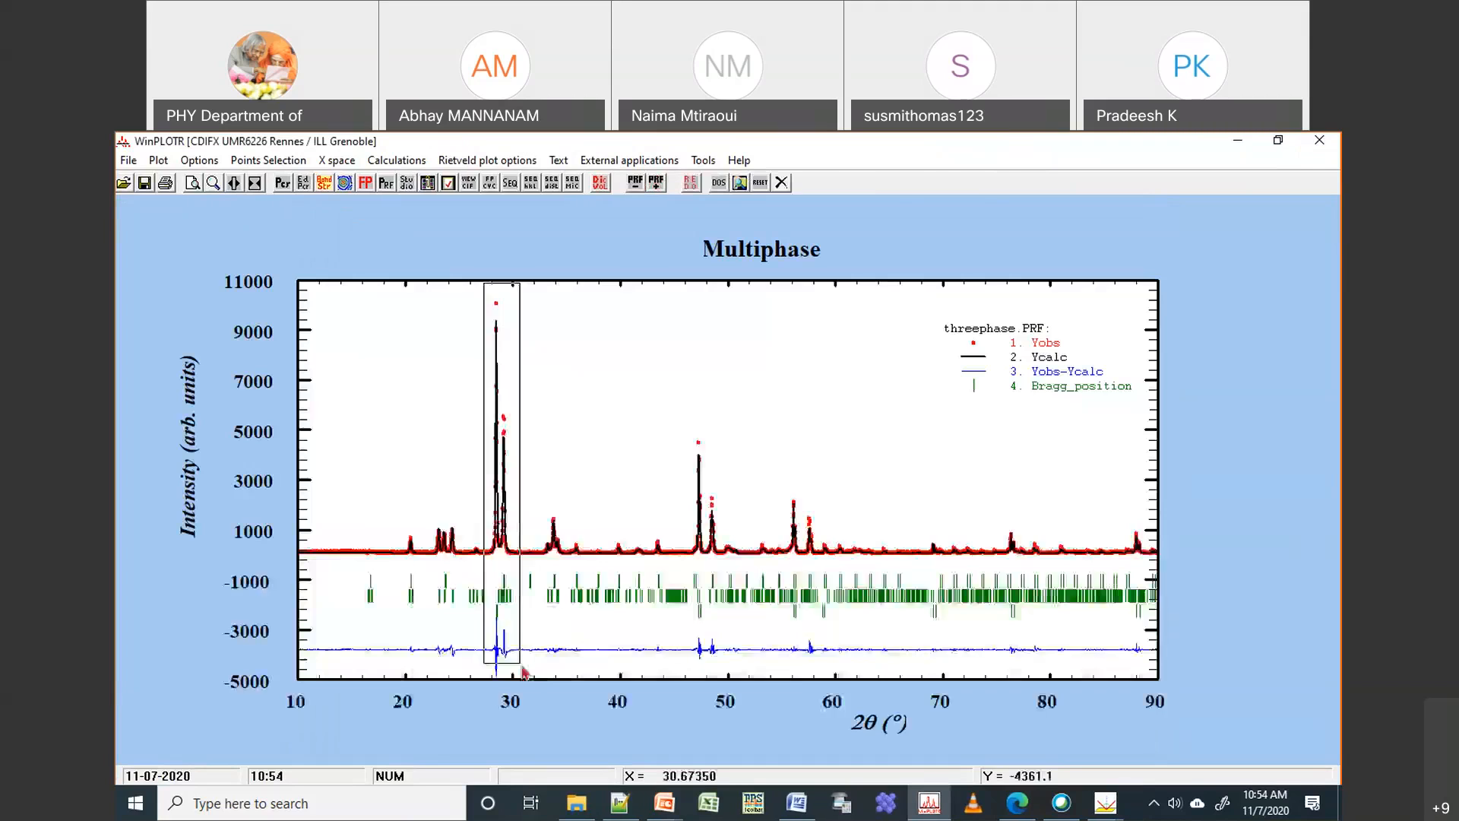
Inspect the fit at 31–37°, 16–30°, 26–31° and 44–50° 2θ, returning to the full pattern between the ranges
right_click(701, 409)
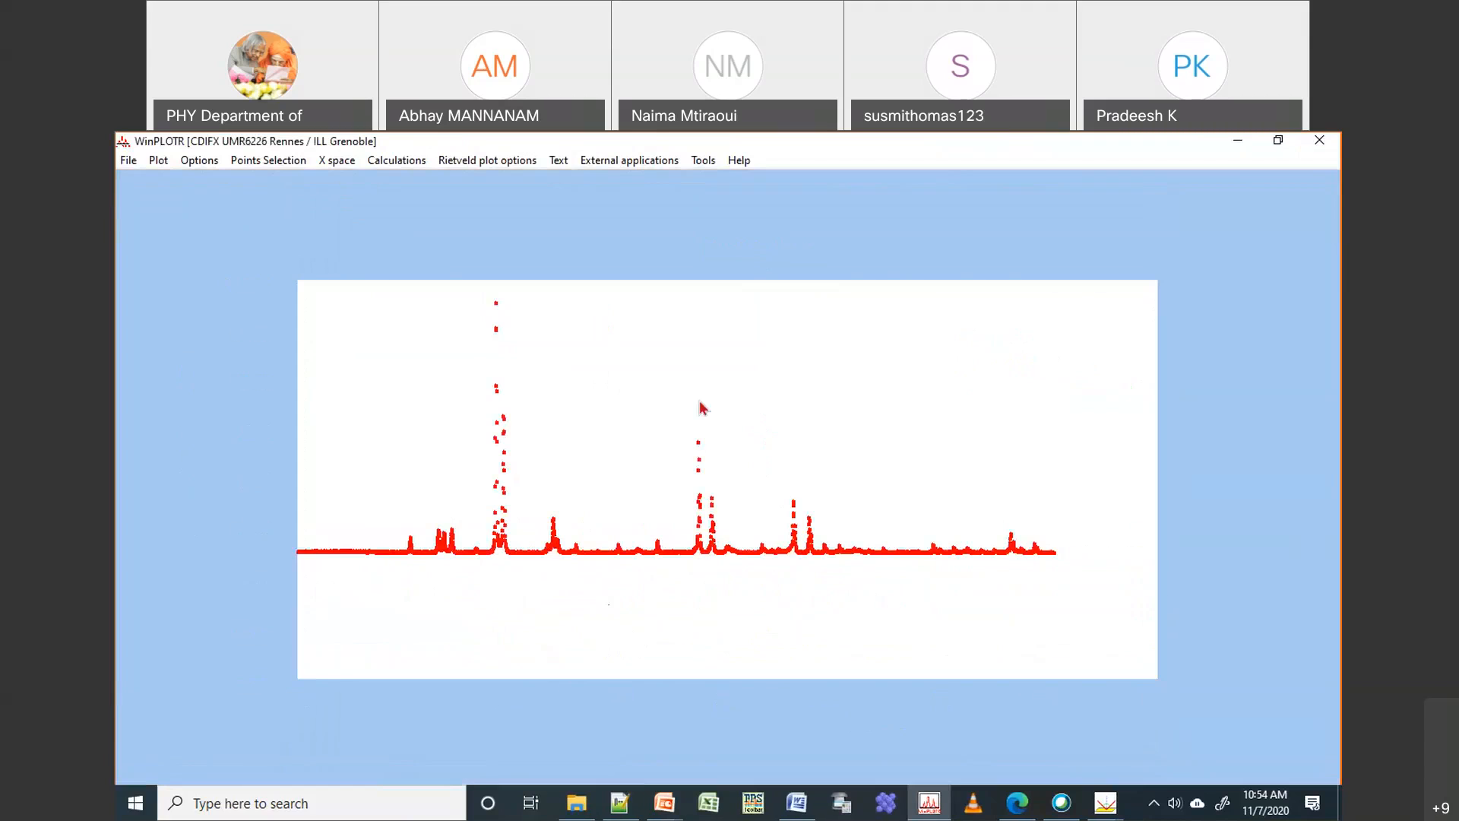
drag(523, 479, 587, 619)
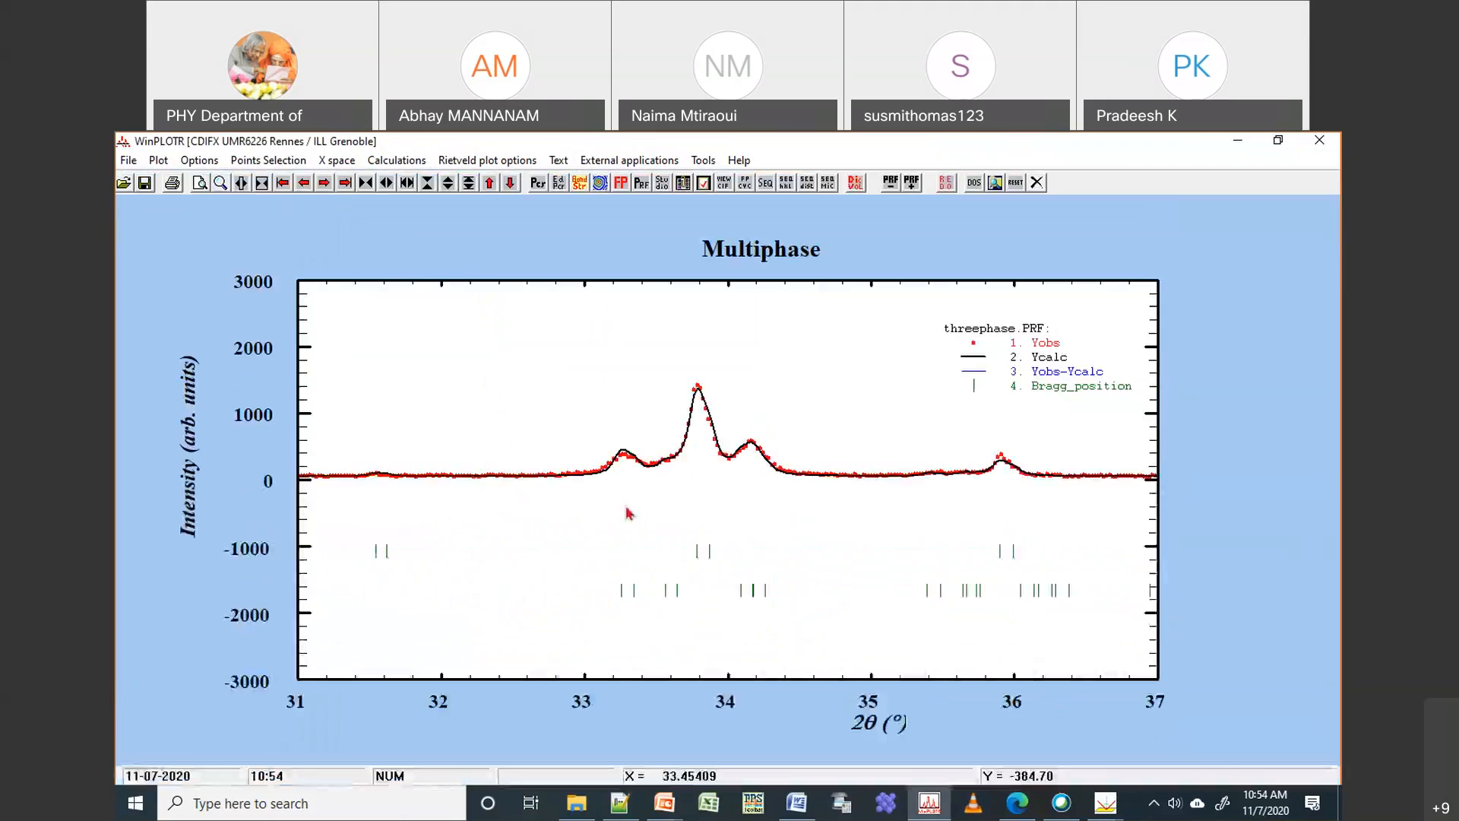
right_click(884, 425)
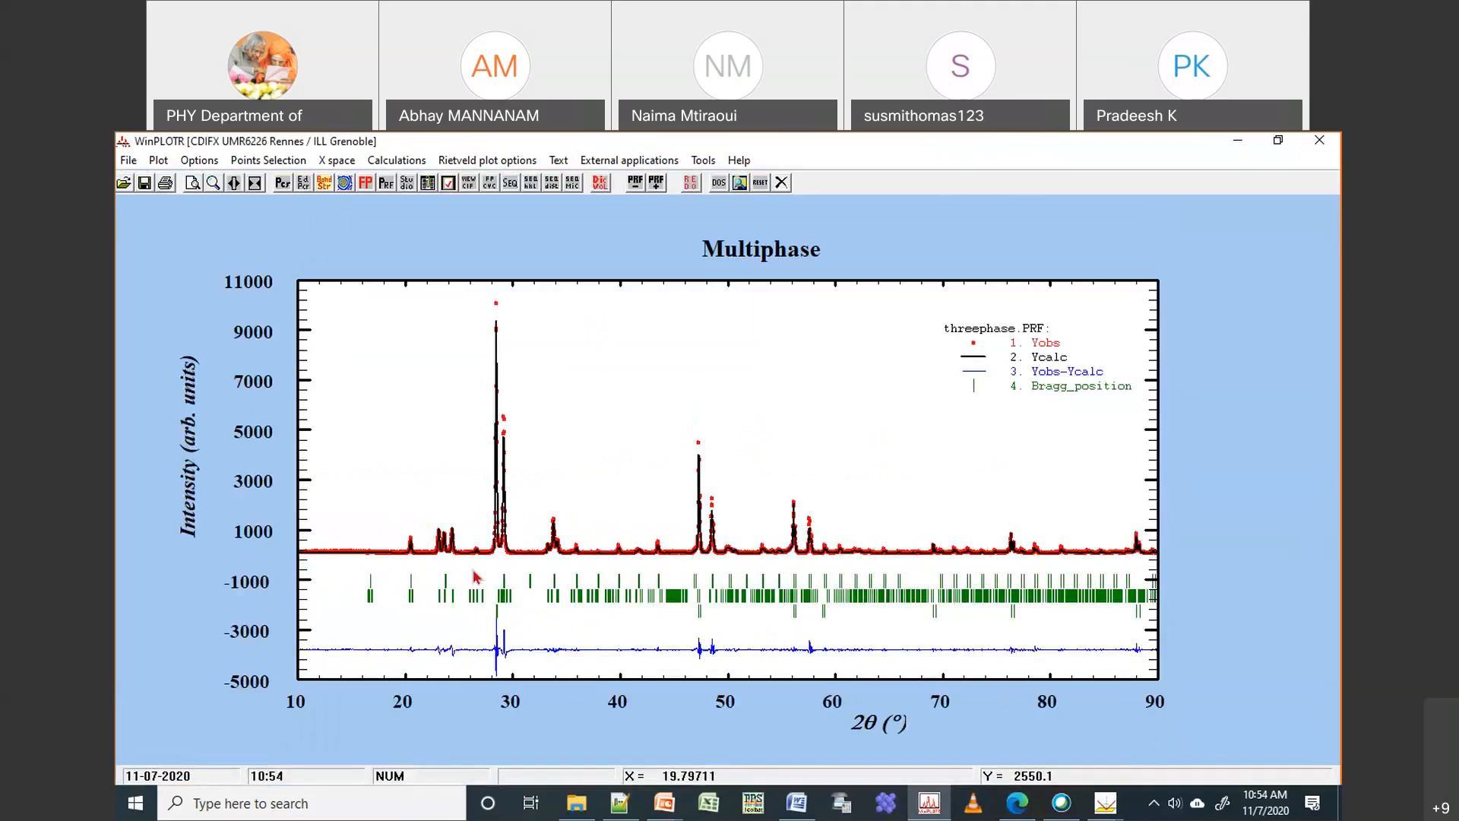
drag(362, 509, 513, 599)
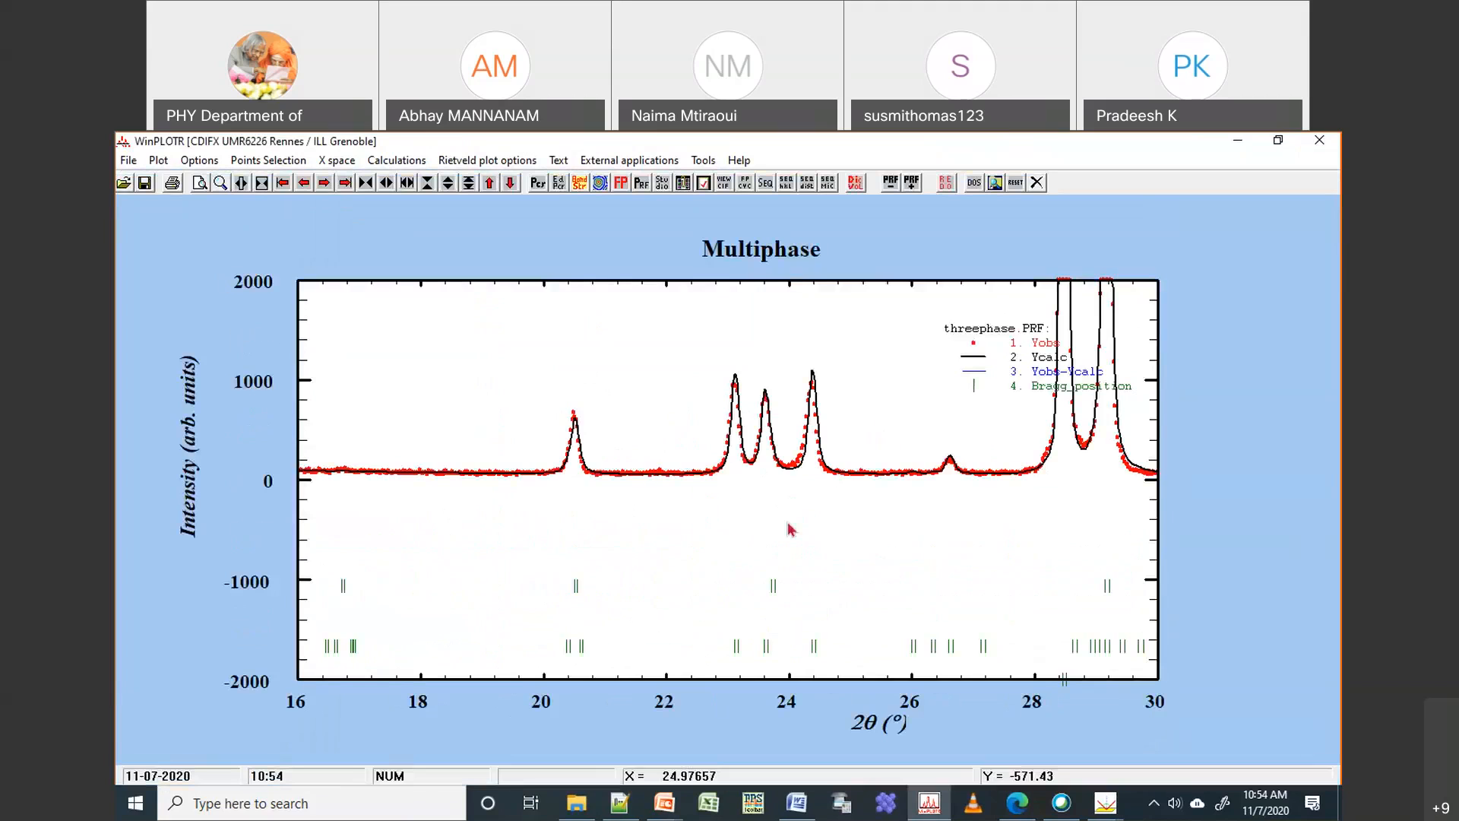
right_click(839, 485)
drag(482, 294, 515, 612)
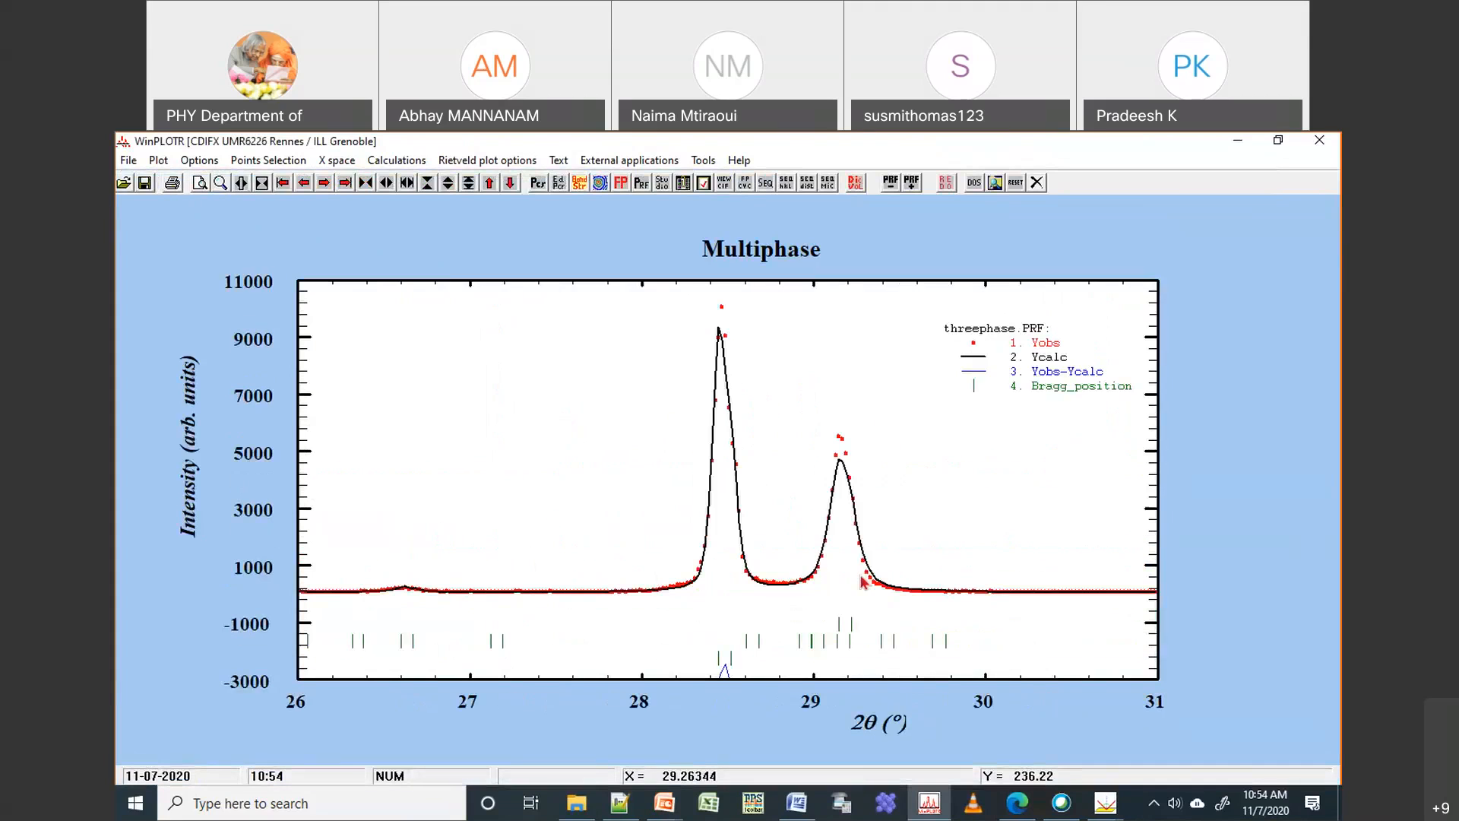
right_click(749, 389)
drag(674, 439, 723, 602)
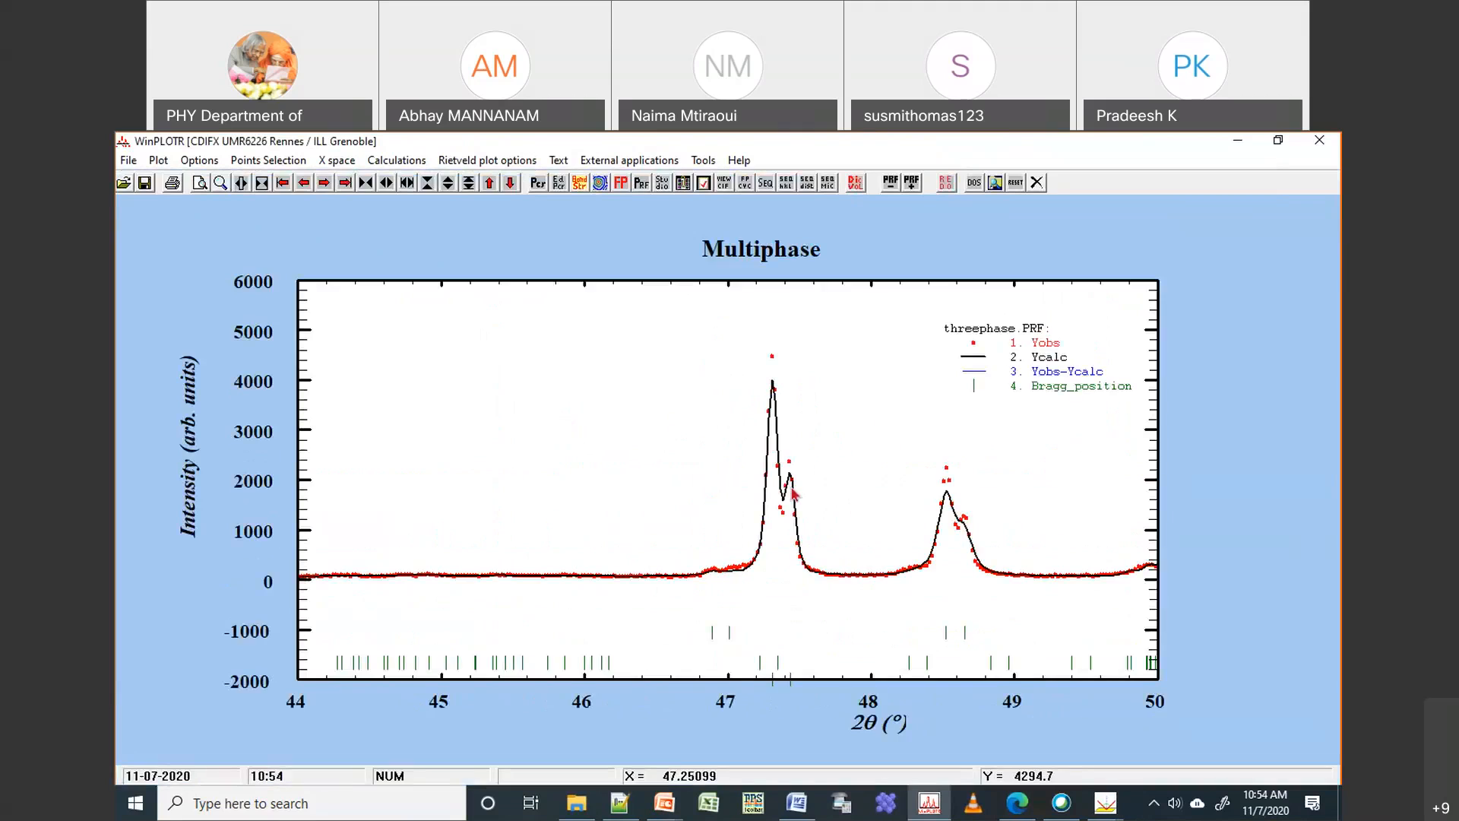
right_click(891, 422)
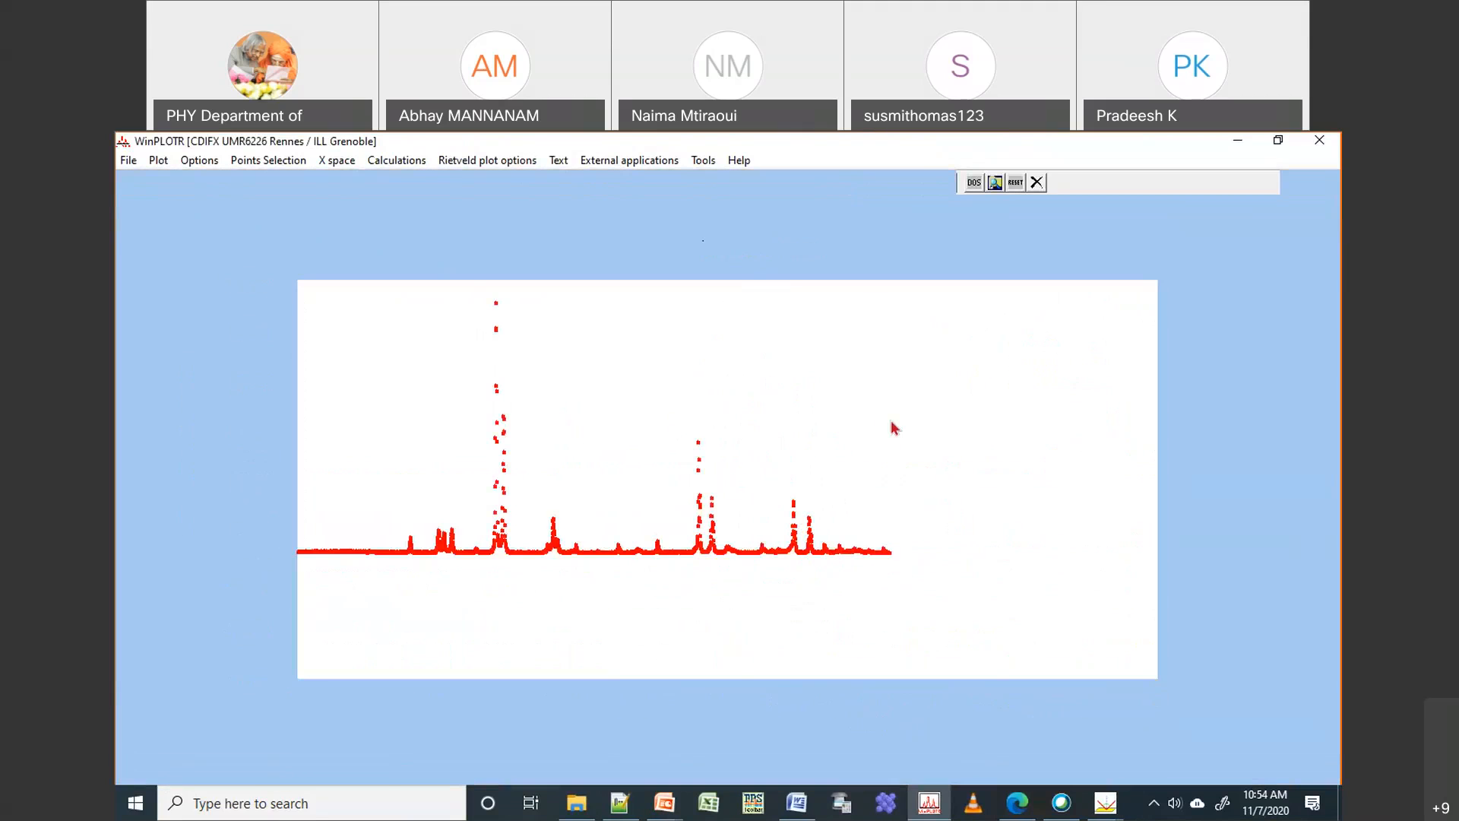
In Threephase.pcr, change the refinement codes of phase 2, WO3, to 121 for X and 131 for Y, and save the file
click(628, 810)
click(800, 551)
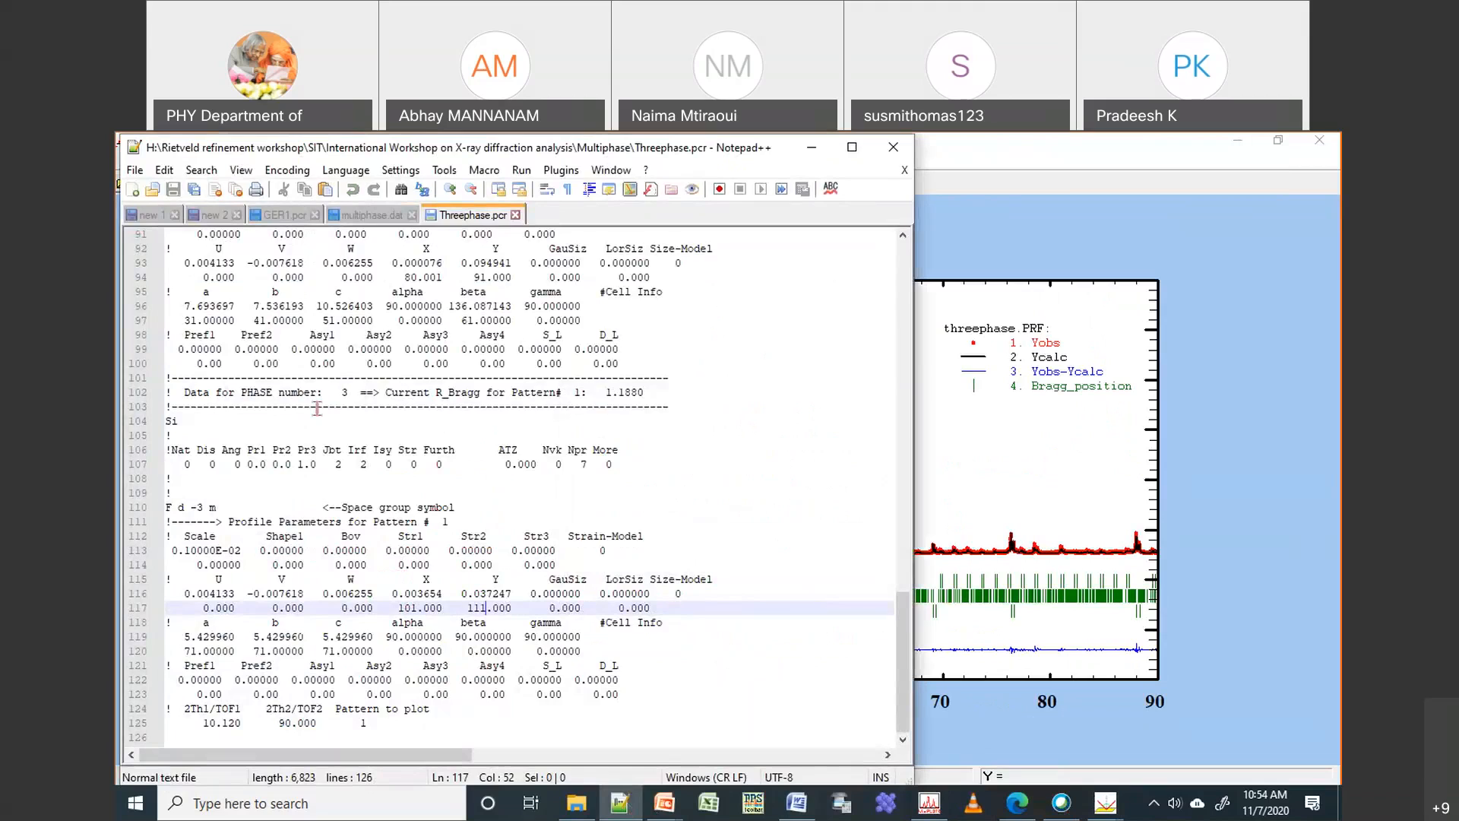
drag(418, 279, 404, 278)
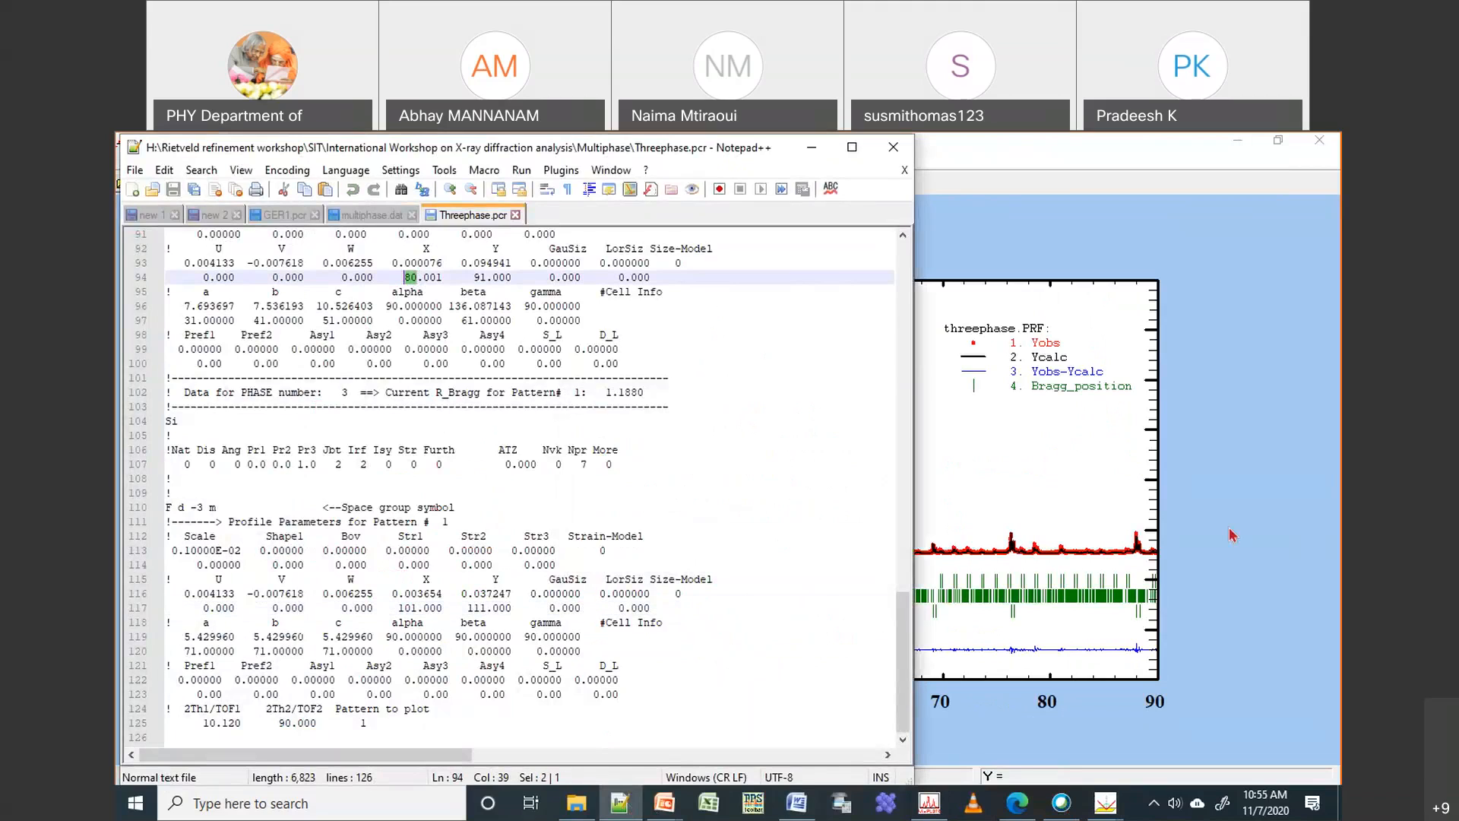
text(121)
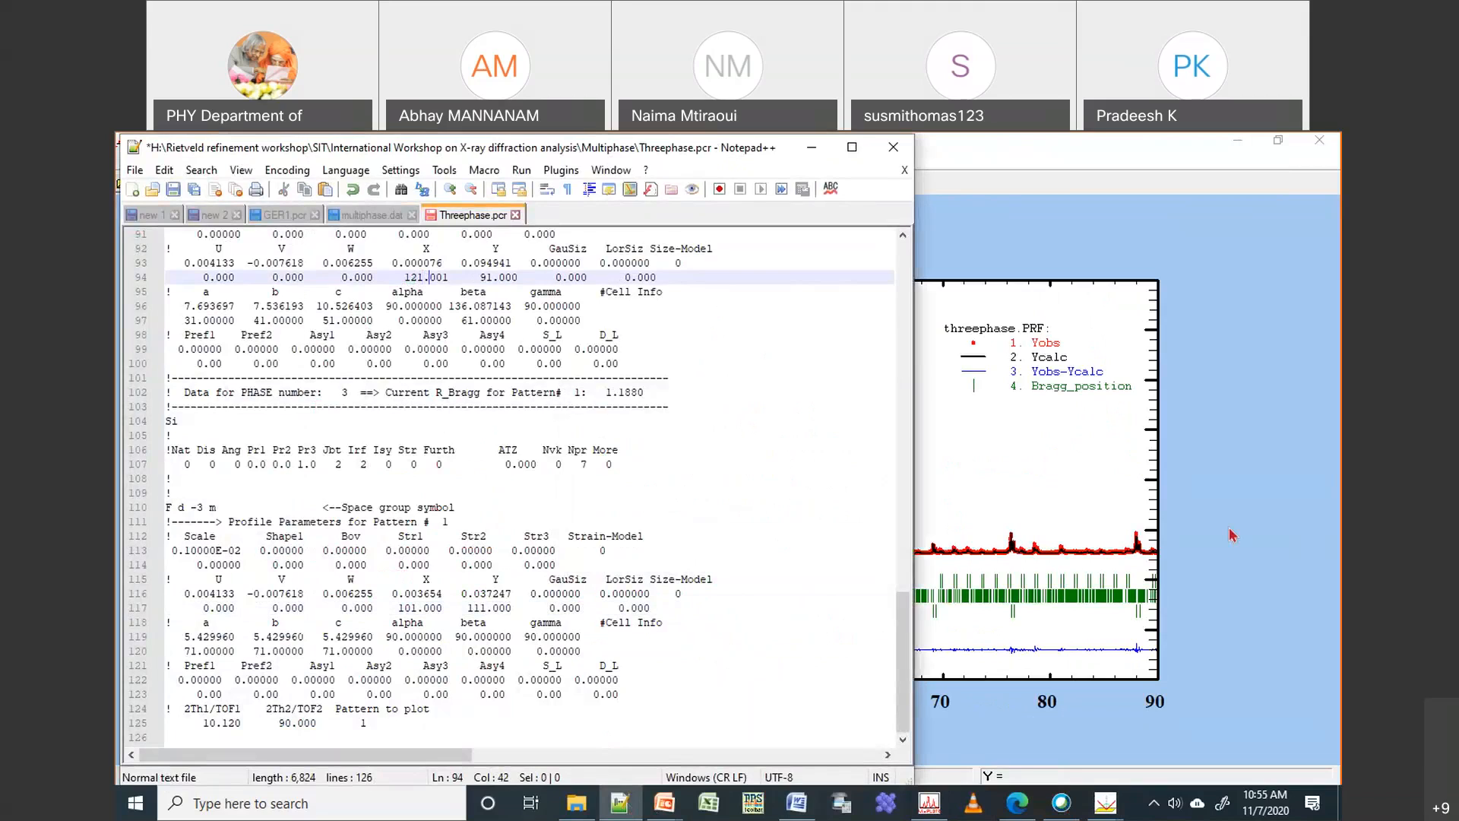
key(Right)
key(Delete)
key(Right)
key(Right)
key(Right)
key(Right)
key(BackSpace)
text(131)
key(Delete)
Run FullProf again from WinPLOTR on Threephase with the multiphase data, and exit the FullProf window when the calculation ends
click(1062, 500)
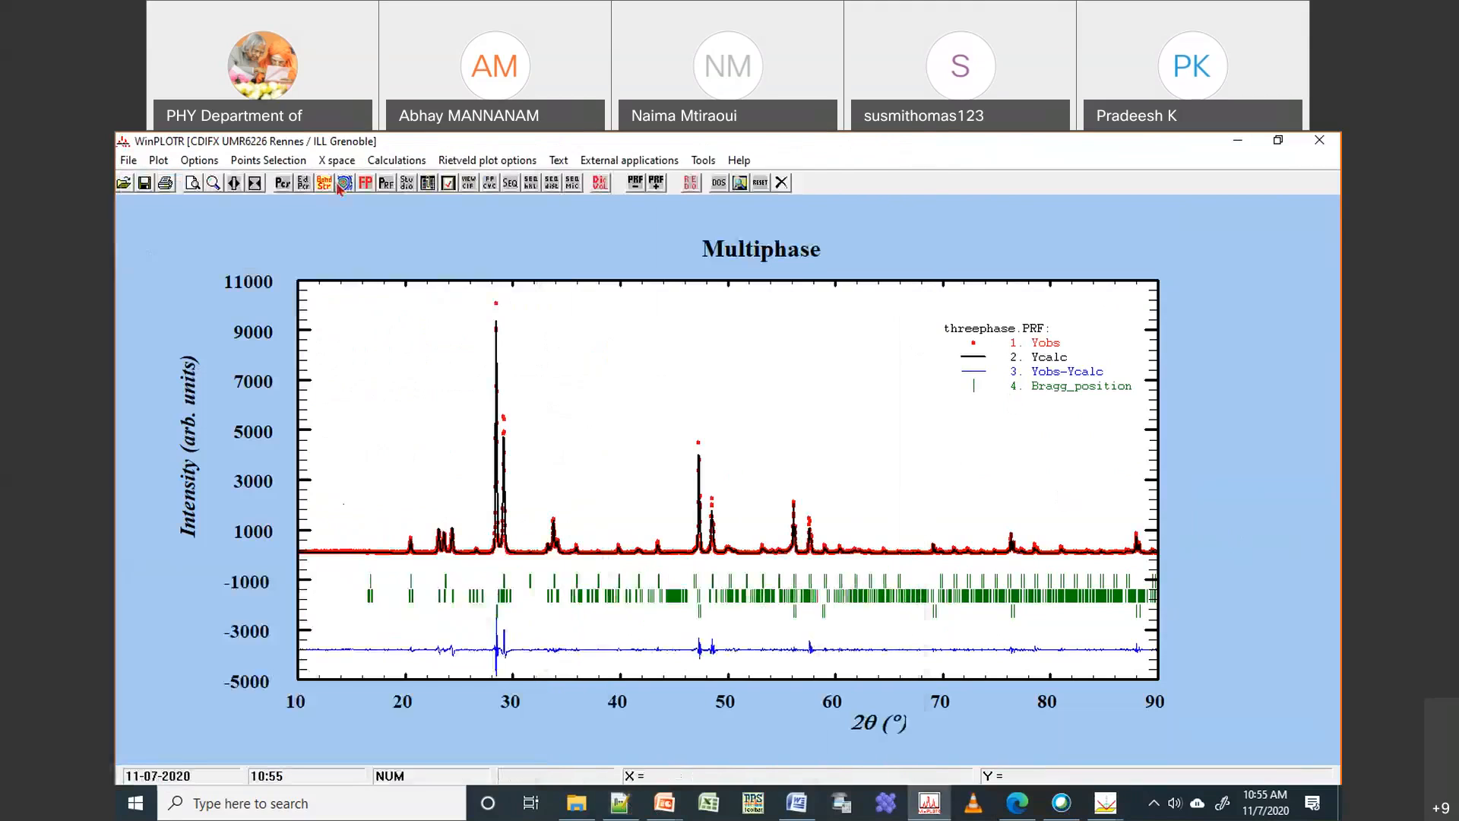
click(362, 185)
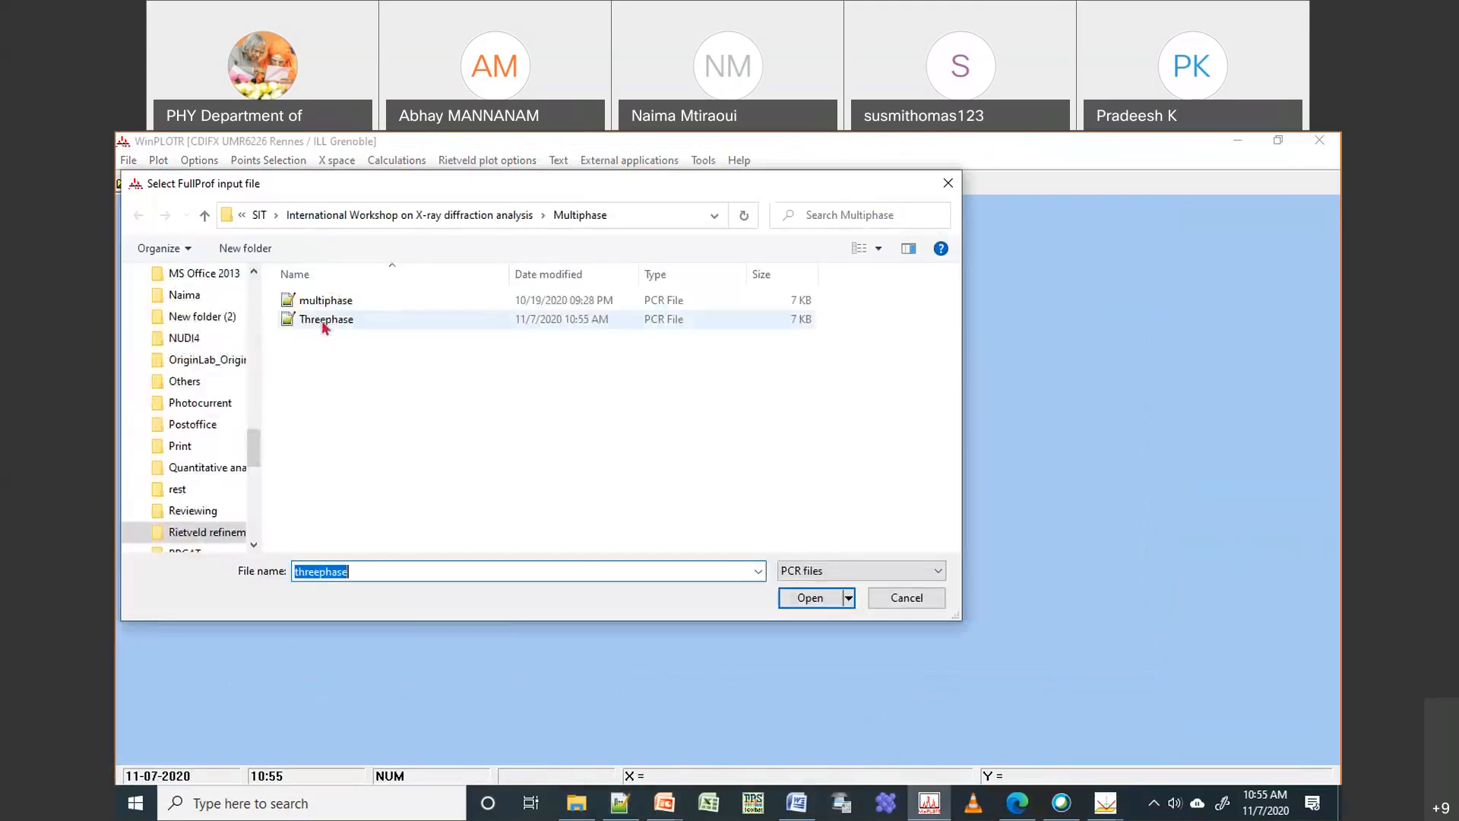
click(325, 320)
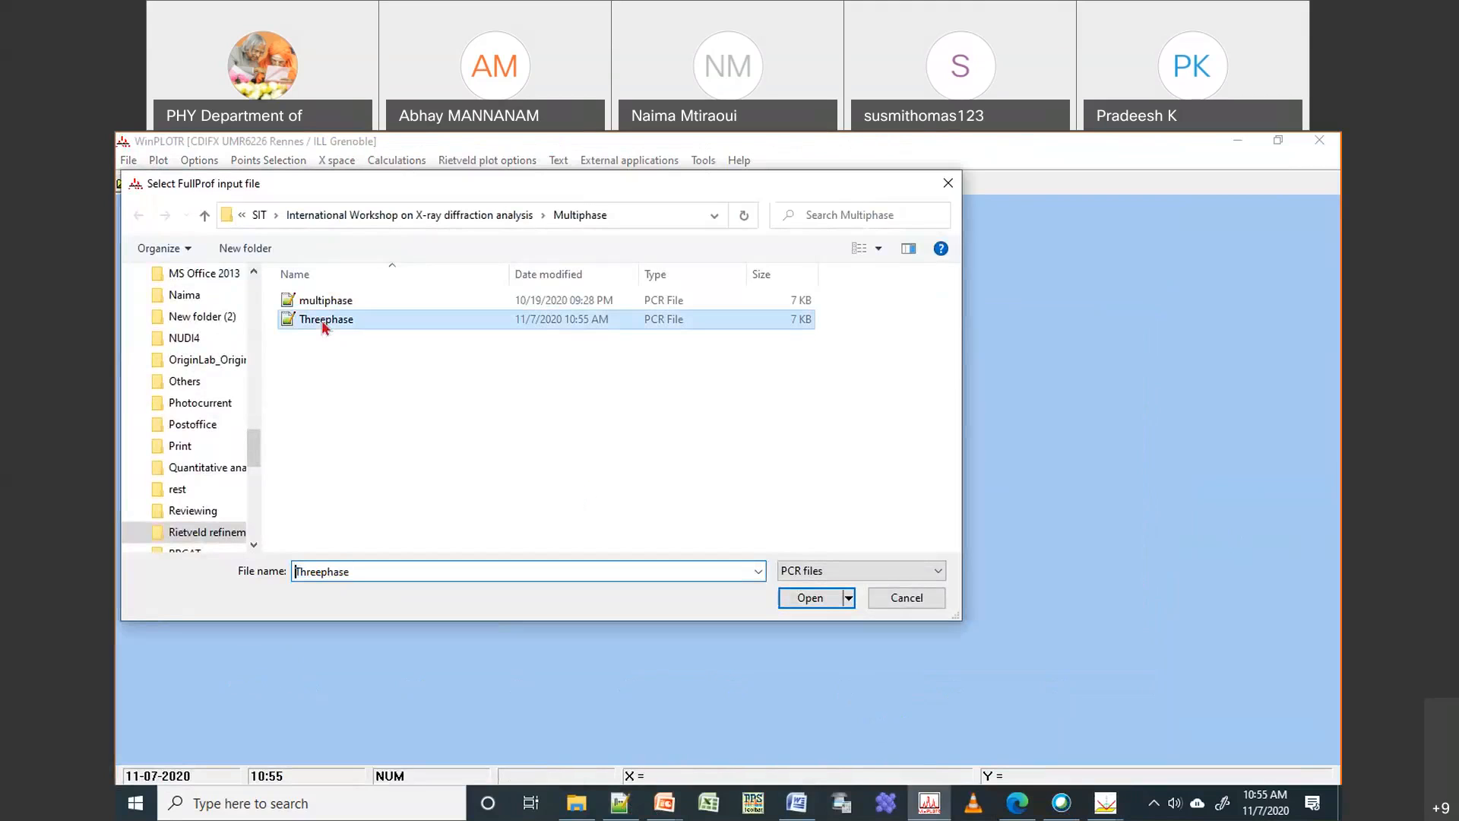
double_click(323, 322)
double_click(345, 305)
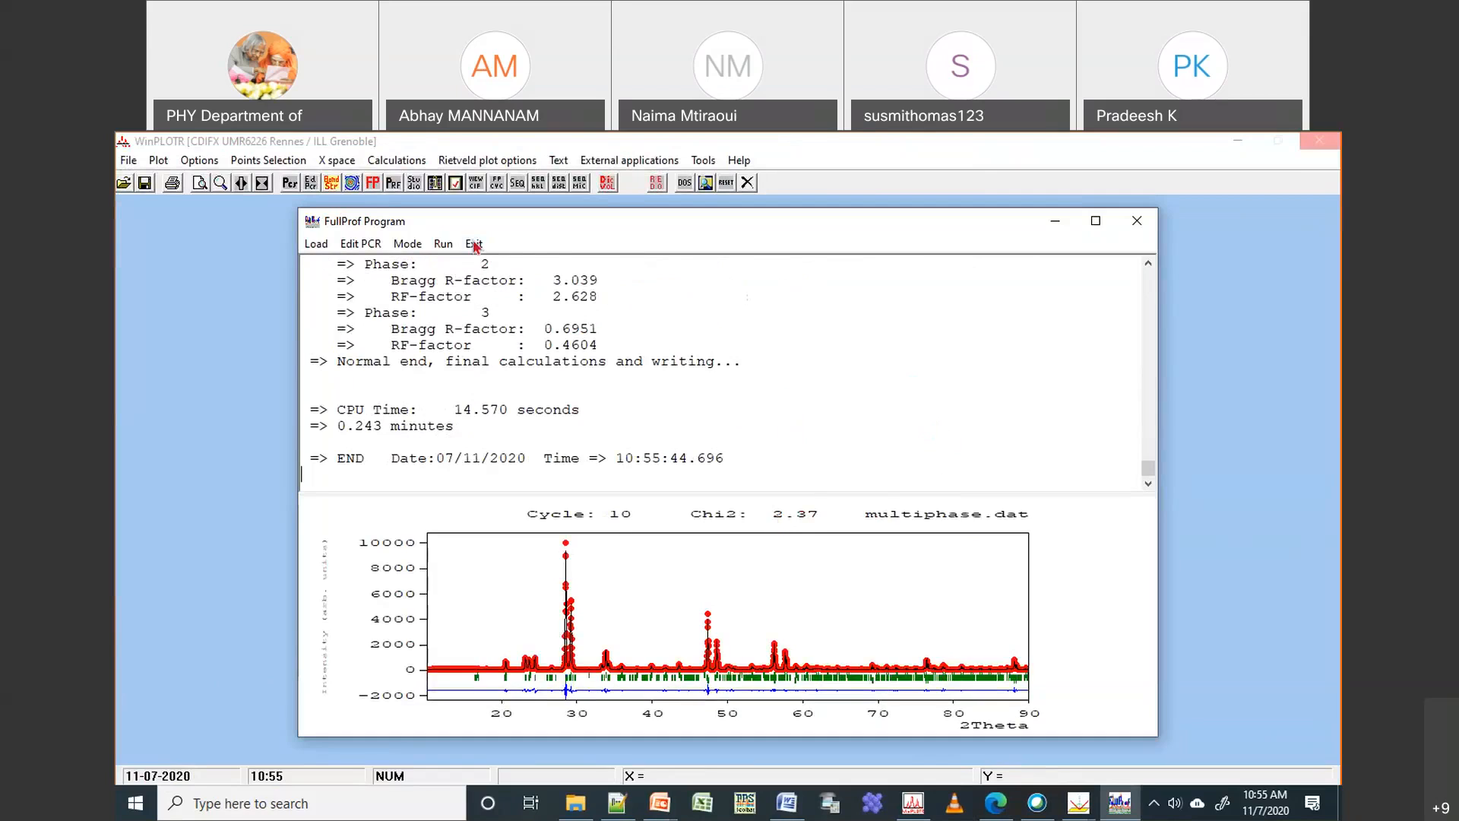
click(473, 244)
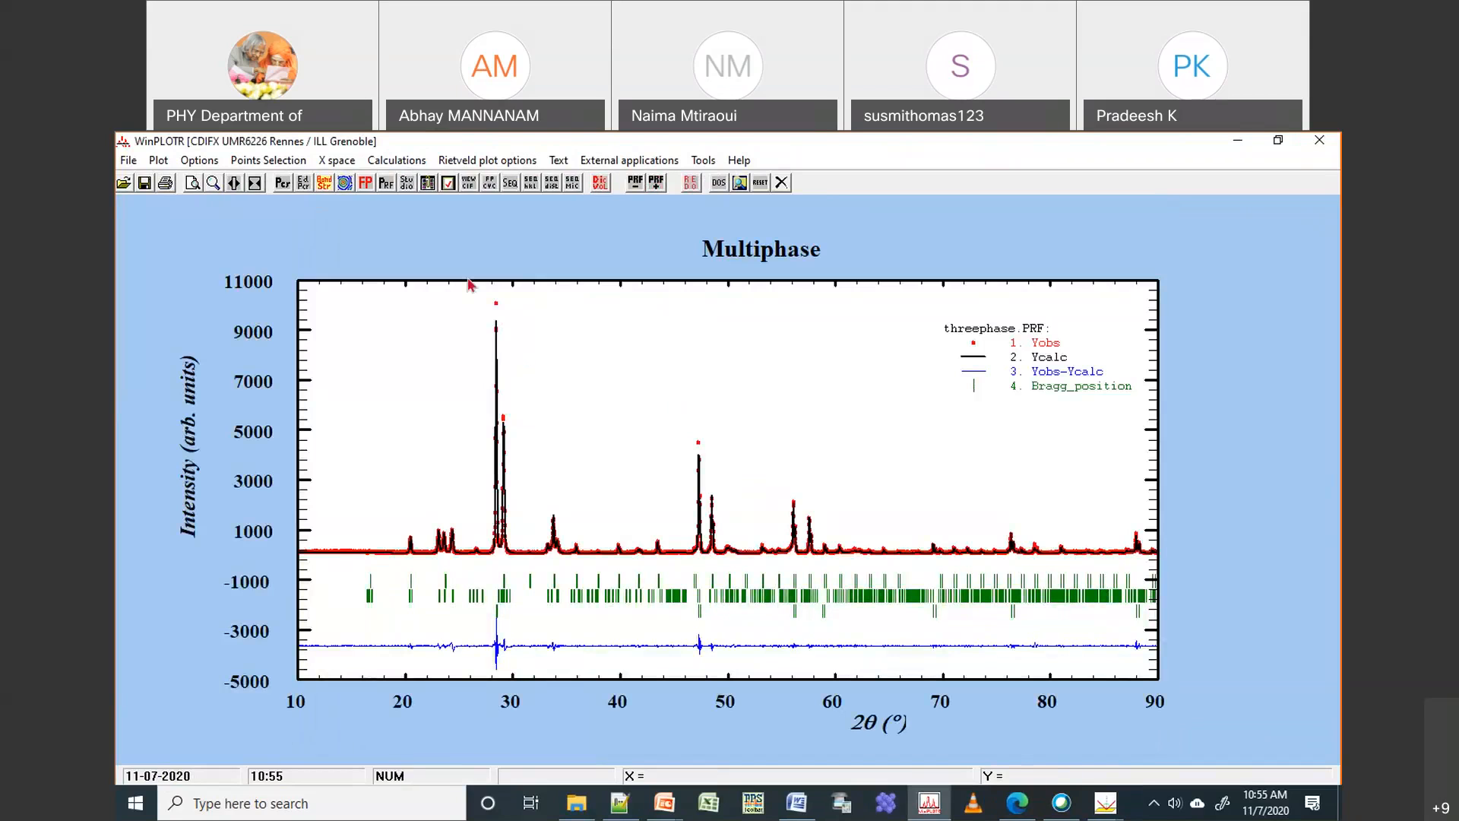
Inspect the fit at 17–33°, 45–53° and 47.9–49.1° 2θ and in the high-angle region, and return to the full pattern
drag(376, 499, 527, 581)
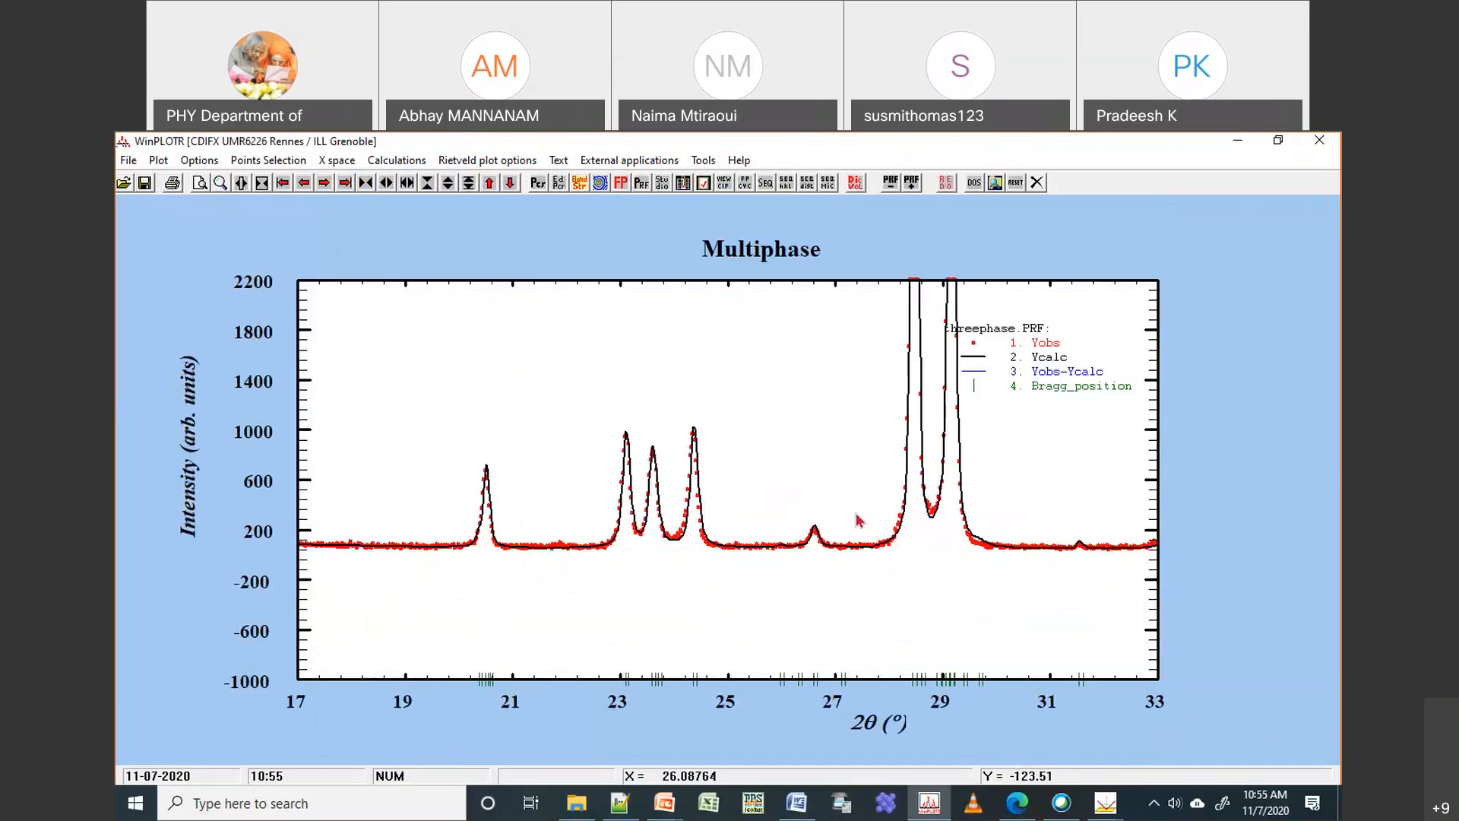
right_click(608, 663)
drag(678, 418, 756, 694)
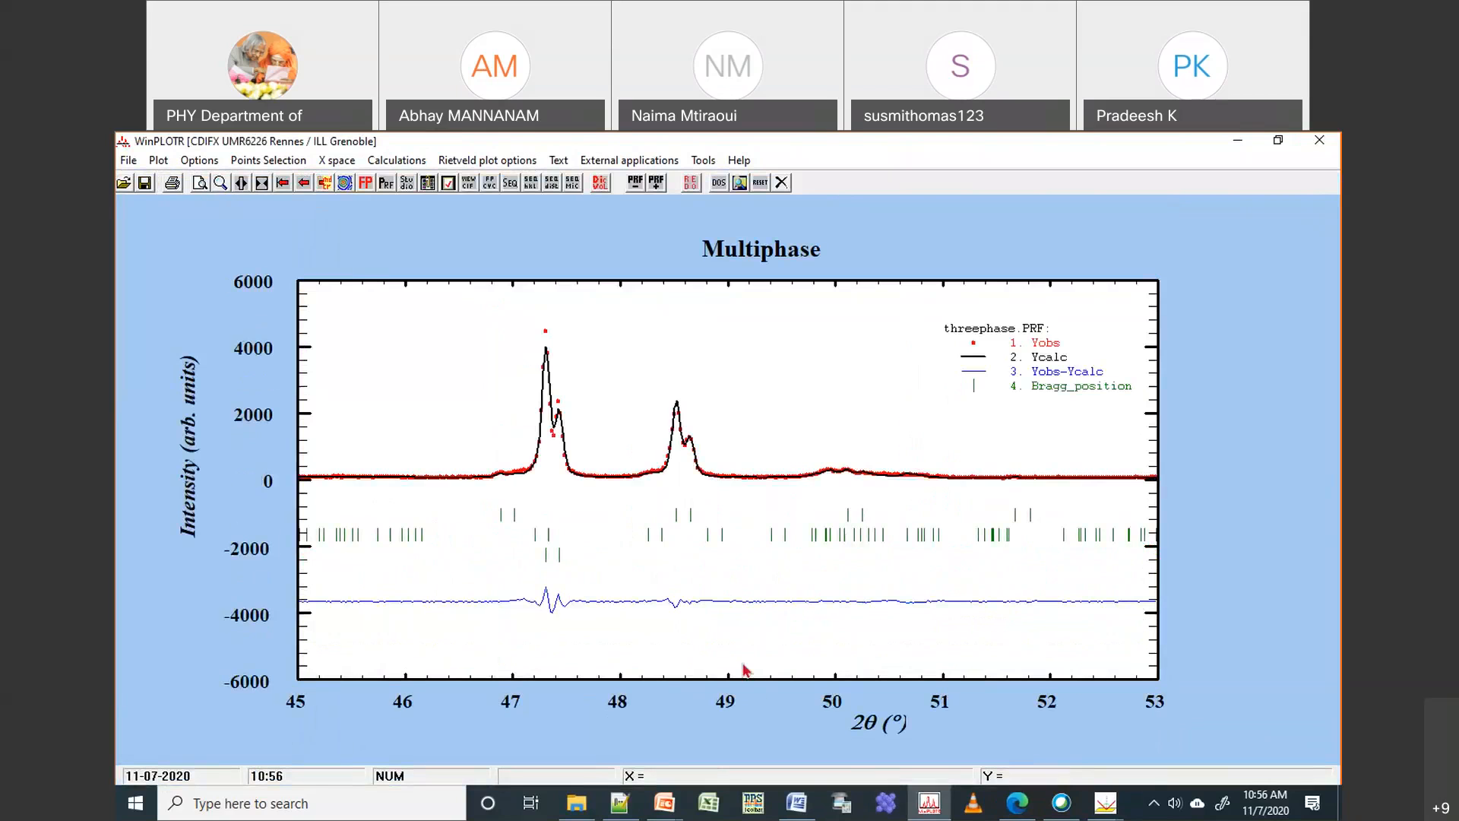
drag(614, 343, 737, 529)
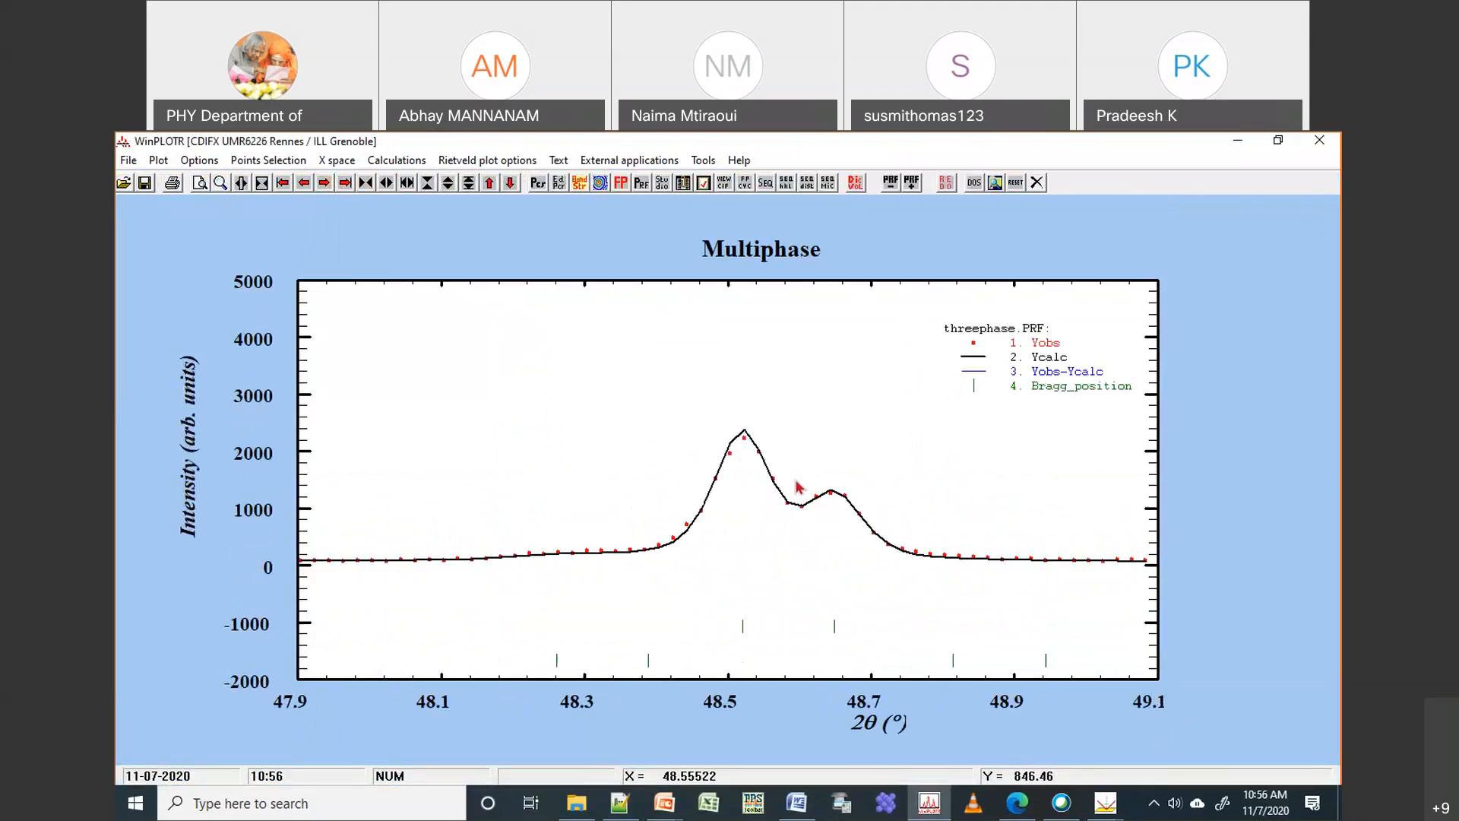
right_click(915, 424)
drag(985, 511, 1172, 571)
right_click(1156, 592)
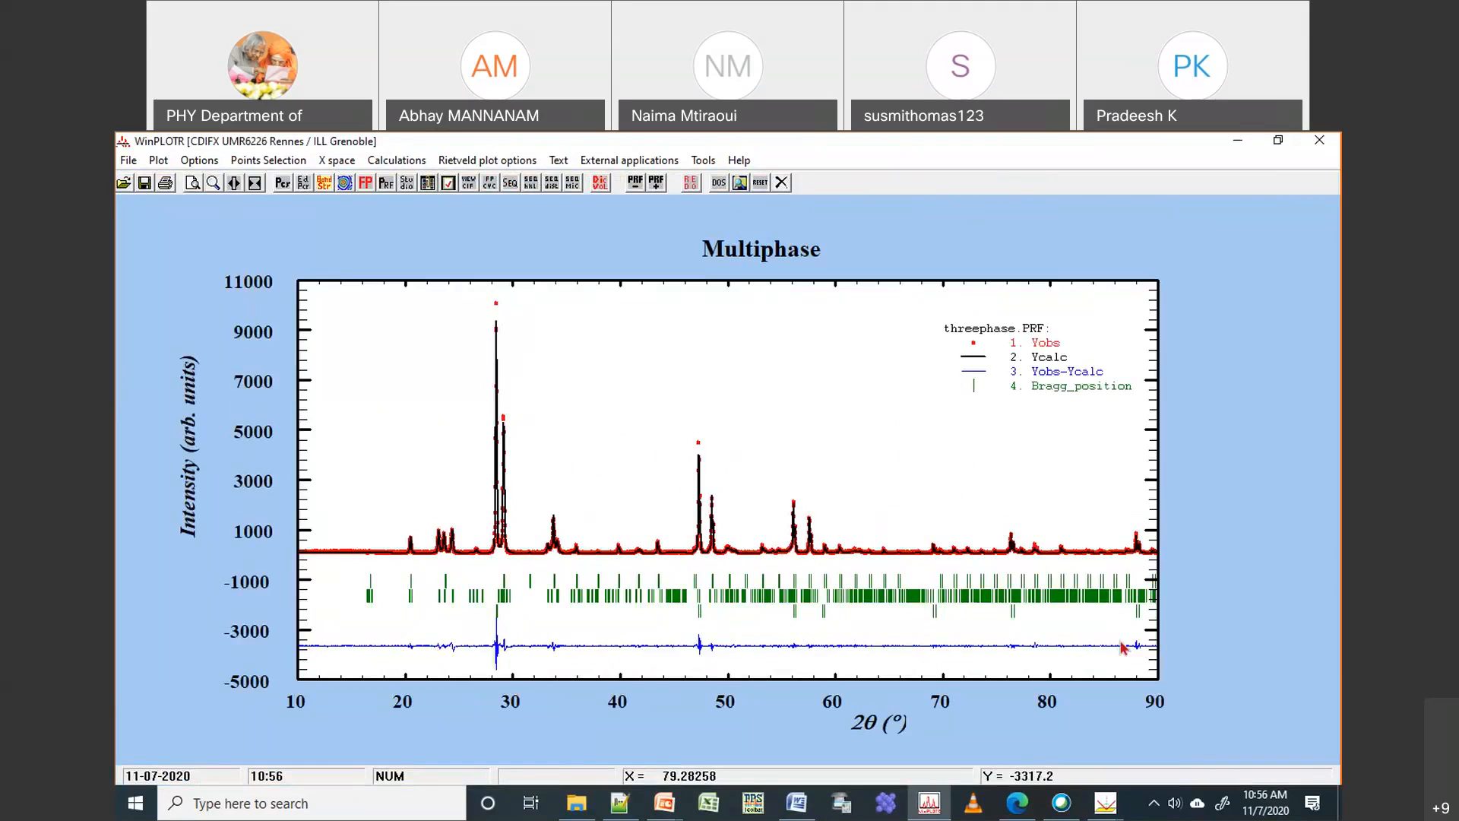
Inspect the fit in the high-angle region, at 44–52° and at 21–27° 2θ, returning to the full pattern between the ranges
drag(971, 516, 1145, 573)
right_click(791, 428)
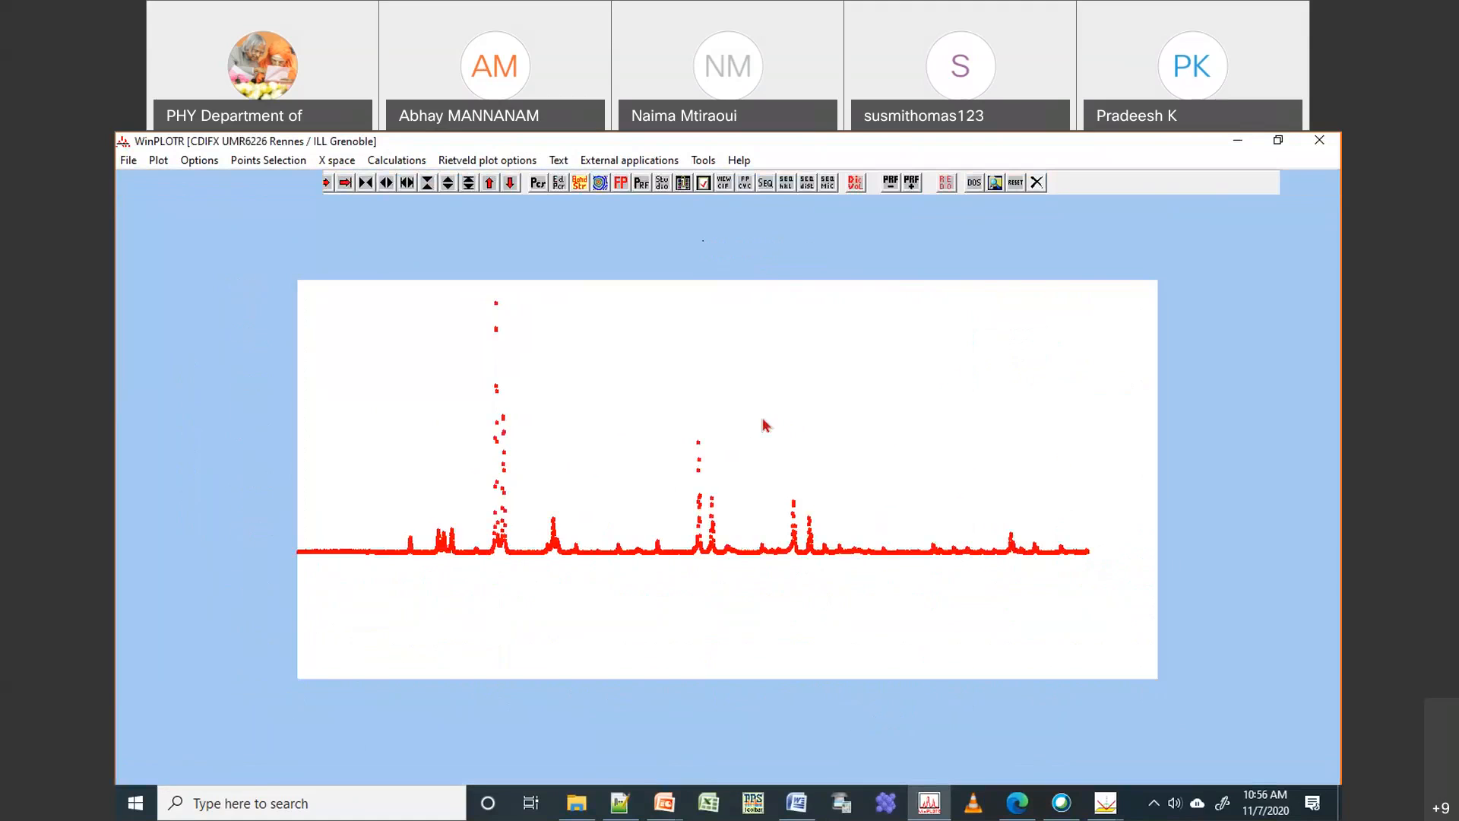
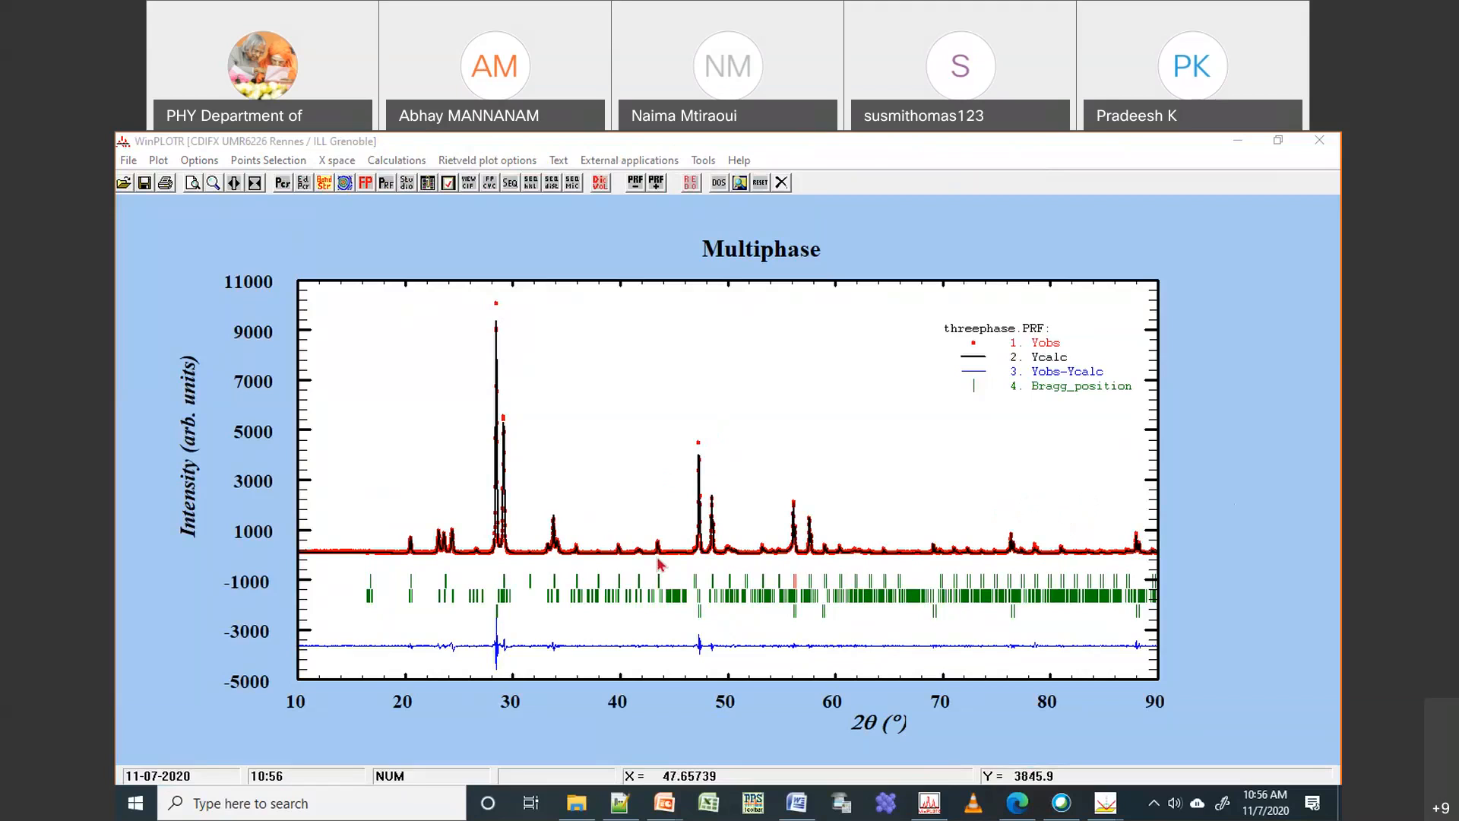
drag(675, 424, 753, 687)
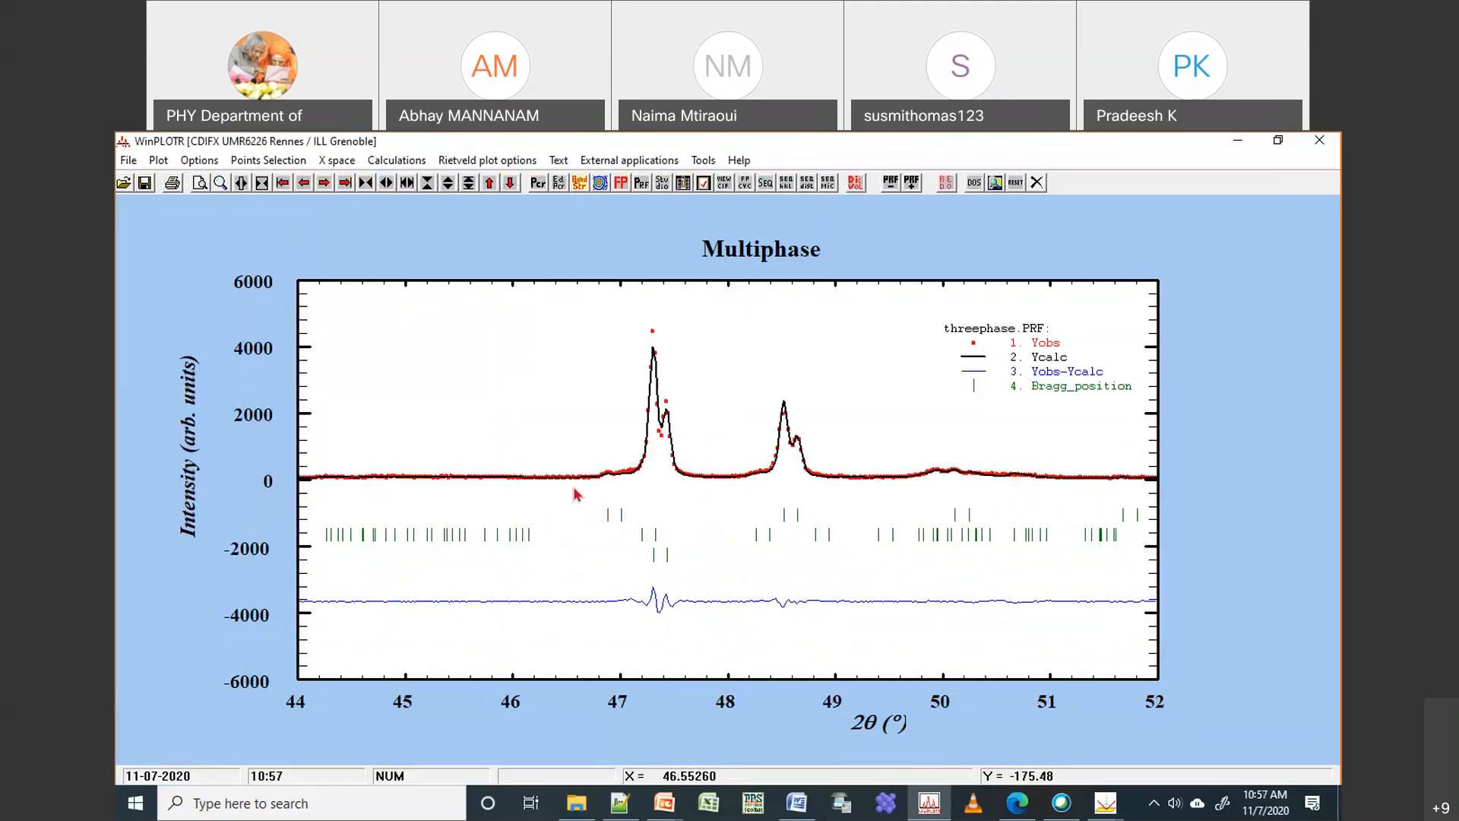
right_click(525, 344)
drag(421, 505, 479, 633)
Reload the modified Threephase.pcr in Notepad++ and check the name and space group entries of phase 2, WO3
click(602, 595)
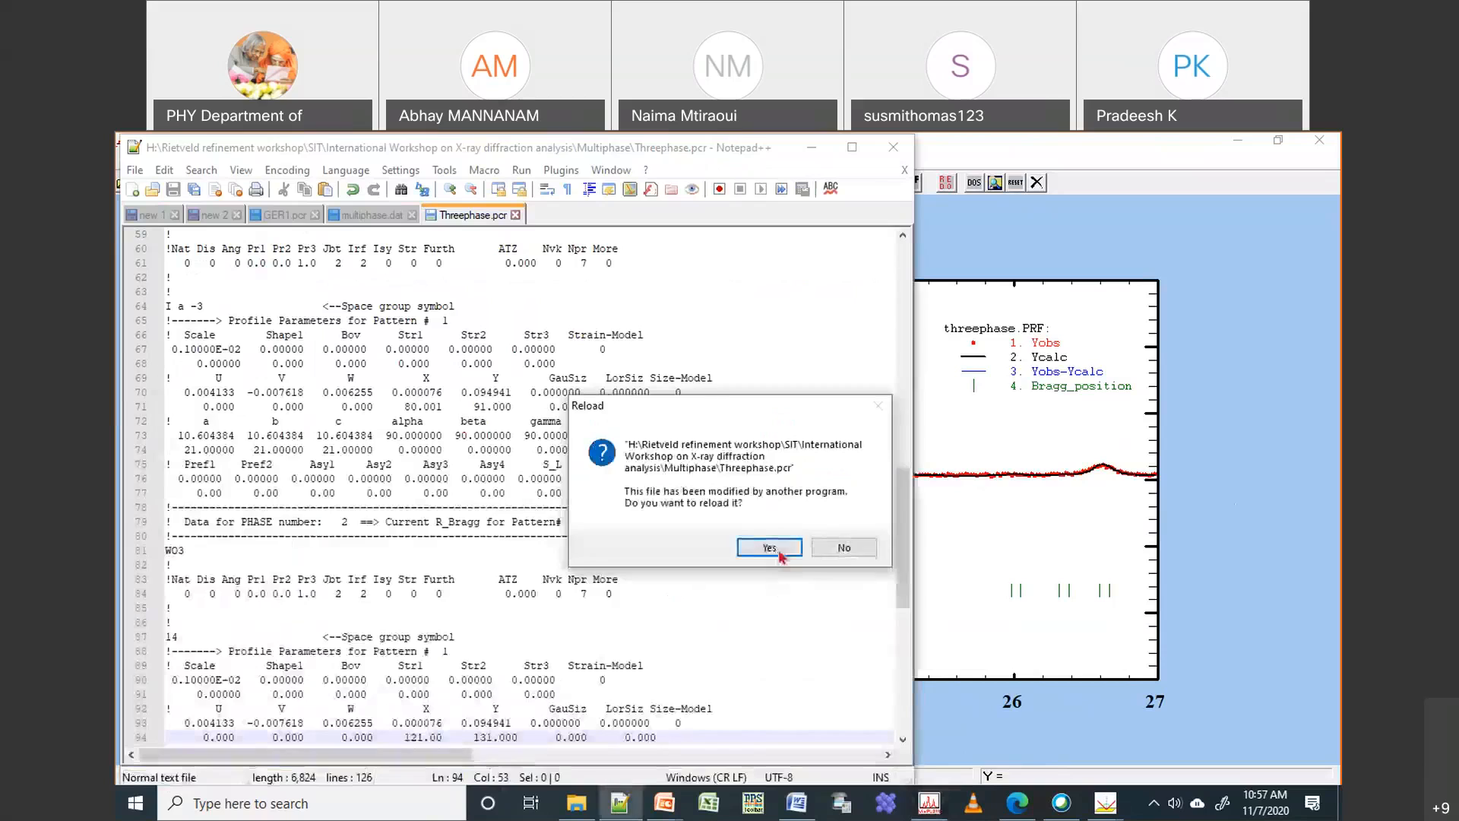
click(772, 548)
drag(185, 551, 166, 551)
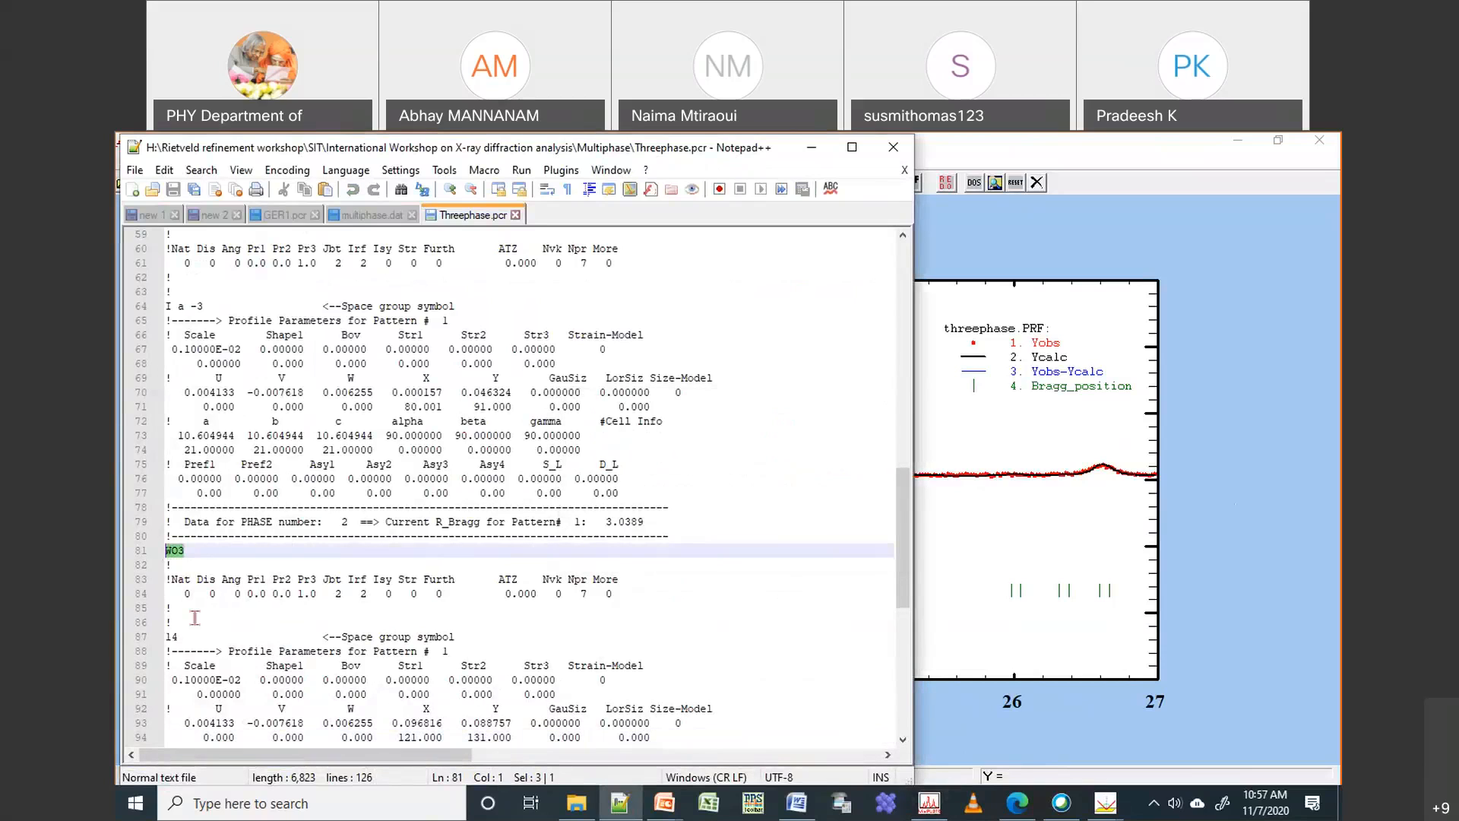
drag(180, 639, 165, 638)
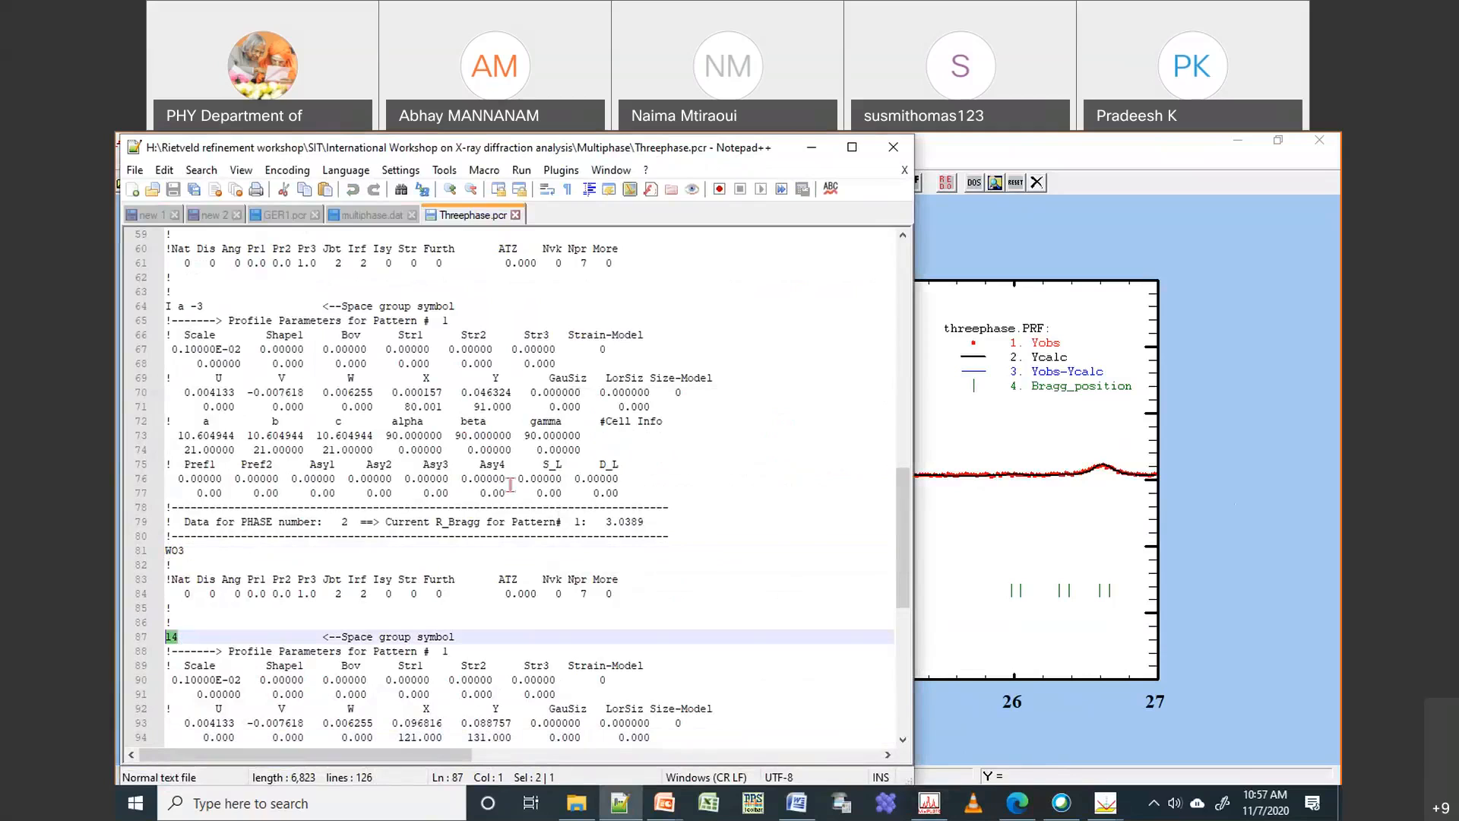
In WinPLOTR, inspect the WO3 Bragg positions at 22.8–25.2° and the fit at 31–38° and 26–33° 2θ, and return to the full pattern
click(964, 710)
drag(570, 563, 865, 614)
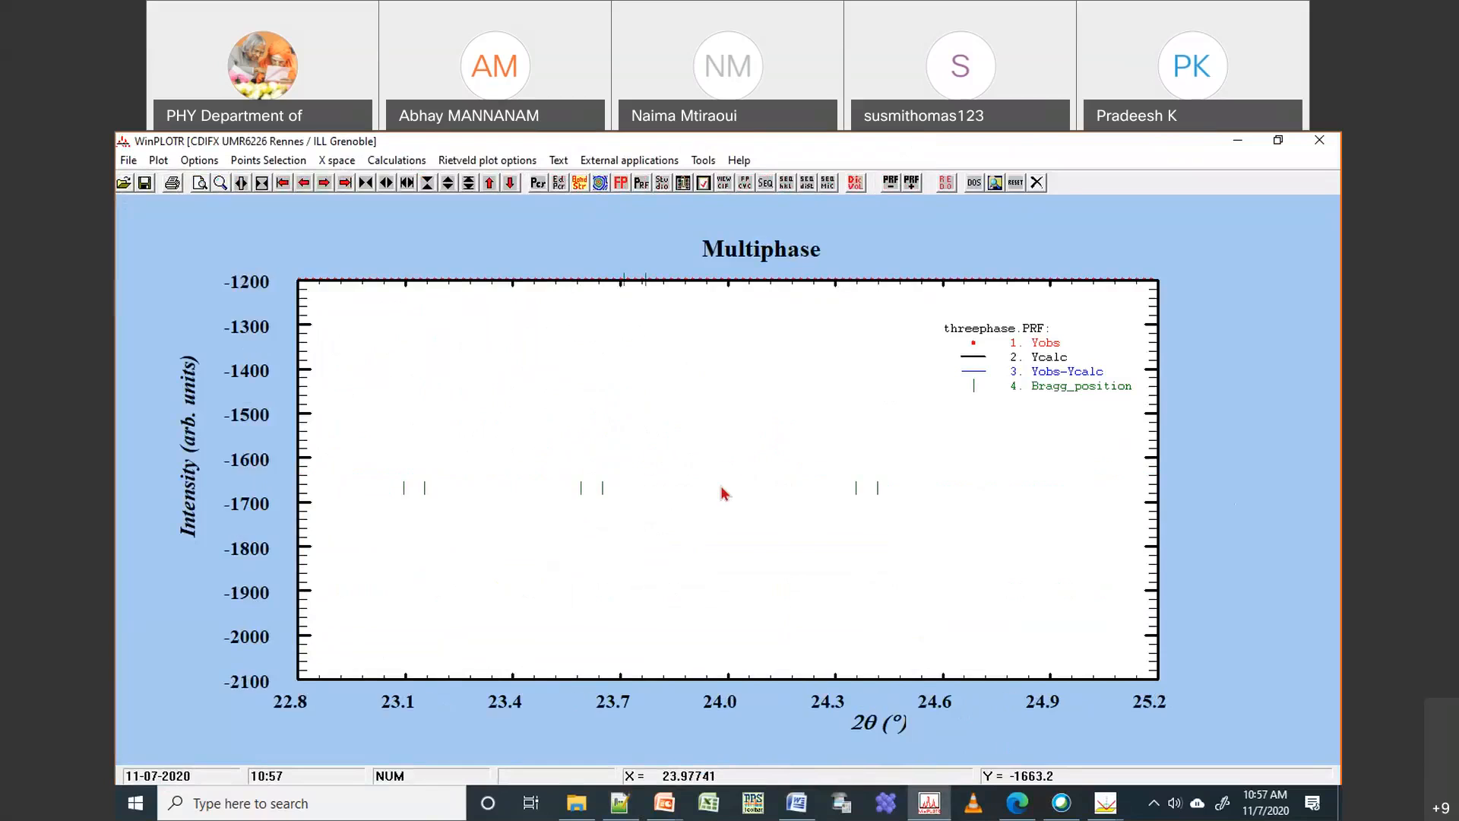
right_click(720, 488)
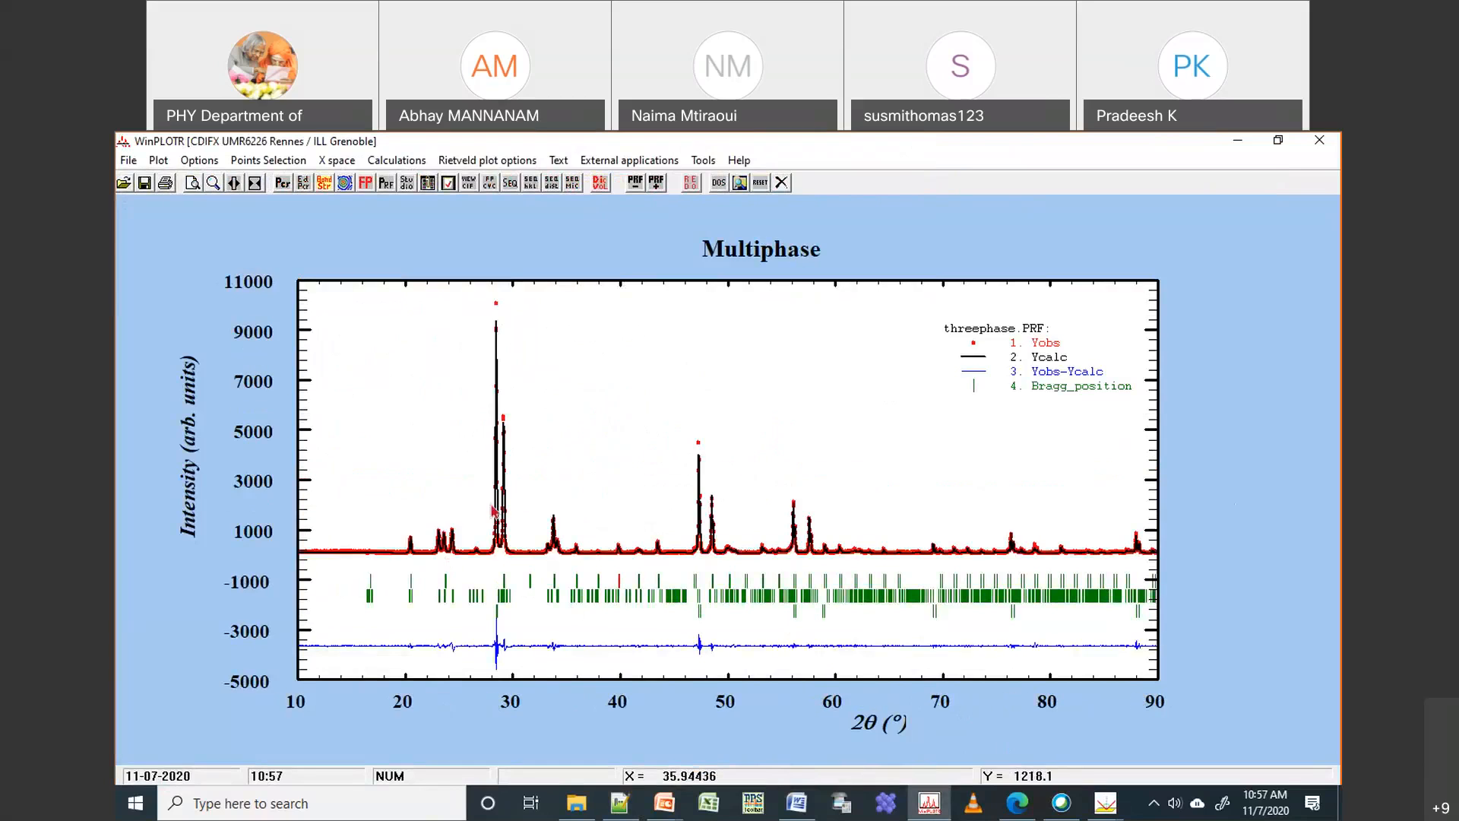
drag(530, 496, 592, 619)
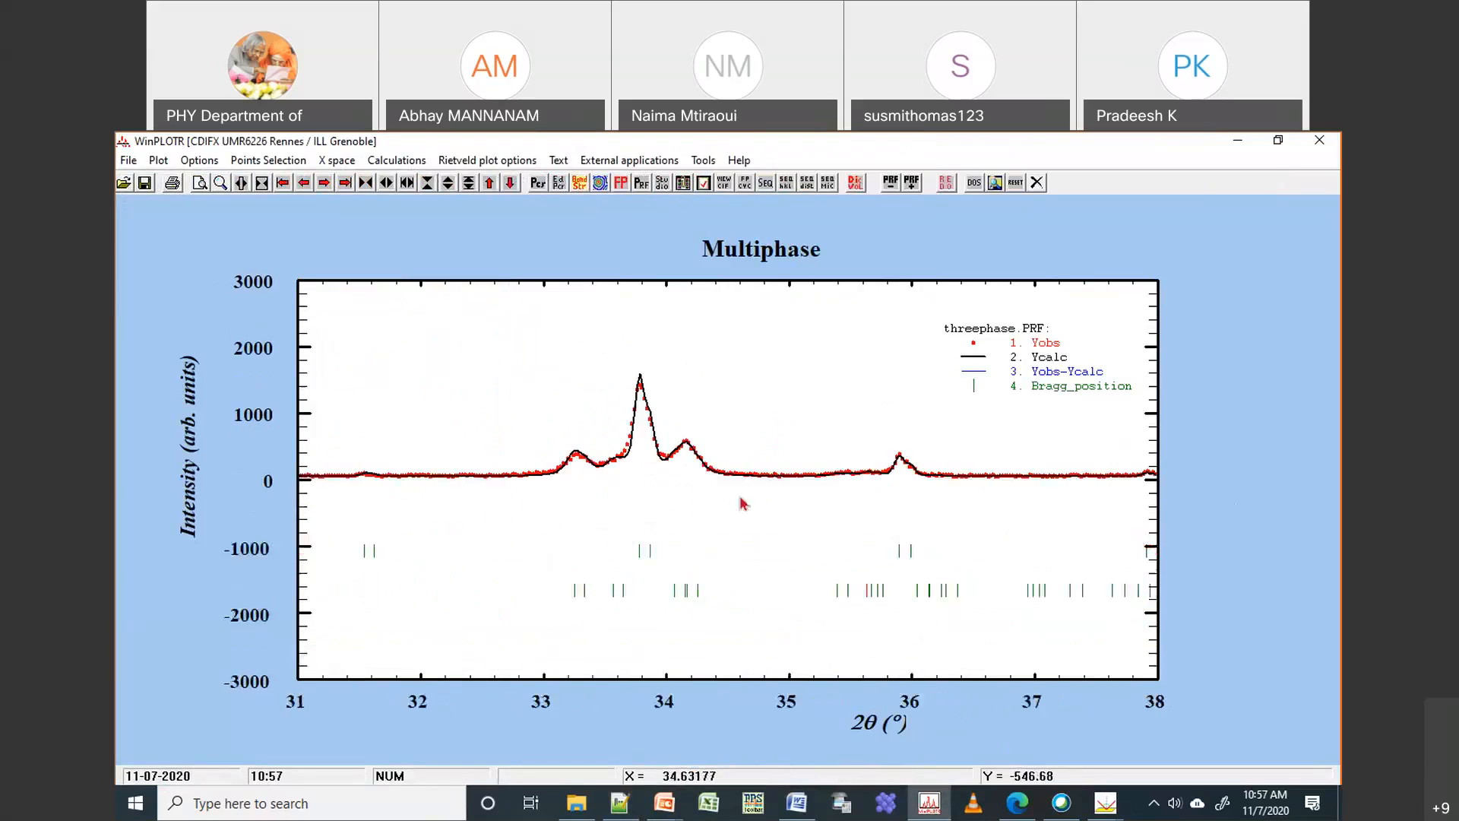
right_click(770, 391)
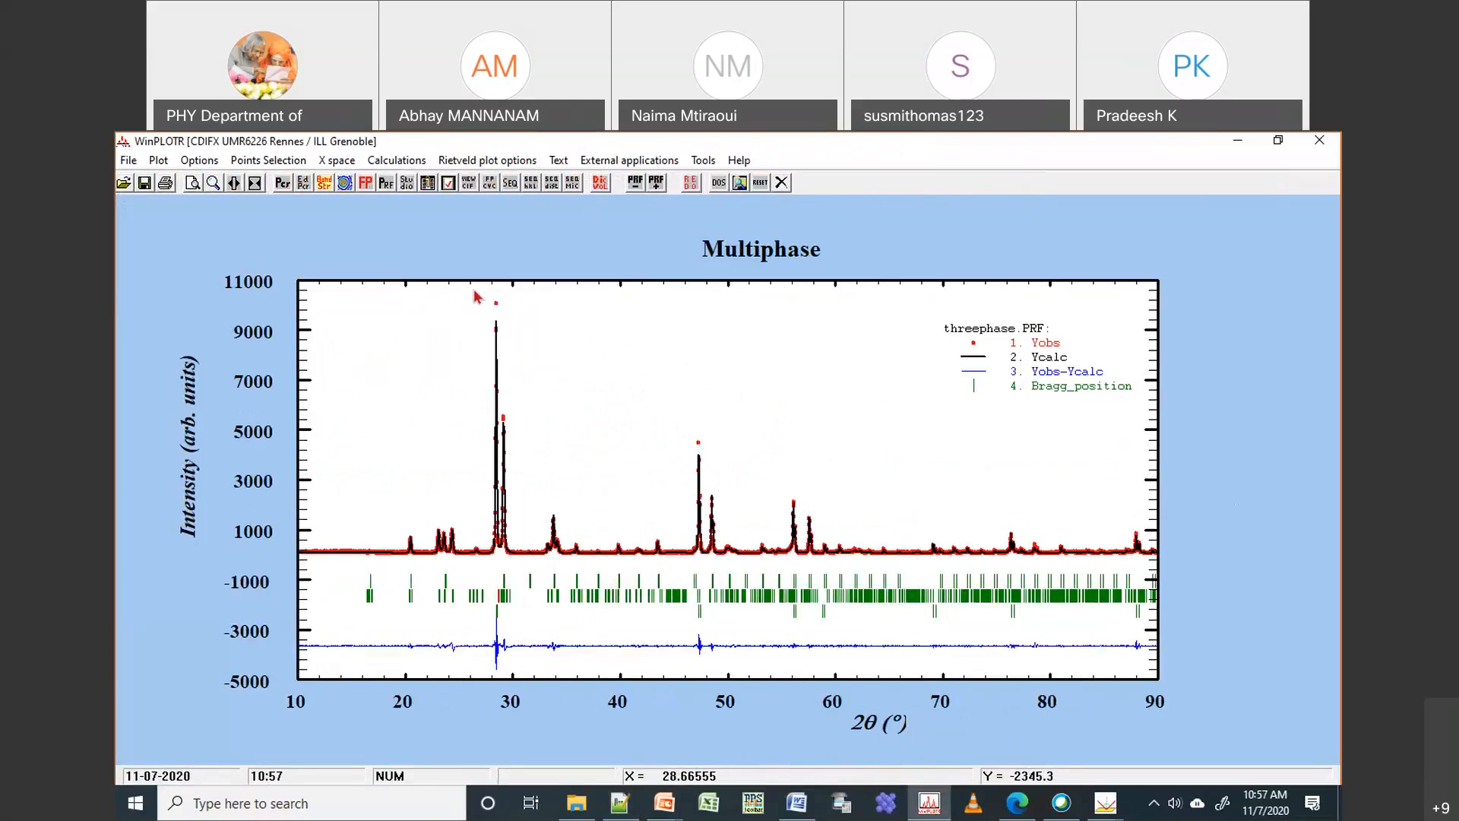
drag(478, 329, 549, 700)
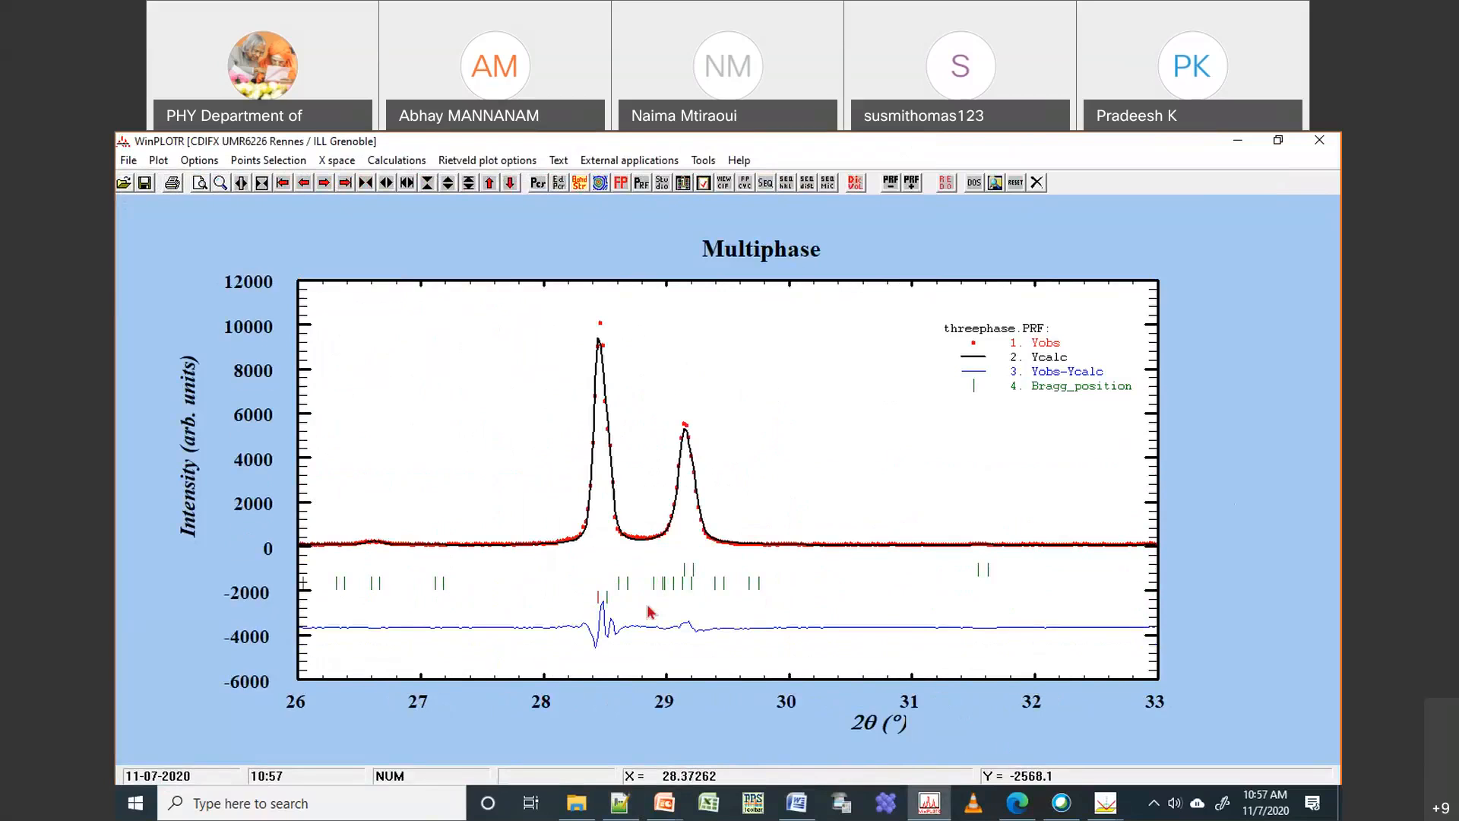
right_click(756, 457)
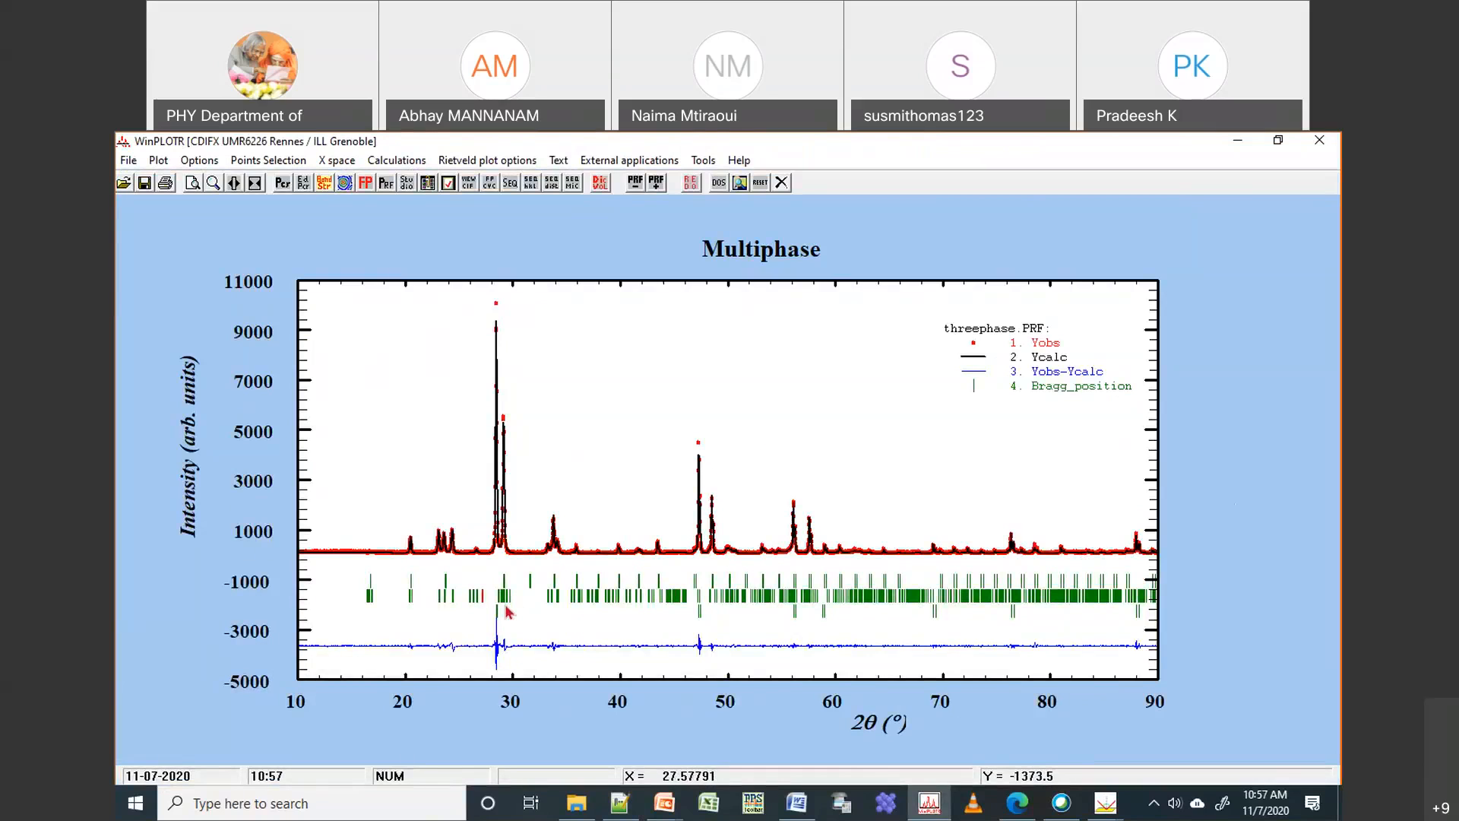
Try to open threephase2.hkl from the Multiphase folder in Notepad, and close the Notepad window
click(591, 813)
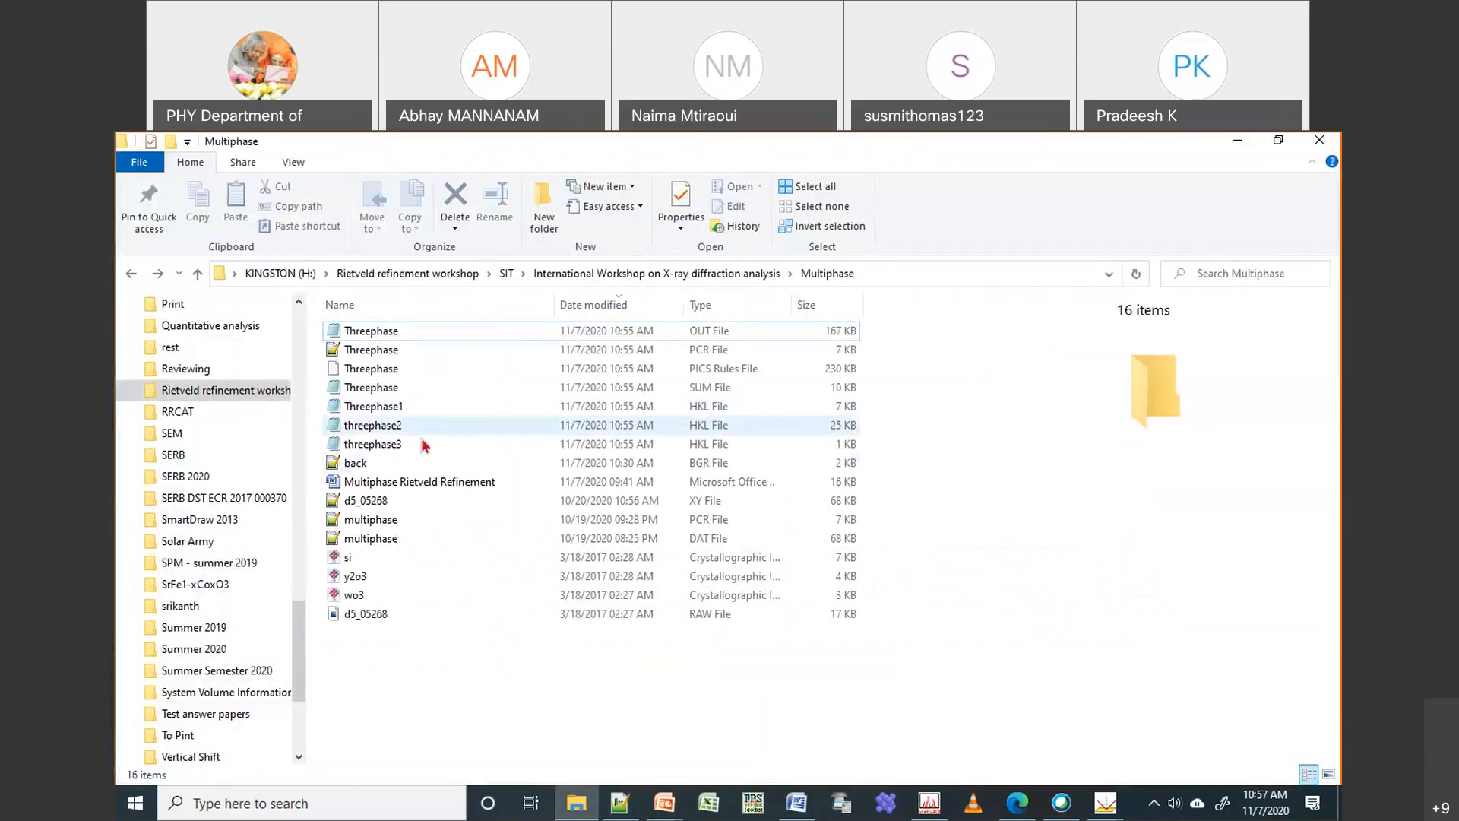
double_click(710, 426)
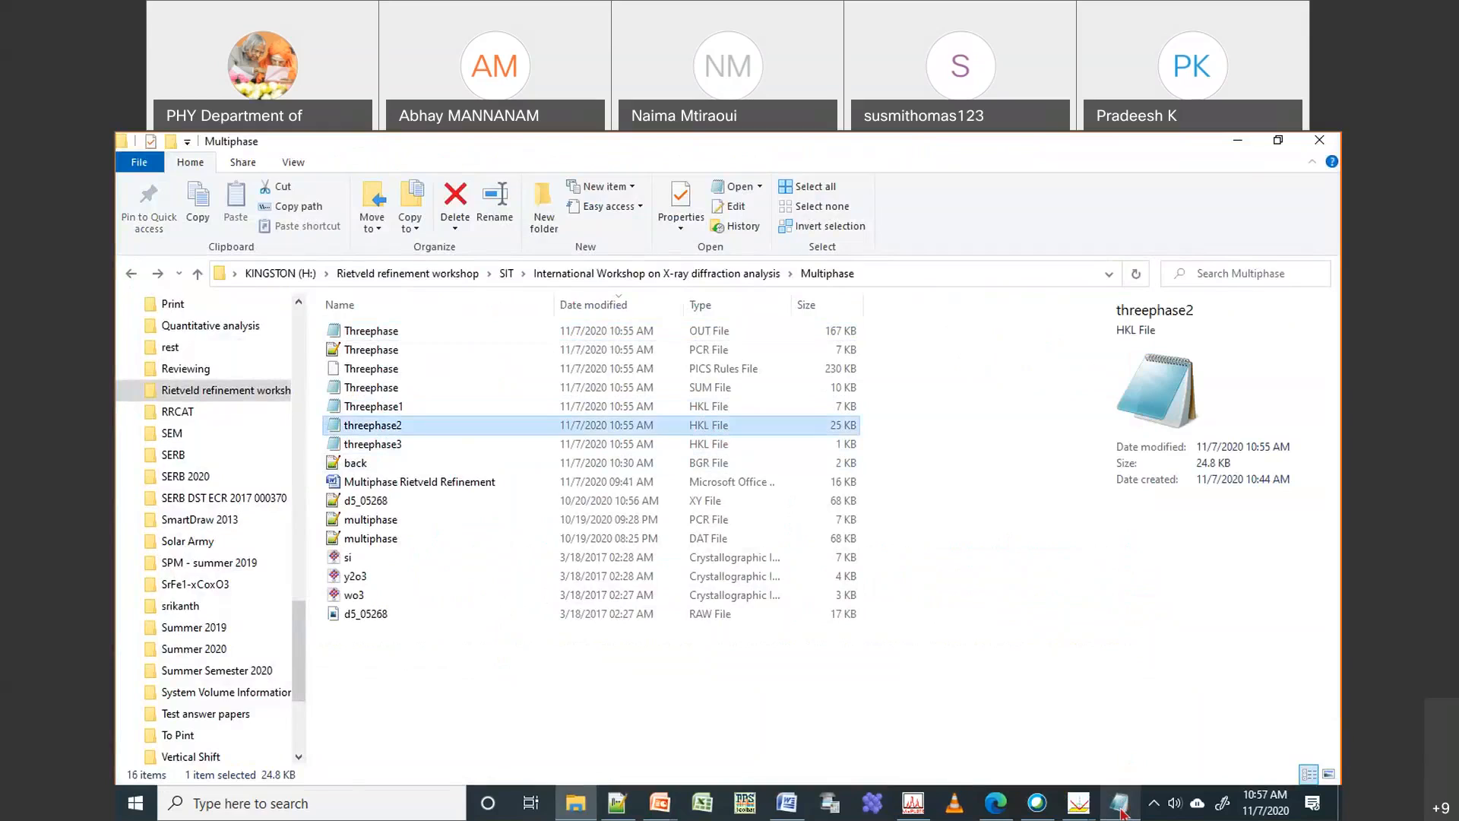
click(1123, 812)
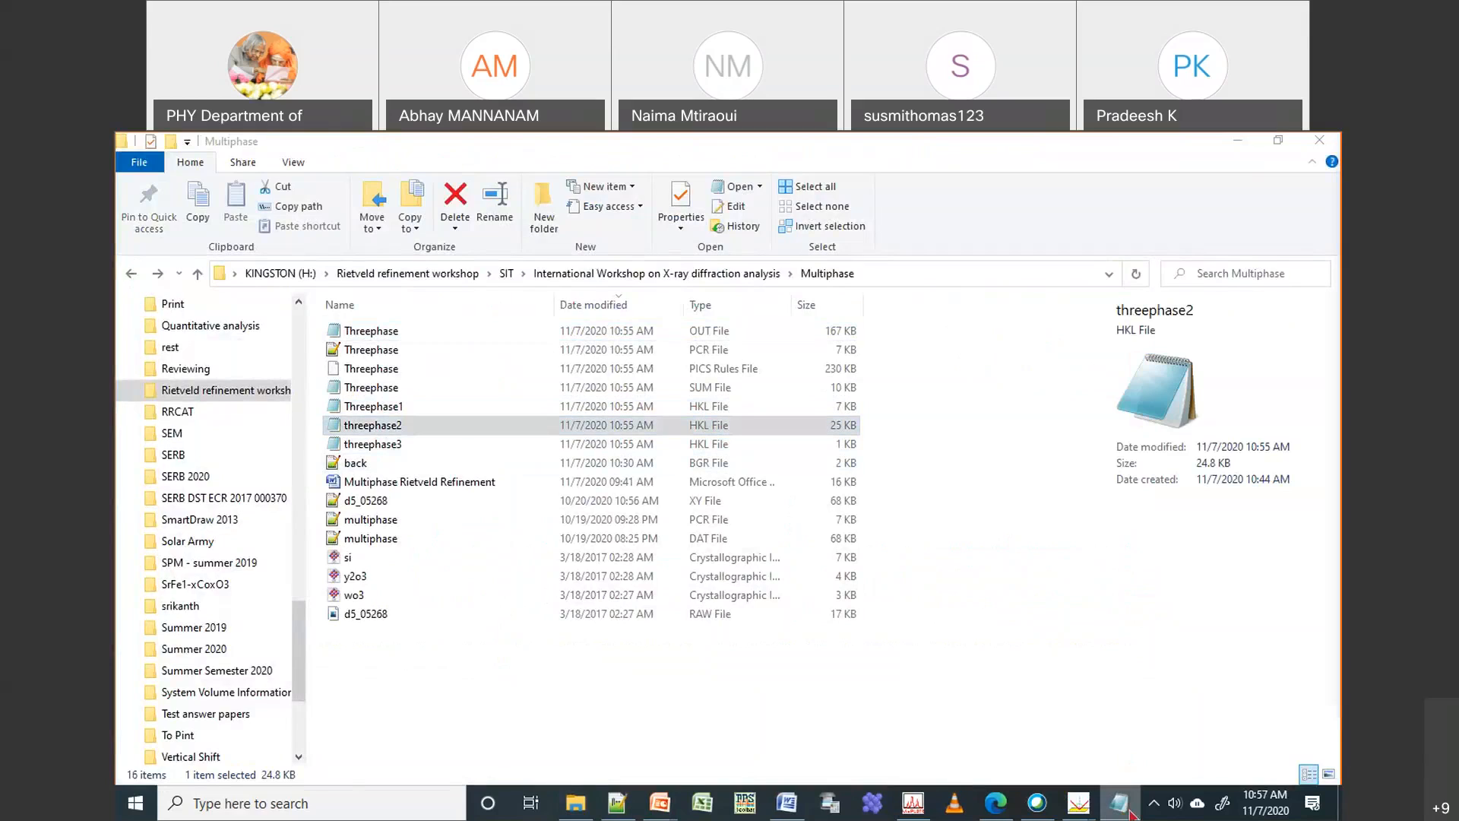
right_click(1132, 813)
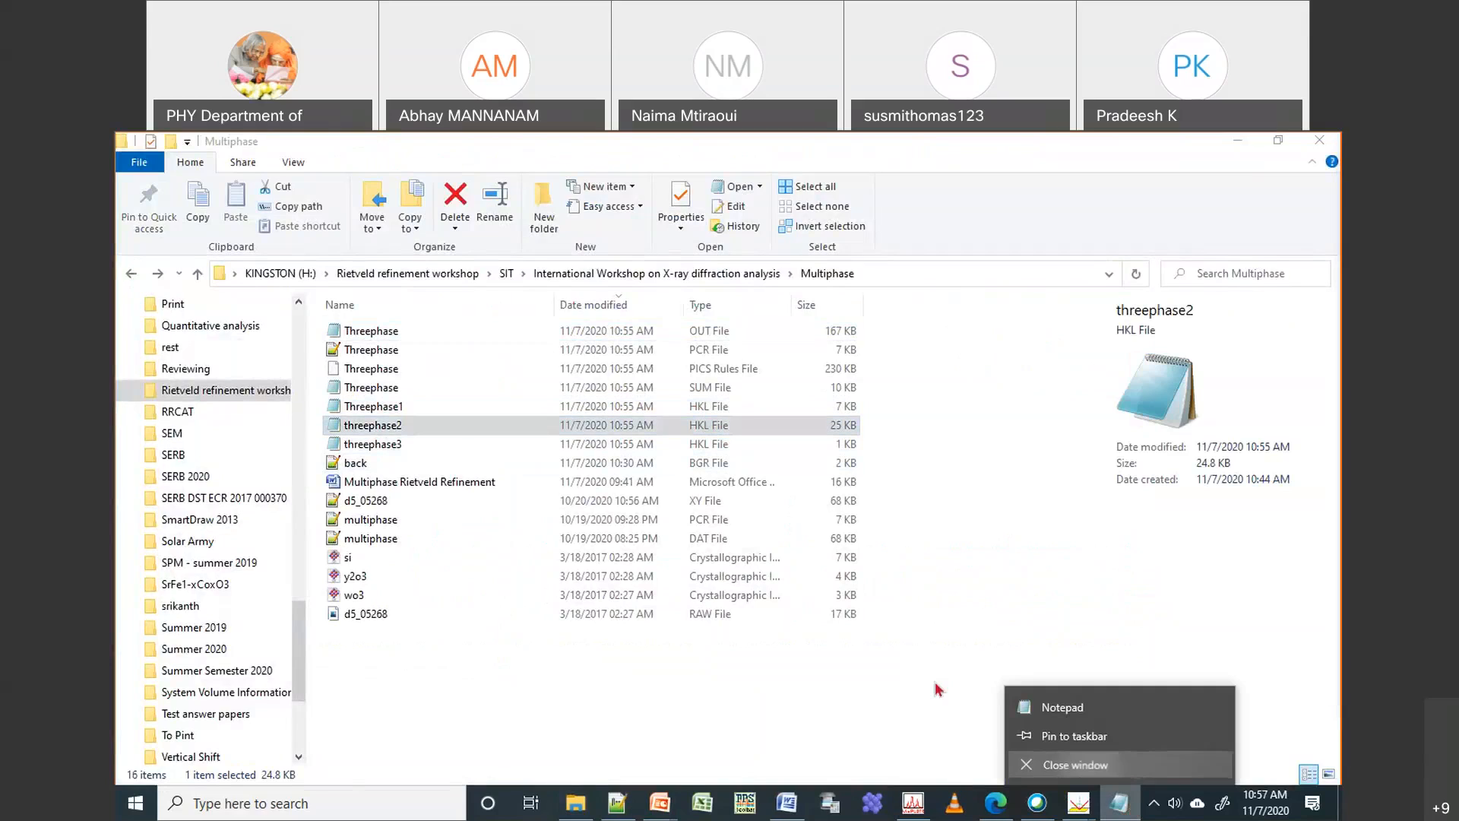
click(1079, 768)
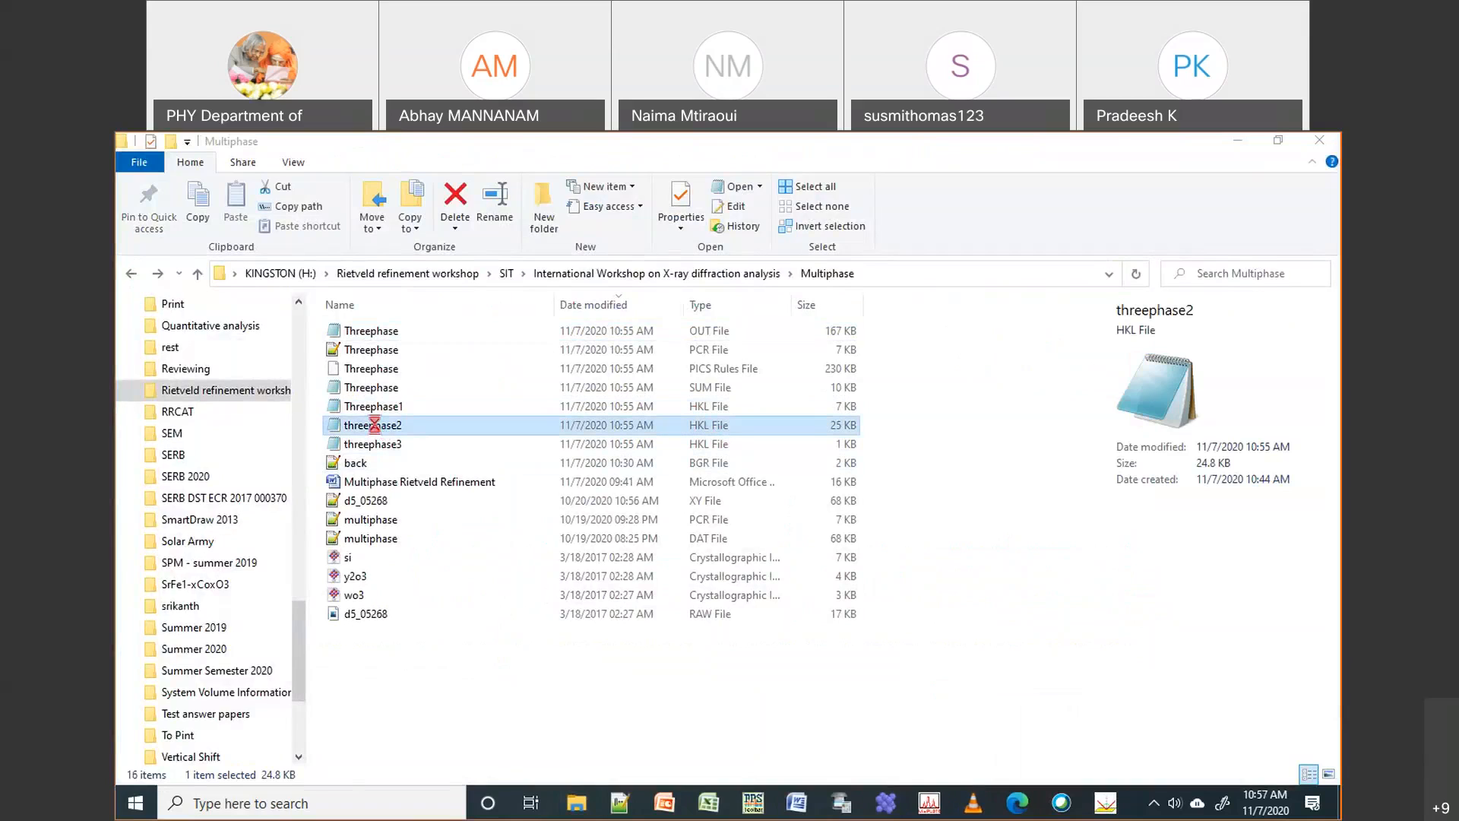
Open threephase2.hkl in Notepad++, examine the WO3 reflection indices and 2θ positions, and close the file
double_click(374, 425)
right_click(374, 425)
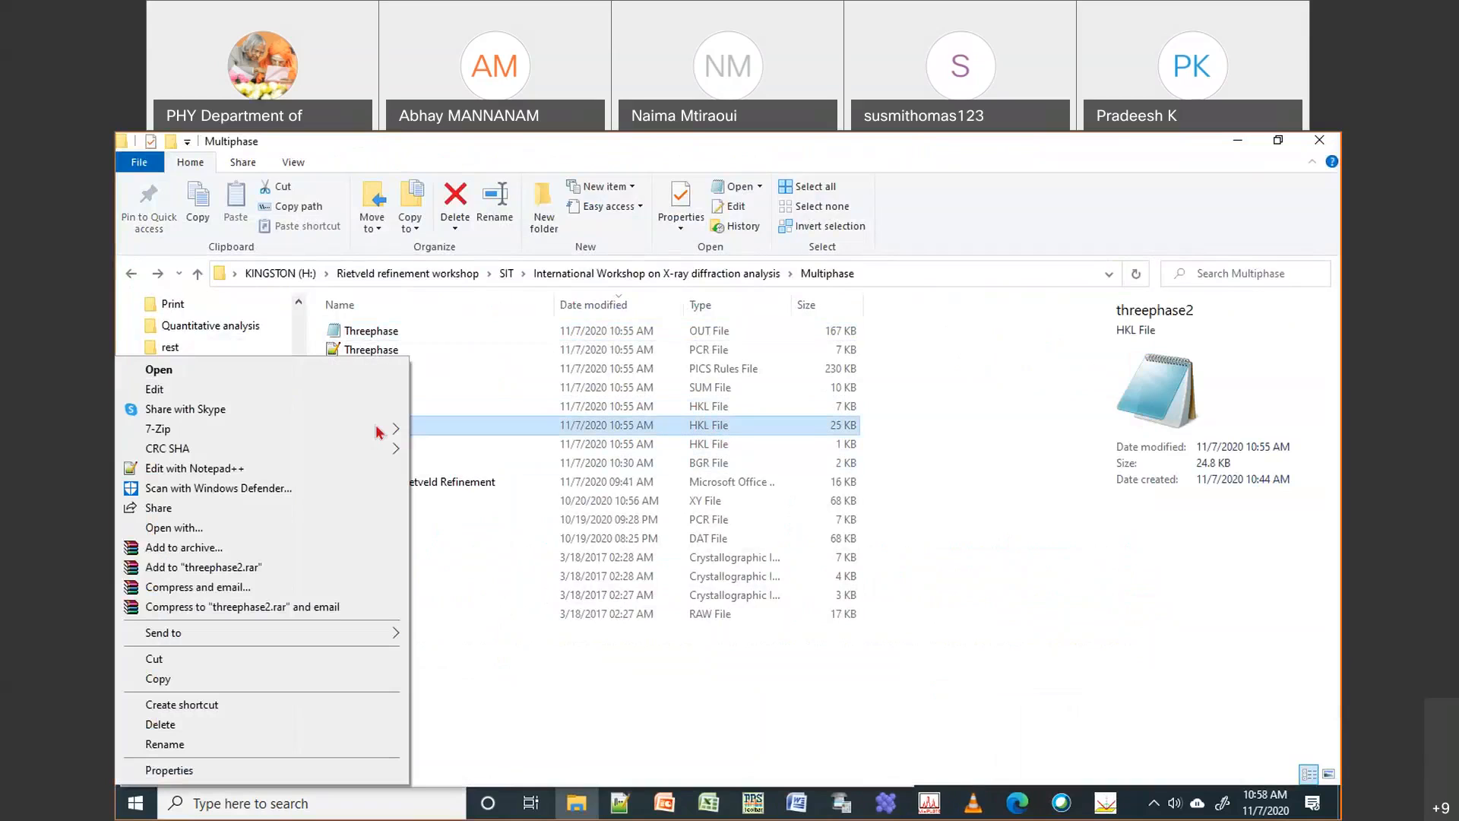
click(316, 475)
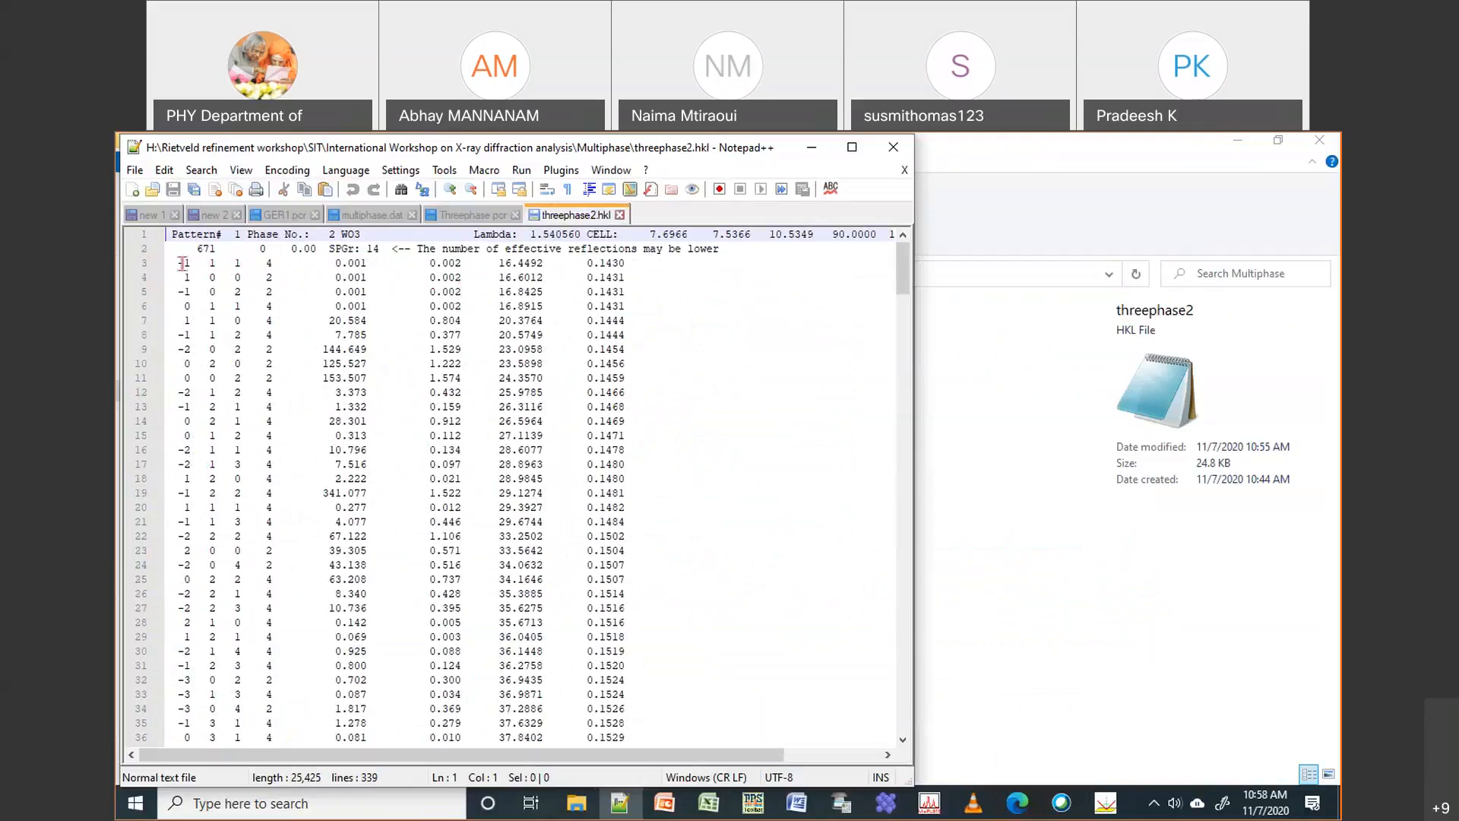
drag(498, 262, 556, 263)
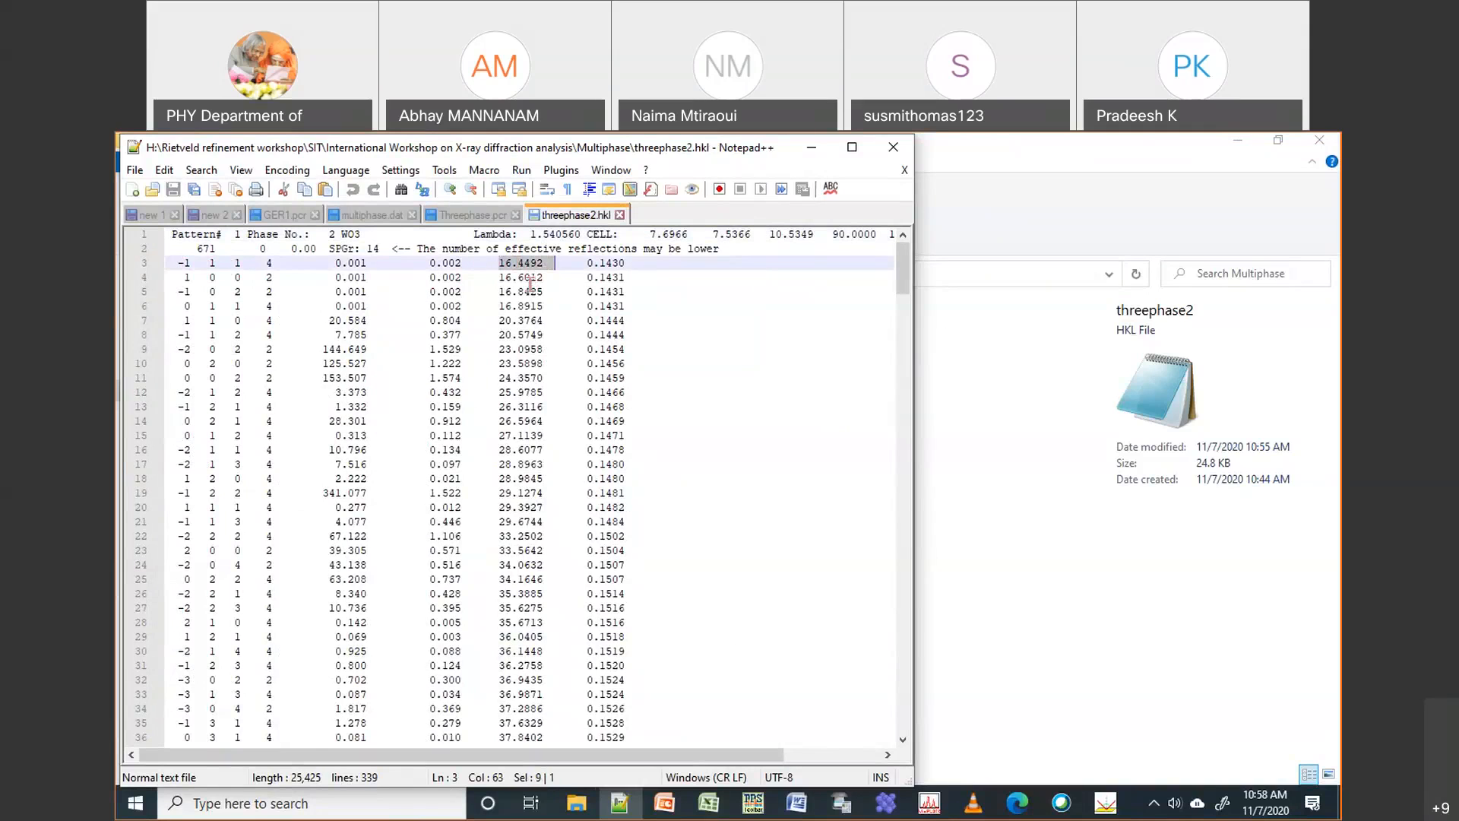
click(620, 216)
click(1164, 407)
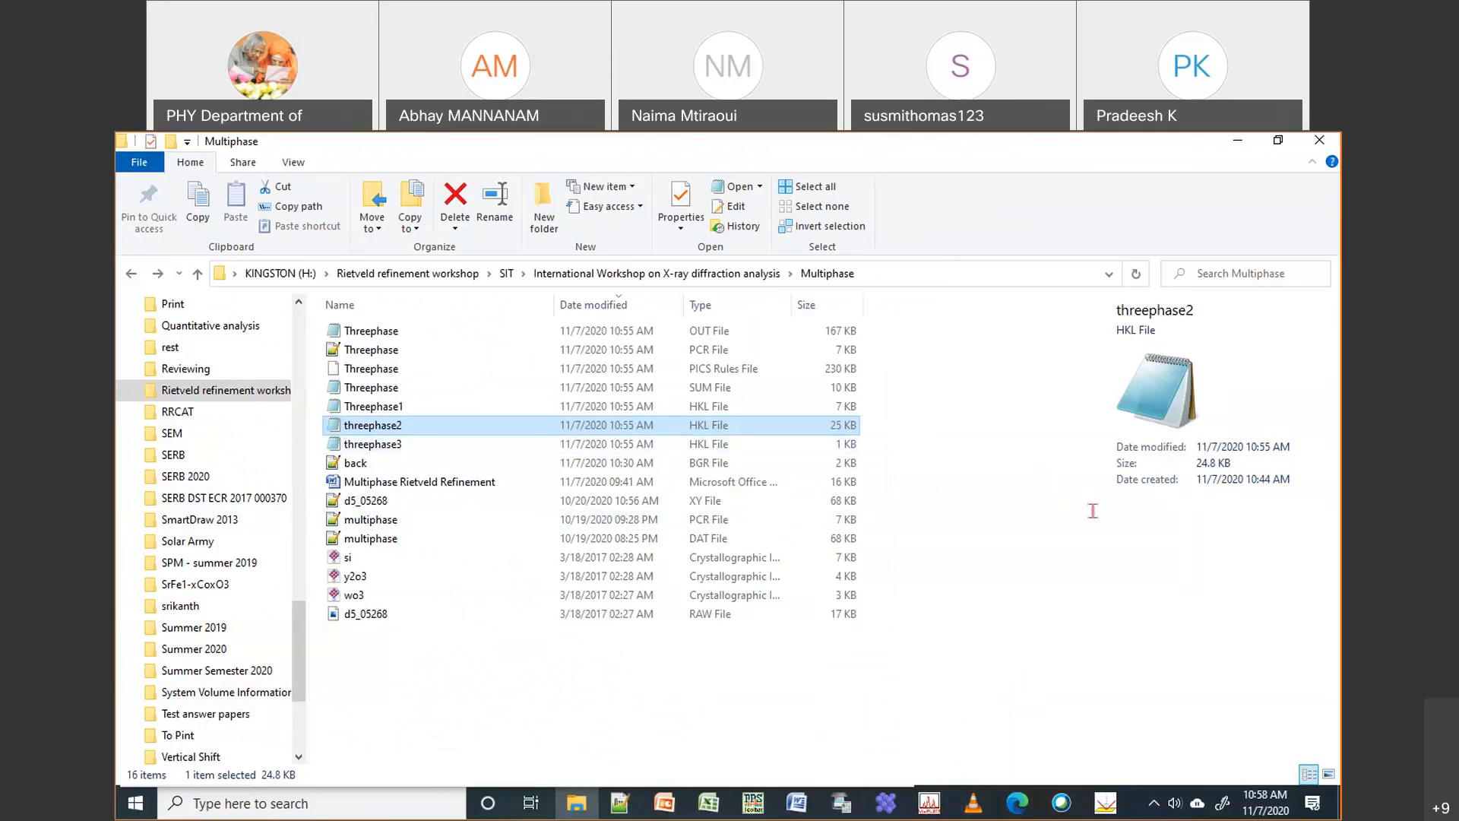
click(1327, 458)
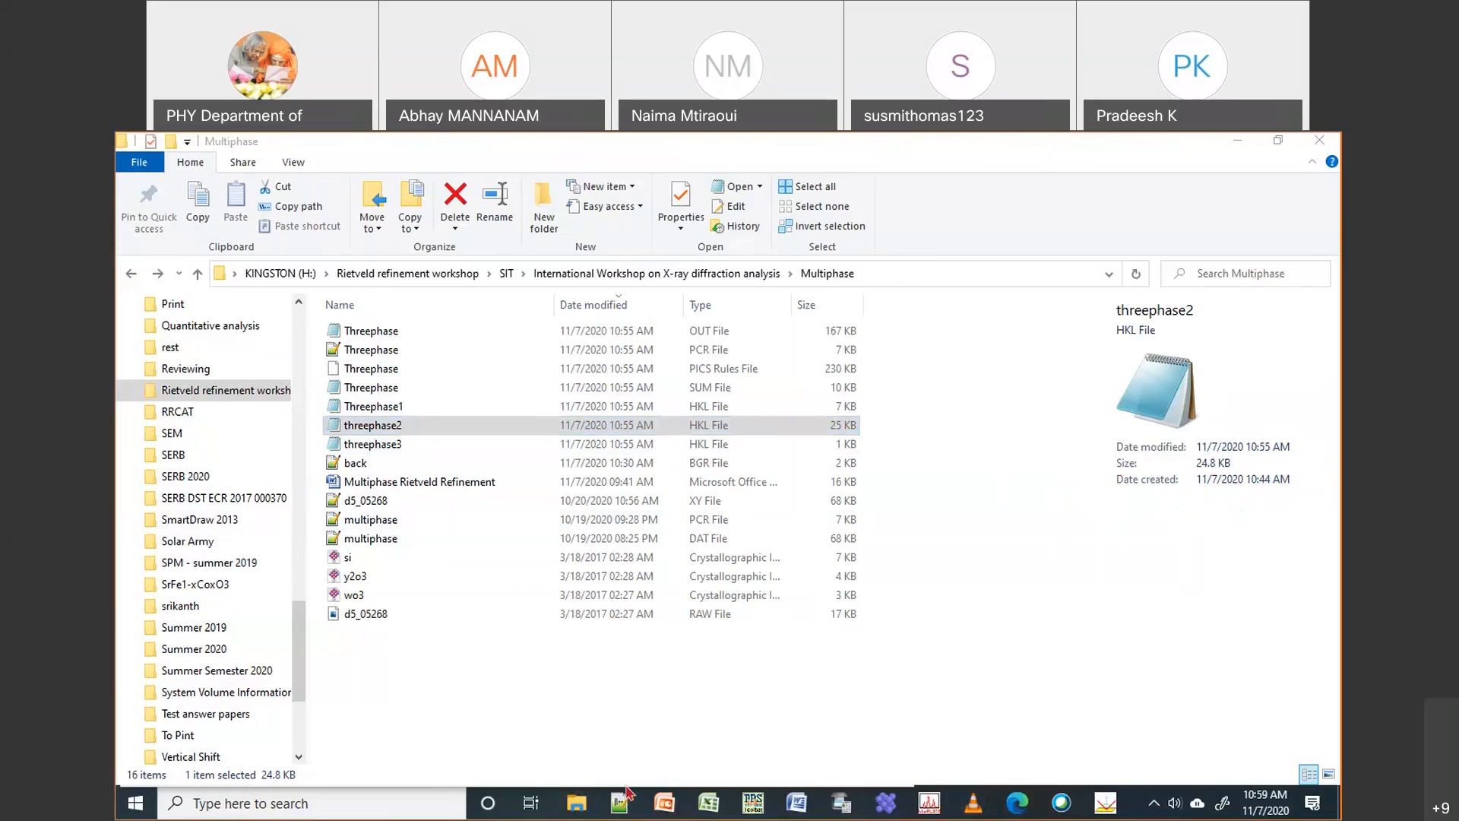
click(631, 808)
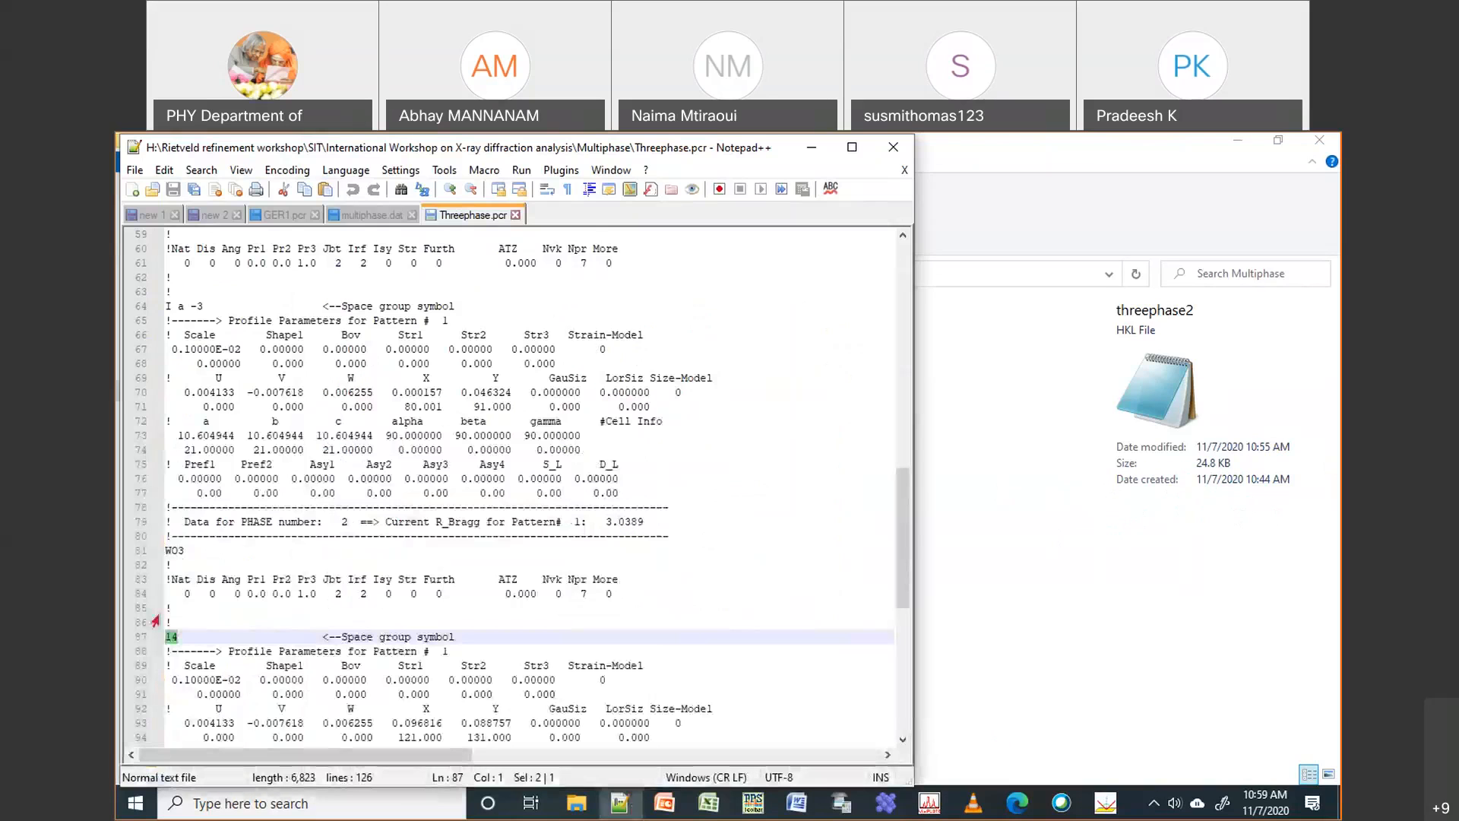
click(249, 563)
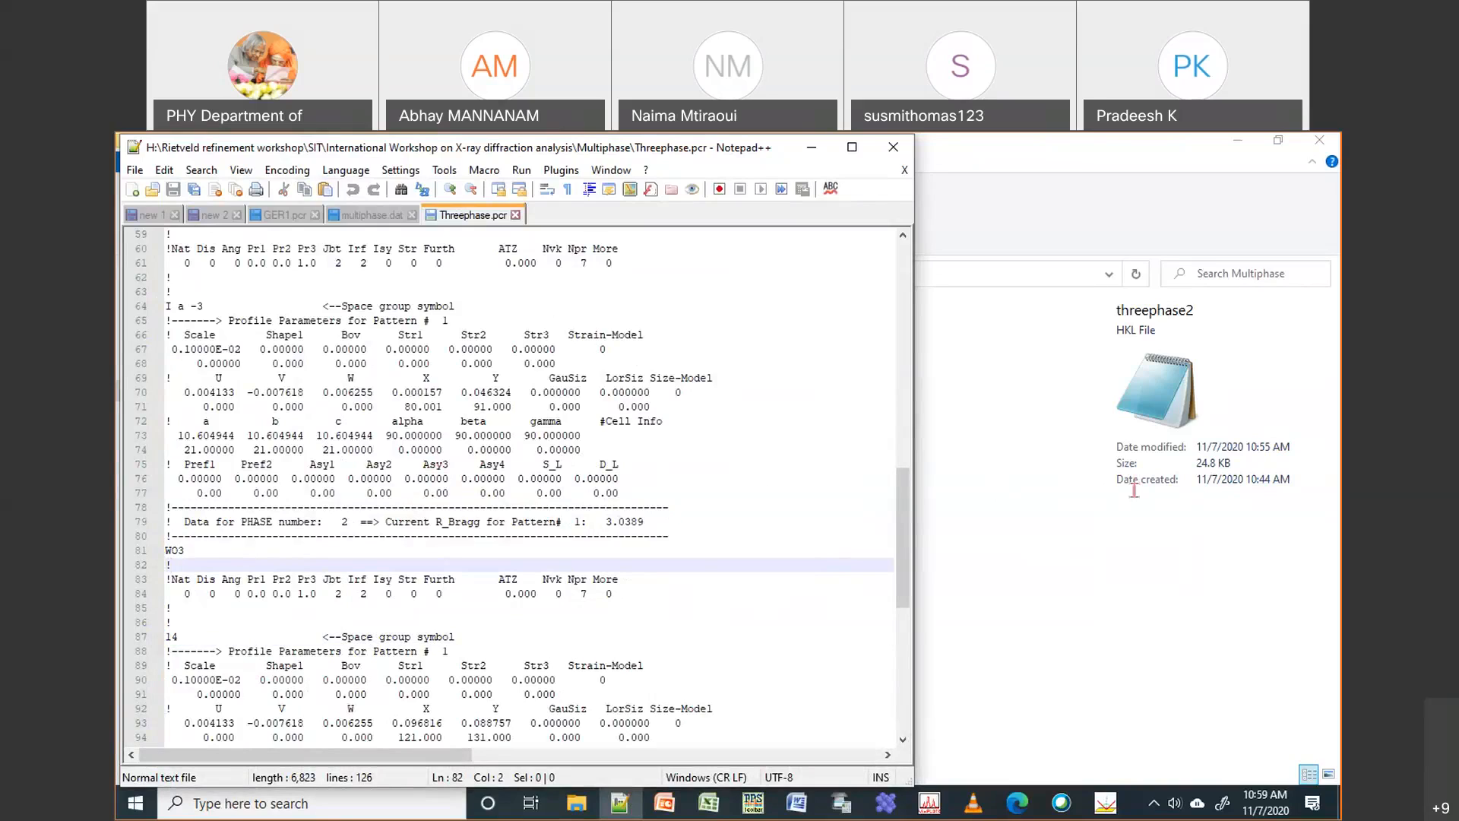
click(1143, 439)
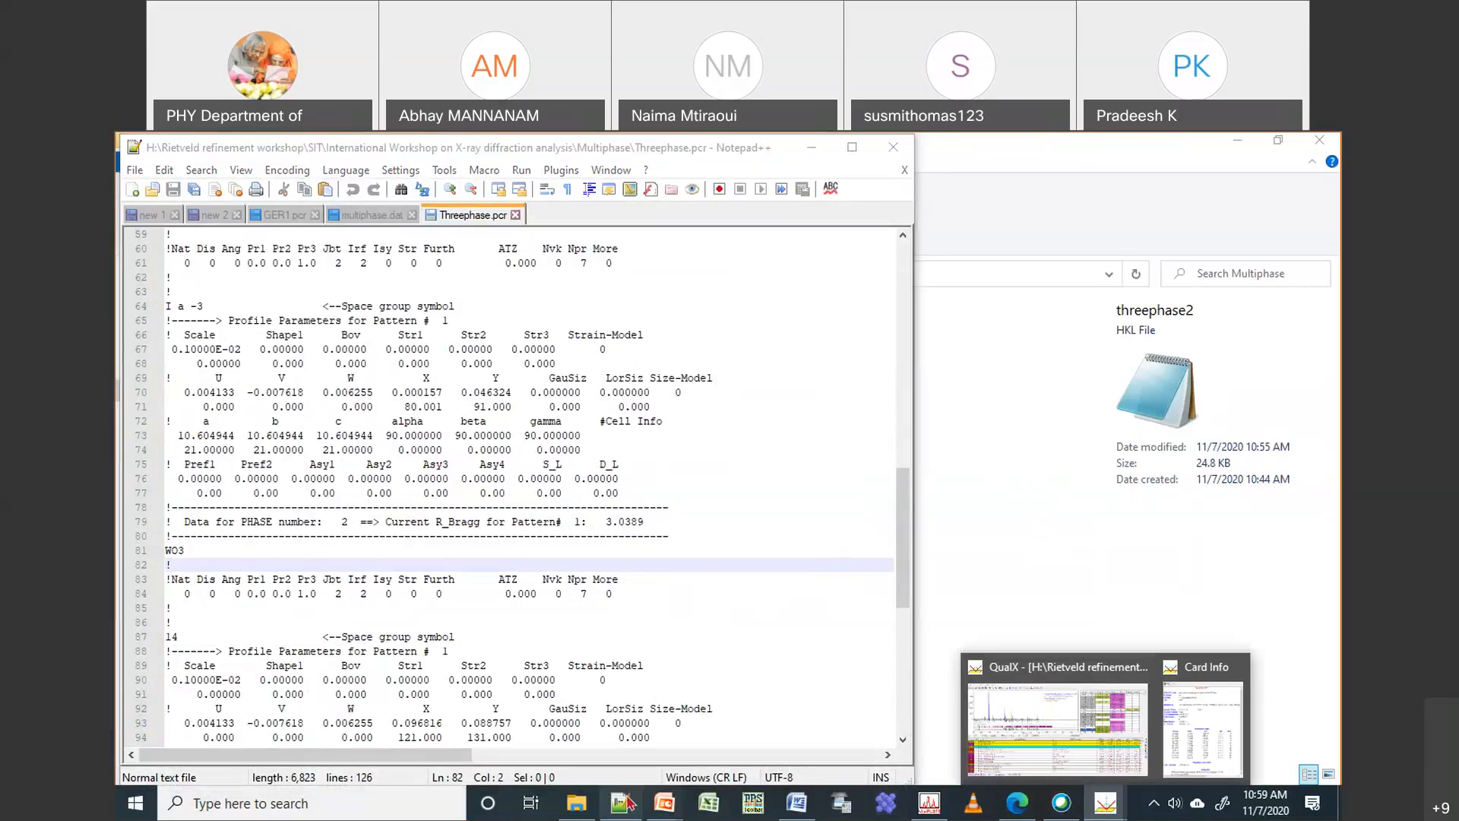
From WinPLOTR, start the PCR editor, load Threephase.pcr and open its phase information
click(930, 805)
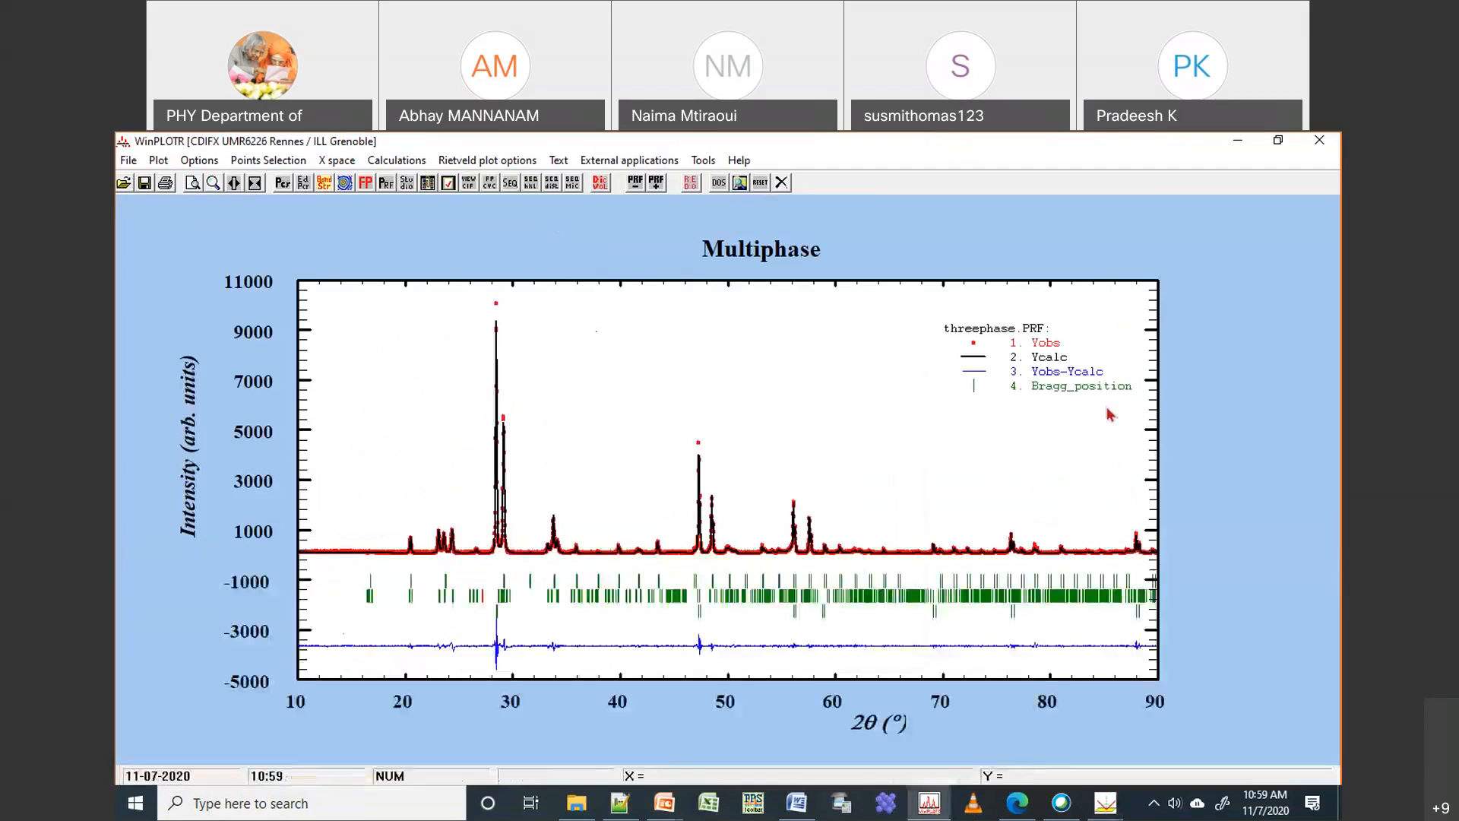
click(308, 186)
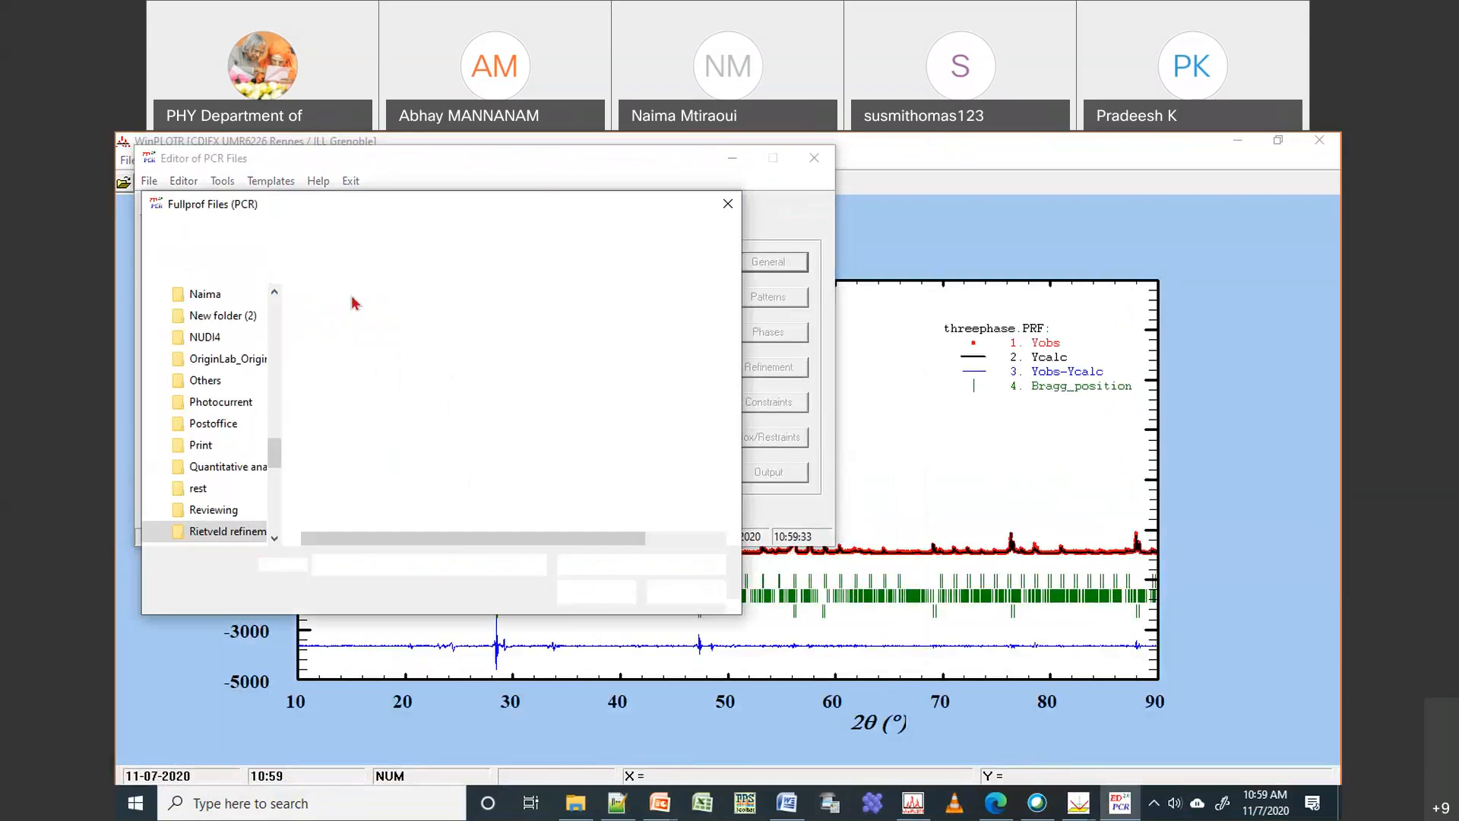
click(362, 343)
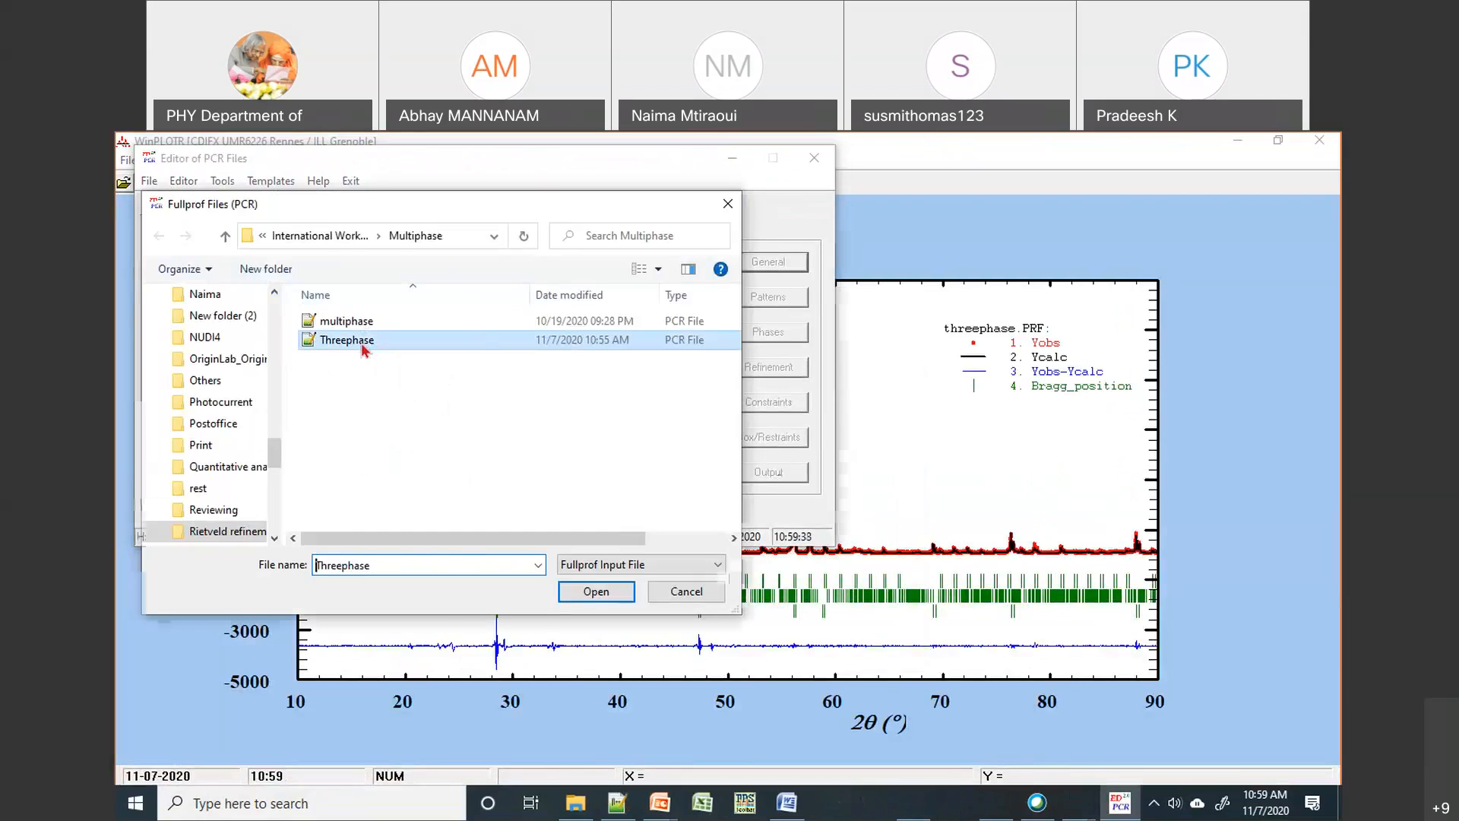
double_click(361, 342)
click(782, 330)
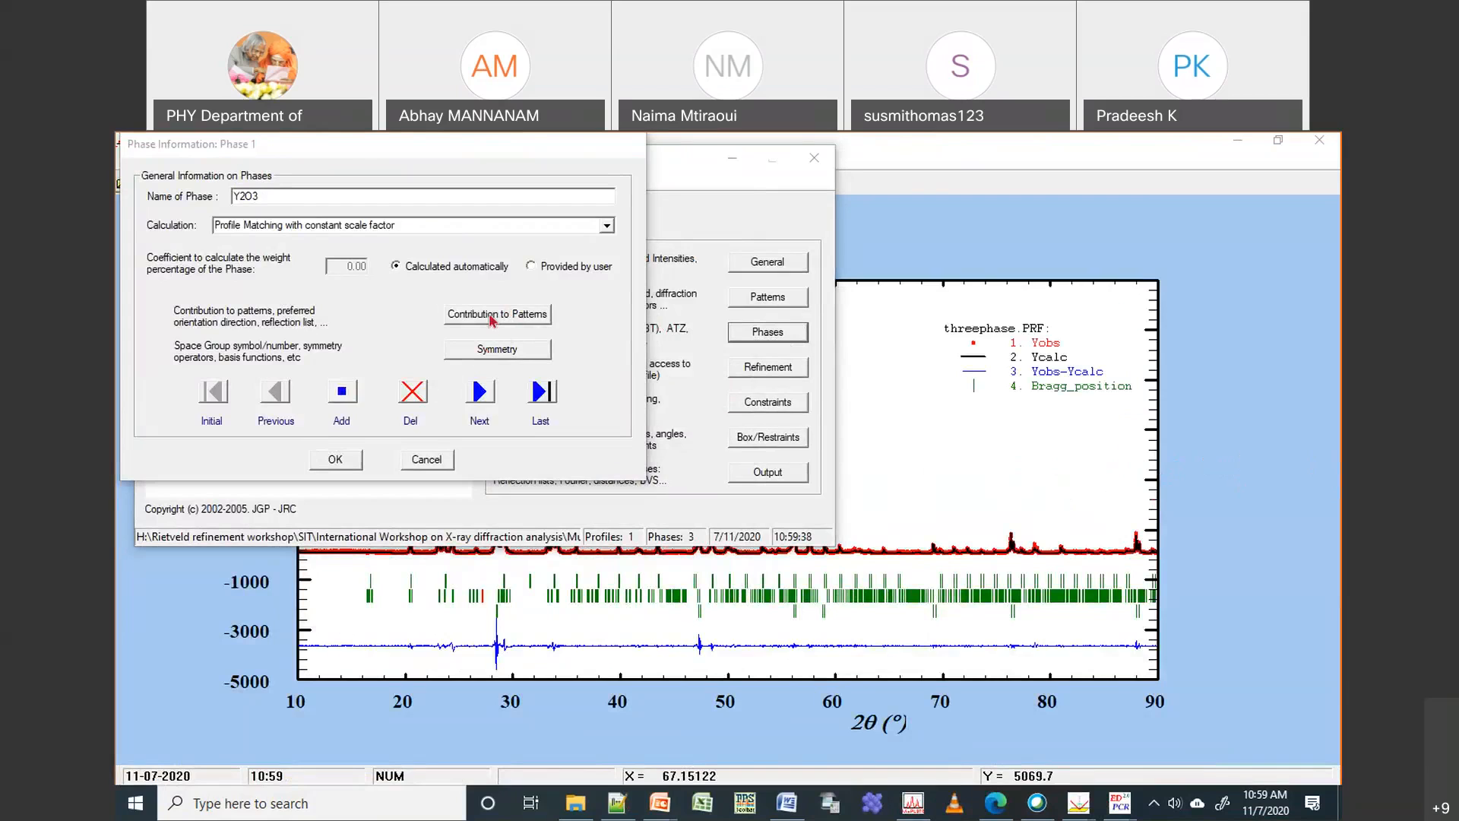
Review the calculation types offered for the Y2O3 phase and keep Profile Matching with constant scale factor
click(607, 226)
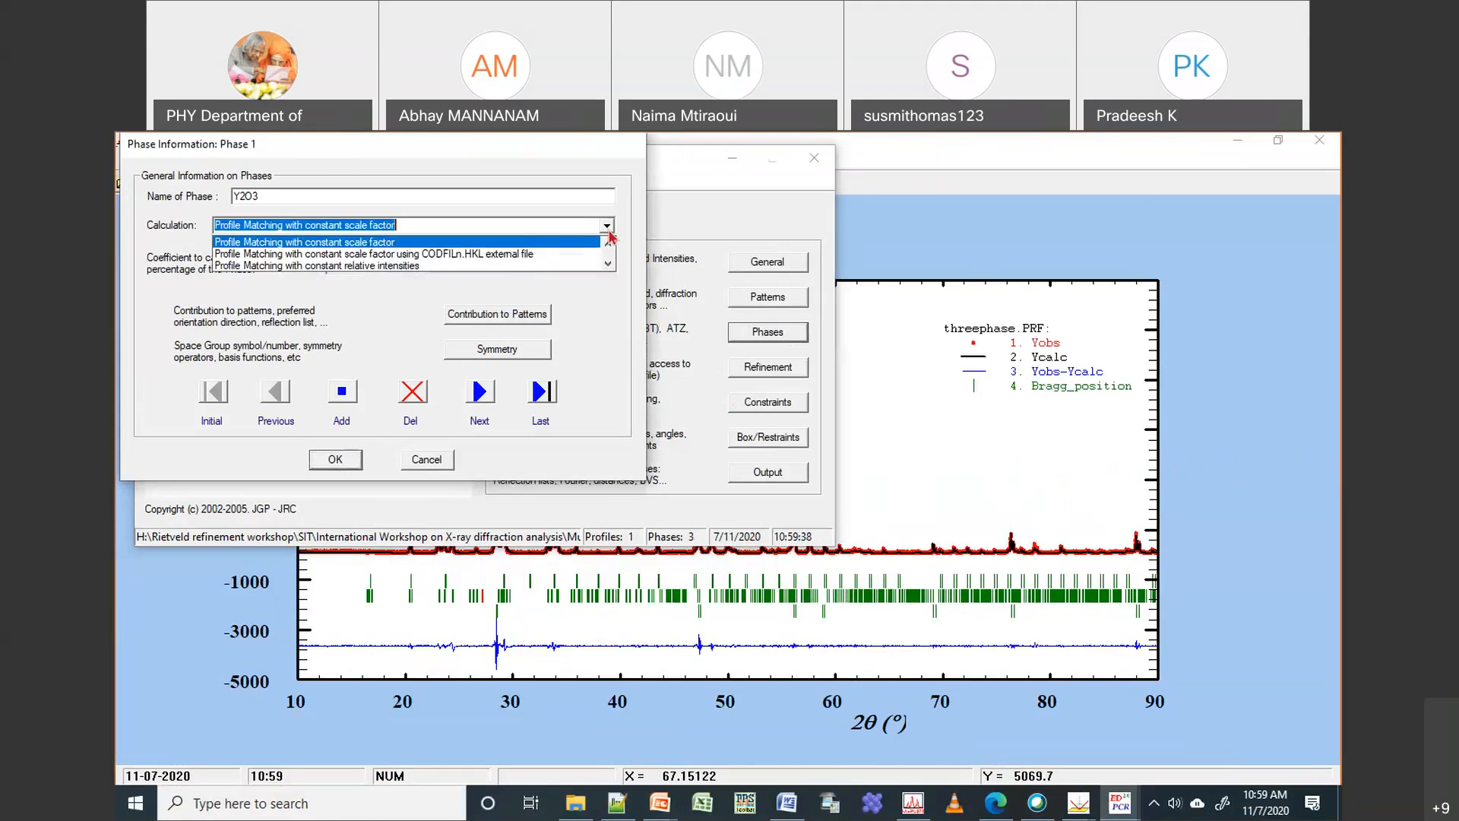
scroll(609, 245, up, 1)
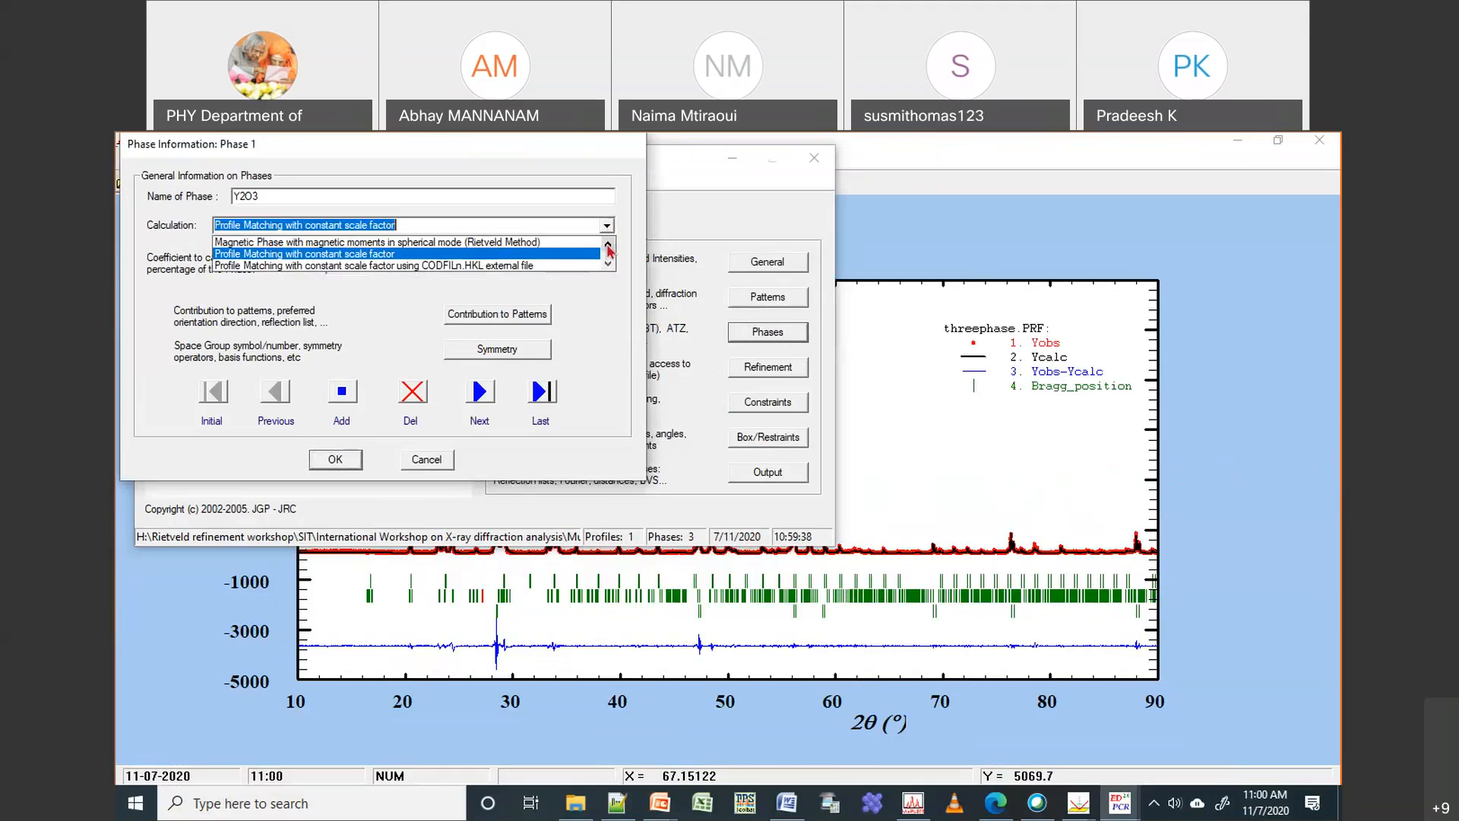
click(608, 264)
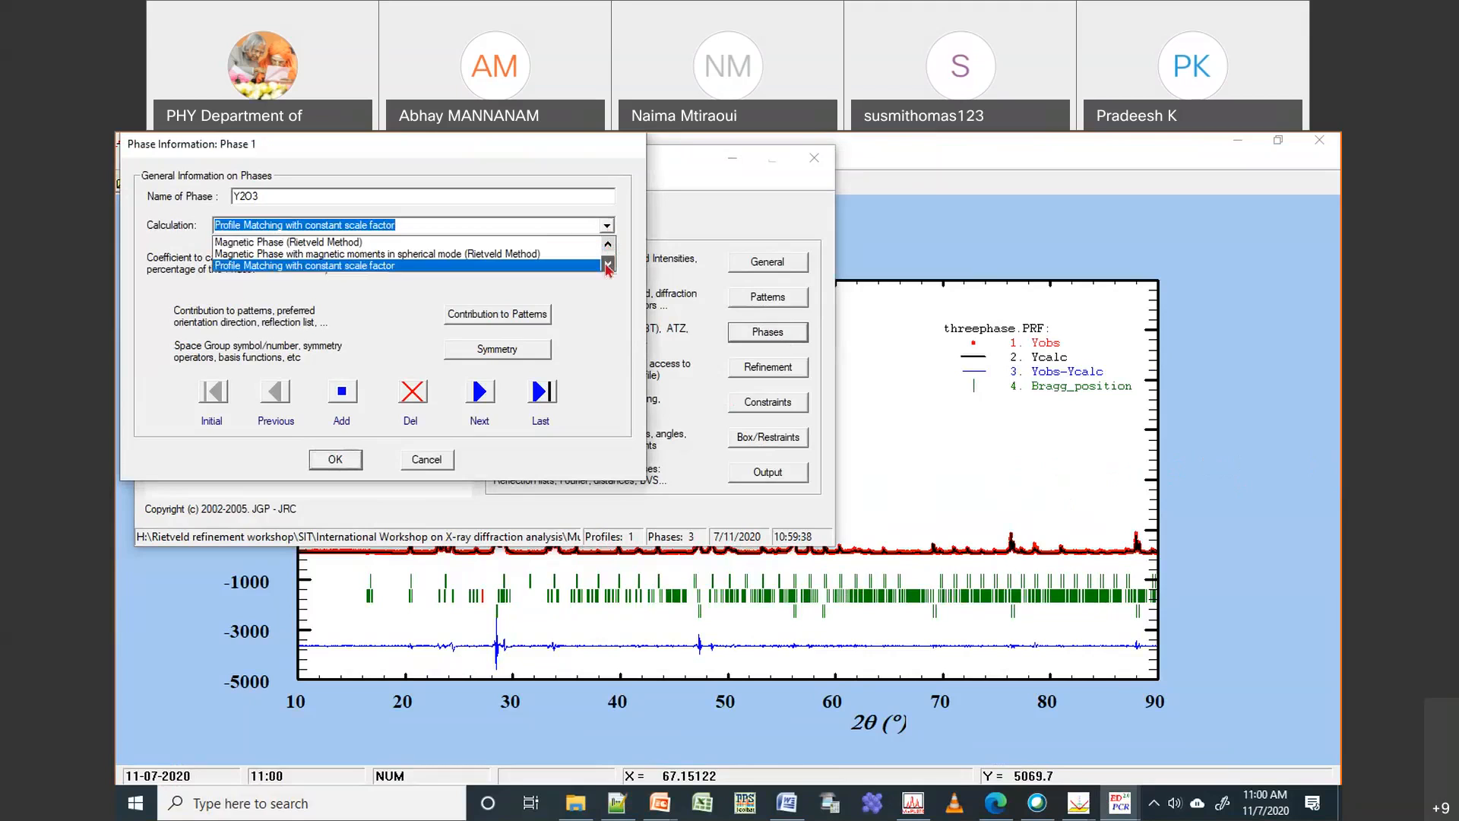
click(608, 265)
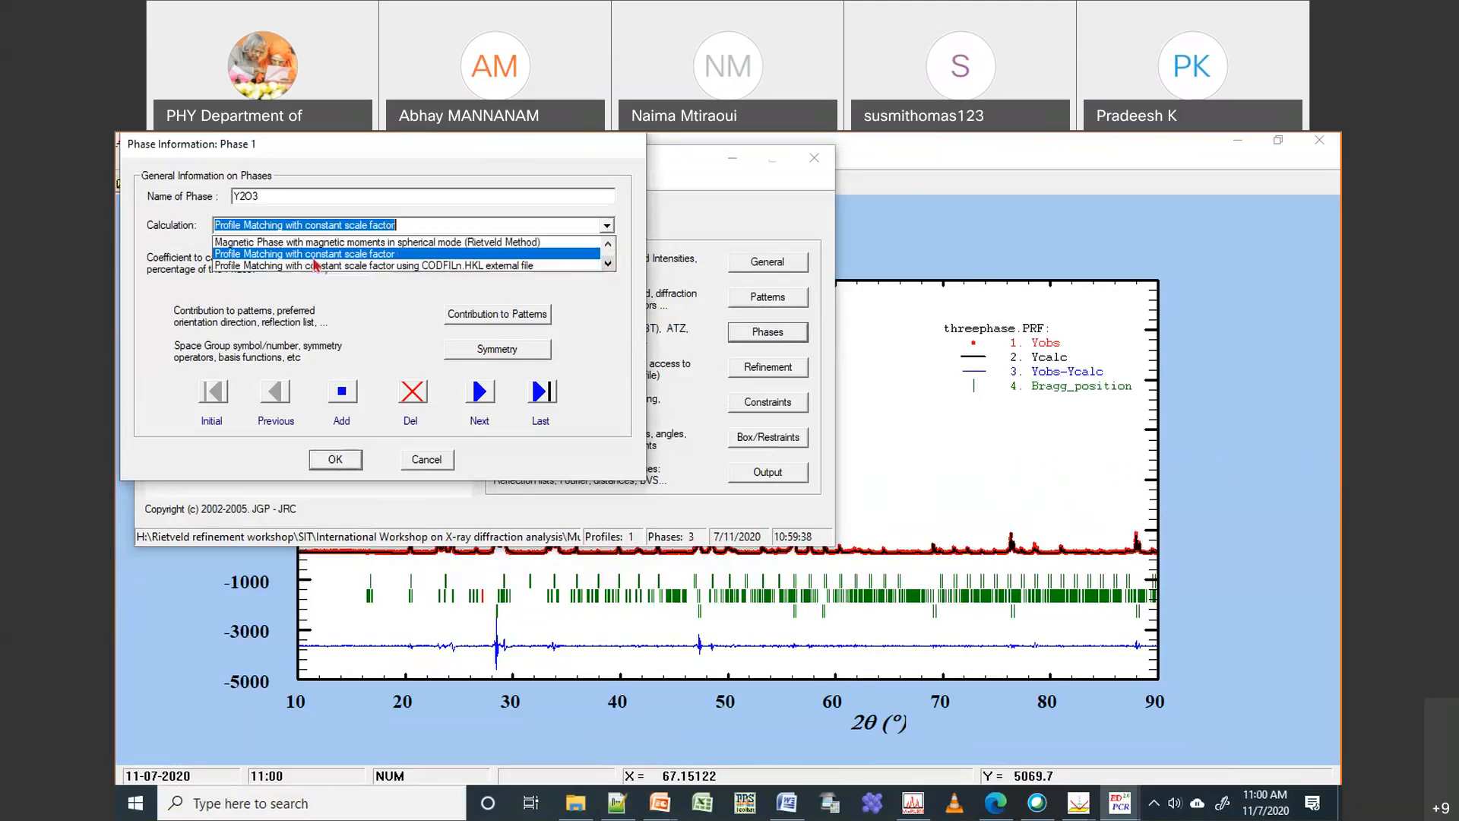
click(268, 255)
click(1330, 555)
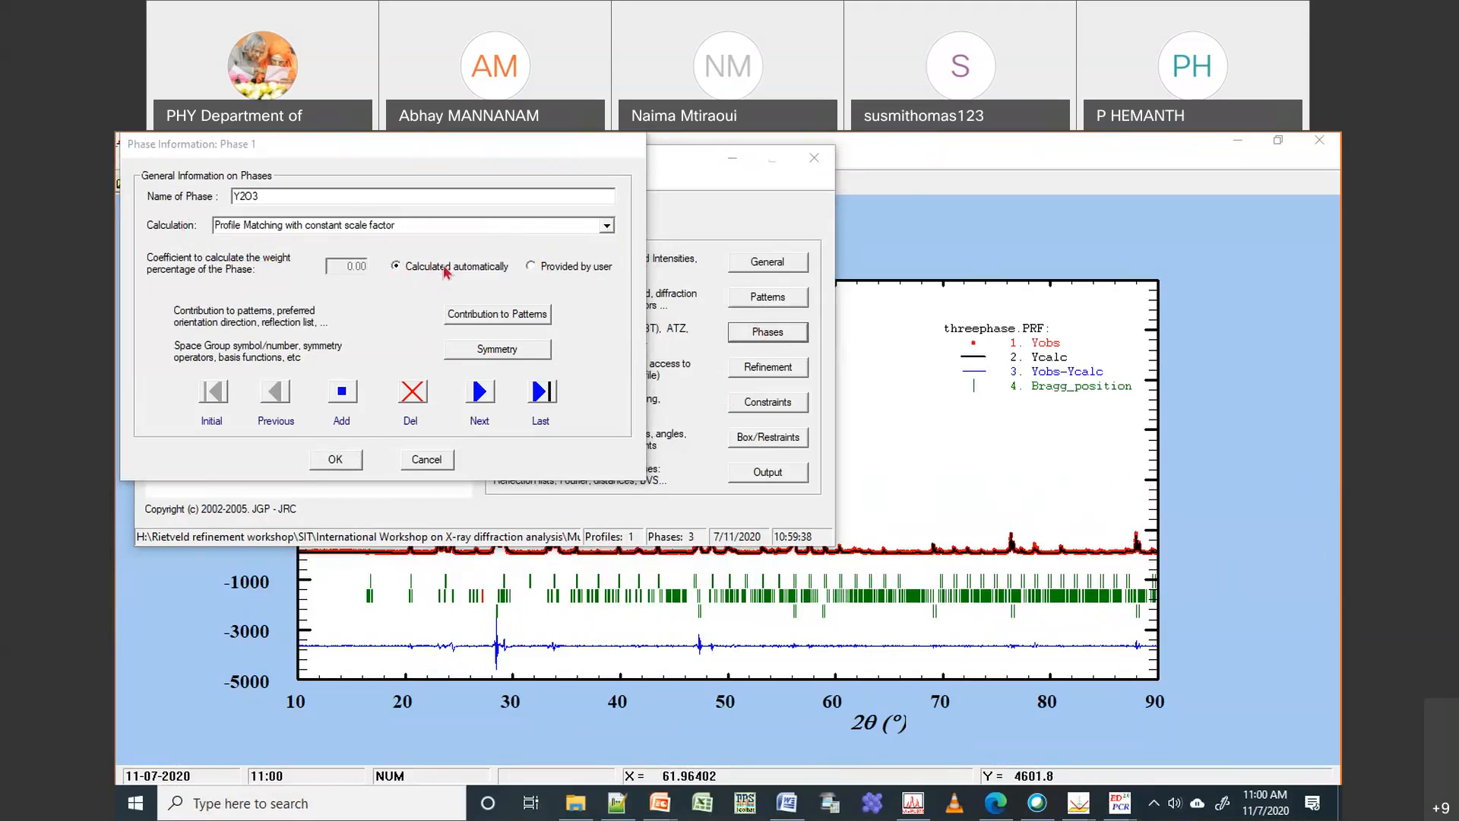
Switch the Y2O3 weight-percentage coefficient to Provided by user, check the phase quantities in QualX after closing the Si card, and return to the phase information
click(534, 269)
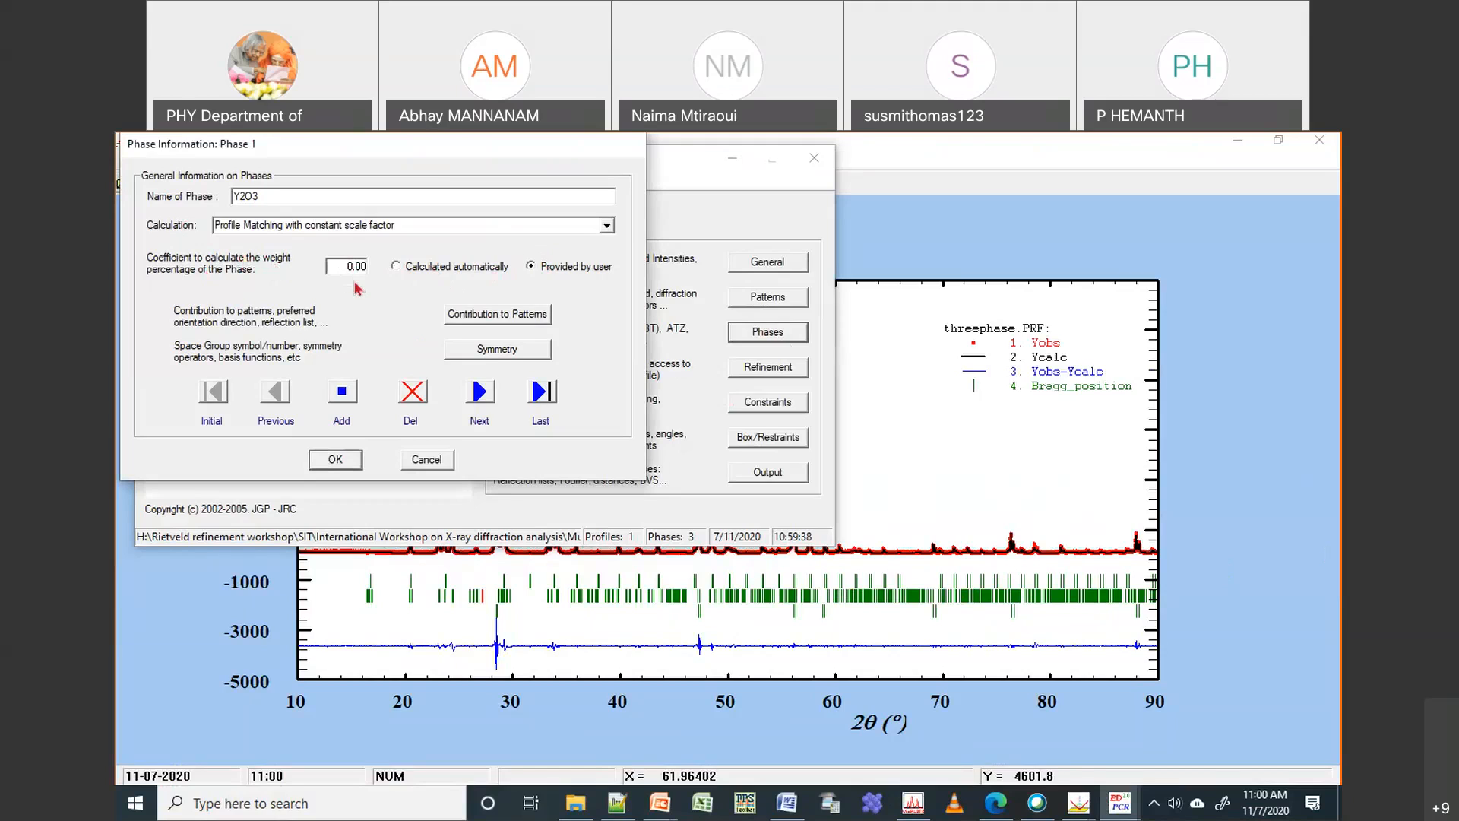
mouse_move(1092, 814)
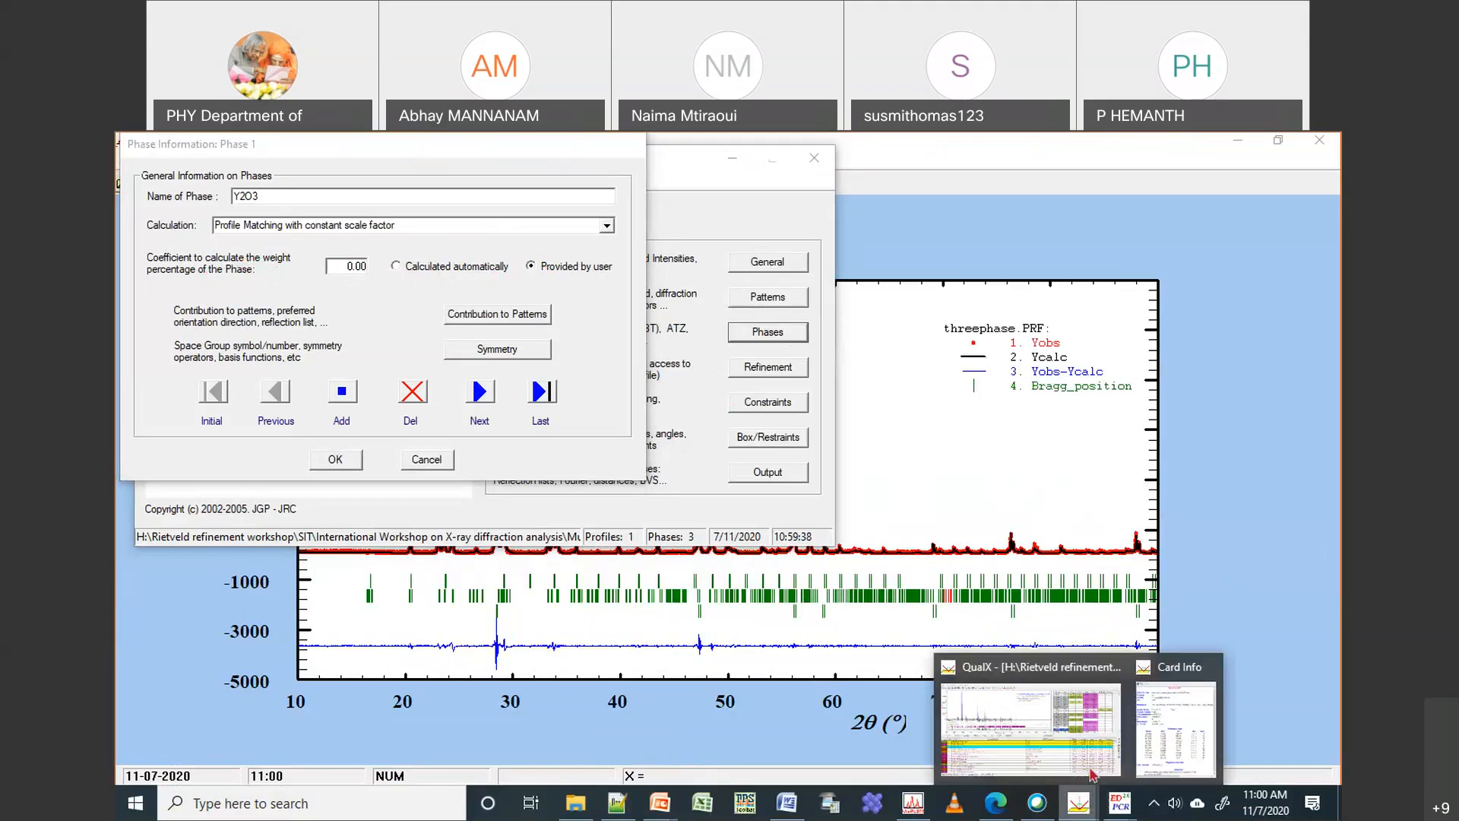
click(1092, 775)
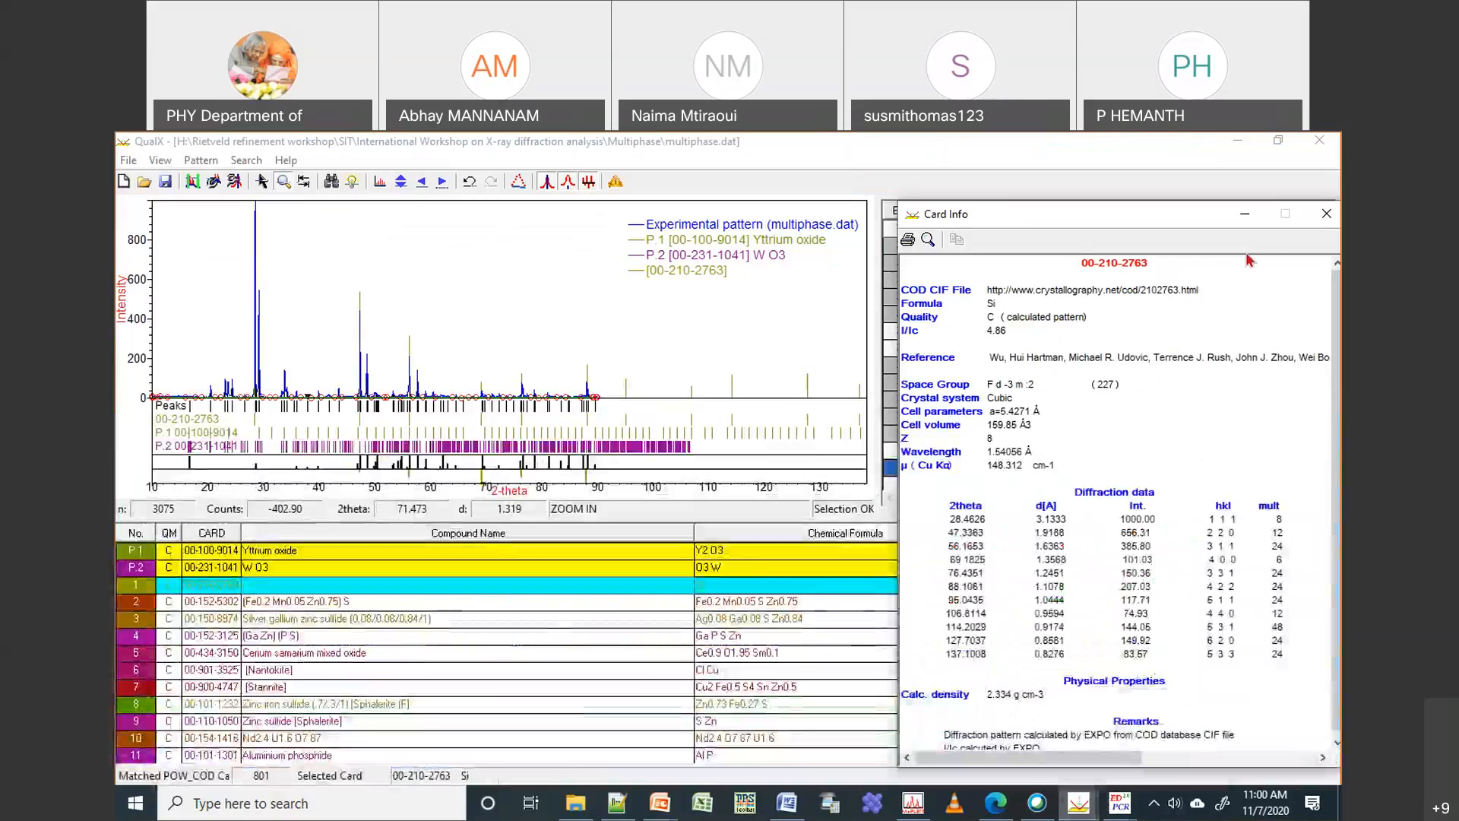
click(1326, 215)
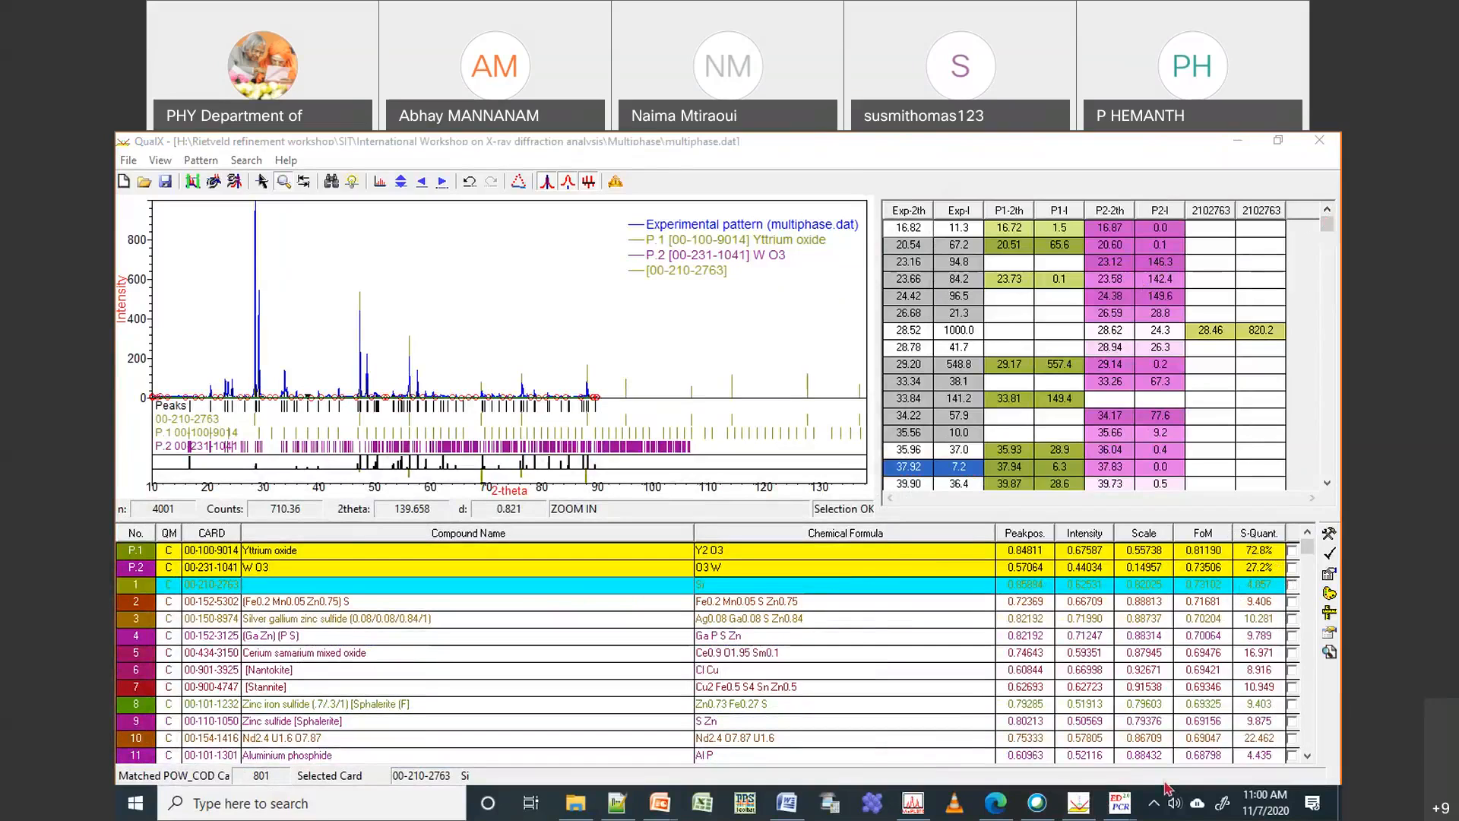
mouse_move(1135, 805)
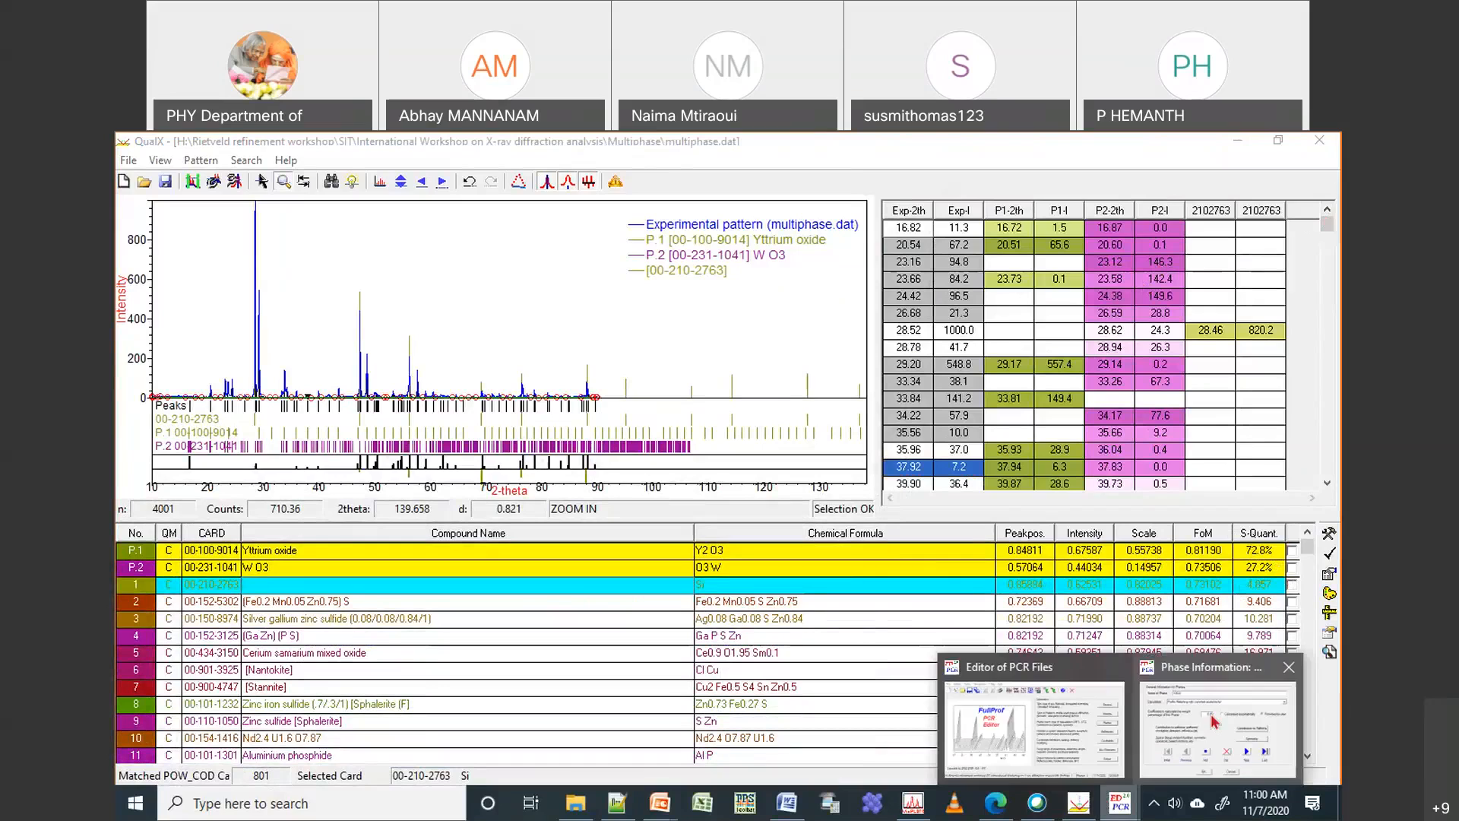
click(1212, 719)
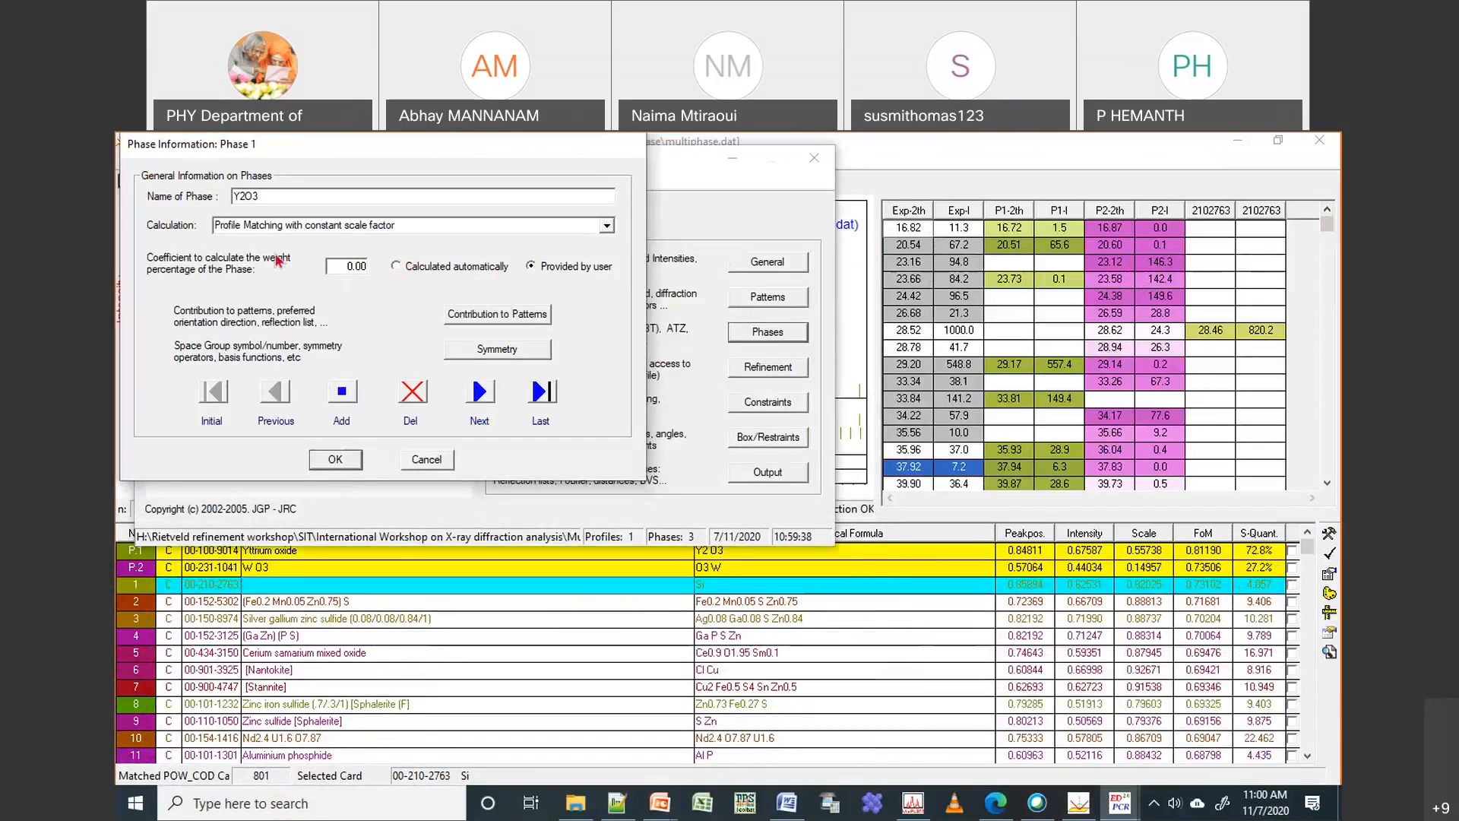
Compare the automatic and user-provided weight coefficient options for Y2O3, keep Calculated automatically, save Threephase.pcr and close the PCR editor
click(398, 267)
drag(401, 146, 440, 247)
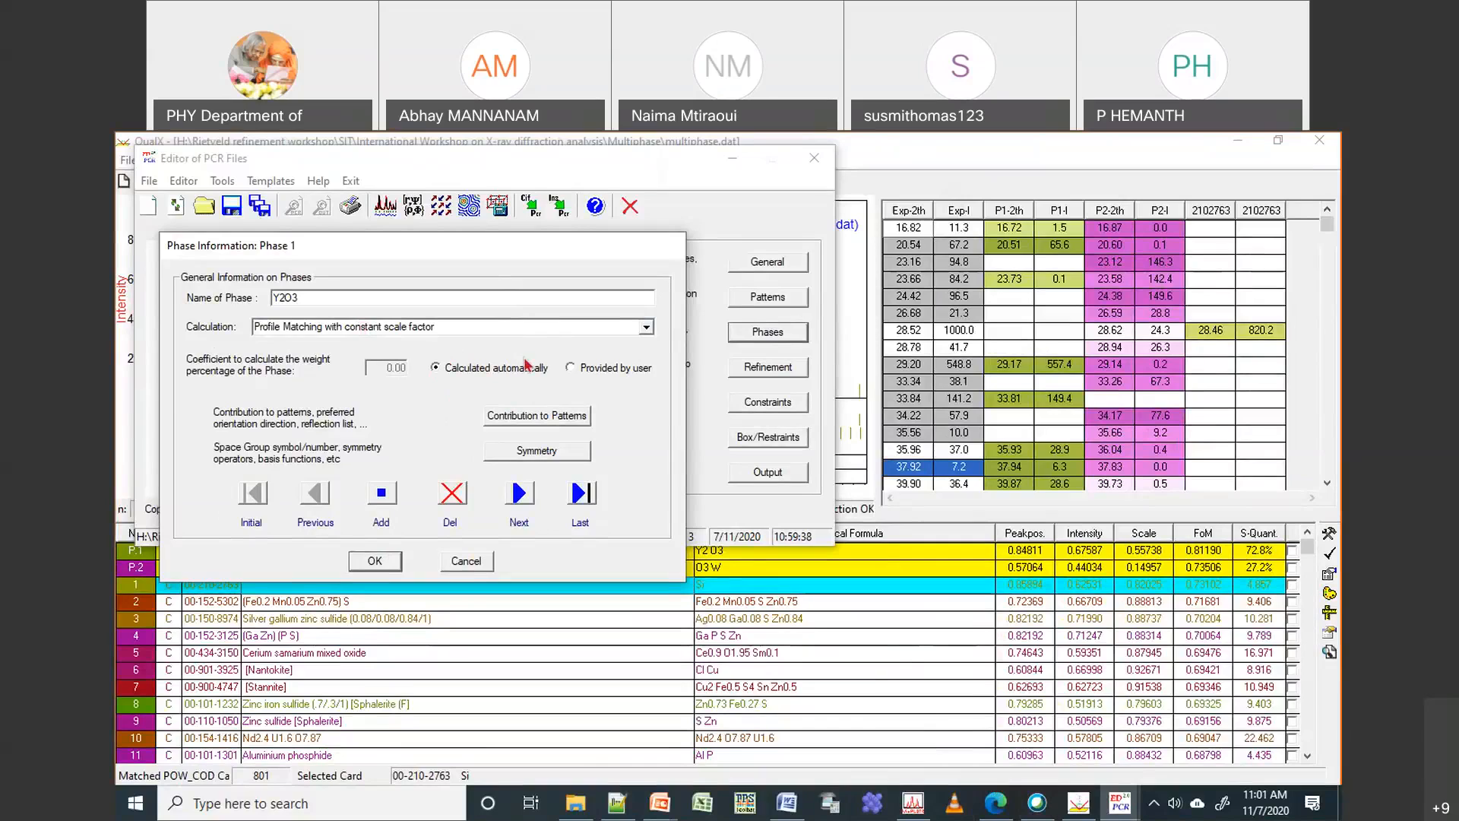
click(572, 367)
drag(390, 367, 386, 367)
click(1289, 411)
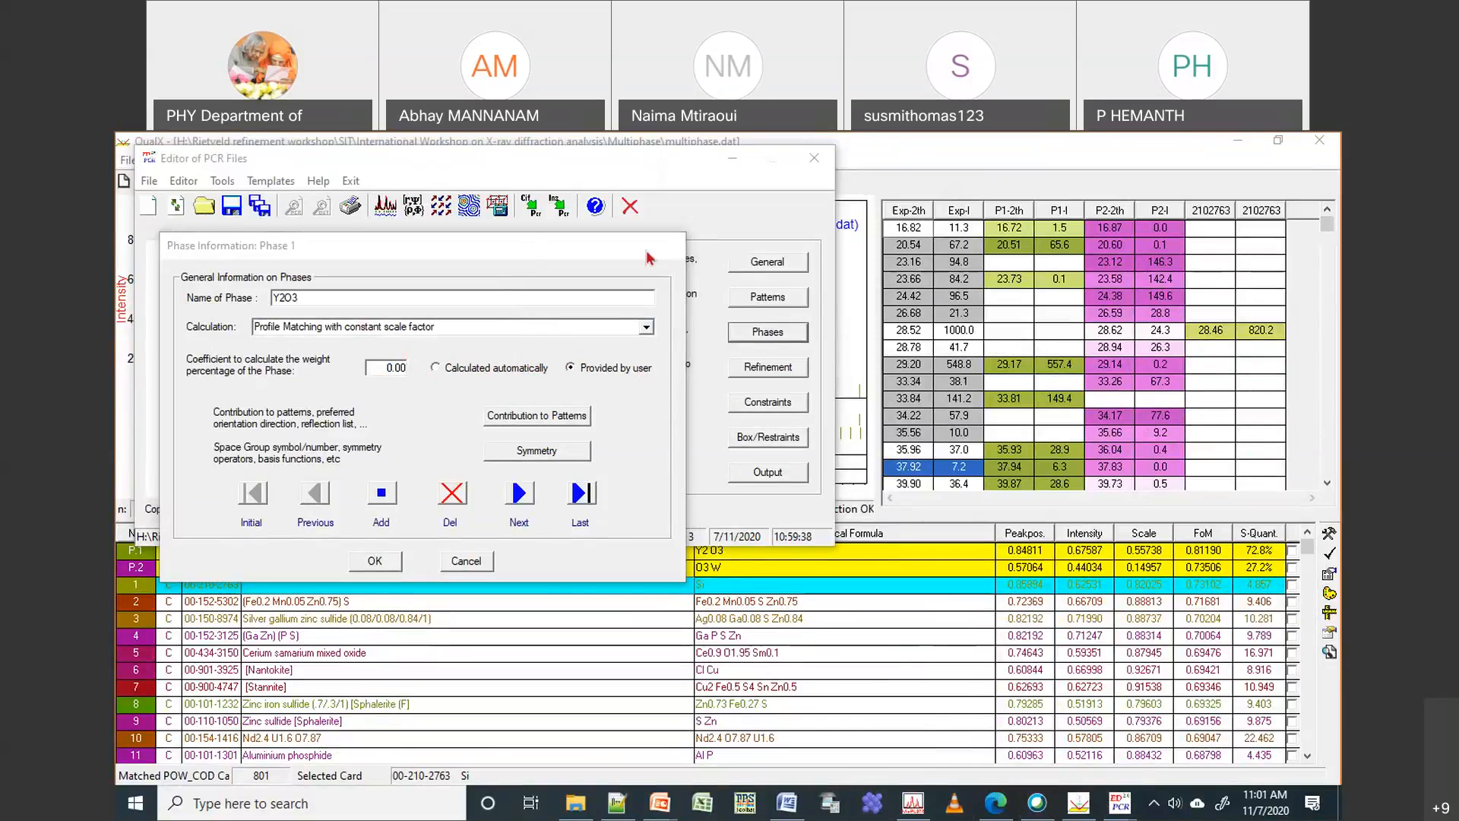
drag(647, 253, 765, 253)
click(558, 366)
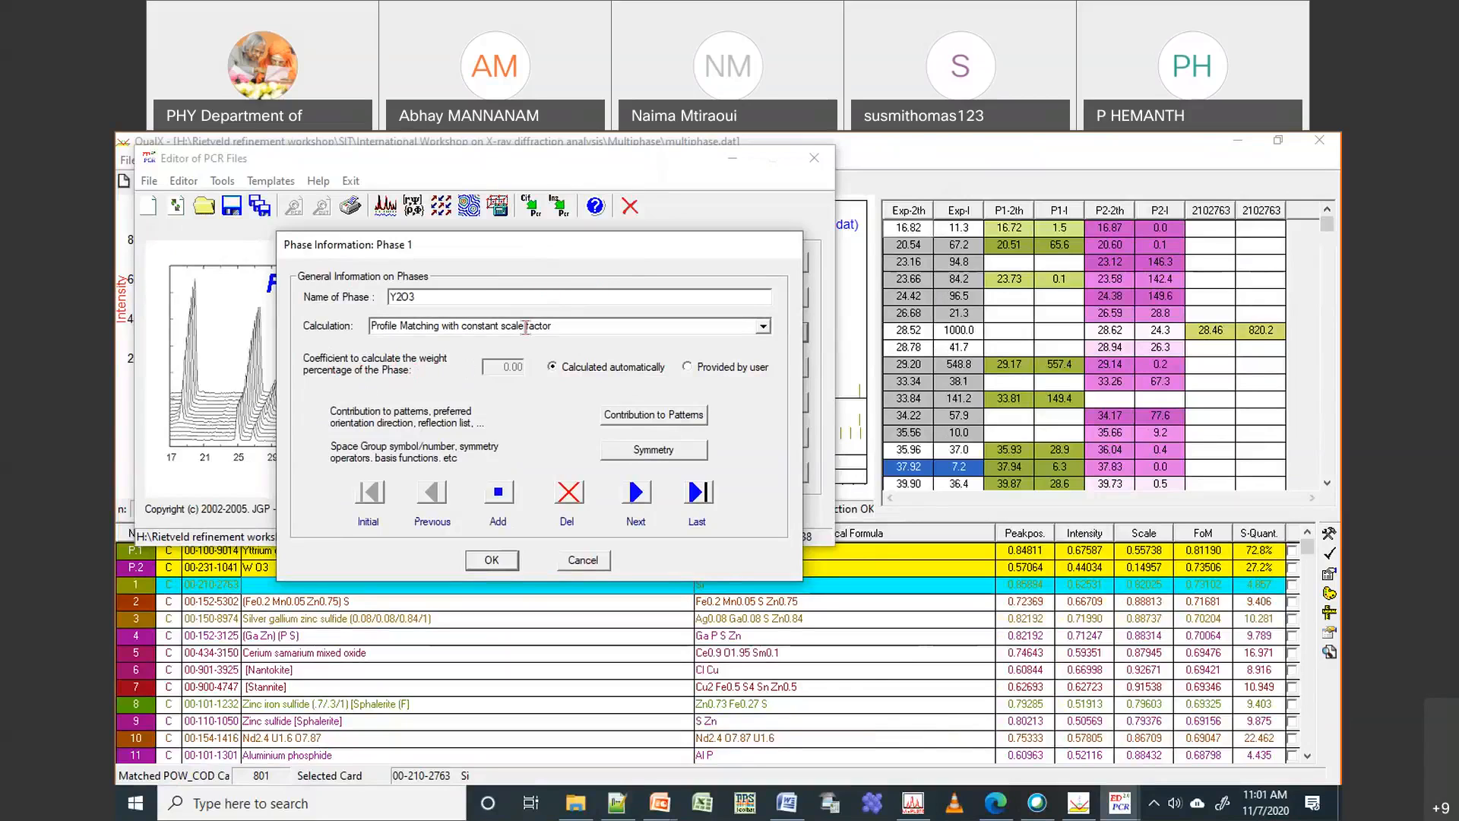
click(707, 373)
click(553, 366)
click(492, 561)
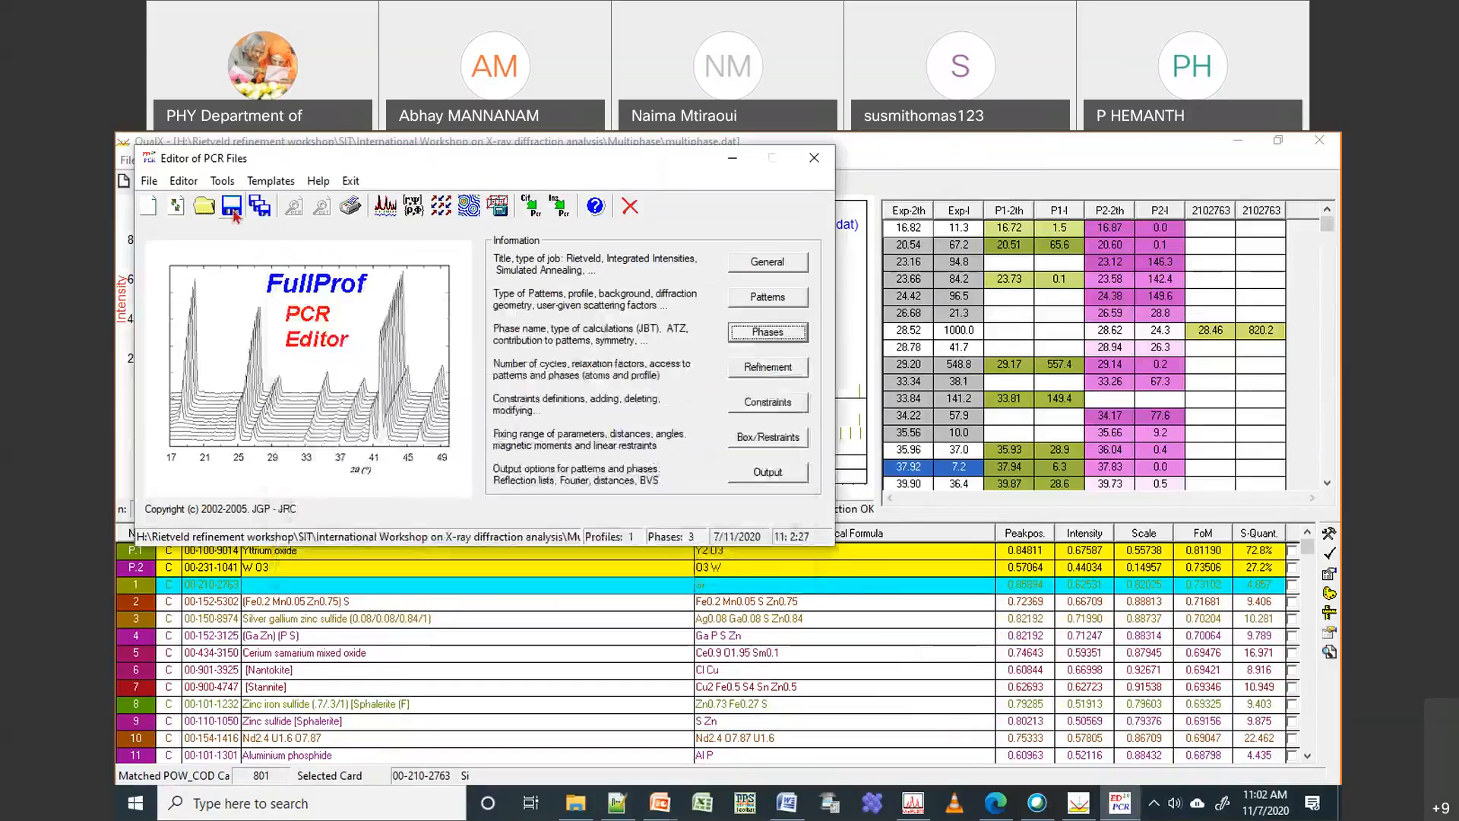
click(814, 159)
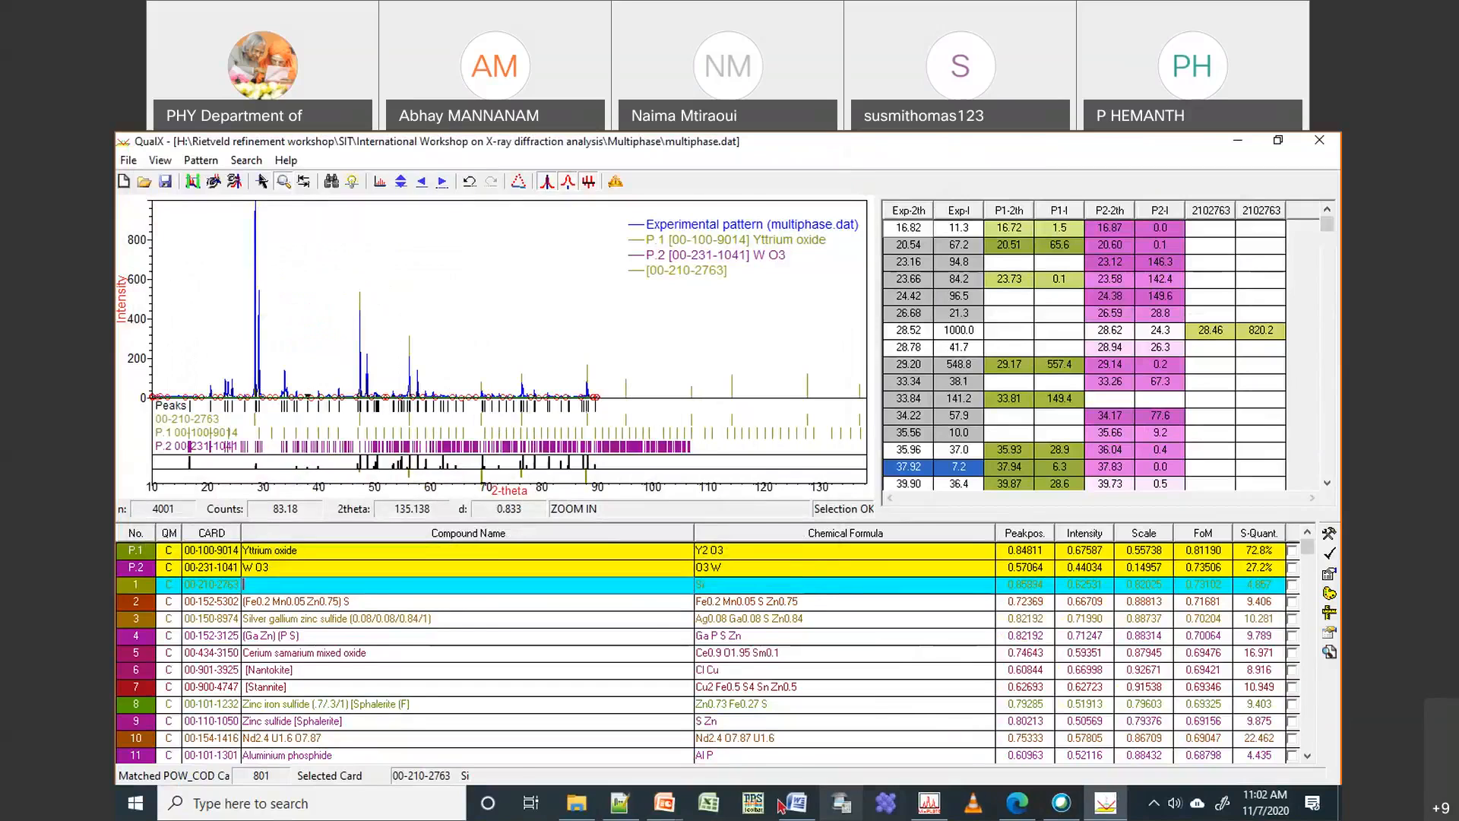
In Notepad++, save a copy of Threephase.pcr in the Multiphase folder as ThreephaseRietveld.pcr with the normal text file type
click(619, 803)
click(779, 548)
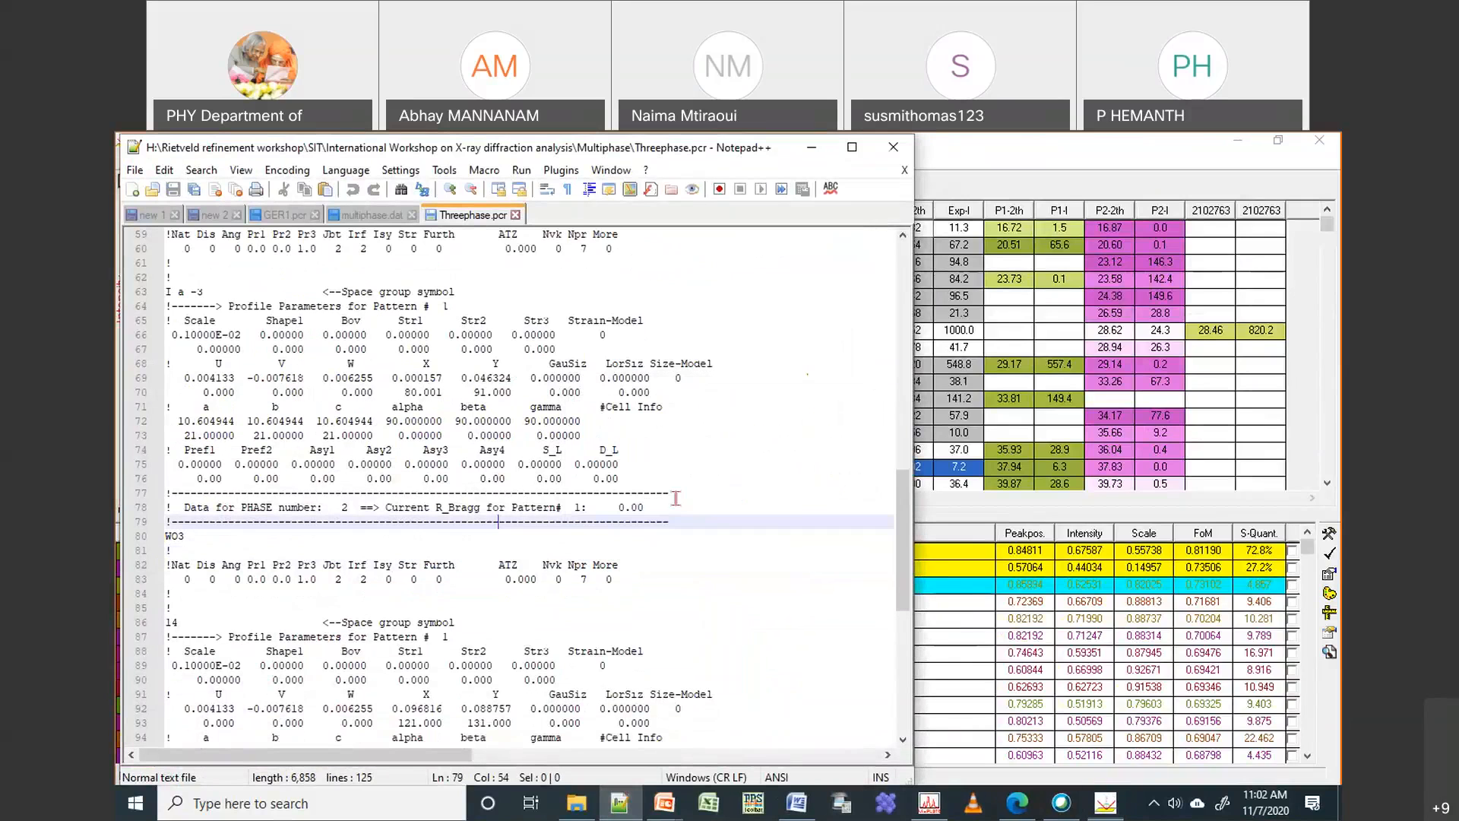
scroll(637, 554, up, 20)
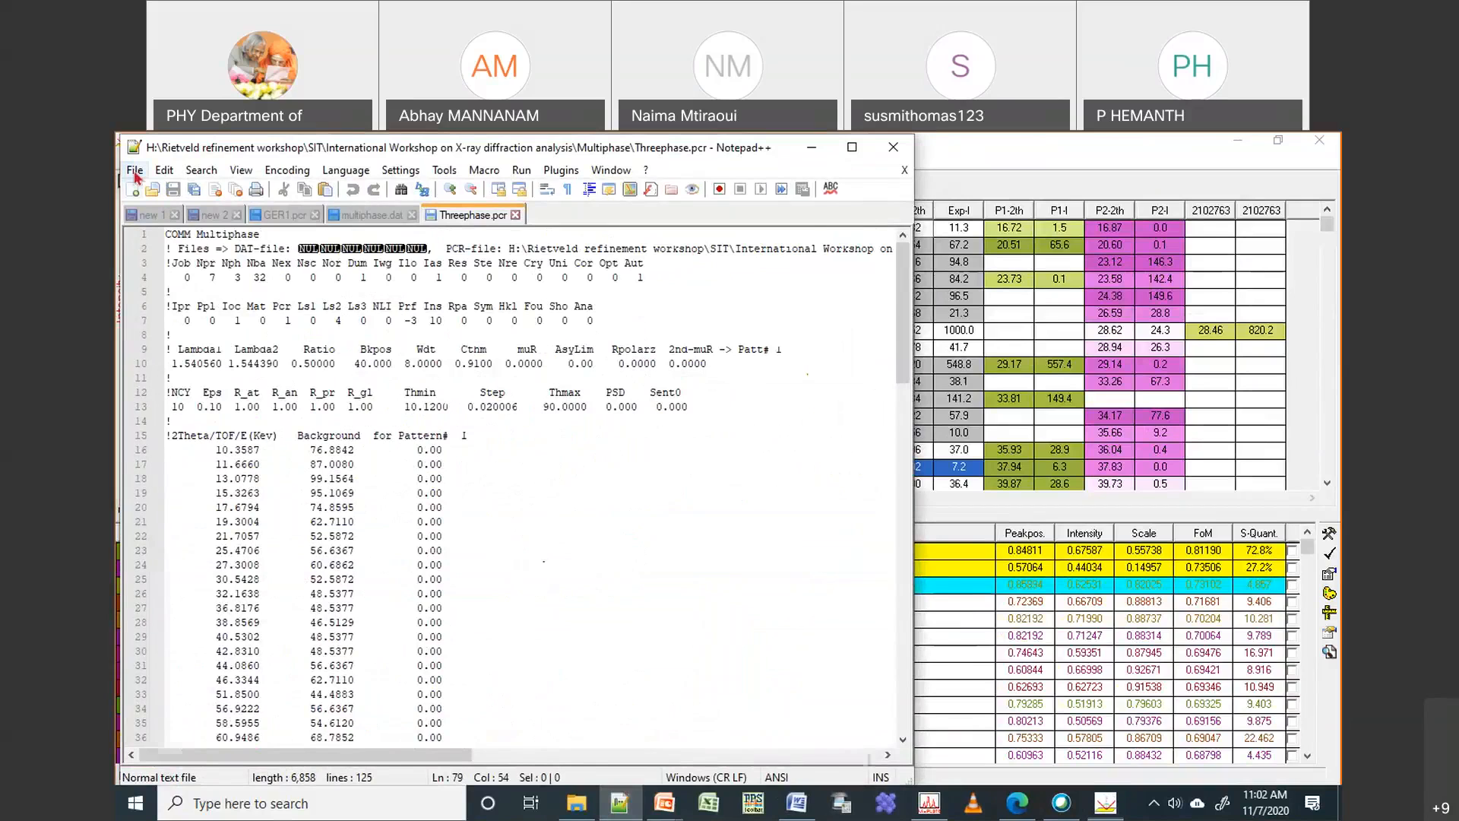
click(135, 171)
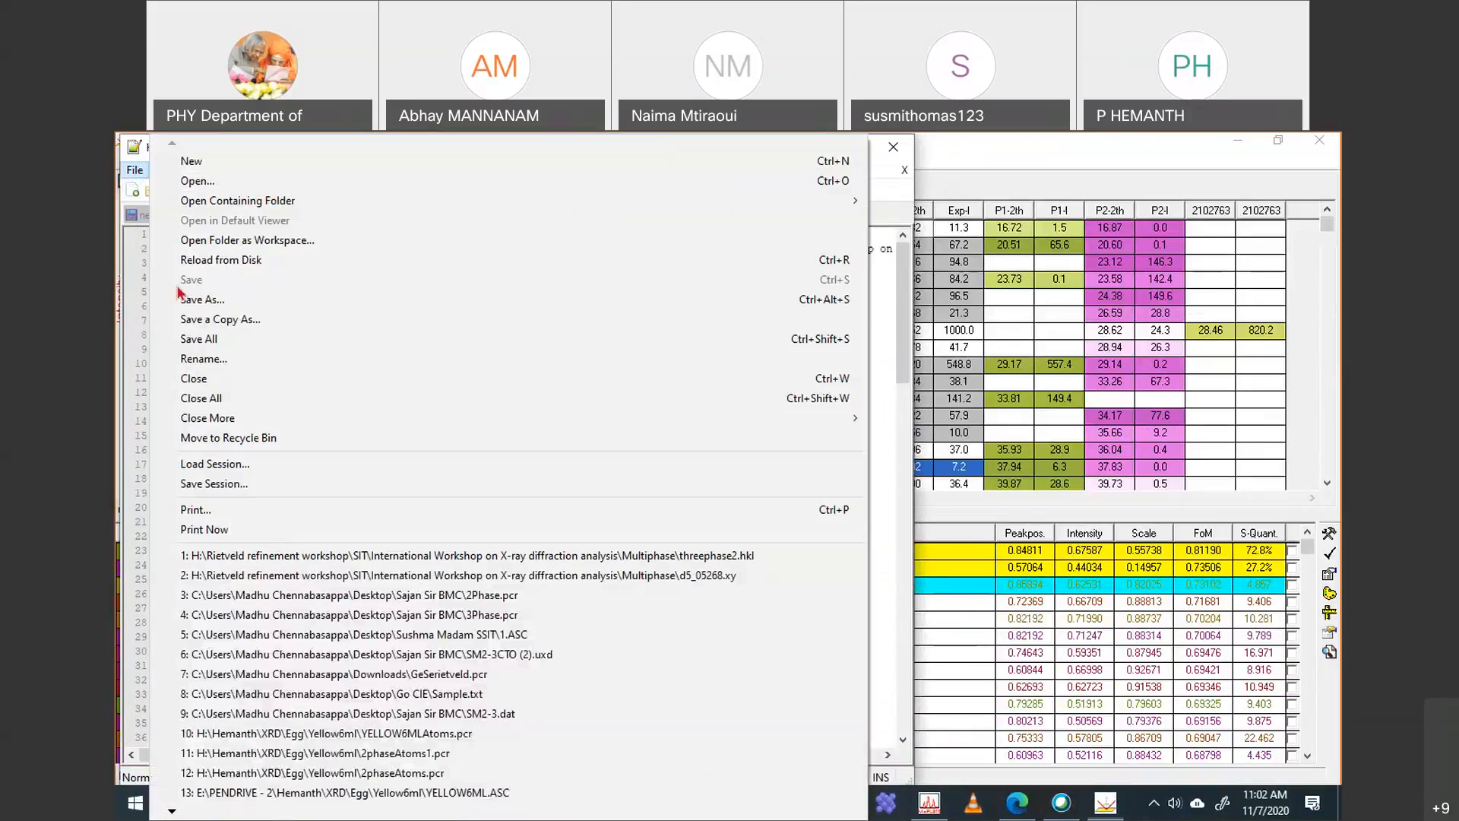
click(241, 301)
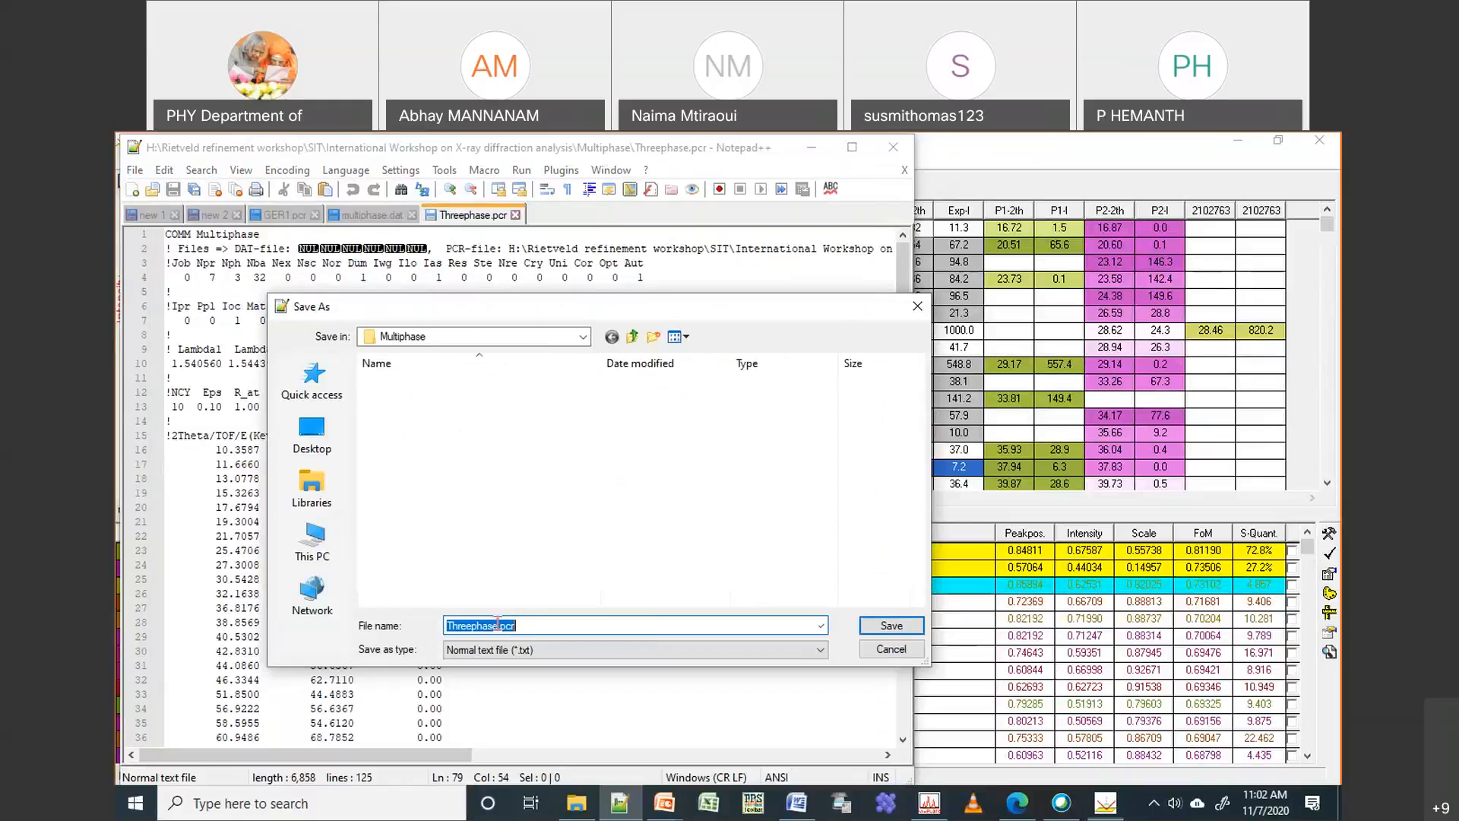
key(Right)
key(Left)
key(Left)
key(Left)
key(Left)
text(Rie)
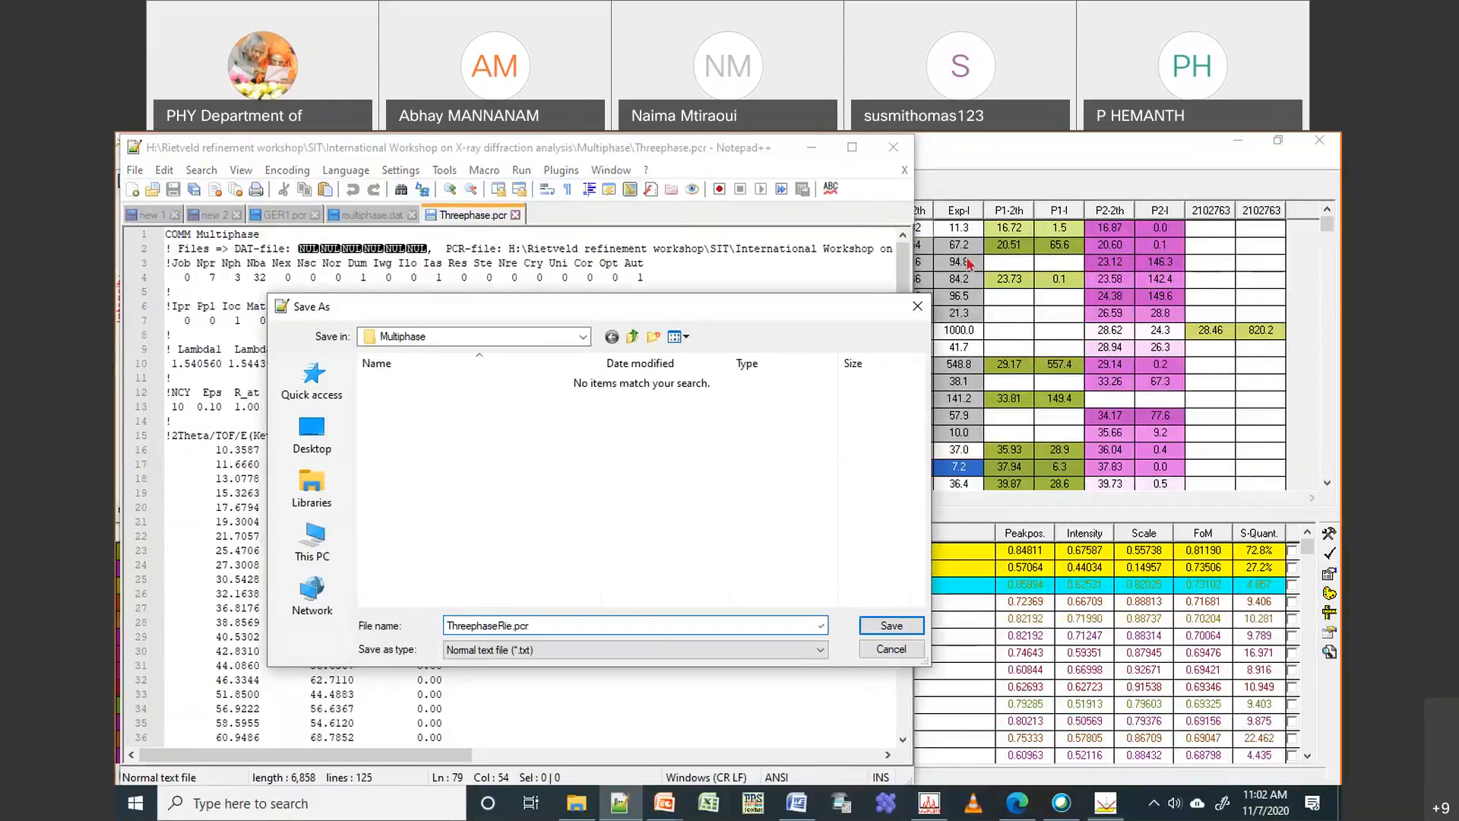
text(tveld)
key(Return)
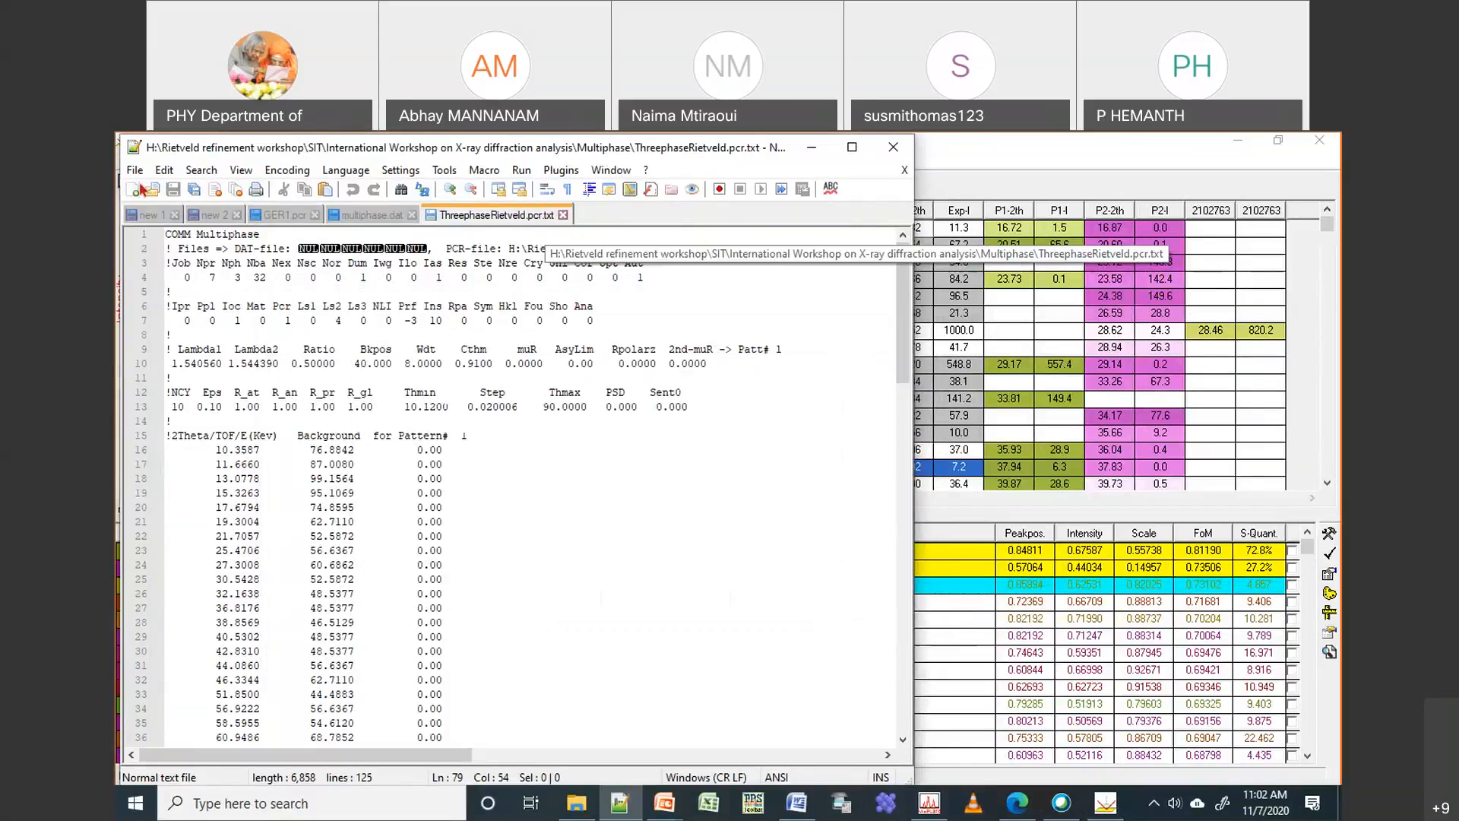
Save the file again under the quoted name "ThreephaseRietveld.pcr" with the file type set to All types
click(134, 169)
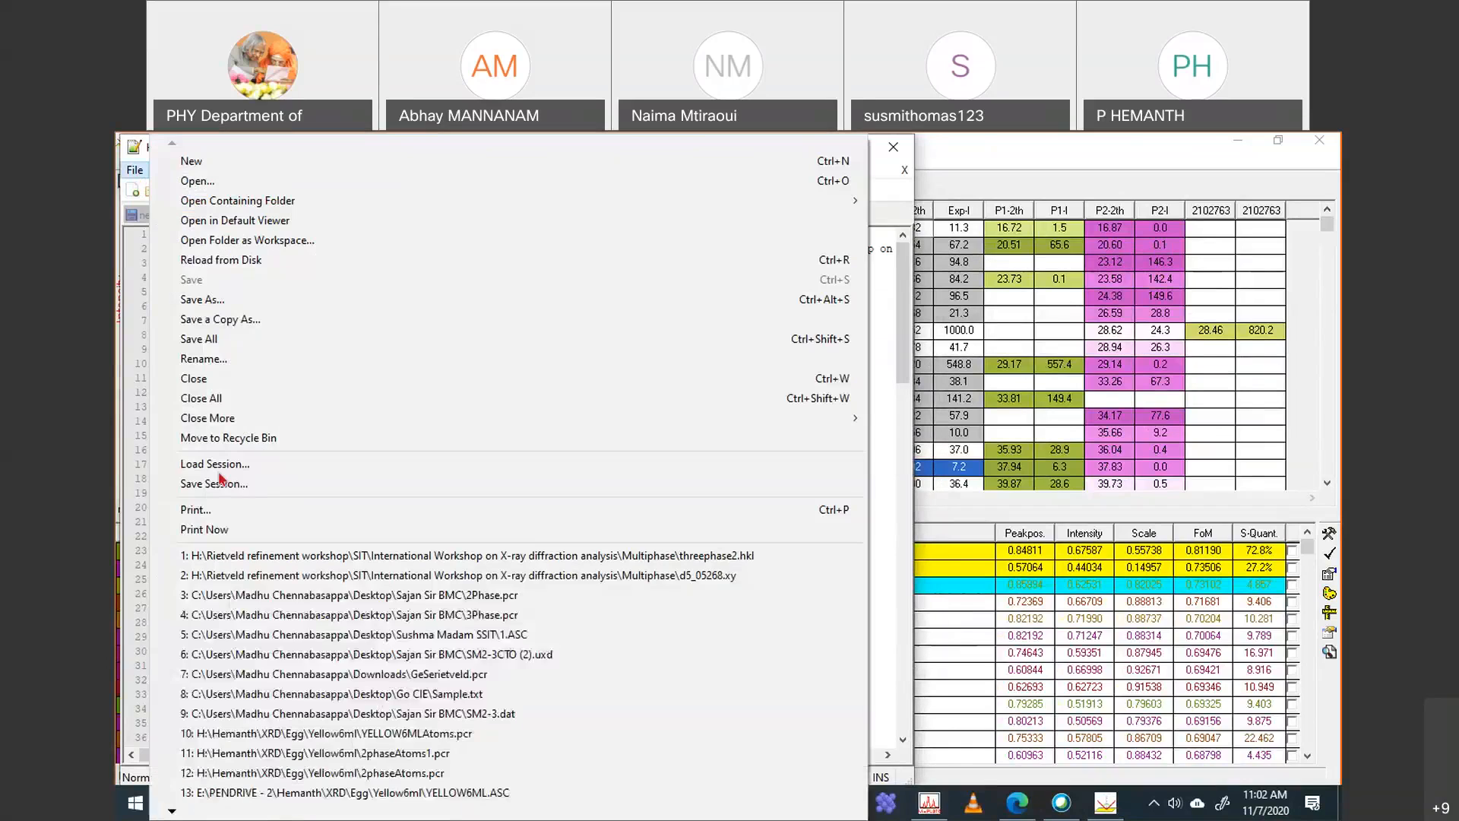
click(219, 304)
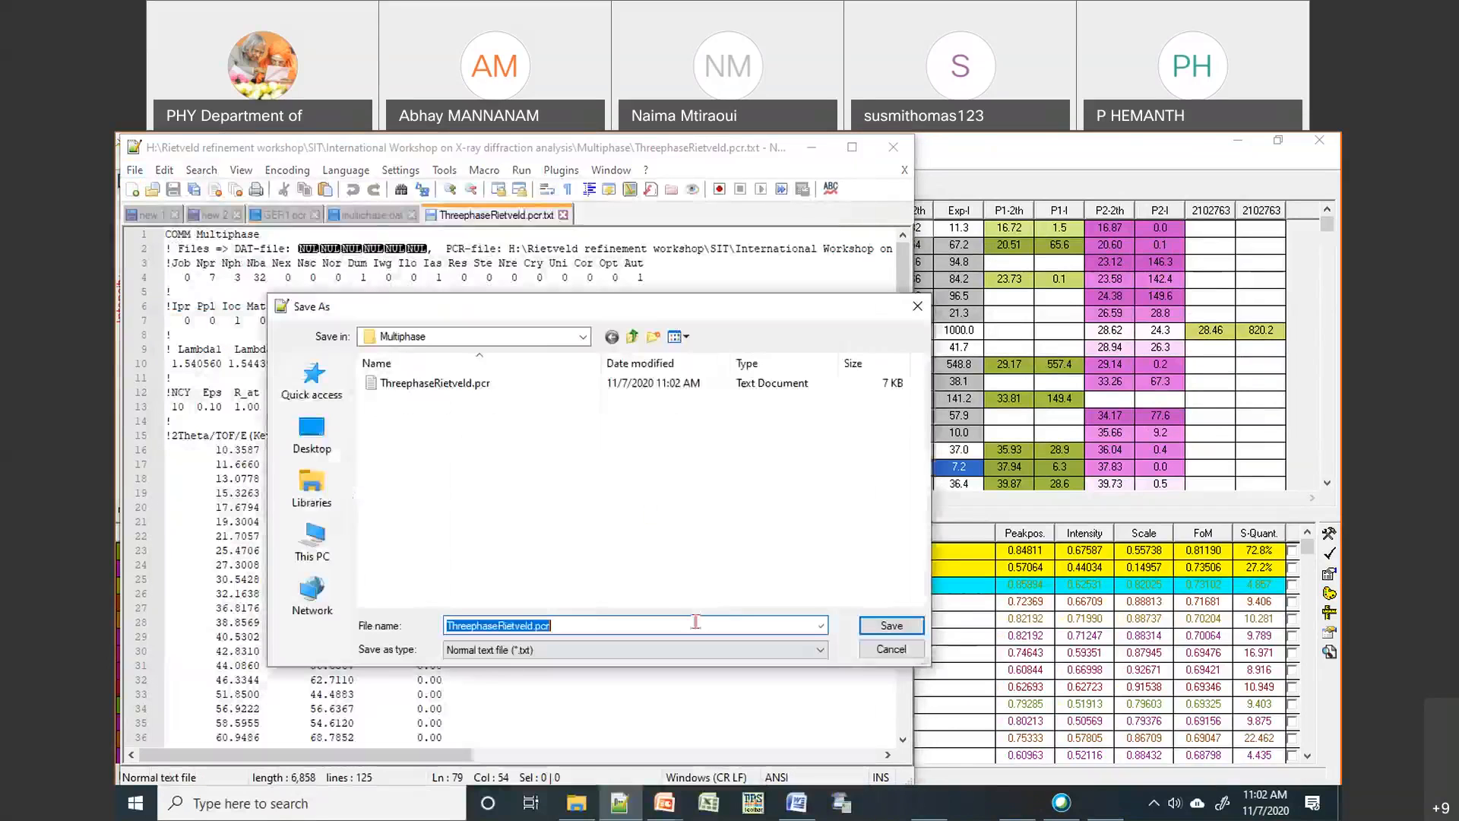
click(553, 625)
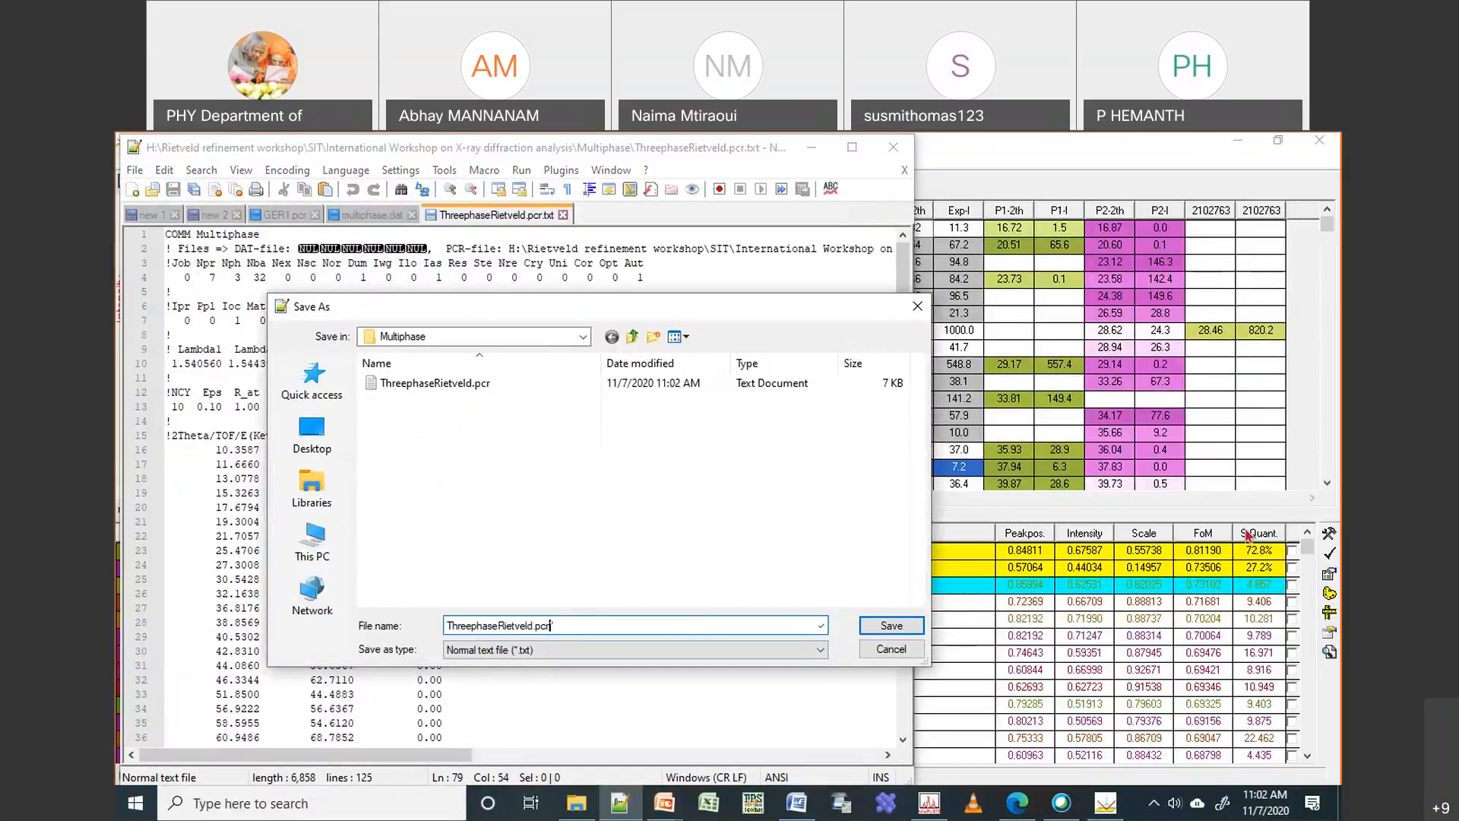
text(")
click(672, 657)
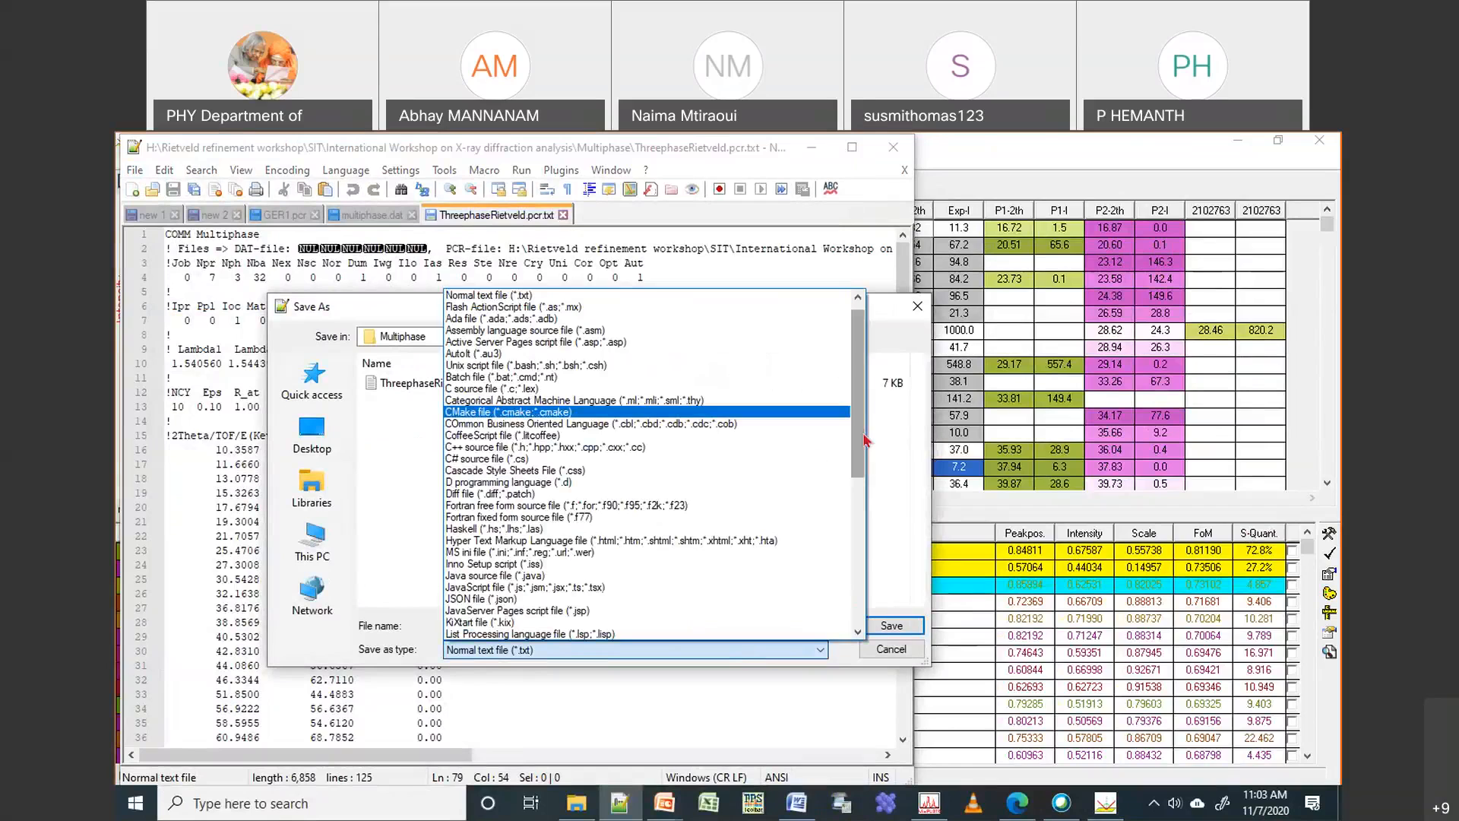
scroll(492, 297, up, 3)
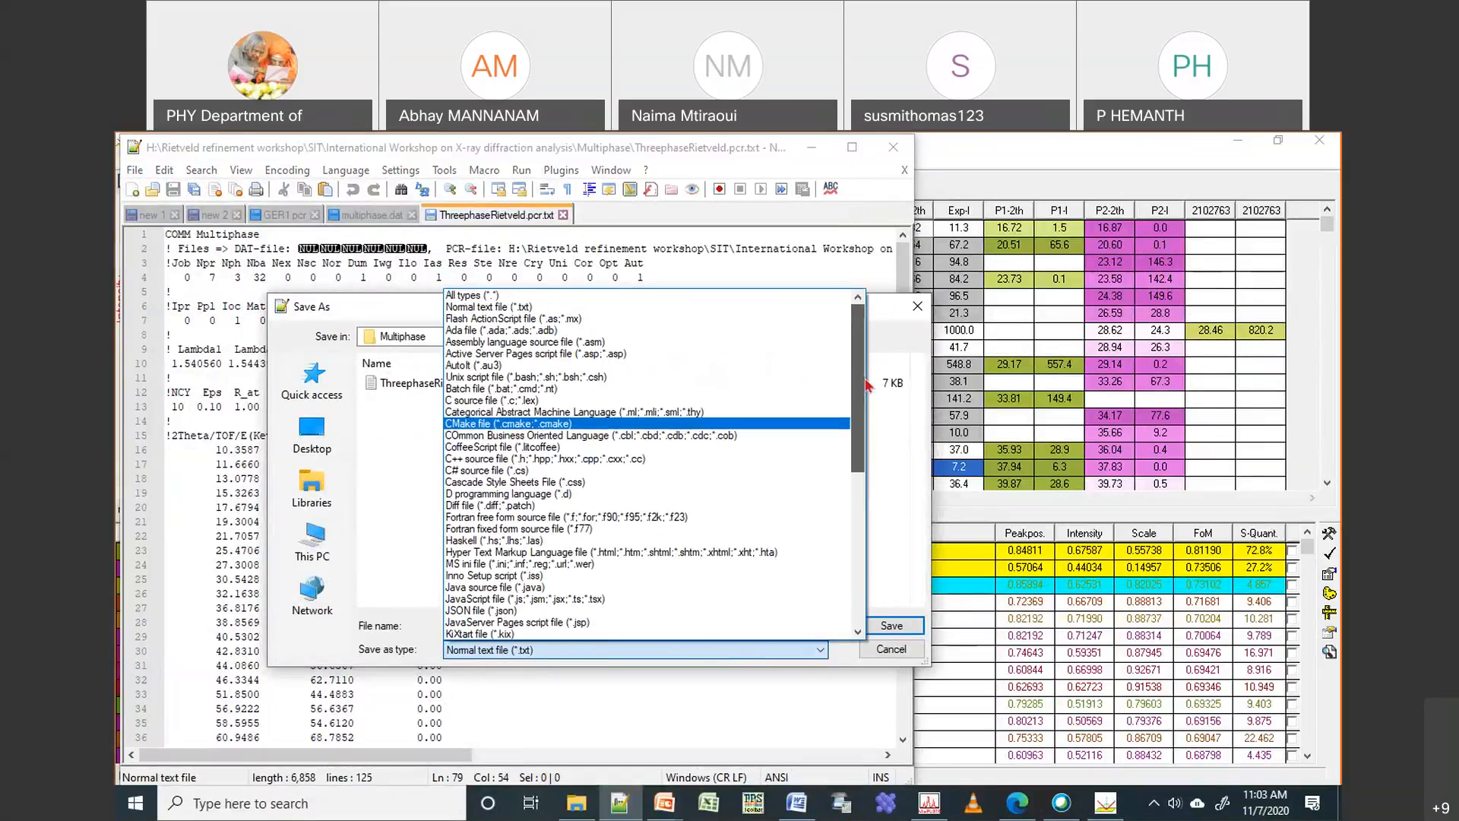
click(487, 296)
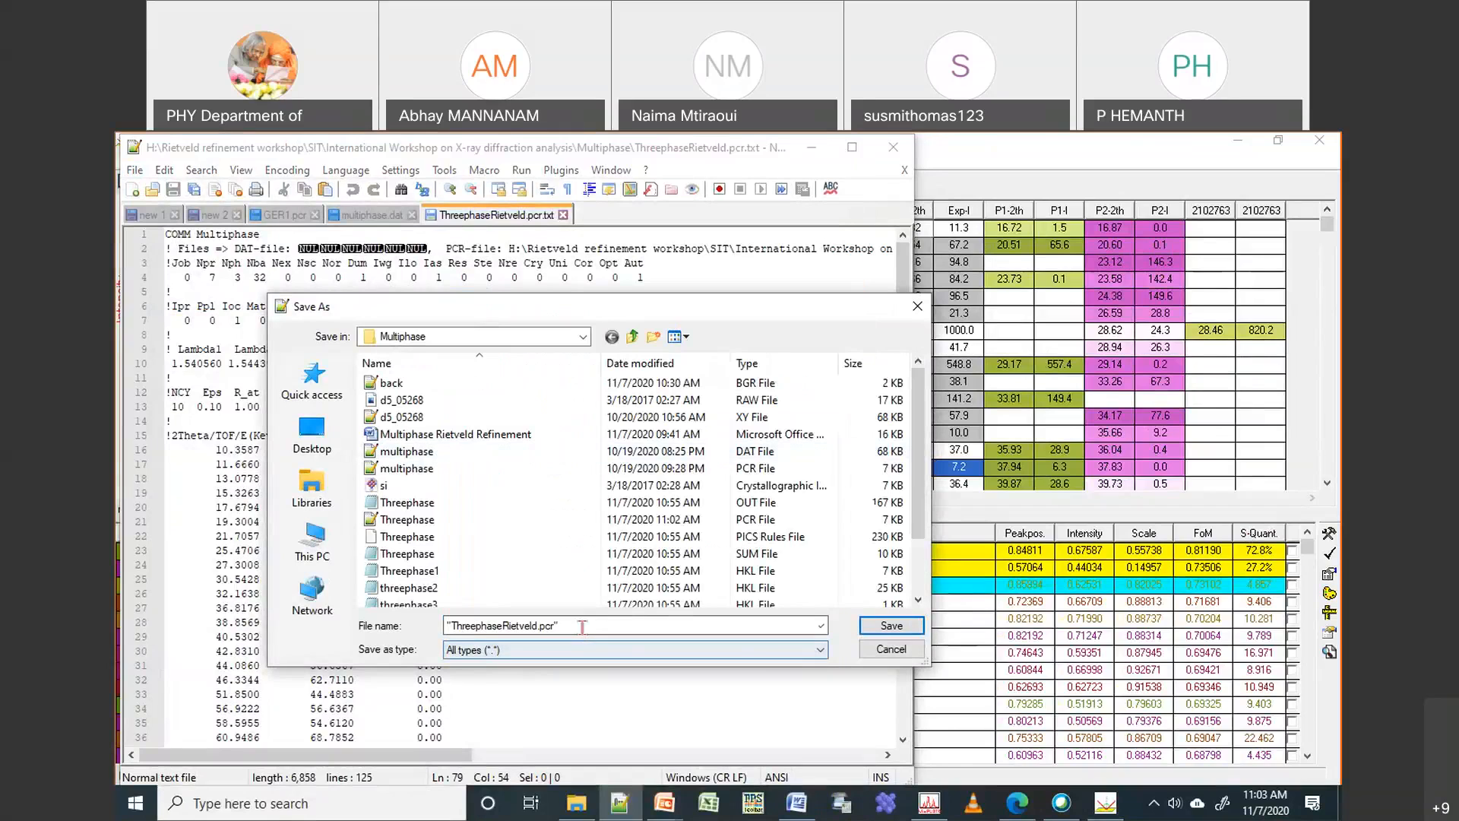
click(877, 633)
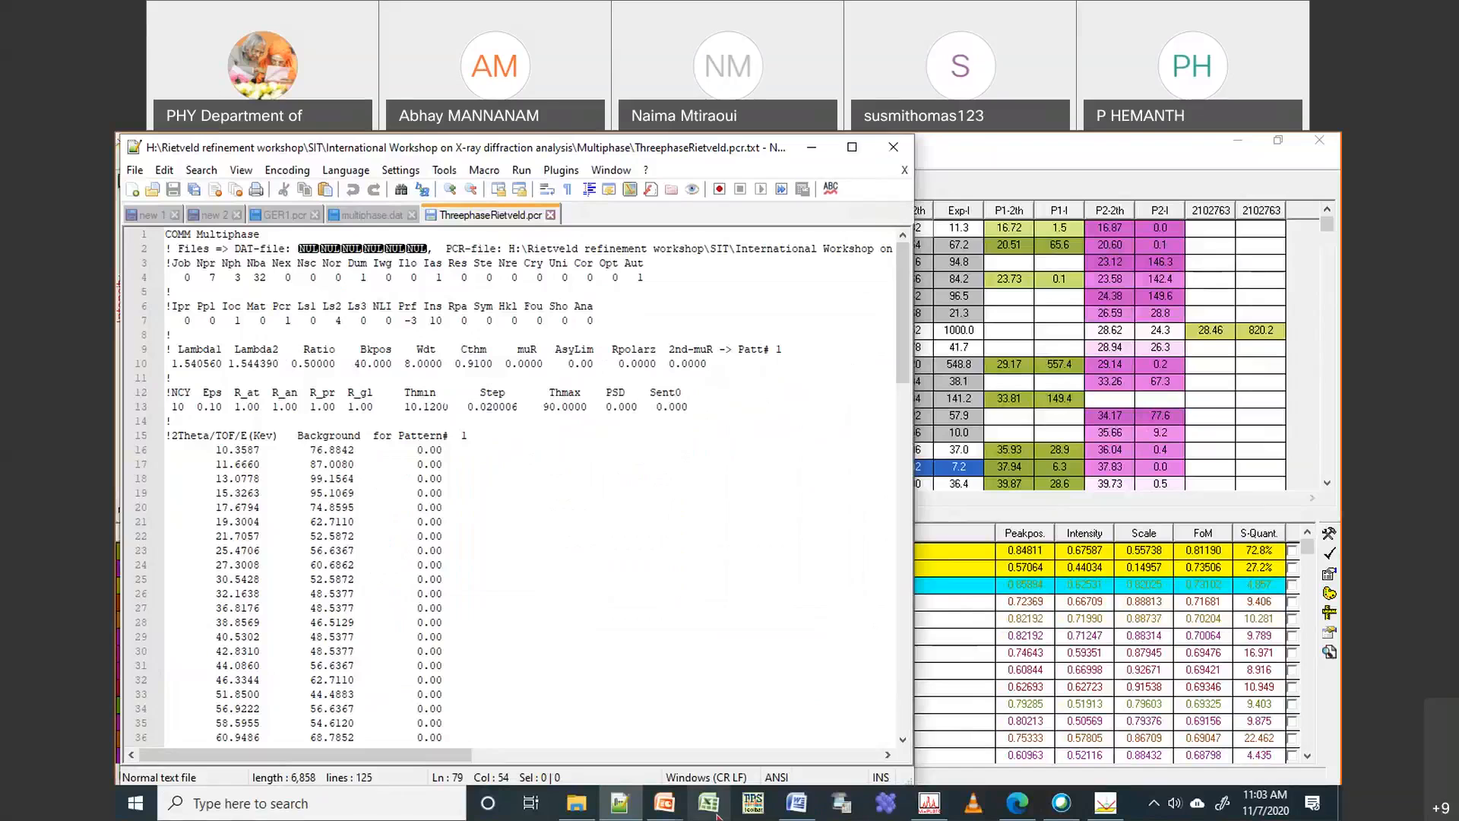
Review the Traditional approach workflow slide in PowerPoint alongside the WinPLOTR fit, show it as a slide show, and return to Notepad++
click(666, 812)
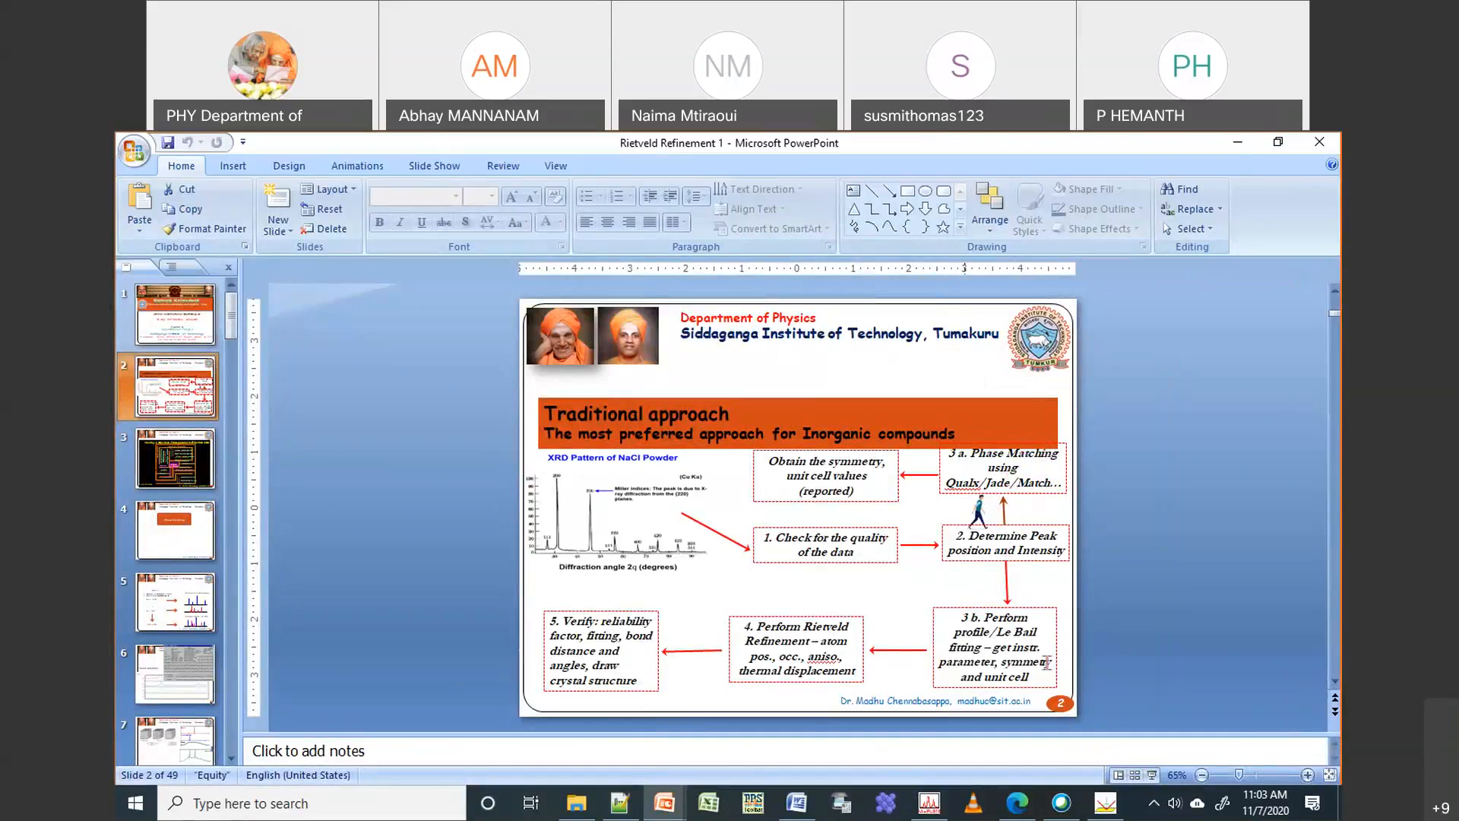
click(938, 815)
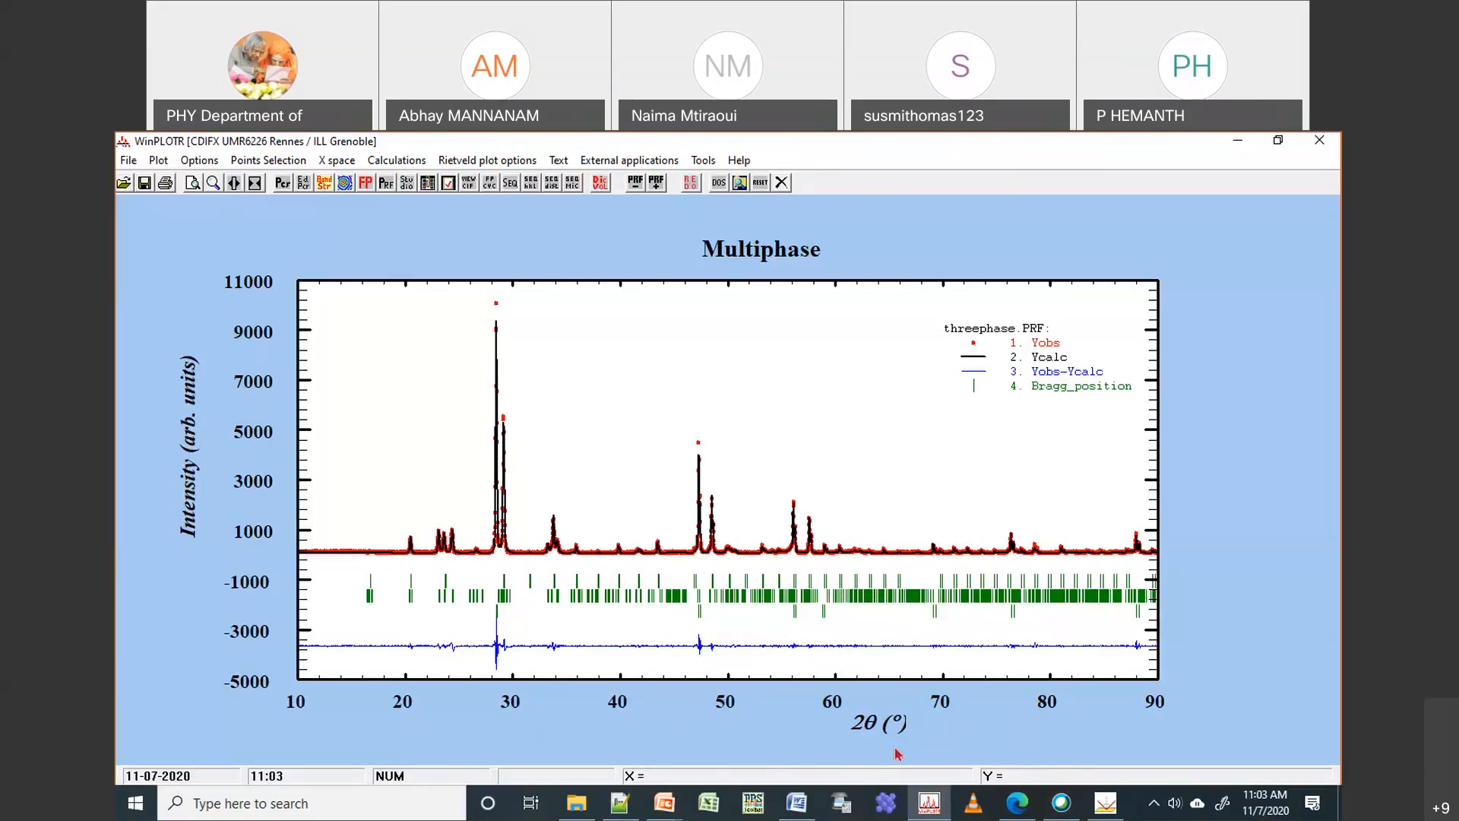
click(664, 804)
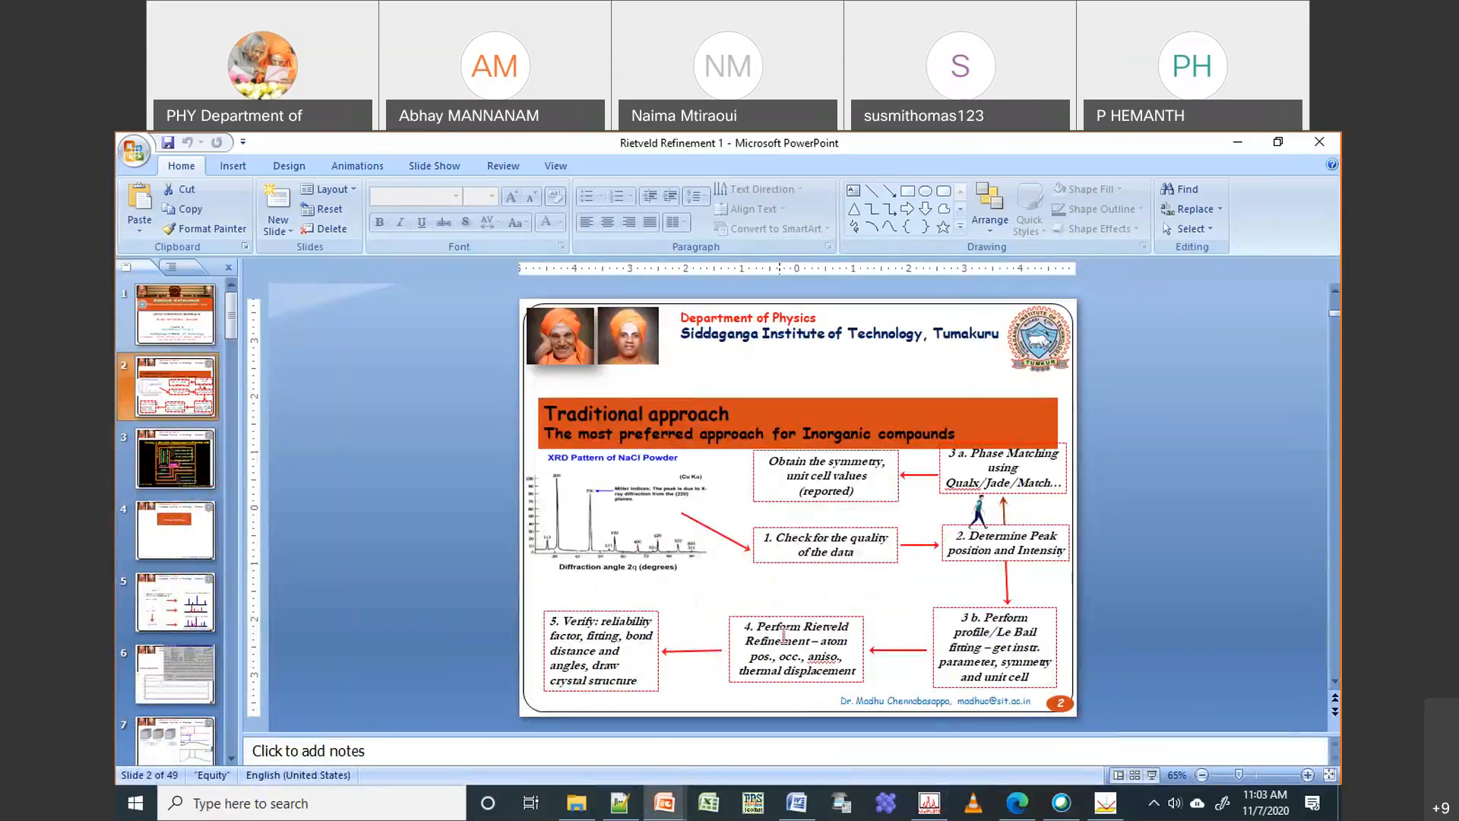
click(1155, 777)
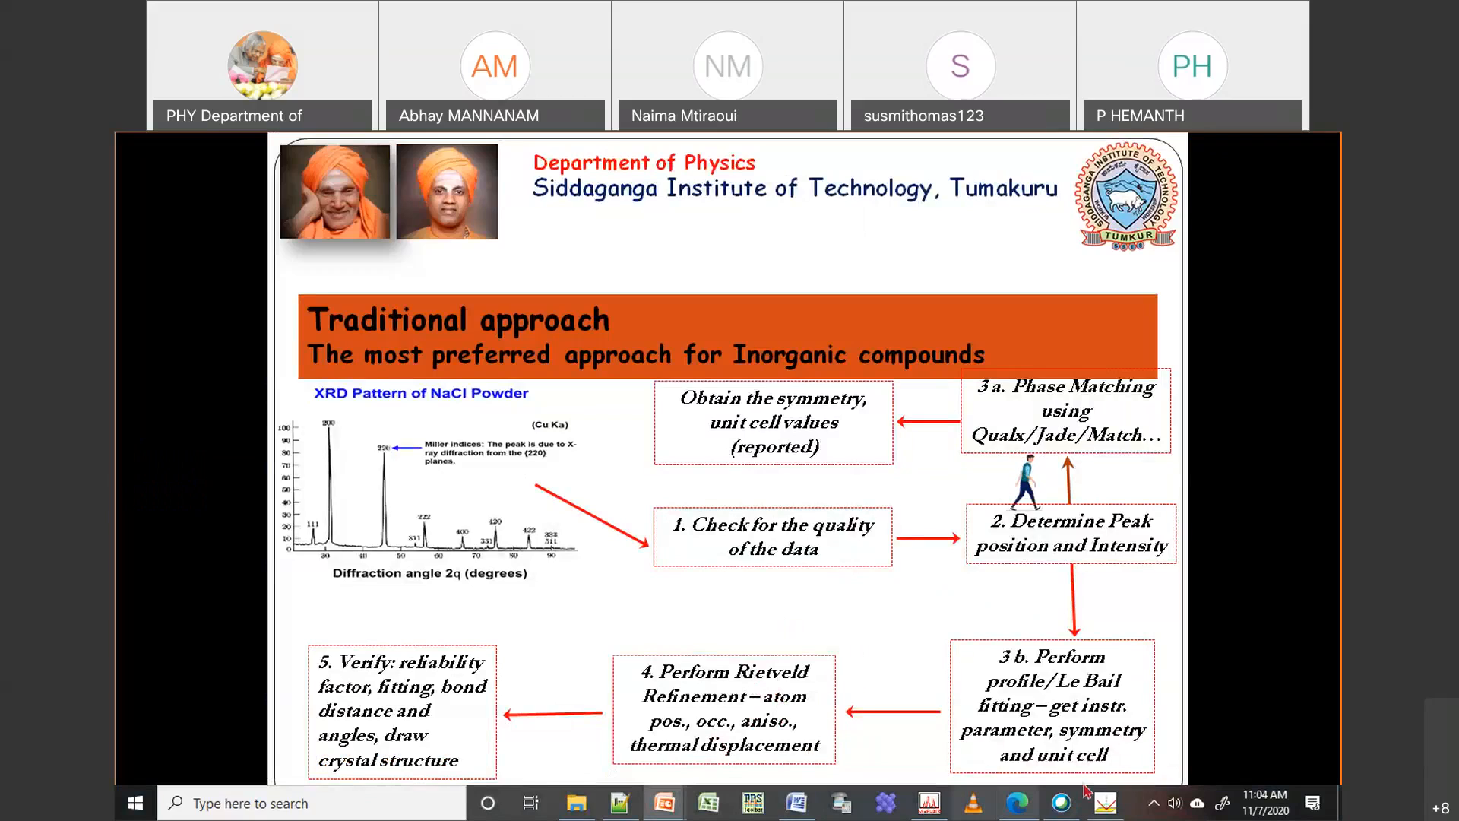
mouse_move(1119, 805)
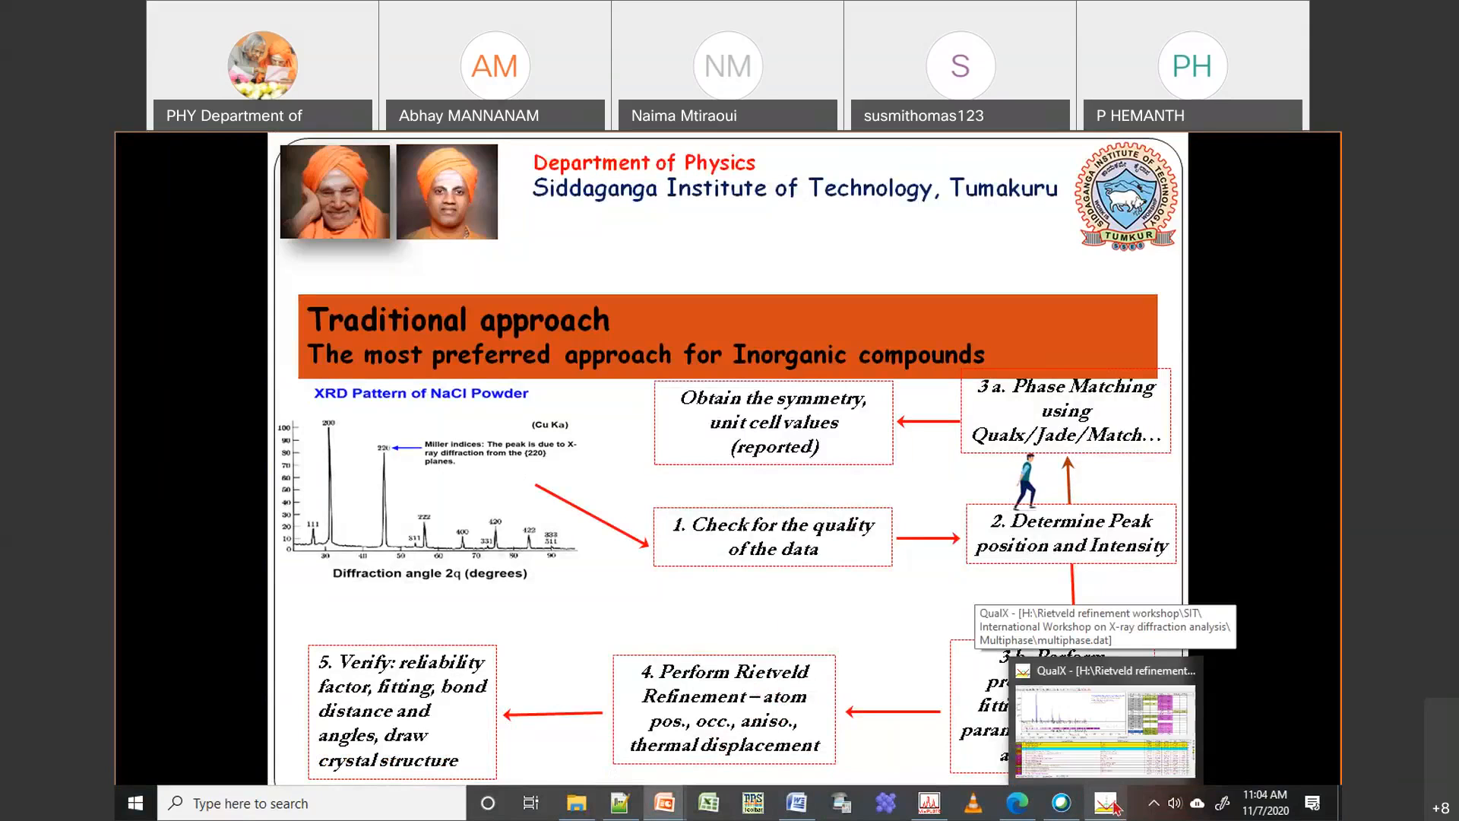
click(625, 804)
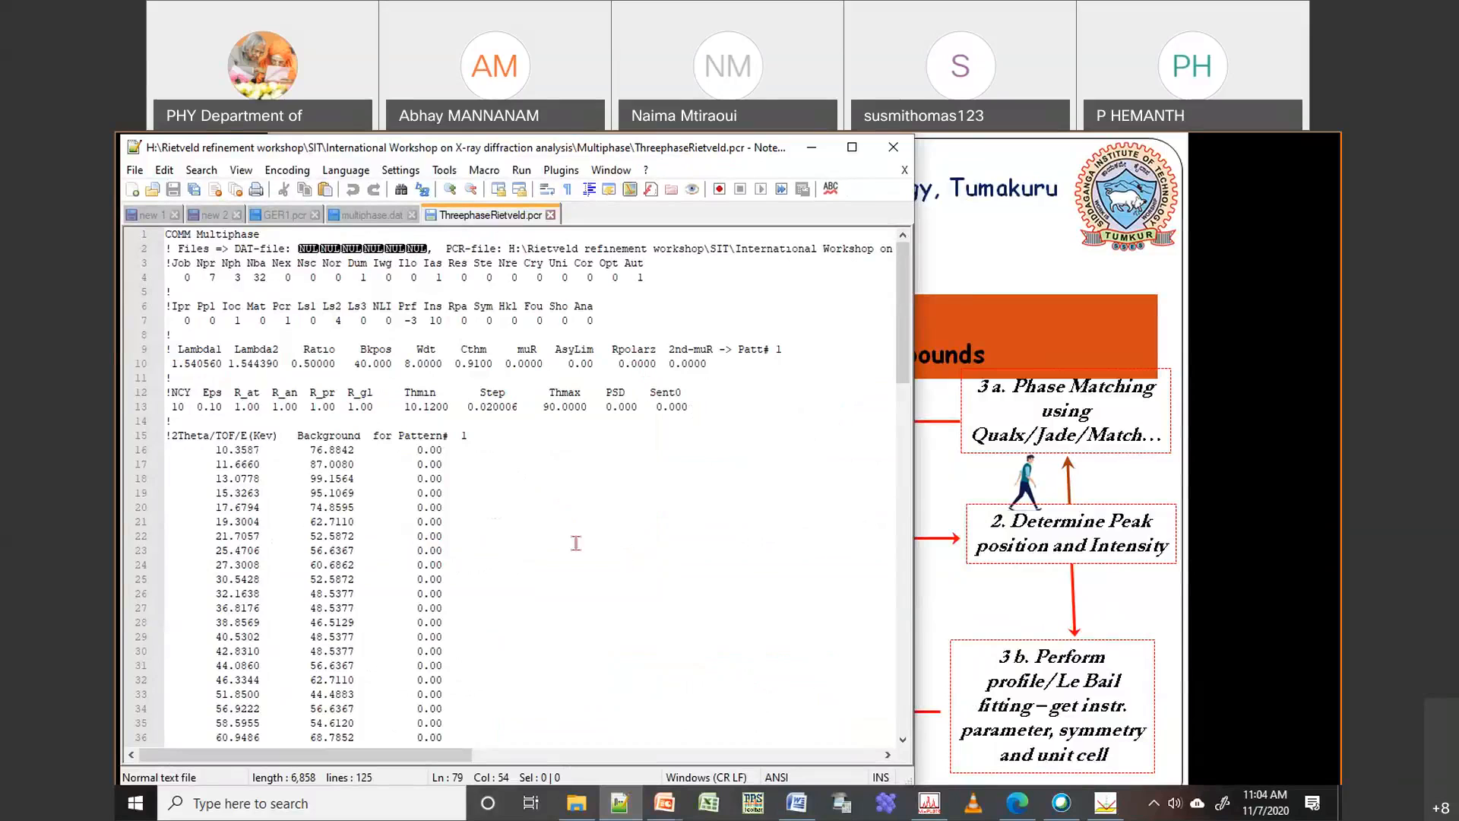
Review the background points and the Y2O3 and WO3 phase blocks in ThreephaseRietveld.pcr
scroll(573, 541, down, 20)
scroll(865, 229, up, 8)
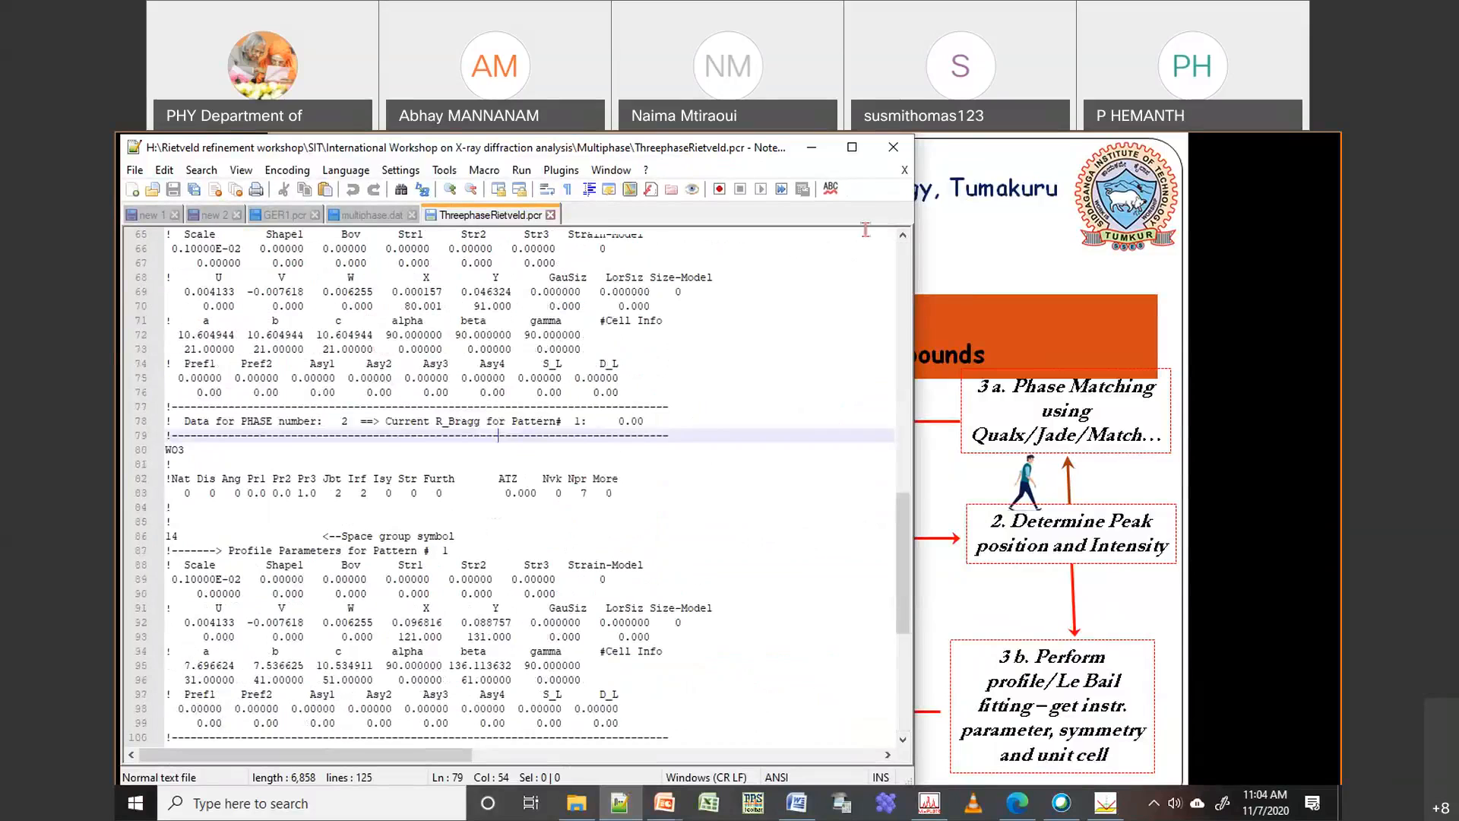
scroll(865, 230, up, 20)
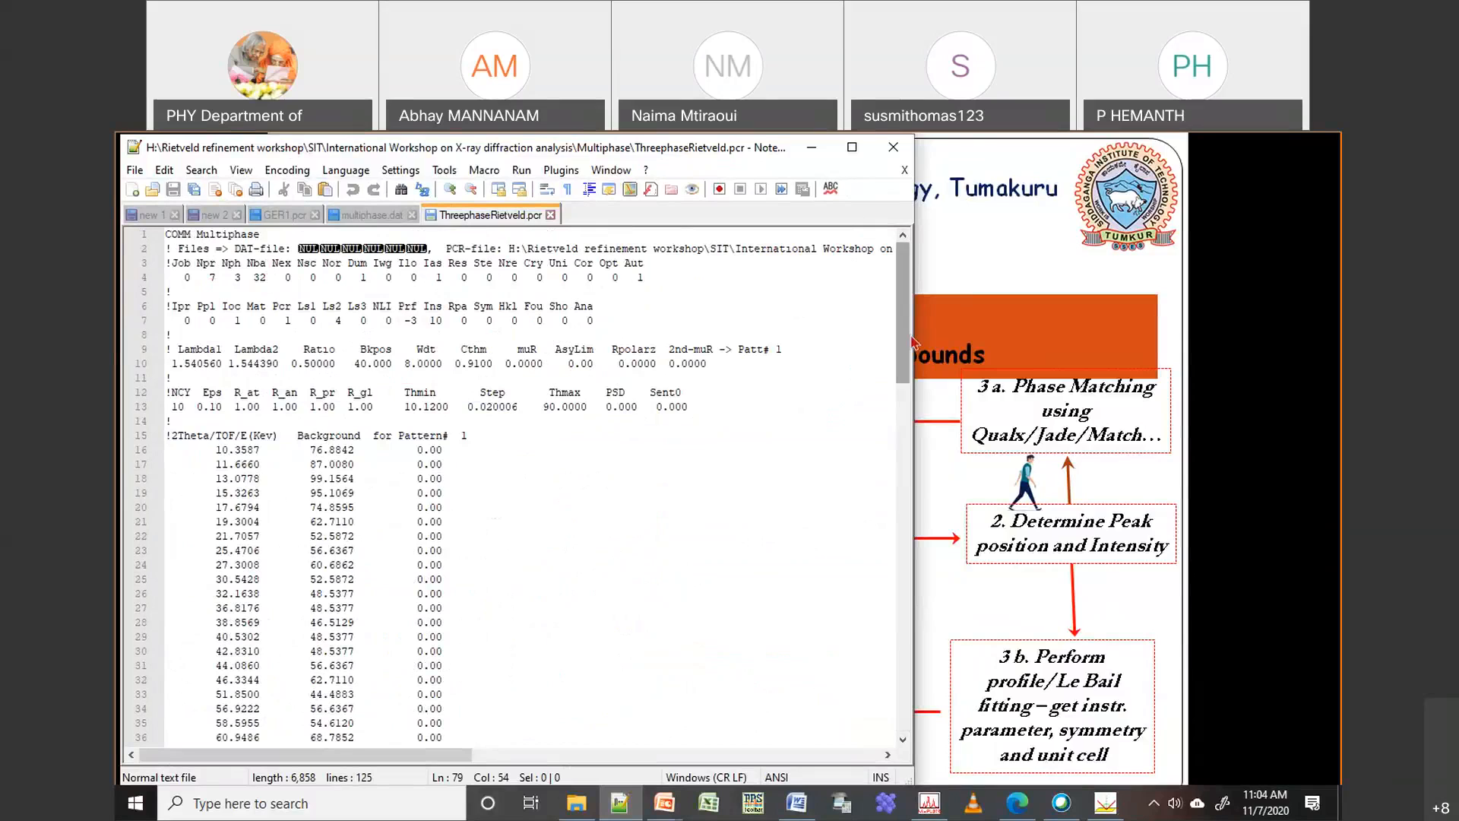
drag(914, 342, 911, 509)
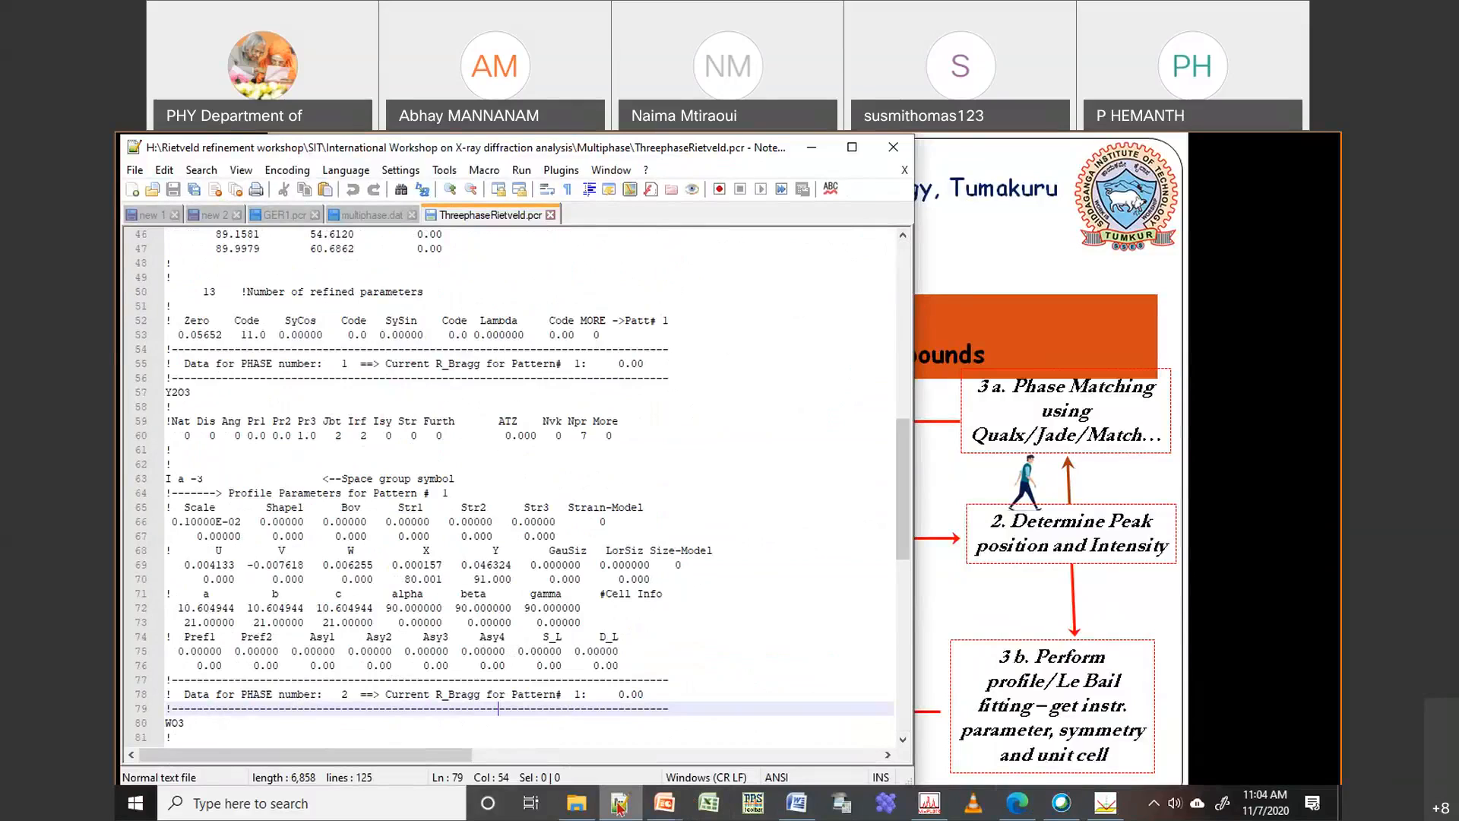
click(588, 807)
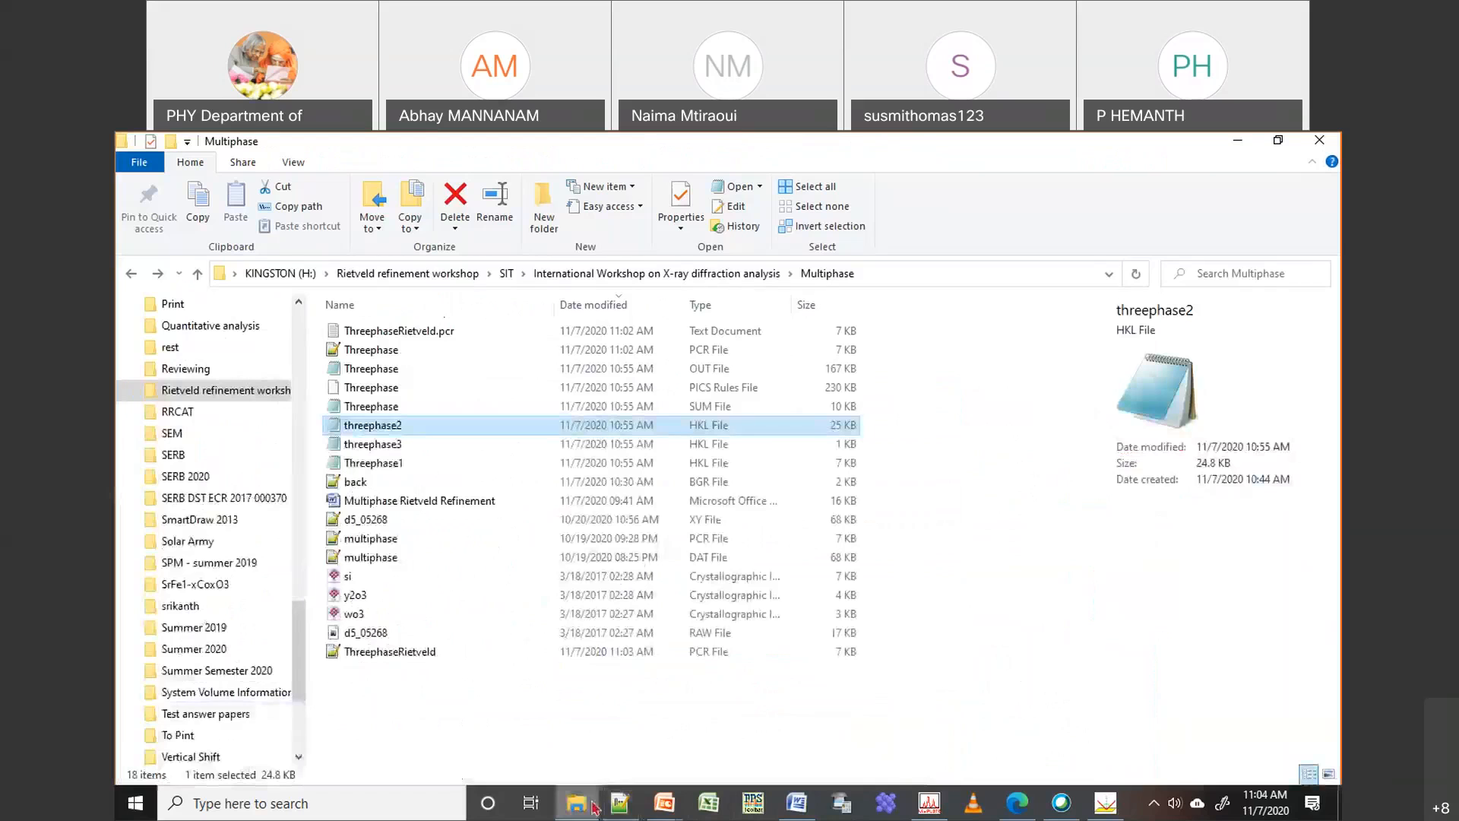
click(1251, 144)
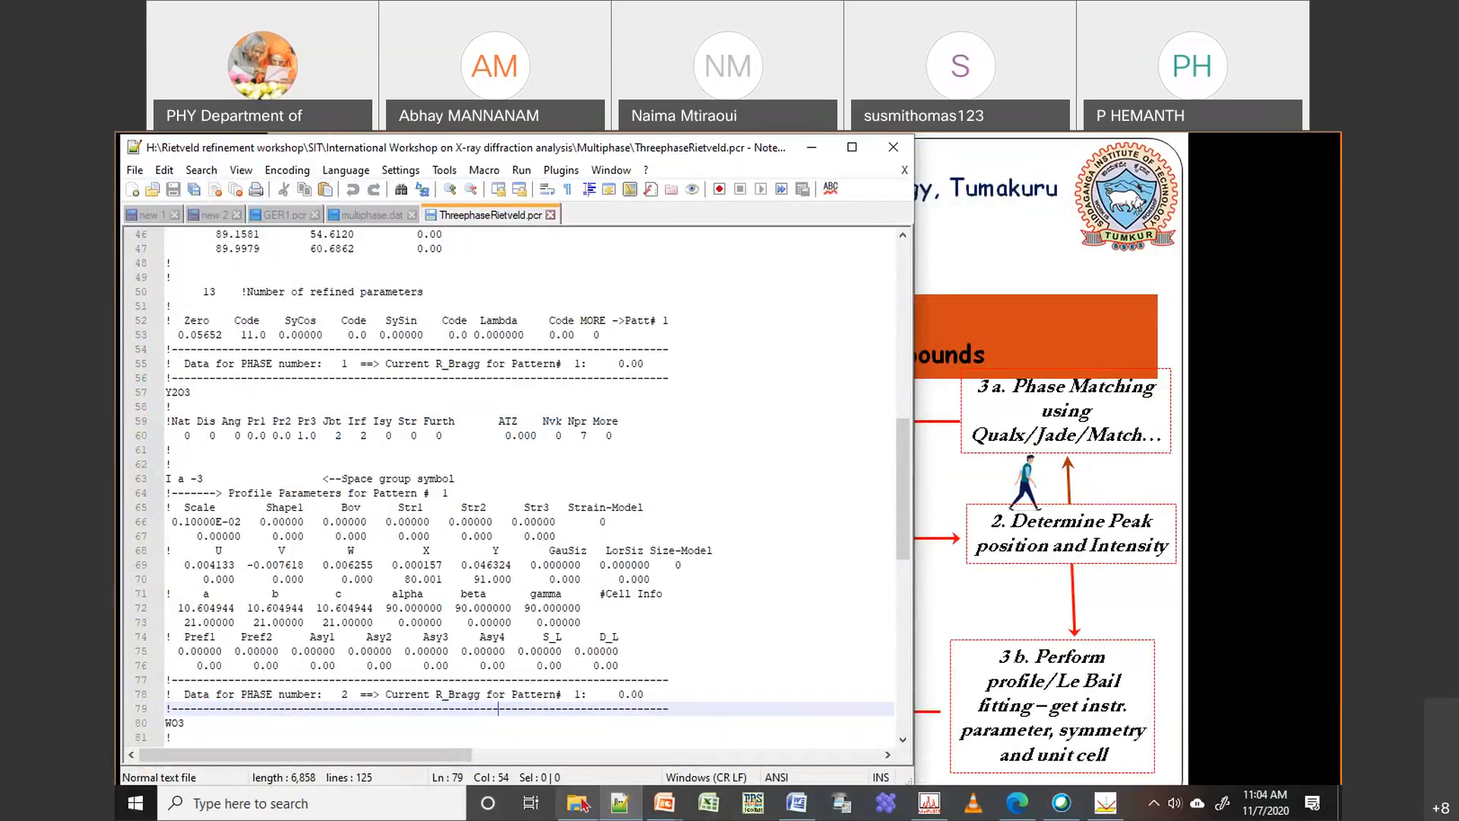
click(578, 803)
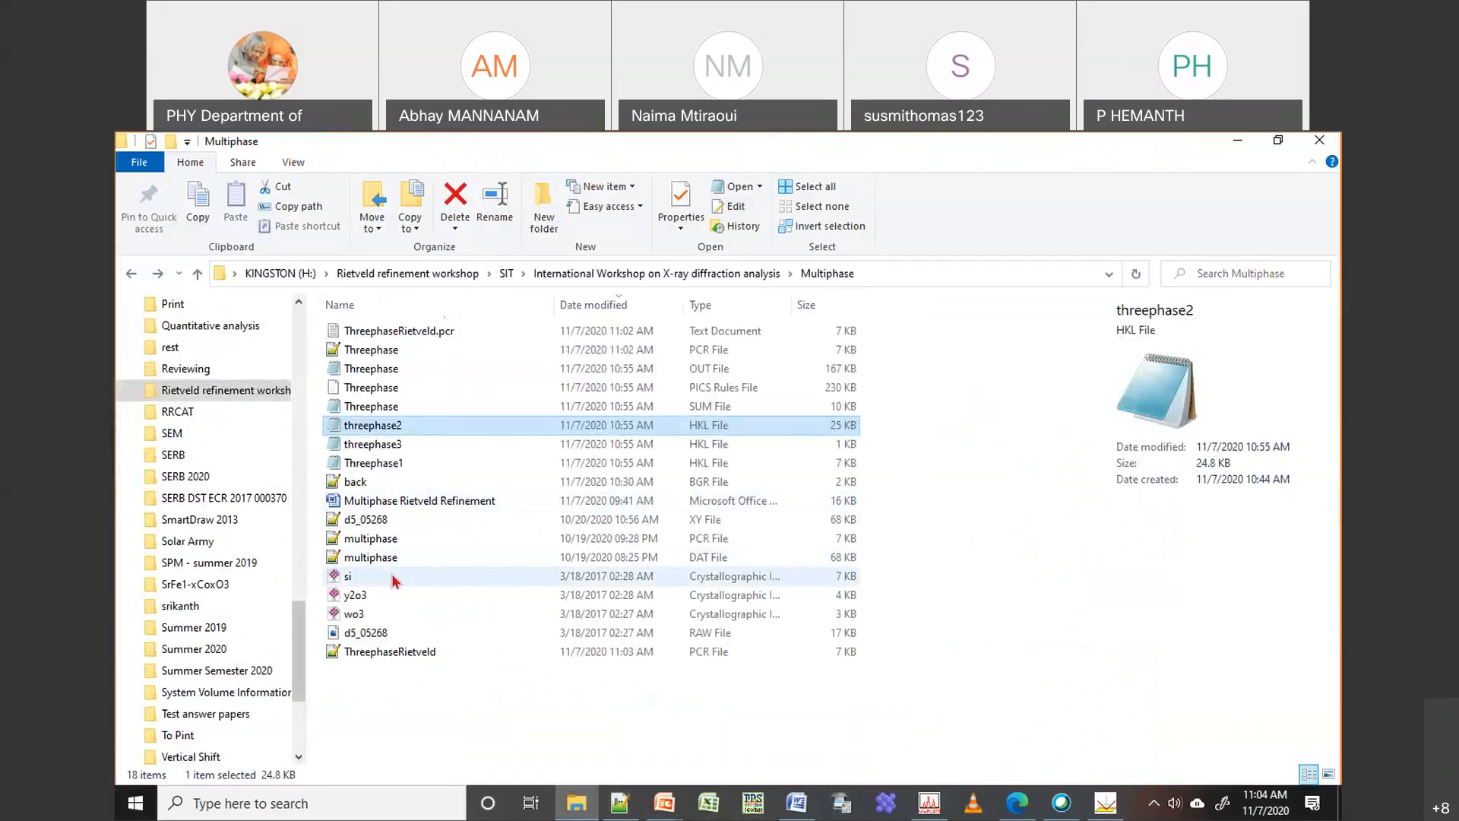
click(703, 583)
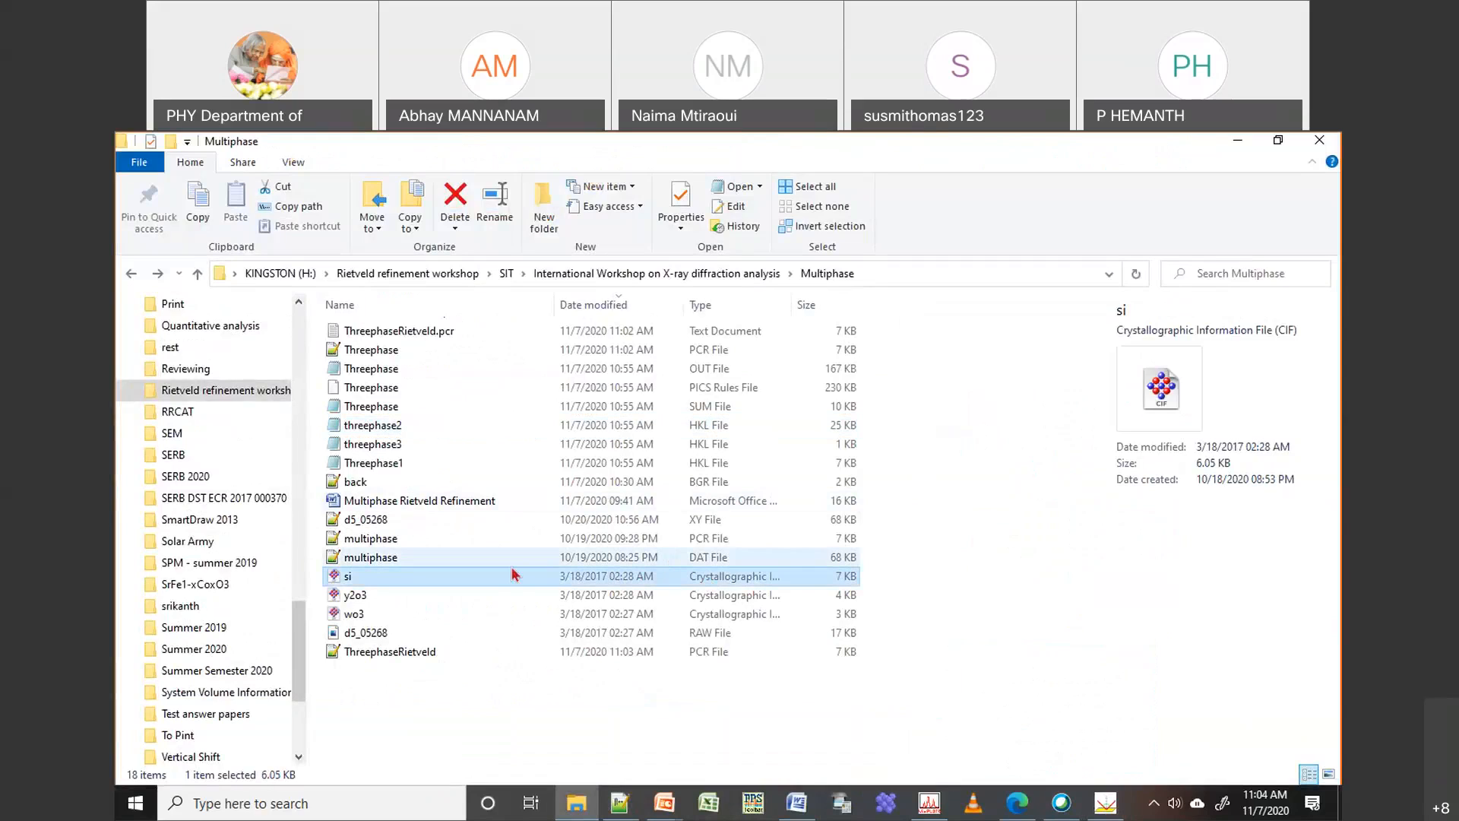
double_click(361, 583)
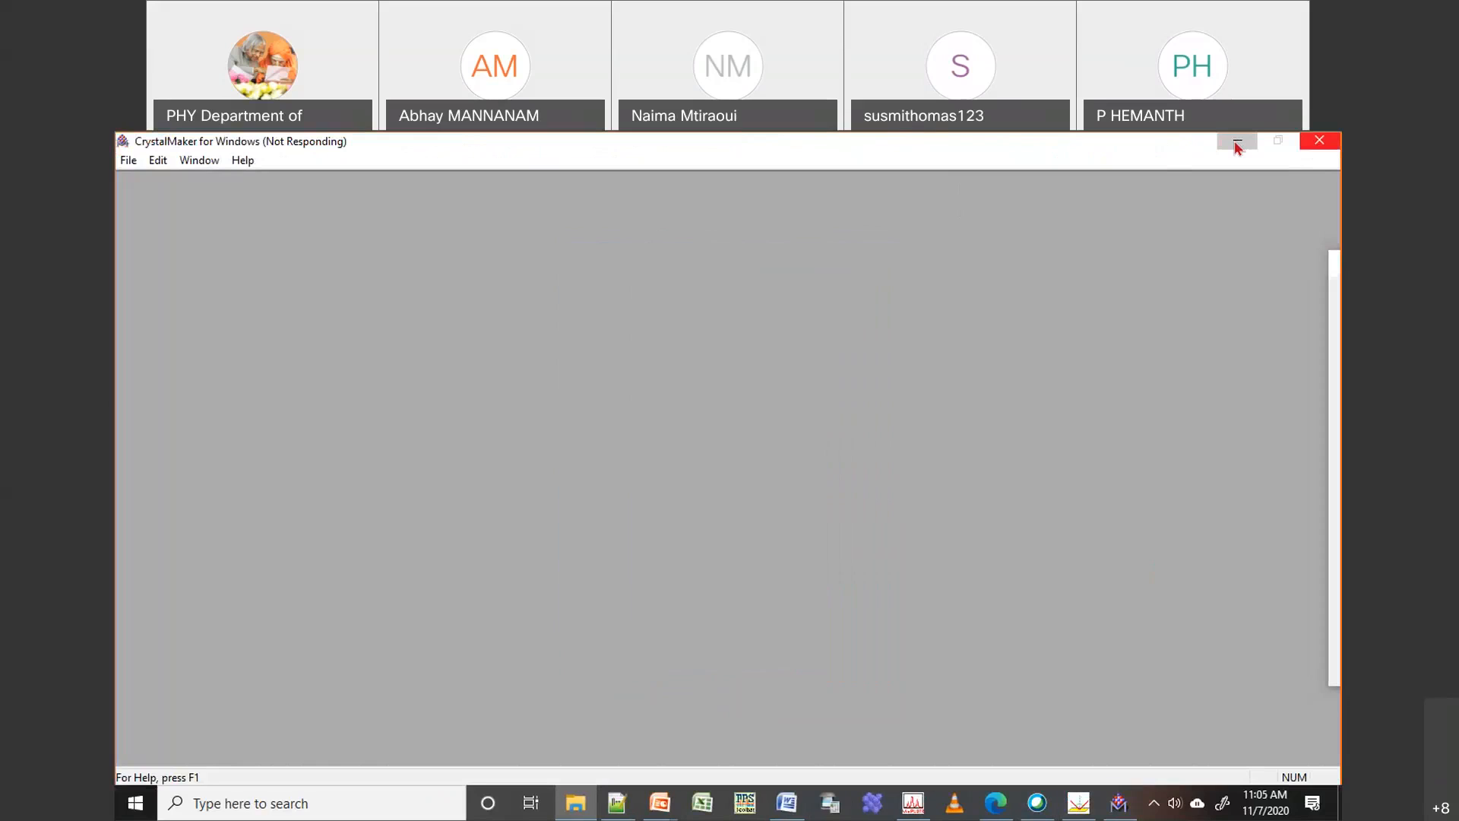
click(1237, 146)
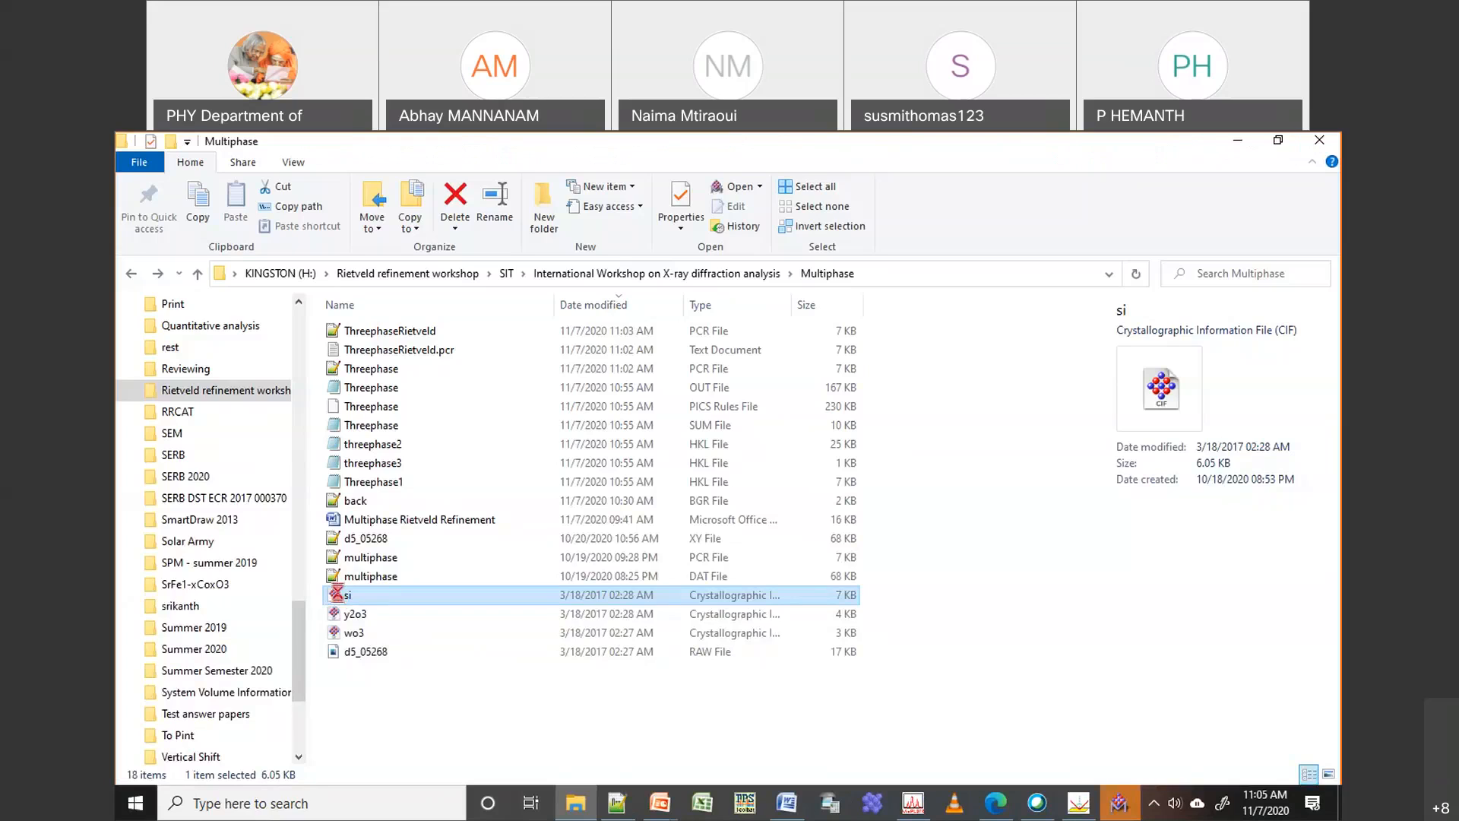
Open the si CIF file from the Multiphase folder in Notepad++ and examine its space group and atom site entries
right_click(335, 593)
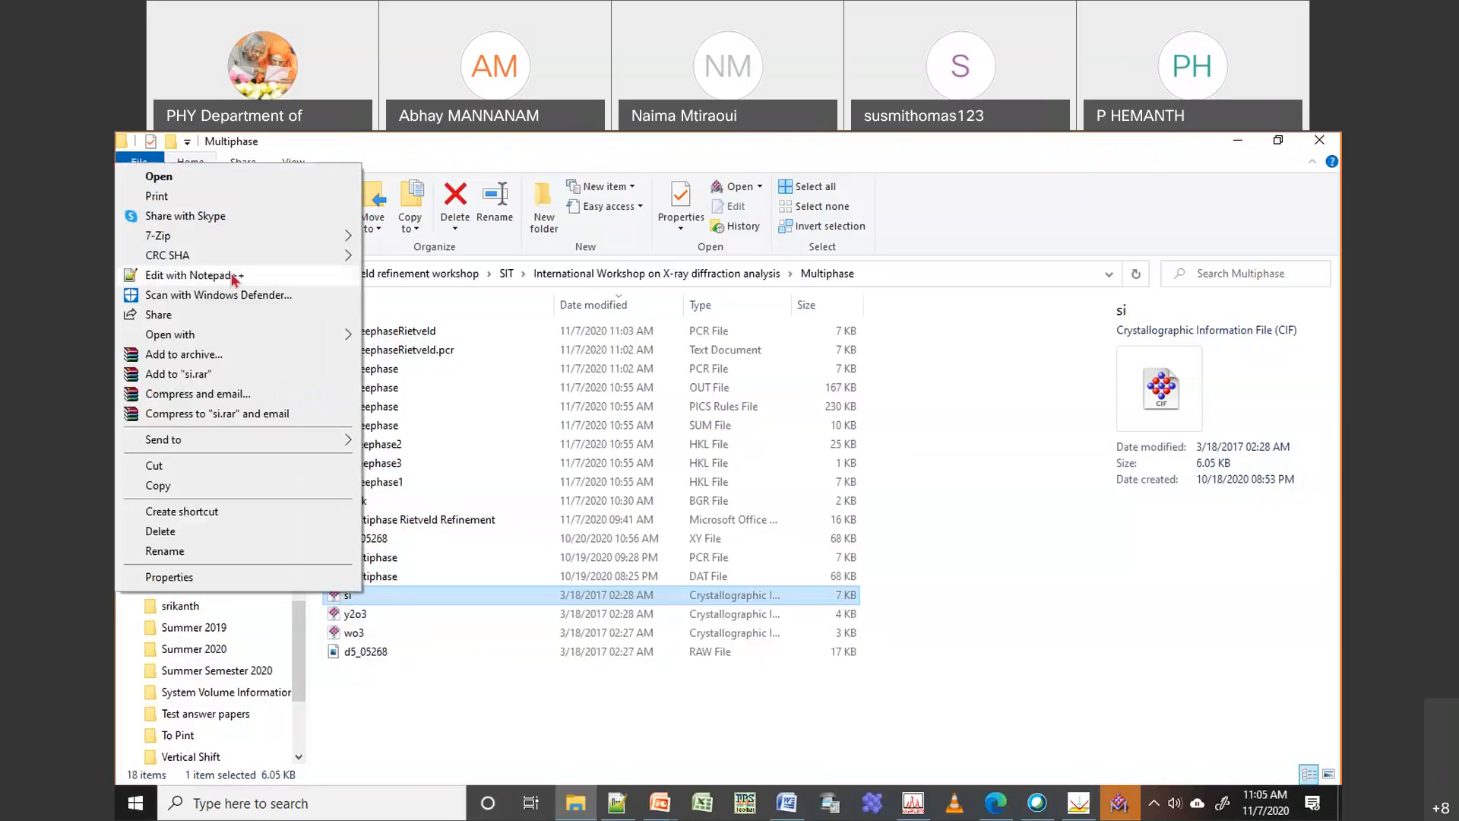
click(172, 277)
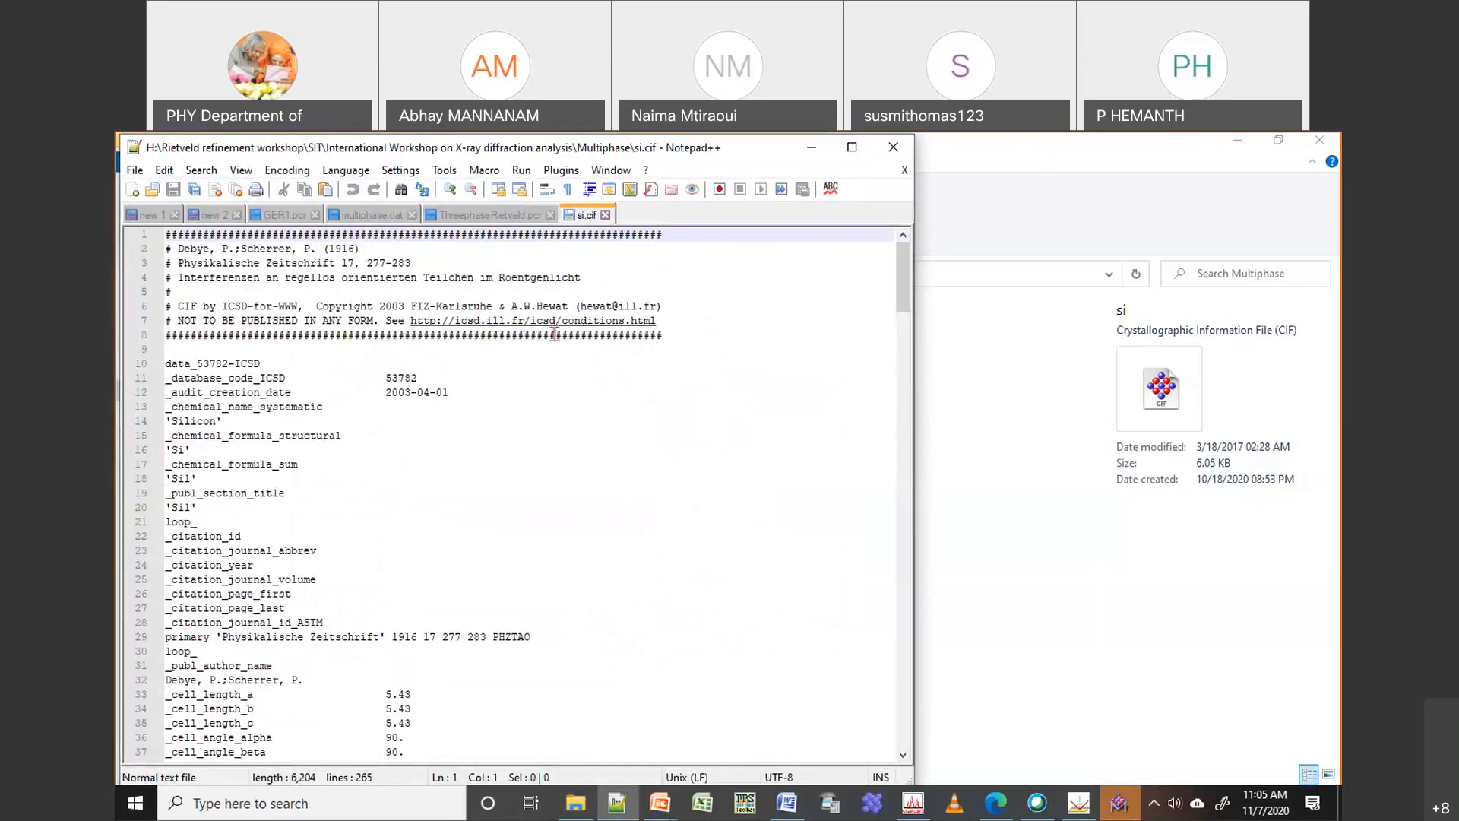
drag(910, 295, 910, 349)
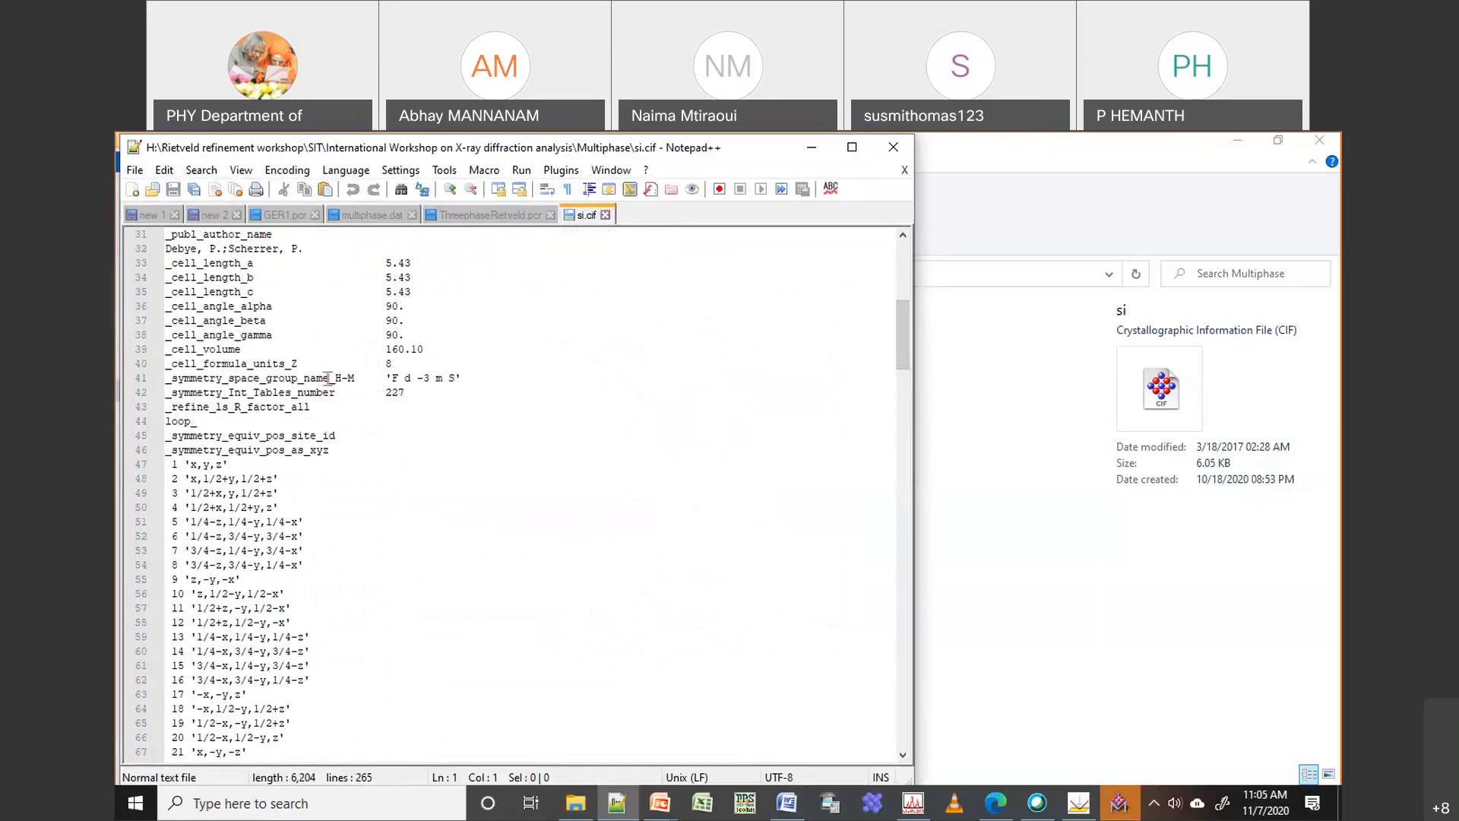
drag(386, 377, 442, 378)
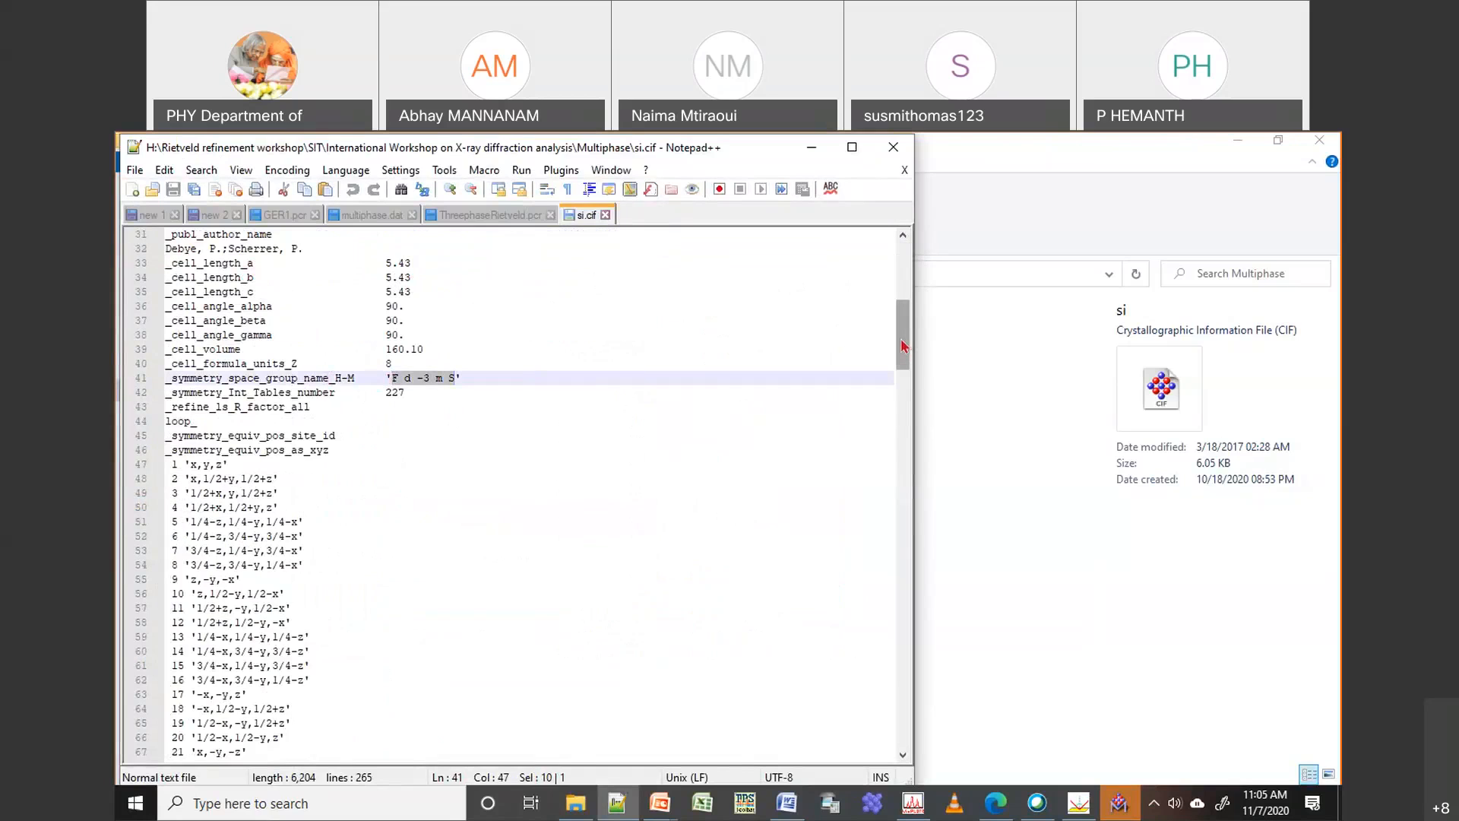
drag(903, 346, 955, 787)
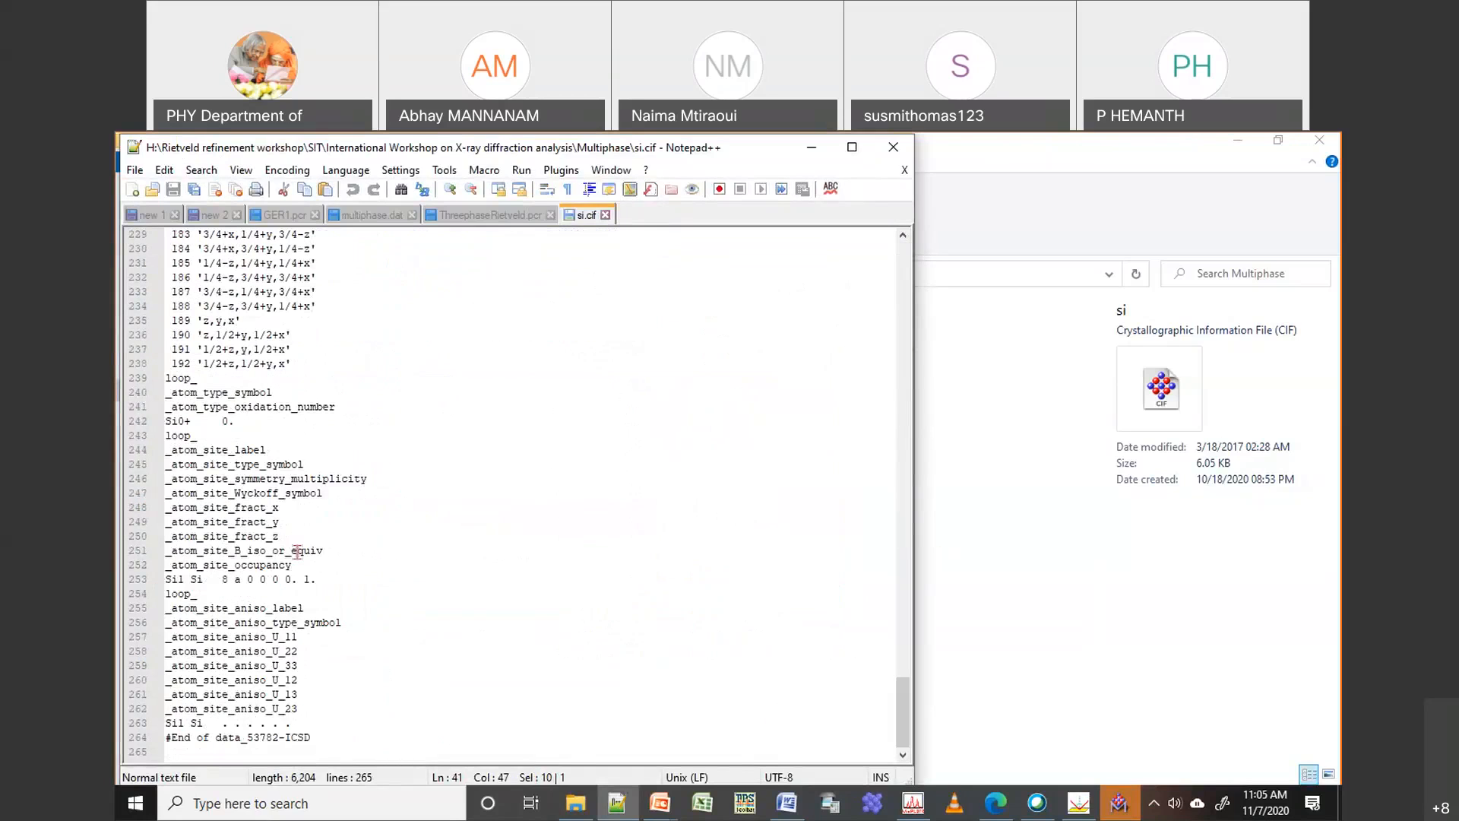
drag(165, 579, 309, 582)
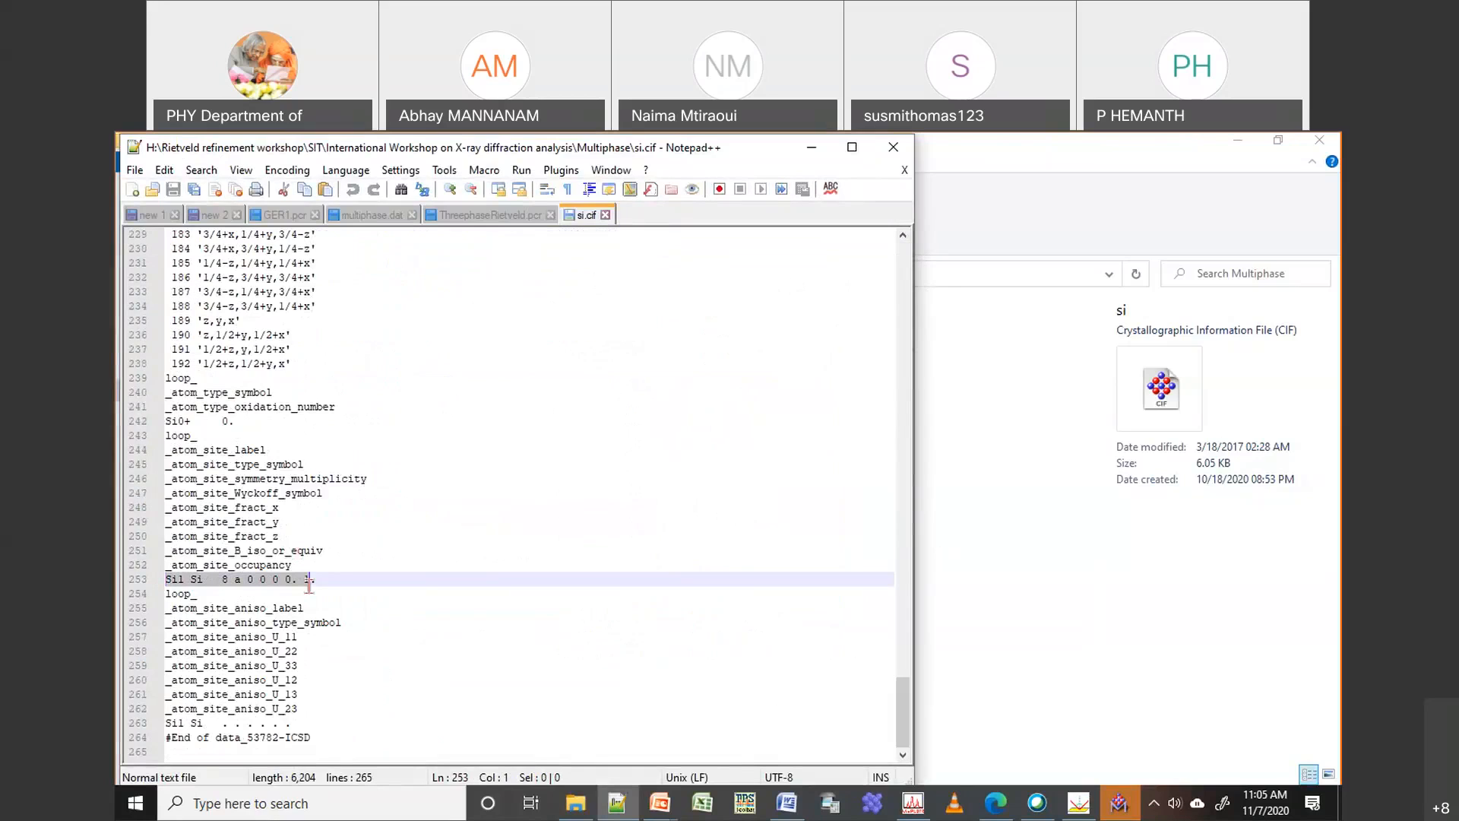
click(298, 583)
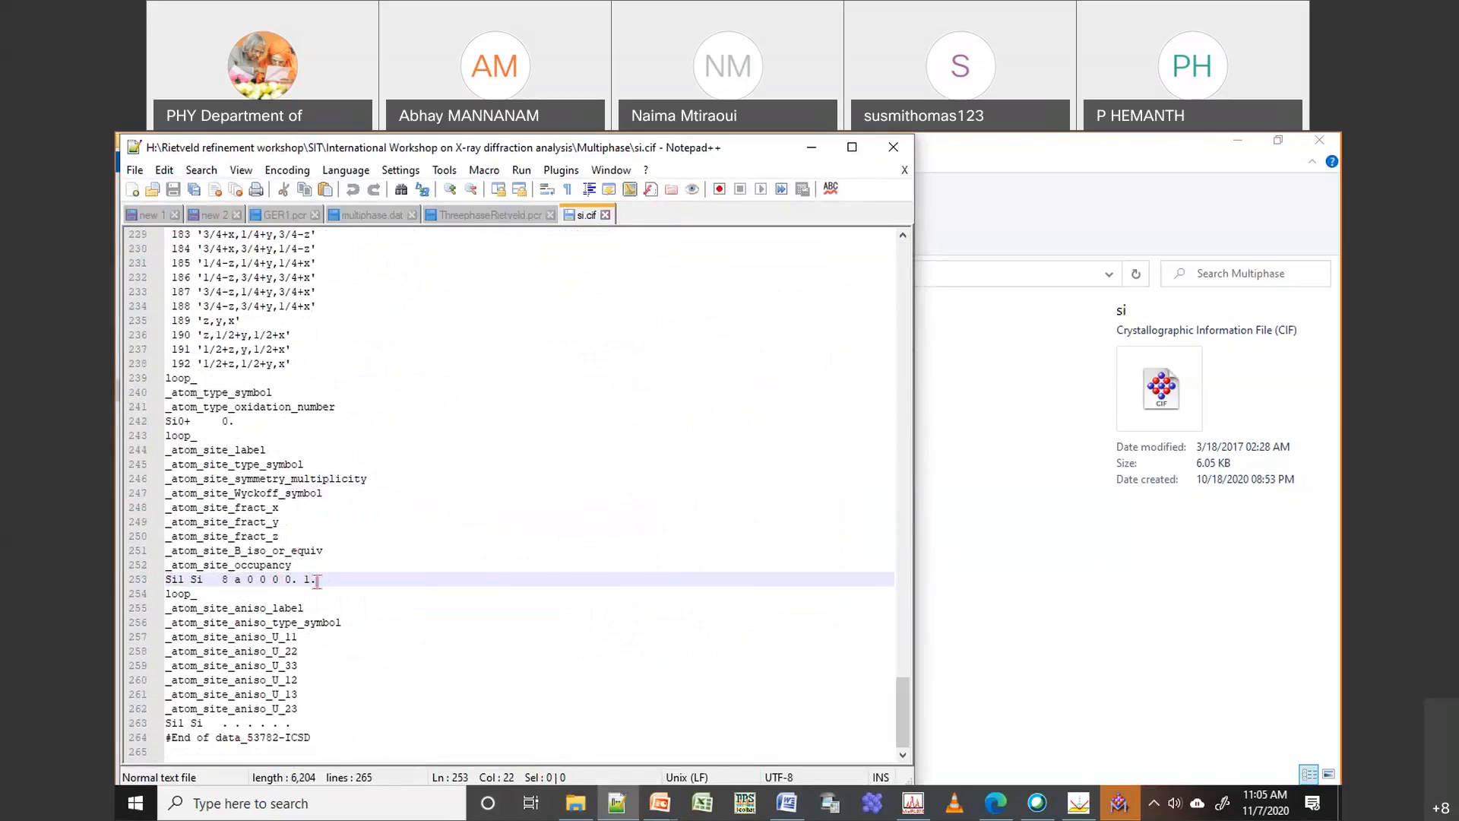
drag(317, 582, 161, 581)
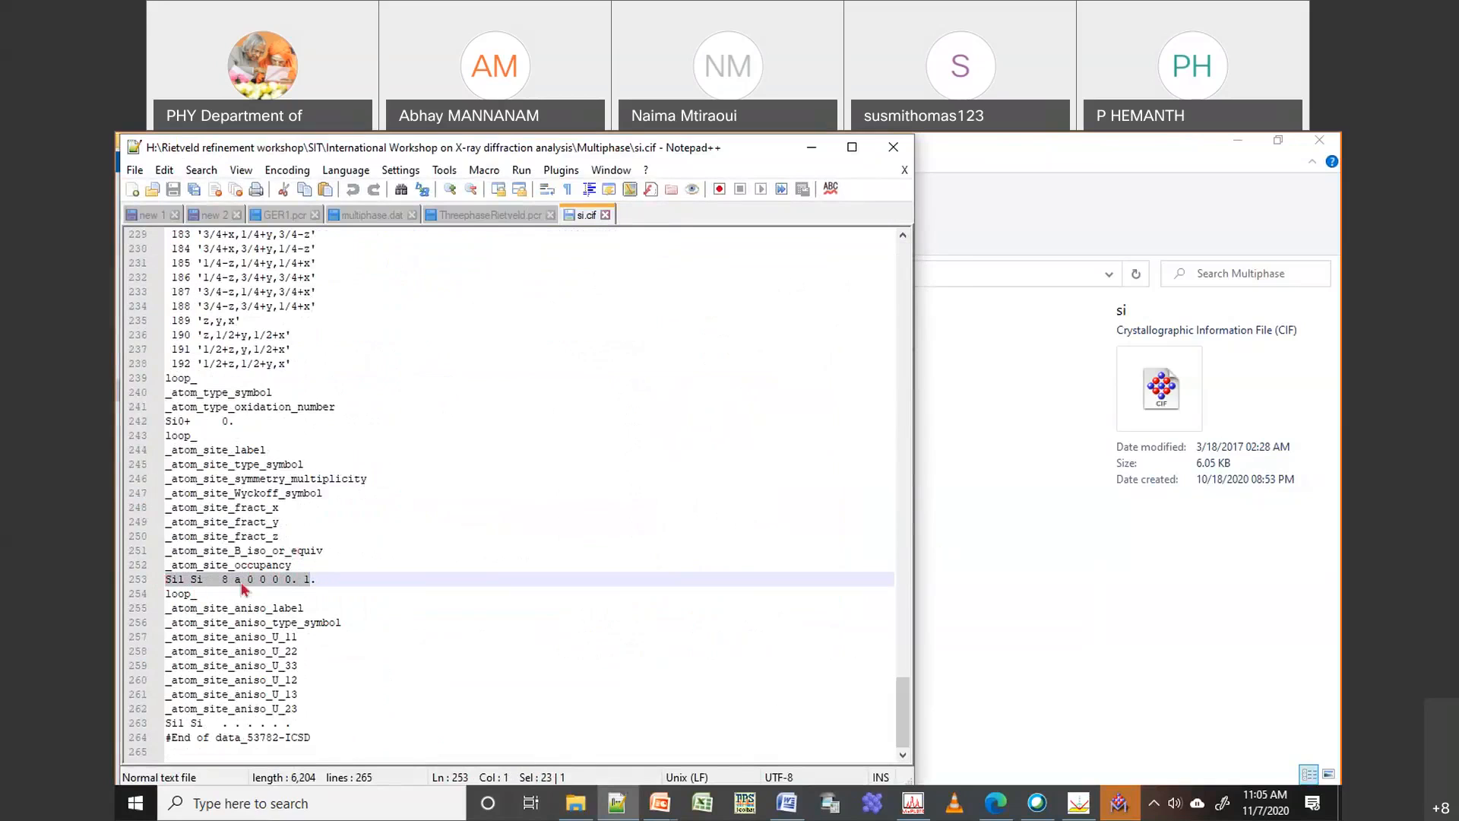
click(224, 579)
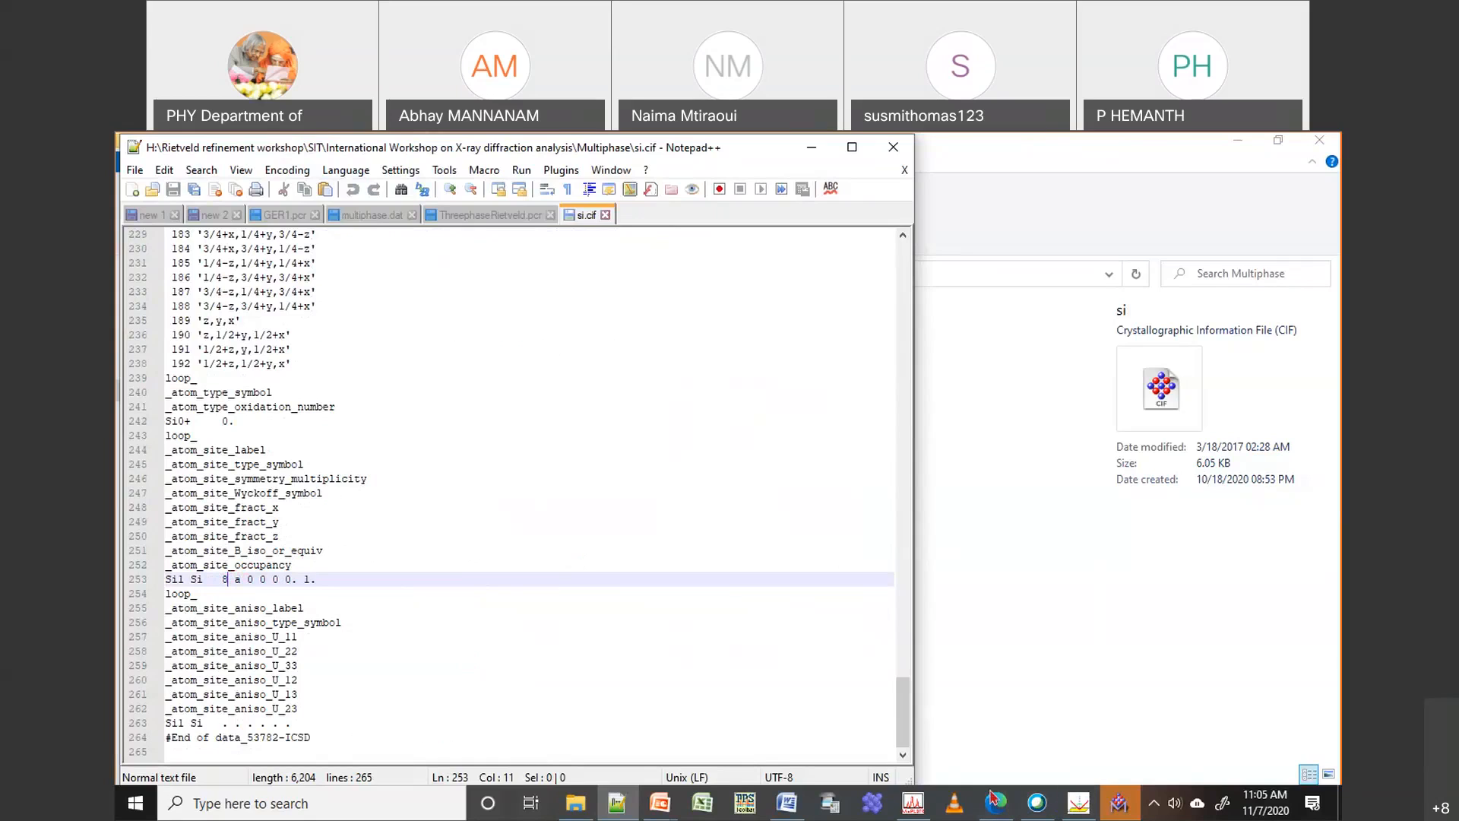
Switch to WinPLOTR and, in the PCR editor's file browser, delete the ThreephaseRietveld.pcr text document from the Multiphase folder
mouse_move(1085, 808)
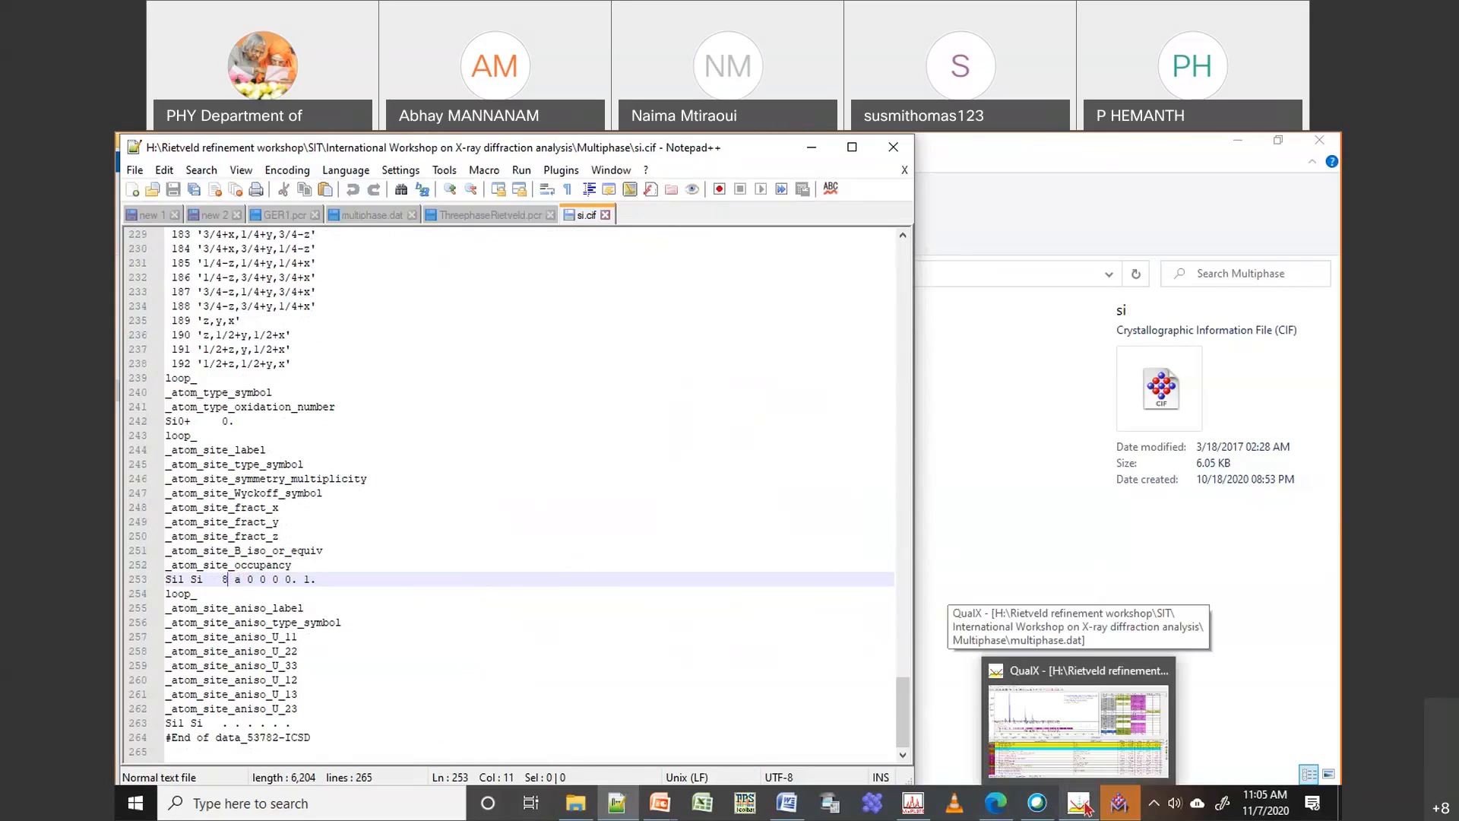
click(911, 811)
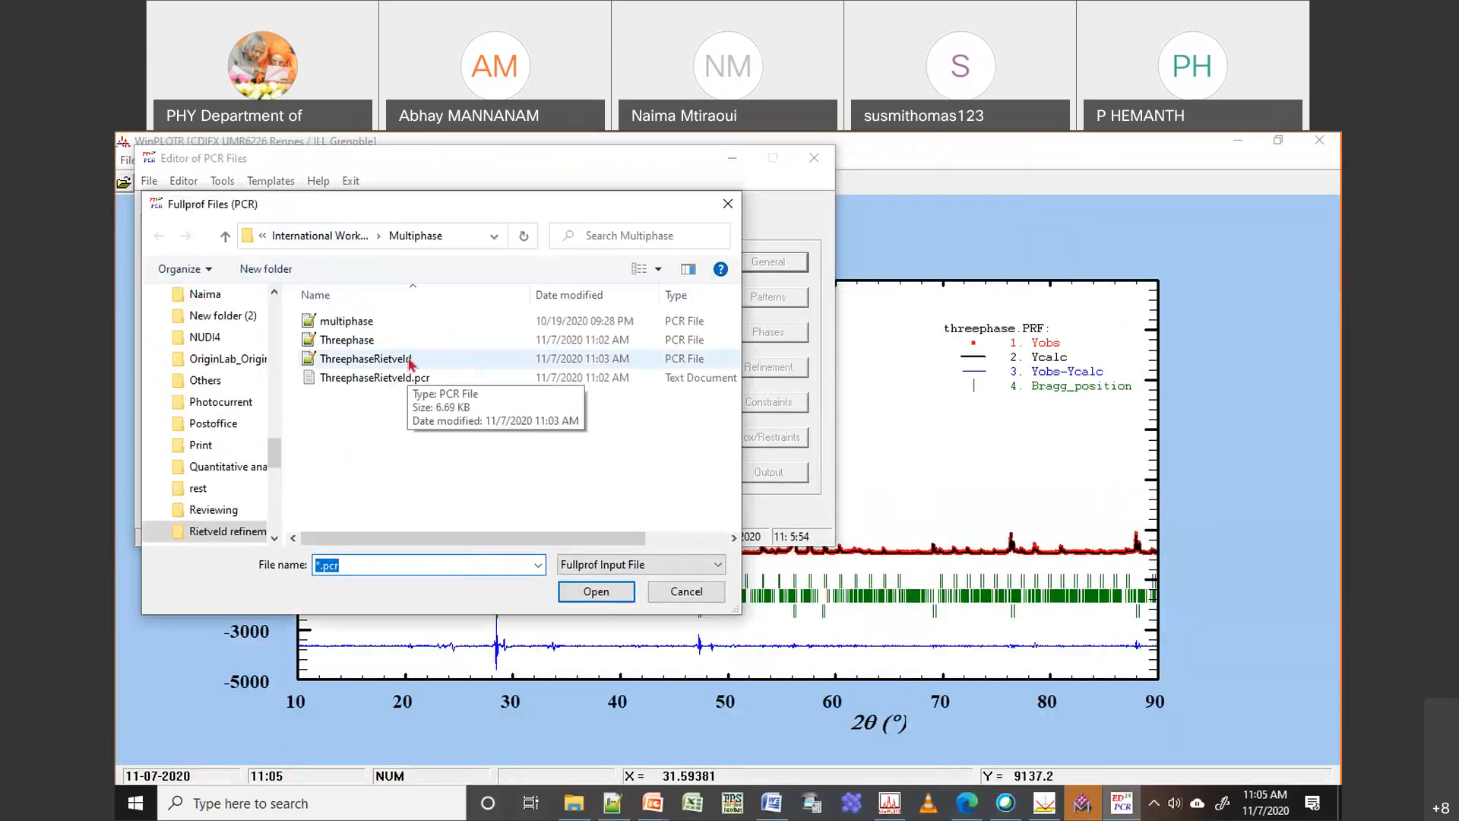
click(407, 384)
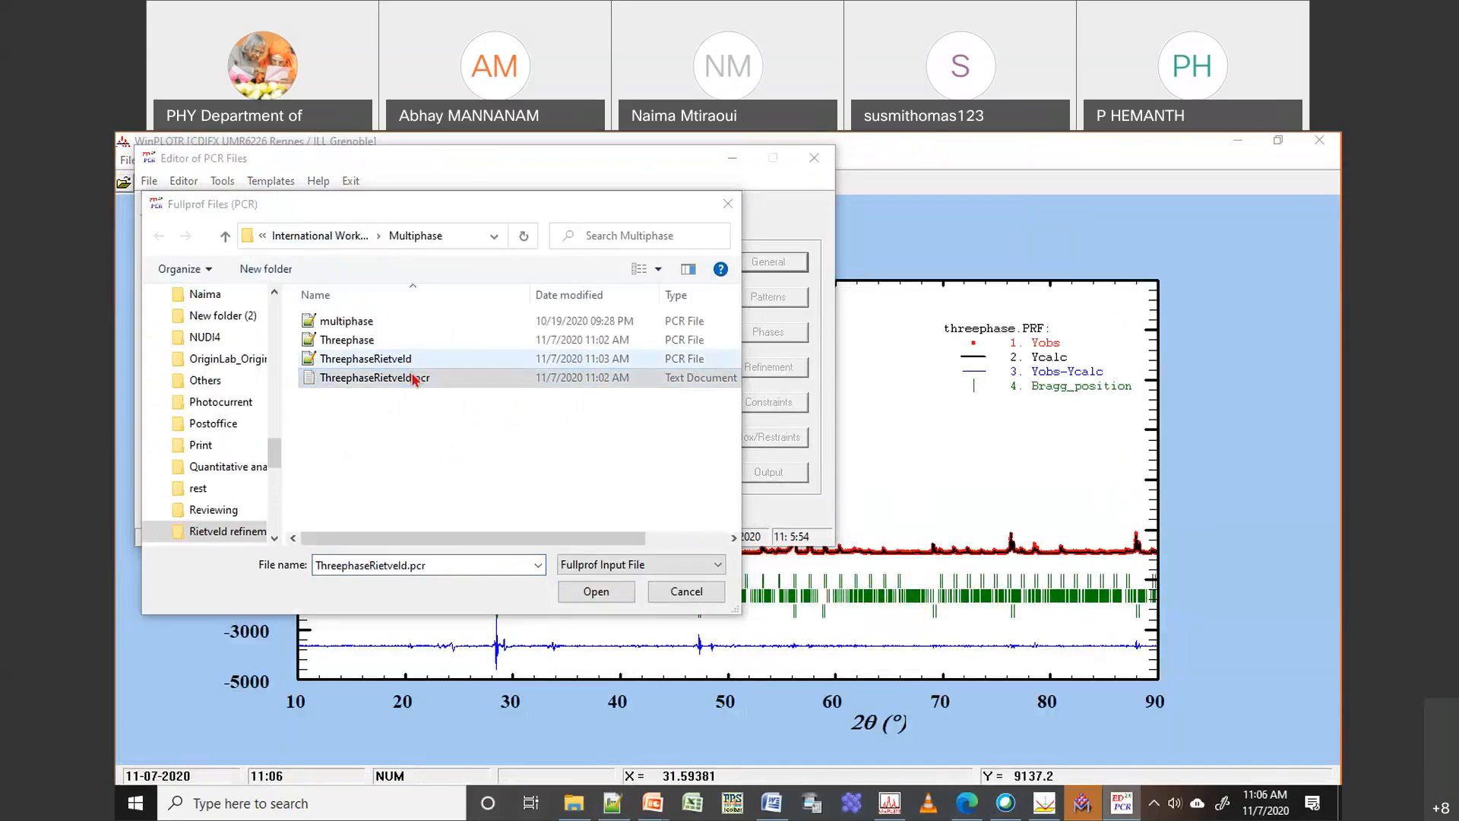
key(Delete)
key(Return)
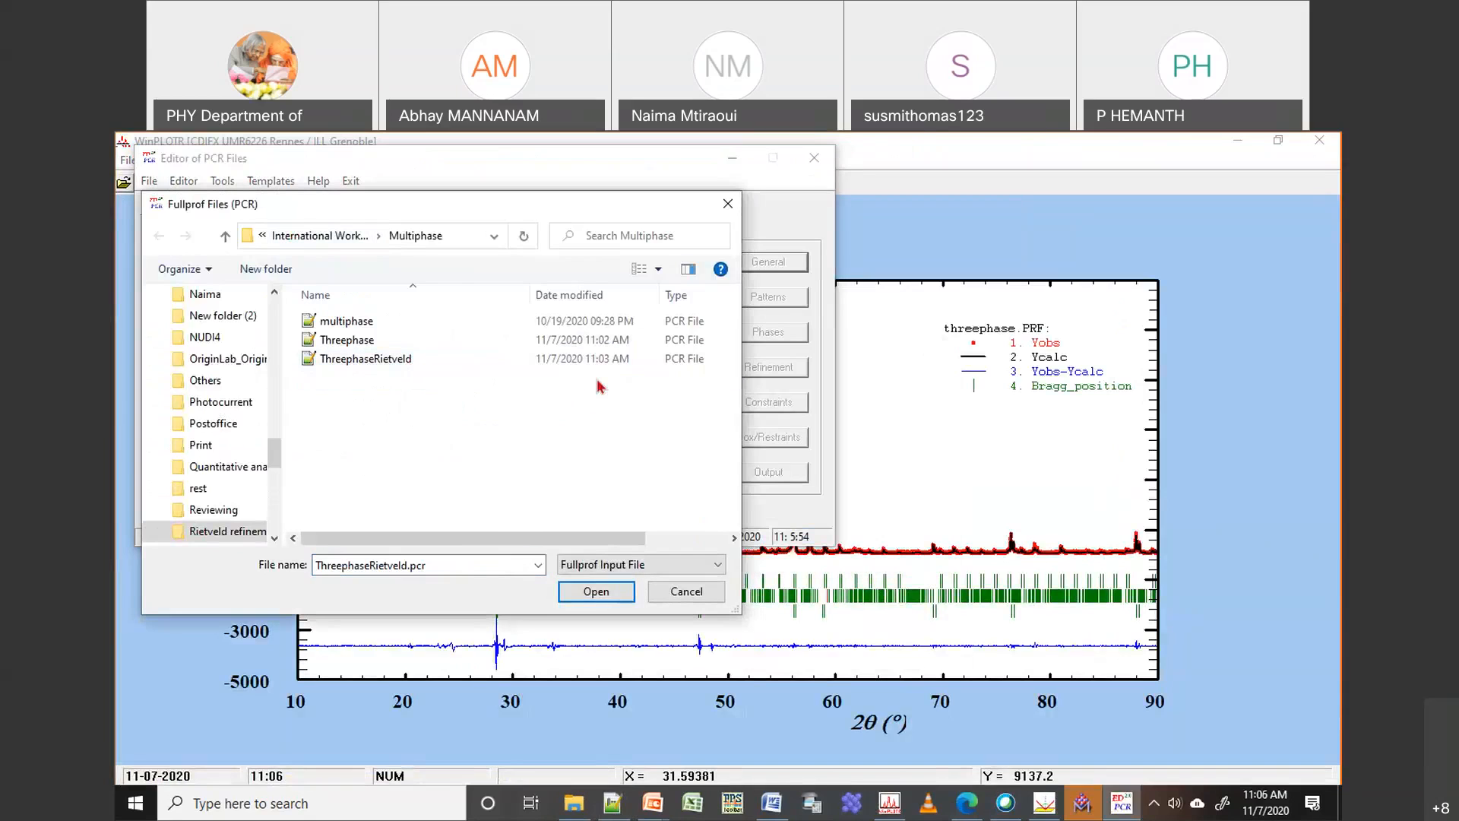
Load the ThreephaseRietveld PCR file and set the Y2O3 phase's calculation to Structural Model (Rietveld Method)
double_click(339, 364)
click(762, 336)
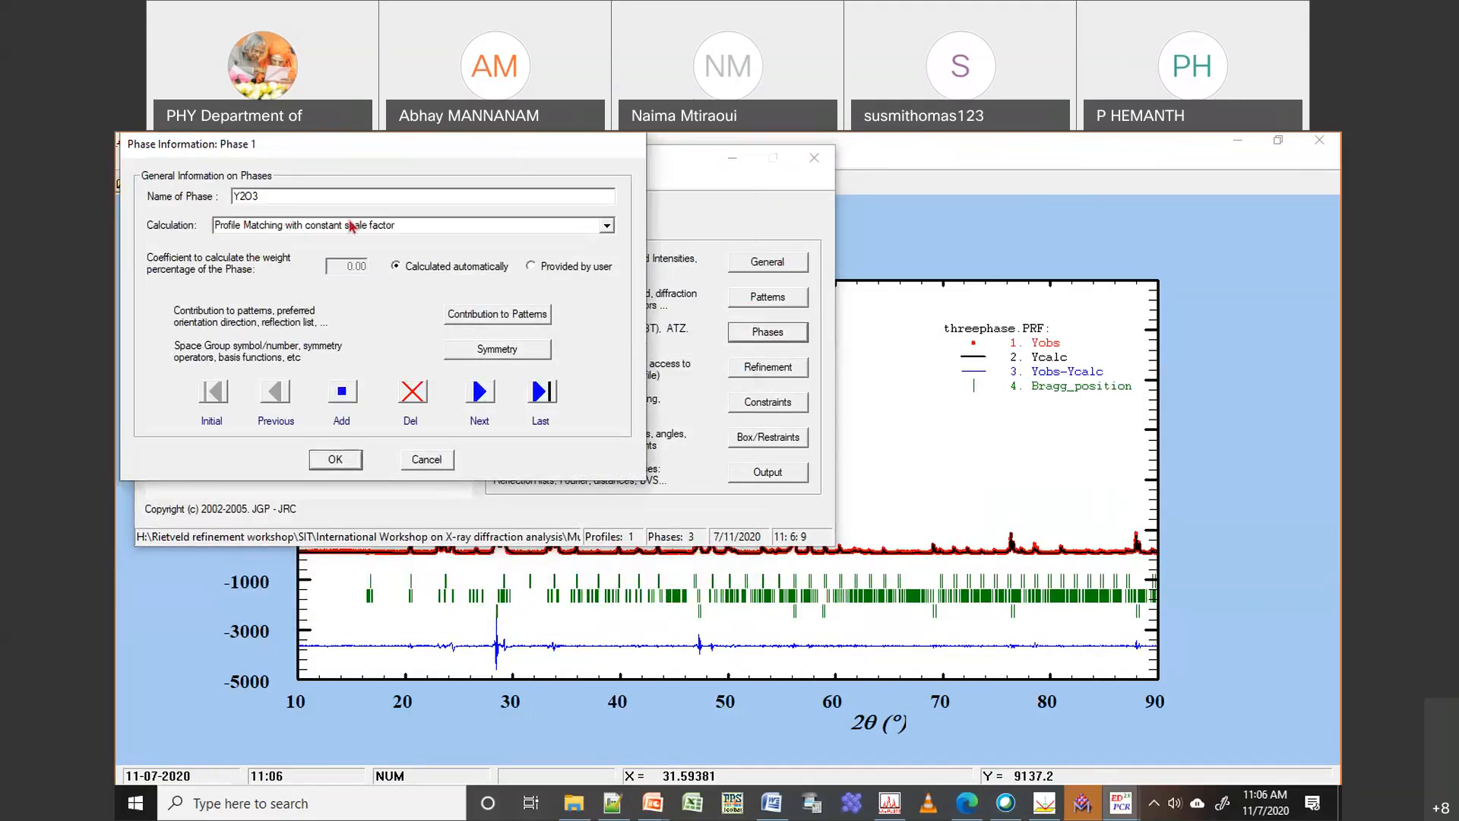
click(606, 226)
click(611, 245)
click(611, 245)
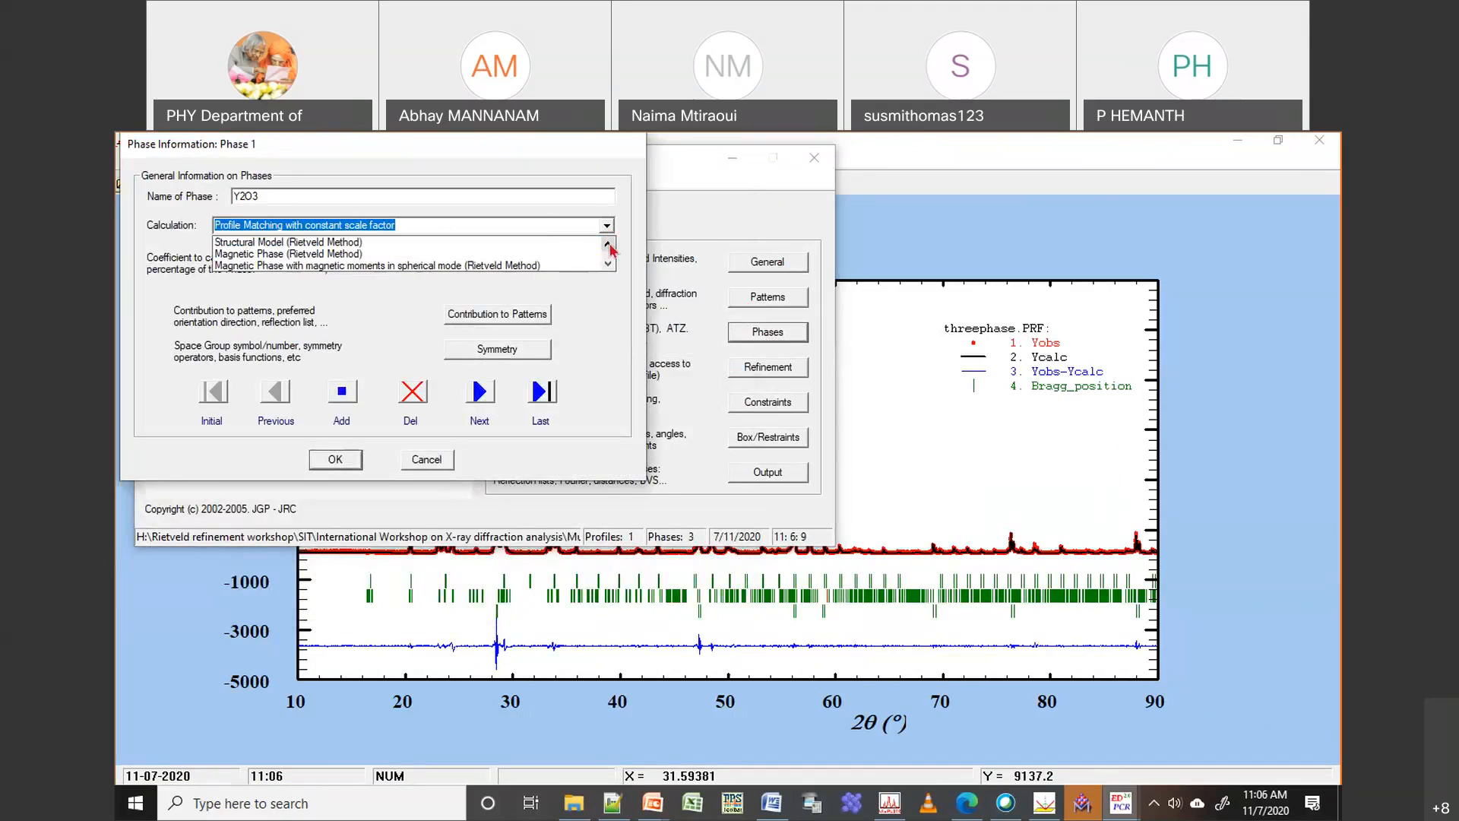
click(389, 248)
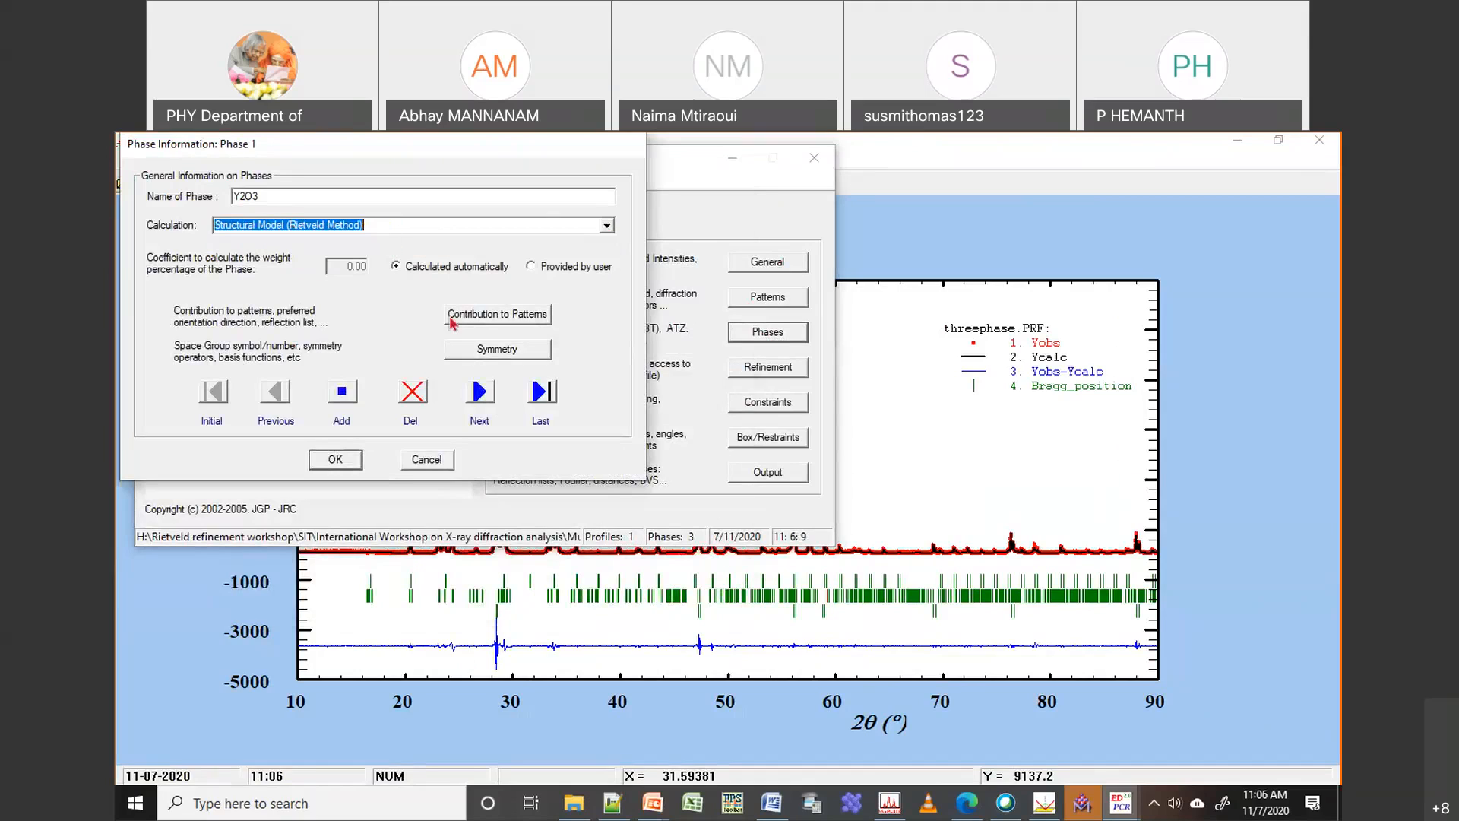
In the Y2O3 phase's pattern contribution, set the reflection list to Automatically generated from the Space Group symbol
click(495, 319)
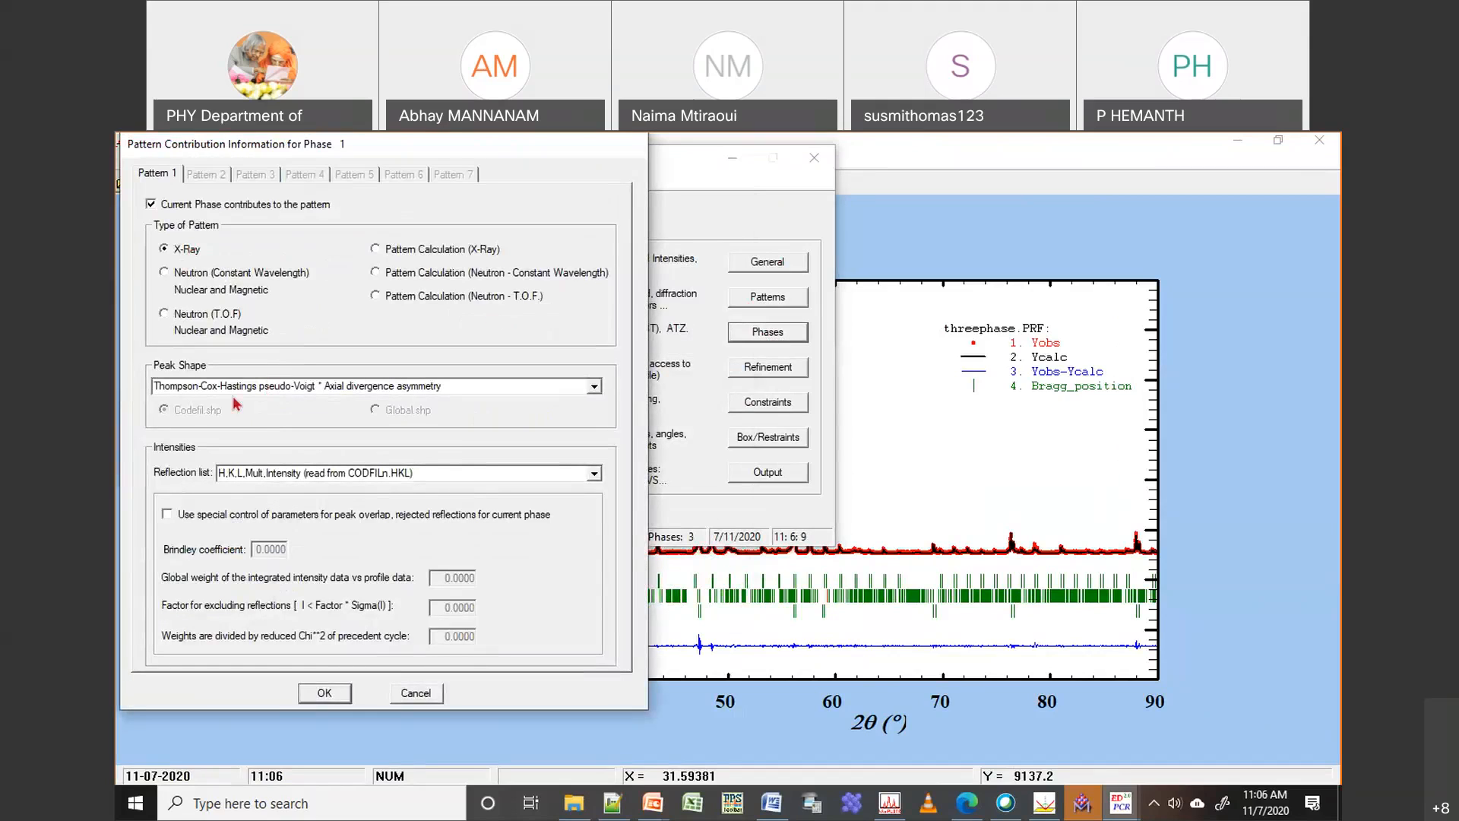
click(594, 473)
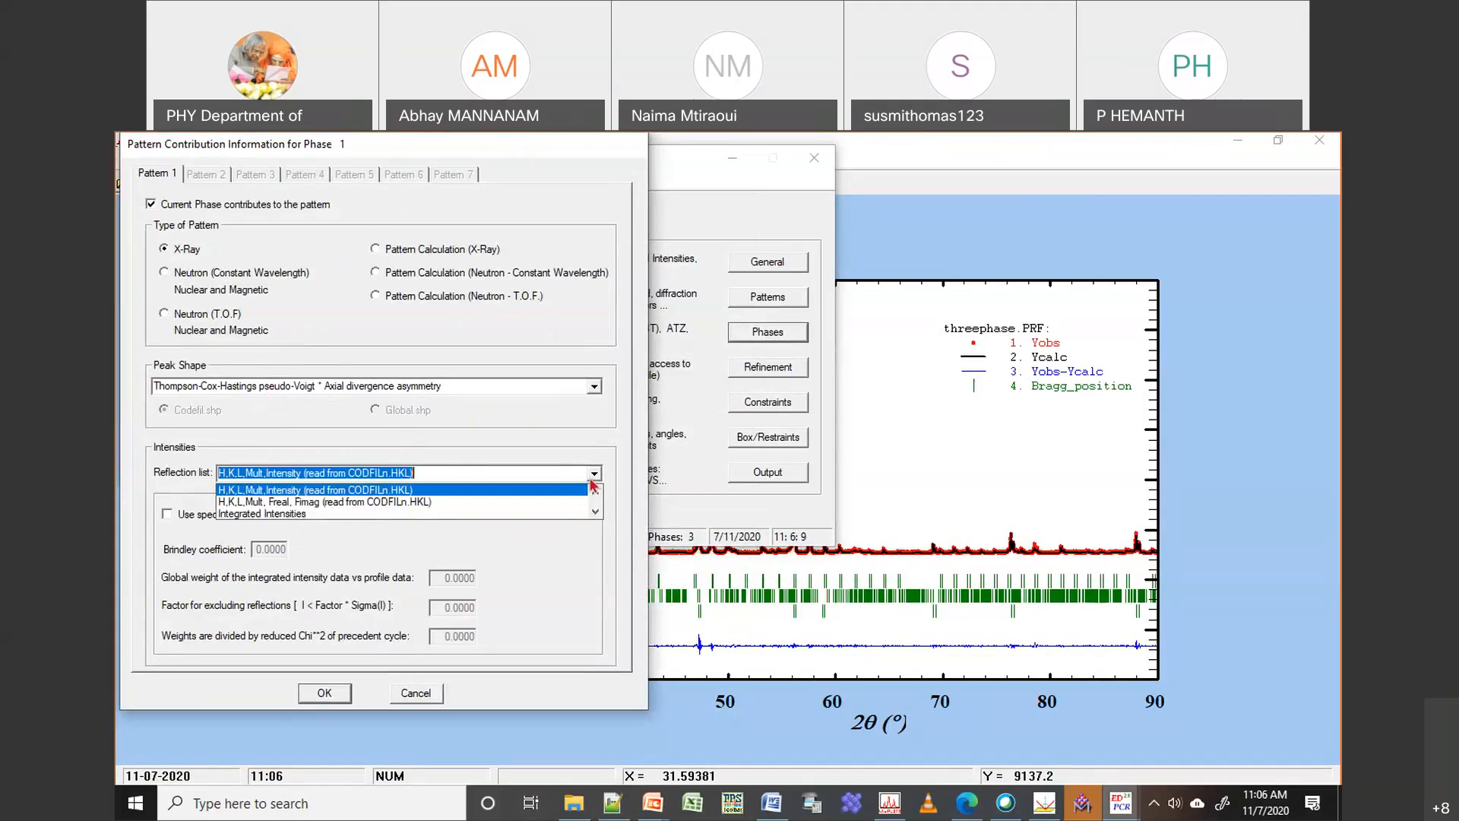
scroll(476, 500, up, 3)
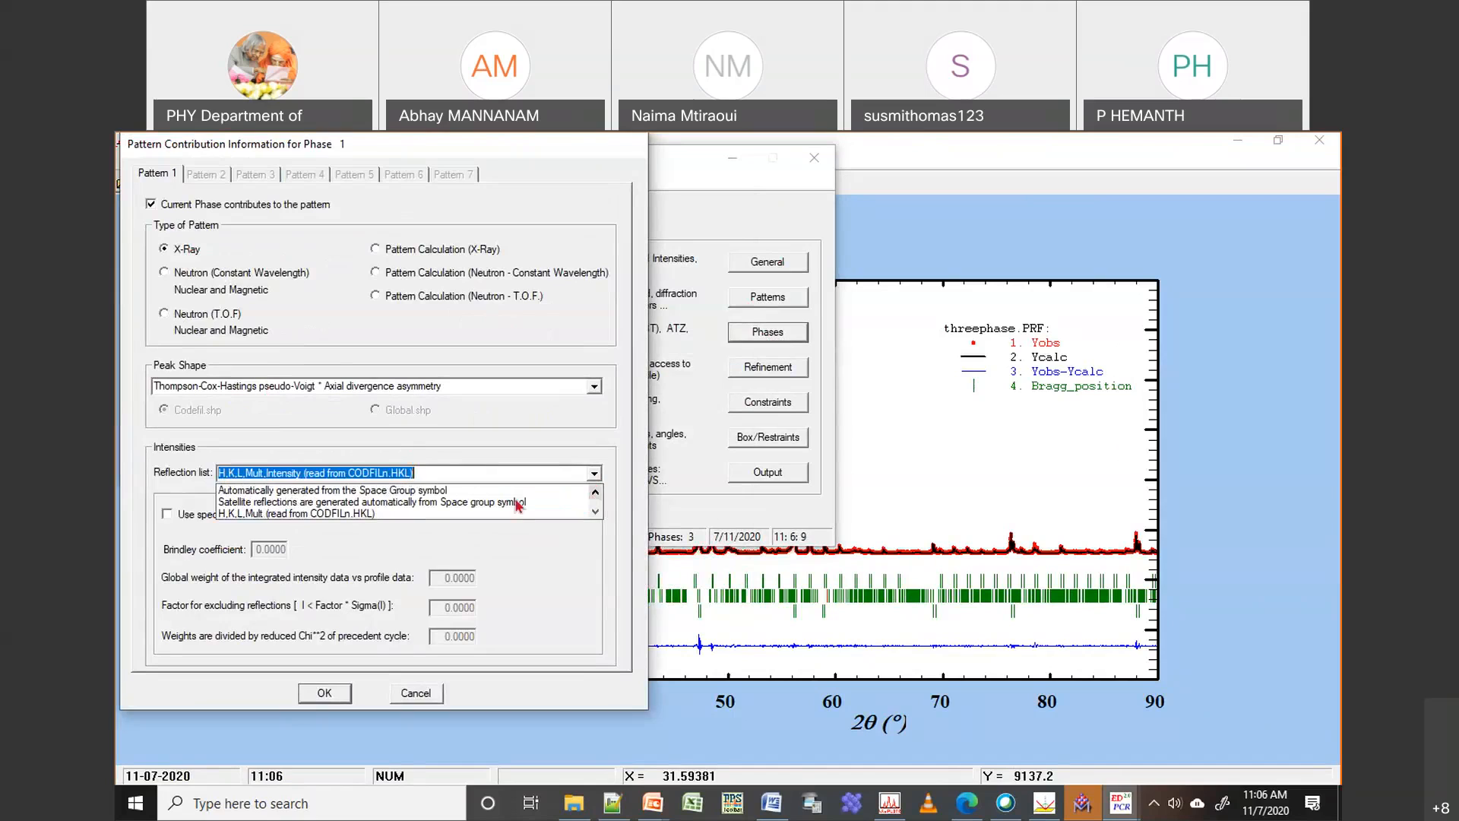
click(474, 492)
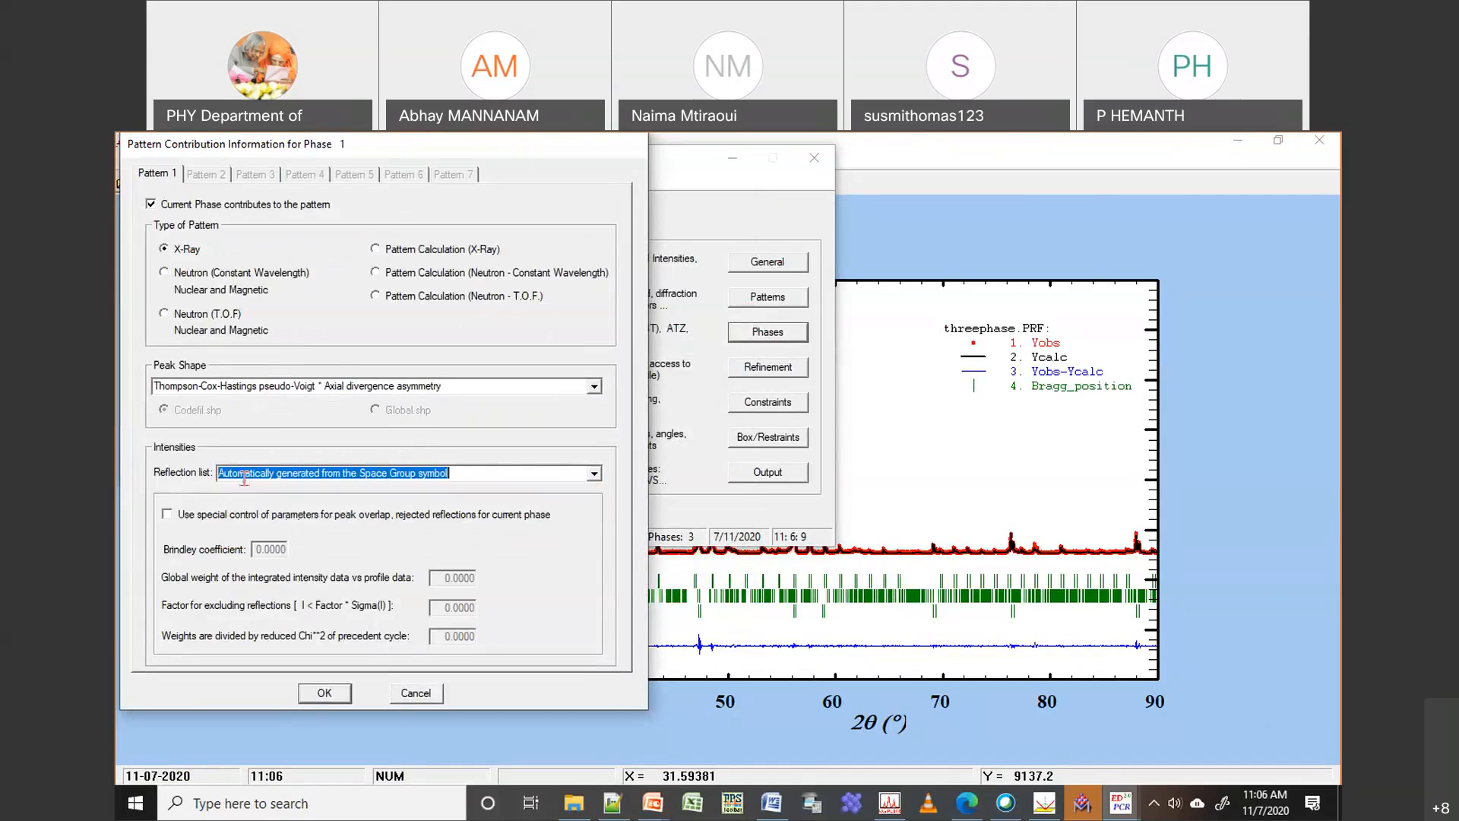
Switch to Notepad++ and review the Si phase block at the end of ThreephaseRietveld.pcr
click(617, 811)
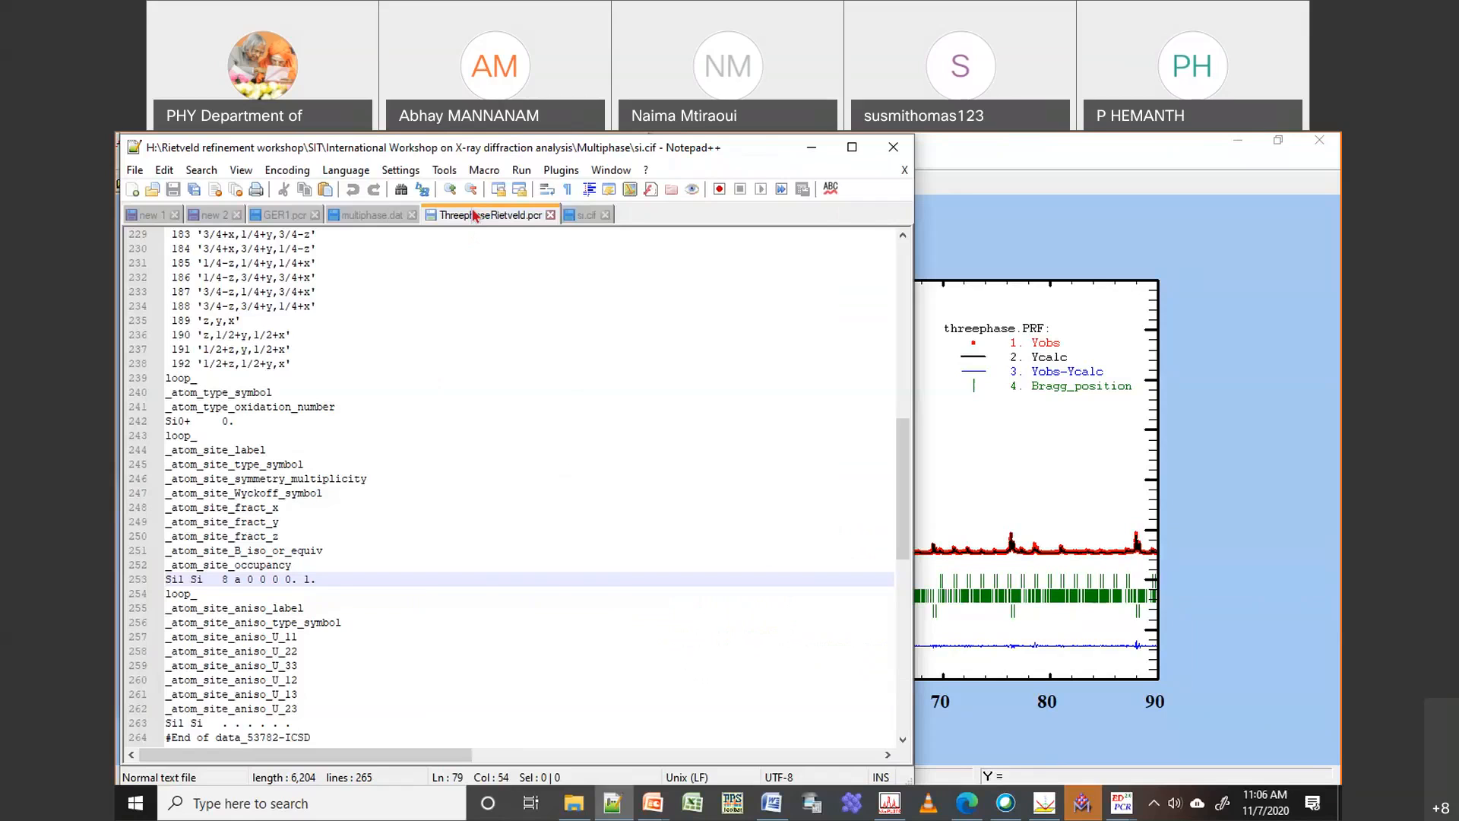
click(475, 216)
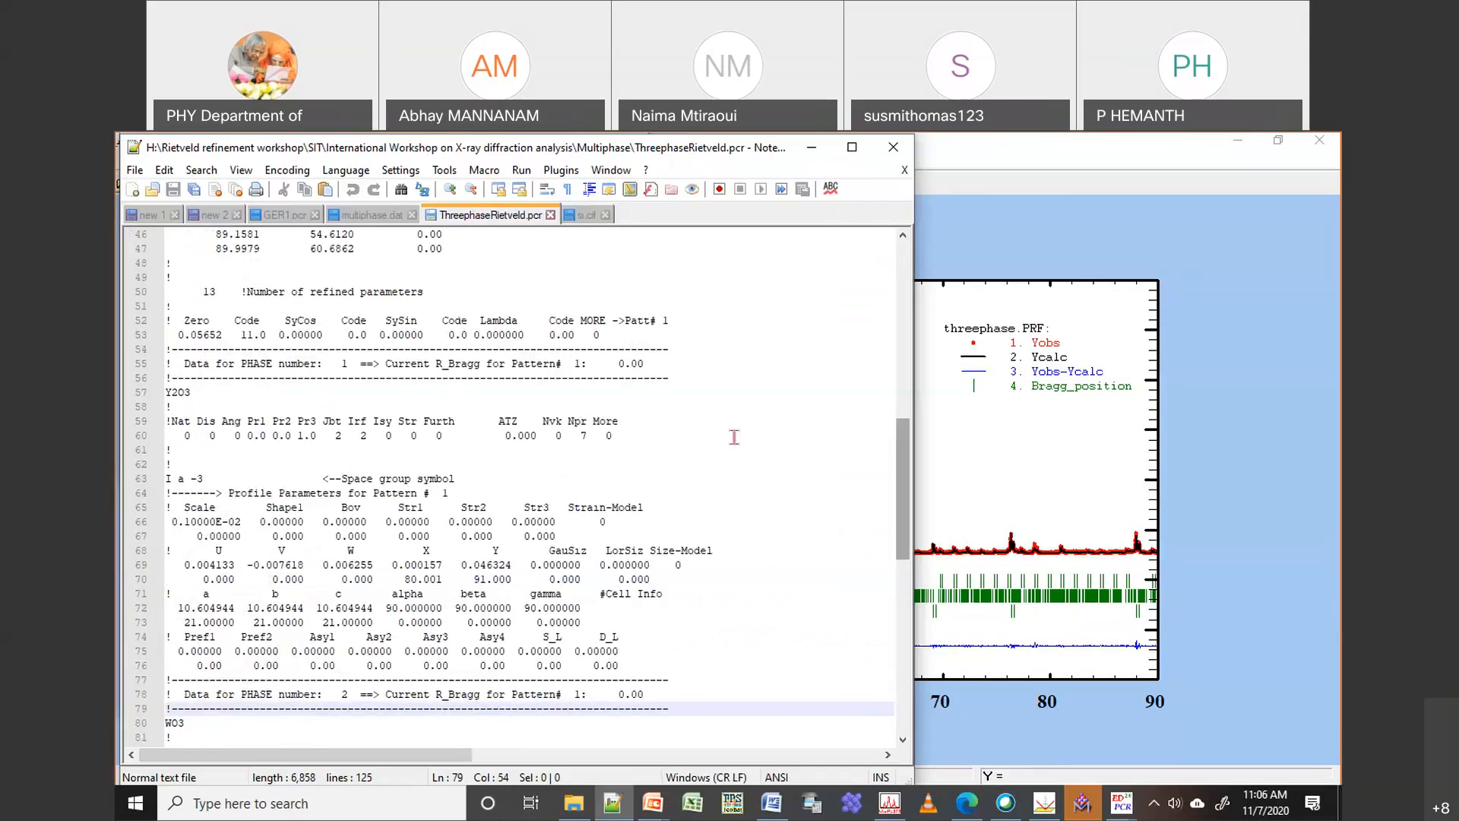
scroll(346, 487, down, 15)
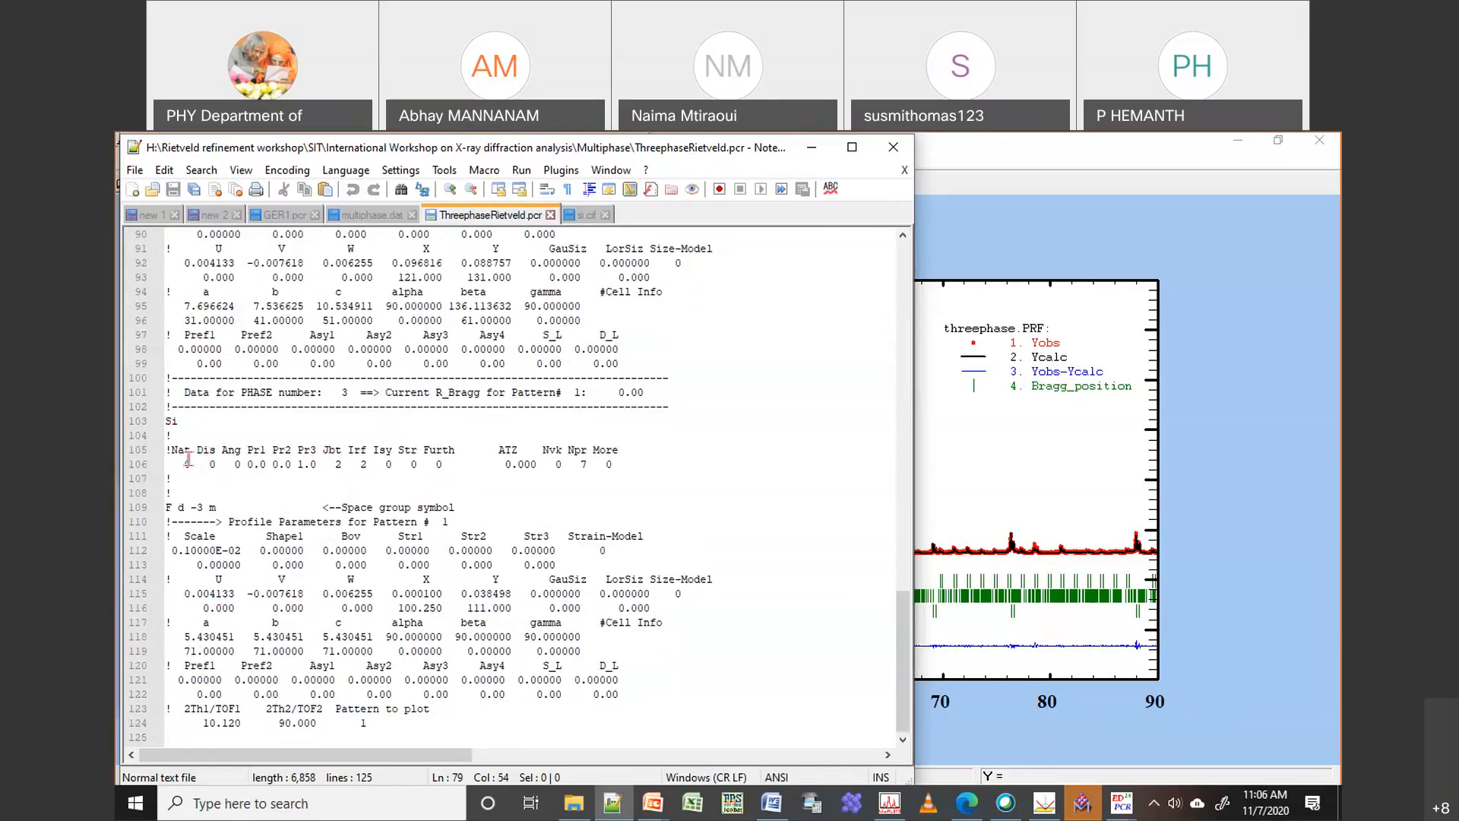
Switch to CrystalMaker and close it without saving the changes to the si structure
click(1086, 803)
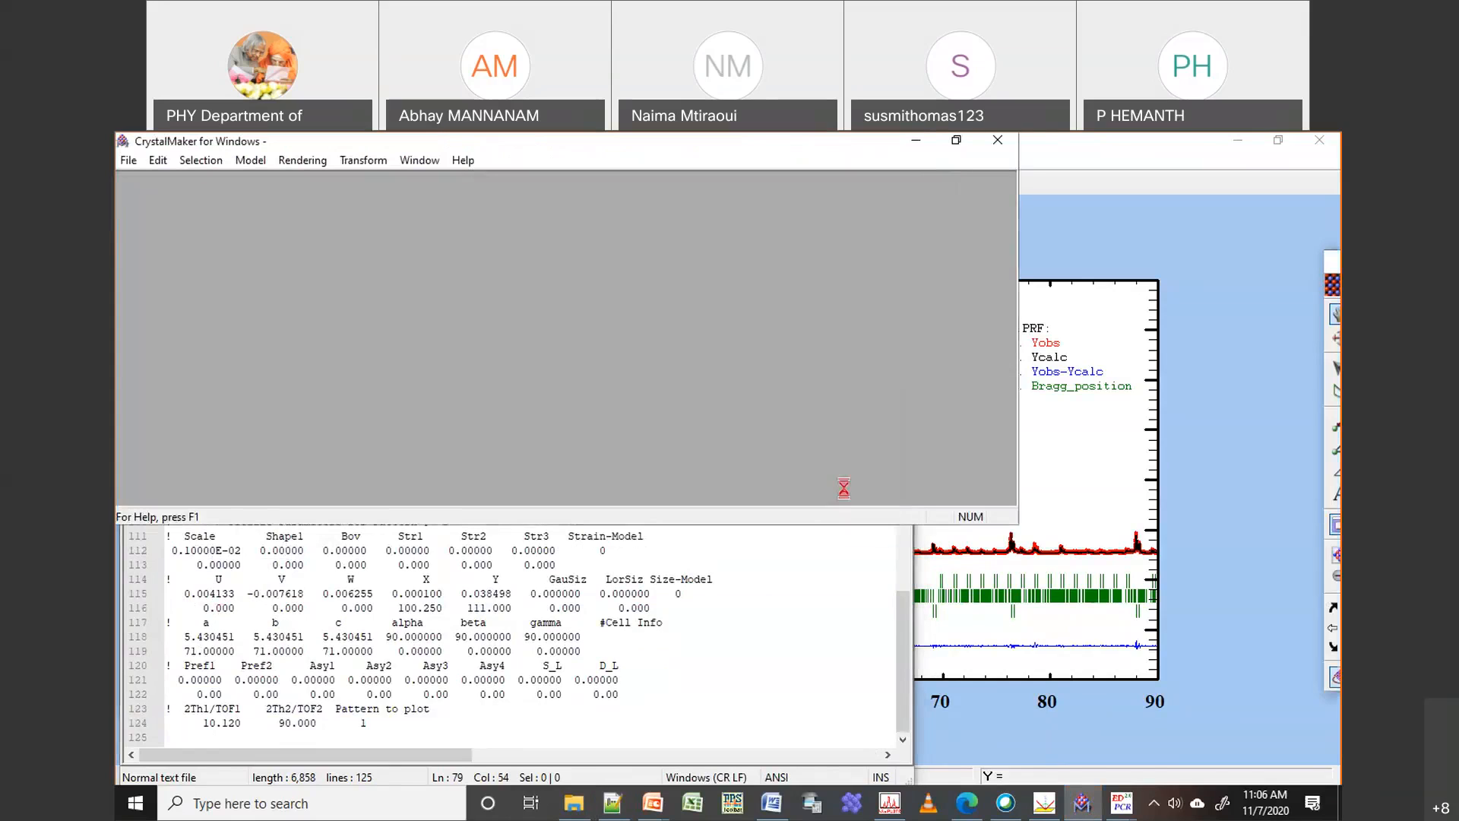
click(999, 141)
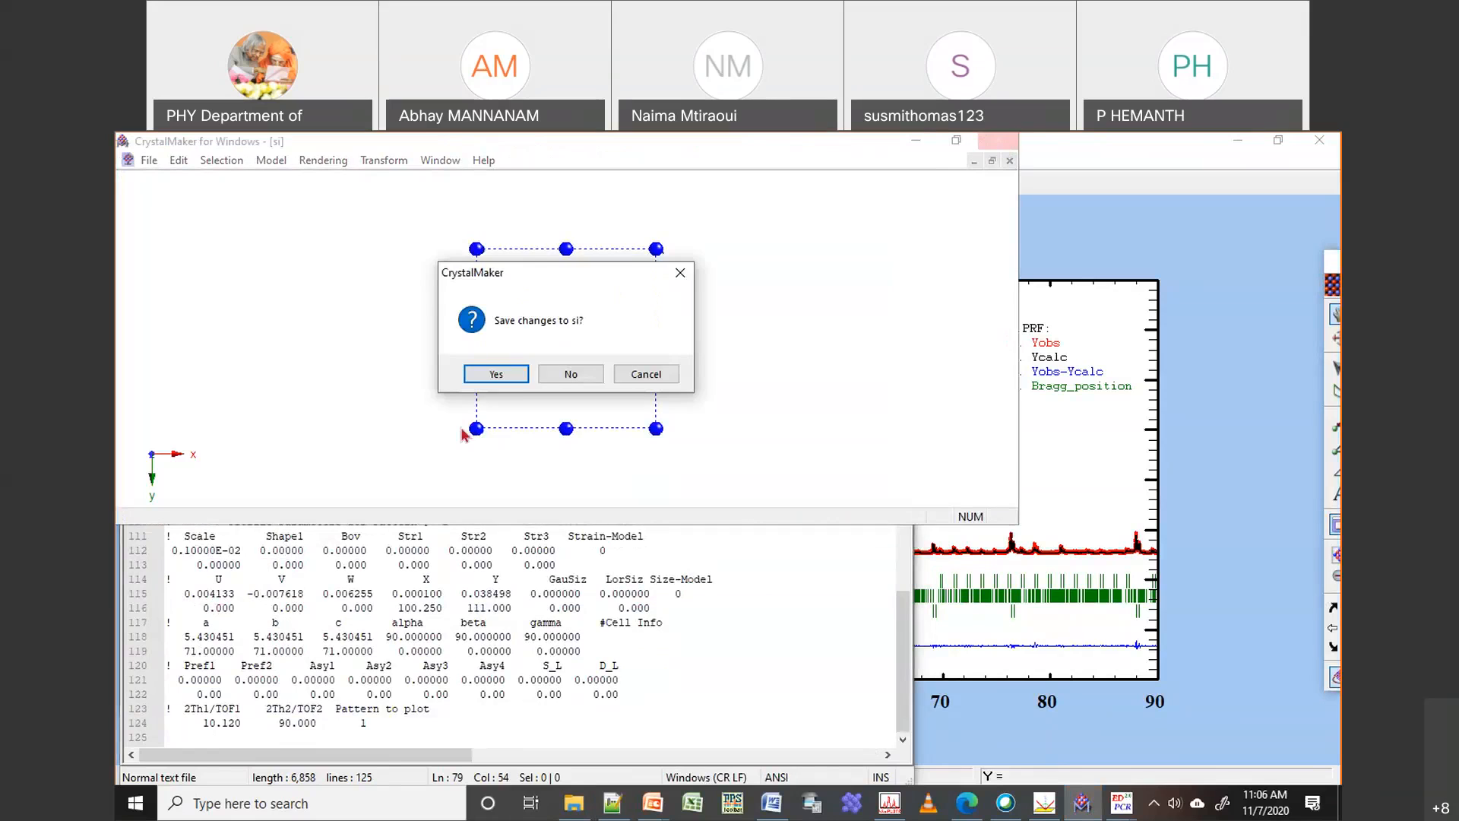
click(586, 371)
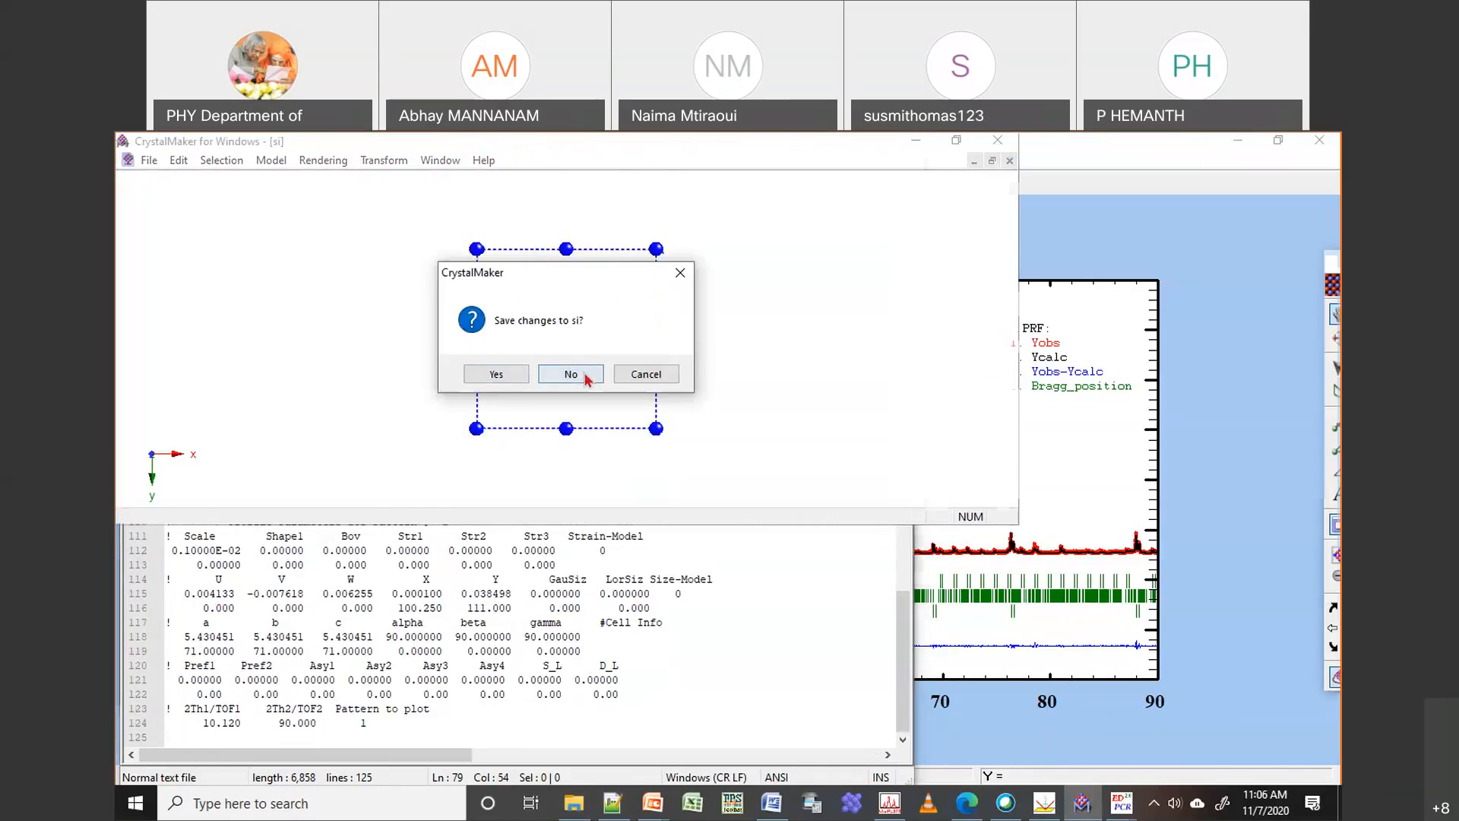
Switch to the PCR editor, save the accepted Y2O3 phase settings to the PCR file, and reload ThreephaseRietveld.pcr in Notepad++
click(1128, 803)
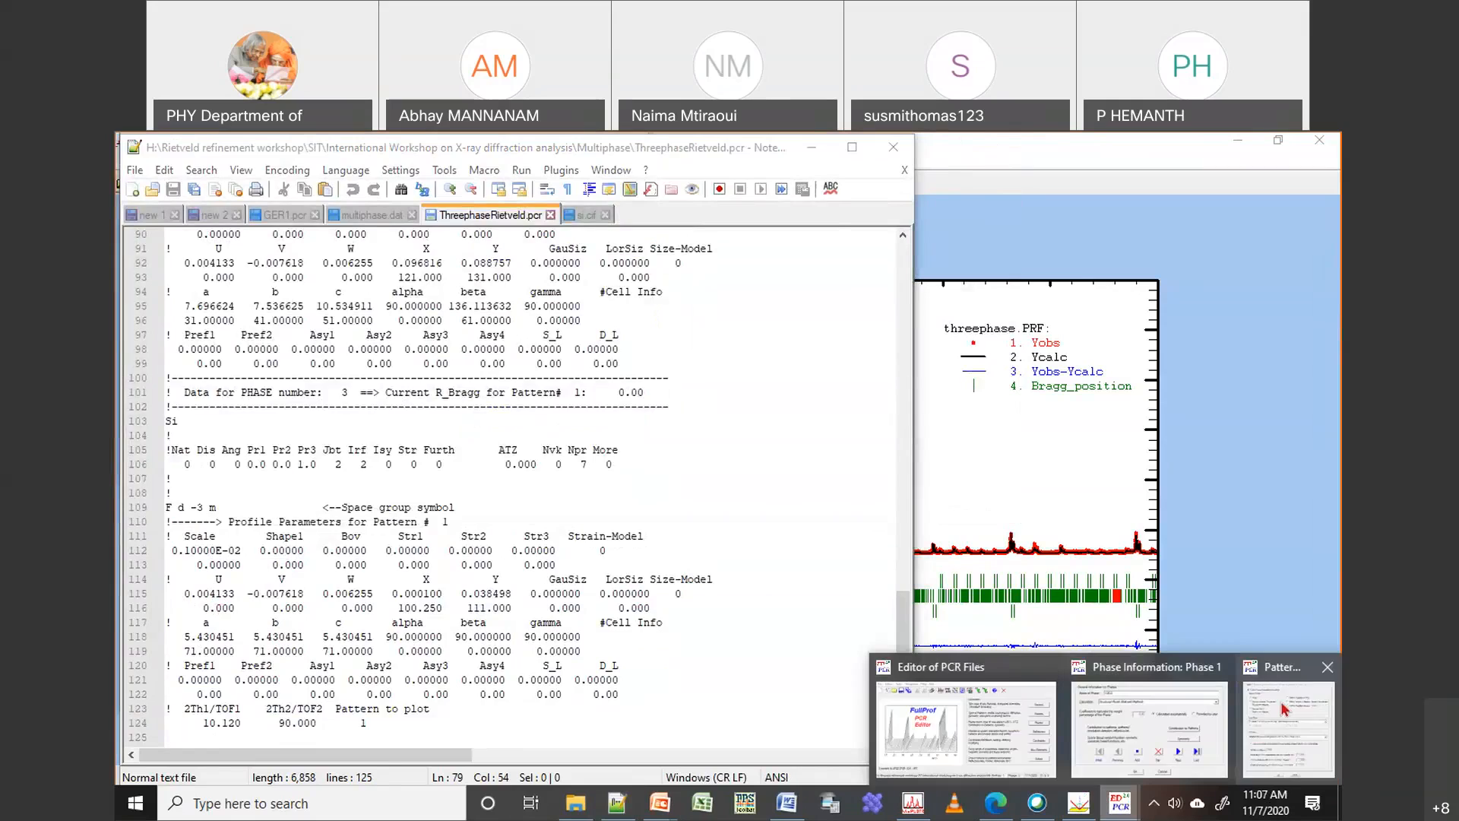
click(1283, 709)
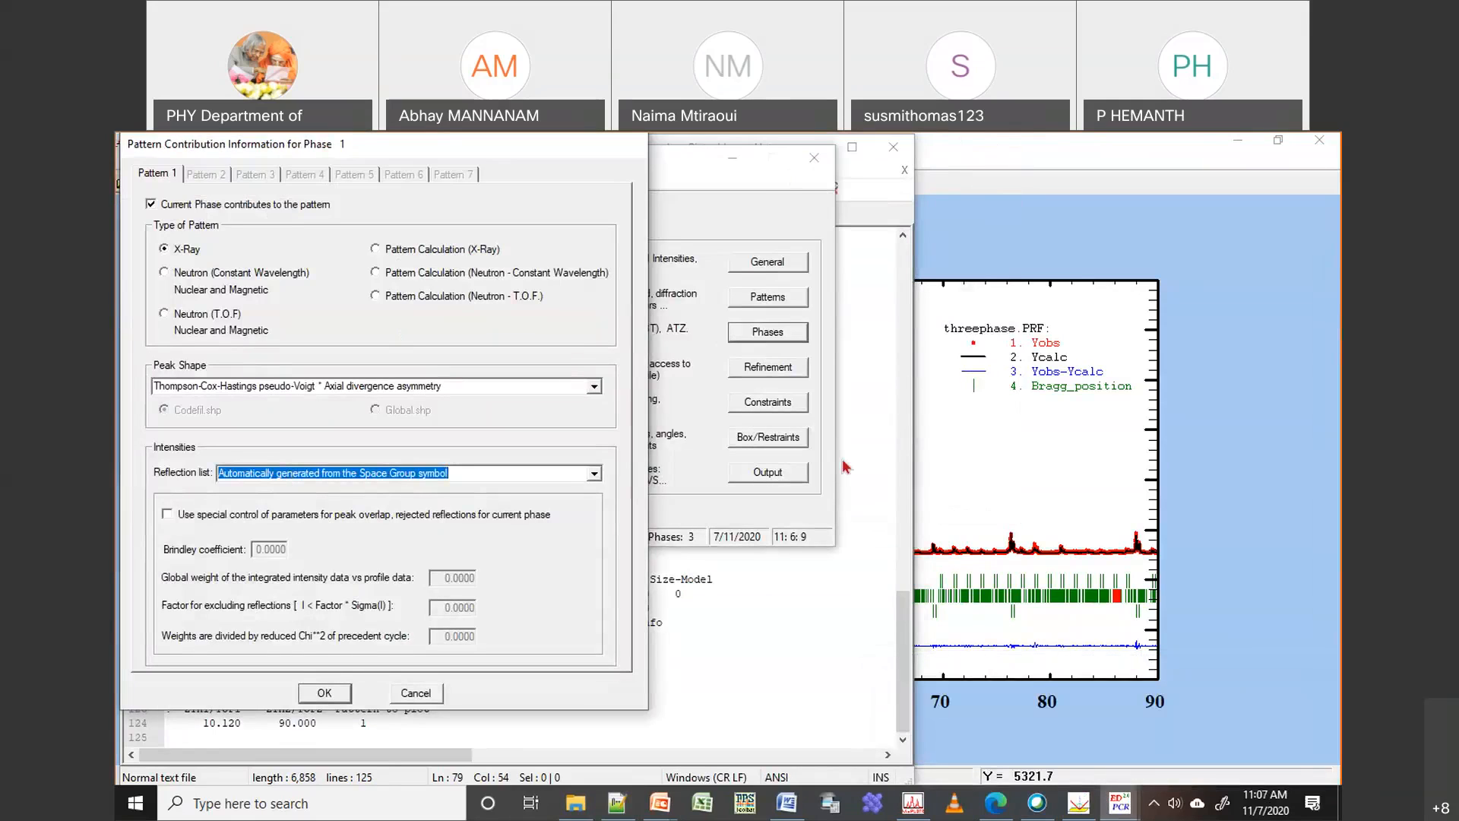
drag(365, 145, 851, 169)
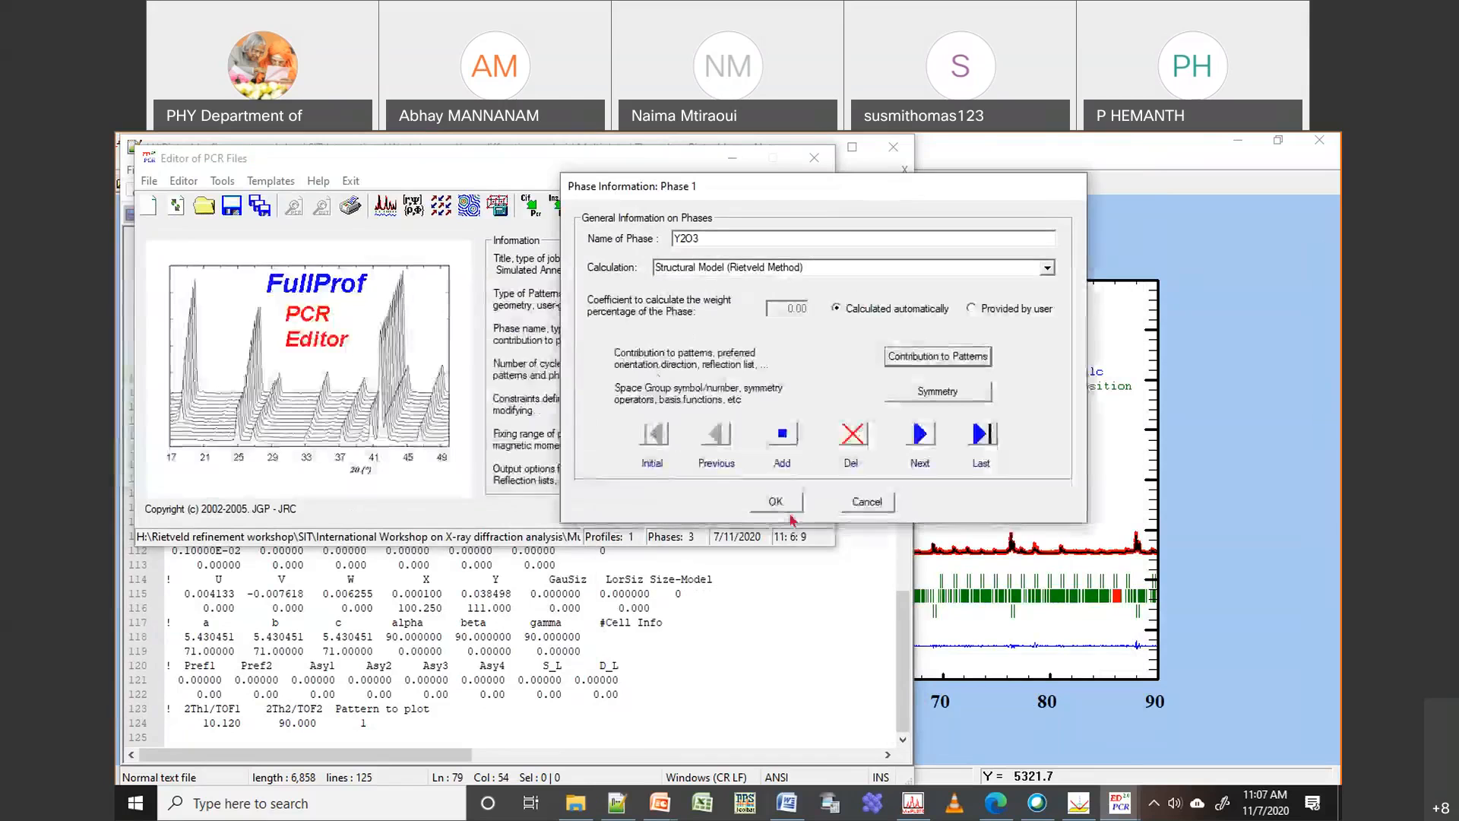
click(776, 505)
click(234, 214)
click(896, 636)
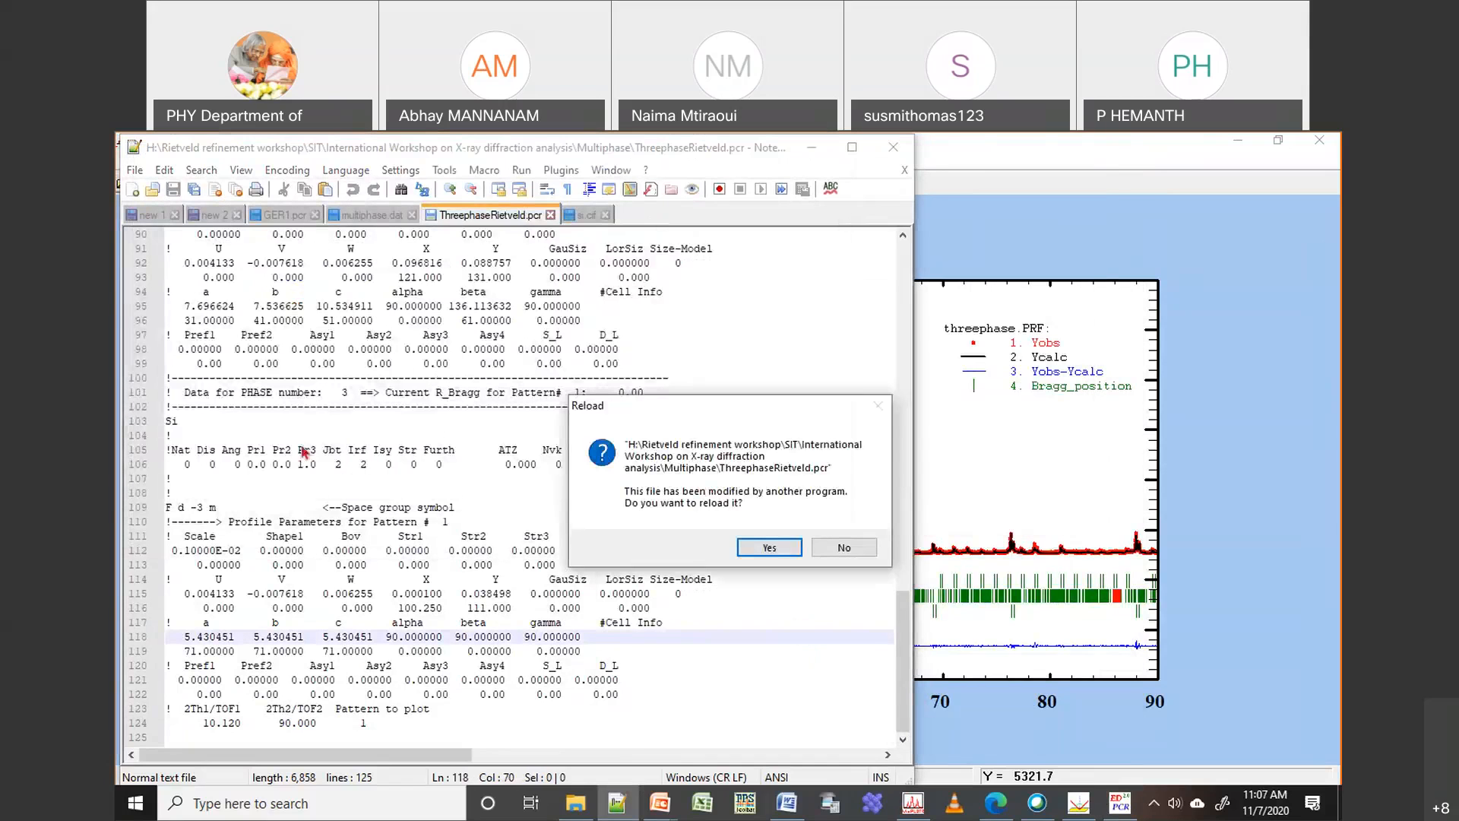
click(769, 547)
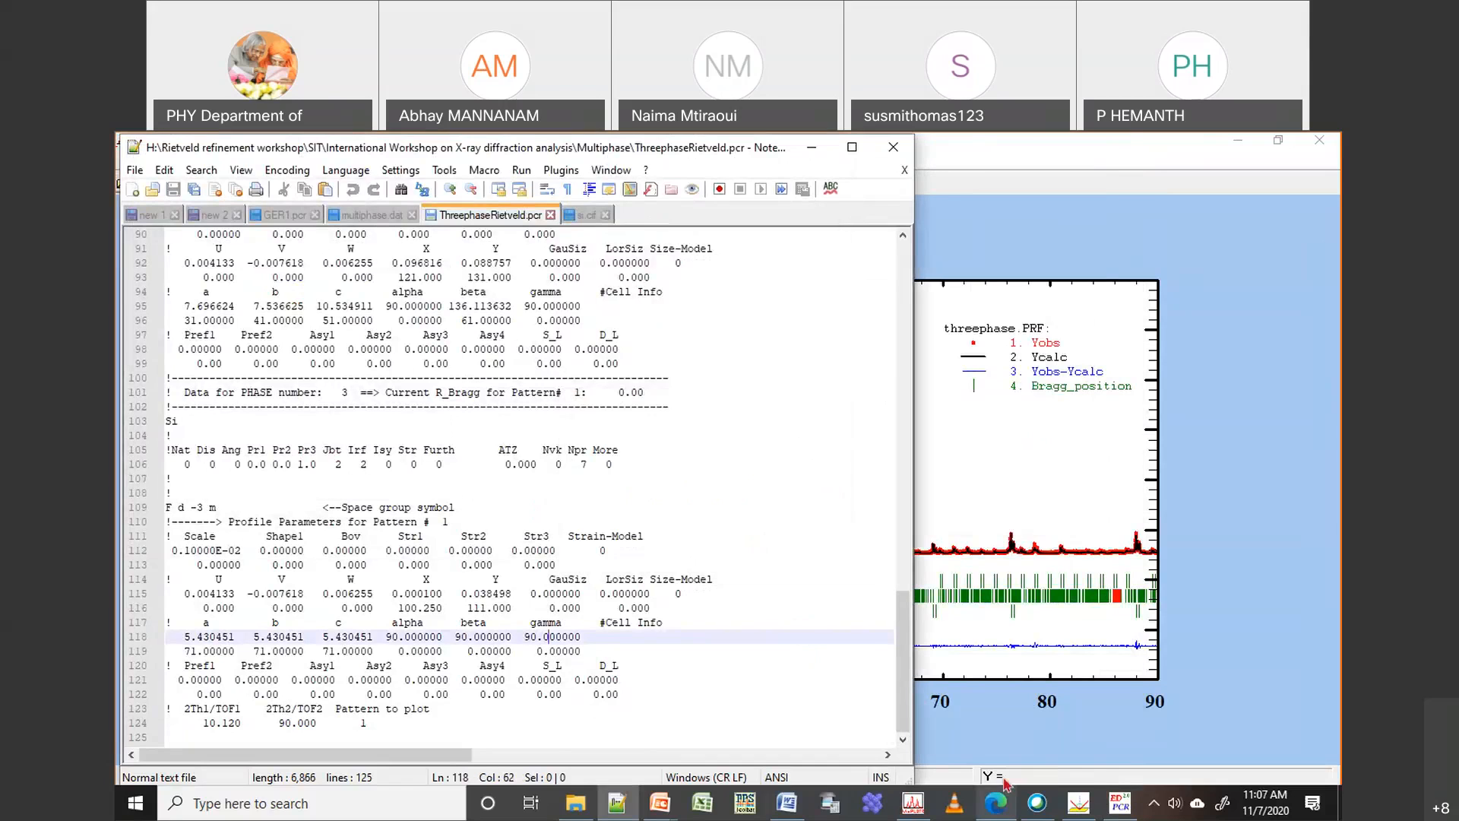
Switch to the PCR editor, set the Si phase's calculation to Structural Model (Rietveld Method), and save the PCR file
click(1120, 802)
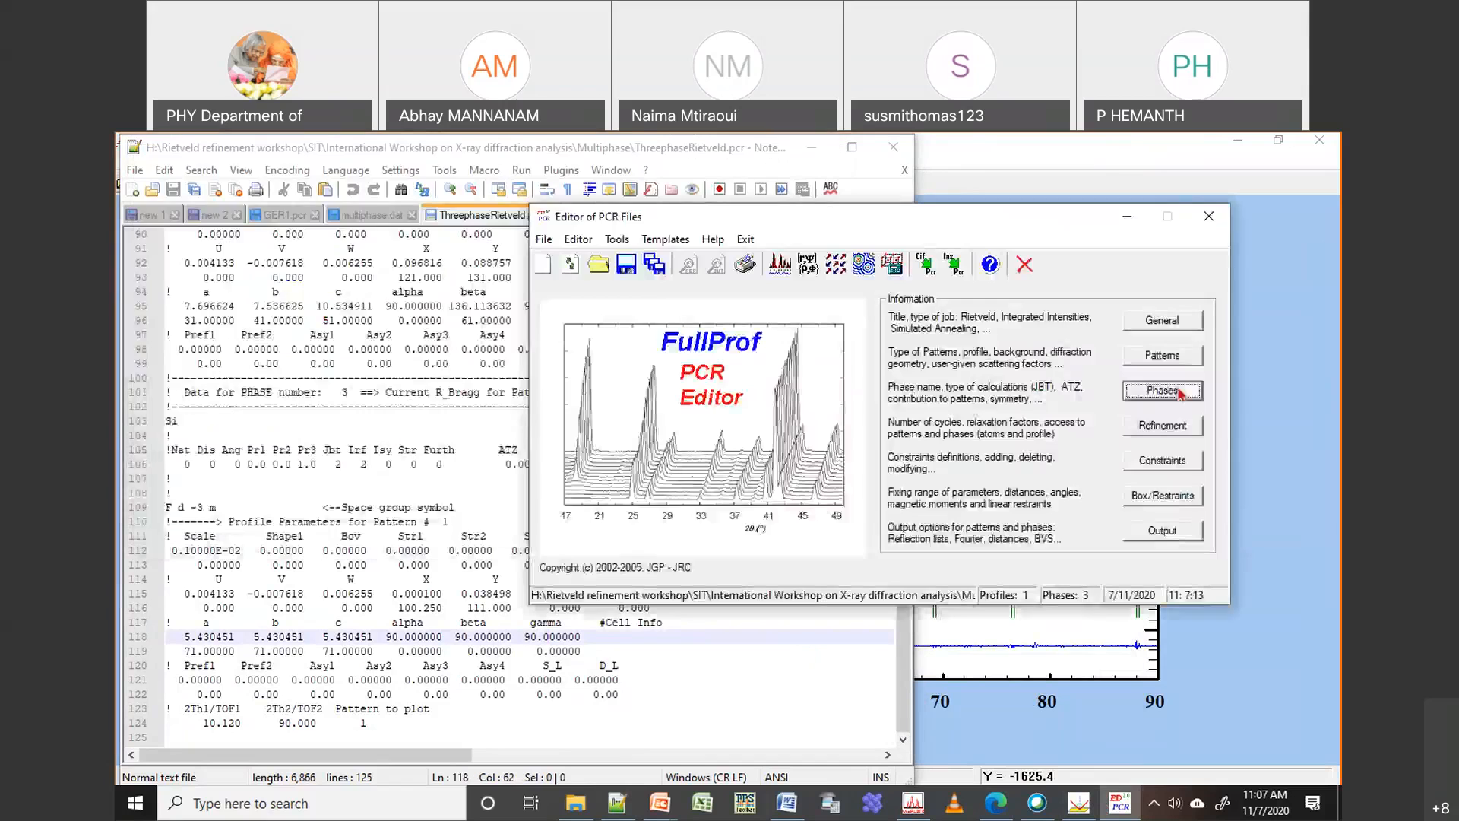
click(1162, 390)
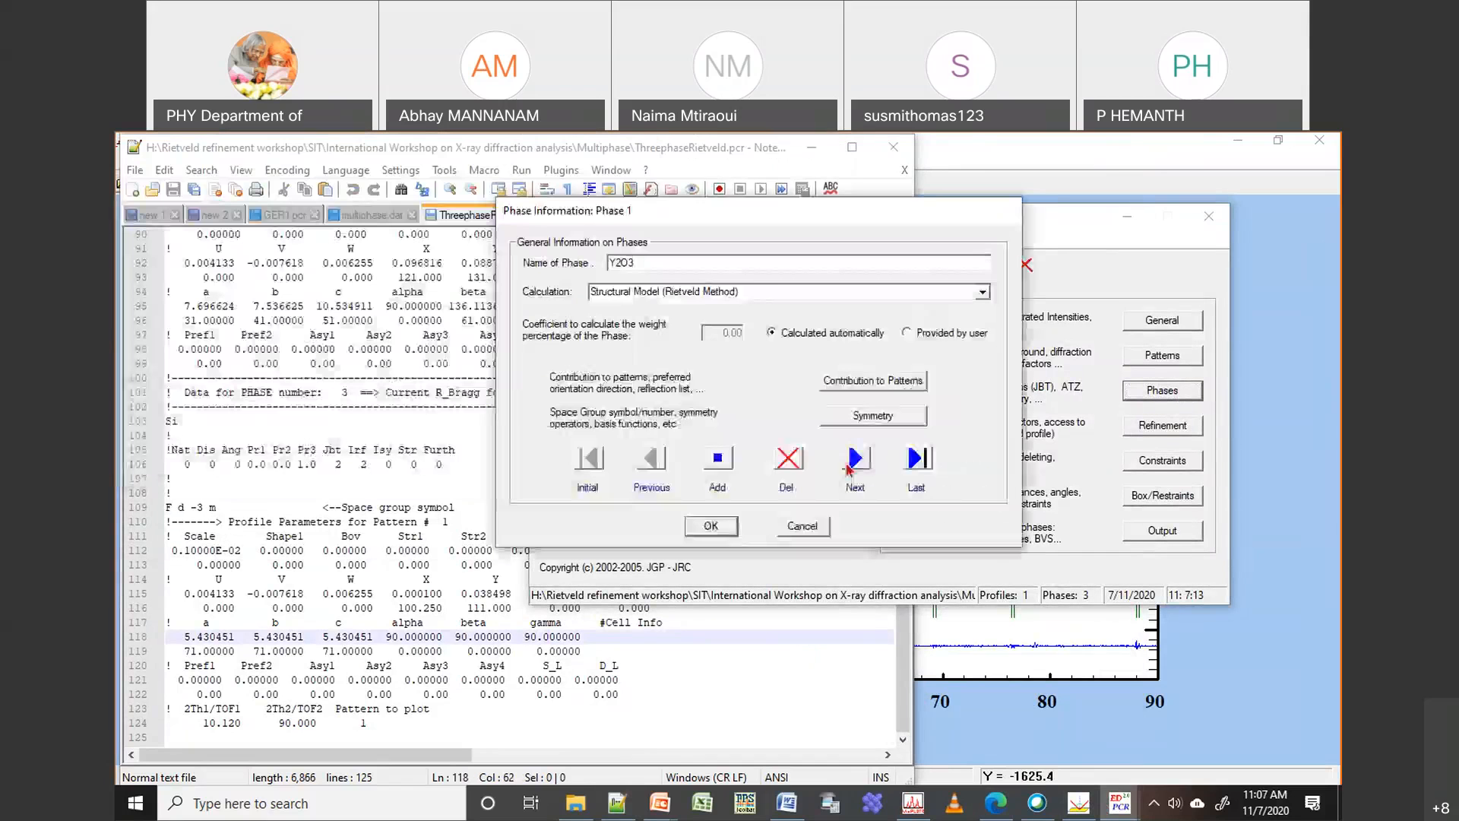
click(857, 461)
click(857, 461)
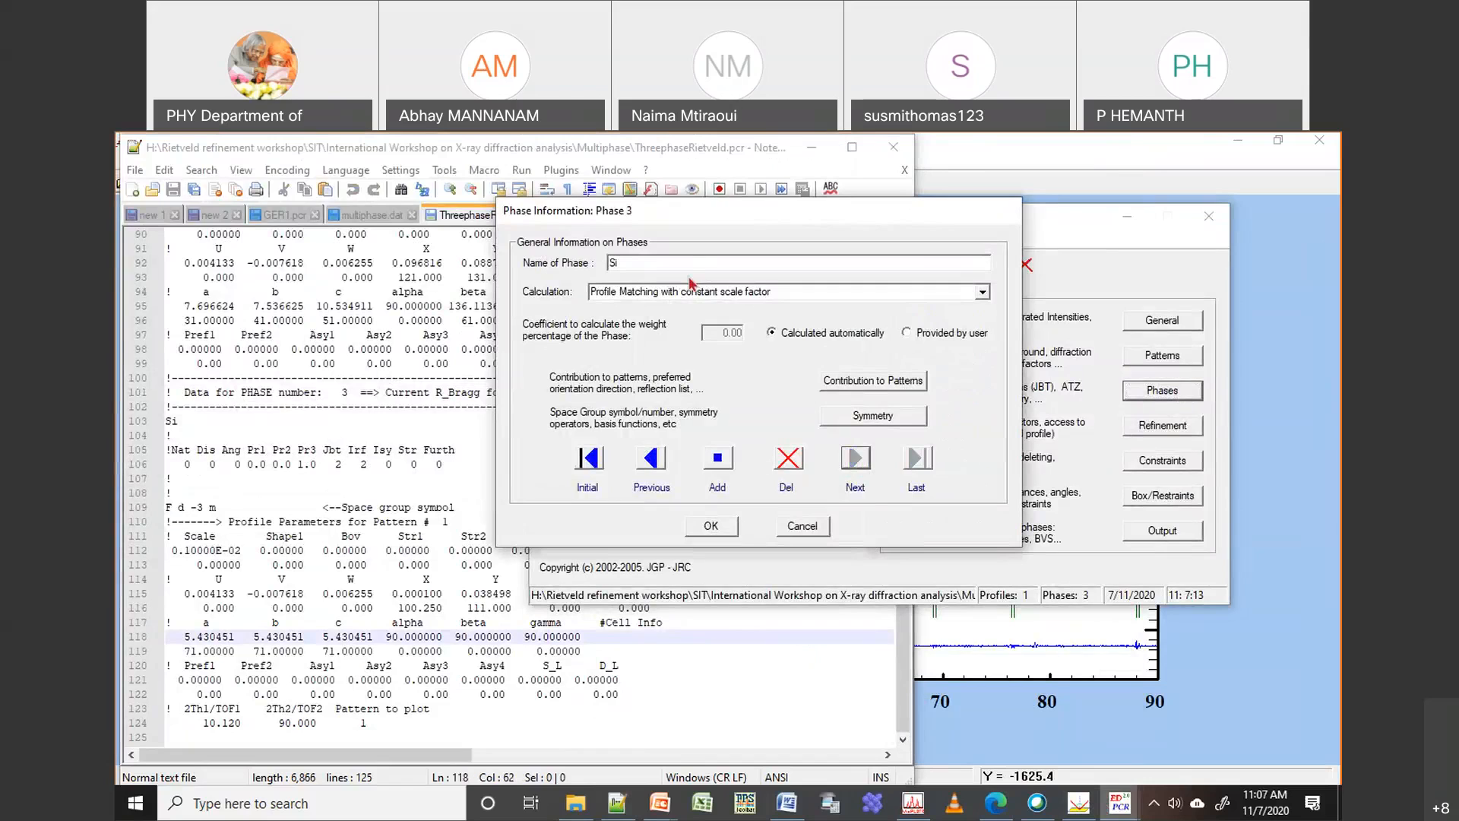
click(983, 292)
click(984, 329)
click(684, 332)
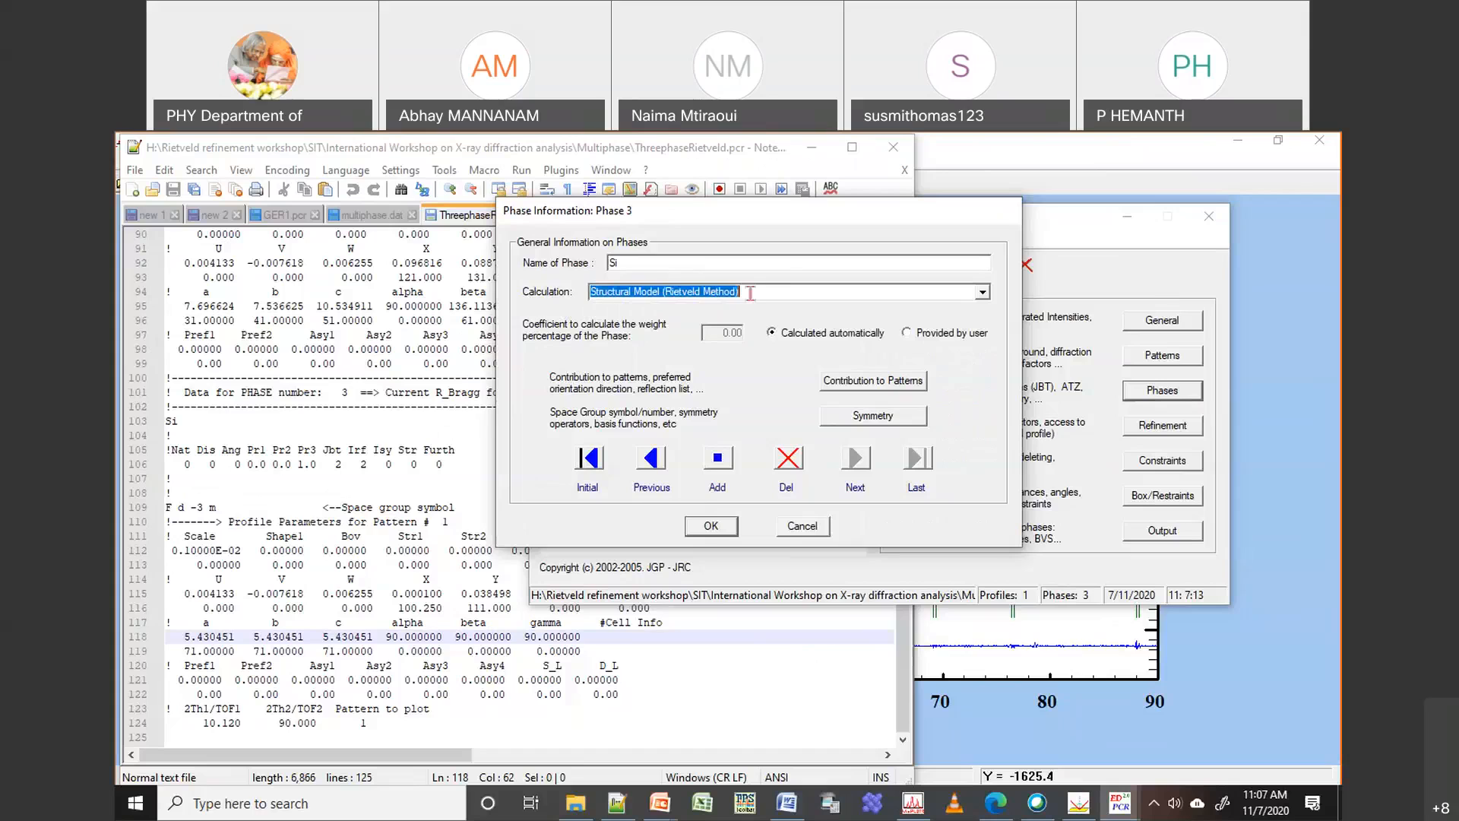
click(711, 526)
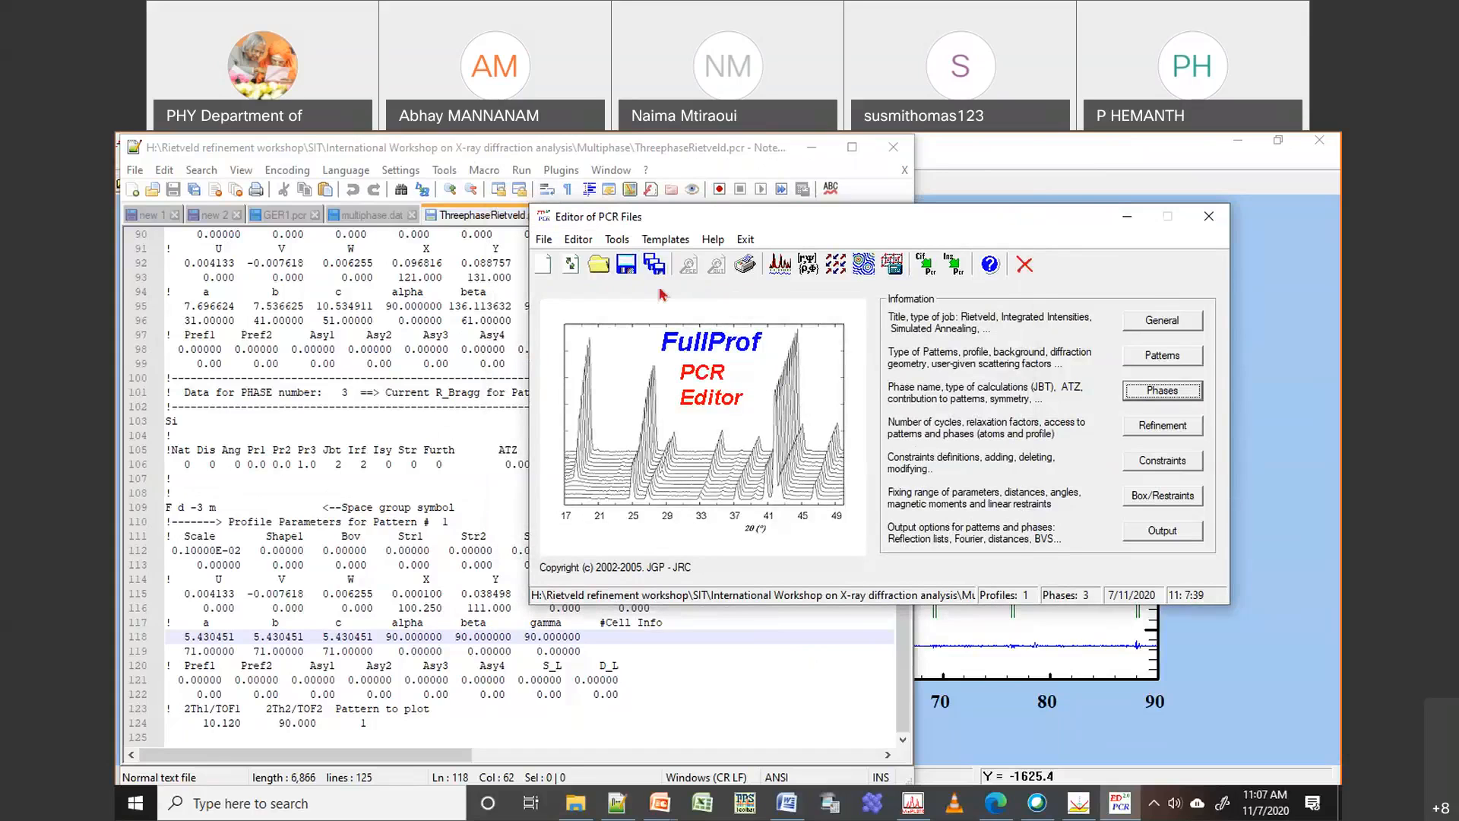
Reload ThreephaseRietveld.pcr in Notepad++ and check the Jbt values of the Y2O3 and Si phases
click(467, 152)
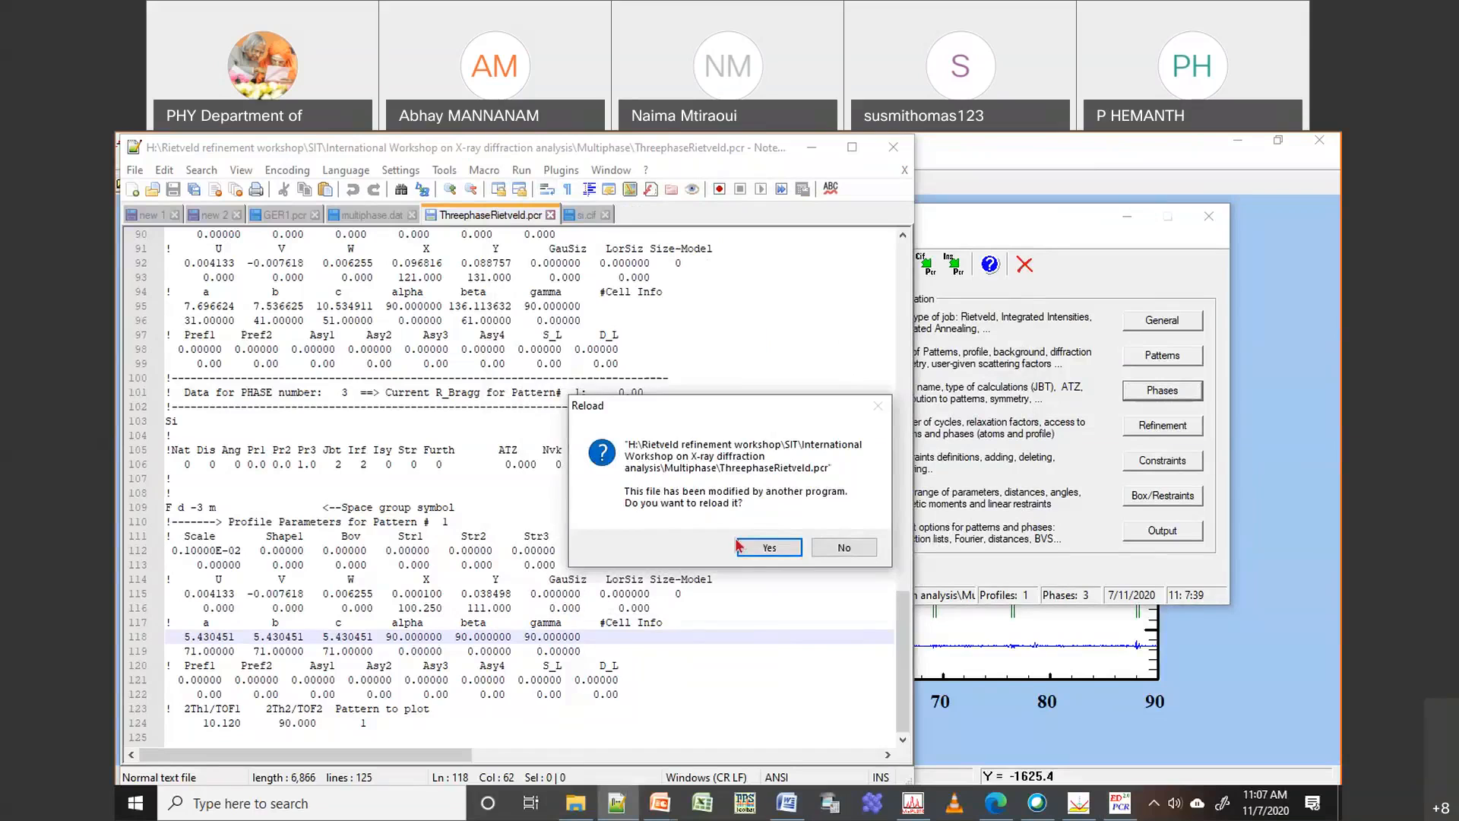
click(767, 547)
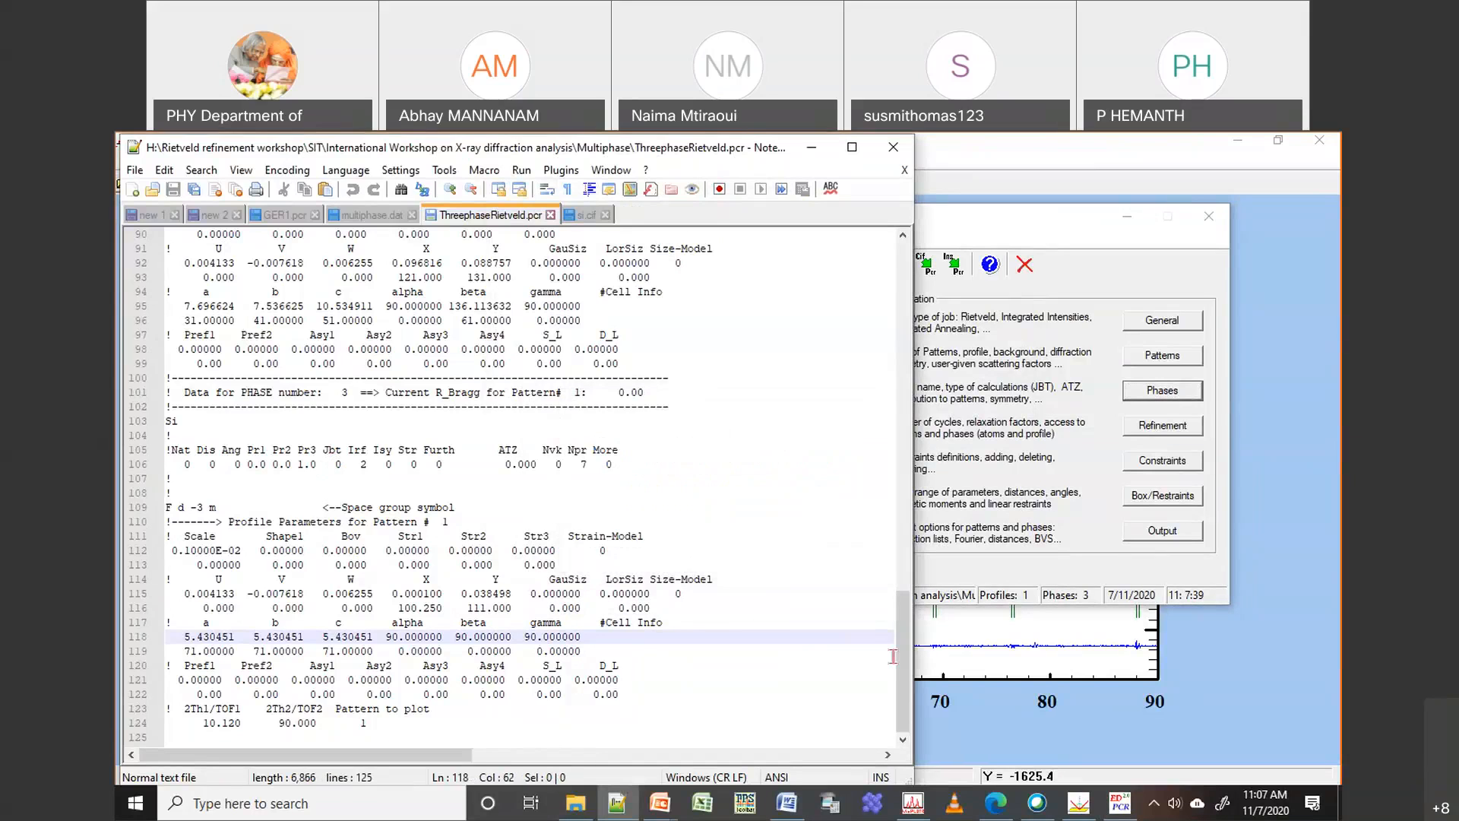
scroll(893, 656, up, 12)
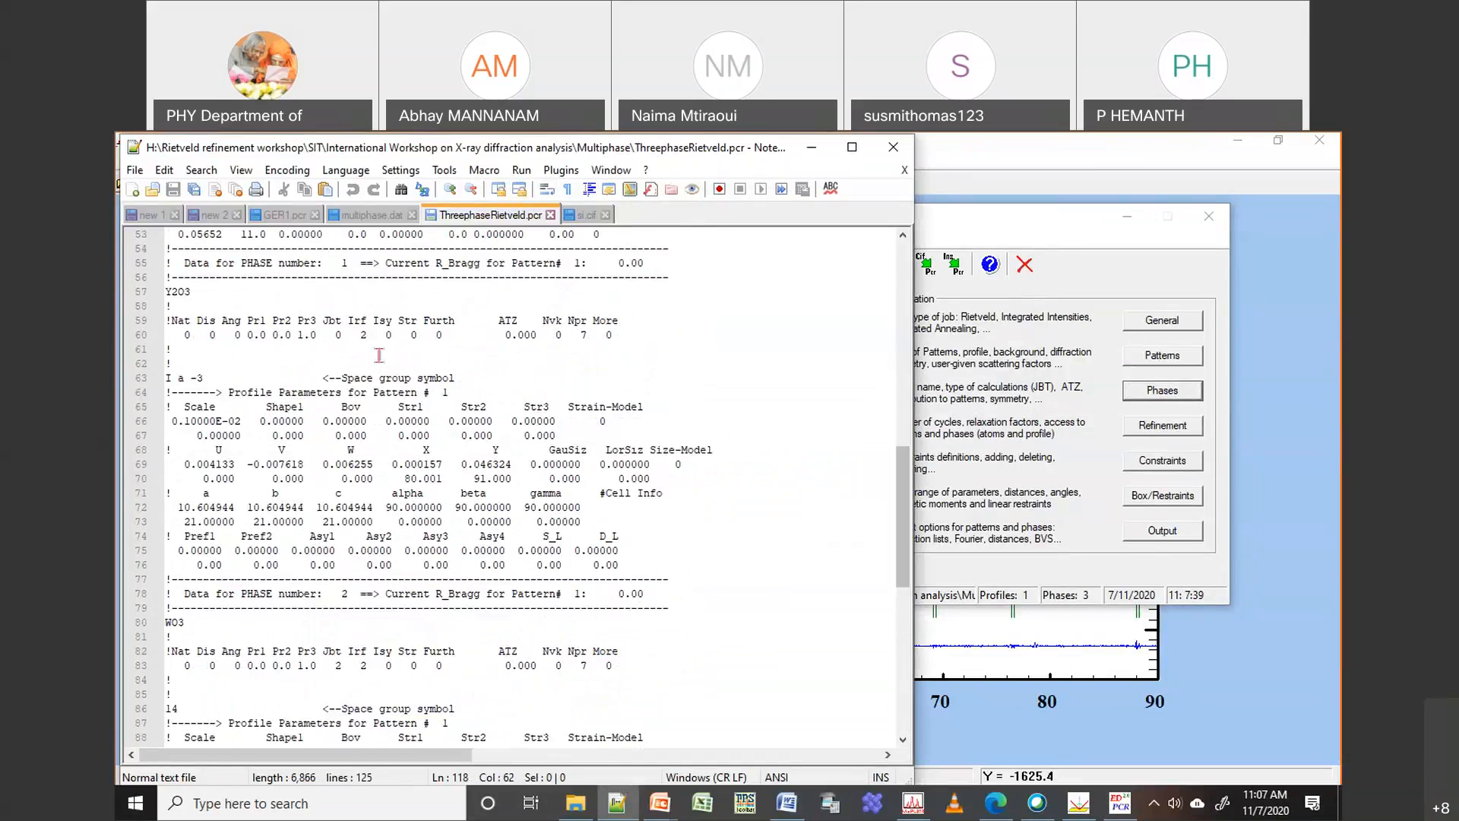
double_click(338, 334)
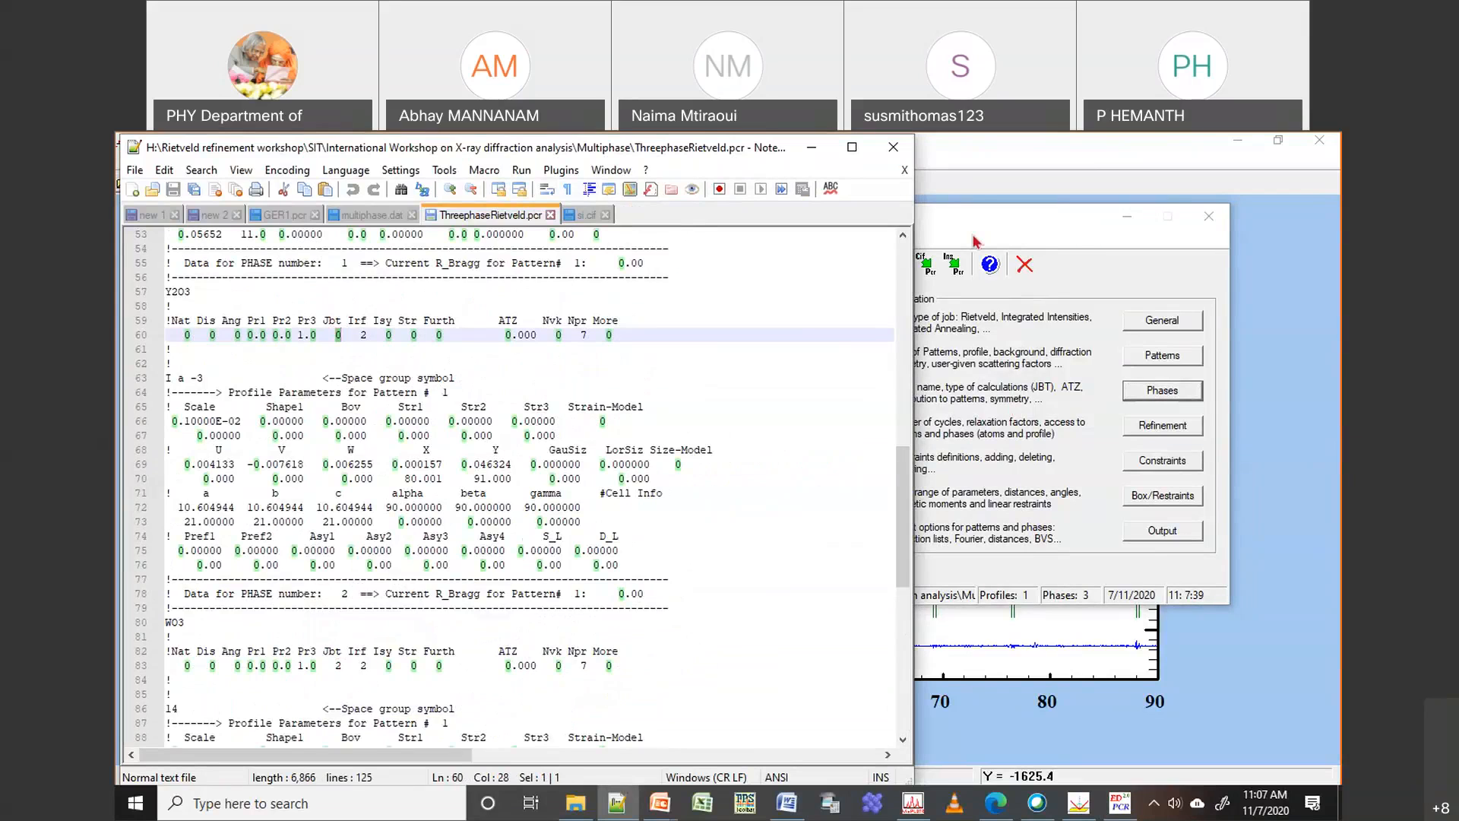
drag(900, 502, 919, 669)
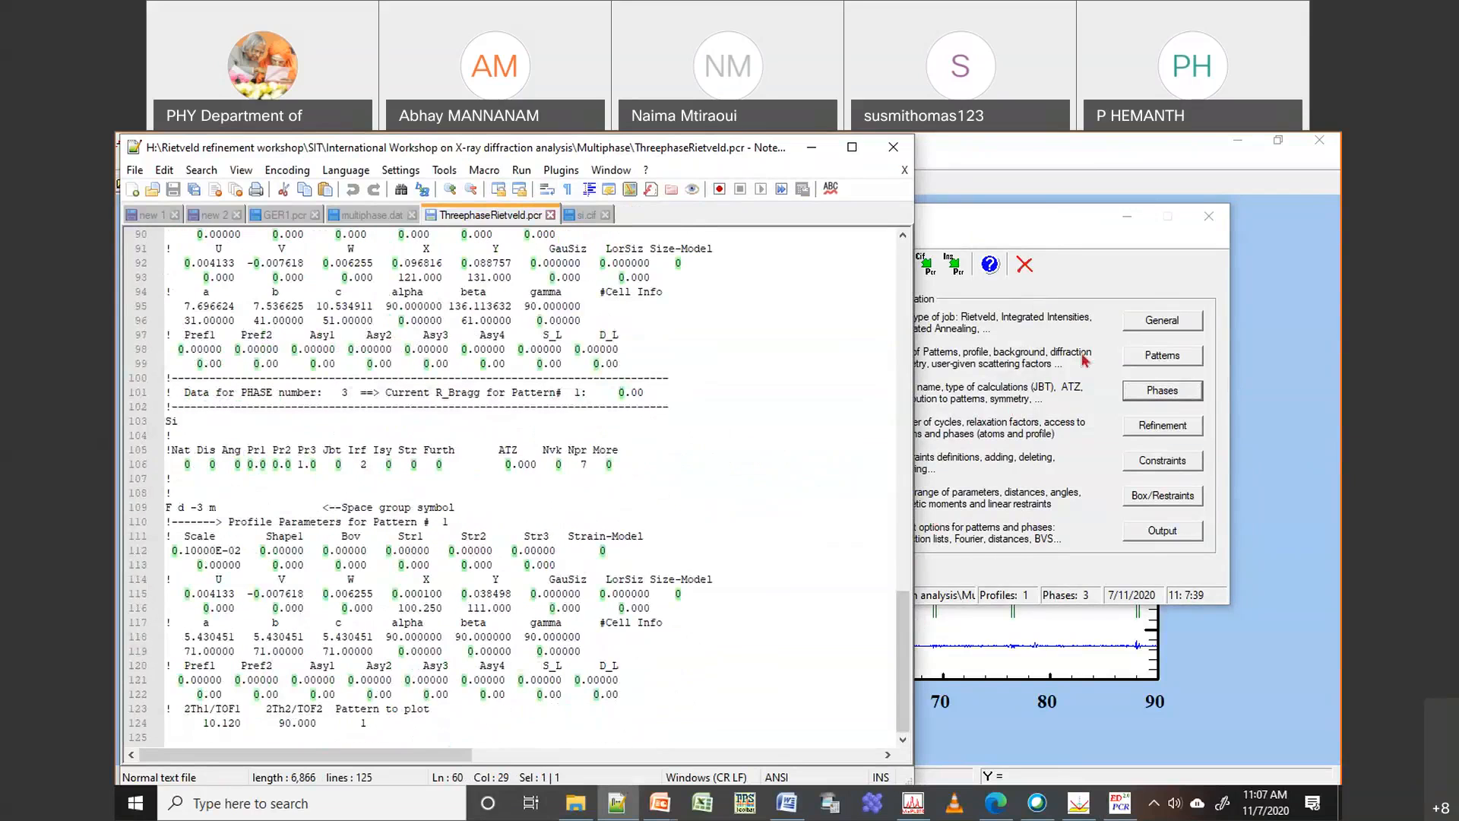
Switch to the PCR editor and review the calculation types of the Y2O3, WO3 and Si phases
click(1087, 234)
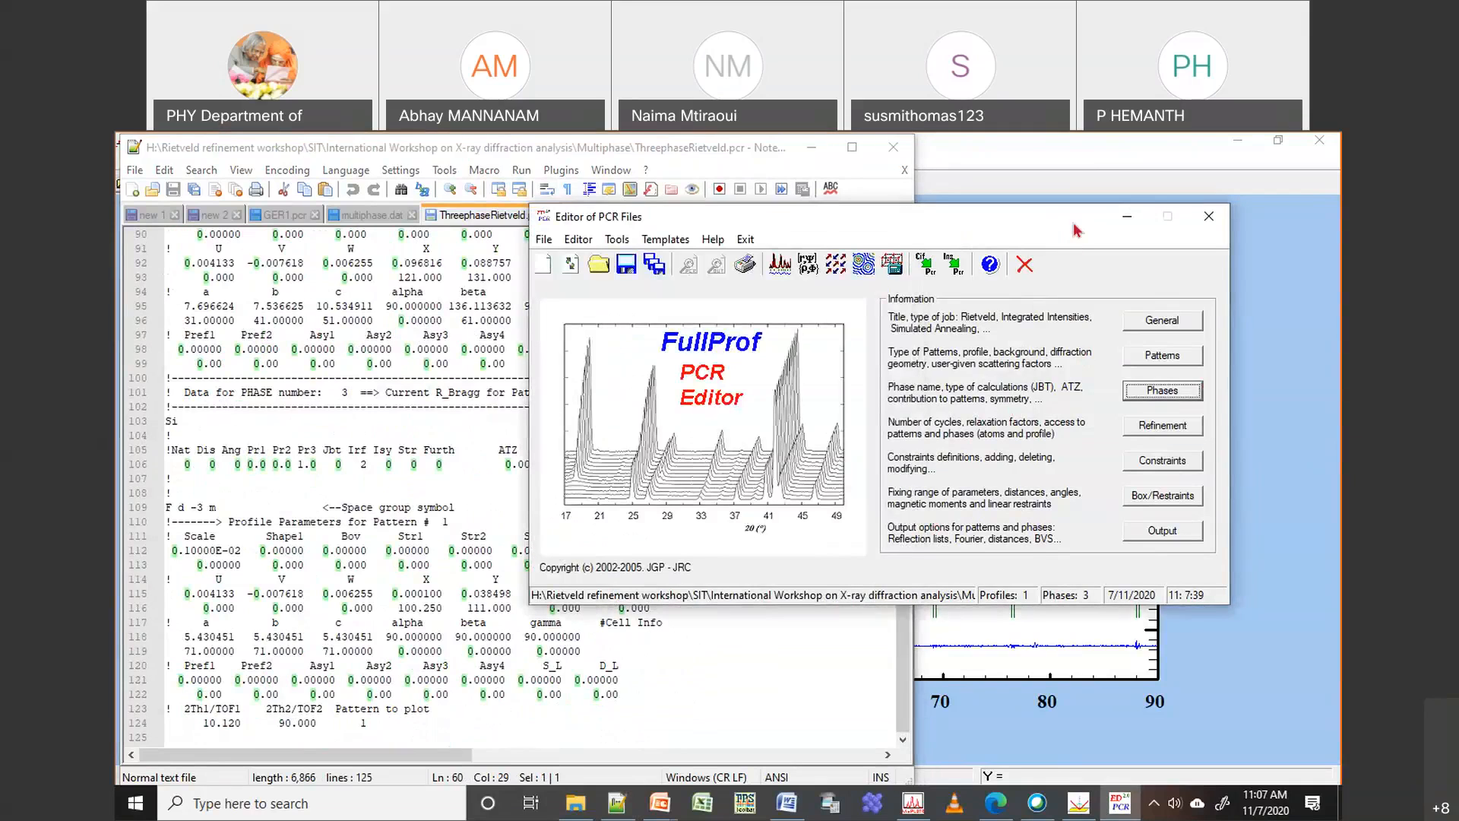
drag(1076, 226, 1139, 223)
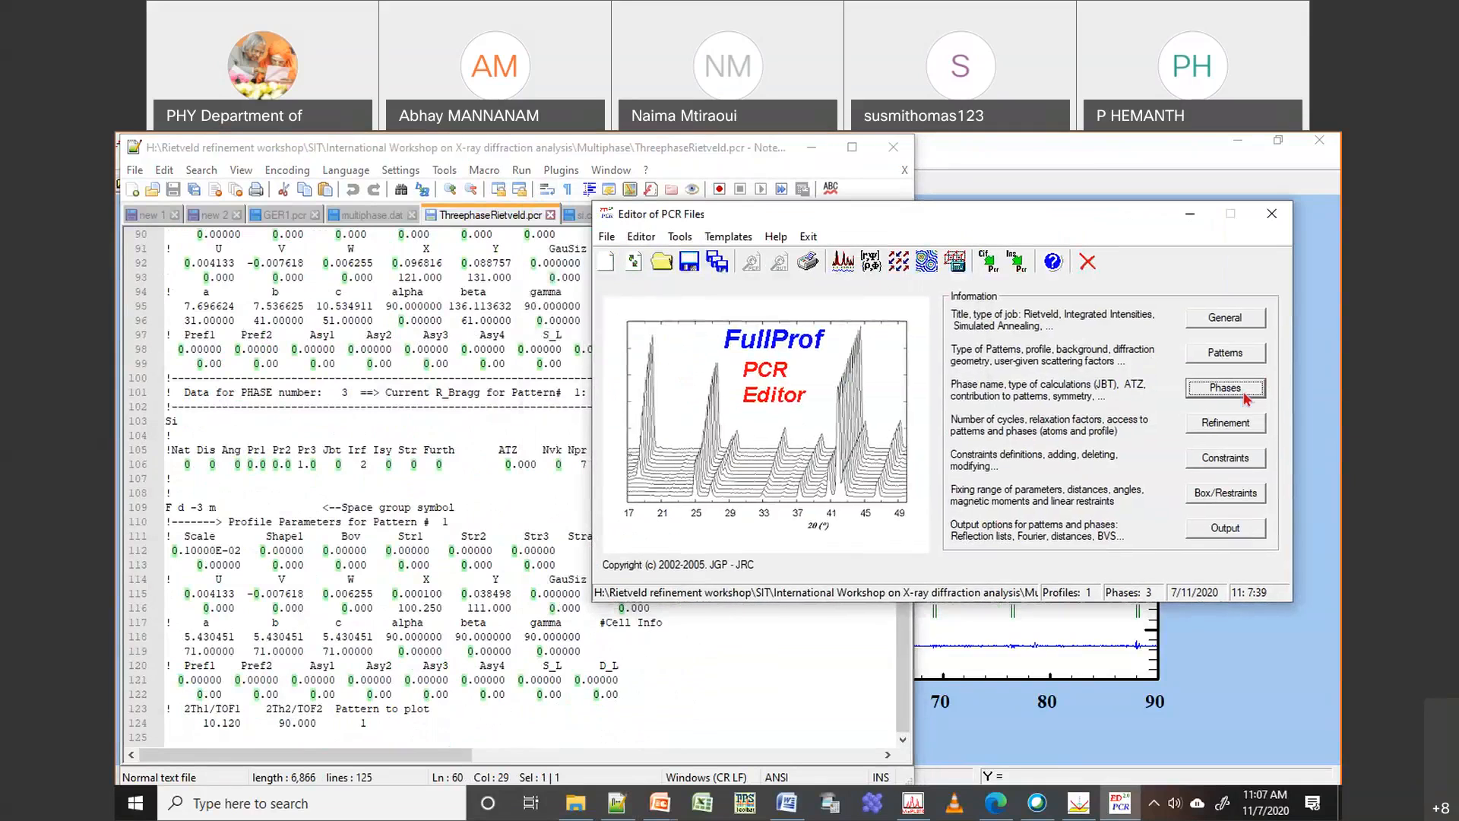
click(1245, 392)
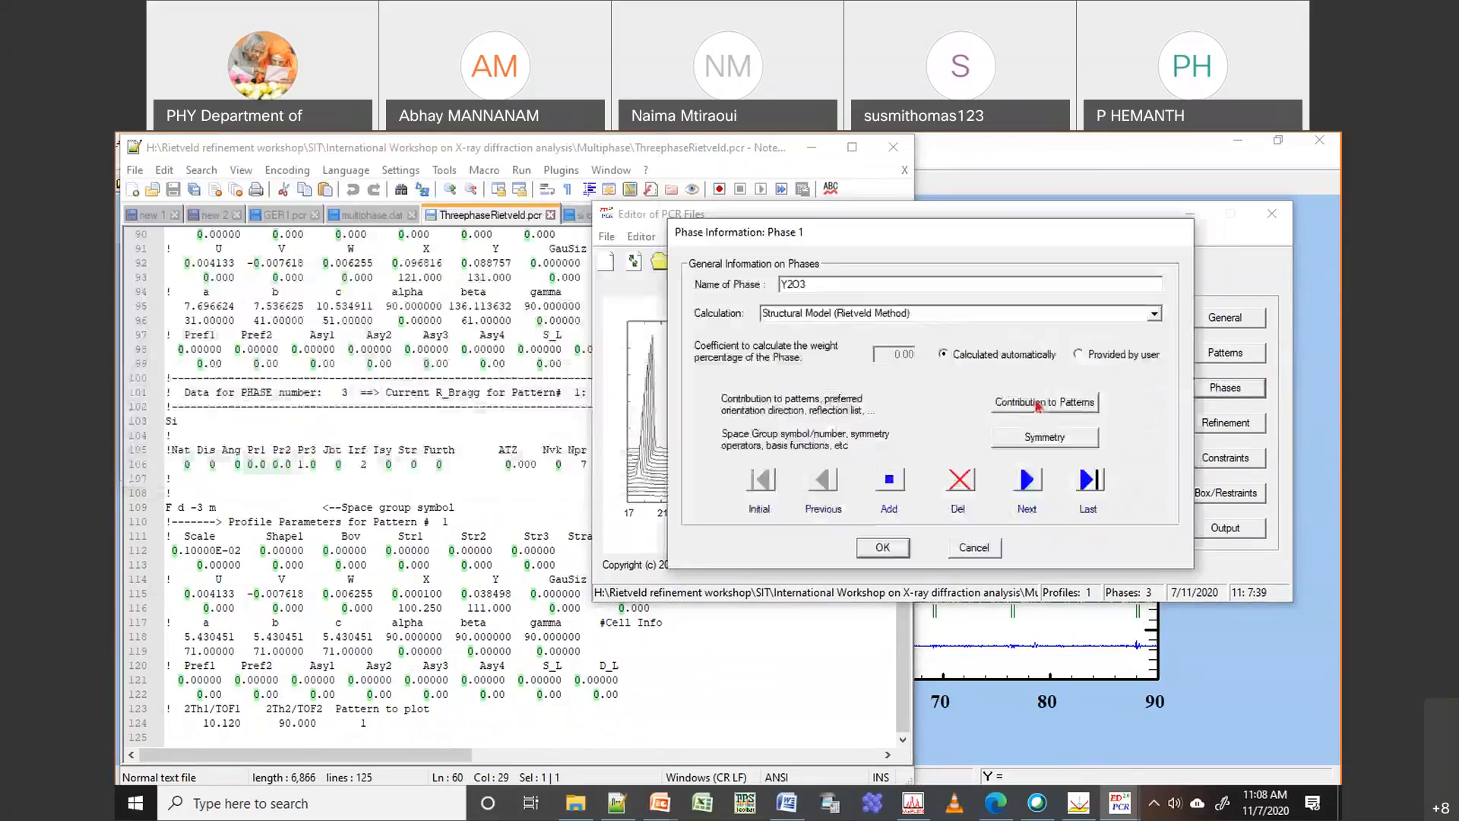
click(1027, 480)
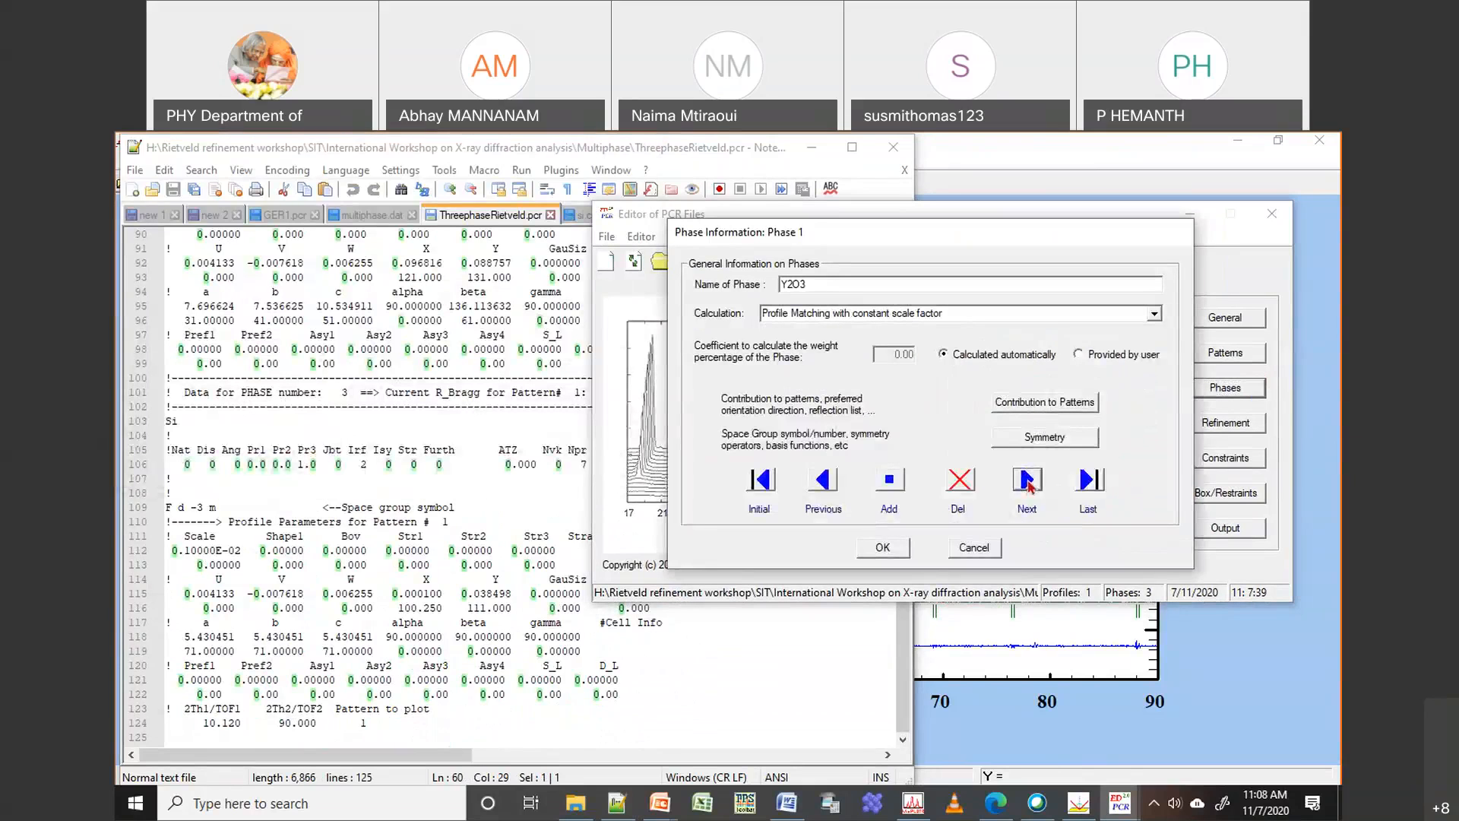
click(1027, 483)
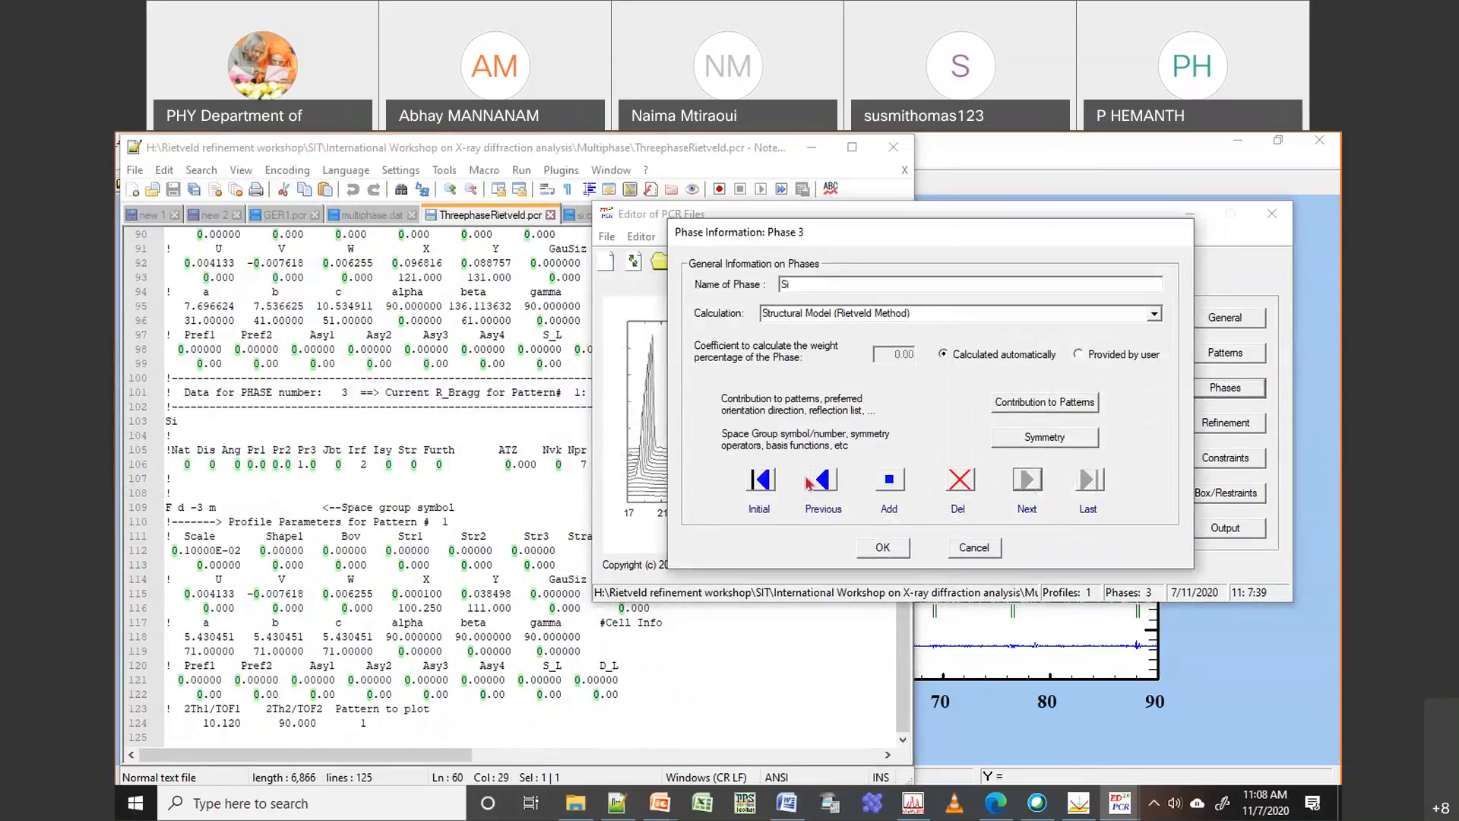
click(830, 484)
click(829, 483)
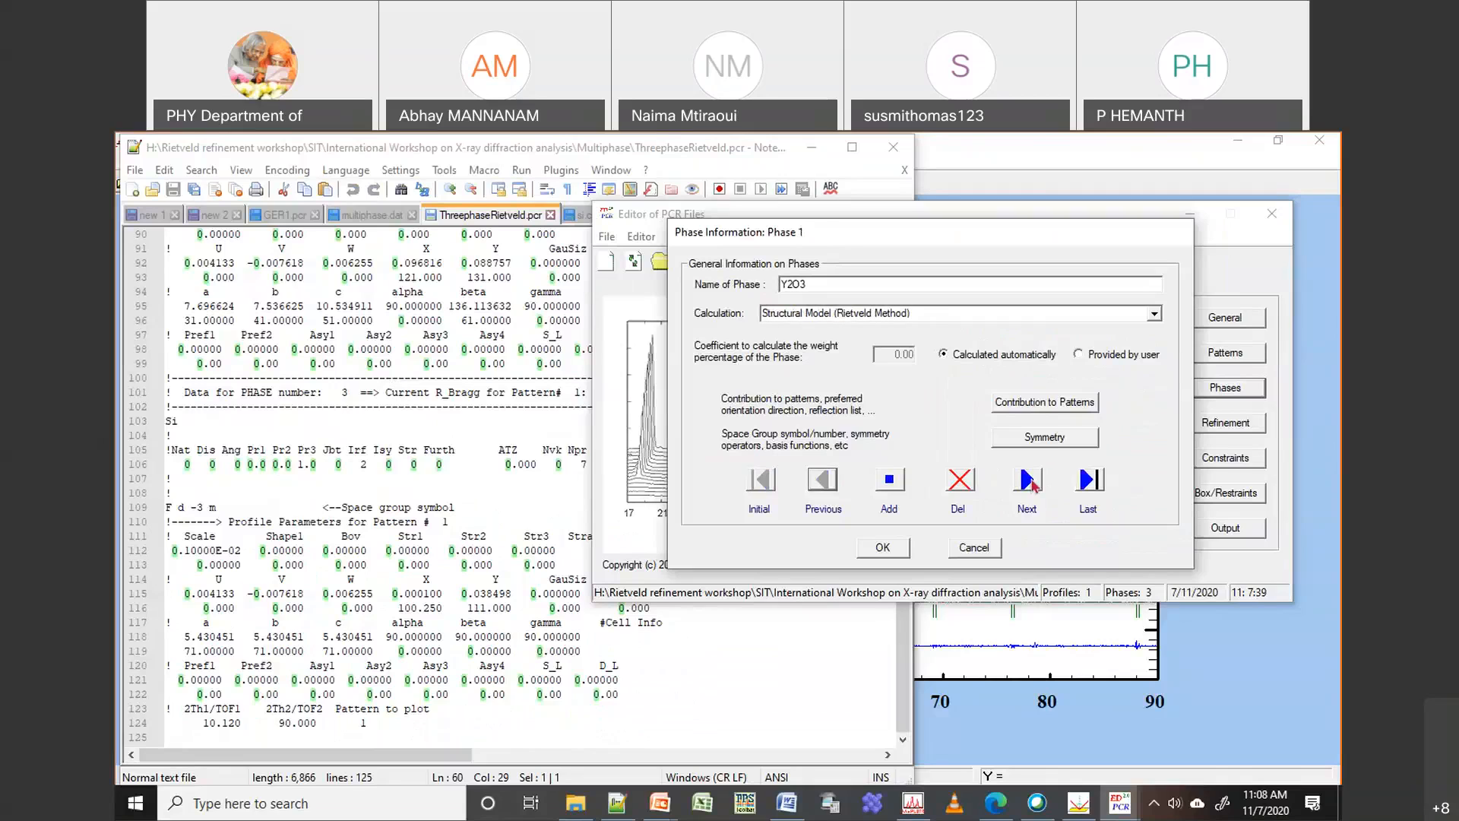
click(1041, 490)
click(830, 483)
click(1027, 478)
click(1027, 479)
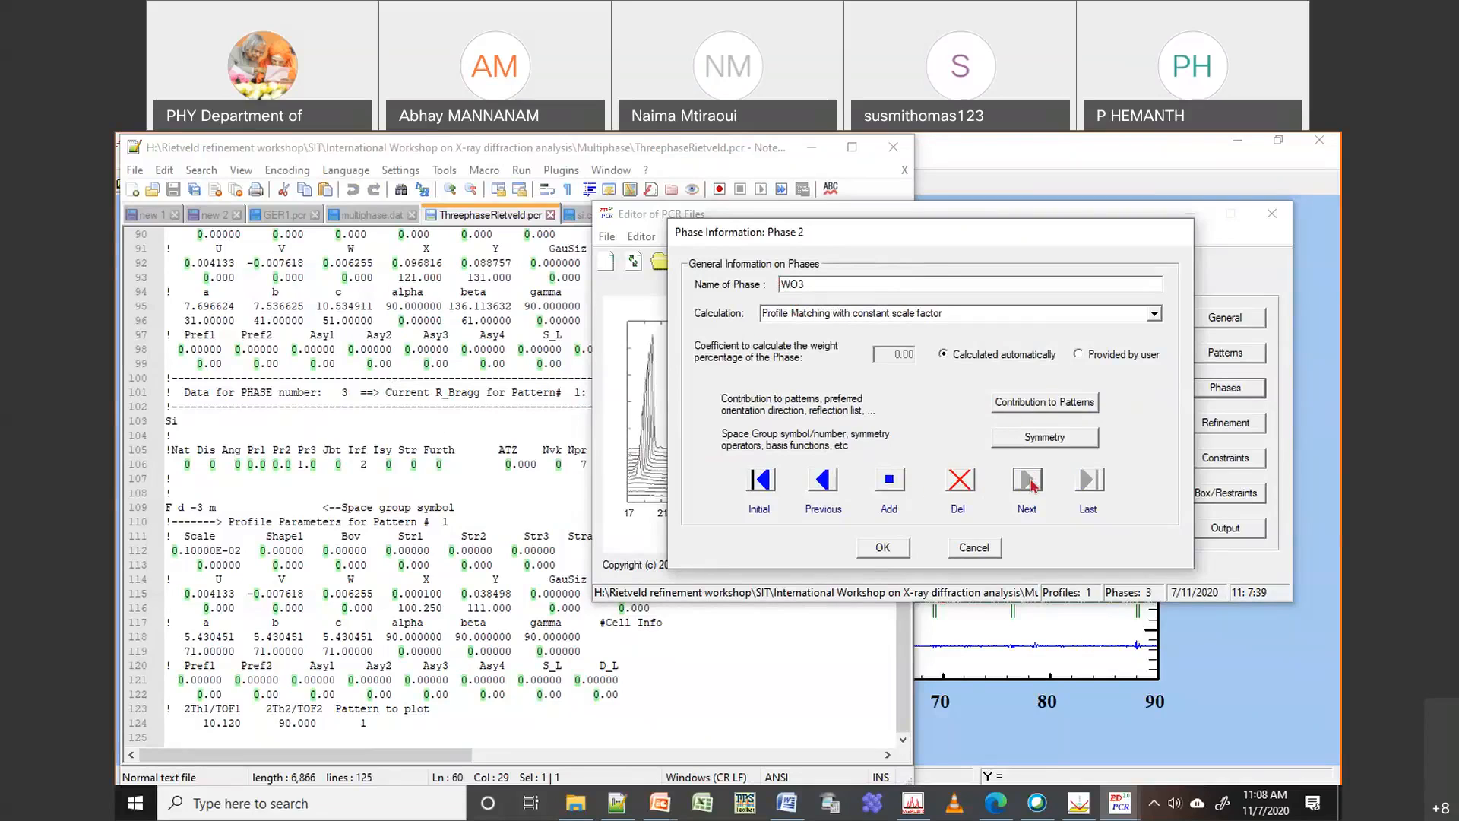
Set the Si phase's reflection list to Automatically generated from the Space Group symbol and save the PCR file
click(1044, 411)
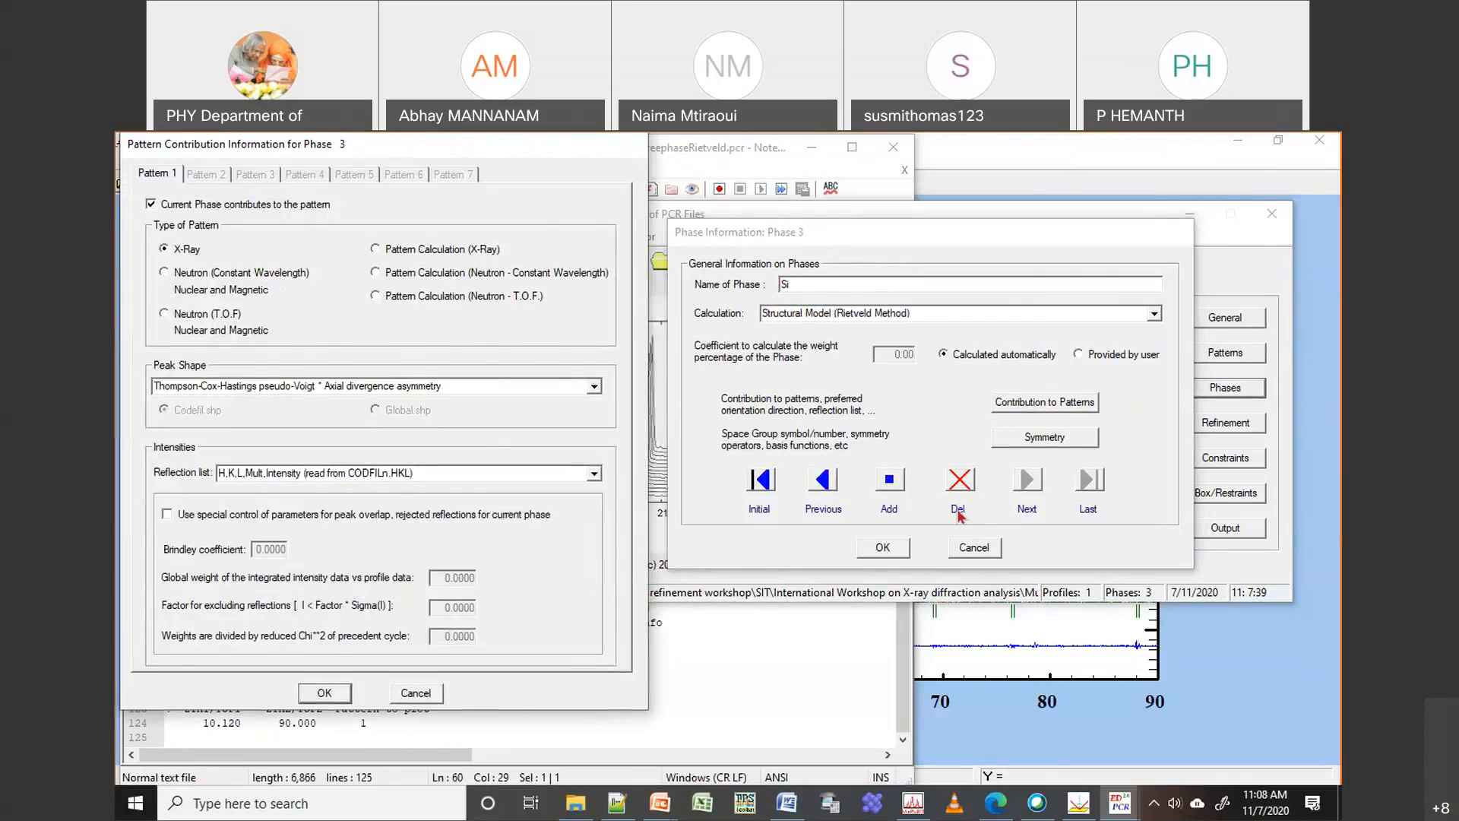
click(1197, 491)
click(1197, 510)
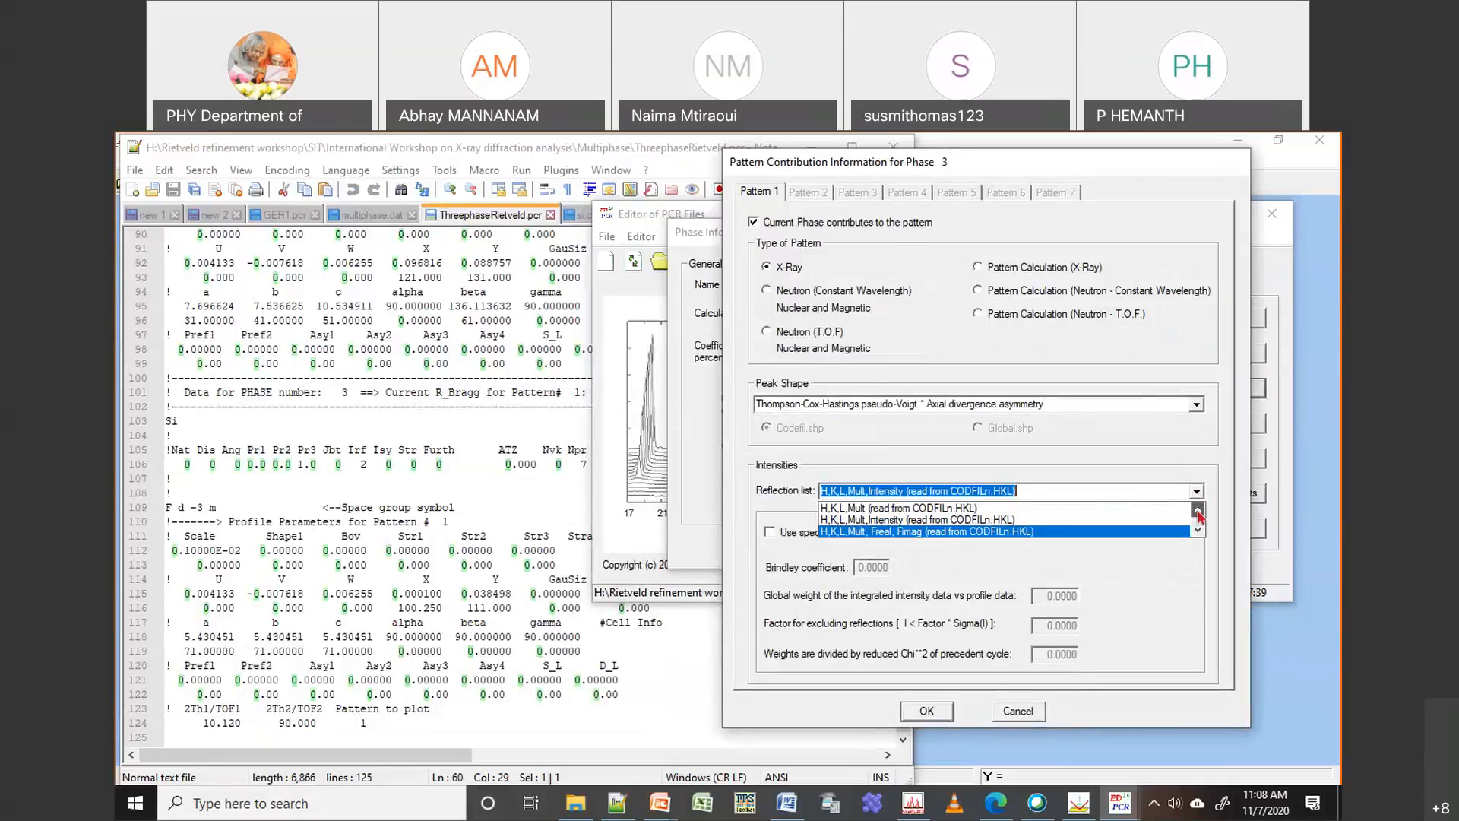
click(1139, 510)
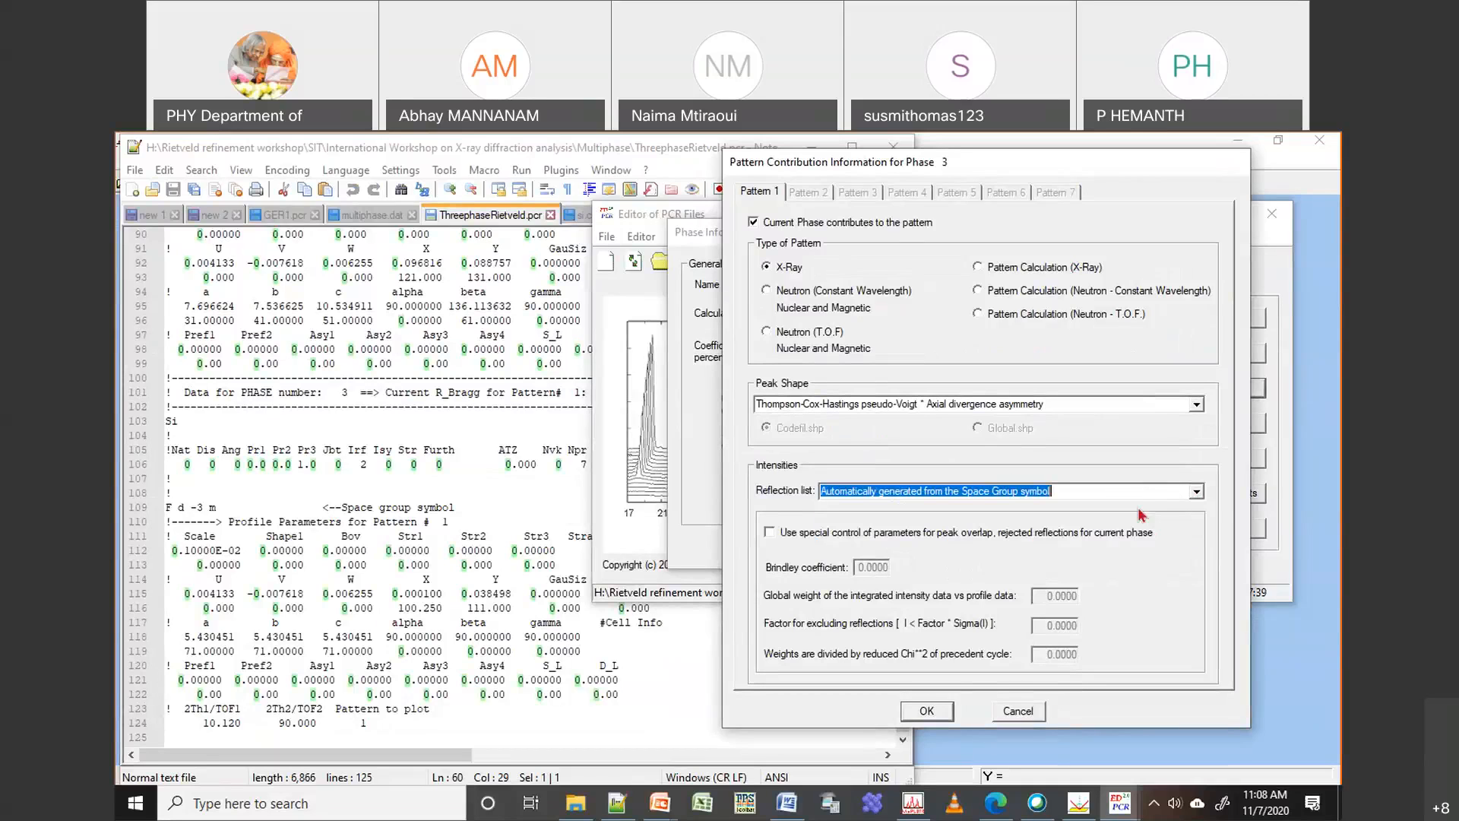
click(927, 711)
click(903, 554)
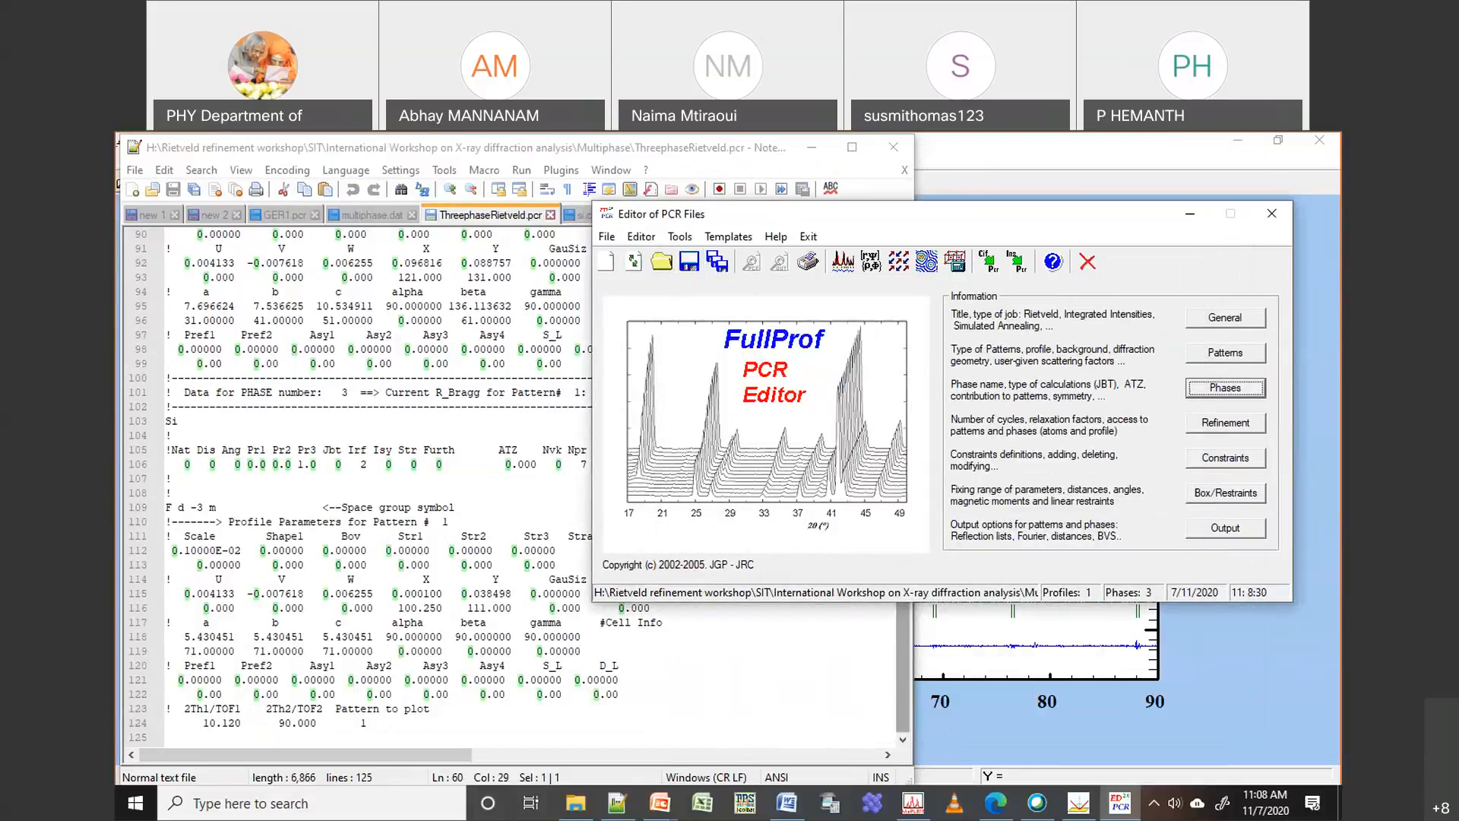
Reload ThreephaseRietveld.pcr in Notepad++ and check the Jbt and Irf values of the WO3 and Si phases
click(369, 568)
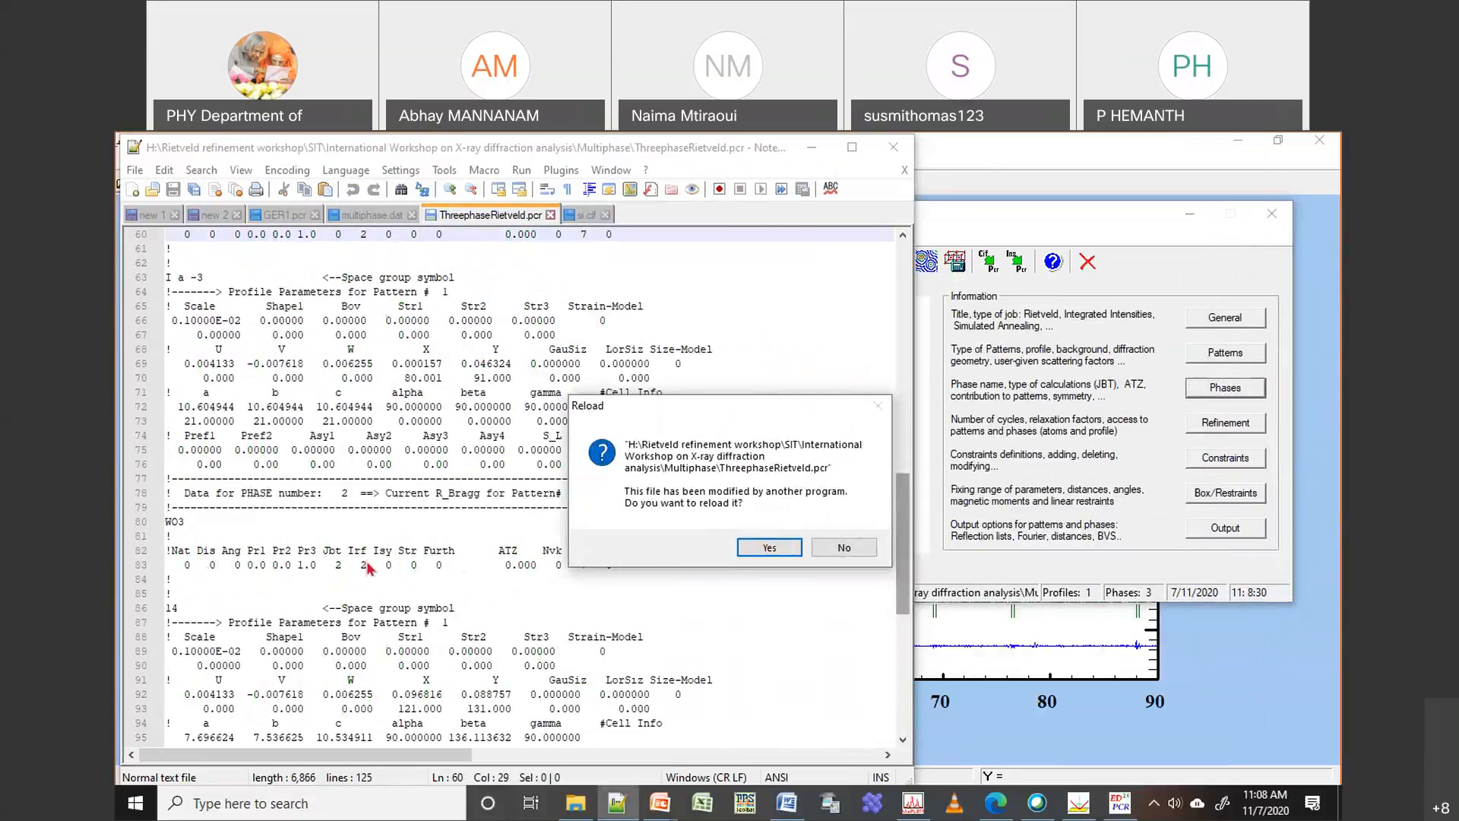
click(788, 551)
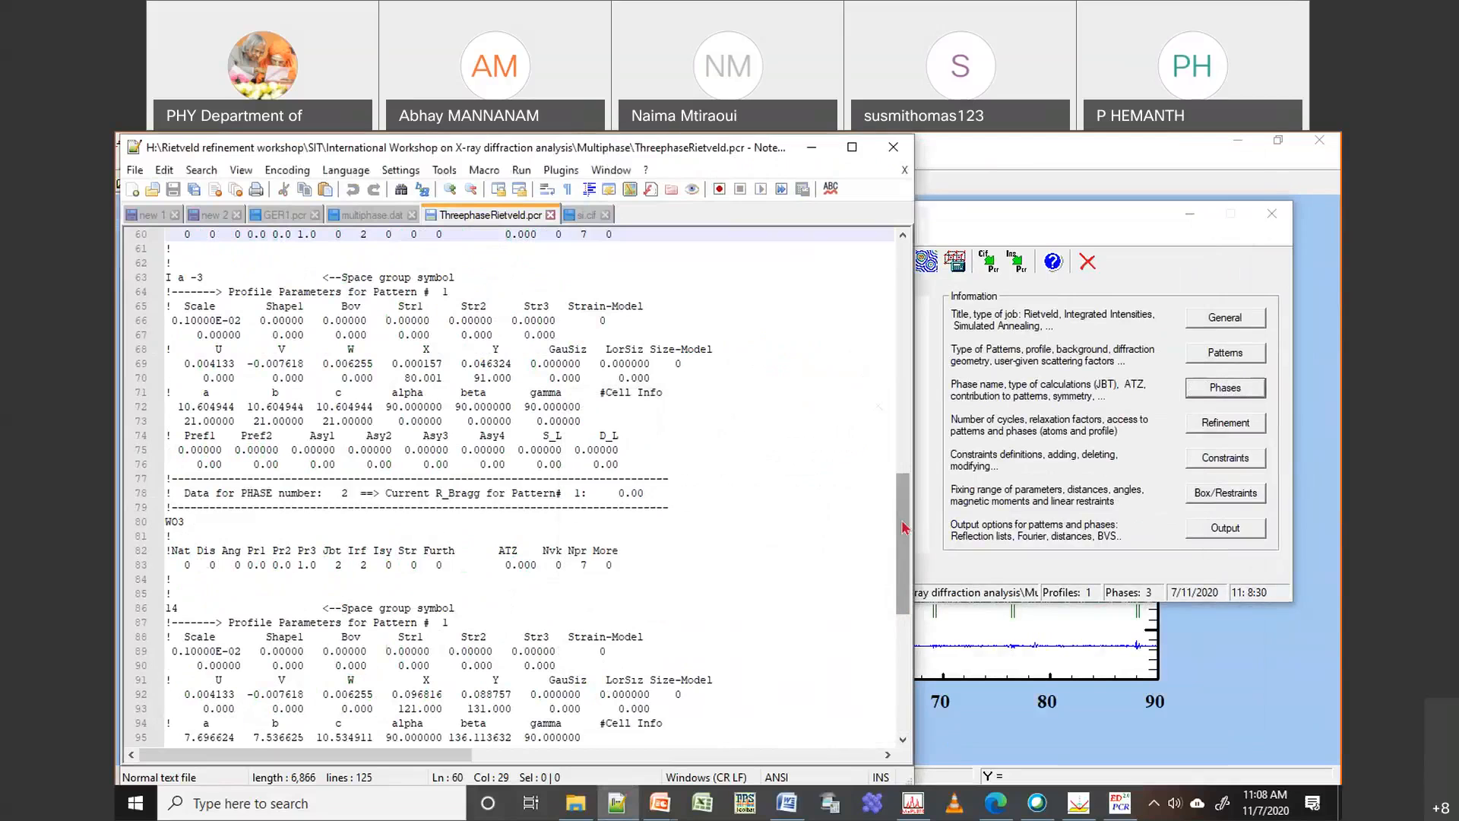
drag(904, 527, 934, 607)
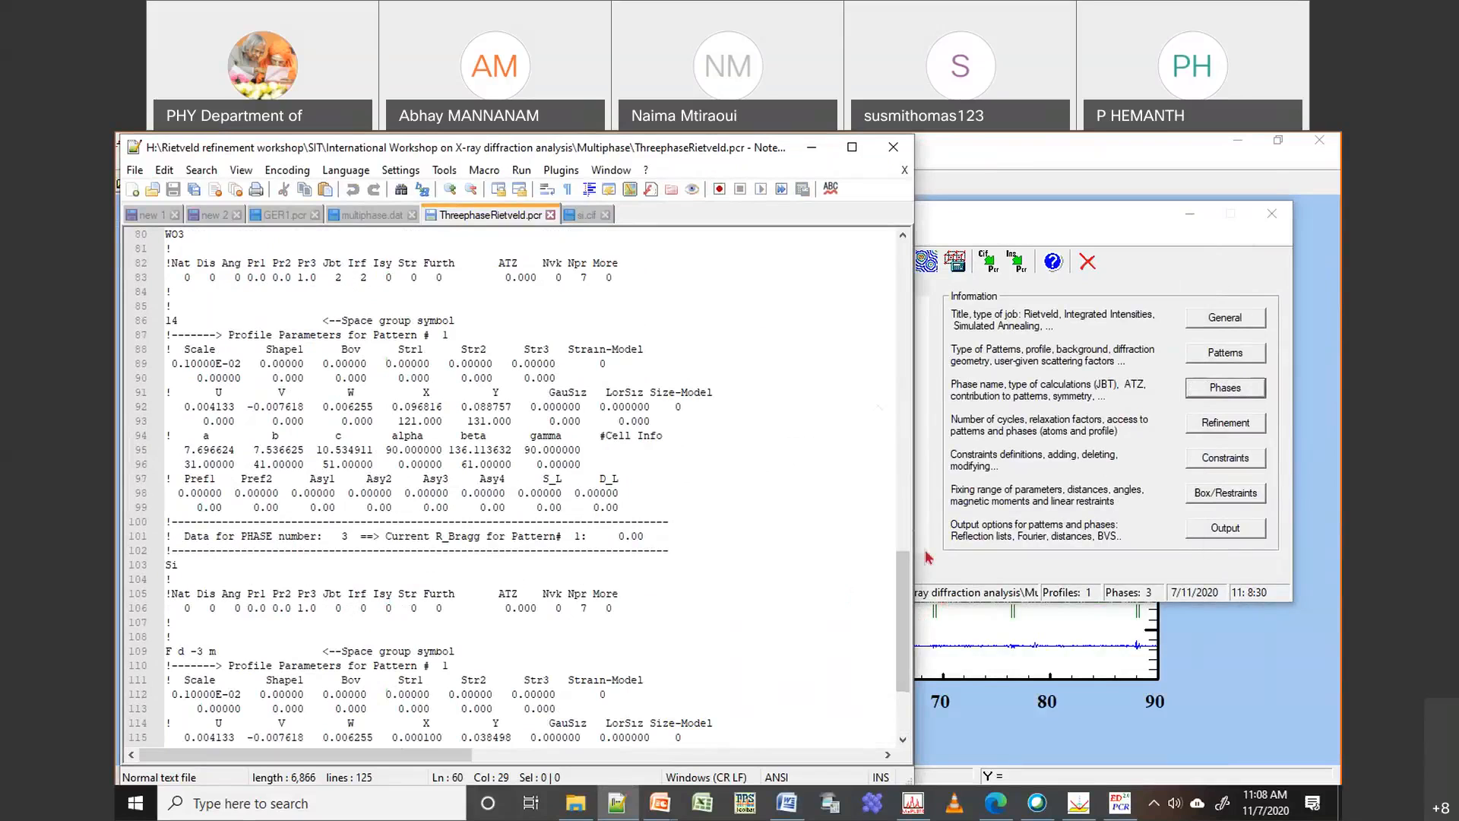
Switch to the PCR editor and open the phase information at the Y2O3 phase
click(1225, 387)
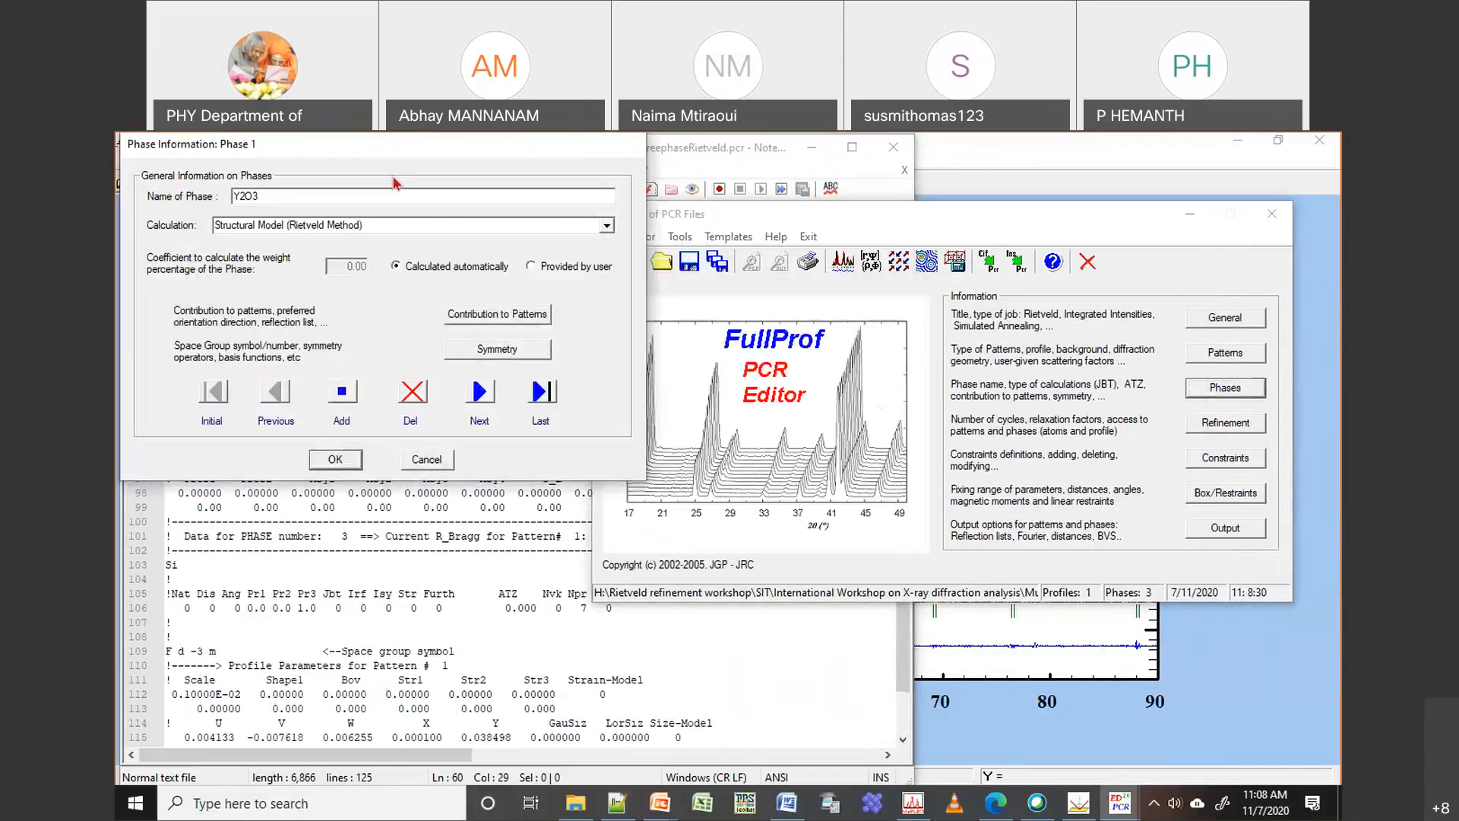
drag(407, 149, 669, 190)
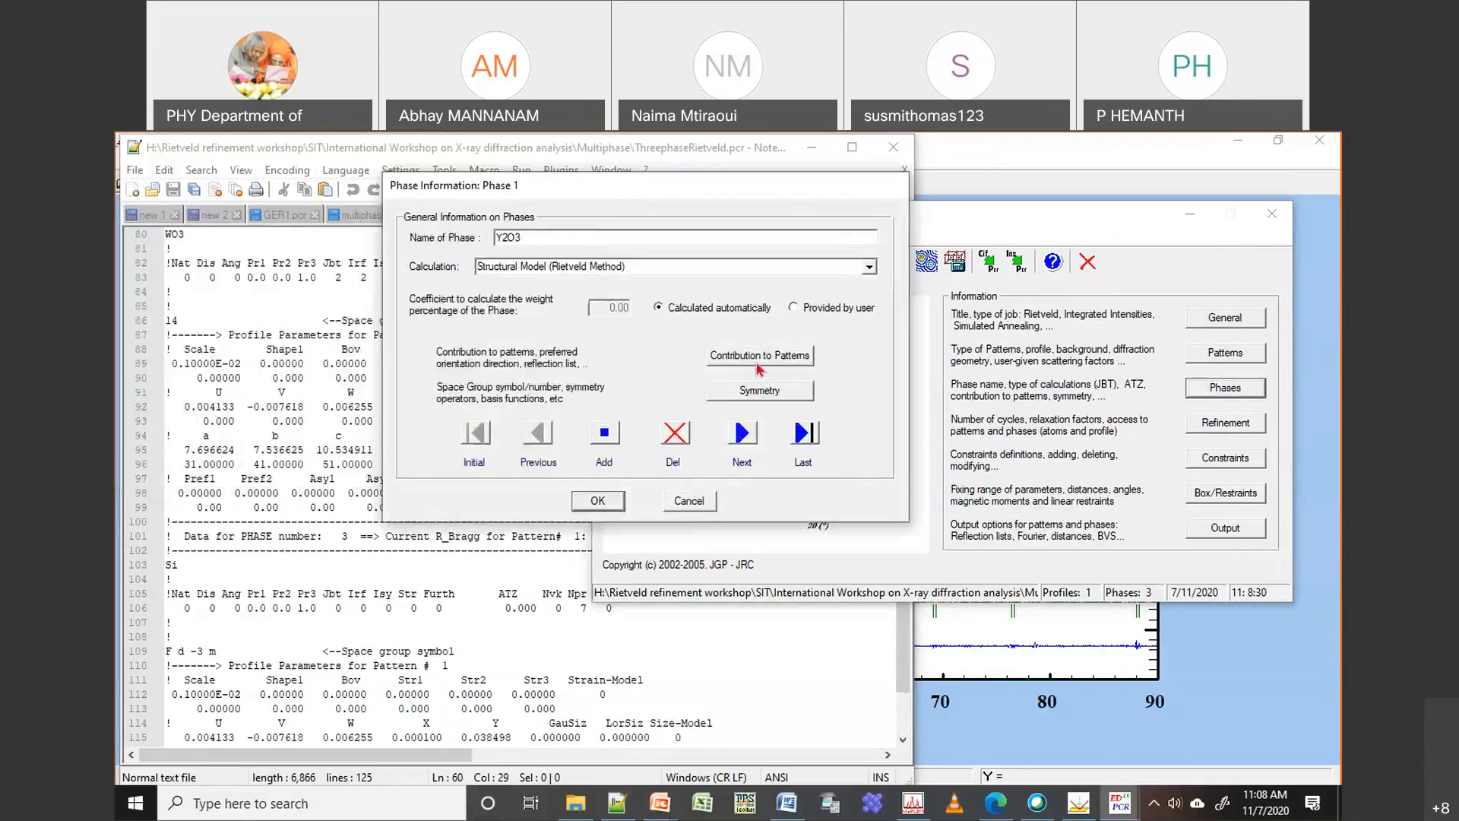
Review the symmetry information of phase 1 (Y2O3) and close its phase information
click(781, 395)
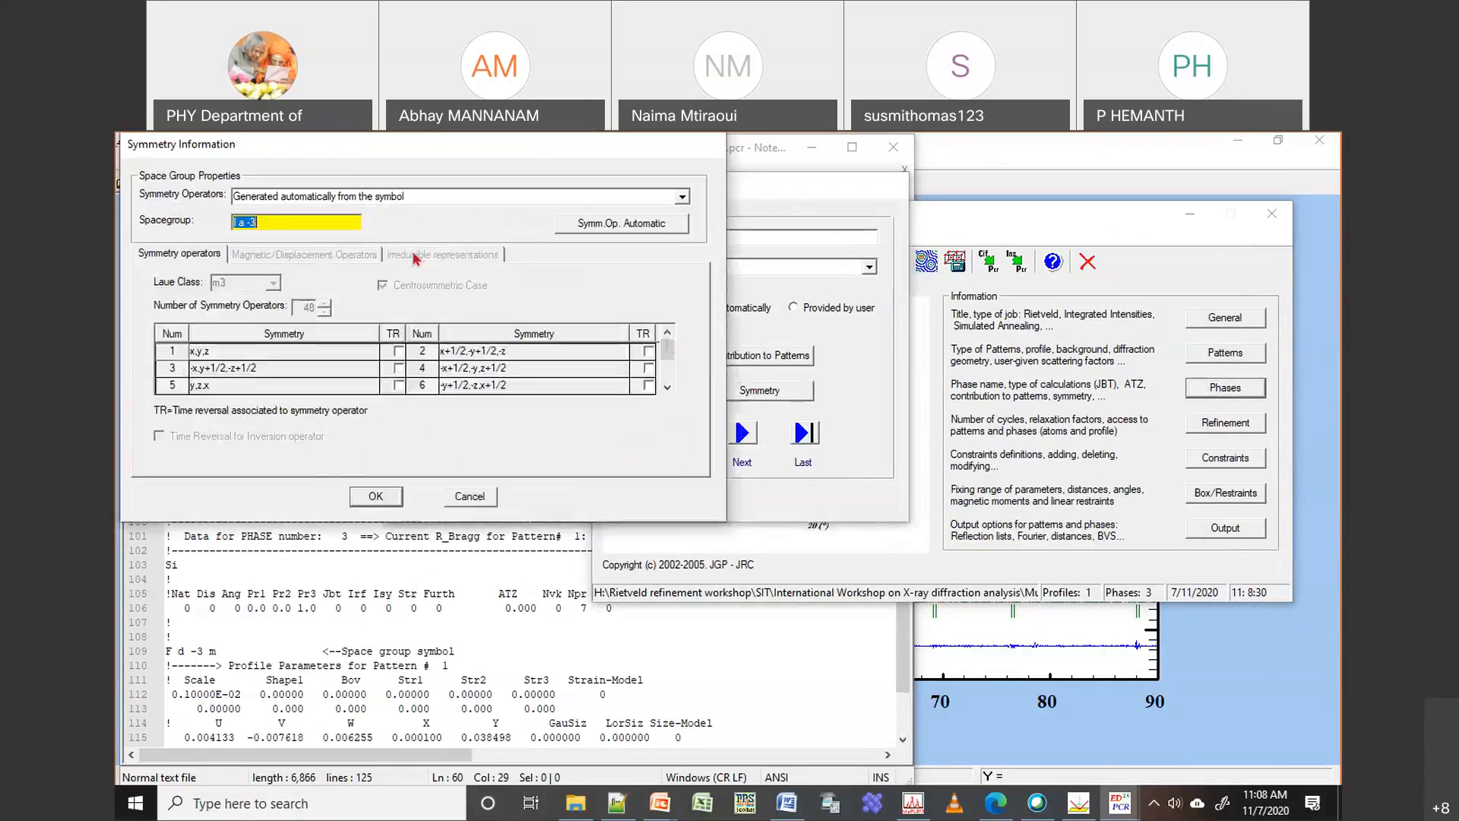
click(465, 495)
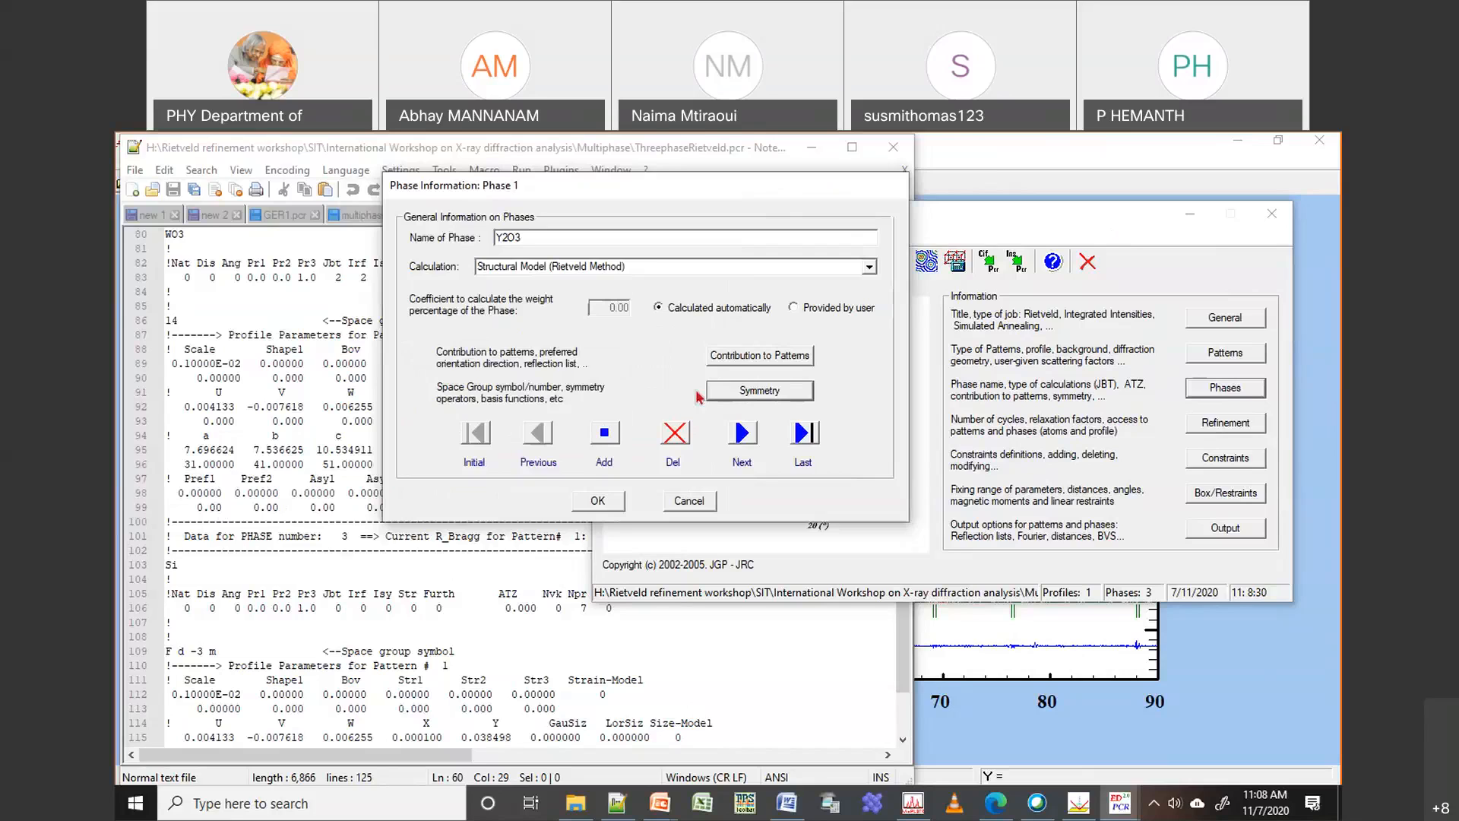
click(600, 503)
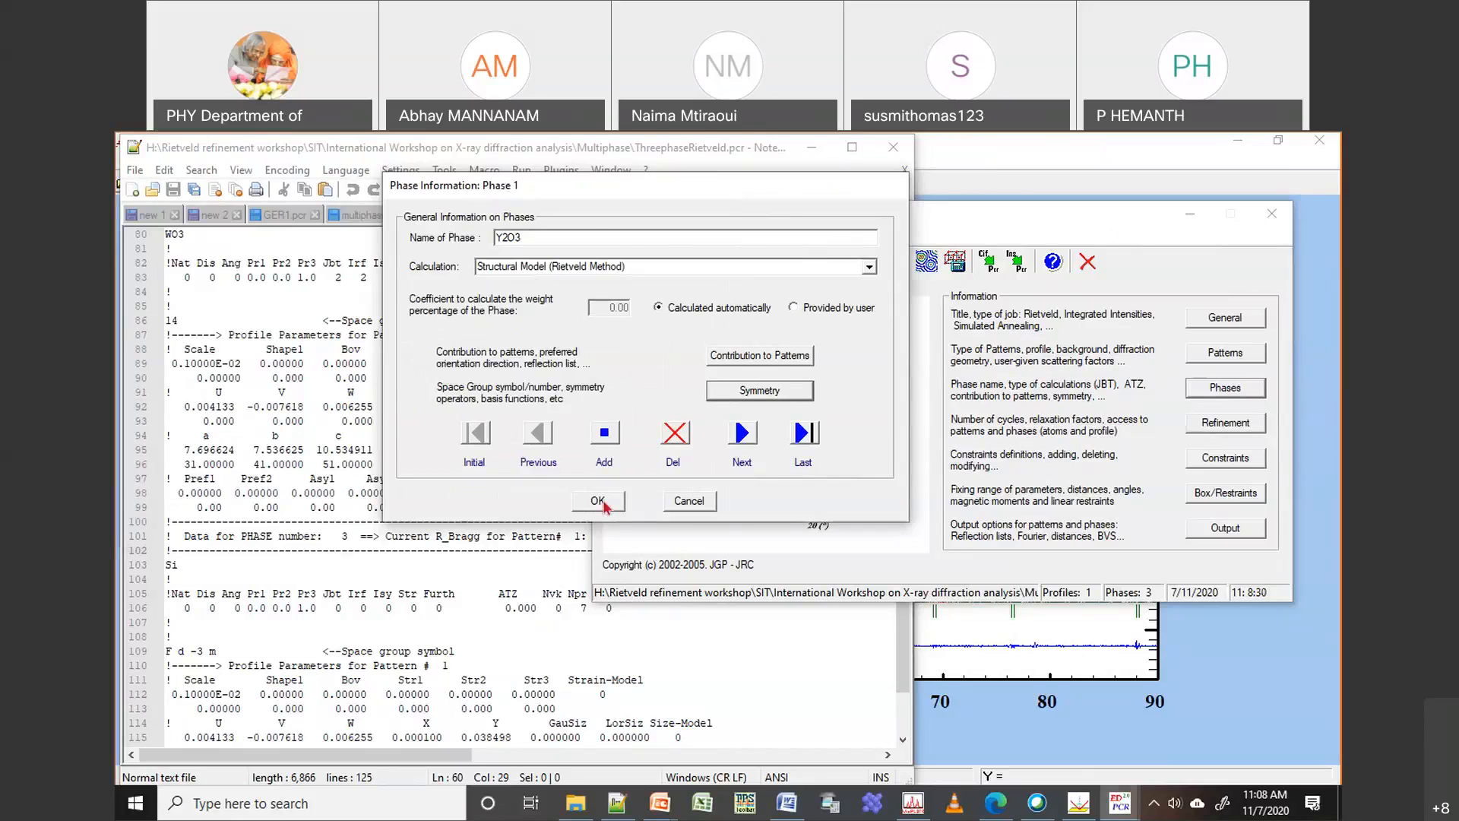
Open the atom list of phase 3 in the refinement settings and set the number of atoms to 1
click(1225, 423)
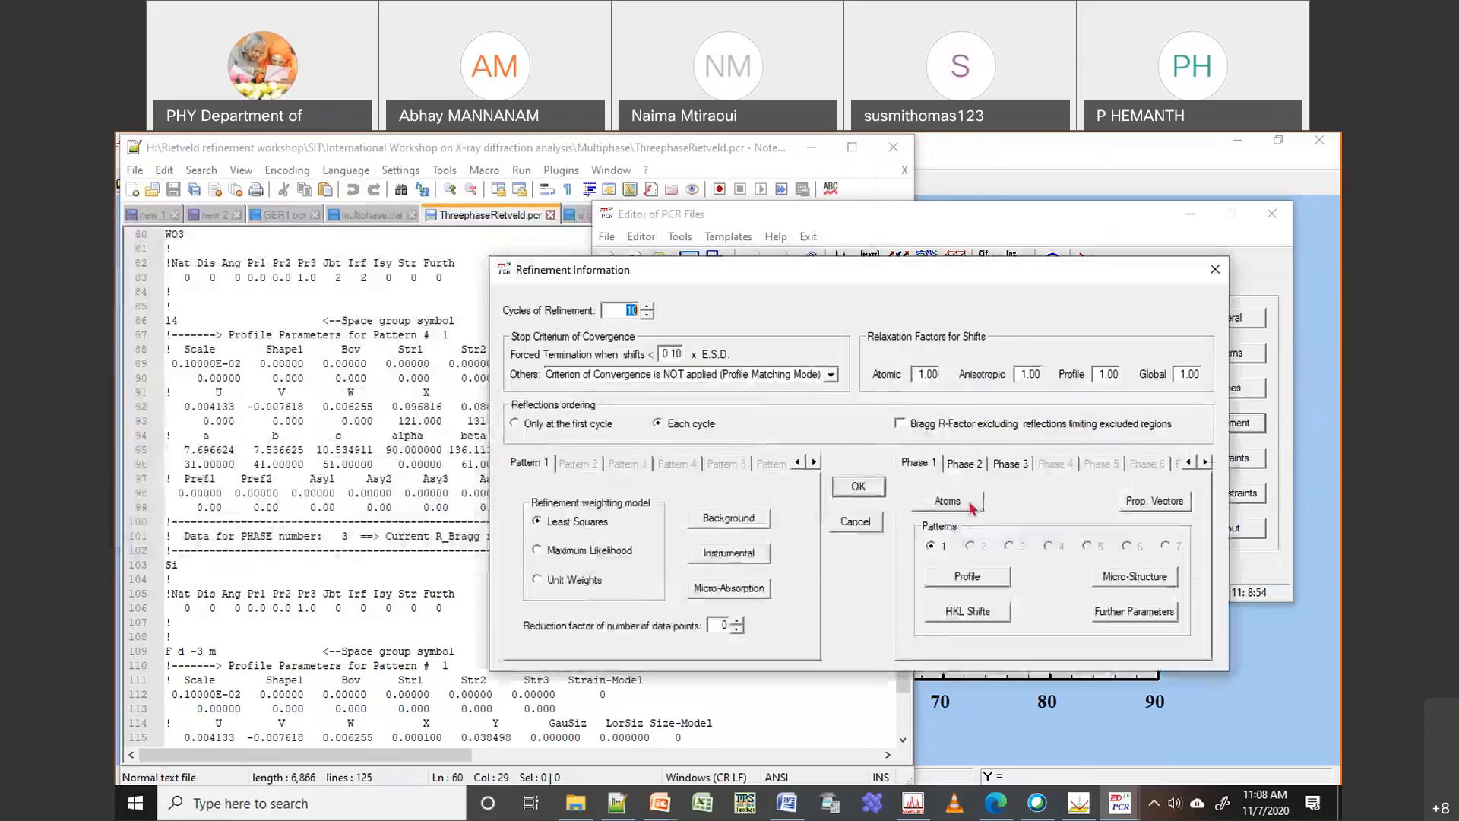
click(977, 466)
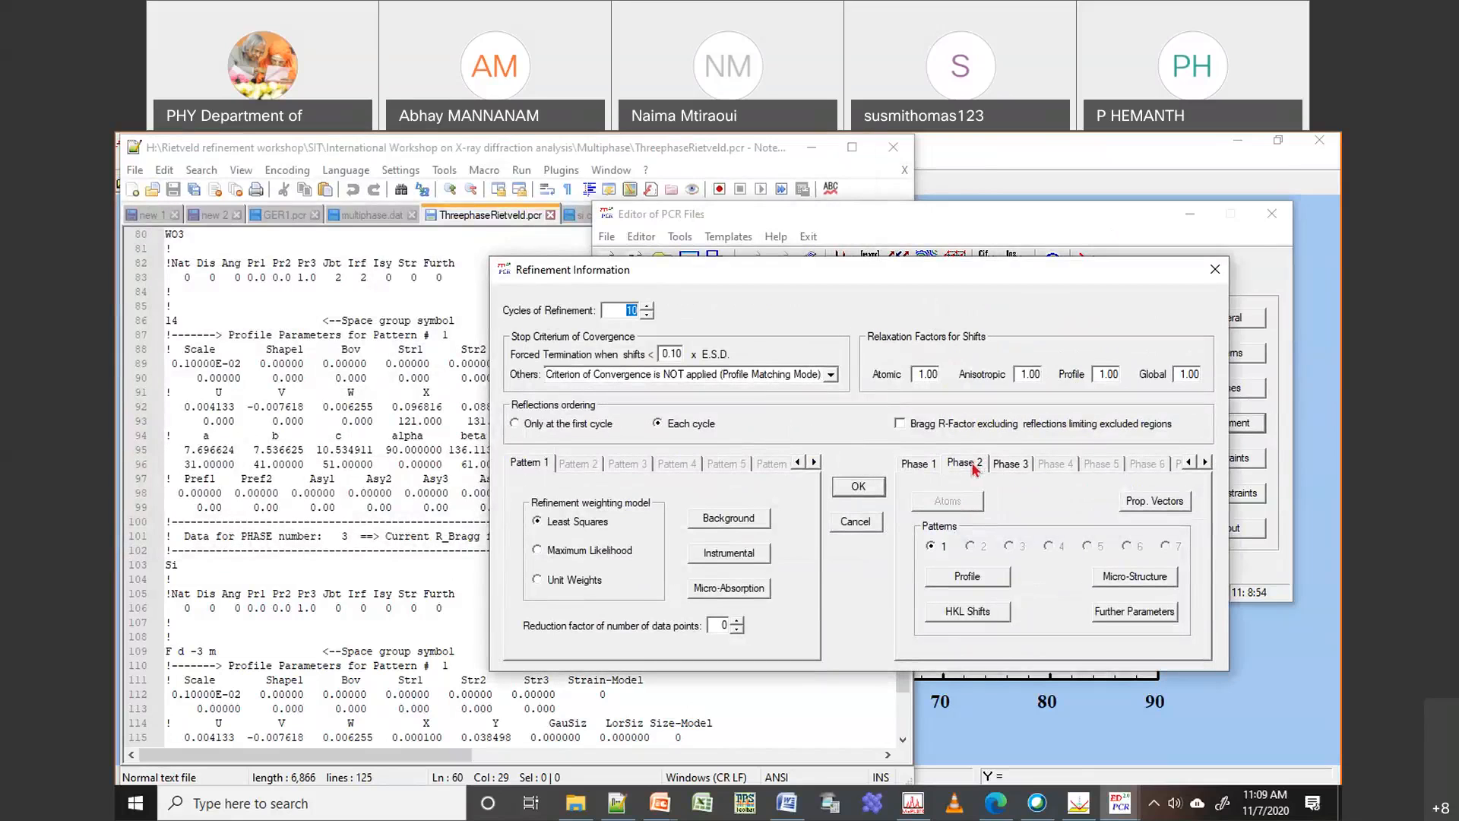
click(1013, 466)
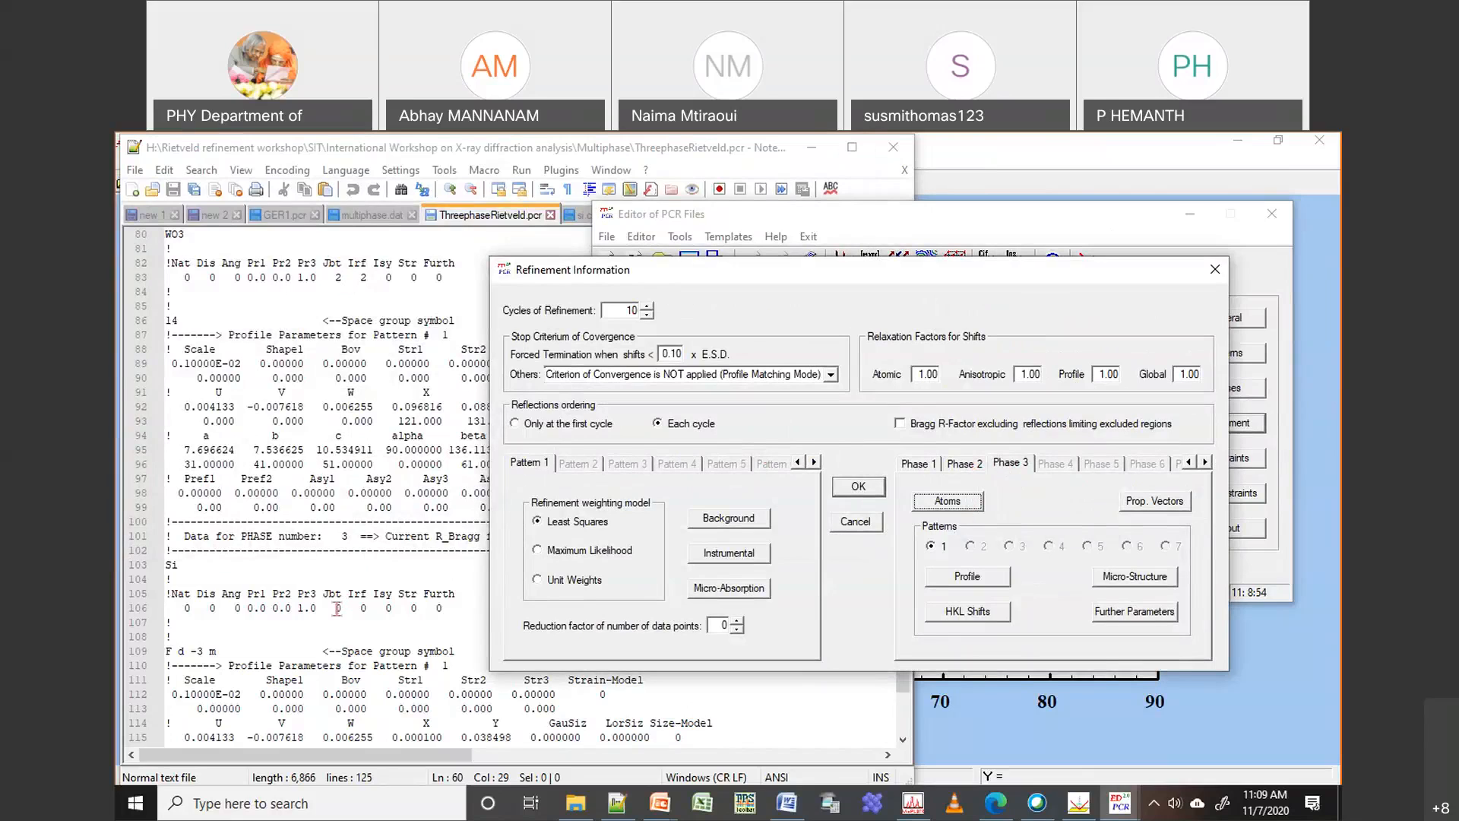
click(973, 503)
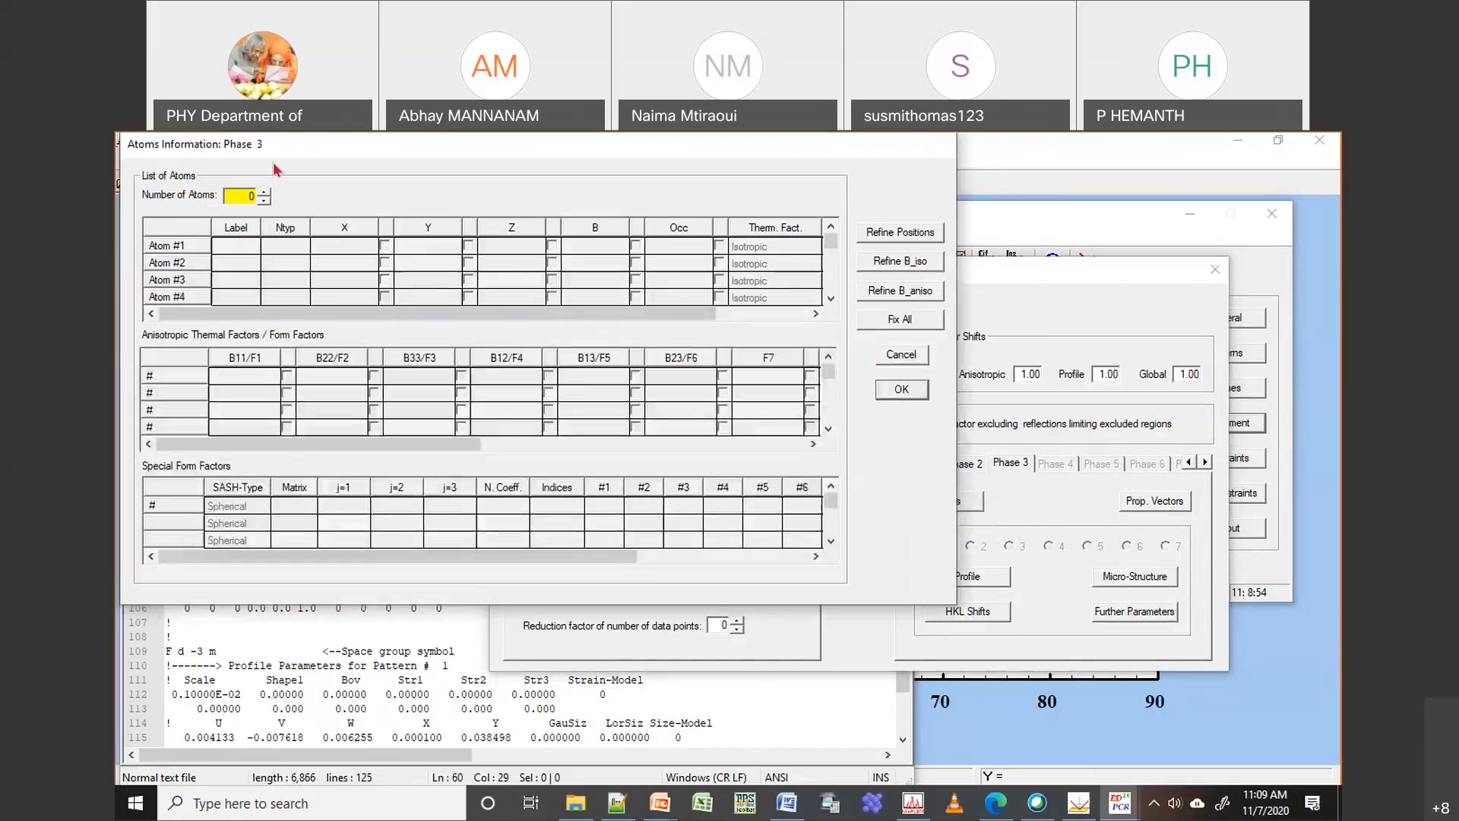
click(264, 193)
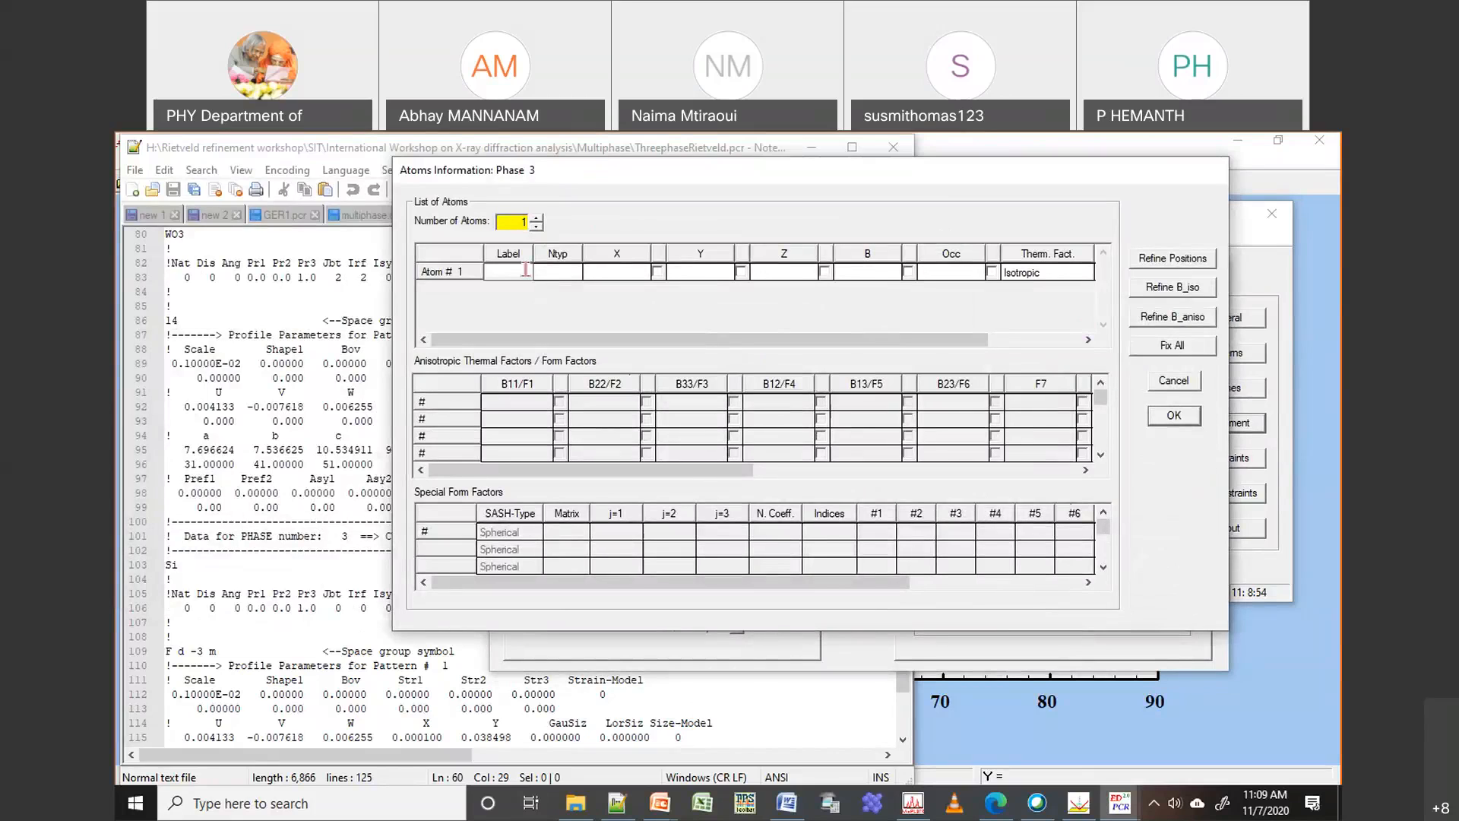
Enter Si as the label and SI as the Ntyp of atom 1 in phase 3
click(499, 272)
text(Si)
key(Tab)
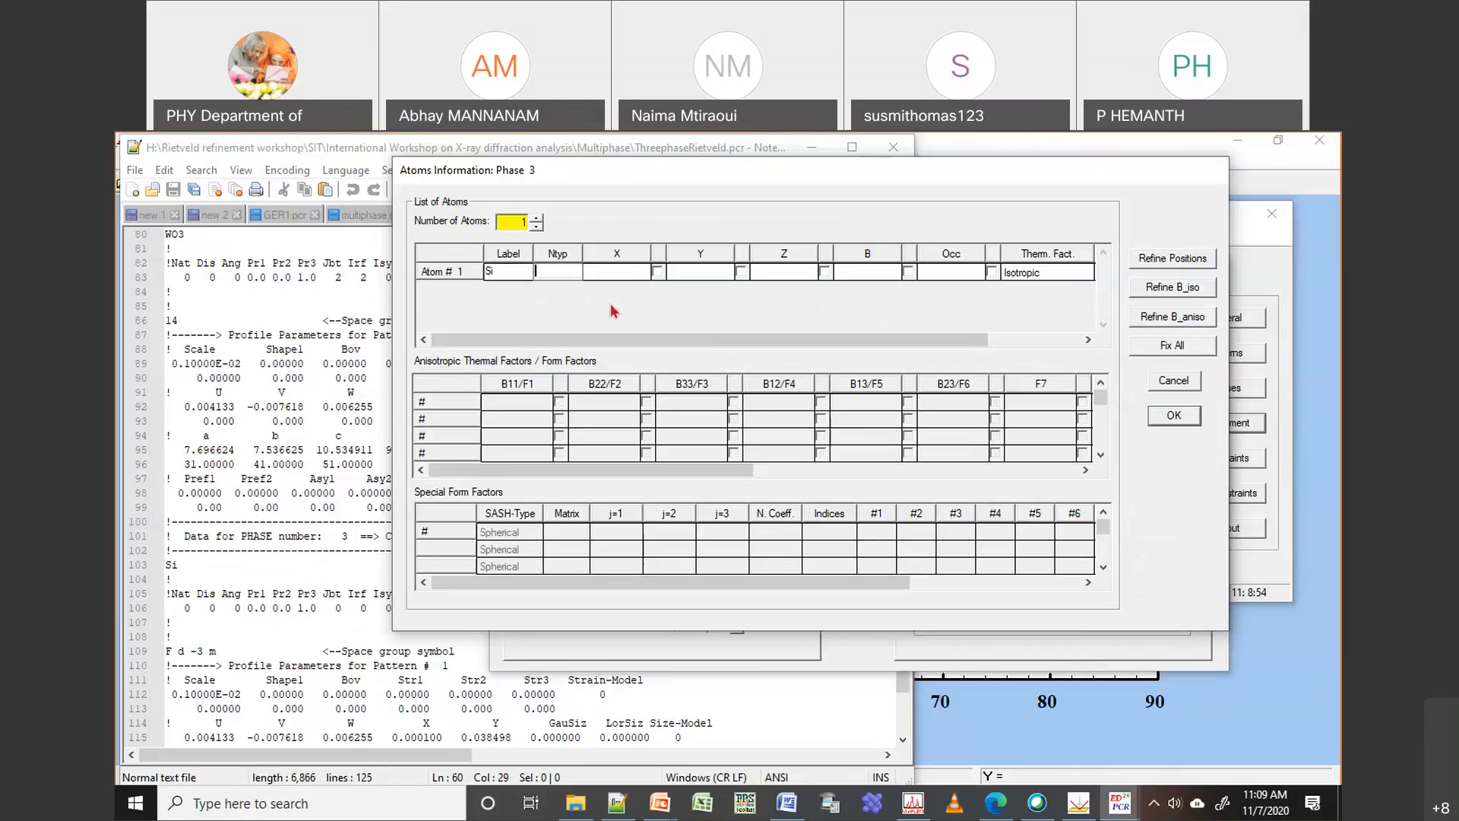
text(Si)
click(505, 270)
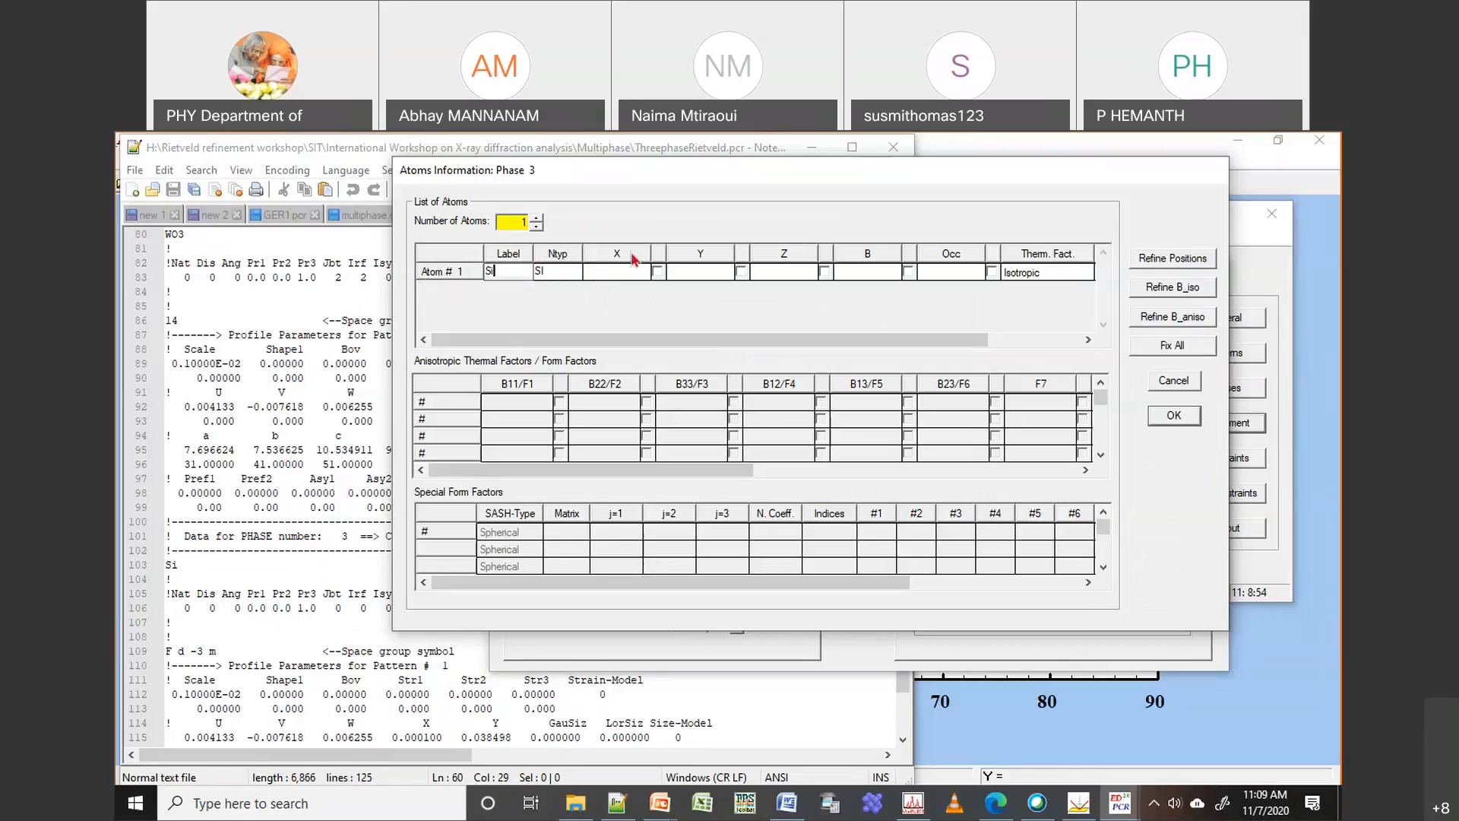
Check the atom site coordinates and occupancy of silicon in si.cif in Notepad++, and return to the phase 3 atom list
click(263, 152)
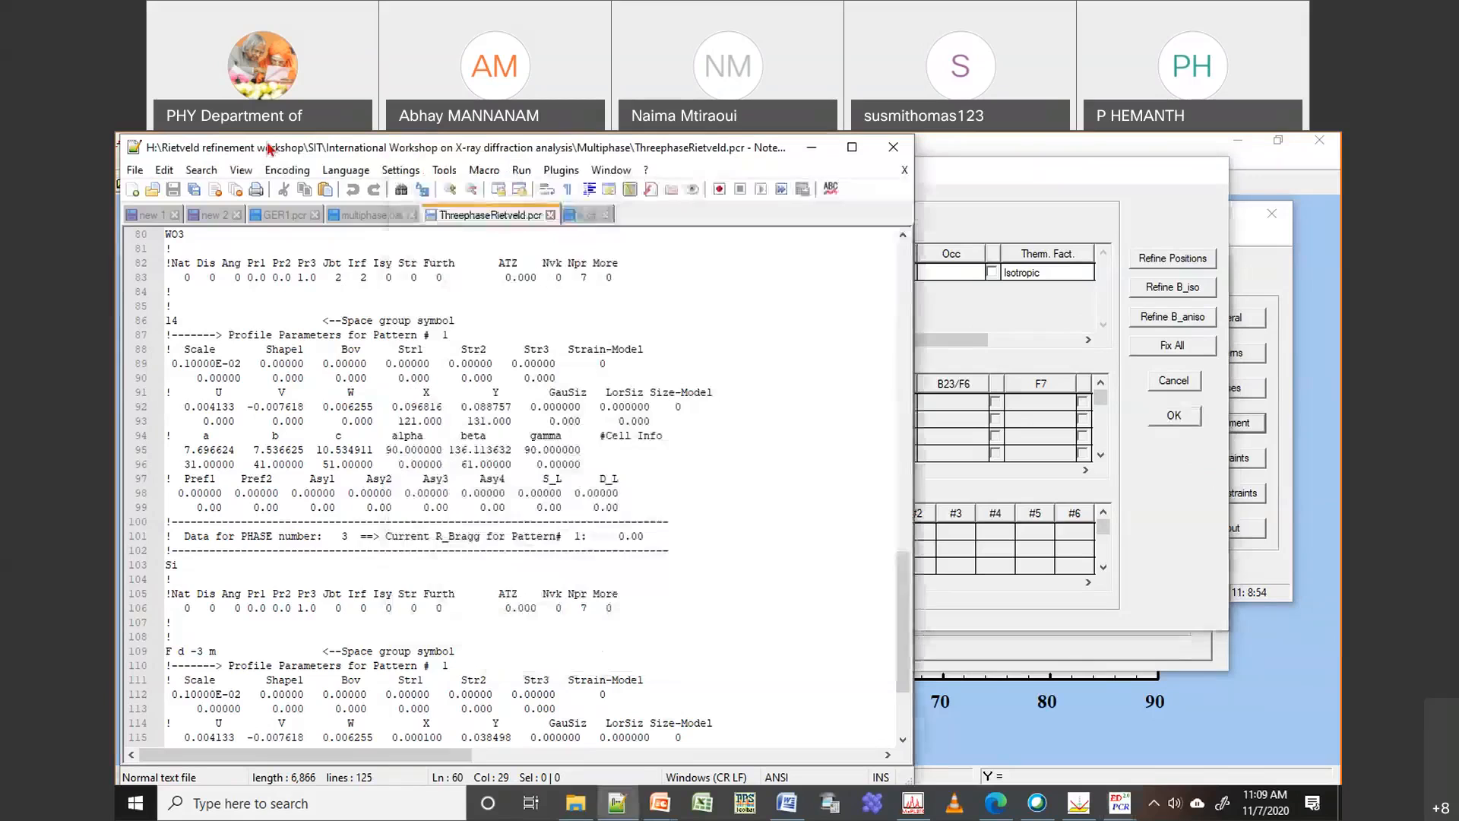
click(584, 218)
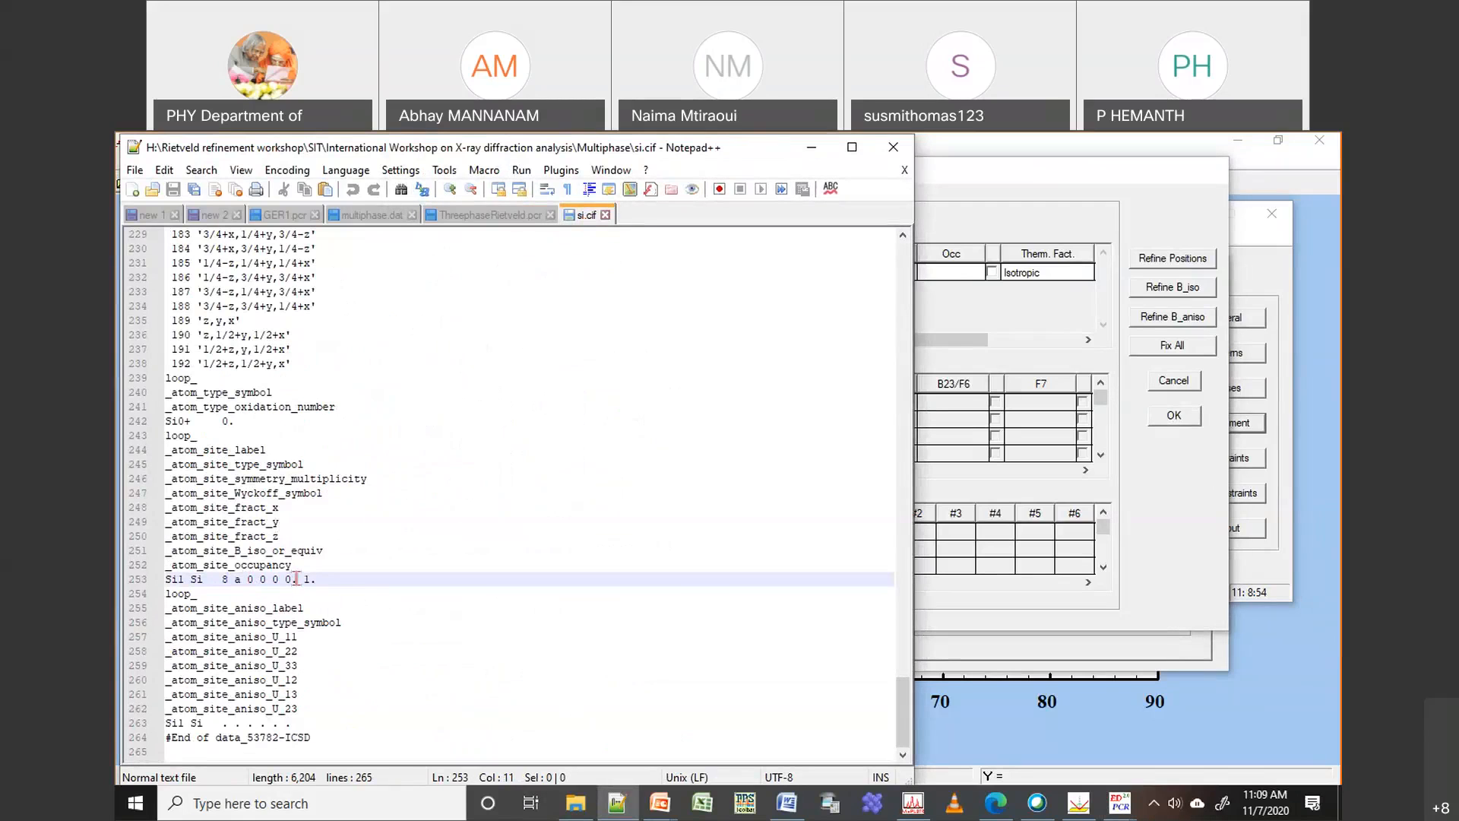
click(459, 219)
click(952, 188)
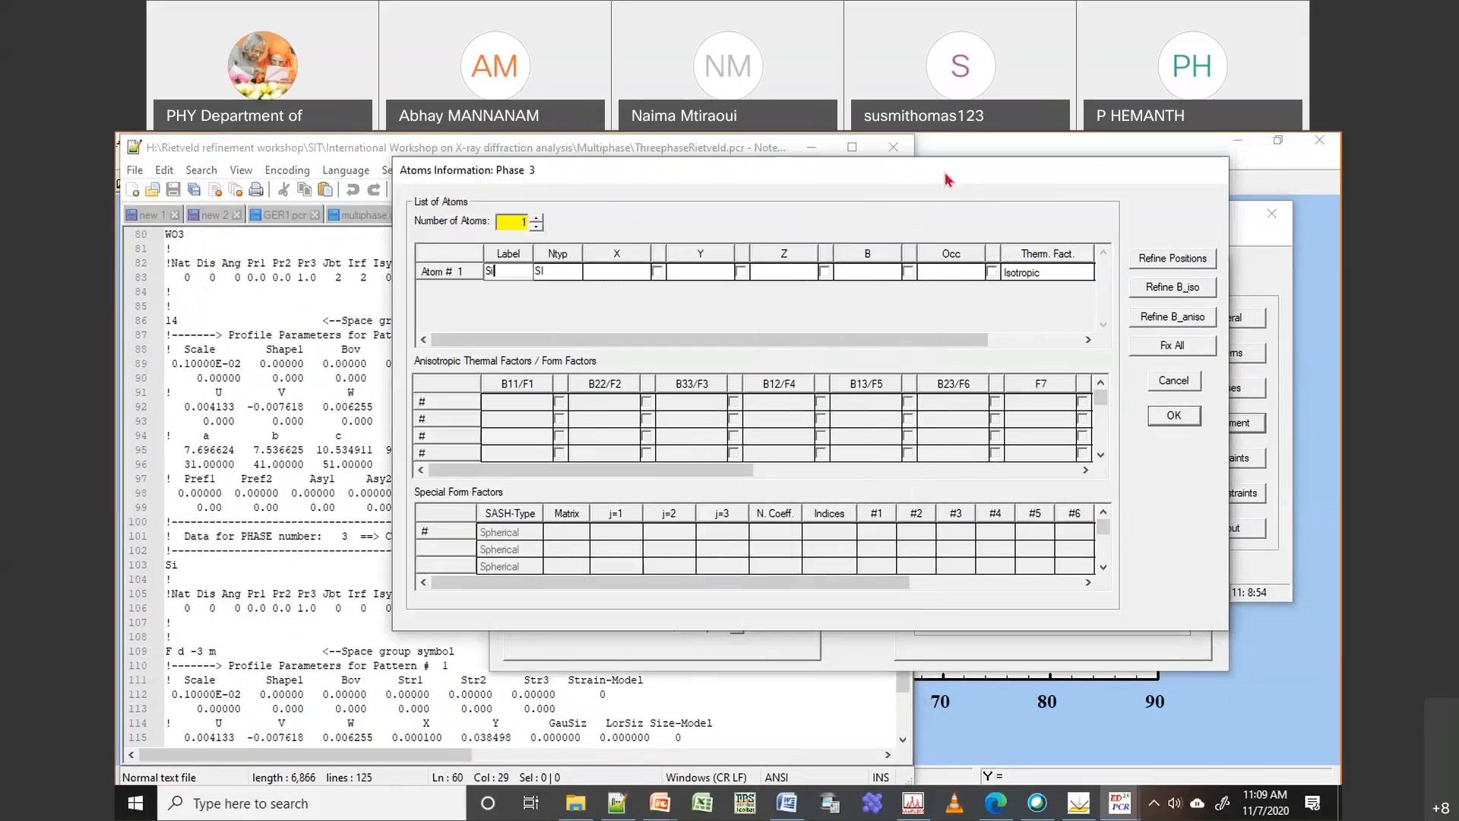
Set the X, Y and Z coordinates of the Si atom to 0
click(647, 271)
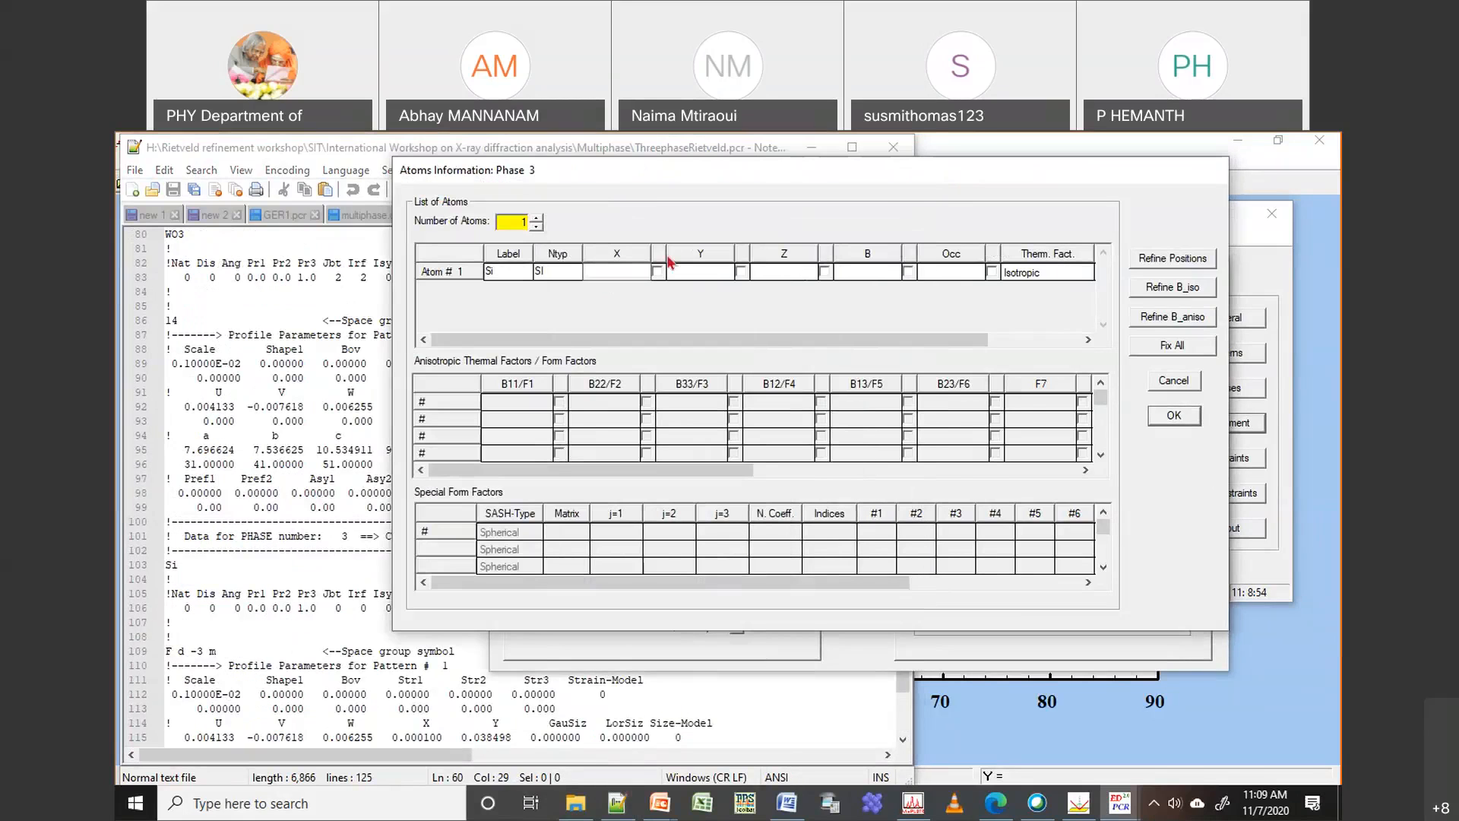
click(671, 264)
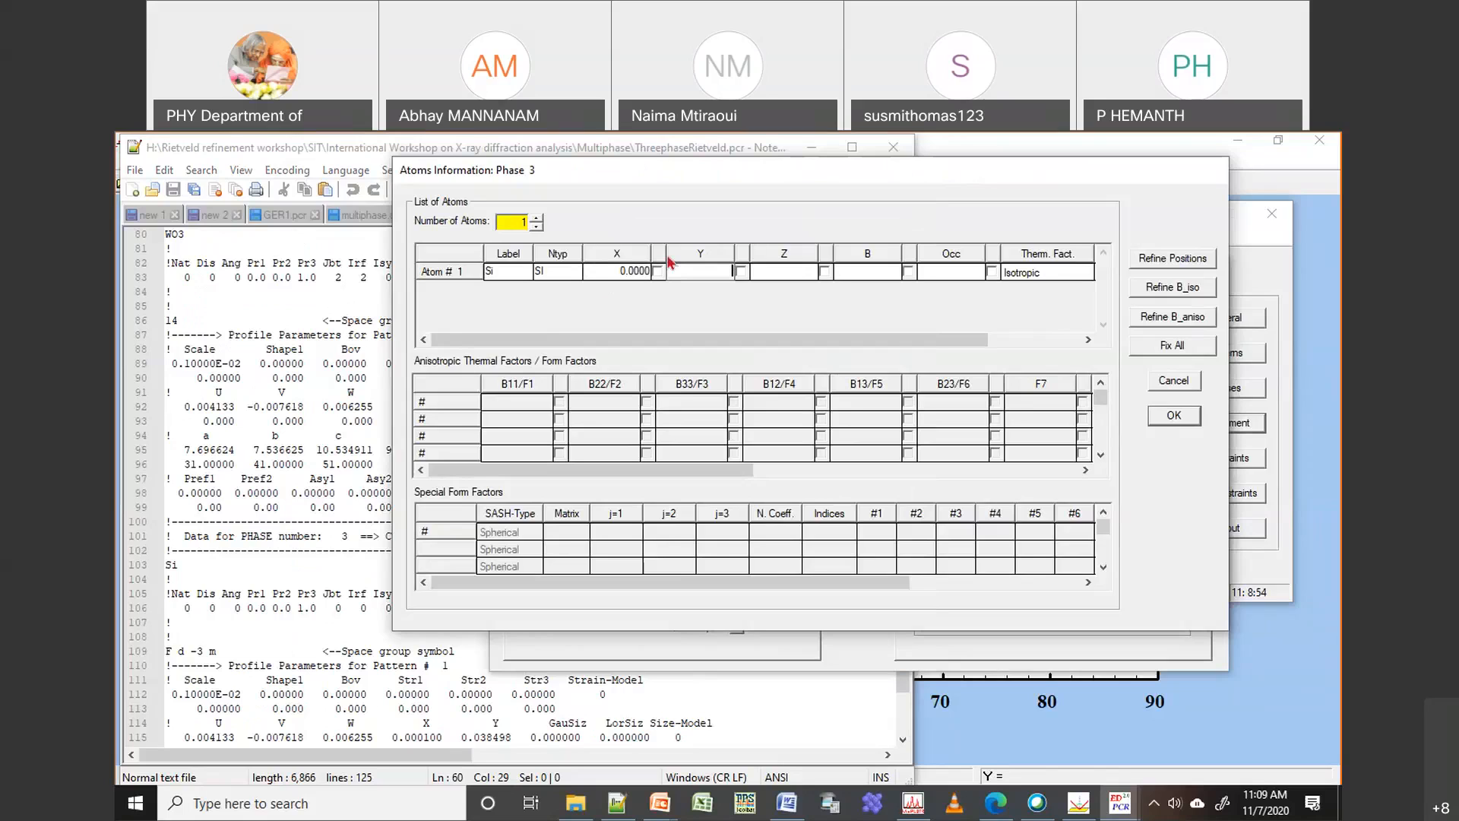
key(Tab)
key(Tab)
key(Tab)
key(Tab)
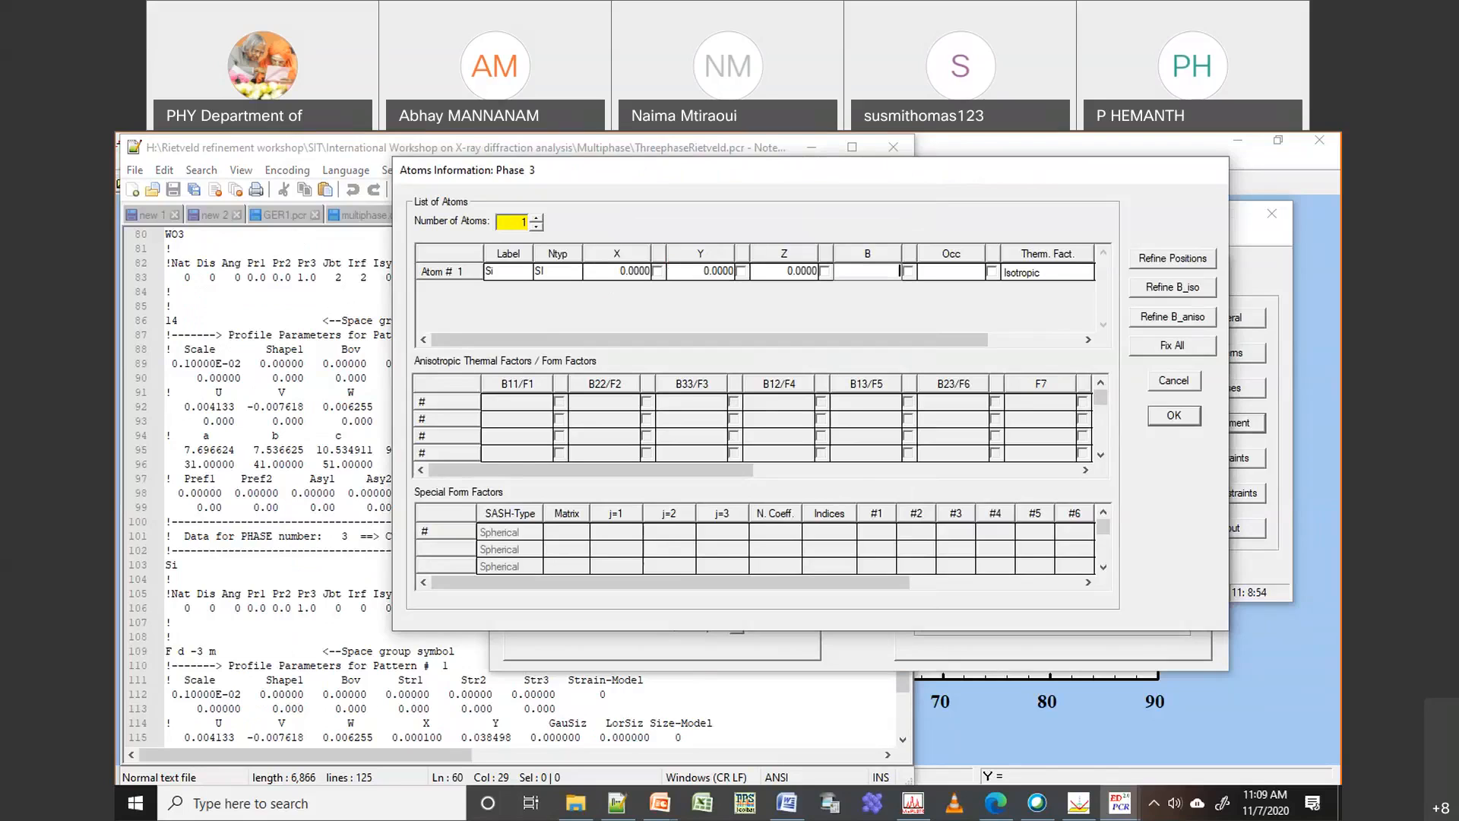
Give the Si atom a B value of 0.5 and an occupancy of 1, and accept the refinement settings
text(0.5)
key(Tab)
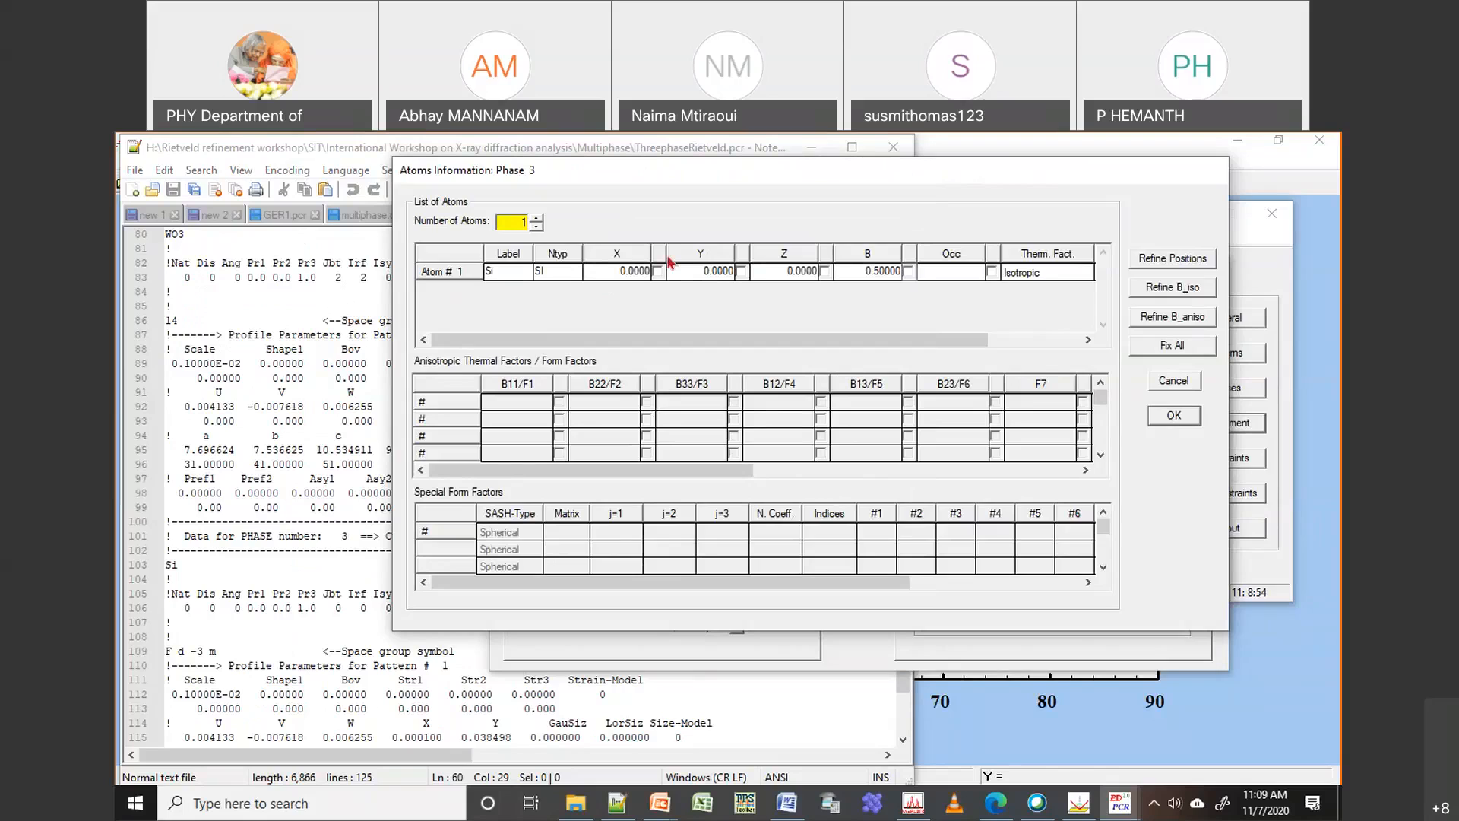
key(Tab)
text(1)
click(1174, 424)
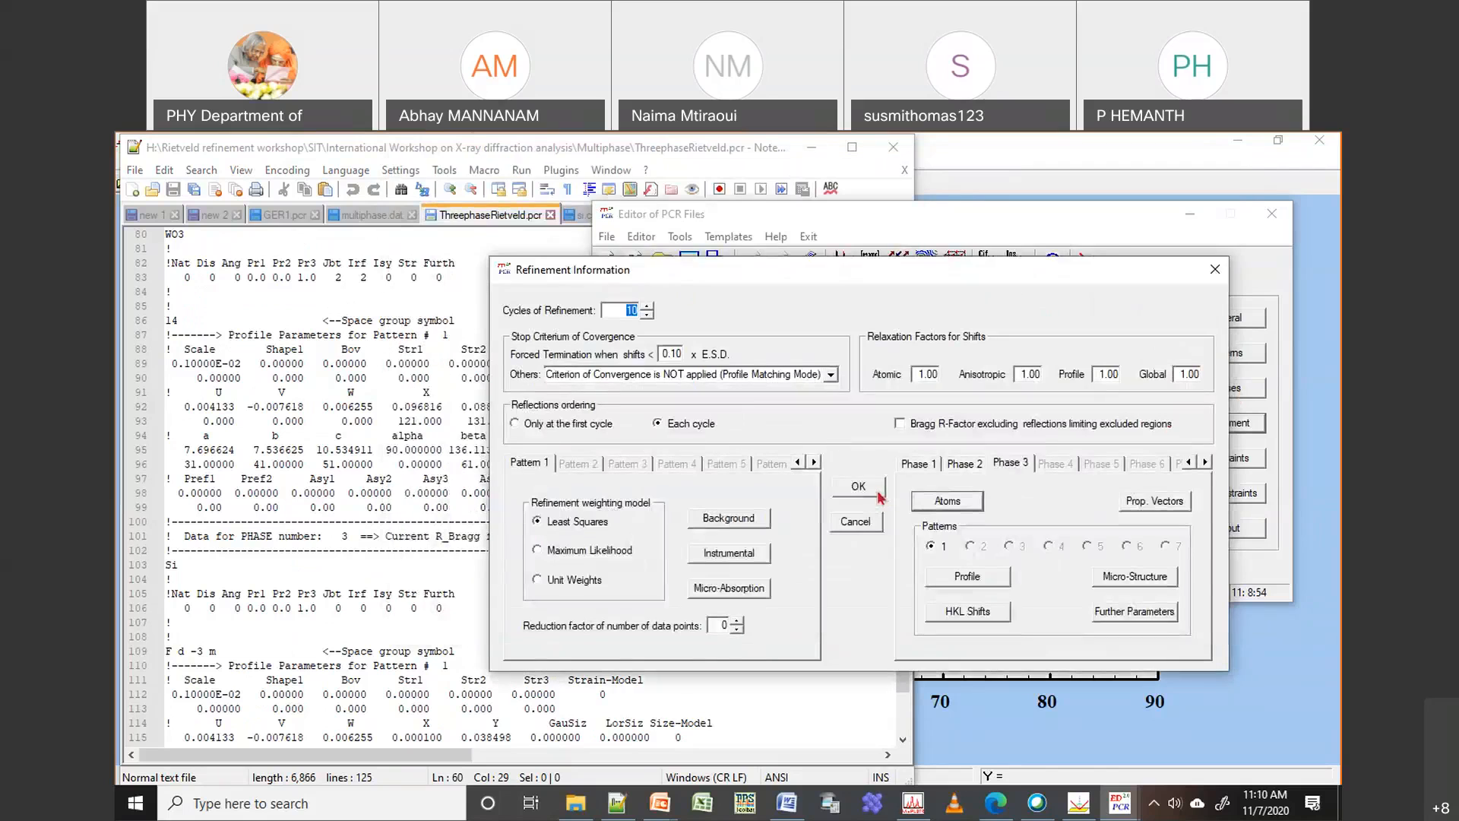
click(878, 493)
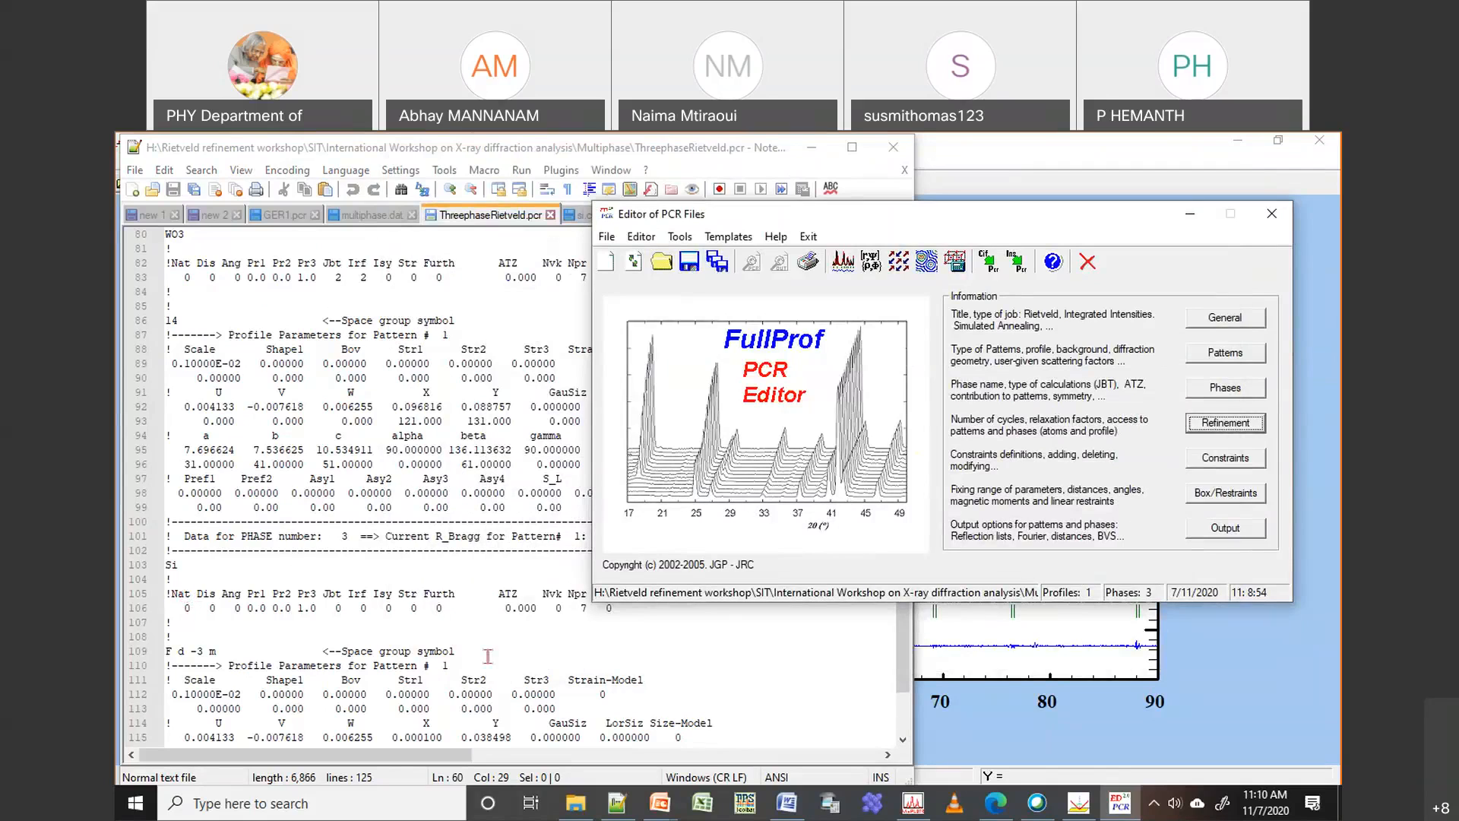
Reload ThreephaseRietveld.pcr in Notepad++ and check the Si atom entry under phase 3
drag(927, 218, 999, 186)
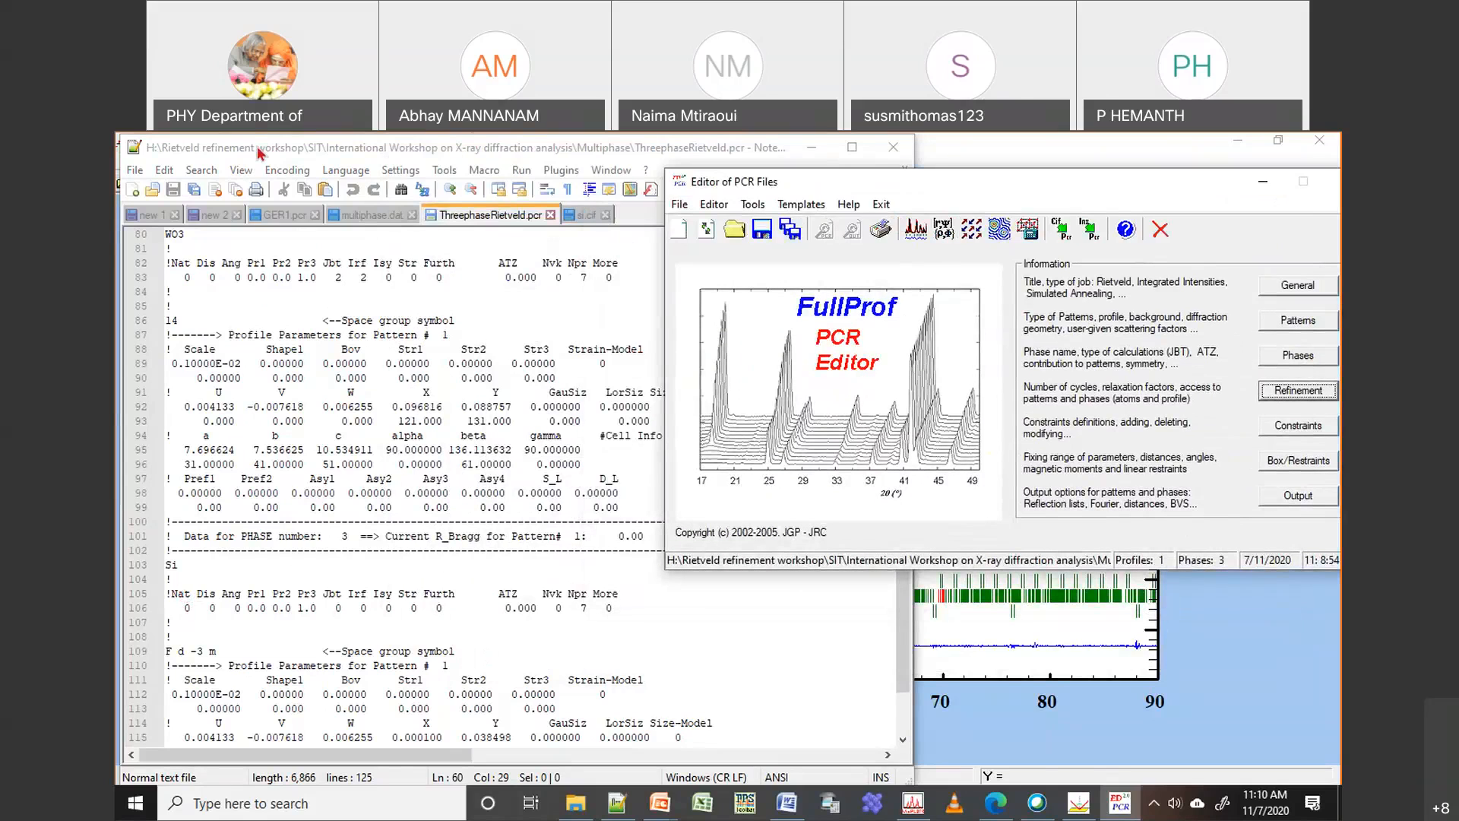
click(259, 152)
click(852, 547)
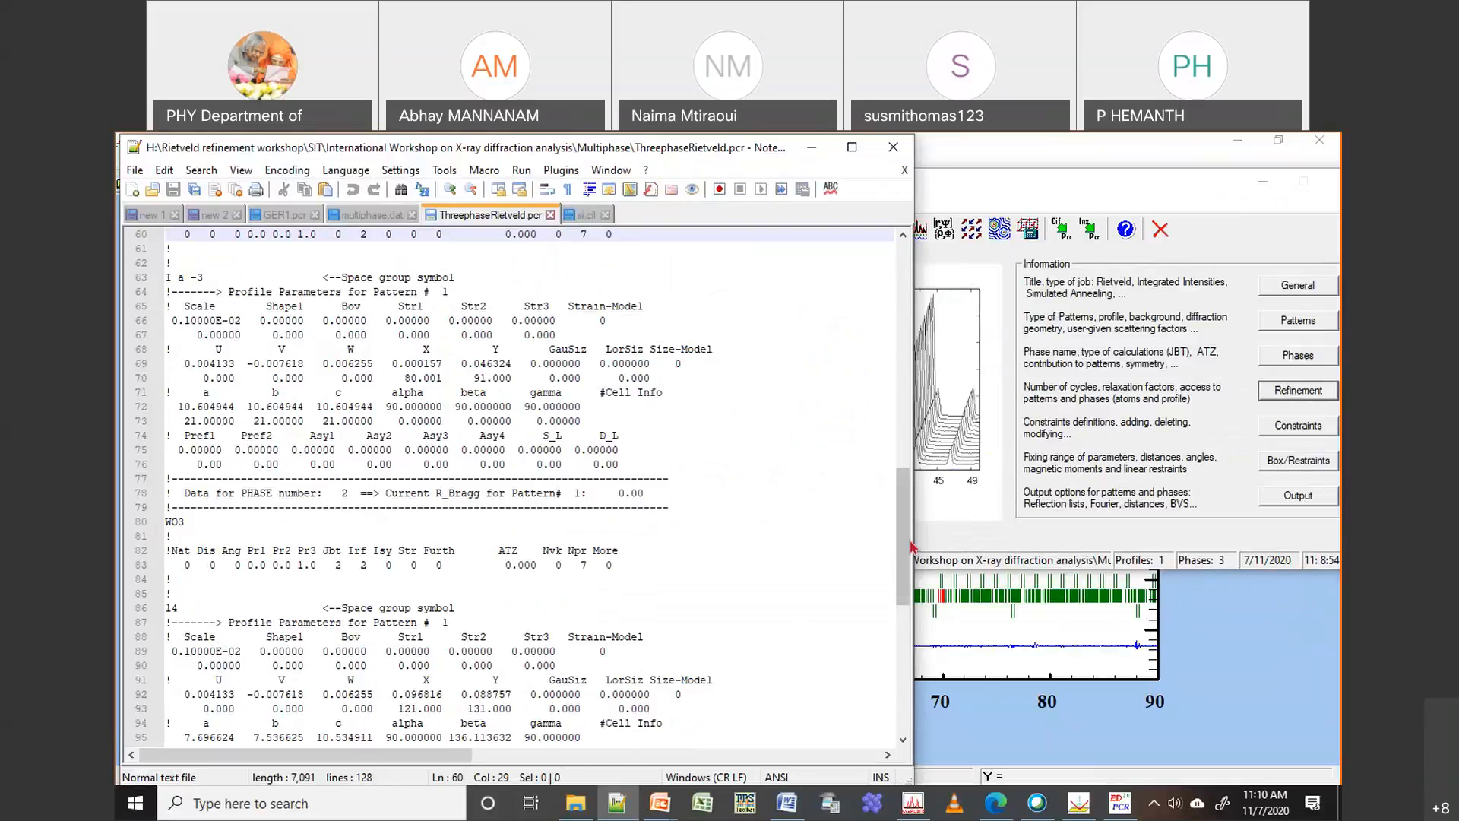
drag(906, 542, 906, 672)
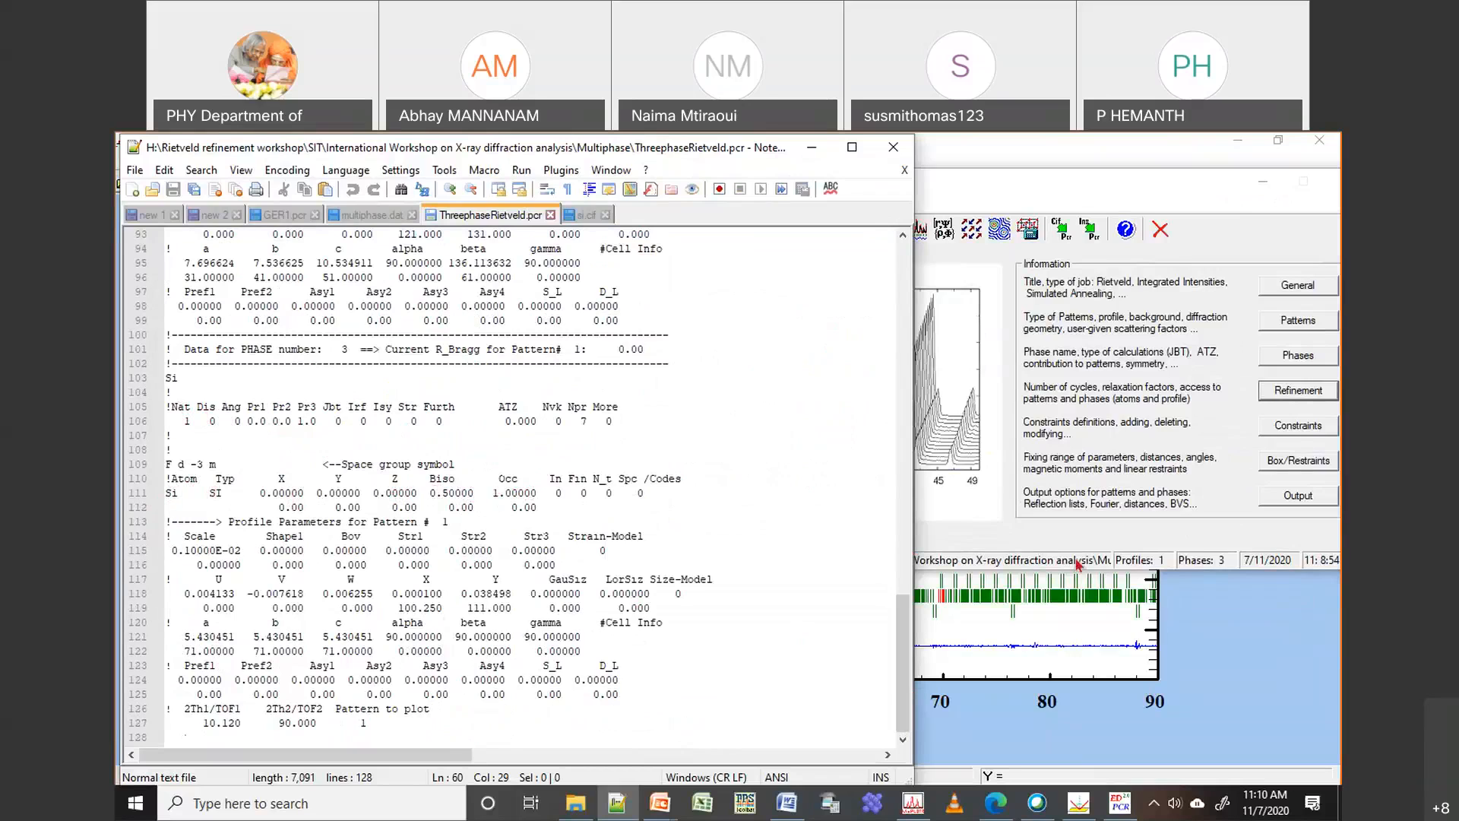
Close the PCR editor and save ThreephaseRietveld.pcr with Jbt and Irf of phase 2 (WO3) set to 0
scroll(638, 510, up, 8)
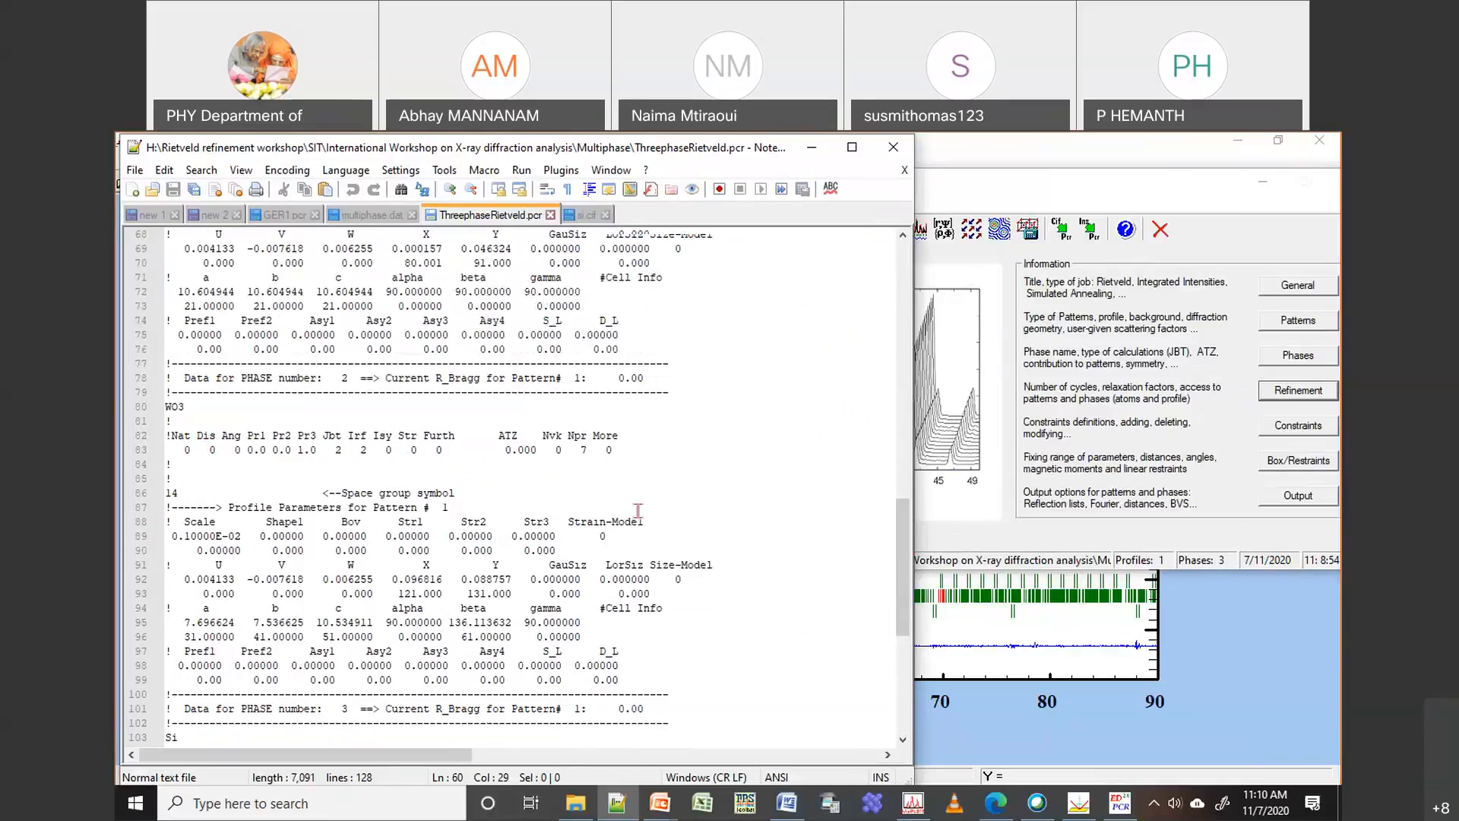
click(1272, 233)
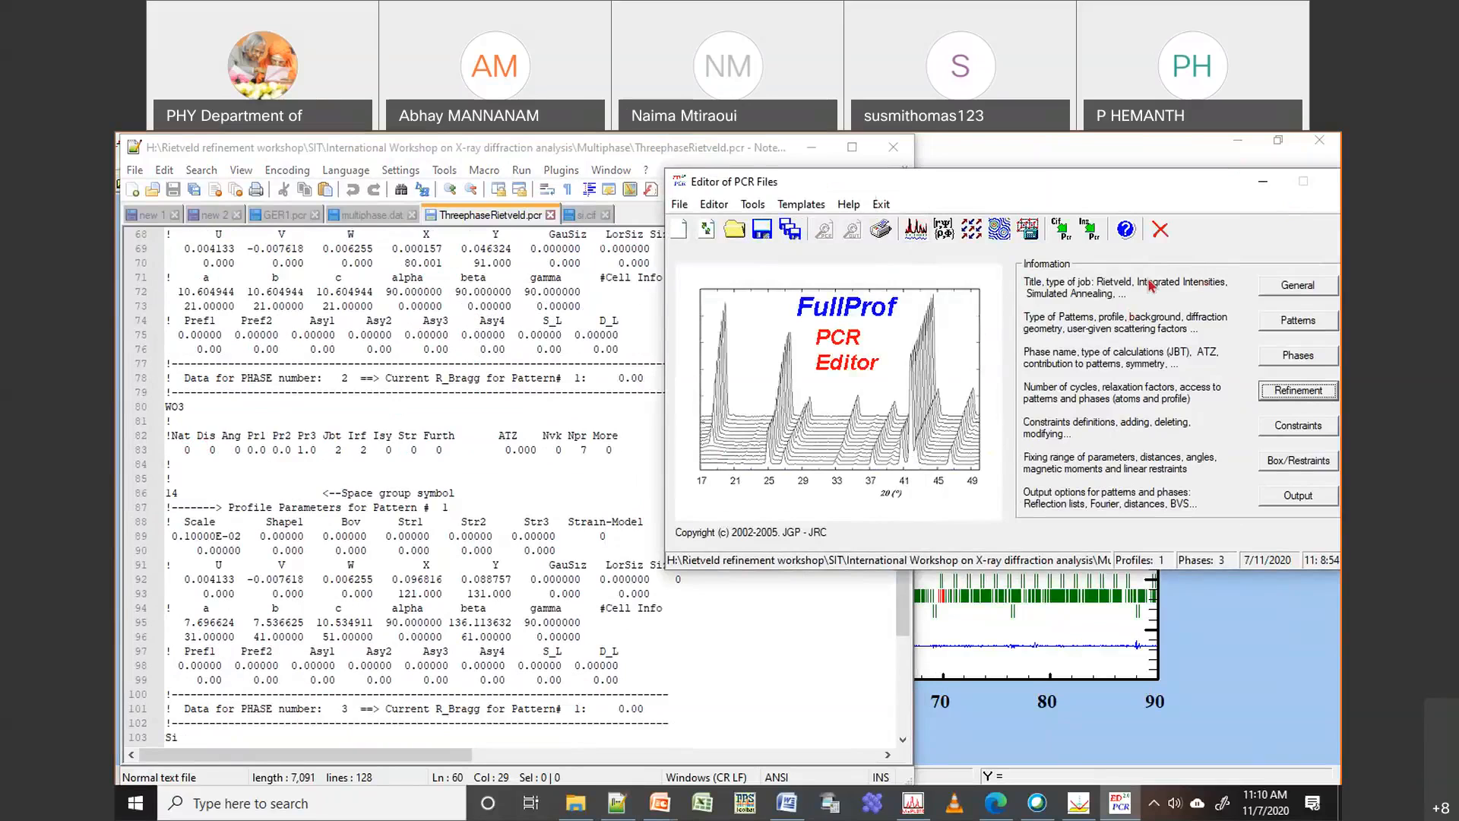
click(1185, 270)
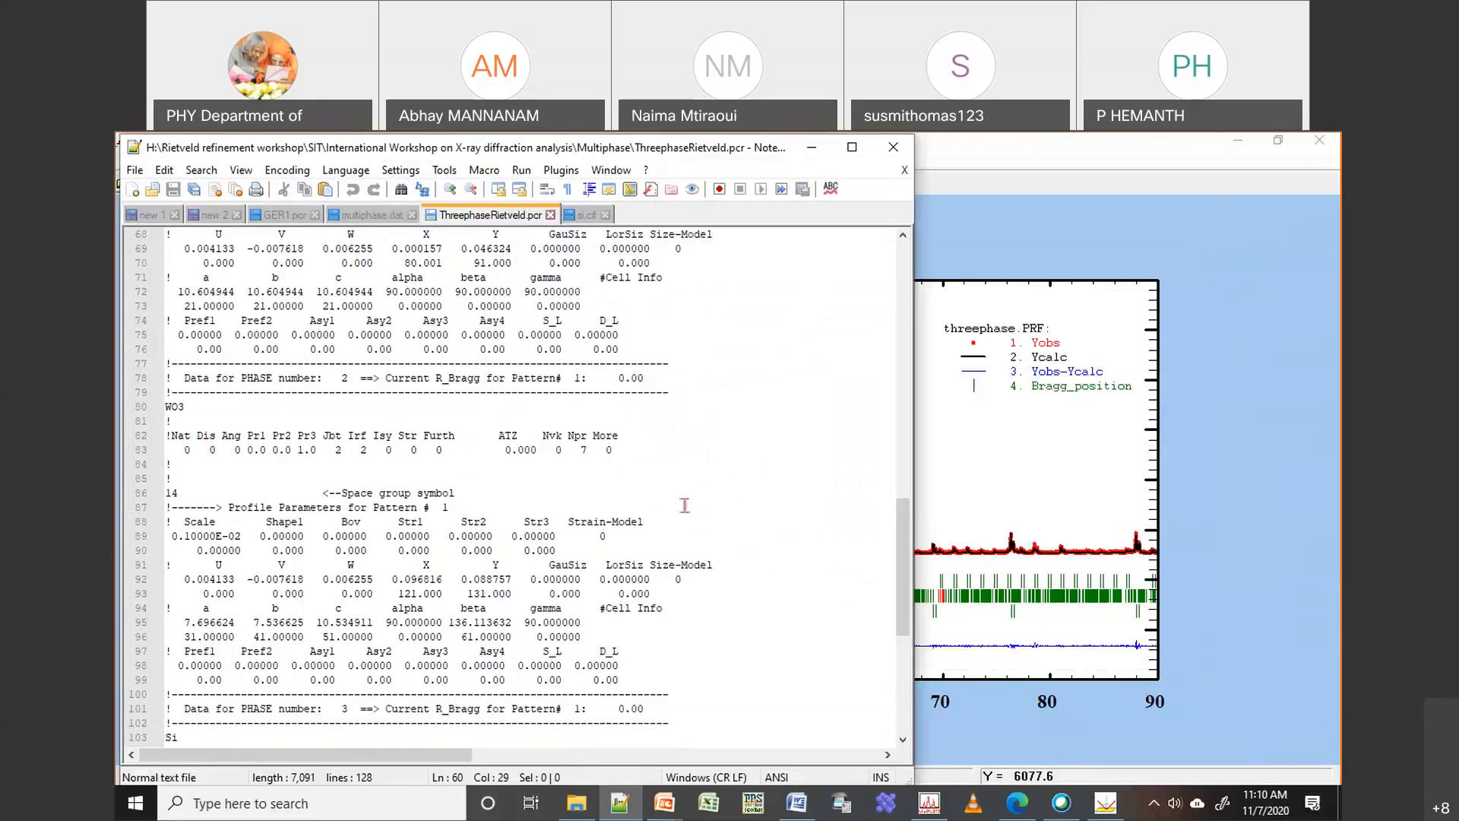
double_click(336, 450)
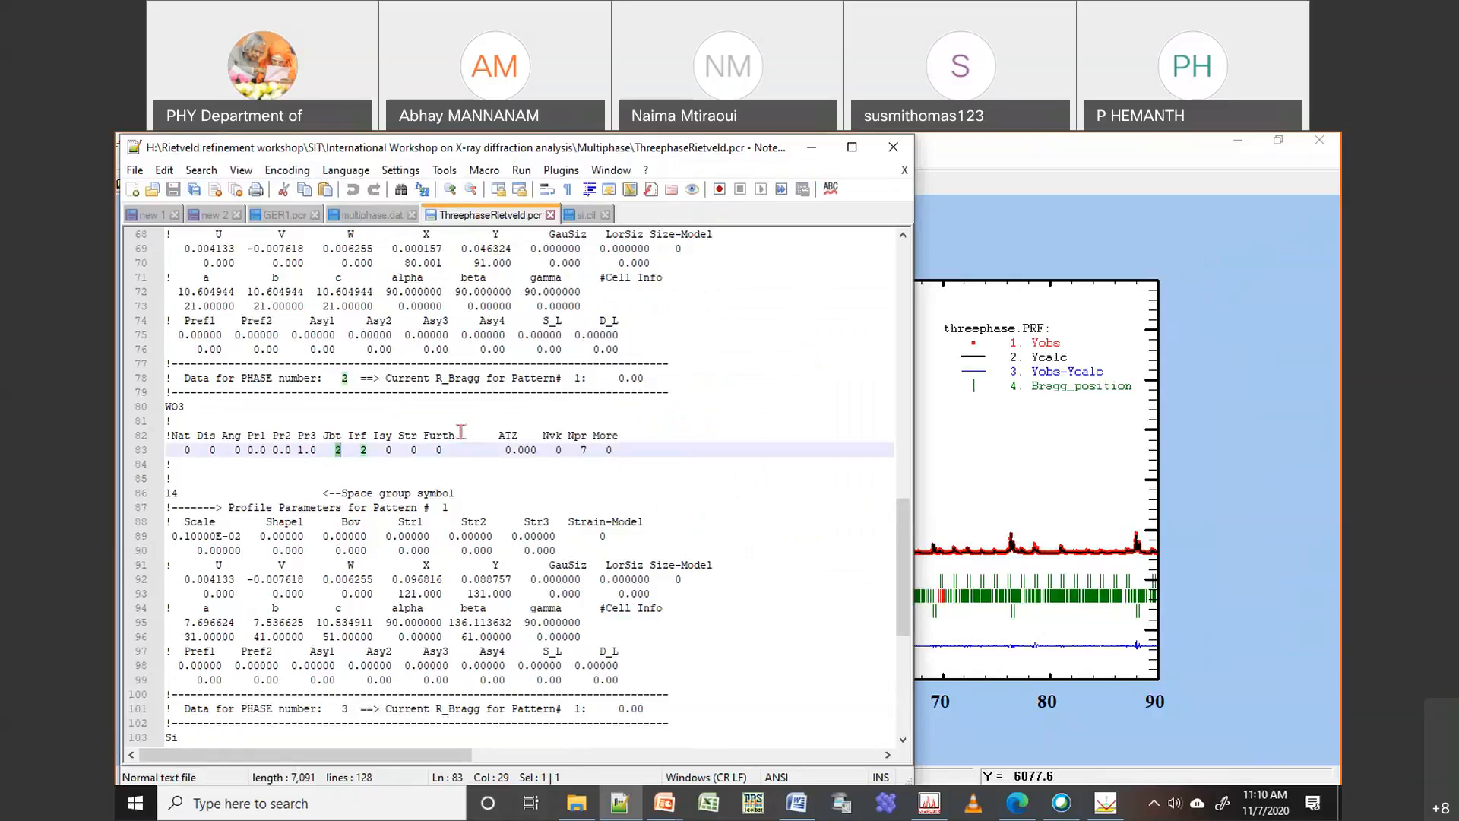
text(0)
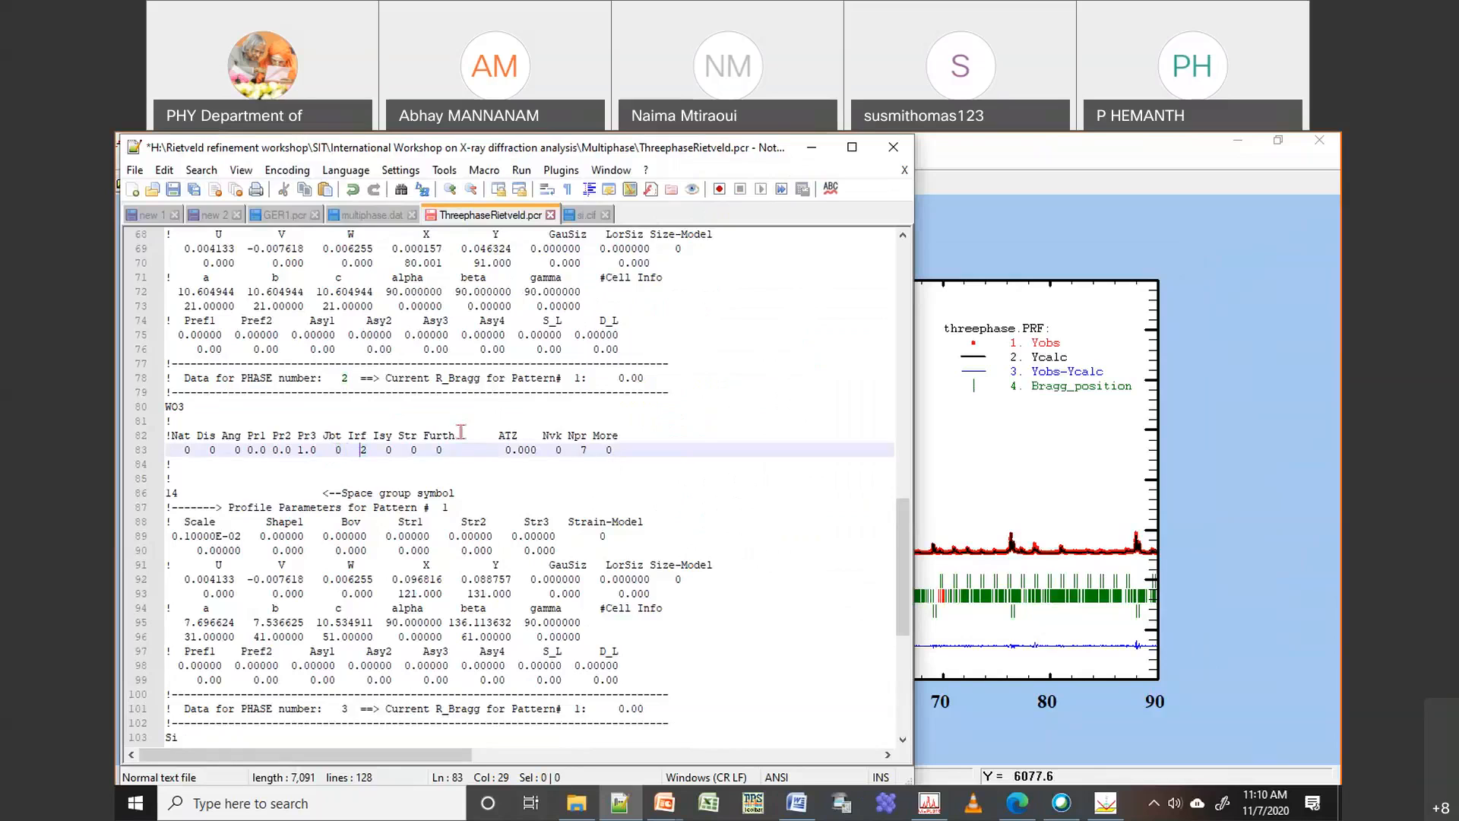
key(Delete)
text(0)
click(174, 190)
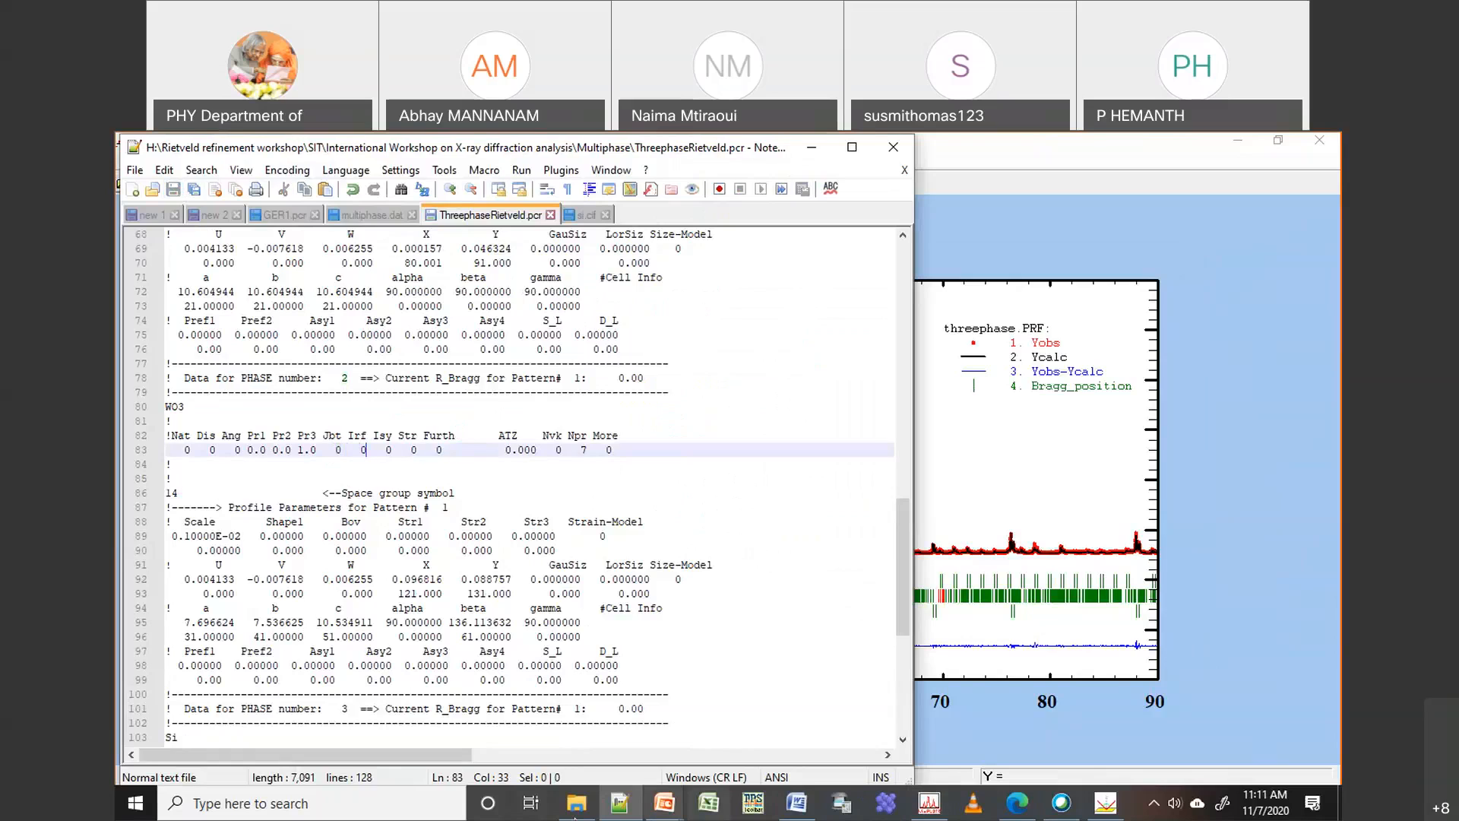
Open wo3.cif from the Multiphase folder in Notepad++
click(571, 810)
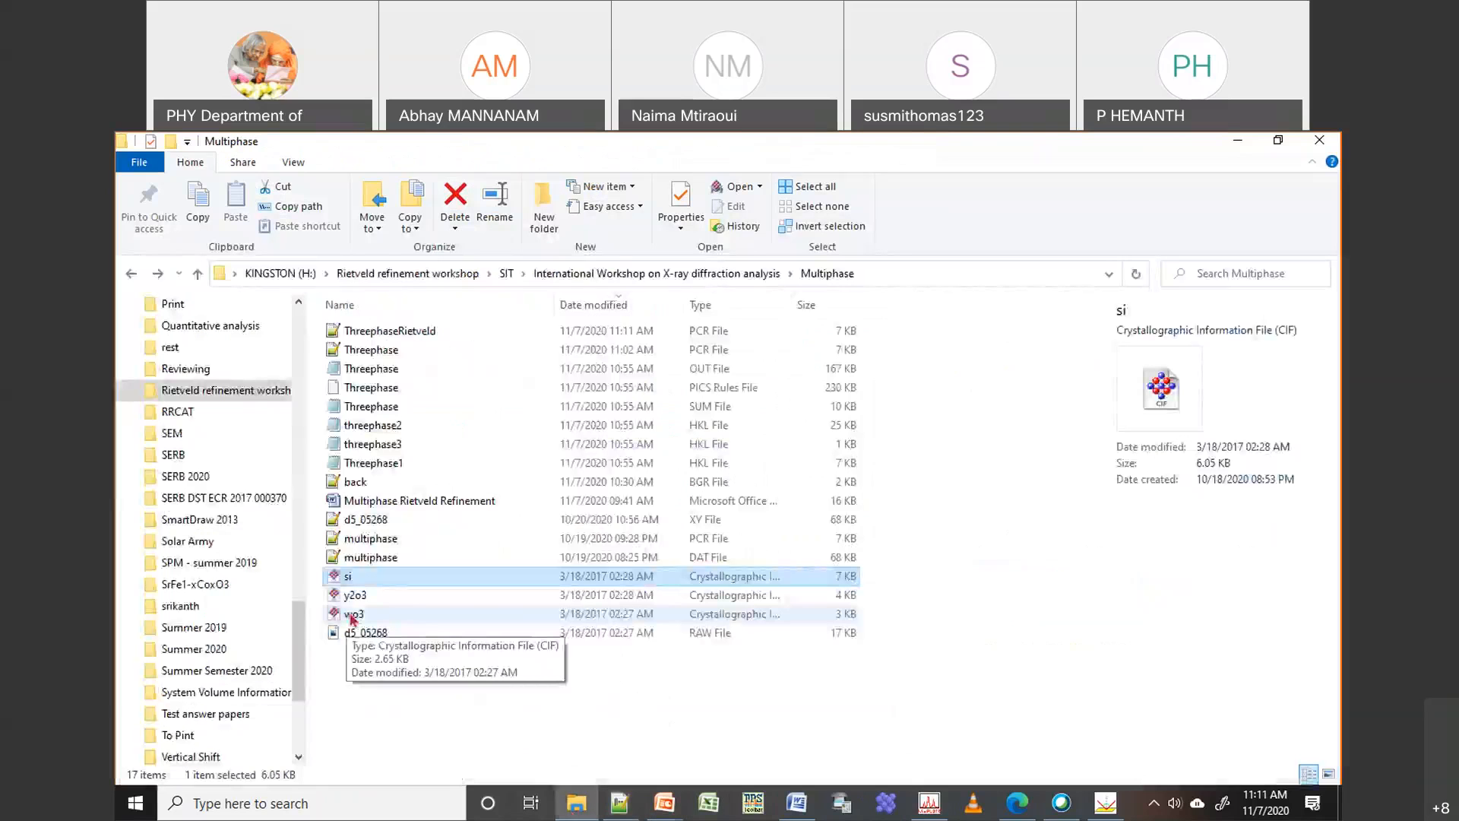
click(352, 615)
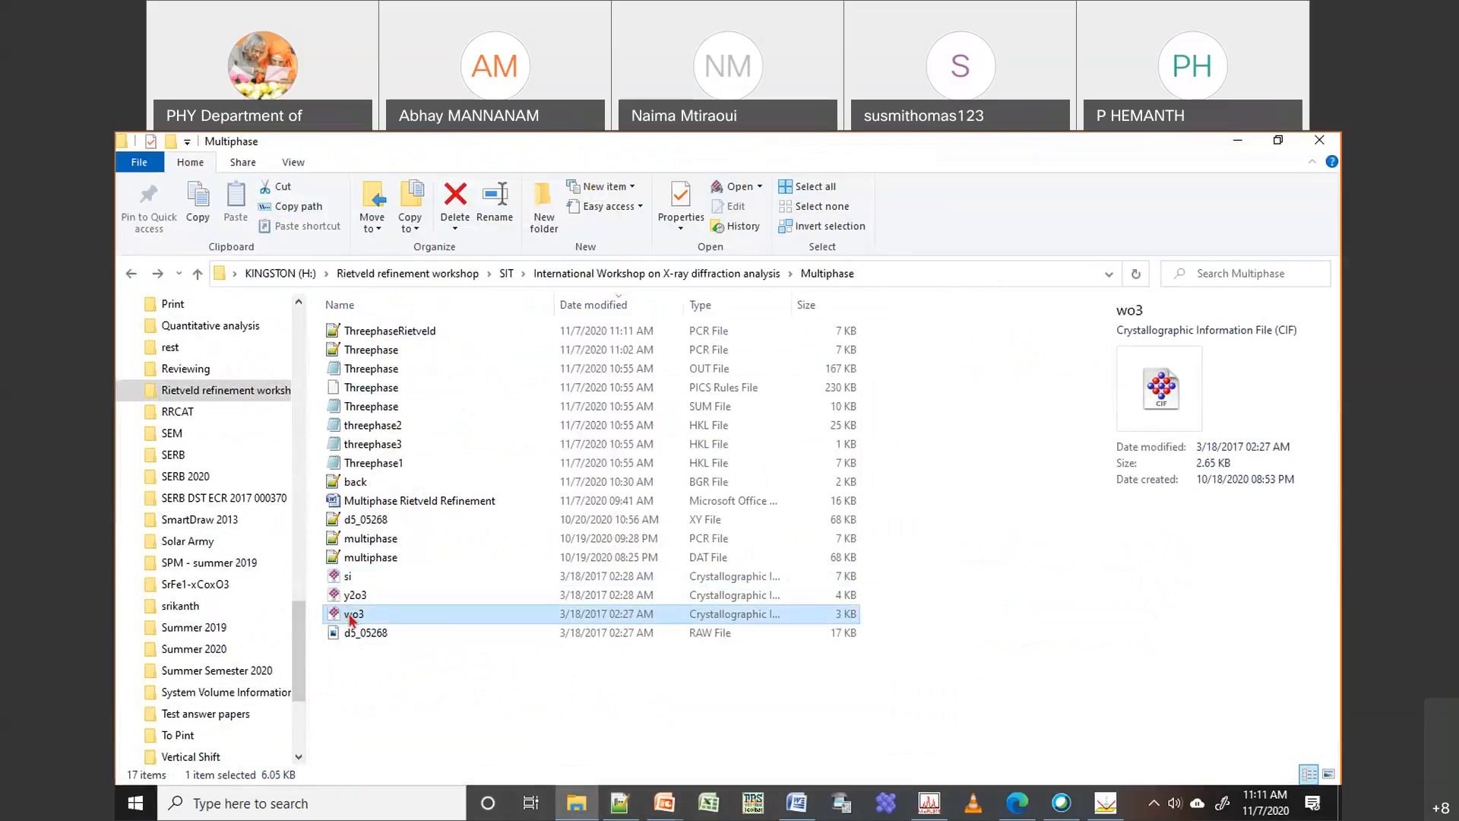
right_click(347, 614)
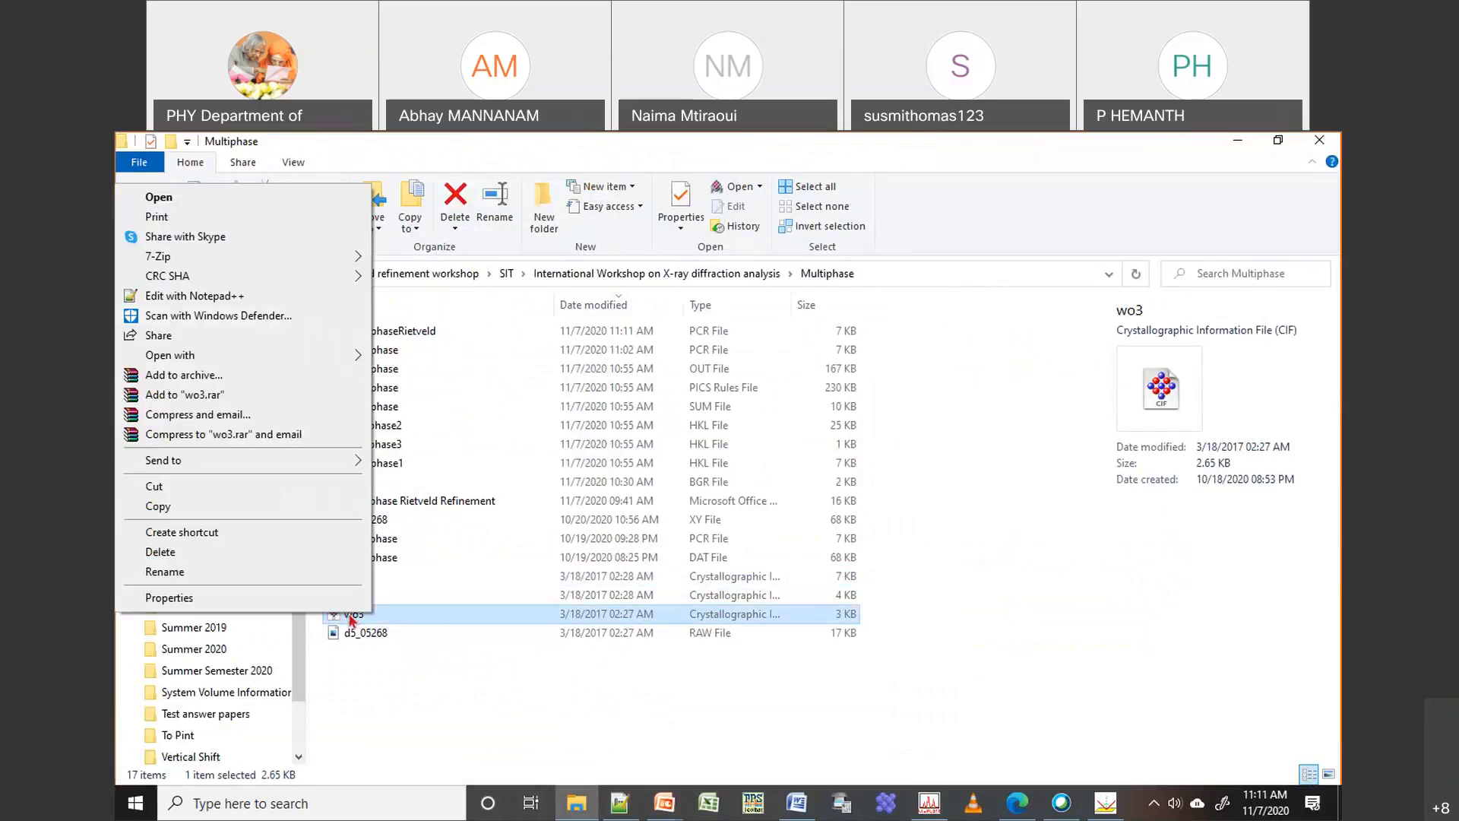
click(255, 298)
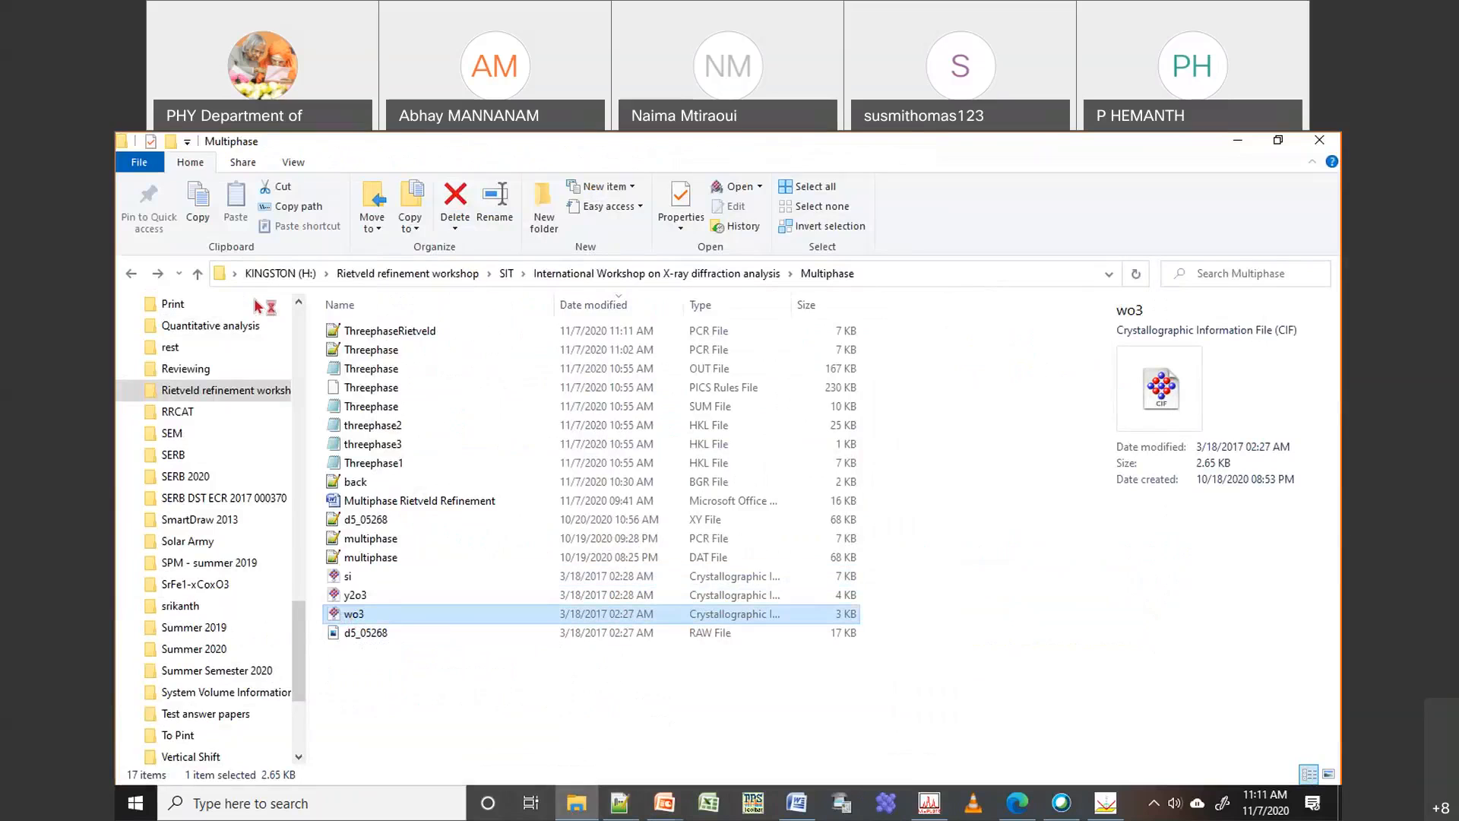
Copy the eight atom site lines from W1 to O6 in wo3.cif
scroll(661, 449, down, 8)
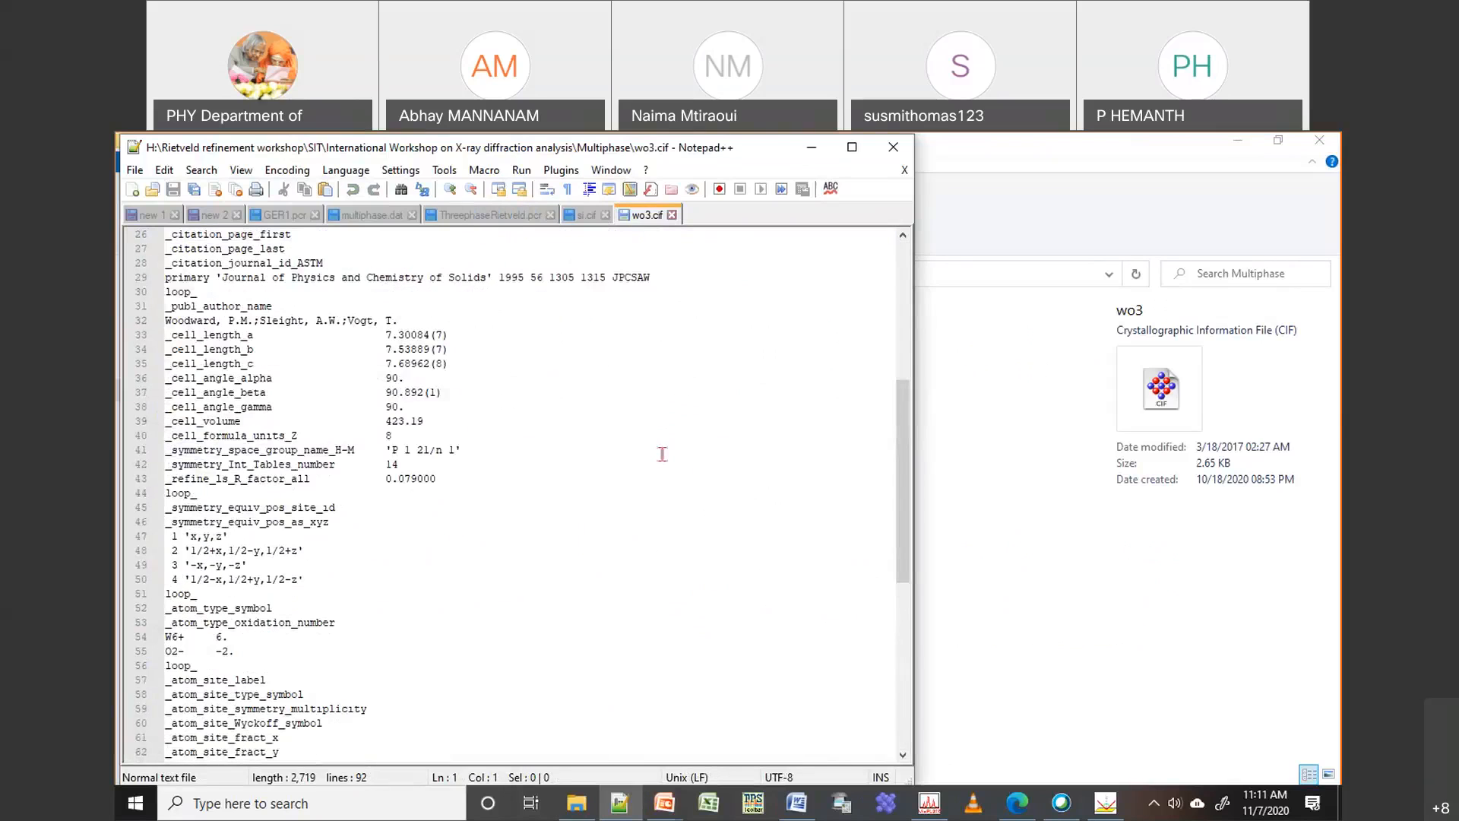
scroll(662, 453, down, 10)
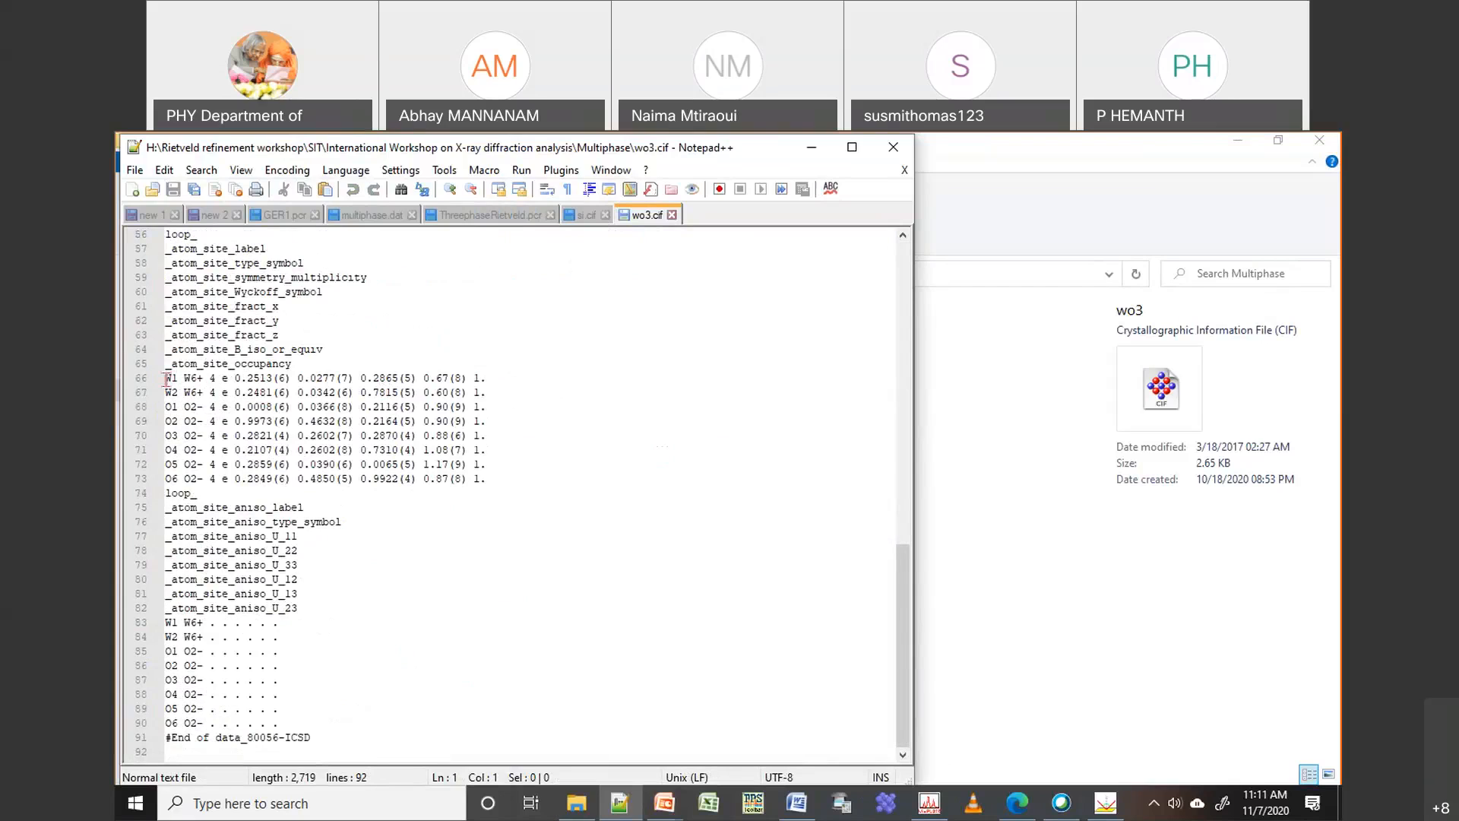
drag(166, 378, 503, 479)
key(ctrl+c)
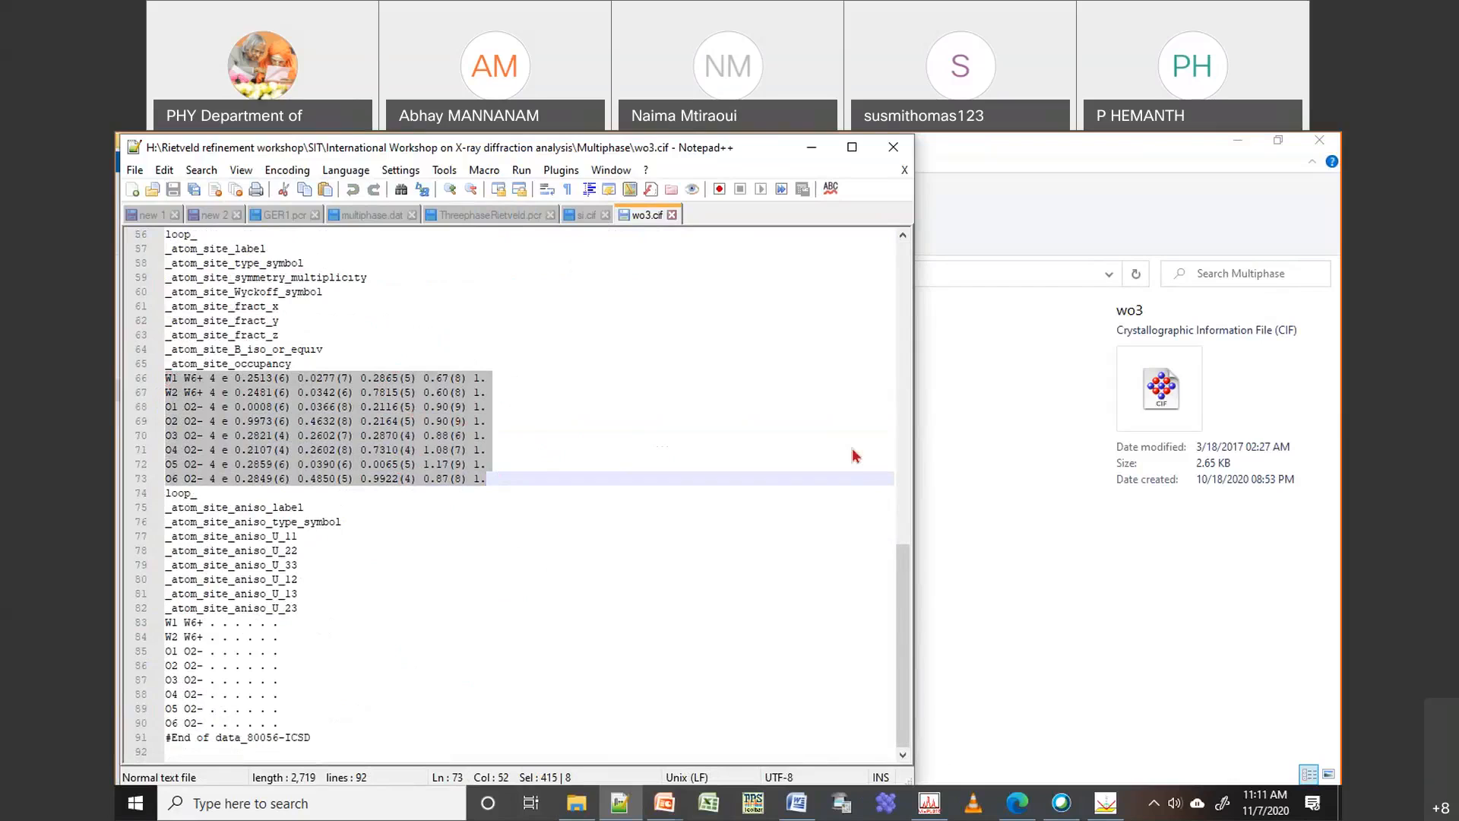
Close si.cif and paste the copied WO3 atom lines below the phase 2 space group line in ThreephaseRietveld.pcr
click(624, 809)
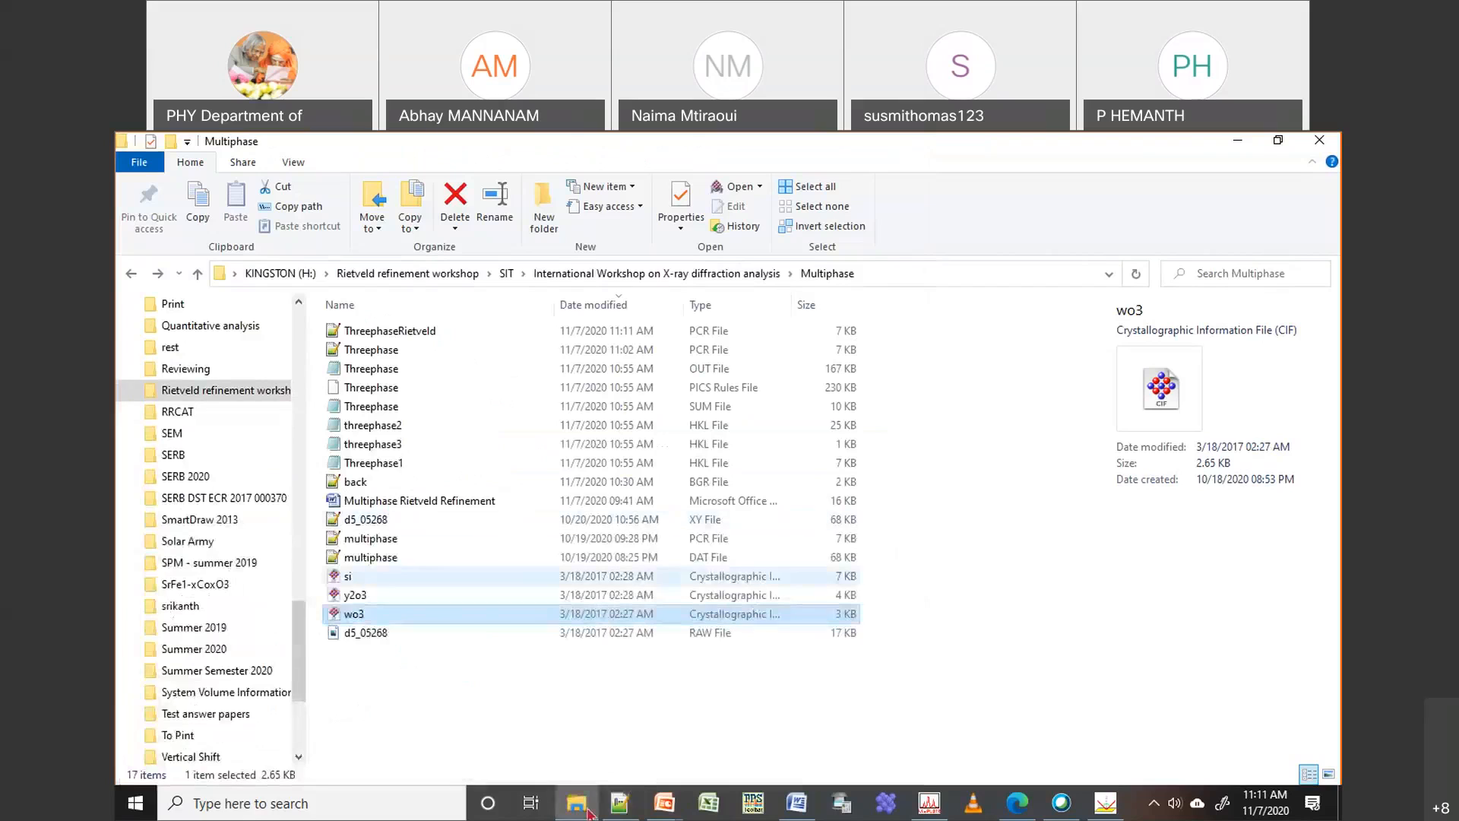
click(622, 804)
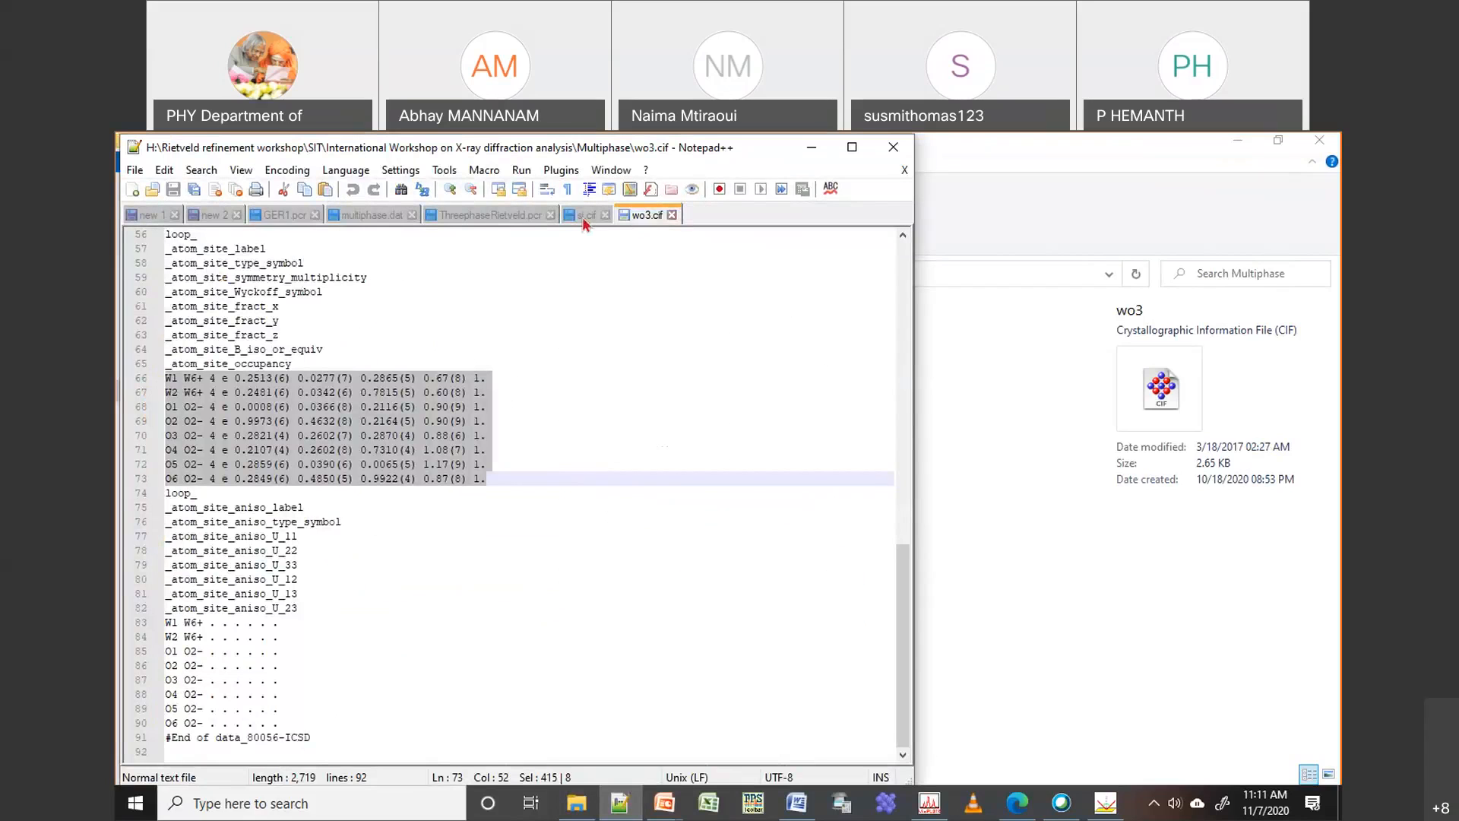
click(605, 216)
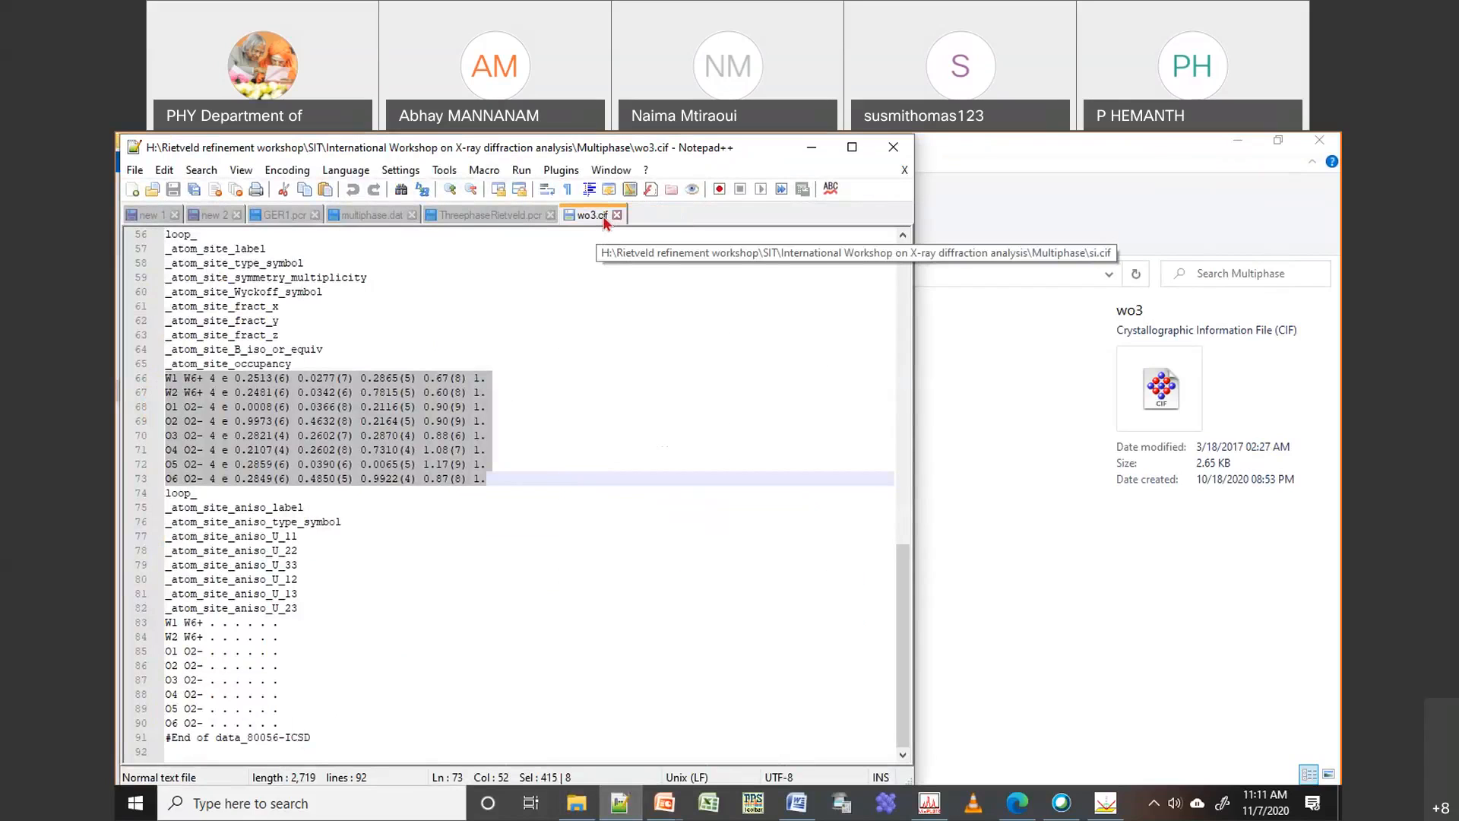
click(495, 216)
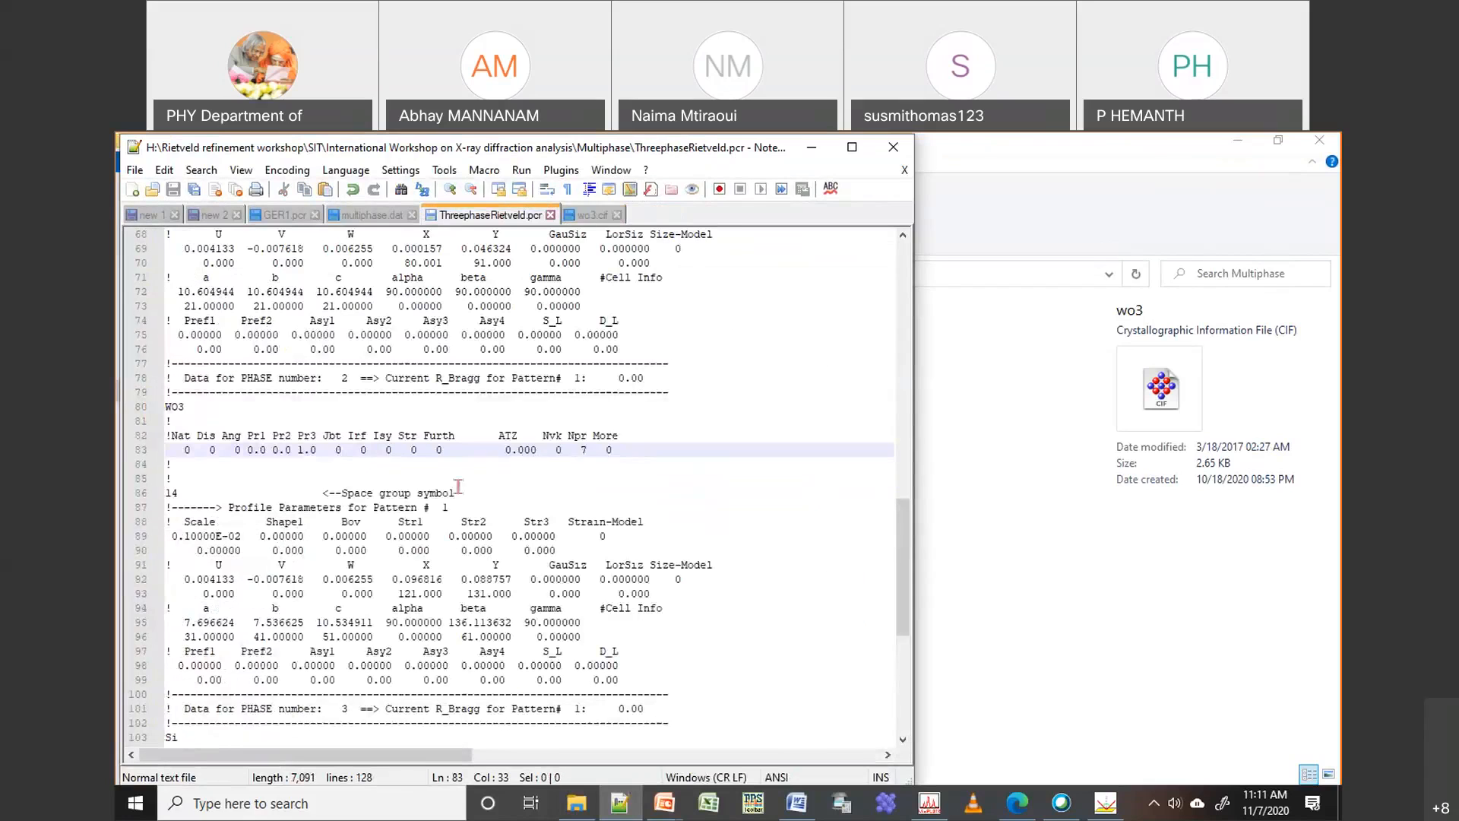
click(459, 490)
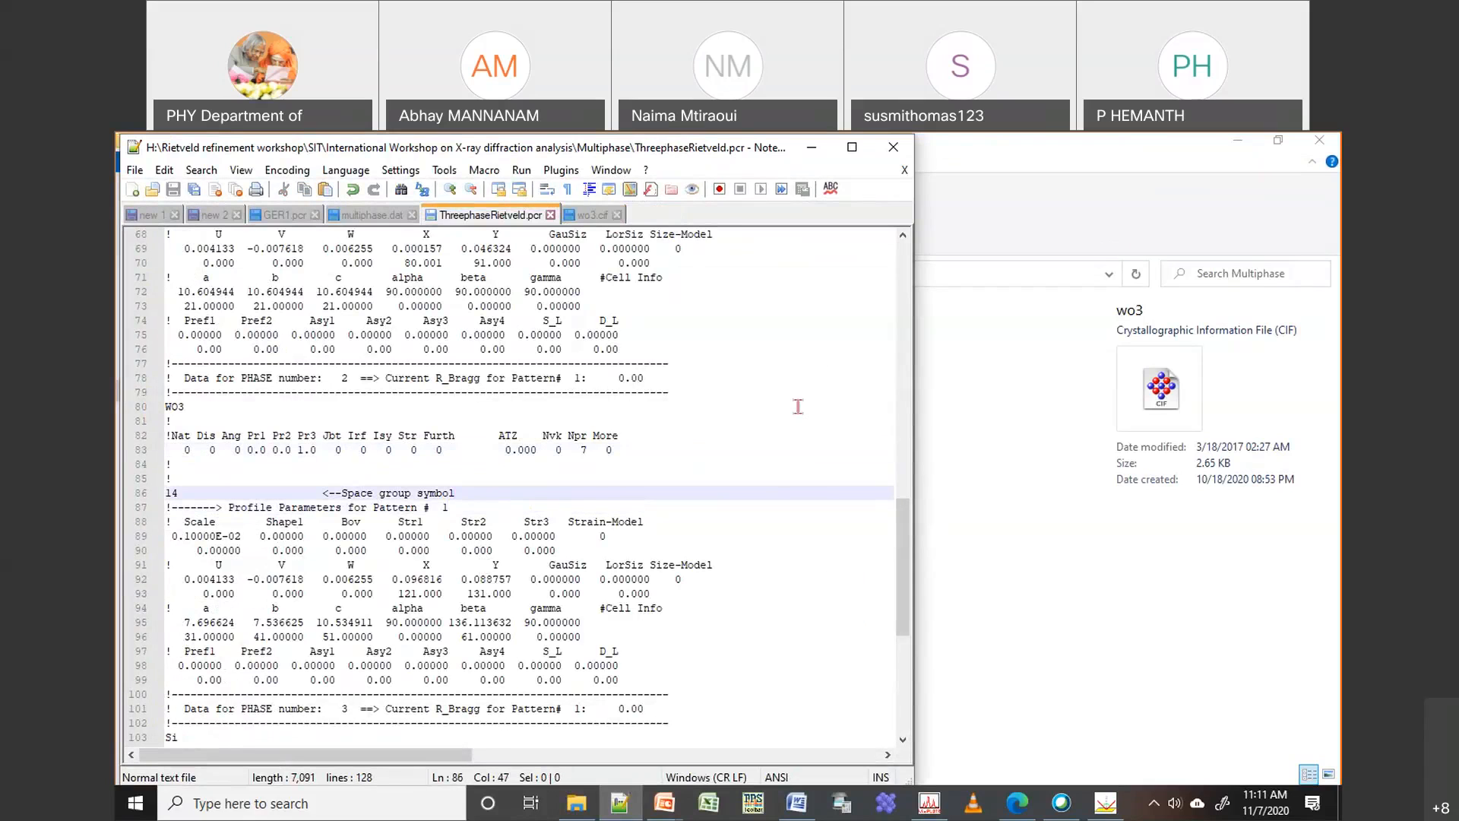
key(Return)
key(ctrl+v)
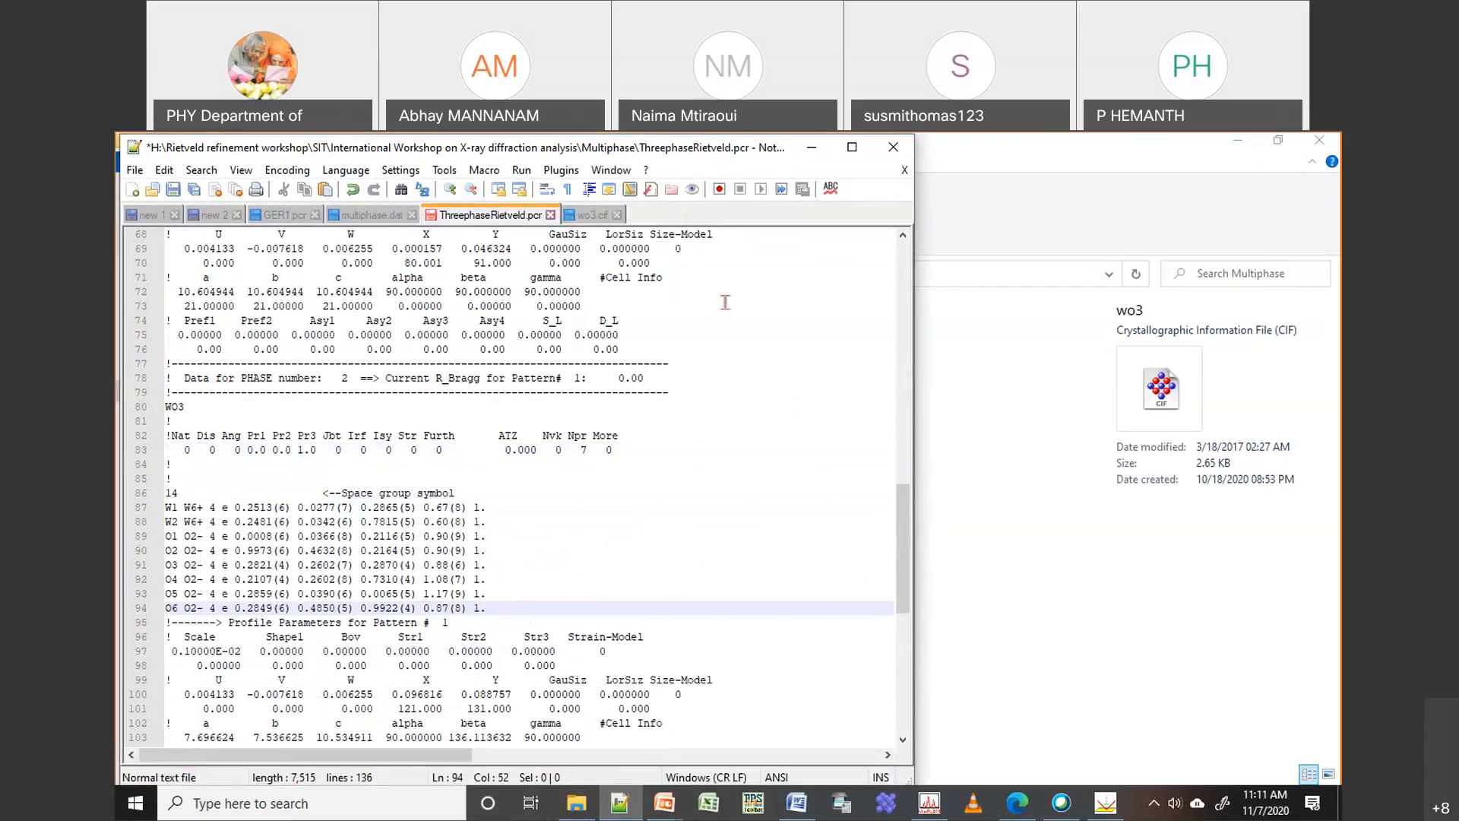
Strip the charges from the atom types of W1, W2, O1 and O2, leaving W and O
click(202, 507)
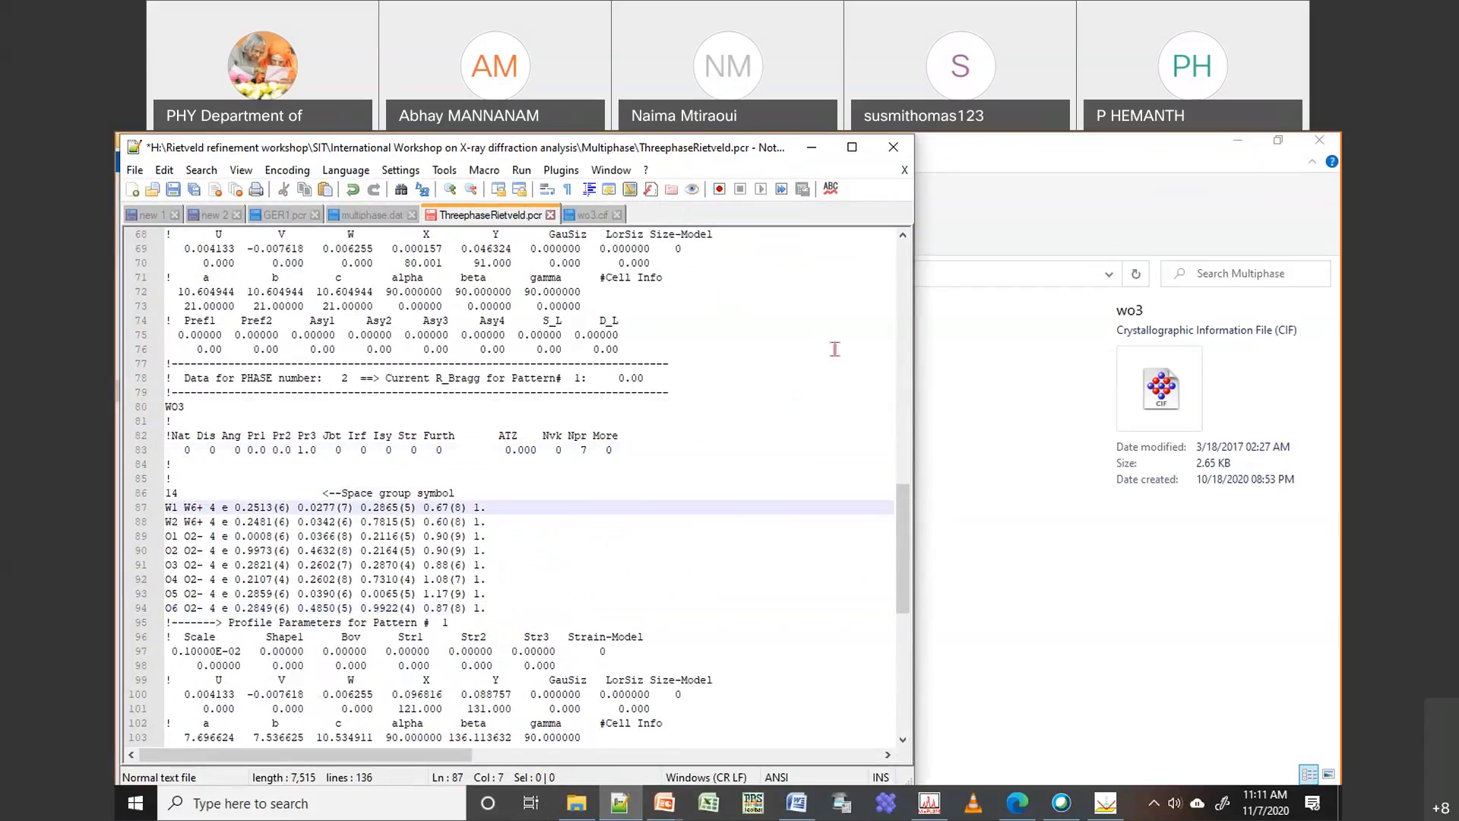
key(BackSpace)
key(BackSpace)
key(Down)
key(shift+Right)
key(shift+Right)
key(BackSpace)
key(Down)
key(shift+Right)
key(shift+Right)
key(BackSpace)
key(Down)
key(shift+Right)
key(shift+Right)
key(BackSpace)
key(Down)
key(Down)
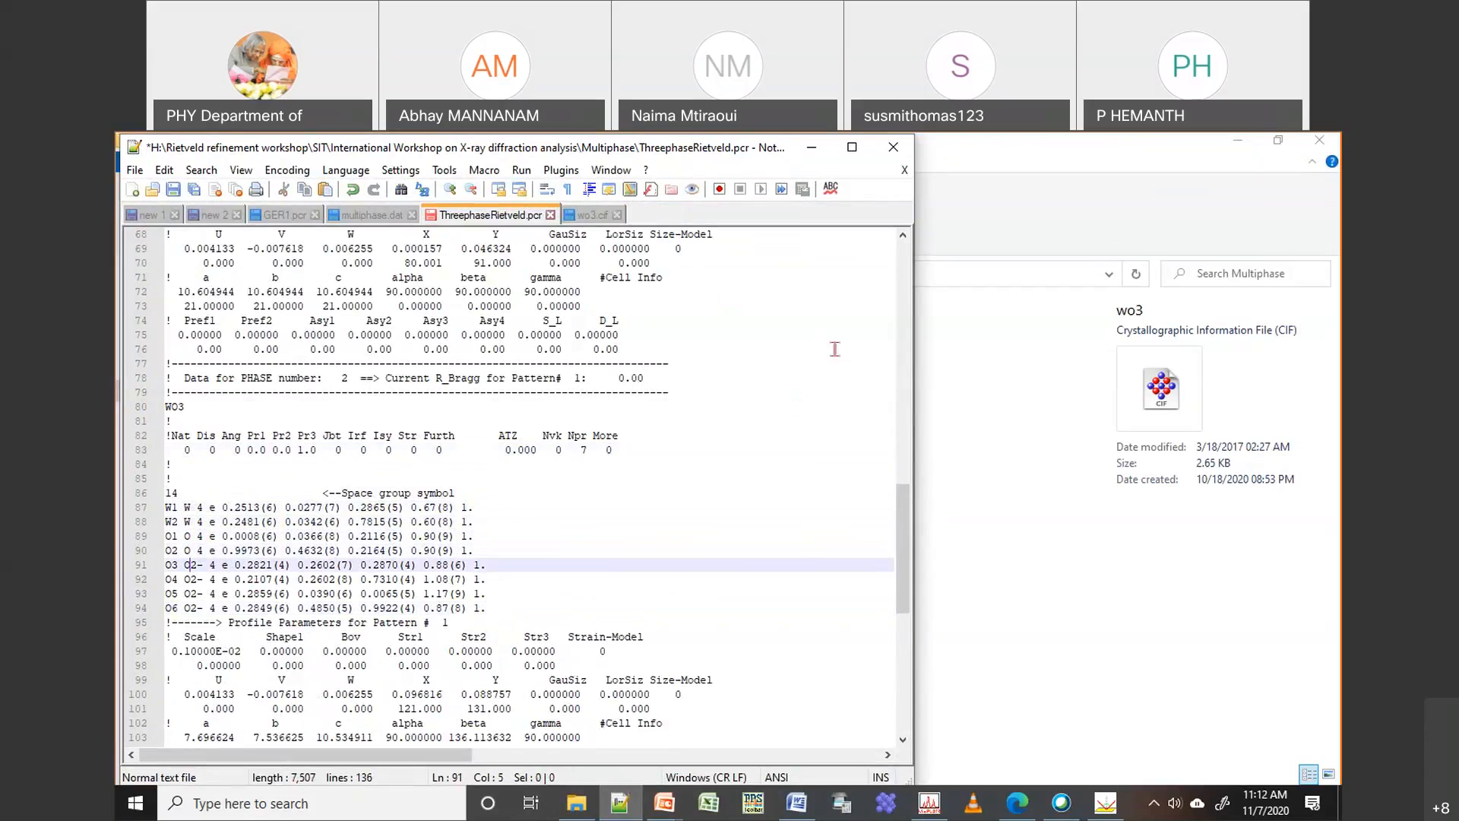
Reduce the O3 line's atom type to O and delete its "4 e" multiplicity and Wyckoff entries
key(Up)
key(shift+Right)
key(shift+Right)
key(BackSpace)
key(shift+Right)
key(shift+Right)
key(BackSpace)
key(BackSpace)
key(BackSpace)
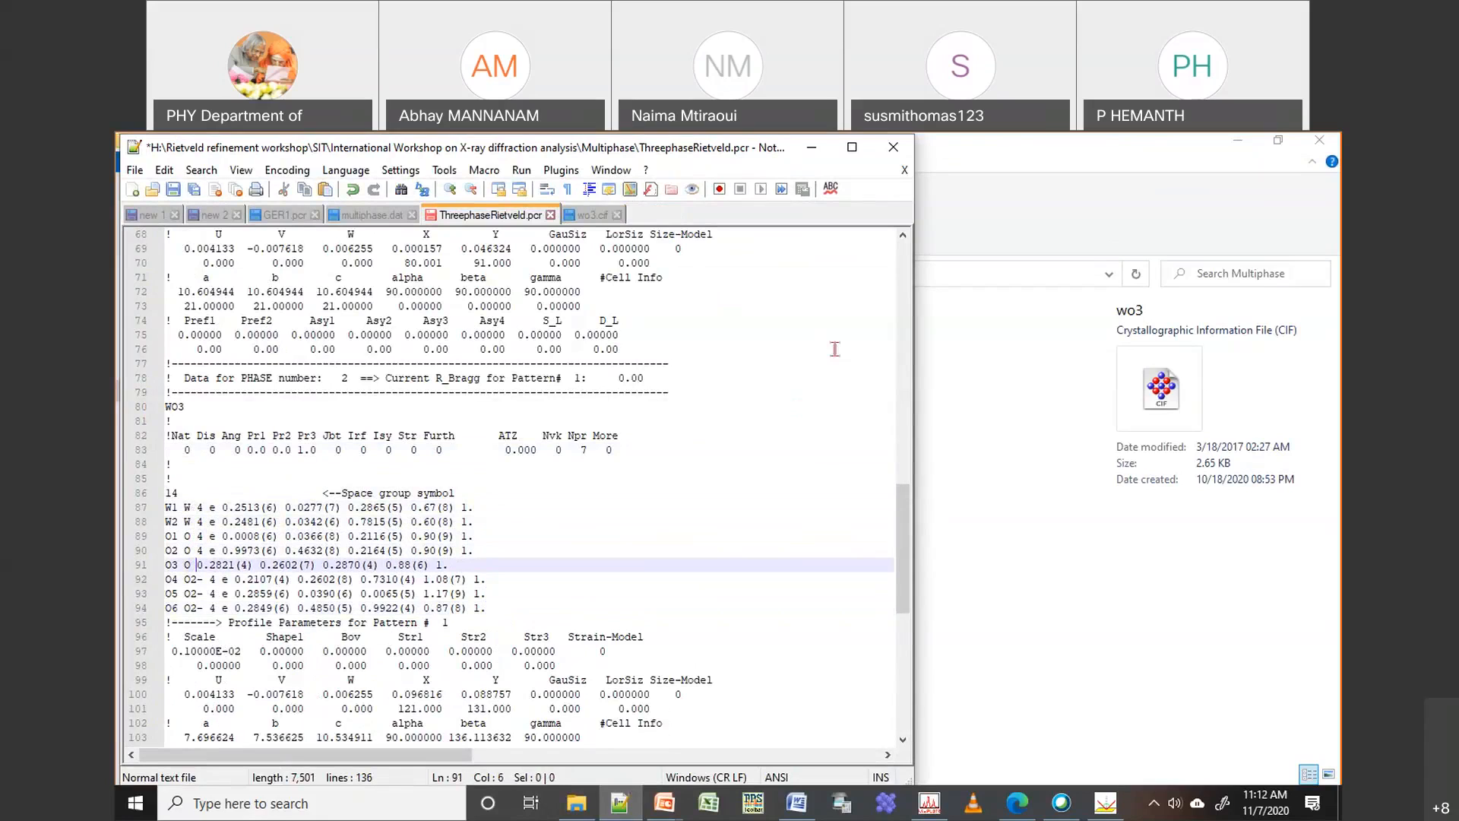
Delete the "4 e" multiplicity and Wyckoff entries from the O2 and W1 lines
key(Up)
key(Delete)
key(Delete)
key(Delete)
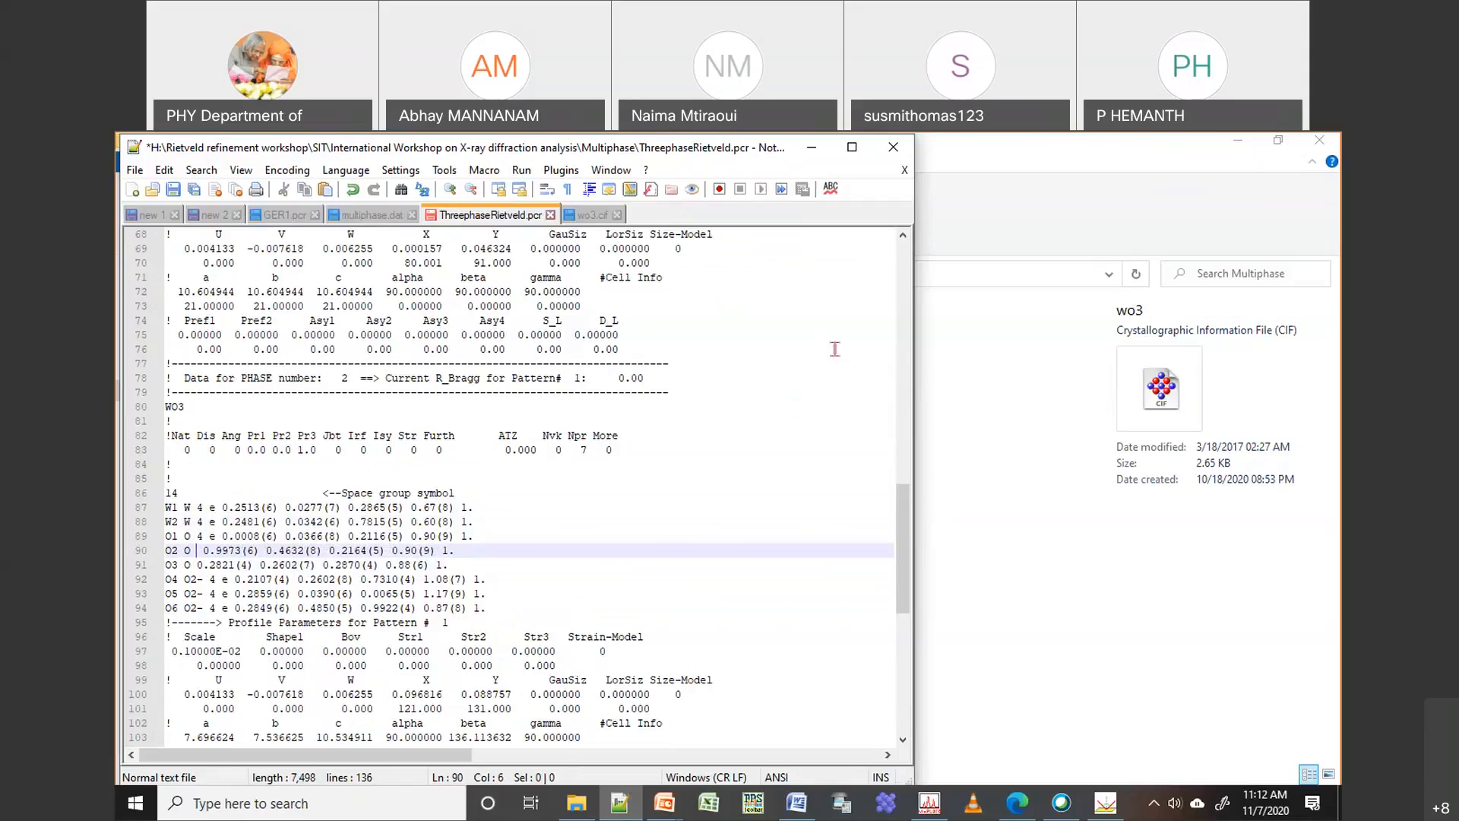
key(Up)
key(Up)
key(Up)
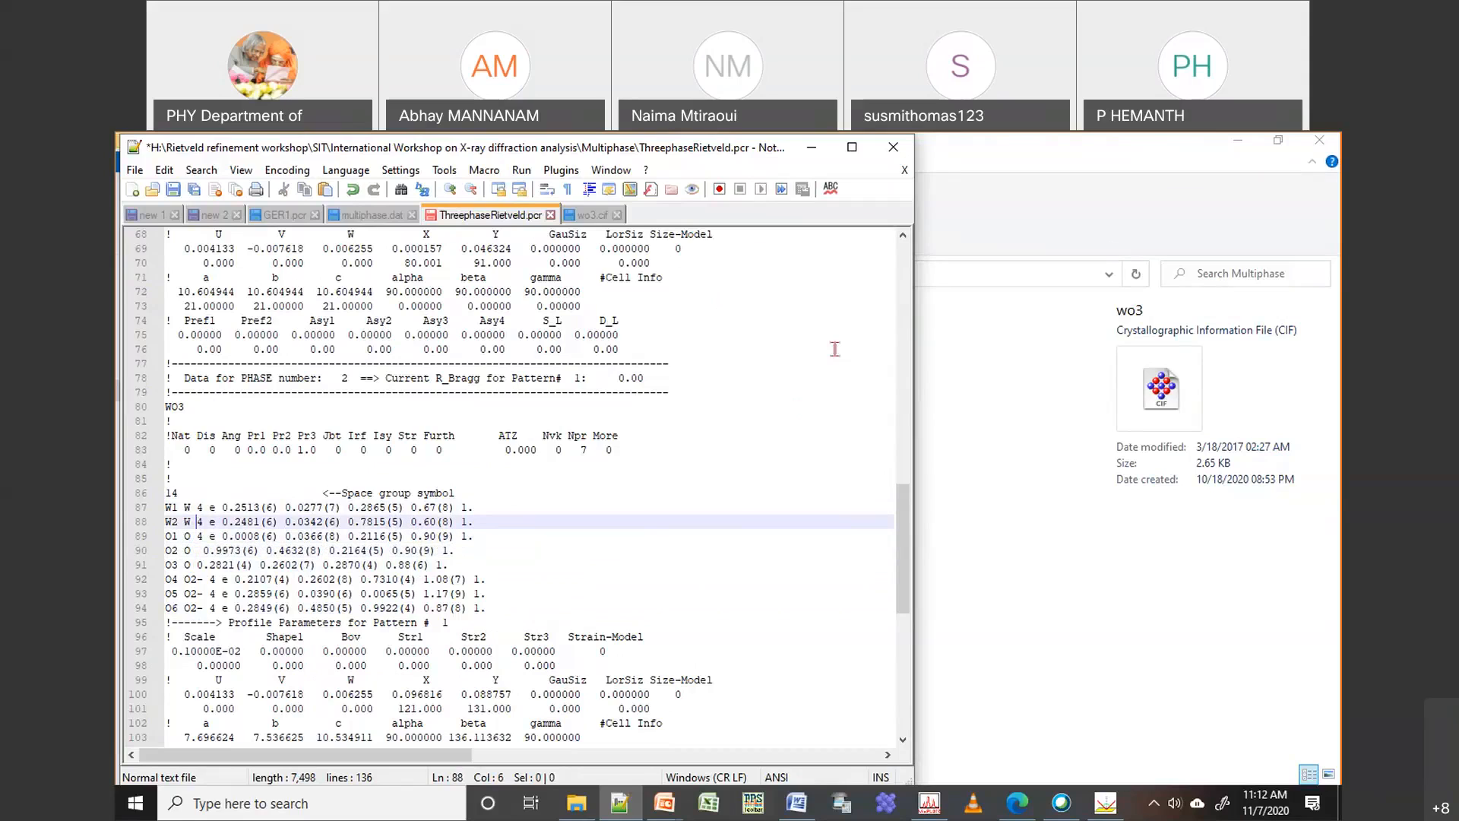
key(Delete)
key(Delete)
key(Delete)
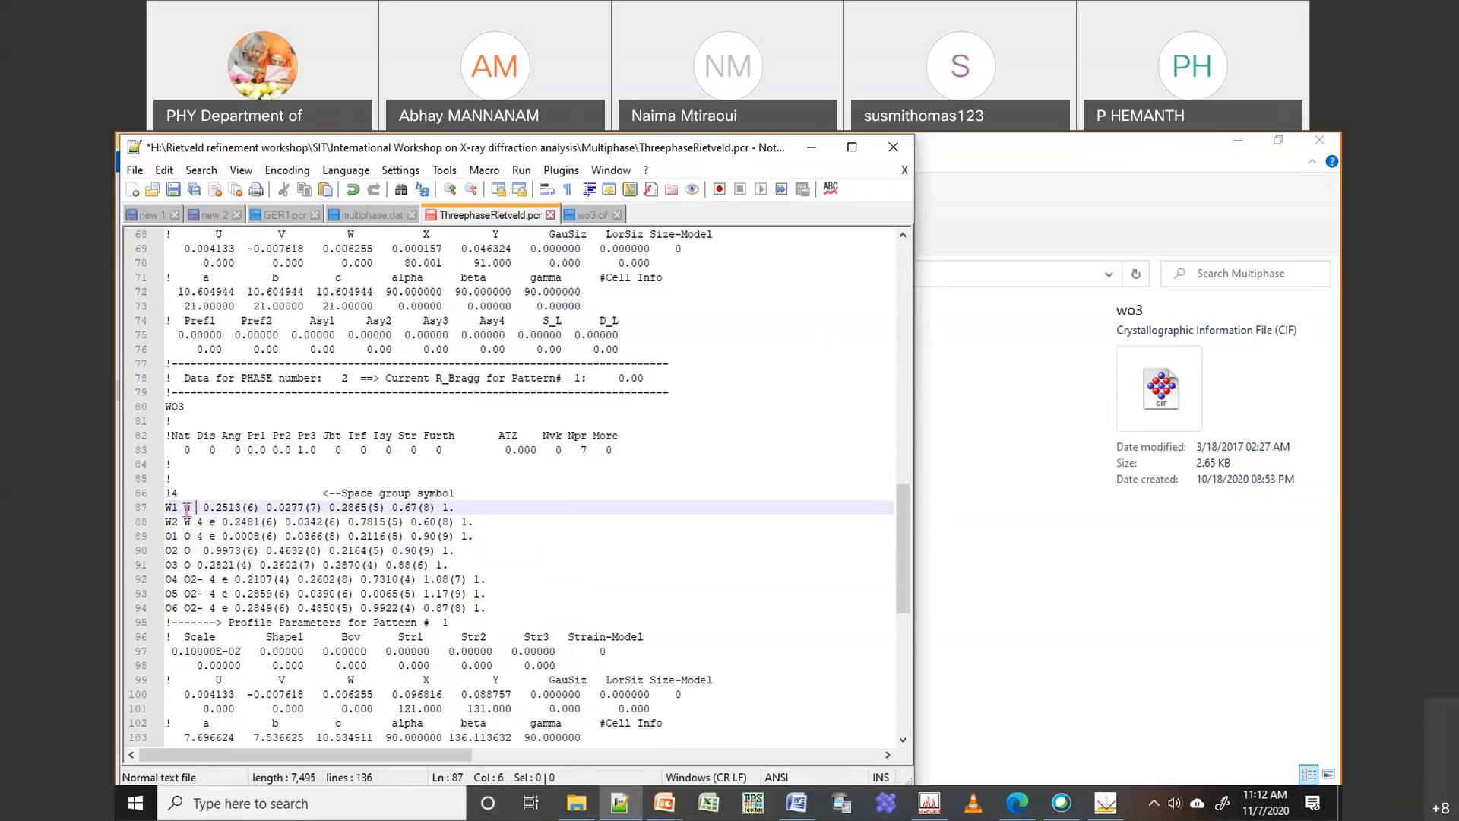
Delete the "4 e" multiplicity and Wyckoff entries from the W2 line
click(189, 507)
click(196, 523)
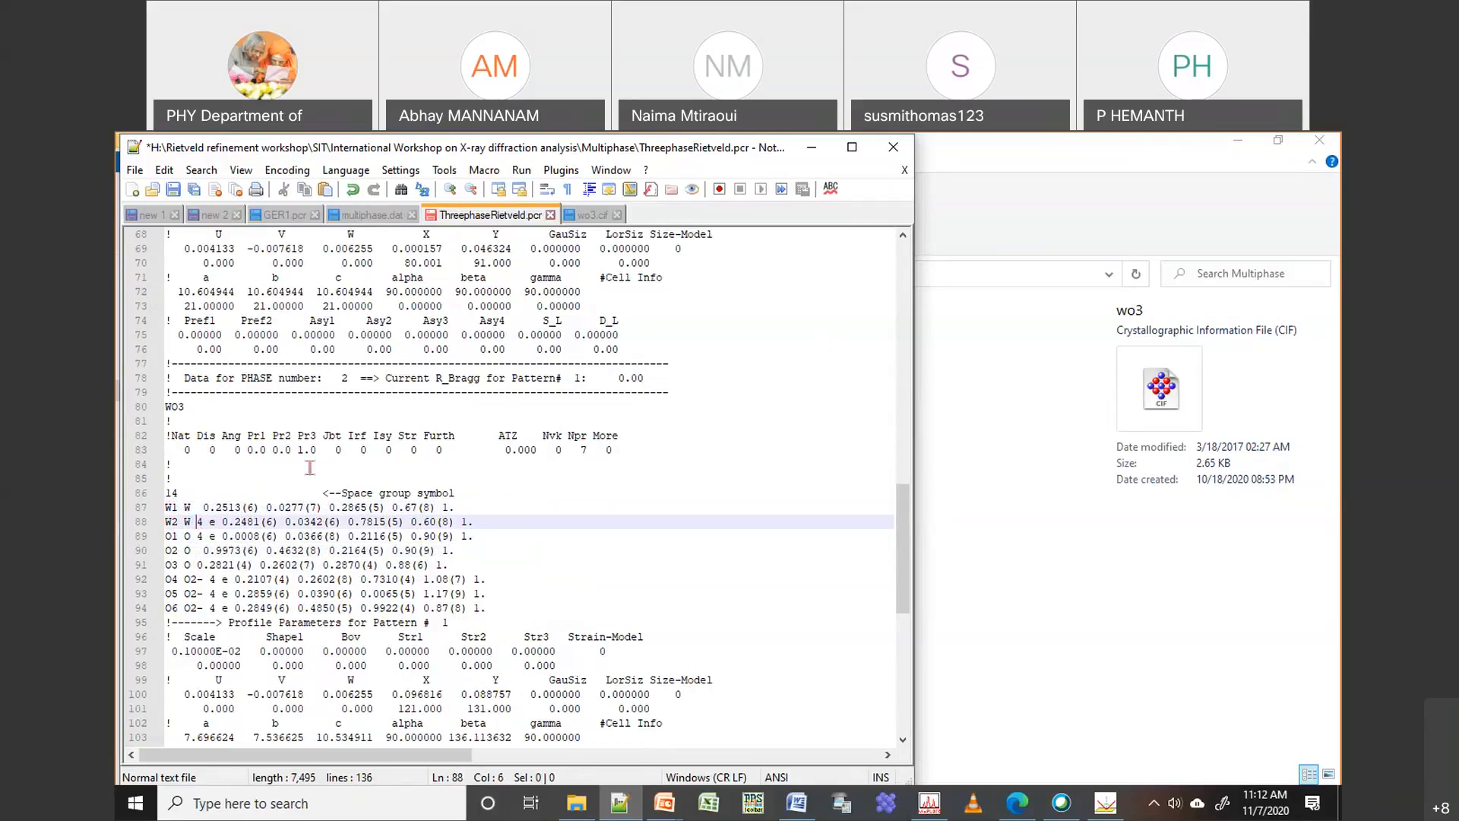
key(Delete)
key(Delete)
key(Delete)
key(Delete)
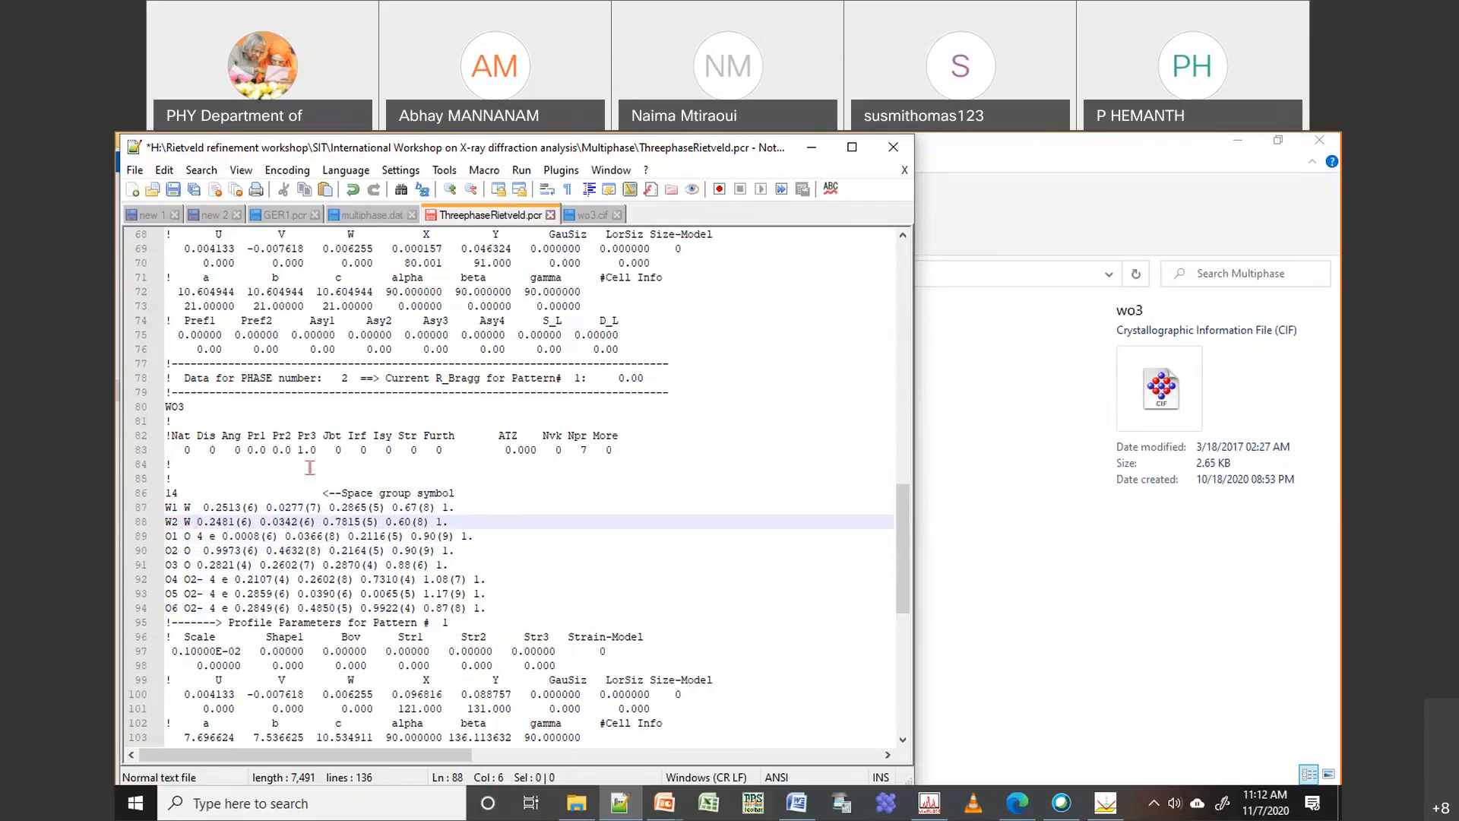
Remove the bracketed uncertainties from W1's x and y coordinates, leaving 0.2513 and 0.0277
click(241, 507)
key(Delete)
key(Delete)
key(Delete)
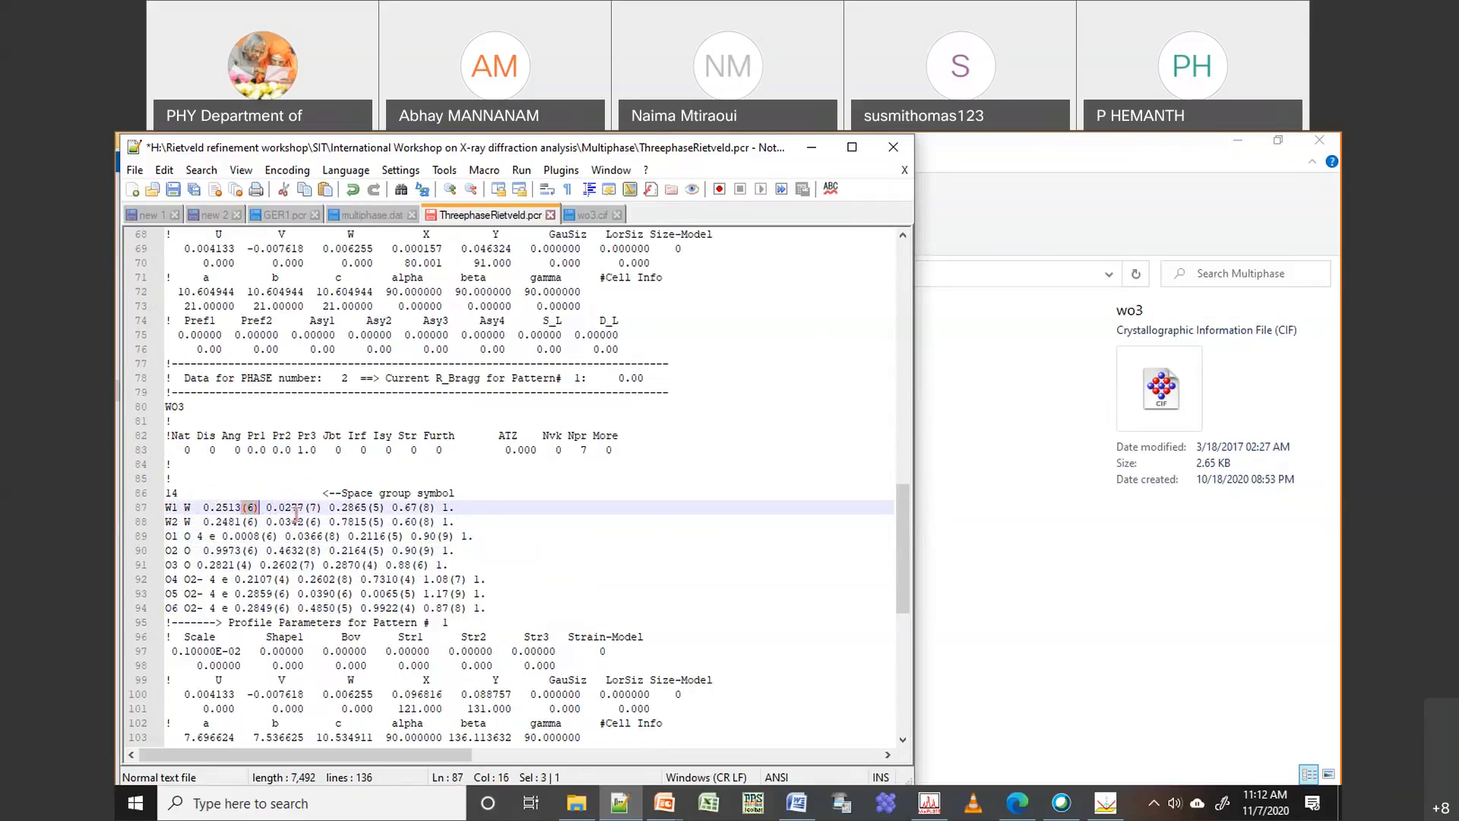
click(293, 507)
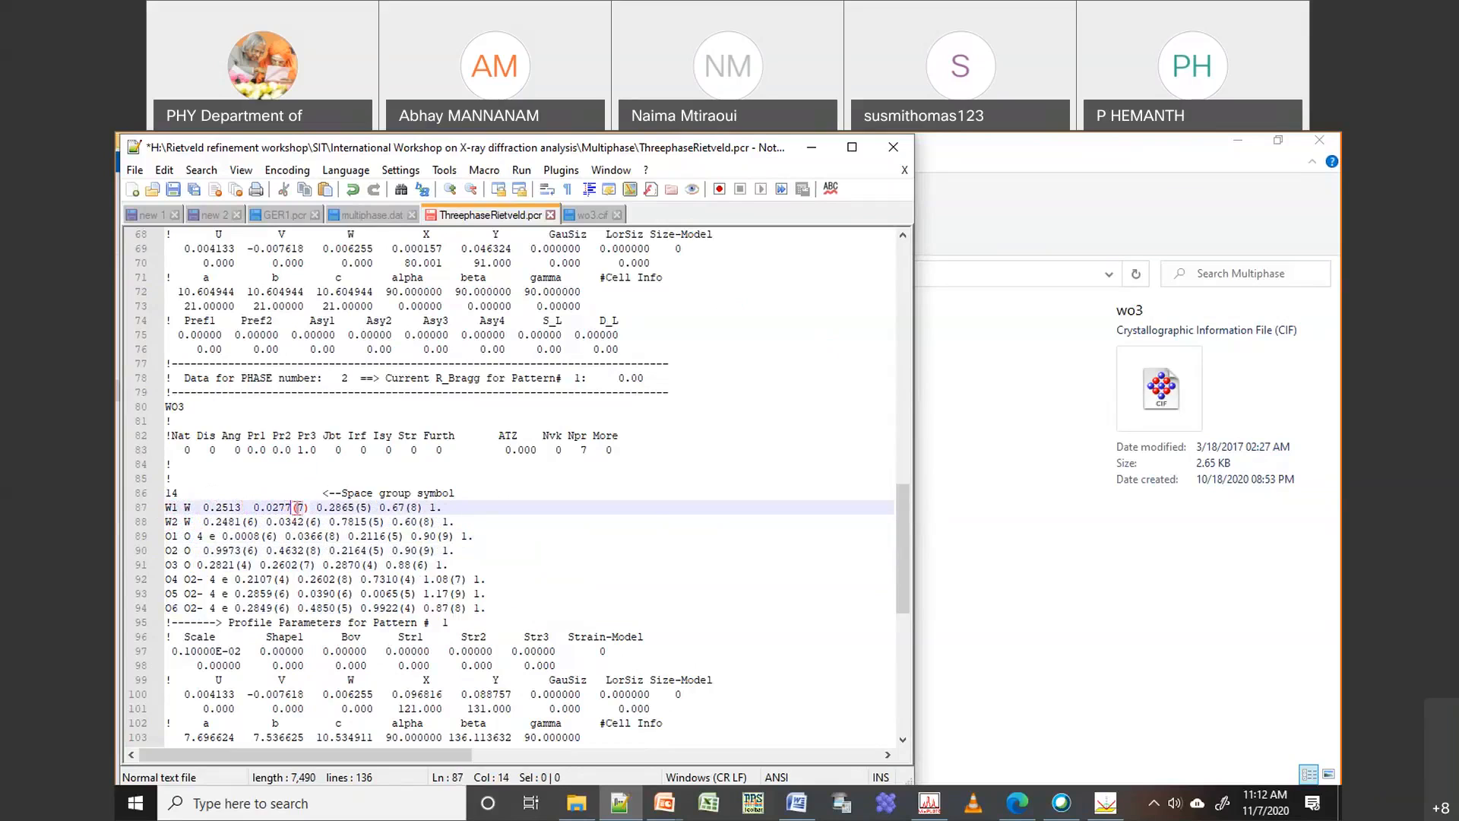
key(Delete)
key(Delete)
key(Delete)
Remove the bracketed uncertainties from W1's z coordinate and B value, leaving 0.2865 and 0.67
click(346, 507)
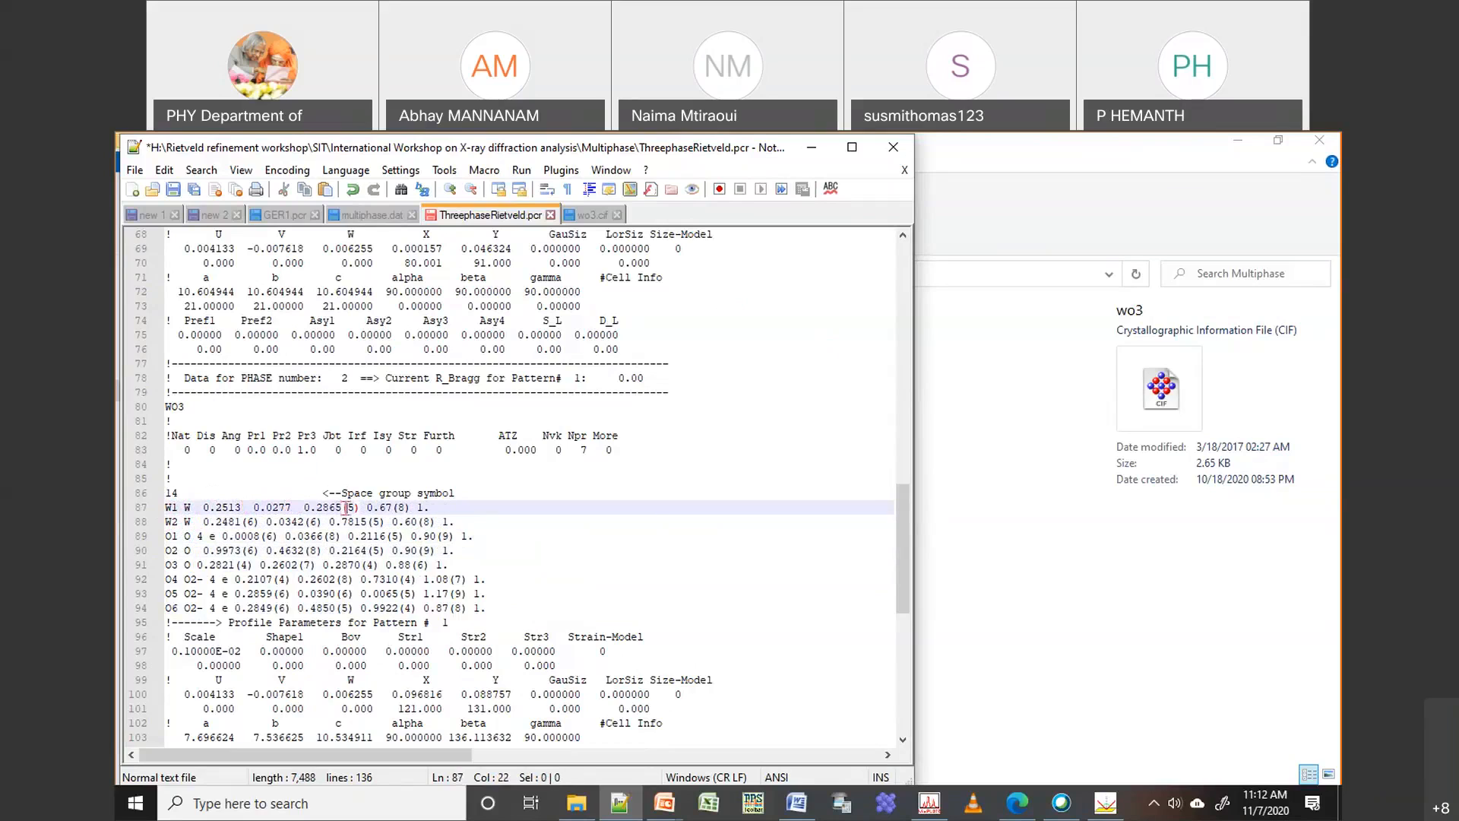
key(Delete)
key(Delete)
key(Delete)
key(Delete)
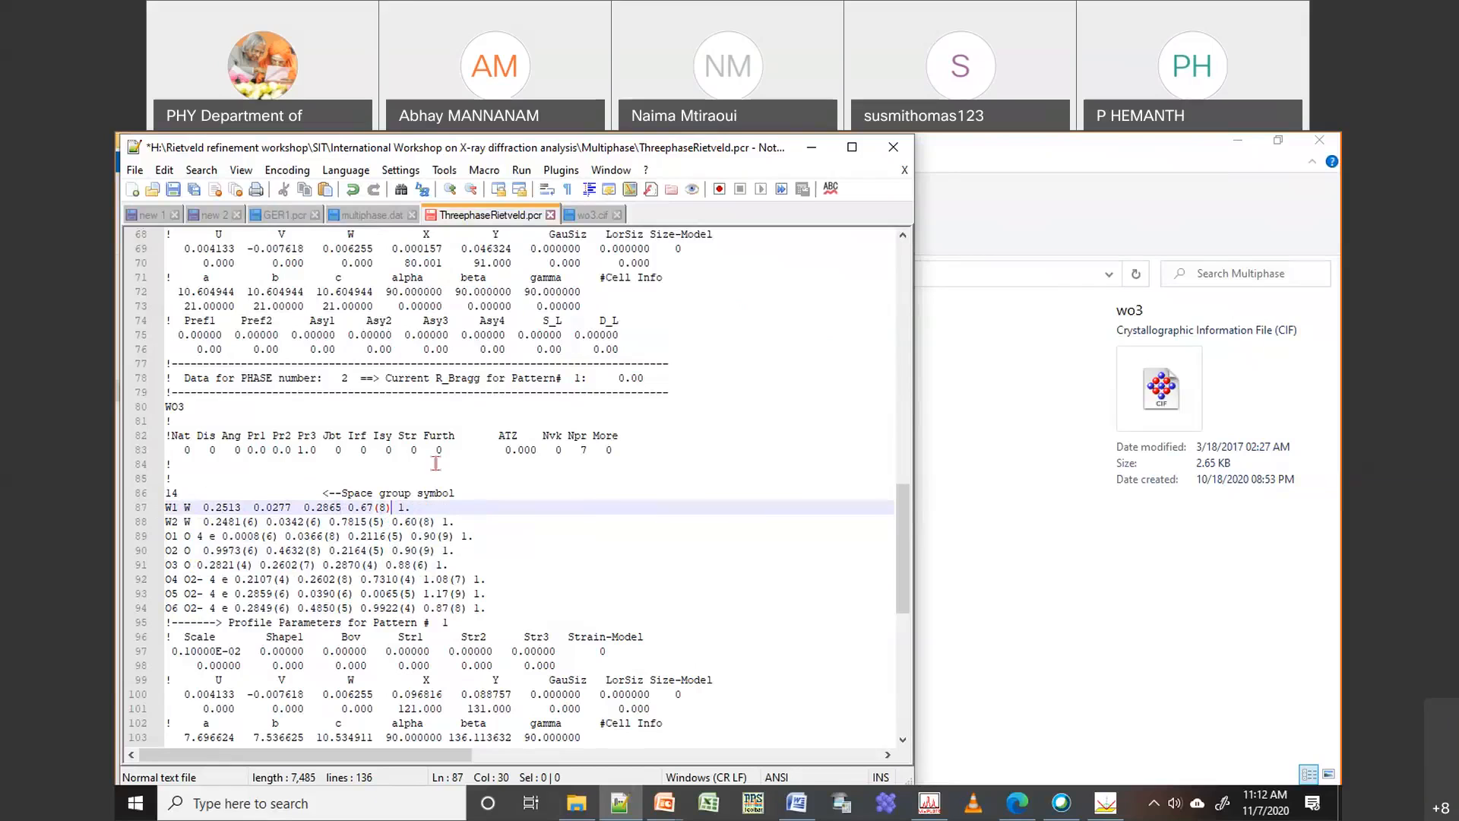
key(BackSpace)
key(BackSpace)
key(BackSpace)
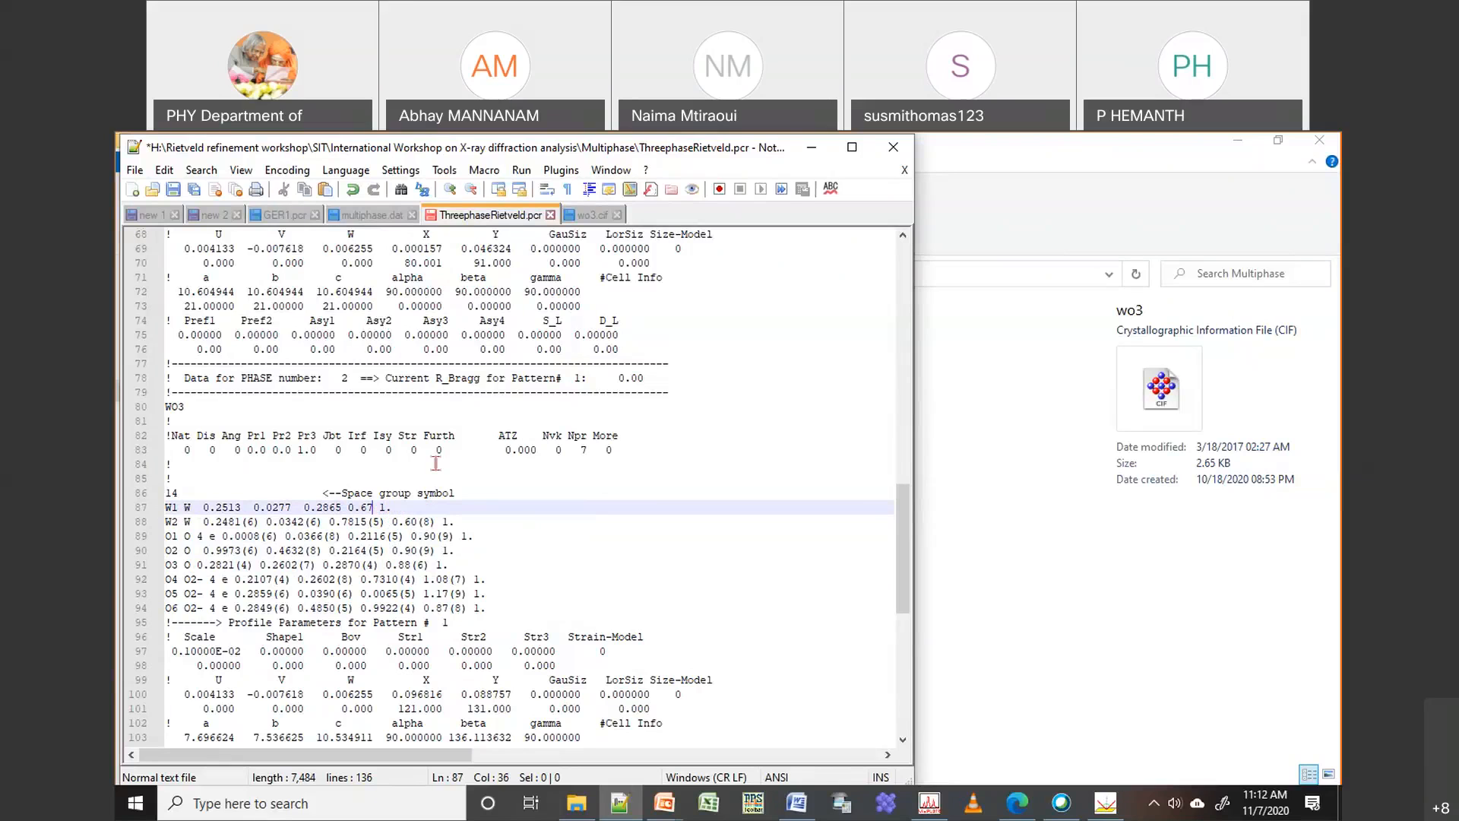
Insert a line containing 0 below each of the W1 and W2 atom lines, without any stray backslash
click(435, 508)
text(\)
key(Return)
text(0)
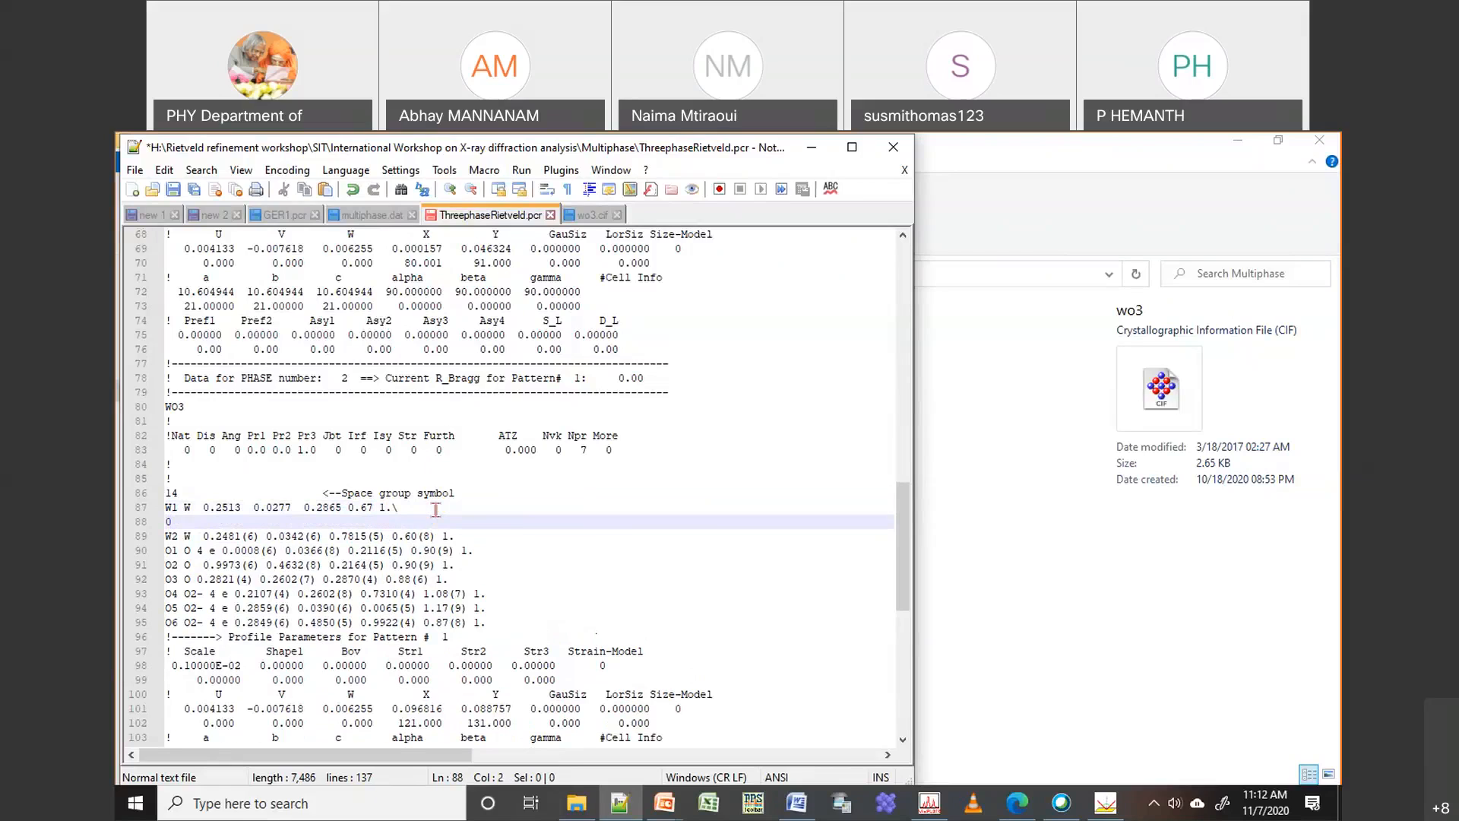
click(436, 508)
key(BackSpace)
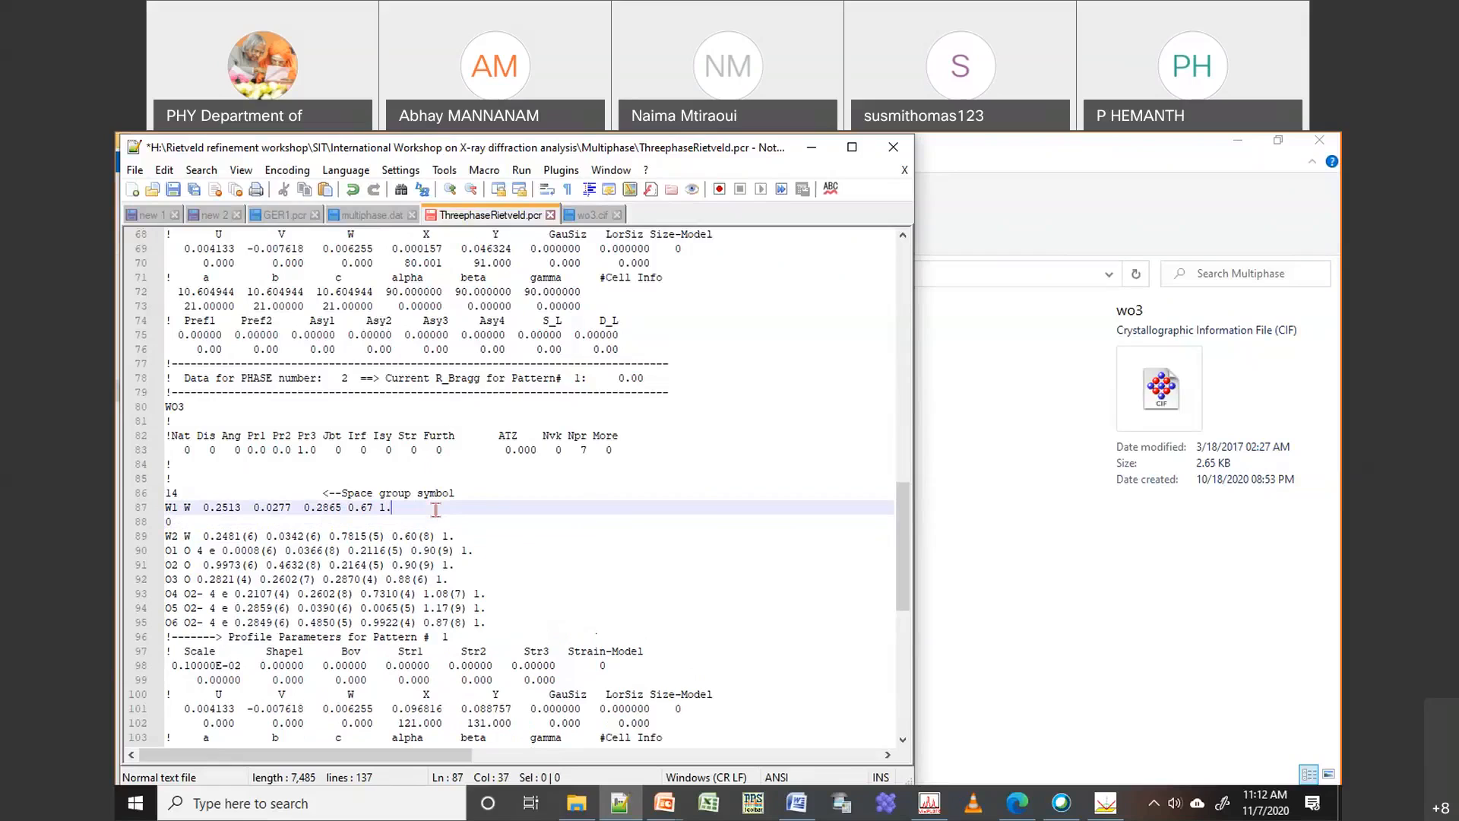
click(166, 551)
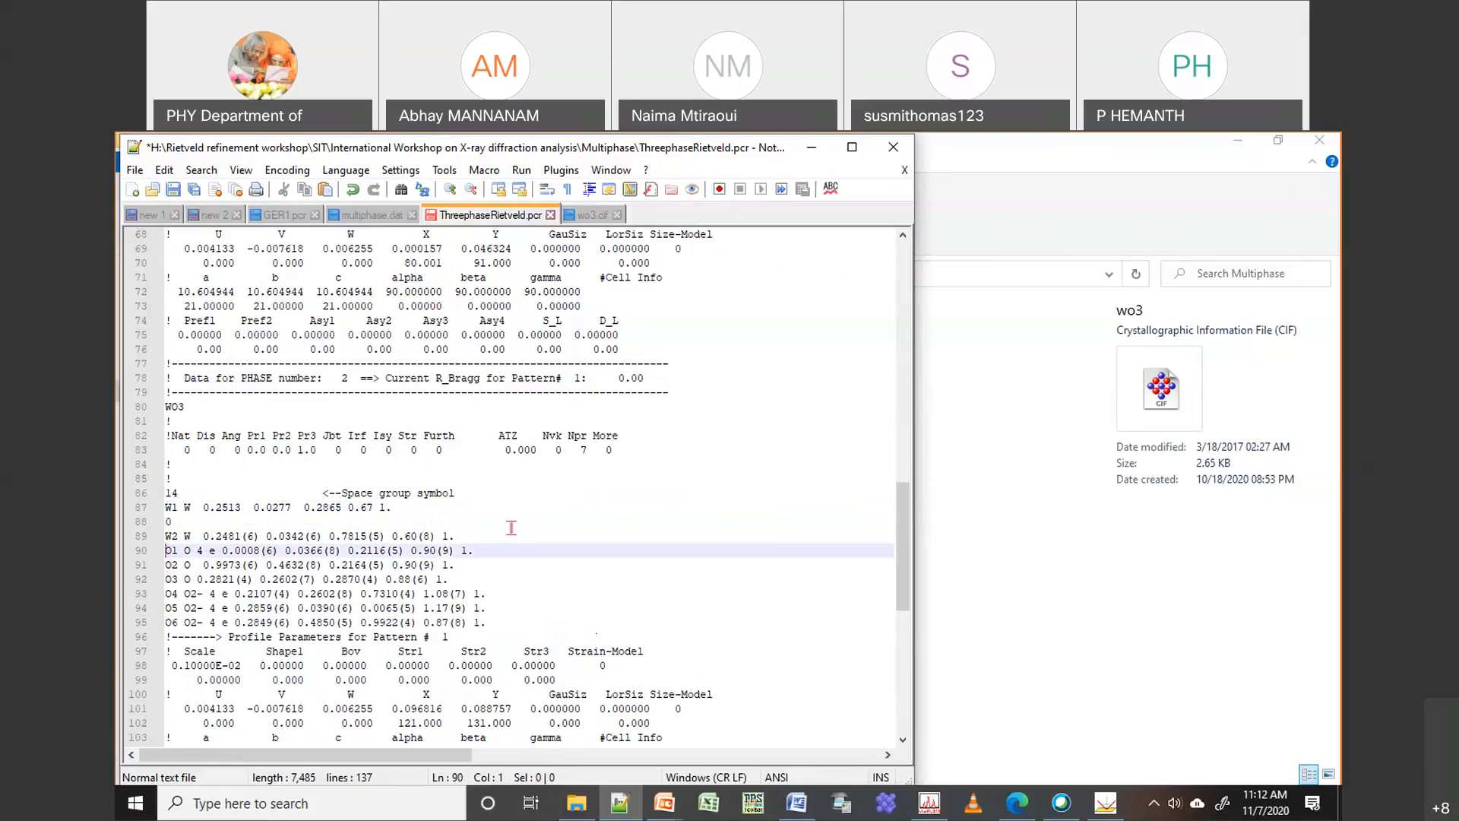
key(Return)
key(Up)
text(0)
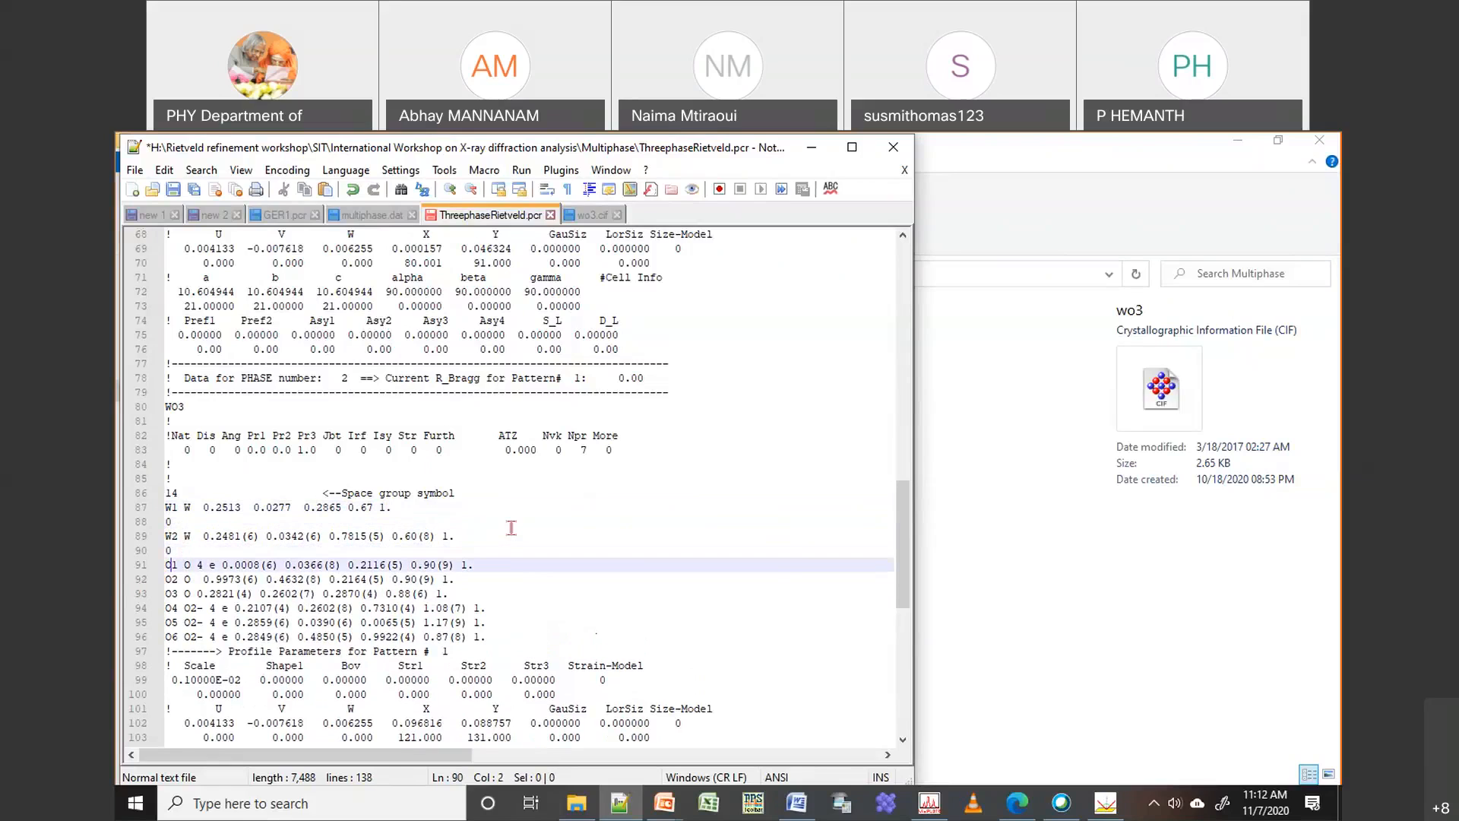
Insert a line containing 0 below each of the O1 and O2 atom lines
key(Down)
key(Home)
key(Return)
key(Up)
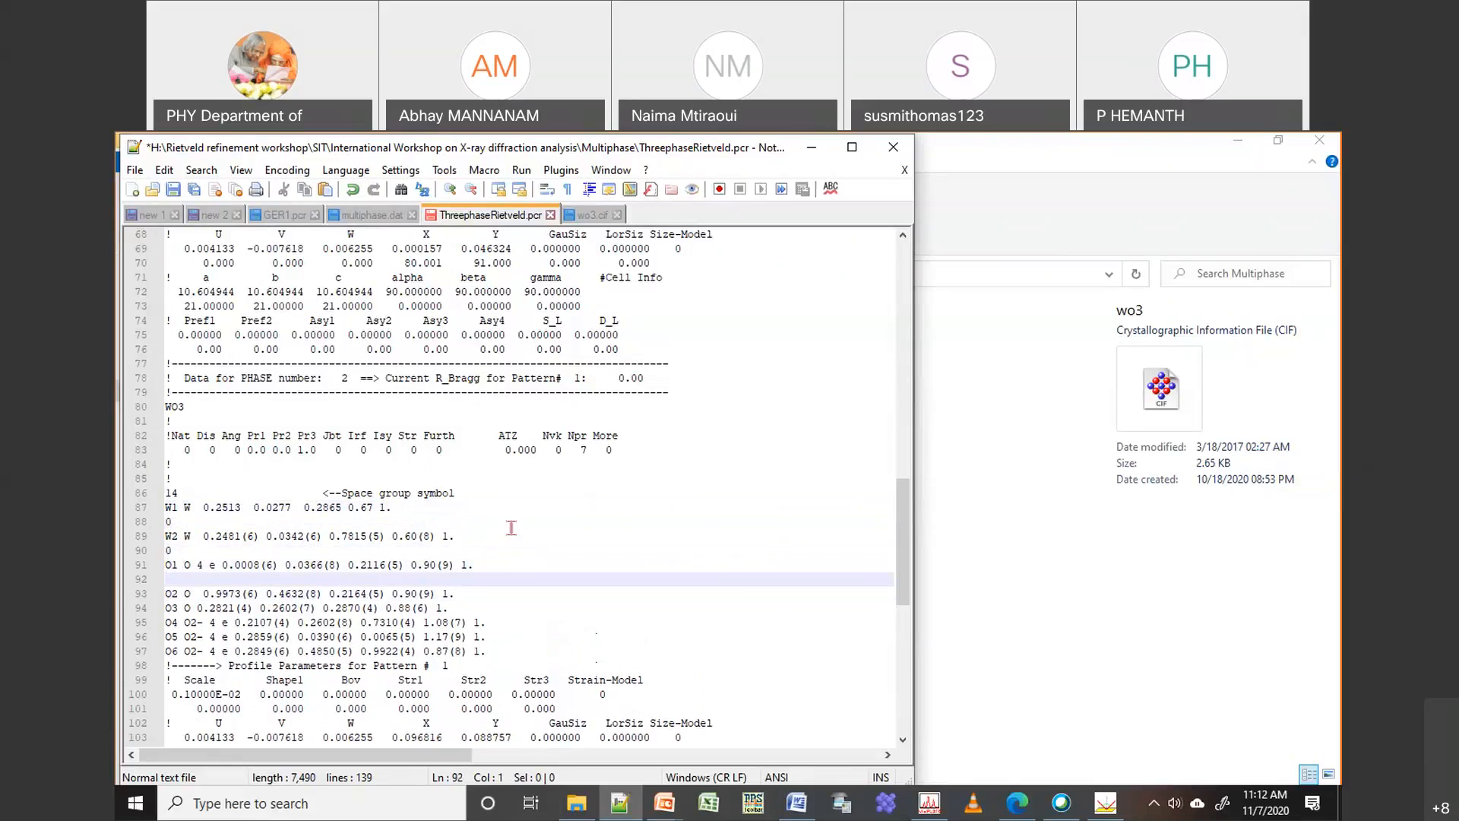
key(Down)
key(Down)
key(Home)
key(Return)
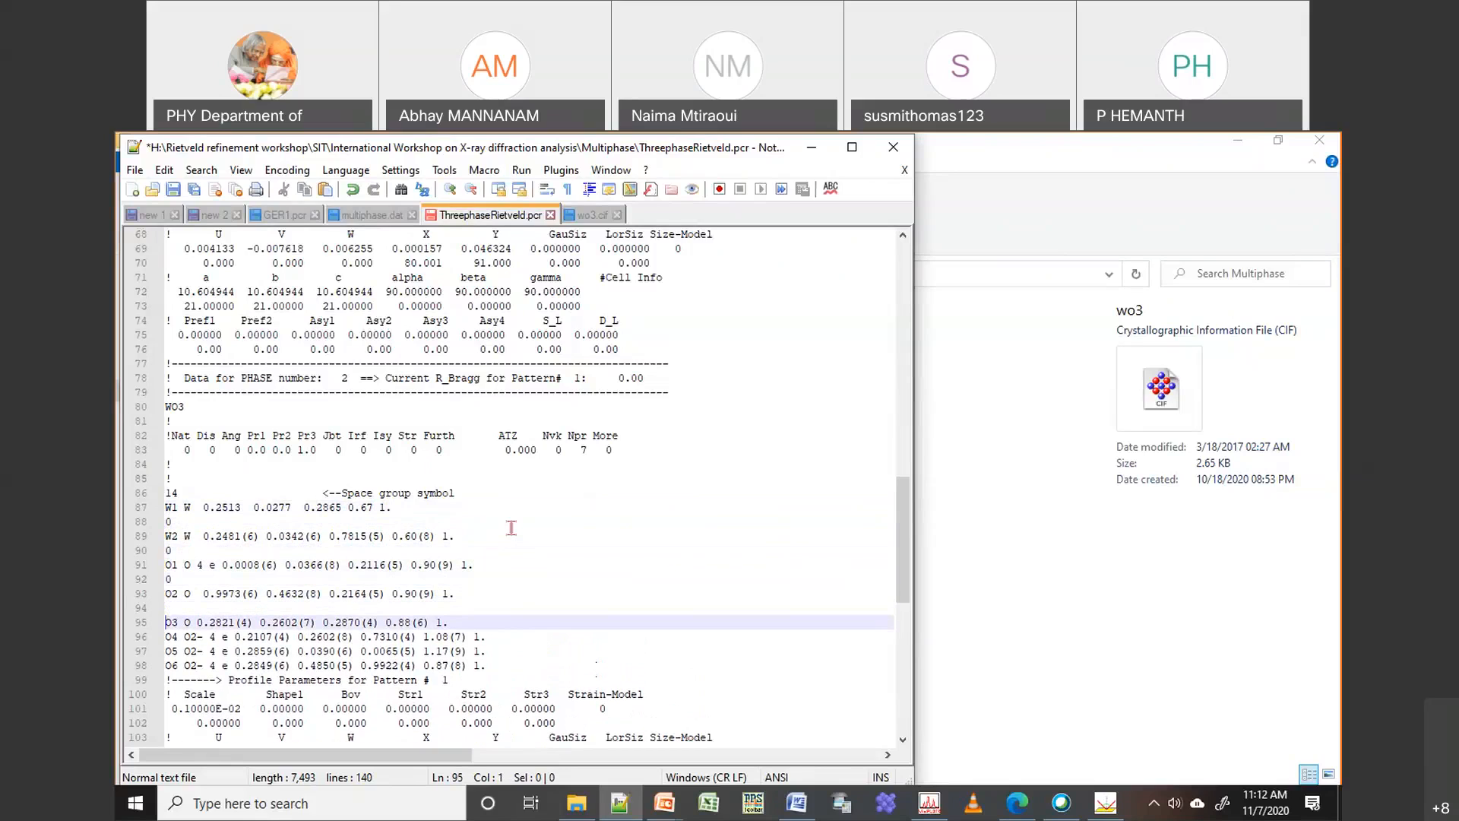
key(Up)
text(0)
Insert a line containing 0 below each of the O3 and O4 atom lines
key(Down)
key(Down)
key(Home)
key(Return)
key(Up)
text(0)
key(Down)
key(Down)
key(Home)
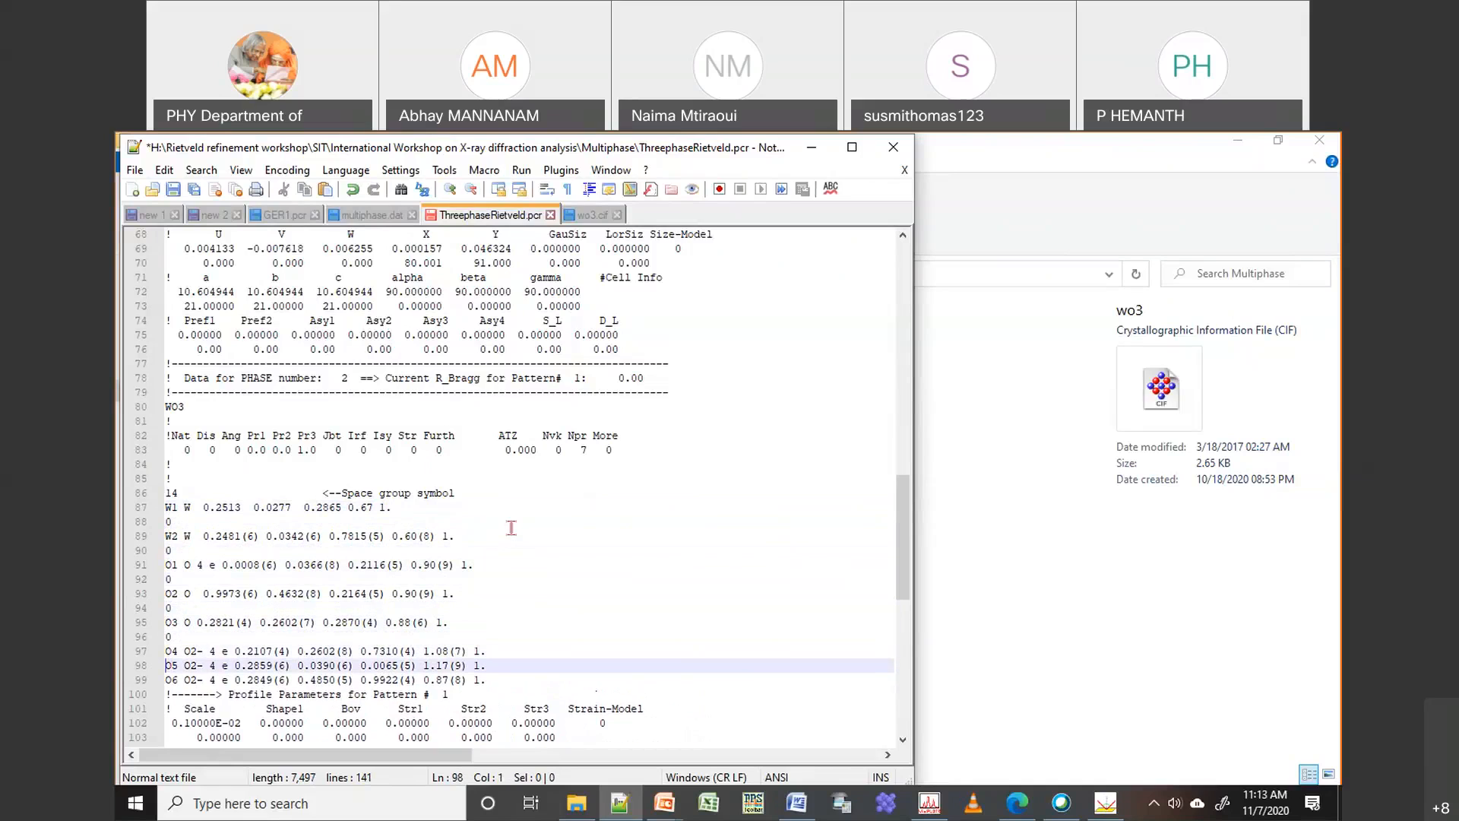
key(Return)
text(0)
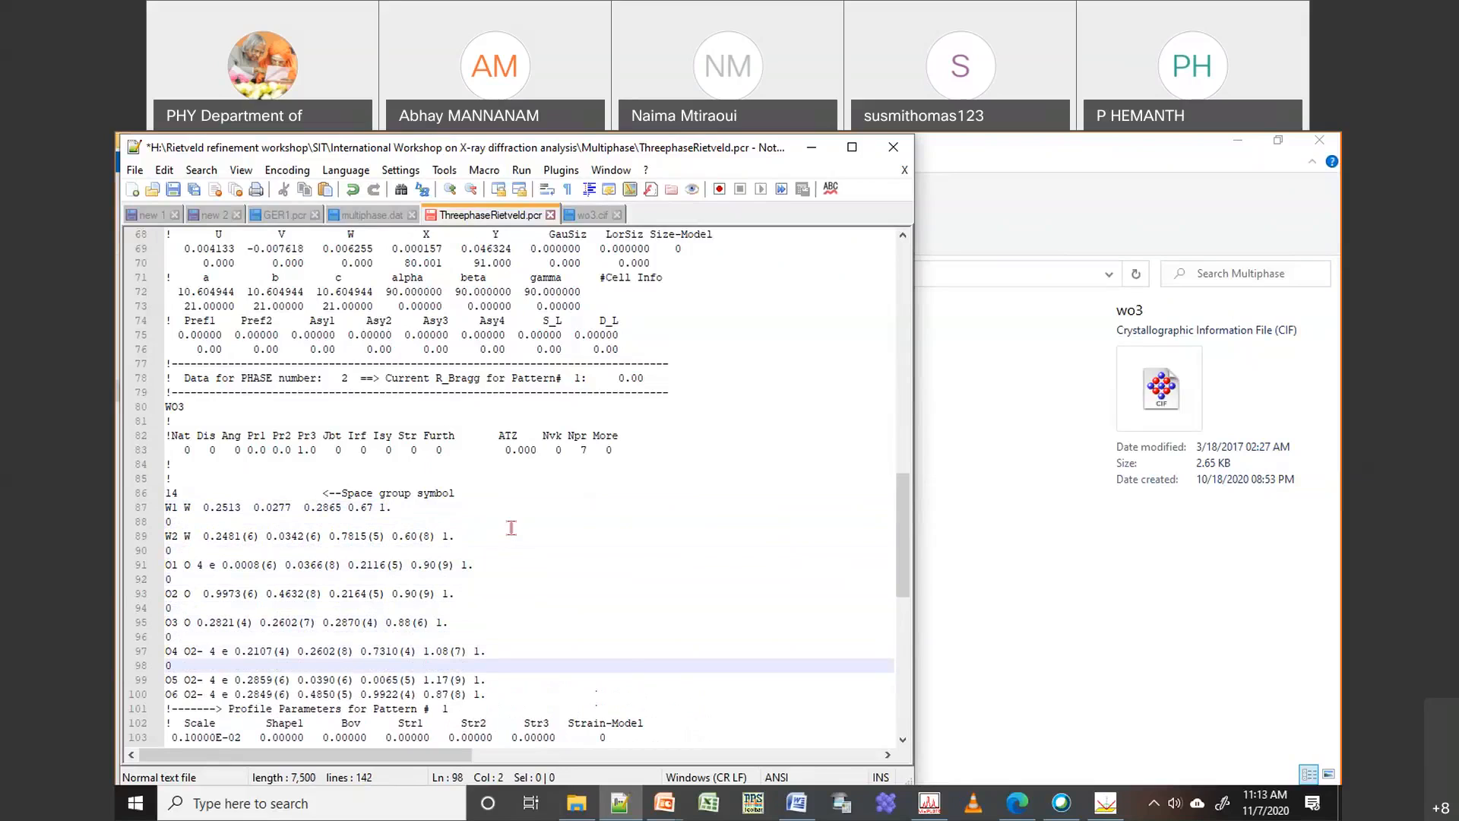
Insert a line containing 0 below each of the O5 and O6 atom lines and save the file
key(Down)
key(Down)
key(Home)
key(Return)
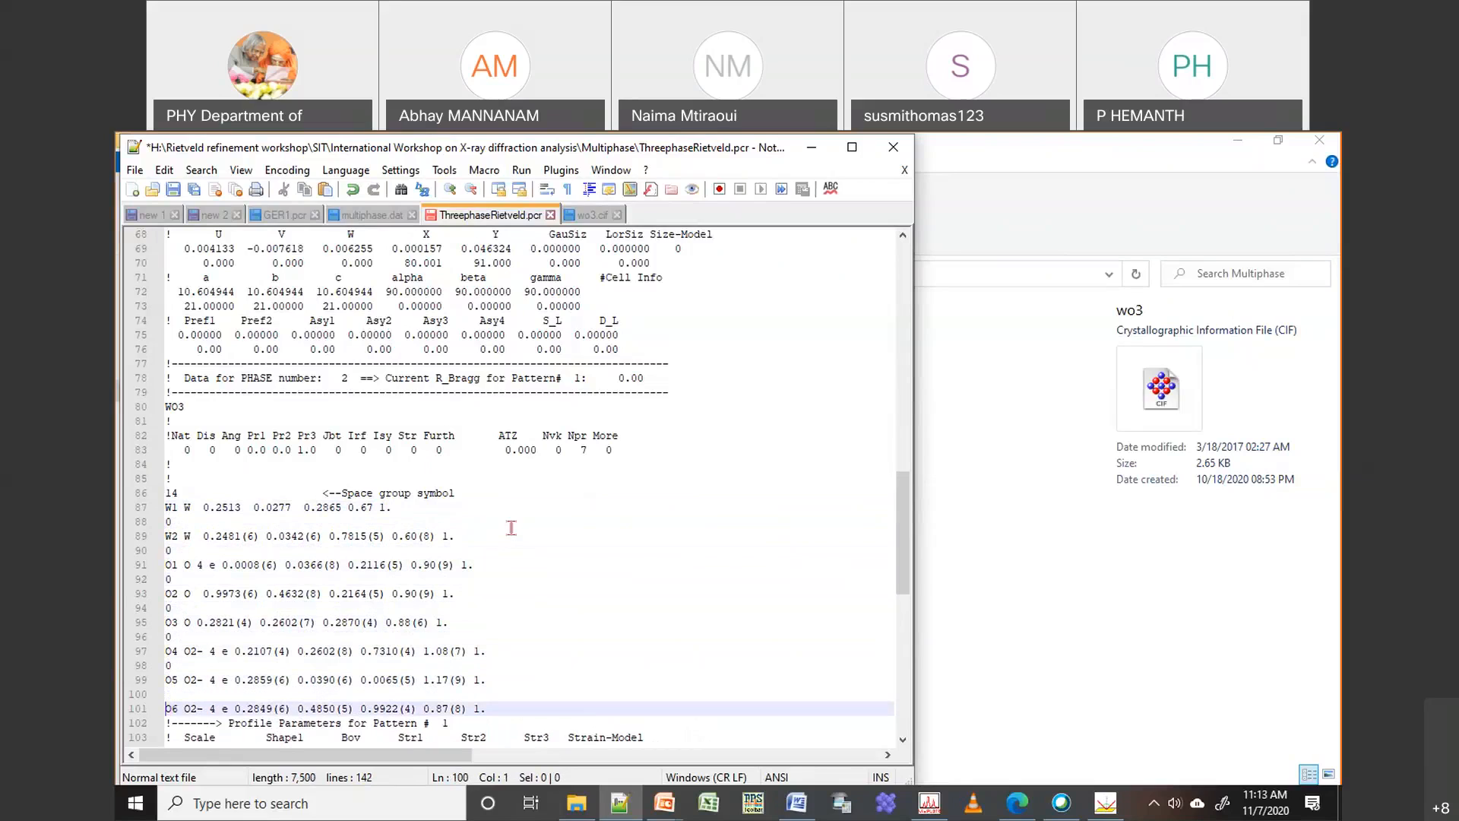
key(Up)
text(0)
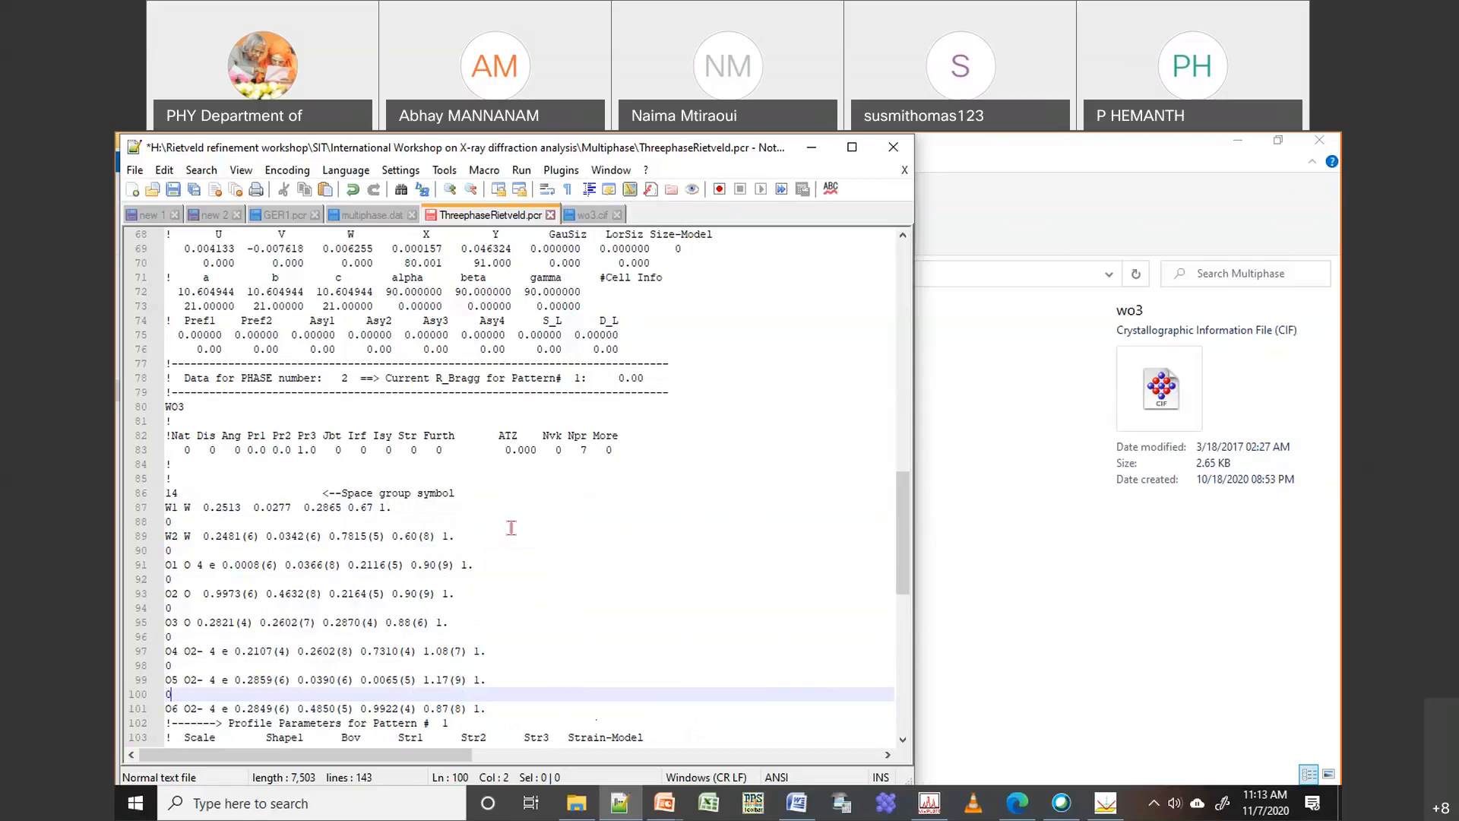
key(Down)
key(Down)
key(Home)
key(Return)
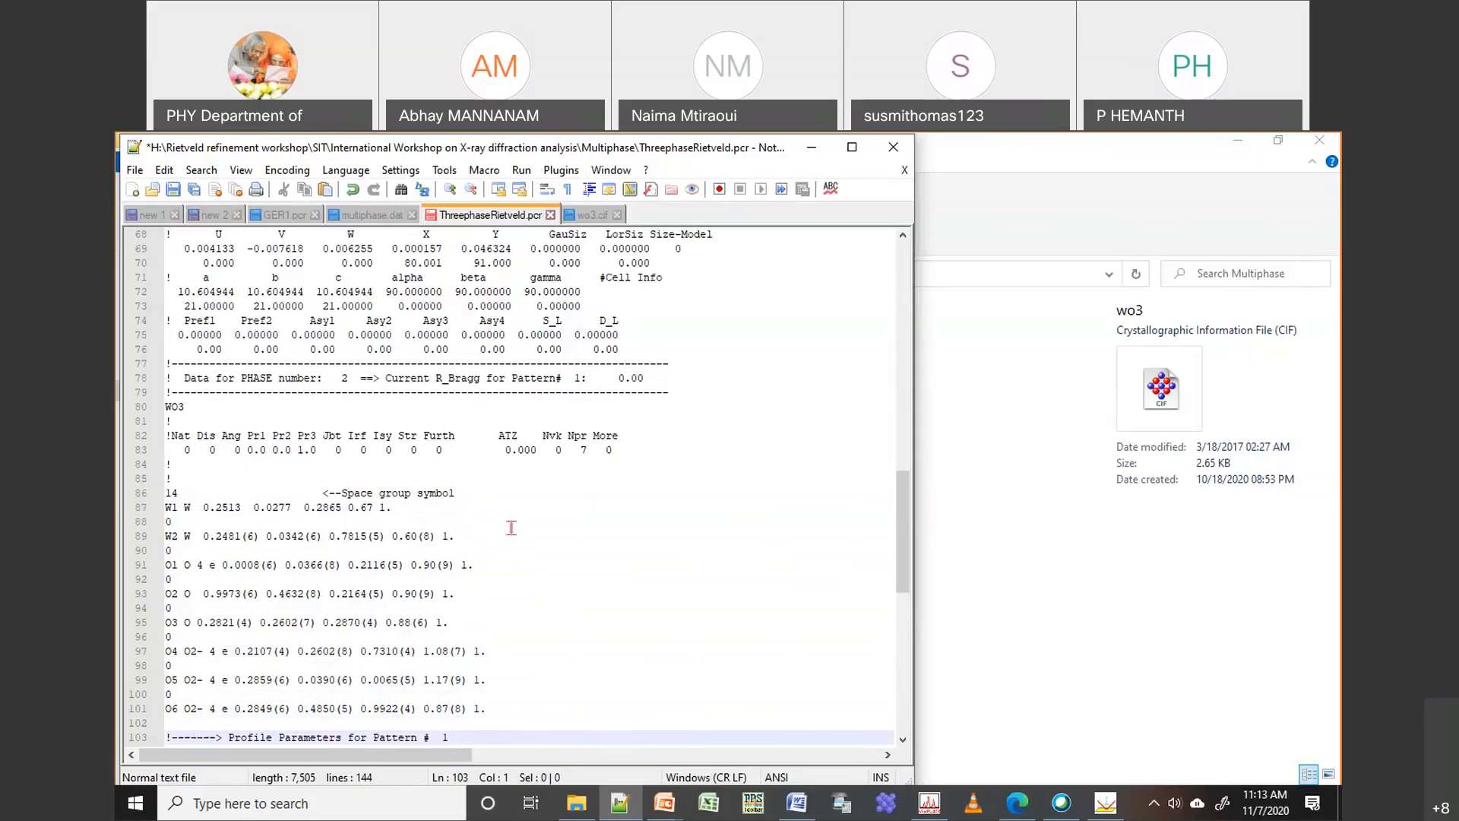
key(Up)
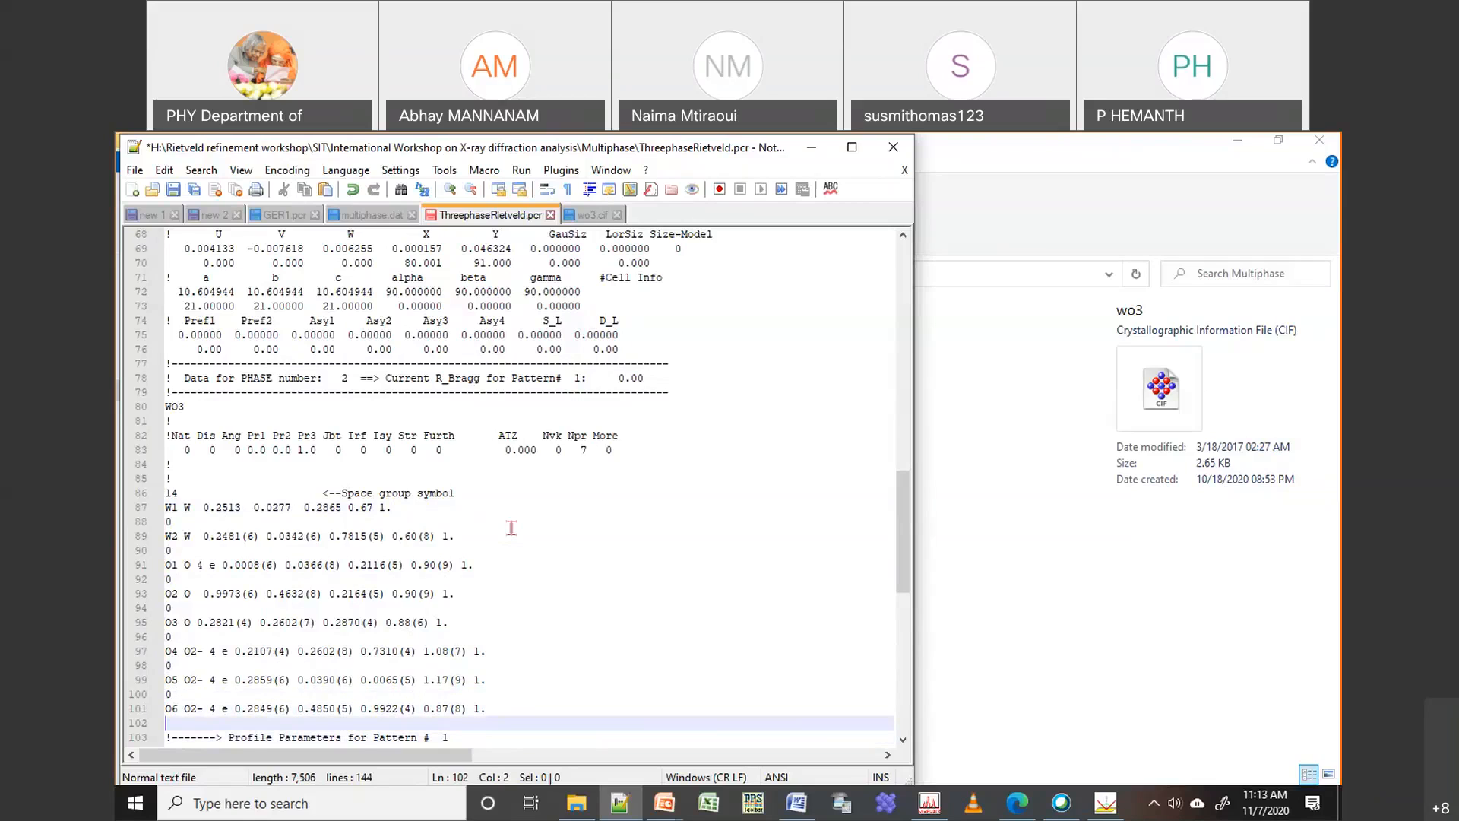
text(0)
click(173, 189)
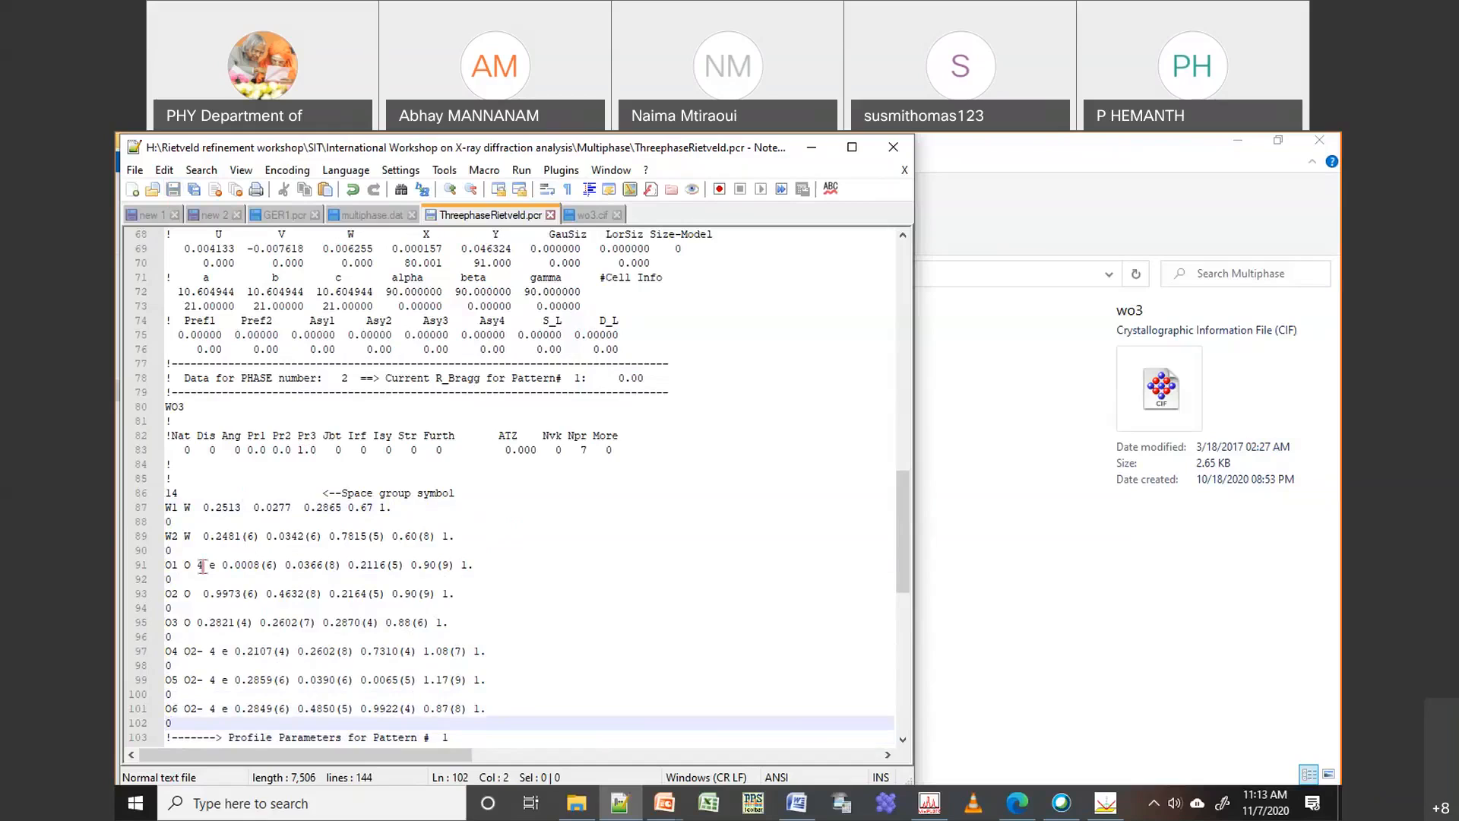
Delete "4 e" from the O1 line and both the charge and "4 e" from the O4, O5 and O6 lines
click(201, 567)
key(shift+Right)
key(shift+Right)
key(shift+Right)
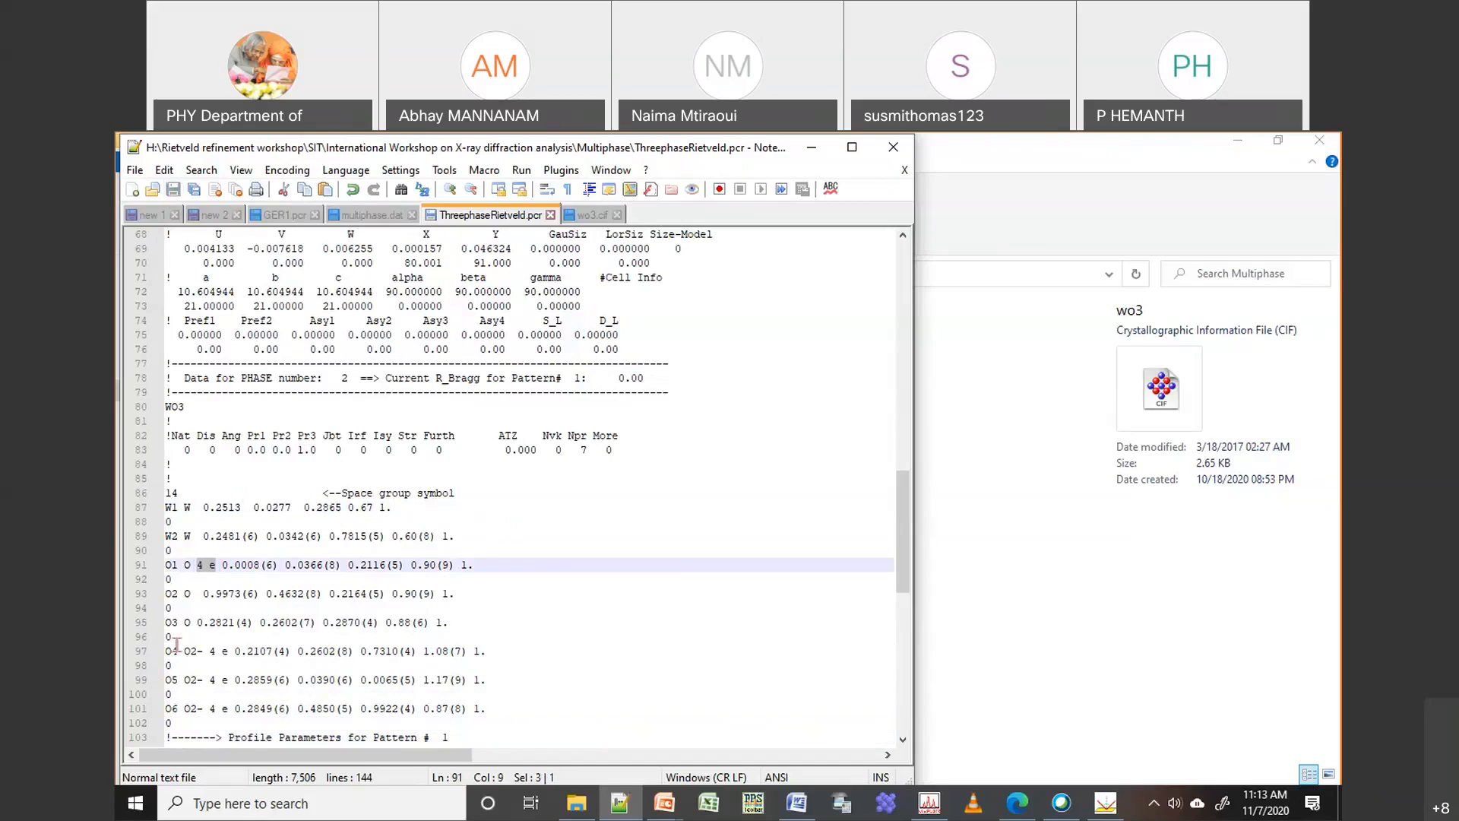
key(Delete)
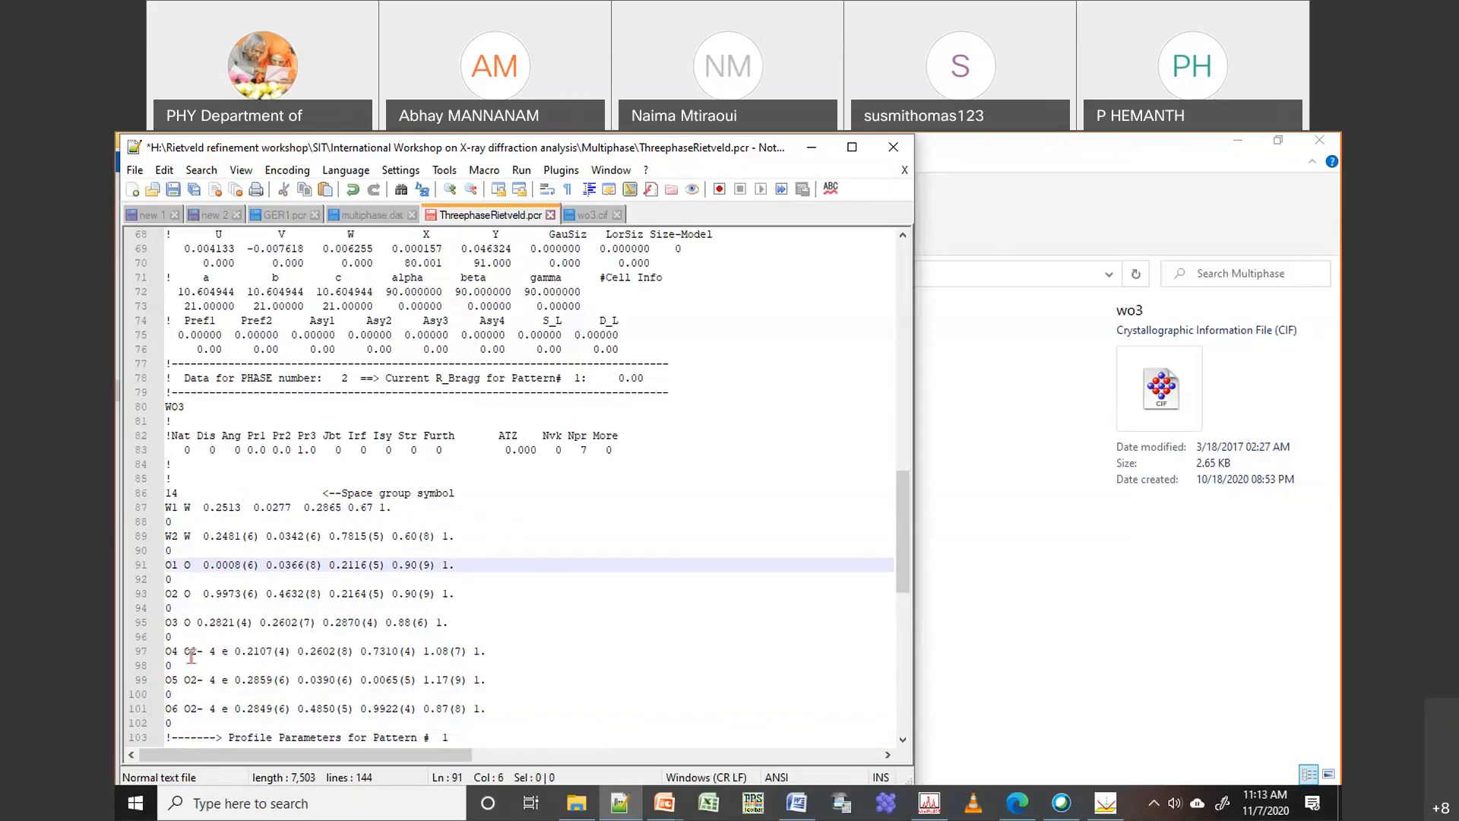
drag(192, 652, 229, 708)
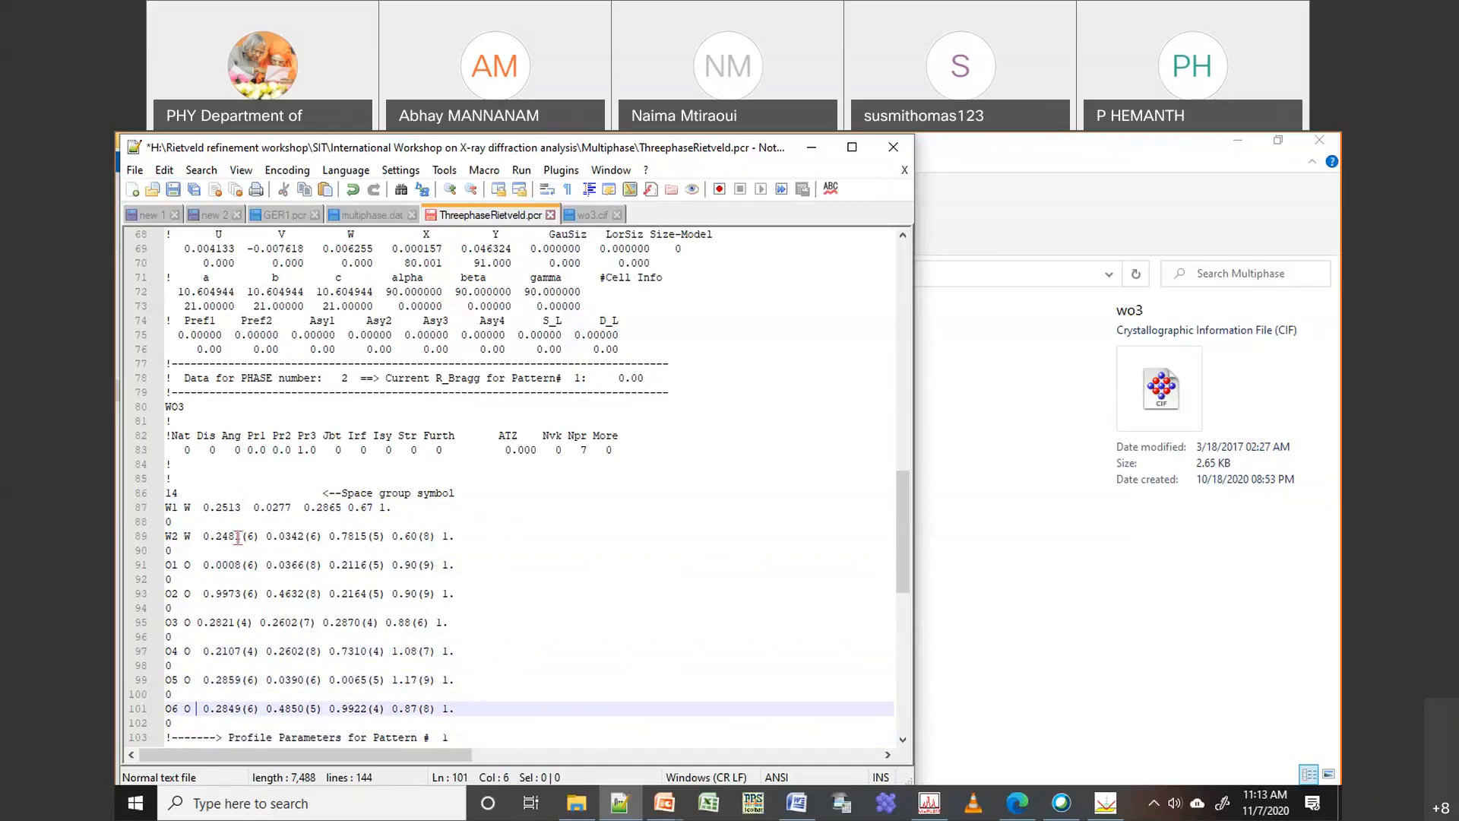
Delete the parenthesised uncertainties from the x, y, z and B values in the W2 atom line
drag(246, 537, 259, 538)
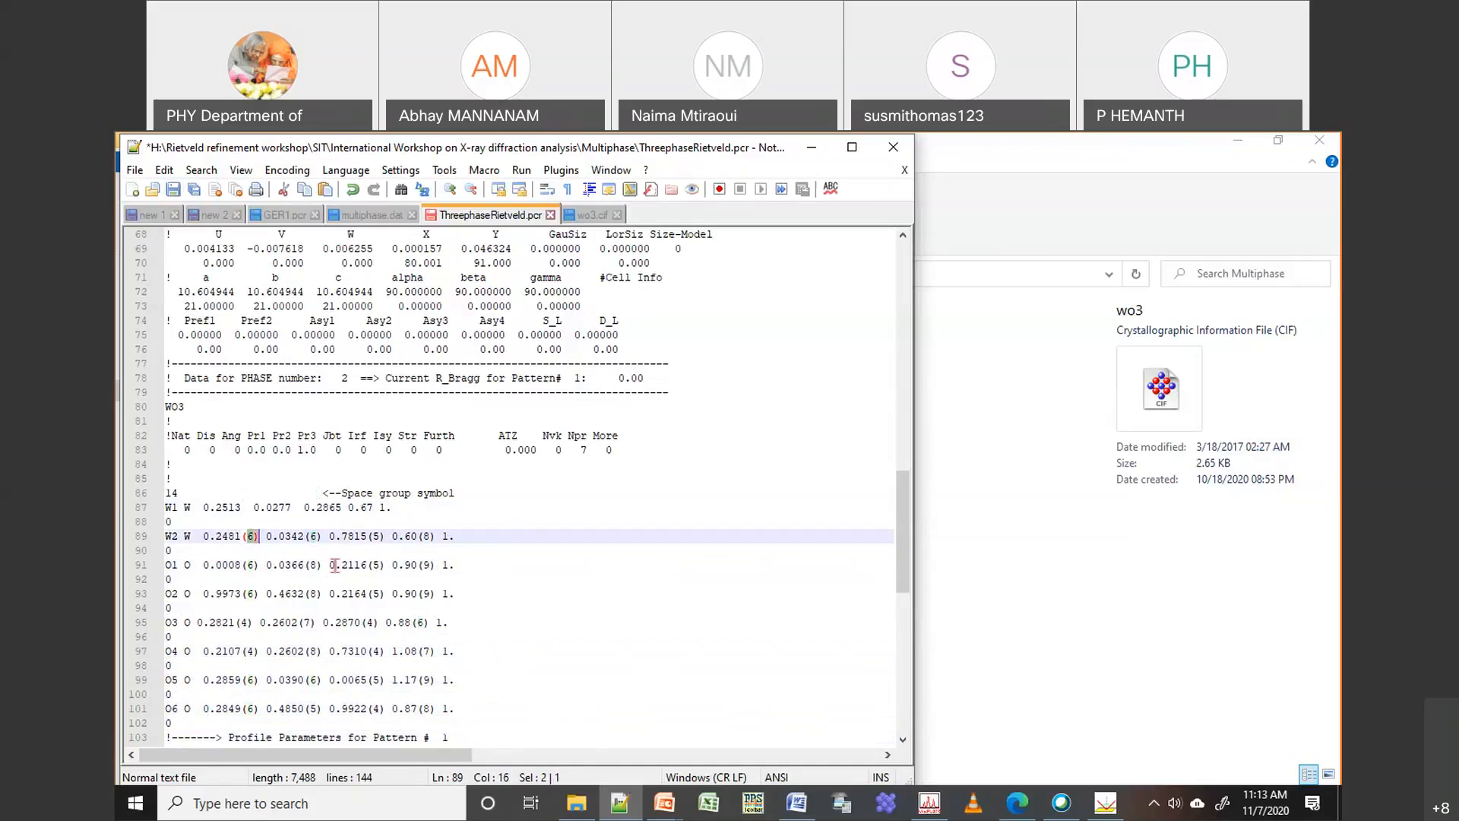
key(BackSpace)
key(BackSpace)
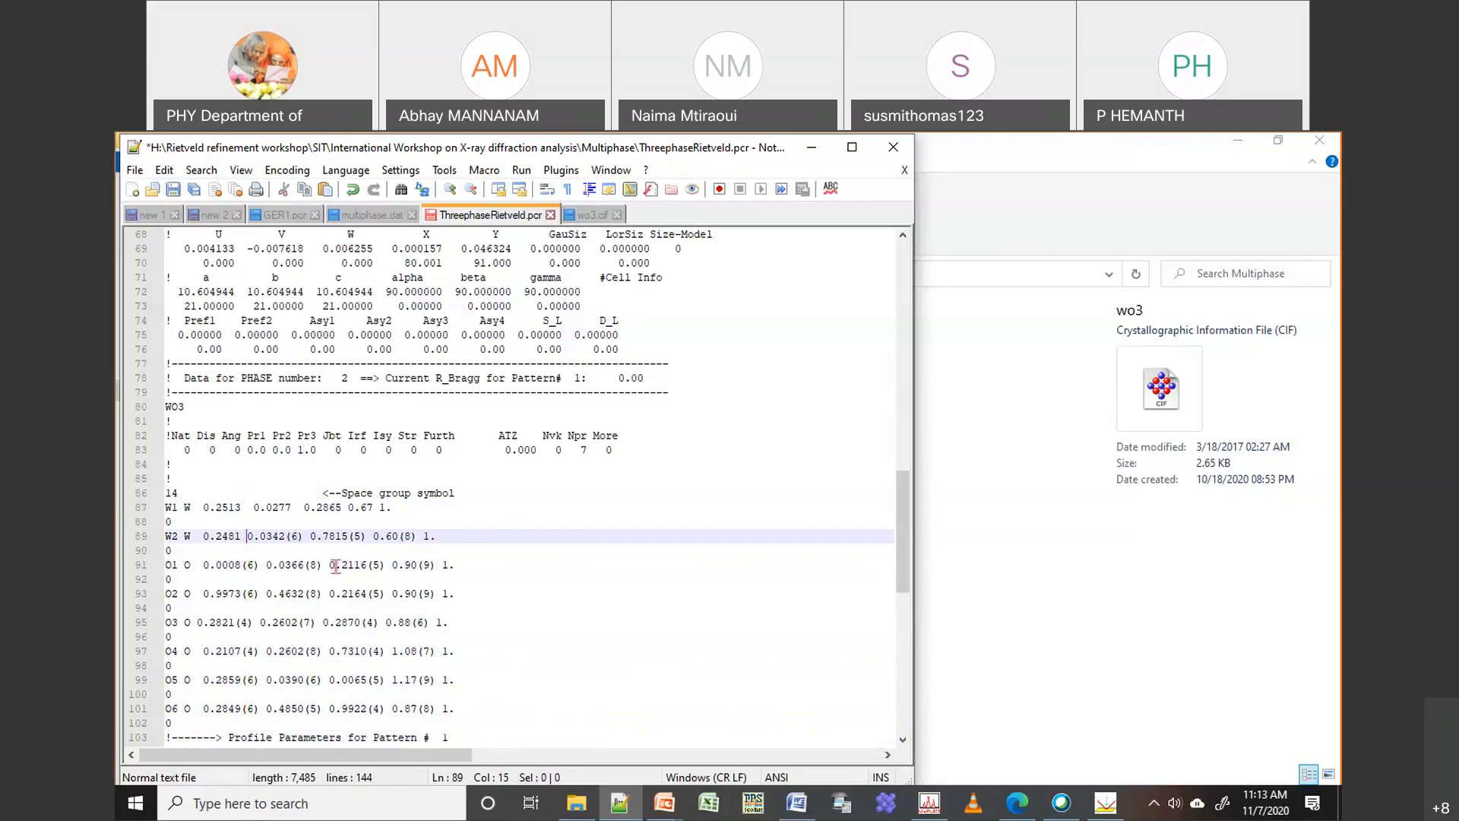
key(Right)
key(shift+Right)
key(shift+Right)
key(shift+Right)
key(Right)
key(Right)
key(shift+Right)
key(shift+Right)
key(shift+Right)
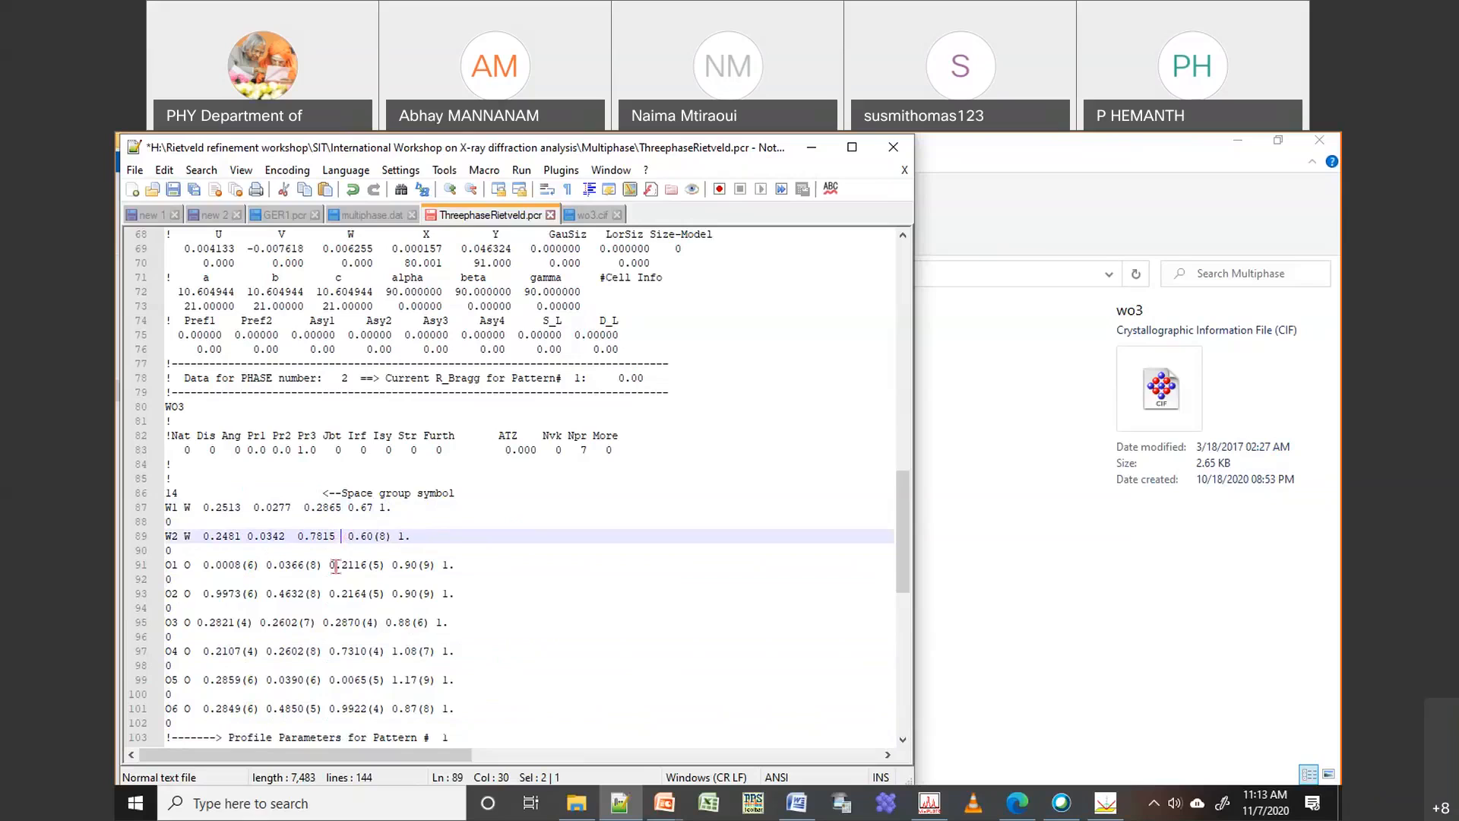
key(Right)
key(Right)
key(Right)
key(shift+Right)
Delete the parenthesised uncertainties from the z coordinate and B value in the O1 atom line
key(Down)
key(Down)
key(shift+Left)
key(shift+Left)
key(shift+Left)
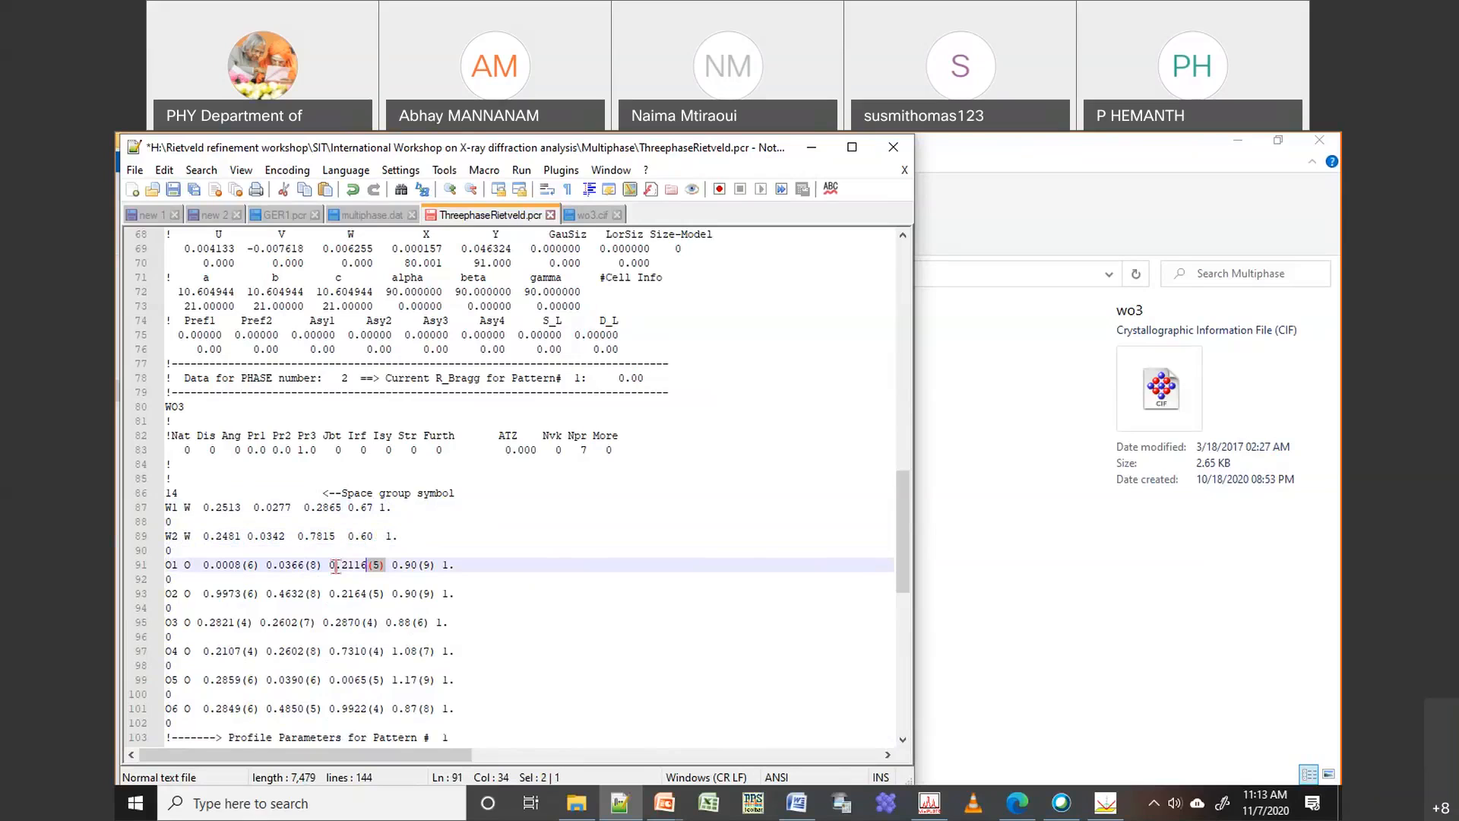
key(Right)
key(Right)
key(Right)
key(Right)
key(Right)
key(shift+Right)
key(shift+Right)
key(shift+Right)
Delete the parenthesised uncertainties from the y and x coordinates in the O1 atom line
key(Left)
key(Left)
key(shift+Left)
key(shift+Left)
key(Left)
key(Left)
key(Left)
key(Left)
key(Left)
key(Left)
key(Left)
key(Left)
key(shift+Left)
key(shift+Left)
key(shift+Left)
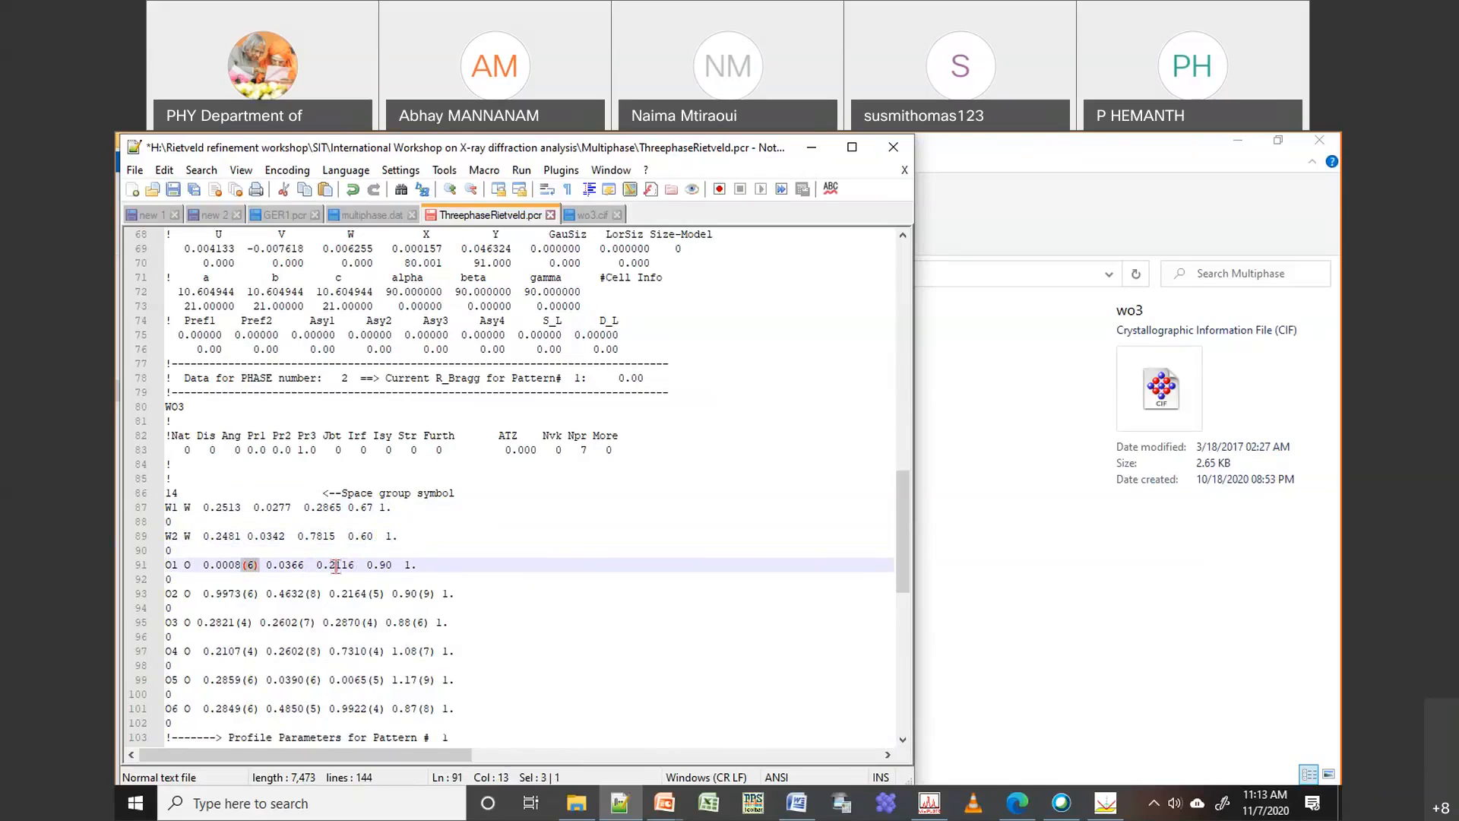
Delete the parenthesised uncertainty from the x coordinate in both the O2 and O3 atom lines
key(Down)
key(Down)
key(Home)
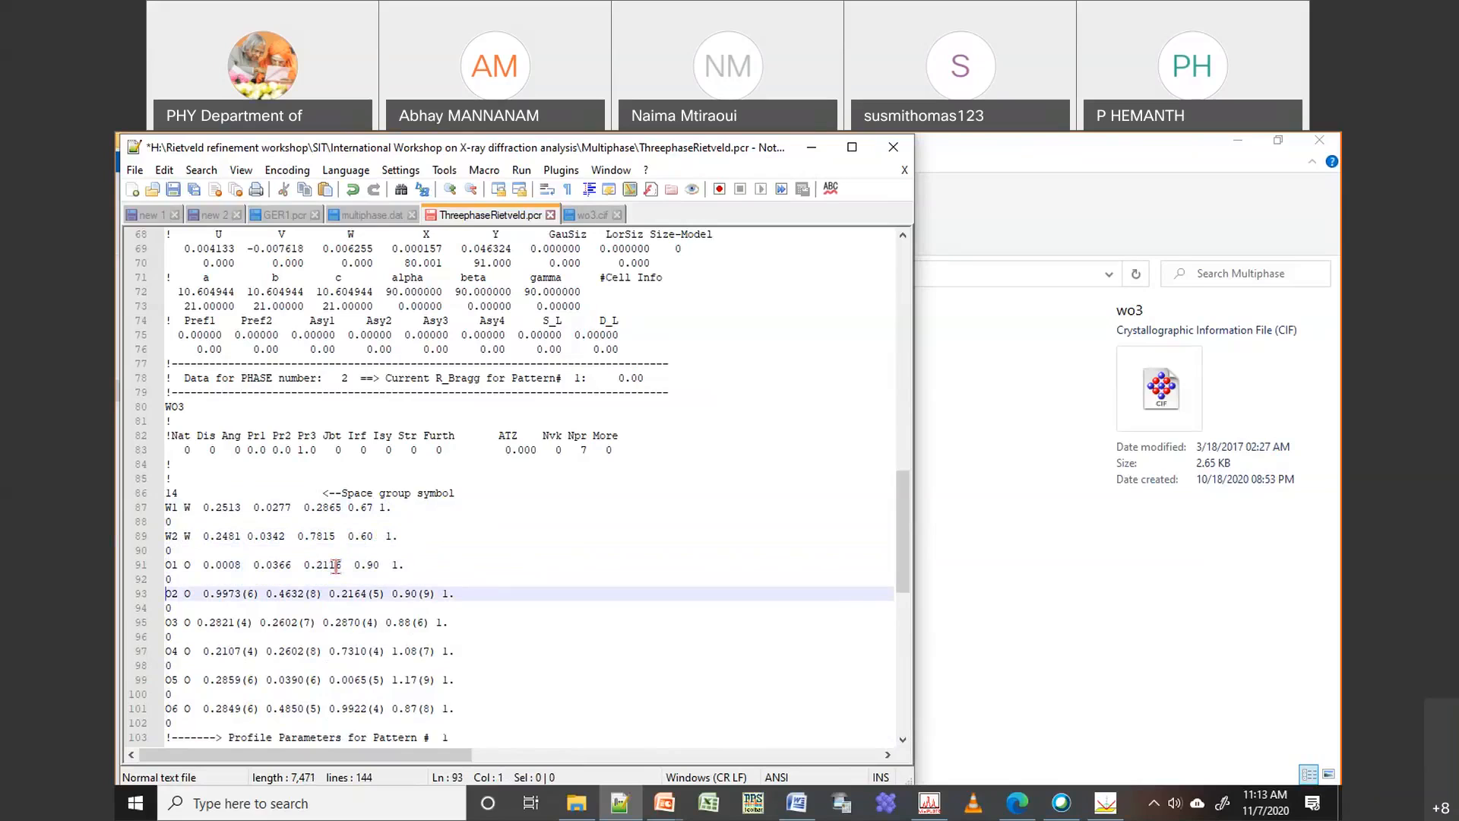
key(Right)
key(Right)
key(Right)
key(Right)
key(Right)
key(Right)
key(Right)
key(Right)
key(Right)
key(Right)
key(Right)
key(Right)
key(shift+Right)
key(shift+Right)
key(shift+Right)
key(Down)
key(Down)
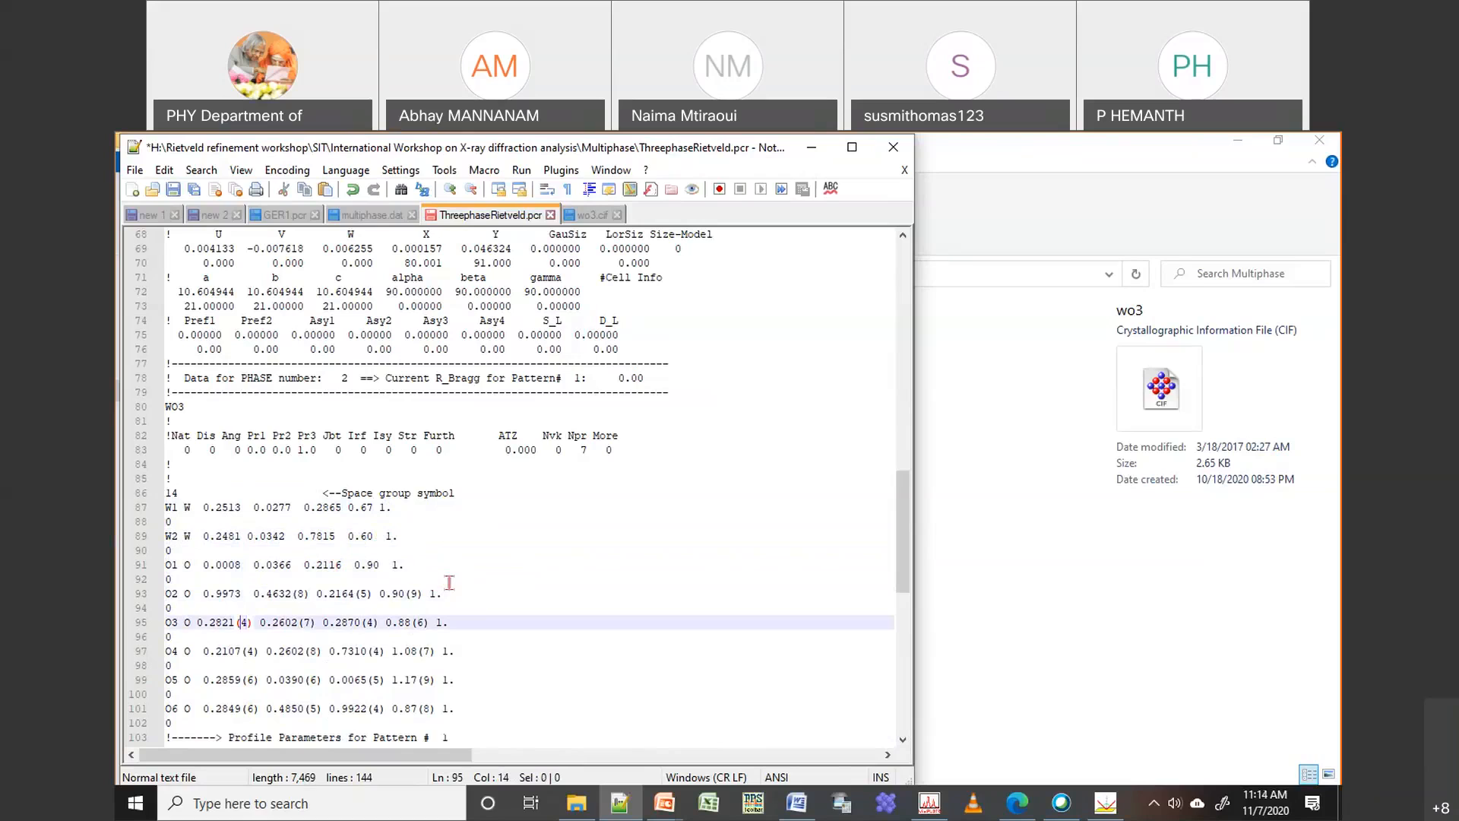
key(shift+Right)
key(shift+Right)
key(shift+Right)
Delete the parenthesised uncertainty from the x coordinate in the O4 atom line
key(Down)
key(Down)
key(Right)
key(Right)
key(Right)
key(Right)
key(Right)
key(Right)
key(Right)
key(Right)
key(Right)
key(Right)
key(Right)
key(shift+Right)
key(shift+Right)
key(shift+Right)
Delete the parenthesised uncertainty from the x coordinate in the O5 atom line
key(Down)
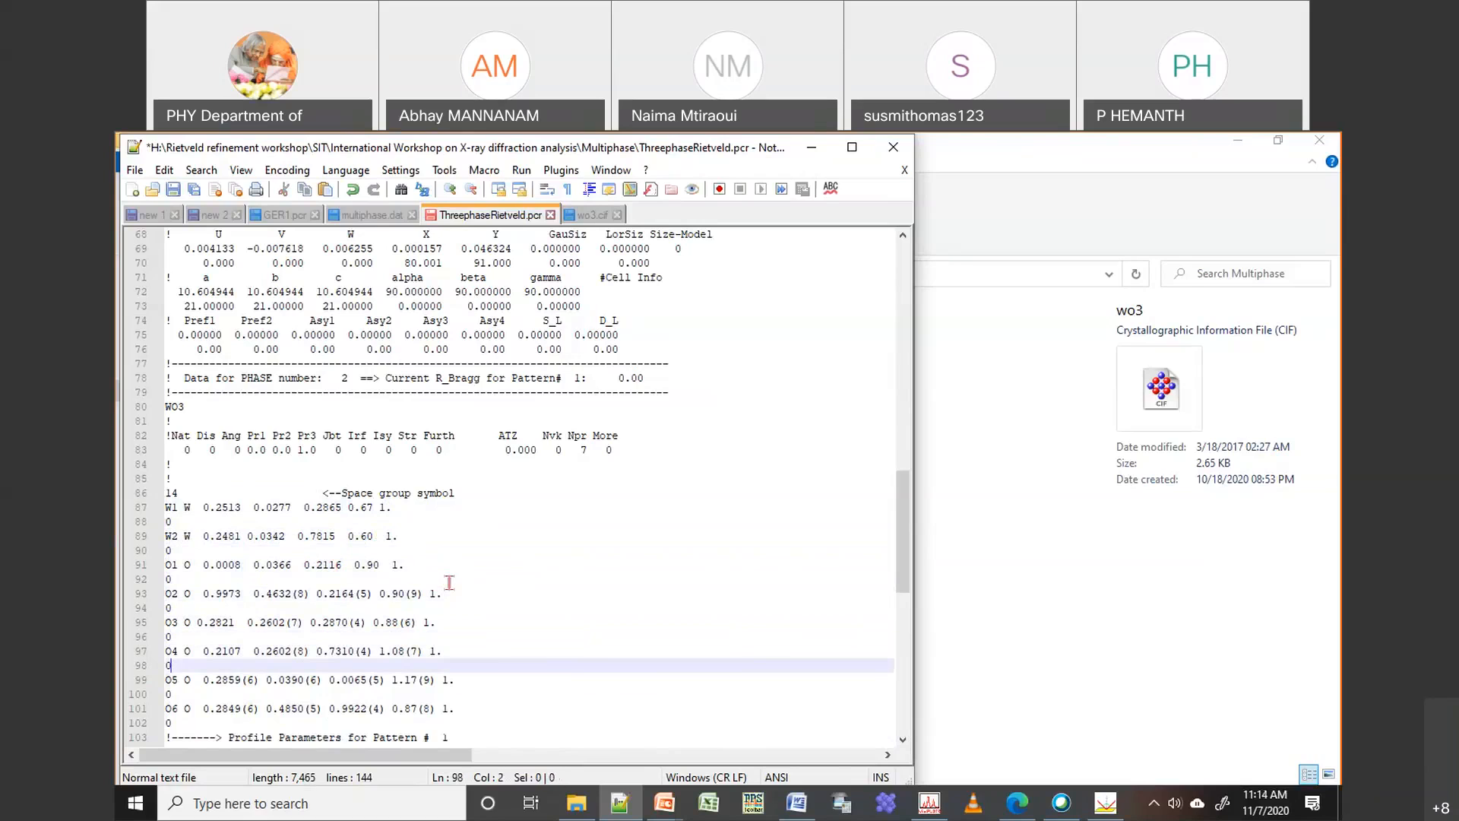
key(Down)
key(Right)
key(Right)
key(Right)
key(Right)
key(Right)
key(Right)
key(Right)
key(Right)
key(Right)
key(Right)
key(Right)
key(Right)
key(shift+Right)
key(shift+Right)
key(shift+Right)
Delete the parenthesised uncertainty from the x coordinate in the O6 atom line
key(Down)
key(Down)
key(Right)
key(Right)
key(Right)
key(Right)
key(Right)
key(Right)
key(Right)
key(Right)
key(Right)
key(Right)
key(Right)
key(Right)
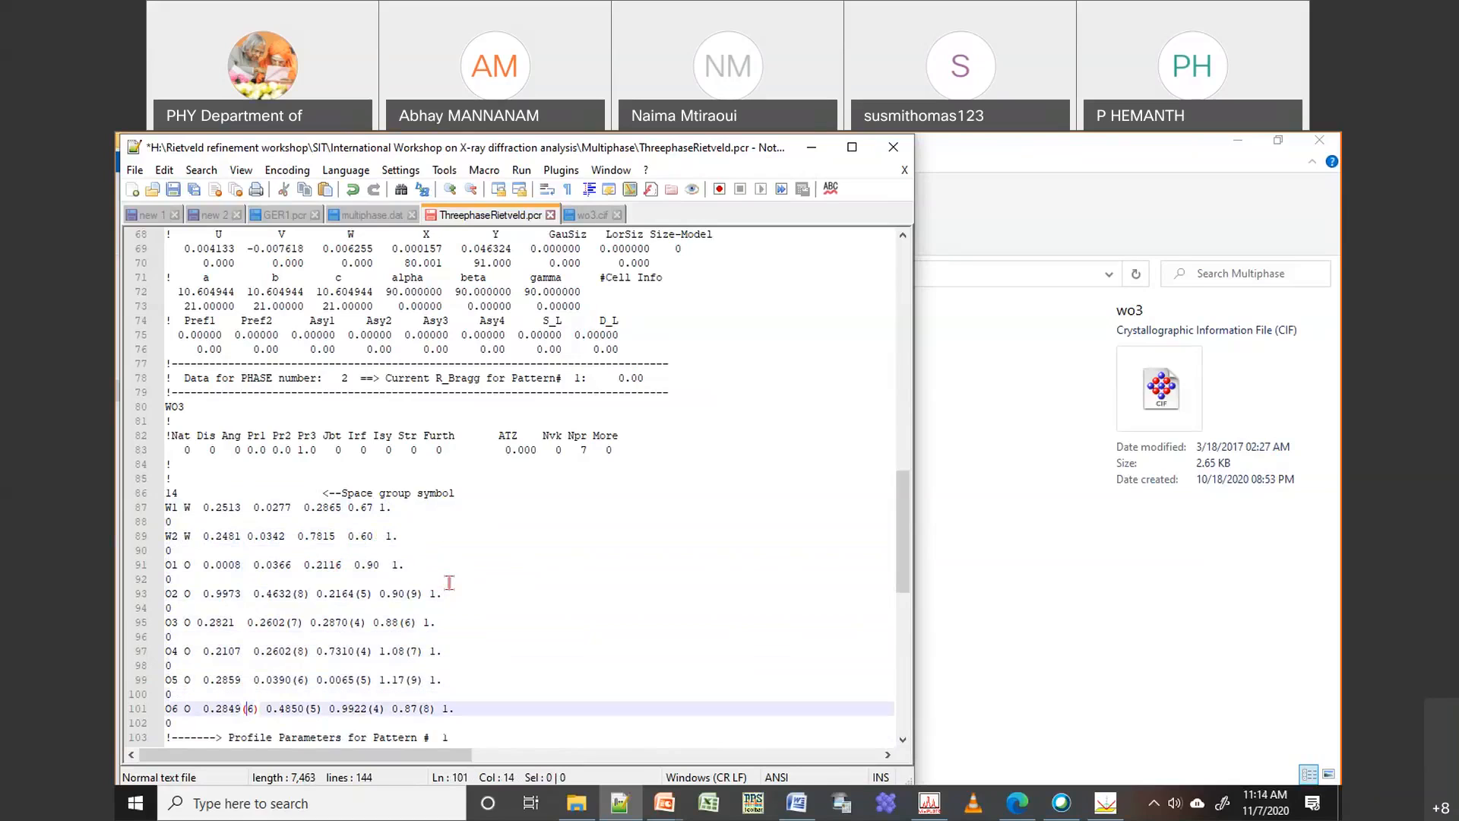
key(shift+Right)
key(shift+Right)
key(shift+Right)
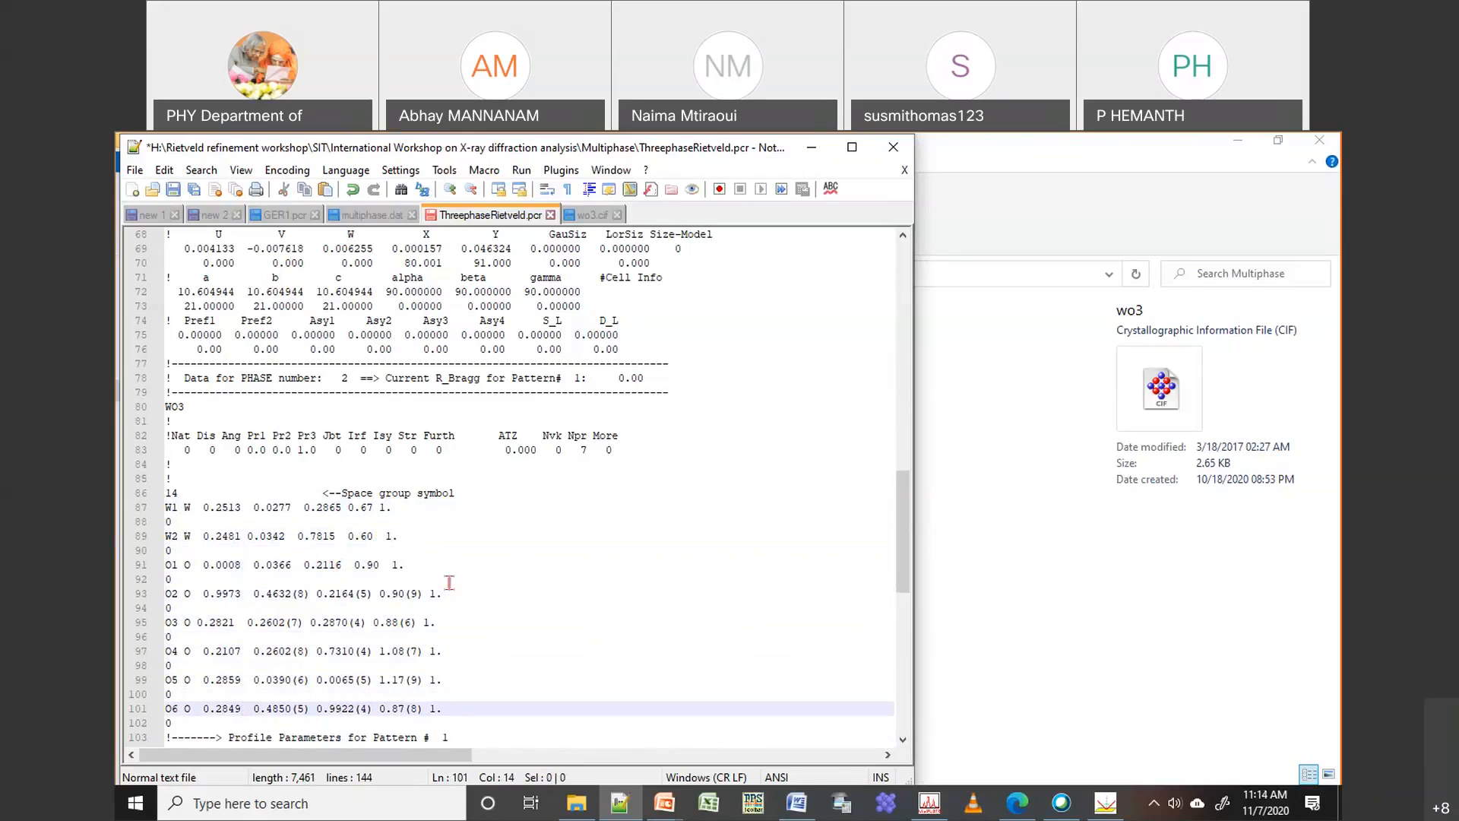
Delete the parenthesised uncertainties from the y, z and B values in the O2 atom line
click(297, 594)
key(shift+Right)
key(shift+Right)
key(shift+Right)
click(343, 593)
key(shift+Right)
key(shift+Right)
key(shift+Right)
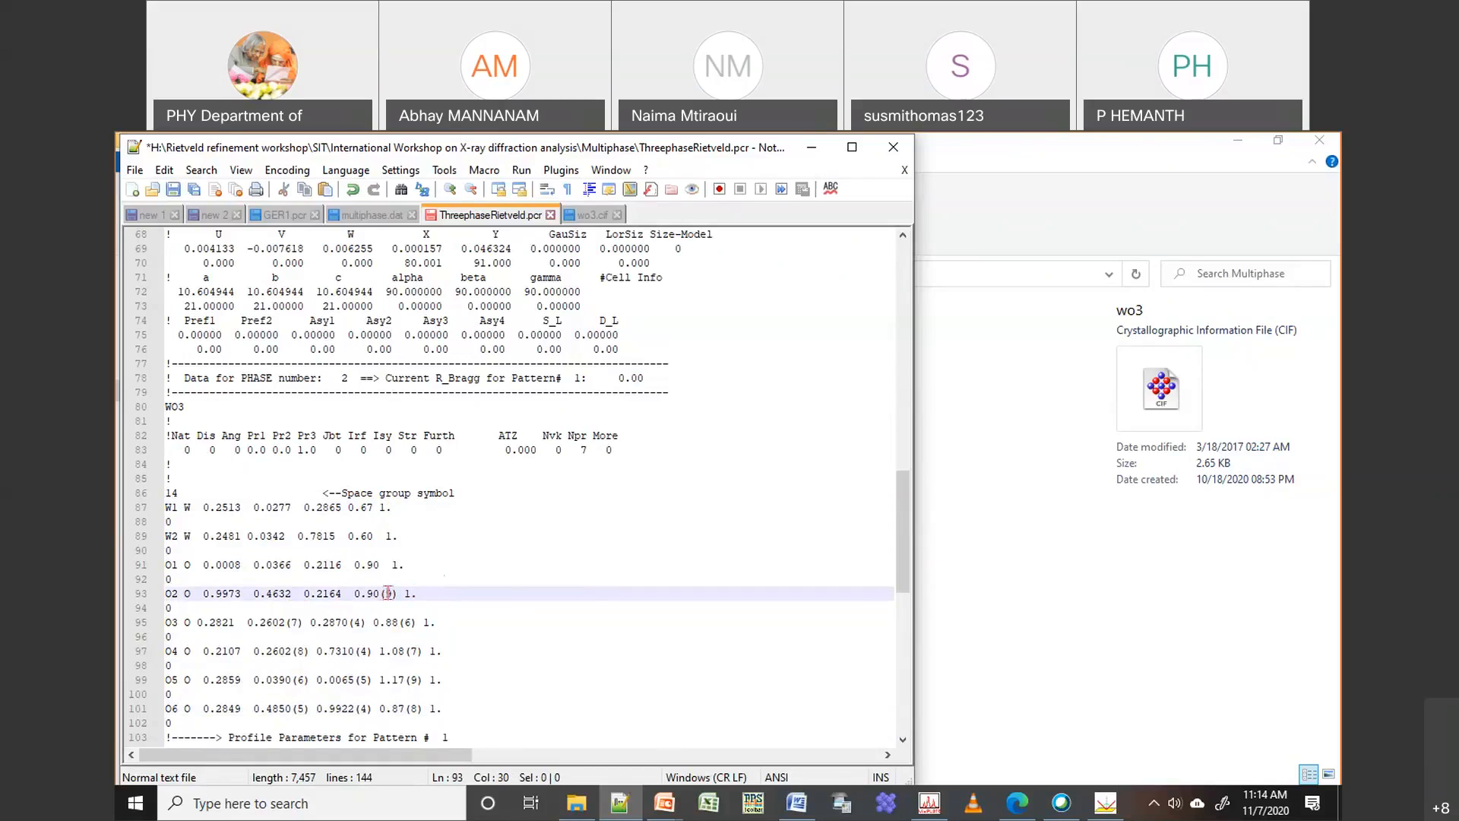
key(shift+Right)
key(shift+Right)
key(shift+Right)
Delete the parenthesised uncertainties from the B, y and z values in the O3 atom line
click(404, 623)
key(shift+Right)
key(shift+Right)
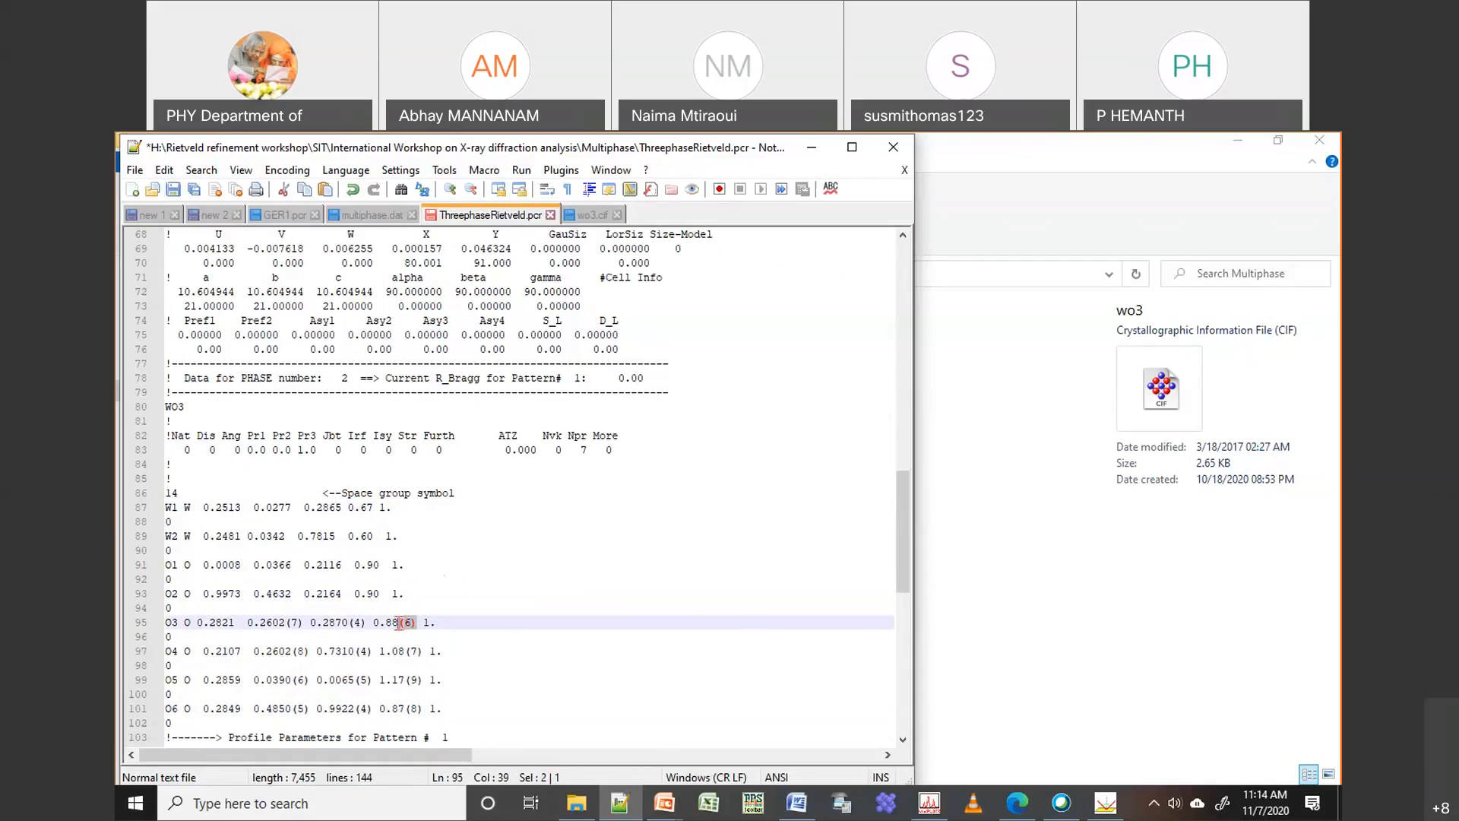
click(419, 651)
click(397, 622)
key(Delete)
click(286, 623)
key(Delete)
key(Delete)
key(Delete)
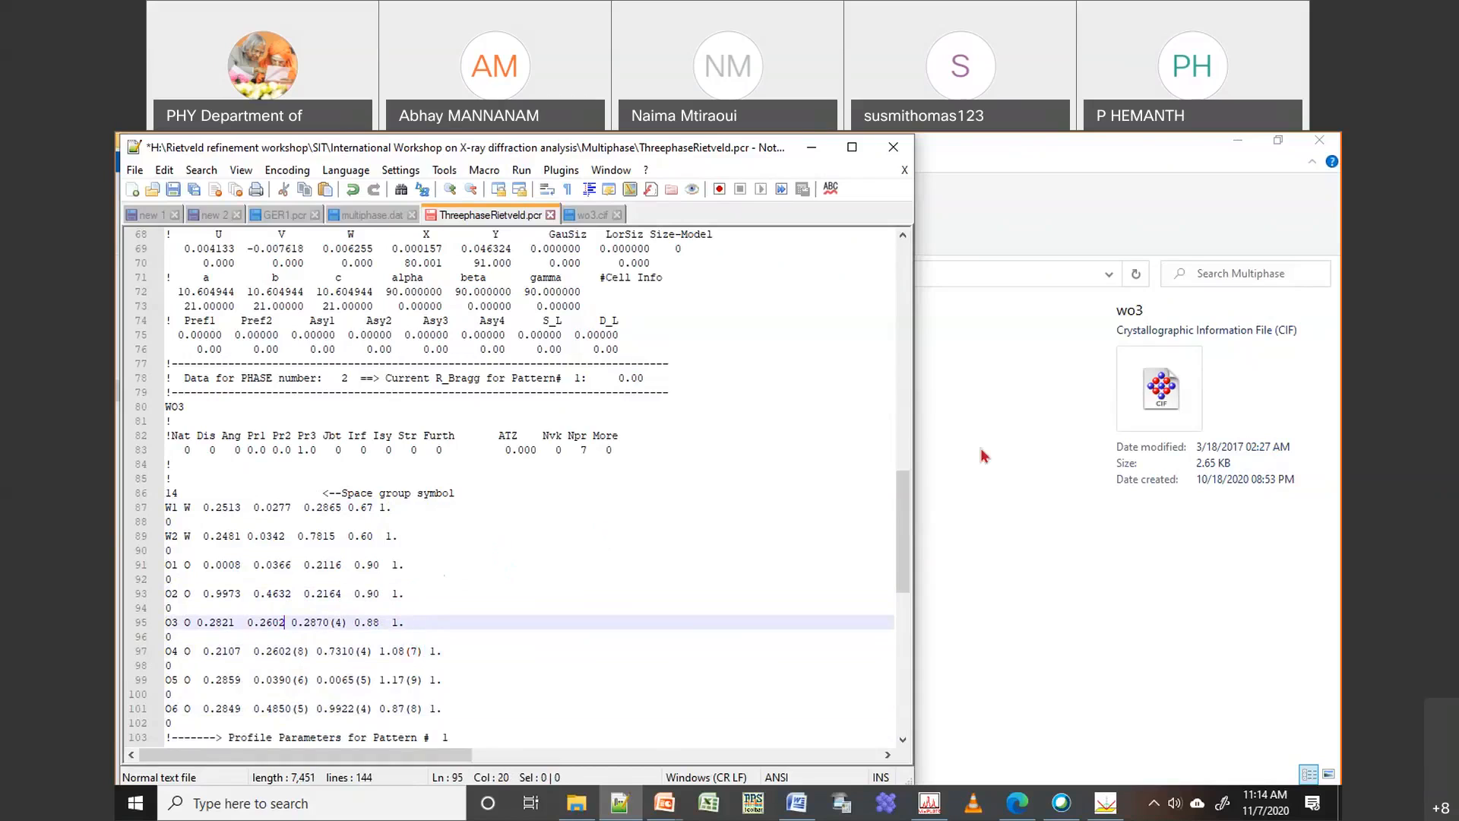
key(Right)
key(Right)
key(shift+Right)
key(shift+Right)
key(shift+Right)
key(shift+Right)
Delete the parenthesised uncertainties from the y and z coordinates in the O4 atom line
key(Down)
key(Down)
key(shift+Left)
key(shift+Left)
key(shift+Left)
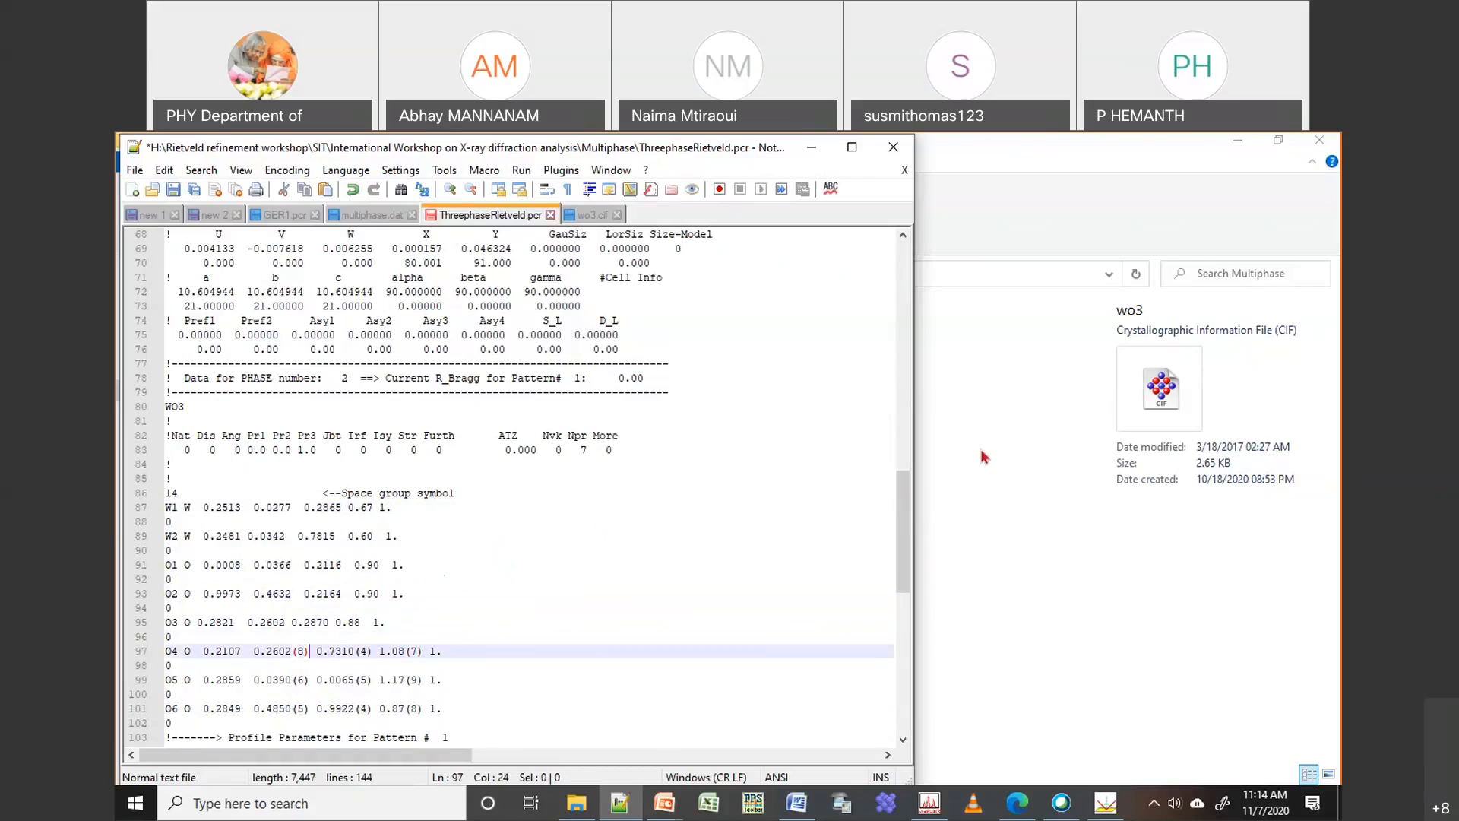
key(Right)
key(Right)
key(shift+Right)
key(shift+Right)
key(shift+Right)
Delete the parenthesised uncertainty from the B value in the O4 atom line
key(Down)
key(Right)
key(Right)
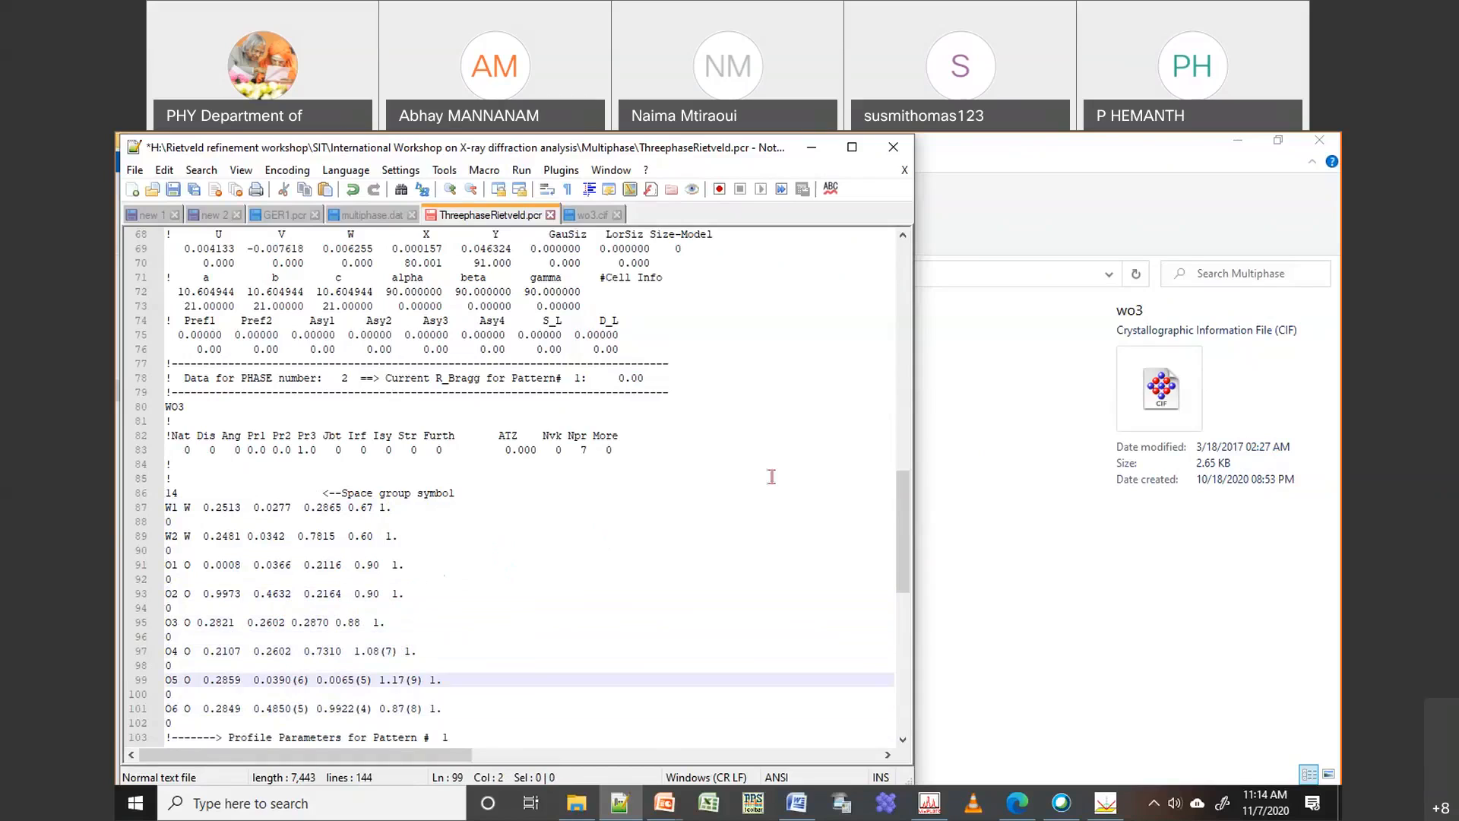
click(402, 655)
key(BackSpace)
key(BackSpace)
key(BackSpace)
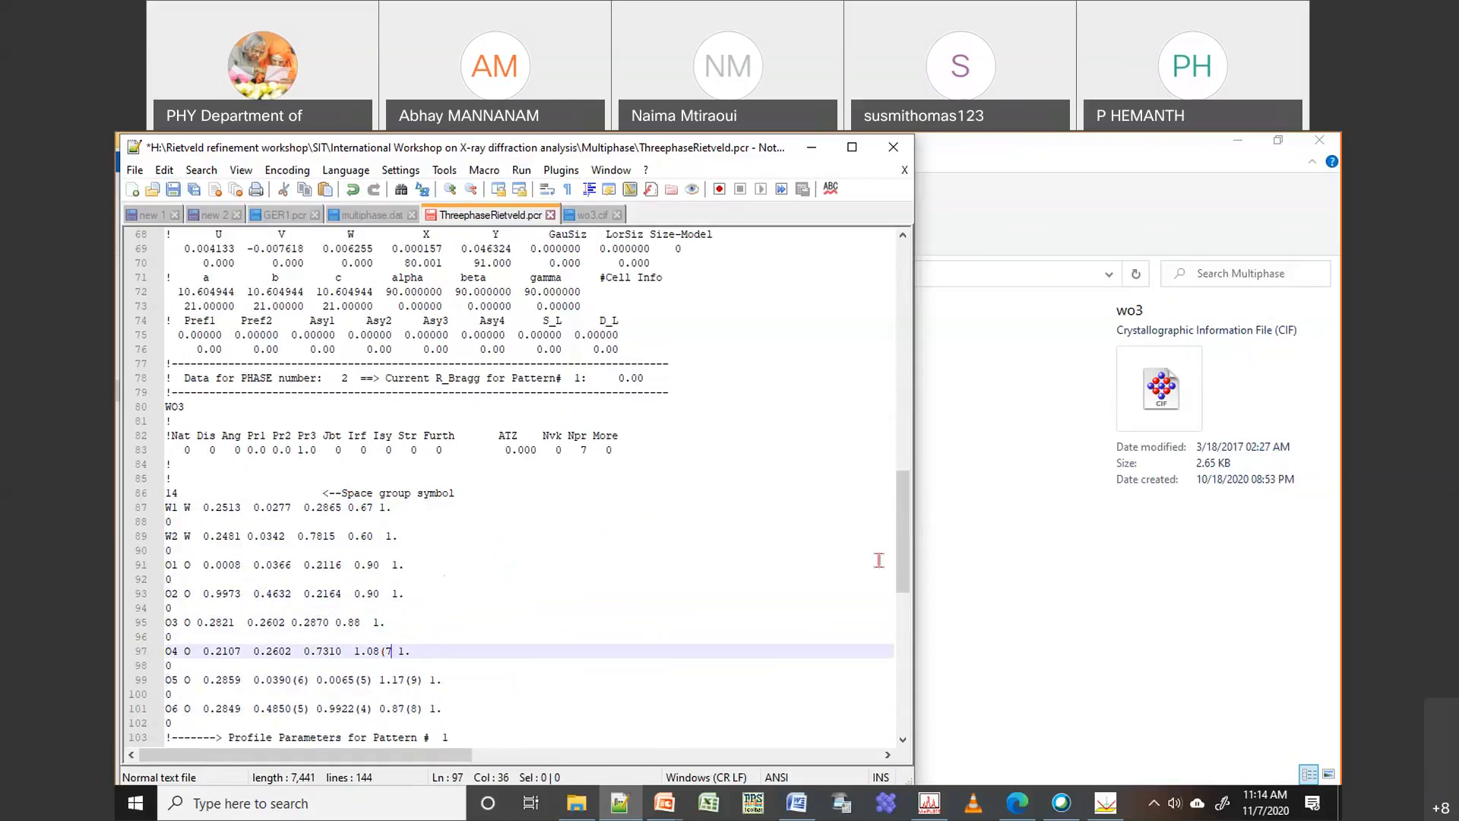
Delete the parenthesised uncertainties from the y, z and B values in the O5 atom line
click(310, 679)
key(BackSpace)
key(BackSpace)
key(BackSpace)
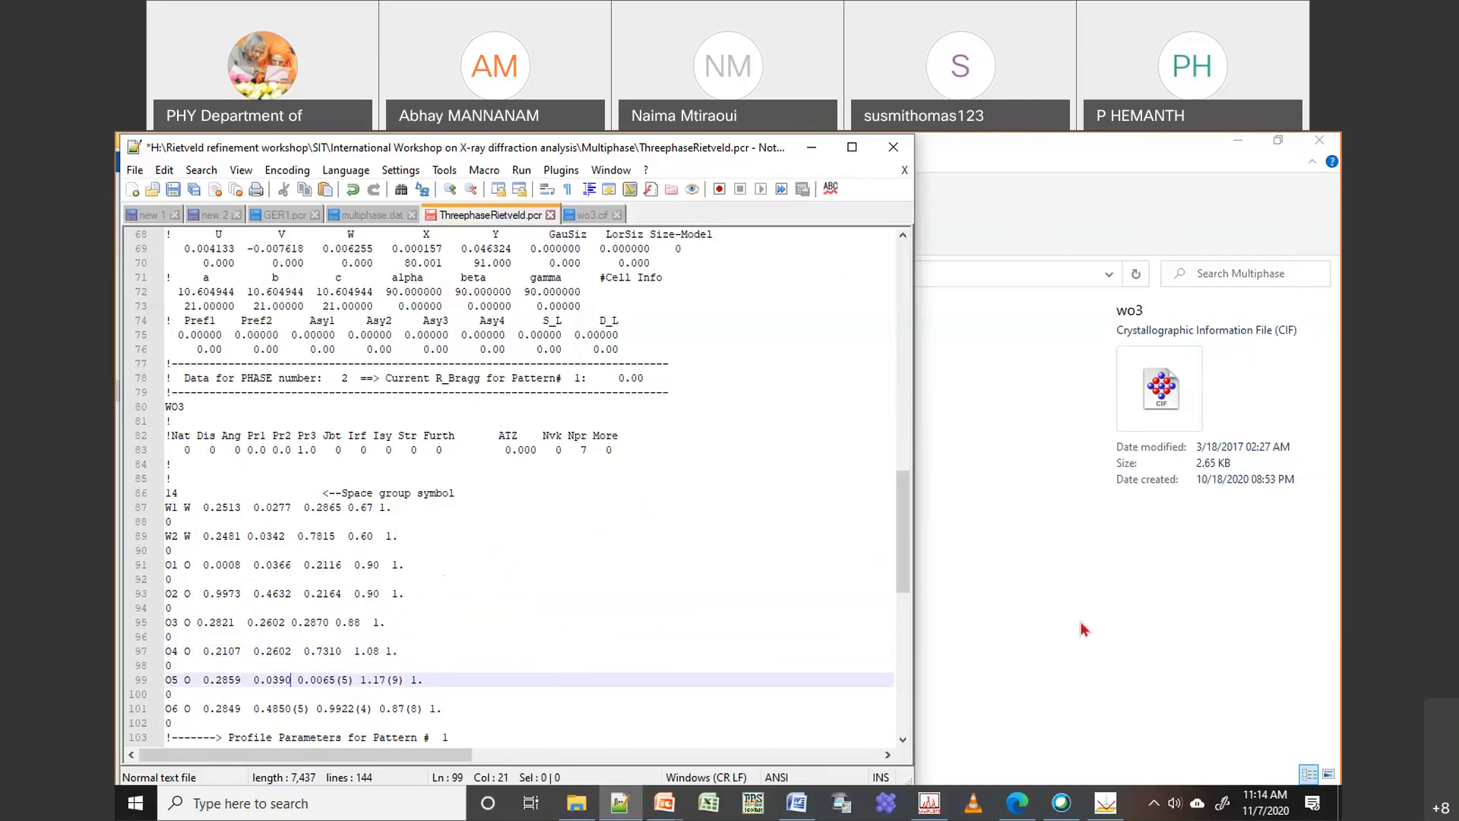
click(354, 680)
key(BackSpace)
key(BackSpace)
key(BackSpace)
click(385, 680)
key(BackSpace)
key(BackSpace)
key(BackSpace)
Delete the parenthesised uncertainties from the B, z and y values in the O6 atom line and save the PCR file
click(421, 709)
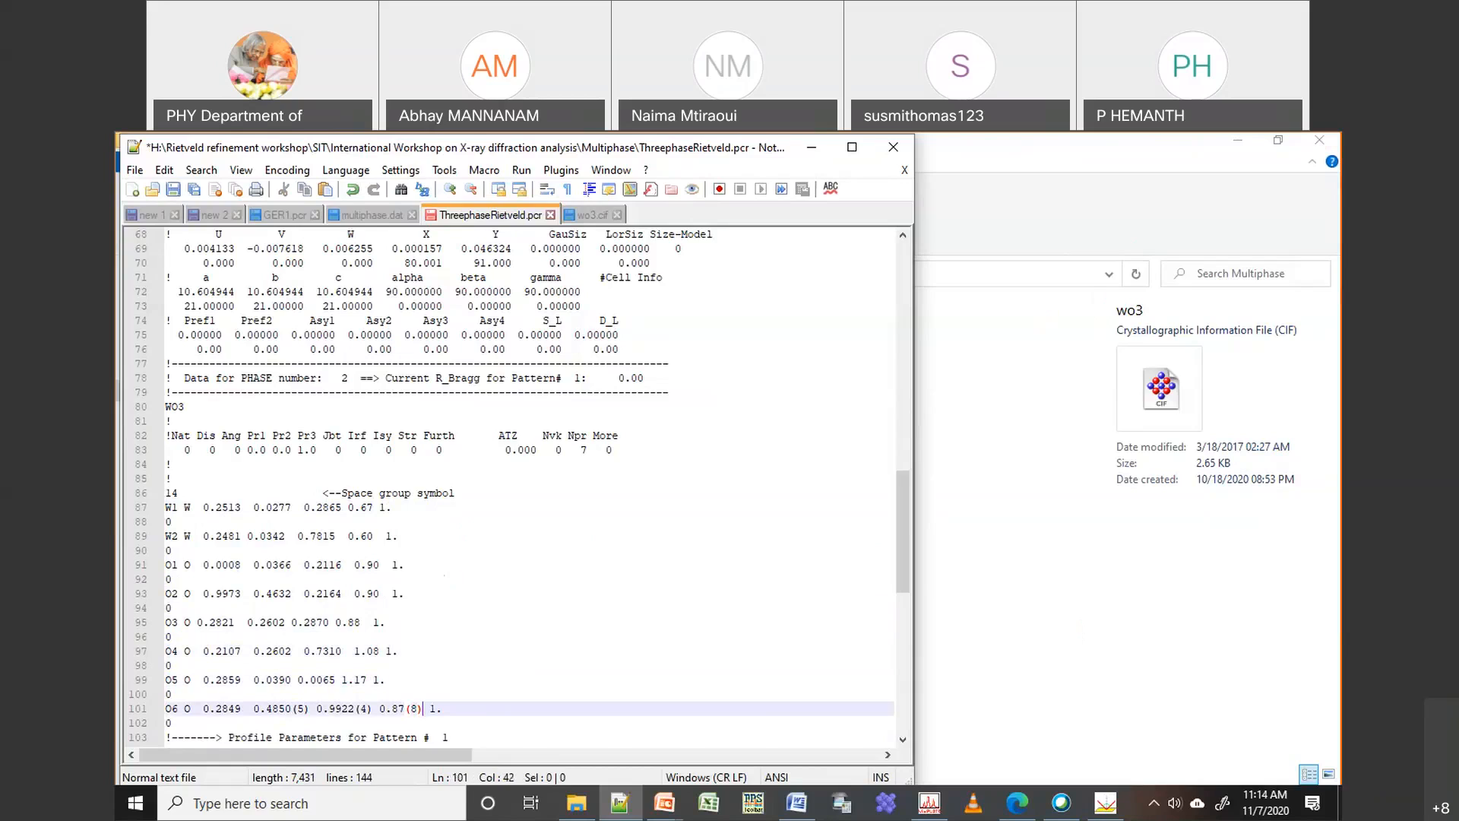
key(BackSpace)
key(BackSpace)
key(BackSpace)
key(BackSpace)
key(BackSpace)
key(BackSpace)
key(Left)
key(Left)
key(Left)
key(Left)
key(Left)
key(Left)
key(Left)
key(BackSpace)
key(BackSpace)
key(BackSpace)
key(ctrl+s)
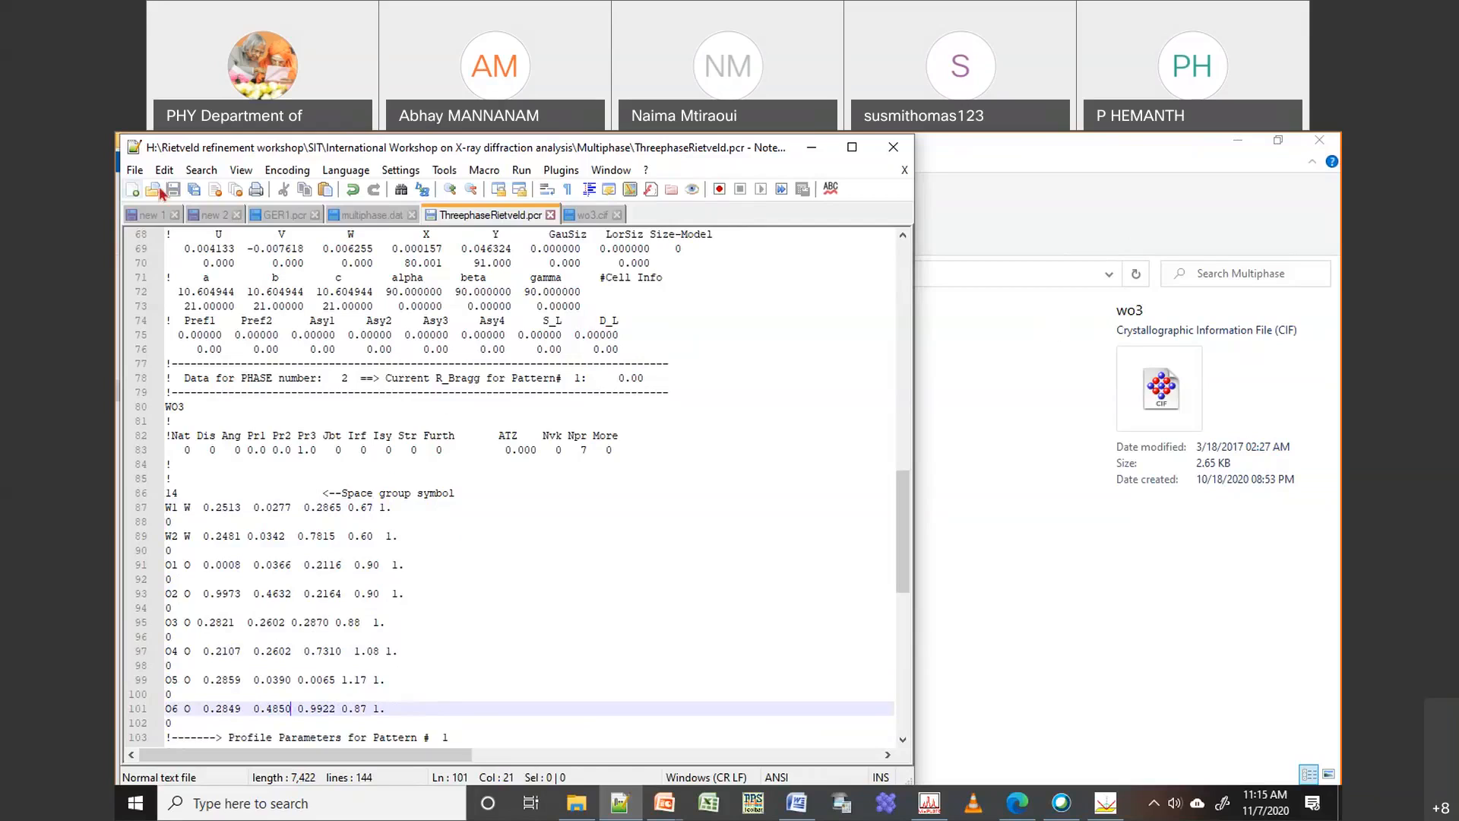
Set the number of atoms (Nat) of the WO3 phase to 8 and save the file
click(257, 507)
double_click(188, 450)
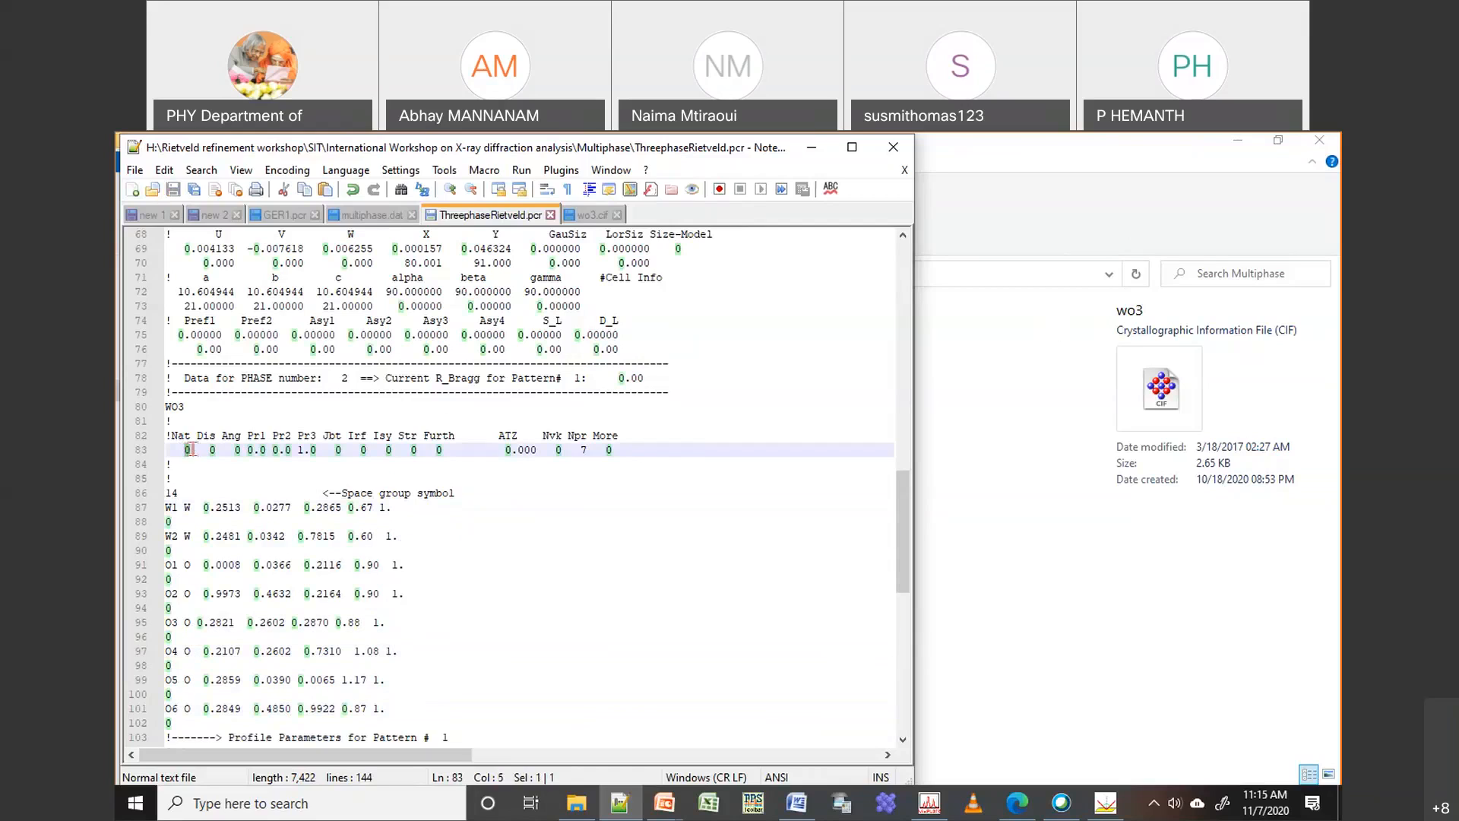
text(8)
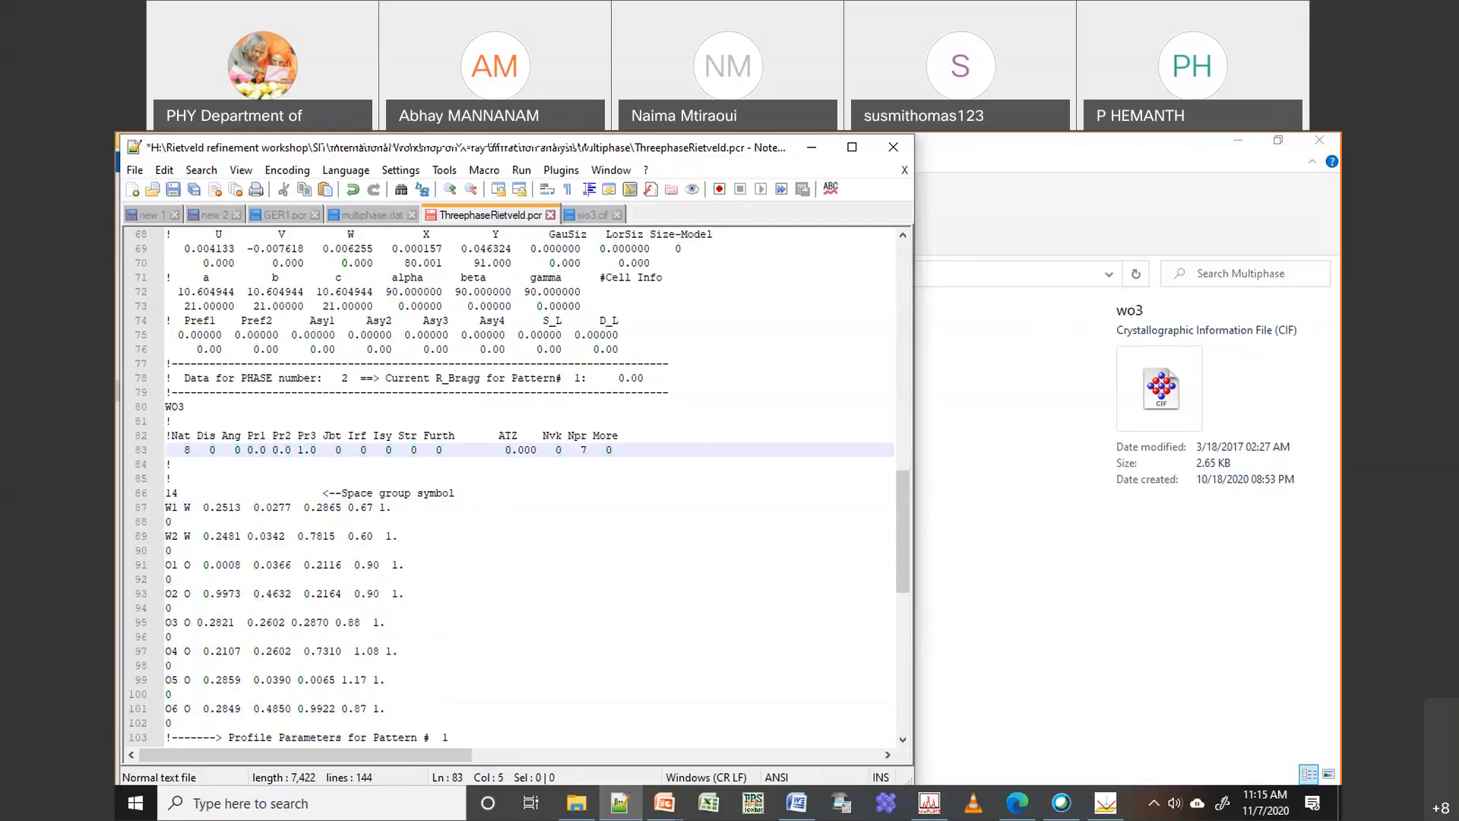
click(173, 188)
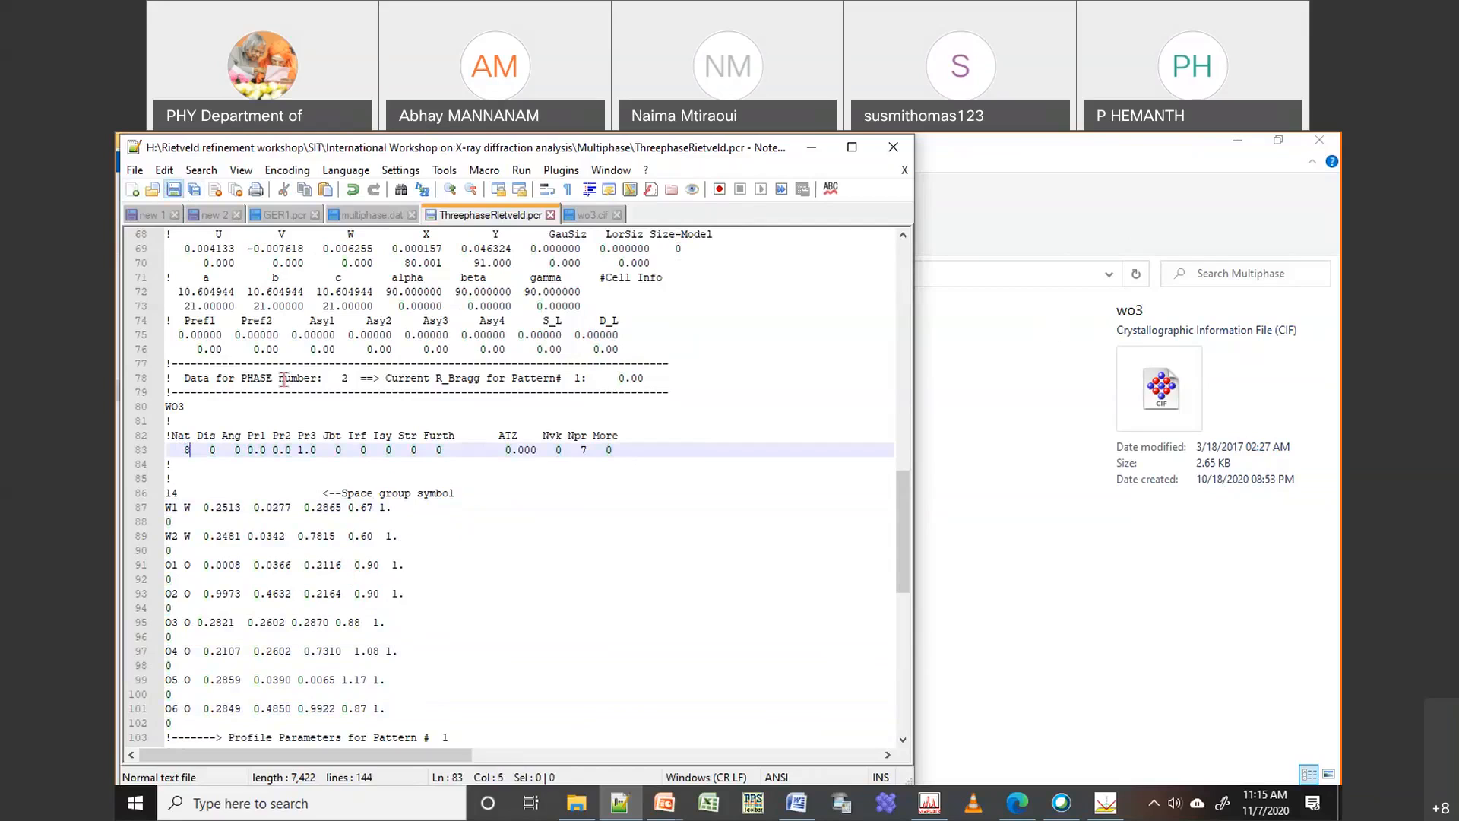
Switch to the Multiphase folder in File Explorer and select the y2o3 CIF file
scroll(432, 407, up, 8)
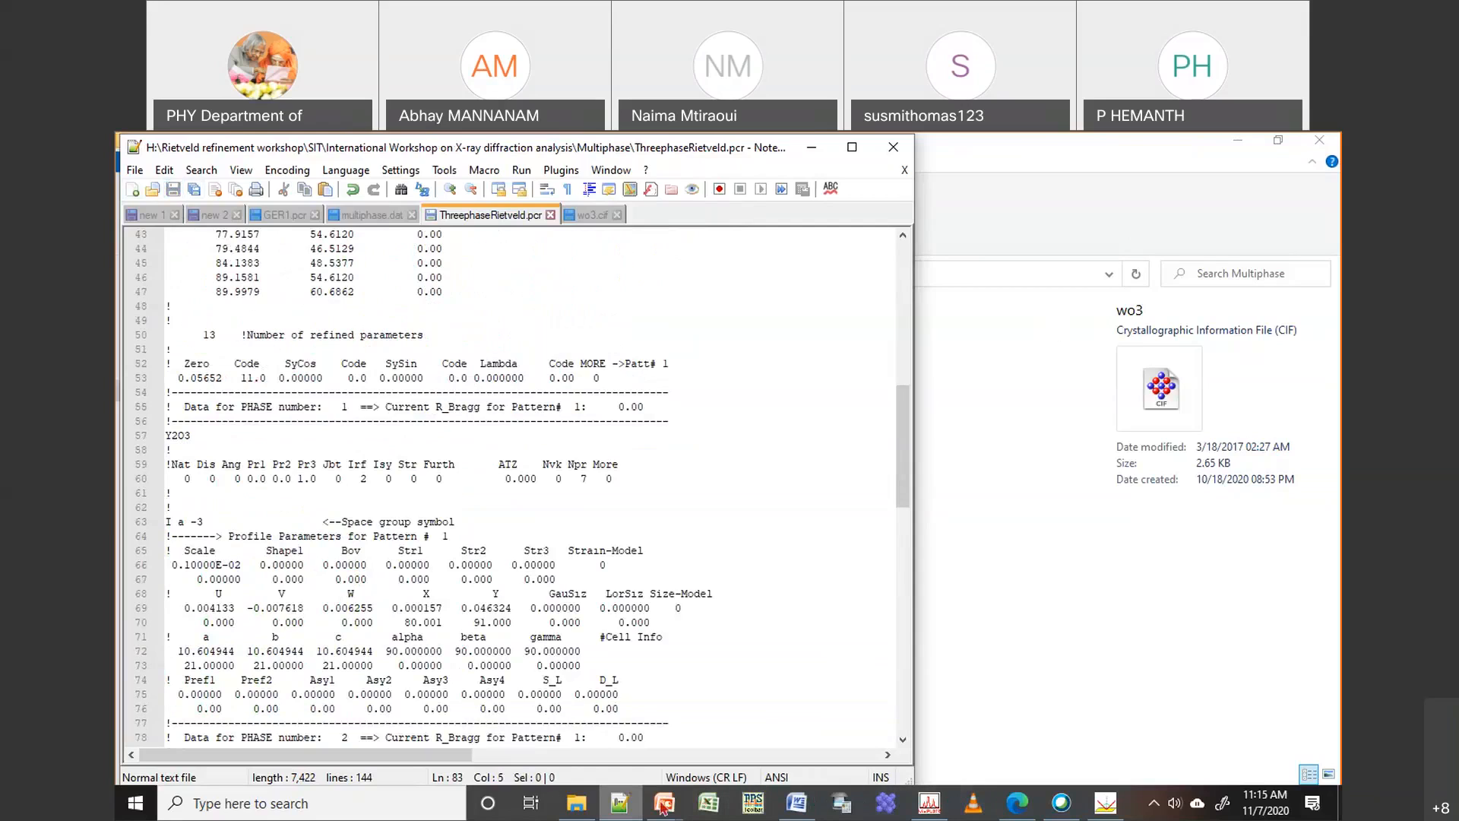
click(597, 809)
click(351, 595)
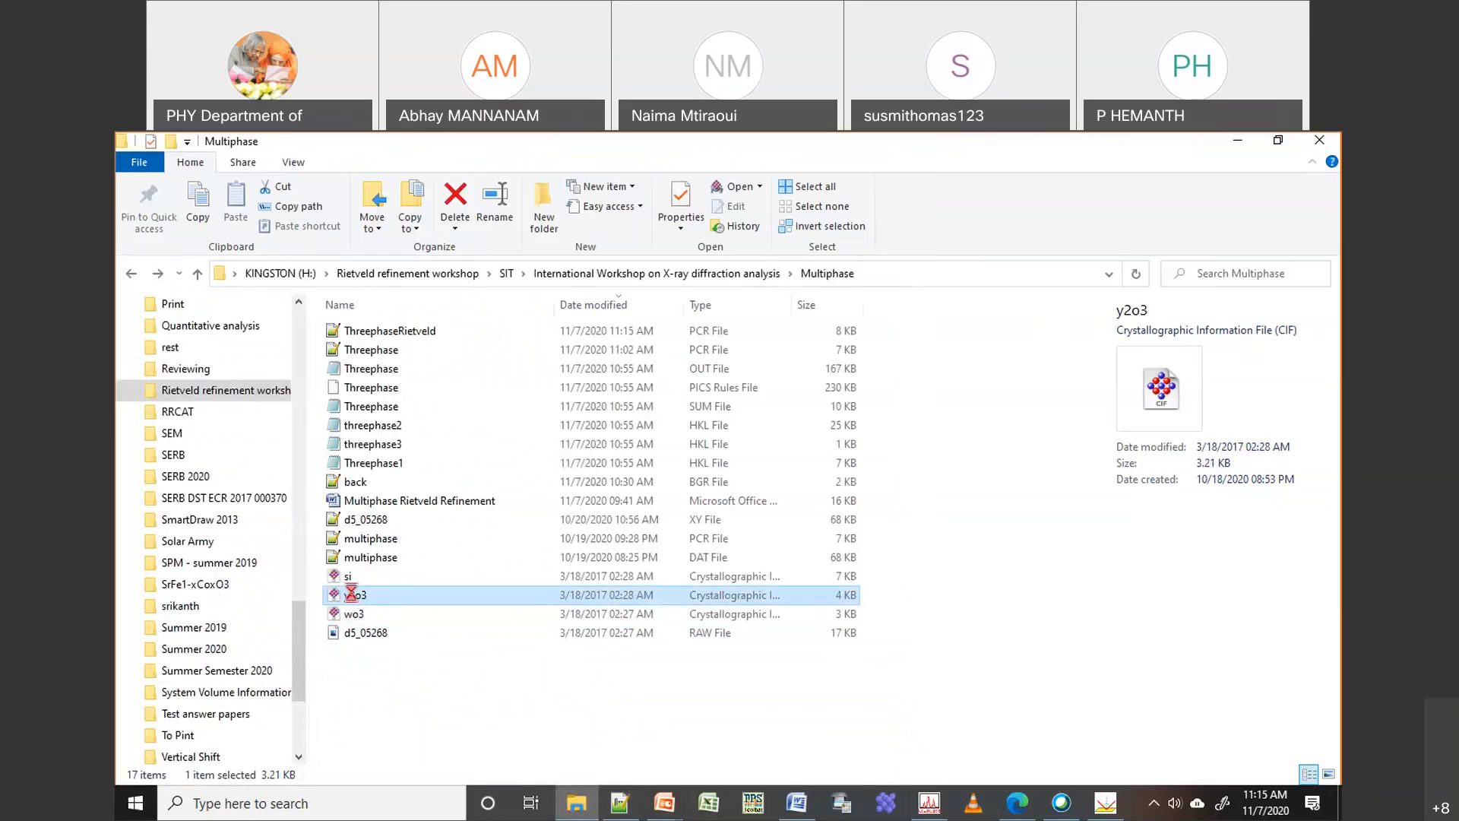
right_click(352, 595)
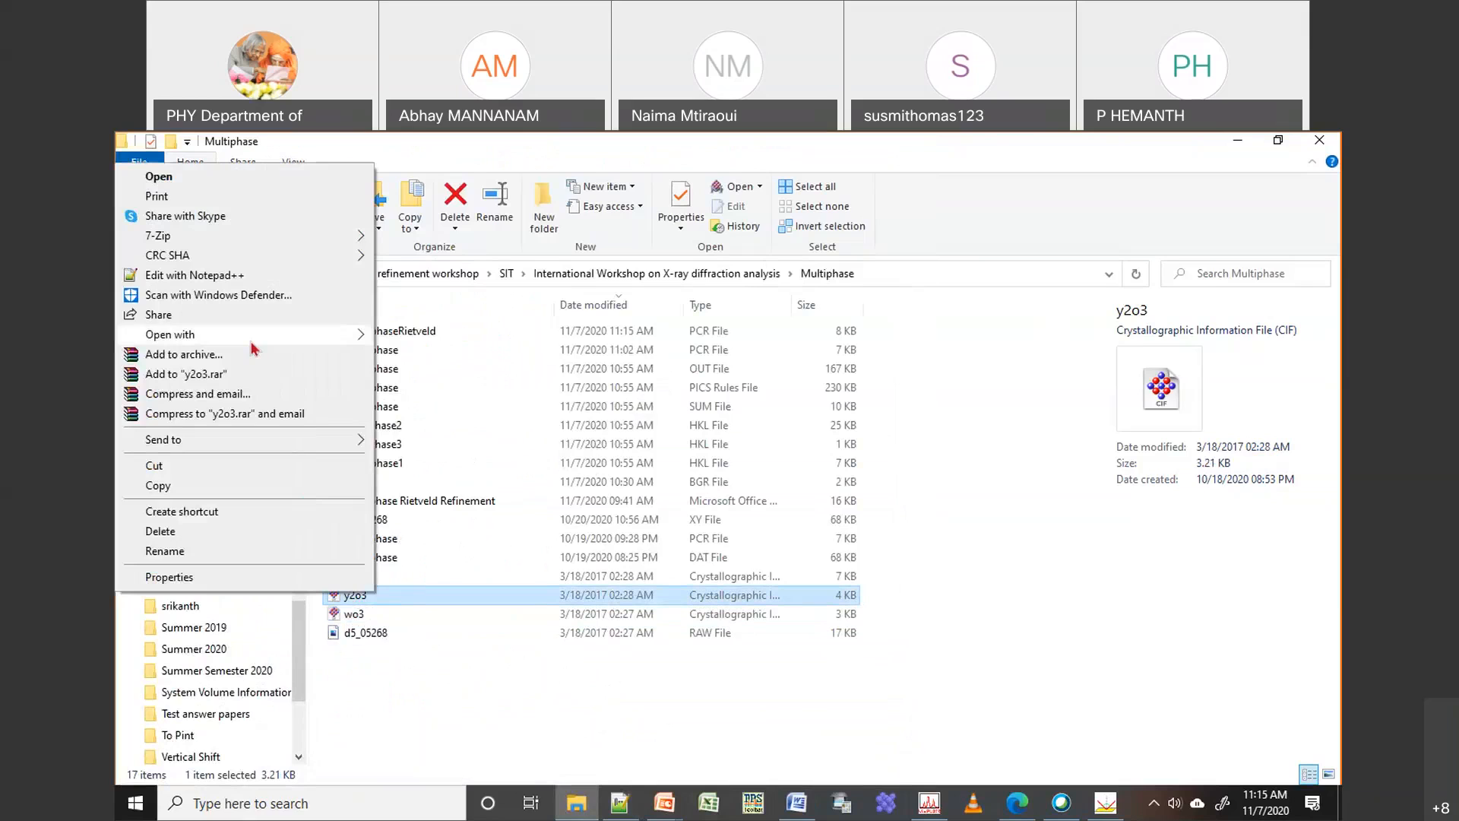
mouse_move(251, 341)
click(449, 339)
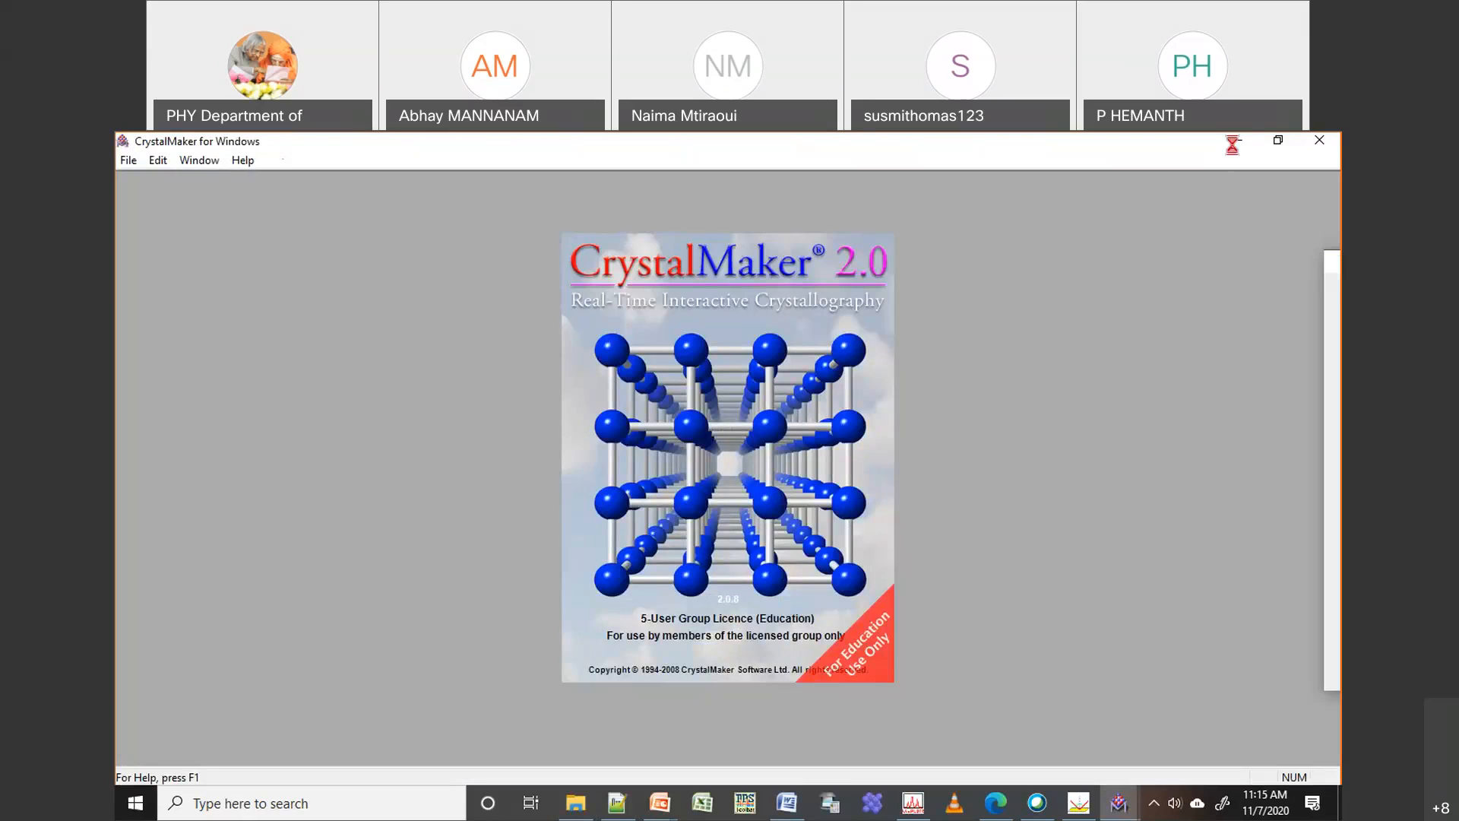
click(1232, 141)
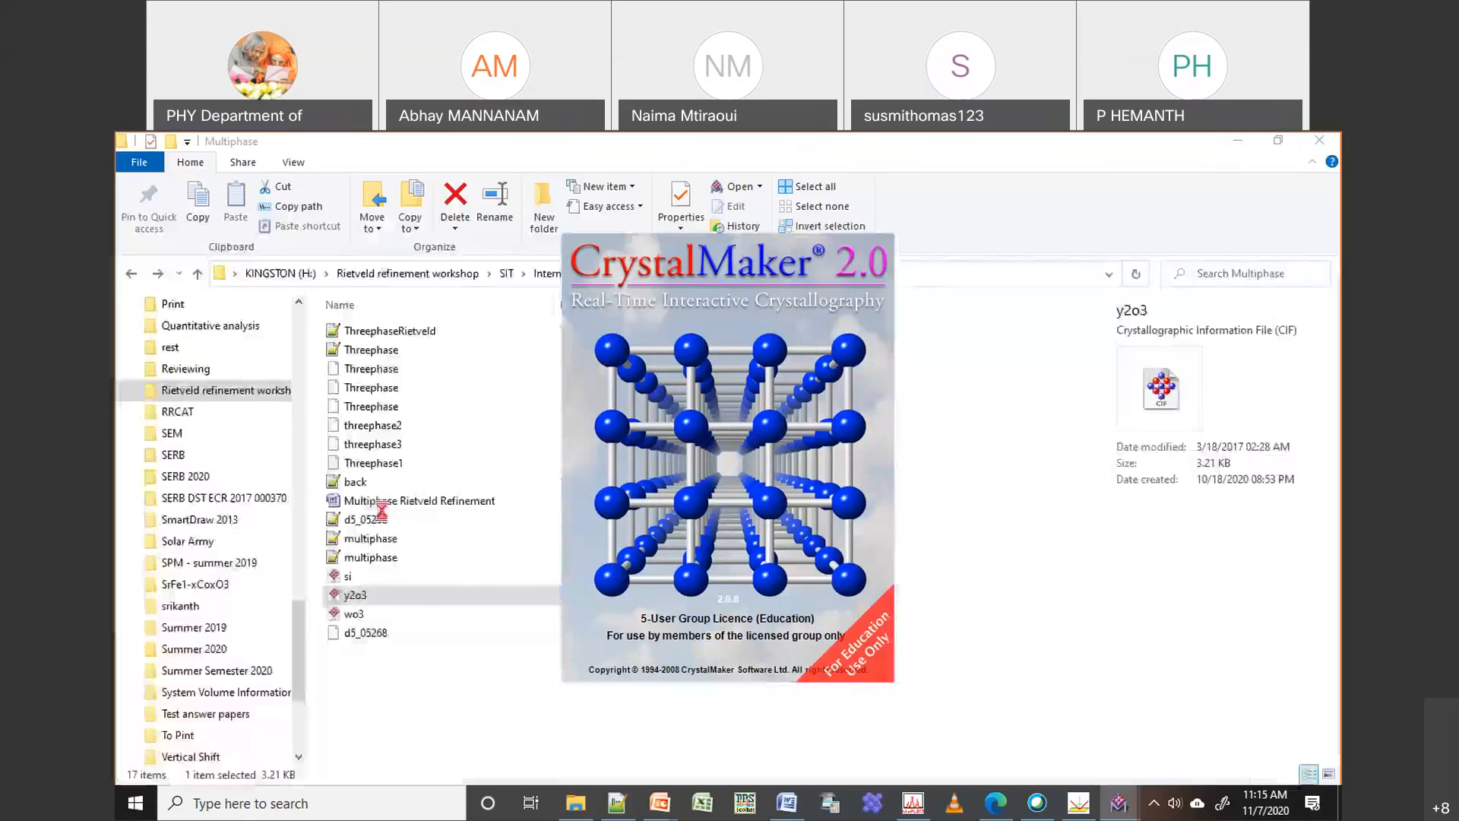
Open y2o3.cif in Notepad++ and copy its Y1, Y2 and O1 atom site lines with coordinates and occupancies
right_click(352, 593)
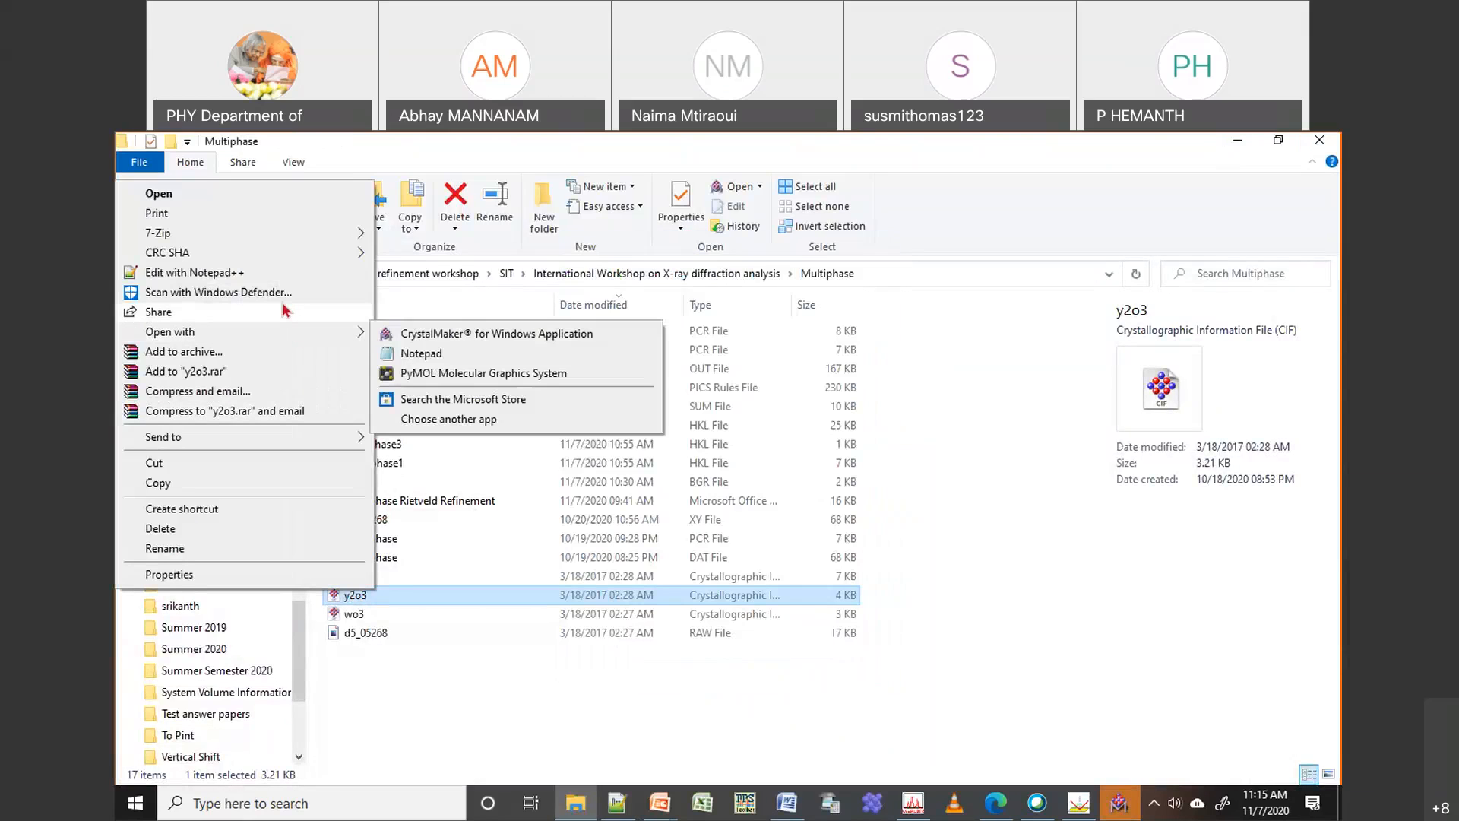
click(273, 276)
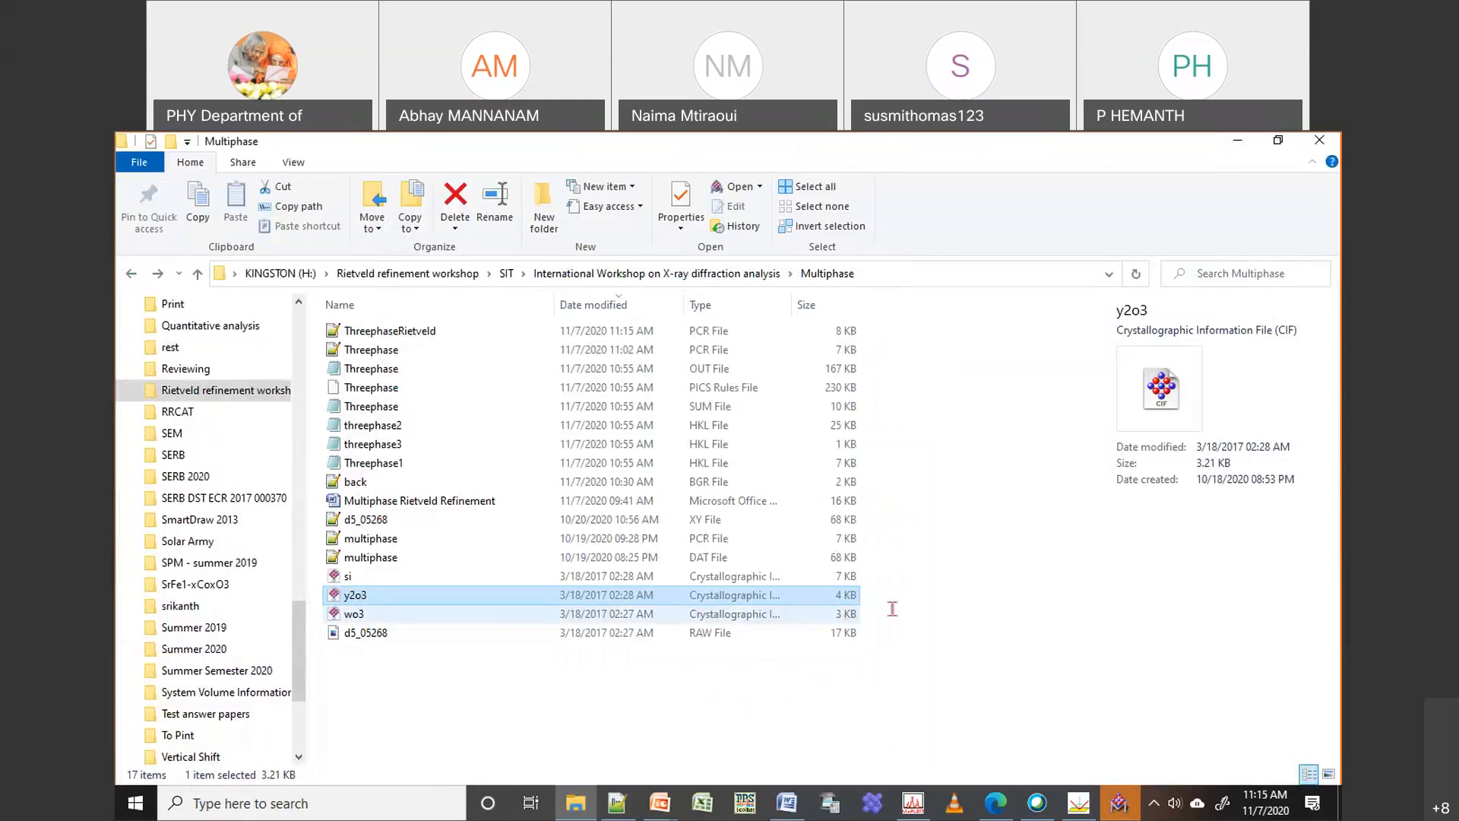
scroll(557, 511, down, 20)
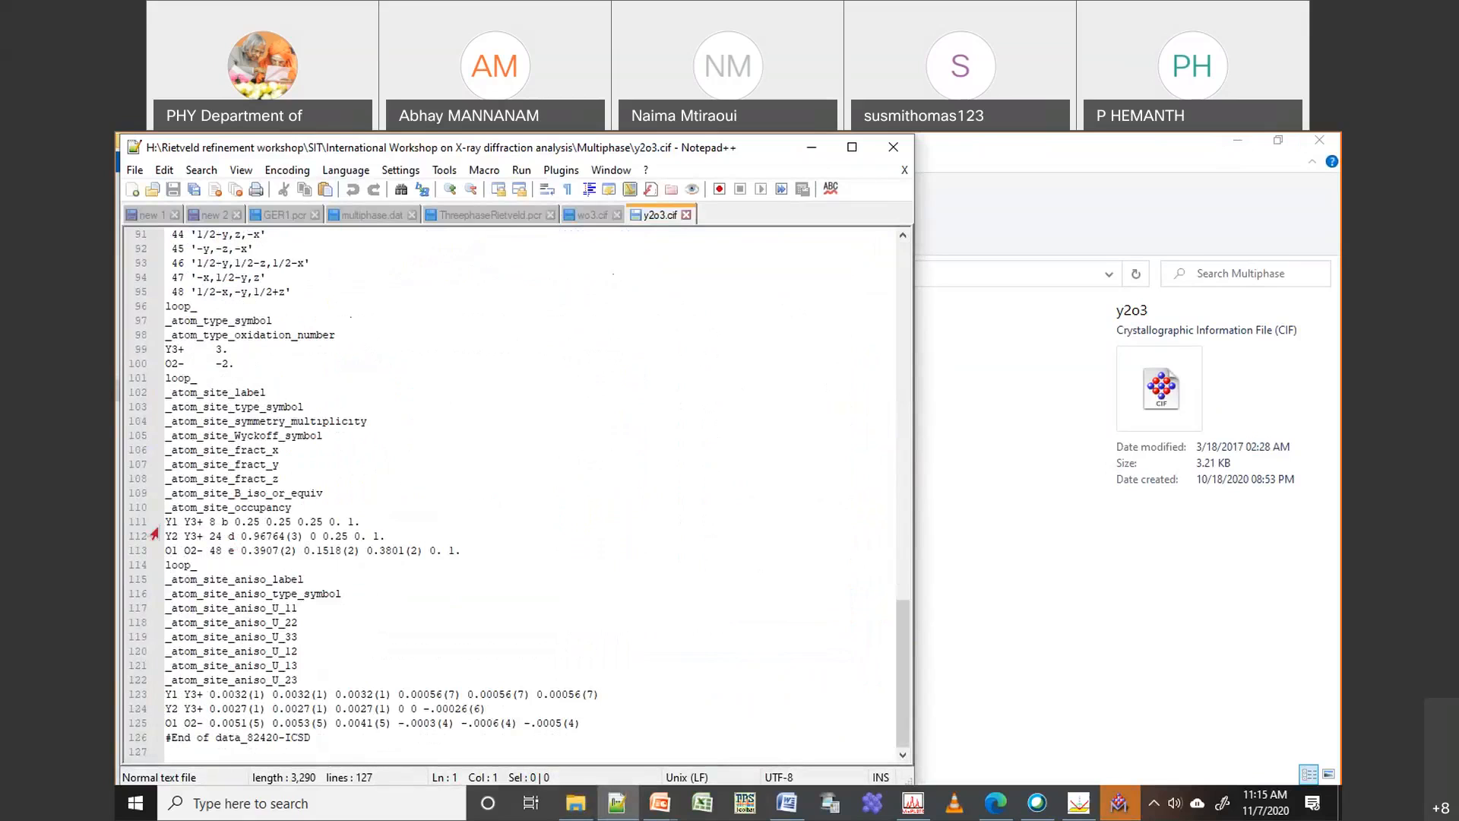
drag(166, 521, 466, 550)
key(ctrl+c)
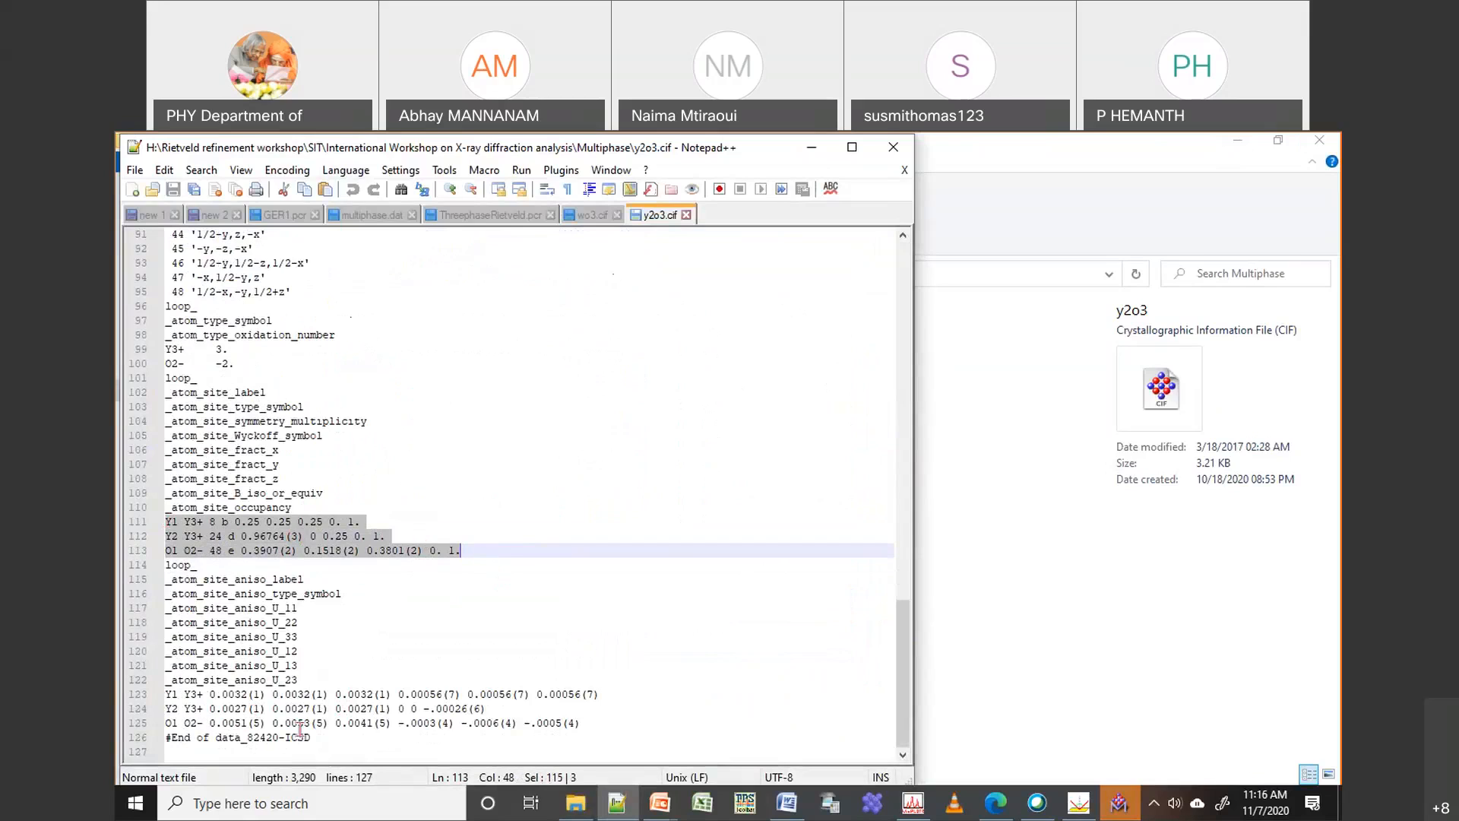
Close both CIF files and paste the copied atom lines below the I a -3 space group line of the Y2O3 phase
click(687, 215)
click(616, 215)
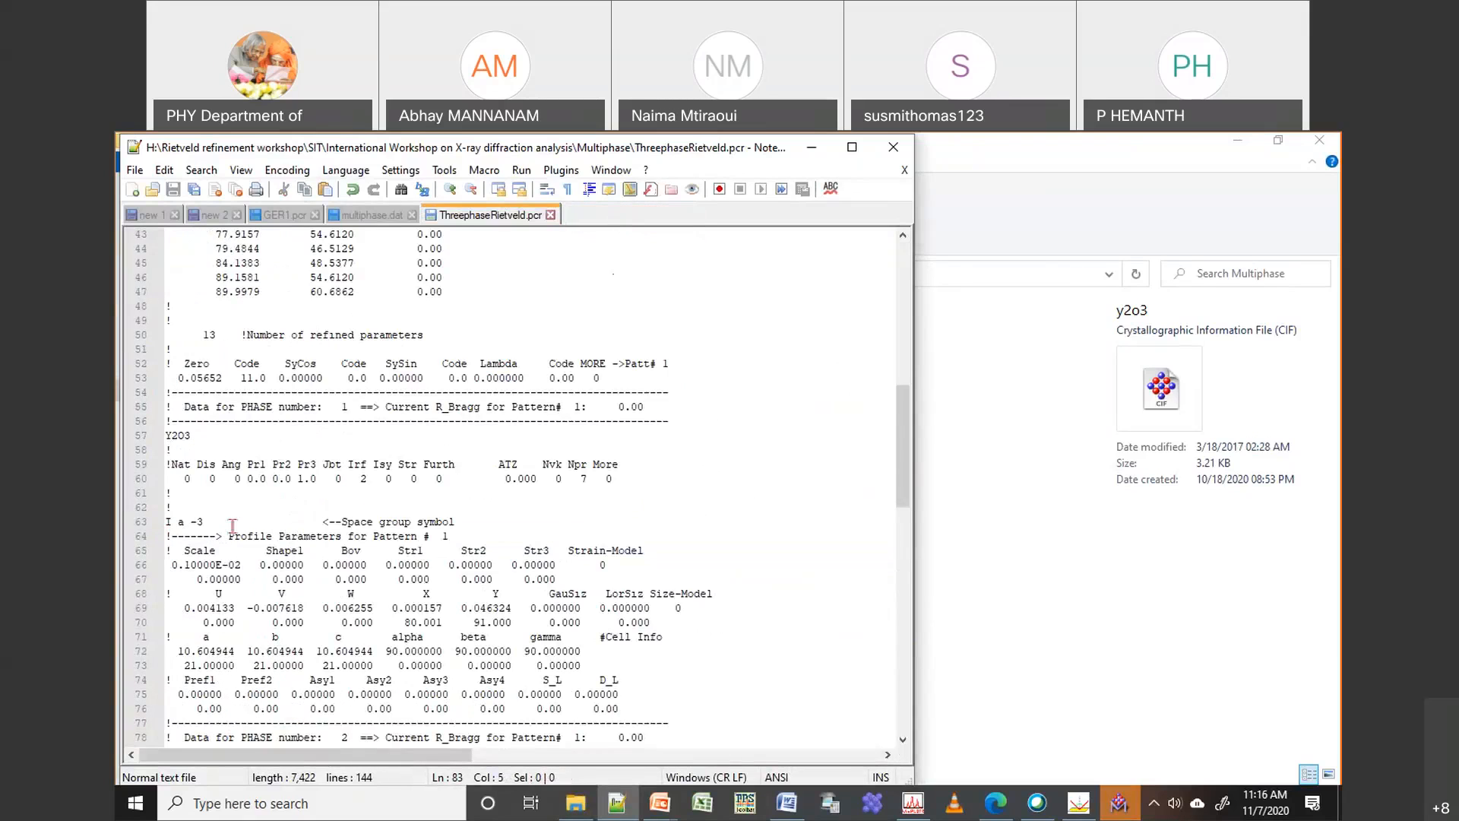
click(474, 518)
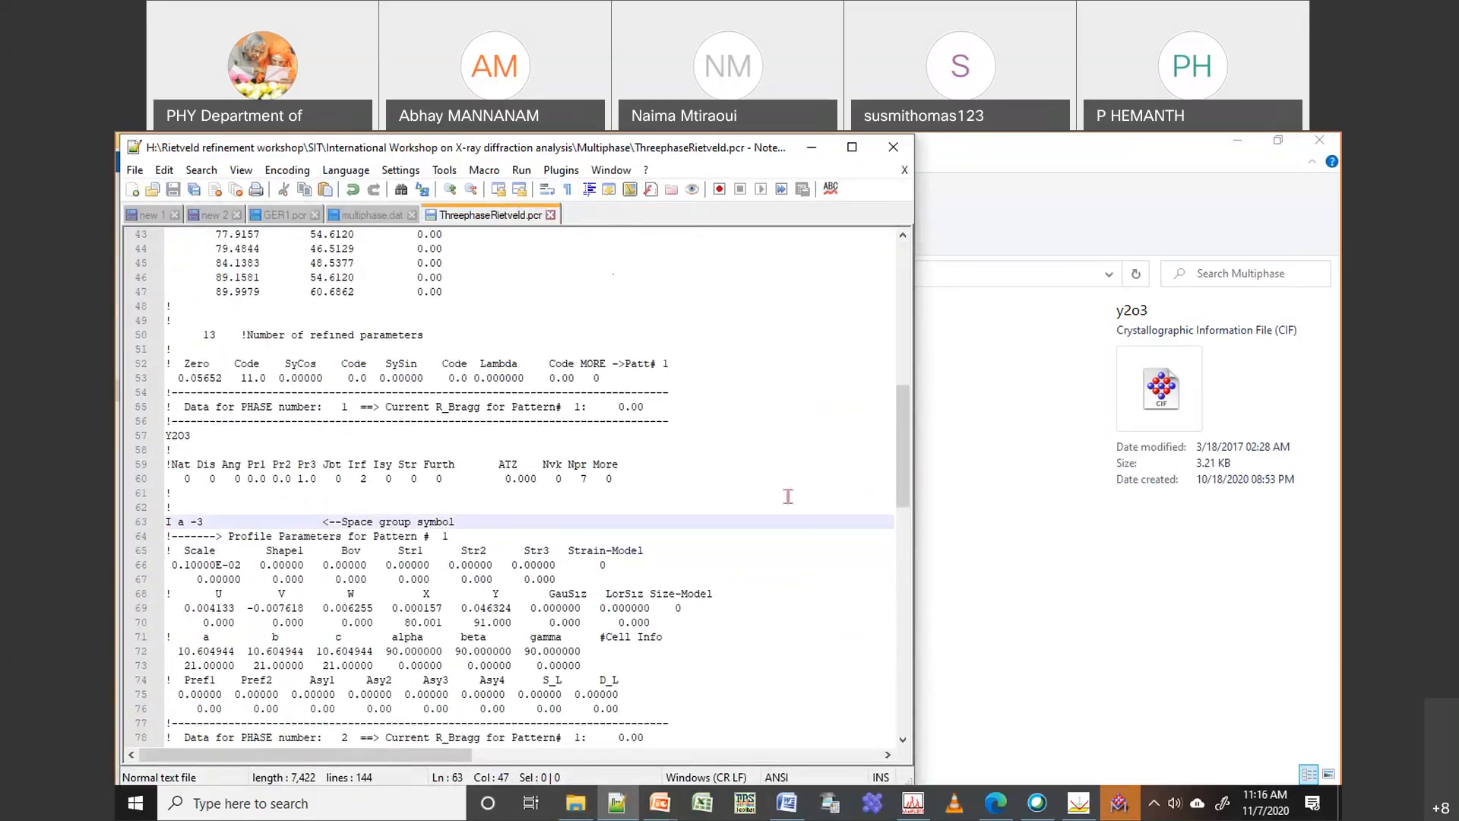
key(Return)
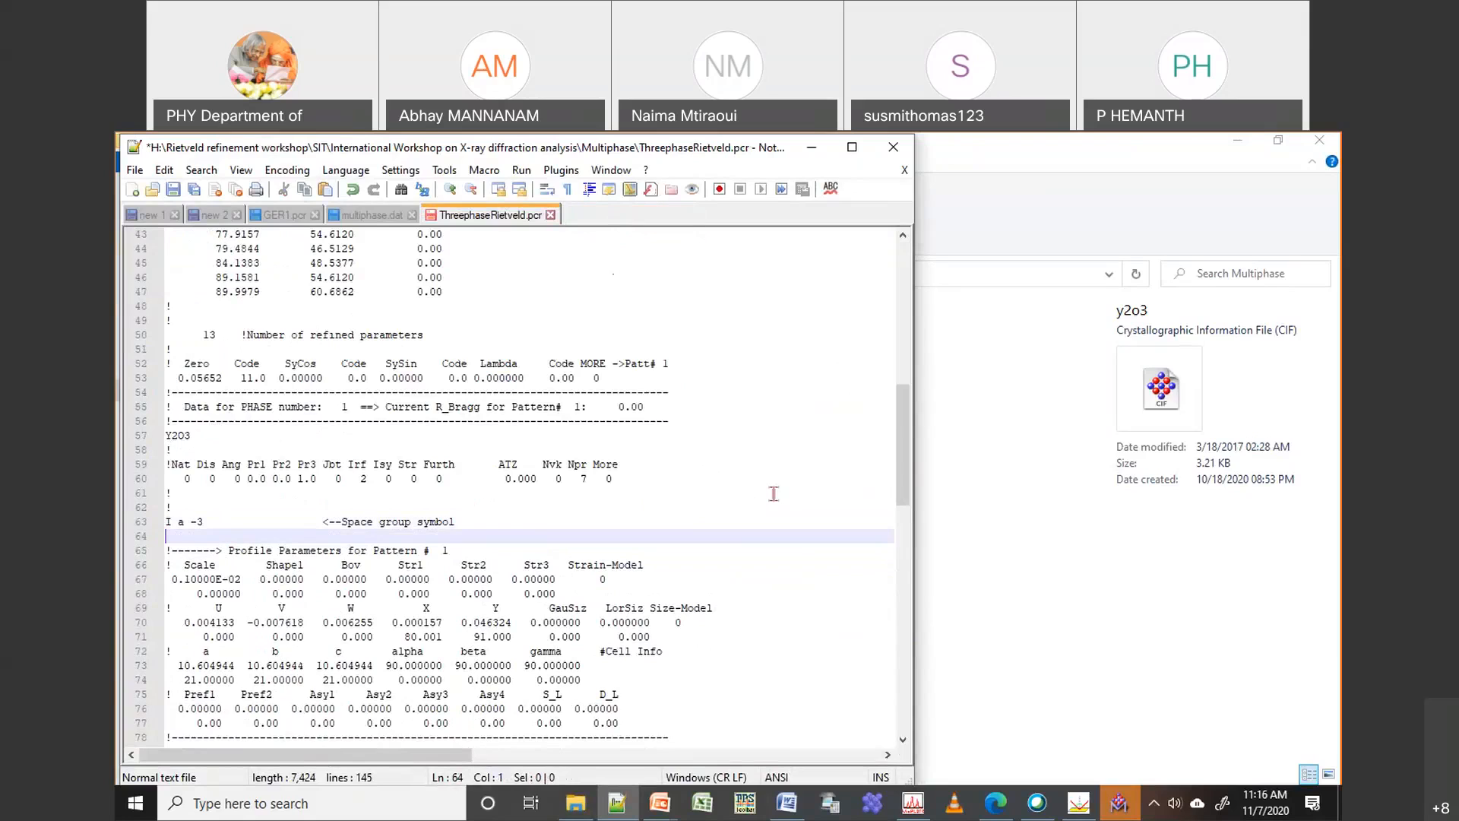
key(ctrl+v)
Set Irf to 0 and the number of atoms (Nat) to 3 for the Y2O3 phase
double_click(363, 479)
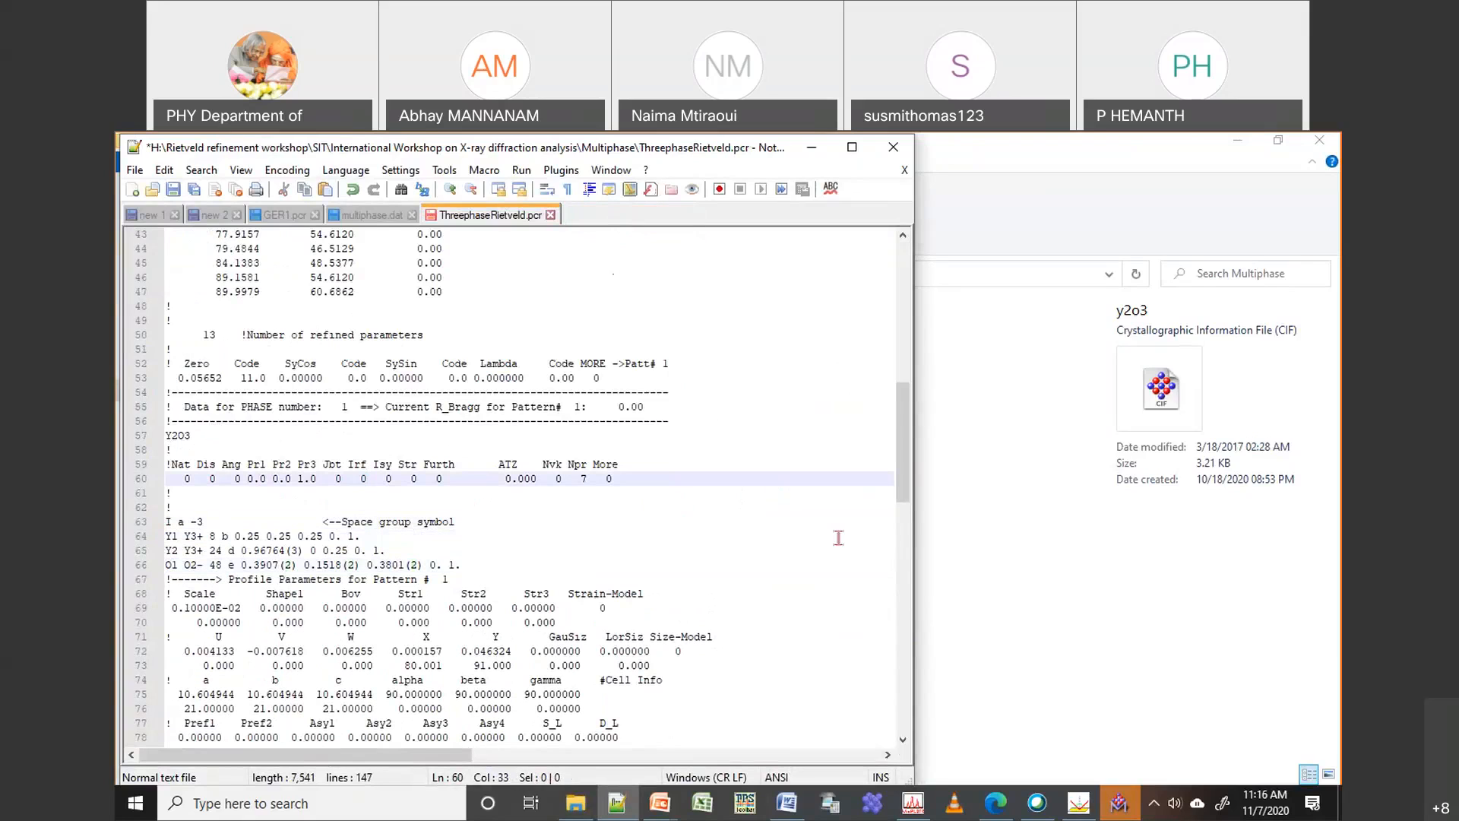
drag(904, 460, 909, 545)
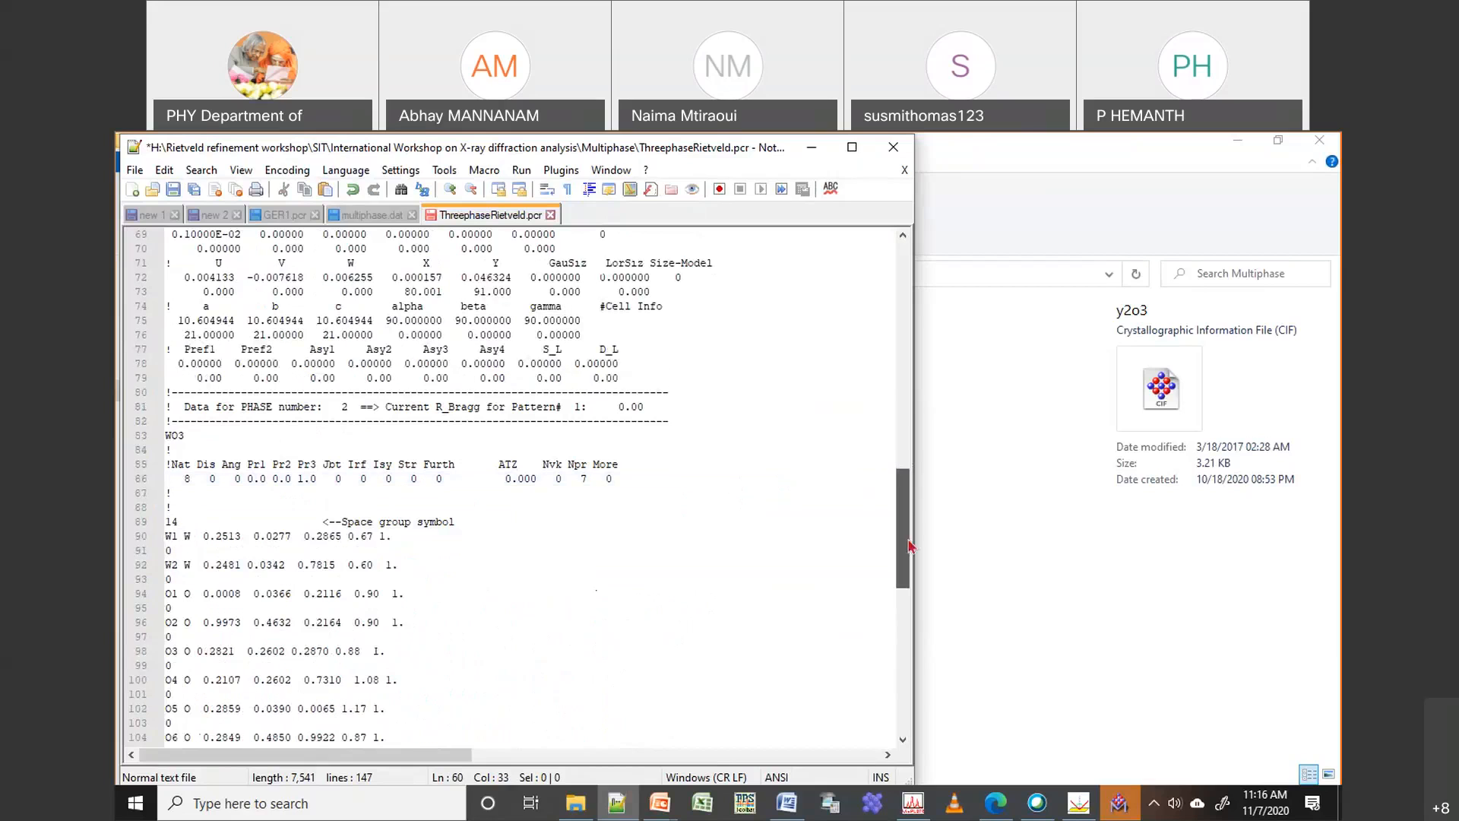
key(Home)
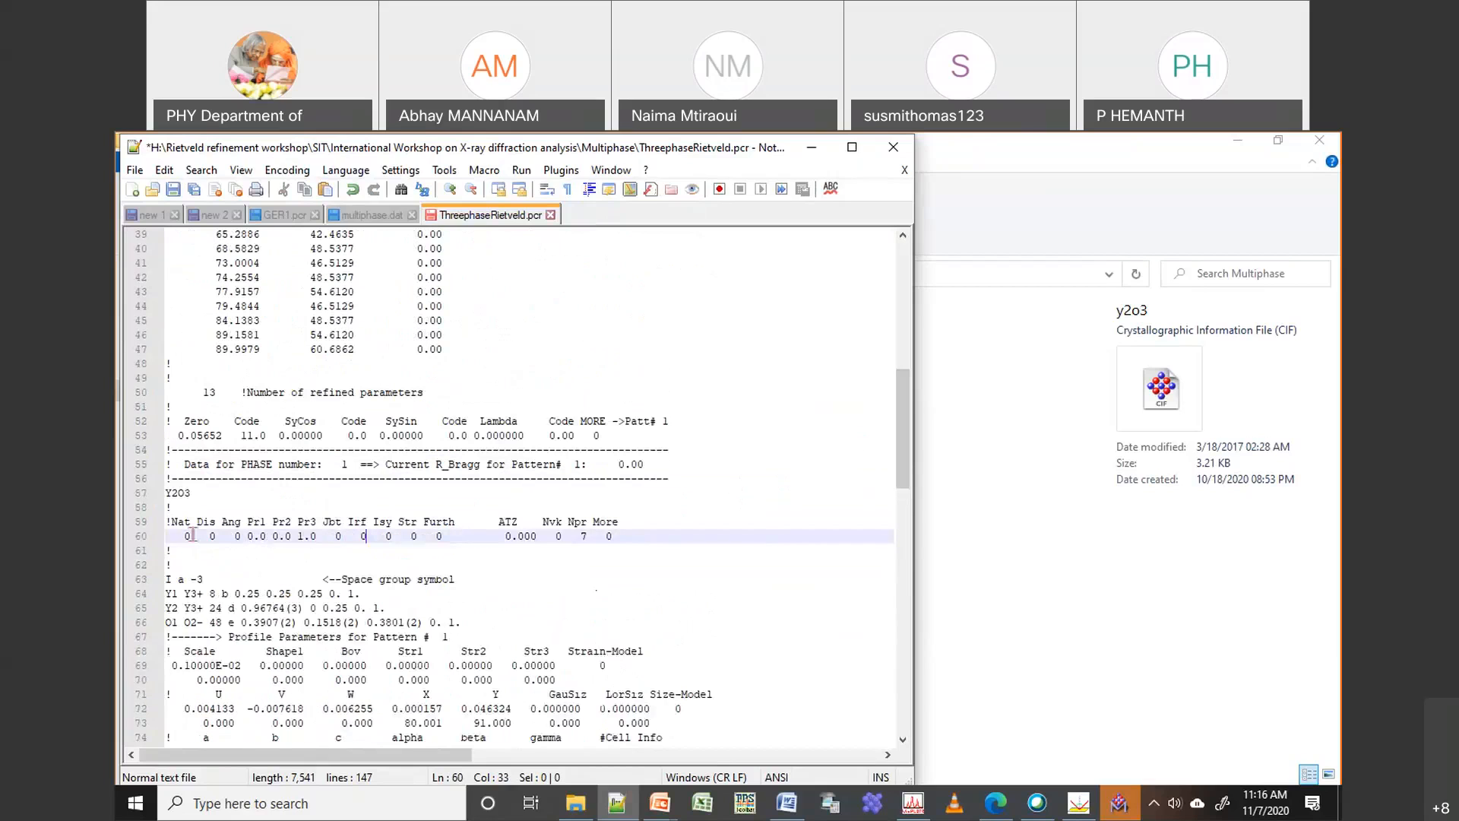
key(BackSpace)
text(3)
Reduce the Y2O3 atom types to Y and O and remove the charges, multiplicities, Wyckoff letters and parenthesised uncertainties
drag(190, 594, 353, 623)
click(193, 622)
key(Delete)
key(Delete)
key(Delete)
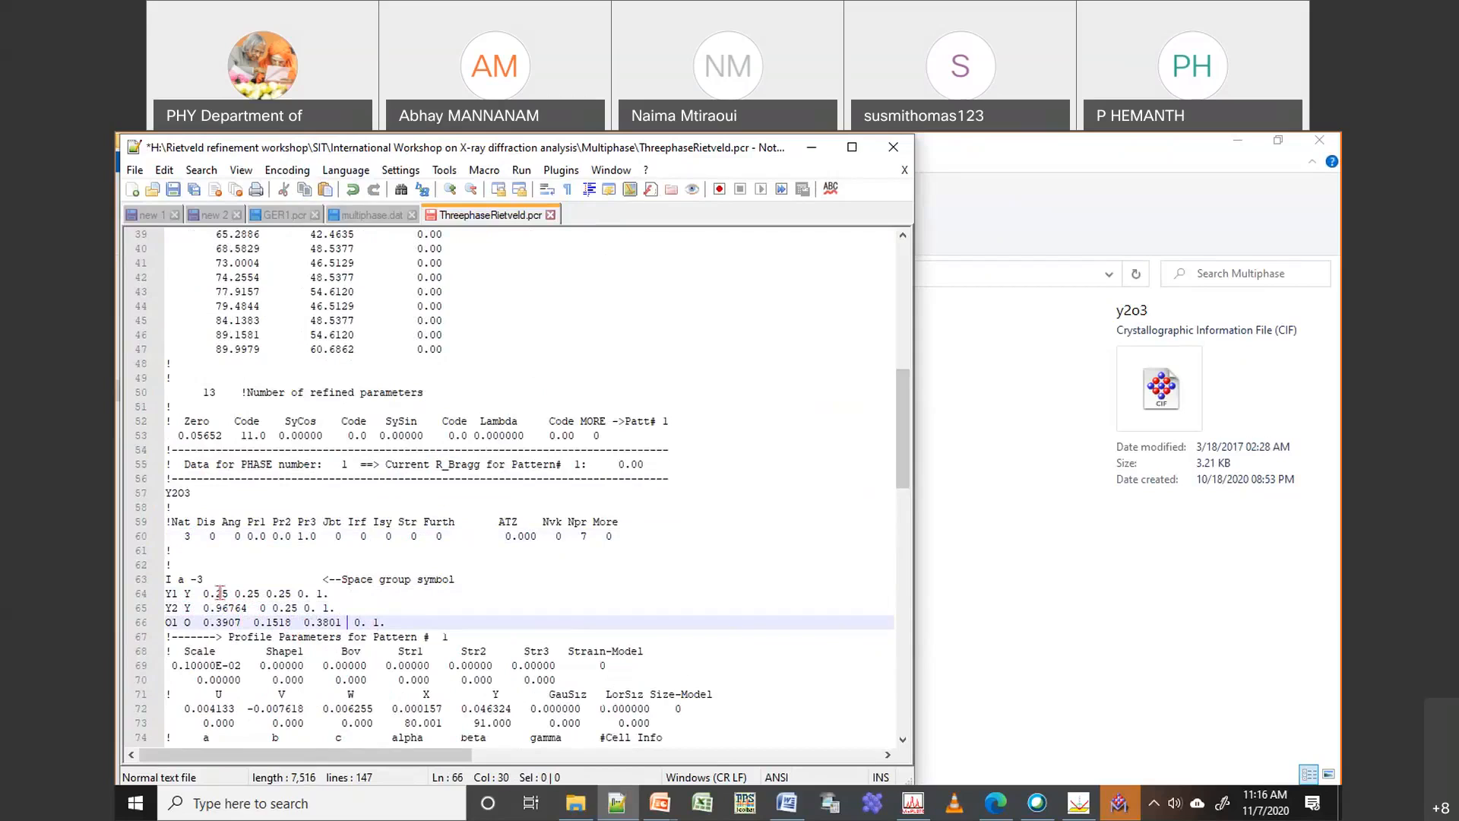
Set the B value in the Y1 atom line to 0.25
click(221, 594)
click(308, 594)
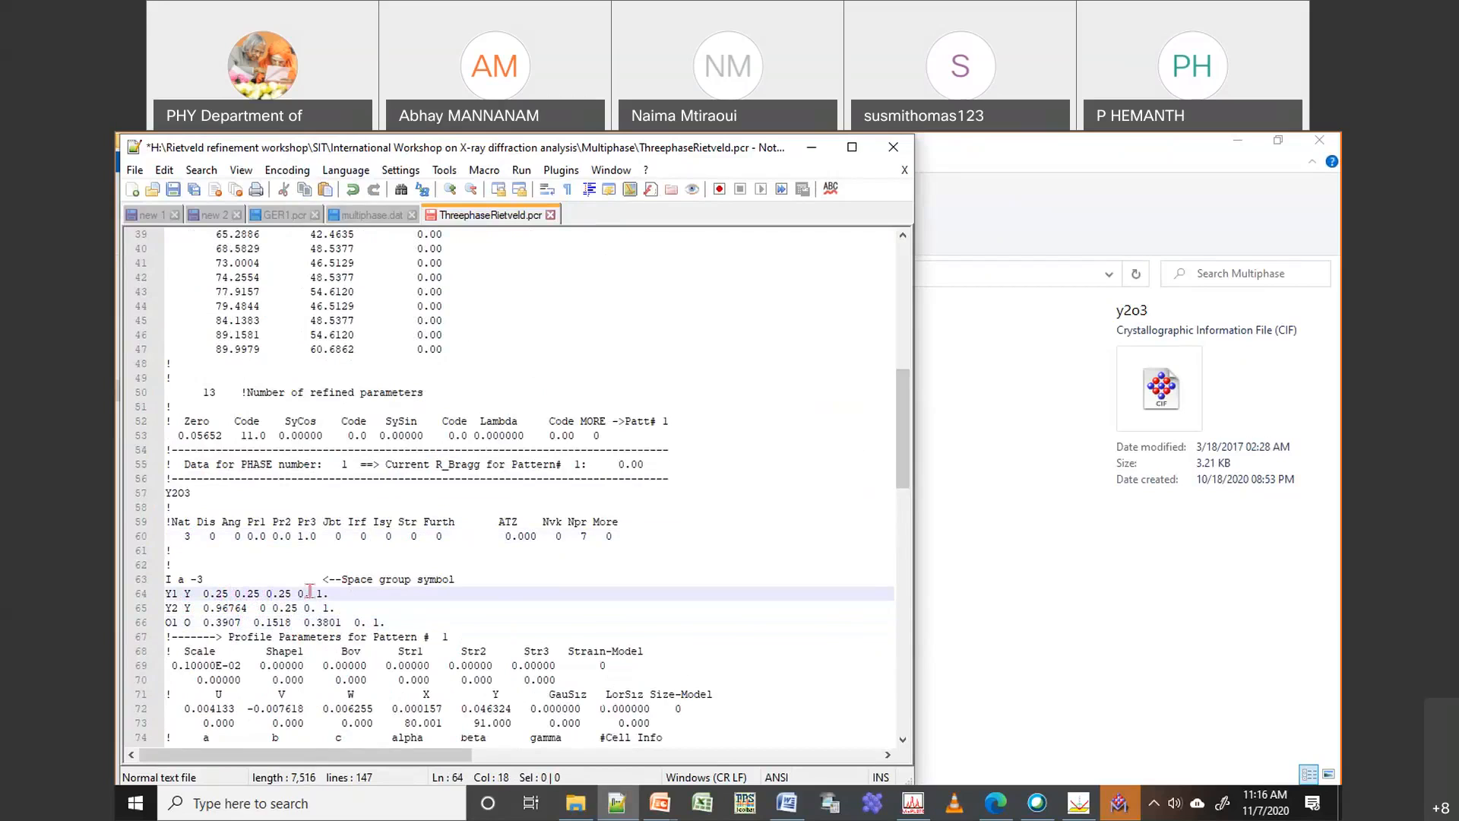
text(25)
Set the Y2 atom's y coordinate to 0.00 and B value to 0.25, and the O1 atom's B value to 0.15
key(Down)
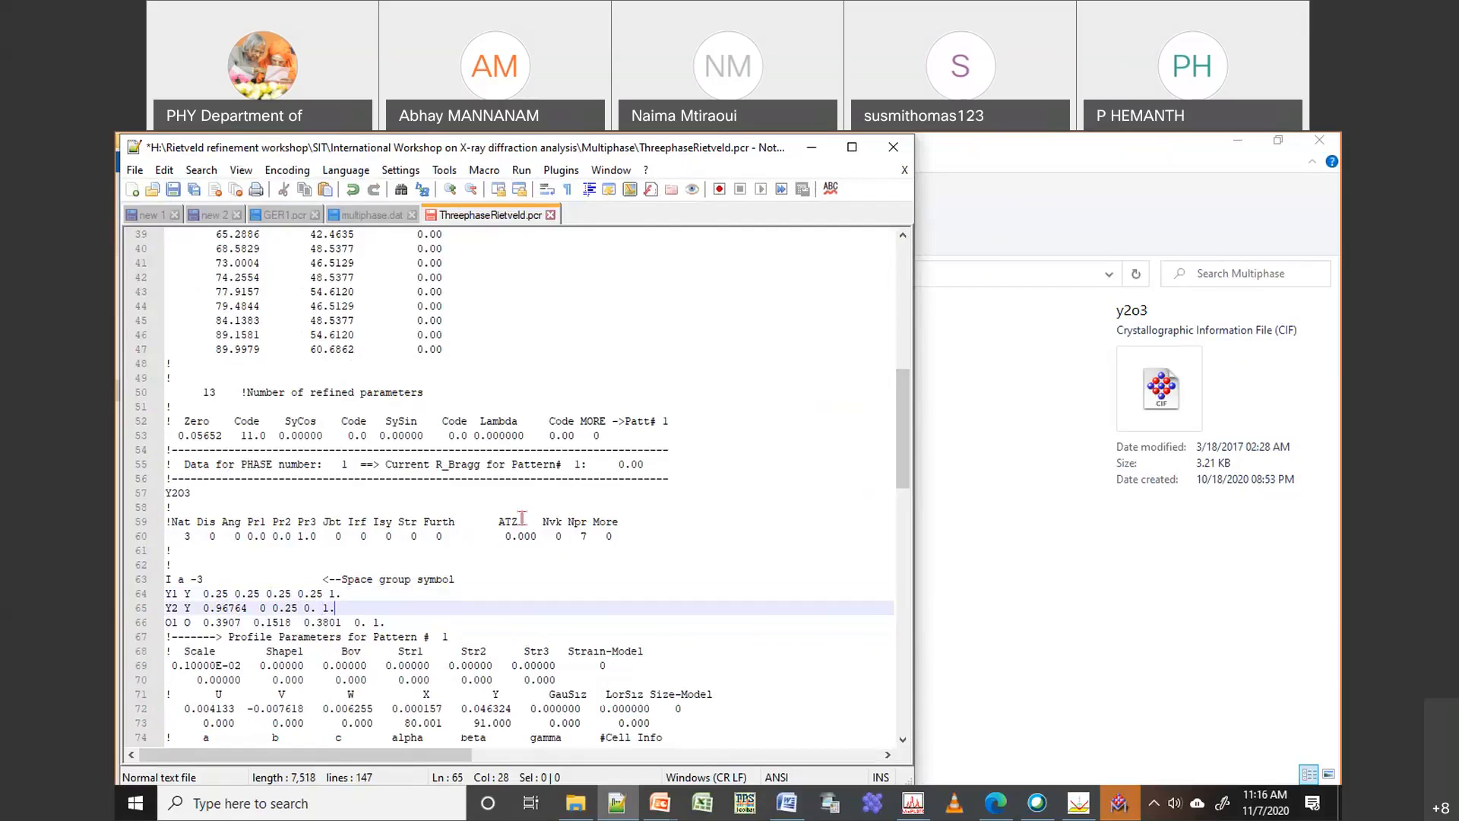
key(Left)
key(Left)
key(Left)
key(Left)
key(Left)
key(Left)
key(Left)
text(.00)
key(Right)
key(Right)
key(Right)
text(5)
key(Down)
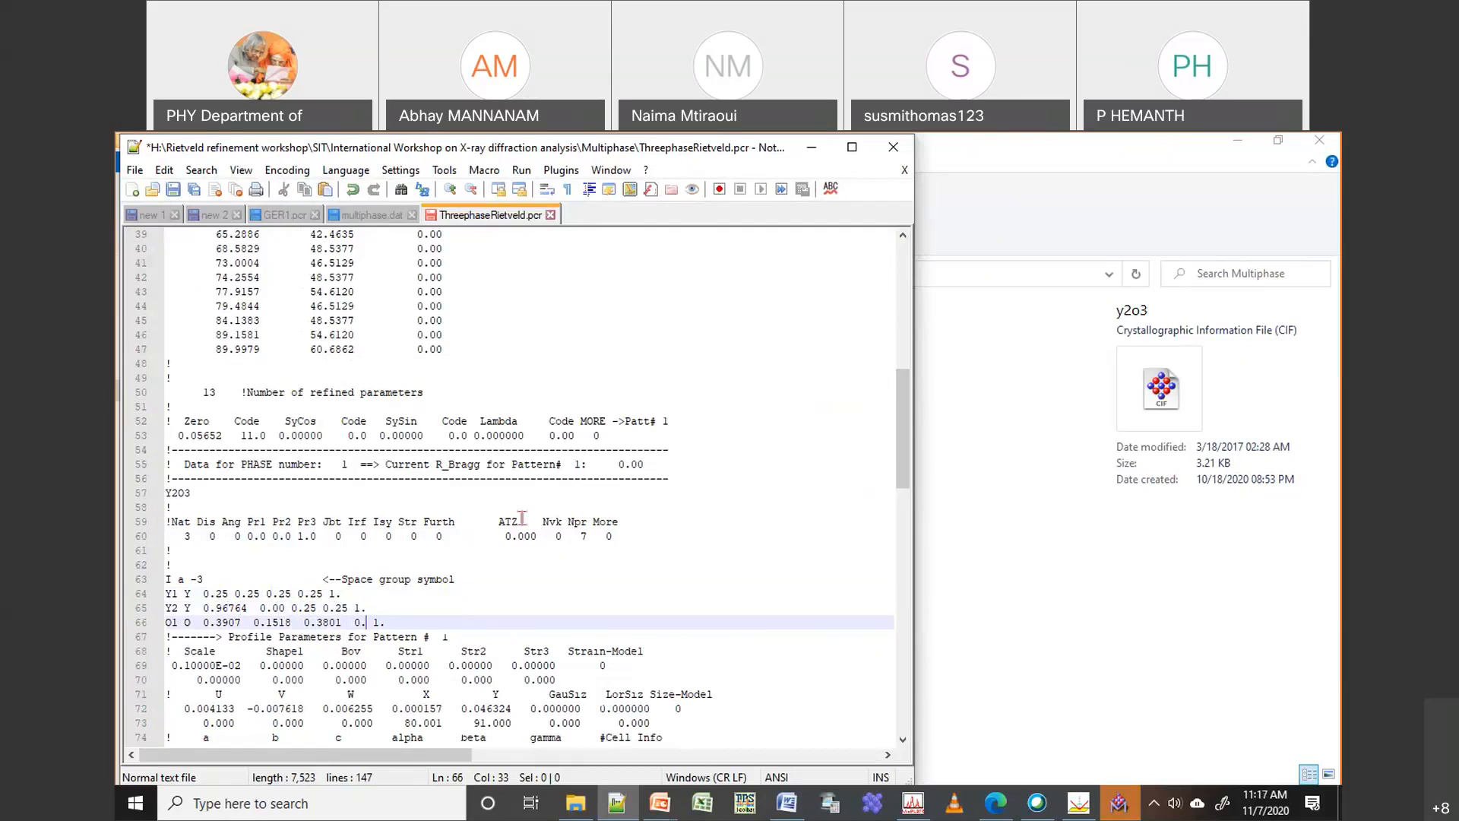
text(15)
Insert a line containing 0 below each of the Y1, Y2 and O1 atom lines and save the PCR file
click(383, 593)
key(Return)
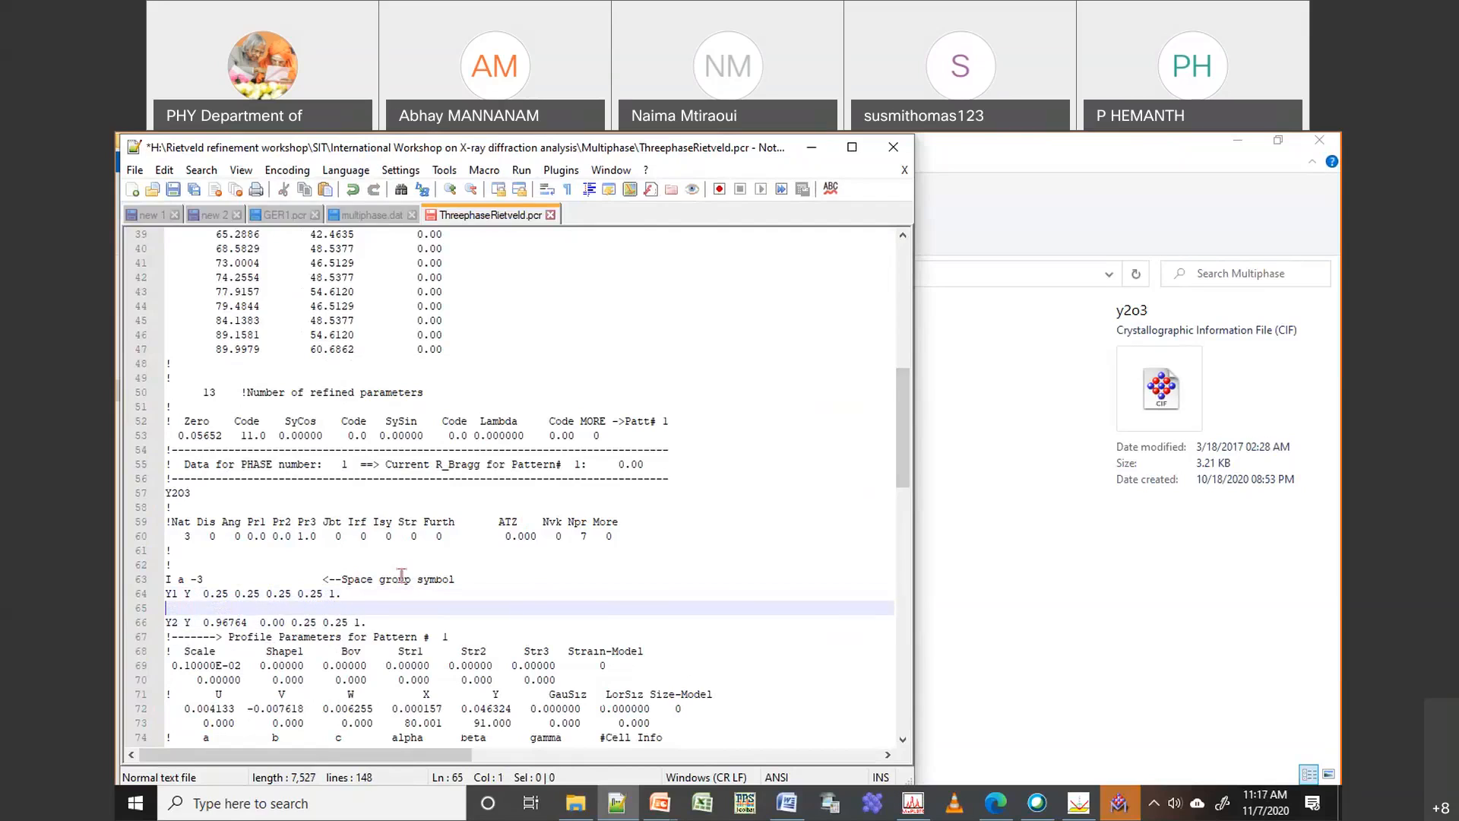
text(O)
click(425, 620)
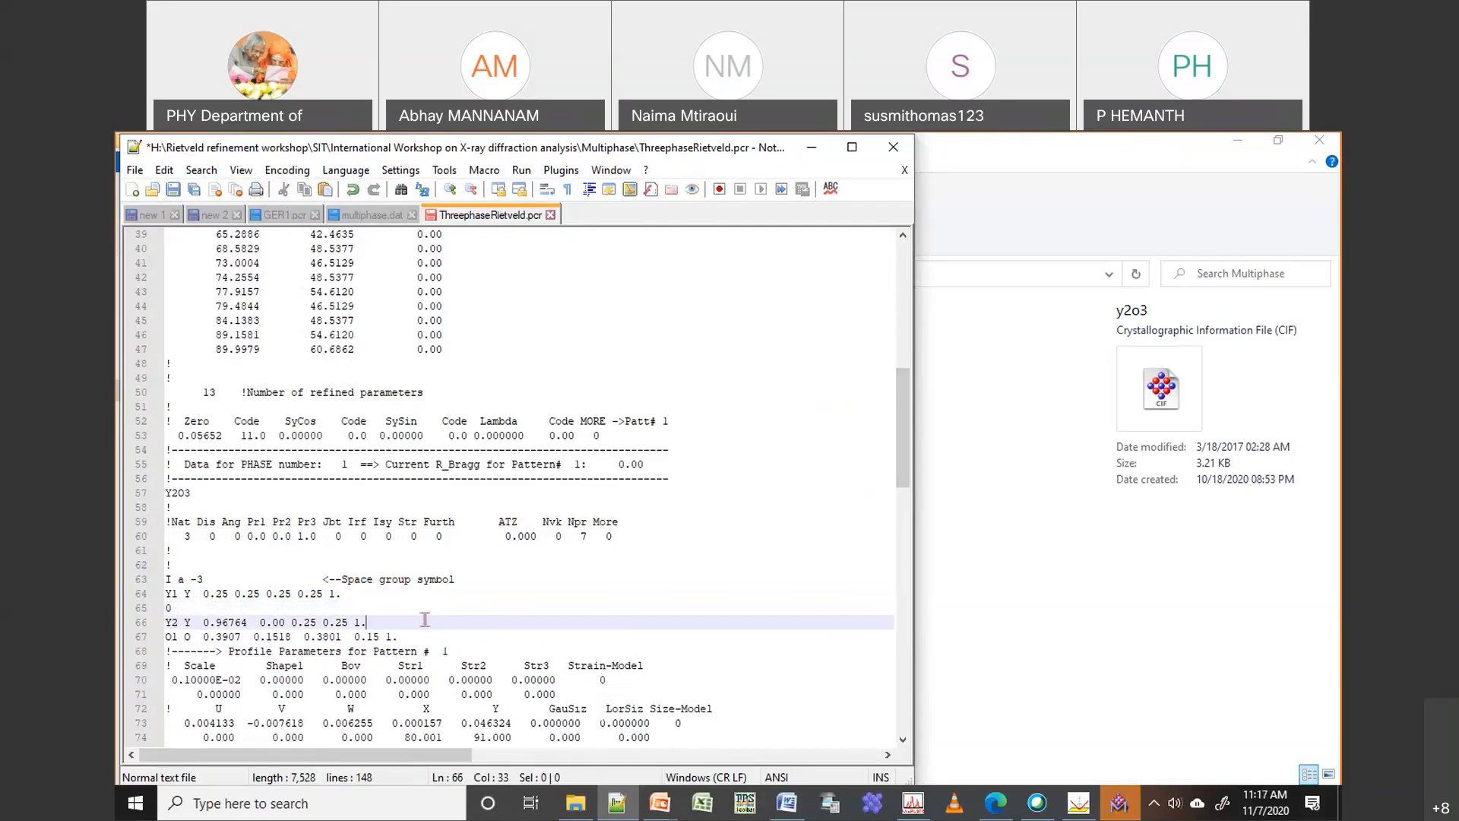
key(Return)
text(0)
click(425, 644)
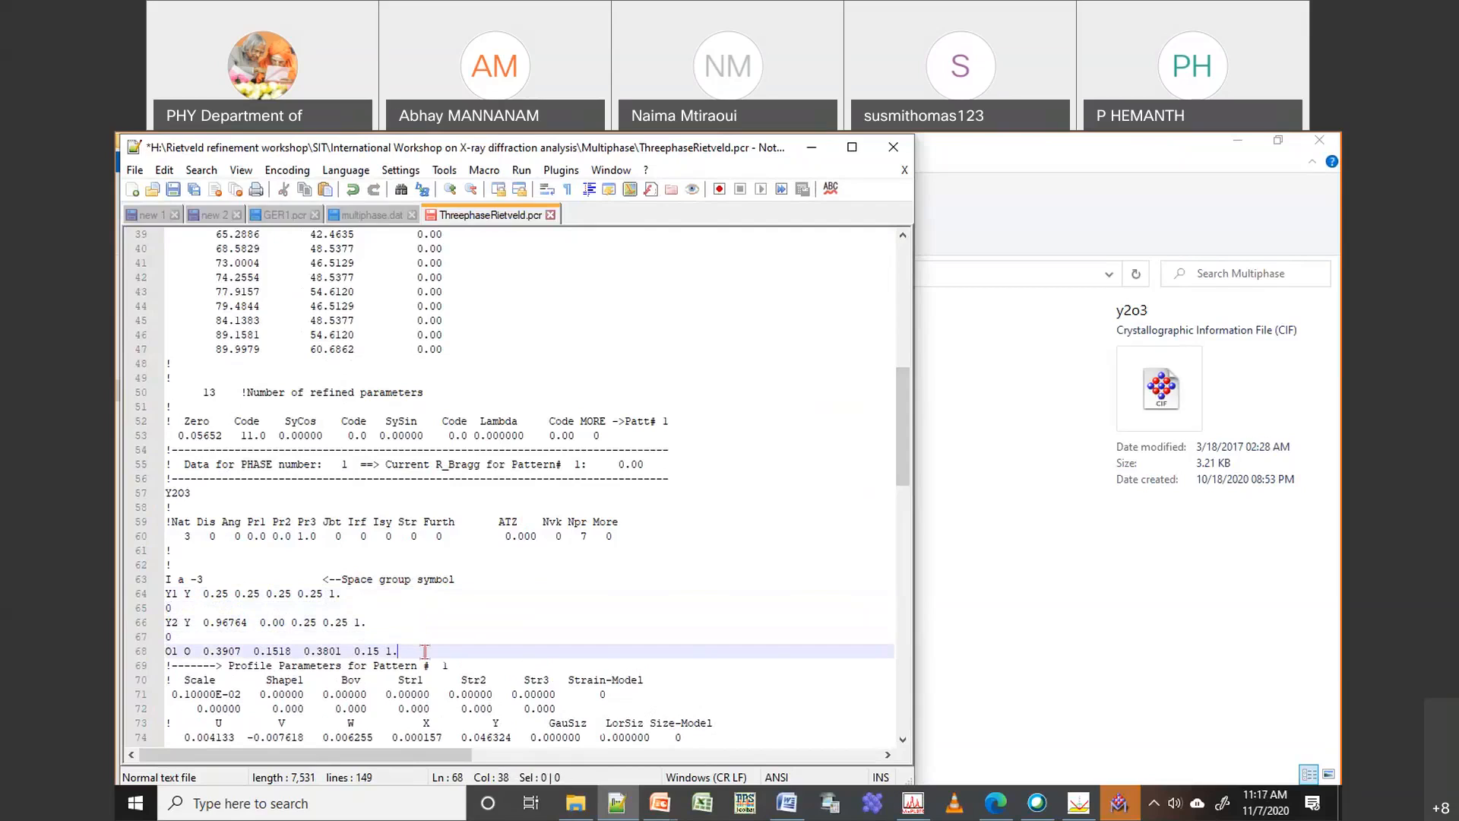
key(Return)
text(0)
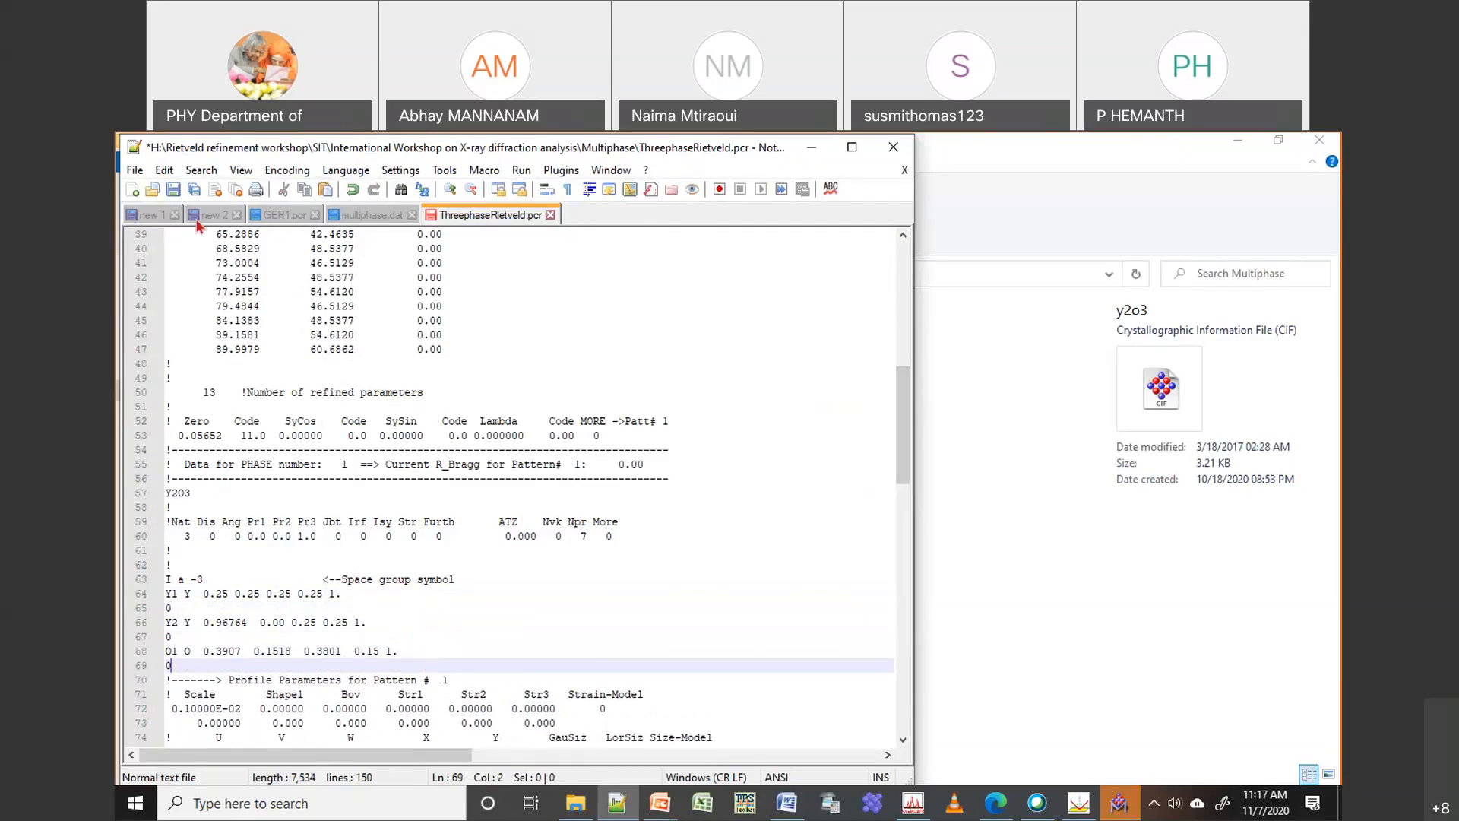
click(173, 191)
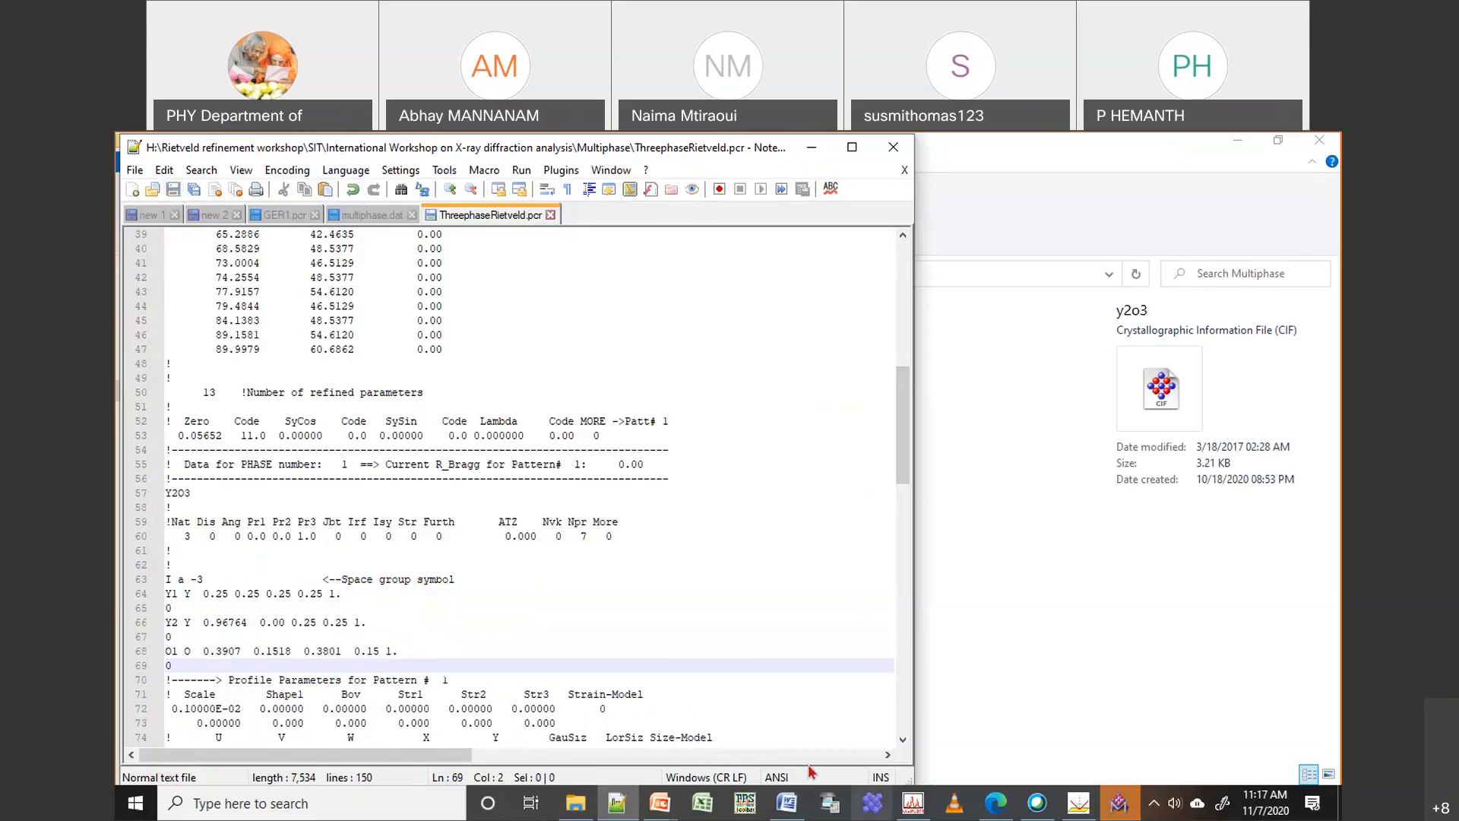
Switch to the running PowerPoint slide show to review the traditional refinement approach
click(660, 805)
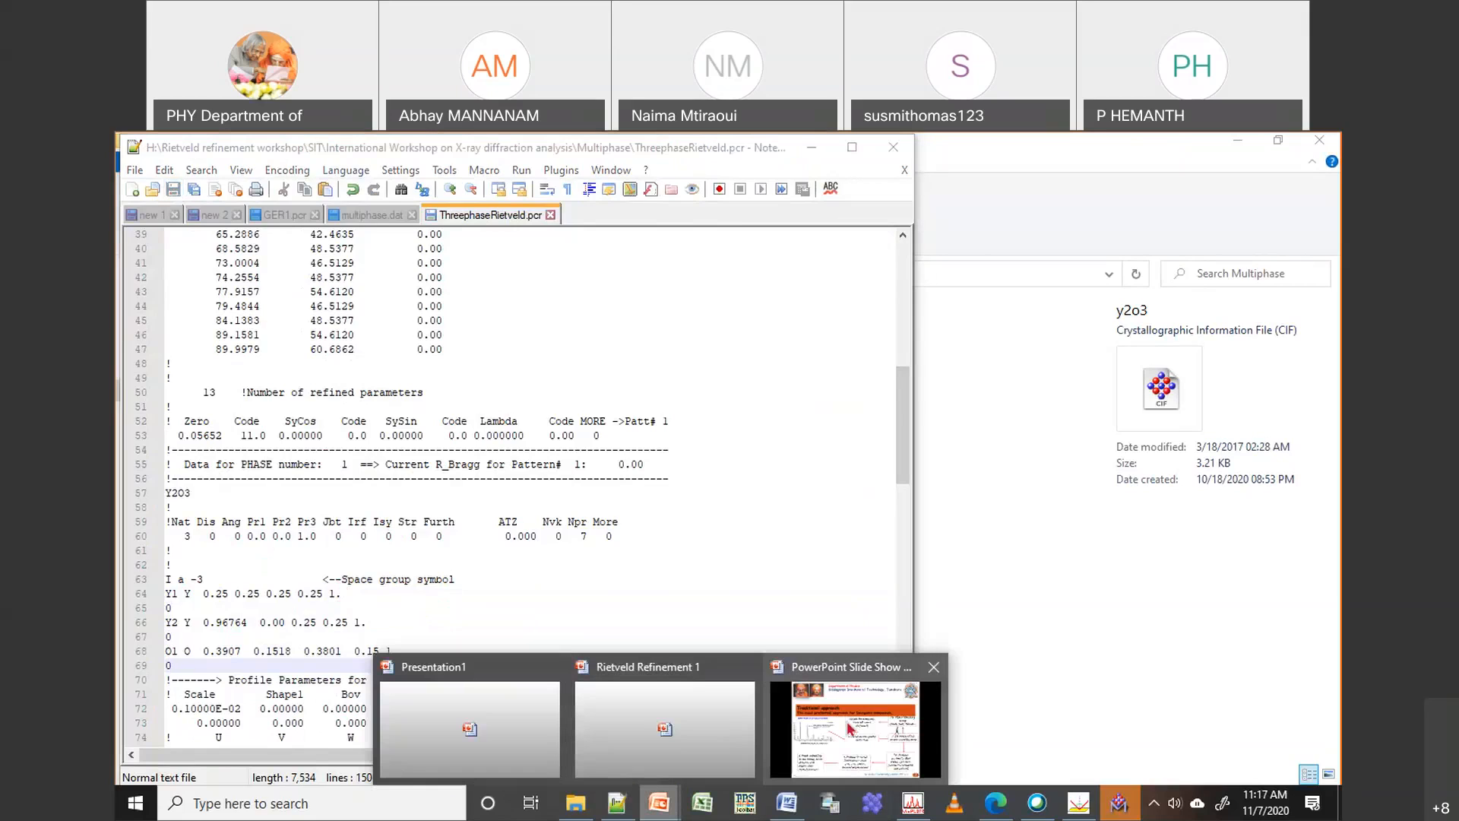
click(850, 726)
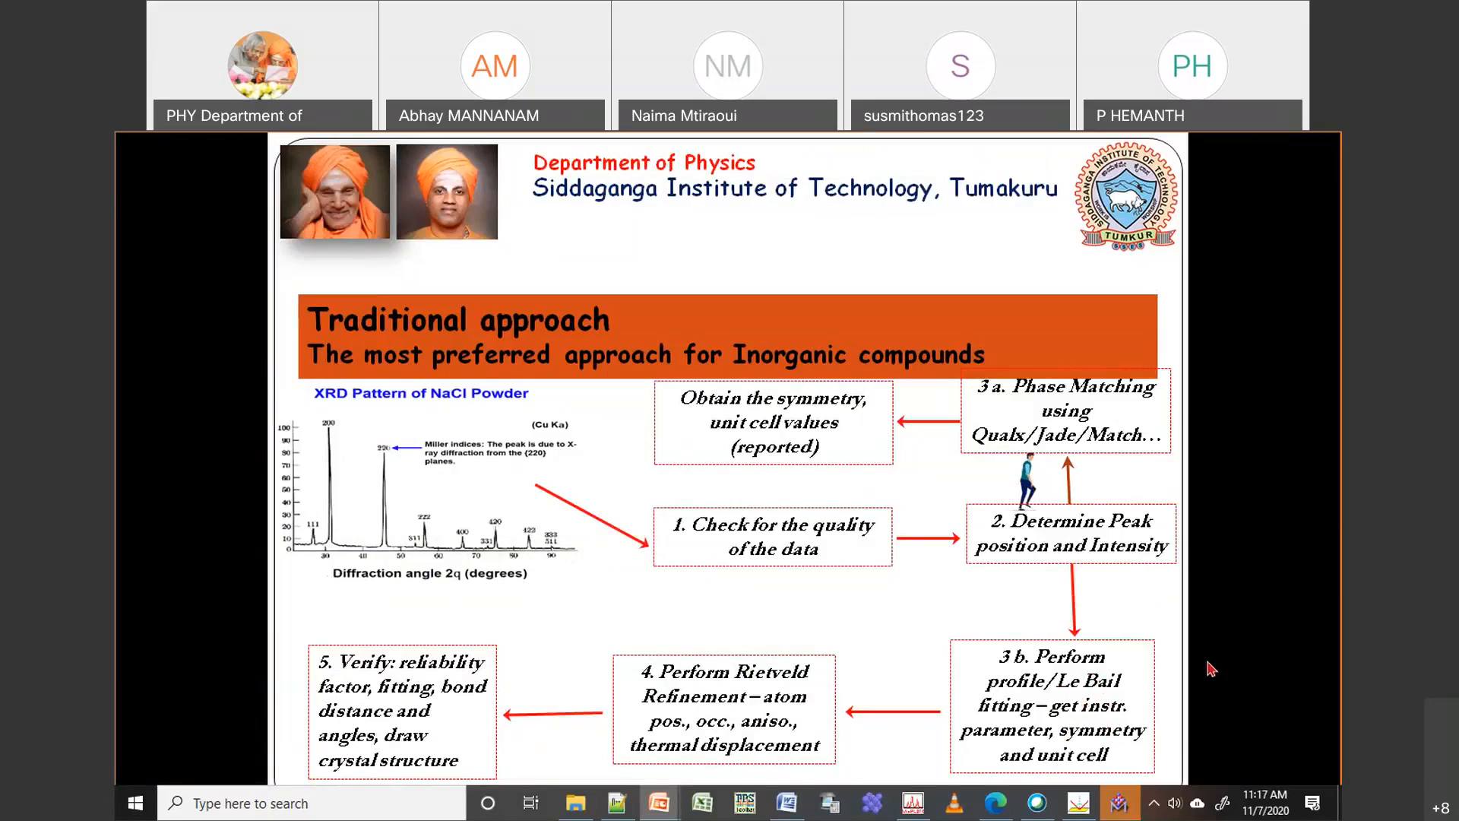
Switch to CrystalMaker, close it without saving changes to the y2o3 model, and end the PowerPoint slide show
click(1130, 812)
click(1321, 141)
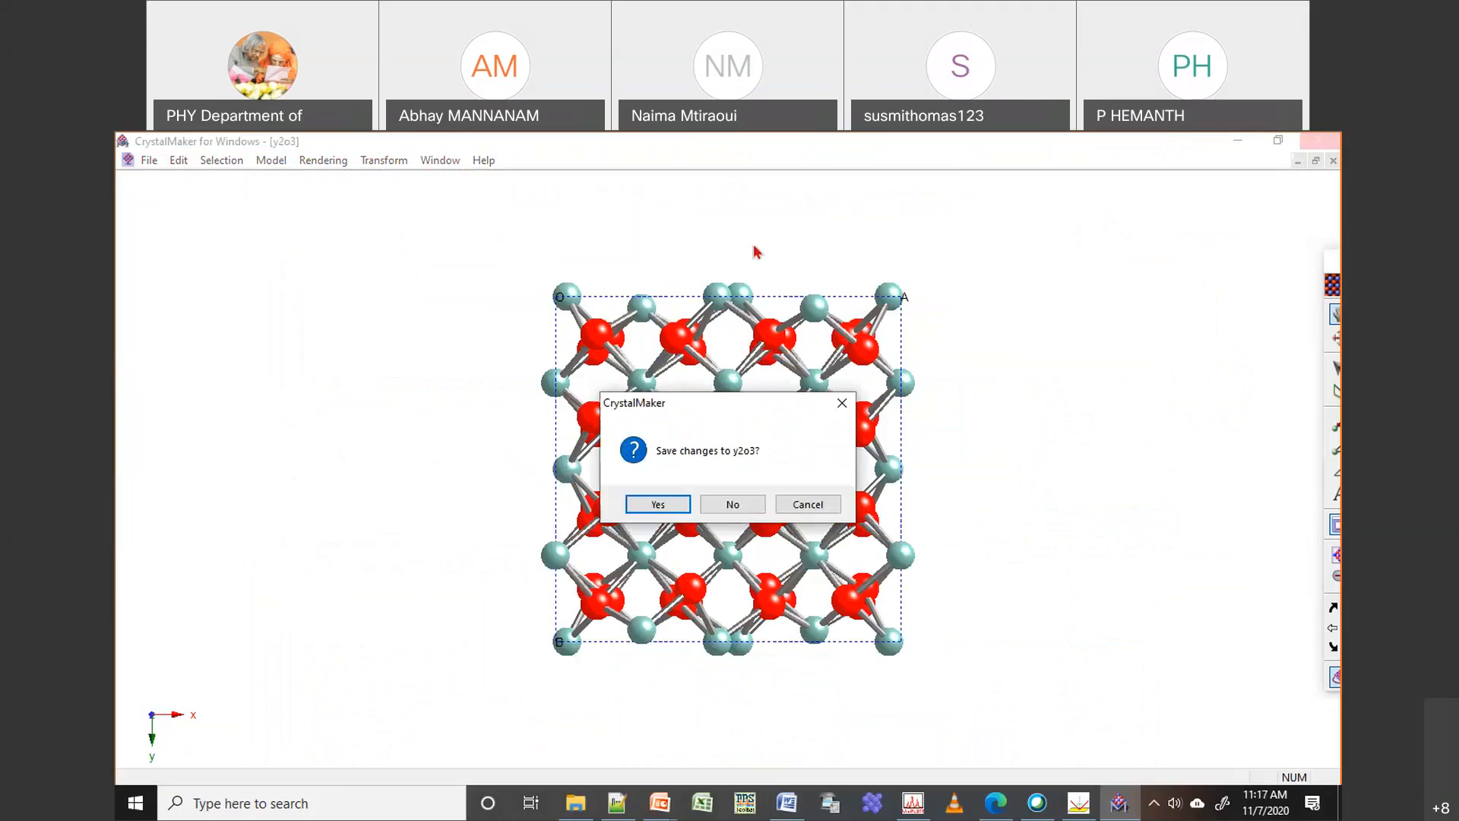
click(730, 509)
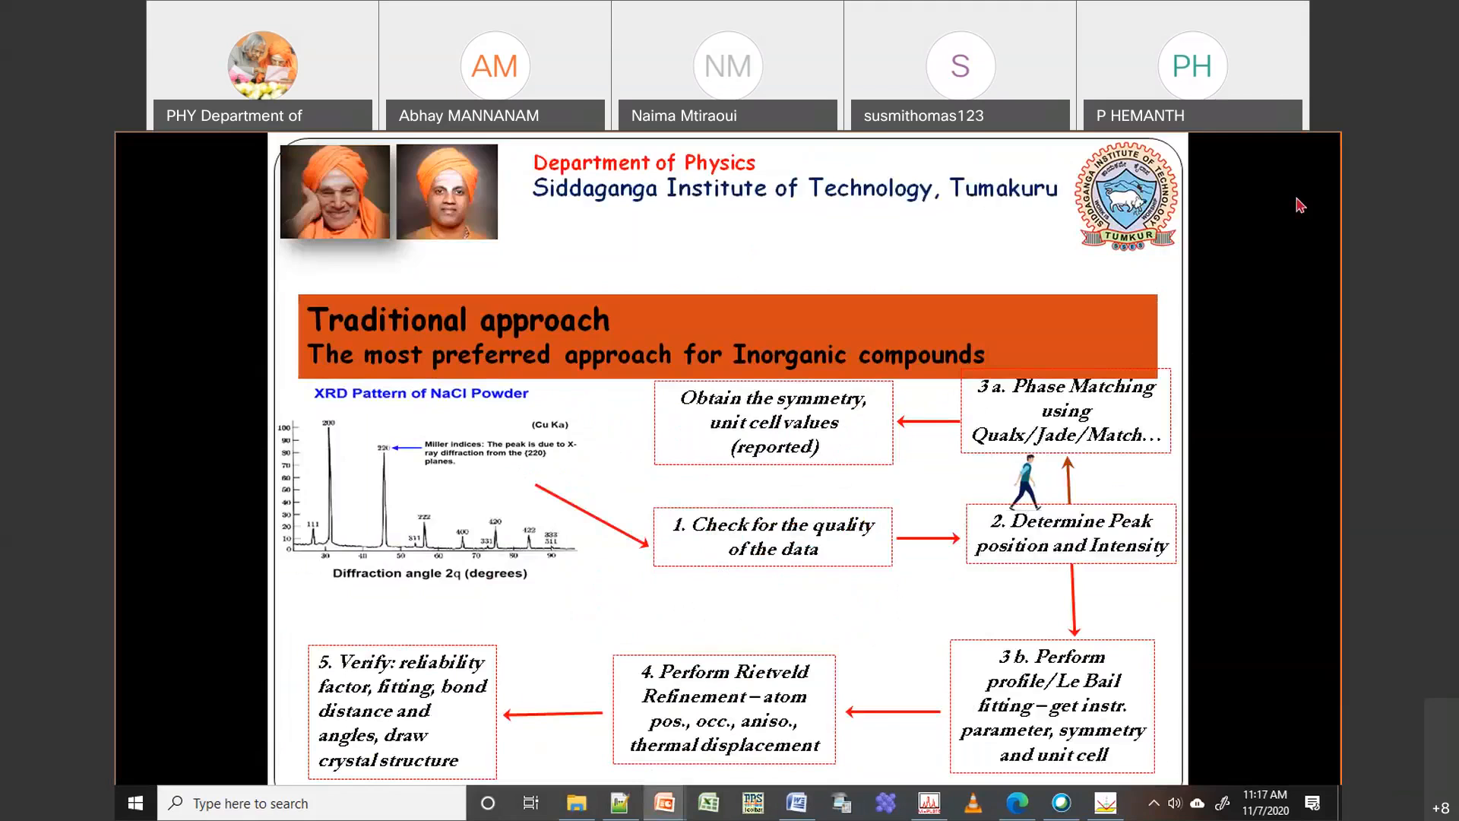
key(Escape)
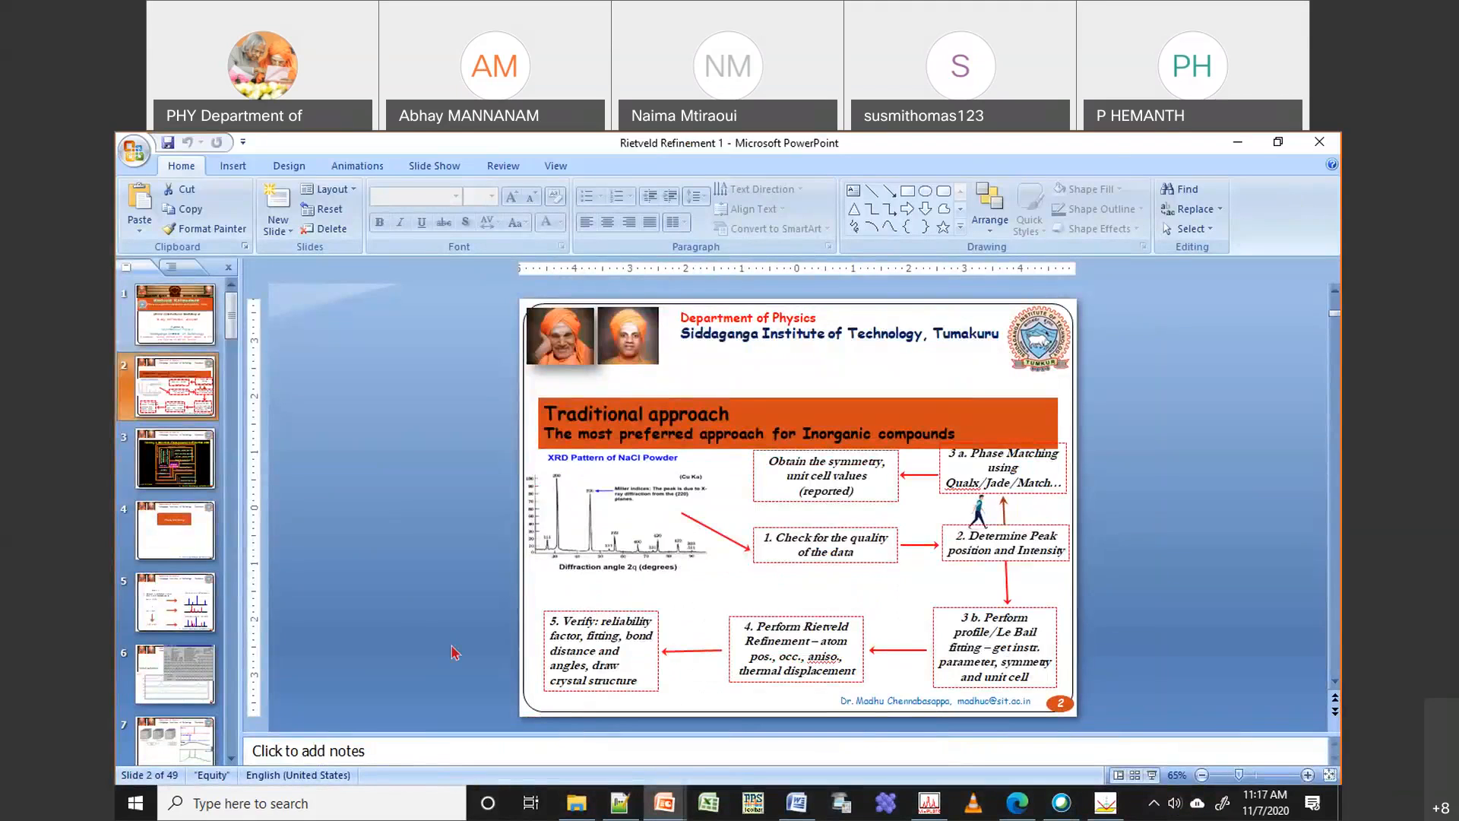
Switch to ThreephaseRietveld.pcr in Notepad++ and set the refinement code of the Zero parameter to 0.0
click(623, 807)
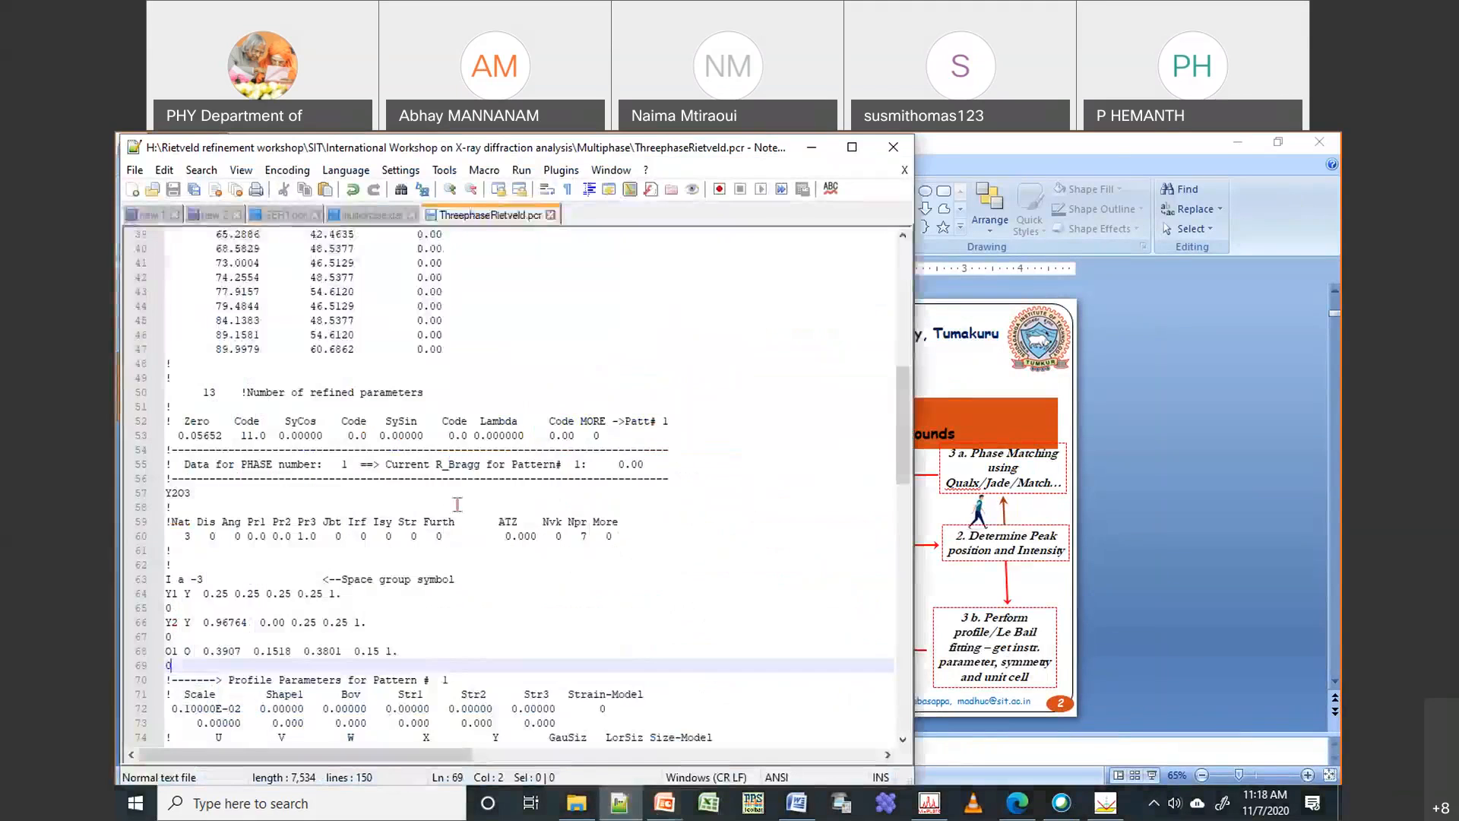
double_click(247, 435)
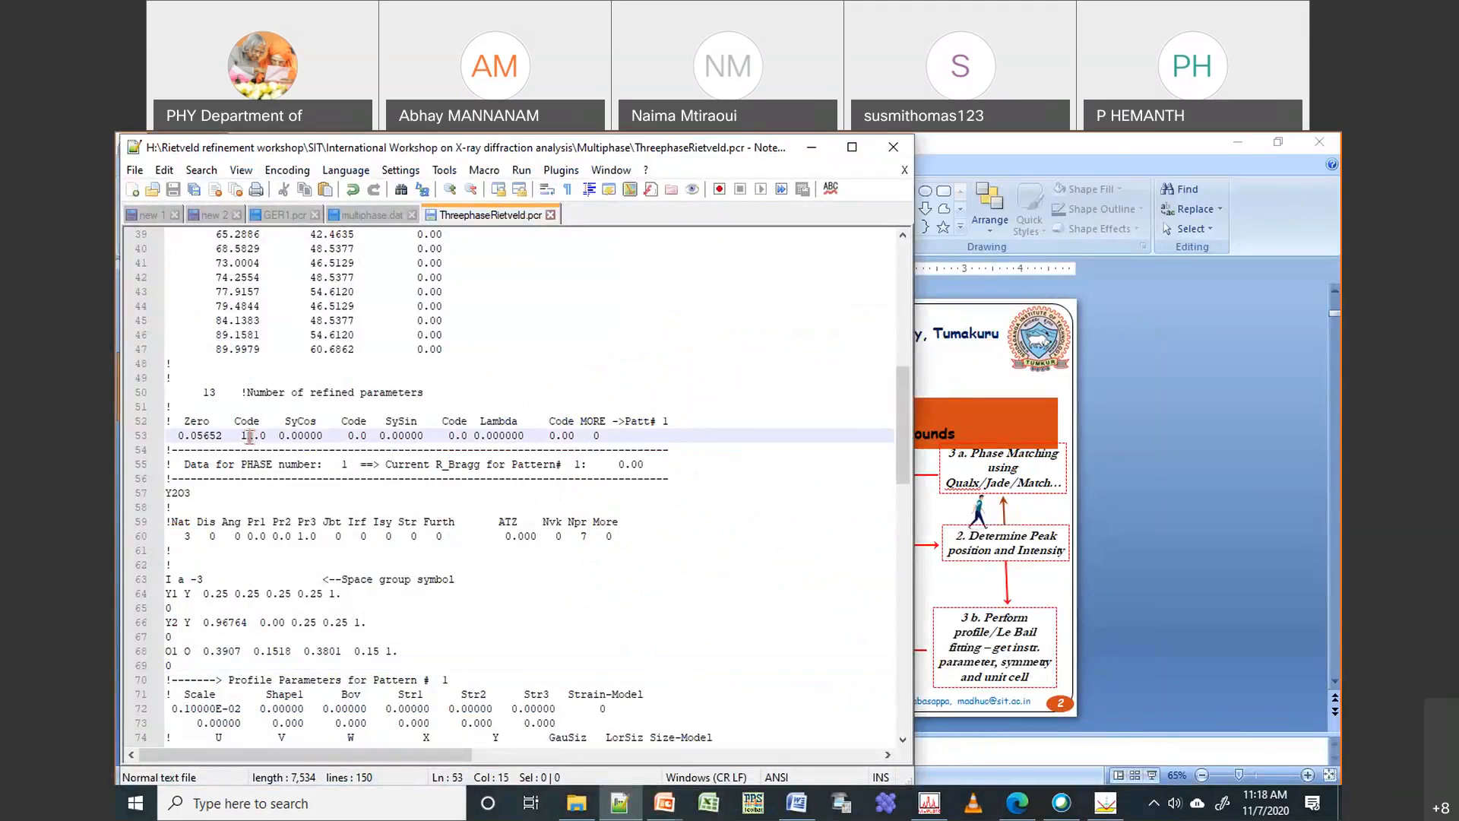
text(0)
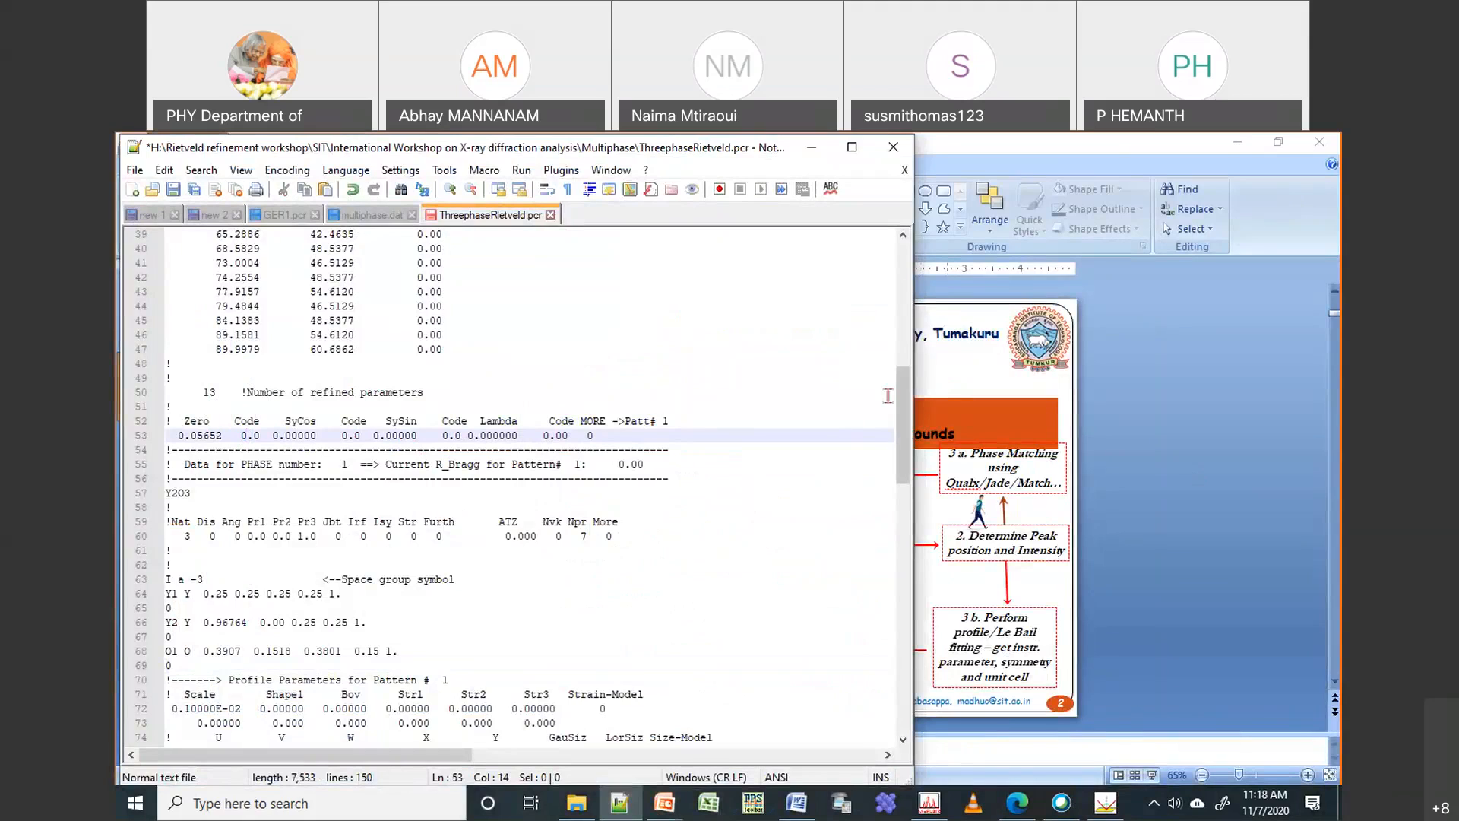
drag(902, 403, 874, 429)
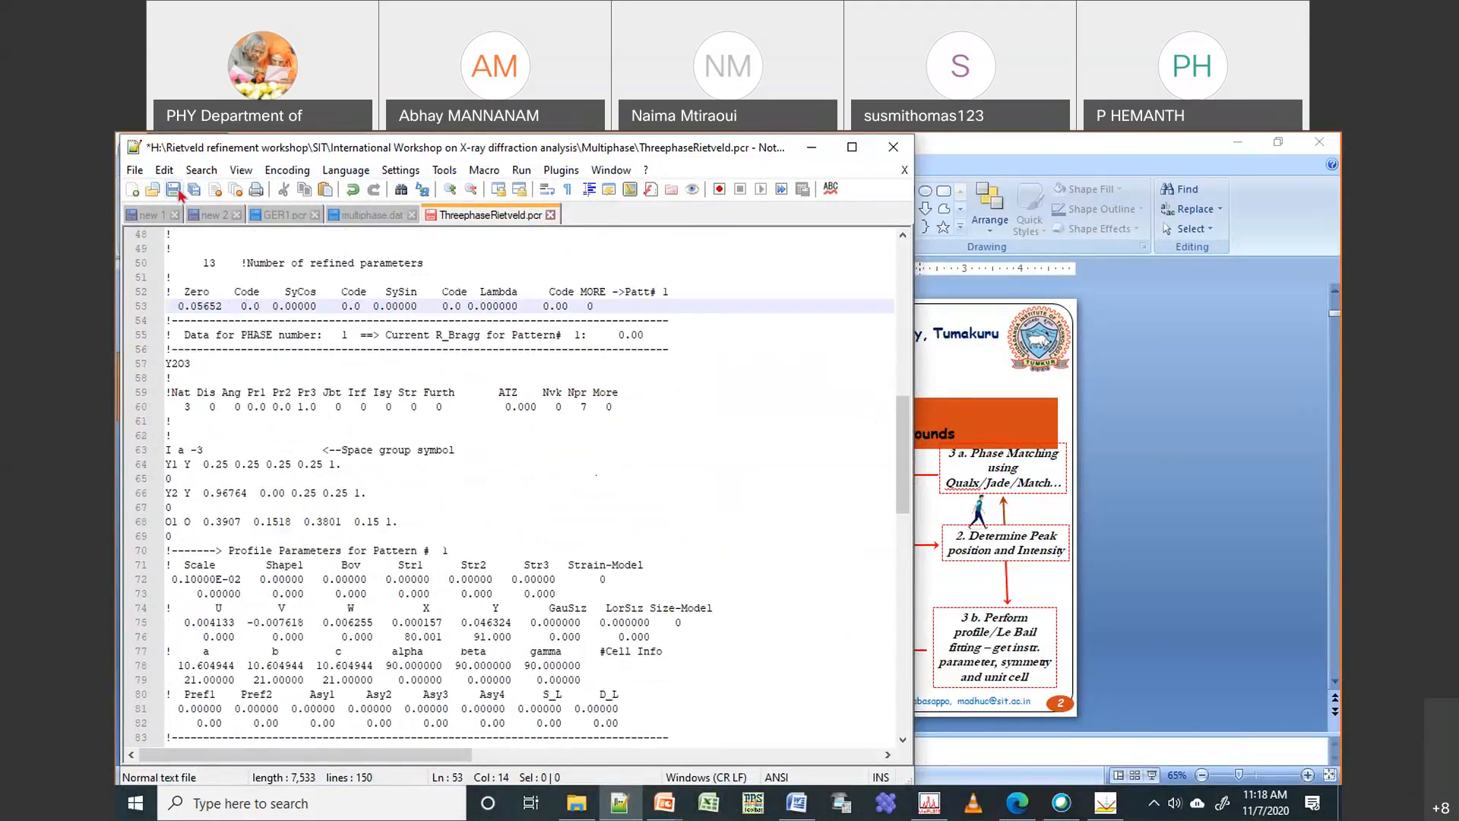
Switch to PowerPoint and look through the slides for the site occupancy calculation
click(1137, 570)
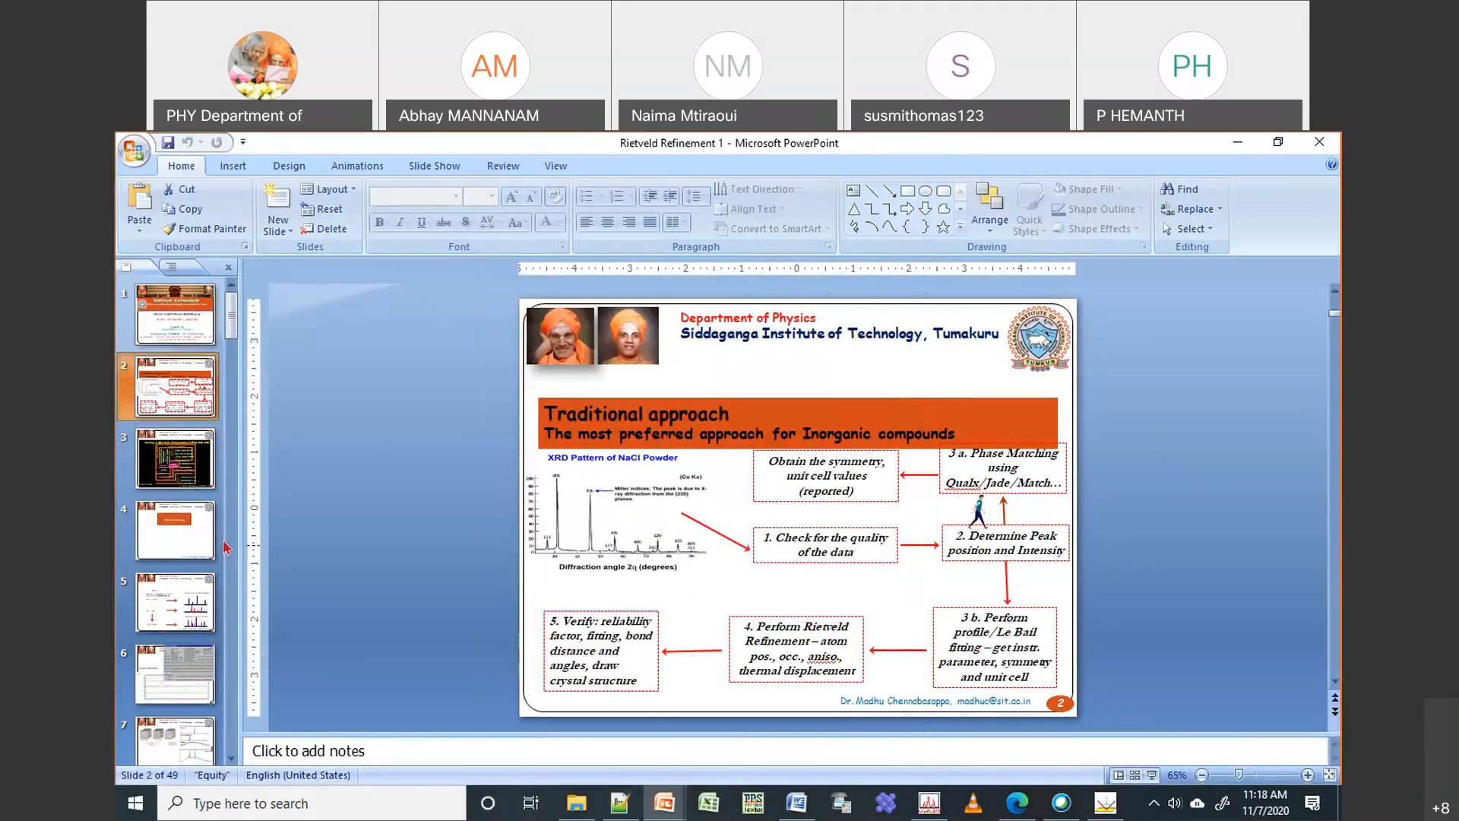
scroll(213, 545, down, 5)
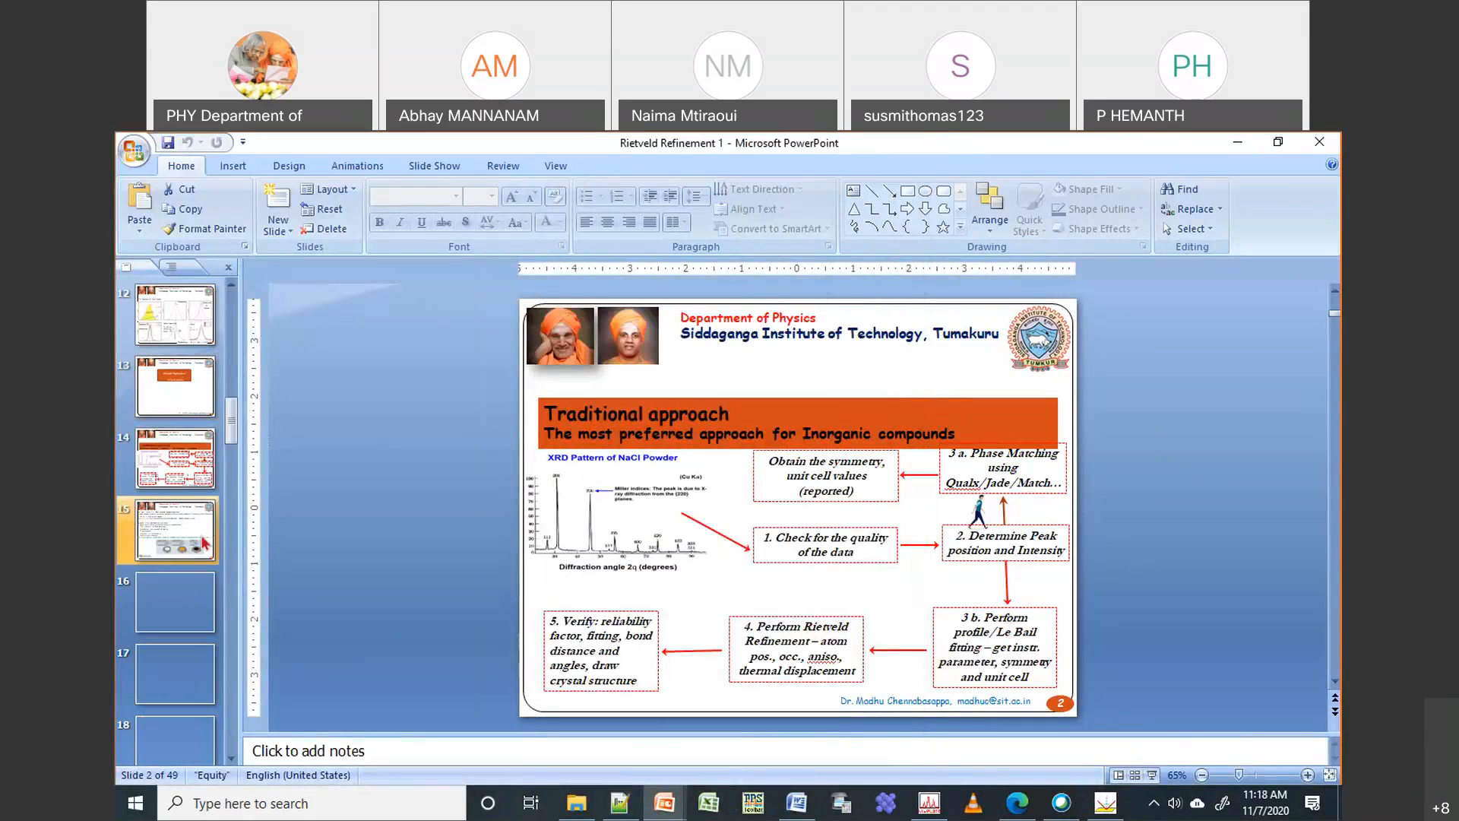
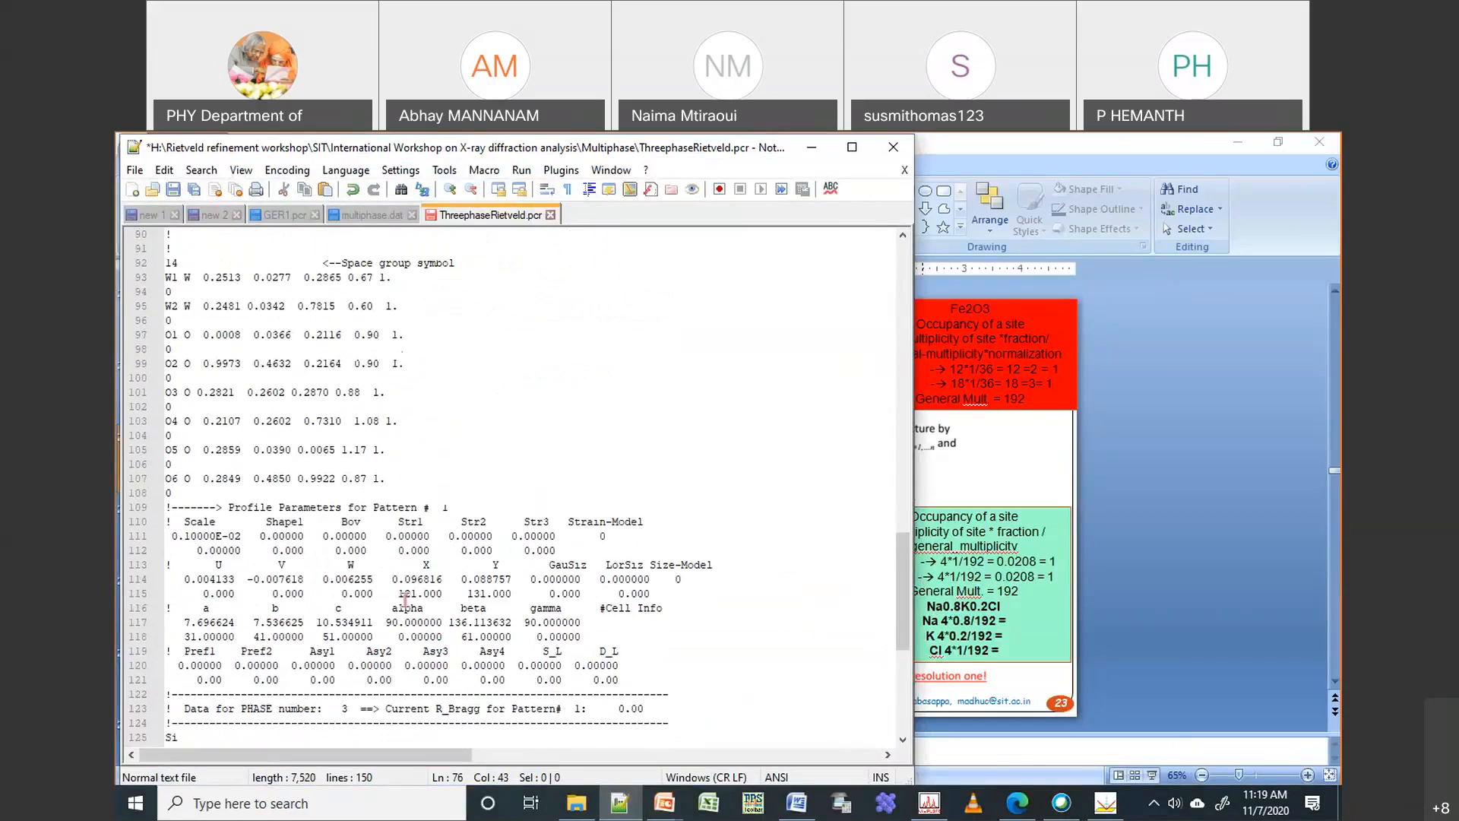
Zero the X and Y profile parameter codes of the WO3 and Si phases and save the PCR file
drag(399, 595, 474, 595)
drag(906, 589, 909, 679)
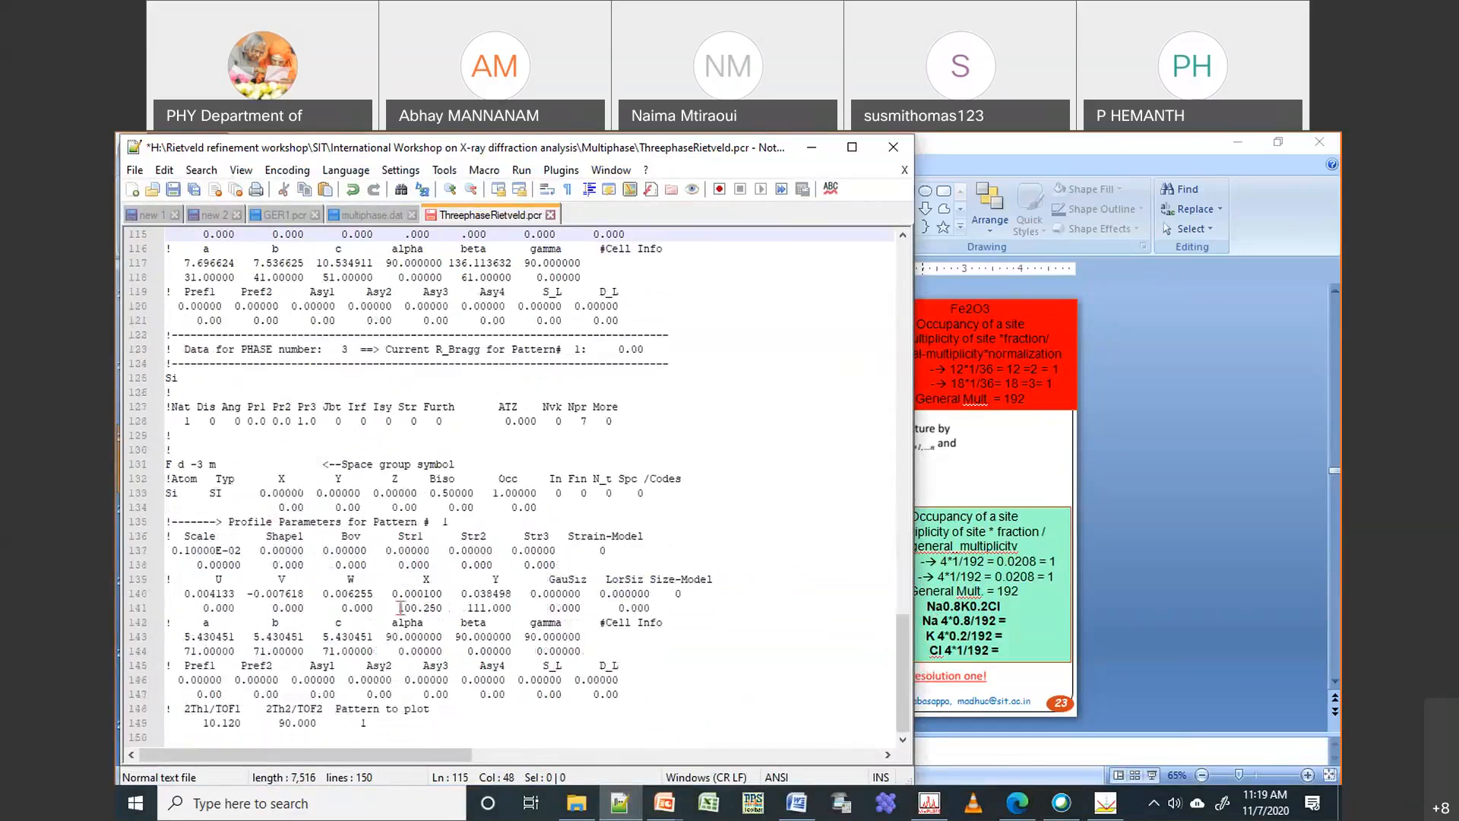
drag(399, 608, 436, 608)
text(0)
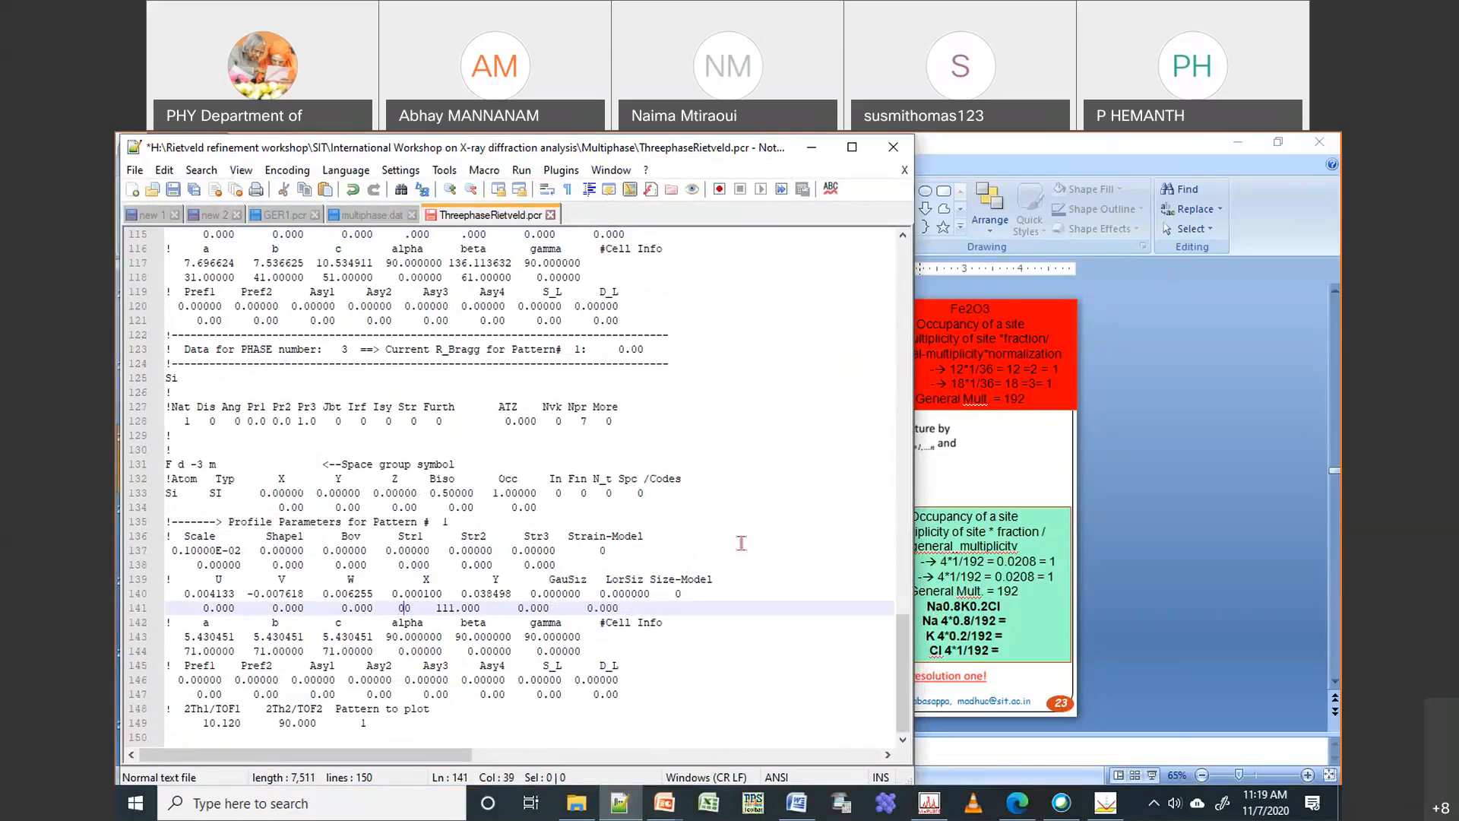
double_click(440, 608)
text(0)
scroll(272, 430, up, 8)
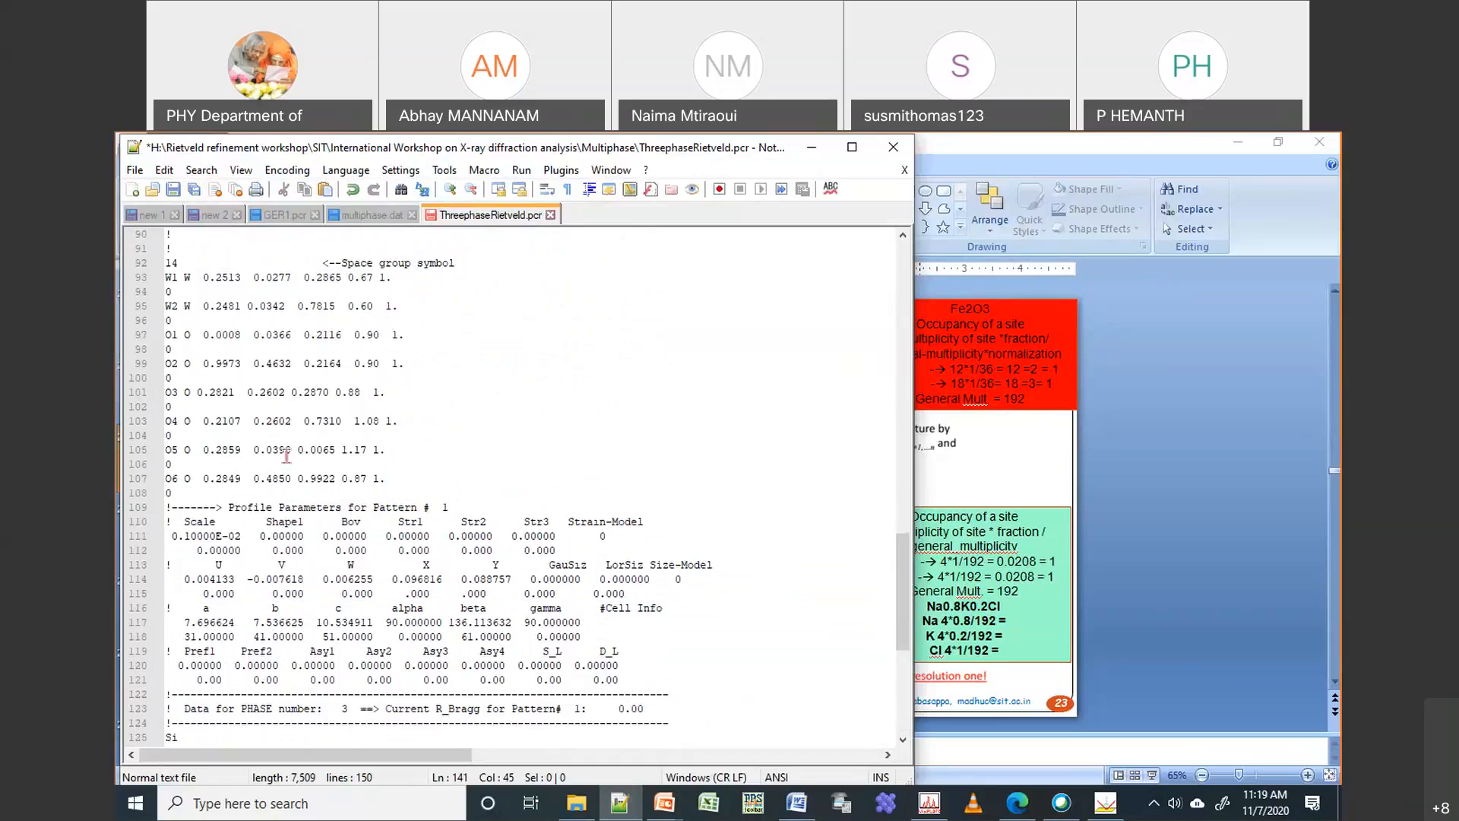
scroll(342, 489, up, 8)
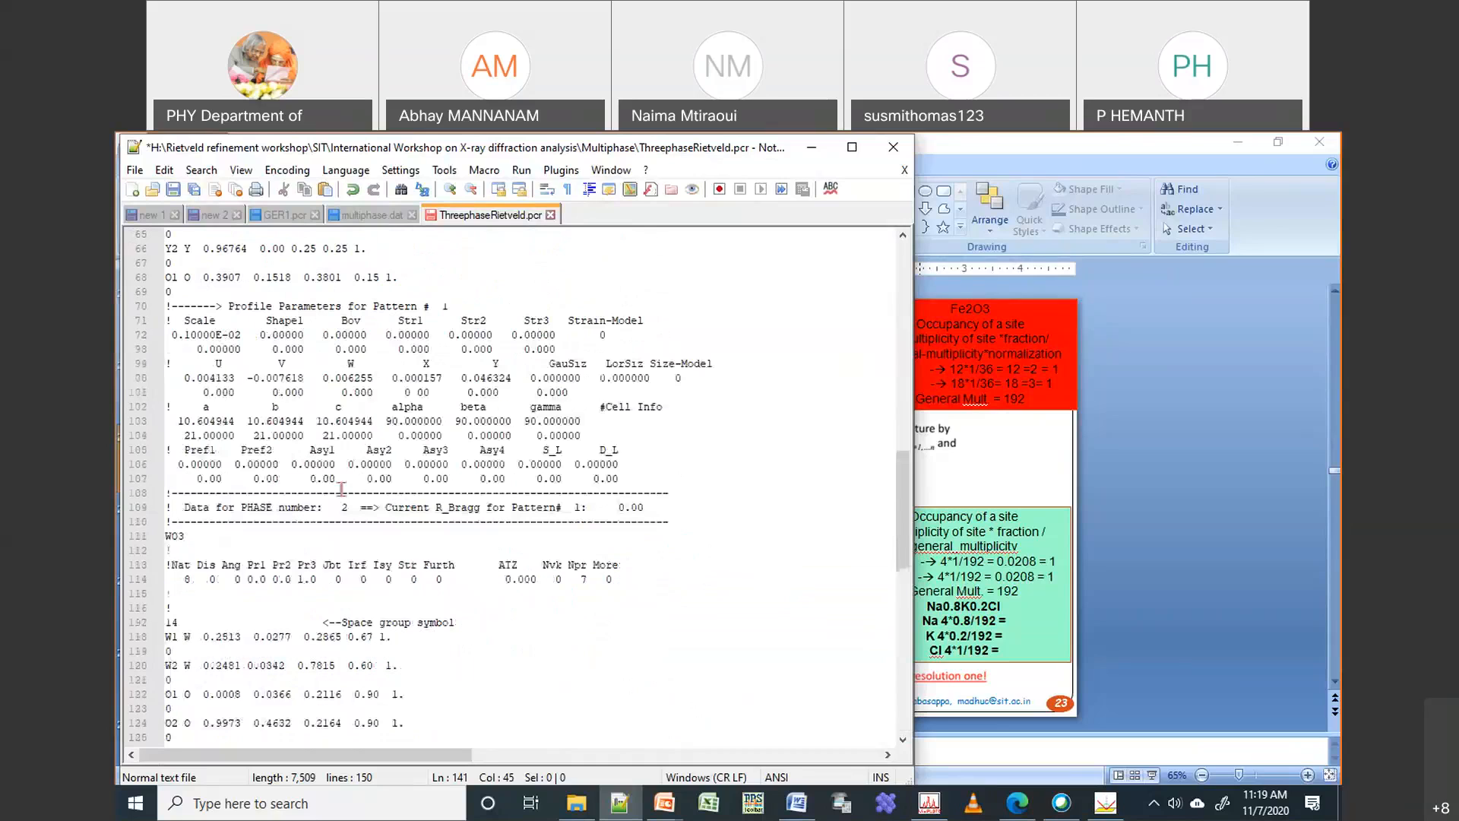
click(174, 193)
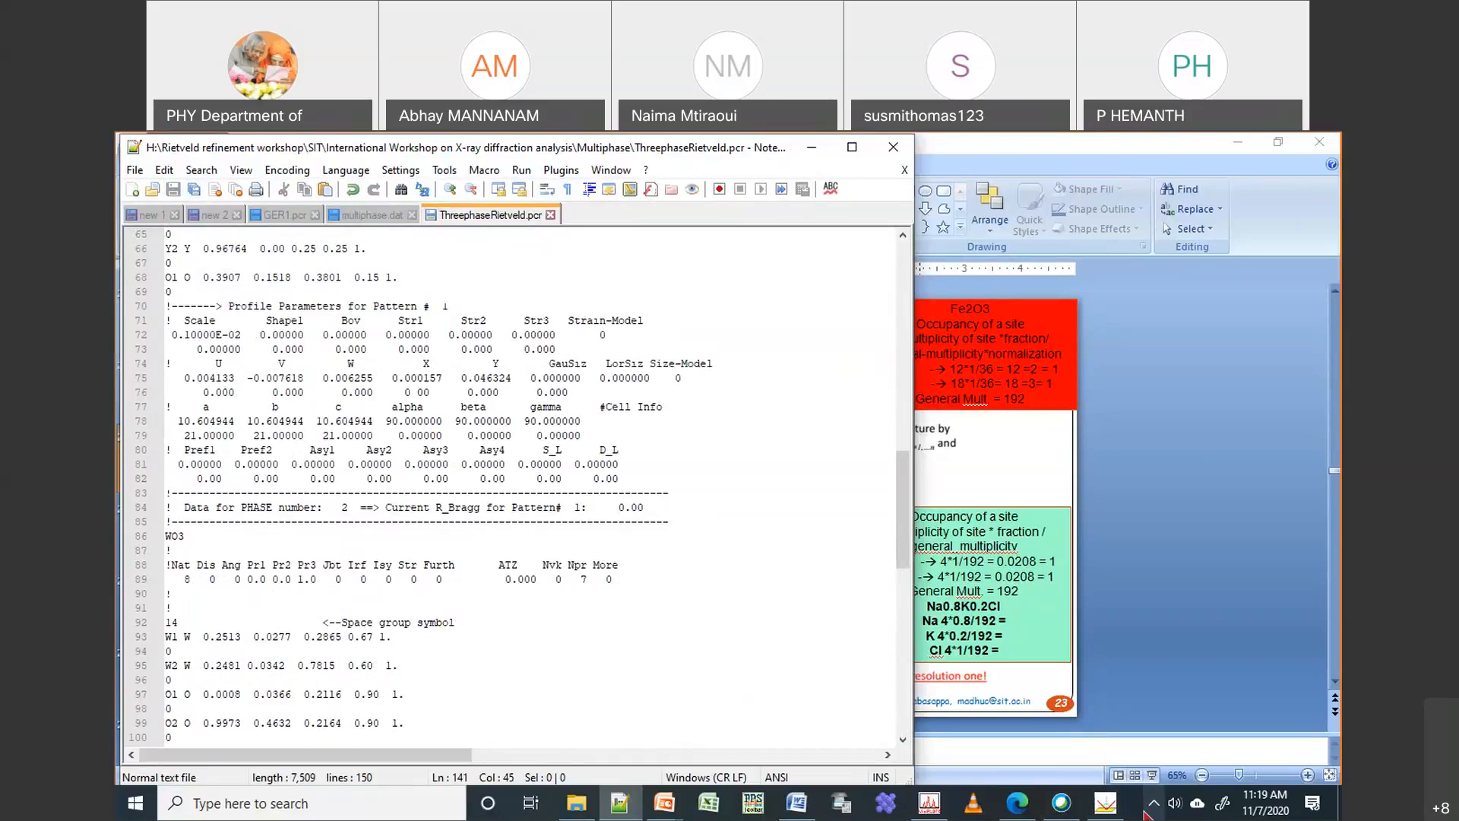
Set the scale factor code of the Y2O3 phase to 11.00000
double_click(201, 349)
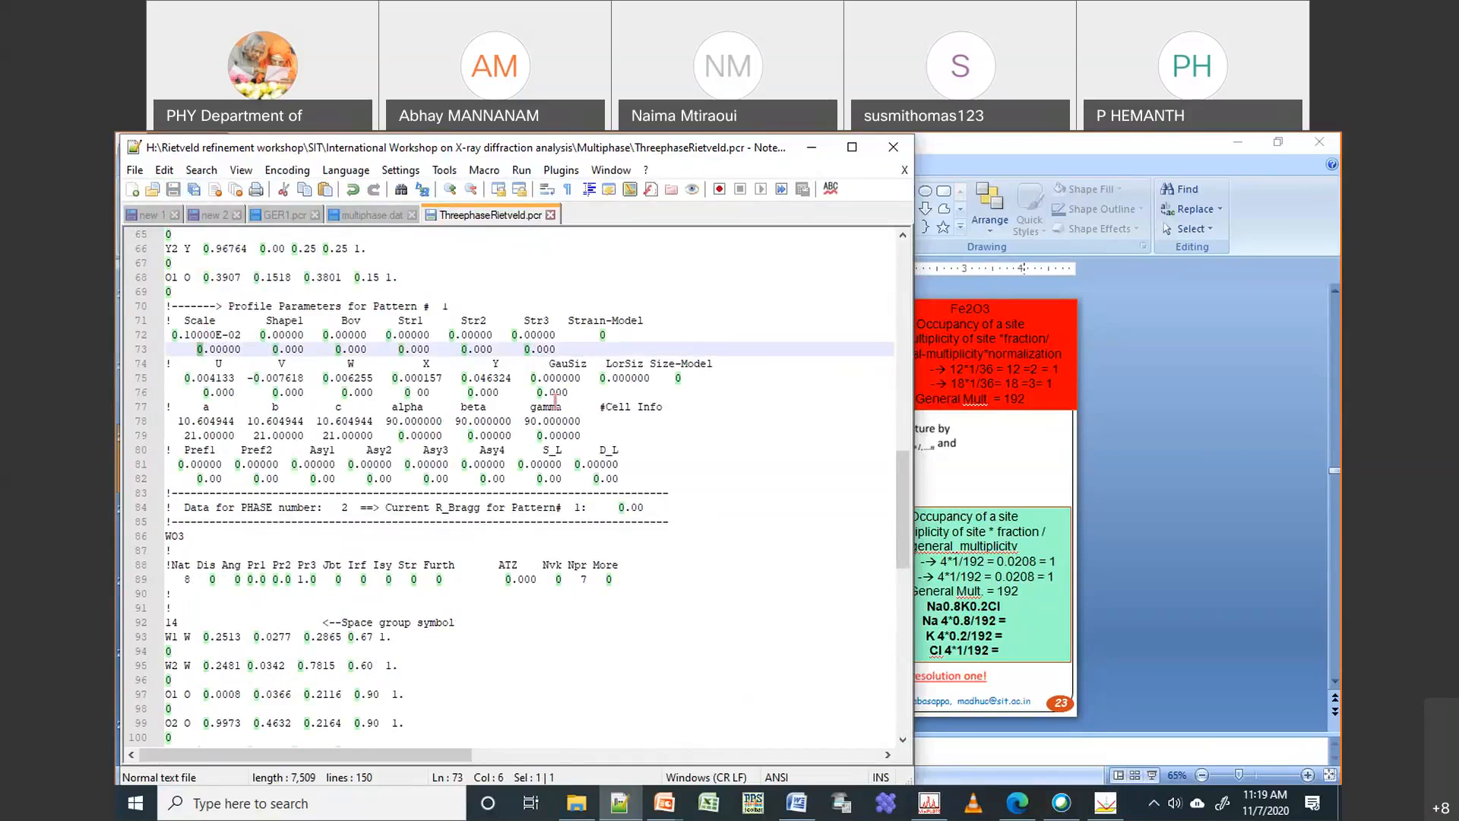
scroll(684, 407, up, 17)
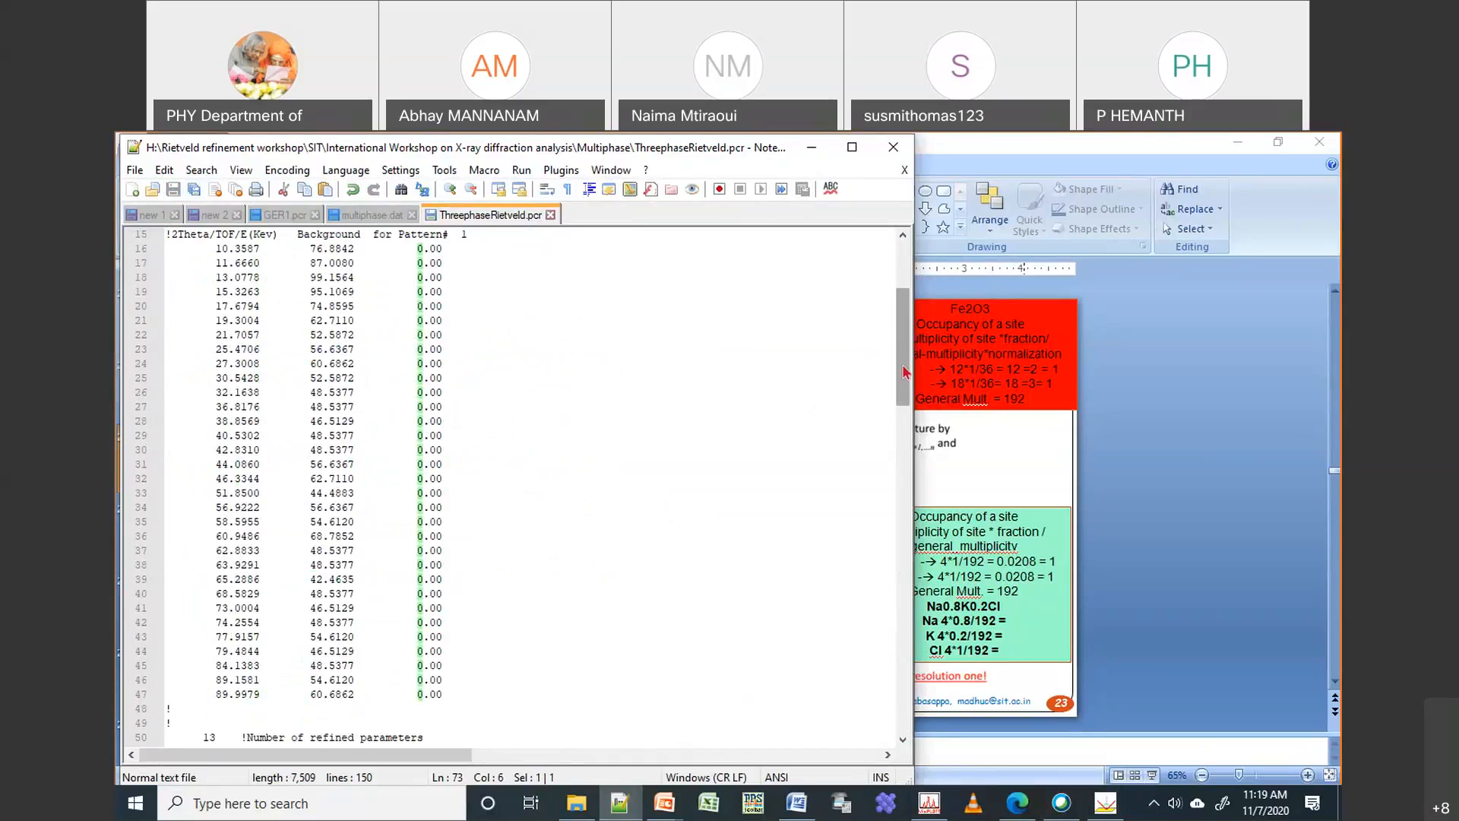
drag(906, 372, 909, 474)
text(11)
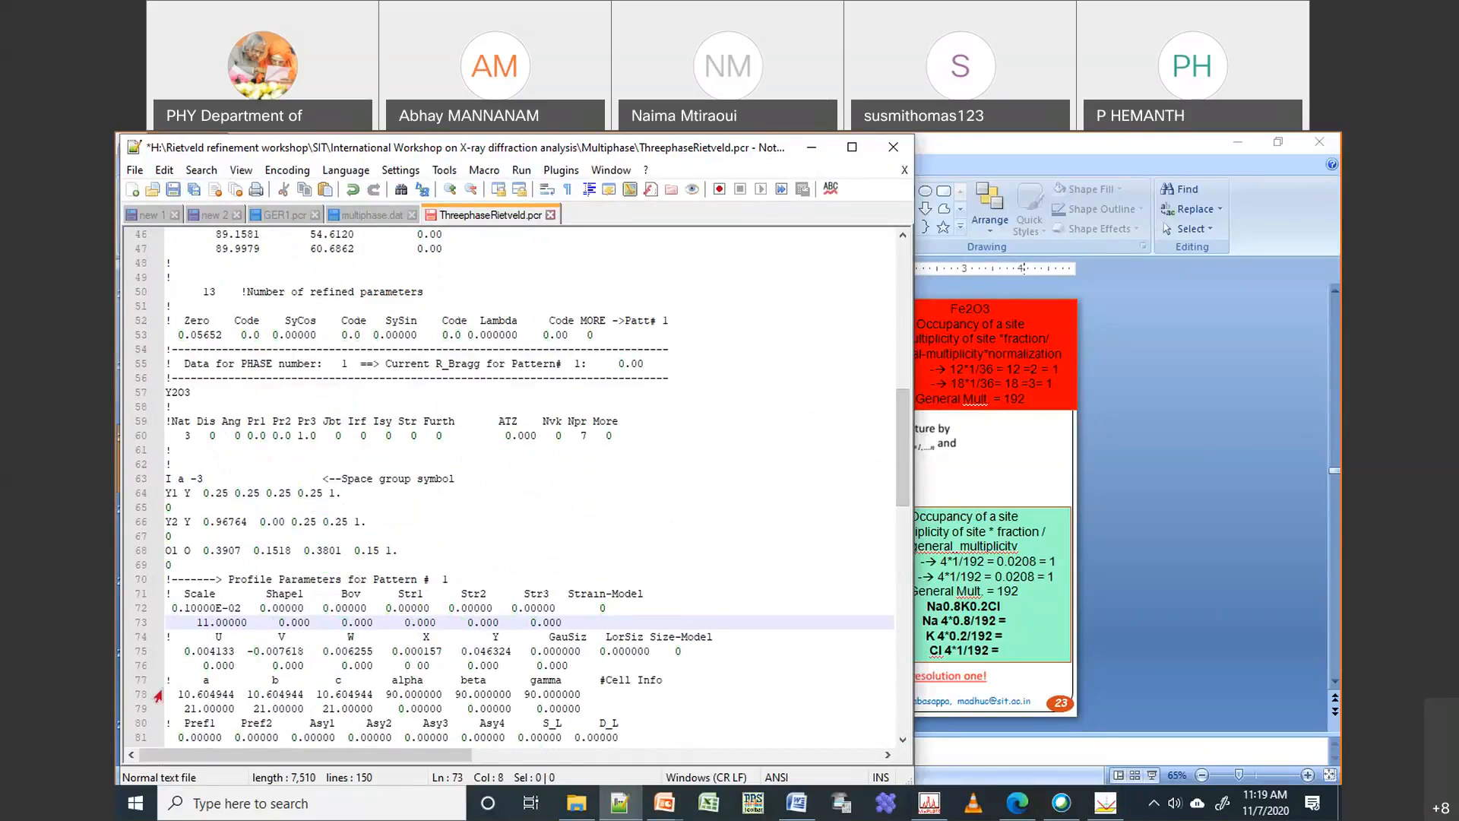
Set the refinement codes of the Y2O3 cell parameters a, b and c to 0.00000
click(187, 709)
double_click(188, 709)
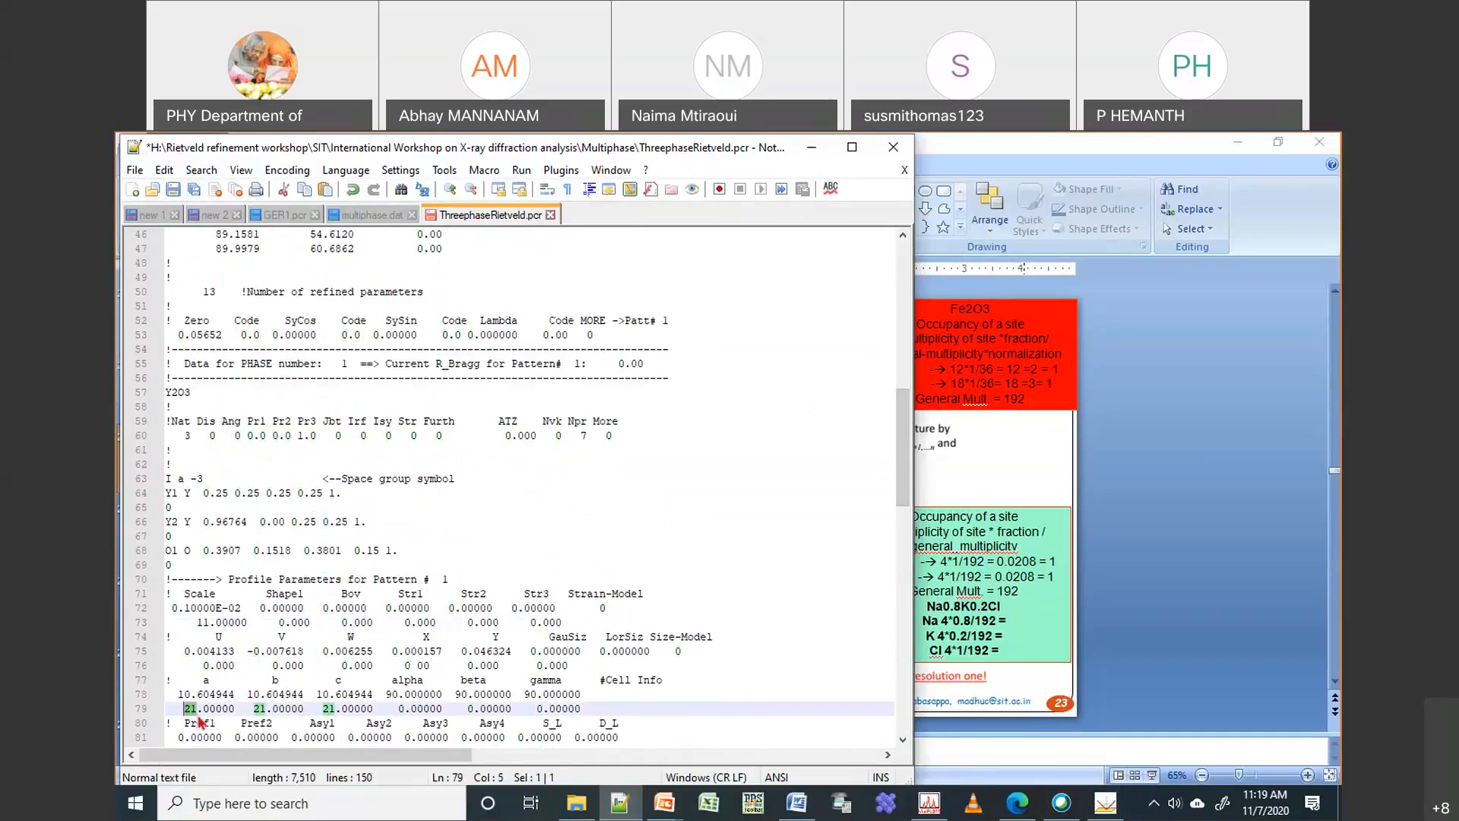
text(0)
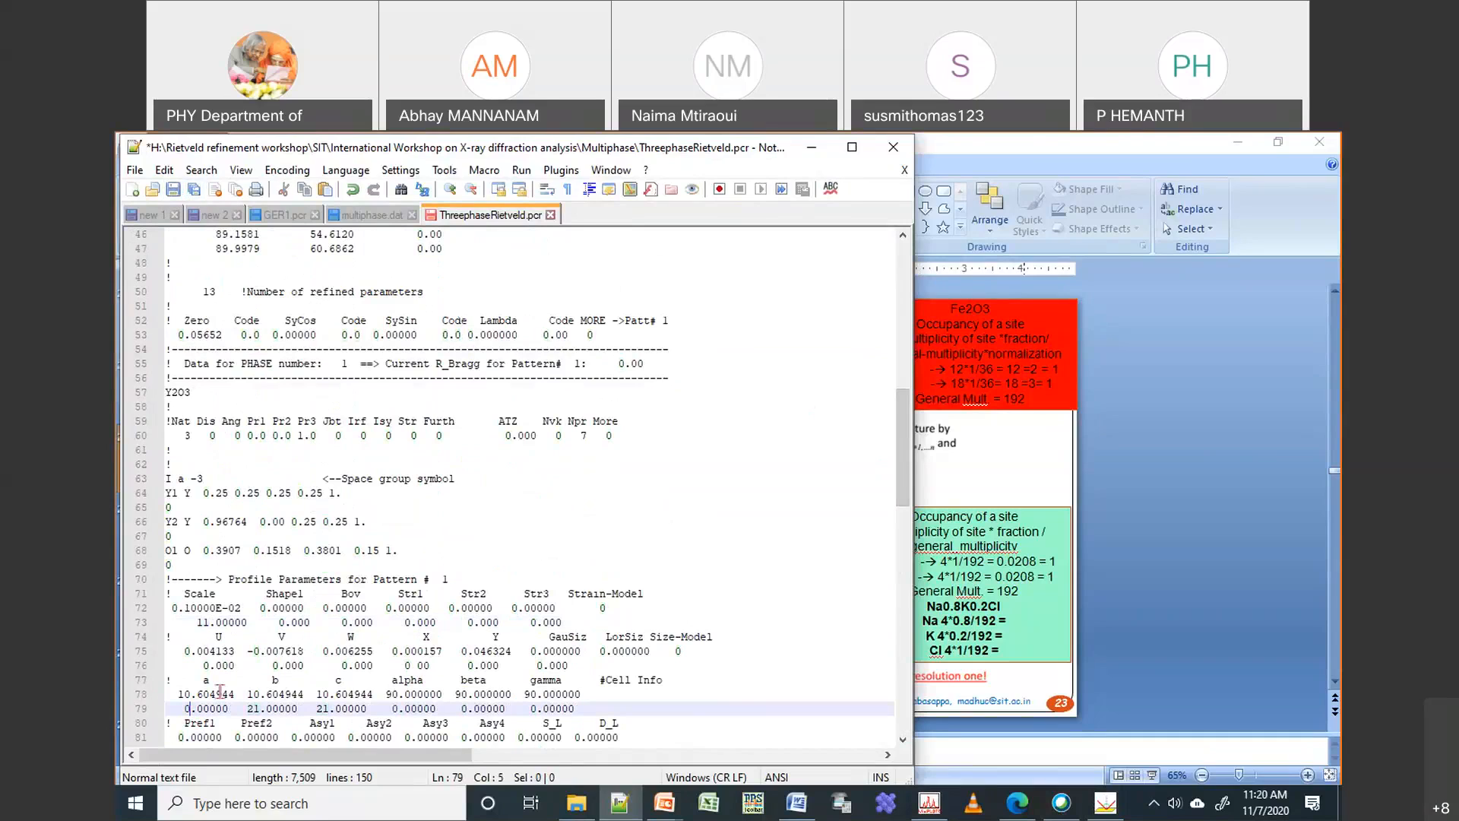
double_click(256, 709)
text(0)
double_click(316, 710)
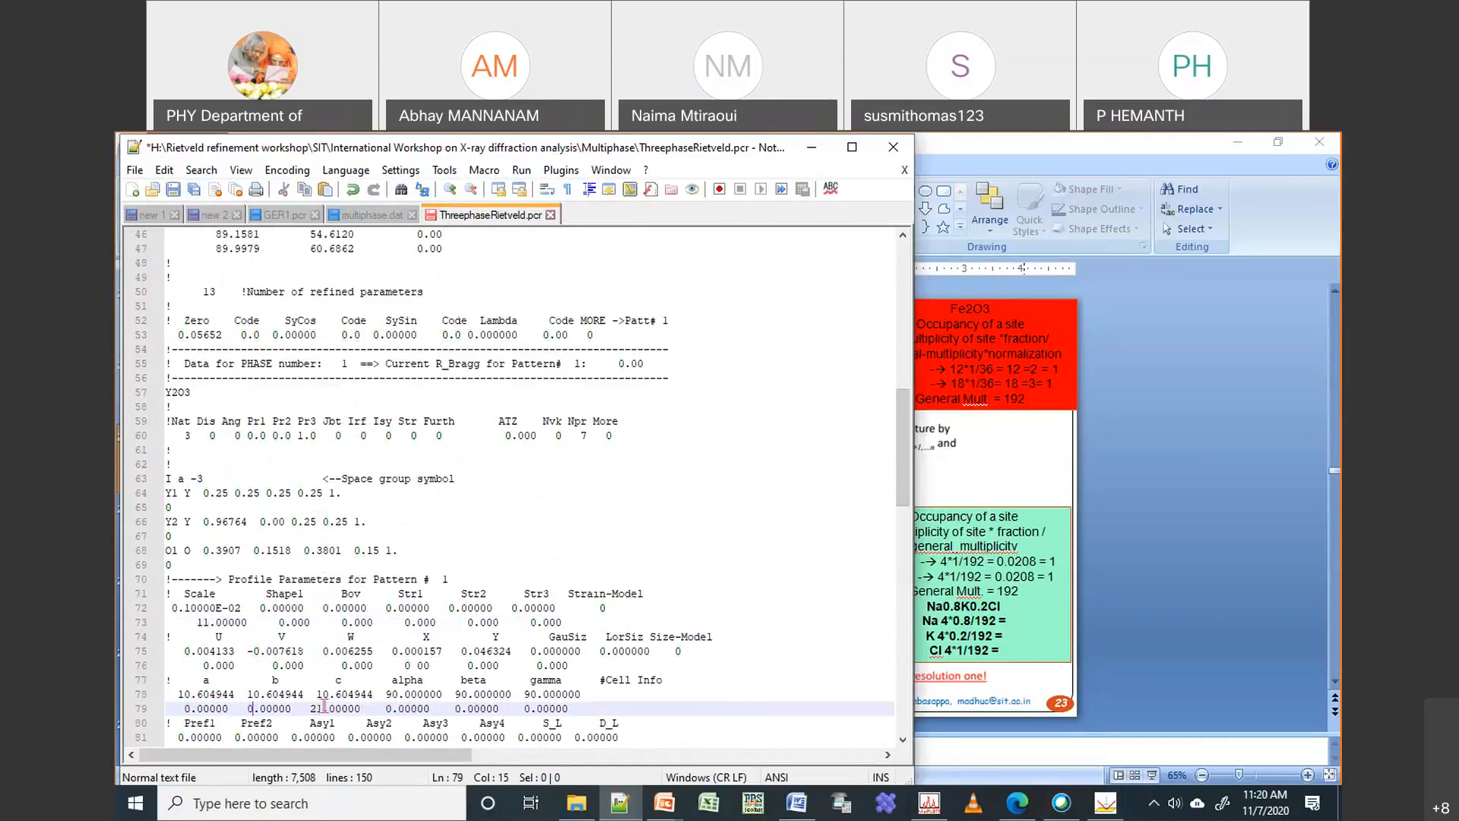
text(0)
Set the scale factor code of the WO3 phase to 21.00000
drag(902, 441, 902, 579)
drag(204, 579, 191, 579)
text(21)
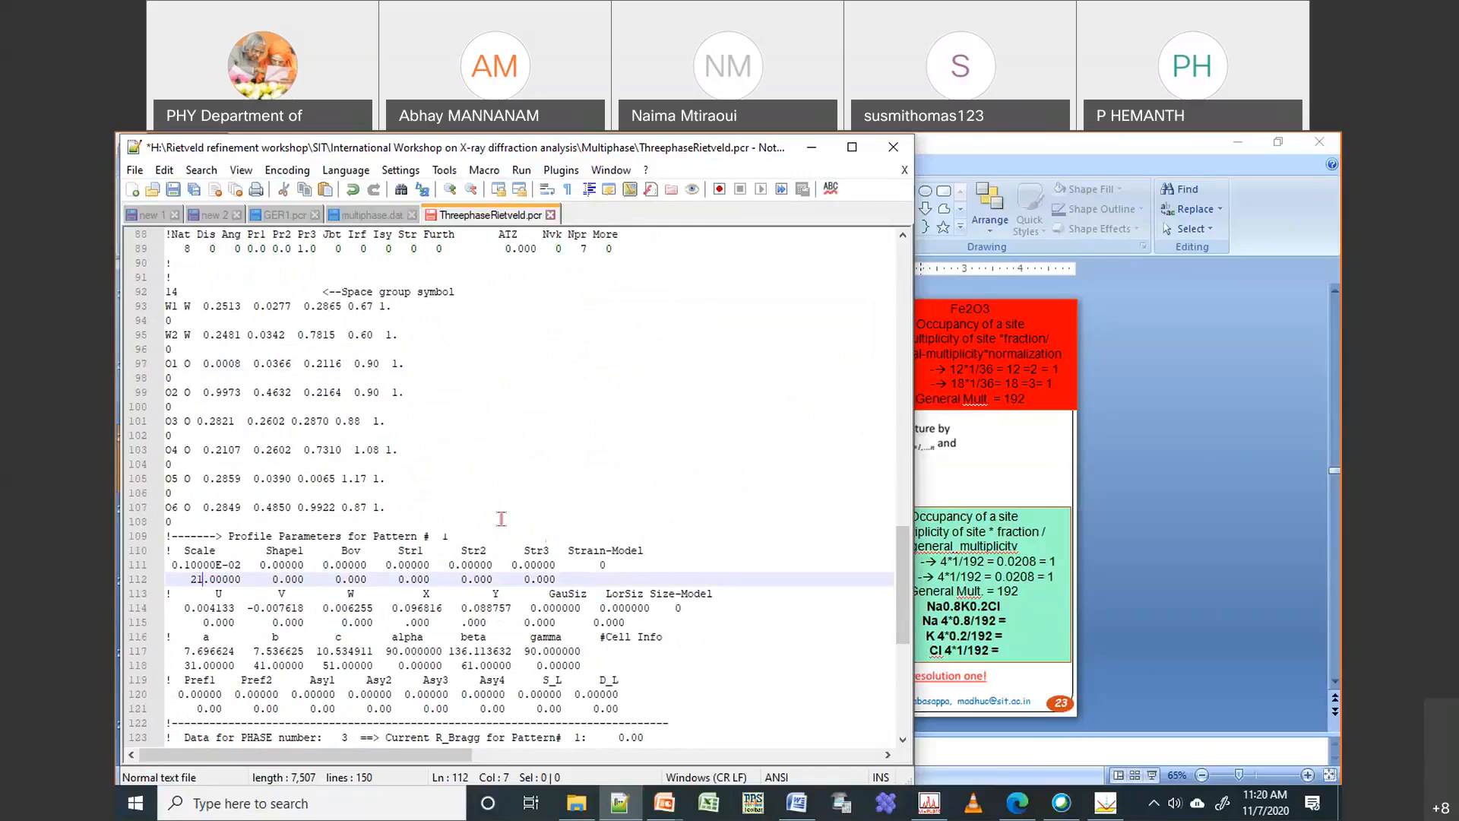
Set the refinement codes of the WO3 cell parameters a, b, c and beta to 0.00000
click(193, 666)
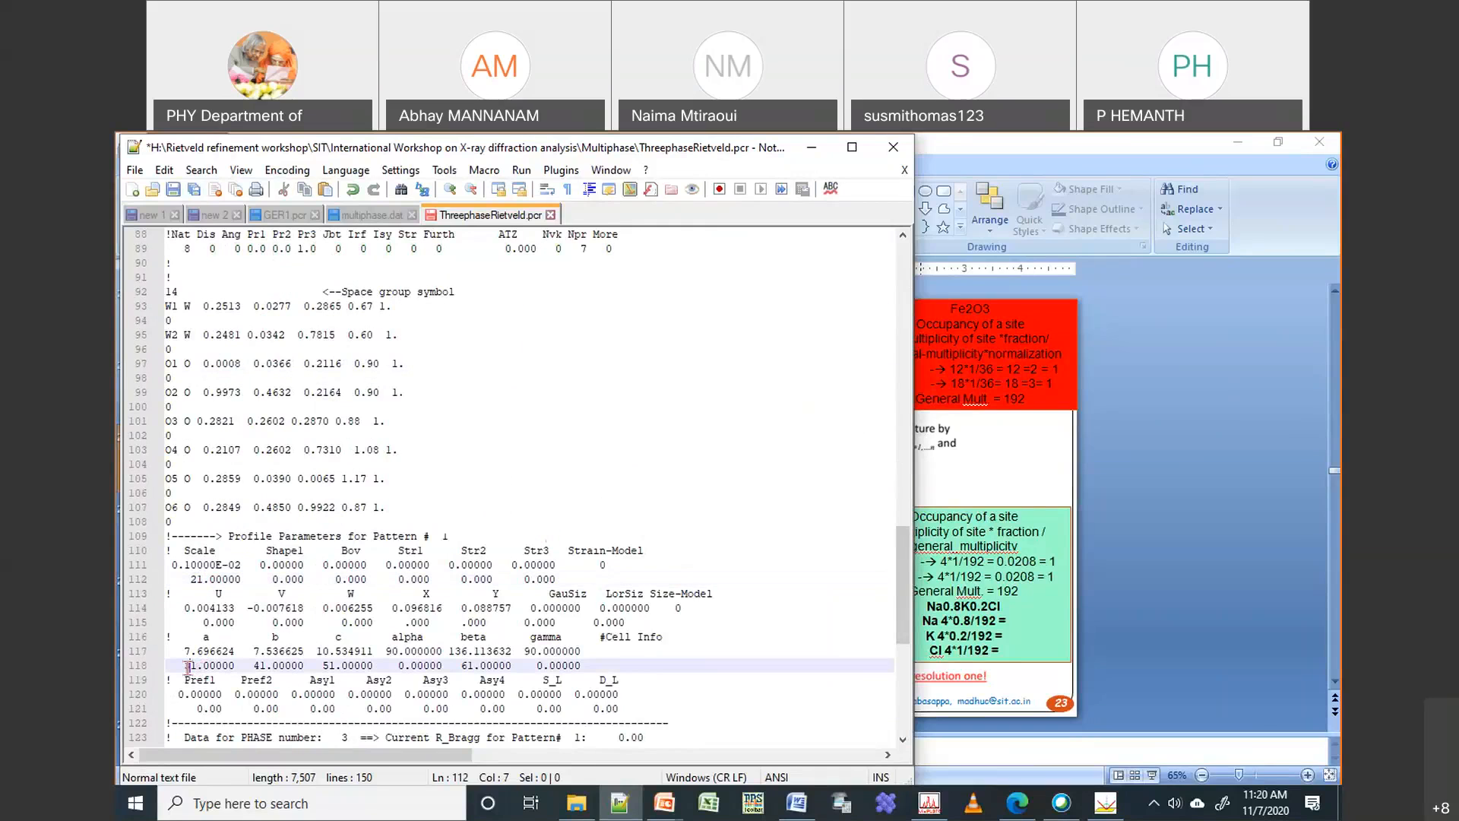
drag(193, 666, 185, 667)
text(0)
text(0)
drag(245, 666, 324, 666)
text(0)
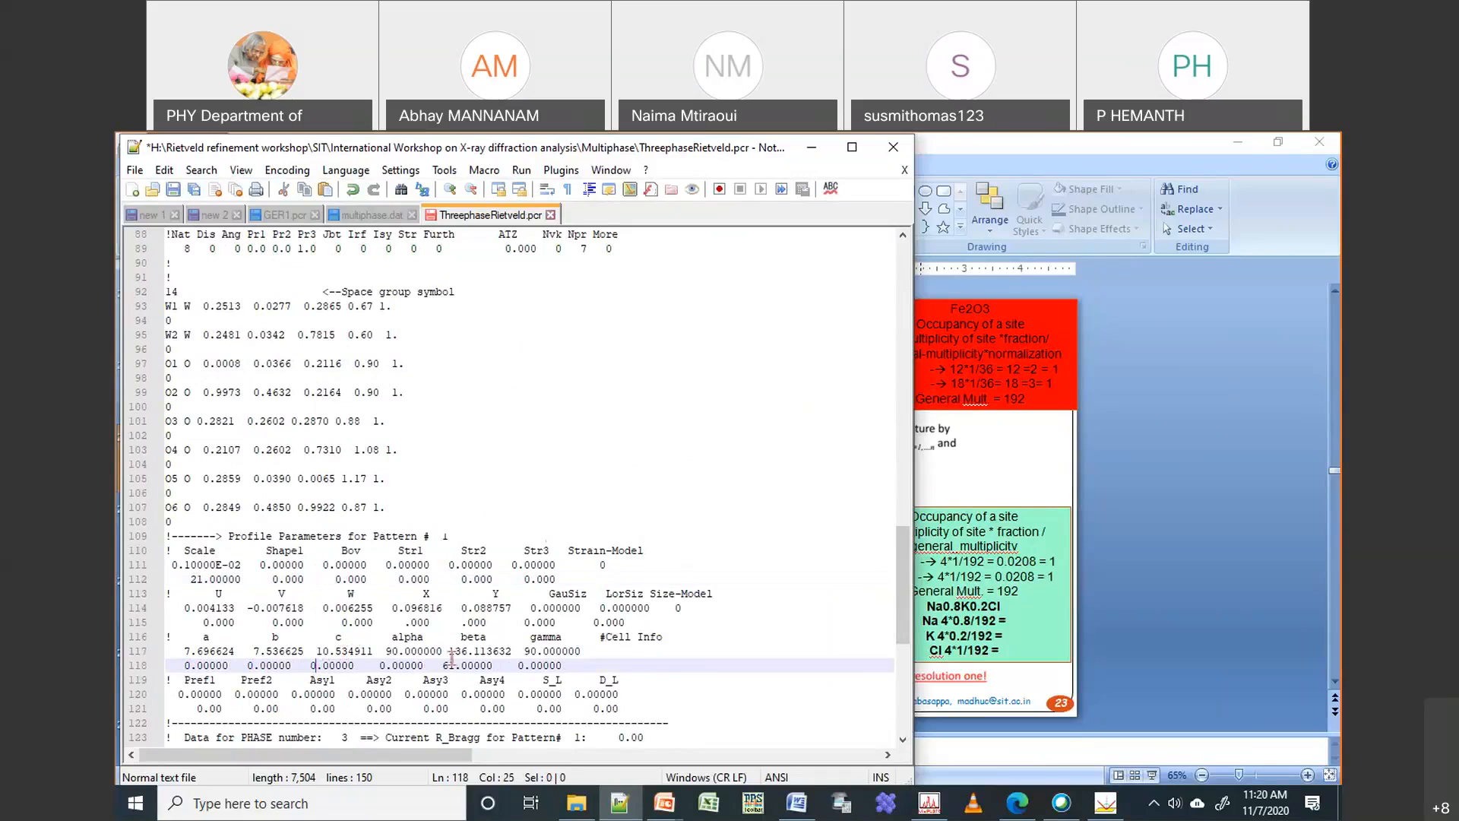
drag(442, 666, 450, 667)
text(0)
key(Delete)
Set the scale factor code of the Si phase to 31.00000 and save the PCR file
drag(909, 564, 908, 582)
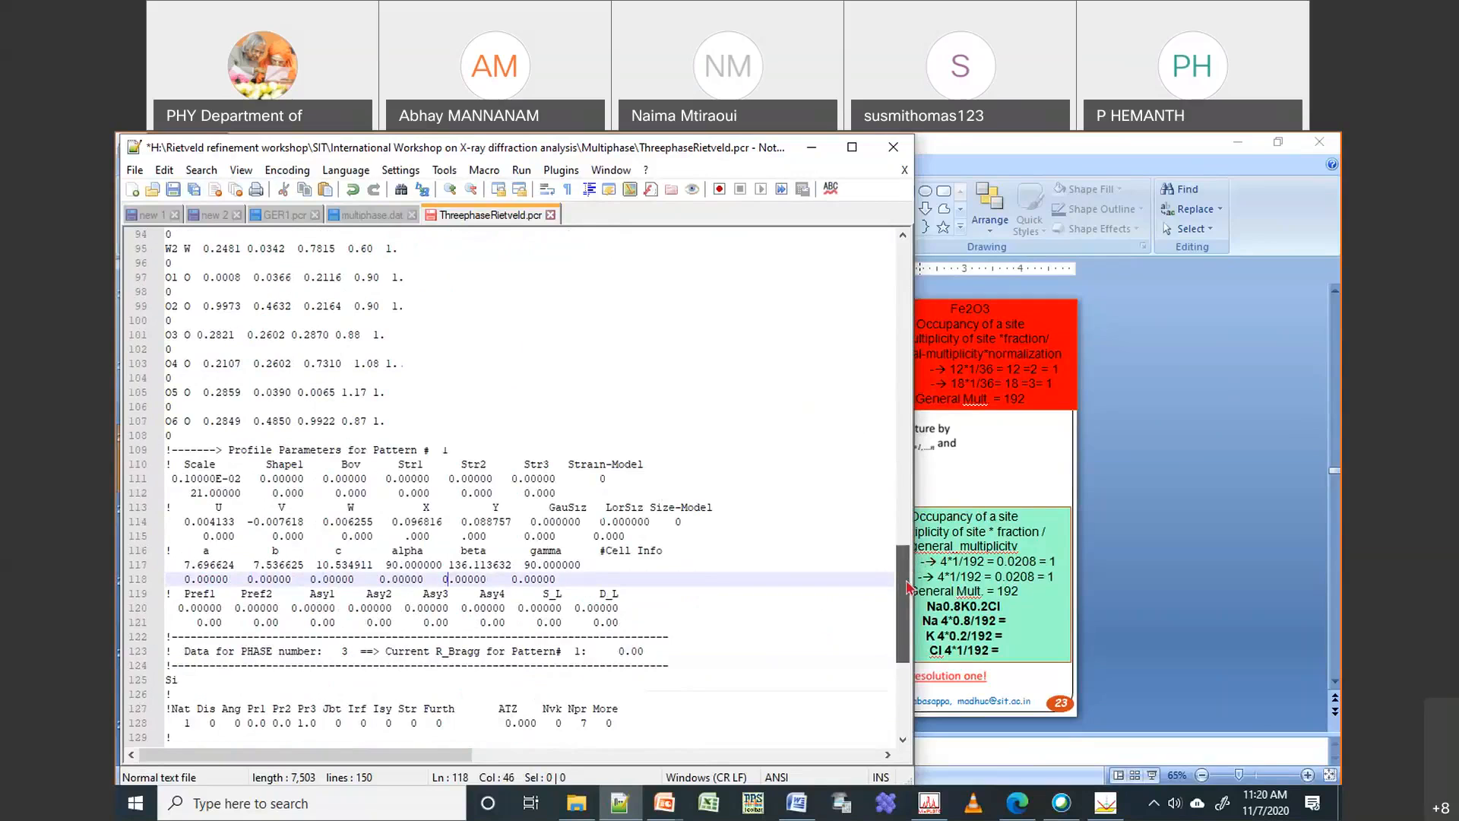
drag(909, 588, 909, 658)
click(203, 566)
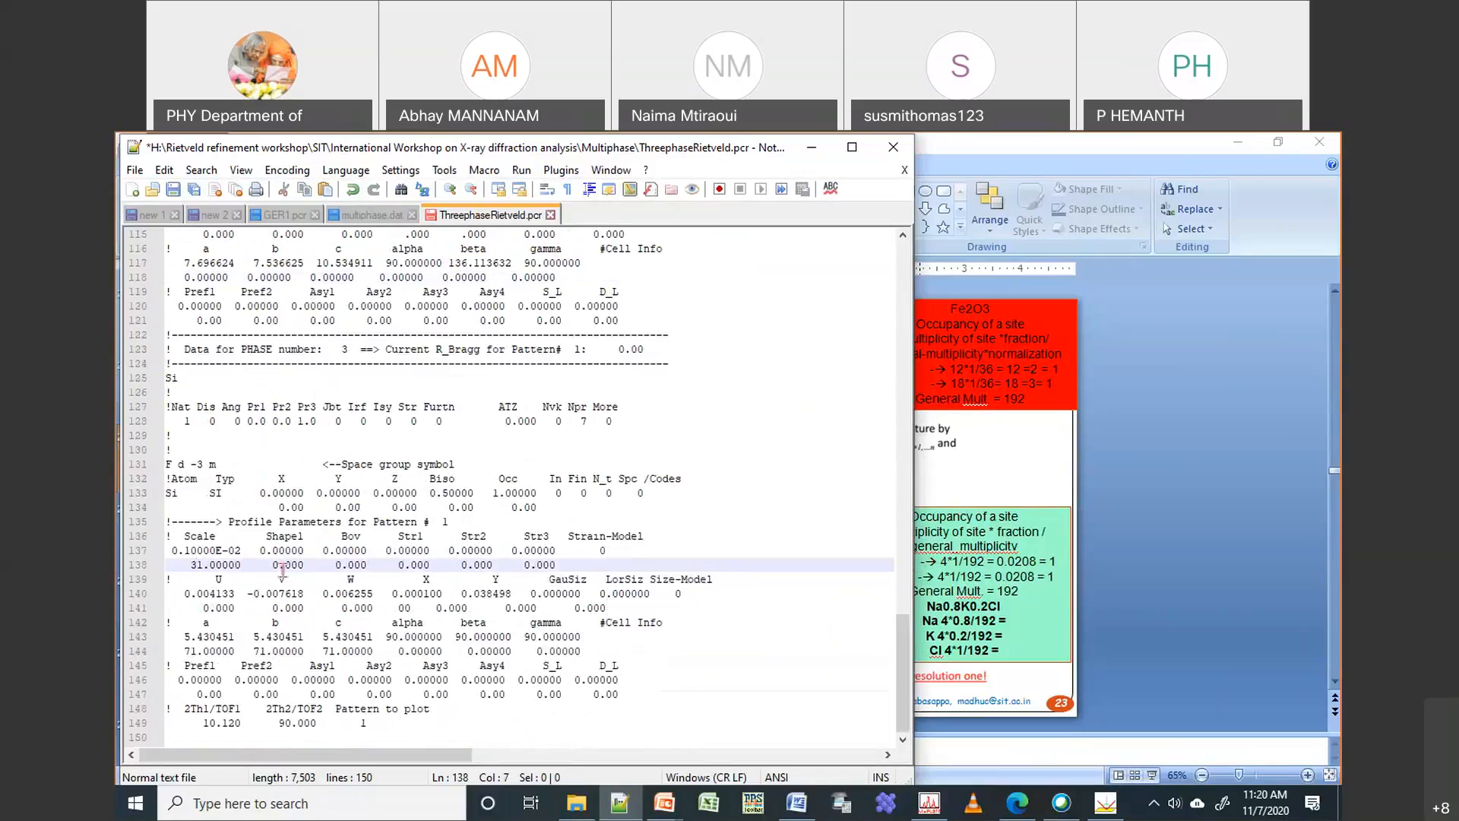
click(174, 189)
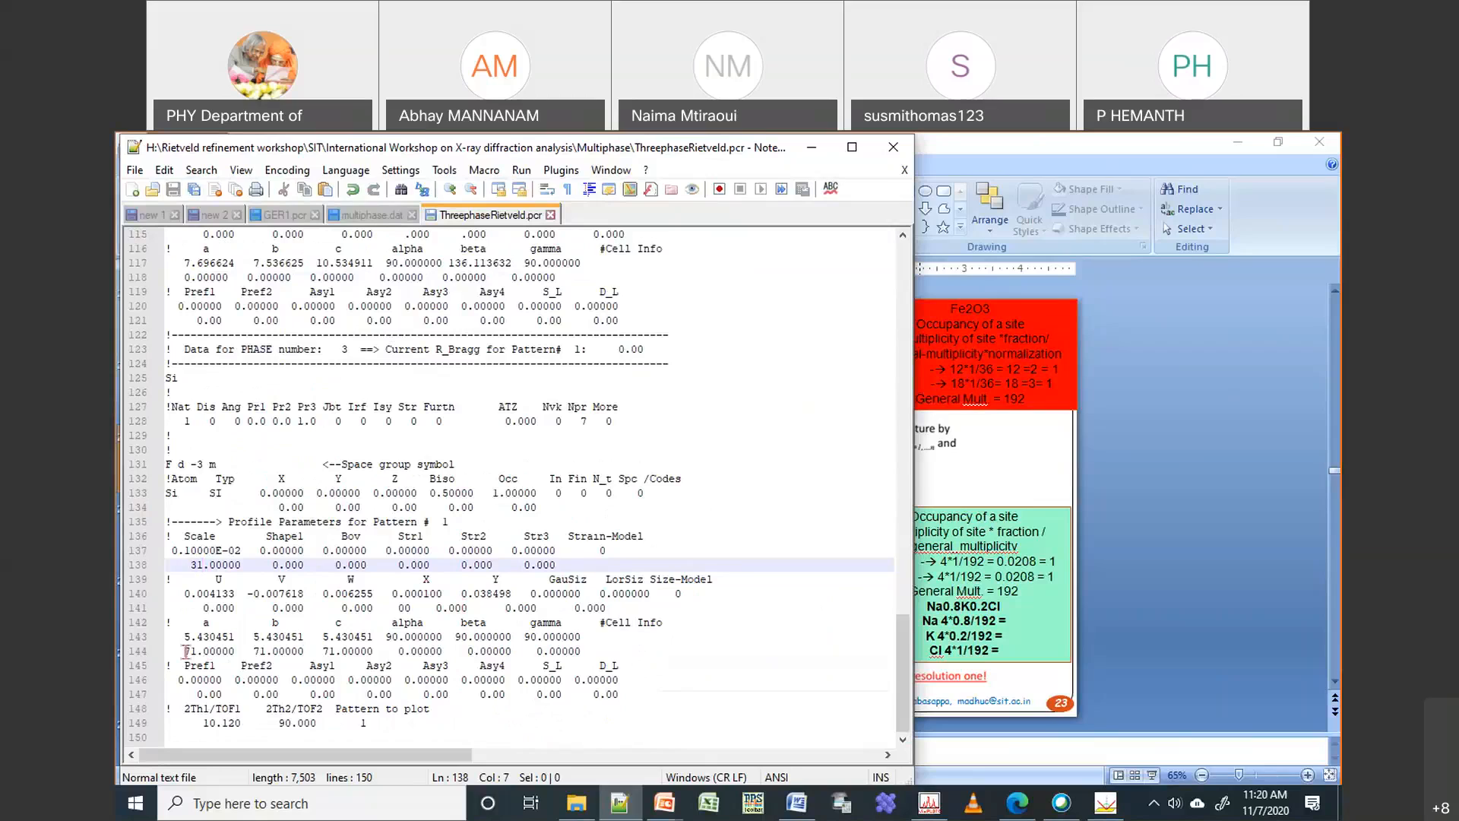
Set the refinement codes of the Si cell parameters a, b and c to 0.00000 and save the PCR file
drag(184, 652, 192, 651)
text(0)
key(Delete)
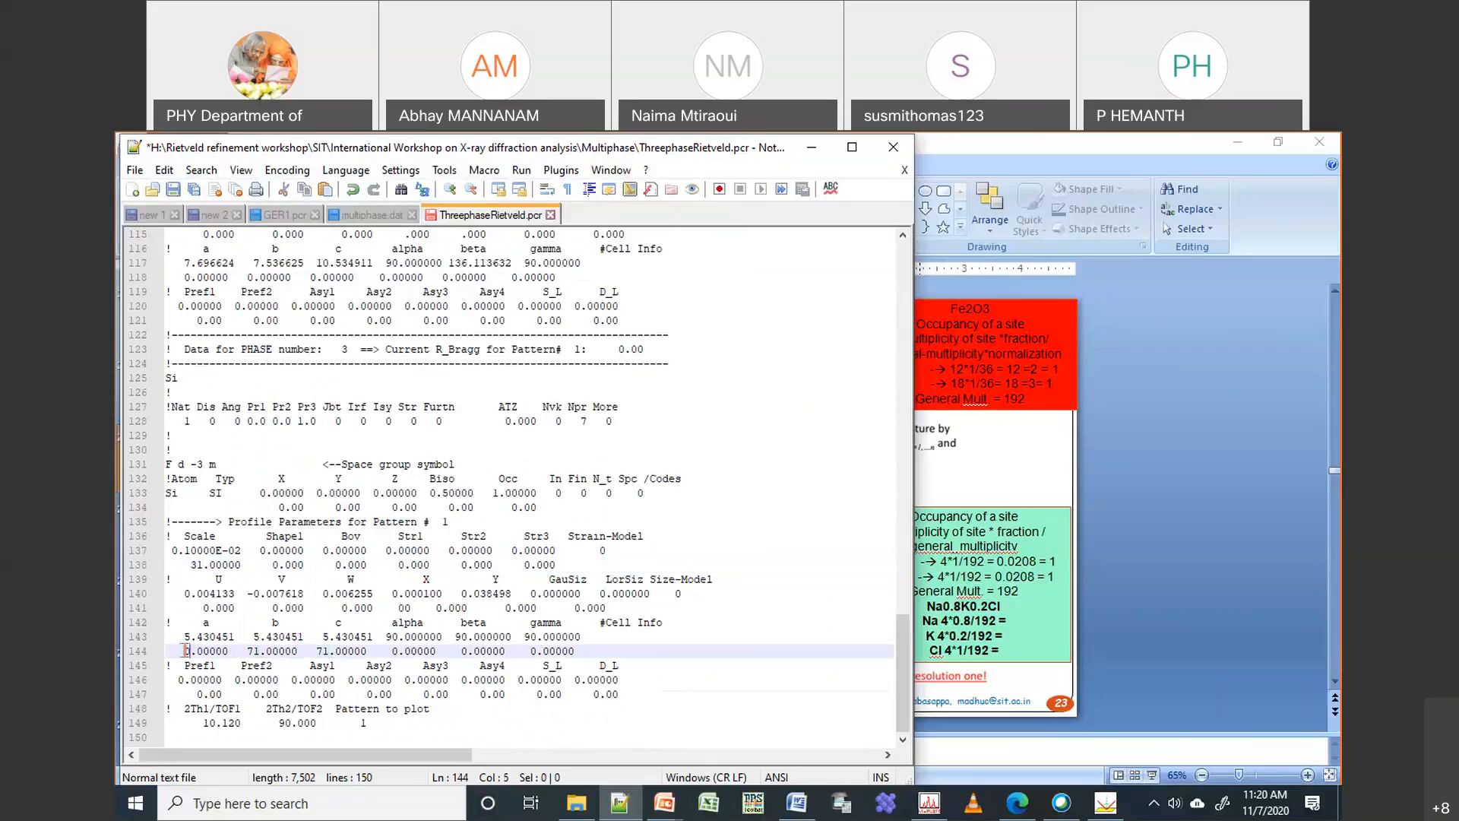
double_click(253, 652)
text(0)
key(Delete)
text(0)
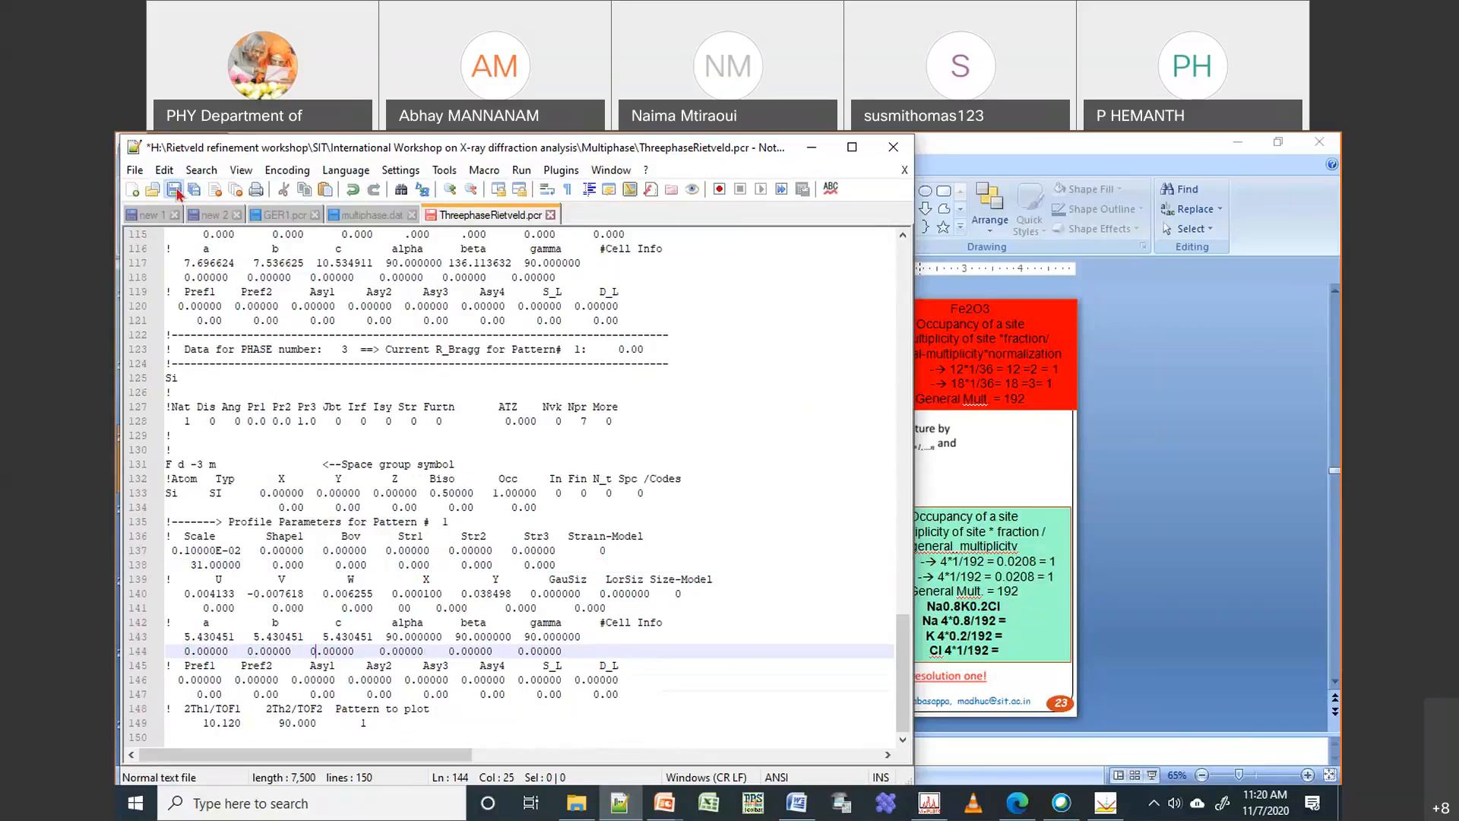
key(ctrl+s)
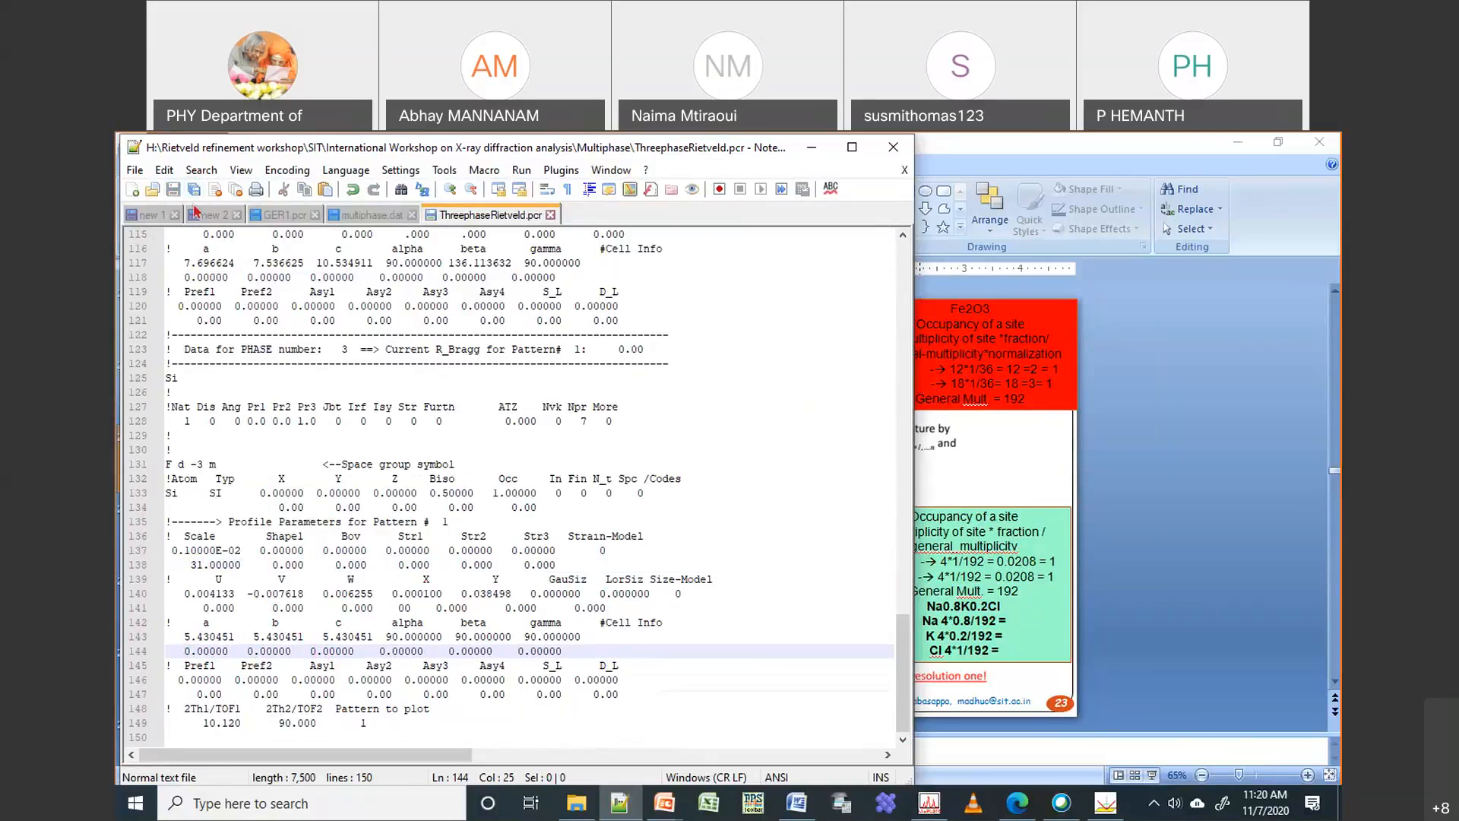
Switch to WinPLOTR, reset the plot and run FullProf with the ThreephaseRietveld PCR file
click(919, 806)
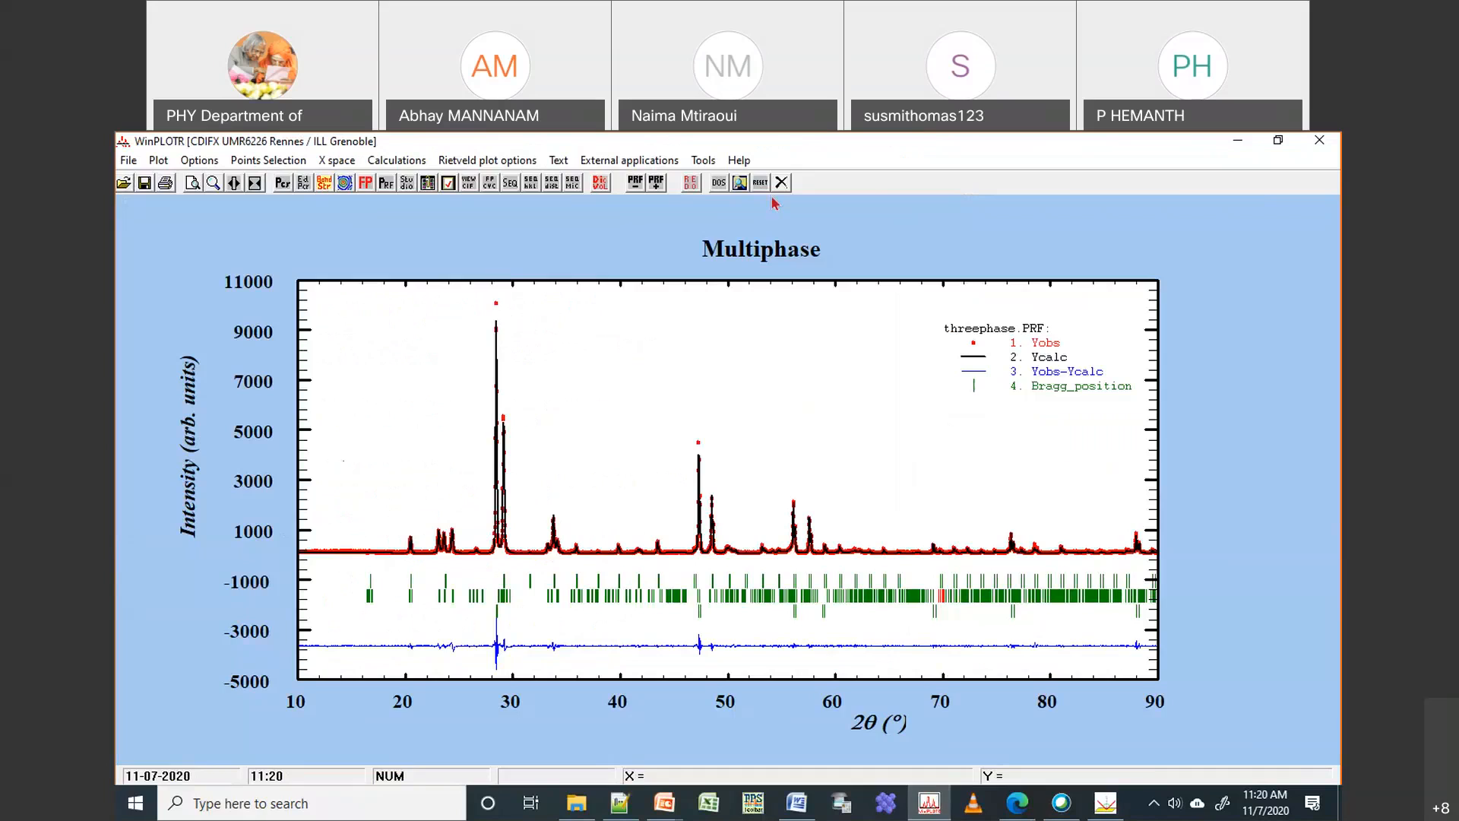
click(760, 182)
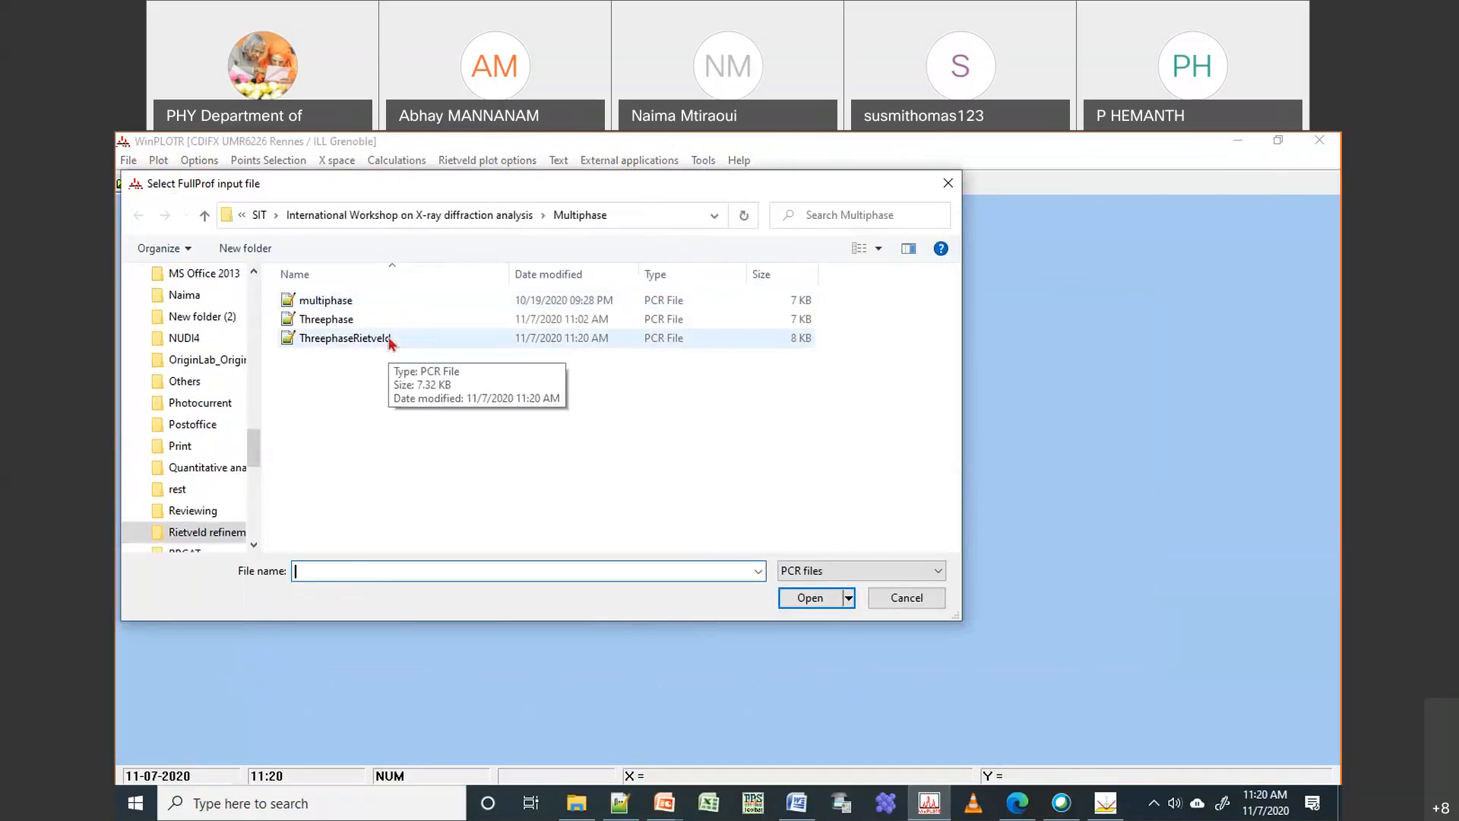
click(390, 339)
double_click(389, 339)
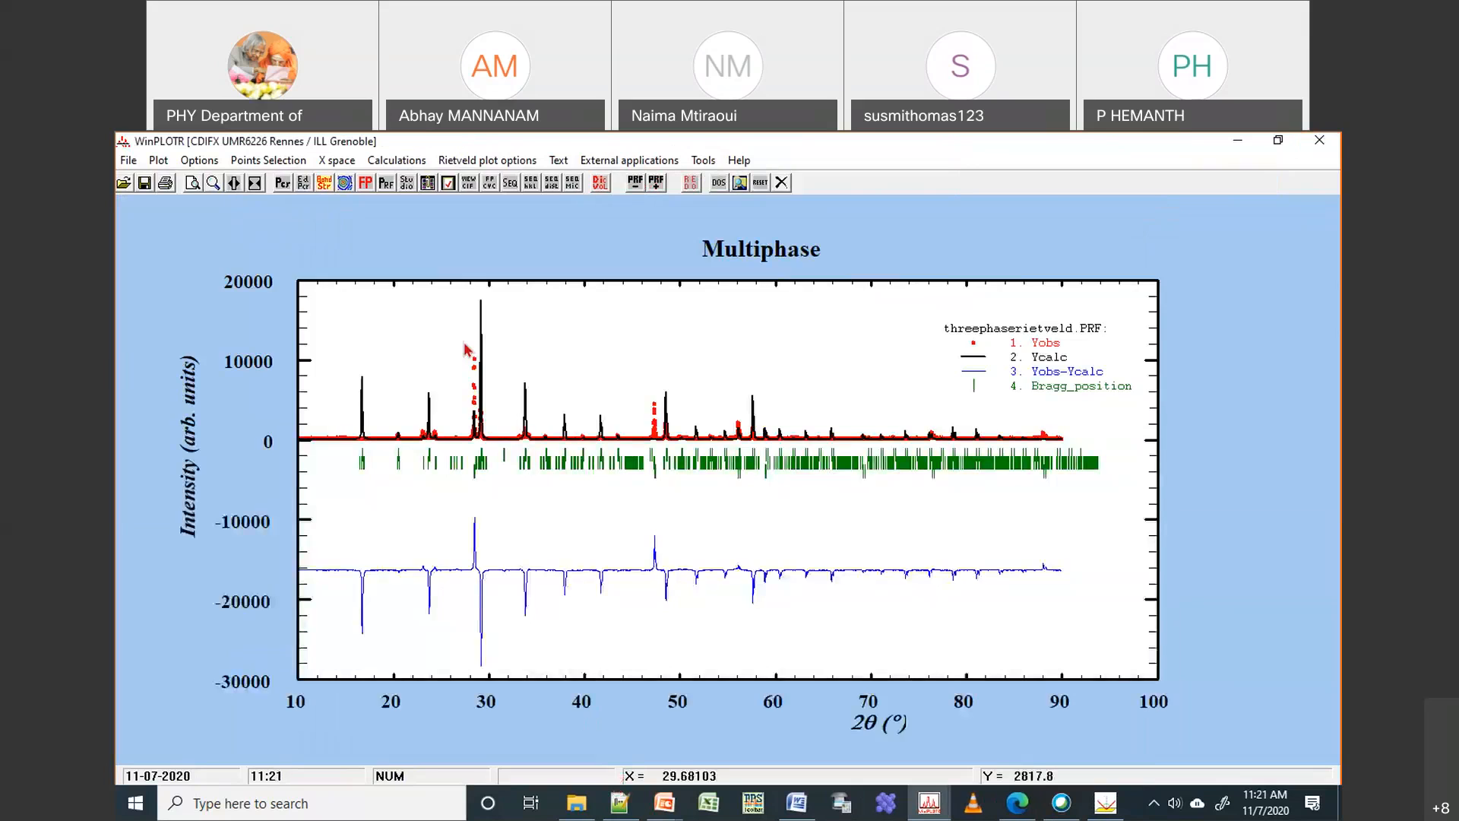
Examine the observed and calculated peaks in the 2θ ranges of about 25–33° and 44–50°
drag(463, 344, 520, 570)
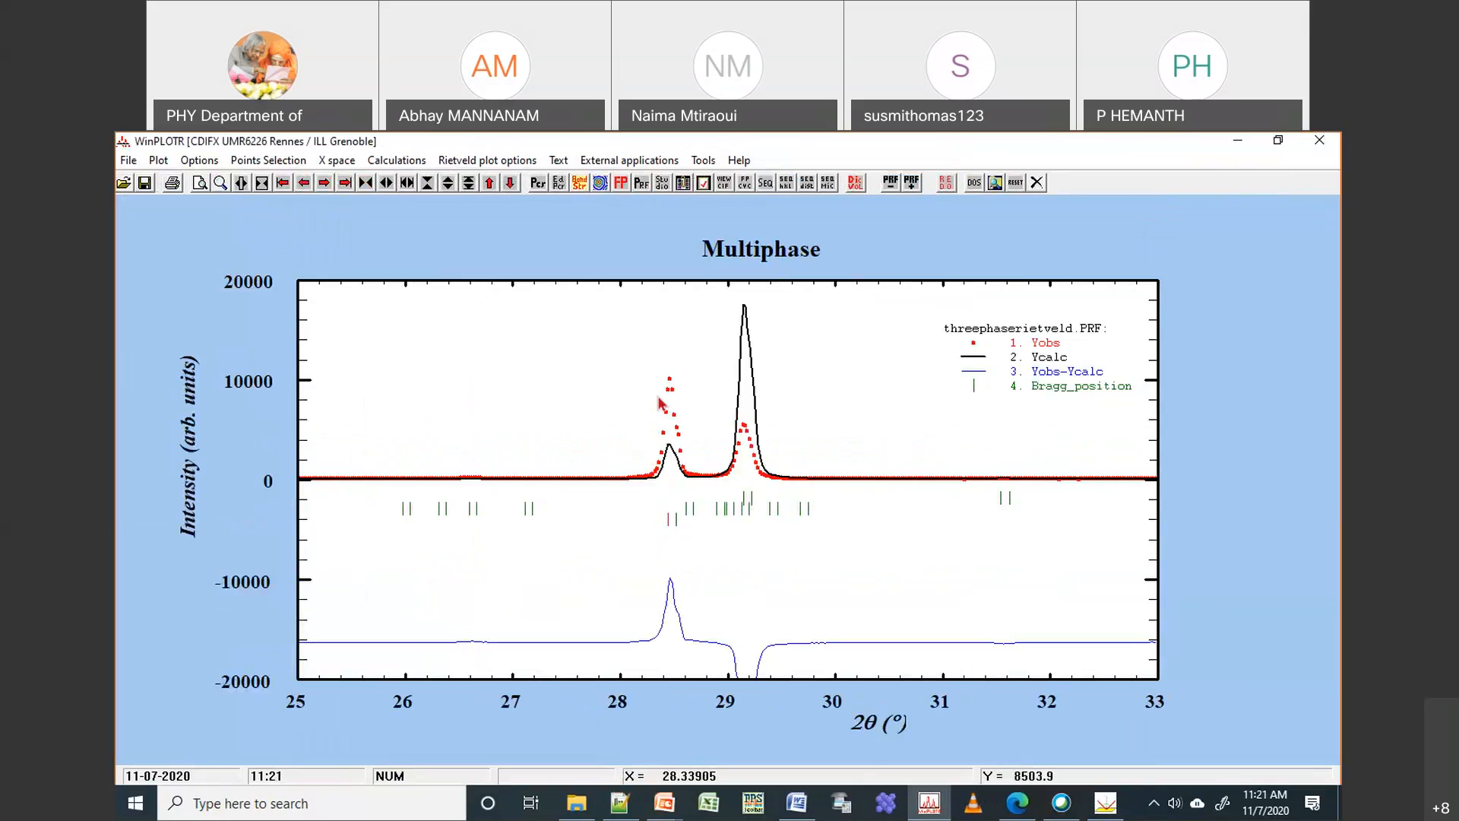
right_click(880, 451)
drag(624, 371, 682, 532)
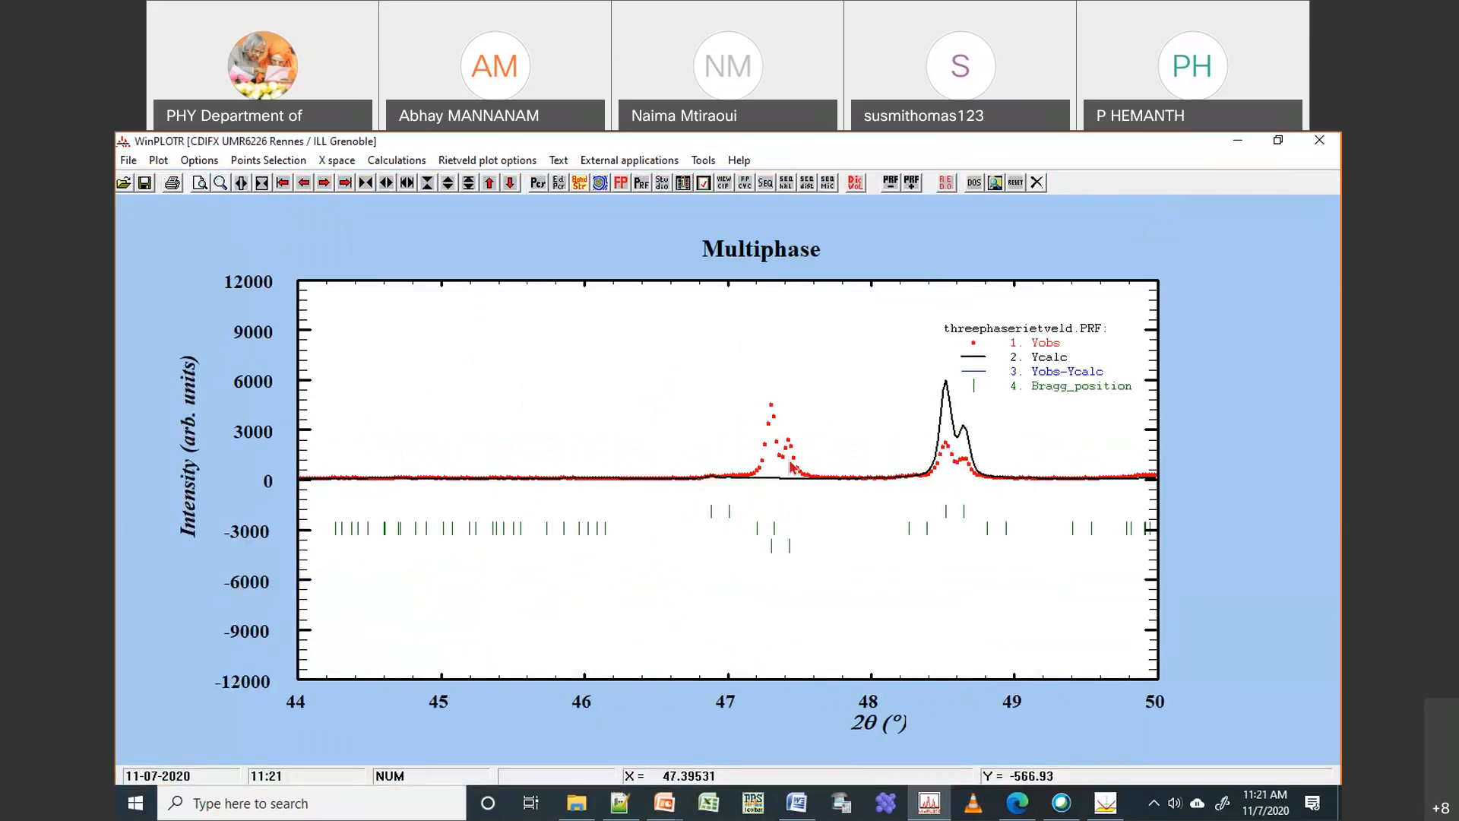
Reset the plot zoom, switch to Notepad++ and reload the updated ThreephaseRietveld PCR file to check the Si phase parameters
right_click(849, 364)
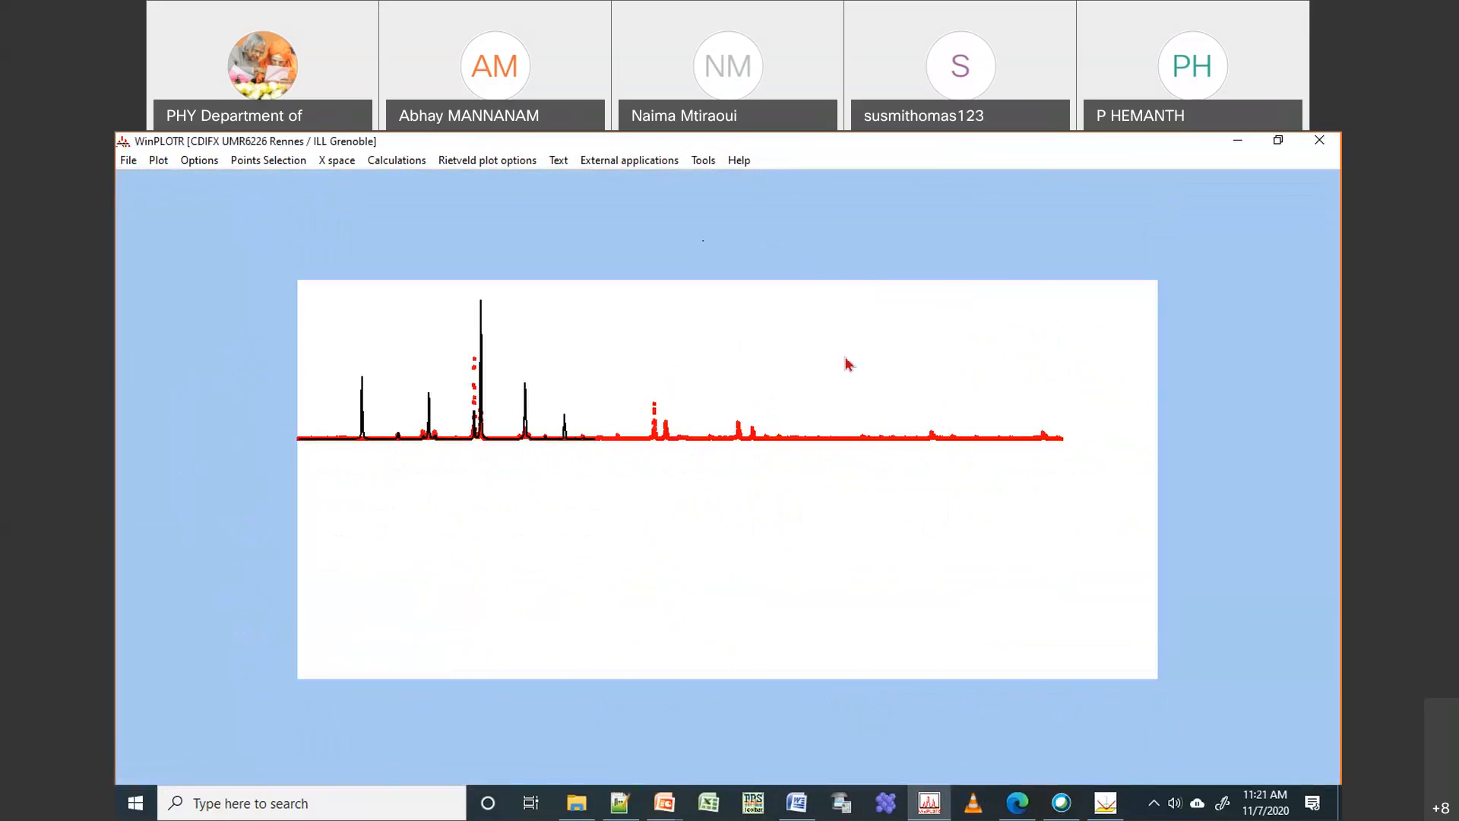
click(632, 811)
key(Return)
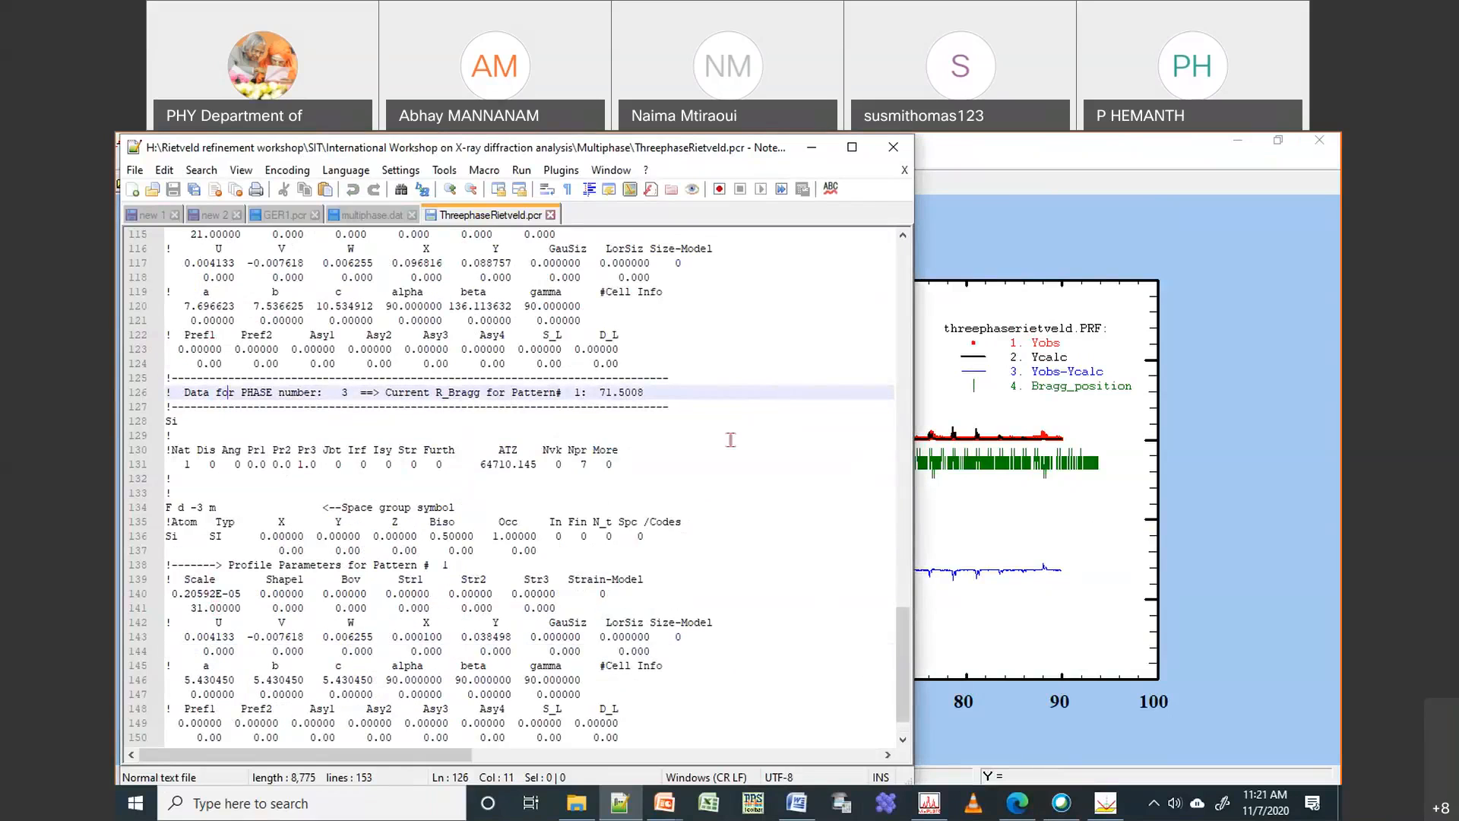
mouse_move(902, 682)
mouse_down()
mouse_move(909, 629)
mouse_move(918, 706)
mouse_up()
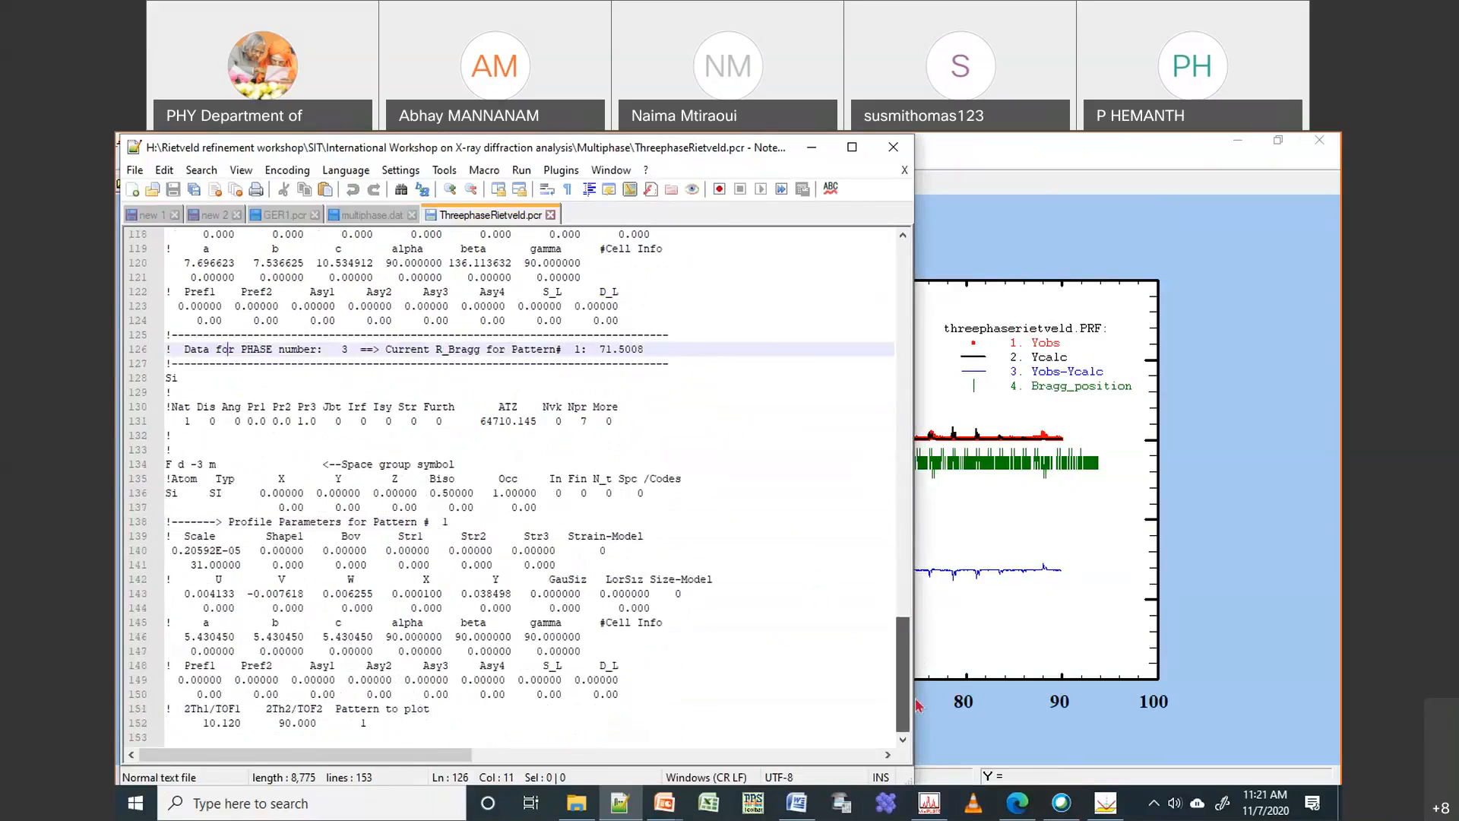
Switch to WinPLOTR, run FullProf with the ThreephaseRietveld PCR file and the multiphase data file, and exit FullProf when it ends
click(1046, 305)
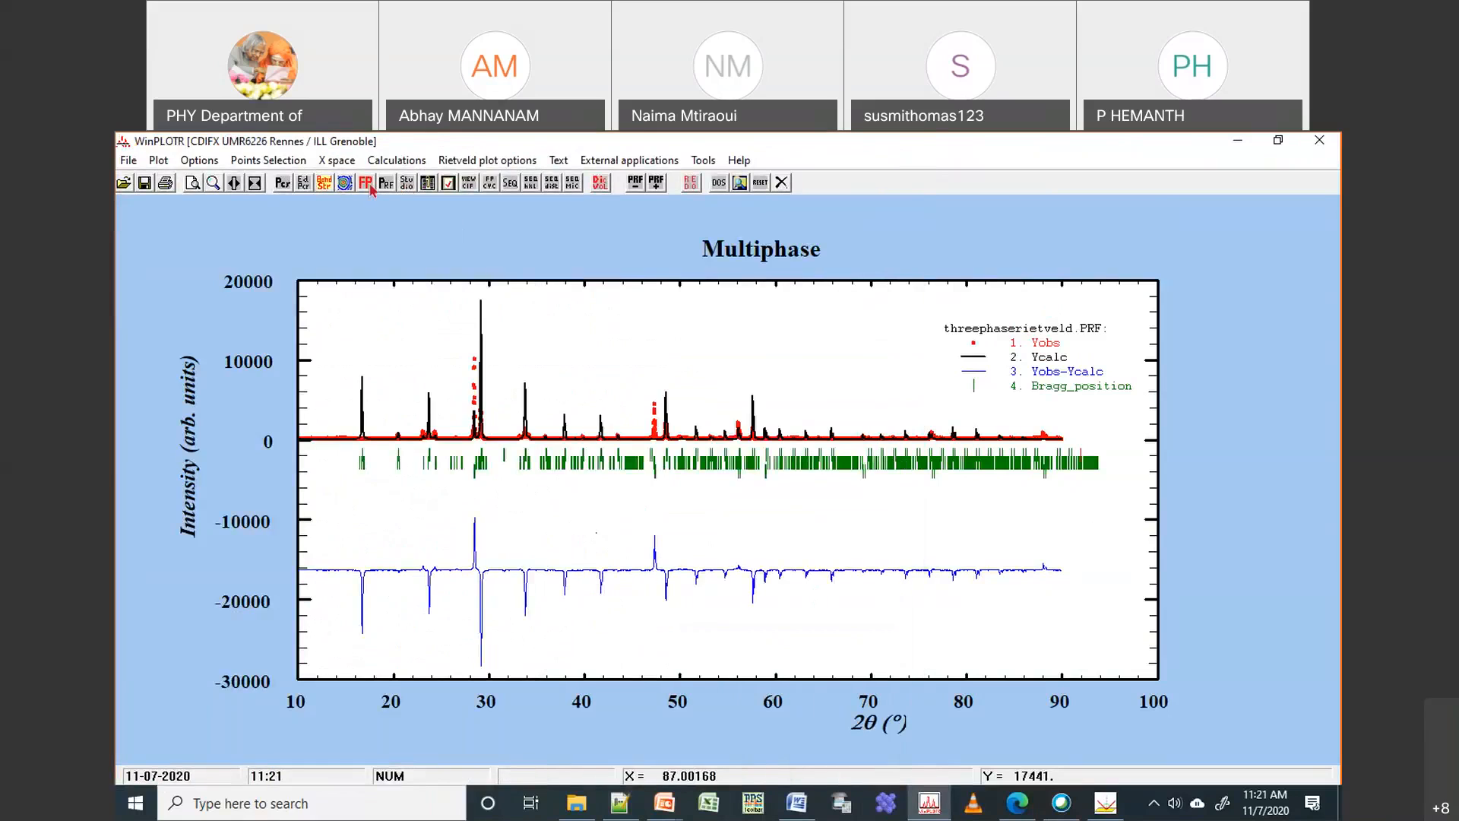
click(368, 186)
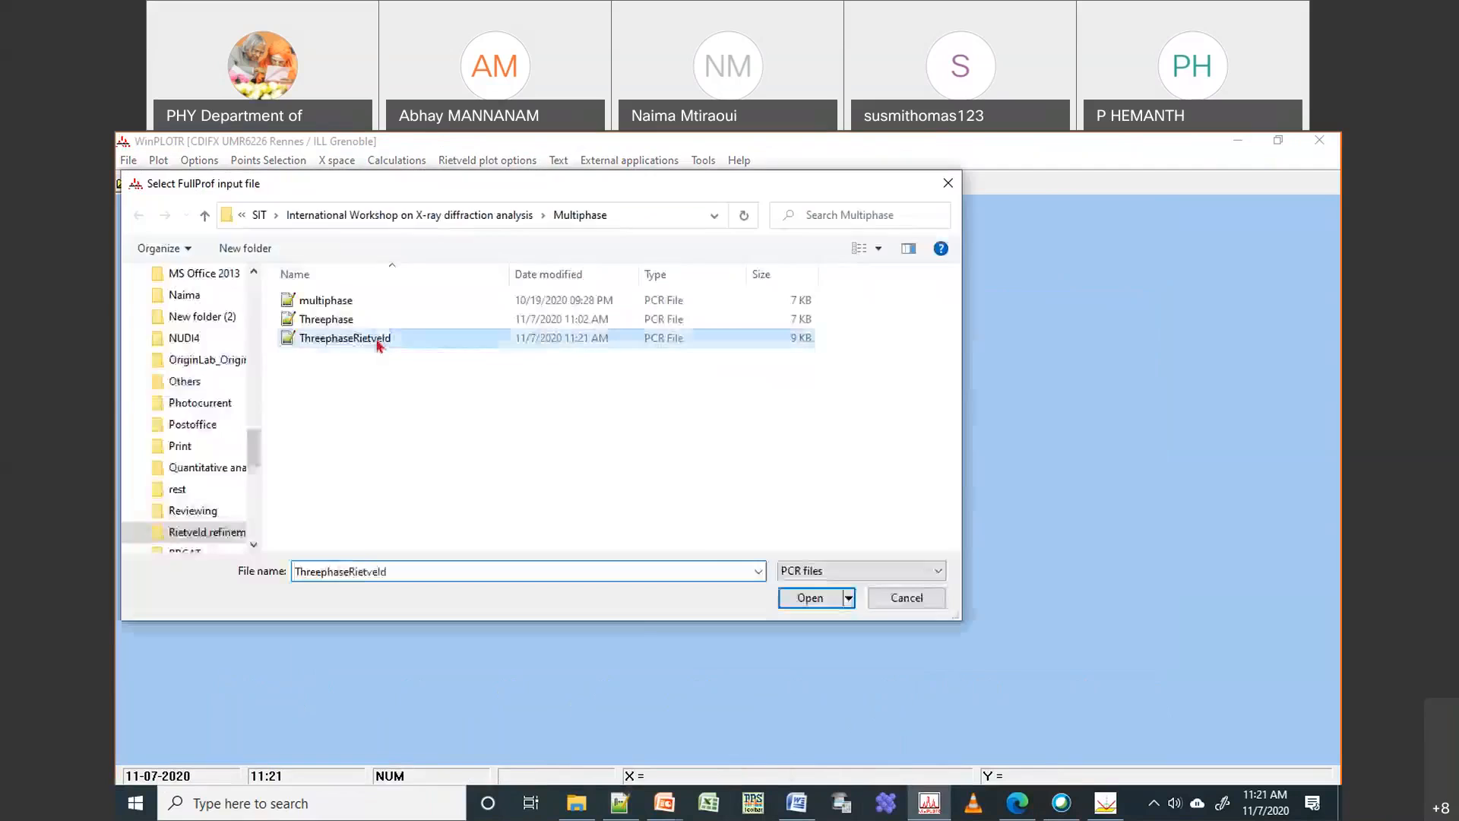
double_click(376, 339)
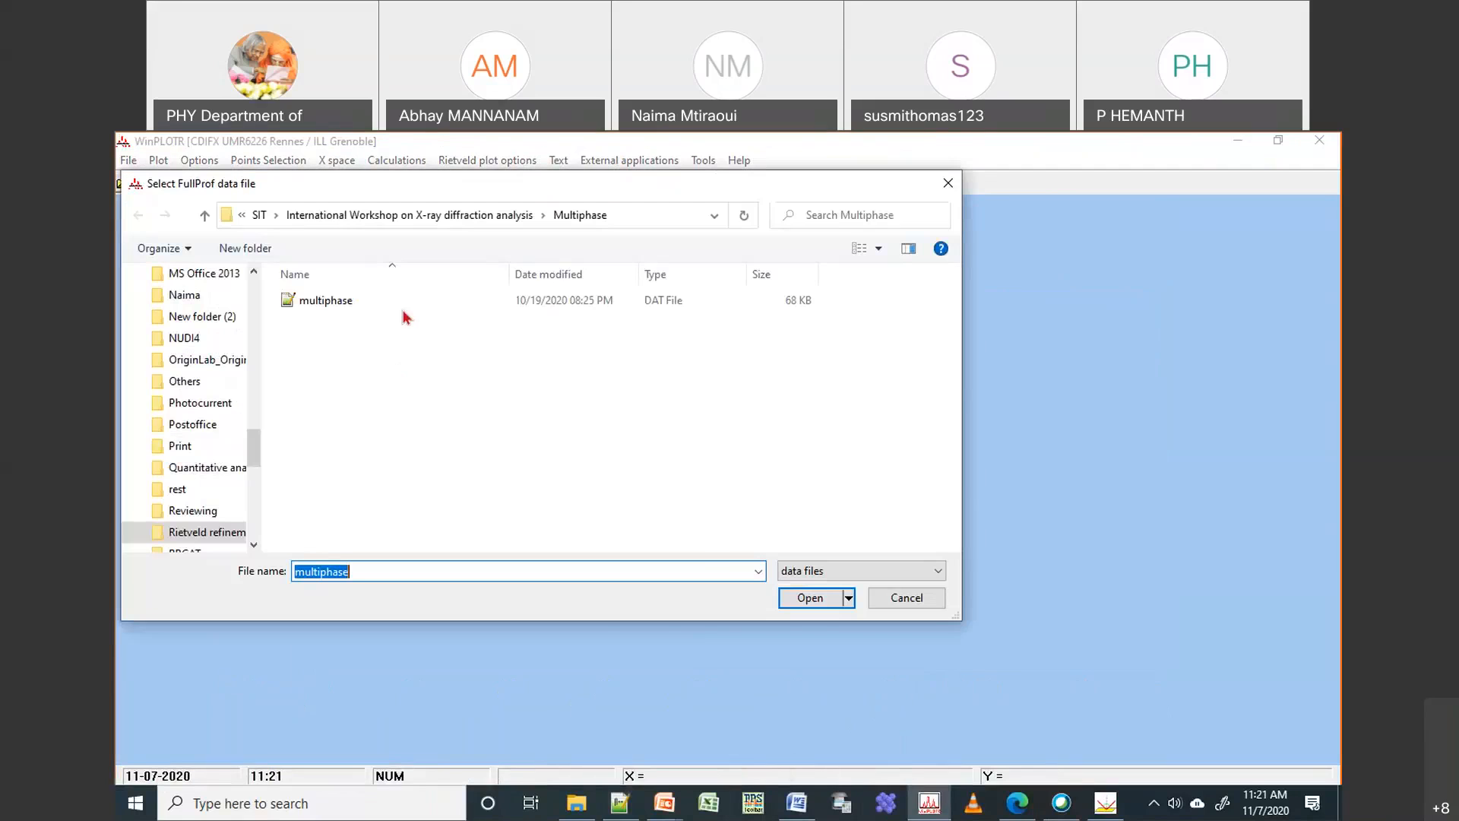
key(Return)
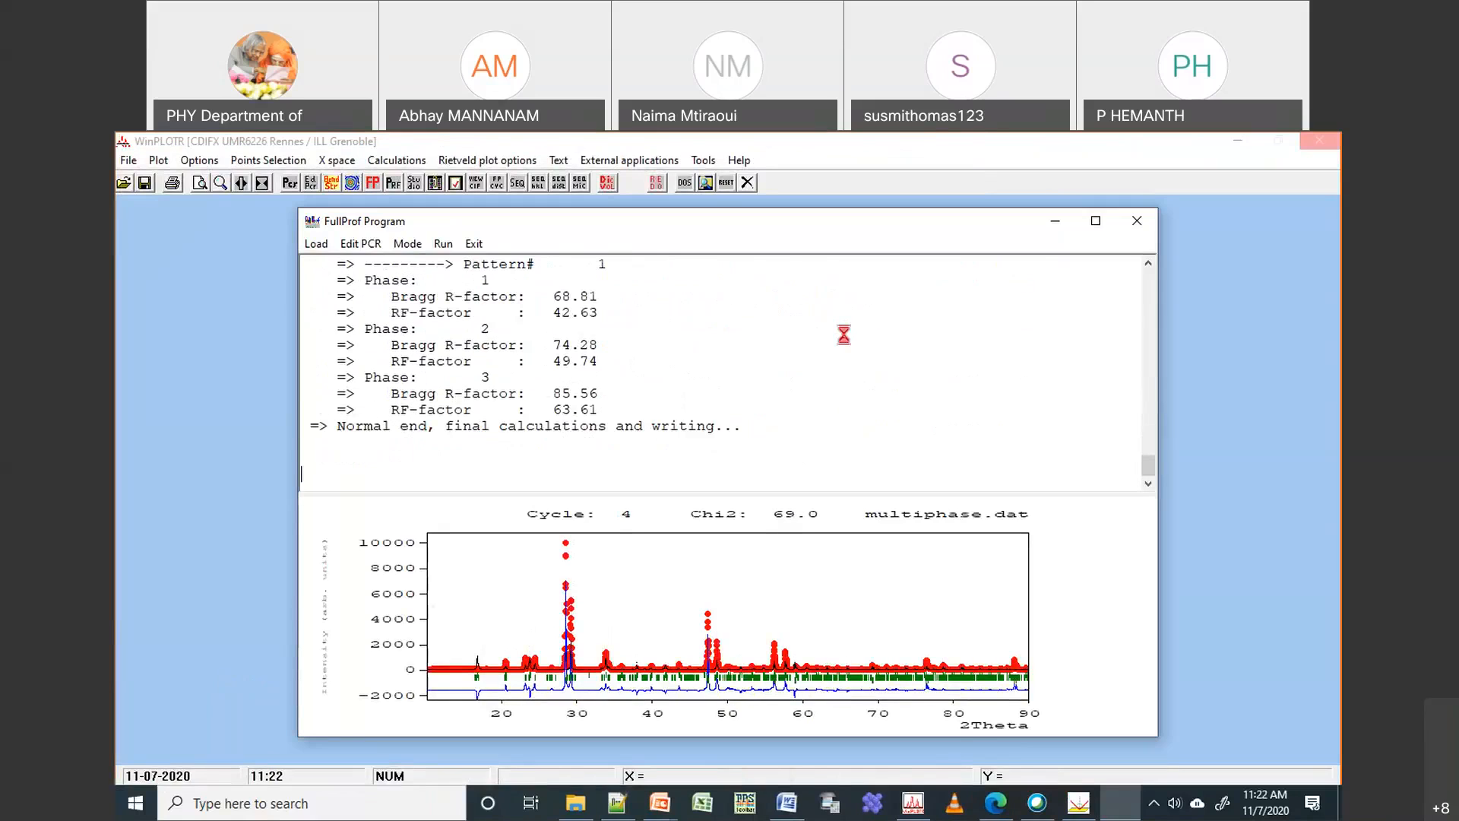
click(469, 246)
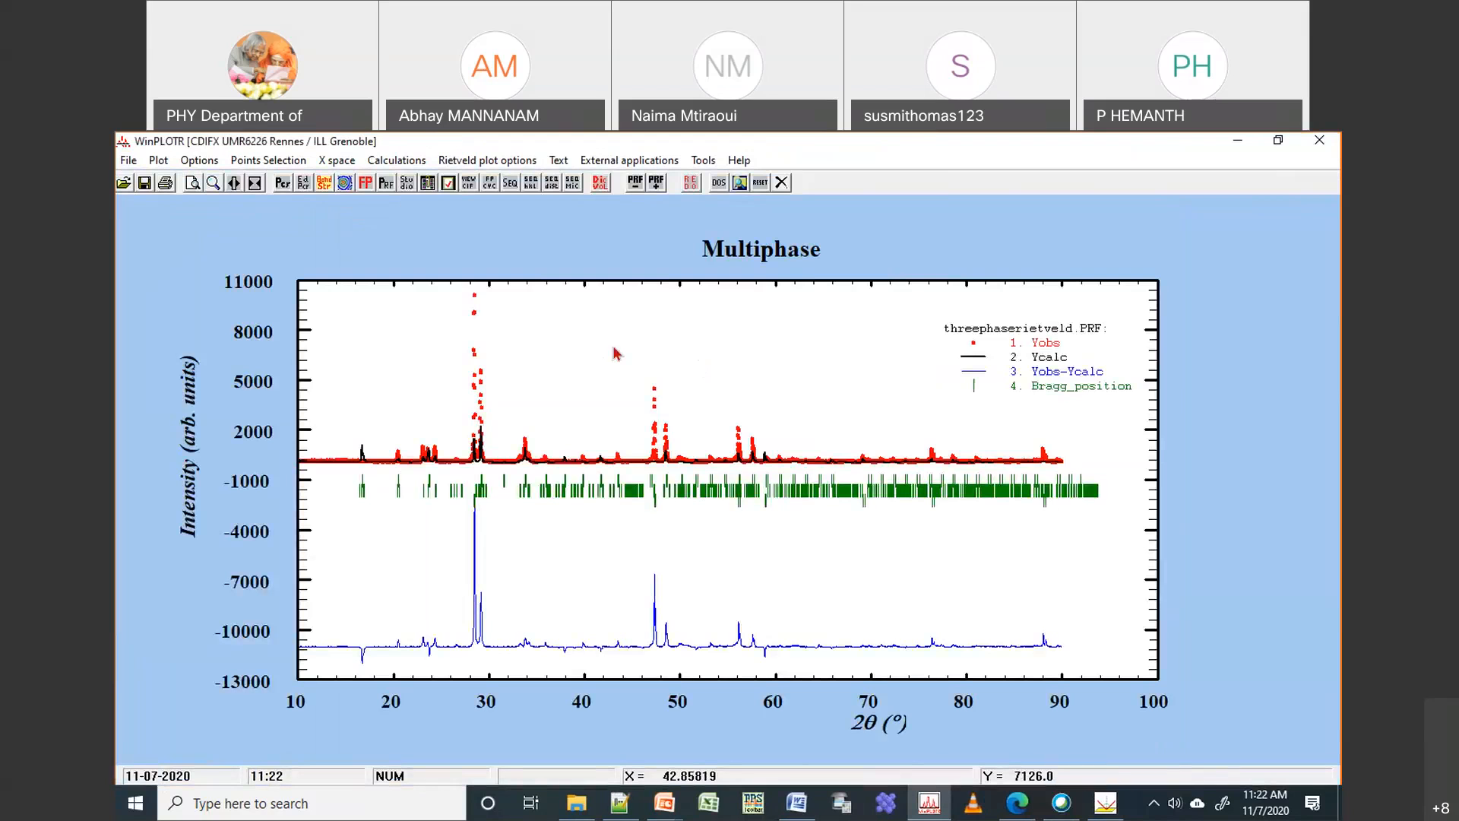
Compare the observed and calculated peaks in the 2θ range of about 26–33° and reload the updated PCR file in Notepad++
drag(799, 496, 860, 498)
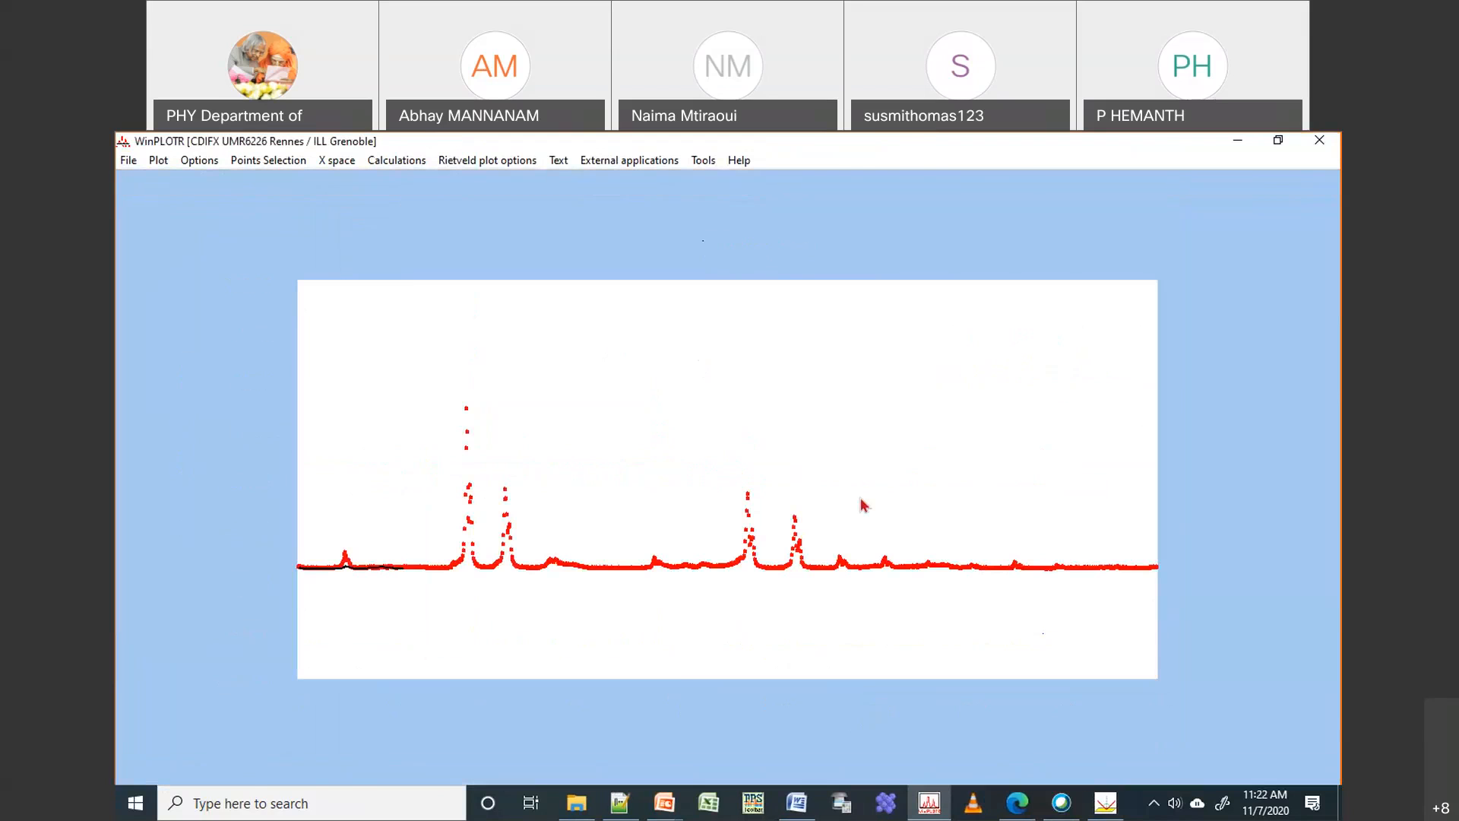
right_click(755, 383)
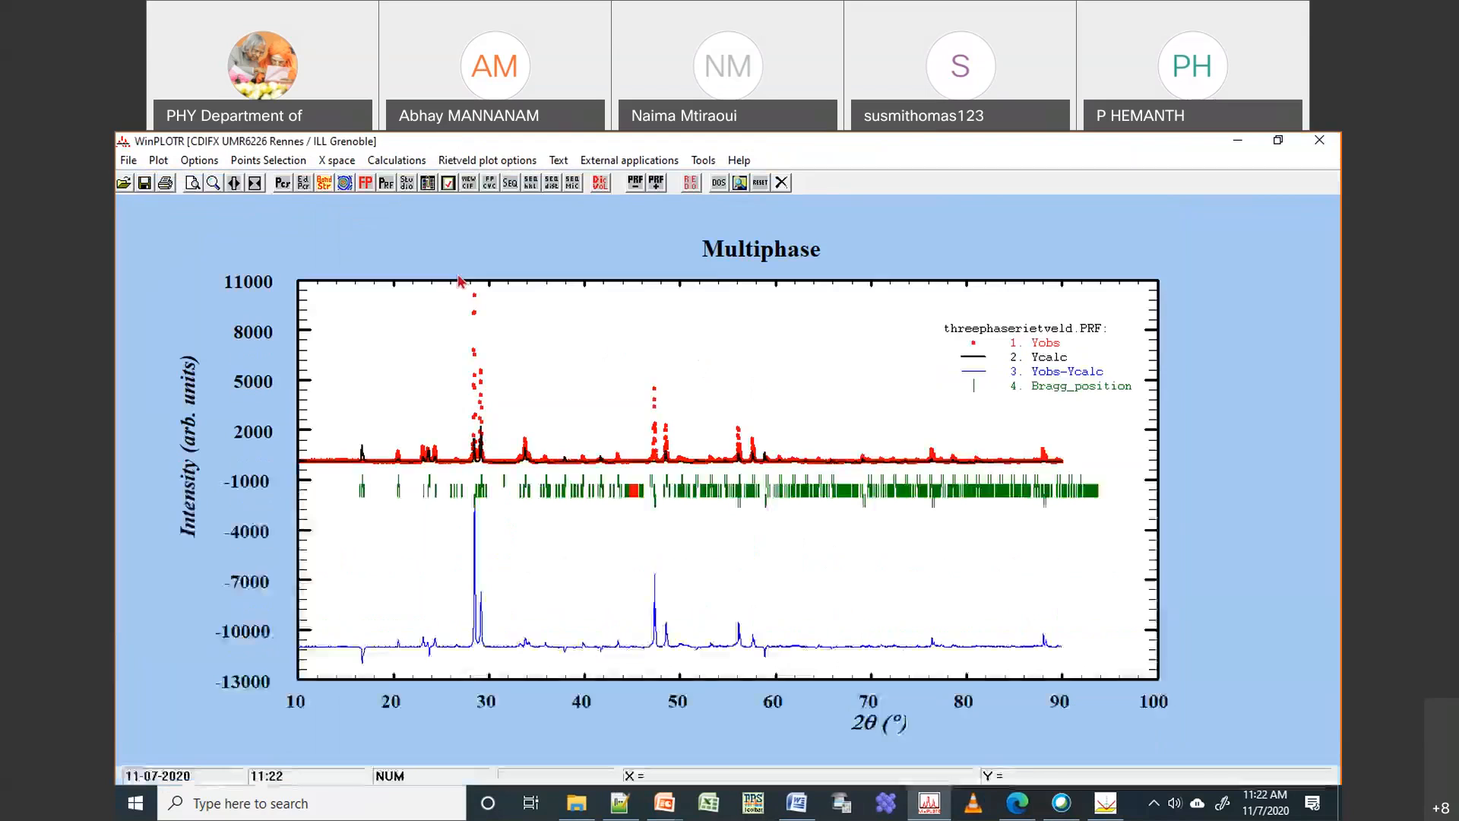
drag(456, 284, 515, 507)
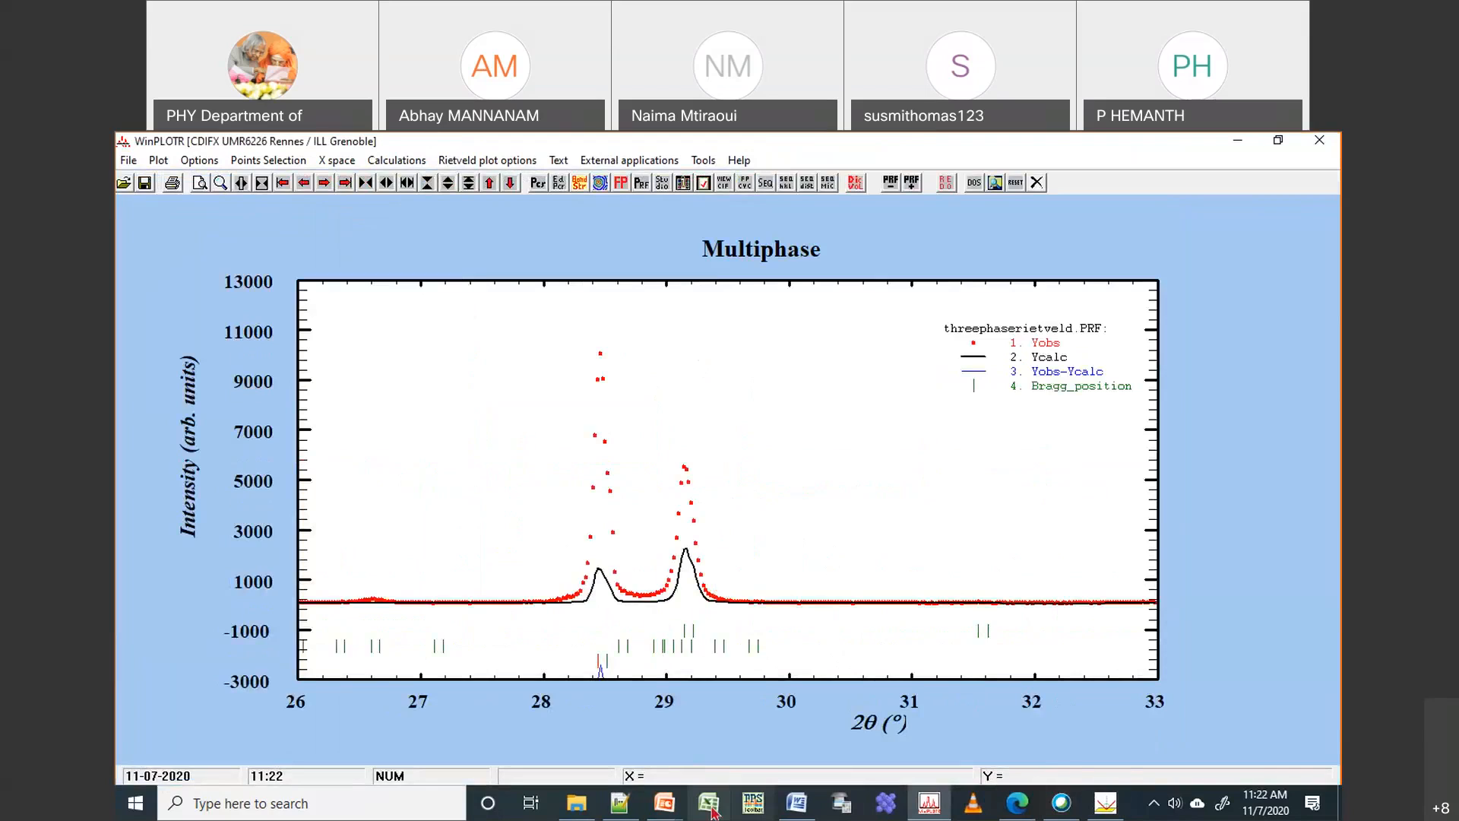
click(635, 807)
key(Return)
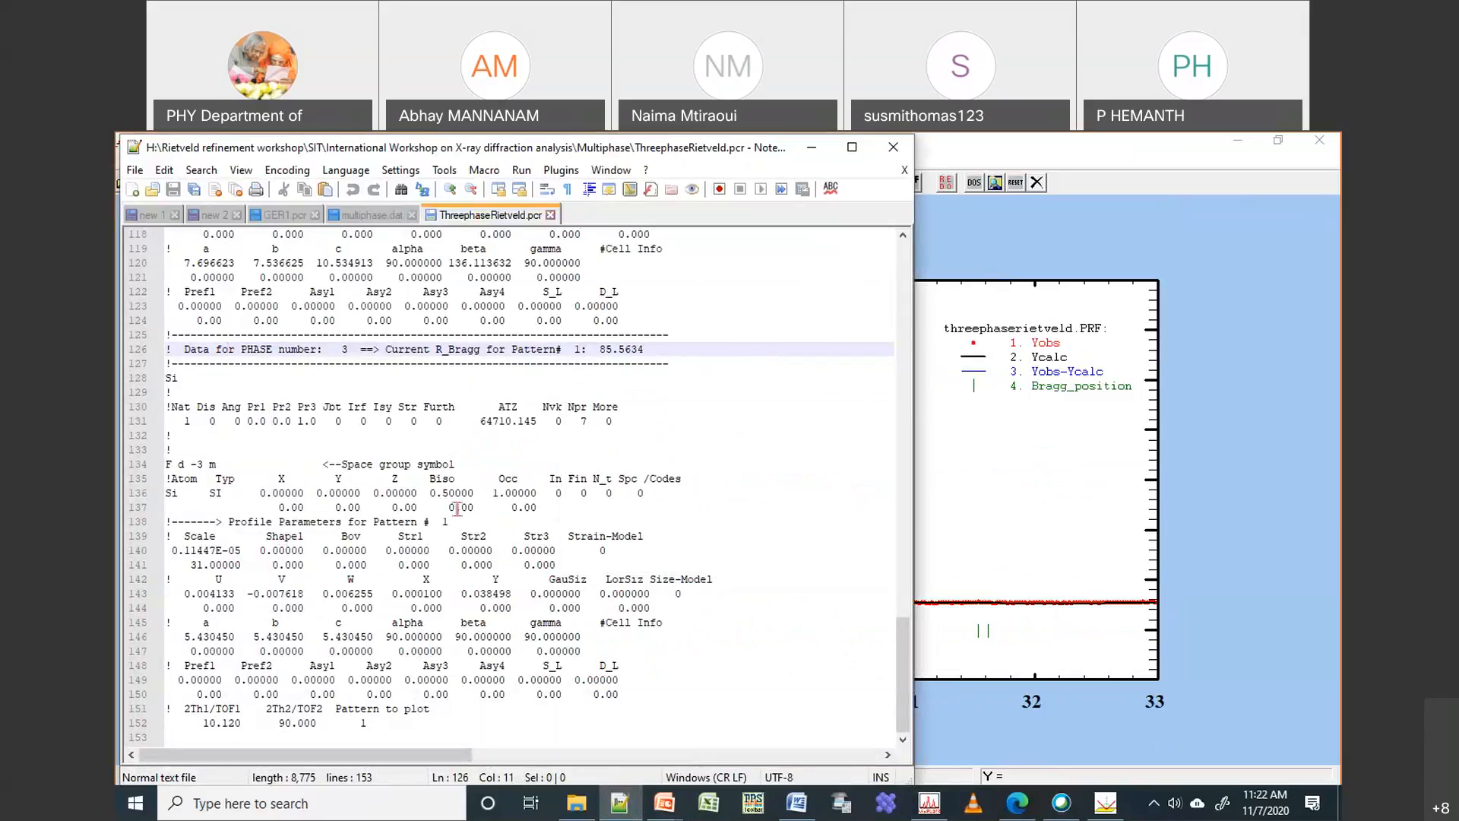
Set the refinement code of the Si atom's Biso in phase 3 to 41.00 and save the PCR file
drag(458, 507, 444, 507)
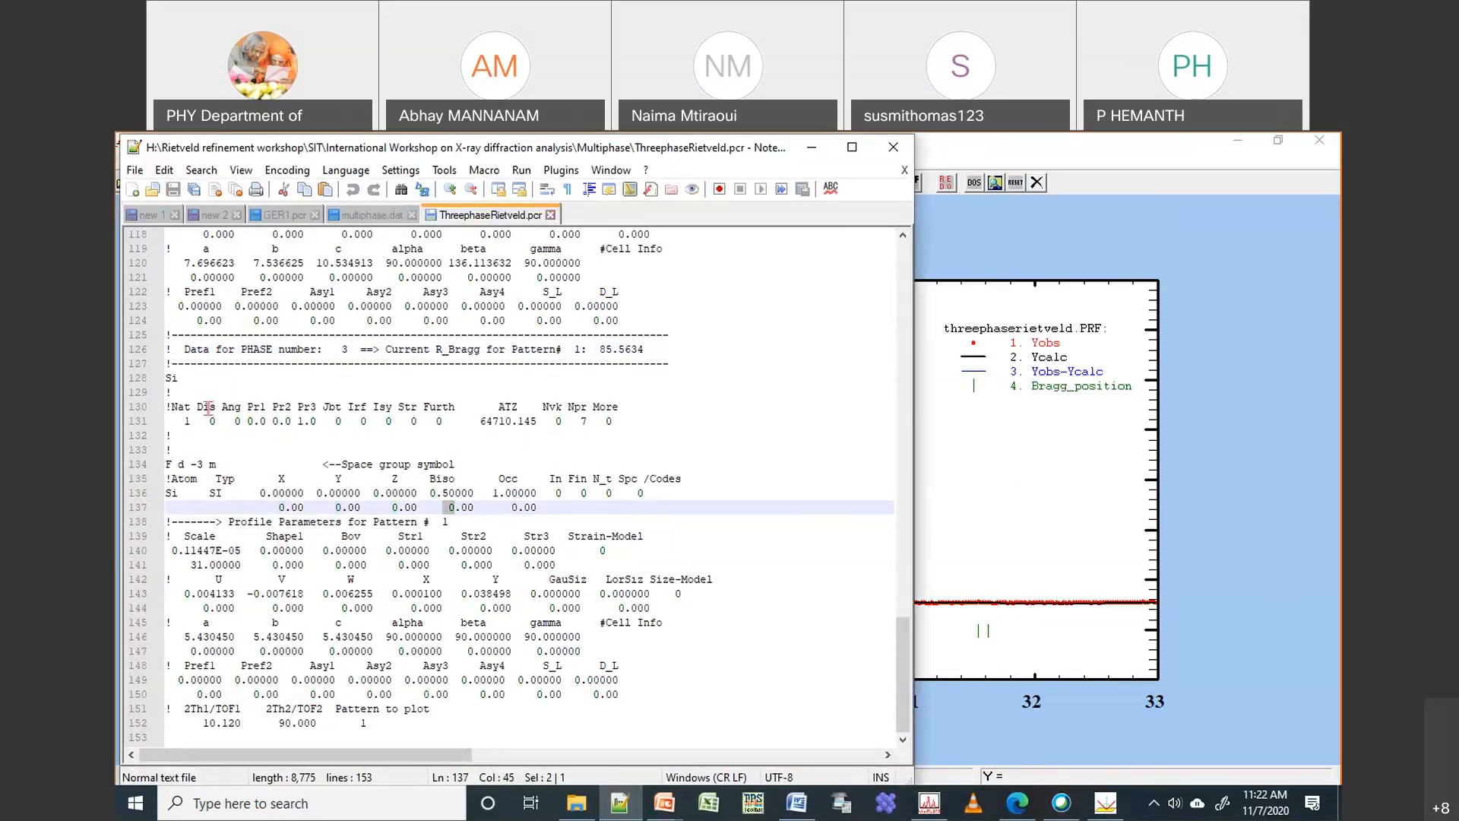
drag(903, 618, 879, 367)
text(41)
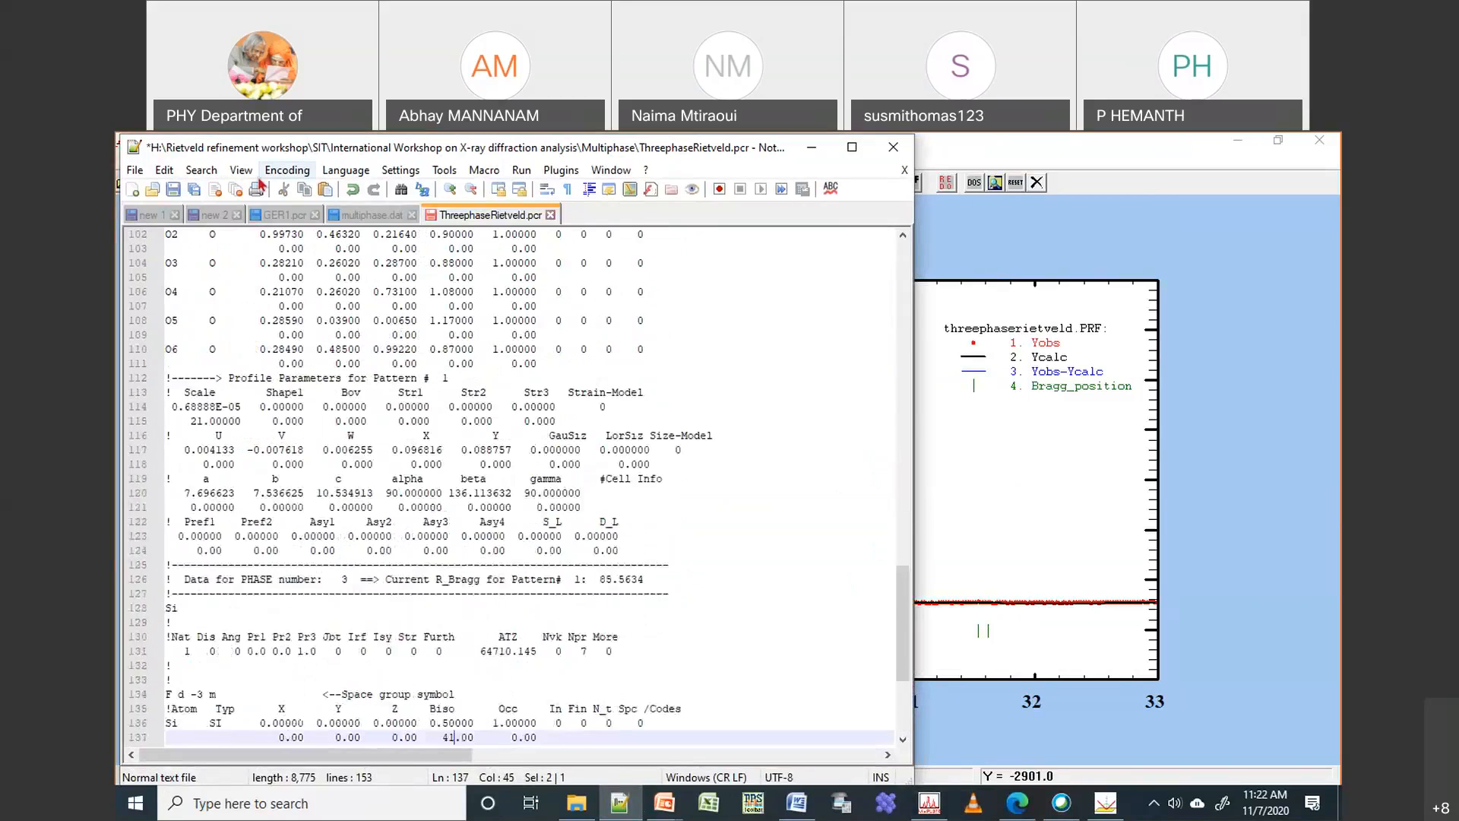
key(ctrl+s)
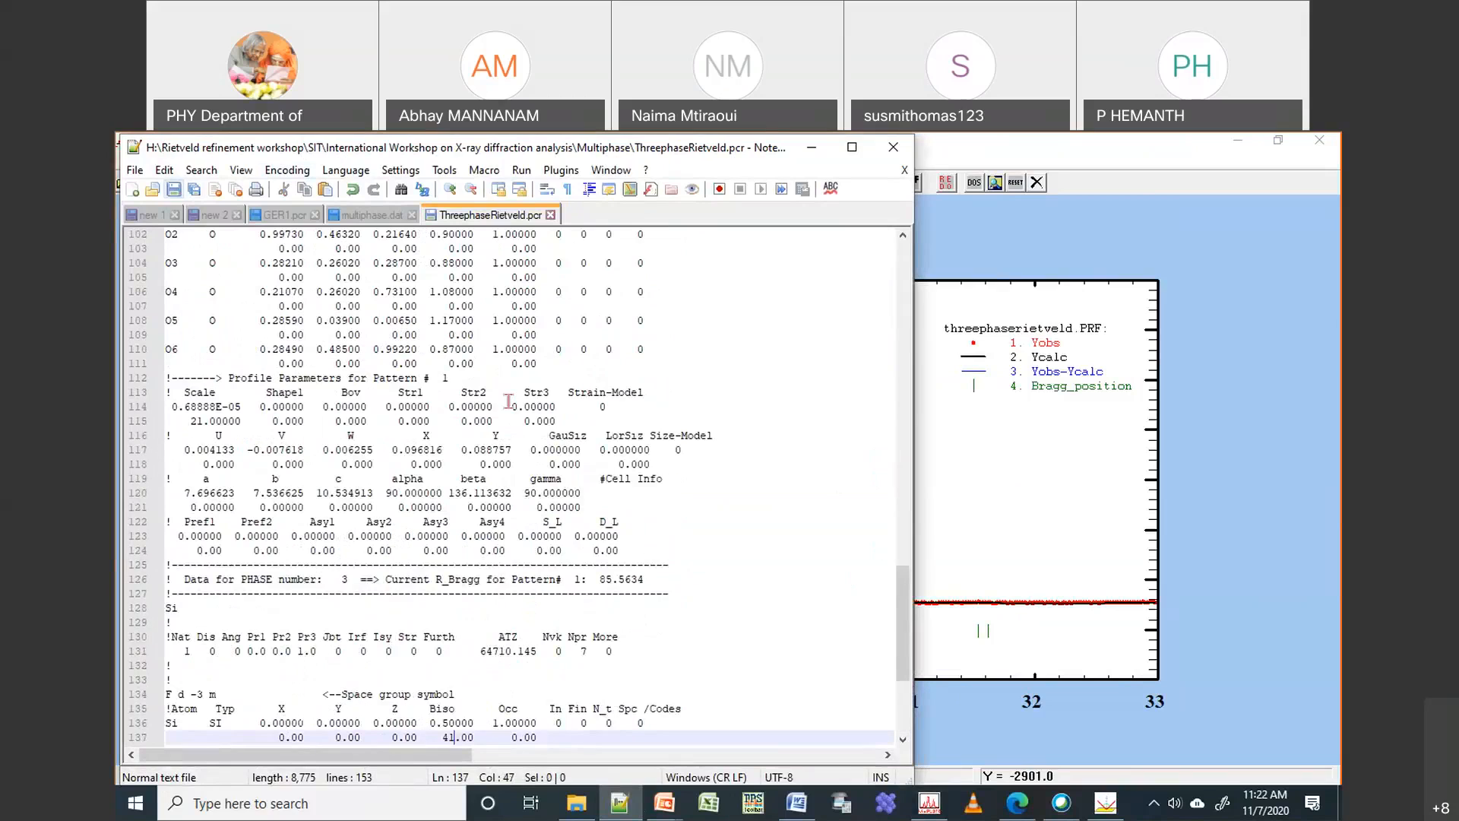
Try to run FullProf from WinPLOTR on the ThreephaseRietveld PCR and multiphase data files with the Si Biso refined
click(968, 453)
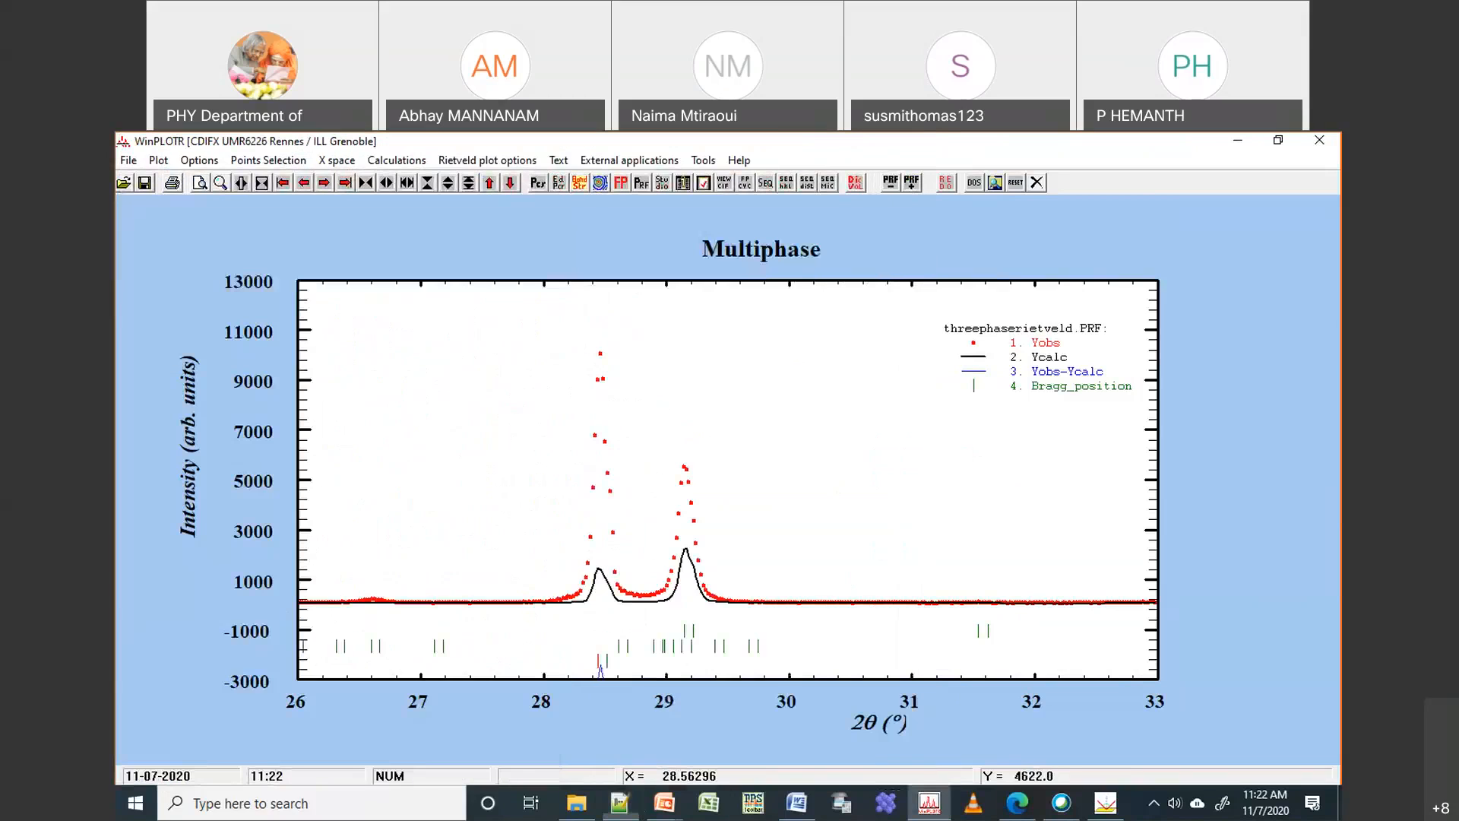
click(626, 187)
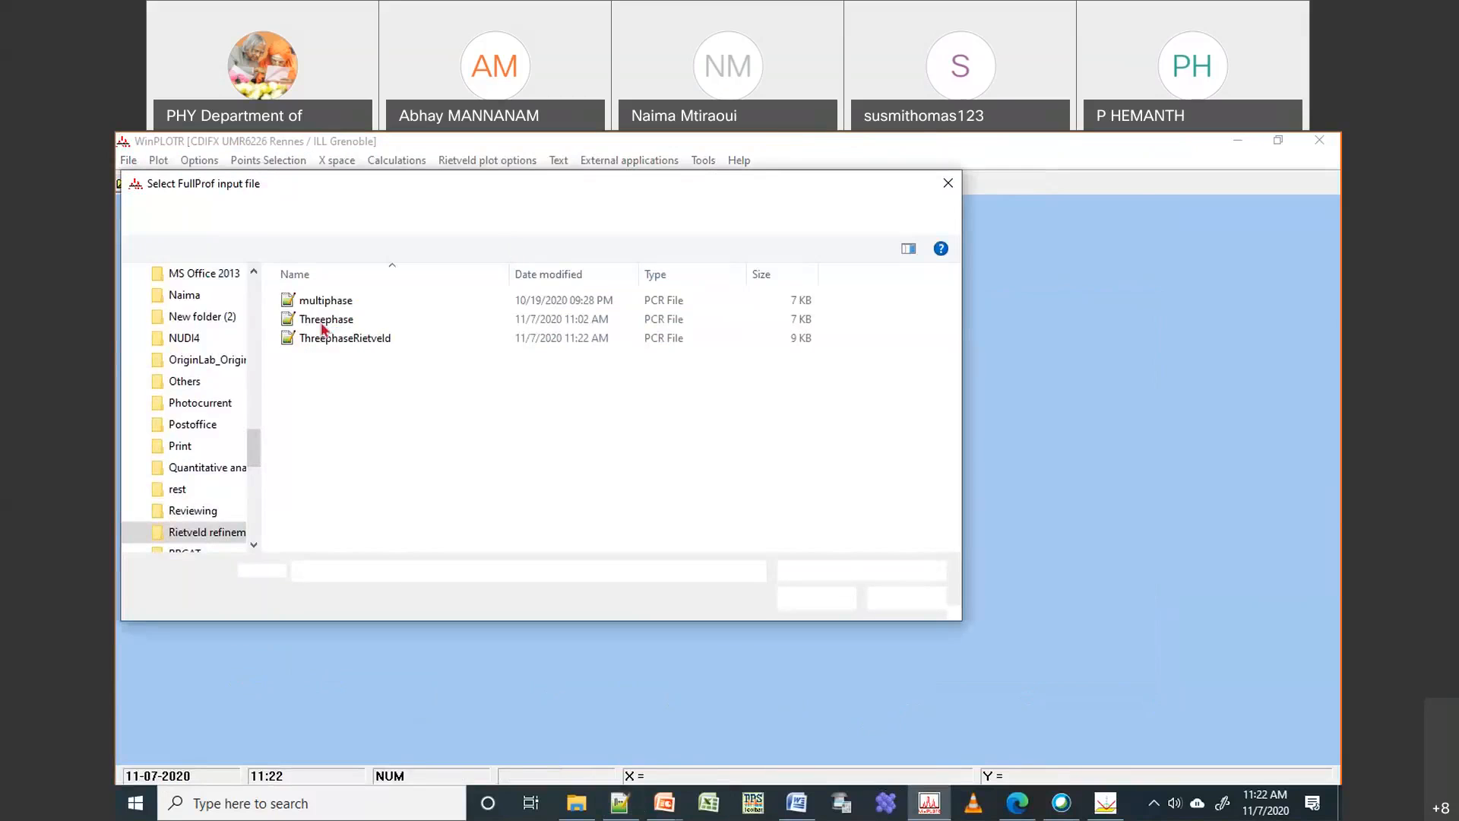
double_click(325, 338)
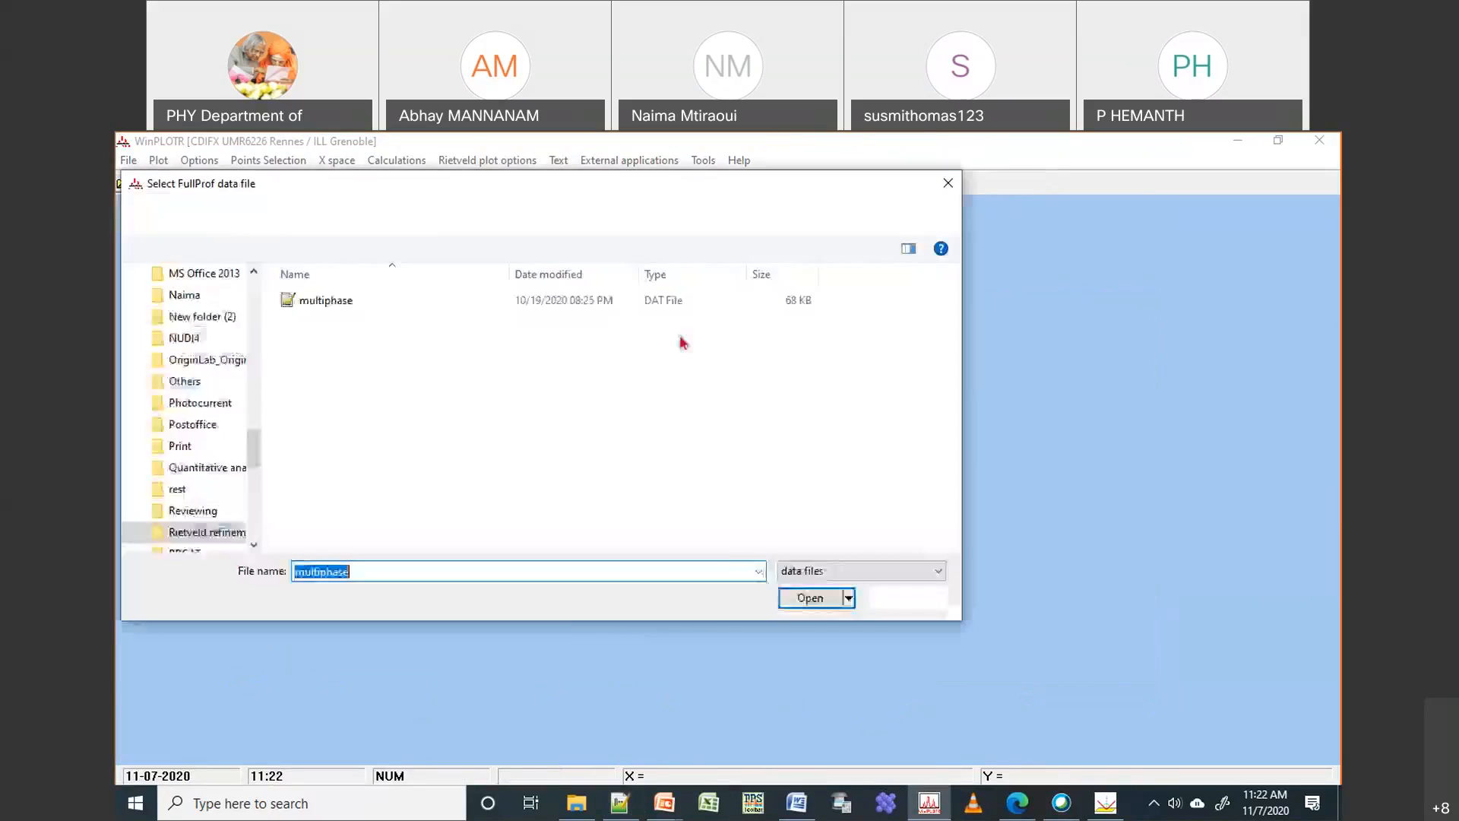
key(Return)
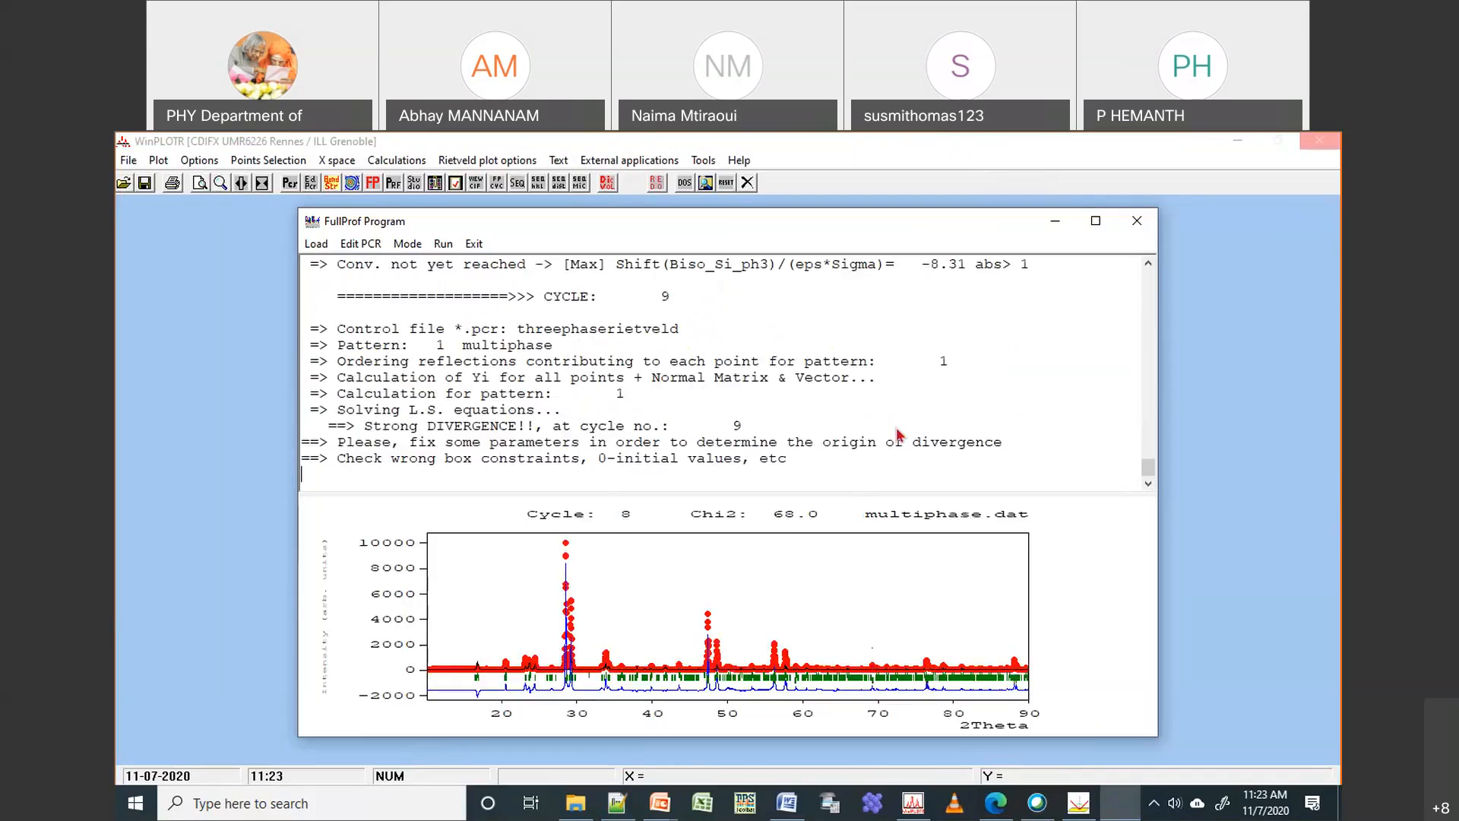
click(778, 528)
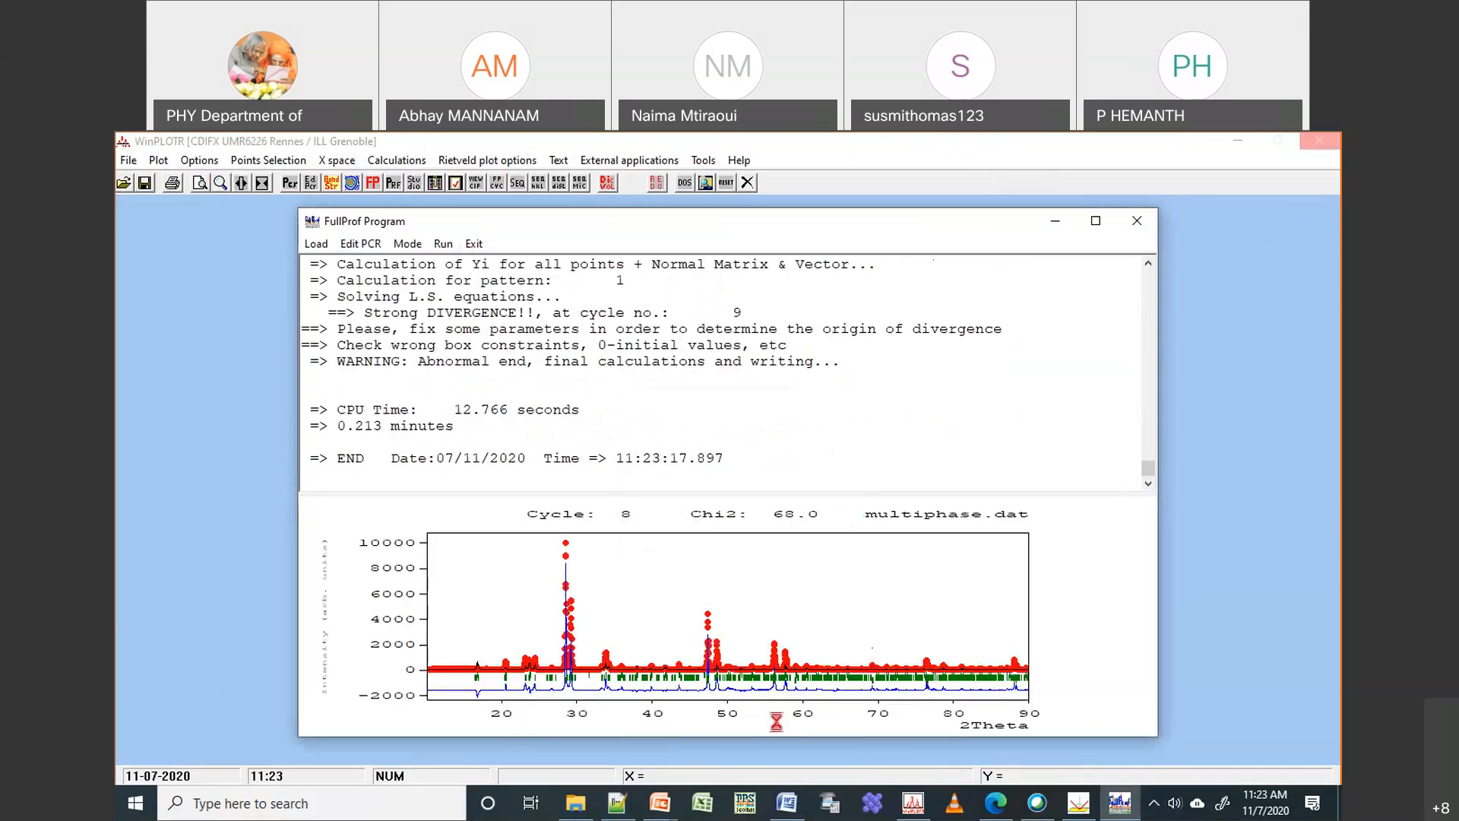
Set the Si Biso refinement code in the PCR file to 00.00 and return to WinPLOTR
click(633, 808)
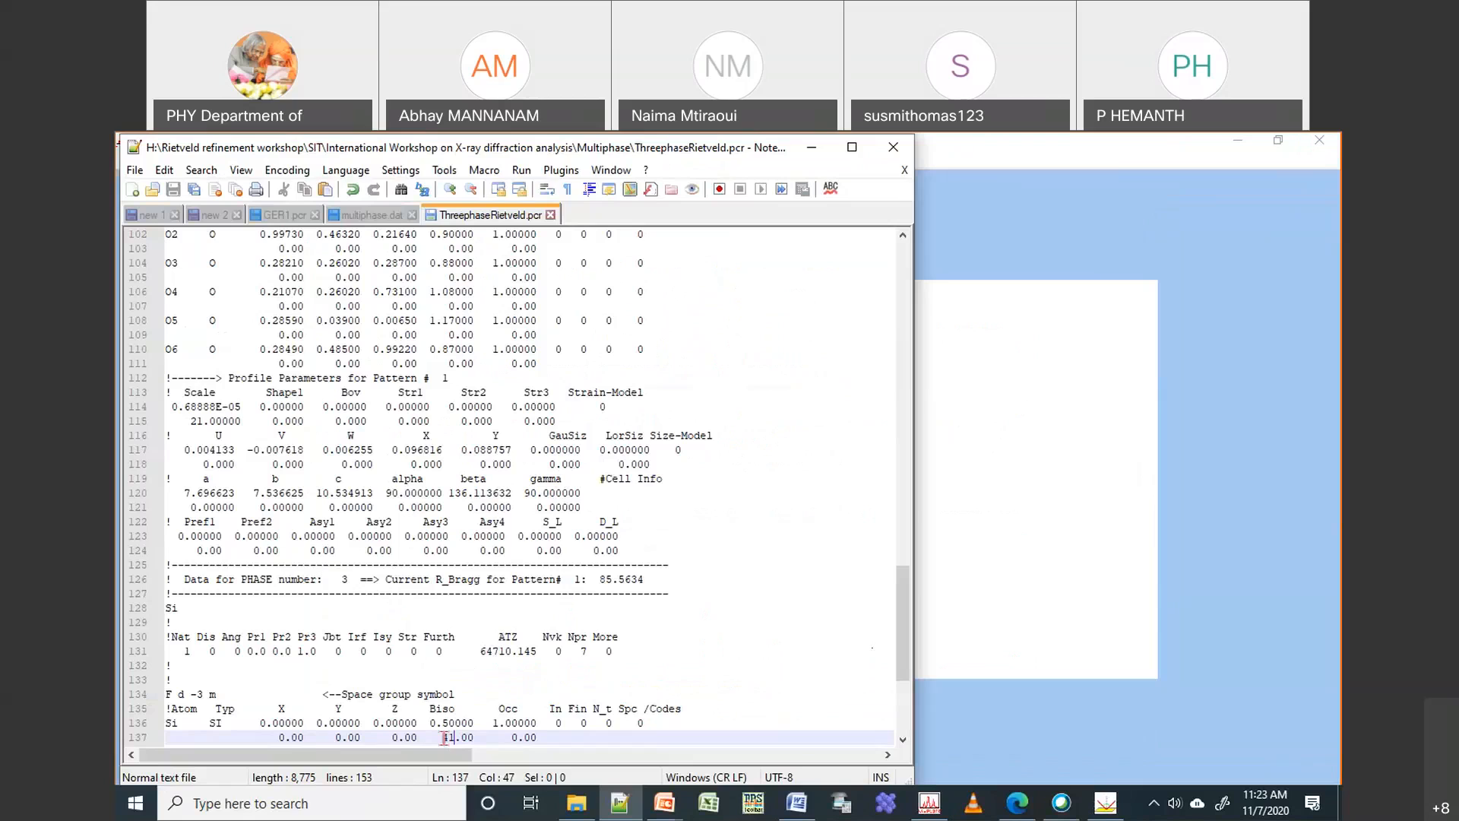
text(00)
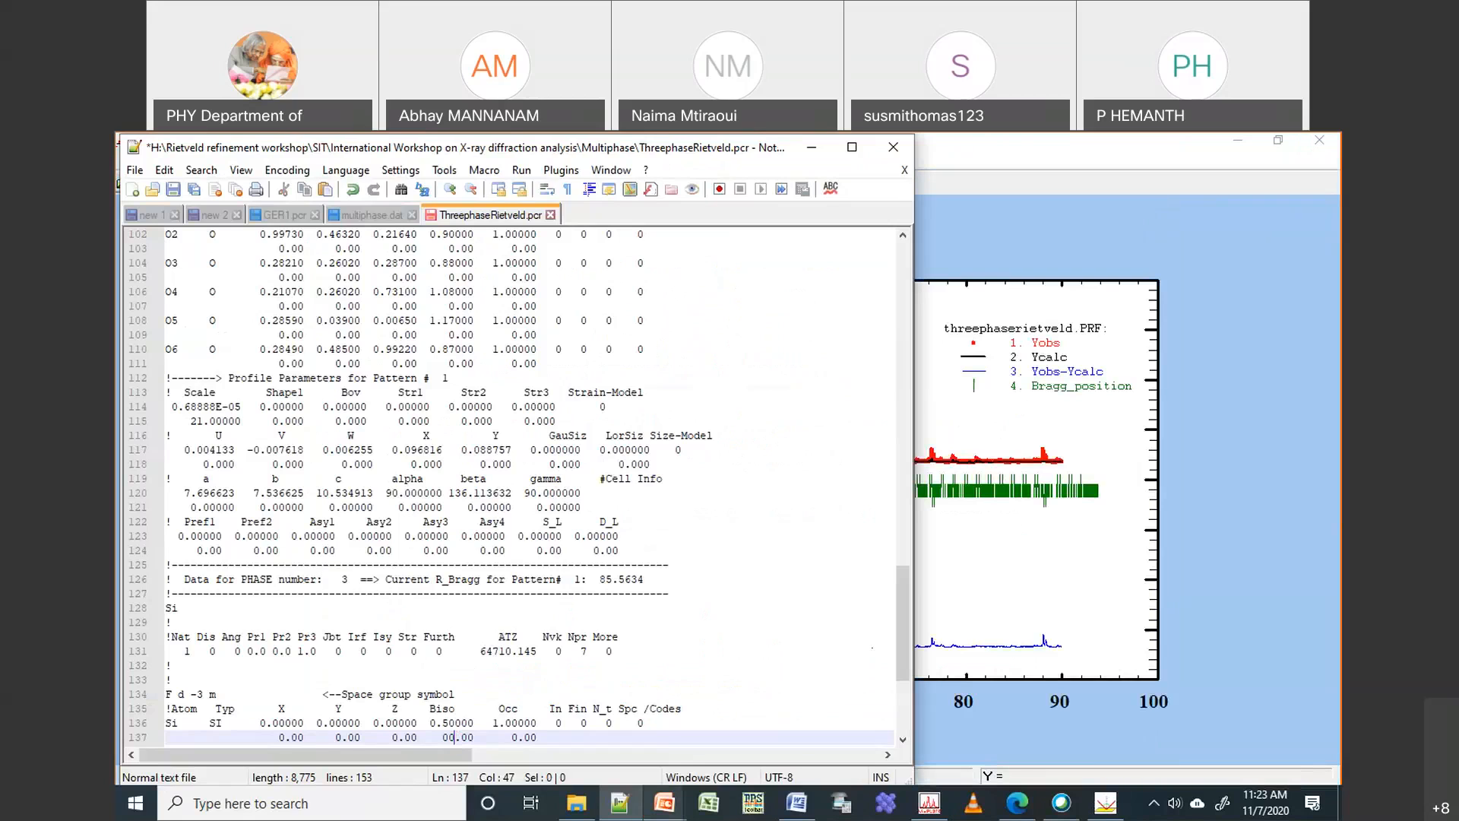
click(1130, 313)
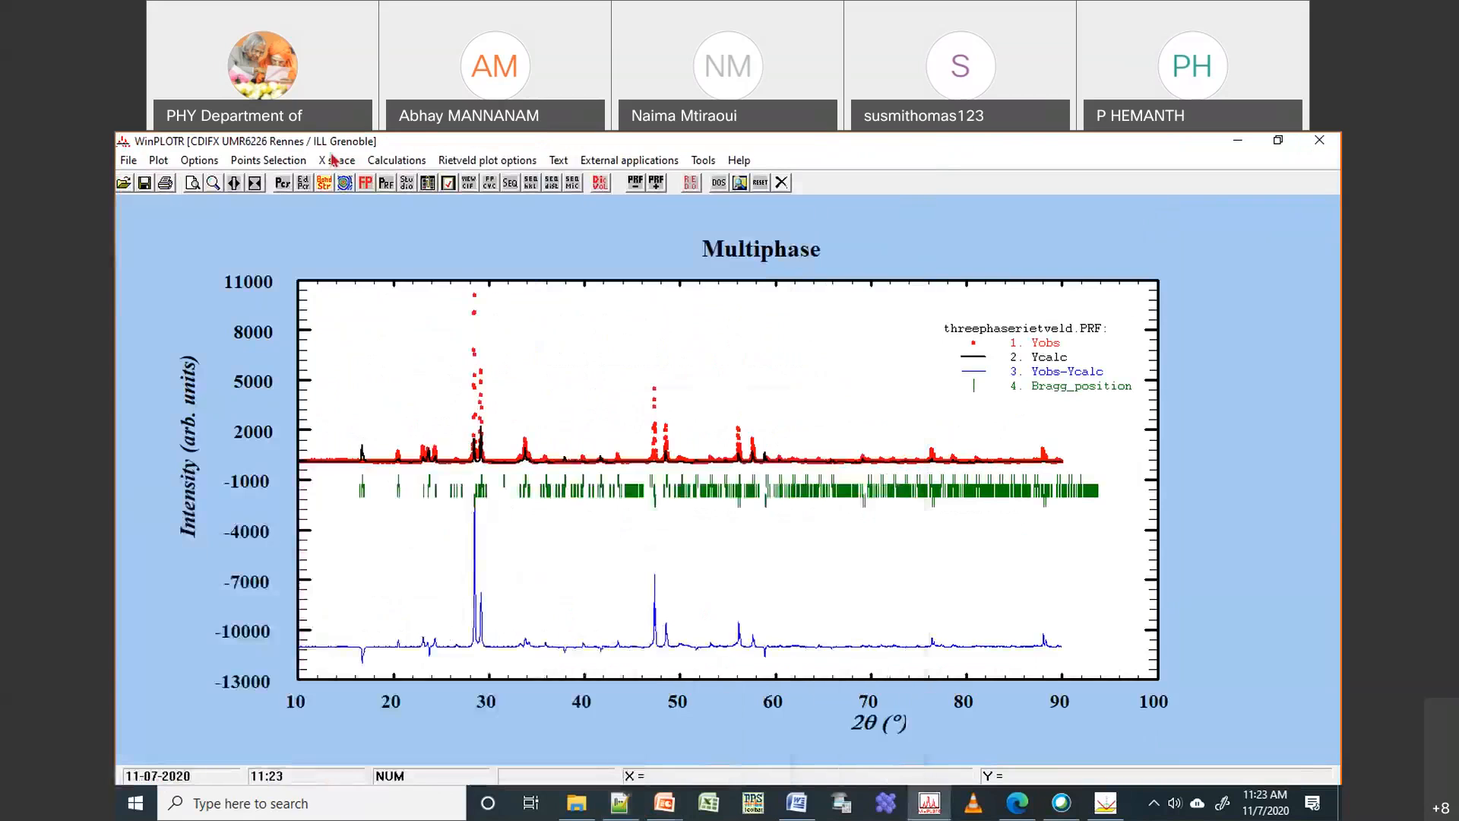
Restore the WinPLOTR window to a smaller size, reset the plot and try to rerun FullProf with the ThreephaseRietveld and multiphase files
click(1279, 144)
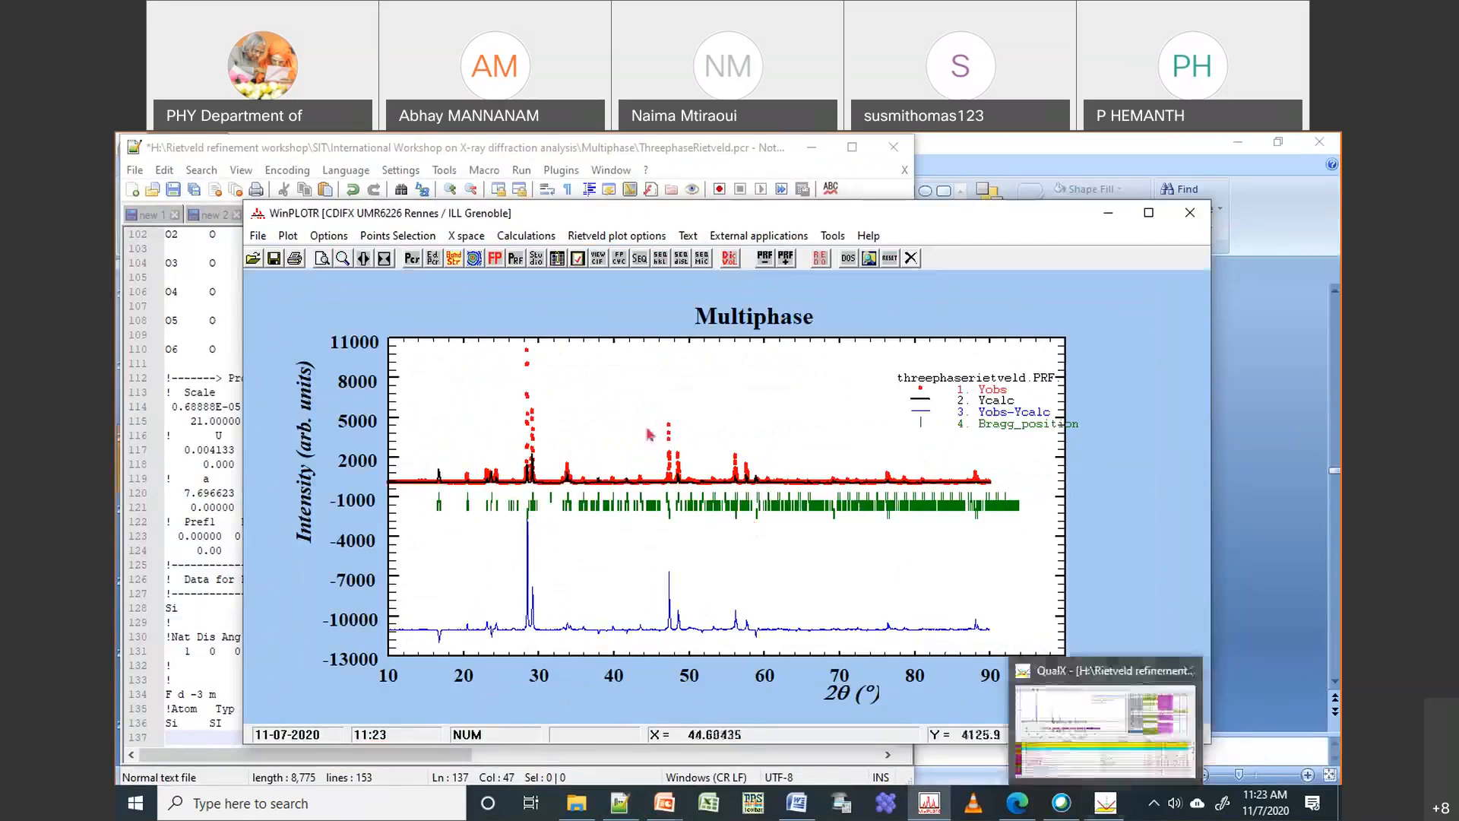
drag(654, 387, 715, 516)
right_click(634, 391)
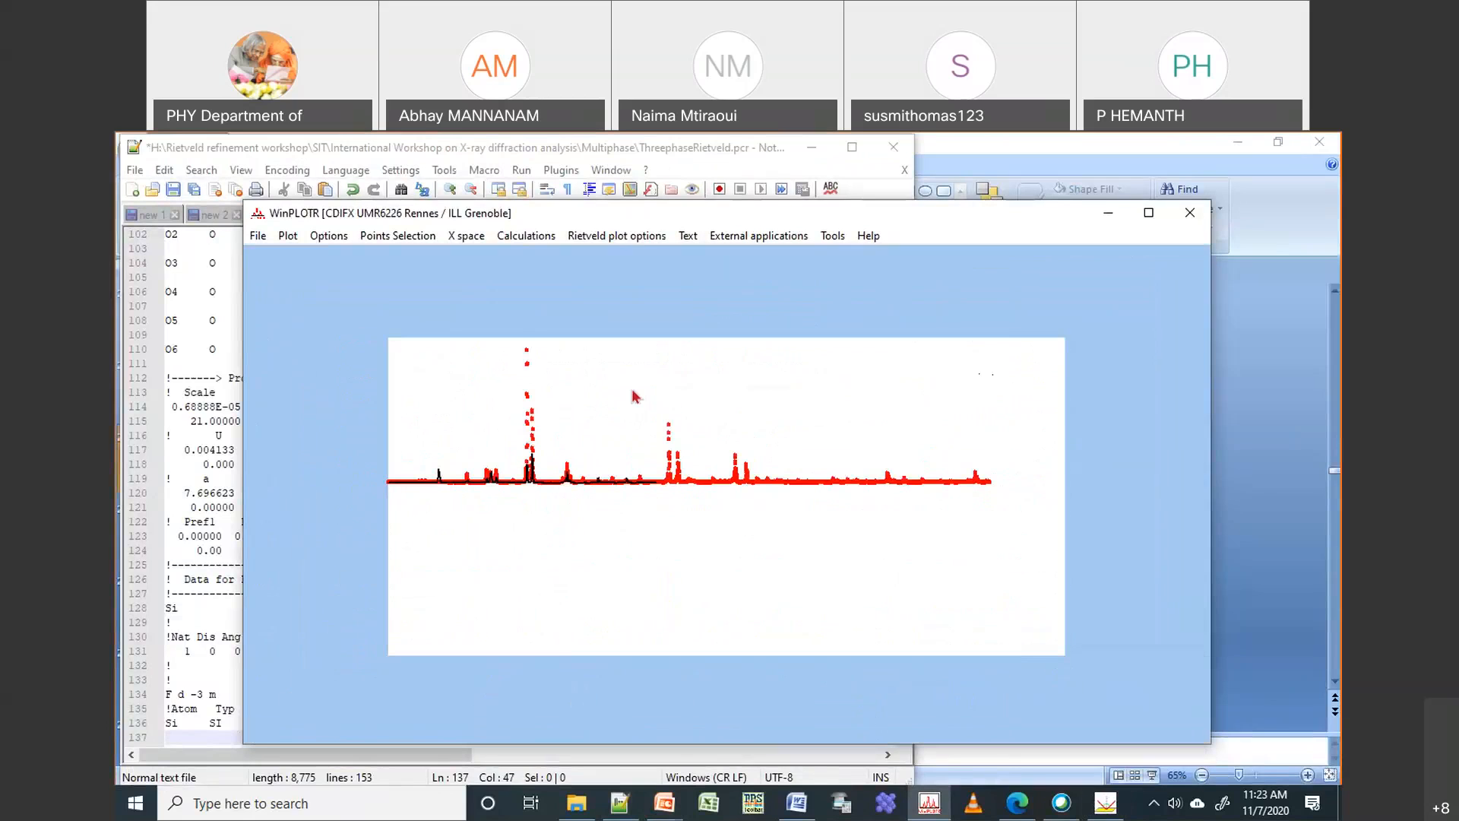
click(493, 259)
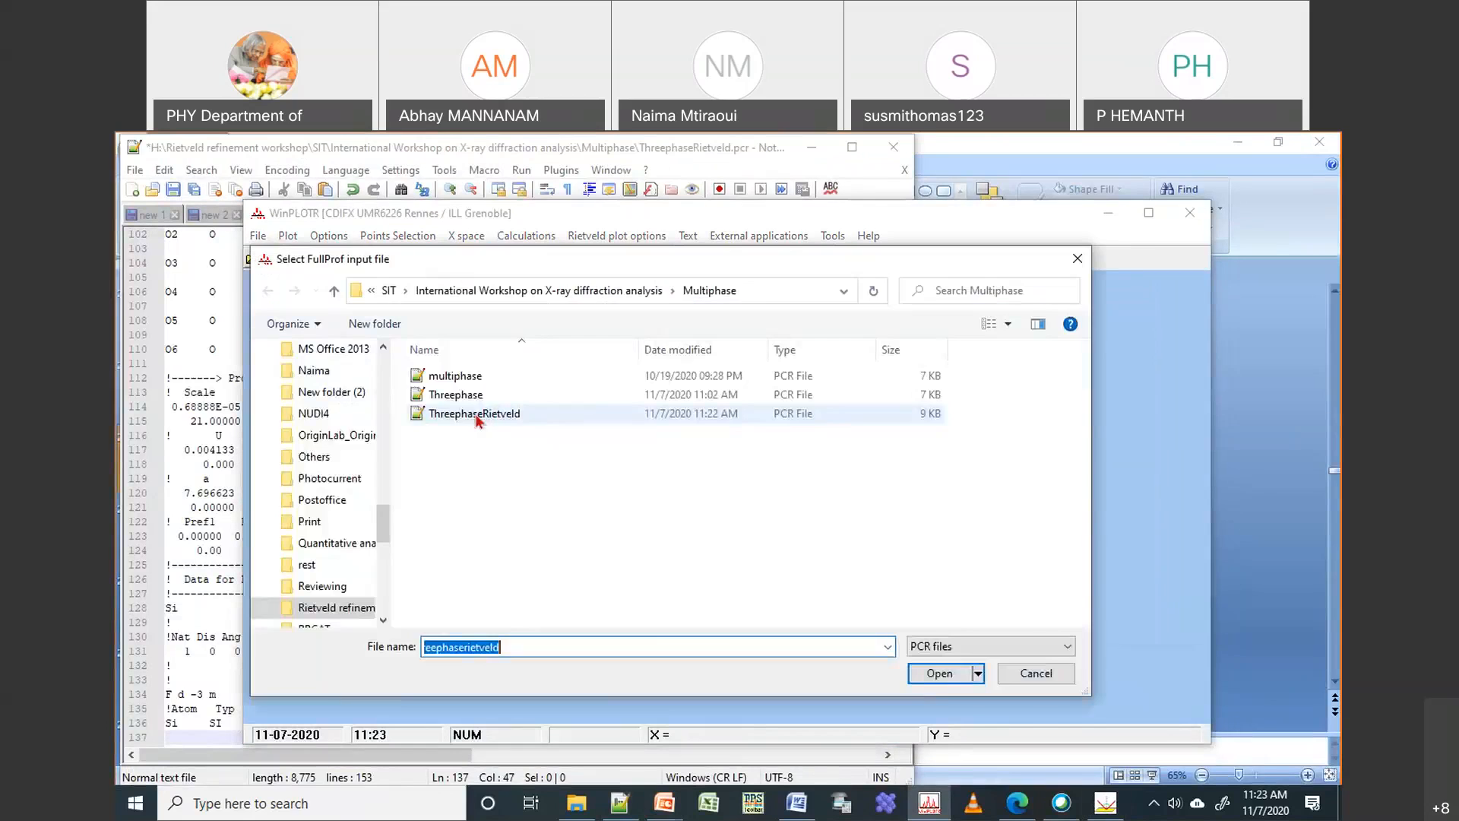
double_click(485, 420)
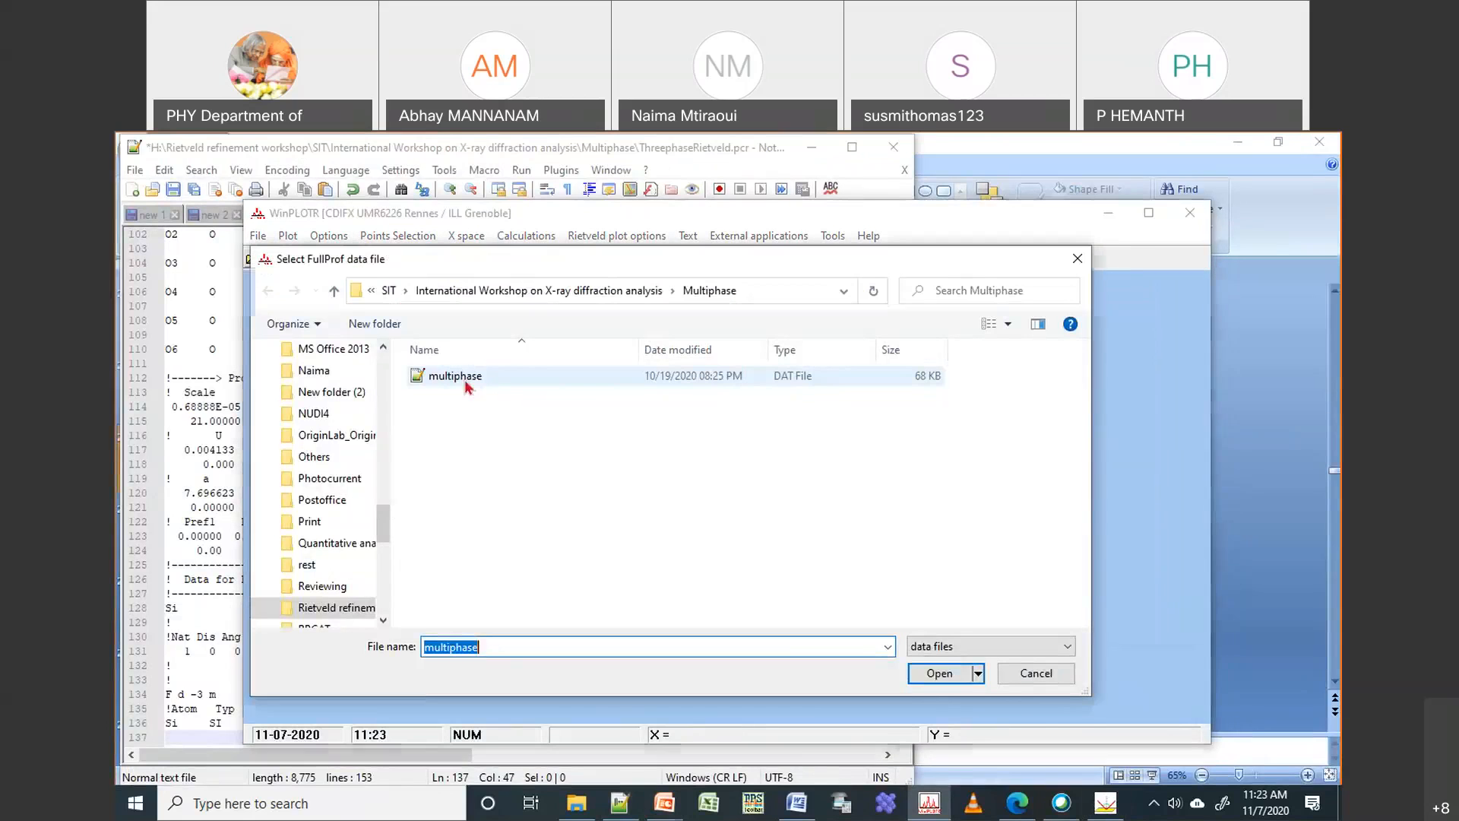
double_click(464, 380)
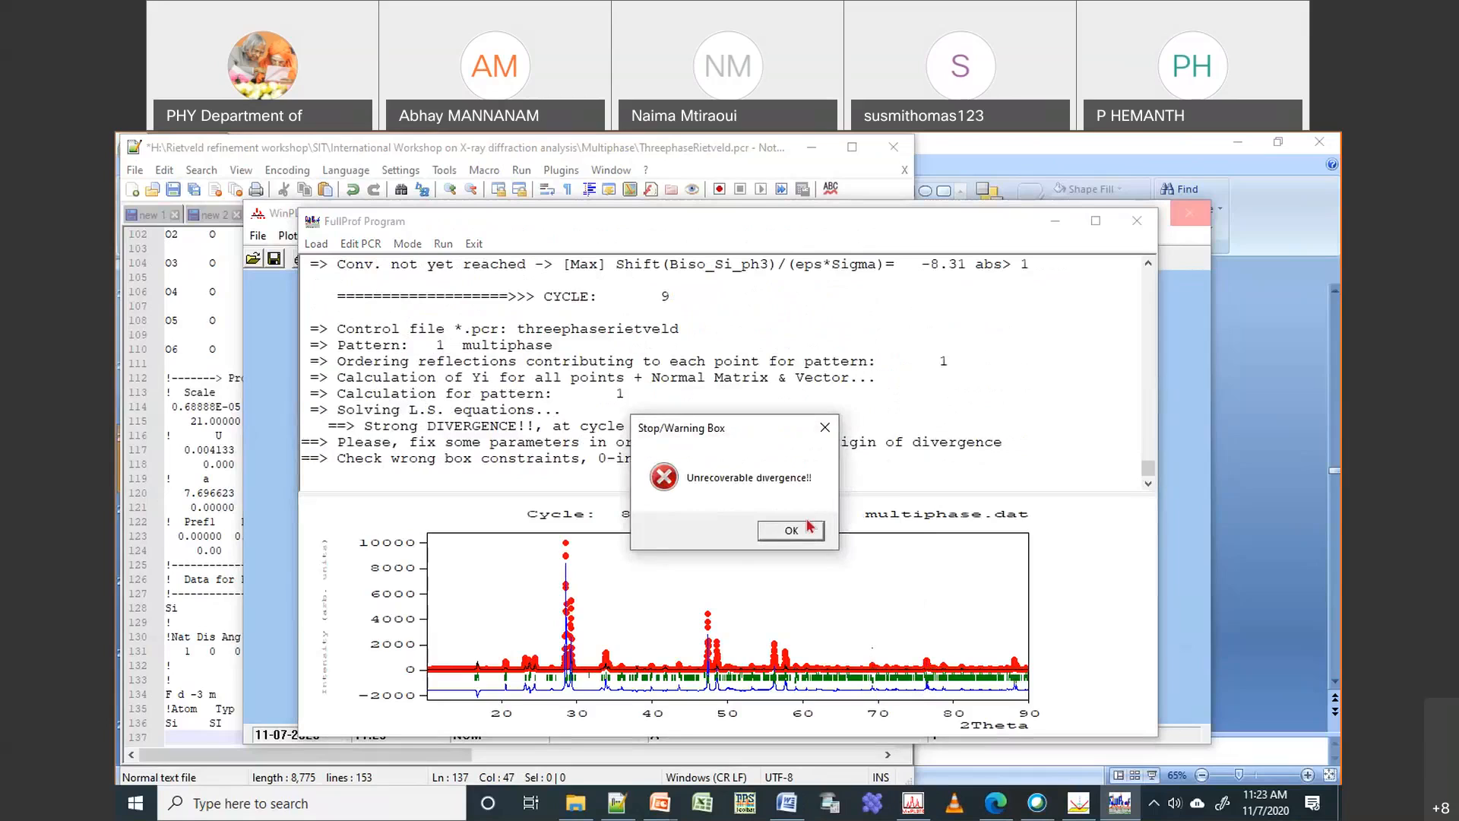
click(791, 530)
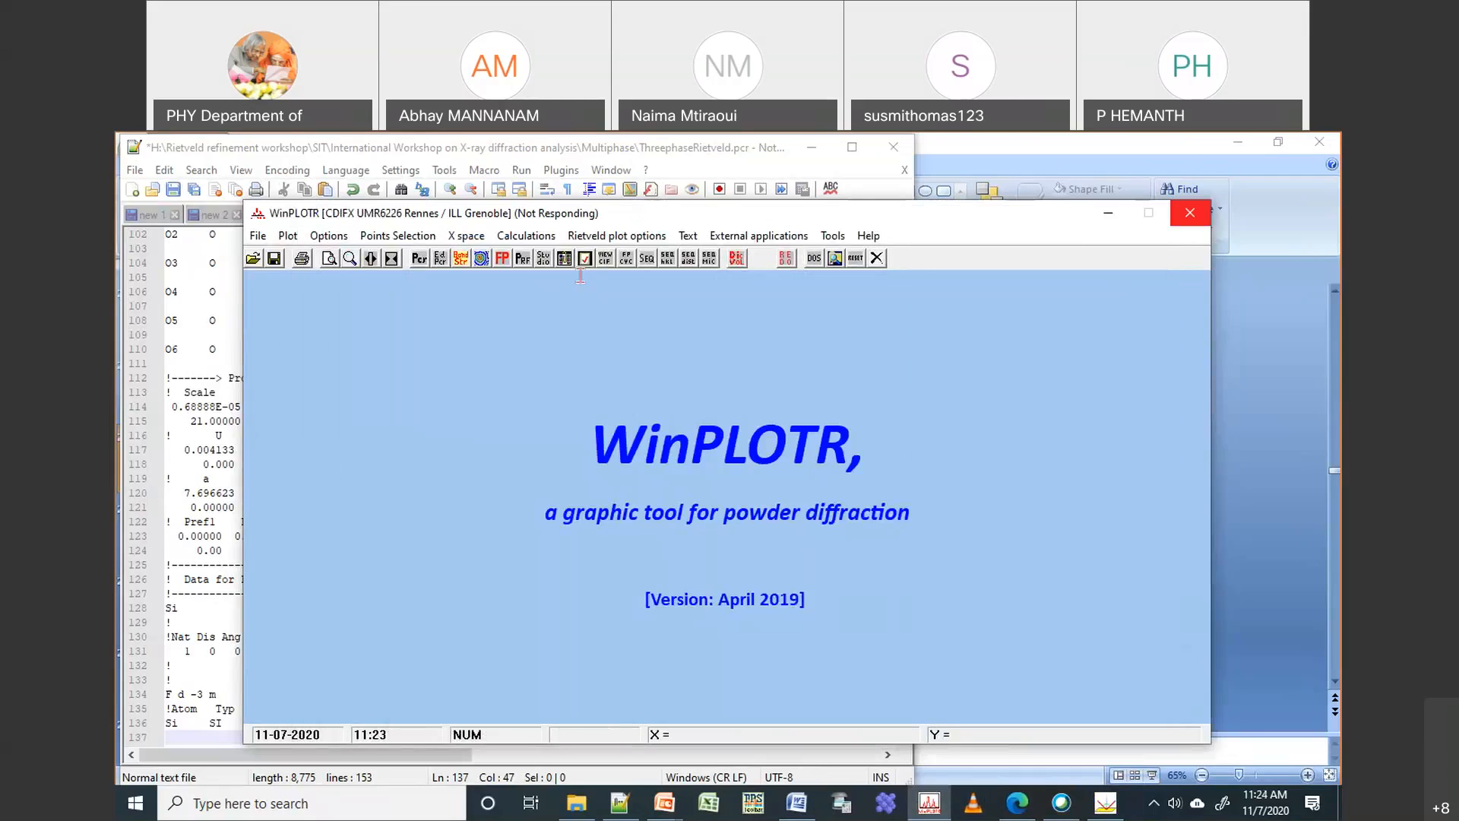
Save the PCR file in Notepad++ and check its Si parameters, background points, refined-parameter count and Y2O3 phase settings
click(179, 197)
click(175, 195)
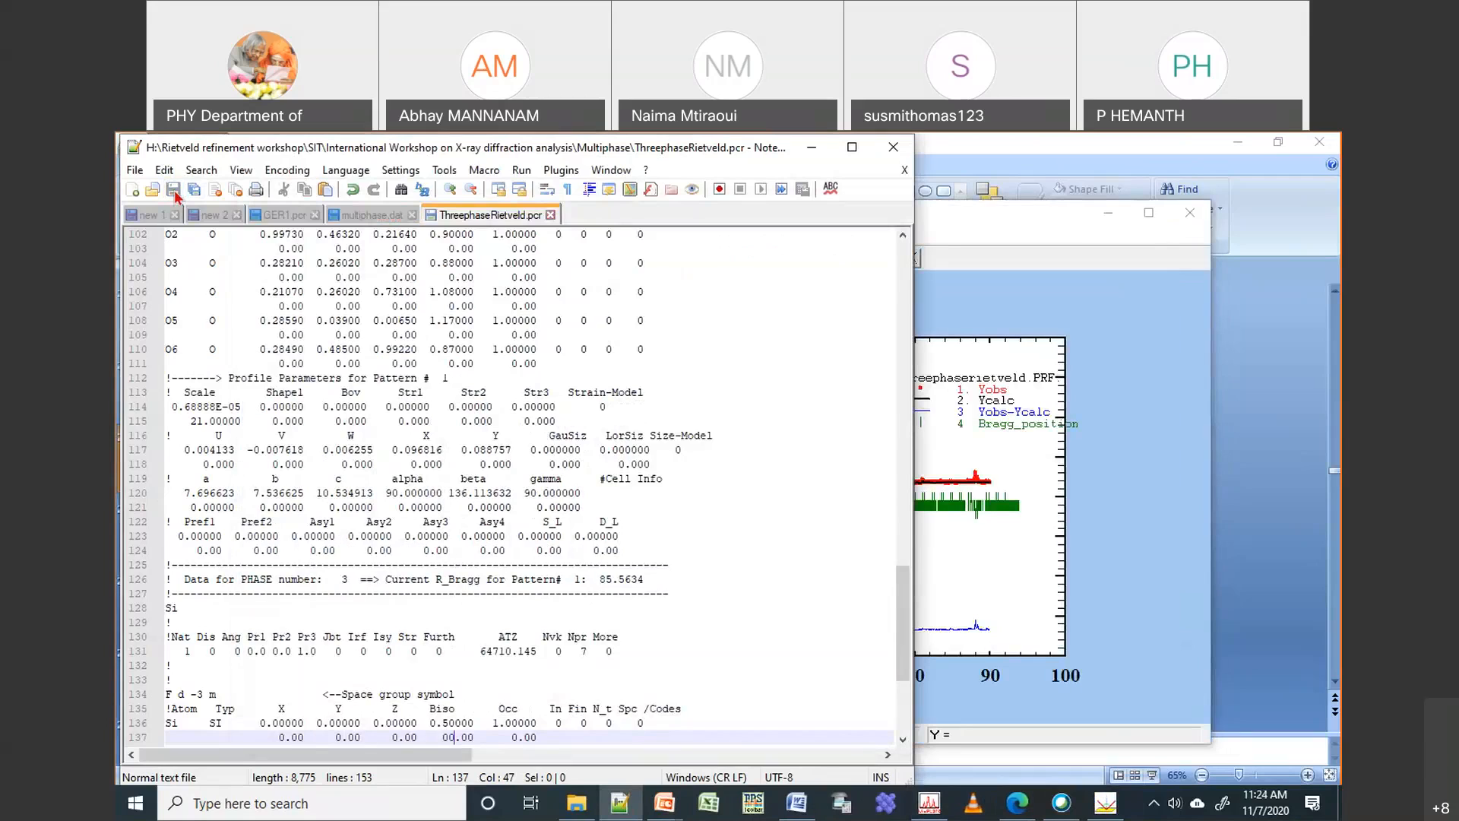
scroll(468, 591, down, 5)
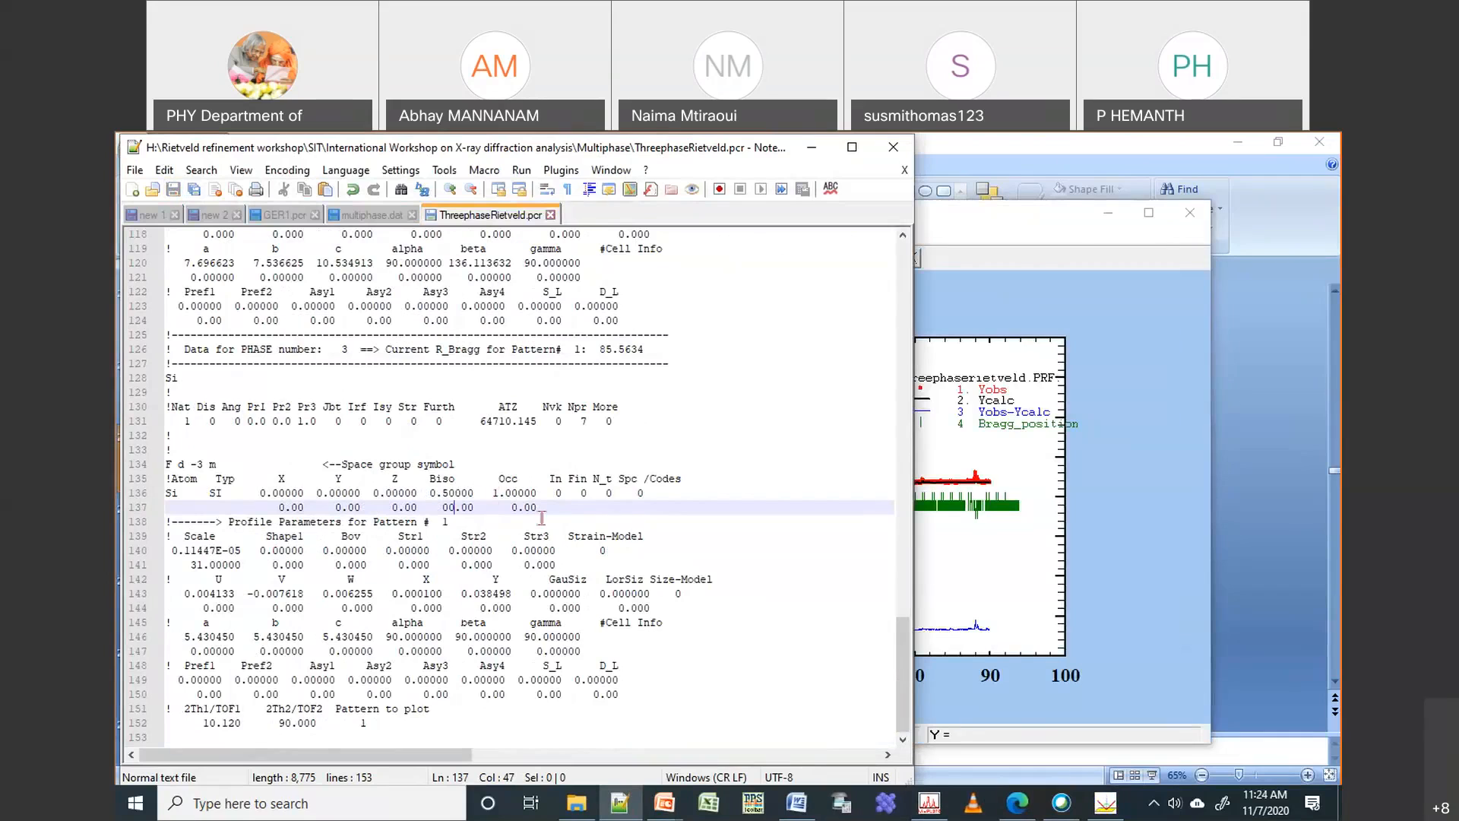
scroll(543, 525, up, 20)
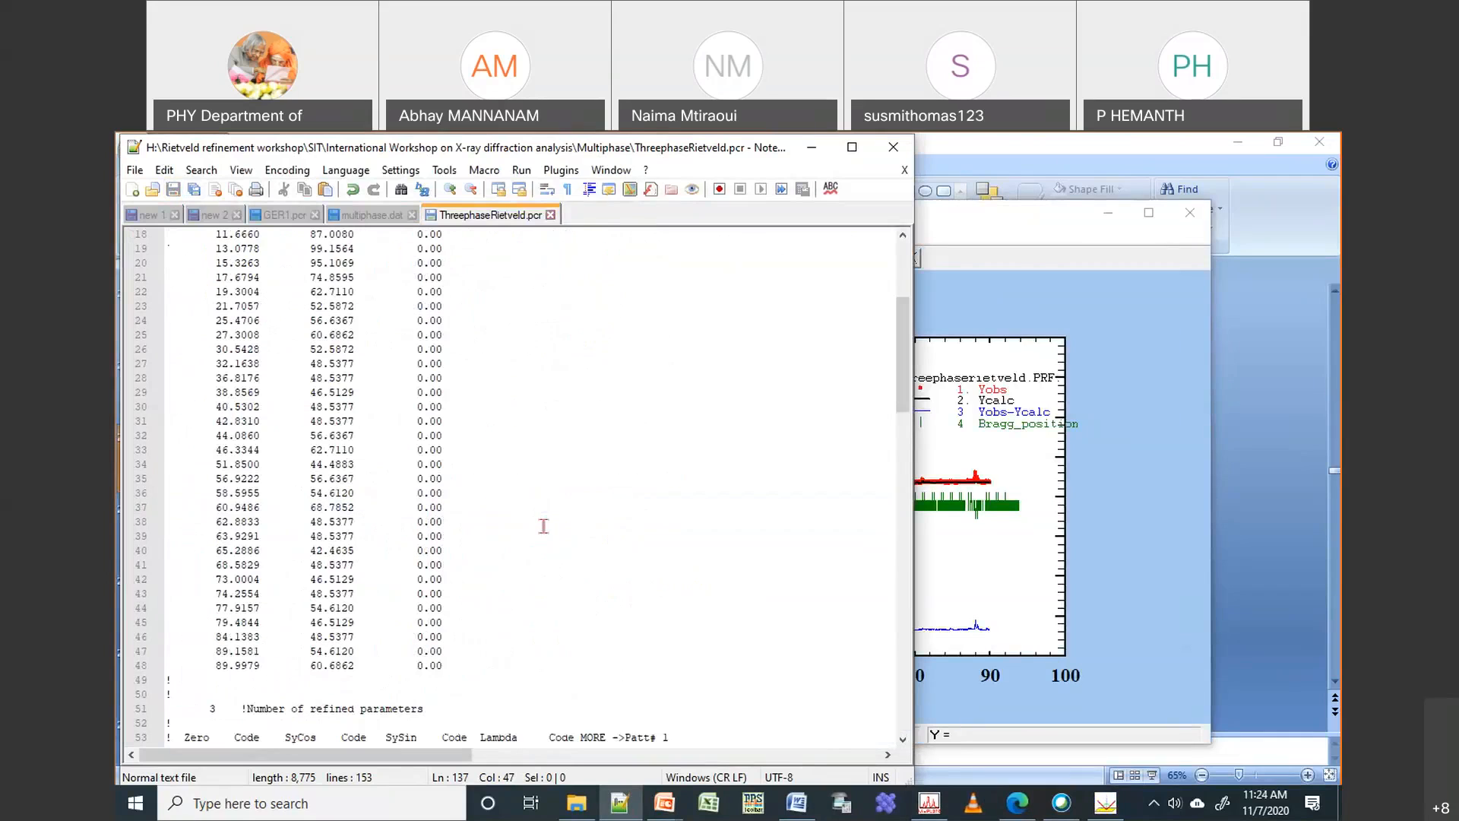
scroll(543, 525, down, 17)
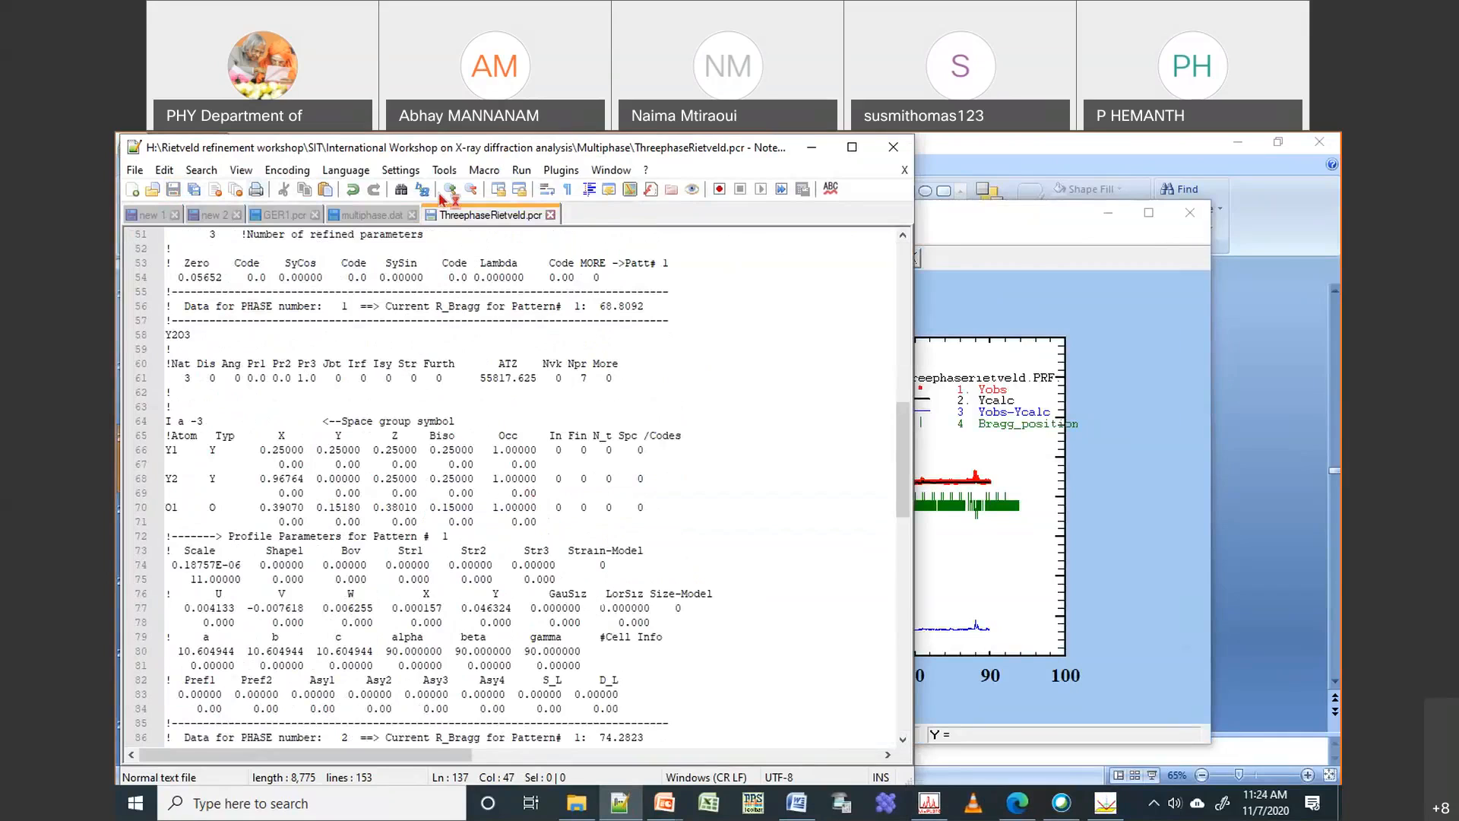
Open the original multiphase PCR file from the Multiphase folder in Notepad++
click(371, 219)
click(456, 216)
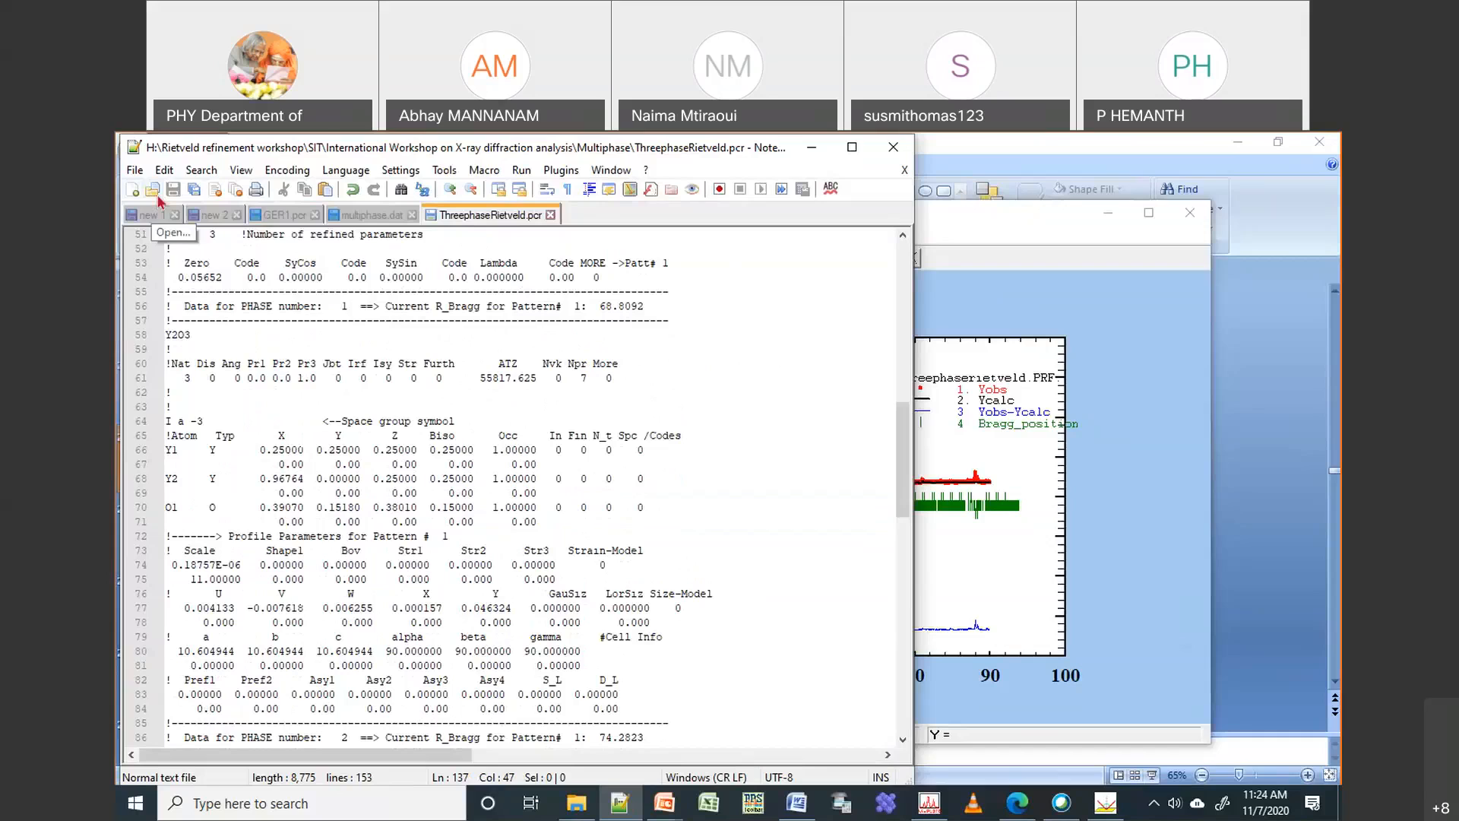
click(158, 196)
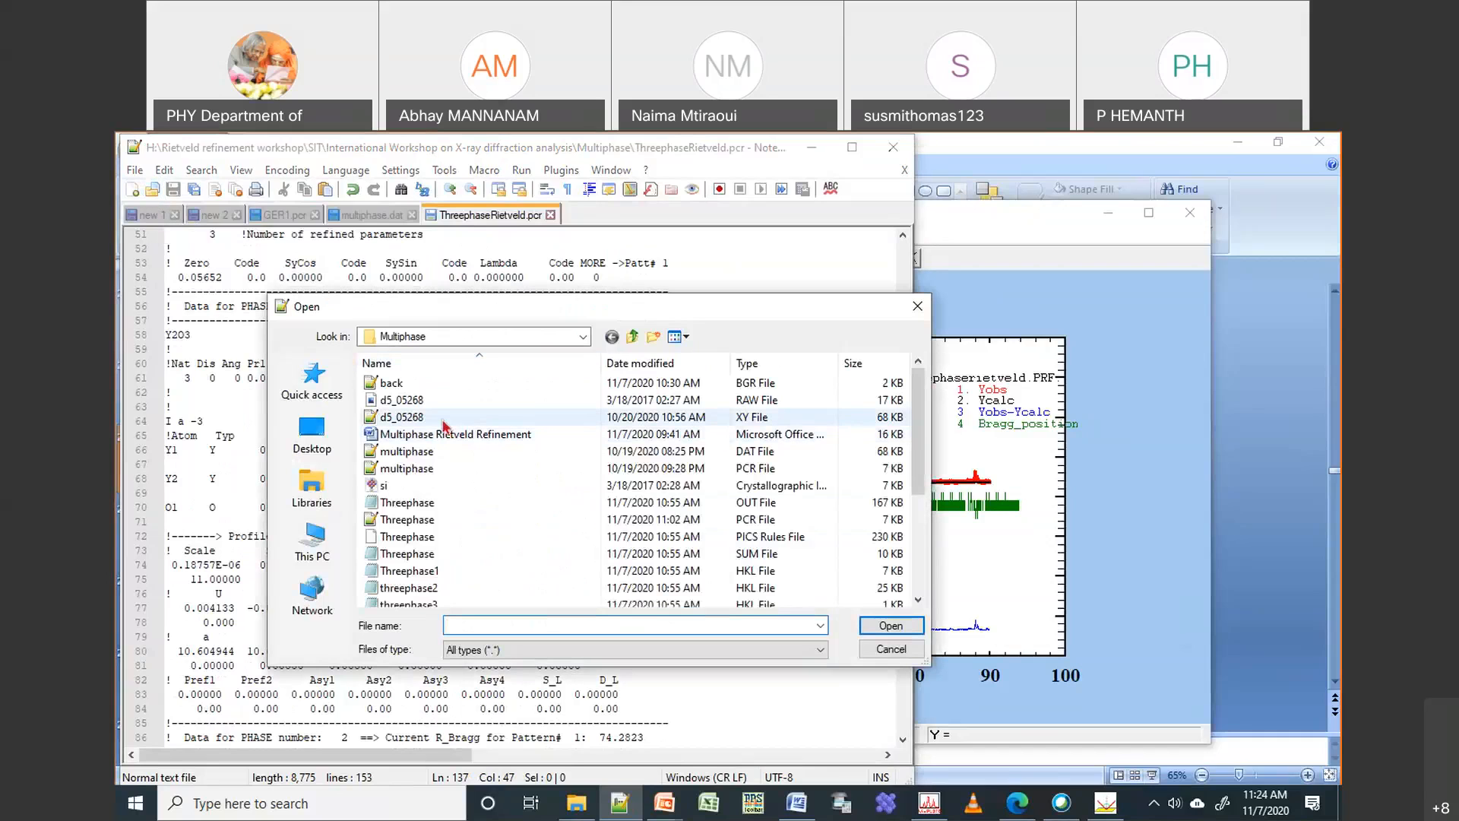
click(747, 472)
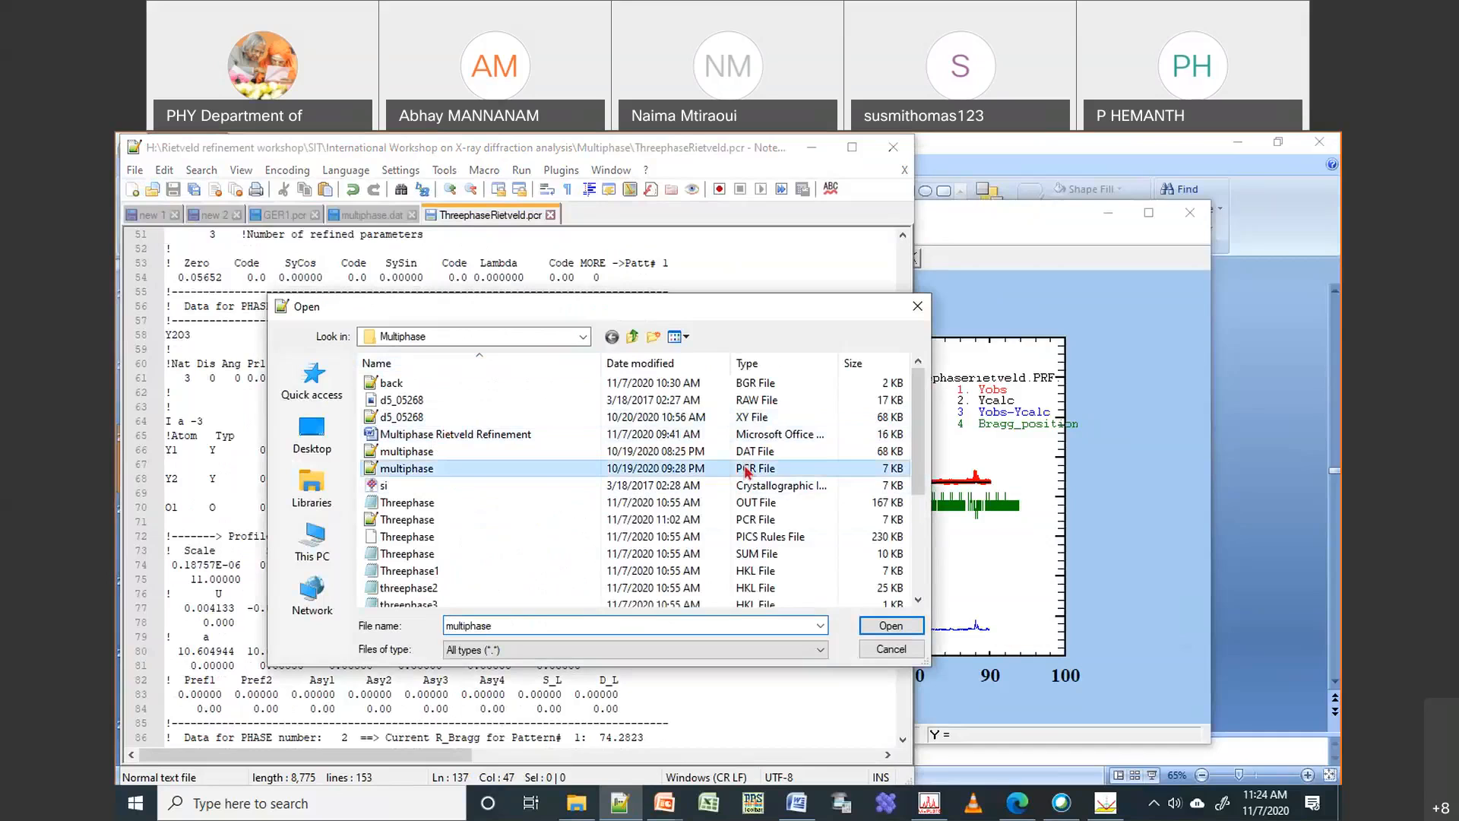
double_click(747, 472)
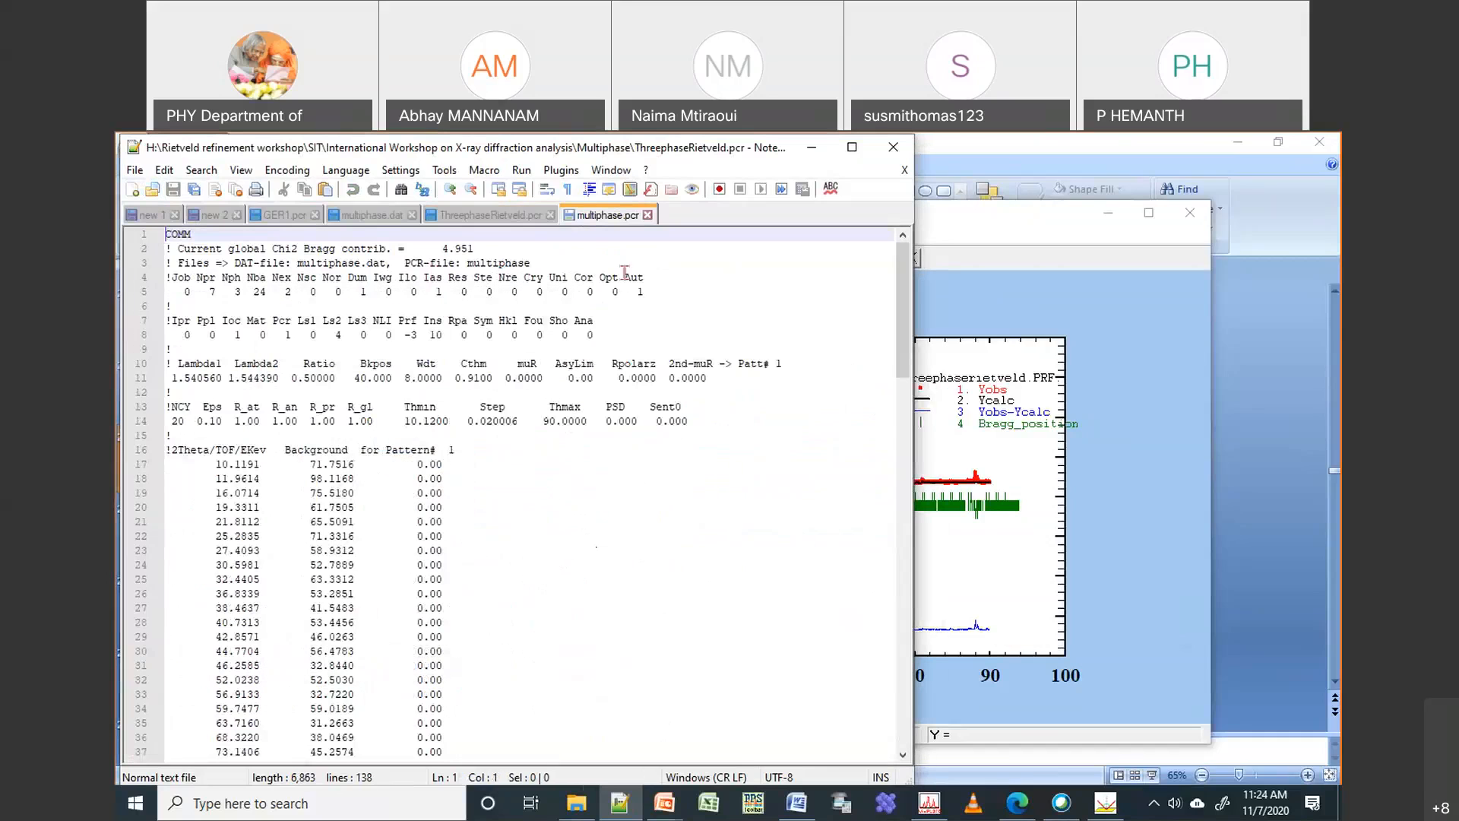
Save a copy of the PCR file as MultiphaseRiet.pcr in the Multiphase folder, using All types as the file type
click(138, 173)
click(219, 322)
click(509, 650)
scroll(496, 528, up, 1)
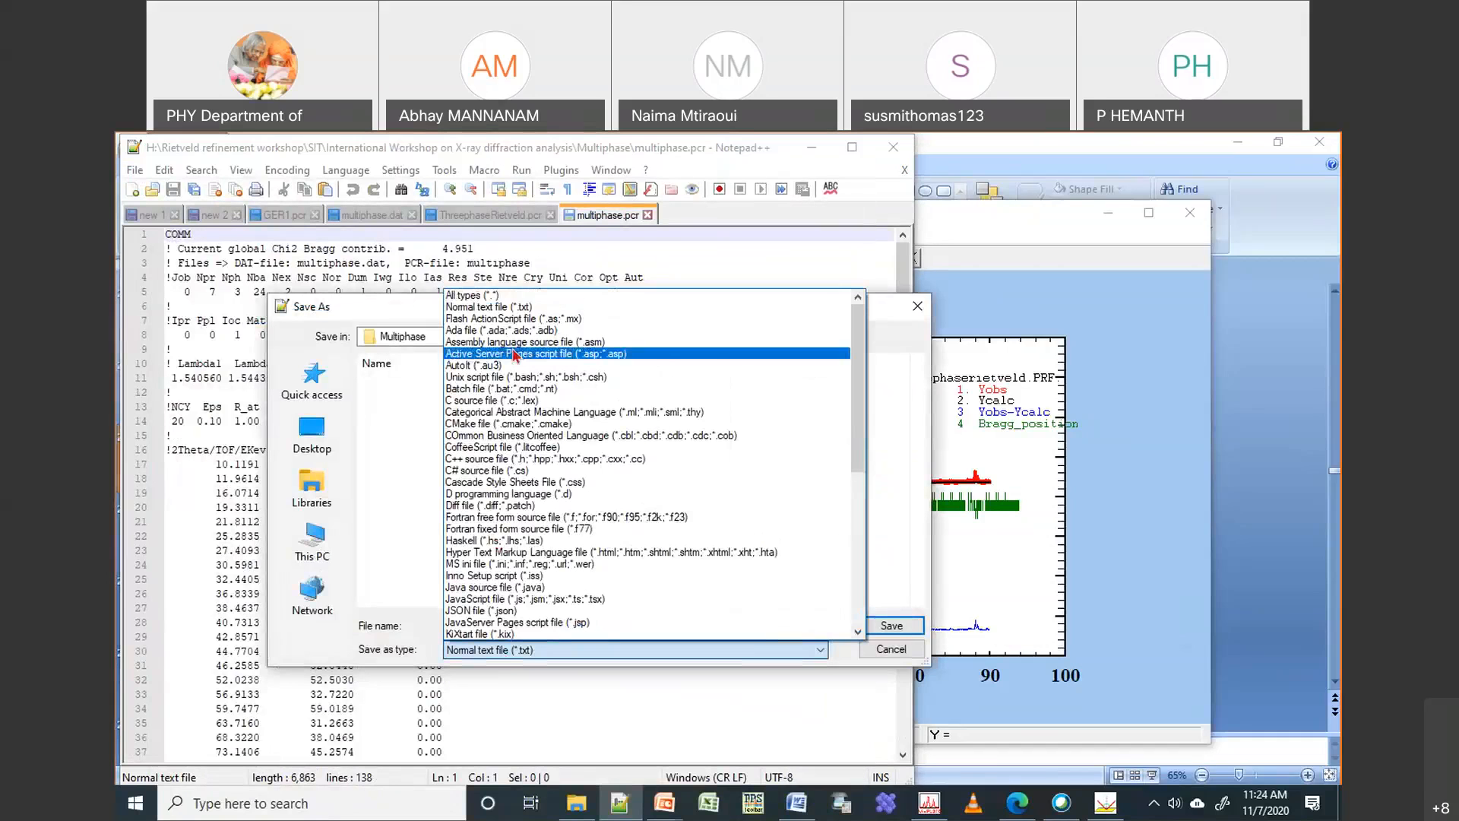
click(499, 296)
click(492, 625)
text(Riet.pcr)
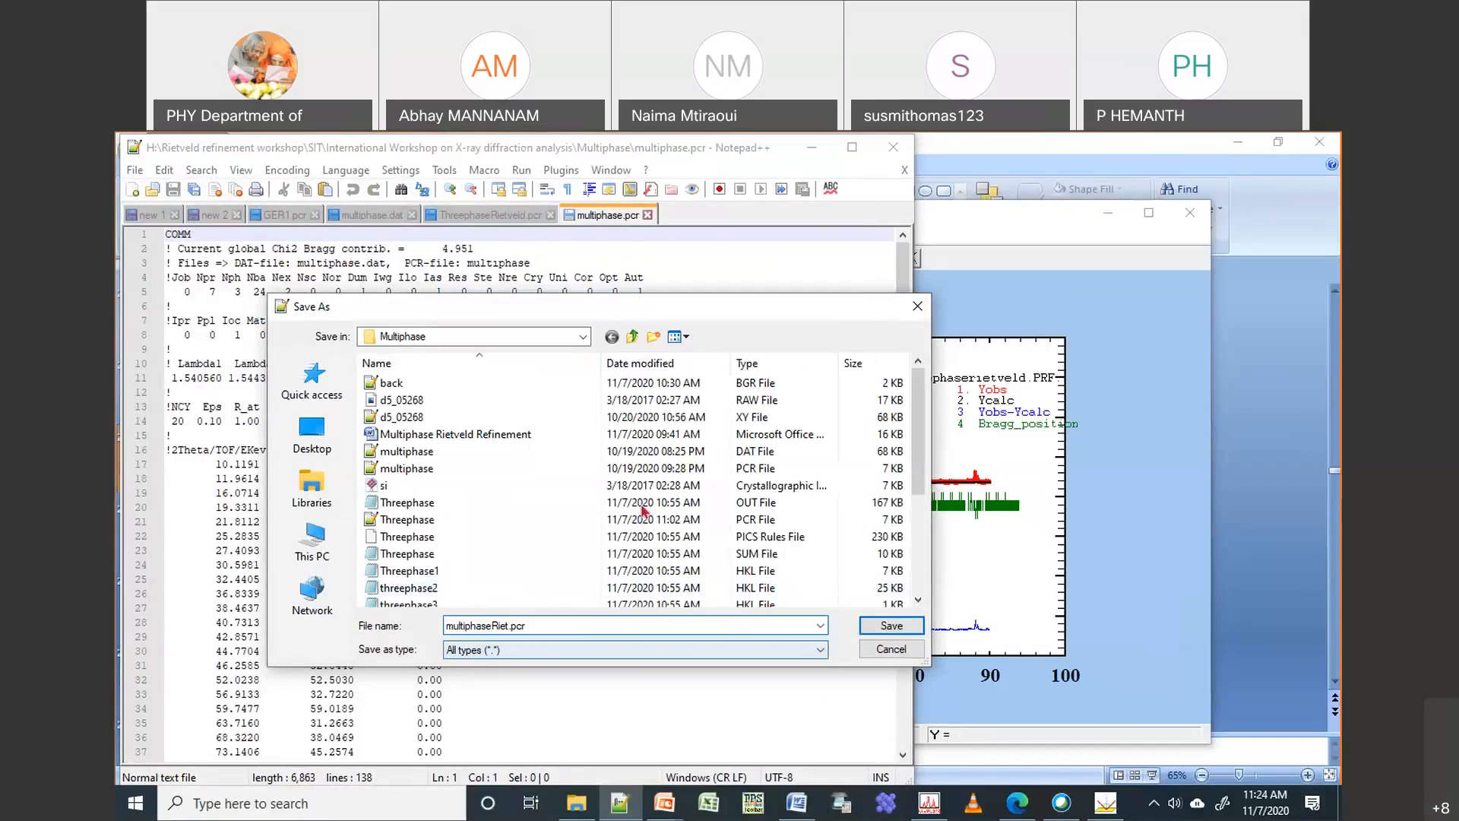
drag(453, 626, 440, 637)
text(M)
click(884, 628)
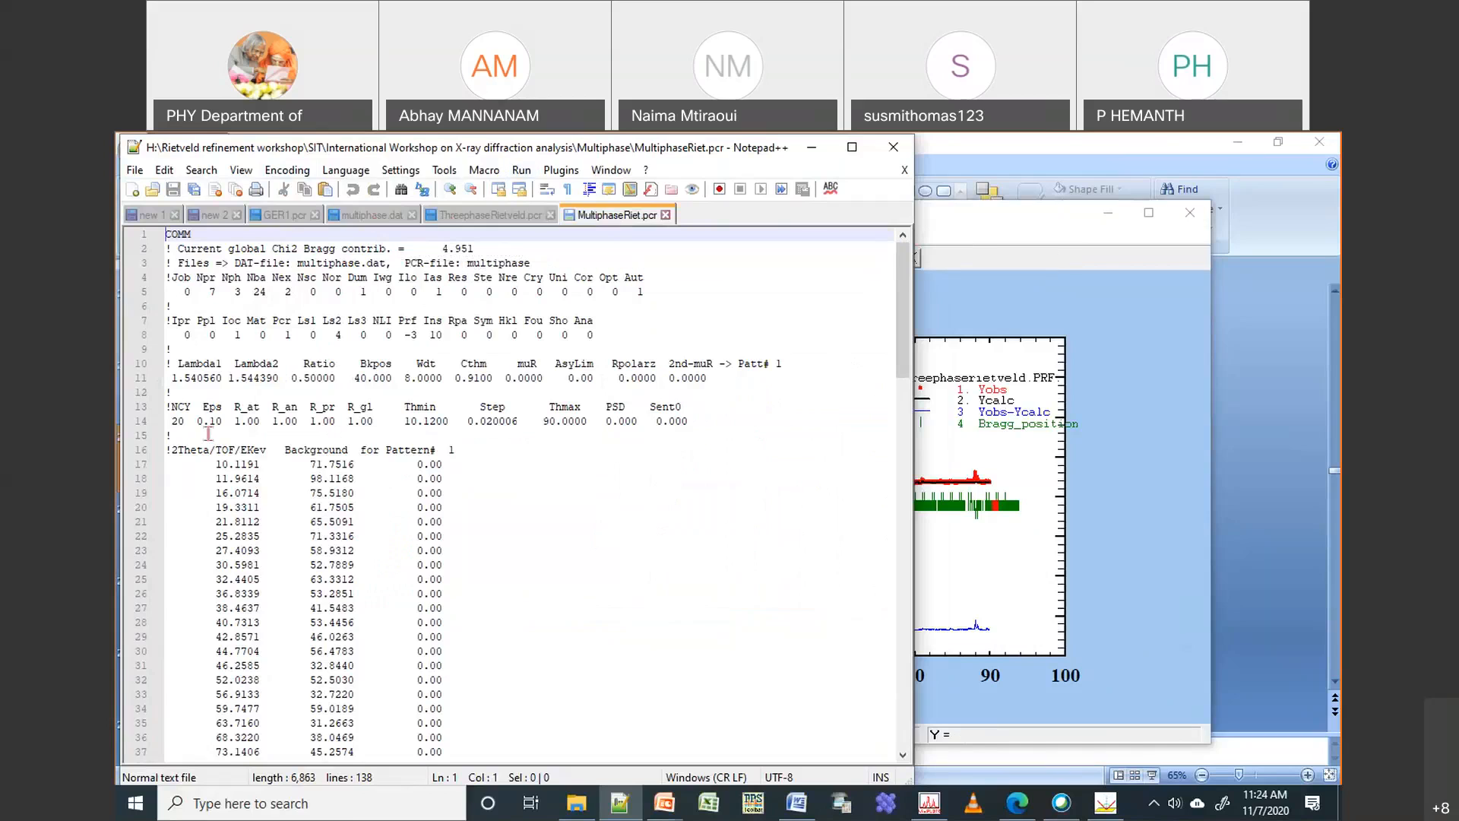
Copy the Y2O3 atom block from ThreephaseRietveld.pcr, from the Atom header row through the O1 code line
scroll(208, 434, down, 20)
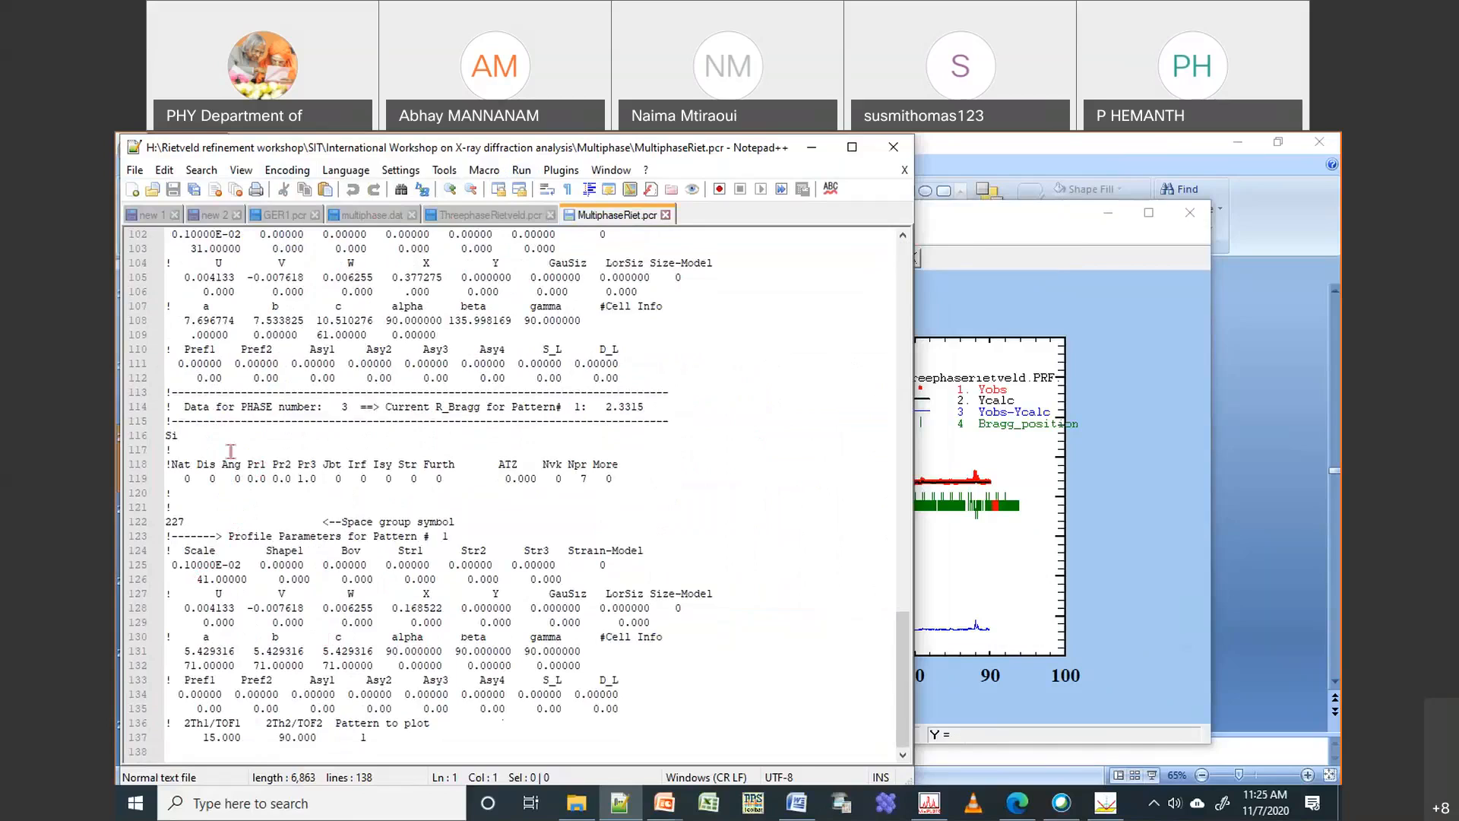
drag(906, 665, 913, 516)
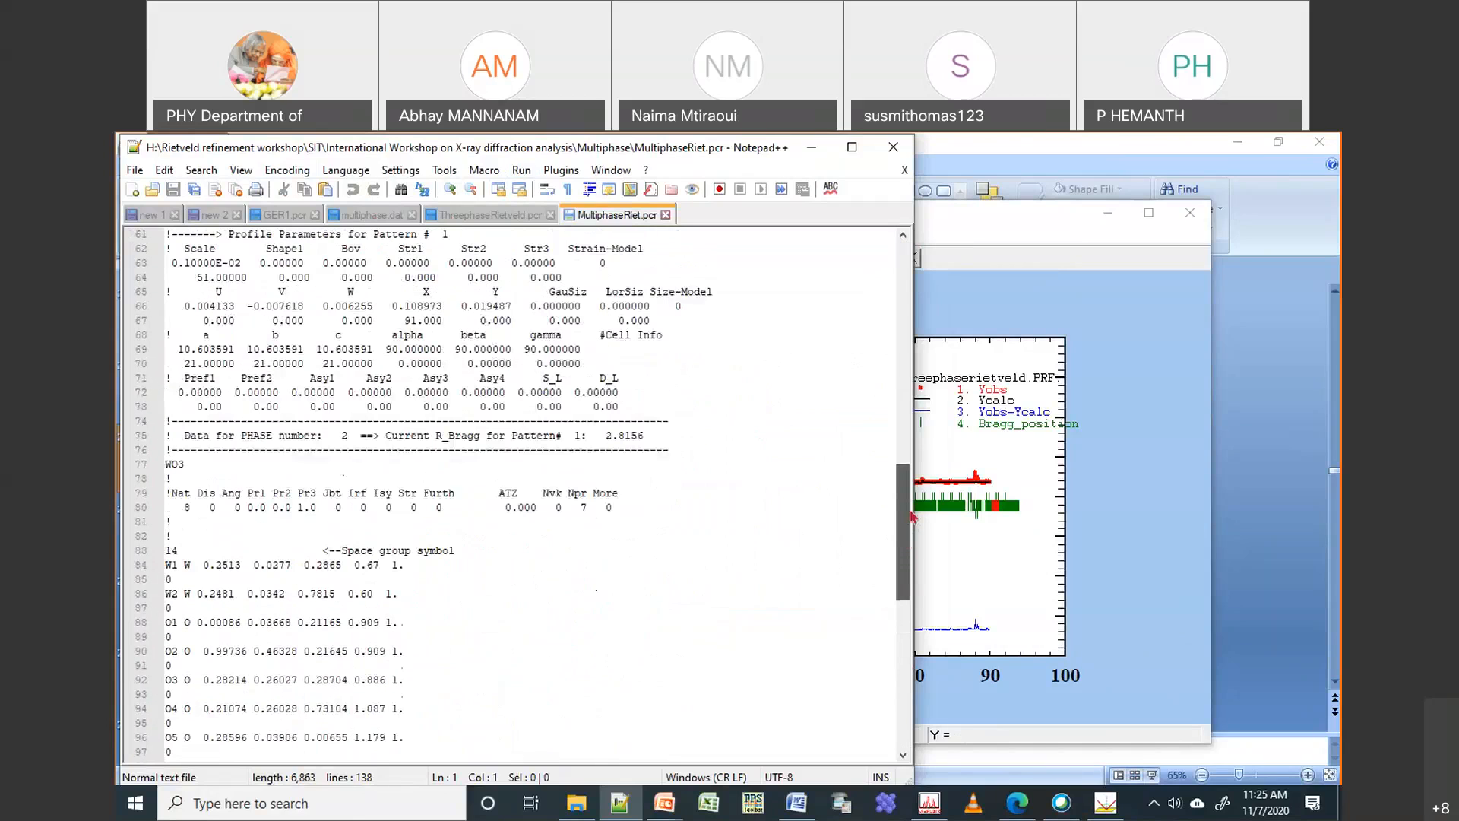
click(489, 217)
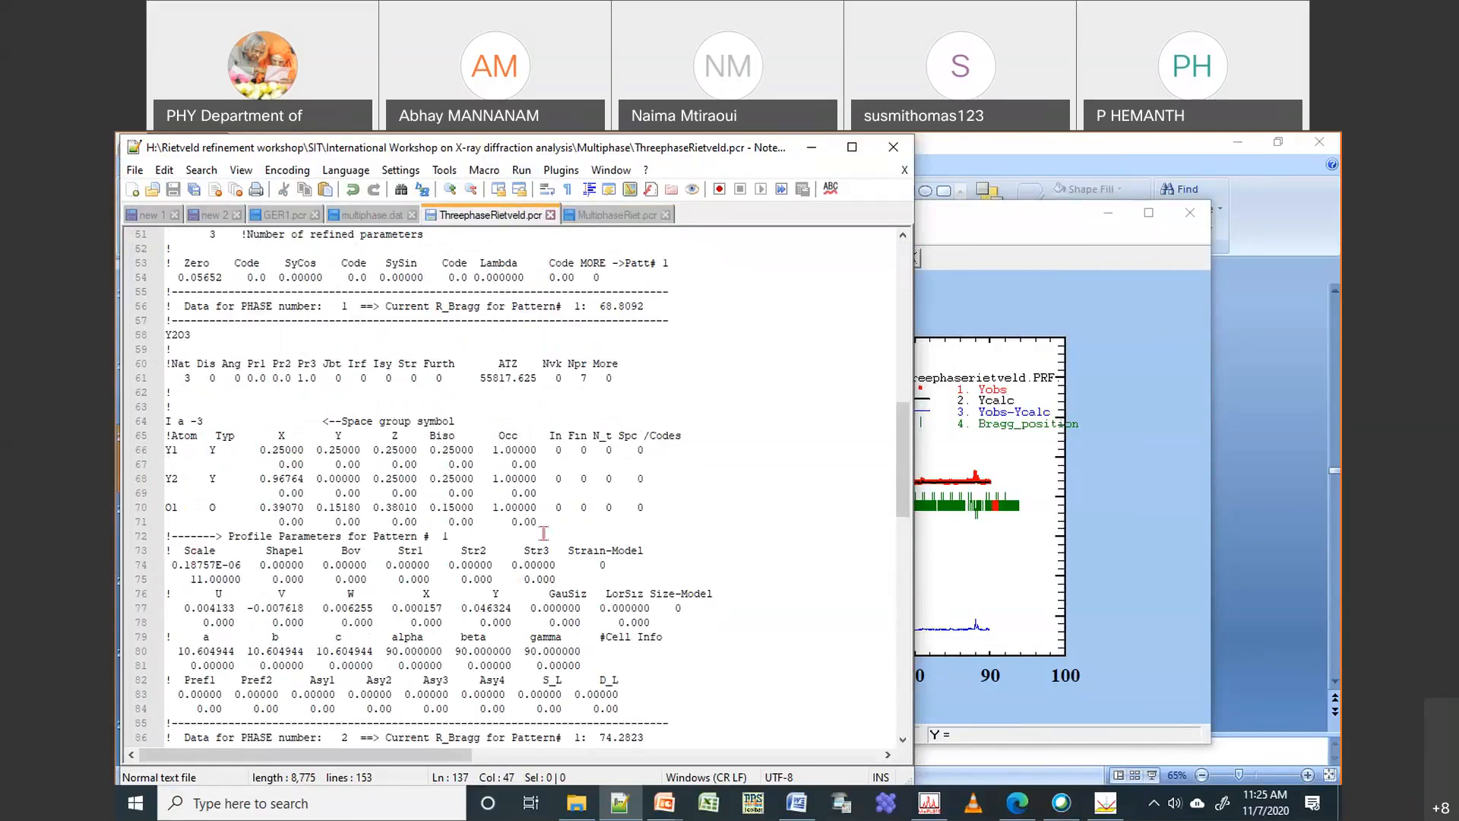
drag(539, 523, 166, 449)
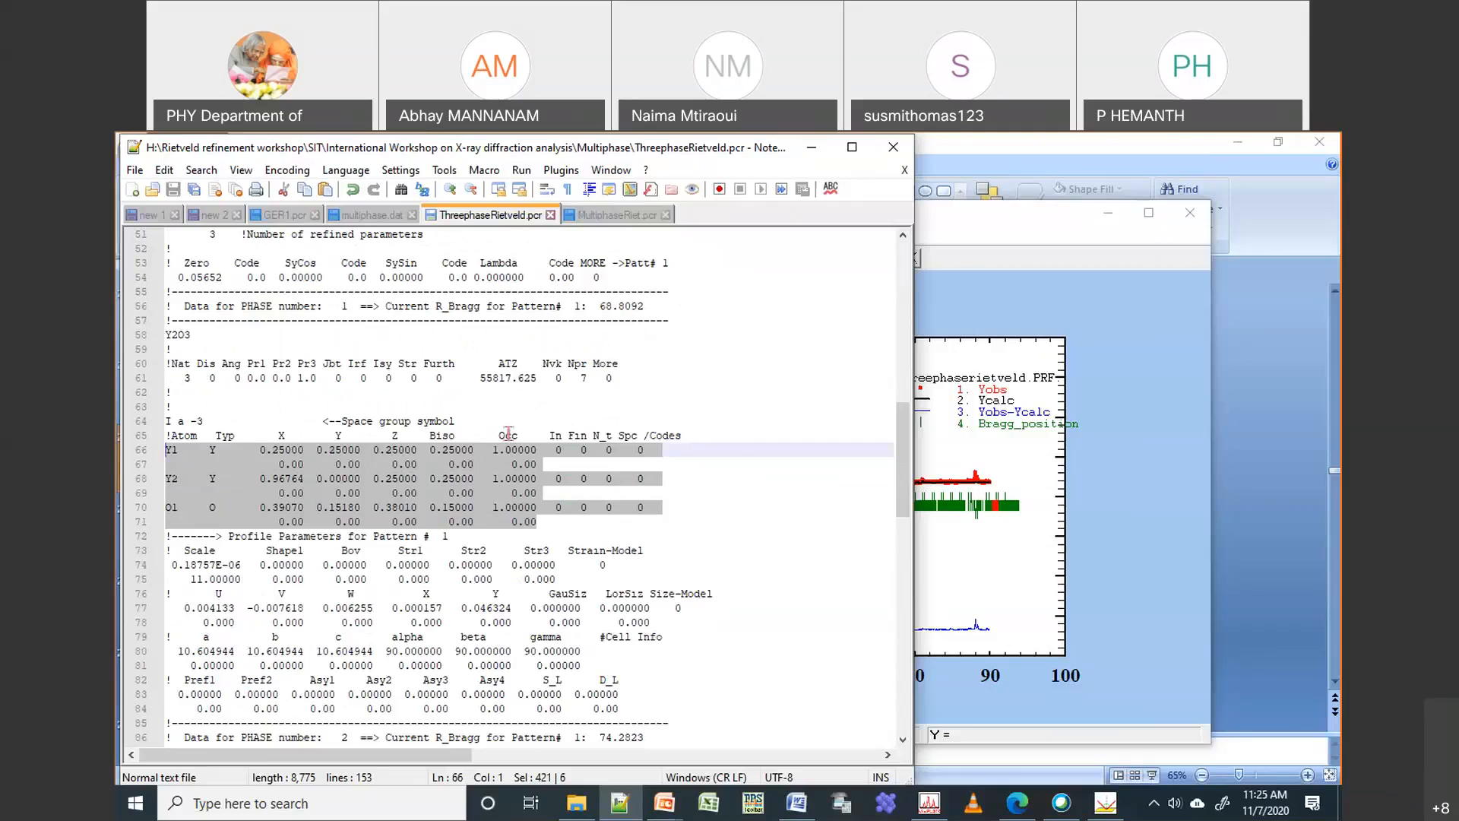
shift+click(167, 436)
key(ctrl+c)
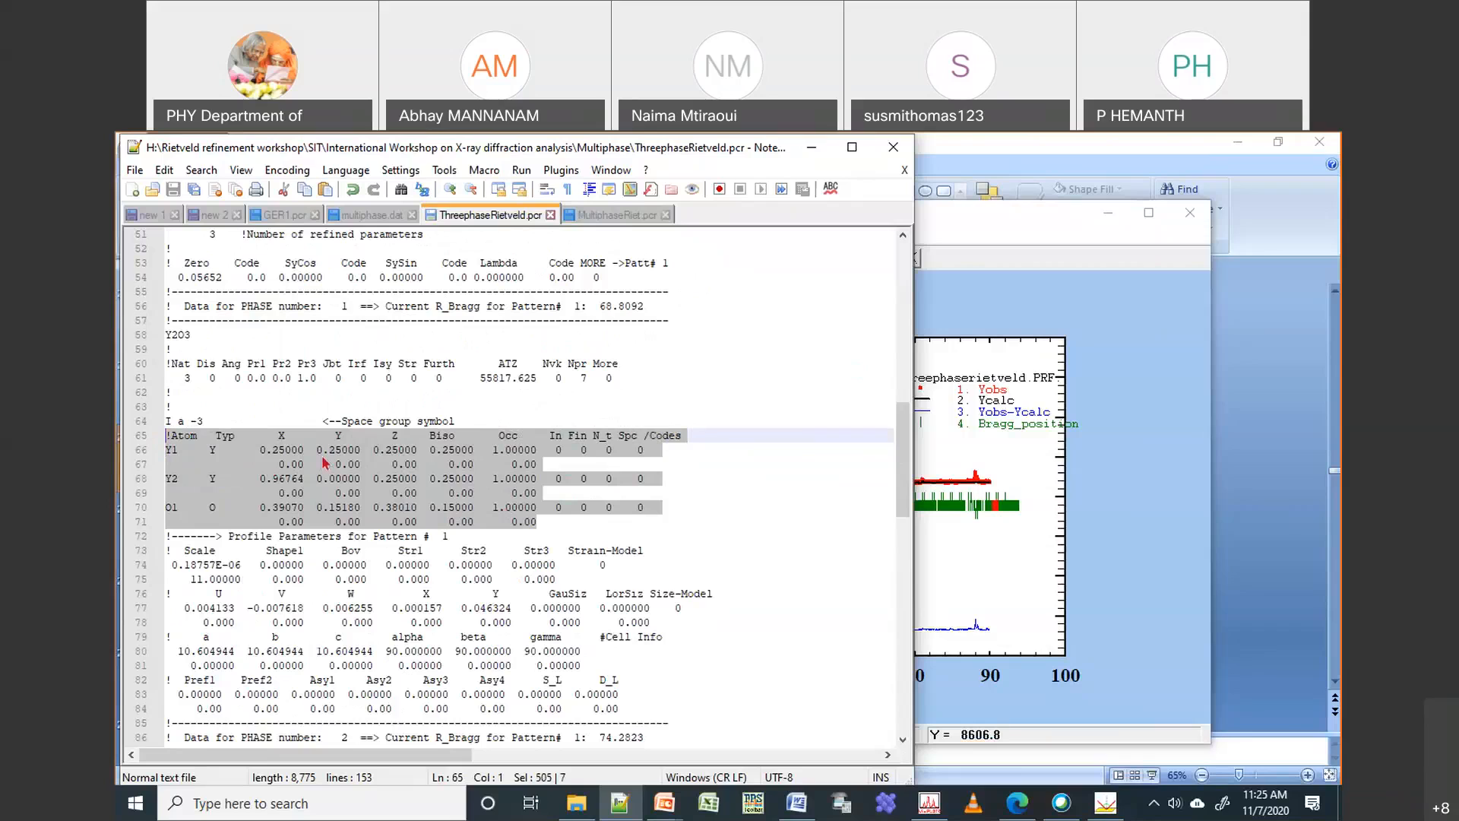
Paste the copied atom block on a new line below the Y2O3 space group symbol 206 in MultiphaseRiet.pcr
click(608, 217)
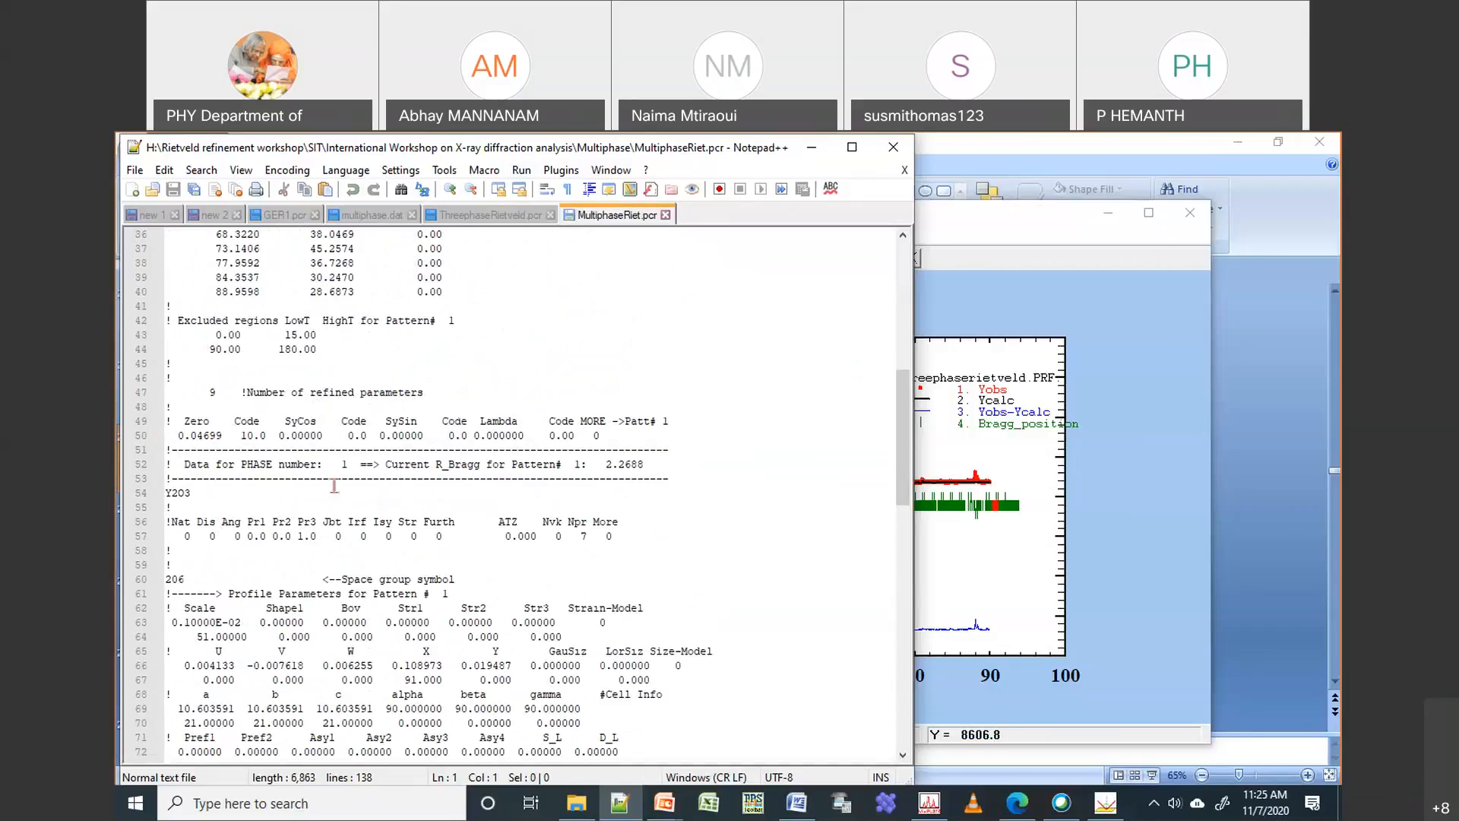
click(486, 579)
key(Return)
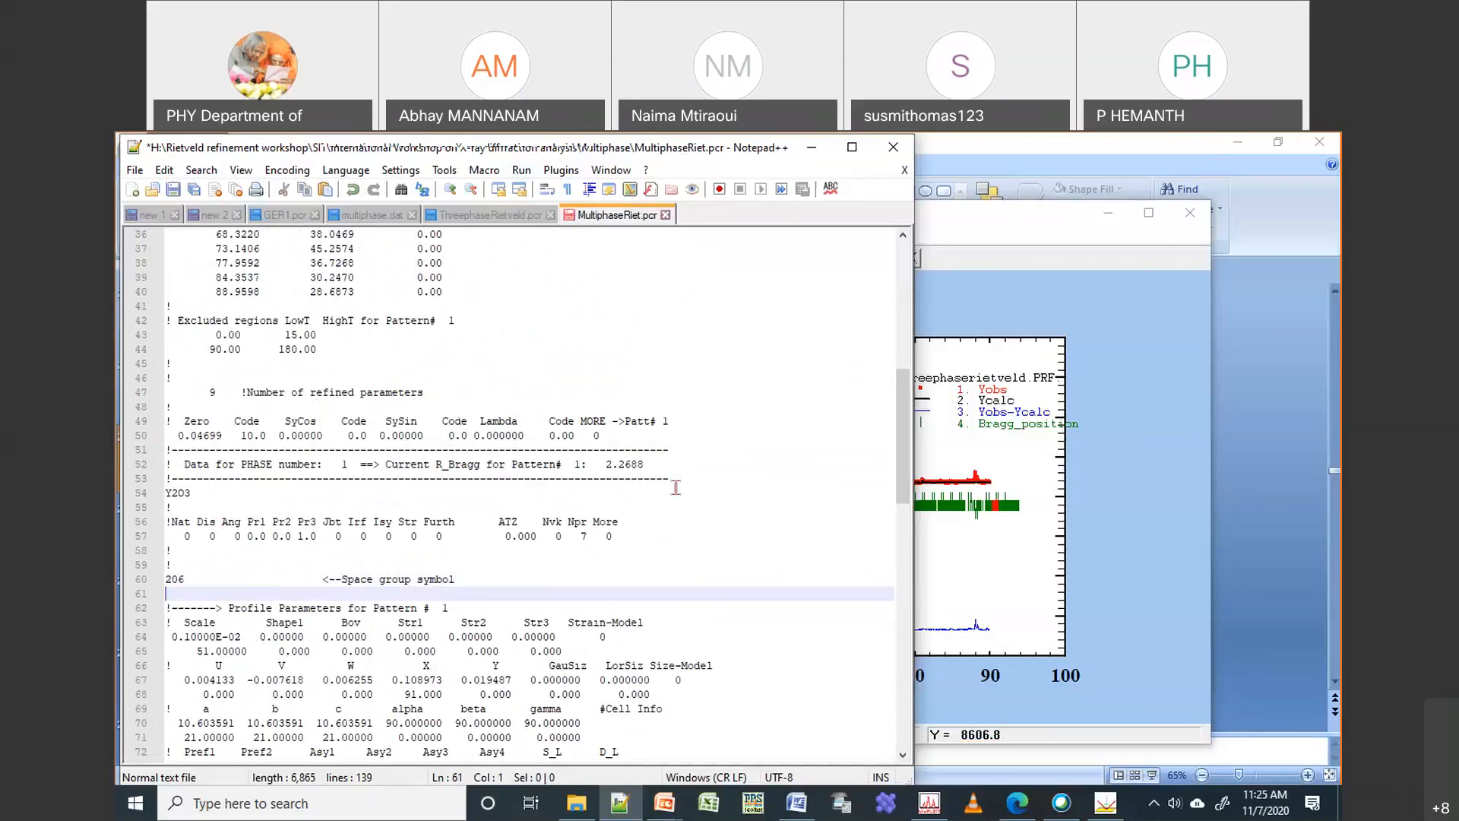
key(ctrl+v)
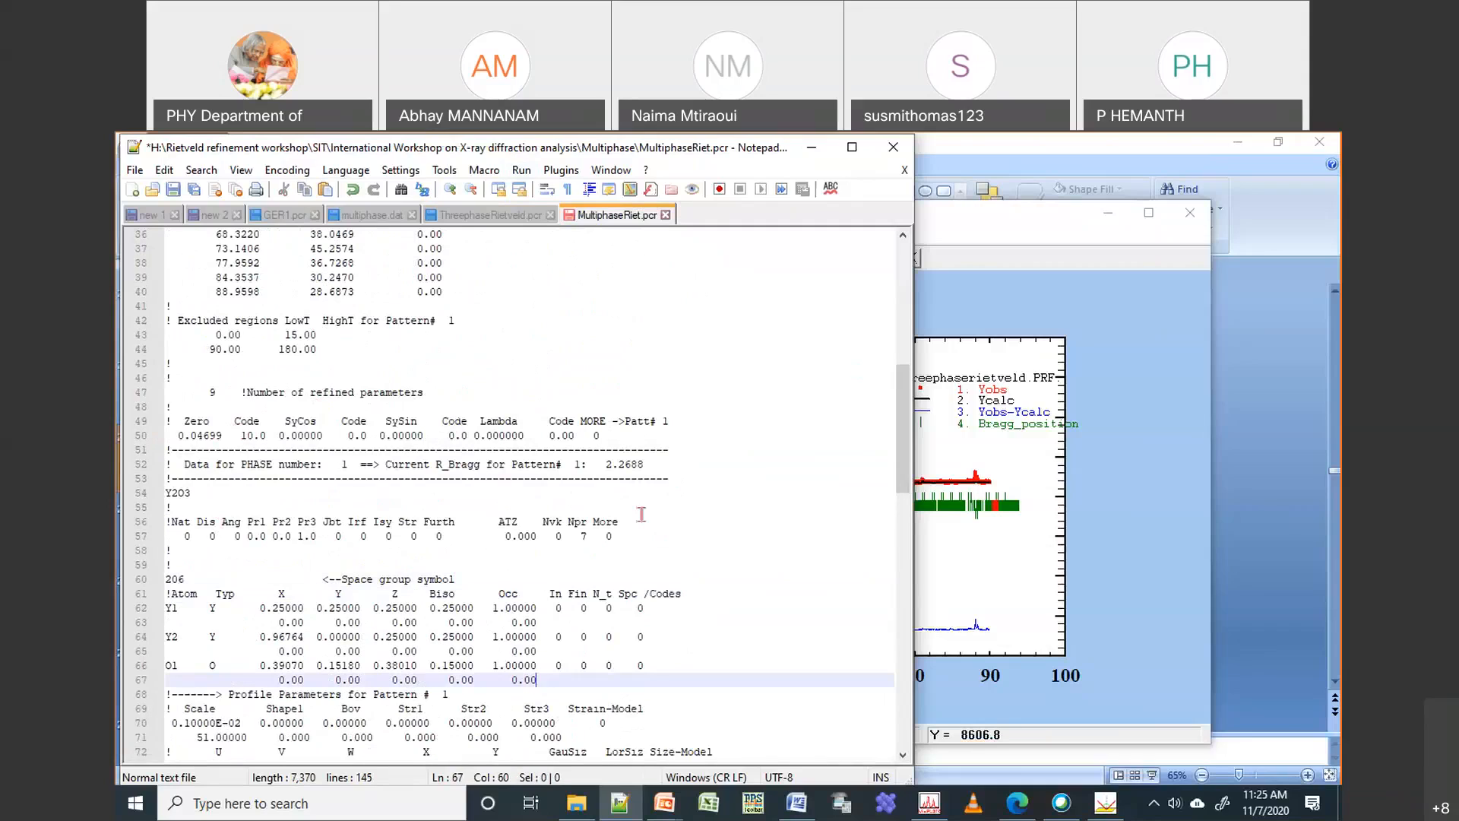
Set the Y2O3 phase's number of atoms (Nat) to 3 and save MultiphaseRiet.pcr
double_click(189, 538)
text(3)
key(ctrl+s)
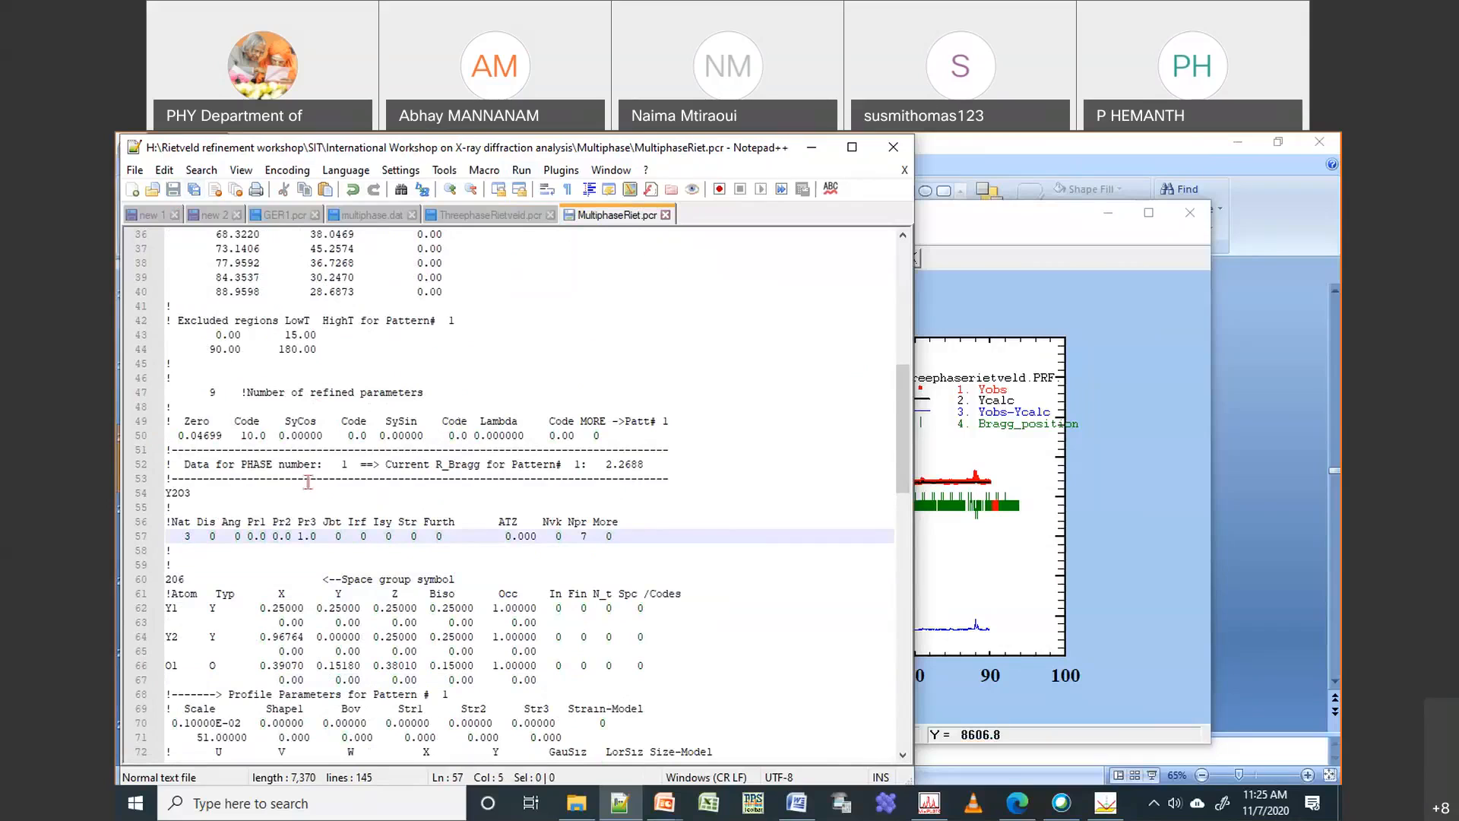
Switch to WinPLOTR and look up the space group information for number 206
click(1010, 227)
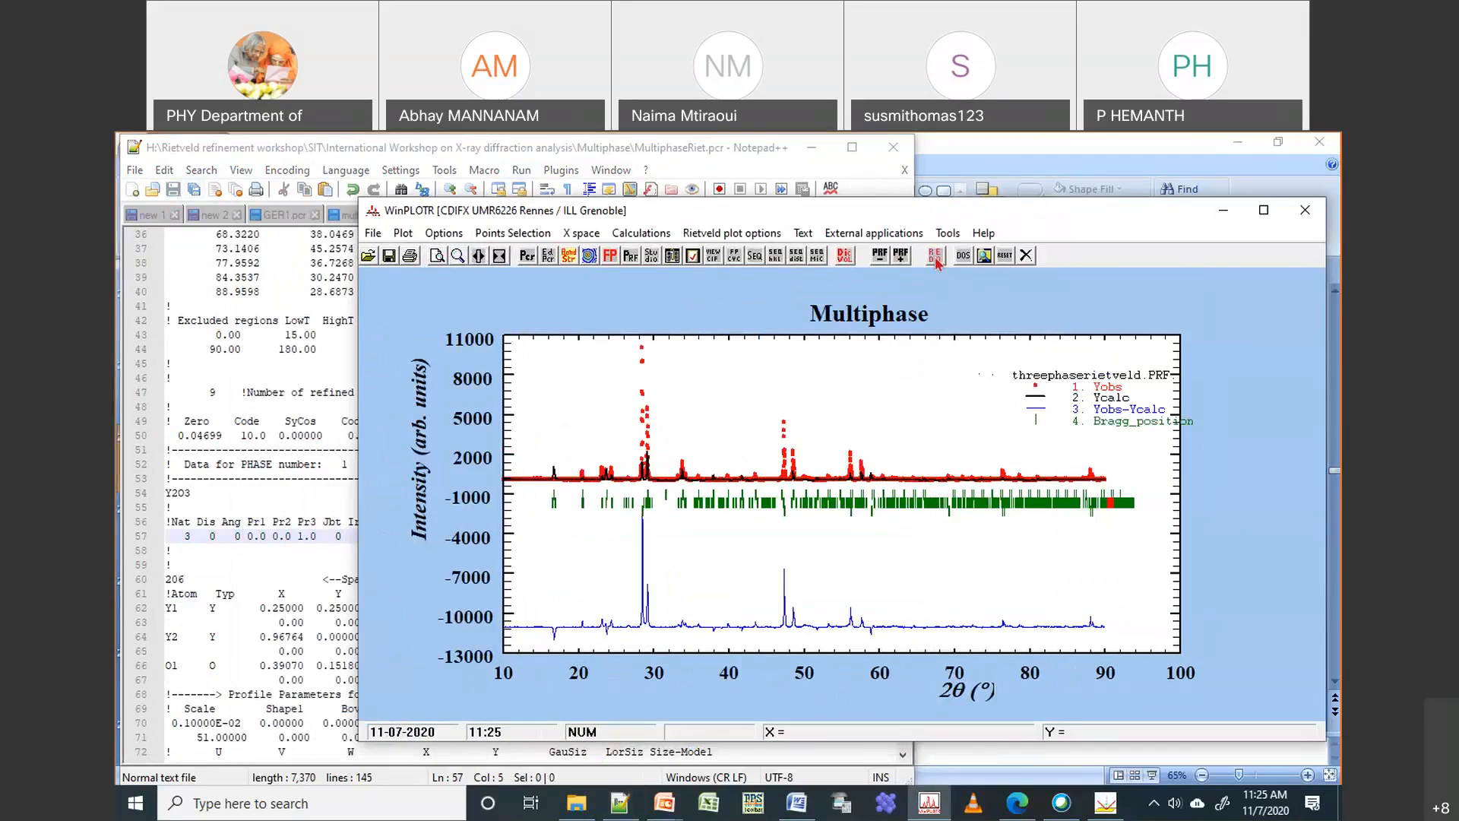
click(950, 235)
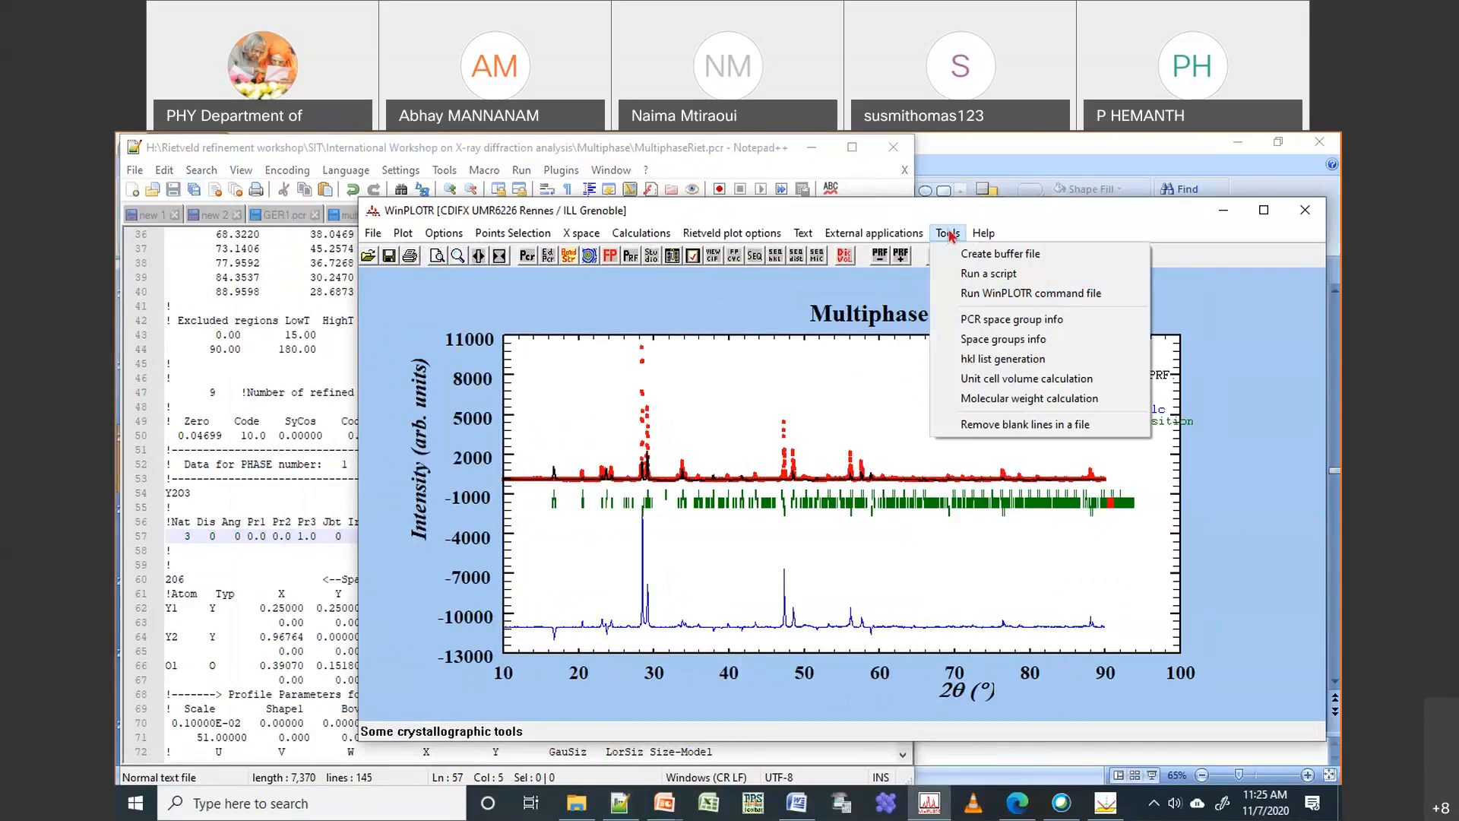
click(996, 339)
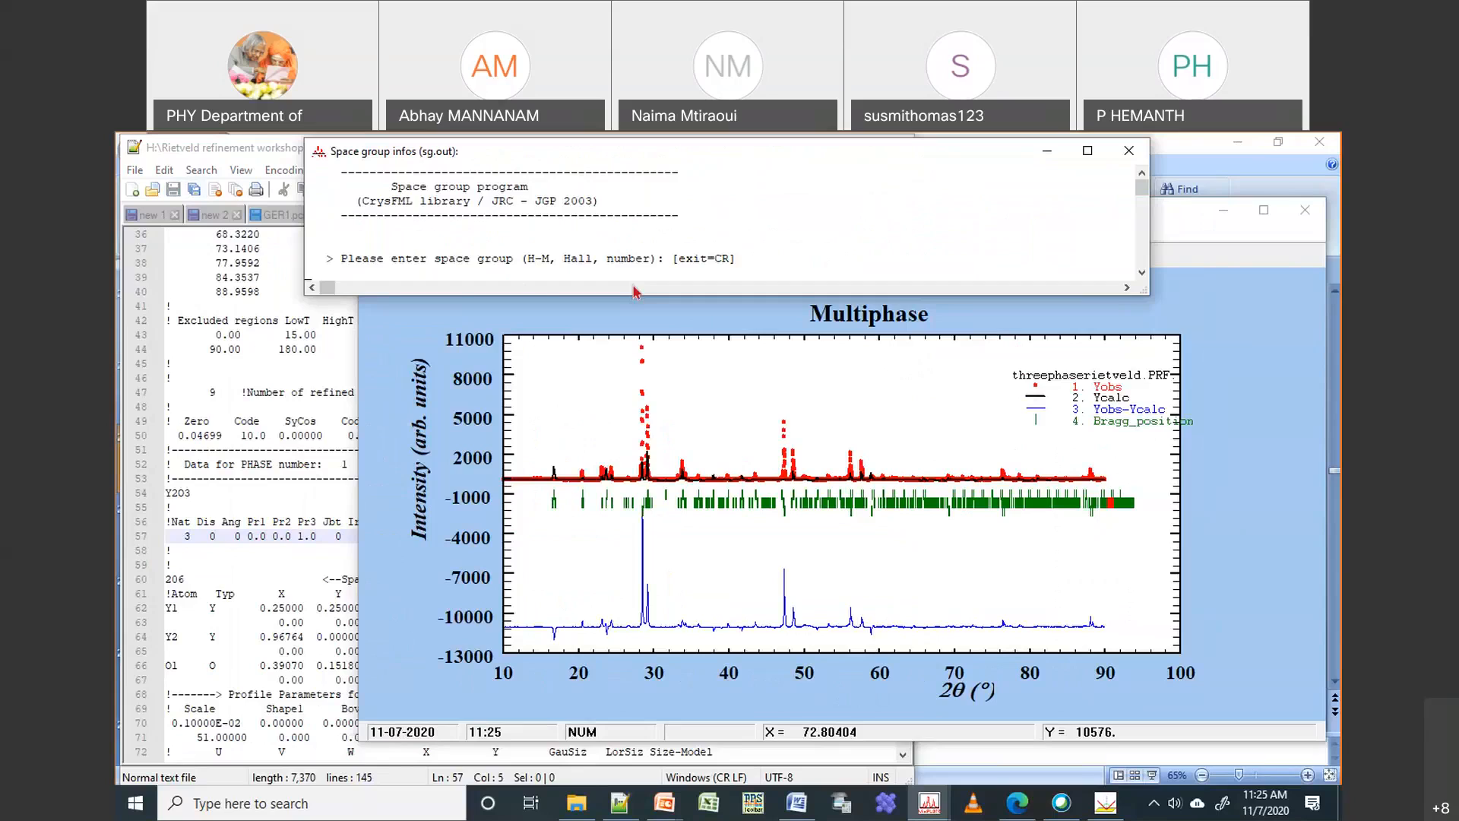
text(206)
key(Return)
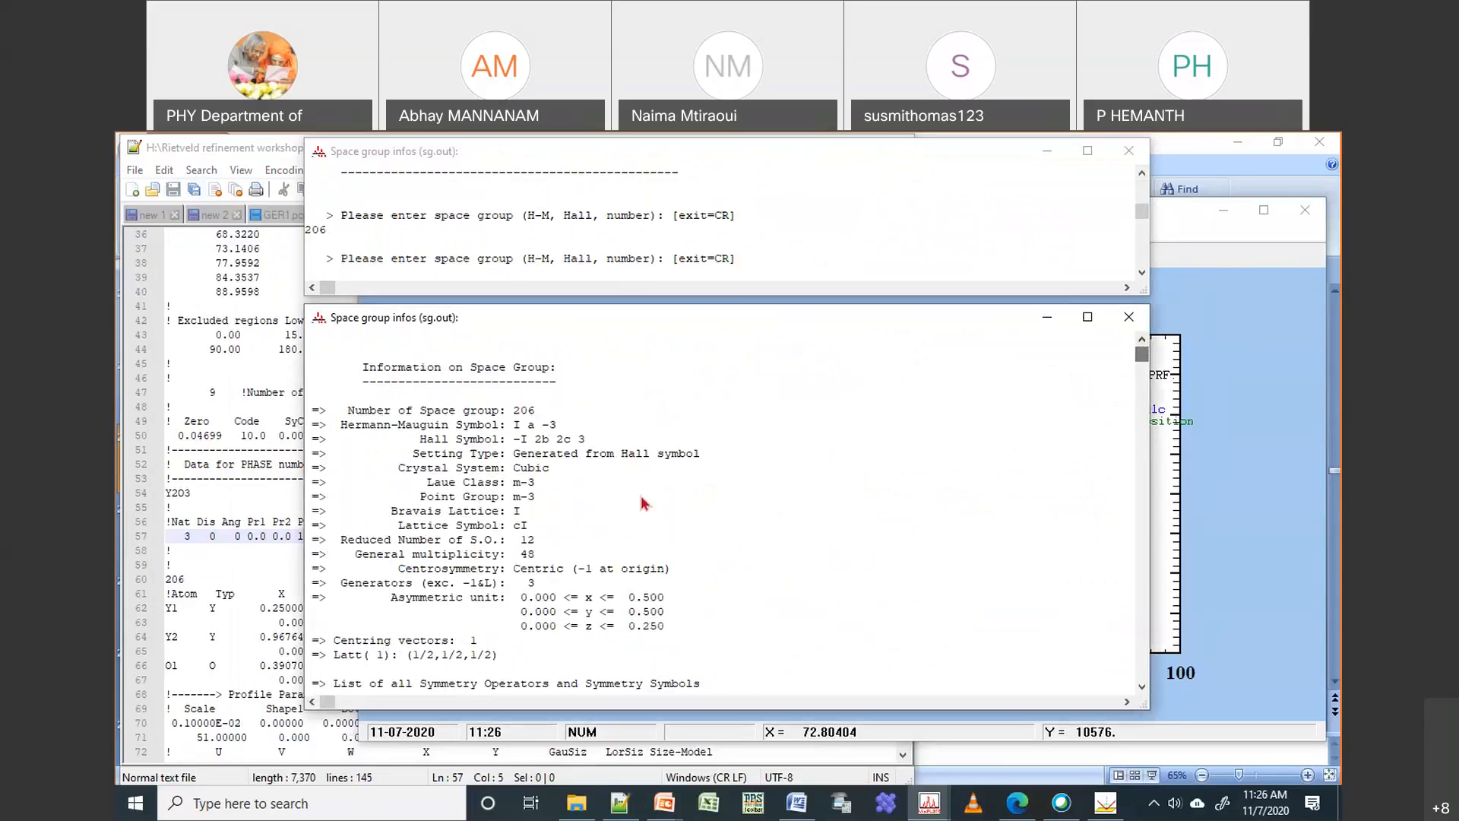
Check the general multiplicity of space group 206, the Y1 coordinates and the list of special Wyckoff positions
double_click(535, 555)
drag(260, 608, 554, 608)
click(1063, 414)
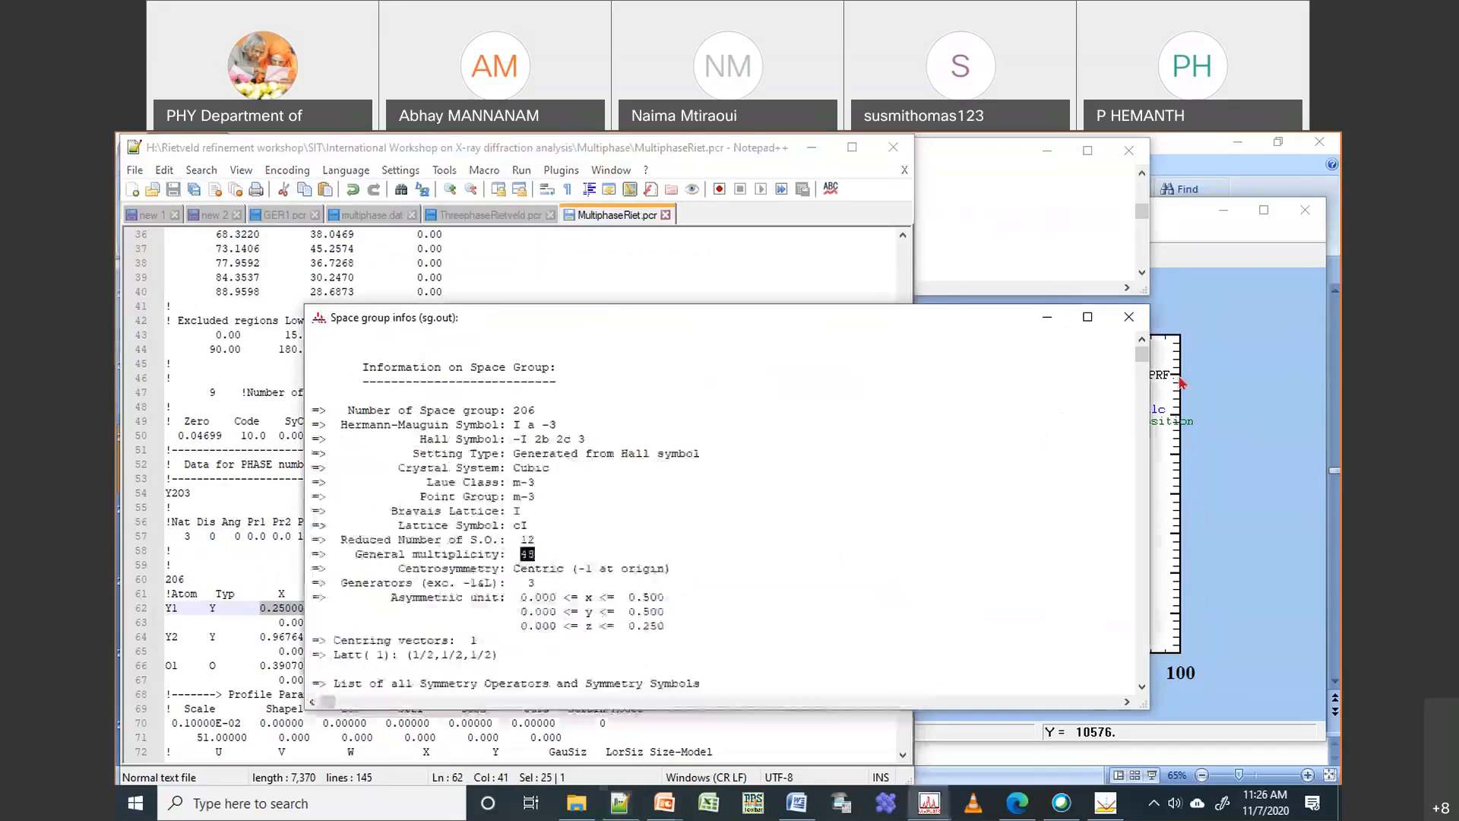
drag(1143, 358, 1172, 532)
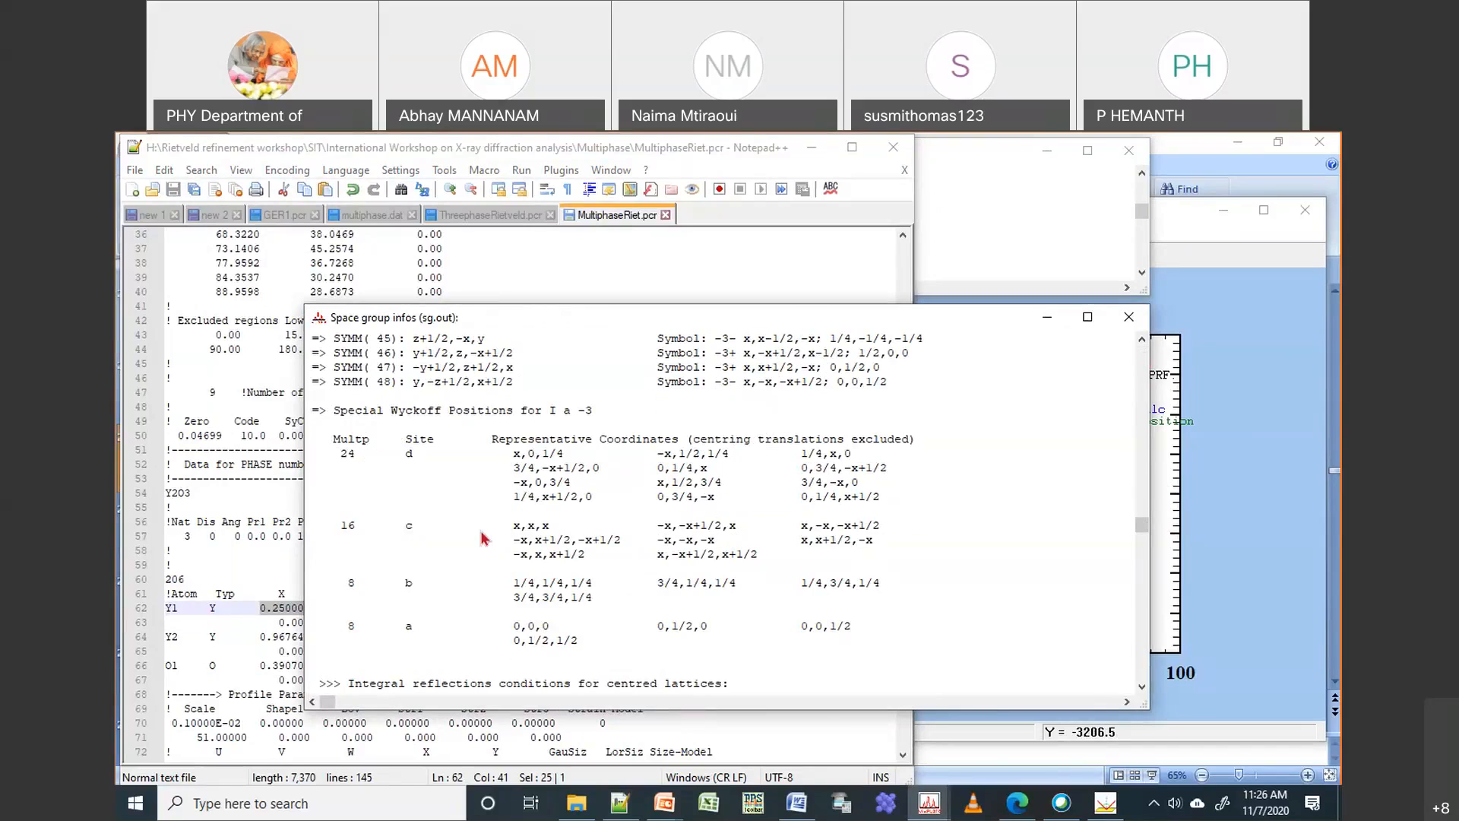
Set the Y1 occupancy of the Y2O3 phase to 0.16600 in MultiphaseRiet.pcr
click(307, 142)
drag(500, 609, 490, 607)
text(0)
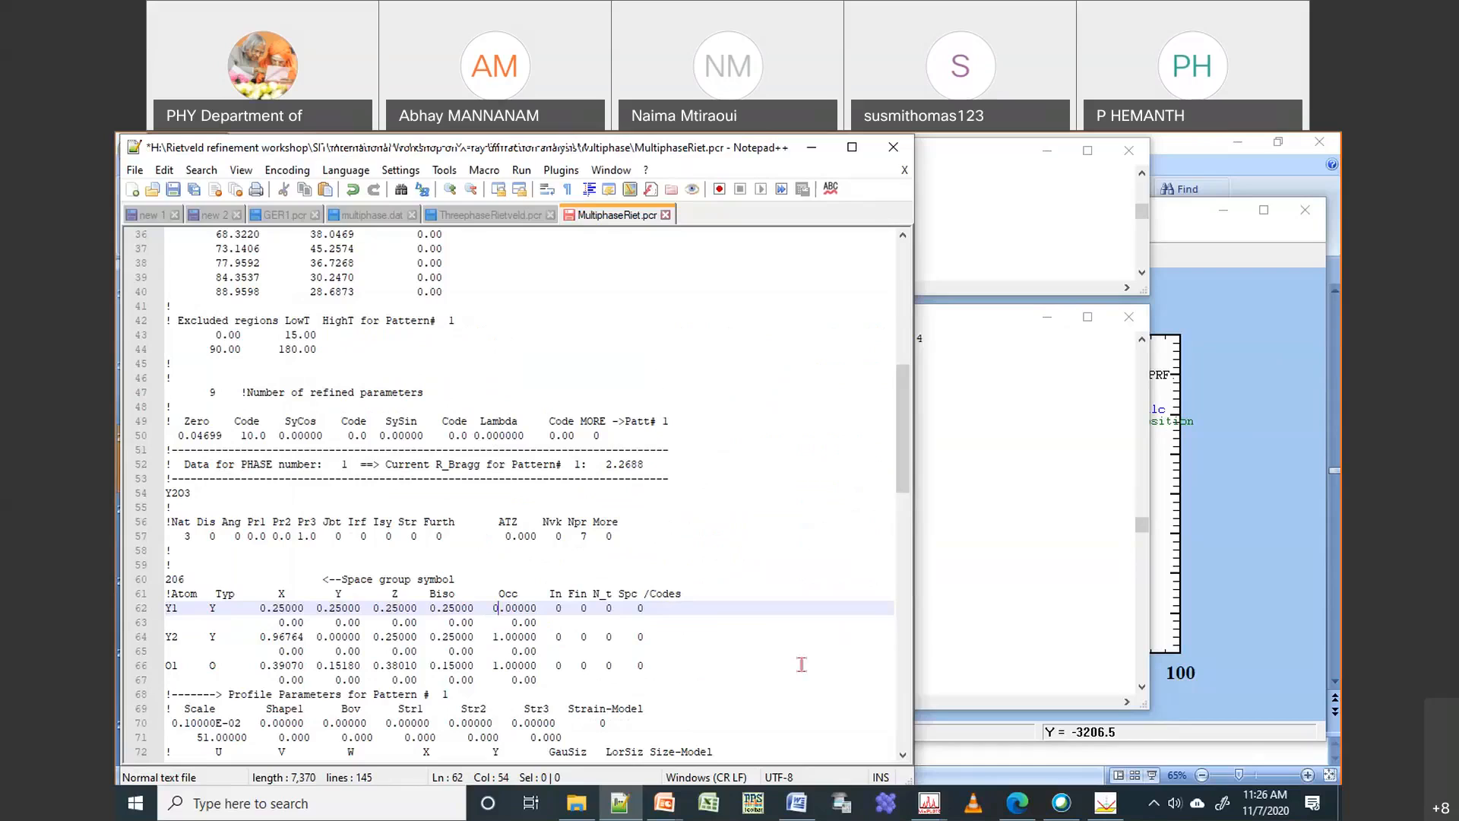
key(Right)
key(Delete)
key(Delete)
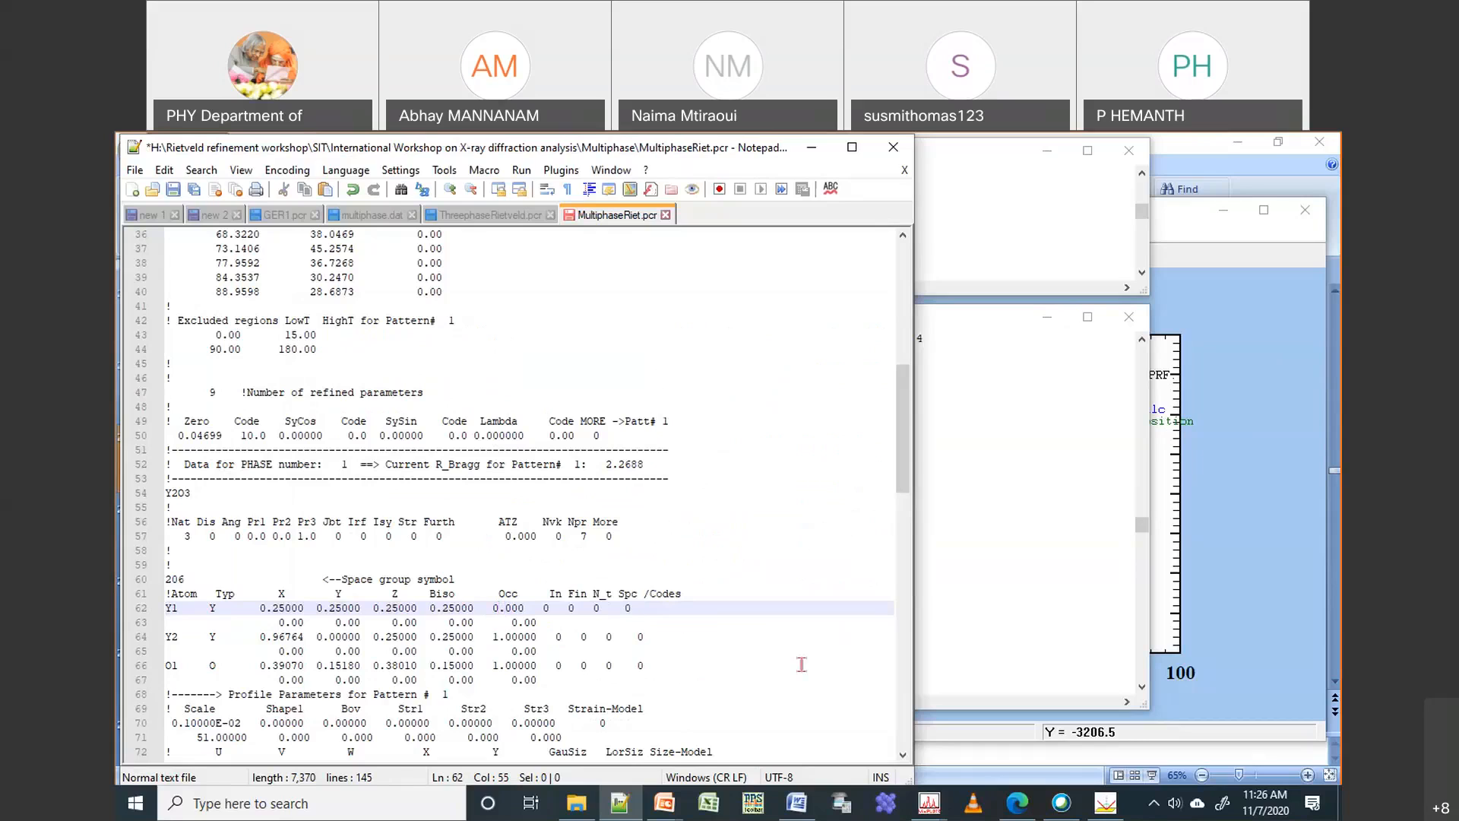
key(Right)
key(Right)
key(Right)
Match Y2 to the x,0,1/4 Wyckoff position in the space group list and set its occupancy to 0.50000
click(982, 312)
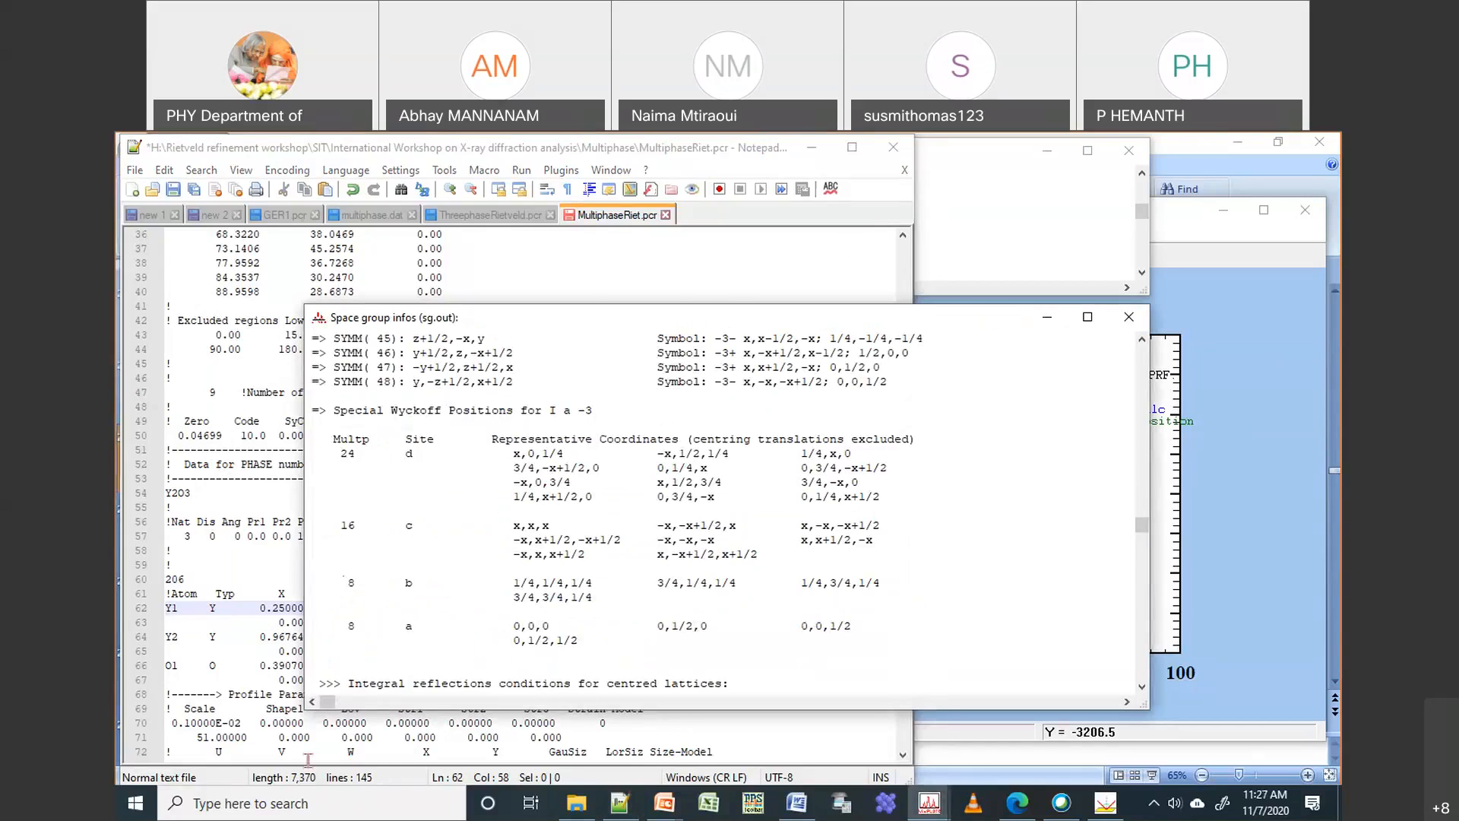
drag(982, 314, 1275, 241)
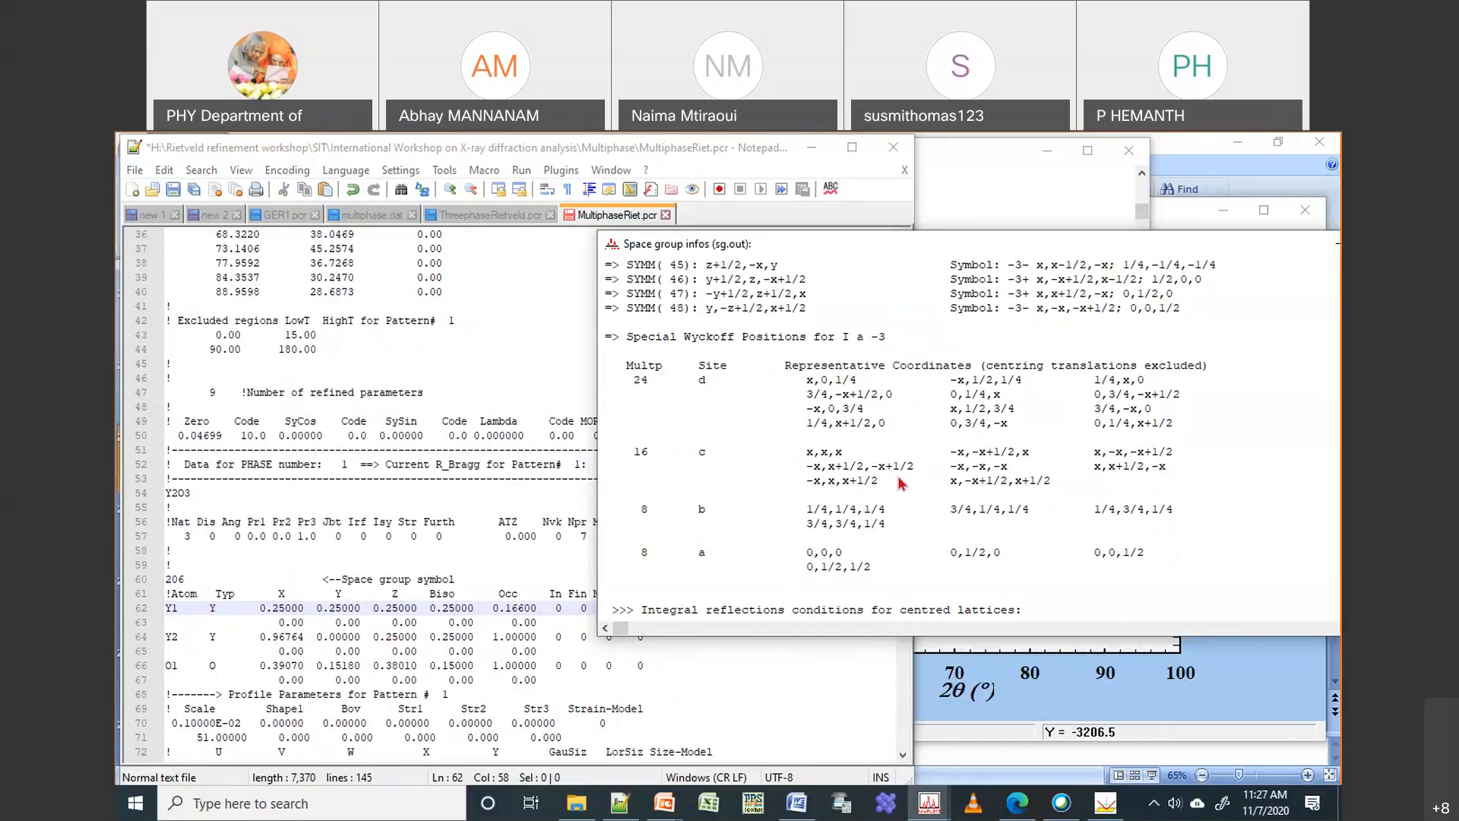
drag(805, 380, 860, 381)
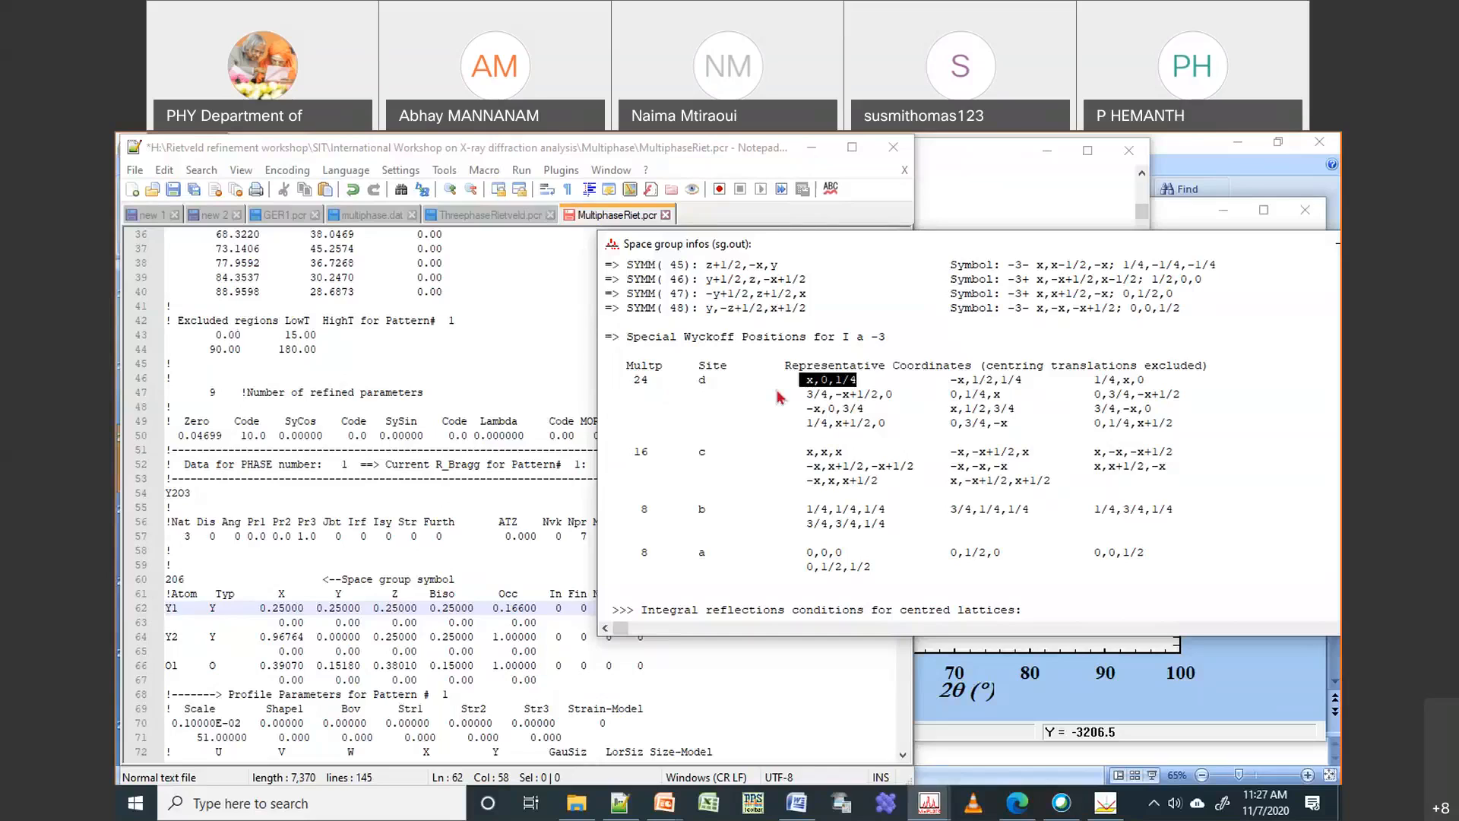
click(572, 593)
drag(493, 637, 500, 638)
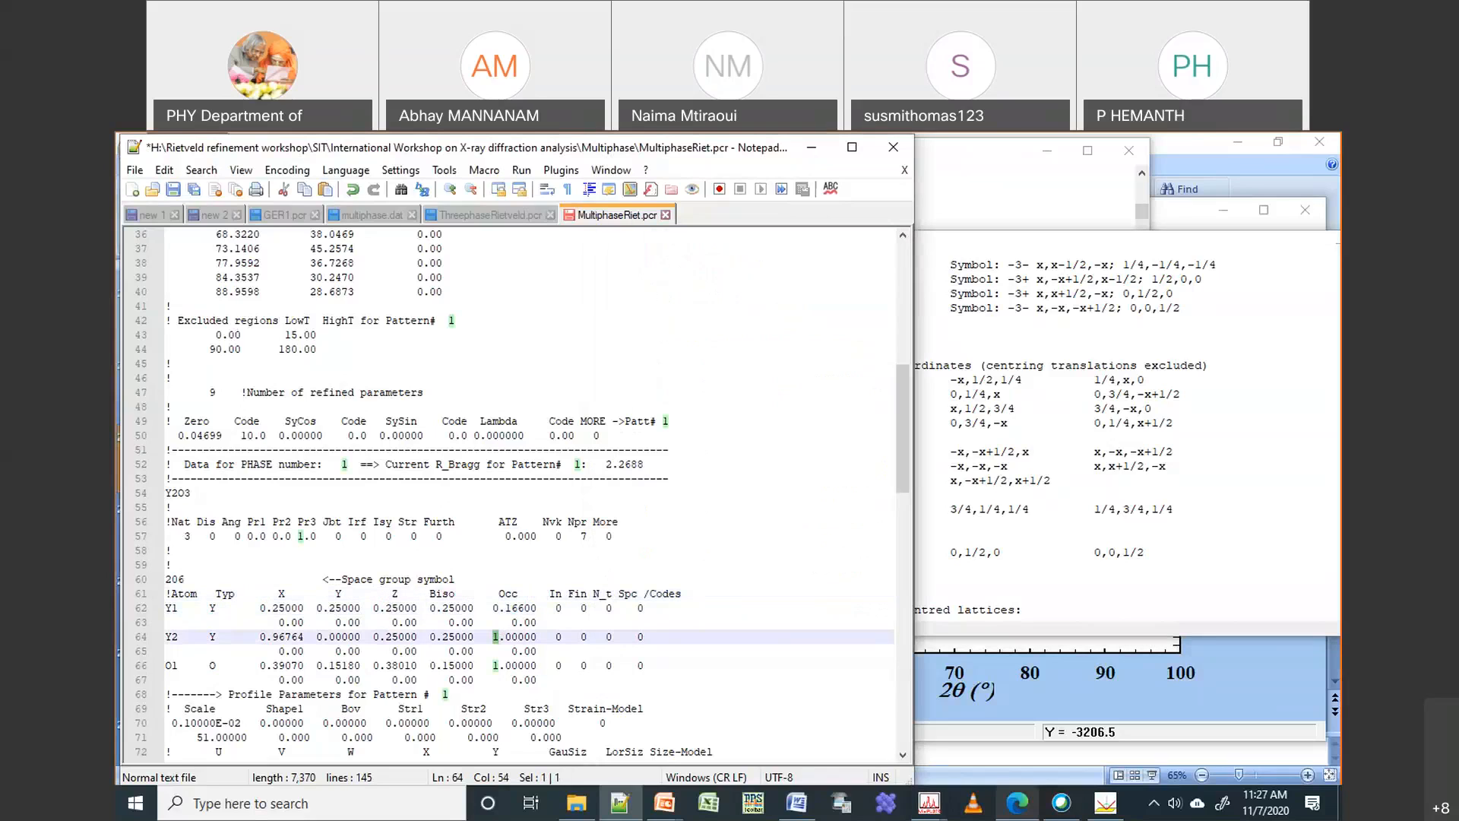
text(0)
key(Right)
key(Delete)
text(5)
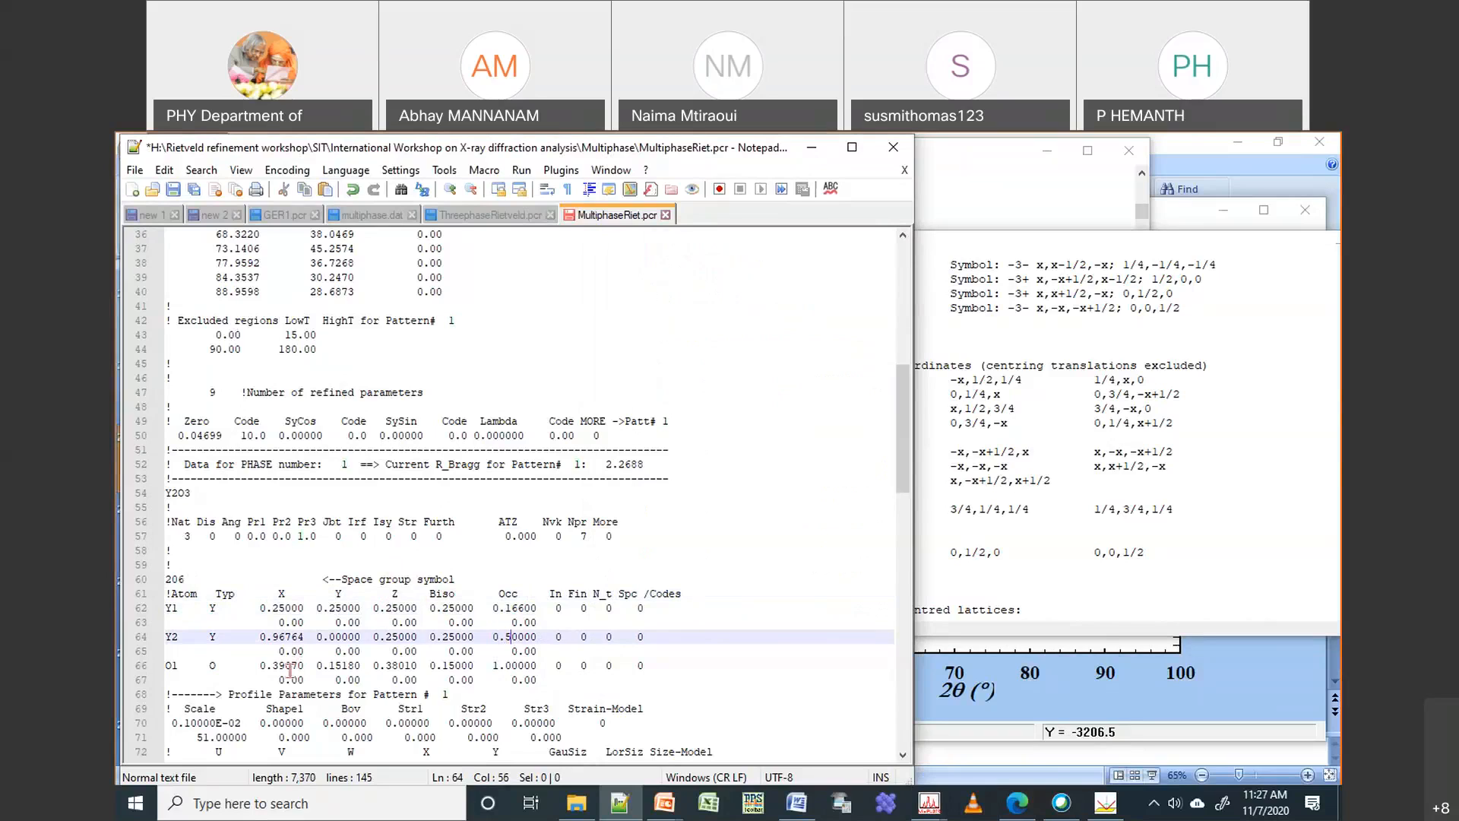
Compare the O1 coordinates with the Wyckoff positions of I a -3, including x,x,x, and return to MultiphaseRiet.pcr
click(937, 462)
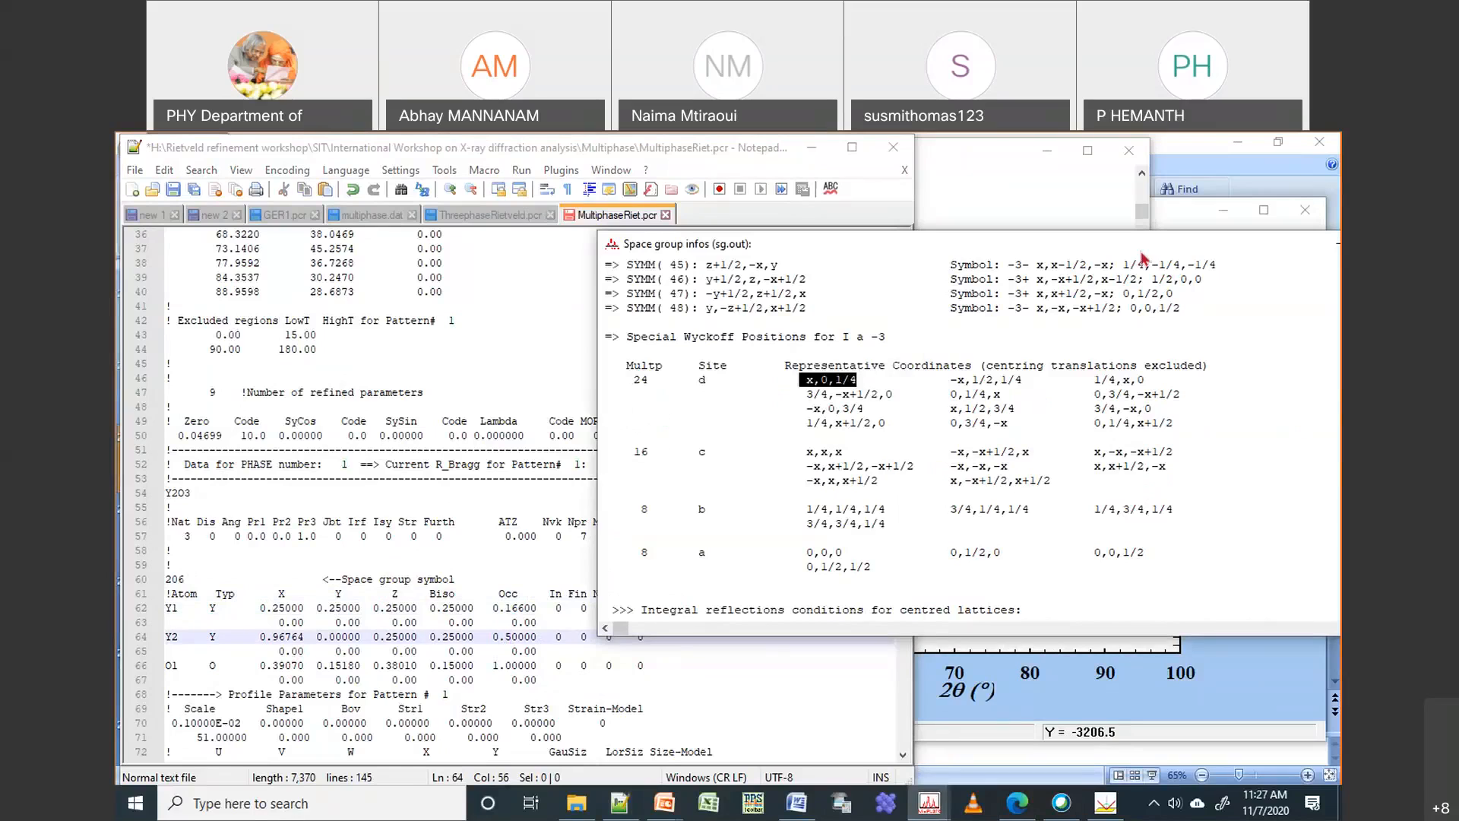
drag(1093, 251, 973, 270)
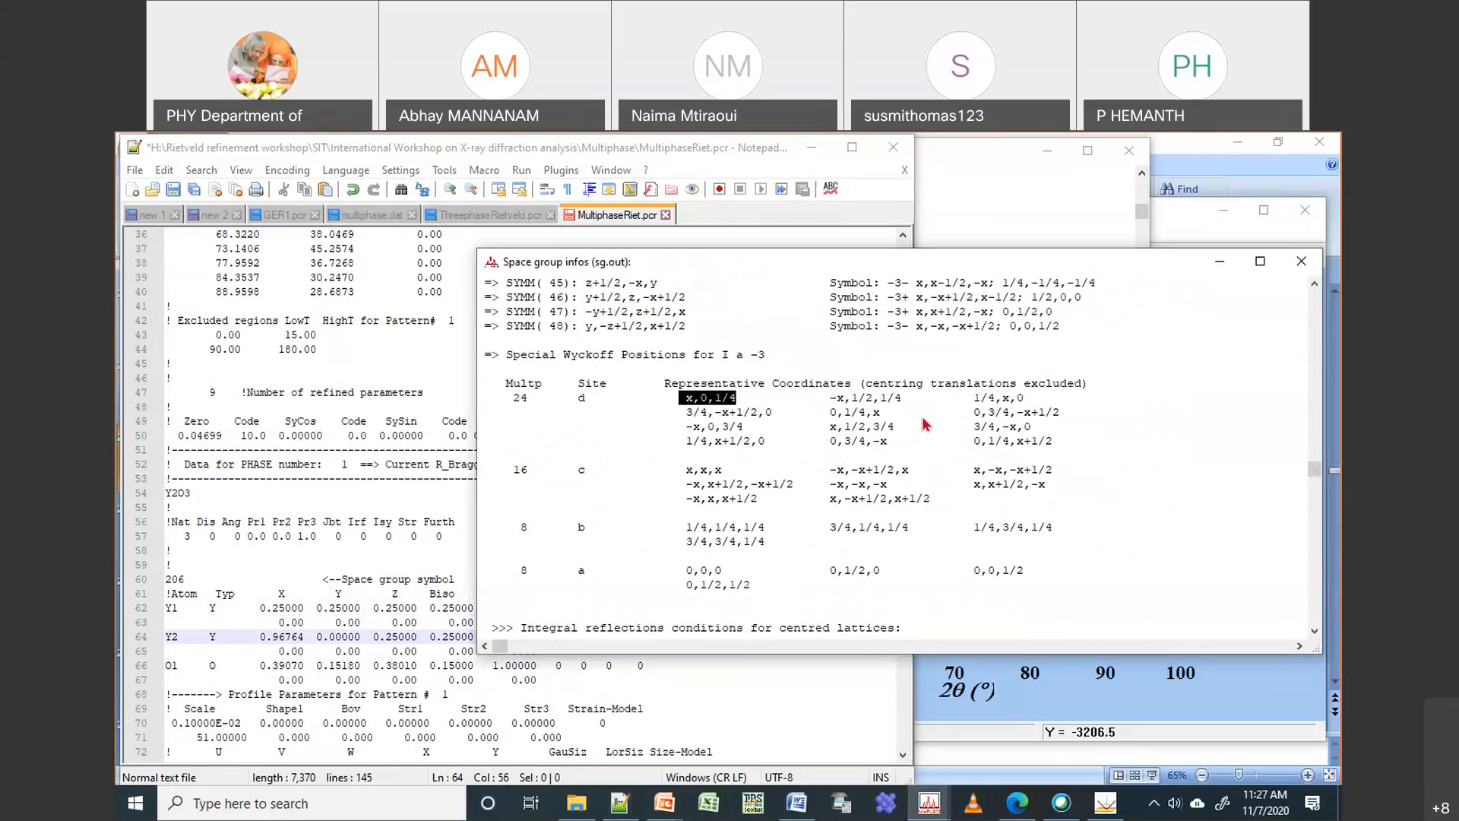
drag(1314, 472, 1281, 460)
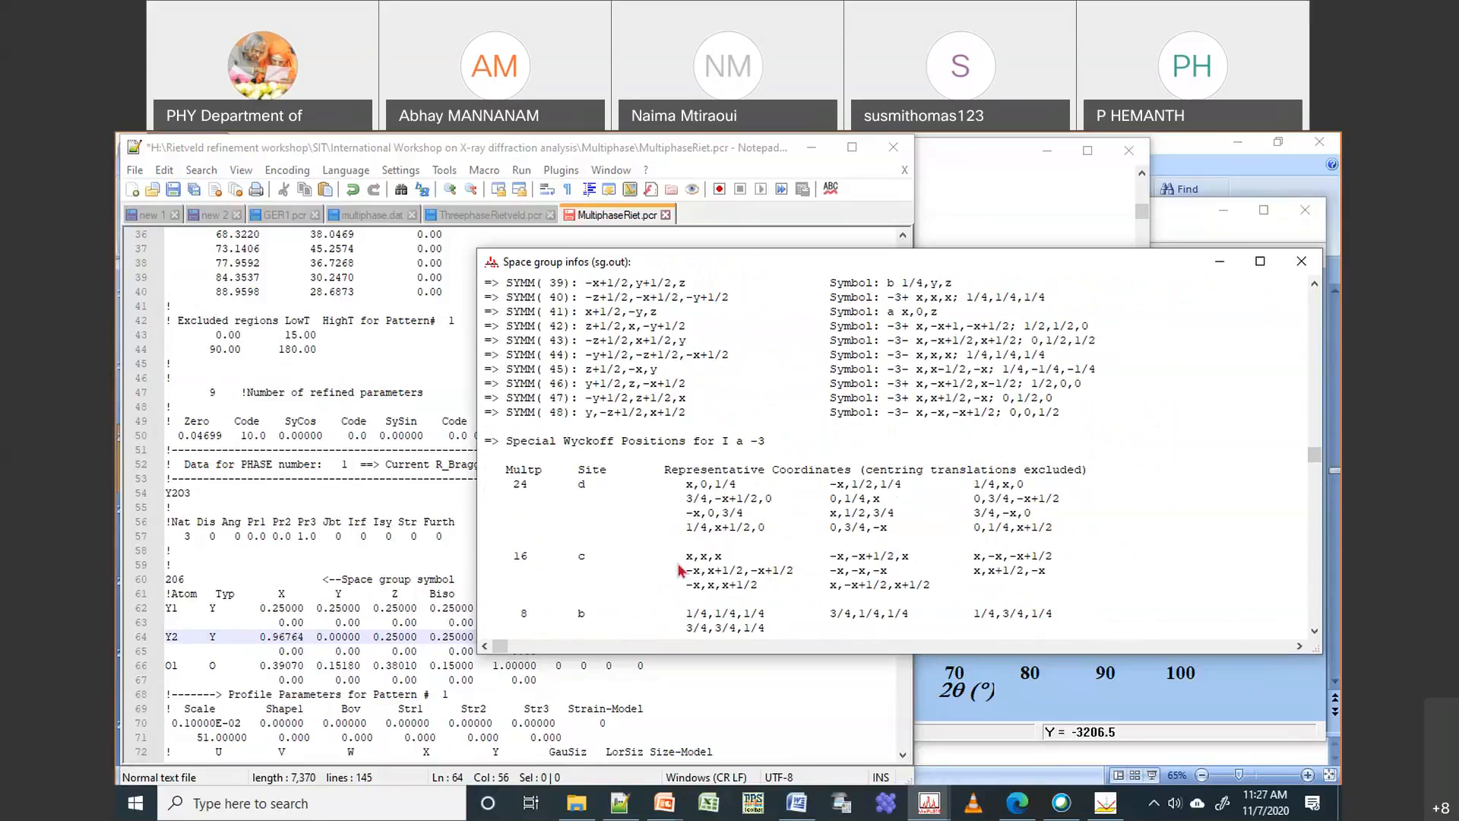
drag(680, 556, 722, 561)
drag(874, 262, 1029, 201)
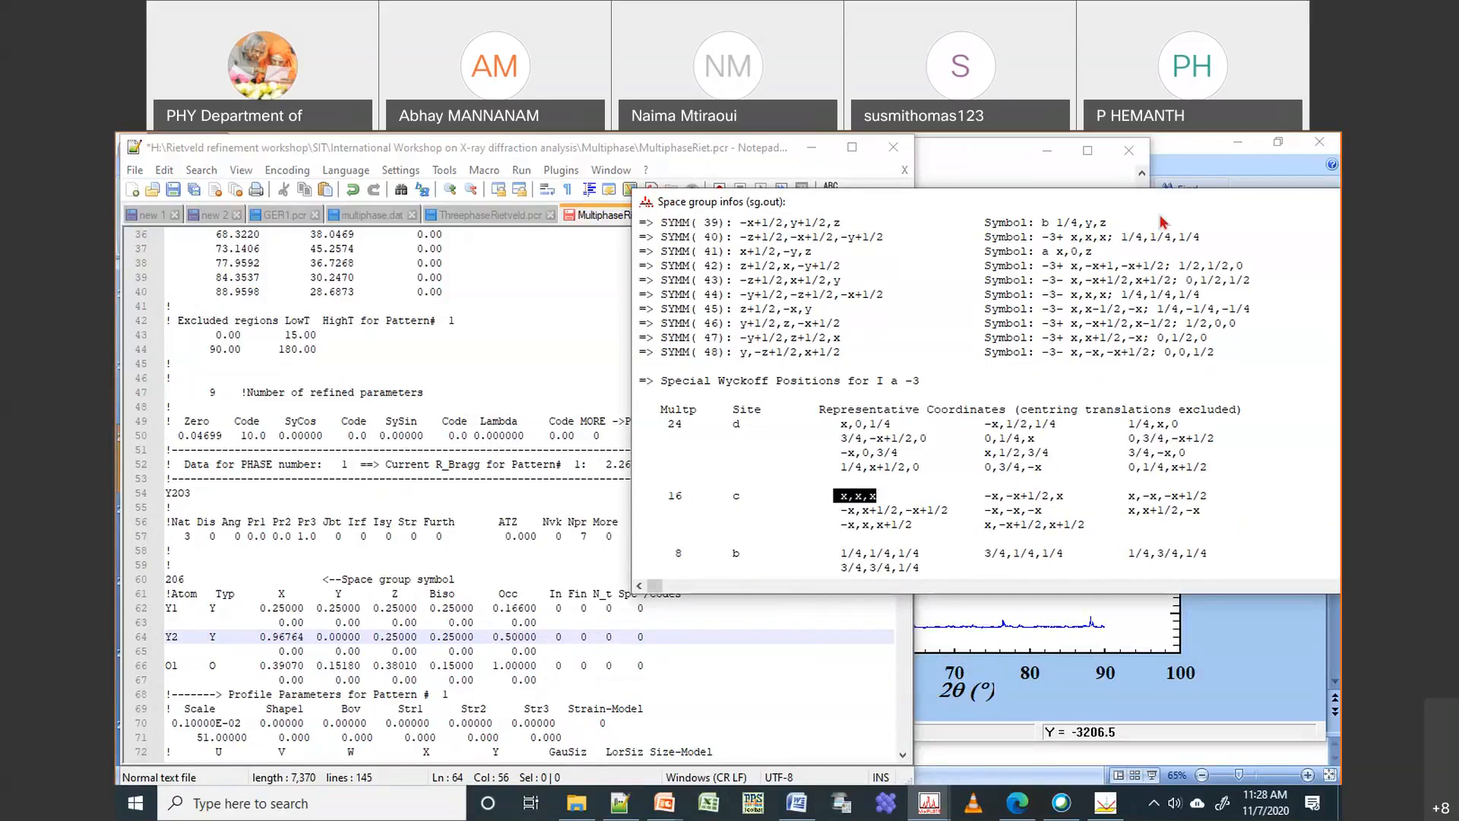
drag(836, 200, 736, 198)
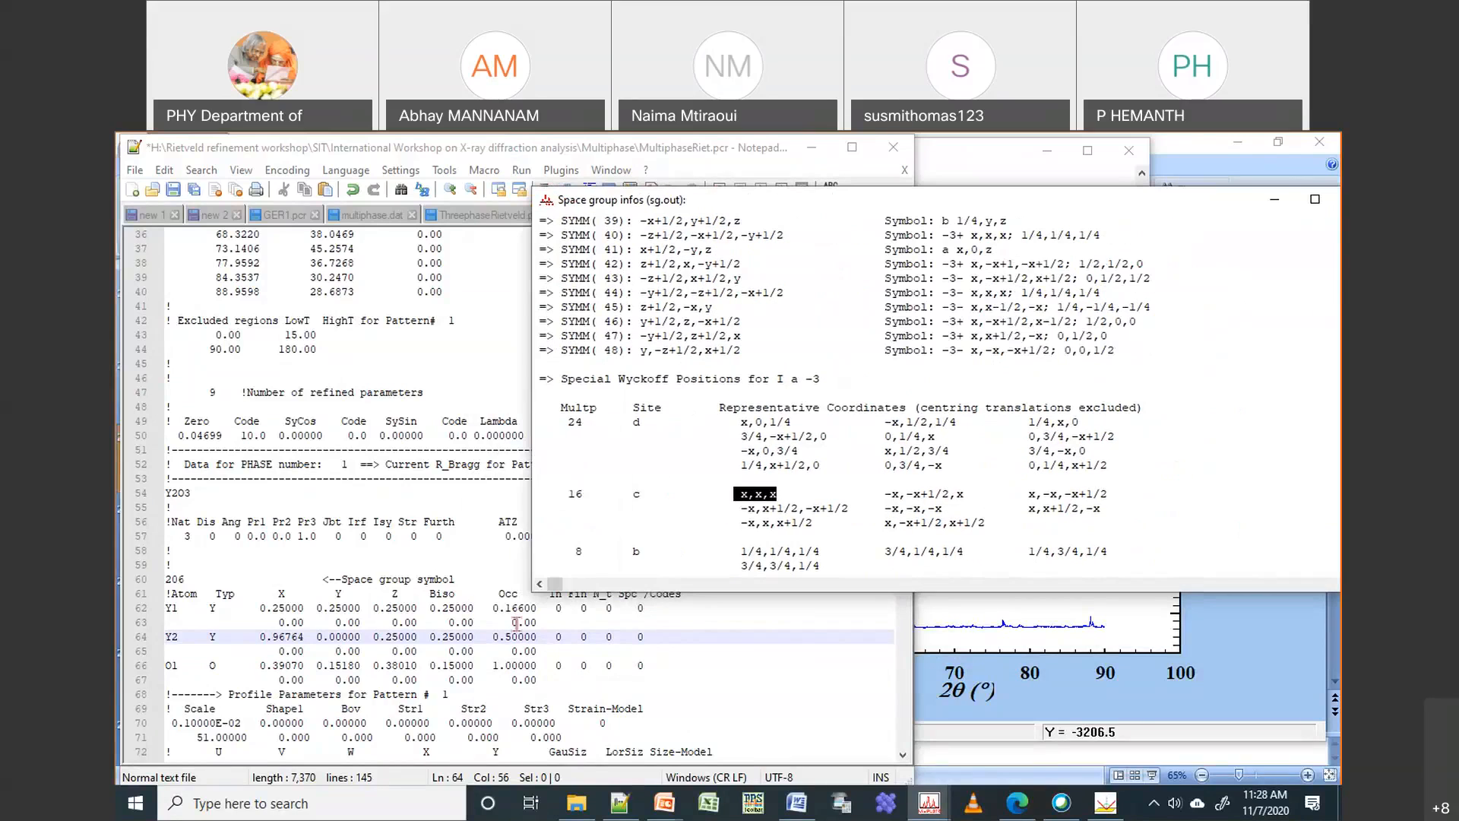
click(534, 650)
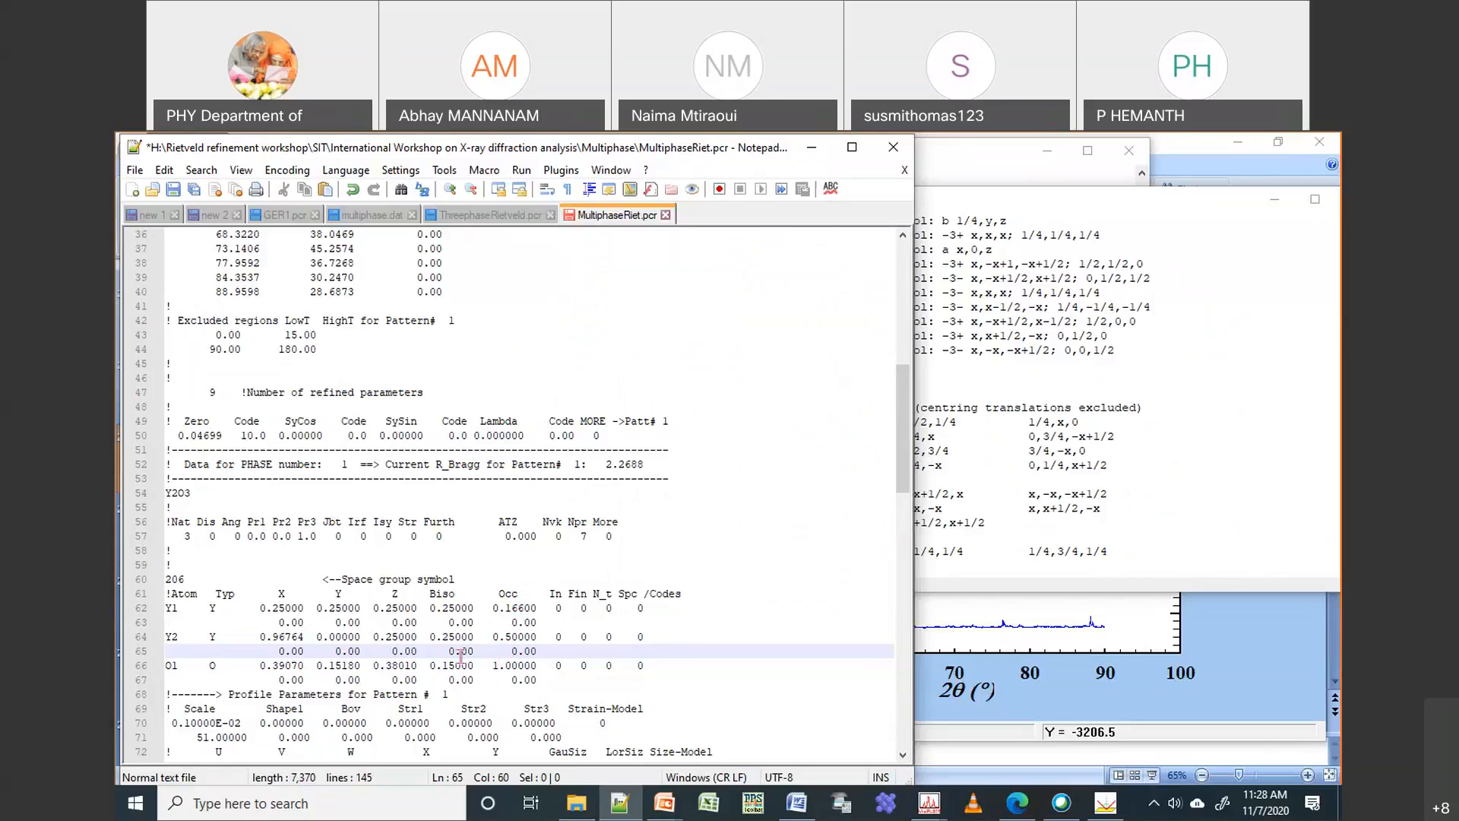
Save MultiphaseRiet.pcr and copy the WO3 atom table, from its header line through O6, from ThreephaseRietveld.pcr
click(172, 191)
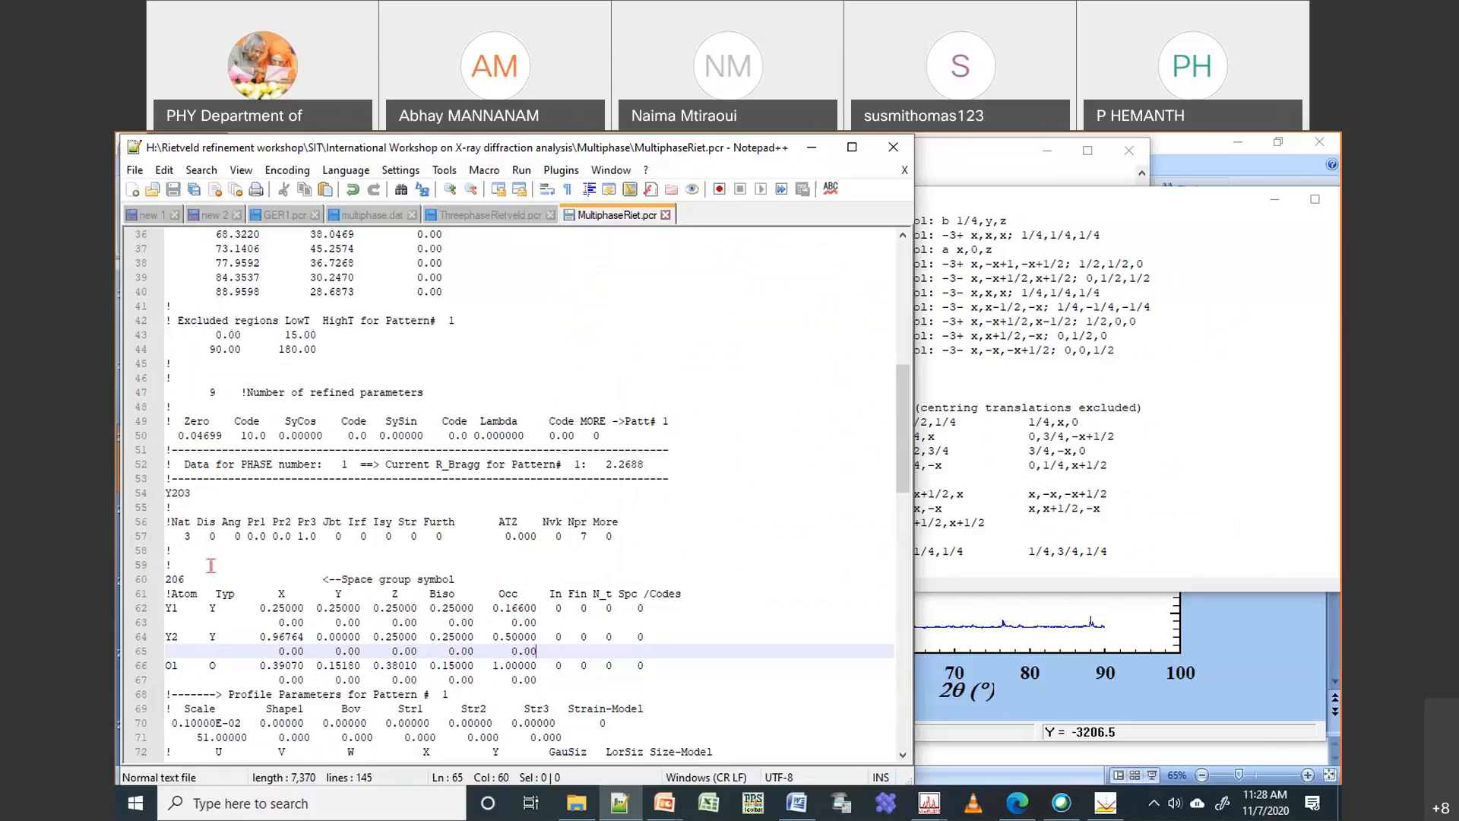
scroll(646, 533, down, 16)
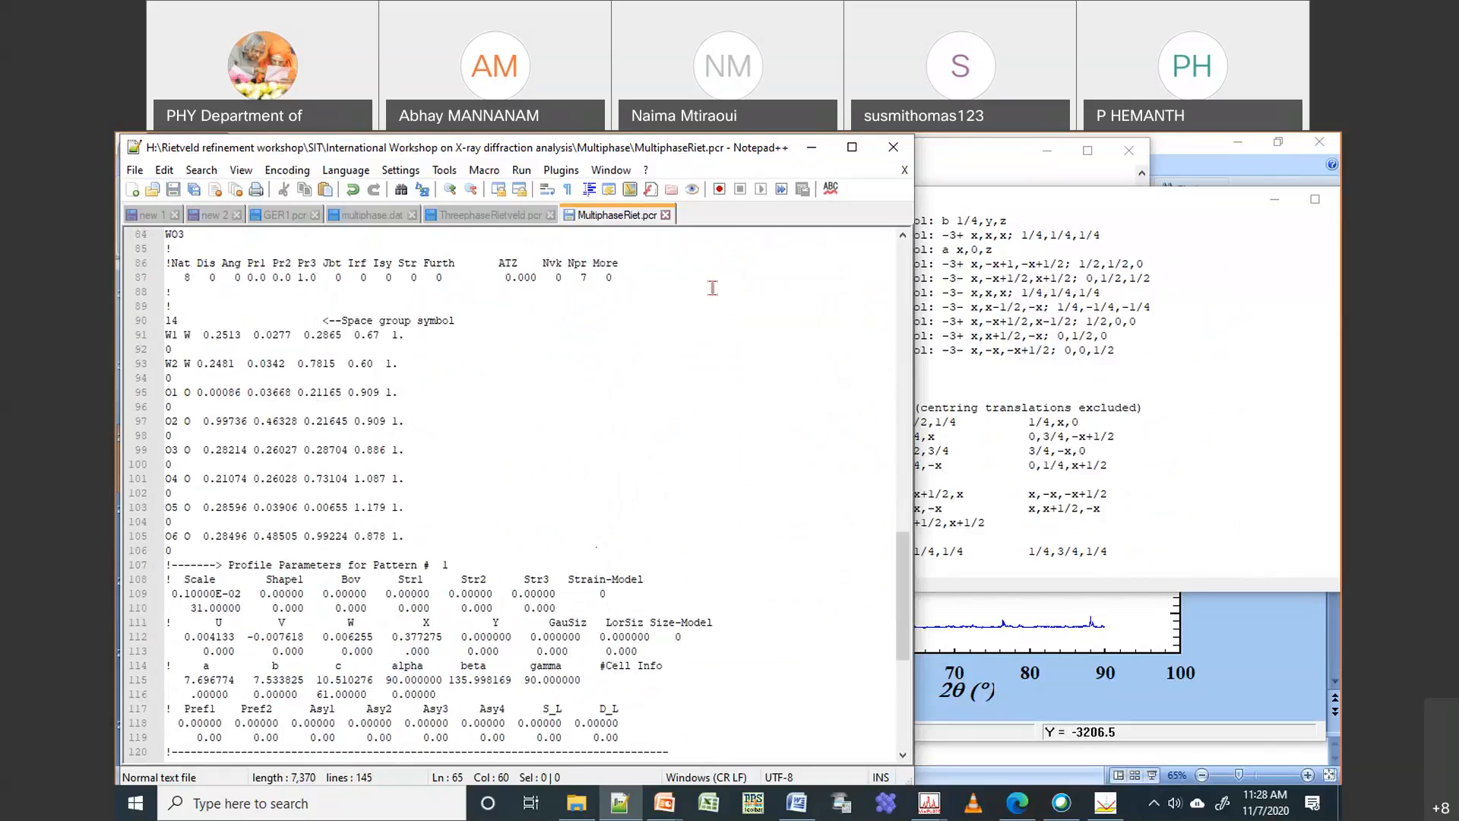
click(480, 218)
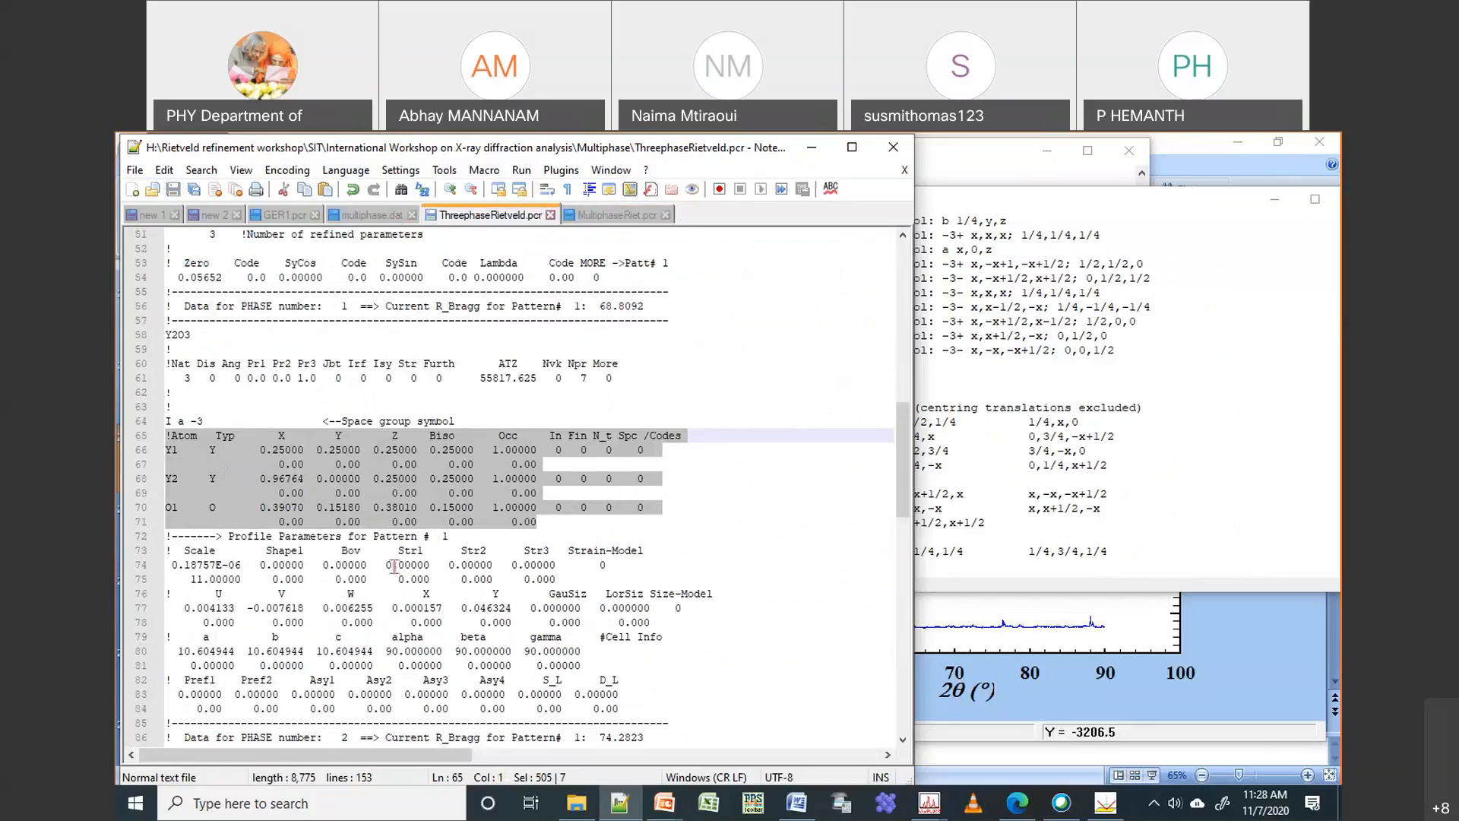
scroll(393, 566, down, 10)
drag(562, 737, 152, 503)
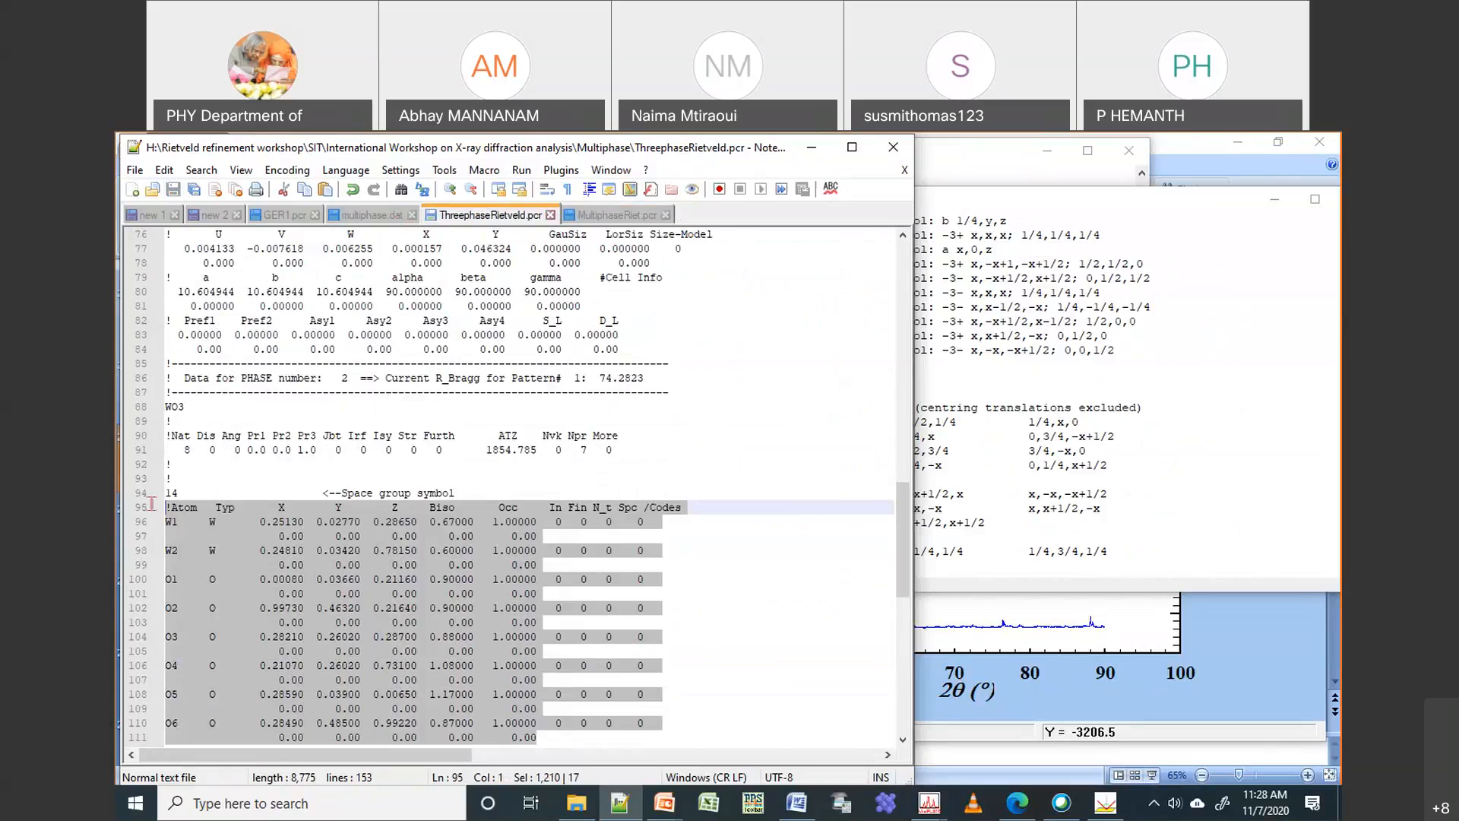
right_click(232, 515)
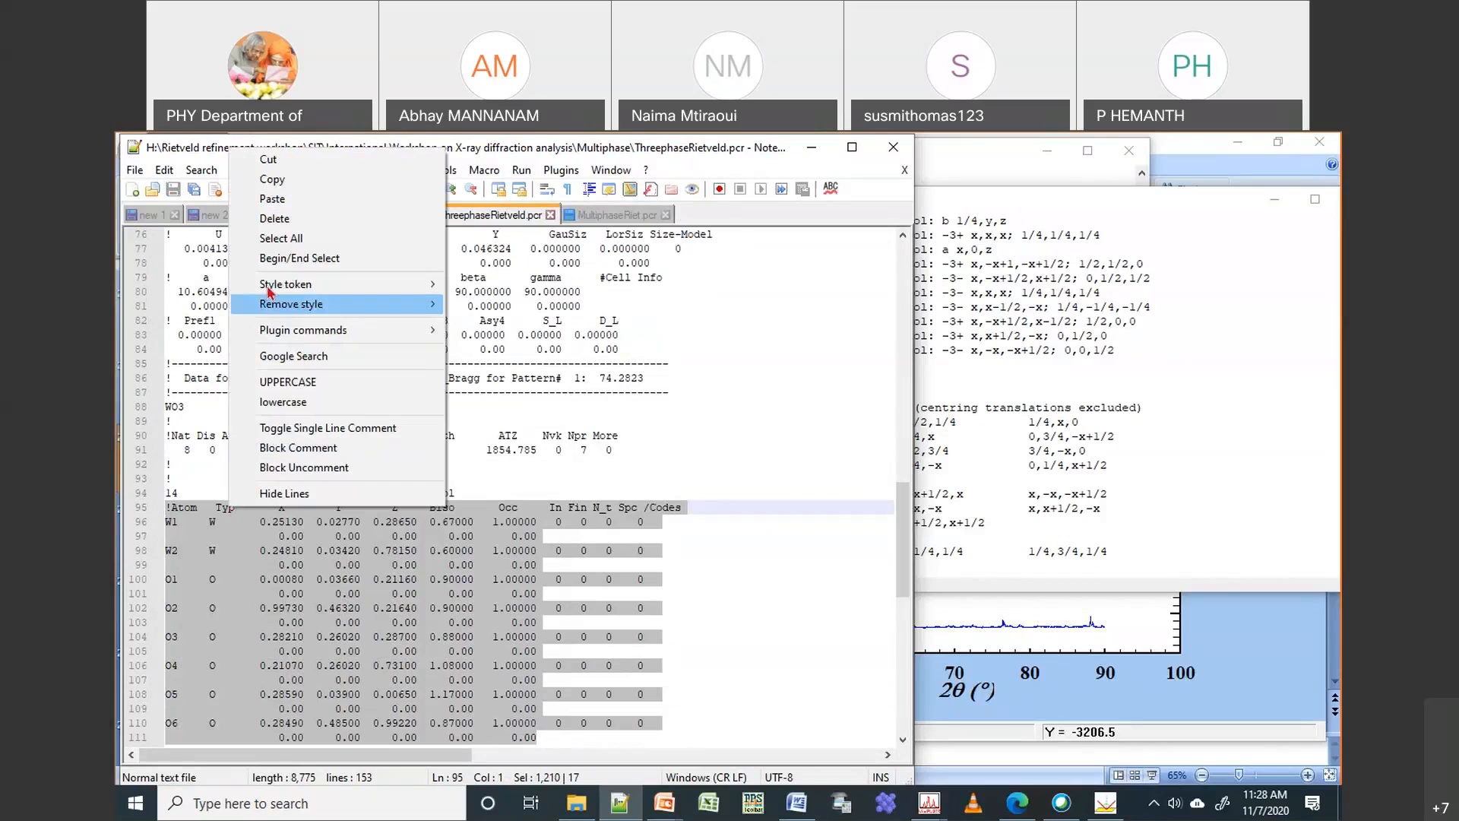
click(335, 182)
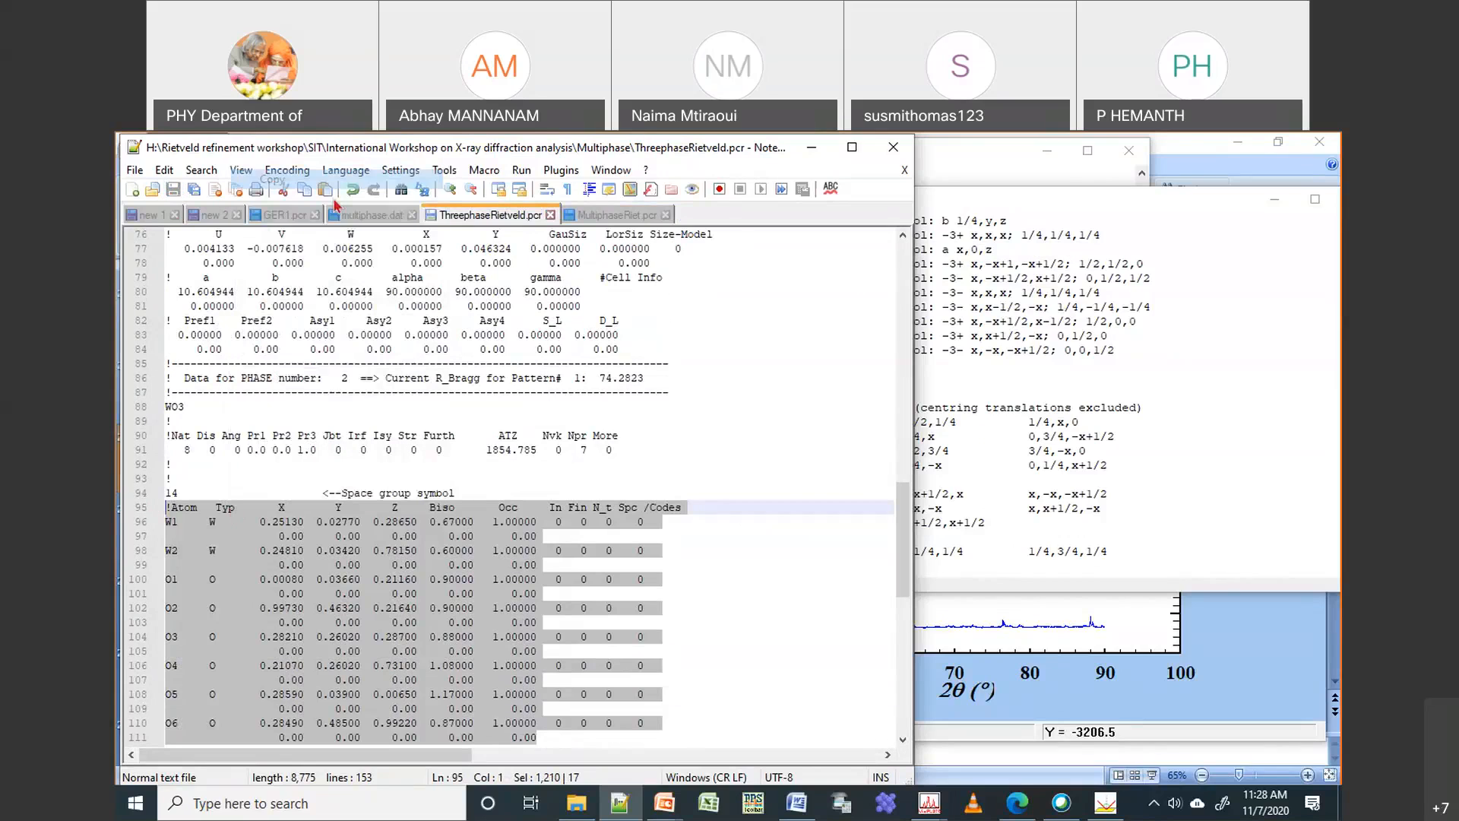
Replace the unformatted W1 to O6 atom lines of the WO3 phase in MultiphaseRiet.pcr with the copied table and save
click(587, 215)
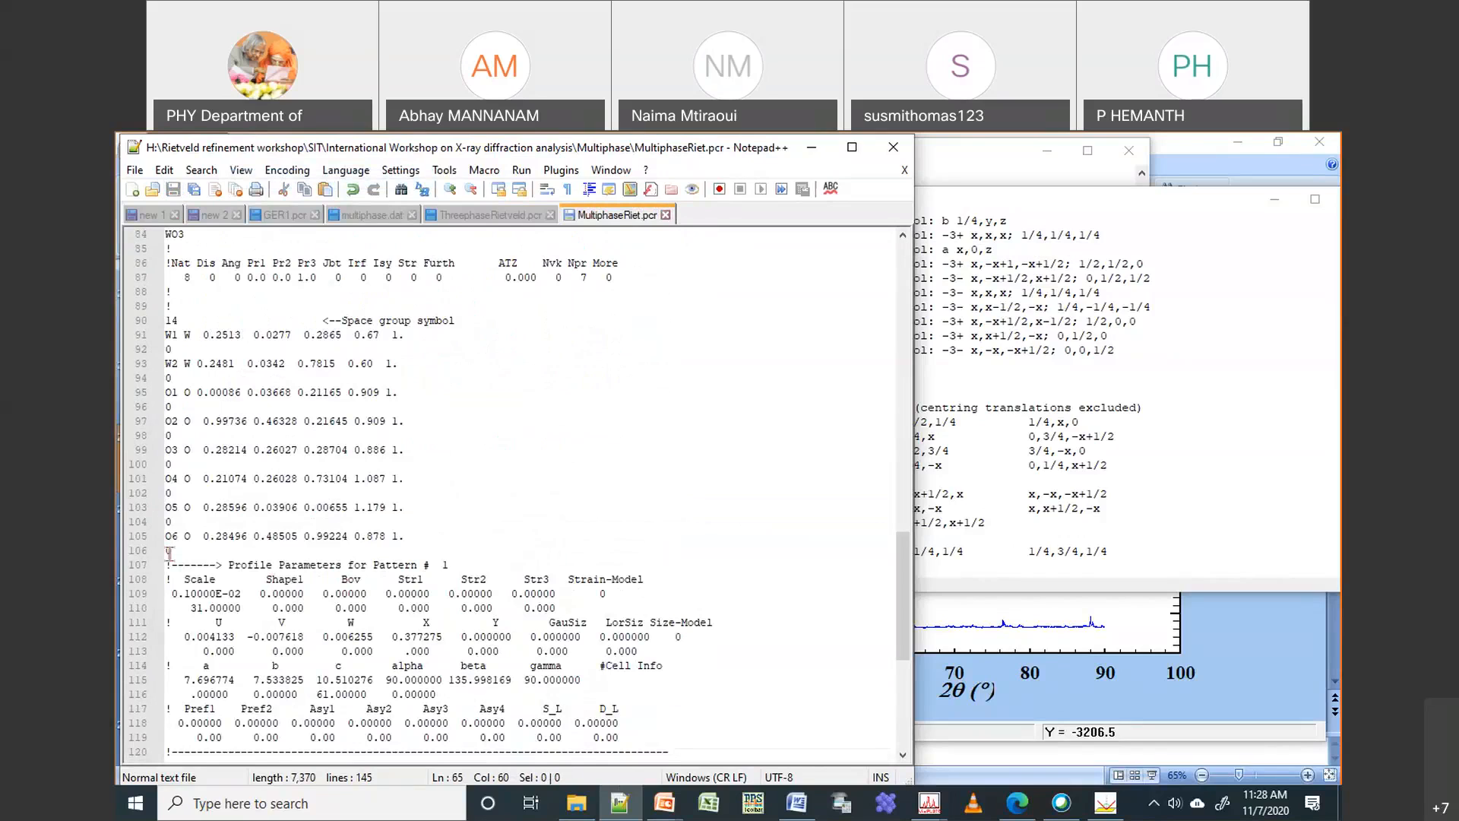
drag(174, 551, 165, 335)
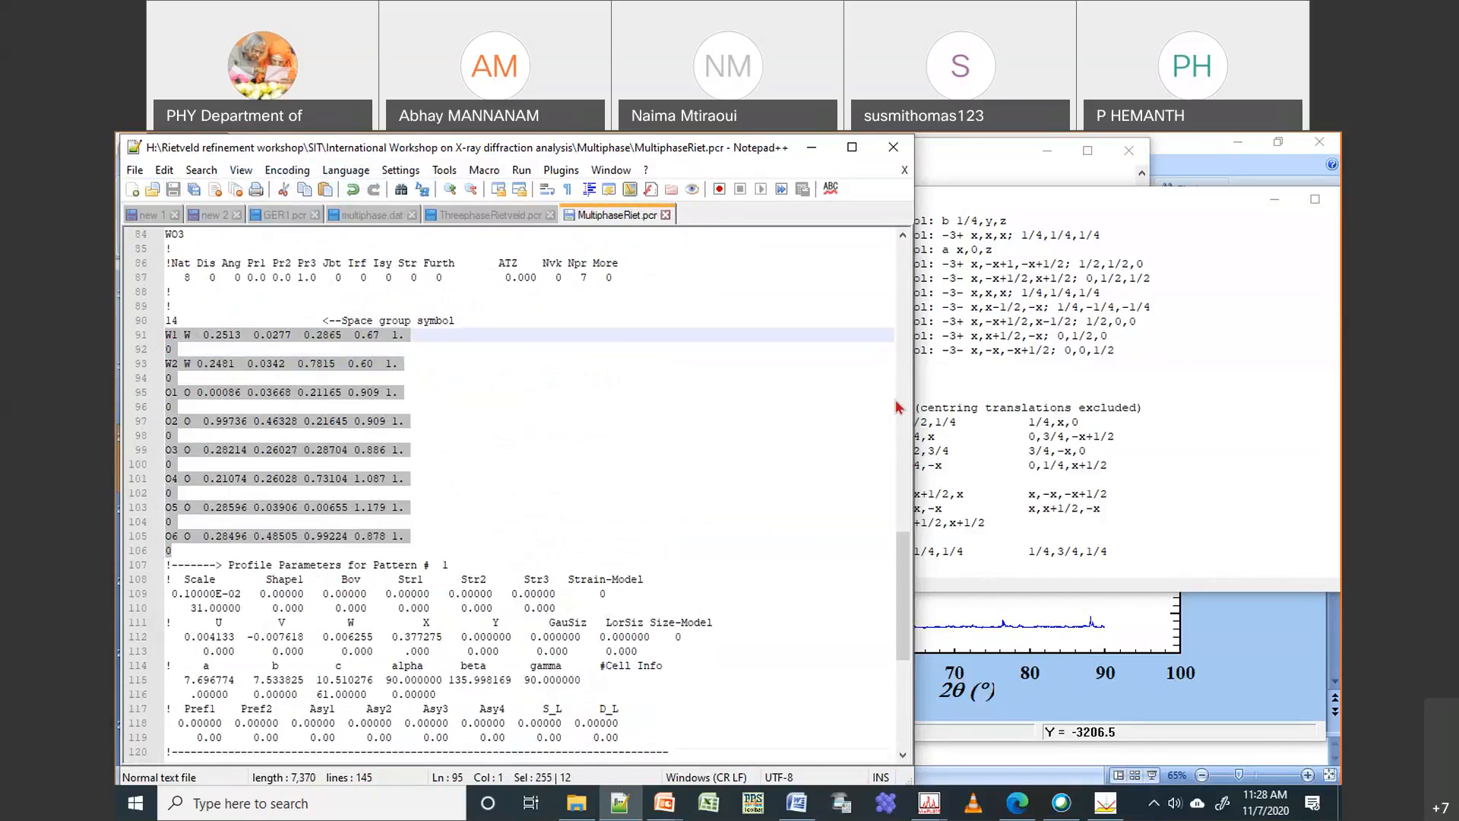
key(ctrl+v)
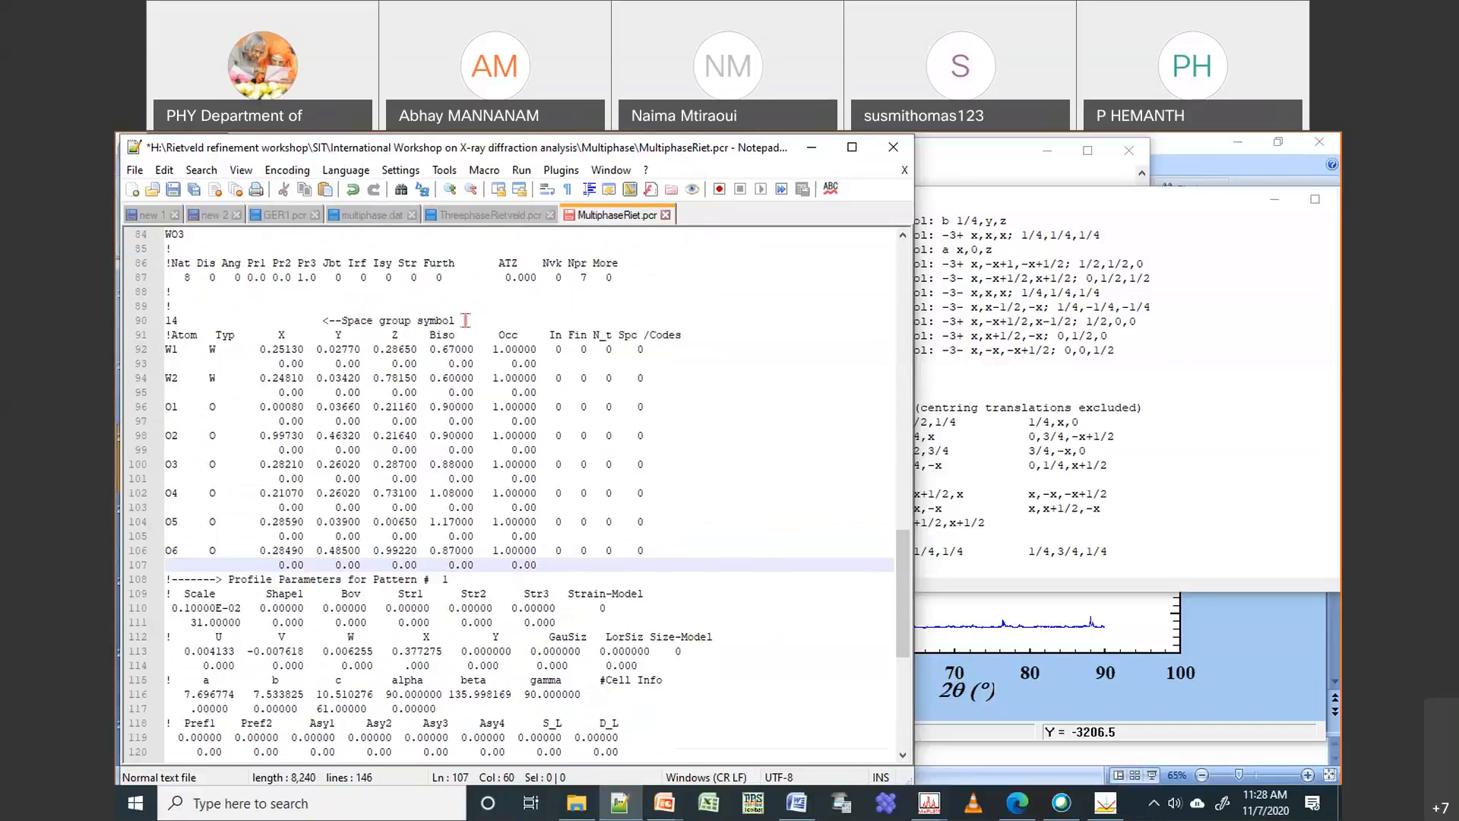
key(ctrl+s)
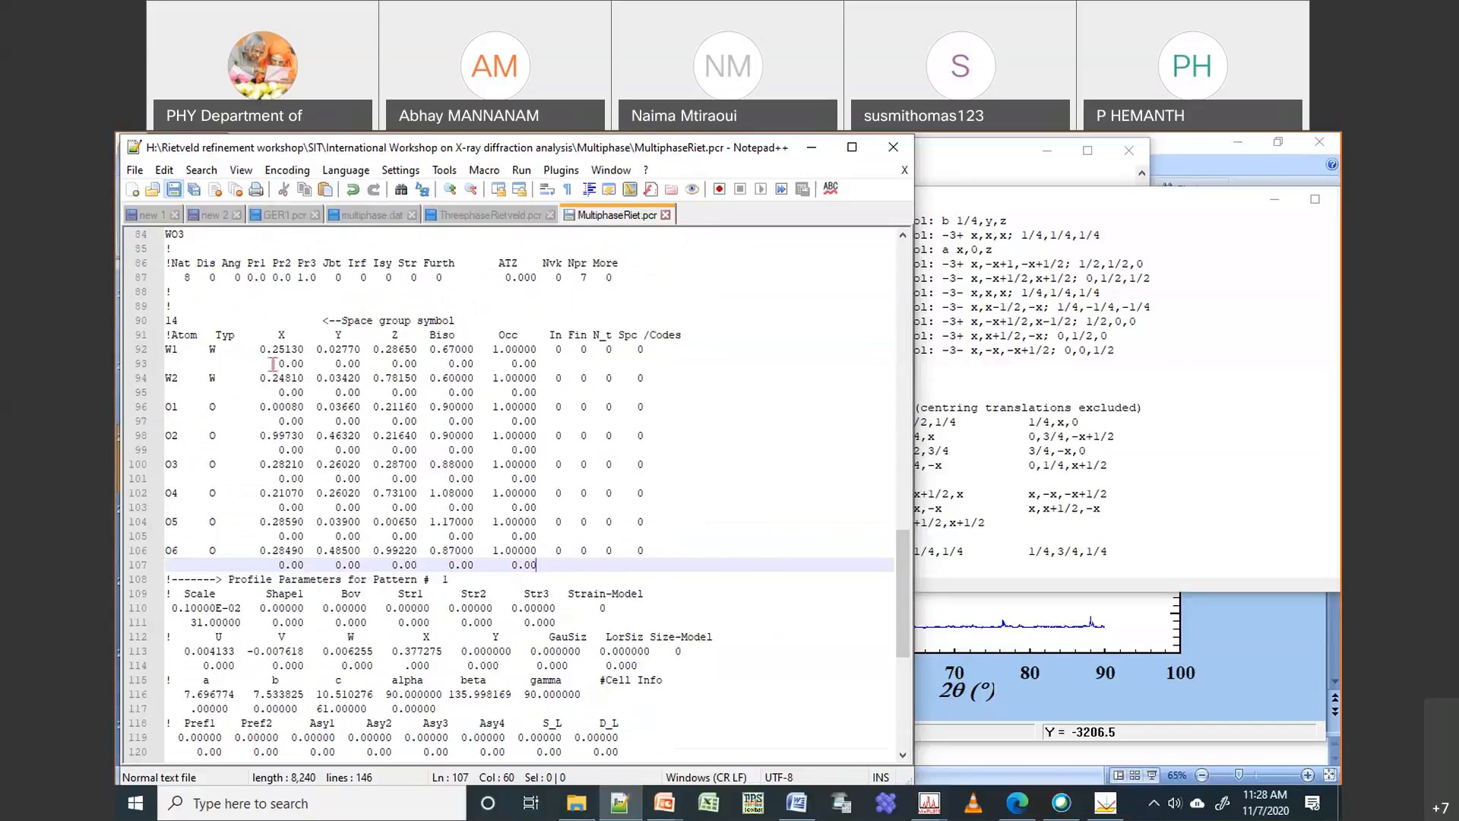
Set the number of atoms (Nat) of the Si phase to 1 and add an empty line below space group 227
scroll(273, 364, down, 9)
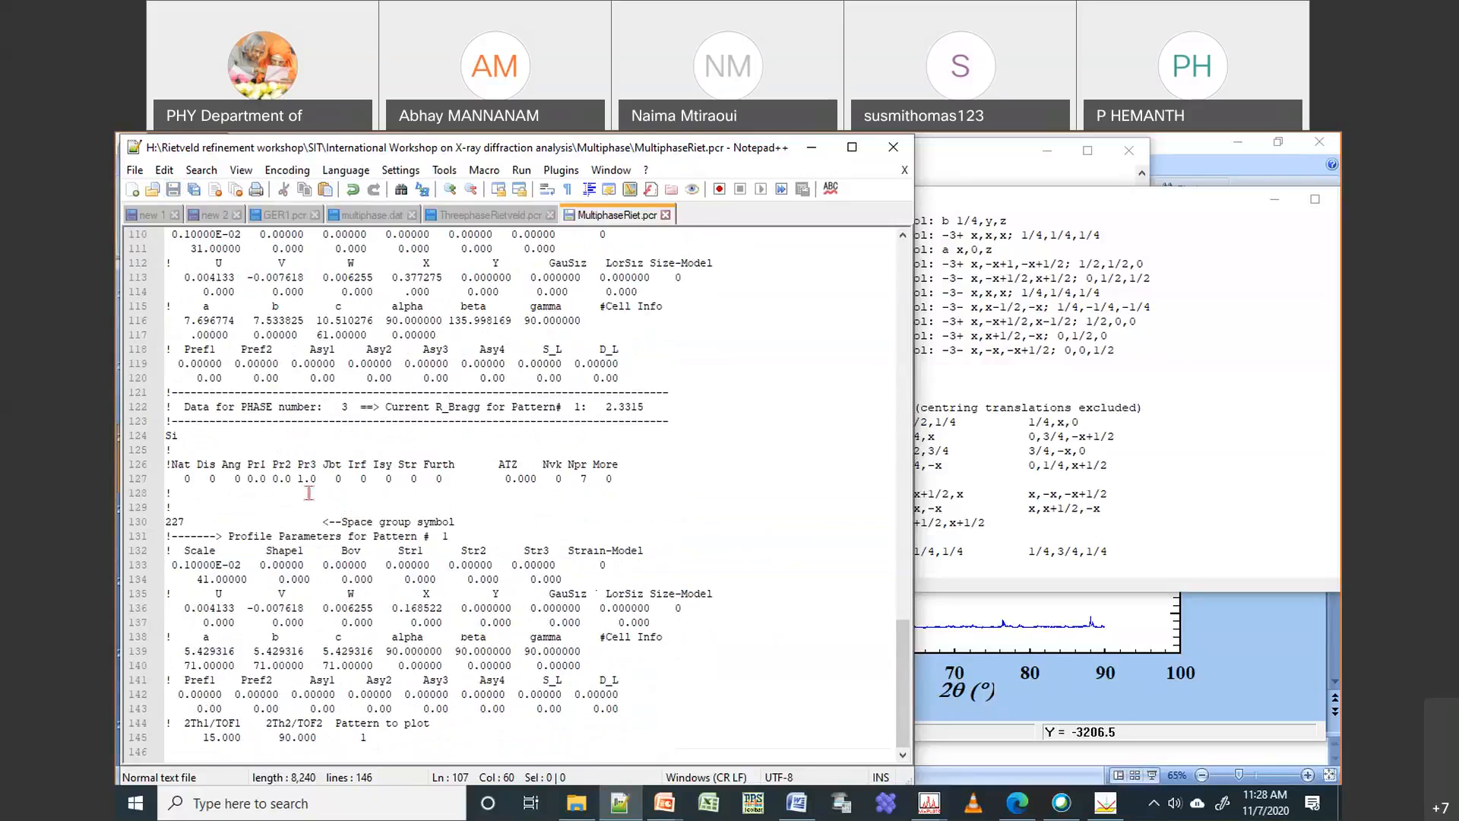
double_click(187, 478)
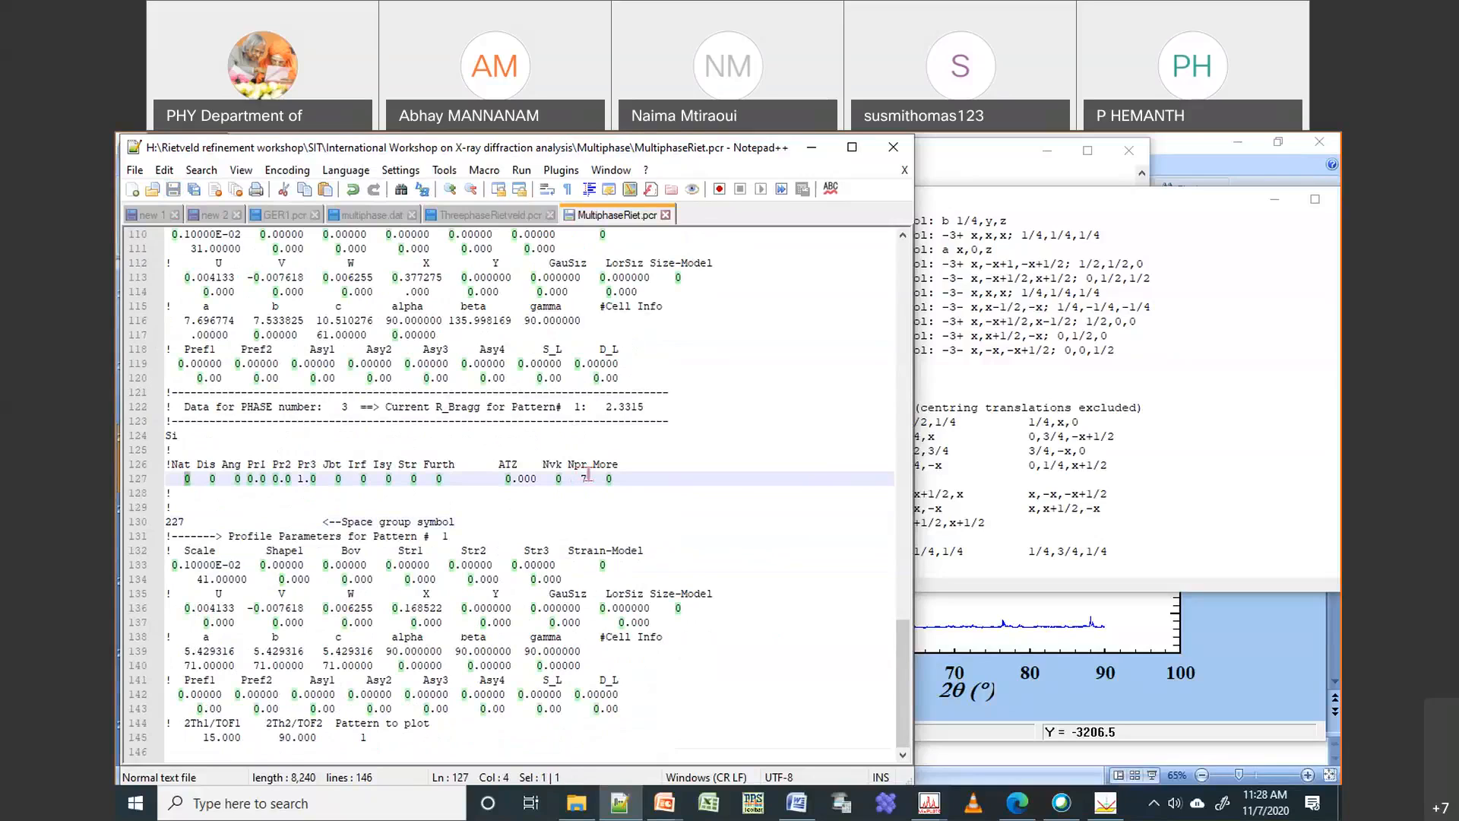
text(1)
click(482, 523)
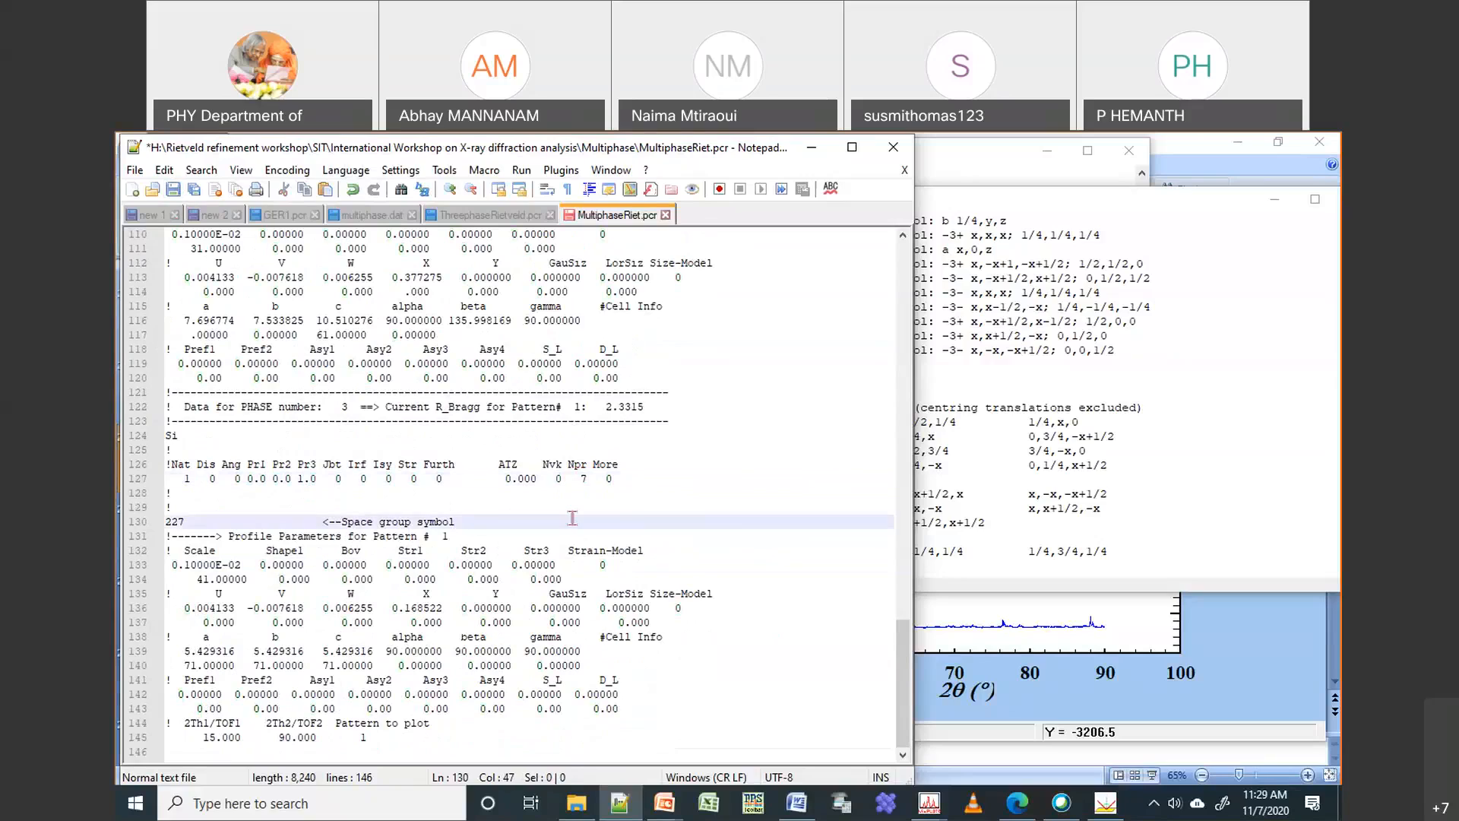
key(Return)
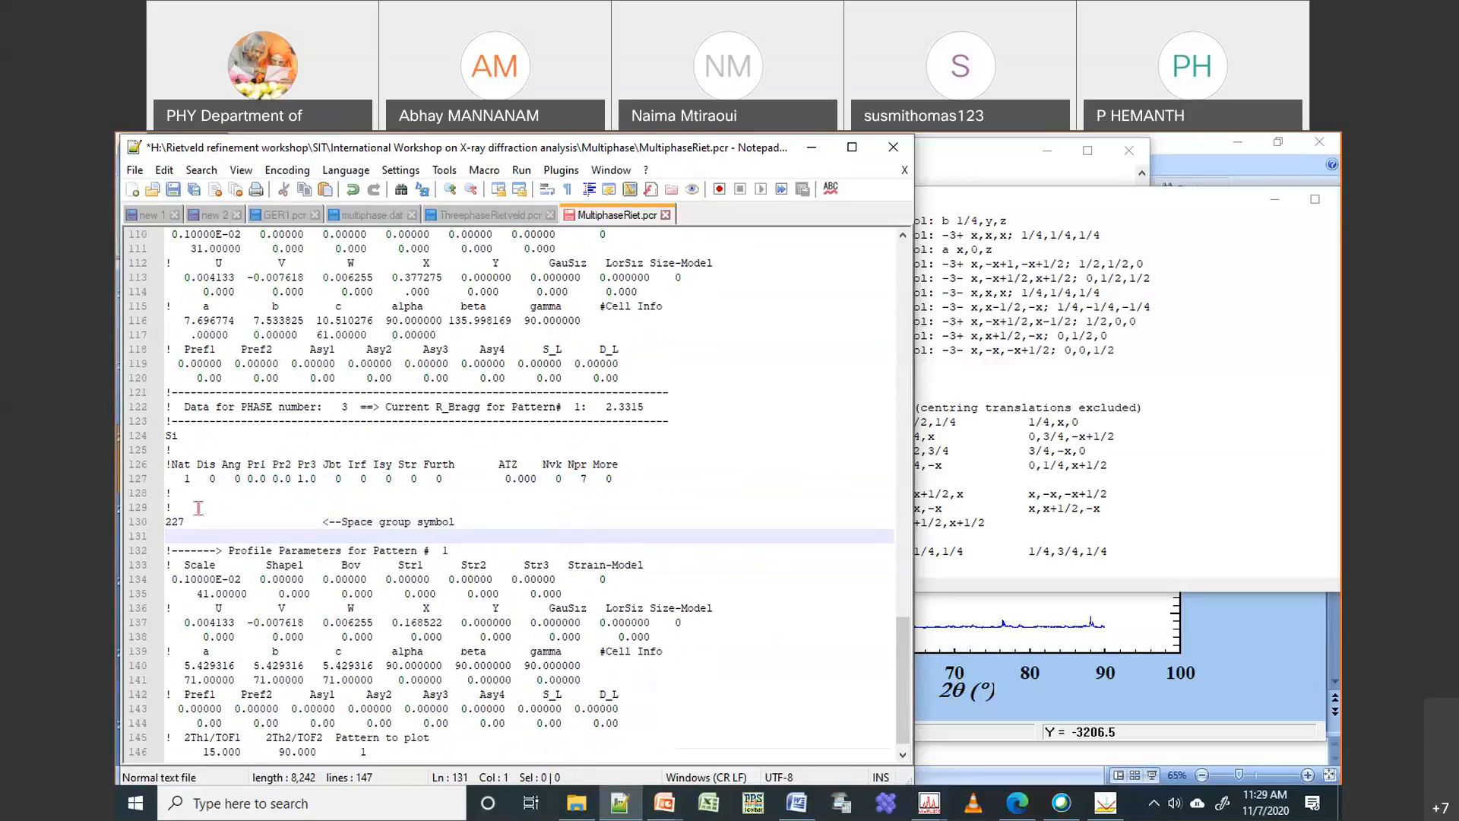
Copy the Si atom table from ThreephaseRietveld.pcr into the empty line below space group 227 in MultiphaseRiet.pcr and save
click(521, 223)
scroll(517, 486, up, 1)
drag(540, 508, 166, 481)
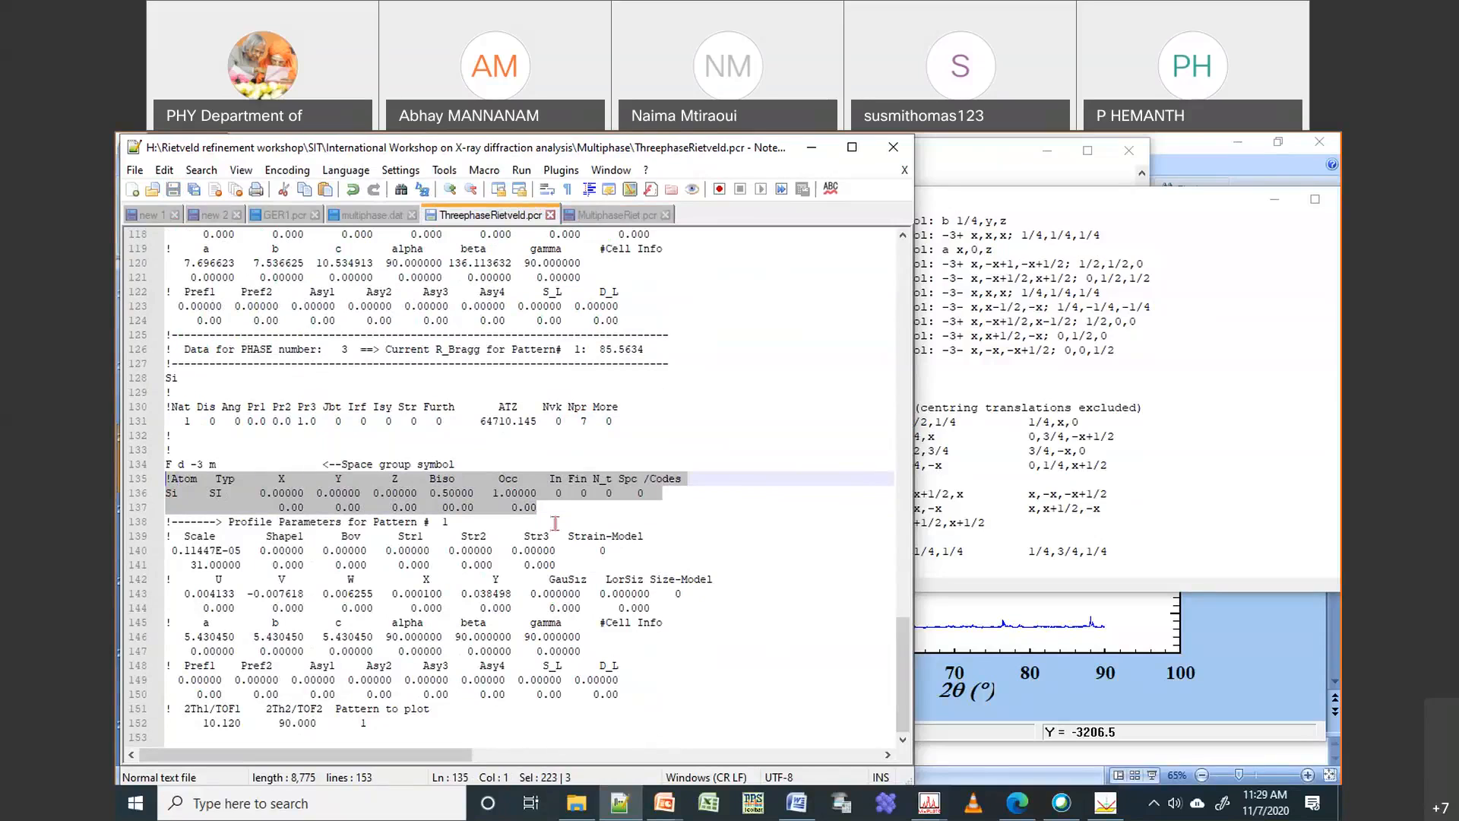
click(604, 222)
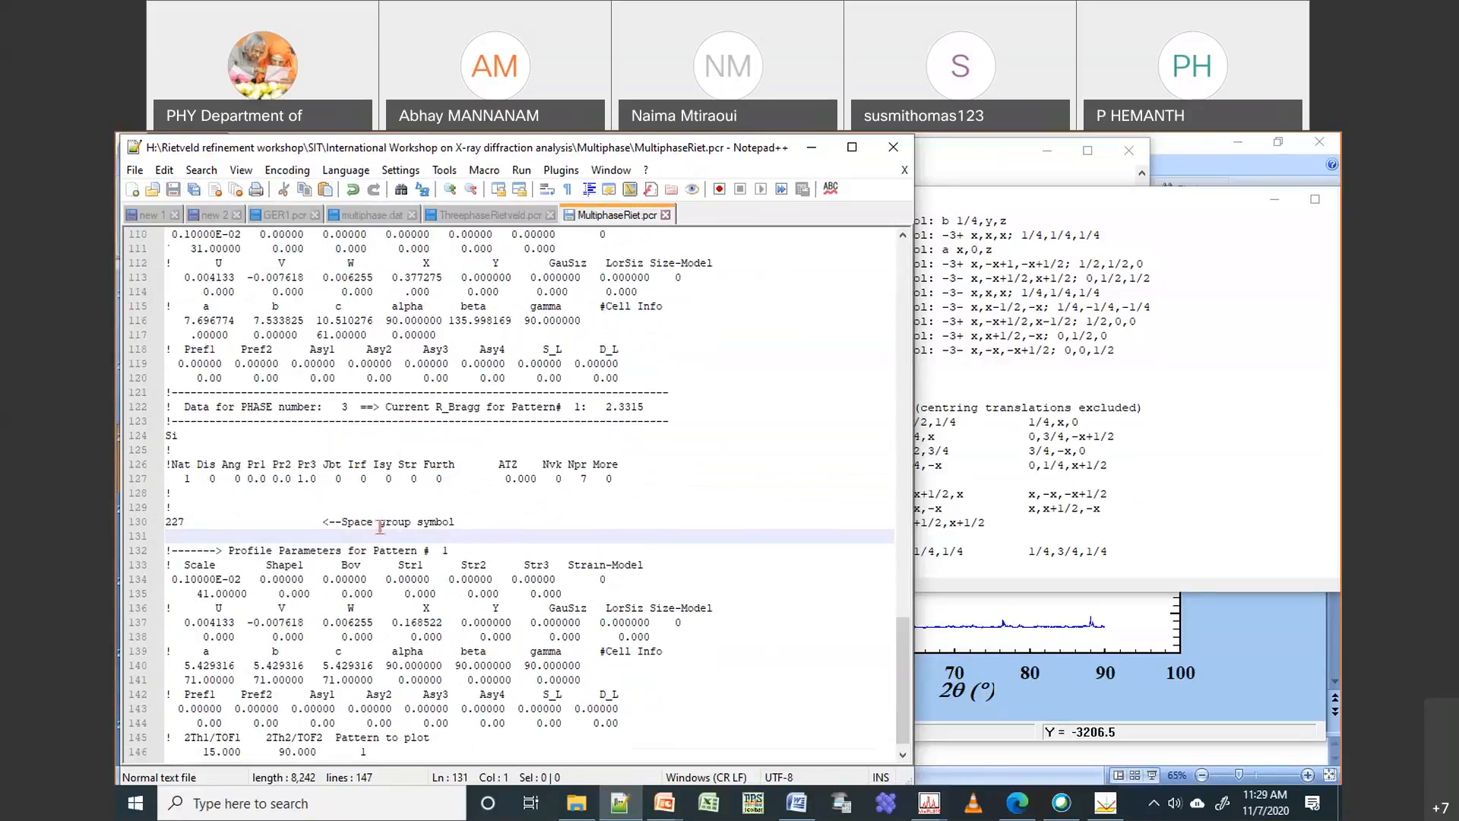
key(ctrl+v)
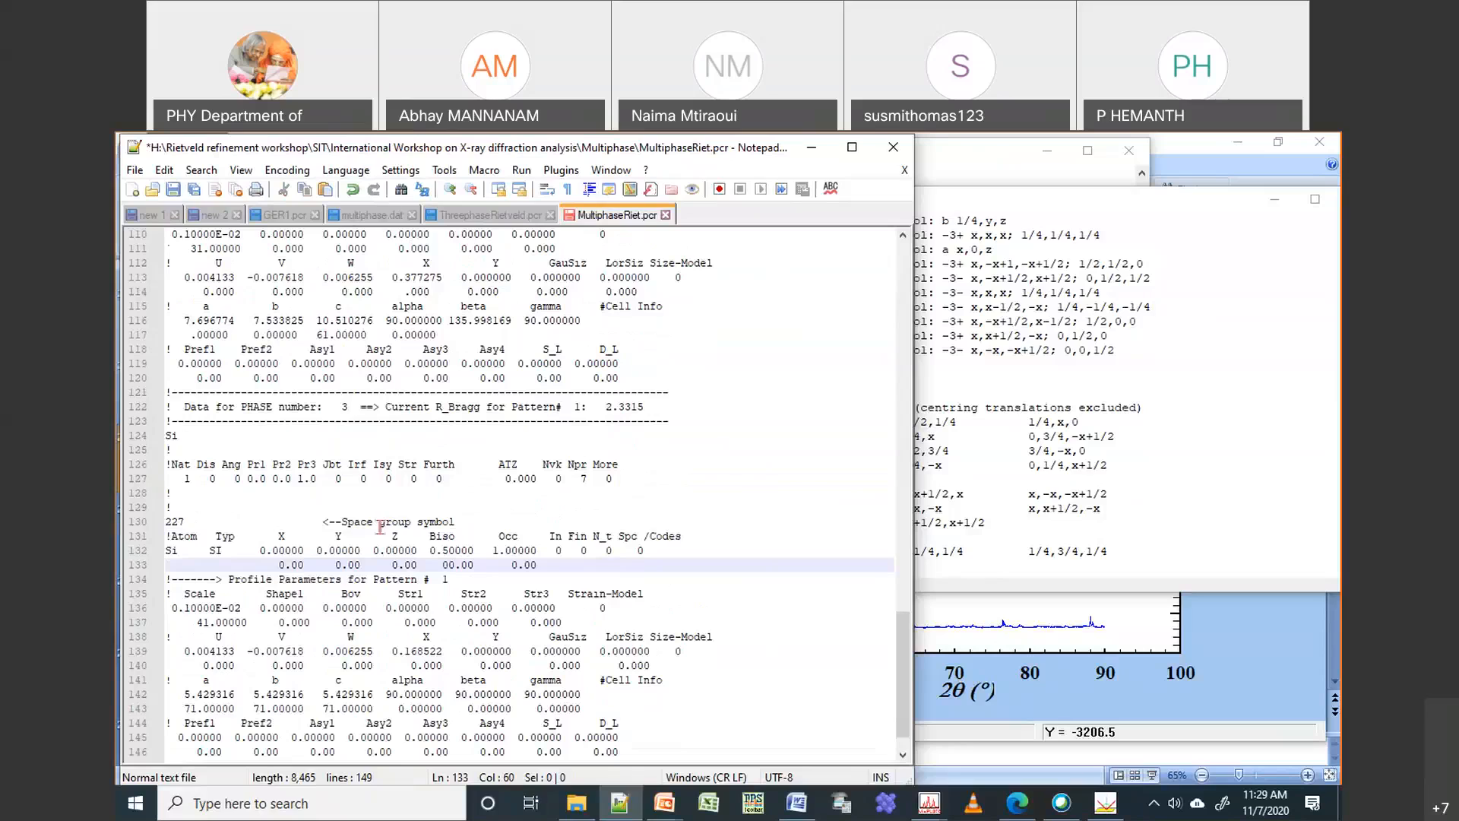
click(174, 189)
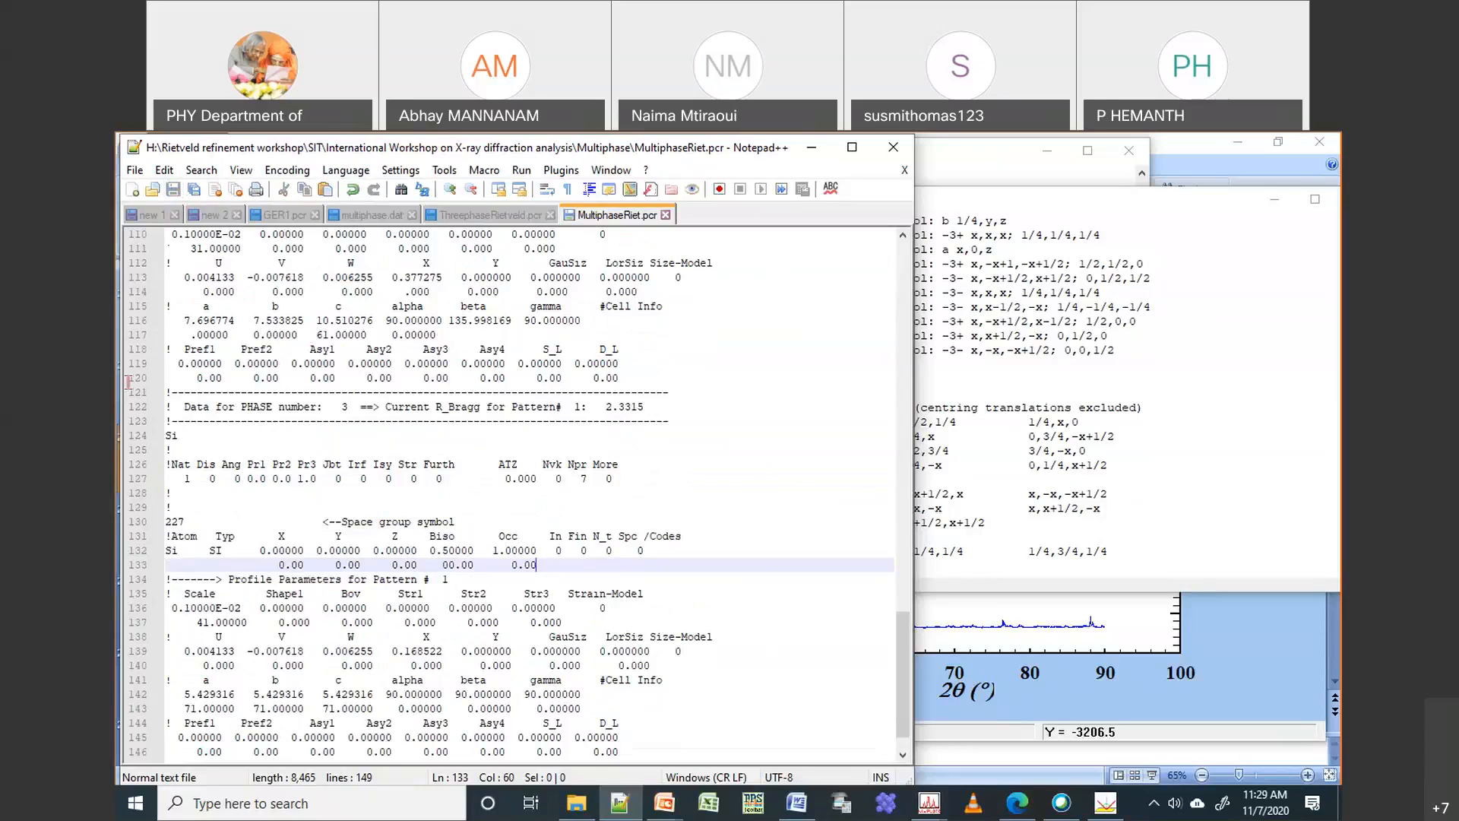
Open the FullProf input file selection in WinPLOTR and return to the header of MultiphaseRiet.pcr in Notepad++
click(1093, 614)
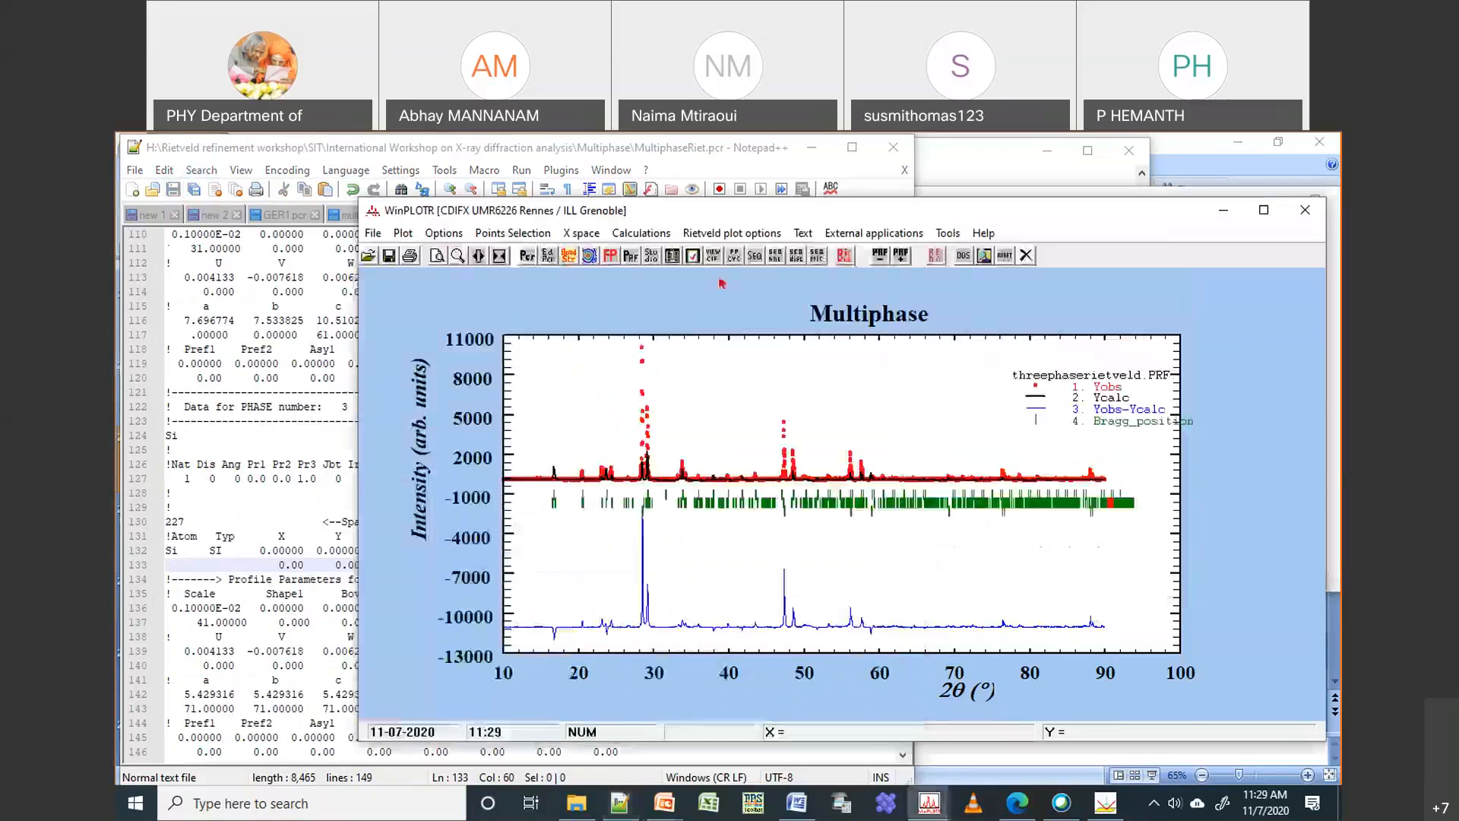
click(611, 257)
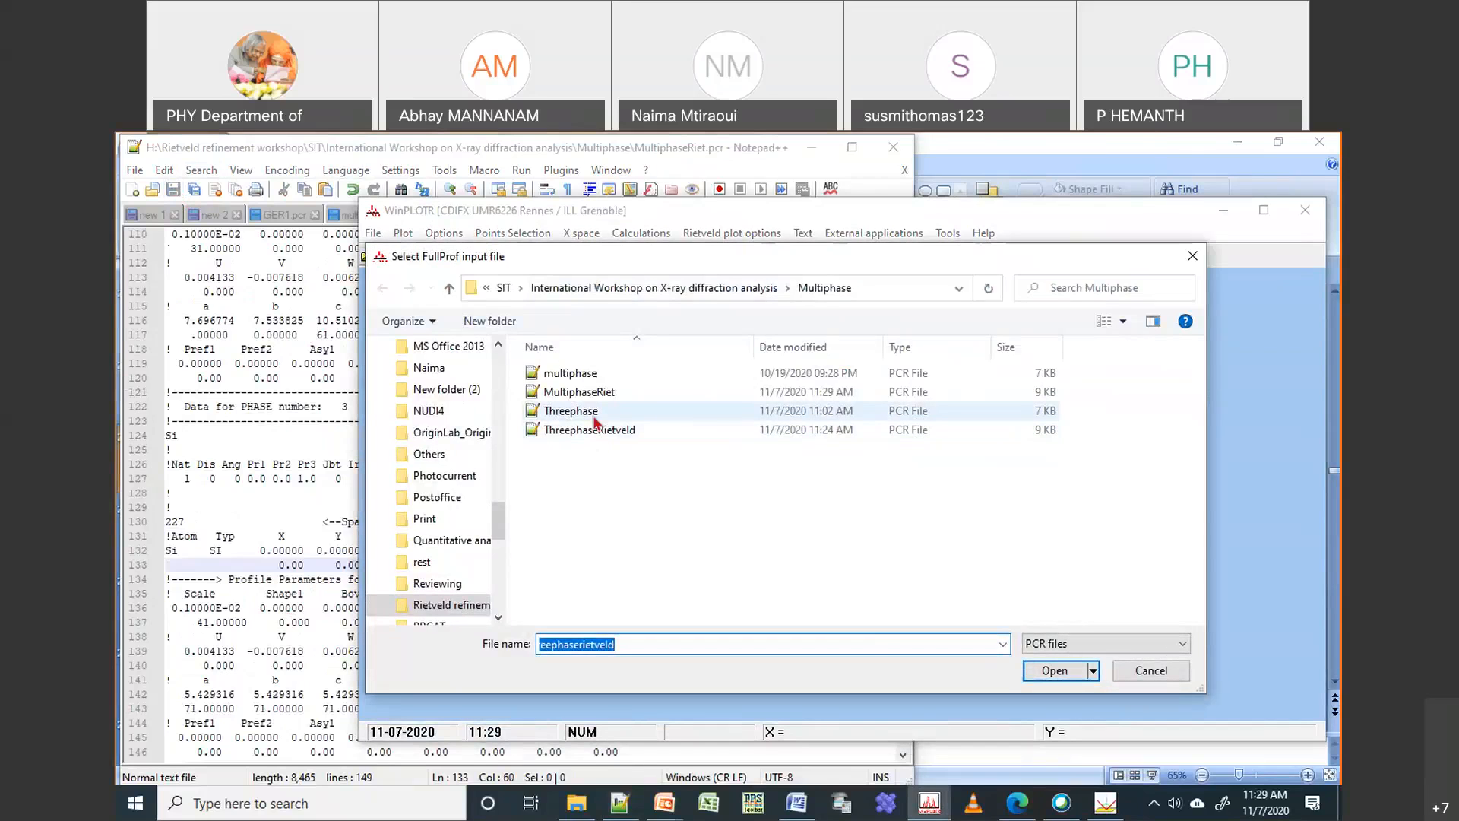
click(280, 405)
scroll(290, 397, up, 20)
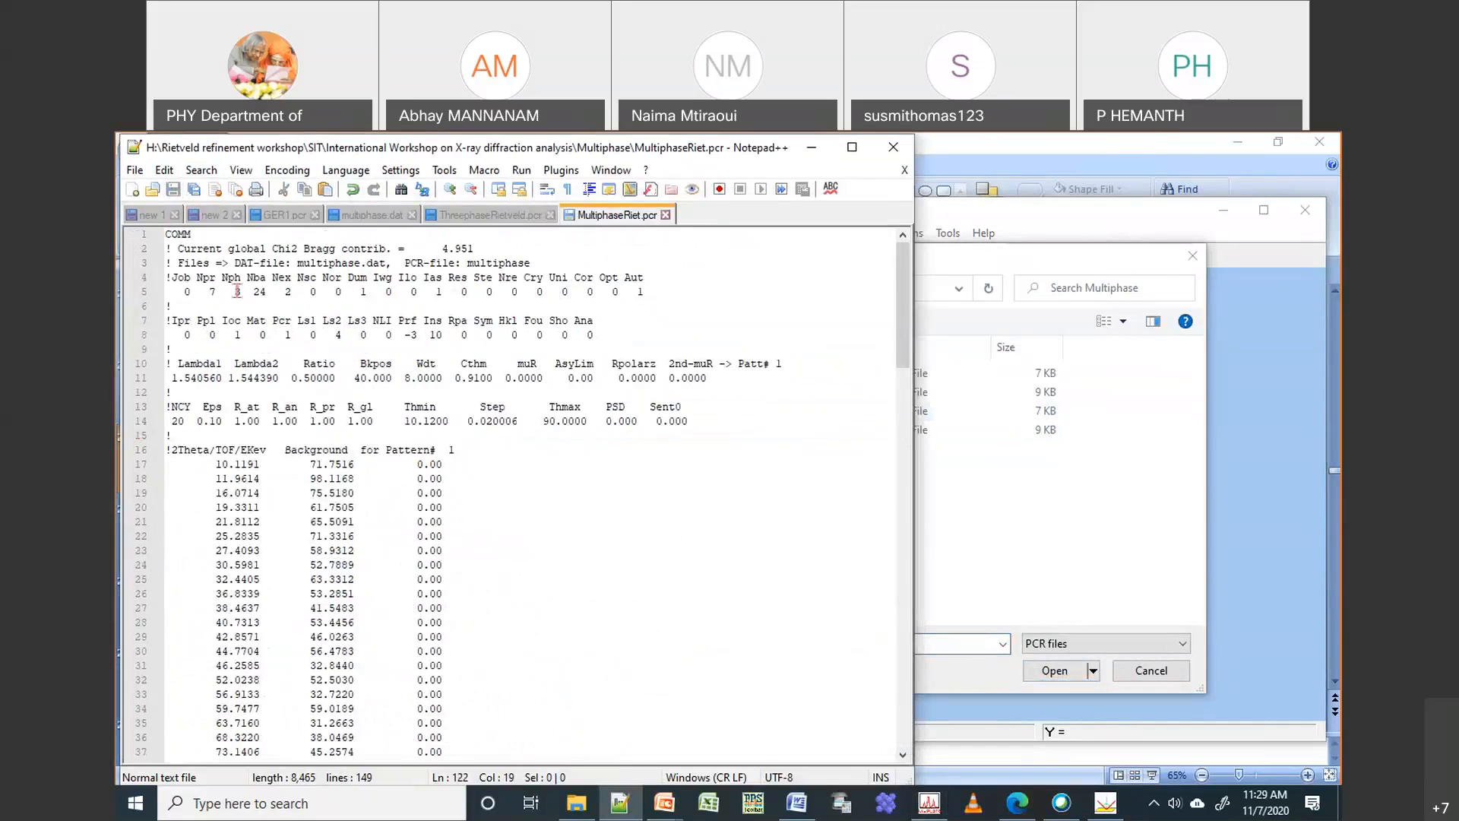
Change the global Chi2 value in the header comment of MultiphaseRiet.pcr to 4951 and save
click(609, 249)
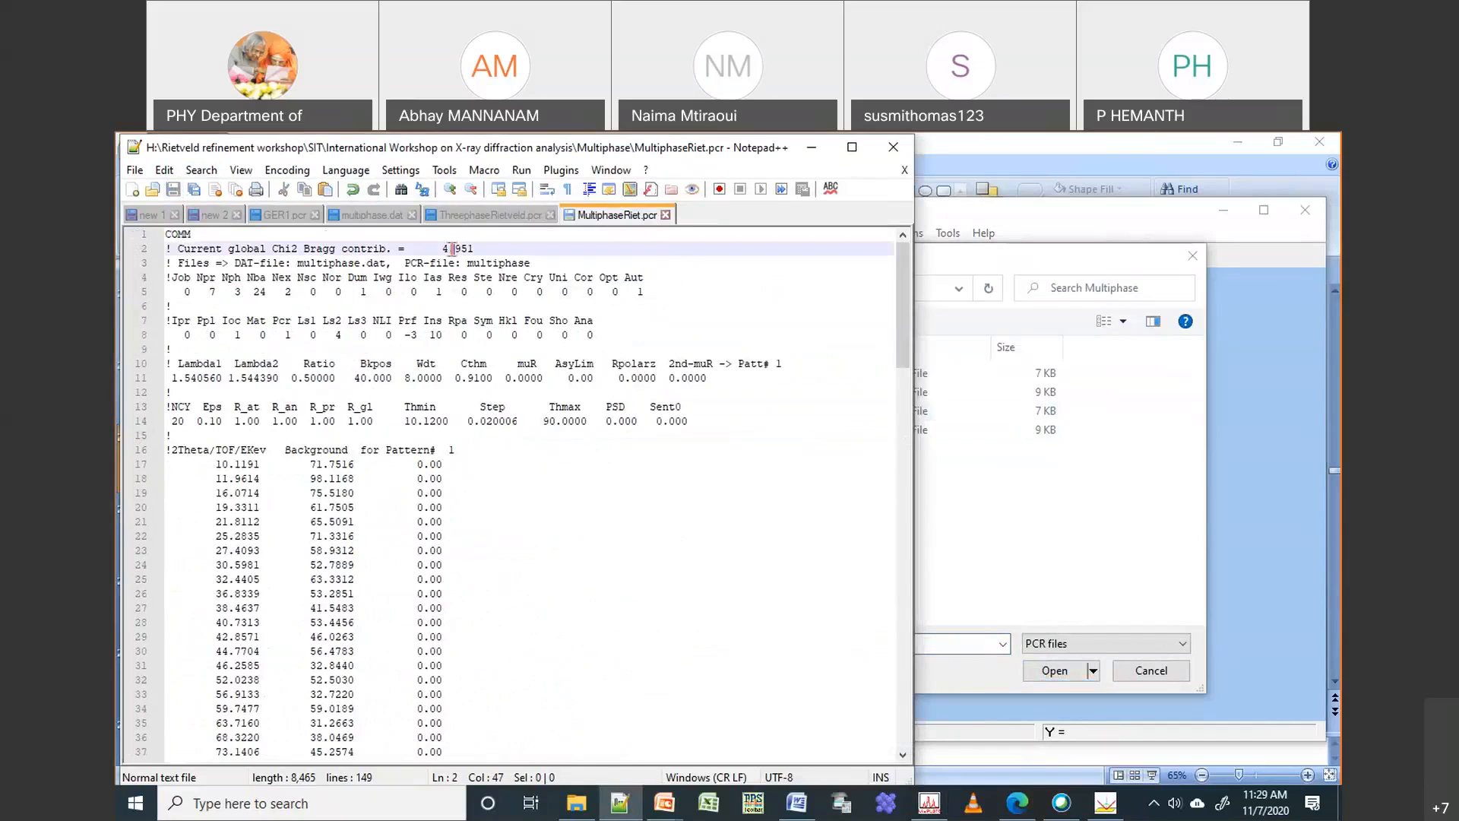
key(BackSpace)
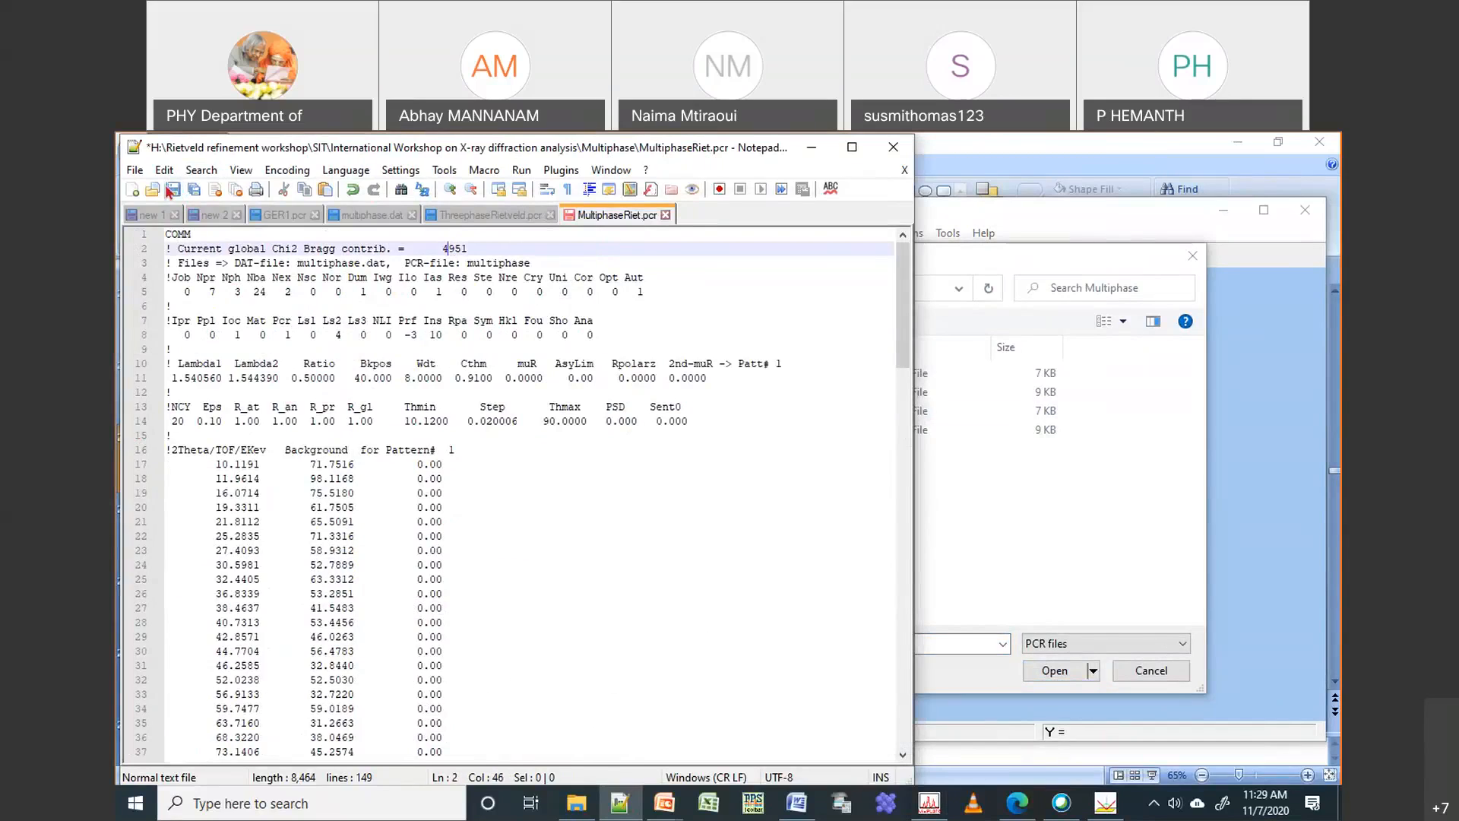
key(ctrl+s)
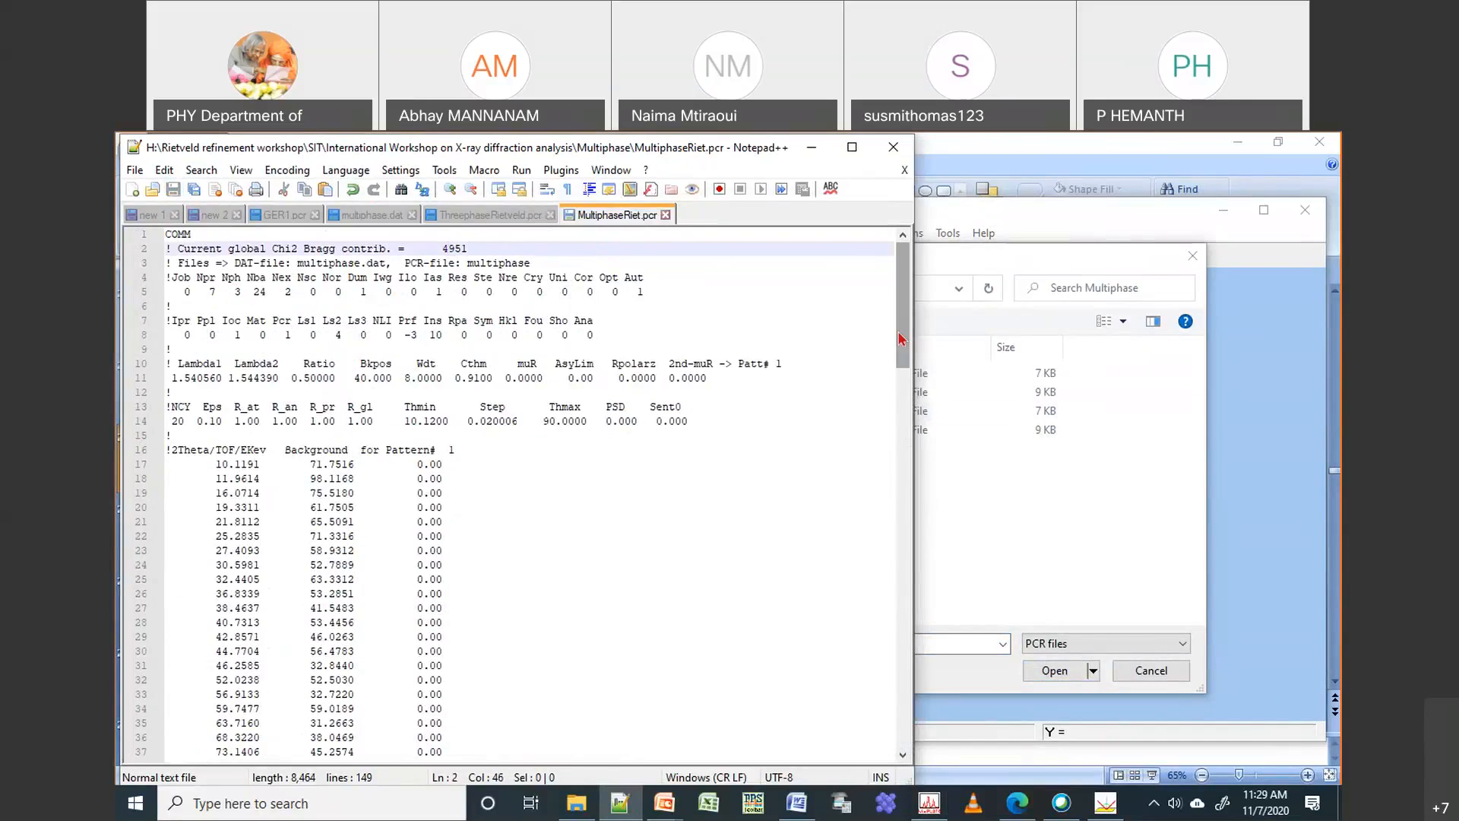
Review the refinement codes, set the code of the WO3 cell parameter c to 0.00000 and save
drag(901, 339, 933, 497)
drag(241, 263, 256, 272)
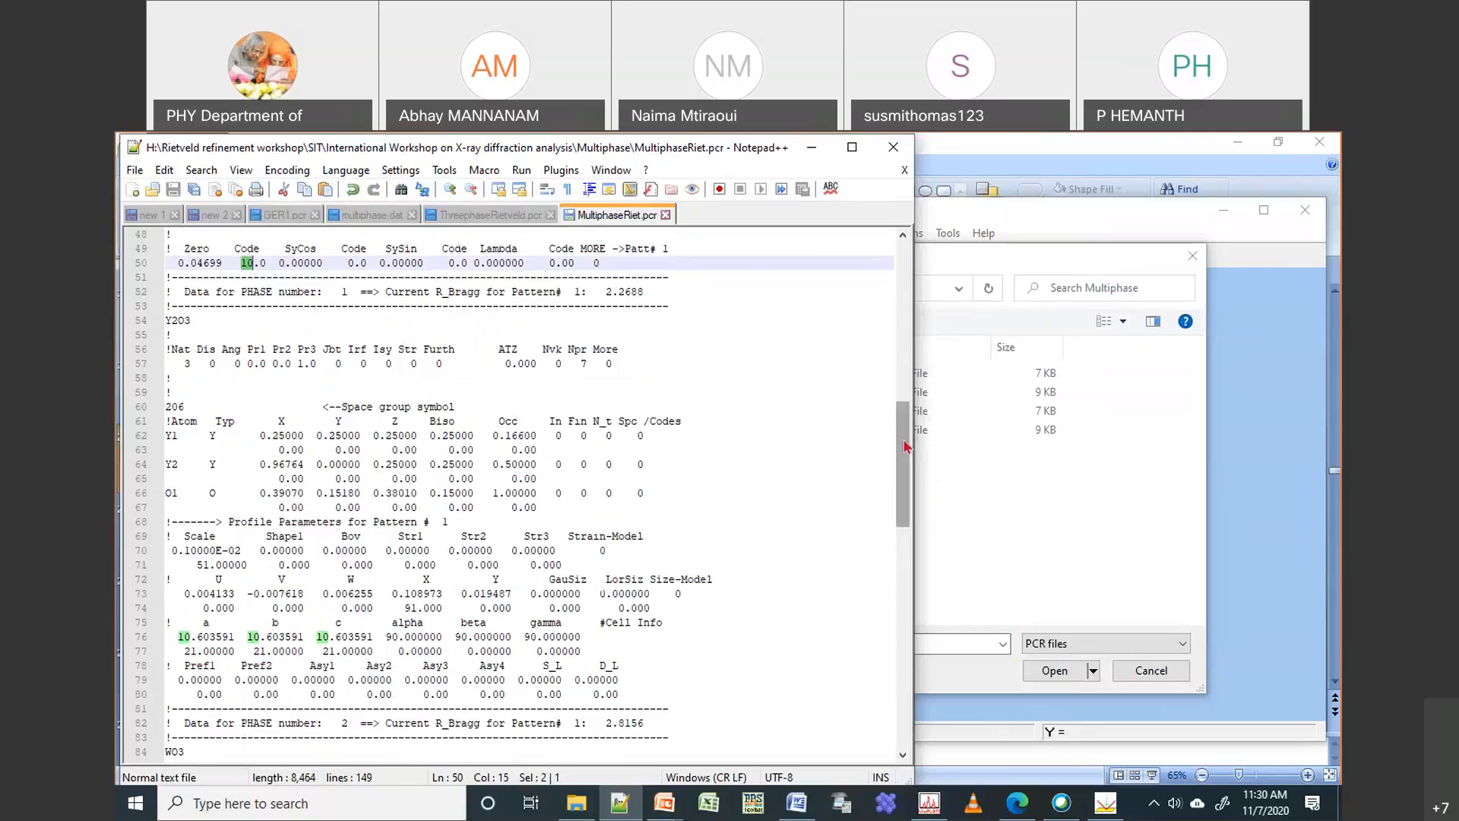
drag(905, 452, 921, 583)
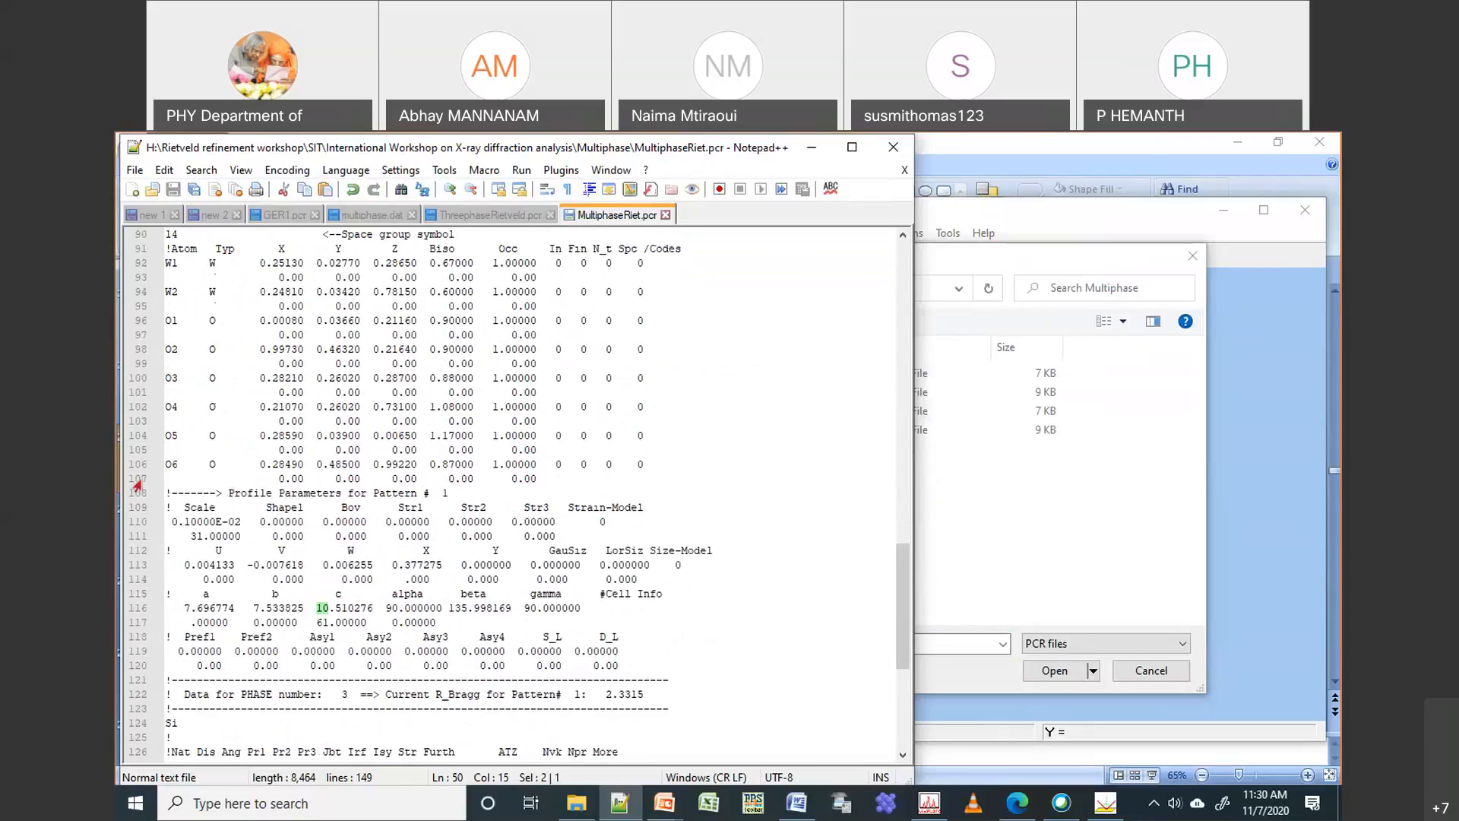
click(190, 621)
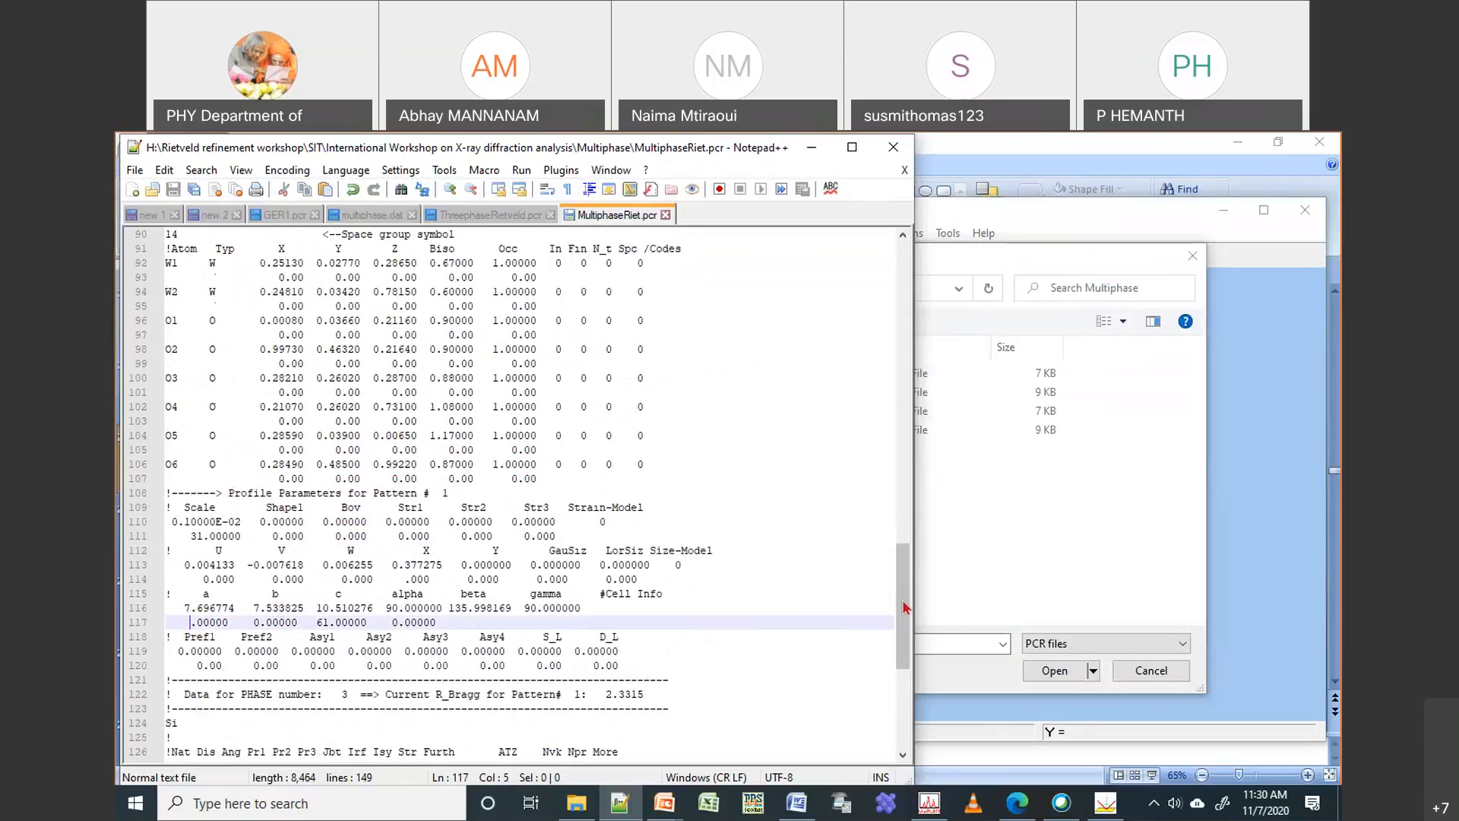
double_click(323, 623)
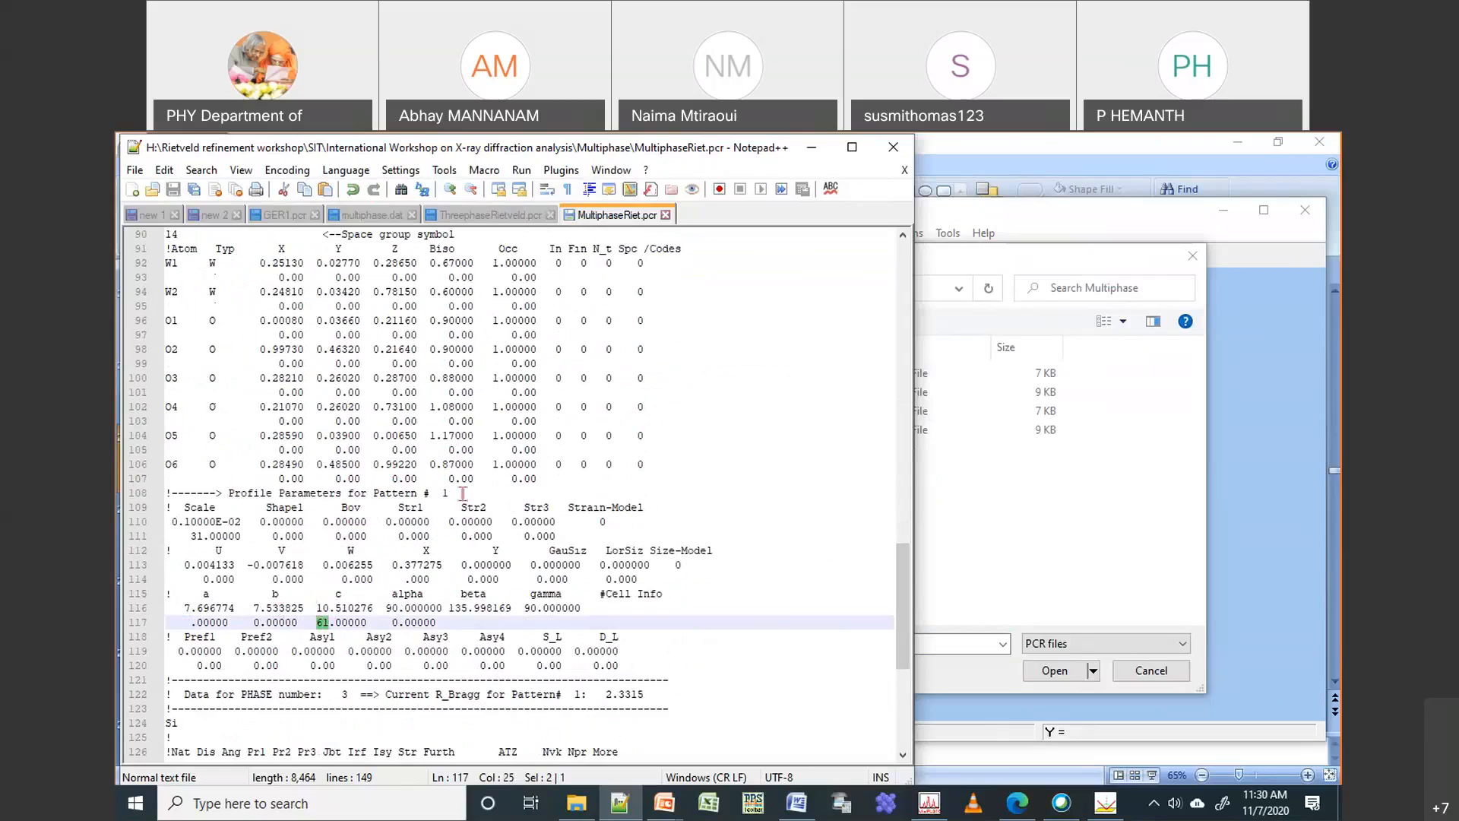
text(0)
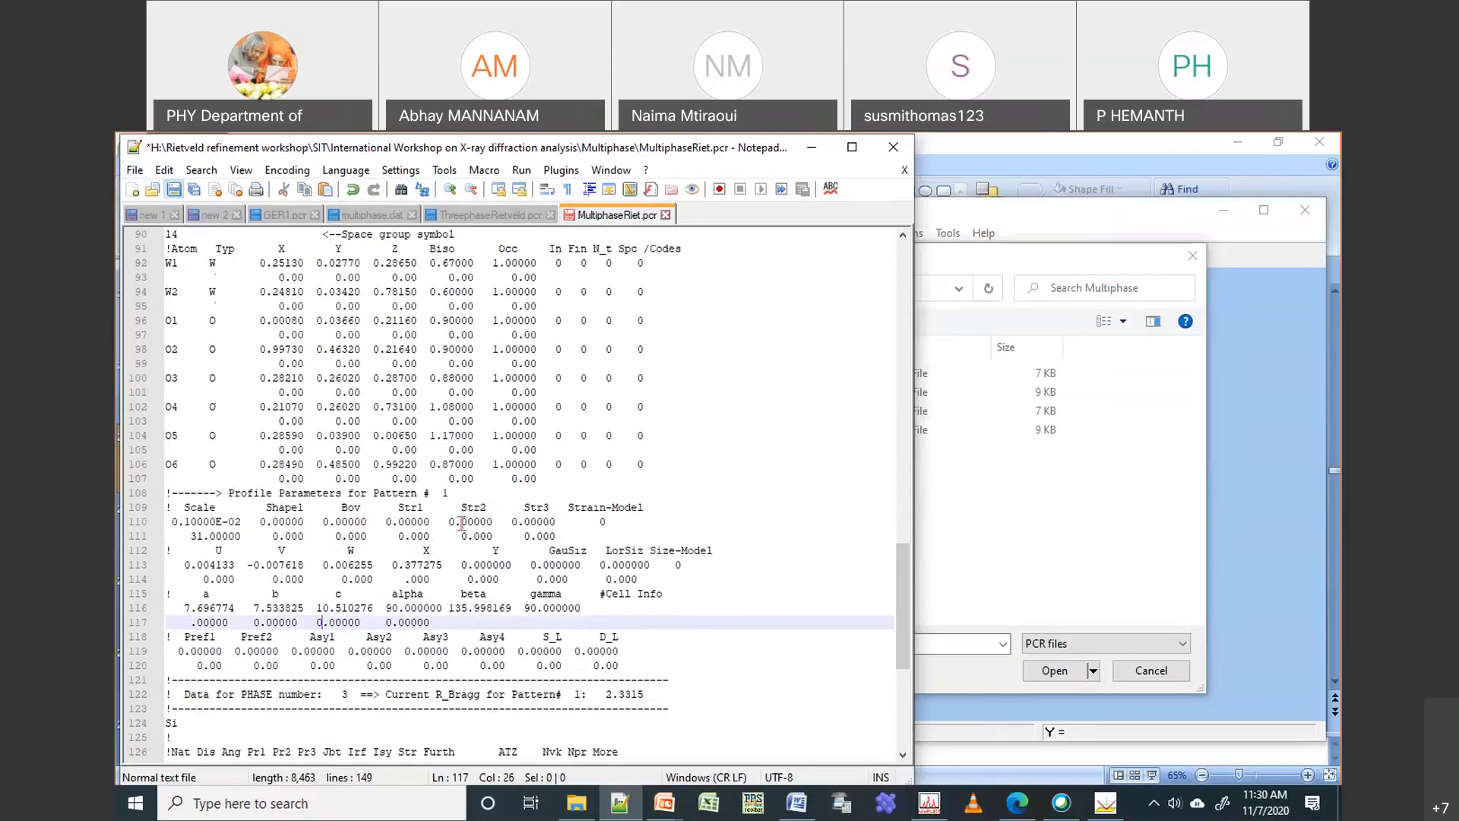
key(ctrl+s)
Check the Si phase codes and run FullProf from WinPLOTR with MultiphaseRiet as input file and multiphase as data file
scroll(462, 524, down, 8)
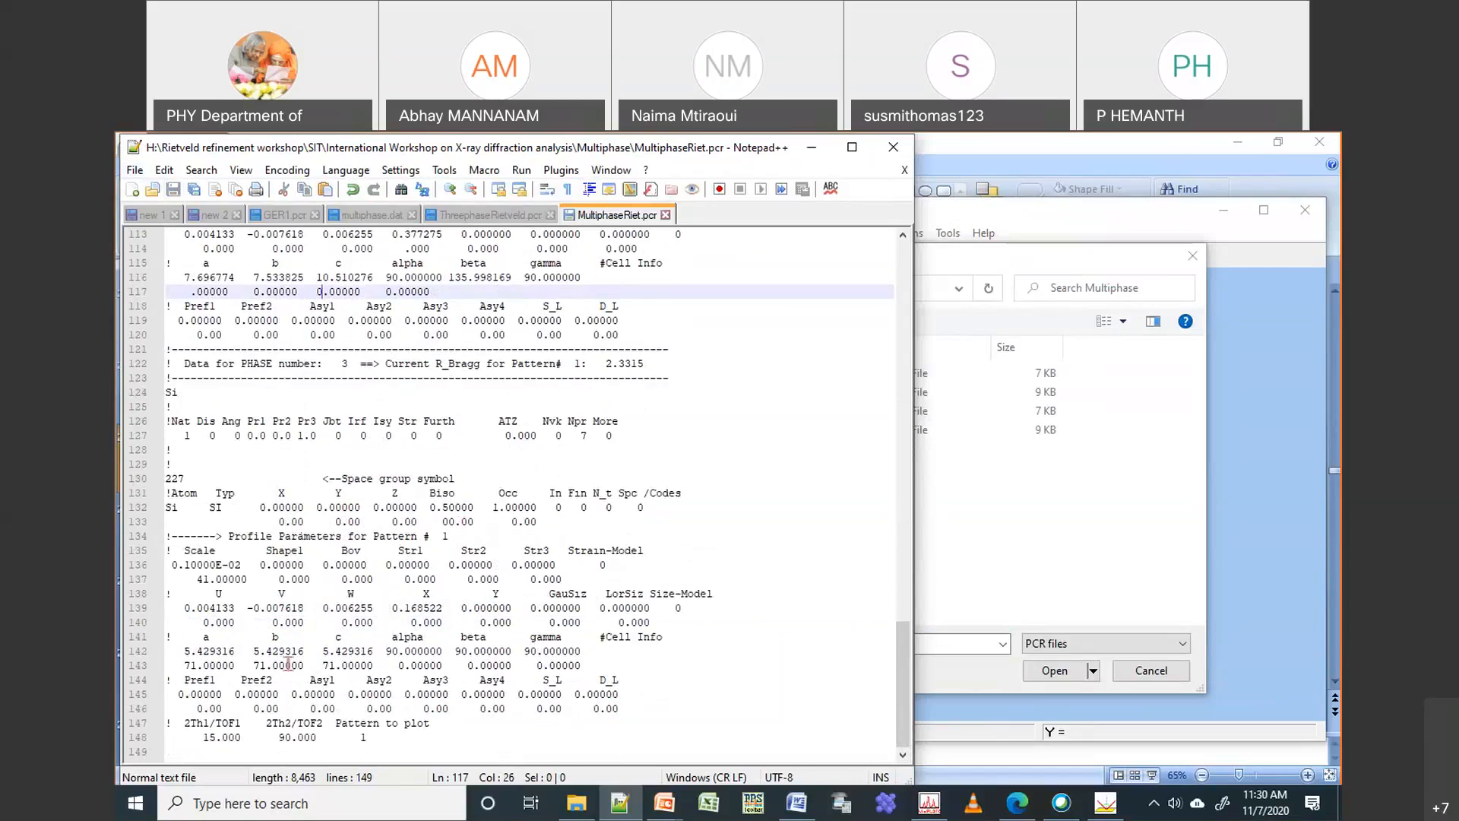
click(1035, 249)
click(620, 393)
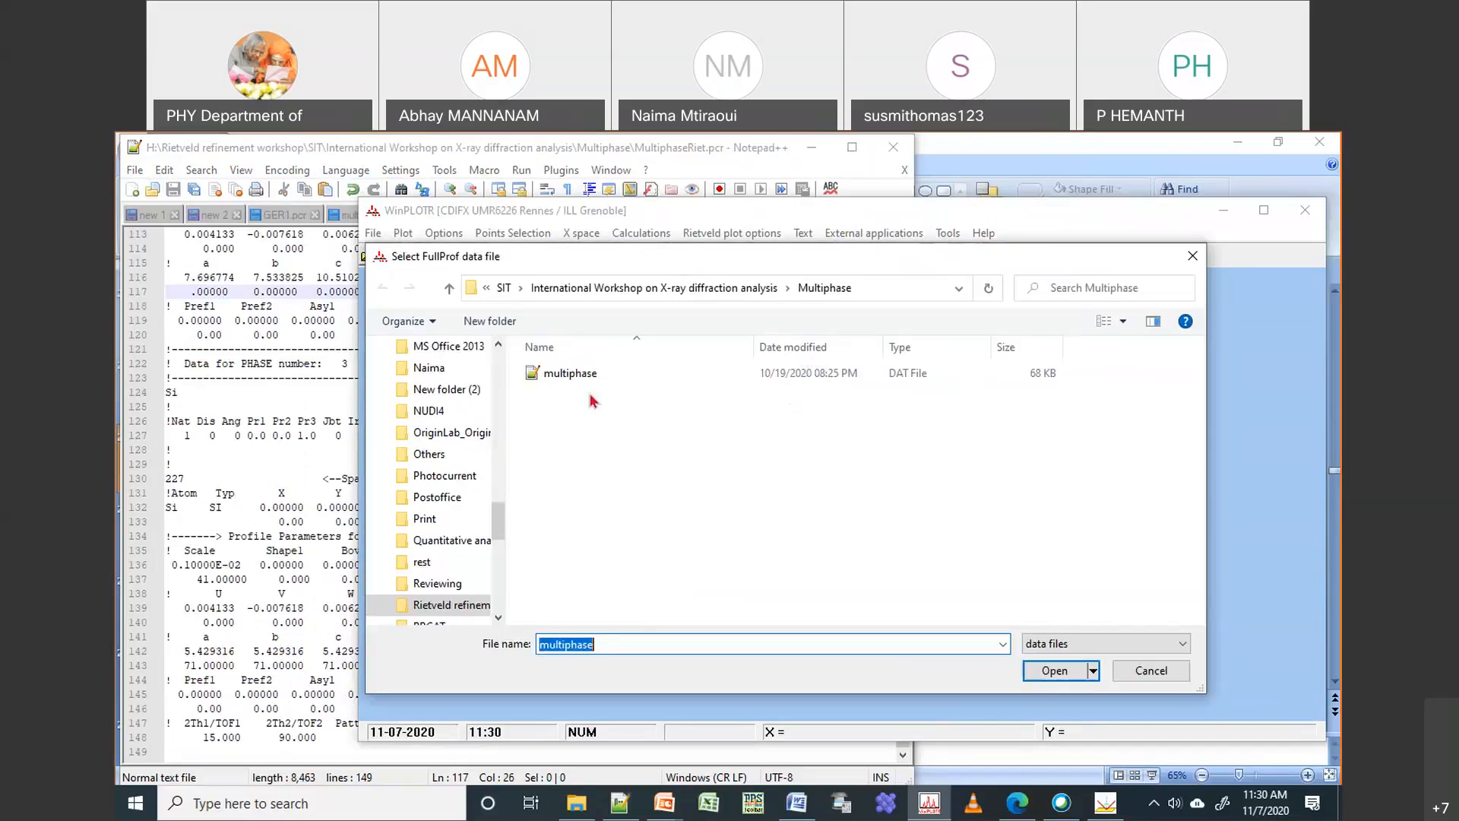
double_click(577, 373)
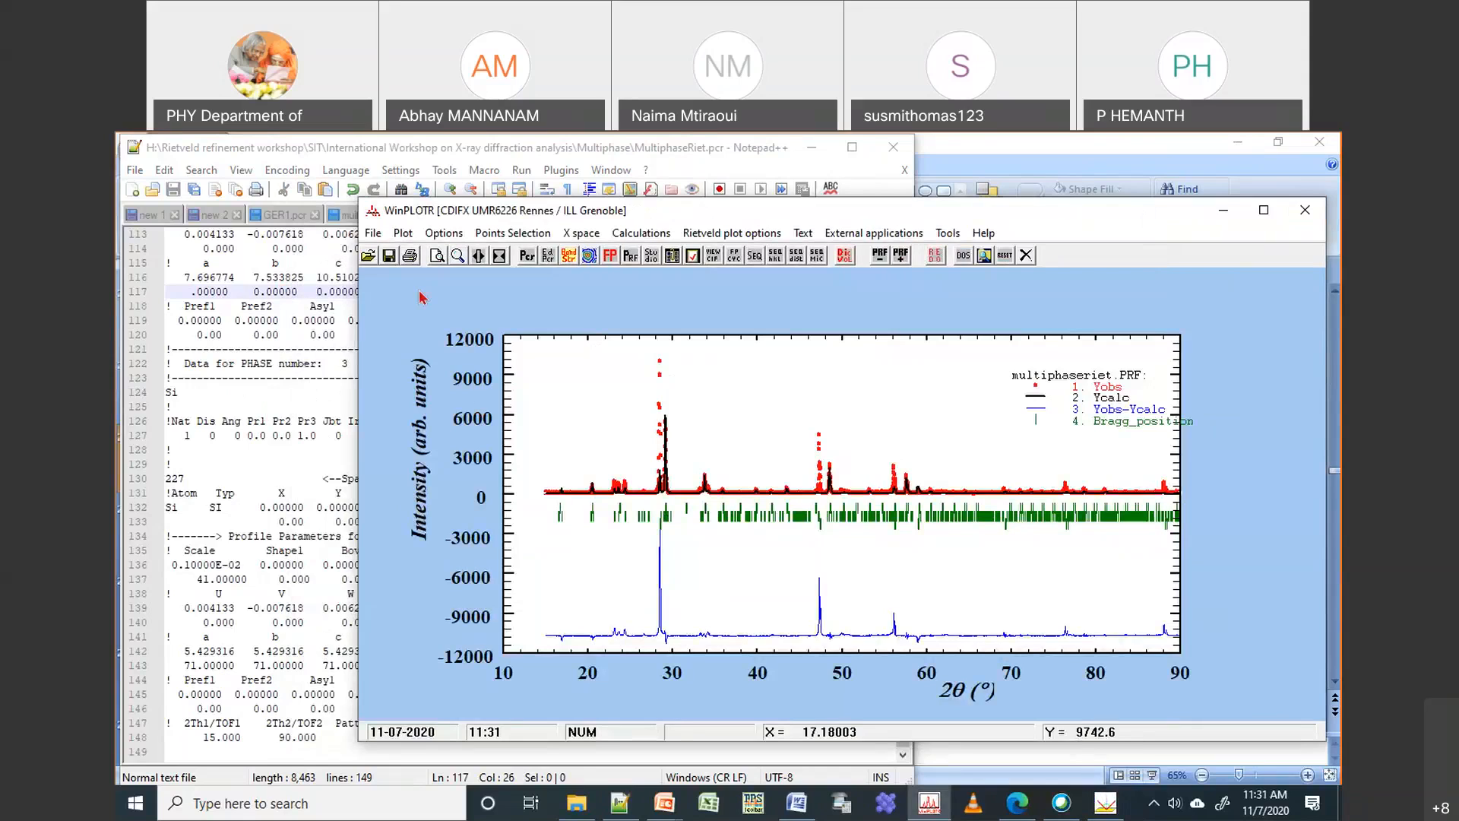
Examine the fit between about 27 and 34° 2θ, restore the full plot and reload the updated MultiphaseRiet.pcr in Notepad++
drag(712, 439, 705, 550)
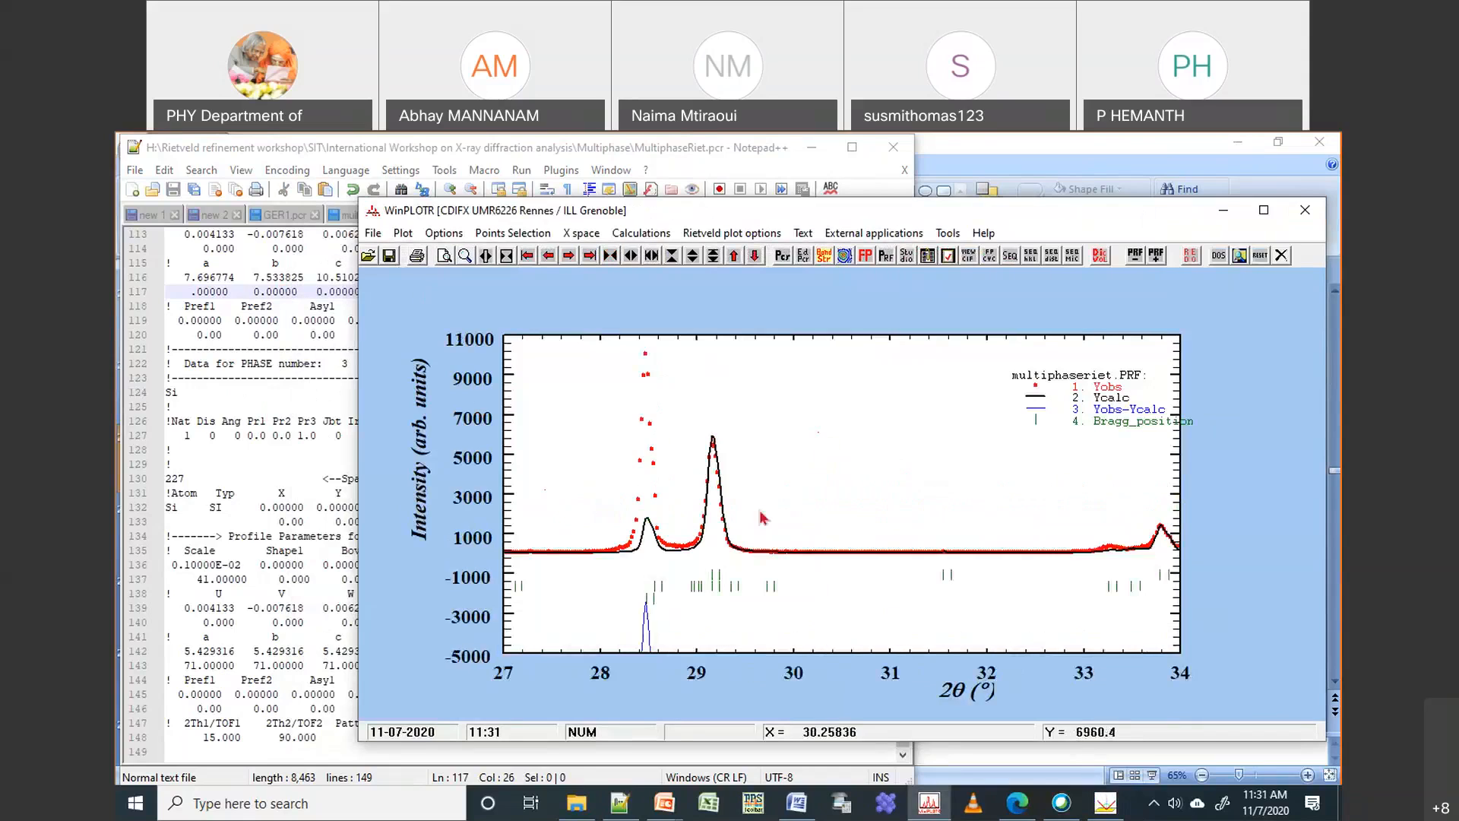
right_click(823, 436)
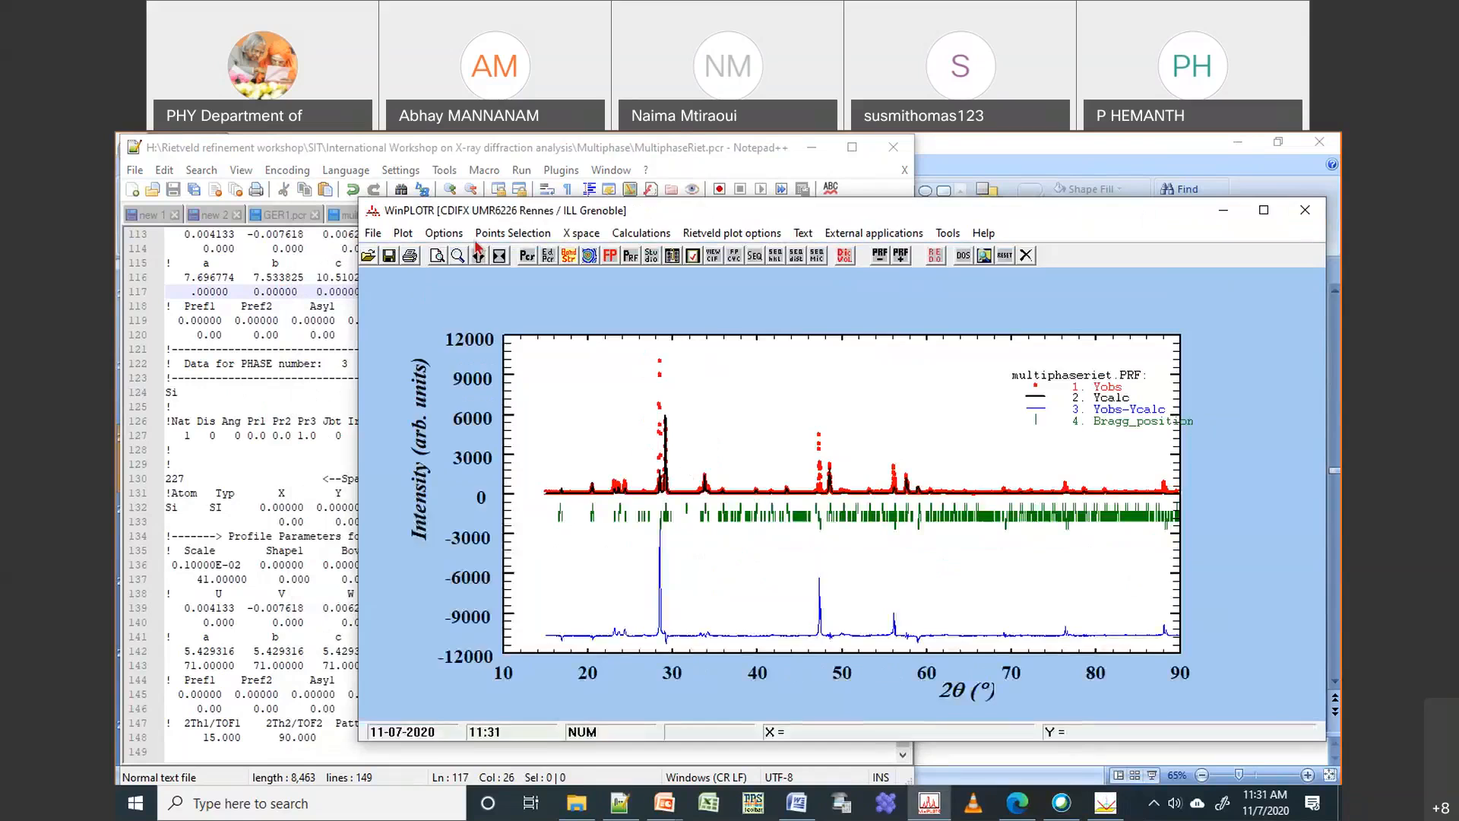
click(387, 148)
click(770, 547)
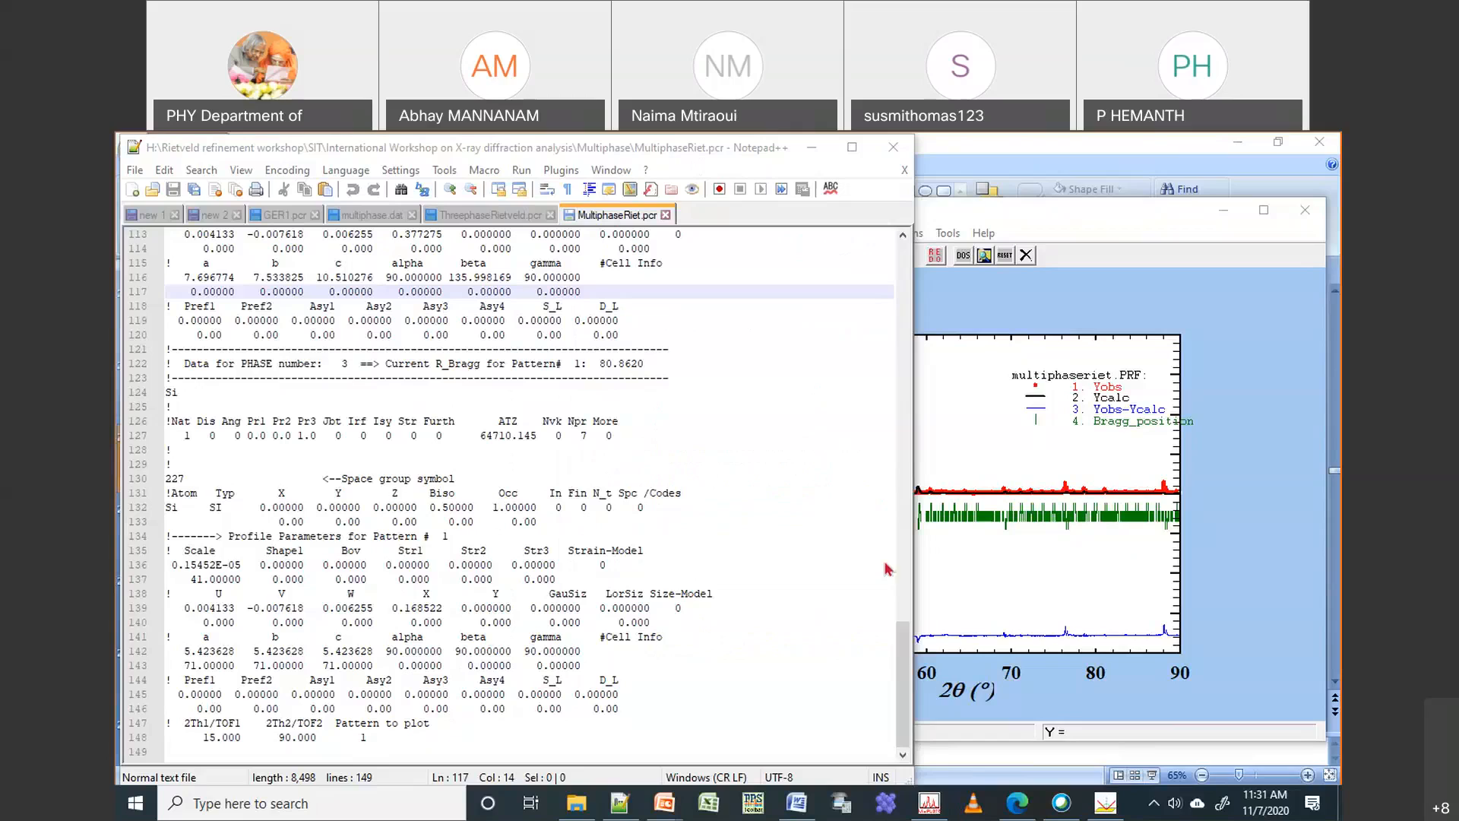
Review the WO3 and Si phase parameters and the header of MultiphaseRiet.pcr, and view the fitted pattern in WinPLOTR
click(905, 650)
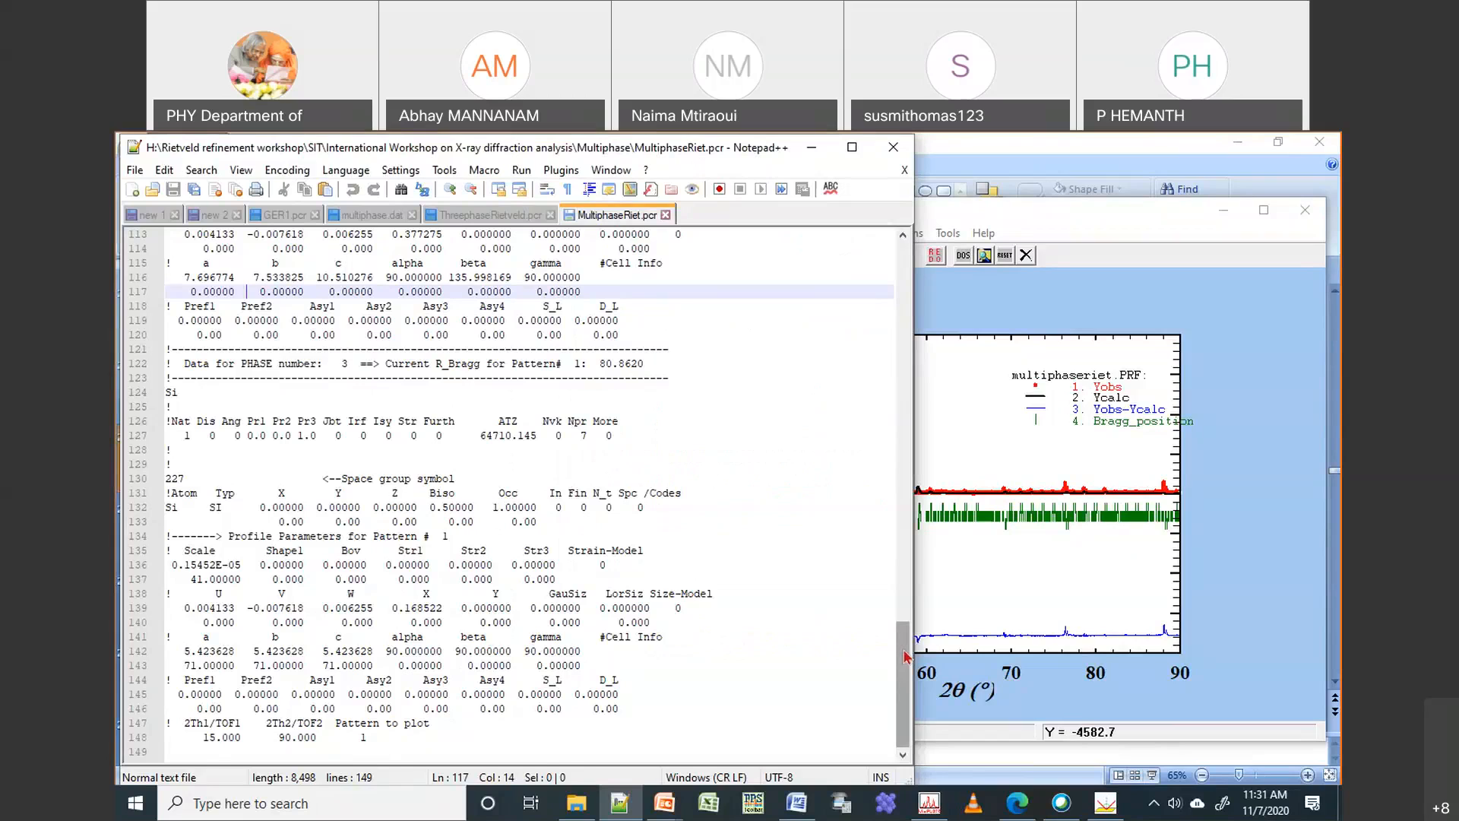
drag(905, 655, 908, 645)
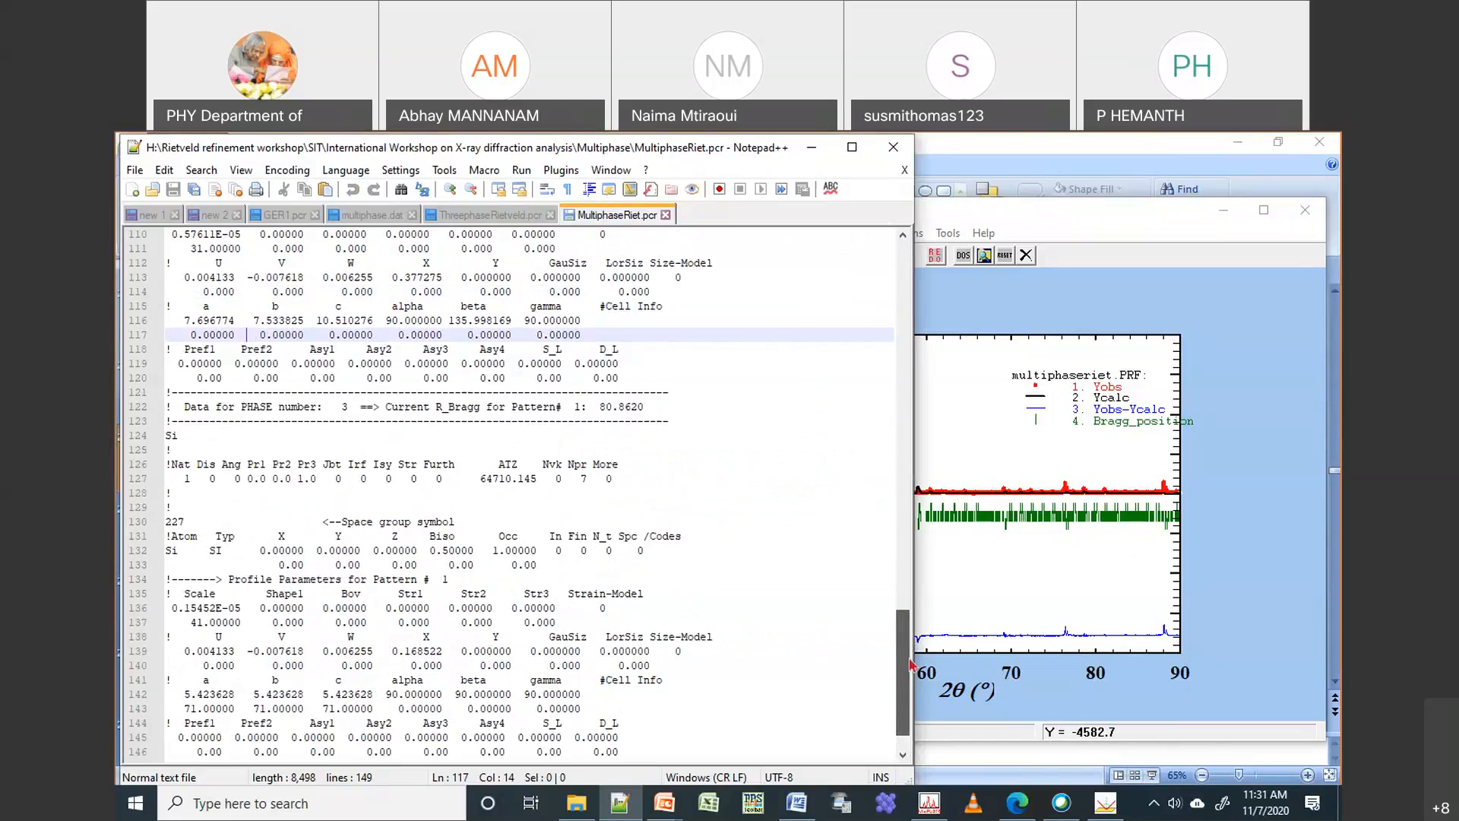
scroll(909, 684, down, 1)
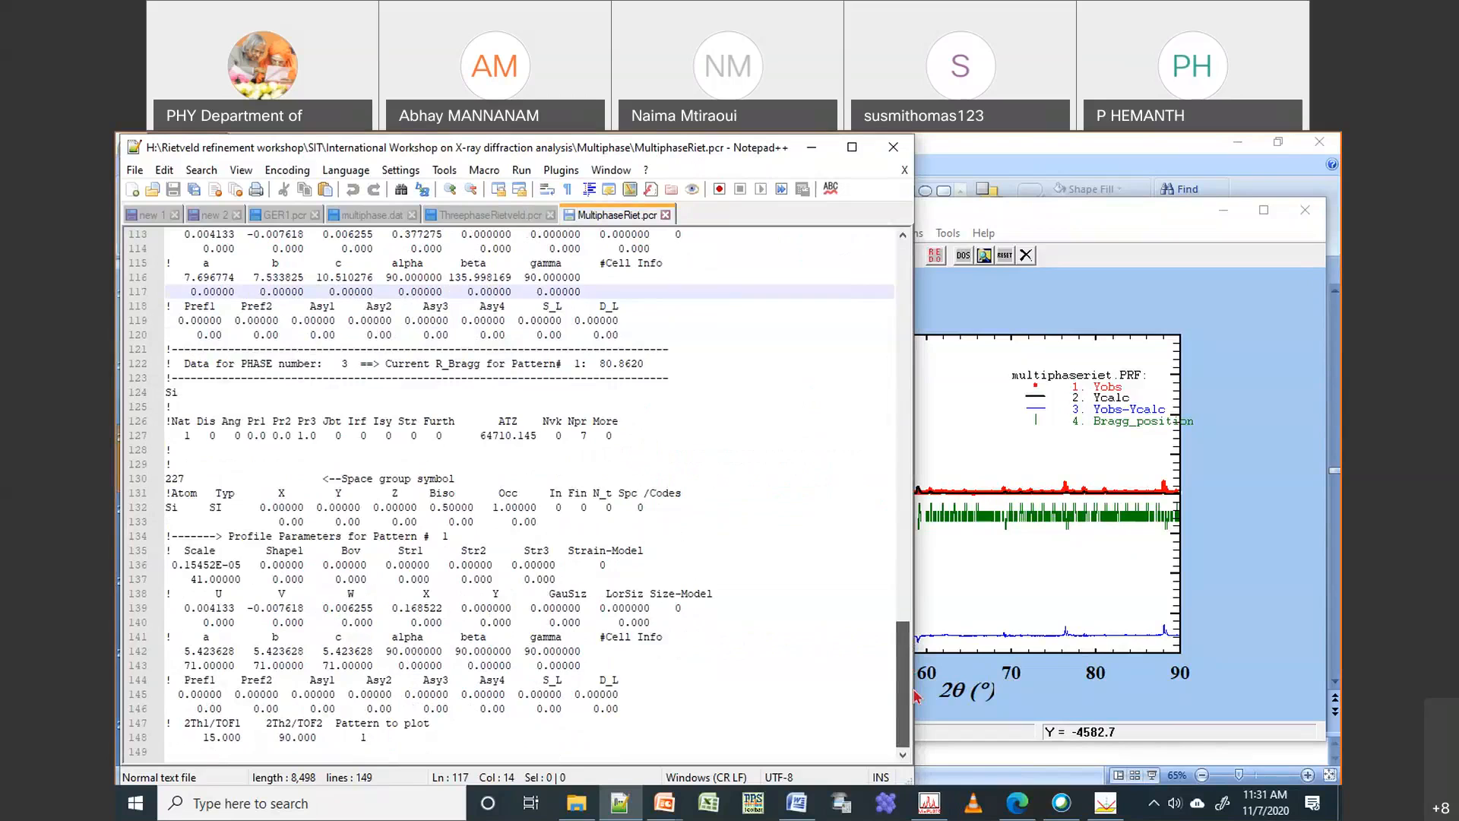
drag(915, 690, 902, 421)
scroll(579, 514, up, 14)
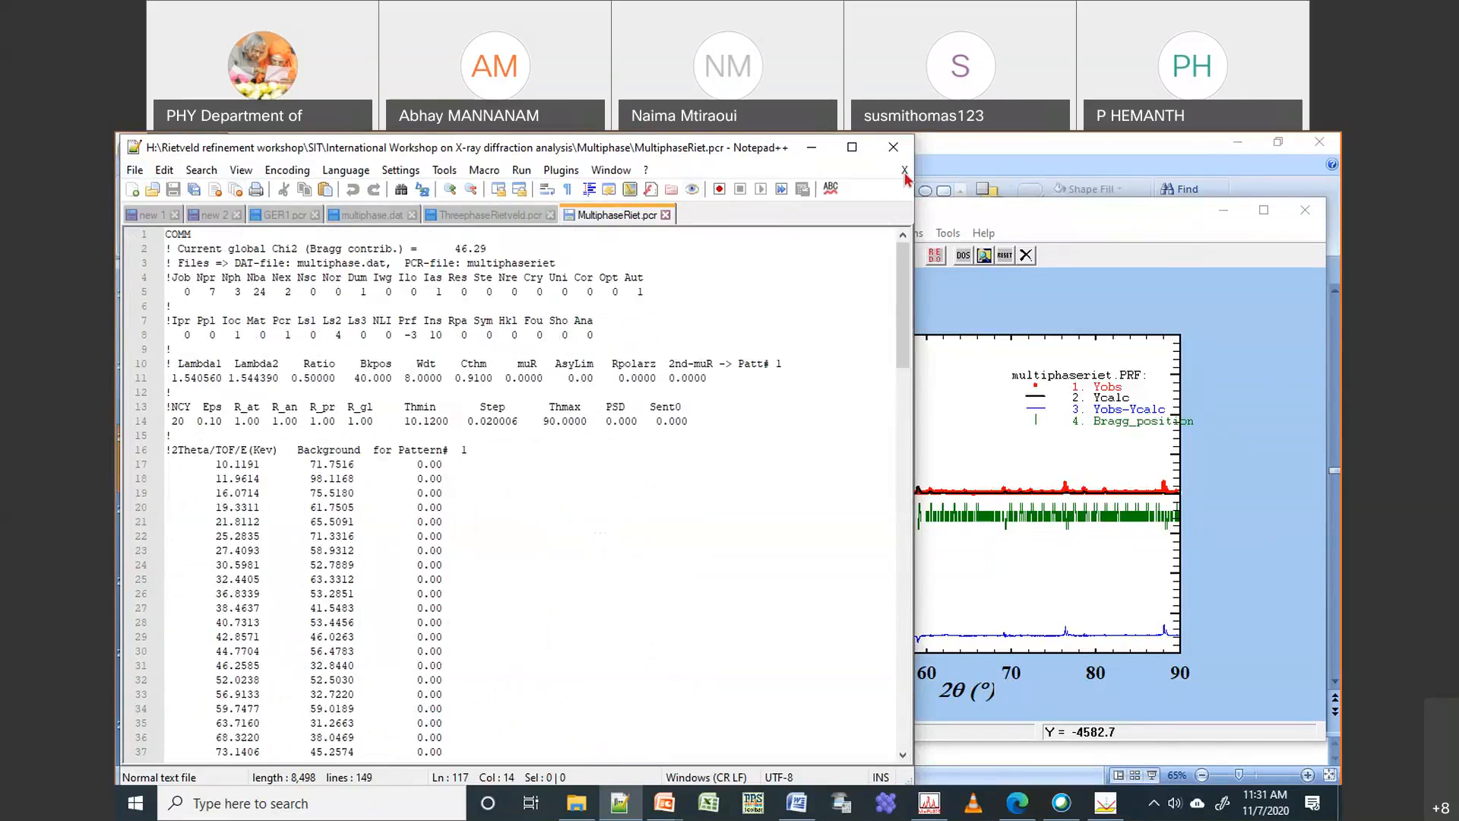
click(944, 218)
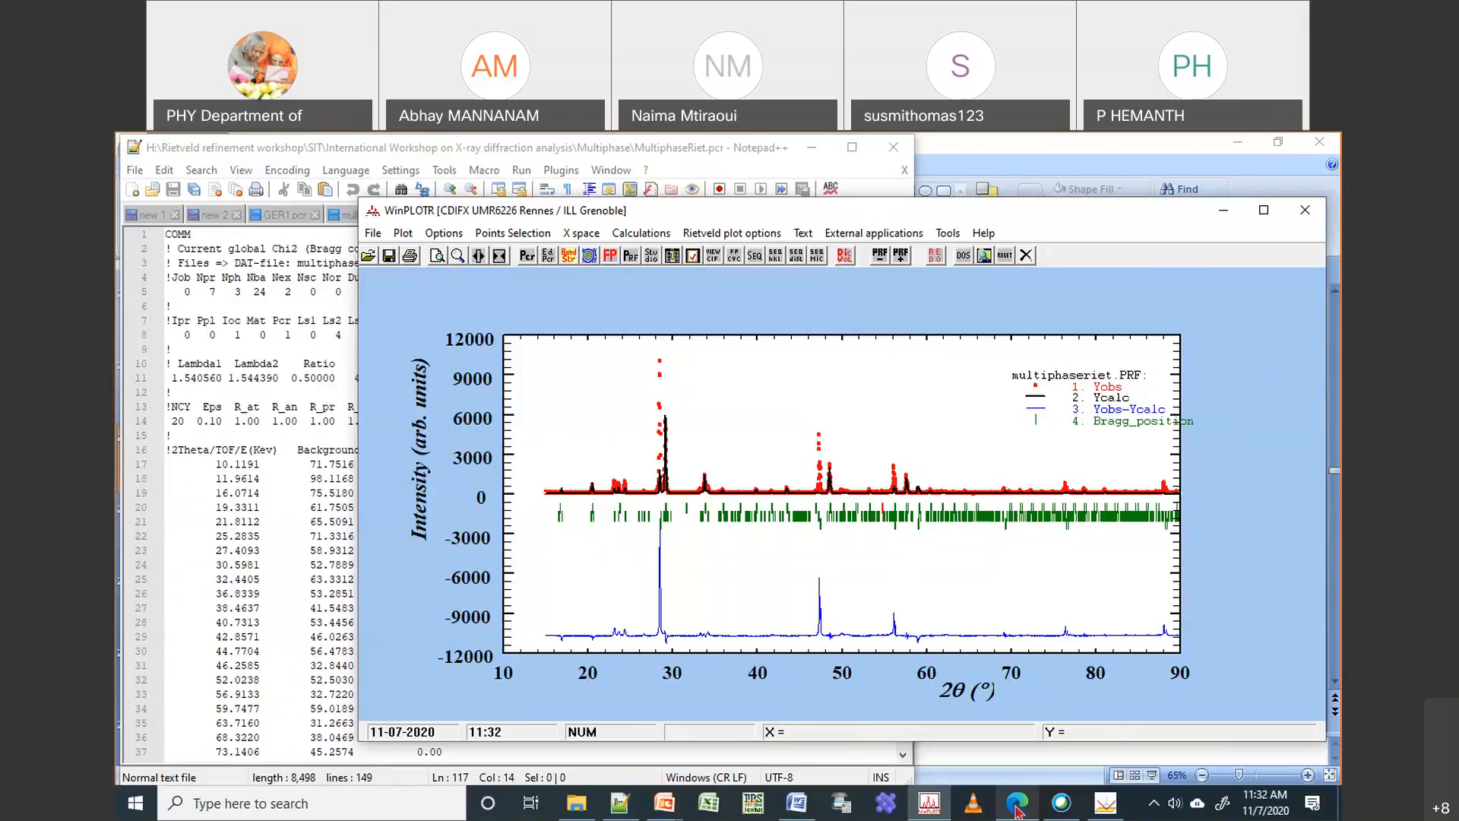
mouse_move(1019, 811)
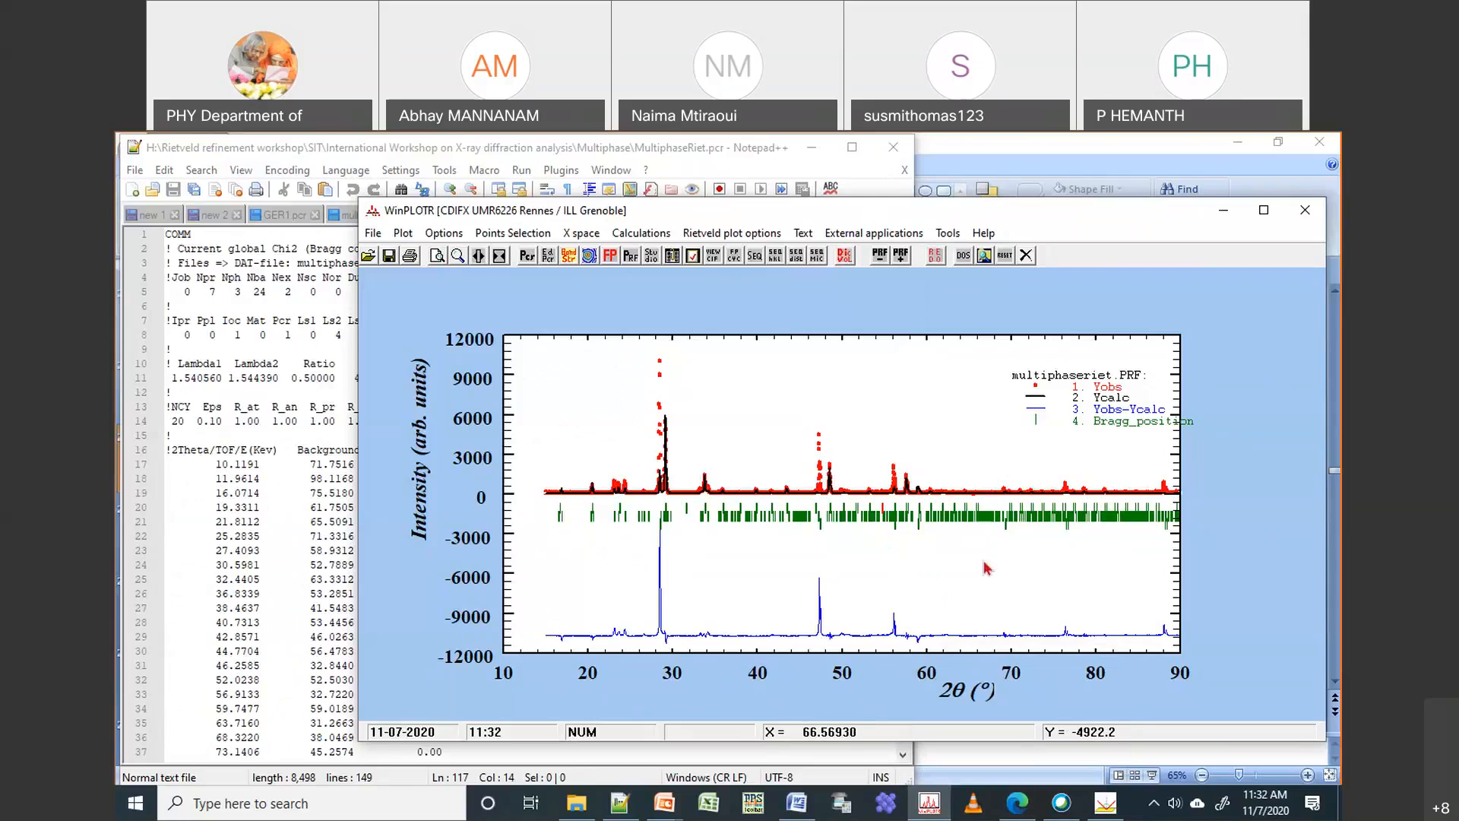
Examine the control flags in the header of MultiphaseRiet.pcr, including Prf, and compare the file with the fitted pattern in WinPLOTR
click(255, 155)
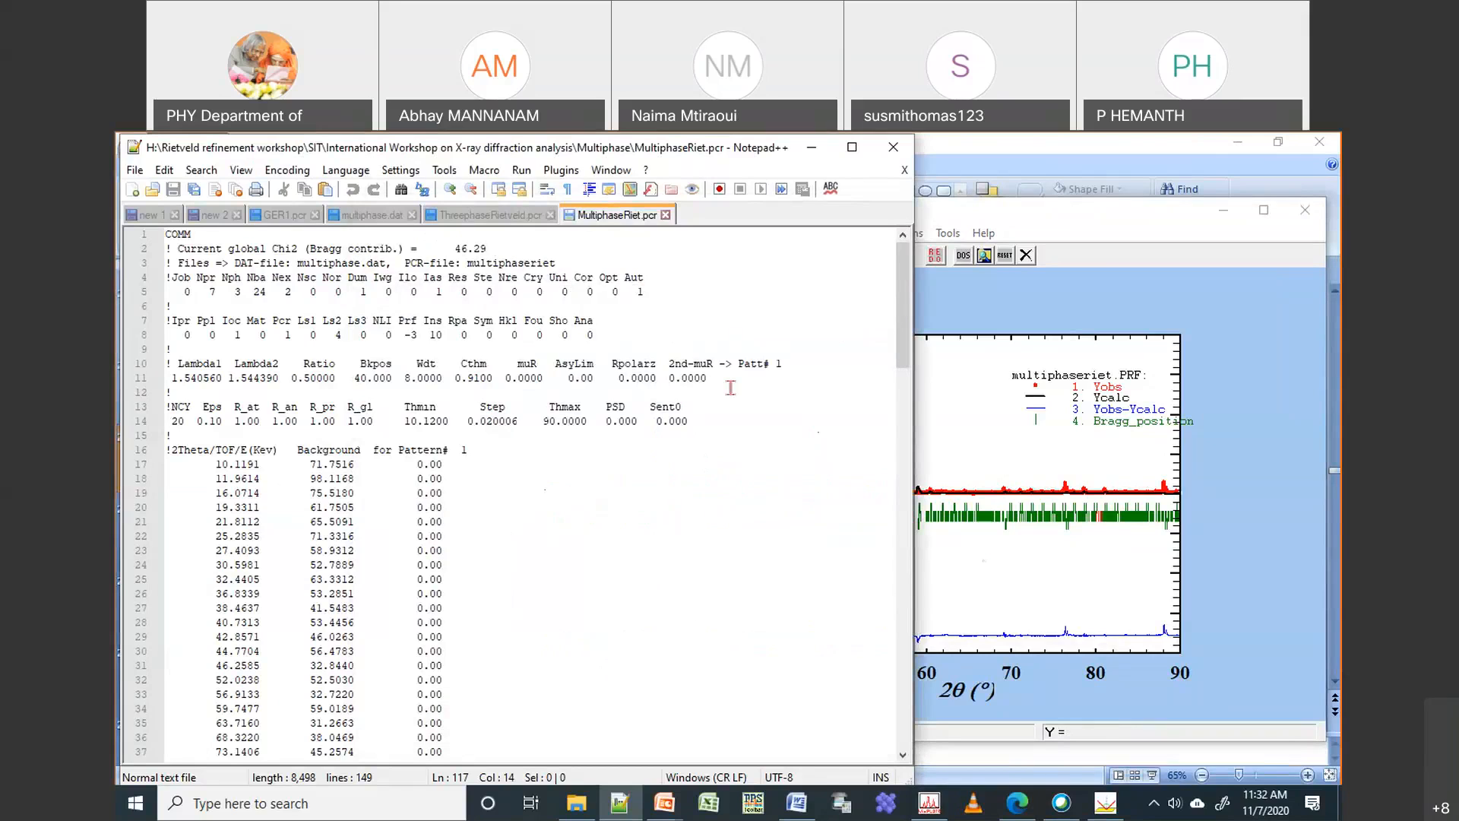
scroll(753, 384, down, 20)
scroll(773, 379, up, 20)
click(1070, 223)
click(415, 155)
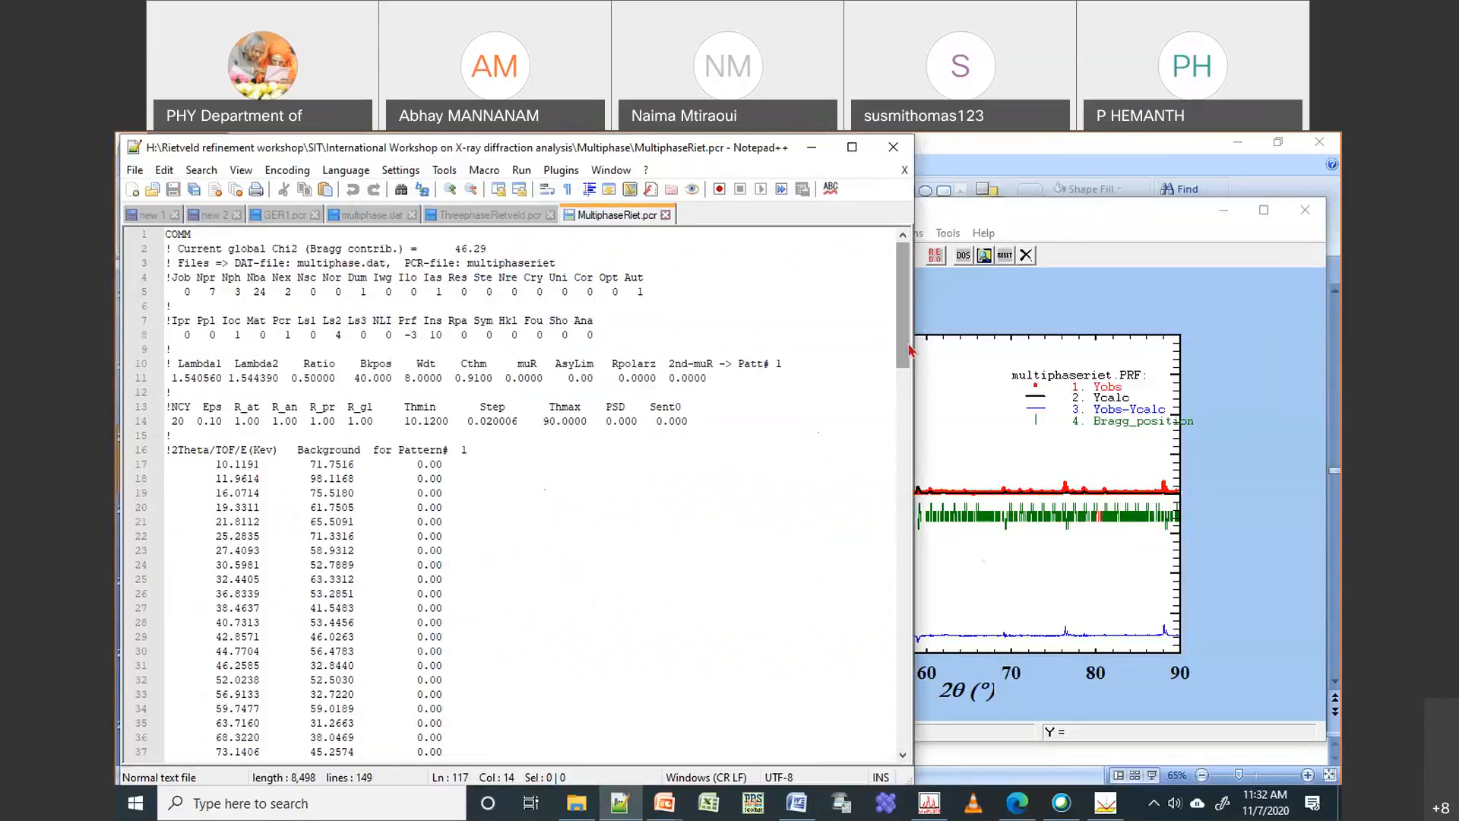
drag(905, 352, 842, 325)
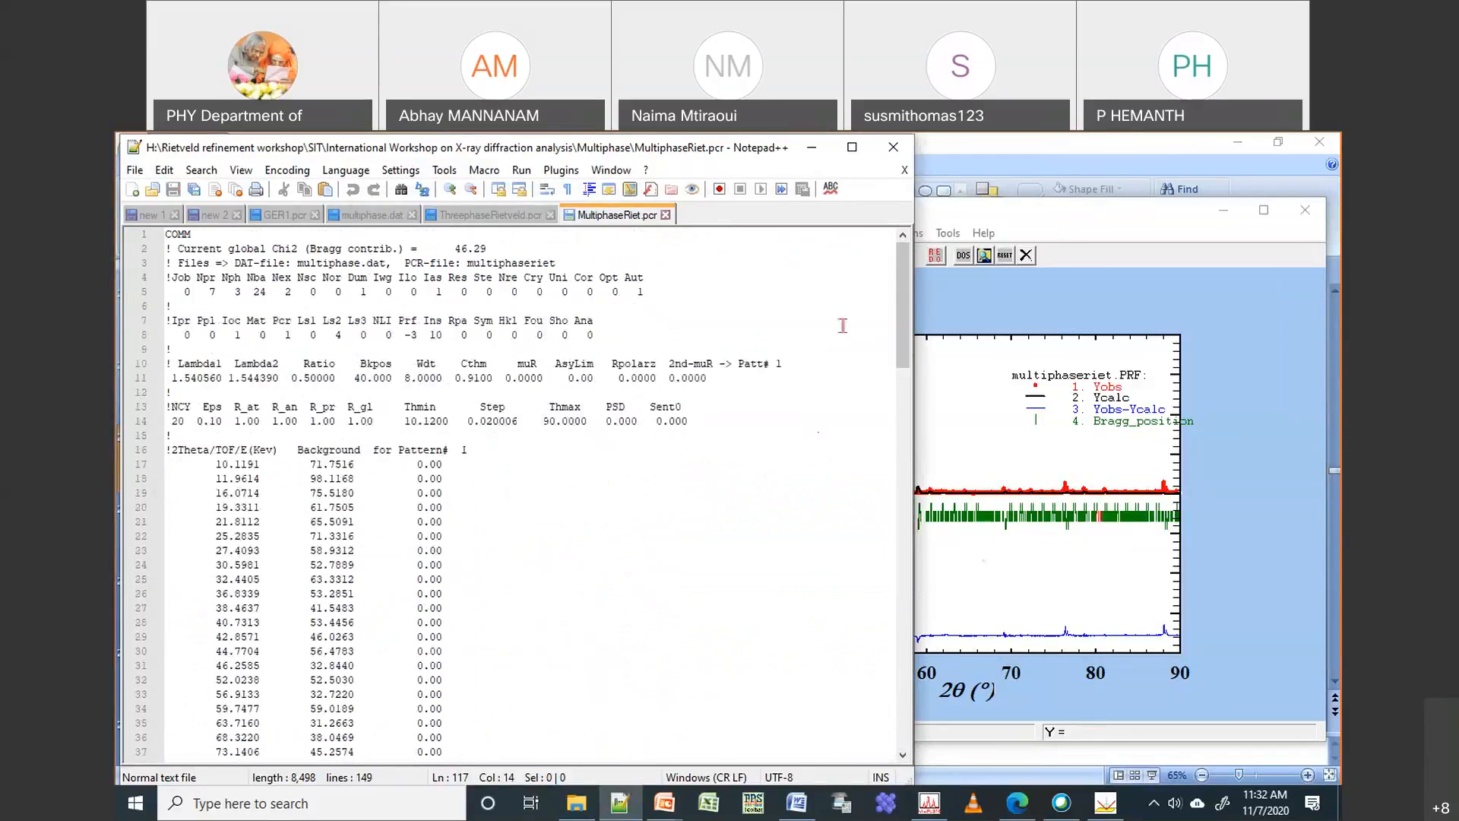
click(842, 325)
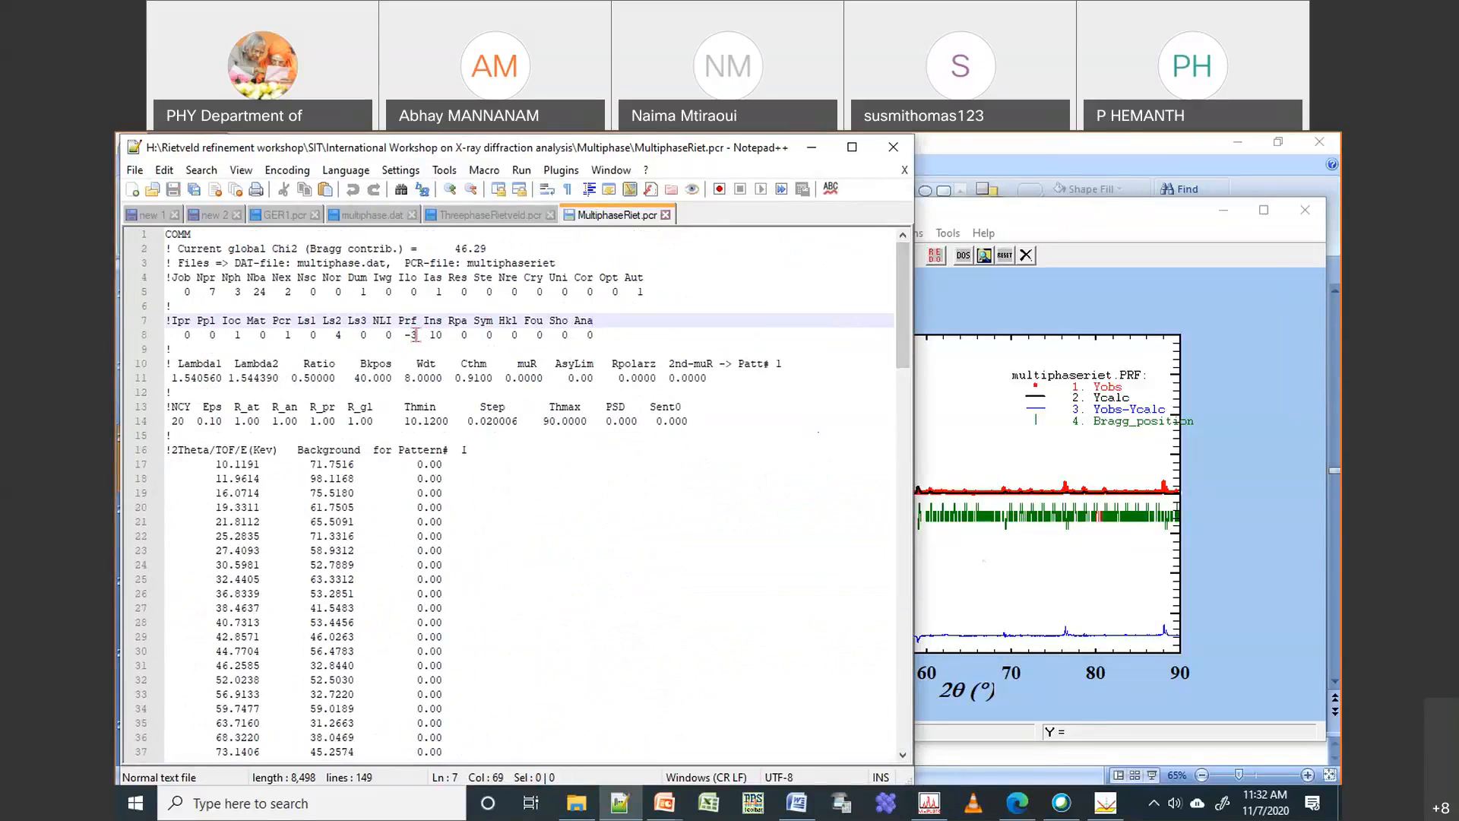
click(405, 335)
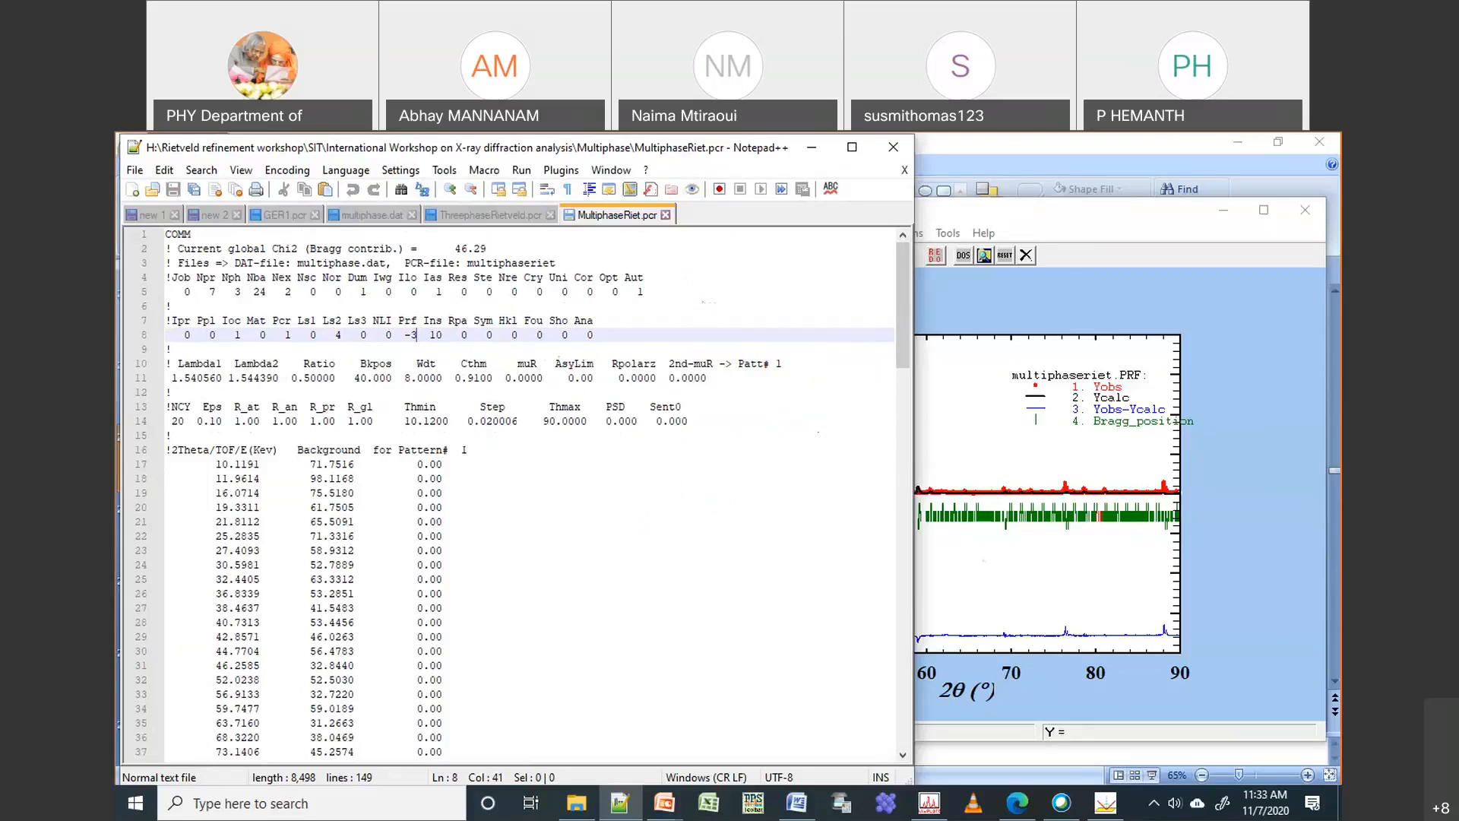
click(698, 152)
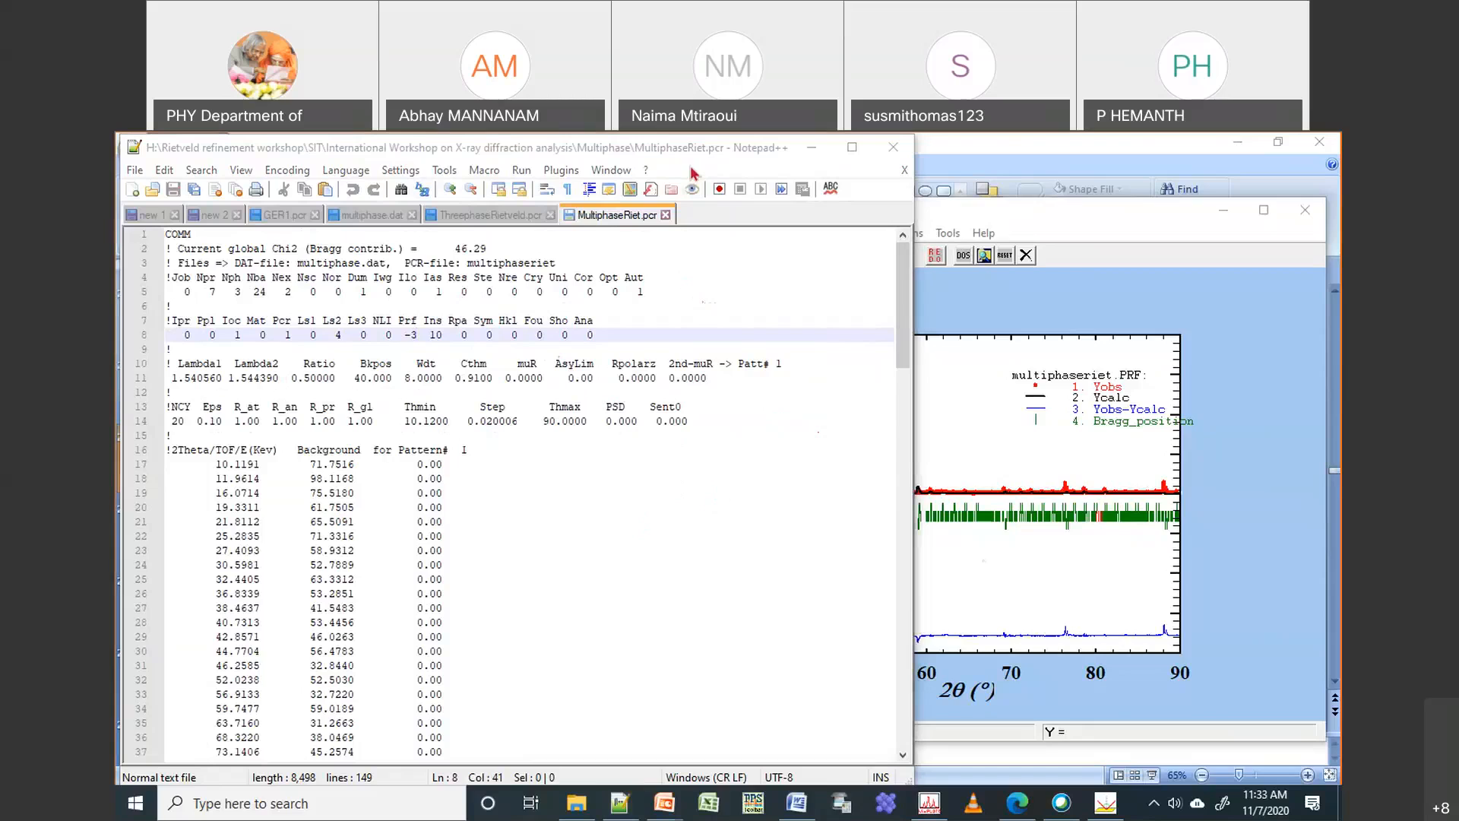
click(1231, 415)
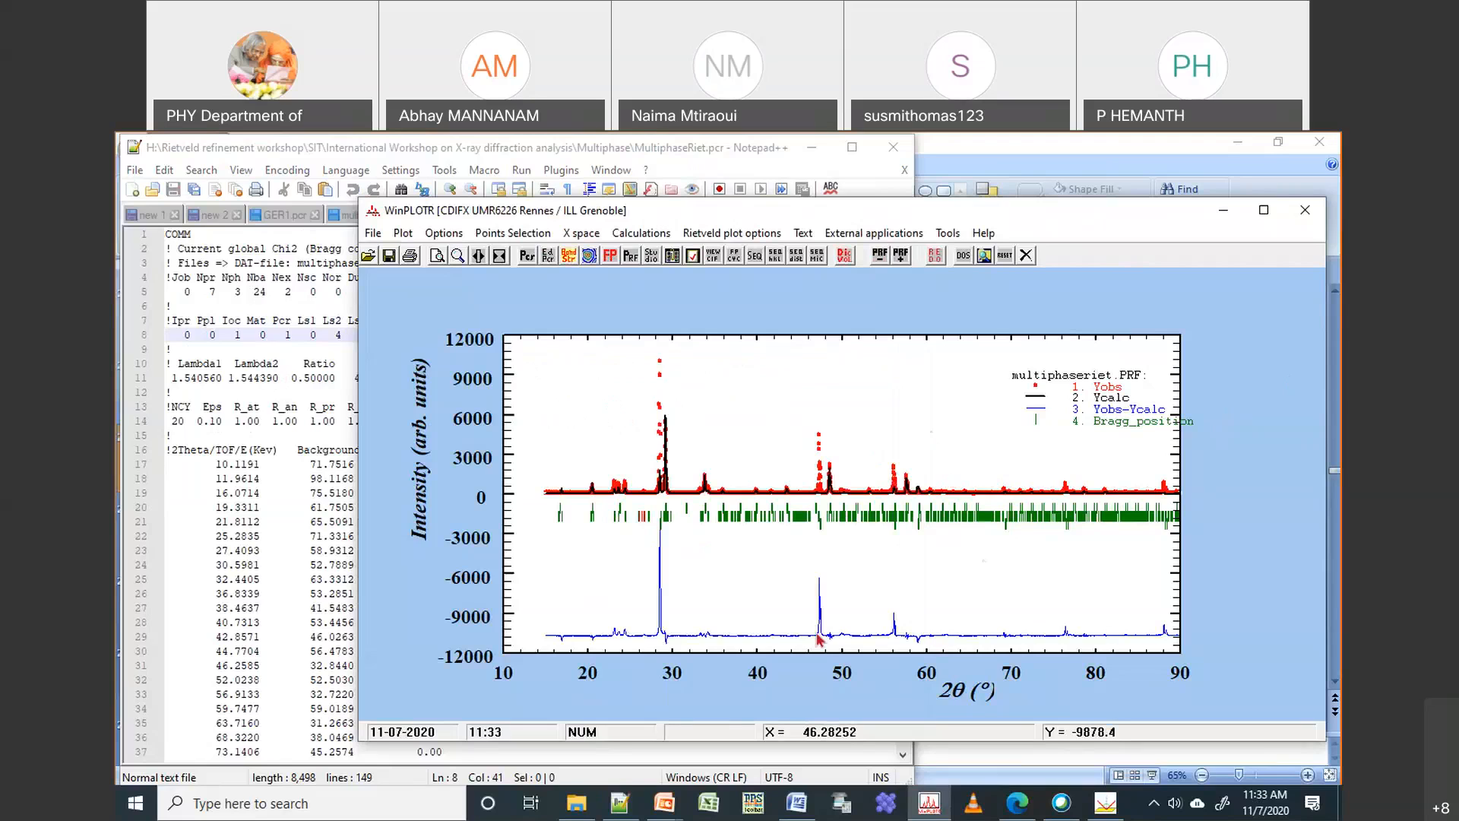
Set the Si phase scale factor to 0.15452E-04 and its refinement code to 40.00000 in MultiphaseRiet.pcr, and save
click(259, 413)
scroll(304, 487, down, 20)
scroll(311, 498, down, 4)
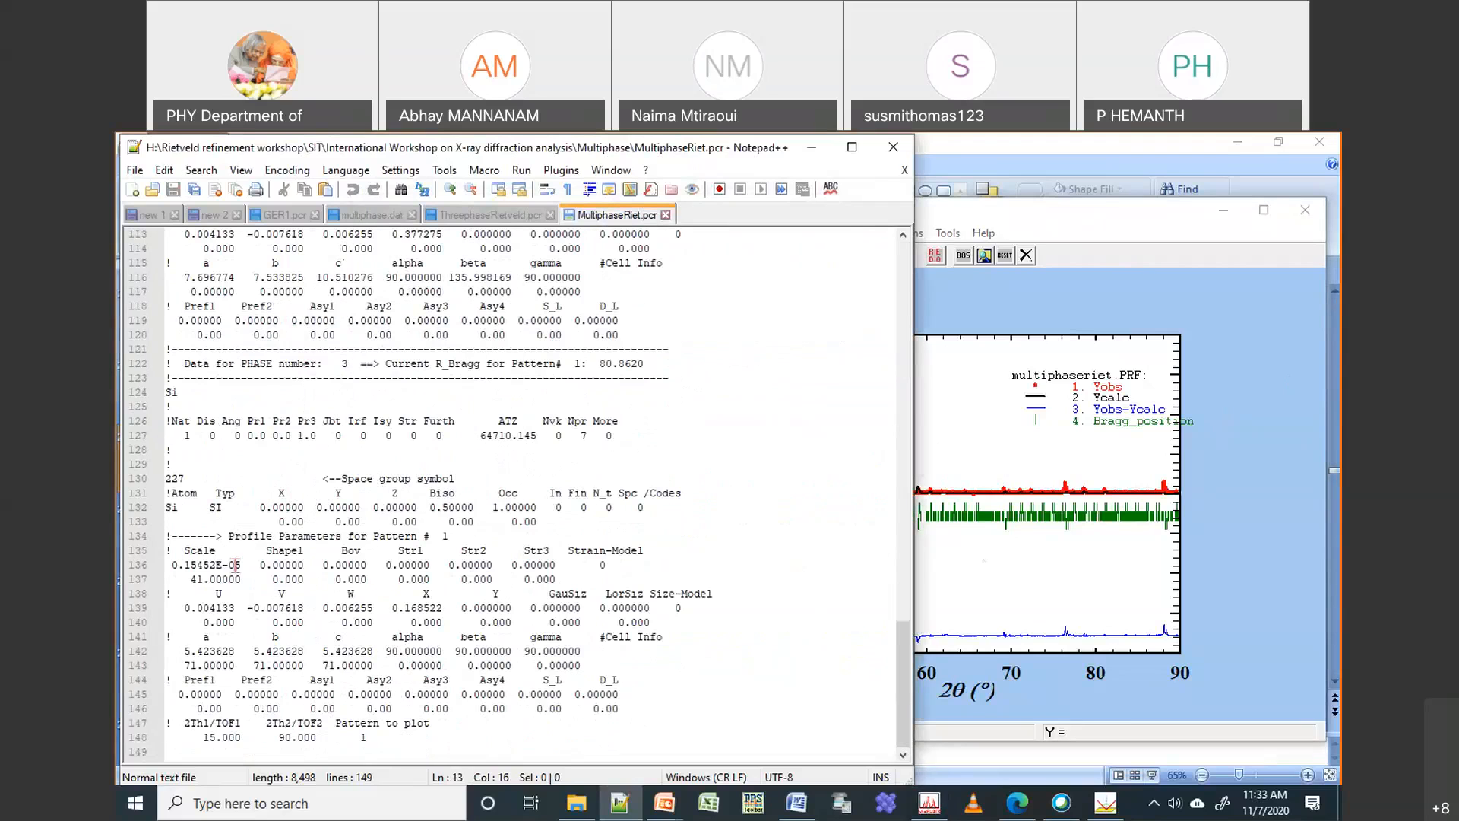
drag(904, 687, 901, 654)
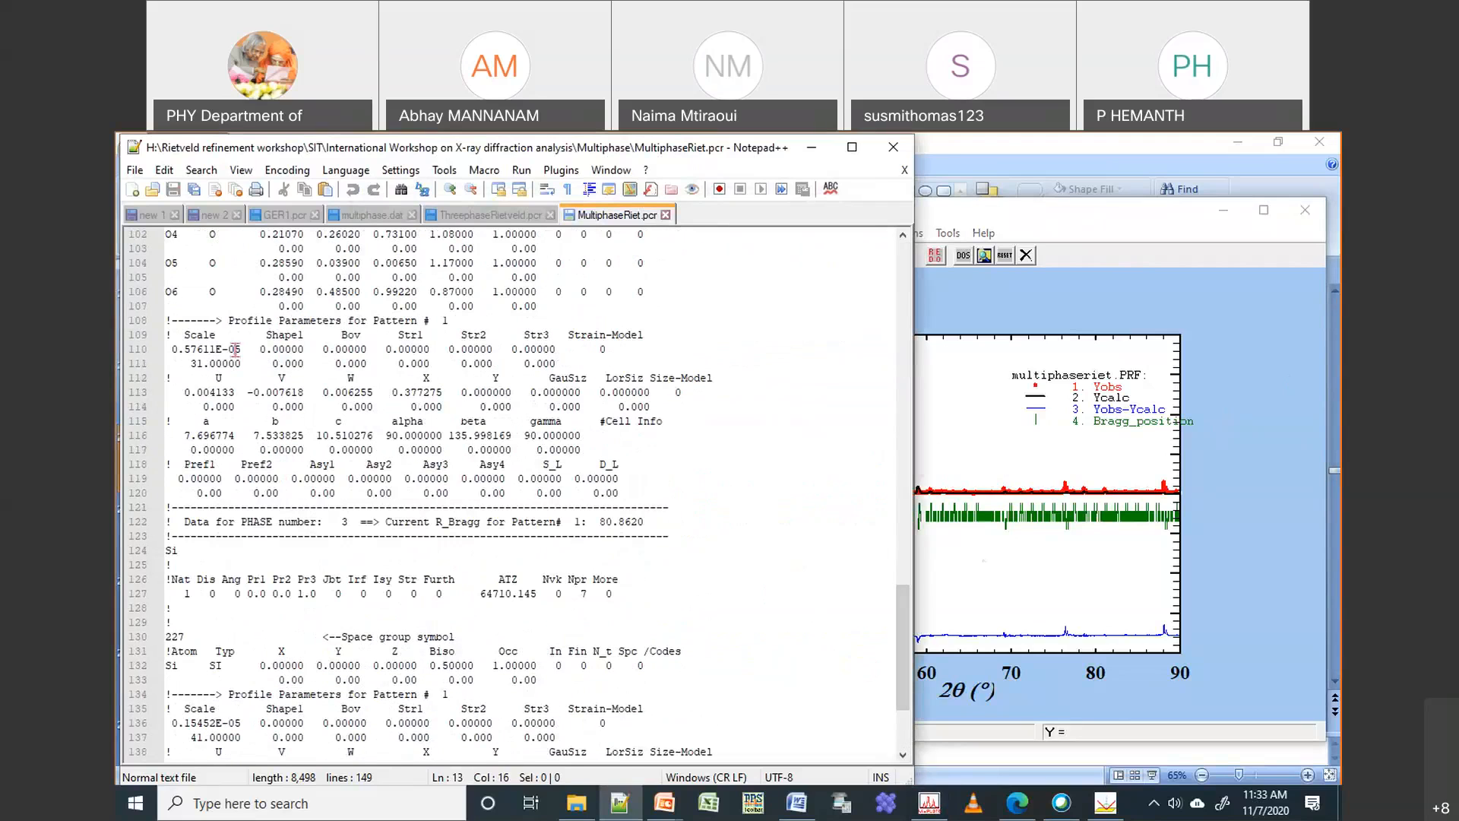
drag(907, 655, 805, 493)
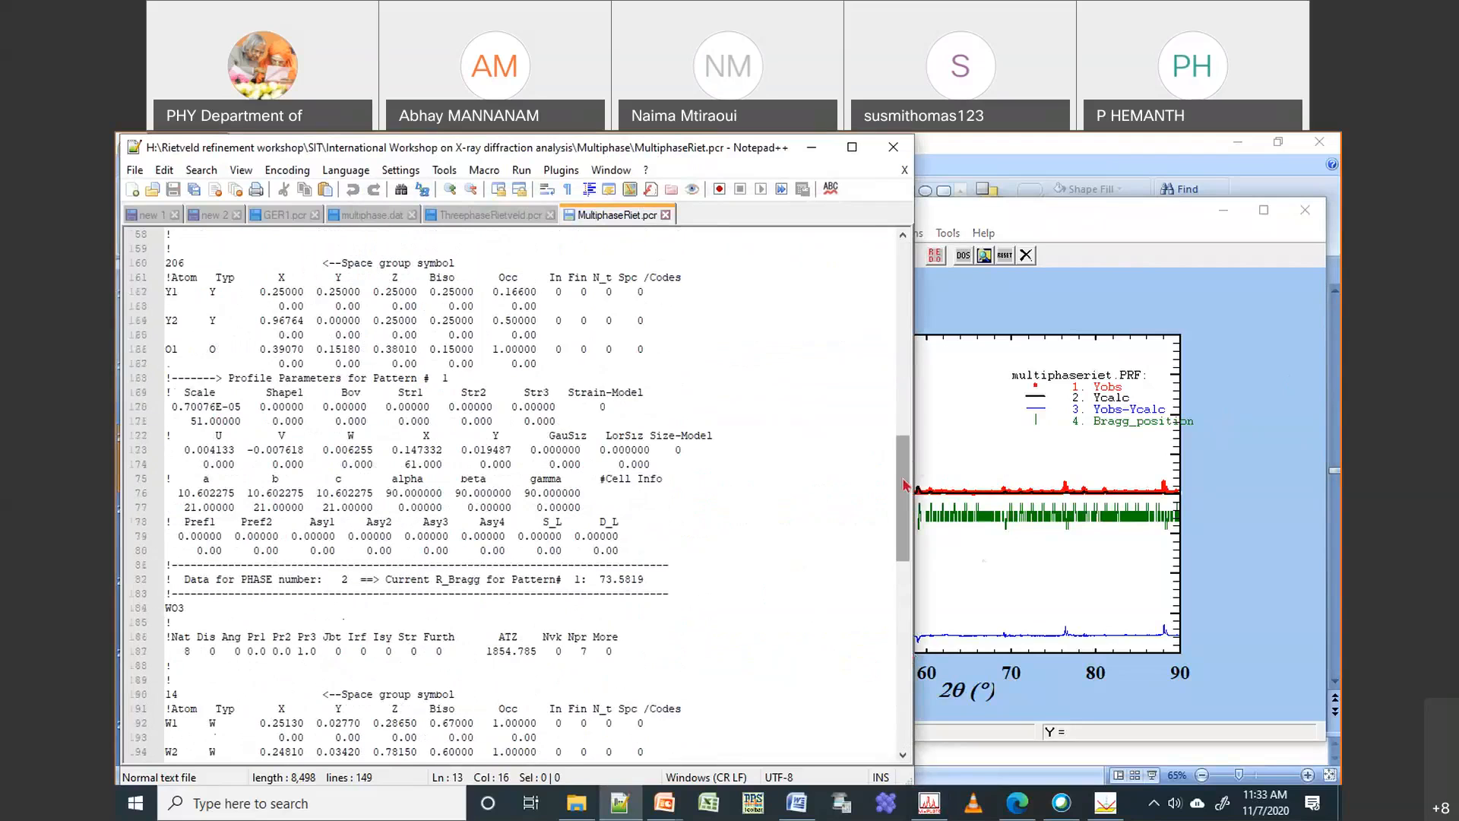
drag(905, 485, 904, 669)
drag(236, 564, 242, 564)
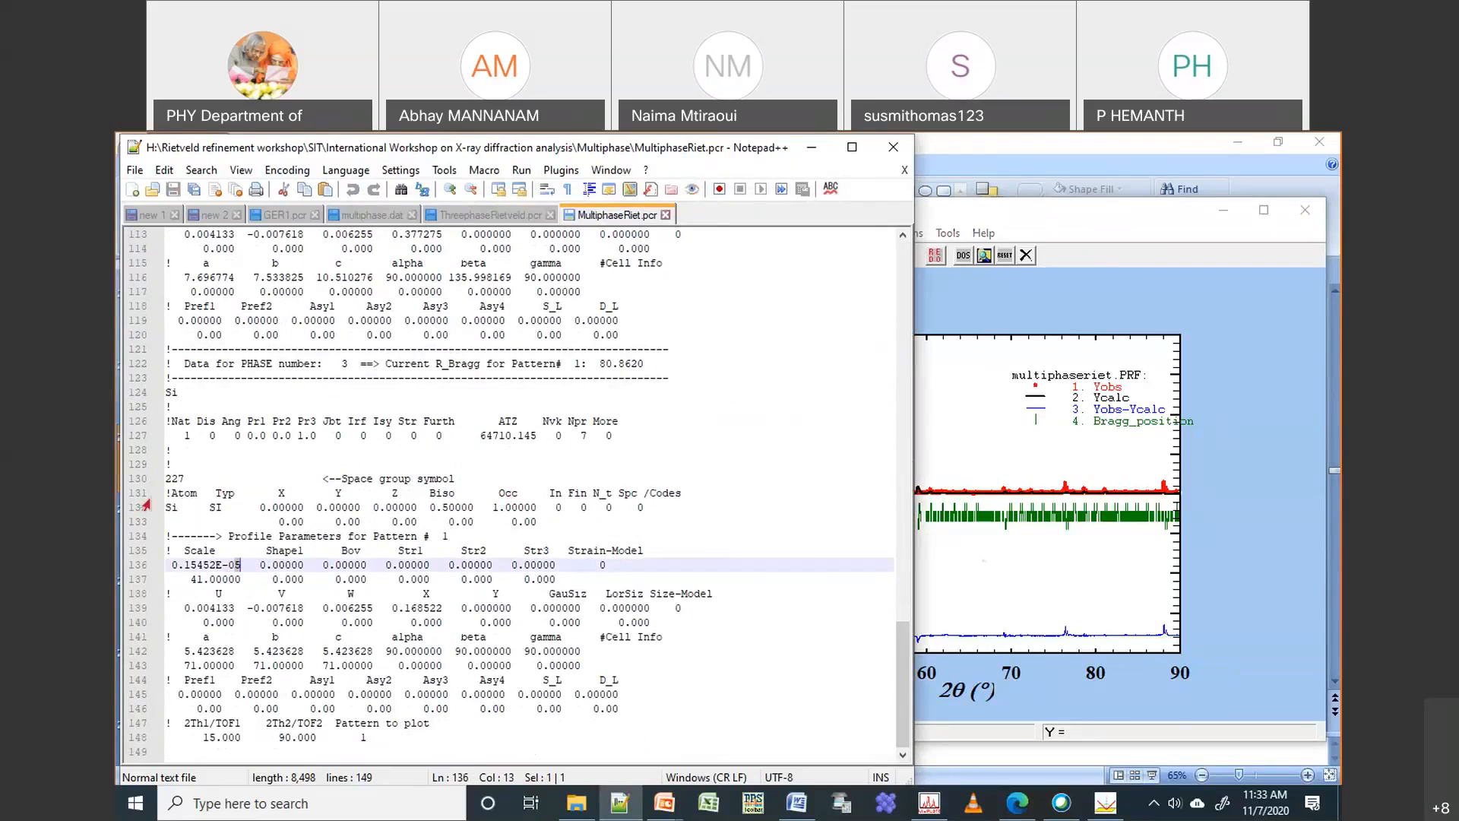
text(4)
drag(203, 579, 197, 579)
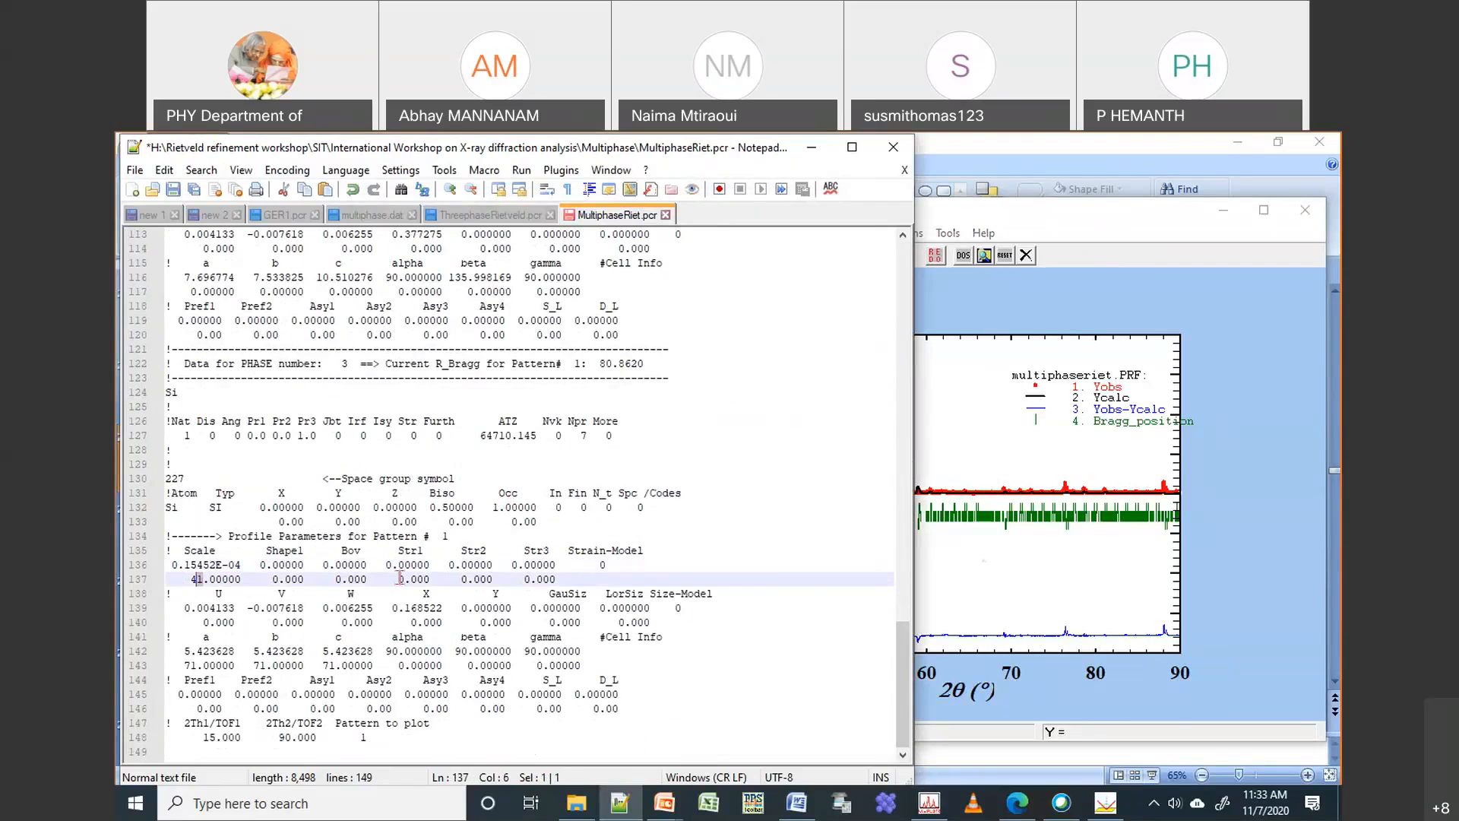
text(0)
key(ctrl+s)
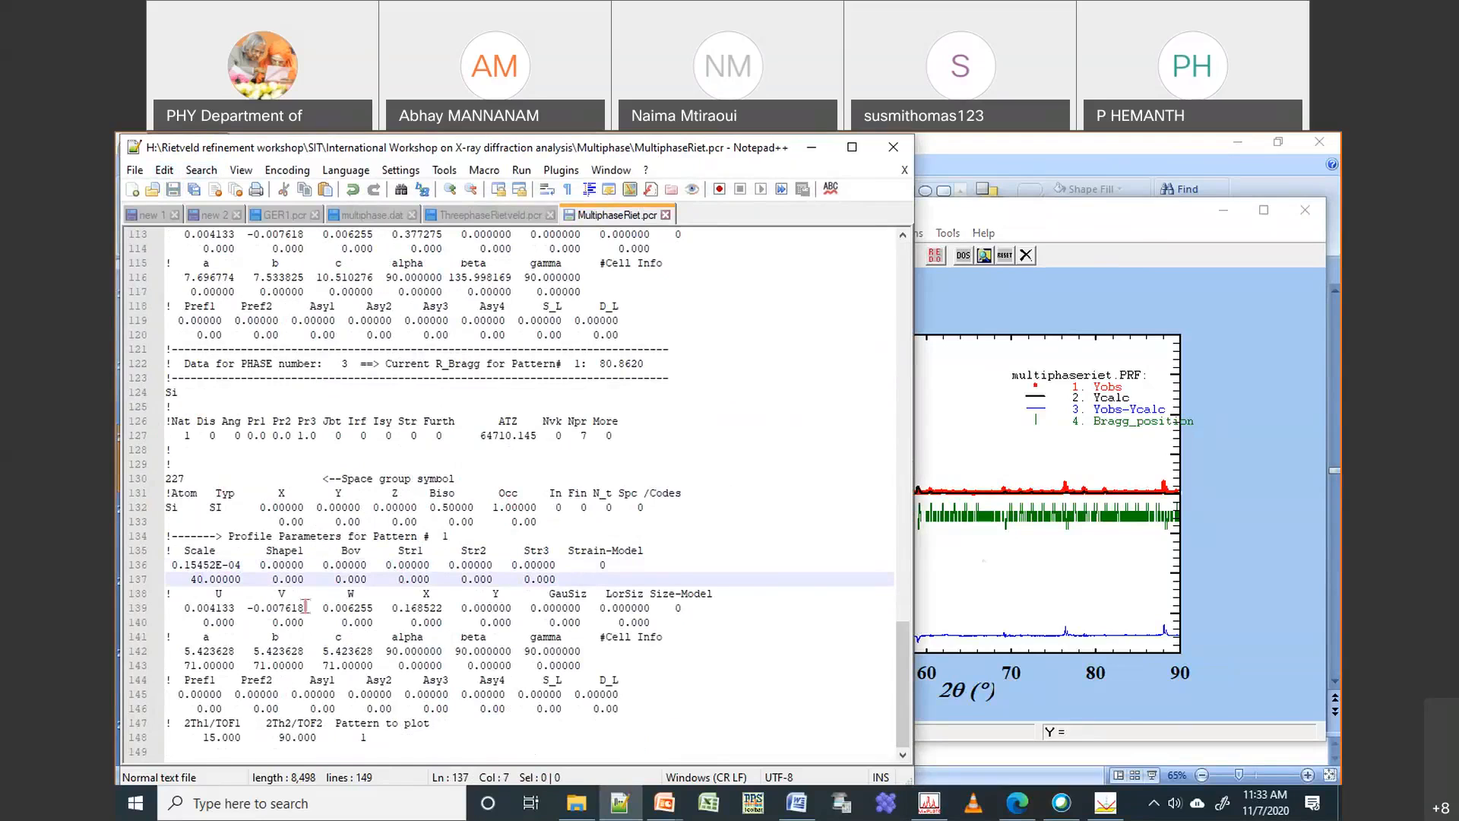
Start a FullProf run from WinPLOTR, set the number of cycles NCY to 5 in MultiphaseRiet.pcr and save the file
click(1138, 231)
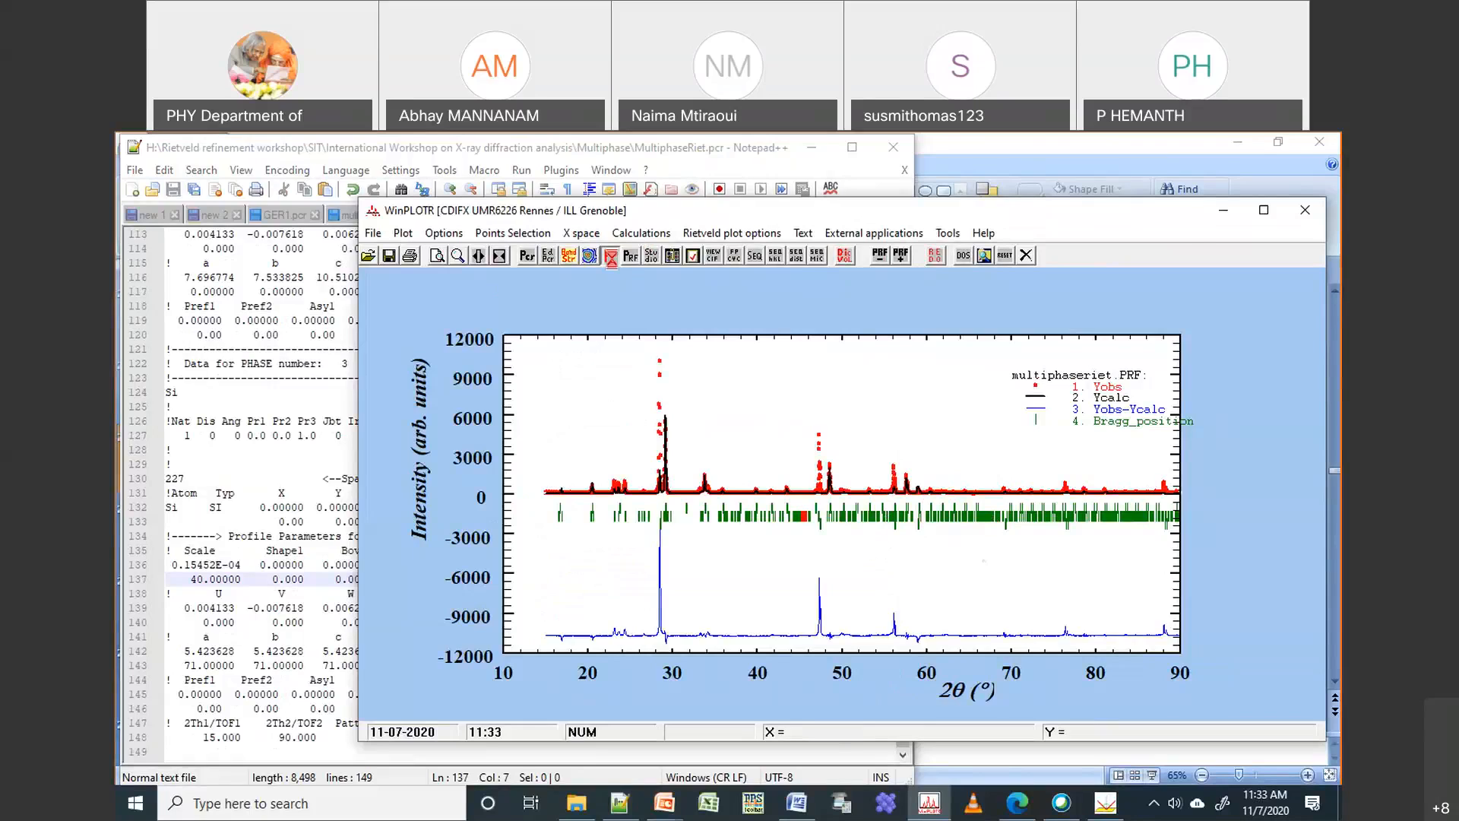
click(609, 256)
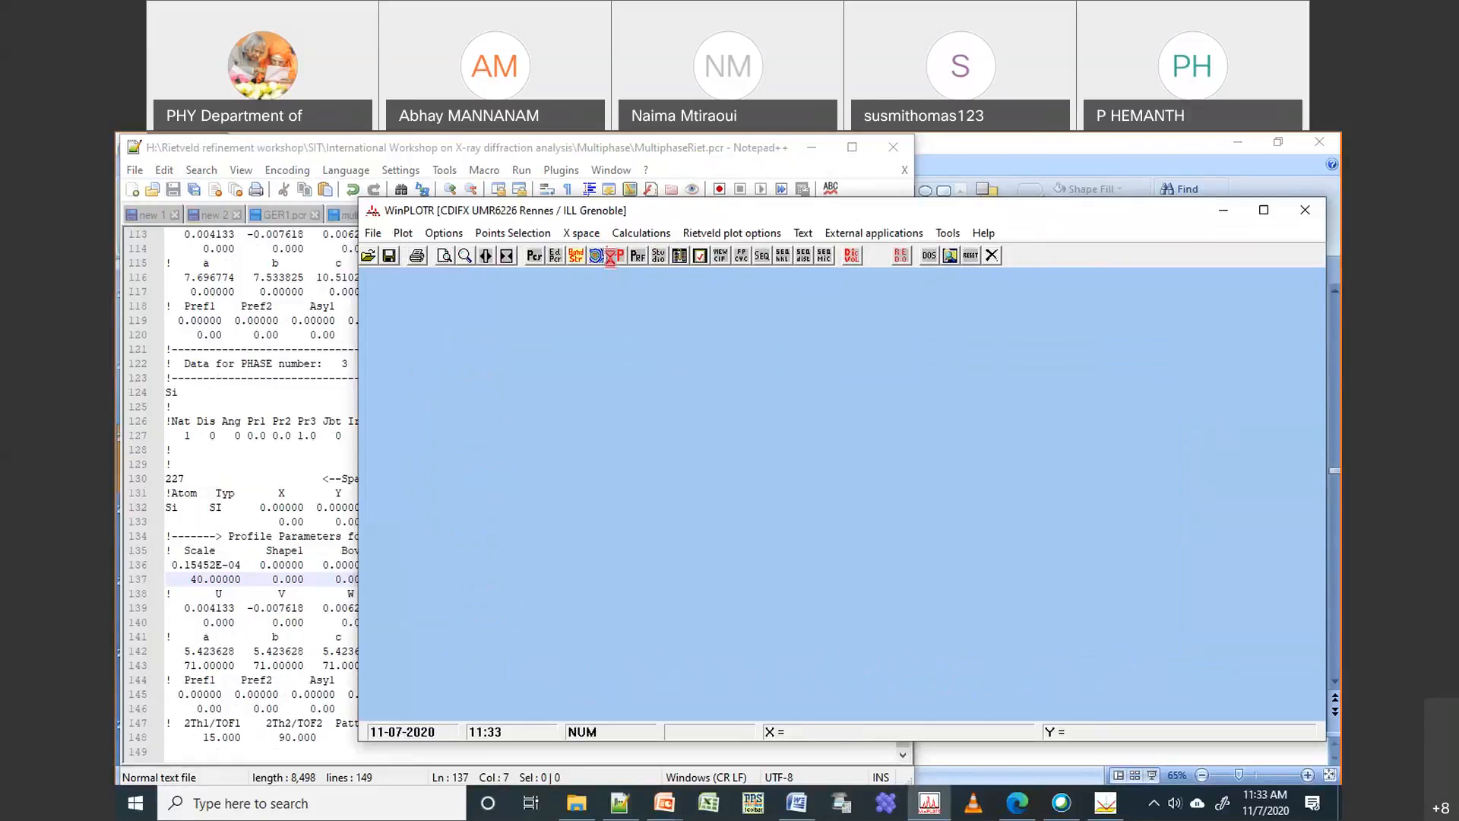
click(214, 369)
scroll(214, 369, up, 20)
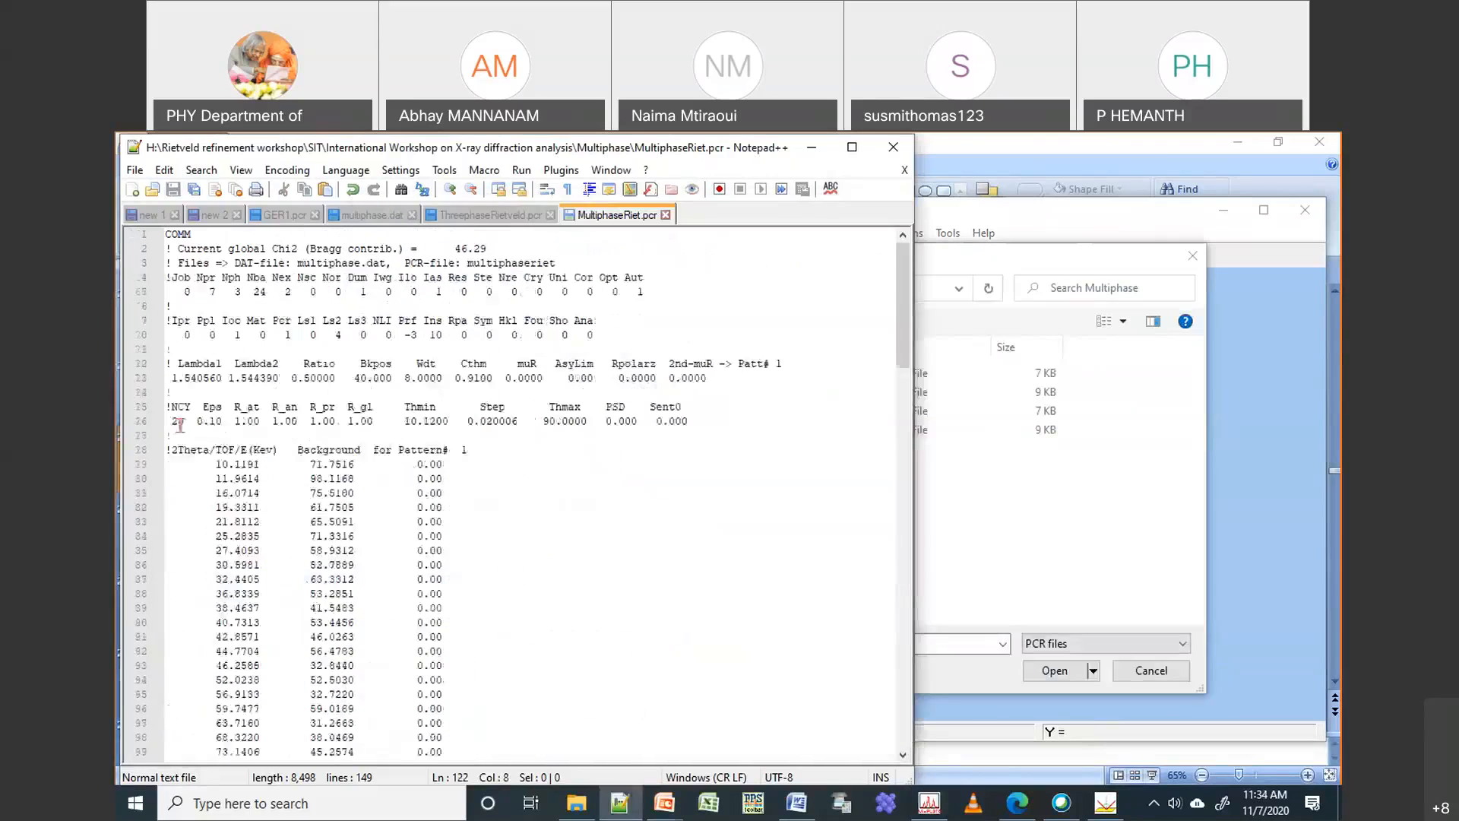
drag(184, 423, 174, 421)
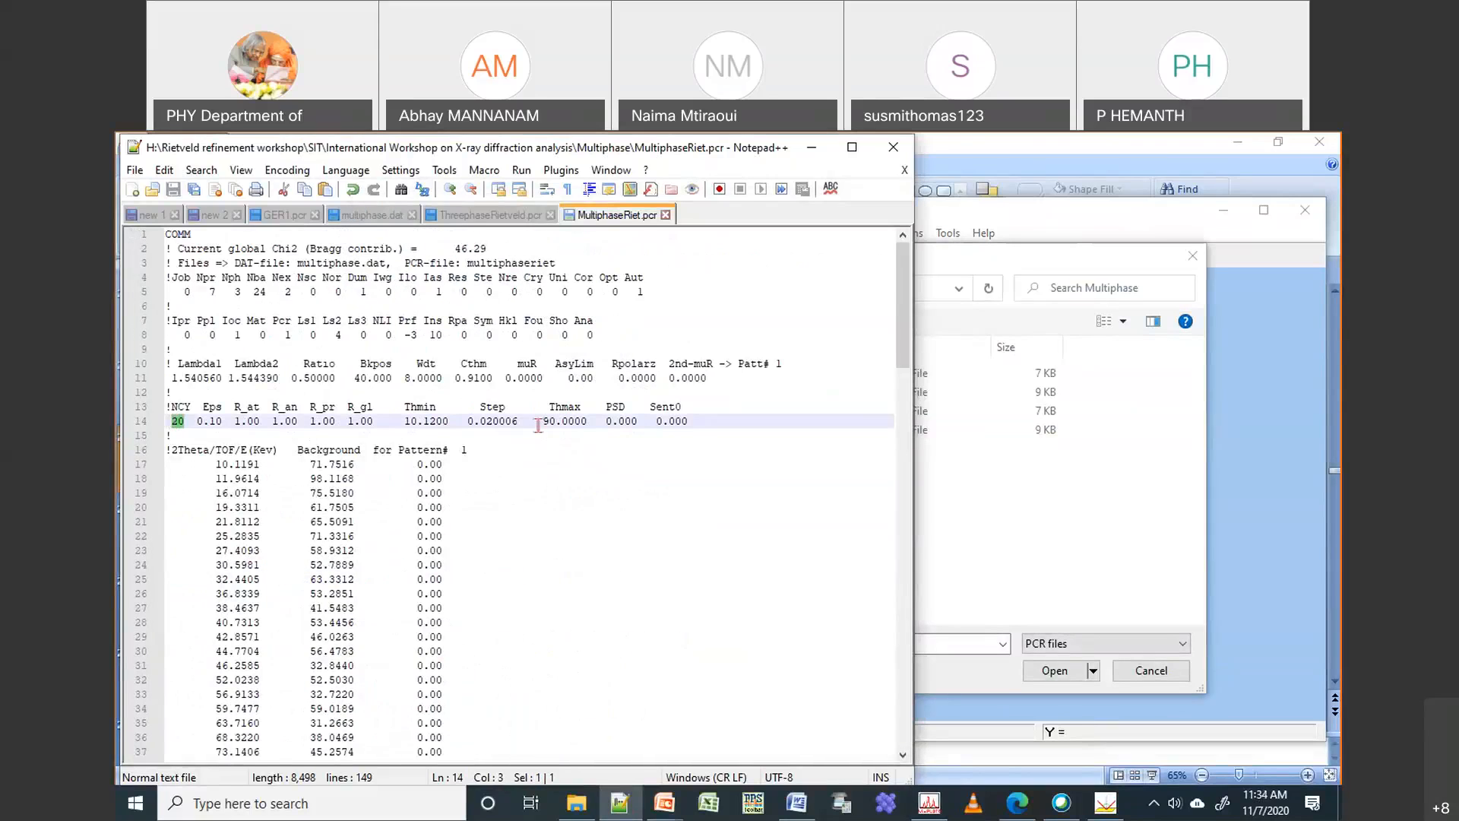
text(5)
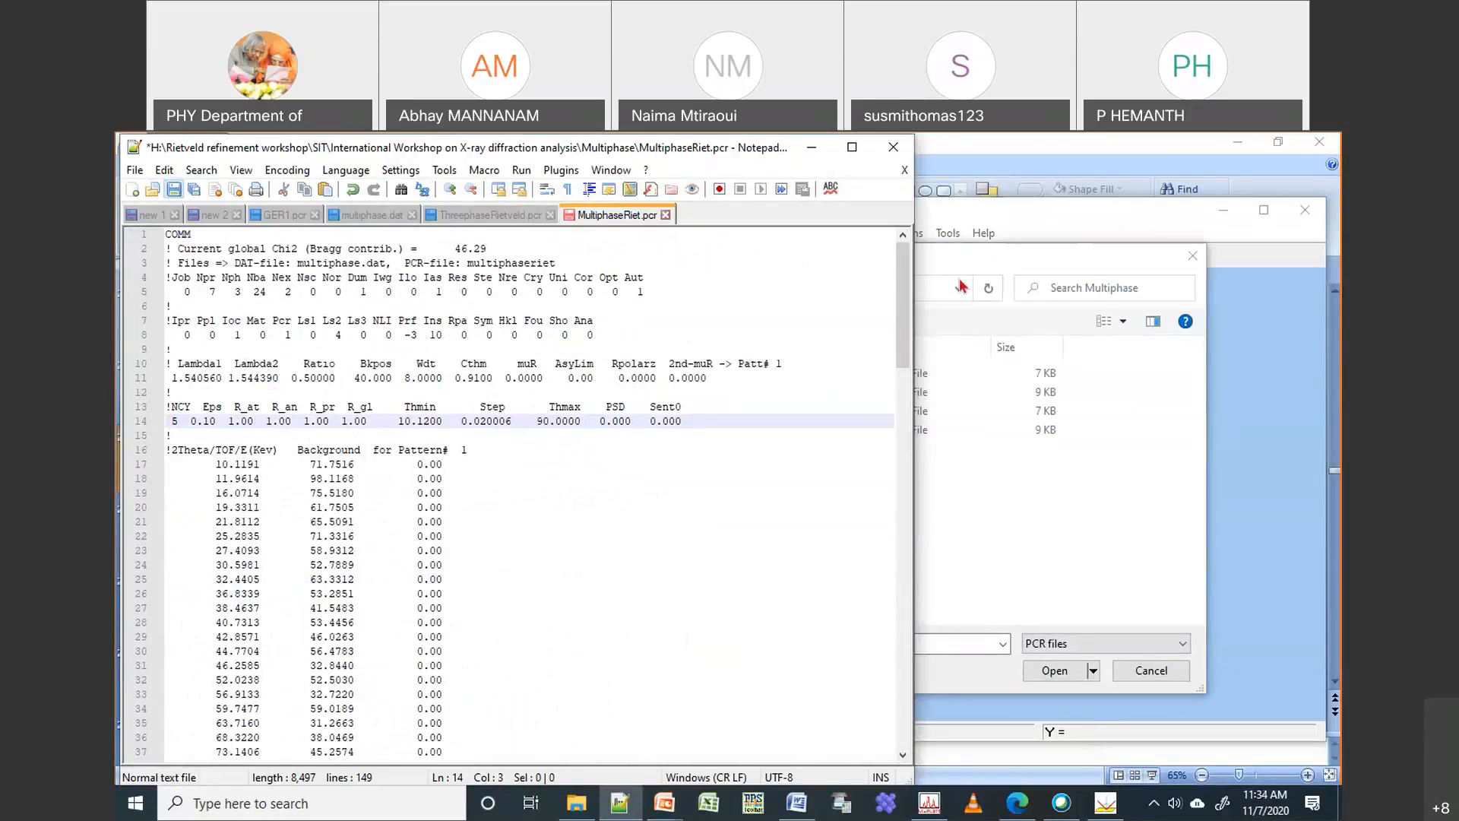
key(ctrl+s)
Run FullProf with MultiphaseRiet as input file and multiphase as data file, and inspect the fit between about 43 and 52° 2θ
click(986, 271)
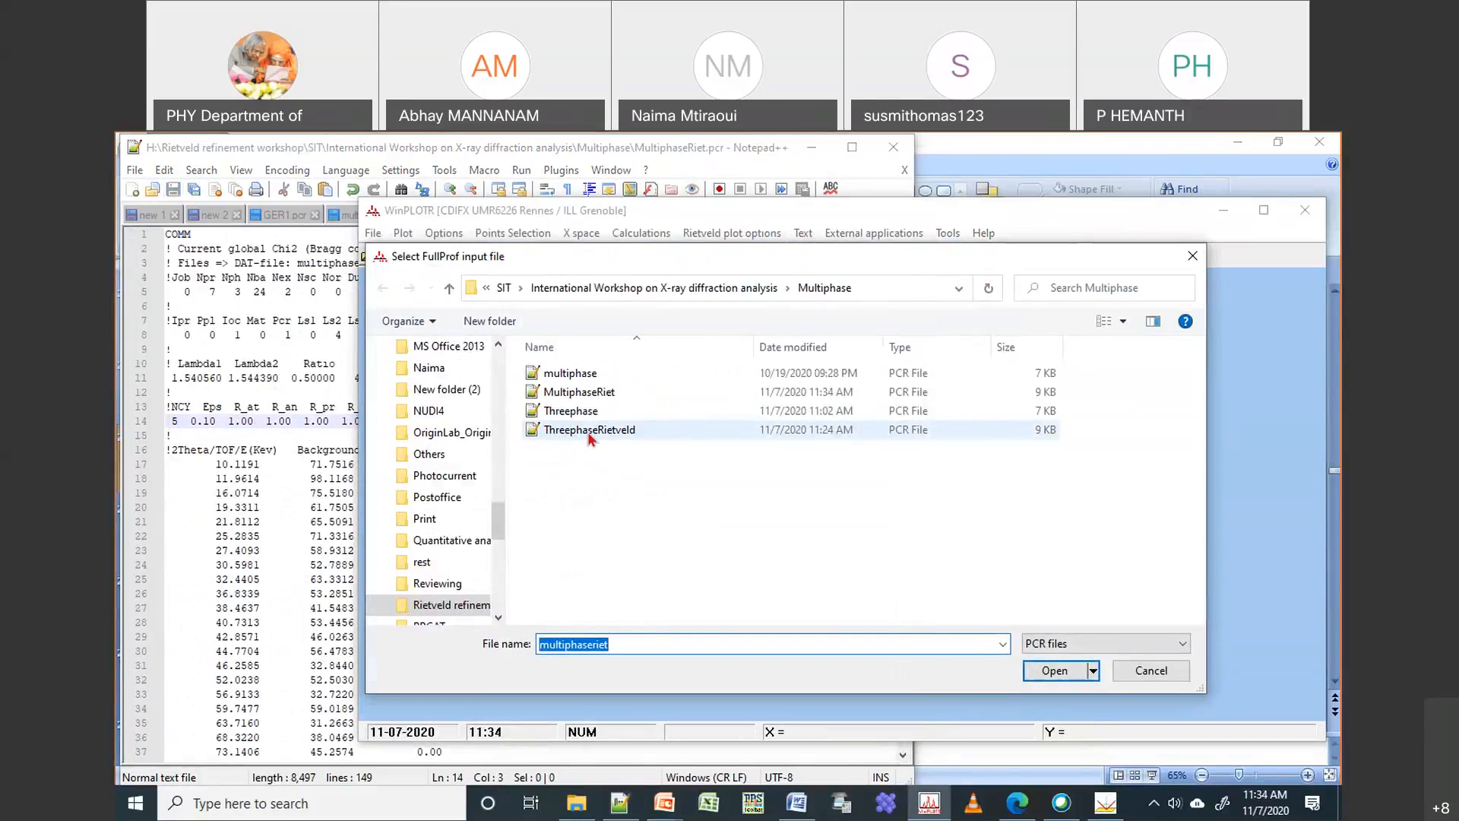
double_click(598, 395)
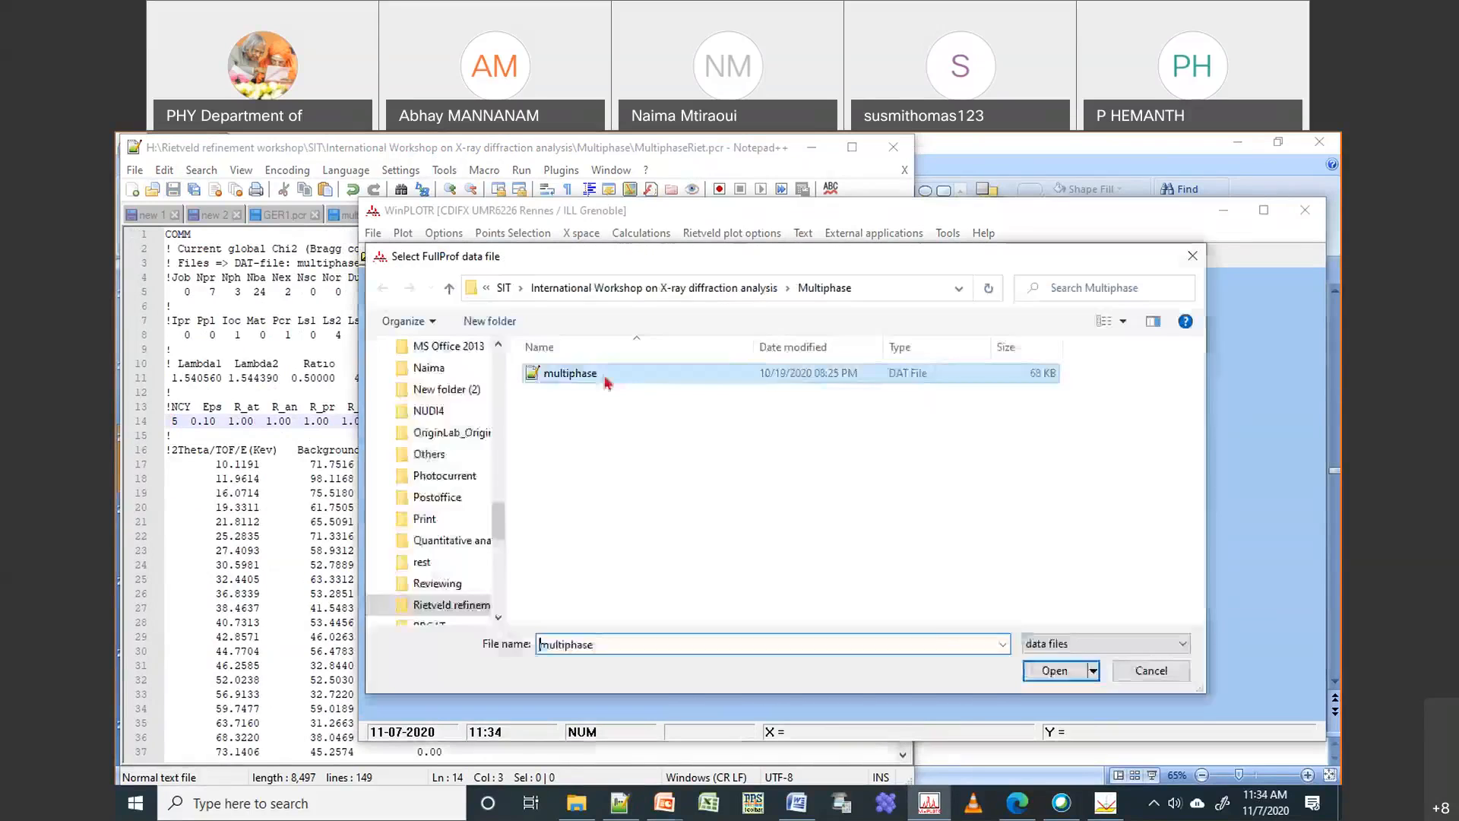
double_click(604, 379)
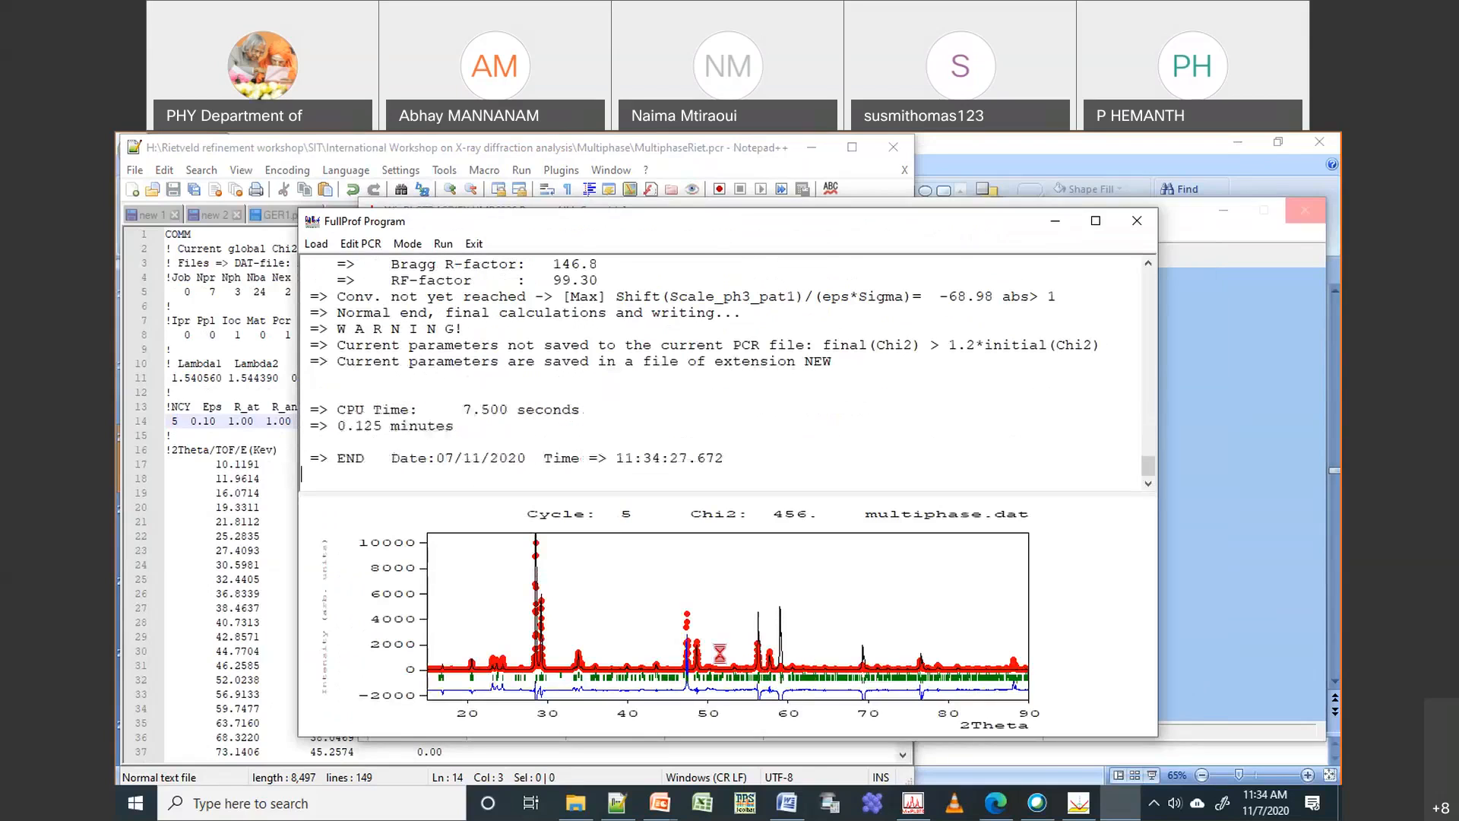
click(473, 244)
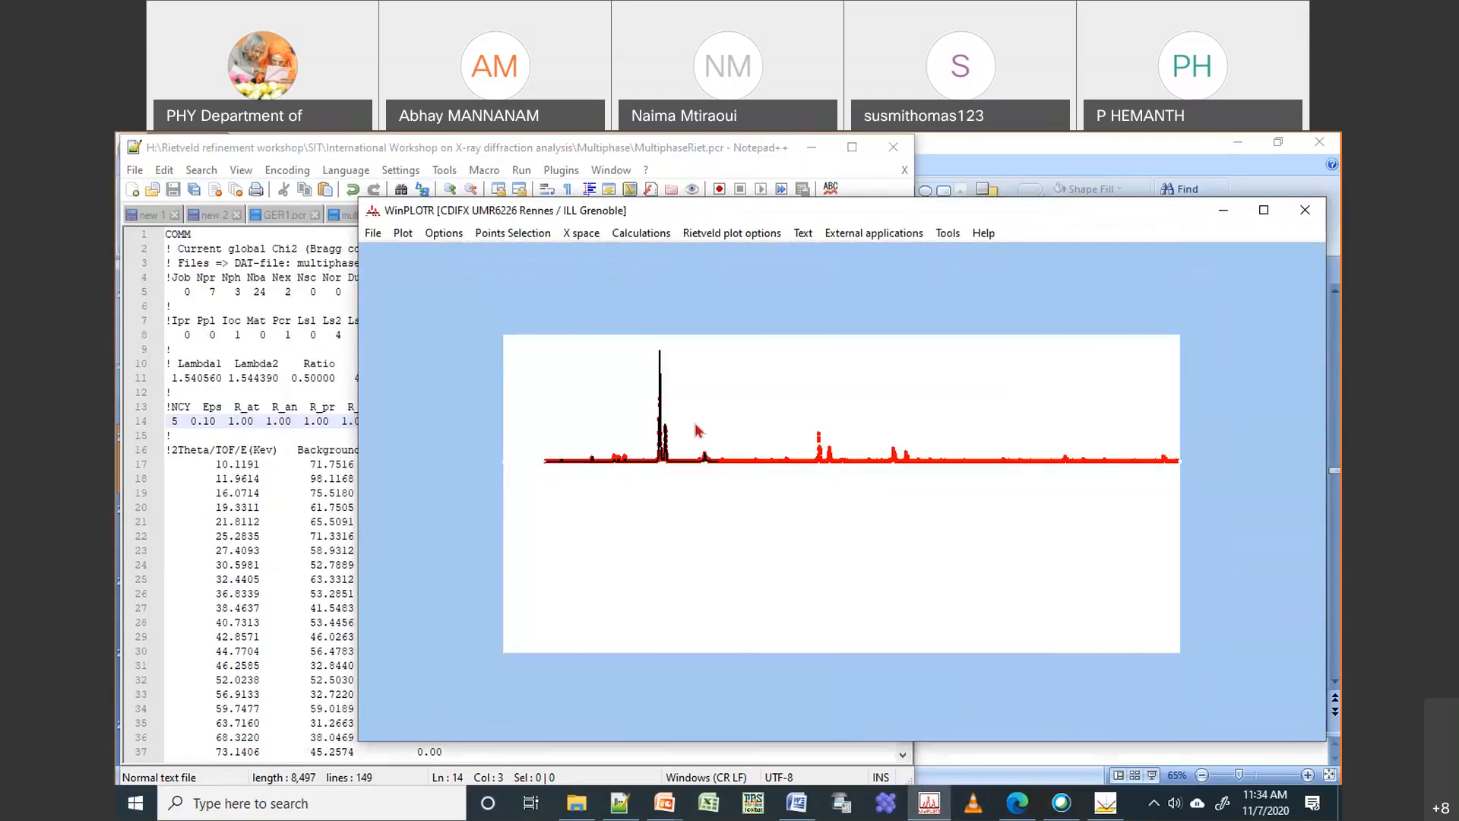
drag(641, 327, 704, 524)
right_click(899, 469)
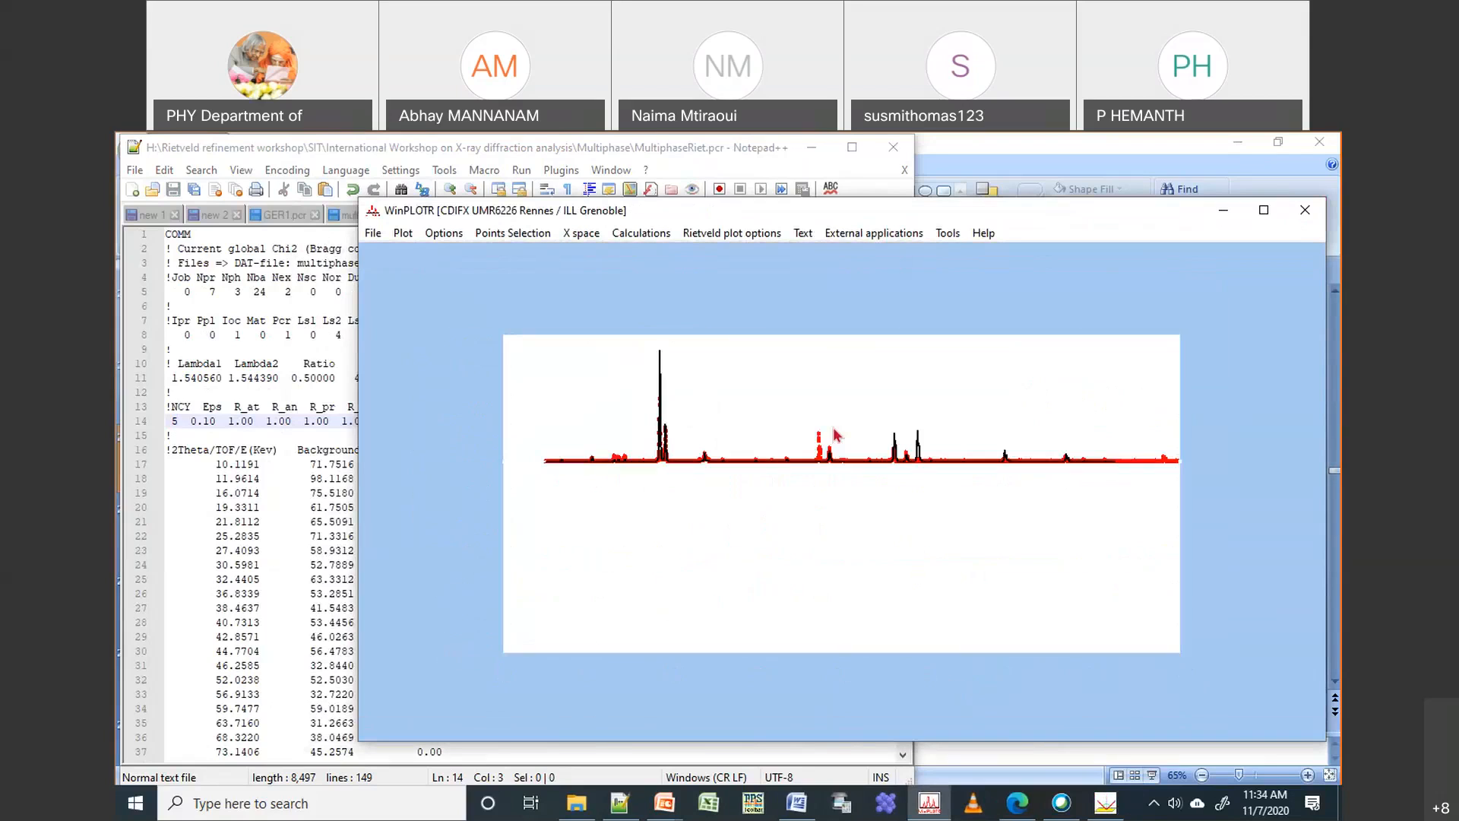
drag(788, 401, 858, 523)
click(830, 558)
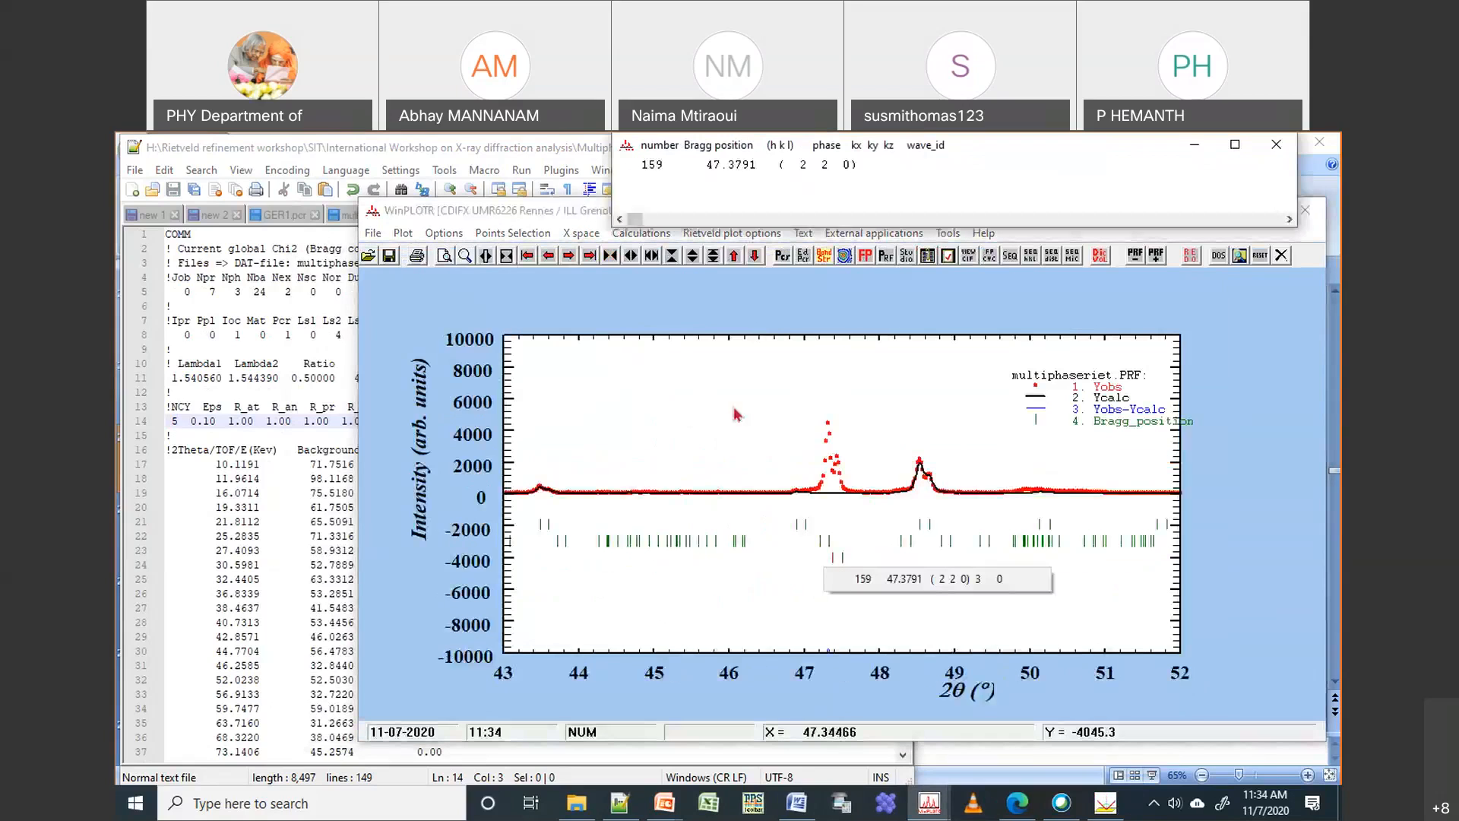
right_click(723, 379)
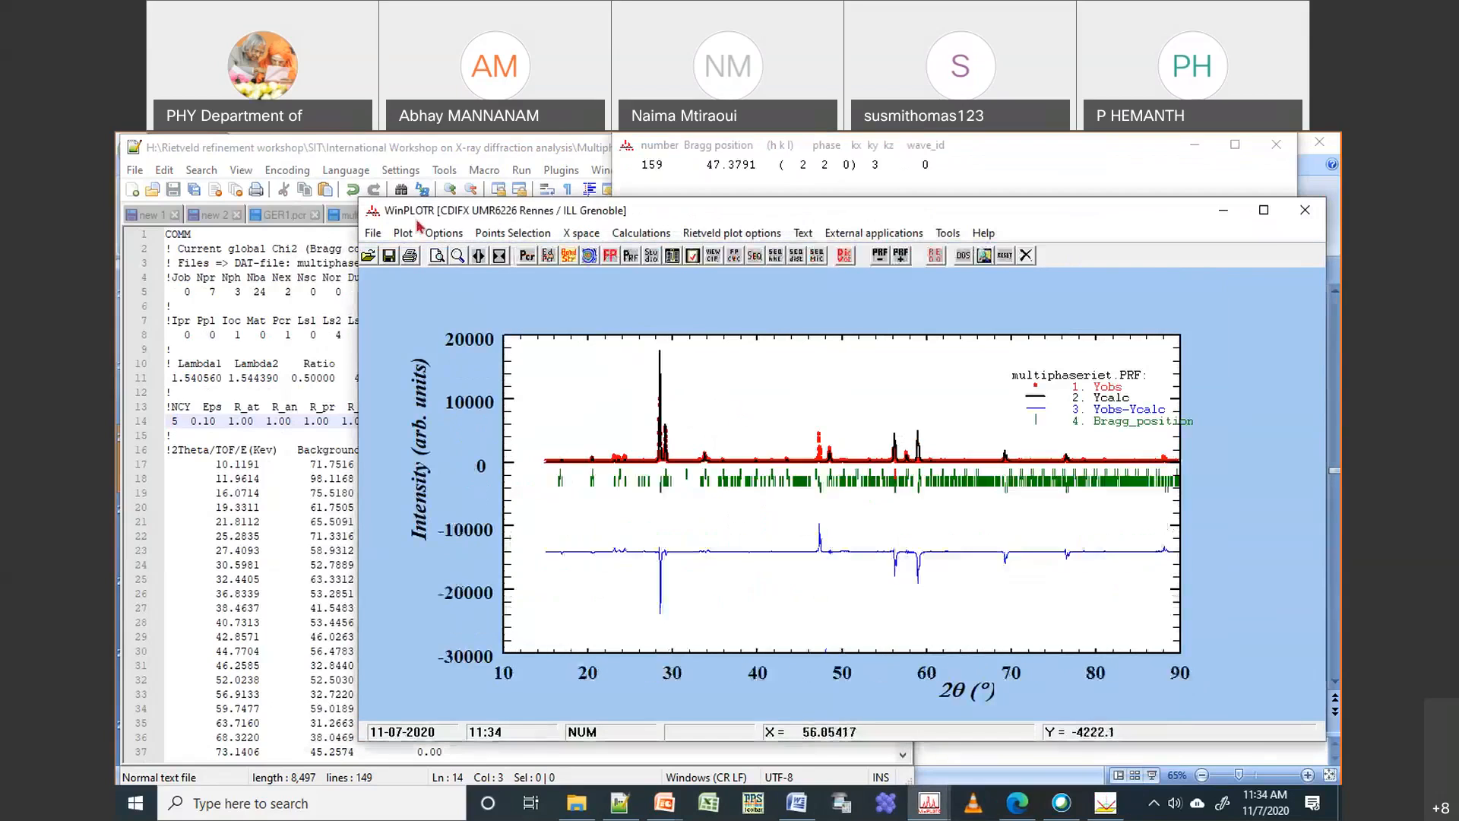
Set the refinement code of the Si scale factor to 41.00000 in MultiphaseRiet.pcr and save
click(343, 142)
scroll(524, 498, down, 20)
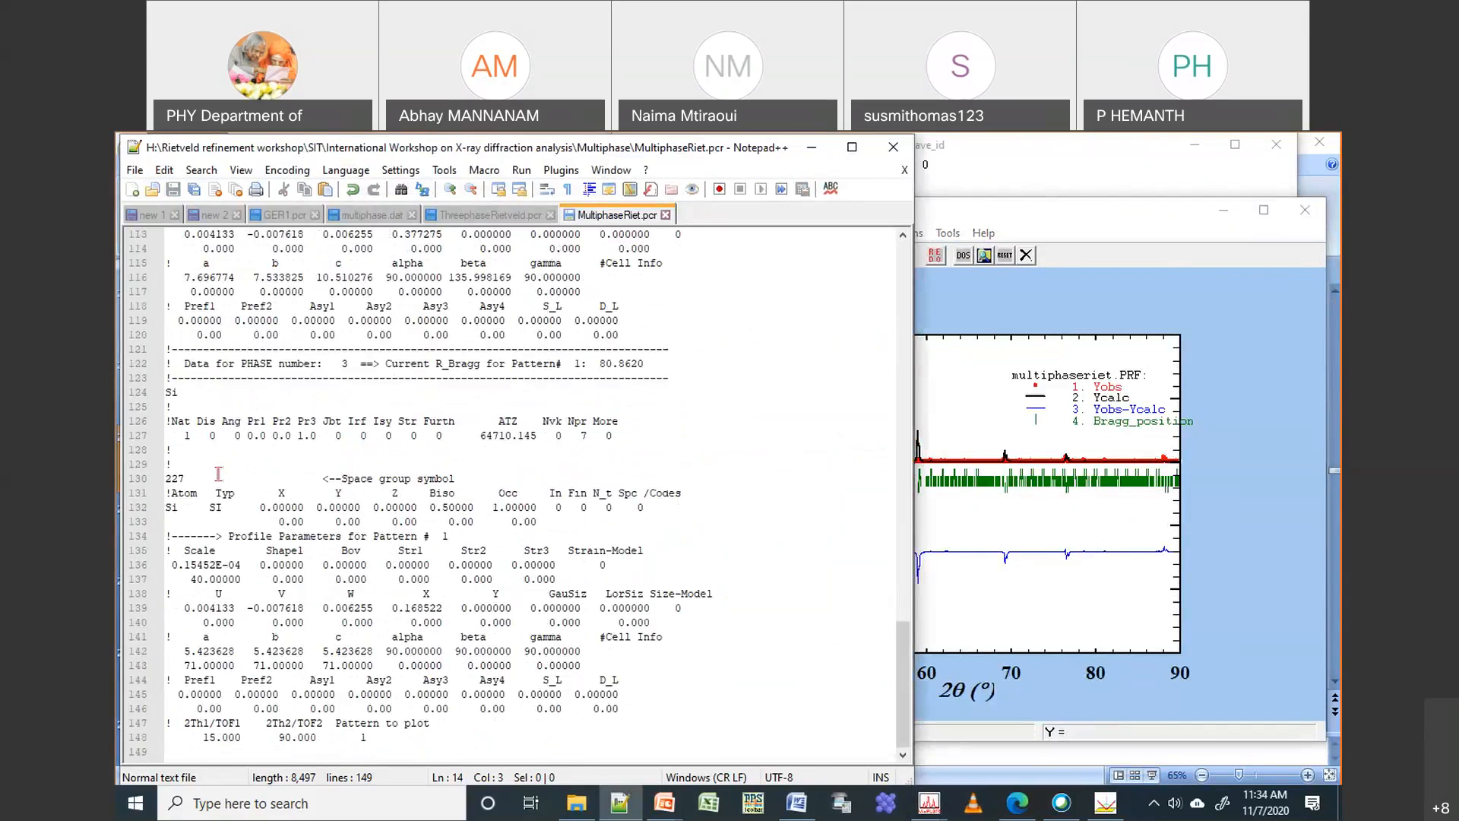
drag(191, 579, 197, 579)
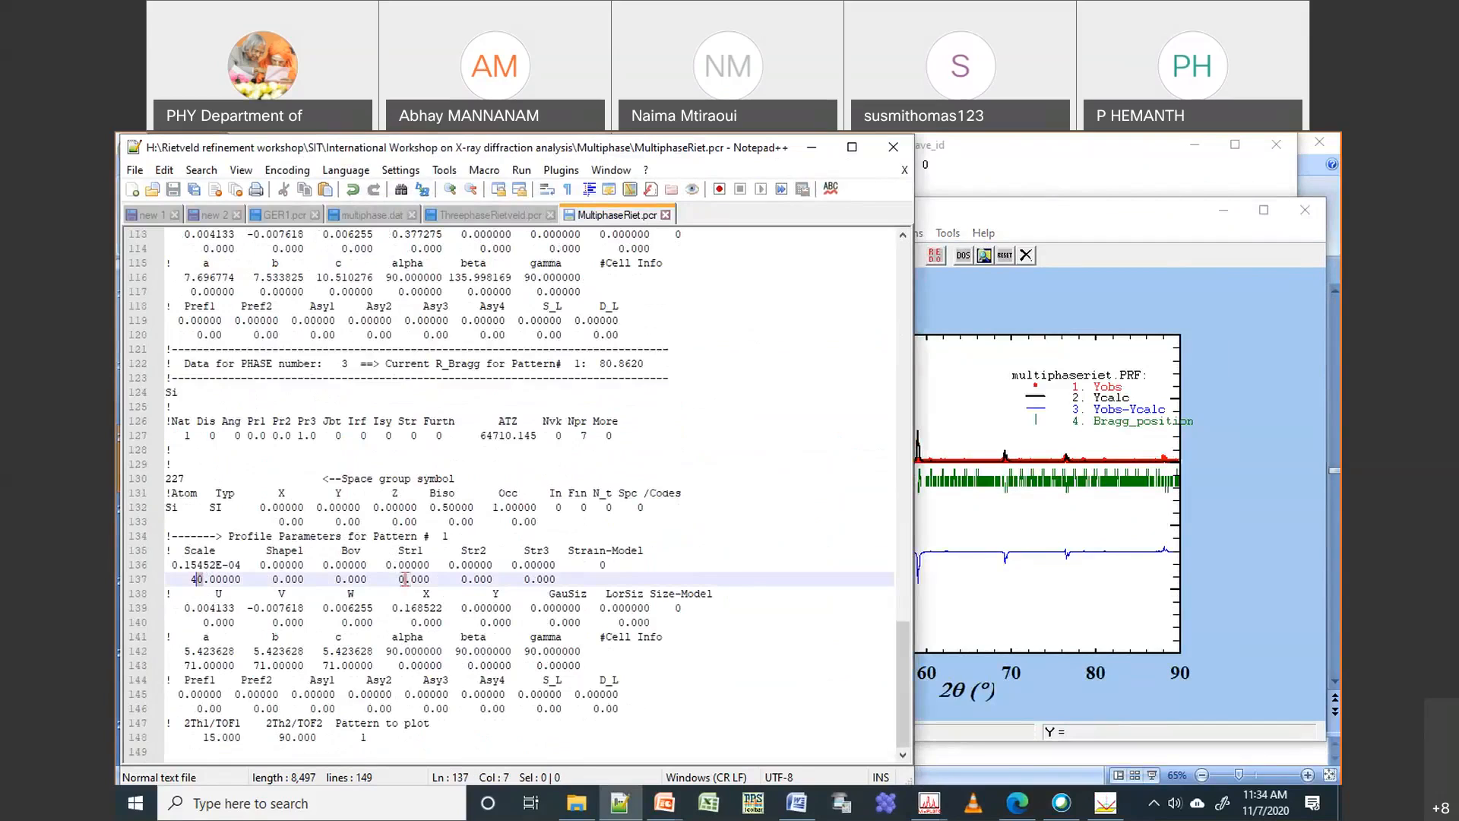
text(1)
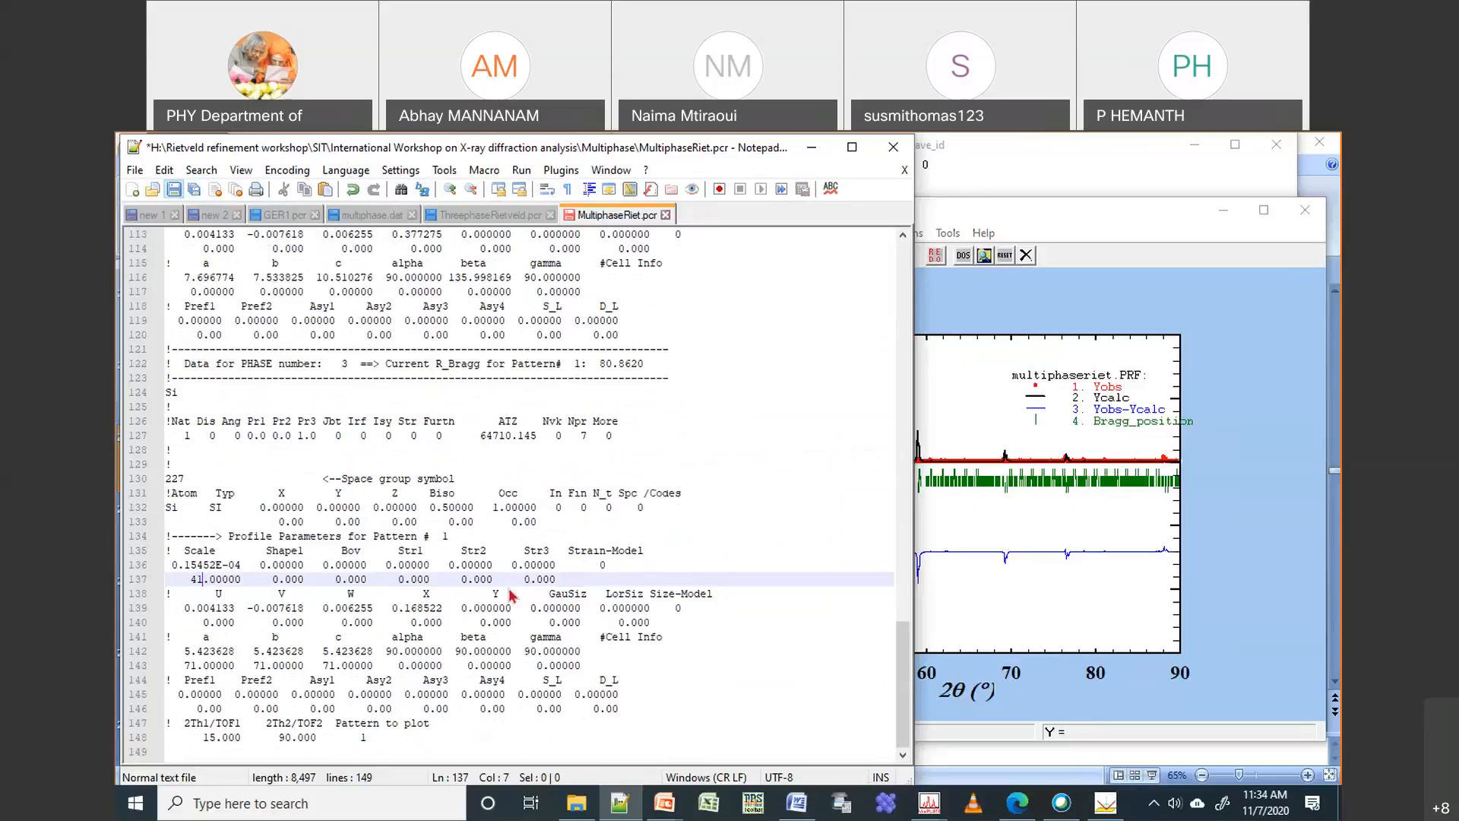
key(ctrl+s)
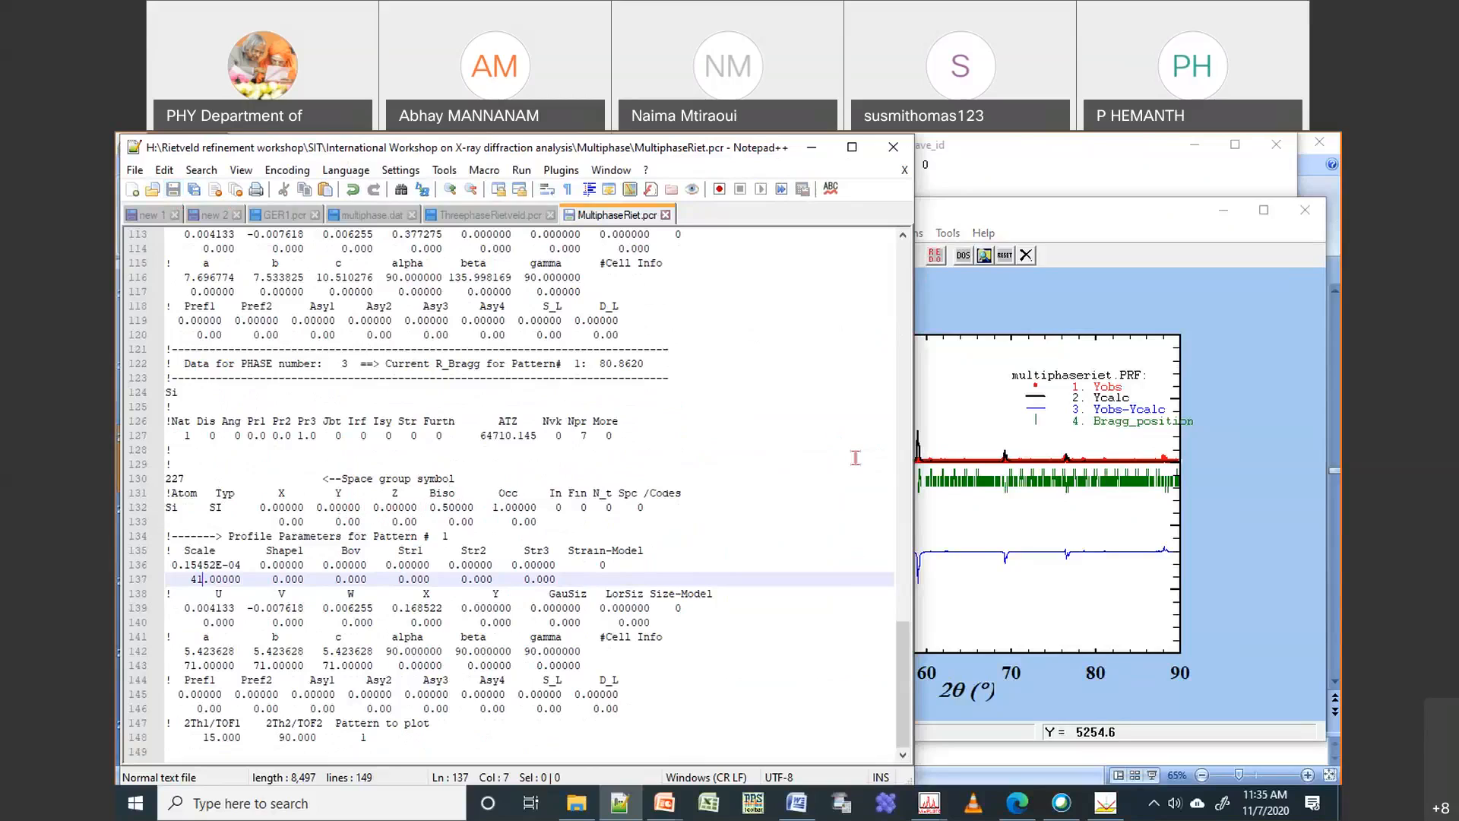
Run FullProf from WinPLOTR with multiphaseriet as the input file and multiphase as the data file
click(955, 364)
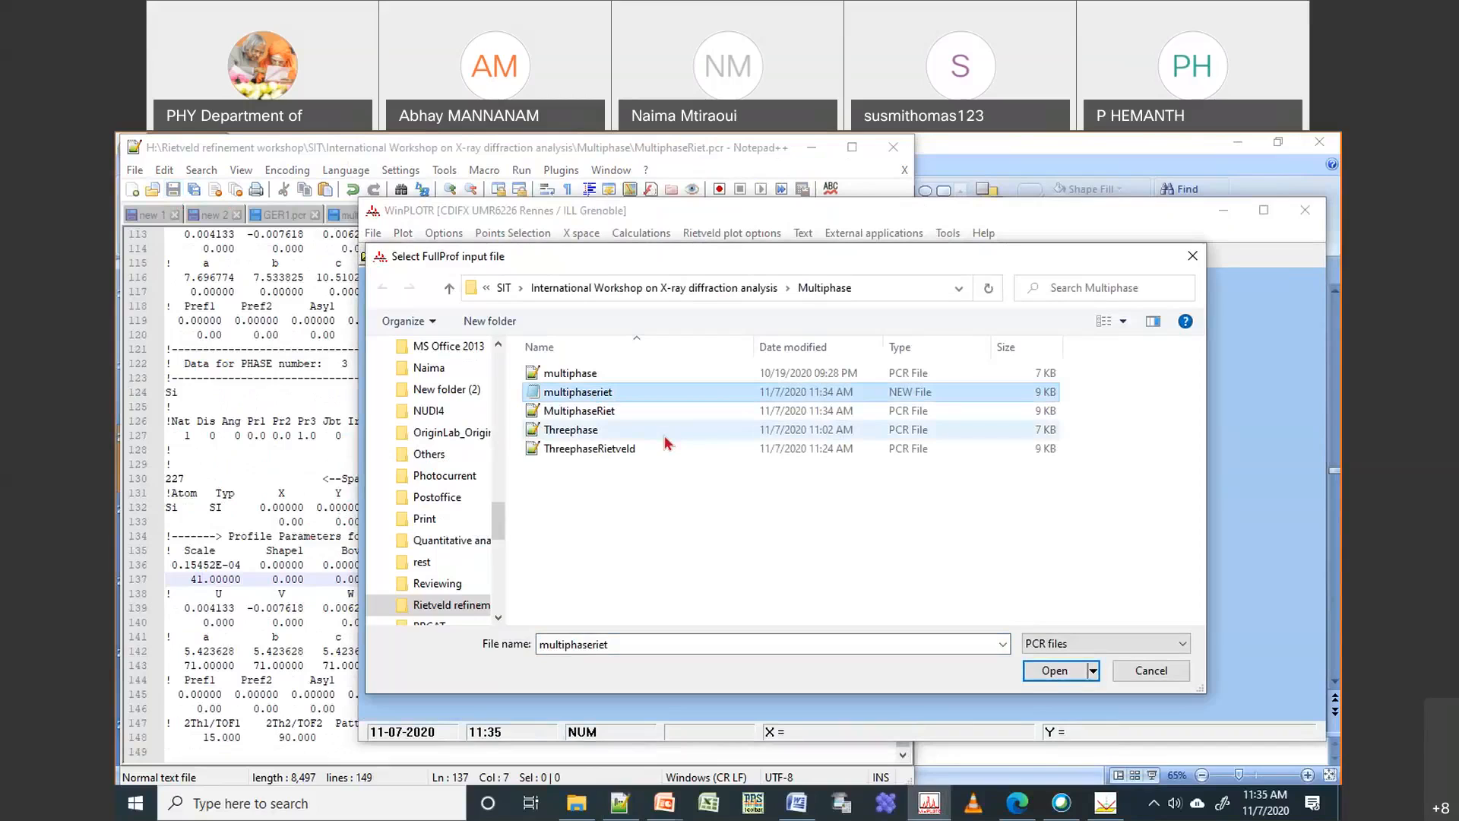
key(Delete)
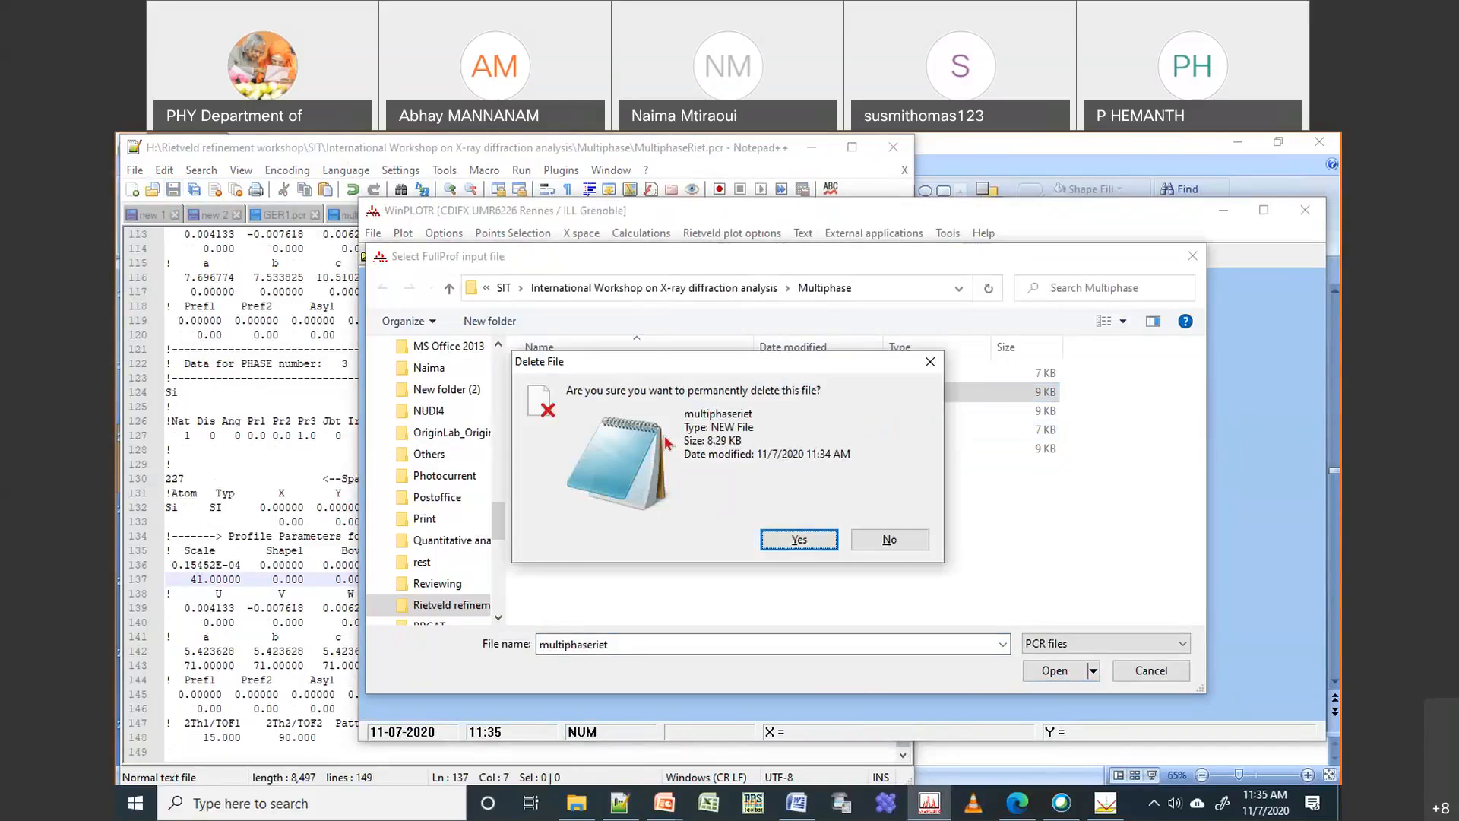
key(Escape)
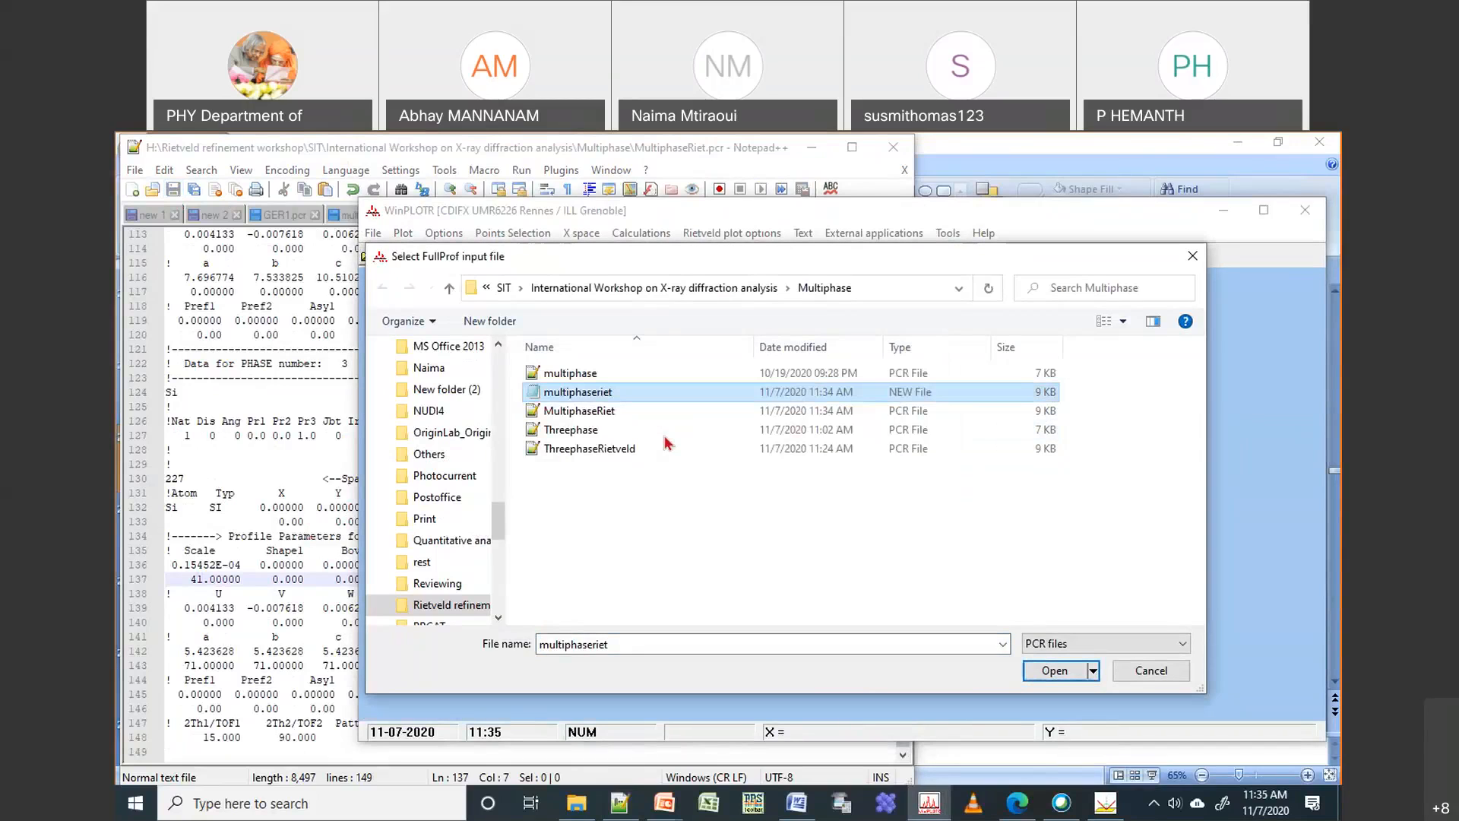
double_click(618, 392)
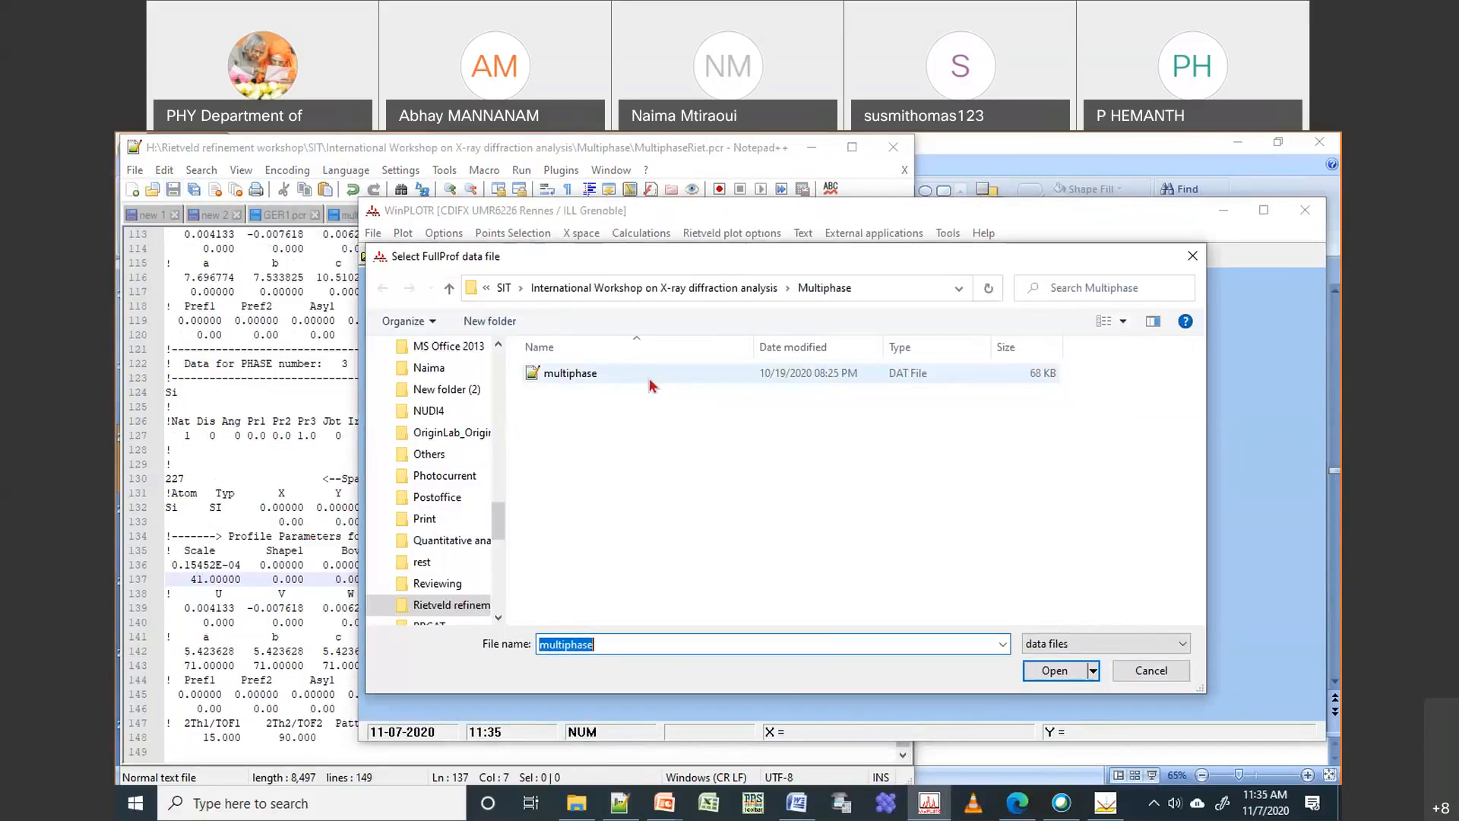
key(Return)
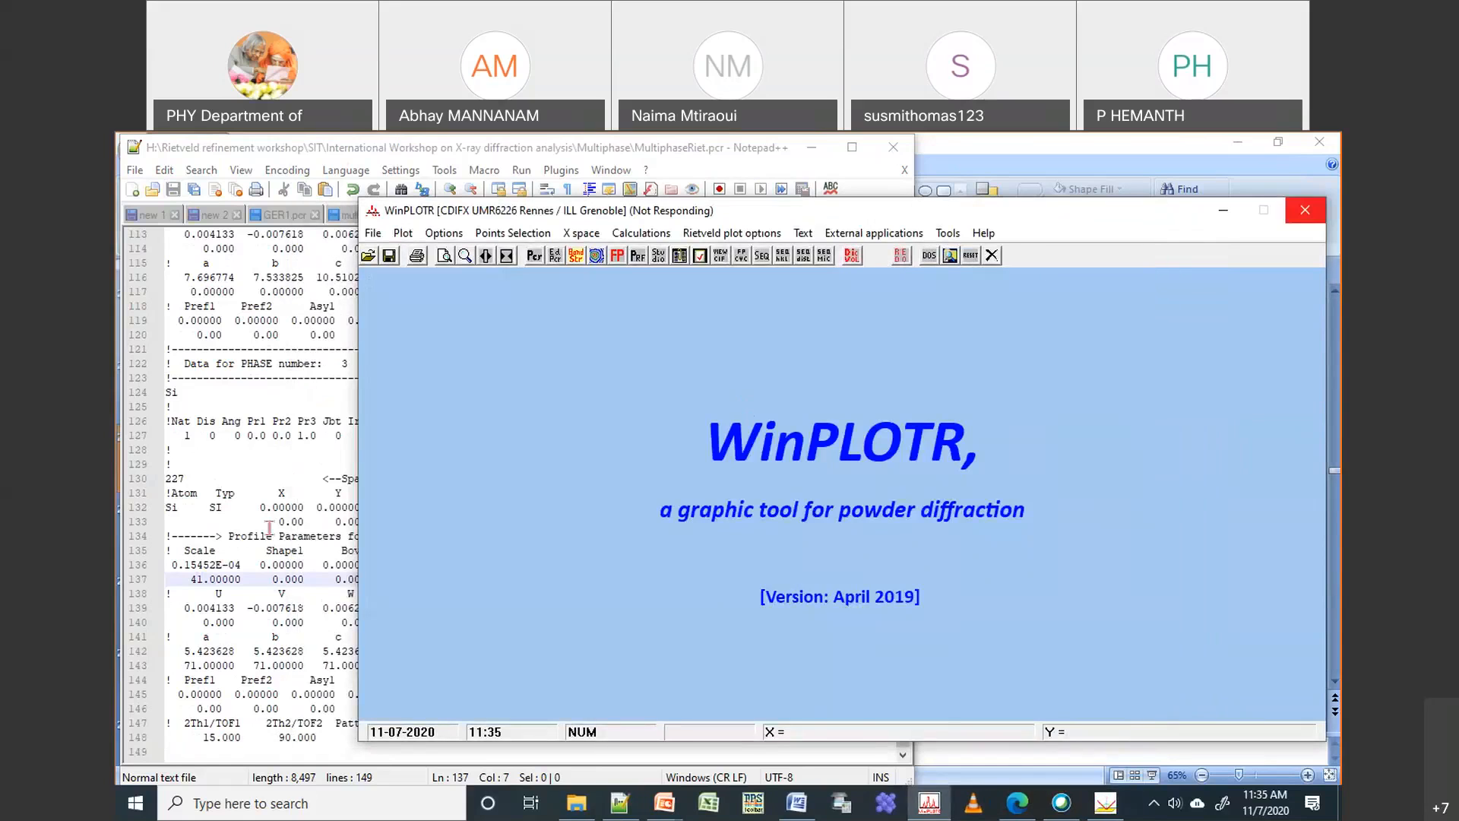
Examine the observed and calculated peaks between 53 and 61° 2θ and around 27.8 to 29.8° 2θ in the refined pattern
drag(645, 356, 713, 550)
right_click(715, 456)
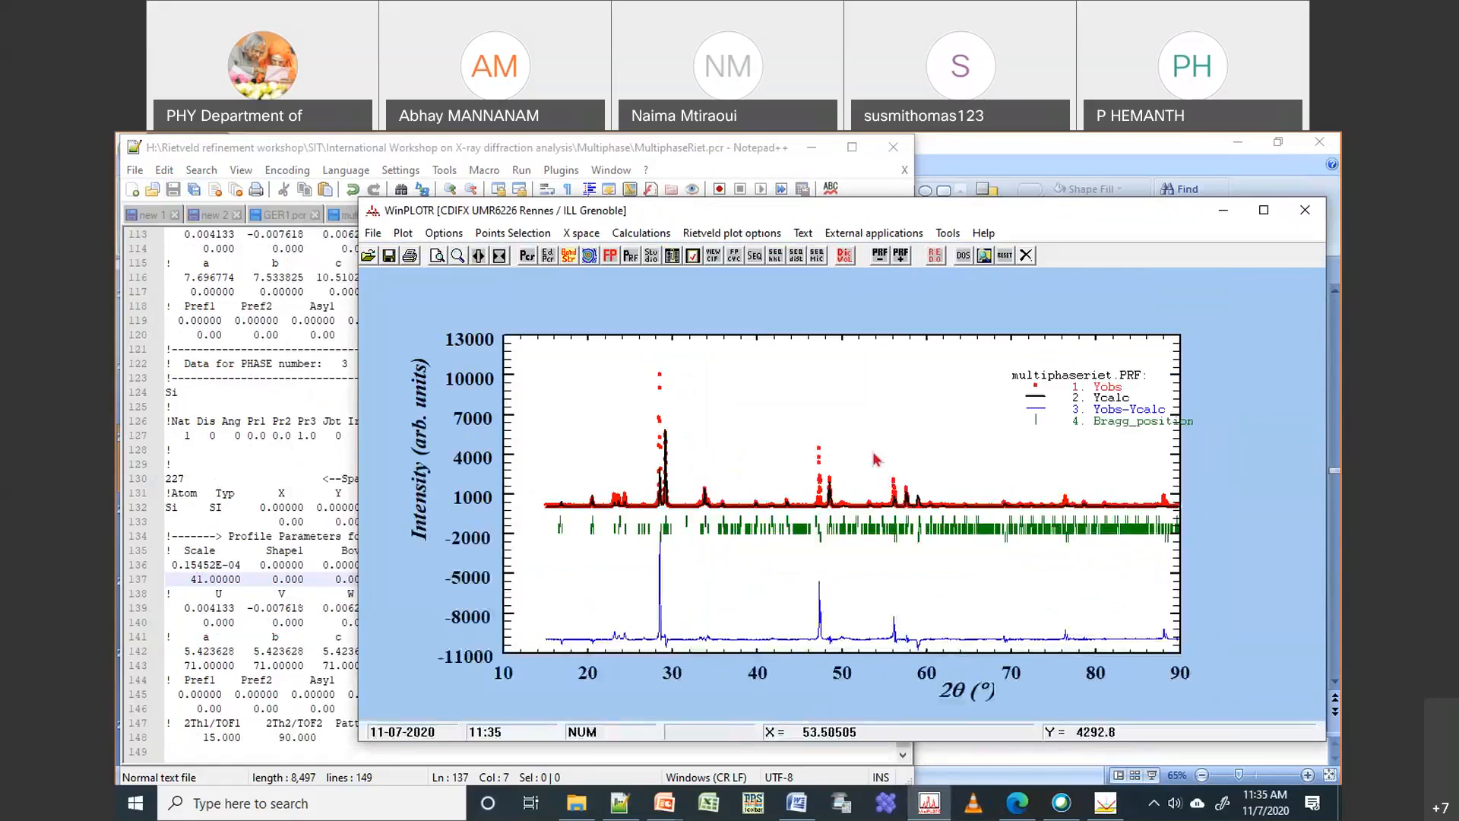
drag(872, 448, 935, 544)
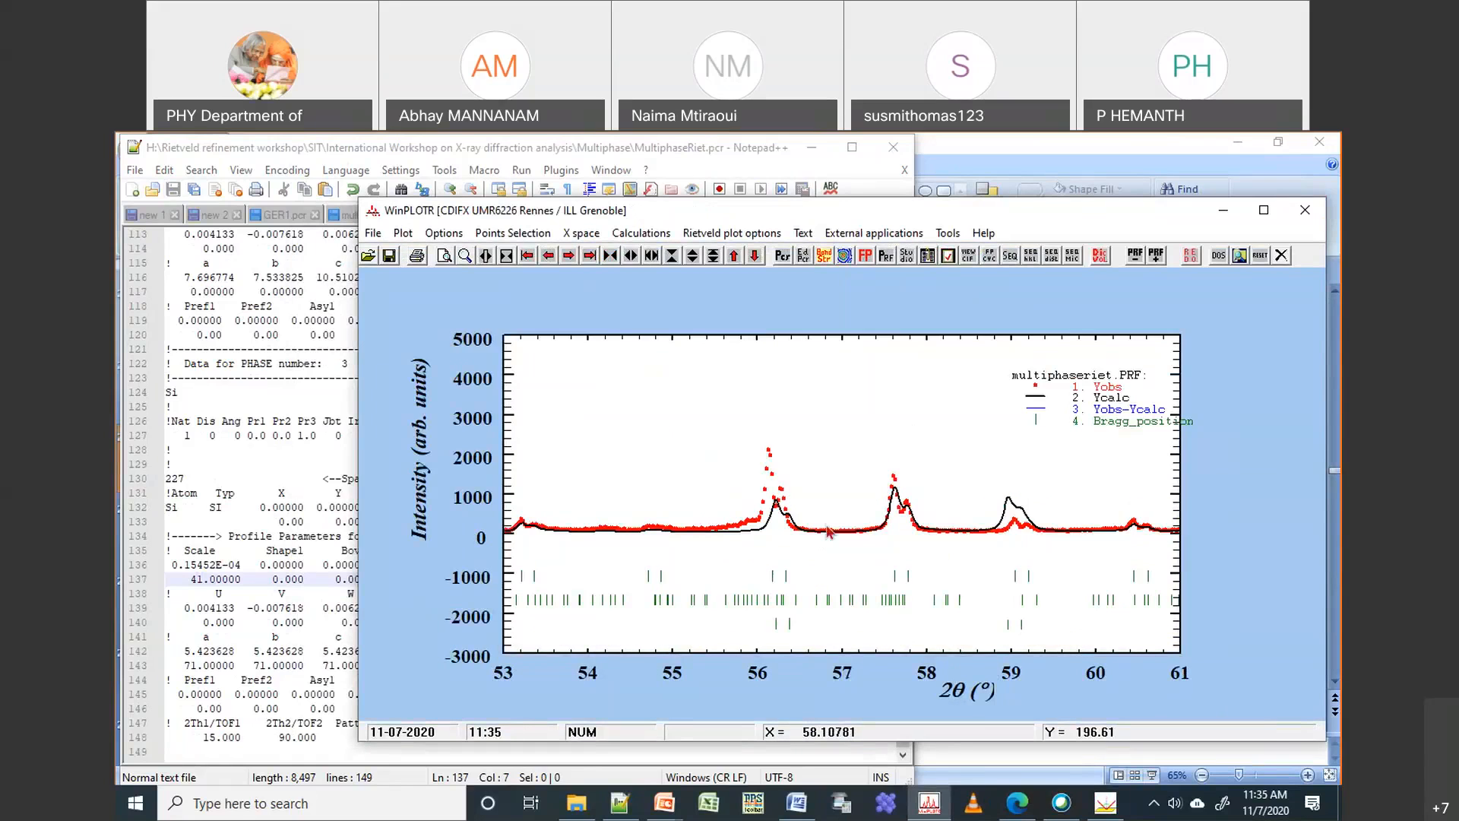
right_click(912, 422)
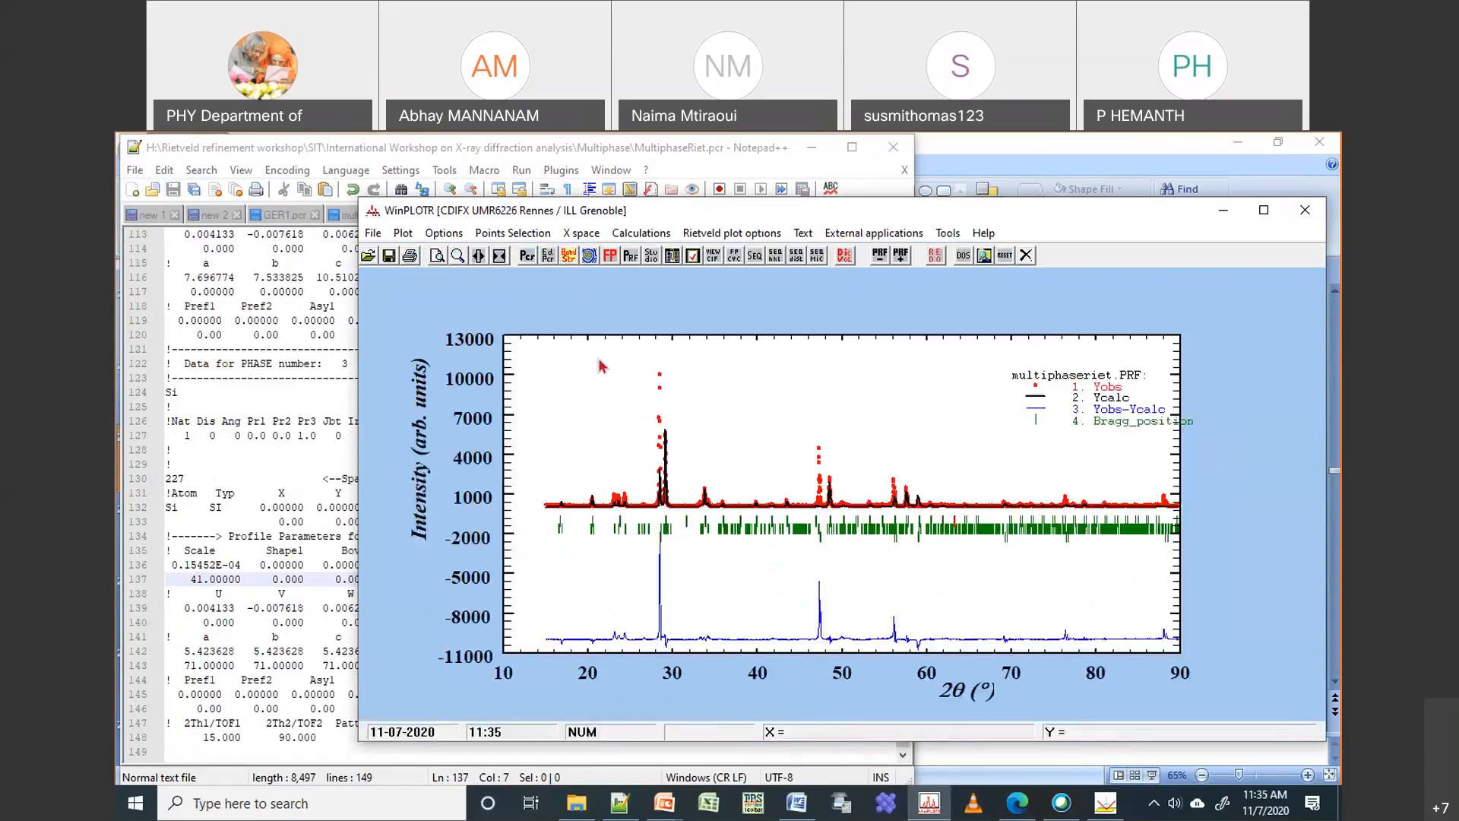
right_click(882, 427)
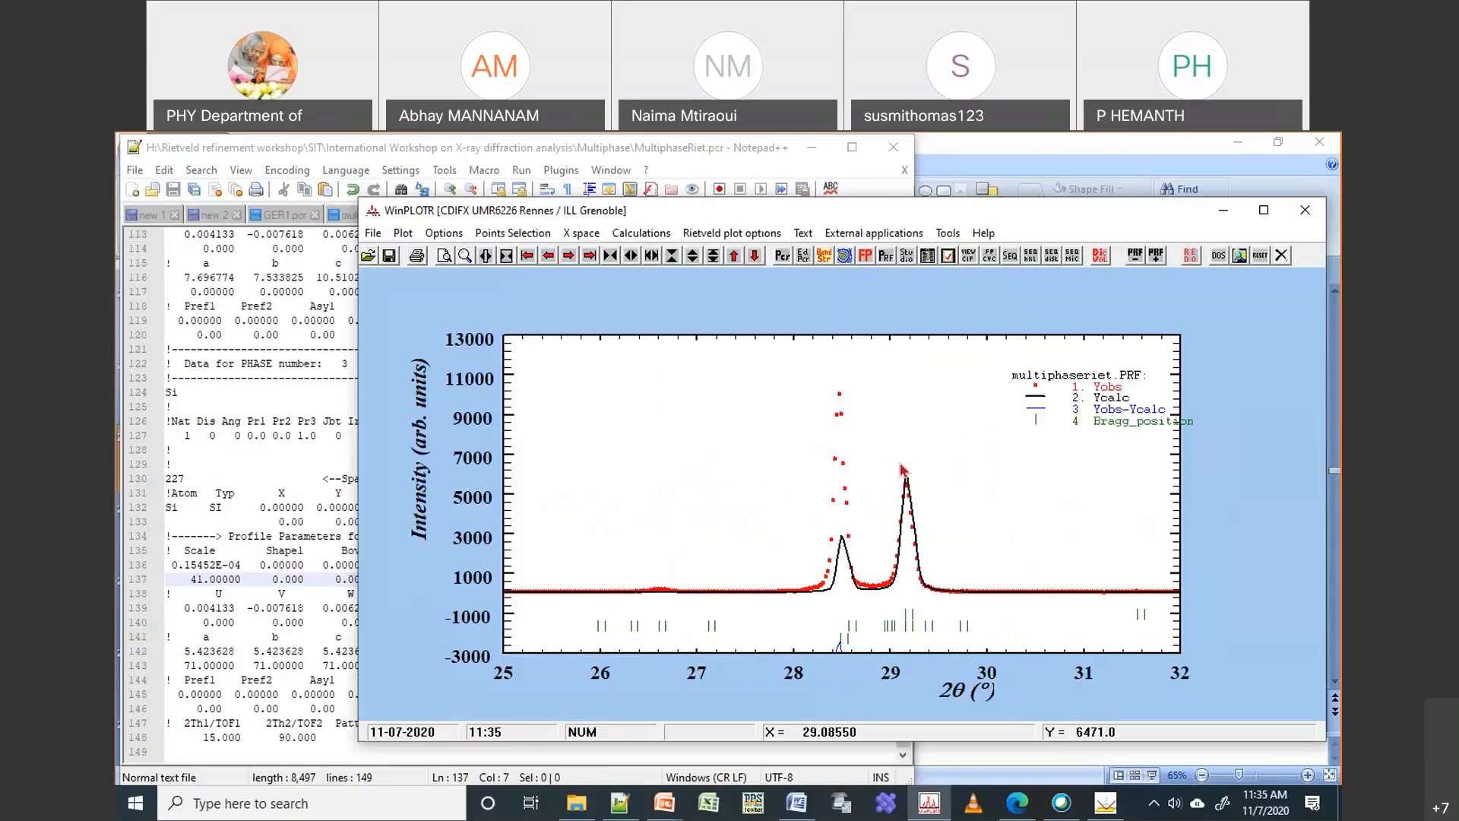
drag(781, 378, 956, 647)
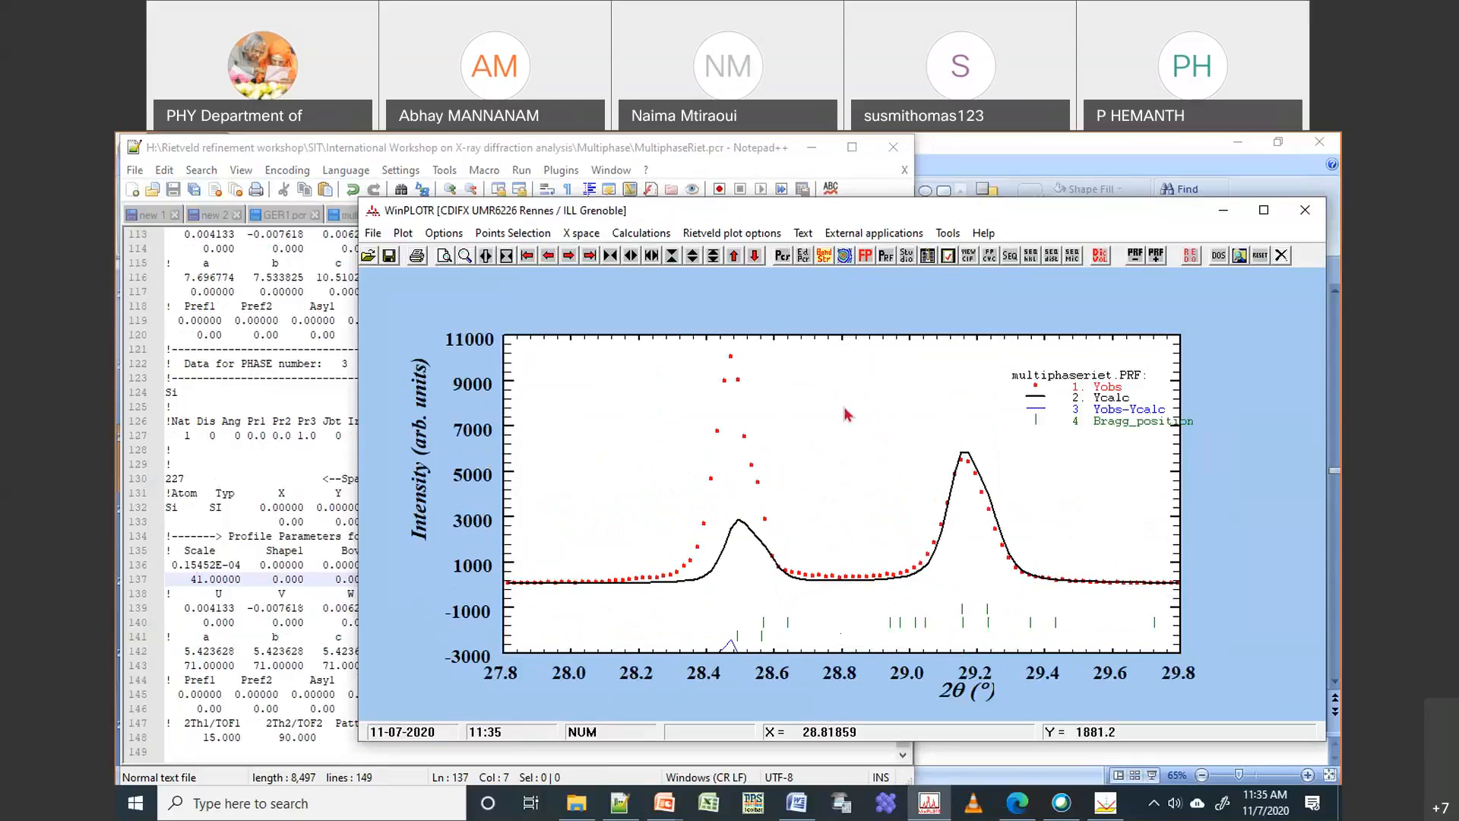
right_click(846, 412)
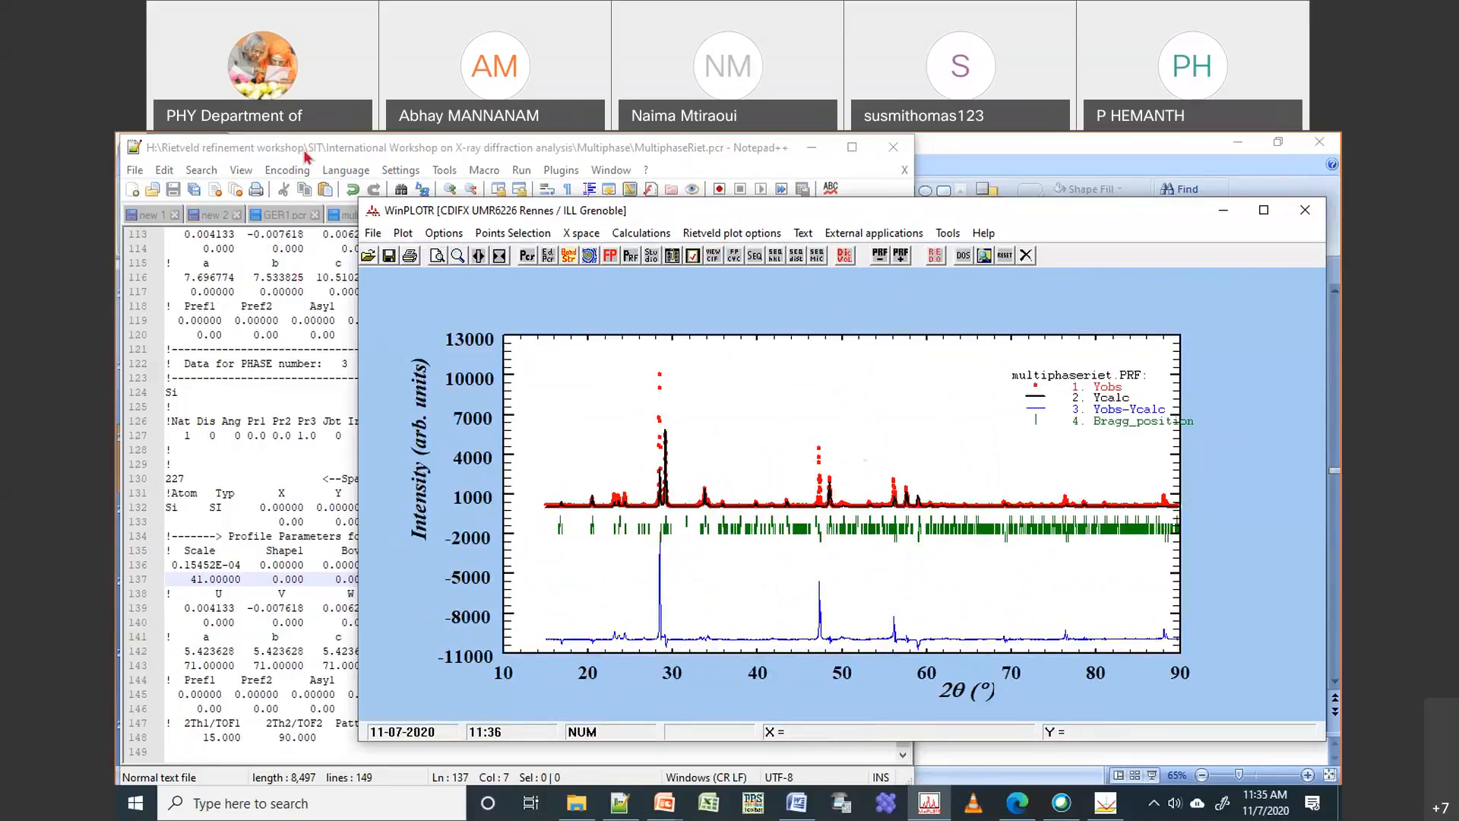
Return to MultiphaseRiet.pcr in Notepad++ and review the atom and profile parameters of the WO3 phase
click(298, 278)
scroll(448, 417, up, 8)
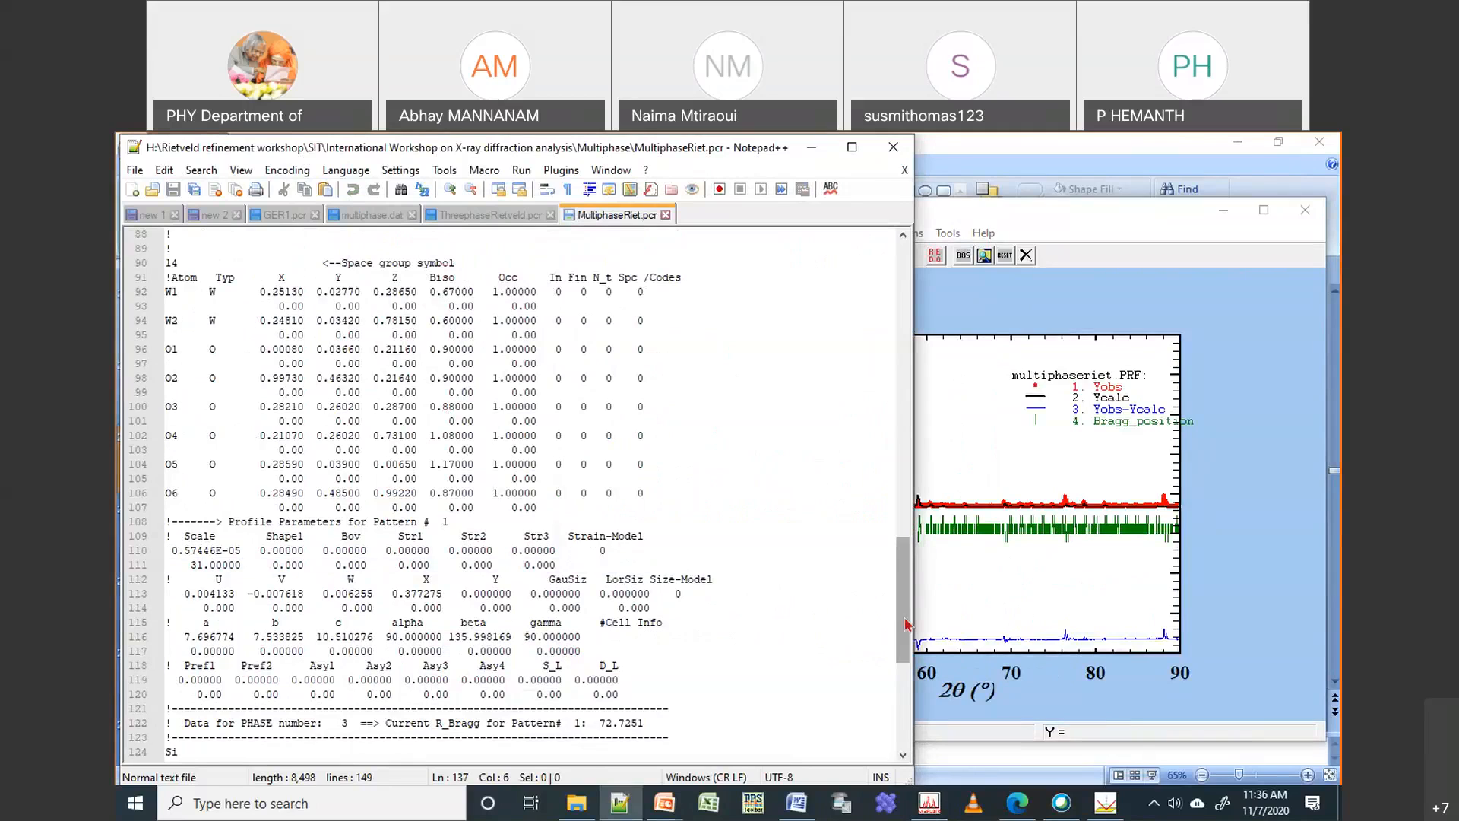
drag(906, 624, 906, 591)
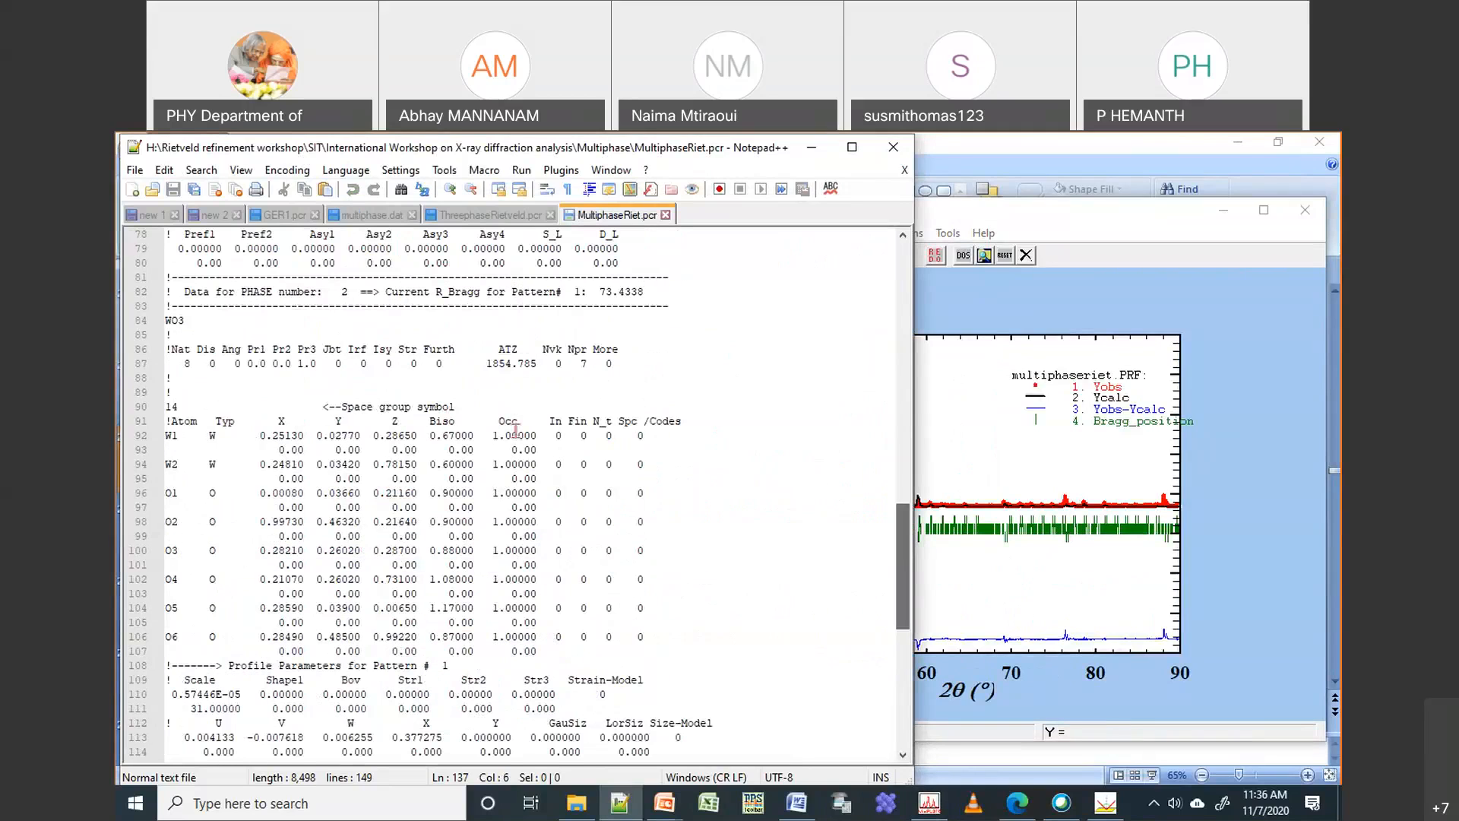
Switch to WinPLOTR and query its space group program for space group number 14
double_click(496, 434)
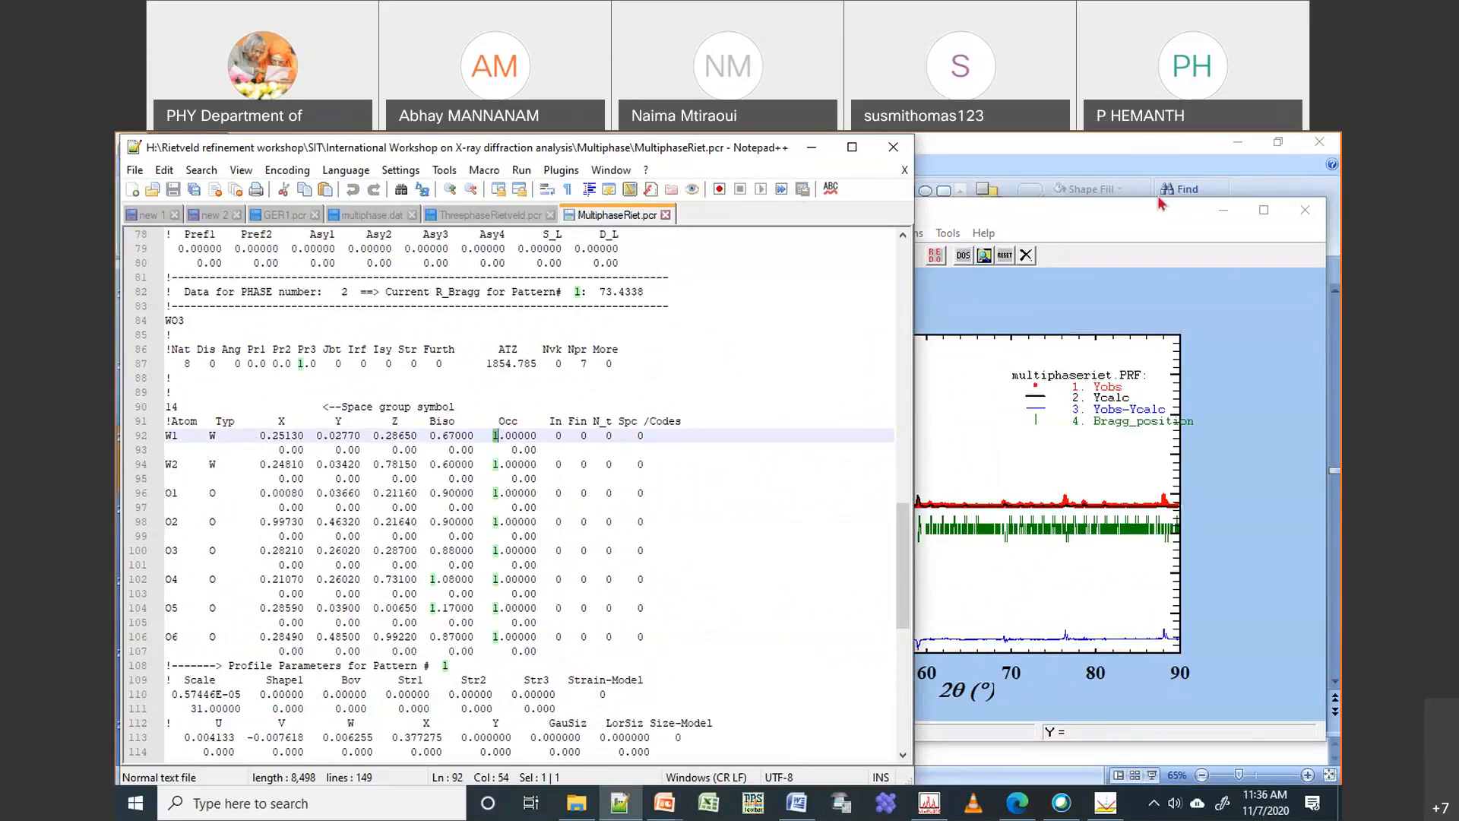
click(1108, 230)
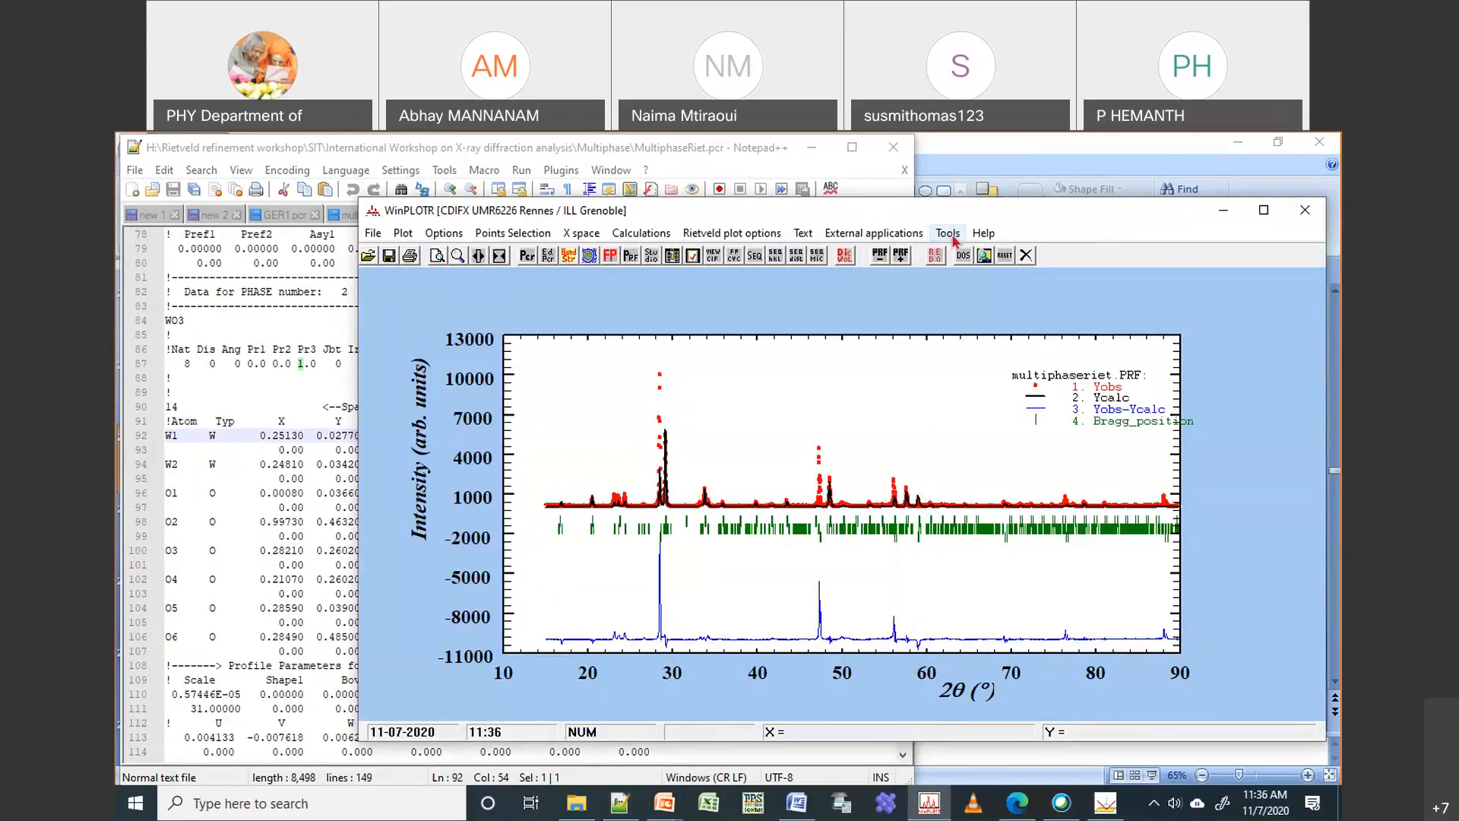
click(955, 241)
click(993, 337)
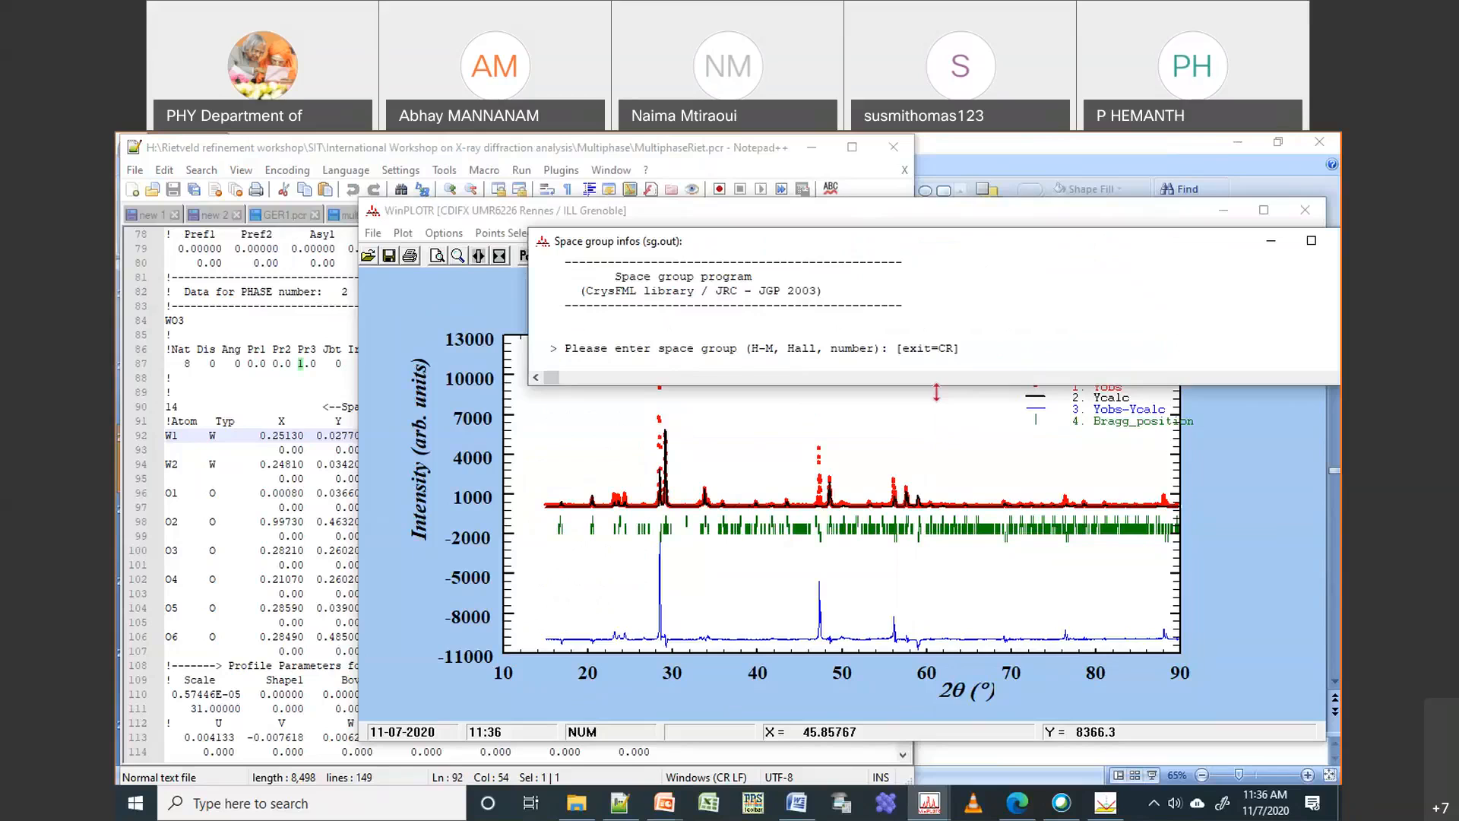
text(14)
key(Return)
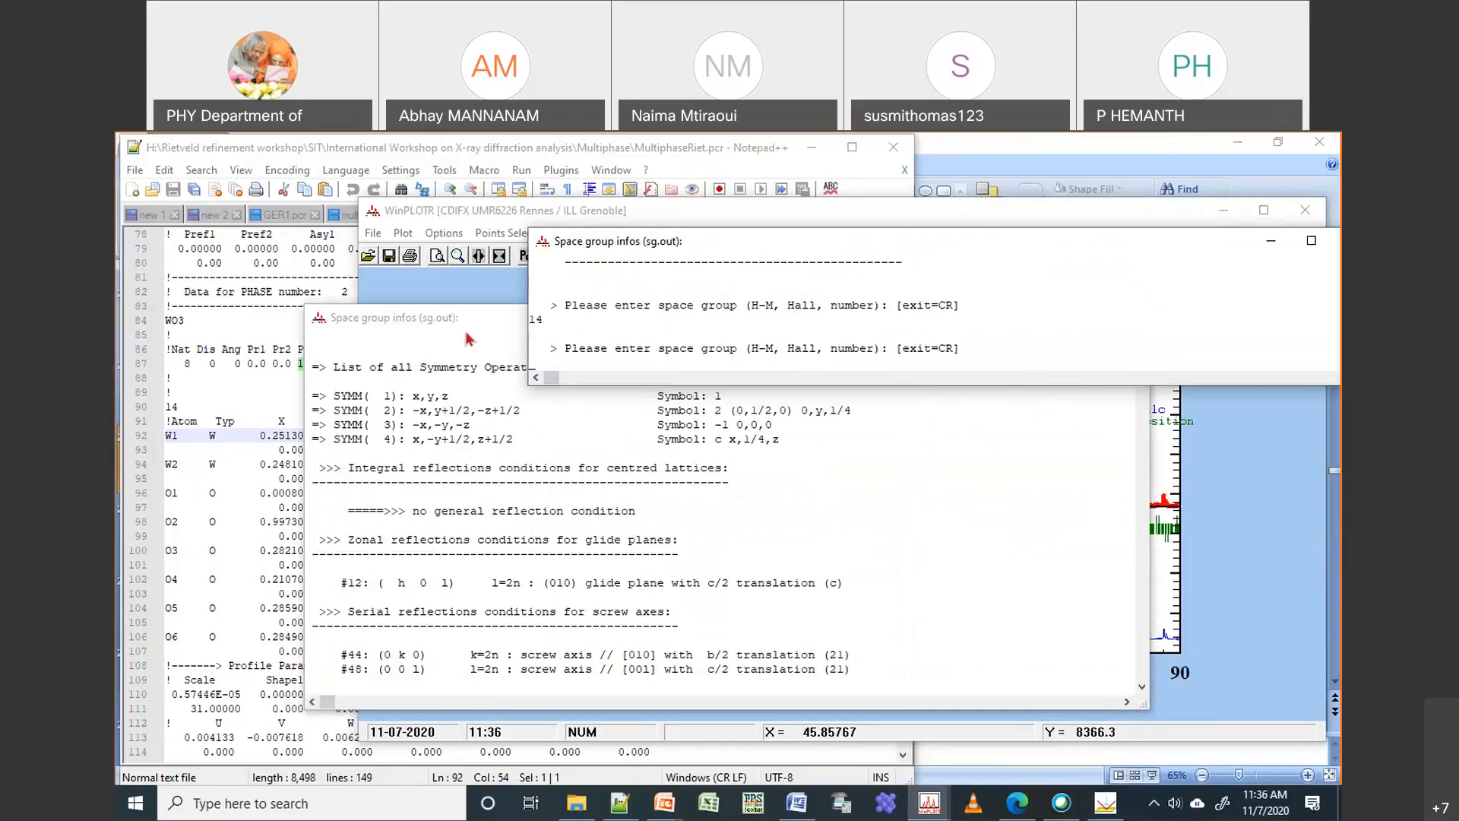
Examine the general multiplicity and symmetry operators listed for space group 14, and minimise the WinPLOTR plot window
drag(486, 318, 767, 323)
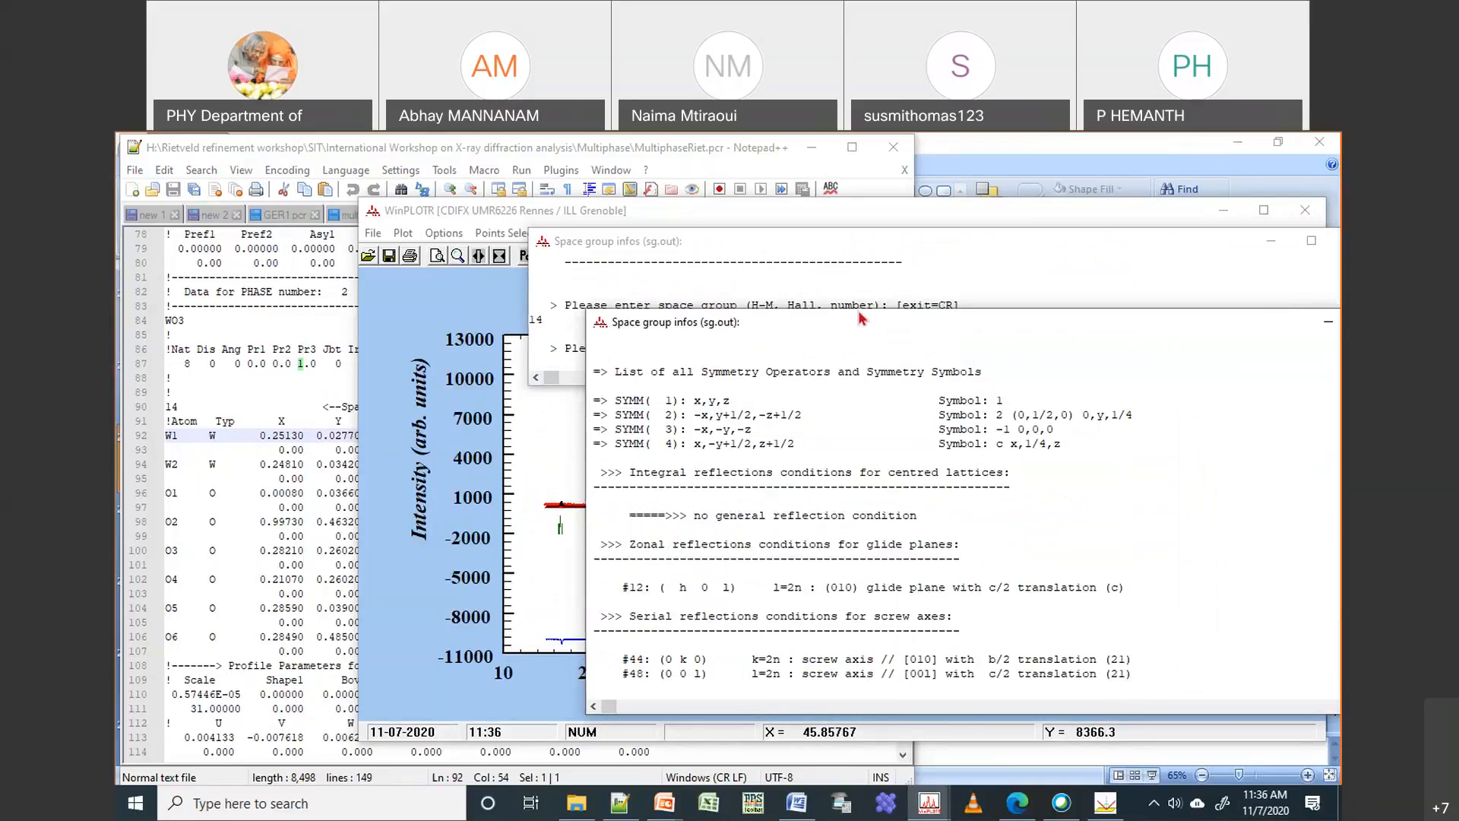
drag(863, 317, 767, 301)
scroll(1315, 435, up, 3)
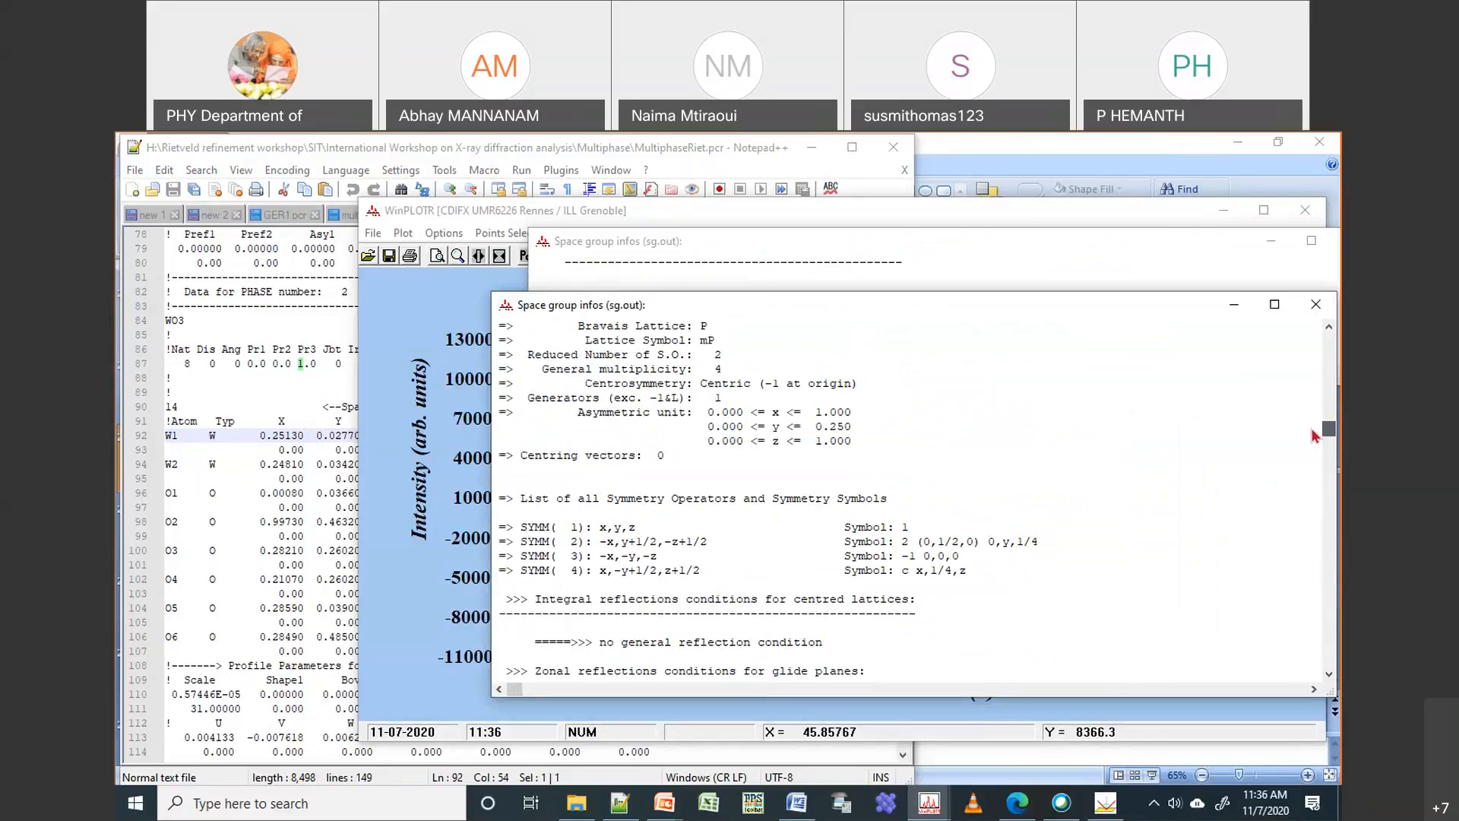
scroll(1315, 435, up, 2)
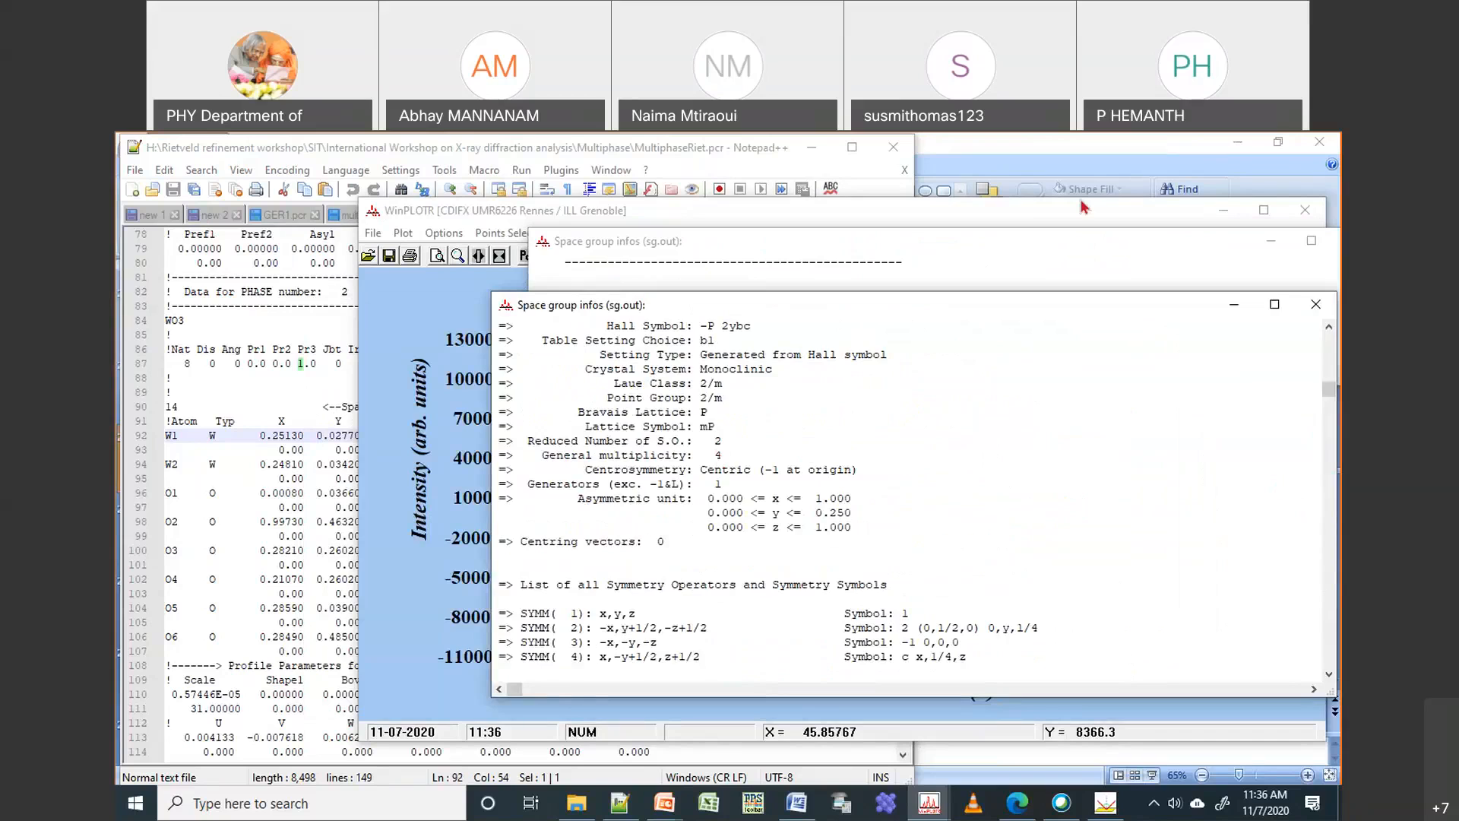
drag(1084, 206, 1106, 216)
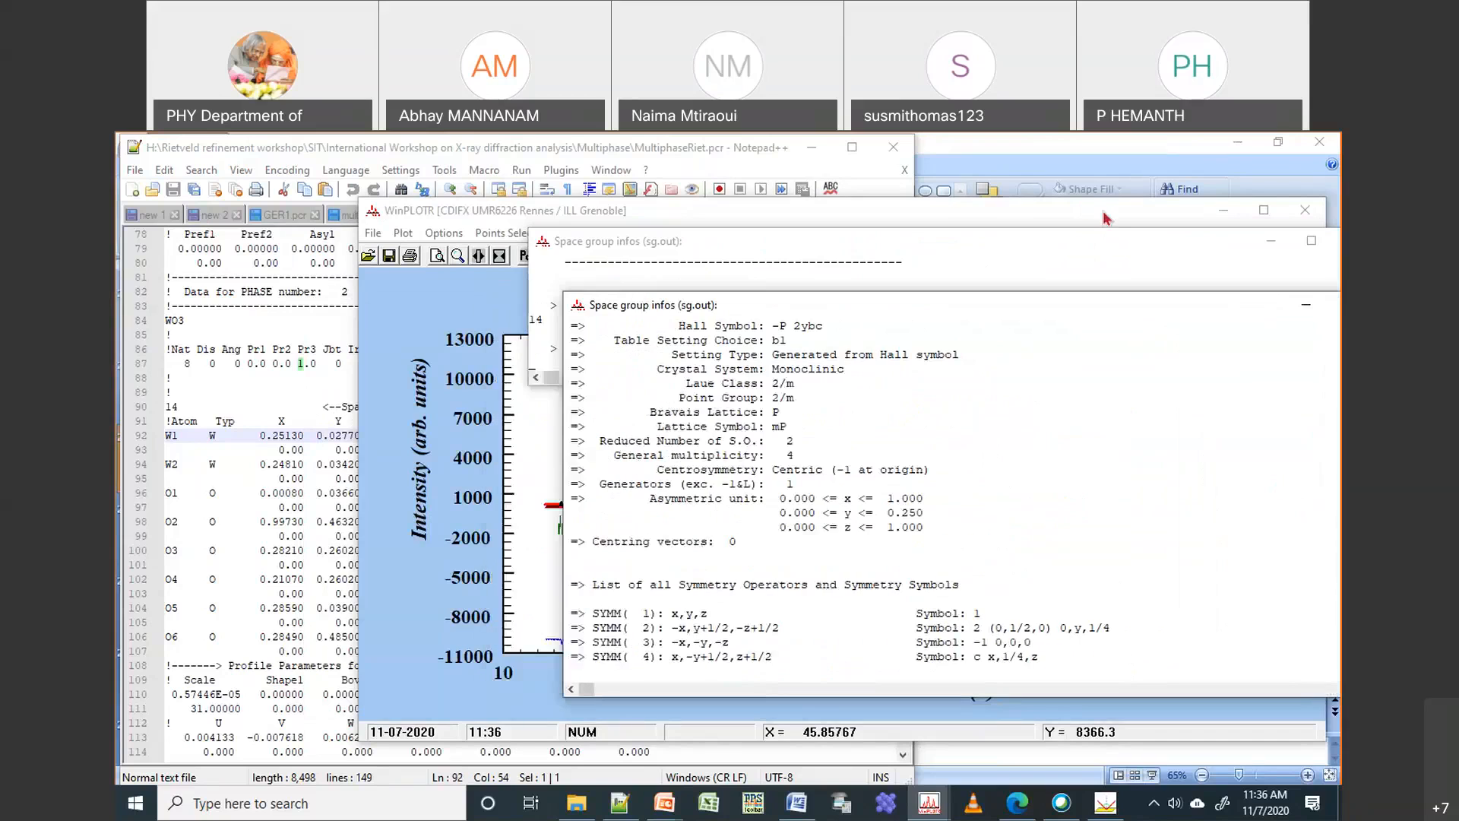
click(732, 214)
click(1224, 212)
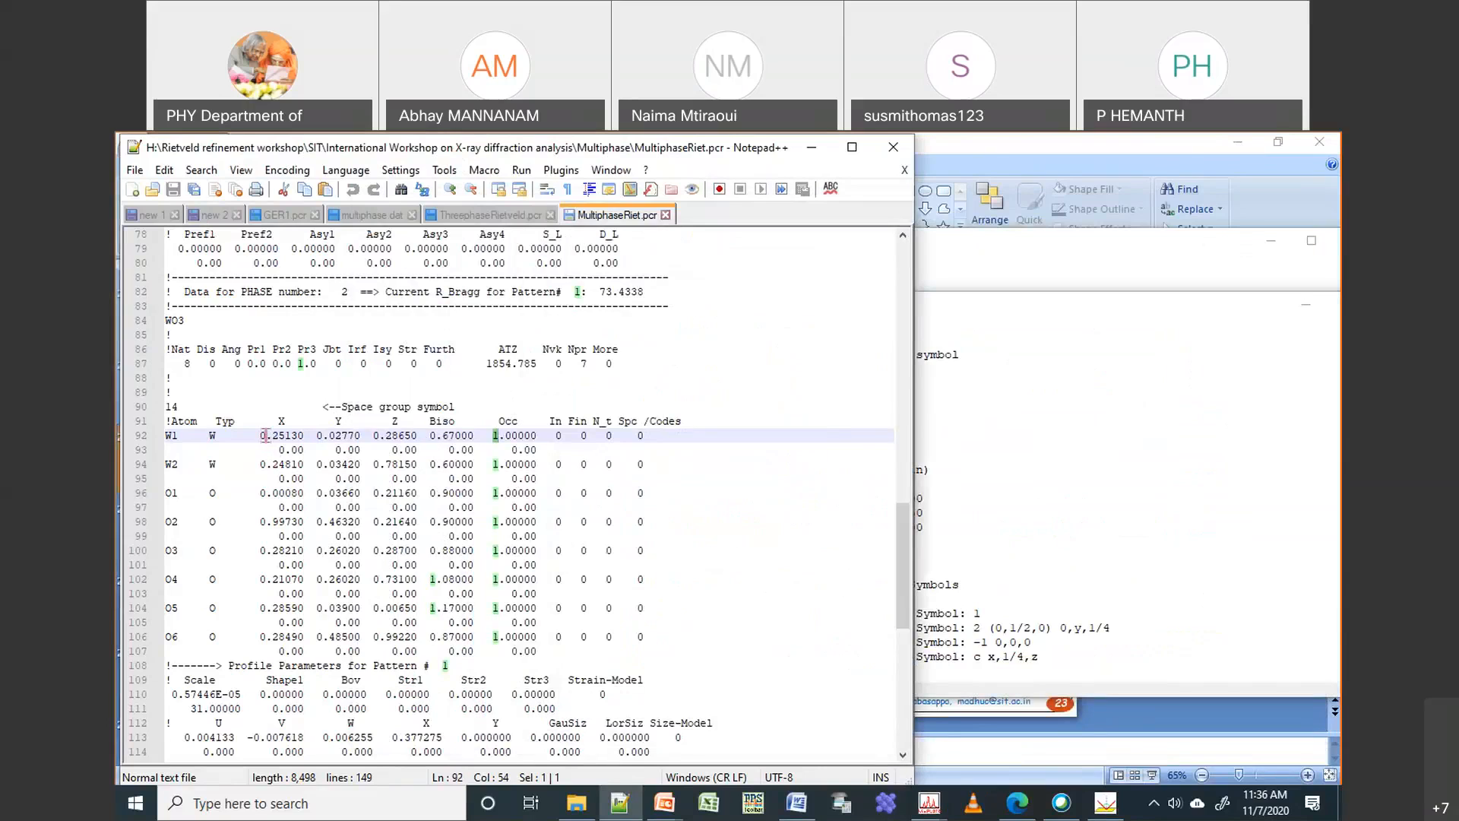
Compare W1's X, Y and Z coordinates in the WO3 phase with the space group 14 report, and close the report
drag(256, 436, 416, 438)
click(1026, 511)
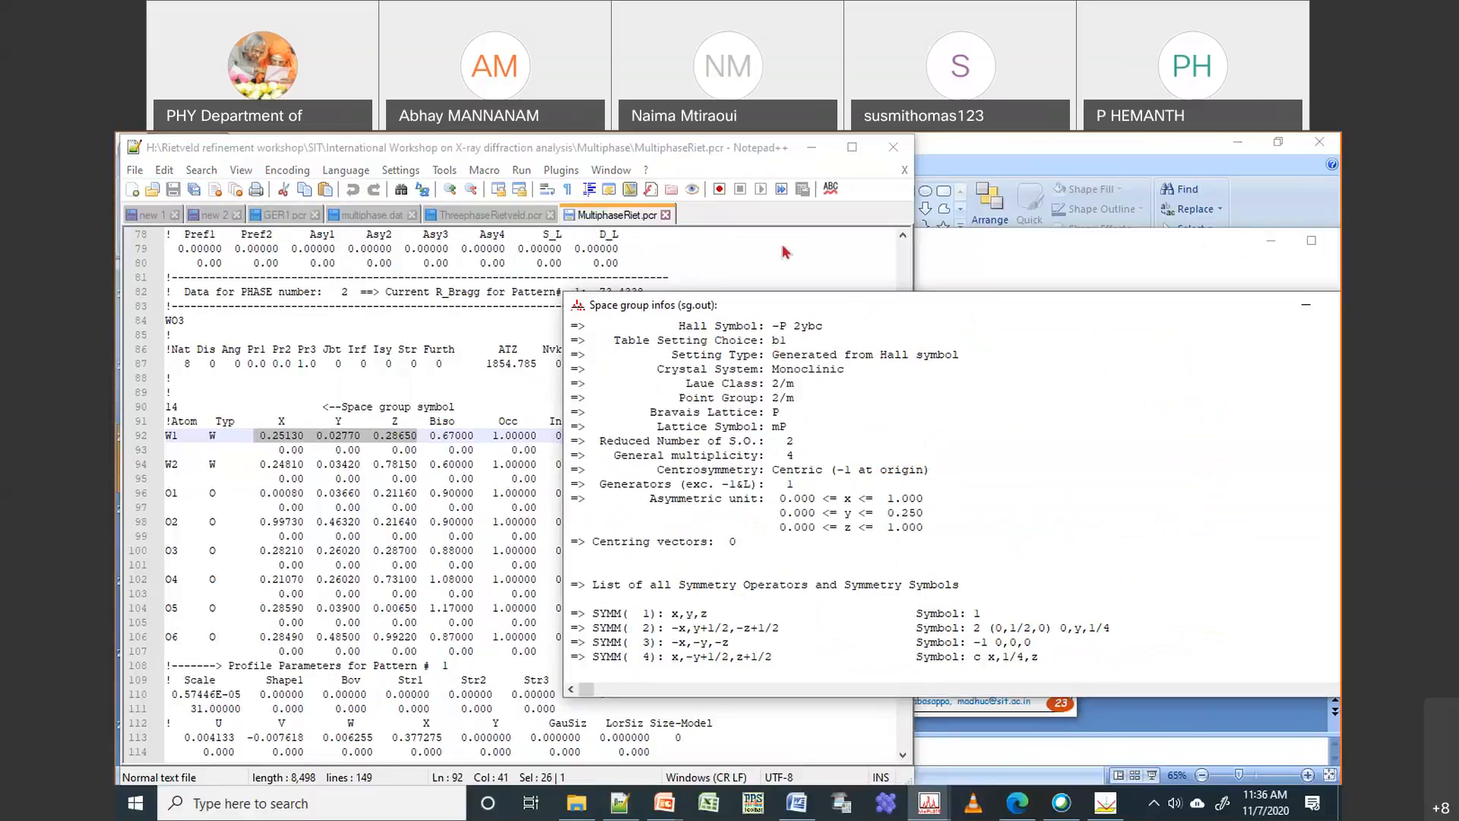
drag(863, 310, 785, 252)
mouse_move(1322, 334)
mouse_down()
mouse_move(1322, 456)
mouse_move(1323, 274)
mouse_move(1324, 600)
mouse_move(1323, 323)
mouse_up()
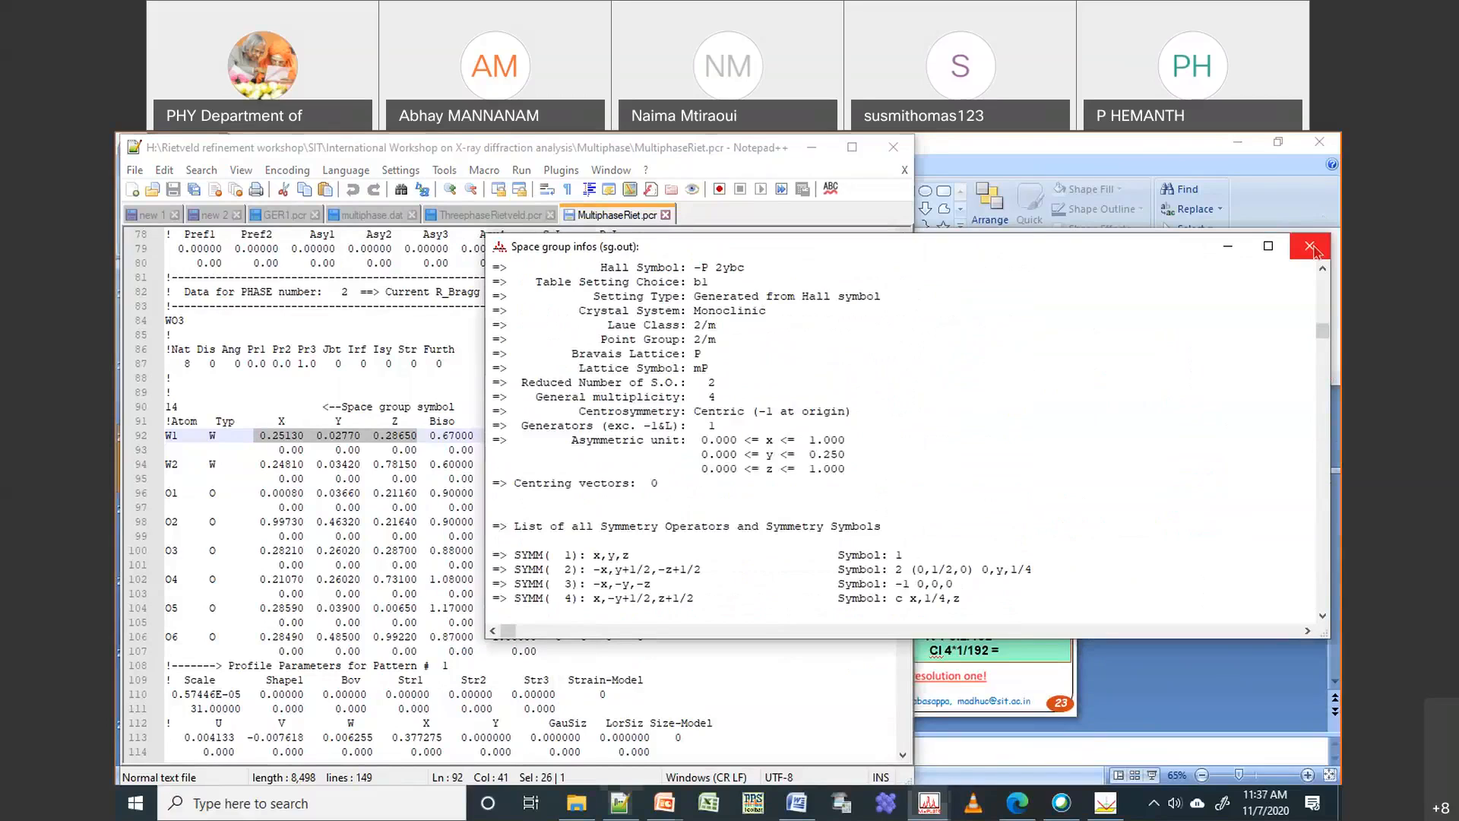
click(1310, 246)
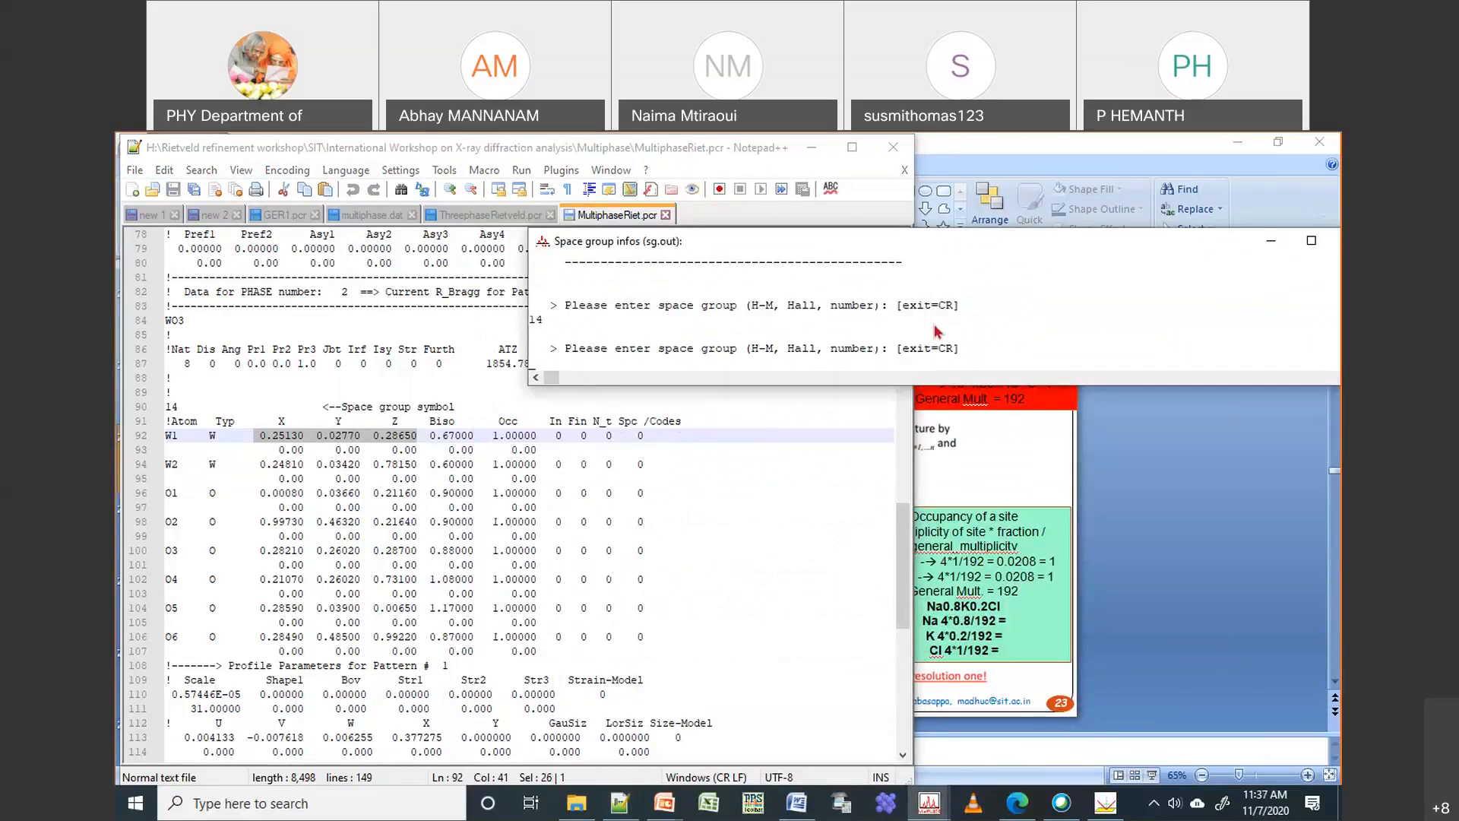
Query the space group program for P 1 21/c 1, check its general multiplicity, and close the report
text(1 21/c 1)
key(Return)
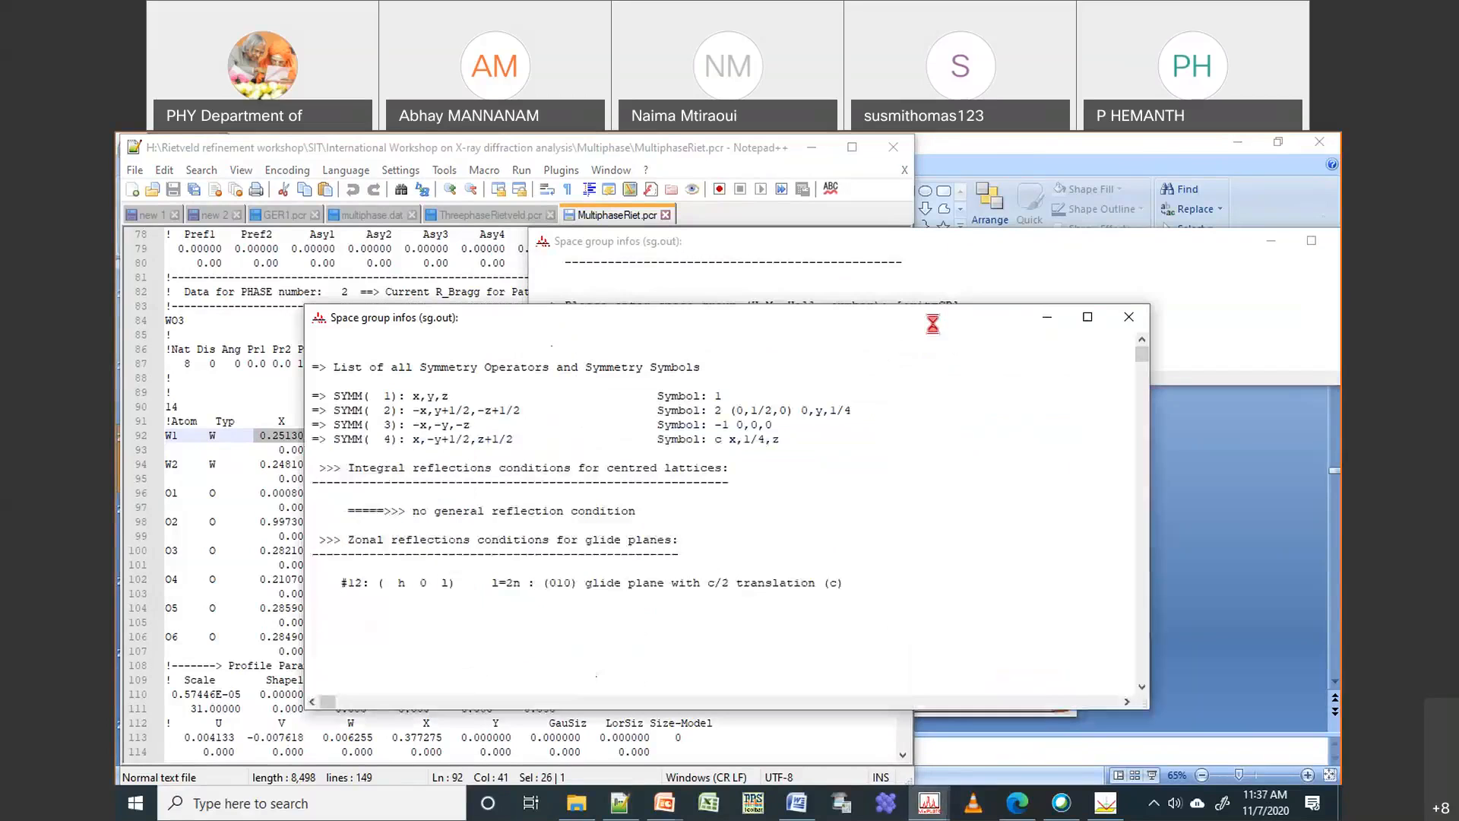
drag(1143, 355, 1156, 312)
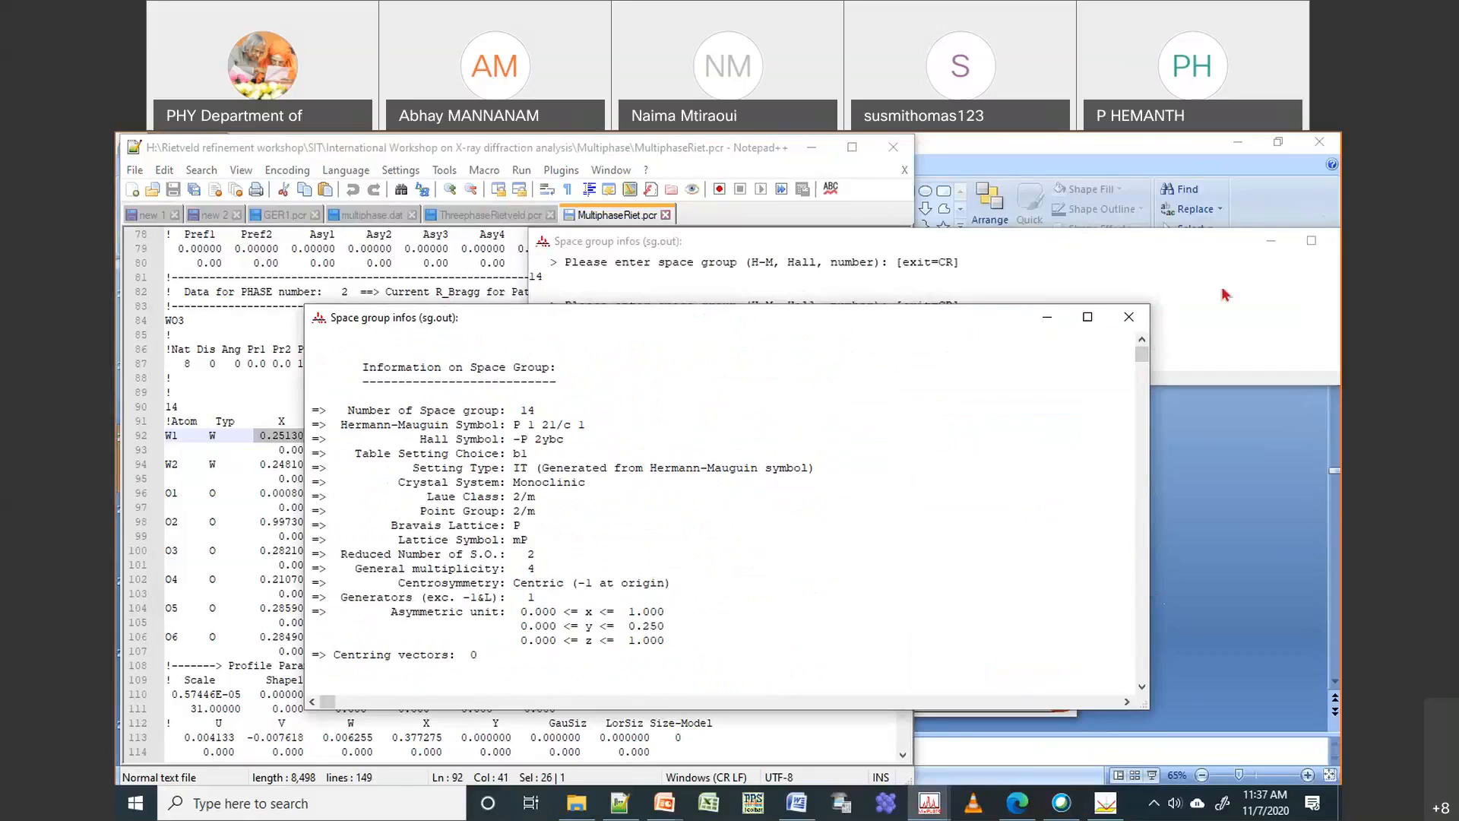
drag(996, 318, 1165, 289)
click(1296, 291)
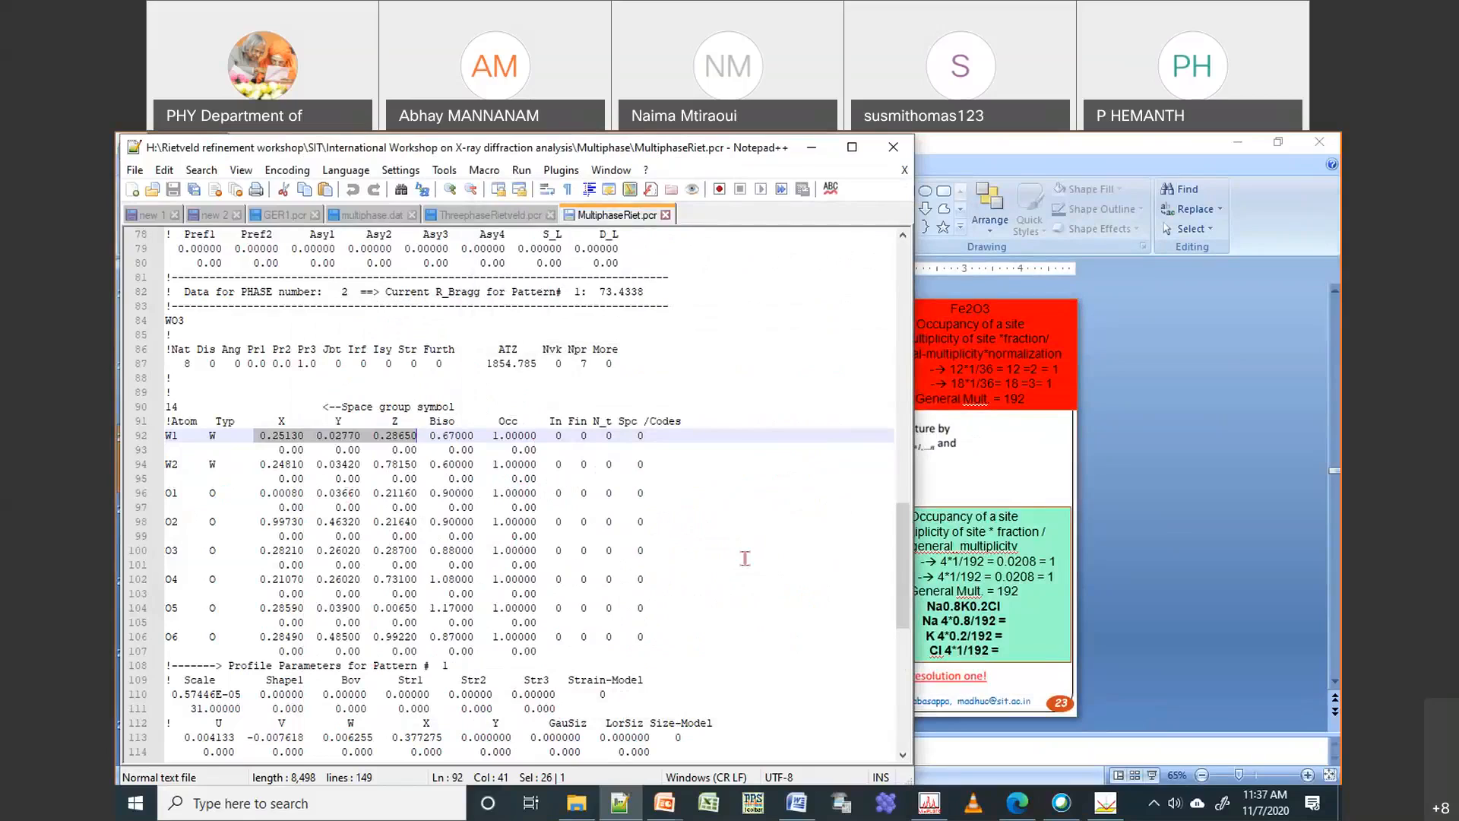
Open wo3.cif from the Multiphase folder in Notepad++ and locate W1's site multiplicity in the atom site table
click(575, 804)
click(355, 727)
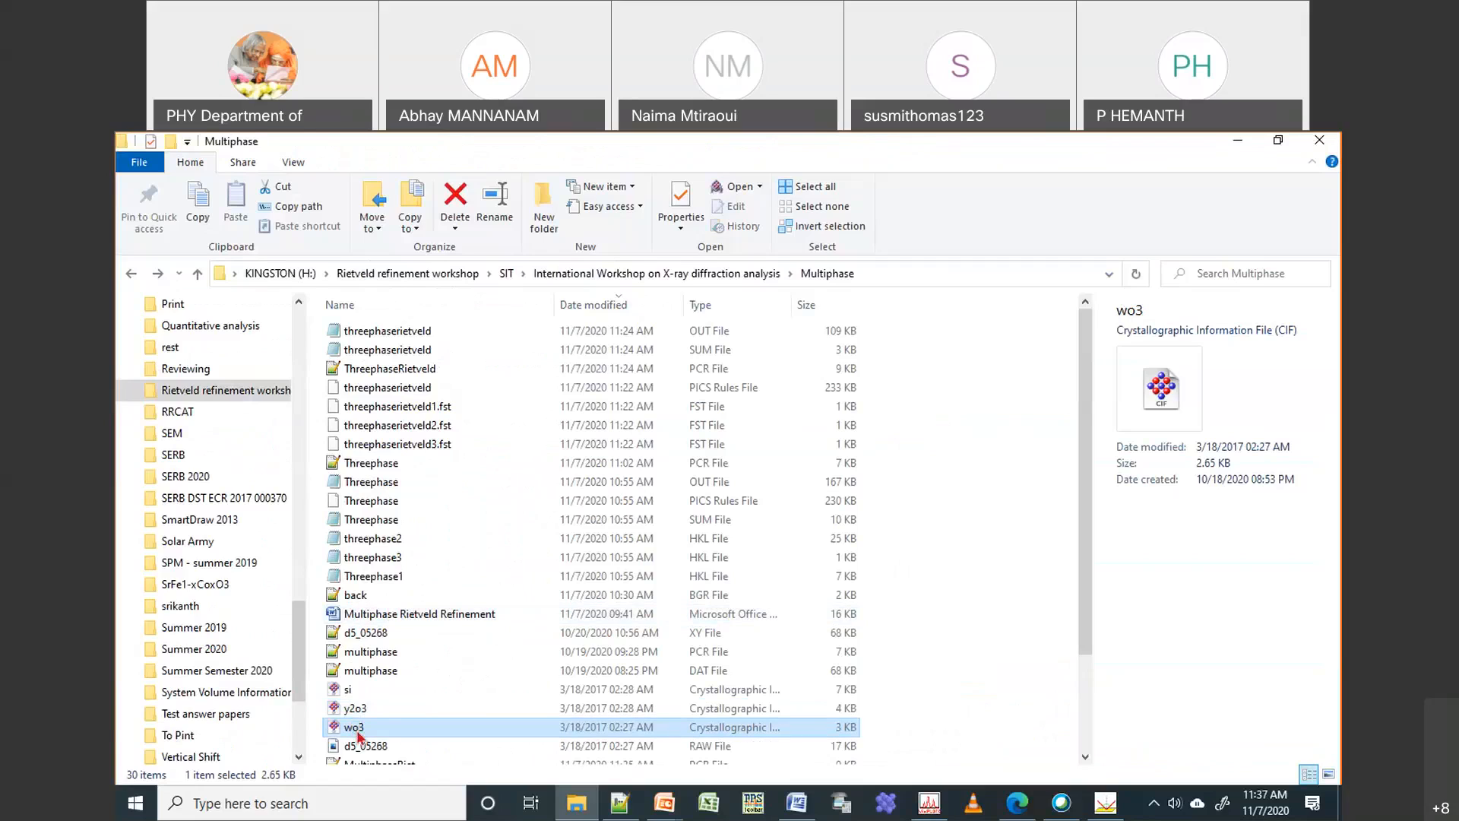
right_click(357, 731)
click(232, 416)
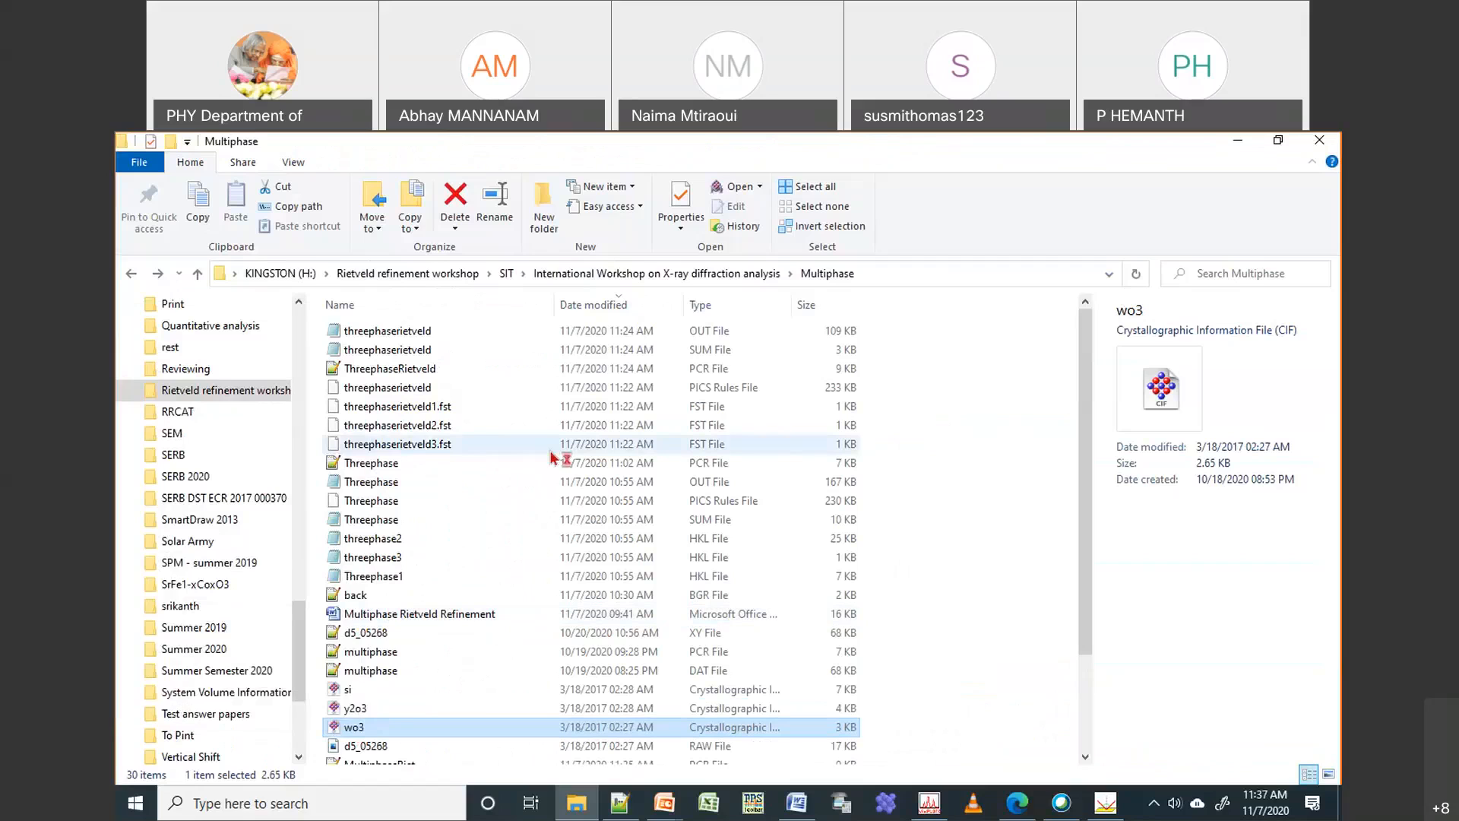
scroll(509, 459, down, 18)
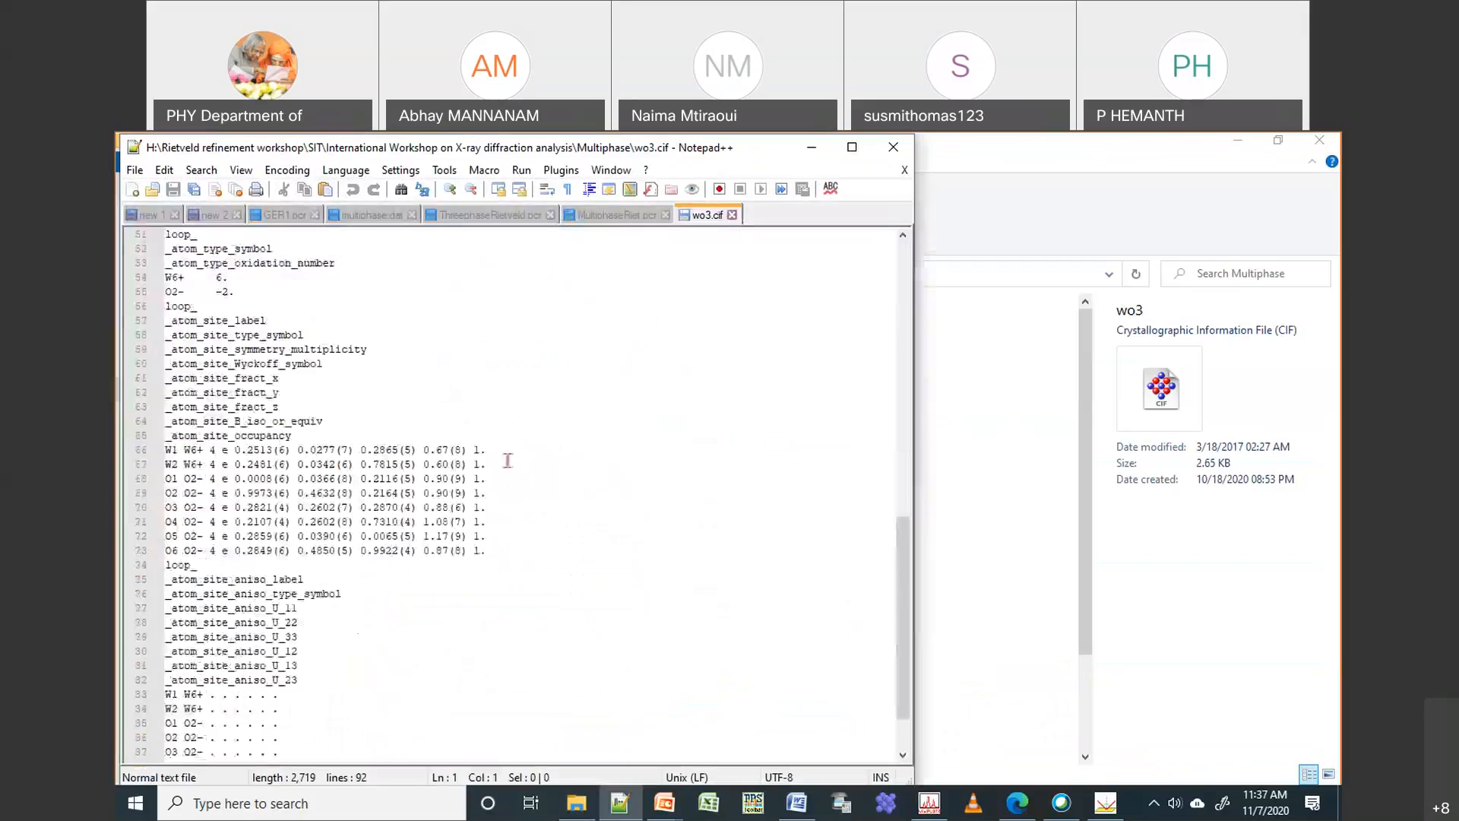
click(210, 378)
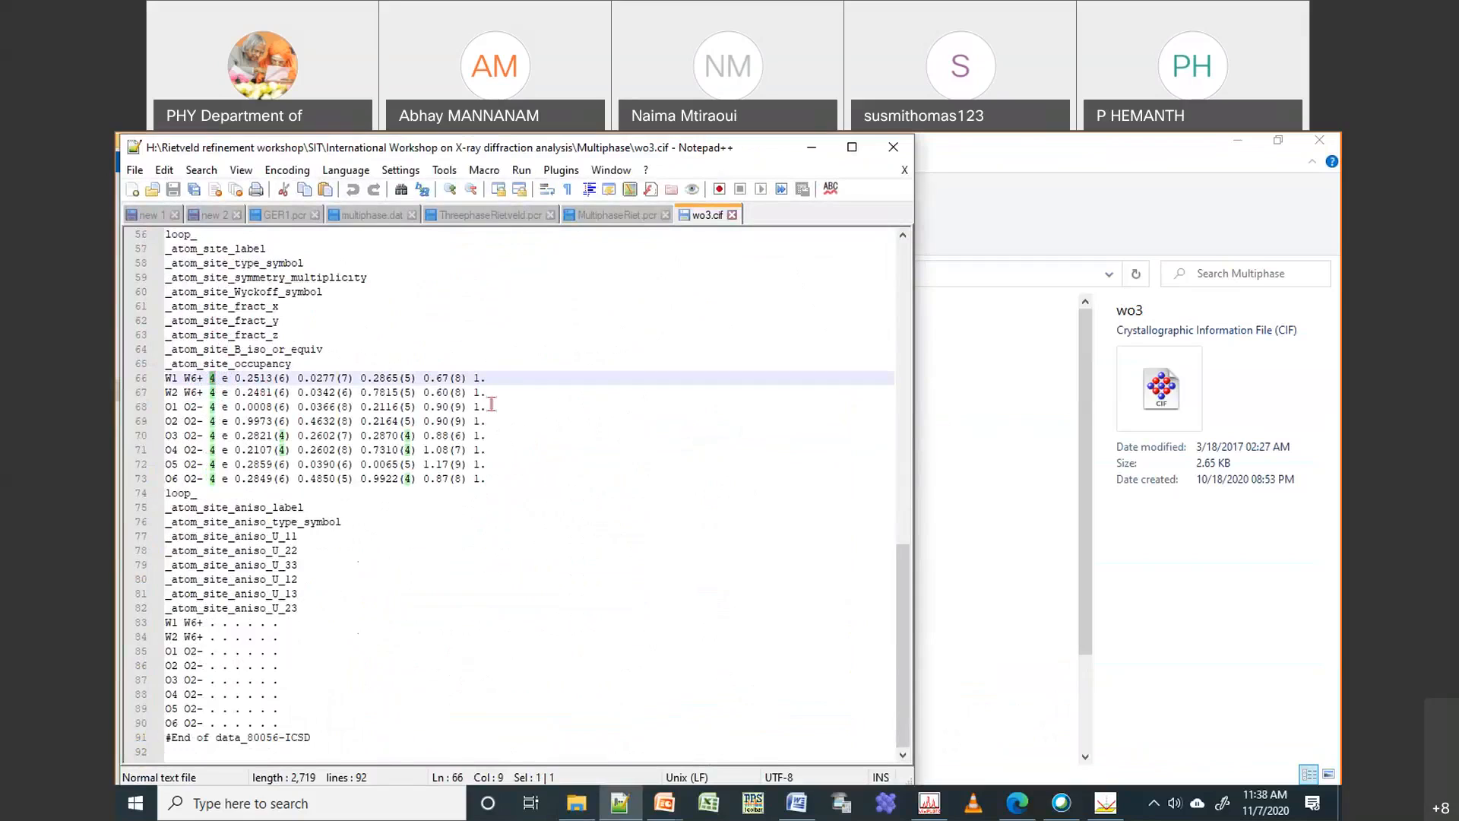
Highlight the W1–W2 rows and the O1–O6 rows of the atom site table in wo3.cif
click(167, 378)
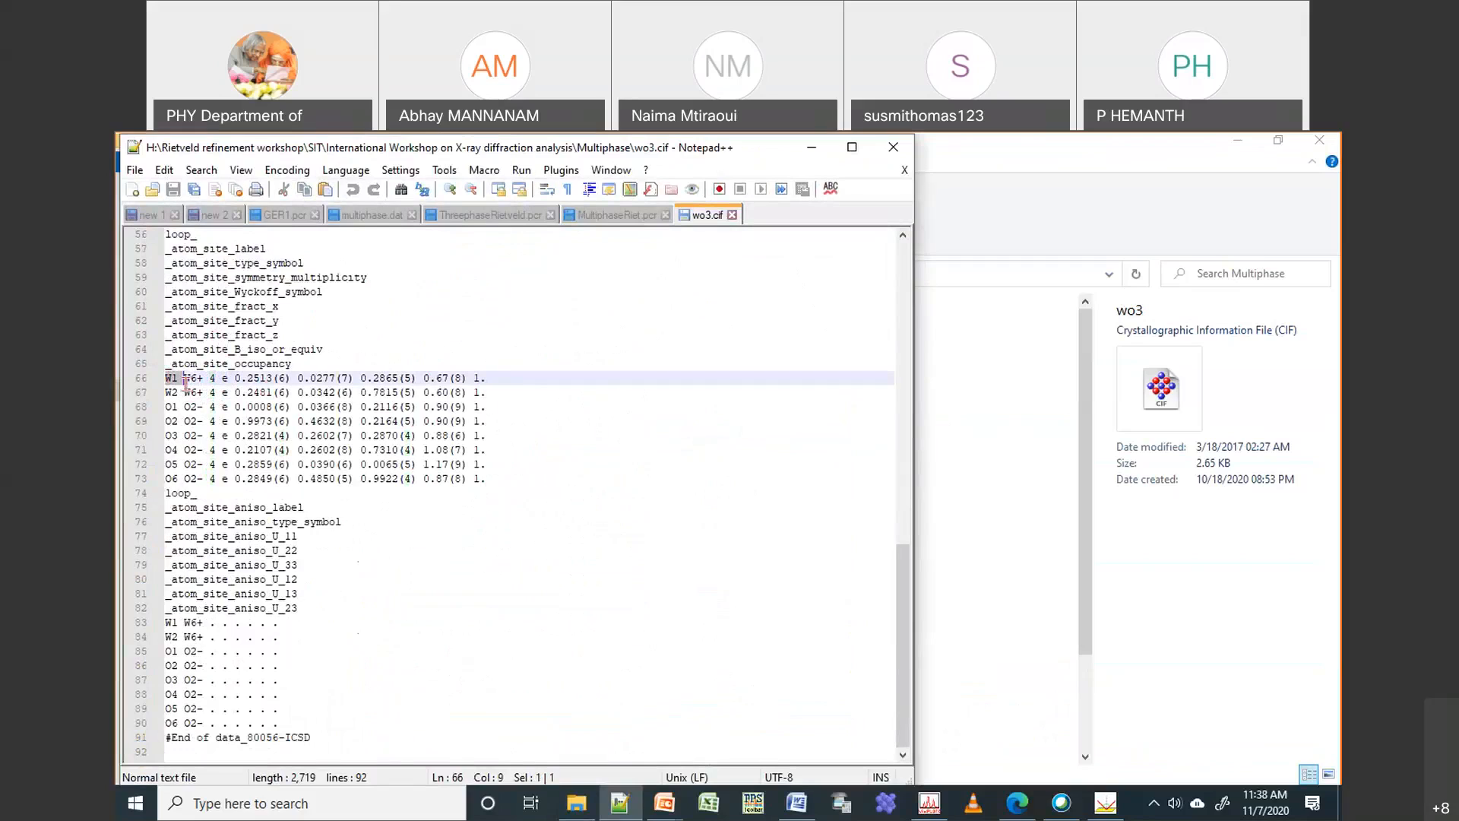
key(shift+Down)
key(shift+Right)
key(shift+Right)
key(shift+Right)
key(shift+Right)
key(shift+Right)
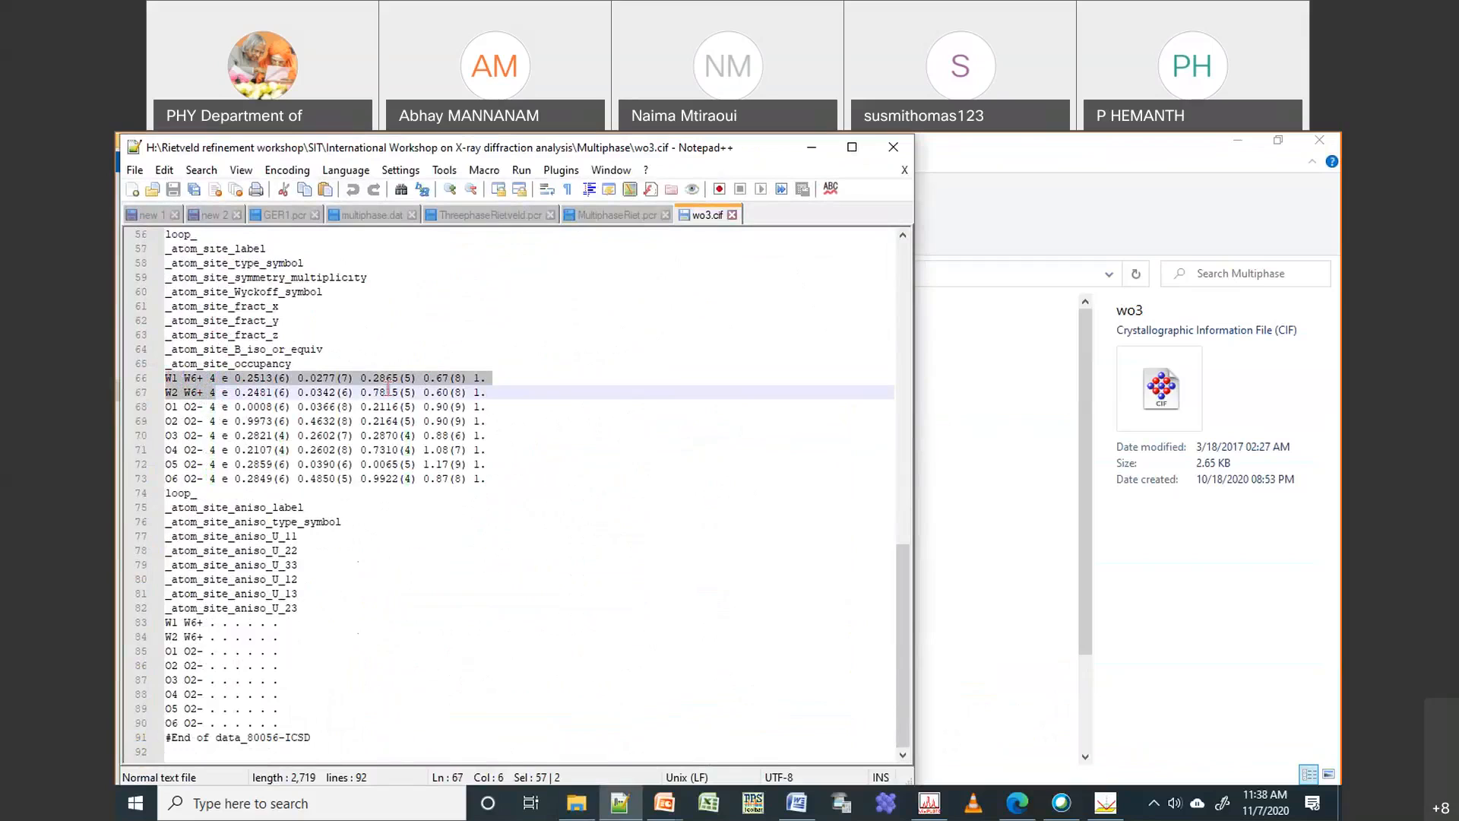
shift+click(485, 392)
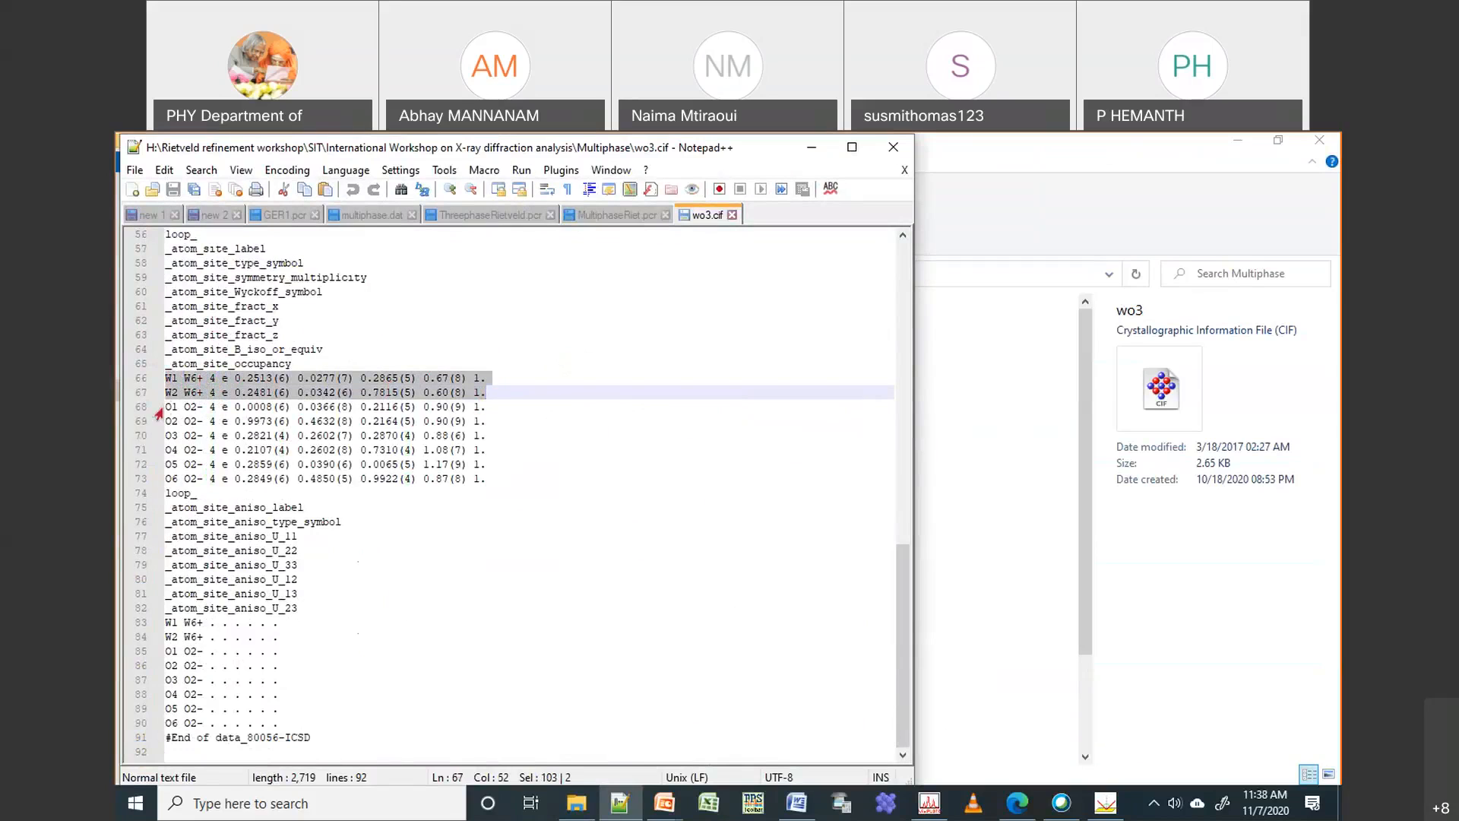
click(166, 407)
shift+click(486, 478)
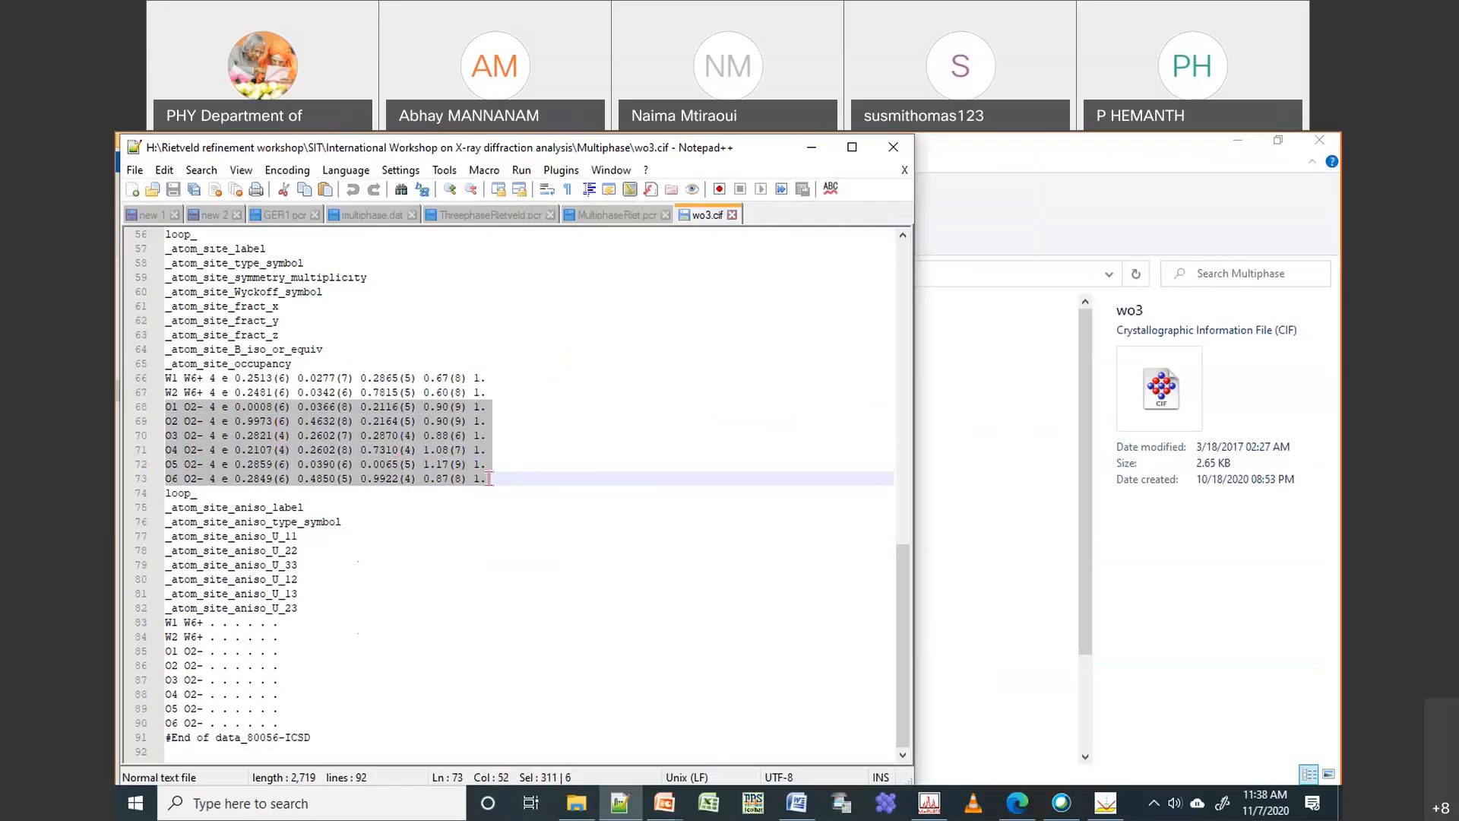
Review the cell and space group entries in wo3.cif, and close the file
scroll(568, 398, up, 18)
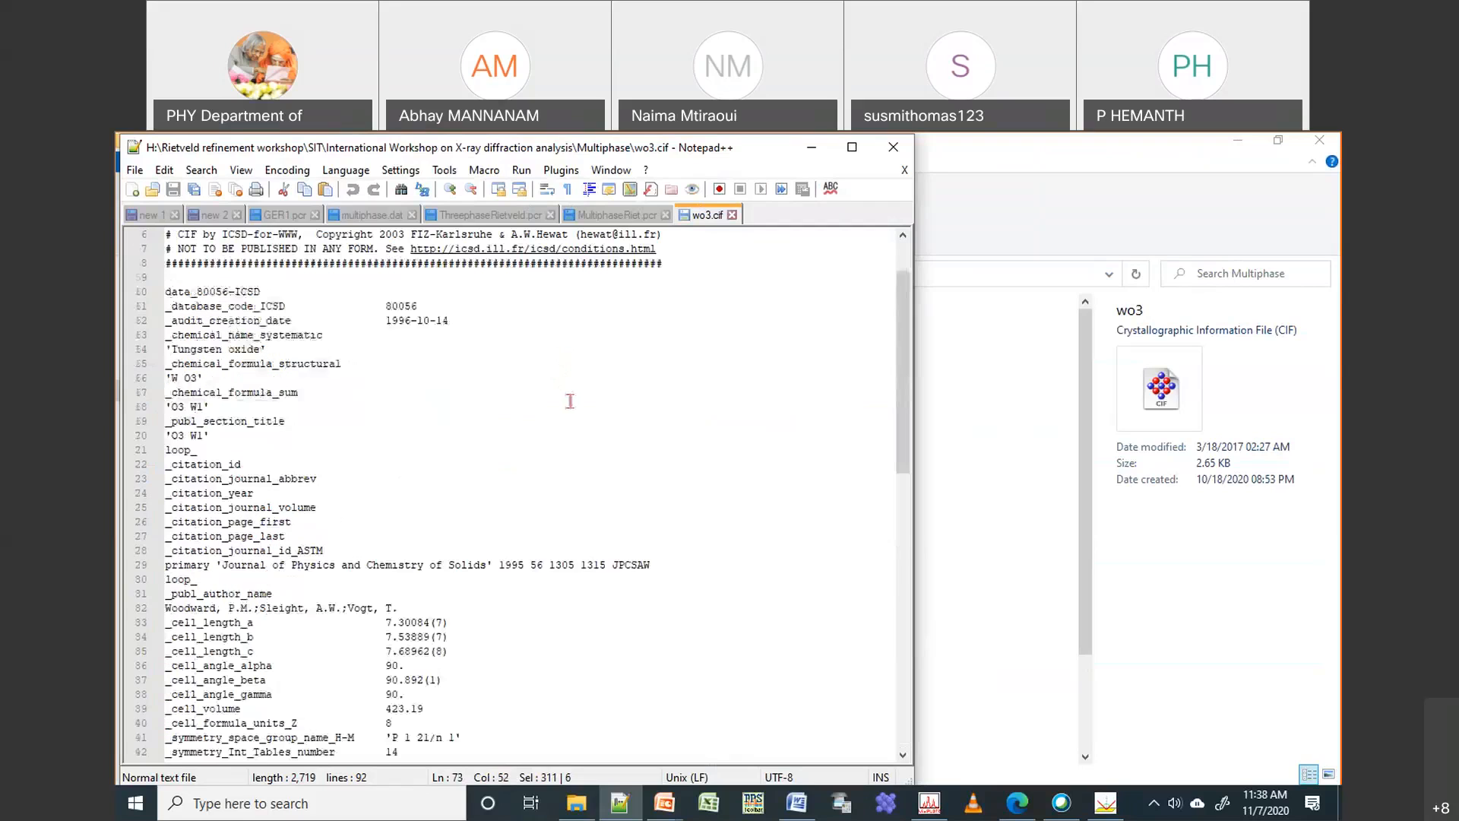
scroll(570, 401, down, 10)
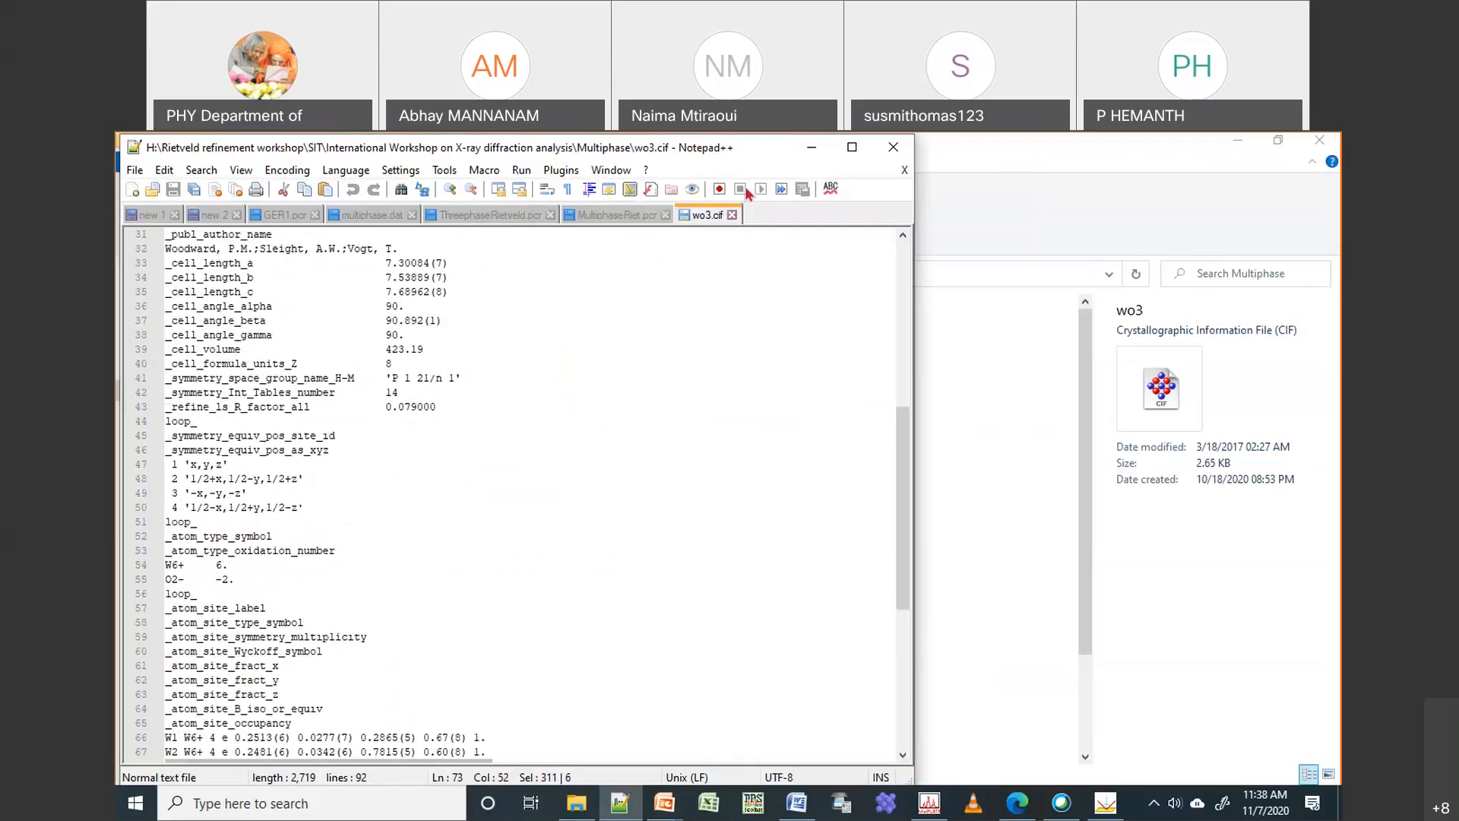
click(690, 250)
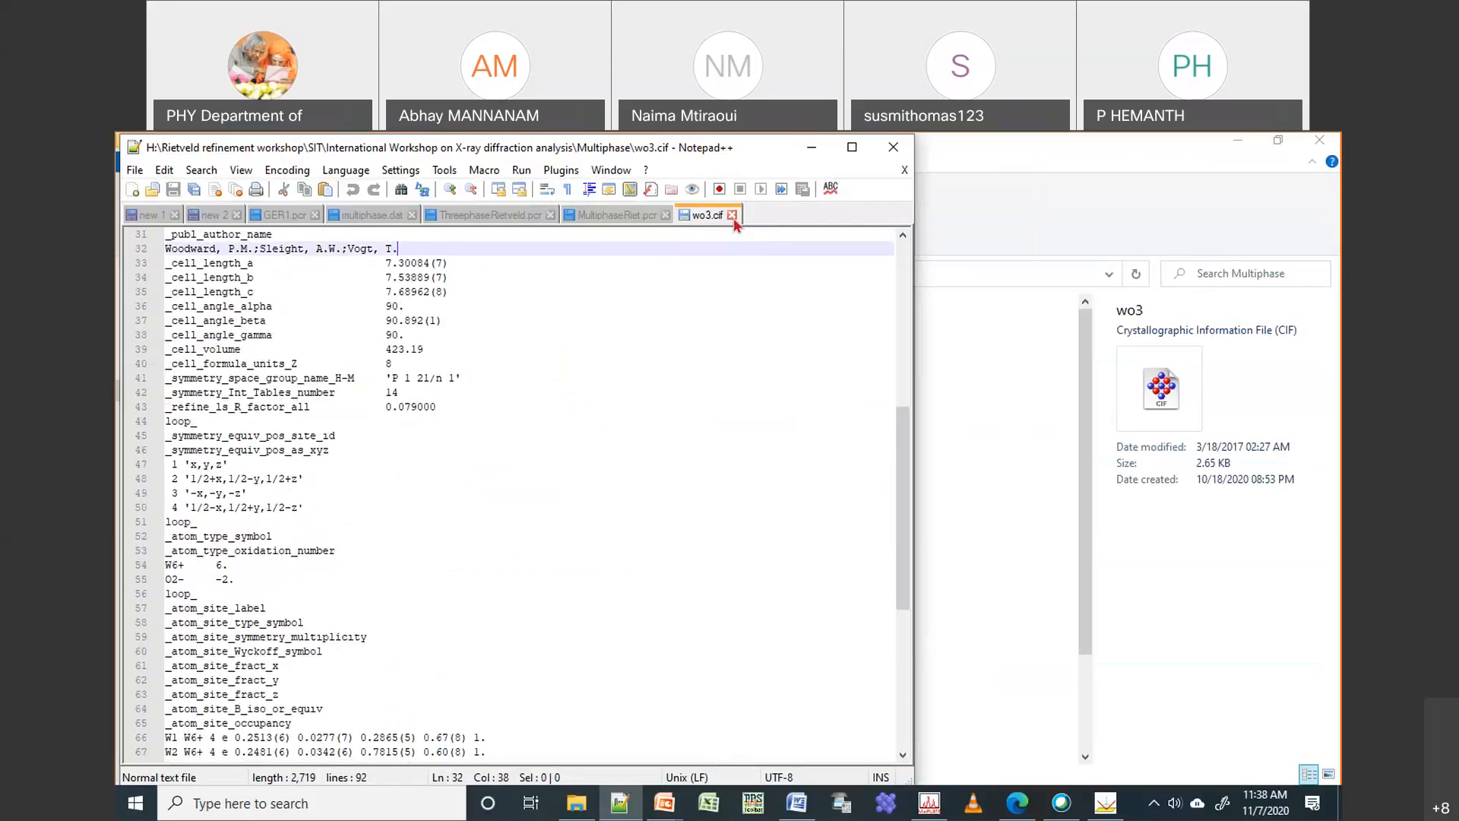
click(732, 215)
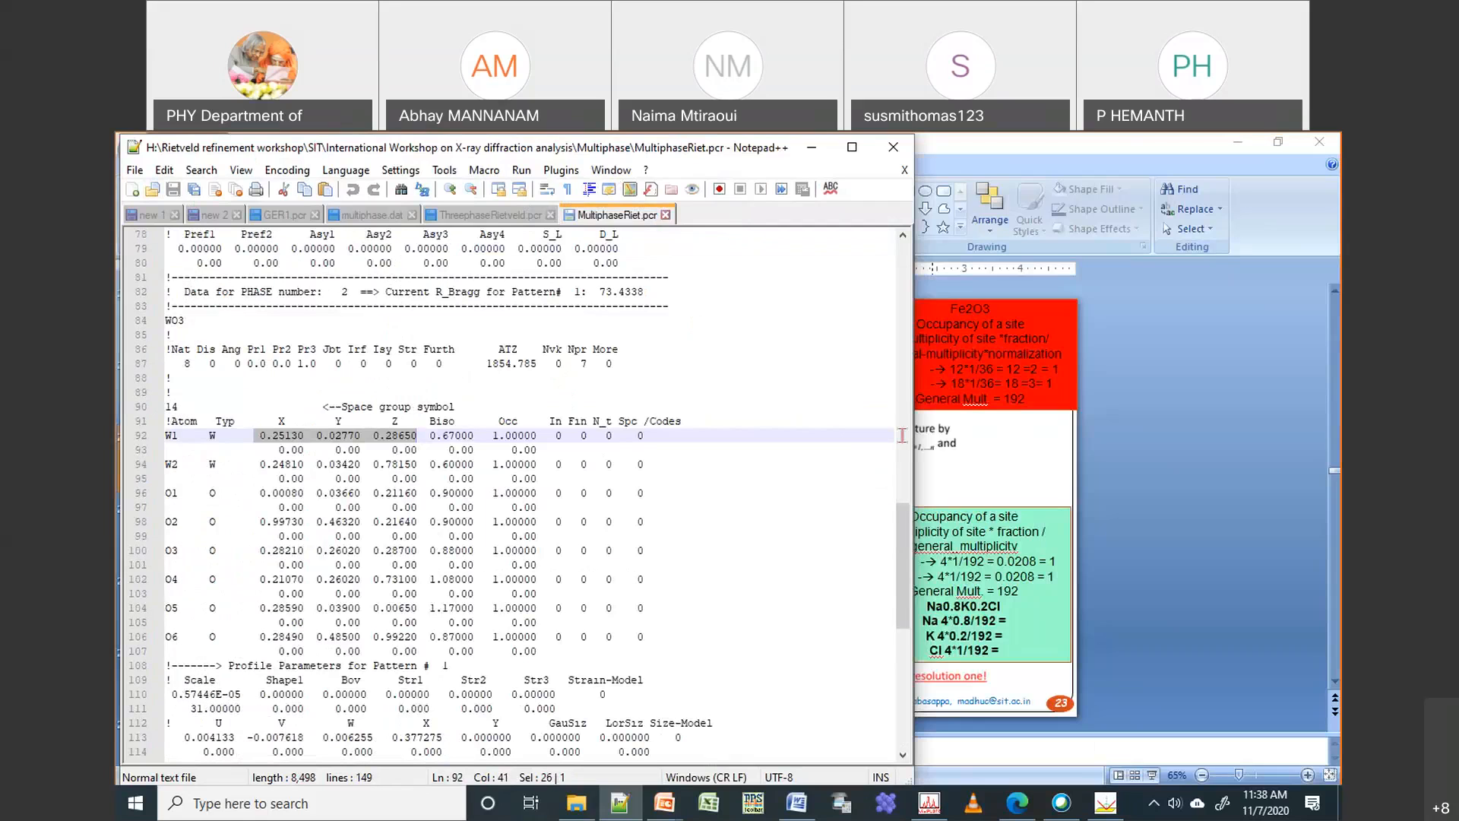
Reposition the Notepad++ window and highlight W2's X, Y and Z coordinates in the WO3 phase
drag(487, 147, 849, 172)
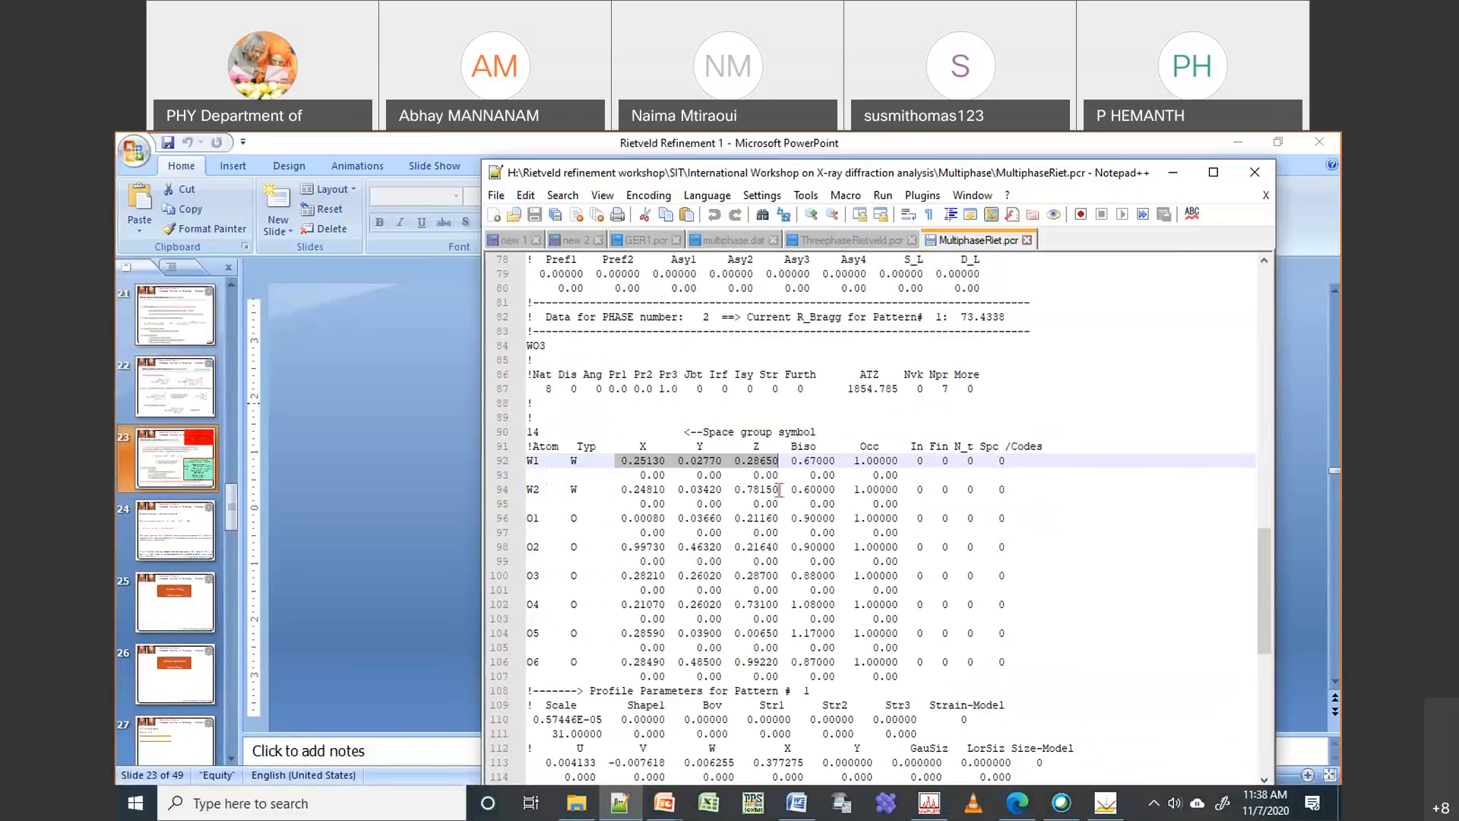
drag(622, 489, 780, 490)
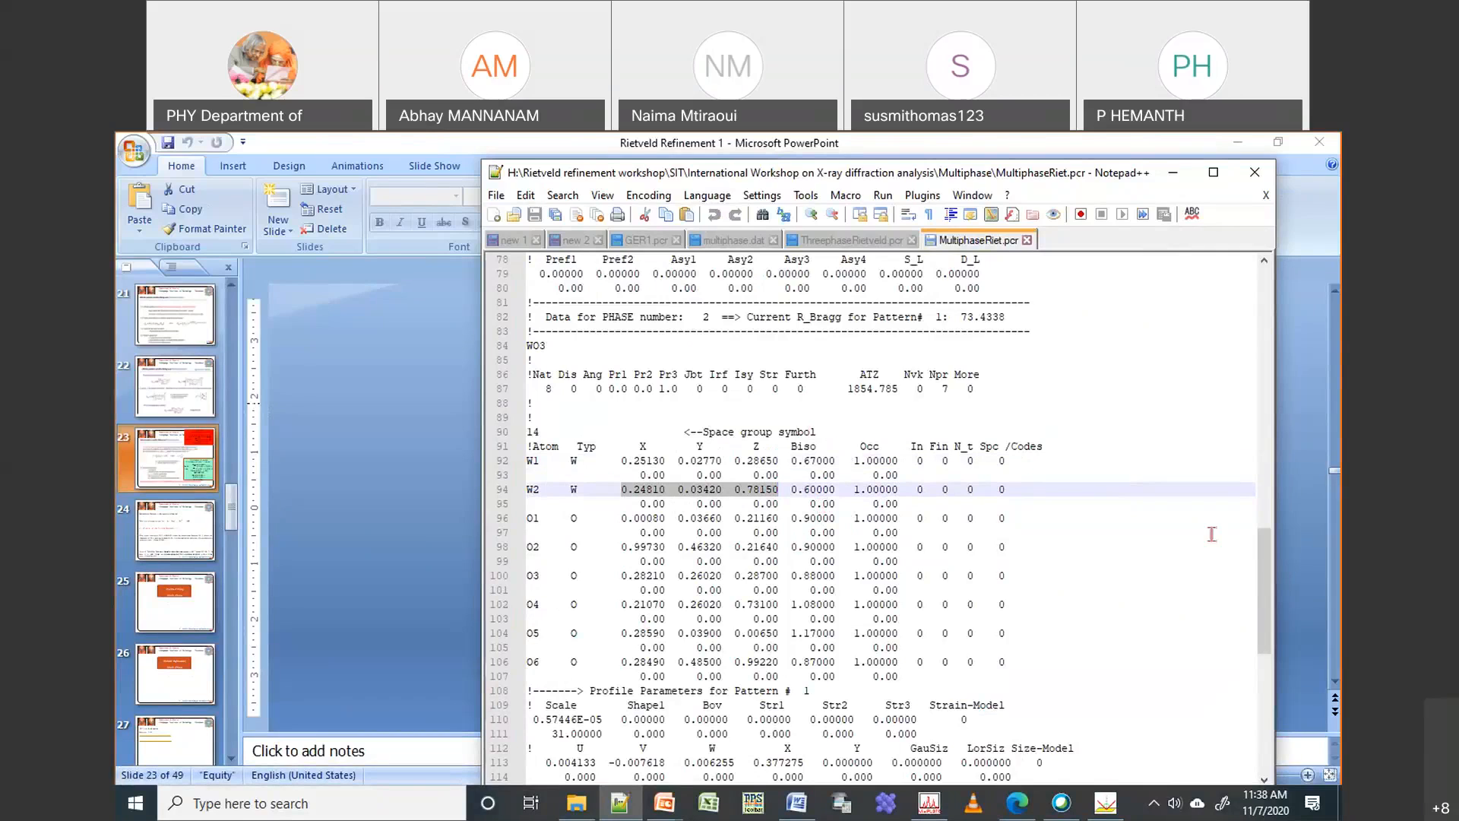
Set the Biso refinement codes of atoms Y1 and Y2 in the Y2O3 phase to 81.00
scroll(1267, 528, up, 8)
scroll(1267, 528, down, 5)
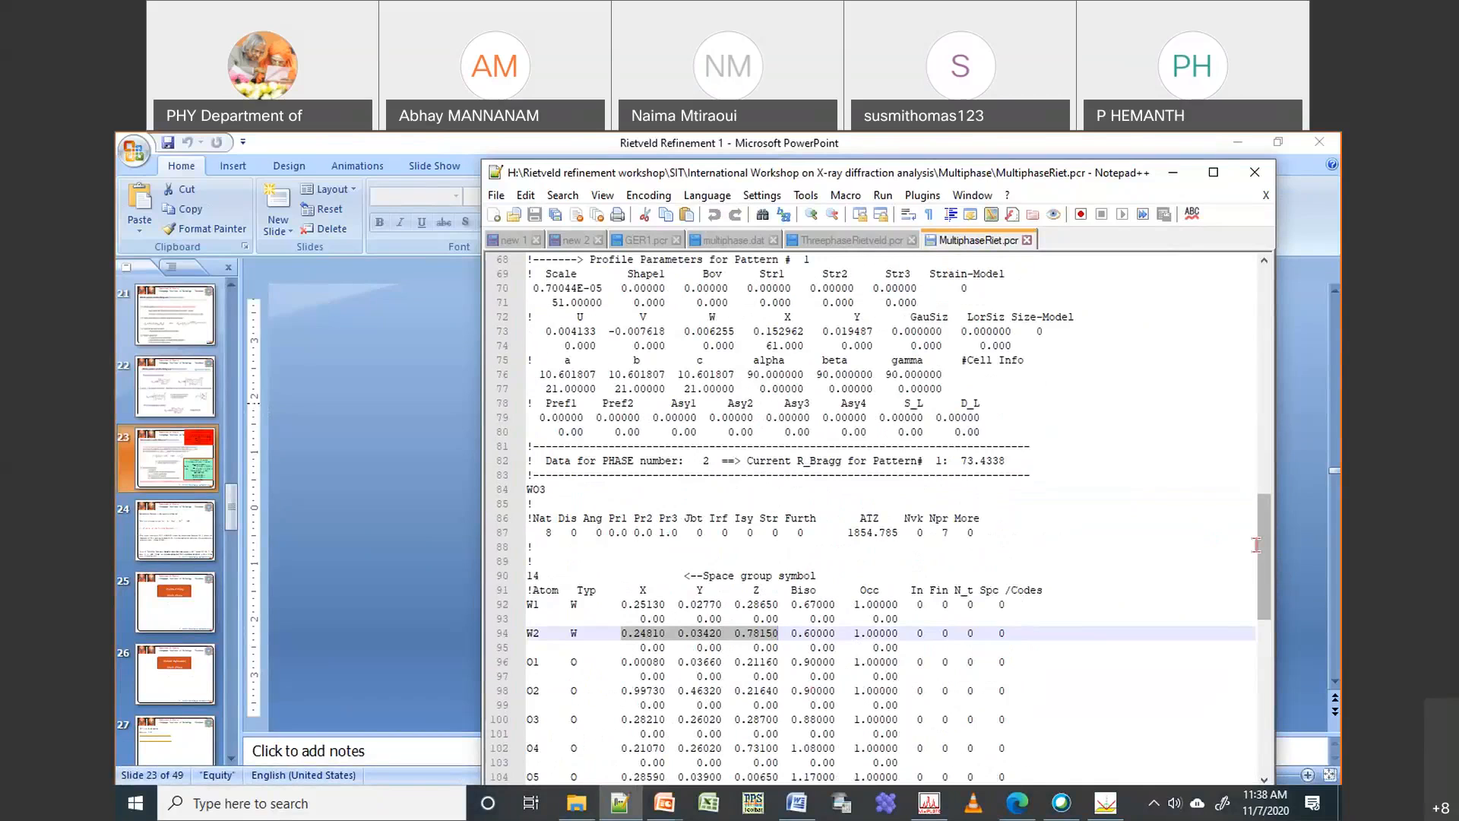
scroll(1256, 545, up, 6)
double_click(813, 431)
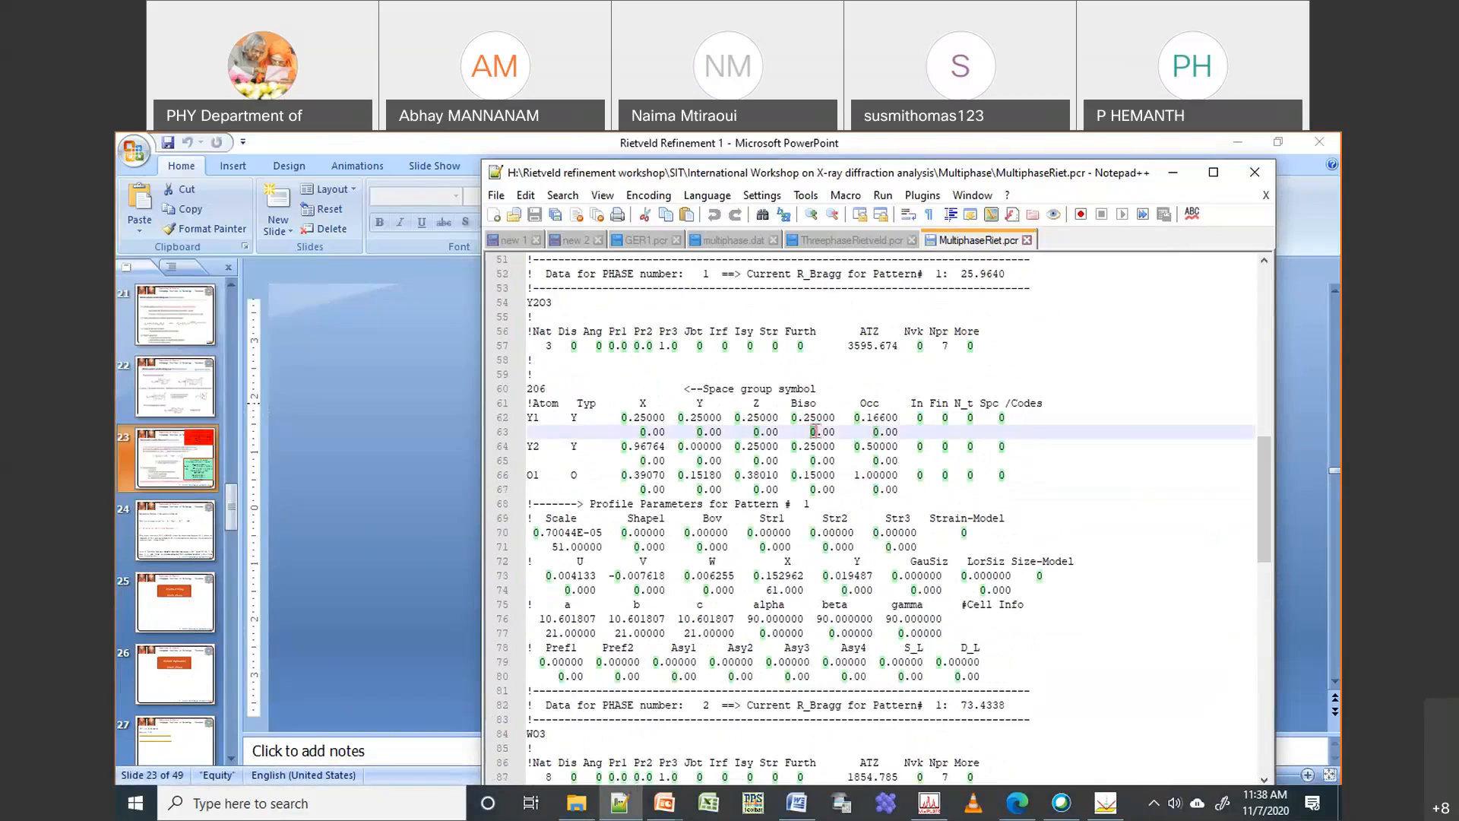
scroll(1262, 532, up, 3)
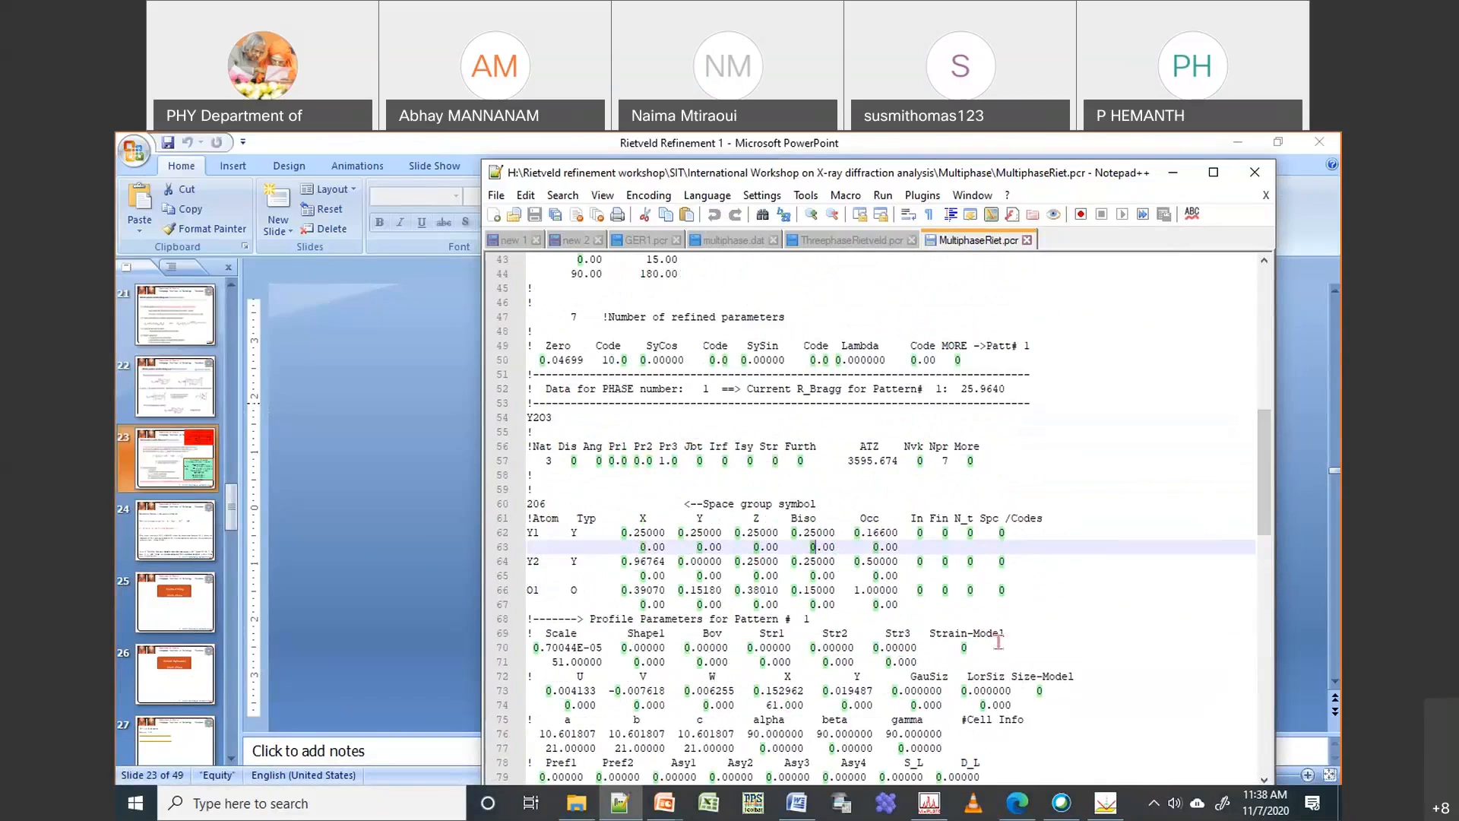
text(81)
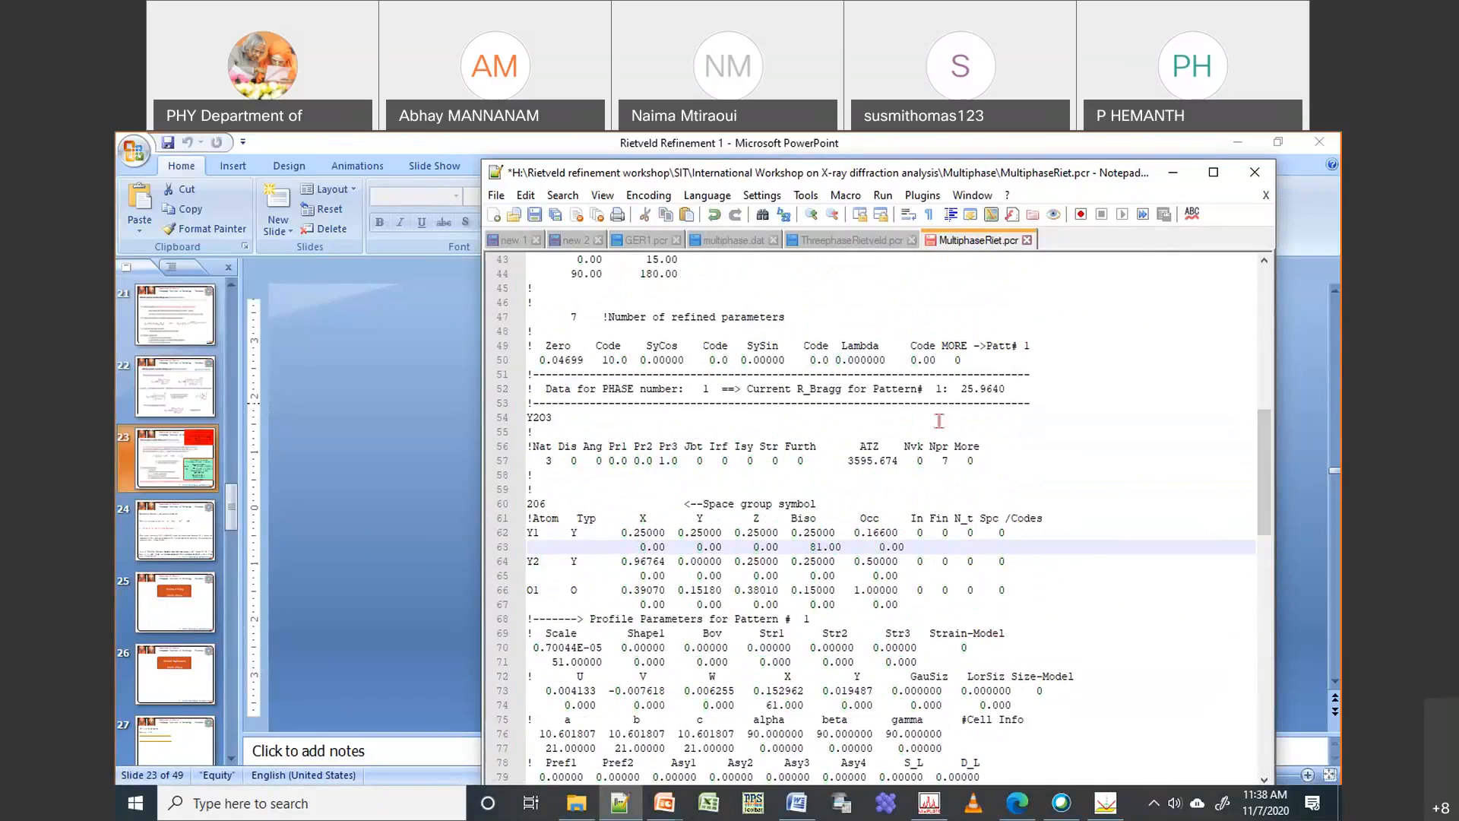
double_click(811, 576)
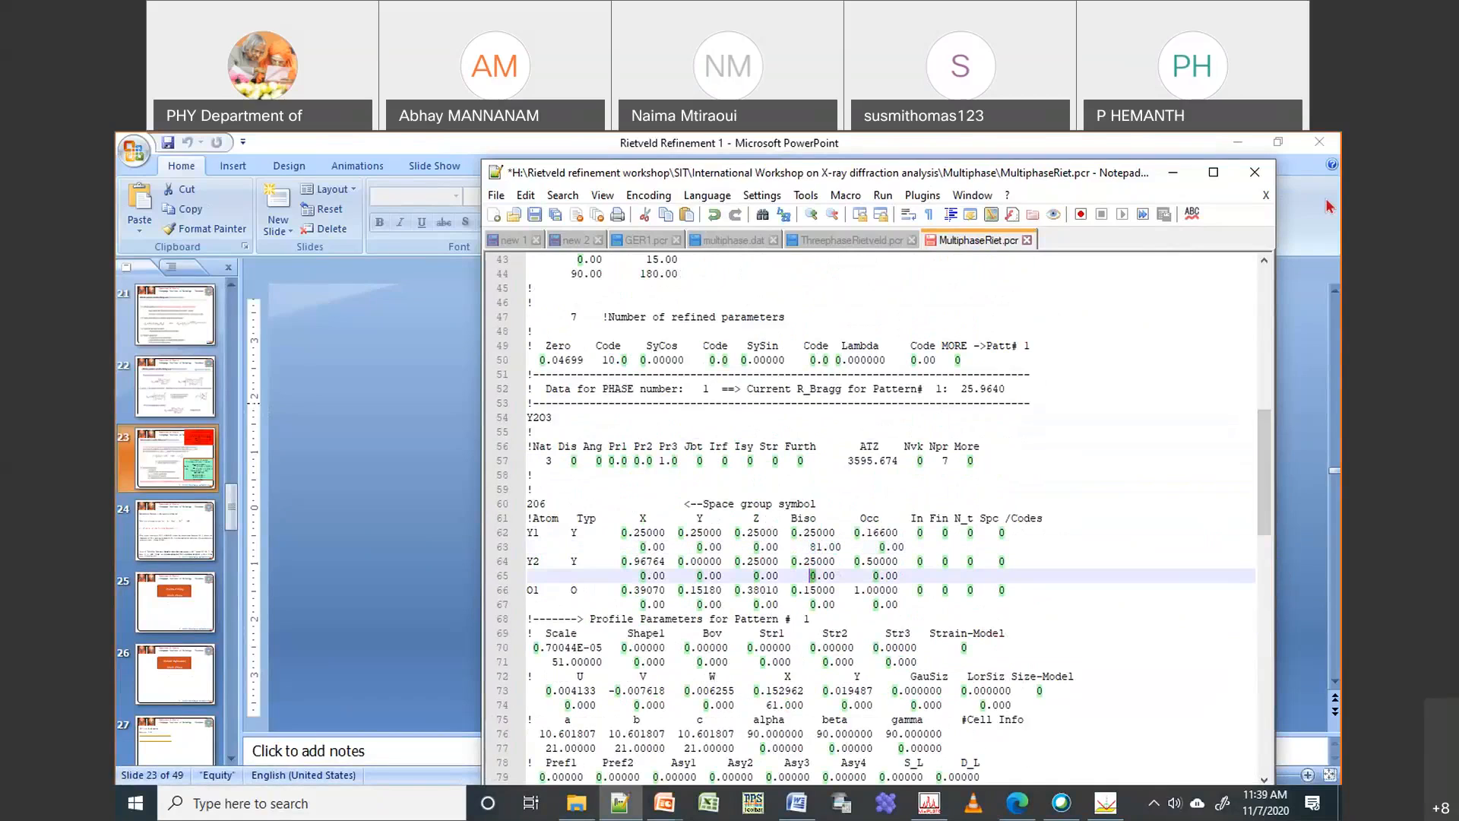
text(81)
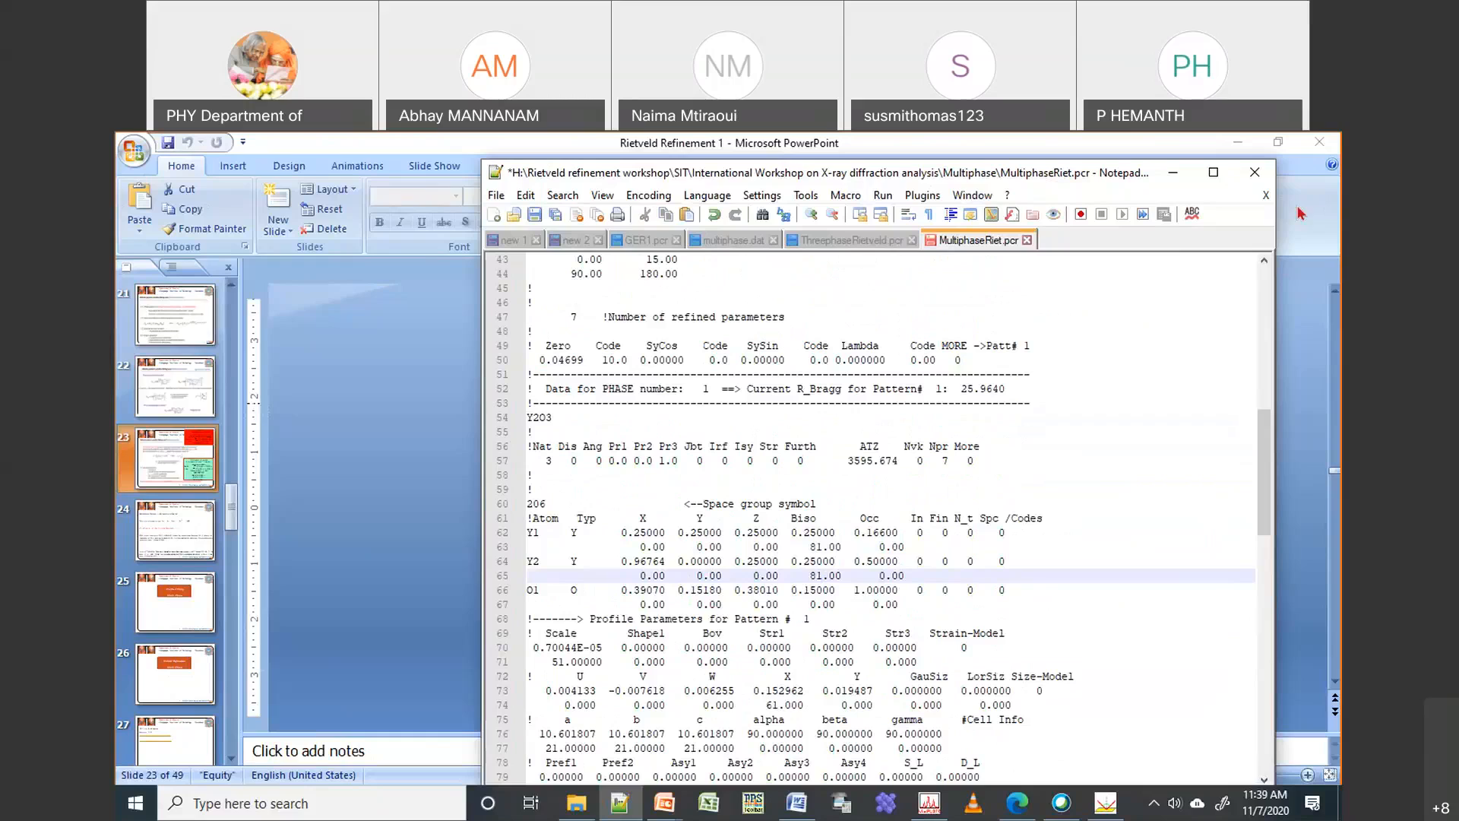
Set the Biso refinement code of atom O1 in the Y2O3 phase to 91.00 and save MultiphaseRiet.pcr
double_click(810, 604)
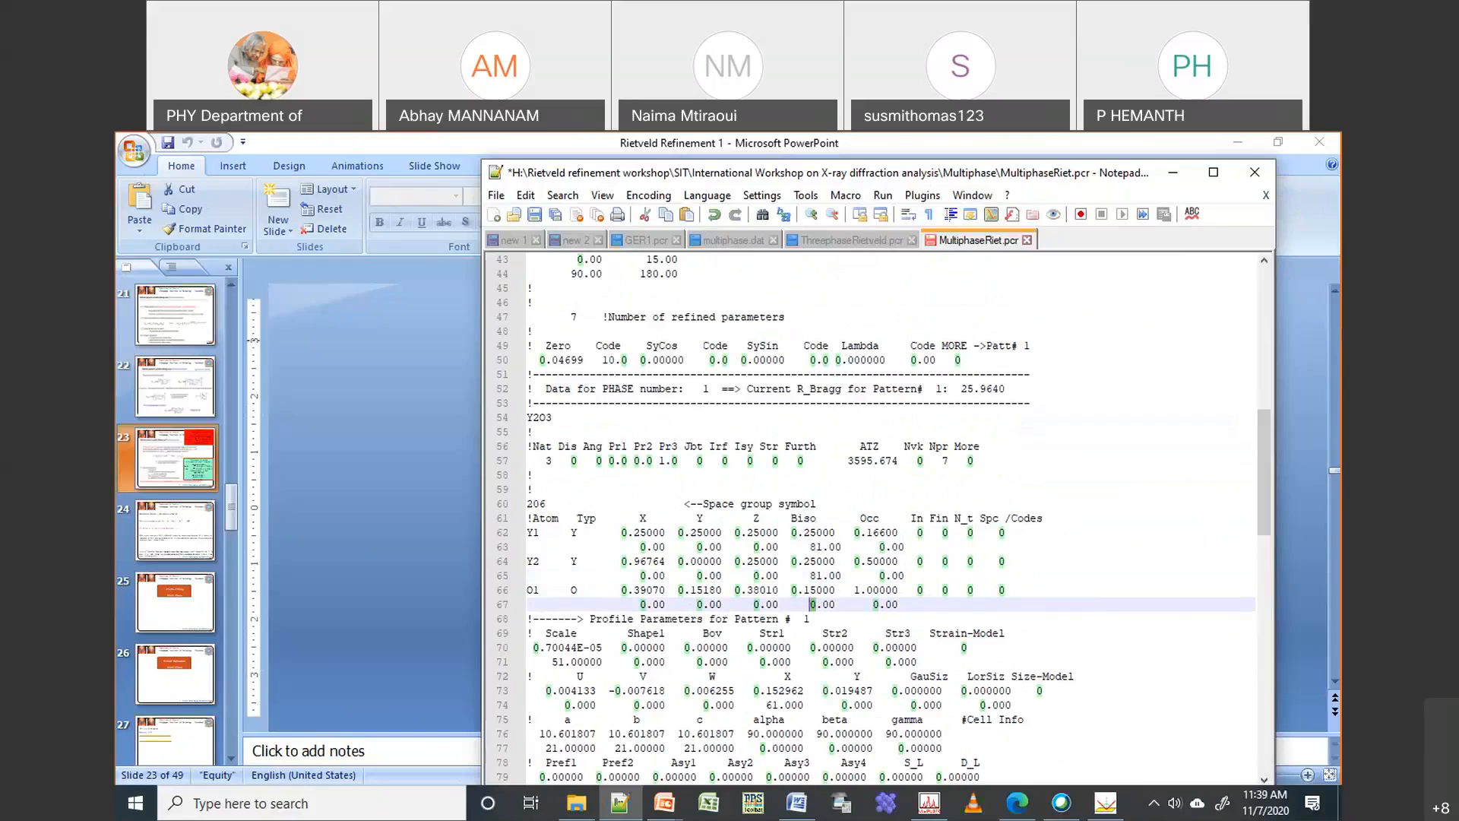
text(91)
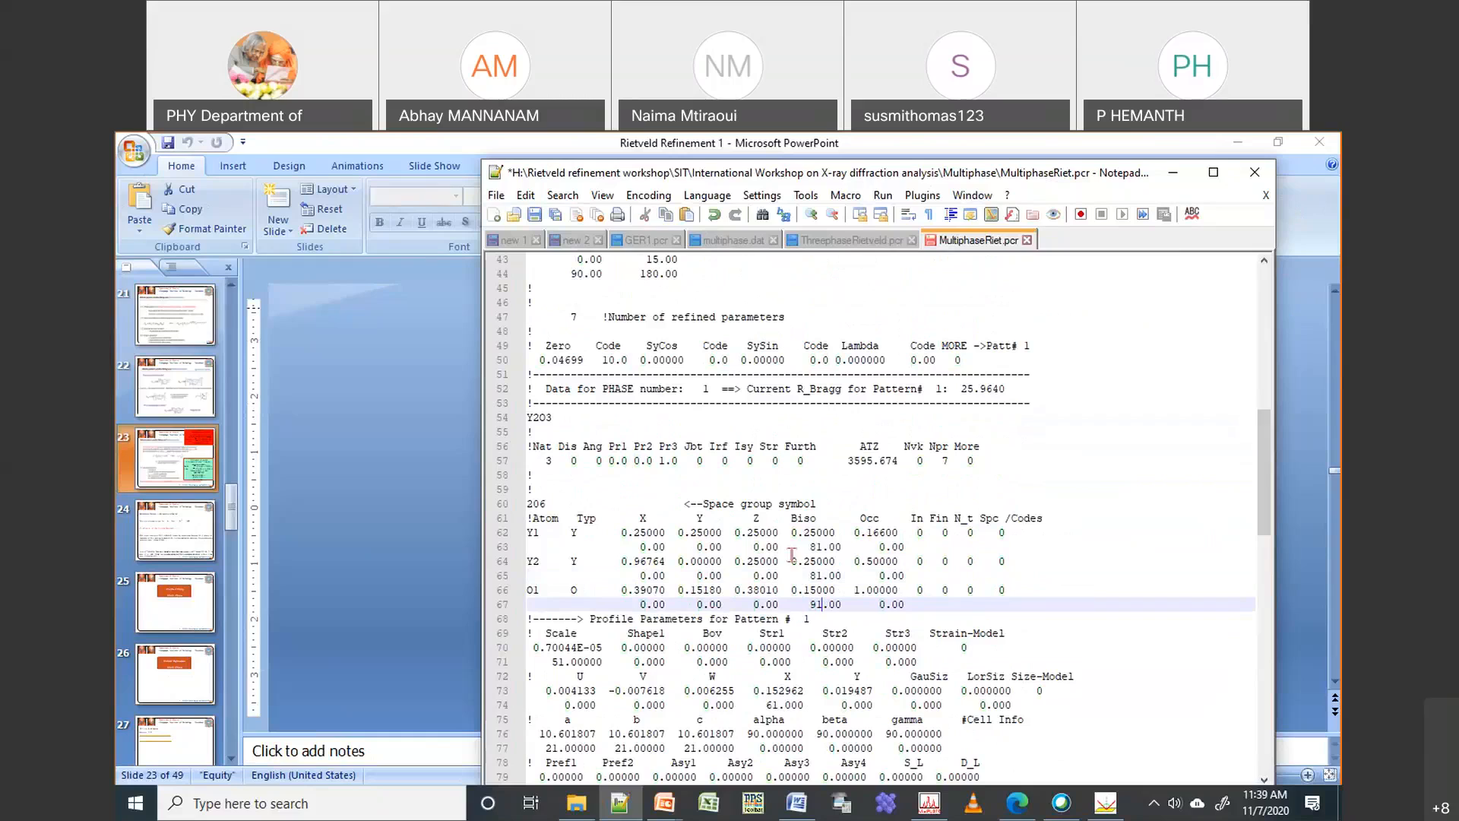
click(535, 215)
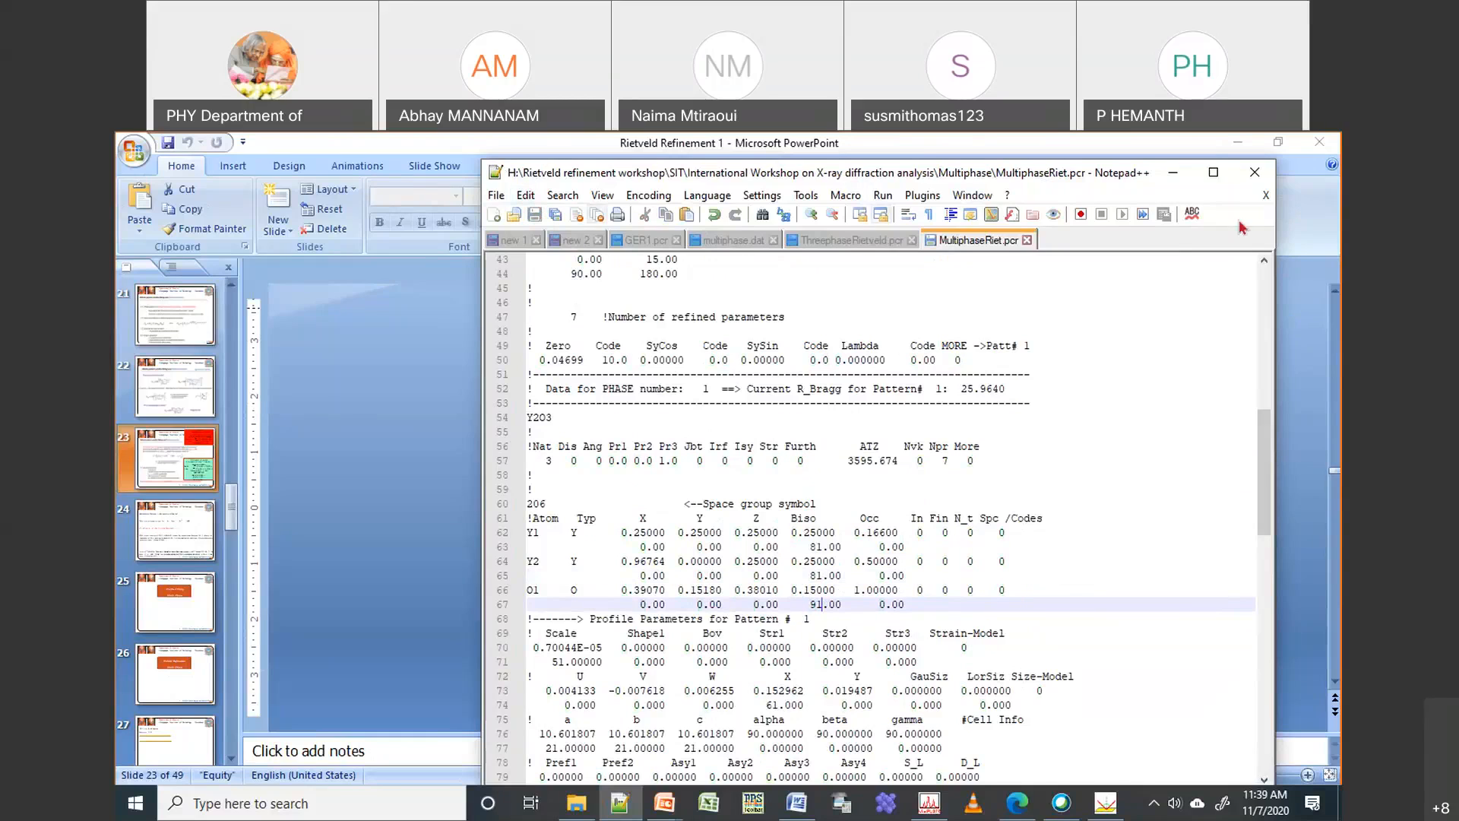
Switch to WinPLOTR and examine the multiphaseriet fit between about 25° and 31° 2θ, ending on the full pattern
click(929, 804)
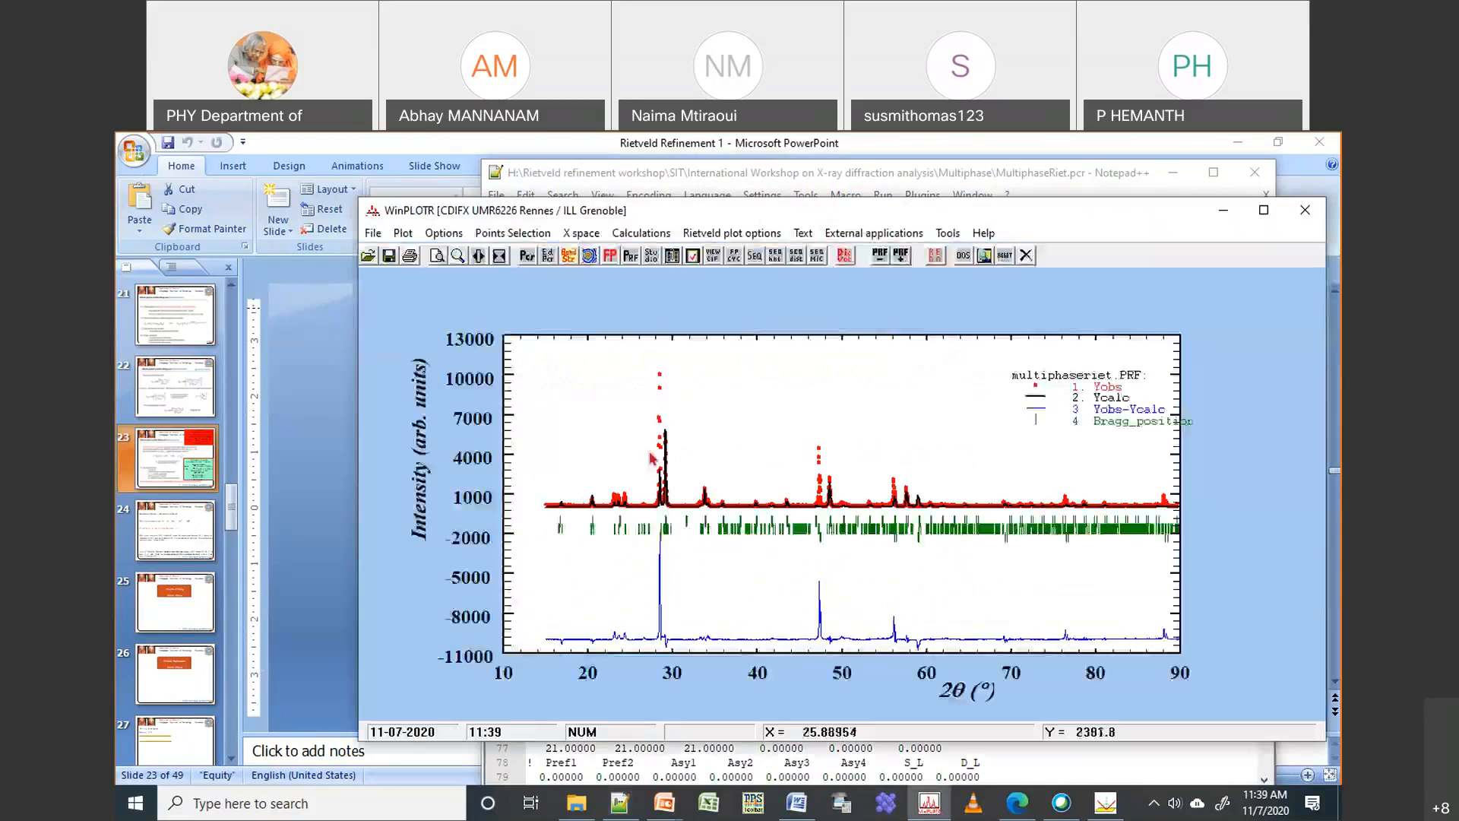
drag(638, 354, 674, 553)
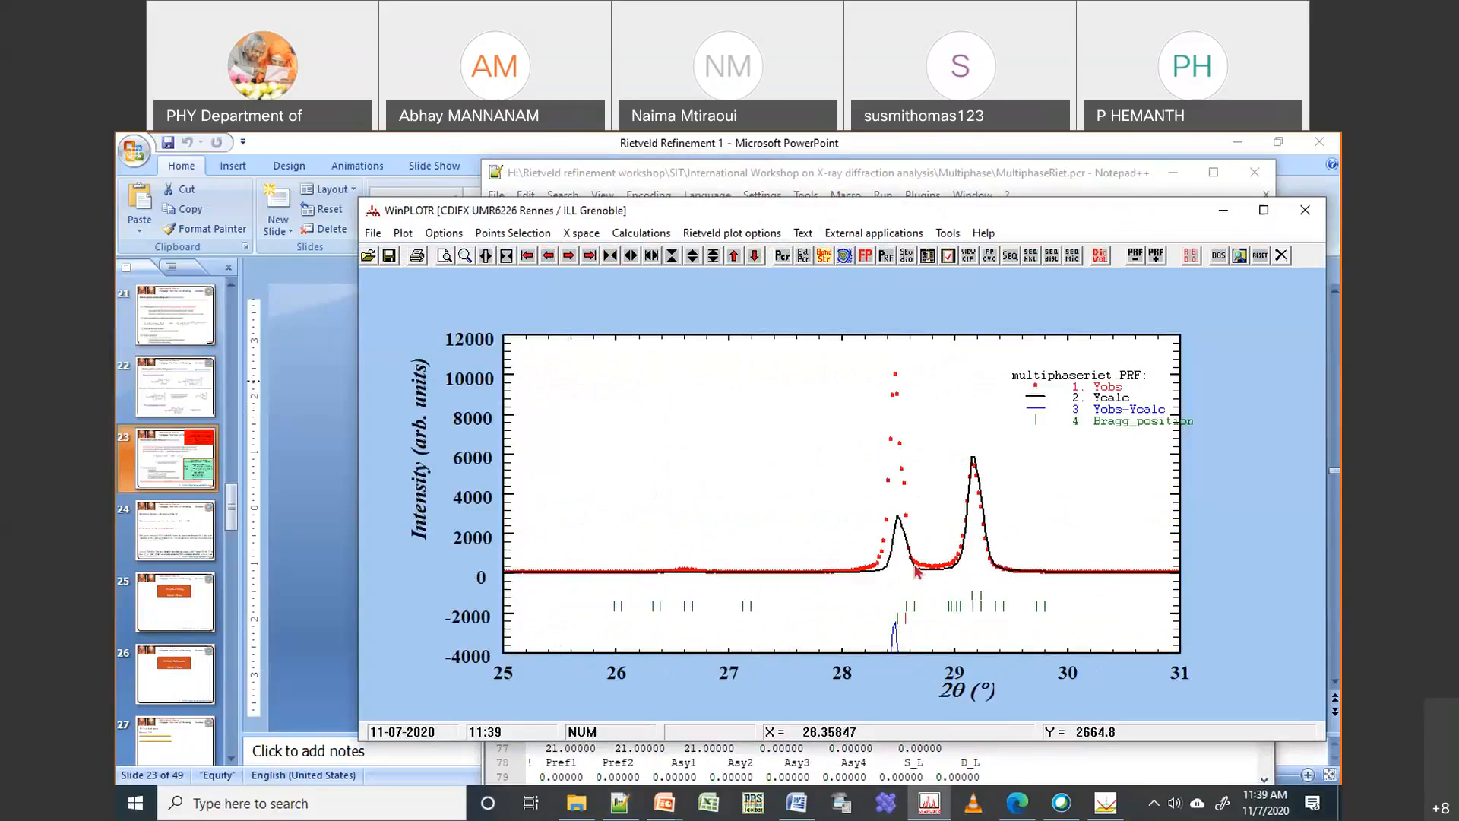
click(869, 451)
right_click(785, 435)
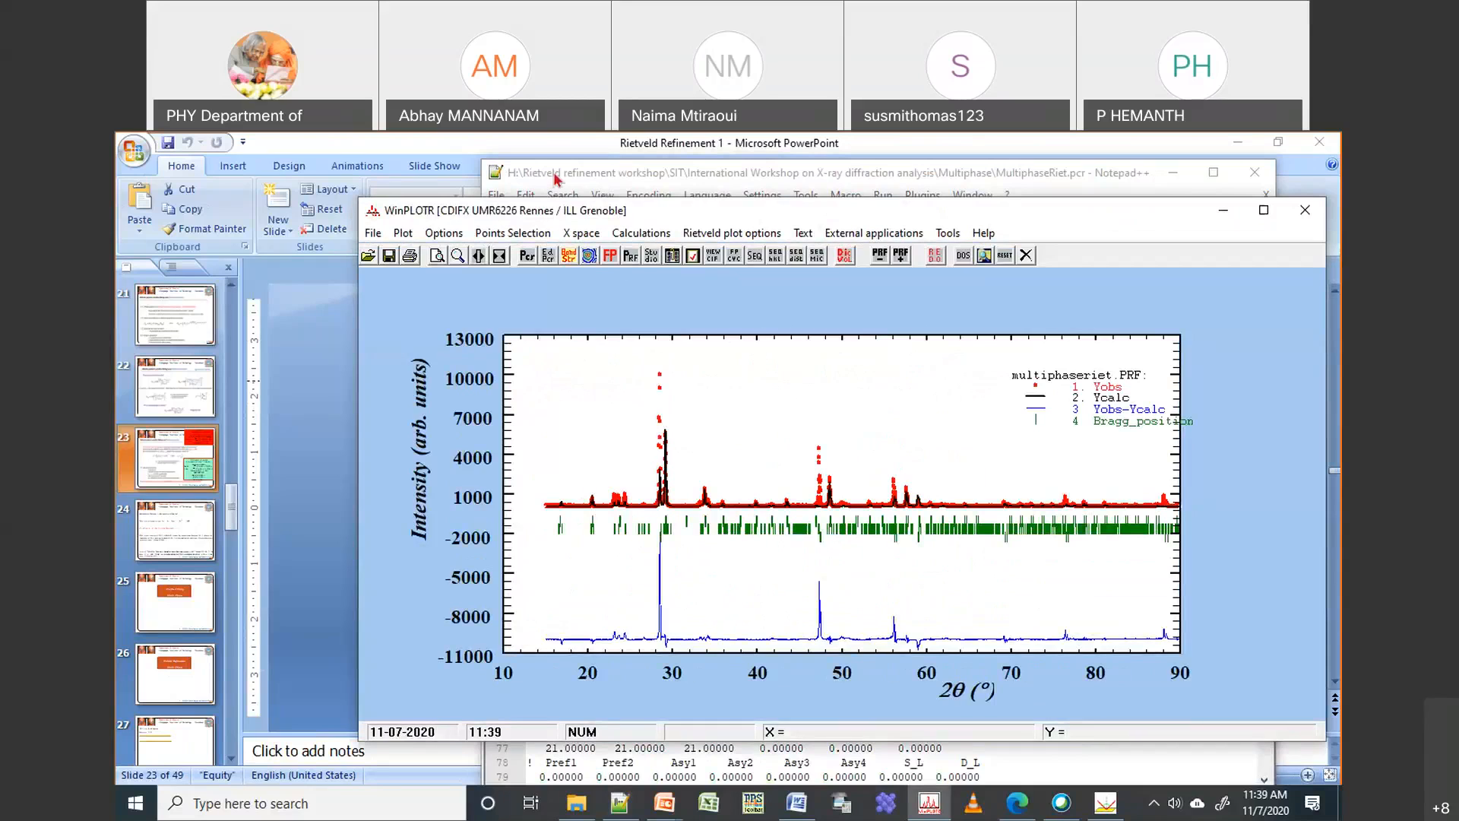
Run the FullProf refinement with MultiphaseRiet.pcr and the multiphase data file, and exit FullProf when it finishes
click(638, 261)
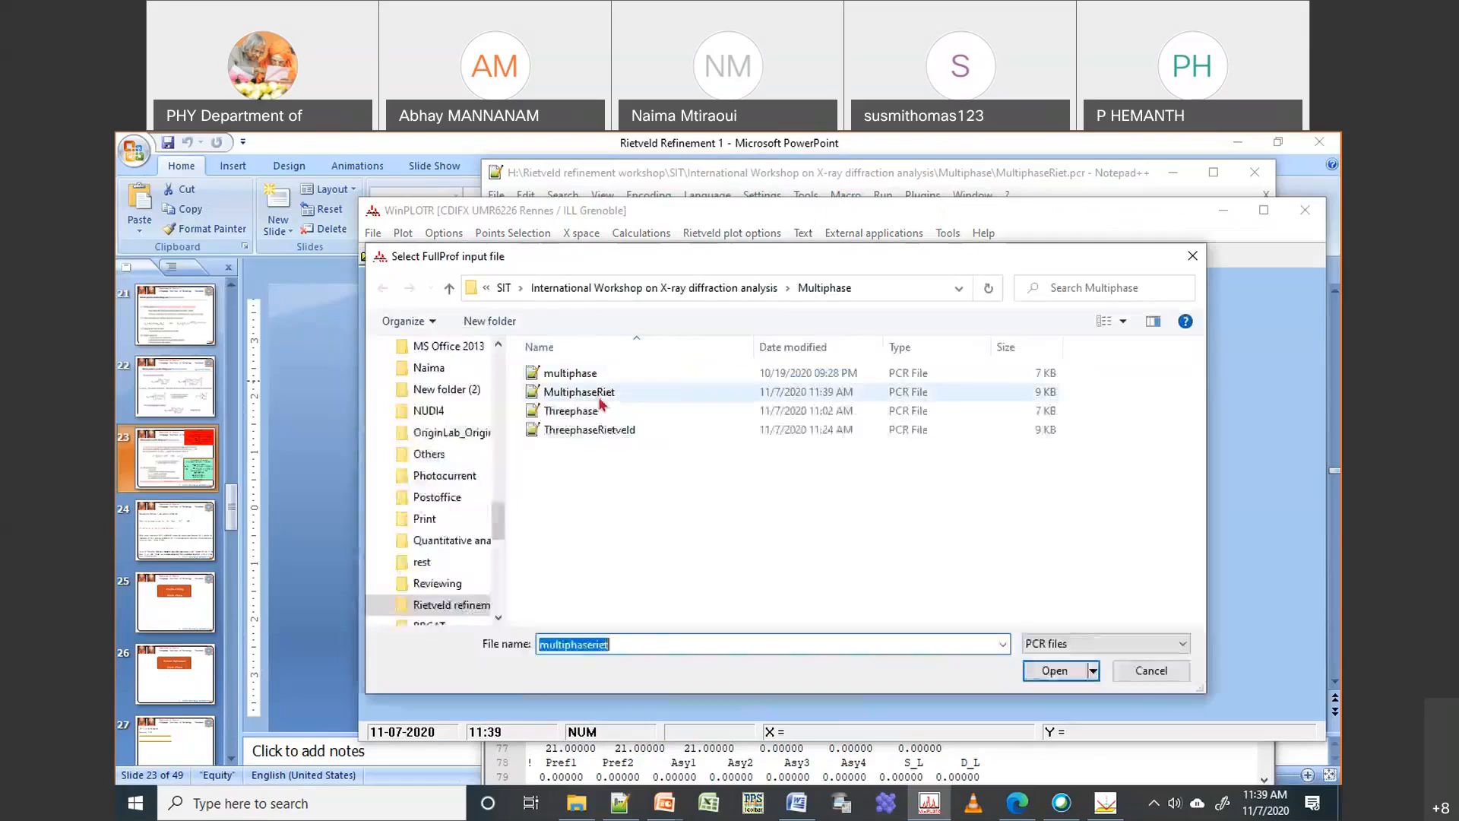
click(604, 391)
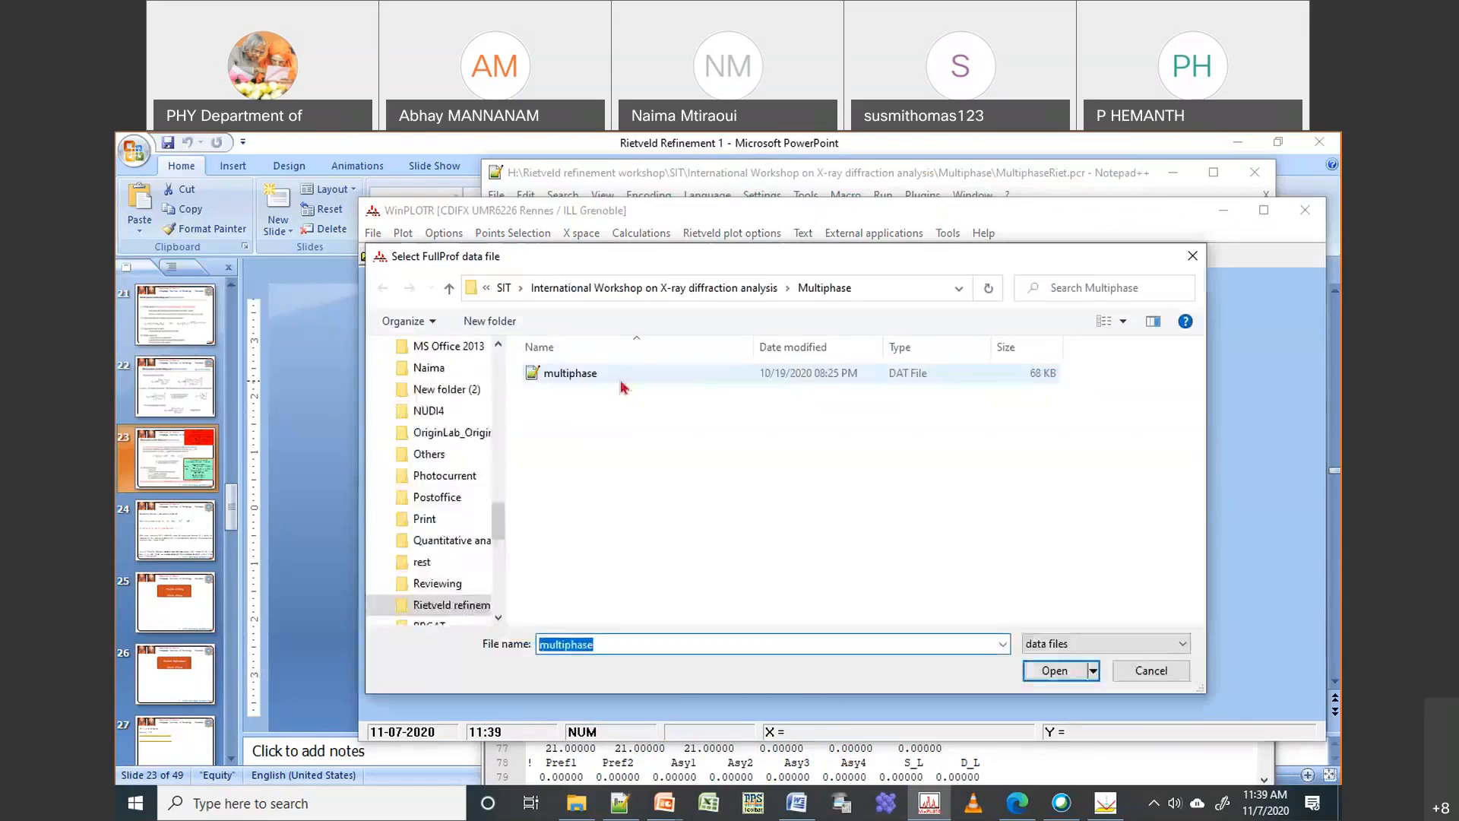
double_click(619, 379)
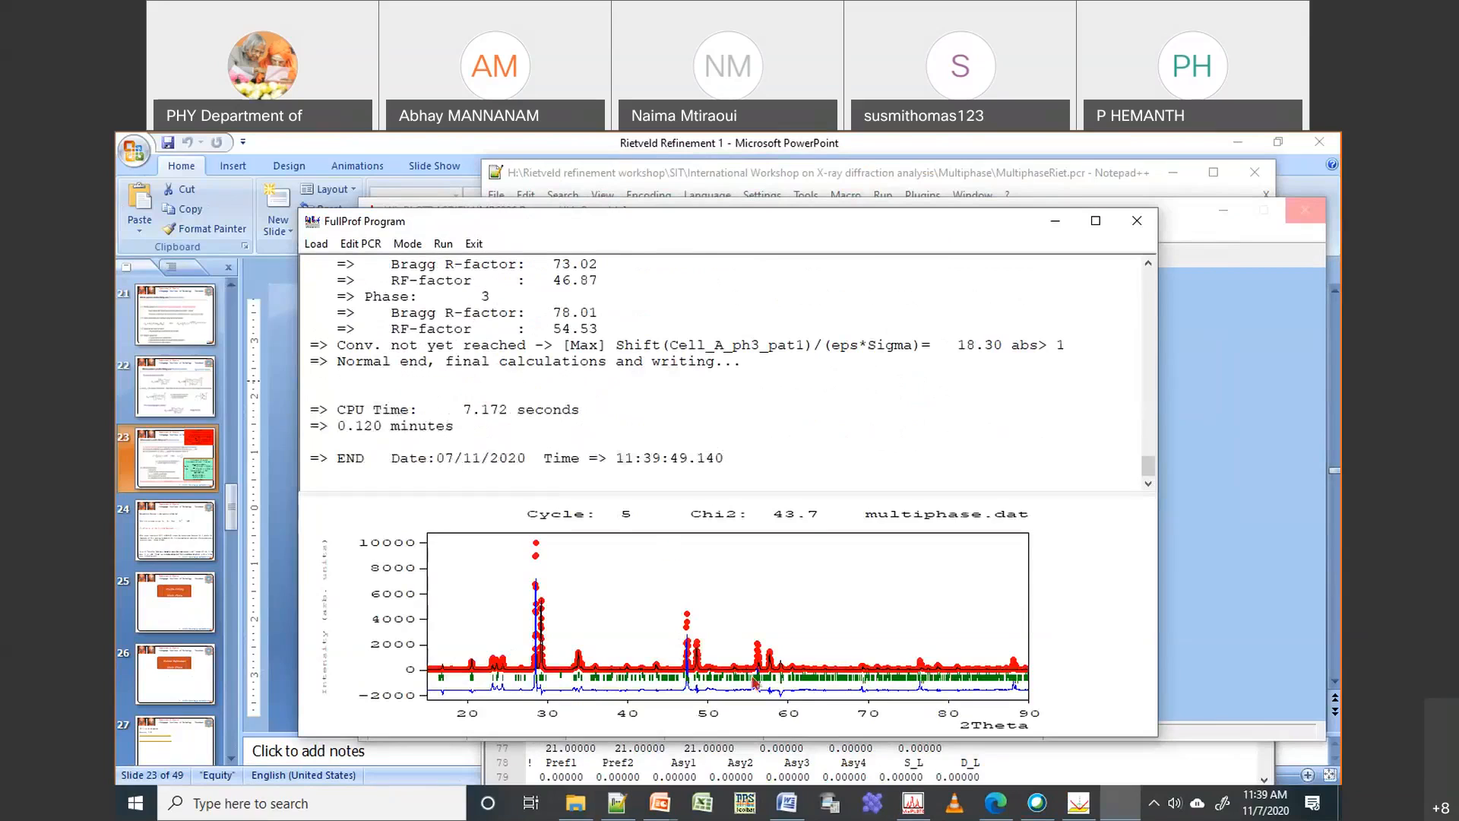
click(474, 243)
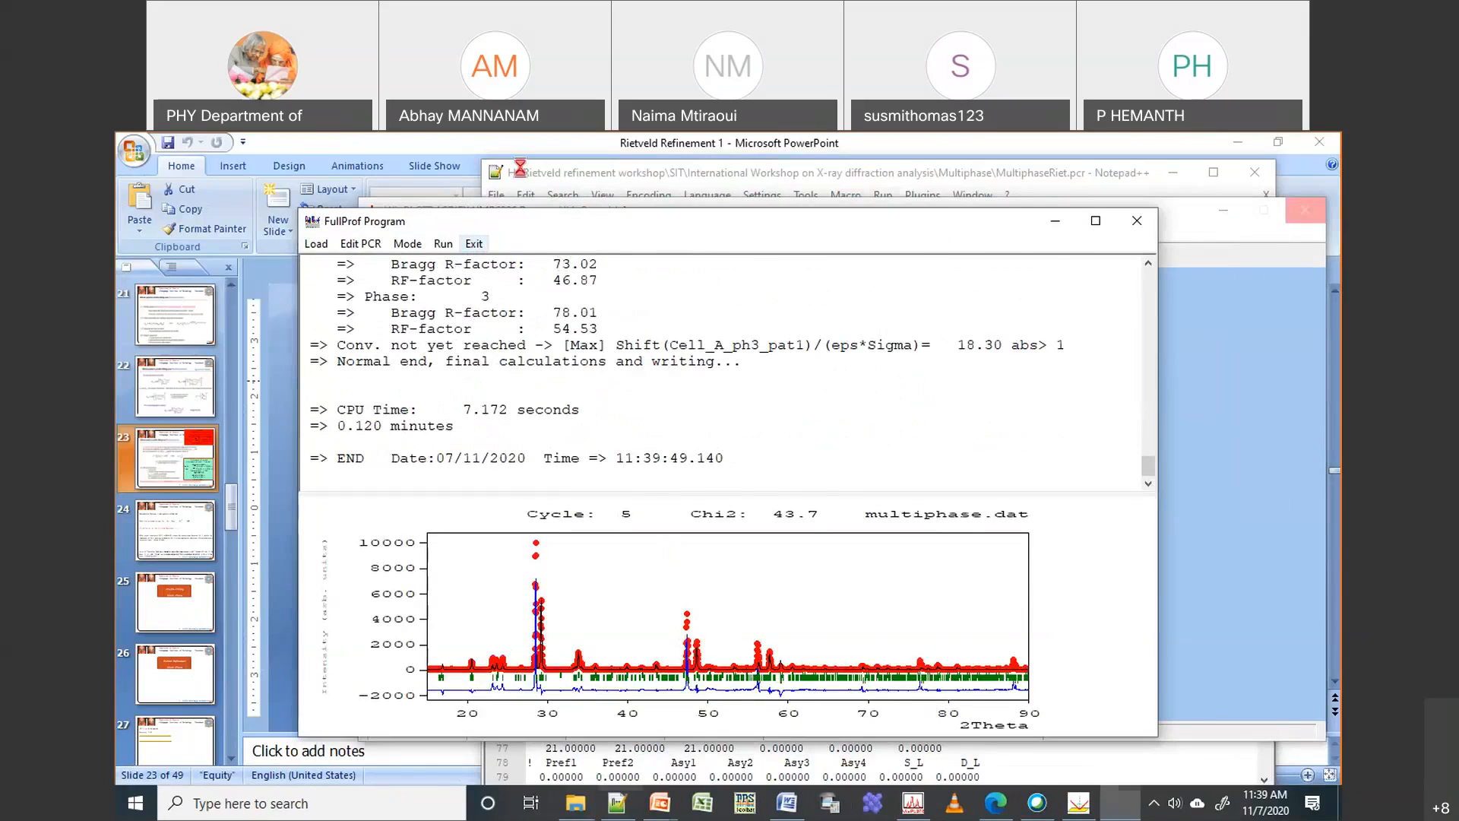
Check the Si phase at the end of MultiphaseRiet.pcr, and close it along with ThreephaseRietveld.pcr and multiphase.dat
drag(1266, 478, 1282, 732)
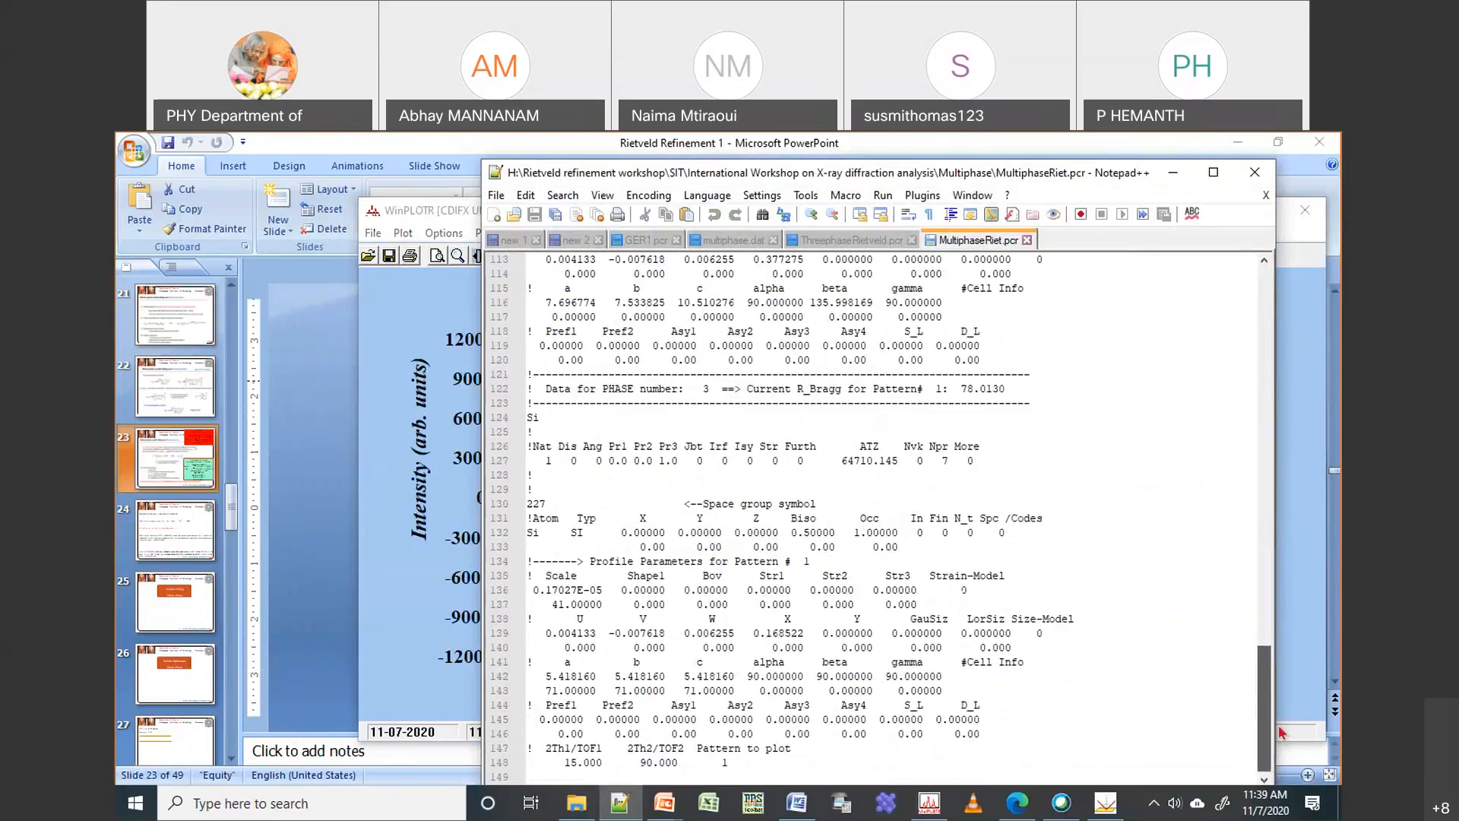
click(1027, 241)
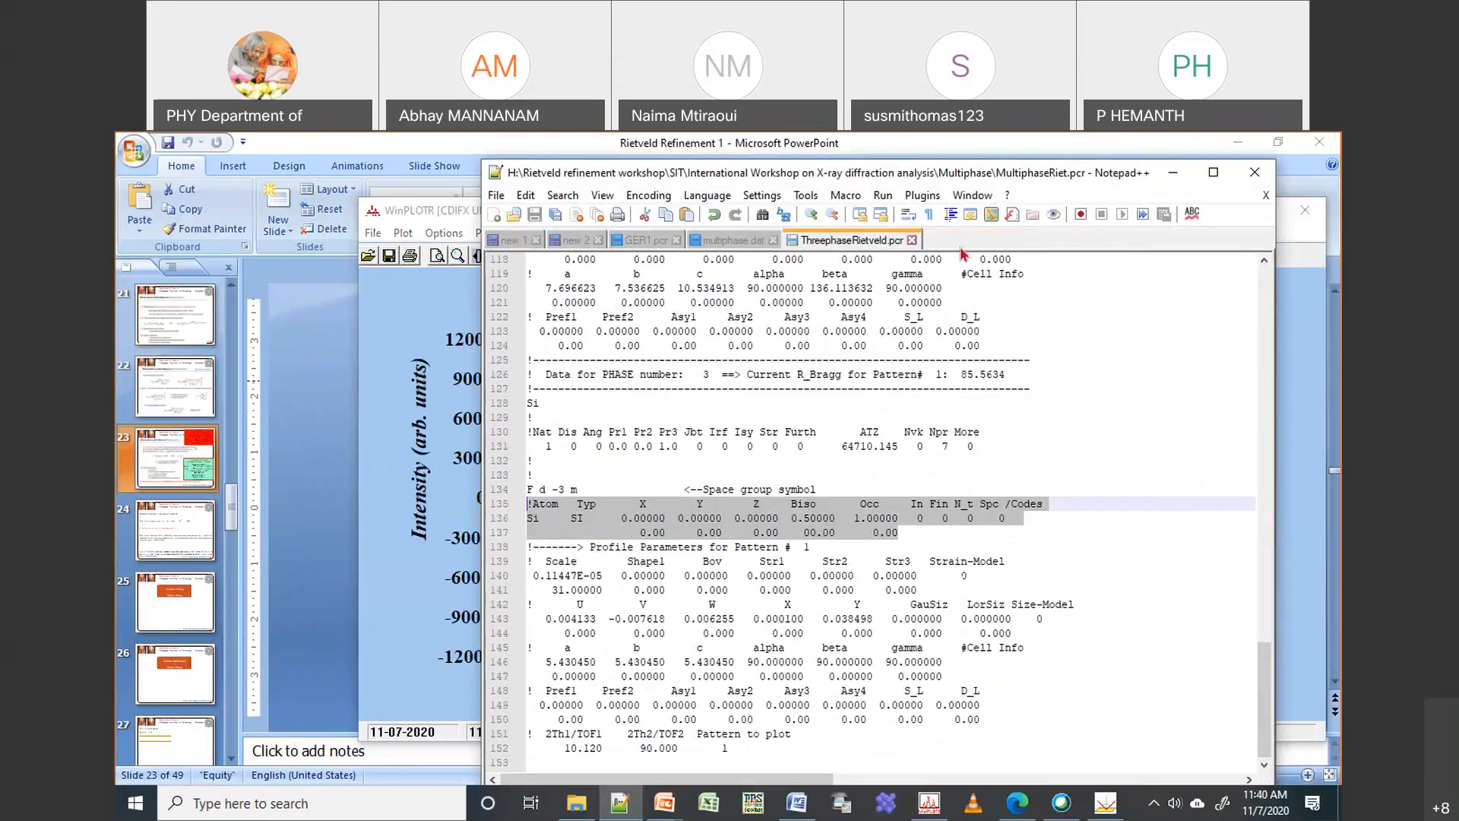
click(912, 241)
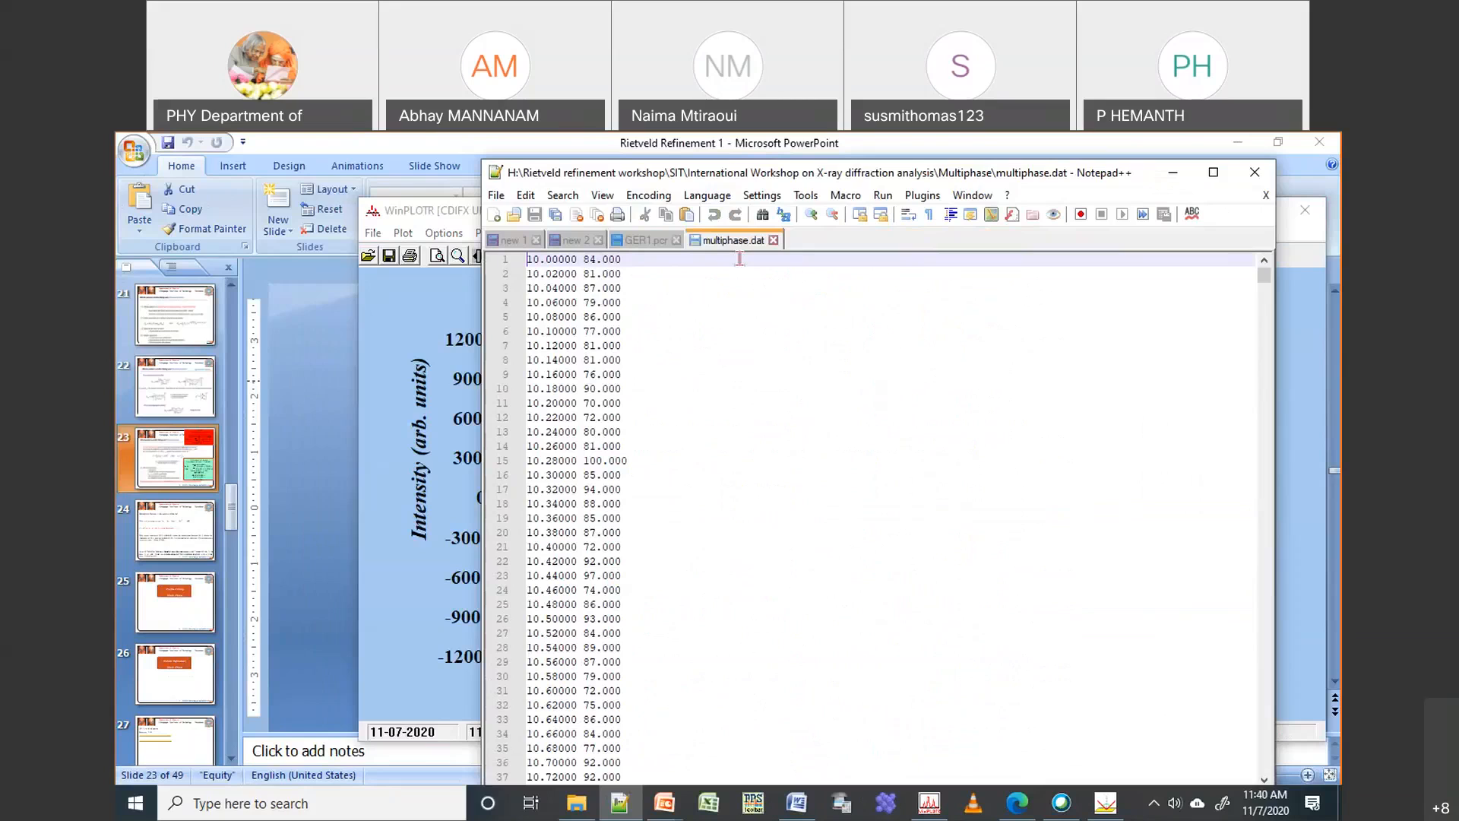
click(774, 240)
Examine the refined multiphaseriet fit in WinPLOTR between about 27° and 31° 2θ, and restore the full pattern
click(928, 803)
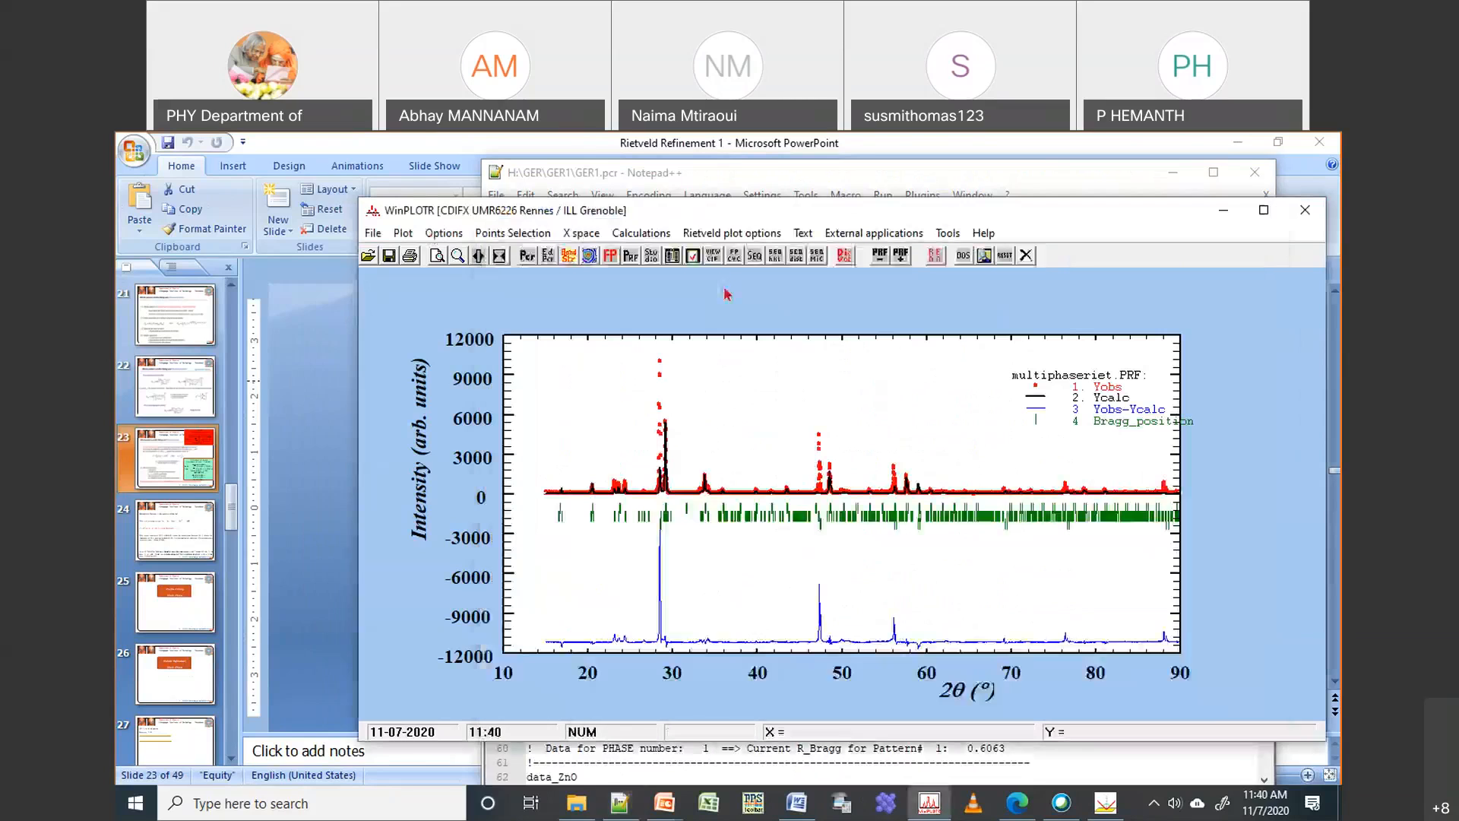
drag(652, 343, 680, 591)
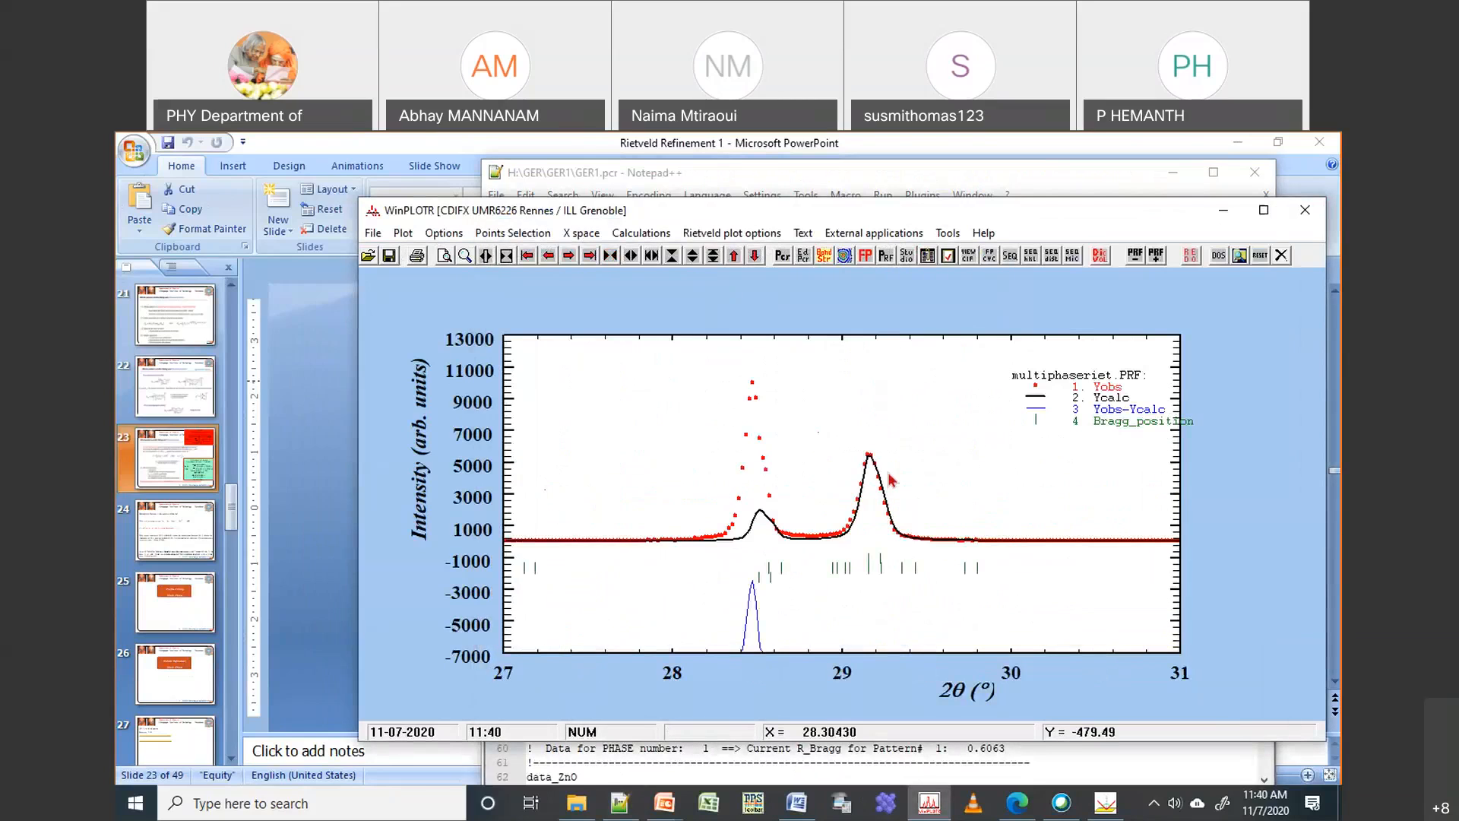
right_click(779, 534)
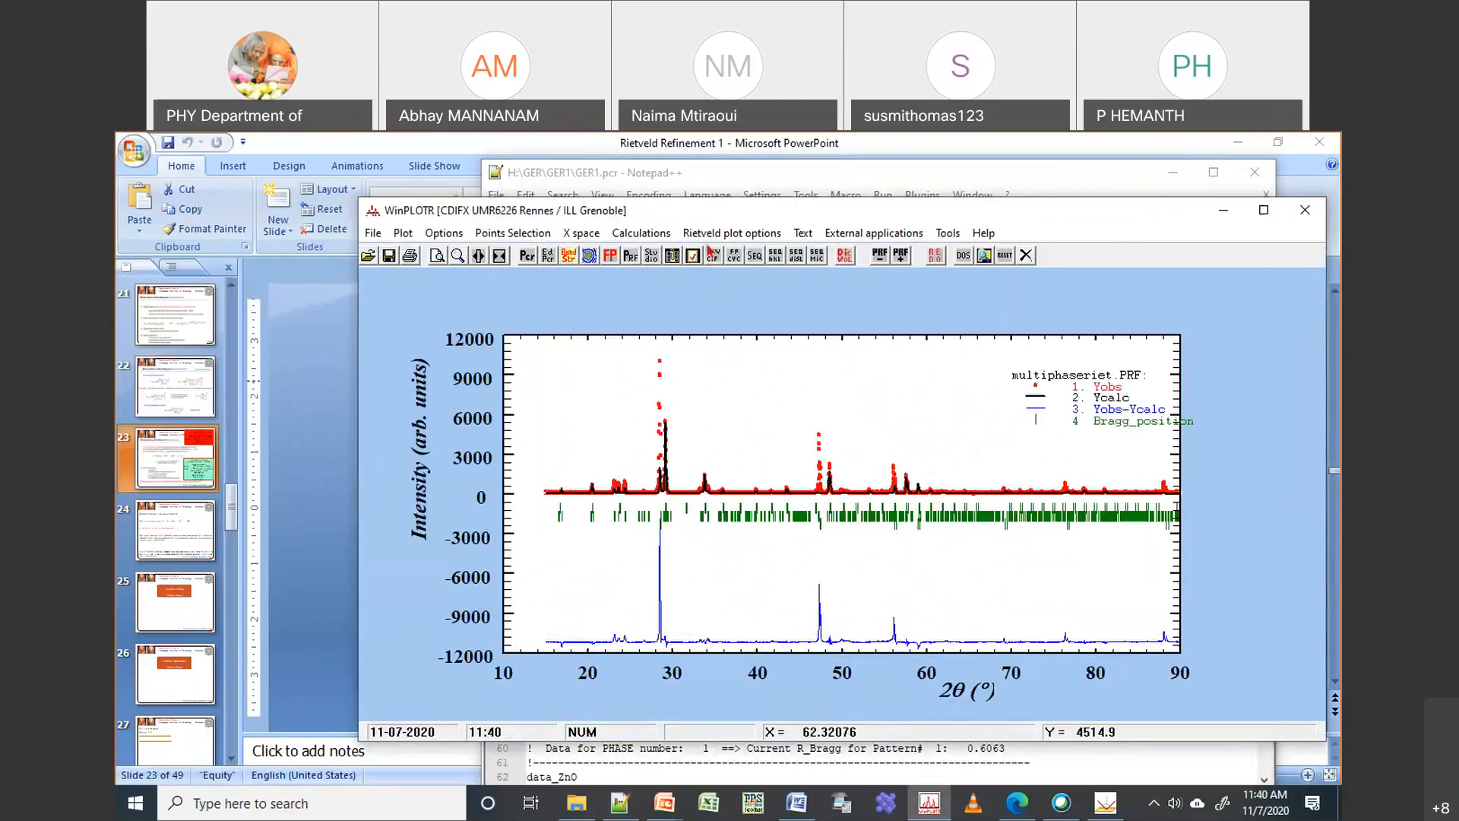
Plot the Threephase PRF file and inspect its peaks between about 24° and 33° 2θ
click(631, 254)
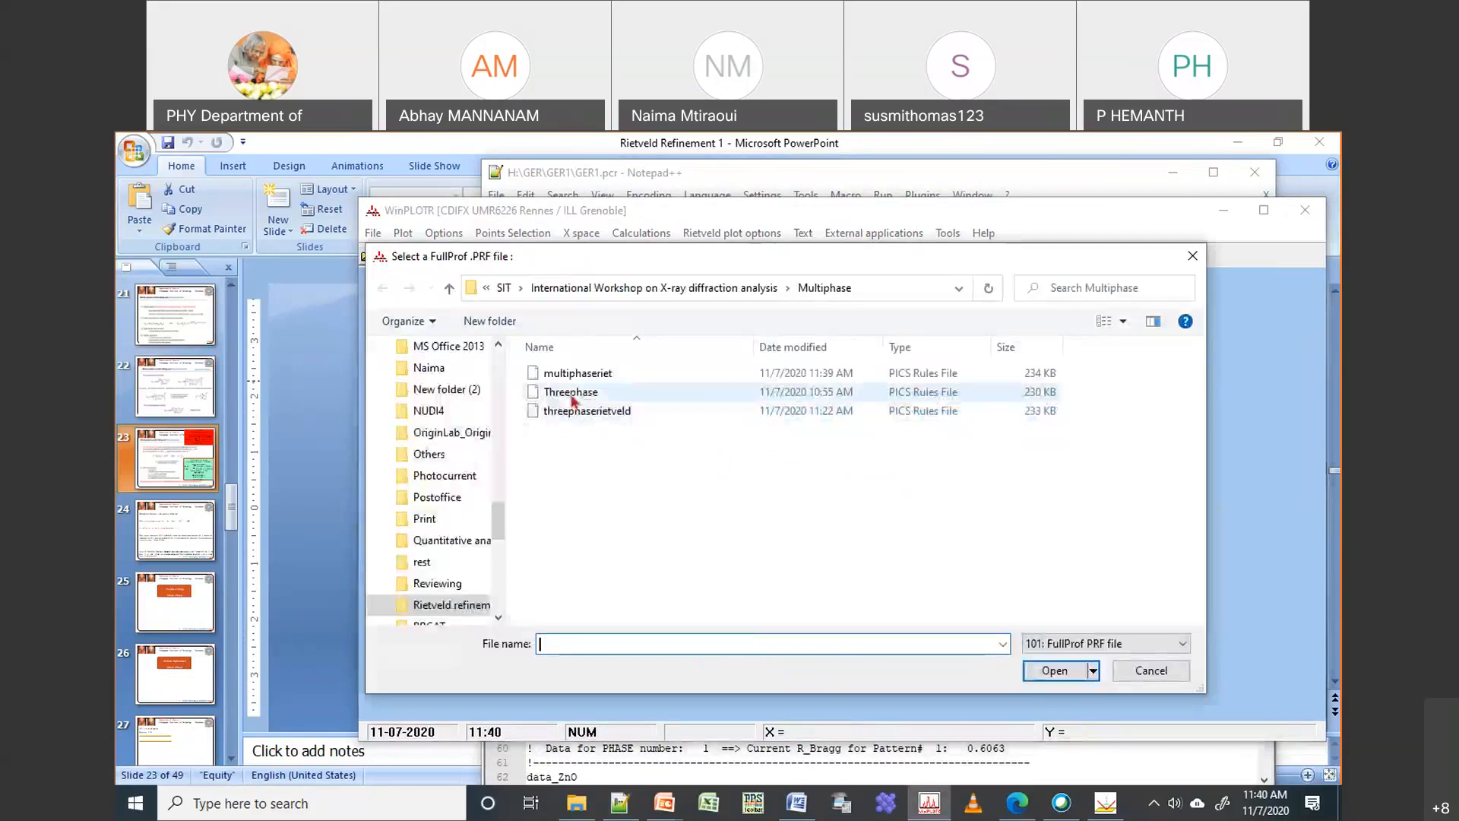
click(572, 395)
double_click(572, 395)
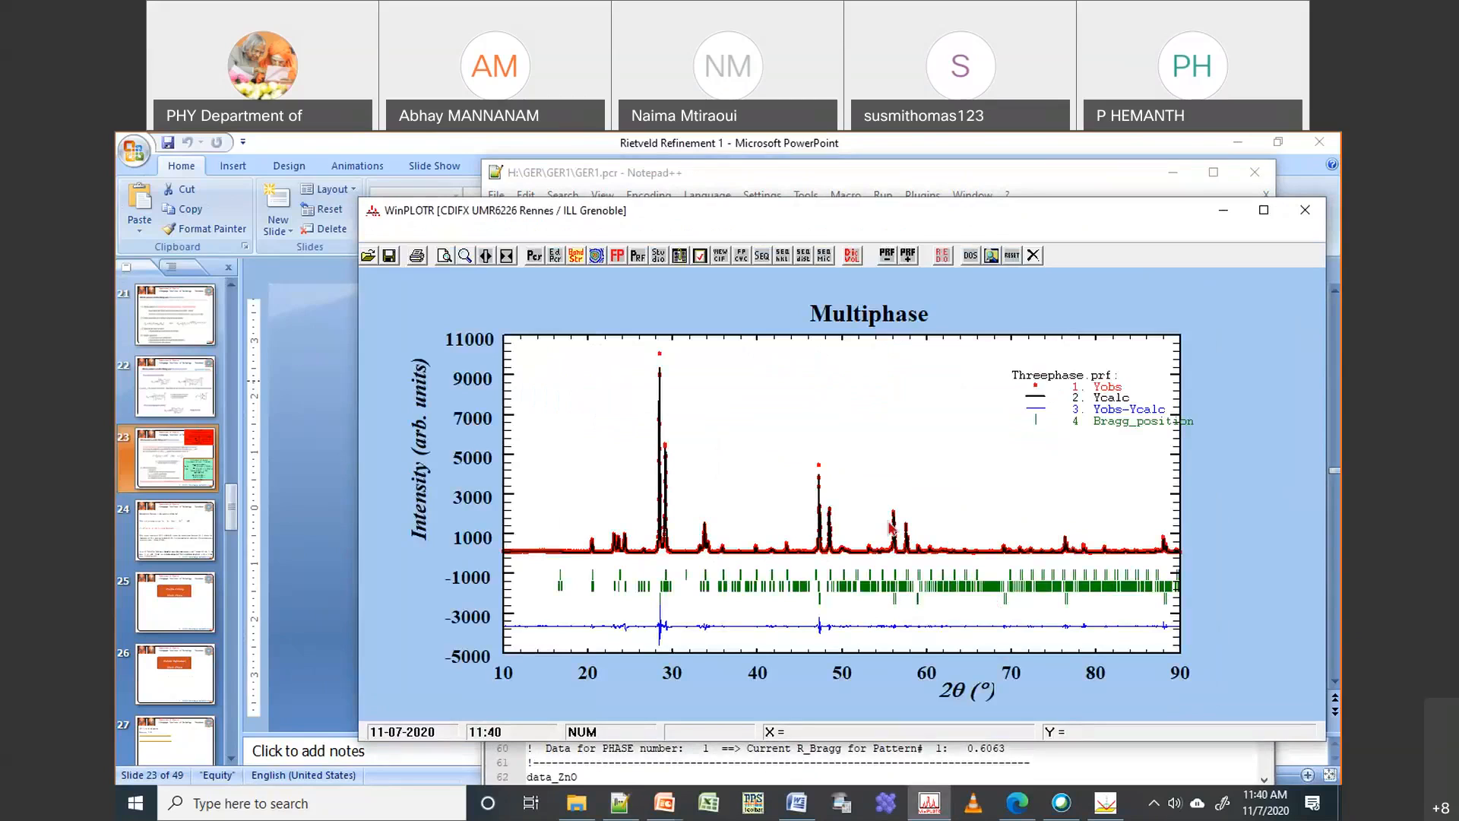
drag(630, 338, 691, 695)
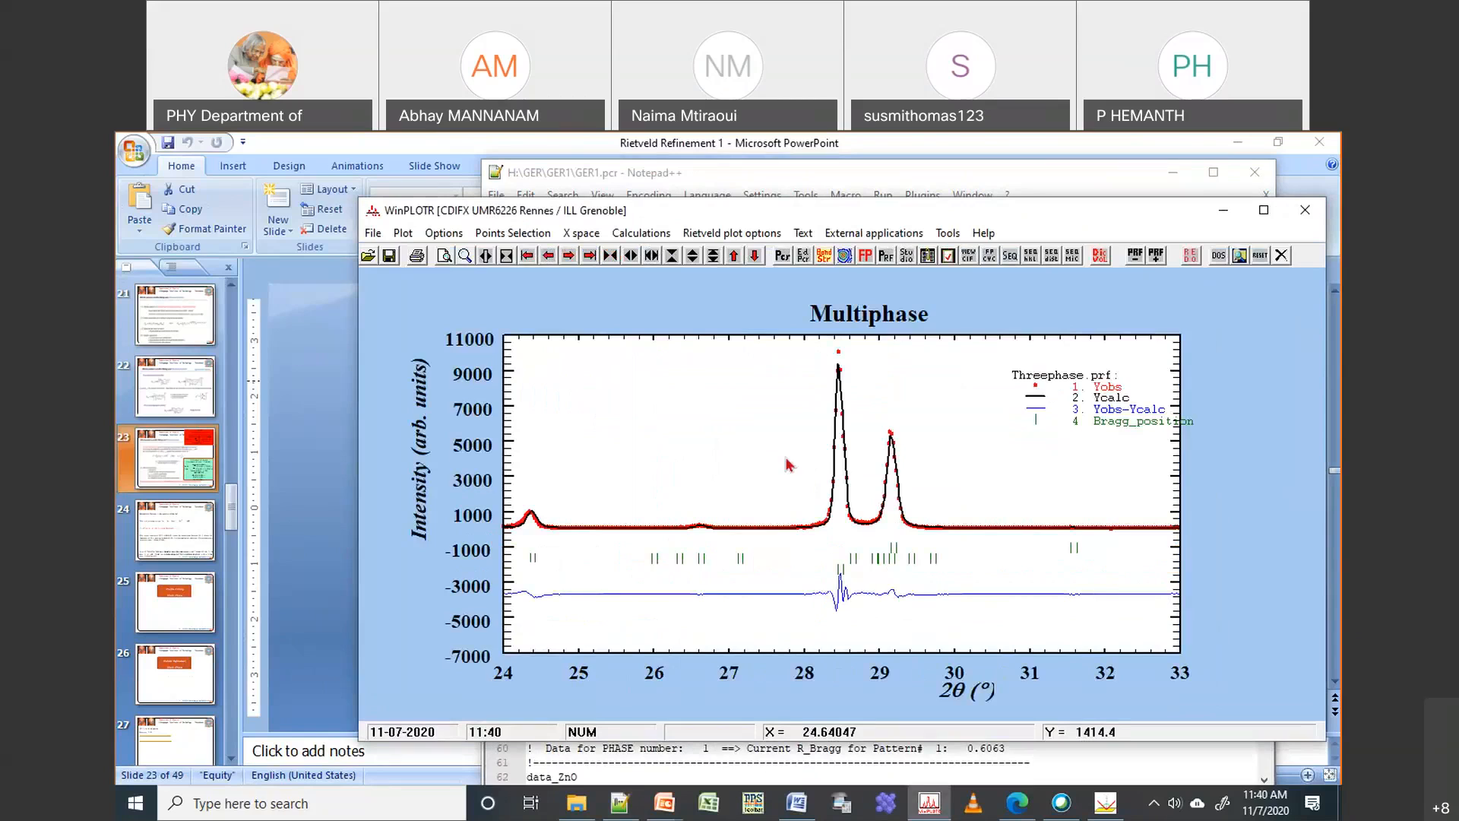
right_click(833, 411)
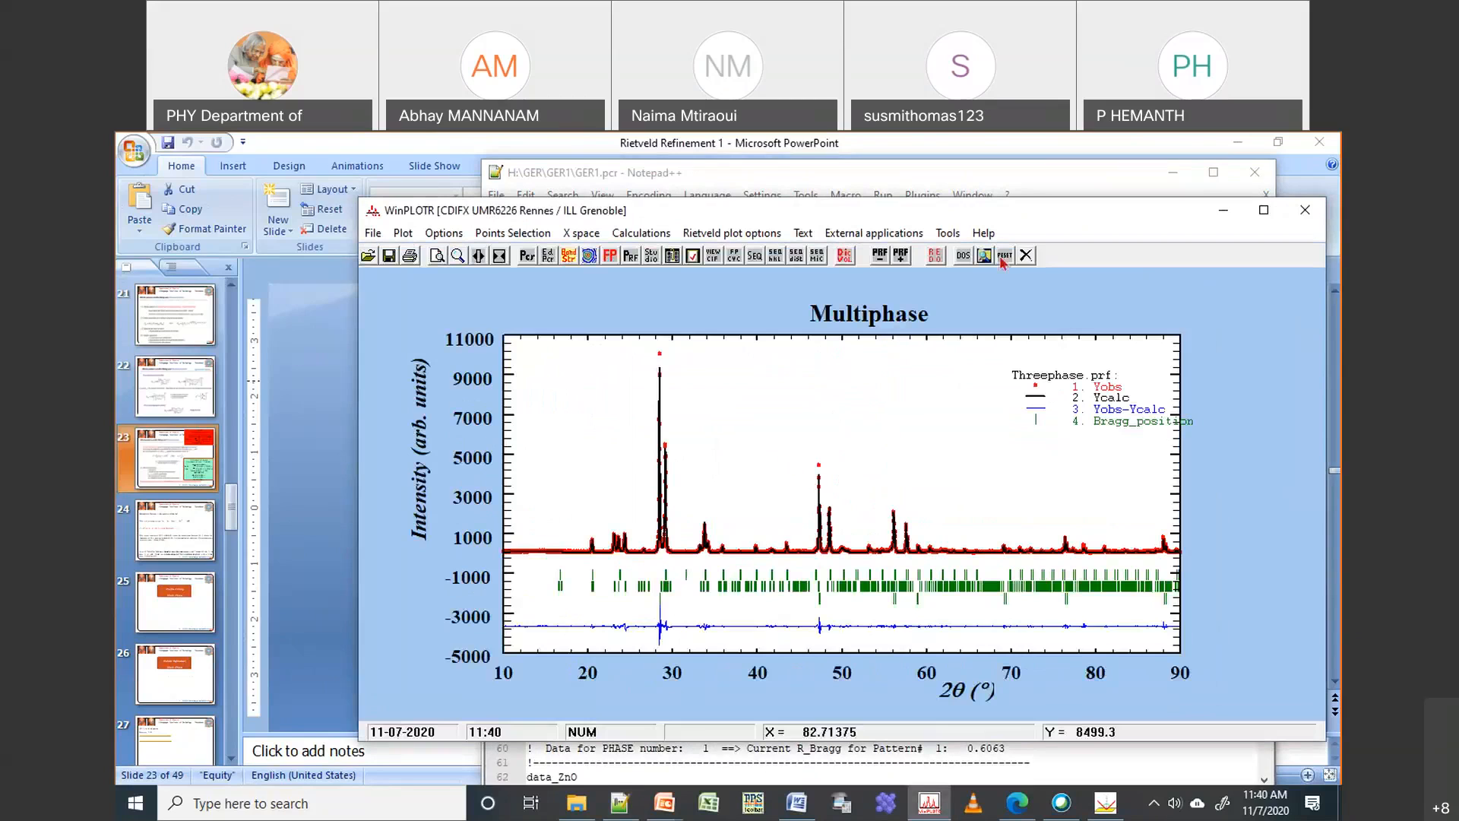
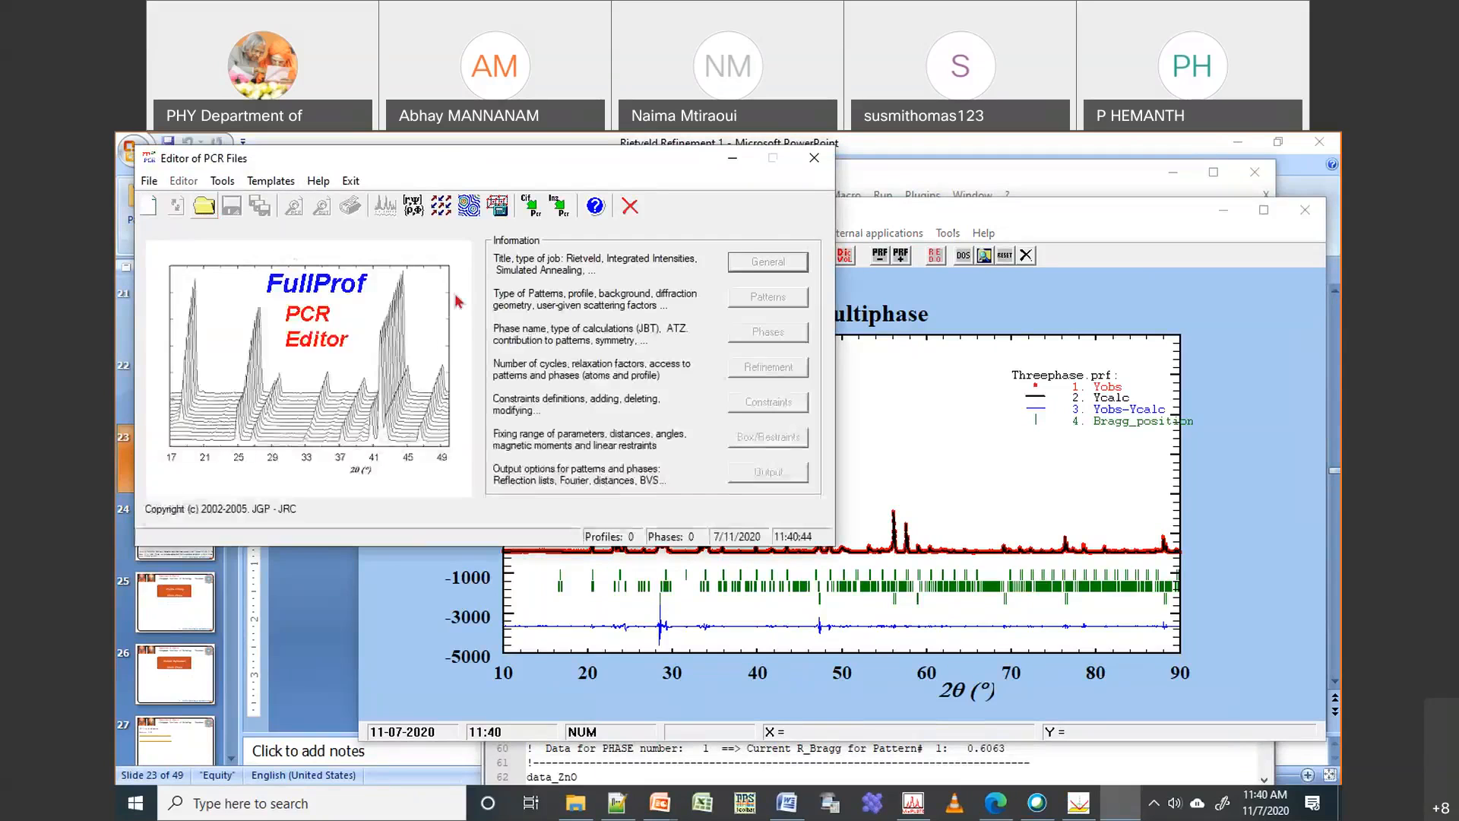
Load af143_qa_Rietveld.pcr into the PCR Editor from the pcr-files folder of EgyptianMakeup under Quantitative analysis
click(204, 206)
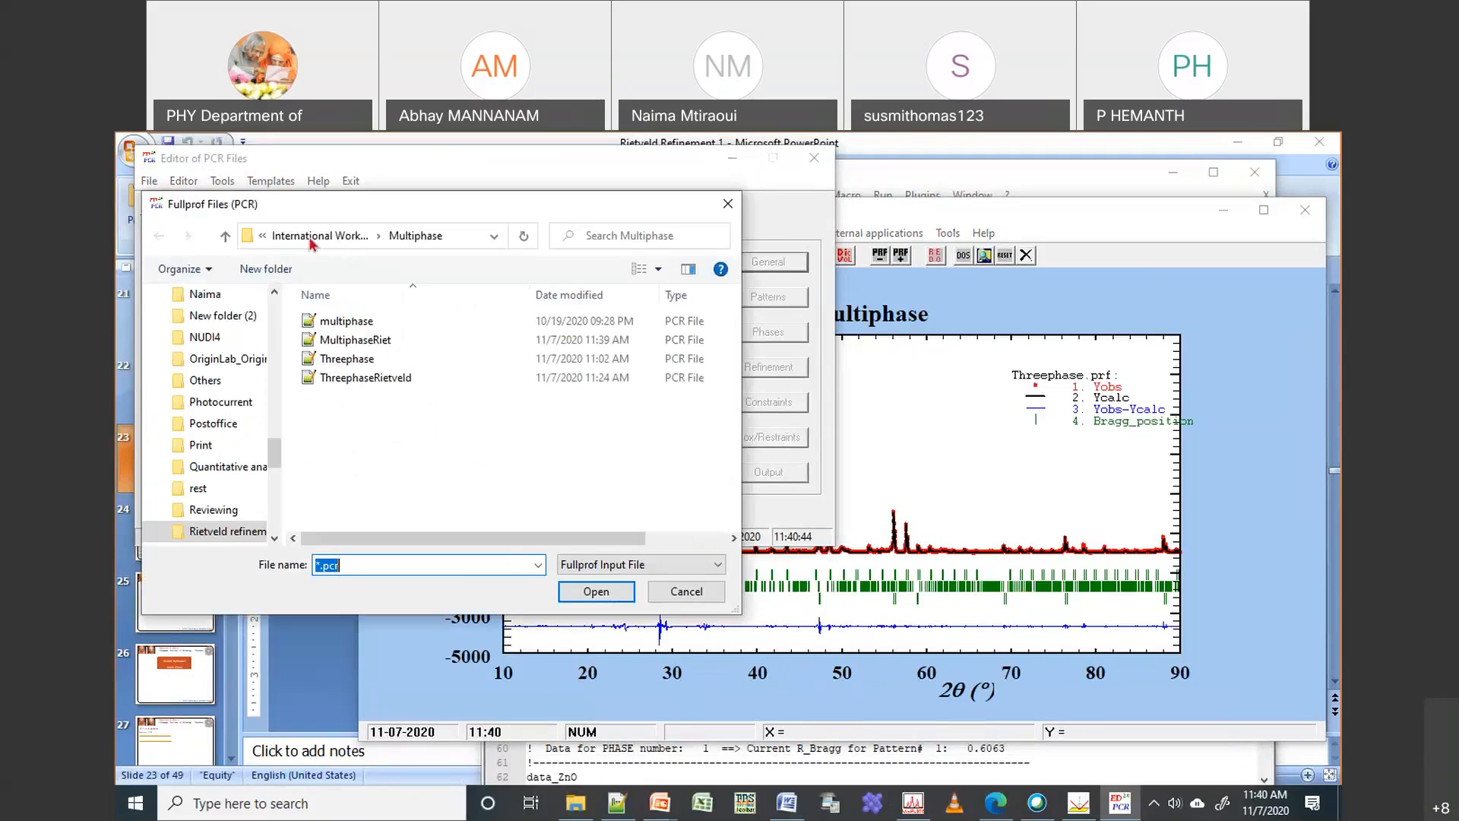
click(312, 237)
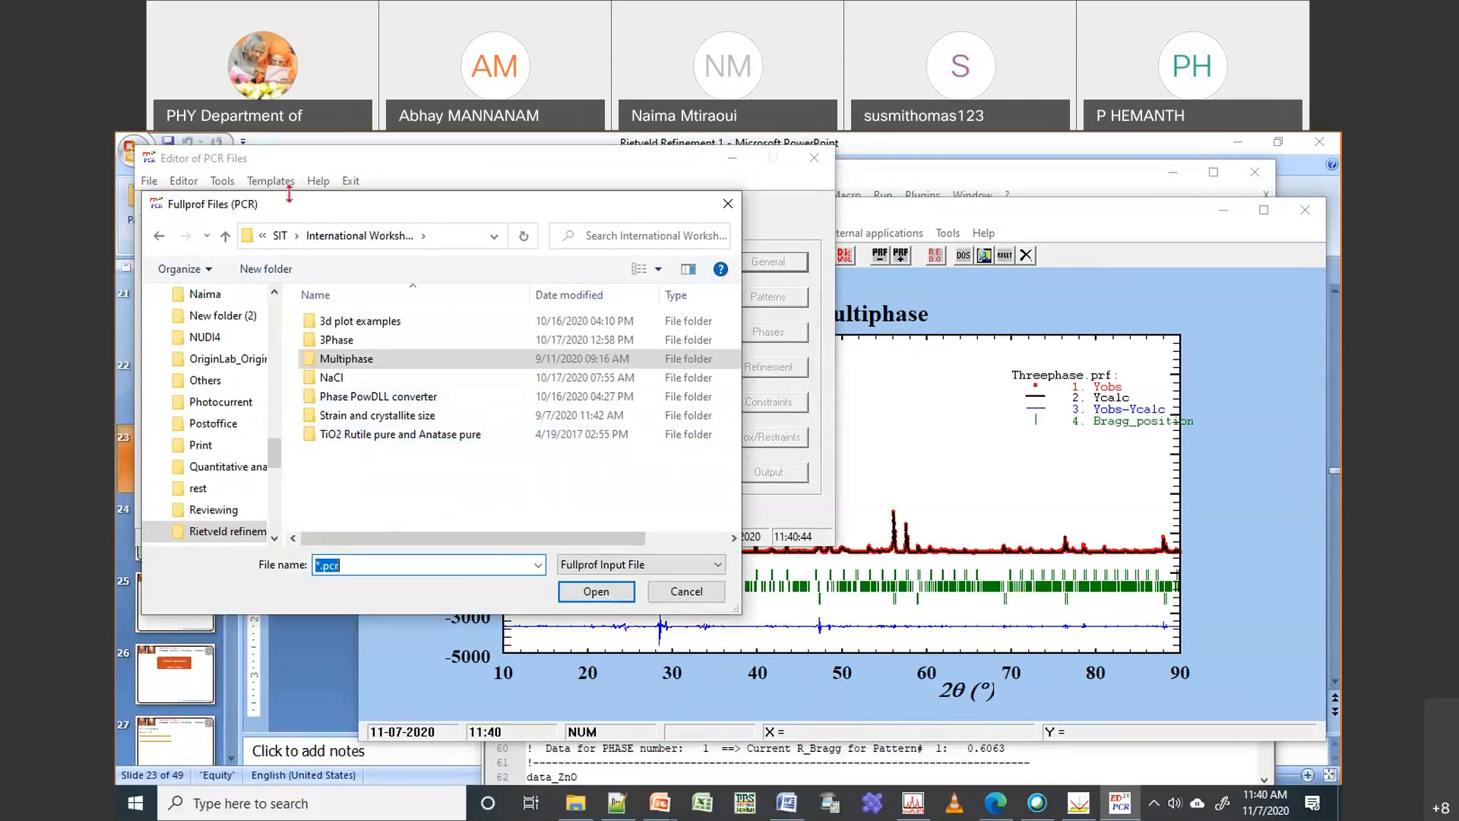
click(280, 237)
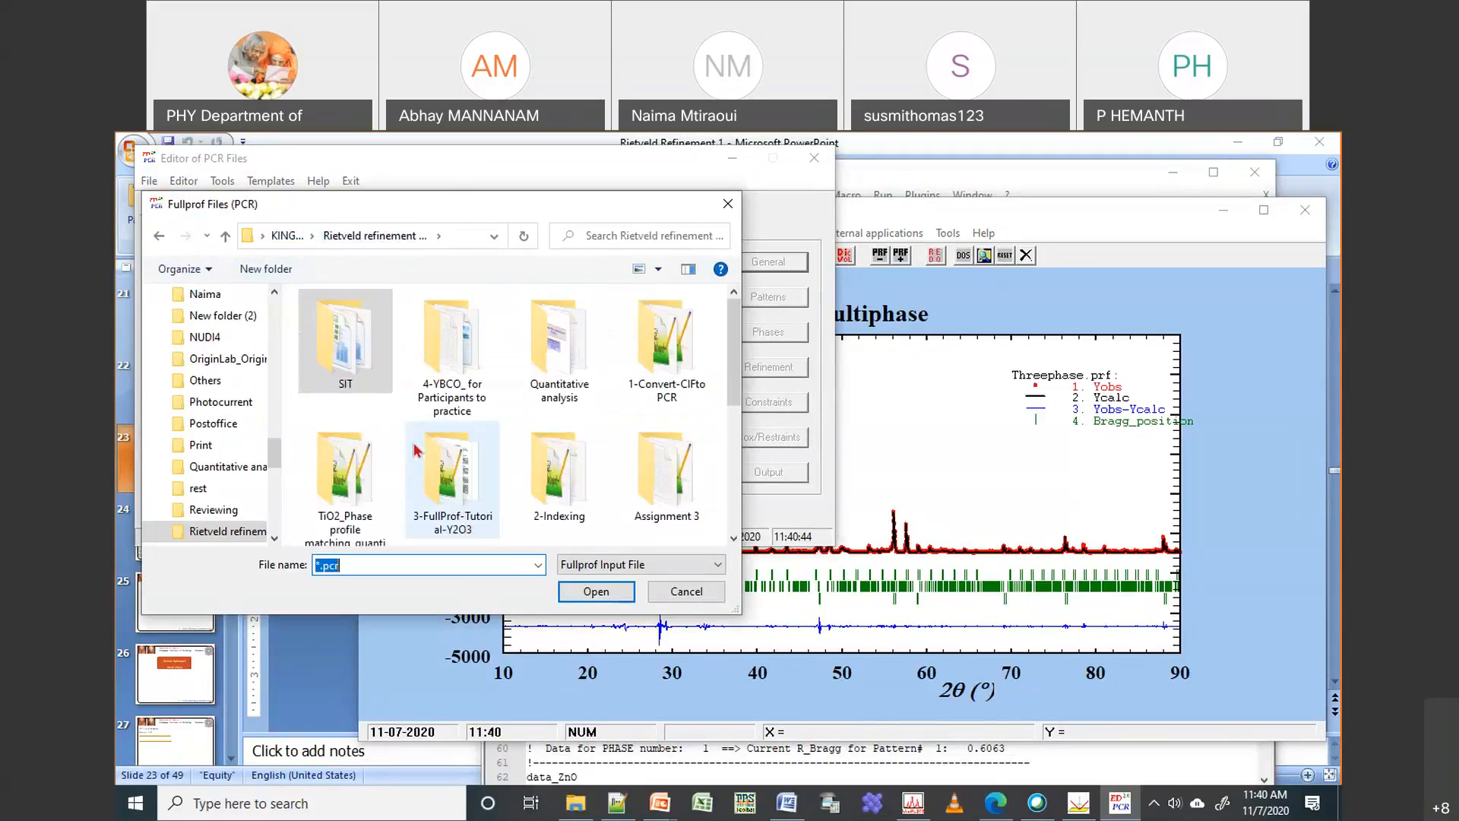
scroll(524, 443, down, 1)
double_click(576, 433)
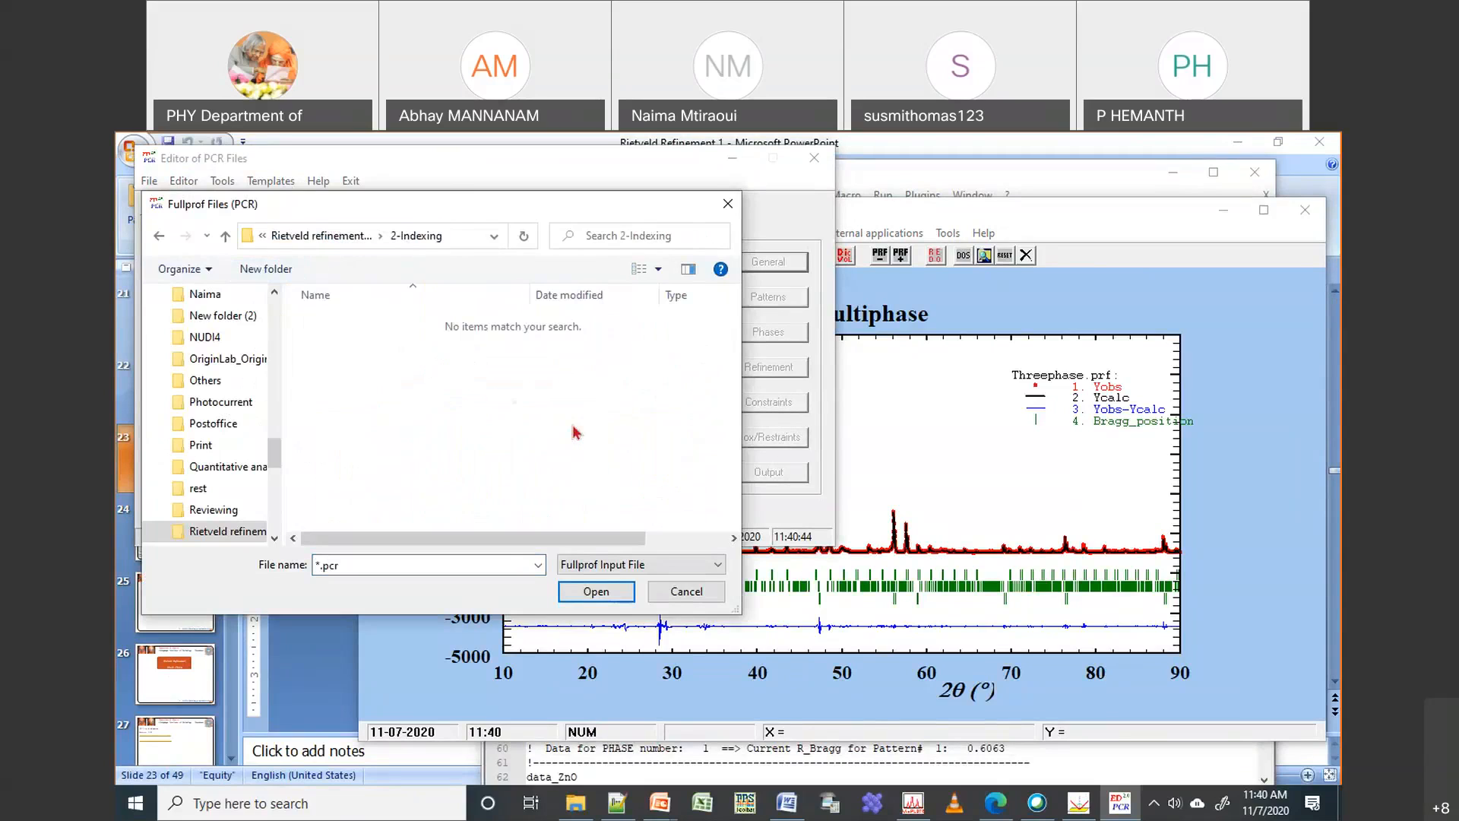
click(332, 242)
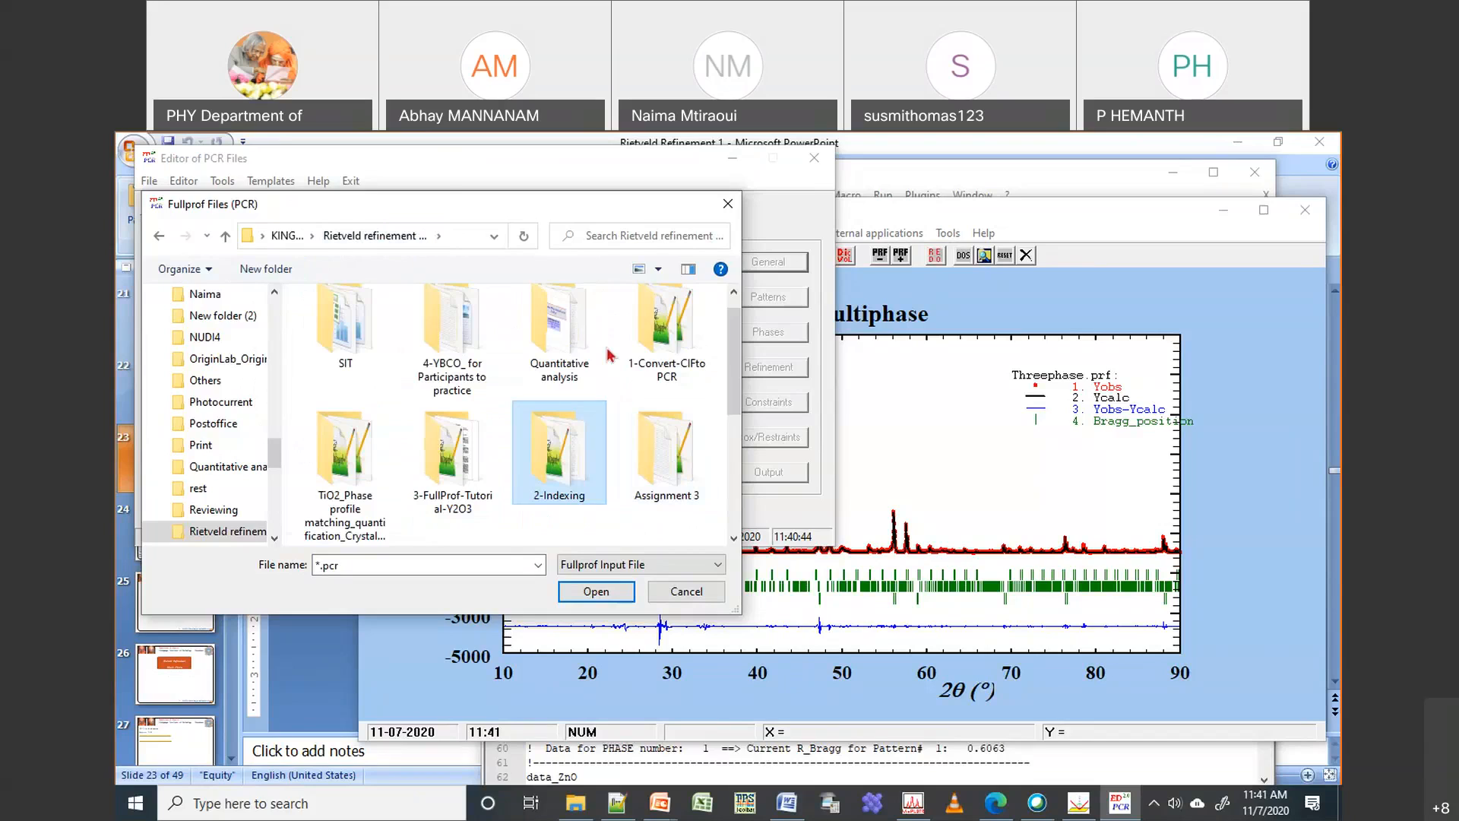
double_click(577, 346)
double_click(379, 341)
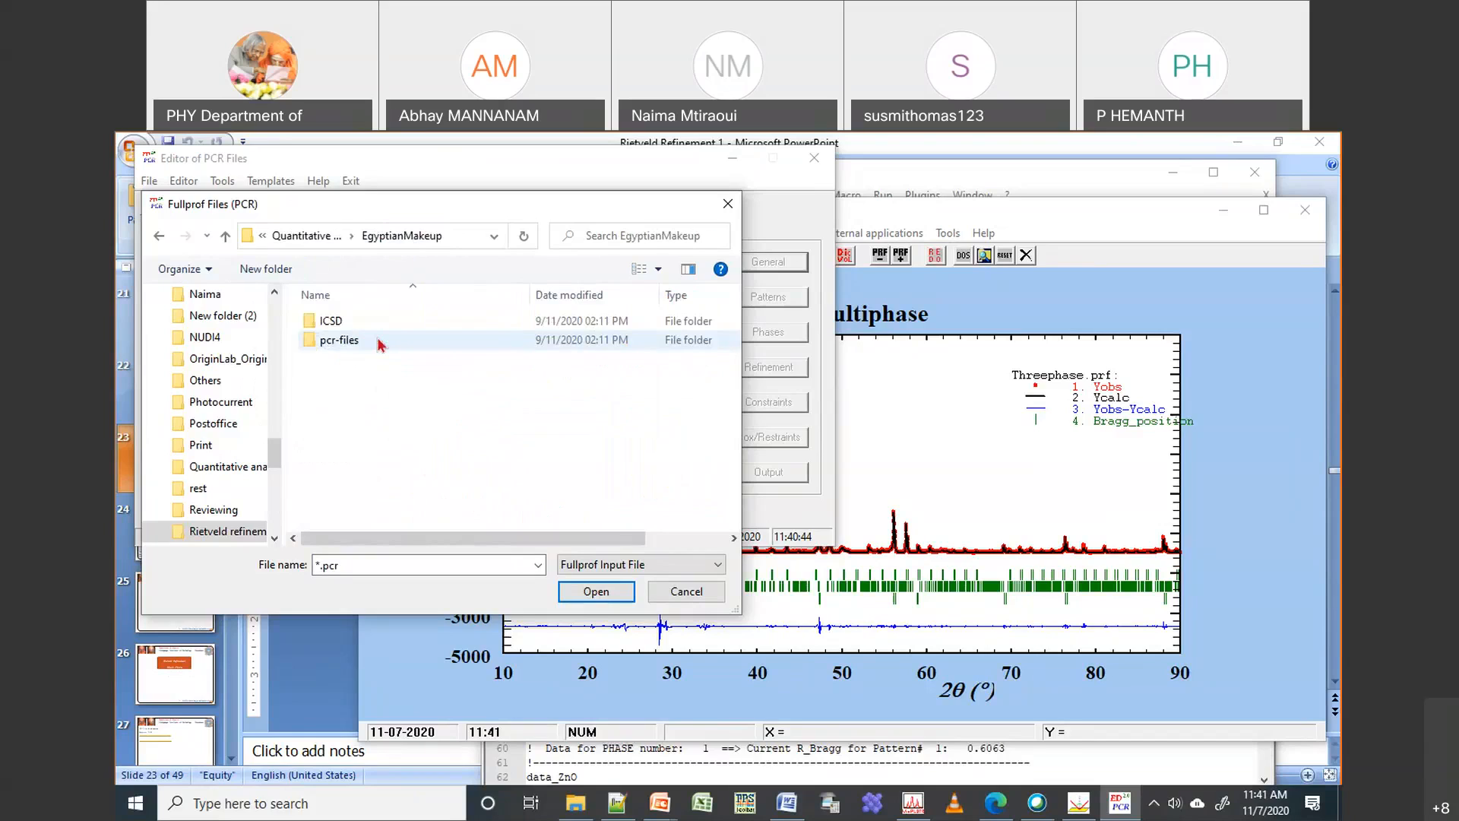
double_click(379, 342)
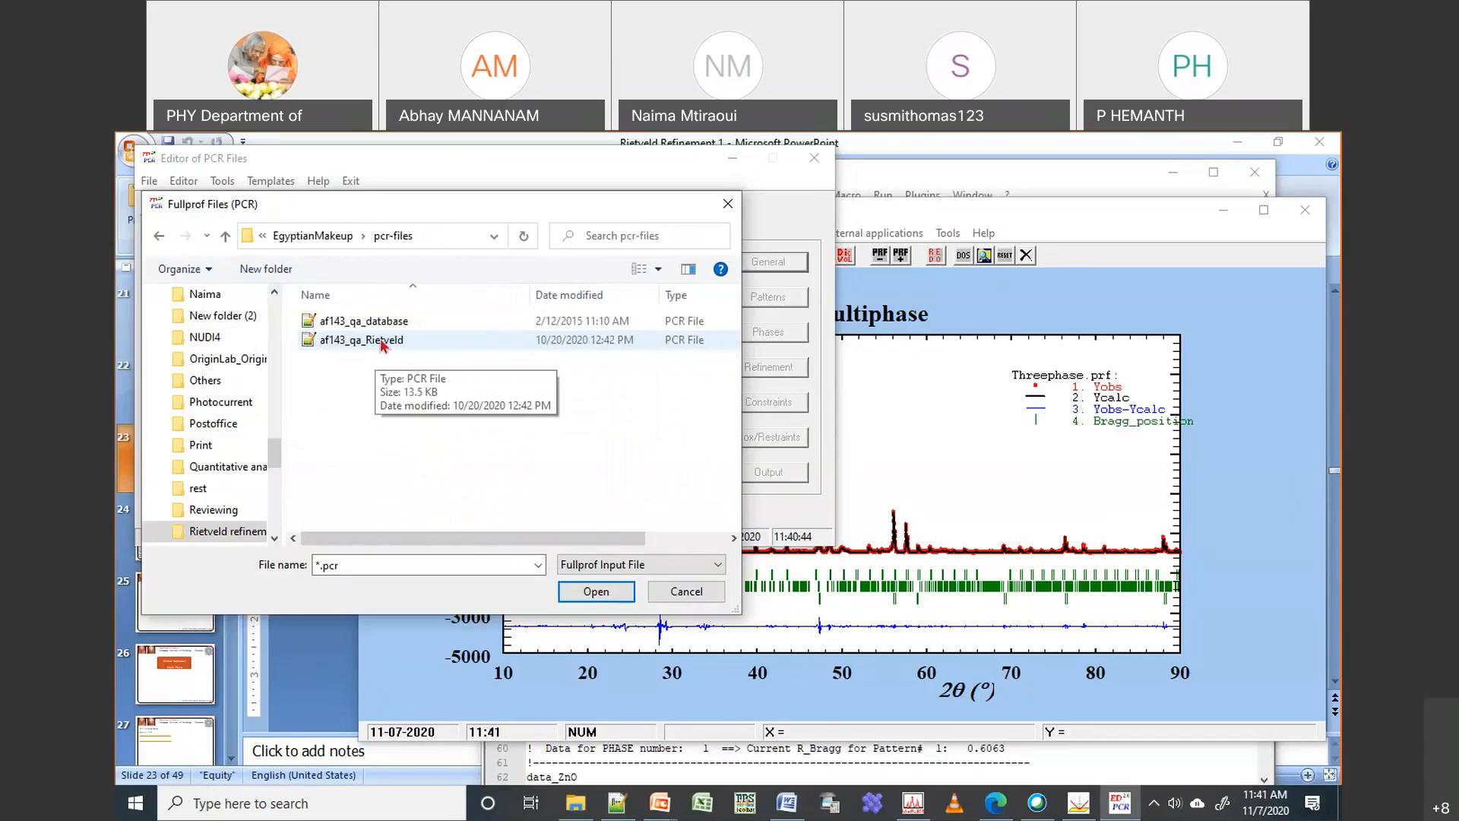
double_click(383, 343)
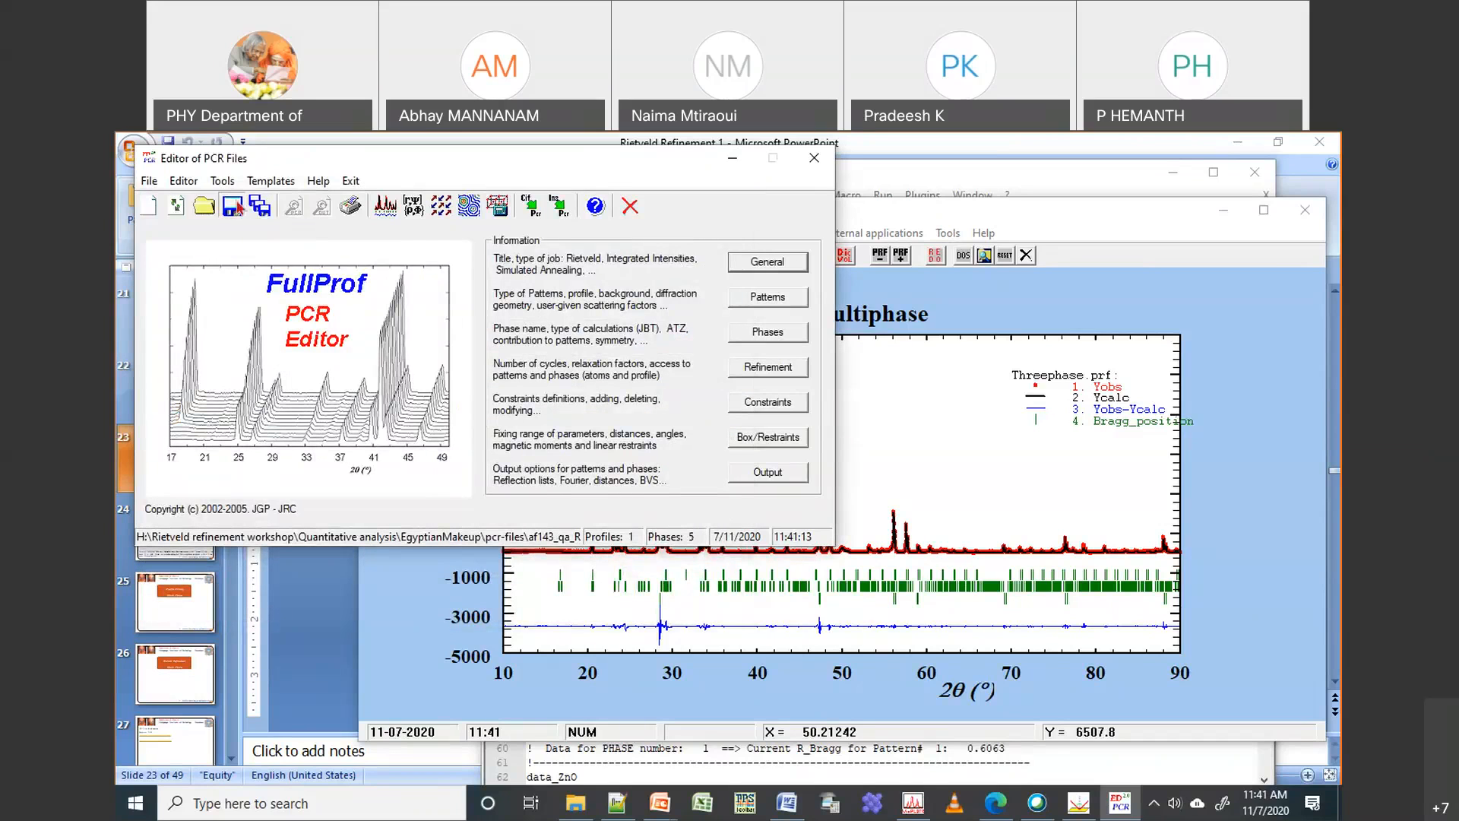
Run FullProf on the loaded PCR file with the af143 data file, and exit FullProf when it finishes
click(384, 205)
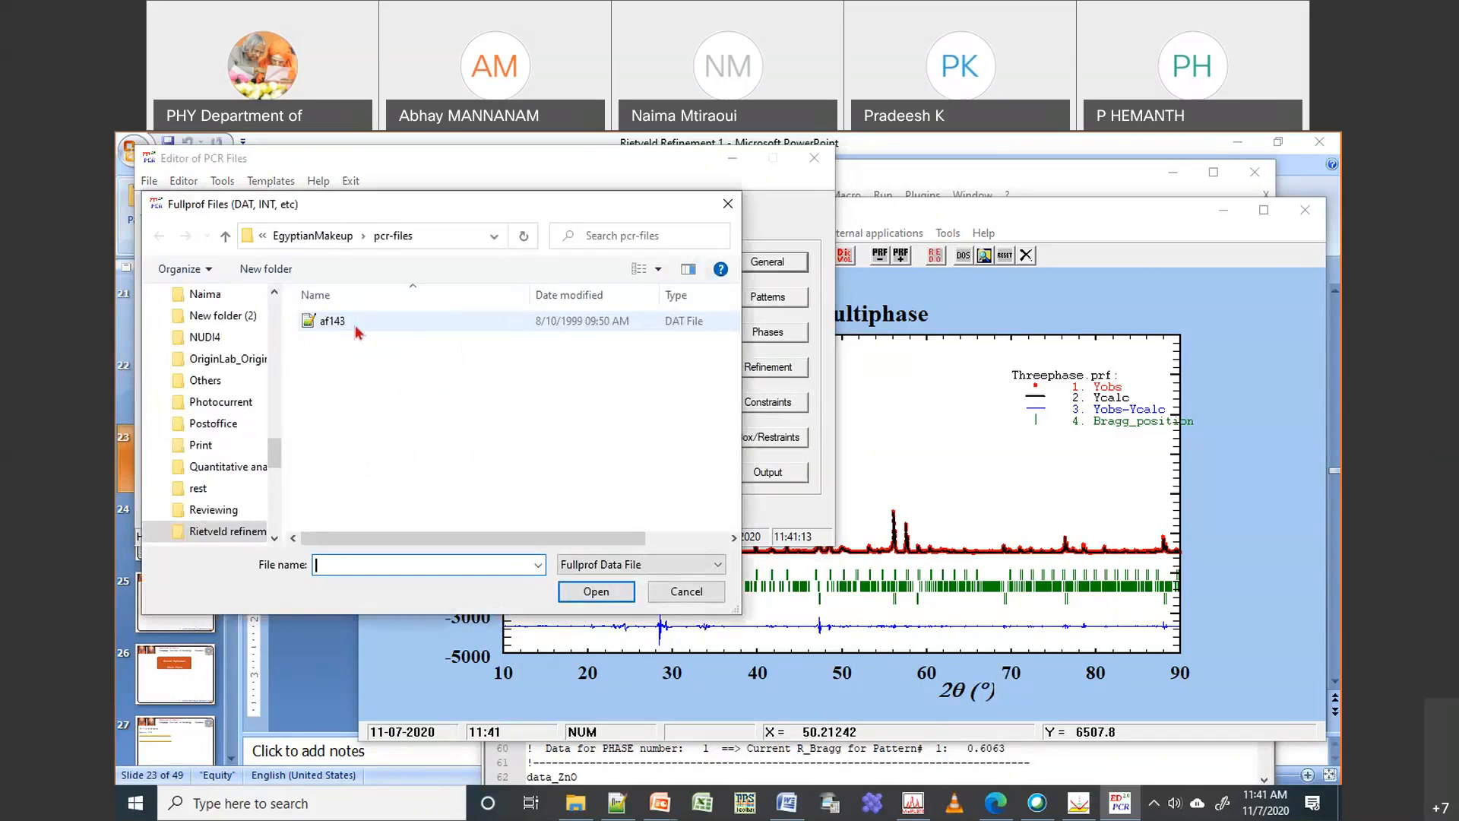
click(354, 325)
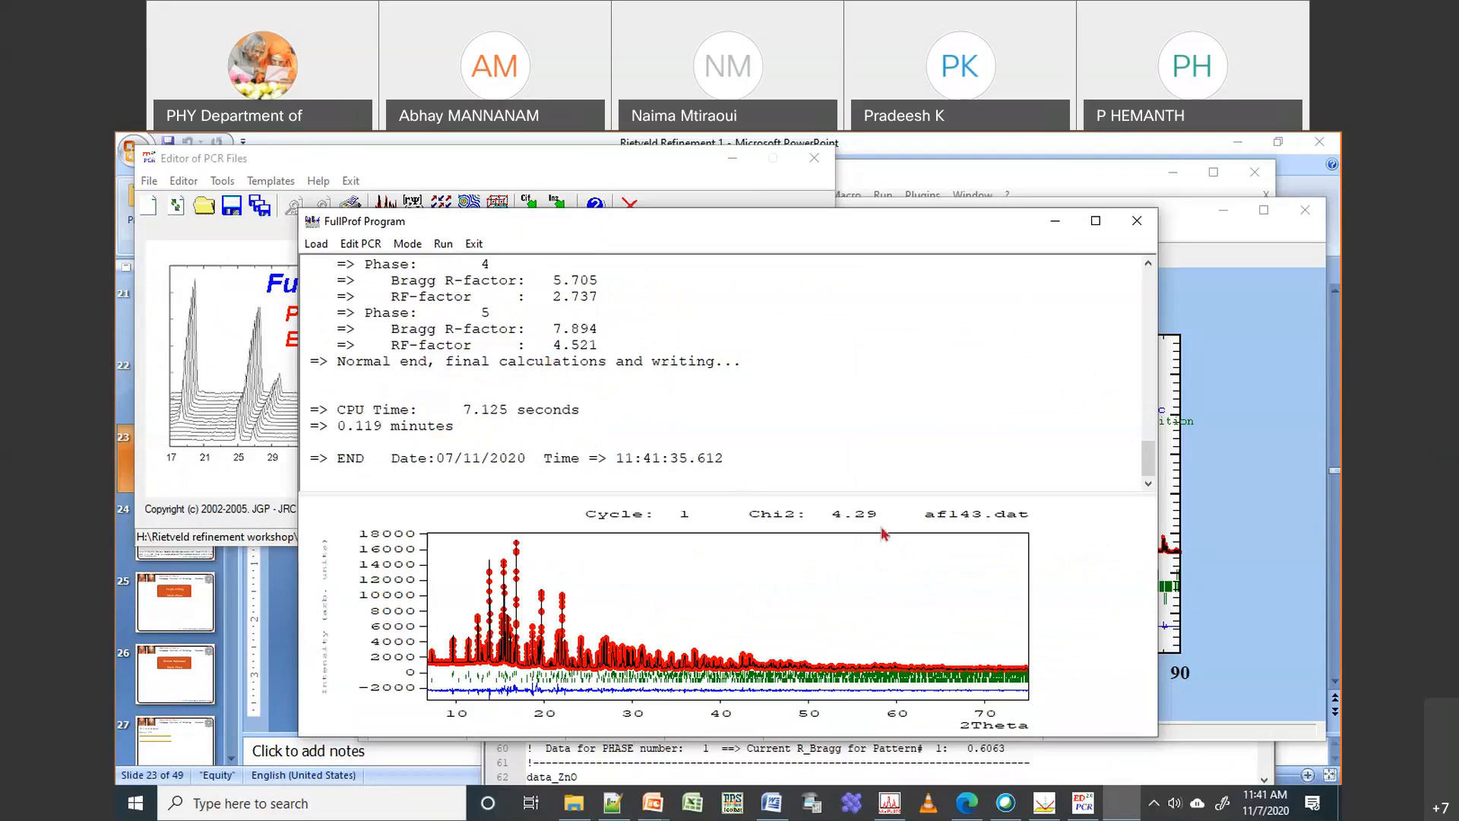
click(474, 244)
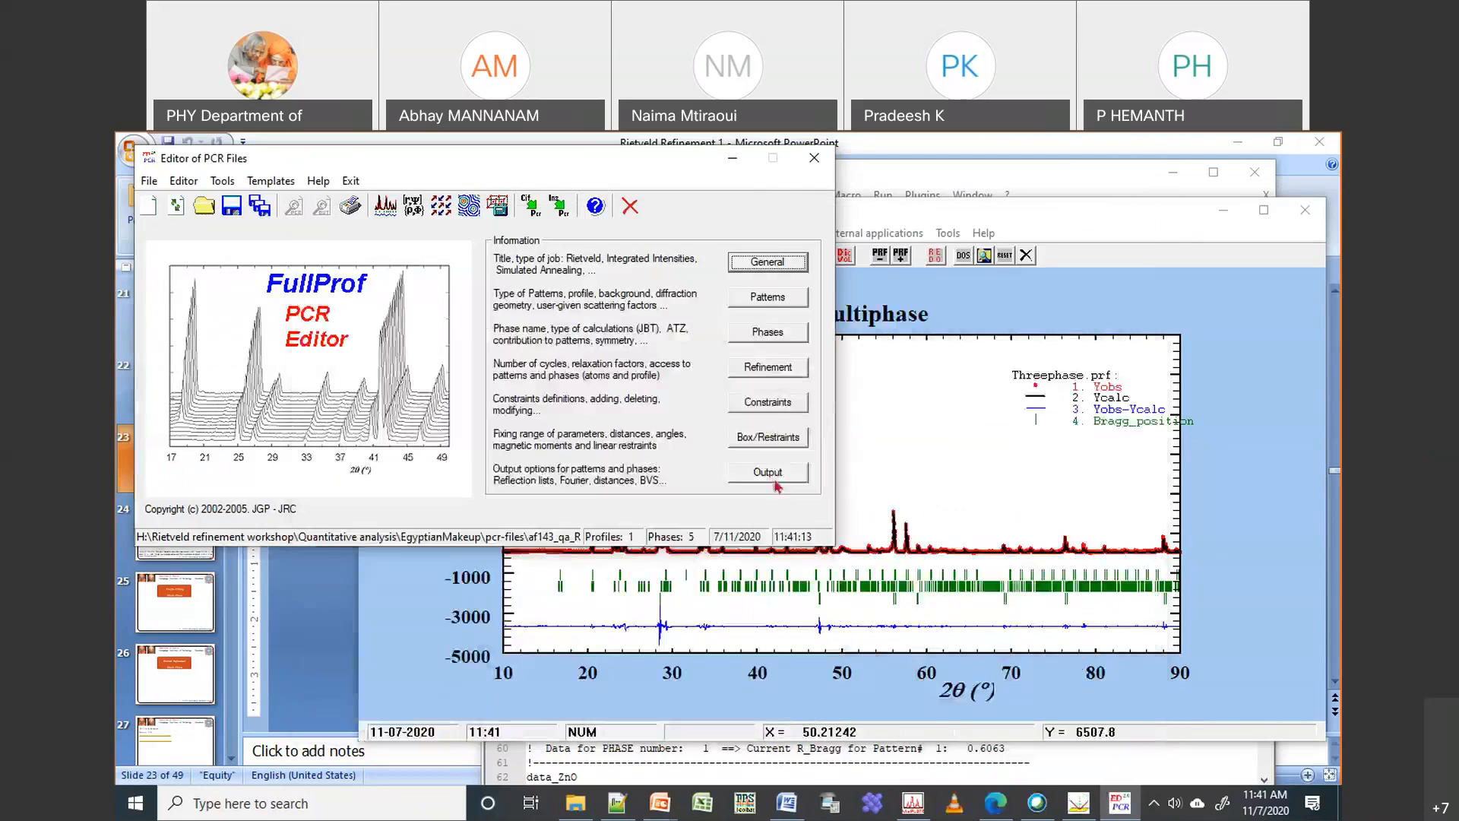
Plot af143_qa_rietveld.prf in WinPLOTR from the EgyptianMakeup pcr-files folder
click(956, 311)
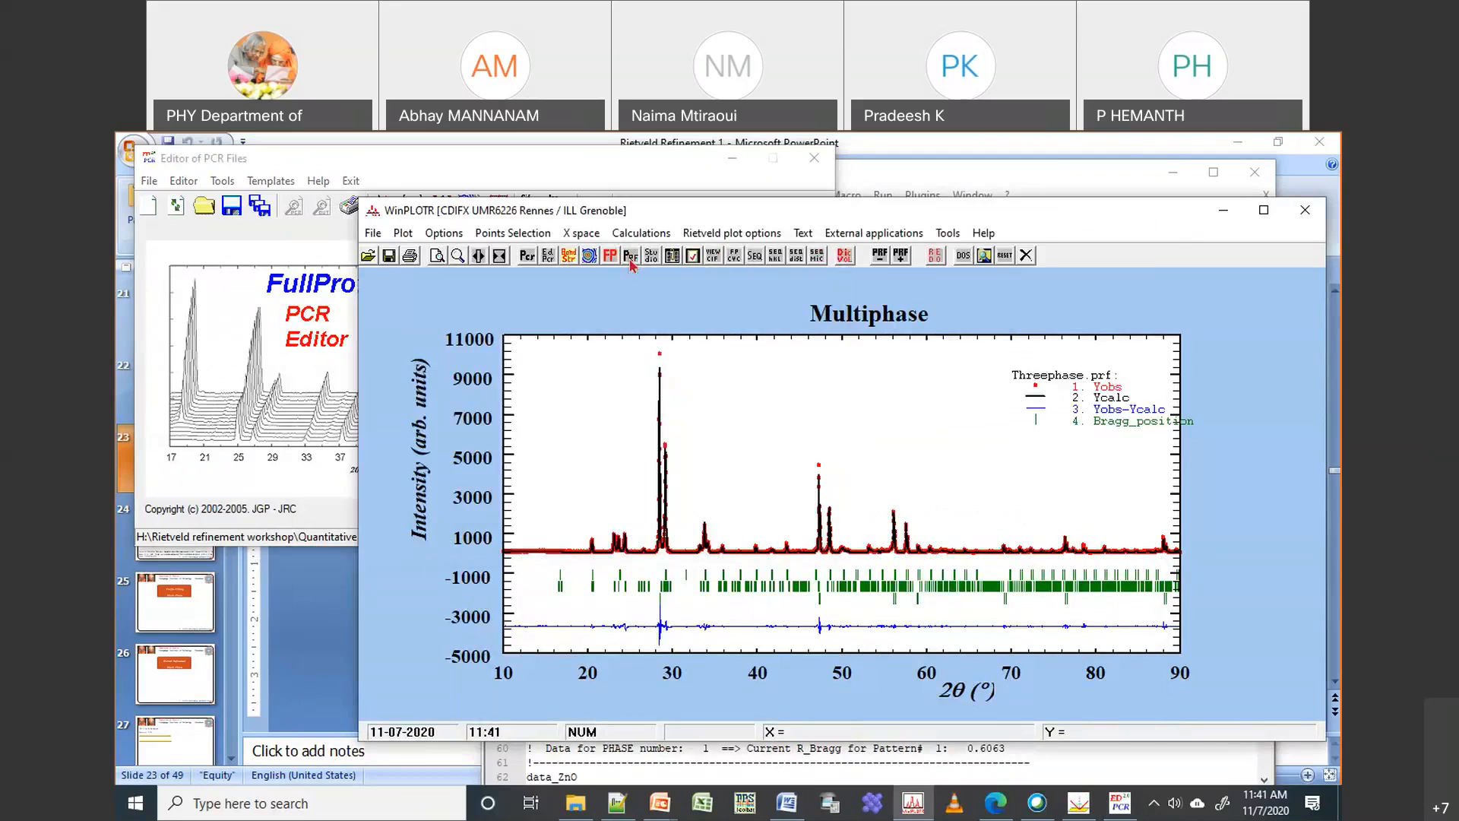
click(631, 257)
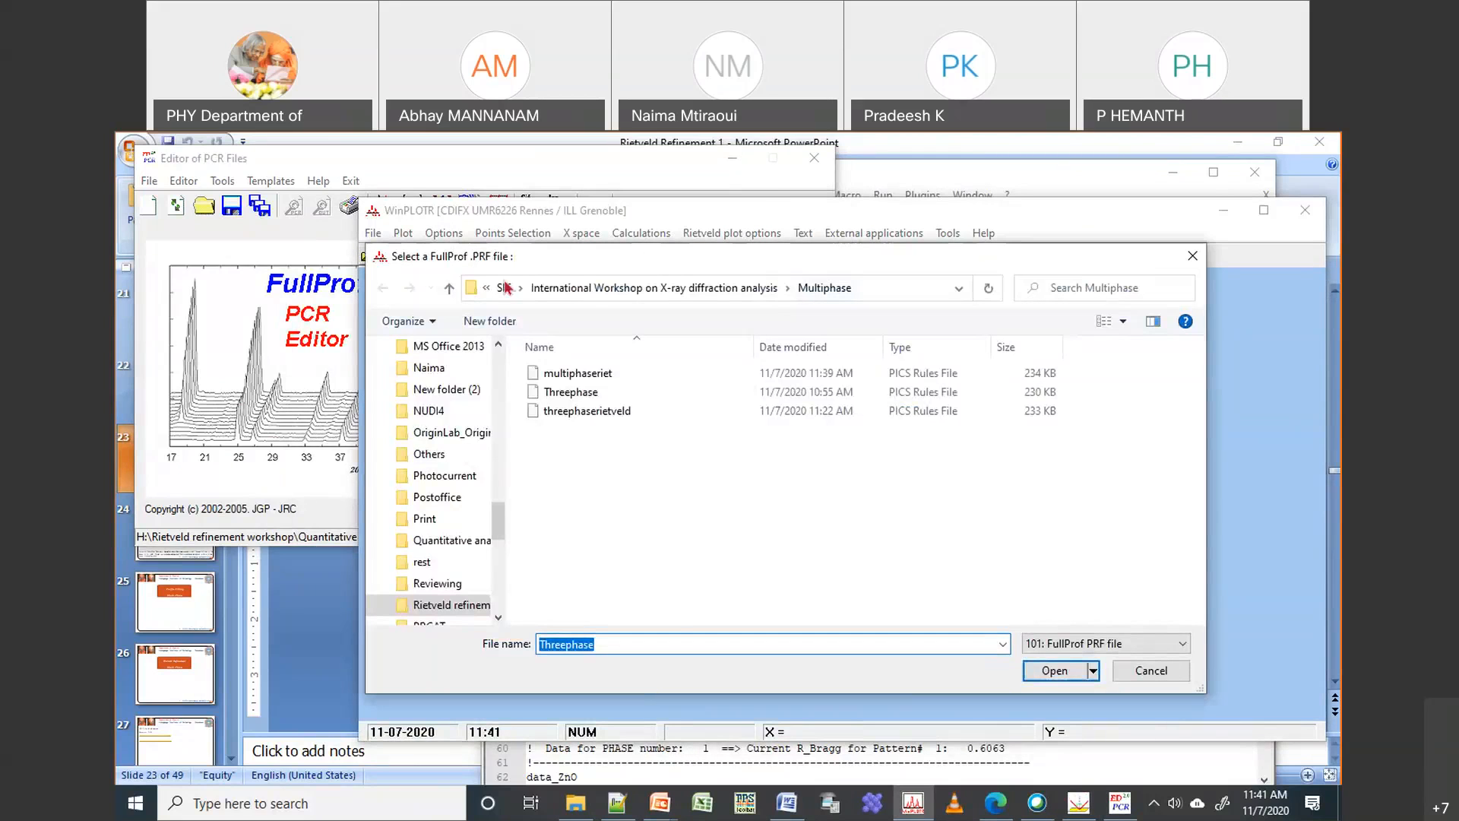
click(506, 287)
double_click(758, 361)
double_click(618, 394)
double_click(612, 395)
double_click(617, 377)
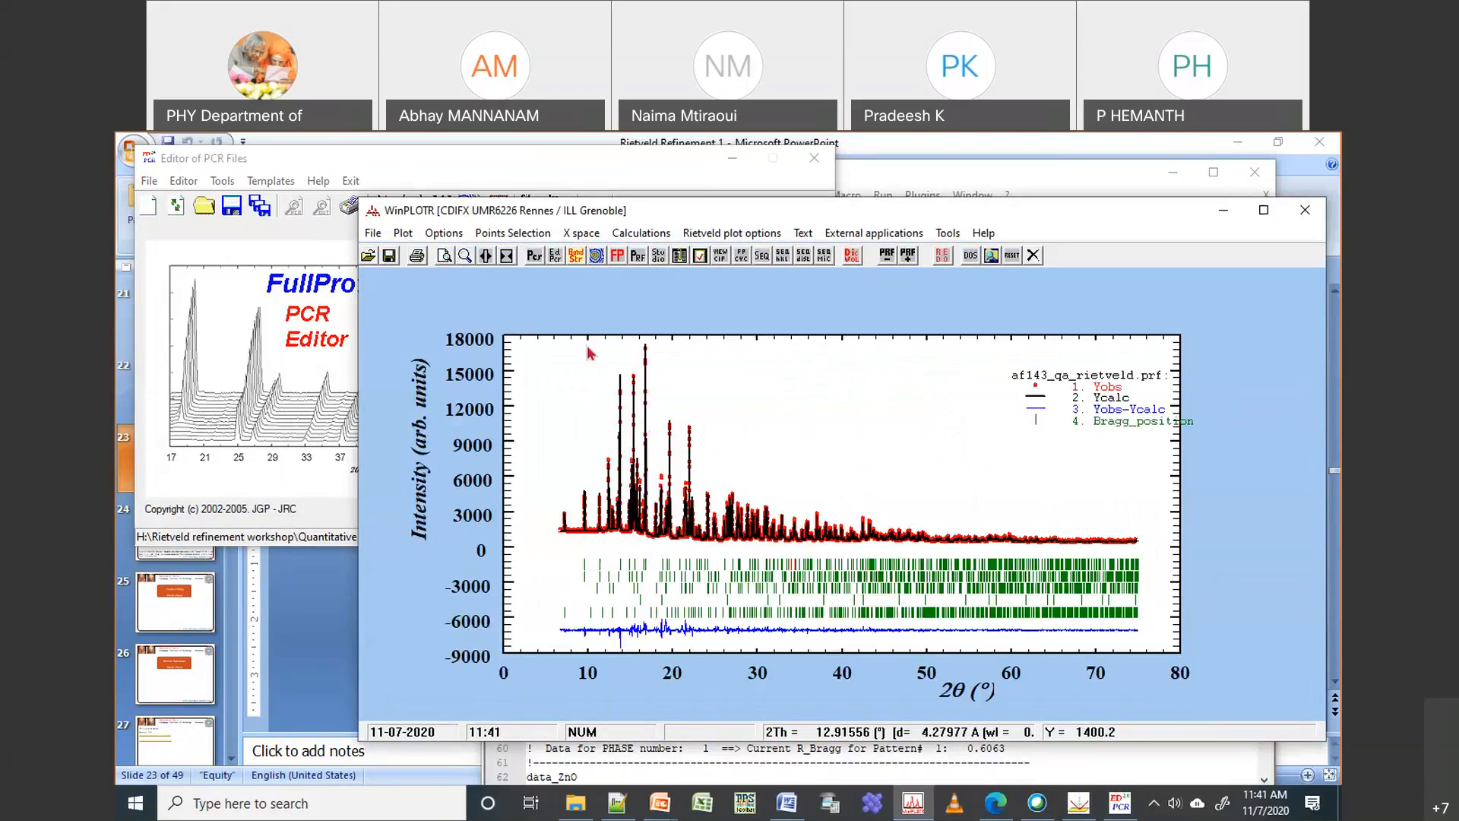
Inspect the low-angle peaks of the af143_qa_rietveld.prf fit up close, and restore the full pattern view
drag(582, 327, 734, 620)
drag(587, 399, 710, 620)
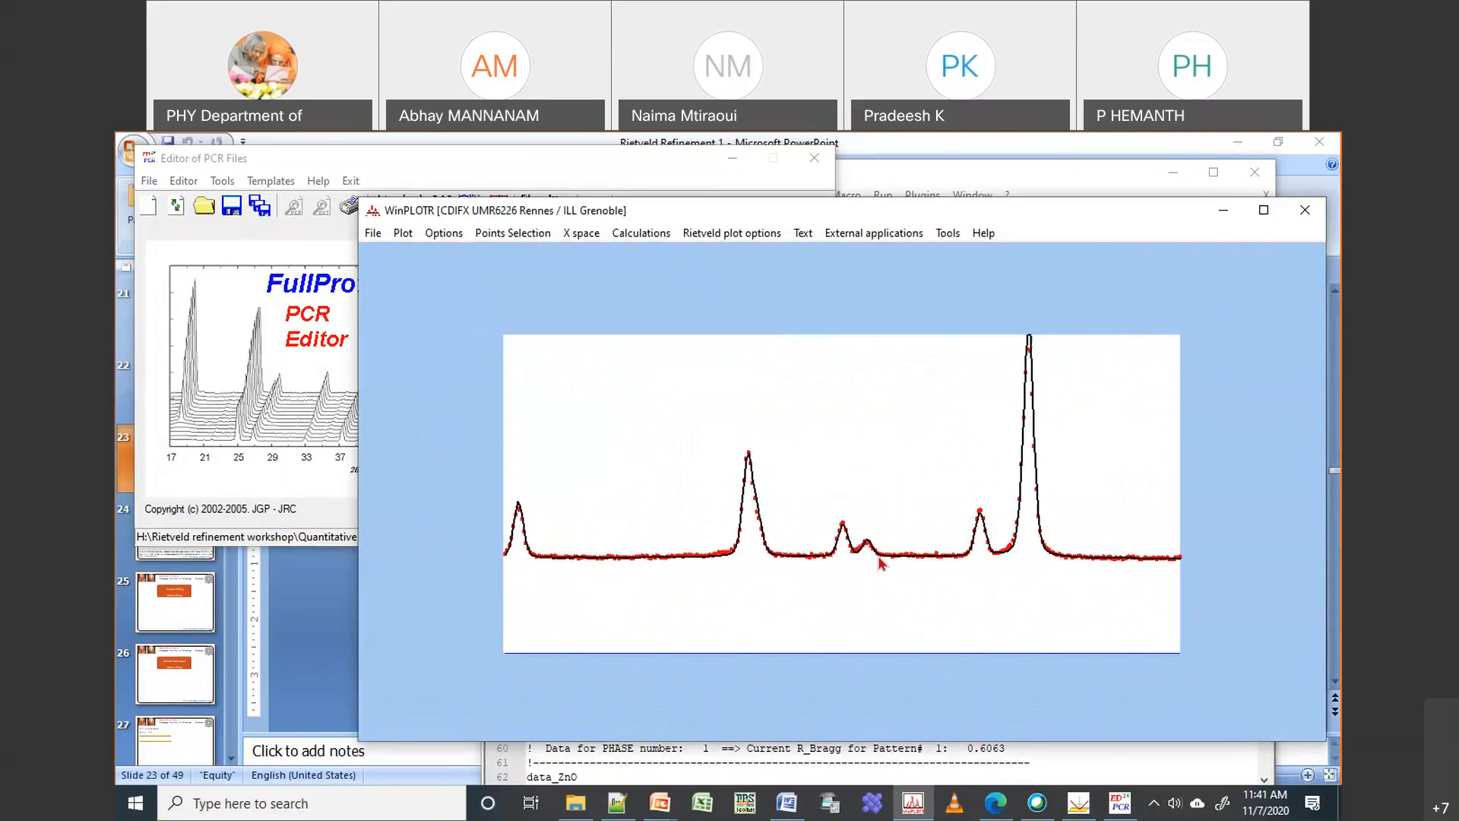
right_click(787, 447)
Reload the refined PCR file in the PCR Editor and open its output settings for patterns
click(472, 160)
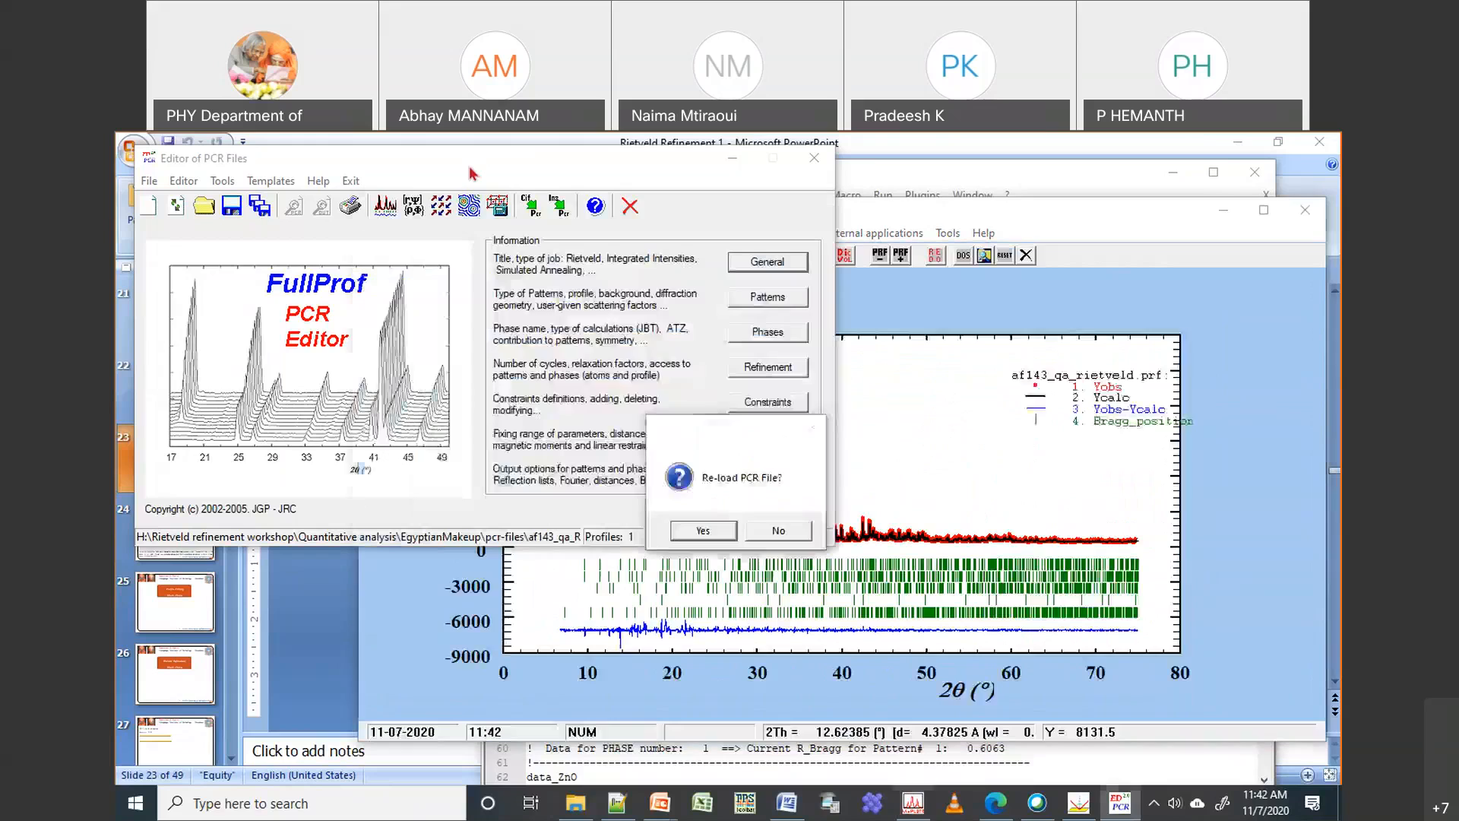
click(703, 531)
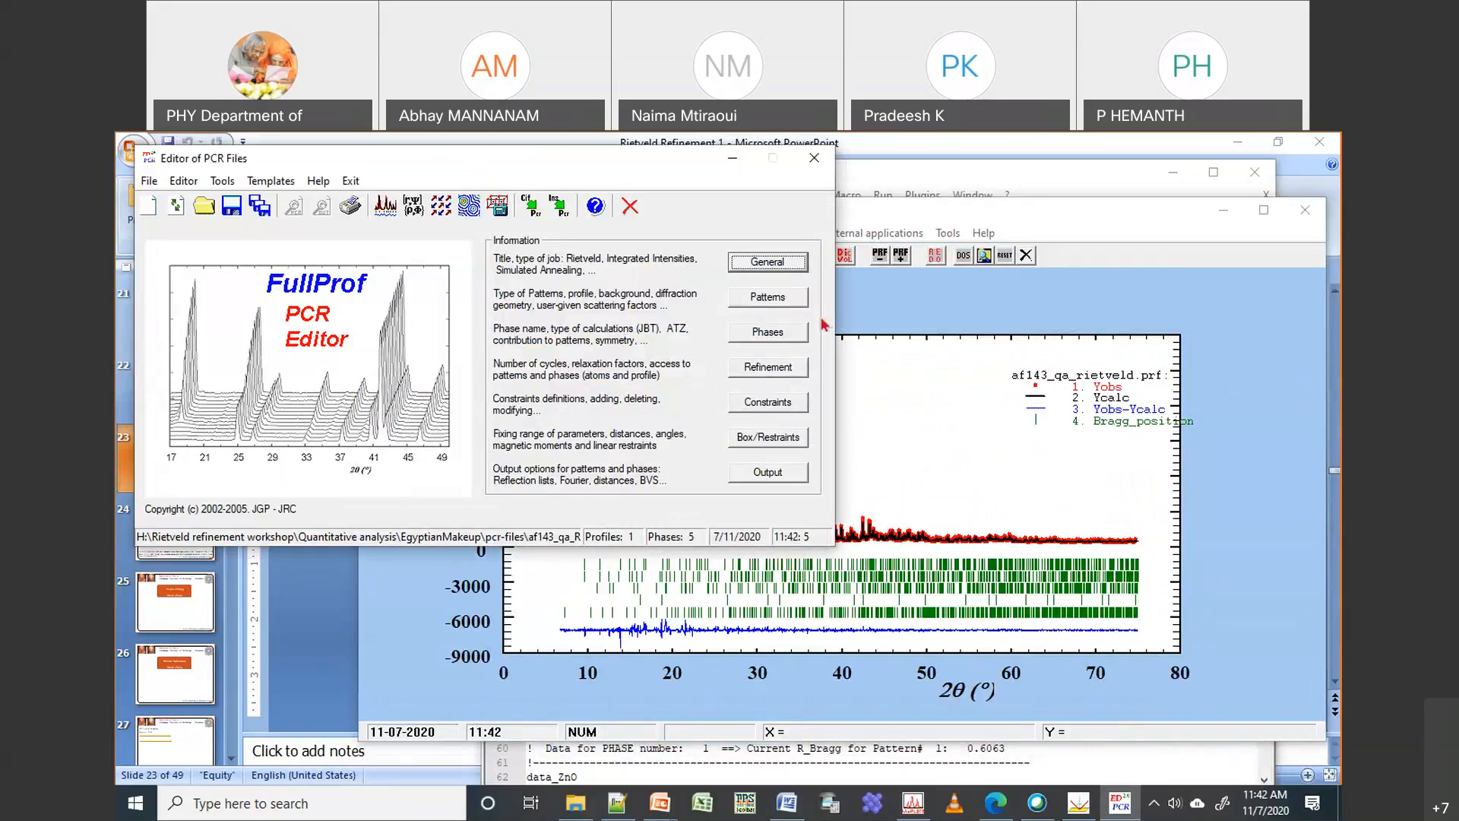
click(788, 475)
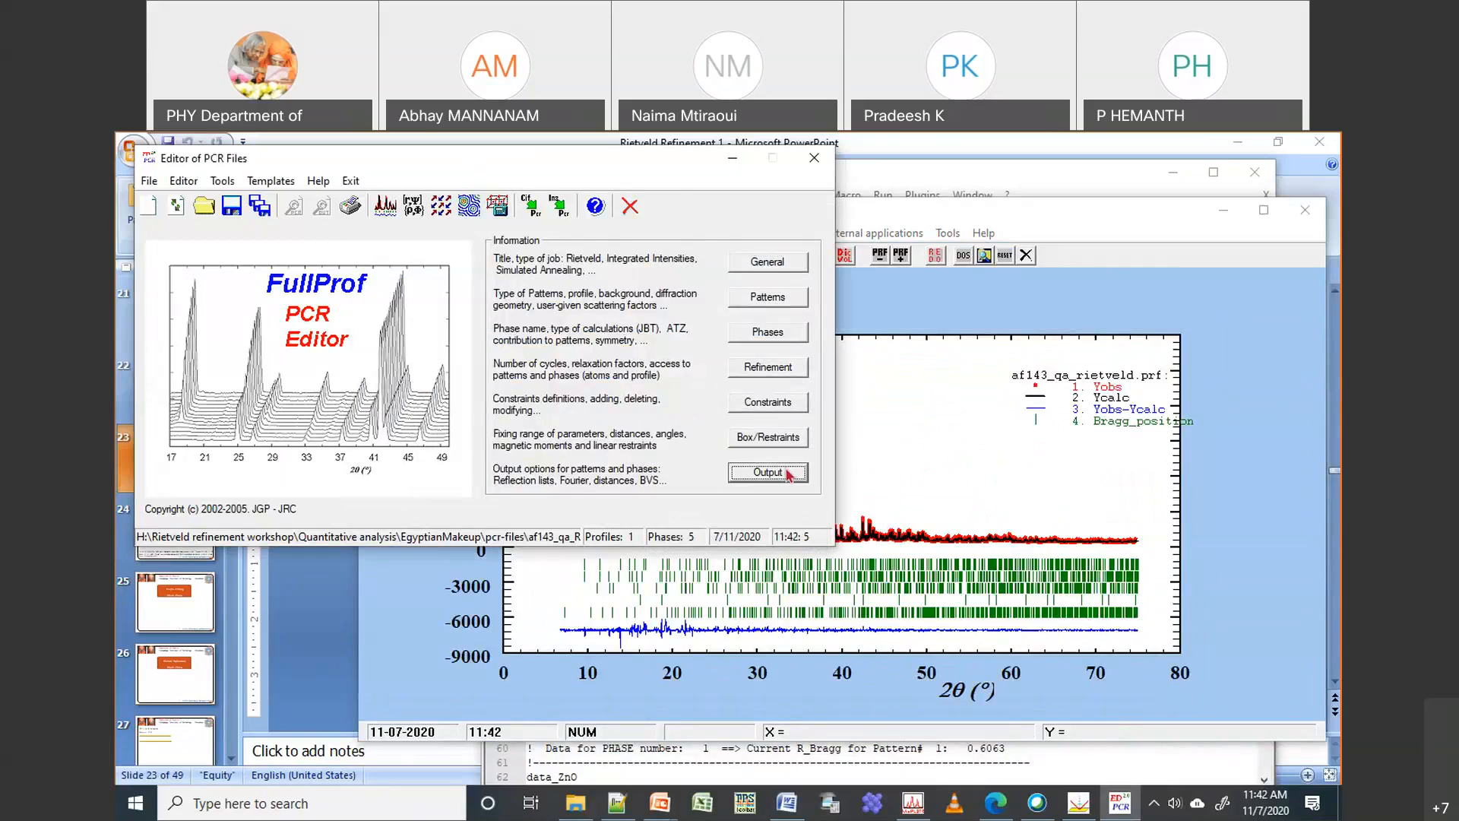
click(395, 254)
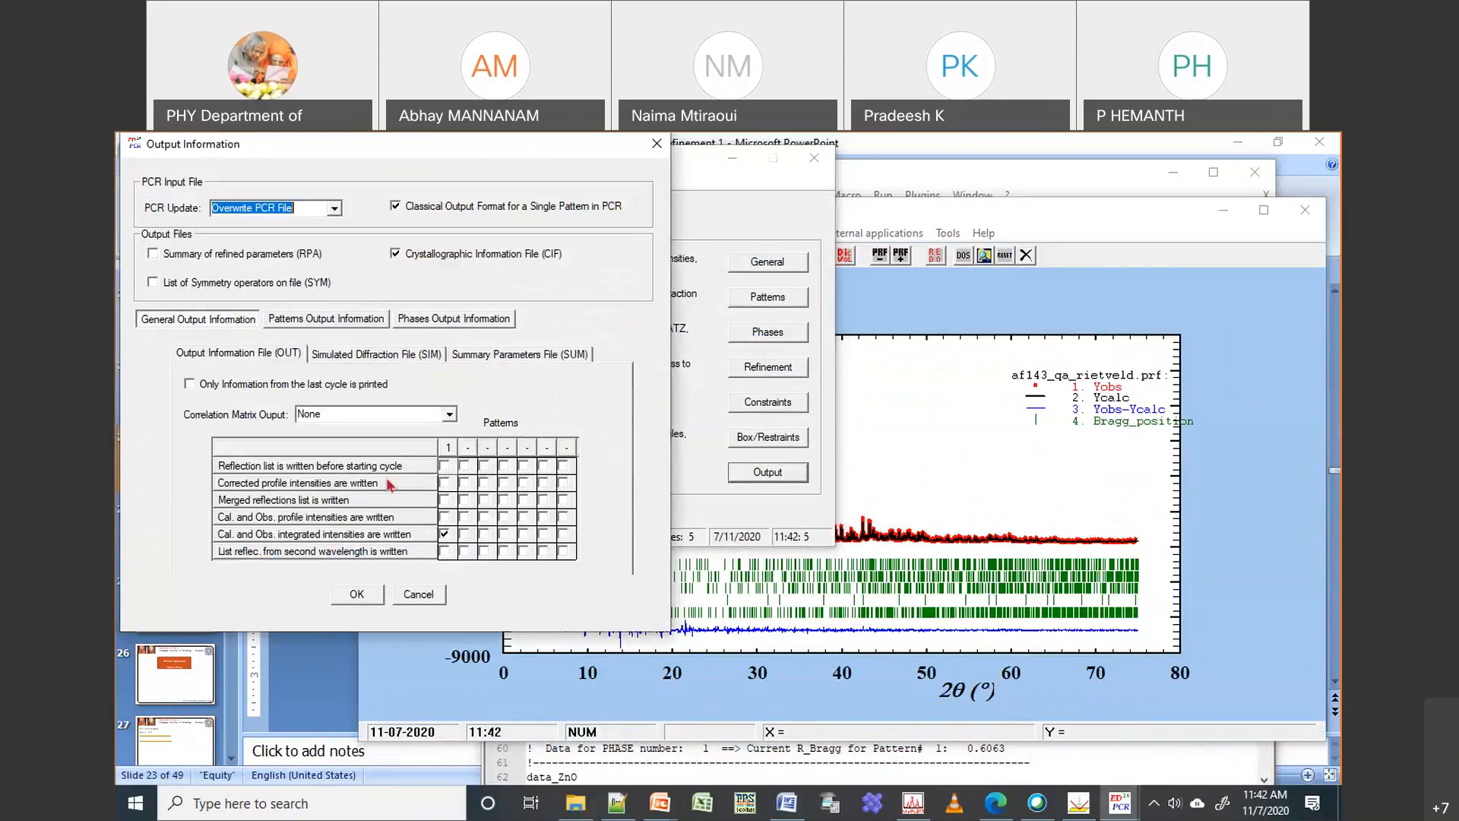
click(326, 351)
click(326, 324)
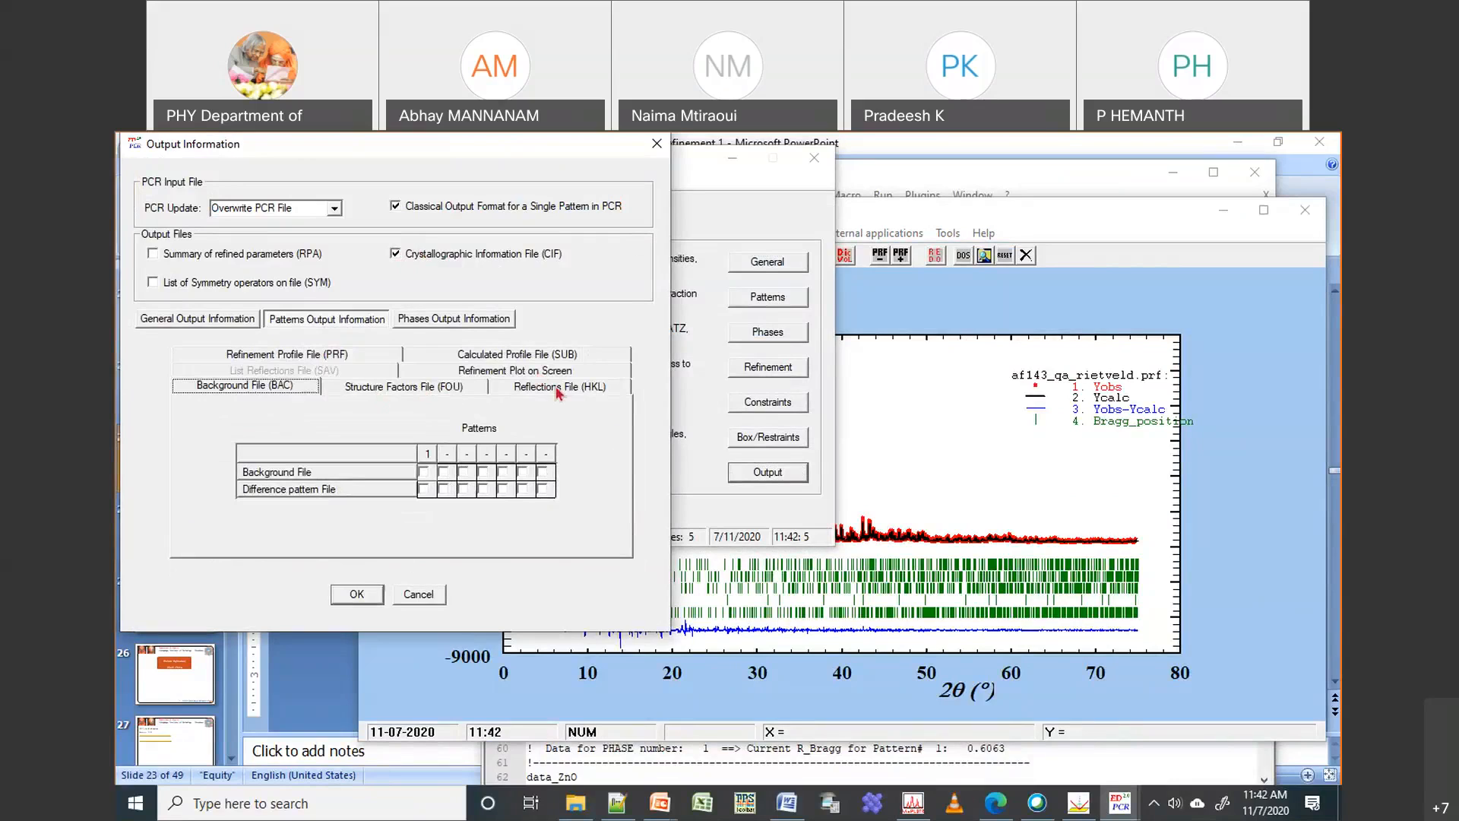
Enable the calculated profile file (SUB) for each phase of pattern 1 and accept the output settings
click(445, 389)
click(424, 488)
click(315, 390)
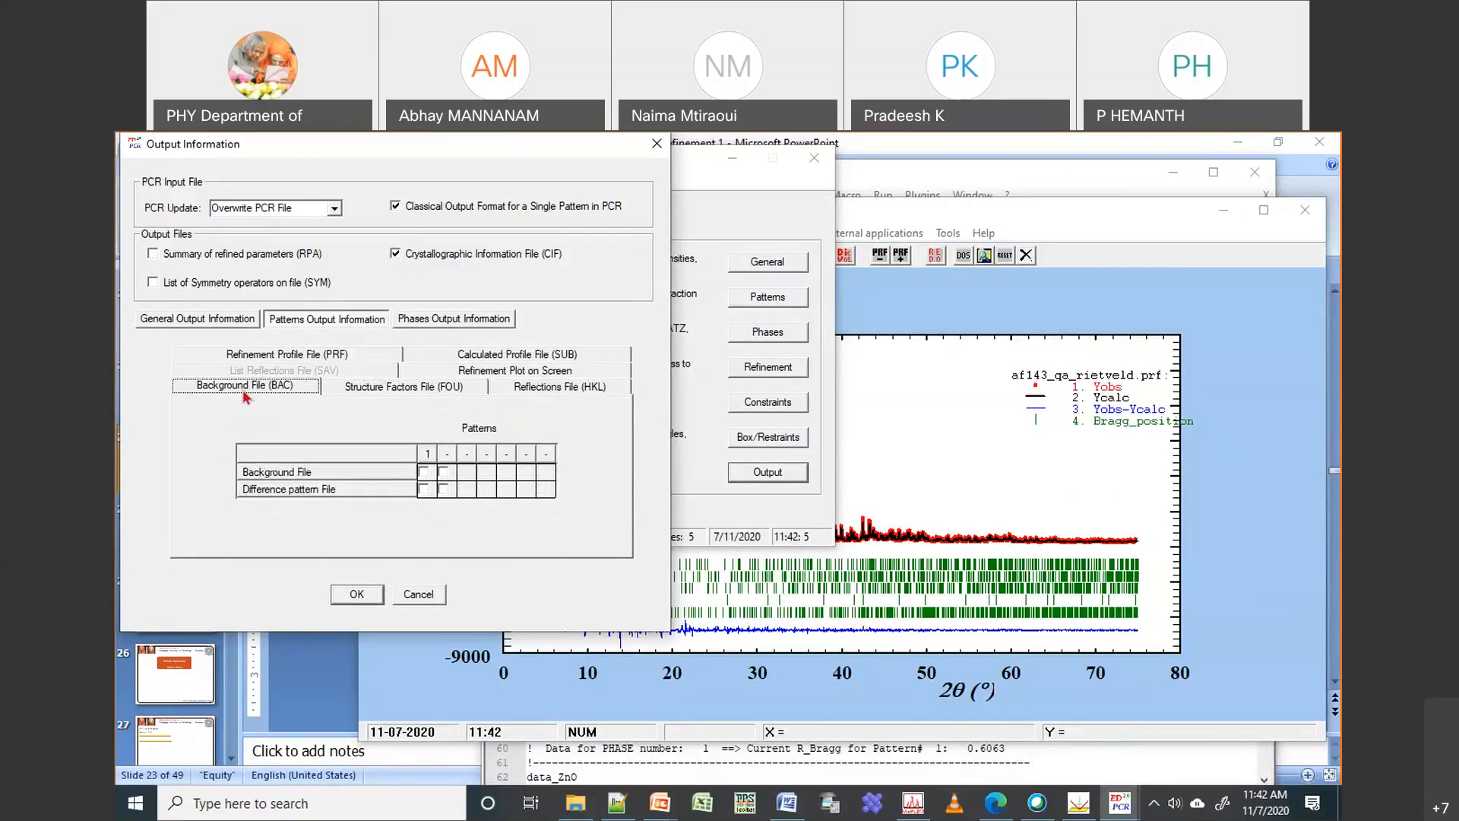
click(523, 356)
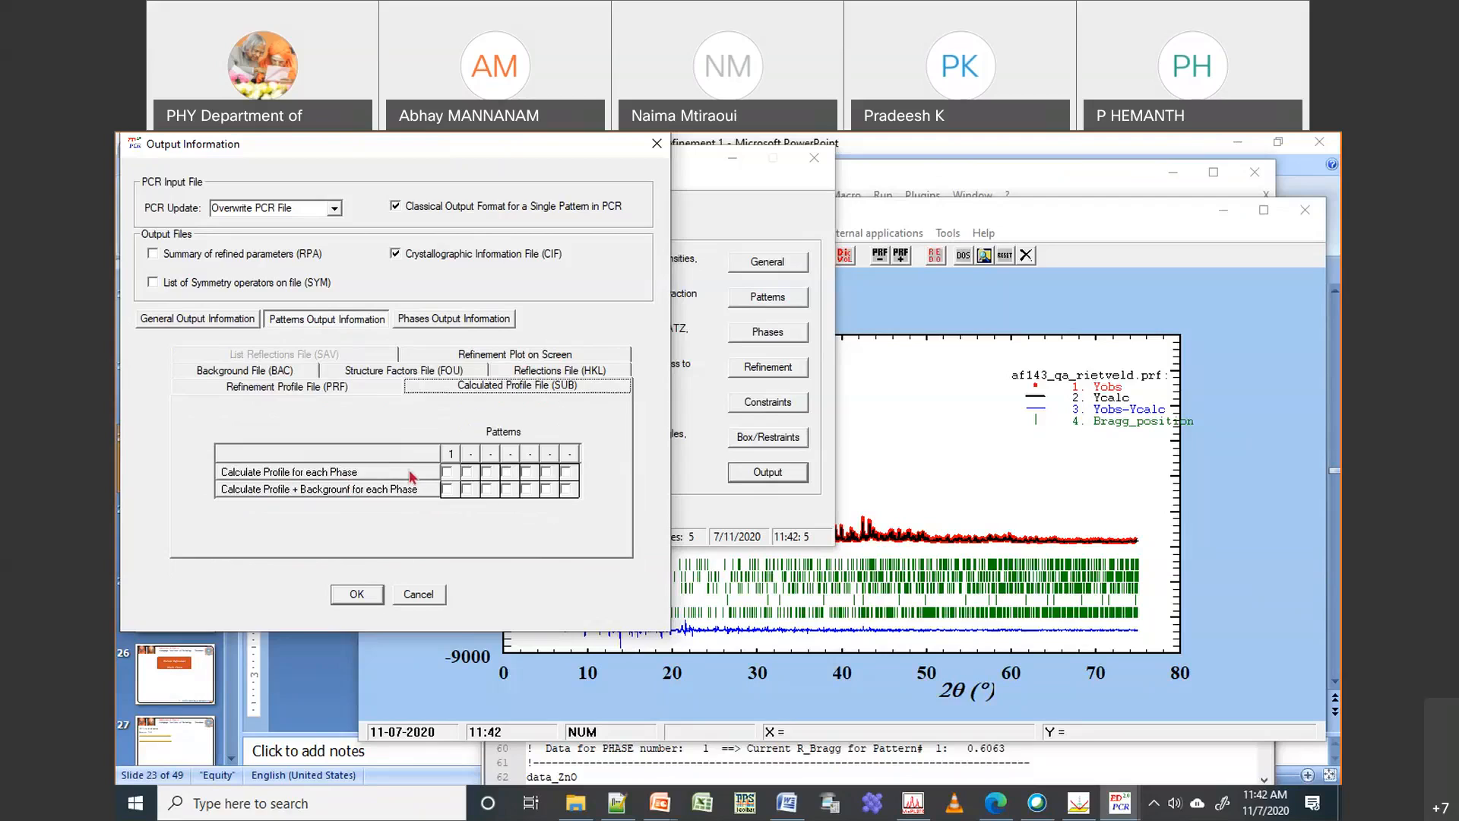
click(447, 472)
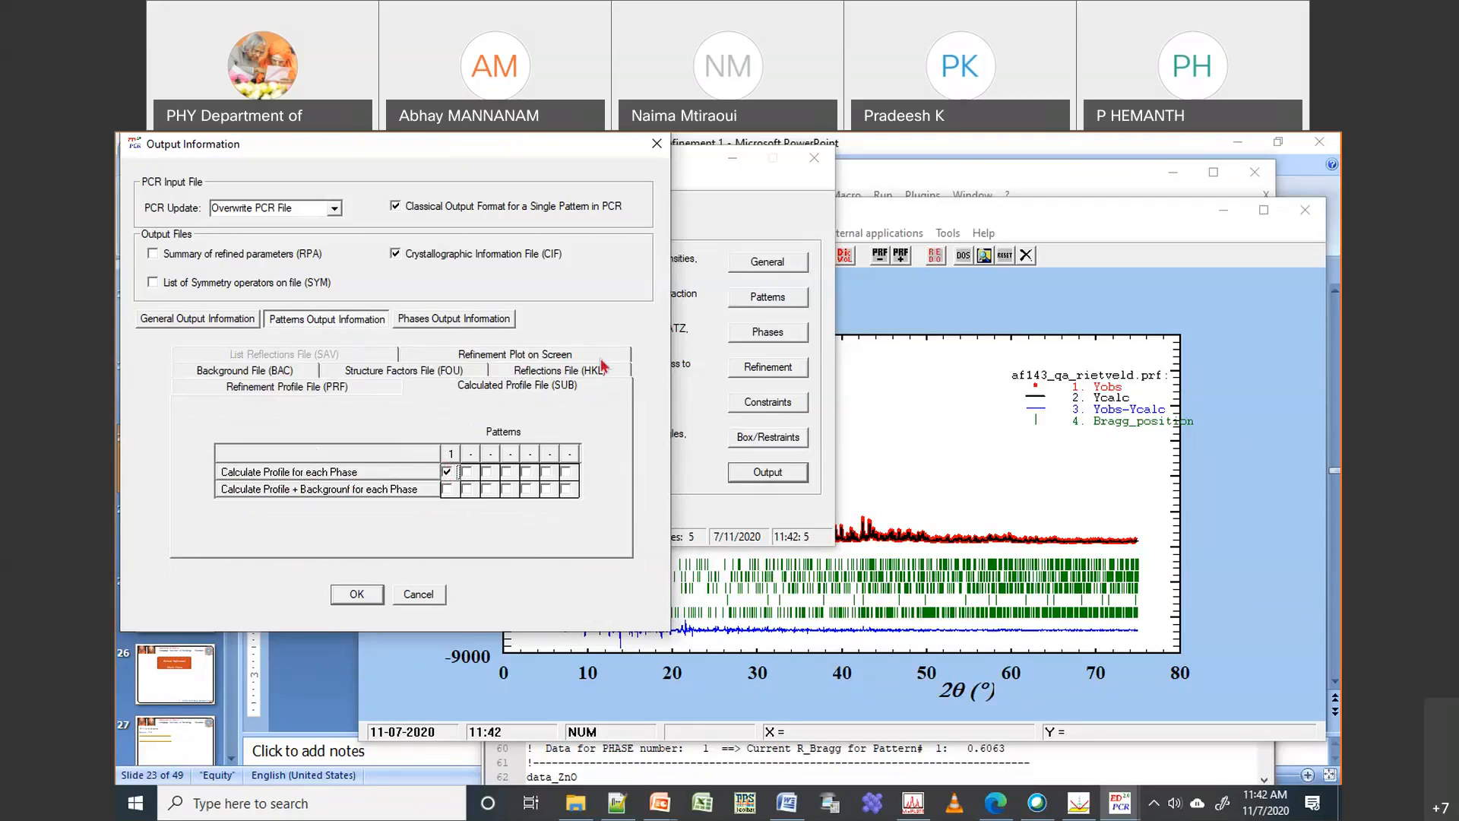
click(329, 391)
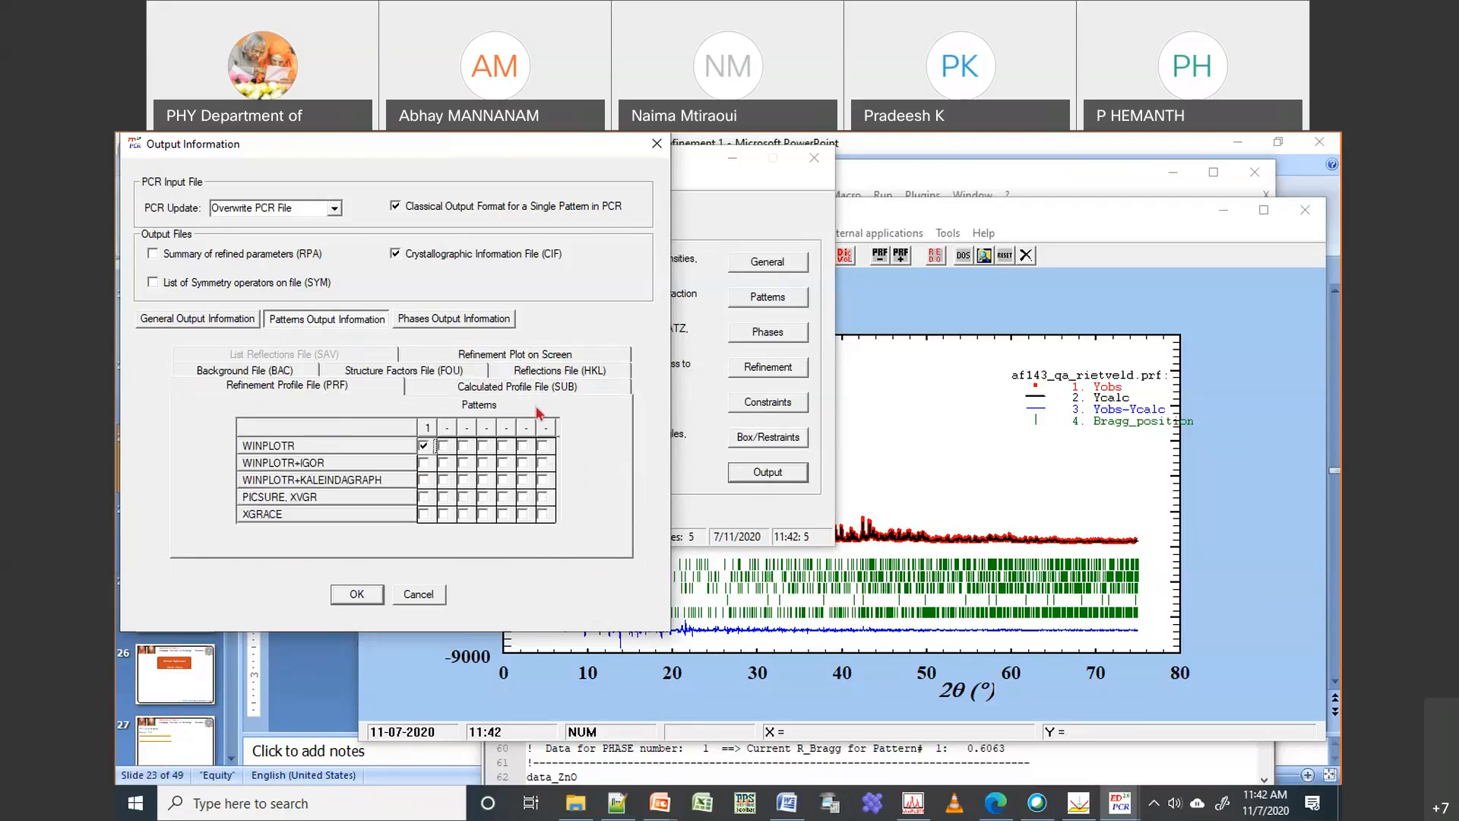
click(568, 374)
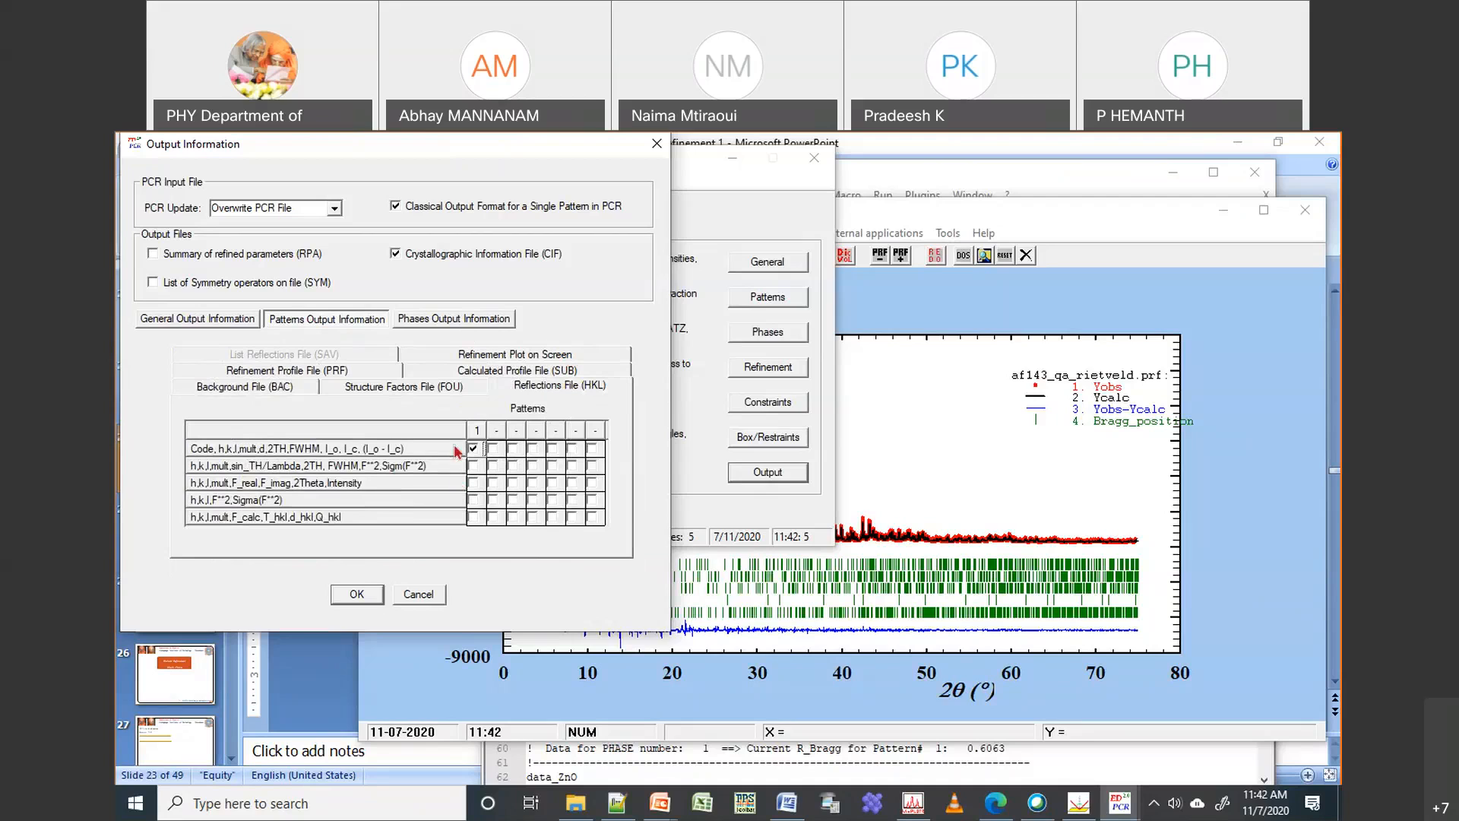
click(375, 597)
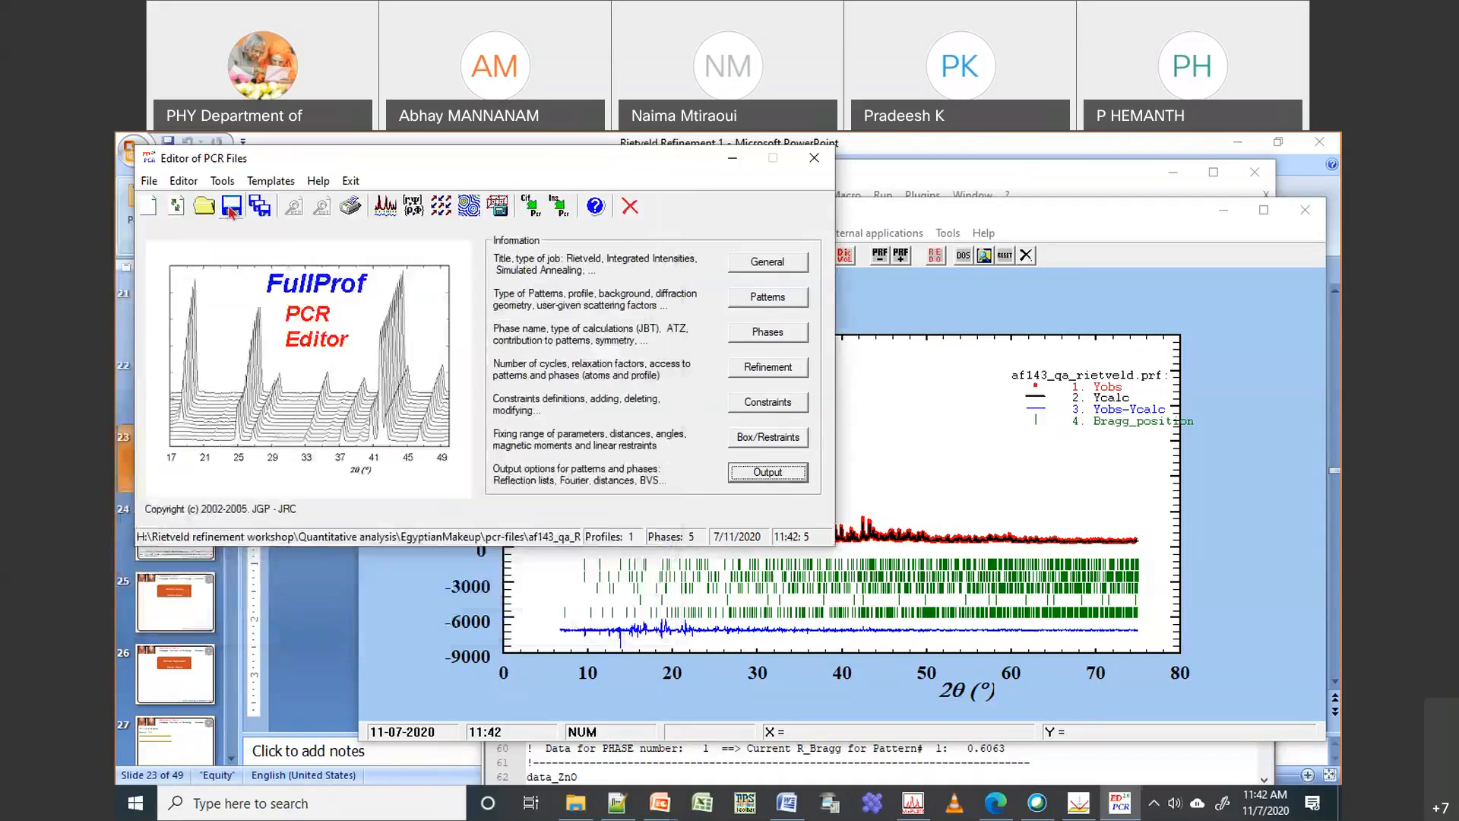
Run FullProf again with the af143 data file and reload the resulting PCR file
click(387, 207)
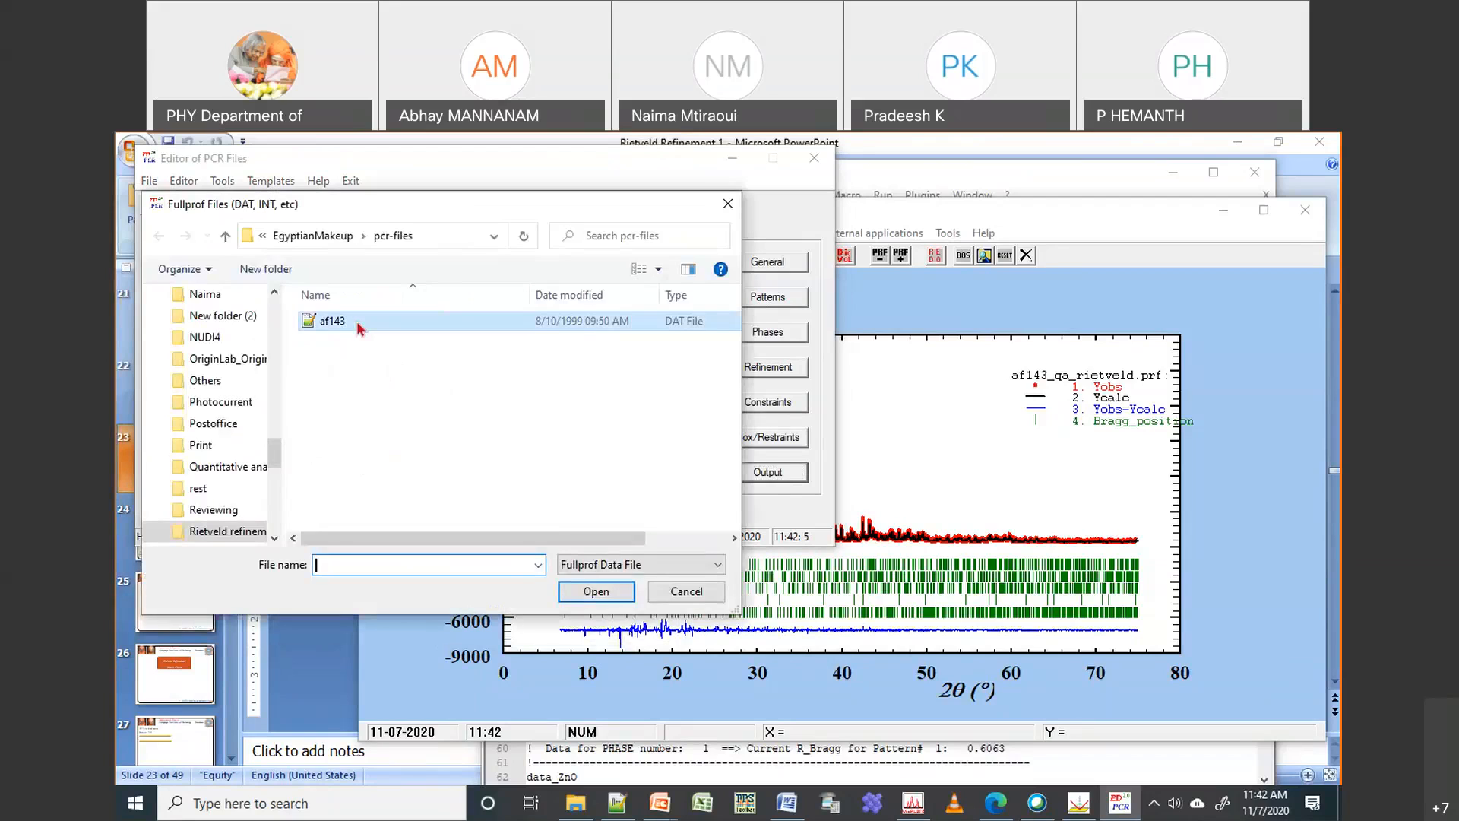
double_click(357, 321)
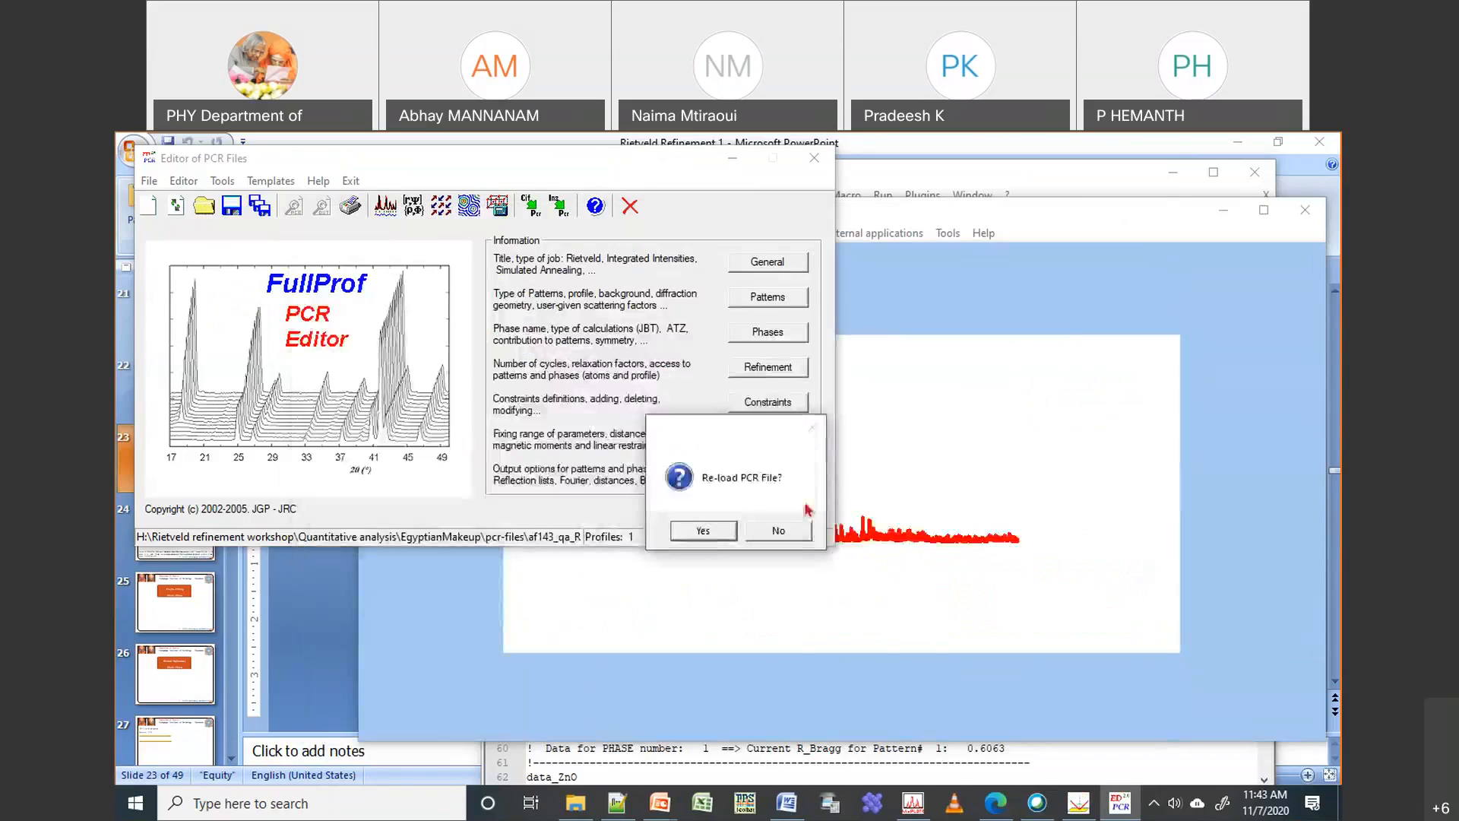
click(708, 532)
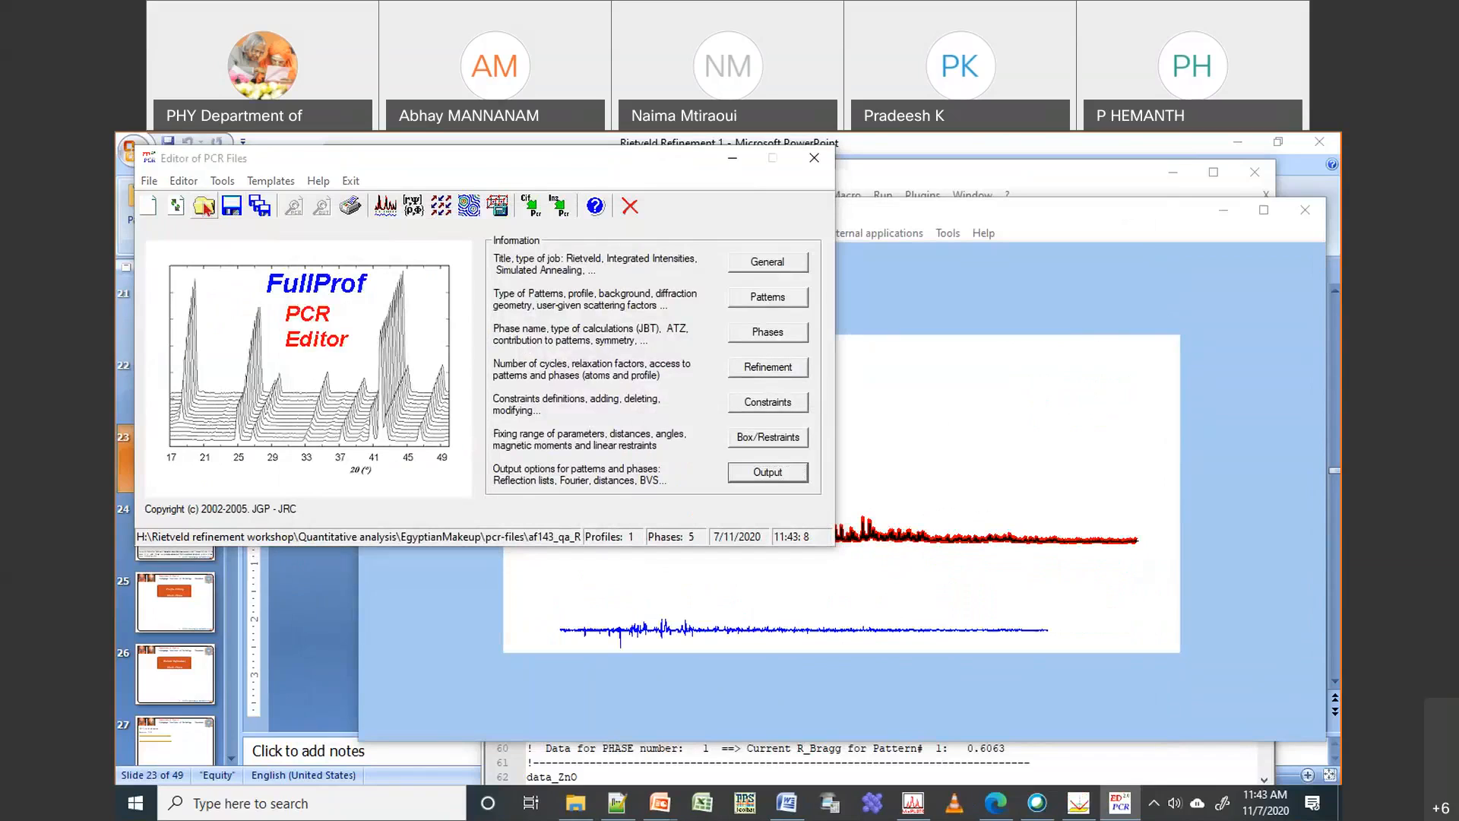
Open the EgyptianMakeup pcr-files folder in its own maximized File Explorer window and open the af143_qa_Rietveld1 SUB file
click(204, 207)
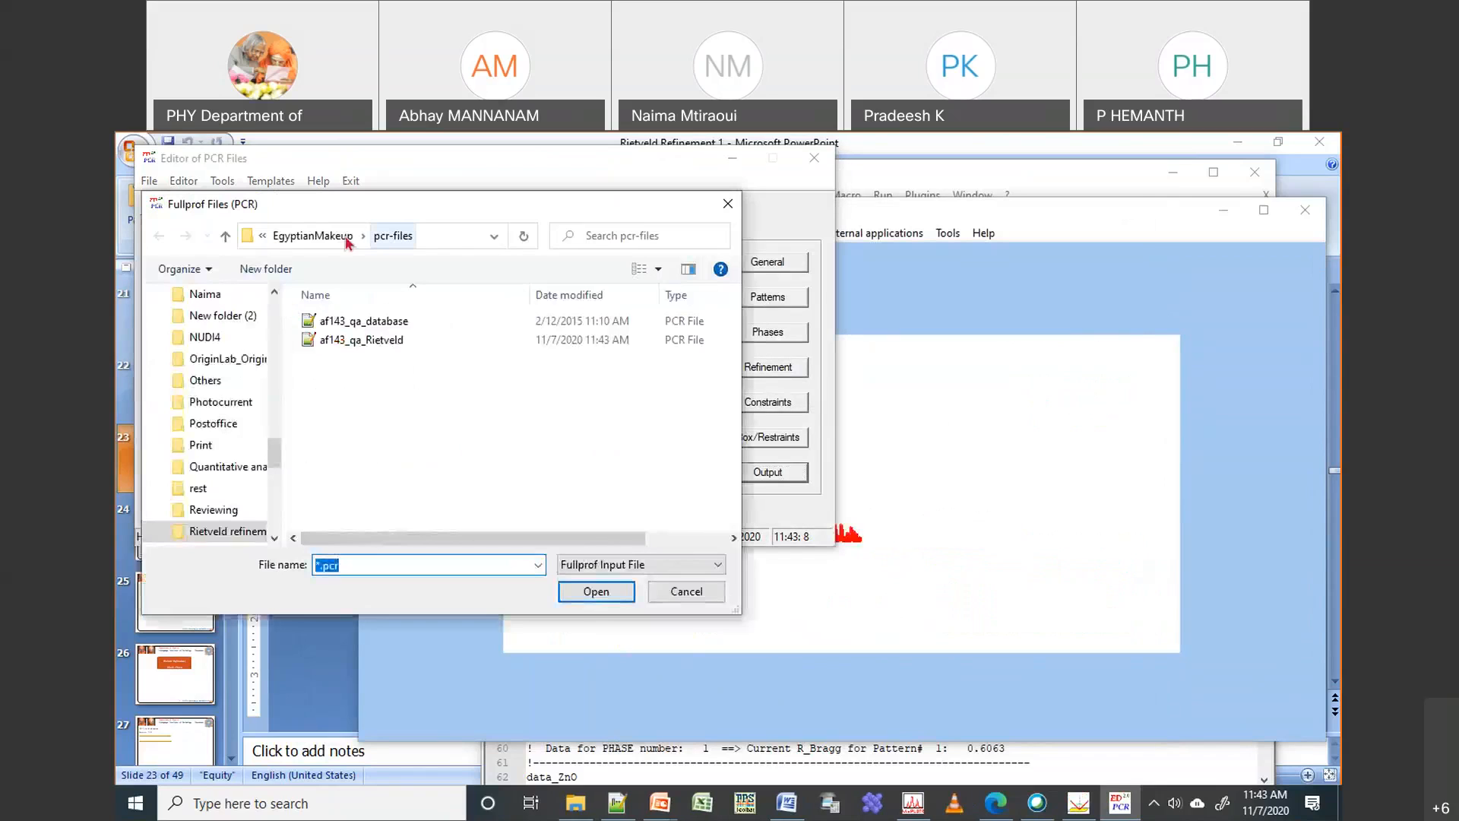
click(302, 237)
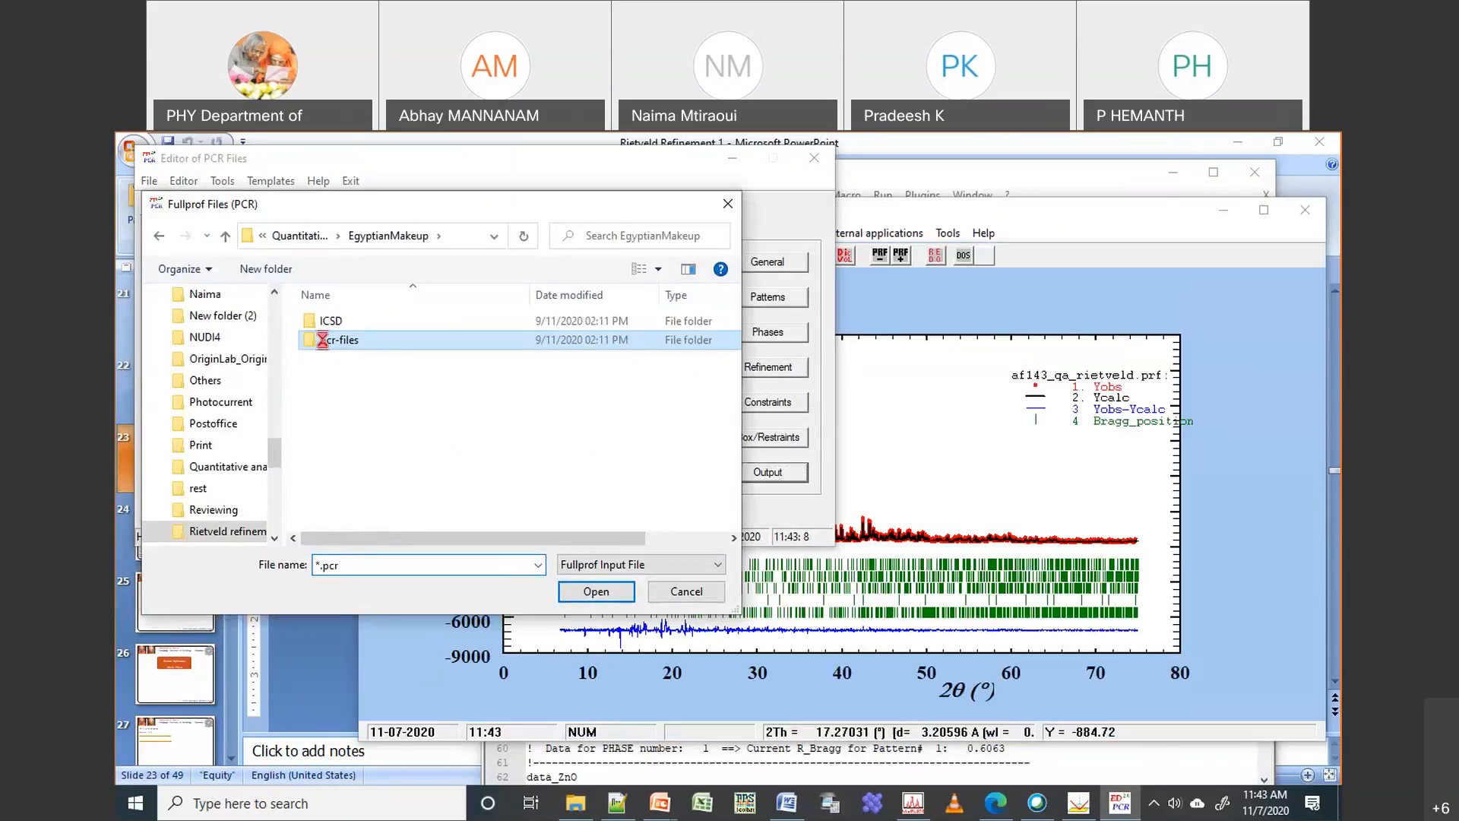
right_click(325, 340)
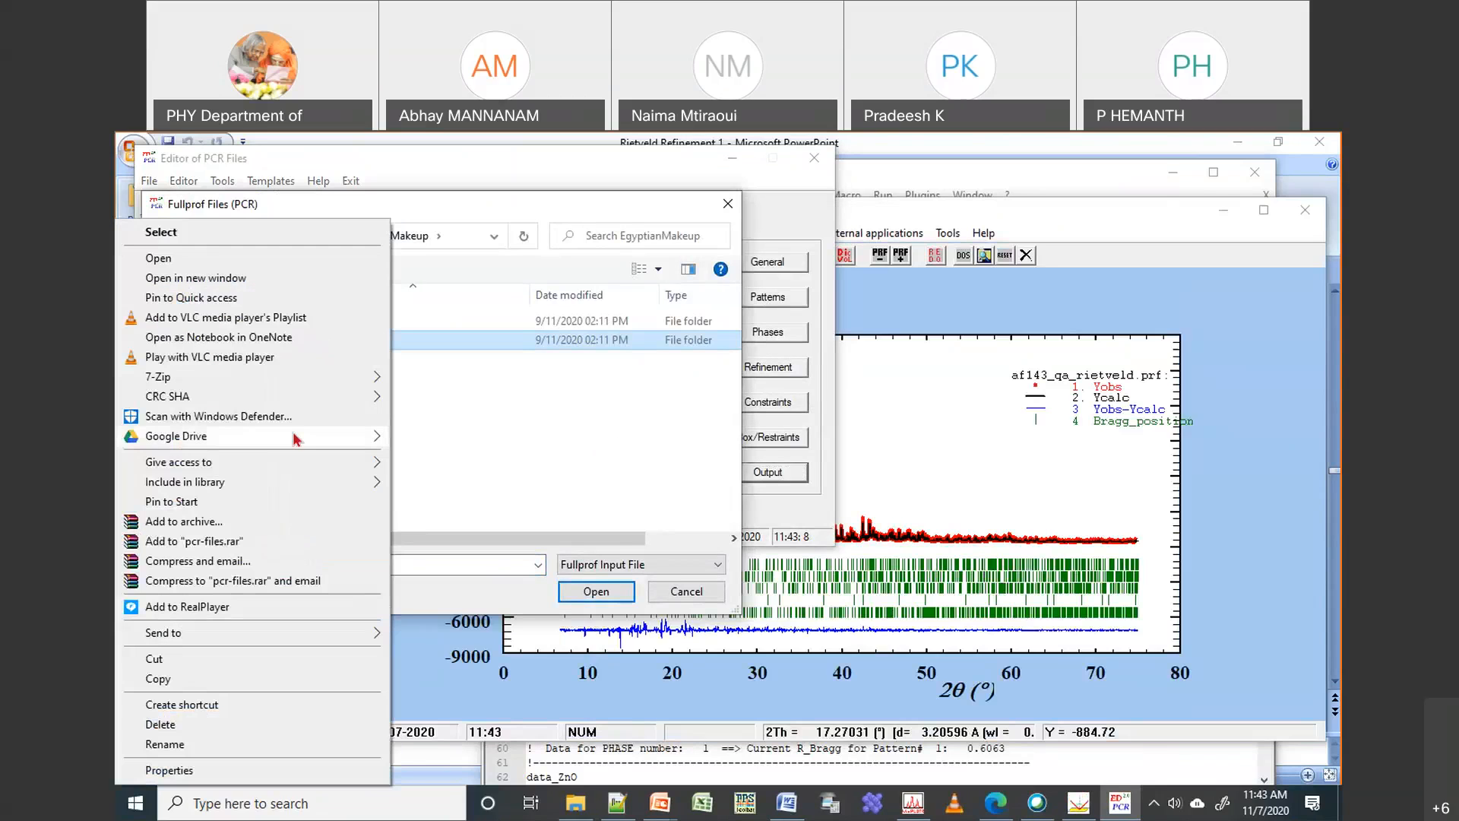
click(263, 283)
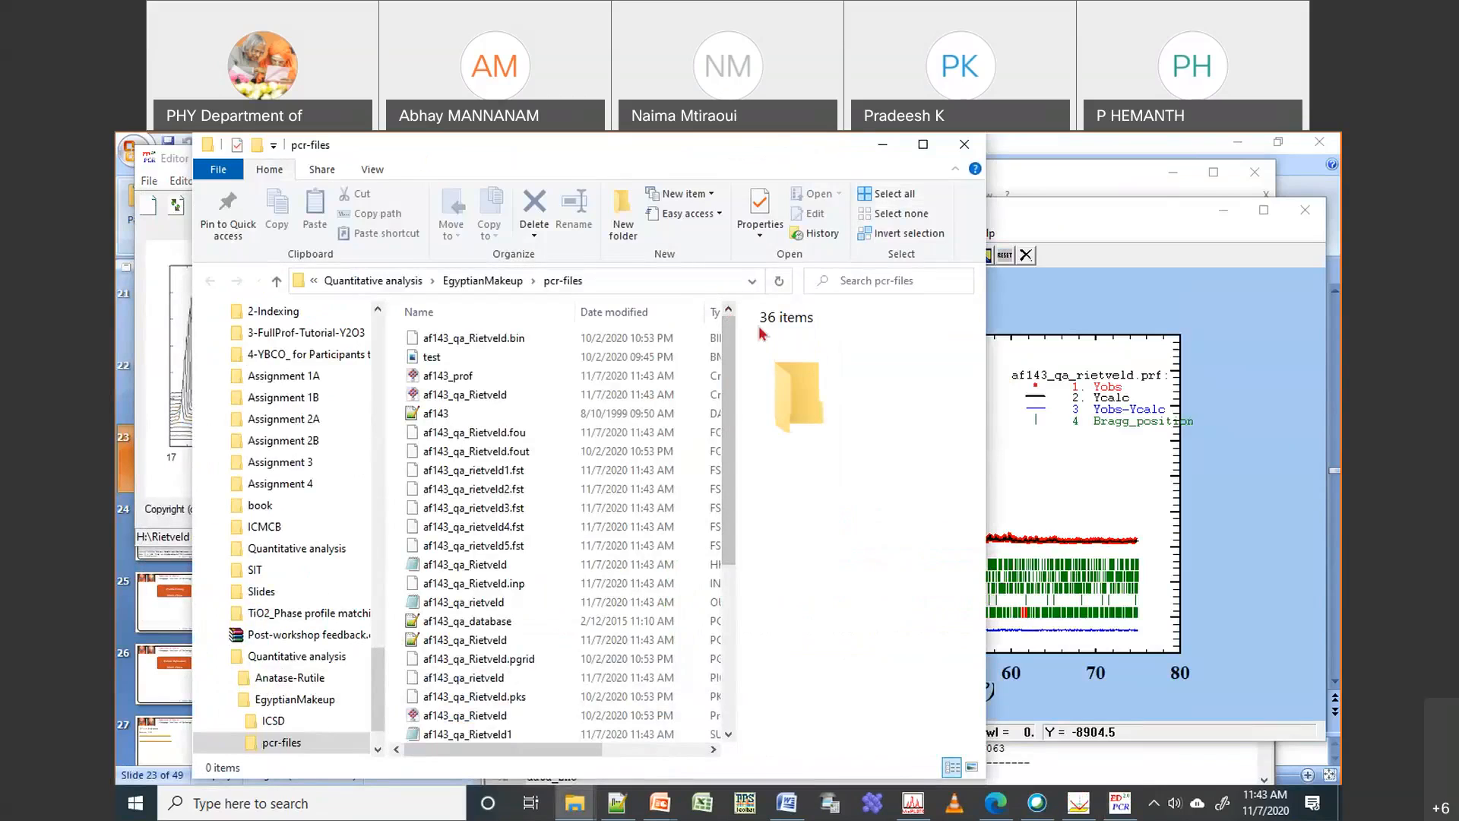
click(923, 146)
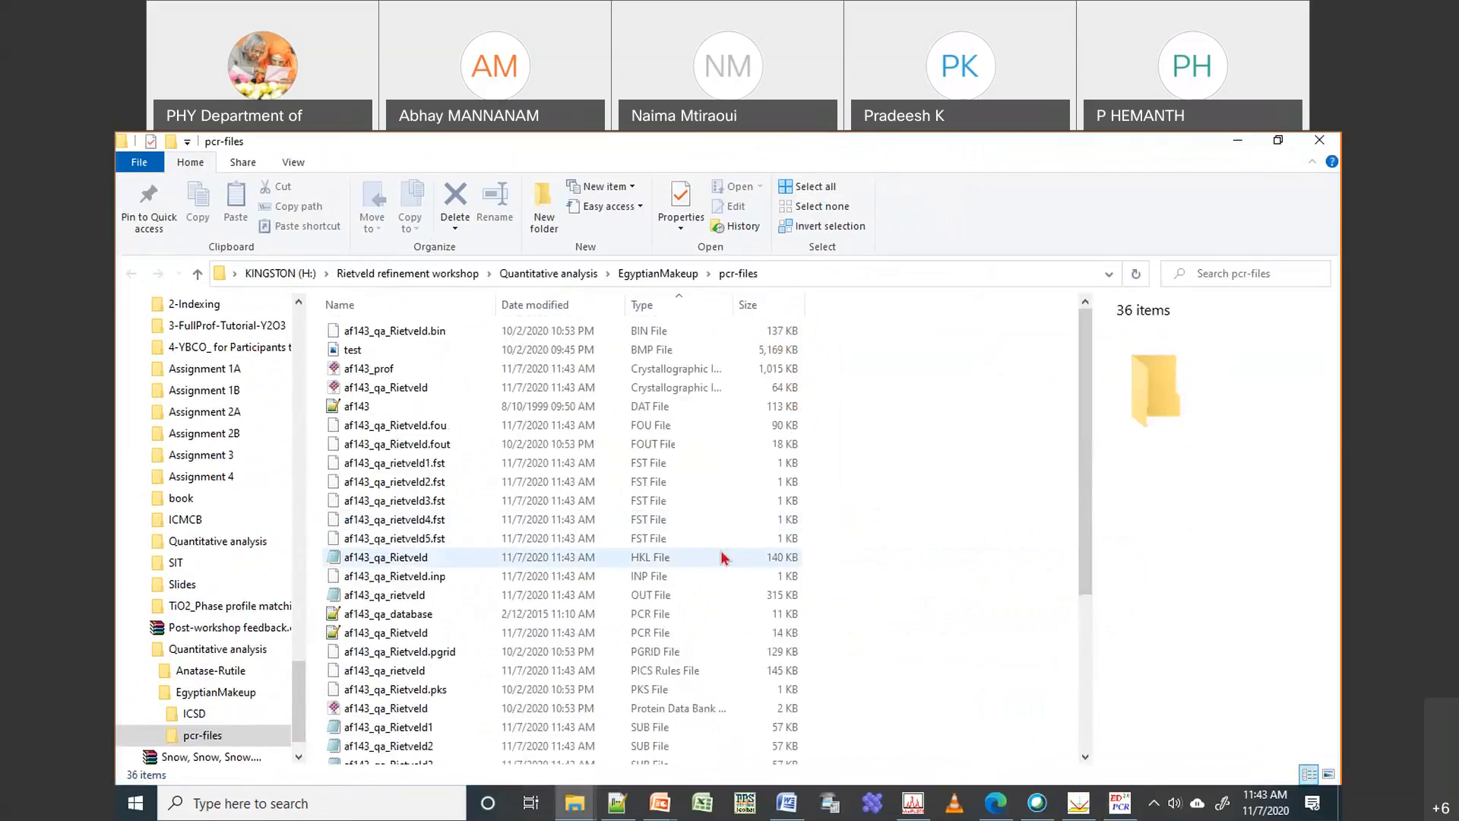
scroll(721, 551, down, 4)
double_click(655, 490)
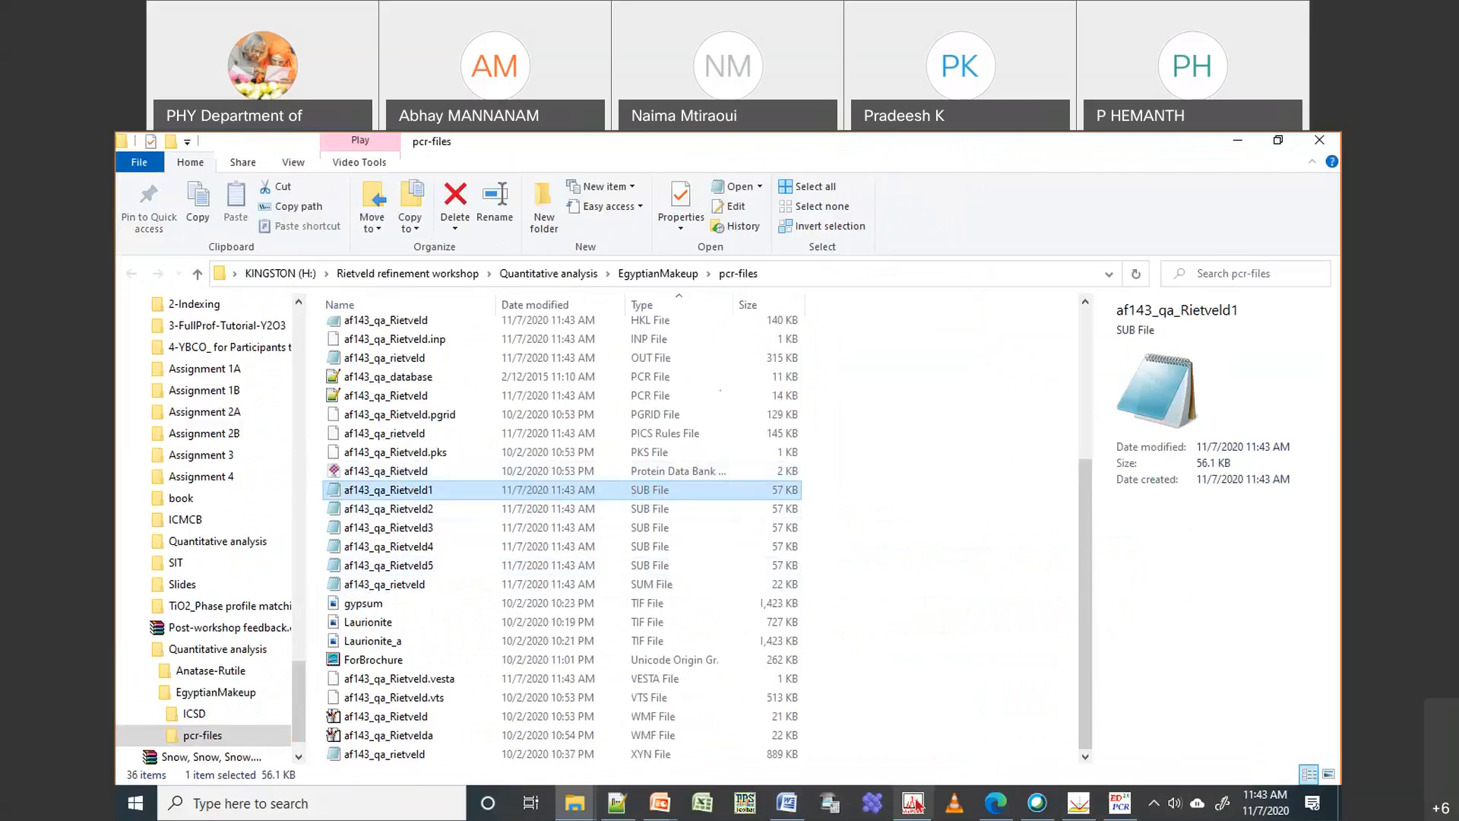
Start a second WinPLOTR window and choose X,Y data + INSTRM=10 as the format of the data file
click(916, 804)
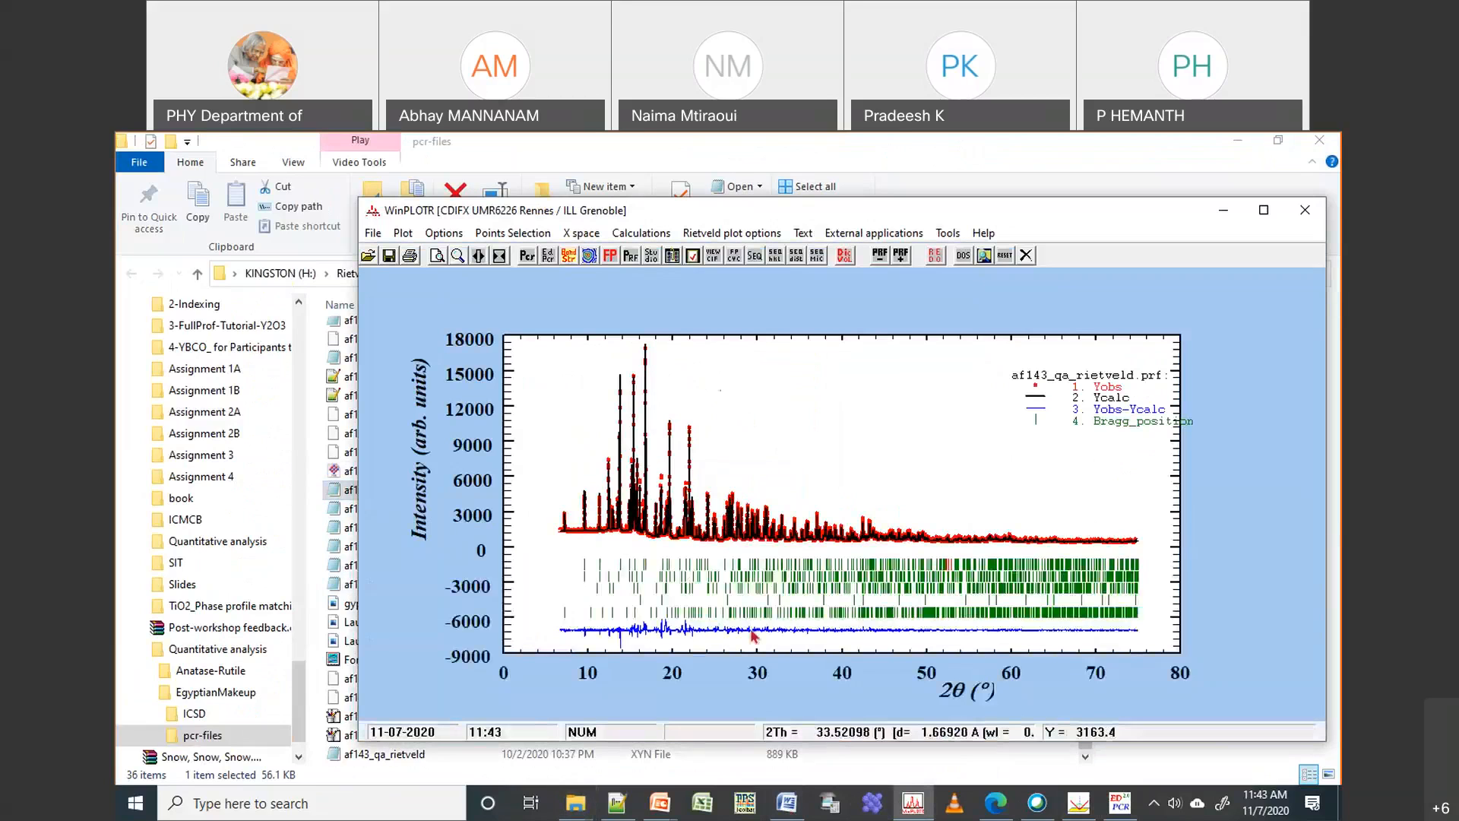
right_click(915, 804)
click(886, 709)
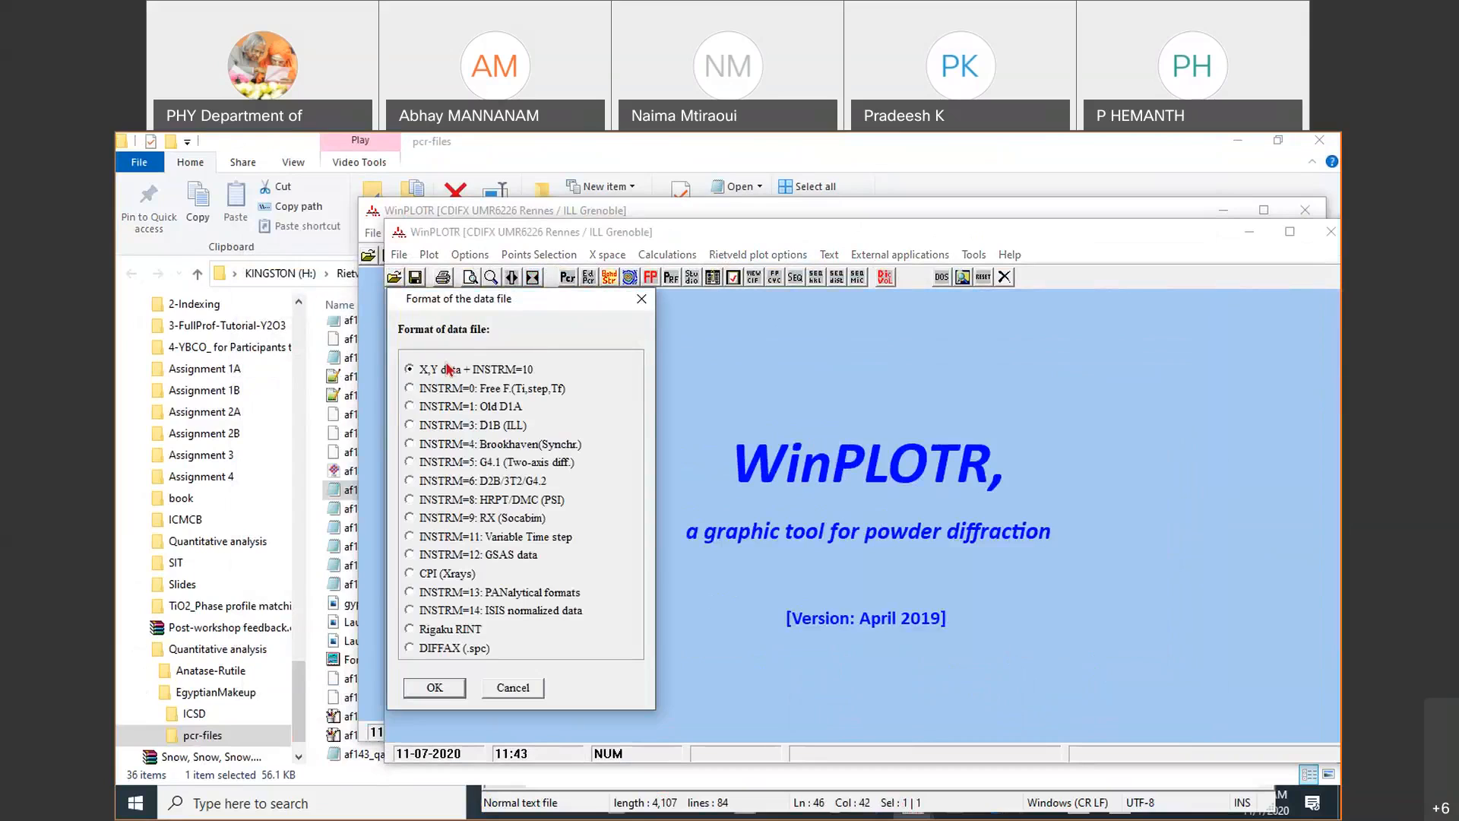
click(435, 688)
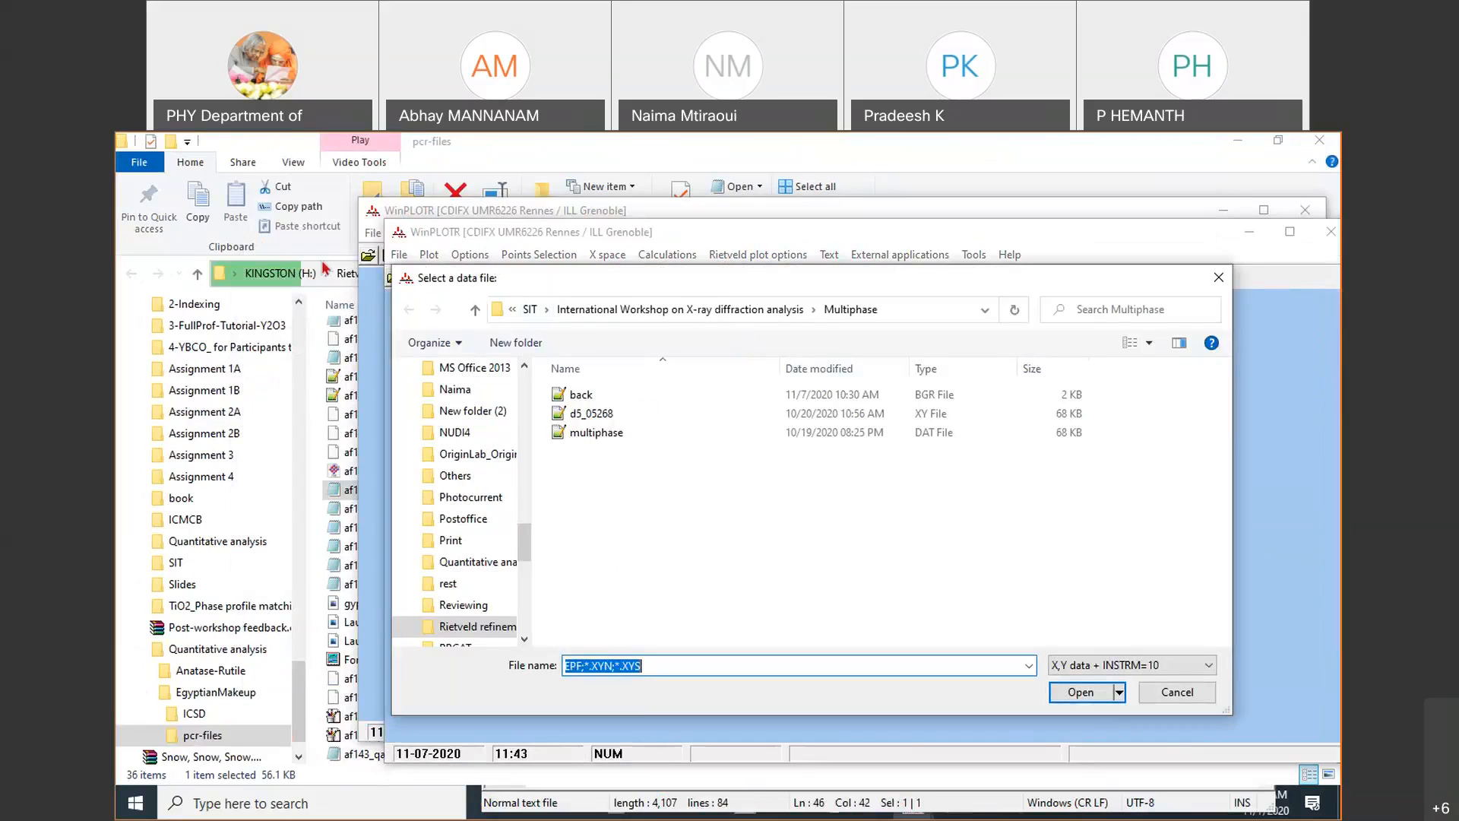
Copy the pcr-files folder path from File Explorer into WinPLOTR's file selection and try to load the af143 DAT file
click(837, 275)
key(ctrl+c)
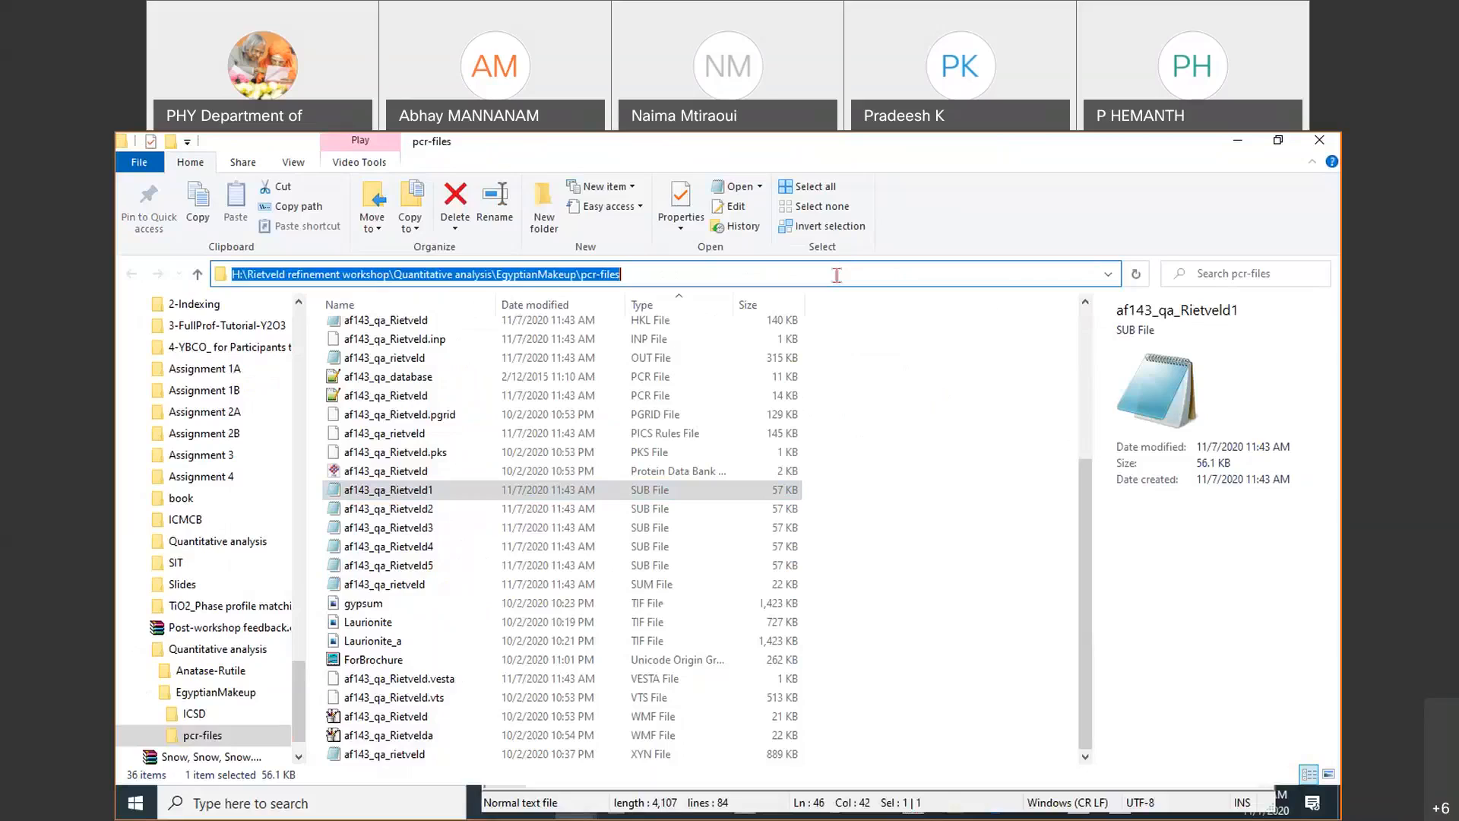
key(BackSpace)
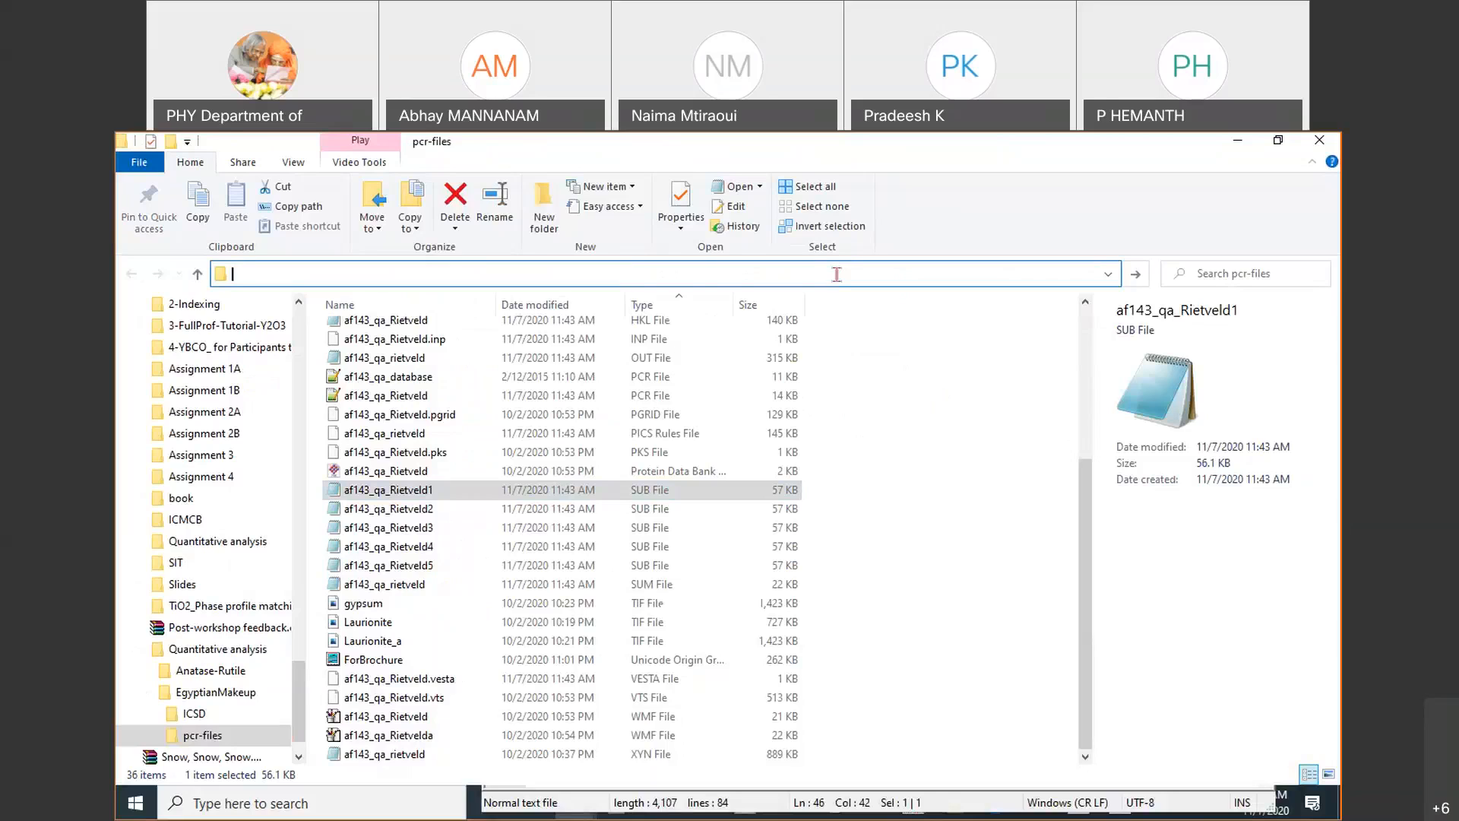
click(1237, 142)
key(ctrl+v)
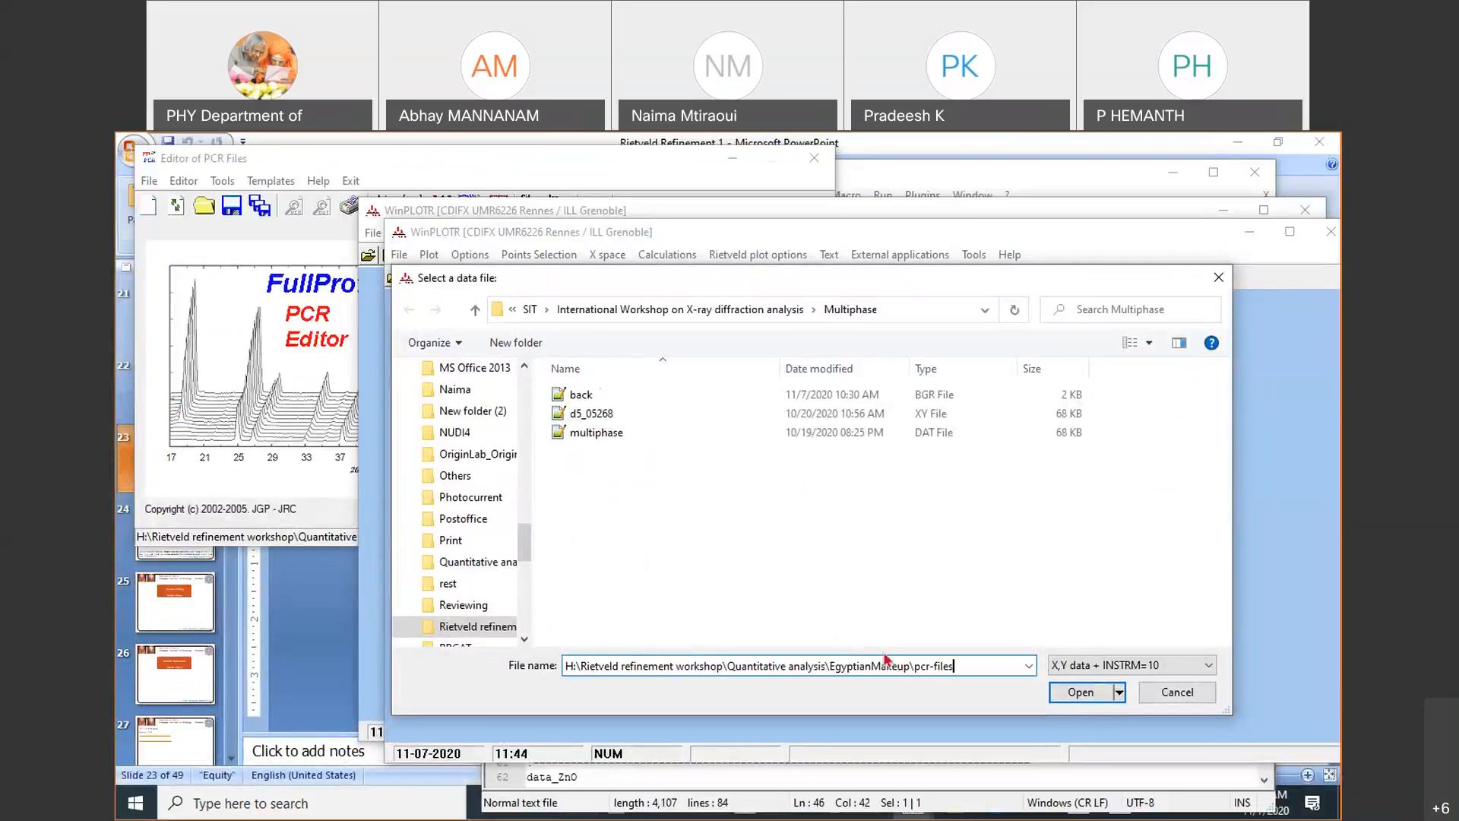
key(Return)
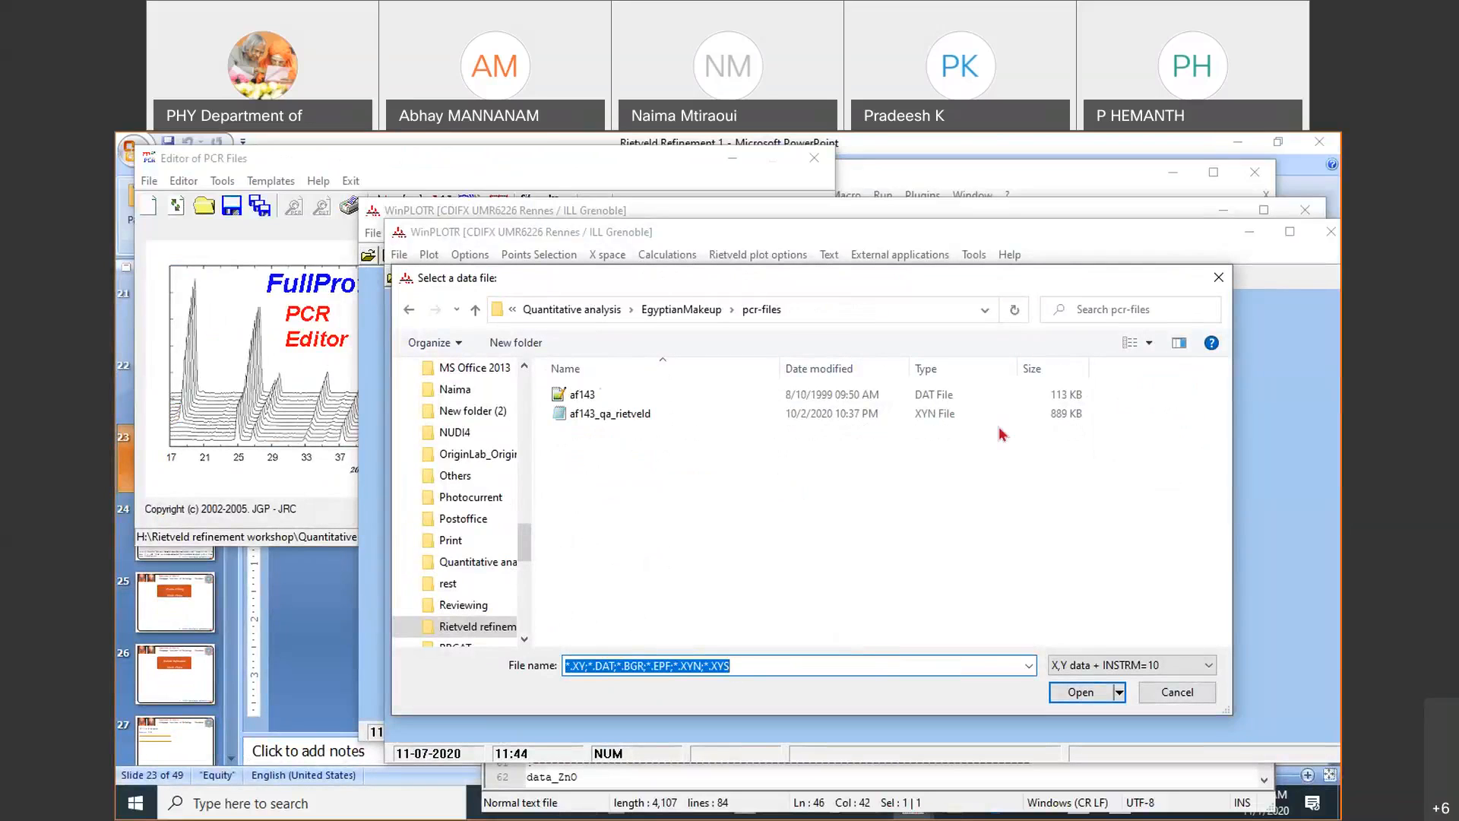
double_click(933, 401)
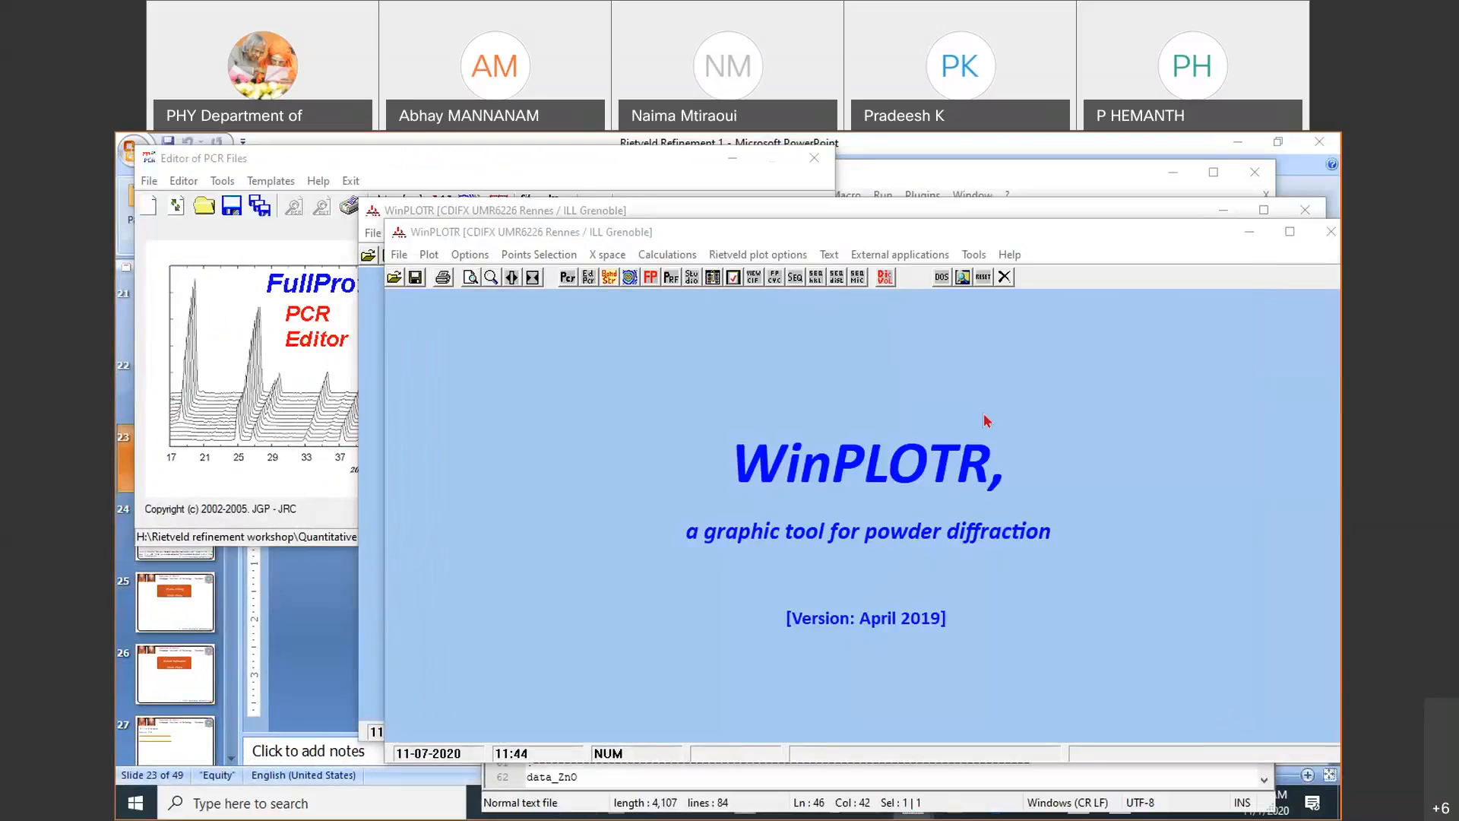
Try to load the af143 DAT file in the INSTRM=0 free format (Ti, step, Tf)
click(997, 278)
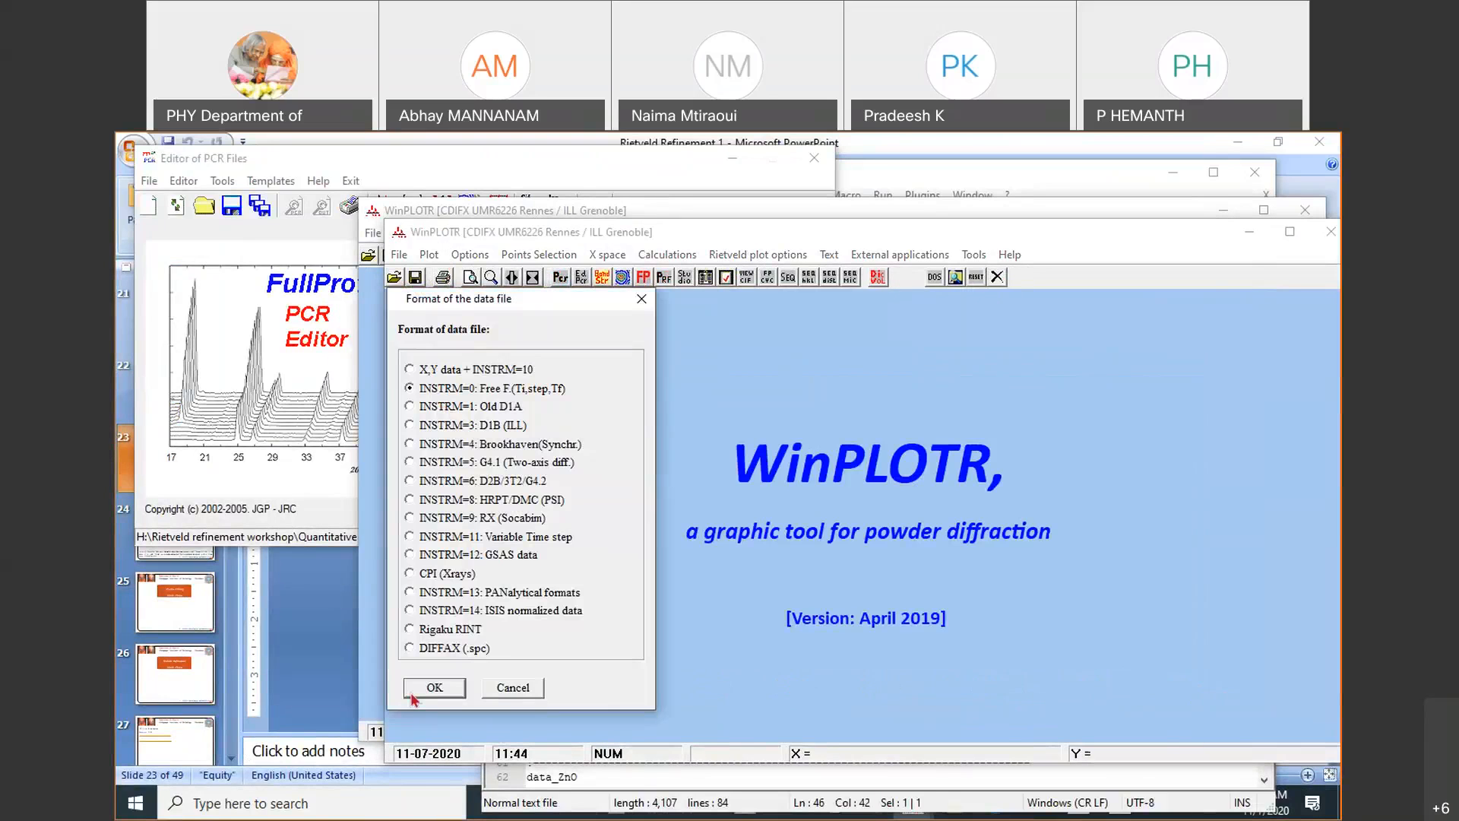
click(430, 689)
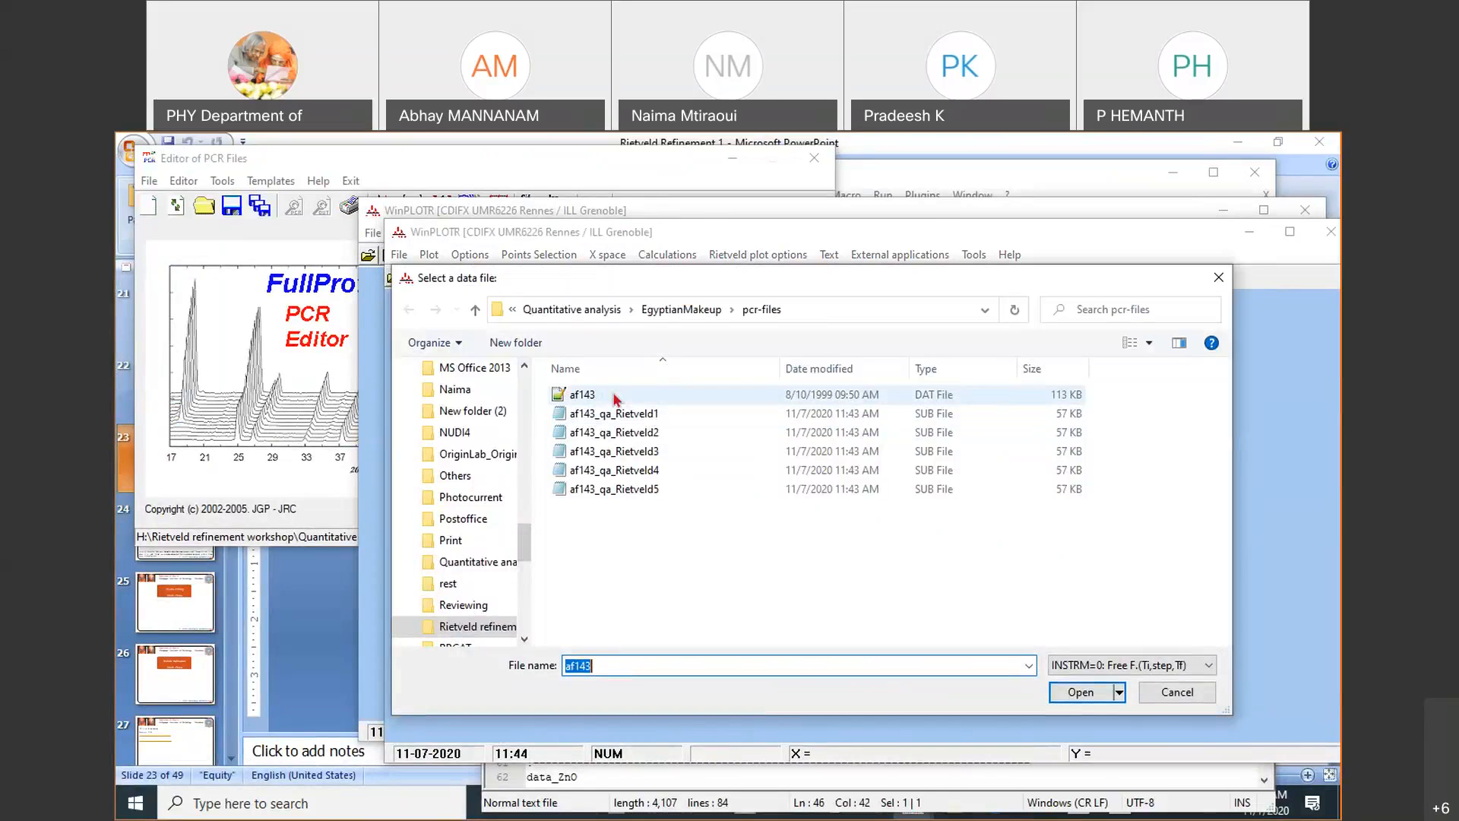
double_click(616, 395)
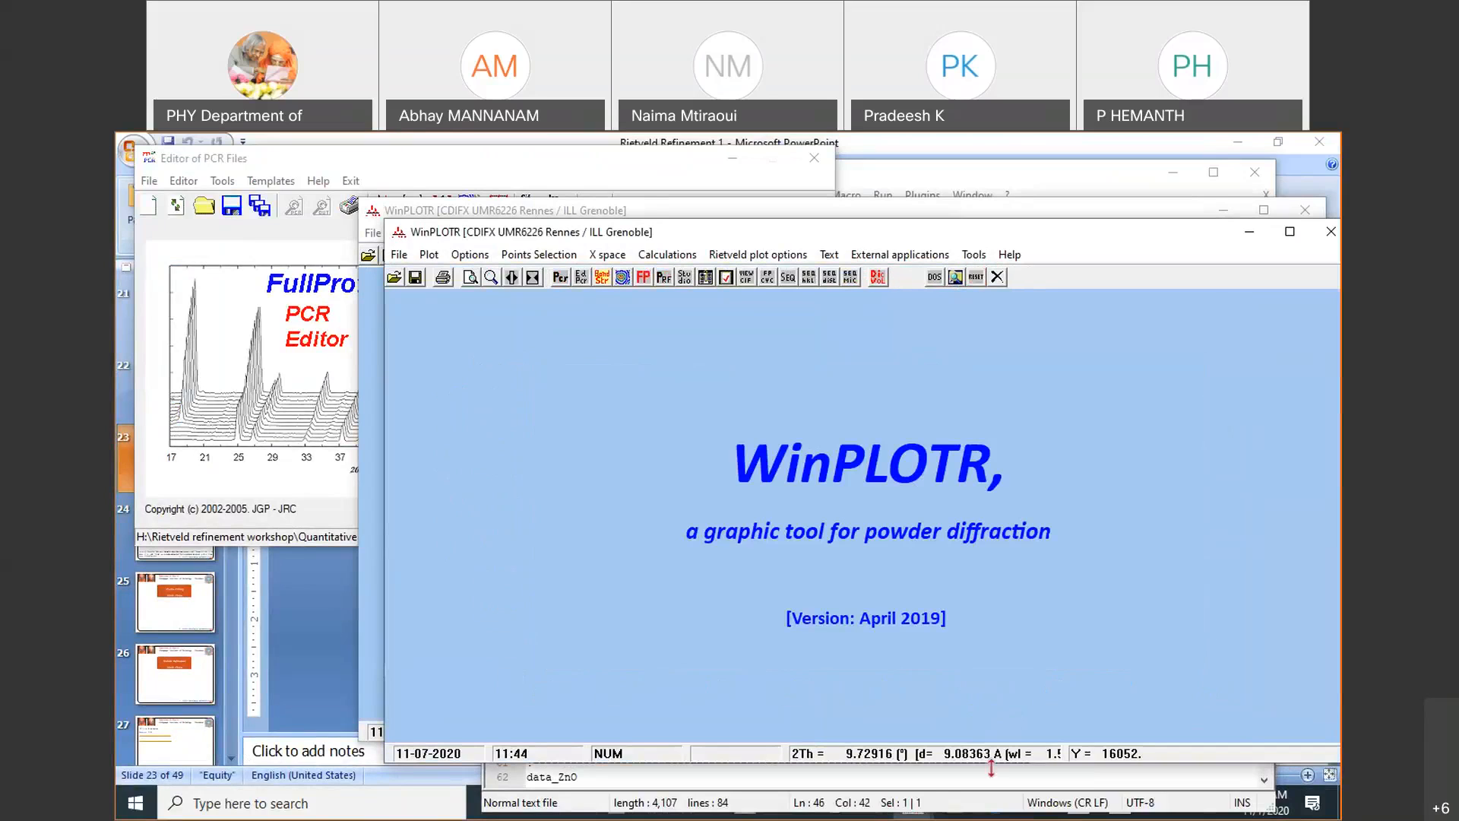
Check which data file format is set for Pattern 1 in the PCR Editor
click(499, 206)
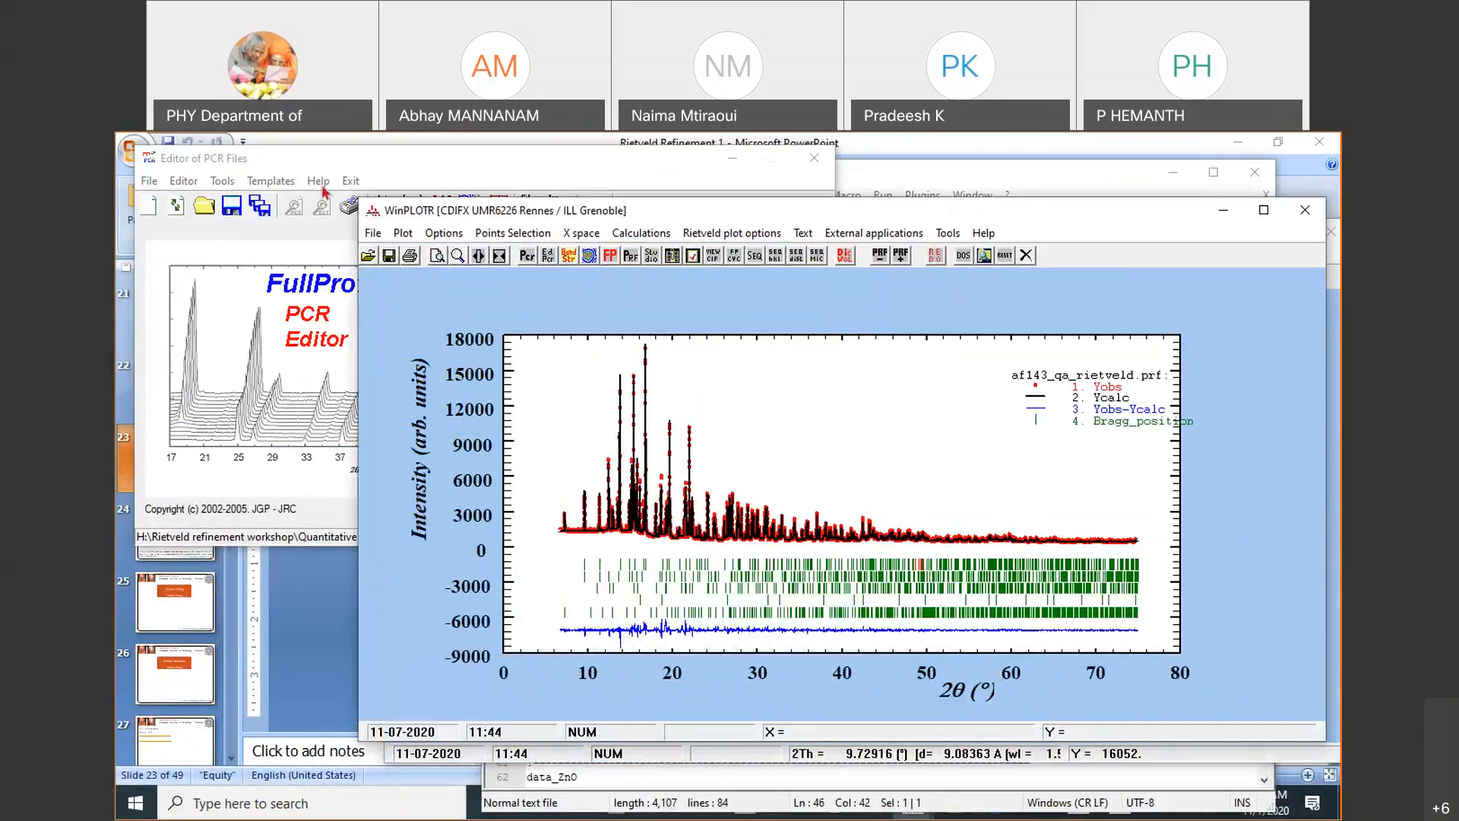
click(303, 161)
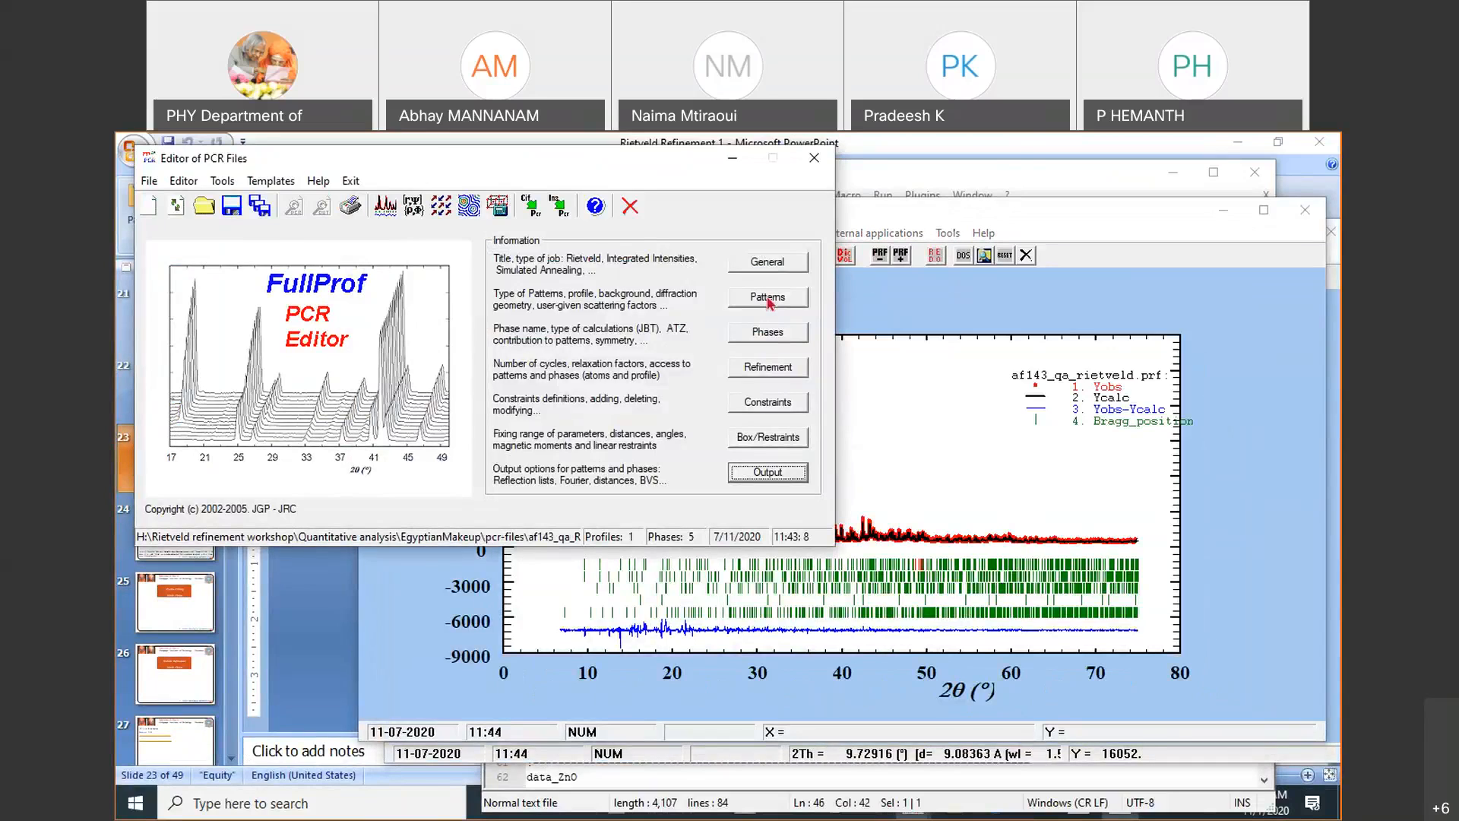
click(769, 299)
click(546, 212)
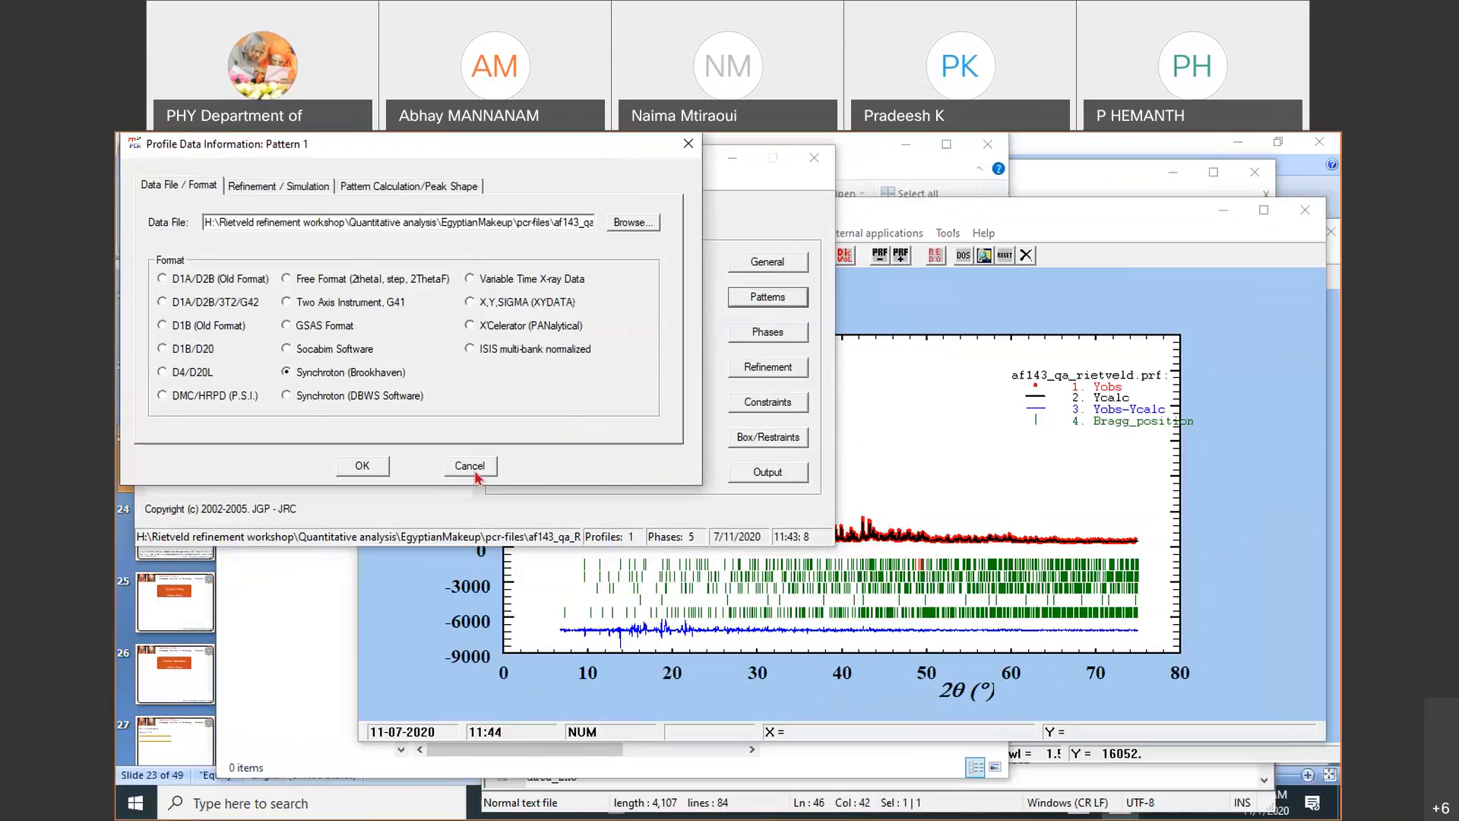
Recheck the data file format selected in Pattern 1's profile data information in the PCR Editor
click(475, 471)
click(417, 371)
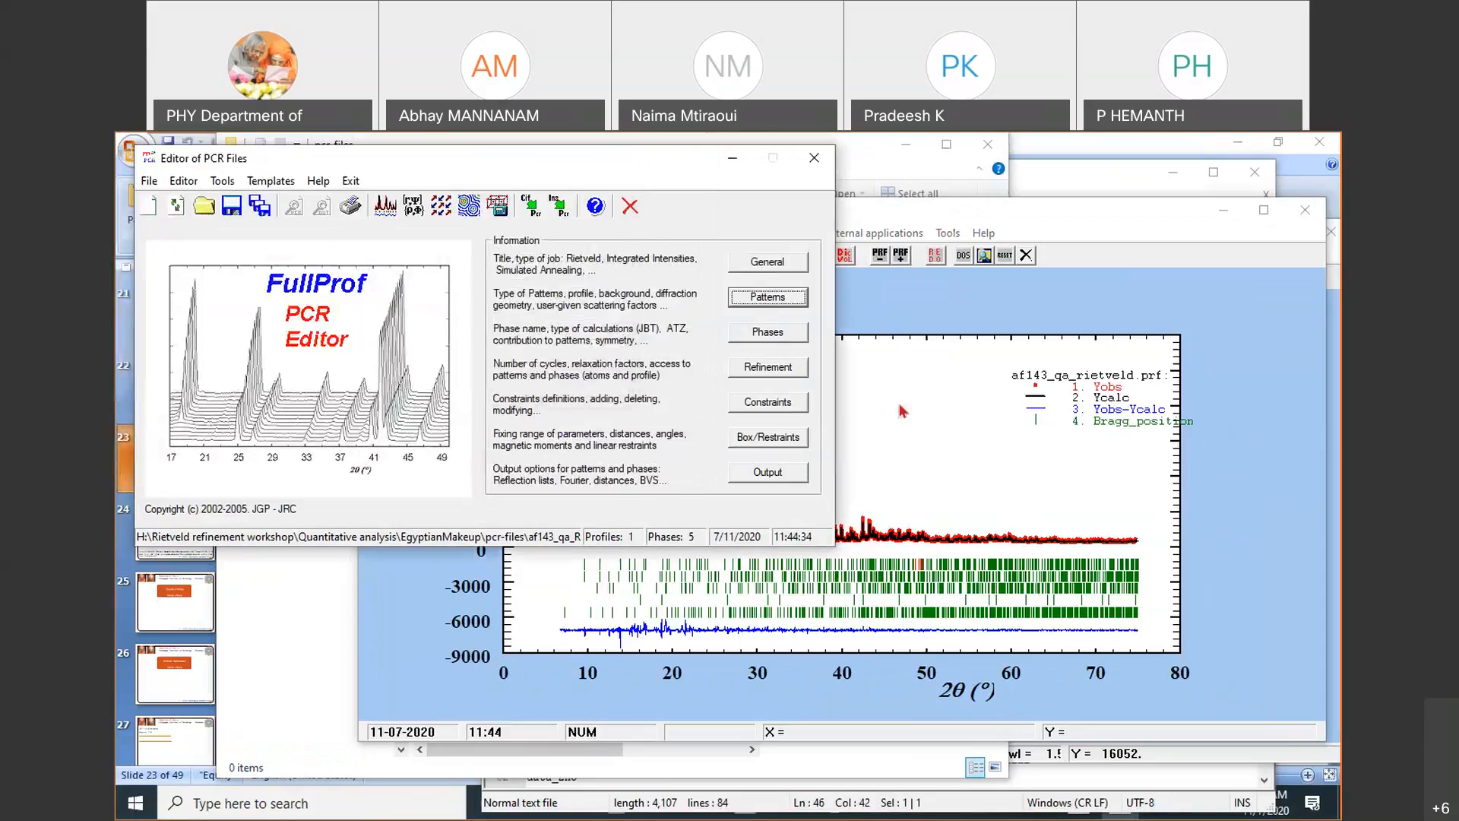
click(776, 301)
click(577, 204)
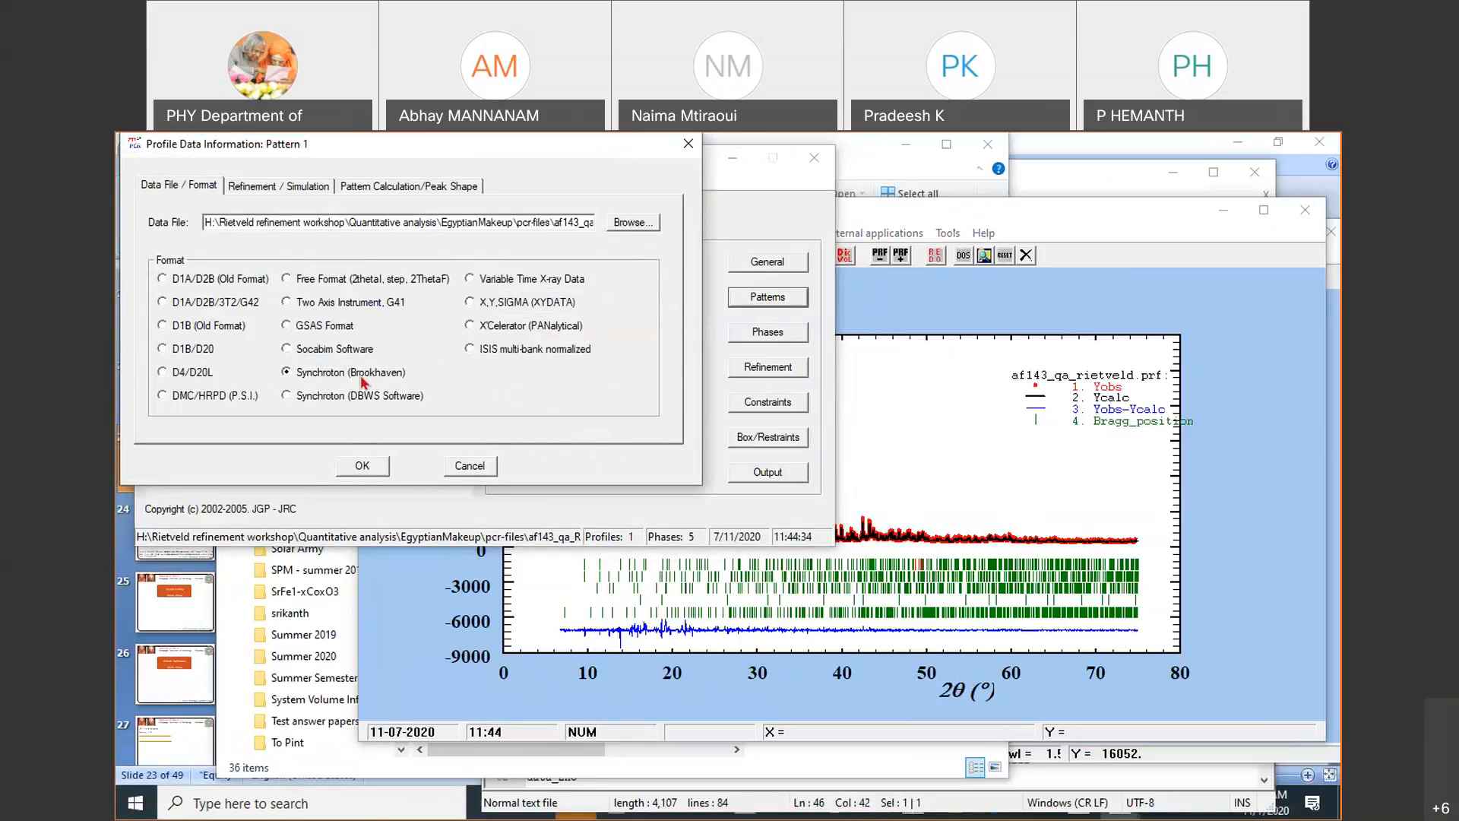
click(456, 467)
click(414, 372)
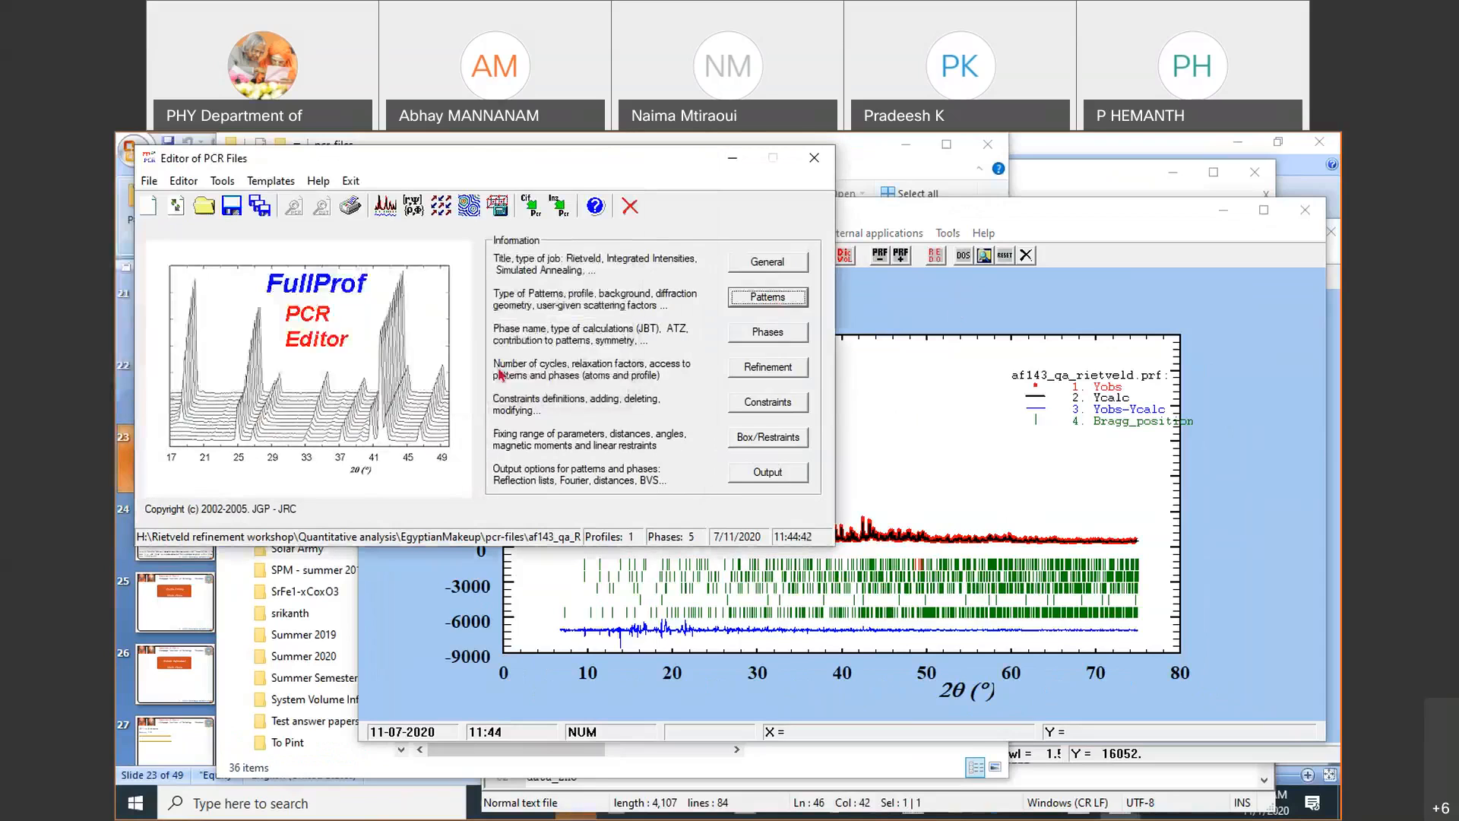
Load the af143 DAT file in the second WinPLOTR window using the INSTRM=4: Brookhaven (Synchr.) format
click(954, 313)
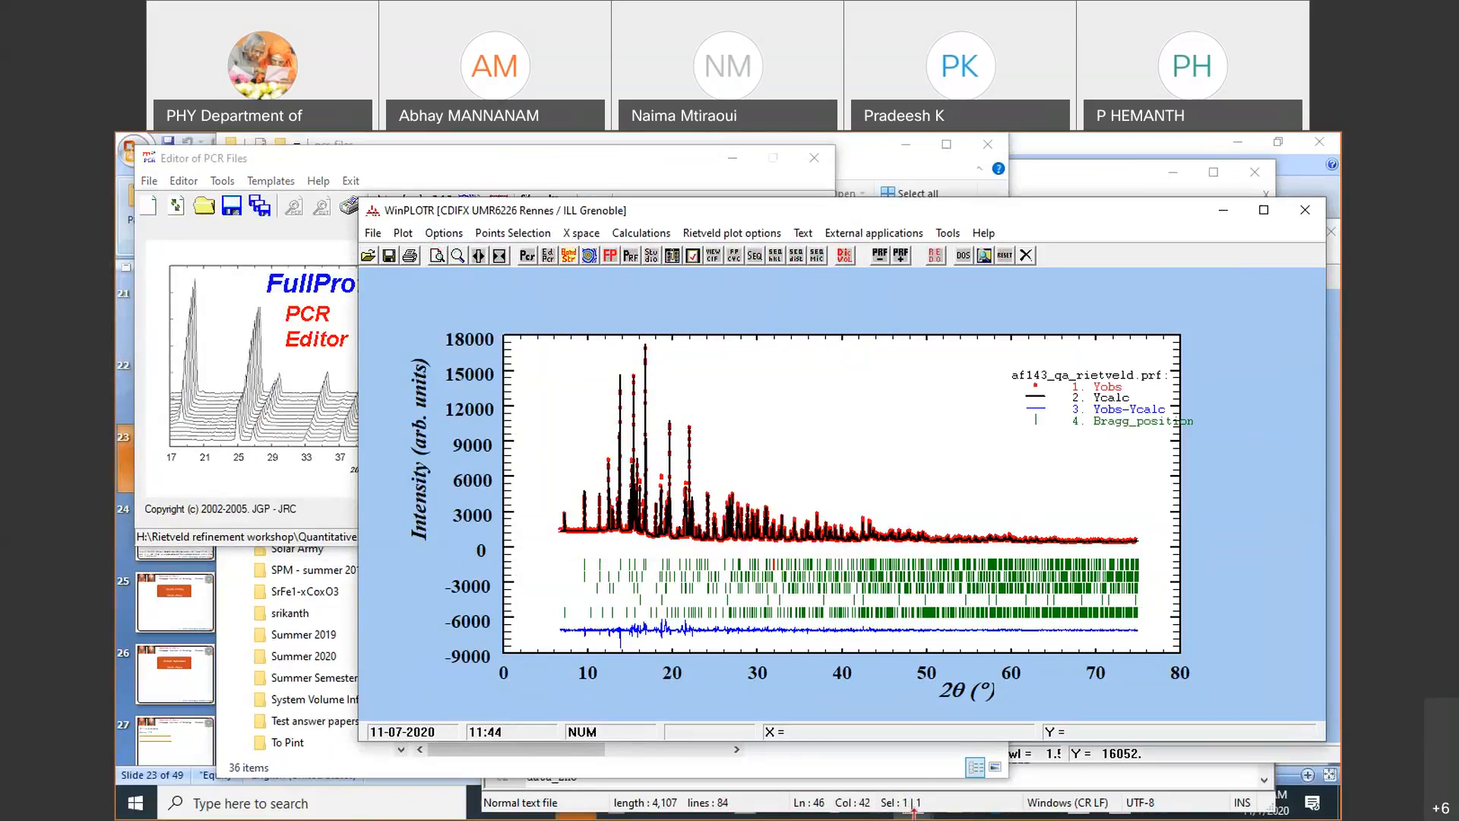
click(916, 783)
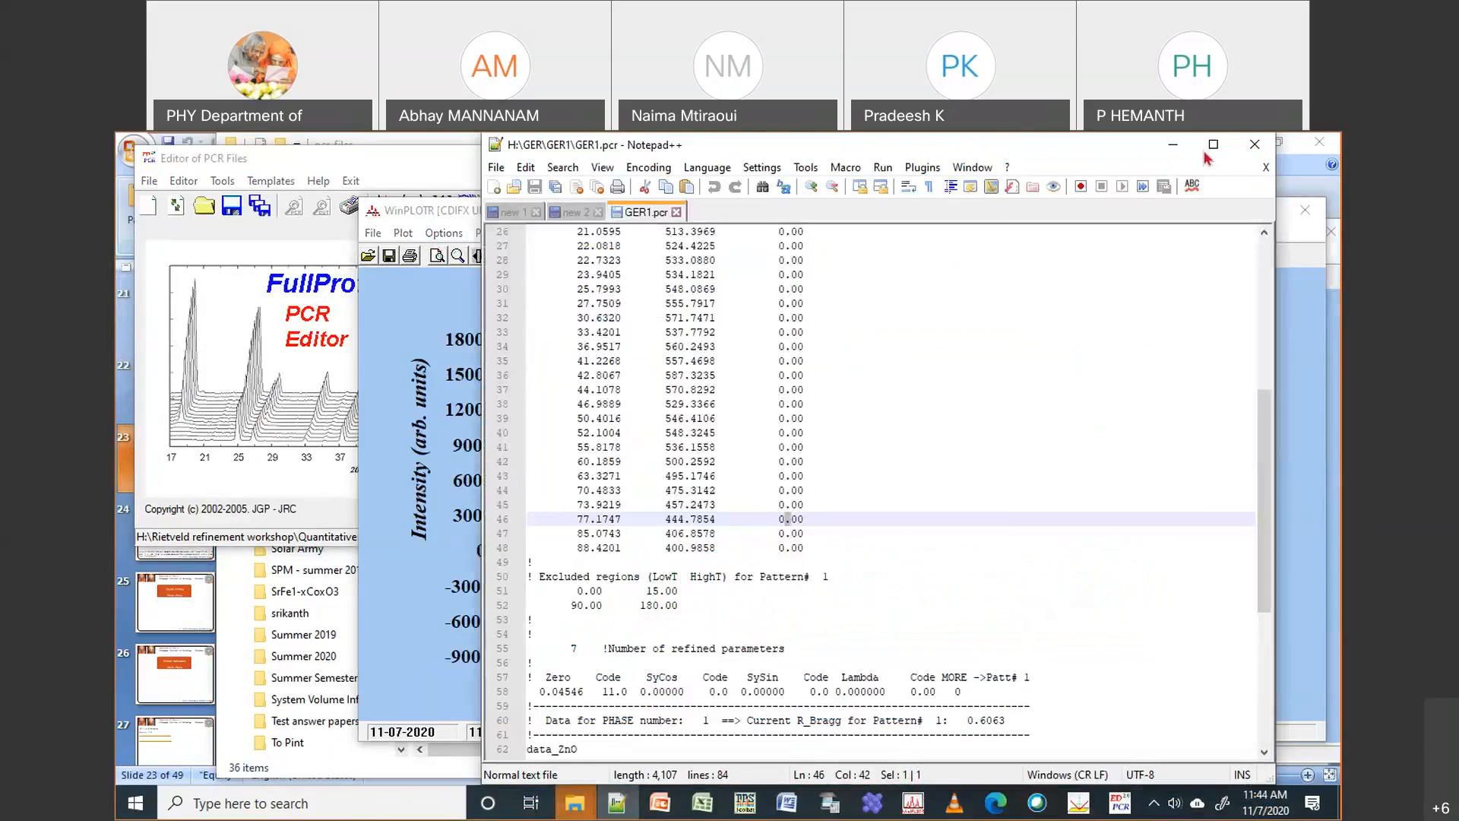
click(1174, 146)
mouse_move(913, 802)
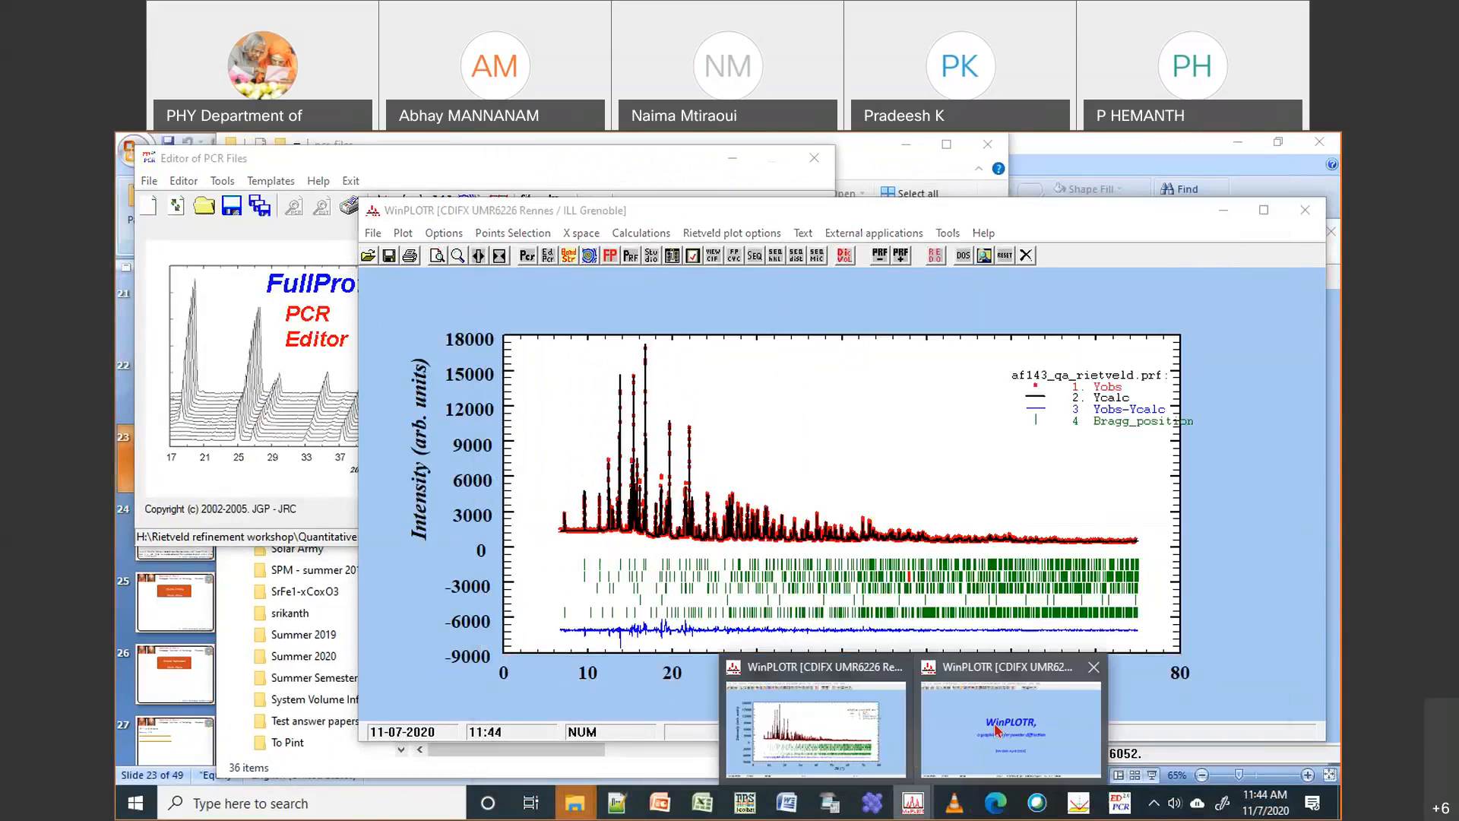
click(998, 731)
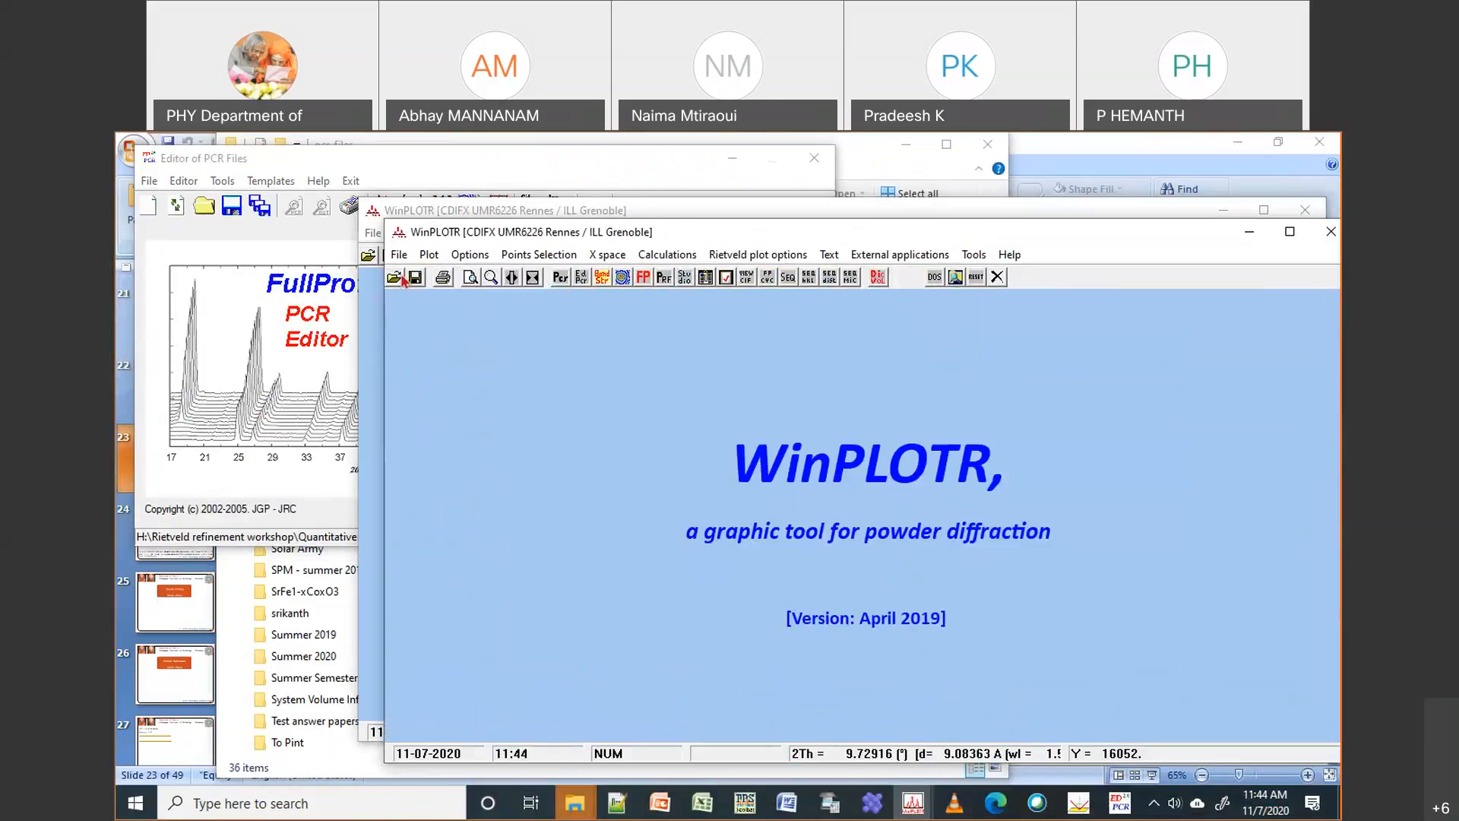
click(397, 278)
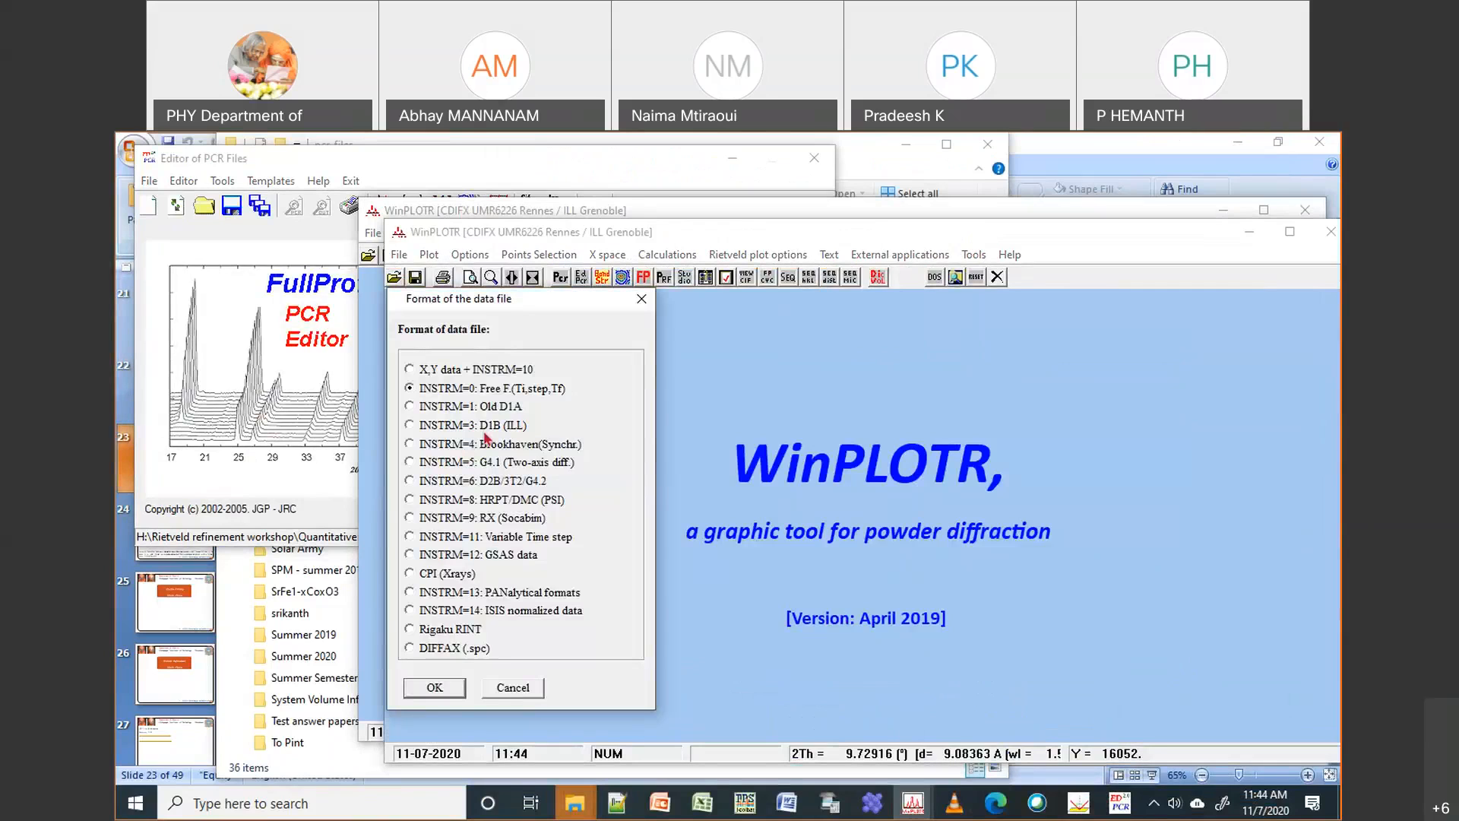
click(434, 687)
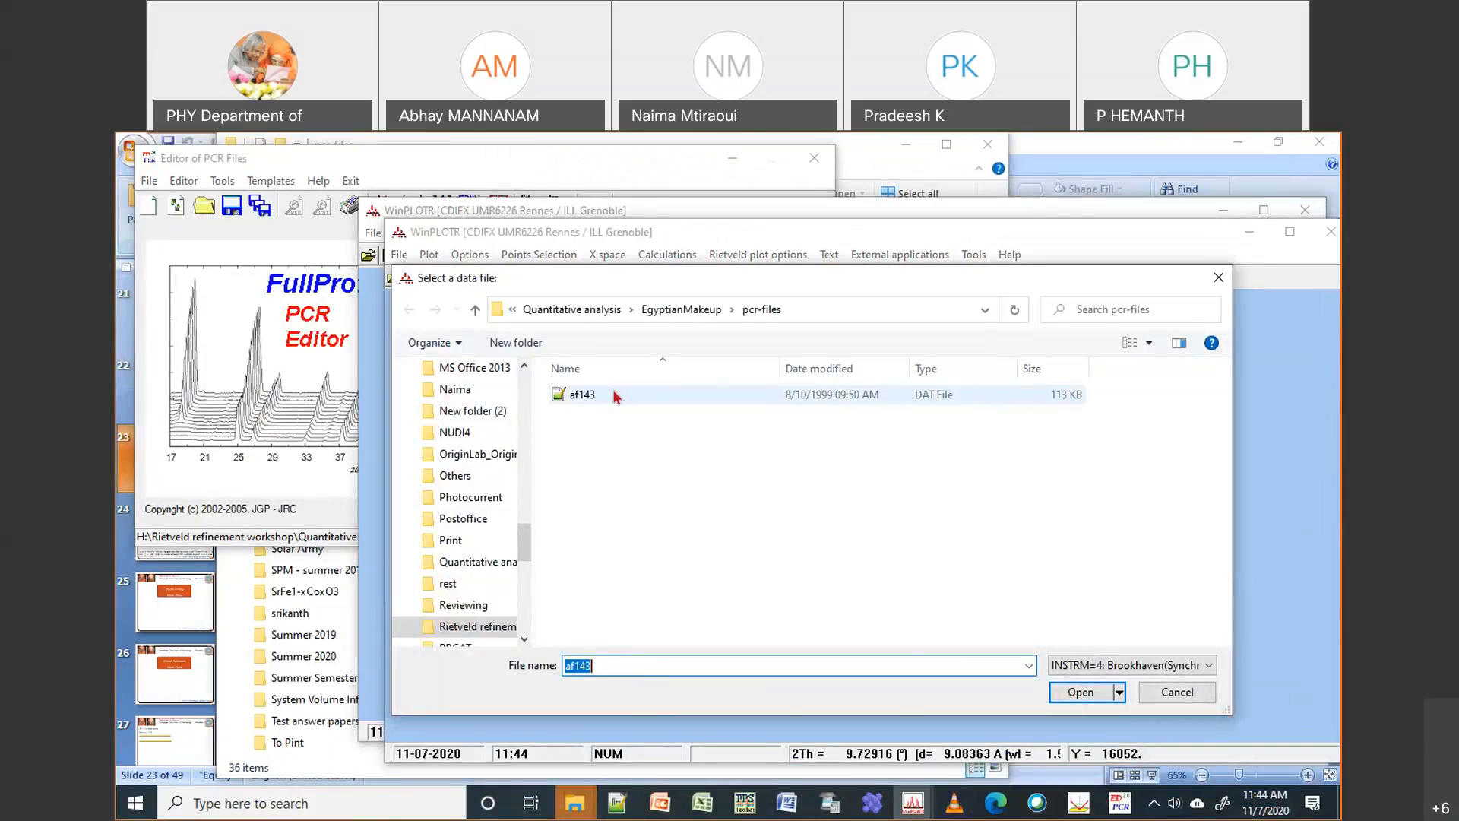
double_click(613, 395)
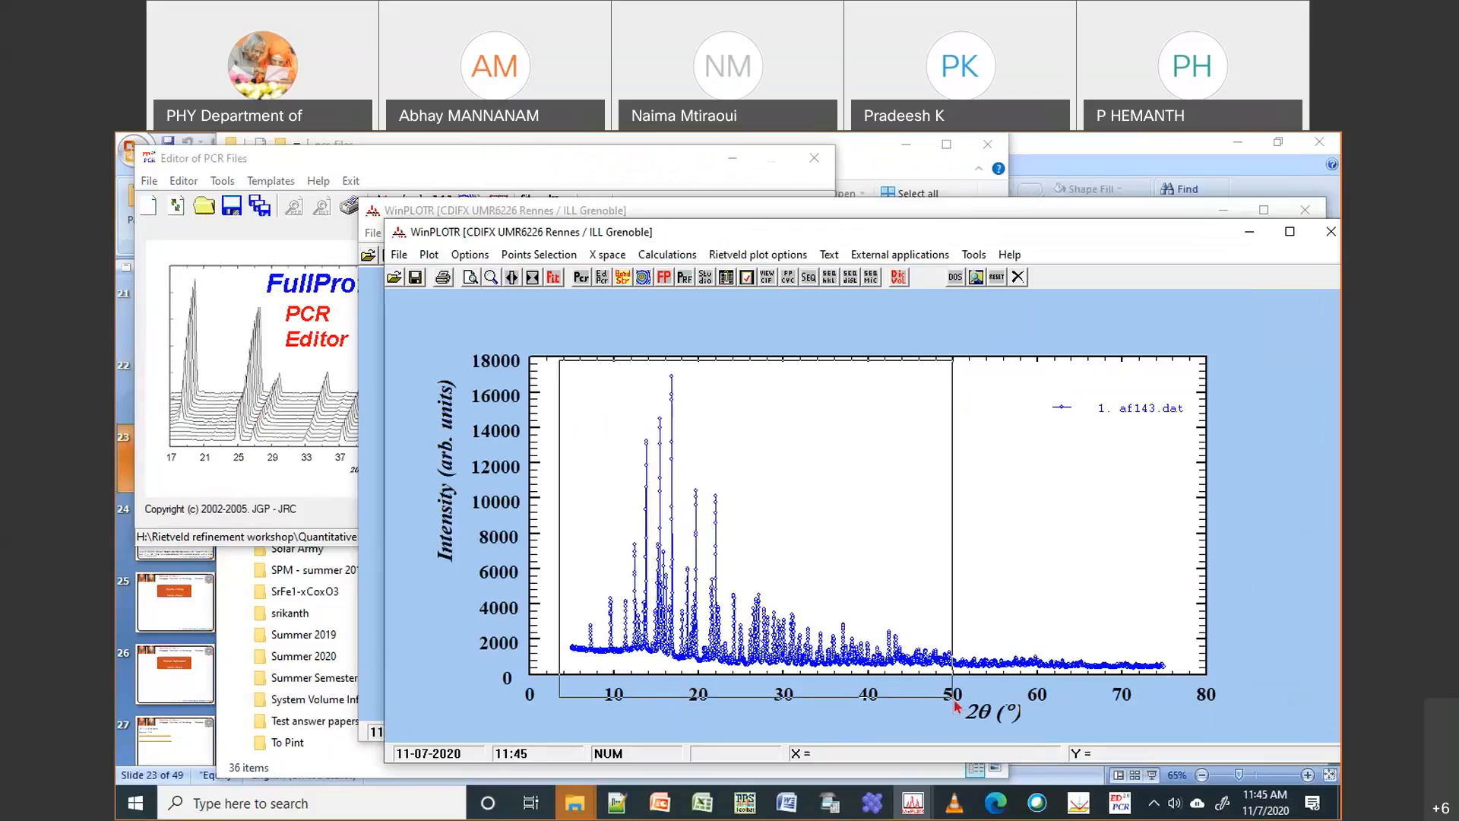
drag(955, 705, 954, 705)
drag(554, 403, 1114, 705)
List the *.sub files and try to load af143_qa_Rietveld1 in the X,Y data + INSTRM=10 format
click(395, 253)
click(408, 292)
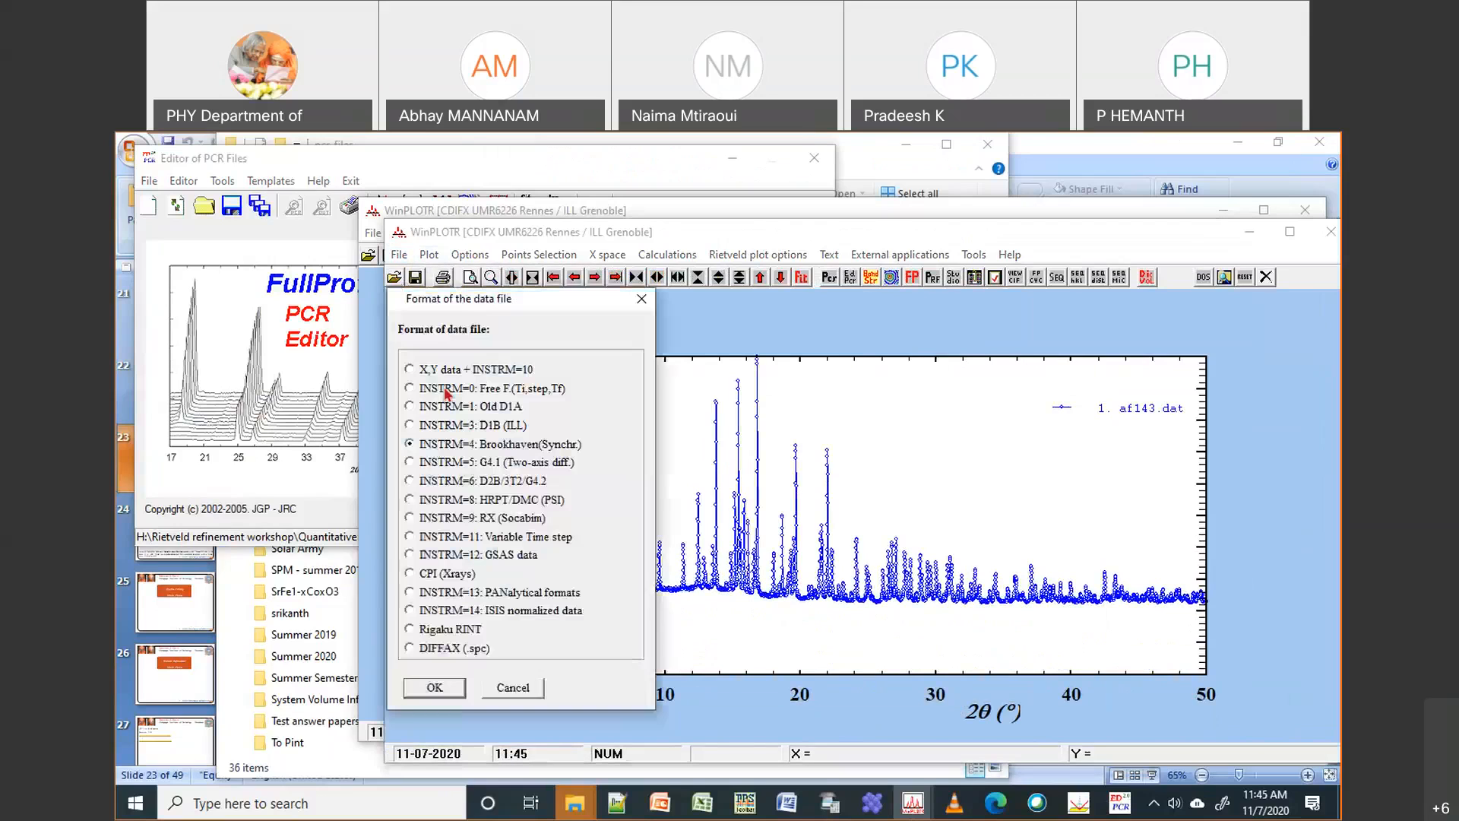
click(448, 688)
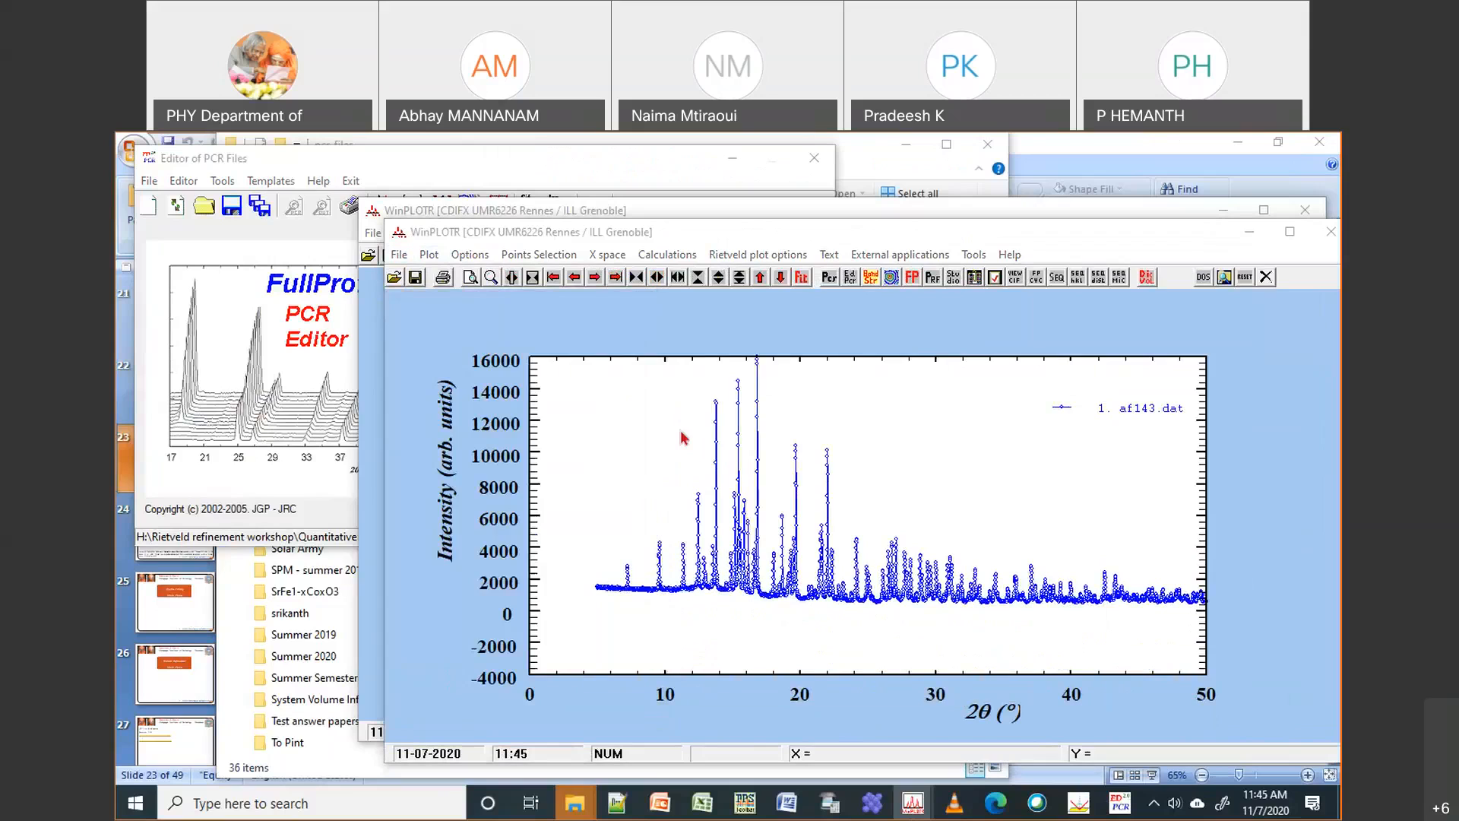
text(*)
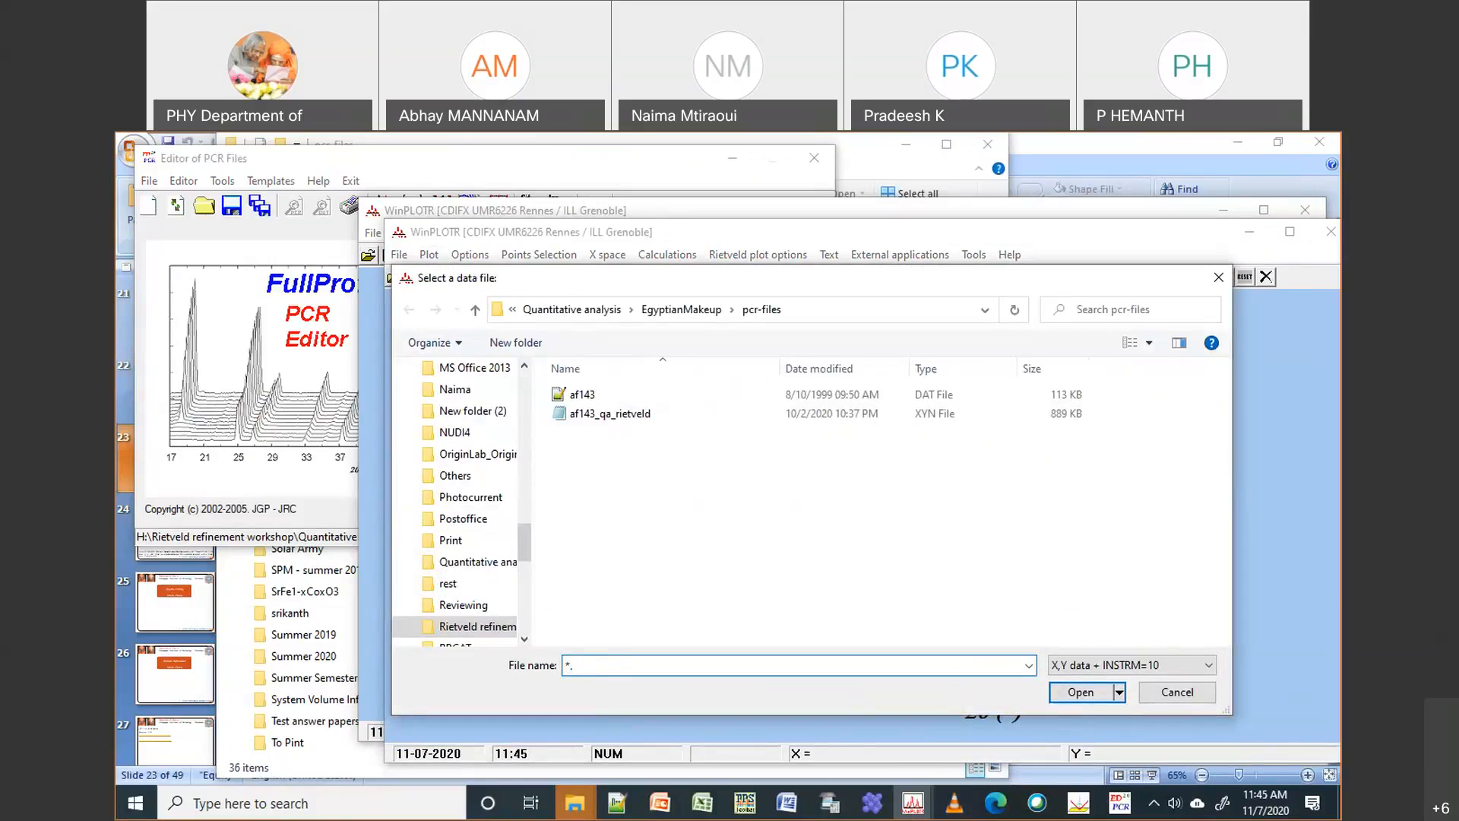
text(.sub)
key(Return)
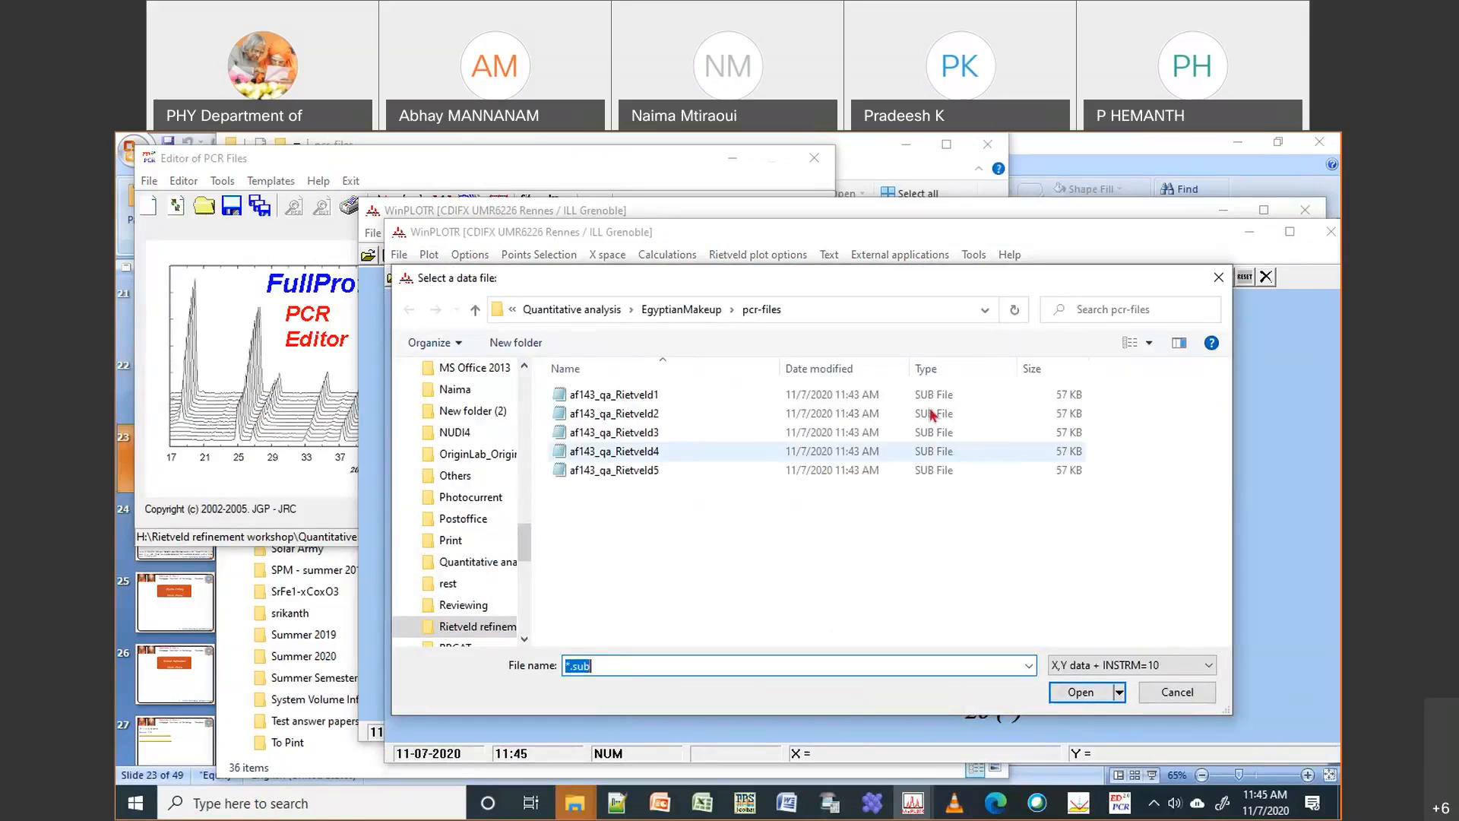
click(647, 396)
double_click(646, 395)
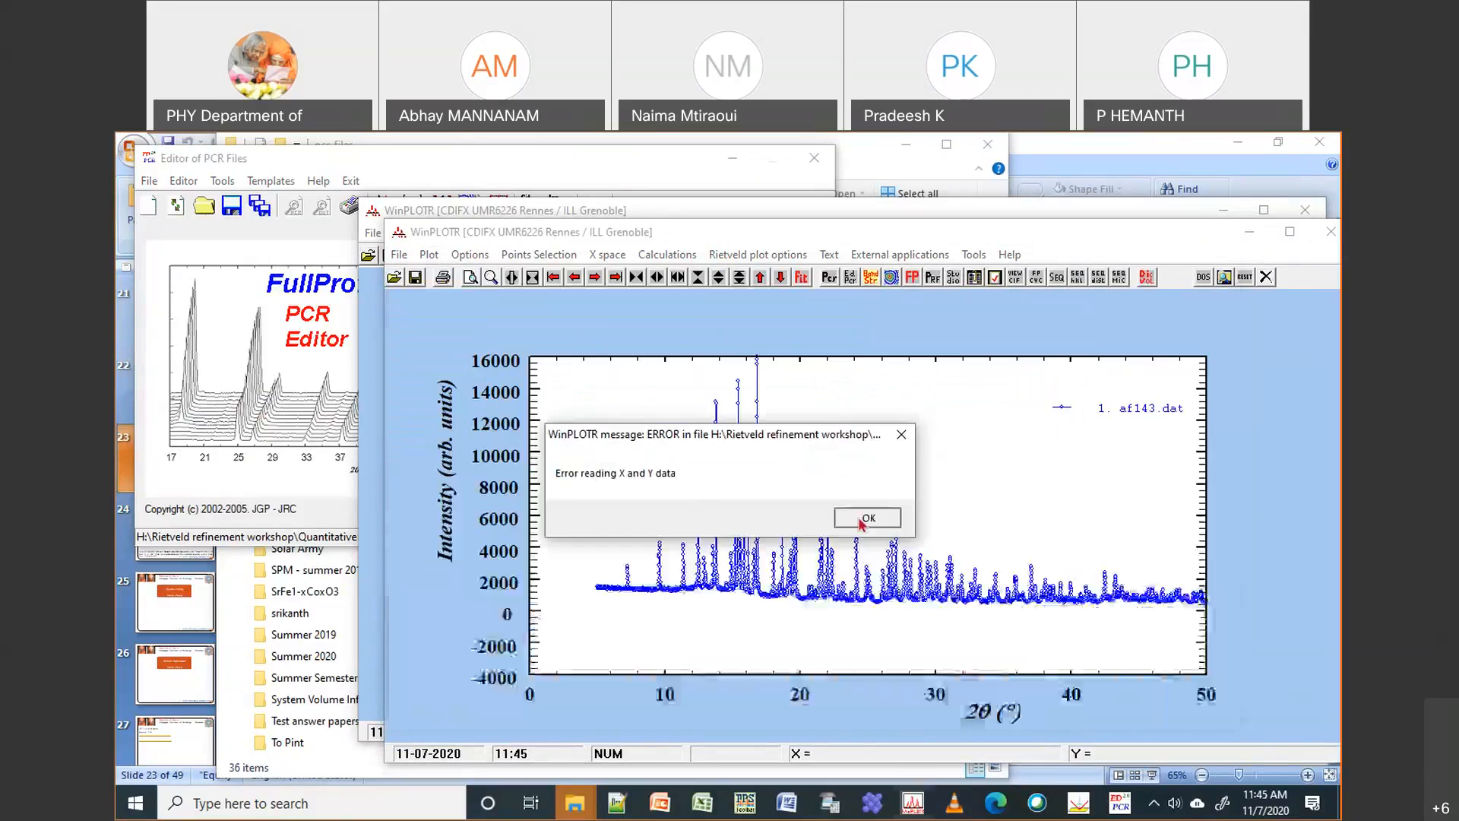
click(862, 515)
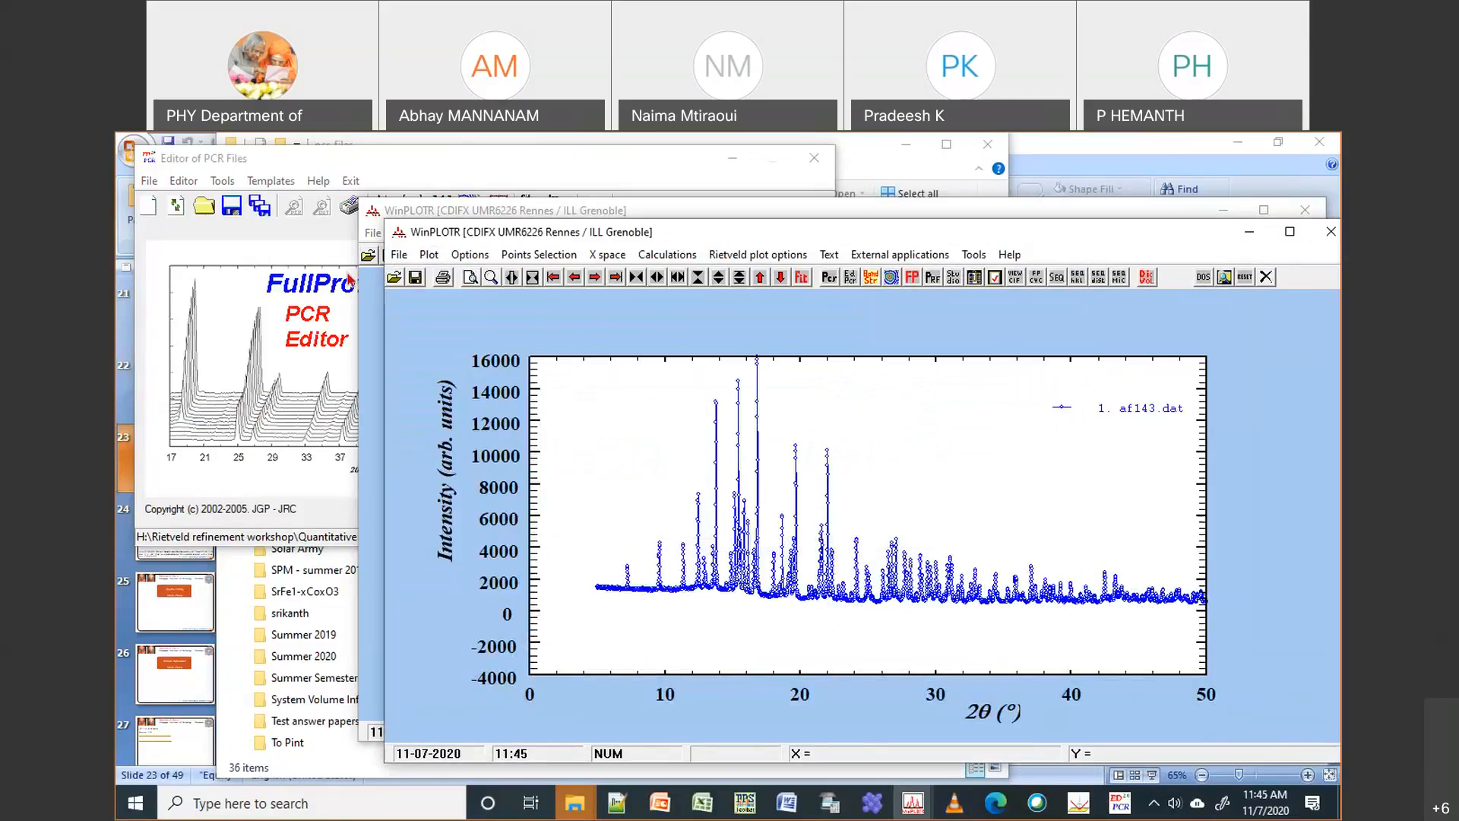
Load af143_qa_Rietveld1.sub in the INSTRM=0 free format (Ti, step, Tf) and overlay af143_qa_Rietveld2.sub on it
click(399, 282)
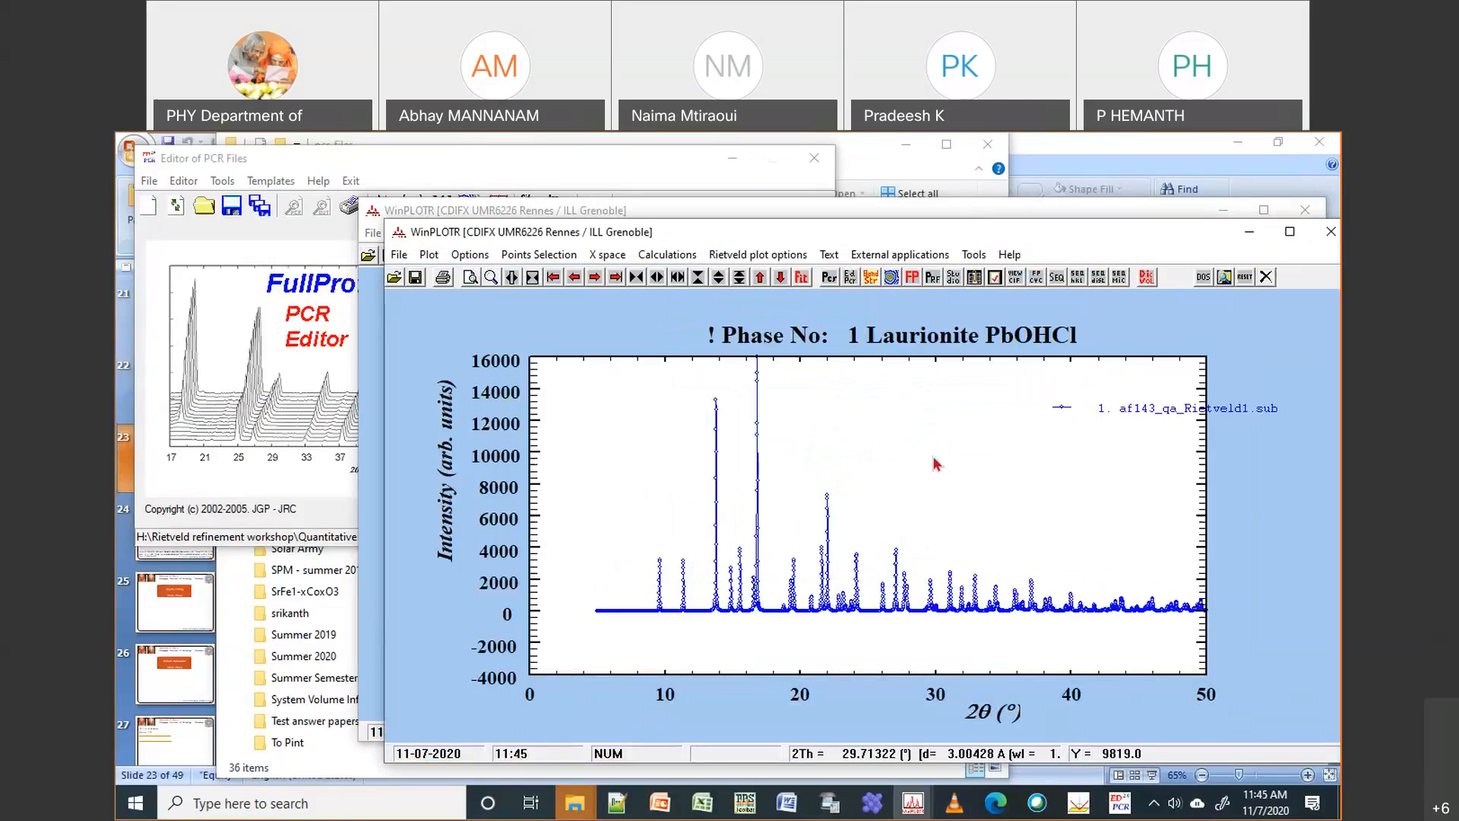
click(394, 278)
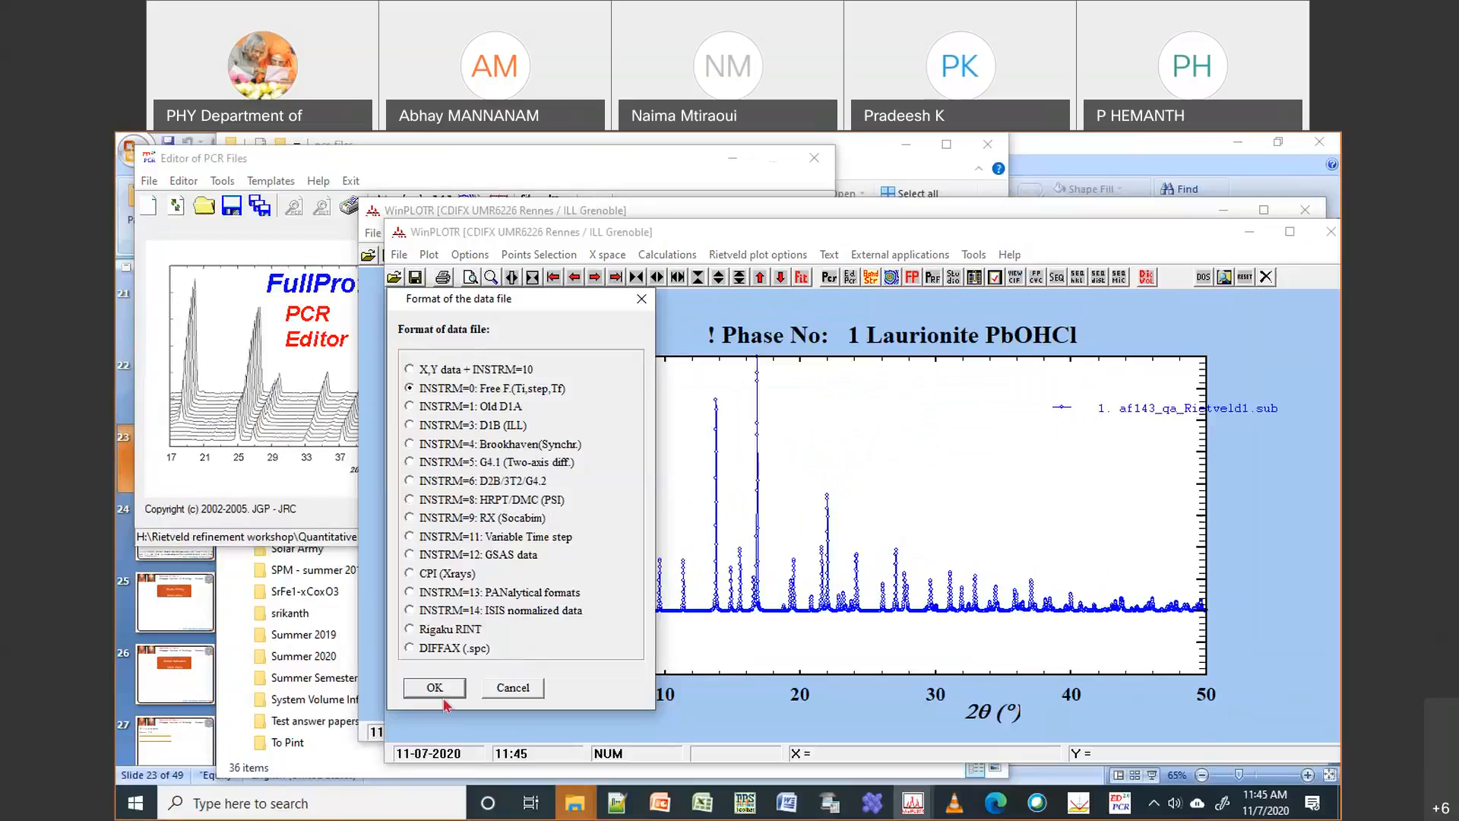
click(443, 694)
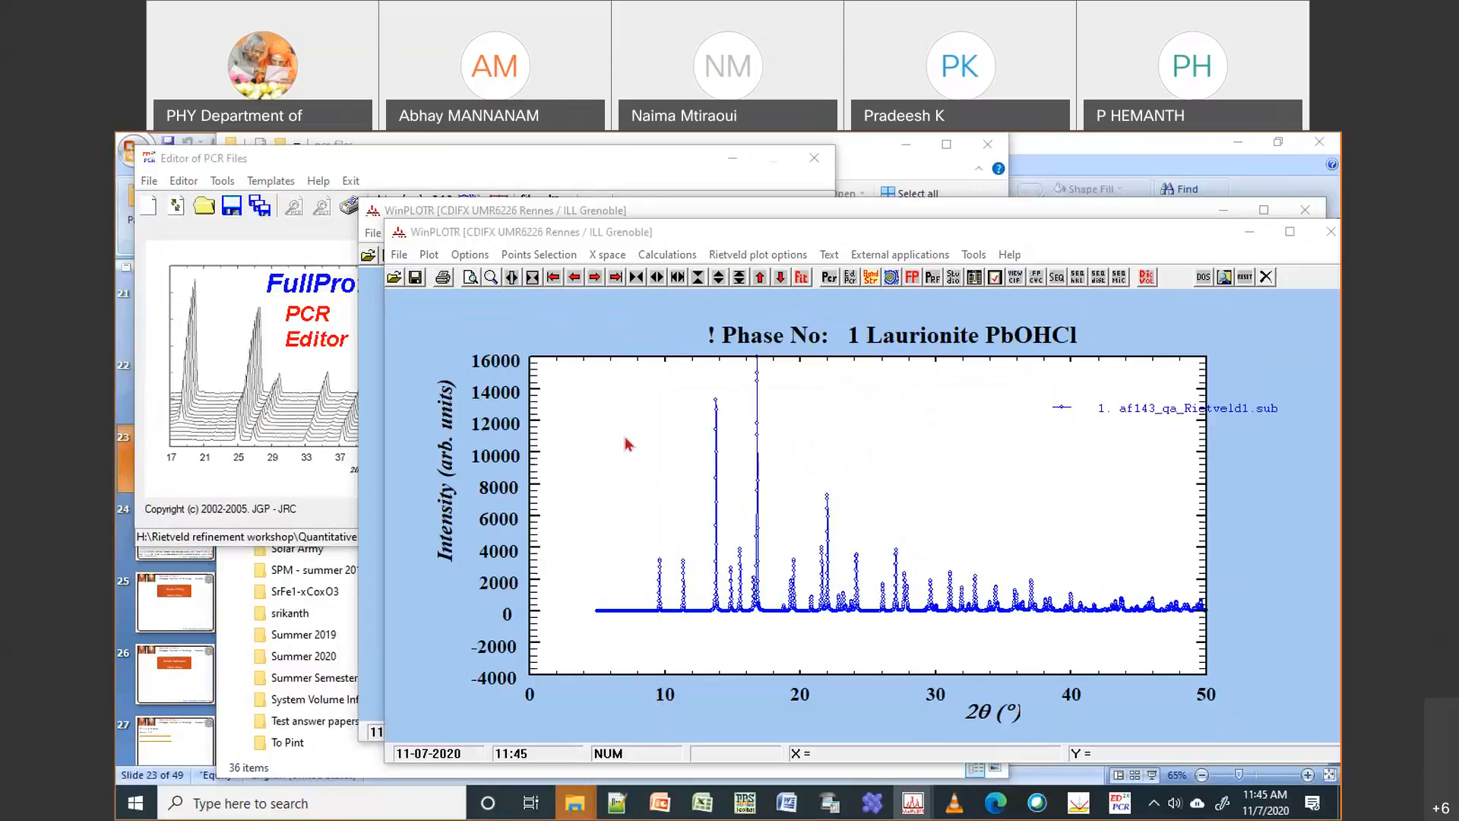
double_click(483, 426)
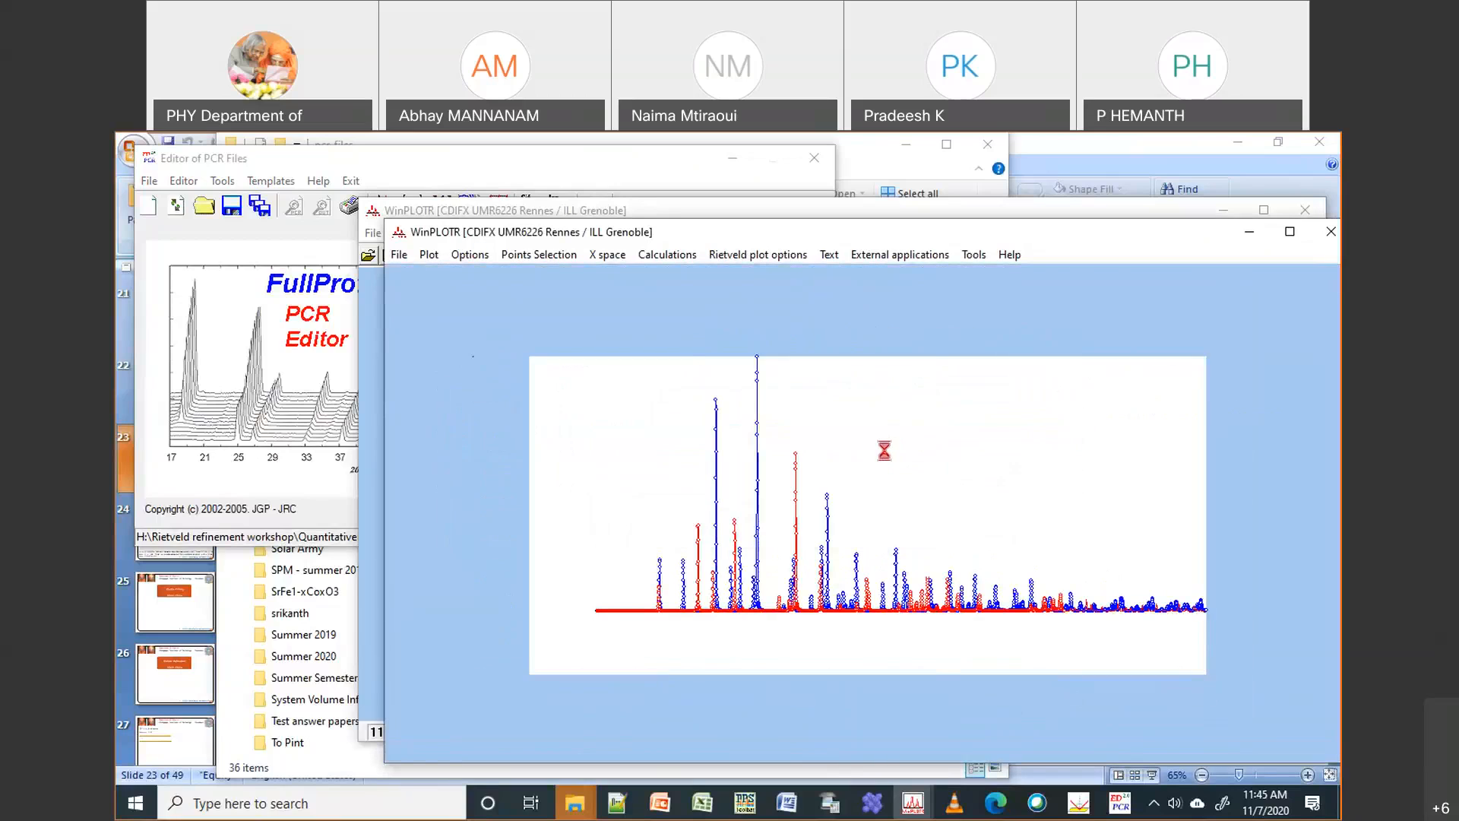
Add the af143_qa_Rietveld3 and af143_qa_Rietveld4 SUB profiles to the plot in the INSTRM=0 free format
click(394, 277)
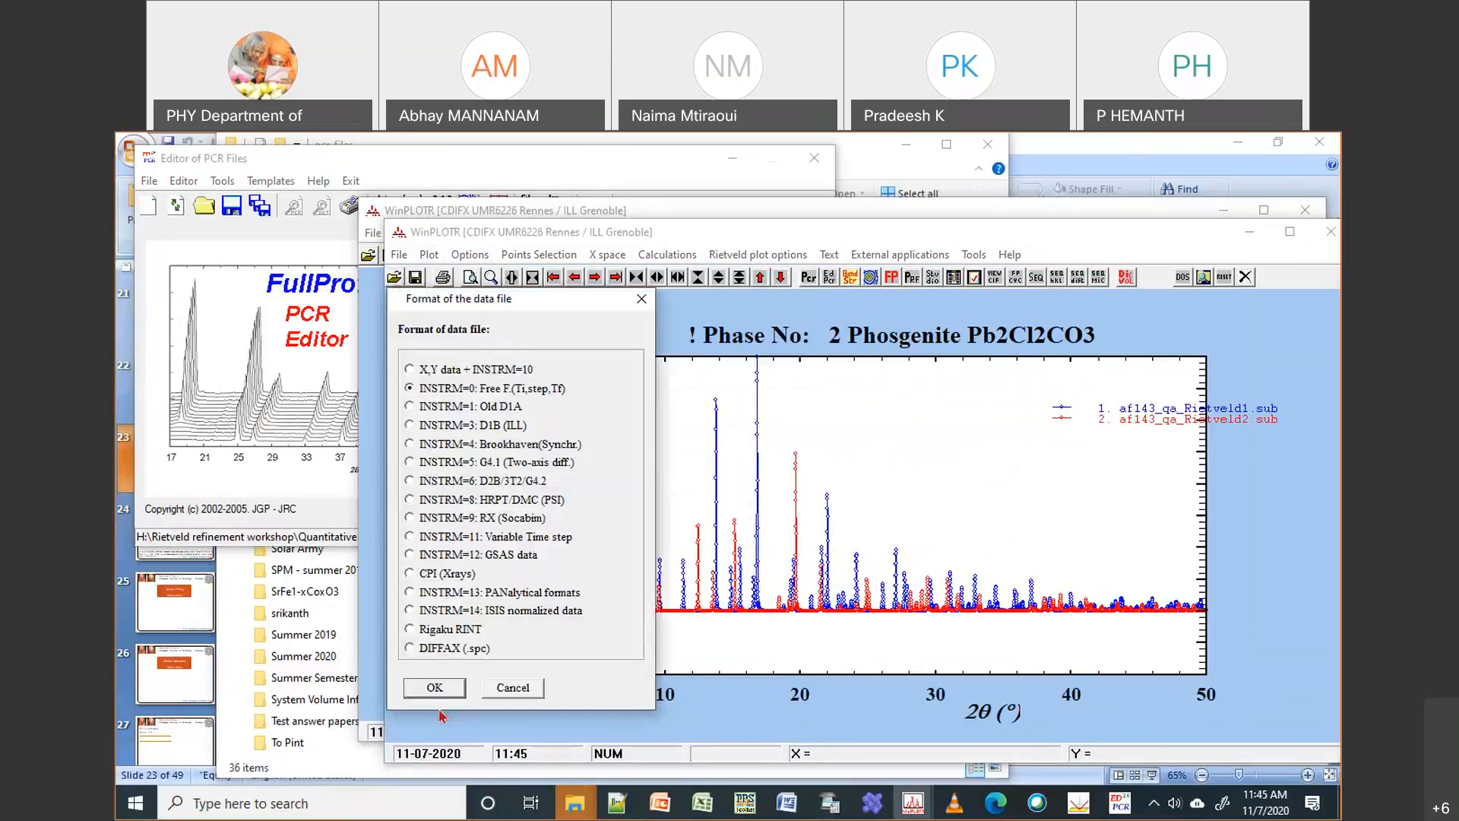
click(441, 693)
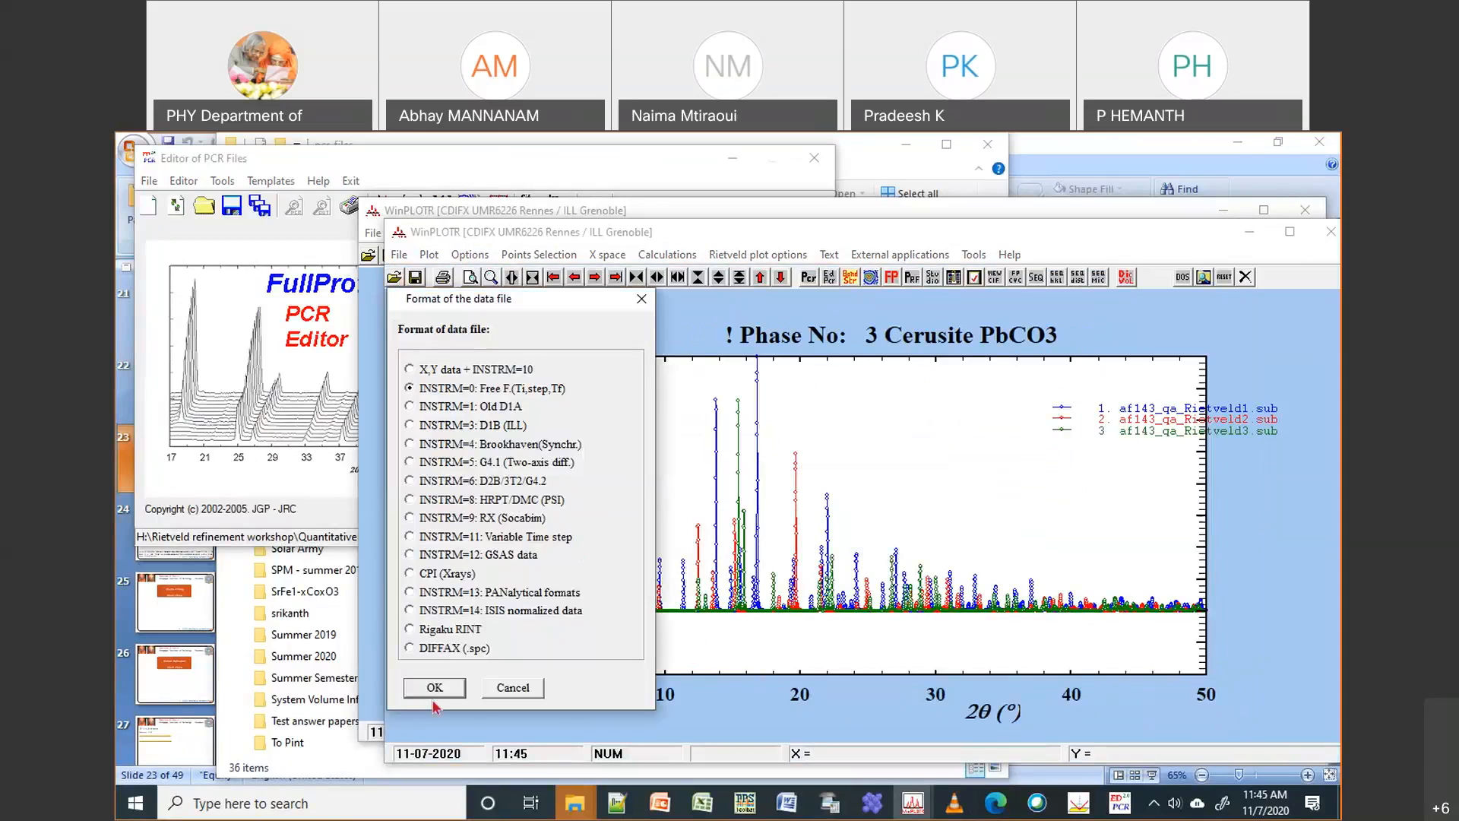
click(434, 691)
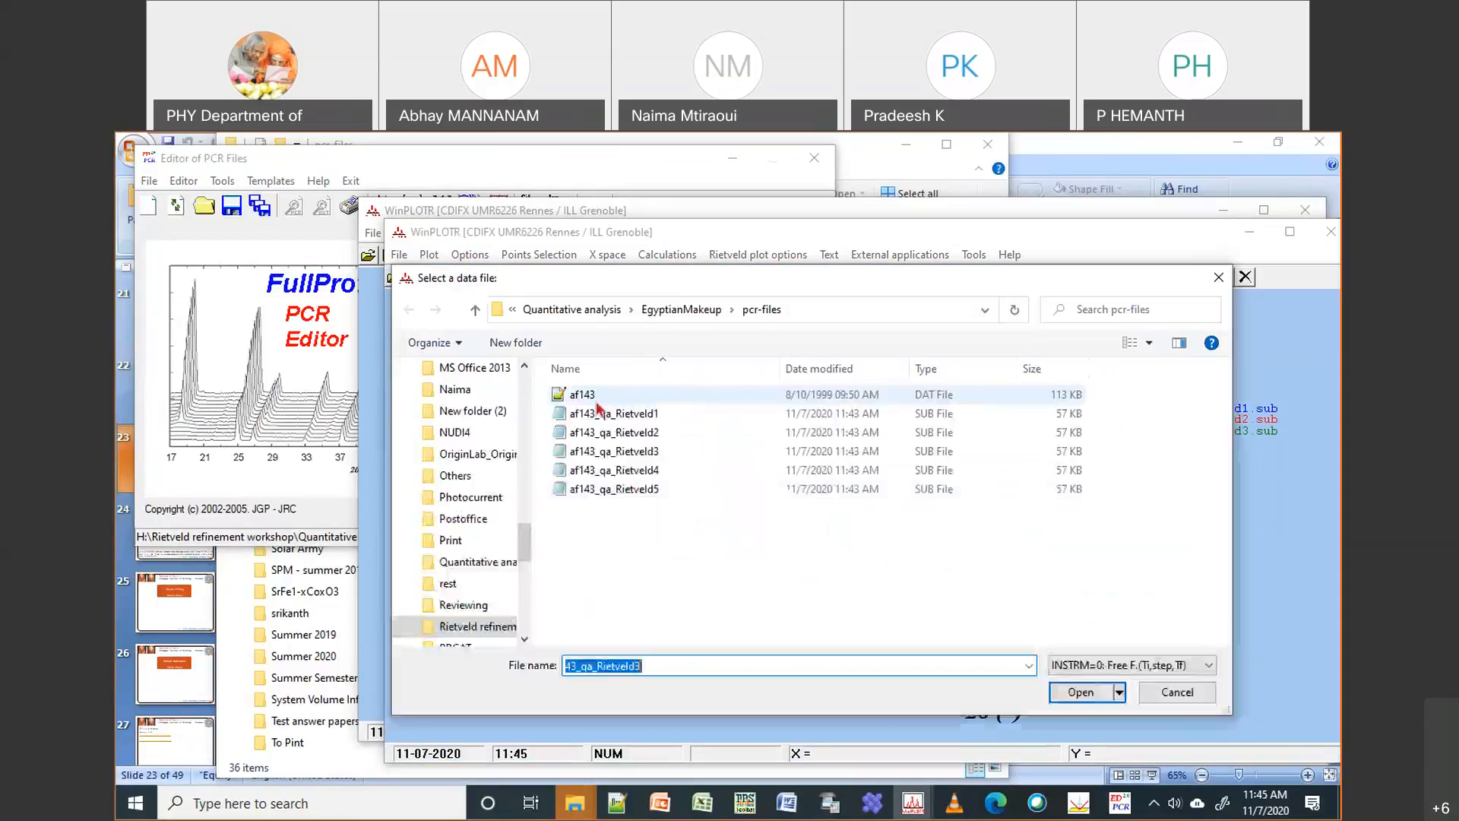
click(648, 478)
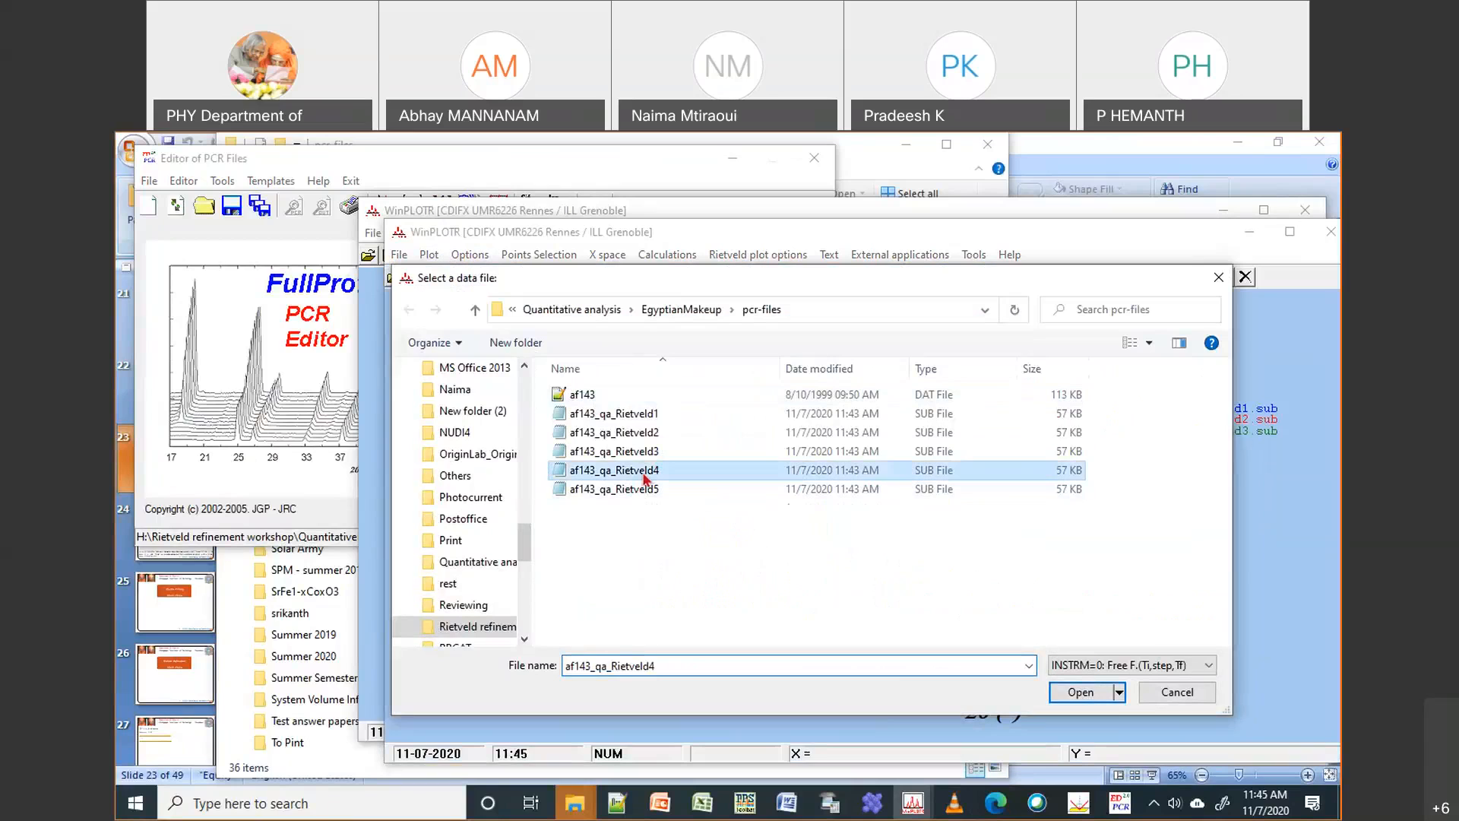
double_click(645, 477)
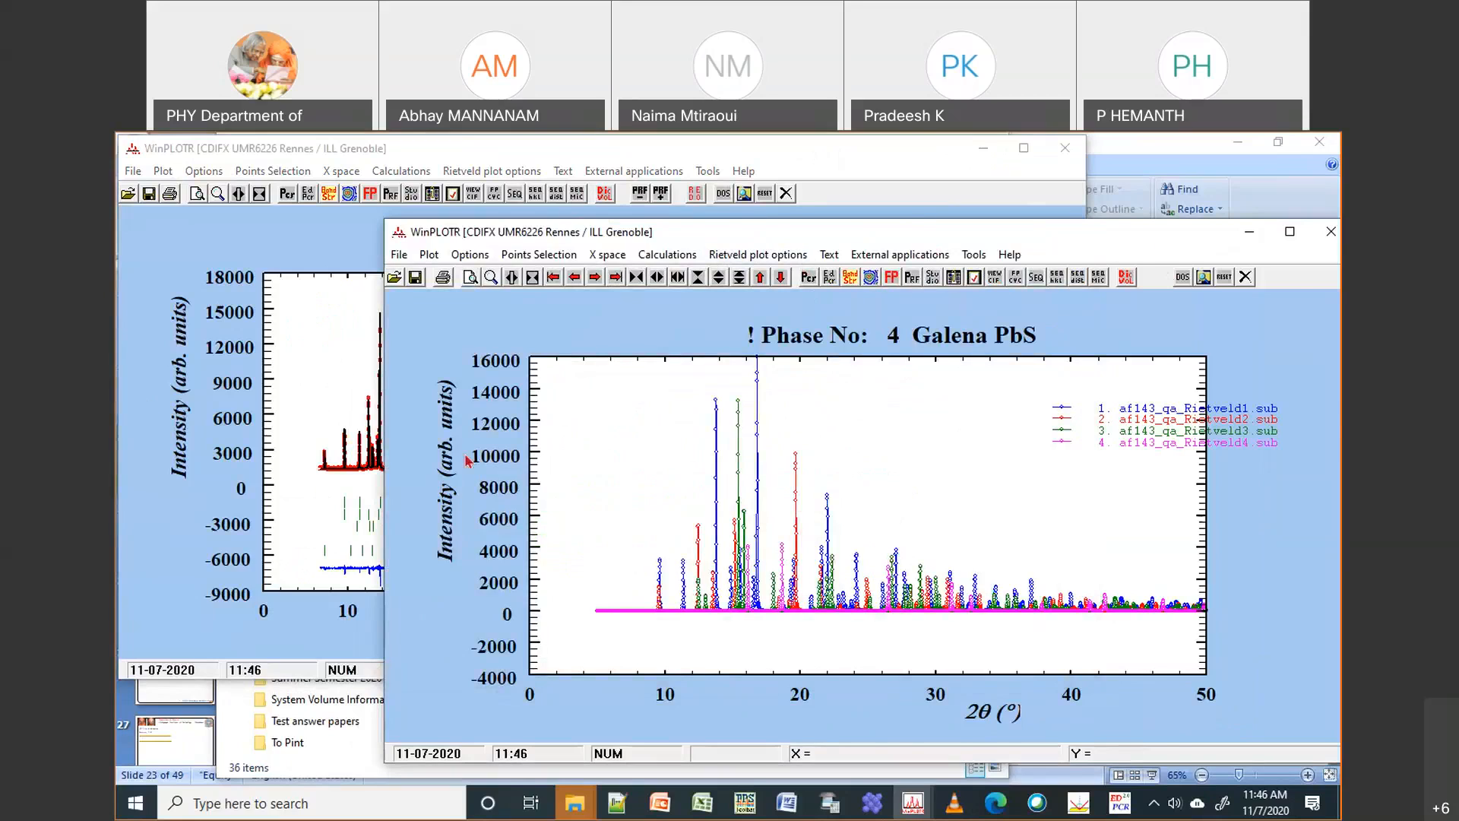
Place the two WinPLOTR windows side by side and overlay the af143 DAT file in the INSTRM=4: Brookhaven (Synchr.) format
drag(532, 232, 638, 212)
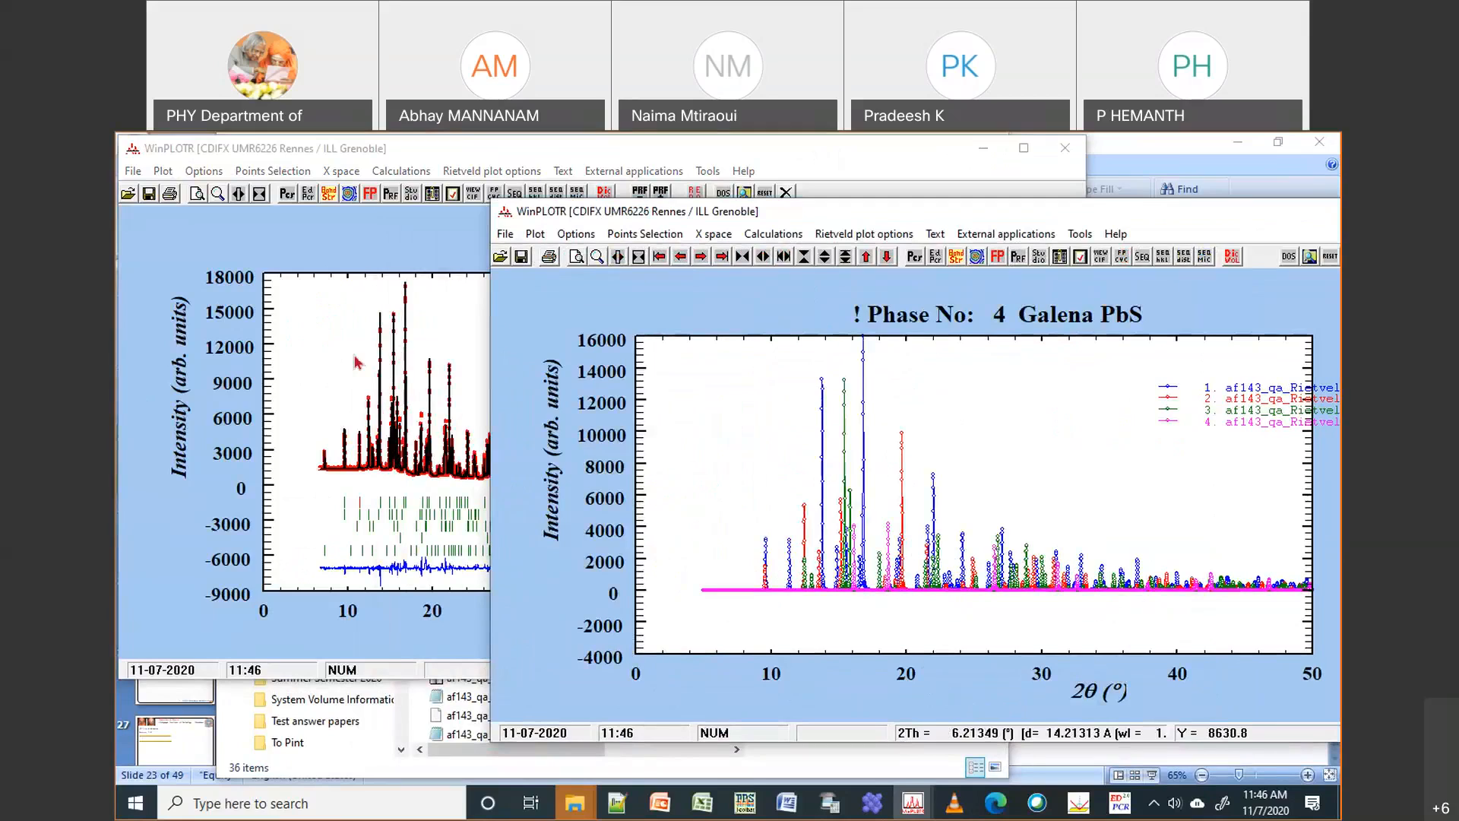
click(502, 257)
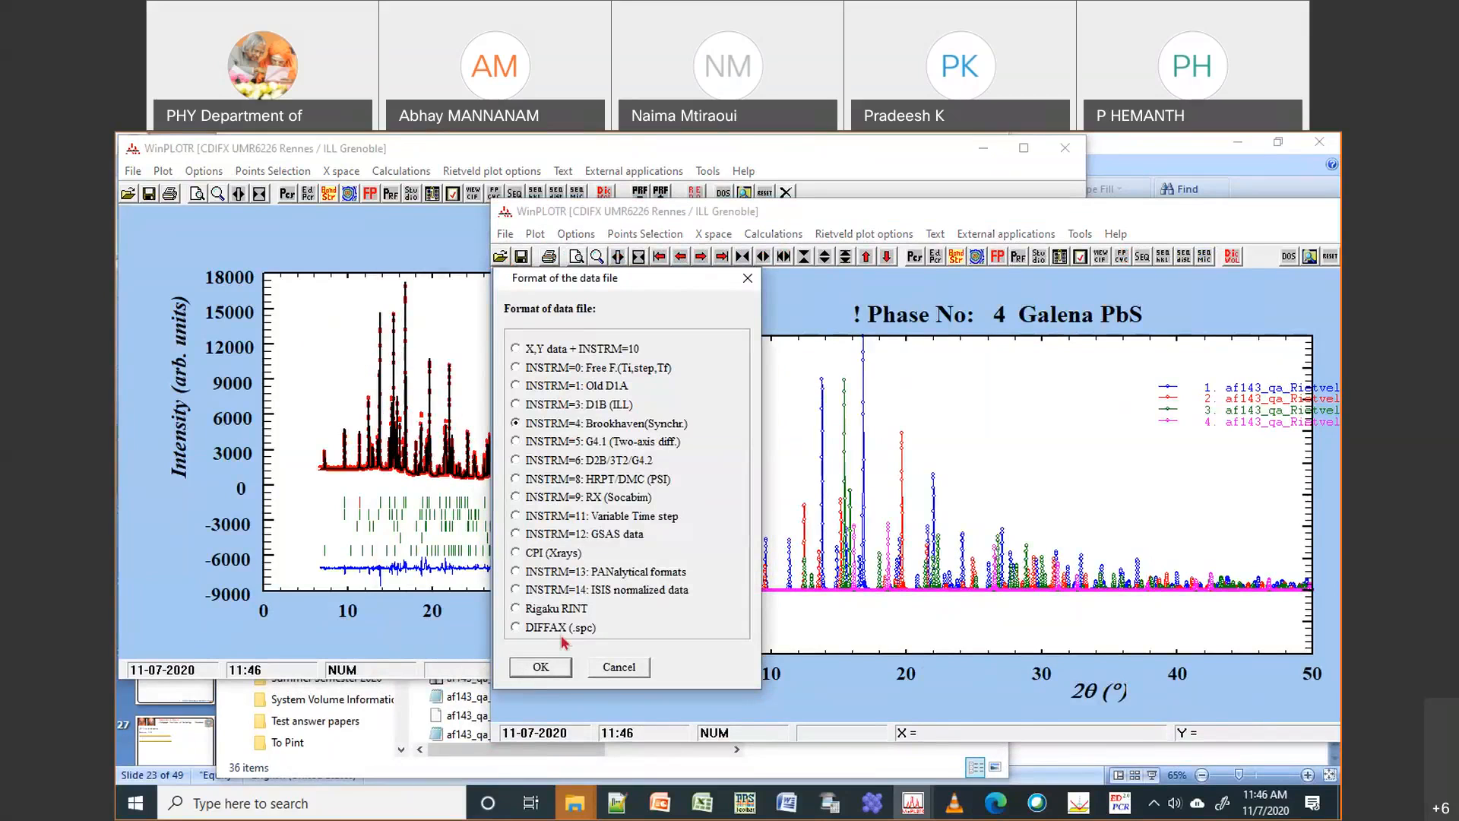
click(540, 666)
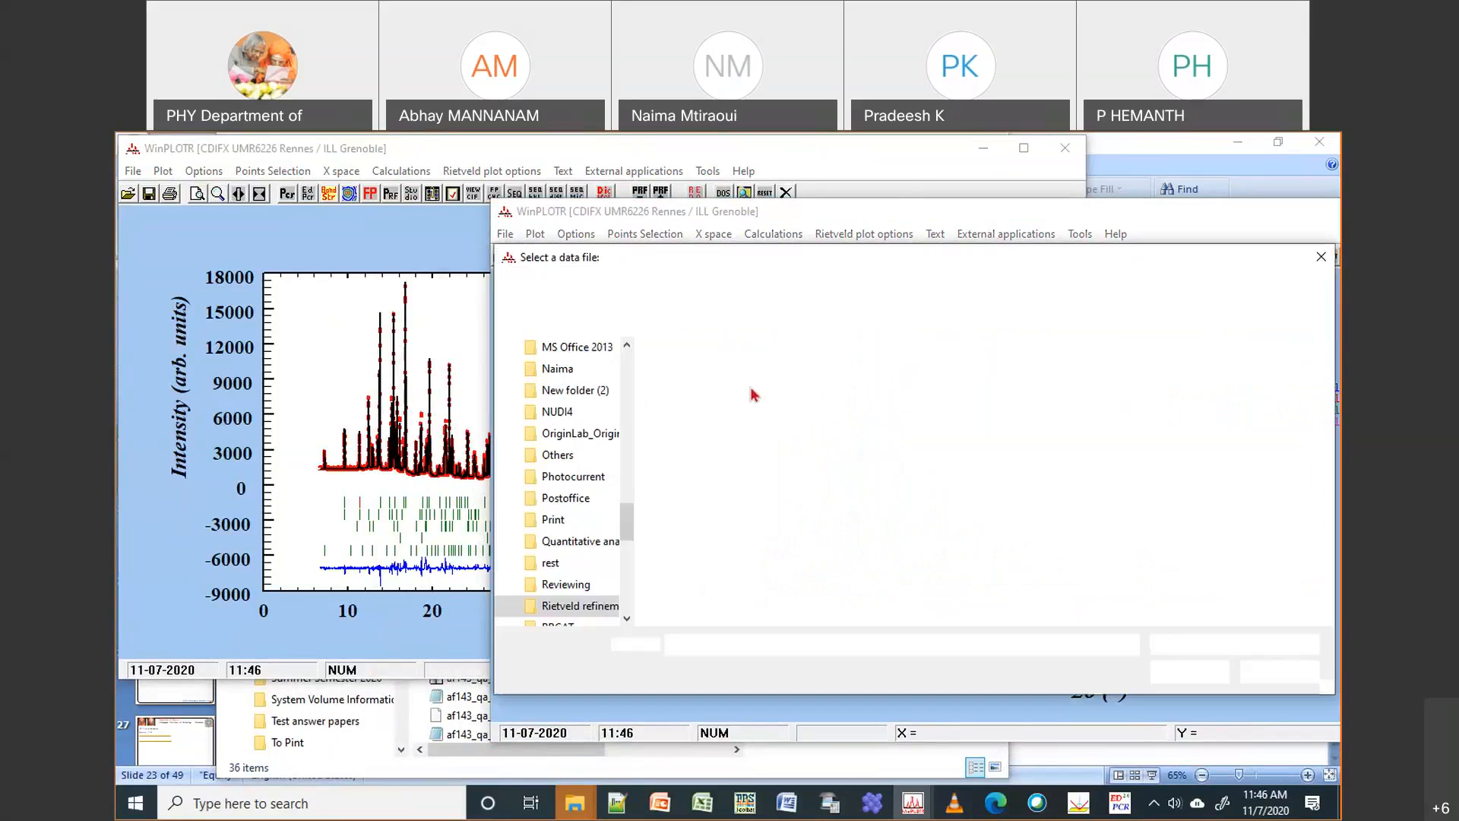
click(674, 380)
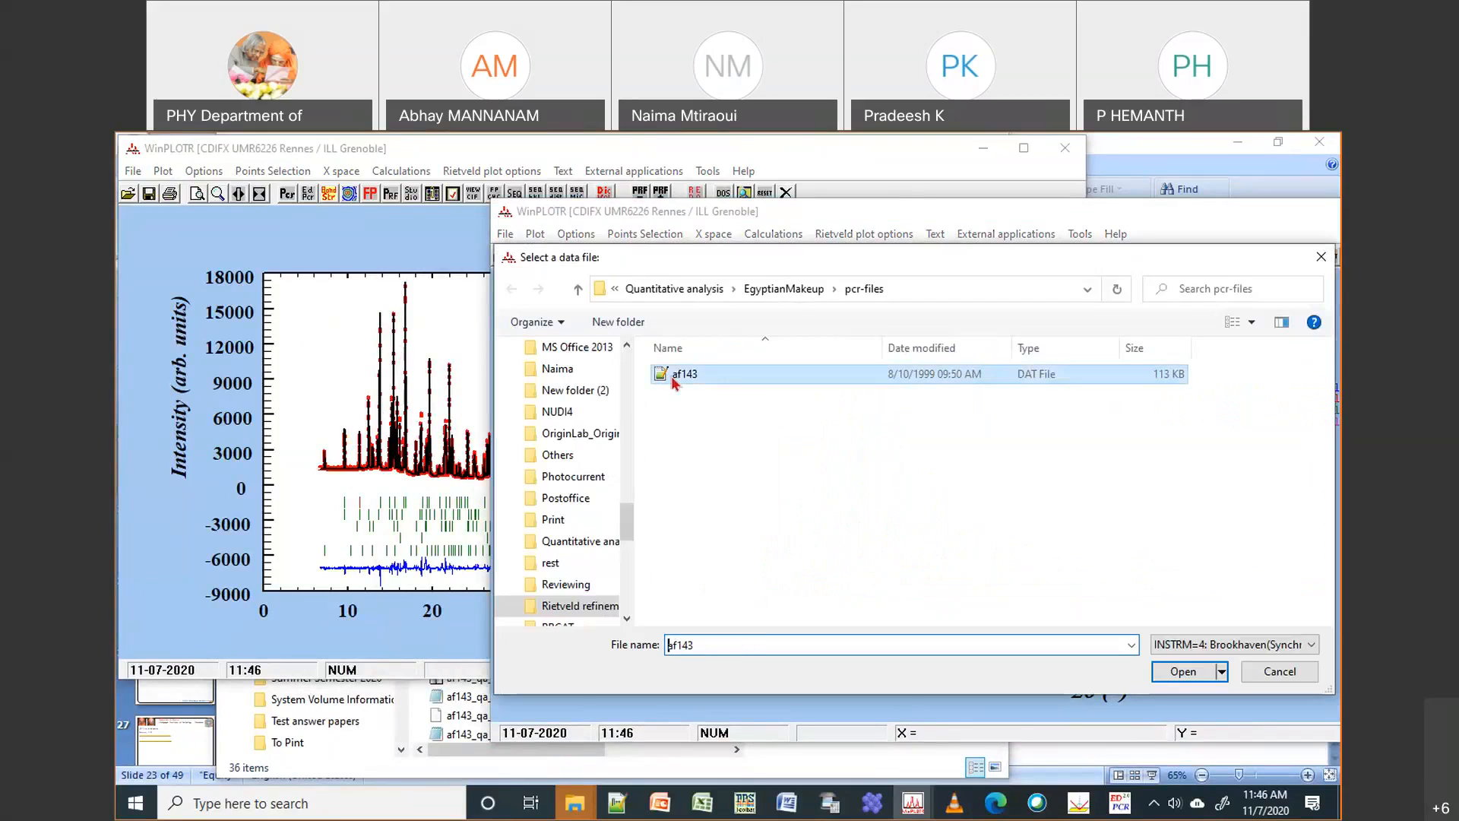
double_click(674, 380)
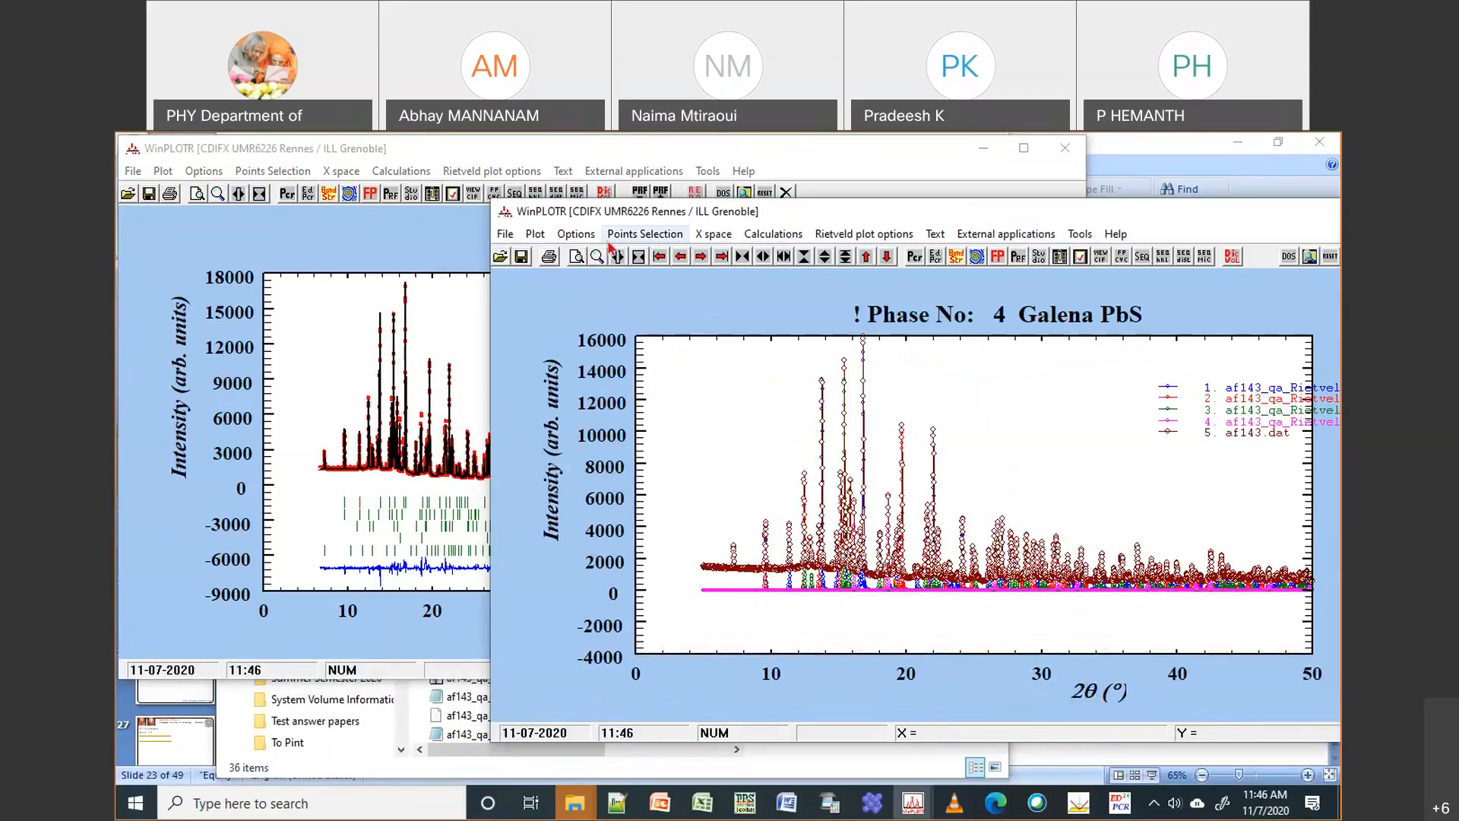
Compare the phase profiles with the measured af143 pattern at about 10–15° and 14.9–17.9° 2θ
drag(780, 348, 862, 641)
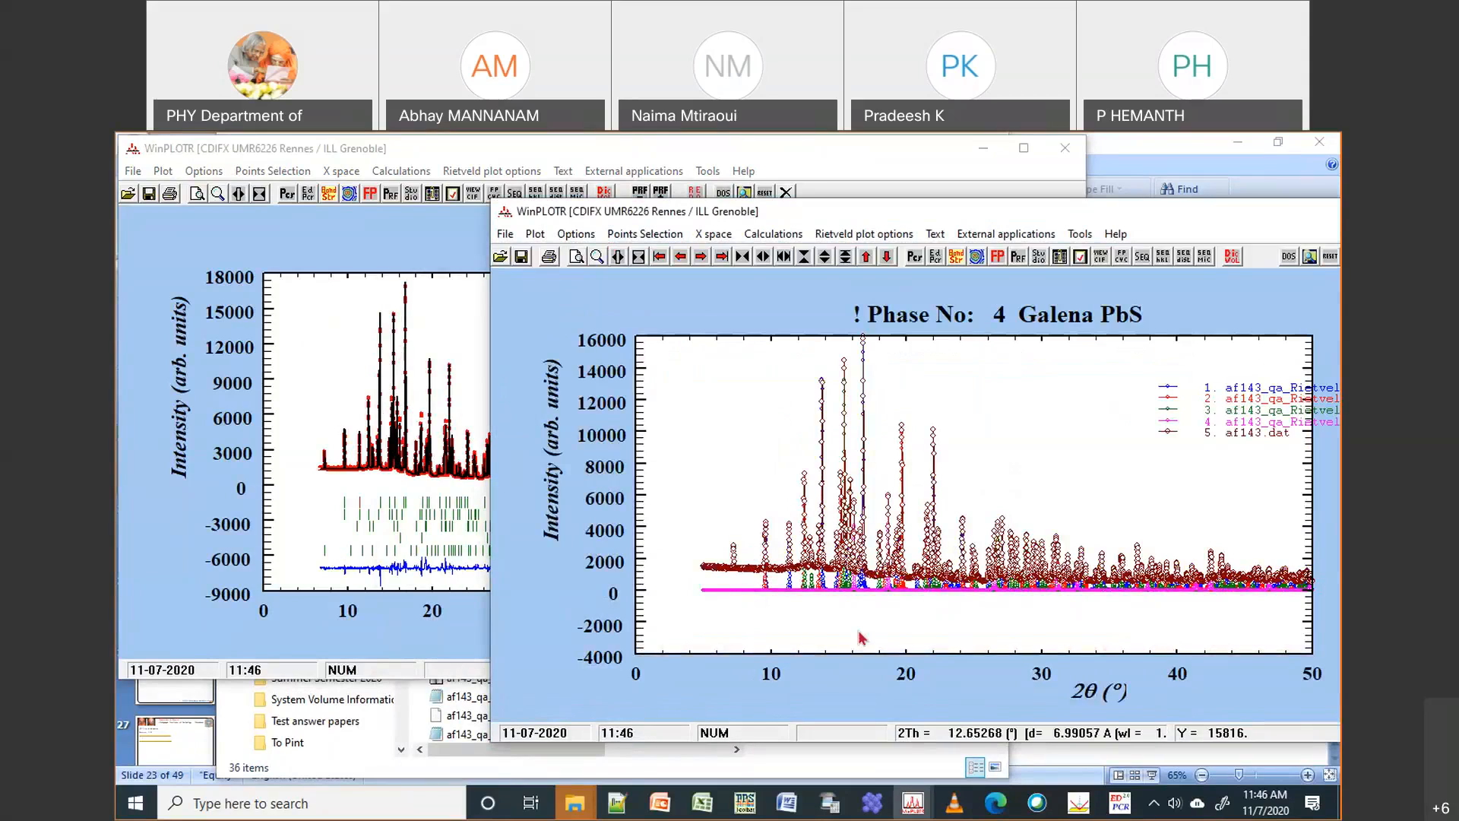
drag(727, 341, 1089, 680)
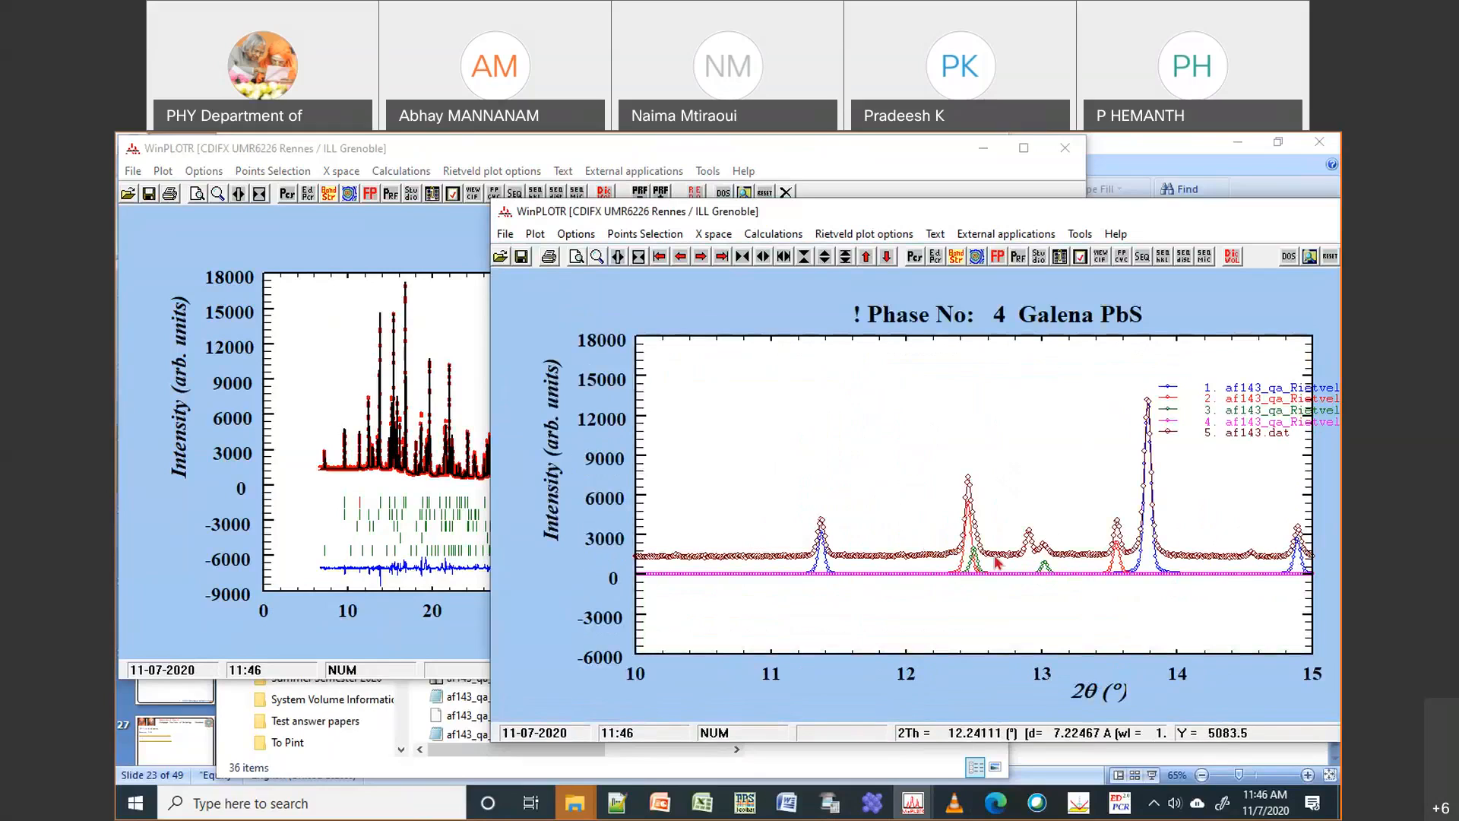
right_click(926, 422)
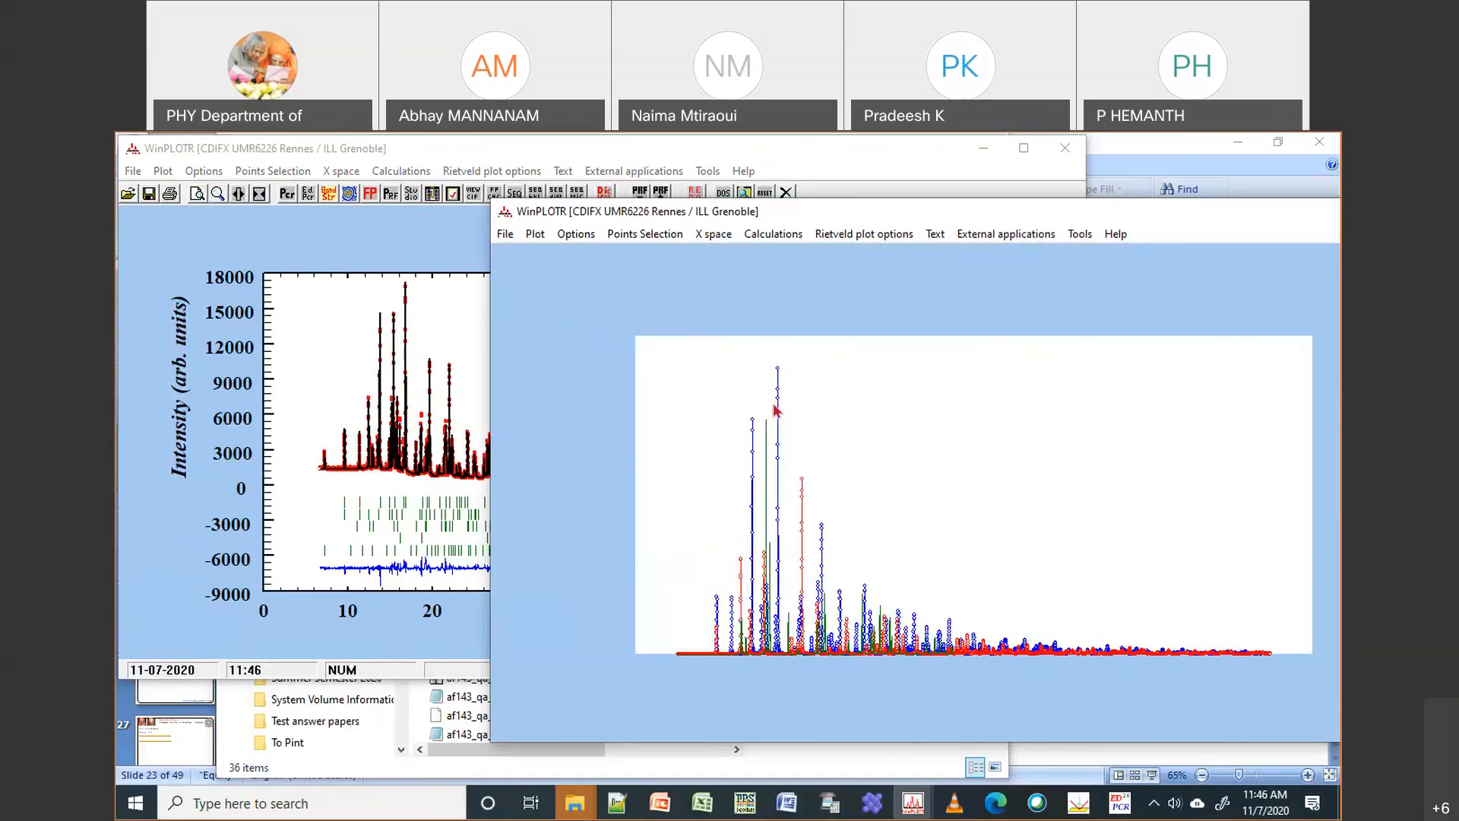
drag(831, 665, 837, 686)
drag(704, 359, 897, 681)
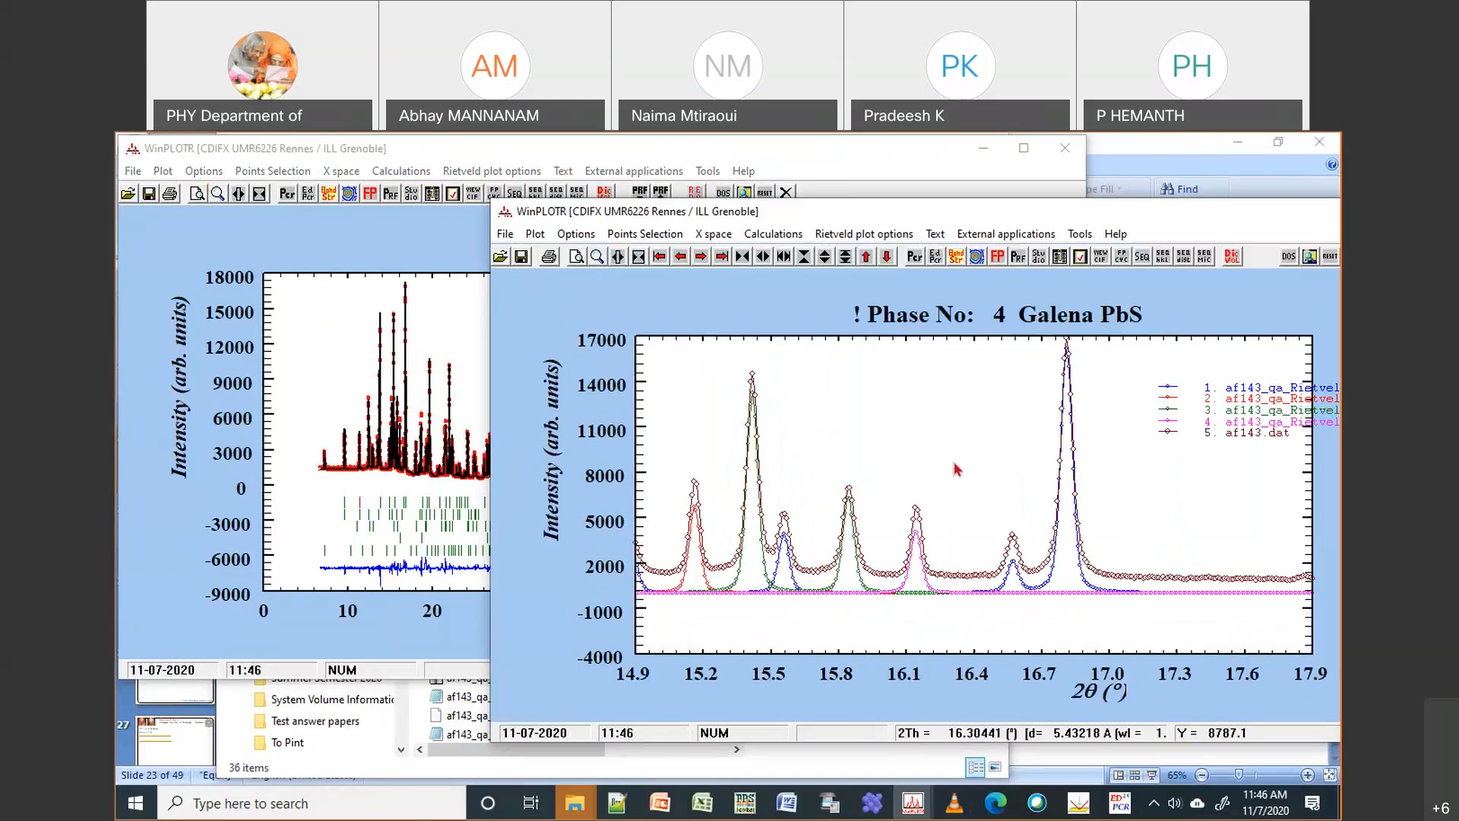
right_click(966, 536)
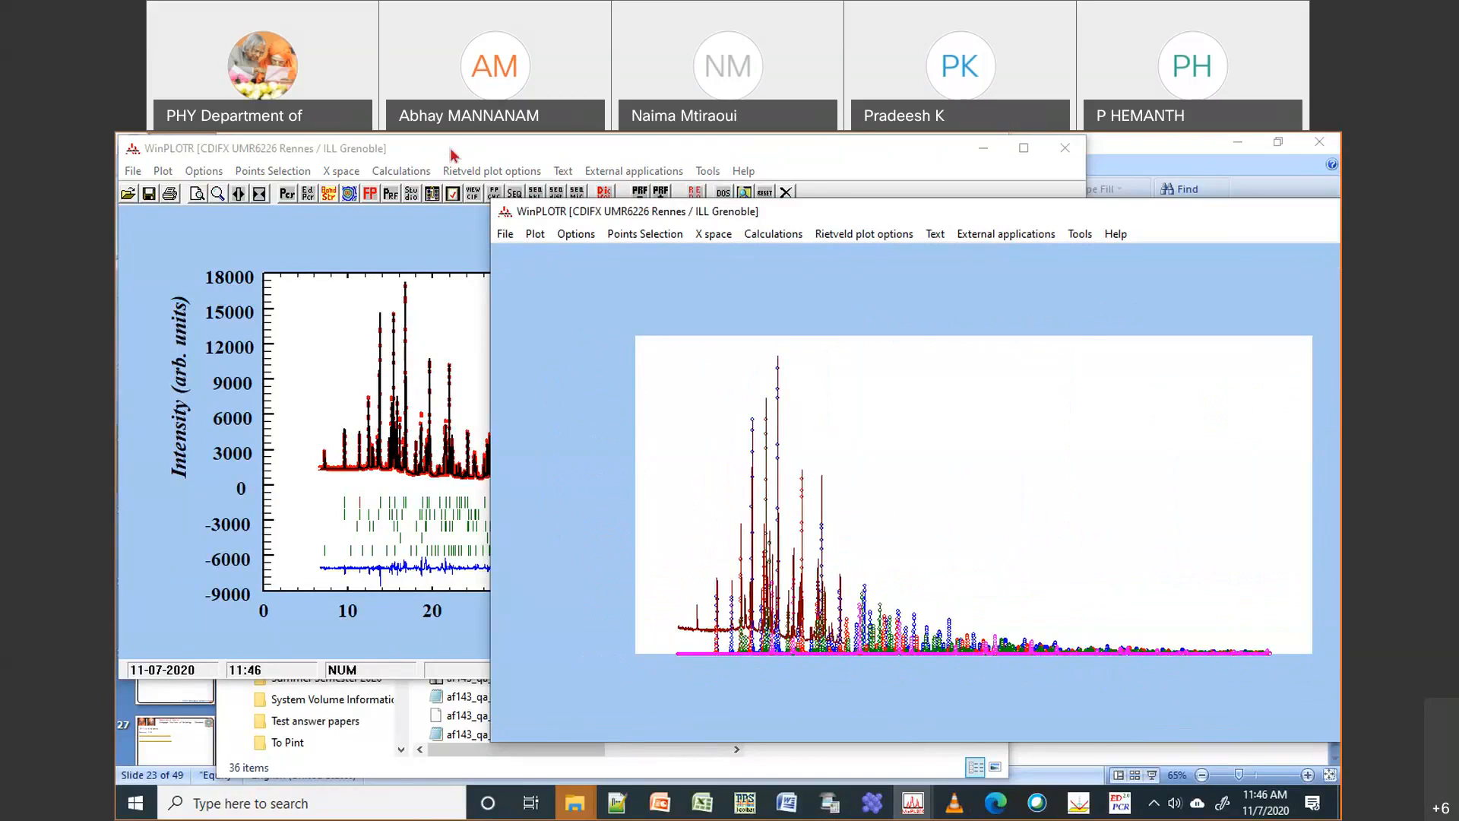
Look through the af143 refinement files in the EgyptianMakeup pcr-files folder
click(453, 156)
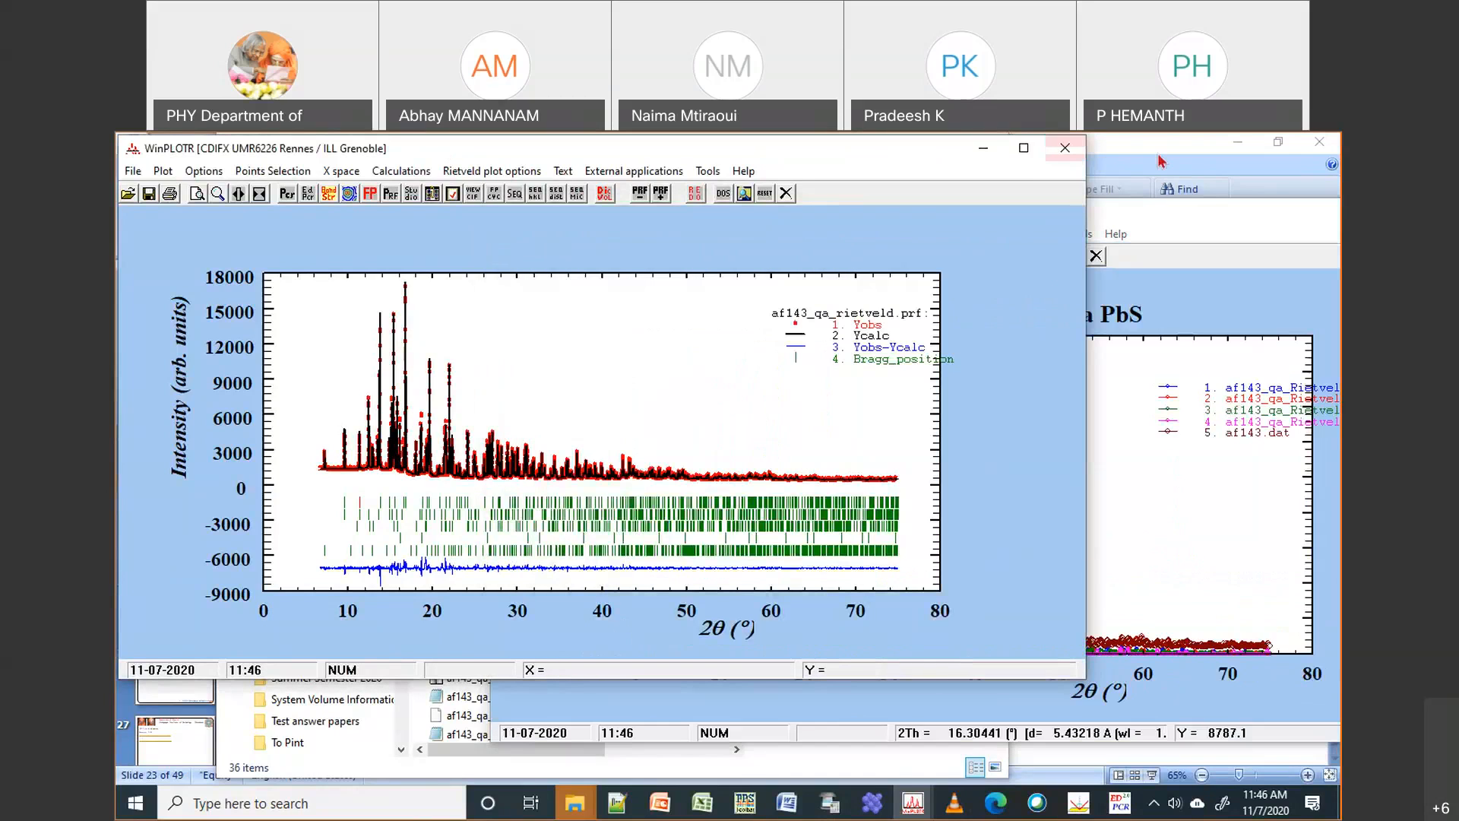
mouse_move(586, 804)
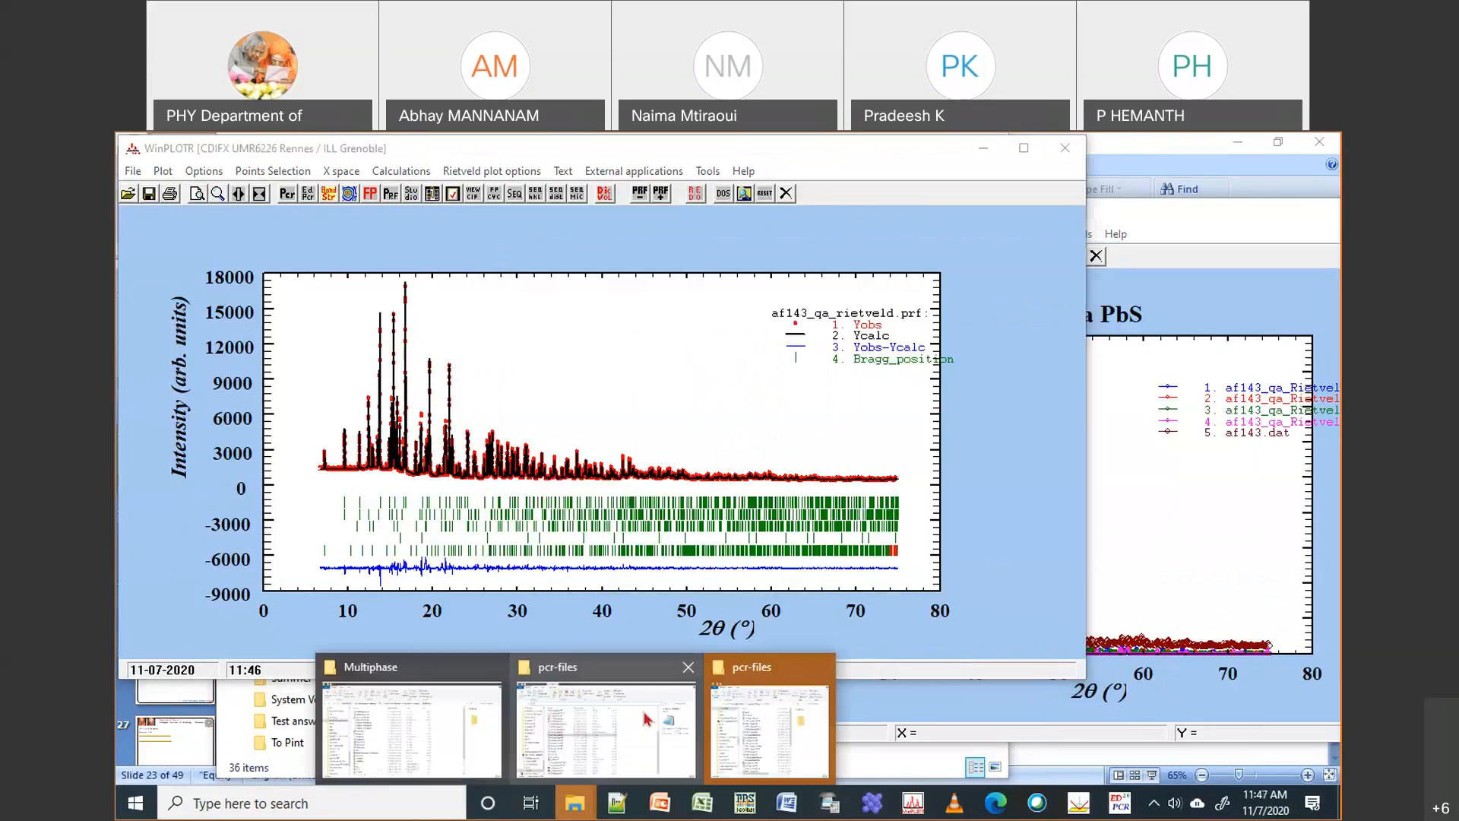
click(764, 674)
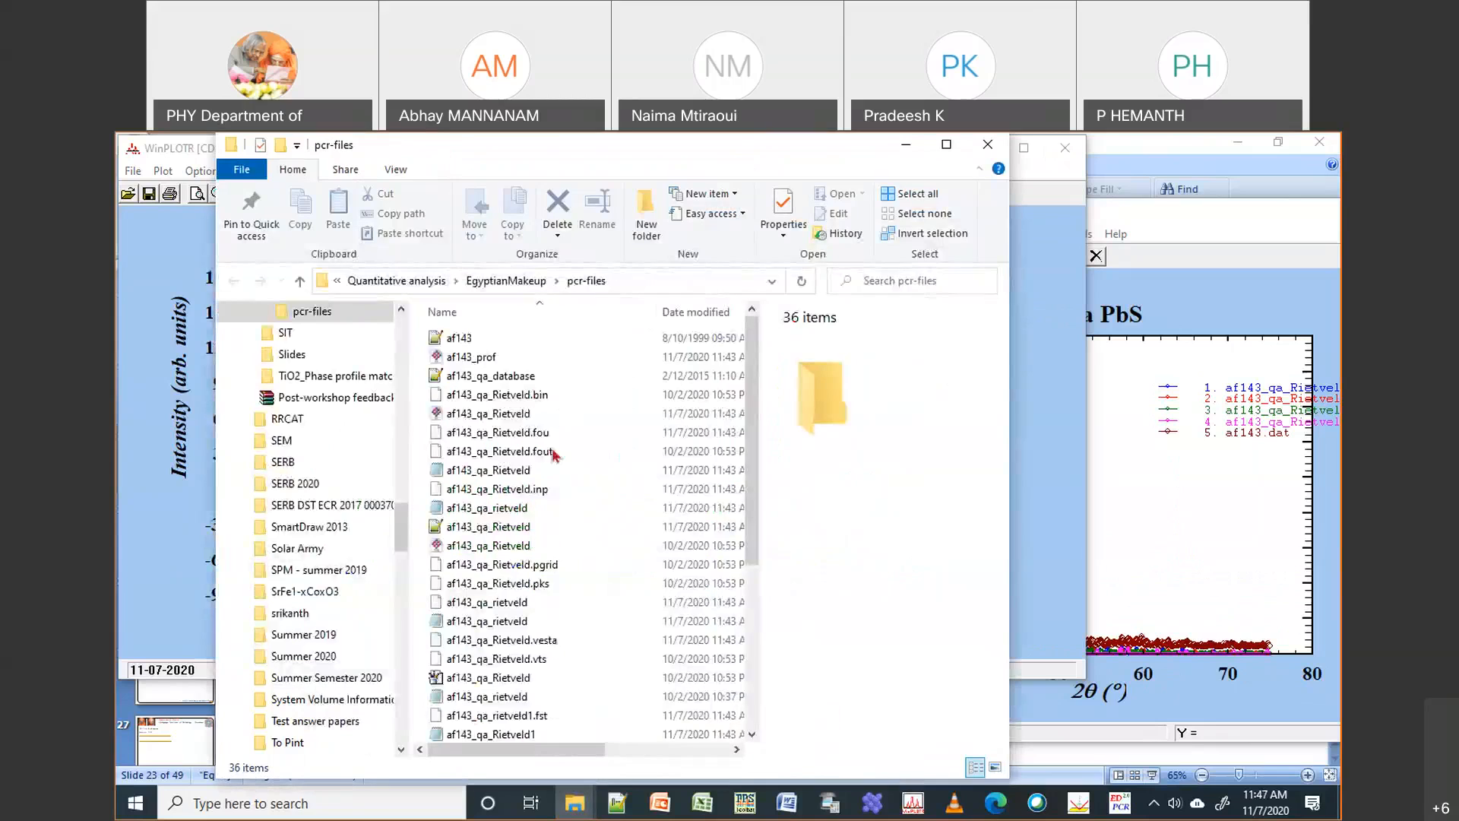
scroll(542, 461, down, 5)
scroll(541, 461, up, 5)
click(985, 157)
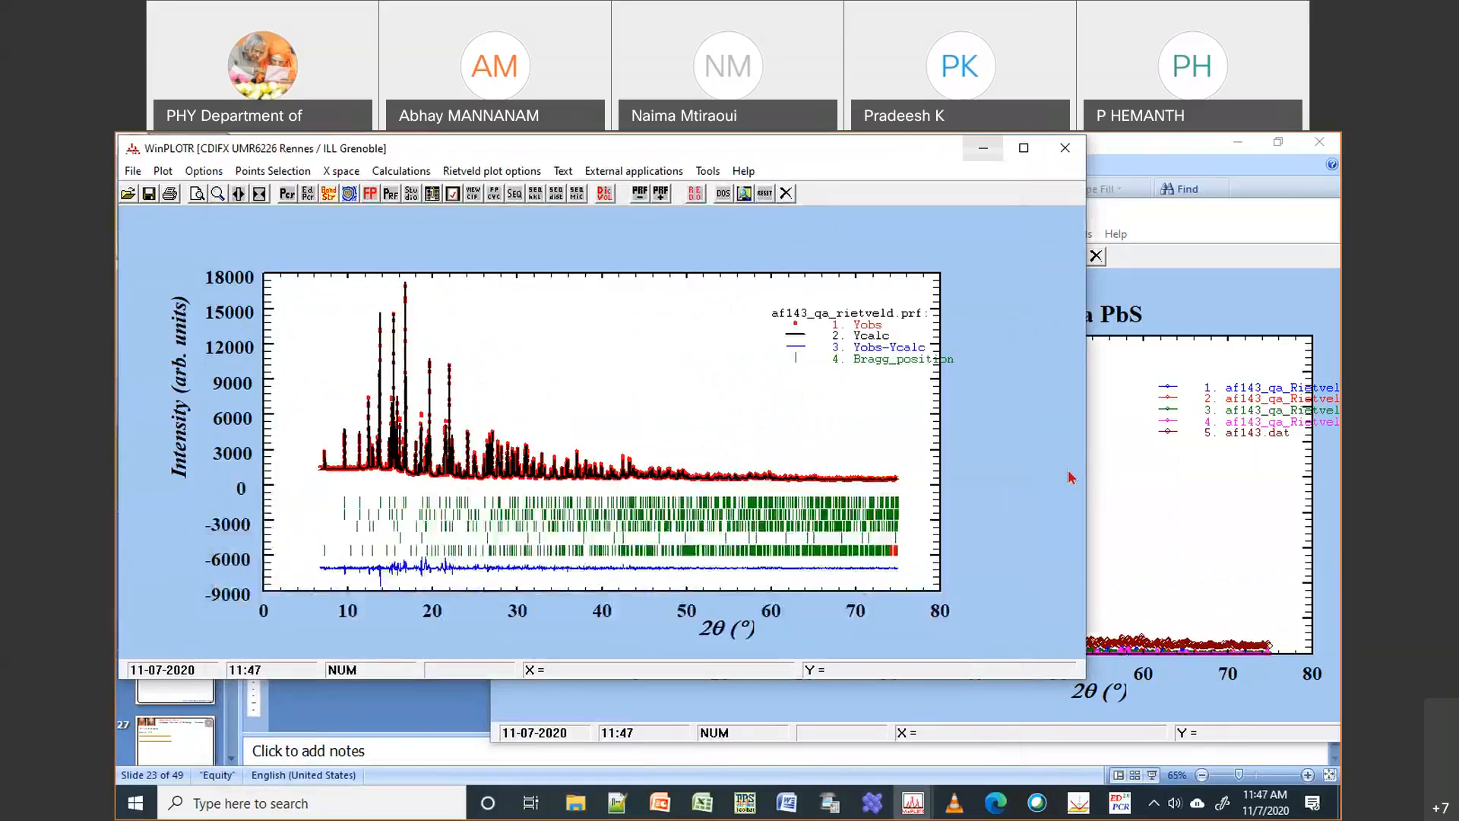
Zoom the overlaid phase profiles to about 29–59° 2θ and launch VESTA from the FullProf Suite ToolBar
click(1102, 586)
drag(1039, 587, 880, 688)
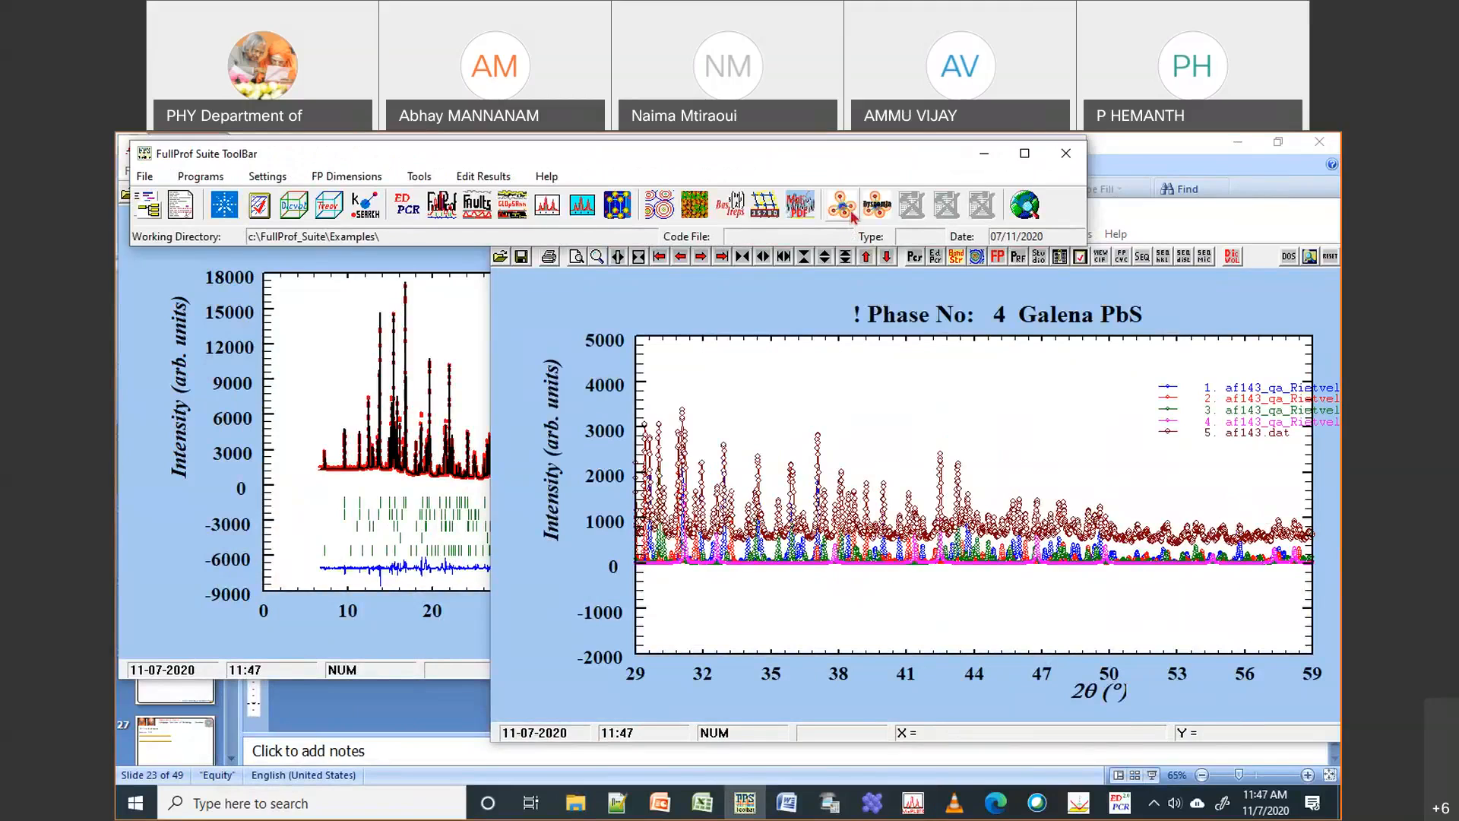
click(855, 216)
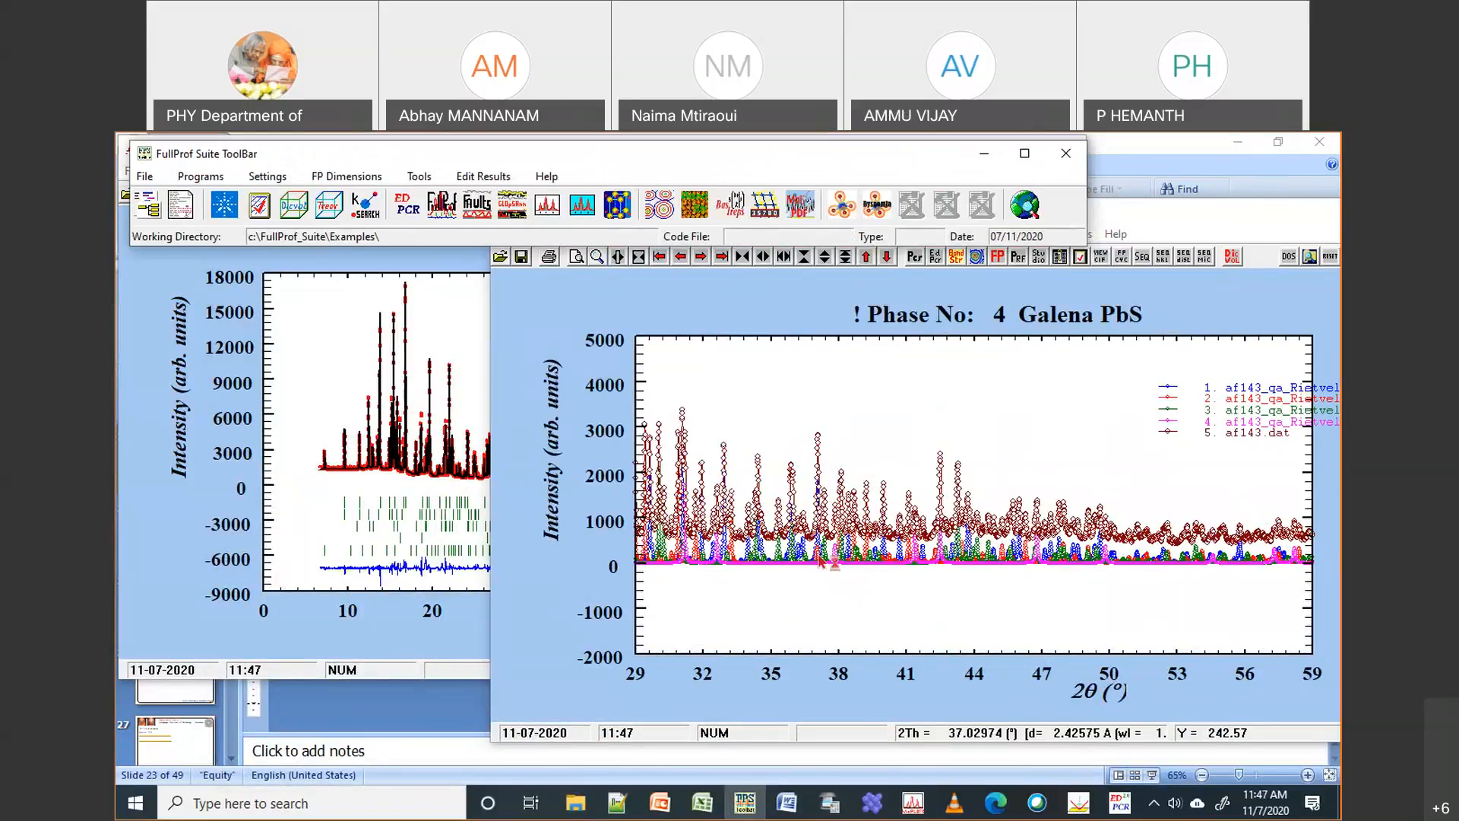
click(629, 804)
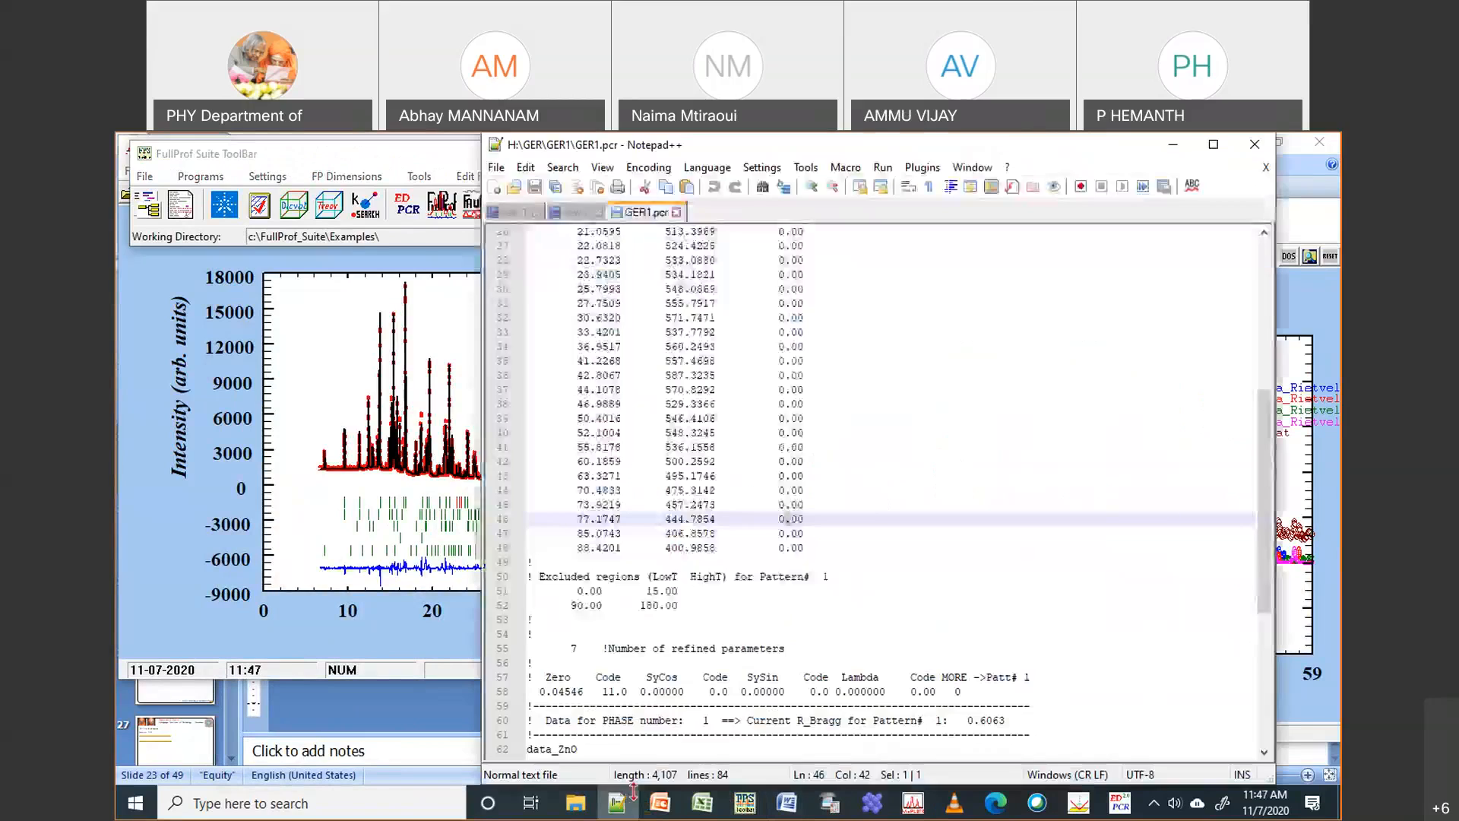
click(497, 168)
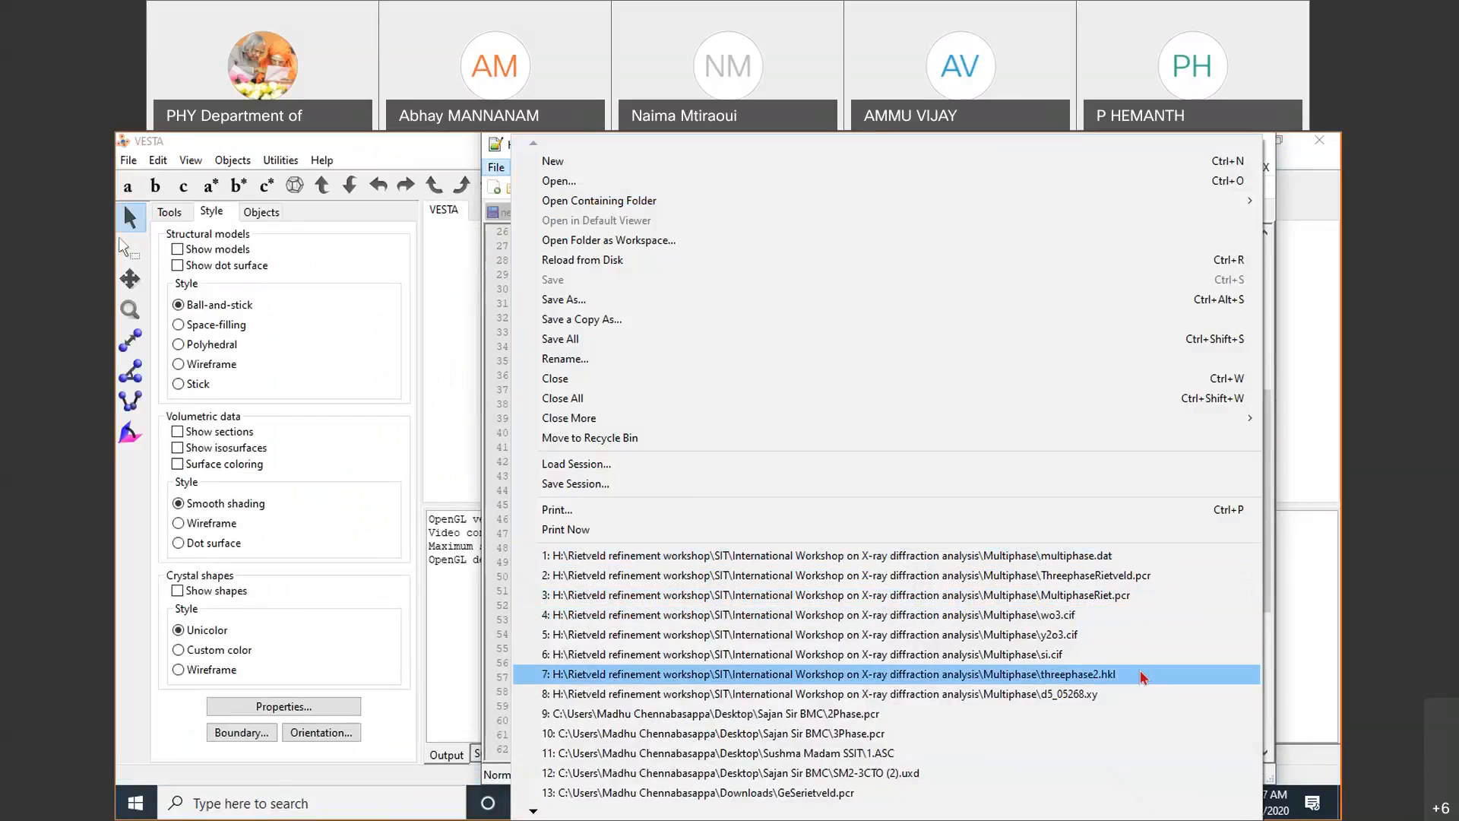
click(1132, 562)
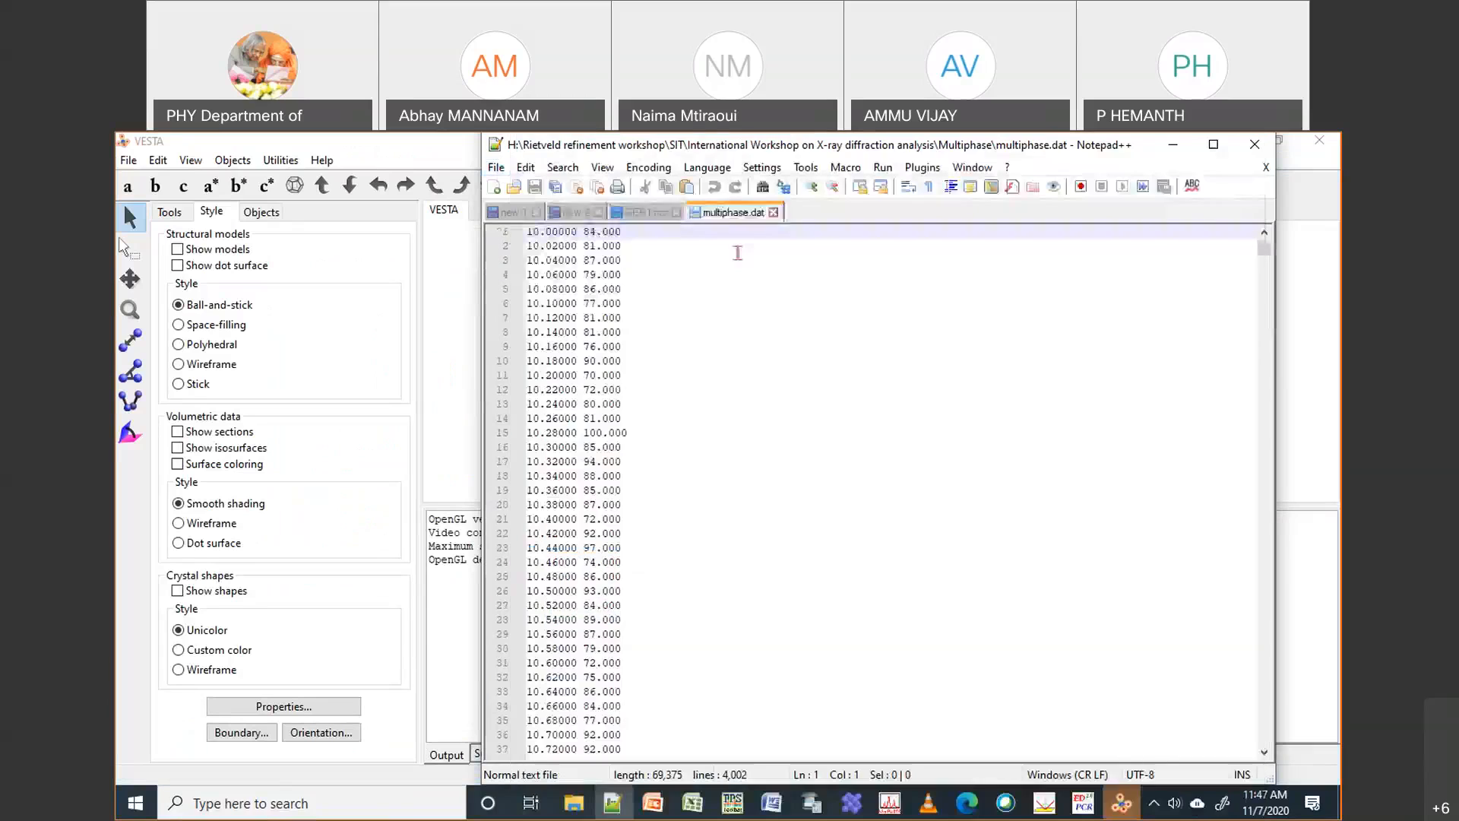
click(774, 212)
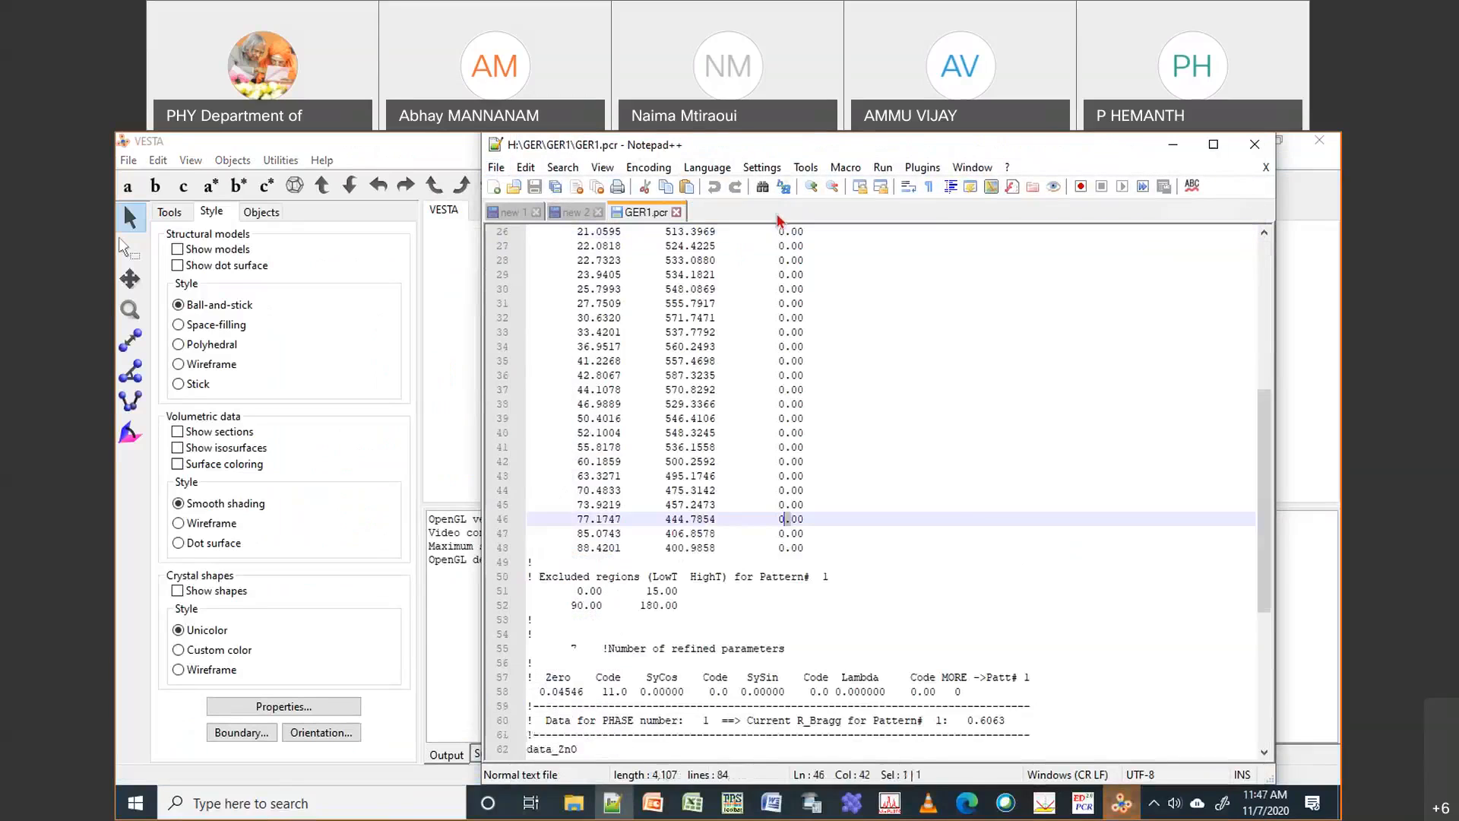
Create a new VESTA data set, clear the default phase, and import the phases from the af143_qa_Rietveld crystallographic file in pcr-files
click(375, 144)
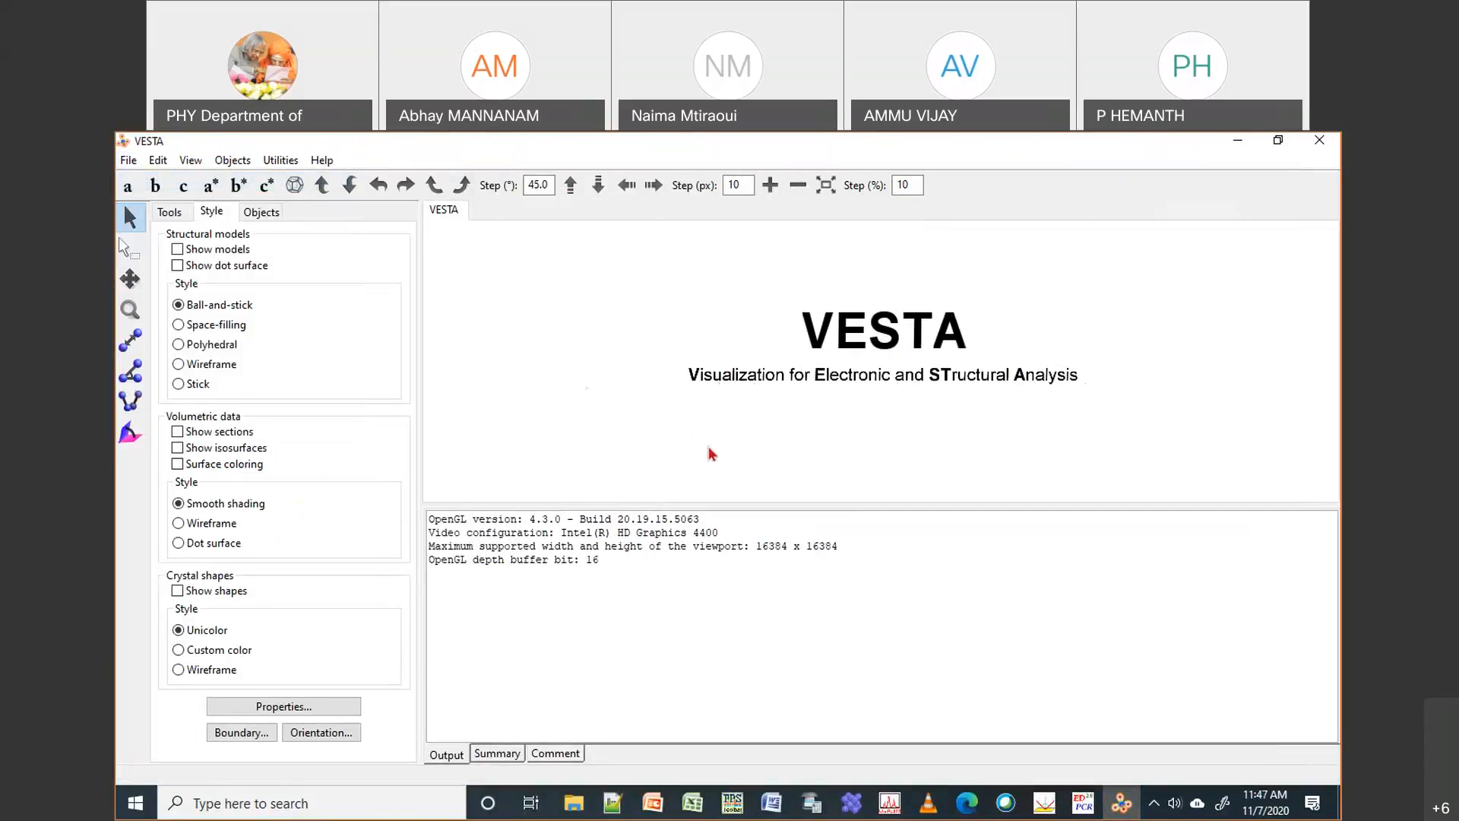
key(ctrl+n)
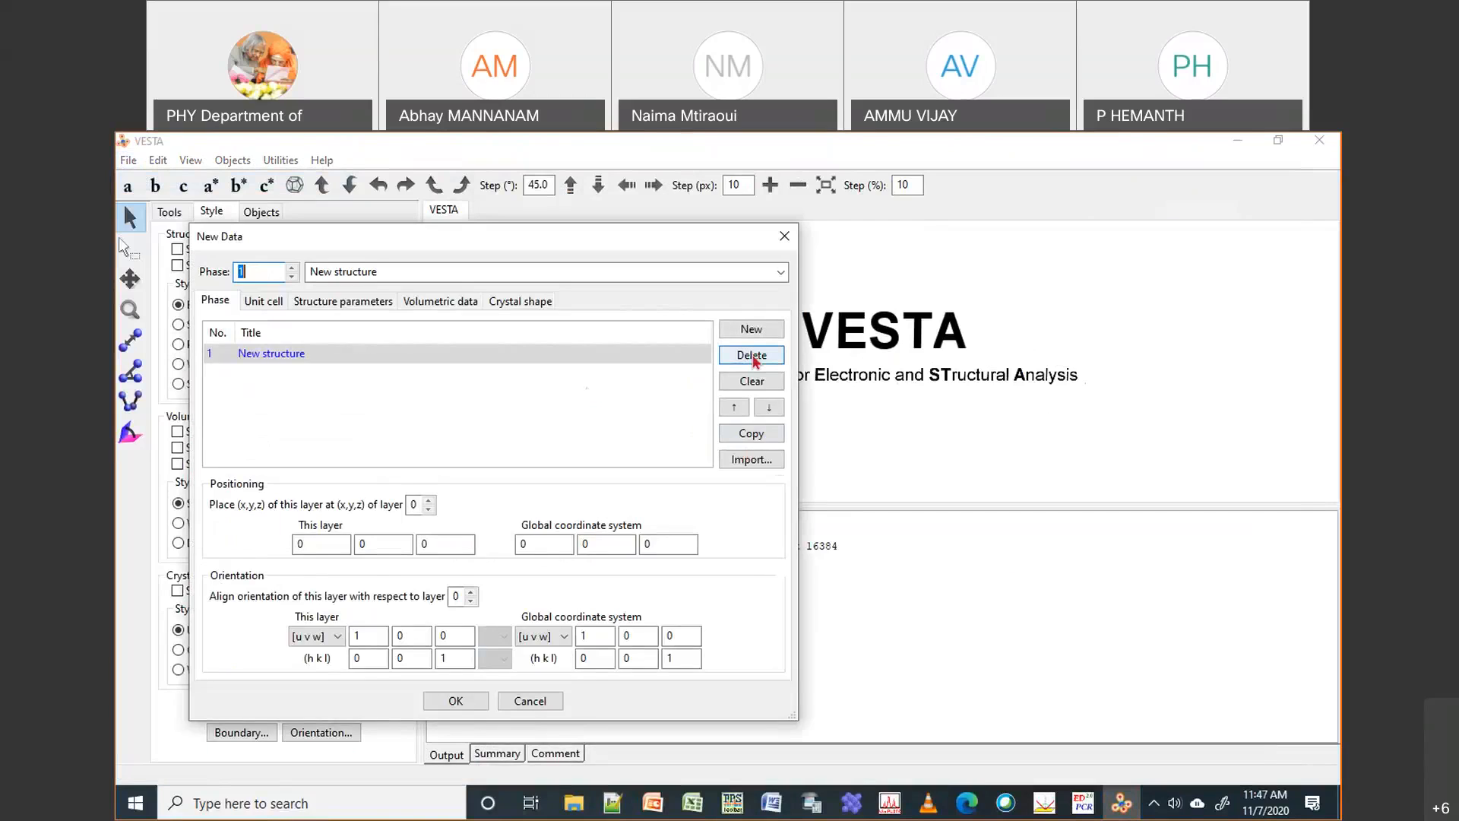
click(753, 383)
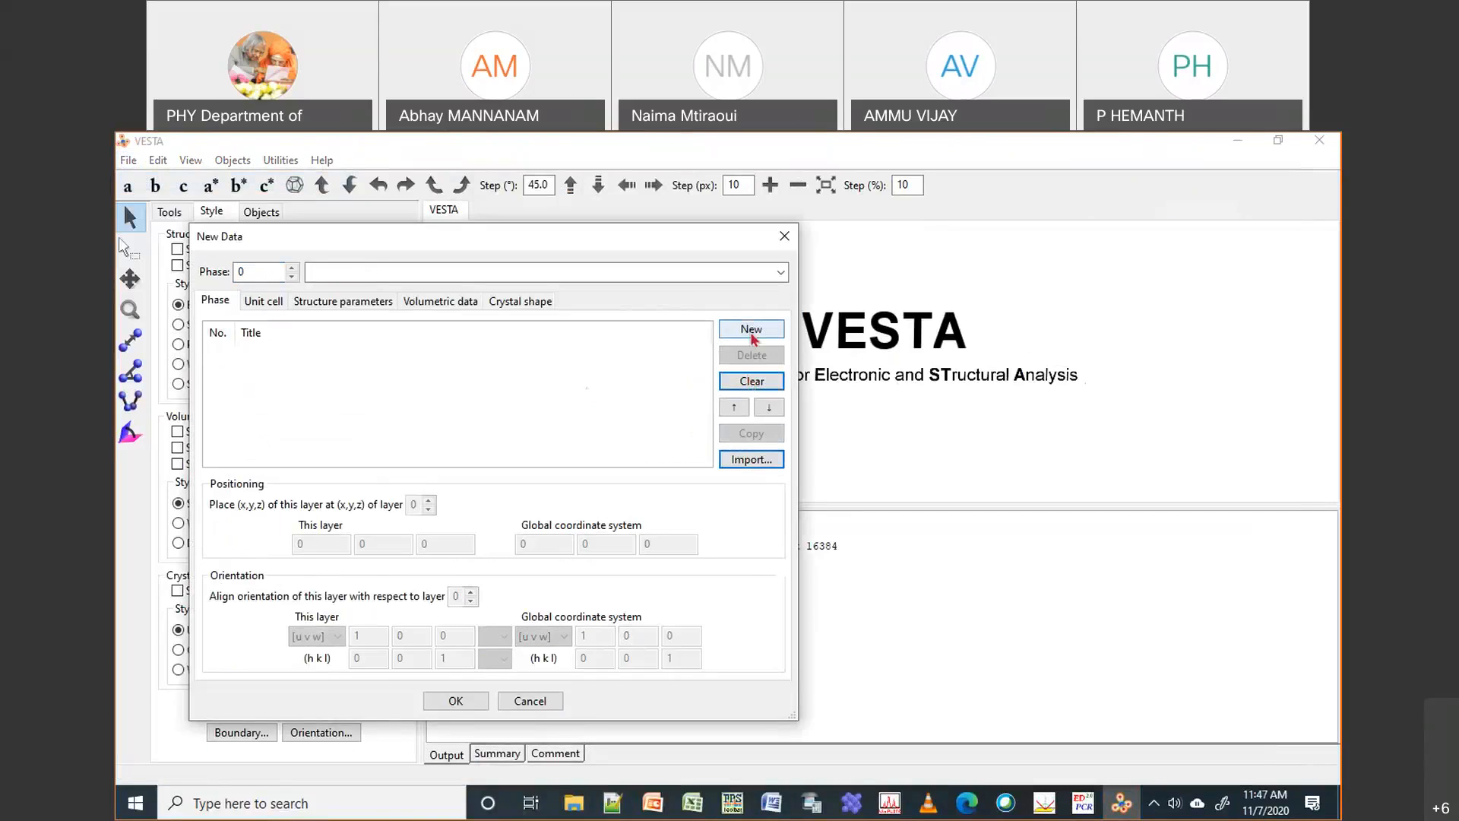
click(758, 460)
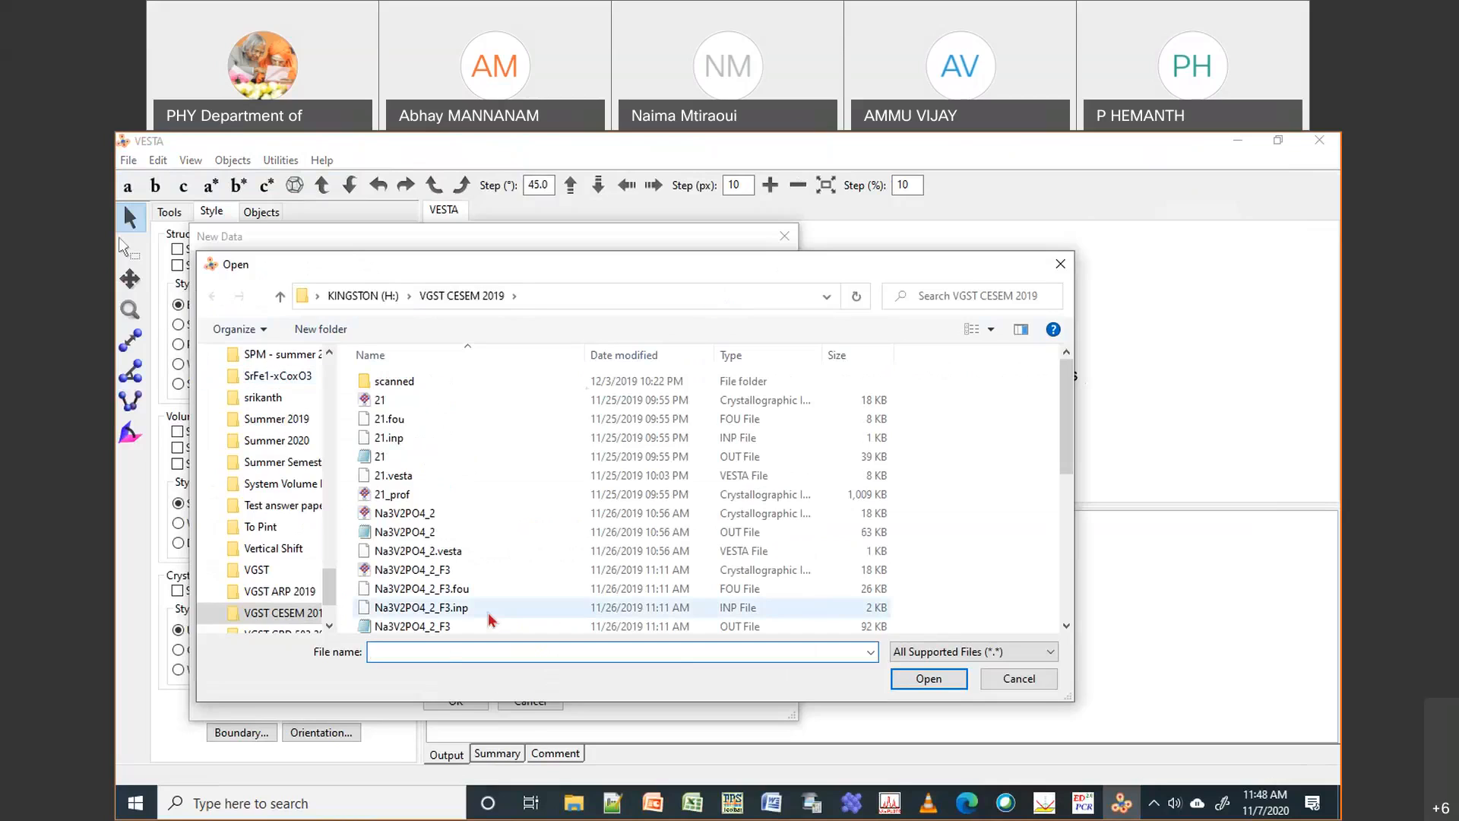
key(ctrl+v)
key(Return)
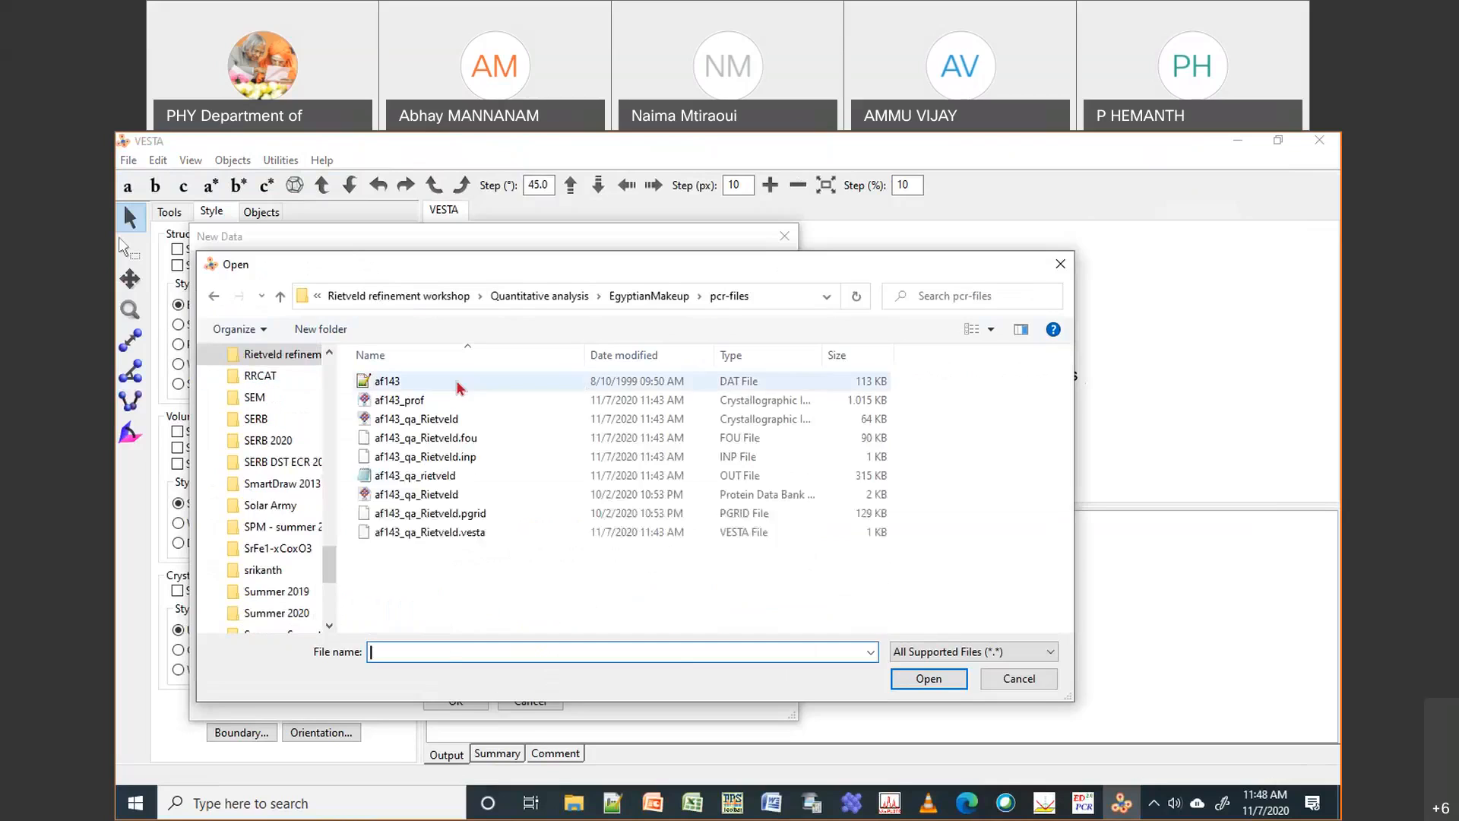
click(758, 420)
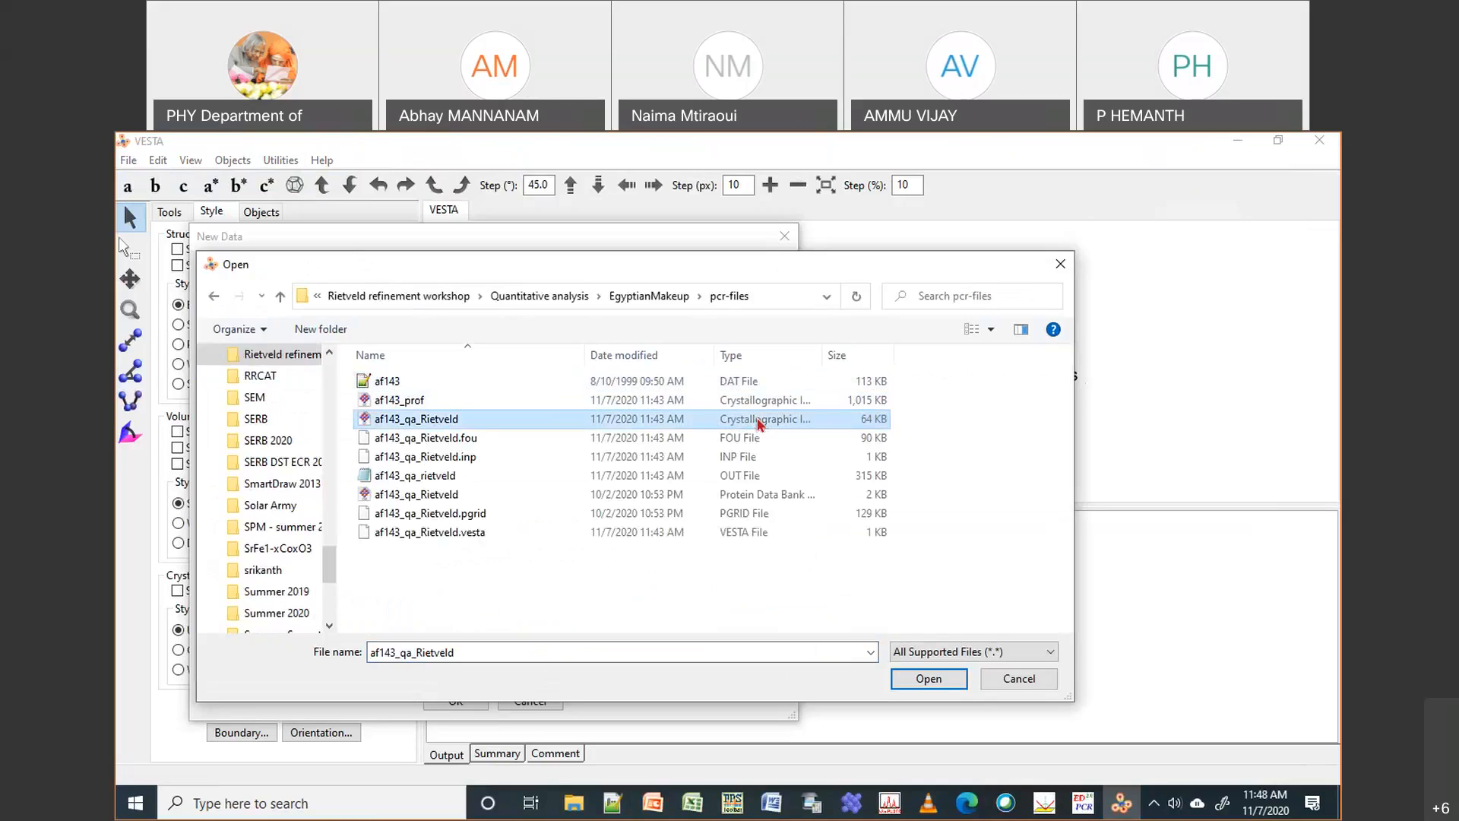
double_click(758, 421)
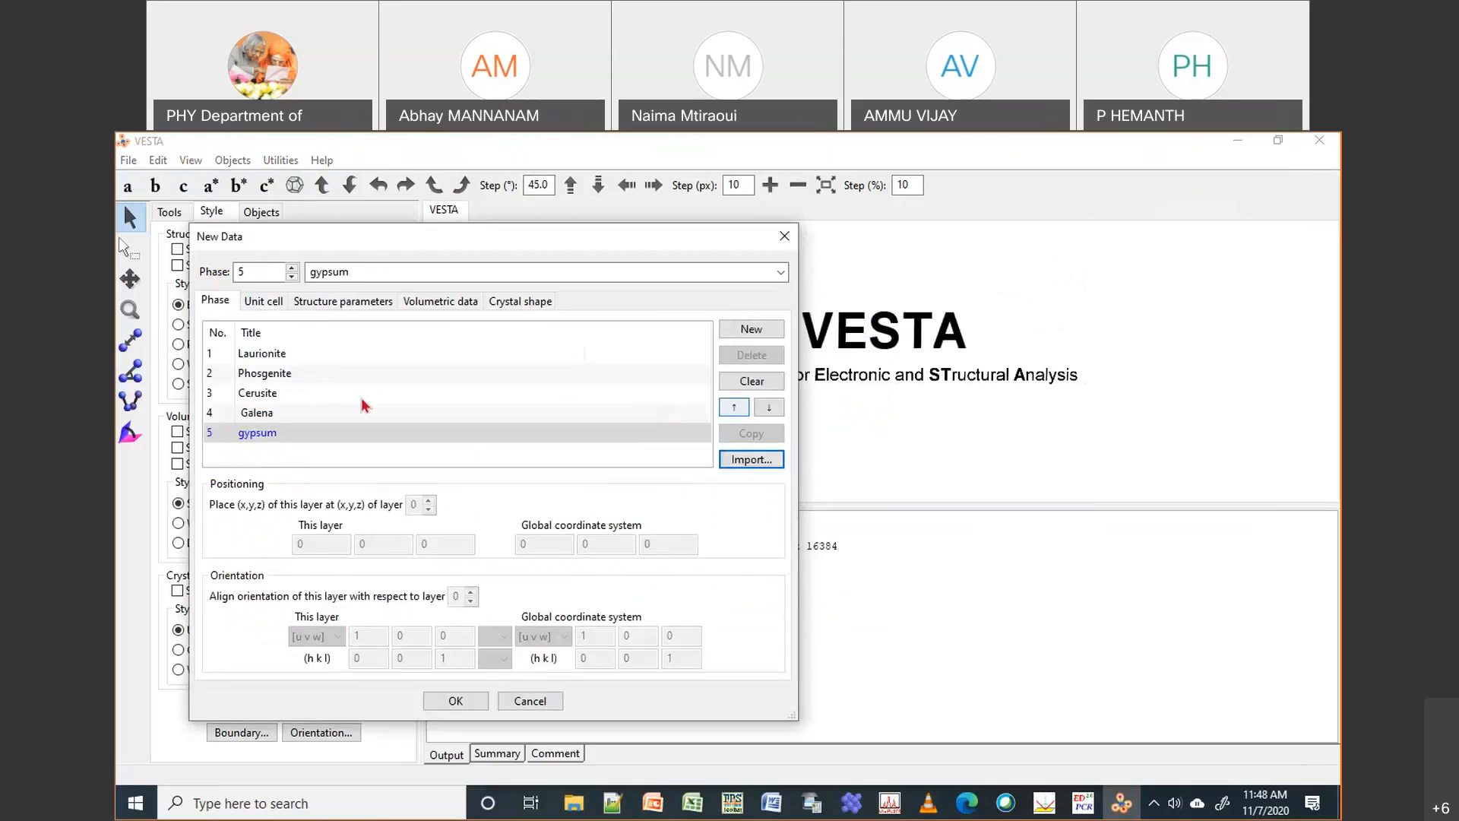
click(318, 353)
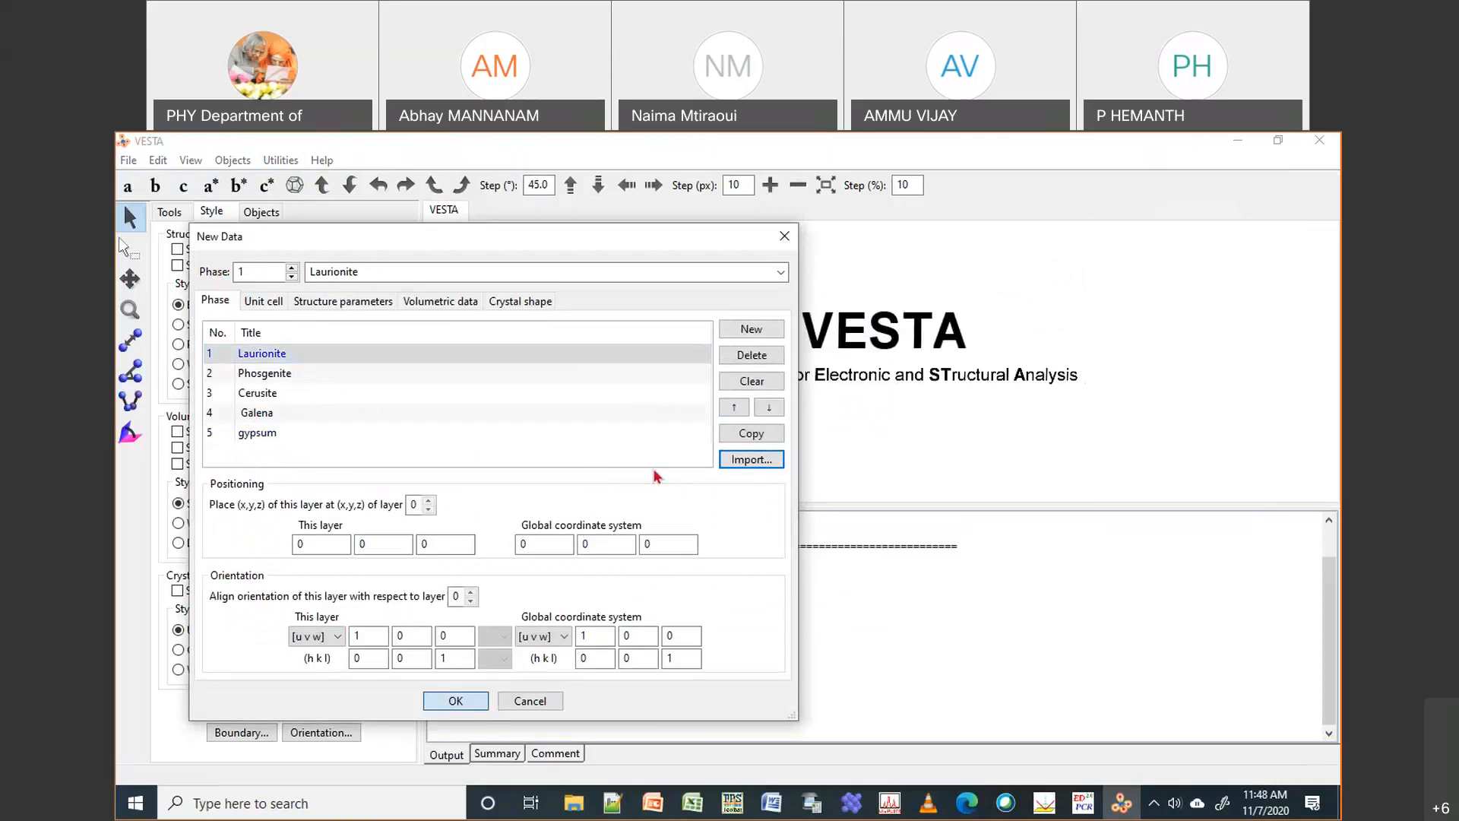
View the Laurionite structure rotated out of the a–b plane, and switch the displayed phase to Phosgenite
click(260, 213)
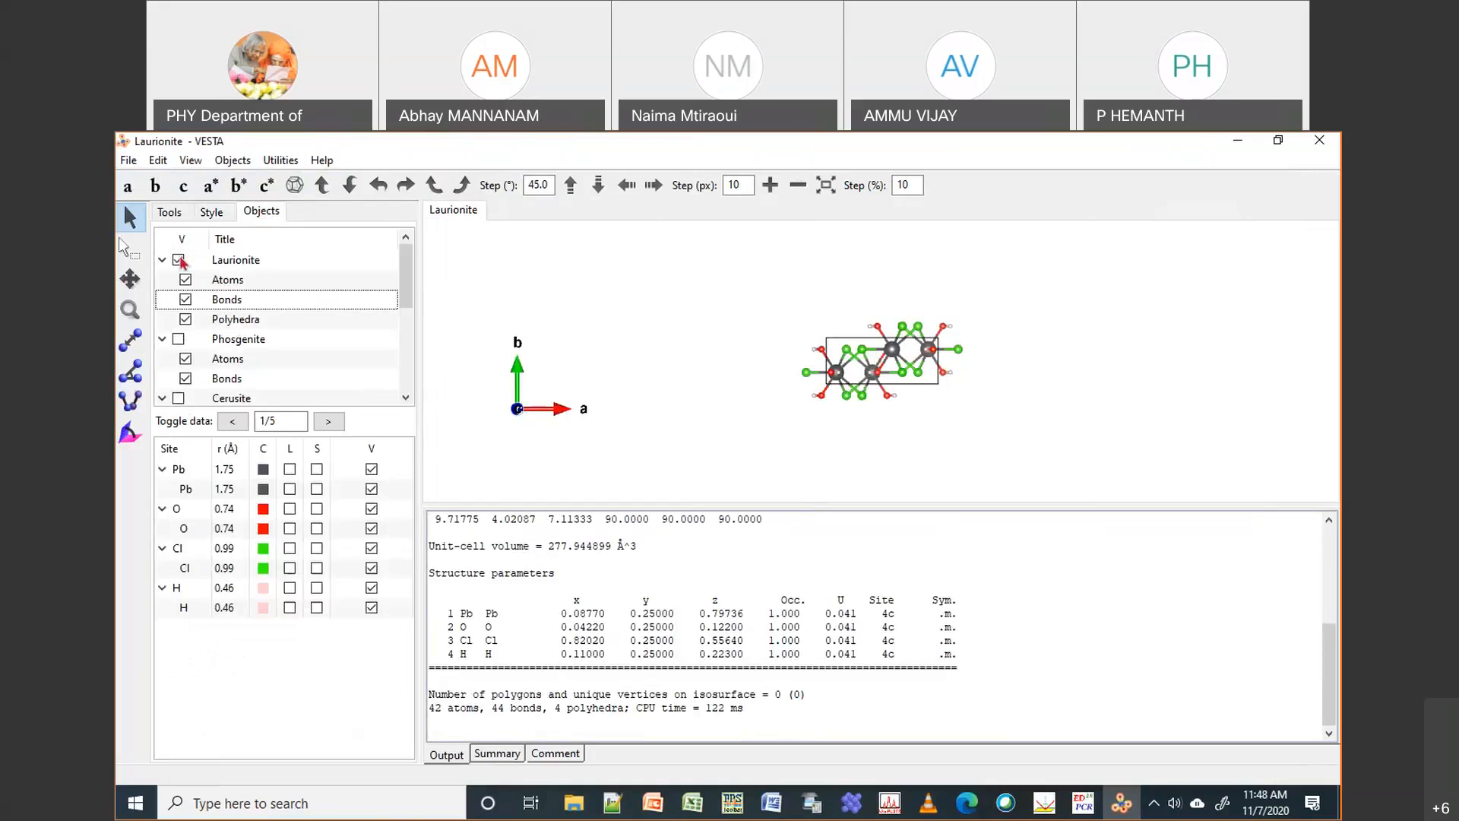
drag(878, 333, 897, 308)
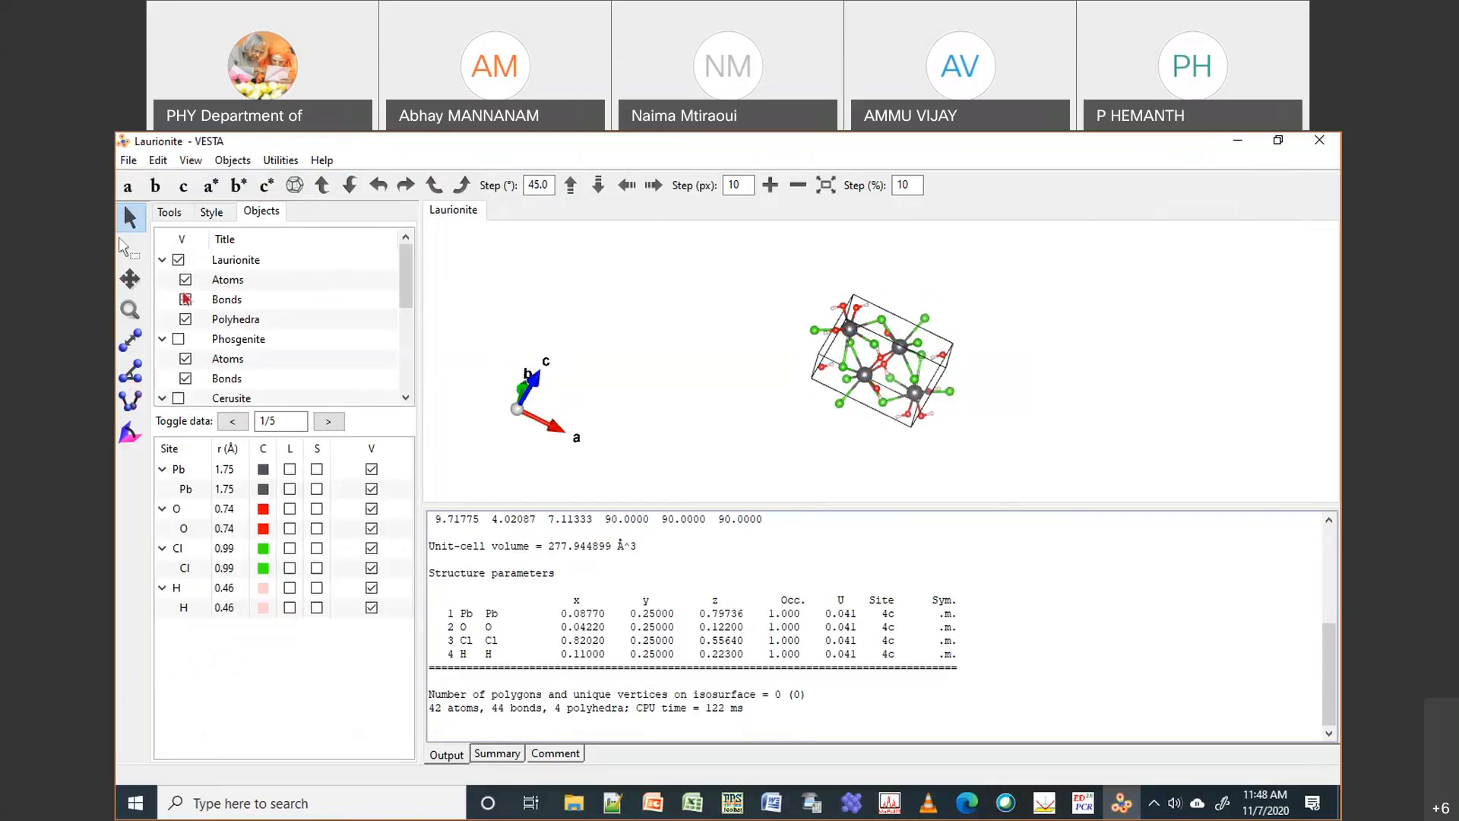
click(180, 261)
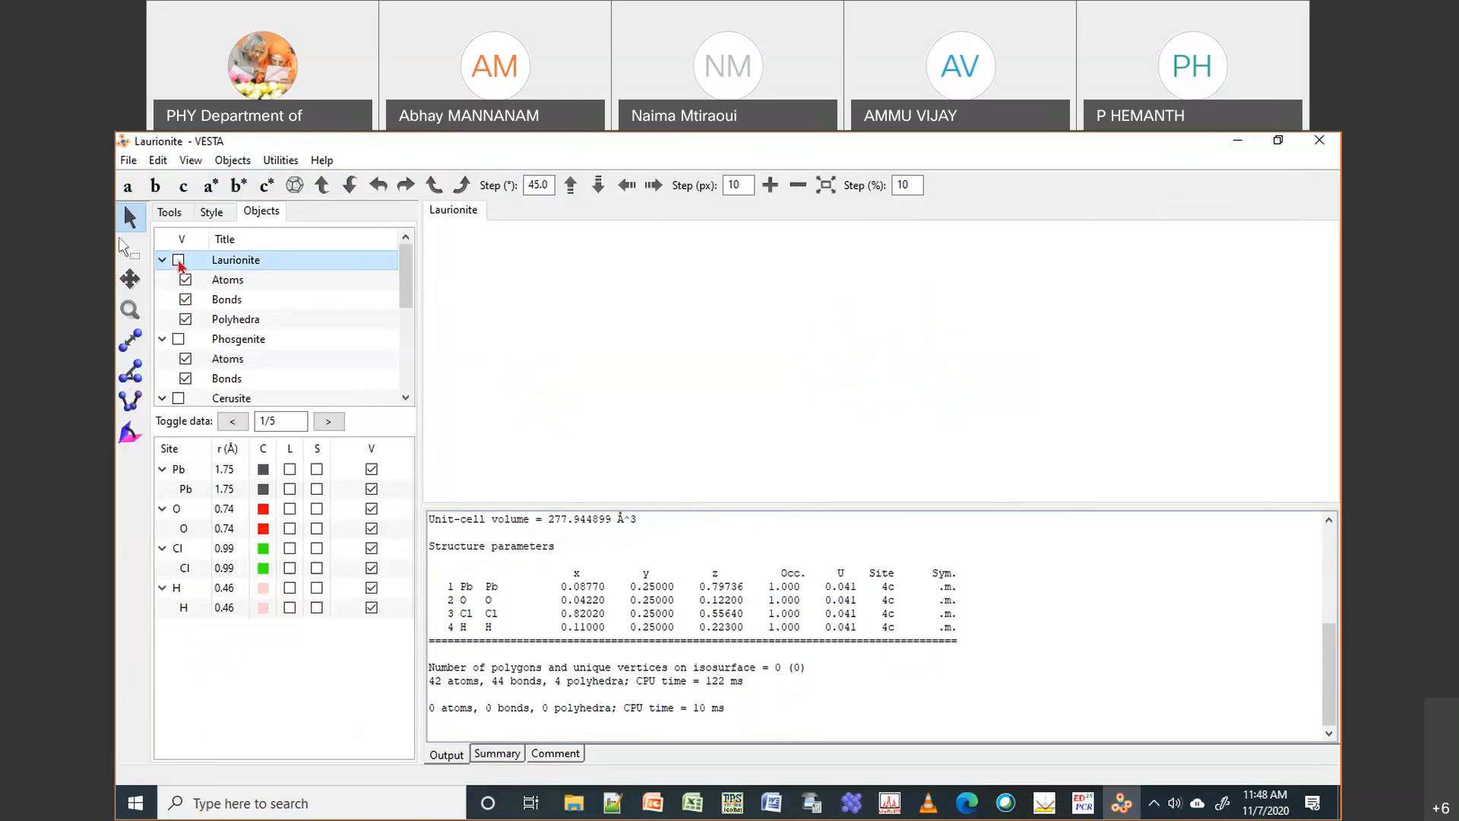
click(180, 338)
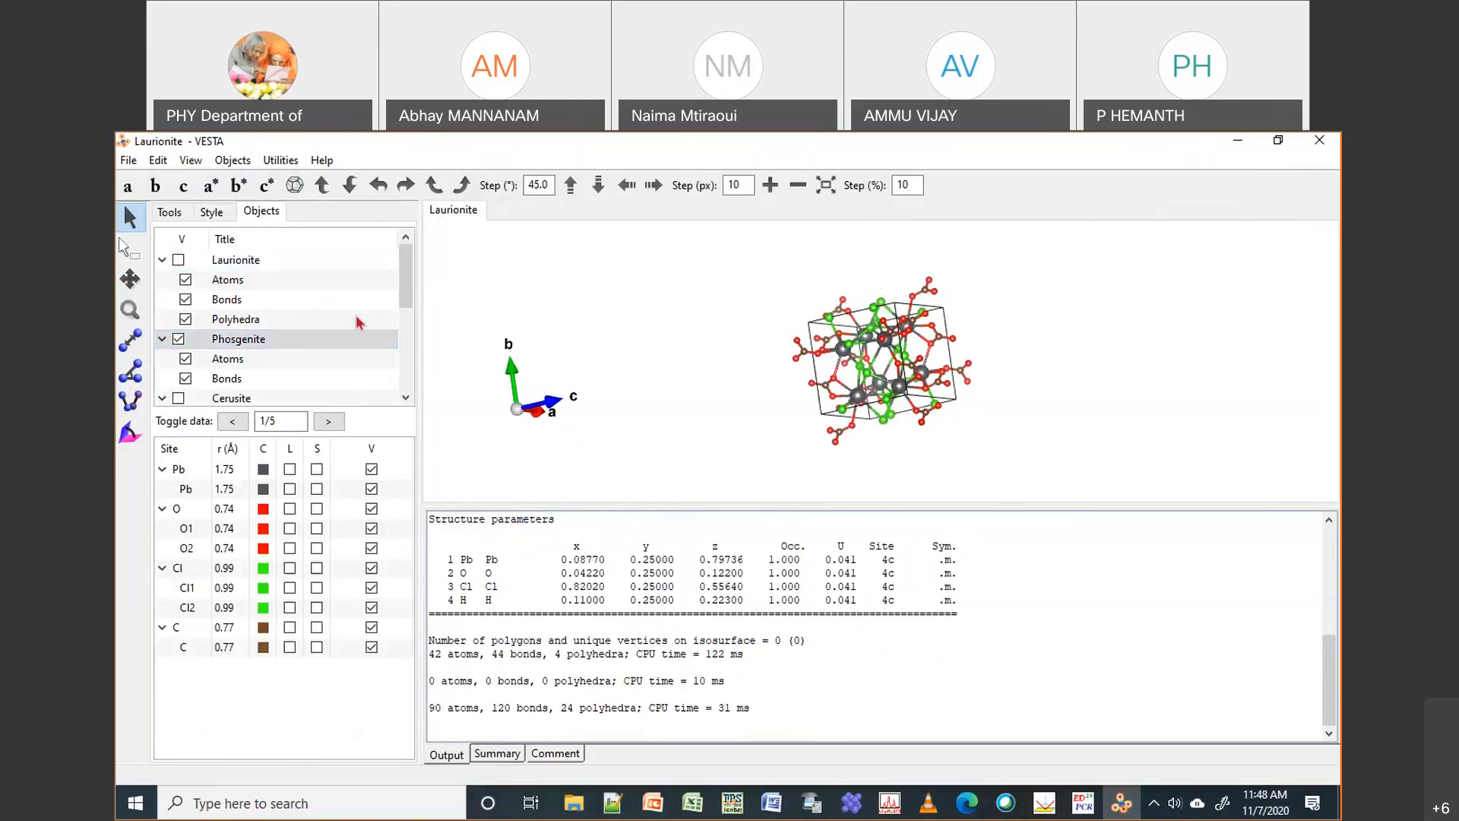
Hide Phosgenite and view the Cerusite structure from another orientation
click(178, 340)
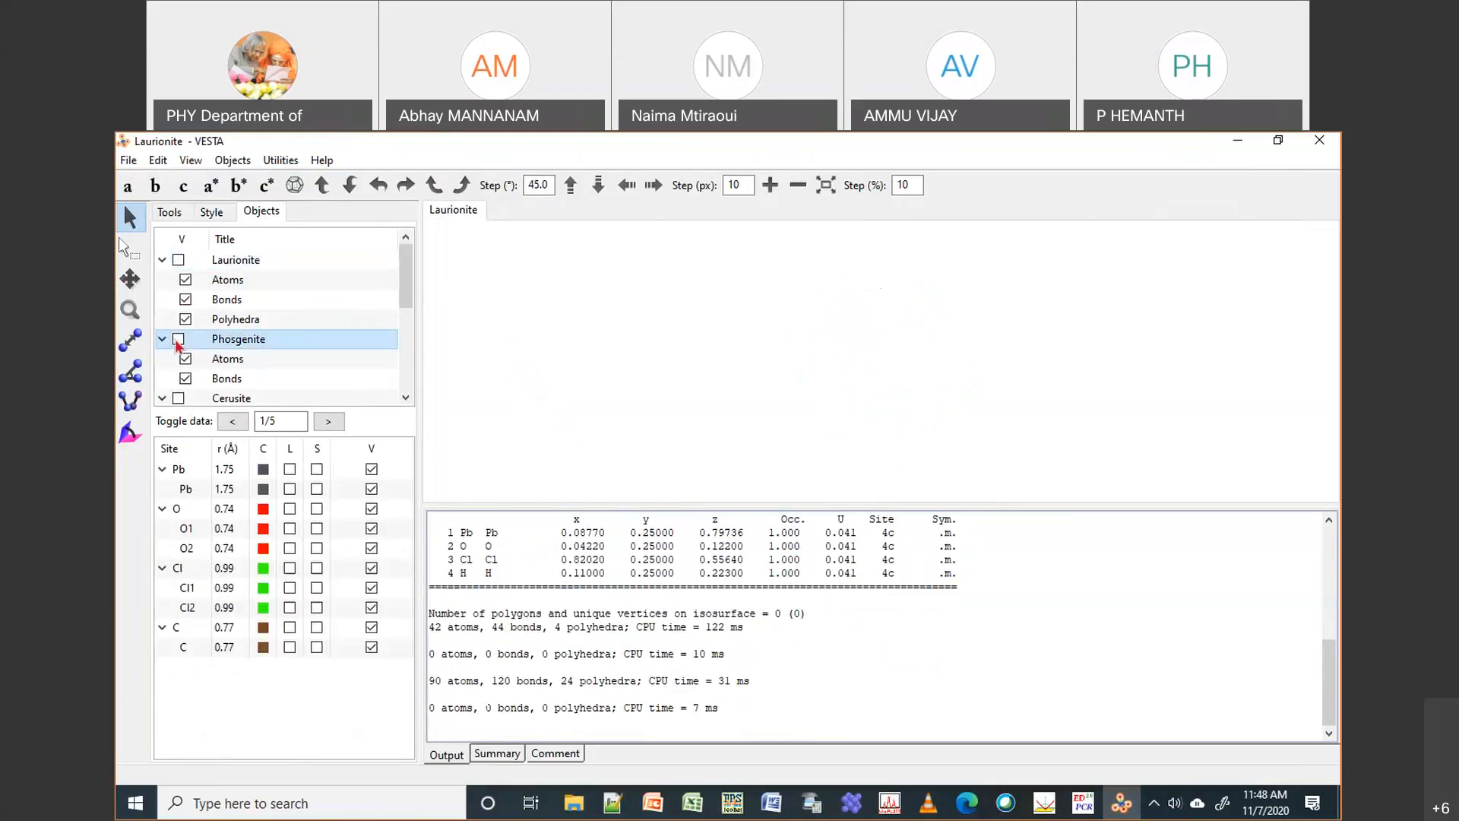
click(178, 399)
drag(975, 356, 501, 369)
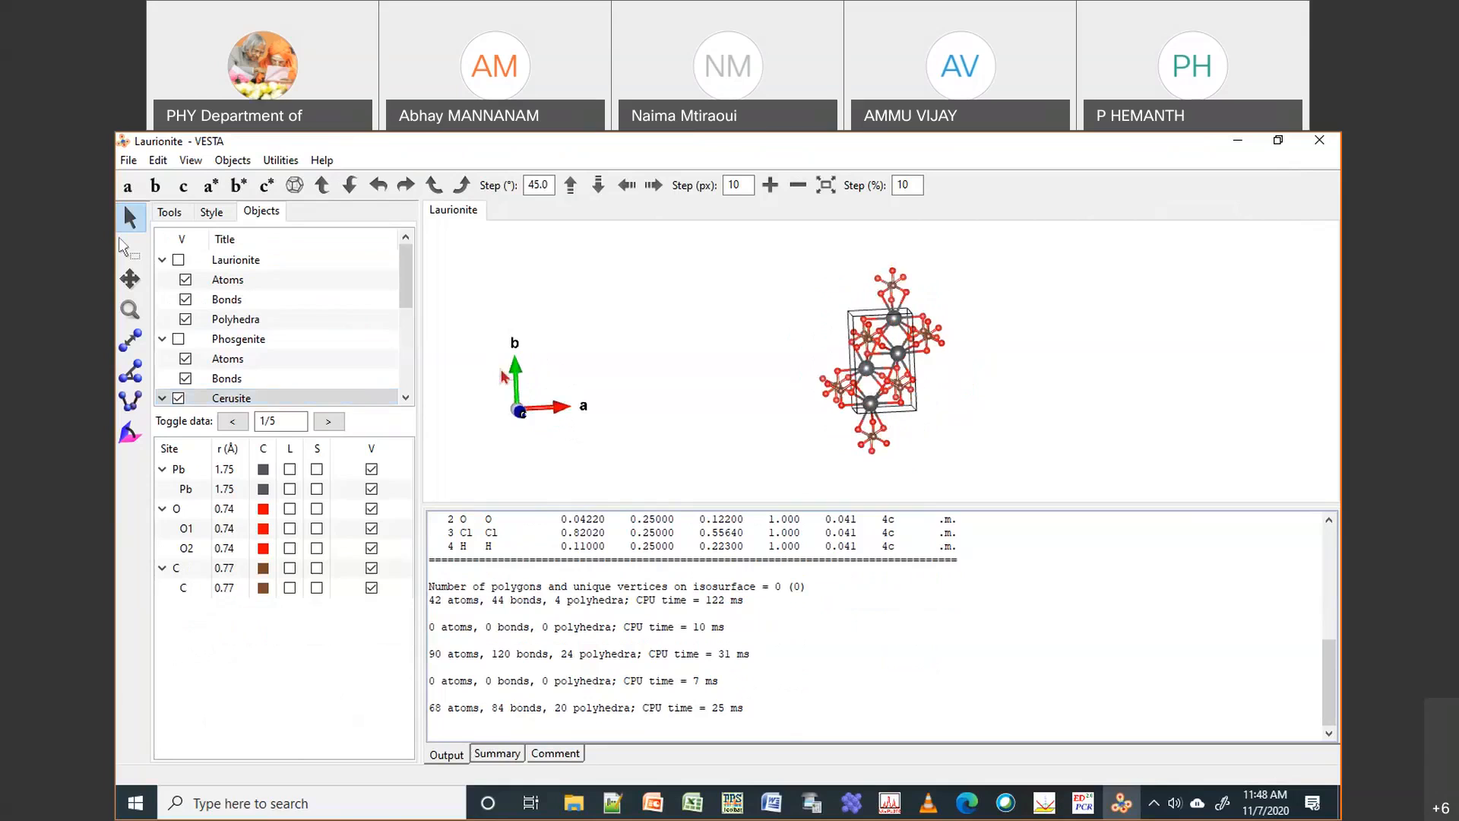
Hide Cerusite and view the Galena structure from another orientation
drag(407, 280, 406, 326)
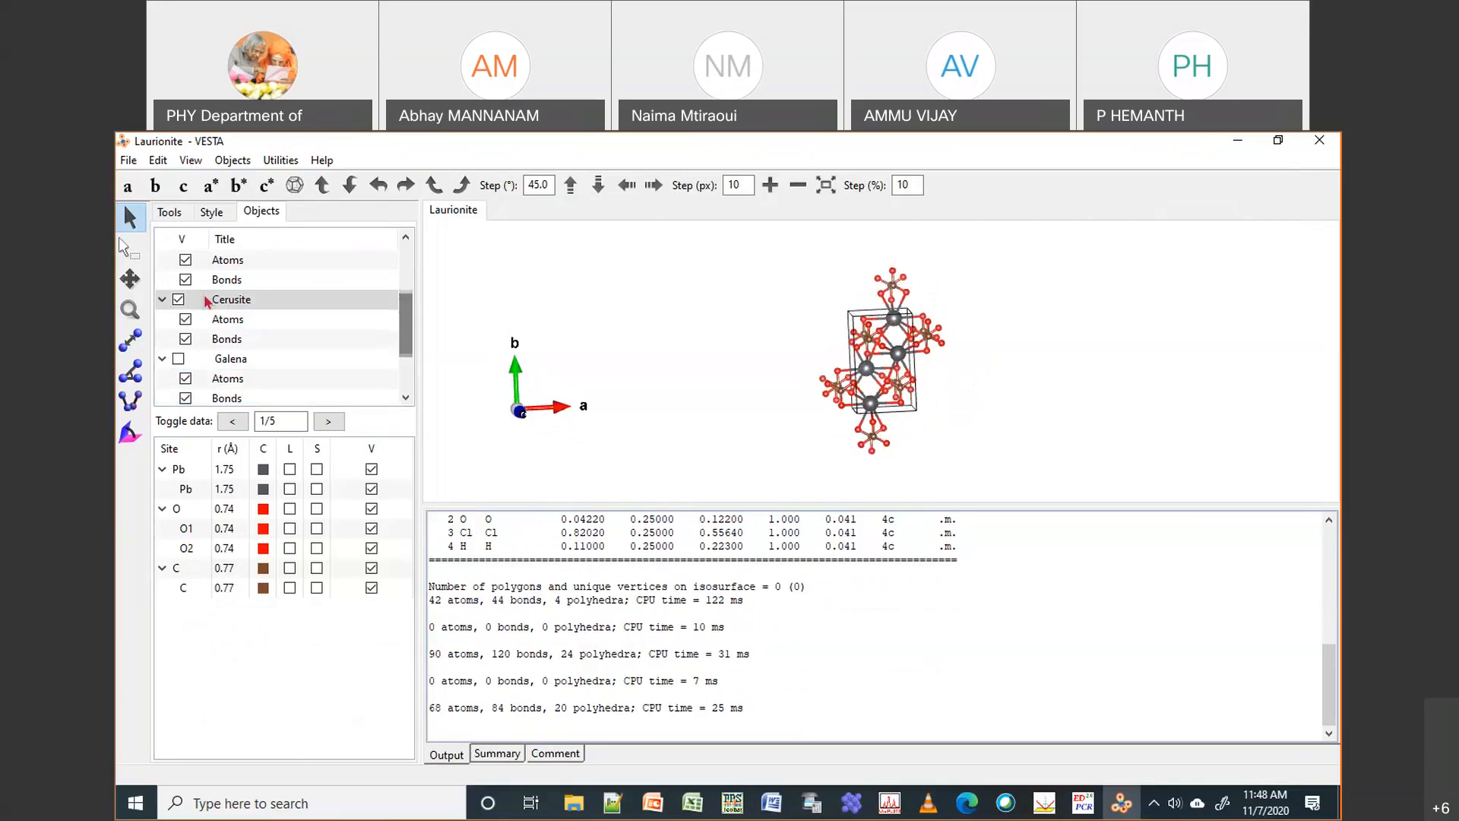
click(178, 301)
click(179, 359)
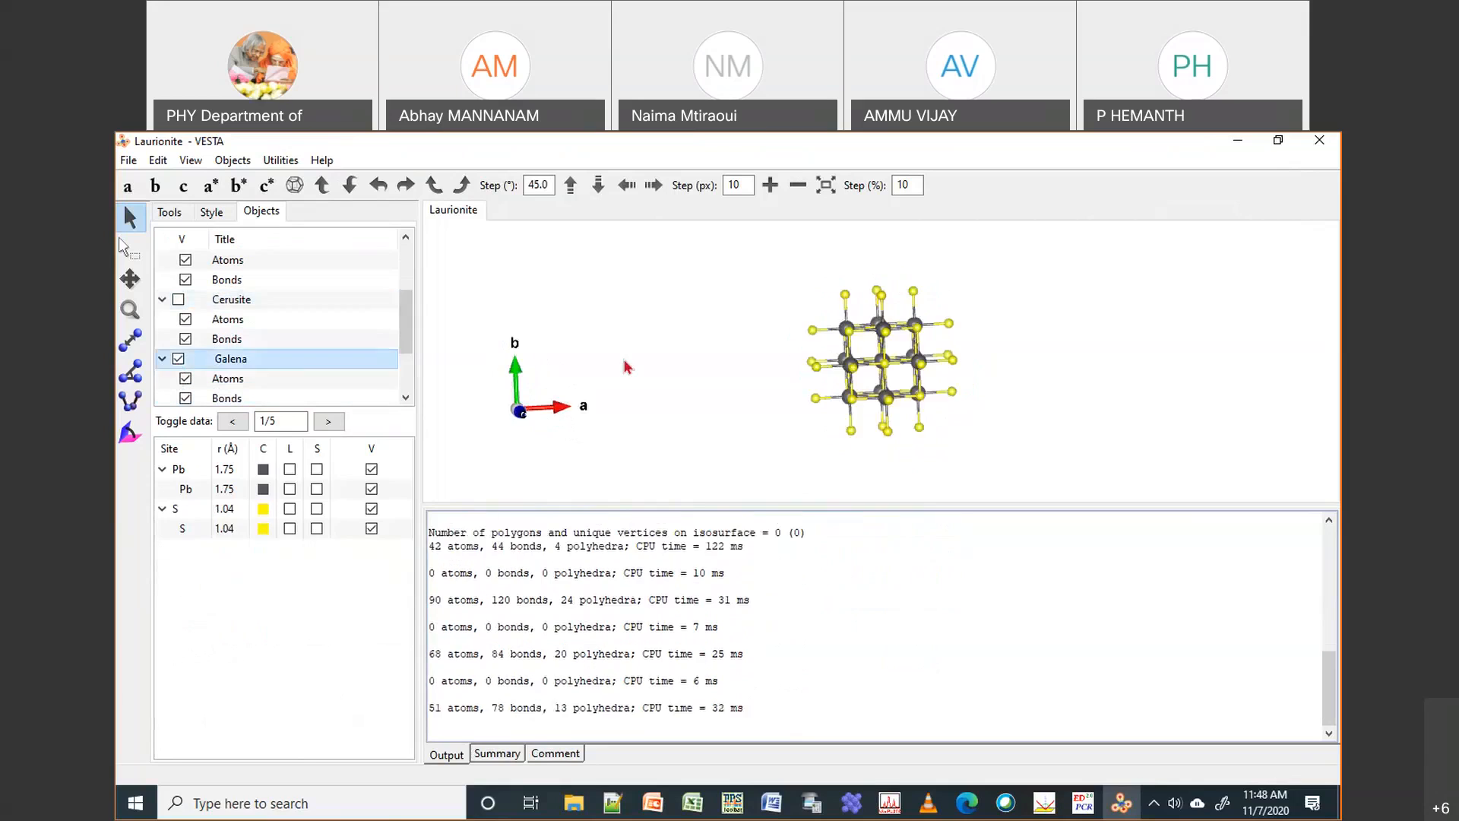
drag(930, 365, 874, 378)
Hide Galena and view the gypsum structure rotated to show its b and c axes
click(179, 359)
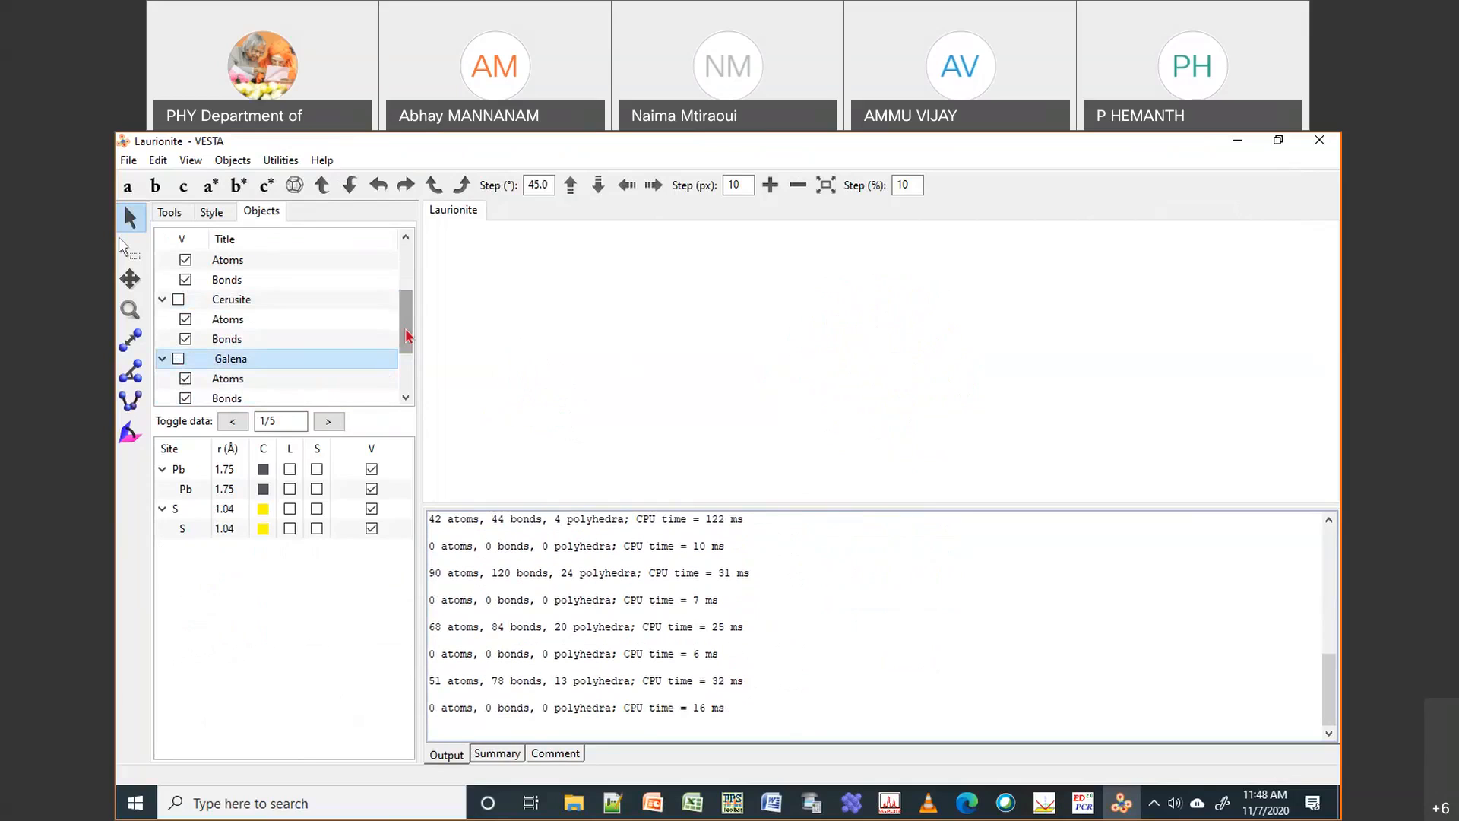
scroll(405, 312, down, 2)
click(177, 339)
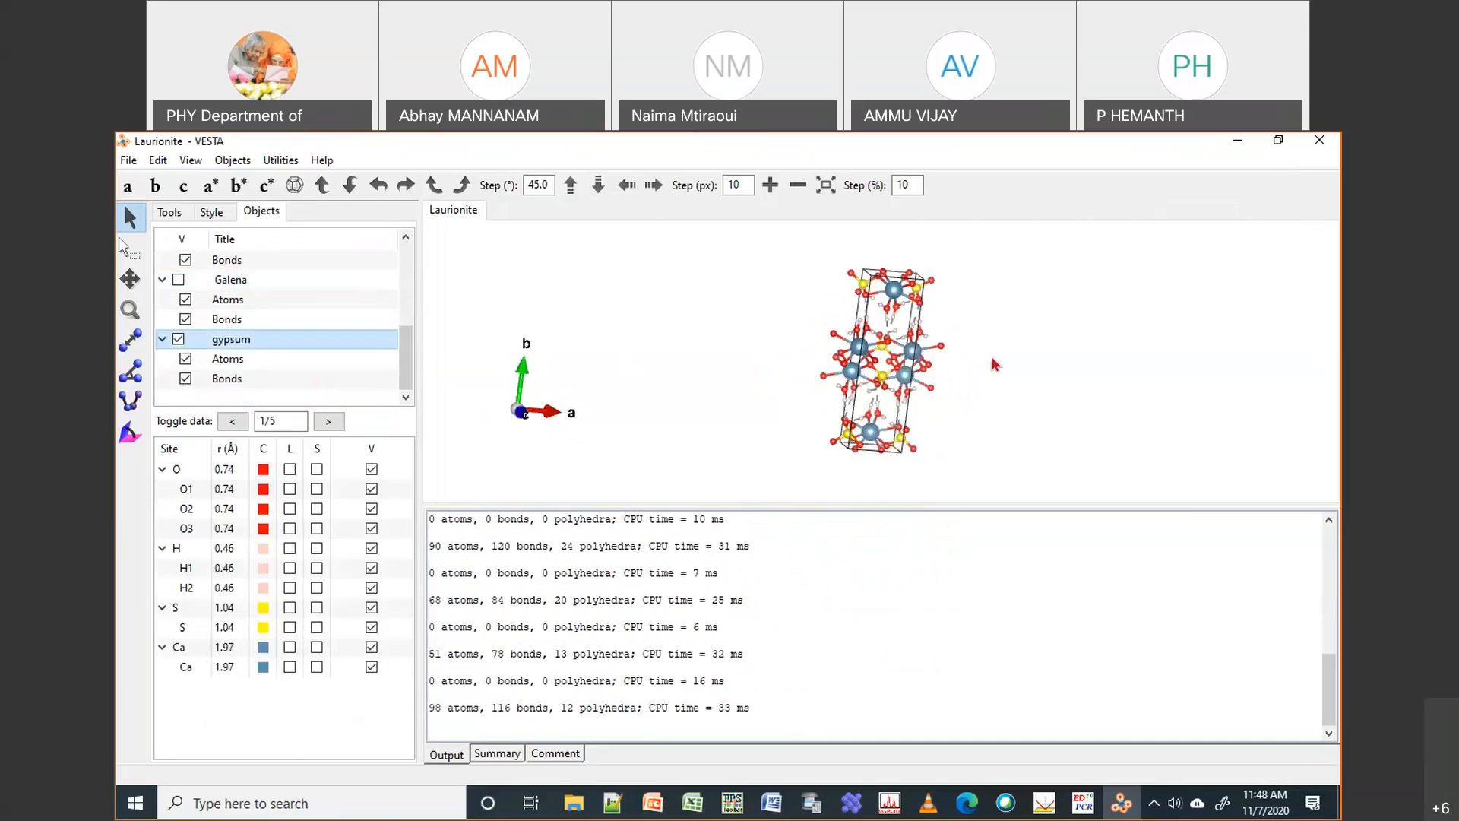
drag(957, 393, 947, 393)
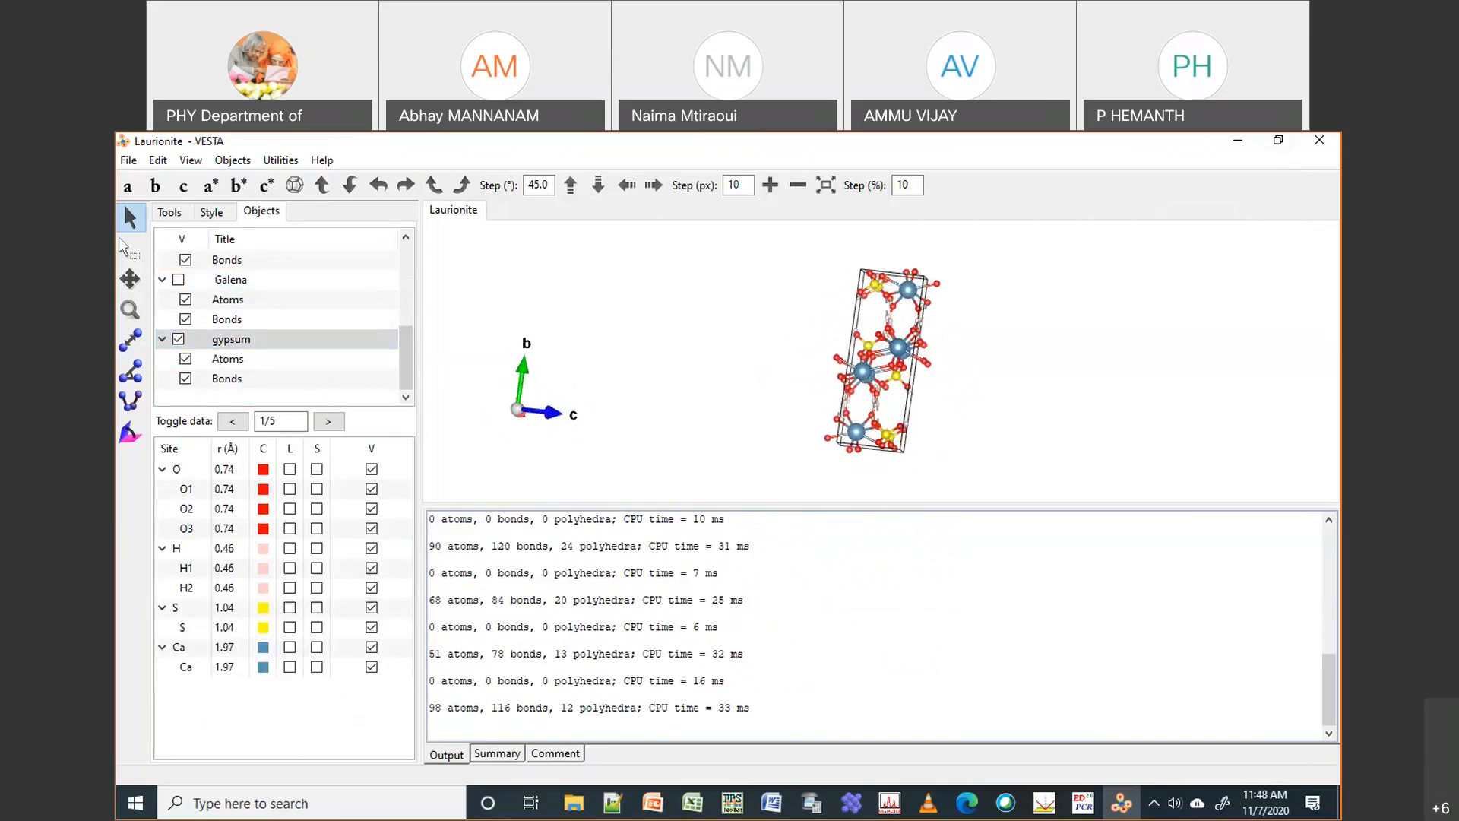
click(1318, 143)
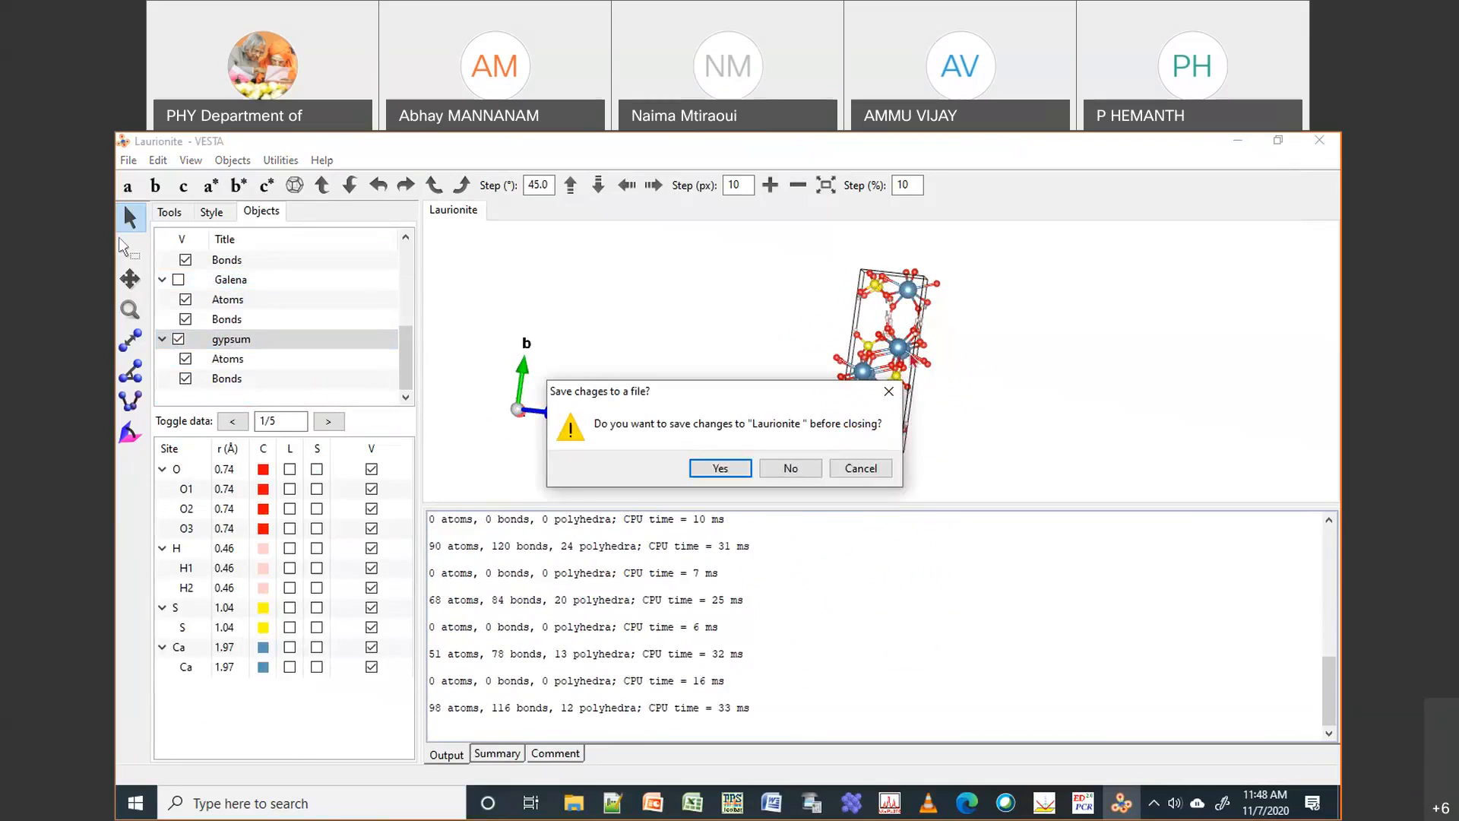
click(713, 471)
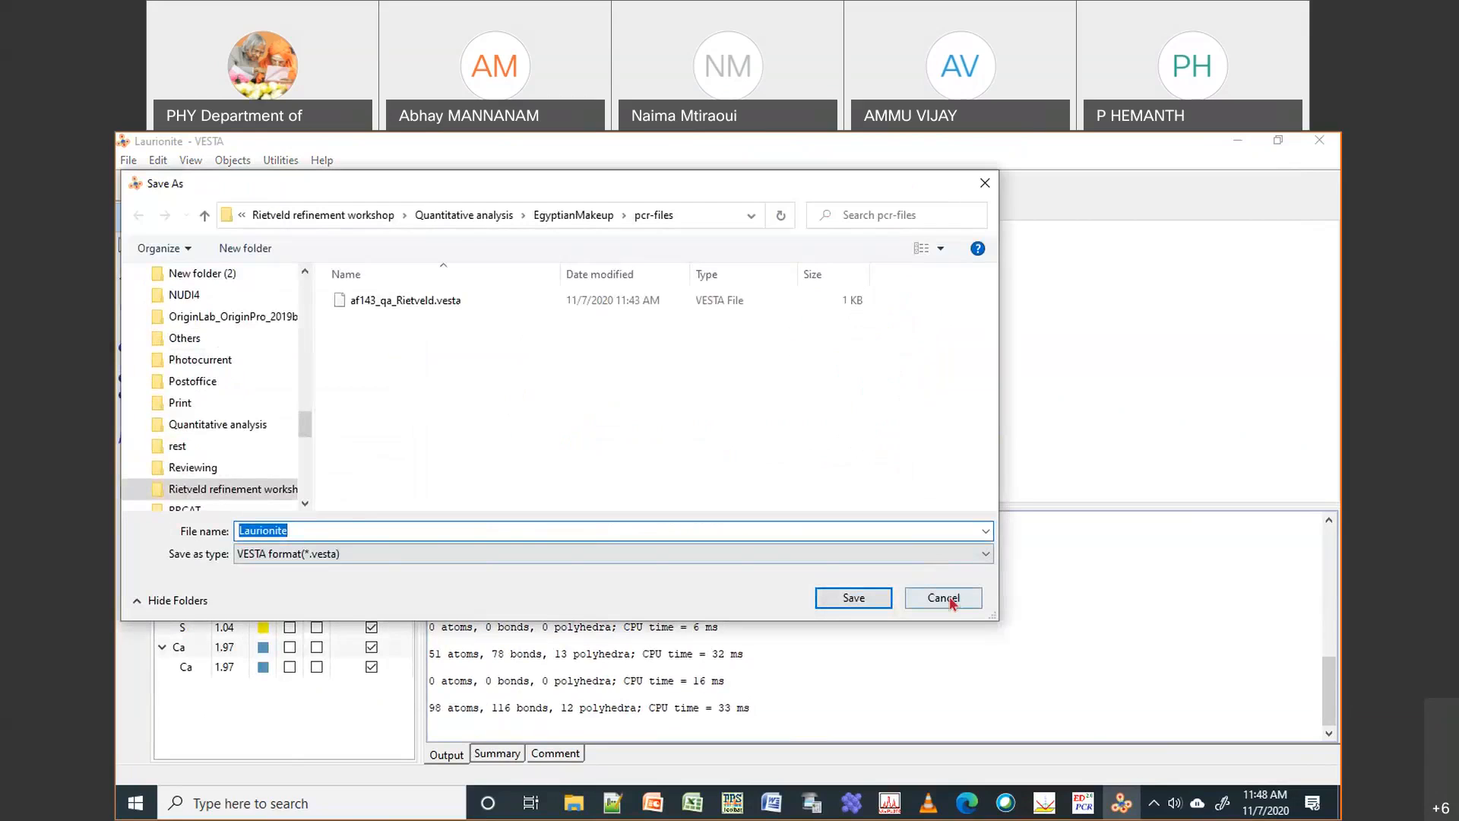
click(945, 598)
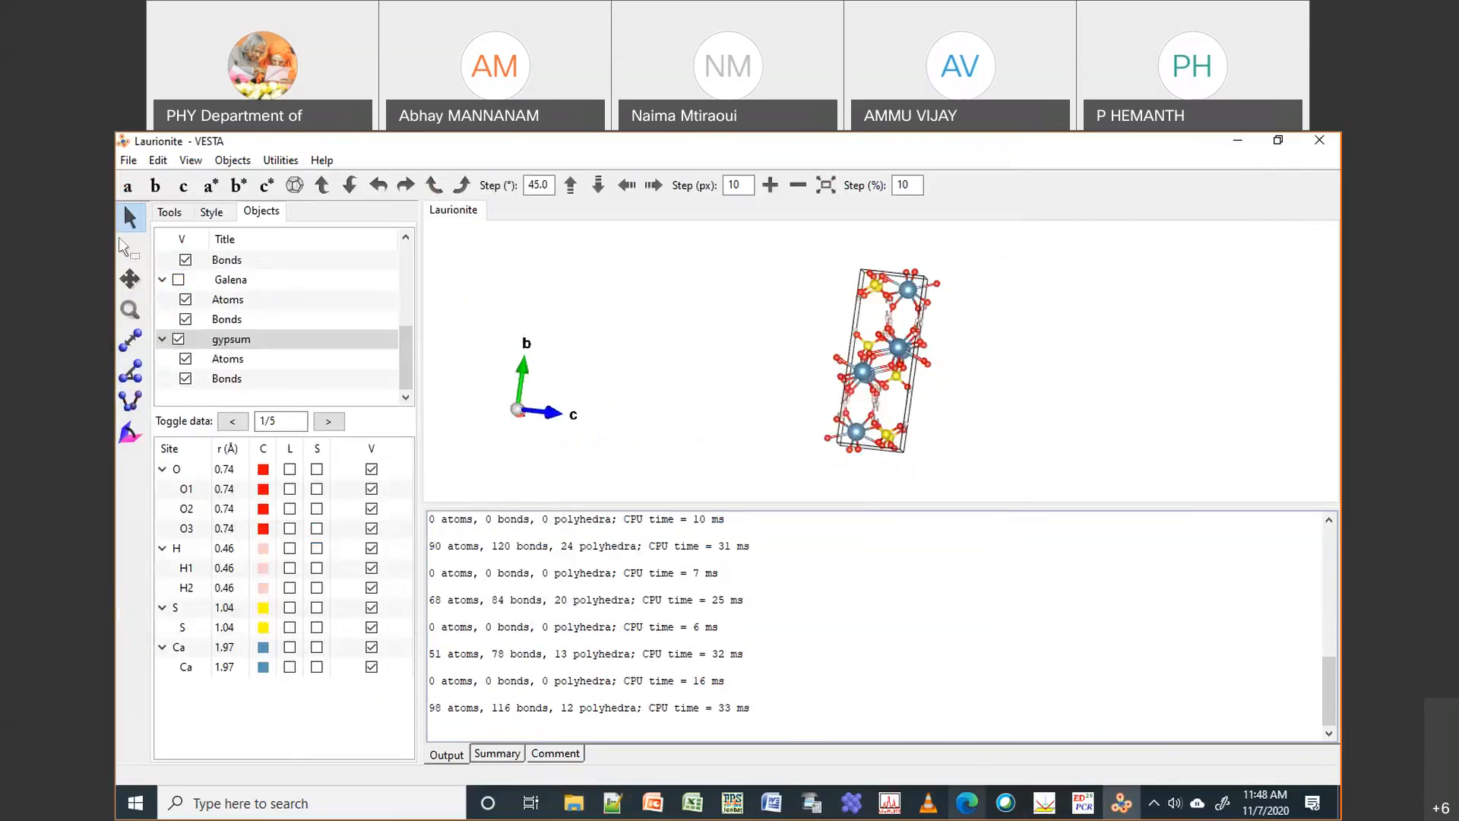
Switch to the Rietveld Refinement 1 presentation in PowerPoint and go back to the Traditional approach workflow slide
click(652, 804)
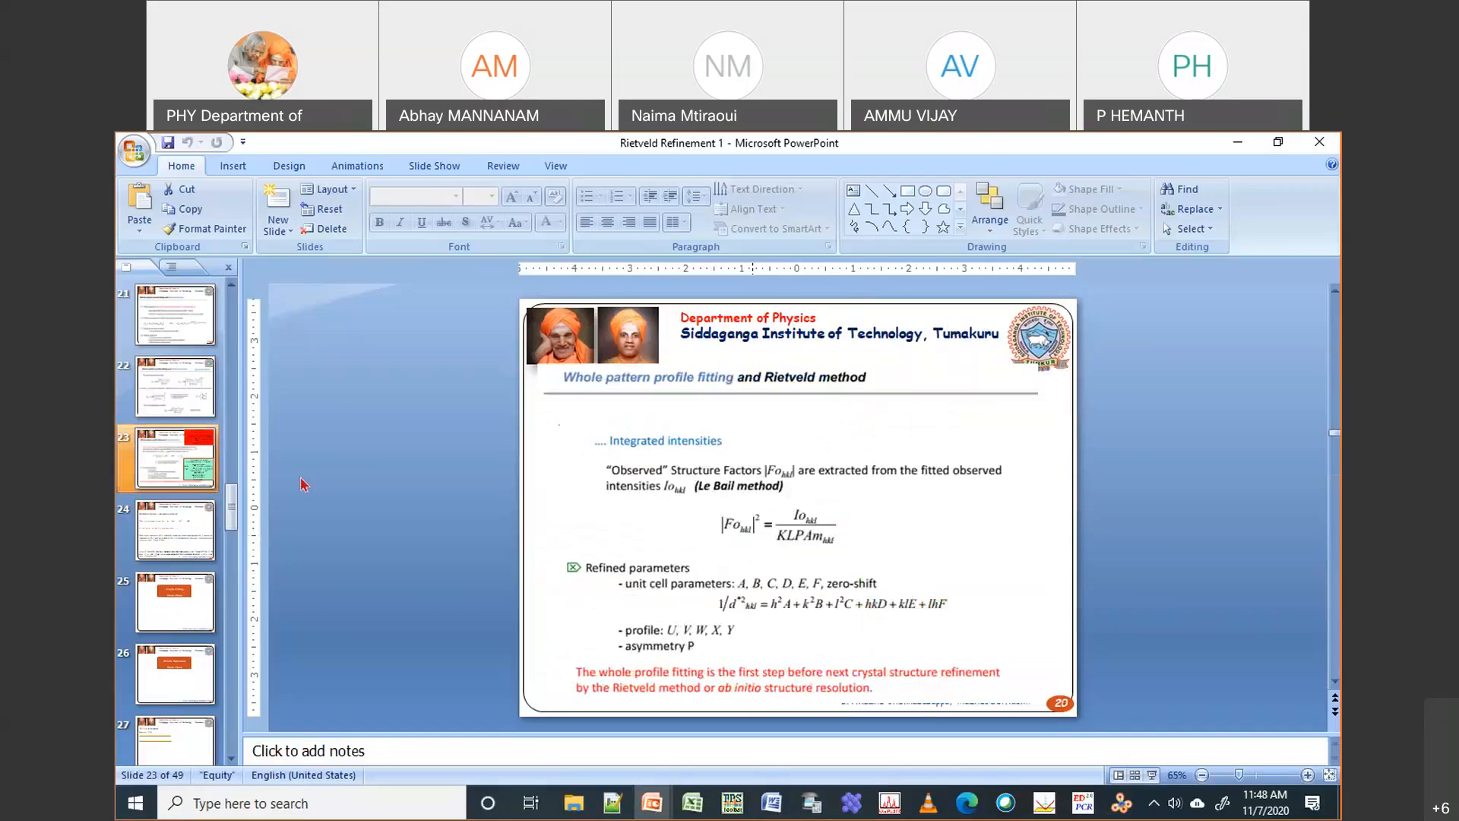
scroll(304, 484, up, 5)
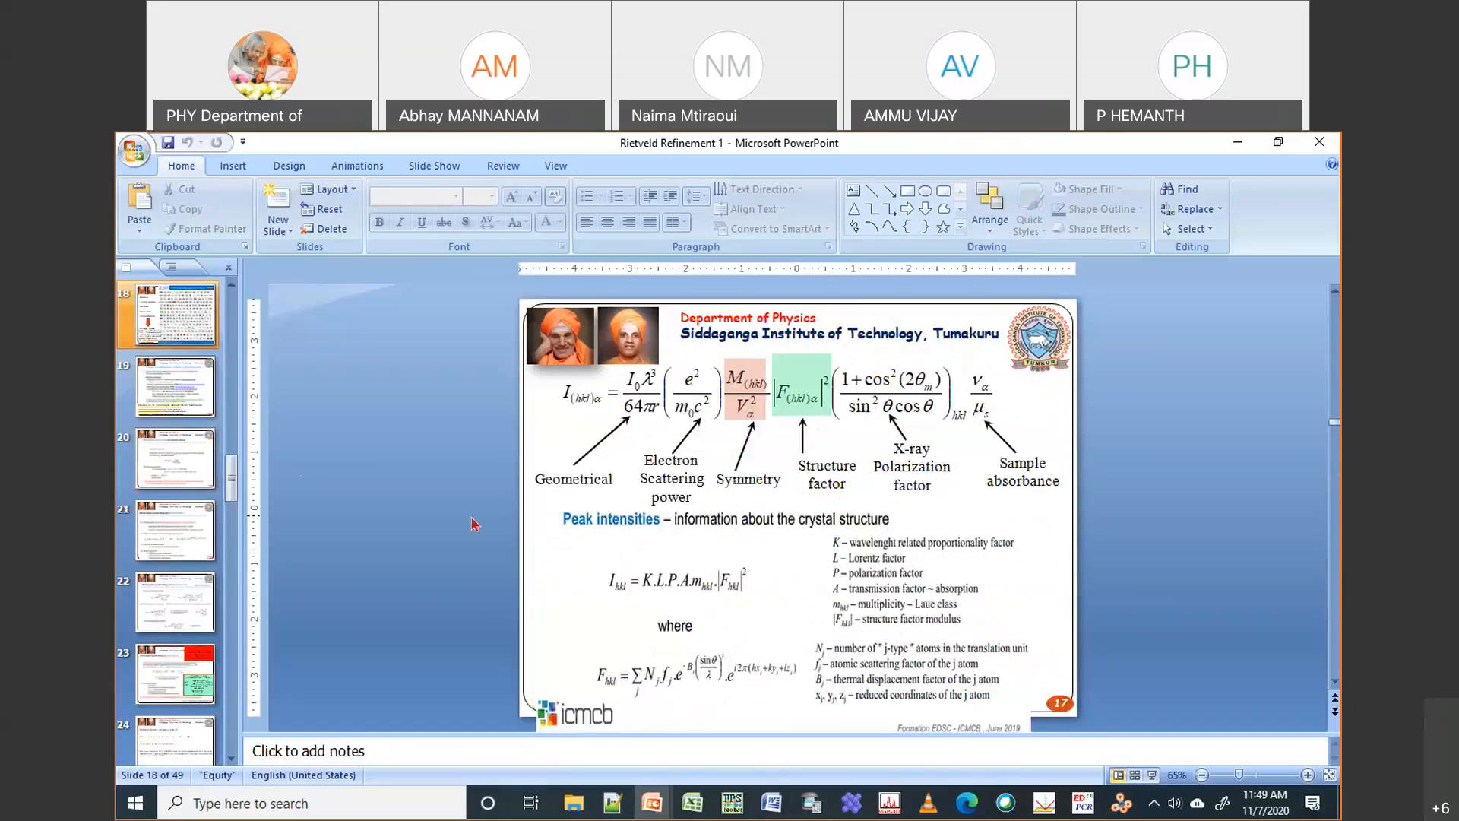
scroll(474, 525, up, 5)
scroll(474, 525, down, 1)
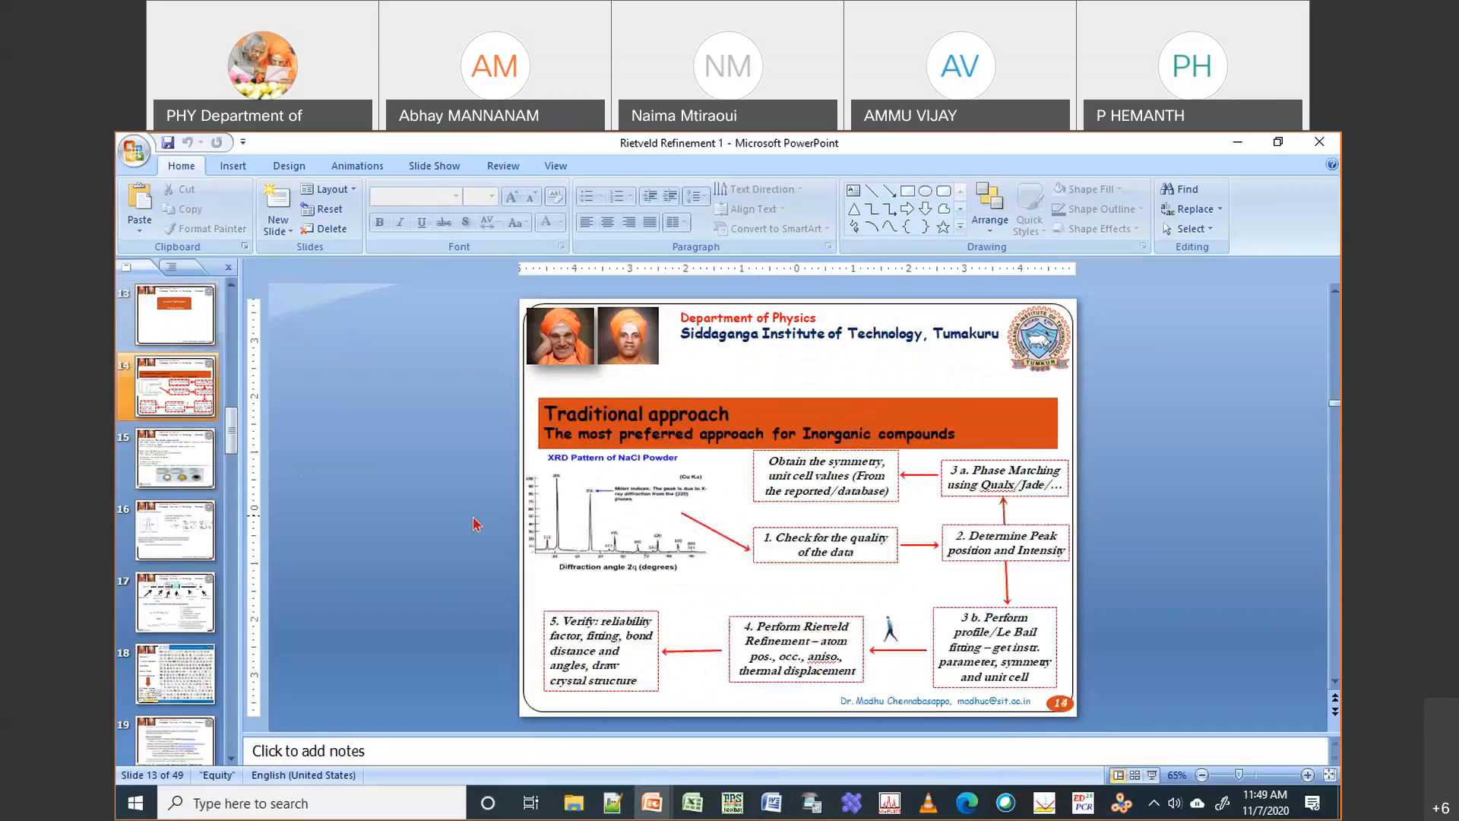
Present the Traditional approach slide as a slide show and reveal its diagram up to phase matching and obtaining the unit cell values
click(1152, 775)
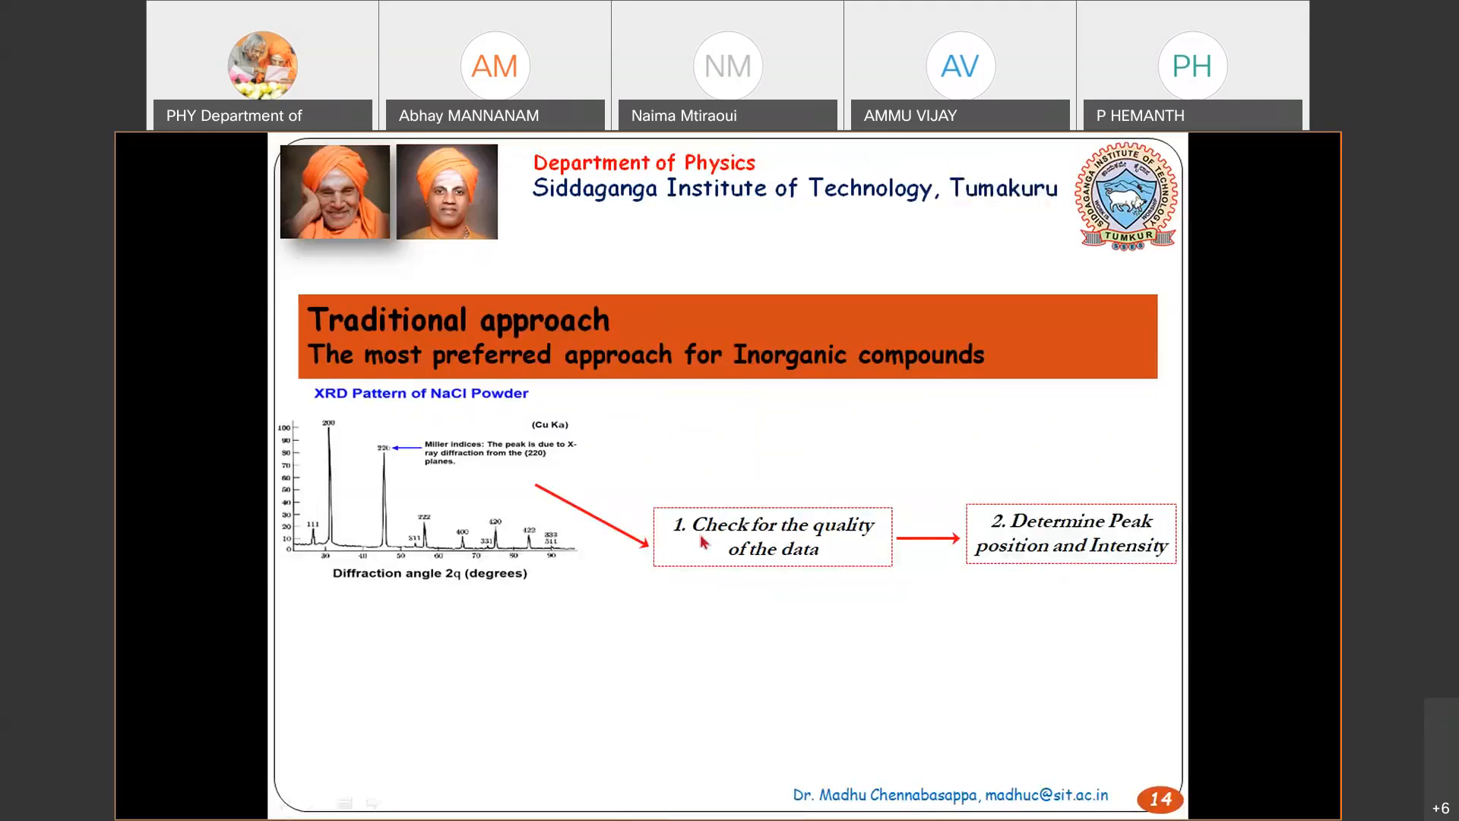
click(1078, 609)
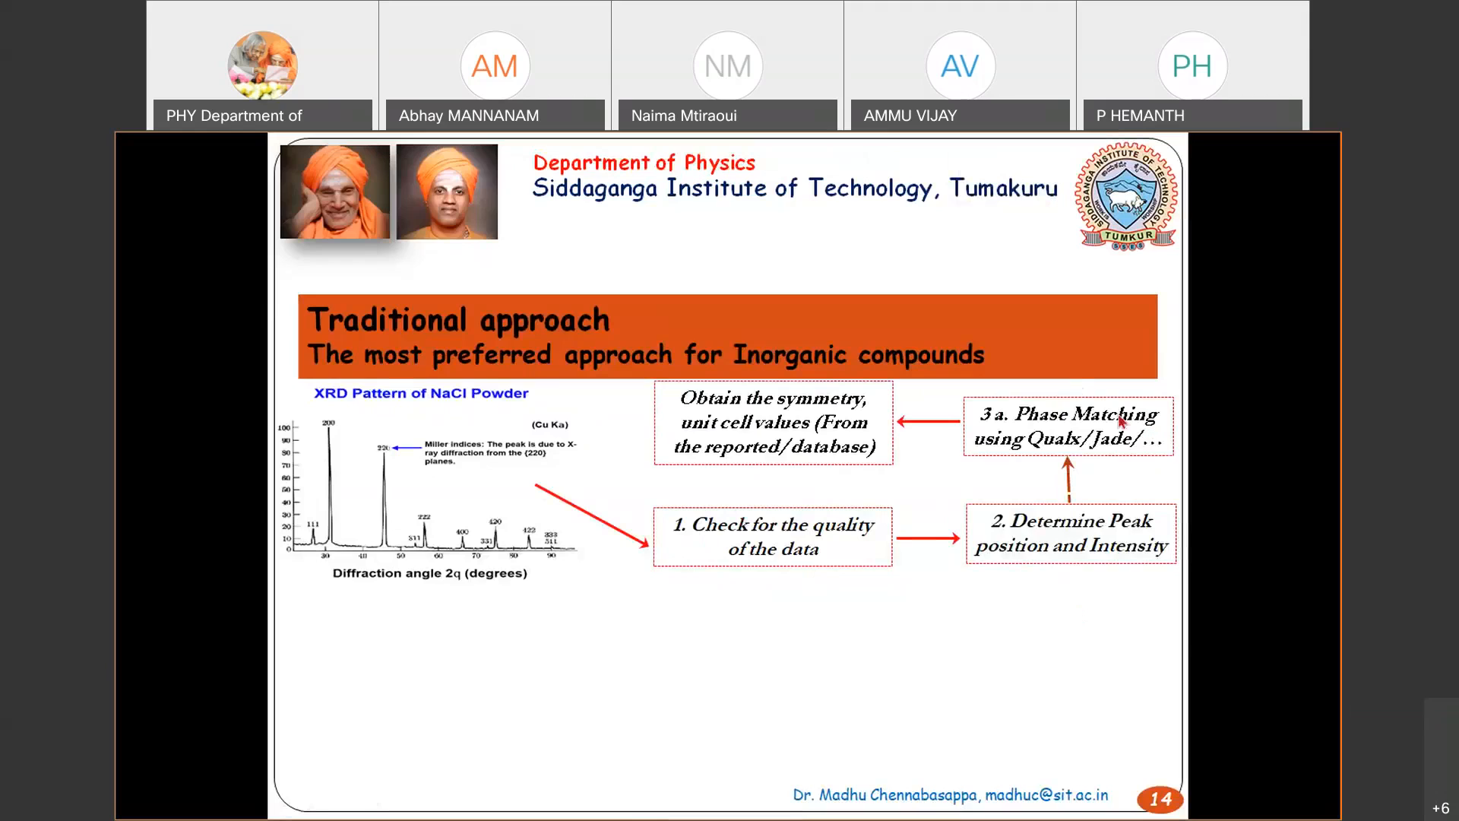
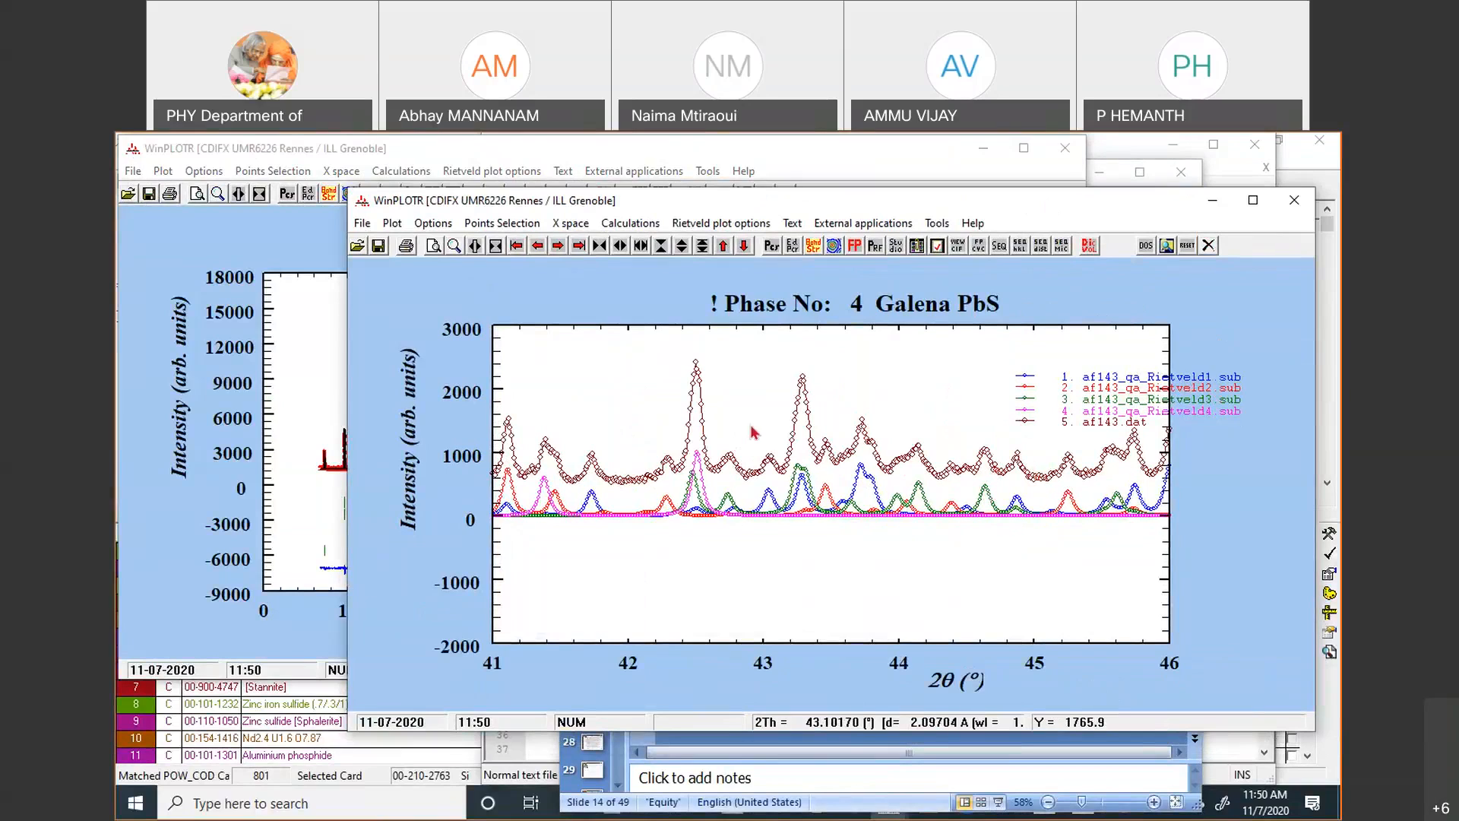
Switch to the WinPLOTR overlay of the phase profiles and examine the peaks between about 12.1 and 14.5° 2θ
right_click(613, 394)
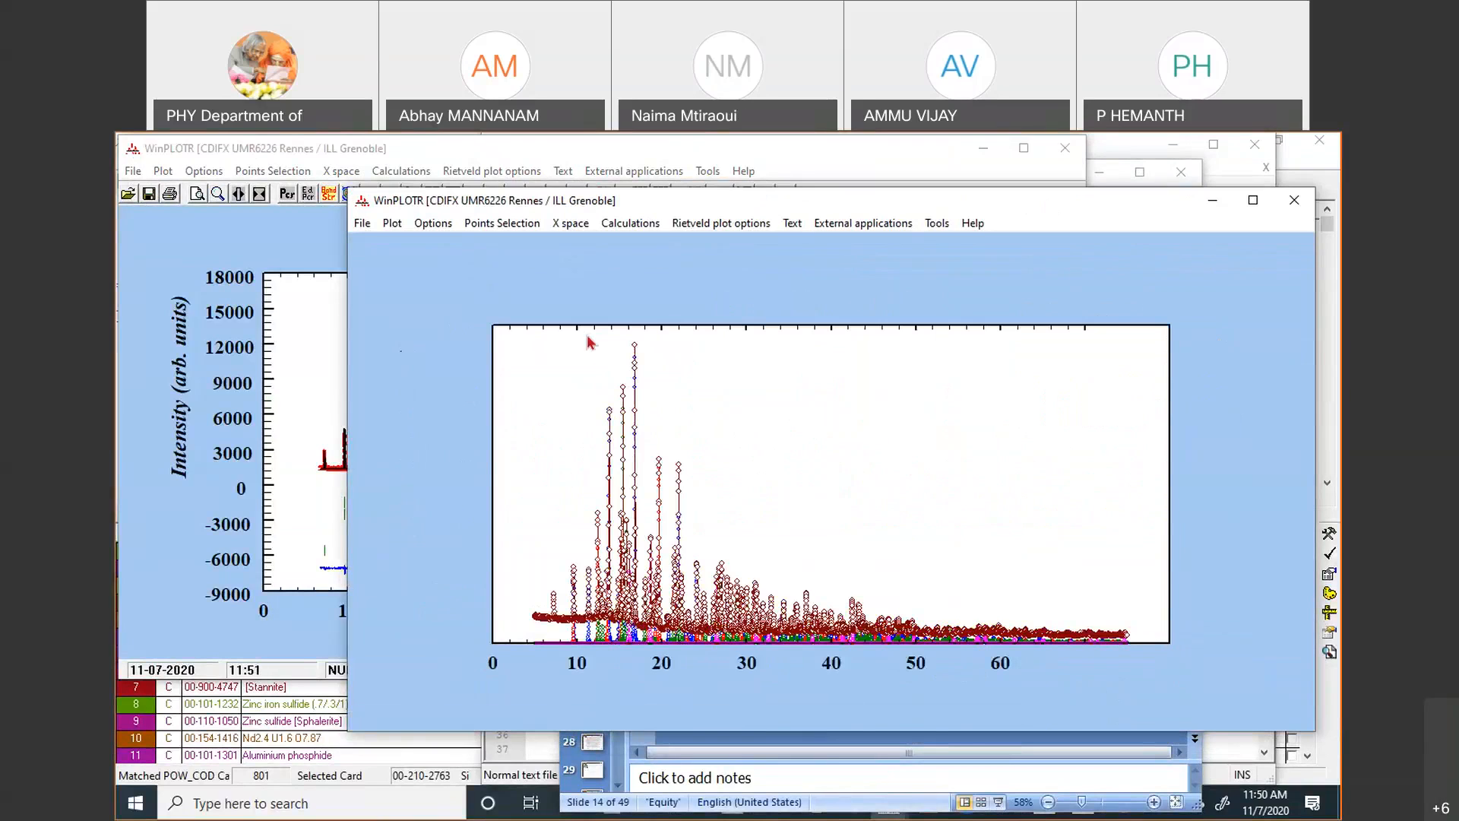
drag(586, 329, 725, 697)
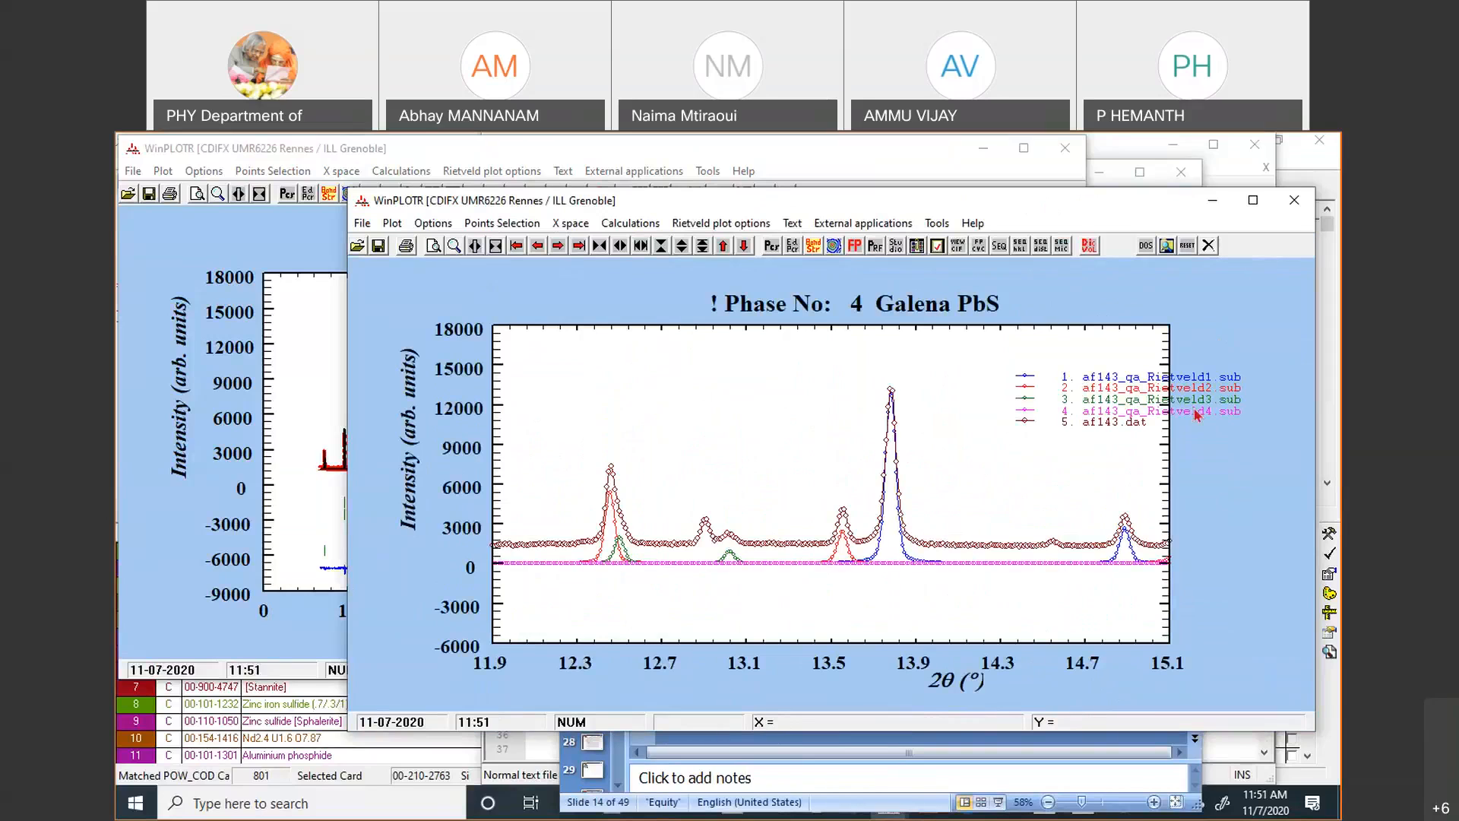
drag(544, 371, 983, 613)
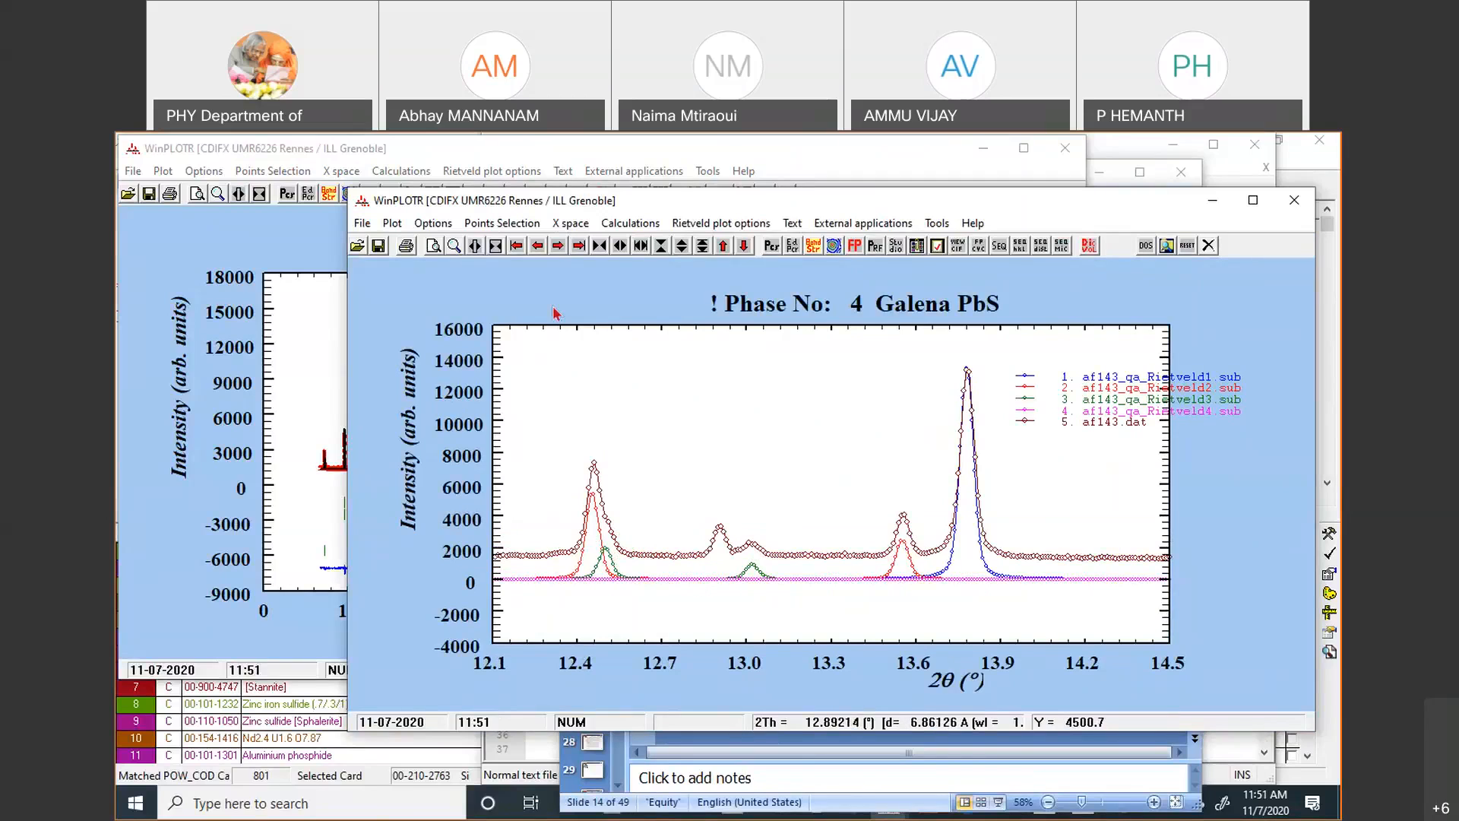
Add the gypsum profile af143_qa_Rietveld5.sub to the overlay in Brookhaven synchrotron format (INSTRM=4) and restore the full plot range
click(359, 250)
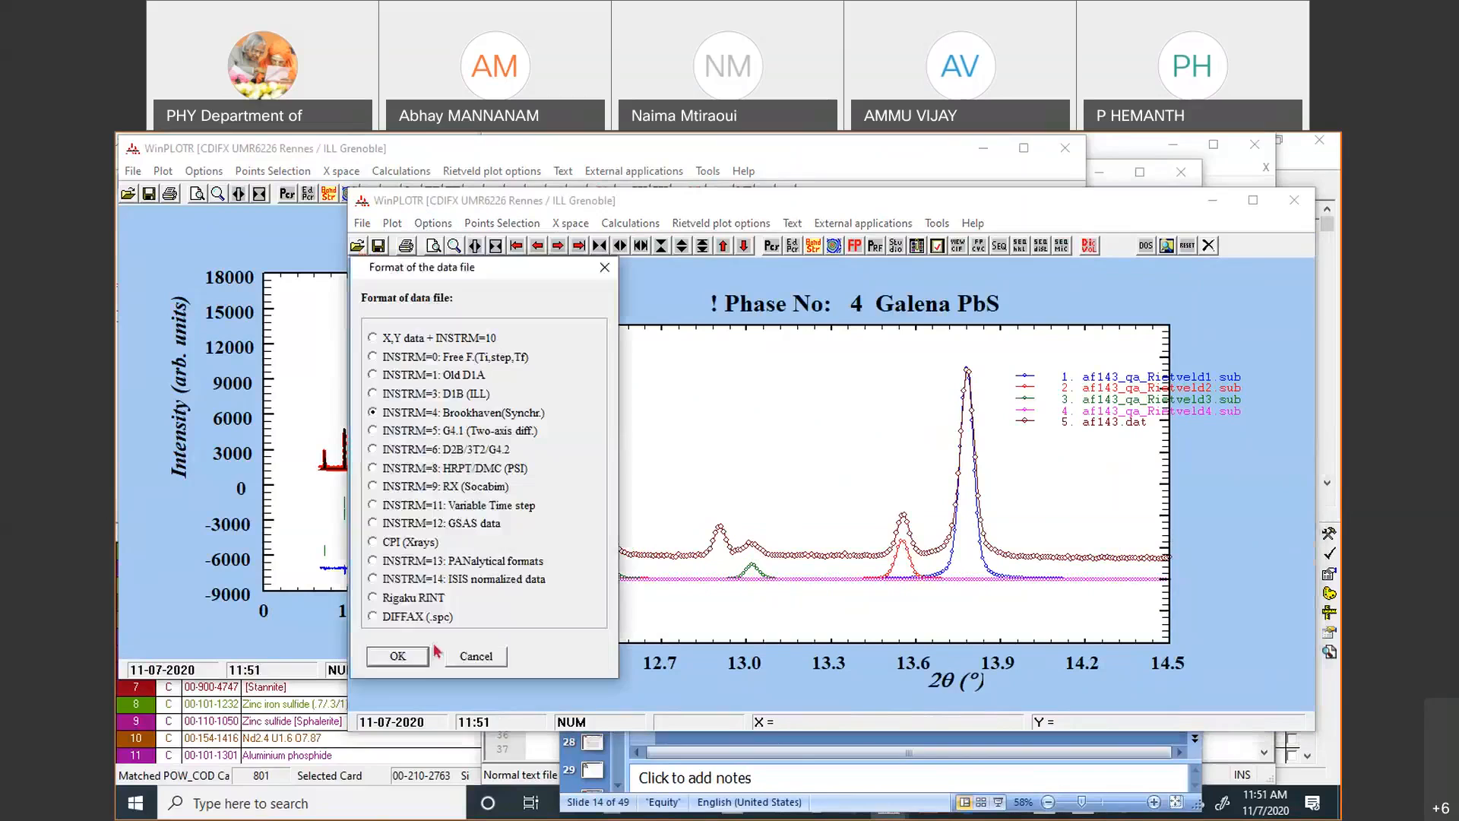
click(424, 661)
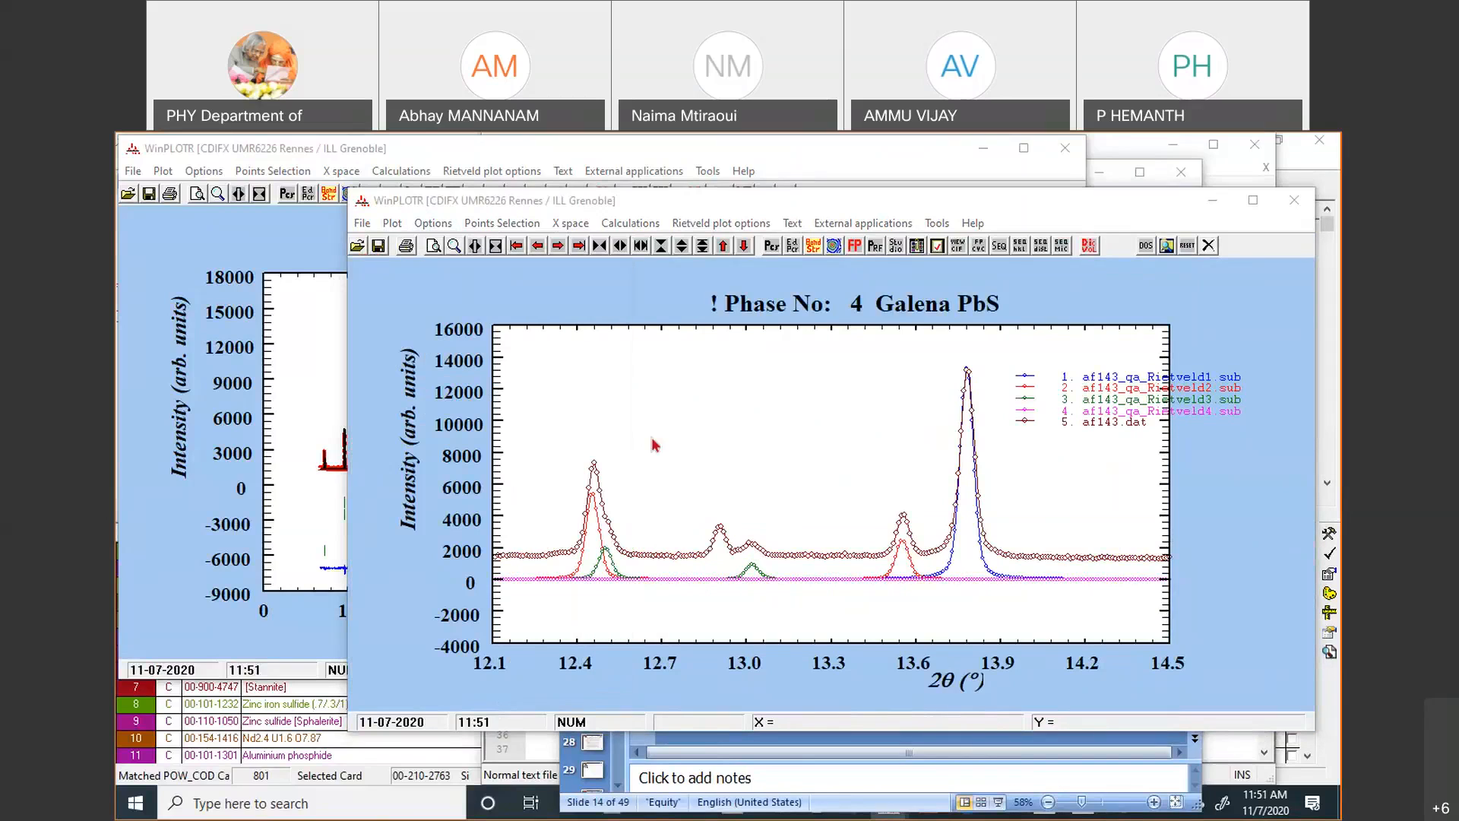
click(900, 457)
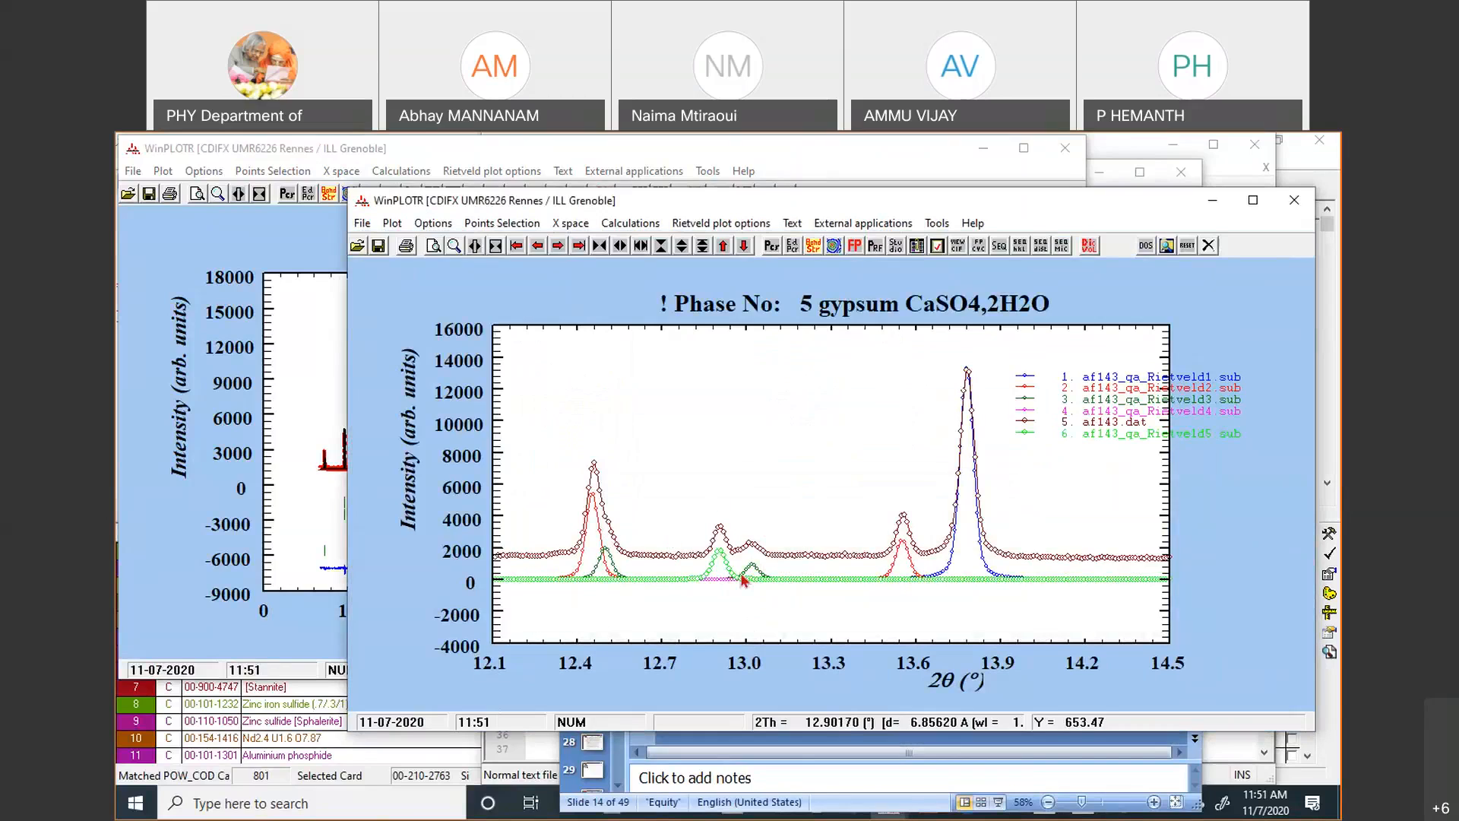
right_click(799, 440)
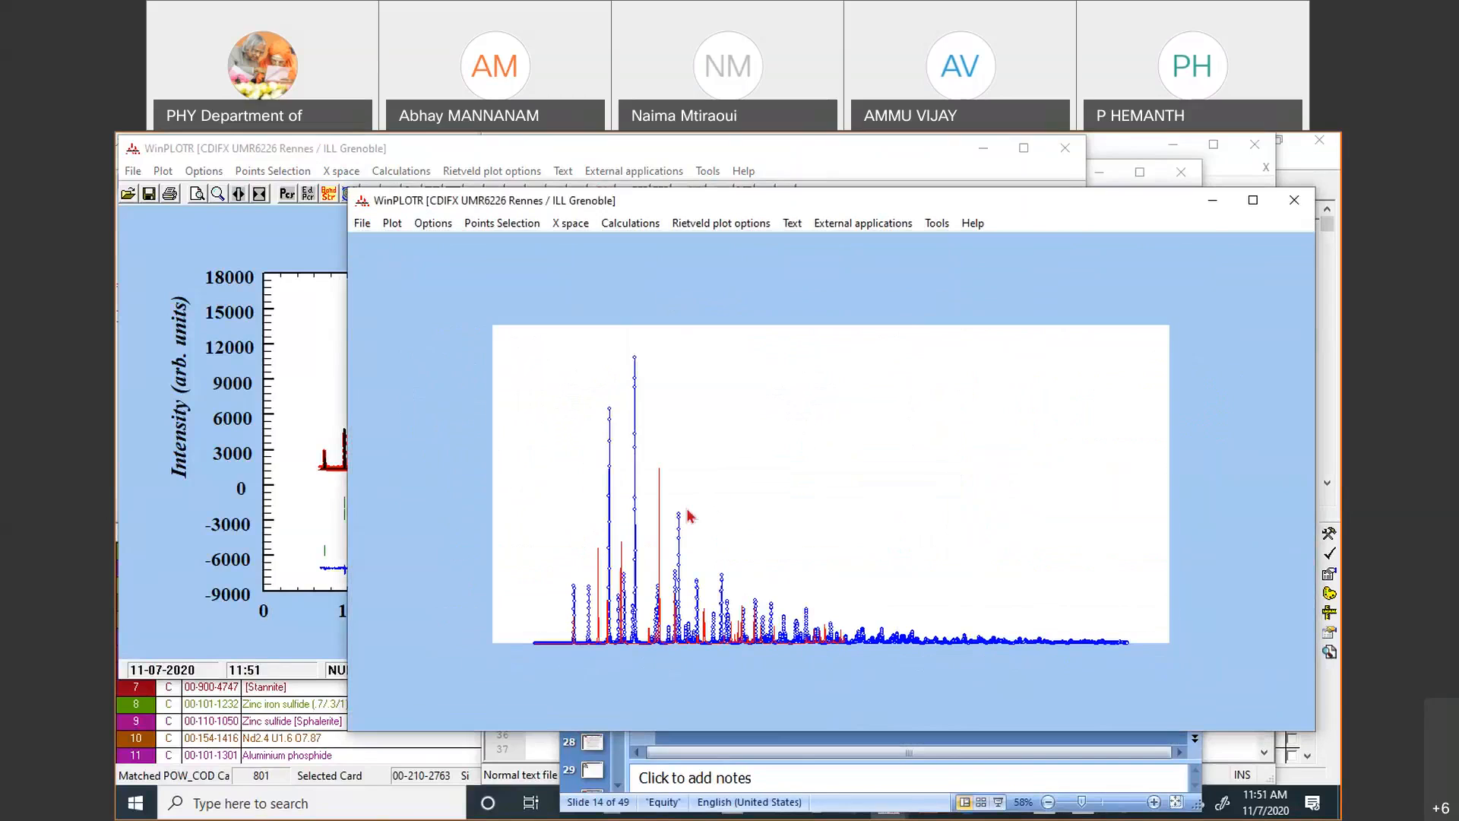
Examine the observed and calculated curves of af143_qa_rietveld.prf between 24 and 36° 2θ
click(332, 144)
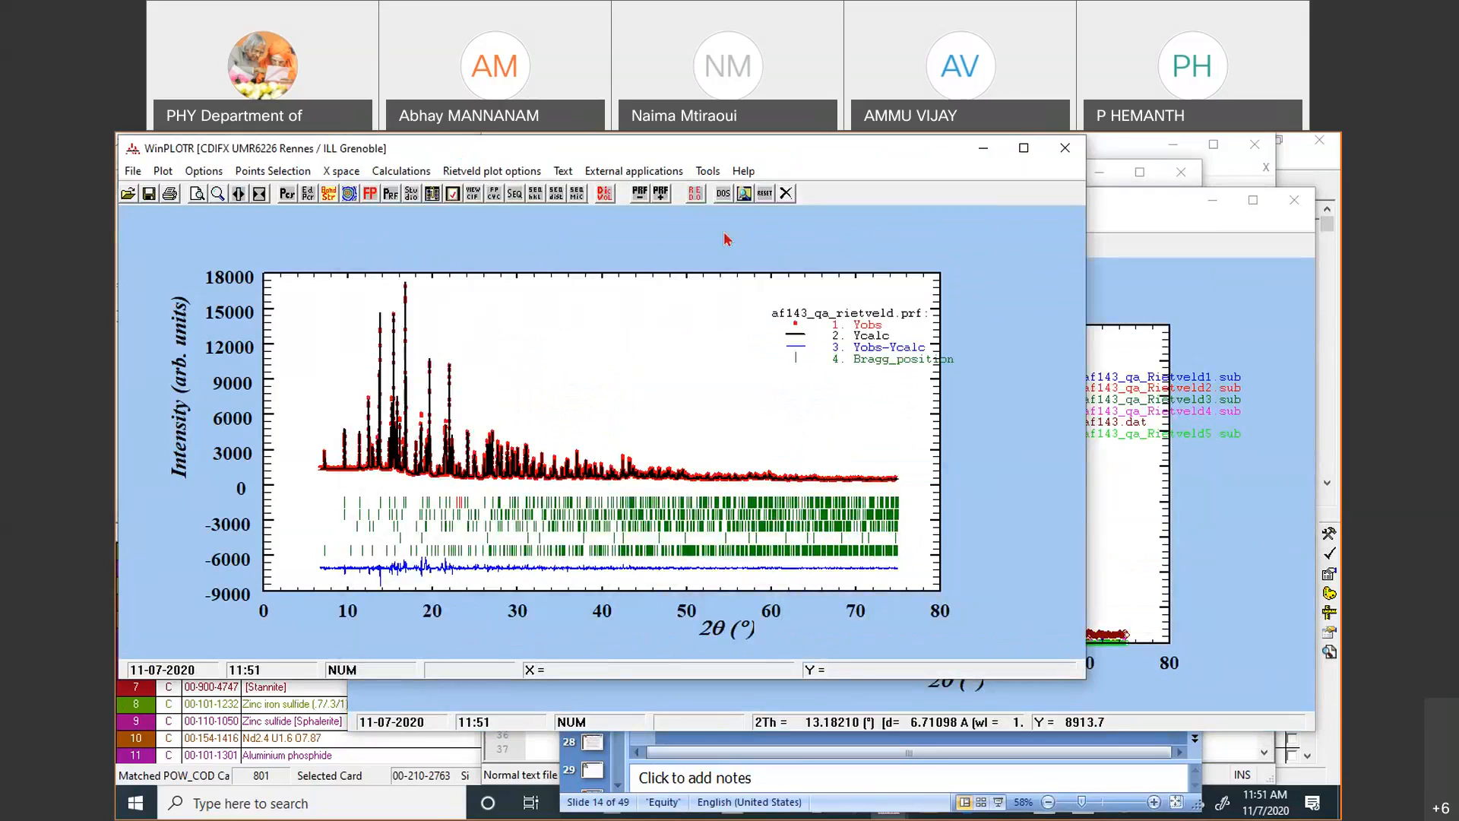
drag(473, 419, 900, 502)
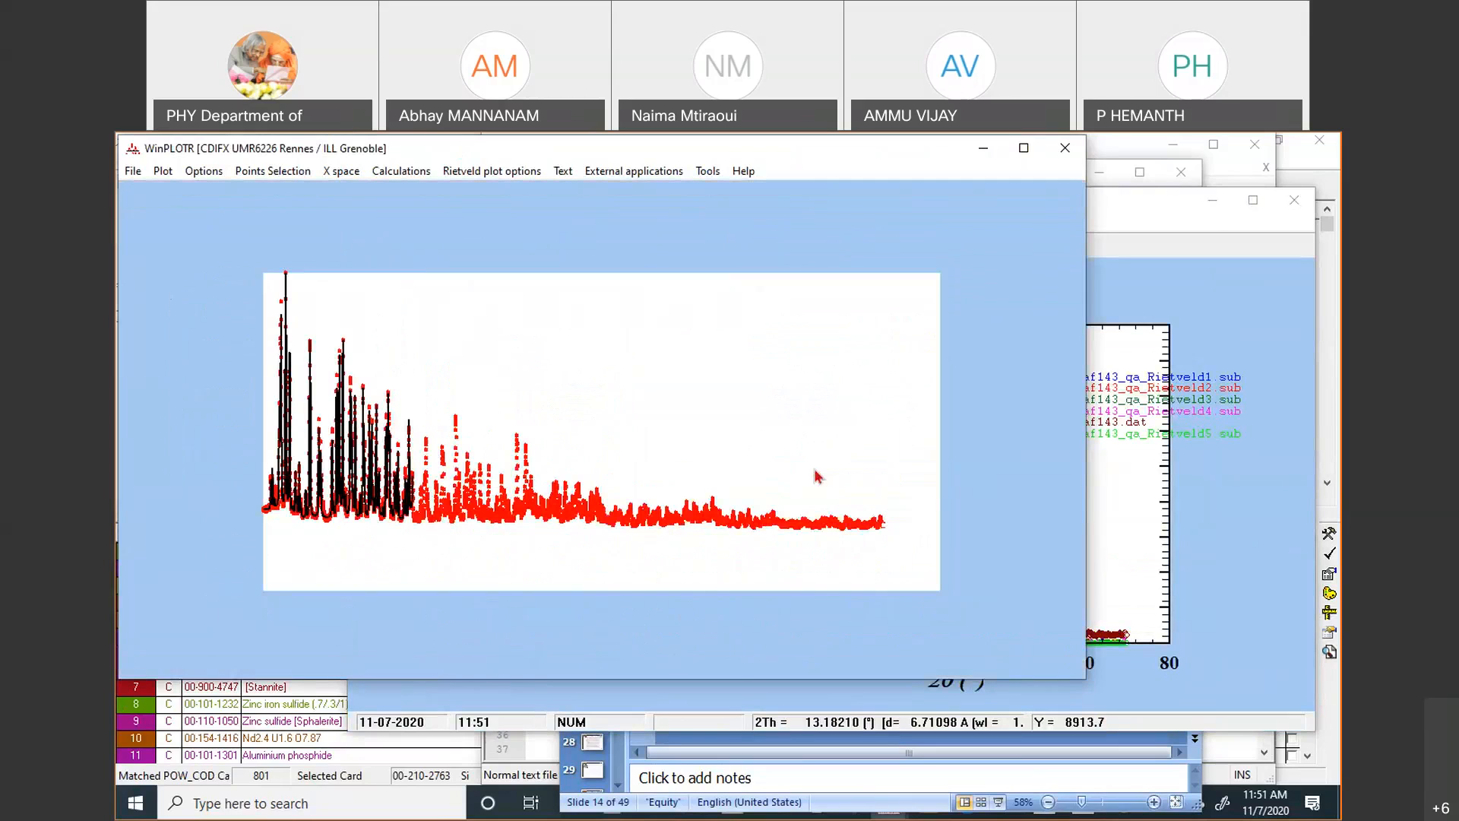
drag(461, 588, 477, 591)
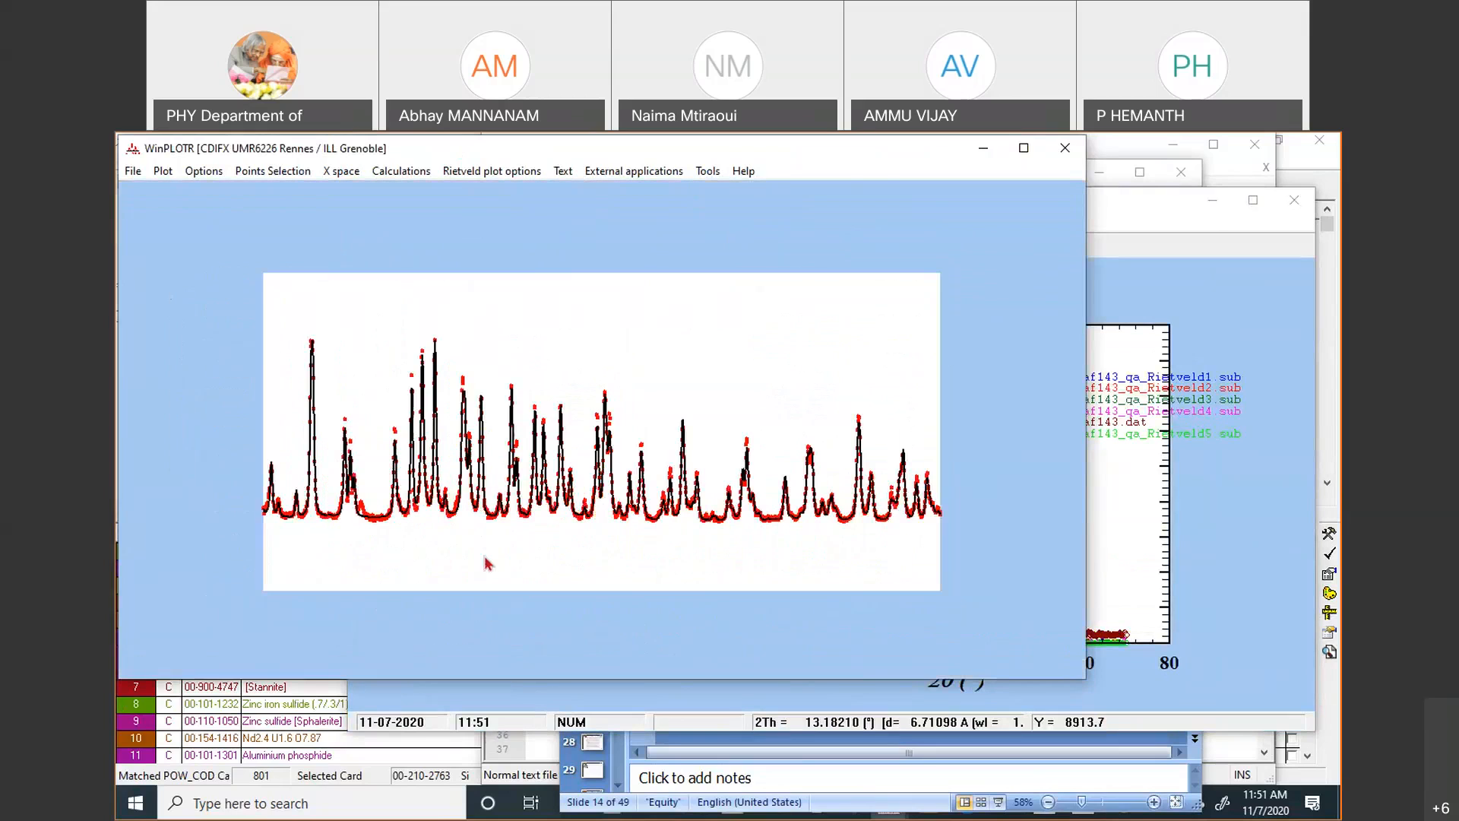
drag(346, 323, 792, 549)
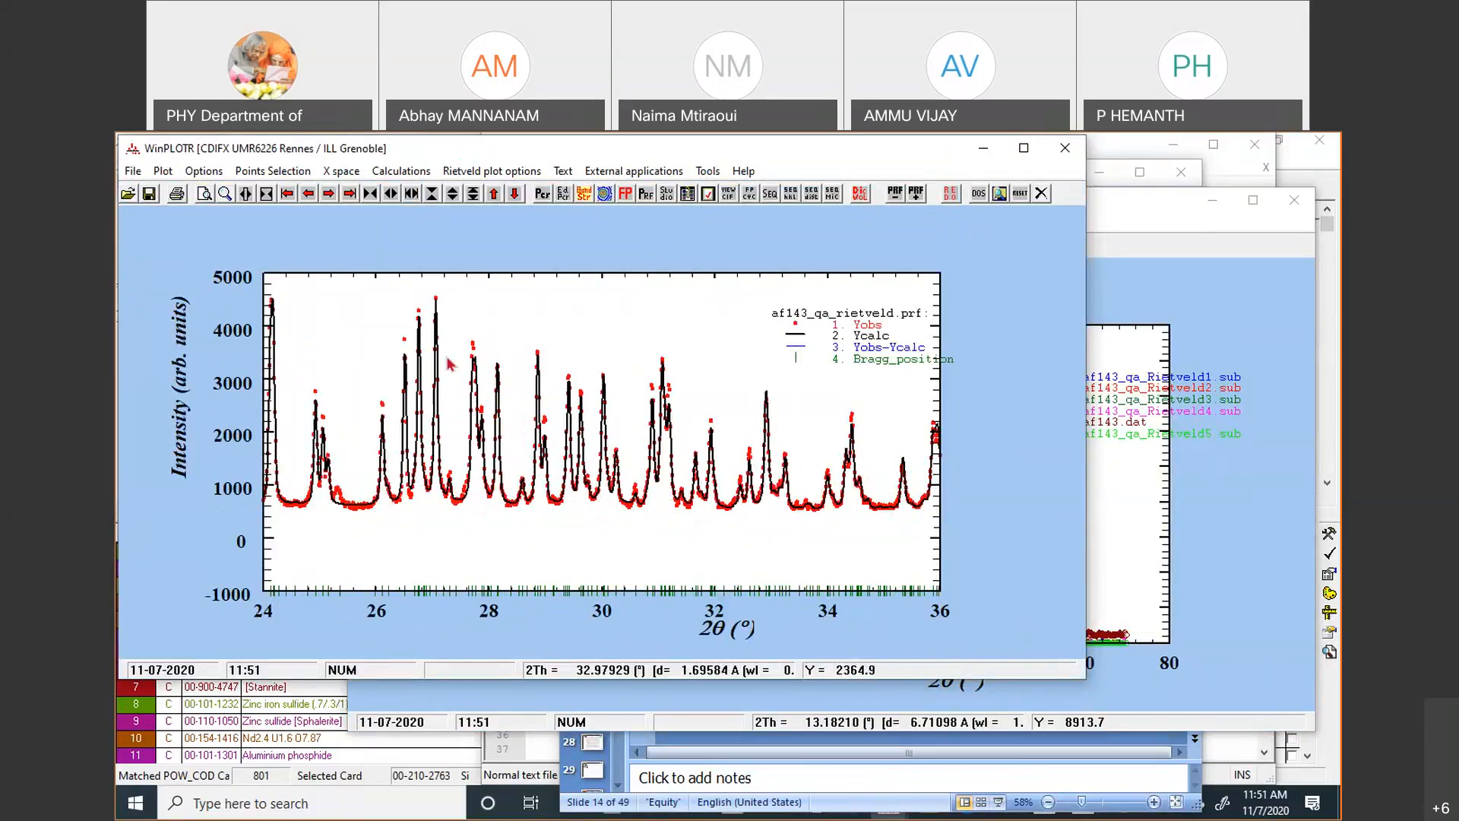
Examine the af143_qa_rietveld.prf fit between 40 and 47° 2θ and at the strong peak near 13.8°
right_click(635, 398)
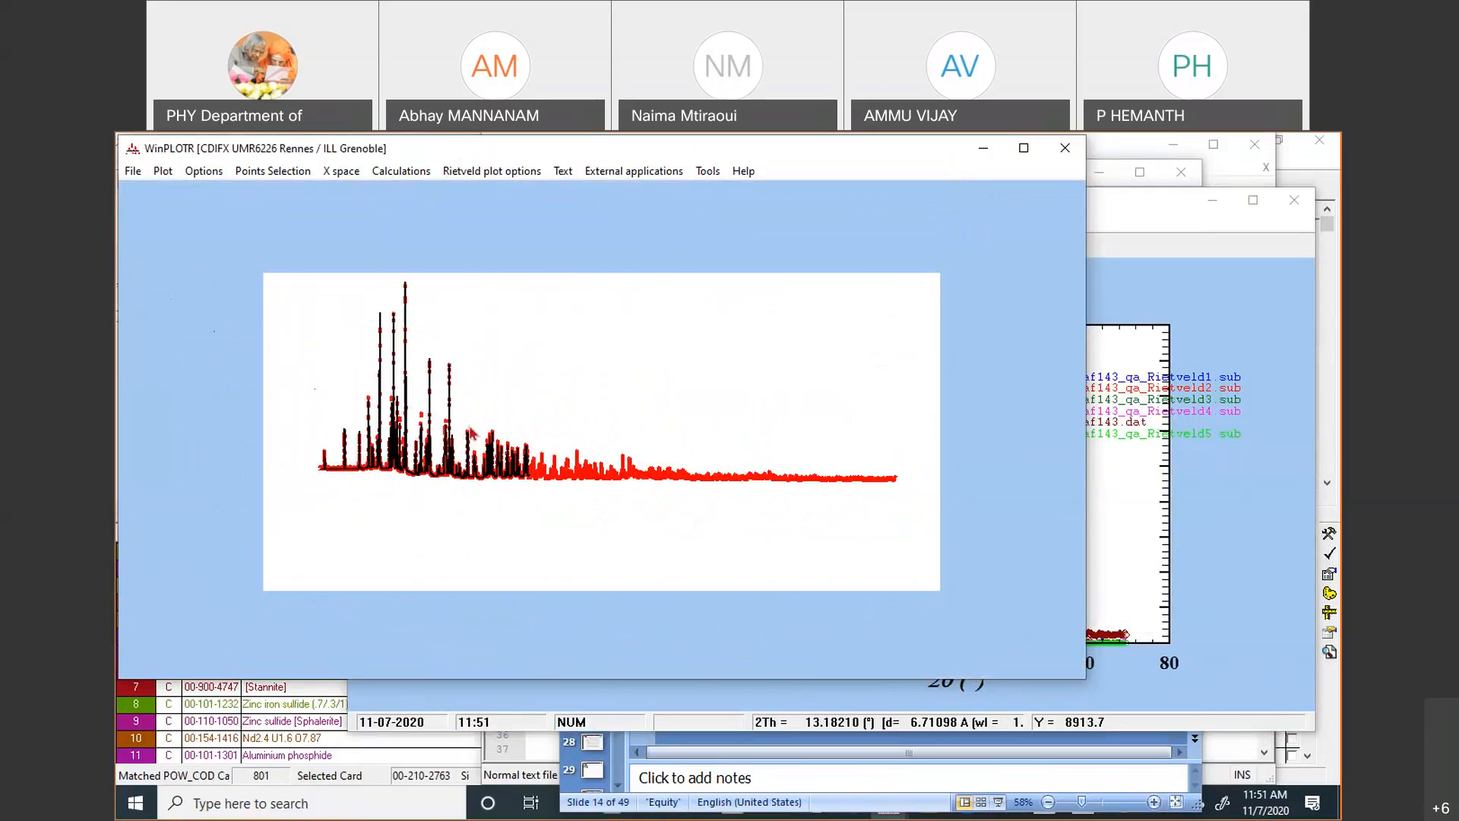
drag(486, 419, 801, 493)
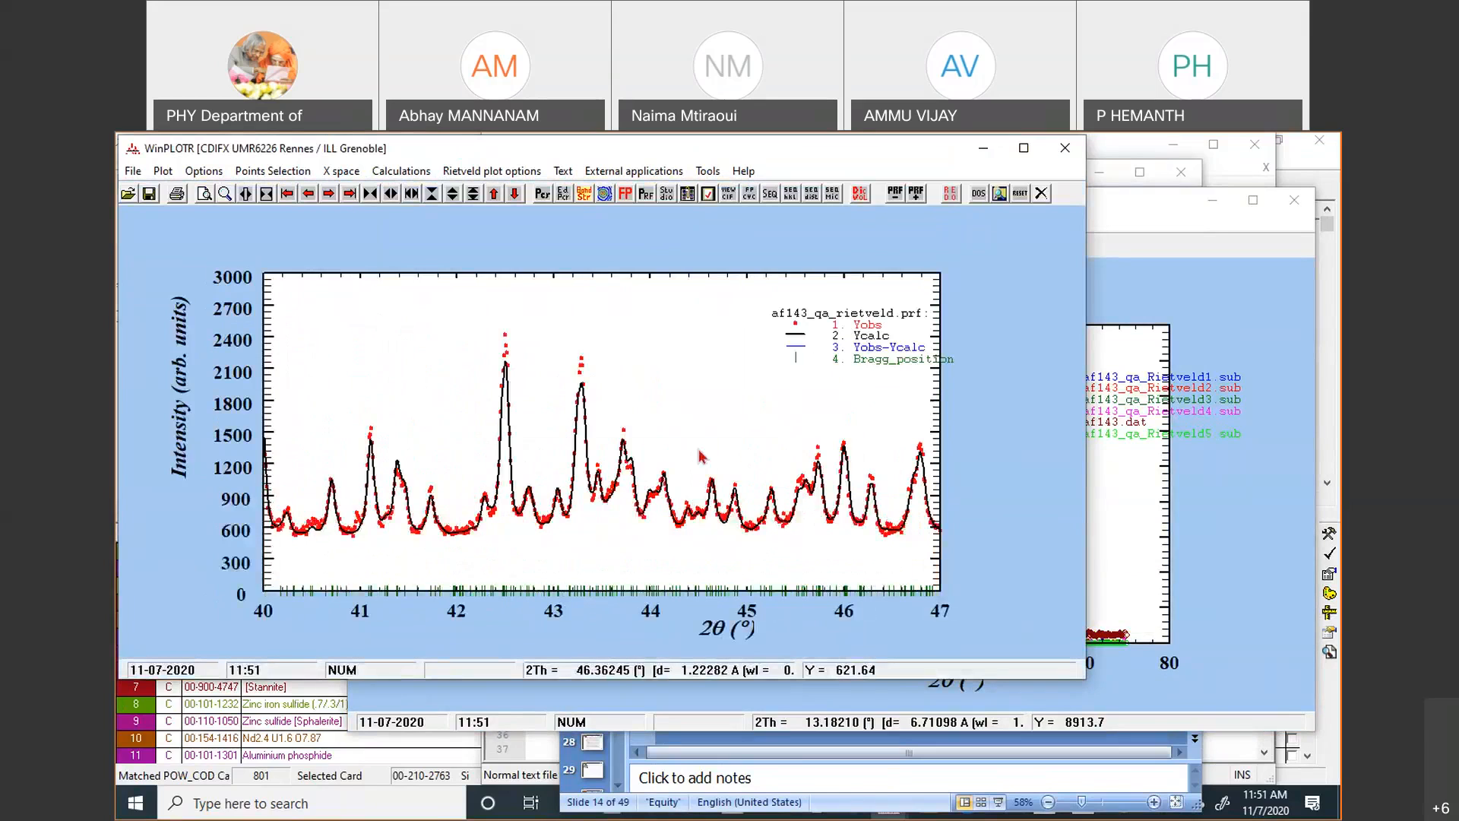
right_click(587, 458)
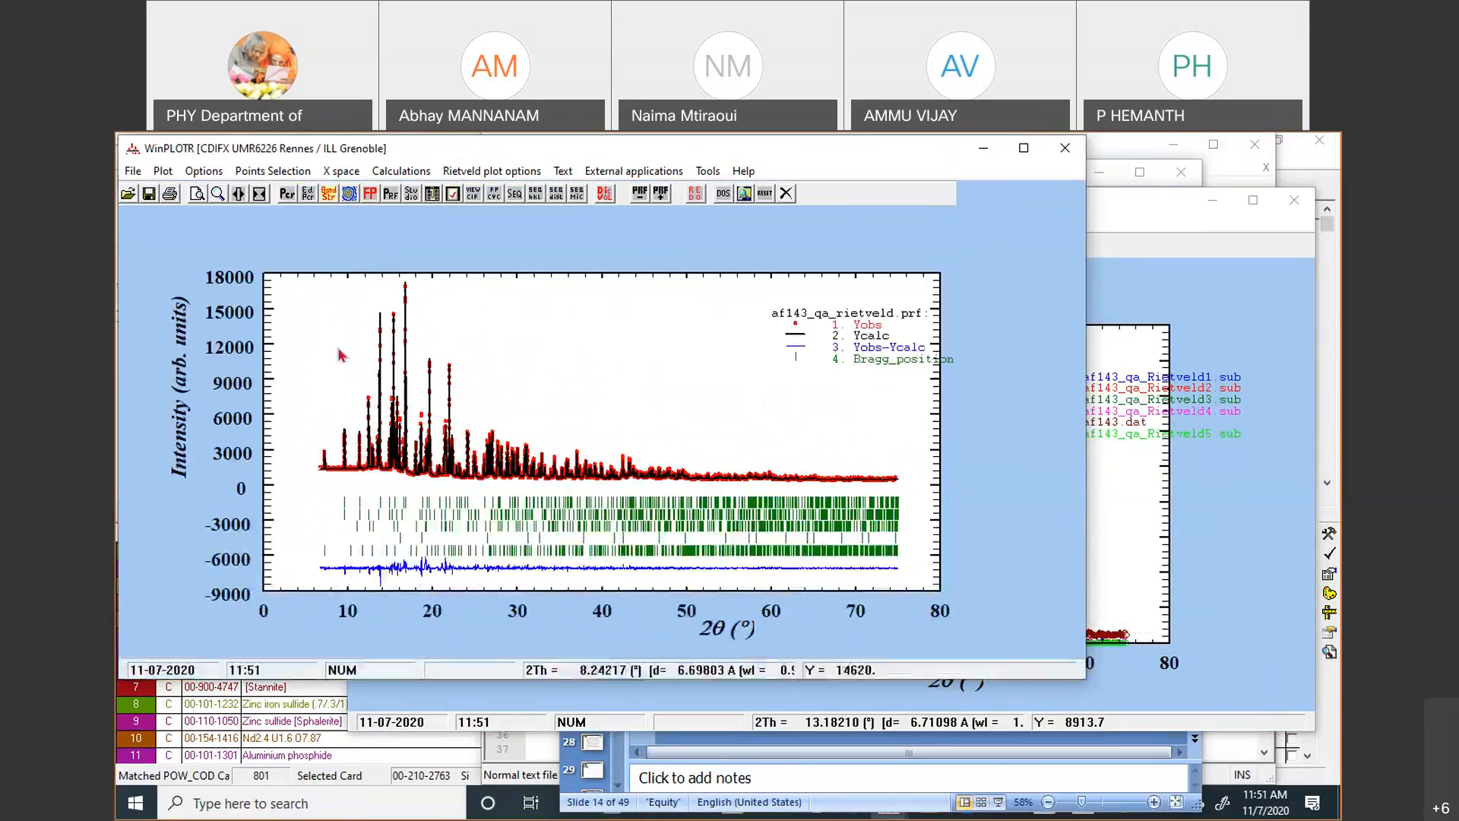
drag(372, 268, 435, 536)
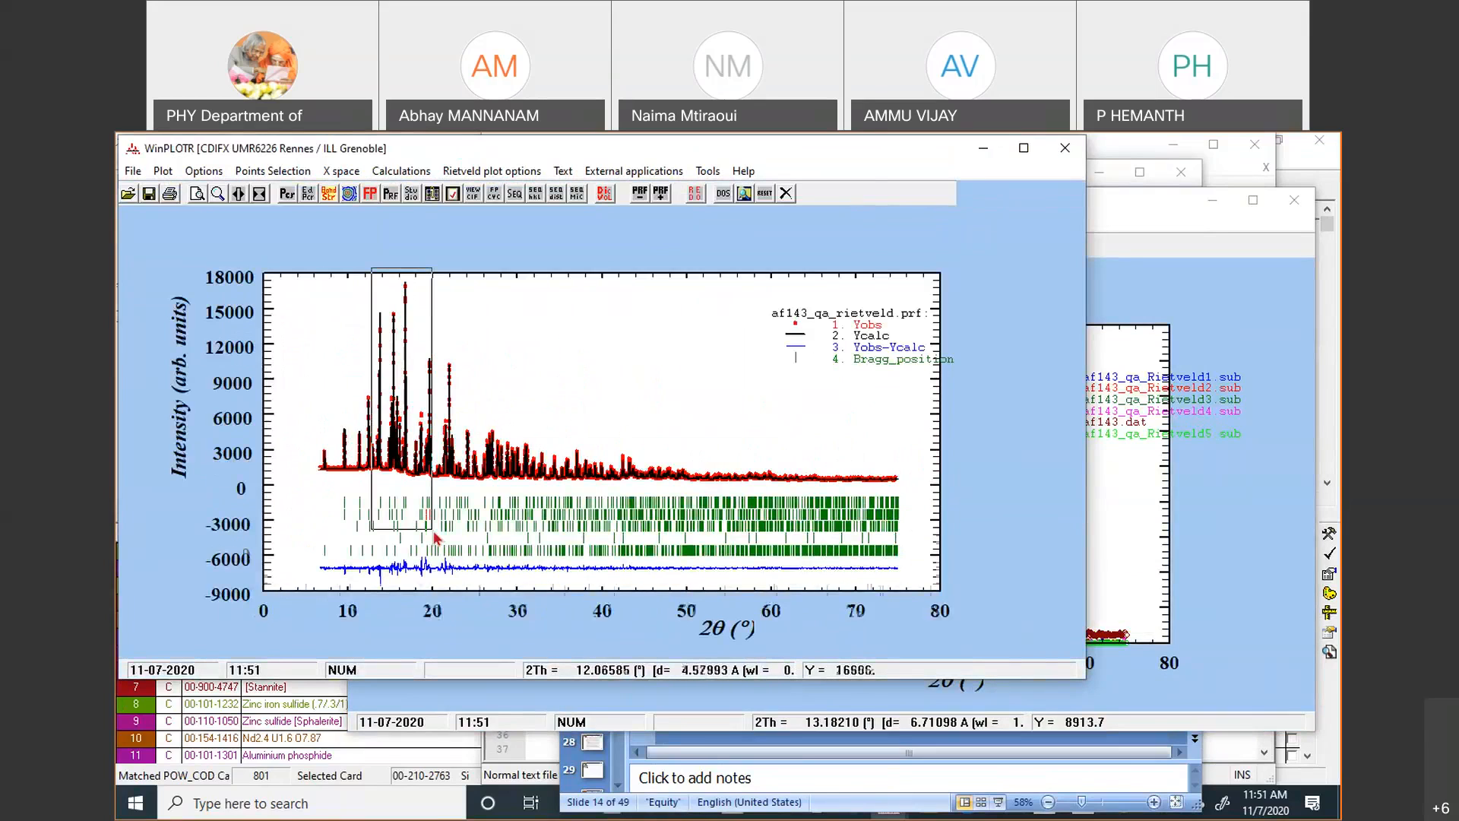
drag(390, 314, 458, 545)
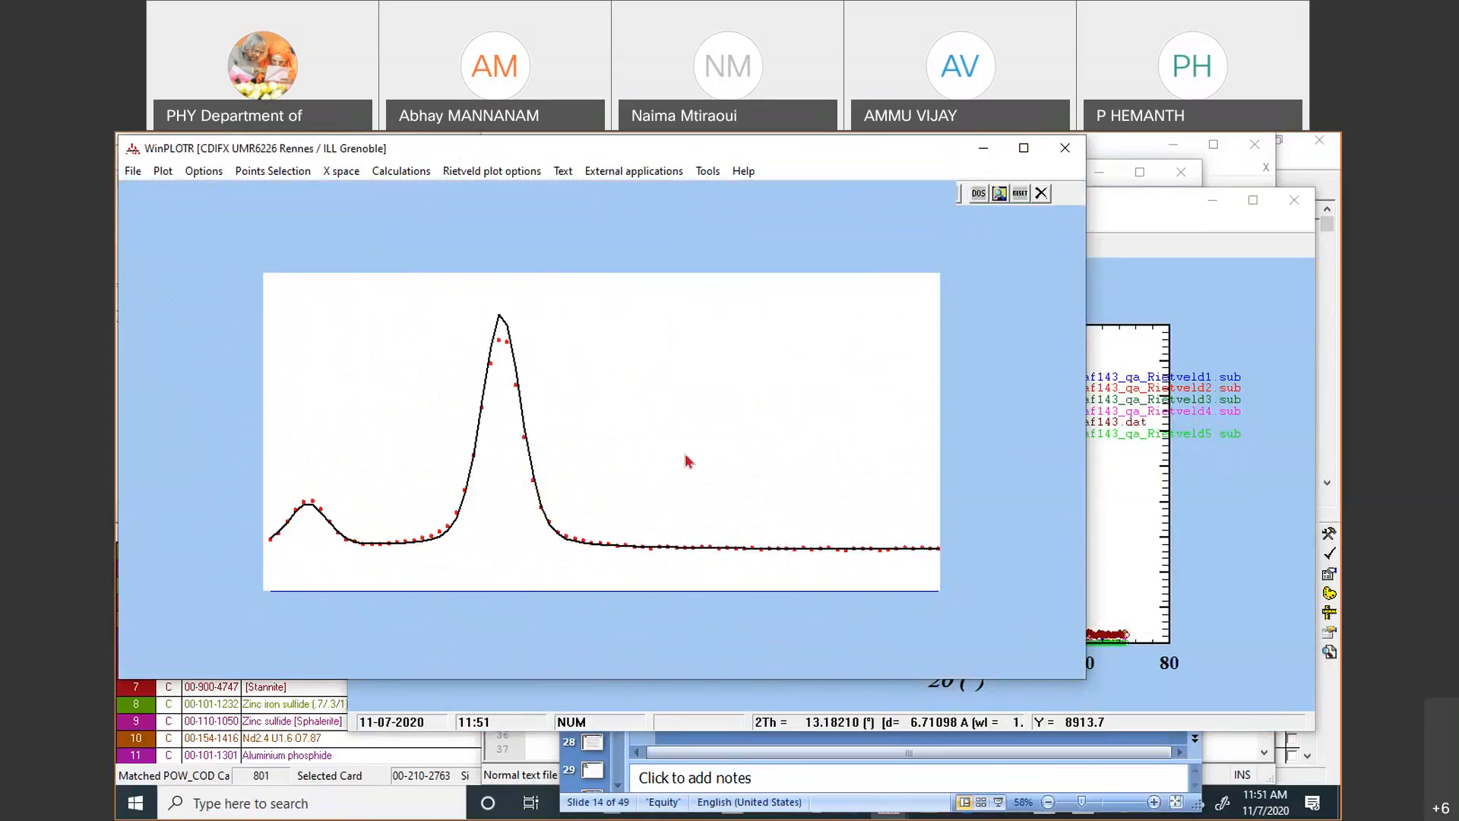
Return to the phase profile overlay, bring up the QualX search-match results for the multiphase pattern, and put the QualX window away
click(1161, 225)
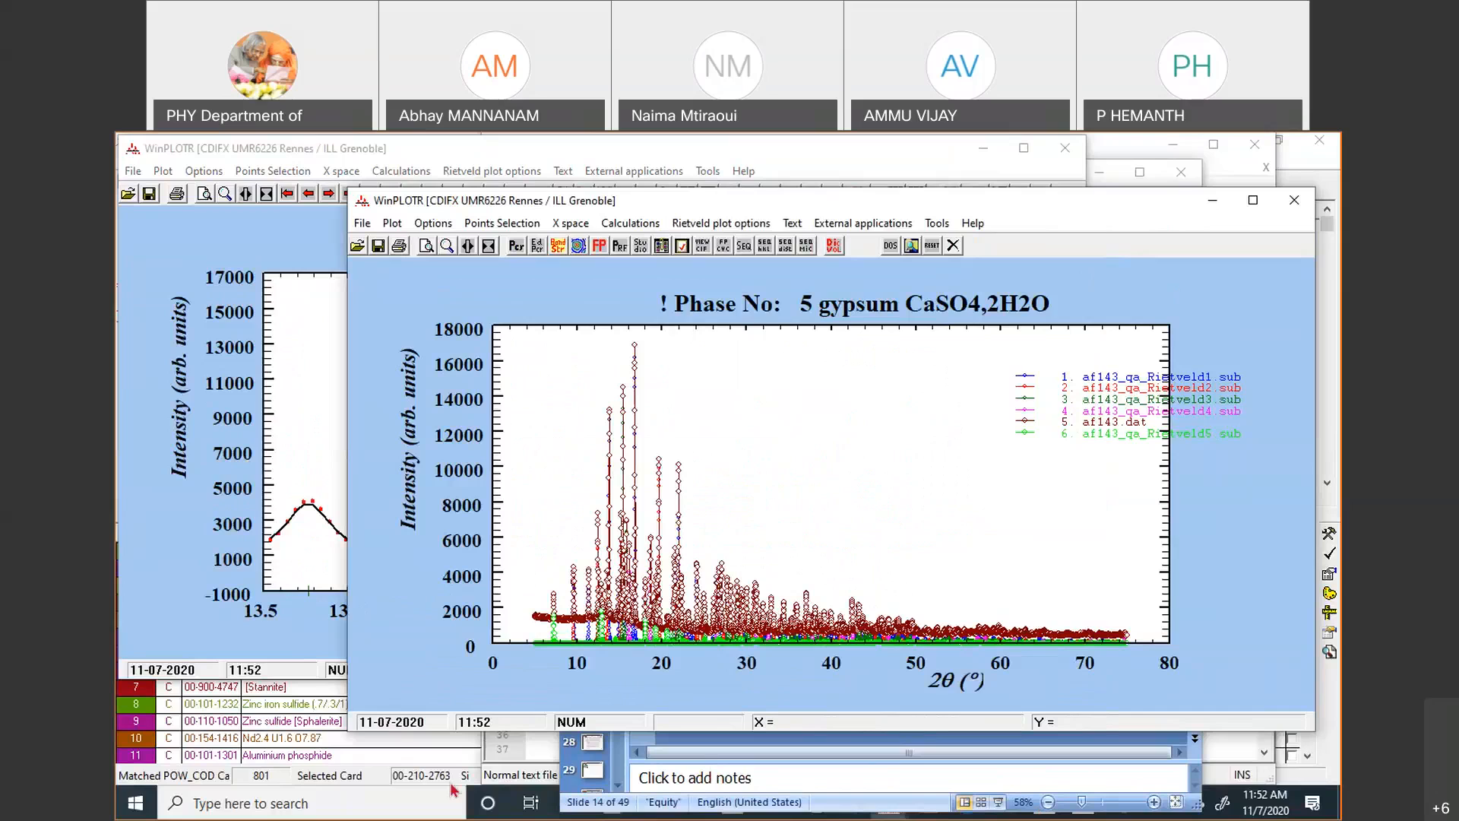
click(278, 705)
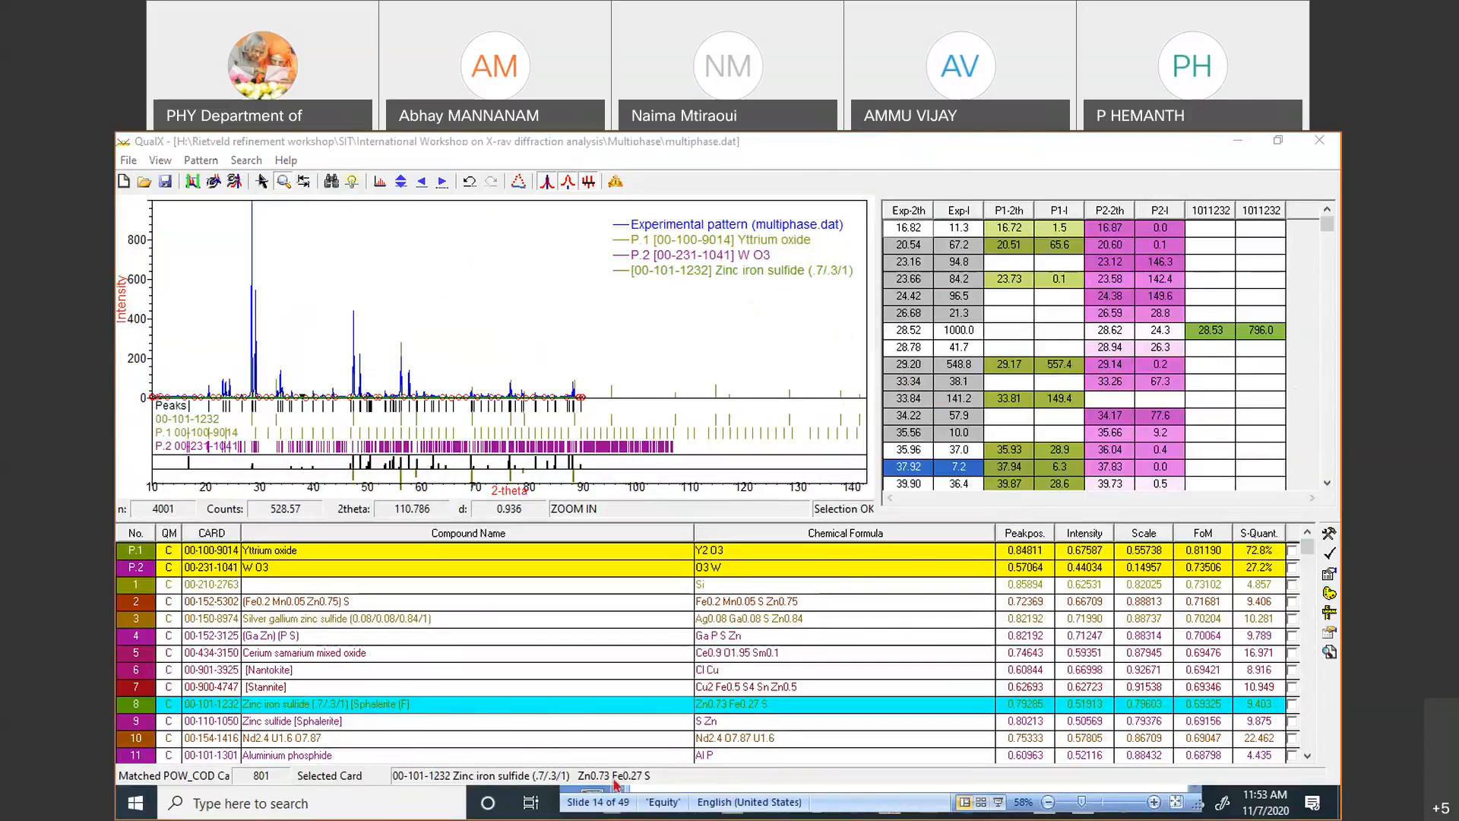
click(1251, 143)
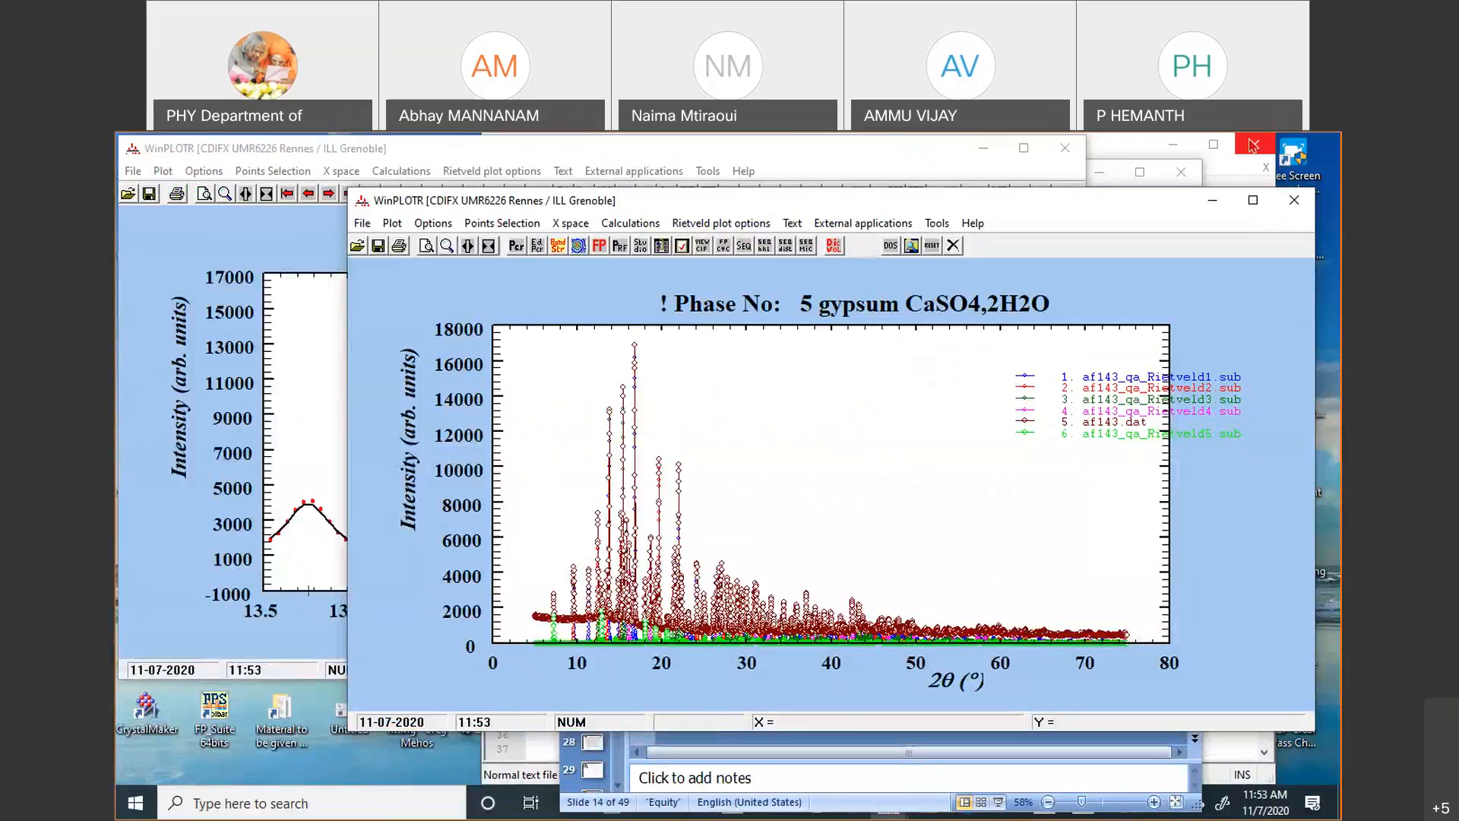
Bring the FullProf PCR Editor forward and open the data file and format settings of pattern 1
click(196, 192)
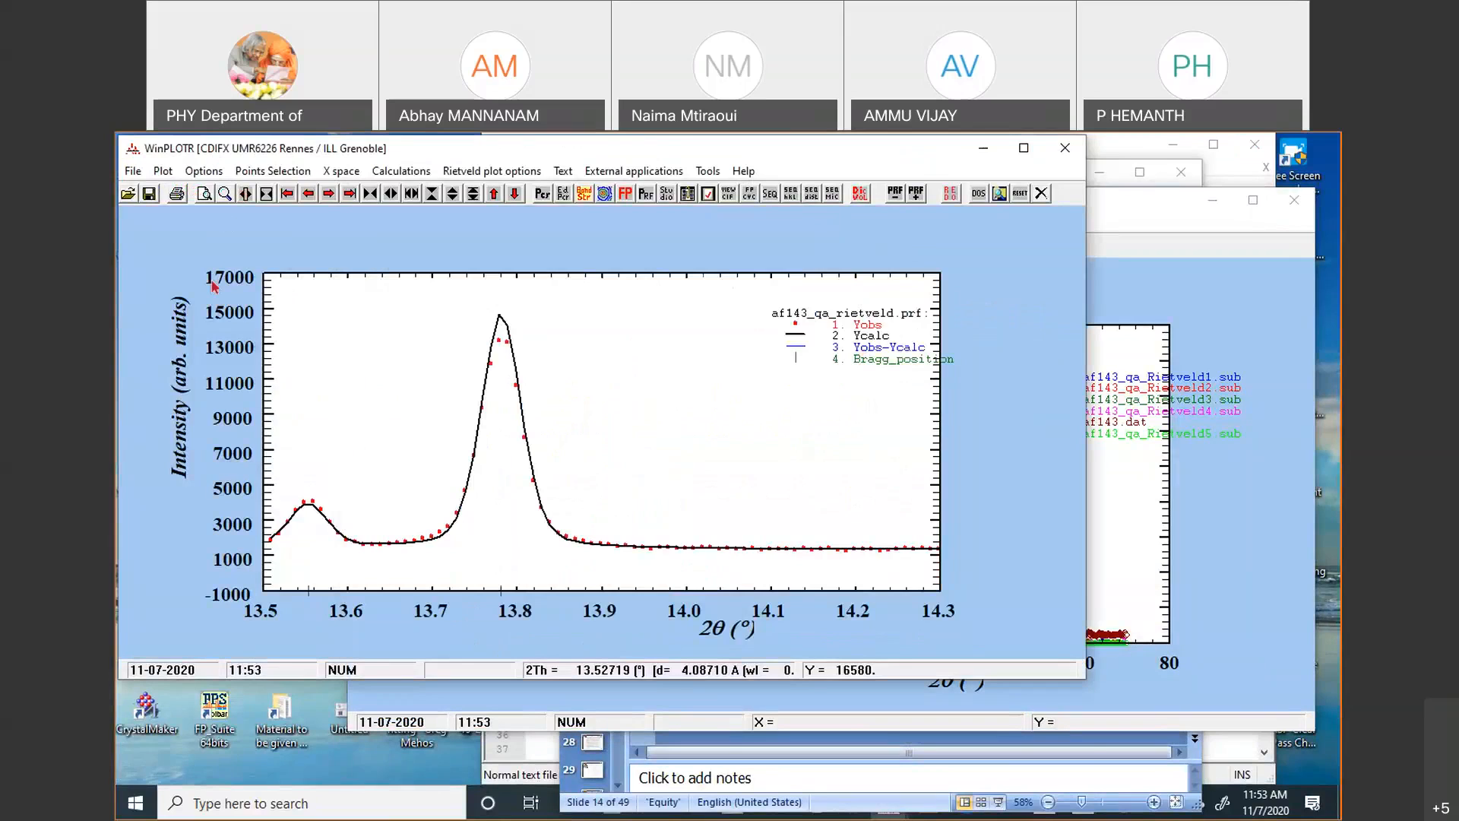
drag(770, 156, 545, 341)
click(750, 334)
click(296, 155)
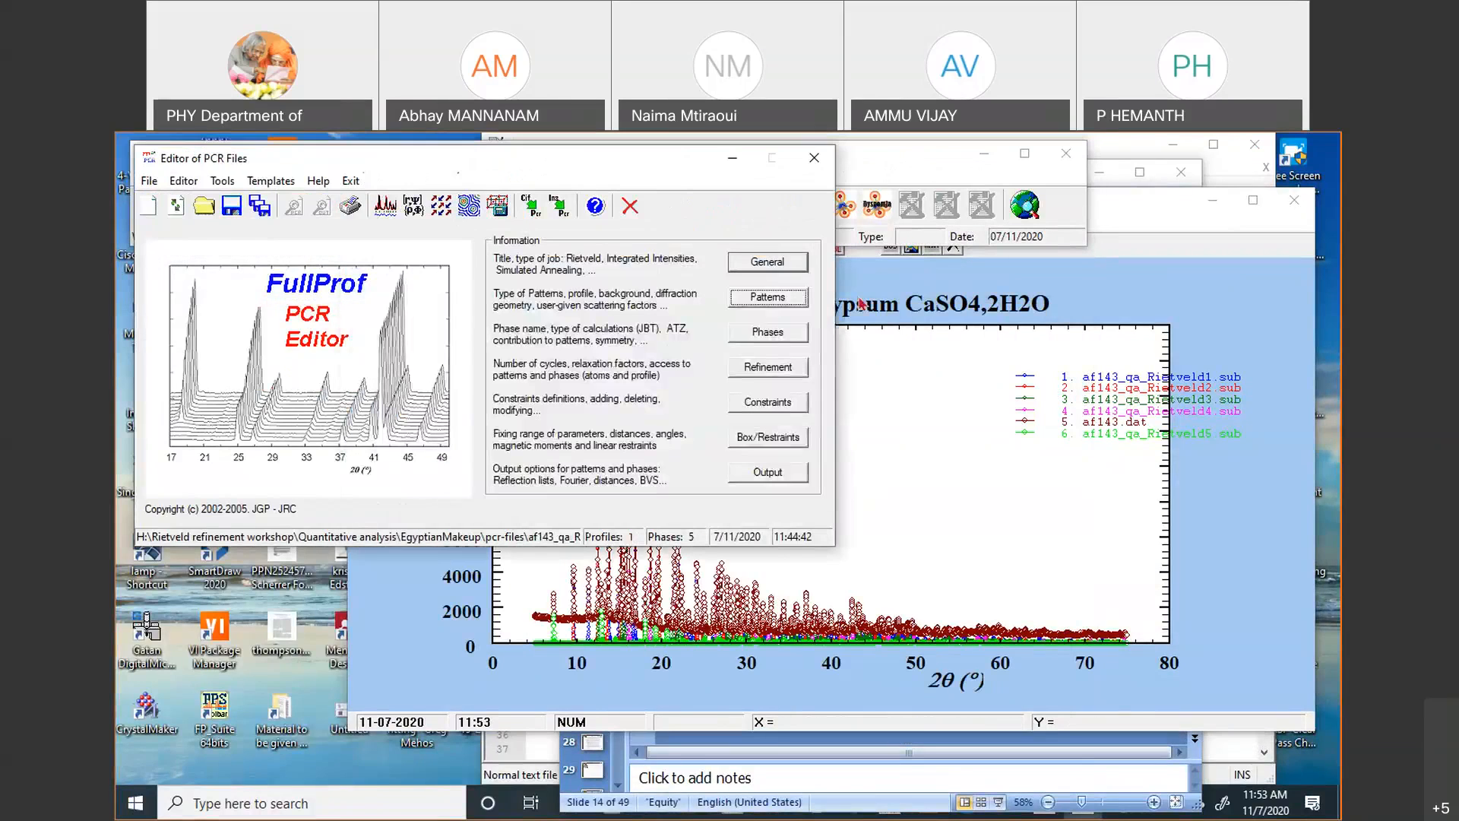
click(790, 300)
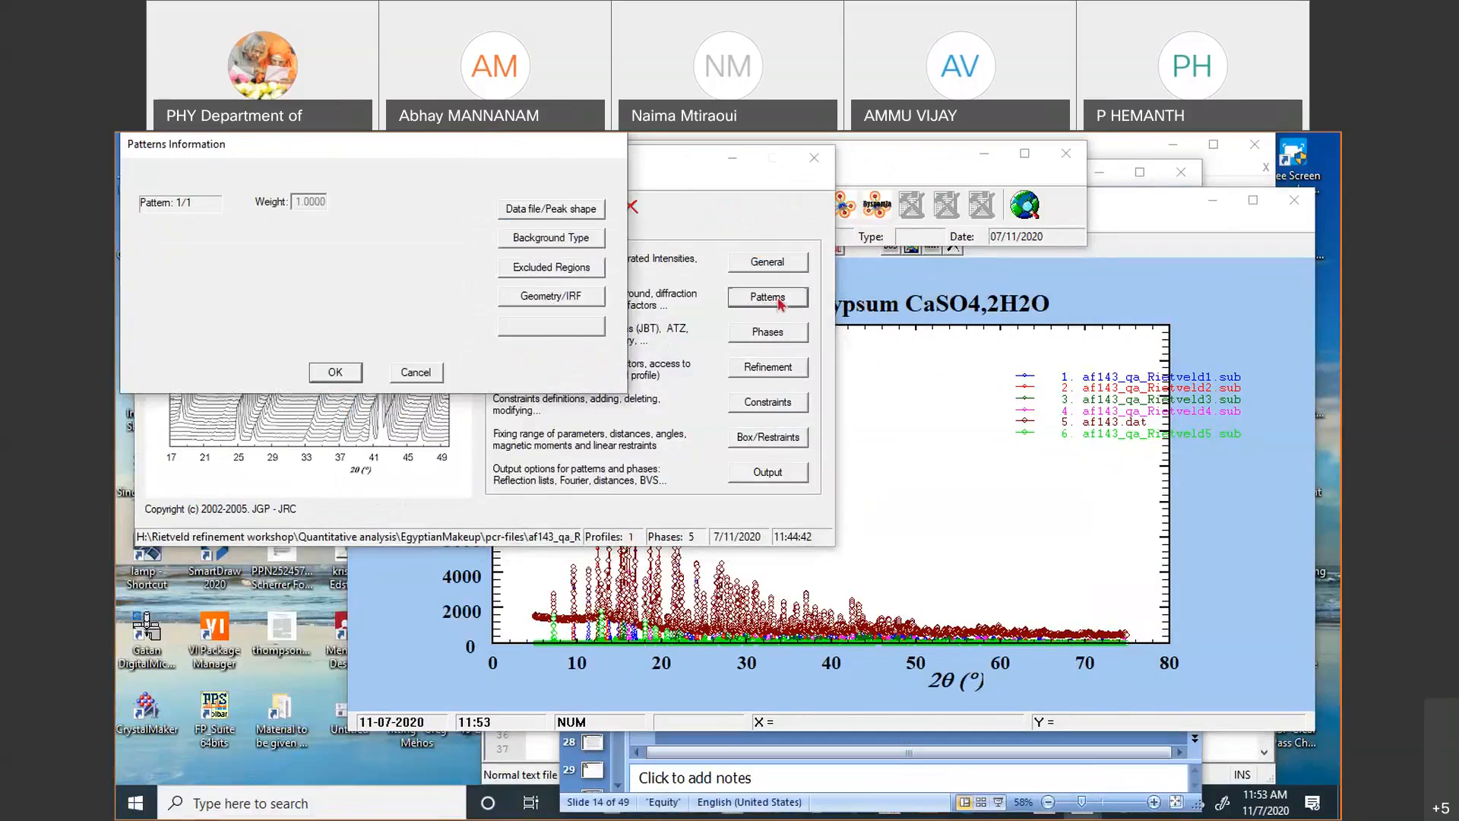
click(550, 212)
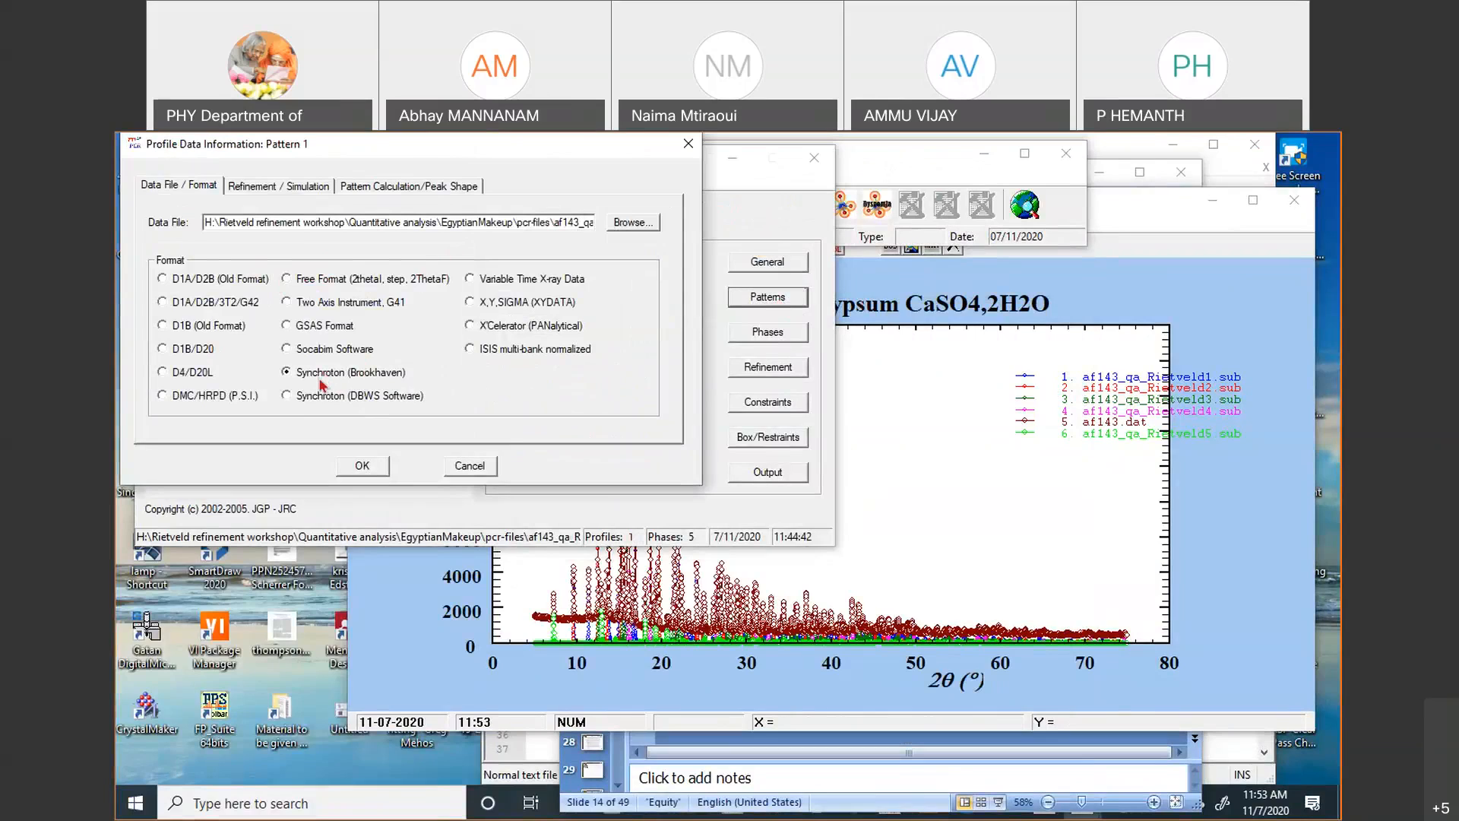
Try Free Format (2thetaI, step, 2ThetaF) as the data format, discard the choice, and leave the pattern settings
click(328, 280)
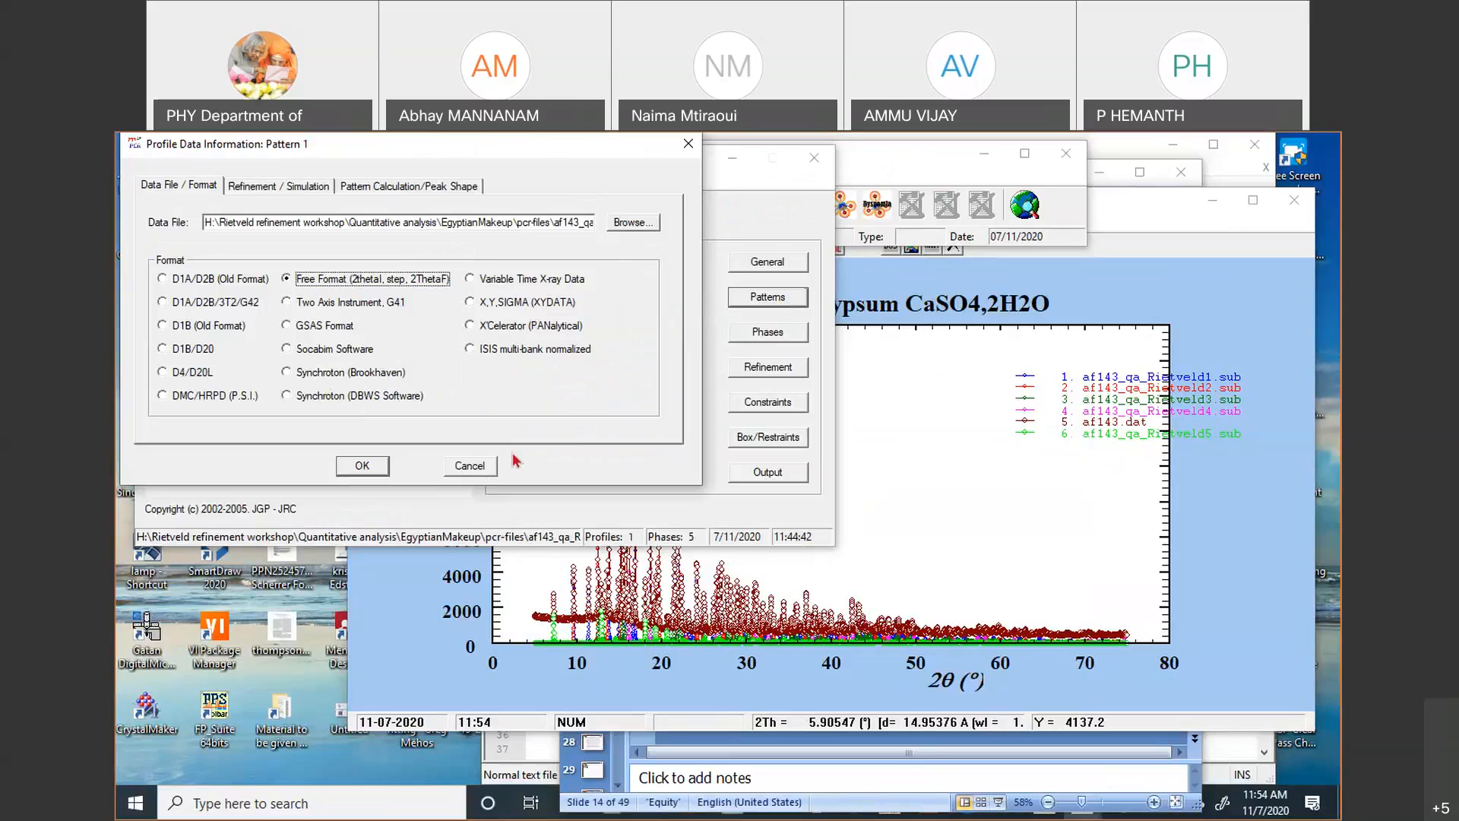
click(470, 466)
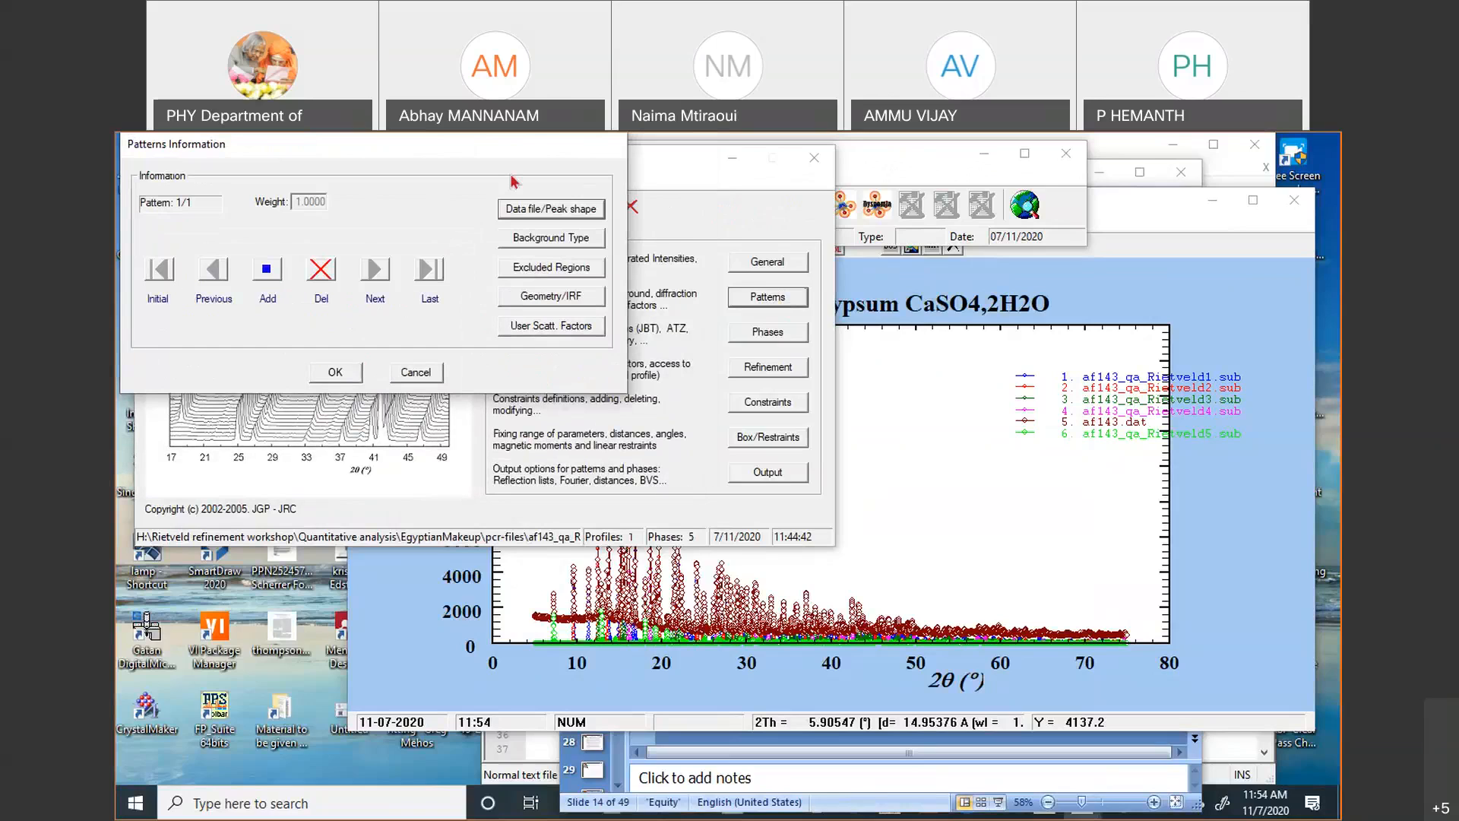
click(485, 460)
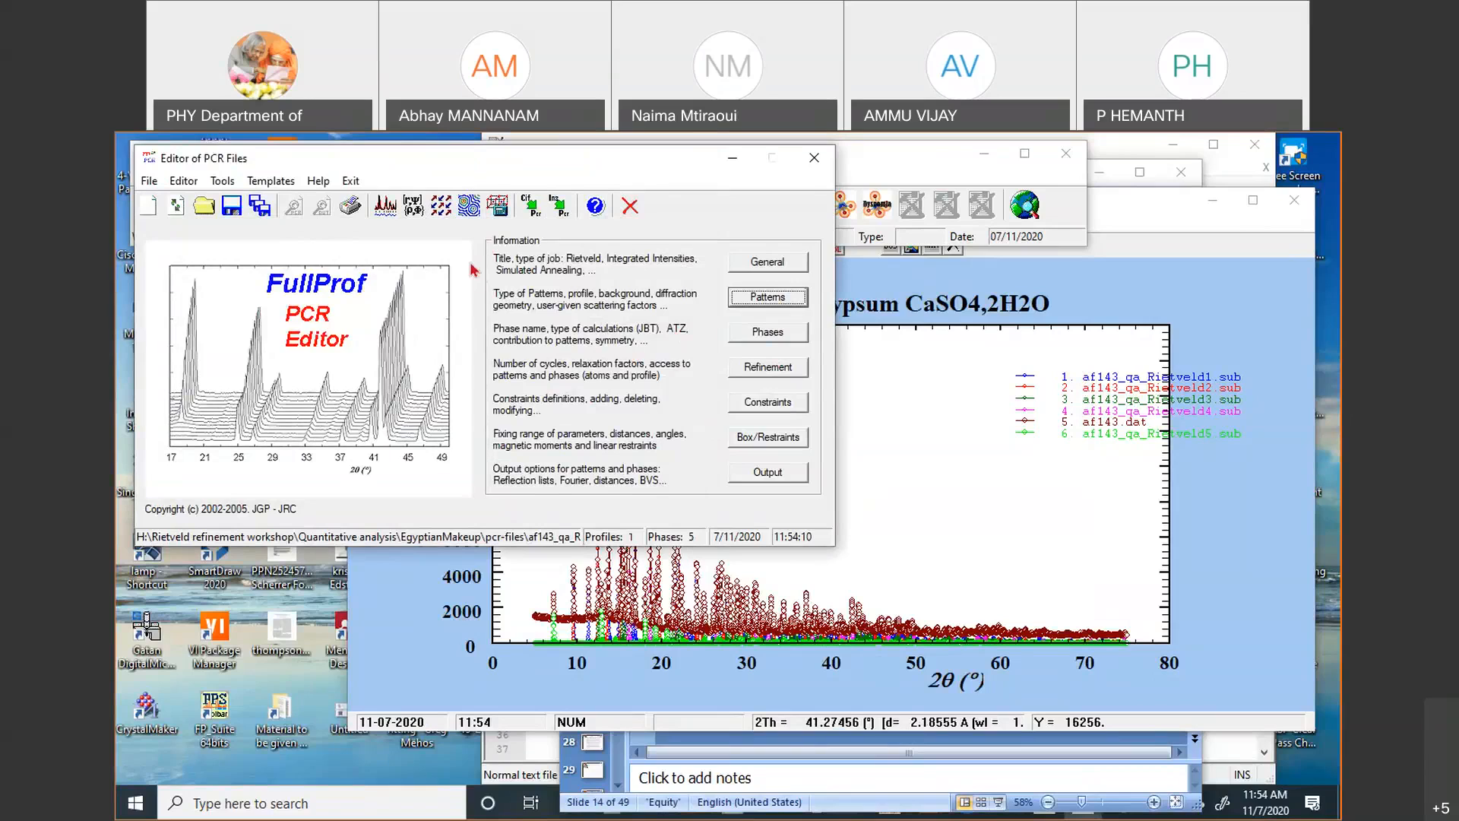
Move the PCR Editor clear of the FullProf toolbar and examine the low-intensity background of the phase overlay, up to 4000 counts
drag(470, 160, 465, 263)
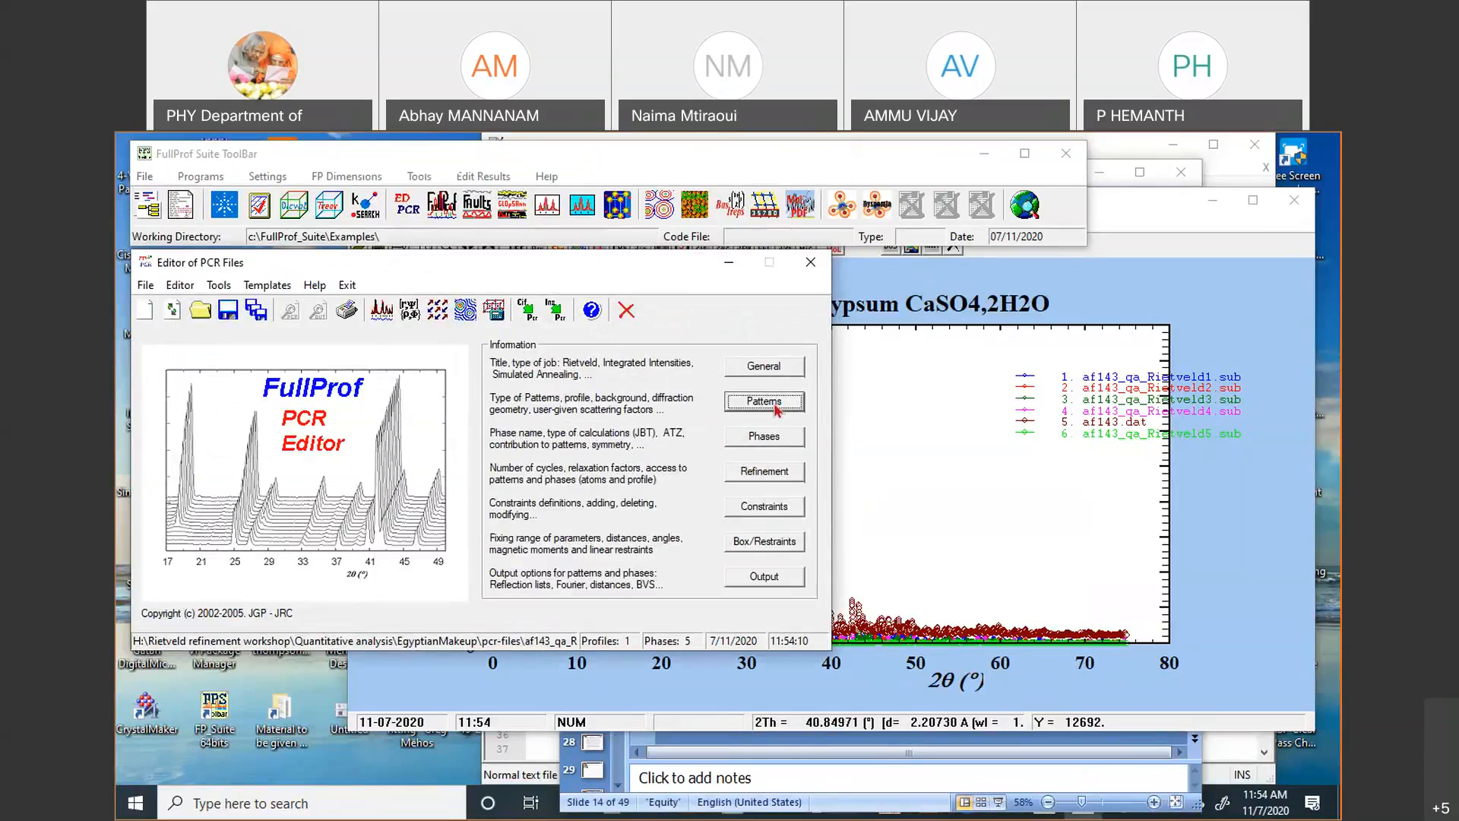
click(1063, 552)
drag(511, 586, 1145, 666)
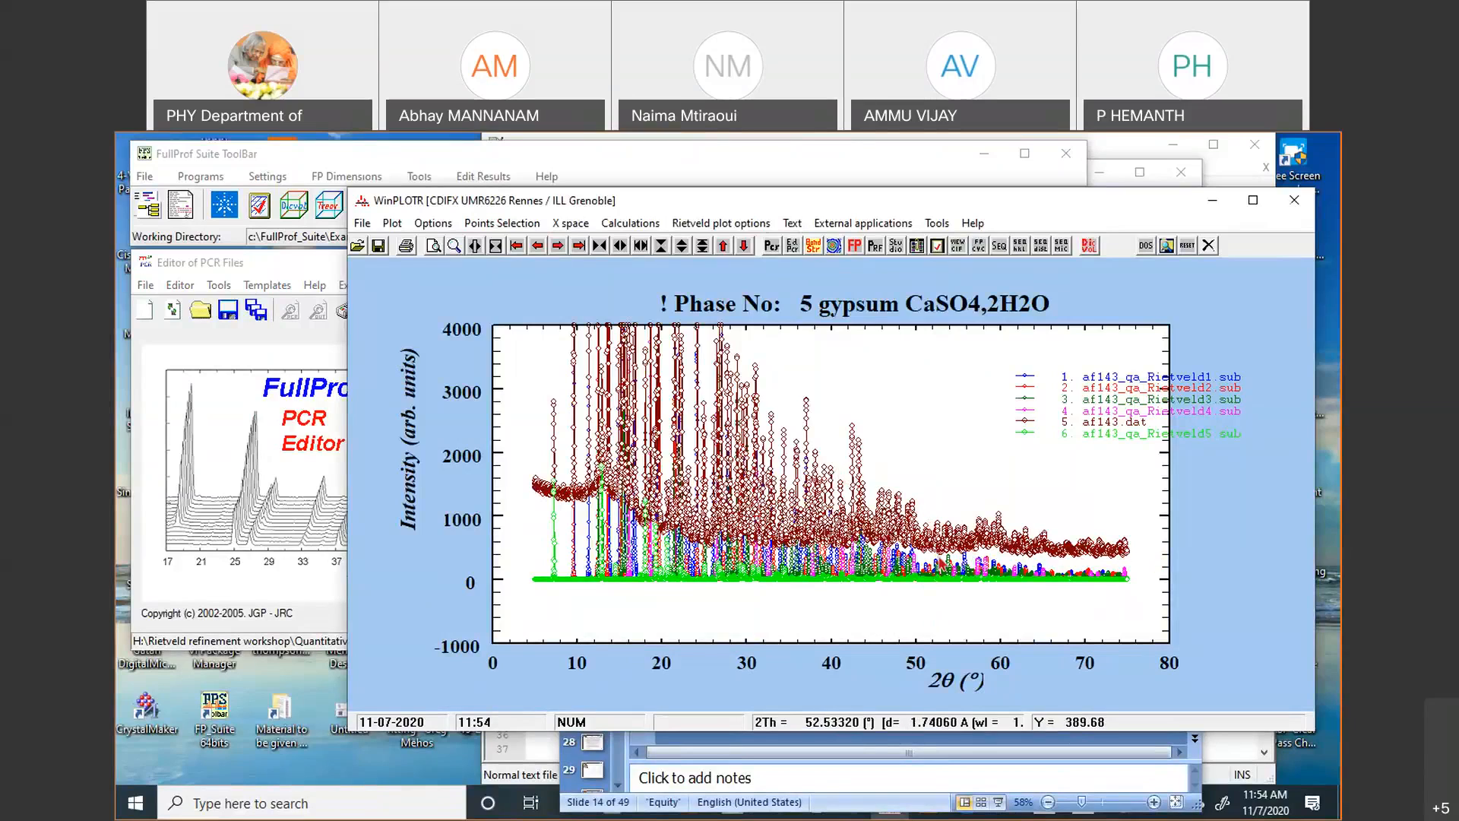
Review the linear-interpolation background points of pattern 1 in the PCR Editor's refinement settings and close them without changes
click(227, 268)
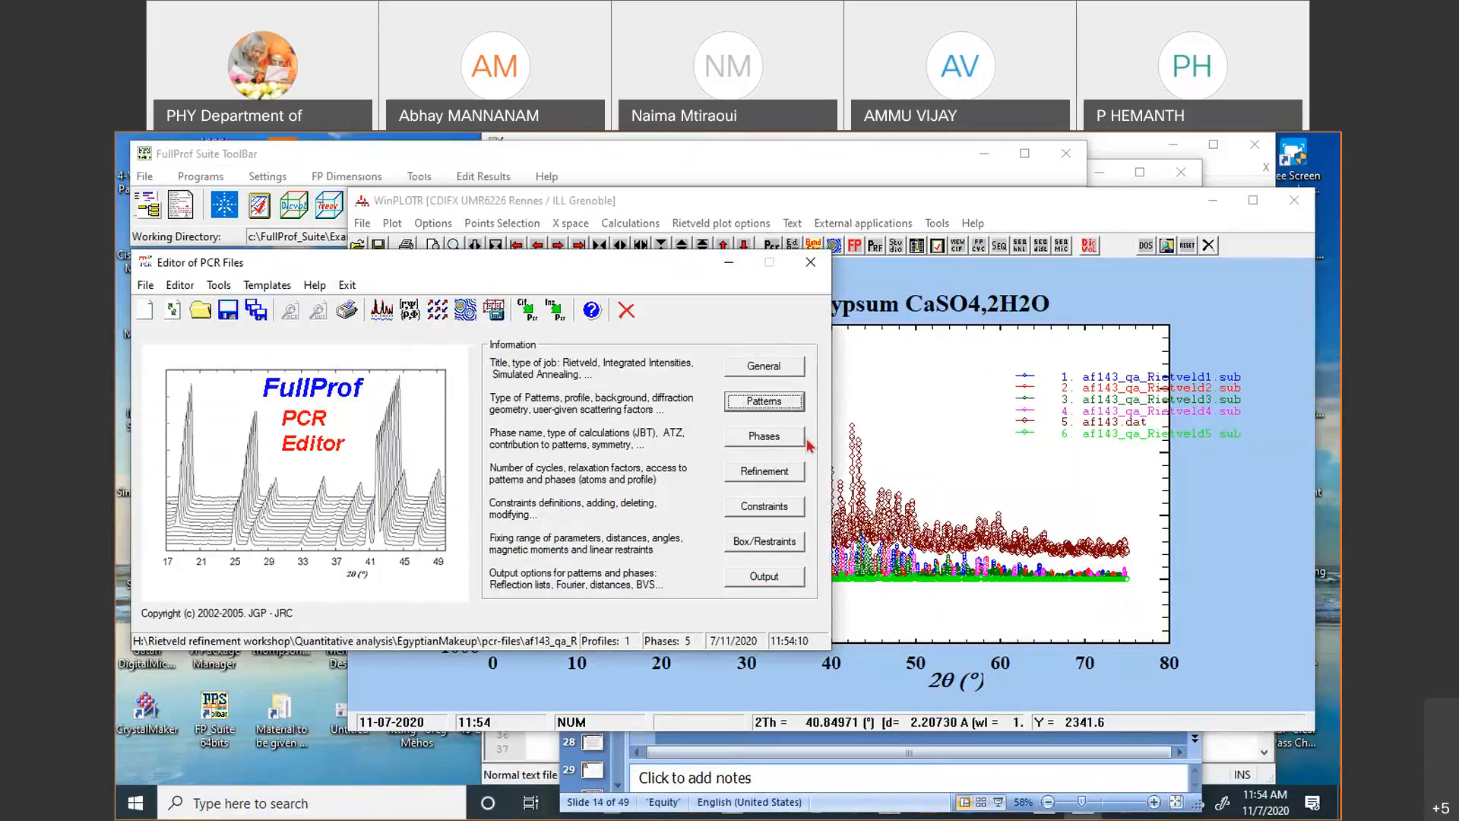
click(764, 480)
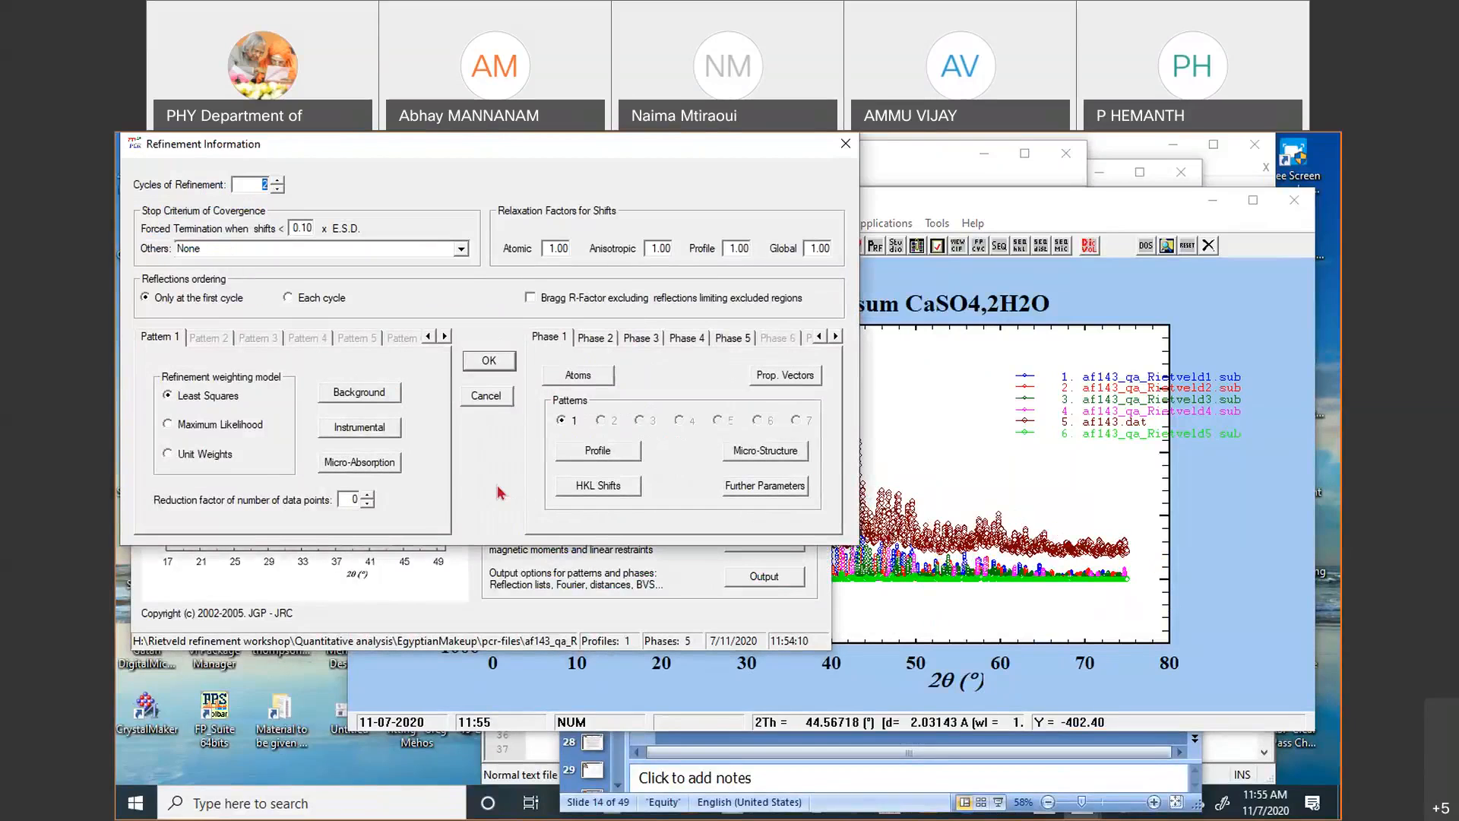
click(375, 393)
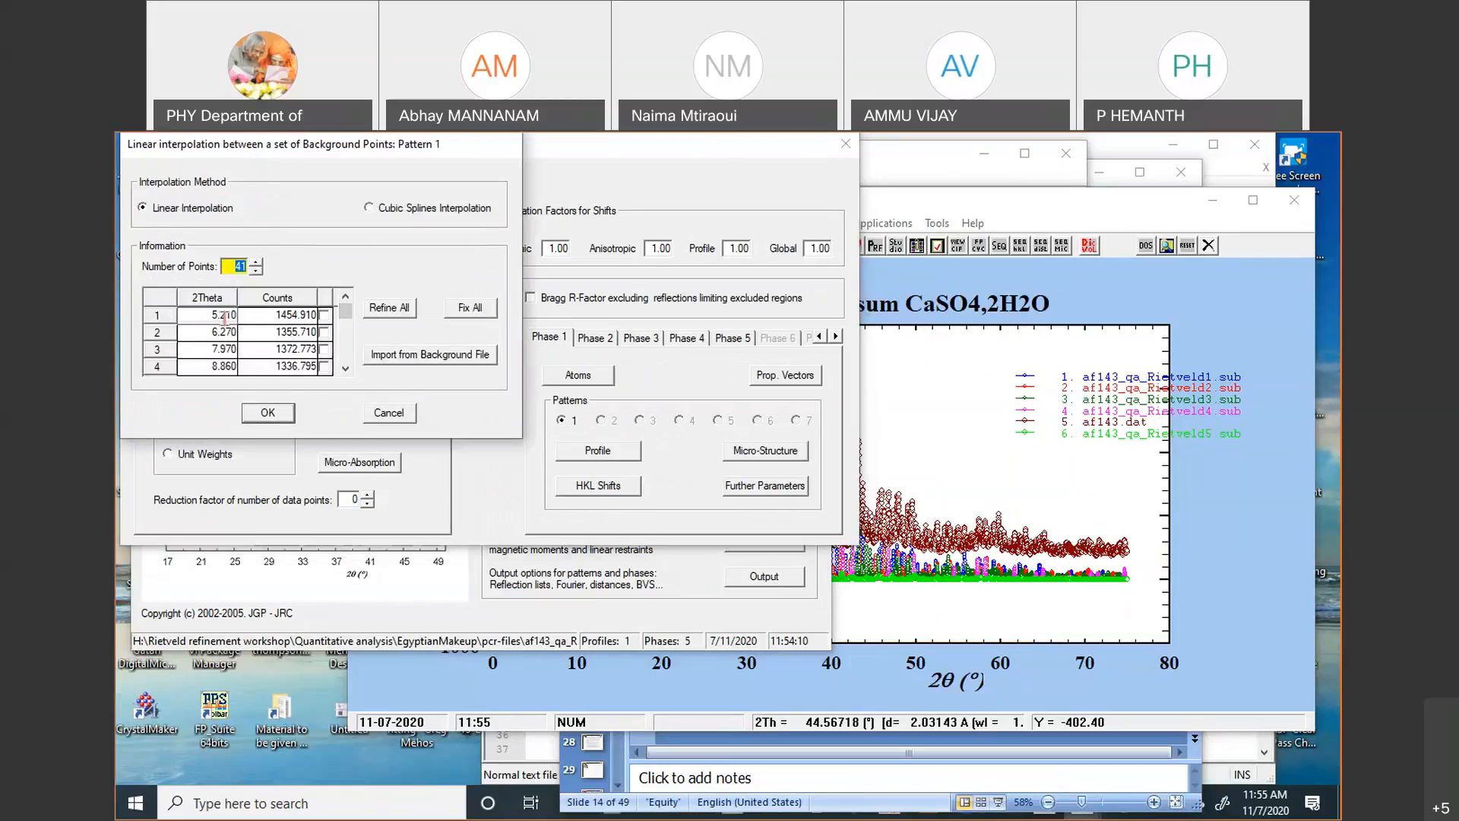
click(388, 414)
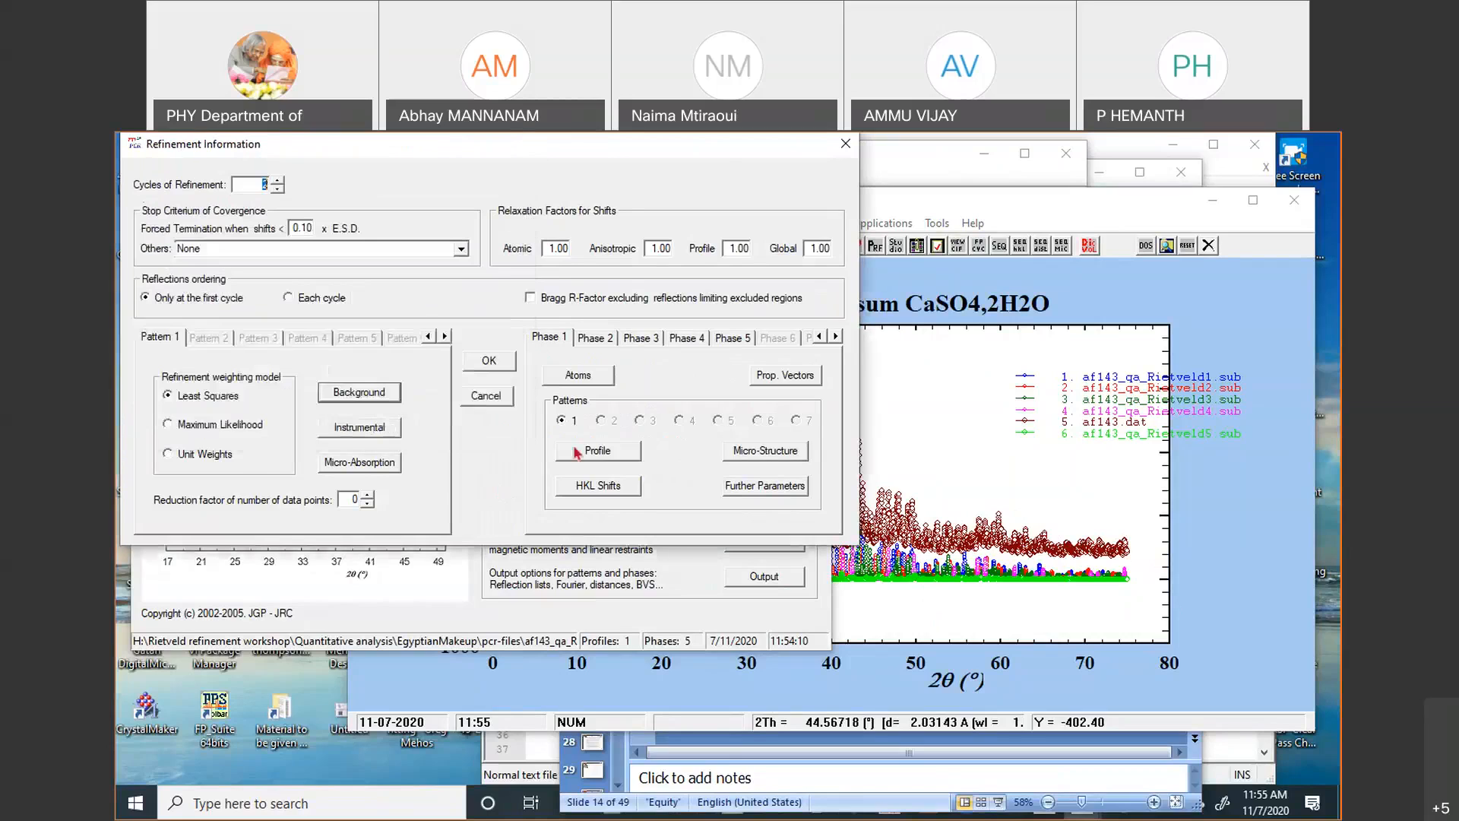
Leave the refinement settings without changes, restore WinPLOTR's full intensity range and clear the phase overlay plot
click(486, 396)
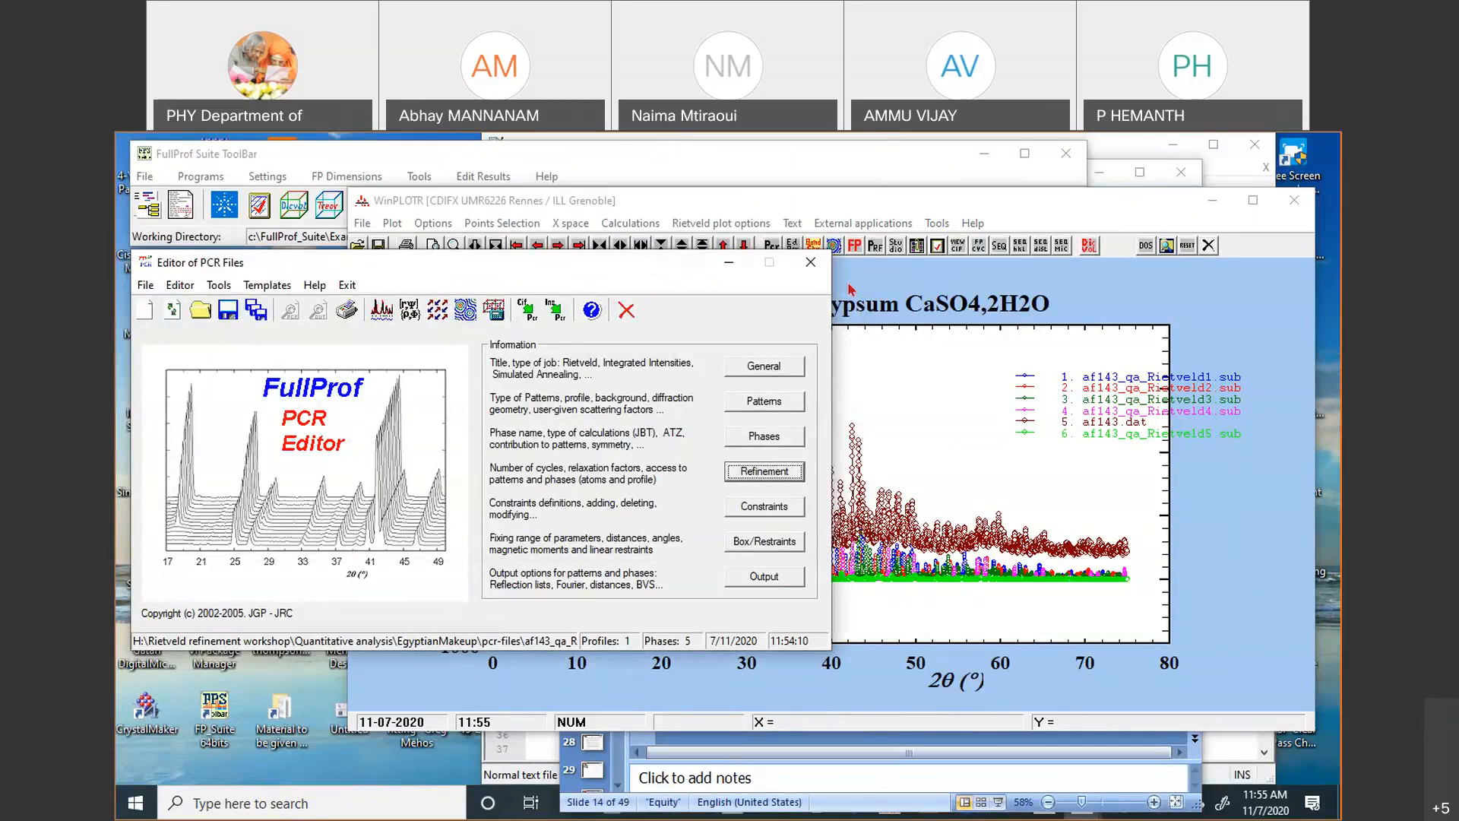
click(873, 208)
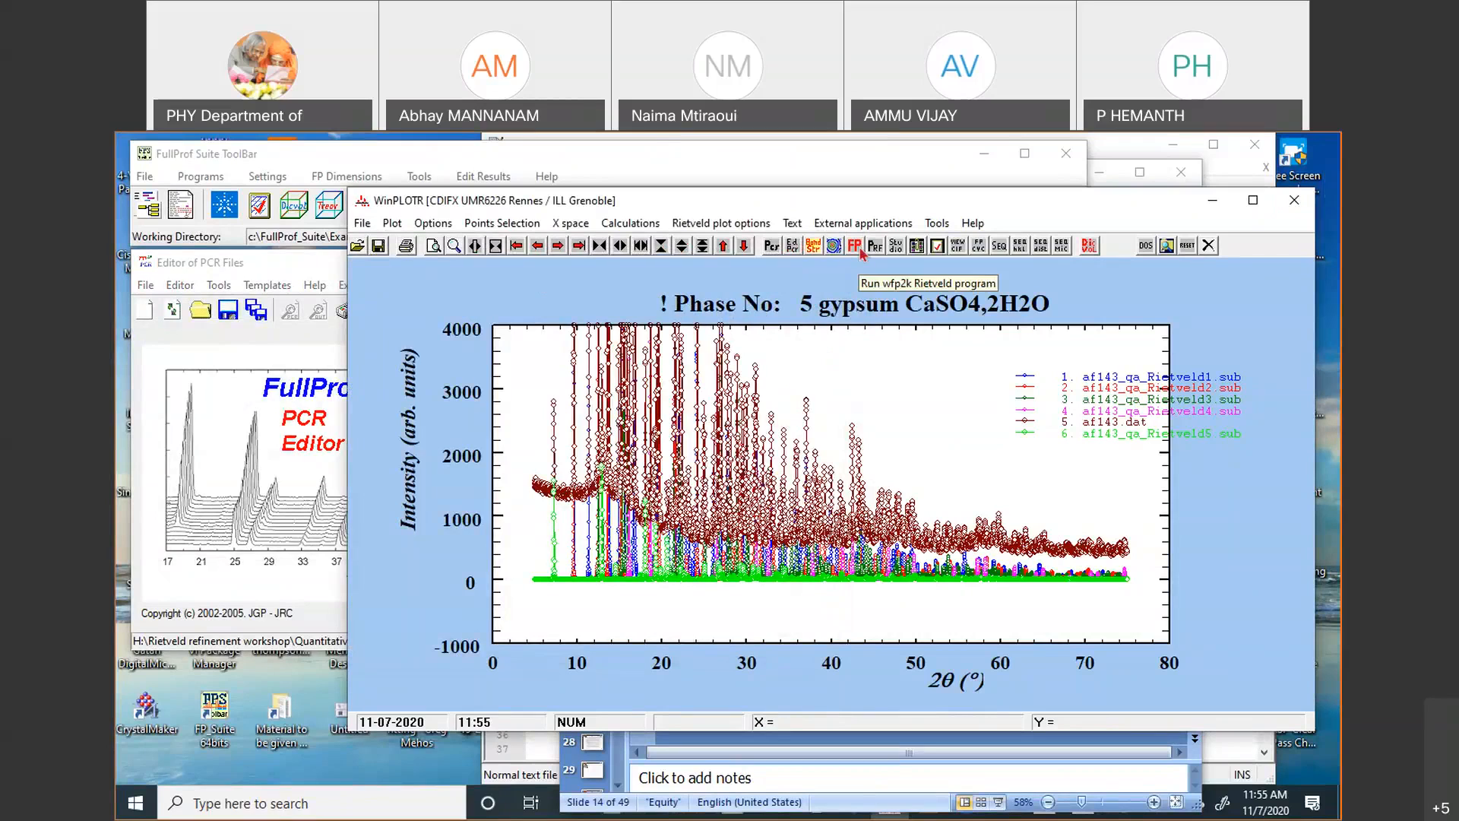
right_click(826, 343)
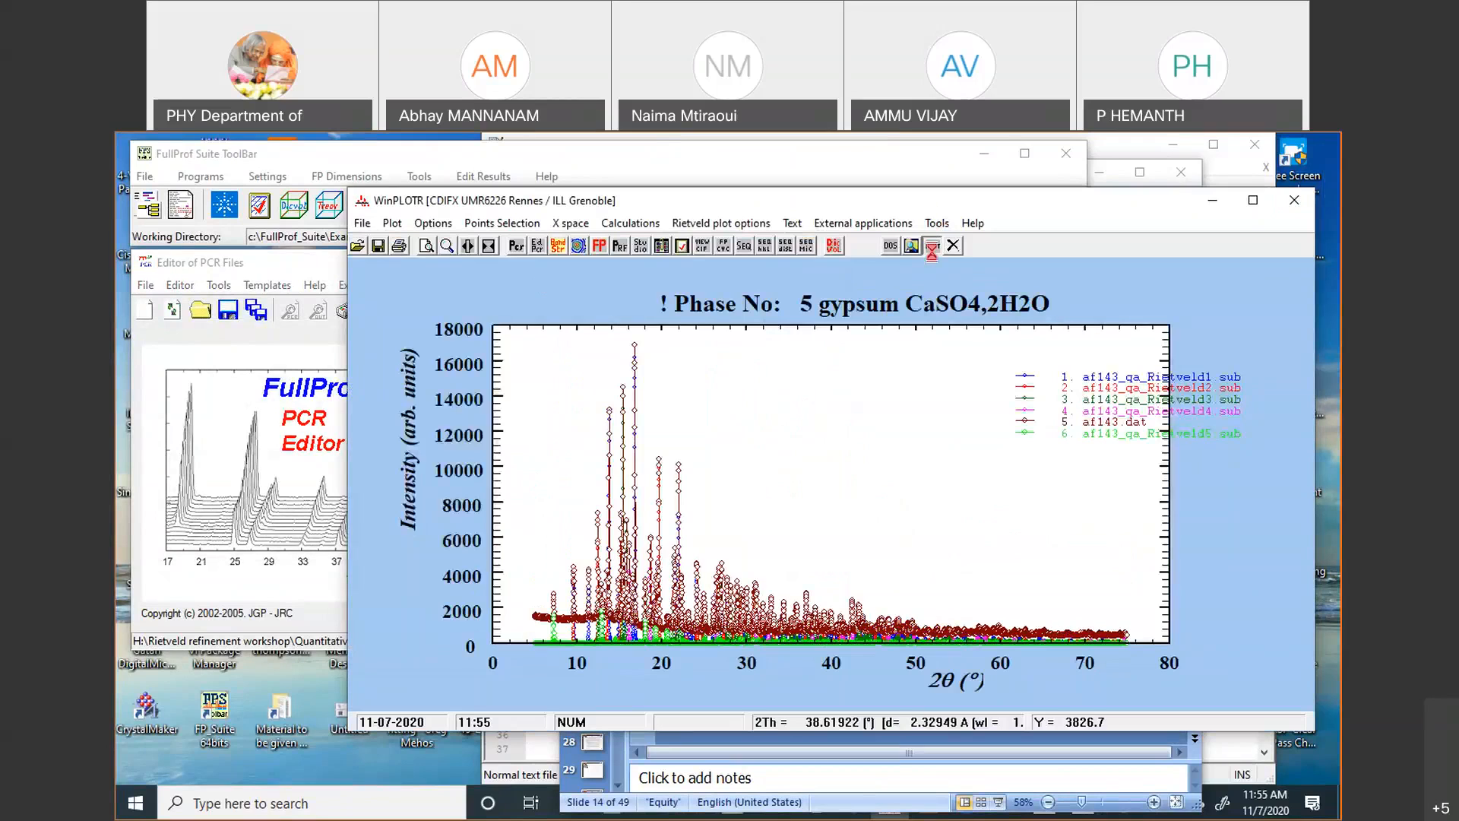
click(931, 246)
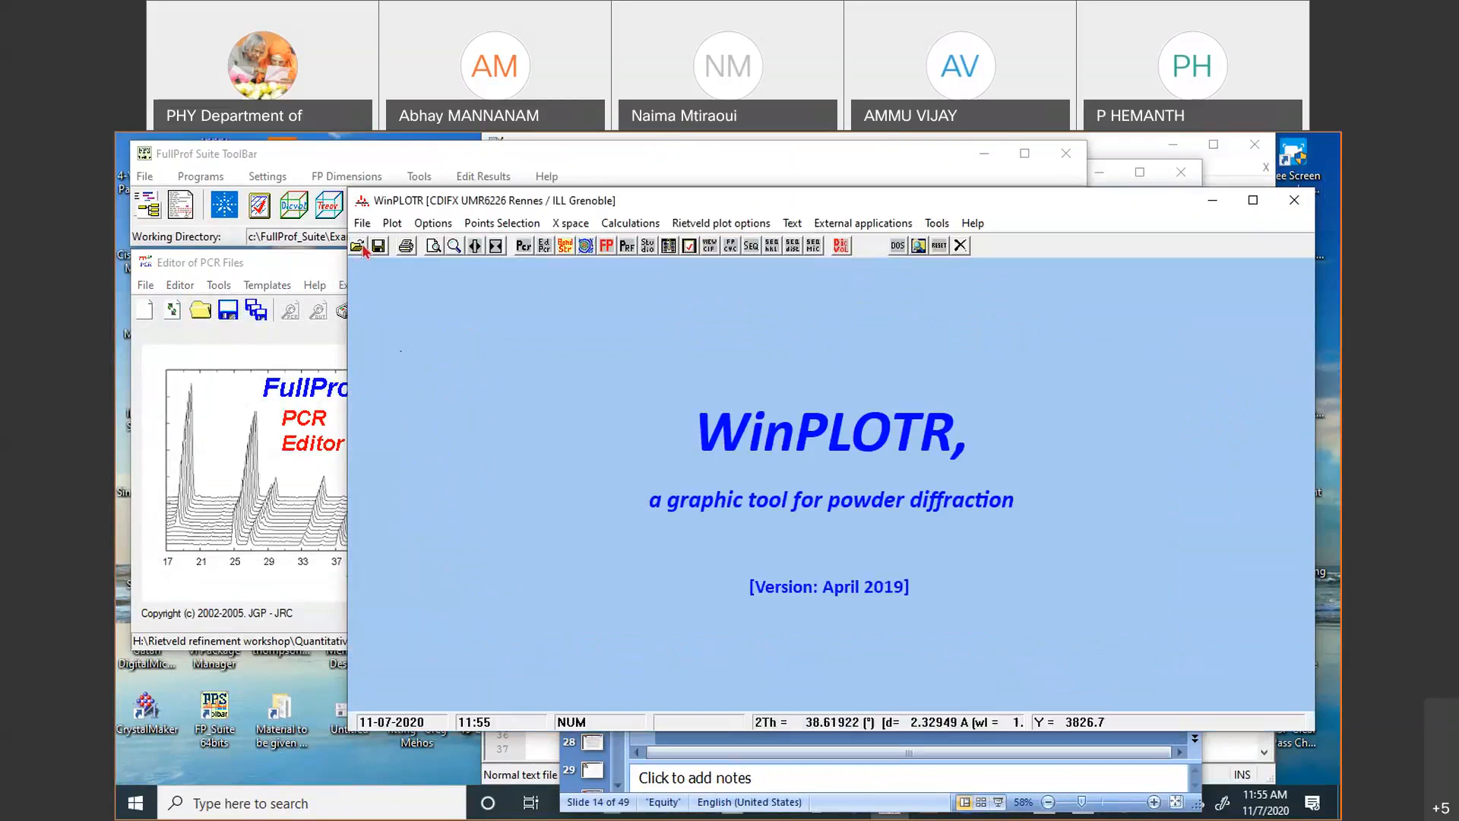
Start a FullProf refinement from WinPLOTR and browse to the GER folder on KINGSTON (H:) for its input file
click(607, 250)
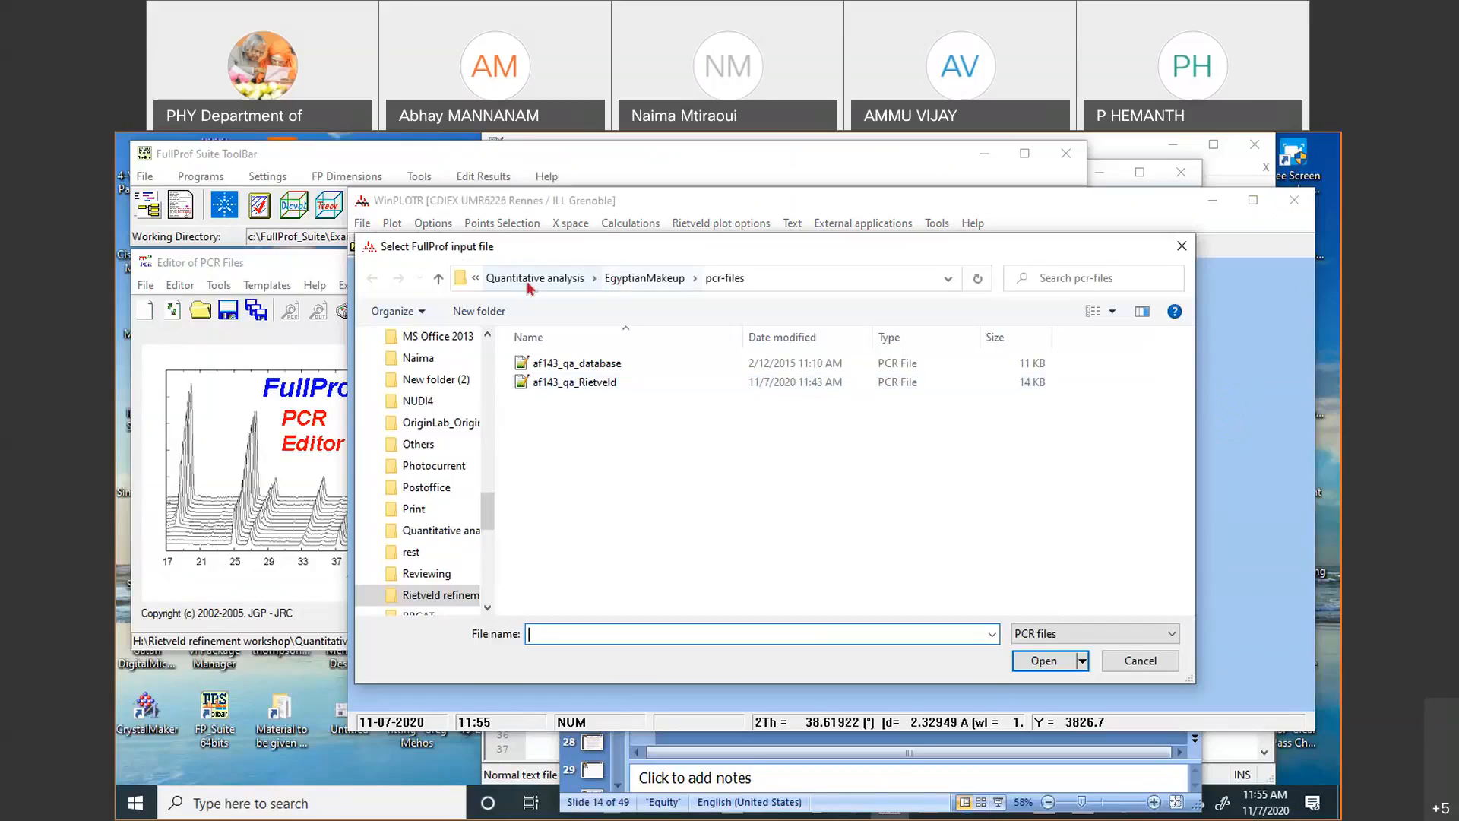
scroll(430, 578, up, 6)
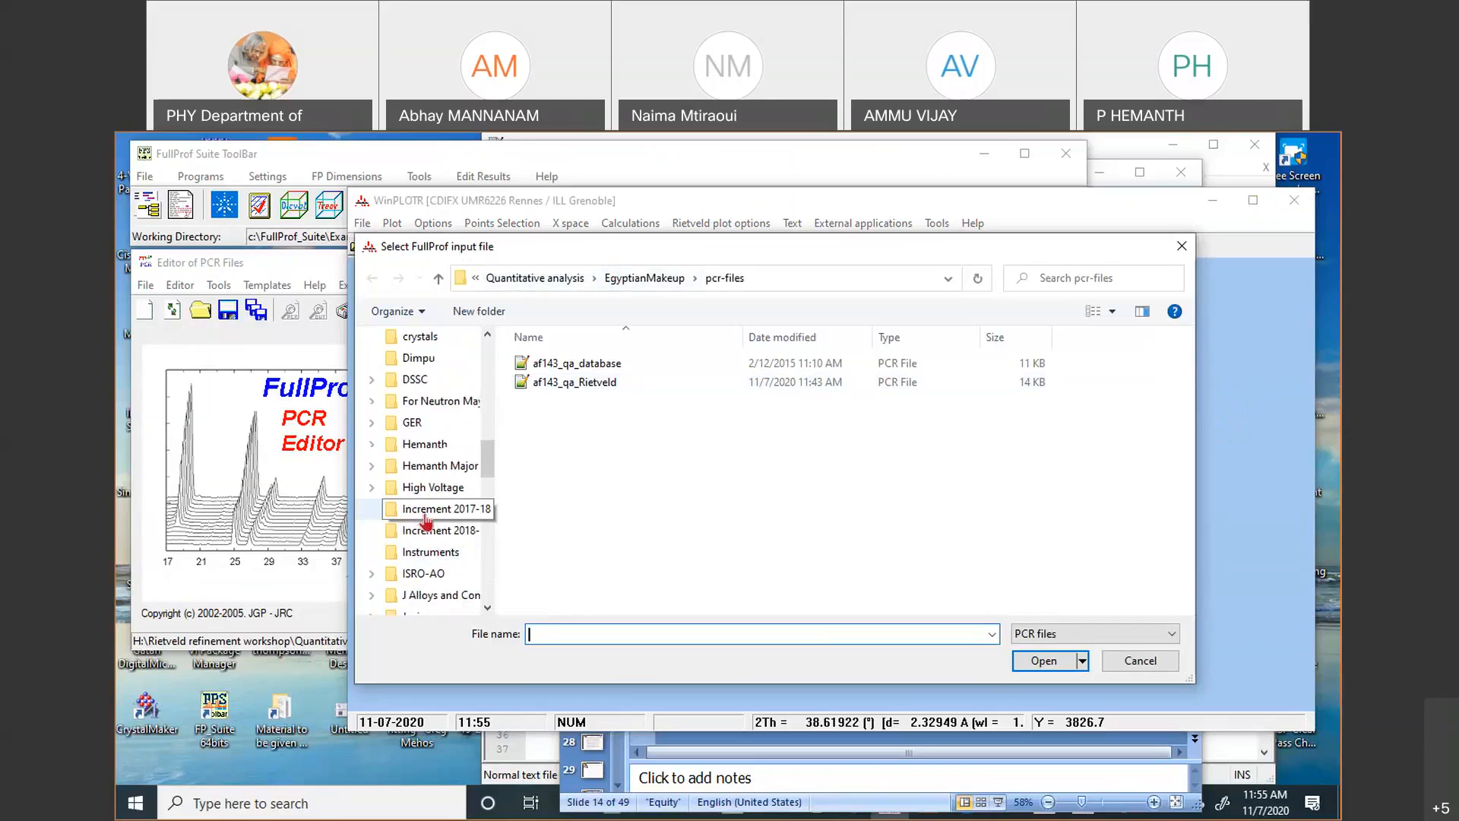
scroll(426, 521, up, 3)
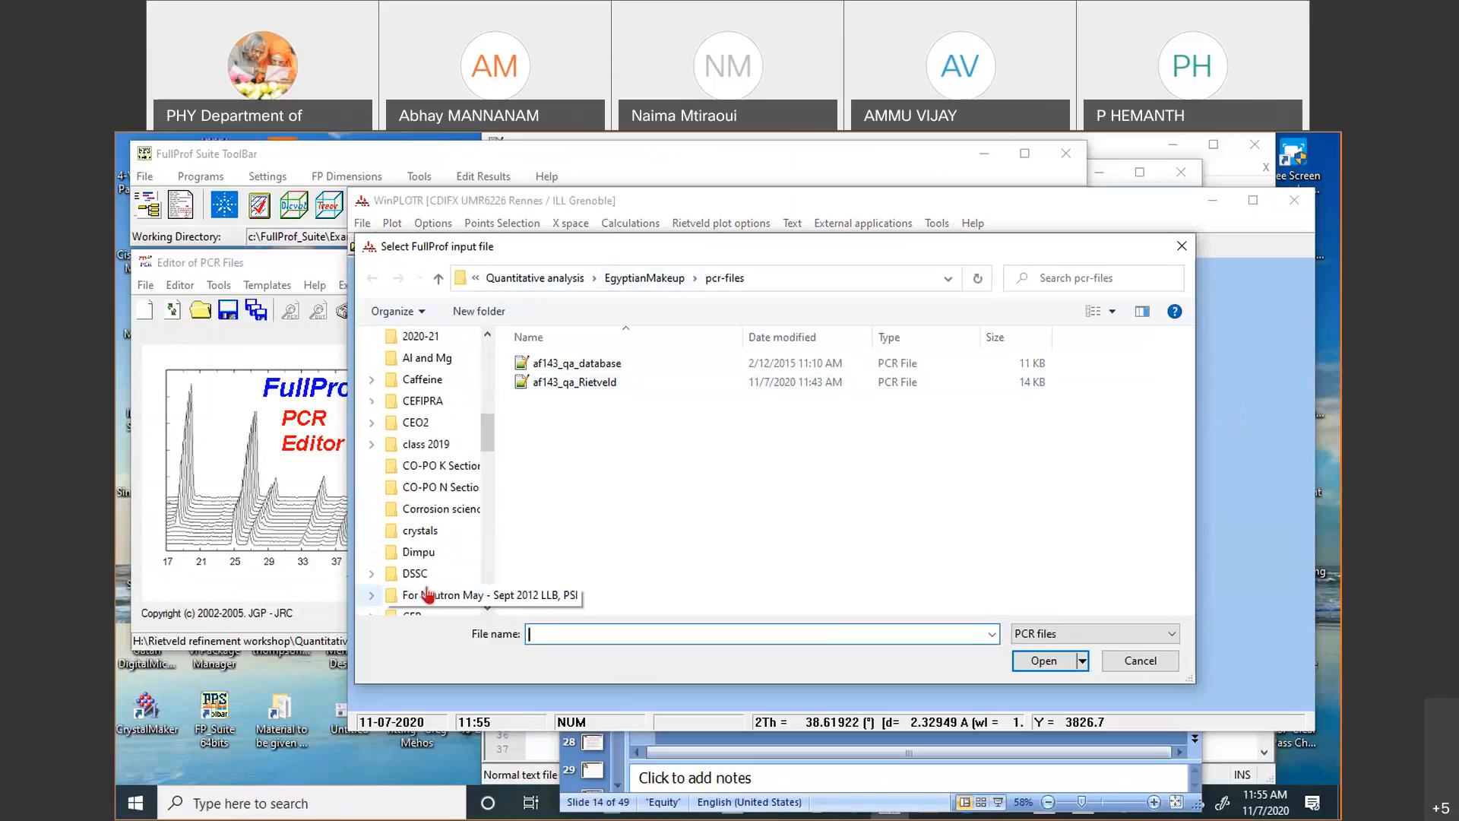
scroll(437, 475, down, 2)
click(414, 487)
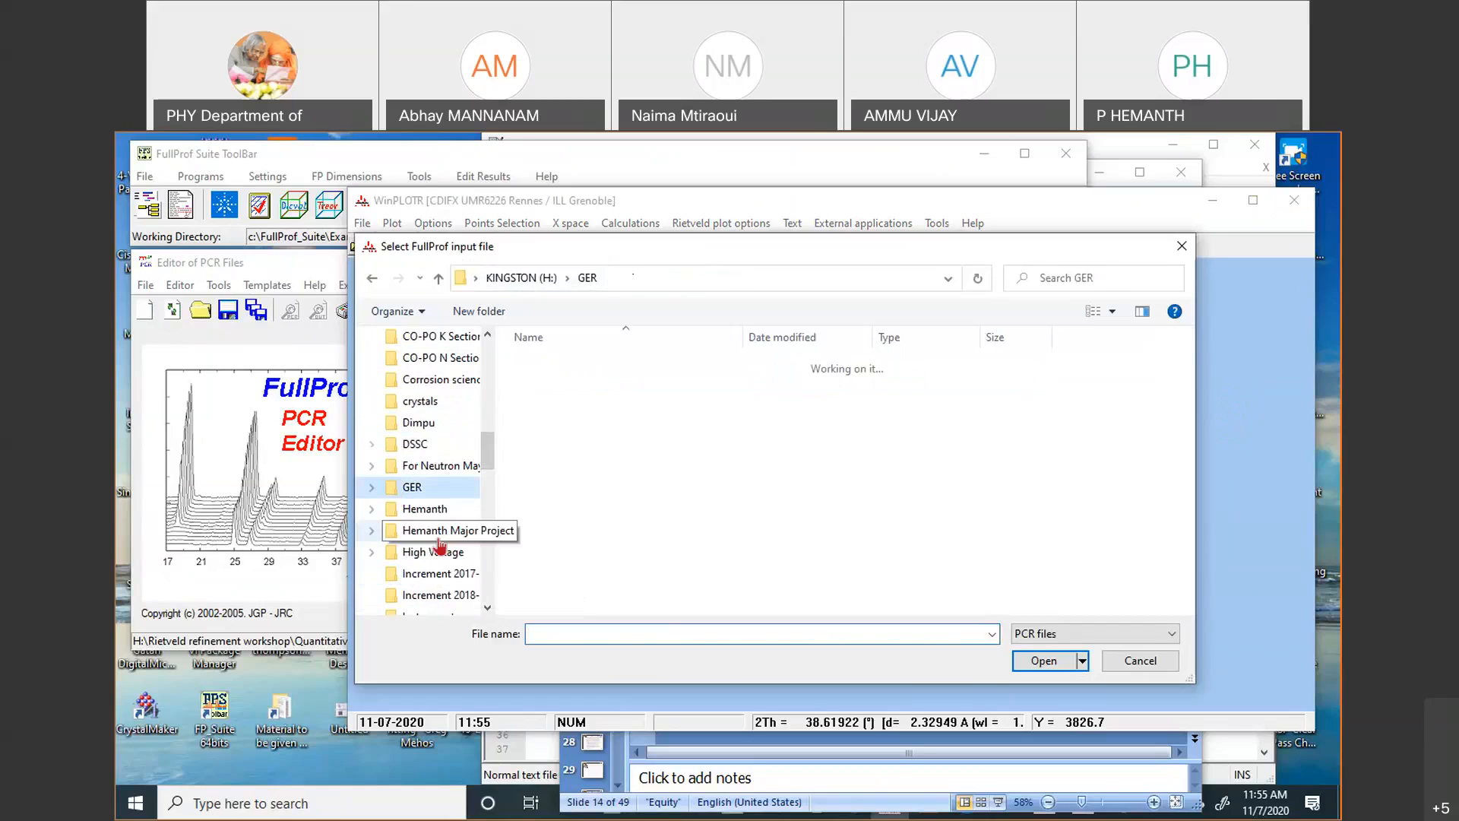
double_click(554, 364)
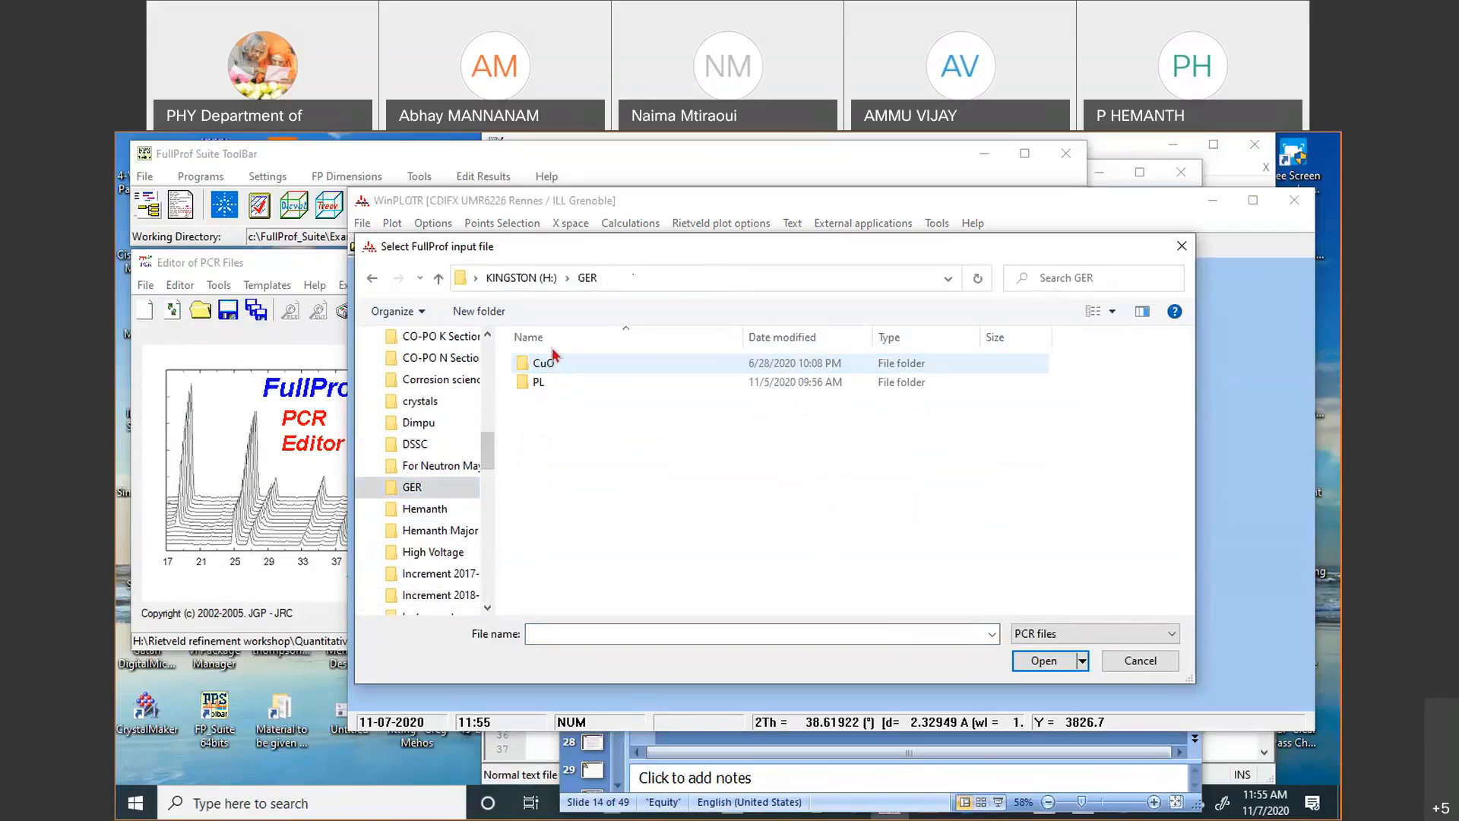
double_click(554, 359)
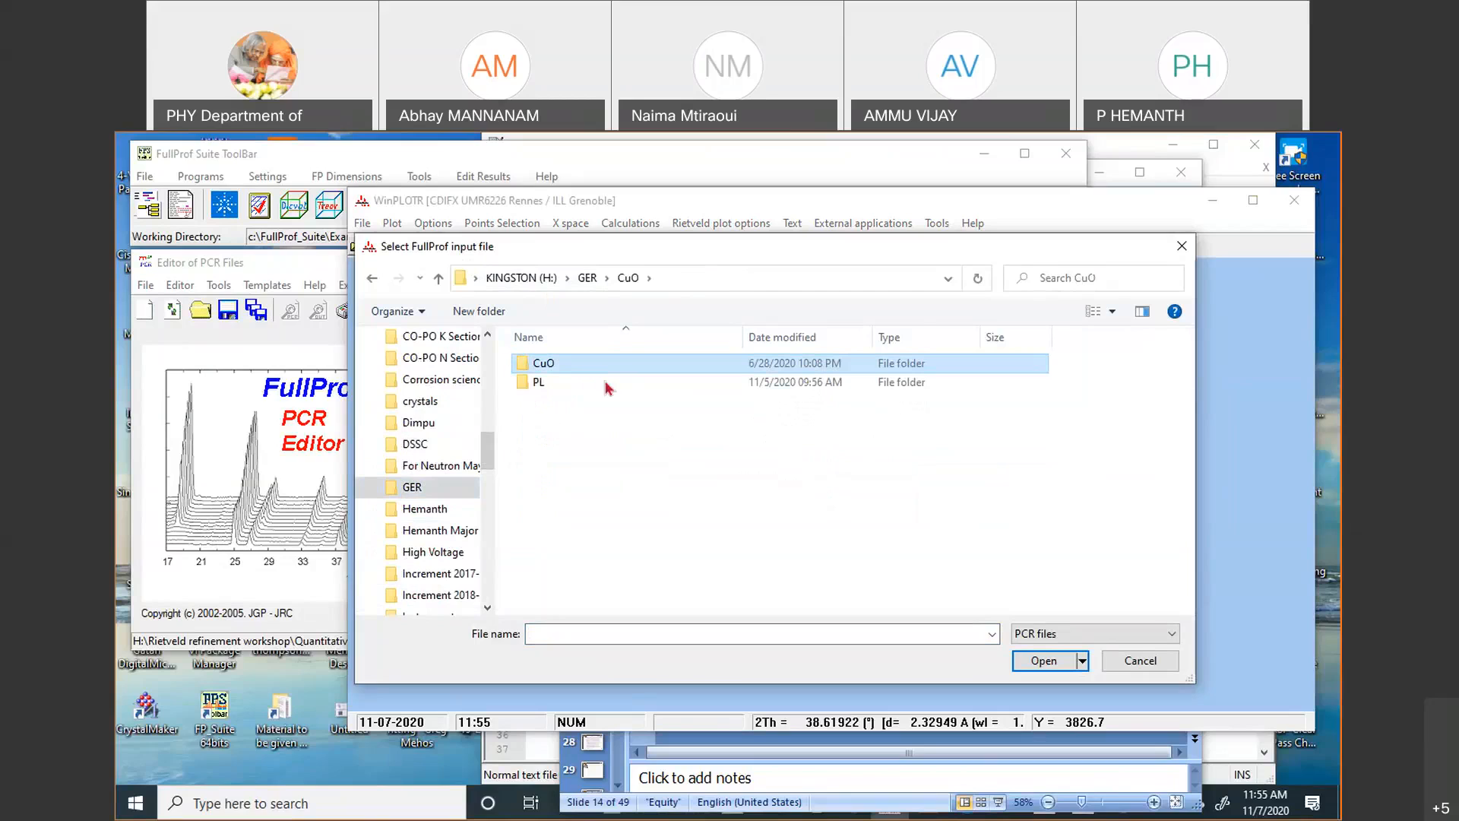
double_click(608, 371)
click(589, 278)
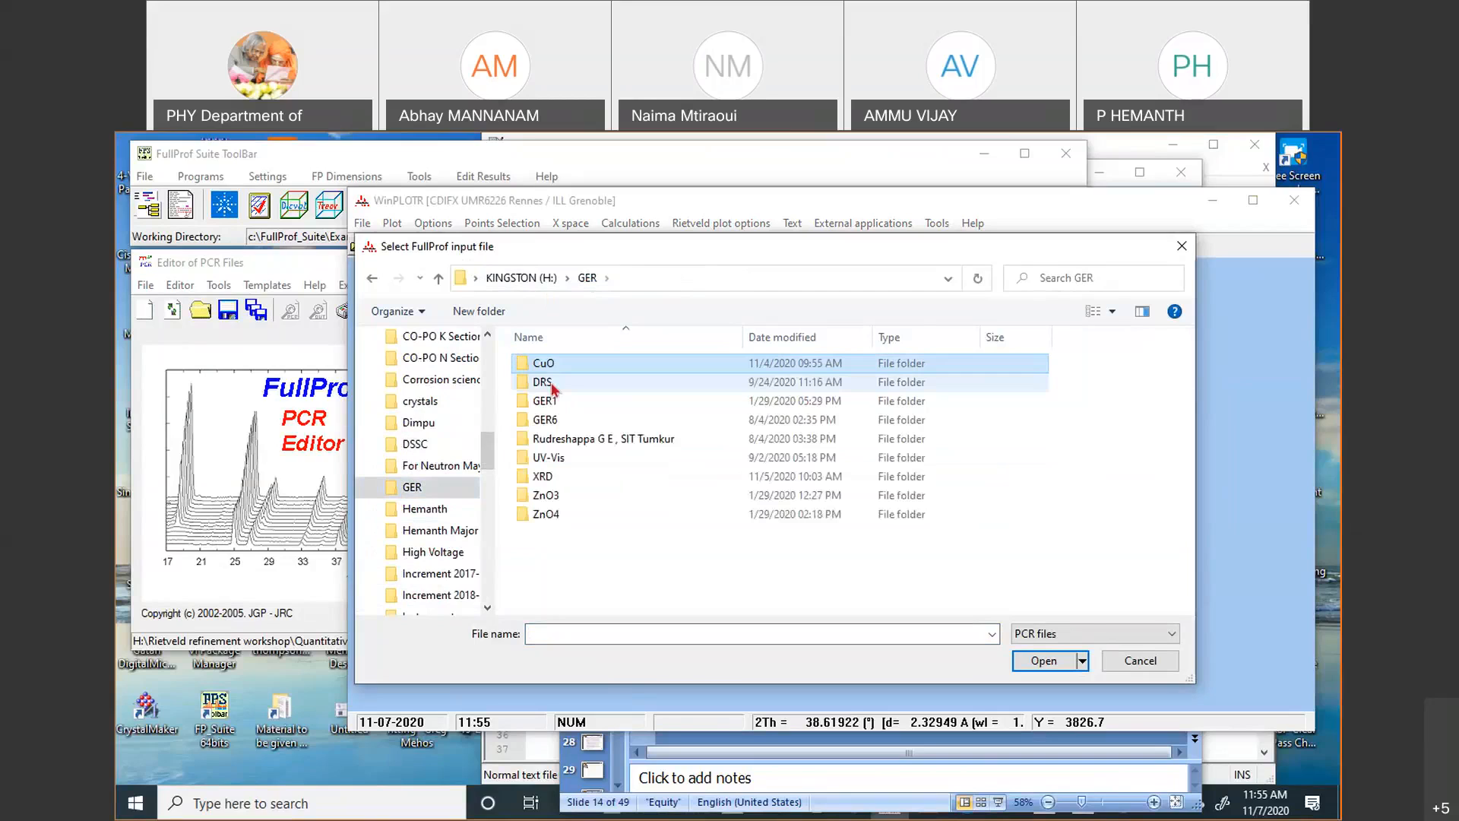
Run the refinement of the PCR file in the GER1 folder against the GER1.xy data and exit FullProf
double_click(555, 403)
double_click(574, 373)
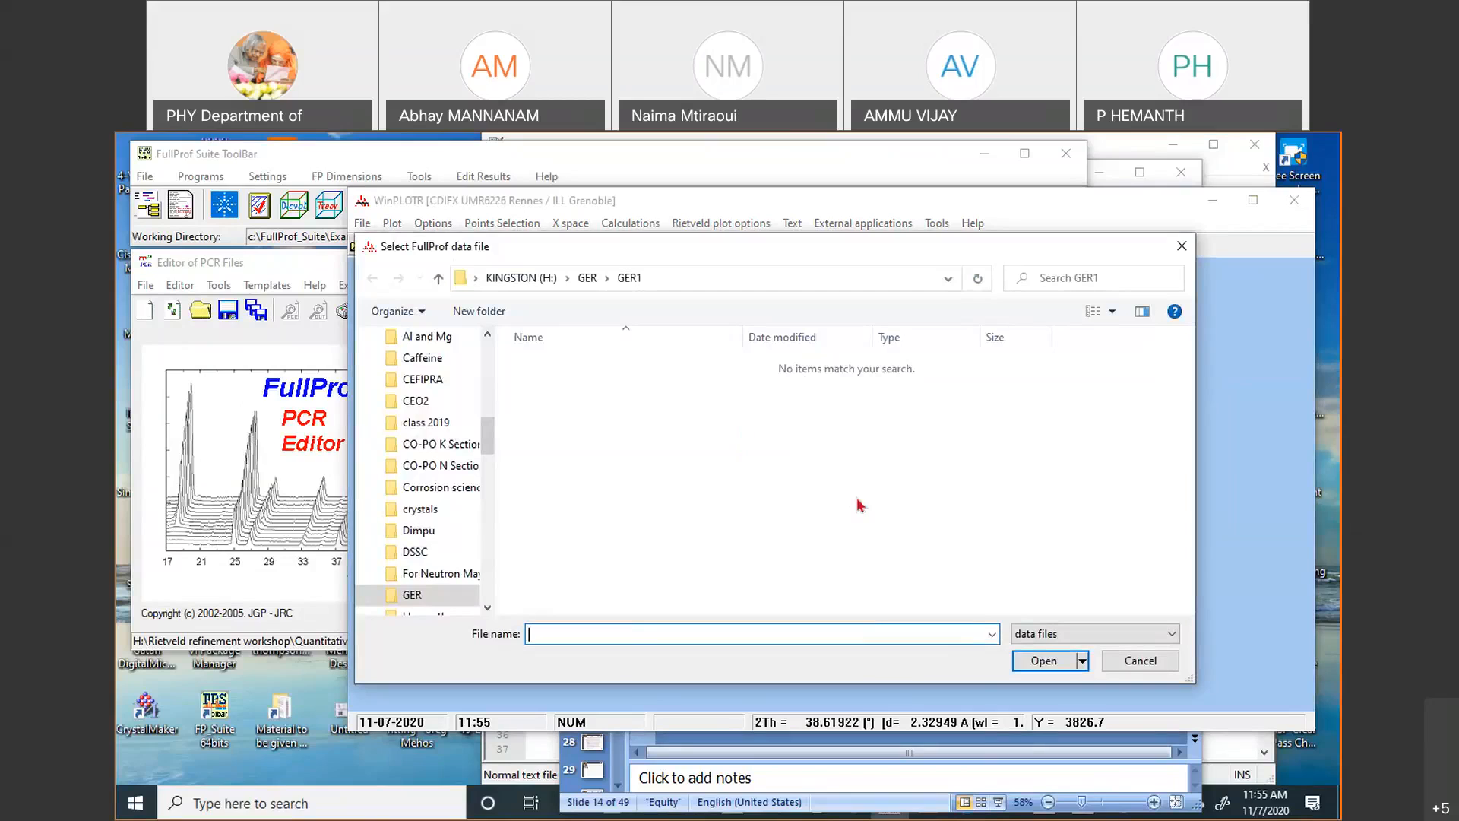
click(992, 634)
click(965, 652)
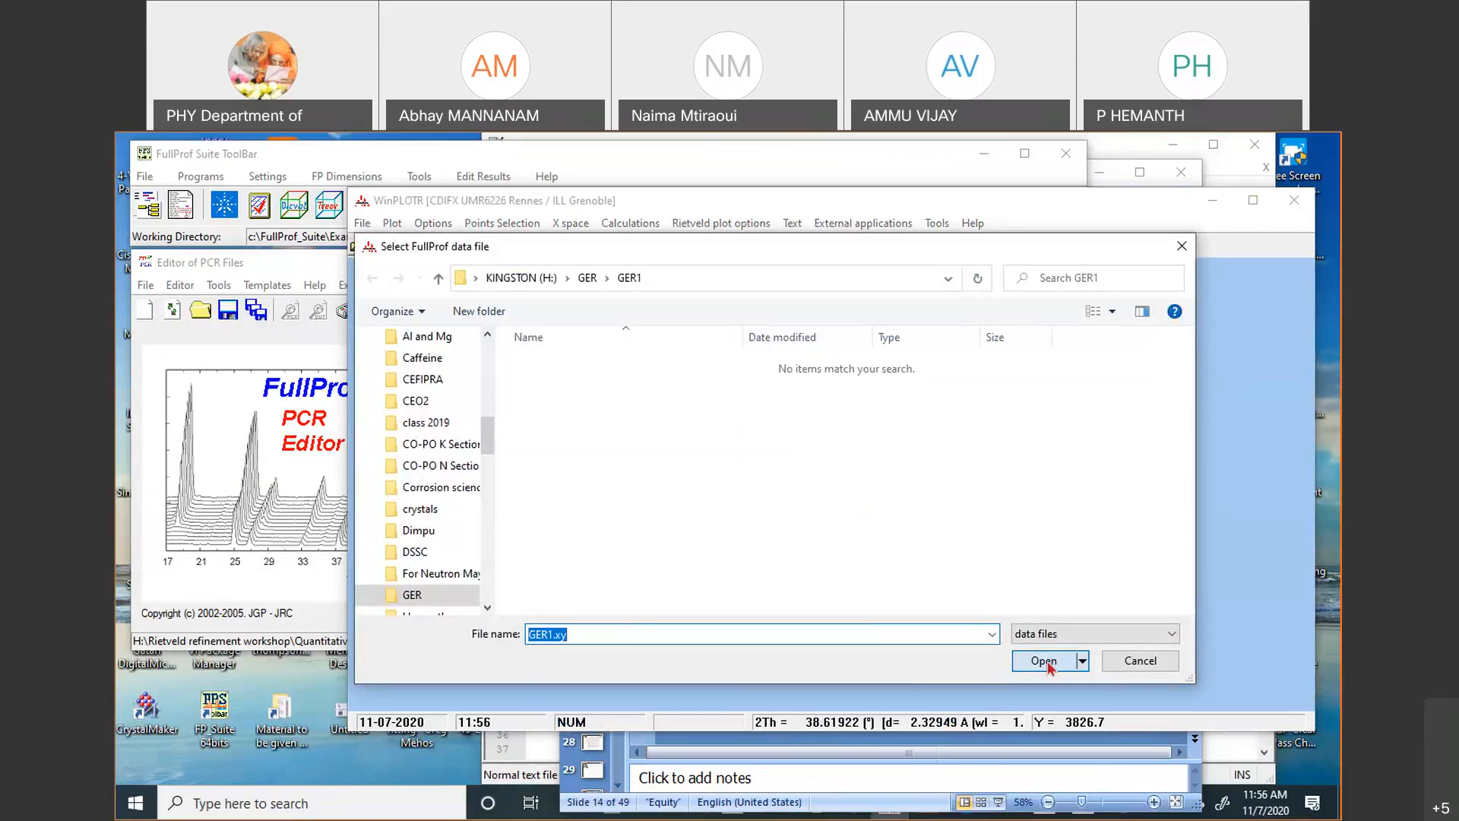
key(Return)
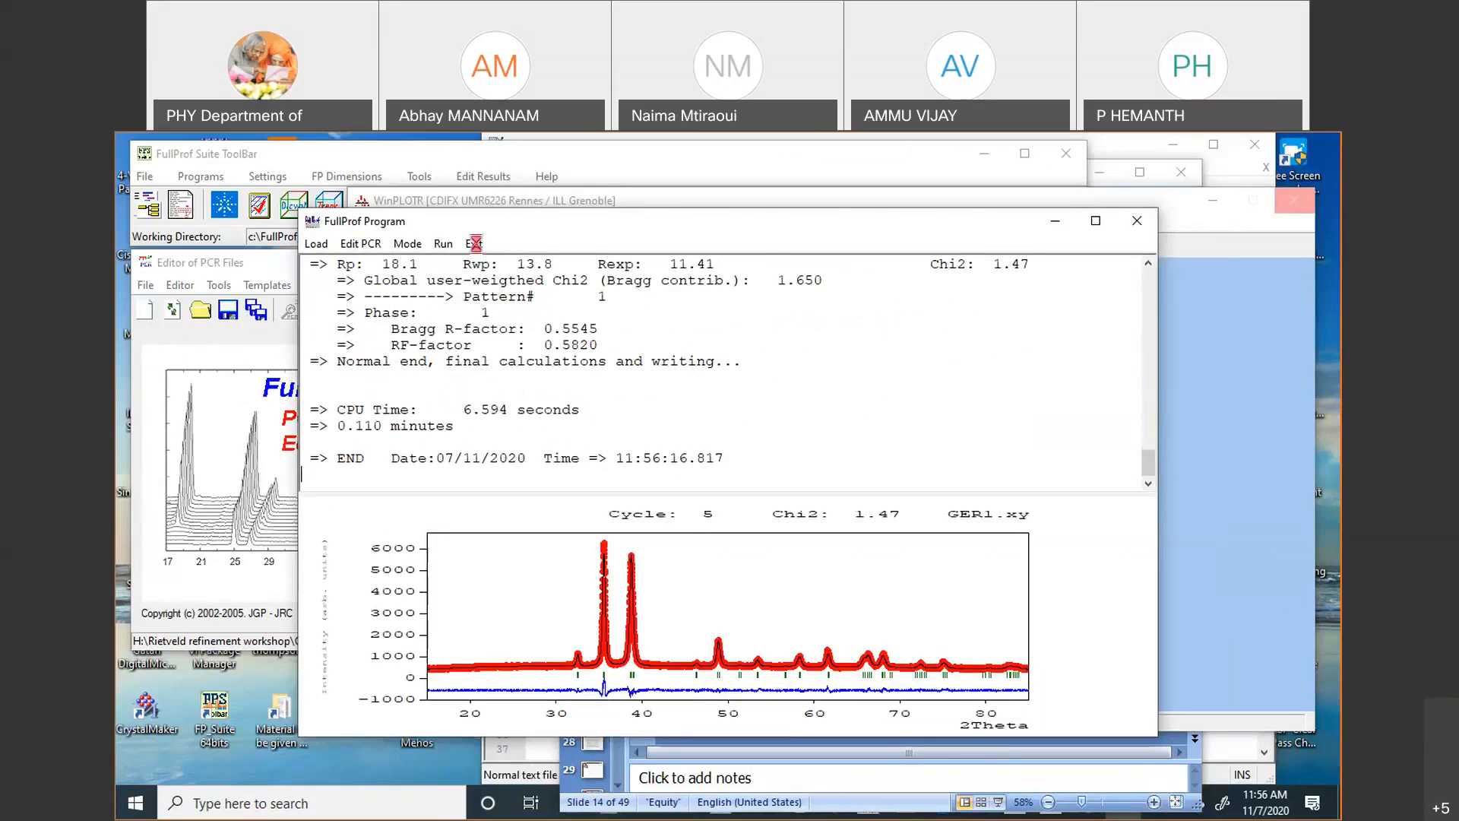
click(474, 244)
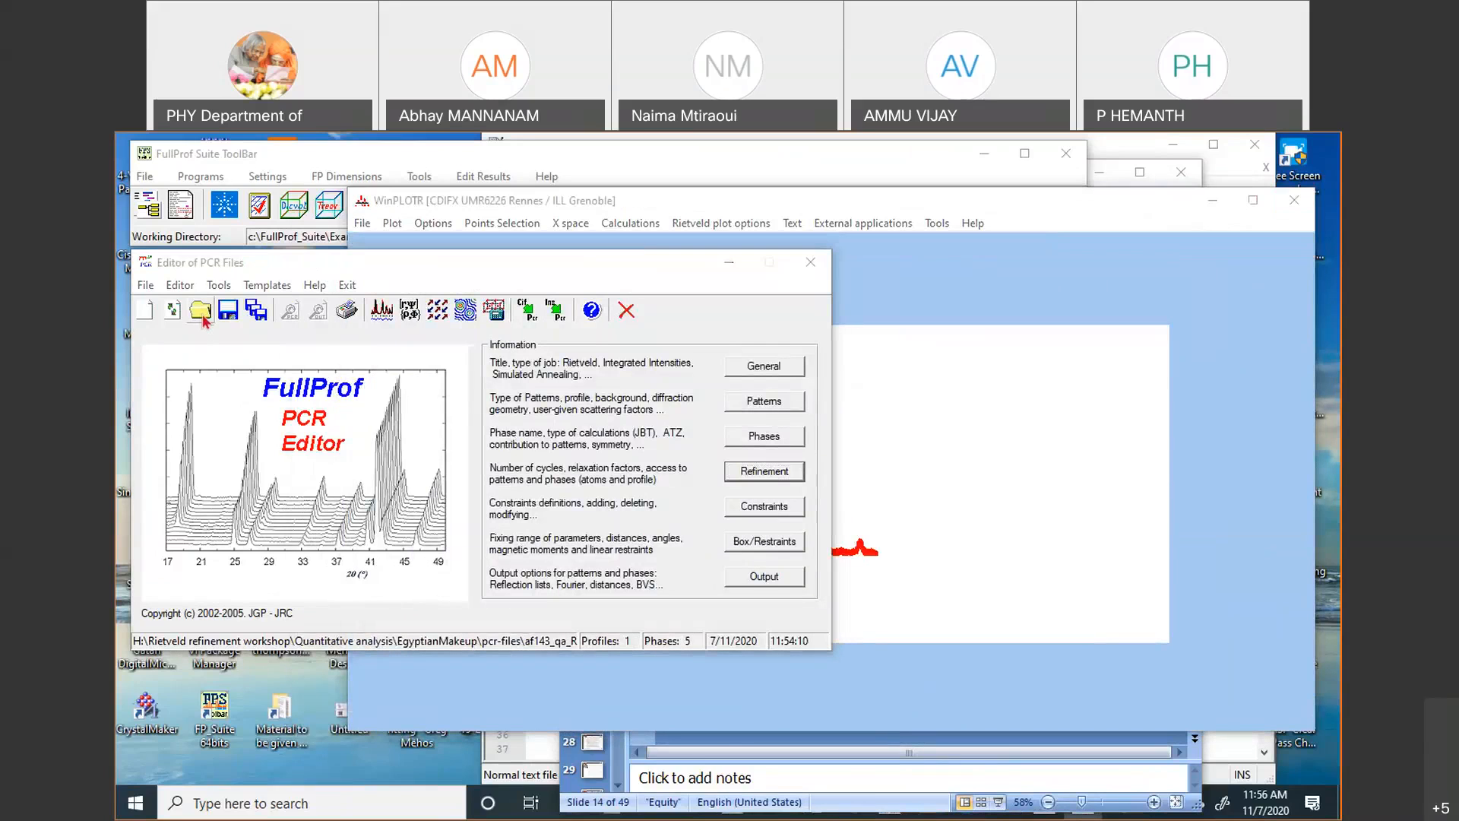
Open the GER1 PCR file from the GER\GER1 folder in the PCR Editor
click(201, 311)
scroll(218, 510, up, 5)
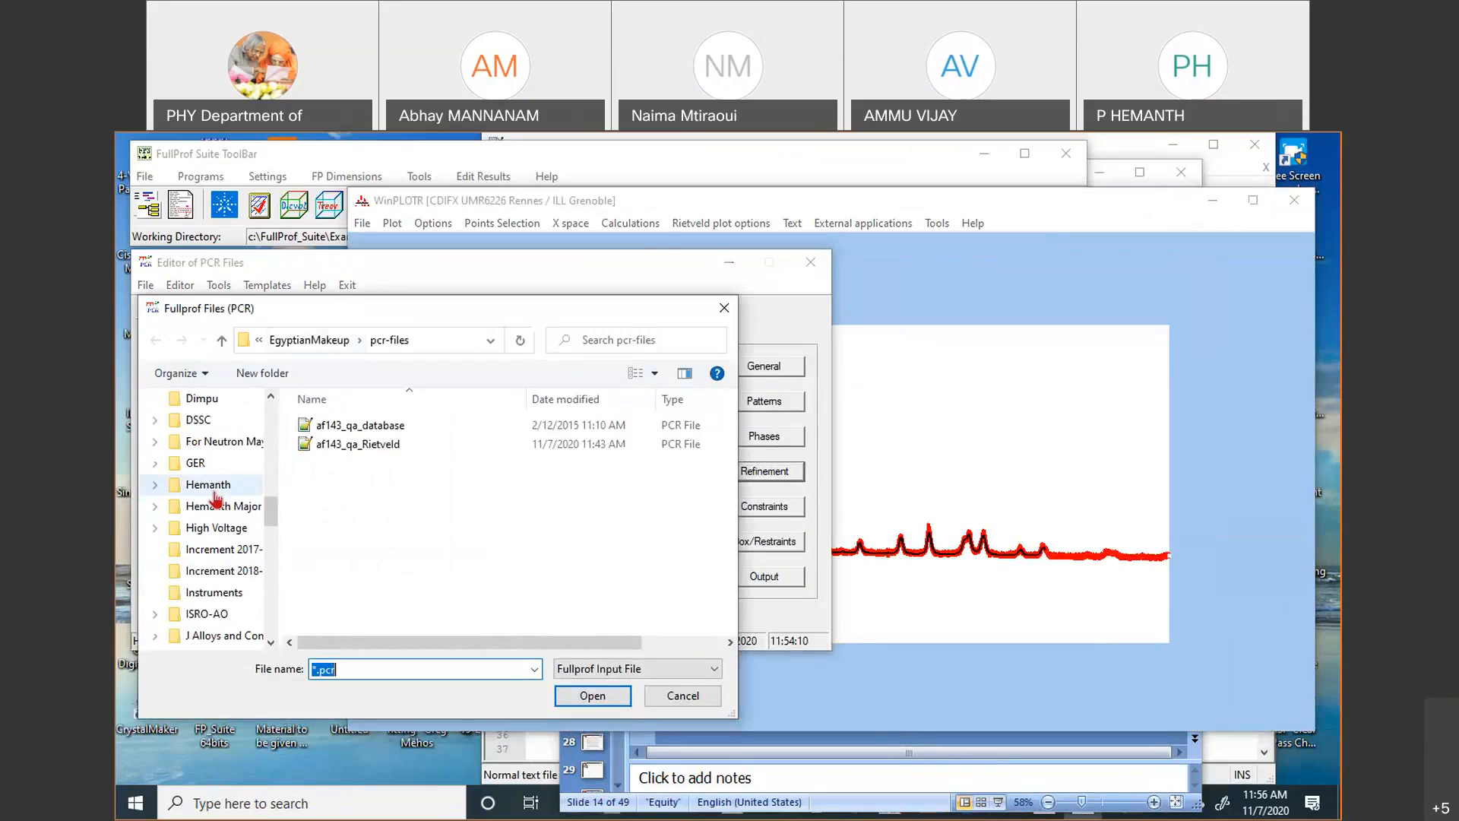
click(205, 465)
double_click(344, 468)
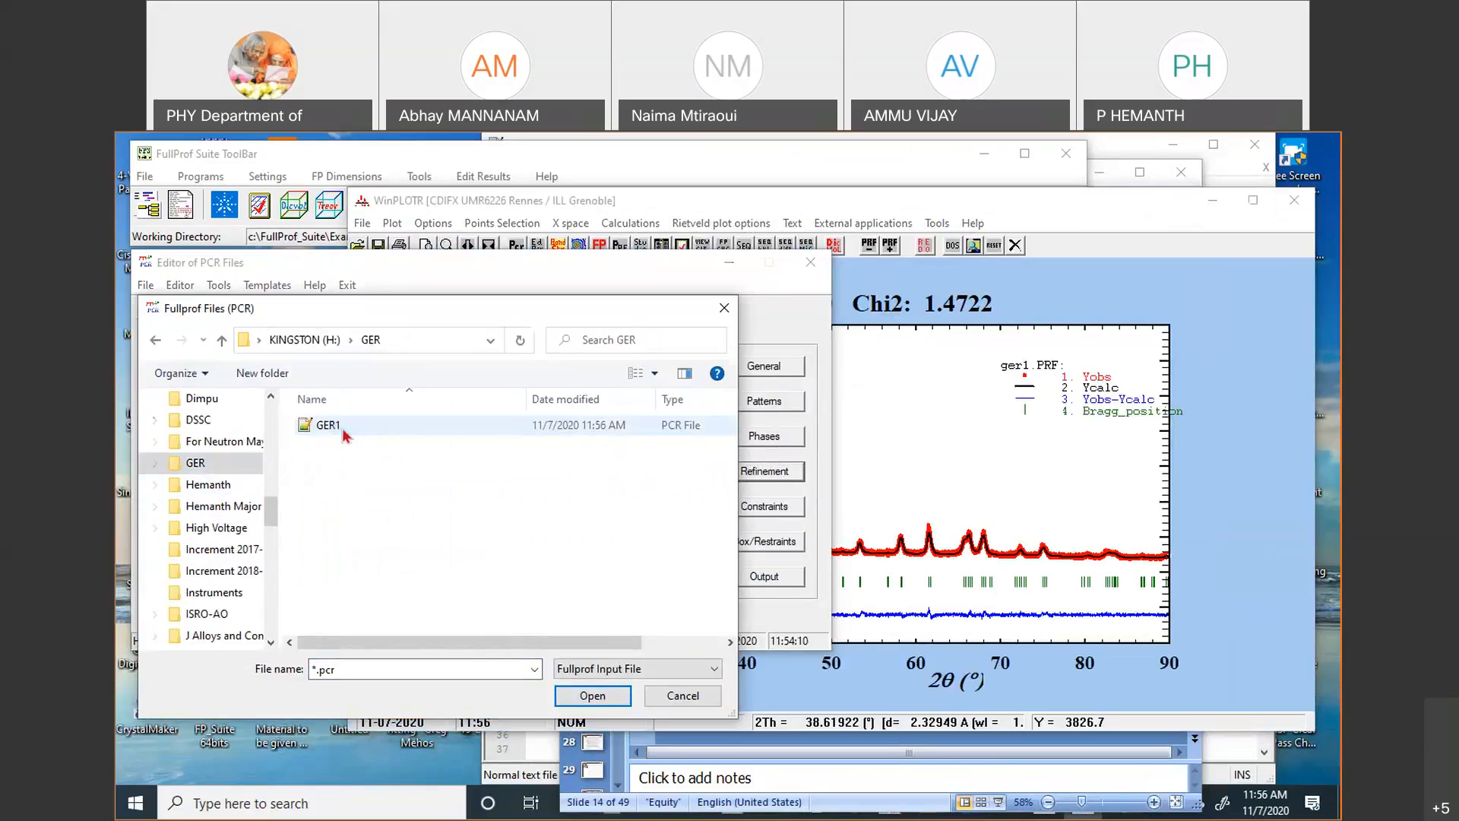
double_click(328, 425)
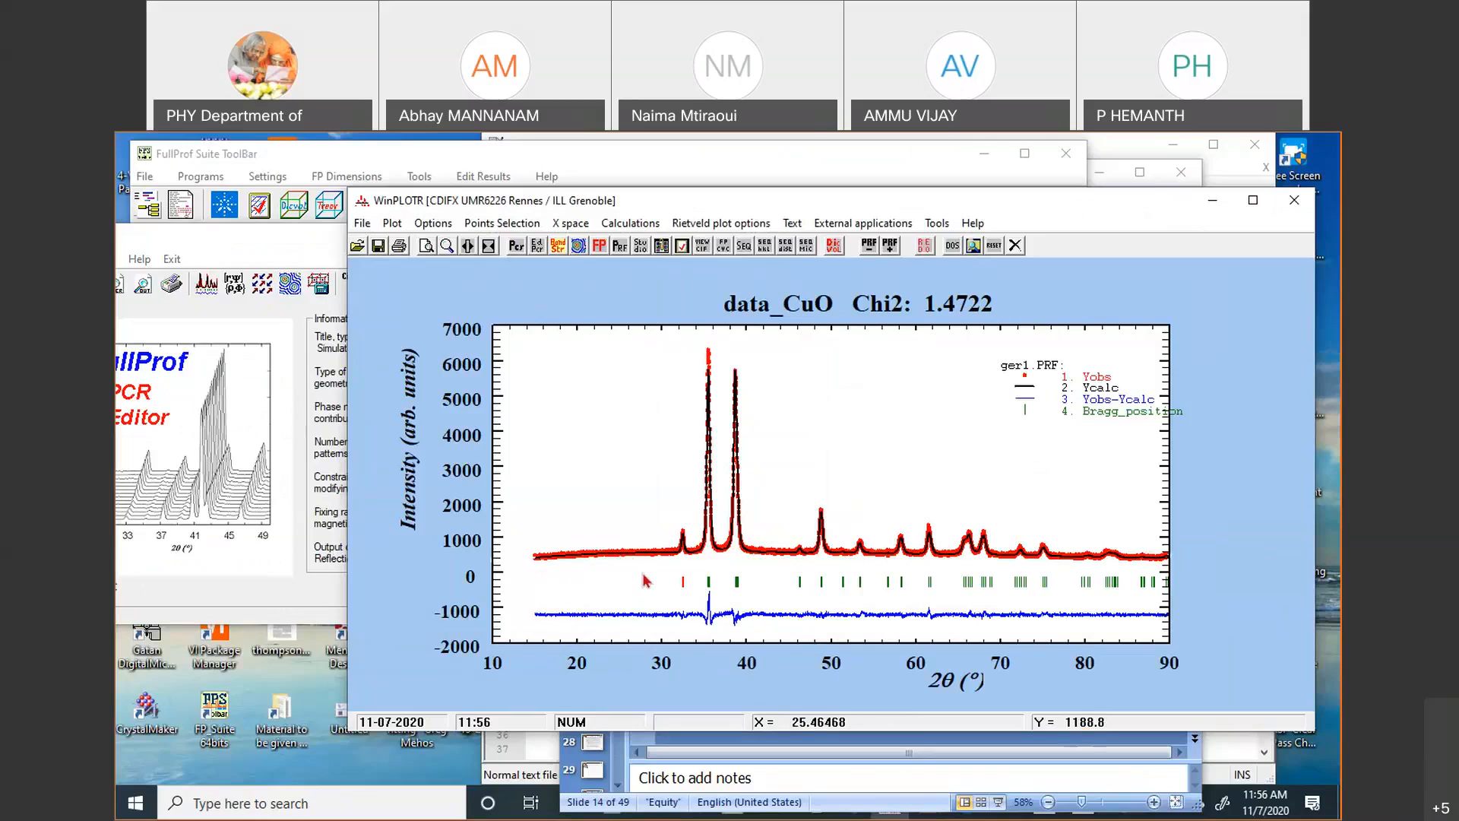
Set the high bound of pattern 1's first excluded region to 20 and accept the pattern settings
click(298, 249)
click(594, 384)
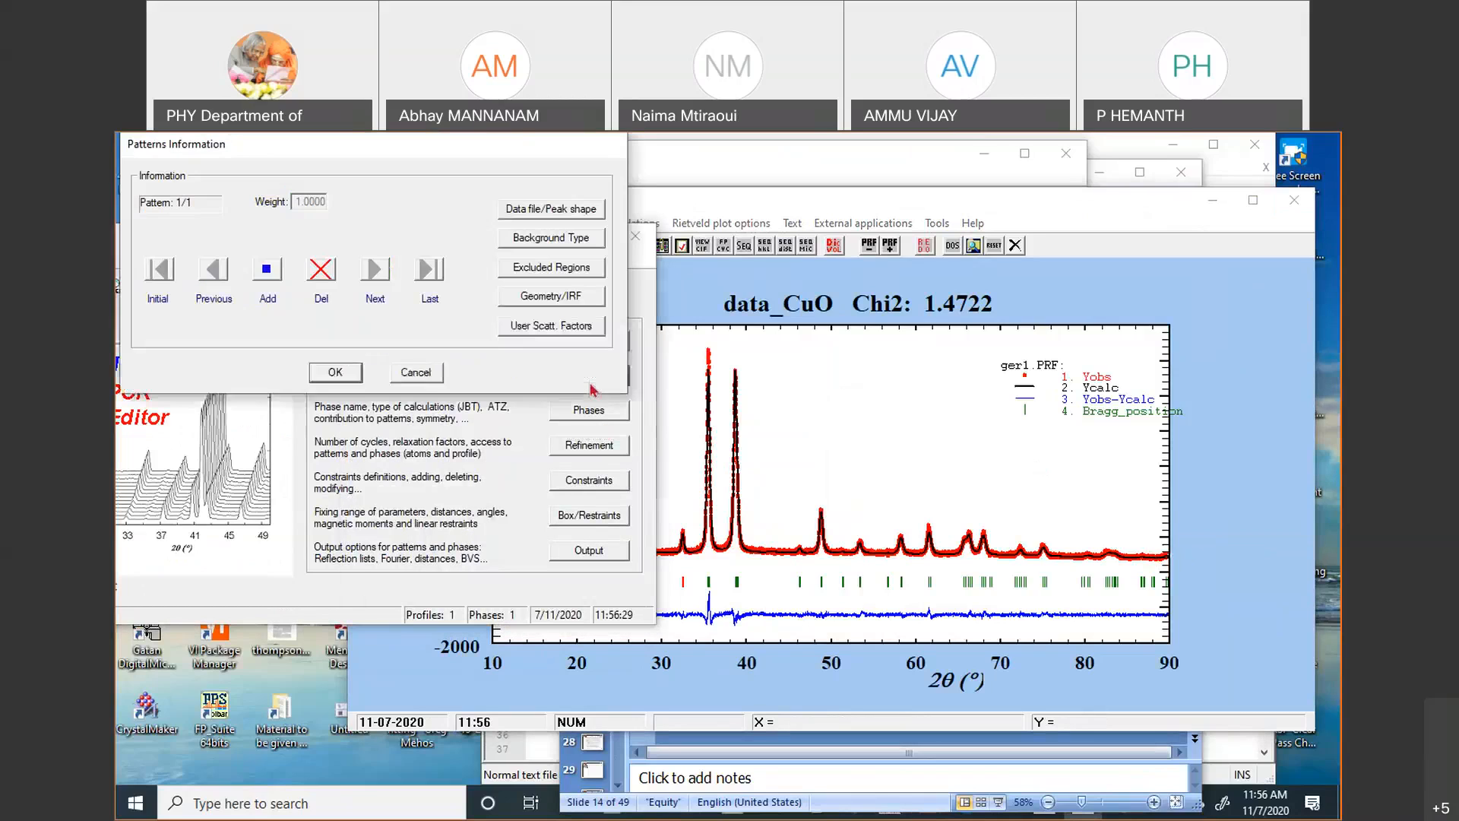
click(549, 268)
click(301, 231)
double_click(301, 231)
text(20)
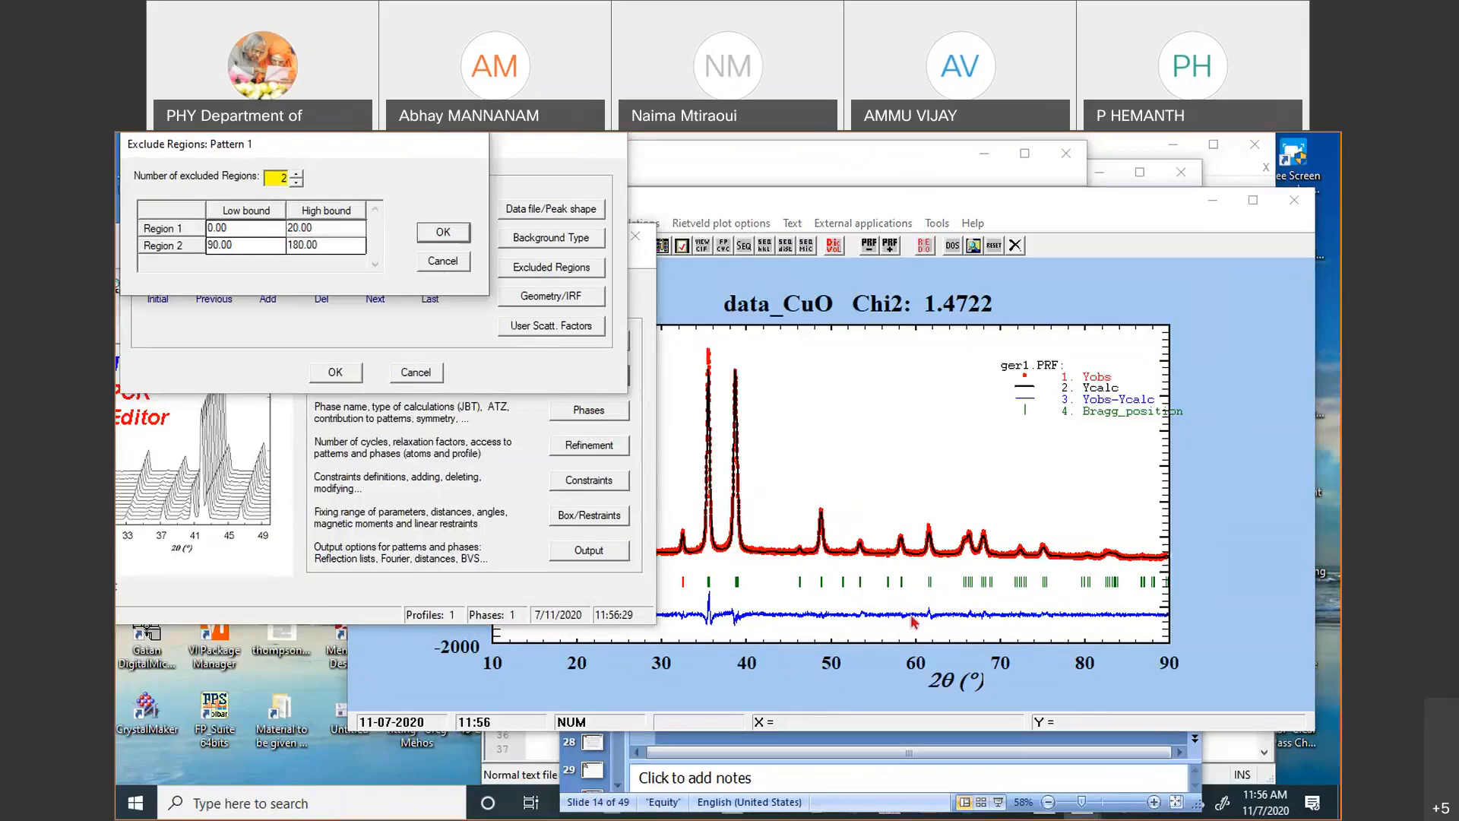
click(443, 233)
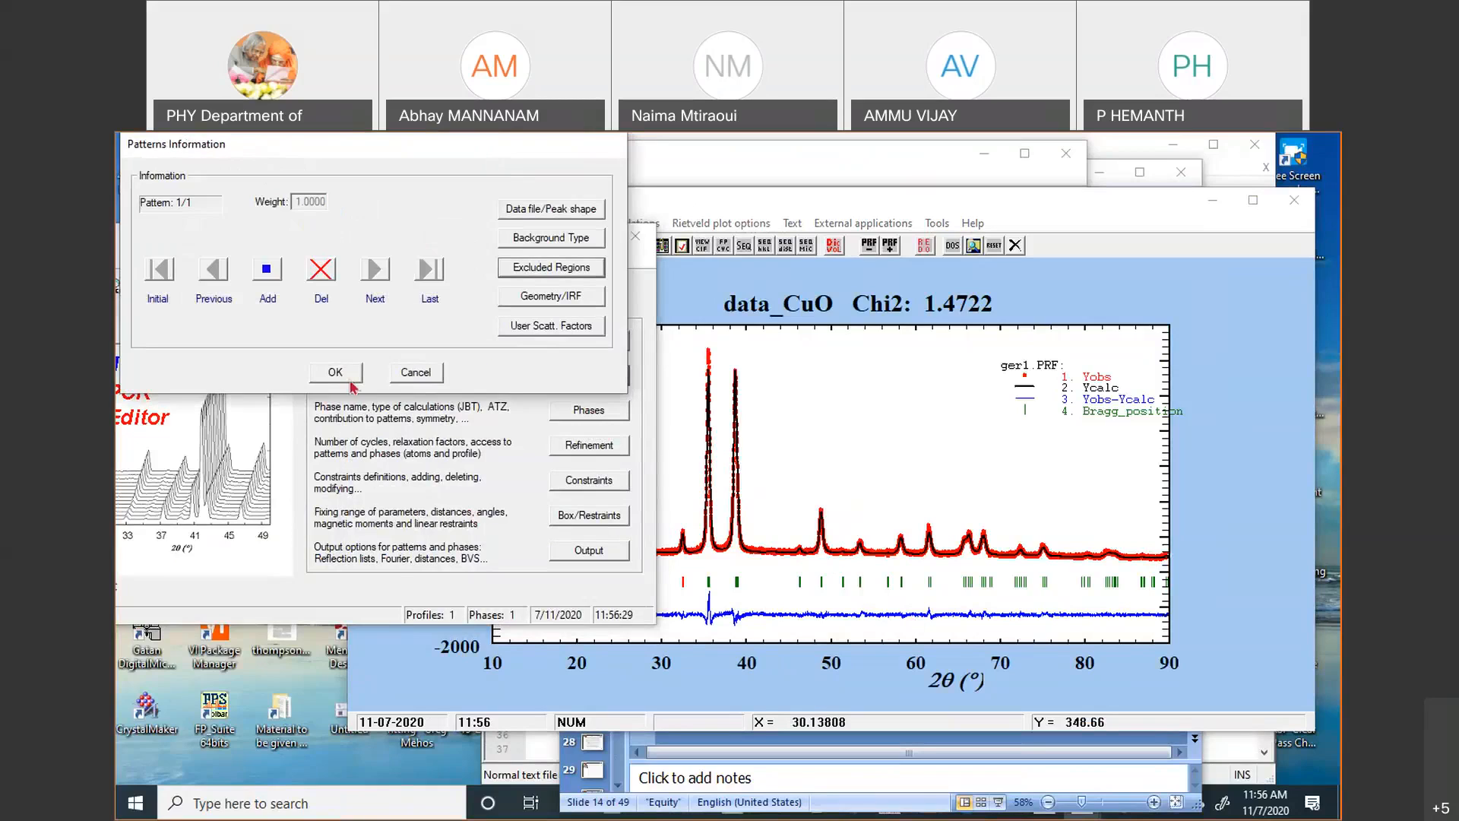
click(336, 373)
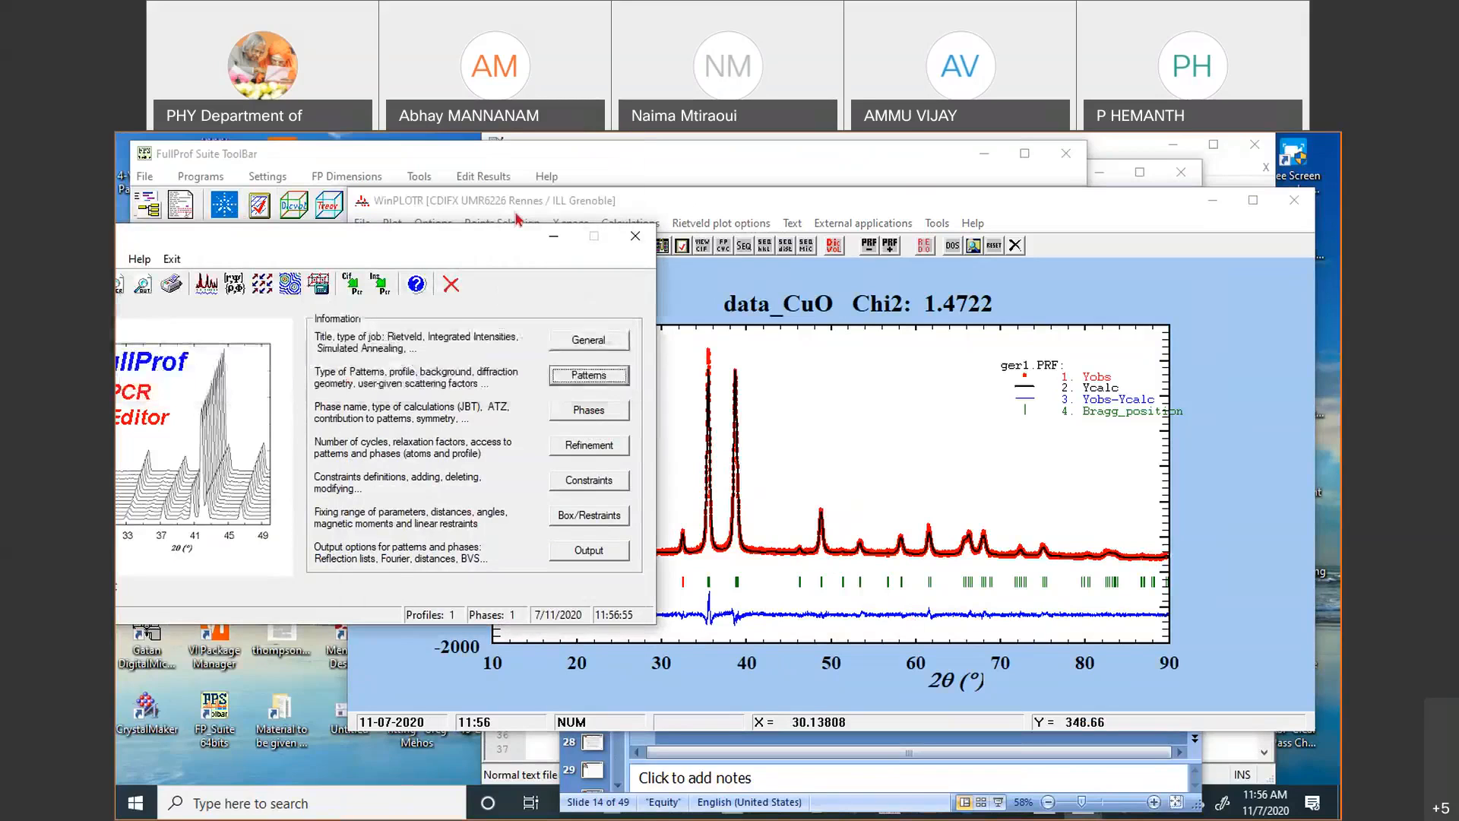
Move the PCR Editor fully into view and launch FullProf from it with GER1.xy as the data file
drag(257, 241, 516, 215)
click(467, 258)
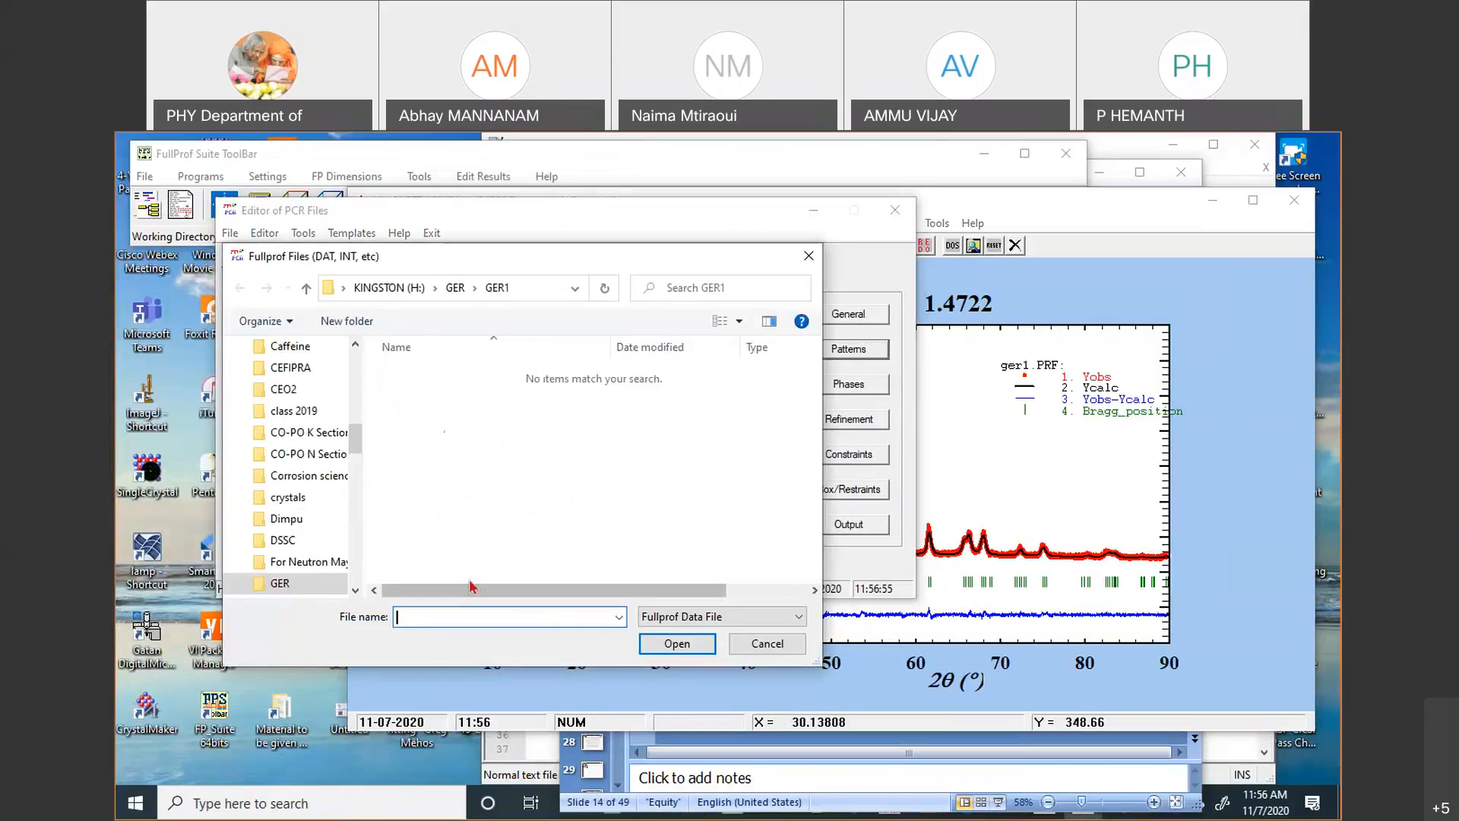
text(ge)
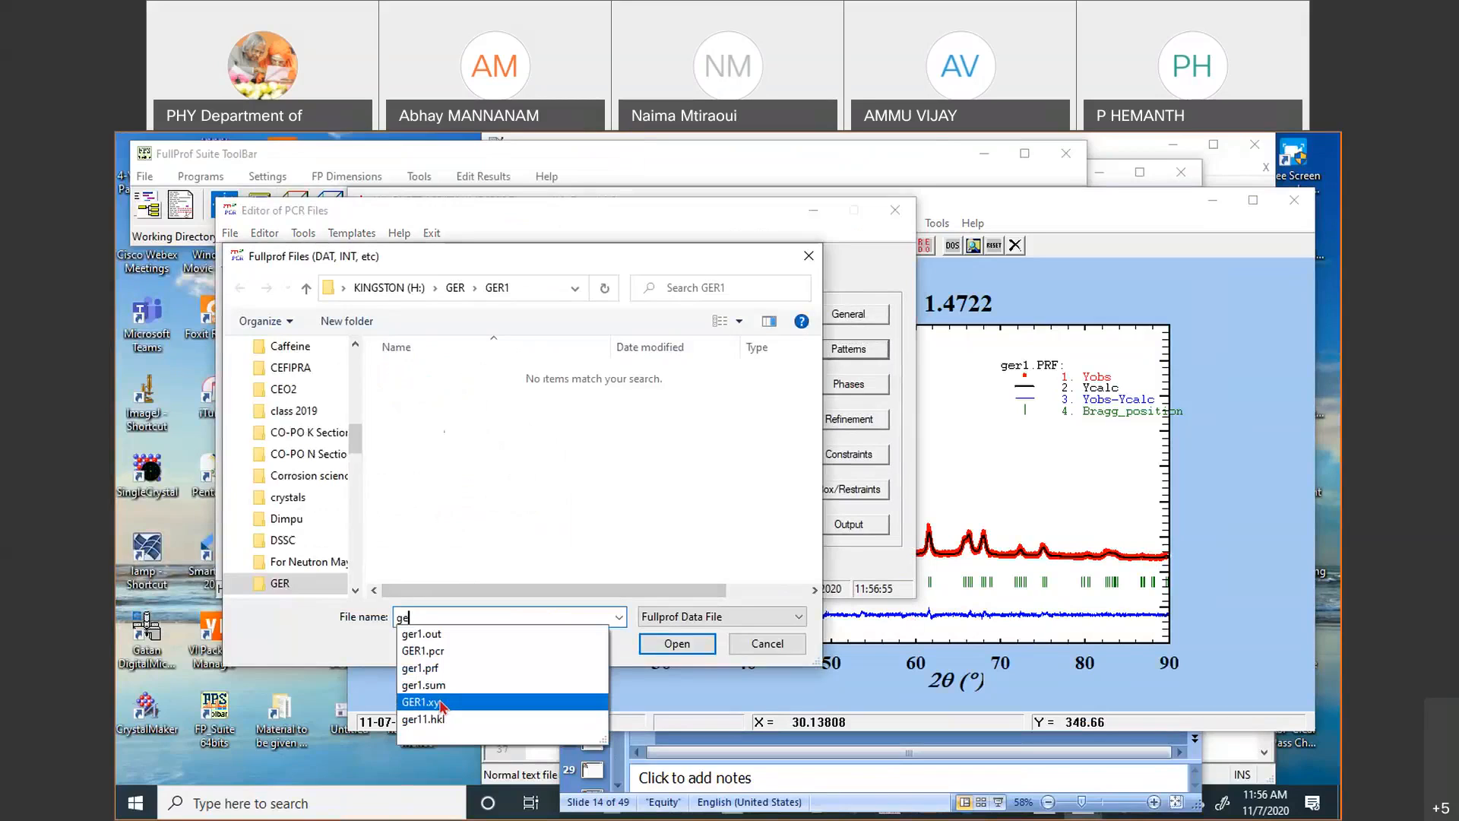
click(421, 702)
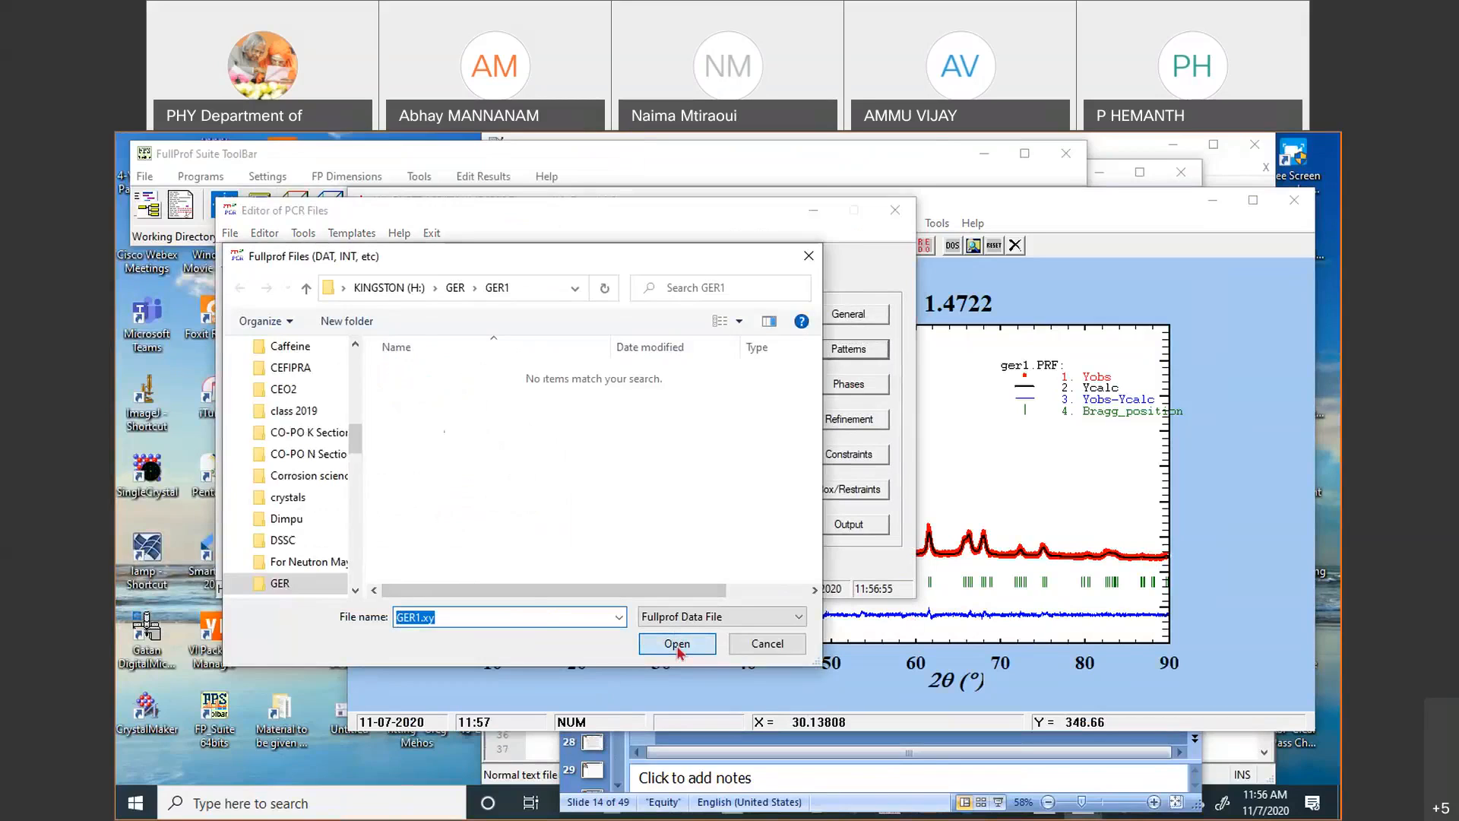
click(677, 646)
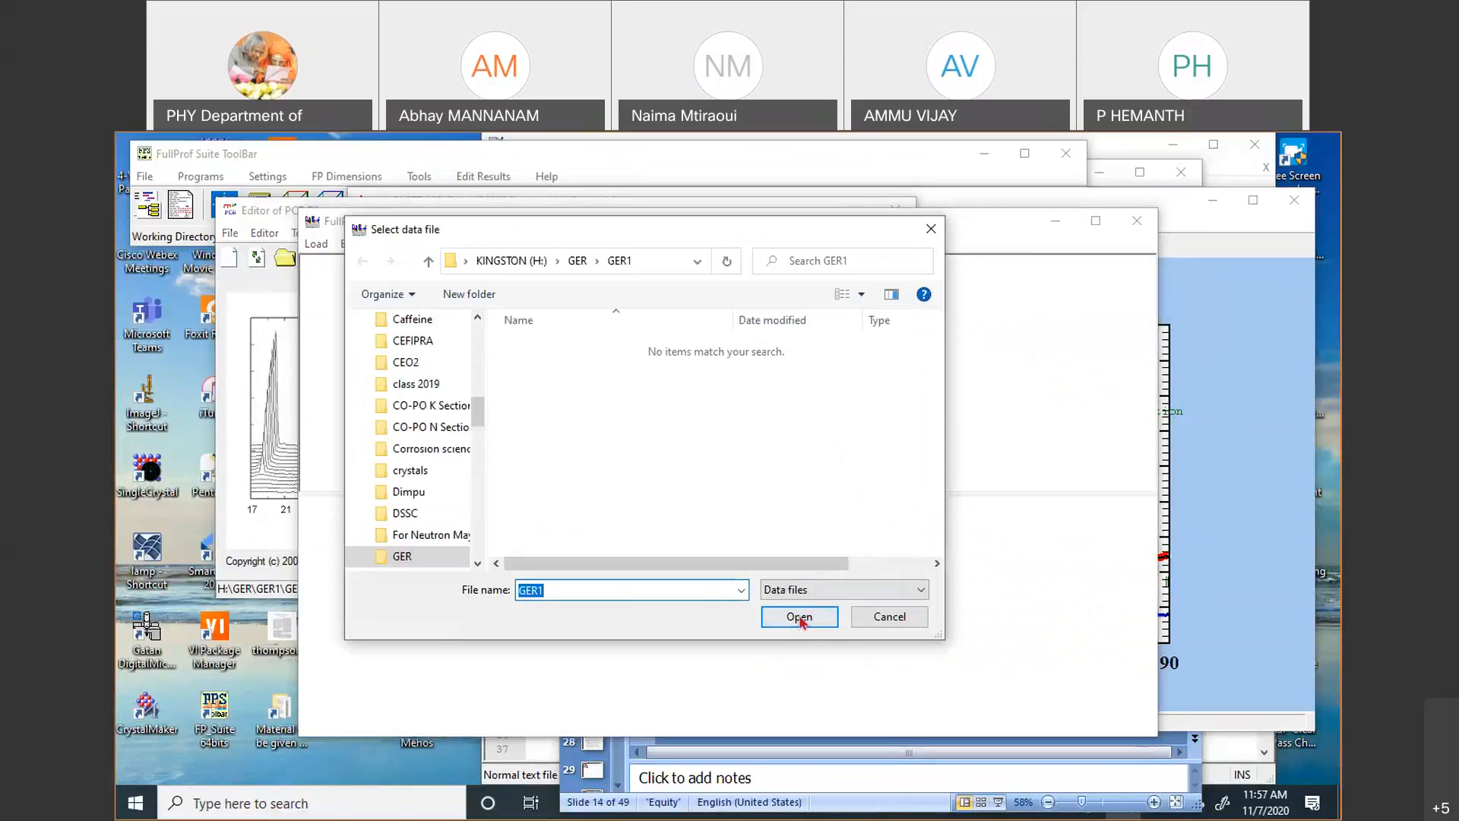
Supply GER1.xy with its extension as FullProf's data file to run the refinement, and reload the PCR file
click(799, 619)
click(854, 479)
click(619, 589)
text(.)
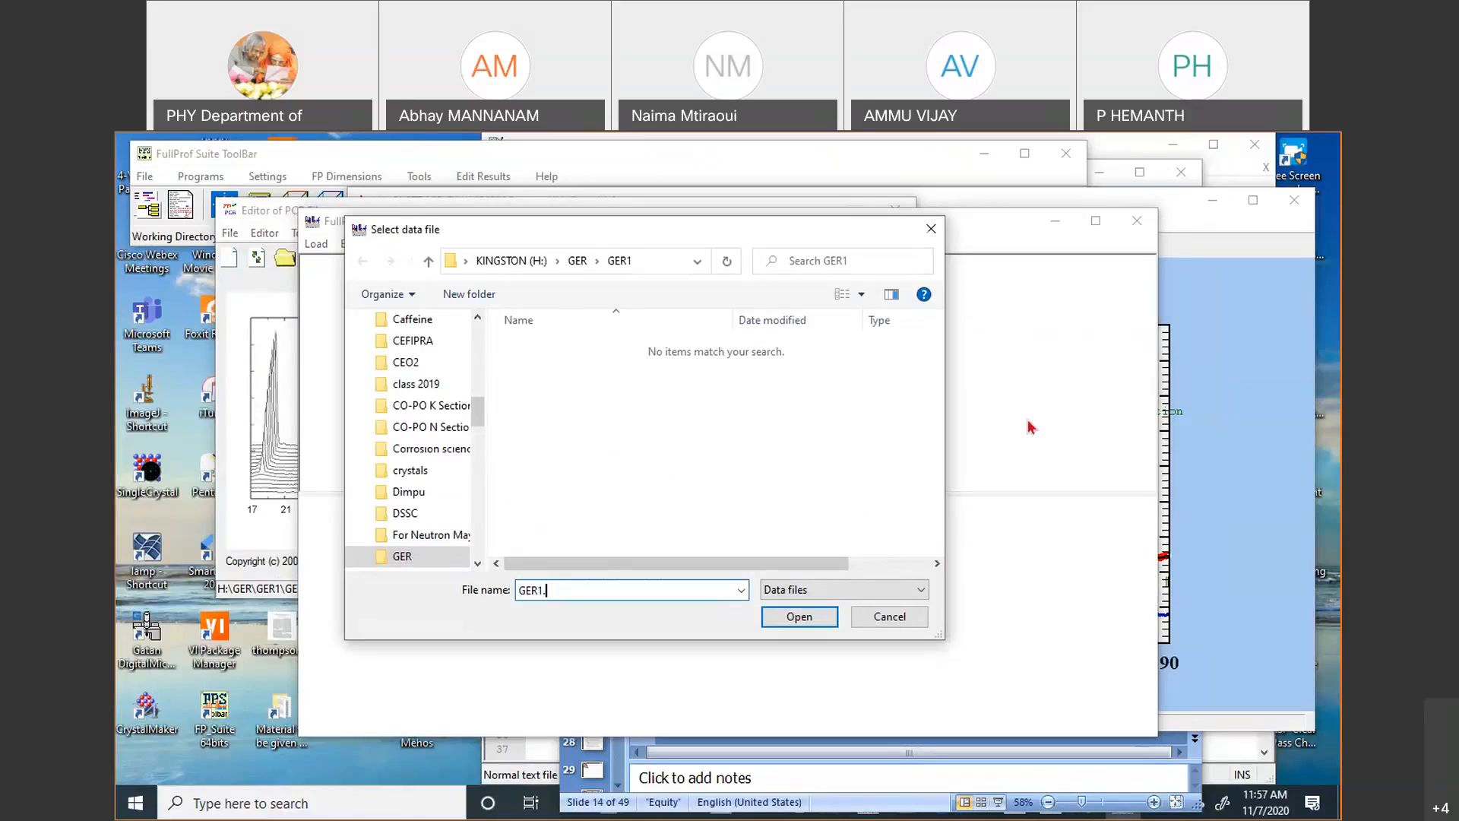
key(BackSpace)
text(.xy)
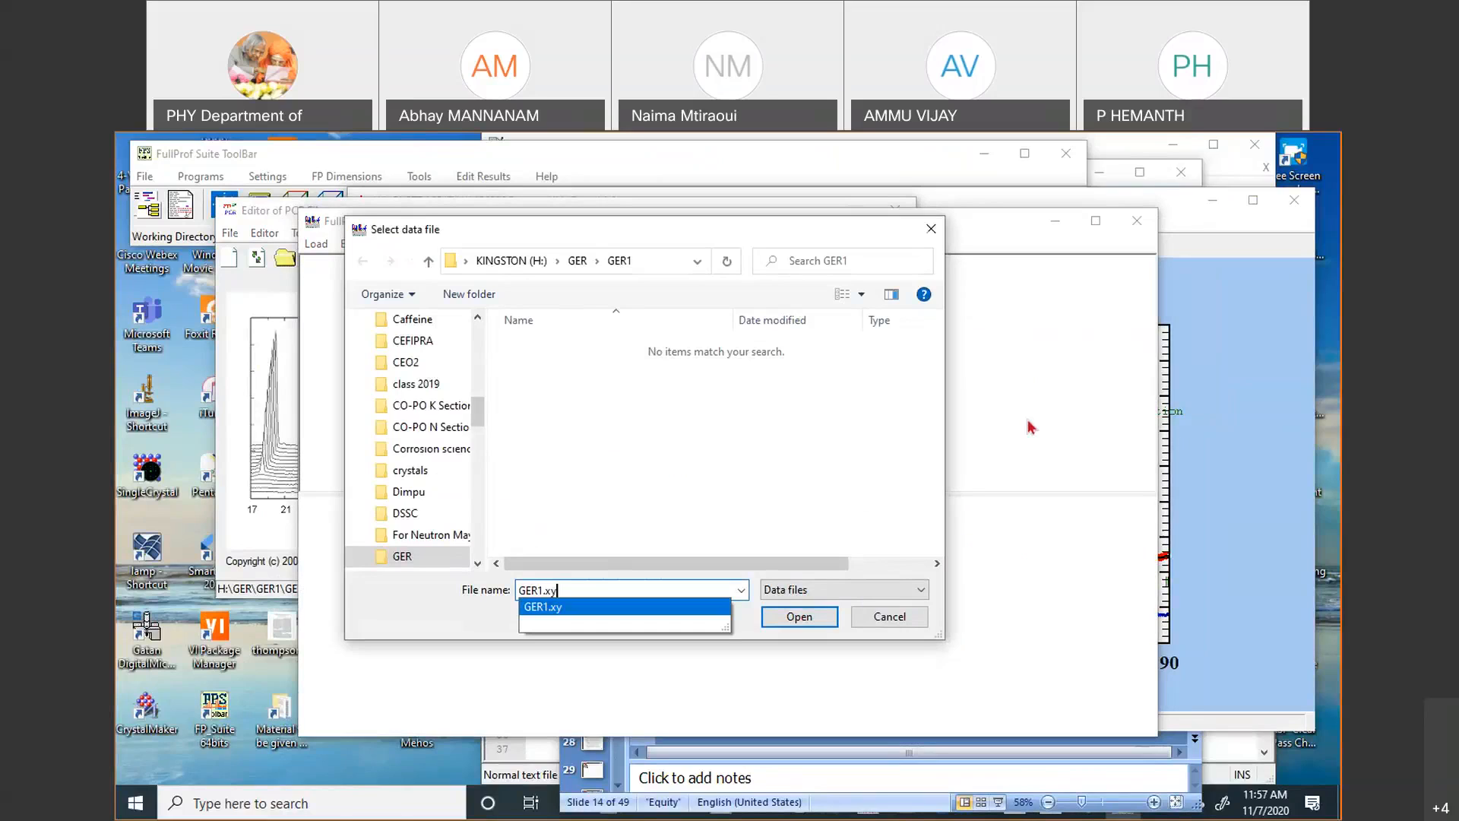
key(Return)
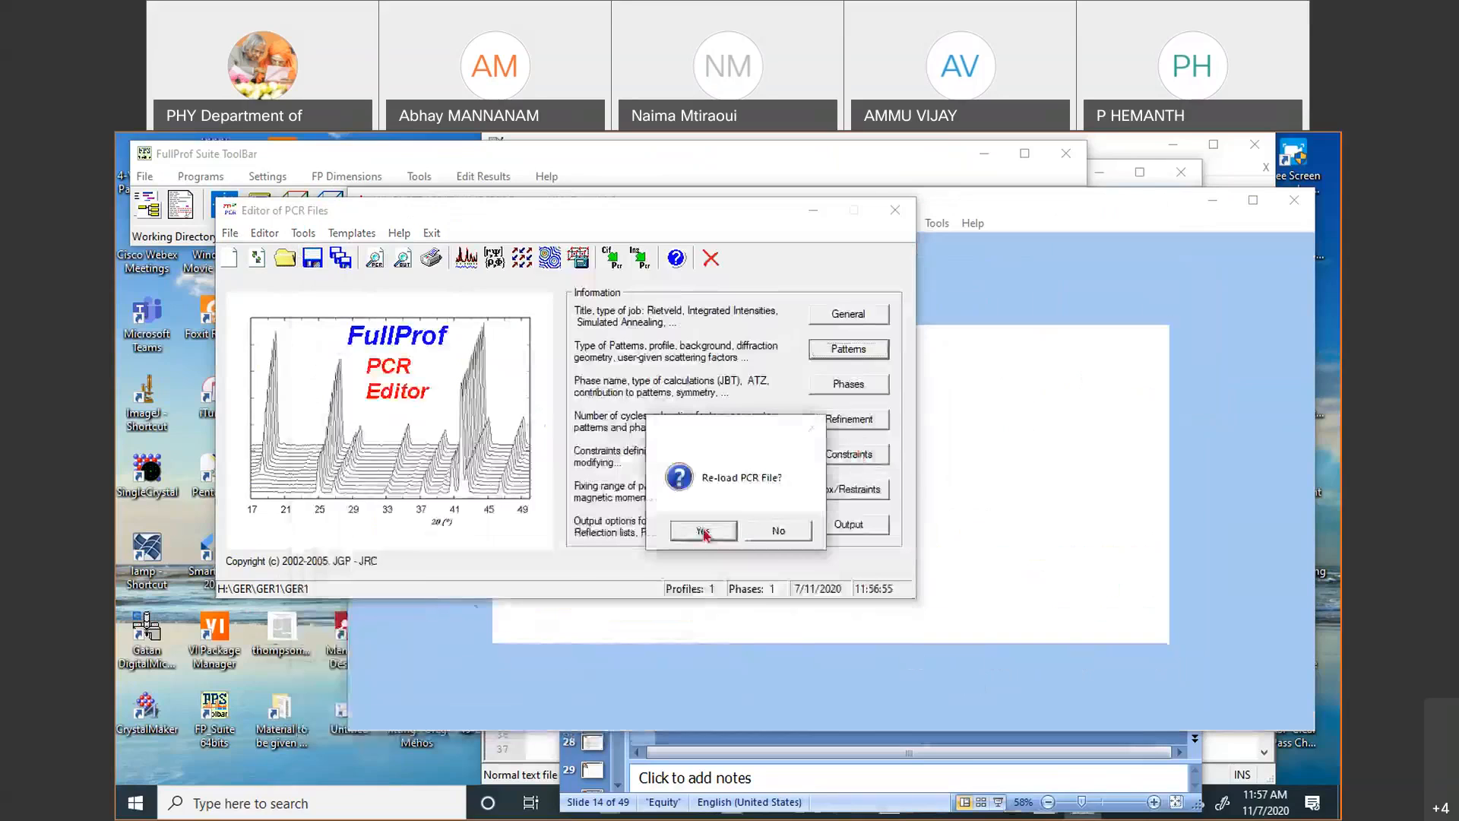
click(708, 532)
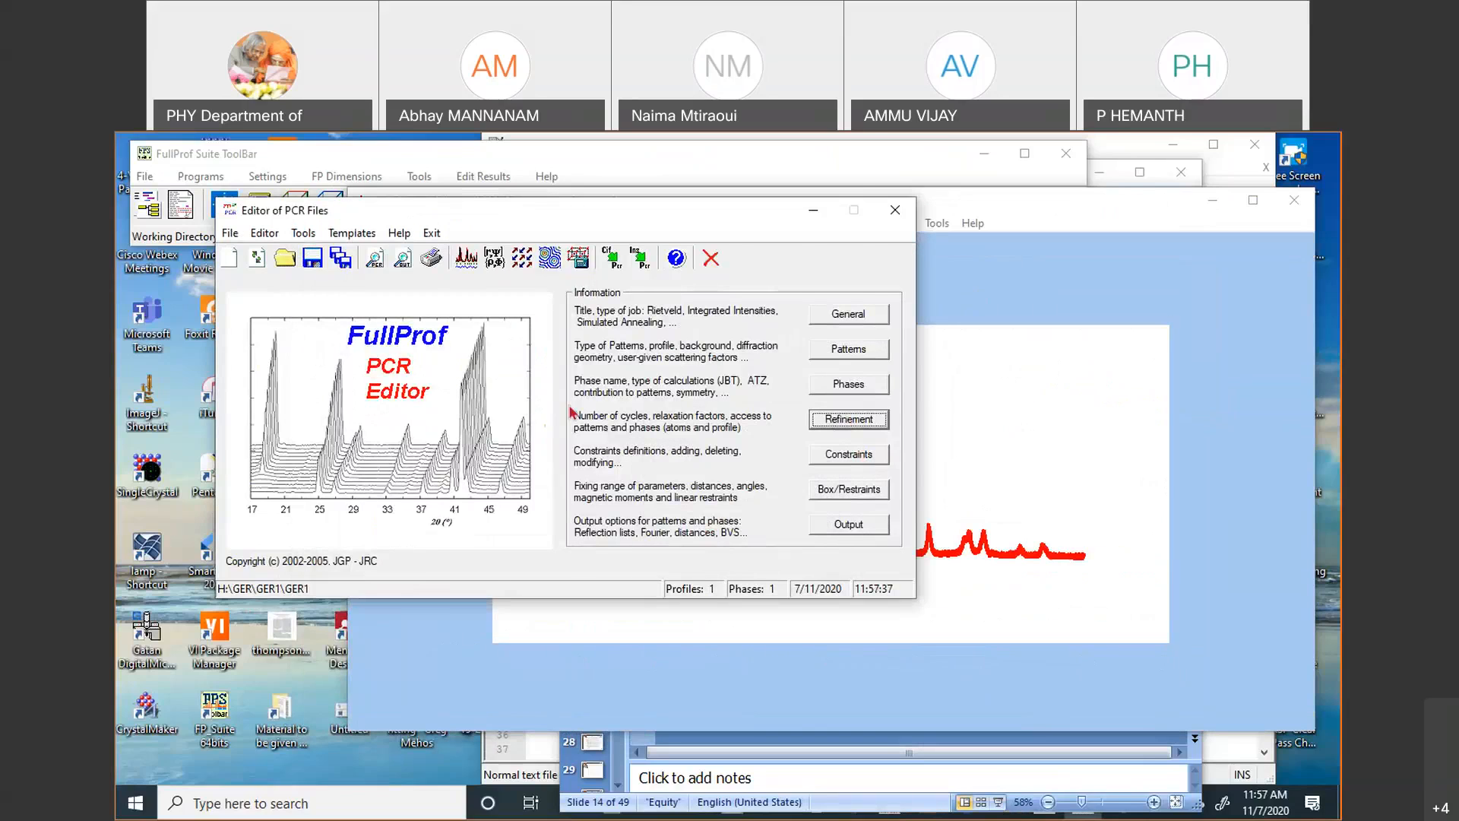
Set all linear-interpolation background points of pattern 1 to refine, check the 2Theta list and accept
click(367, 399)
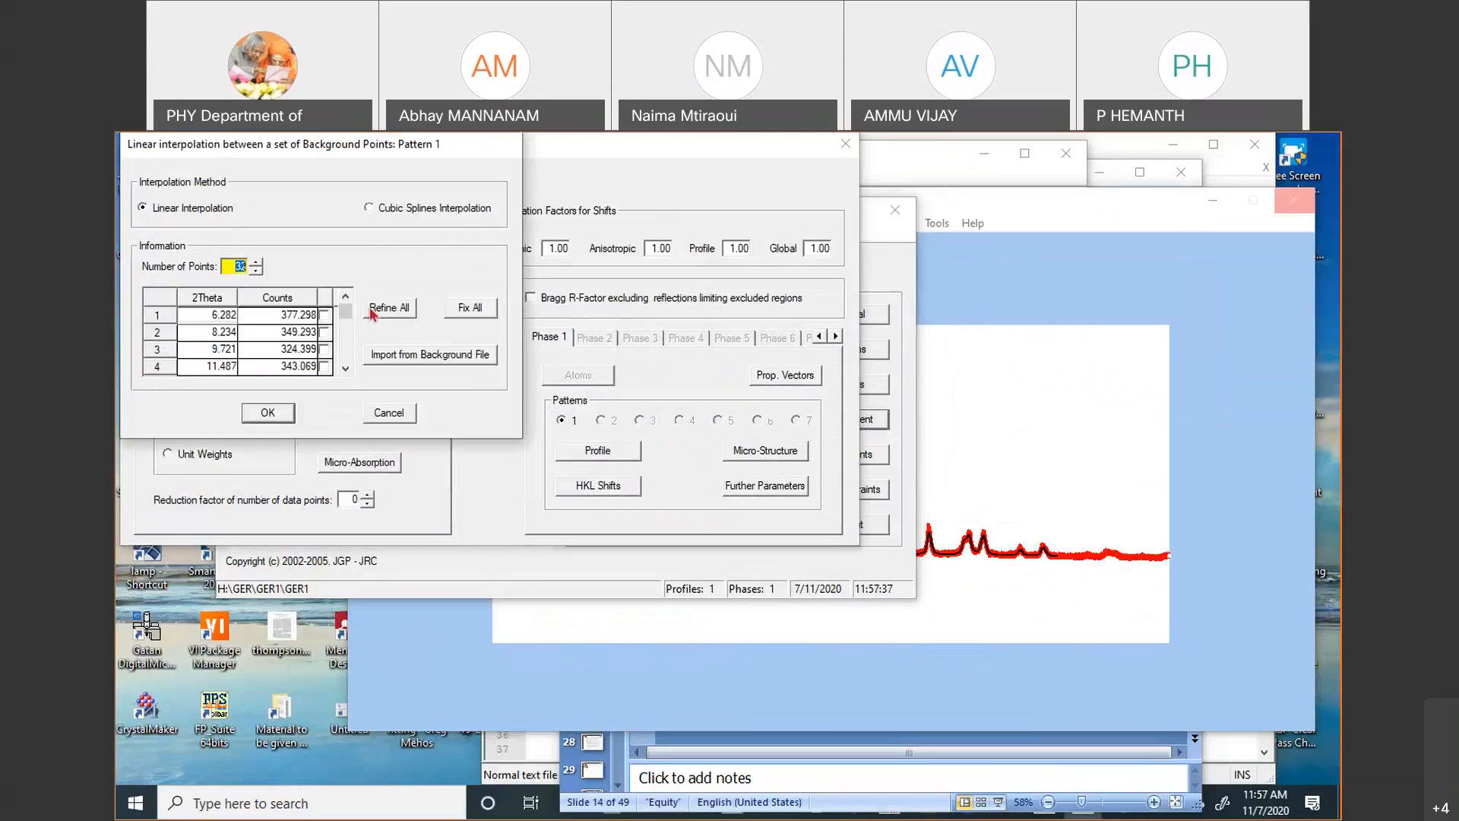
click(384, 308)
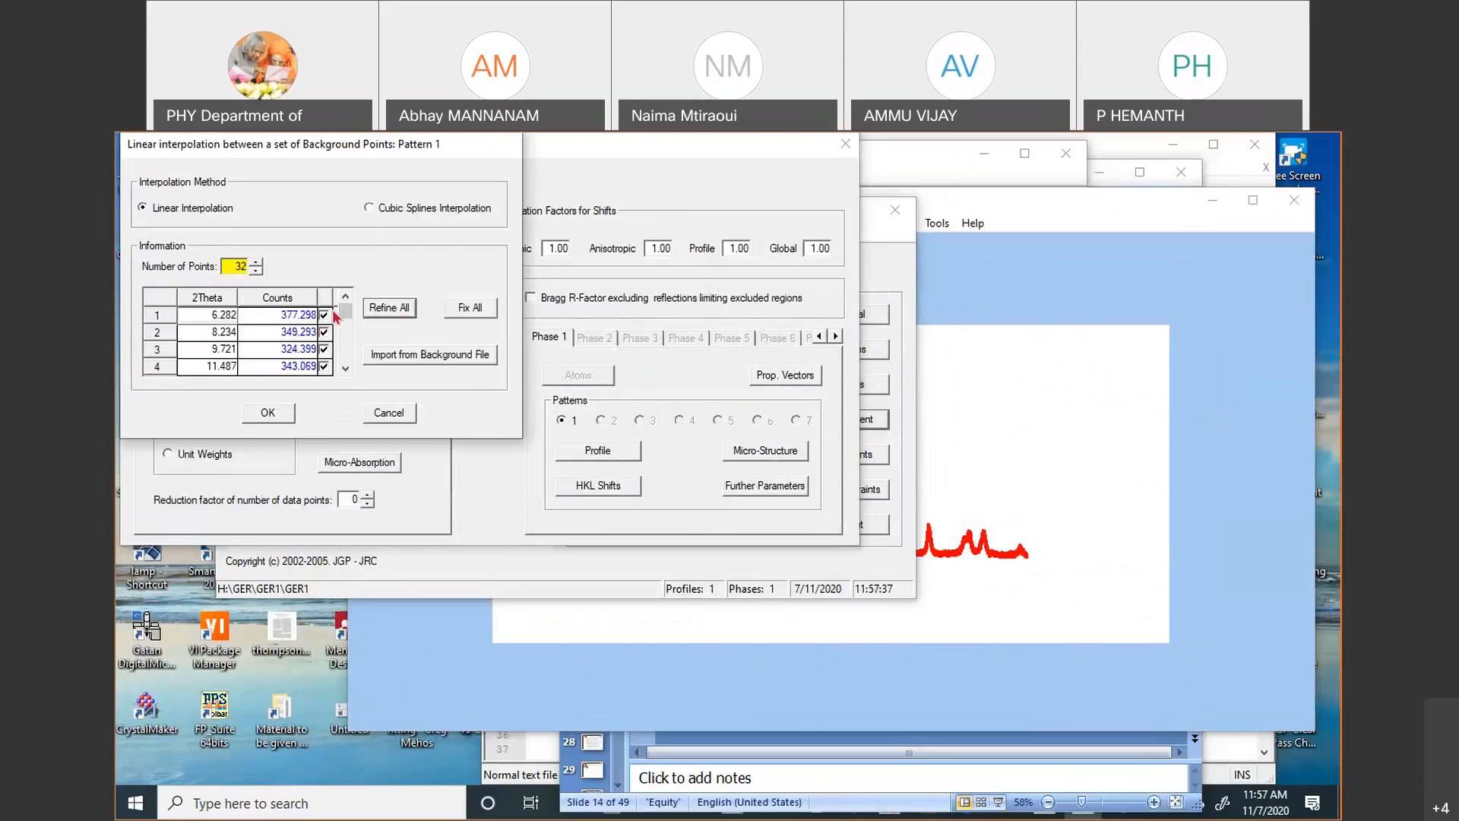
click(212, 314)
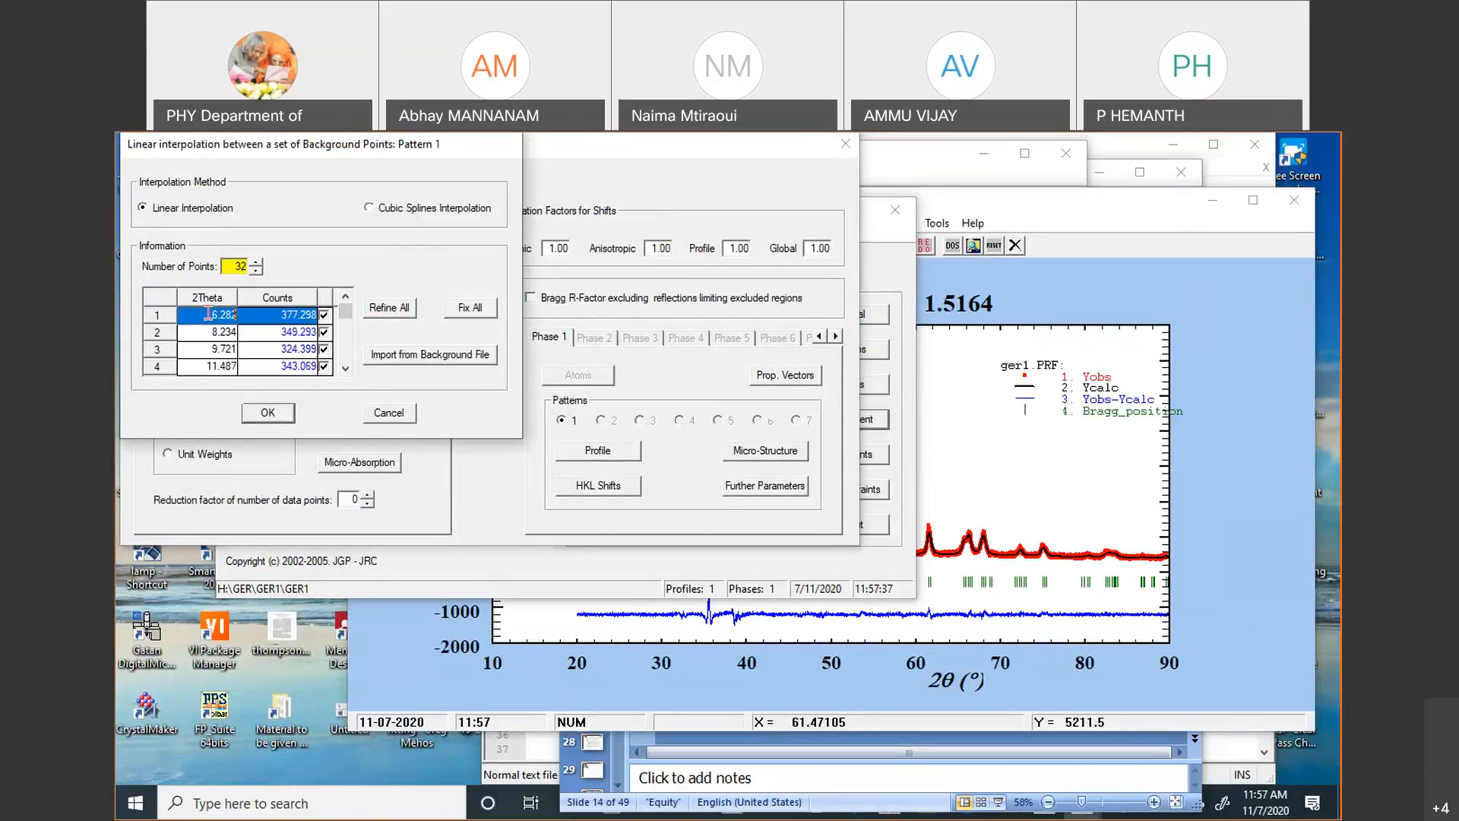
scroll(221, 350, down, 9)
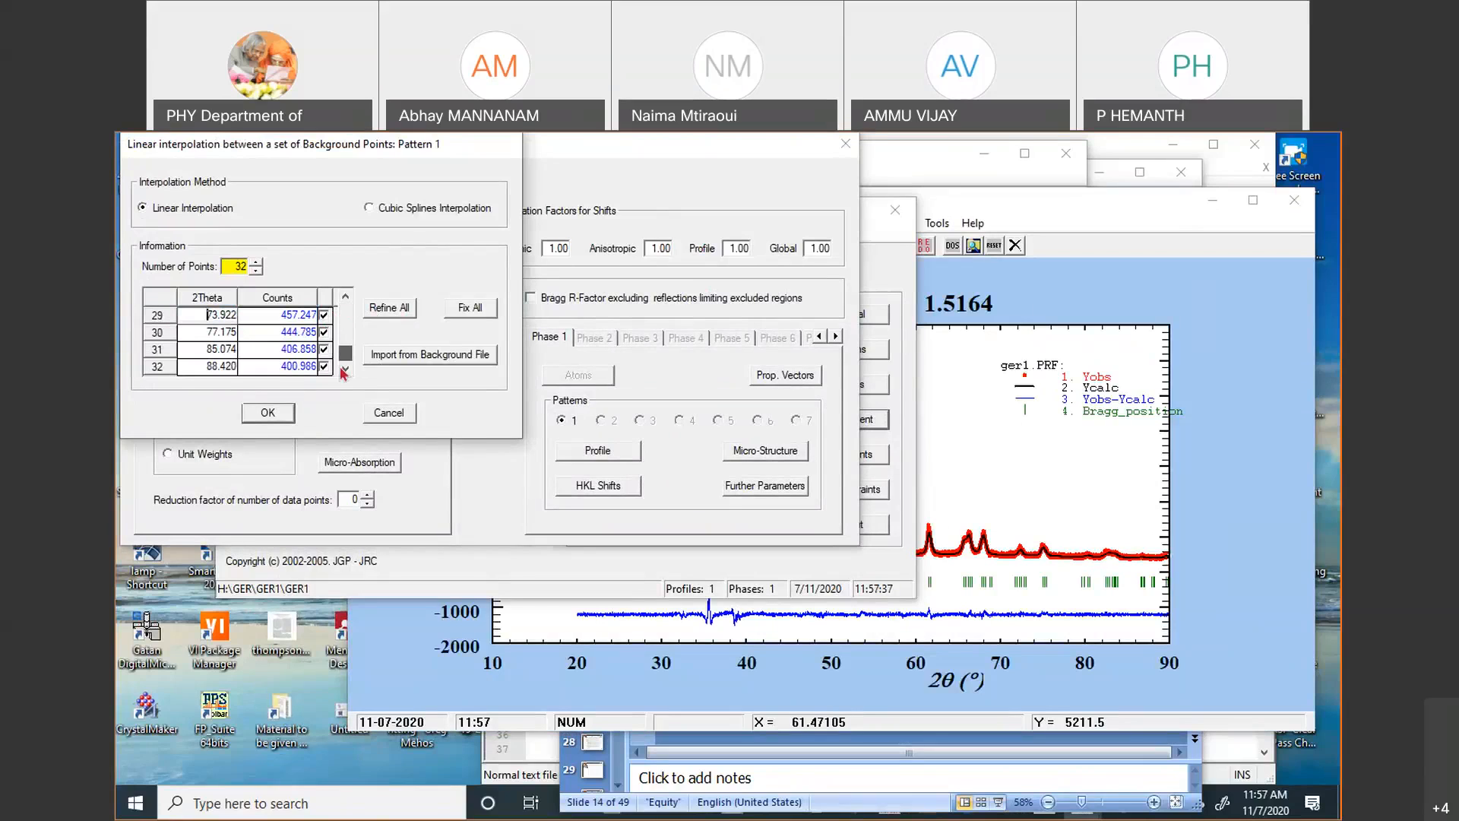
click(268, 412)
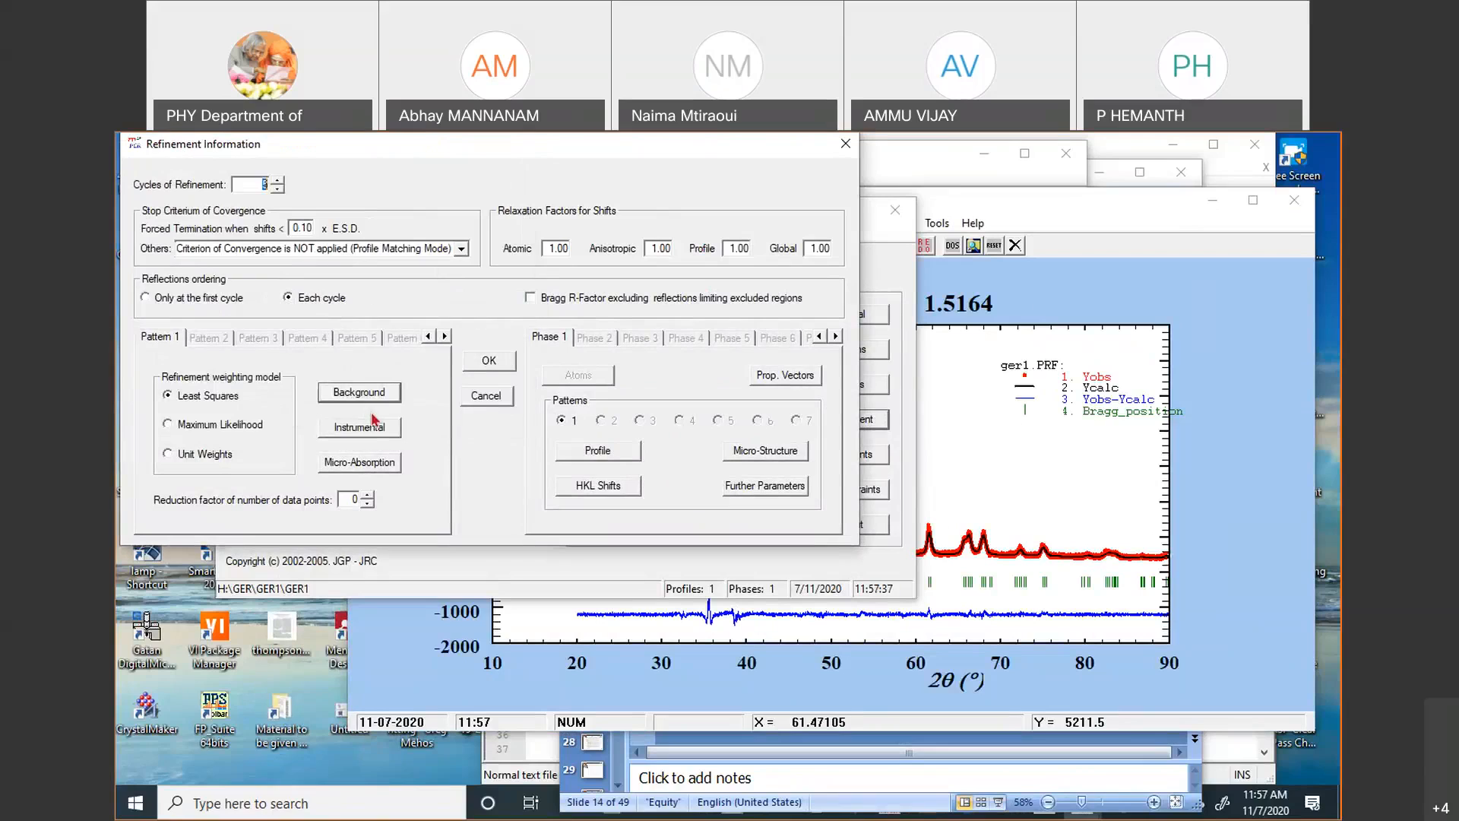
Accept the refinement settings and launch FullProf from the PCR Editor with GER1.xy as the data file
click(489, 361)
text(ger)
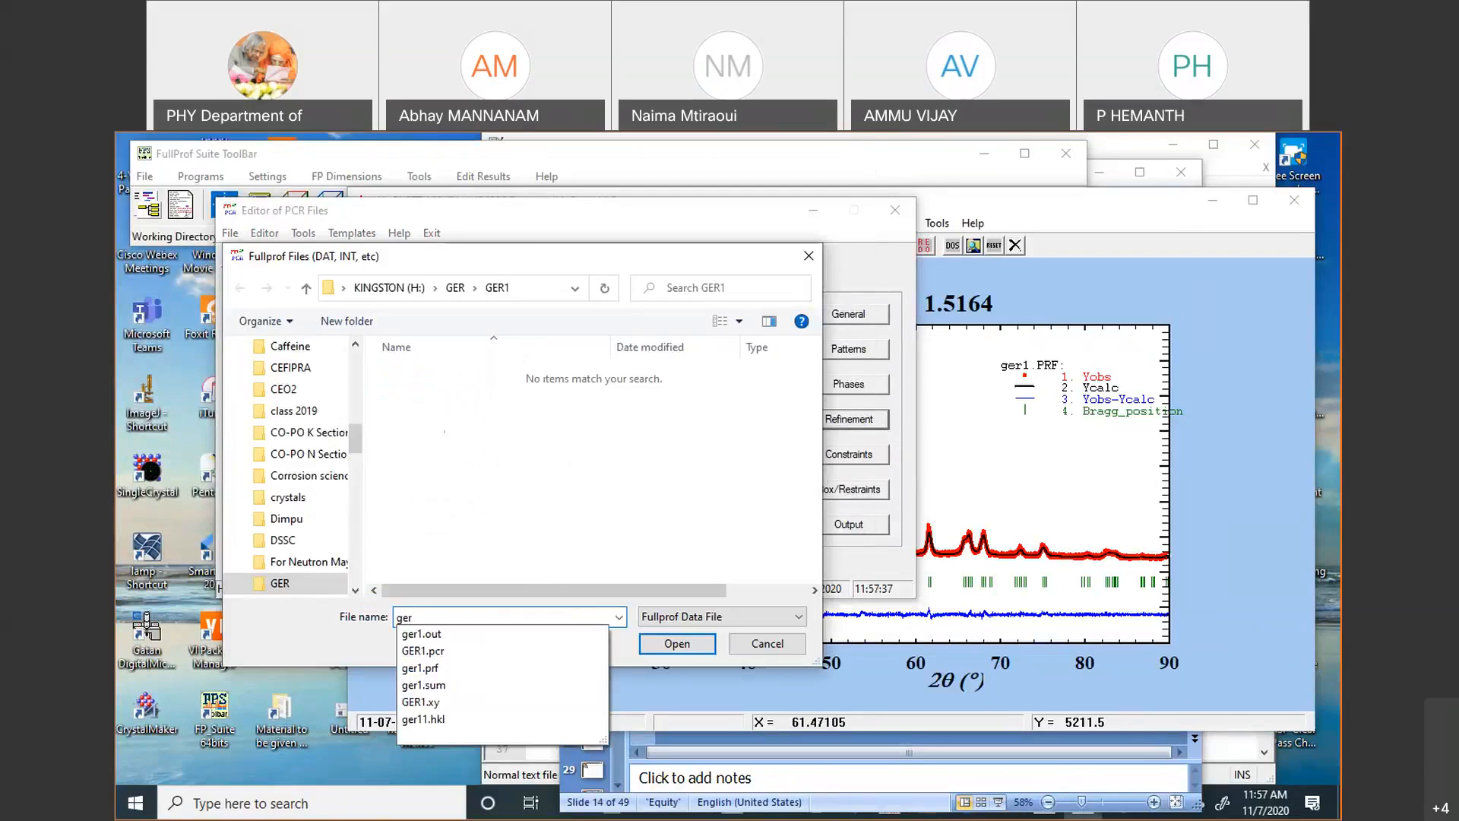
key(Up)
key(Up)
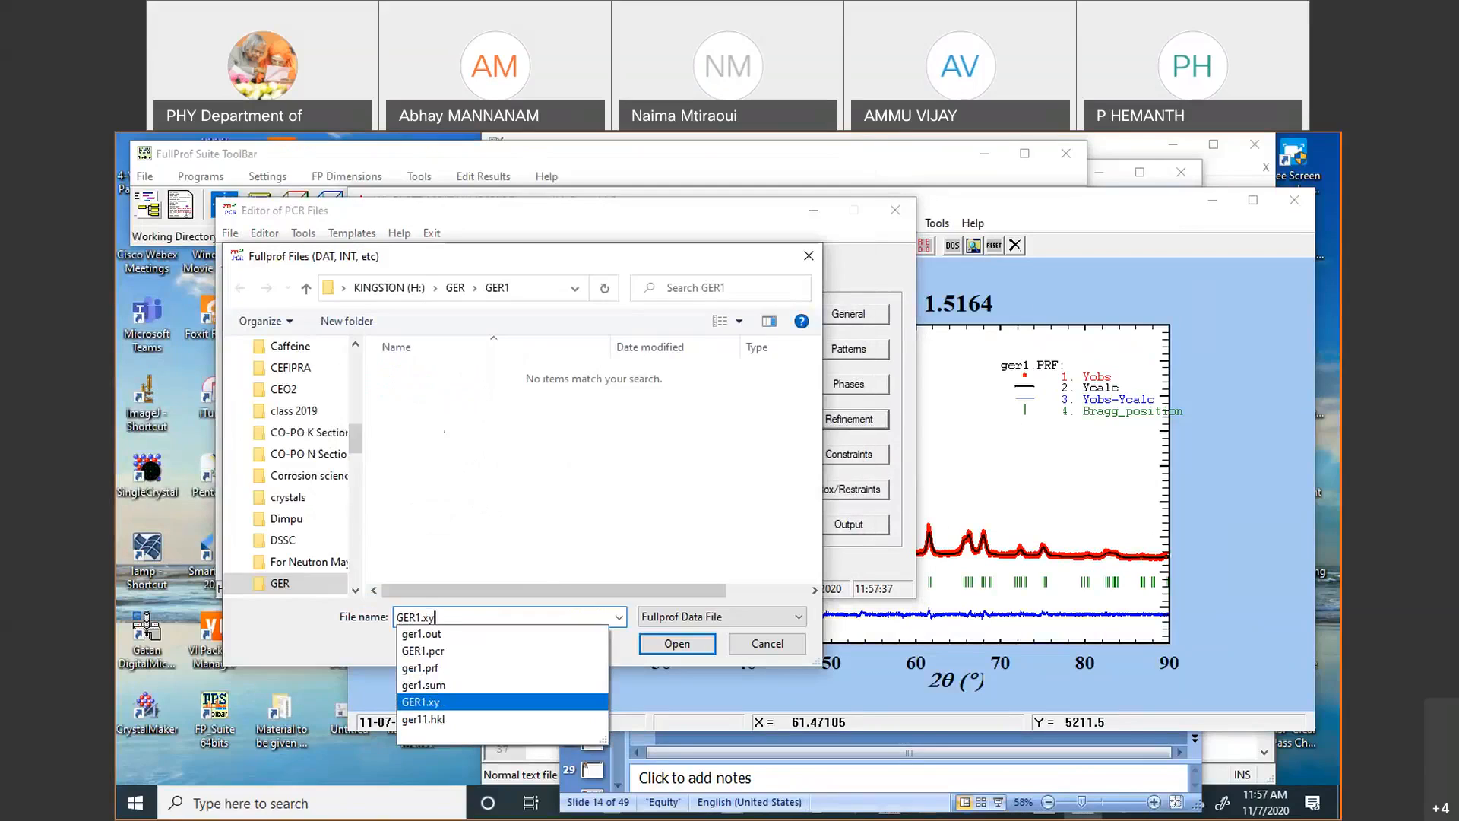
key(Return)
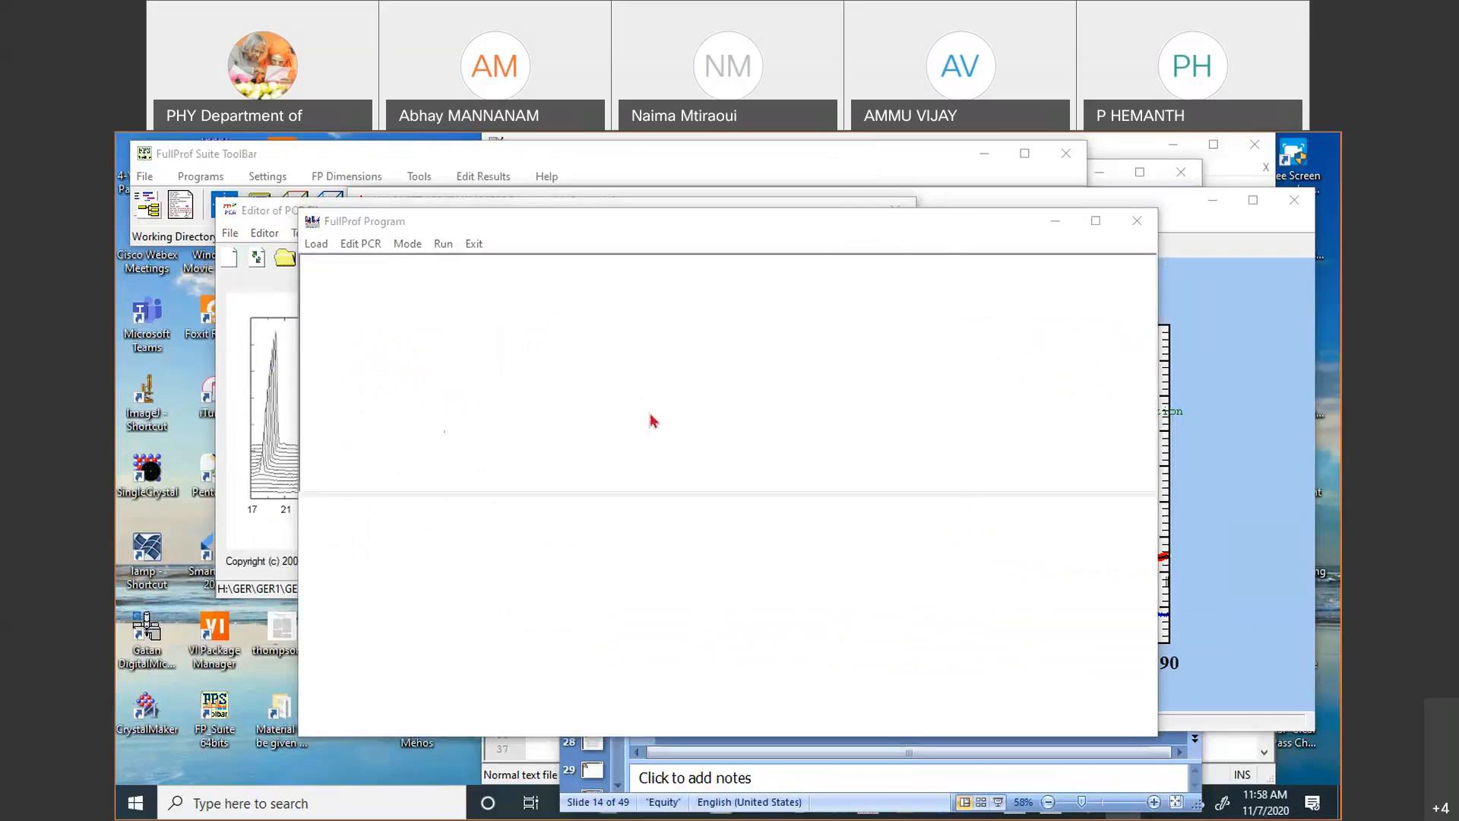
Supply GER1.xy with its extension as FullProf's data file to run the refinement with the background points refined
click(634, 587)
text(.)
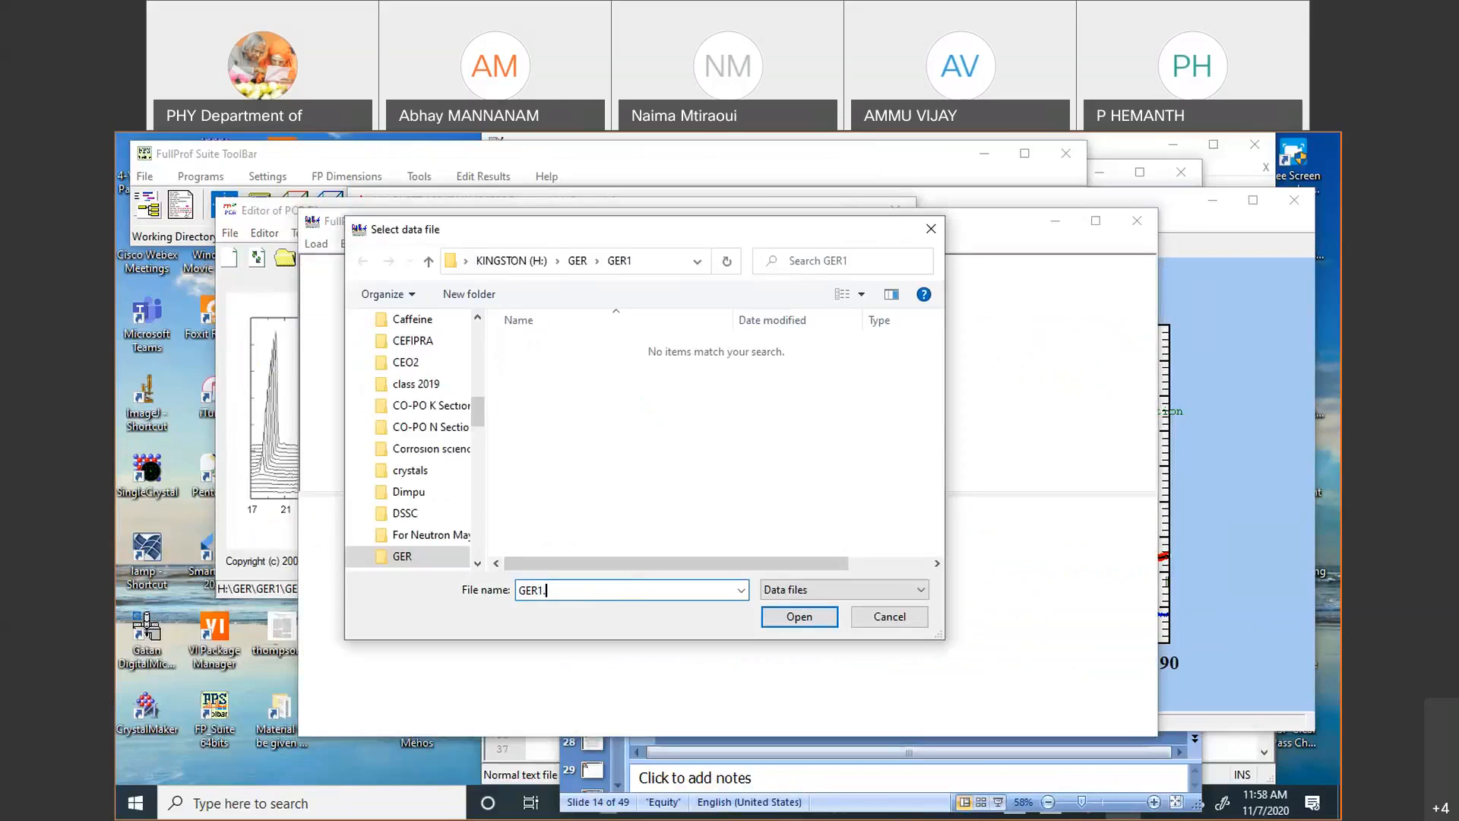
text(xy)
key(Return)
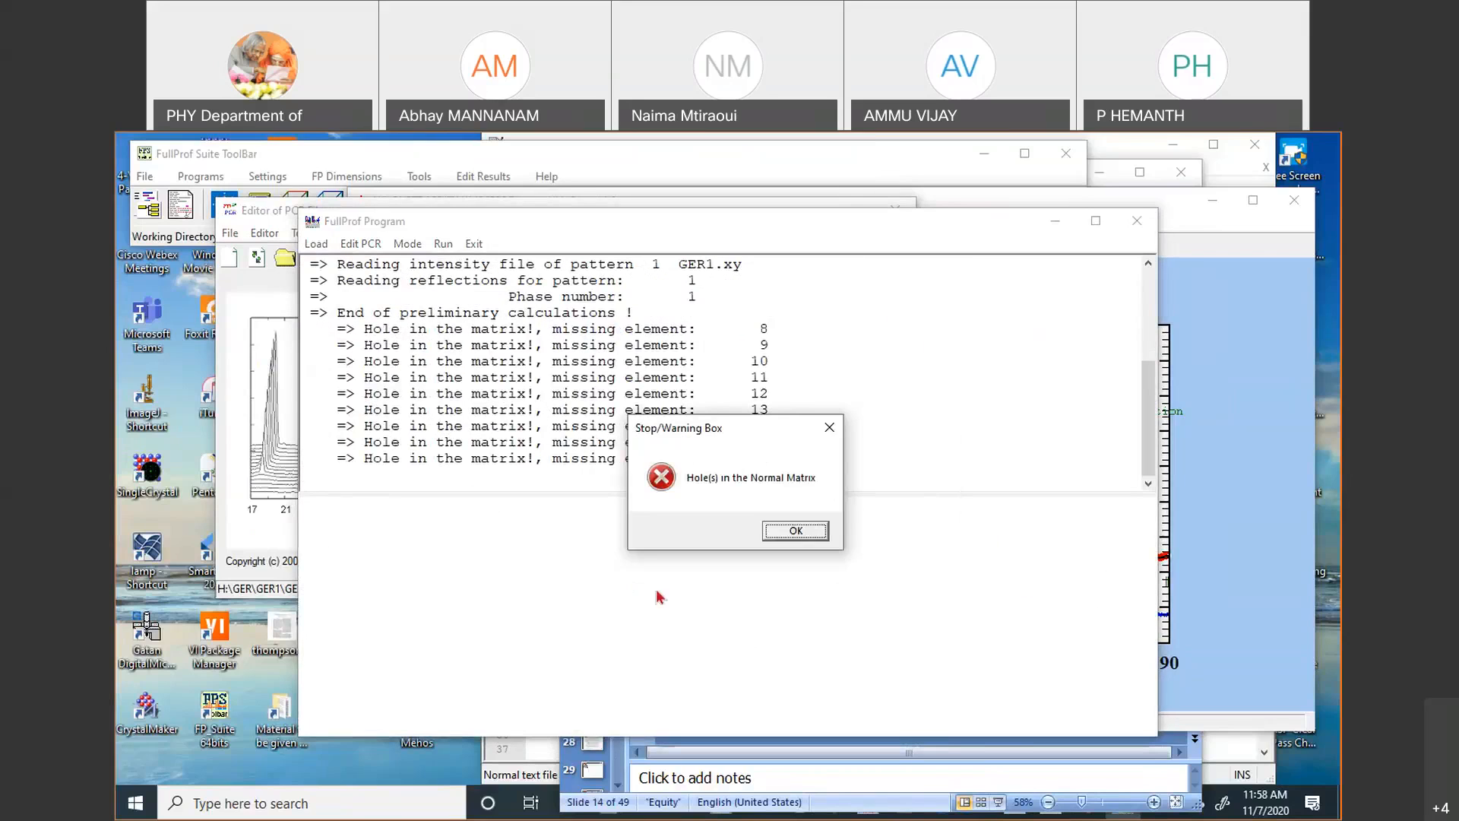
Move the warning box aside, examine the missing matrix elements in FullProf's output, and close the halted run
drag(744, 435, 885, 423)
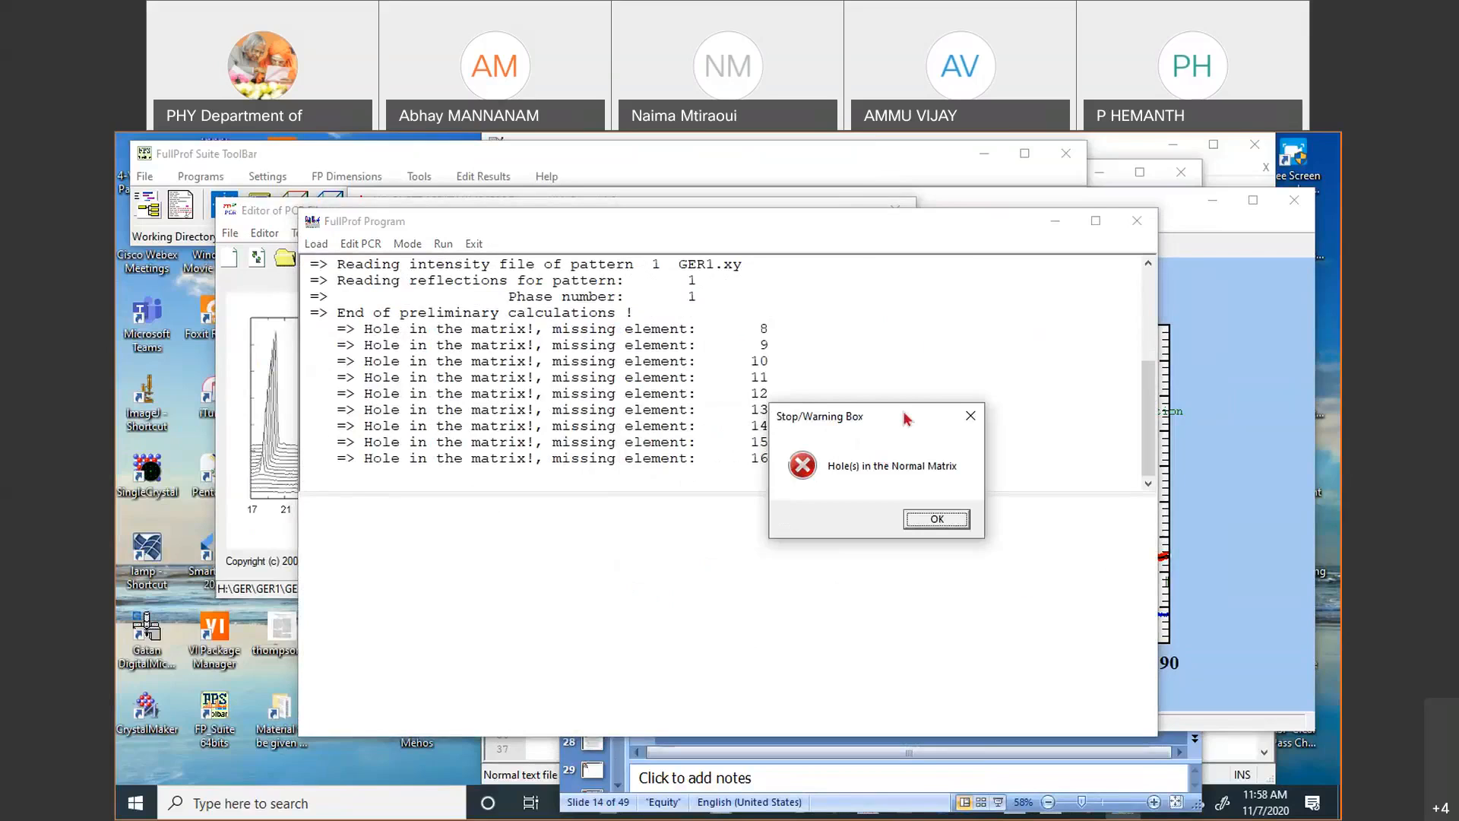
drag(906, 418, 1005, 382)
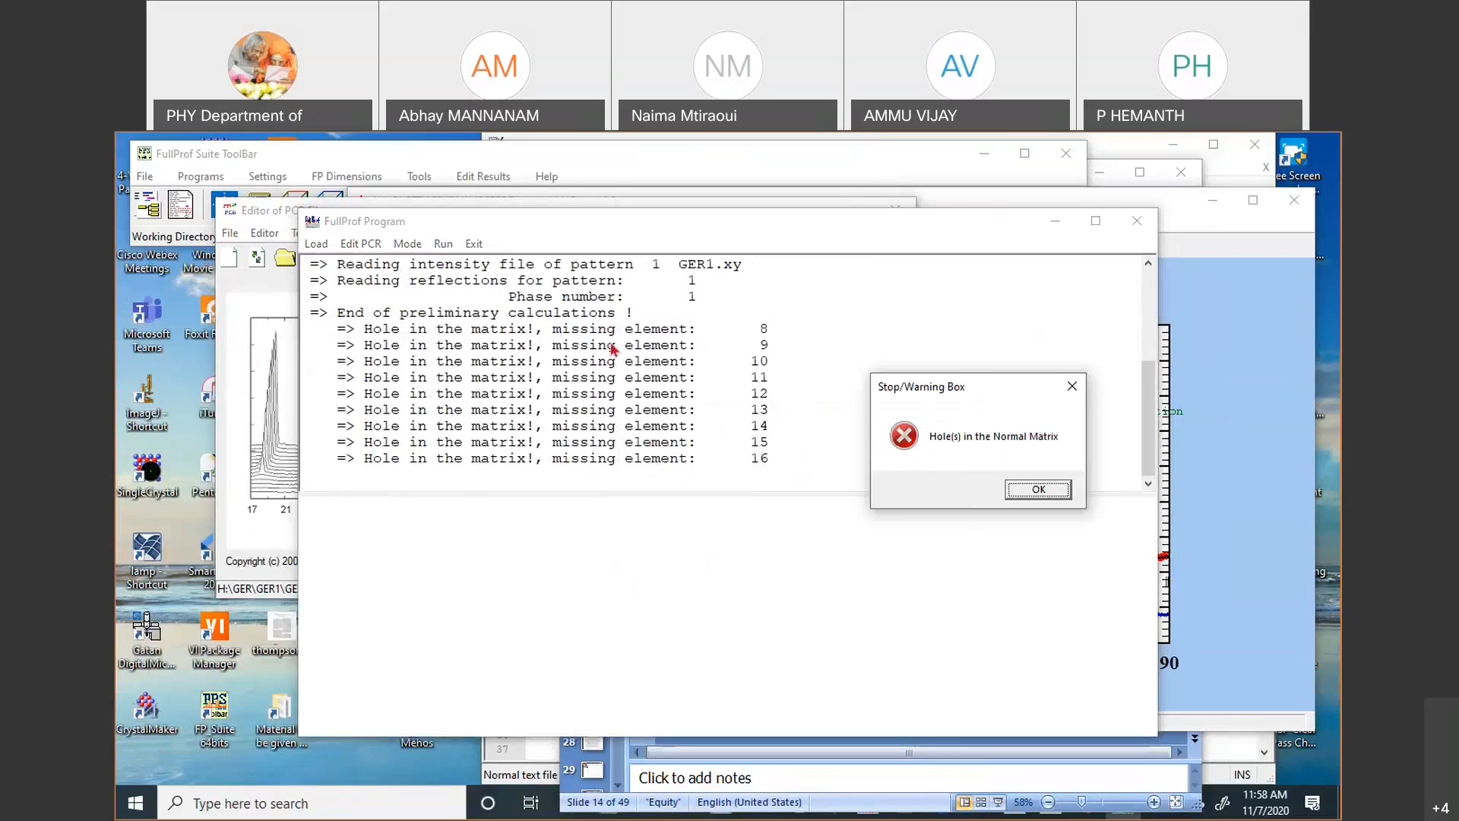
click(754, 457)
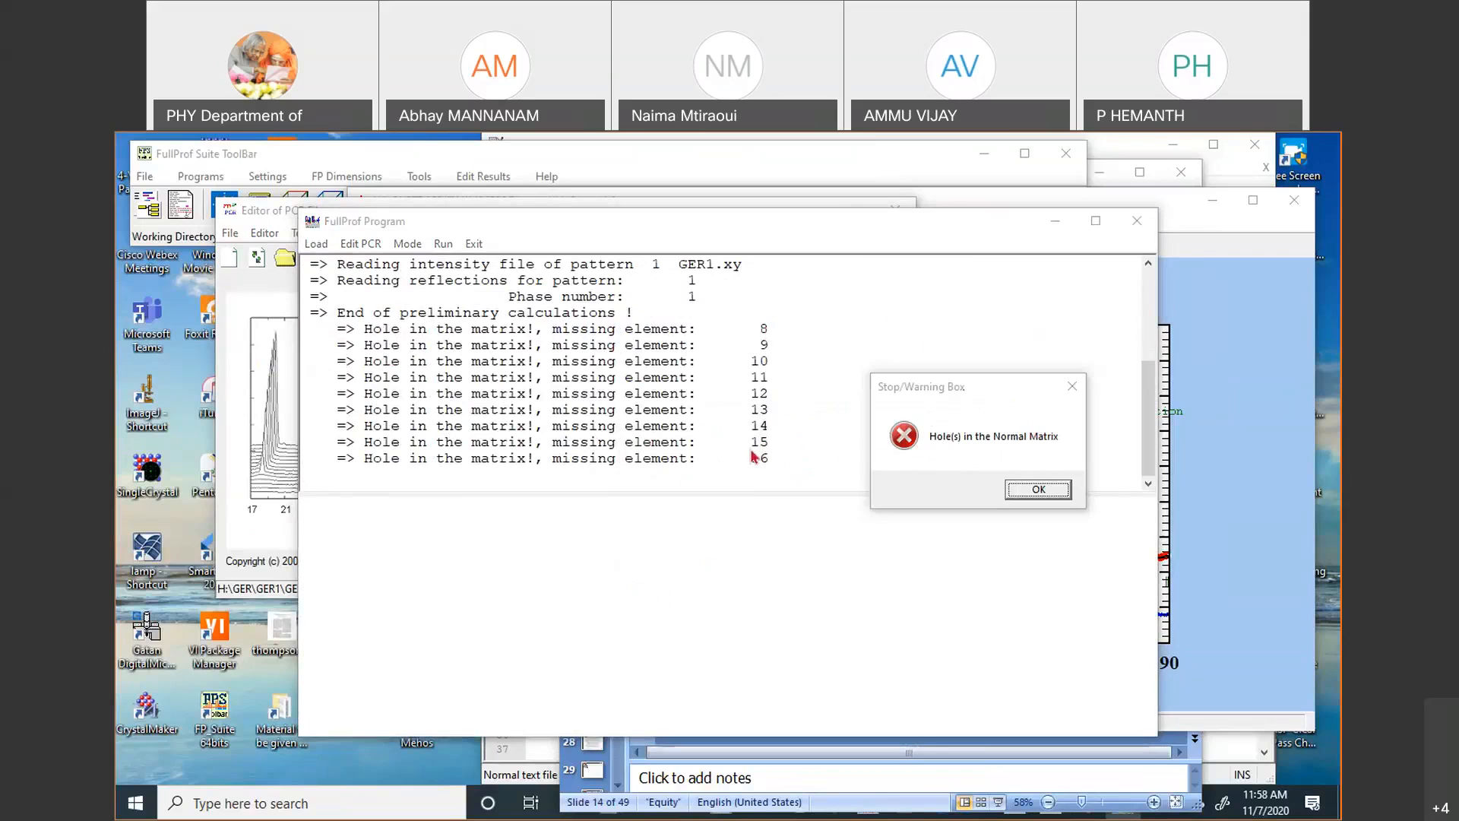
click(1036, 489)
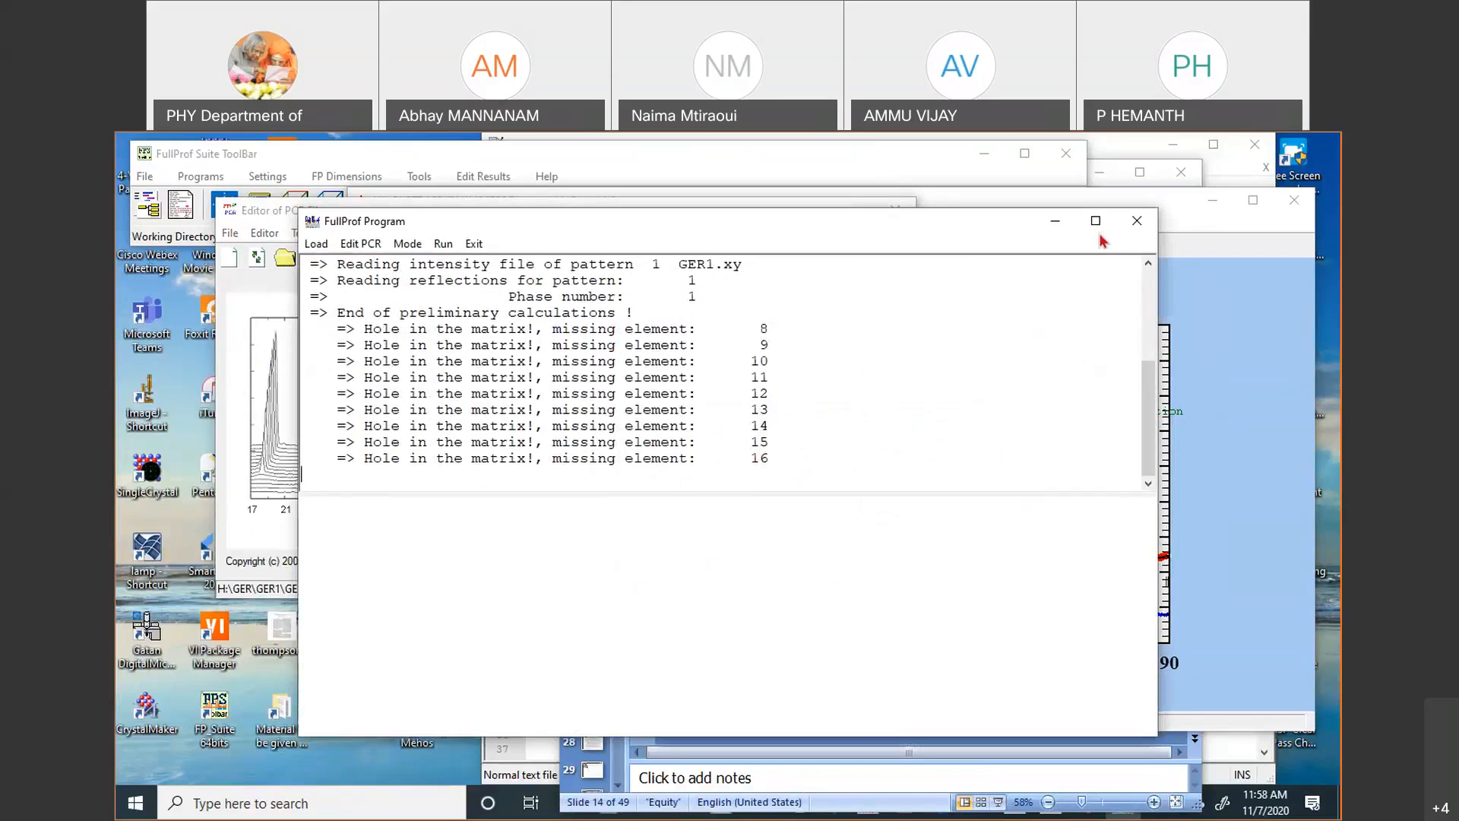
click(1040, 492)
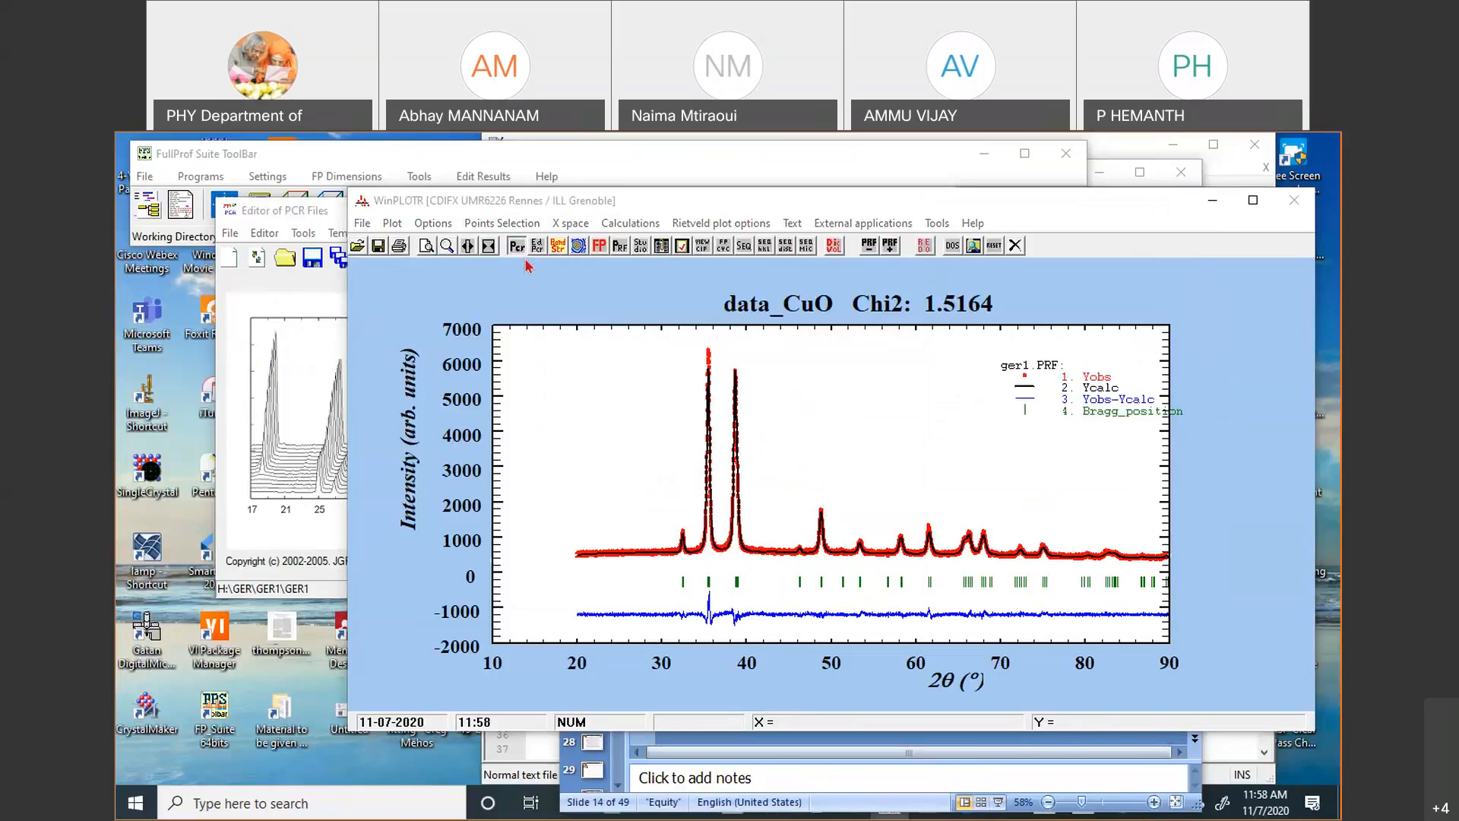
Open the GER1 PCR file in Notepad++ from the input file selection dialog and reload its modified version
click(533, 365)
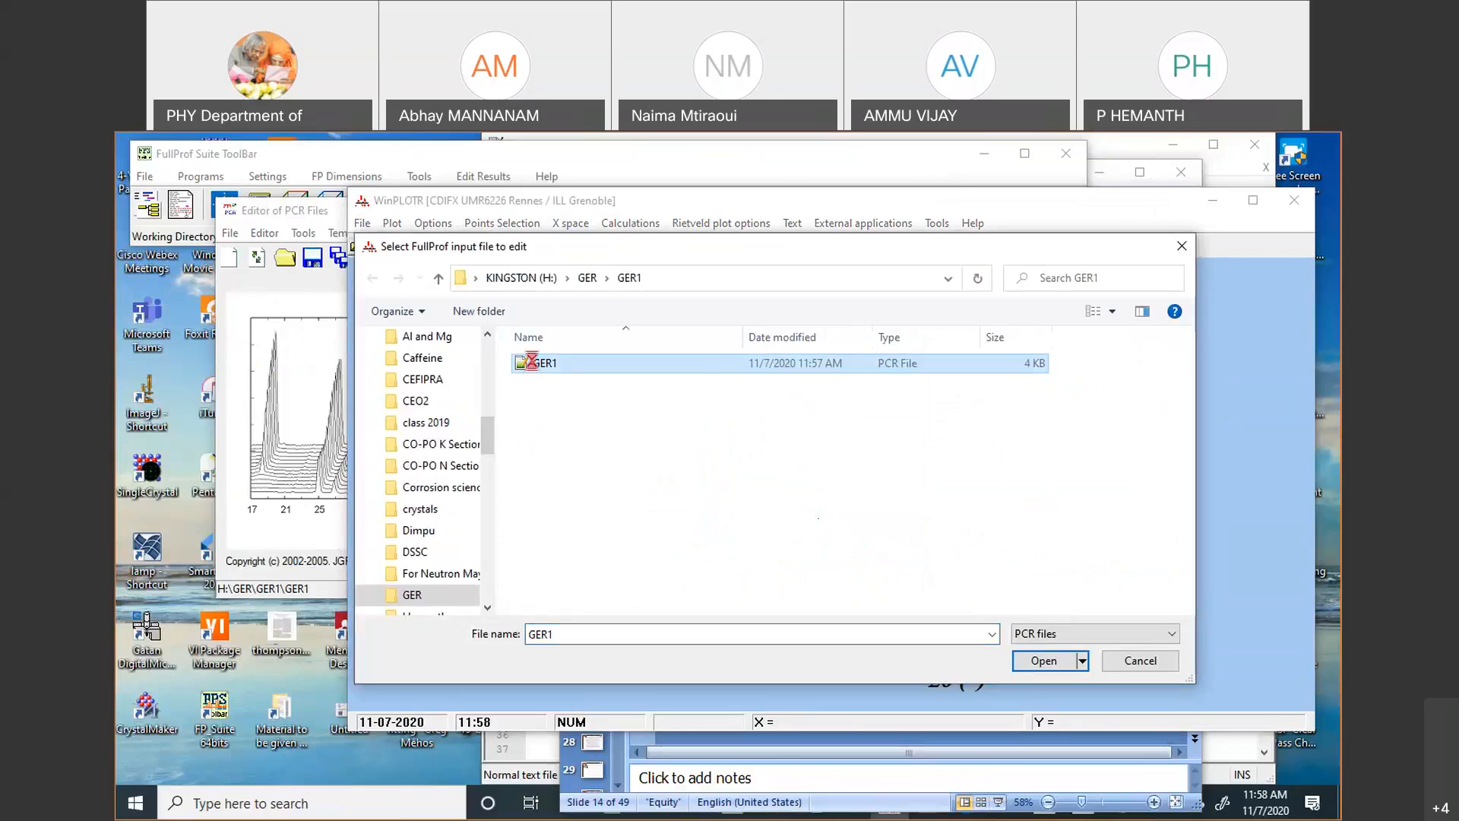
right_click(532, 362)
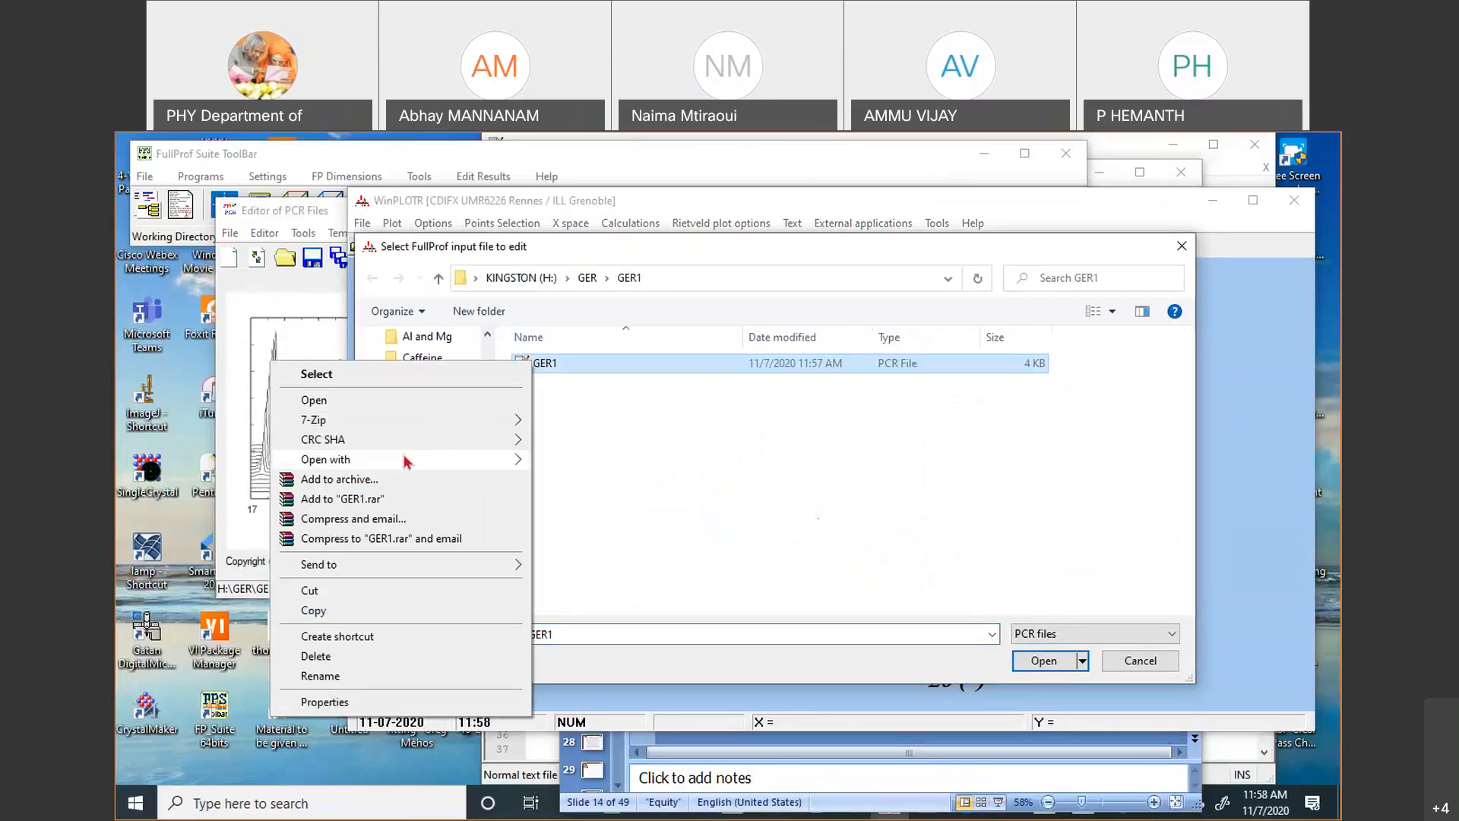
mouse_move(408, 461)
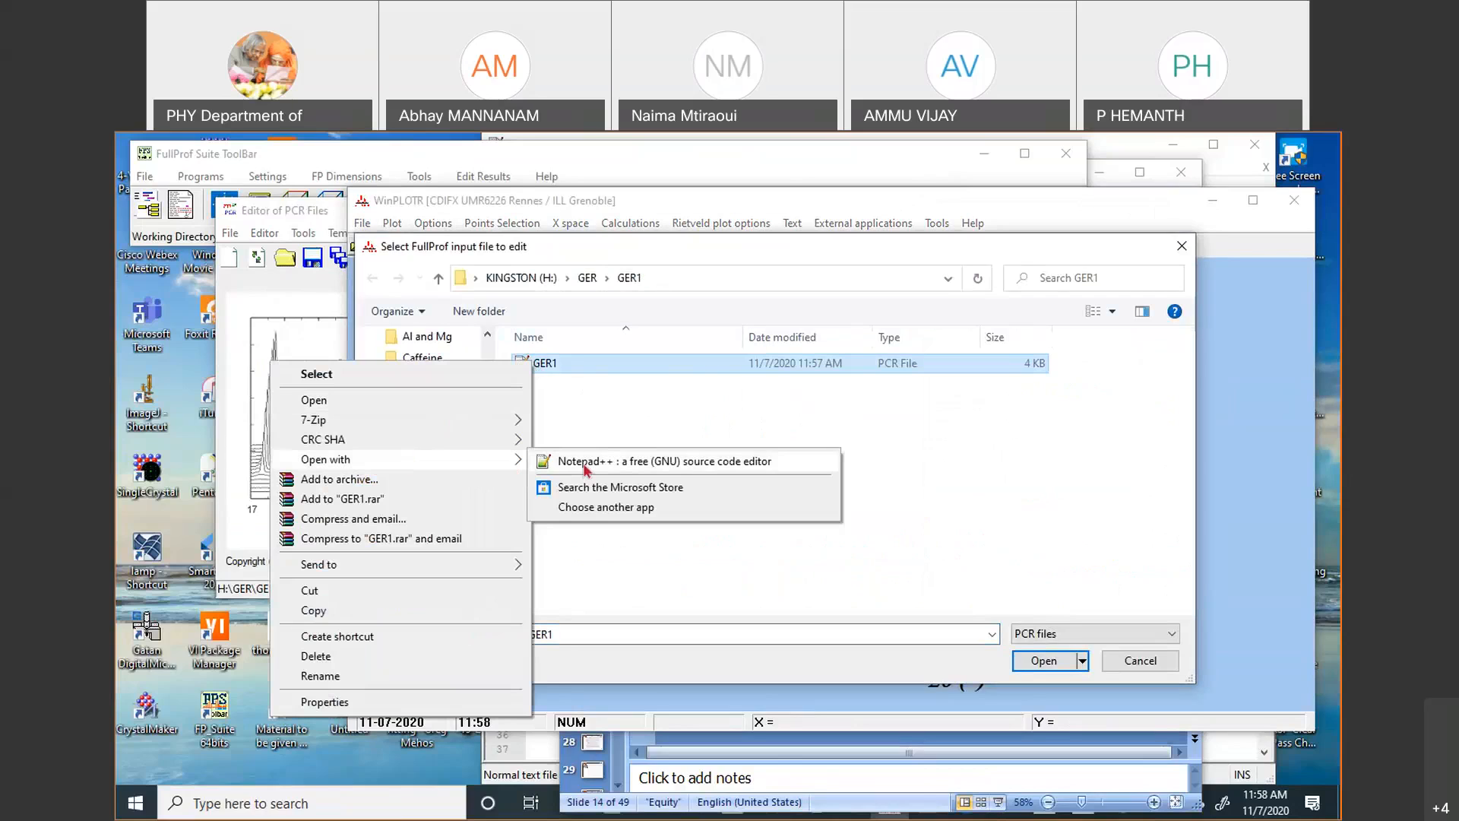
click(553, 459)
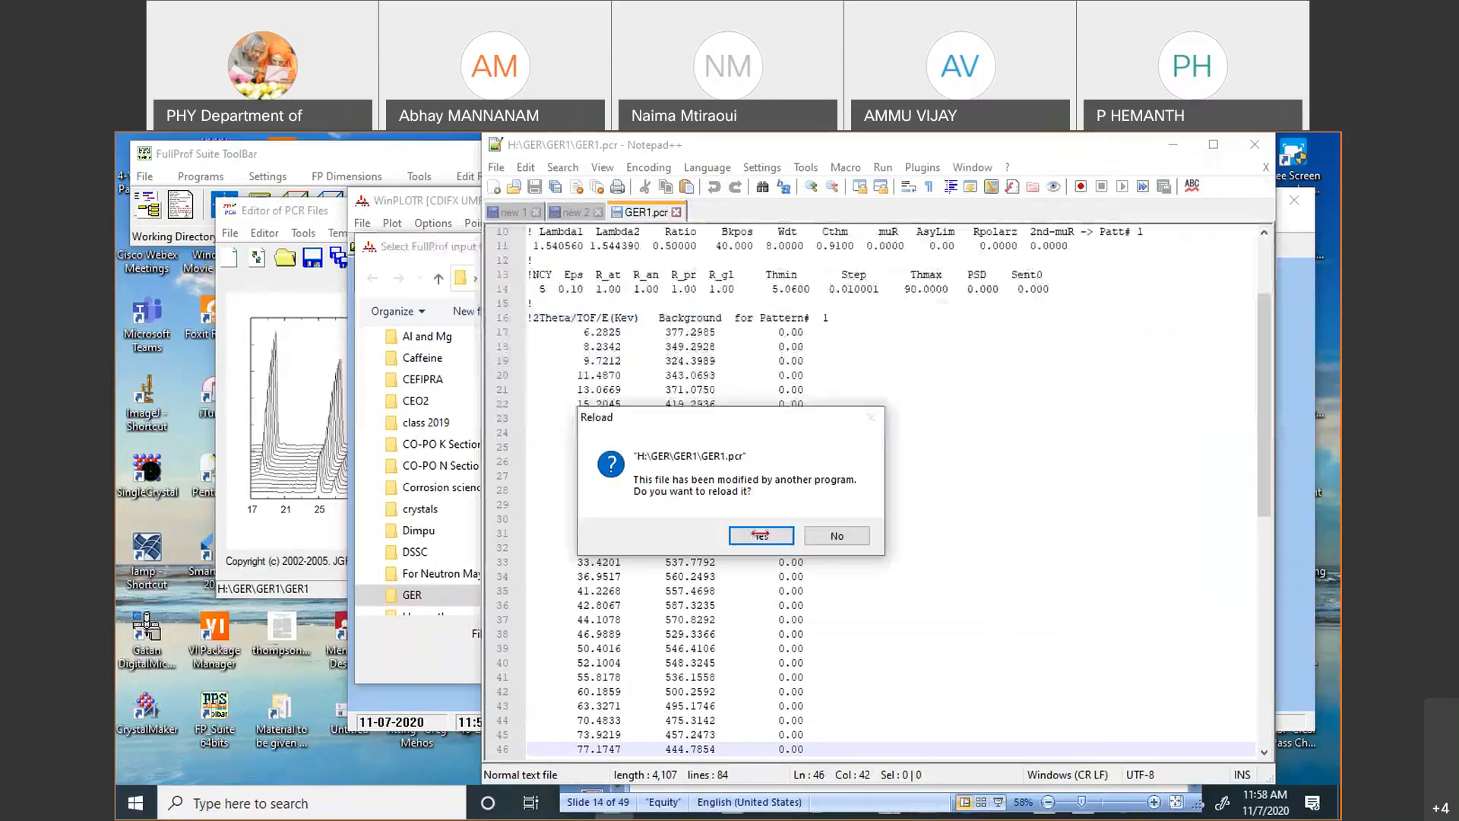
click(760, 534)
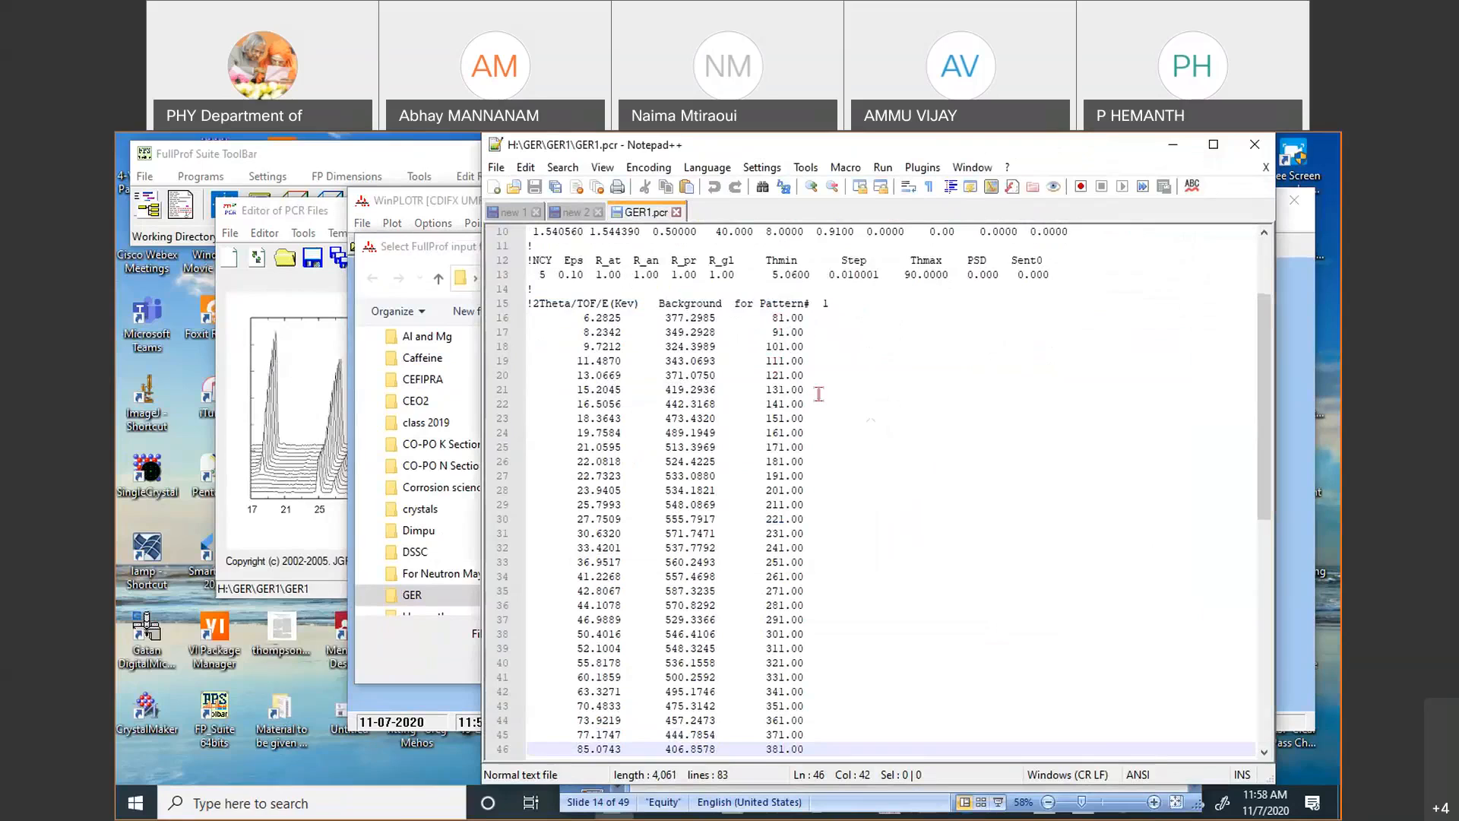
Return to the PCR Editor and launch FullProf again with GER1.xy as the data file
click(309, 215)
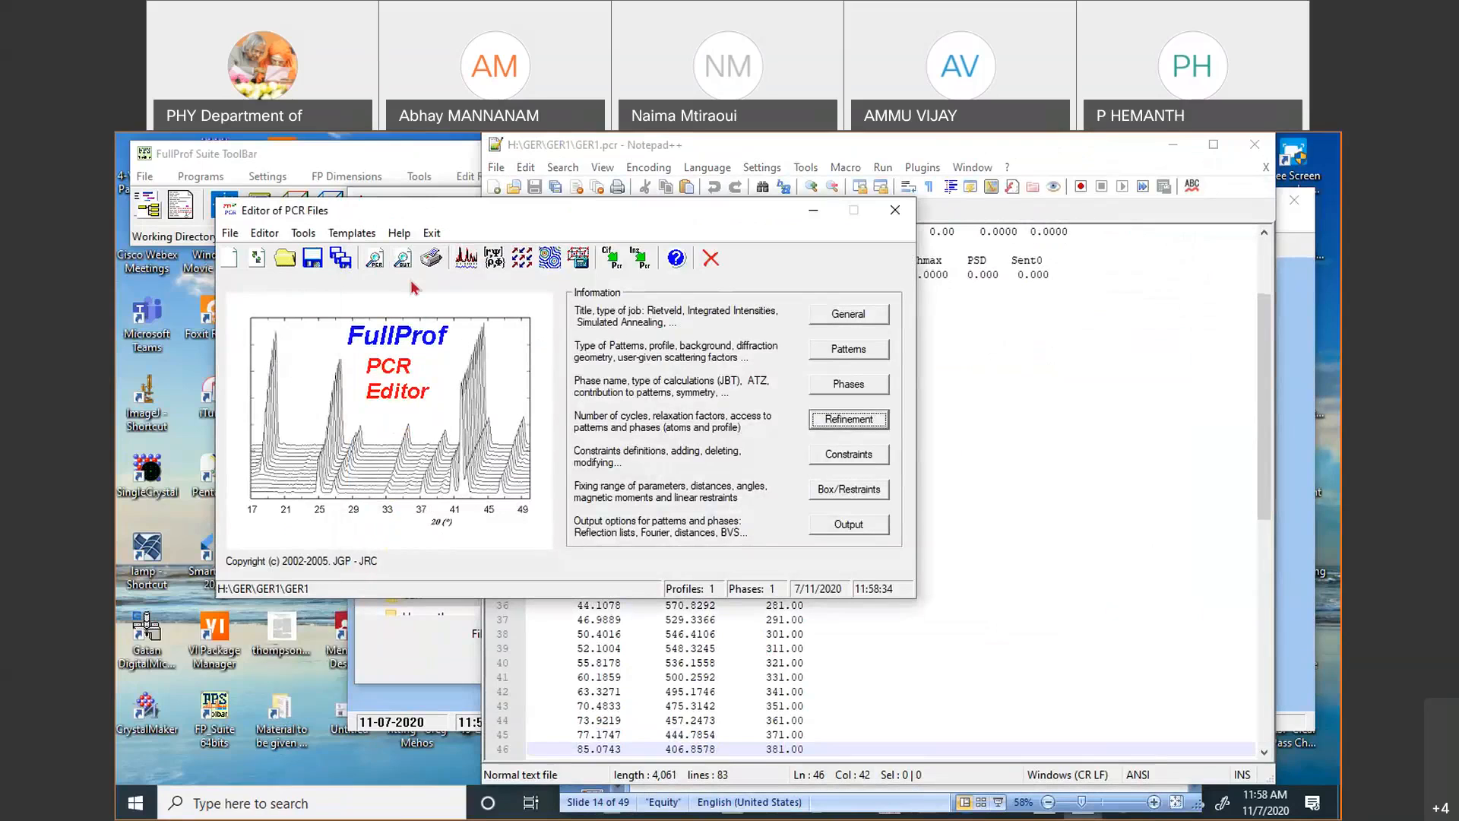
click(466, 262)
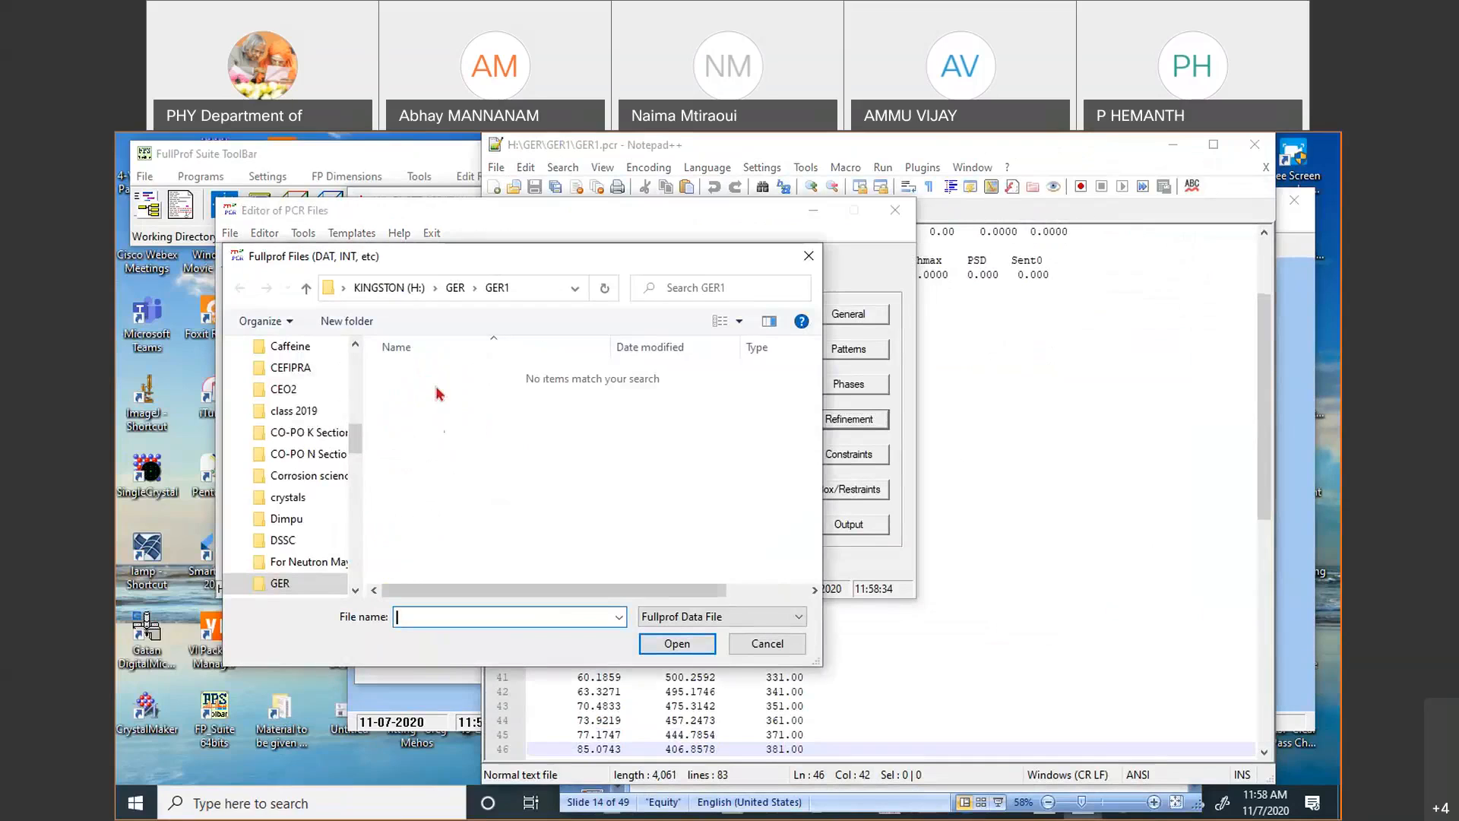
text(g)
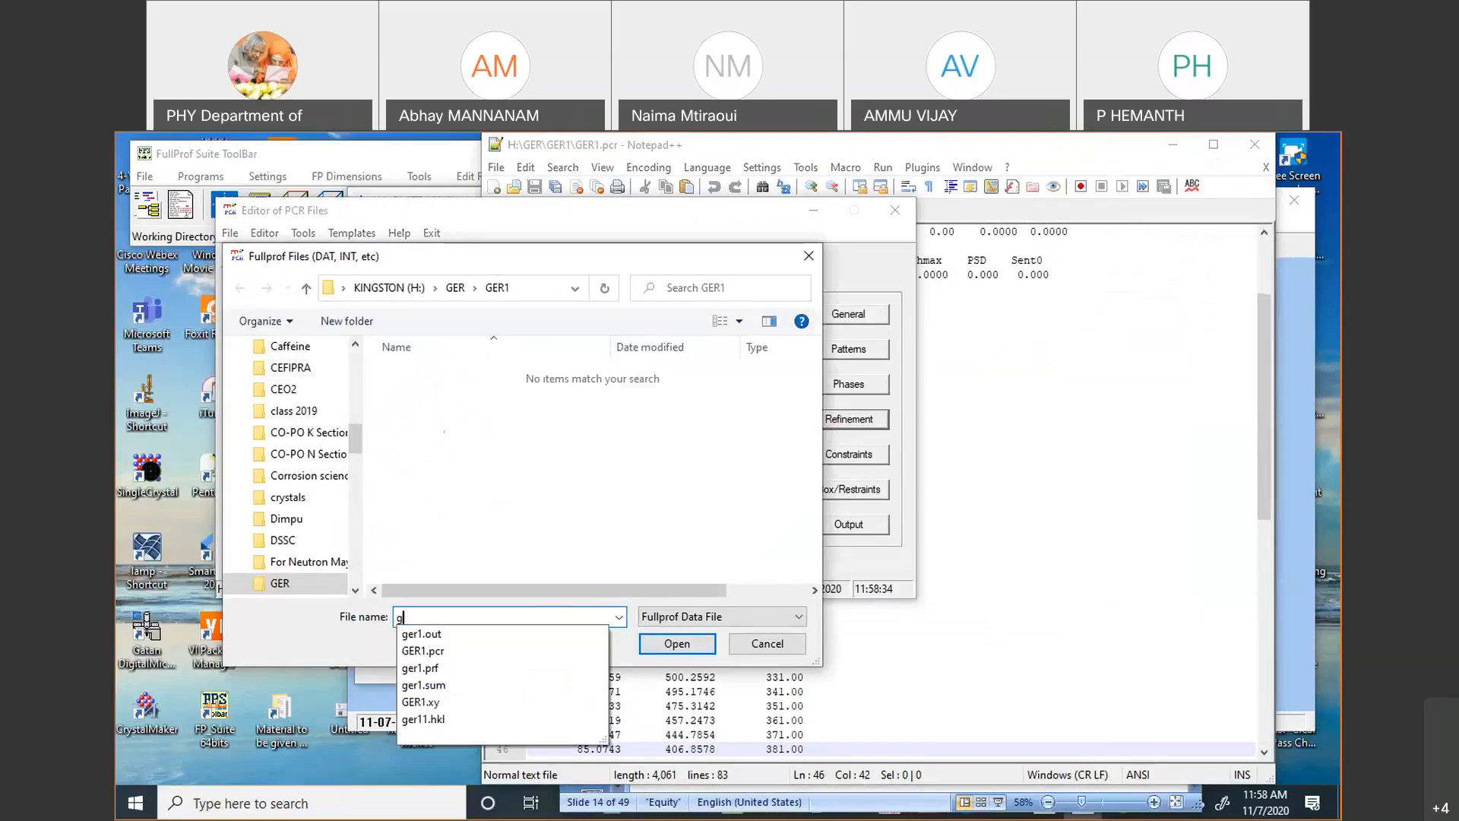
text(er)
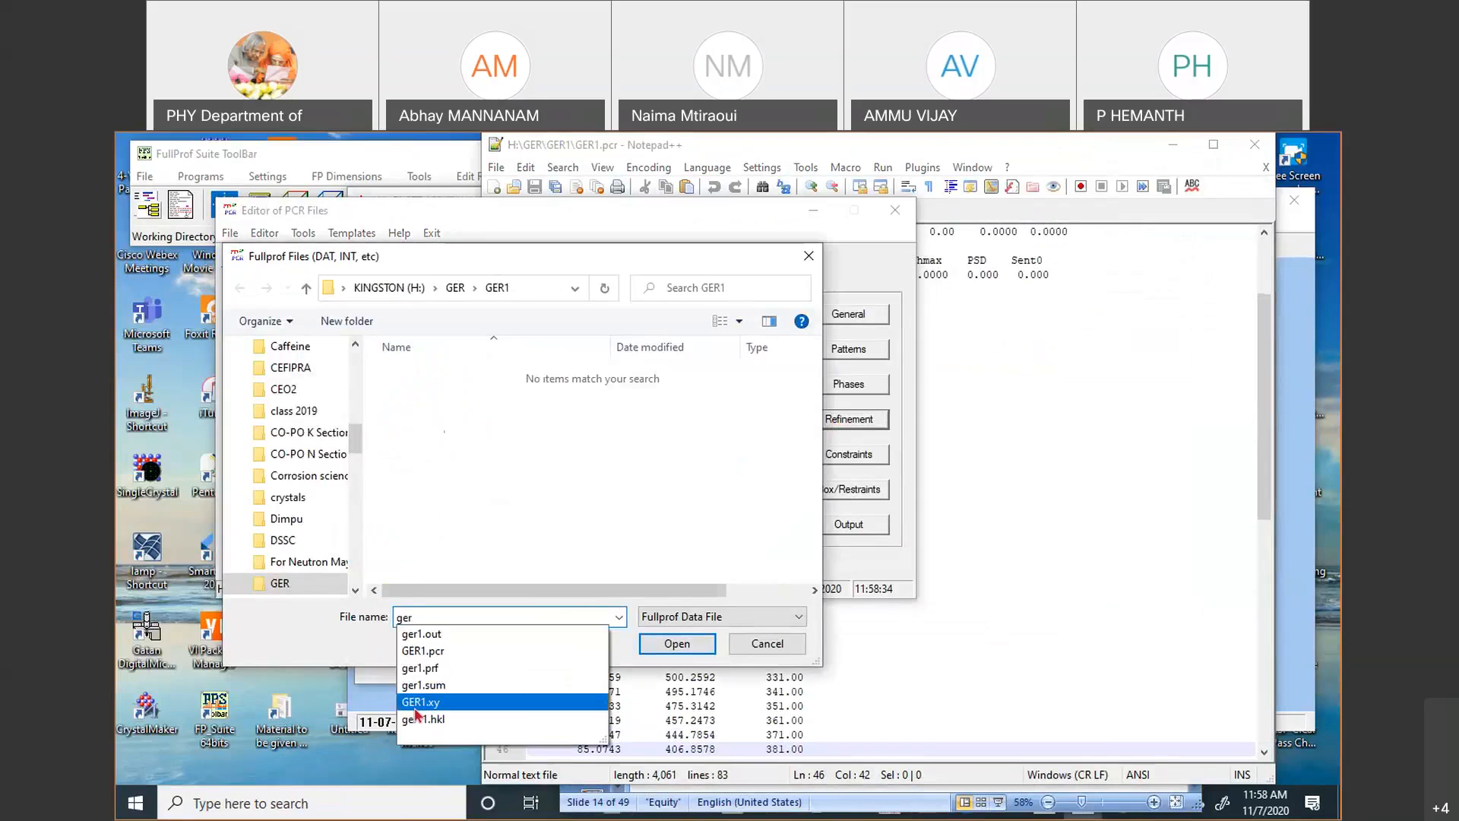
click(486, 702)
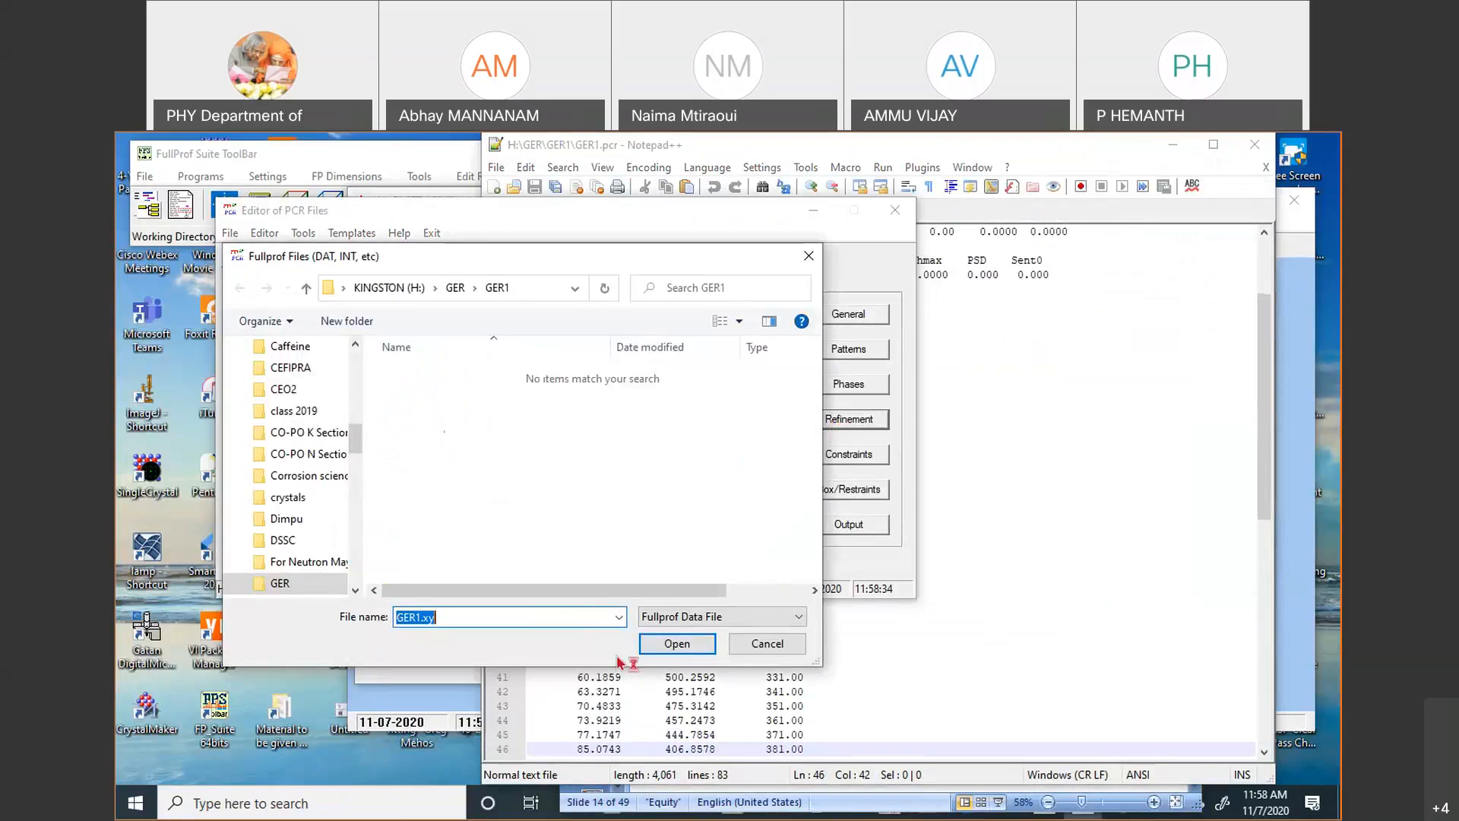
click(663, 646)
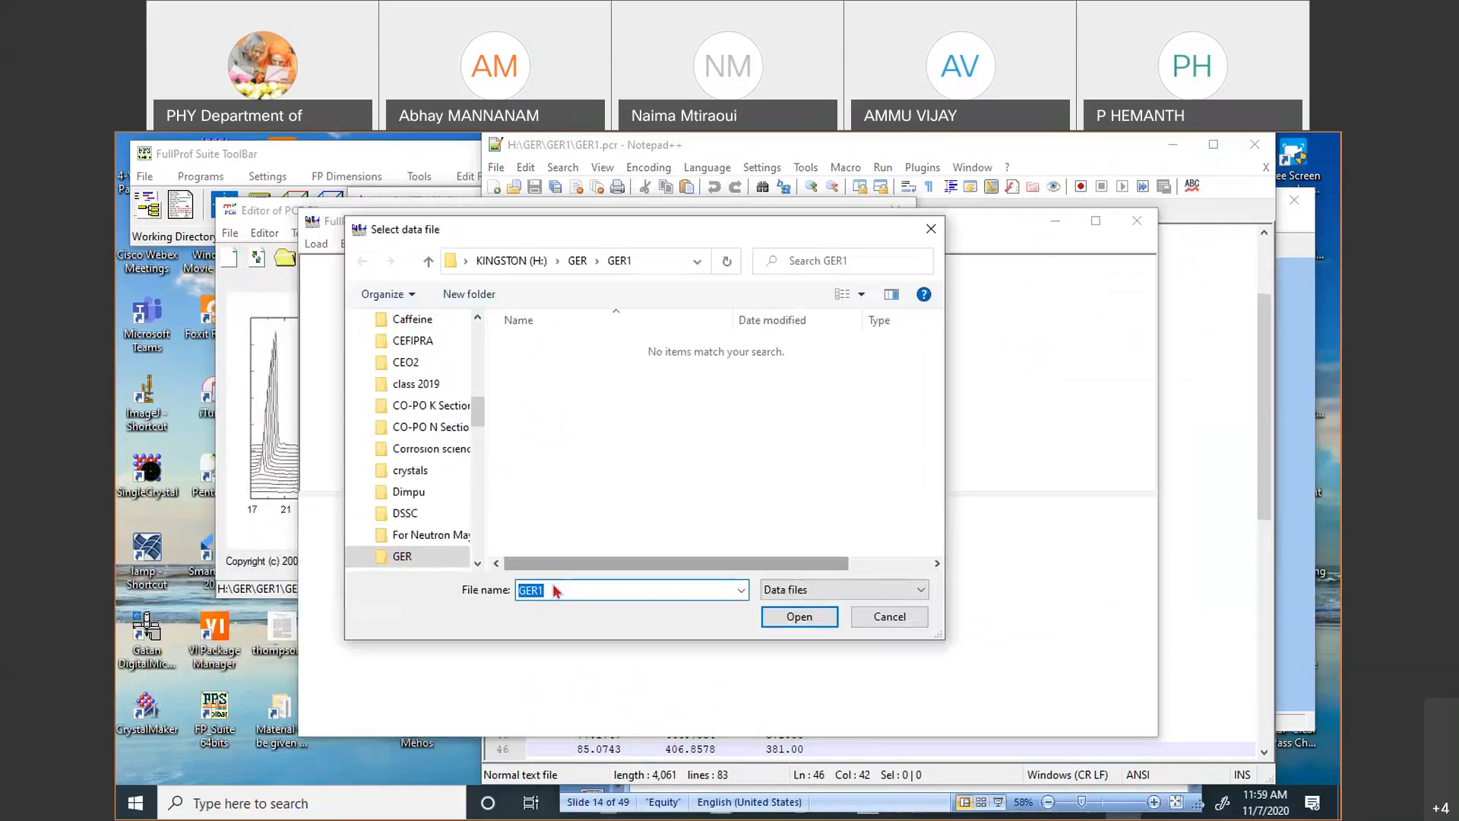
Give FullProf's own file prompt GER1.xy as the data file to repeat the refinement run
click(555, 590)
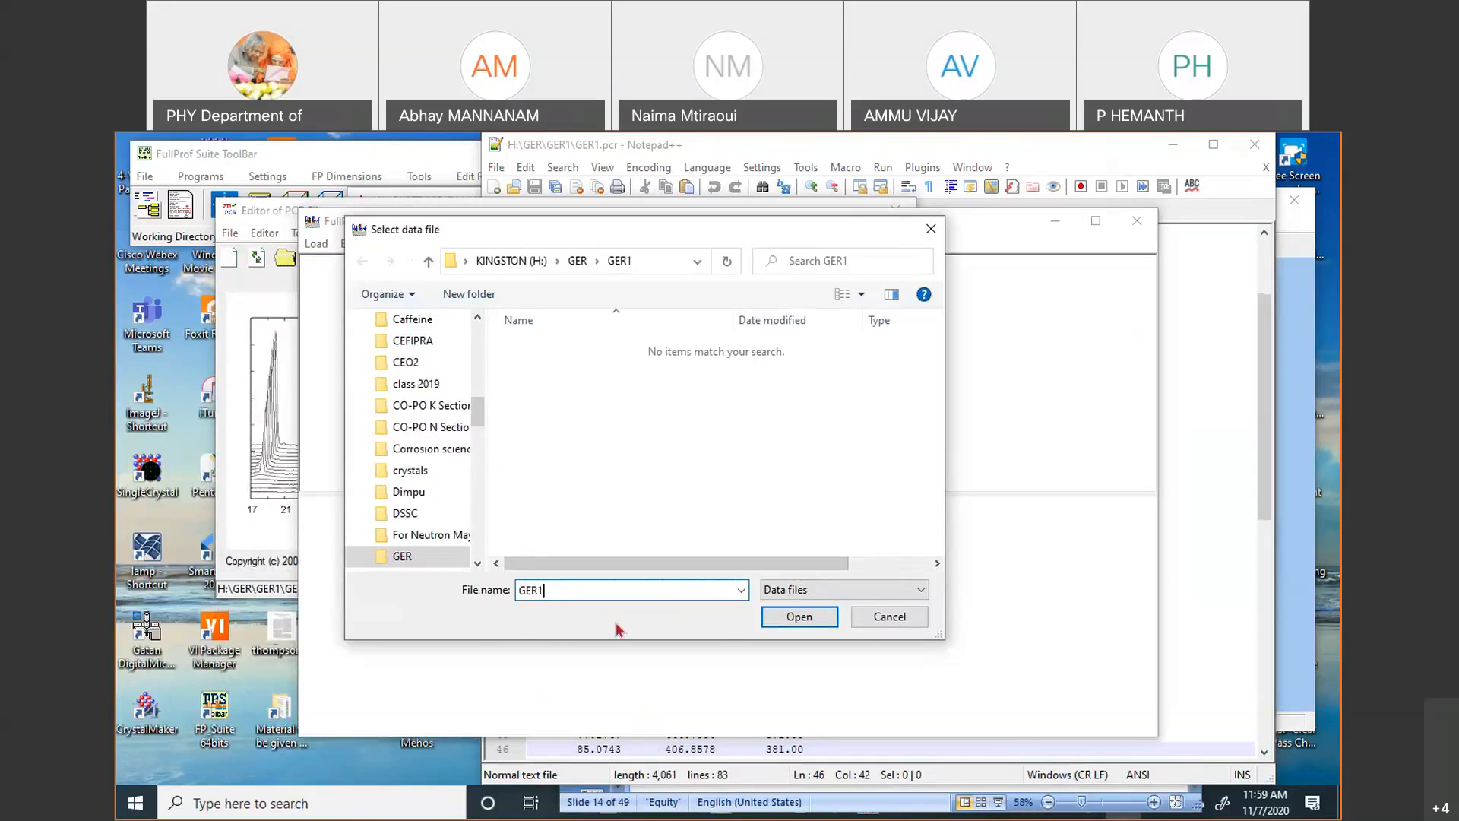
text(.)
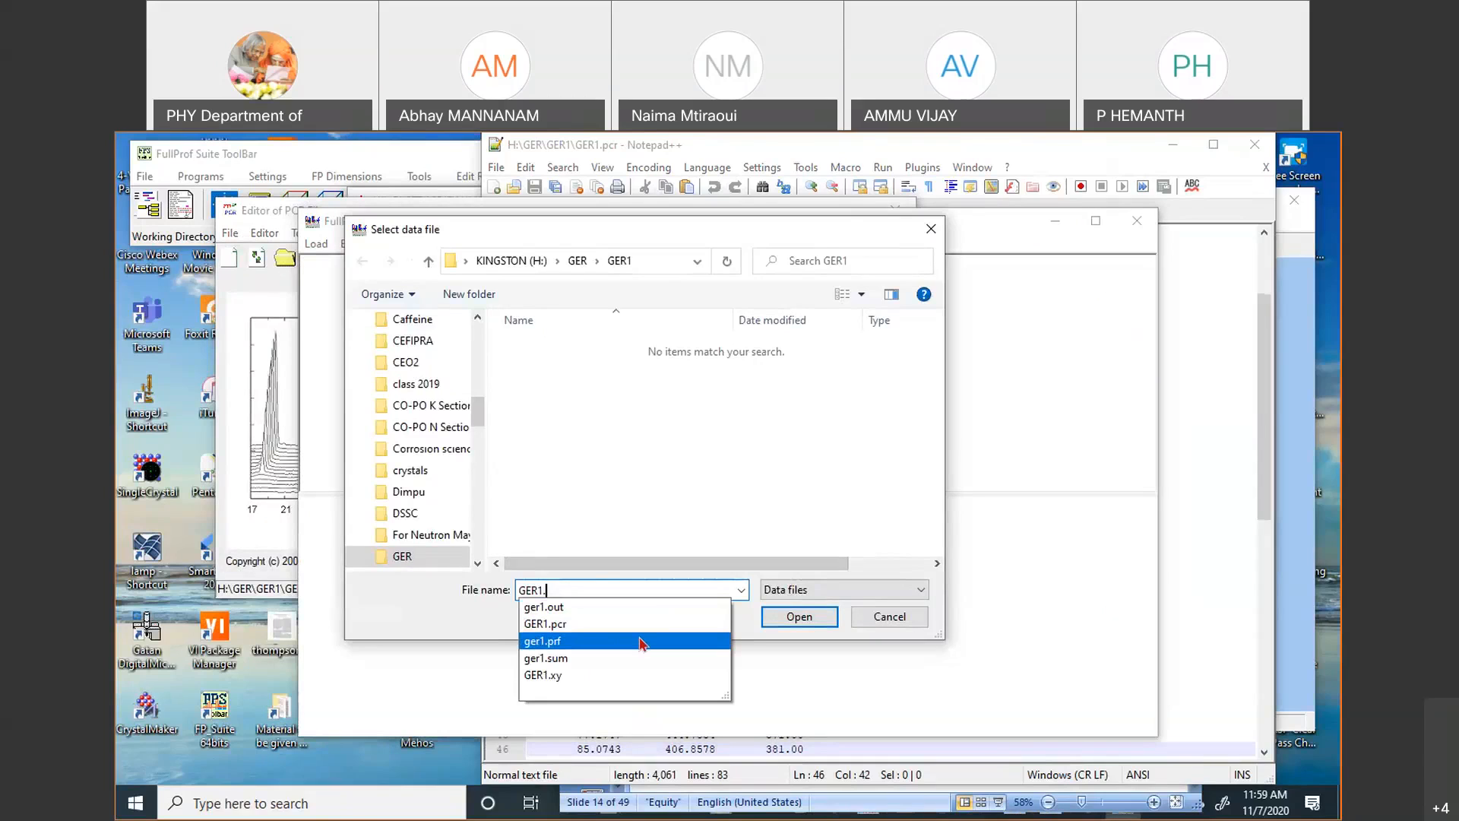
click(571, 676)
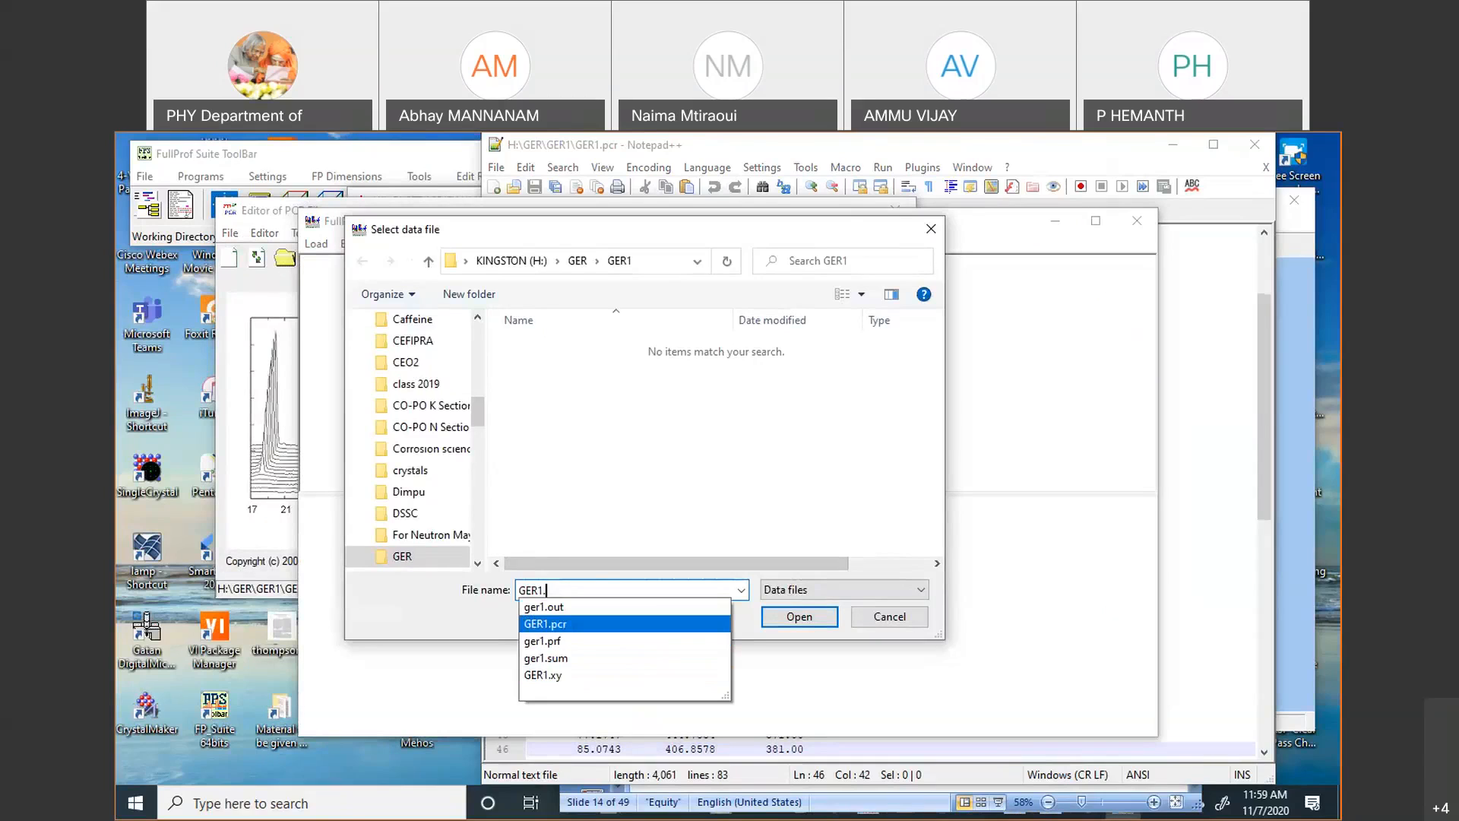
click(698, 150)
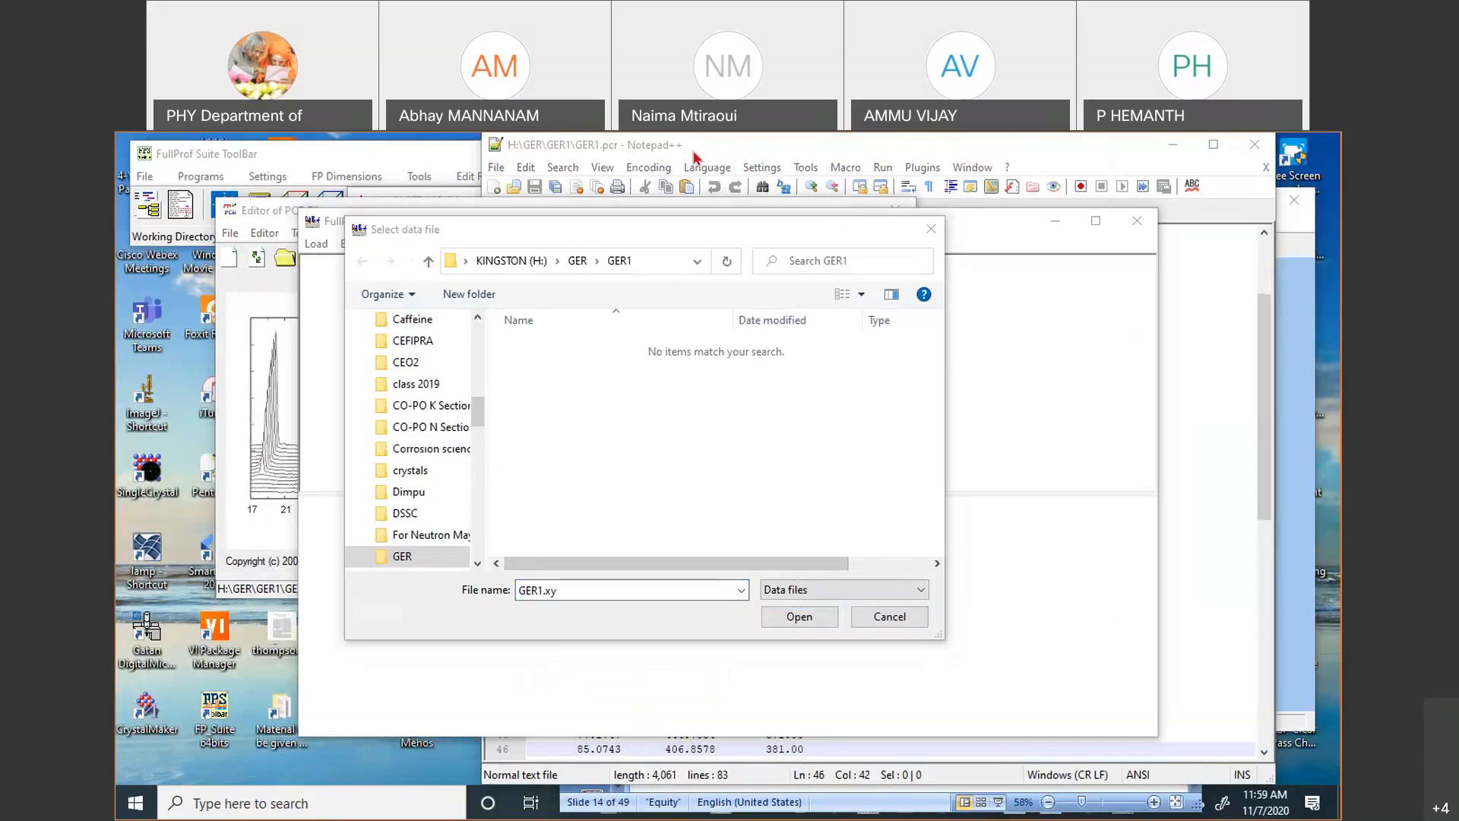
click(812, 617)
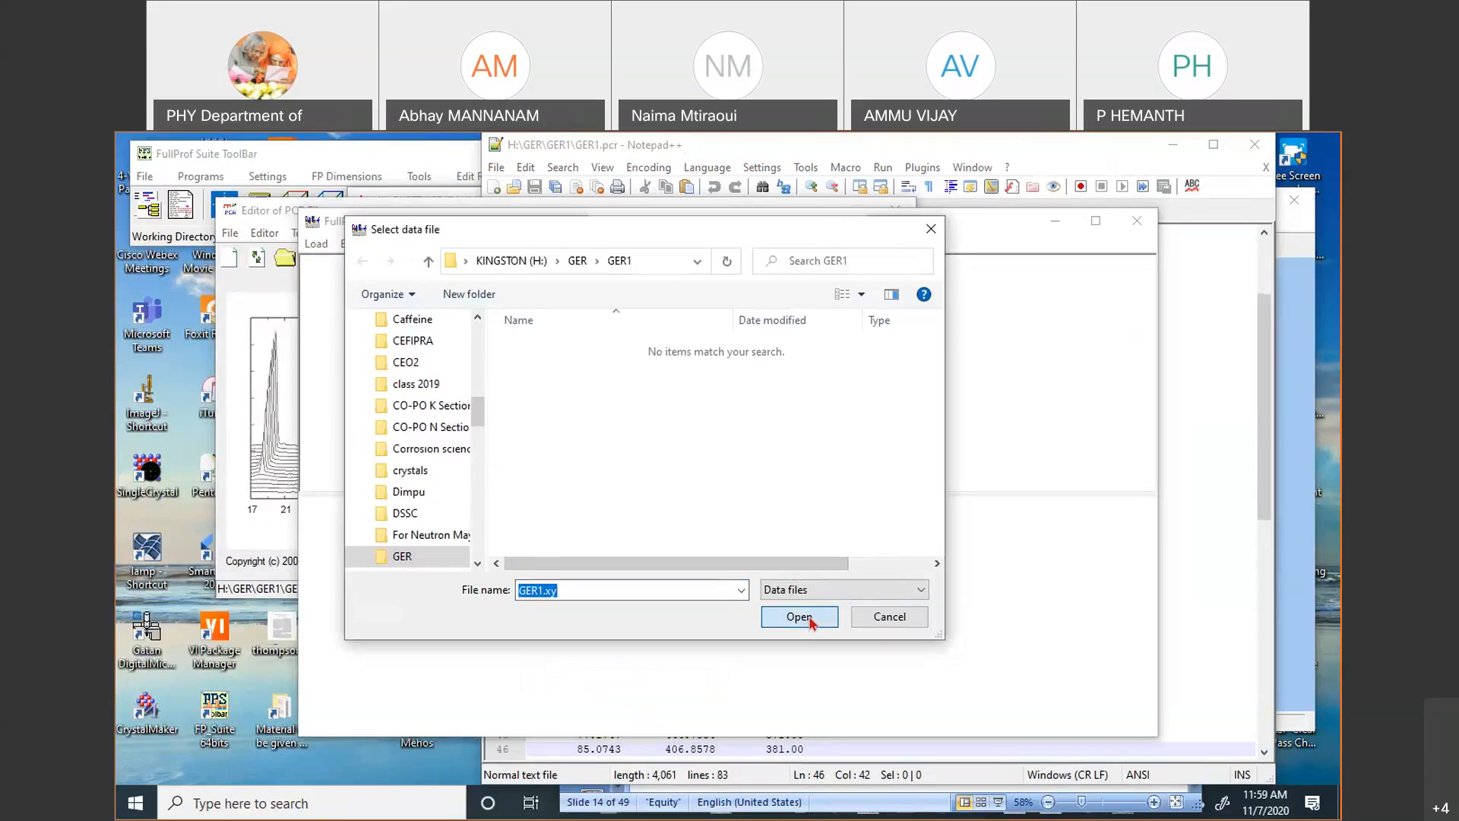
click(810, 620)
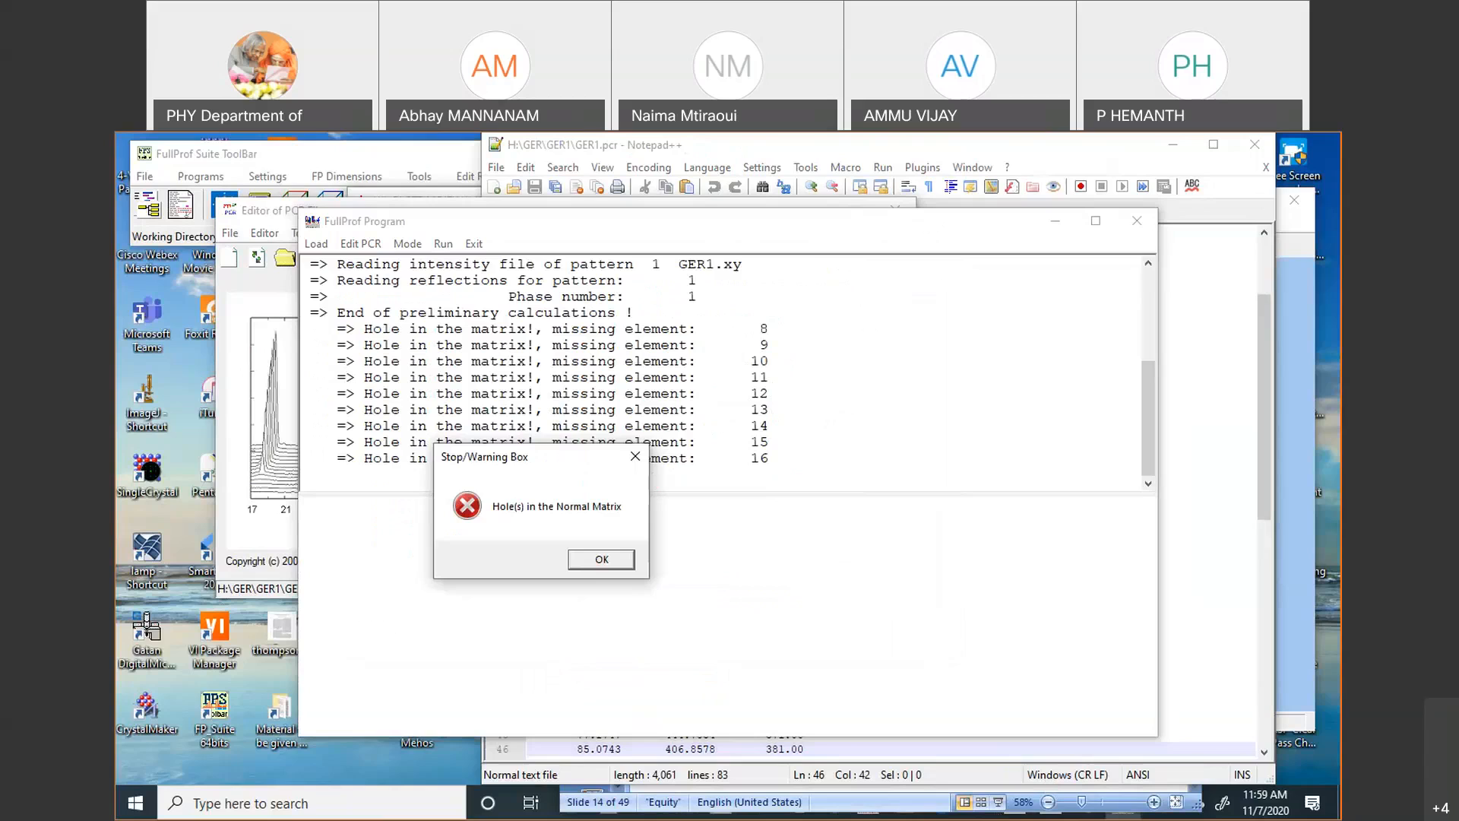
In GER1.pcr in Notepad++, set the refinement codes of background points 6.2825 through 19.7584 to 80.00 through 160.00 in steps of 10
click(1106, 152)
click(782, 554)
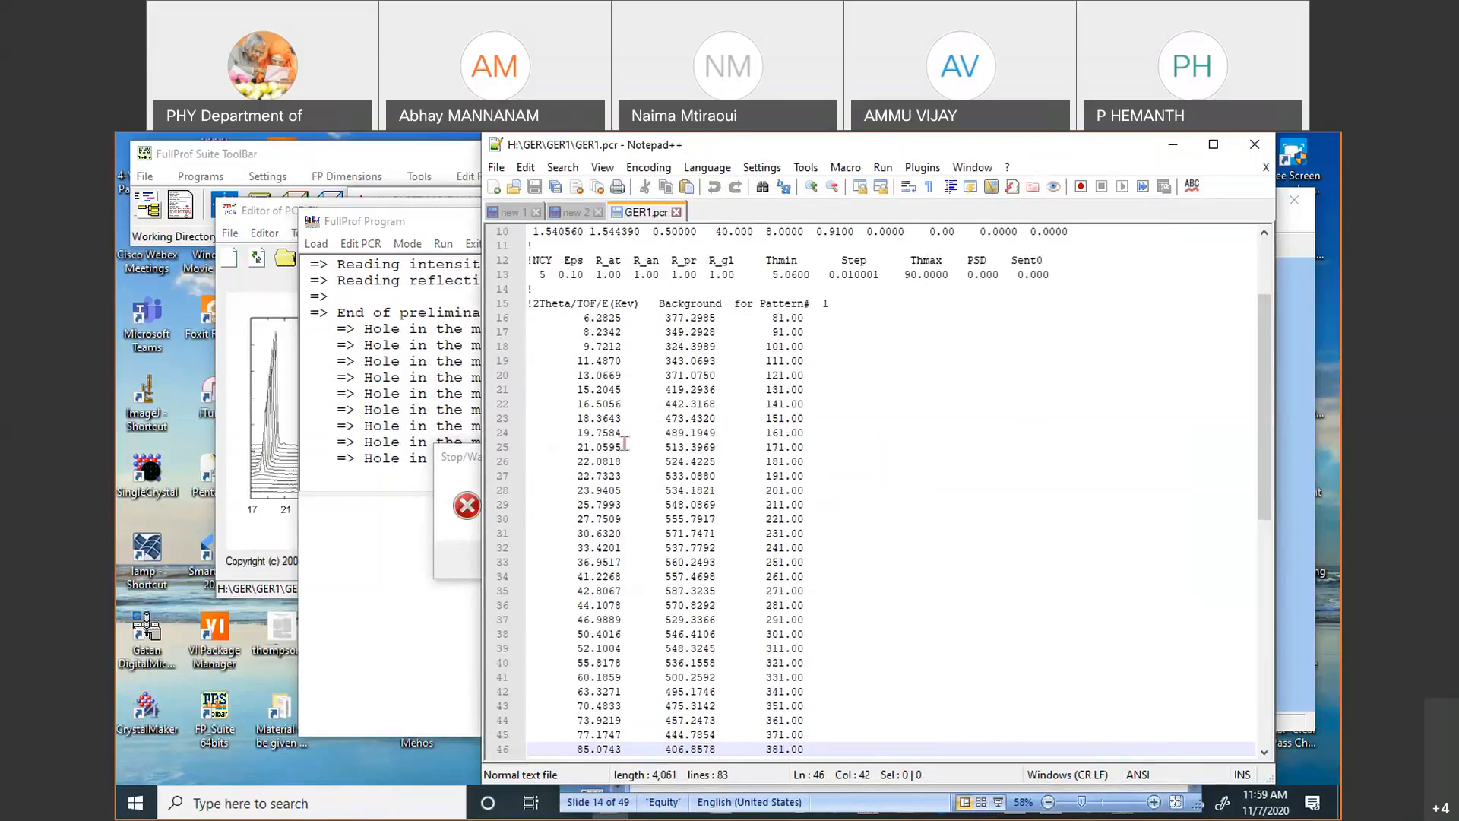
click(582, 431)
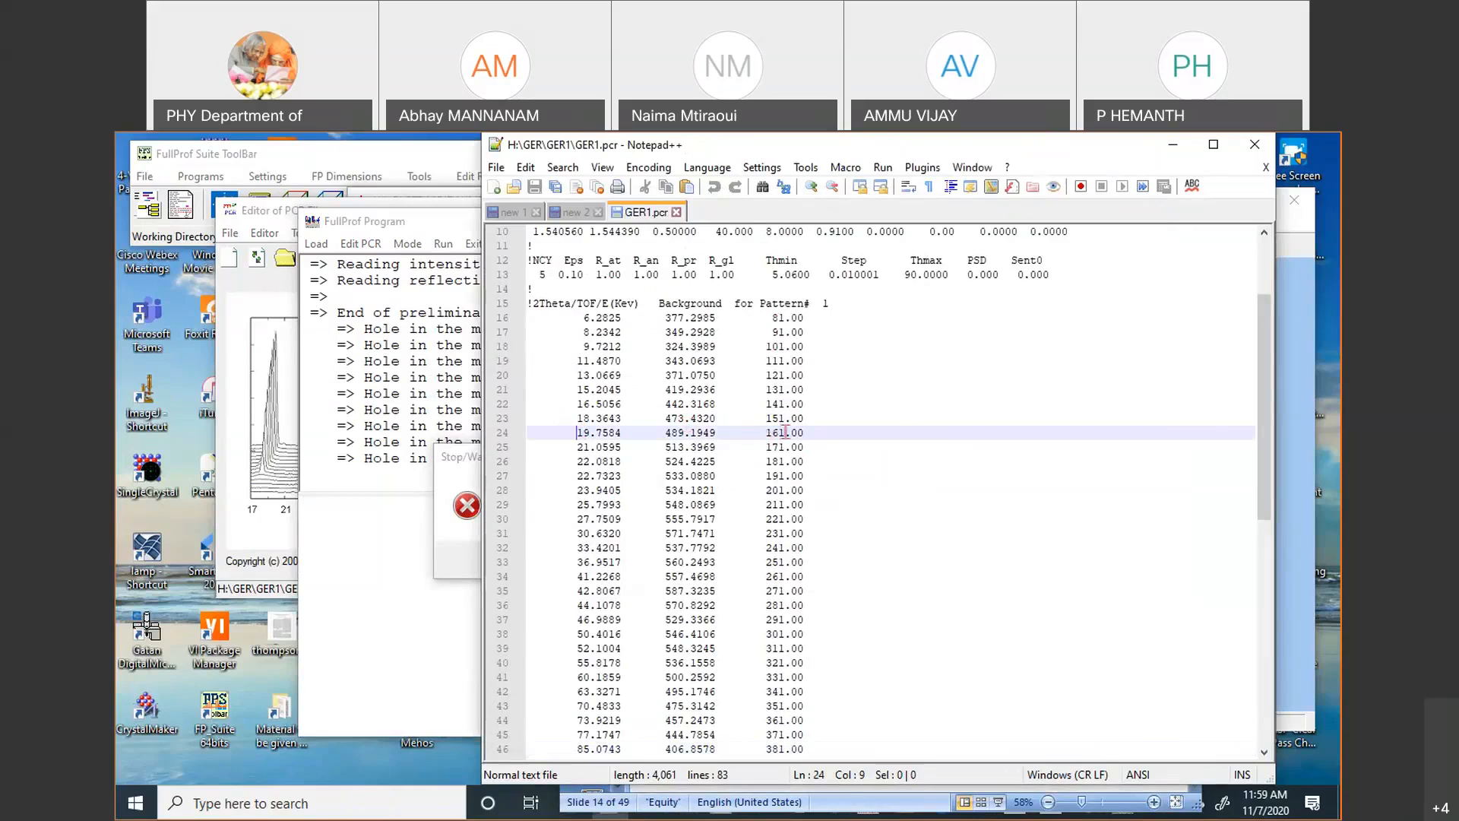
text(0)
drag(785, 432, 779, 318)
text(0)
click(787, 404)
text(00000)
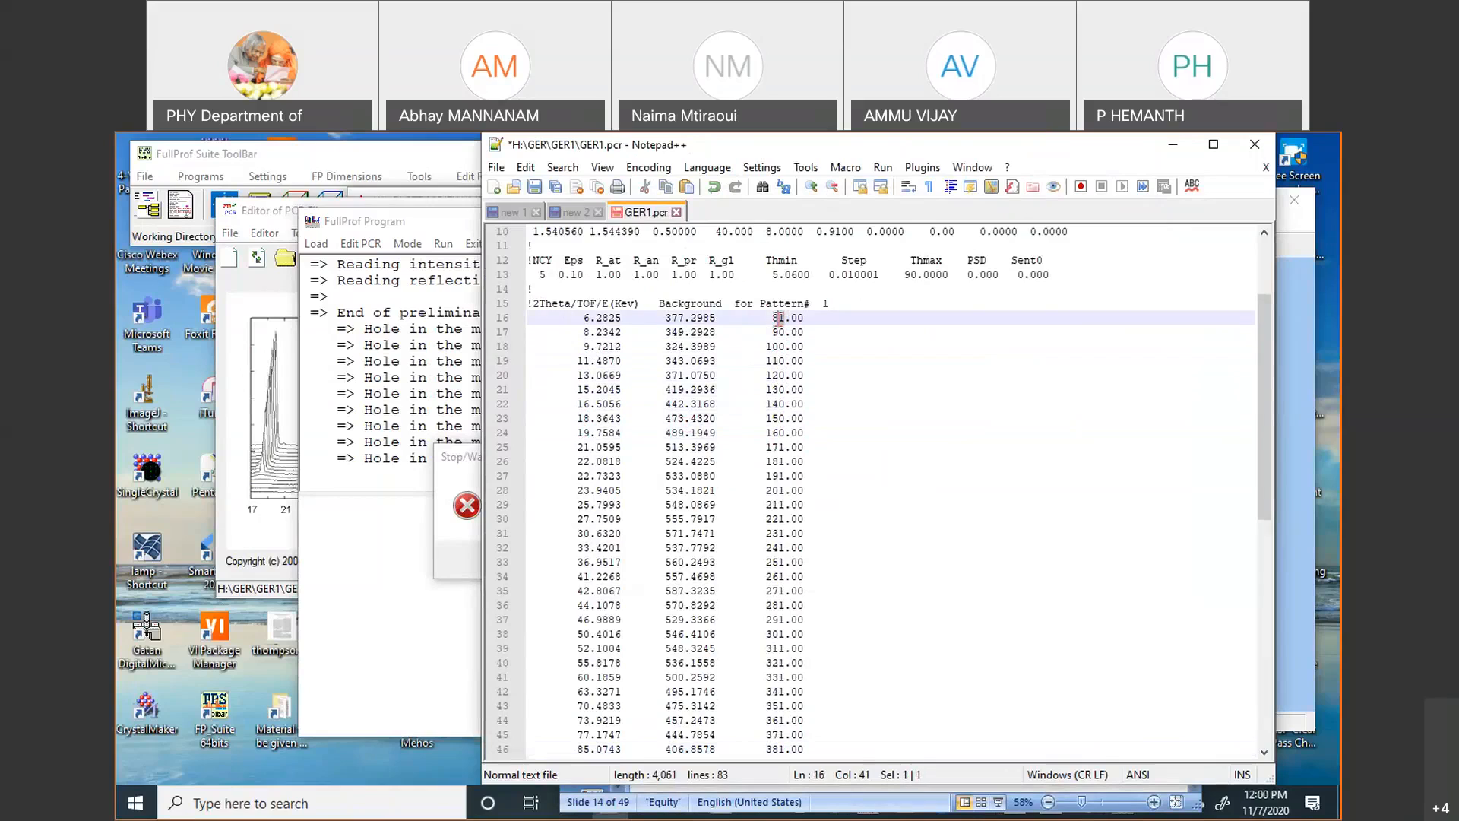
text(0)
Try to save GER1.pcr, relaunch Notepad++ in Administrator mode, and exit the halted FullProf run
click(535, 186)
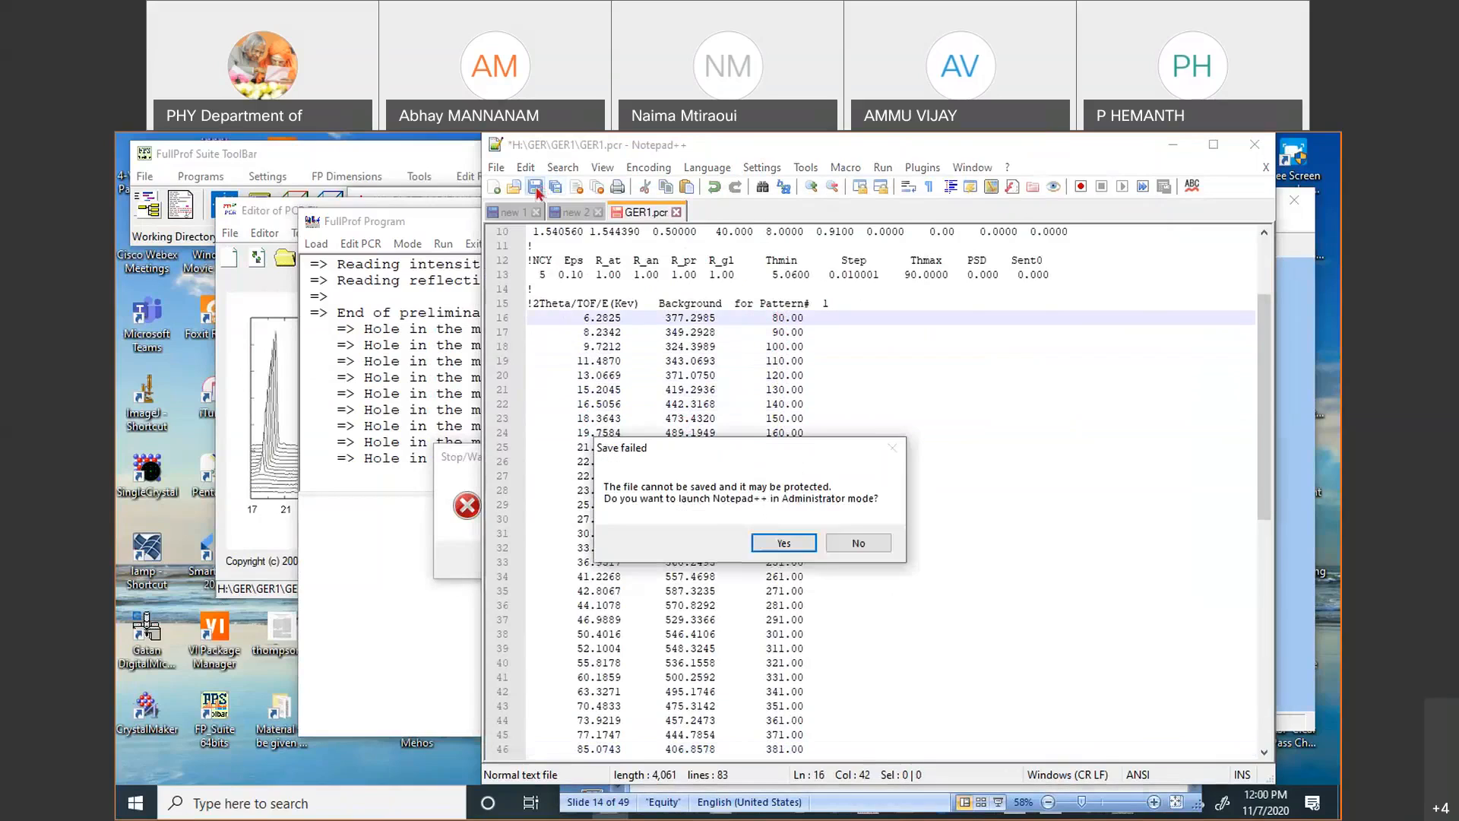
click(785, 542)
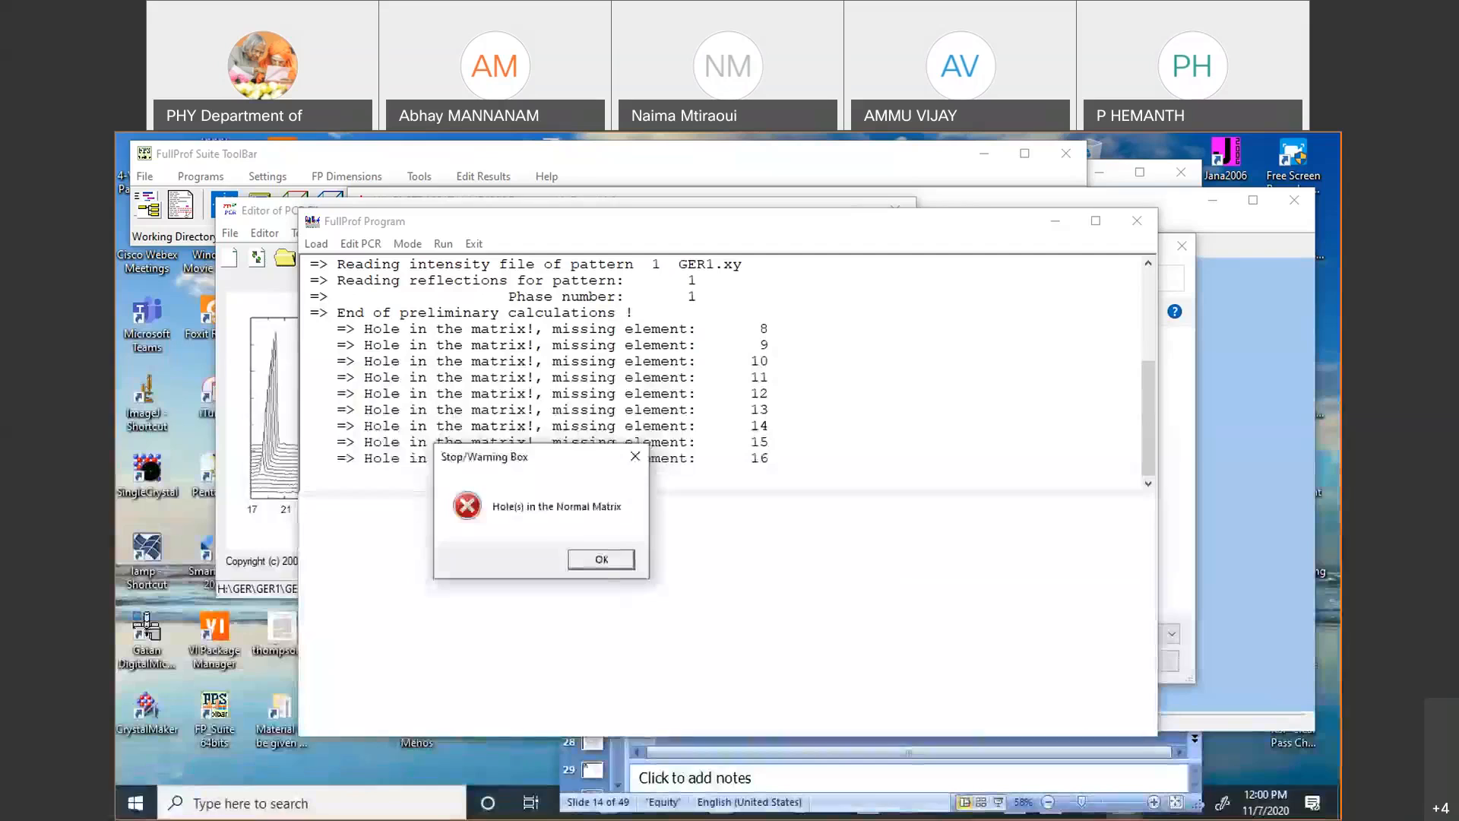
click(596, 557)
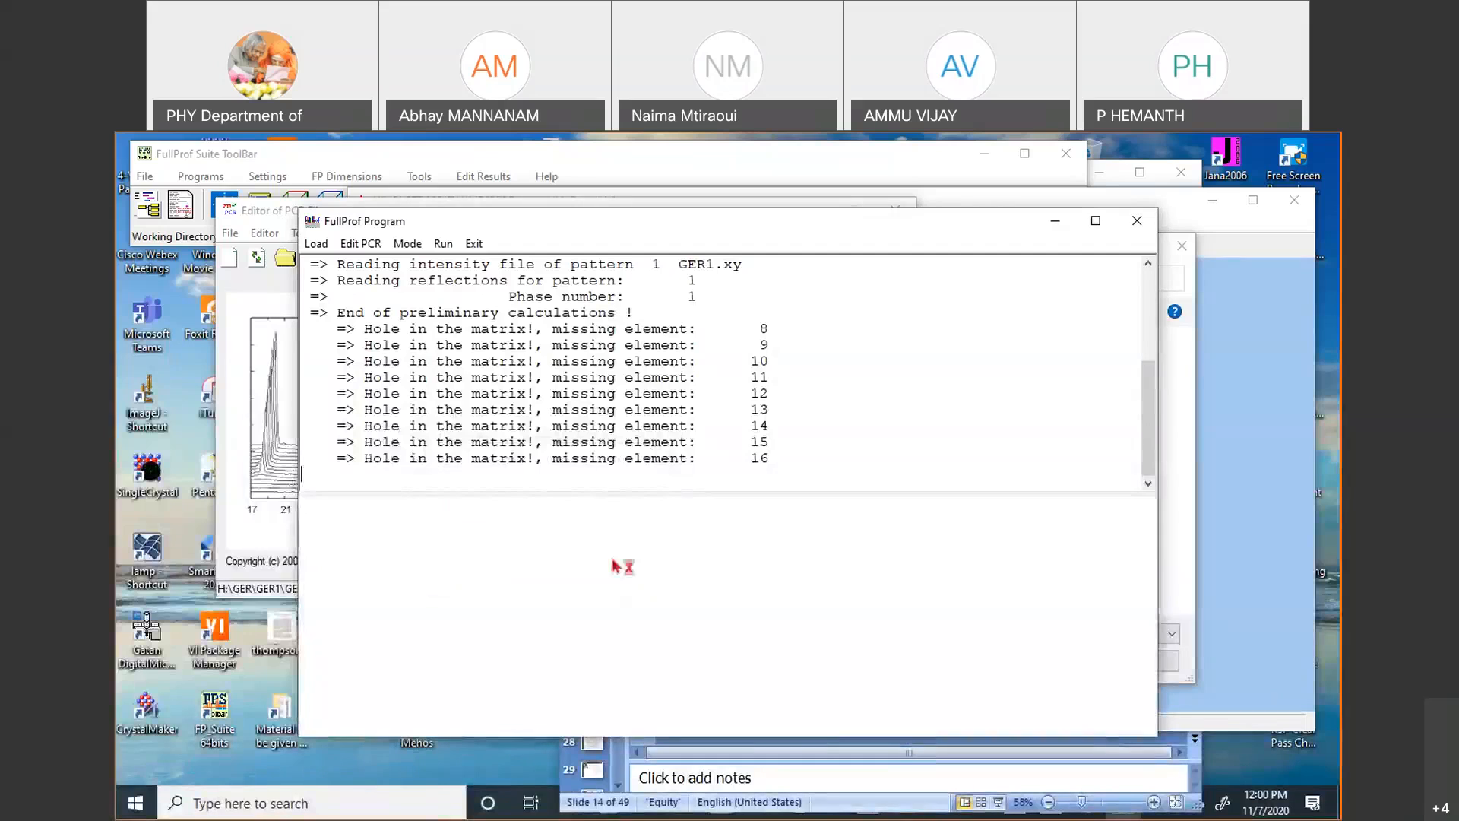
click(475, 242)
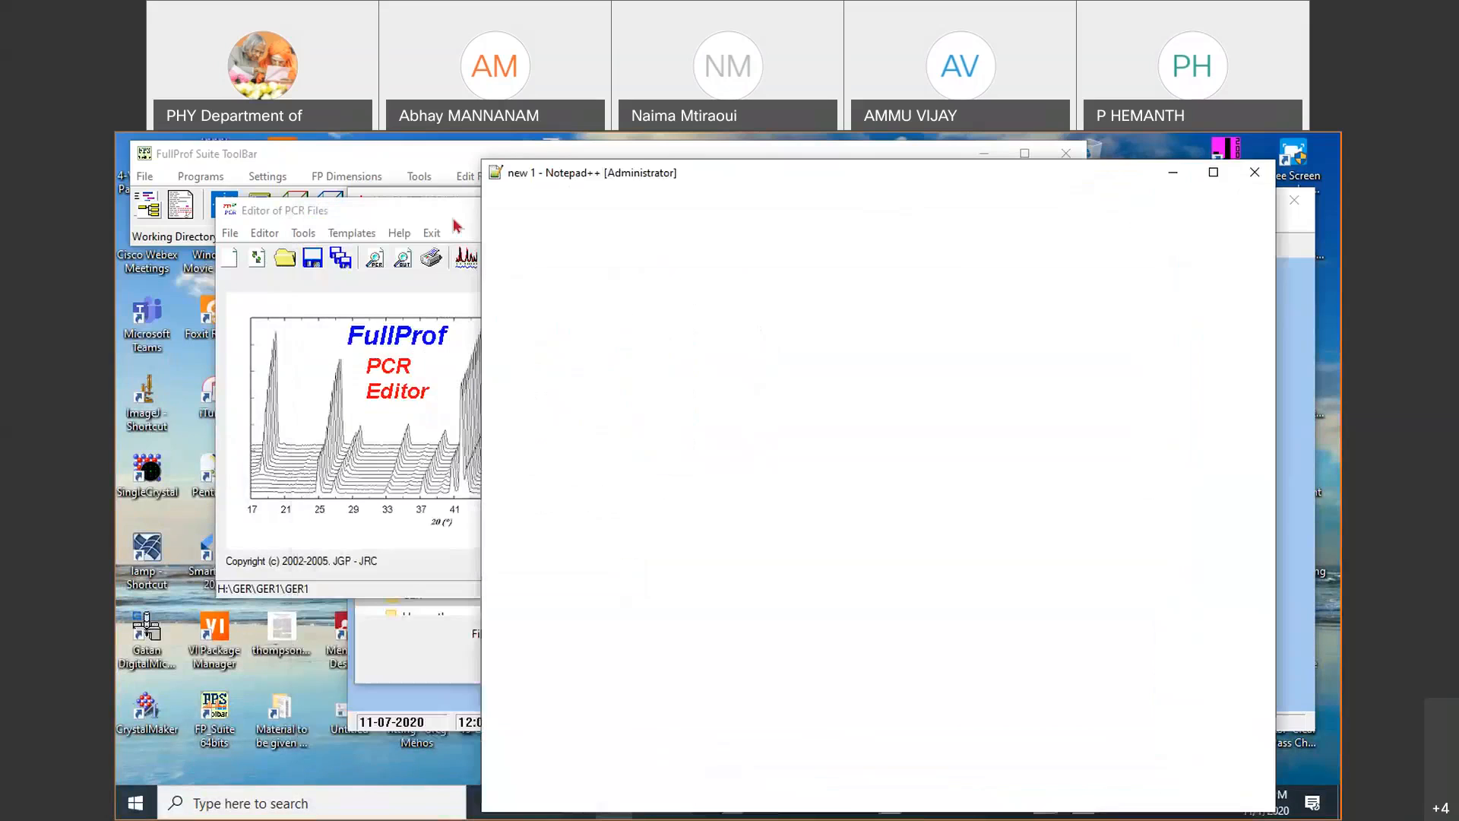
click(712, 532)
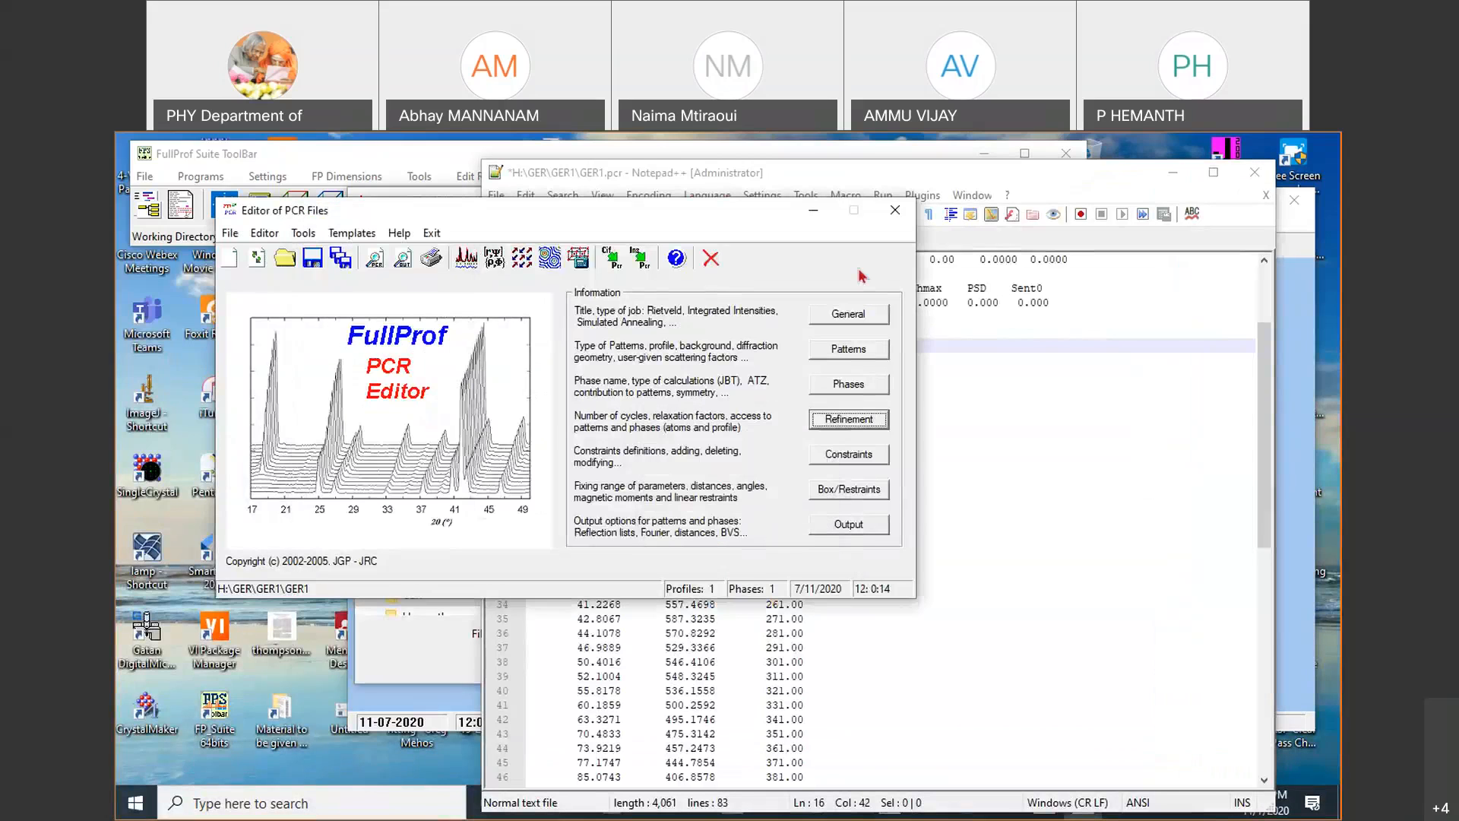
Close the PCR Editor, set the Asy1 and Asy2 refinement codes in GER1.pcr to 401.00 and 411.00, and save the file
click(896, 210)
scroll(866, 669, down, 13)
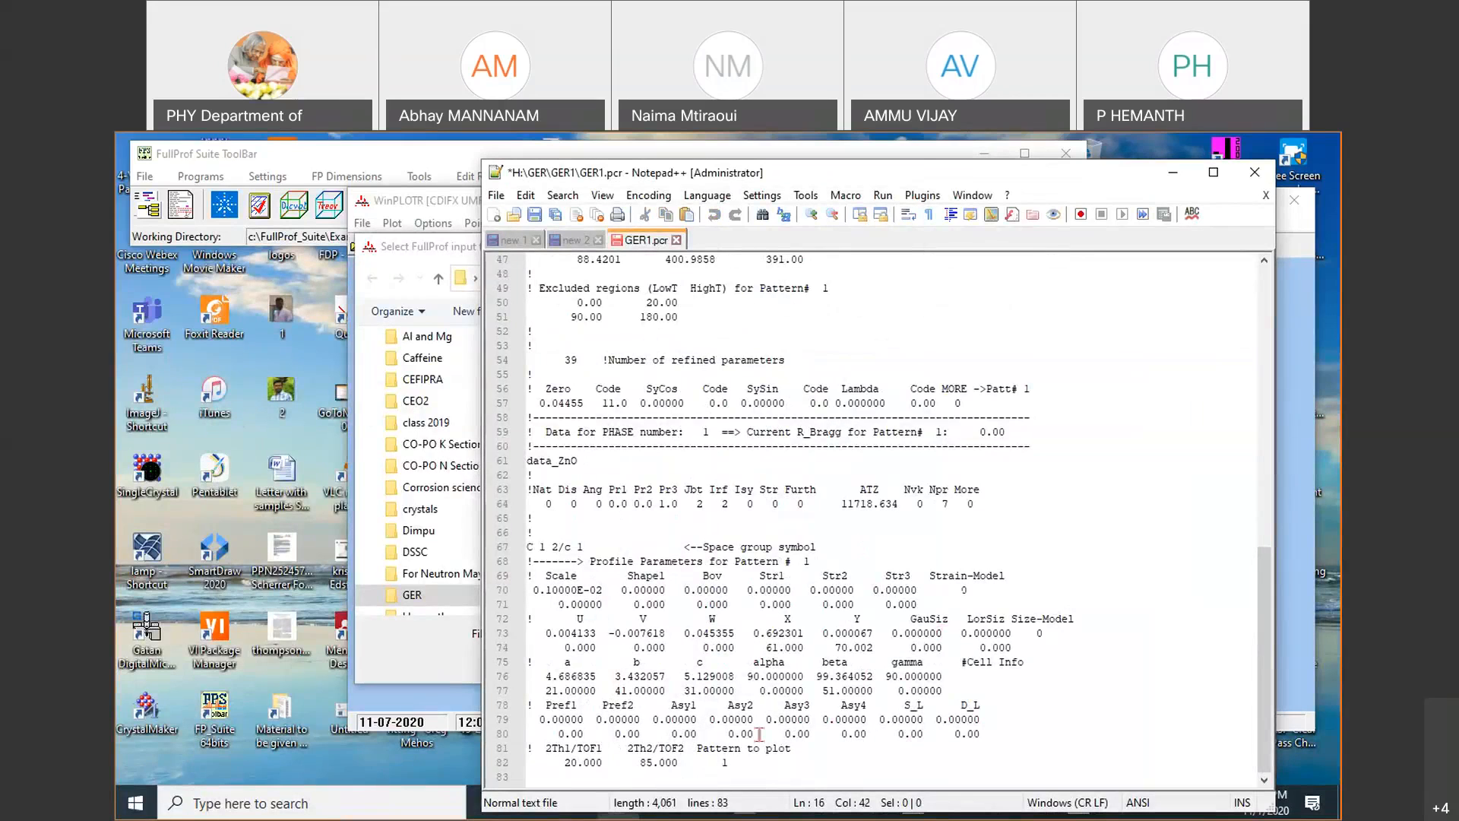
double_click(674, 733)
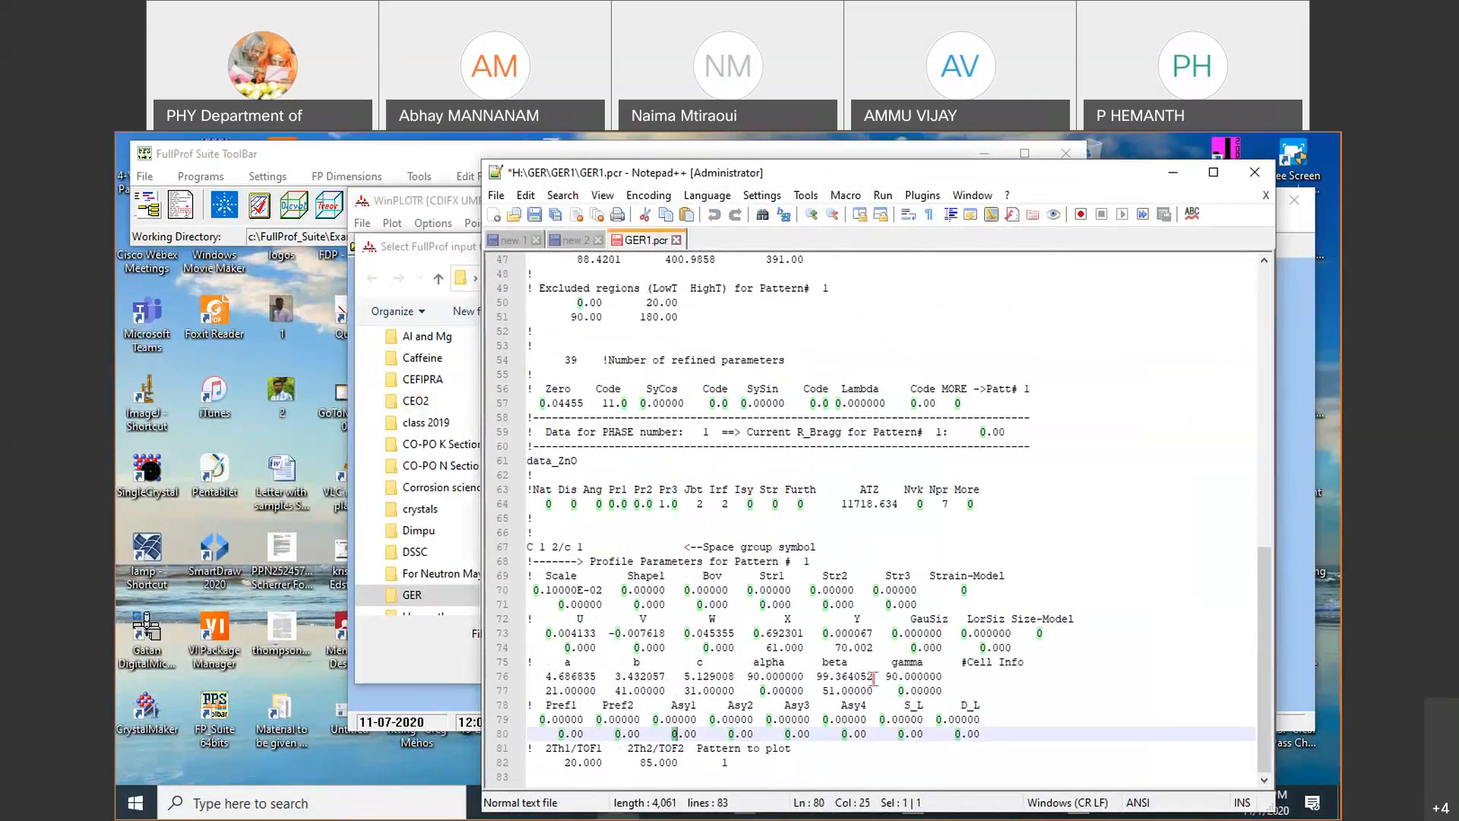
text(401)
double_click(741, 733)
text(411)
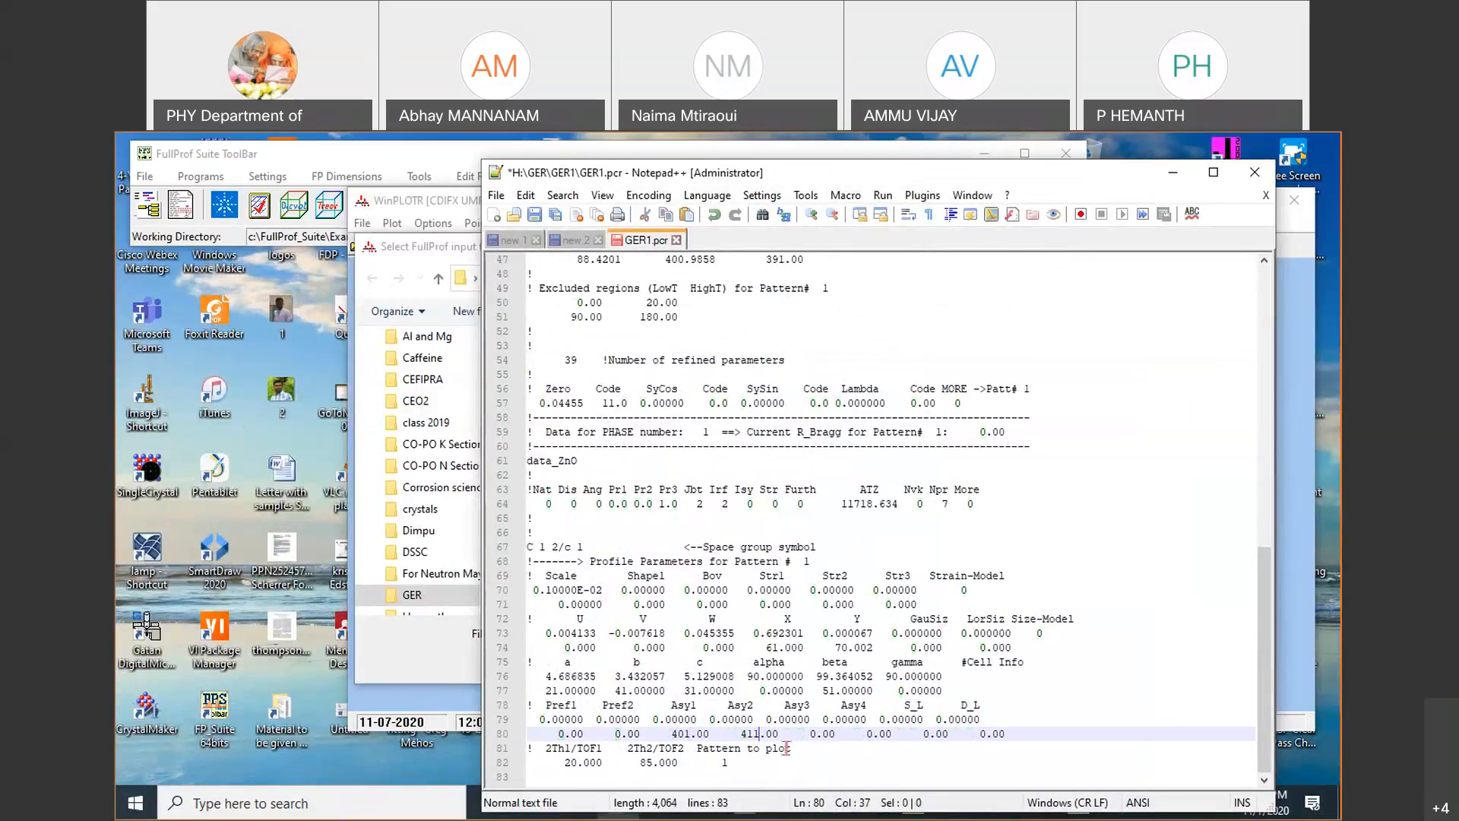
click(537, 216)
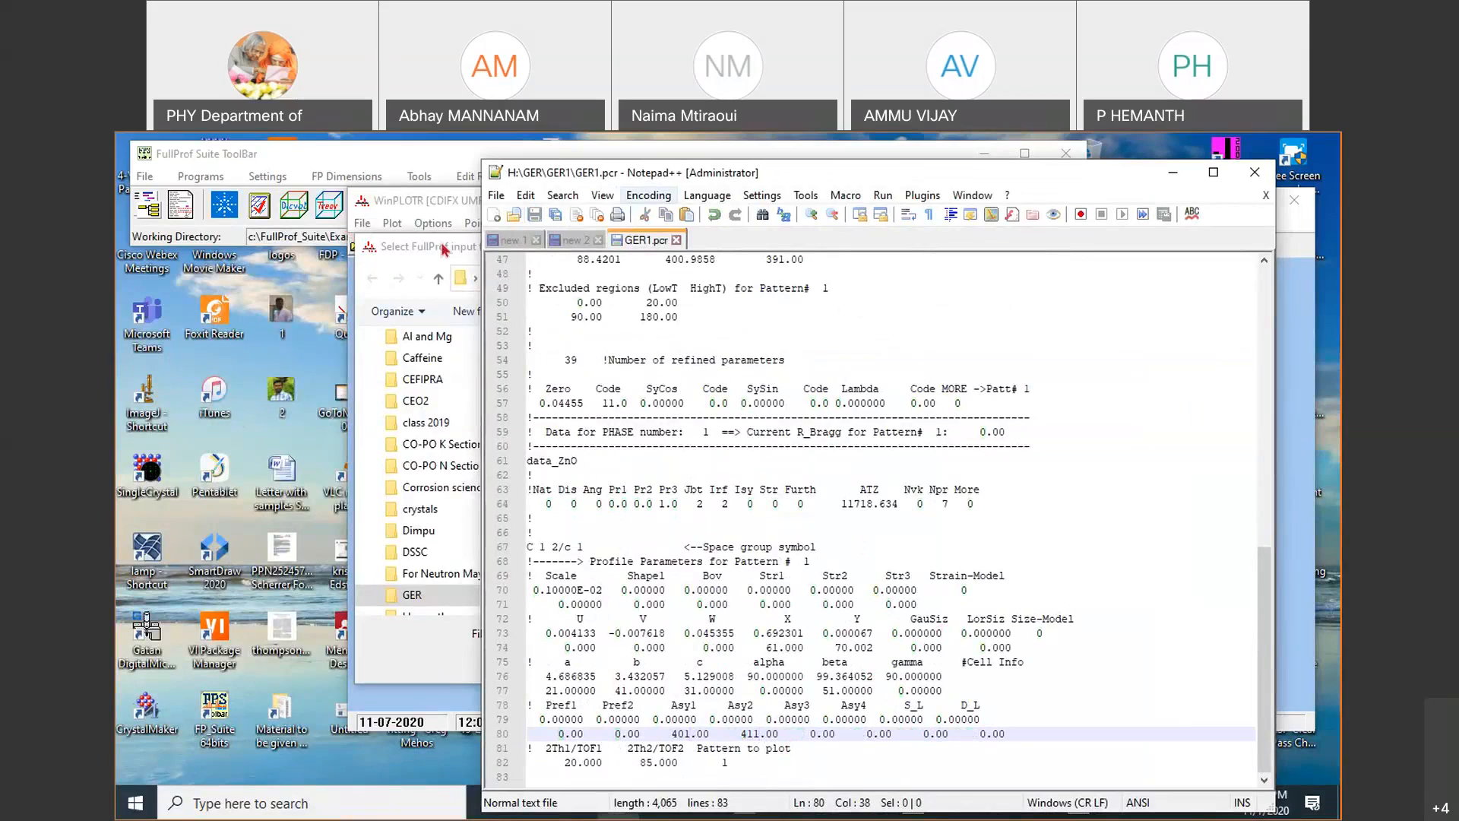
Cancel the pending PCR edit prompt in WinPLOTR and try to run FullProf with GER1 as both the input and data file
click(445, 248)
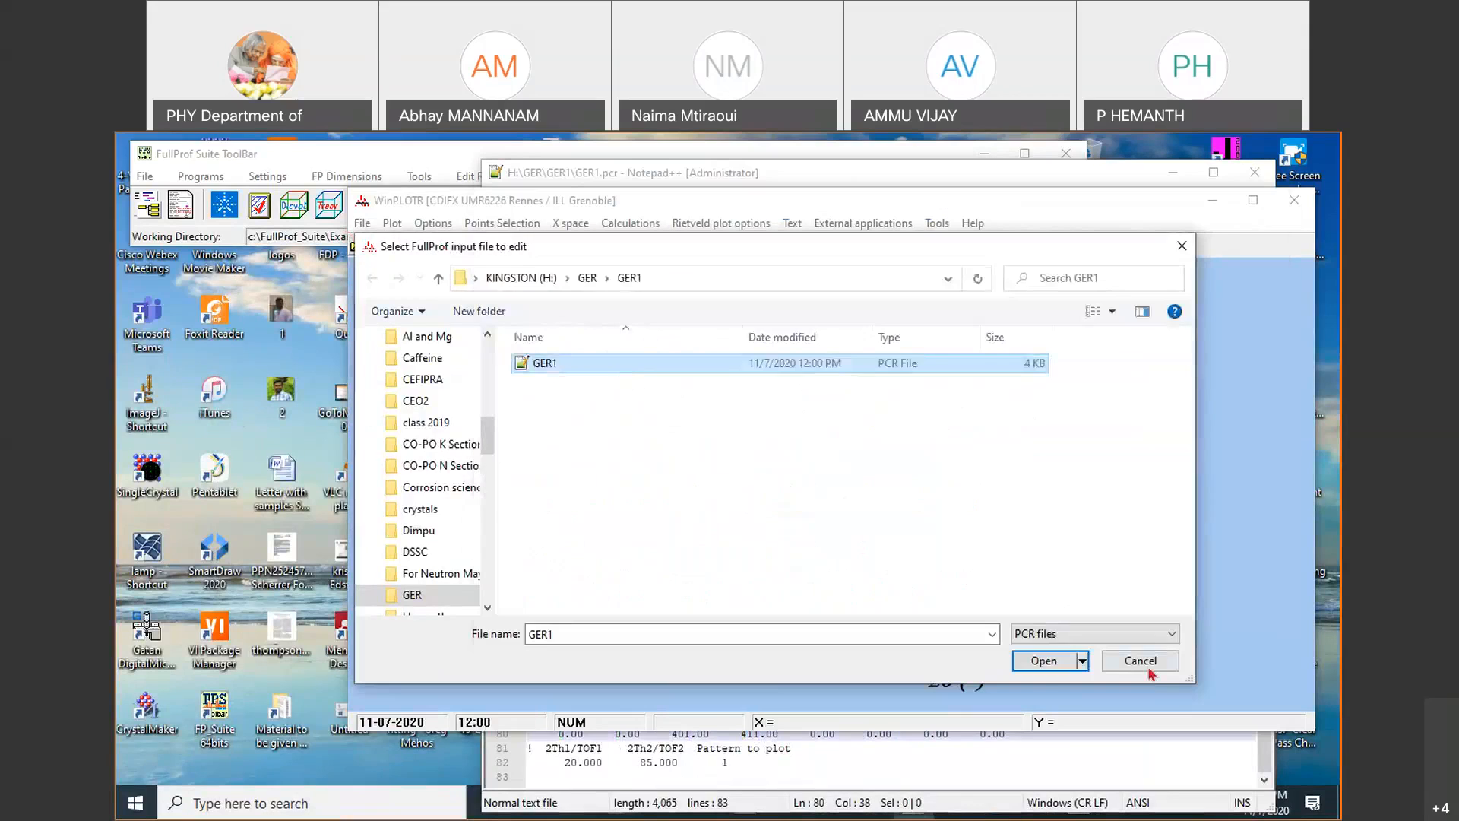
click(1147, 668)
click(601, 248)
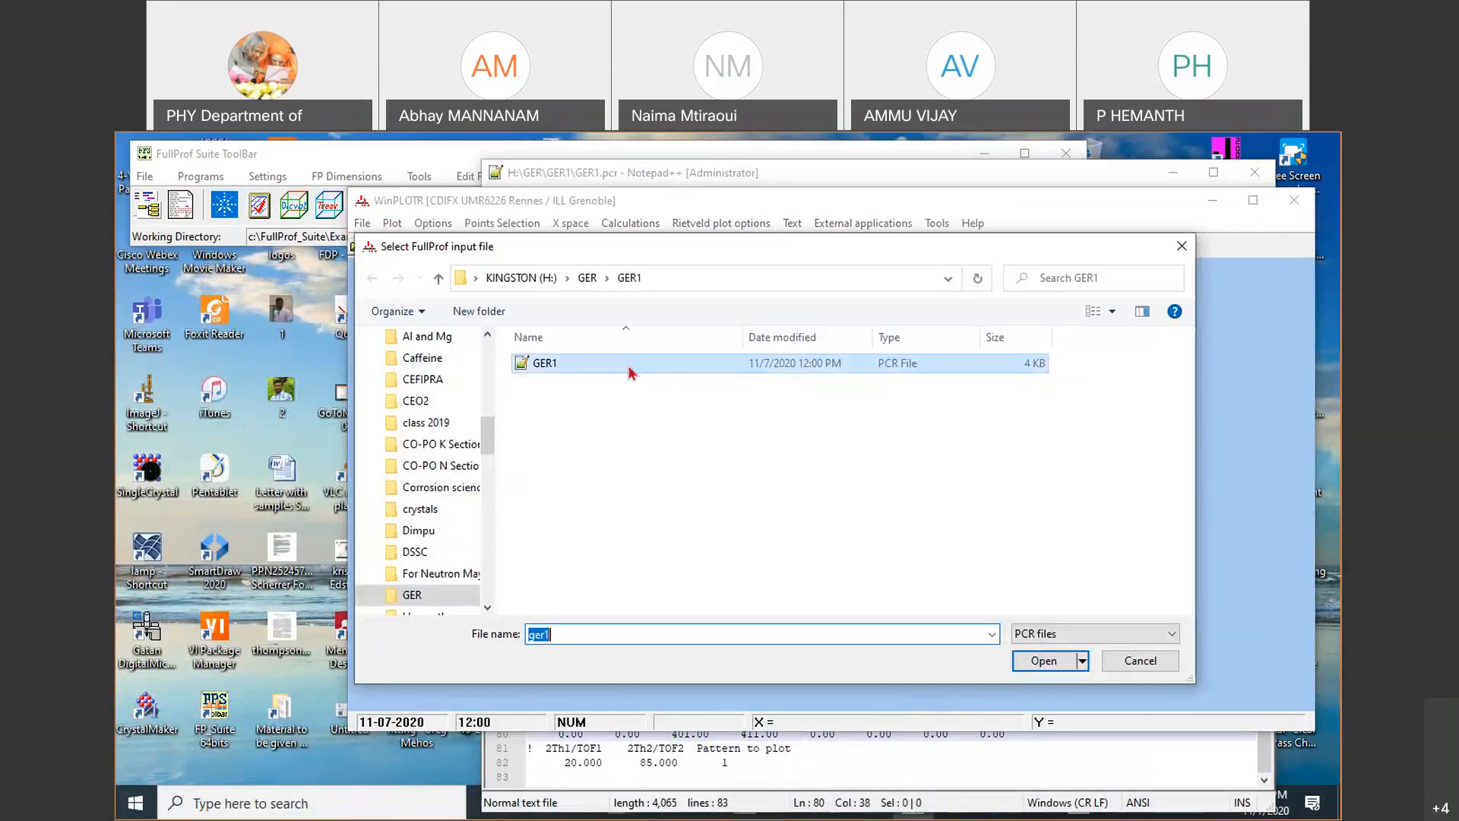
double_click(628, 372)
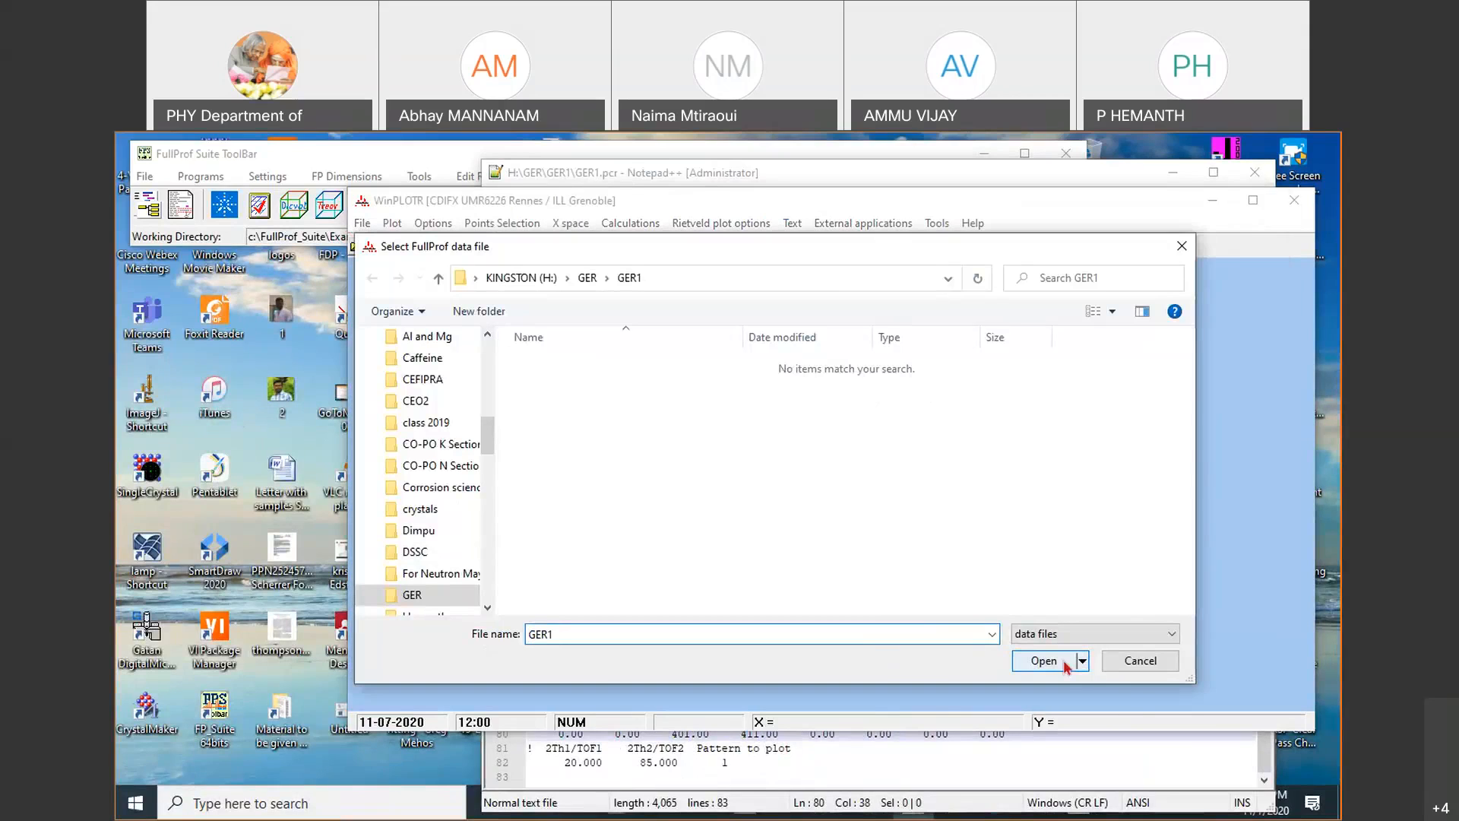
click(1065, 667)
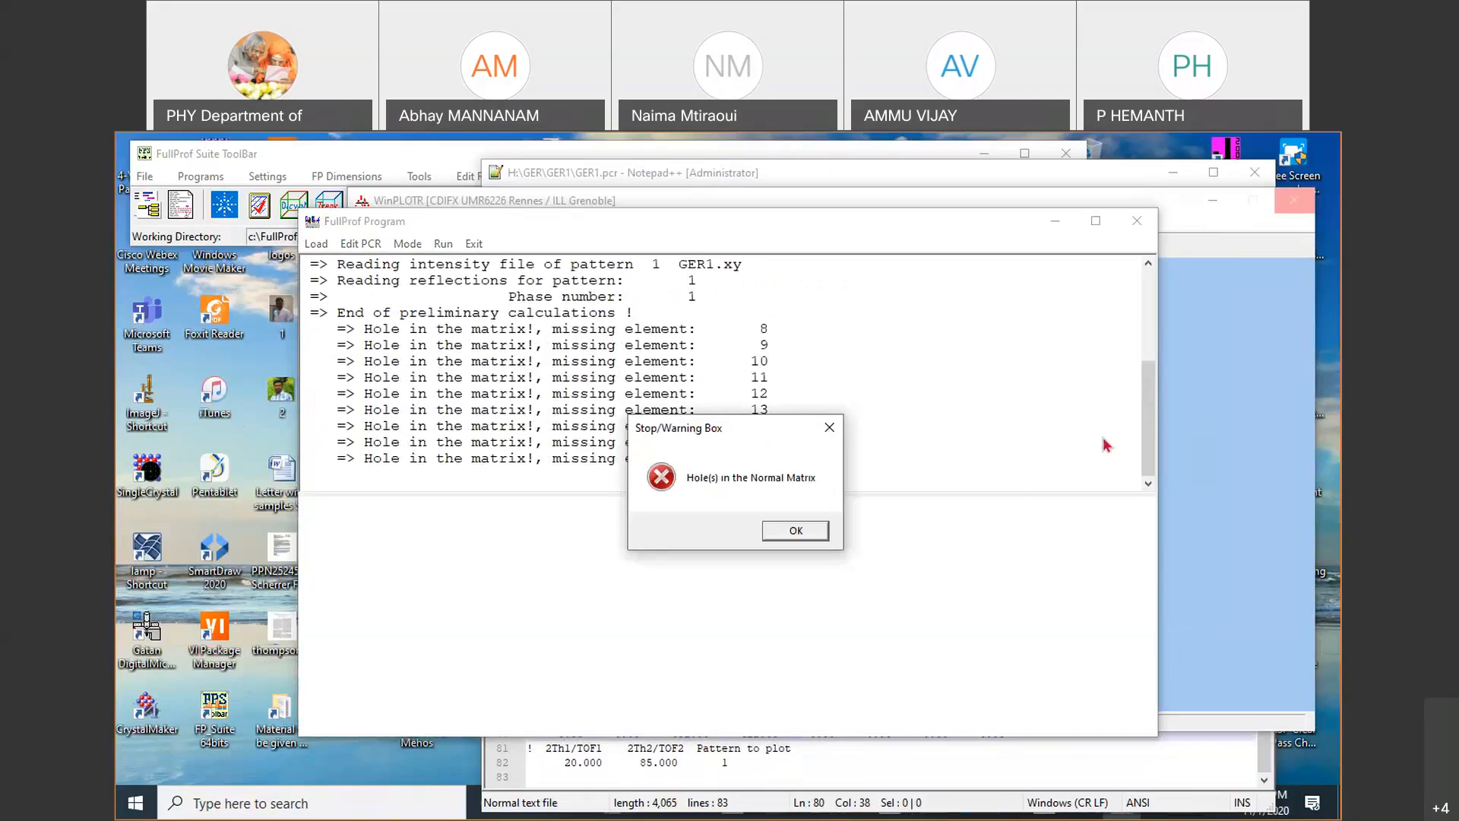
key(Return)
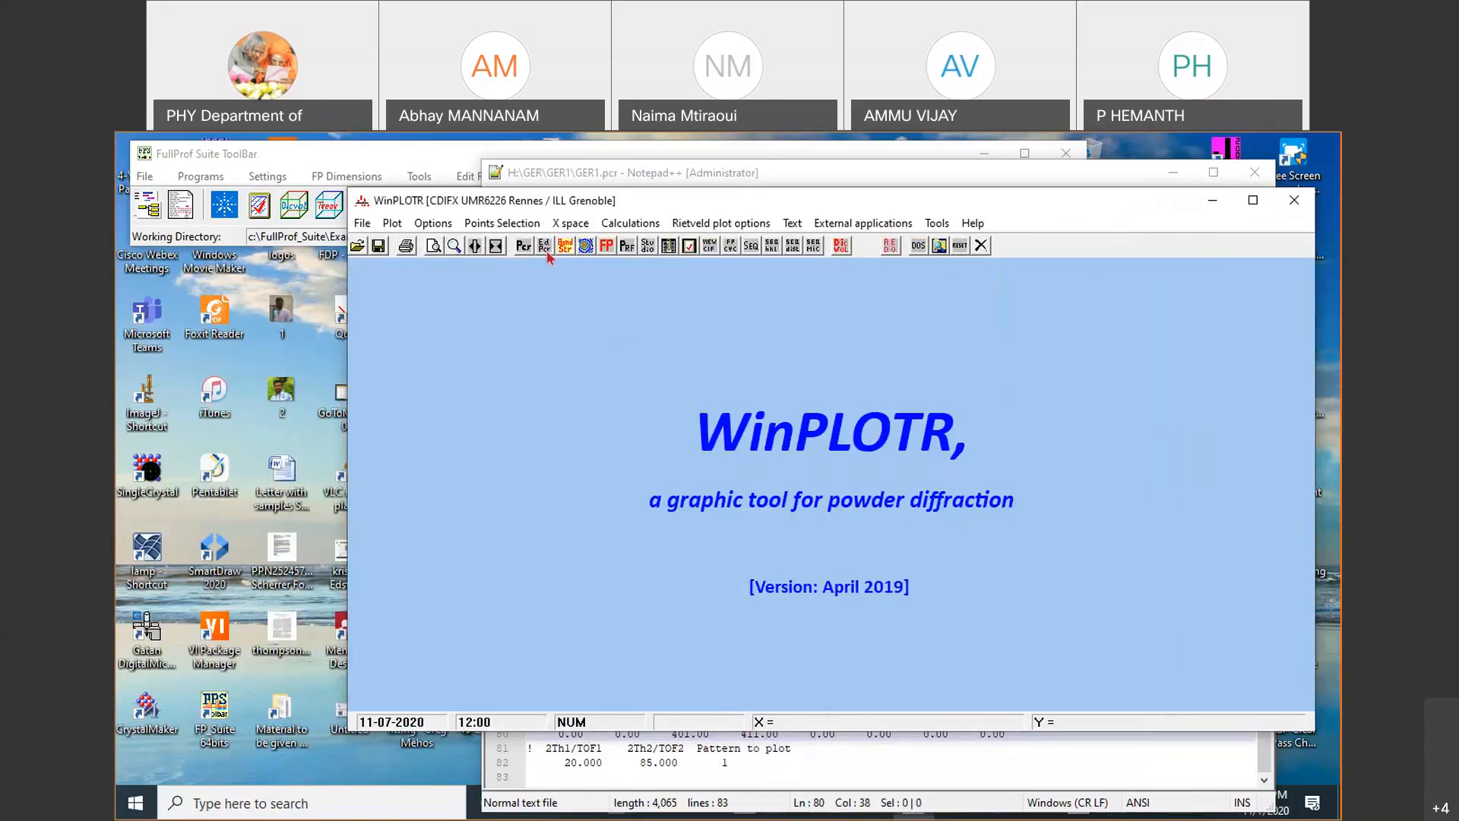
In GER1.pcr in Notepad++, set the refinement codes of background points 6.2825 through 19.7584 to 0.00 and save
click(878, 734)
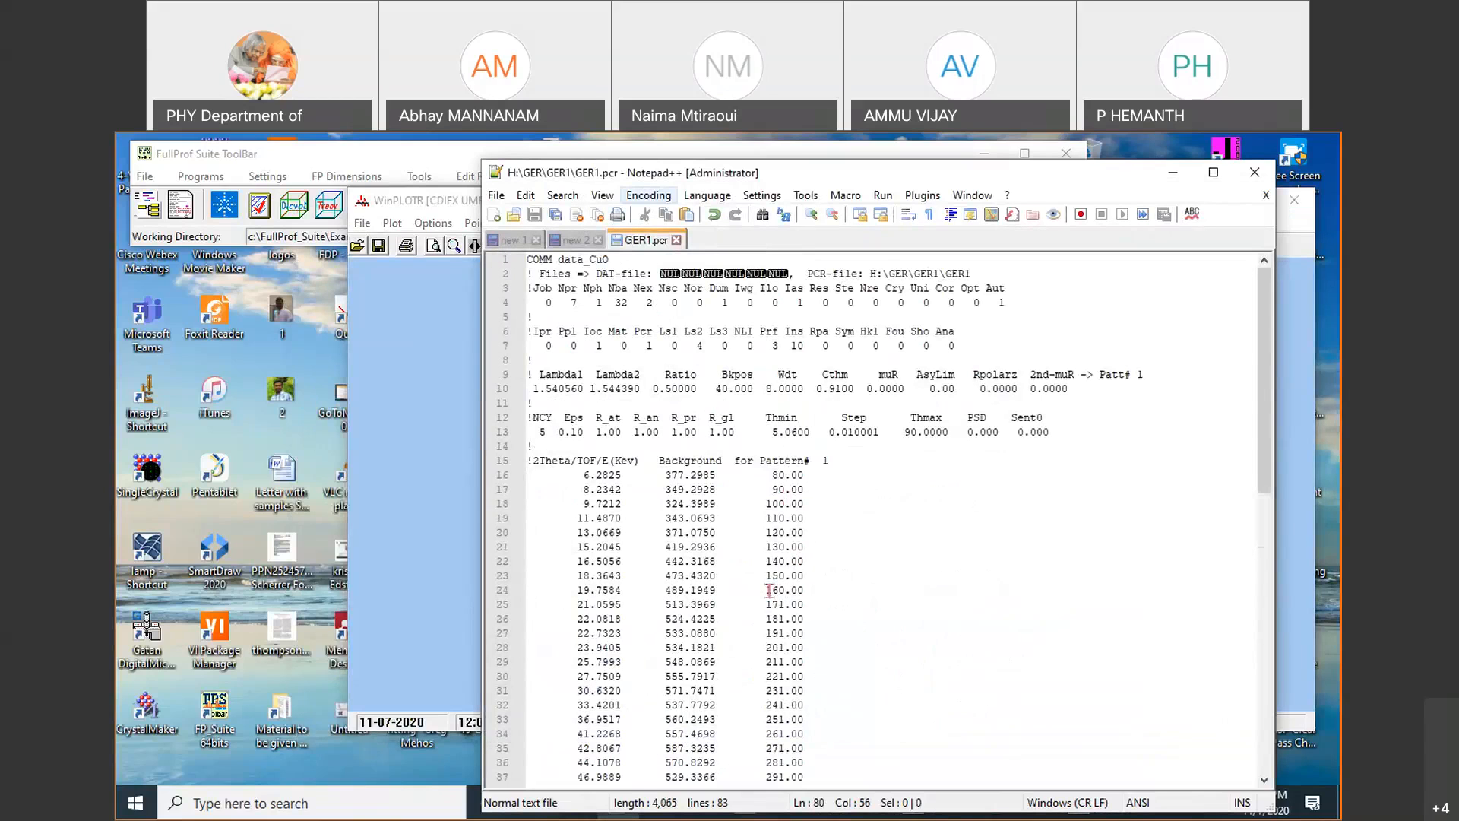
drag(765, 590, 779, 590)
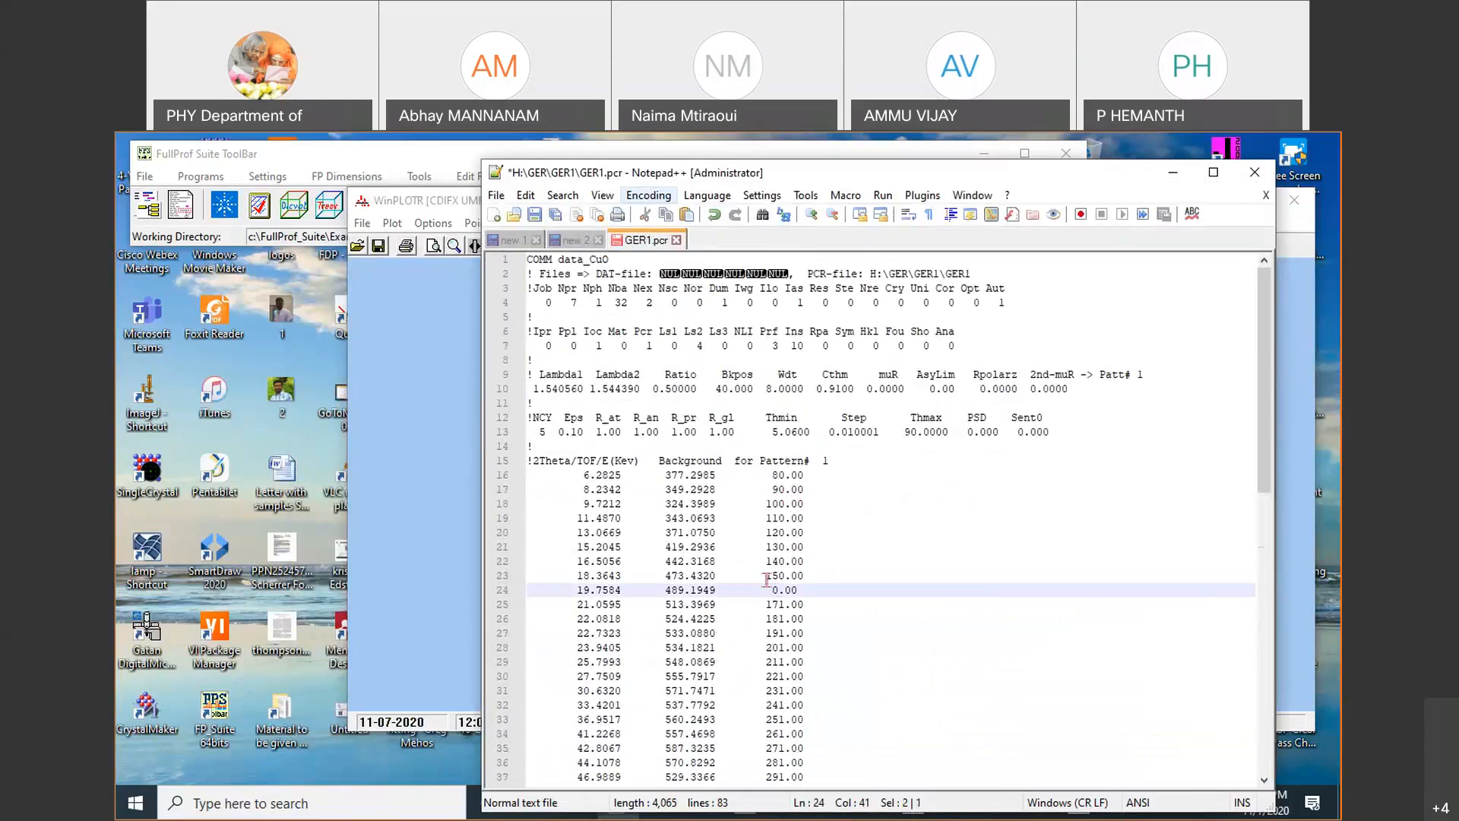
key(Up)
drag(766, 576, 777, 575)
drag(766, 561, 780, 475)
click(535, 215)
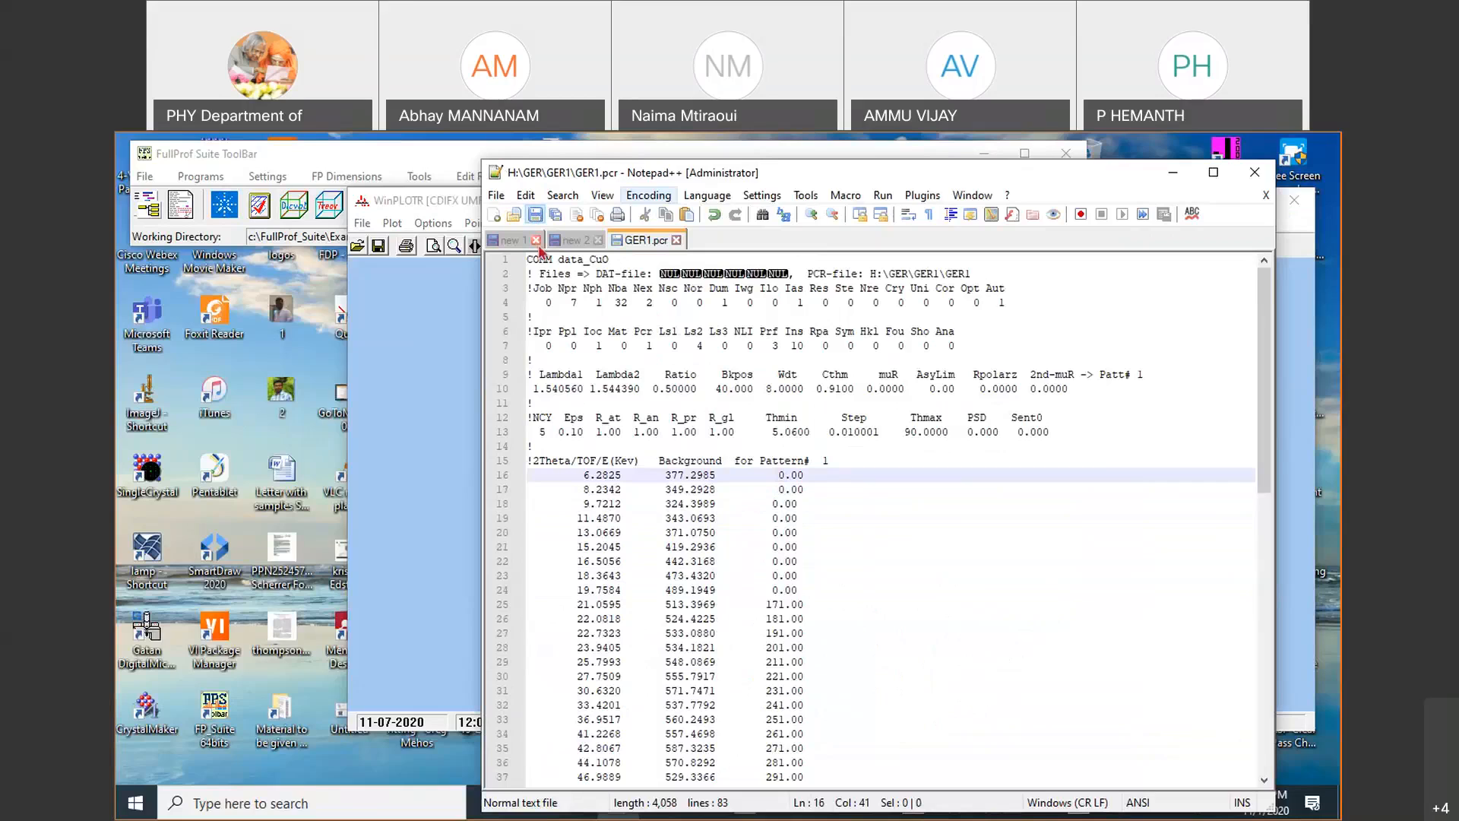
Return to WinPLOTR and try the FullProf run on GER1 again with the fixed background points
click(374, 348)
click(606, 244)
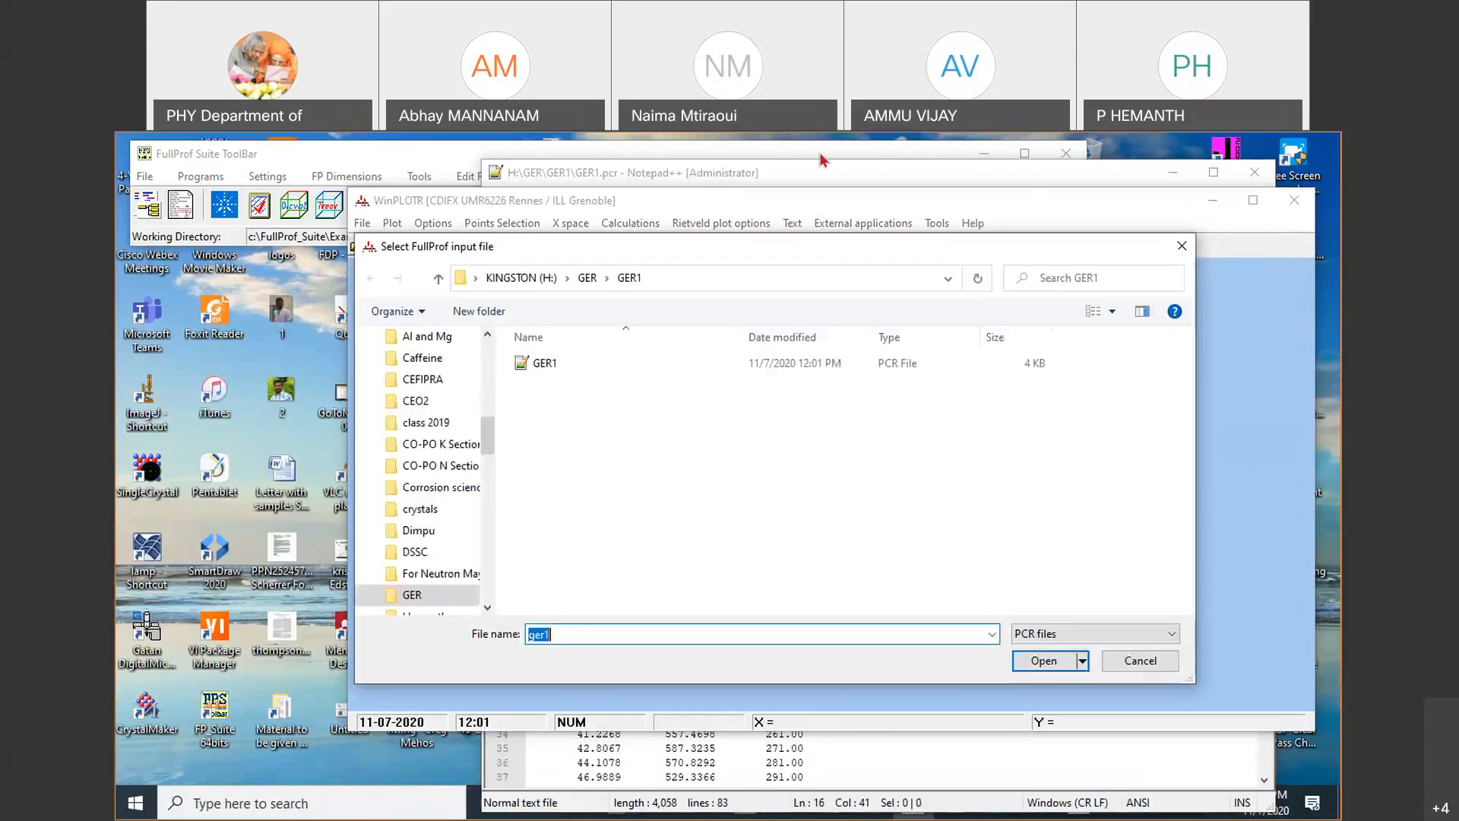
double_click(567, 363)
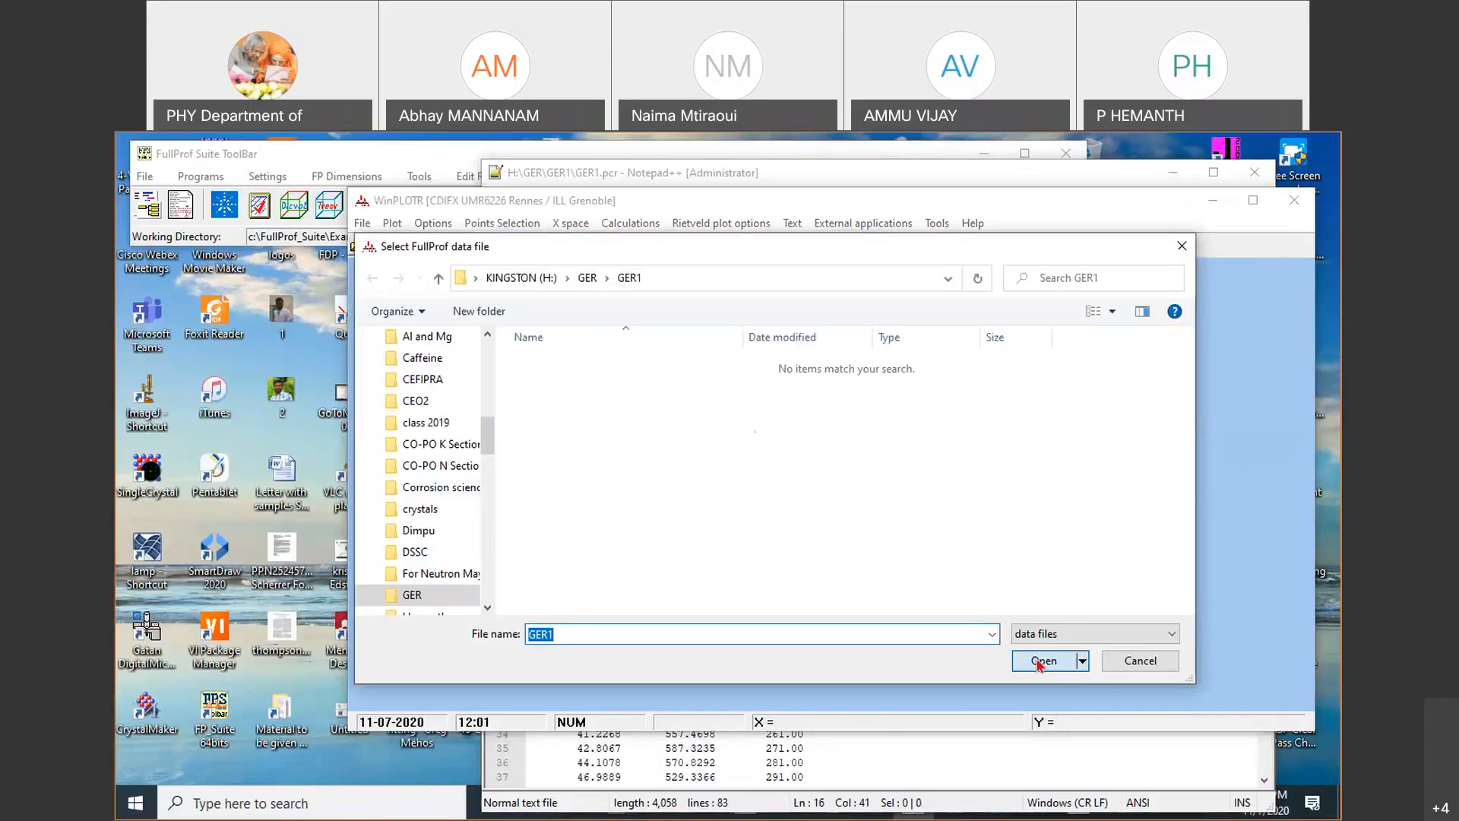
click(1040, 662)
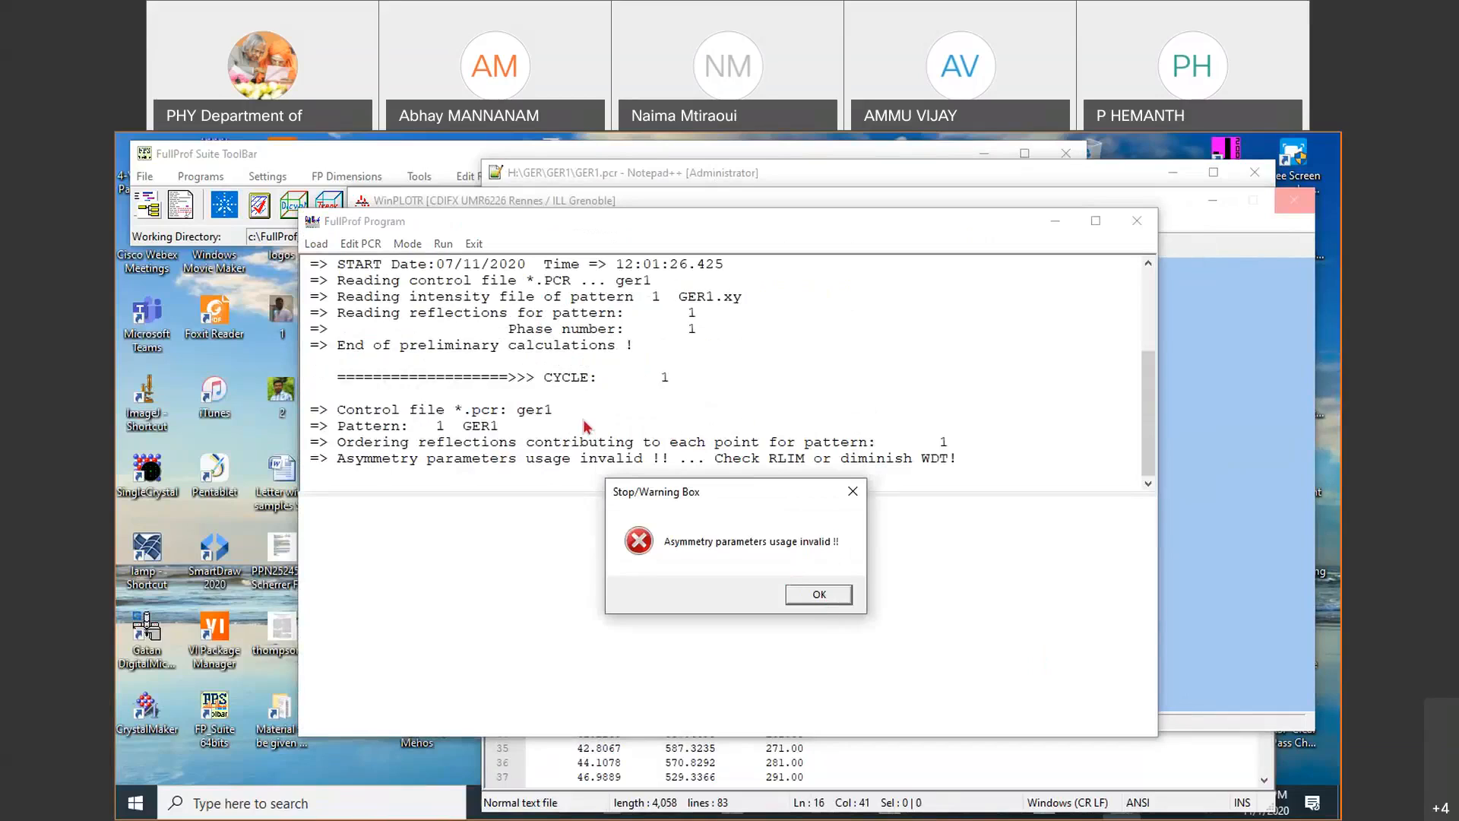
click(840, 594)
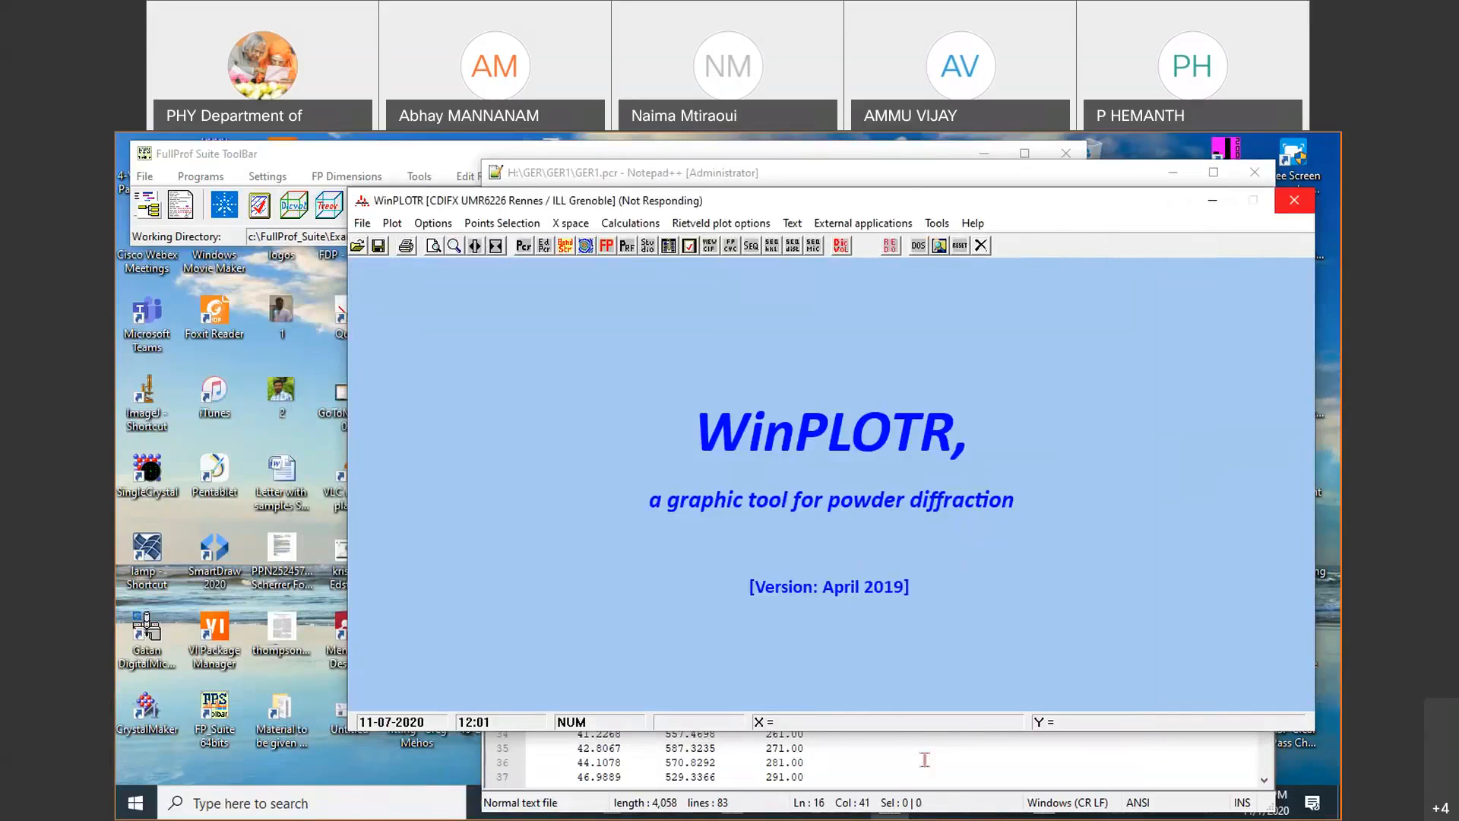
In GER1.pcr in Notepad++, set the Asy1 and Asy2 refinement codes back to 0.00 and save the file
click(925, 760)
scroll(925, 760, down, 15)
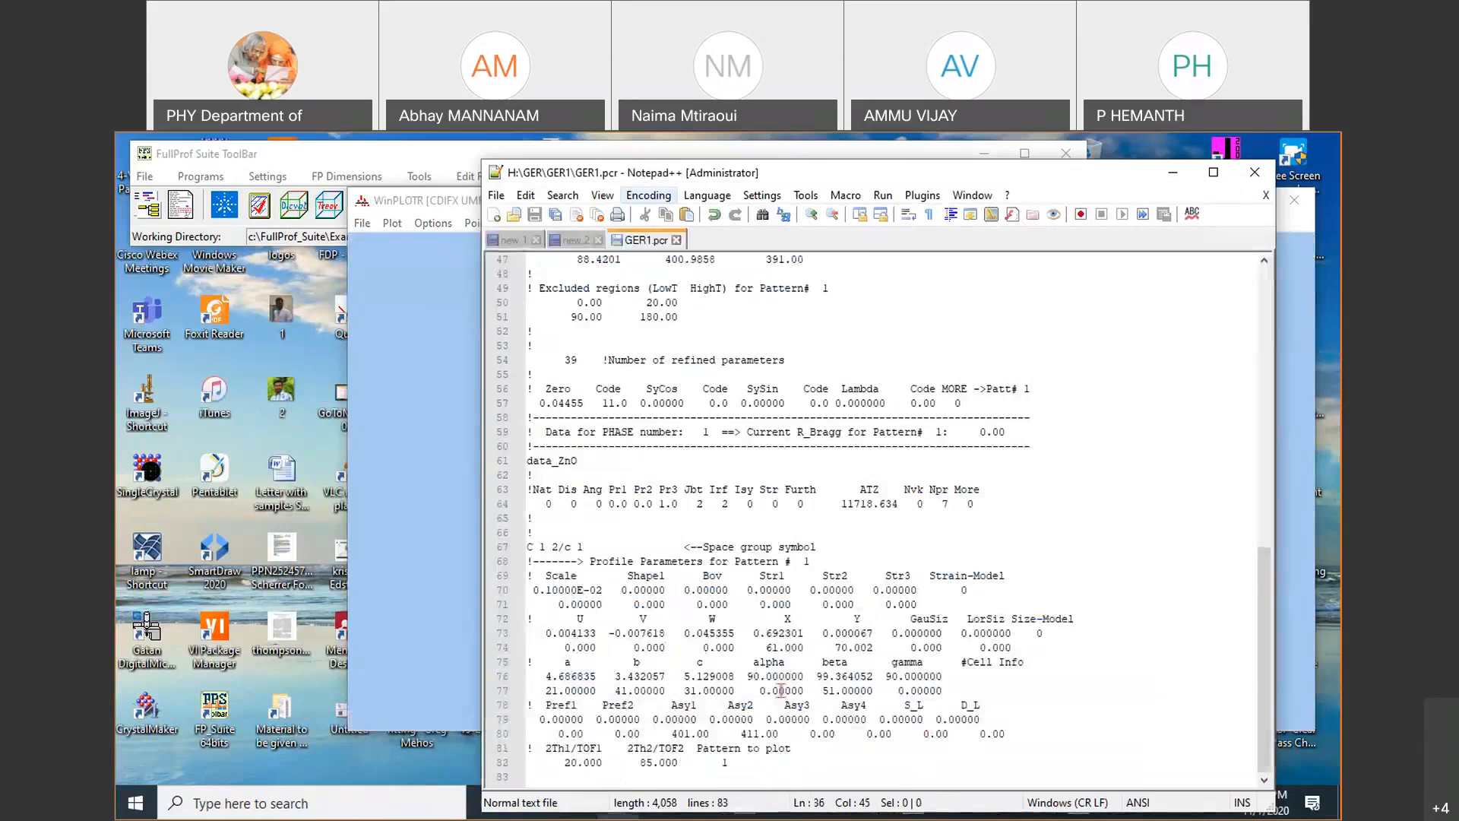
double_click(674, 733)
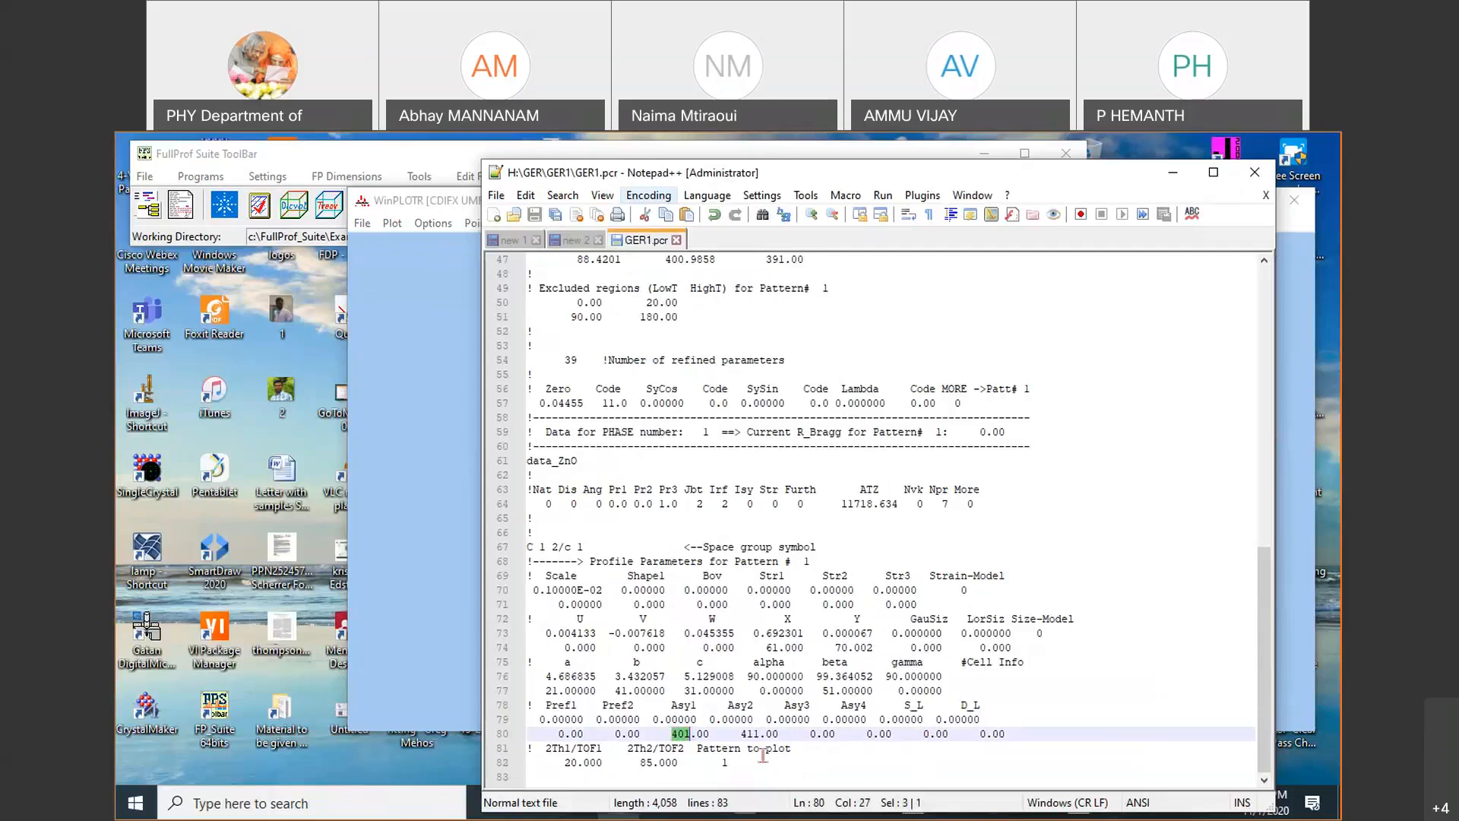
double_click(747, 734)
text(0)
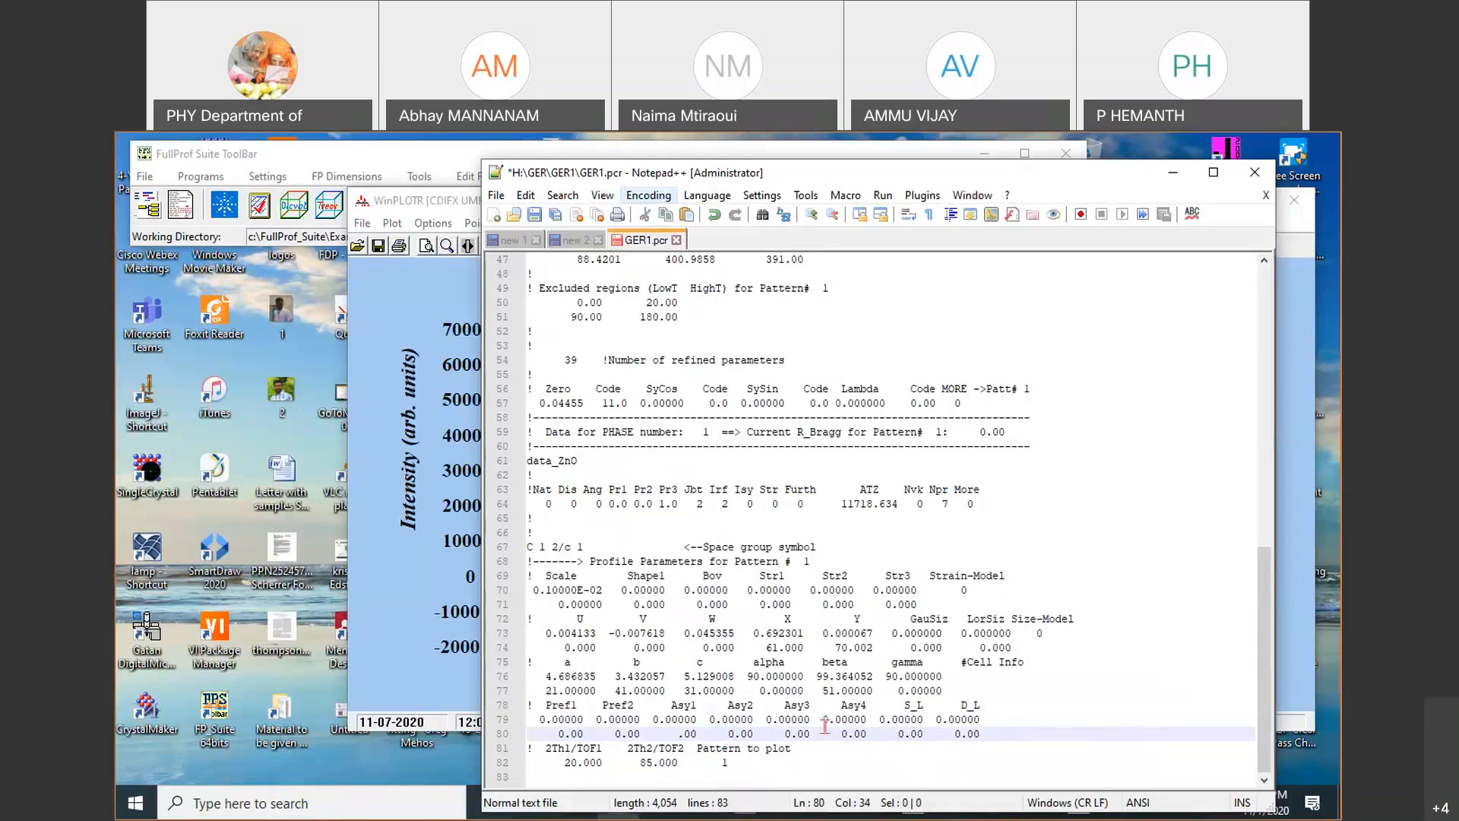
key(Left)
key(Left)
key(Left)
key(Left)
key(Left)
key(Left)
key(Left)
key(Left)
key(Left)
key(shift+Right)
text(0)
click(535, 214)
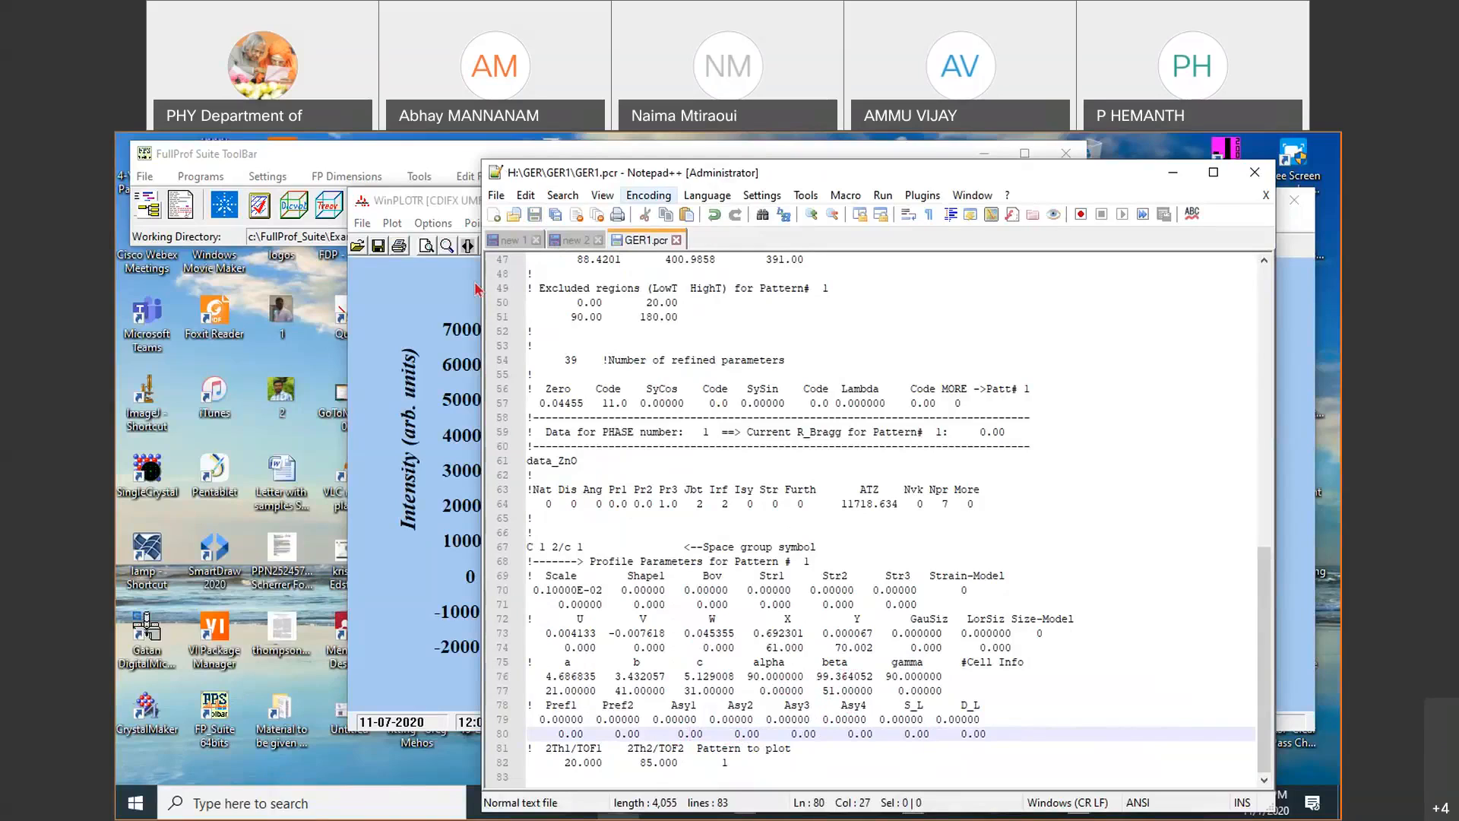
Launch FullProf from WinPLOTR with the GER1 input file and GER1 data, with asymmetry refinement switched off
click(441, 220)
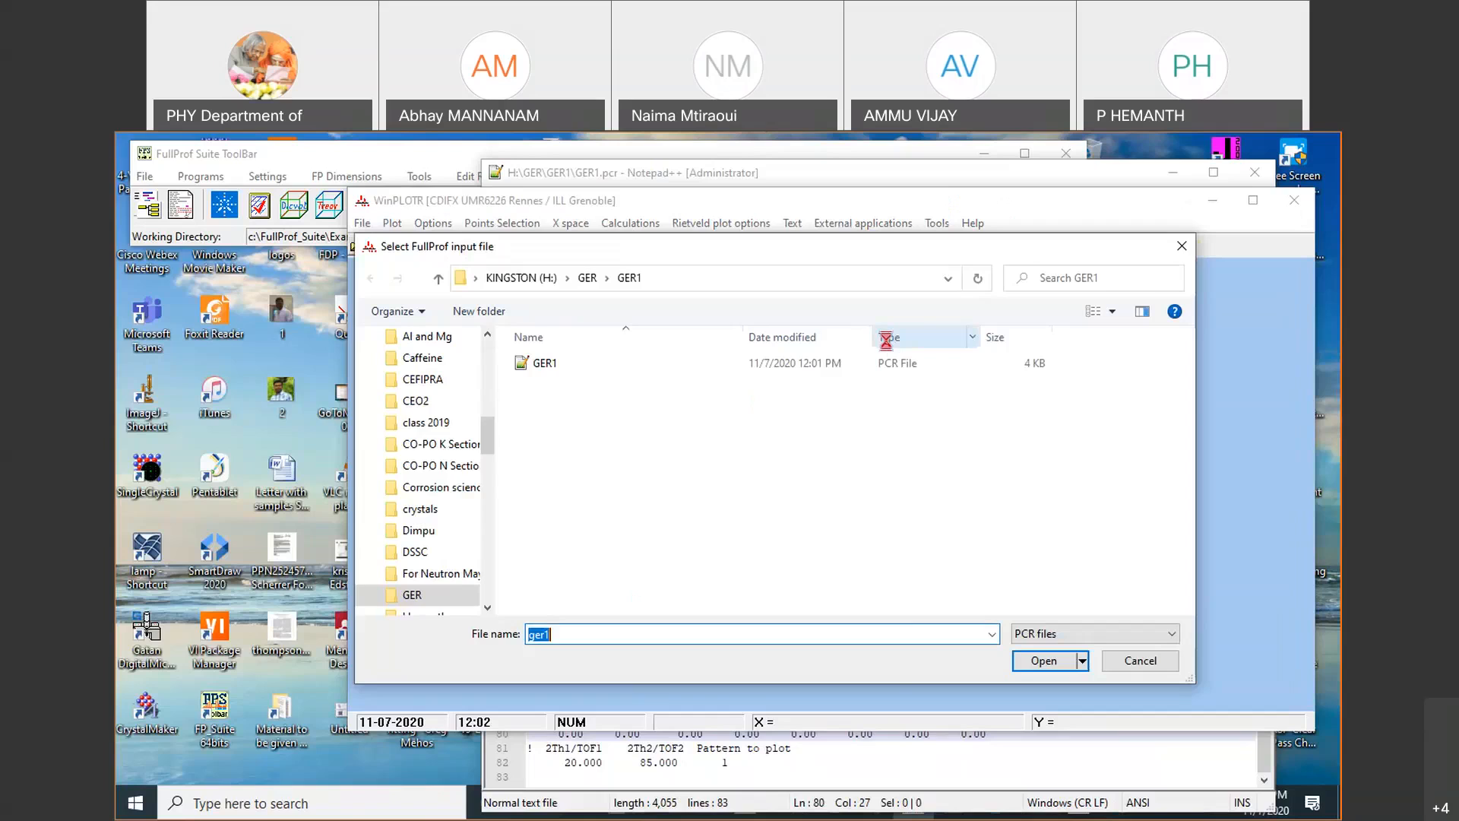
key(Return)
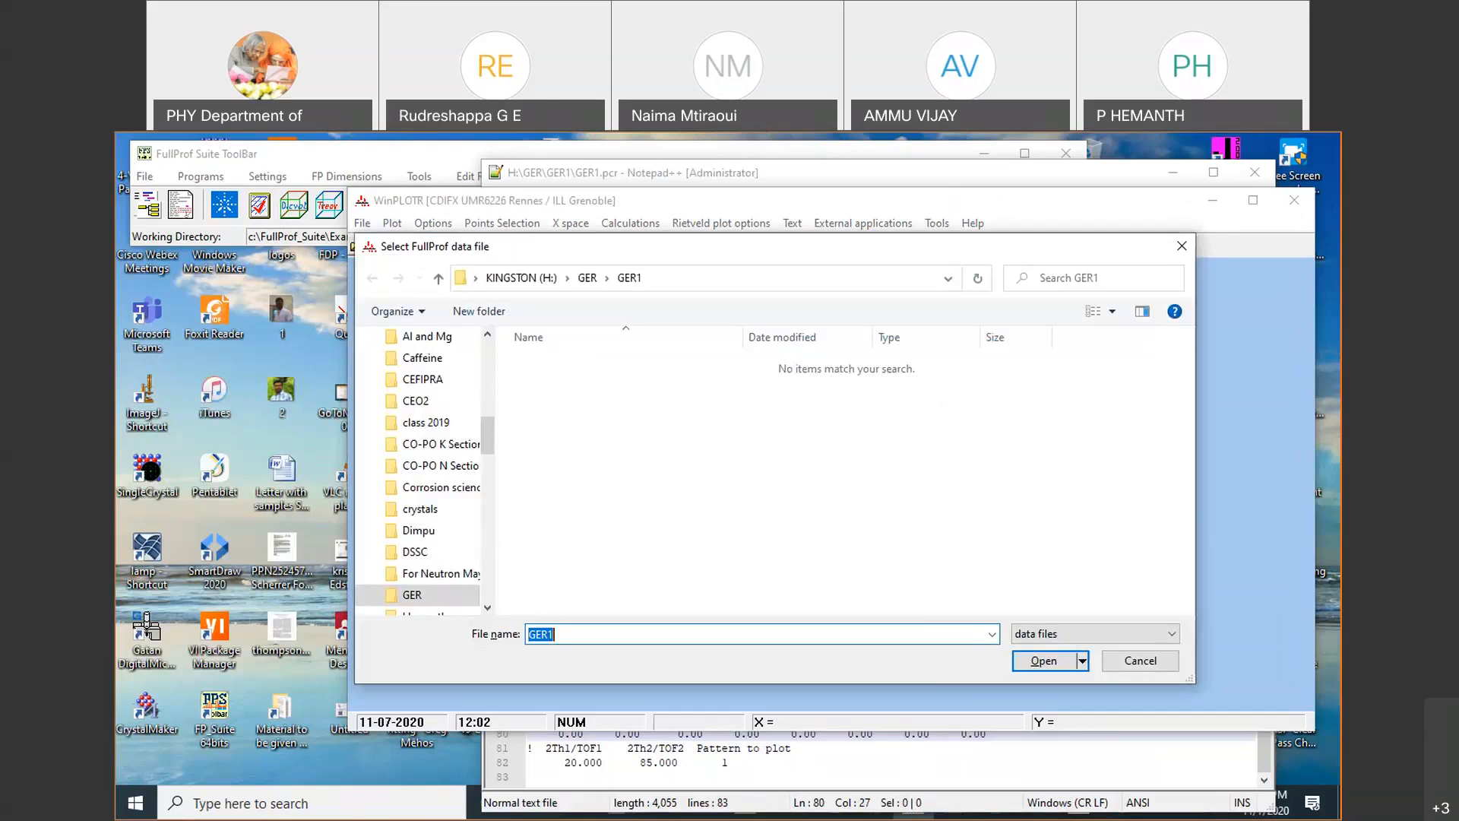
click(1043, 660)
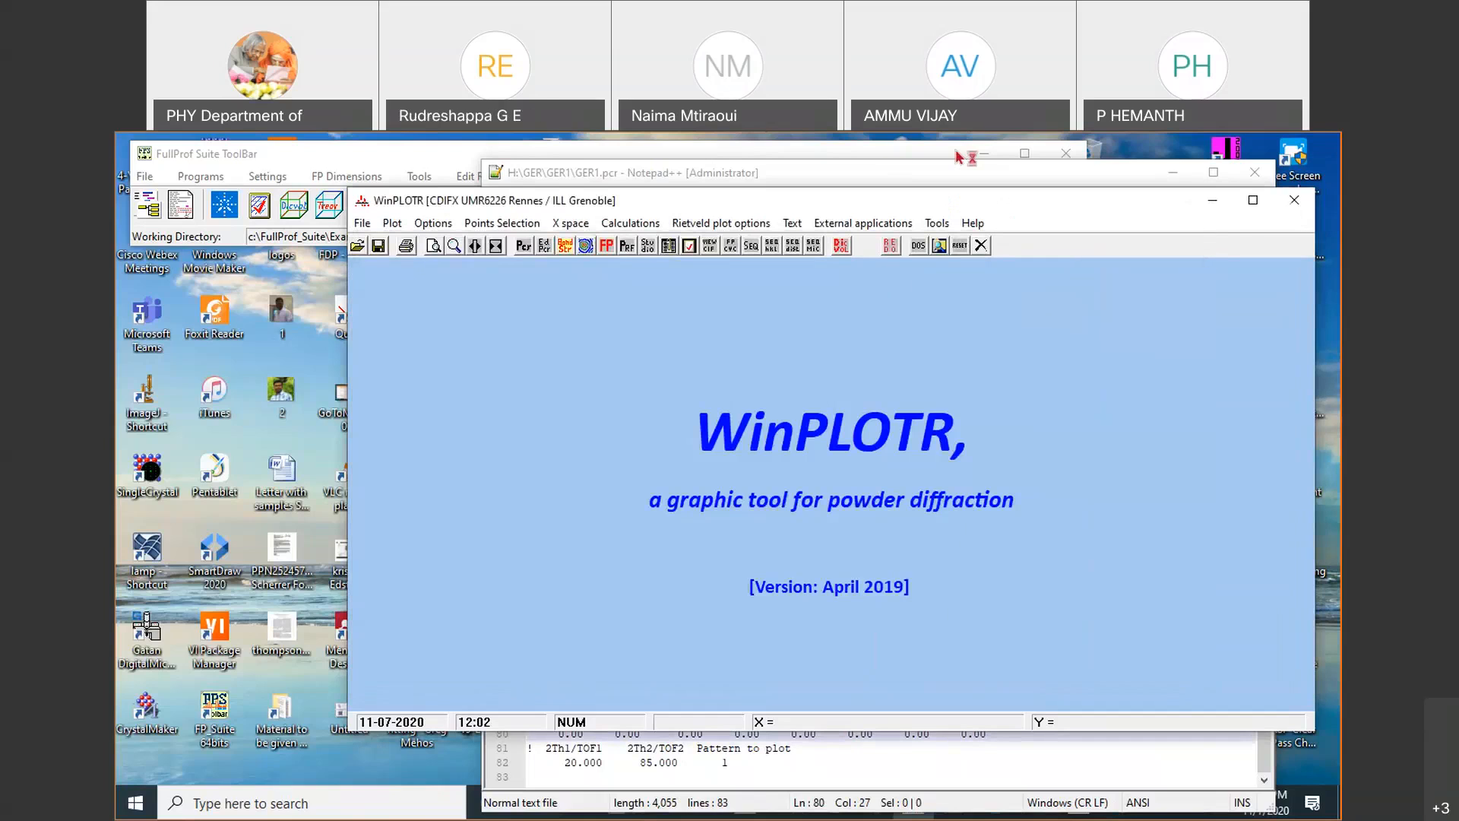